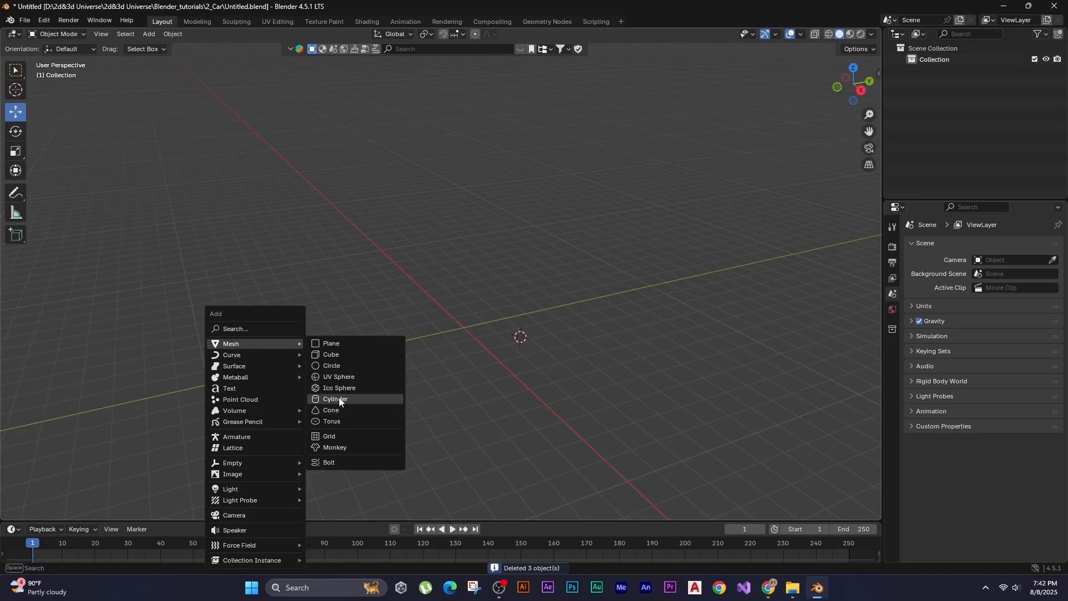
Add a cylinder mesh and scale it to 0.5 along the Z axis.
left_click(339, 399)
key("s")
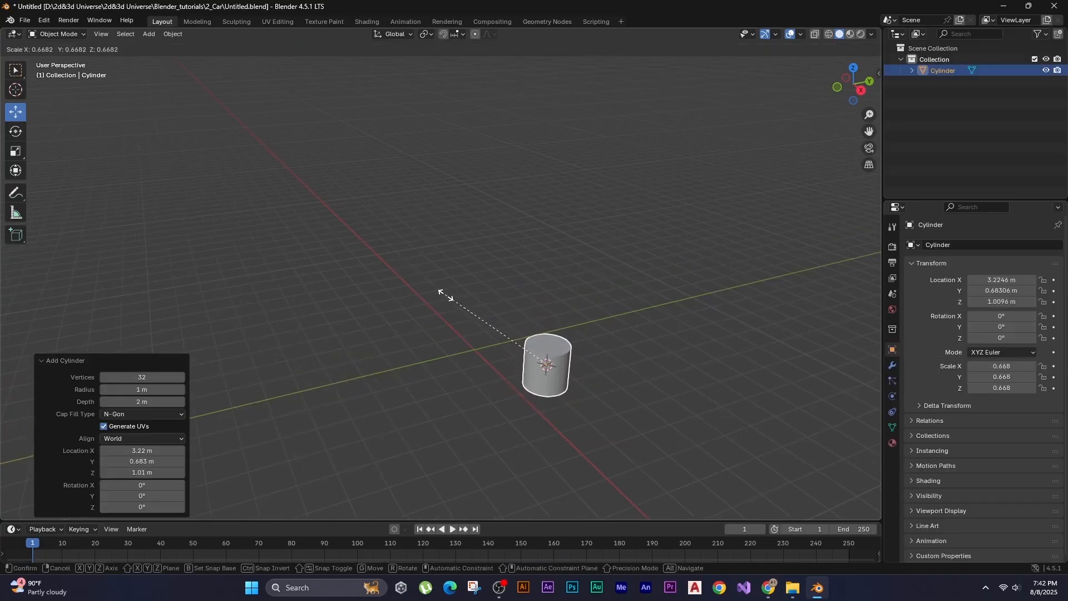
key("z")
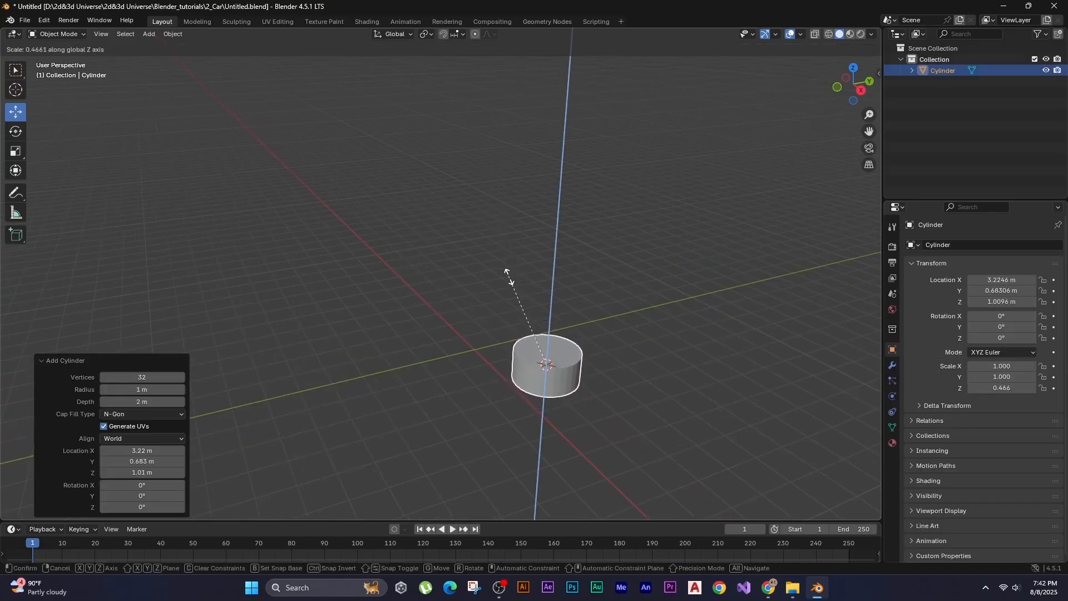
type(".5")
key("Return")
Inset the cylinder's top face by about 0.045 m and extrude it down about 0.038 m.
scroll(500, 329, "up", 3)
key("Tab")
scroll(460, 323, "up", 3)
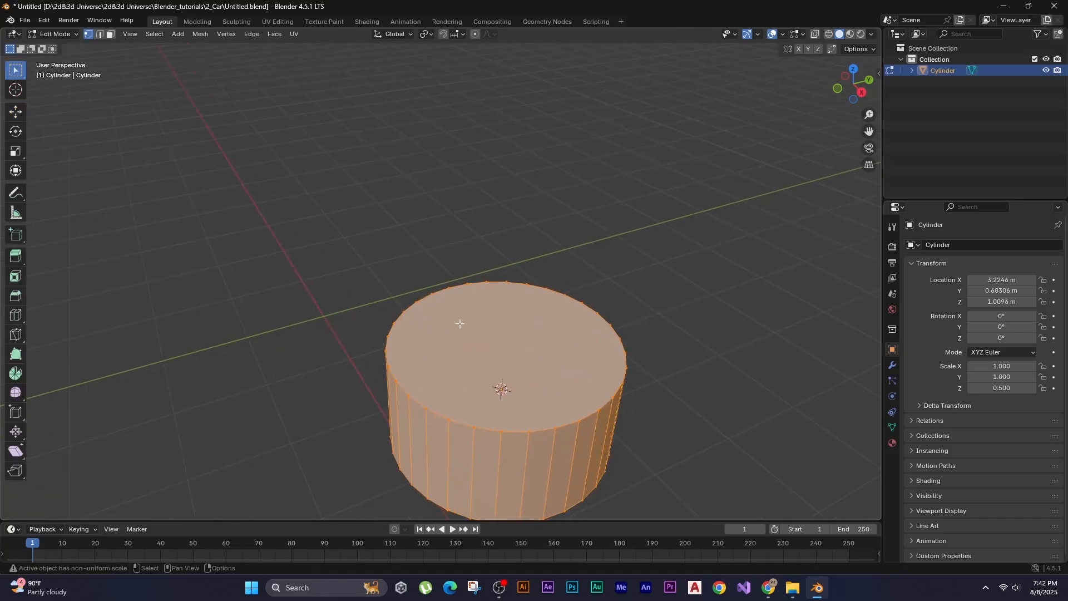
left_click(487, 323)
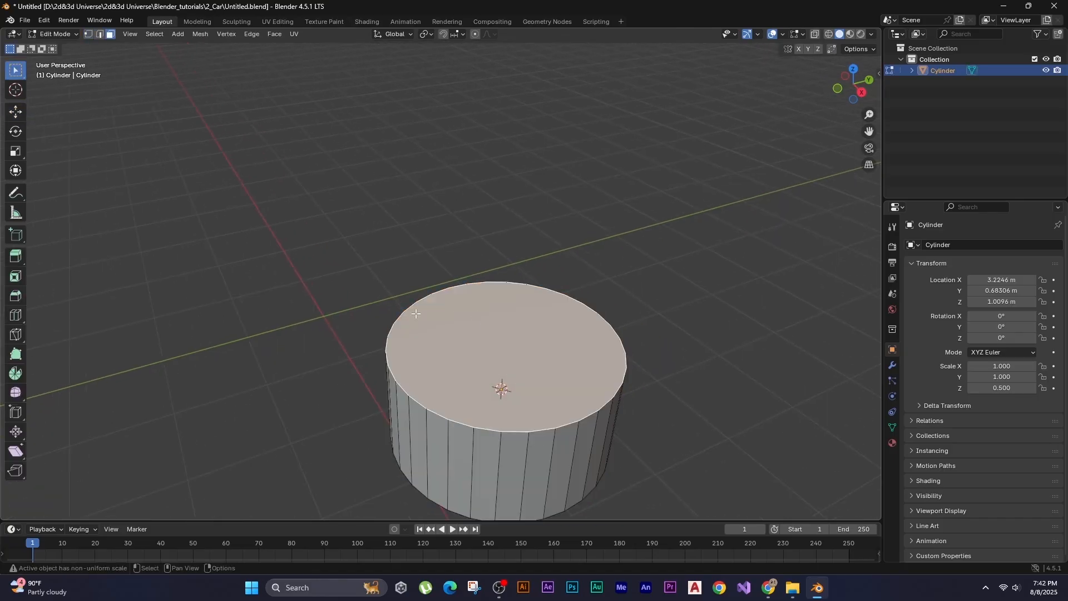
key("i")
left_click(233, 236)
scroll(416, 264, "up", 1)
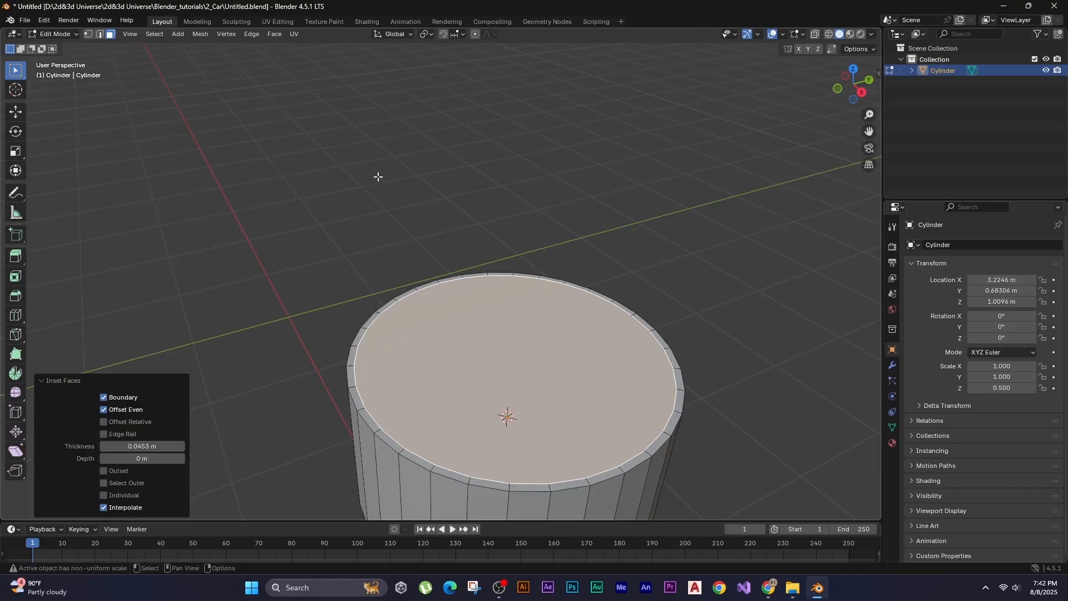
key("e")
left_click(309, 198)
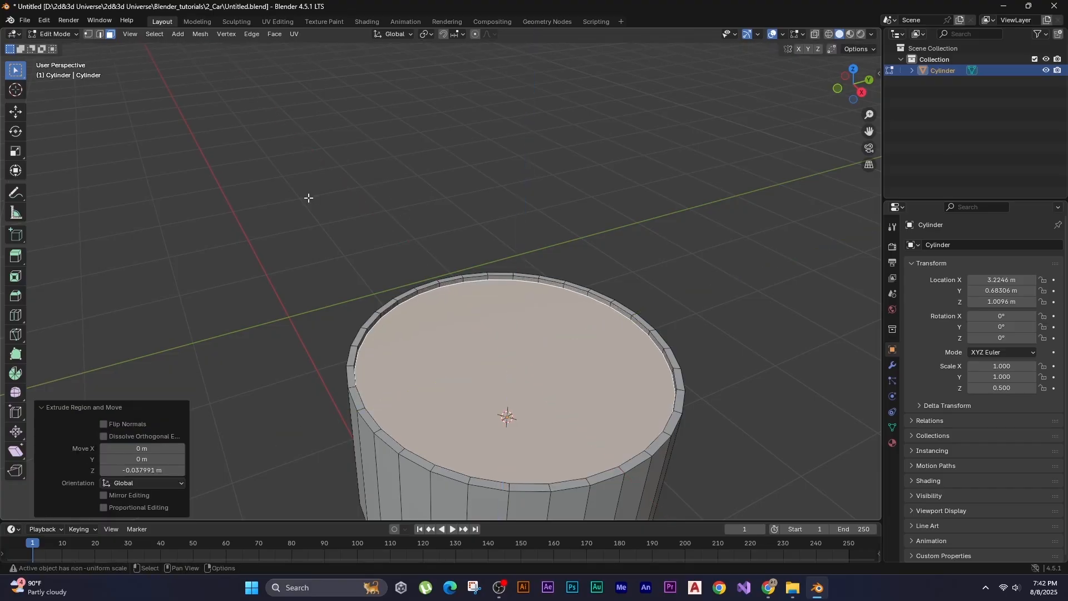
Inset the recessed top face by about 0.038 m and extrude it down about 0.039 m to form a second ledge.
right_click(309, 198)
left_click(326, 198)
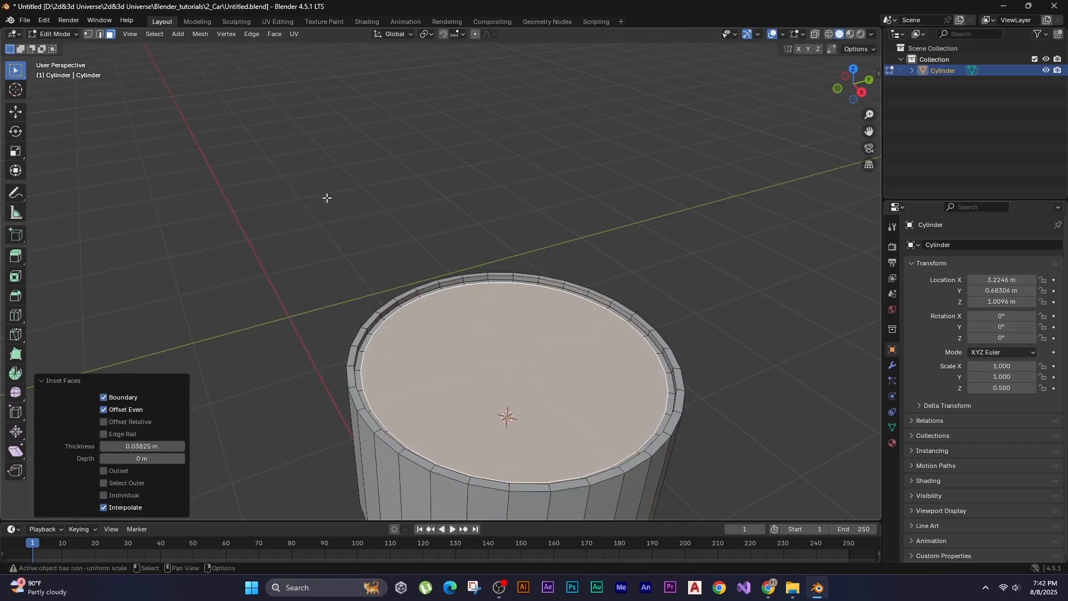
key("e")
left_click(327, 197)
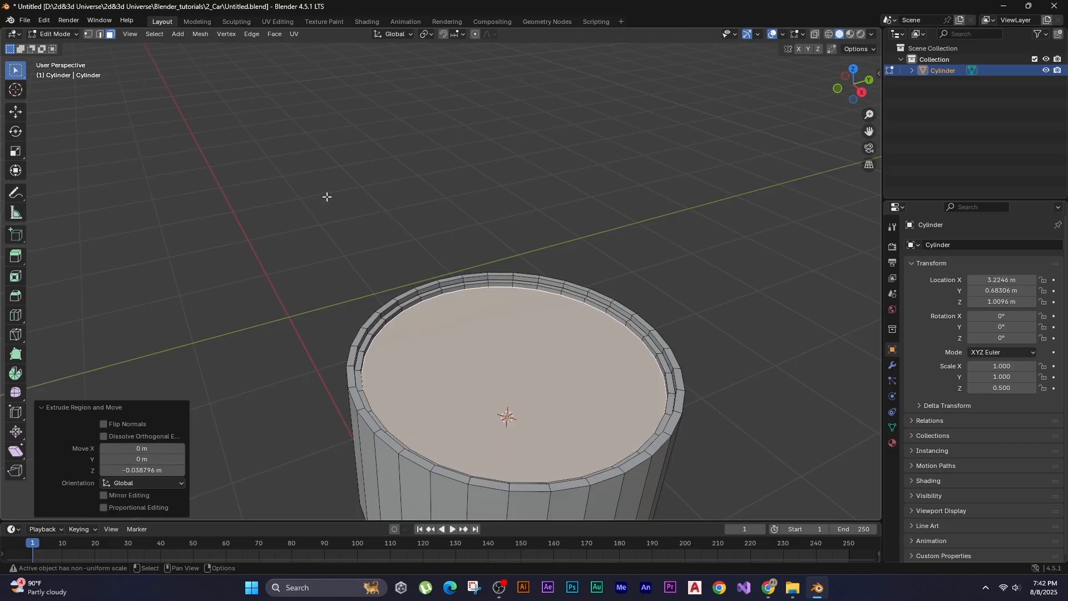
Separate the recessed top face into its own object and return to Object Mode.
key("F3")
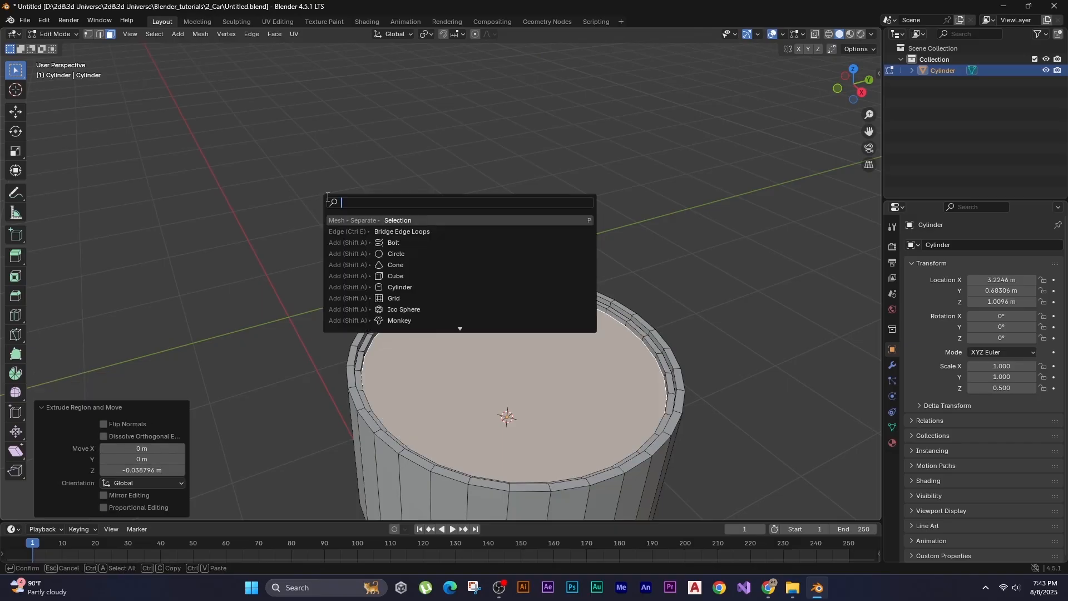
type("sep")
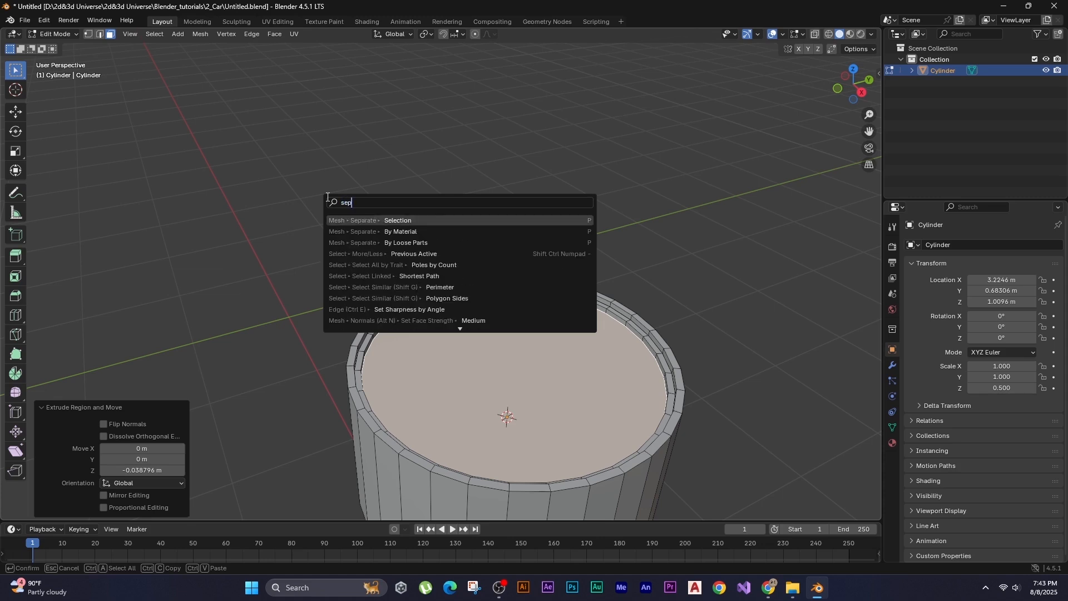
key("Return")
key("Tab")
Inset the separated disc's face by about 0.21 m and lower the inner face about 0.14 m along Z.
left_click(465, 337)
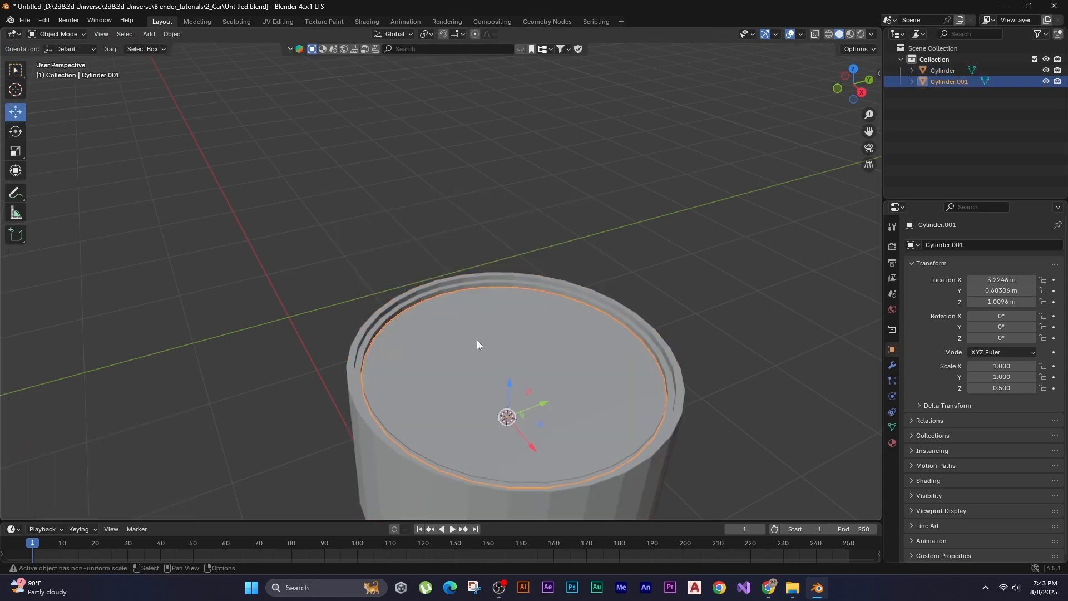
key("Tab")
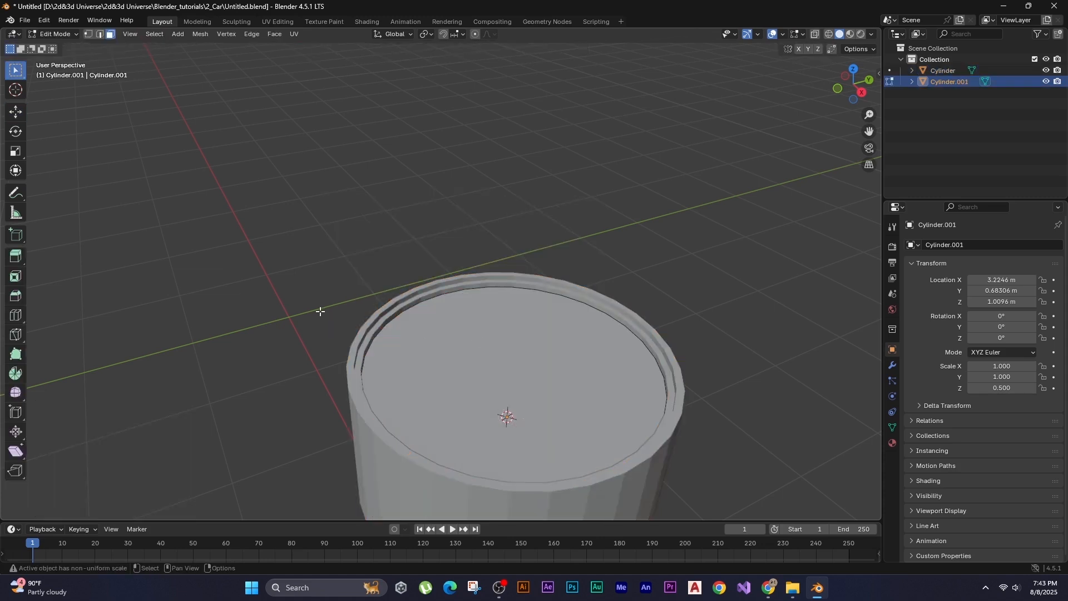
left_click(430, 353)
key("i")
left_click(148, 262)
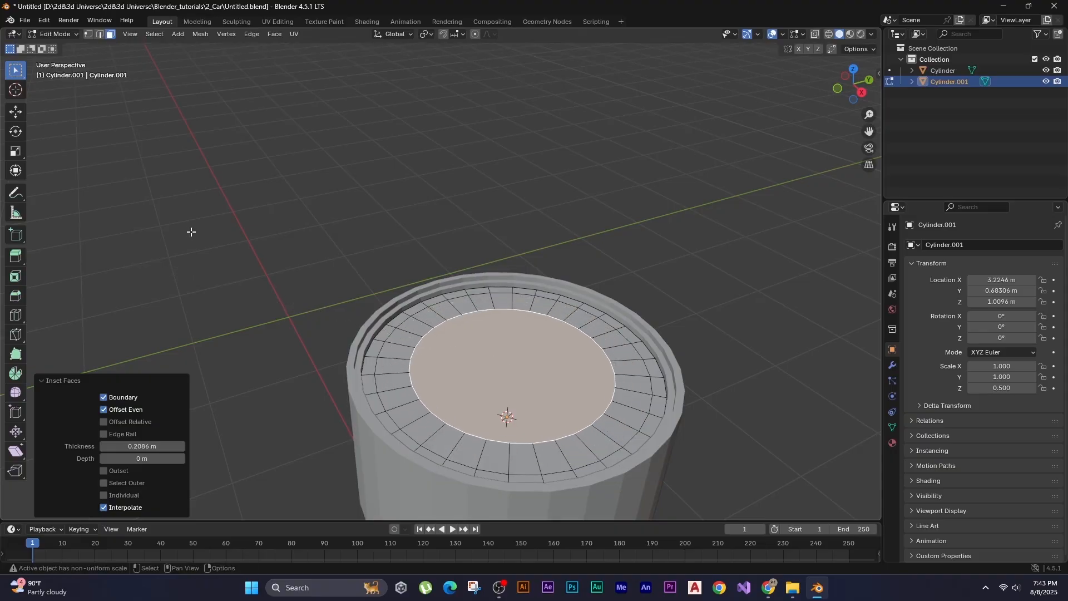
key("g")
key("z")
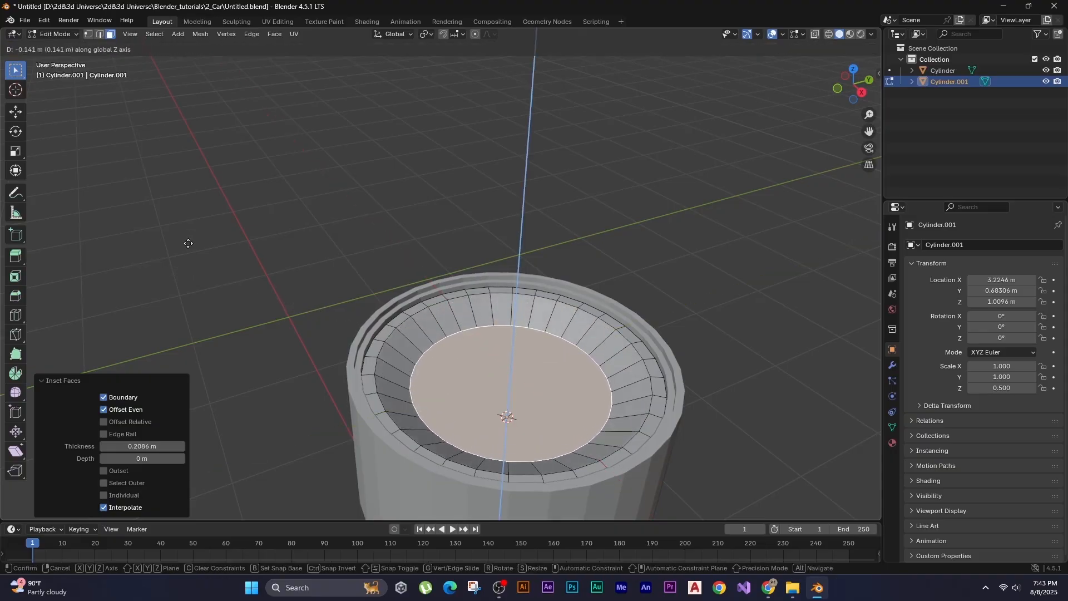
left_click(188, 243)
Inset the lowered inner face by about 0.05 m and separate the central disc into its own object.
key("i")
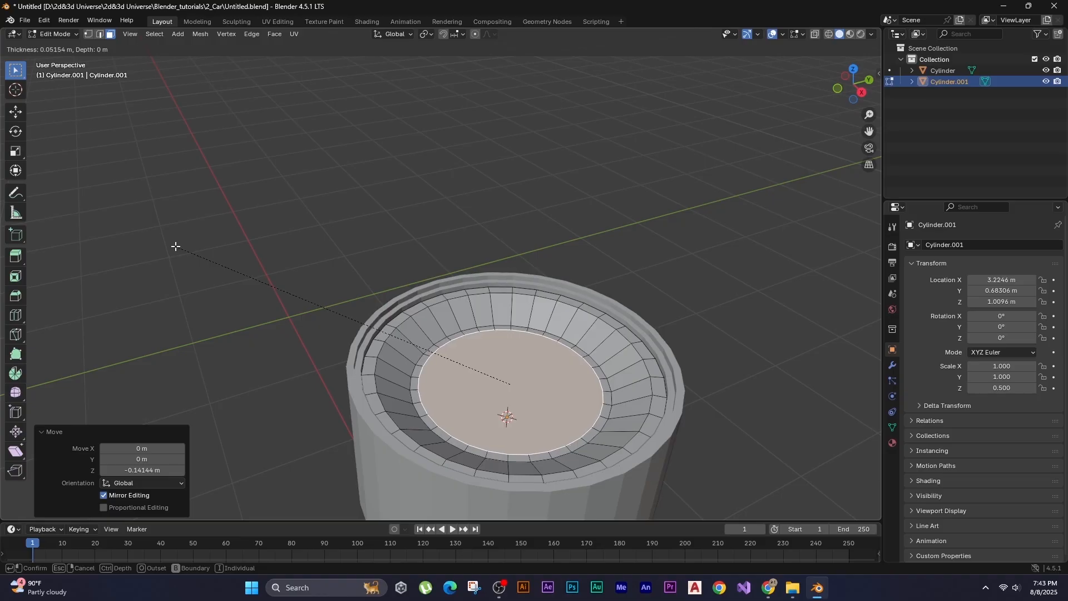
left_click(176, 245)
scroll(353, 297, "up", 2)
scroll(353, 297, "down", 2)
key("F3")
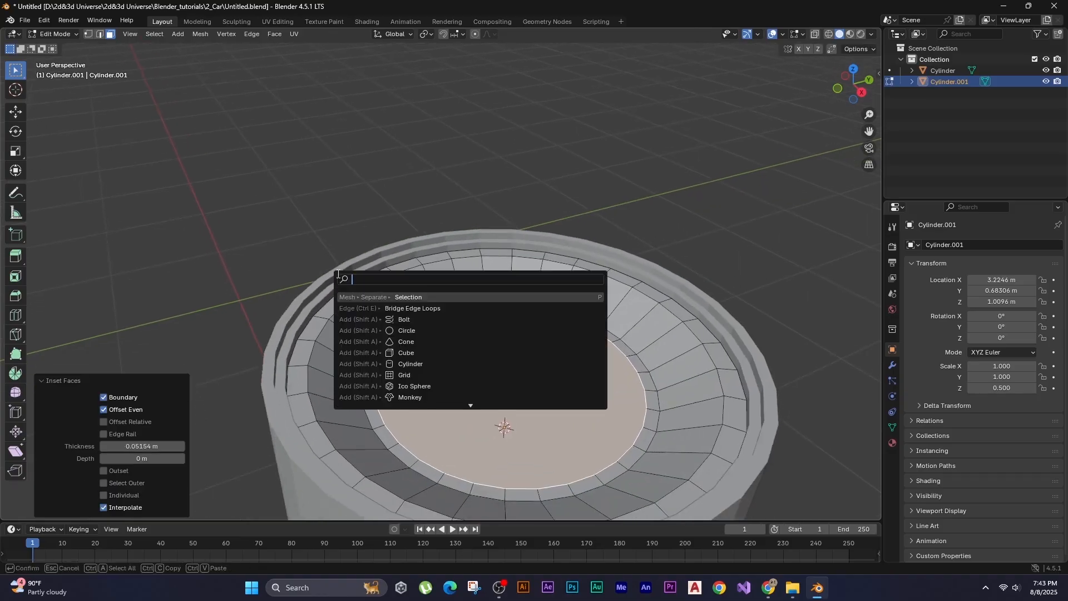
key("Return")
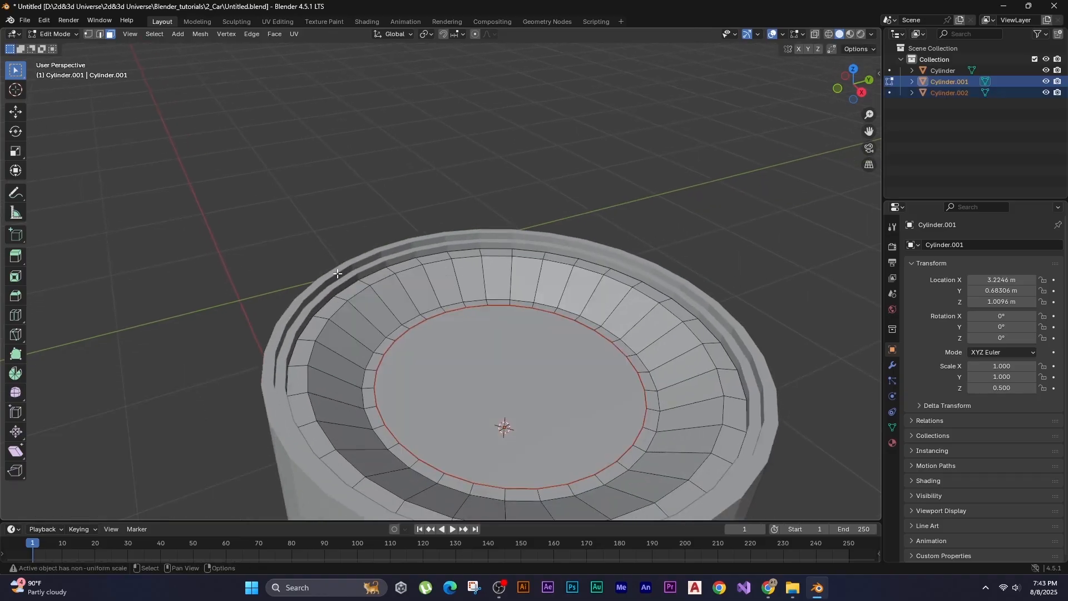
key("Tab")
Isolate the sloped ring in local view and open it in Edit Mode.
scroll(290, 302, "down", 2)
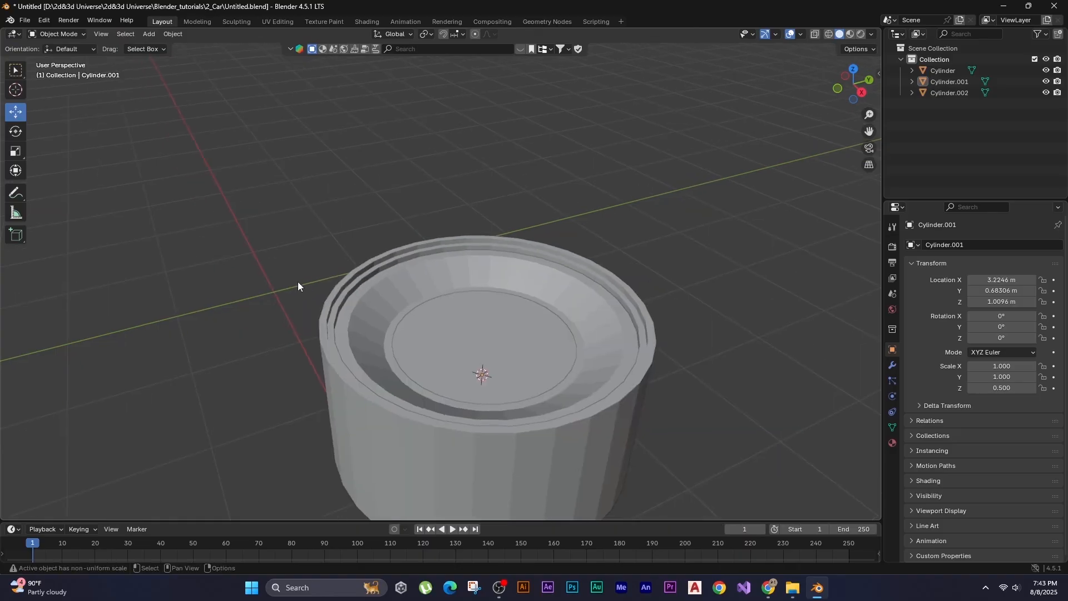
left_click(388, 315)
left_click(369, 306)
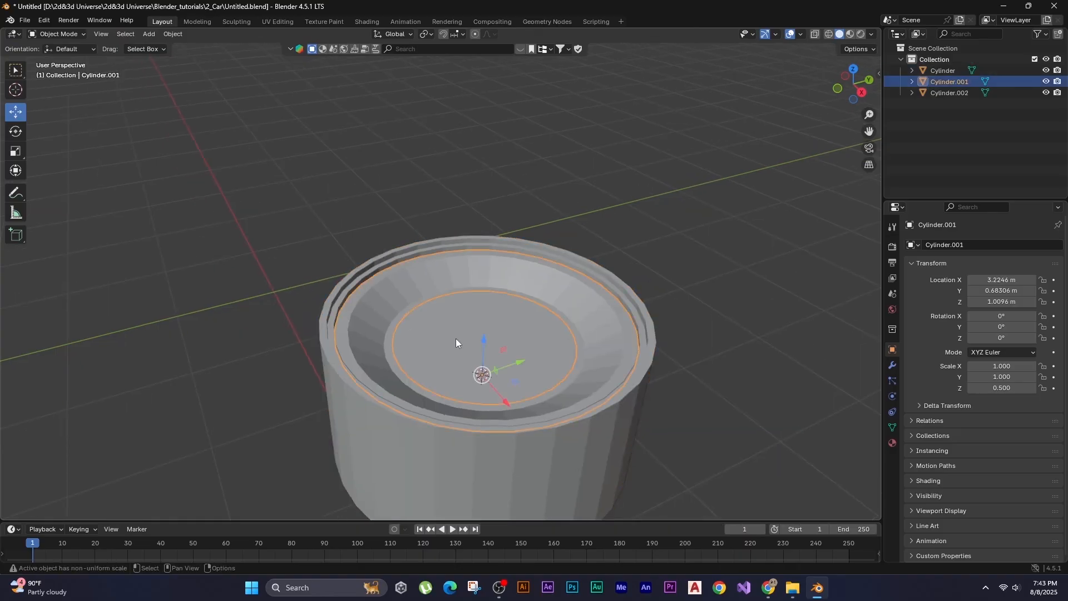
left_click(456, 339)
left_click(346, 289)
left_click(362, 310)
key("KP_Divide")
key("Tab")
scroll(356, 251, "up", 2)
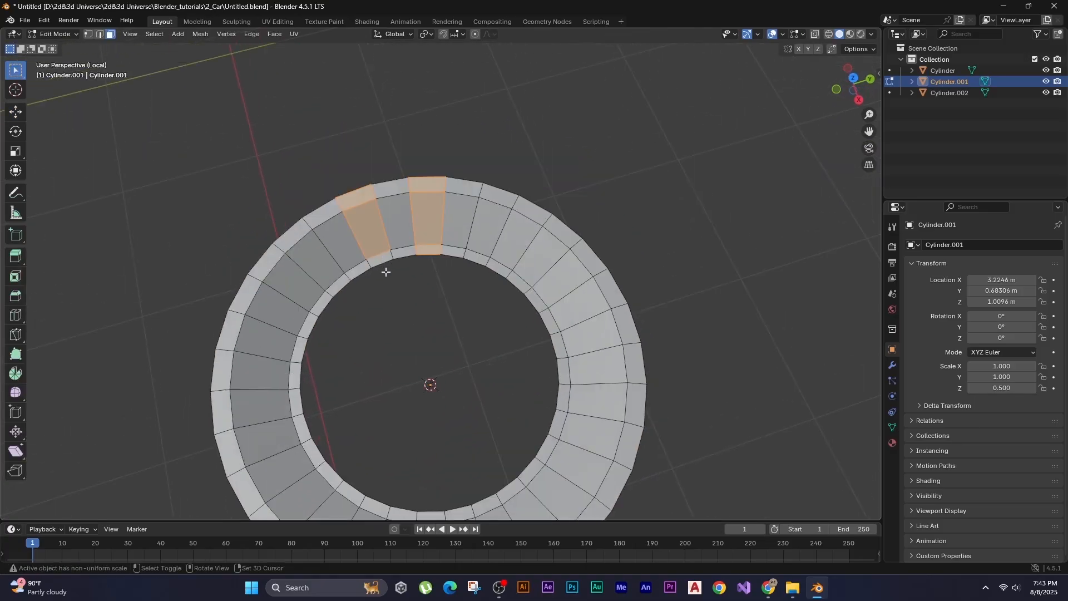
Delete the faces of every other radial segment around the ring, leaving evenly spaced spokes.
left_click(379, 259, "shift")
left_click(362, 232, "shift")
left_click(312, 234, "shift")
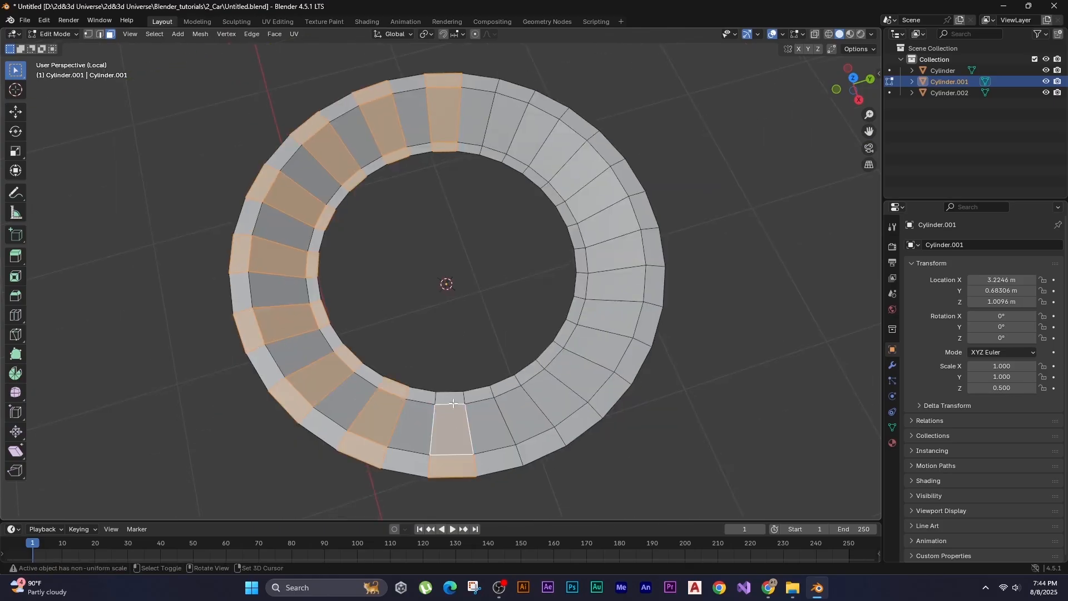
left_click(520, 420, "shift")
left_click(579, 381, "shift")
left_click(618, 323, "shift")
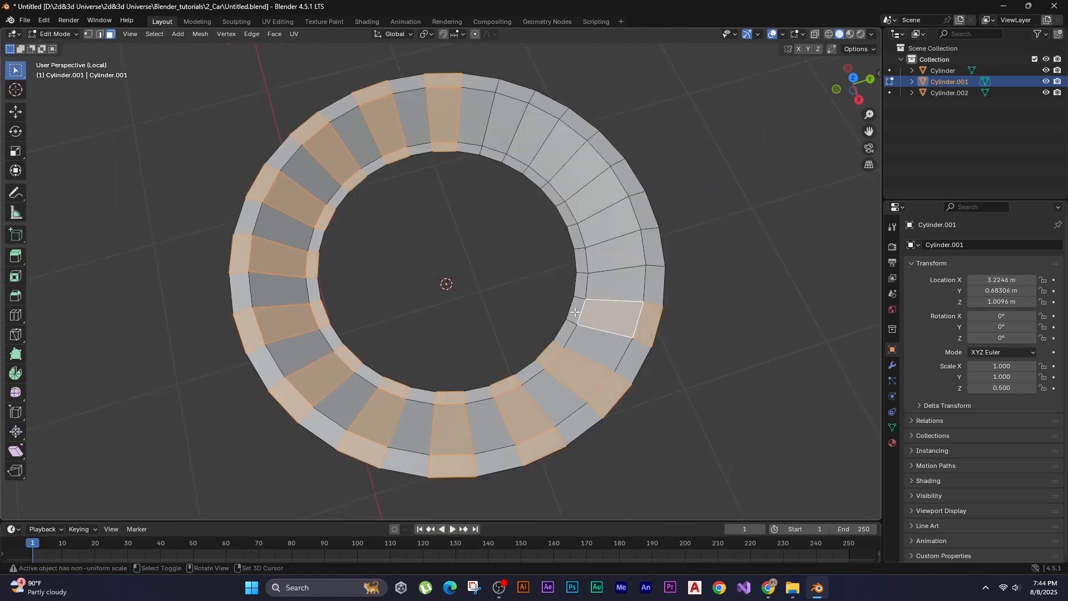
left_click(619, 250, "shift")
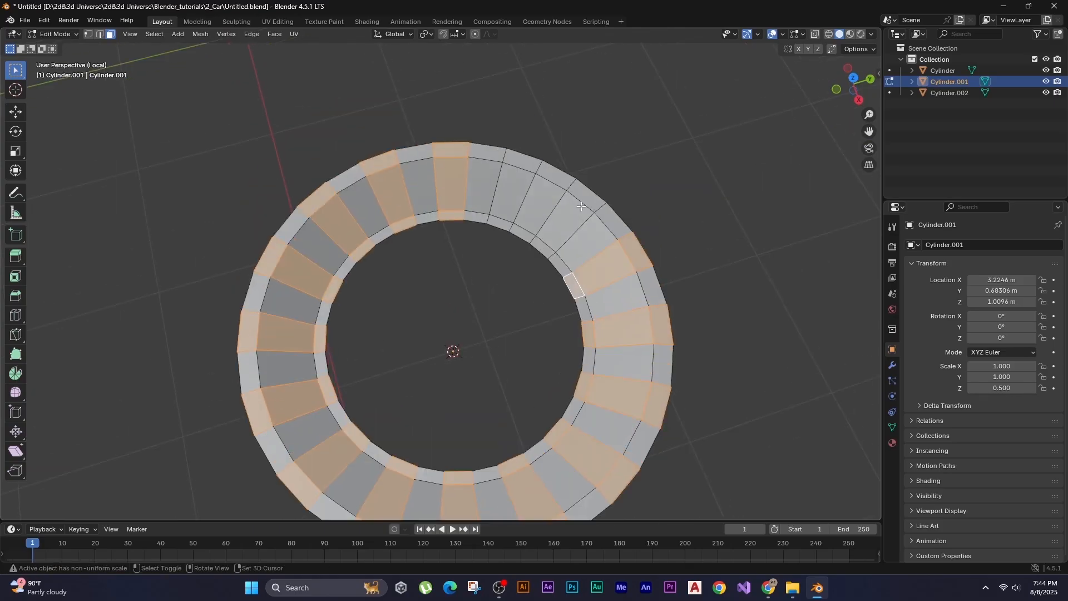
left_click(500, 222, "shift")
key("x")
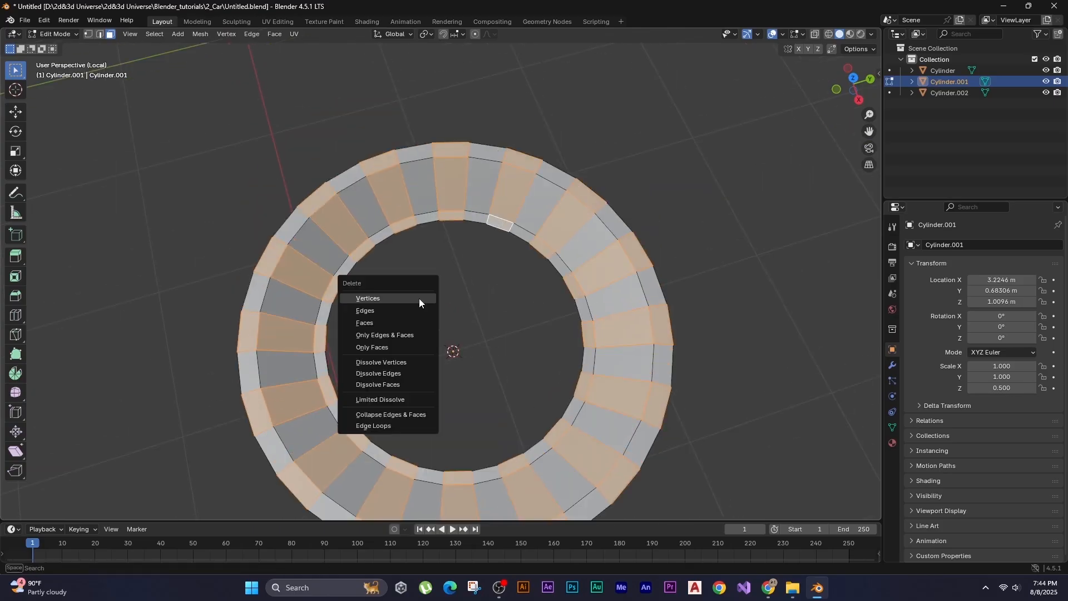
left_click(386, 322)
Extrude all spoke faces along their normals by about 0.029 m to give them thickness.
middle_click_drag(386, 322, 460, 235)
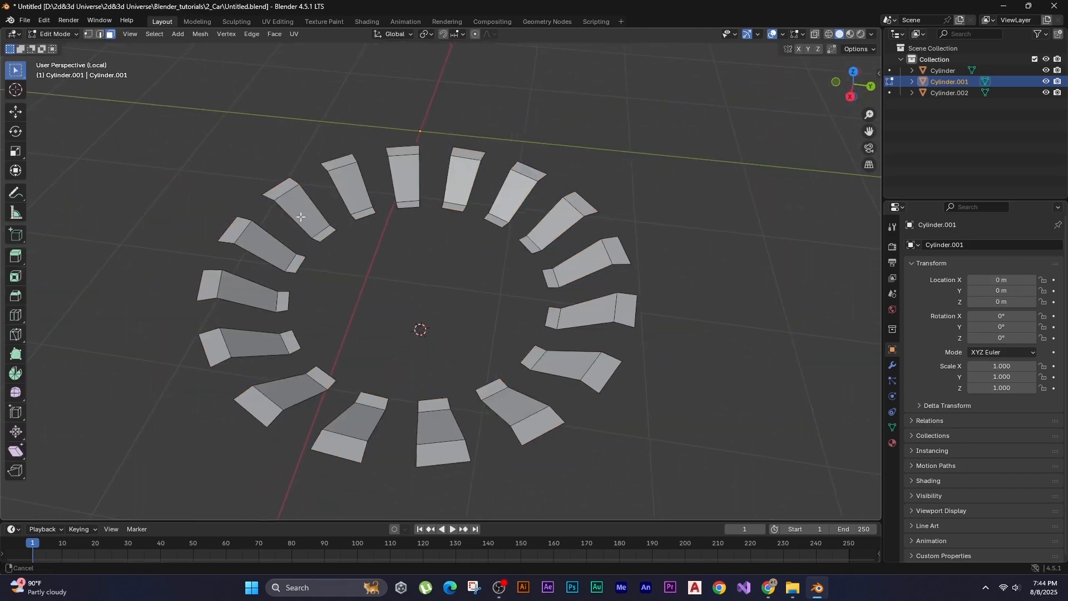
middle_click_drag(287, 203, 318, 231)
key("a")
middle_click_drag(350, 268, 356, 243)
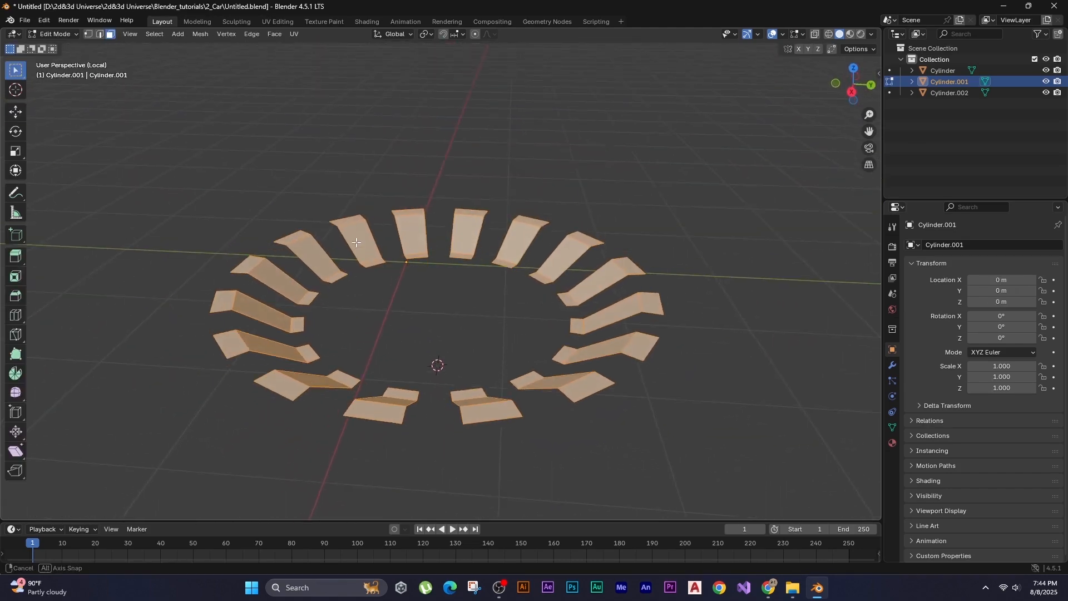
key("alt+e")
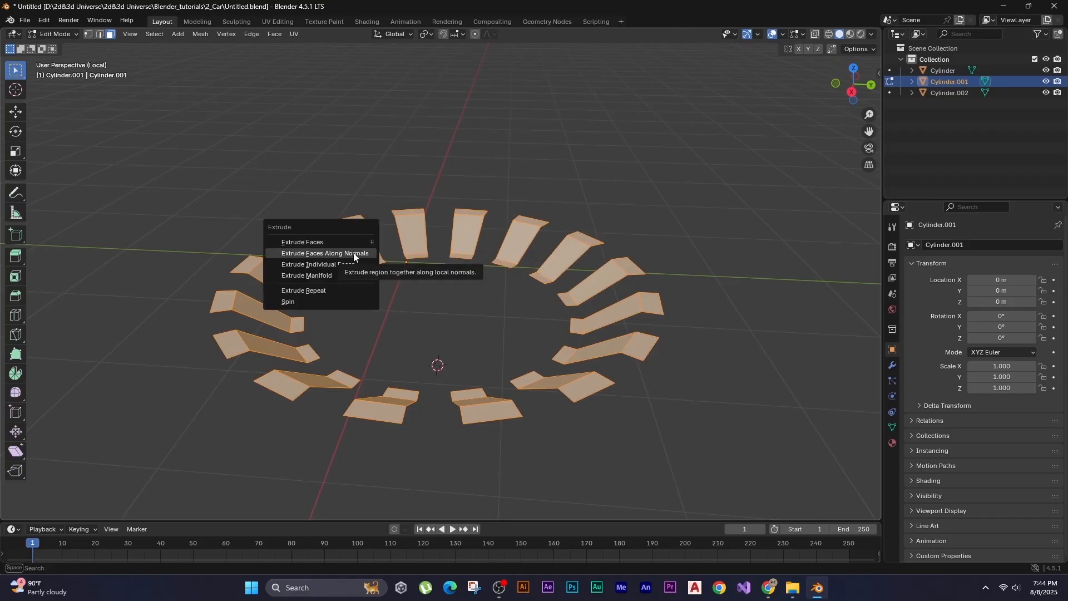
left_click(352, 253)
left_click(353, 249)
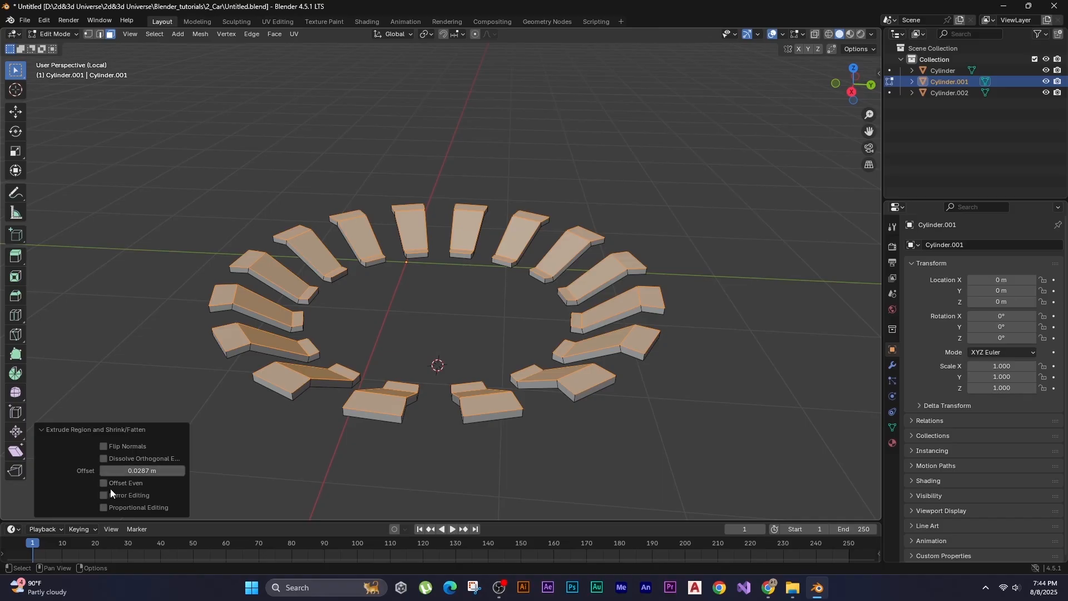
Apply a small bevel to all edges of the thickened spokes.
middle_click_drag(356, 334, 299, 310)
key("a")
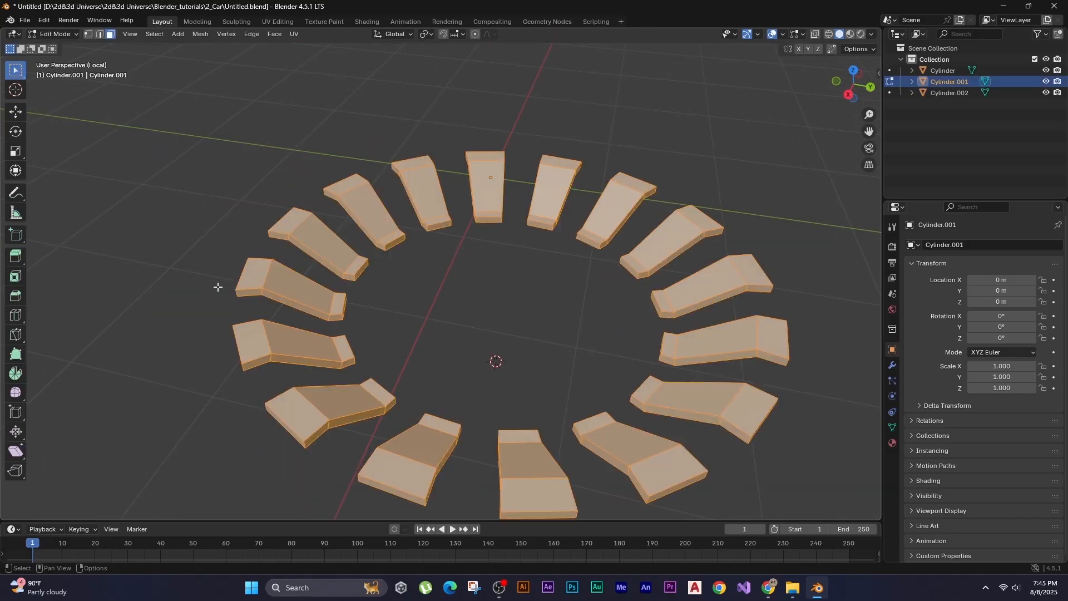
scroll(197, 286, "up", 1)
key("ctrl+b")
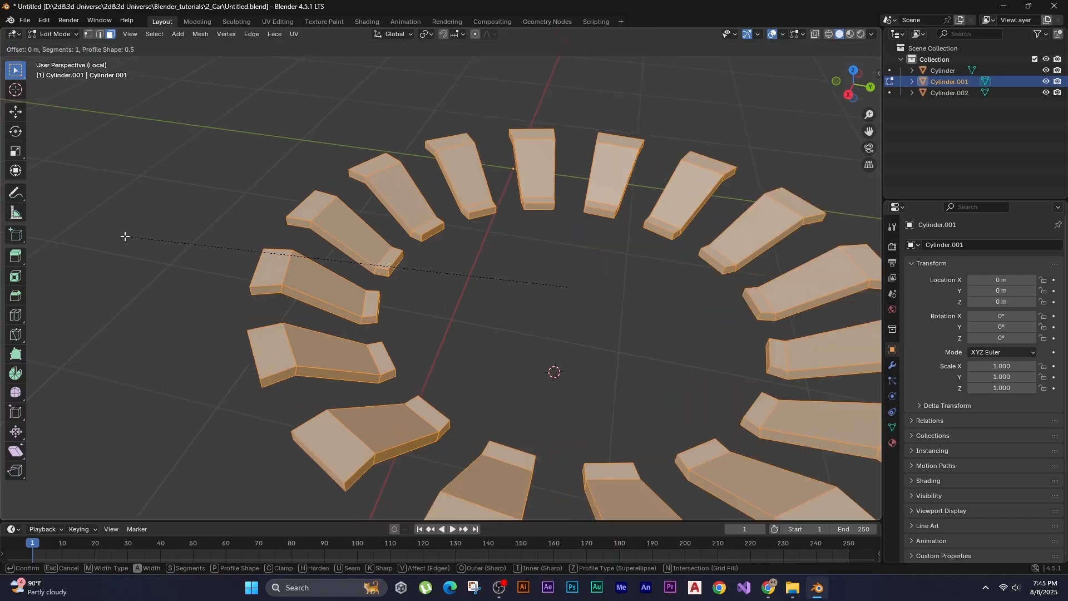
left_click(122, 235)
middle_click_drag(255, 350, 356, 328, "shift")
scroll(362, 351, "up", 4)
left_click(182, 350)
left_click(341, 335)
Shade the spokes object smooth in Object Mode and leave local view.
key("Tab")
scroll(356, 356, "down", 5)
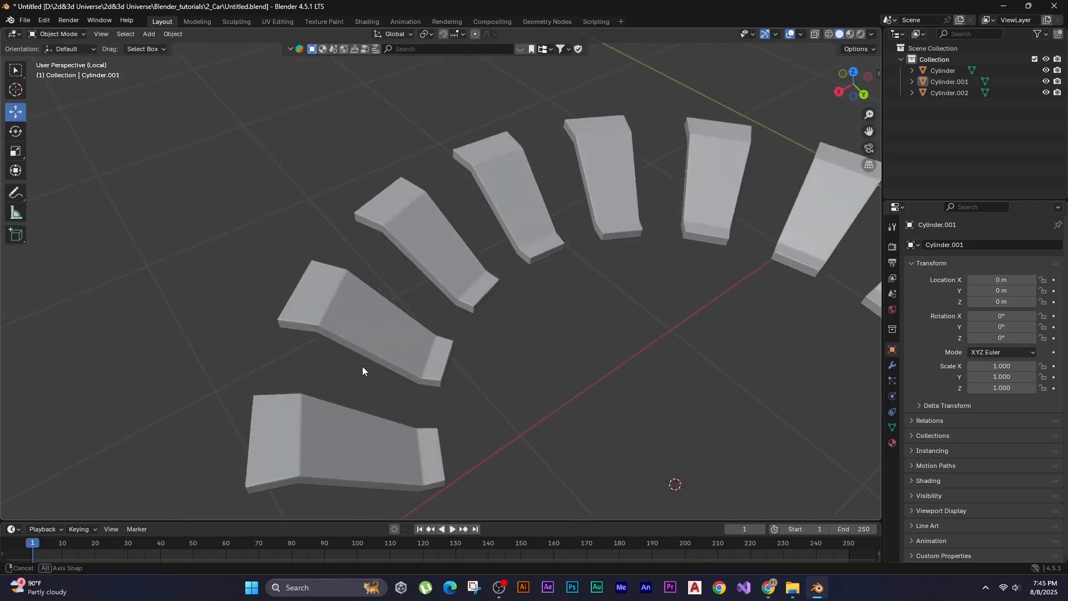
key("a")
right_click(353, 308)
left_click(315, 309)
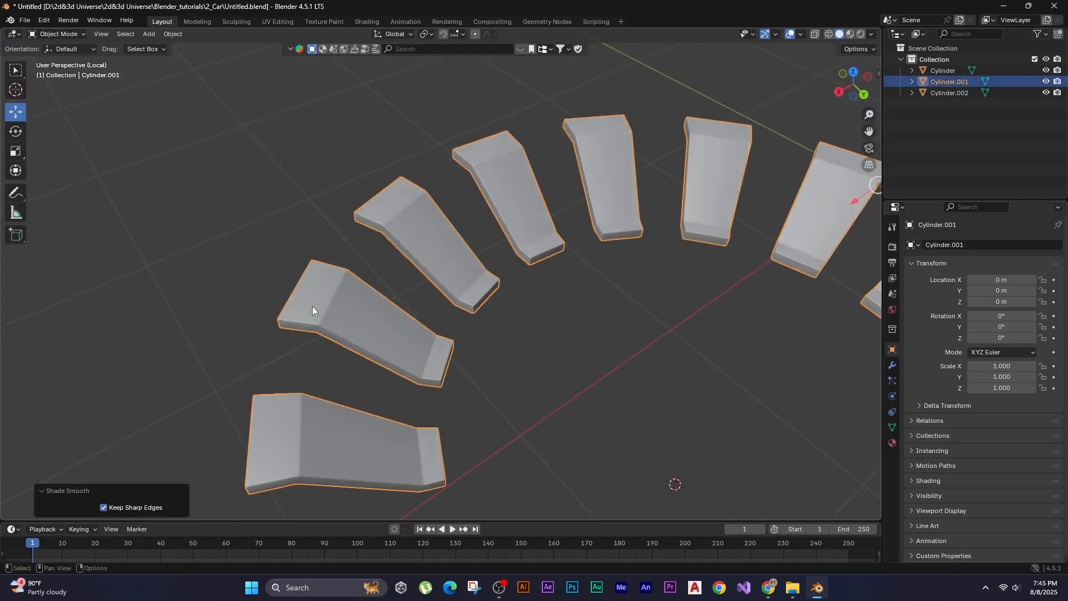
key("alt+a")
scroll(281, 220, "down", 5)
key("KP_Divide")
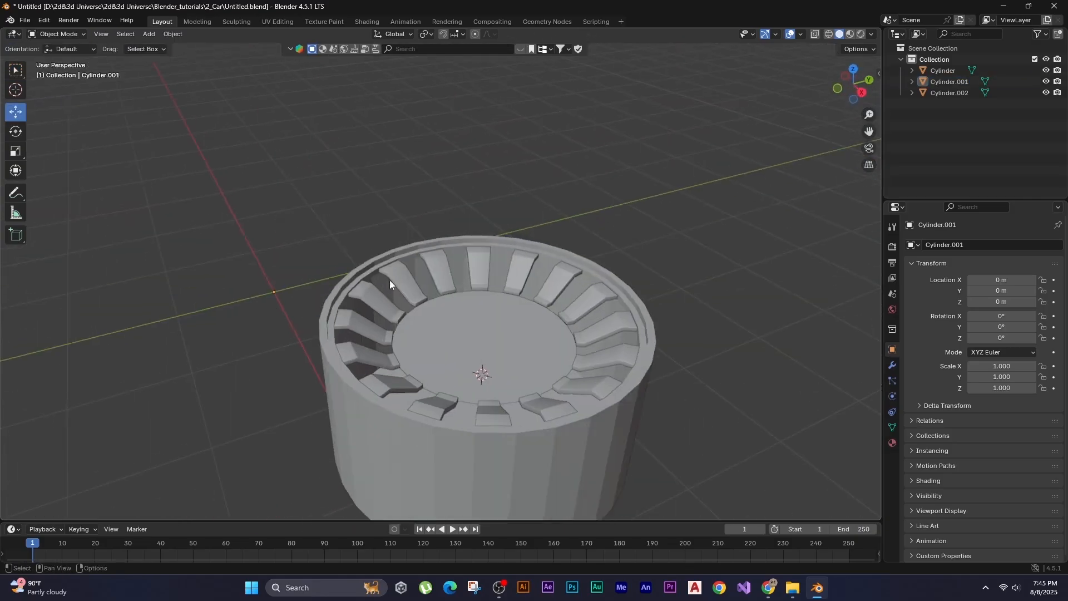
Open the outer rim cylinder in Edit Mode with edge selection active.
scroll(389, 280, "up", 4)
left_click(375, 292)
scroll(375, 293, "down", 4)
middle_click_drag(317, 390, 391, 292, "shift")
key("KP_Divide")
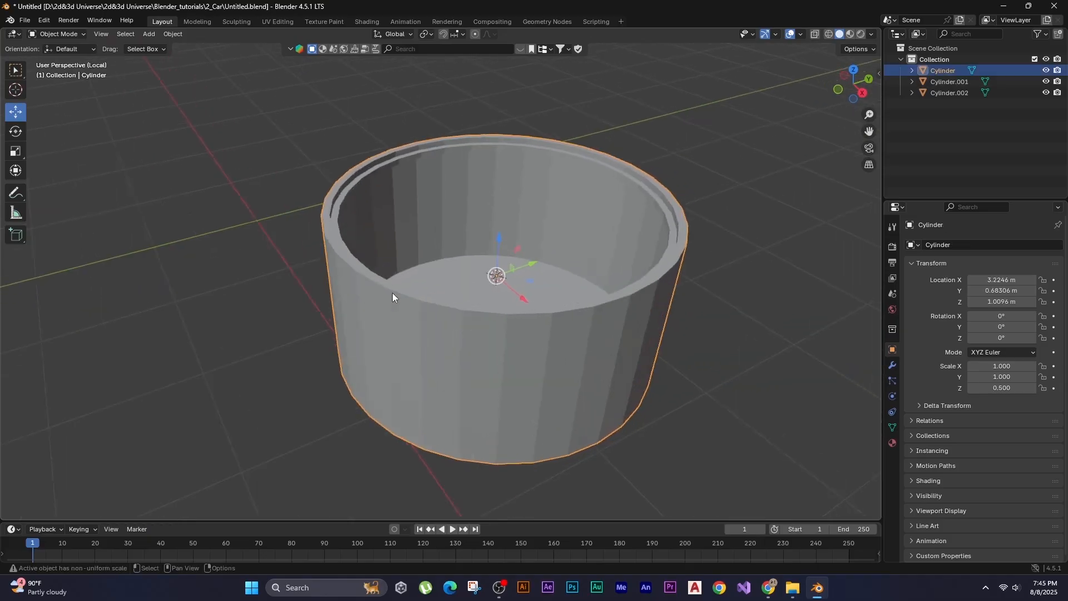
key("KP_Divide")
scroll(417, 261, "up", 4)
key("Tab")
scroll(383, 235, "down", 2)
key("2")
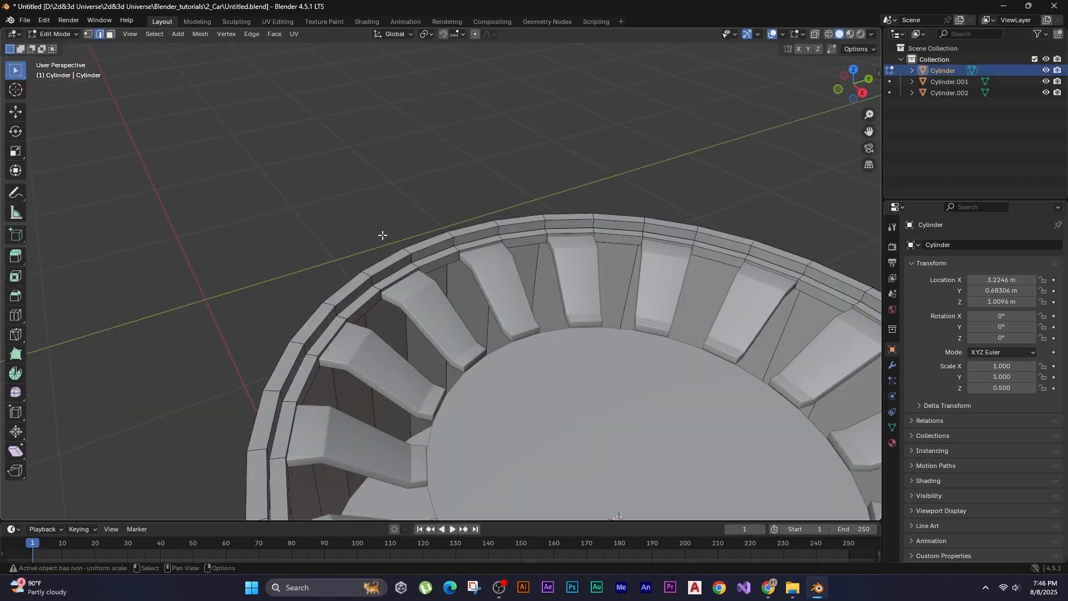
Extrude the rim's innermost ledge edge loop in place and scale it inward to about 0.958 to form a third ledge.
left_click(434, 270, "alt")
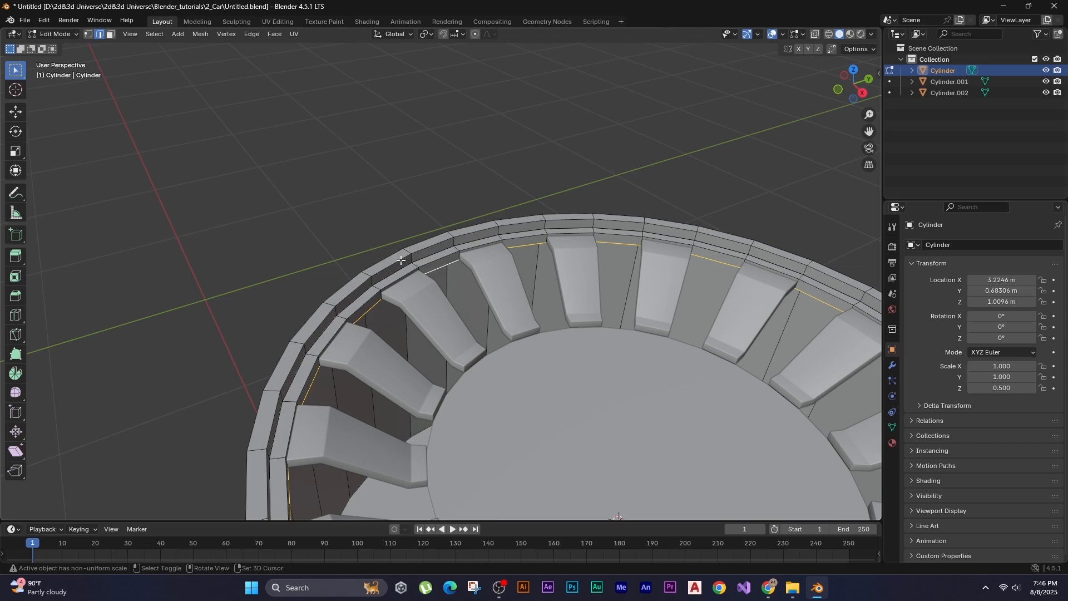
scroll(400, 257, "down", 2)
middle_click_drag(400, 257, 521, 143, "shift")
scroll(521, 144, "up", 3)
middle_click_drag(315, 56, 170, 180, "shift")
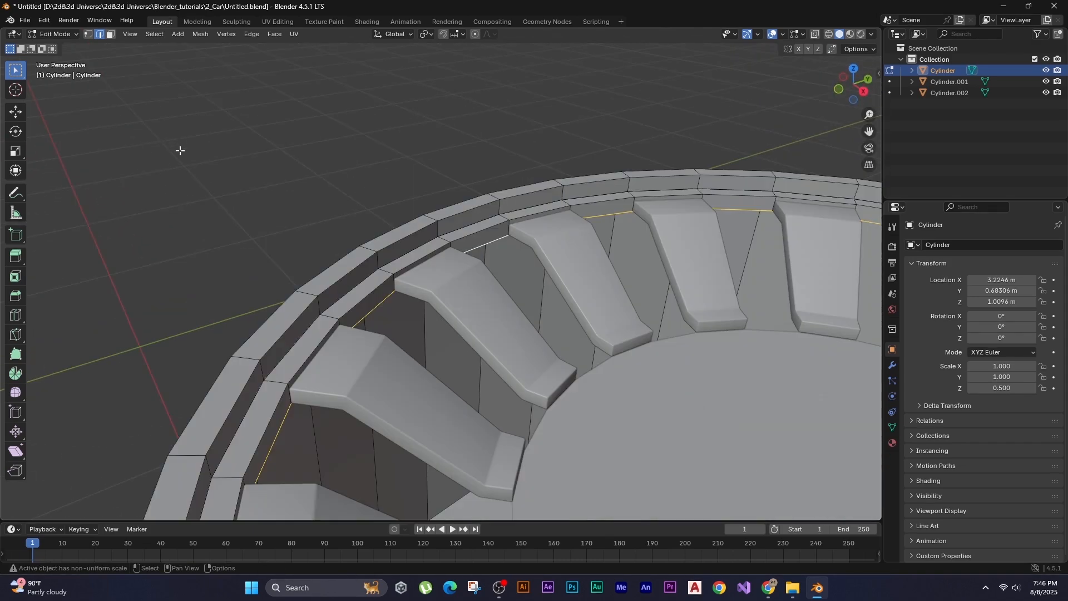
key("e")
right_click(185, 207)
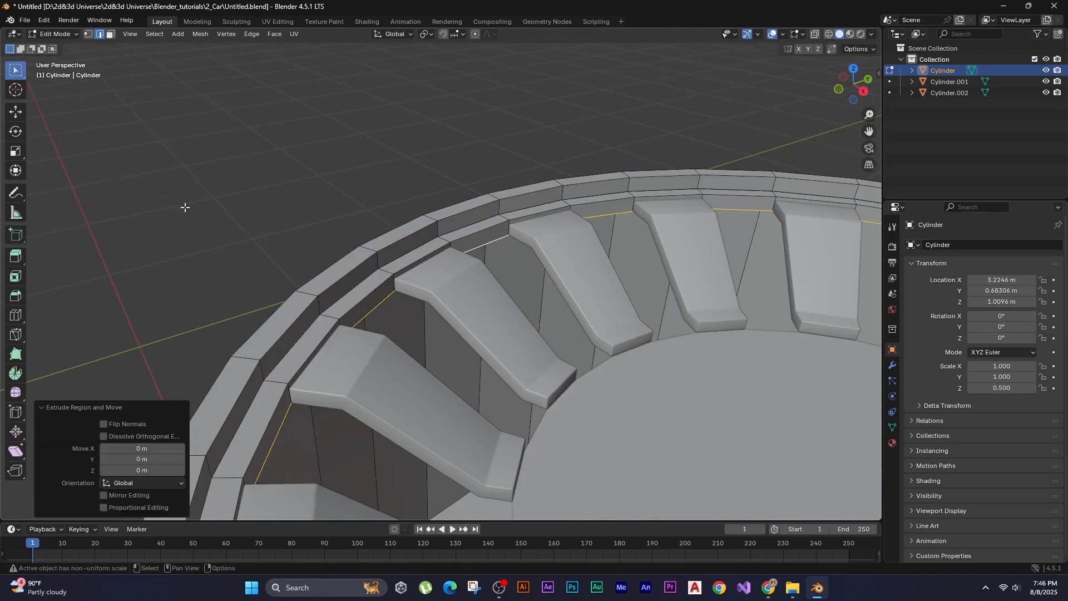
key("s")
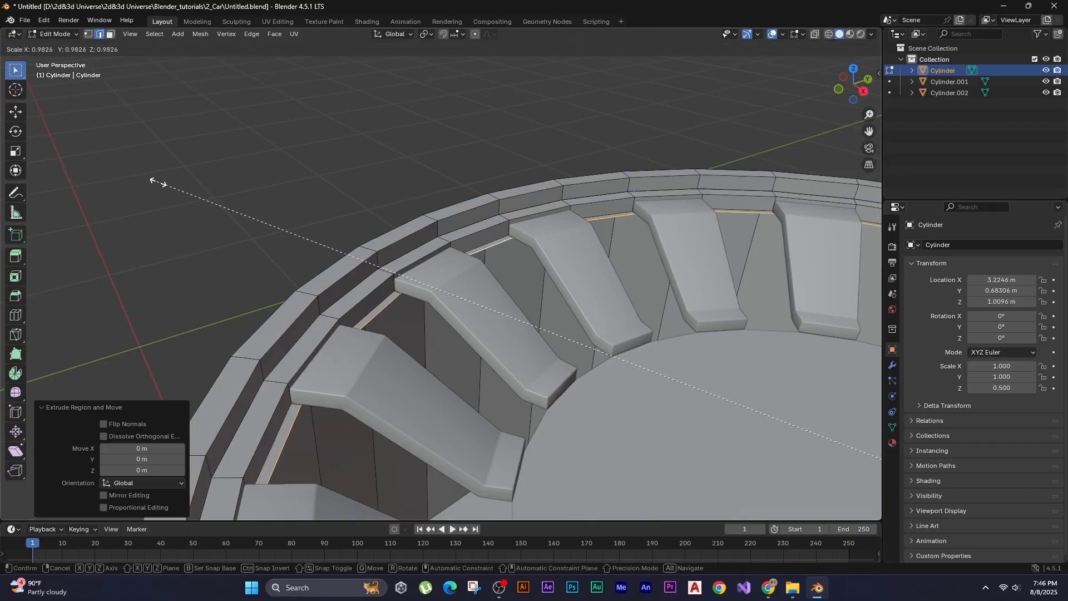
left_click(178, 190)
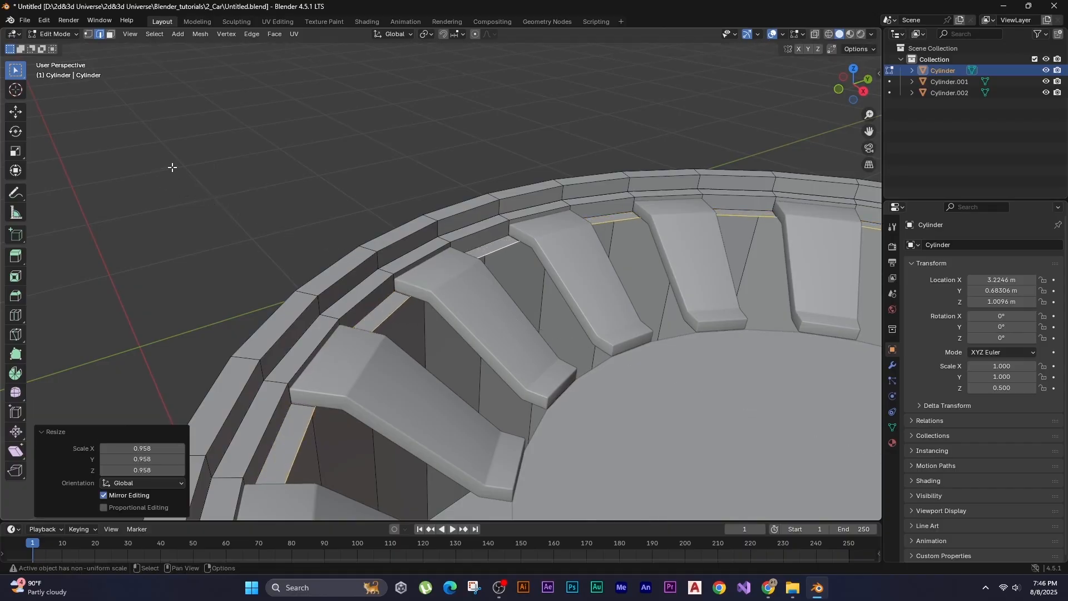
Extrude the new ledge's inner edge loop down along Z by about 0.015 m, rescale it slightly and return to Object Mode.
key("e")
middle_click_drag(163, 133, 193, 164)
left_click(159, 165)
key("e")
left_click(192, 168)
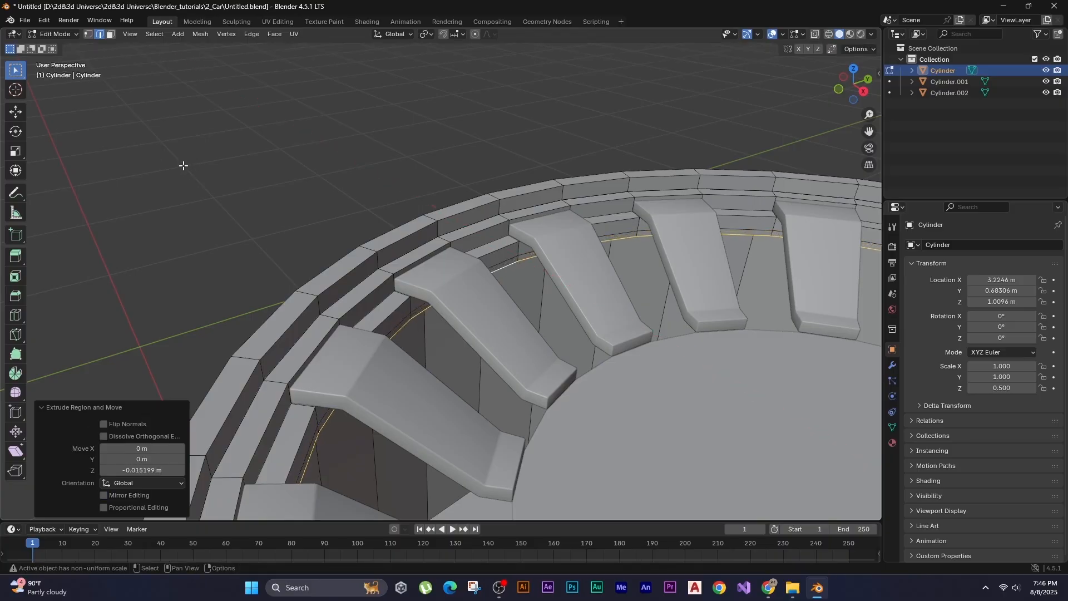
key("s")
left_click(160, 160)
scroll(234, 175, "down", 6)
left_click(276, 186)
scroll(481, 212, "up", 4)
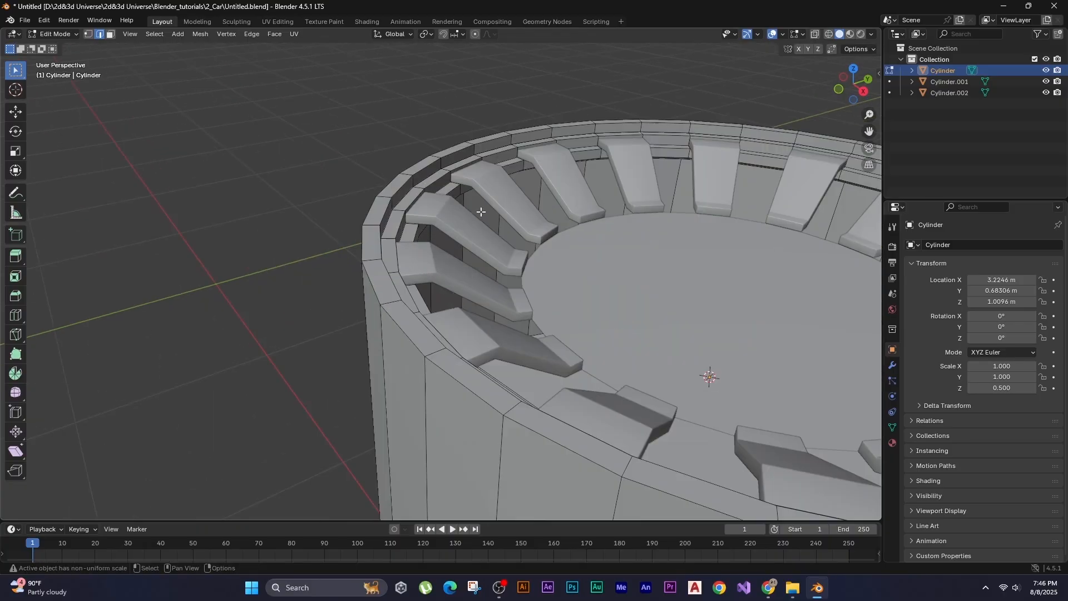
middle_click_drag(457, 227, 429, 228, "shift")
left_click(362, 214)
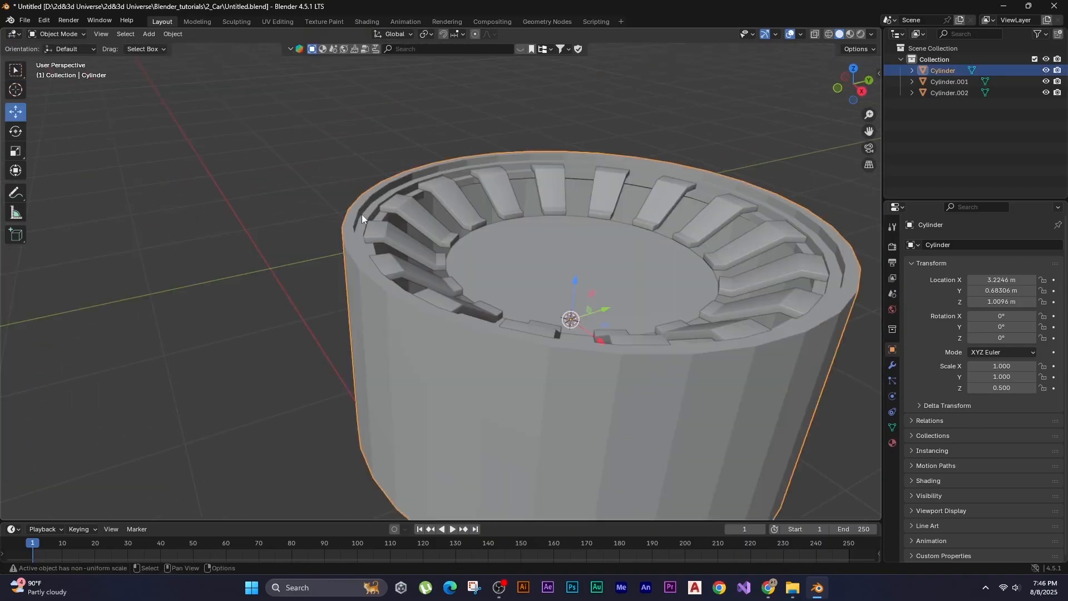
Isolate the outer rim in local view and enter Edit Mode.
key("KP_Divide")
middle_click_drag(394, 226, 348, 195)
key("Tab")
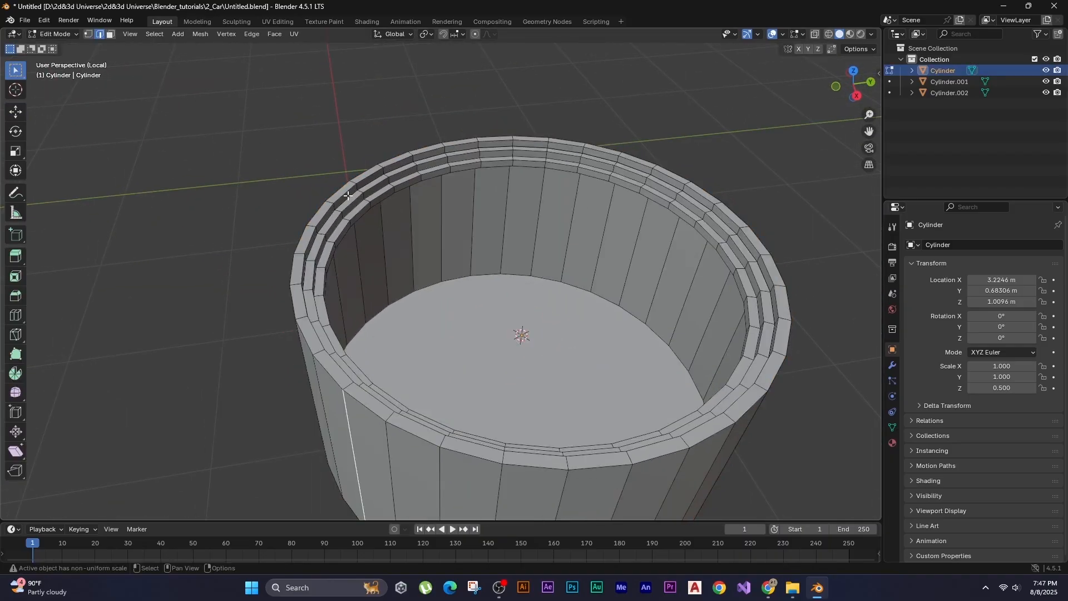
Bevel the edge loops of the rim's three ledges and its inner floor with a small width and 3 segments.
scroll(333, 186, "up", 3)
left_click(317, 222, "alt")
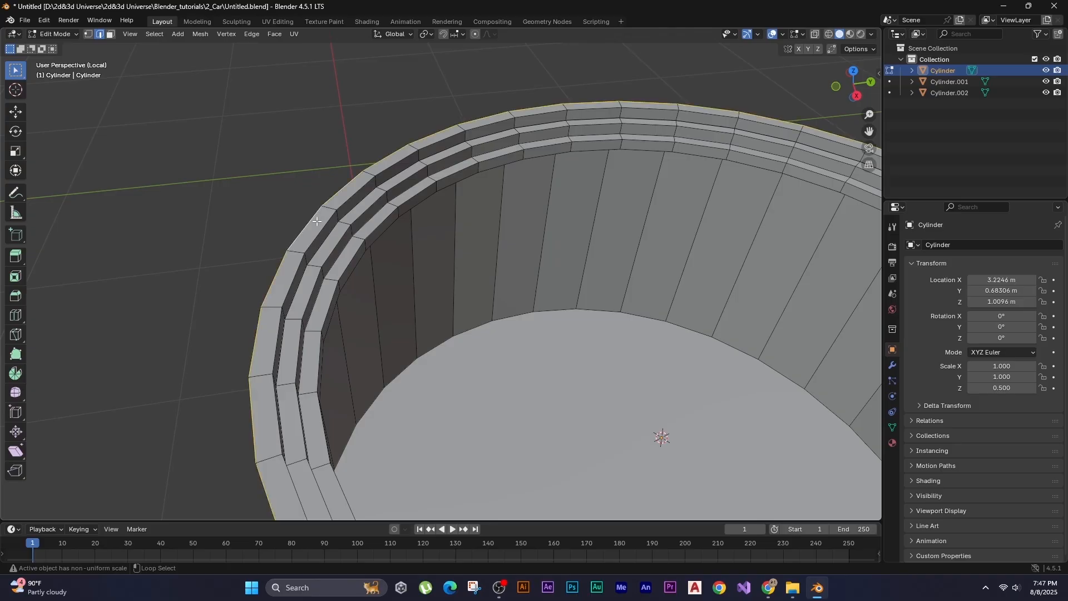
left_click(322, 233, "alt+shift")
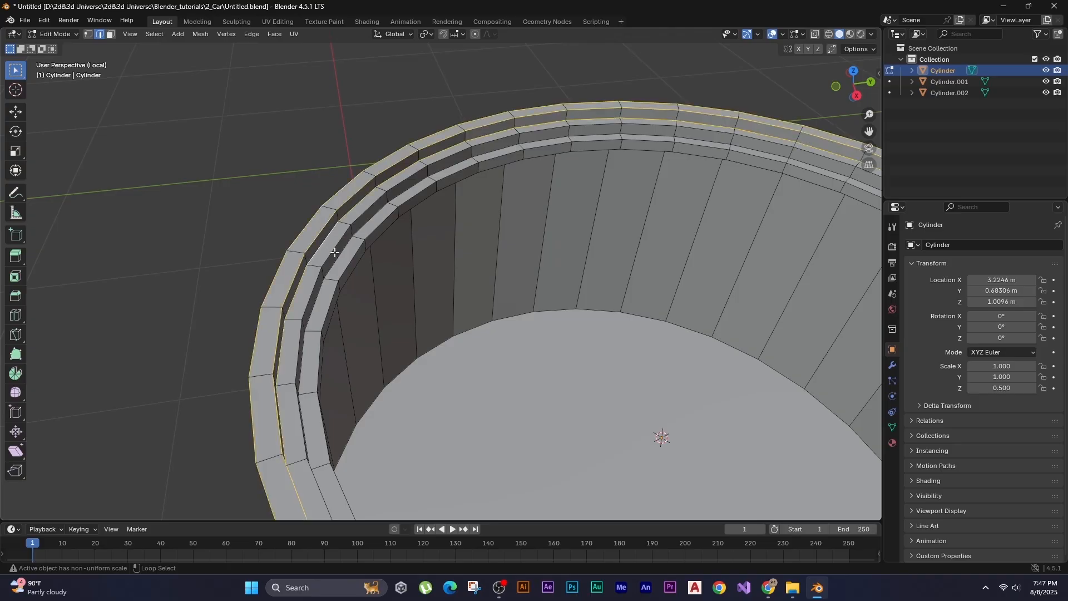
left_click(336, 252, "alt+shift")
left_click(367, 259, "alt+shift")
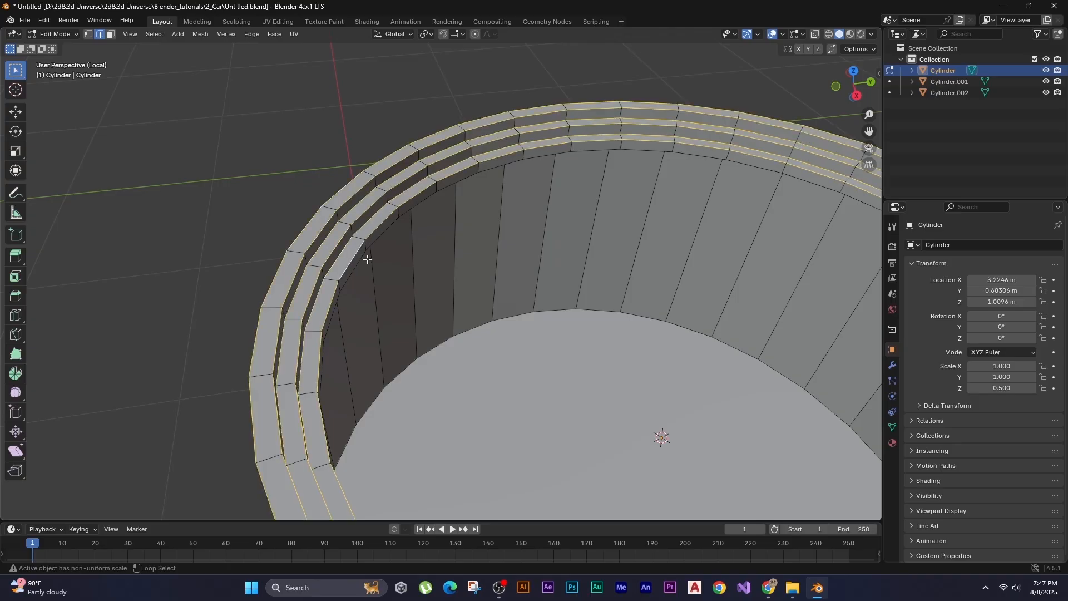
scroll(384, 235, "down", 3)
left_click(489, 287, "alt+shift")
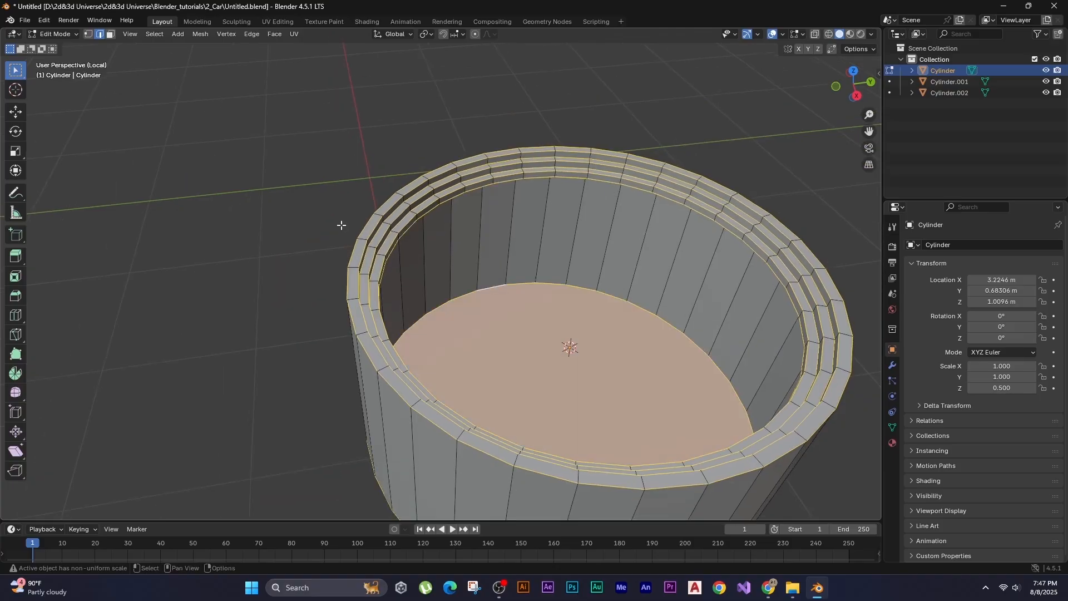
key("ctrl+b")
left_click(221, 190)
scroll(371, 282, "up", 4)
scroll(343, 290, "down", 1)
left_click(153, 338)
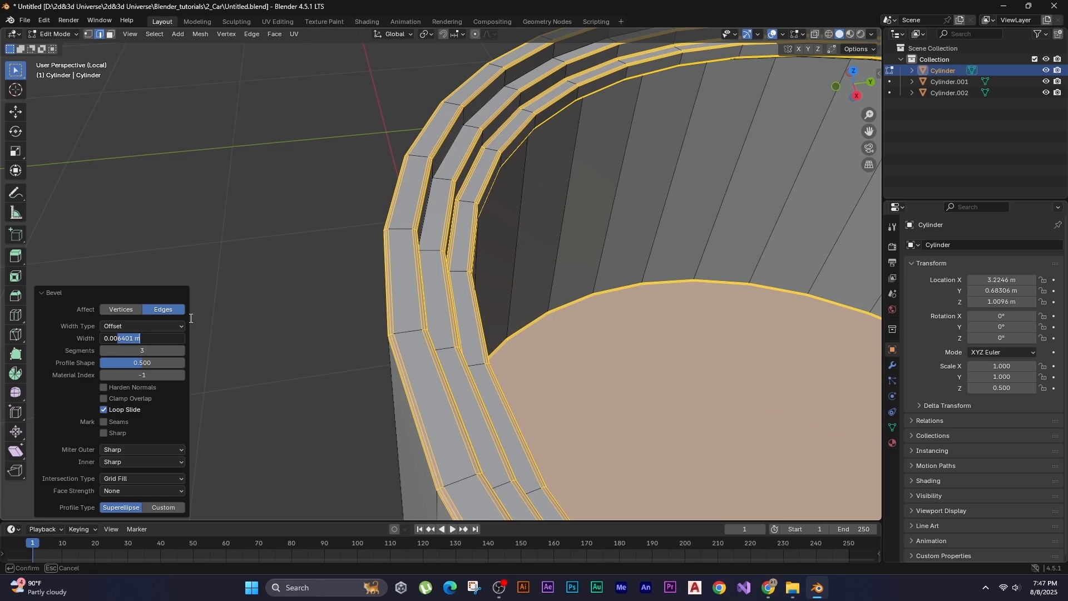
key("Return")
left_click(294, 233)
scroll(296, 211, "down", 3)
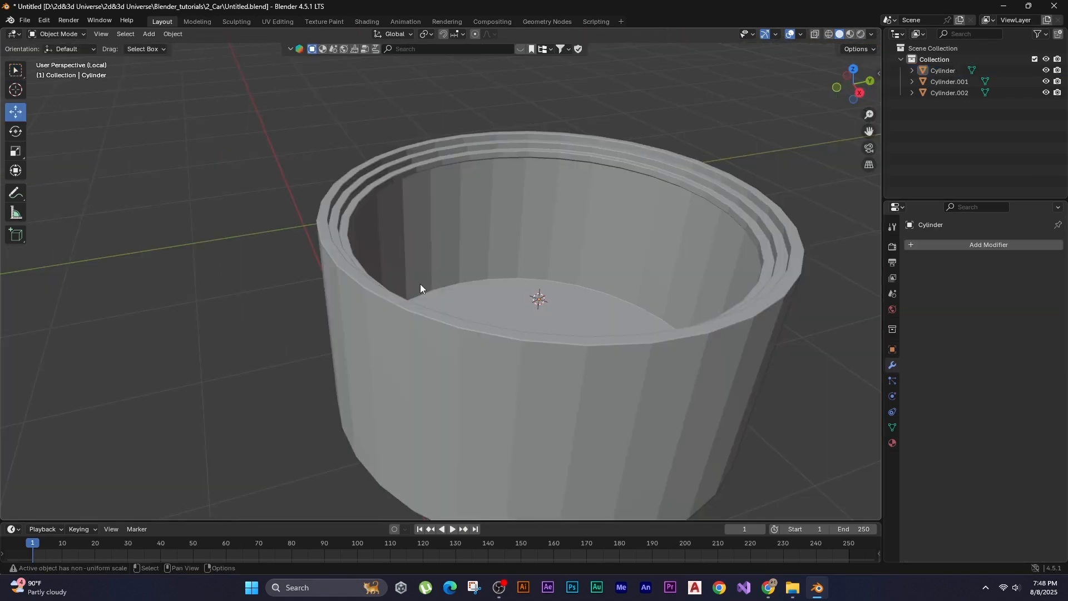
Add a Subdivision Surface modifier to the rim.
left_click(420, 288)
left_click(988, 247)
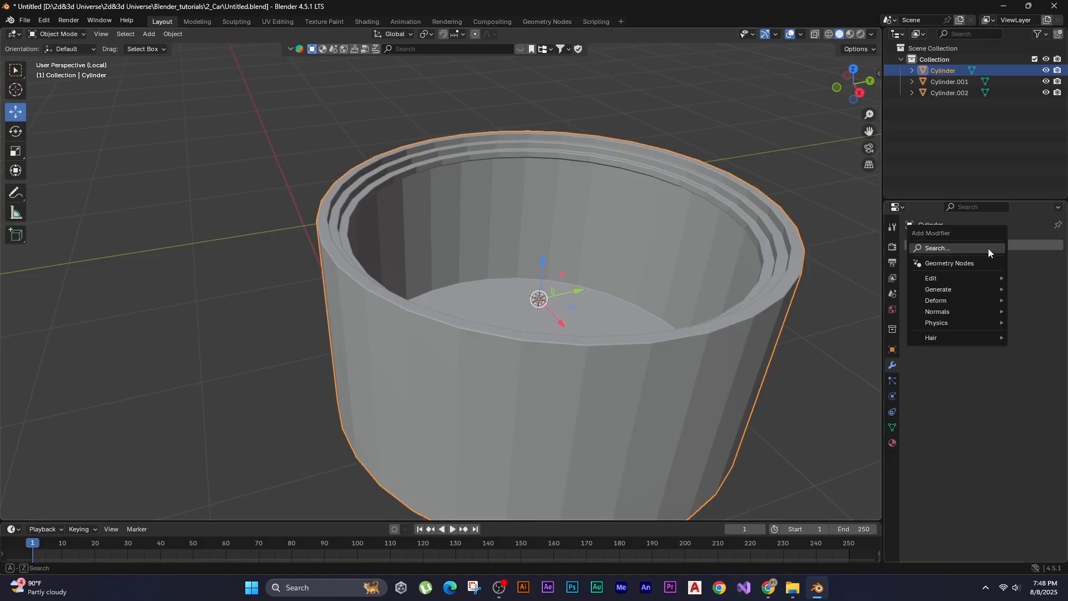
left_click(986, 246)
left_click(851, 303)
Shade the rim smooth and leave local view.
right_click(382, 236)
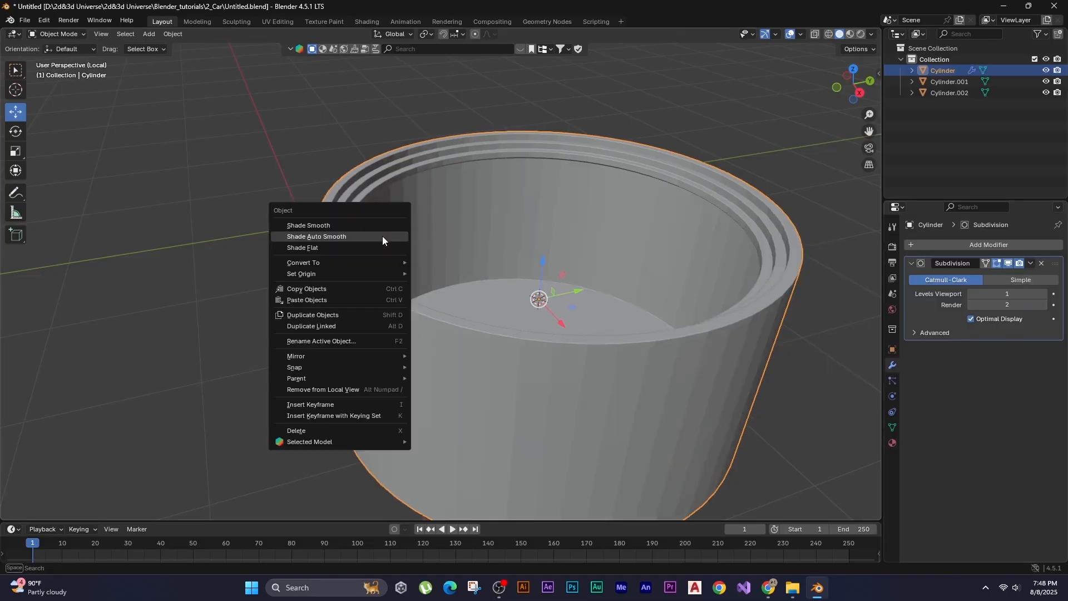
left_click(308, 225)
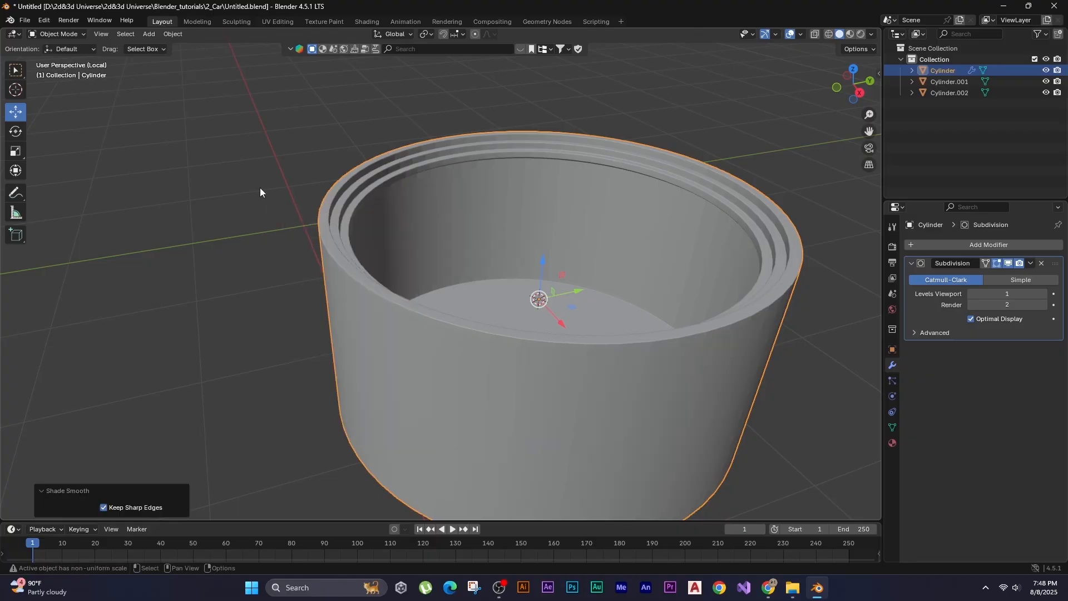
left_click(259, 188)
middle_click_drag(586, 309, 468, 339)
key("KP_Divide")
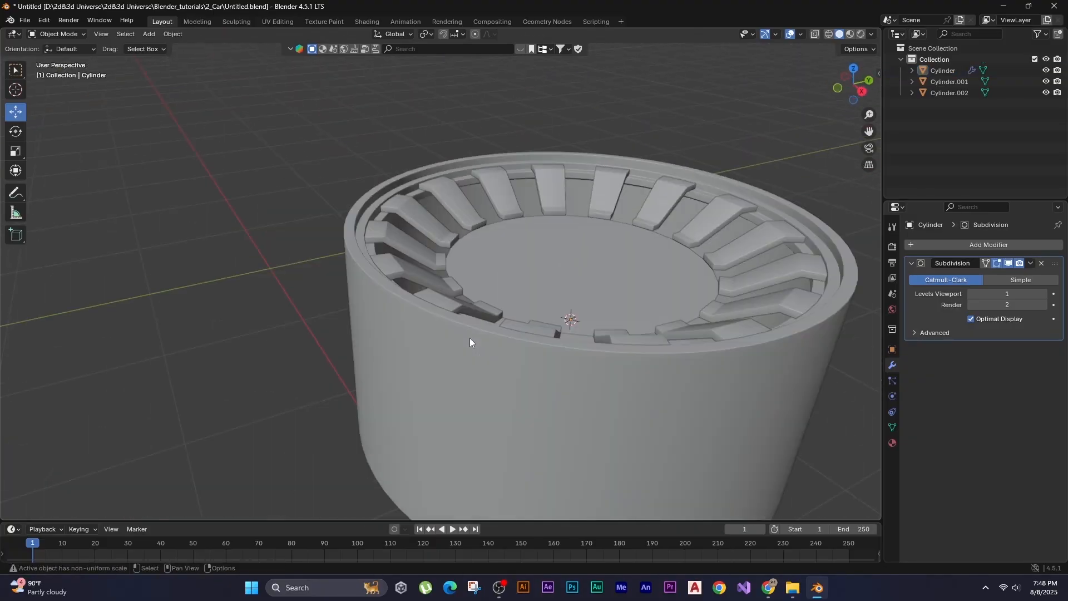
Scale the central disc up to about 1.057 so its edge overlaps the inner ends of the spokes.
mouse_move(666, 266)
middle_mouse_down()
mouse_move(642, 302)
mouse_move(652, 272)
middle_mouse_up()
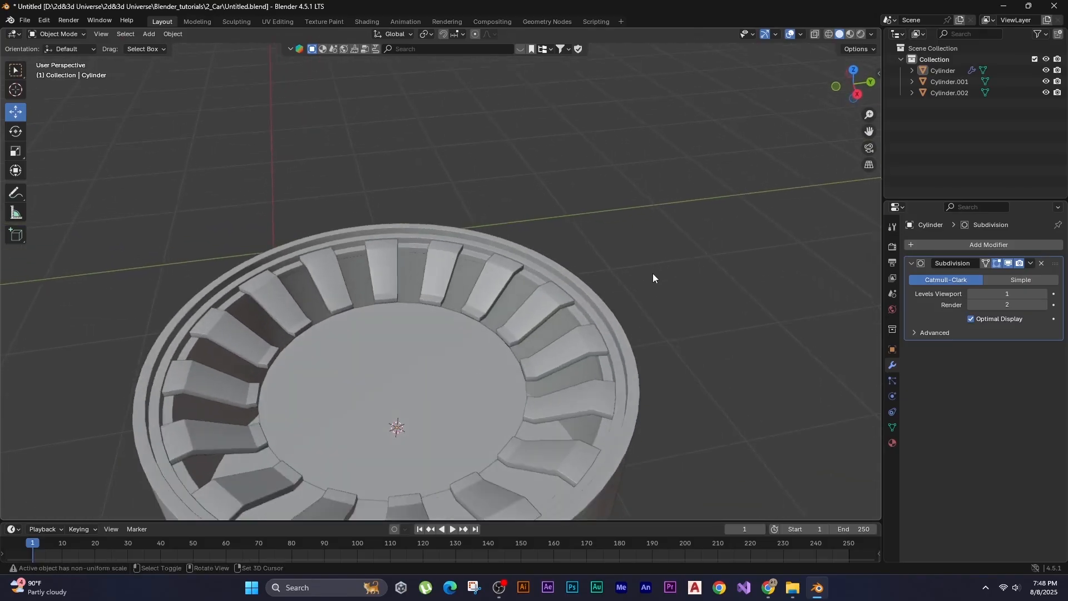
left_click(604, 322)
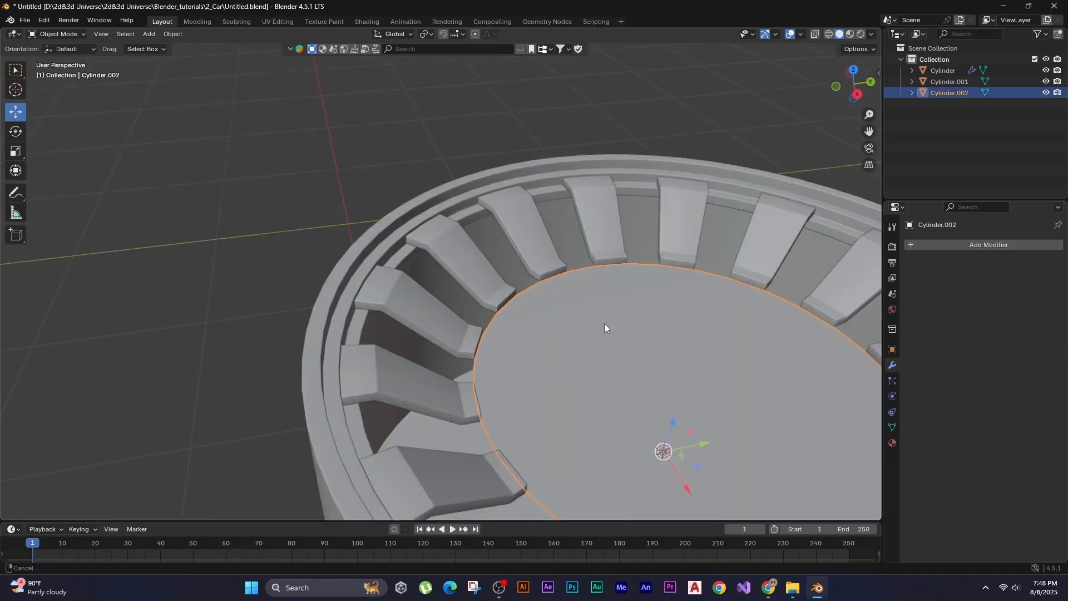
middle_click_drag(604, 322, 539, 282)
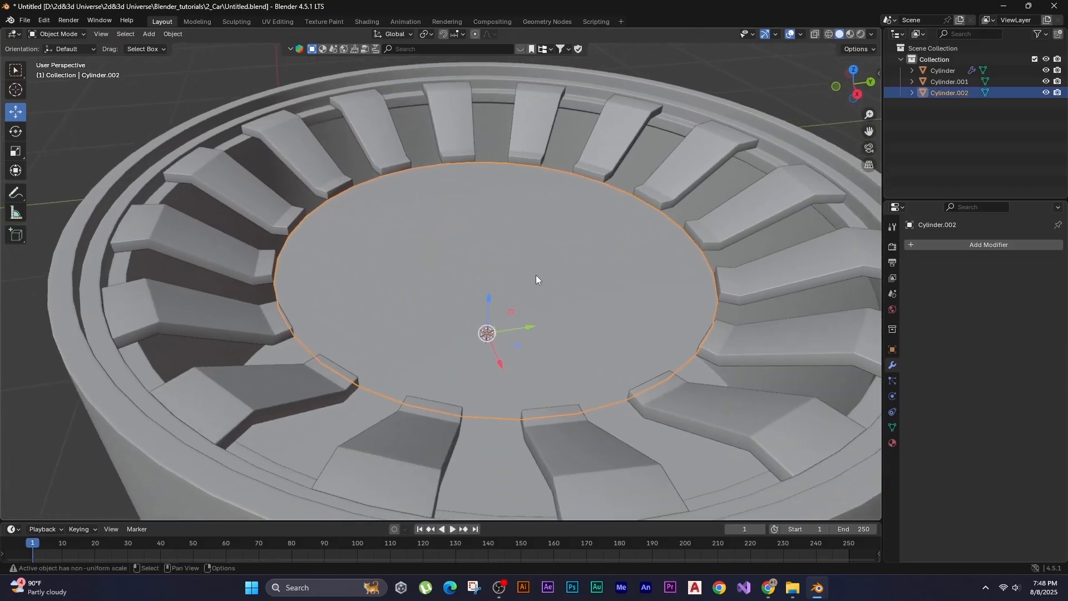
middle_click_drag(531, 210, 519, 296, "shift")
middle_click_drag(285, 244, 388, 241, "shift")
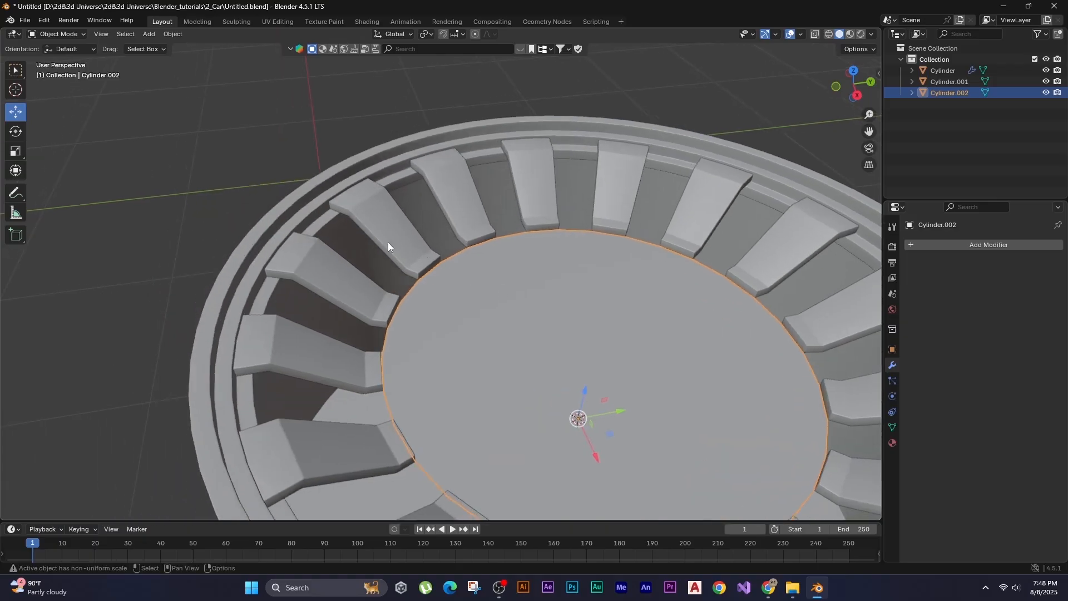
key("s")
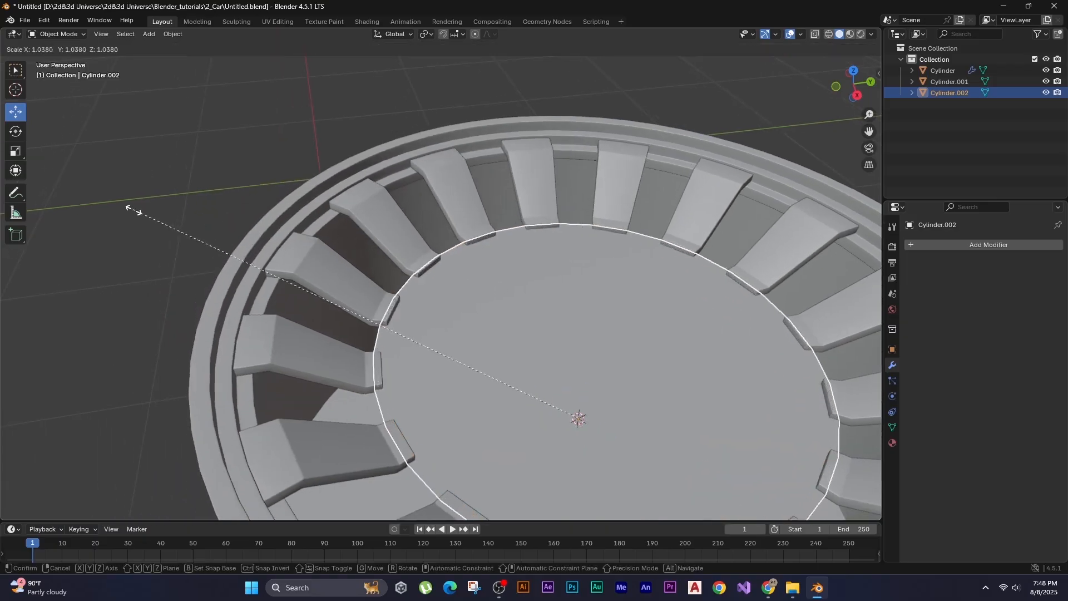
left_click(136, 214)
Inset the disc's top face by about 0.145 m and raise the inner face along Z by about 0.015 m.
scroll(436, 281, "up", 4)
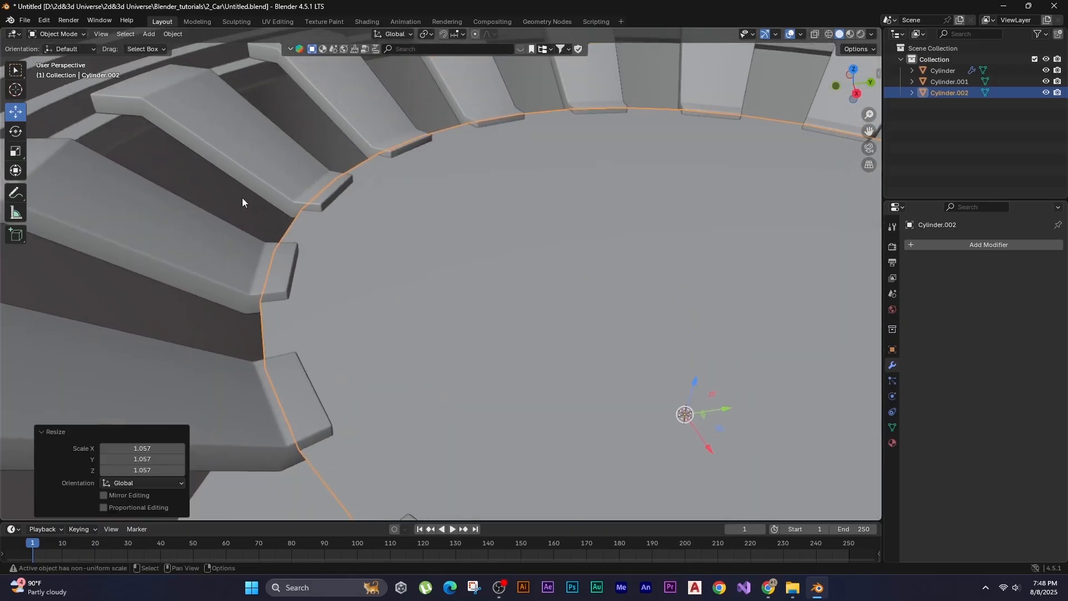
key("Tab")
key("alt+a")
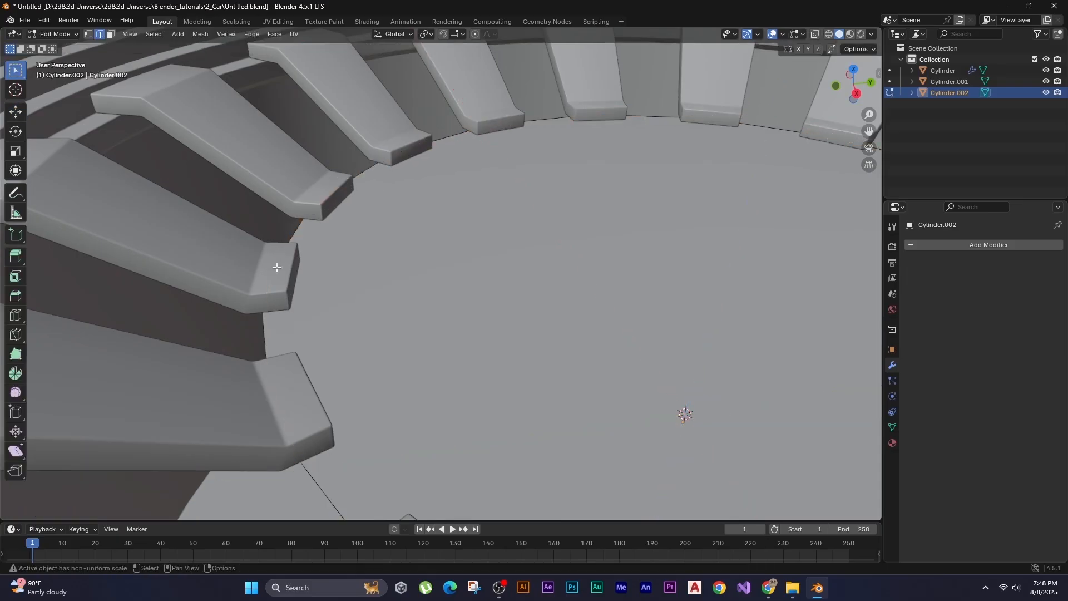
left_click(264, 326, "alt")
scroll(409, 300, "down", 3)
key("i")
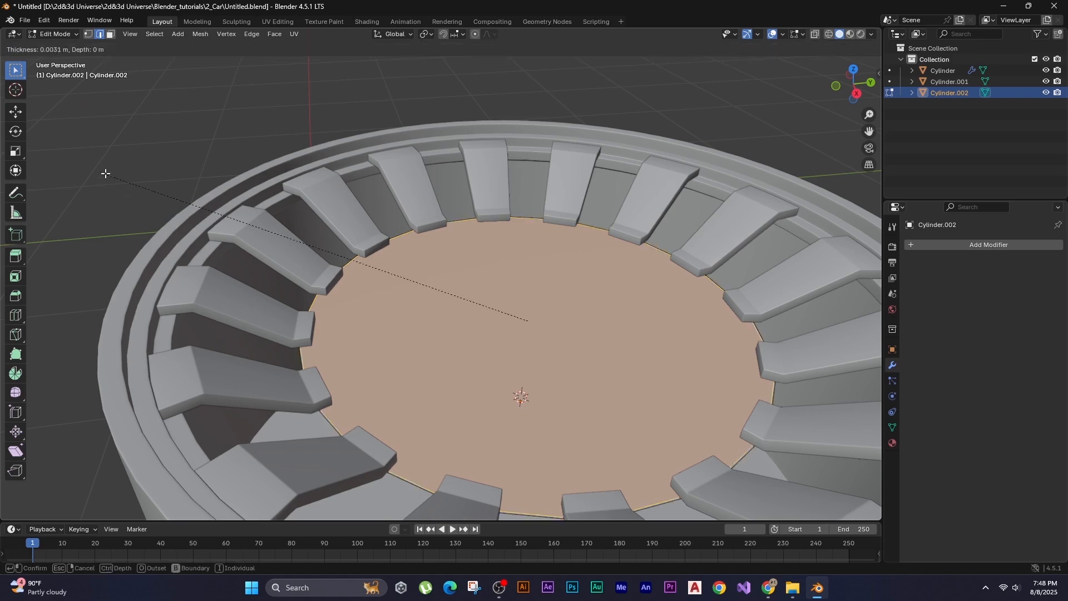
left_click(127, 173)
key("g")
key("z")
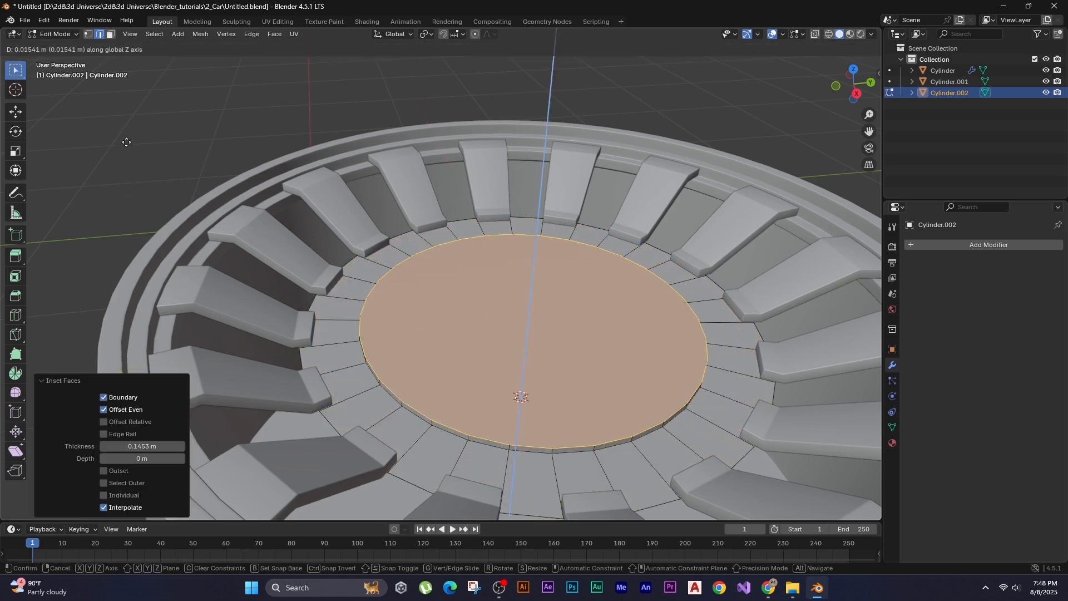
left_click(127, 140)
Bevel the upper and lower edge loops of the disc's raised step with 0.005 m width and 3 segments, then return to Object Mode.
key("alt+a")
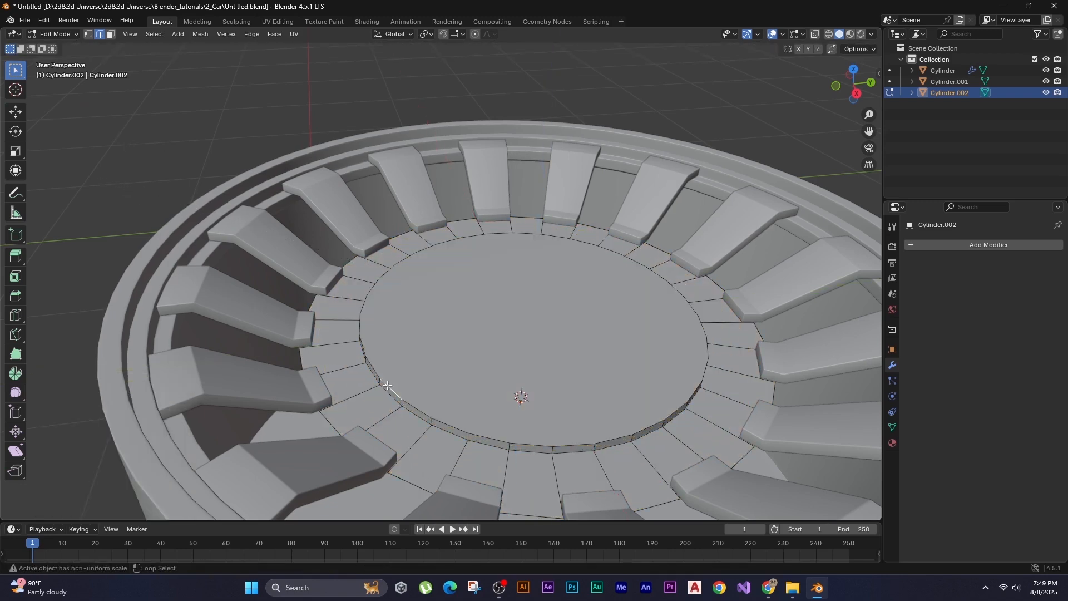
left_click(388, 390, "alt")
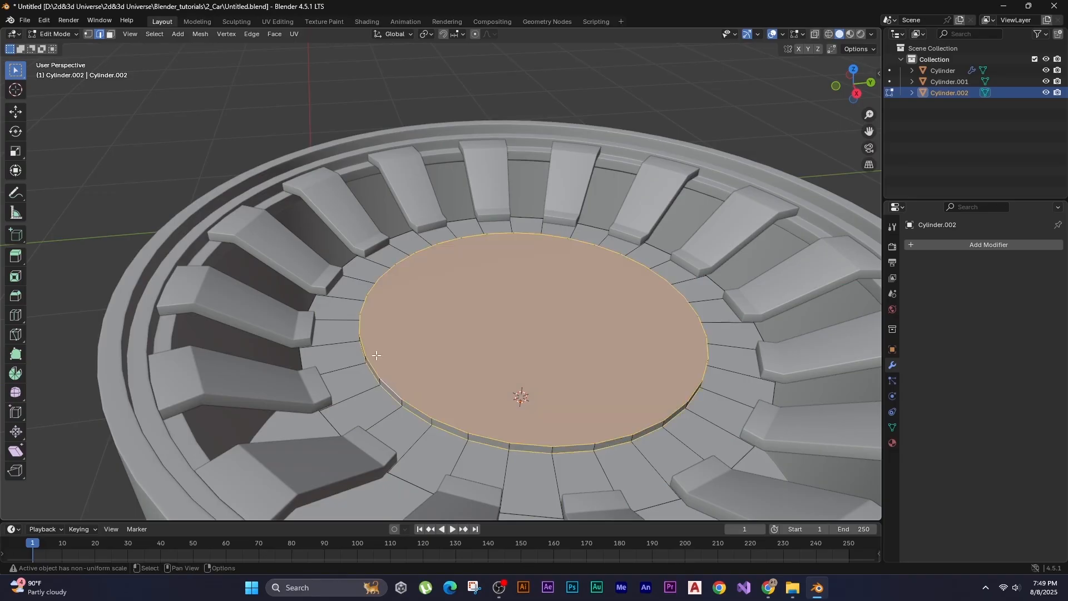
middle_click_drag(376, 355, 306, 332, "ctrl")
left_click(140, 338)
type("0")
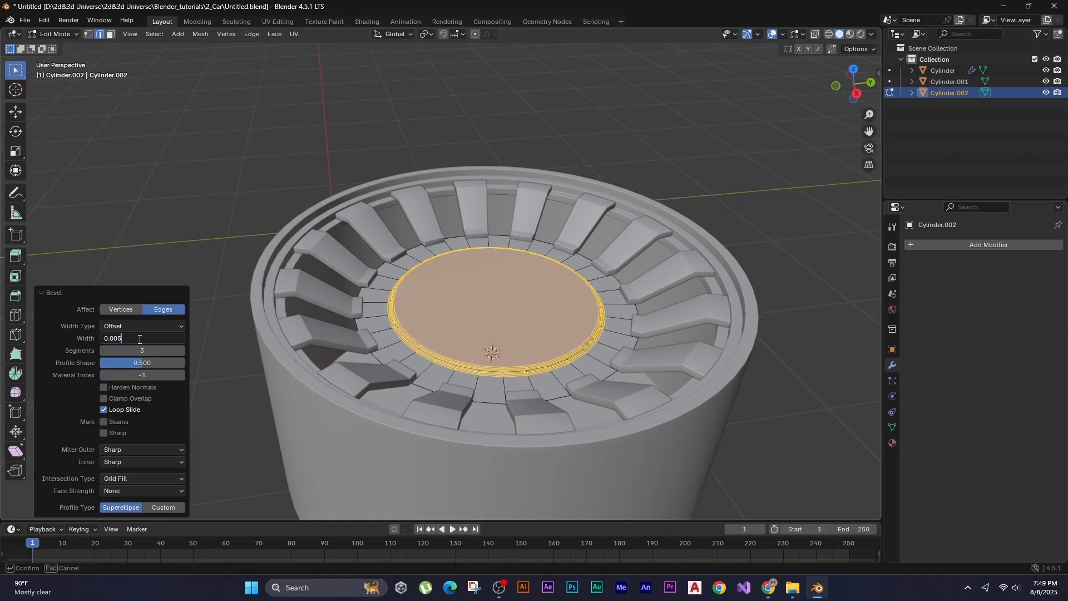
type(".005")
key("Return")
key("Tab")
Add a Subdivision Surface modifier to the central disc and save the file.
scroll(512, 315, "up", 3)
left_click(946, 246)
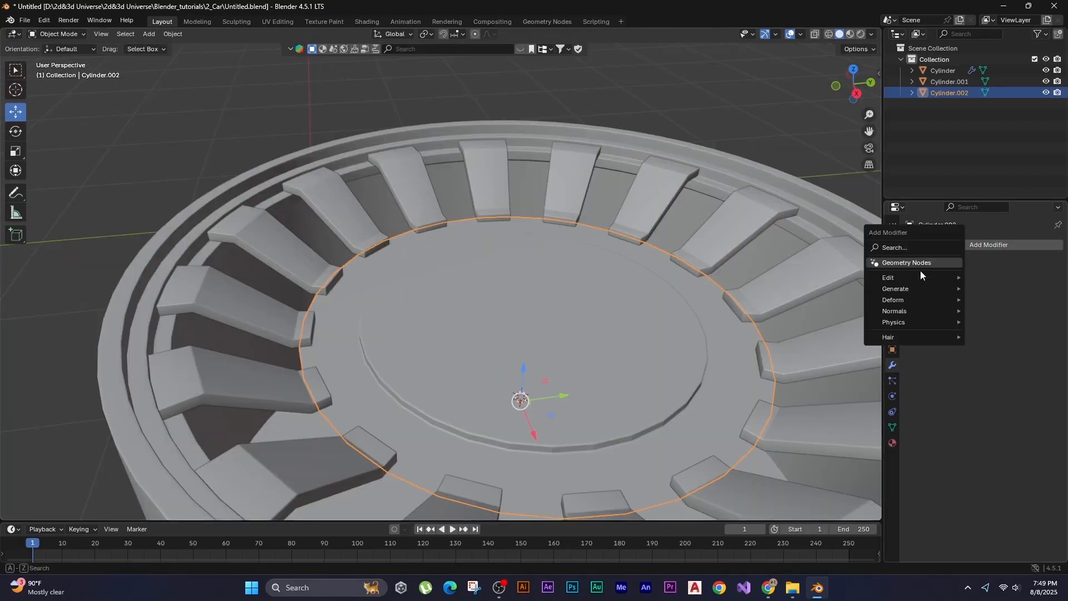
left_click(900, 248)
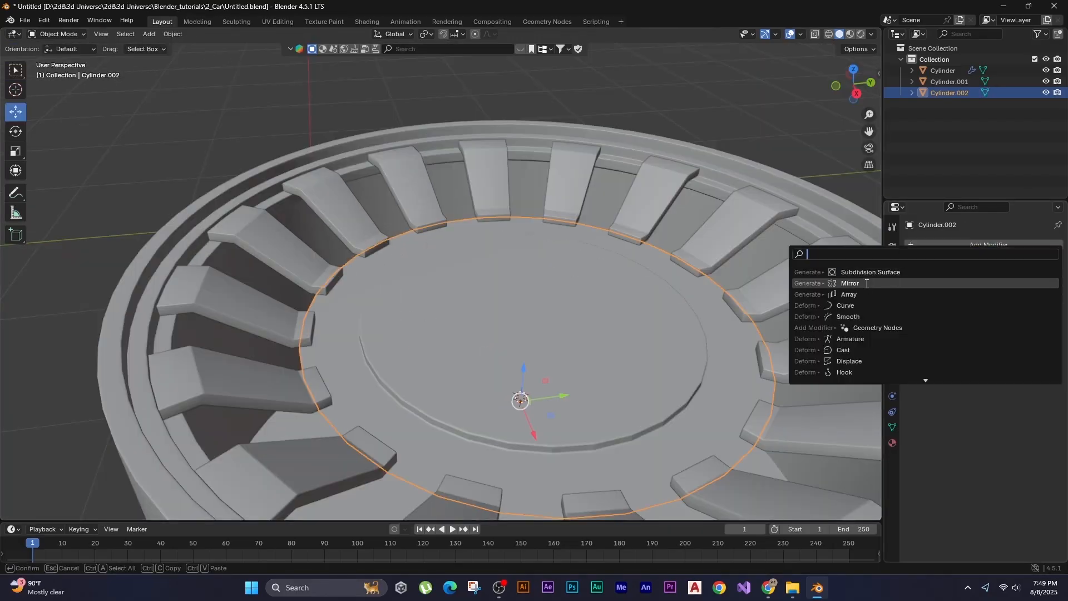
left_click(869, 272)
middle_click_drag(328, 312, 437, 168, "shift")
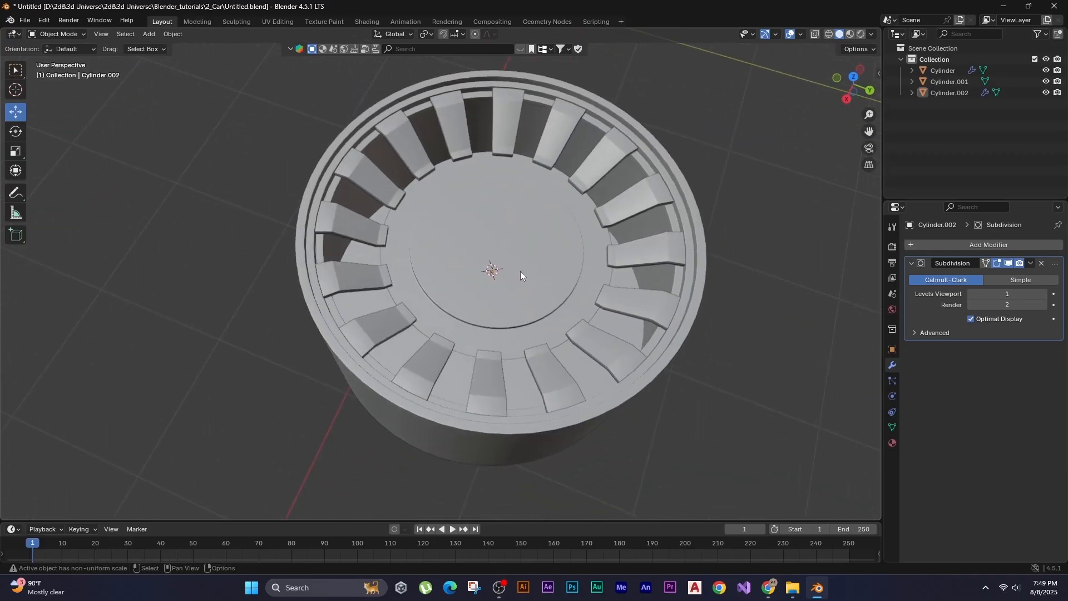
key("ctrl+s")
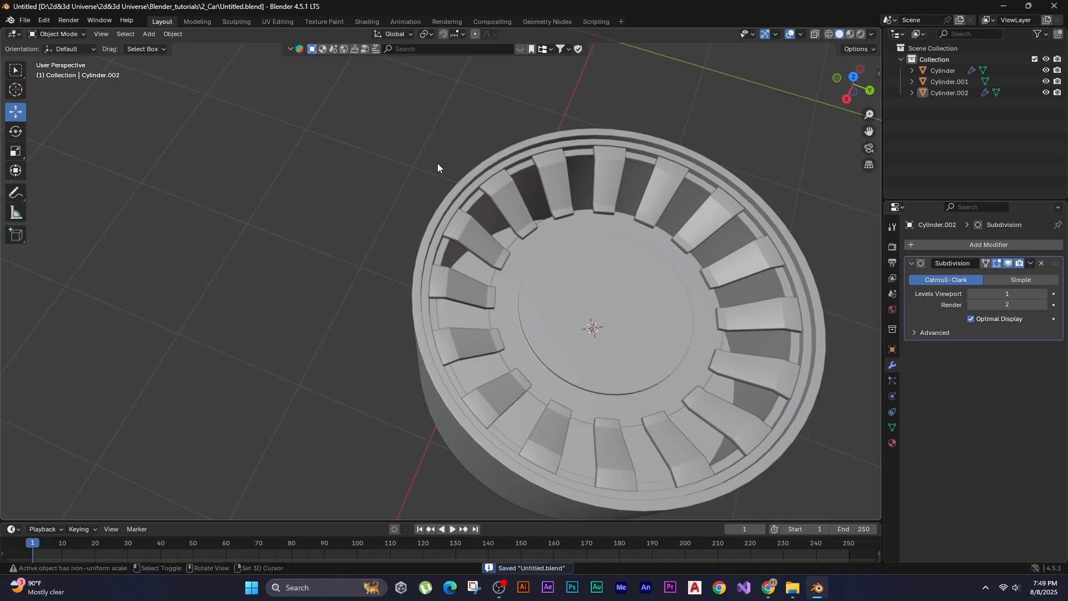
Add a cube at the wheel's centre, scale it to about 0.191 and raise it along Z above the disc.
key("shift+a")
left_click(485, 175)
key("s")
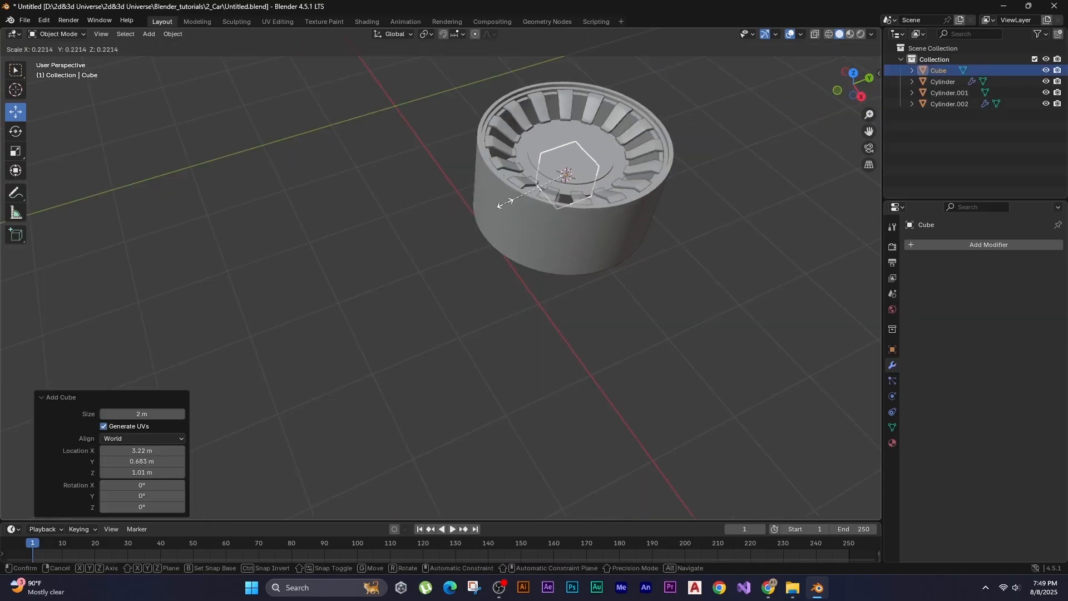
left_click(503, 205)
key("g")
key("z")
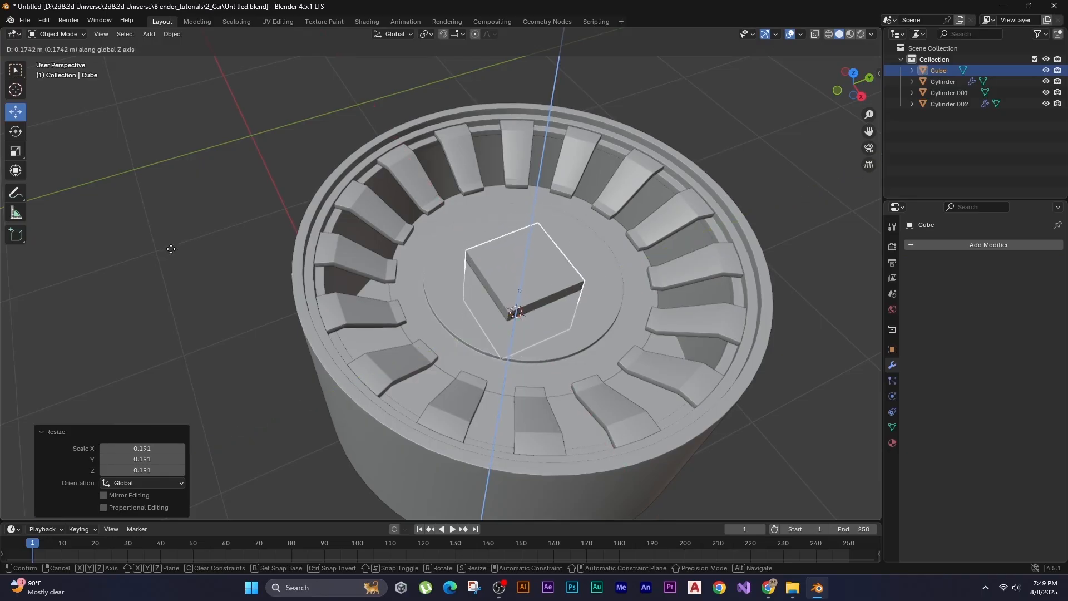
left_click(176, 207)
Shape the cube into a narrow bar by shrinking it along X and stretching it along Y by about 1.671.
key("s")
middle_click_drag(262, 156, 269, 143)
left_click(465, 223)
key("s")
key("x")
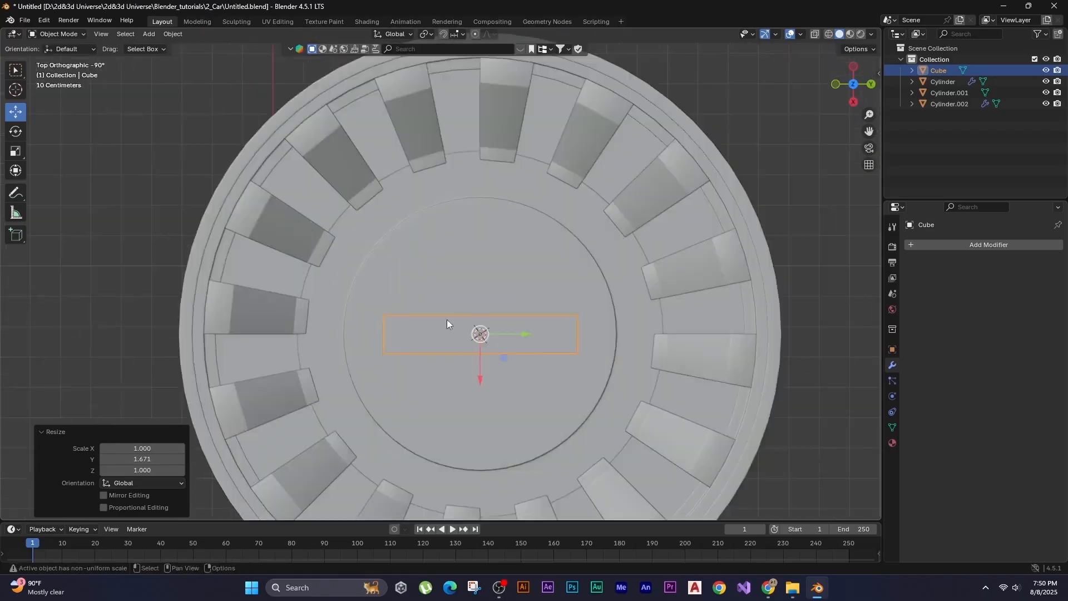
middle_click_drag(446, 320, 425, 276)
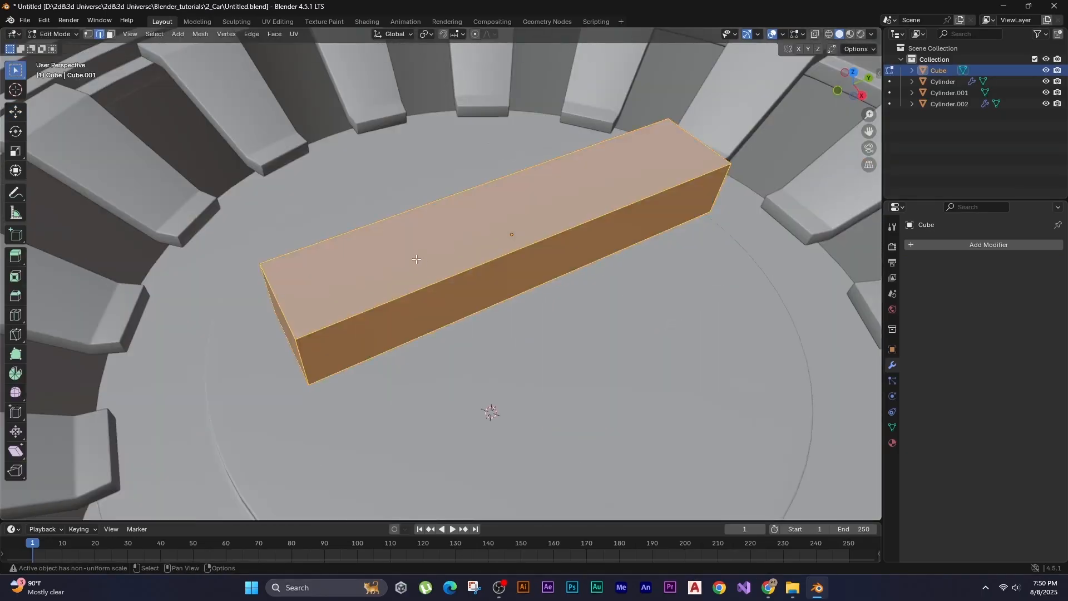
Enter Edit Mode and select only the bar's top face.
key("Tab")
key("3")
left_click(426, 275)
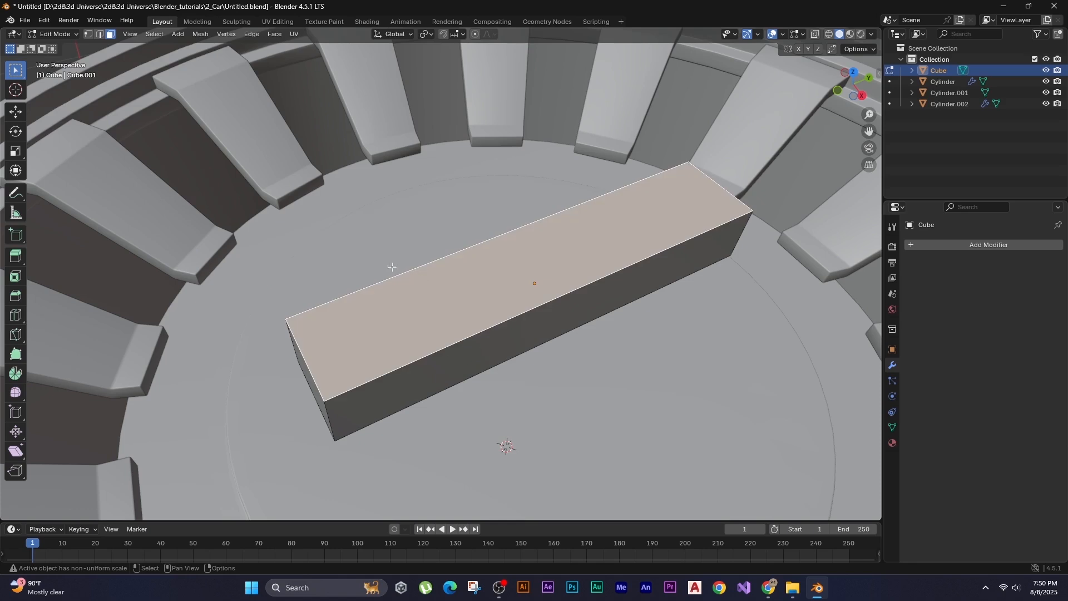
key("i")
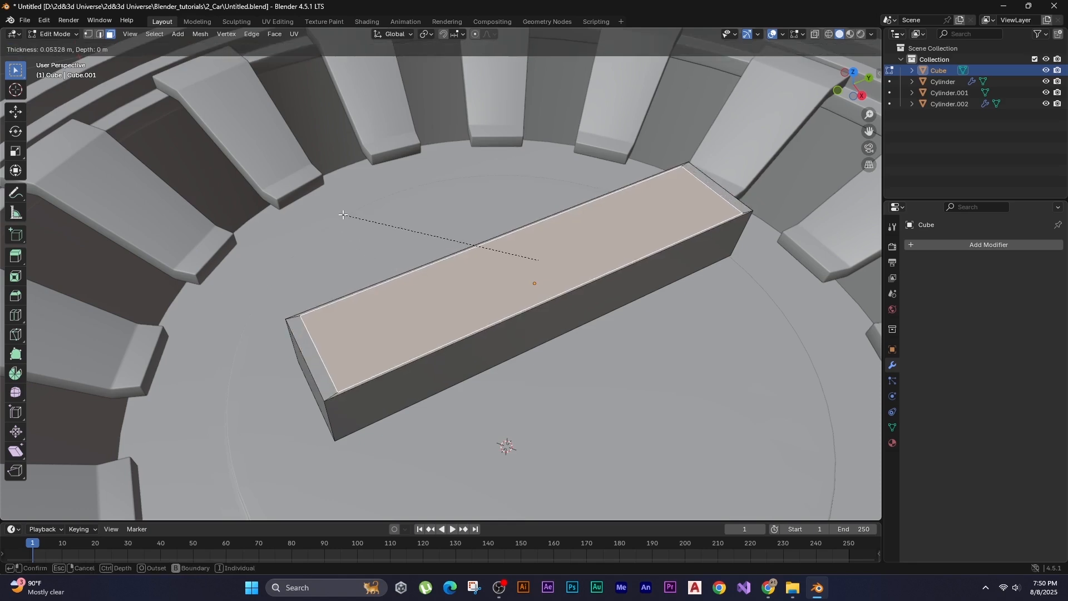
key("Escape")
key("Tab")
key("shift+a")
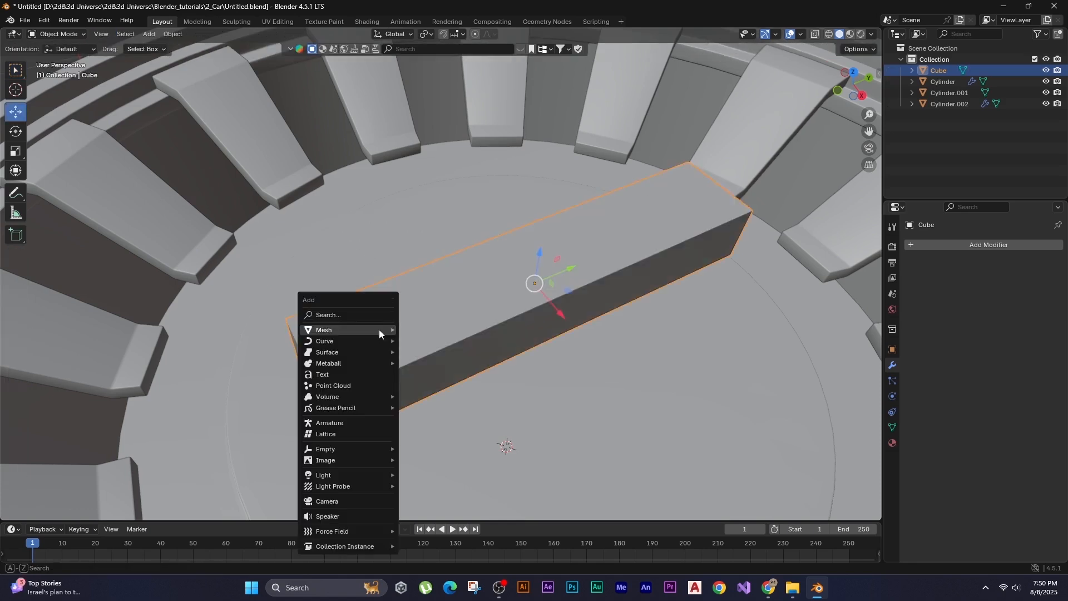
key("Escape")
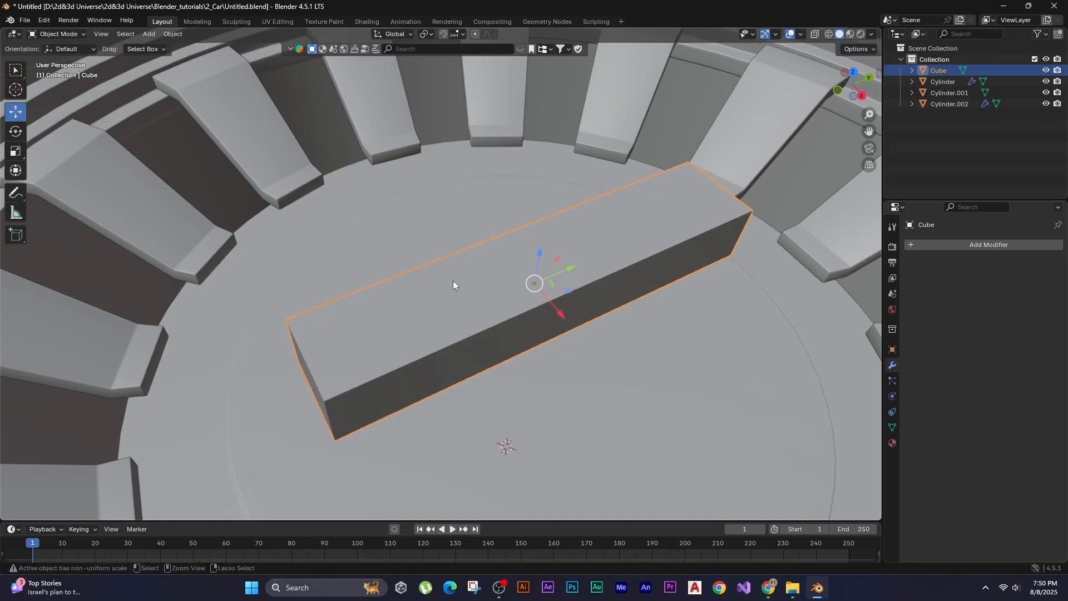
Apply all transforms to the bar, and recess its top face with an inset of about 0.01 m and a downward extrusion of about 0.007 m.
key("ctrl+a")
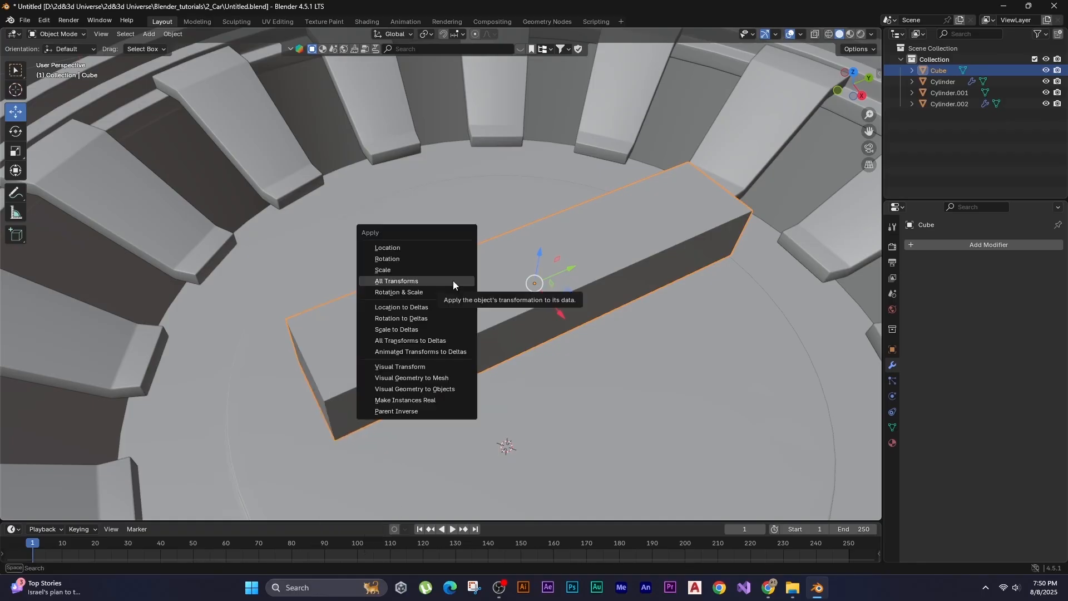
left_click(453, 280)
key("Tab")
key("i")
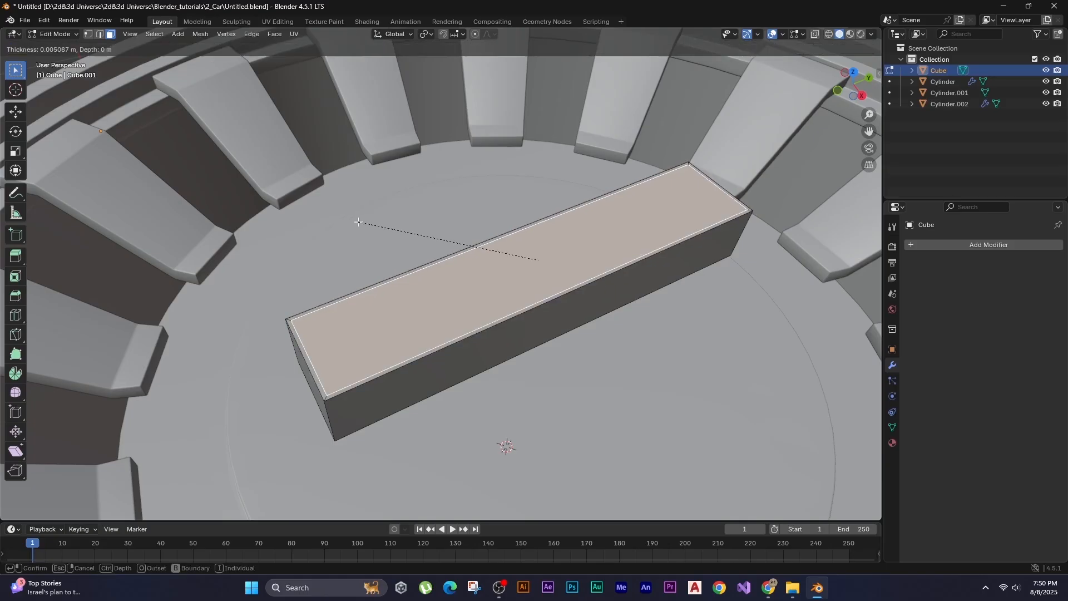
left_click(363, 183)
key("e")
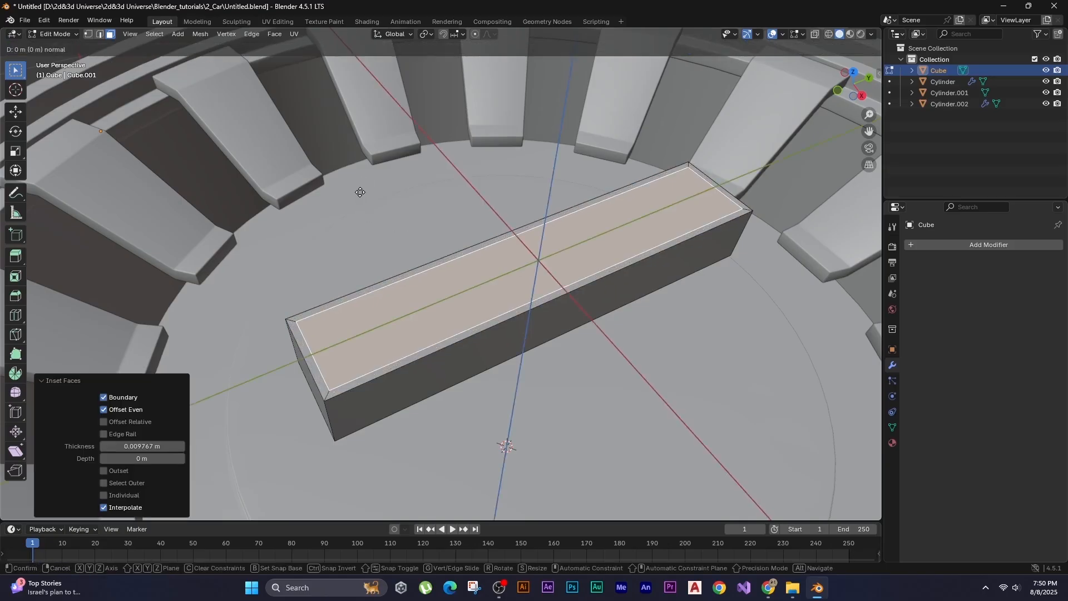
left_click(358, 196)
Inset the recessed face again by about 0.007 m and extrude it further down to form a stepped hollow.
key("i")
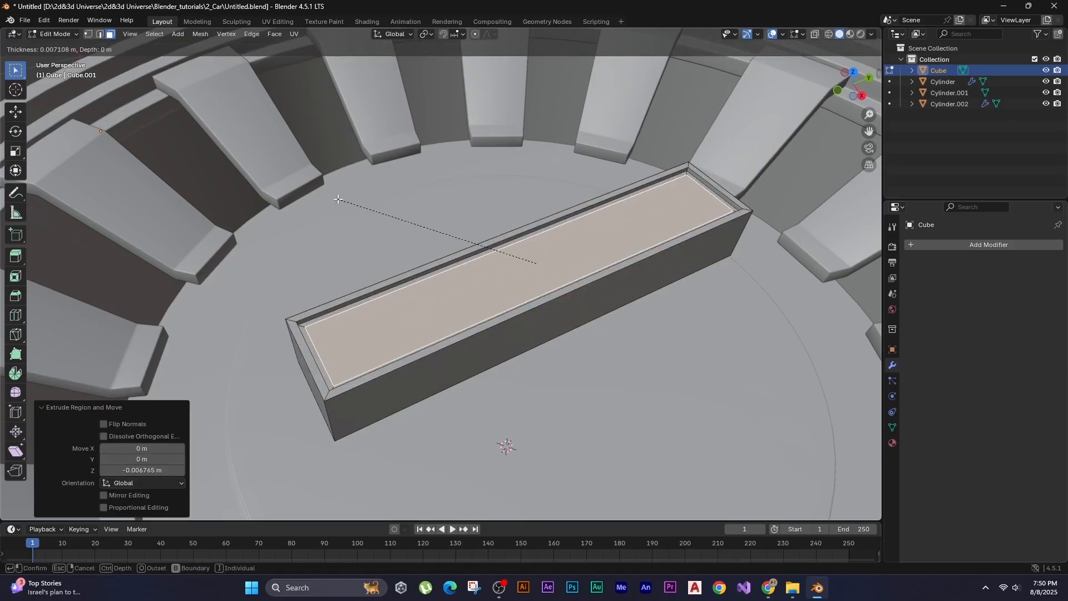
left_click(340, 198)
key("e")
left_click(366, 207)
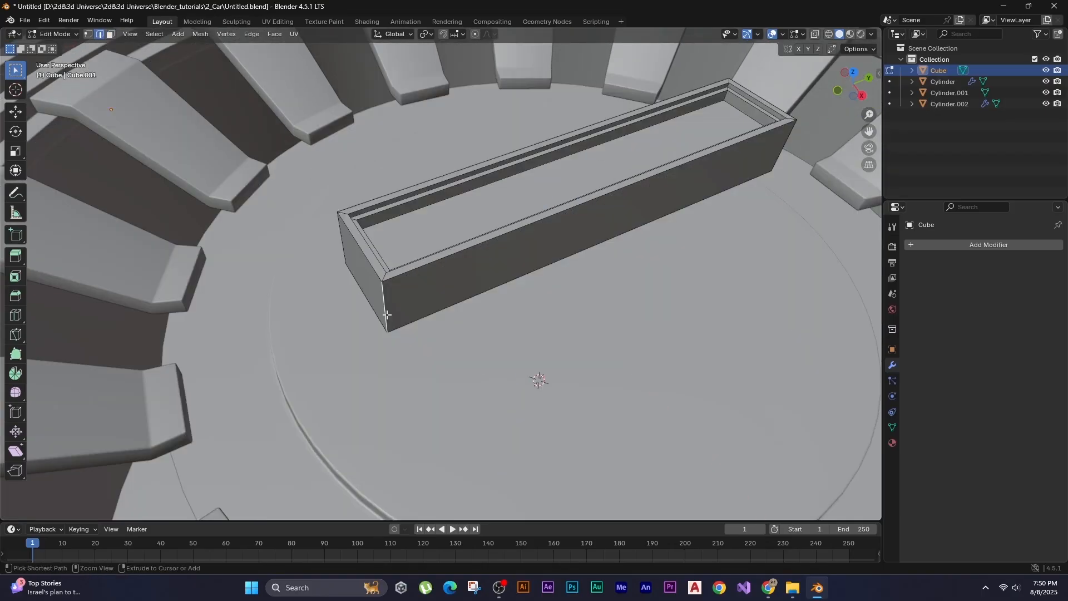
Add a horizontal loop cut around the bar close to its bottom edge.
key("ctrl+r")
left_click(386, 315)
left_click(388, 324)
Select the thin band of faces around the bar's base and extrude it along normals by about 0.0405 m as a flange.
key("3")
left_click(388, 322)
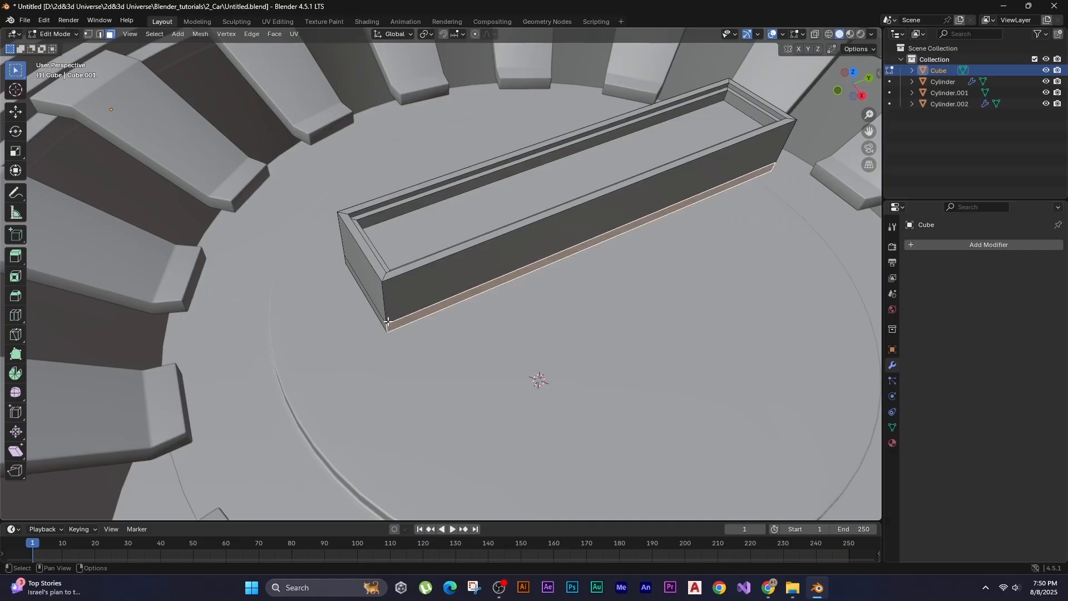
middle_click_drag(555, 304, 411, 332)
scroll(411, 332, "down", 3)
key("alt+e")
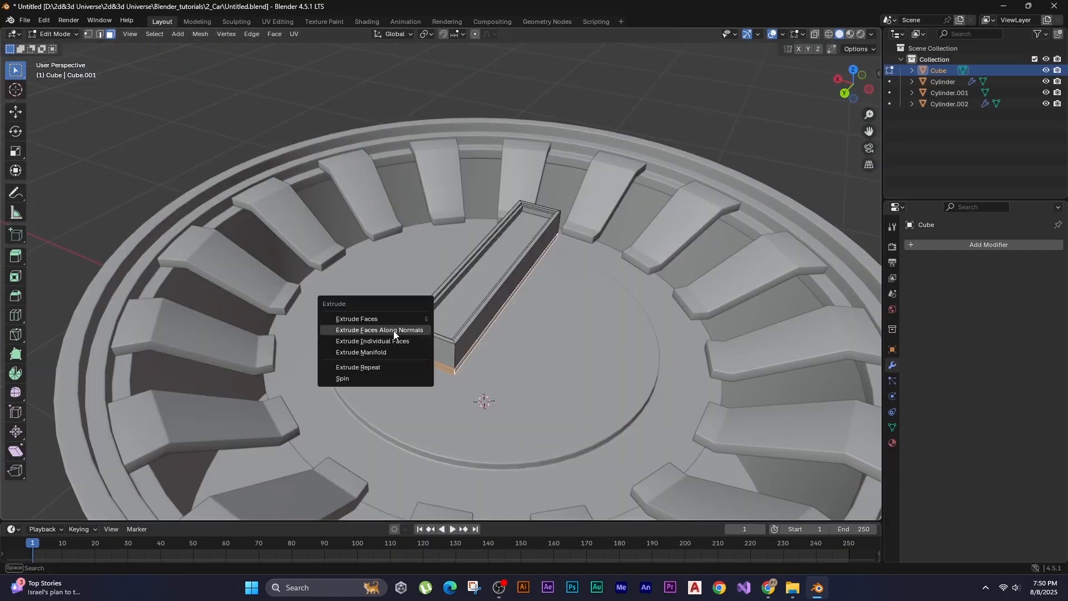
left_click(394, 331)
left_click(387, 330)
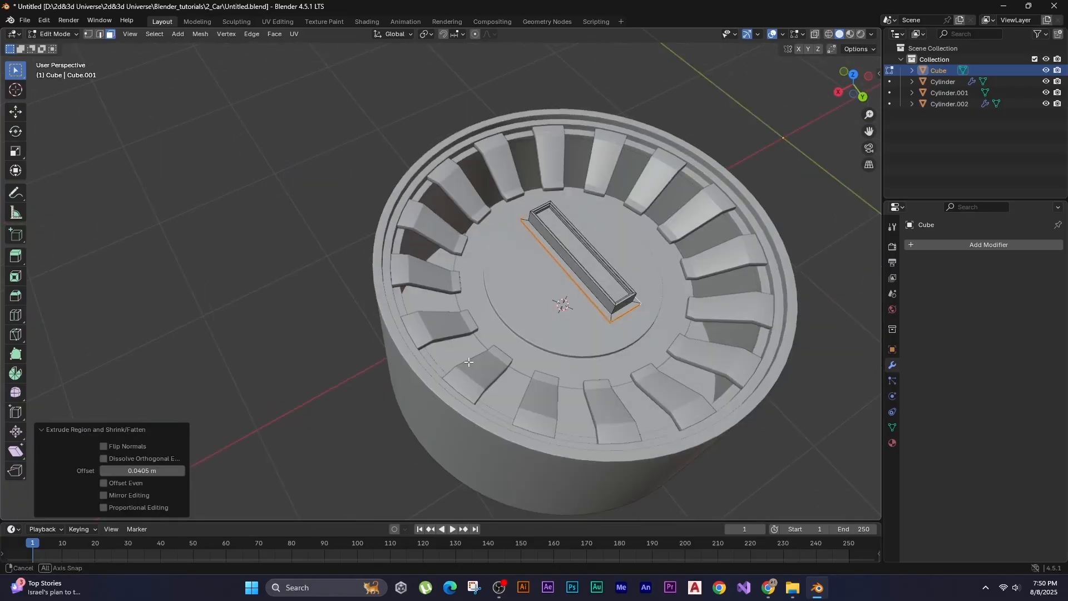
Return to Object Mode and set the bar's origin to its geometry.
key("Tab")
key("alt+a")
middle_click_drag(552, 285, 481, 306, "shift")
left_click(529, 288)
scroll(534, 285, "up", 2)
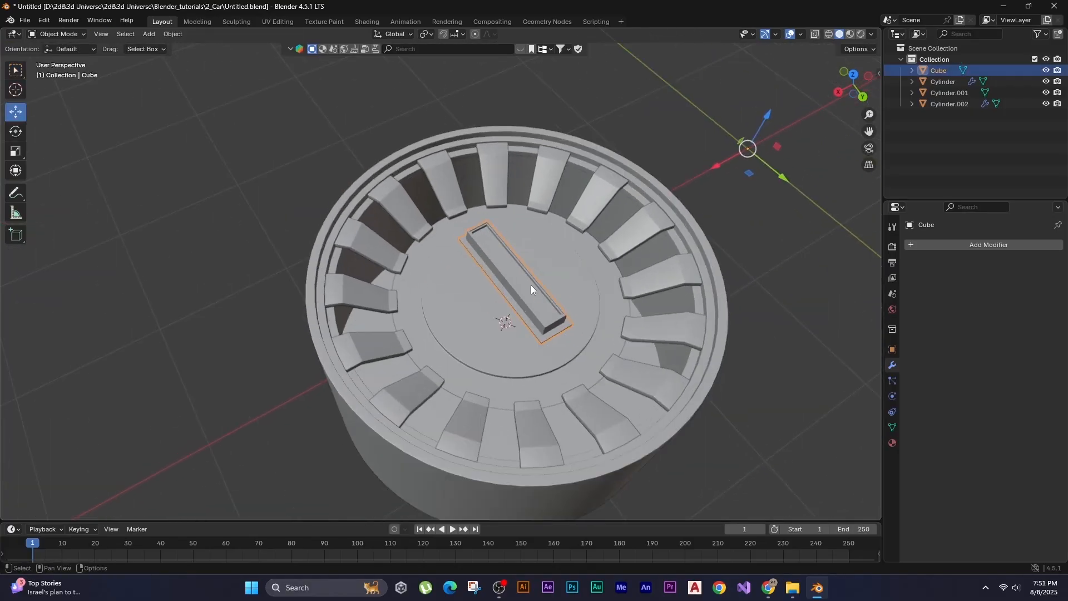
right_click(525, 283)
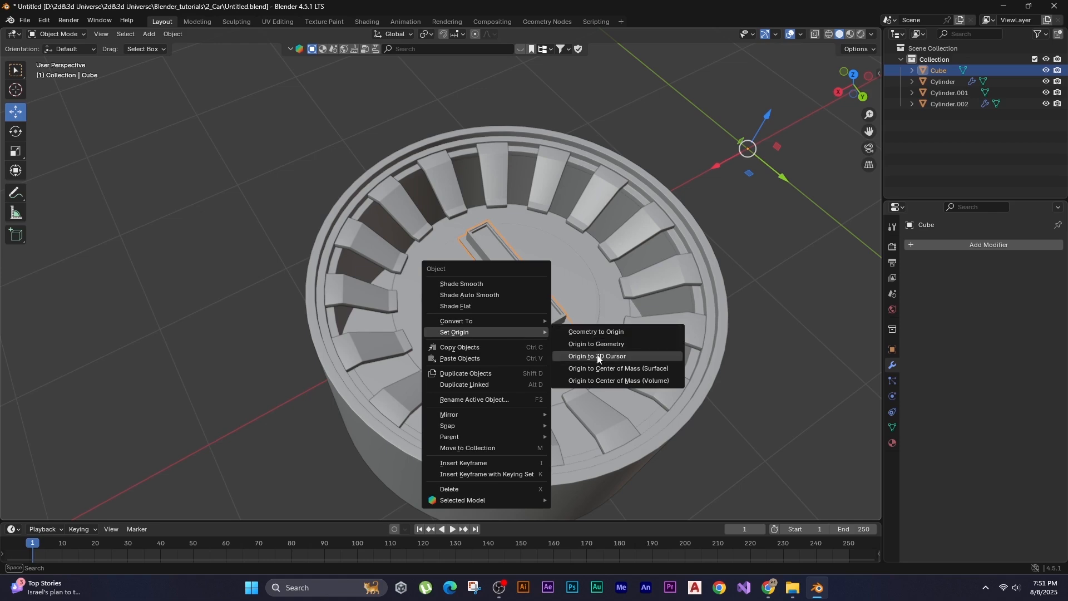
left_click(634, 344)
Lower the bar so its flange rests on the central disc, and deselect it.
middle_click_drag(476, 269, 393, 254)
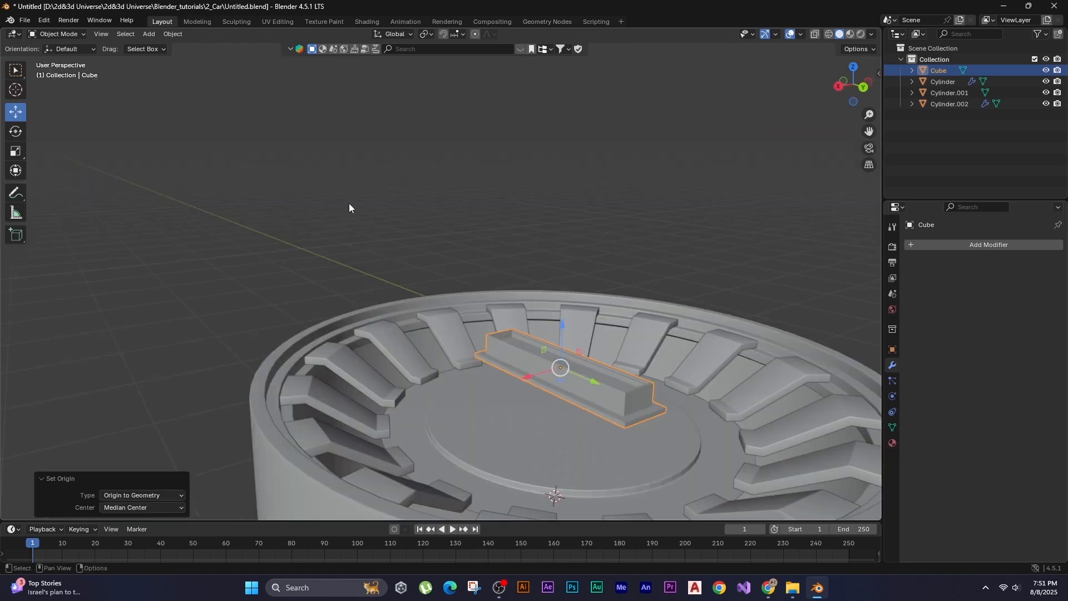
key("g")
middle_click_drag(329, 194, 503, 375)
left_click(331, 227)
left_click(332, 226)
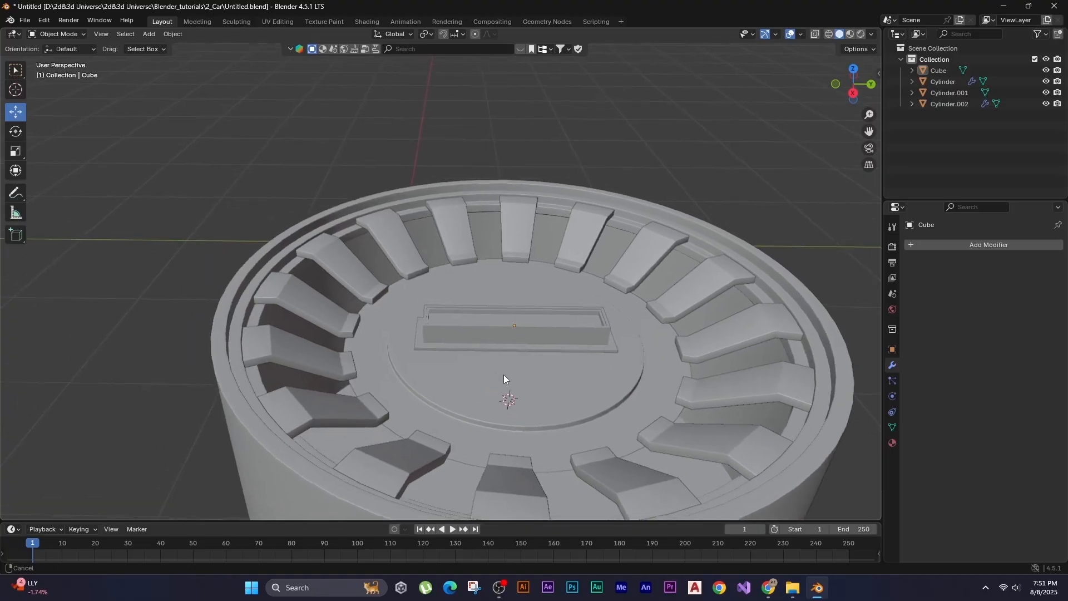
Check the add-ons in the preferences and open the Blender Extensions platform website from the extensions settings.
left_click(44, 20)
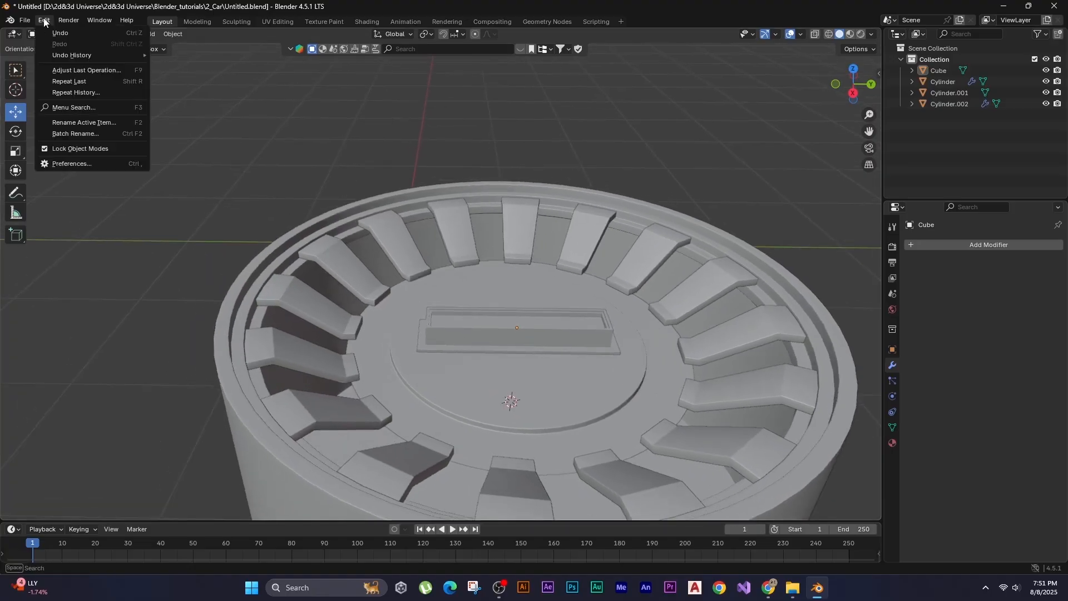
left_click(92, 161)
left_click(169, 181)
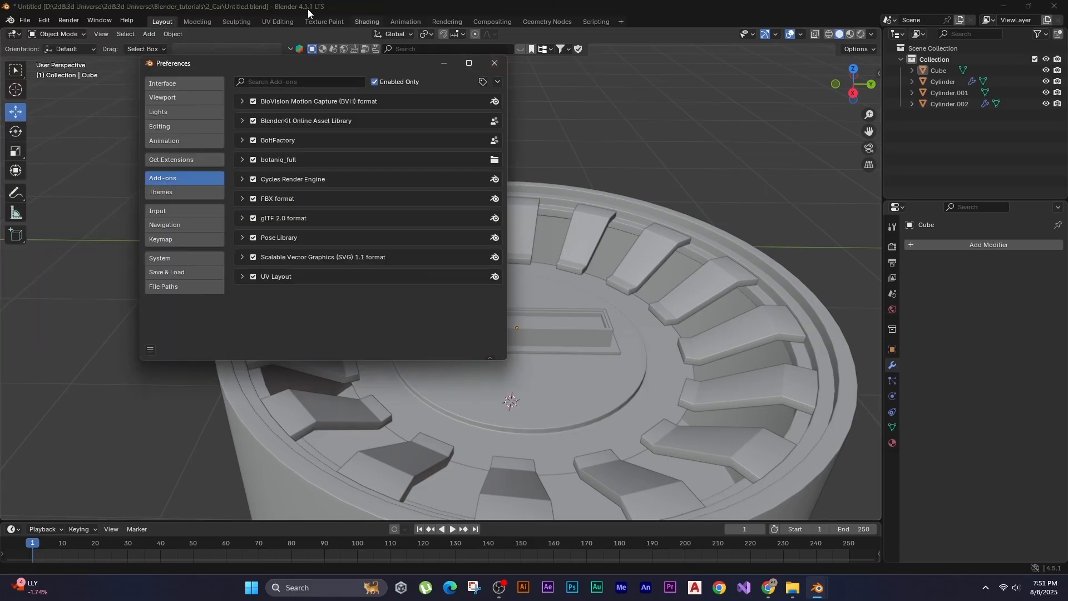
left_click(301, 82)
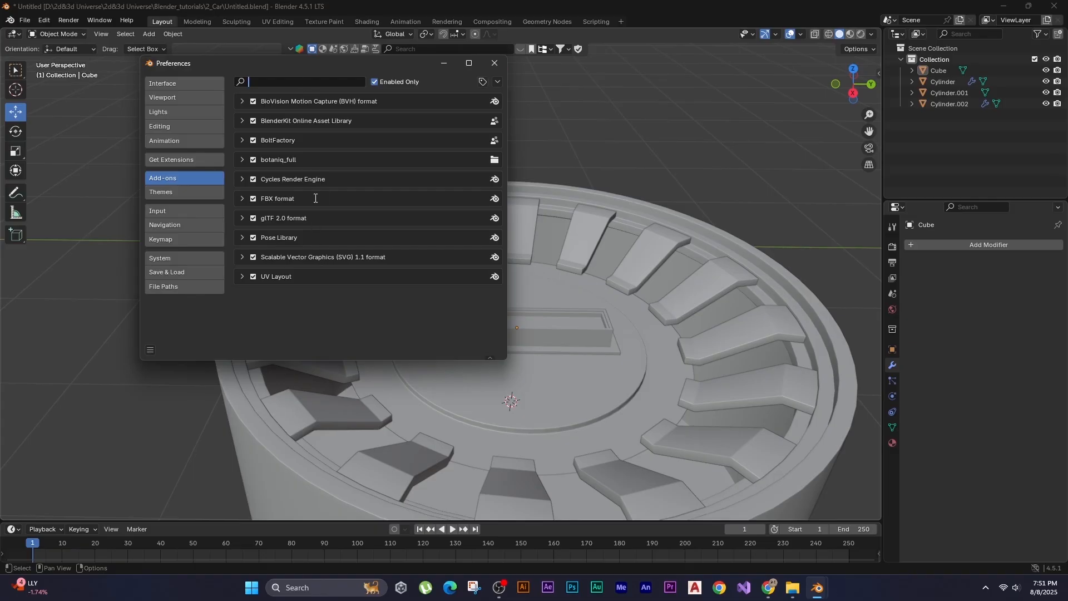
left_click(166, 160)
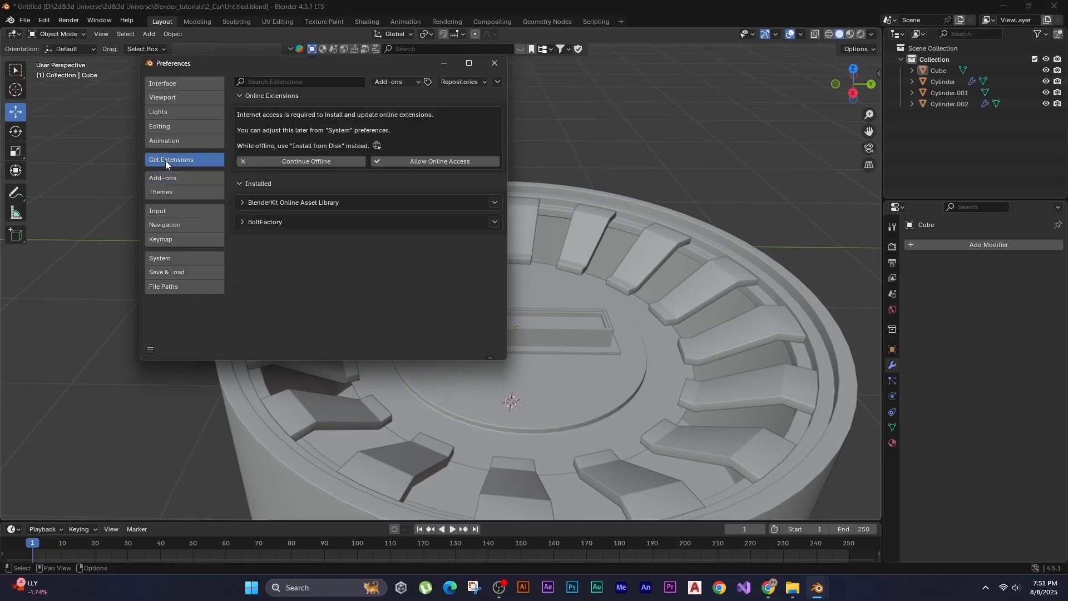
left_click(497, 82)
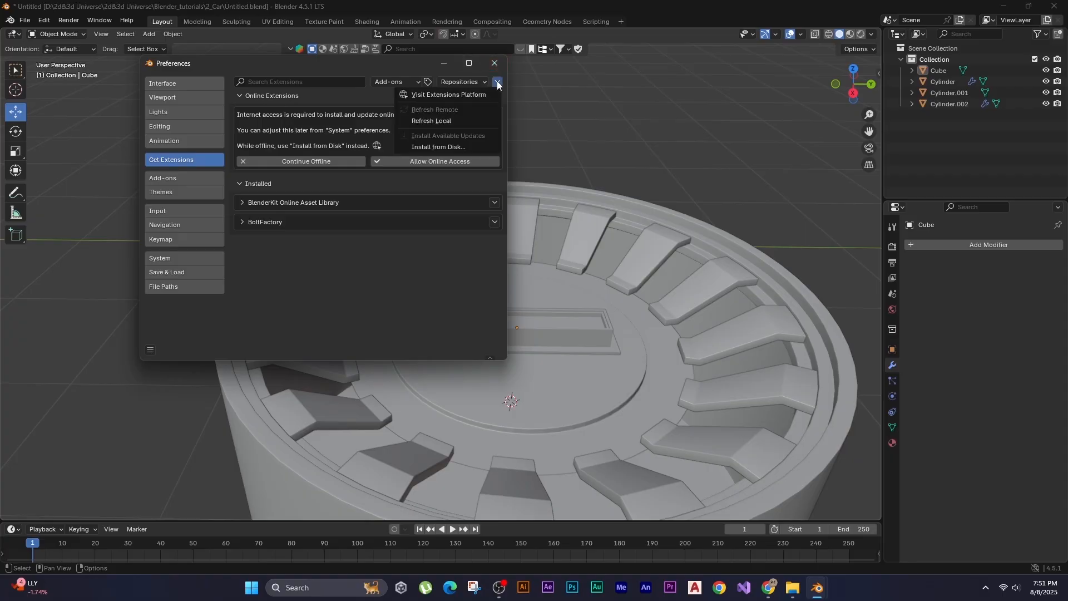
left_click(445, 95)
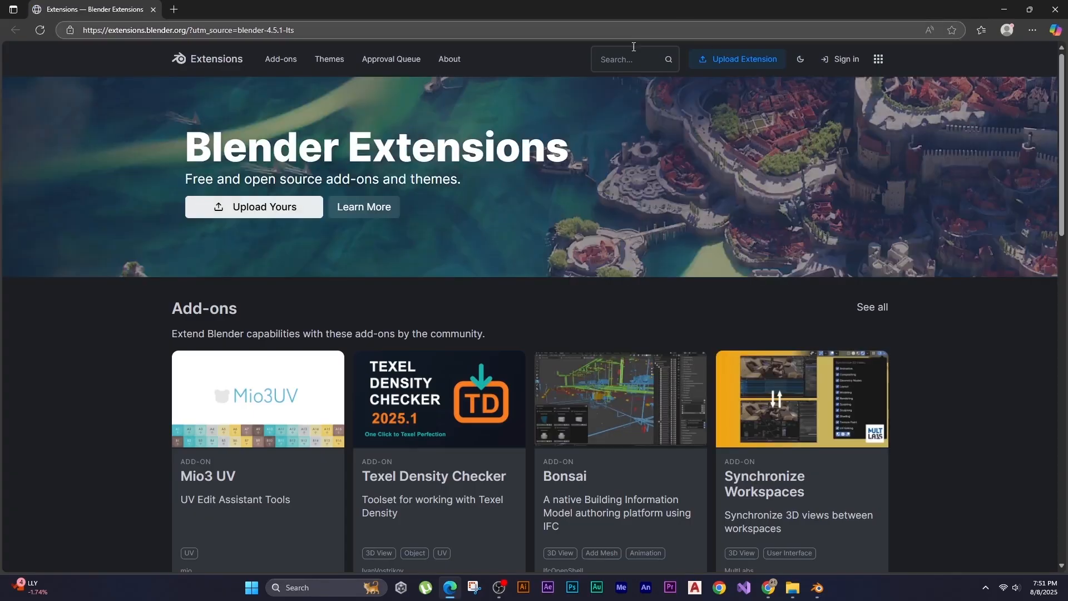
Search the Extensions website for "bol" and view the BoltFactory page, and switch back to Blender to inspect the installed BoltFactory entry.
left_click(615, 57)
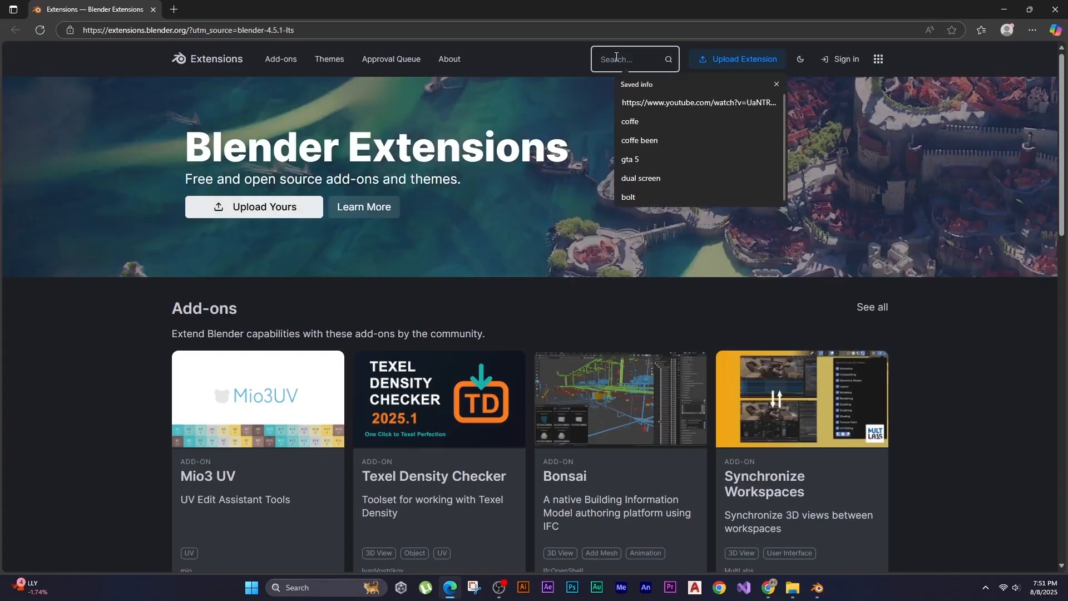
type("bol")
key("Return")
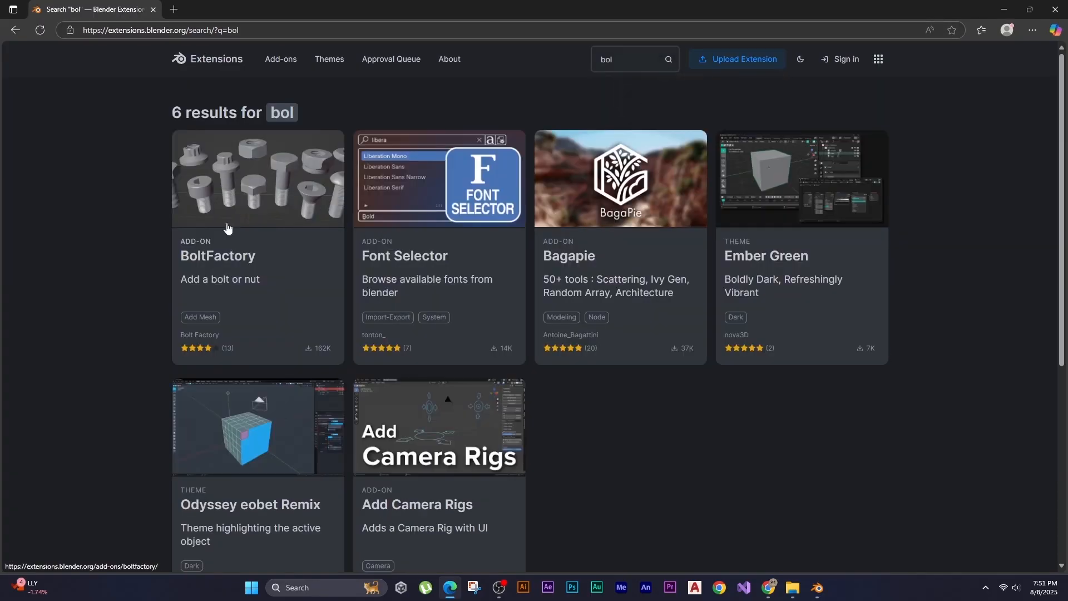
left_click(227, 232)
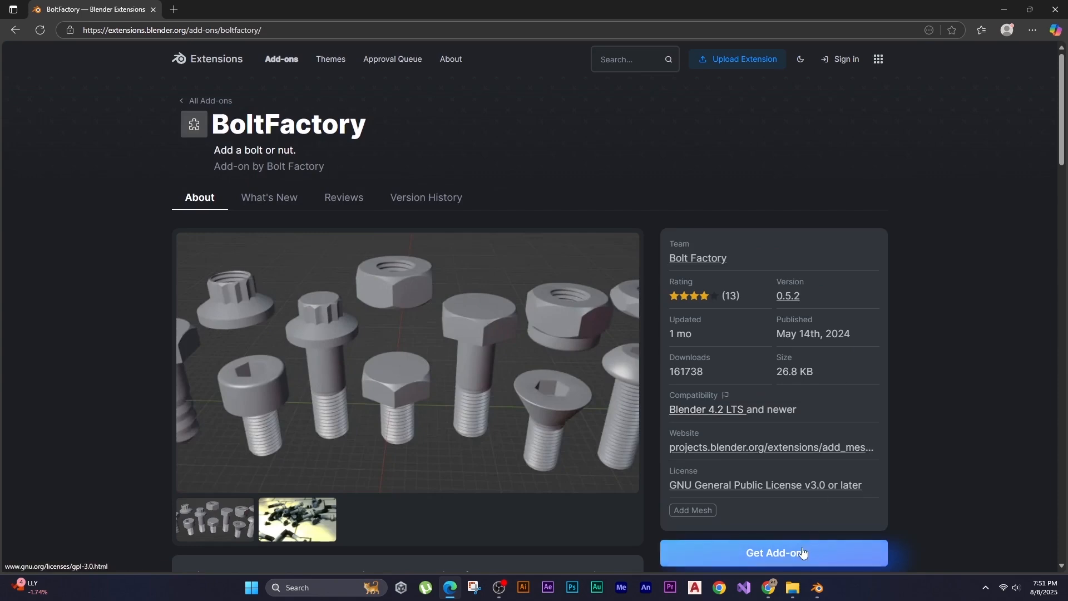
scroll(798, 551, "down", 2)
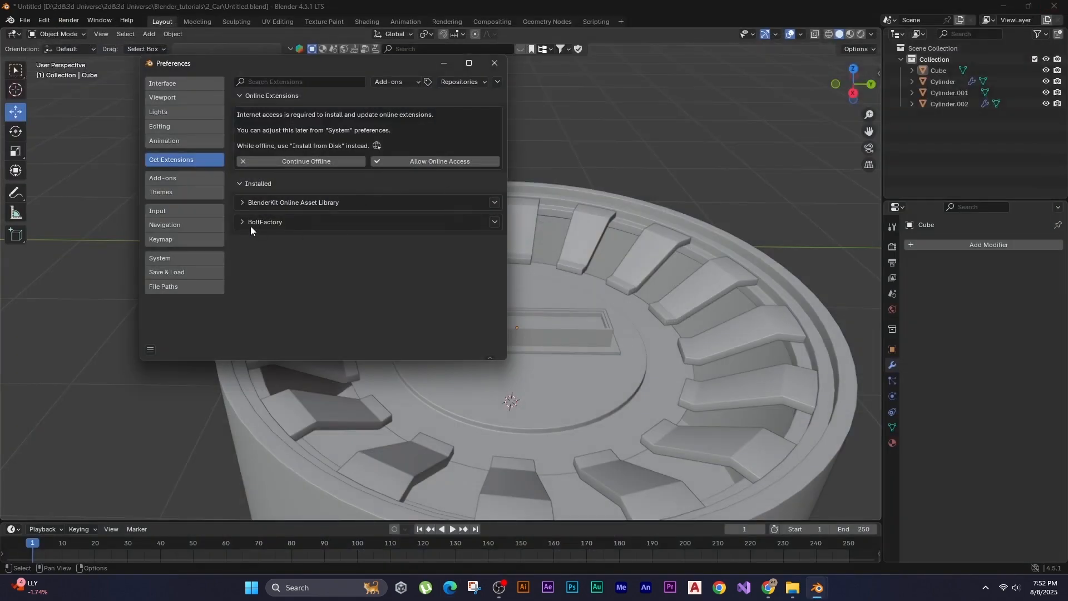
left_click(242, 222)
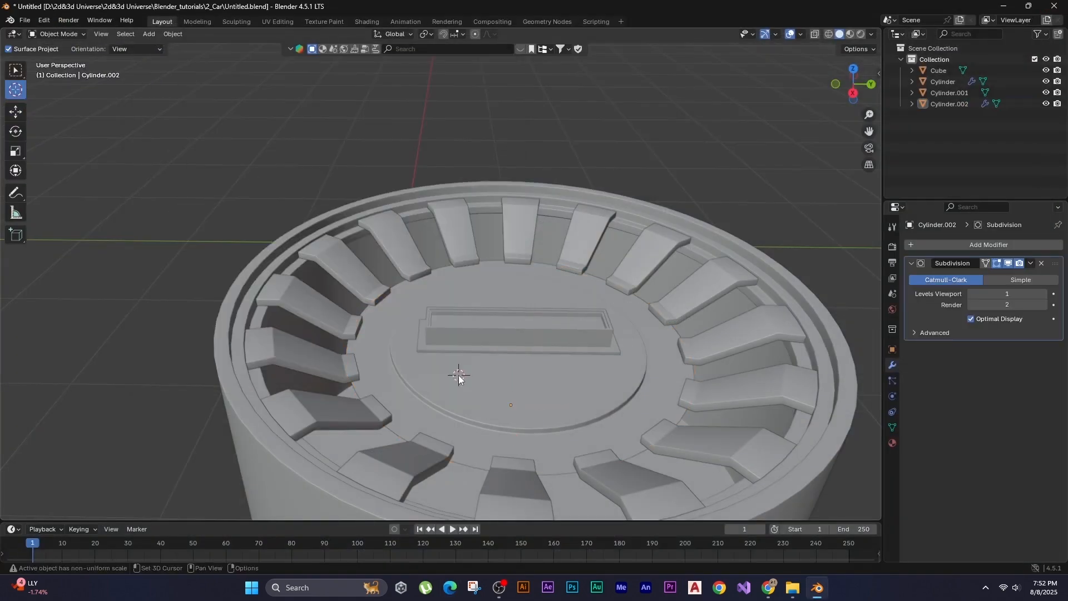
Add a BoltFactory bolt at the 3D cursor on the central disc, beside the bar.
scroll(452, 412, "up", 5)
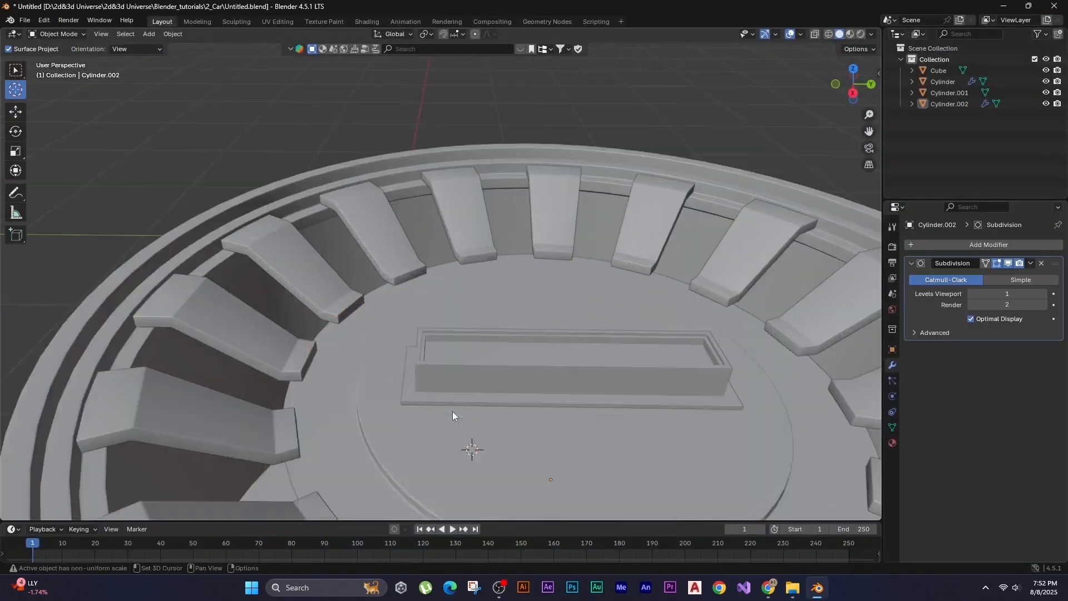
key("shift+a")
mouse_move(444, 306)
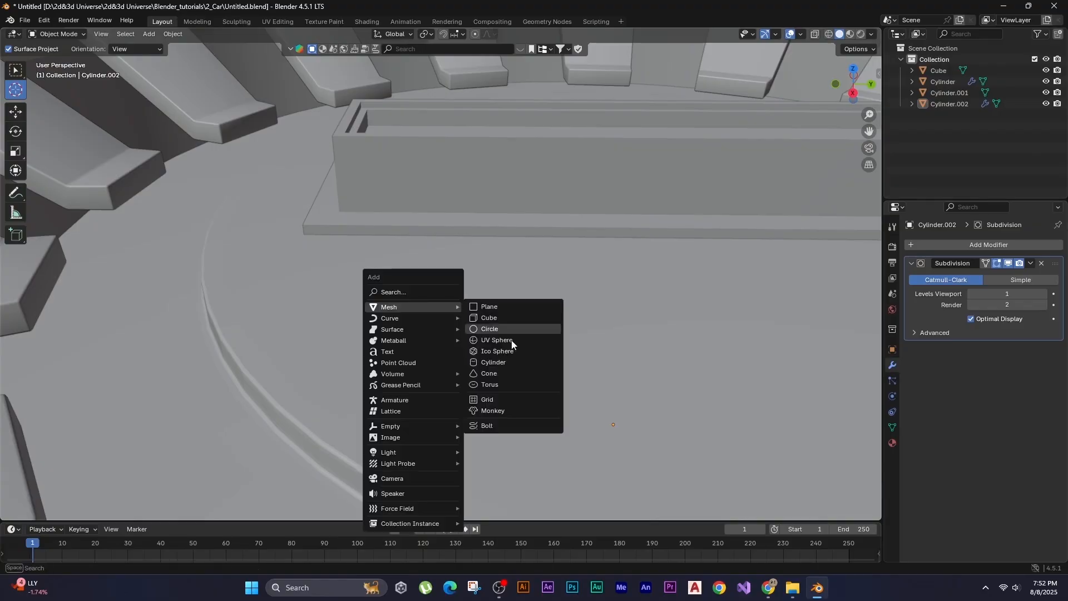
left_click(508, 425)
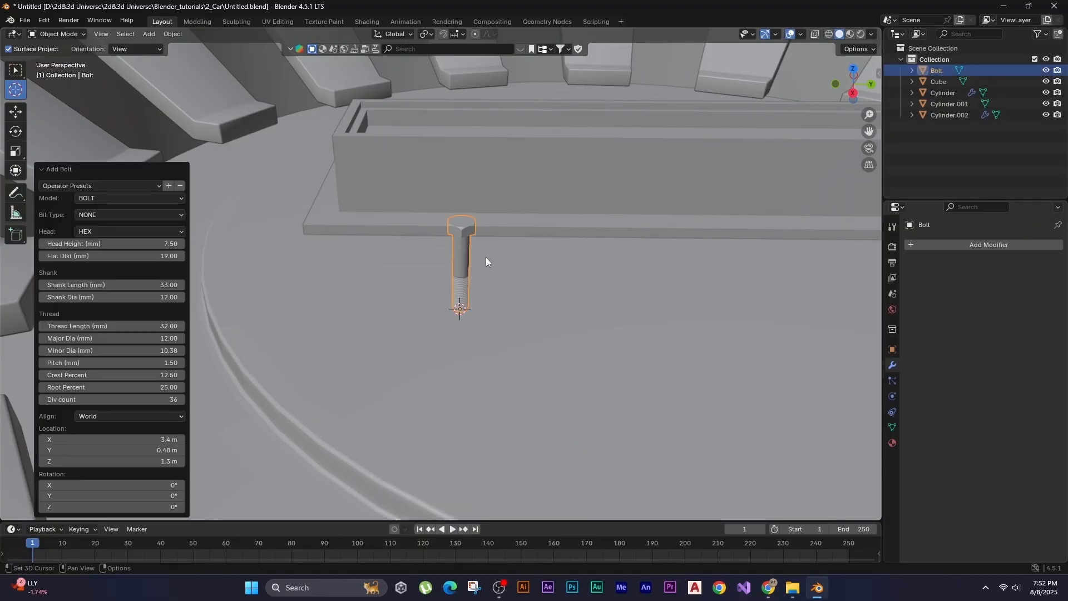
Keep the BOLT model and set the new bolt's bit type to ALLEN.
scroll(486, 257, "up", 4)
left_click(110, 198)
left_click(110, 199)
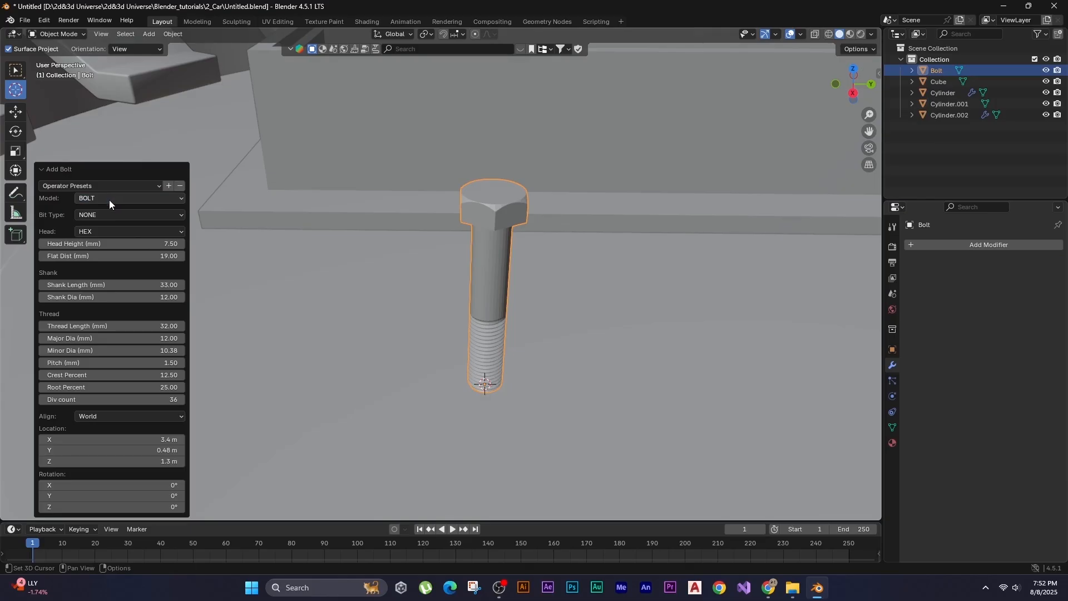
left_click(106, 212)
left_click(96, 251)
left_click(99, 192)
left_click(100, 216)
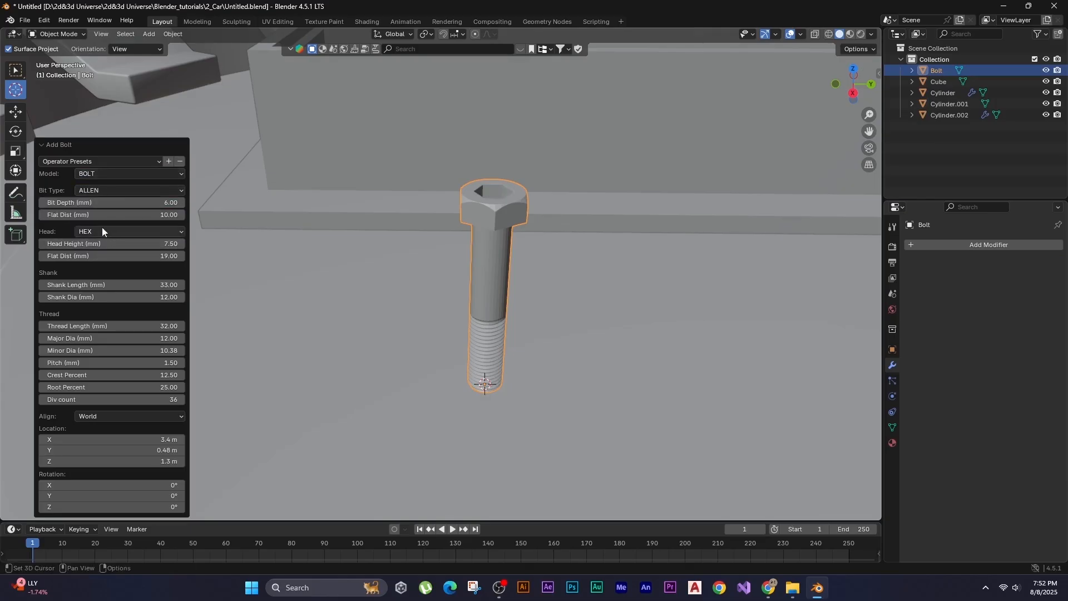
Give the bolt a 12 POINT head, with a bit depth of 5.25 mm and a bit flat distance of about 8.38 mm.
left_click(102, 231)
left_click(102, 281)
left_click(102, 231)
left_click(134, 268)
left_click_drag(111, 190, 89, 203)
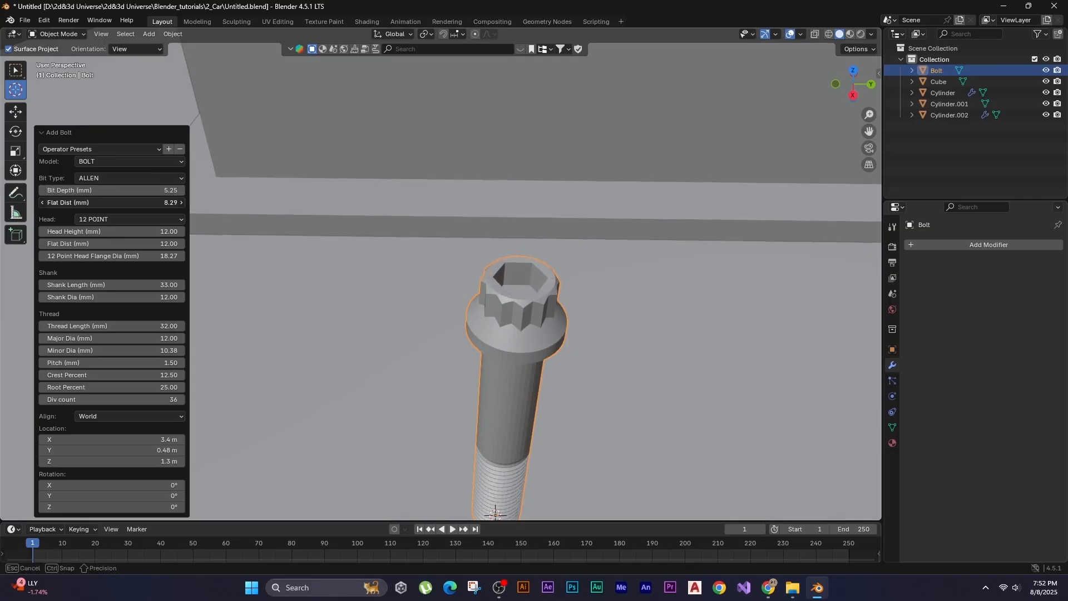
Scale the bolt up uniformly by a factor of about 2.59.
middle_click_drag(468, 317, 497, 278)
scroll(496, 278, "down", 4)
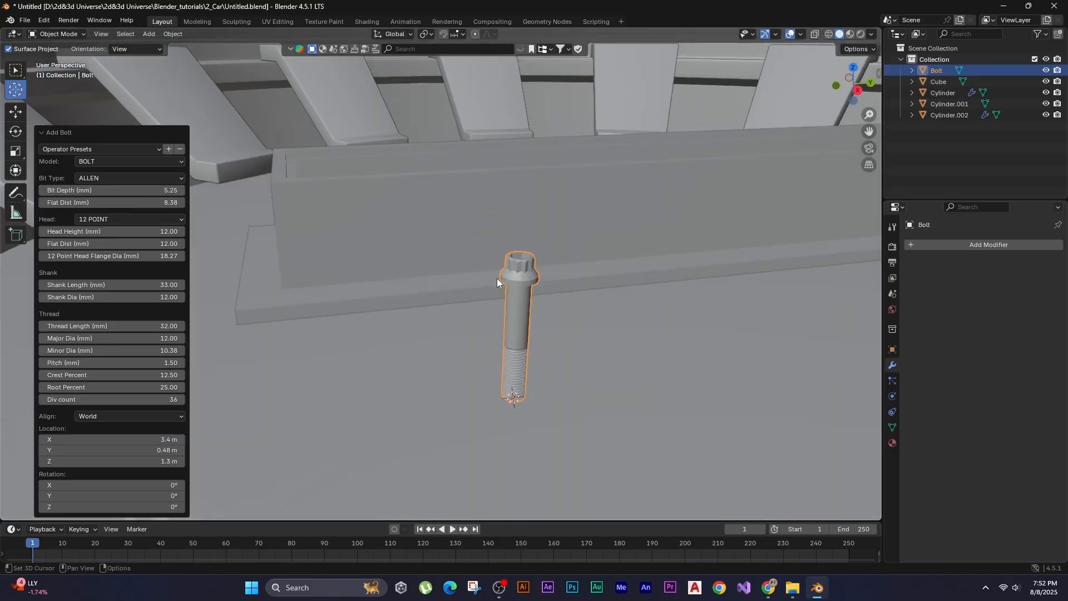
key("s")
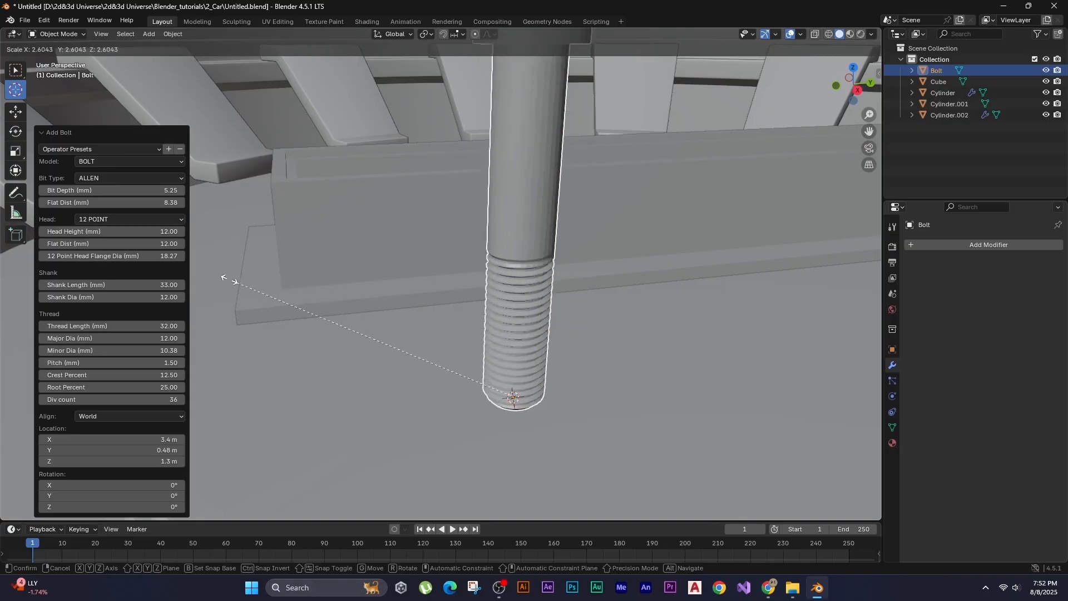
left_click(475, 215)
scroll(475, 215, "down", 3)
middle_click_drag(475, 211, 485, 244)
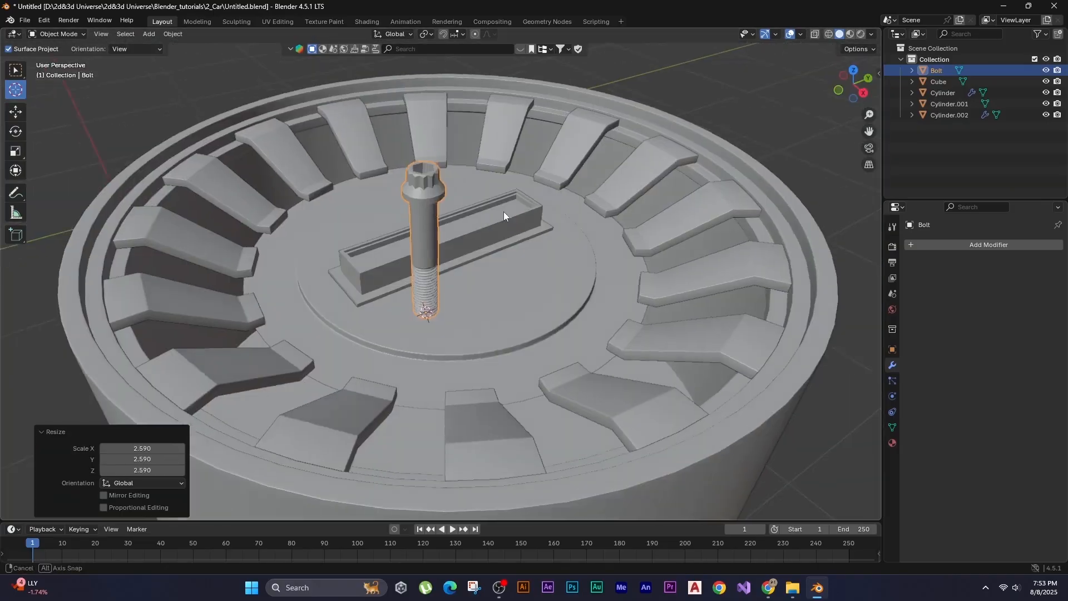
middle_click_drag(503, 211, 490, 212)
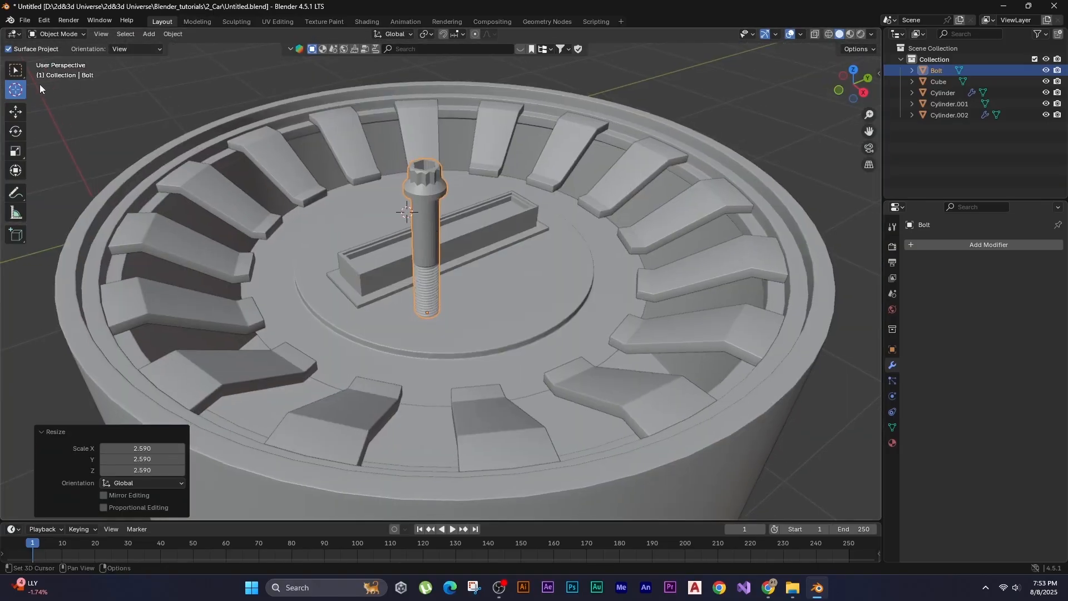
Lower the bolt along Z into the central disc so that only its head protrudes.
left_click(16, 111)
left_click(428, 228)
middle_click_drag(412, 211, 454, 224)
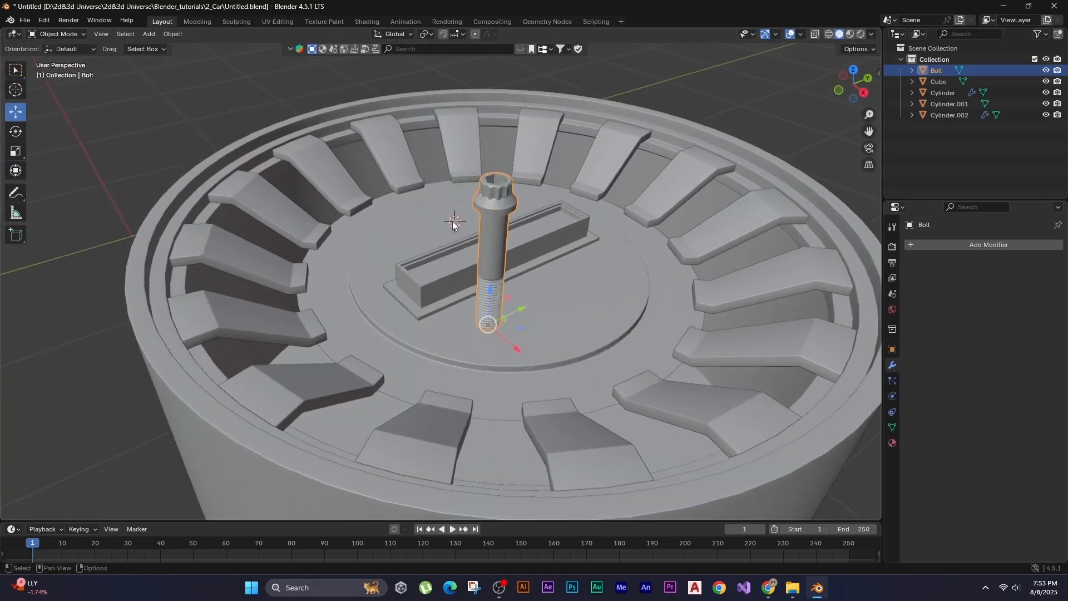
key("g")
key("z")
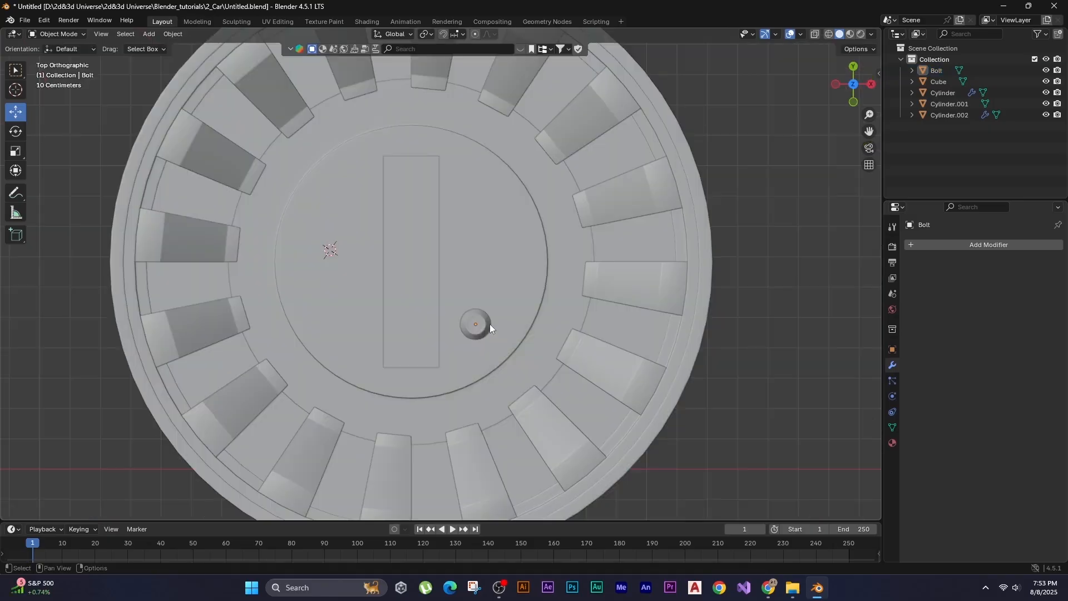
From the top view, duplicate the bolt about 0.44 m along Y on the same side of the bar.
left_click(479, 324)
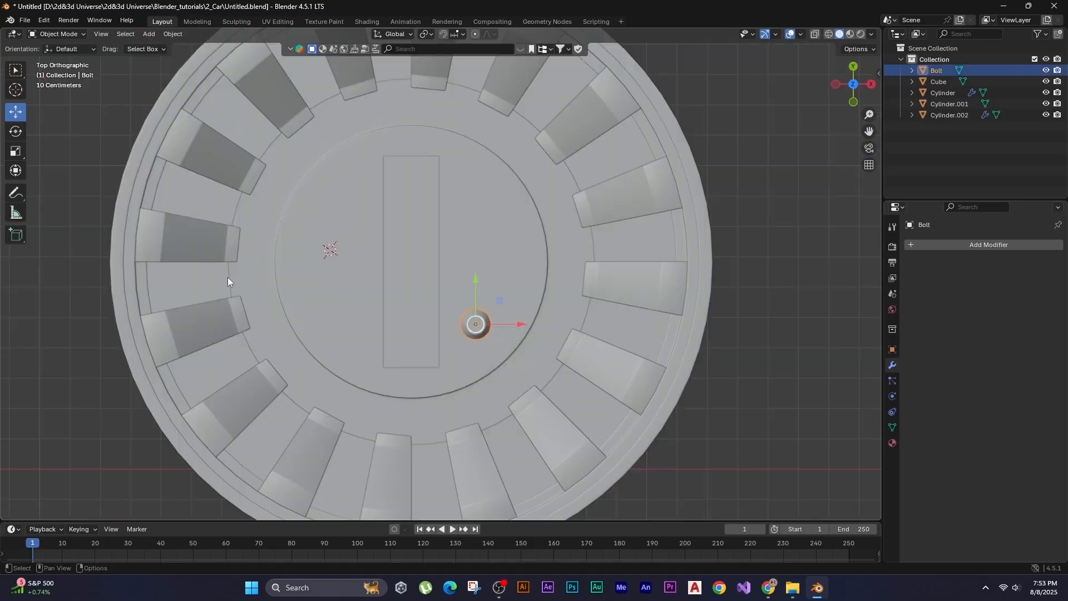
key("shift+d")
key("y")
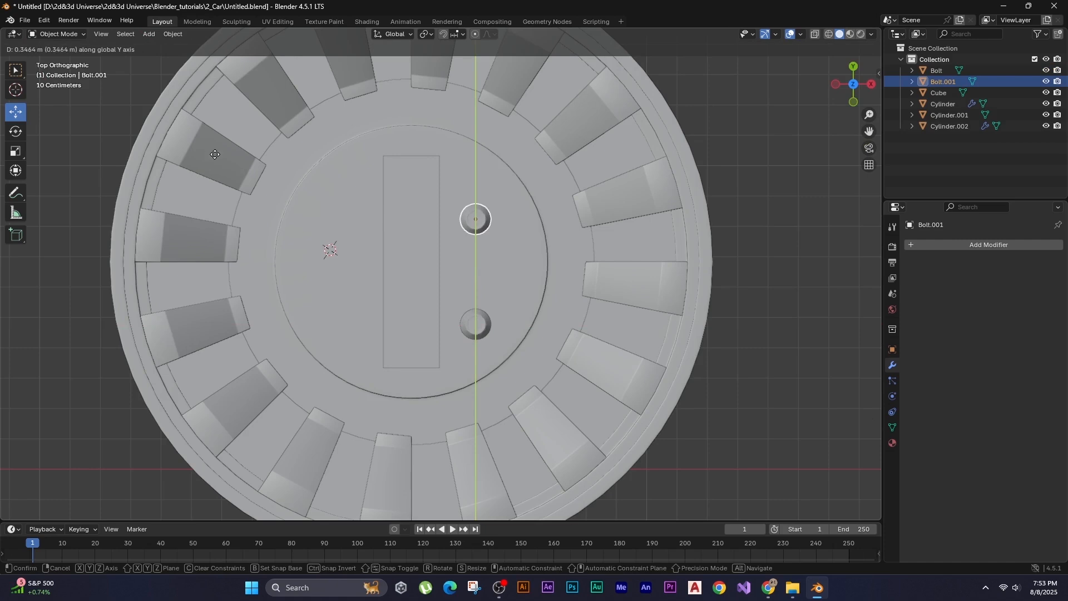
left_click(217, 131)
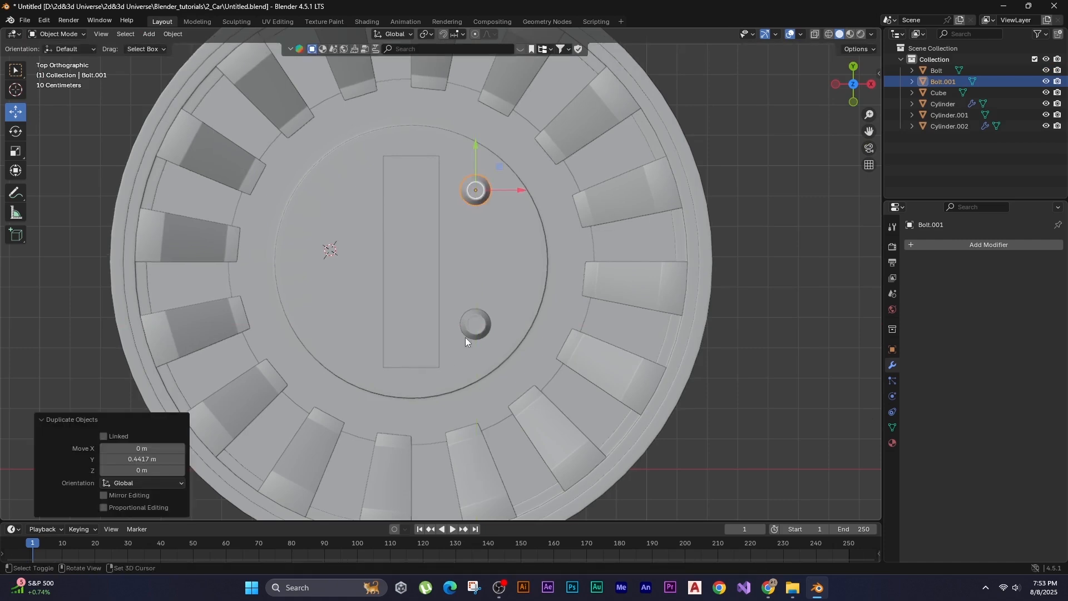
Duplicate both bolts about 0.46 m along negative X to the bar's opposite side, and deselect everything.
left_click(477, 323, "shift")
key("shift+d")
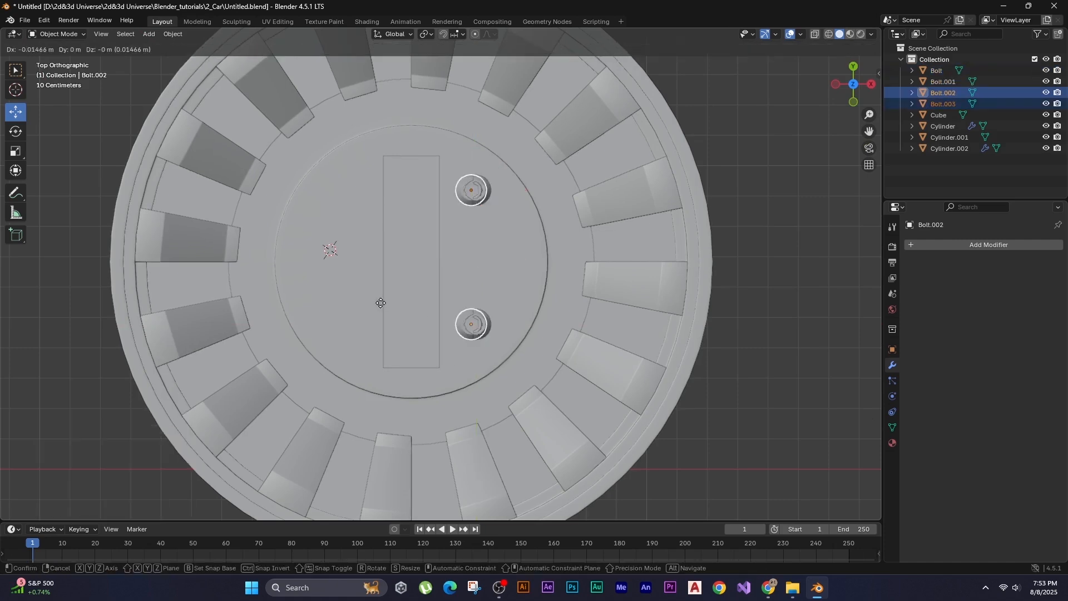
key("shift+x")
right_click(333, 302)
key("g")
middle_click_drag(371, 302, 248, 292)
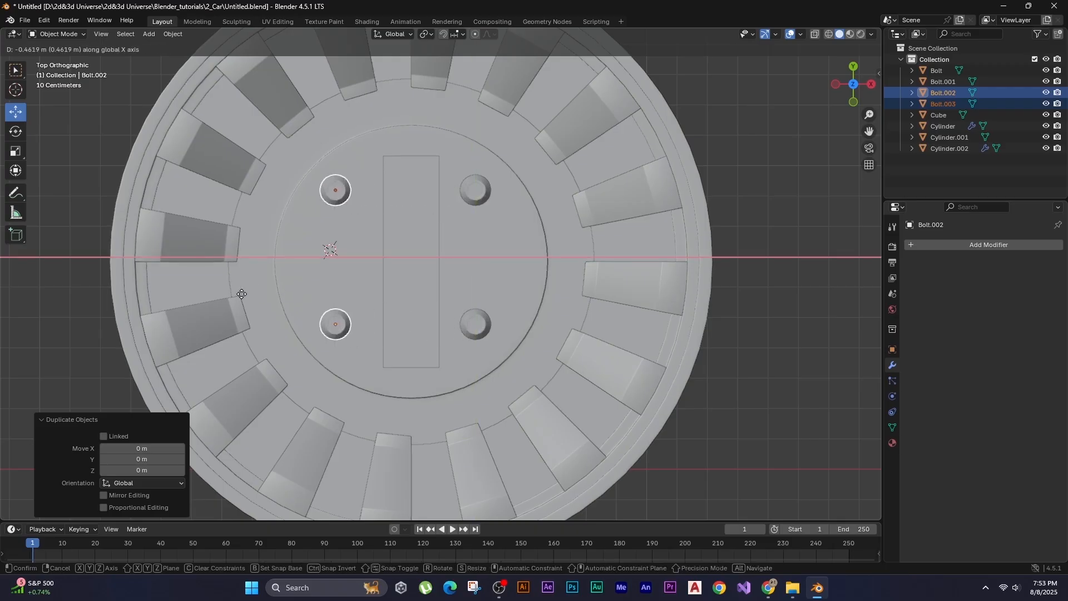
left_click(241, 294)
middle_click_drag(541, 353, 378, 311)
key("alt+a")
In Edit Mode, bevel the edge loops of the bar's recess, rim, base and flange slightly with 3 segments.
scroll(428, 299, "up", 5)
left_click(409, 327)
key("Tab")
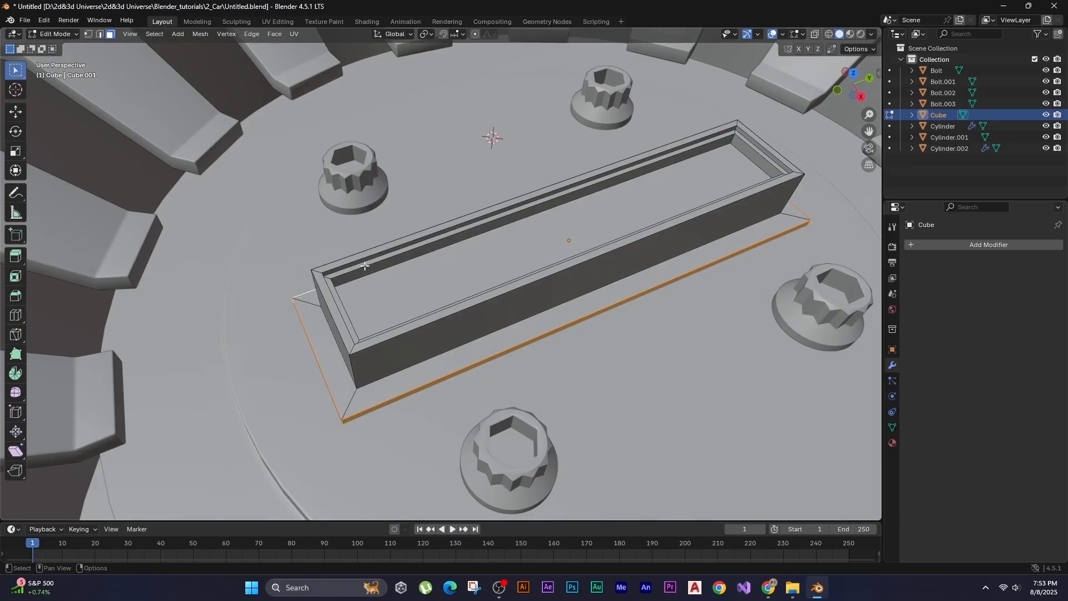
left_click(368, 274)
key("2")
left_click(366, 273, "alt")
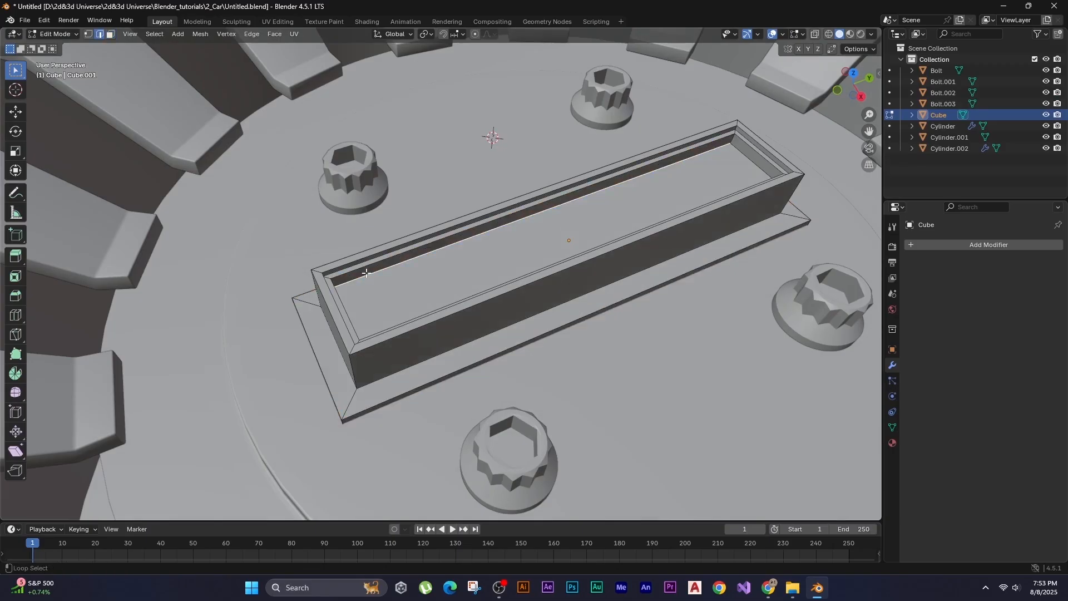
left_click(366, 266, "alt+shift")
left_click(367, 258, "alt+shift")
left_click(368, 250, "alt+shift")
left_click(343, 361, "alt+shift")
left_click(338, 407, "alt+shift")
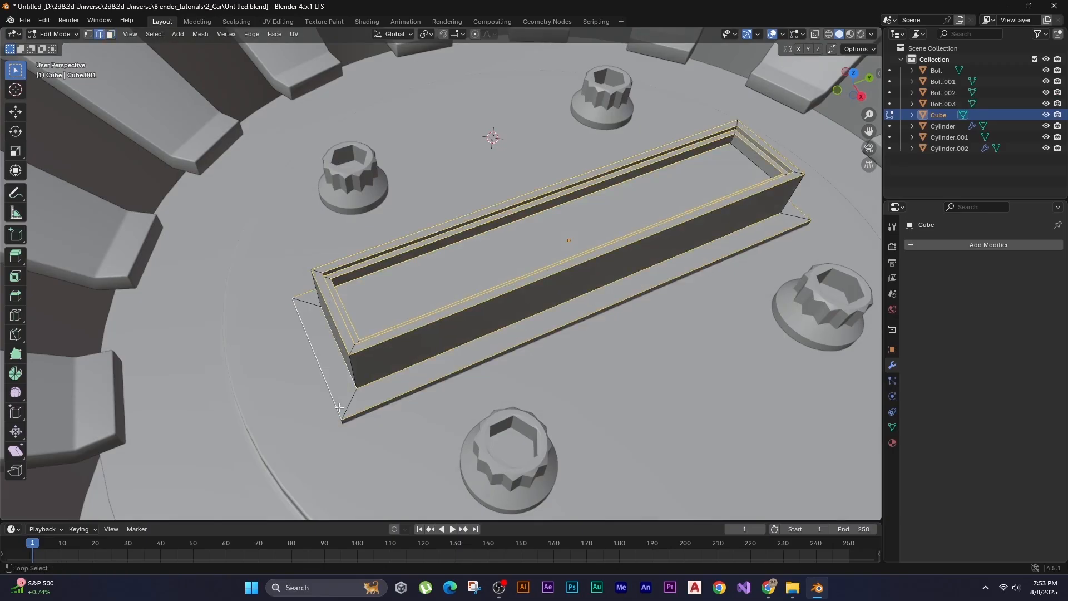
scroll(332, 408, "up", 2)
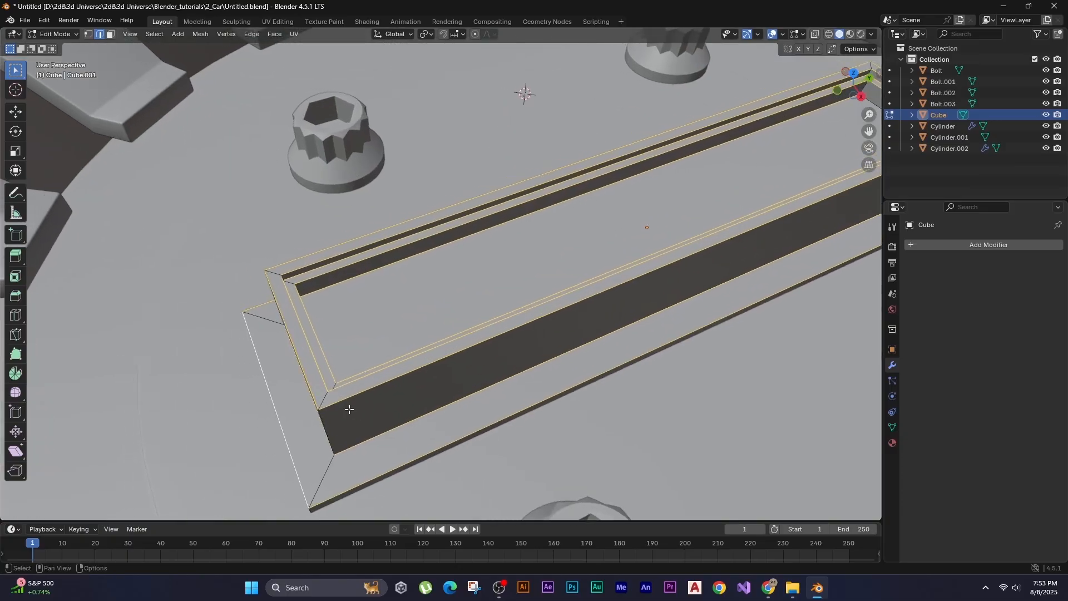
key("ctrl+b")
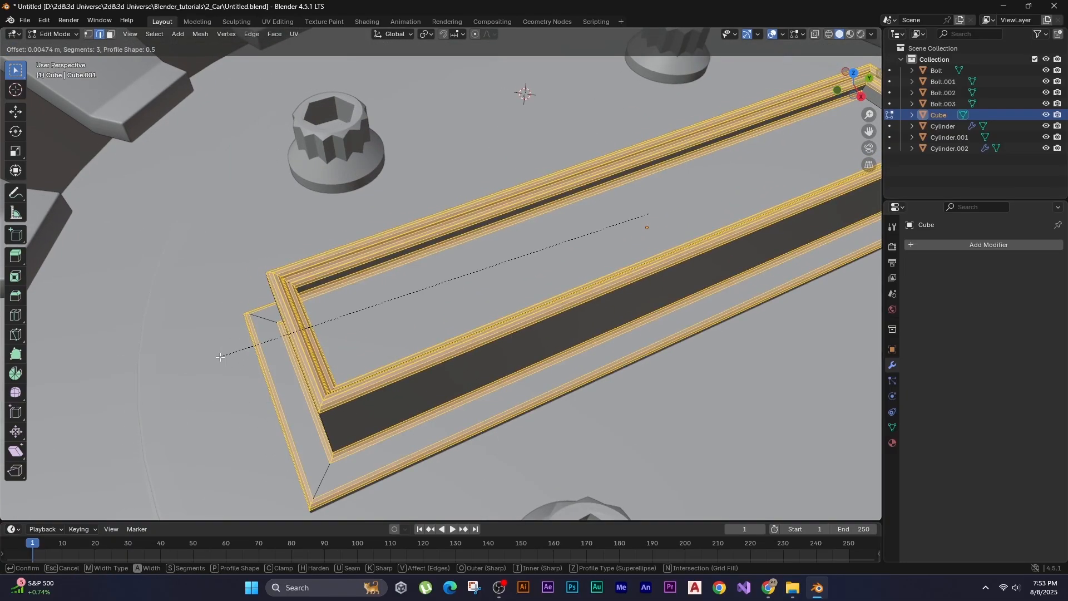
left_click(226, 360)
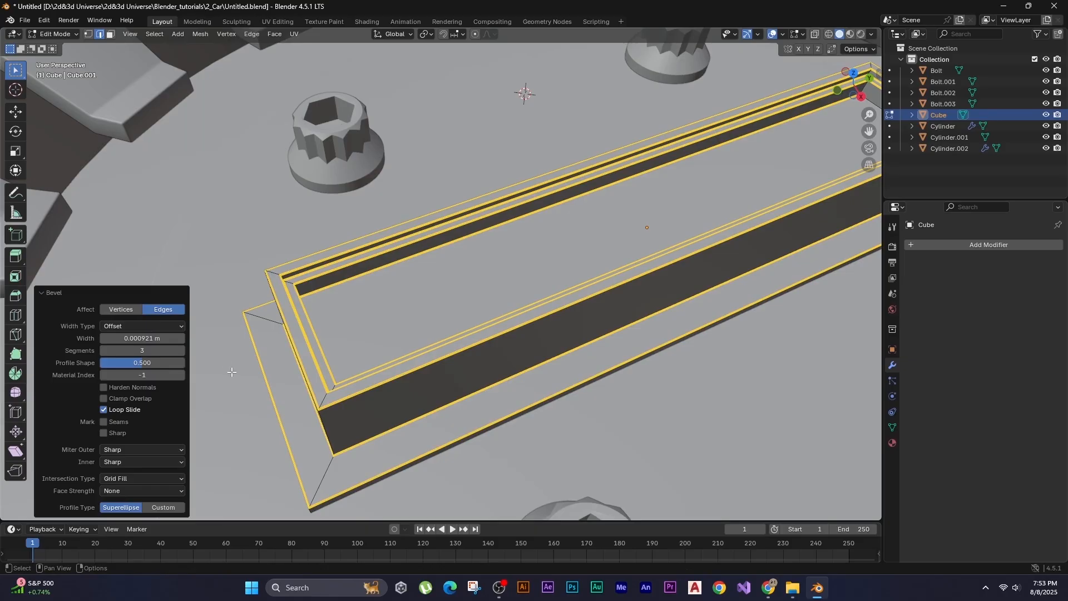
left_click(150, 339)
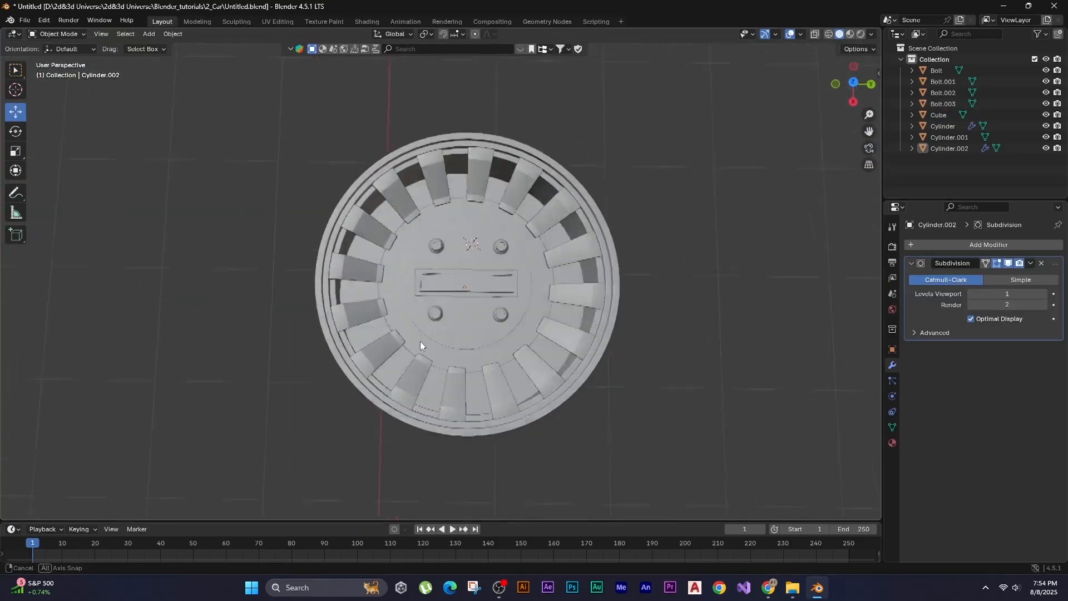
Try adding a mesh circle at the off-centre 3D cursor on the wheel.
middle_click_drag(420, 342, 367, 335)
key("shift+a")
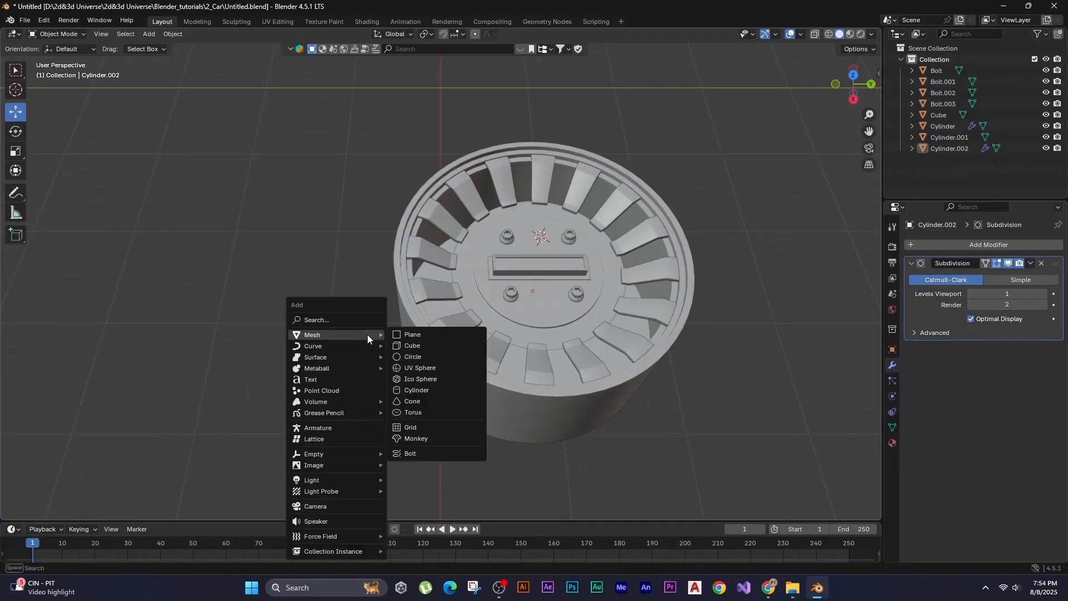
left_click(418, 359)
middle_click_drag(416, 355, 352, 319)
middle_click_drag(352, 218, 515, 342)
Select the central disc and snap the 3D cursor to its origin.
left_click(410, 326)
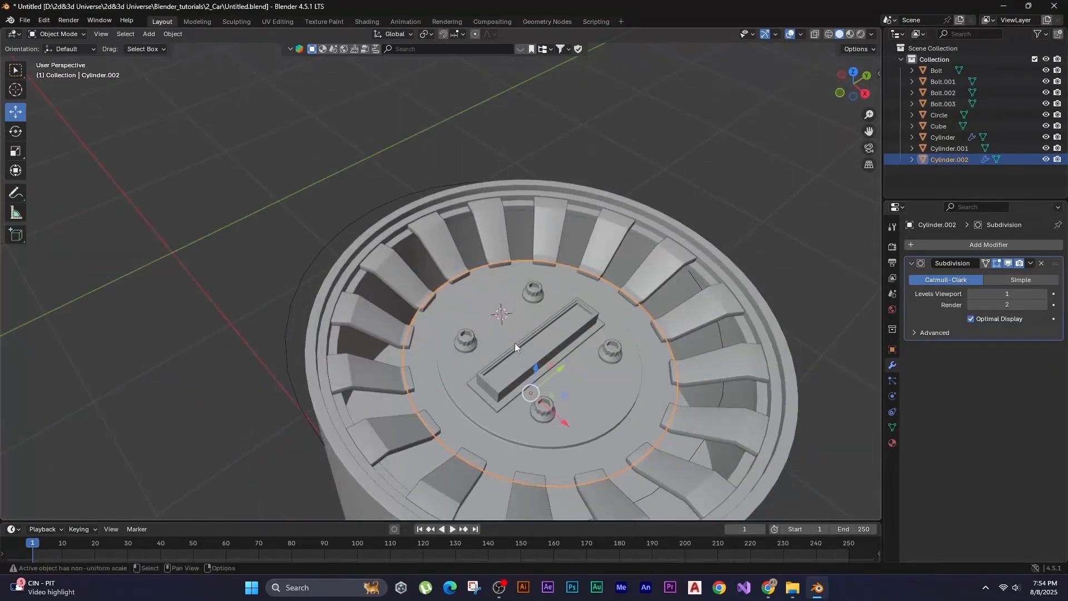
key("shift+s")
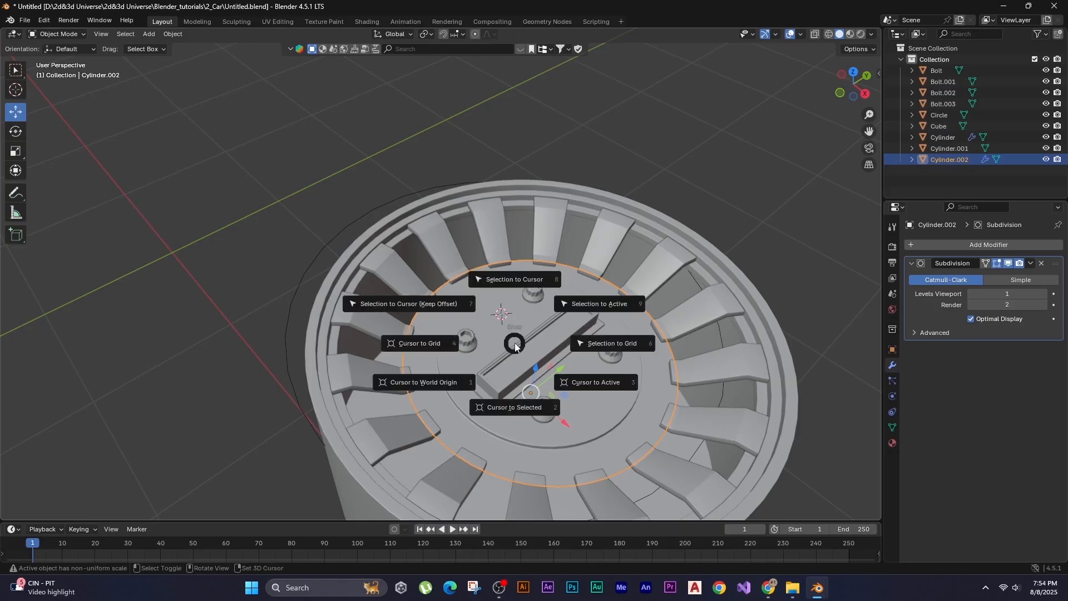
left_click(510, 408)
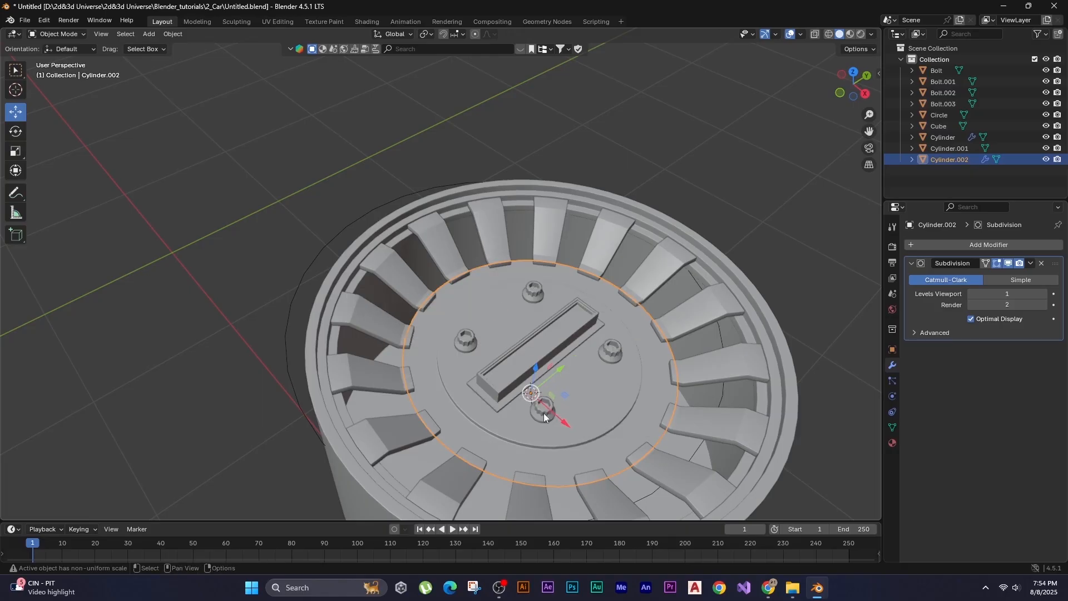
Delete the off-centre circle and add a new mesh circle at the repositioned 3D cursor.
middle_click_drag(543, 413, 579, 420)
key("Delete")
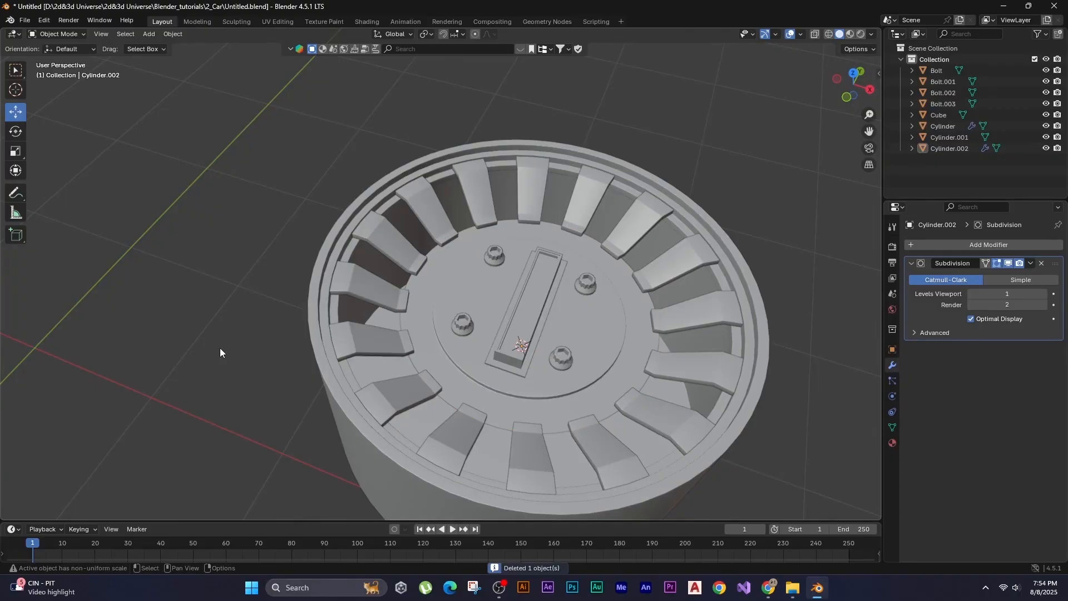
key("shift+a")
mouse_move(220, 348)
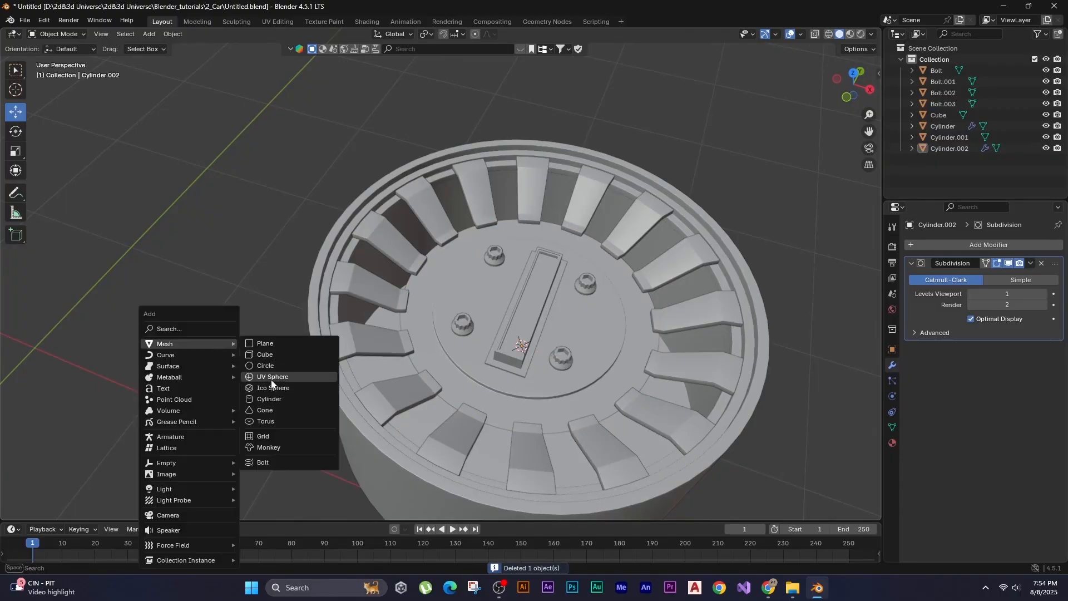
left_click(265, 366)
middle_click_drag(263, 369, 376, 352)
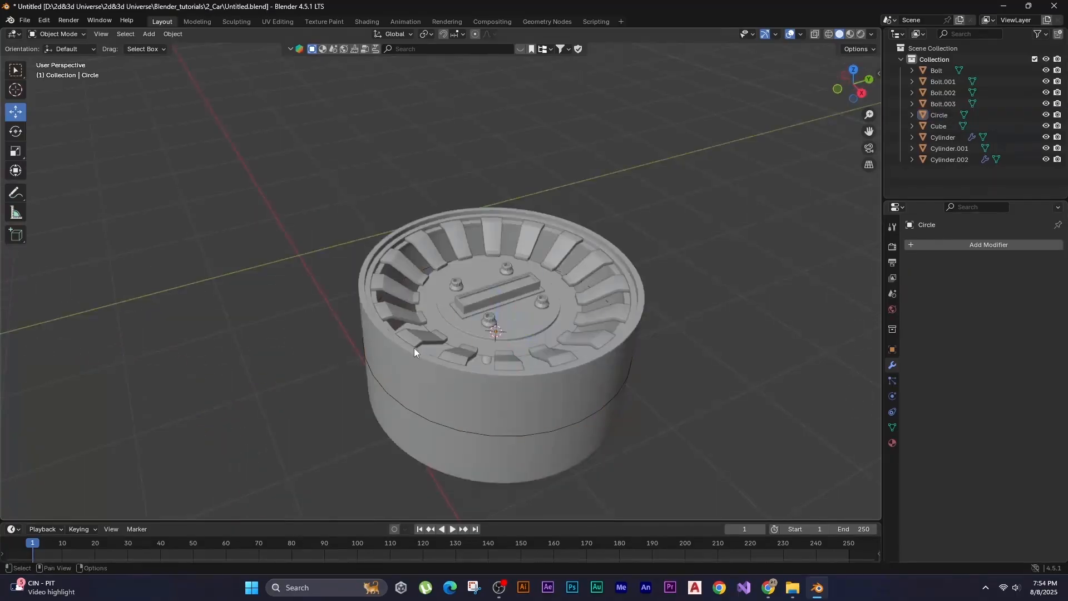
Add a 2 m mesh cube at the 3D cursor and scale it uniformly to about 0.513.
key("shift+a")
mouse_move(413, 347)
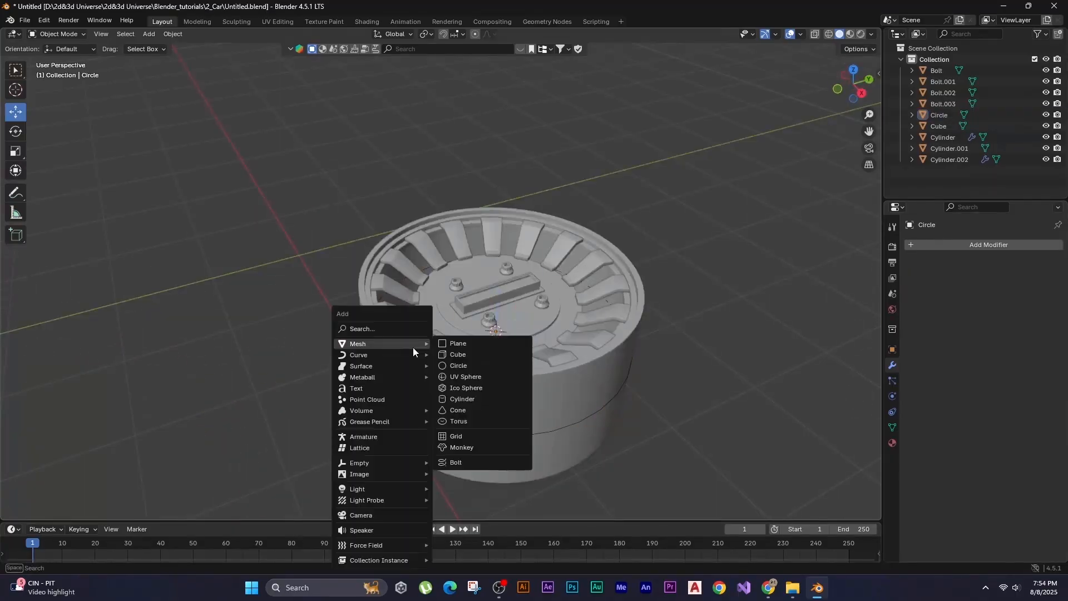
left_click(451, 354)
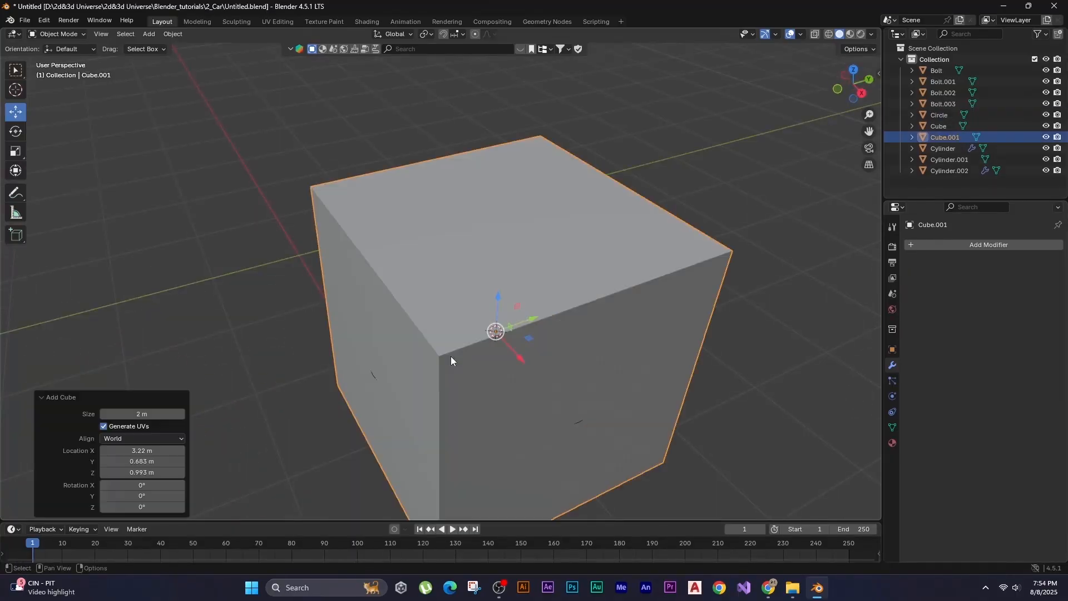
key("s")
left_click(340, 317)
Scale the cube along Y and X into a small block, finishing with an X factor of 0.57, and view it from the top.
key("s")
key("y")
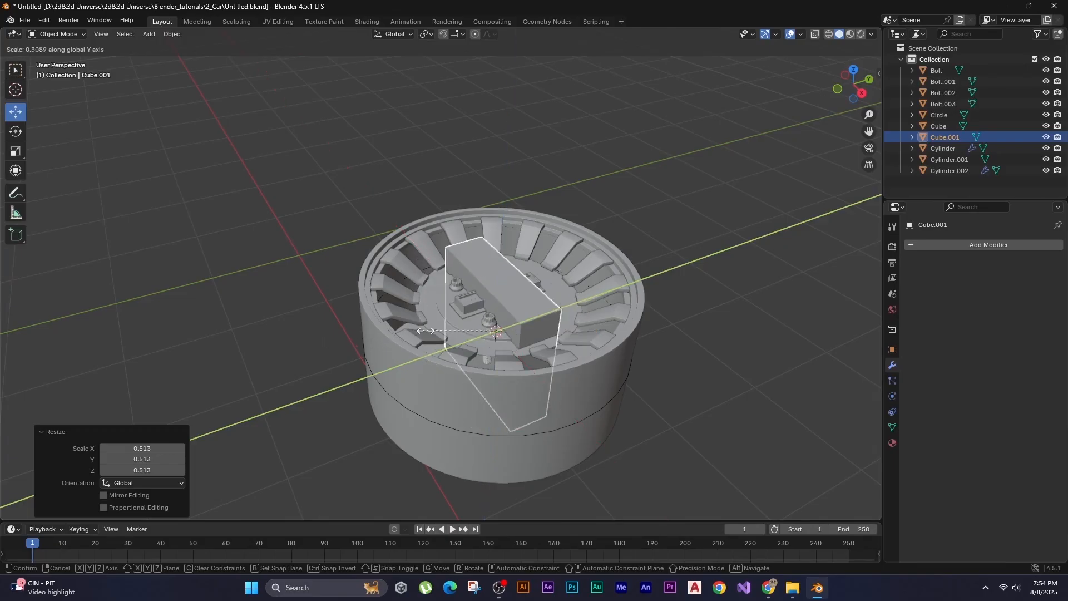
left_click(453, 335)
key("s")
key("x")
left_click(483, 338)
key("s")
key("y")
left_click(300, 214)
key("s")
key("x")
left_click(382, 263)
key("KP_7")
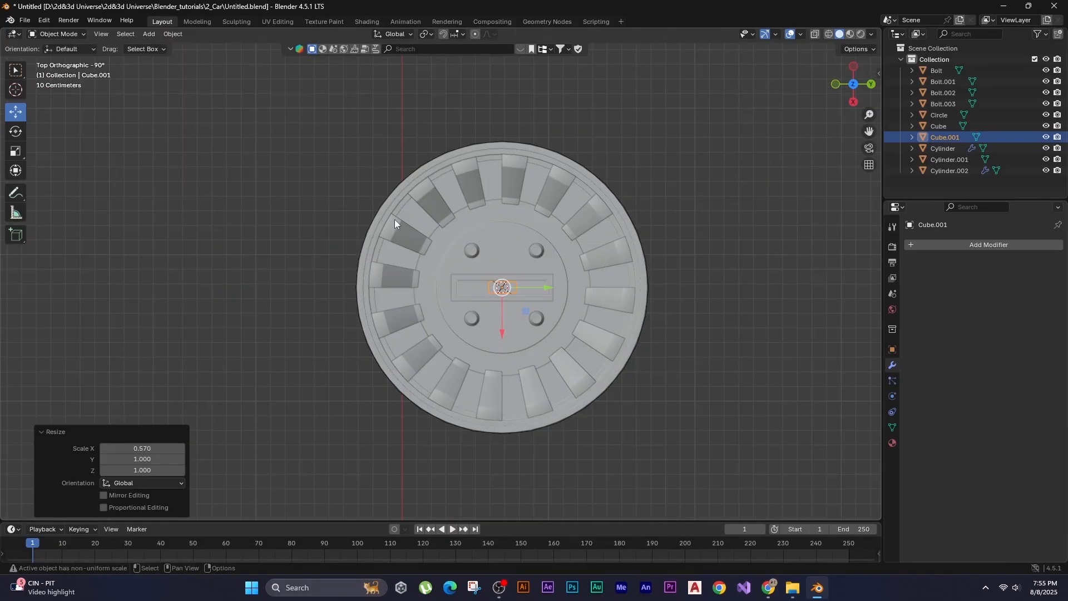
Move the small block about 1.05 m along X just outside the rim, scaling it by 1.391 along Y and about 0.92 along X.
middle_click_drag(315, 190, 308, 227, "shift")
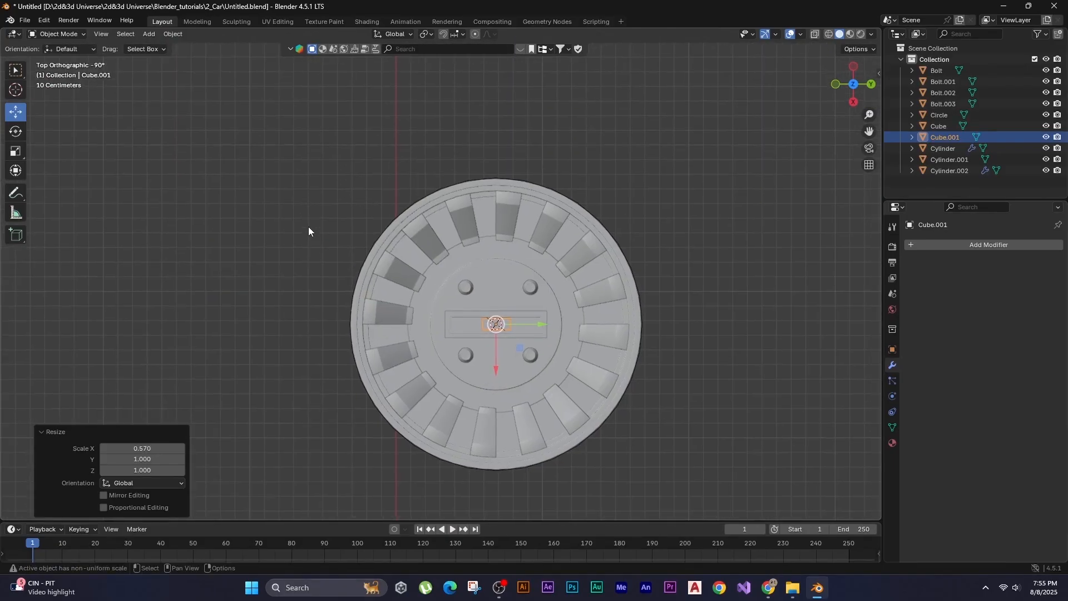
key("g")
key("x")
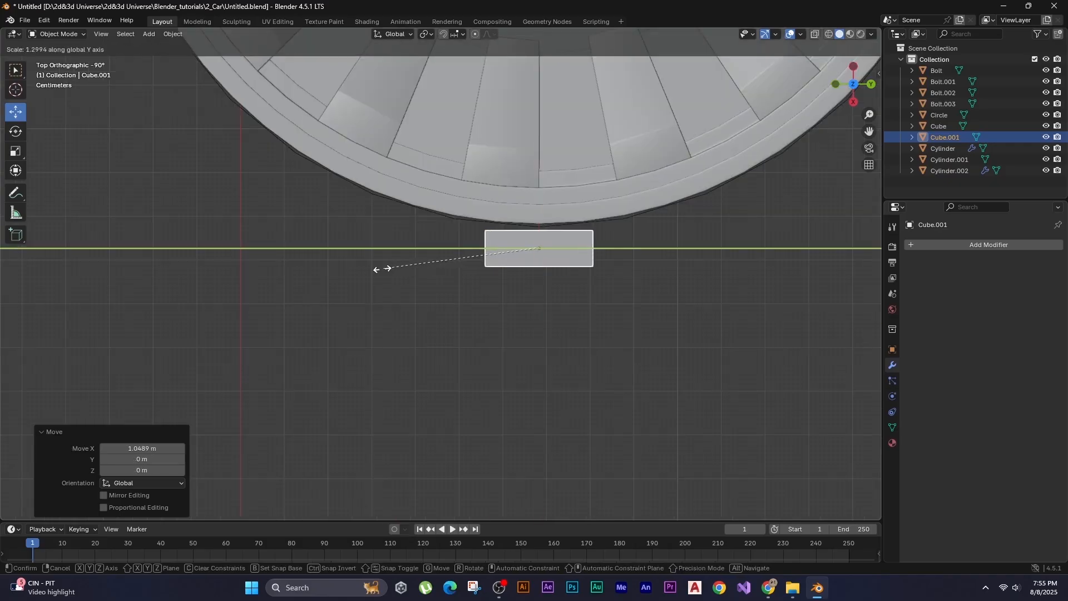
left_click(373, 269)
key("s")
key("x")
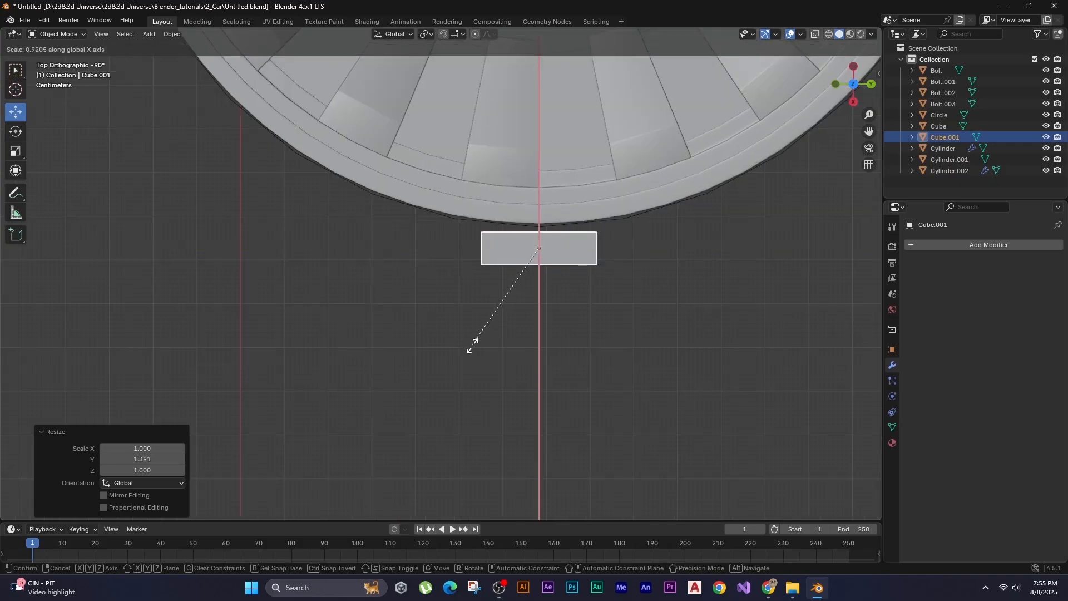
left_click(470, 337)
Stretch the block along Z to roughly the height of the rim wall and save the file.
scroll(433, 328, "down", 4)
key("KP_1")
key("s")
key("z")
left_click(503, 245)
scroll(561, 276, "up", 2)
middle_click_drag(560, 275, 392, 303, "shift")
key("ctrl+s")
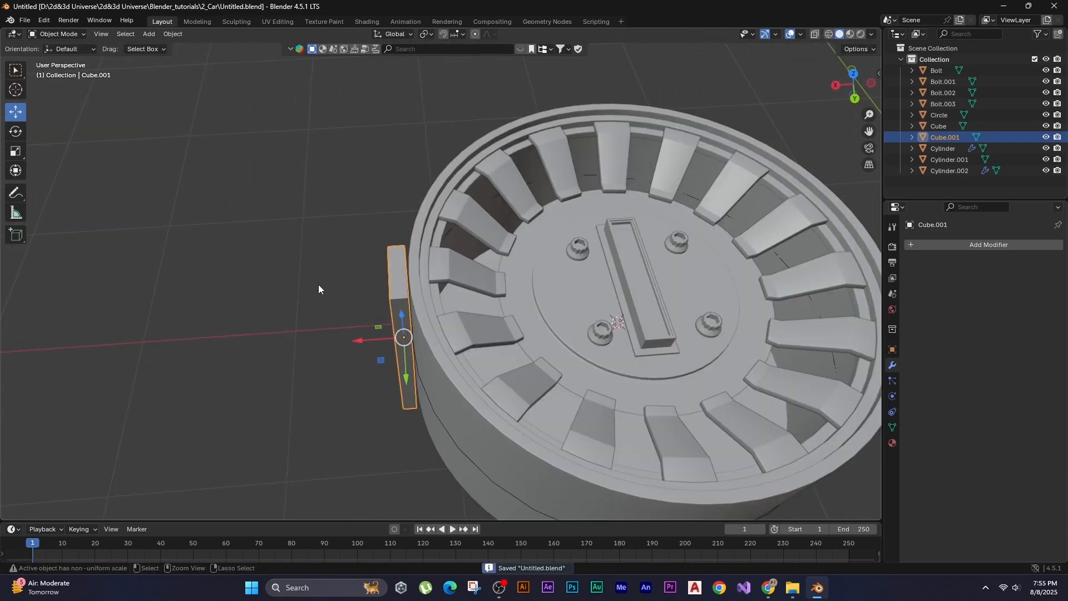
Apply all transforms to the block and bevel its edges very slightly with 3 segments.
key("ctrl+a")
left_click(347, 290)
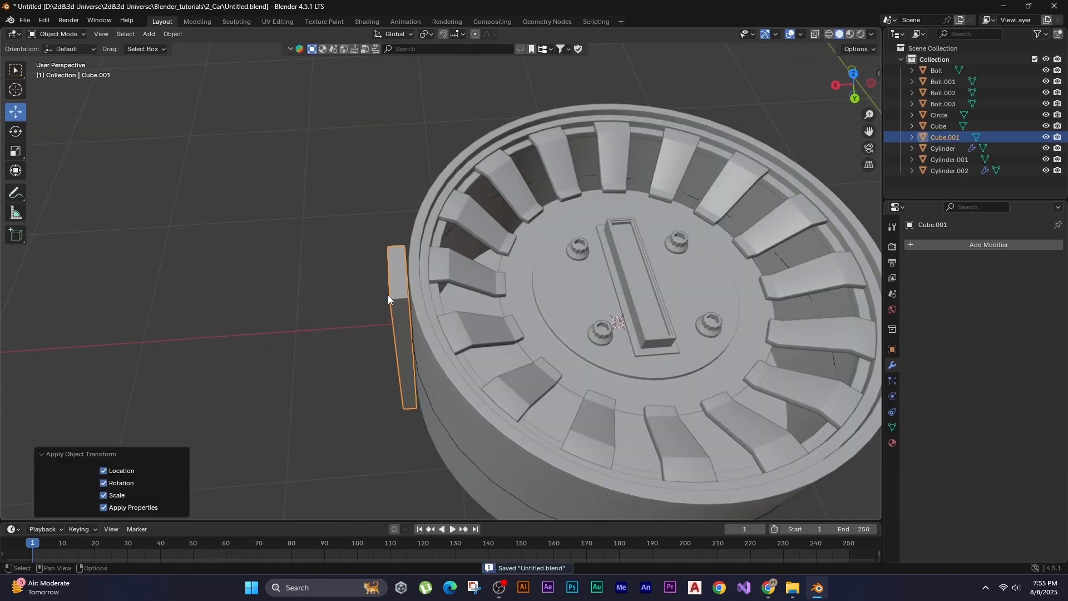
key("Tab")
scroll(374, 298, "up", 2)
key("ctrl+b")
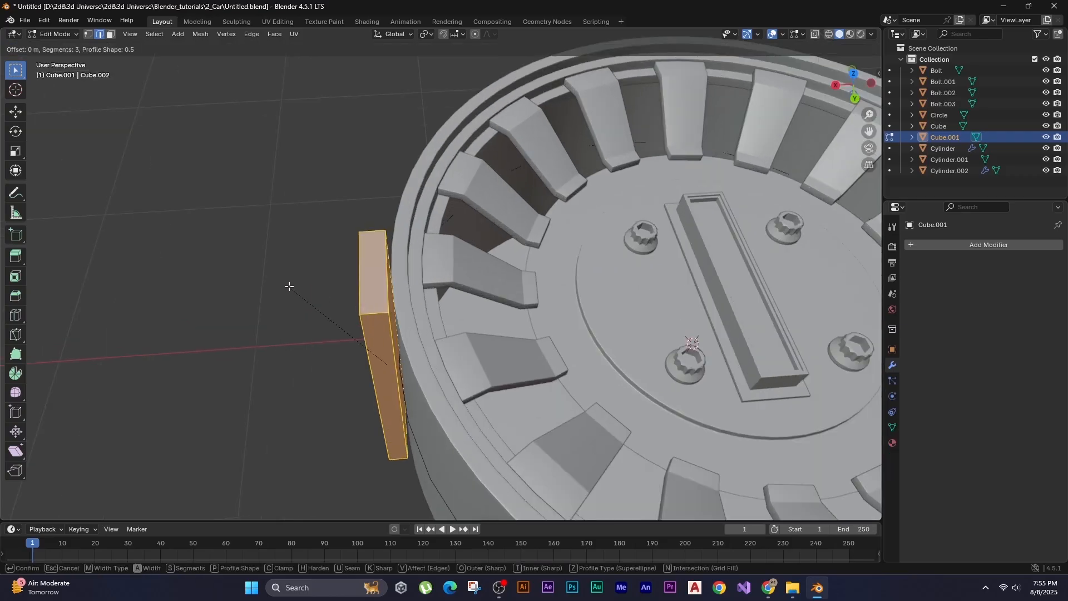
left_click(288, 286)
key("Tab")
left_click(326, 255)
scroll(356, 346, "down", 1)
middle_click_drag(356, 346, 407, 310)
left_click(419, 320)
Add an Array modifier to the block and set its count to 9.
left_click(949, 248)
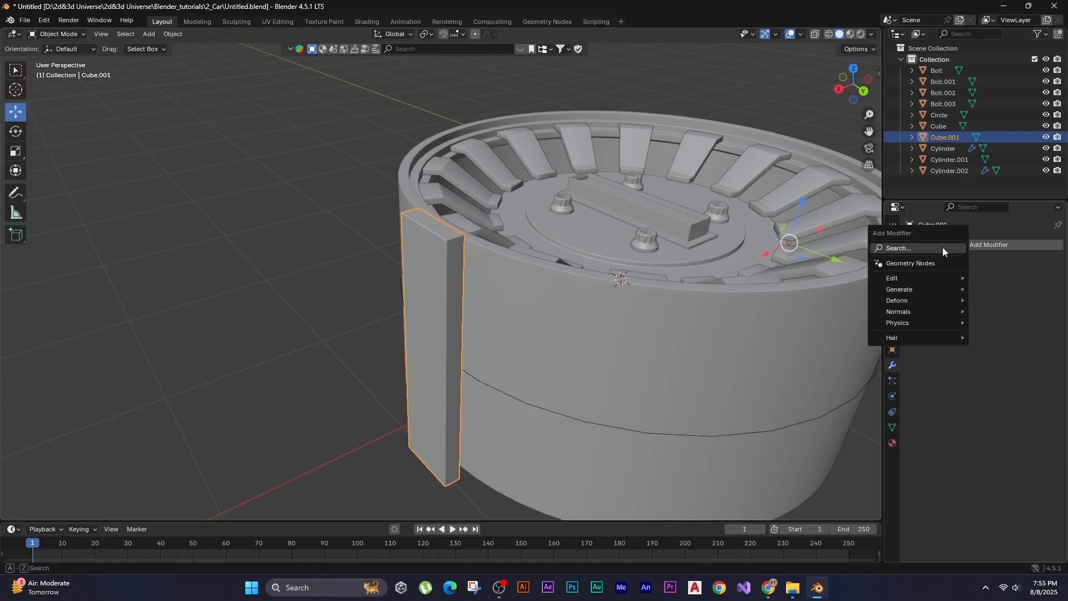
left_click(943, 247)
left_click(848, 293)
left_click(1043, 294)
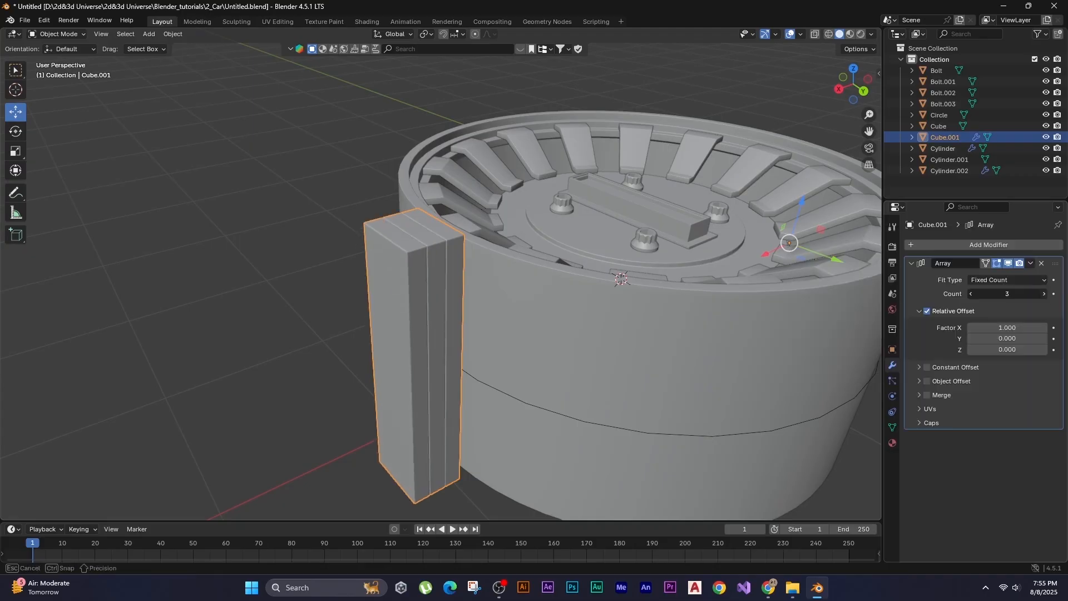
left_click(1043, 293)
left_click(1043, 294)
left_click(1043, 293)
Convert the mesh circle around the rim to a curve.
left_click(539, 409)
right_click(533, 407)
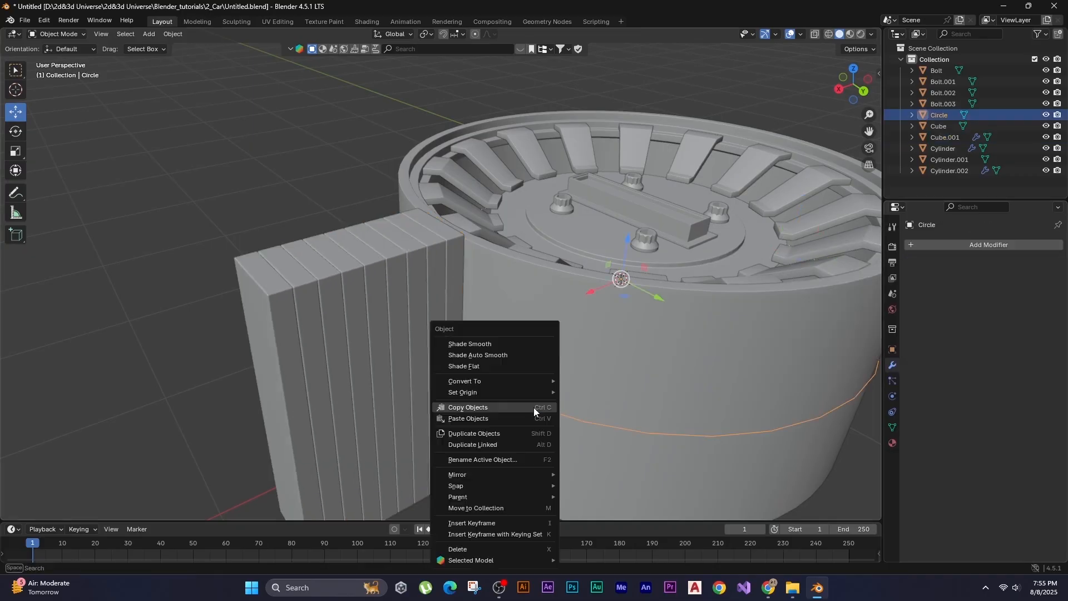
mouse_move(532, 385)
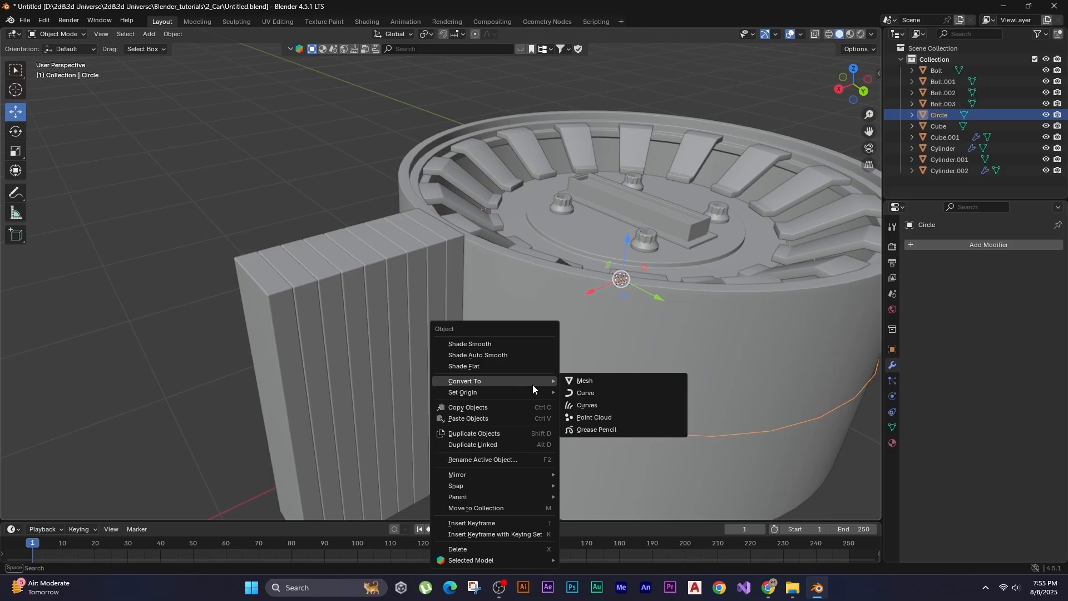
left_click(581, 396)
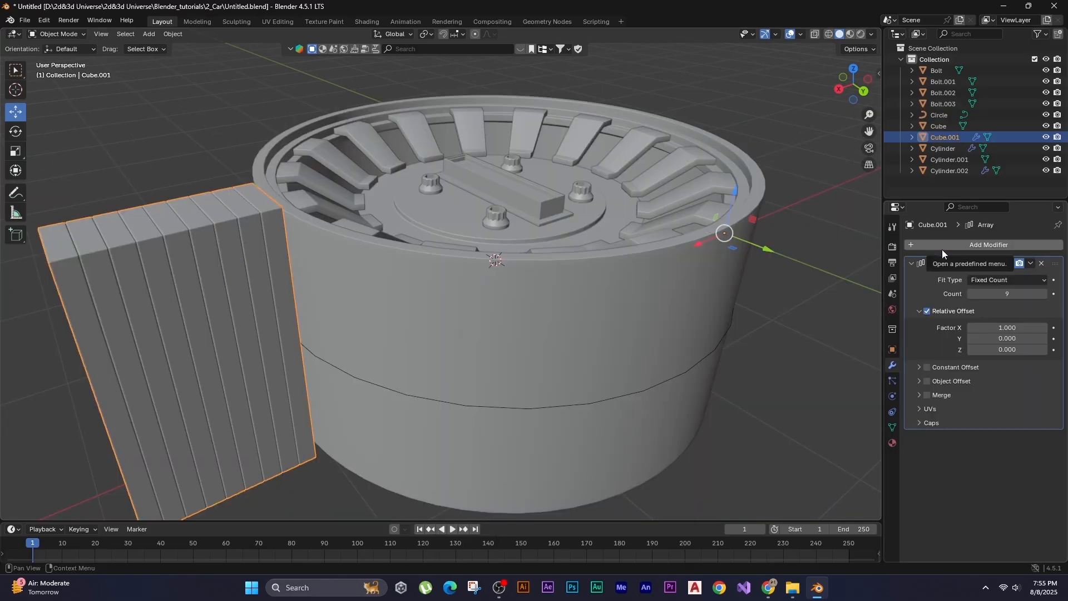
Add a Curve modifier to the arrayed block below its Array modifier.
left_click(942, 249)
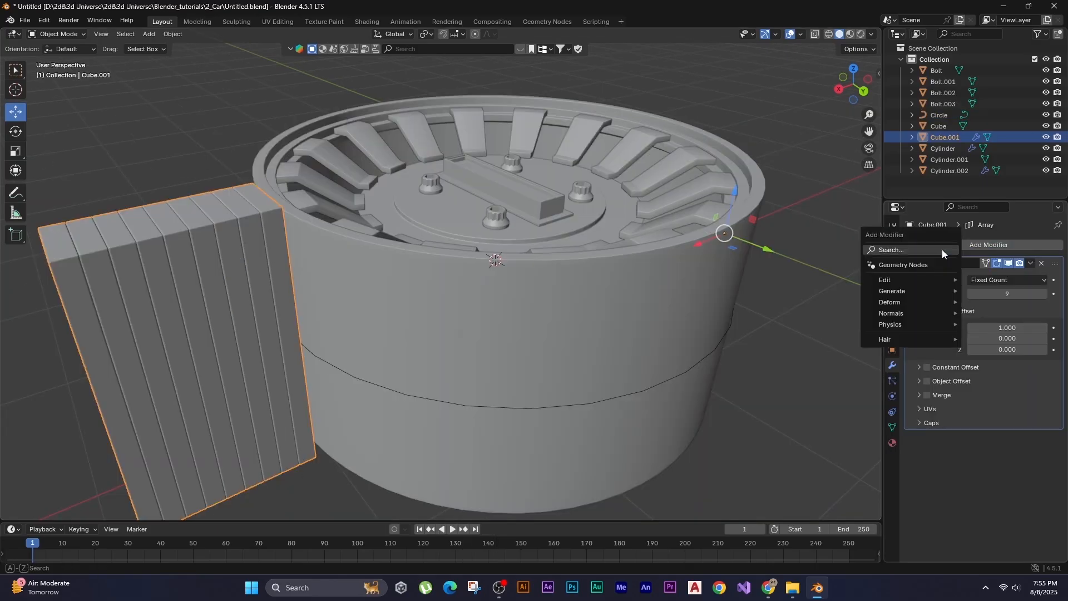
left_click(942, 250)
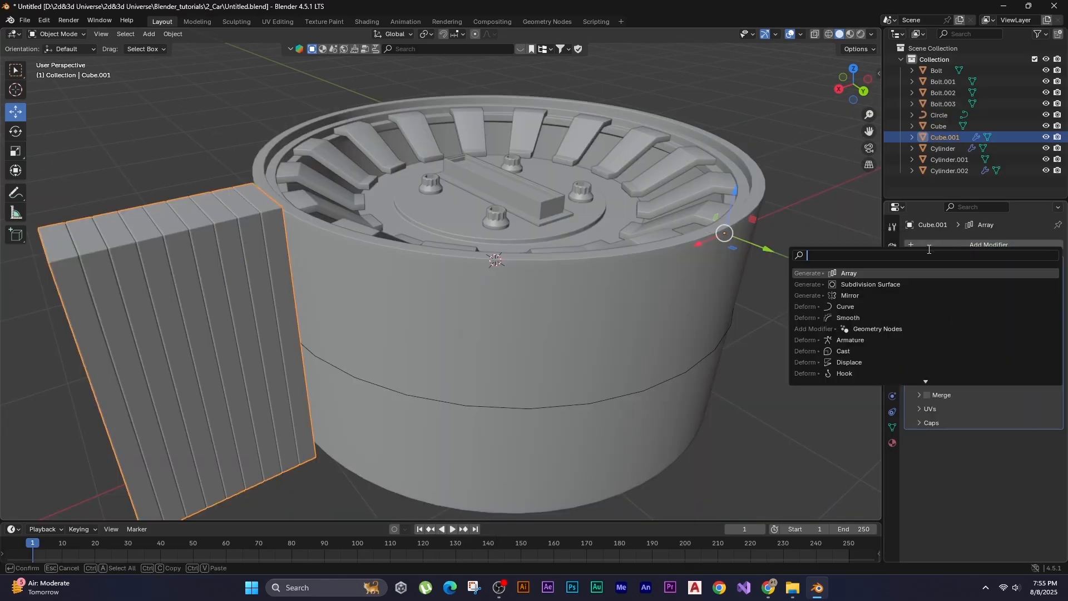
left_click(865, 305)
left_click(1041, 455)
Hide the outer rim cylinder and assign the circle as the curve object of the block's Curve modifier.
left_click(520, 383)
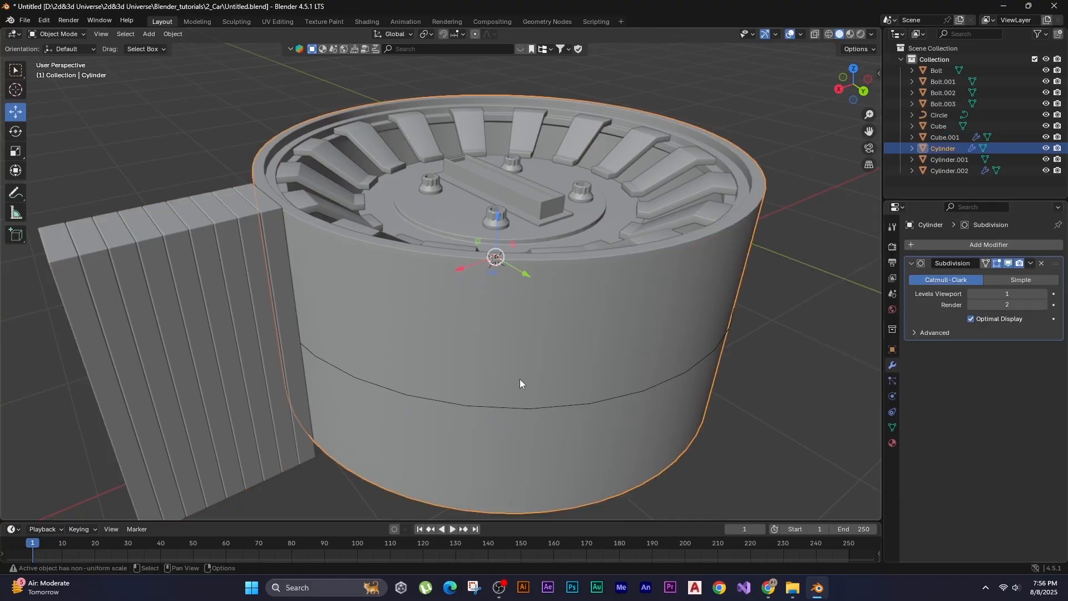
key("h")
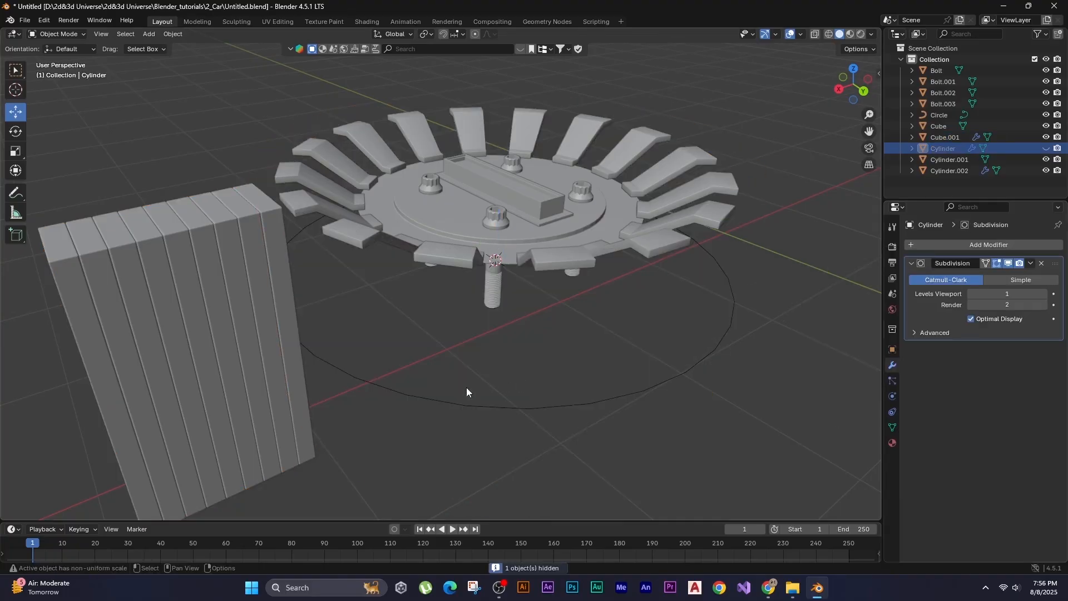
left_click(292, 367)
left_click(1041, 454)
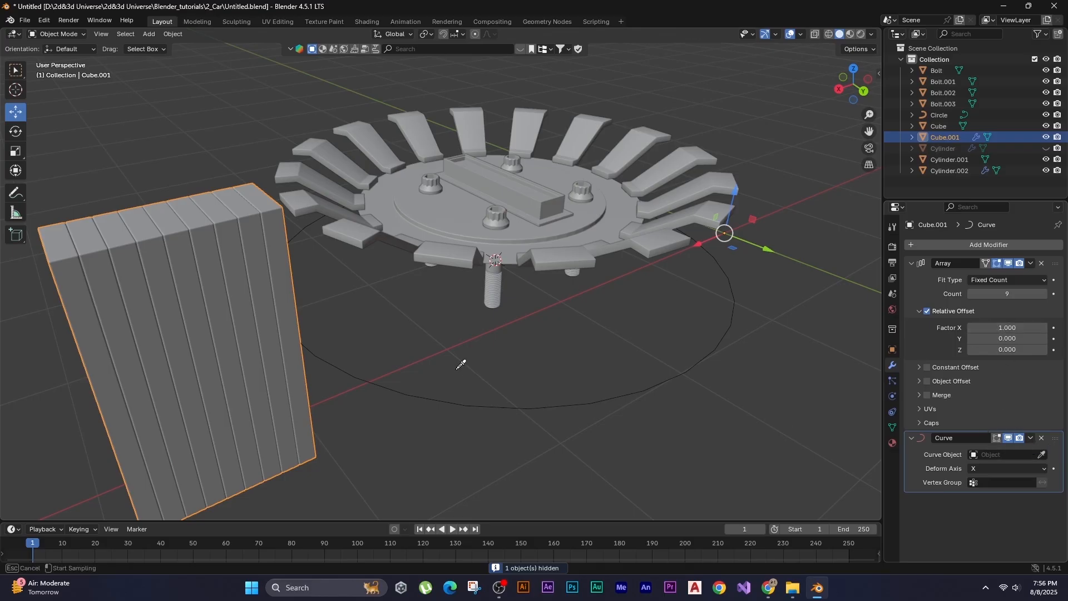
left_click(468, 398)
middle_click_drag(559, 371, 487, 380)
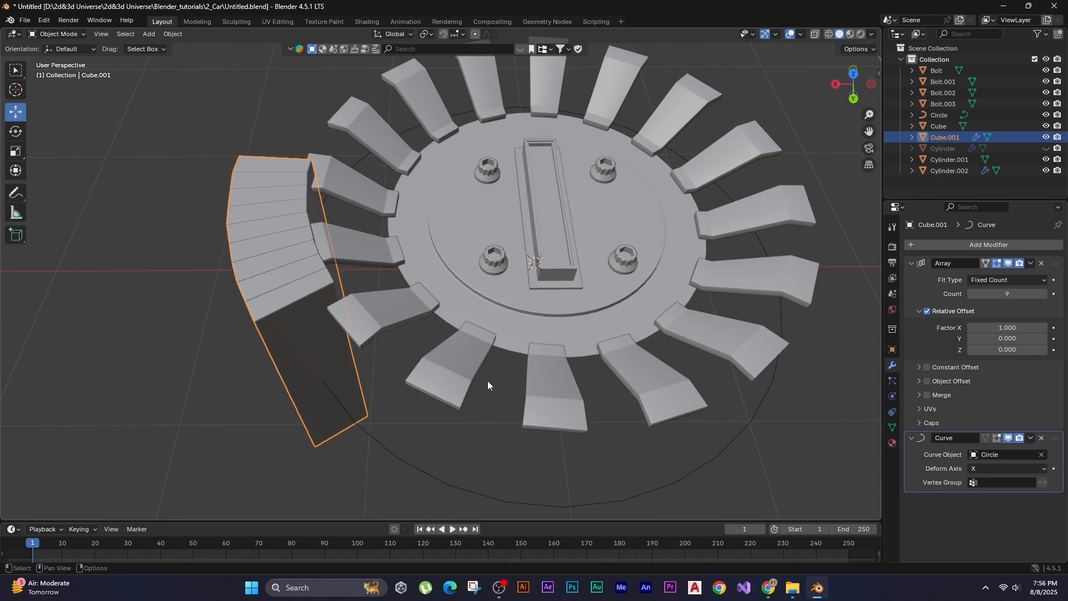
Reveal the hidden rim cylinder and save the file.
key("alt+h")
key("ctrl+s")
middle_click_drag(360, 306, 435, 315)
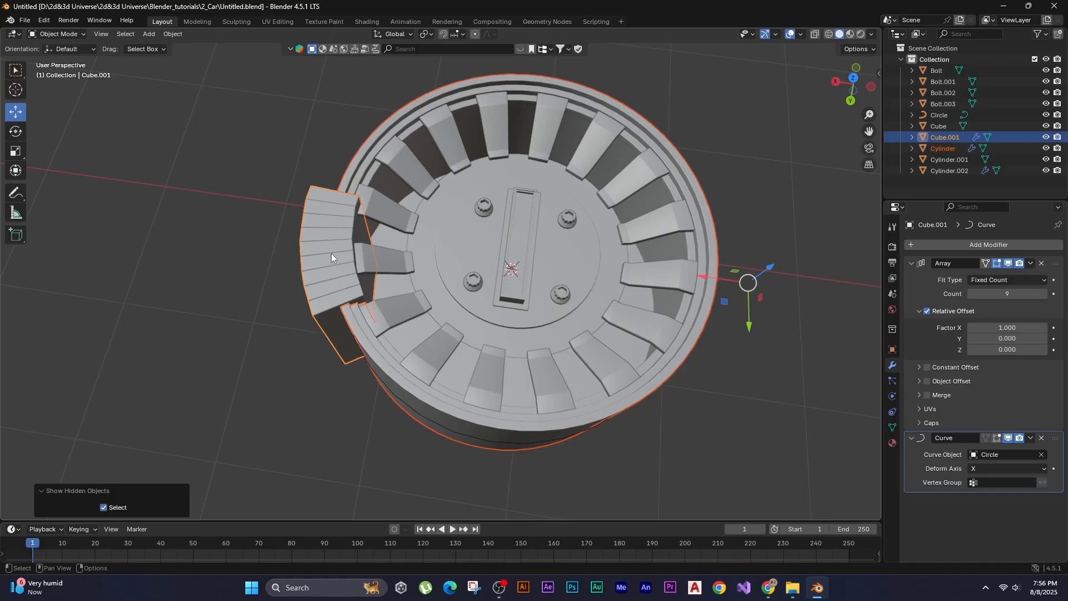
Rotate the block's mesh 90 degrees around Z in Edit Mode so the copies follow the rim.
key("Tab")
middle_click_drag(325, 237, 322, 243, "shift")
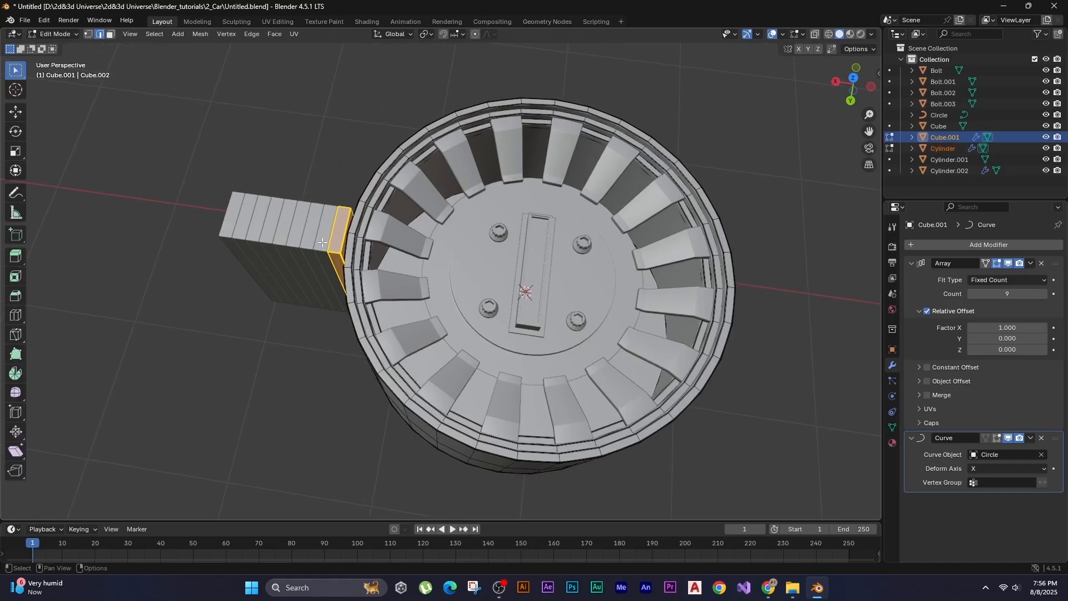
key("r")
key("z")
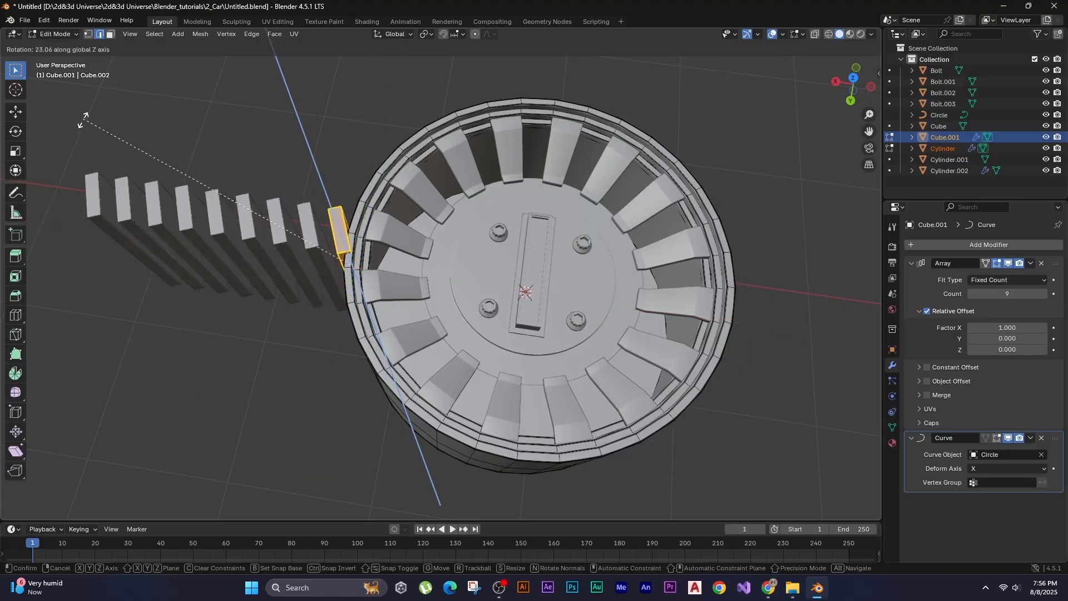
type("90")
key("Return")
key("Tab")
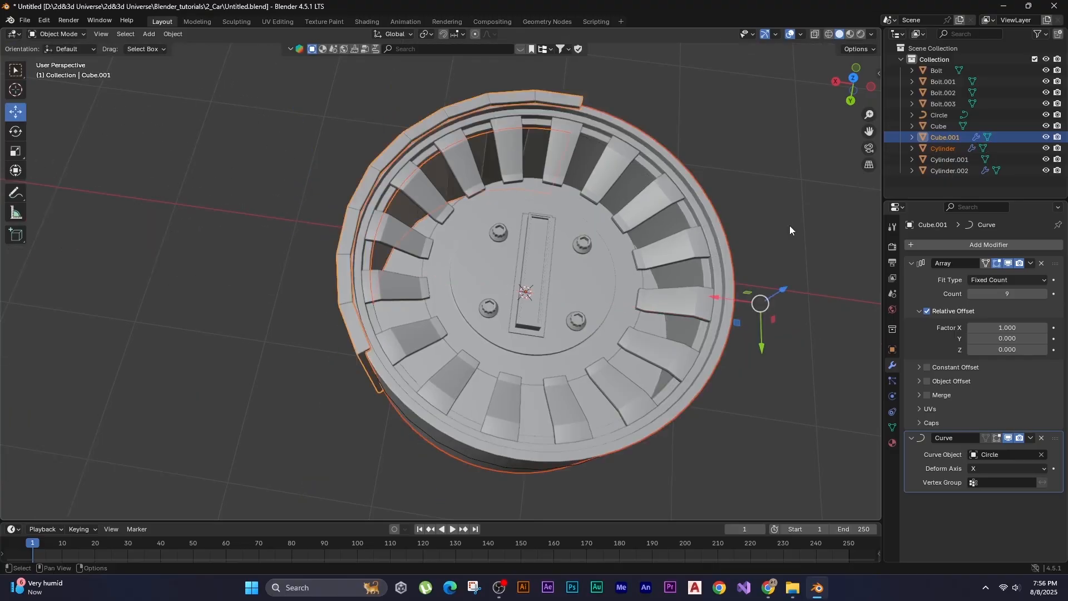
left_click(316, 157)
Set the block array's relative X offset to 1.1 and its count to 22.
middle_click_drag(522, 223, 472, 235)
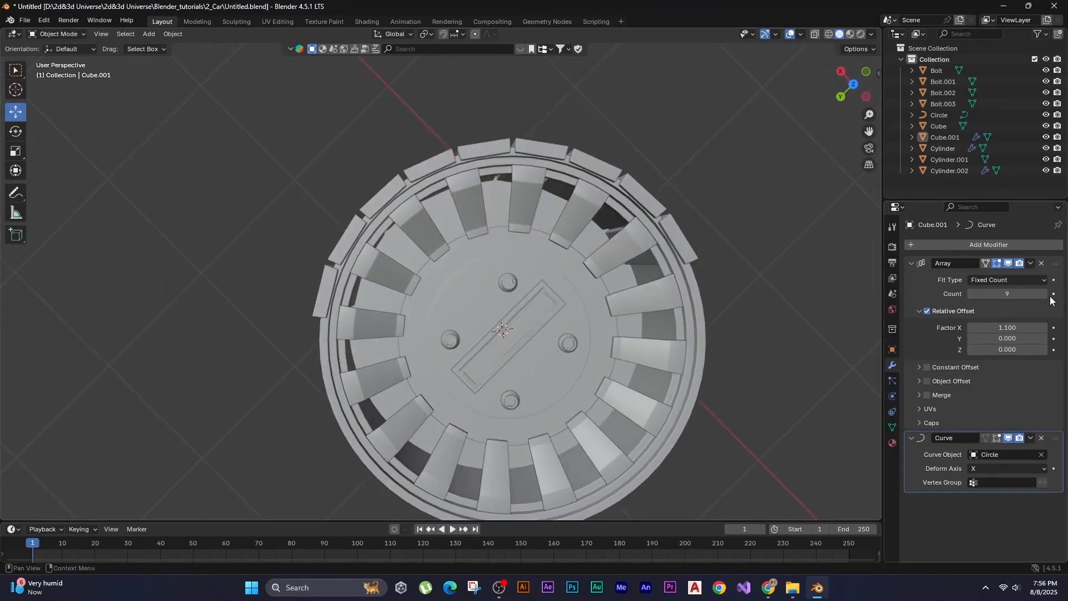
left_click(1045, 294)
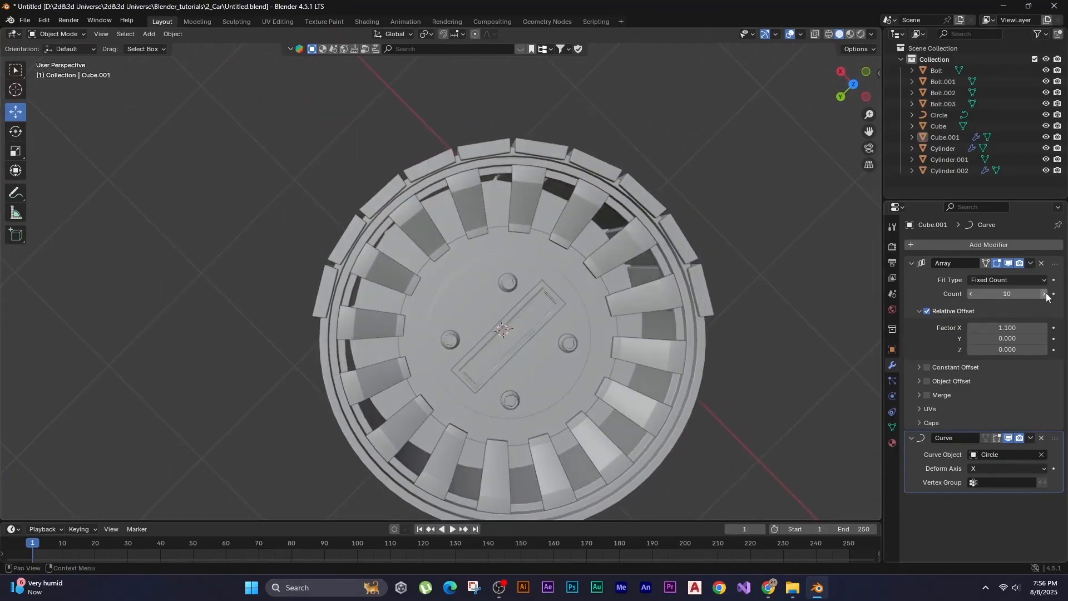
left_click(1046, 294)
left_click(1045, 294)
left_click(1045, 294)
left_click(1045, 294)
left_click(1045, 293)
left_click(1045, 293)
left_click(1045, 293)
left_click(1046, 294)
left_click(1045, 293)
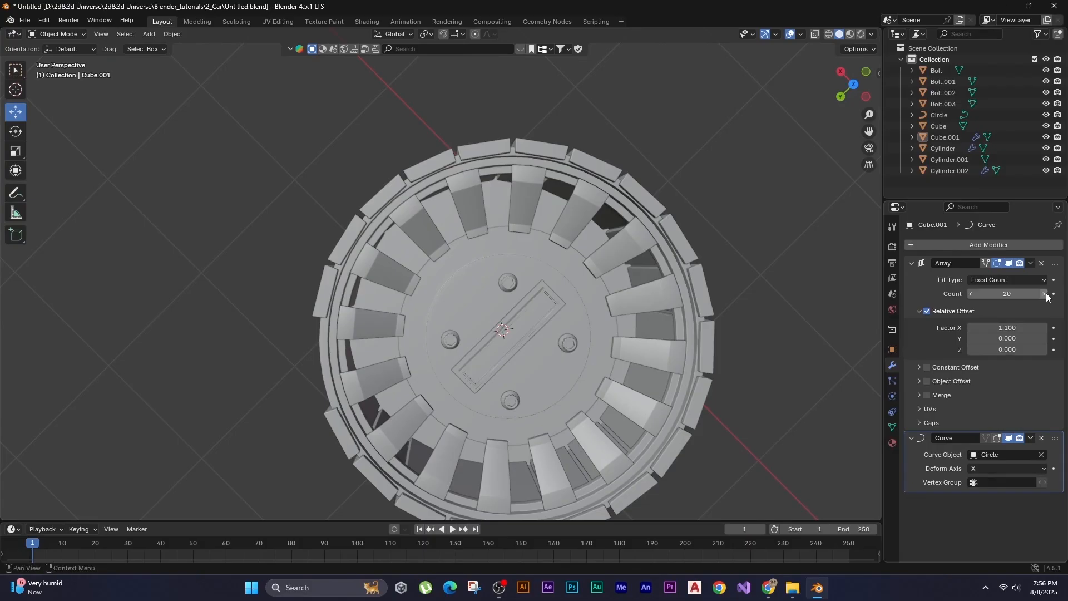
left_click(1045, 294)
left_click(1045, 294)
left_click(1046, 294)
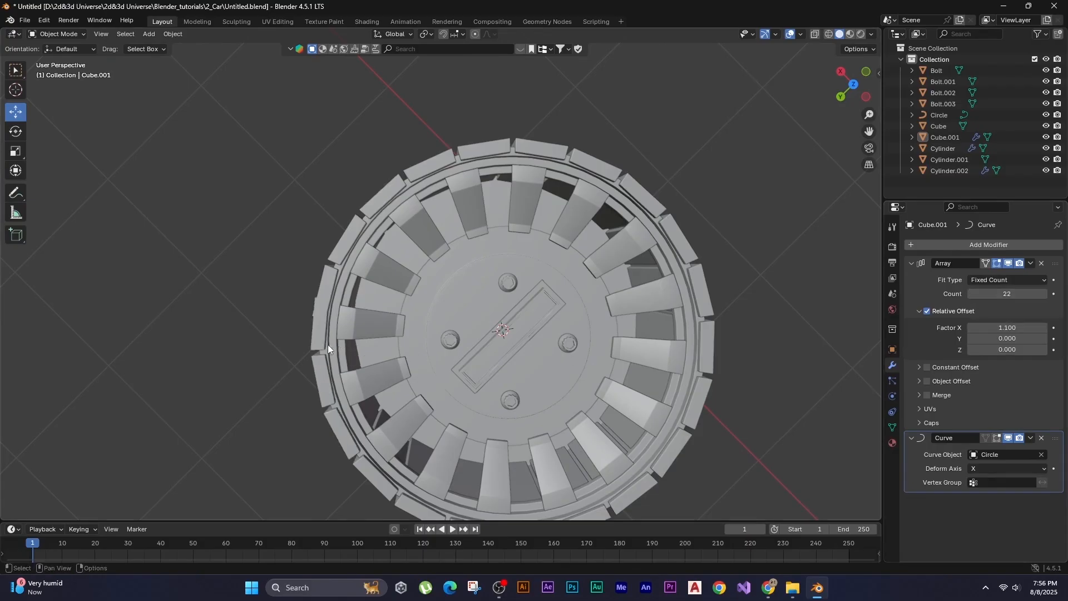
Set the block array's relative X offset to 1.08 to even out the overlapping end blocks.
scroll(328, 345, "up", 1)
middle_click_drag(328, 345, 400, 323, "shift")
scroll(346, 318, "up", 2)
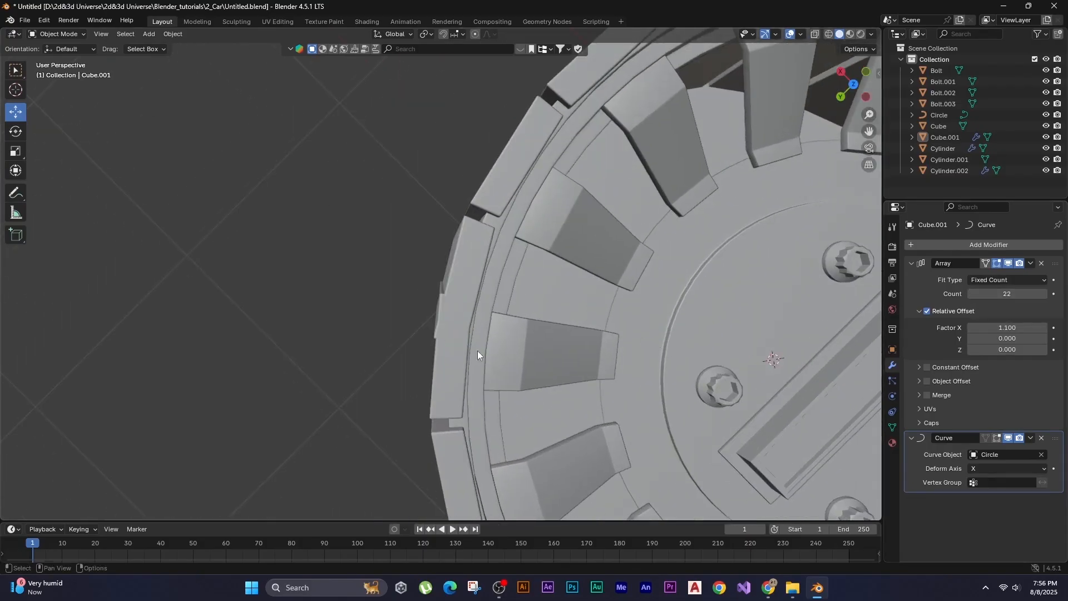
middle_click_drag(443, 350, 328, 273, "shift")
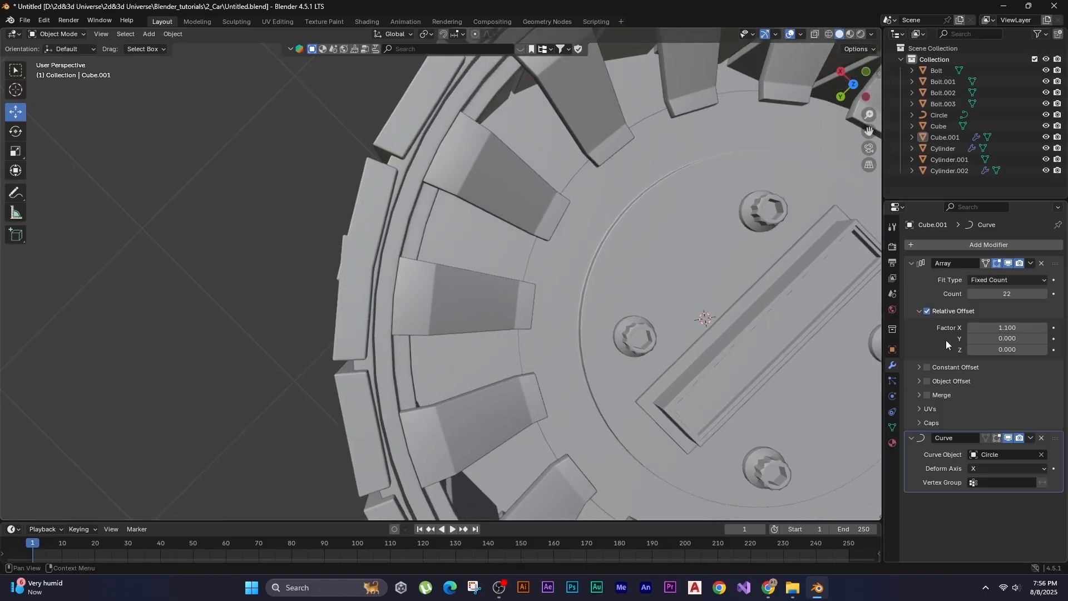
left_click(1020, 330)
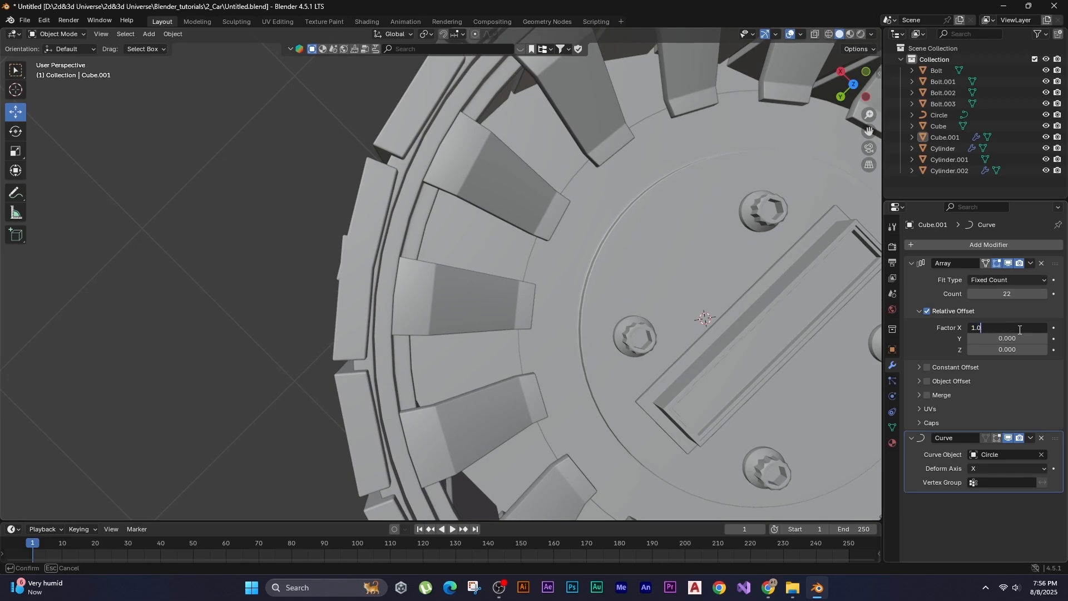
key("Return")
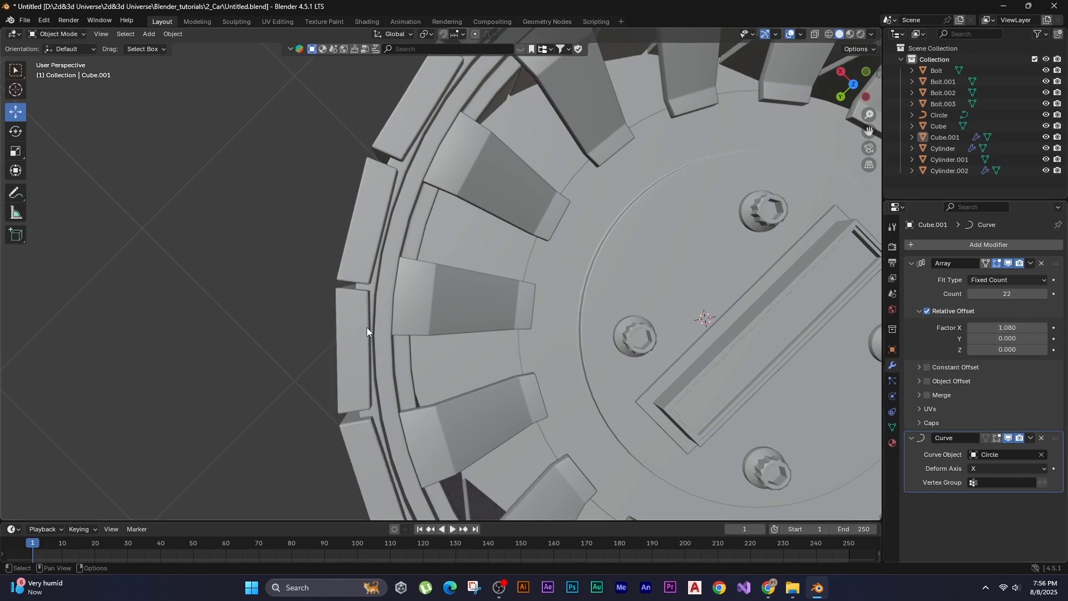
Hide the outer rim cylinder and select the guide circle beneath the tread blocks.
scroll(349, 311, "down", 4)
middle_click_drag(480, 377, 540, 338)
scroll(422, 333, "up", 3)
left_click(572, 422)
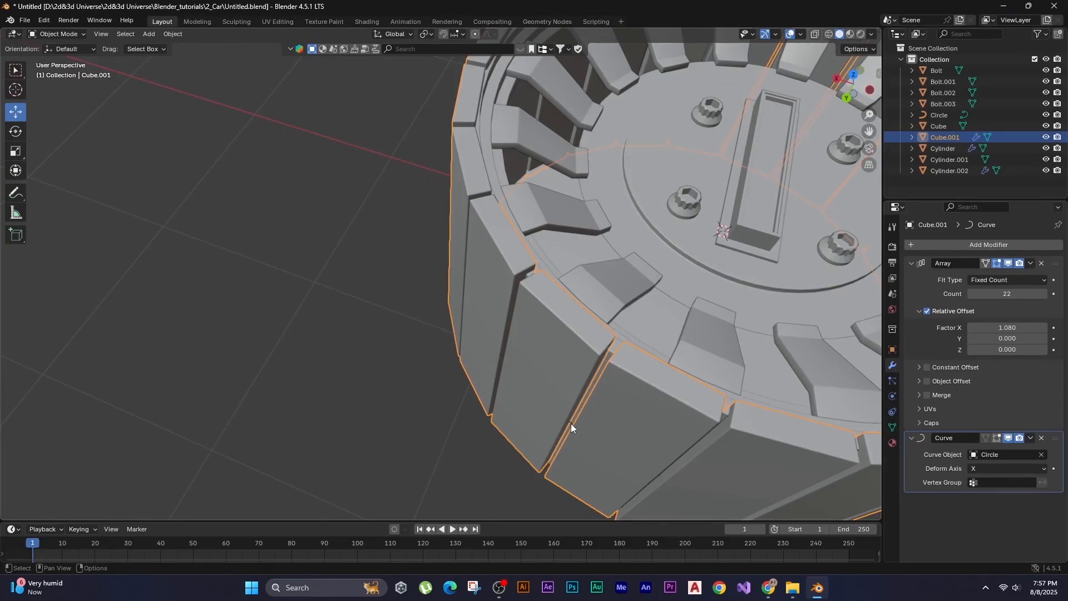
left_click(634, 326)
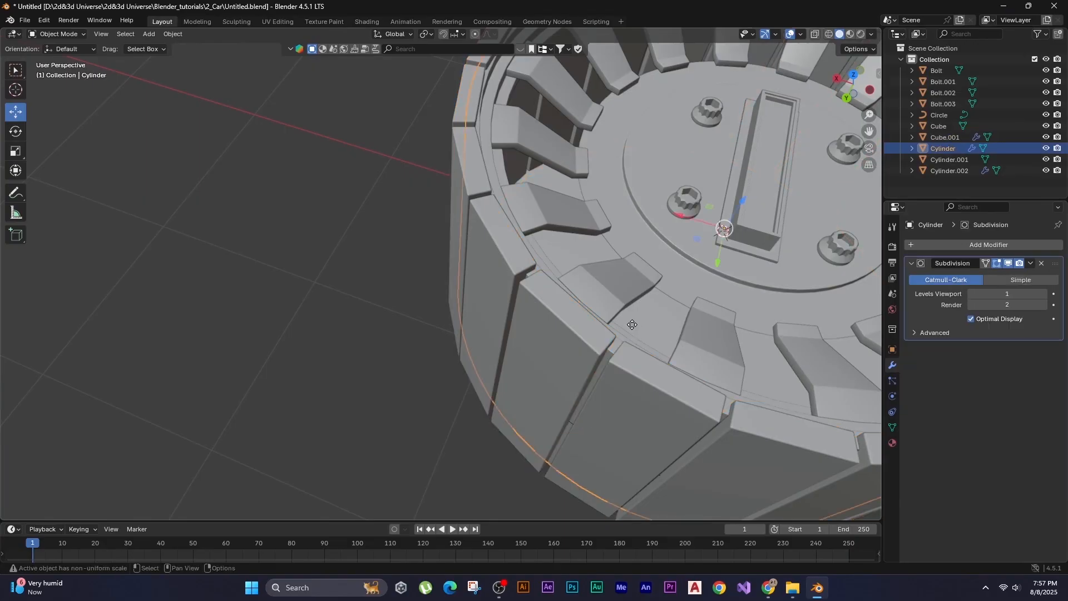
key("g")
right_click(607, 378)
key("h")
left_click(547, 399)
middle_click_drag(545, 399, 368, 389)
Reveal the rim cylinder and scale the guide circle uniformly by 1.04 in the top view.
key("alt+h")
scroll(361, 334, "up", 2)
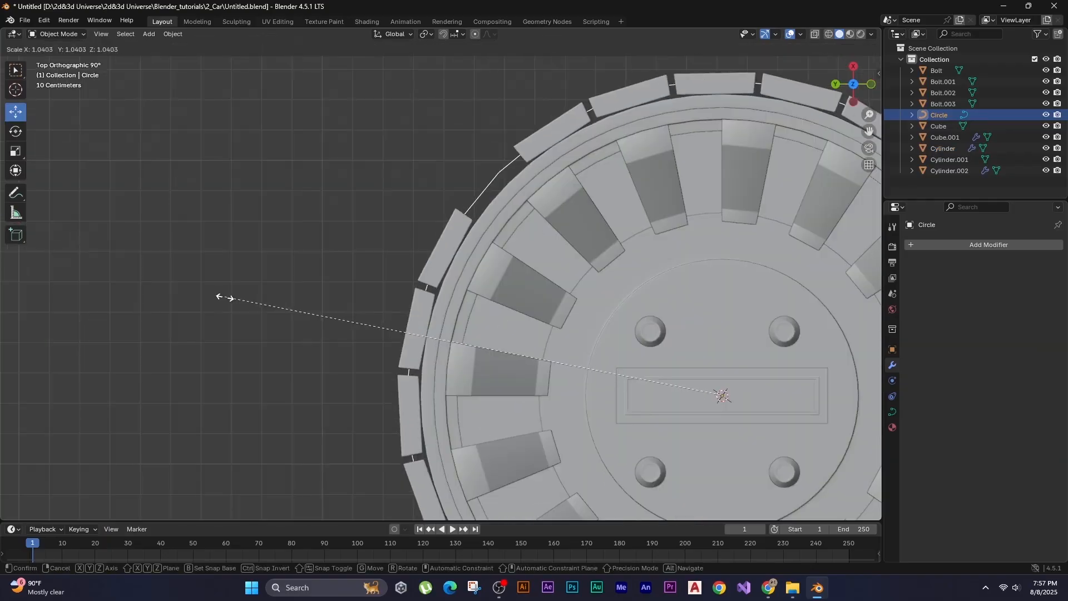
left_click(225, 298)
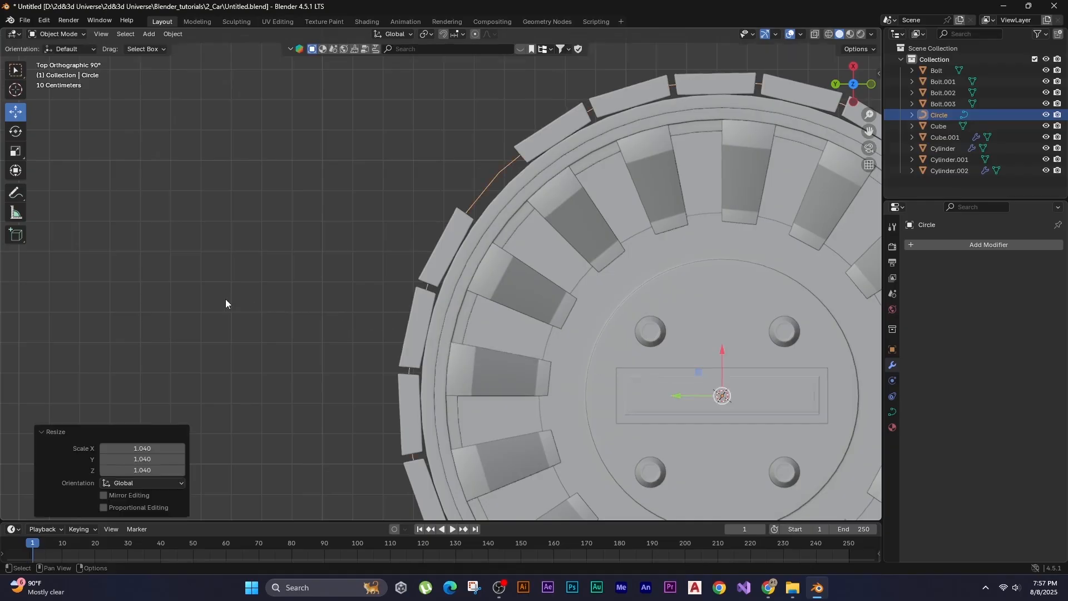
Select the tread block array around the rim and set its count to 23.
scroll(364, 265, "down", 3)
scroll(473, 311, "up", 2)
scroll(423, 278, "up", 1)
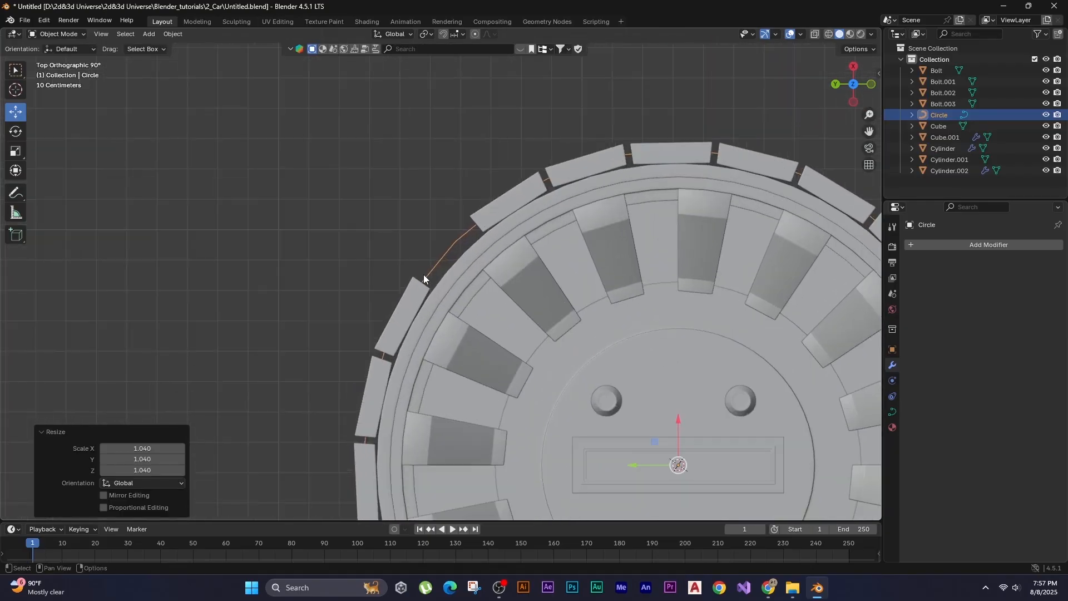
left_click(383, 334)
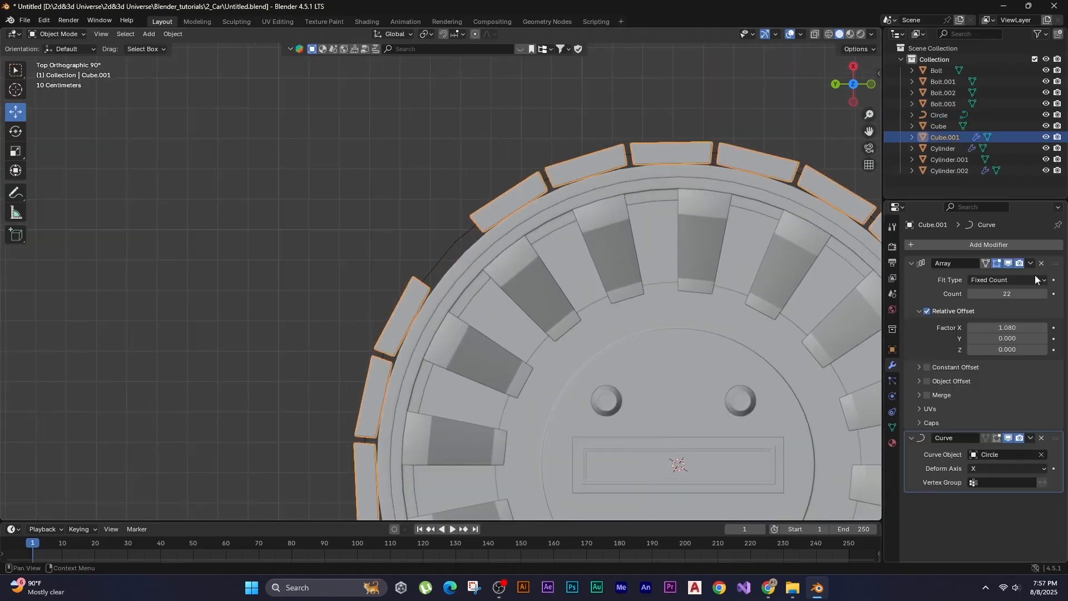
left_click(1040, 295)
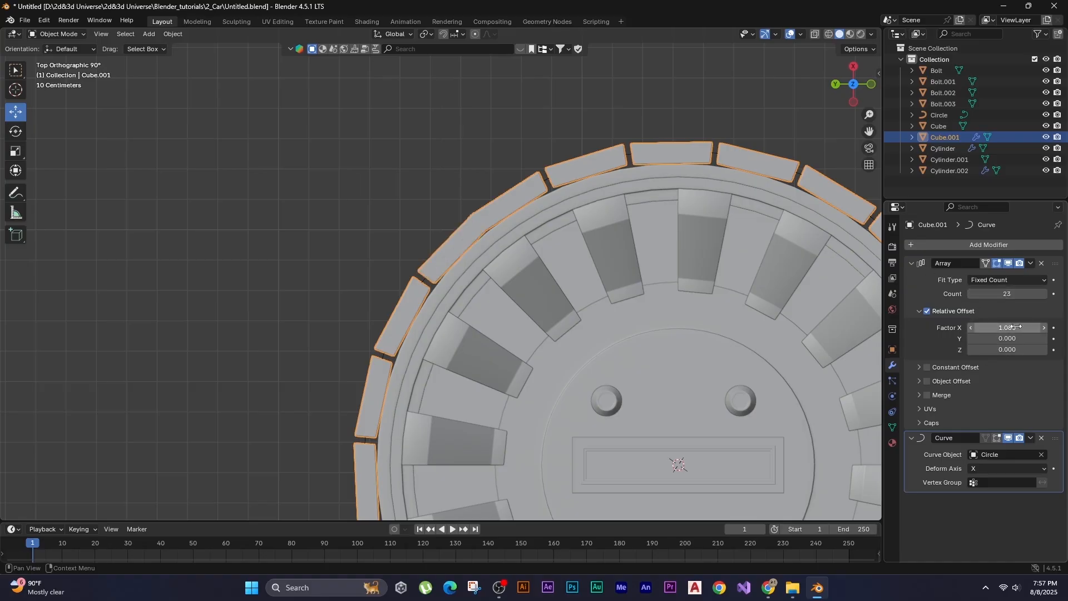
Set the tread array's relative X offset to 1.072 to even out the block spacing, and save the file.
scroll(502, 235, "up", 3)
left_click(1009, 328)
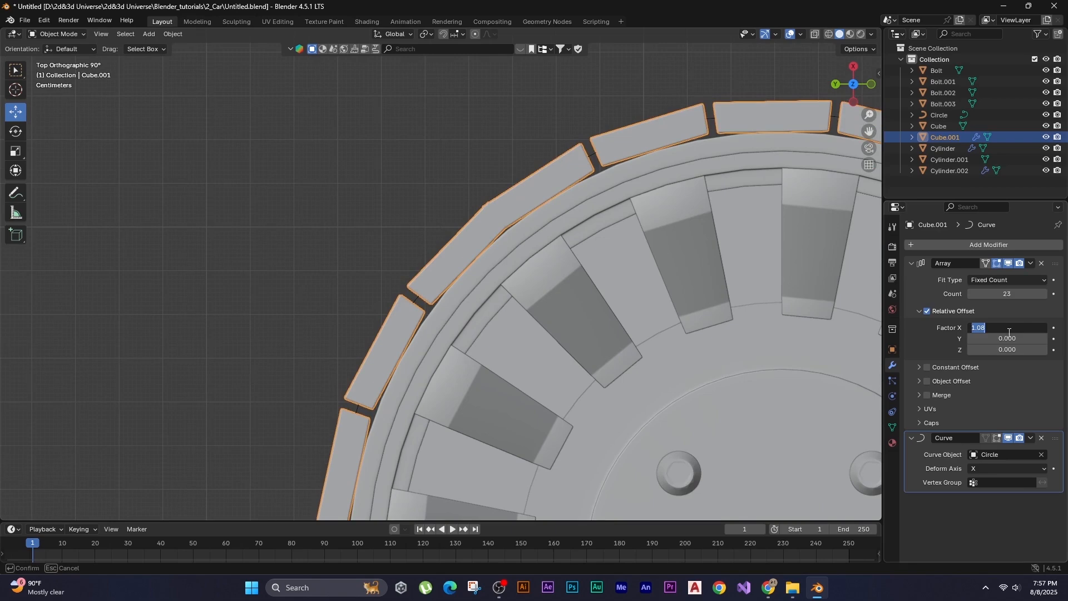
key("Return")
left_click(1008, 328)
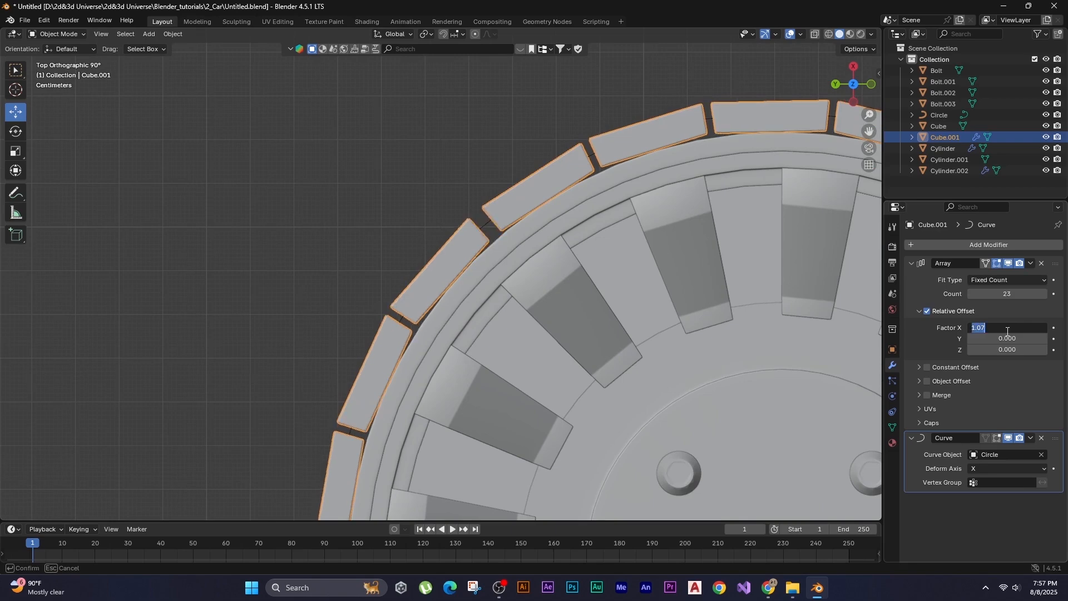
type("2")
key("Return")
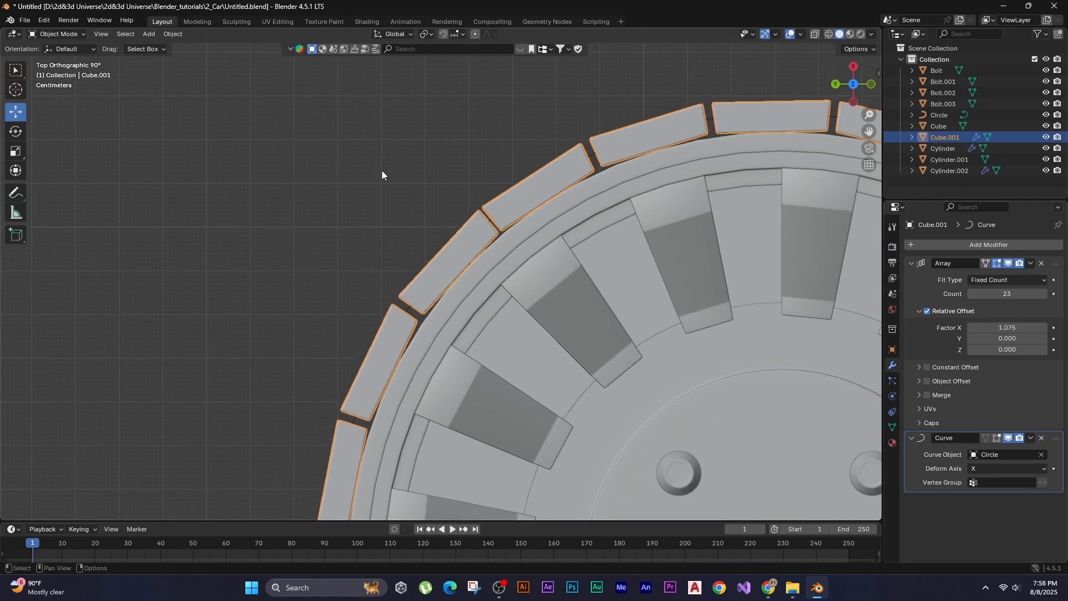
middle_click_drag(382, 171, 485, 211)
scroll(485, 212, "down", 2)
key("ctrl+s")
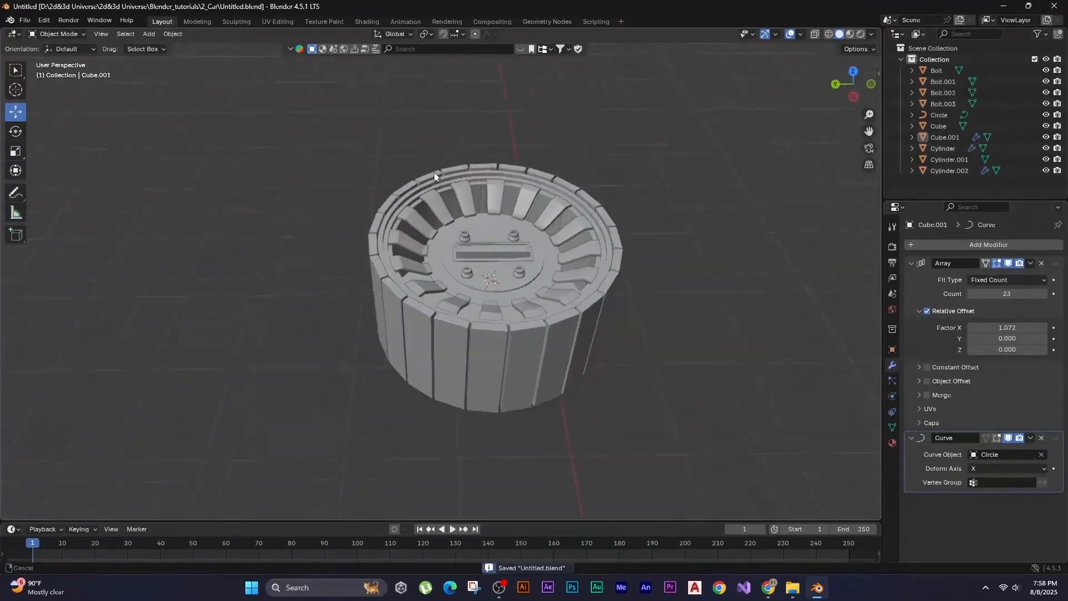
middle_click_drag(434, 171, 366, 372)
scroll(550, 338, "up", 2)
scroll(483, 365, "down", 2)
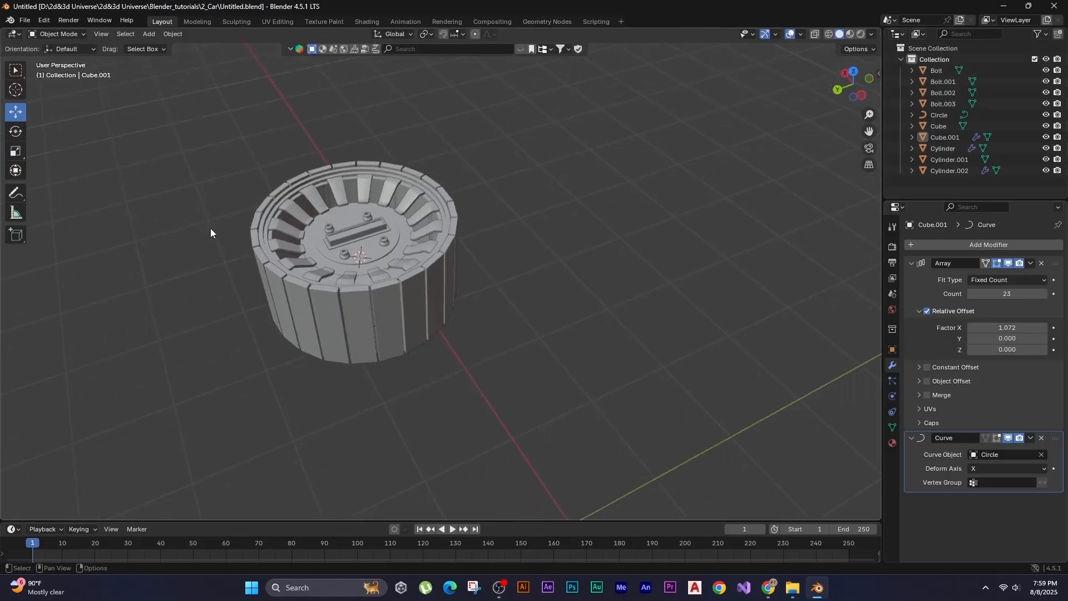
middle_click_drag(210, 228, 291, 345, "alt")
scroll(429, 350, "down", 3)
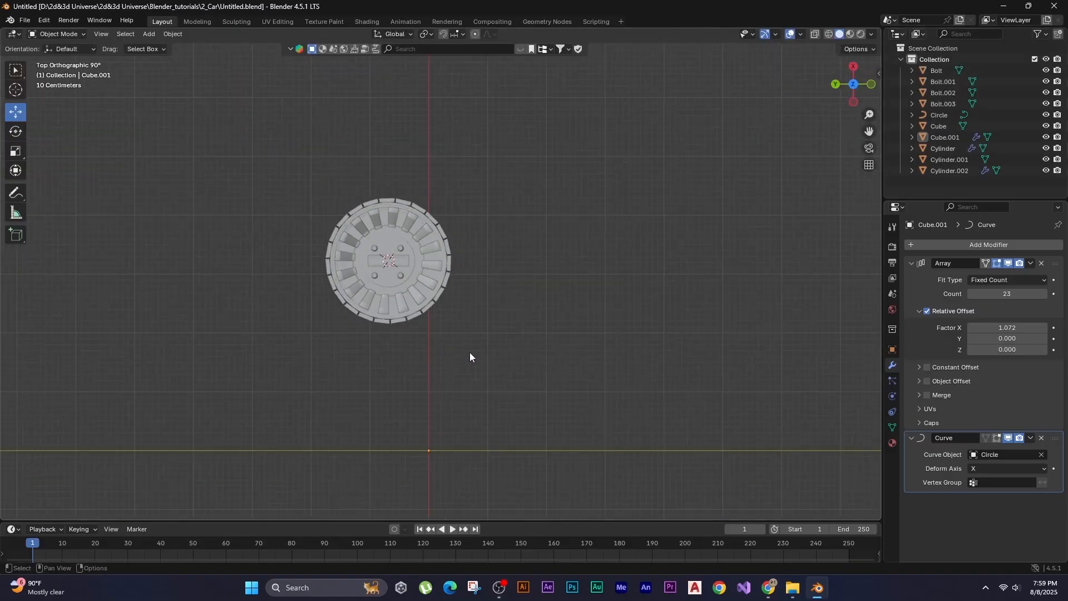
right_click(525, 149)
mouse_move(559, 149)
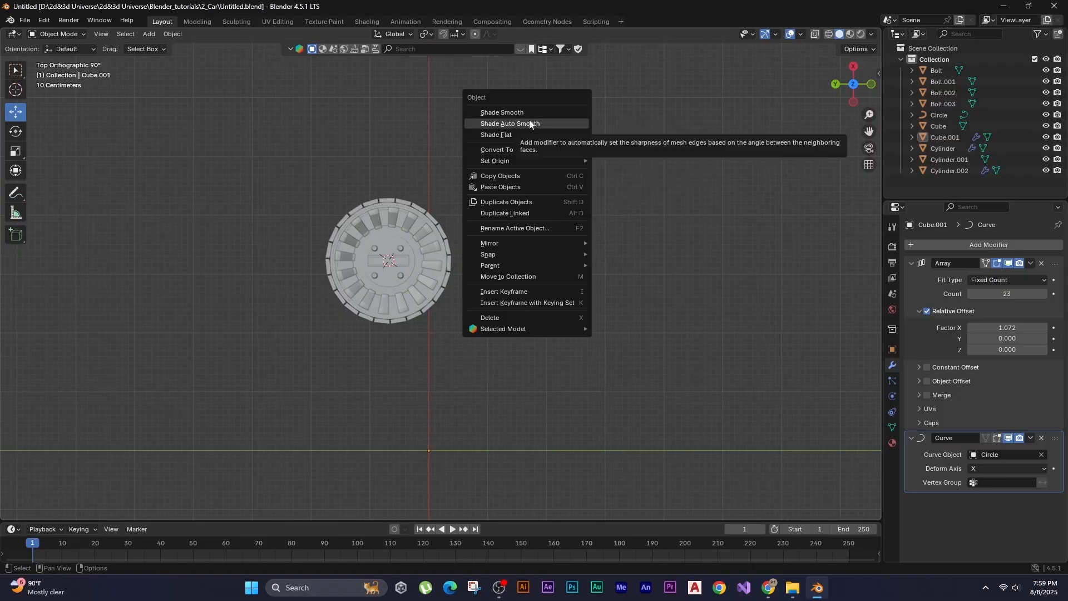
key("shift+a")
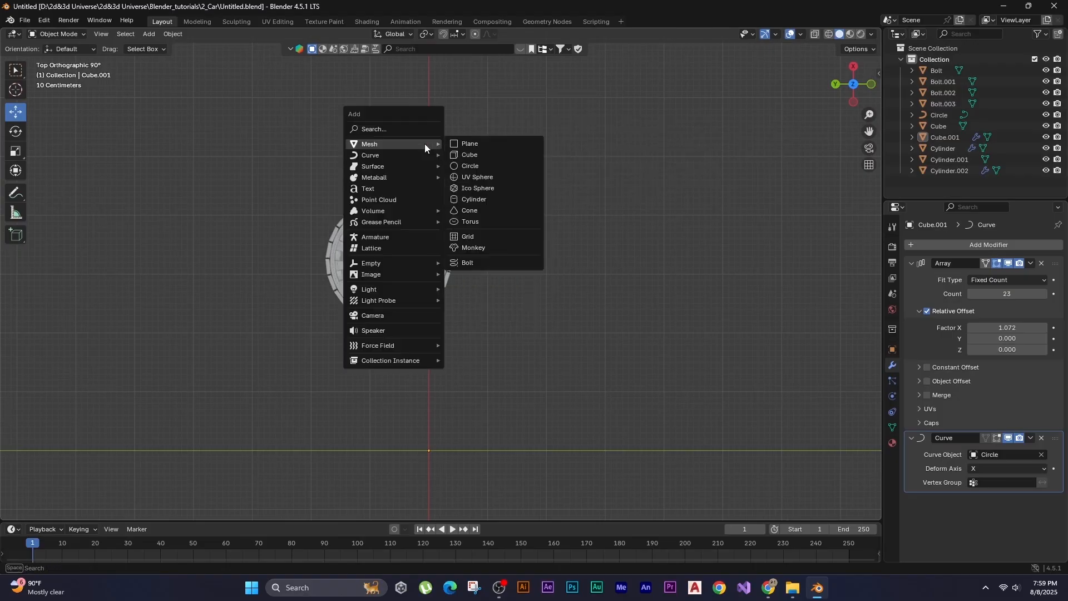
mouse_move(378, 279)
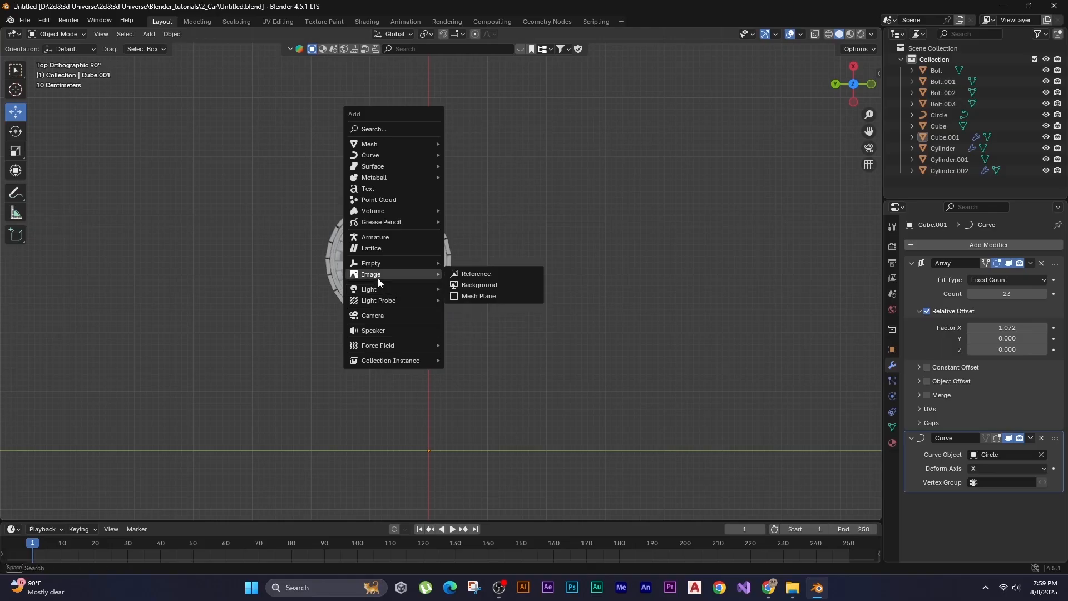
left_click(485, 298)
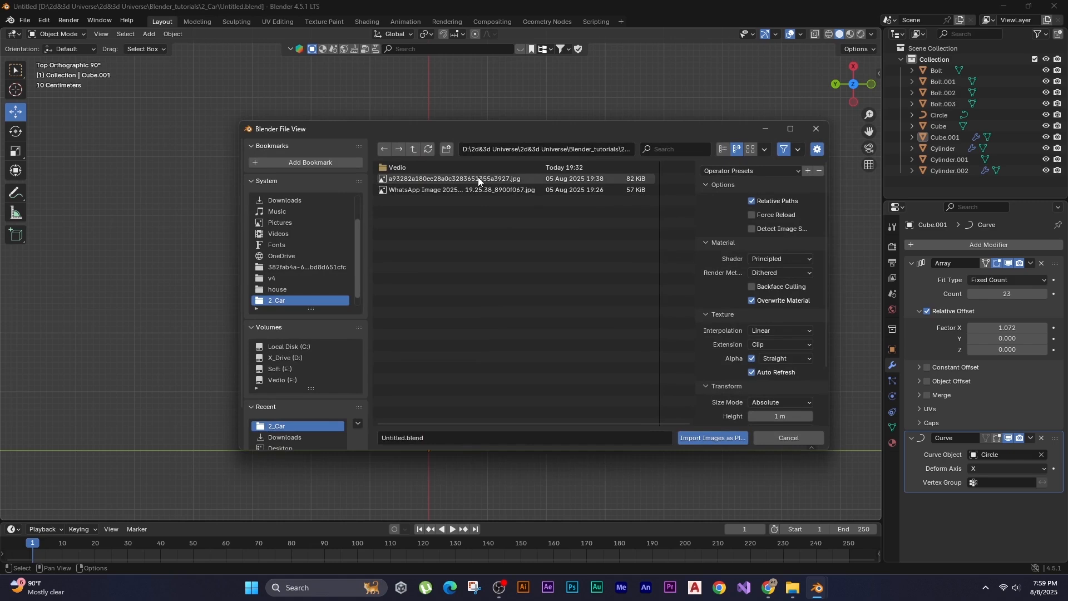
left_click(750, 149)
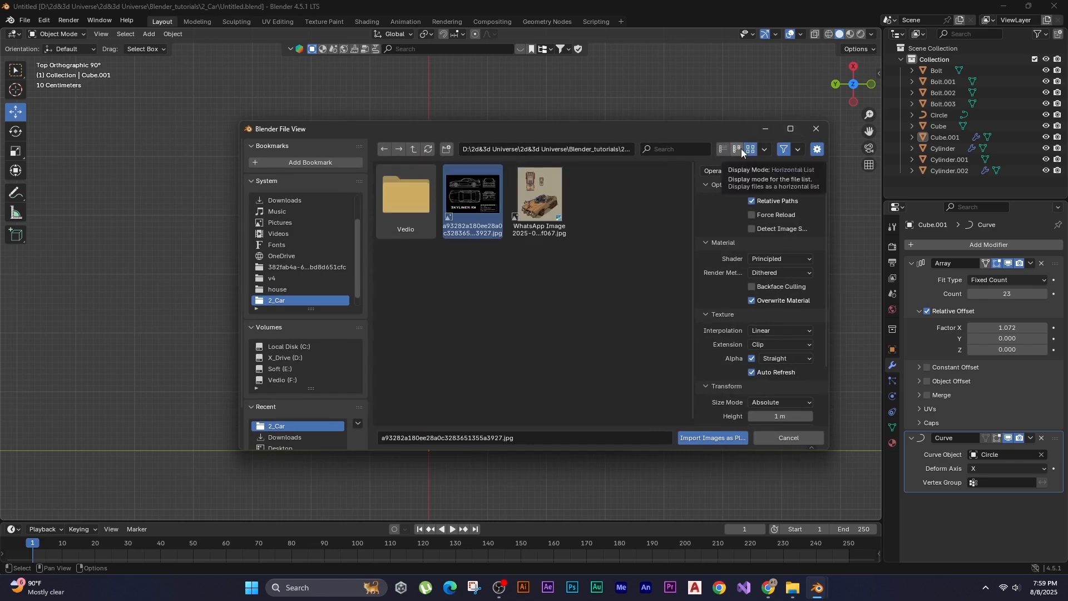
left_click(738, 149)
key("Return")
Scale the image plane uniformly by about 4.98 and show the scene in Material Preview shading.
key("s")
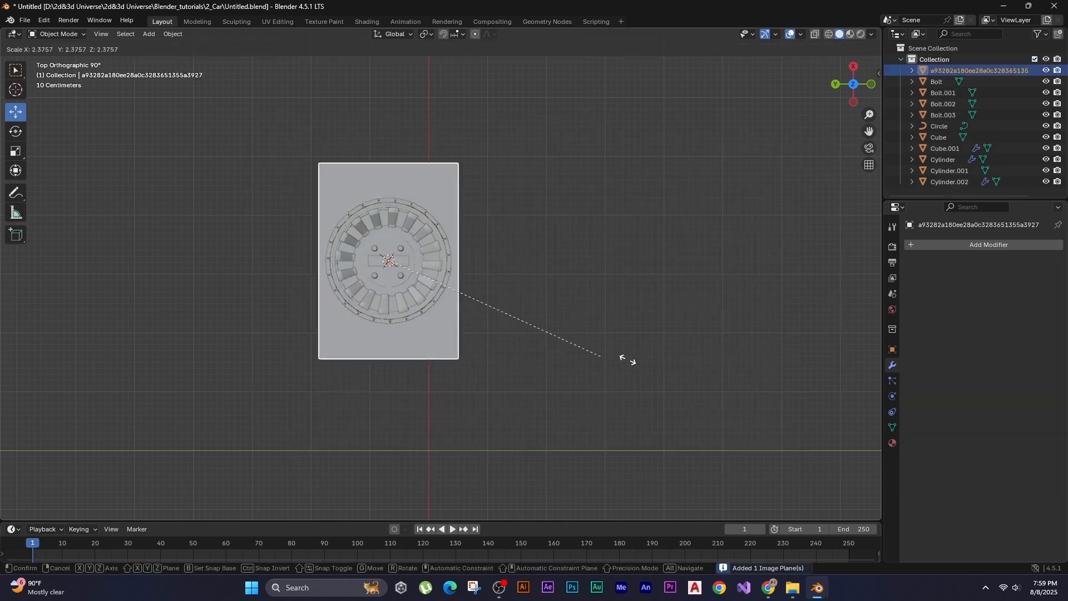
left_click(851, 406)
scroll(753, 346, "down", 1)
middle_click_drag(753, 346, 801, 372, "shift")
key("z")
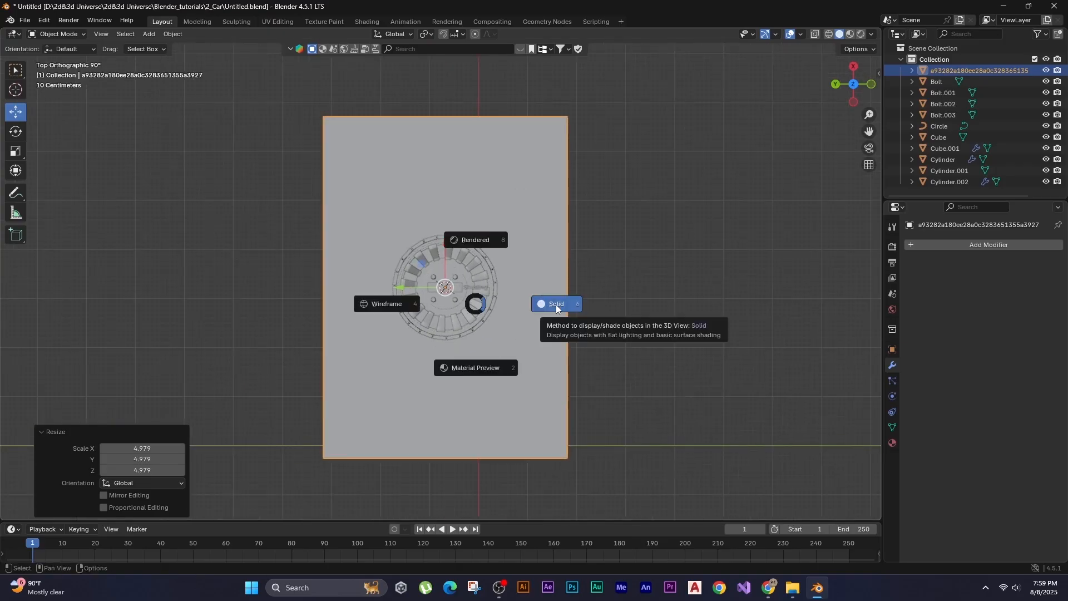
left_click(467, 371)
mouse_move(475, 382)
middle_mouse_down()
mouse_move(435, 372)
mouse_move(375, 308)
mouse_move(384, 328)
middle_mouse_up()
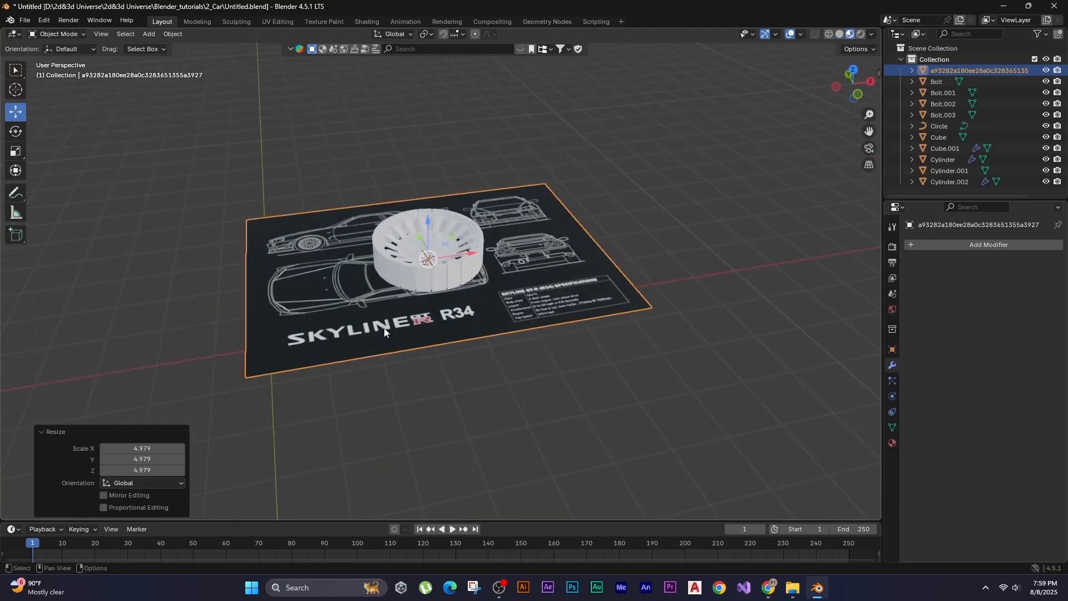
Scale the blueprint plane by about 3.6 and move it about 8.01 m in X and -4.23 m in Y, placing its front wheel under the model.
key("KP_7")
key("s")
left_click(297, 93)
scroll(298, 93, "down", 2)
middle_click_drag(297, 93, 474, 119, "shift")
scroll(474, 119, "down", 6)
key("g")
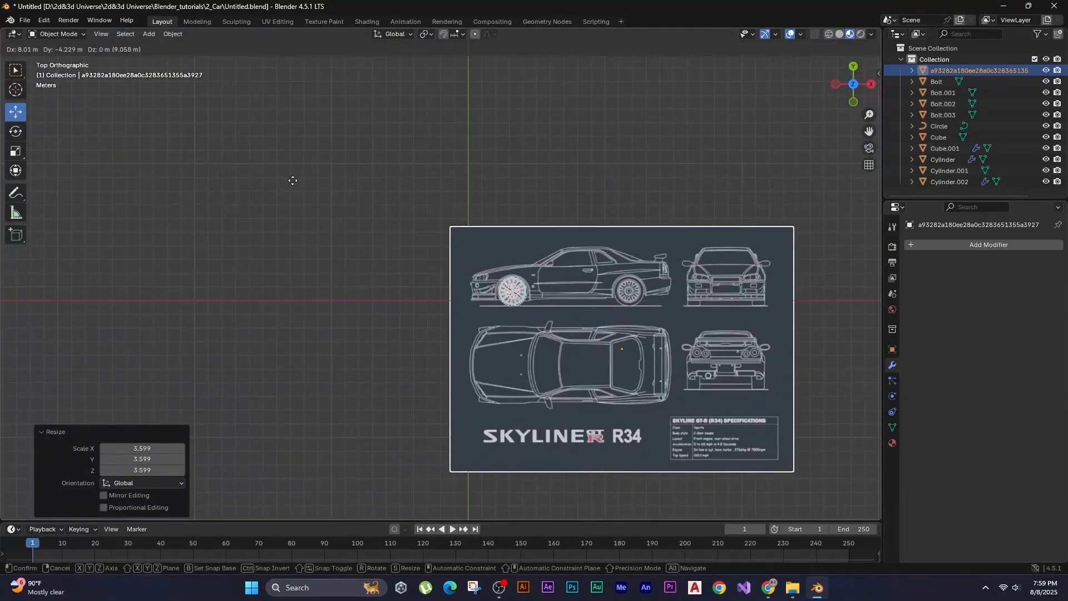
left_click(293, 180)
Lower the blueprint plane about 0.74 m along the Z axis beneath the wheel.
middle_click_drag(509, 258, 466, 162)
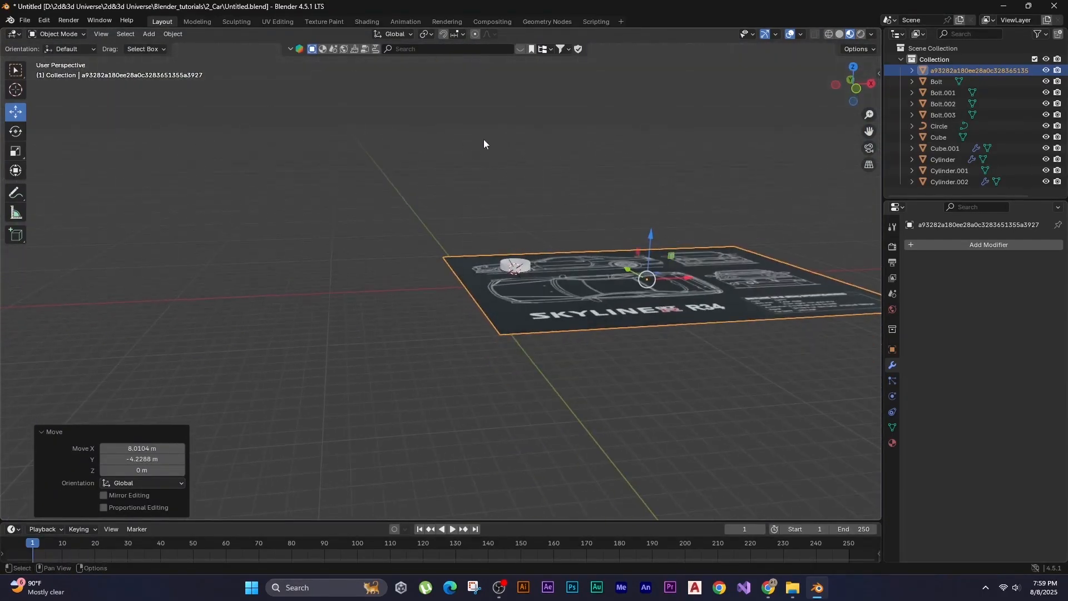
key("g")
key("z")
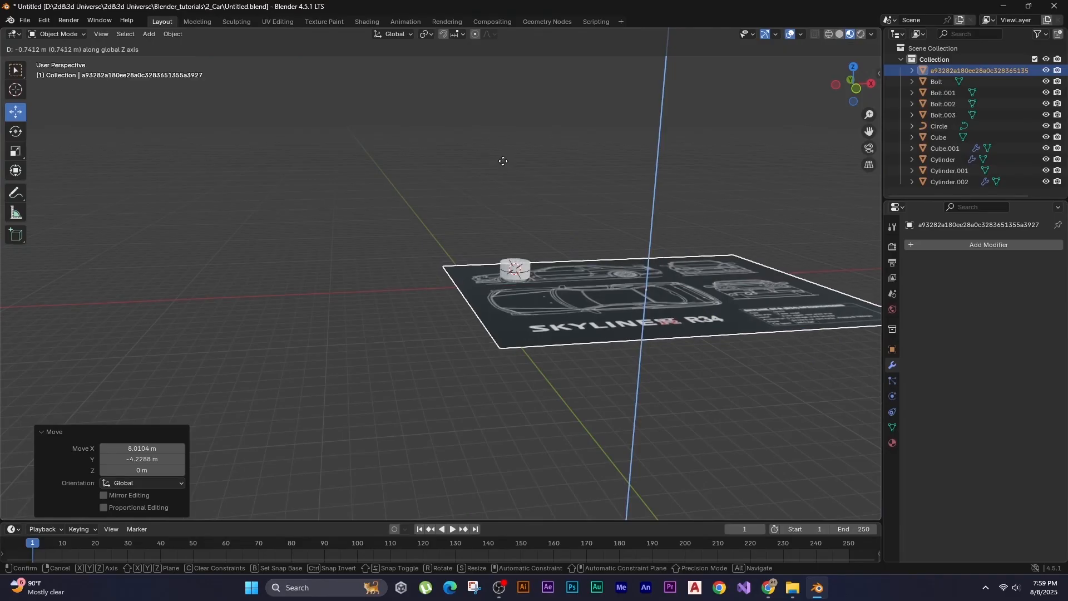
left_click(501, 162)
Fine-align the blueprint's front wheel with the model by scaling the plane 0.981 and shifting it about -0.155 m in X and 0.078 m in Y.
middle_click_drag(523, 132, 503, 210)
key("KP_7")
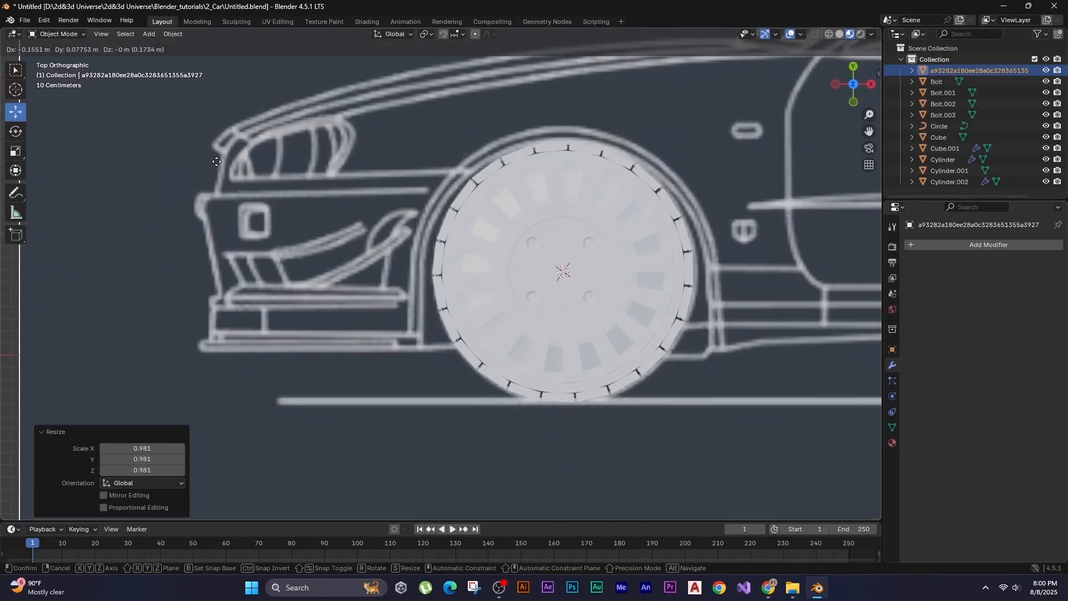
left_click(216, 161)
scroll(279, 158, "down", 8)
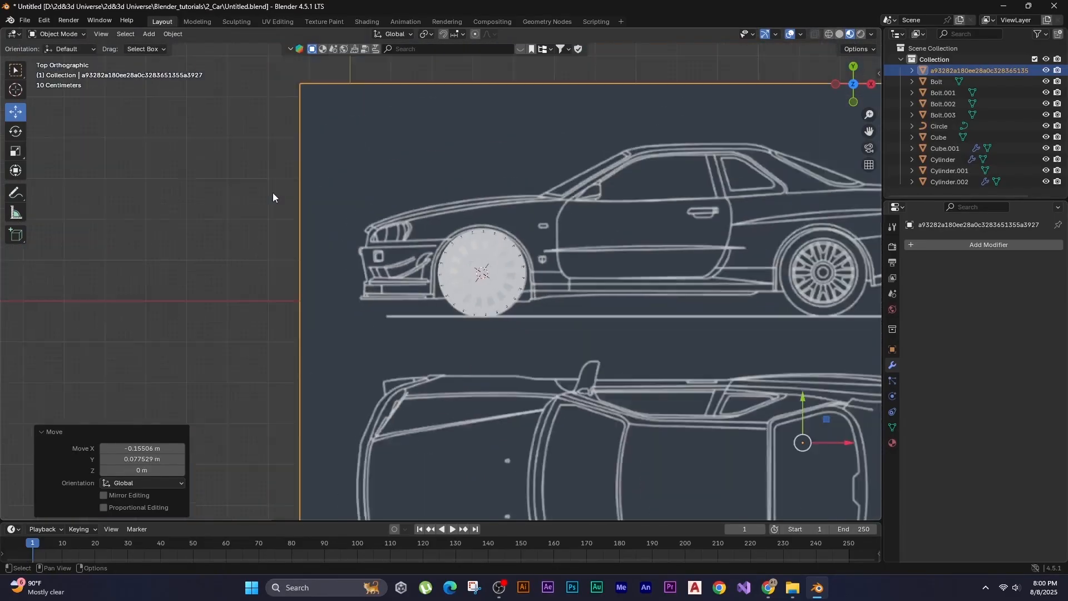
Select all wheel parts except the blueprint plane and duplicate them about 9.82 m along the X axis.
left_click(328, 199)
key("a")
middle_click_drag(456, 340, 425, 291, "shift")
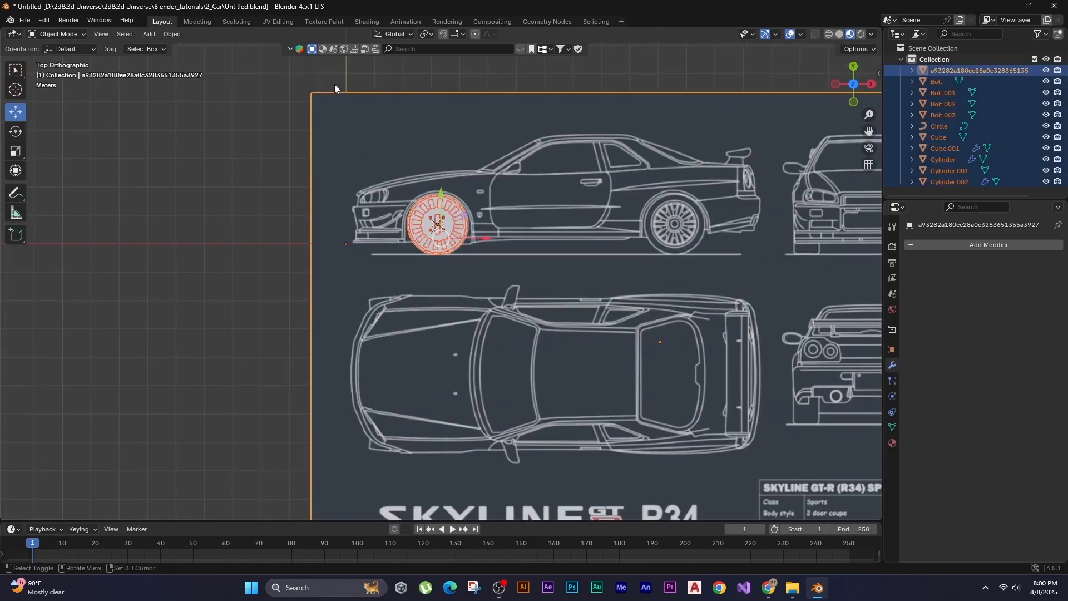
left_click(283, 131, "shift")
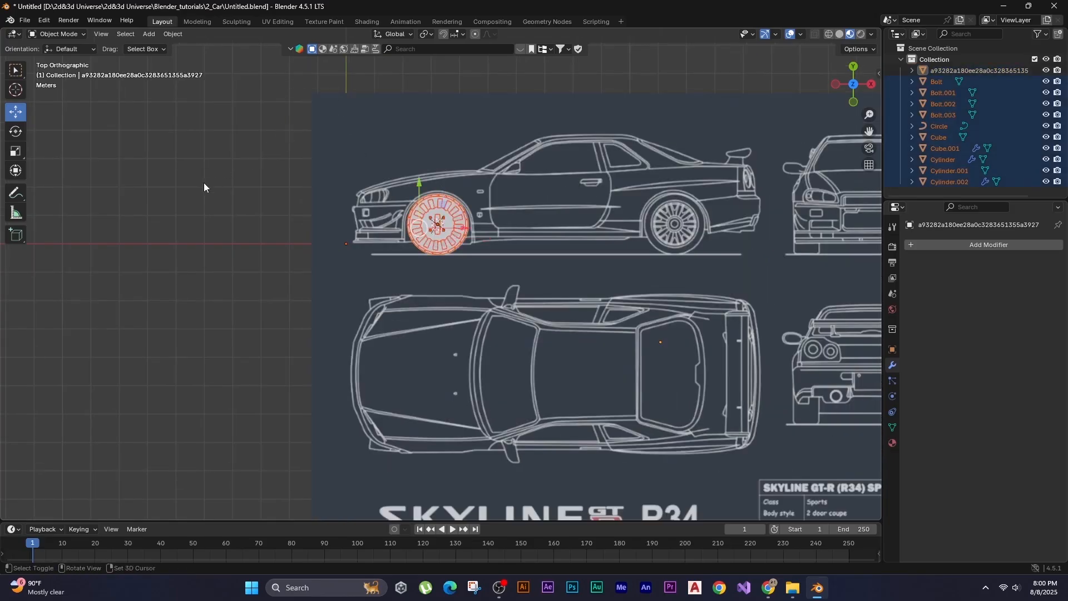
key("shift+d")
key("x")
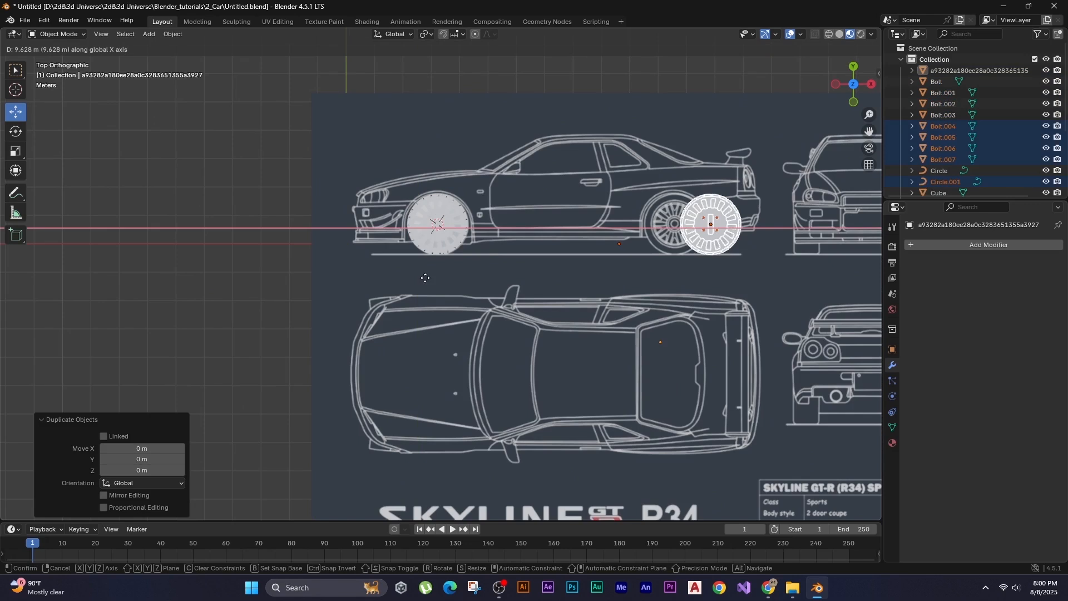
left_click(431, 284)
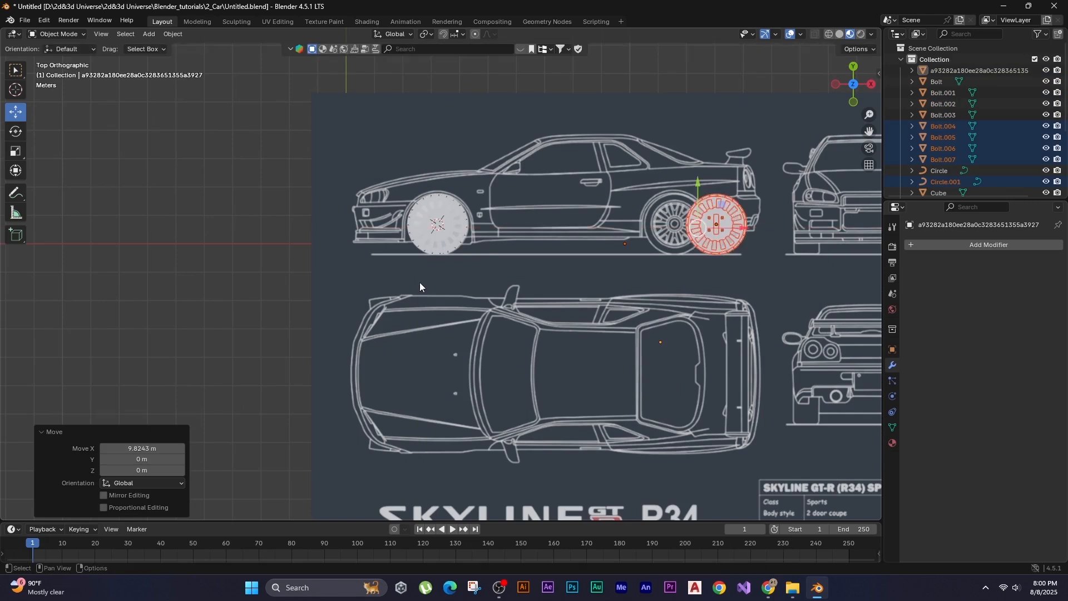
Duplicate the copied wheel again, offset about -2.55 m along the X axis.
key("shift+d")
key("x")
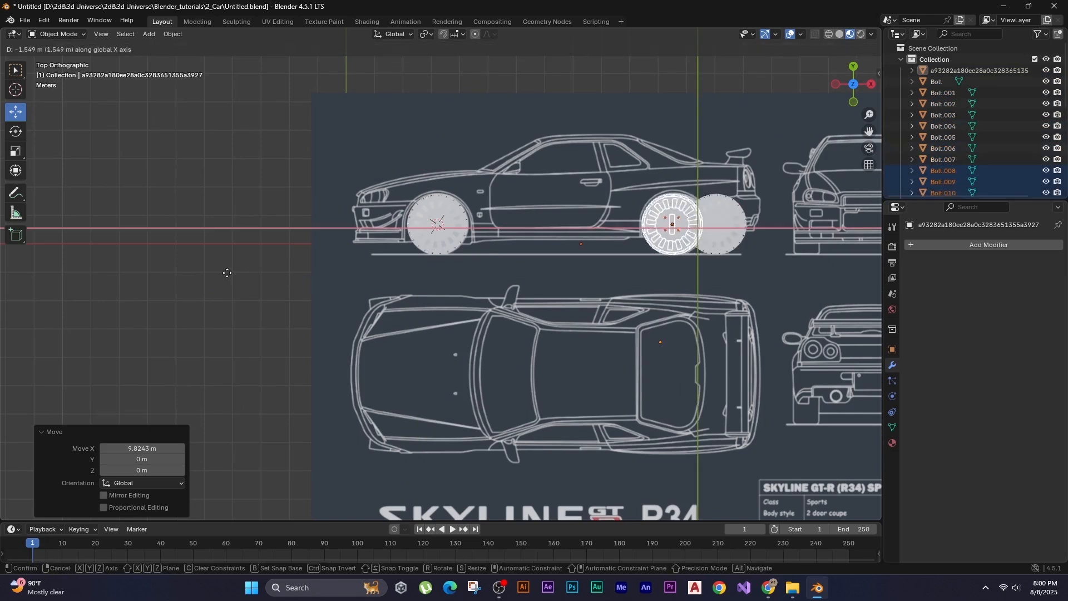
left_click(199, 284)
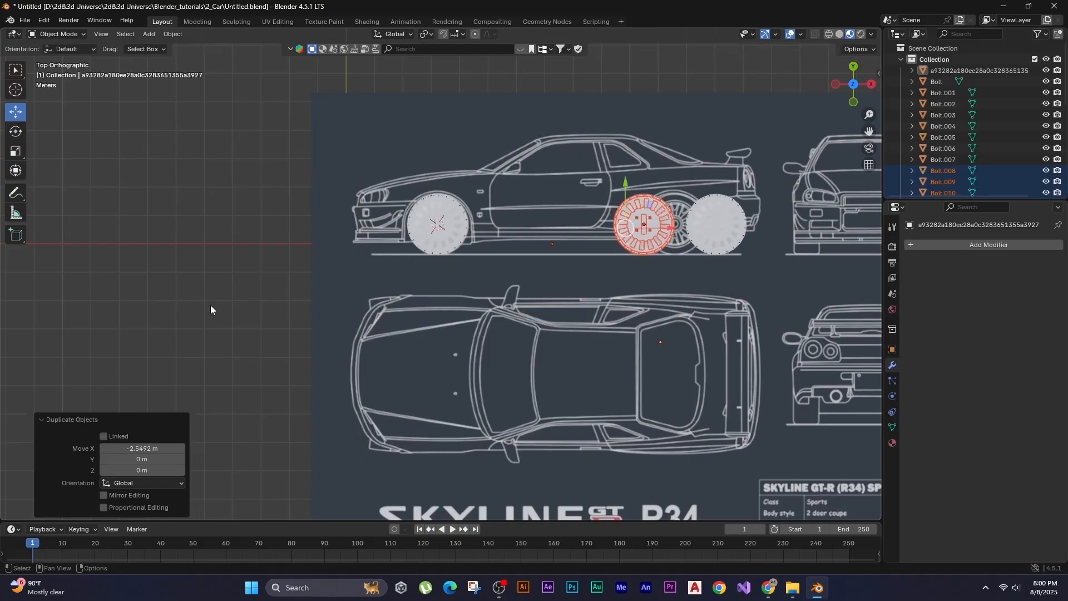
Hide the blueprint image plane and switch the viewport to Solid shading.
left_click(990, 71)
left_click(1044, 74)
key("z")
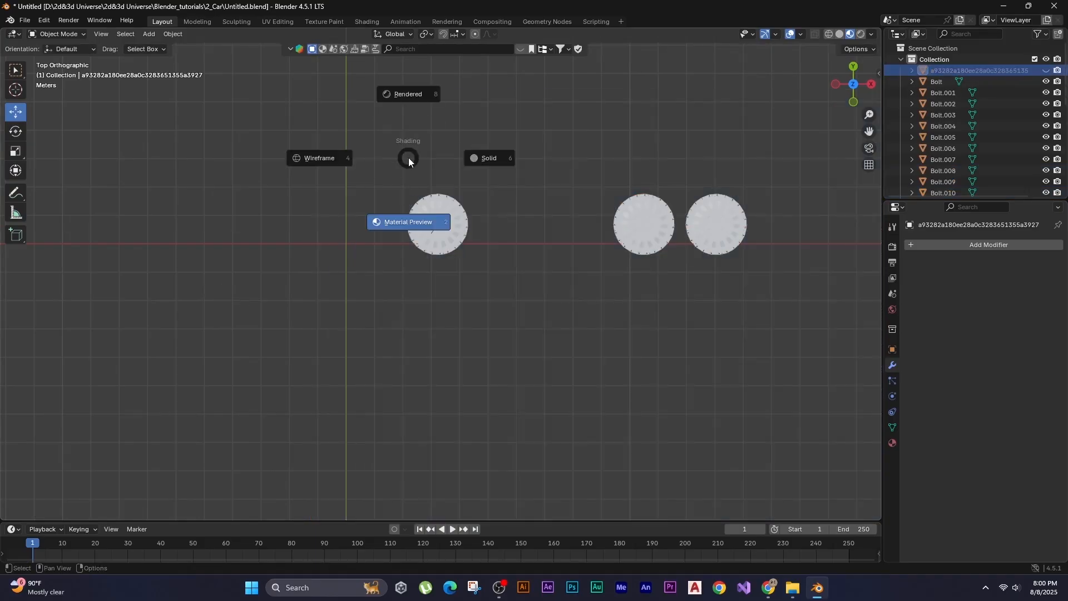
left_click(492, 160)
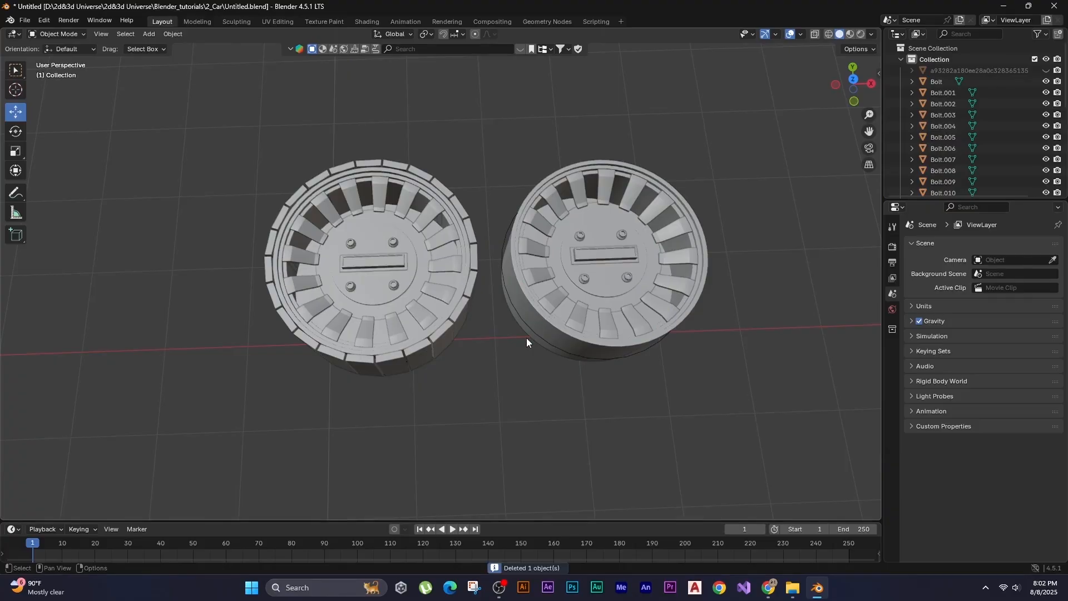
Delete the guide circle around the wheel without tread blocks and select the neighbouring wheel's tread blocks in top view.
left_click(519, 316)
key("Delete")
left_click(462, 326)
key("KP_7")
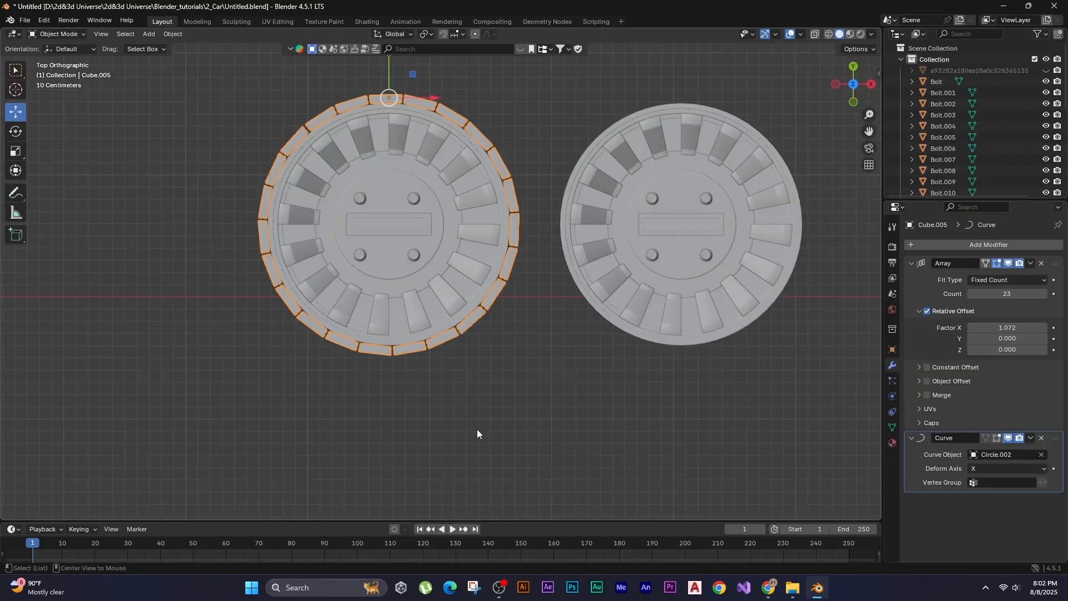
Deselect the tread blocks and add a mesh circle with 32 vertices and a 1 m radius.
middle_click_drag(308, 341, 478, 381, "shift")
left_click(322, 349)
key("shift+a")
mouse_move(296, 220)
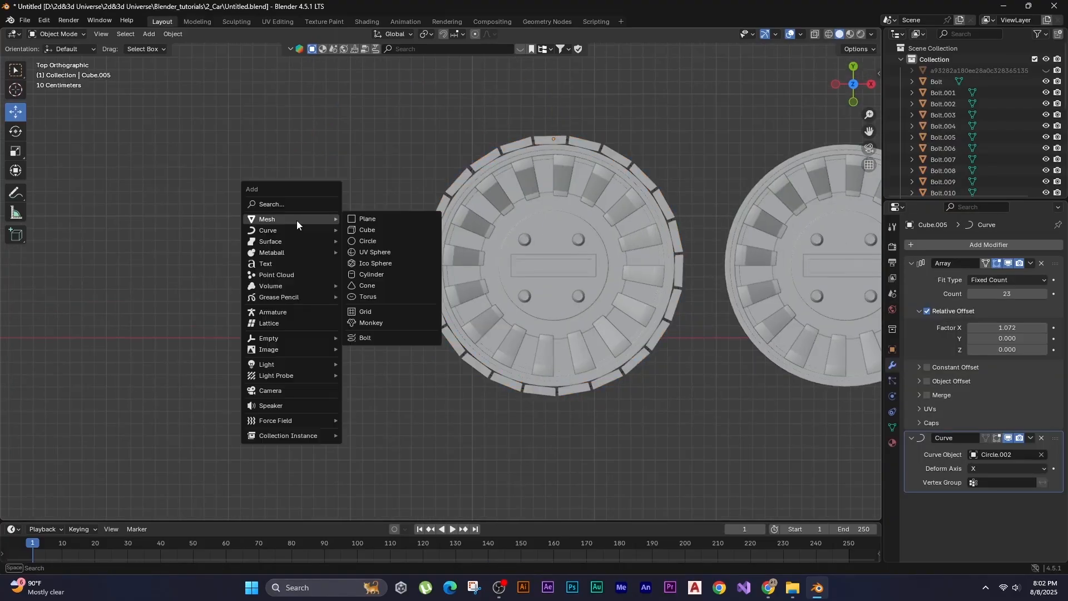
left_click(371, 241)
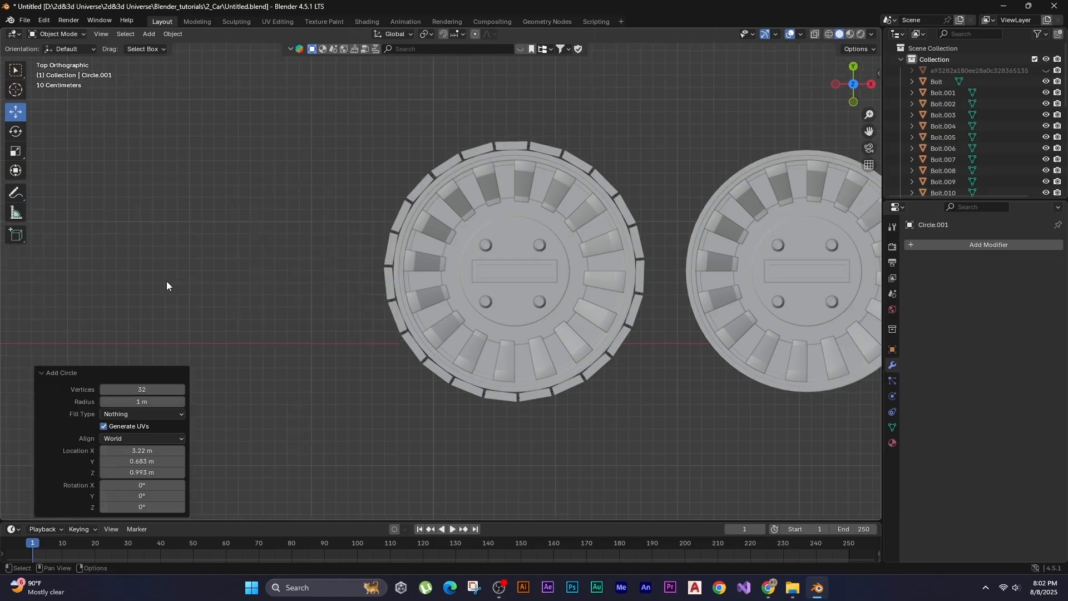
Move the new mesh circle about 6.08 m along the X axis, beside the wheel with tread blocks.
key("g")
key("x")
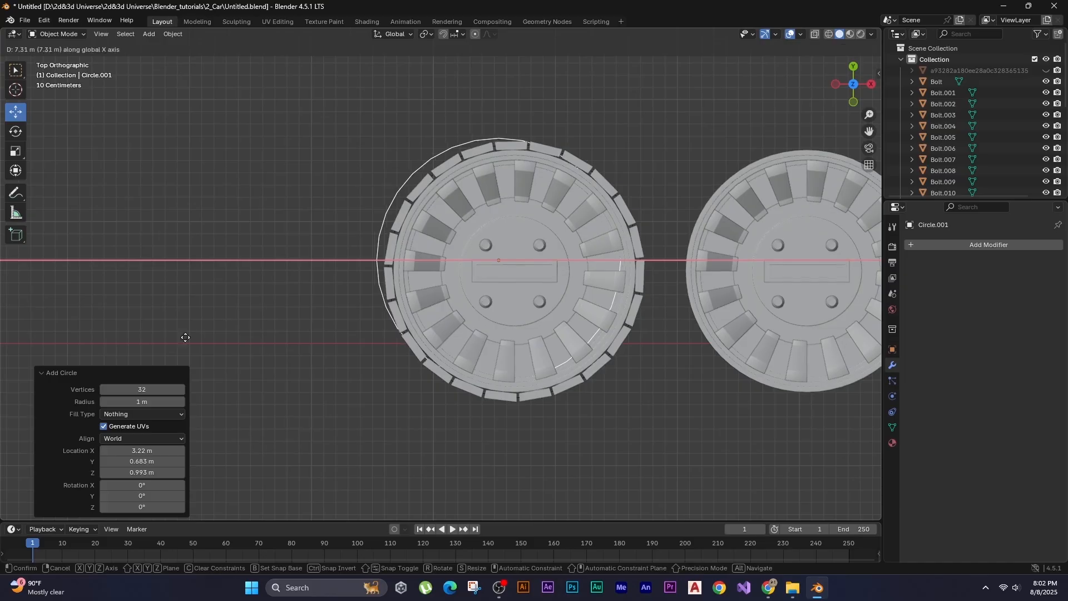
left_click(269, 245)
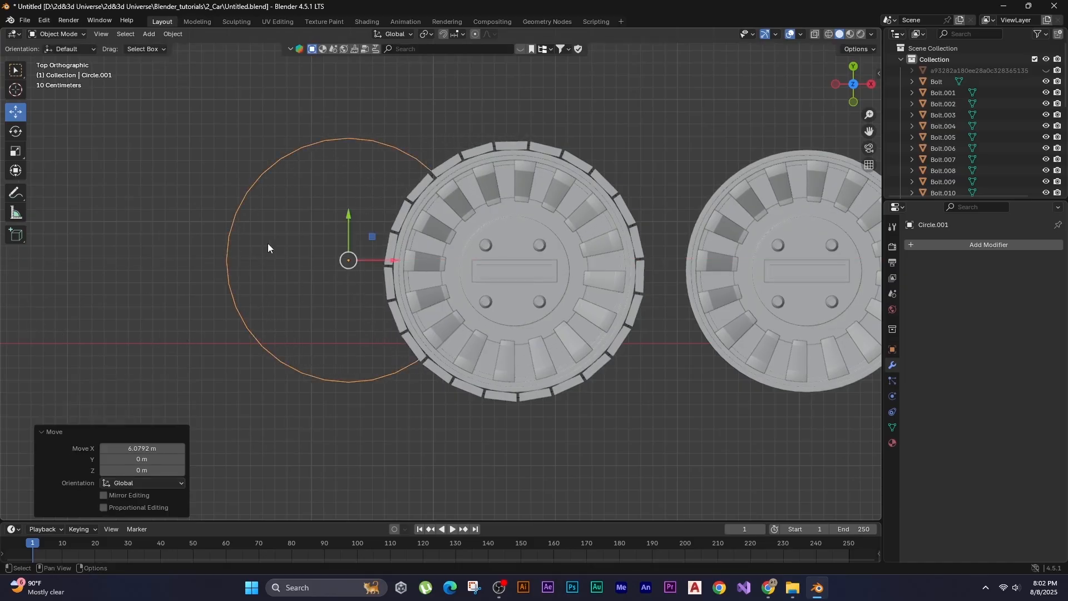
Select the hub disc of the wheel with tread blocks and snap the 3D cursor to it.
middle_click_drag(166, 296, 178, 248)
left_click(338, 276)
scroll(537, 322, "up", 3)
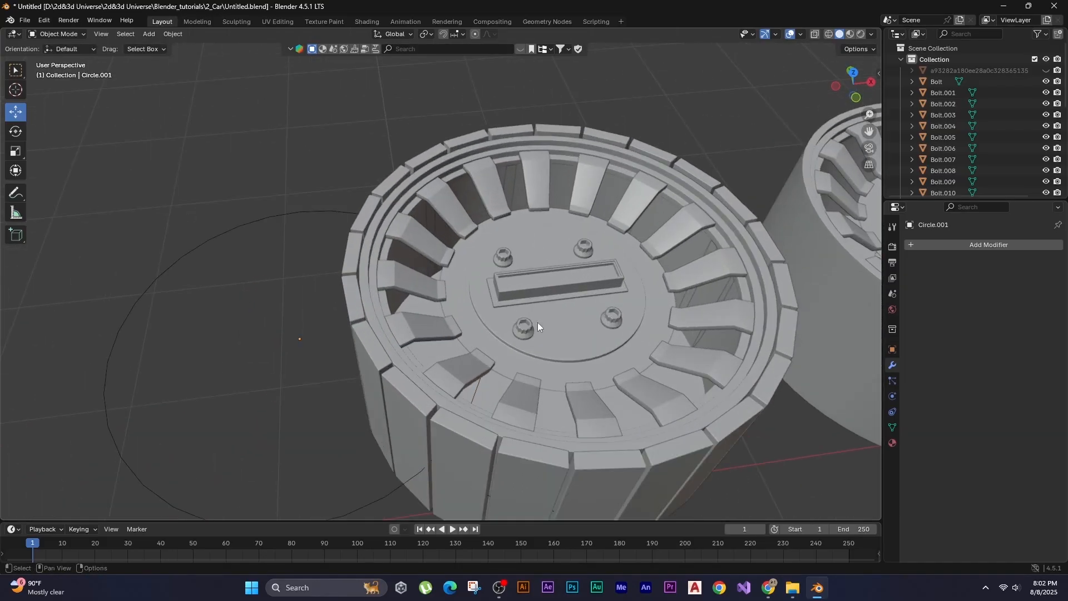
left_click(566, 326)
middle_click_drag(568, 325, 538, 303)
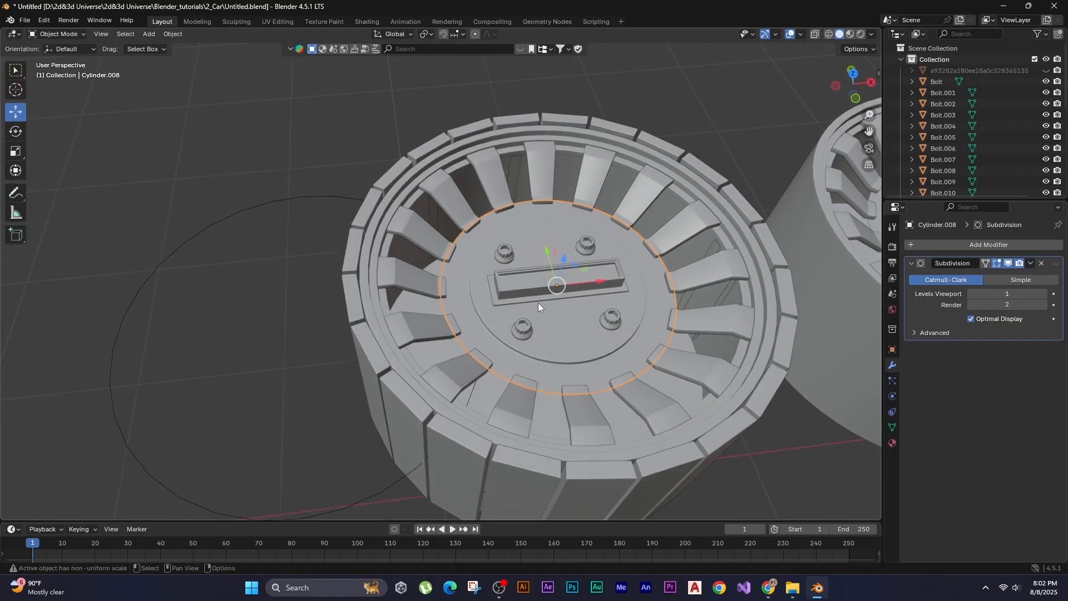
key("shift+s")
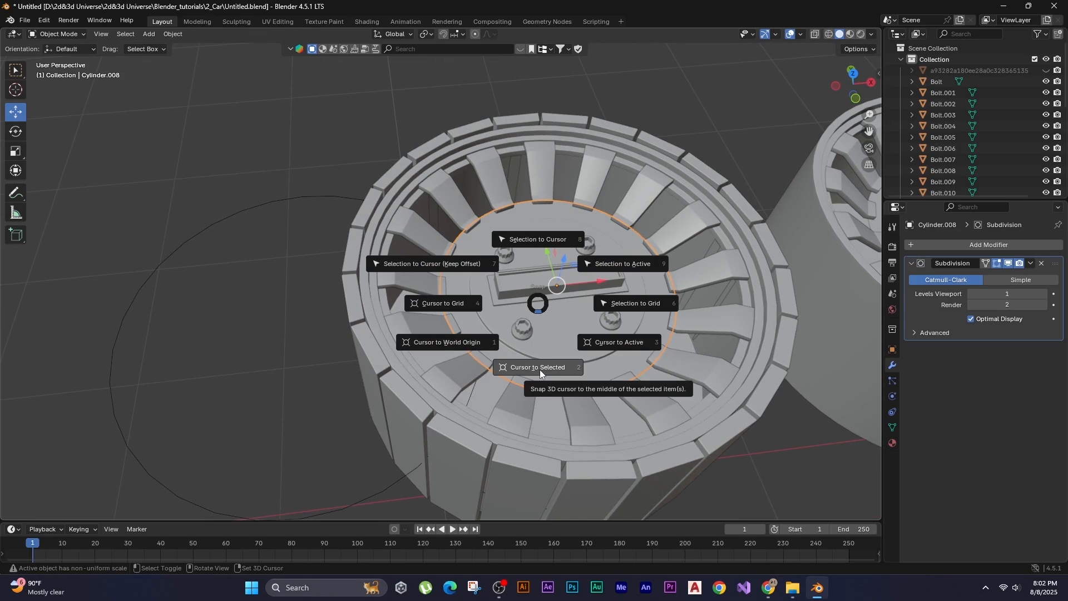
left_click(539, 369)
Select the new mesh circle and snap it to the 3D cursor at the treaded wheel's centre.
left_click_drag(309, 136, 246, 232)
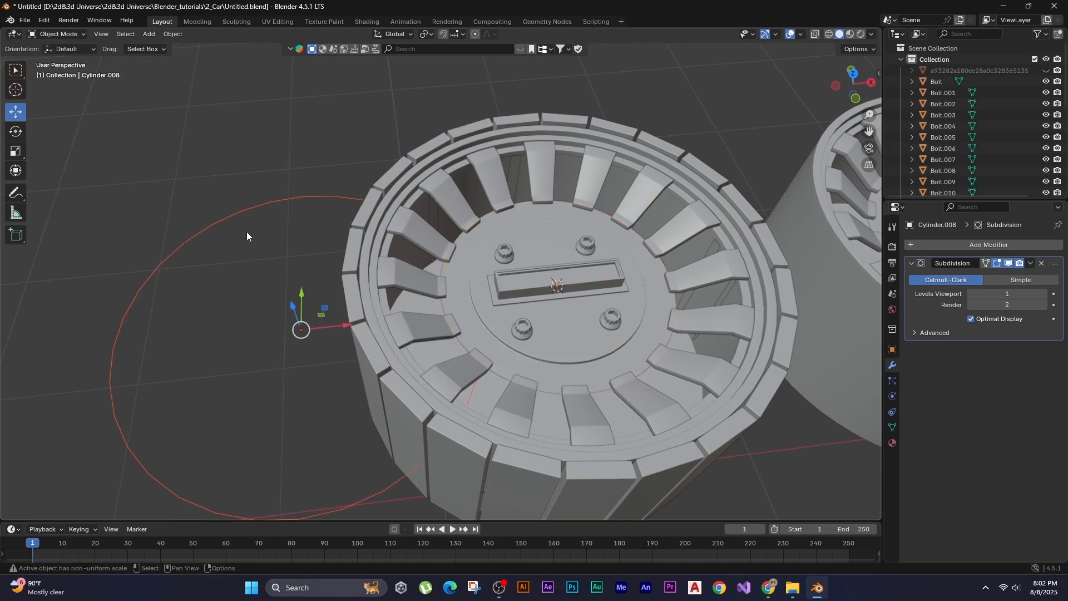
key("shift+s")
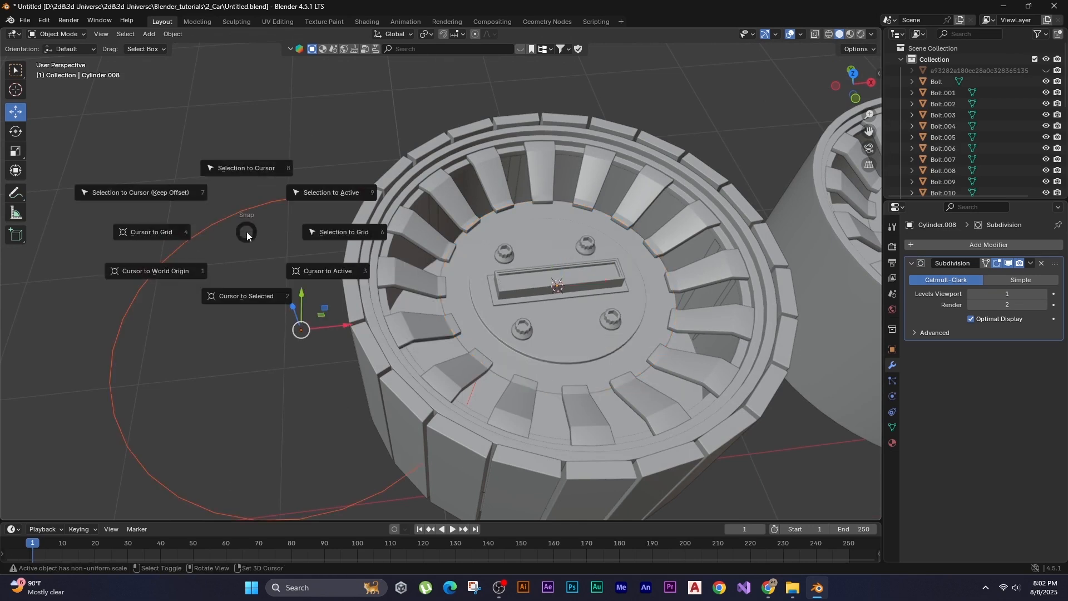
left_click(249, 172)
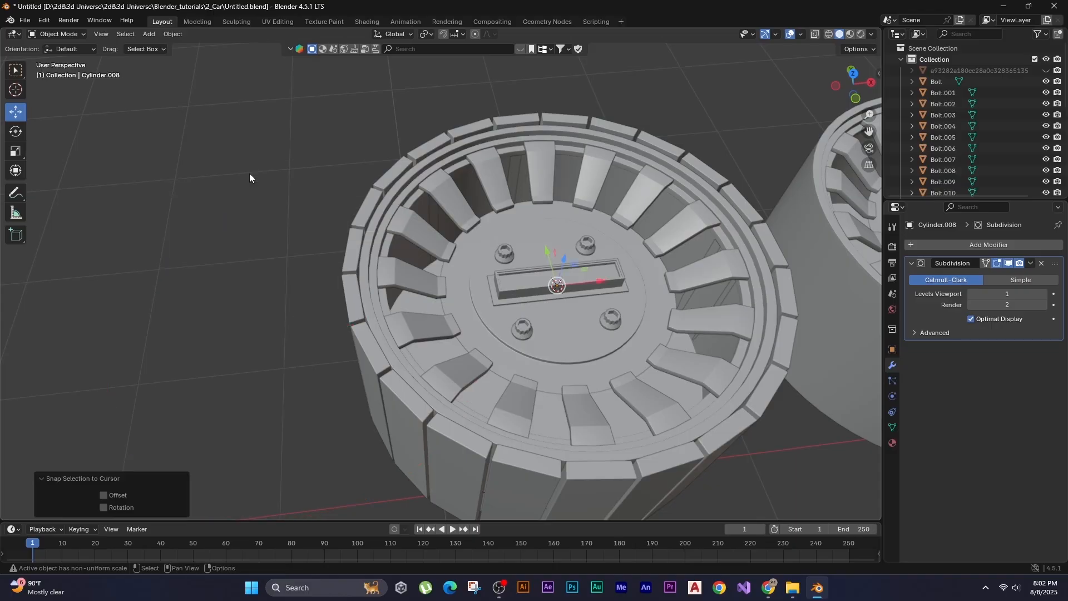
middle_click_drag(249, 173, 287, 250)
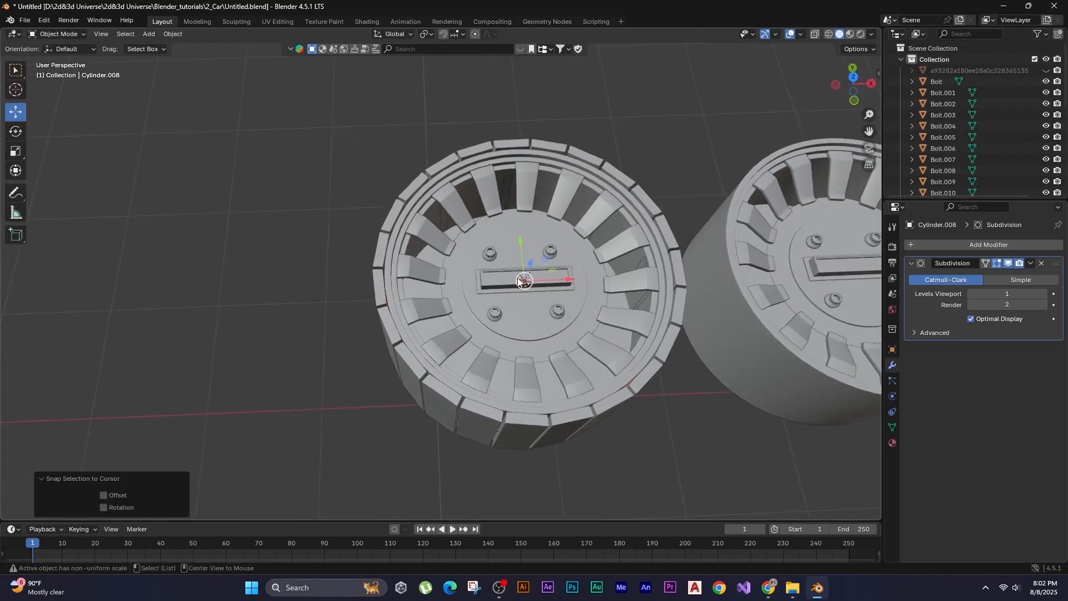
In top view wireframe, move the circle's right-half vertices about 2.4 m along X to wrap the second wheel.
key("KP_1")
key("KP_7")
key("z")
left_click(269, 313)
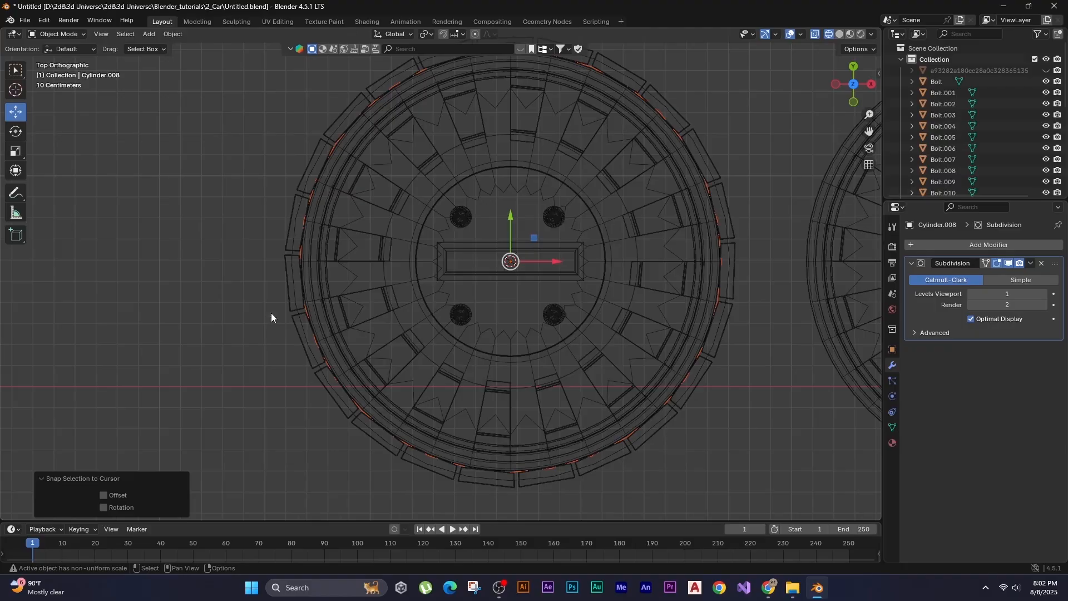
scroll(271, 312, "down", 3)
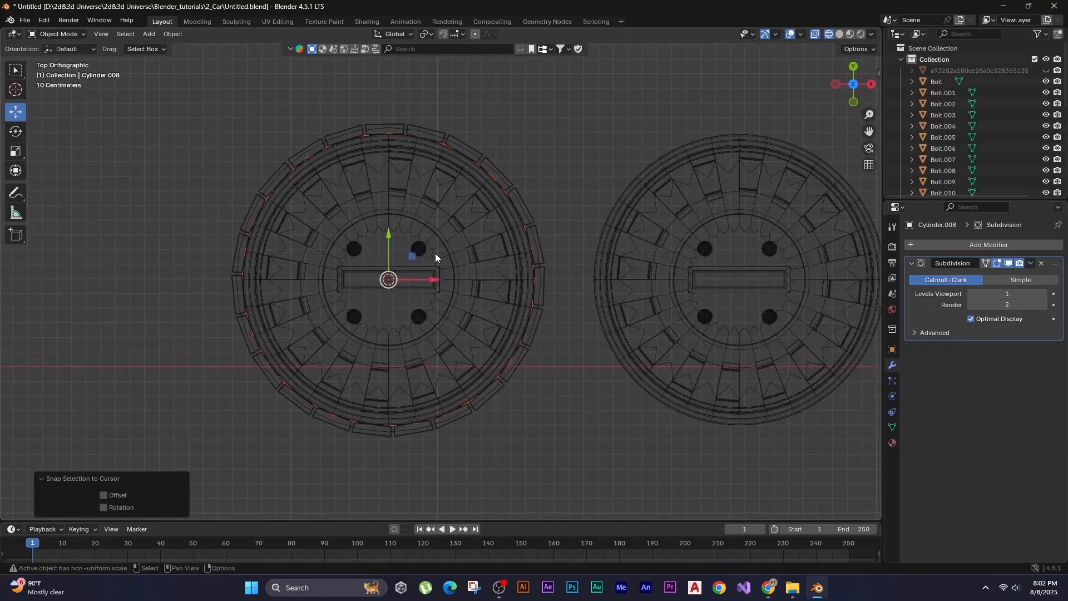
key("Tab")
key("KP_7")
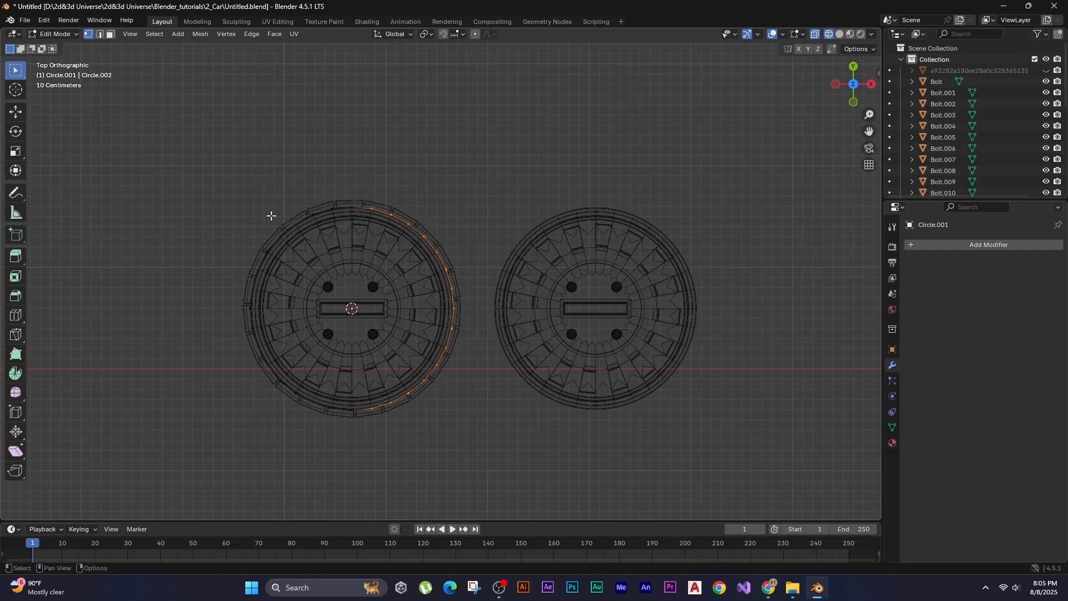
key("e")
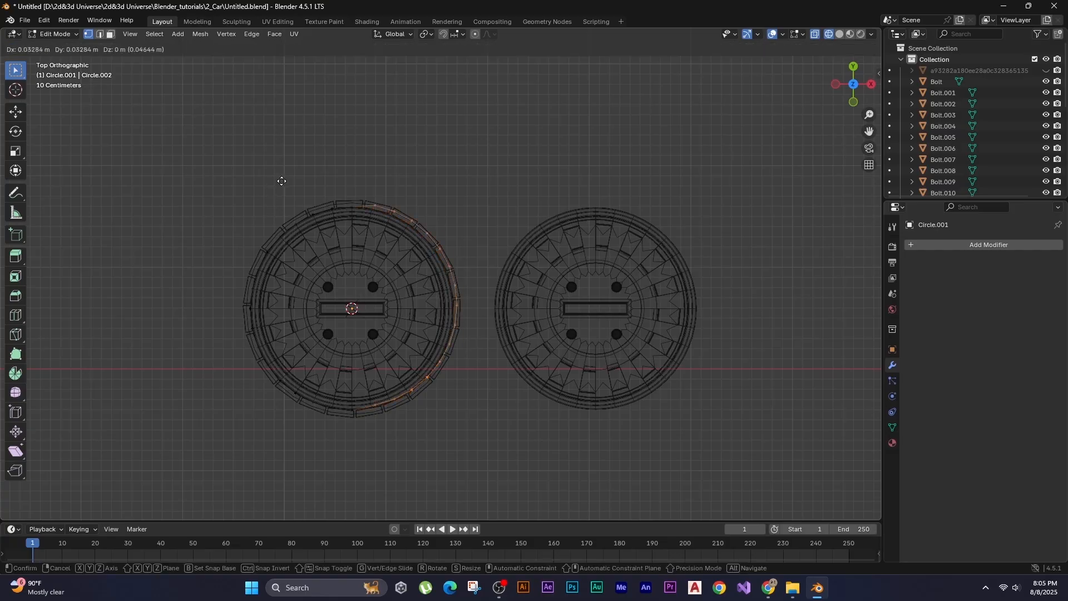
key("x")
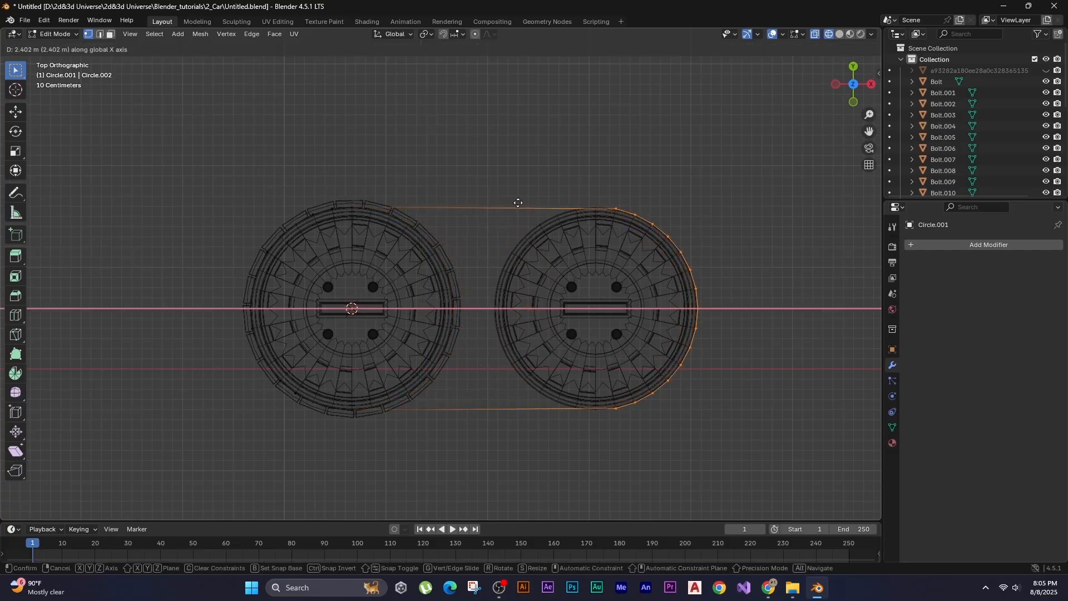
left_click(517, 202)
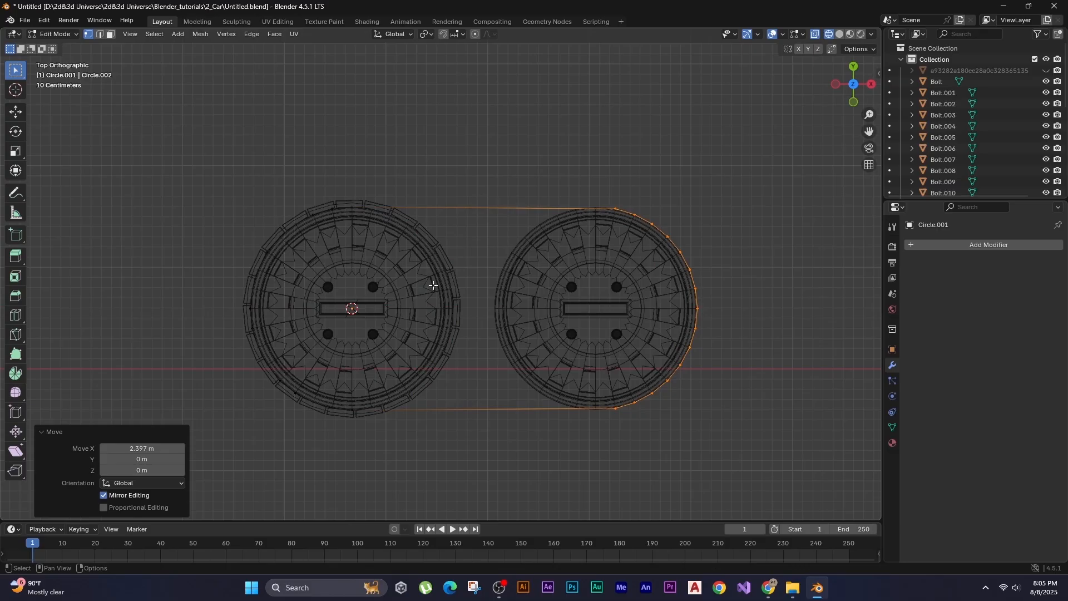
Subdivide the long upper edge between the two wheels with nine loop cuts.
middle_click_drag(432, 283, 257, 136)
left_click(99, 34)
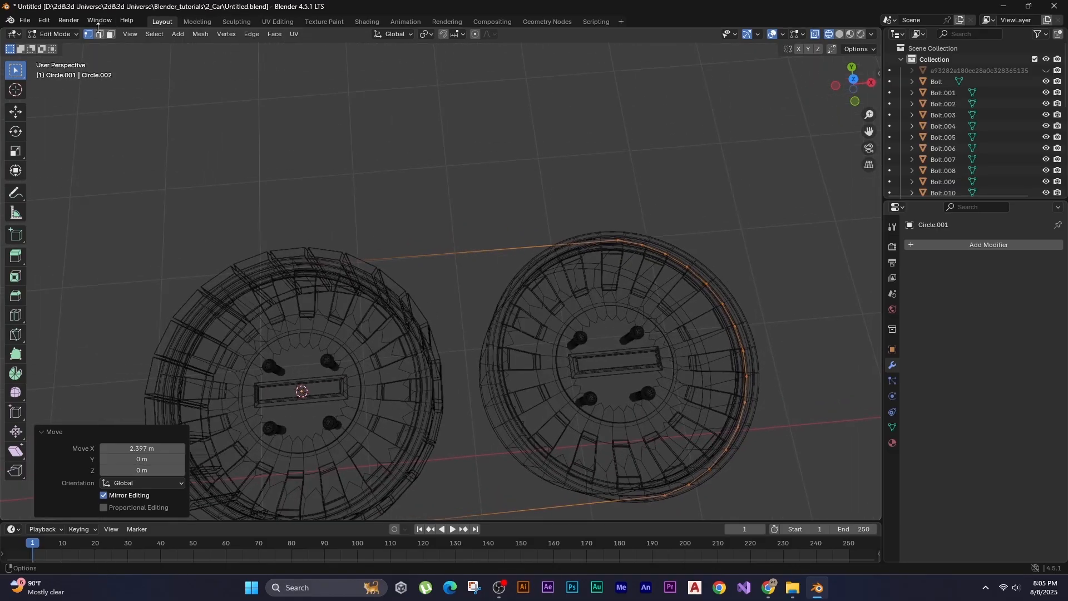
left_click(459, 238)
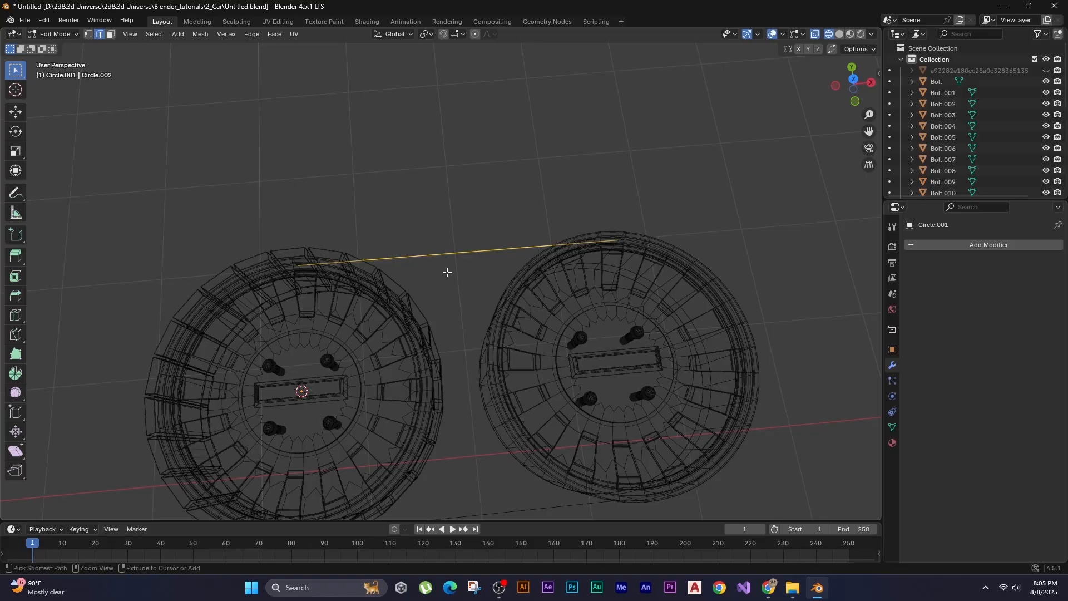
key("ctrl+t")
key("ctrl+r")
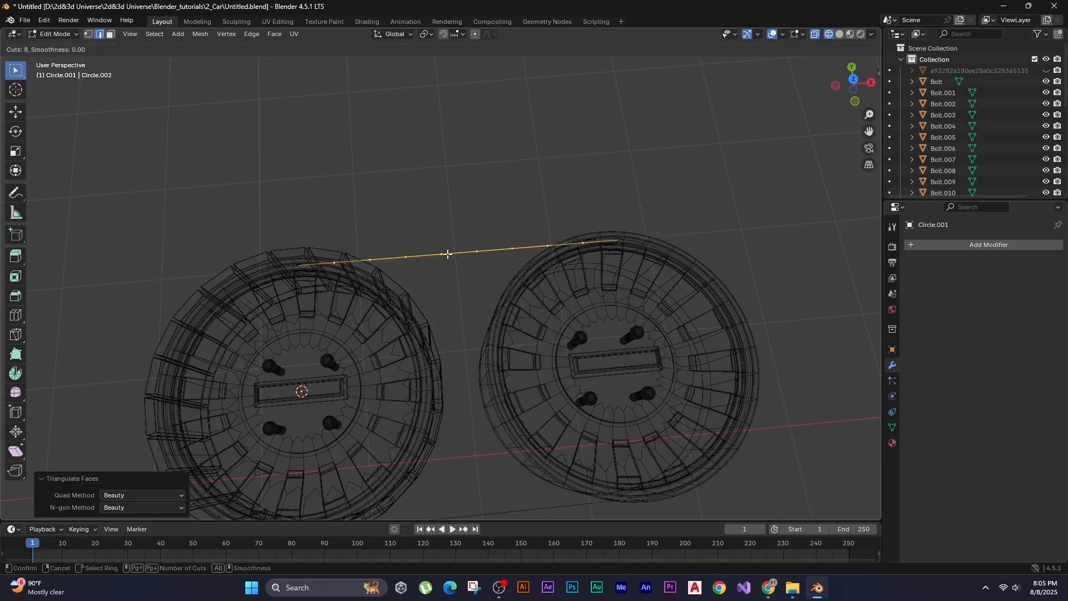
scroll(448, 254, "up", 1)
left_click(448, 255)
Select the middle vertex of the subdivided upper edge in top view.
mouse_move(448, 254)
middle_mouse_down("alt")
mouse_move(489, 255)
mouse_move(363, 239)
mouse_move(450, 272)
middle_mouse_up("alt")
scroll(456, 270, "up", 3)
key("1")
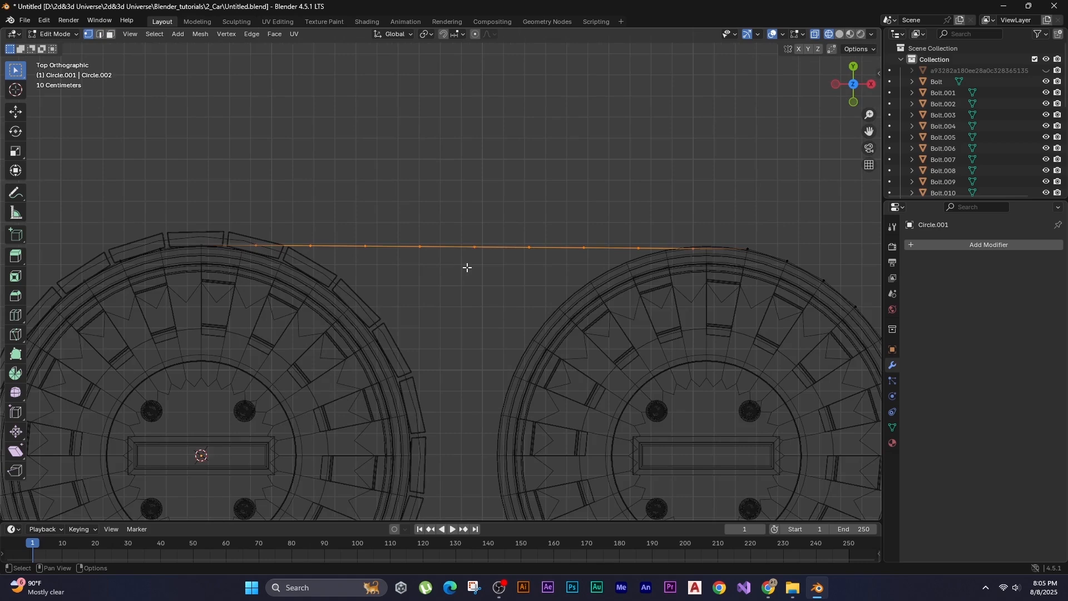
left_click(473, 246)
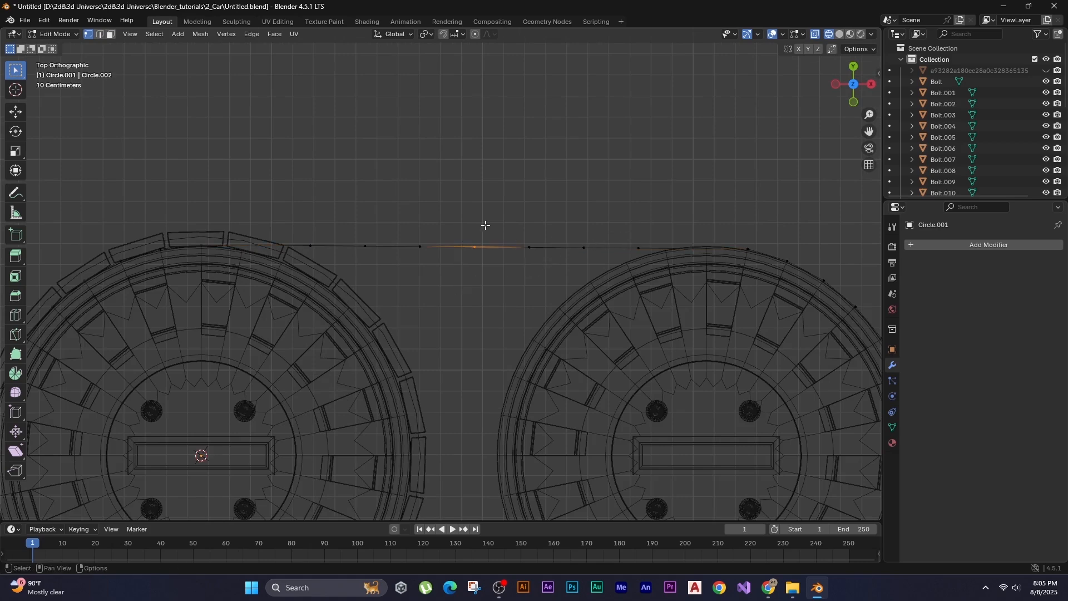
scroll(476, 278, "down", 4)
scroll(469, 281, "up", 2)
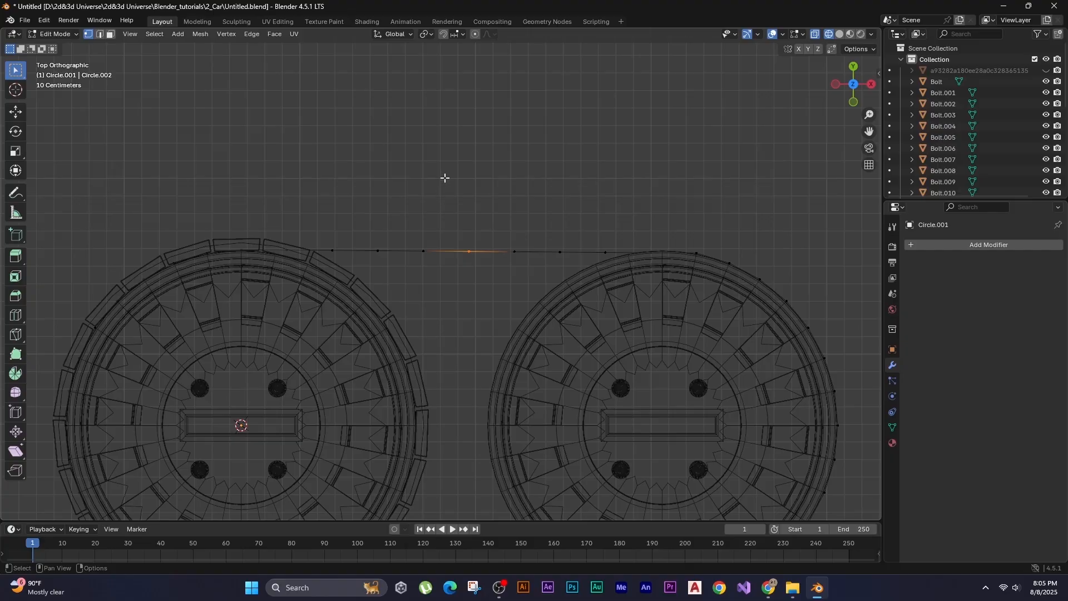
key("g")
key("y")
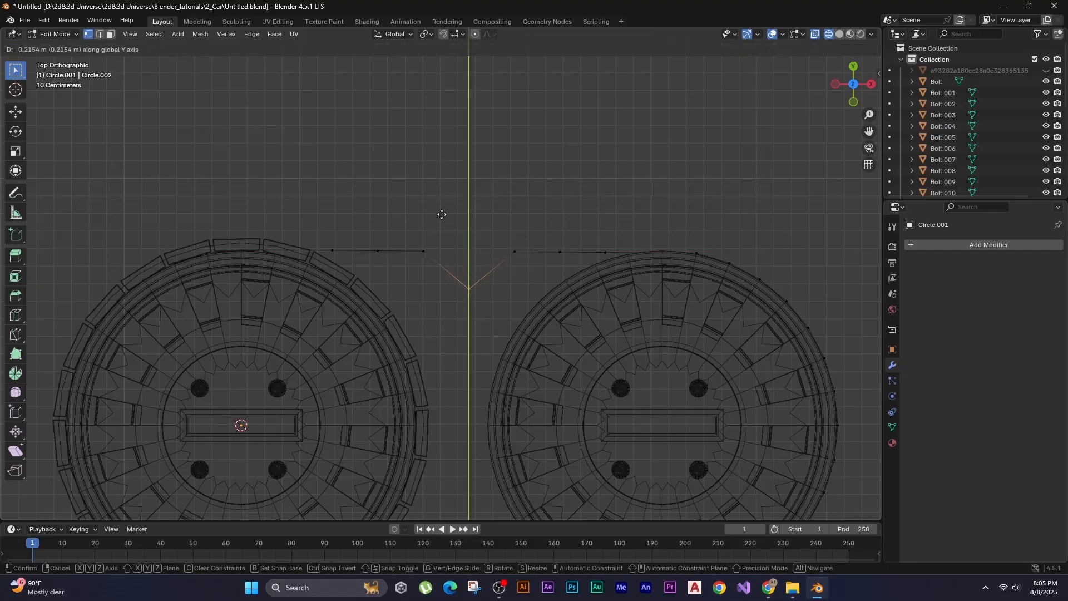
key("Escape")
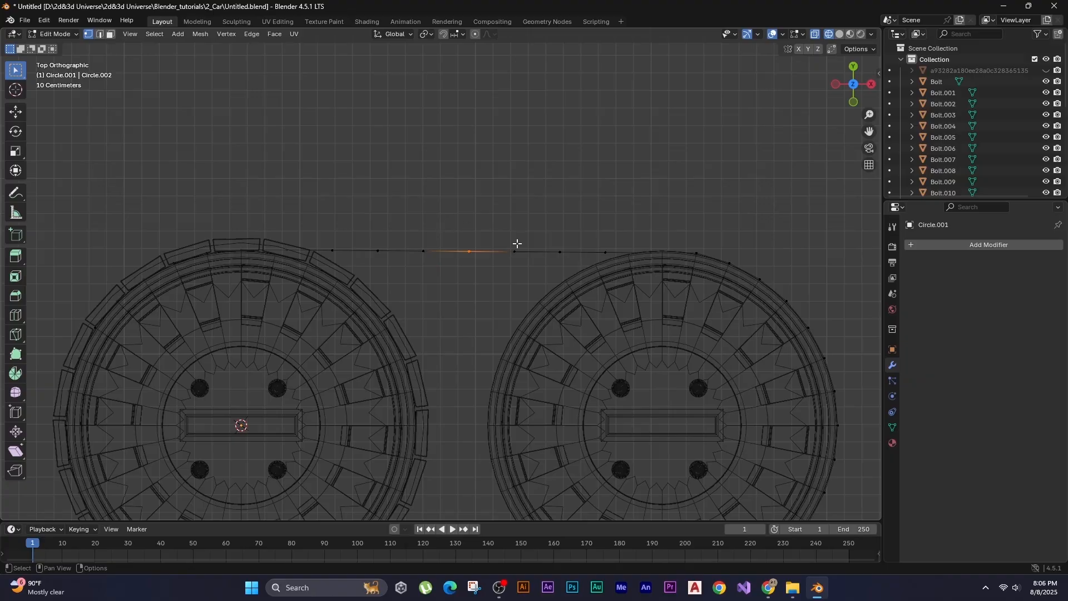
Enable proportional editing and pull the middle vertex down about 0.1 m with a proportional size of 1.21 m, making the upper edge sag.
left_click(477, 35)
key("g")
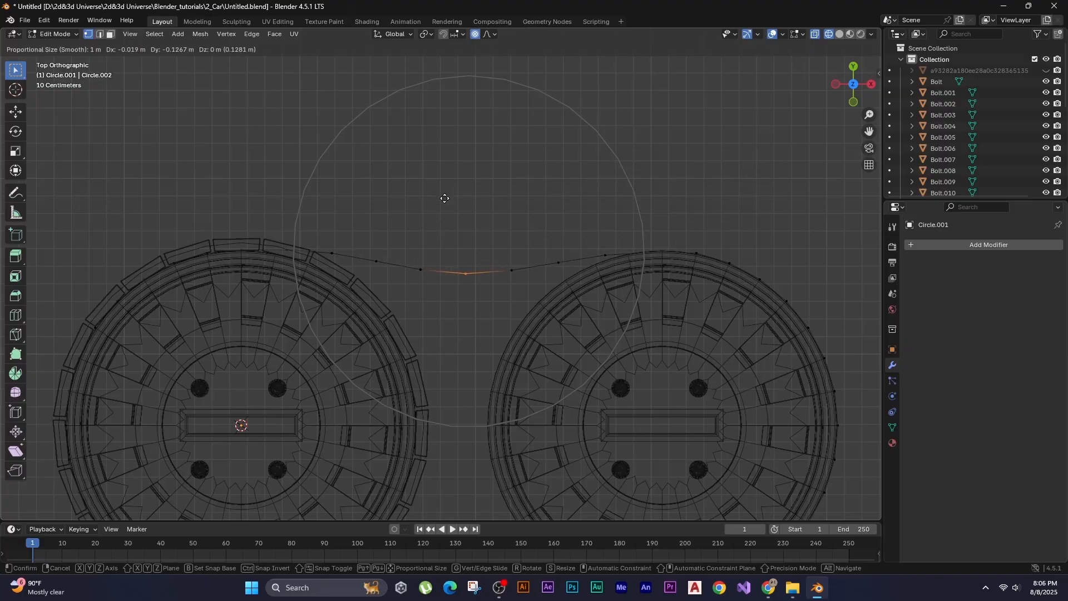
scroll(444, 199, "down", 2)
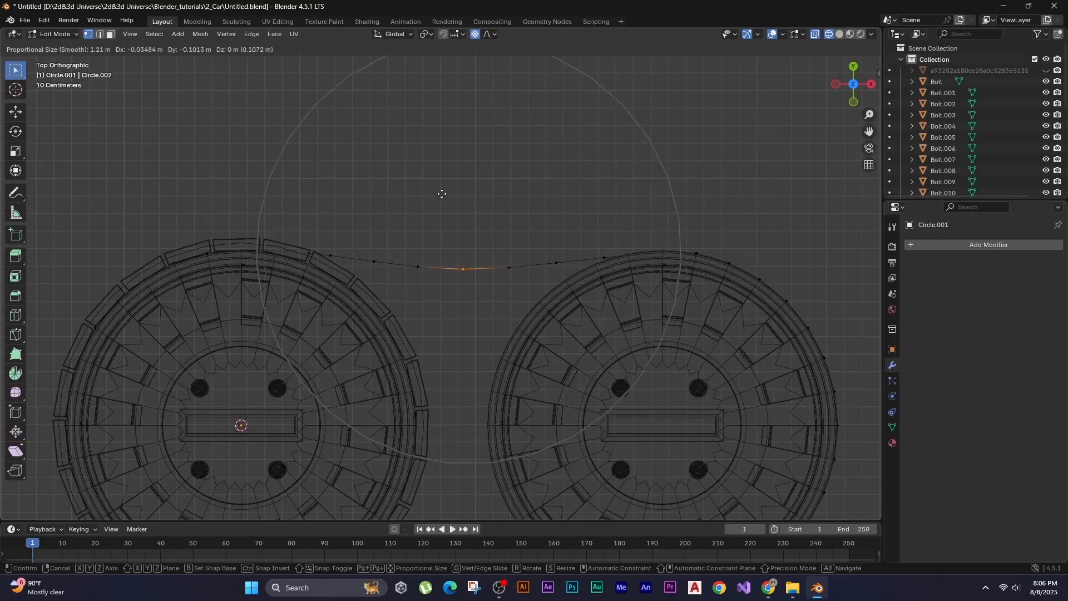
left_click(442, 194)
scroll(478, 200, "down", 4)
Return to Object Mode with Solid shading and convert the loop around both wheels to a curve.
key("Tab")
middle_click_drag(477, 200, 495, 136)
key("z")
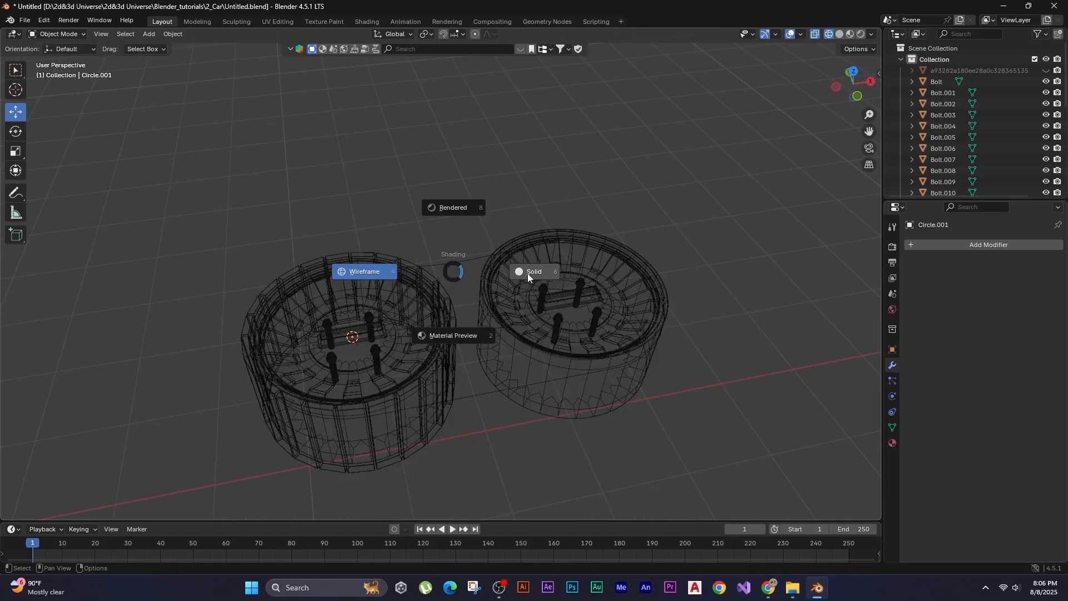
left_click(527, 273)
left_click(478, 399)
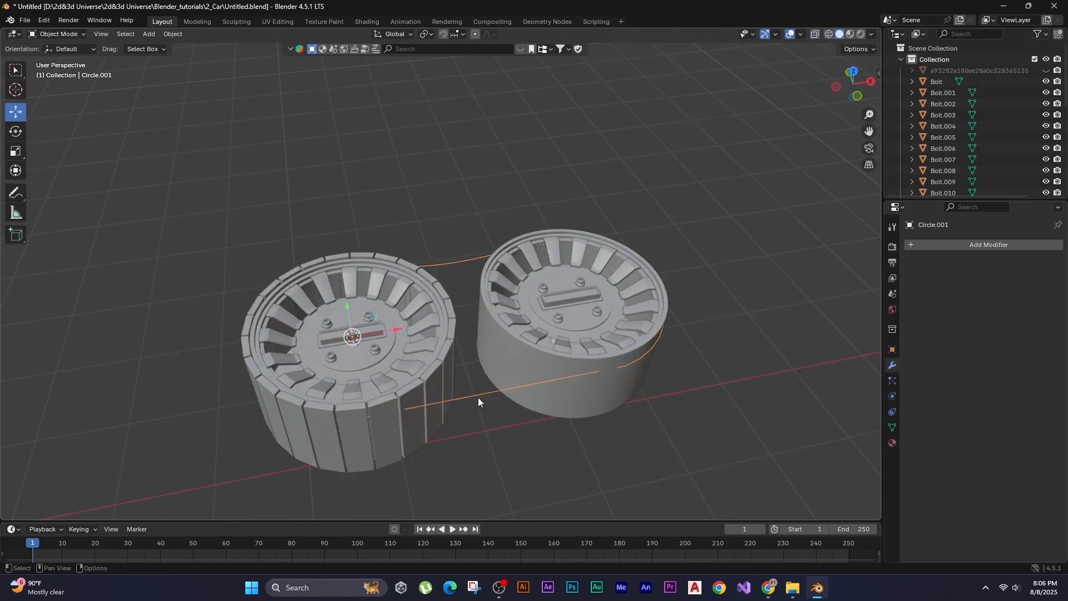
right_click(480, 389)
mouse_move(465, 381)
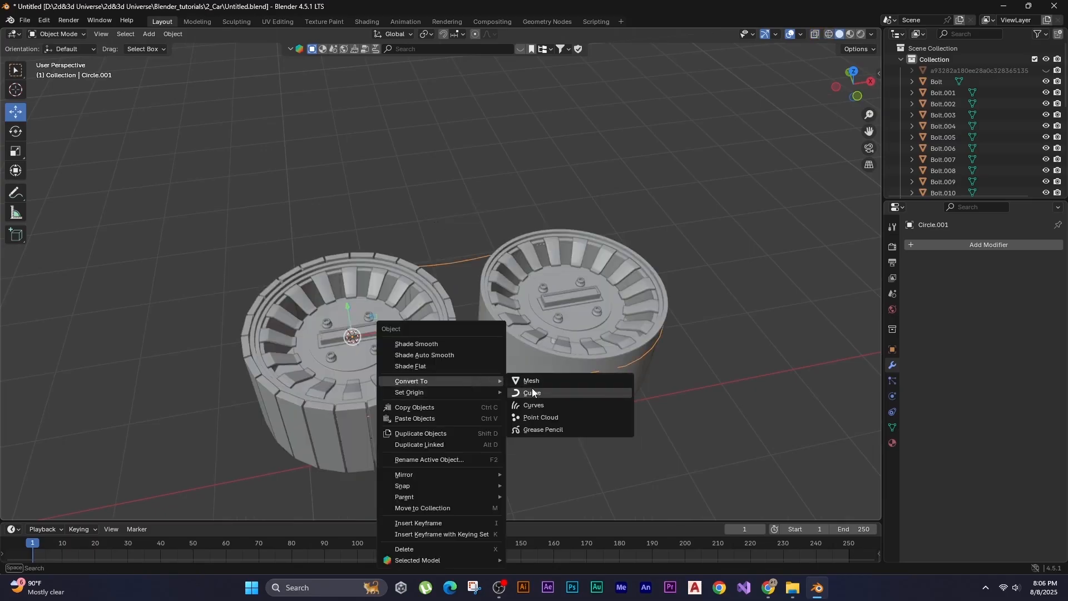
left_click(532, 392)
Replace the curve object in the tread blocks' Curve modifier with the new loop around both wheels.
left_click(437, 372)
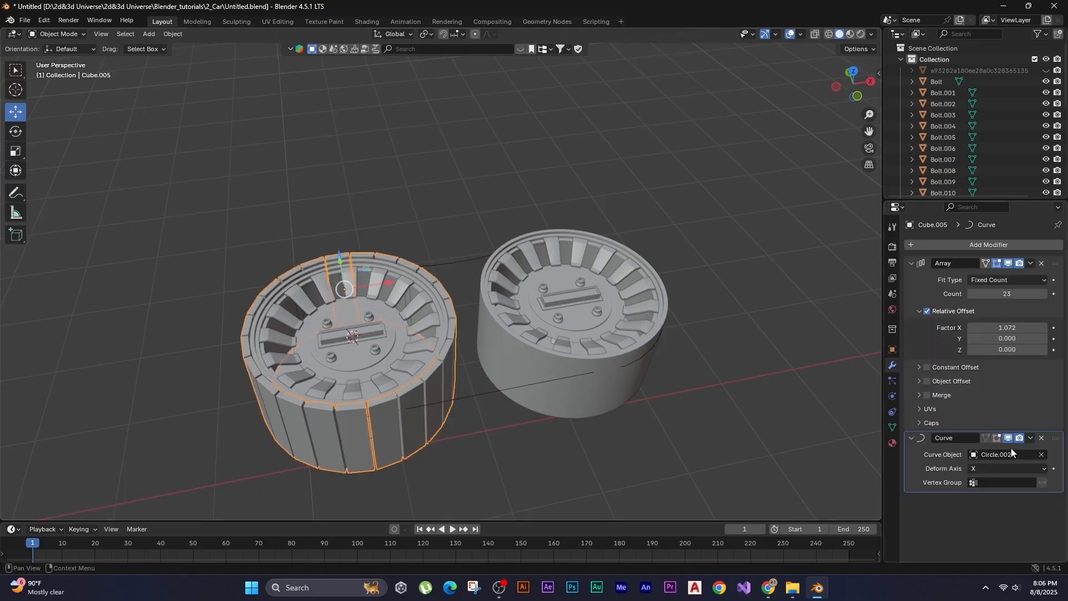
left_click(1042, 455)
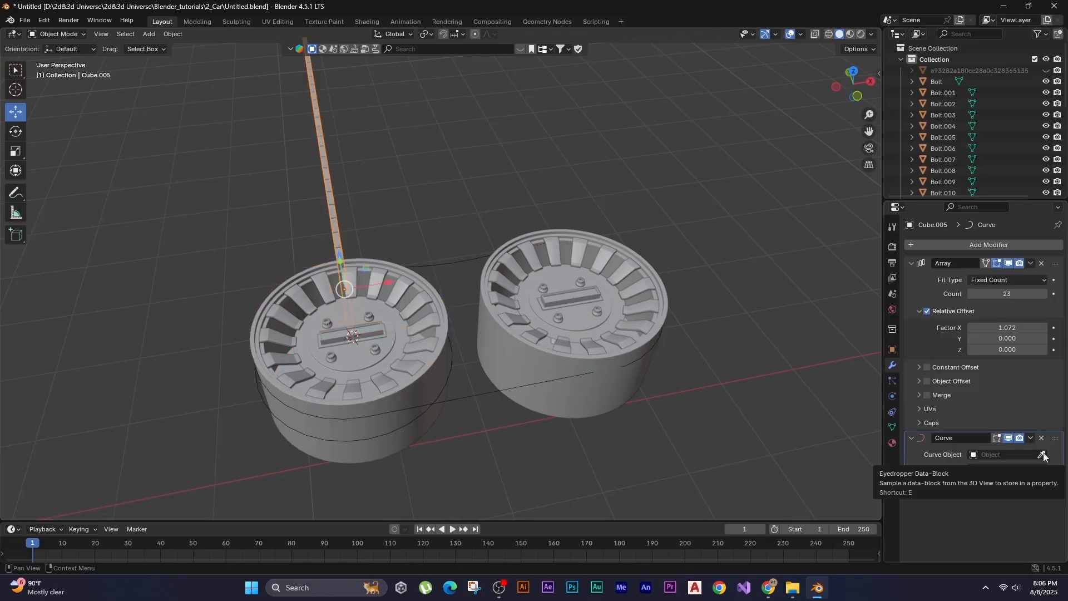
left_click(1042, 454)
left_click(486, 393)
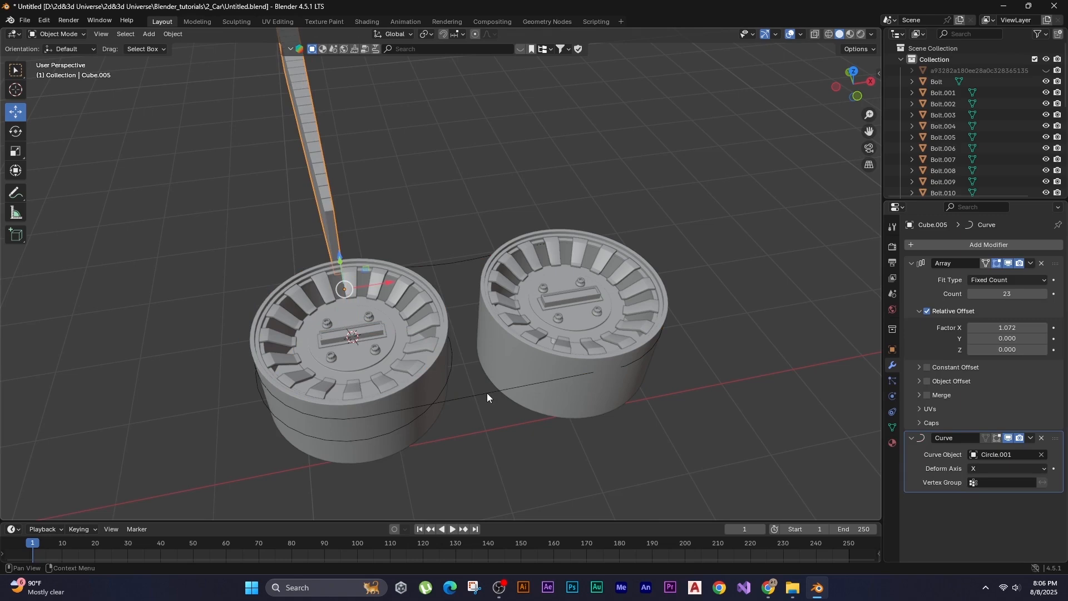
Set the tread blocks' Array relative offset to 0 in X and 1 in Y.
left_click(1011, 328)
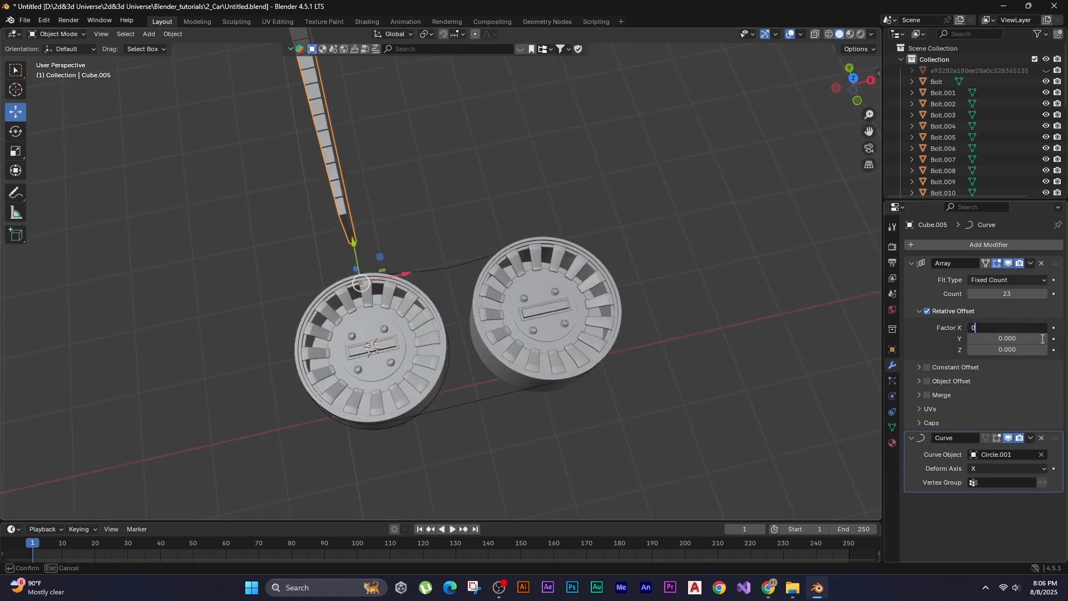
key("Return")
left_click(1022, 341)
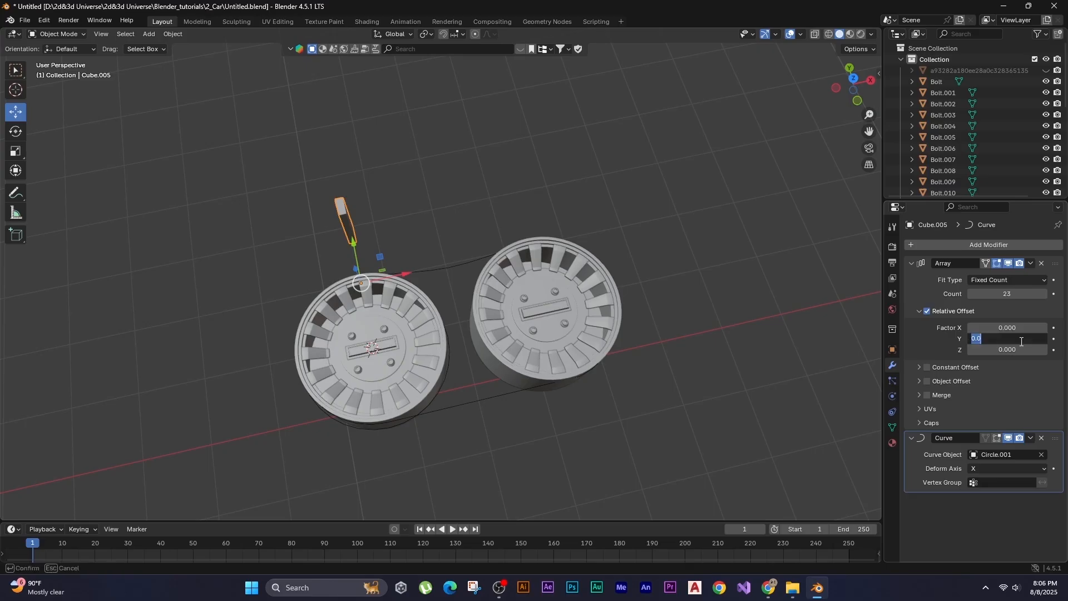
key("Return")
Rotate the tread block's geometry 90° about the Z axis in Edit Mode.
middle_click_drag(370, 256, 306, 213)
scroll(419, 261, "up", 4)
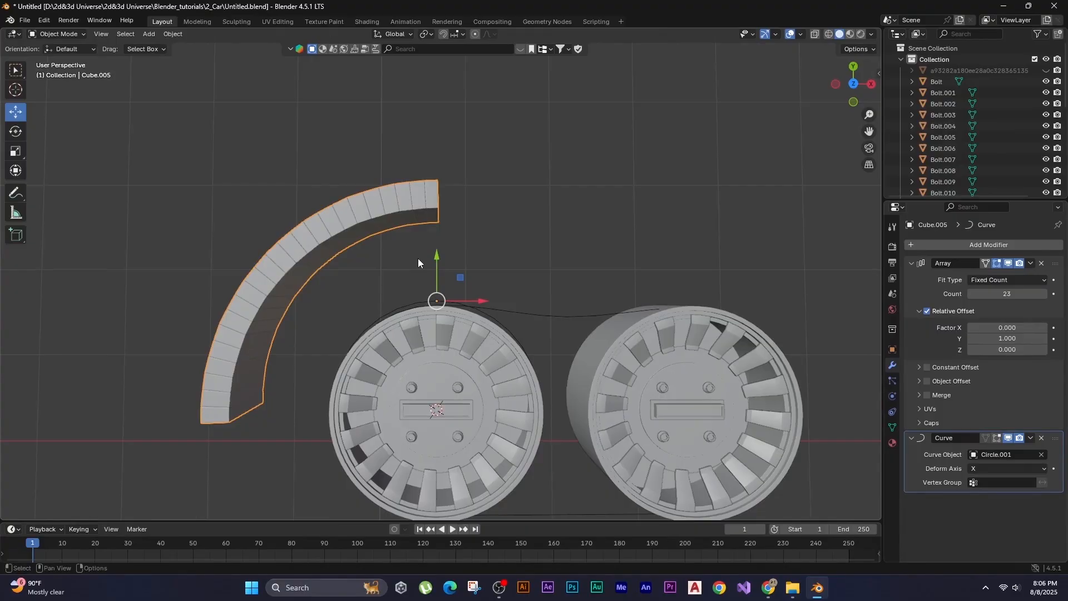
key("Tab")
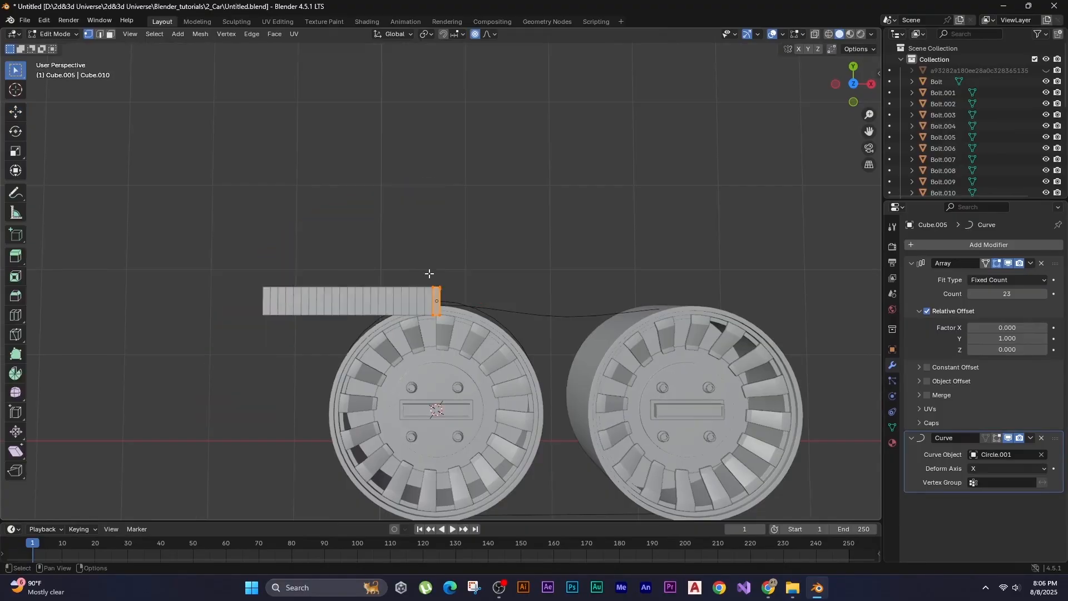
key("r")
key("z")
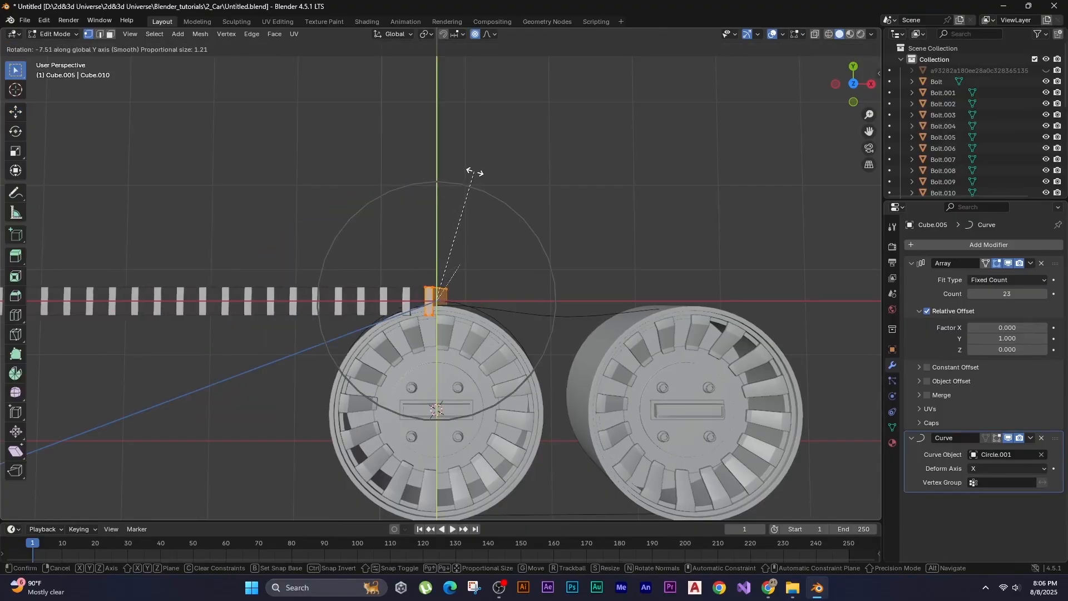
key("9")
key("0")
key("Return")
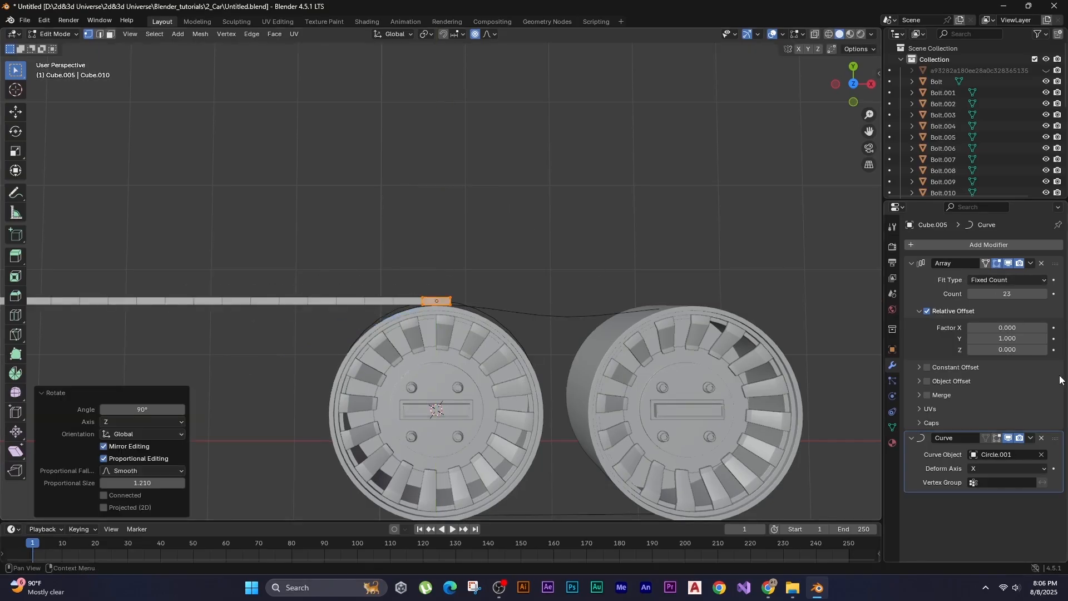
Return to Object Mode and move the tread array by about 0.19 m in X and -0.99 m in Y to wrap the wheels.
key("Tab")
middle_click_drag(842, 312, 539, 228)
left_click(355, 178)
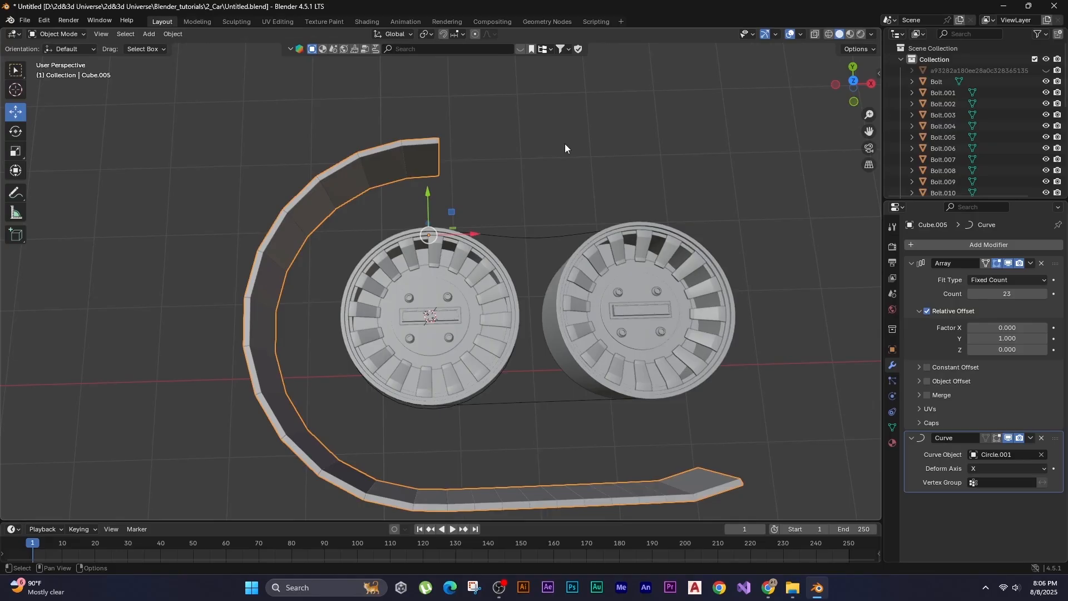
middle_click_drag(565, 147, 503, 207)
key("g")
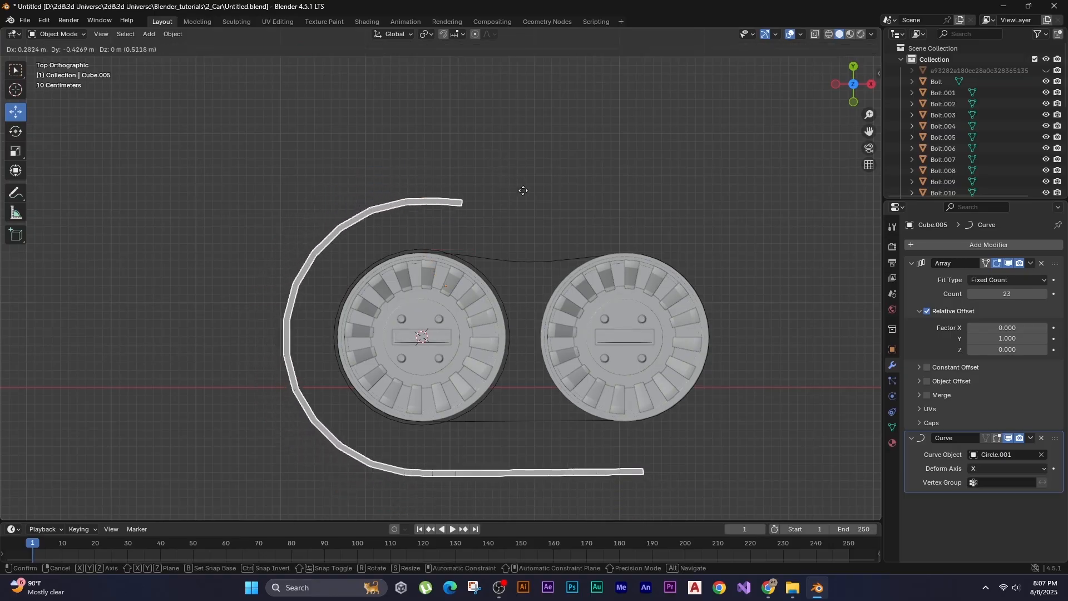
left_click(510, 235)
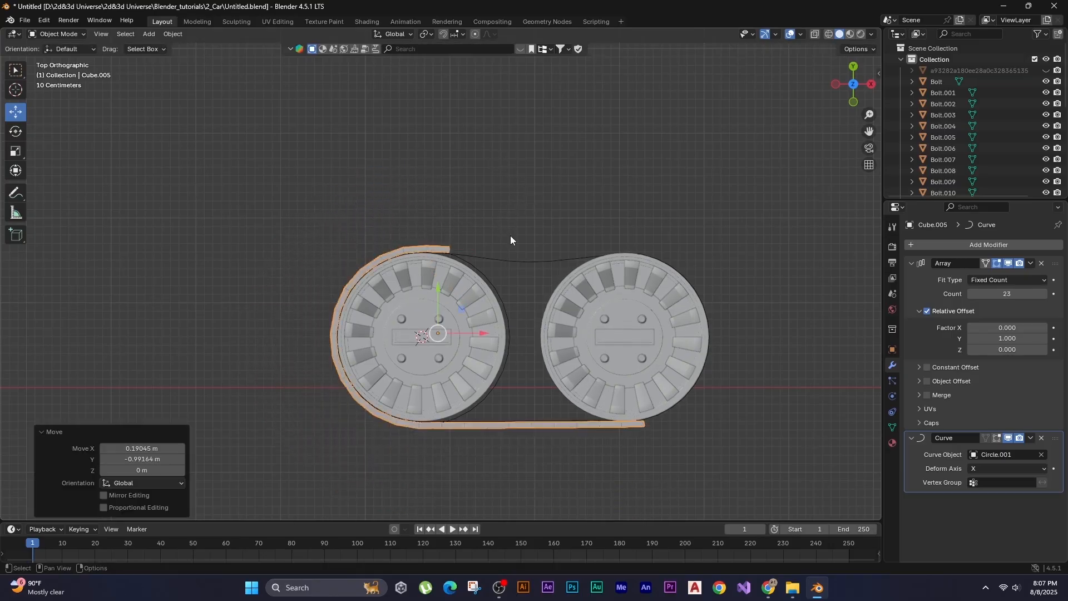
Set the tread Array's relative Y offset to 1.075 and its count to 39 to close the loop around both wheels.
scroll(680, 456, "up", 4)
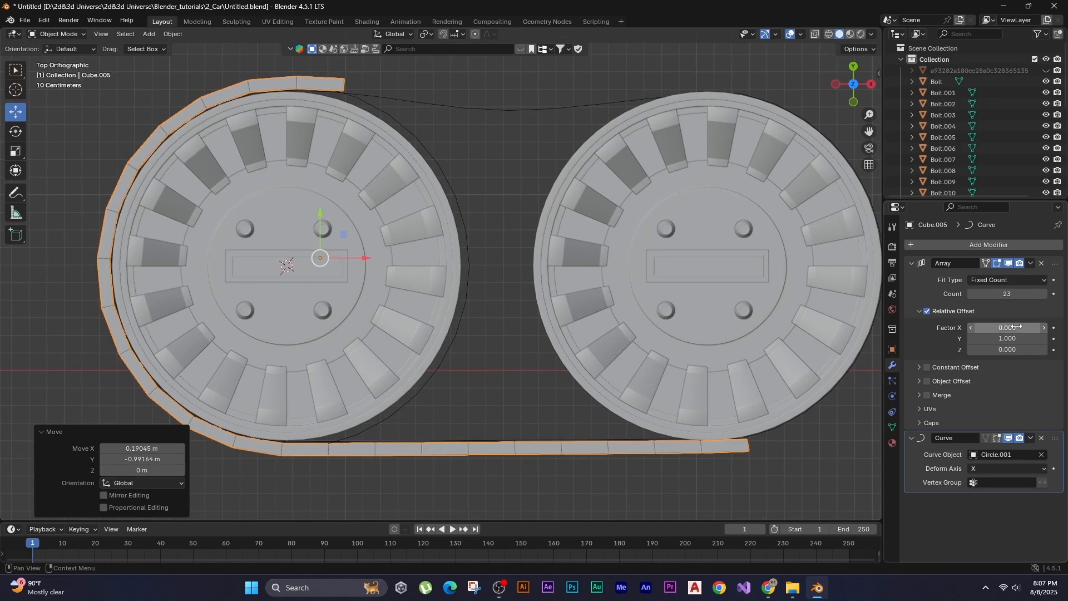
left_click(1018, 338)
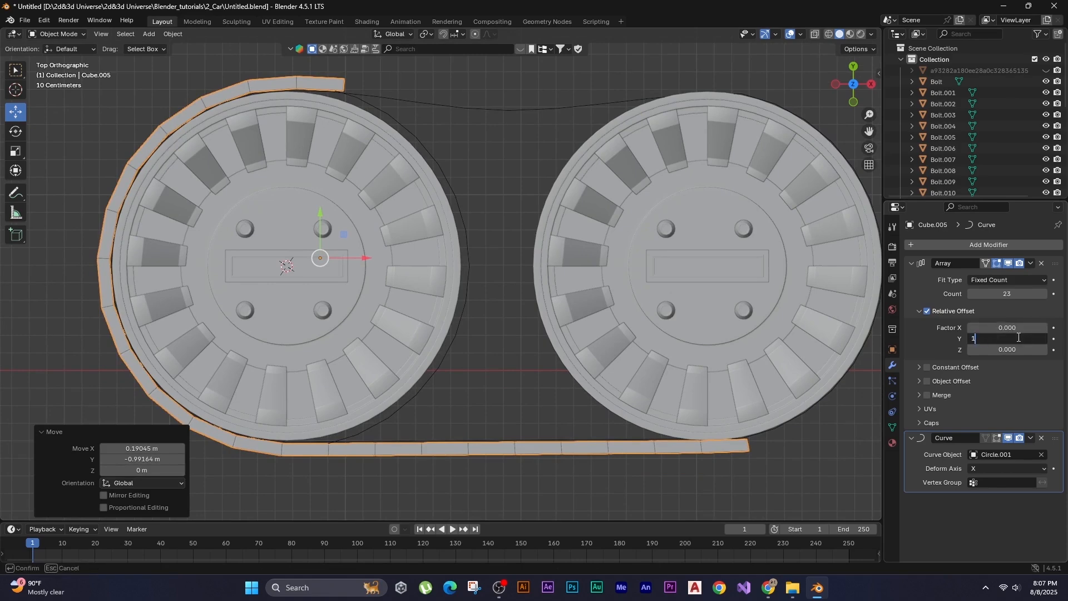
key("Return")
left_click_drag(1023, 293, 1057, 294)
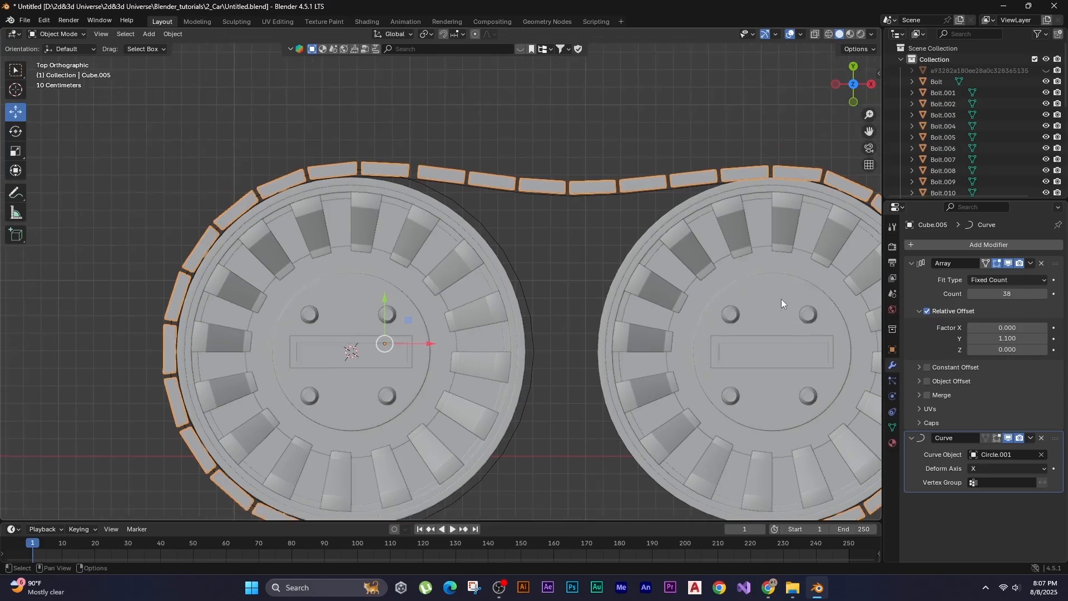
scroll(518, 163, "up", 3)
middle_click_drag(518, 162, 565, 238, "shift")
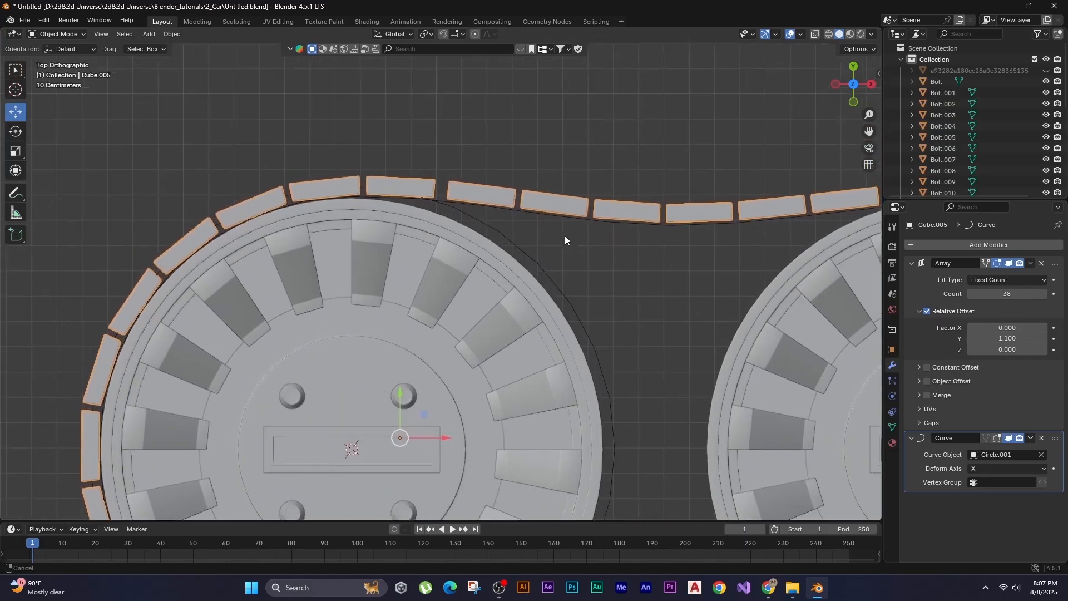
left_click(649, 220)
middle_click_drag(641, 232, 562, 262)
Show the car blueprint, compare the tracked wheels with it from the top in Material Preview, and hide it again in Solid shading.
left_click(1044, 71)
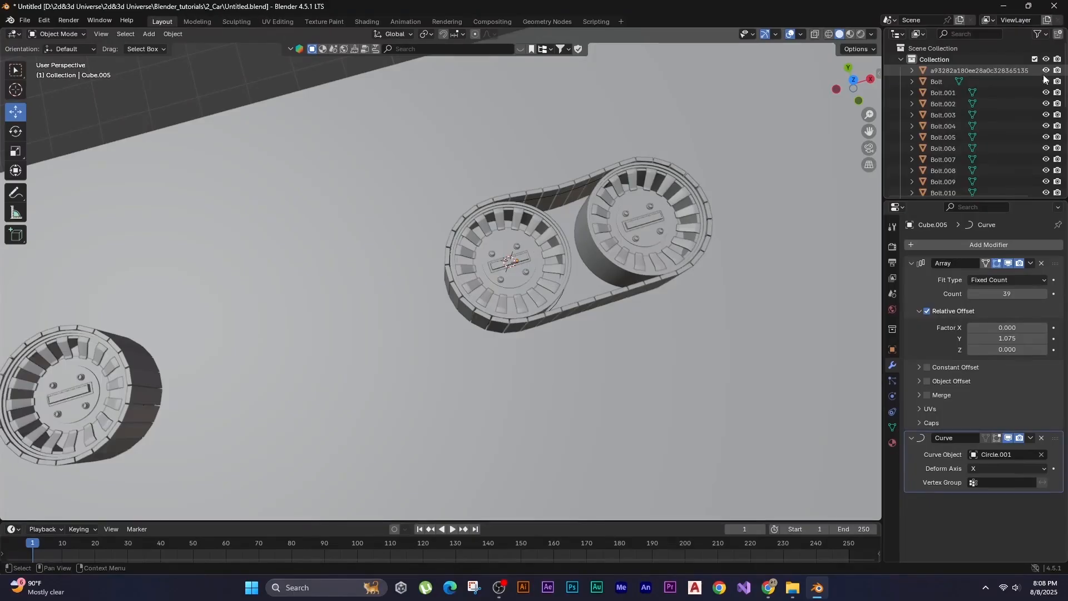
scroll(594, 268, "down", 3)
key("z")
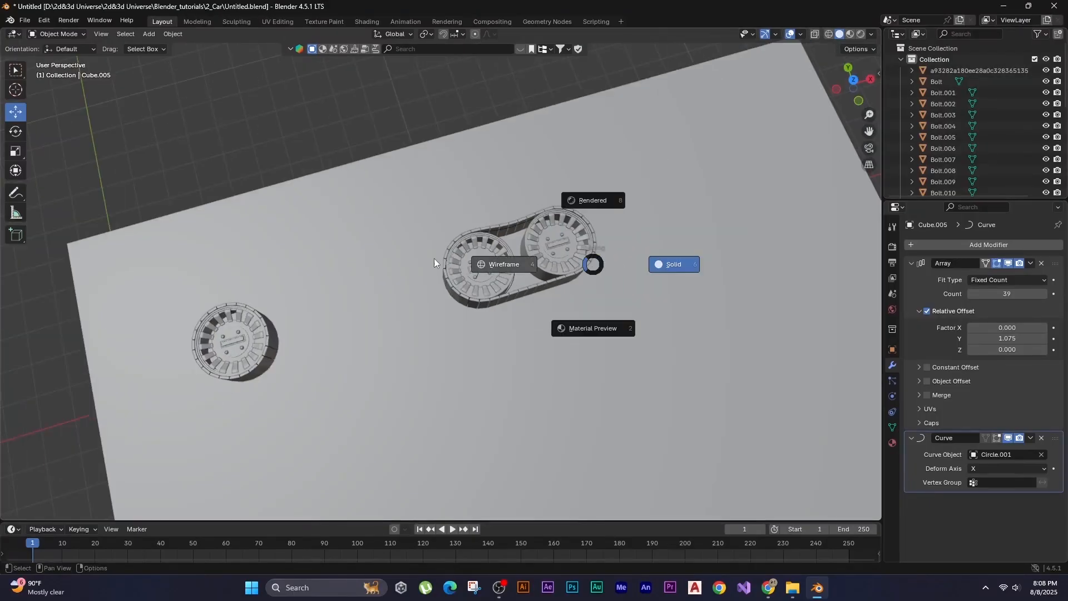
left_click(485, 264)
mouse_move(485, 264)
middle_mouse_down("alt")
mouse_move(364, 285)
mouse_move(373, 242)
mouse_move(448, 320)
middle_mouse_up("alt")
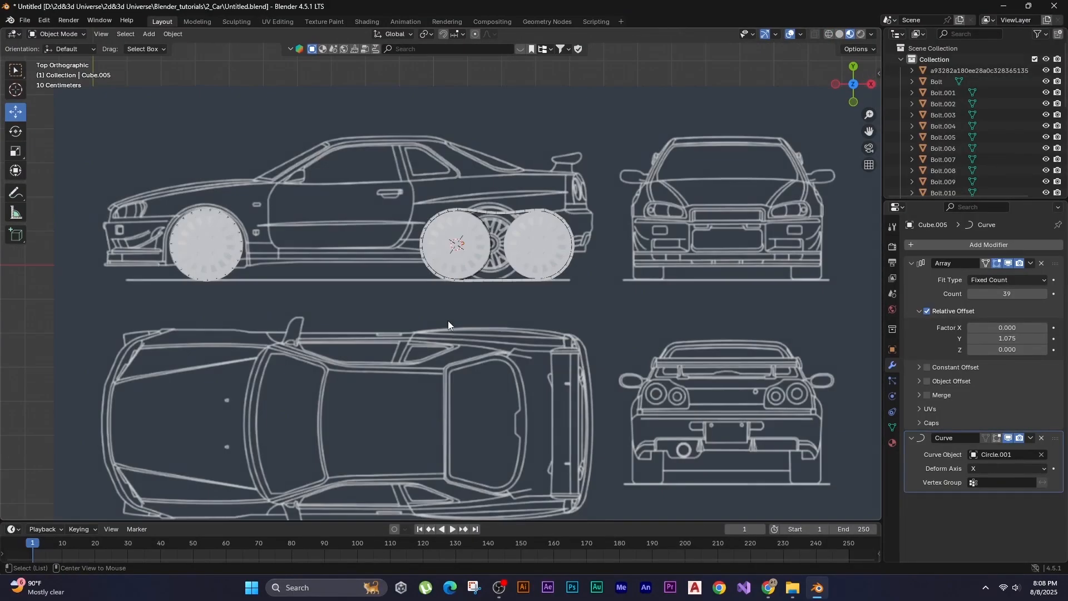
scroll(456, 272, "up", 4)
key("z")
left_click(538, 255)
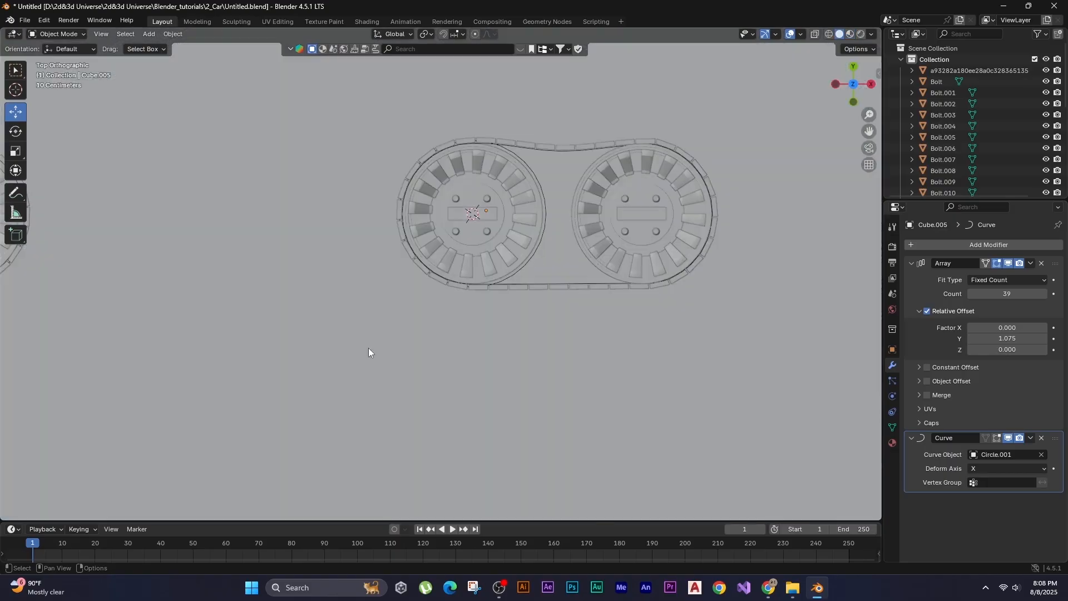
left_click(368, 349)
left_click(1045, 70)
Add a cube at the 3D cursor and scale it to about 0.476 along X.
middle_click_drag(453, 267, 474, 208)
scroll(473, 208, "up", 1)
middle_click_drag(437, 153, 471, 246, "shift")
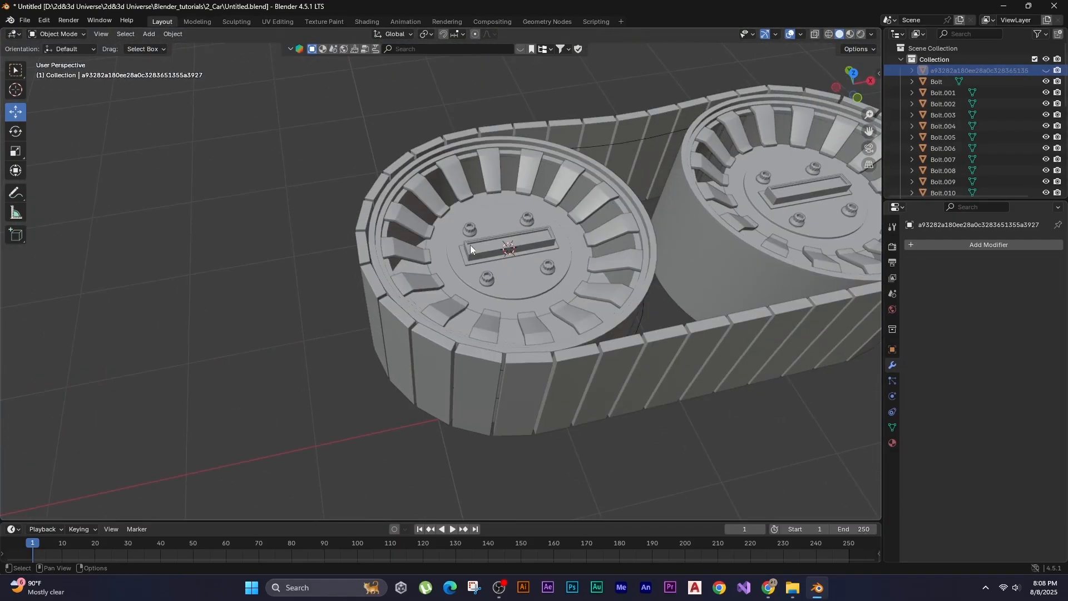
scroll(552, 273, "down", 5)
key("shift+a")
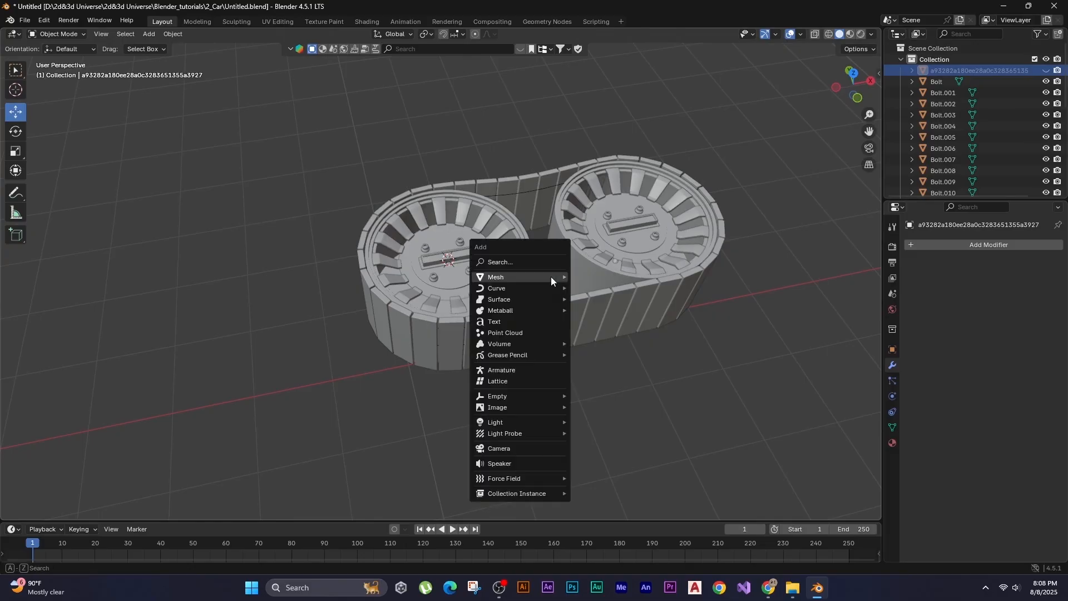
mouse_move(550, 275)
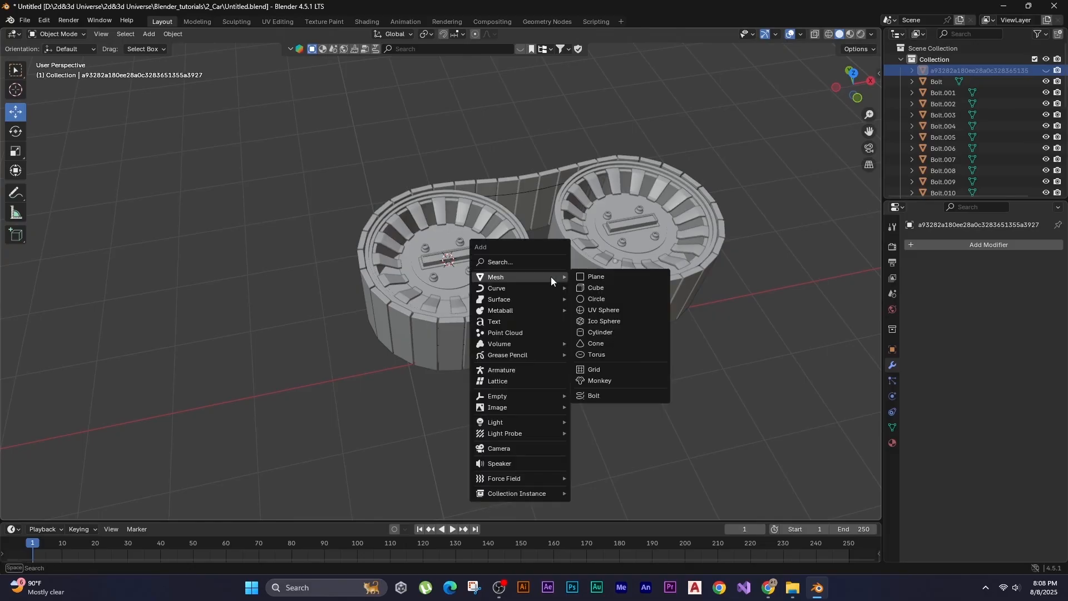
left_click(612, 288)
key("s")
key("x")
left_click(384, 286)
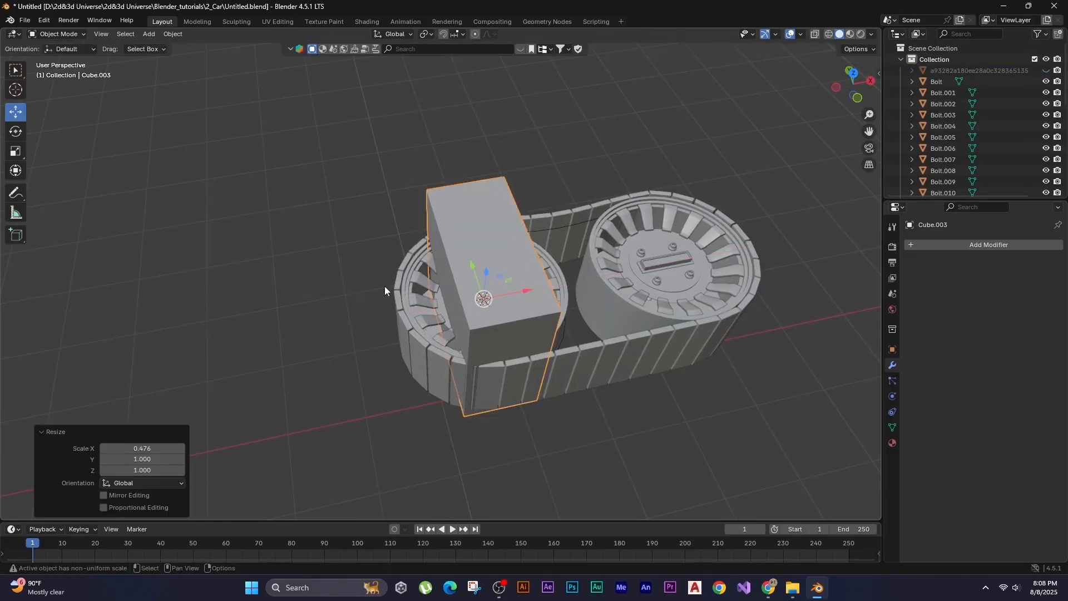
Reduce the cube's size along Y and Z into a bar and move it about 1.165 m along X between the wheels.
key("s")
key("y")
left_click(418, 300)
key("s")
key("z")
left_click(465, 248)
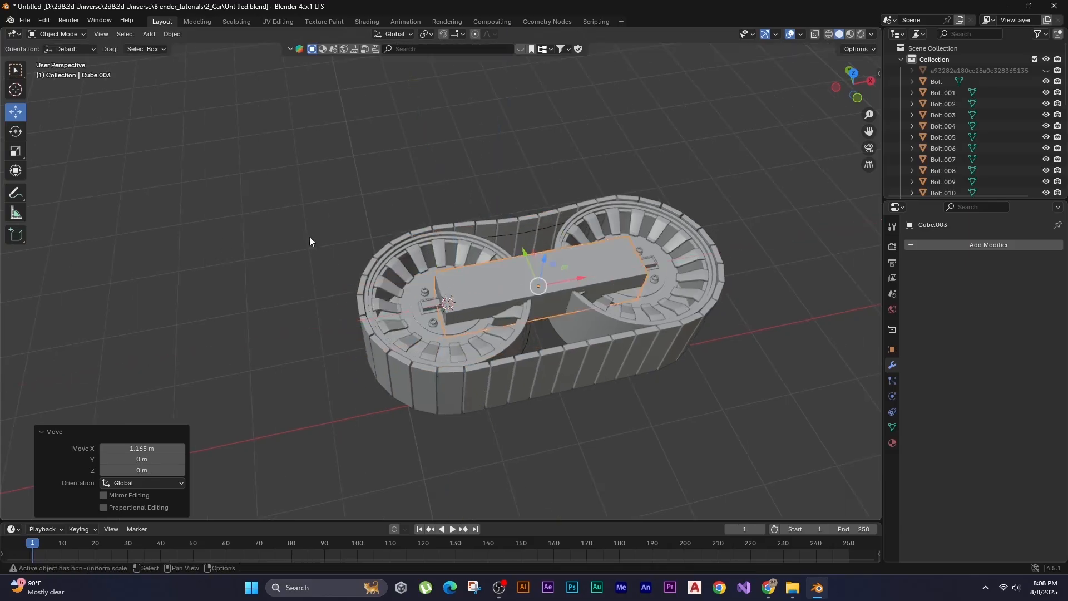
Lengthen the bar along X in top view to span both wheels and shift it about 0.046 m along X.
key("KP_7")
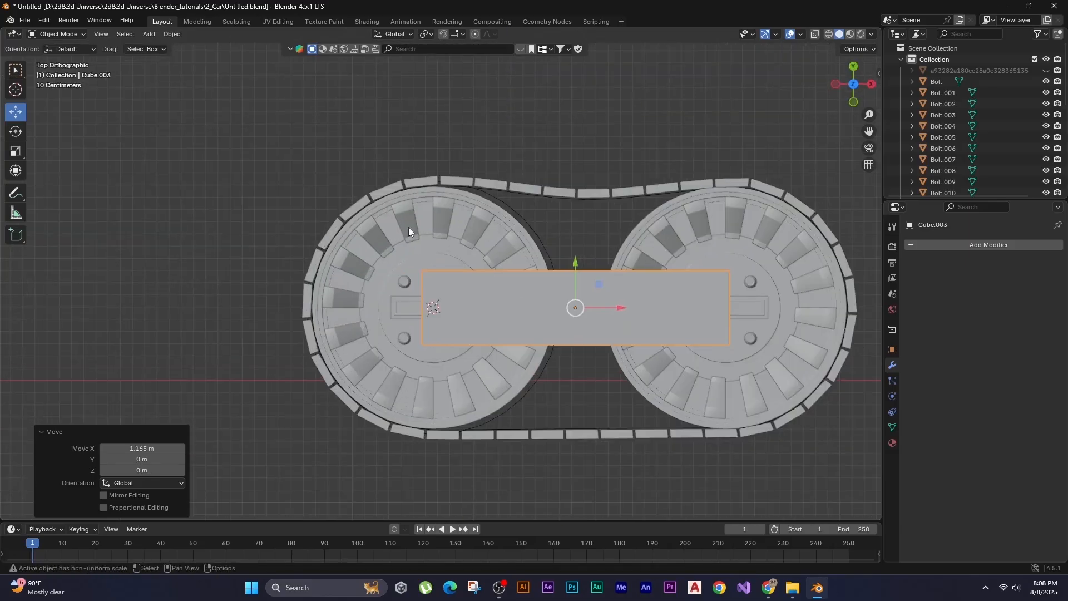
key("s")
key("x")
left_click(48, 290)
key("g")
middle_click(50, 290)
left_click(55, 291)
Raise the bar along Z above the wheel faces and scale it thinner along Z.
middle_click_drag(445, 286, 433, 199)
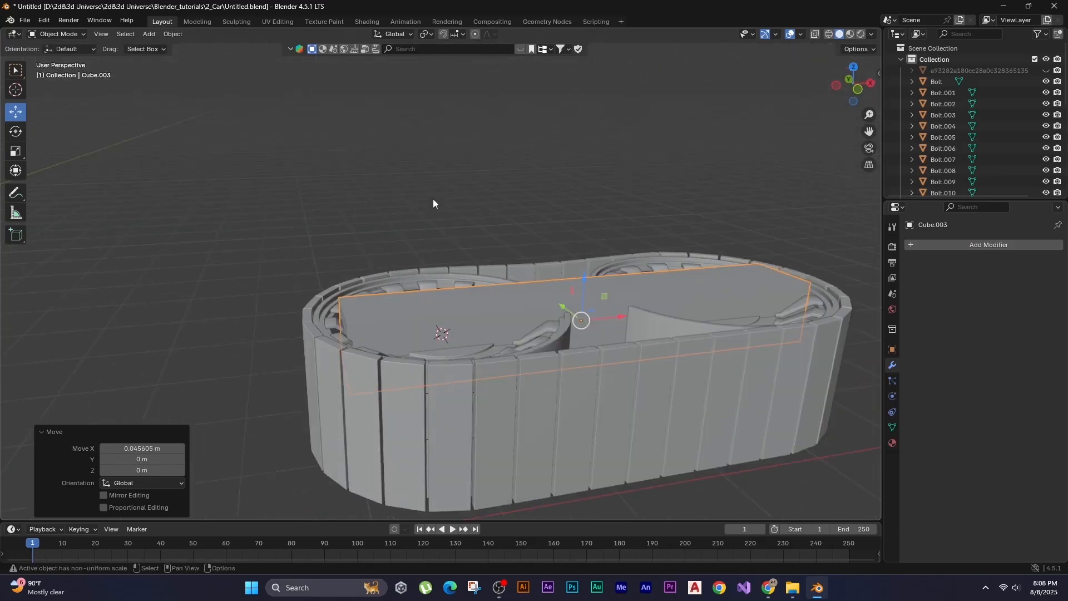
key("g")
key("z")
left_click(414, 165)
key("s")
key("z")
left_click(569, 214)
Add two lengthwise loop cuts to the bar in Edit Mode and spread them along Y towards its long edges.
middle_click_drag(356, 204, 433, 217)
key("Tab")
key("ctrl+r")
scroll(436, 303, "up", 1)
left_click(436, 303)
right_click(437, 304)
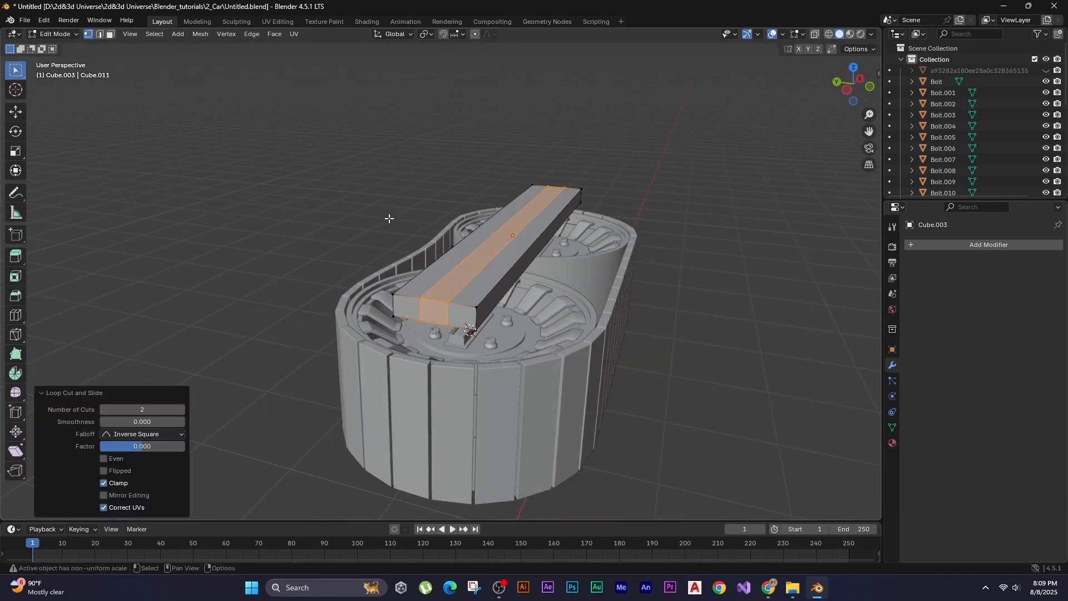
key("s")
key("y")
left_click(87, 205)
Add two crosswise loop cuts to the bar and spread them along X close to its ends.
middle_click_drag(667, 286, 562, 322)
key("ctrl+r")
scroll(559, 314, "up", 1)
left_click(559, 315)
key("s")
key("x")
left_click(339, 315)
left_click(477, 312)
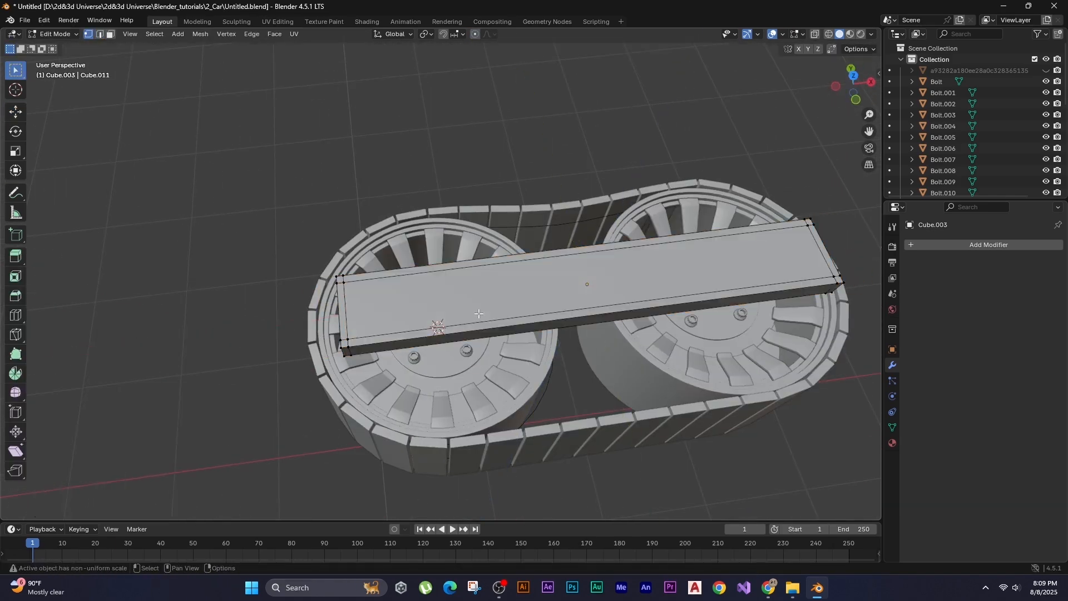
Add two evenly spaced crosswise loop cuts that divide the bar into three sections.
middle_click_drag(476, 312, 590, 317)
key("ctrl+r")
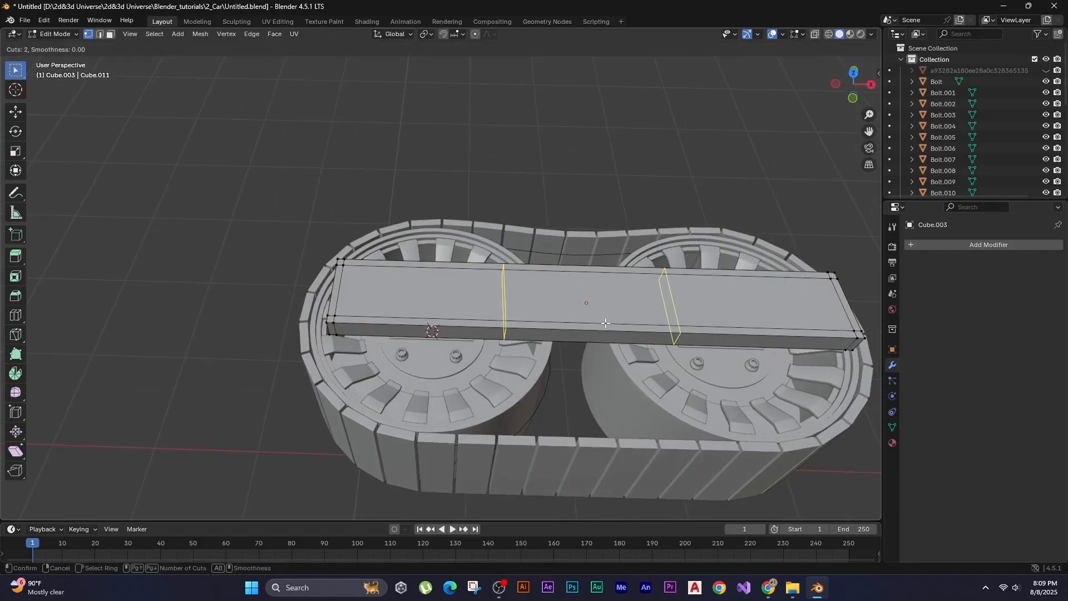
left_click(605, 323)
right_click(605, 323)
Select the top vertices of the bar's middle section and raise them along Z to give the bar an arched profile.
middle_click_drag(605, 323, 383, 303)
middle_click_drag(587, 277, 591, 276)
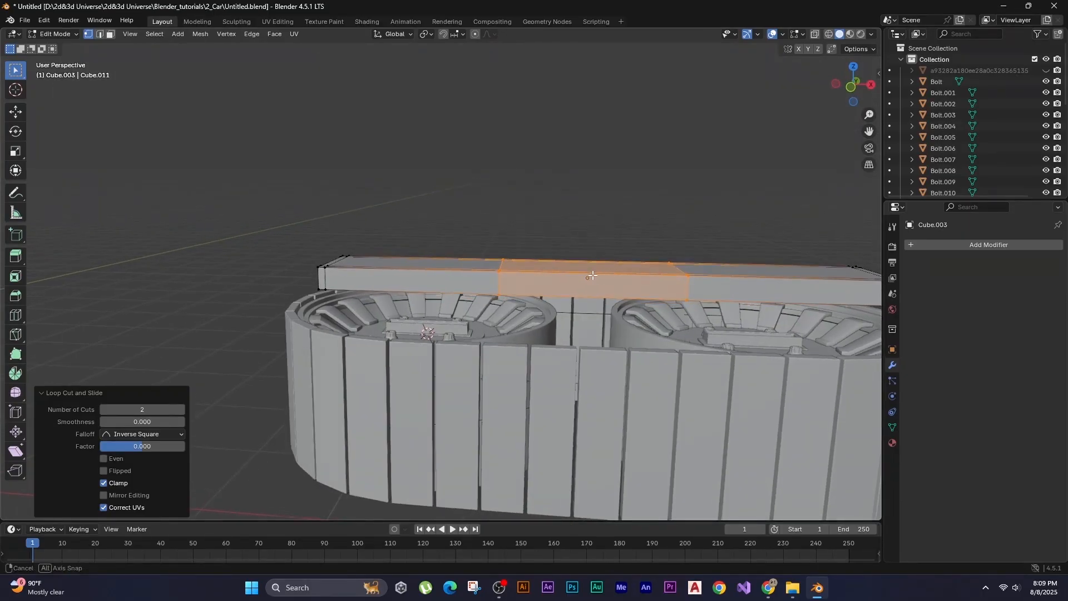
key("b")
left_click_drag(723, 205, 472, 280)
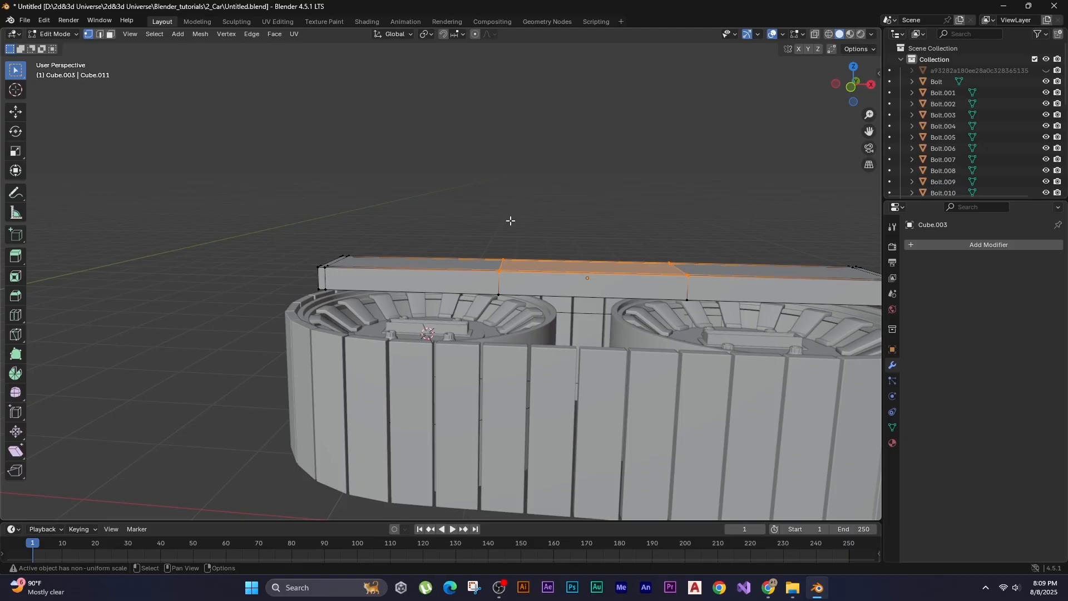
key("g")
middle_click_drag(517, 217, 567, 360)
left_click(445, 193)
left_click(446, 193)
key("ctrl+z")
key("ctrl+z")
Extrude the three inner top faces of the bar downwards to form a recessed channel with a raised rim.
middle_click_drag(469, 300, 440, 287)
key("e")
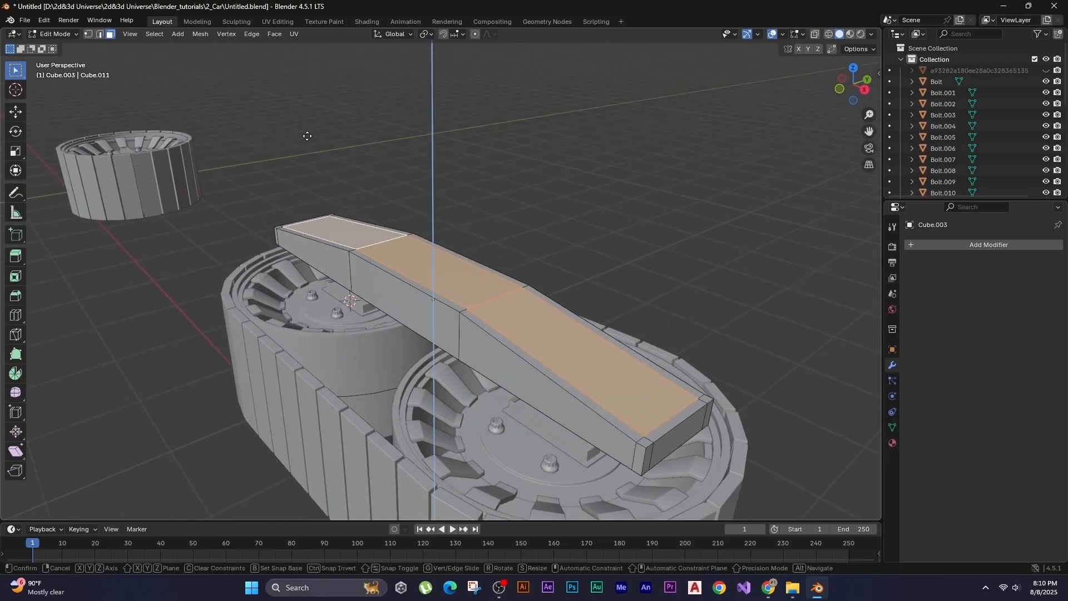
middle_click_drag(308, 135, 356, 229)
left_click(305, 146)
left_click(305, 146)
Lower the rim faces at both ends of the bar by about 0.03 m with Extrude Manifold and leave Edit Mode.
left_click(372, 289)
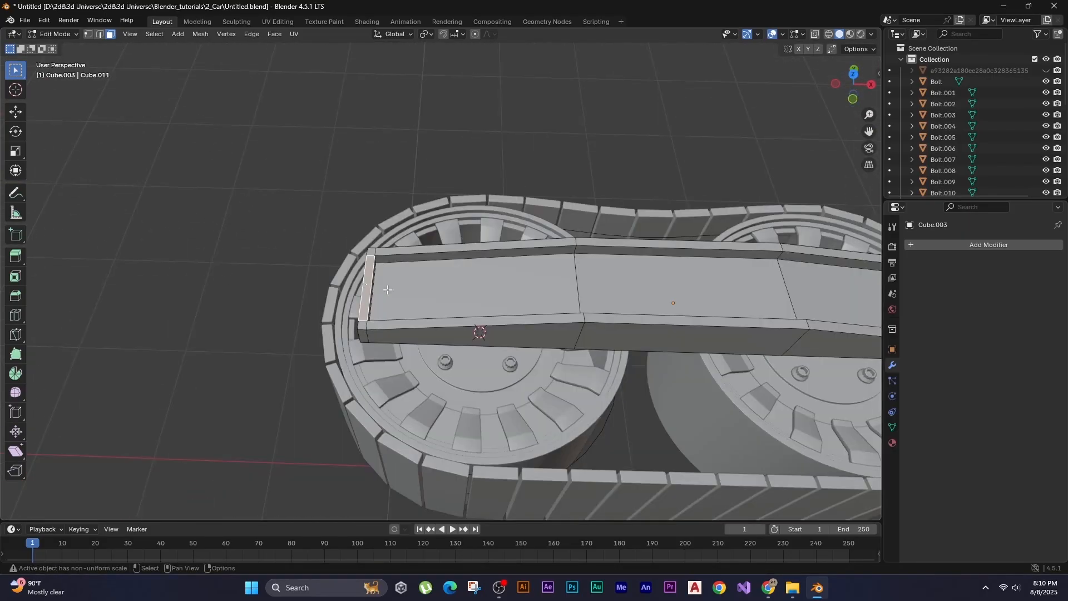
middle_click_drag(476, 292, 161, 217)
left_click(696, 368, "shift")
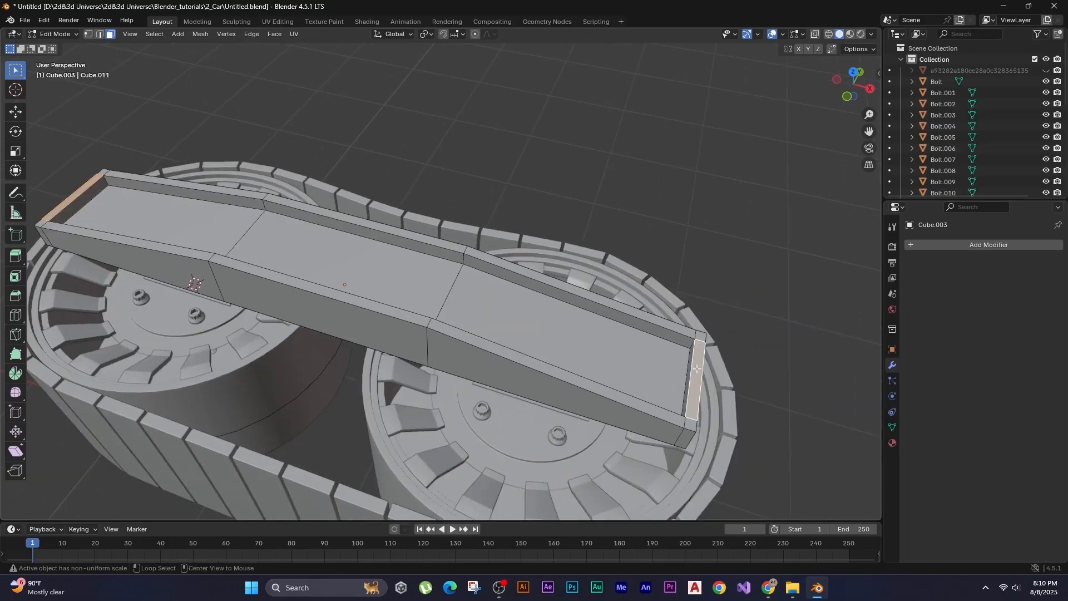
key("alt+e")
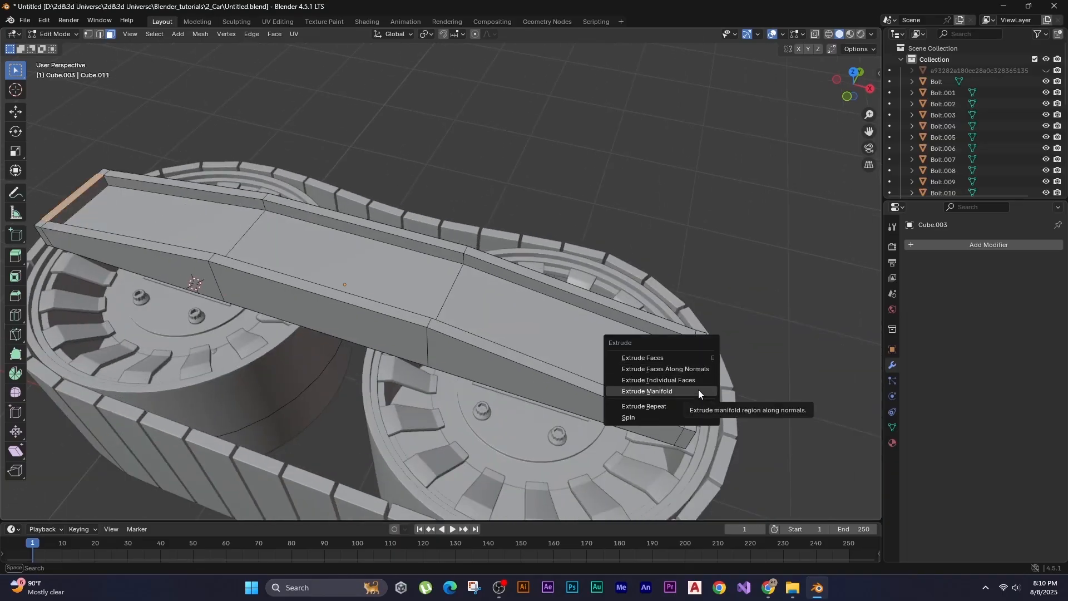
left_click(698, 391)
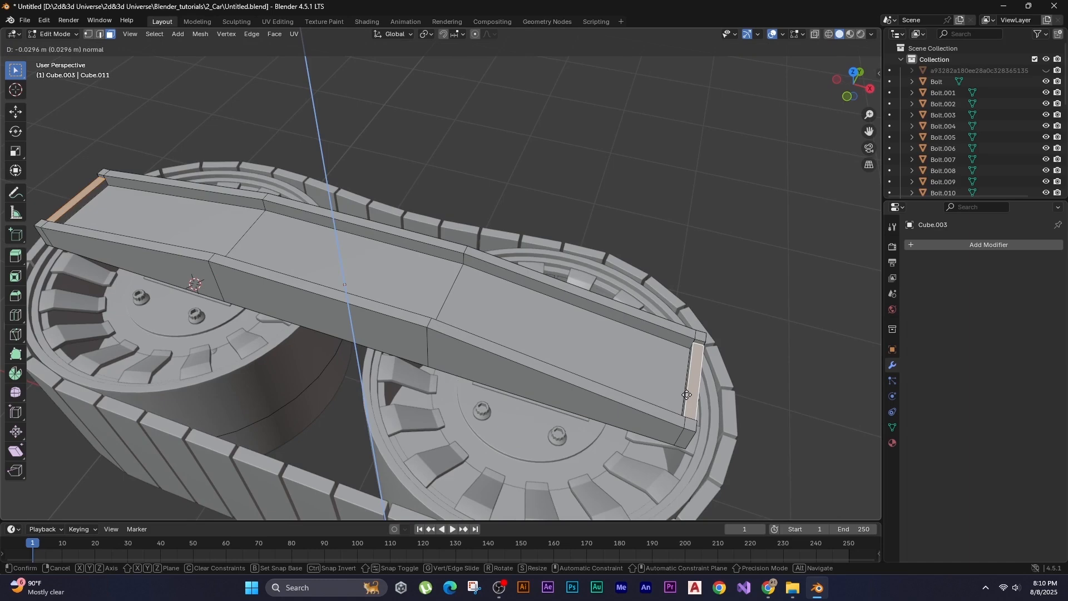
left_click(687, 394)
scroll(647, 246, "down", 3)
middle_click_drag(507, 281, 180, 320)
key("Tab")
Subdivide the recessed channel in Edit Mode with two lengthwise loop cuts and crosswise cuts in both end sections.
key("Tab")
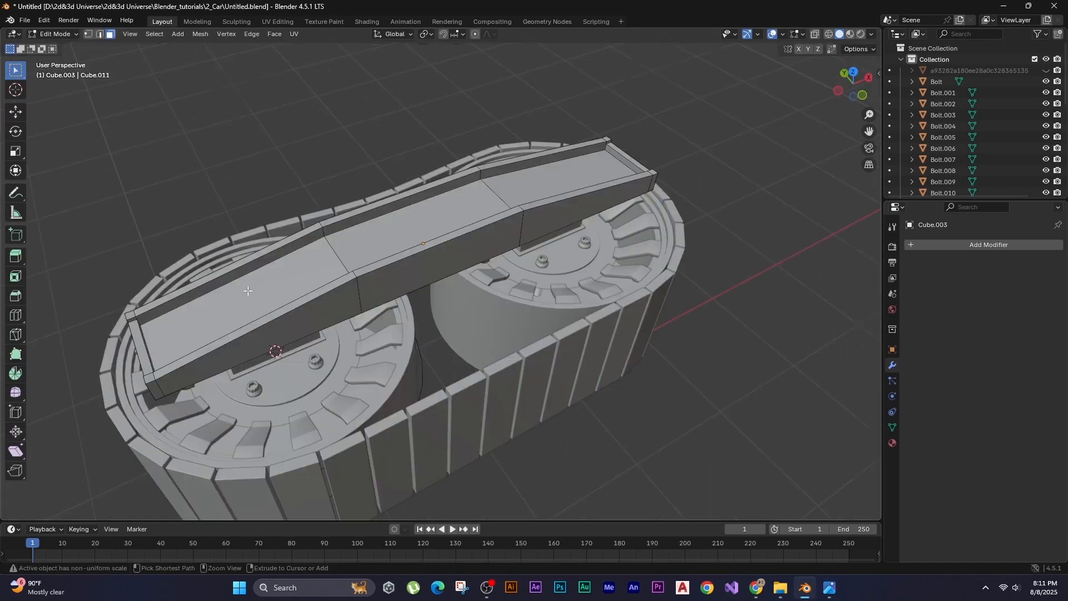
key("ctrl+r")
scroll(145, 348, "up", 1)
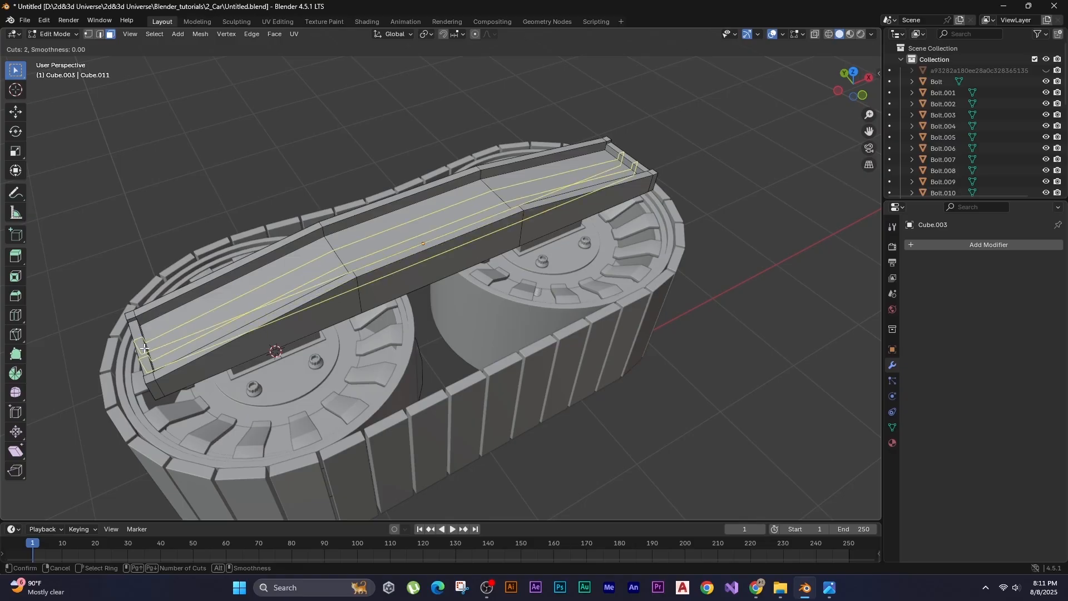
left_click(144, 349)
right_click(563, 179)
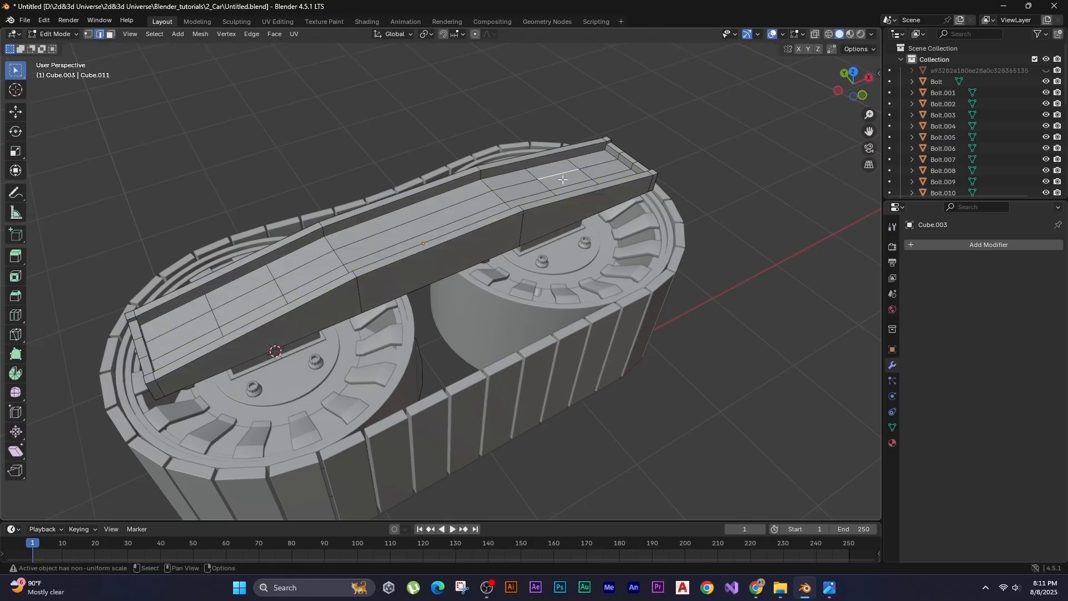
Select the central face in each end section of the channel, extrude both downwards into slots, and return to Object Mode.
left_click(563, 179, "shift")
left_click(249, 304, "shift")
middle_click_drag(217, 240, 240, 244, "shift")
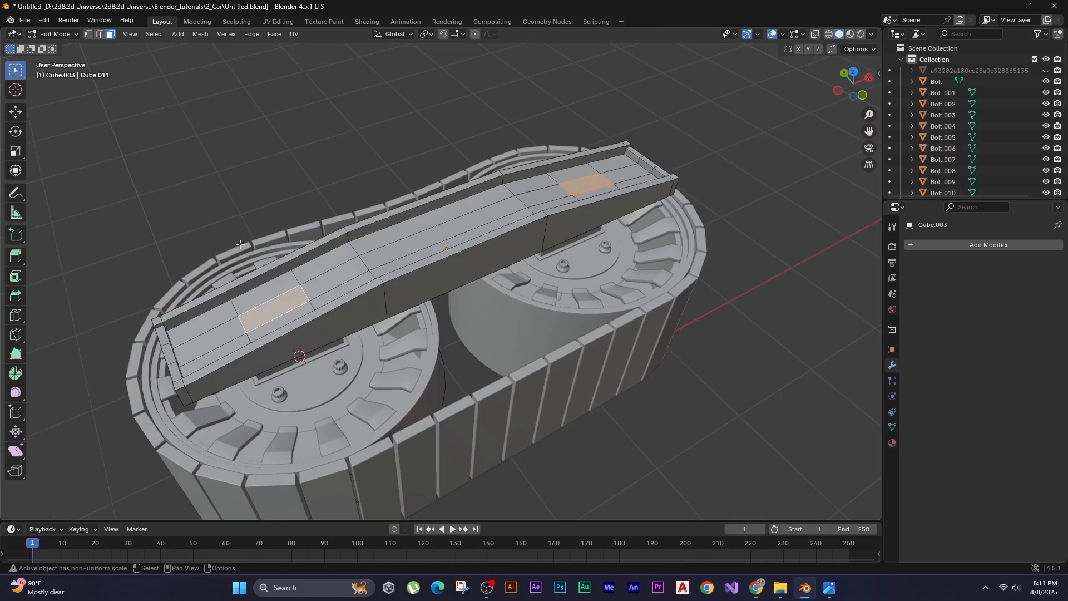
key("e")
middle_click_drag(201, 136, 452, 101)
left_click(200, 143)
key("Tab")
left_click(200, 143)
Select the edge loops along the bar's rims, ends and slot openings in Edit Mode, and return to Object Mode.
scroll(200, 143, "down", 2)
left_click(409, 249)
key("Tab")
scroll(416, 245, "up", 4)
key("2")
left_click(461, 281, "alt")
left_click(452, 101, "alt+shift")
middle_click_drag(364, 154, 211, 189)
left_click(578, 241, "alt+shift")
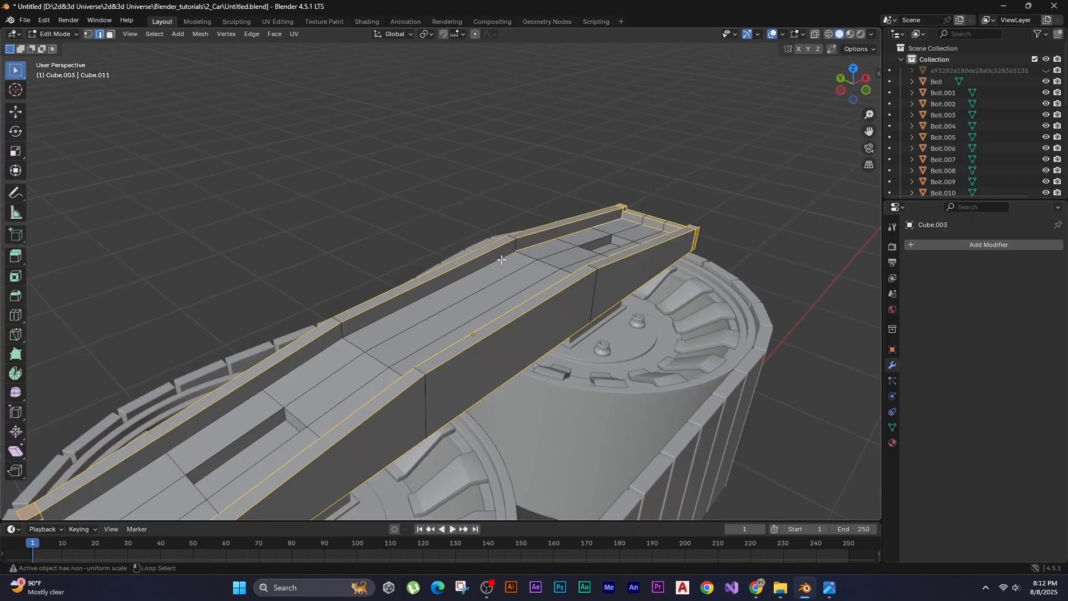
left_click(503, 260, "alt+shift")
middle_click_drag(502, 260, 612, 333)
left_click(531, 337, "alt+shift")
middle_click_drag(536, 348, 527, 335)
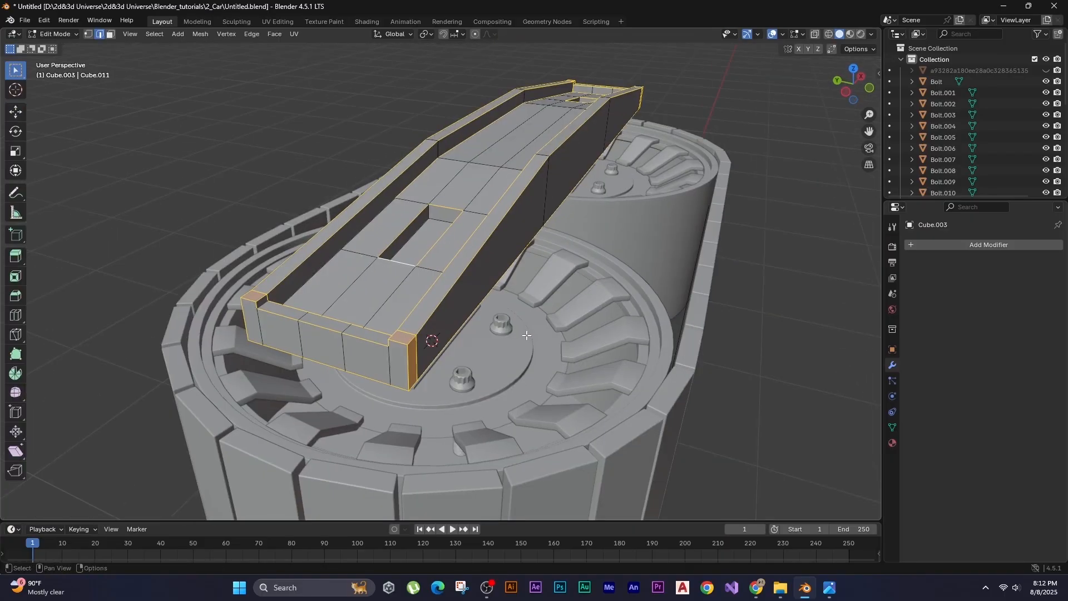
key("Tab")
middle_click_drag(361, 305, 425, 235)
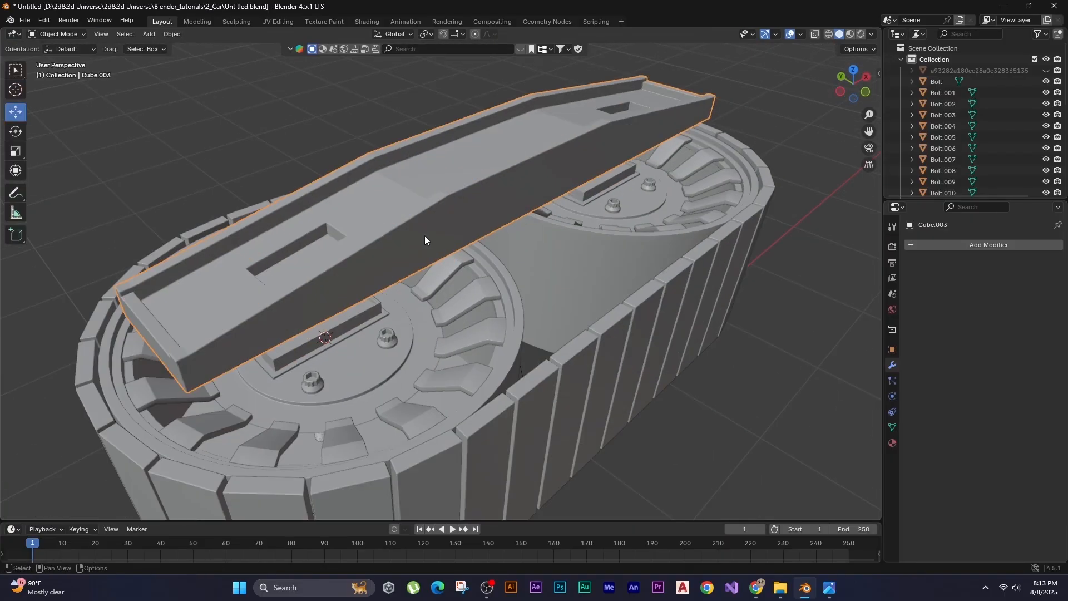
Move the connecting bar vertically along Z in the front view to set its height over the tracked wheels.
middle_click_drag(358, 218, 305, 218, "alt")
key("KP_1")
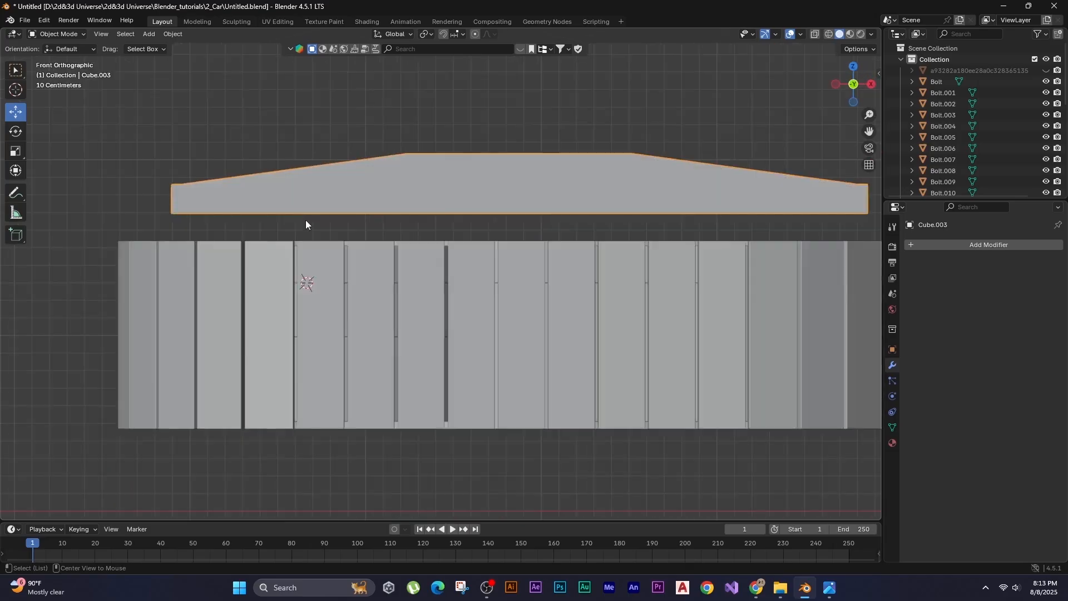
key("g")
key("z")
left_click(257, 142)
left_click(258, 142)
middle_click_drag(257, 143, 483, 257)
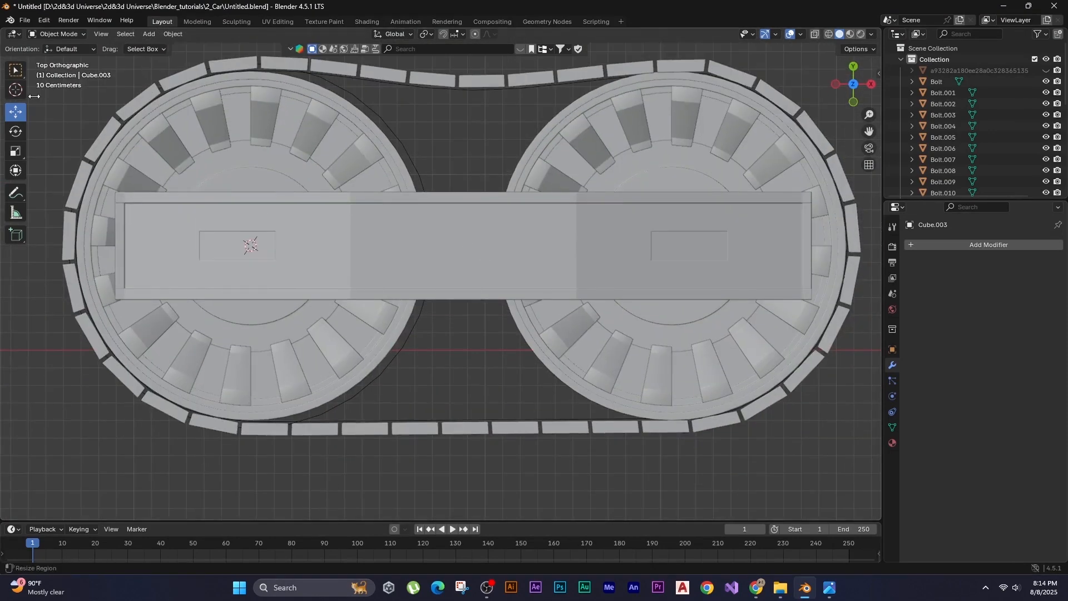
Place the 3D cursor at the centre of the bar's channel and add a Bolt mesh there.
left_click(15, 90)
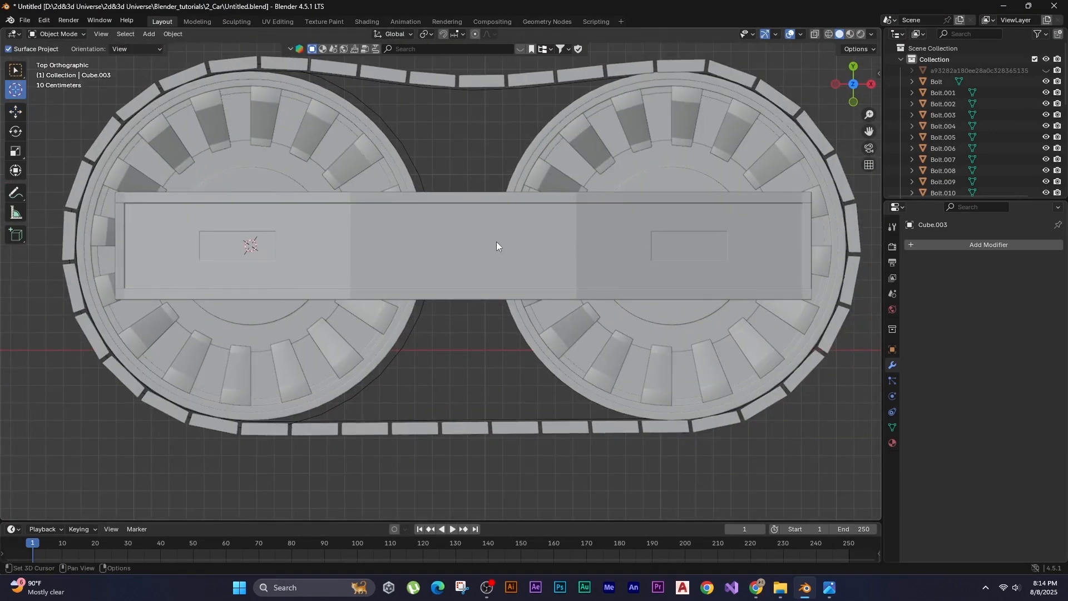
left_click(466, 246)
key("shift+space")
key("g")
middle_click_drag(327, 223, 443, 300)
key("shift+a")
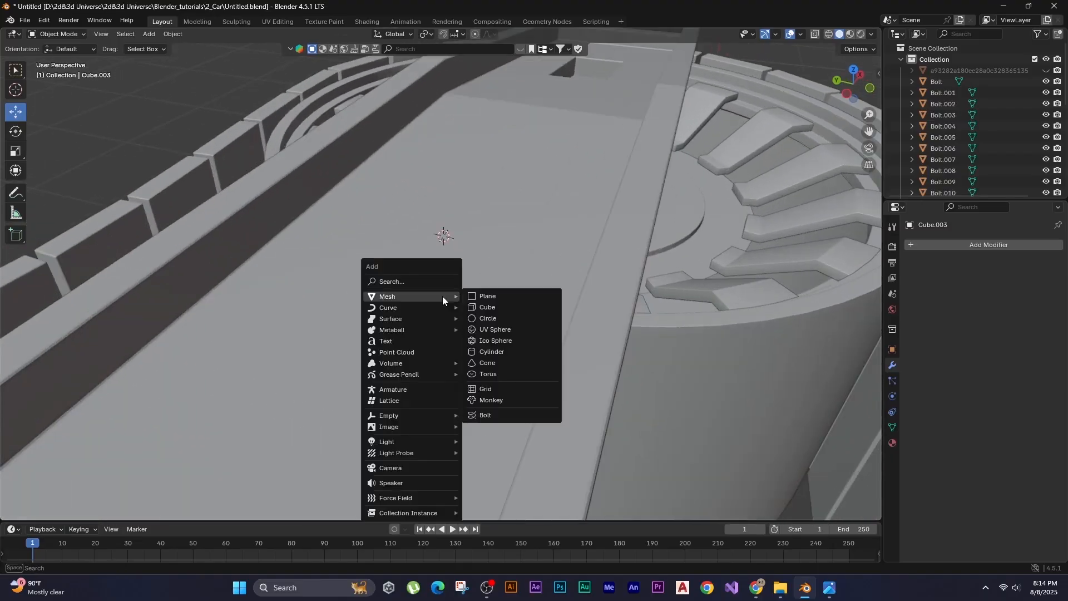
left_click(499, 414)
key("KP_Decimal")
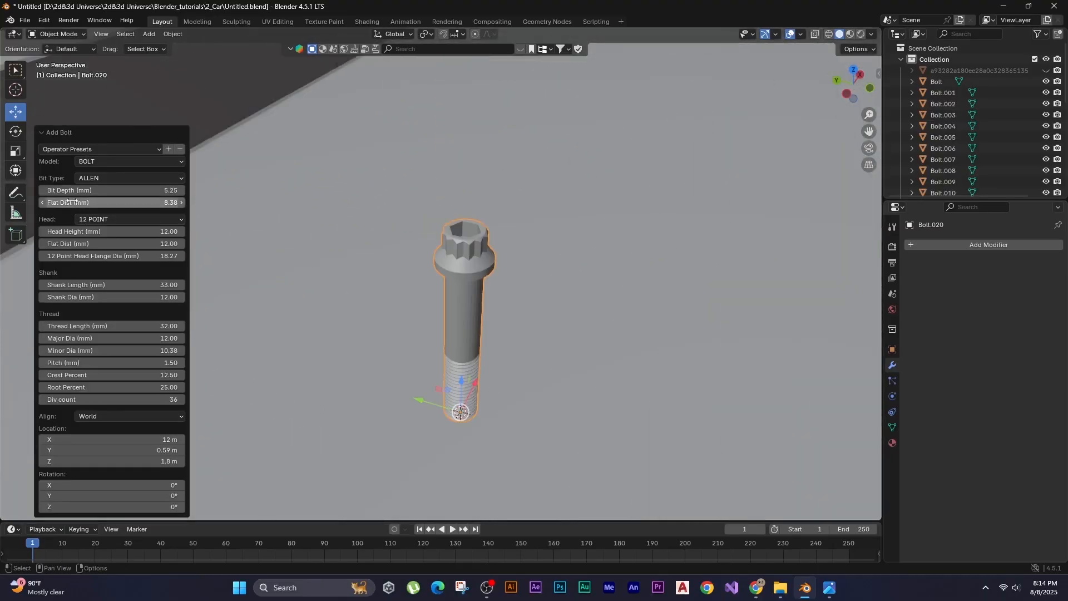
Configure the bolt with an ALLEN bit, HEX head, 8 mm major diameter, 16 mm thread length and no shank.
left_click(109, 178)
left_click(95, 163)
left_click(97, 220)
left_click(86, 244)
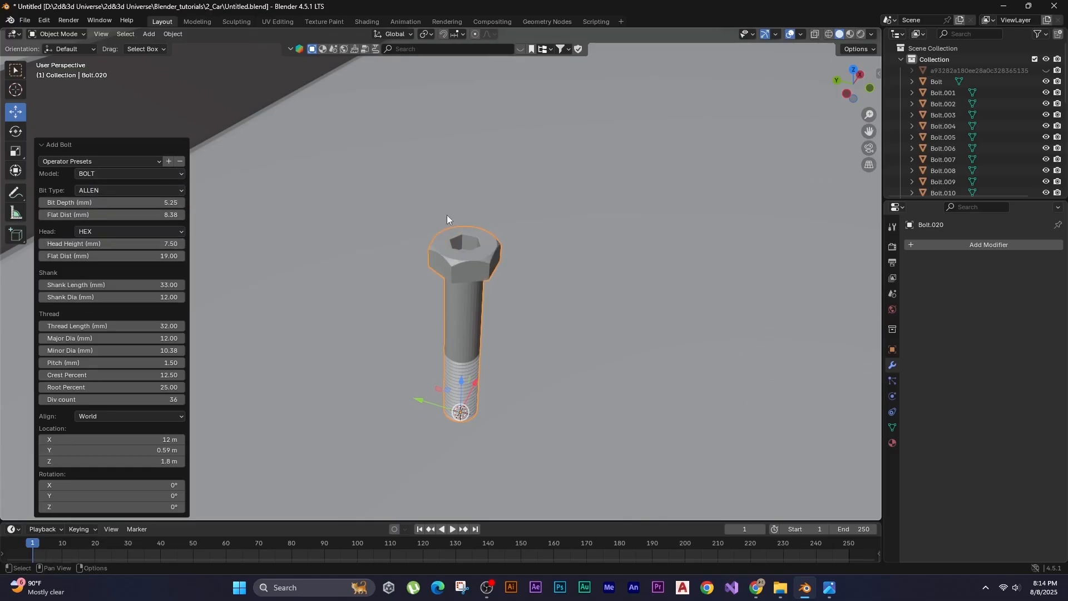
Scale the hex bolt up and move it in the left view so only its head sits above the channel surface.
scroll(442, 220, "down", 6)
key("s")
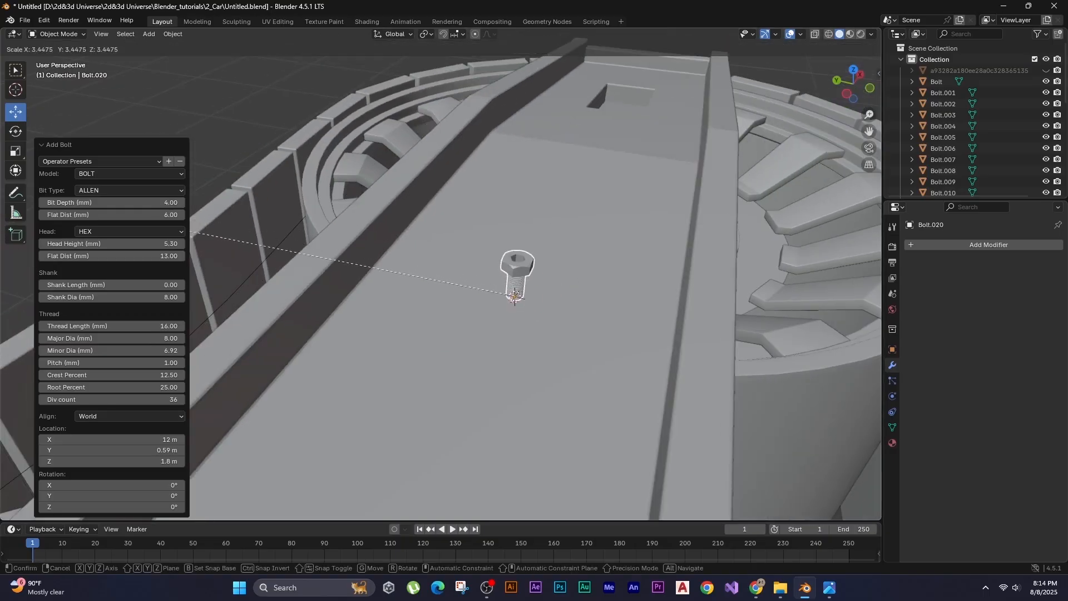
left_click(349, 153)
key("ctrl+KP_3")
key("g")
middle_click_drag(315, 131, 315, 170)
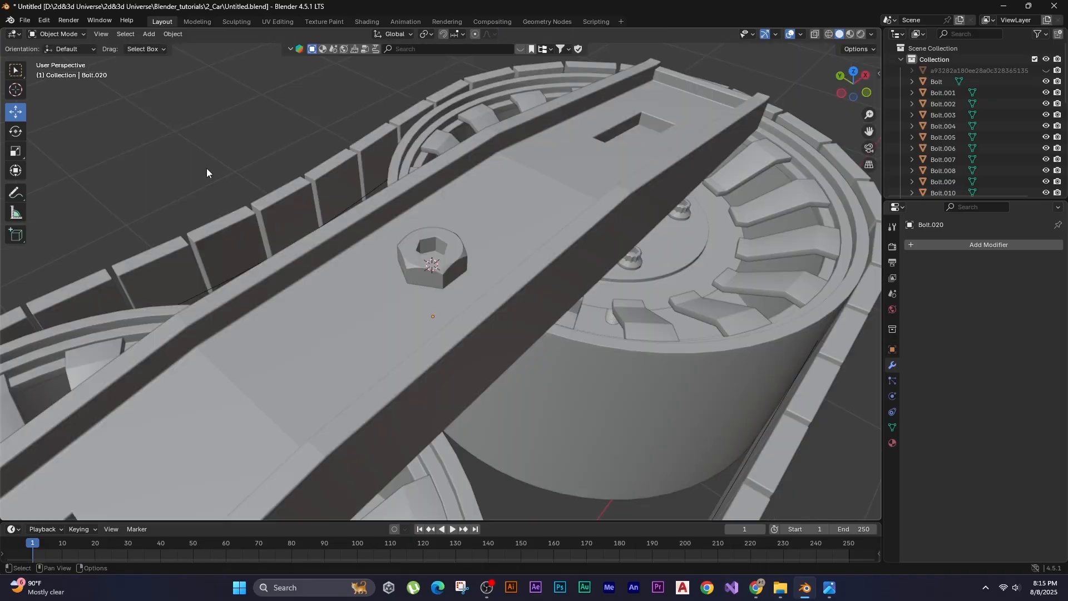
key("shift+a")
mouse_move(206, 168)
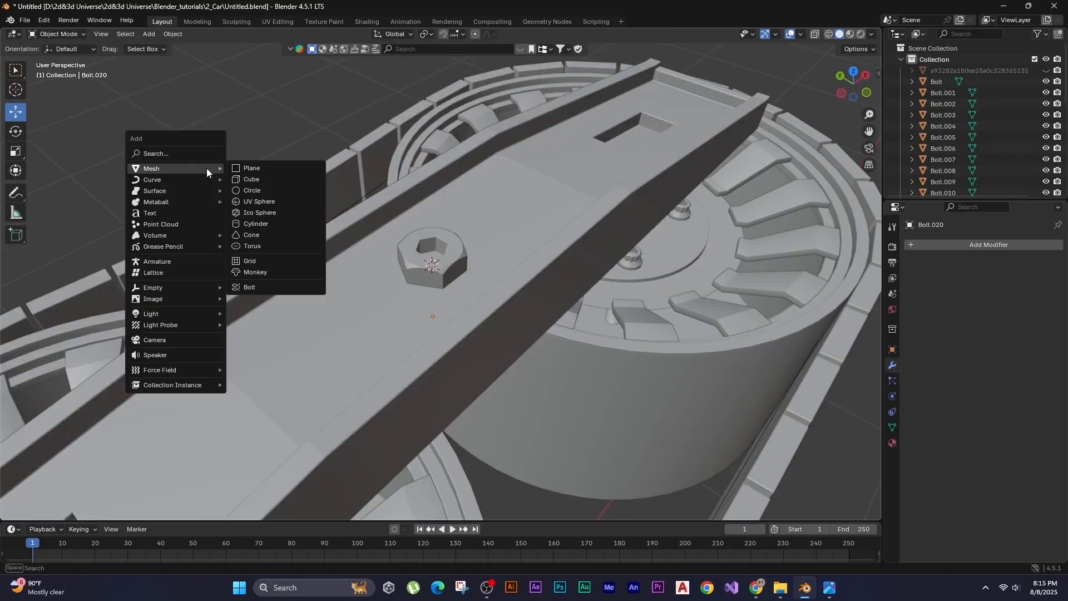
left_click(256, 282)
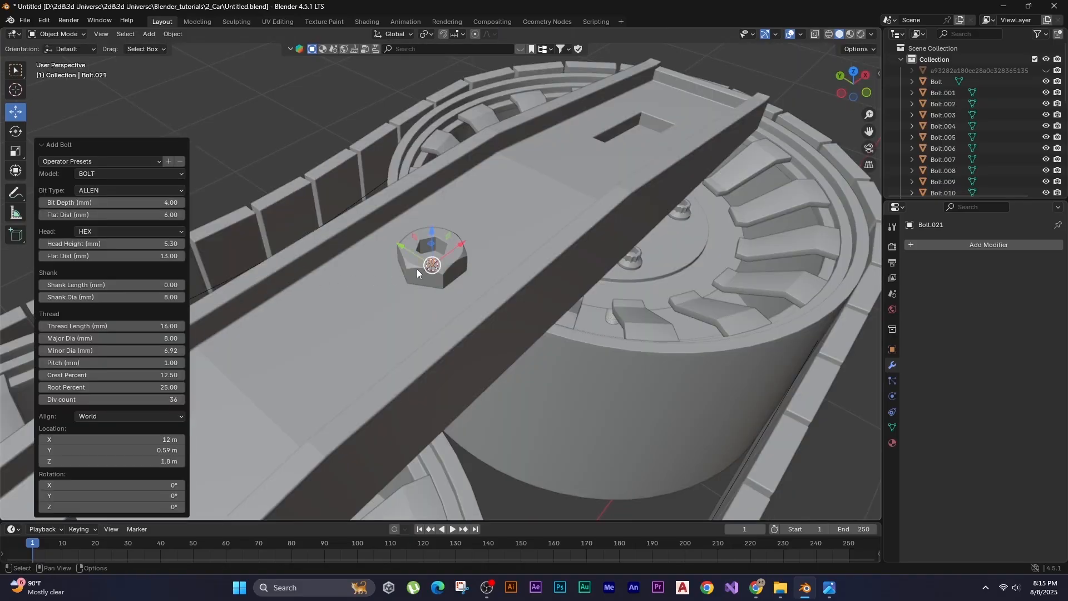
middle_click_drag(416, 269, 432, 242, "shift")
scroll(432, 241, "up", 3)
key("Delete")
Place the 3D cursor on the channel beside the large bolt and add a HEX bolt without a bit, 10 mm major diameter.
left_click(16, 94)
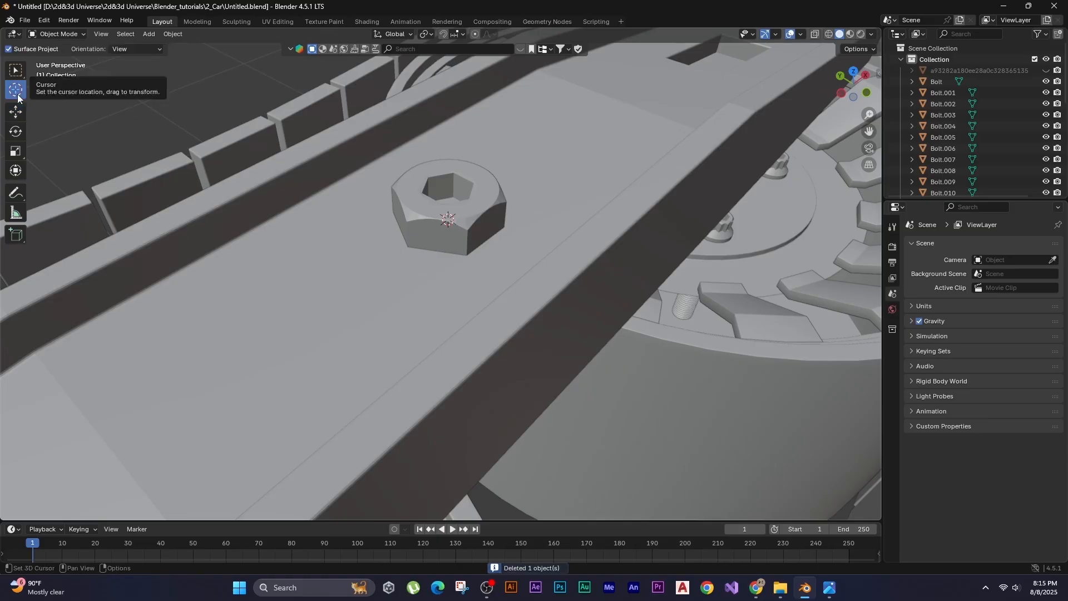
middle_click_drag(243, 339, 317, 295, "shift")
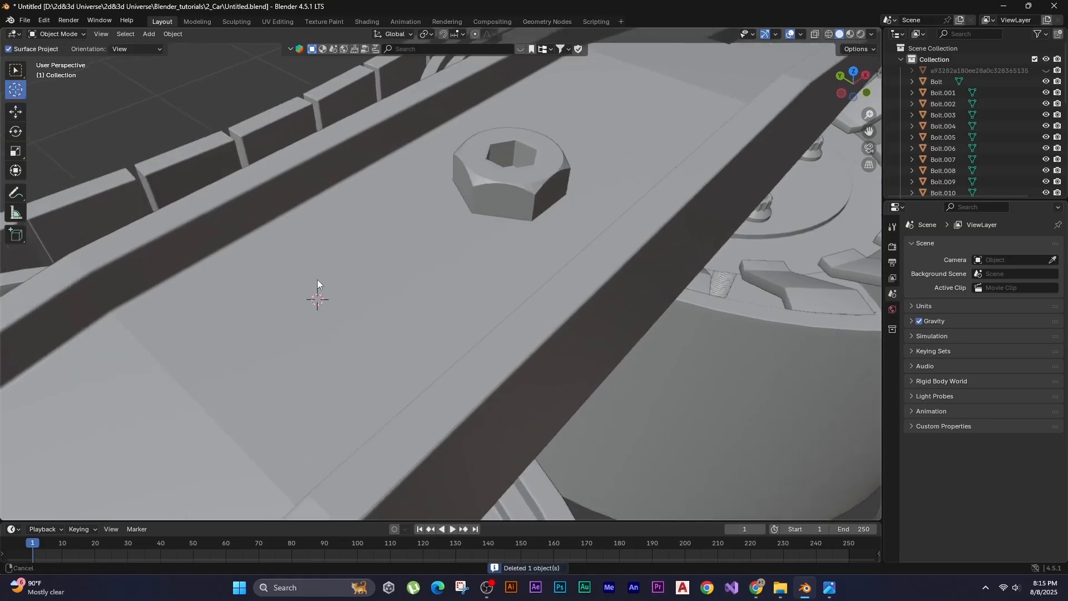
scroll(286, 332, "up", 3)
middle_click_drag(286, 332, 360, 303, "shift")
key("shift+a")
mouse_move(362, 302)
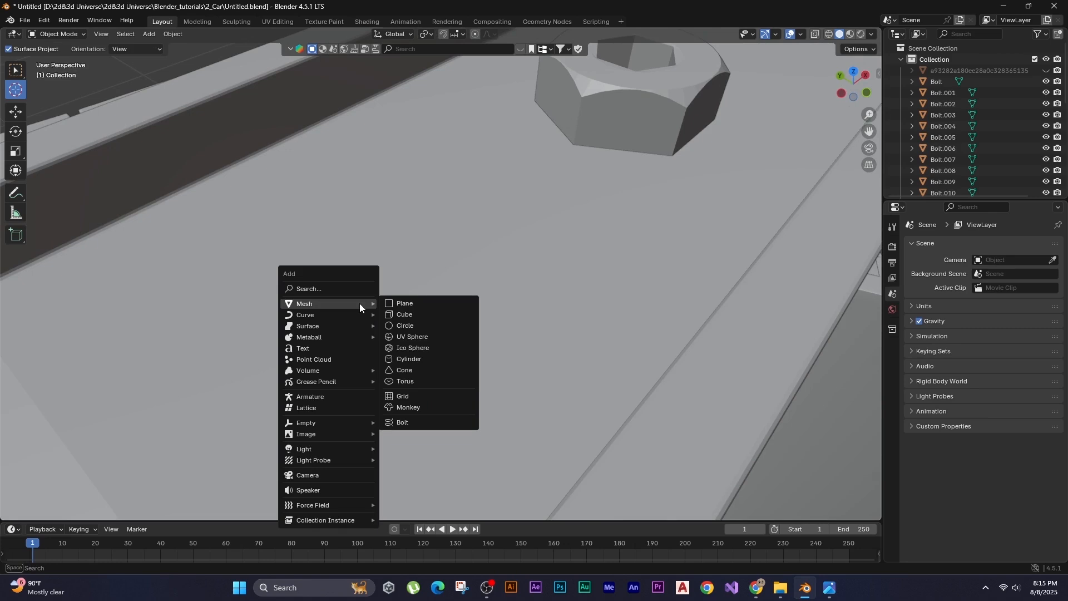
left_click(415, 417)
middle_click_drag(415, 418, 446, 231)
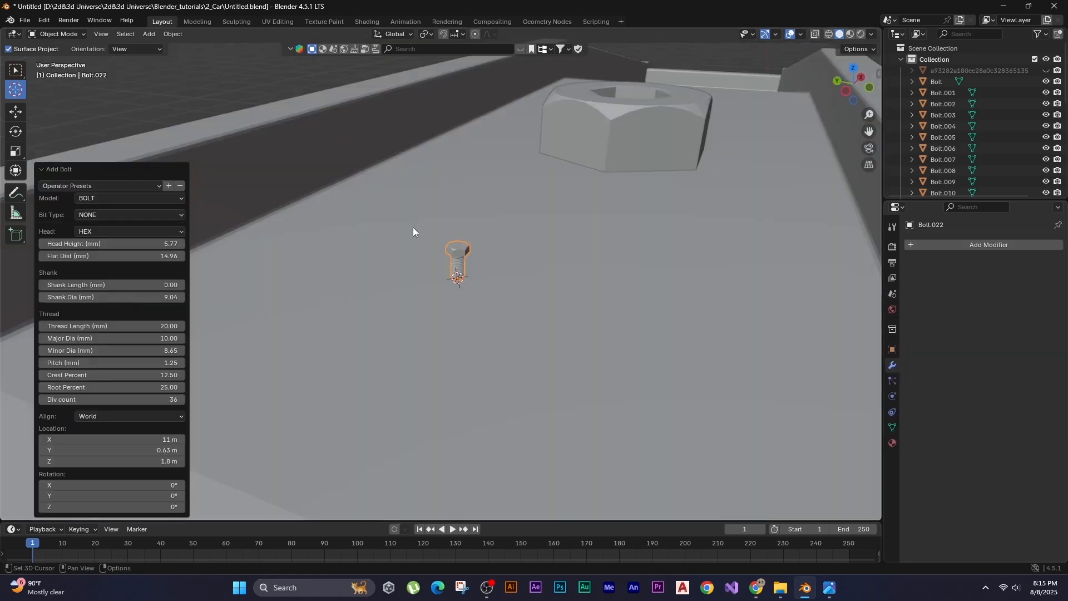
Scale the new small bolt up by about 4.06 and rotate it 180° about the X axis.
key("s")
left_click(111, 195)
scroll(415, 211, "down", 3)
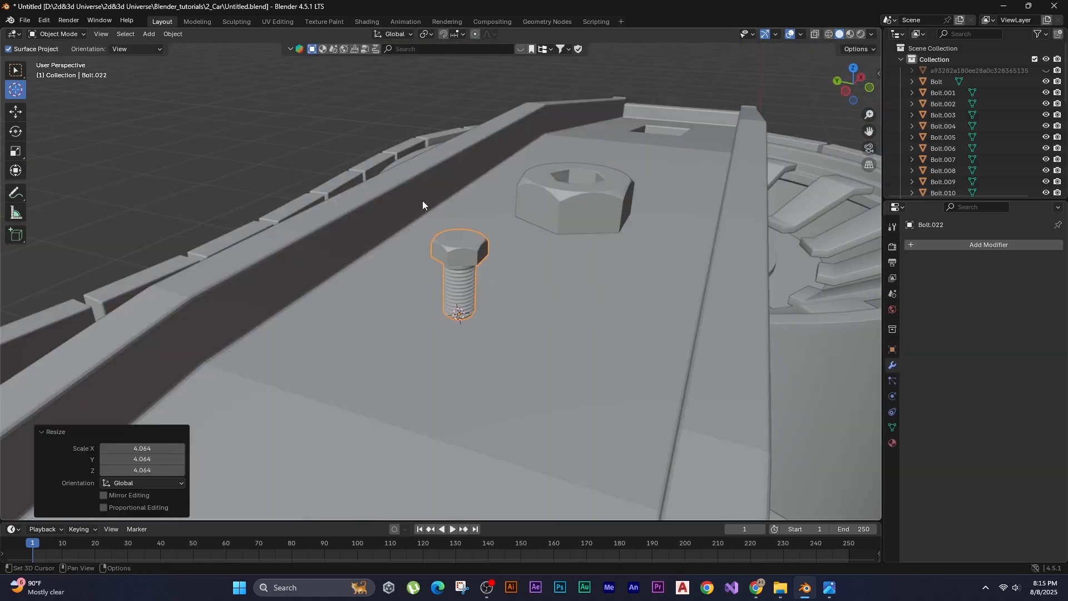
key("r")
key("x")
key("8")
key("BackSpace")
key("BackSpace")
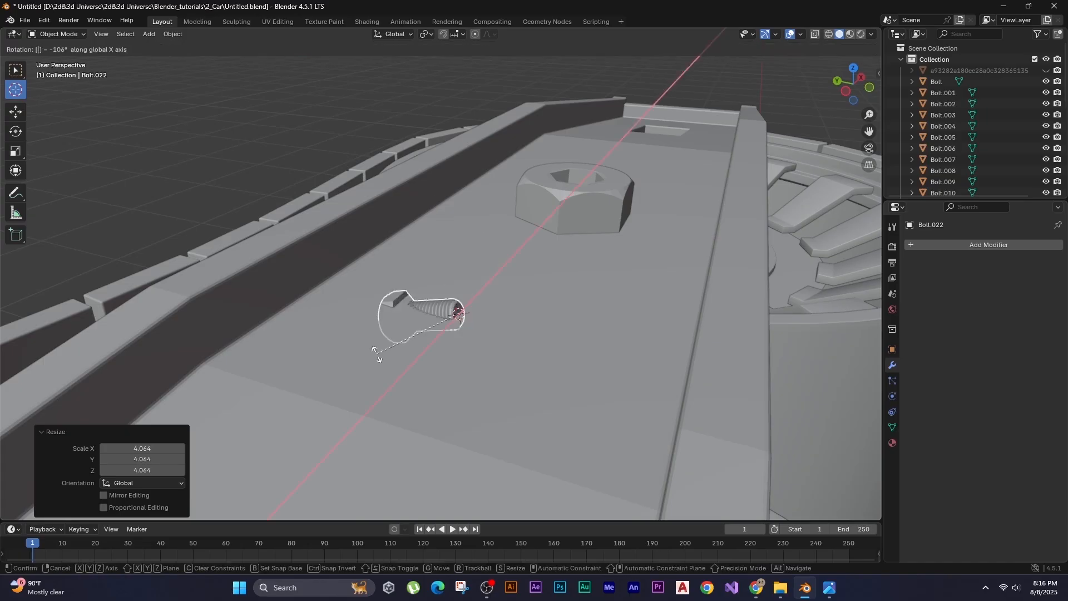
type("180")
key("Return")
Centre the inverted bolt across the channel and raise it along Z so its threaded end protrudes from the surface.
key("ctrl+KP_3")
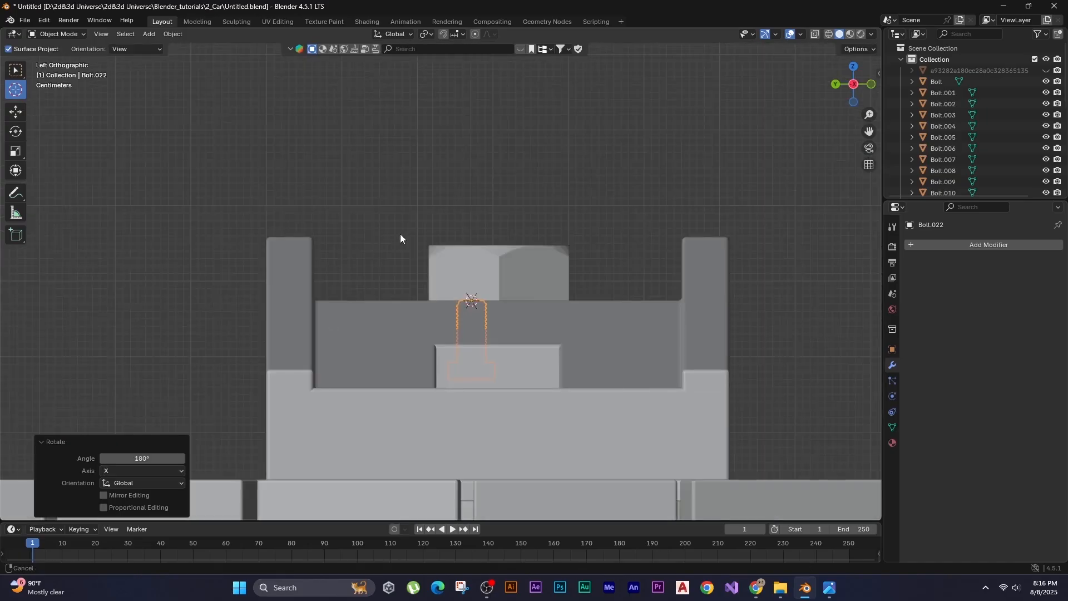
key("g")
key("z")
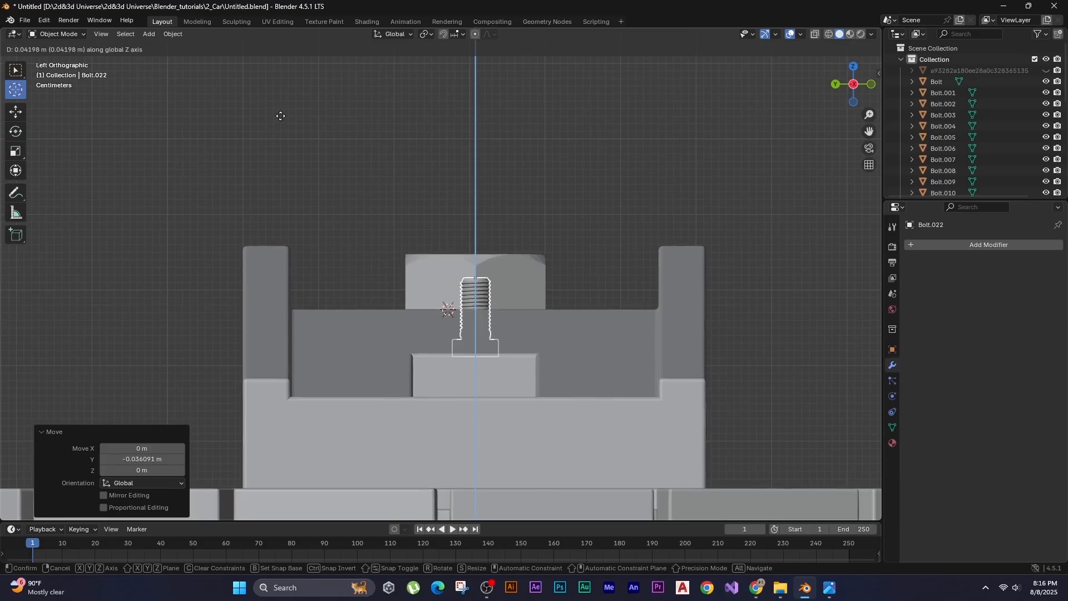
left_click(281, 105)
middle_click_drag(372, 175, 360, 175)
key("g")
middle_click_drag(361, 174, 360, 169)
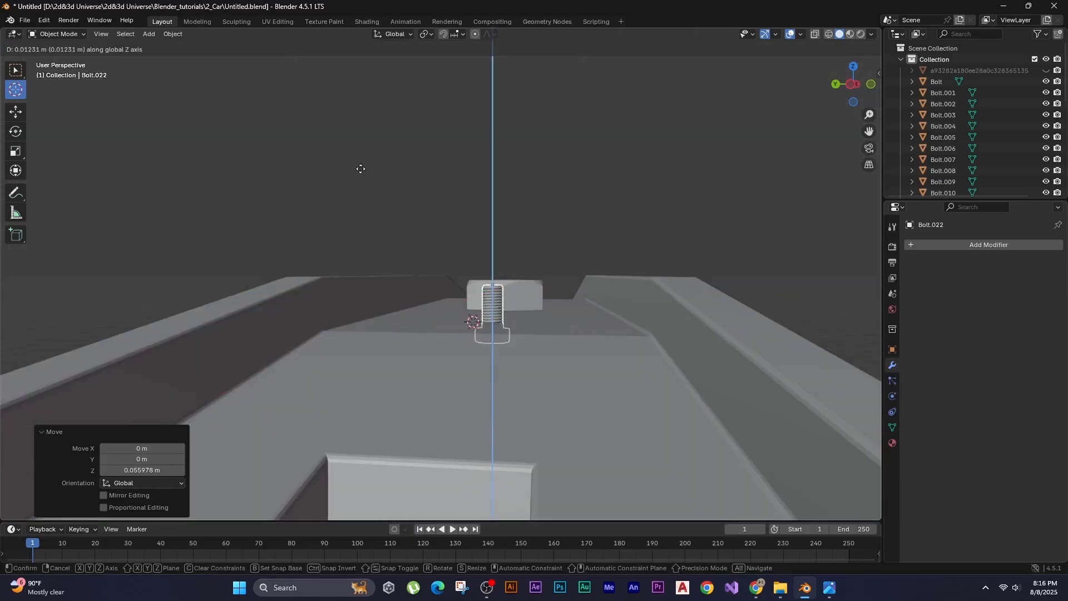
left_click(361, 169)
key("s")
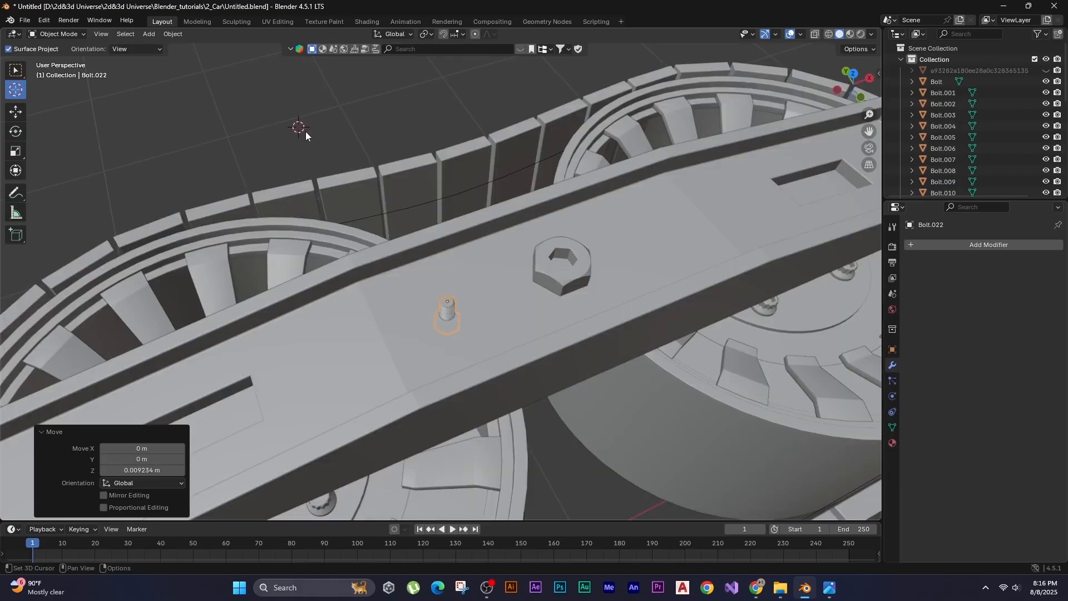
Add another Bolt mesh on the channel beside the threaded stud and set its model to NUT with the HEX type.
key("shift+a")
key("shift+a")
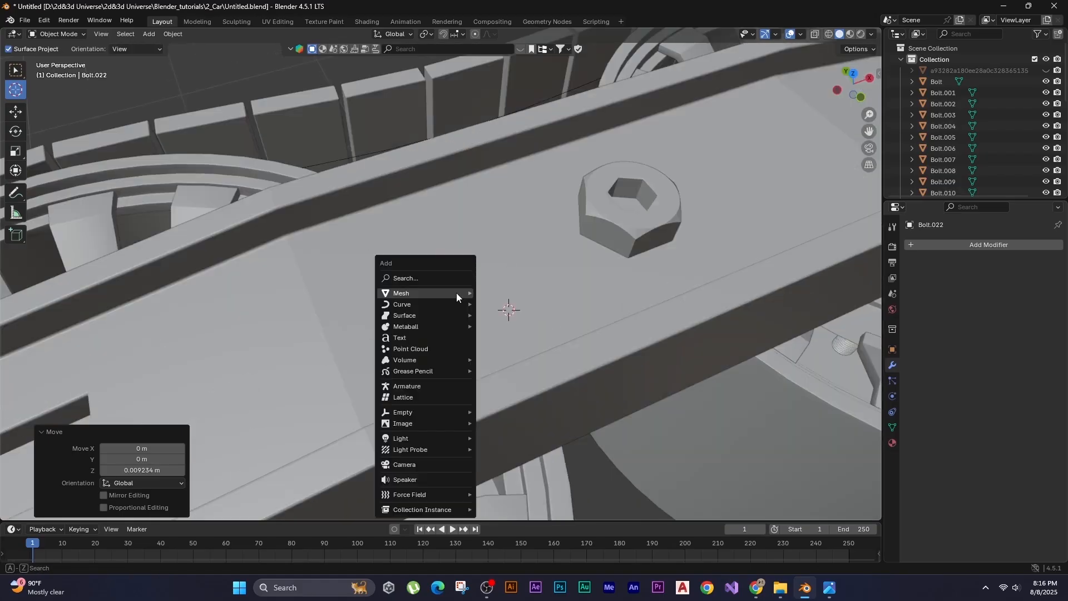
mouse_move(458, 294)
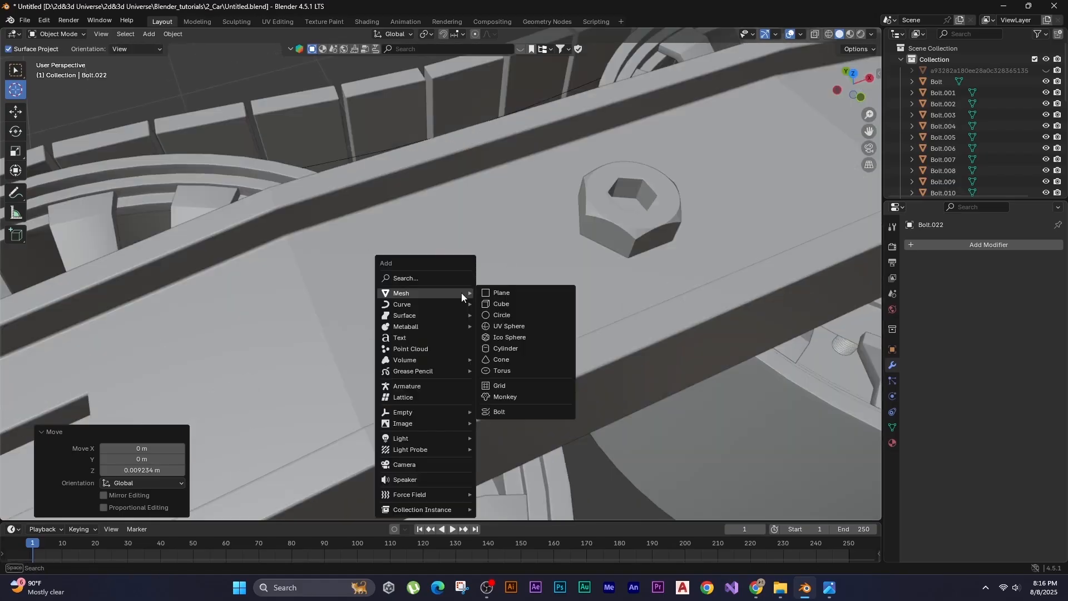
left_click(490, 411)
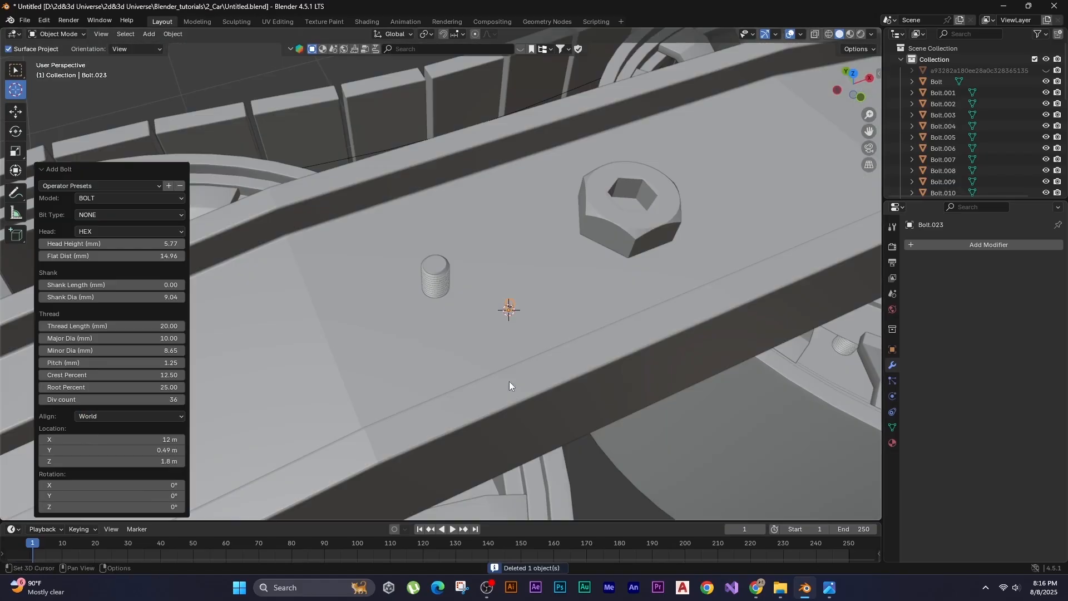
left_click(117, 202)
left_click(103, 223)
scroll(532, 289, "up", 7)
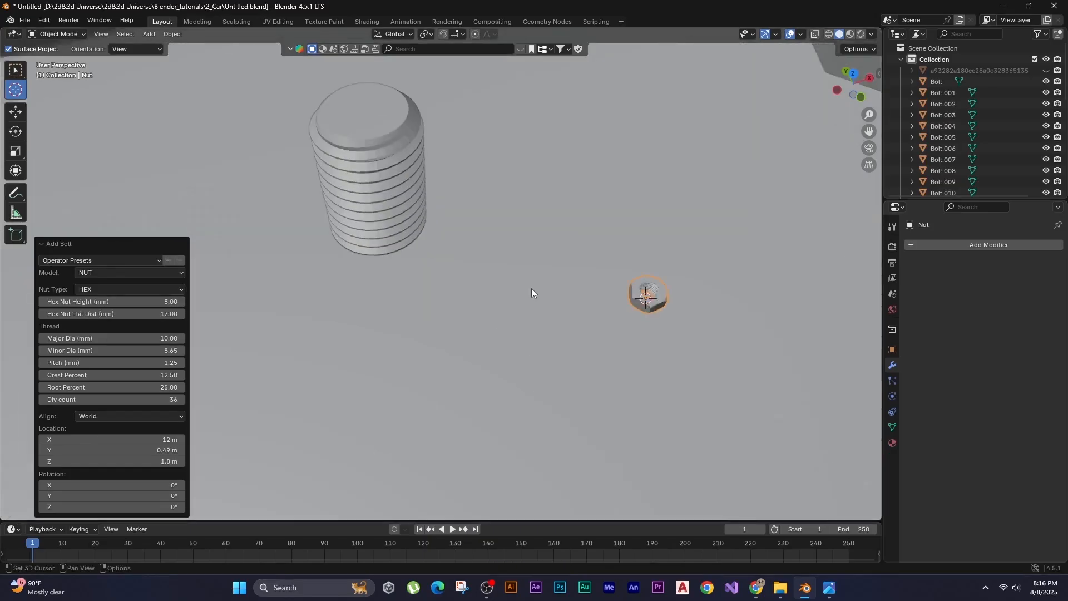
Scale the nut up by about 5.8 and move it in the top view onto the threaded stud.
scroll(532, 289, "down", 2)
middle_click_drag(523, 280, 470, 232, "shift")
key("KP_7")
middle_click_drag(469, 282, 508, 305, "shift")
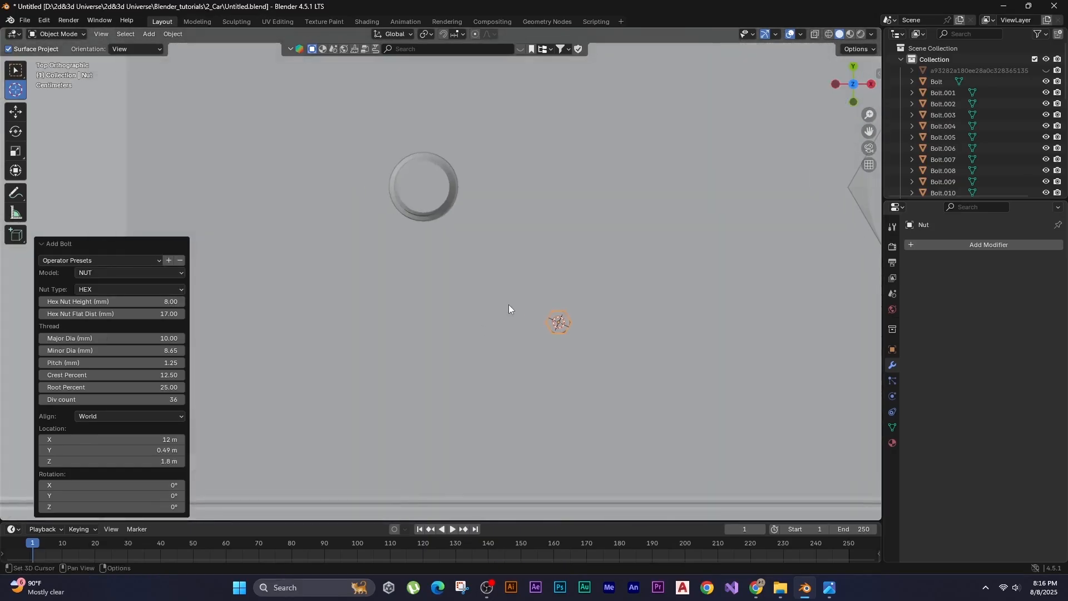
key("s")
left_click(253, 307)
scroll(561, 279, "down", 1)
middle_click_drag(561, 280, 525, 309, "shift")
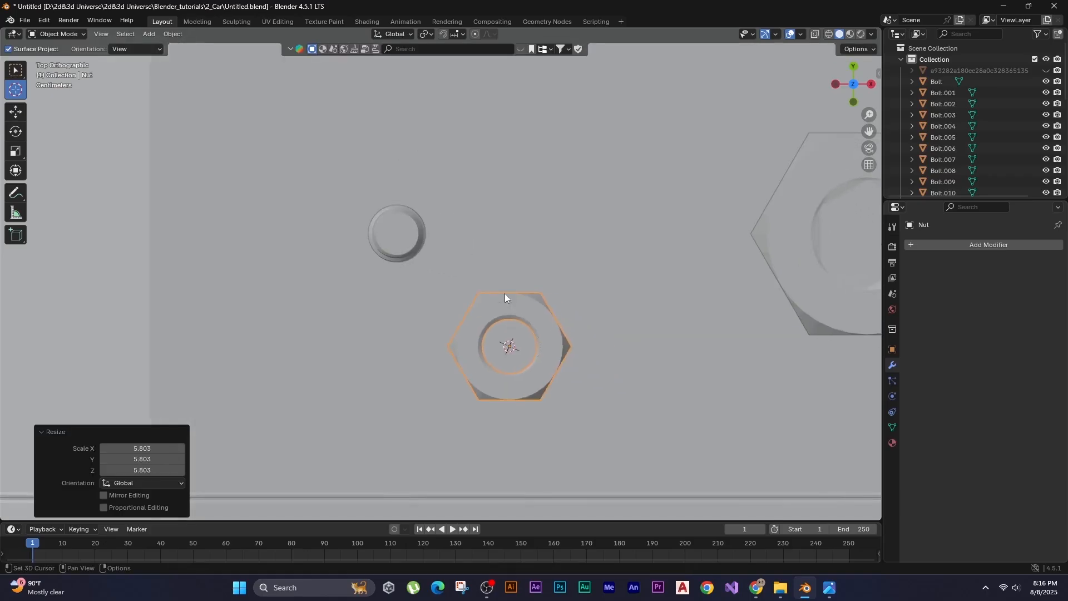
key("g")
left_click(378, 186)
middle_click_drag(378, 186, 564, 206)
scroll(564, 206, "down", 5)
middle_click_drag(648, 142, 397, 131)
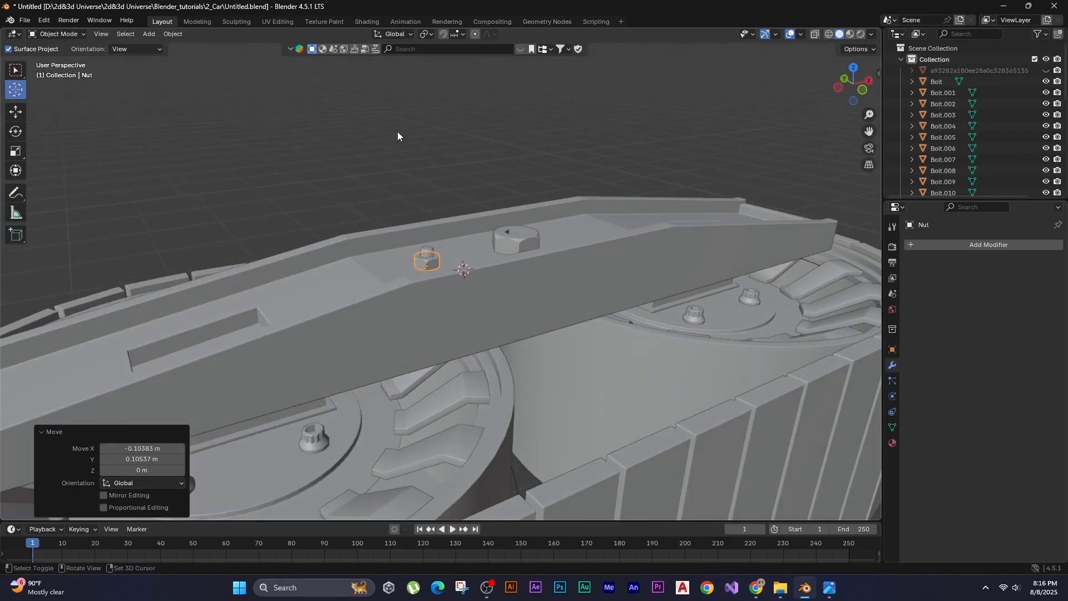
Select the stud and its nut and duplicate them along X to the opposite side of the large centre bolt.
scroll(437, 248, "up", 5)
scroll(361, 232, "up", 4)
key("shift+space")
key("g")
left_click(445, 218)
left_click(443, 254, "shift")
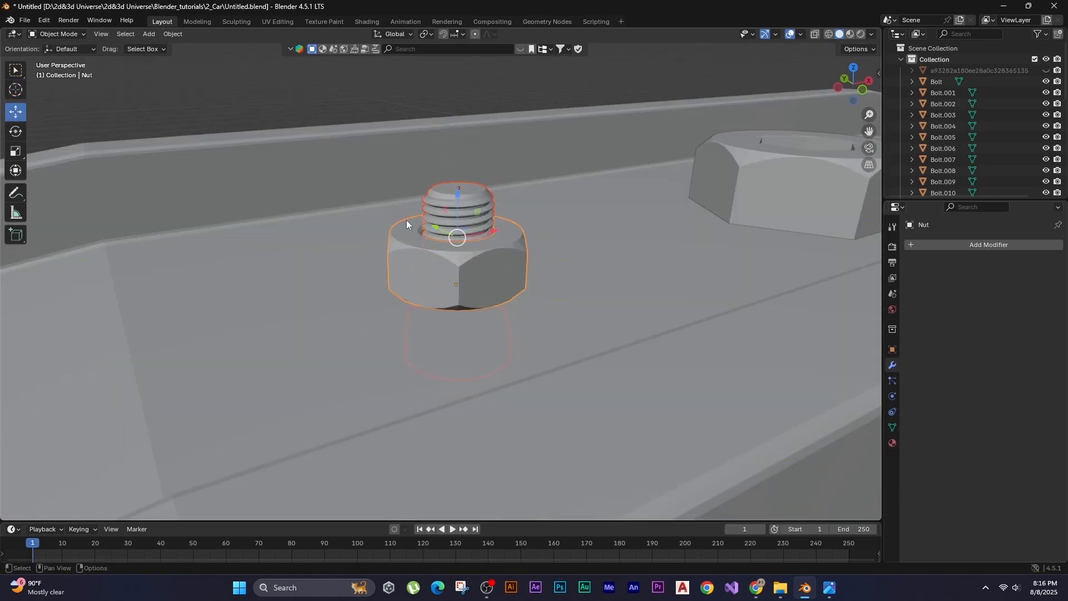
middle_click_drag(406, 219, 452, 265)
key("KP_7")
scroll(463, 256, "down", 6)
middle_click_drag(641, 270, 420, 261, "shift")
scroll(500, 258, "down", 1)
key("shift+d")
key("x")
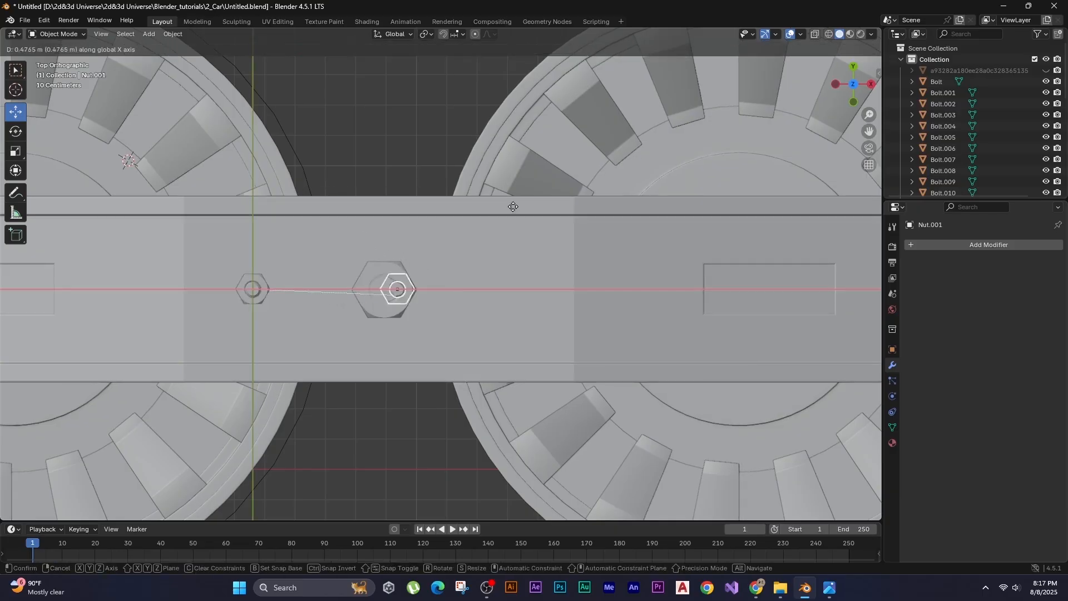
left_click(581, 226)
middle_click_drag(582, 226, 431, 305)
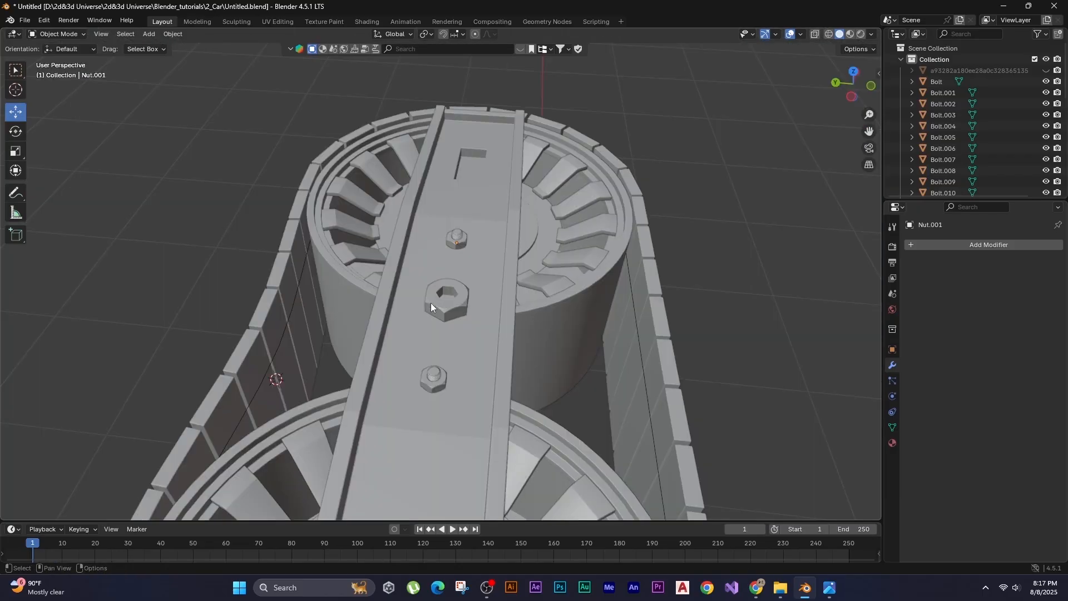
Scale the large centre bolt up about 1.5 times and save the file.
key("s")
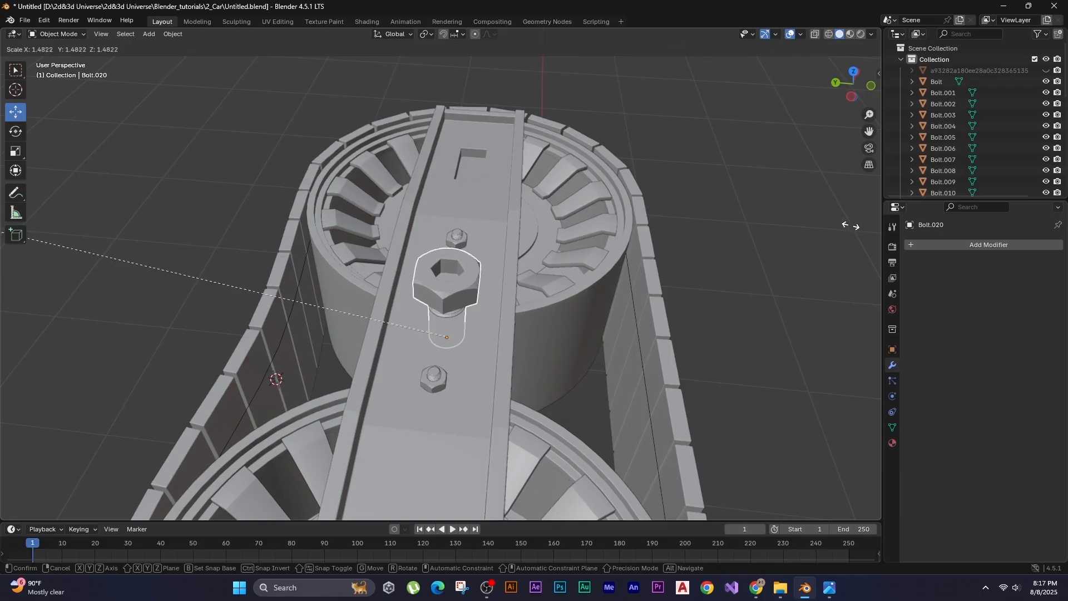
left_click(851, 228)
scroll(495, 342, "down", 10)
middle_click_drag(495, 342, 418, 341)
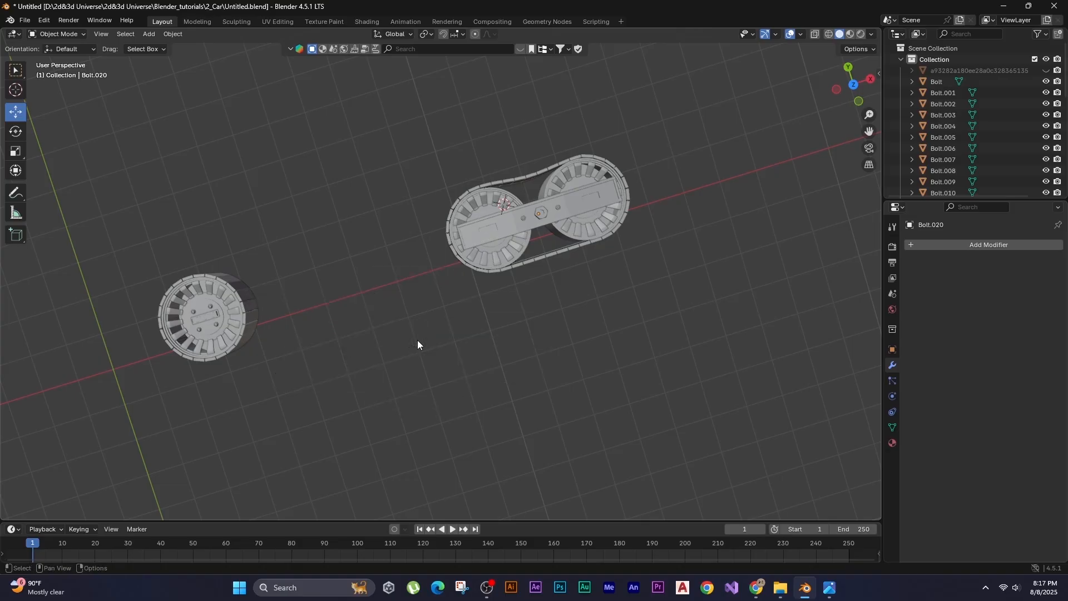
key("ctrl+s")
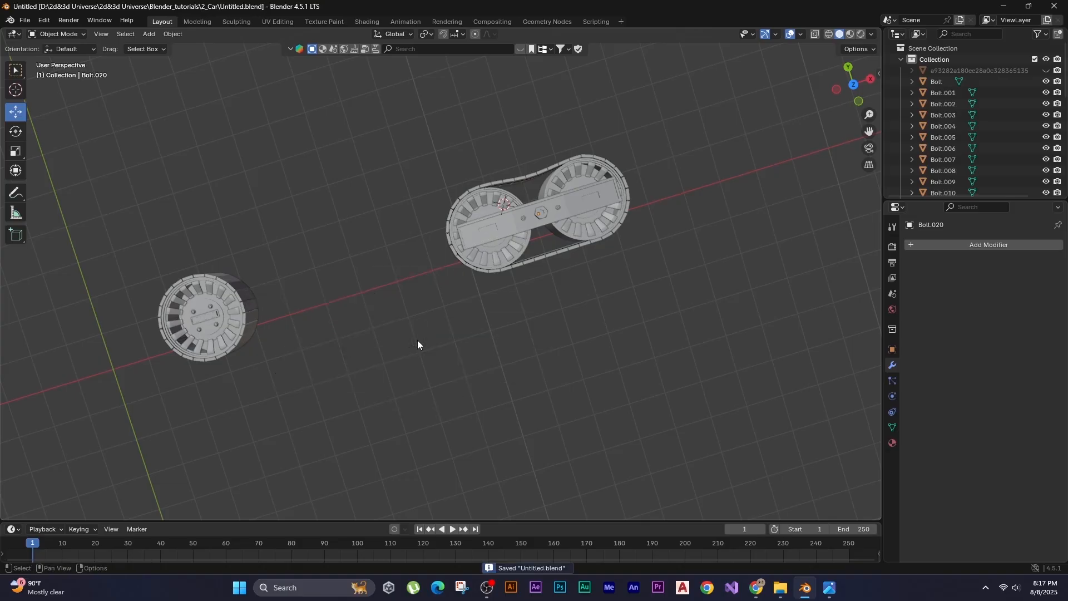
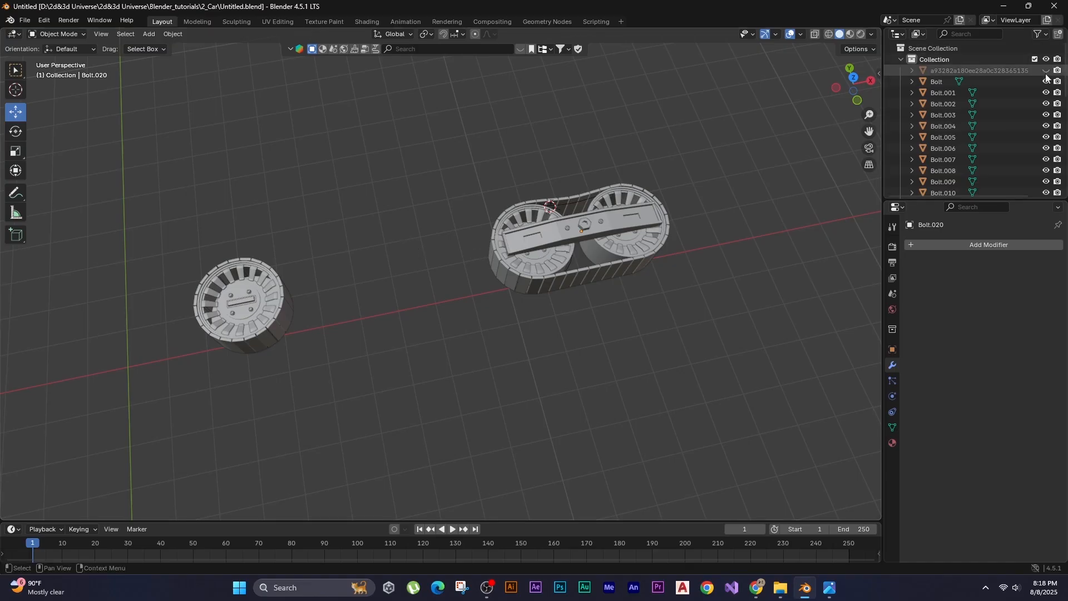
Unhide the car blueprint reference plane and show it in Material Preview from the top, framed on the front wheel.
left_click(1045, 71)
scroll(583, 153, "down", 2)
middle_click_drag(583, 153, 582, 129, "shift")
key("z")
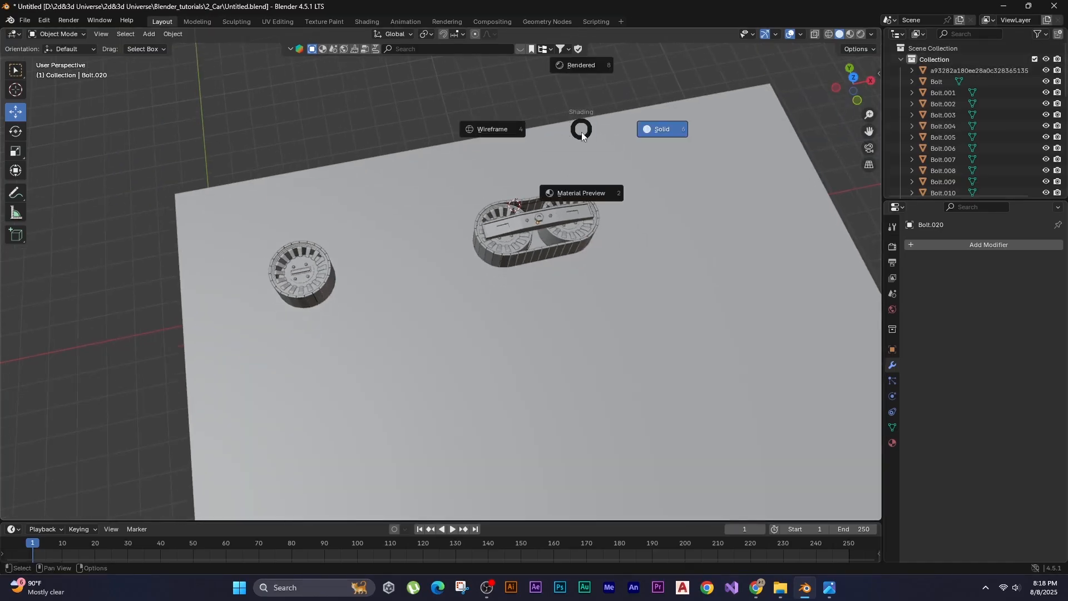
left_click(586, 195)
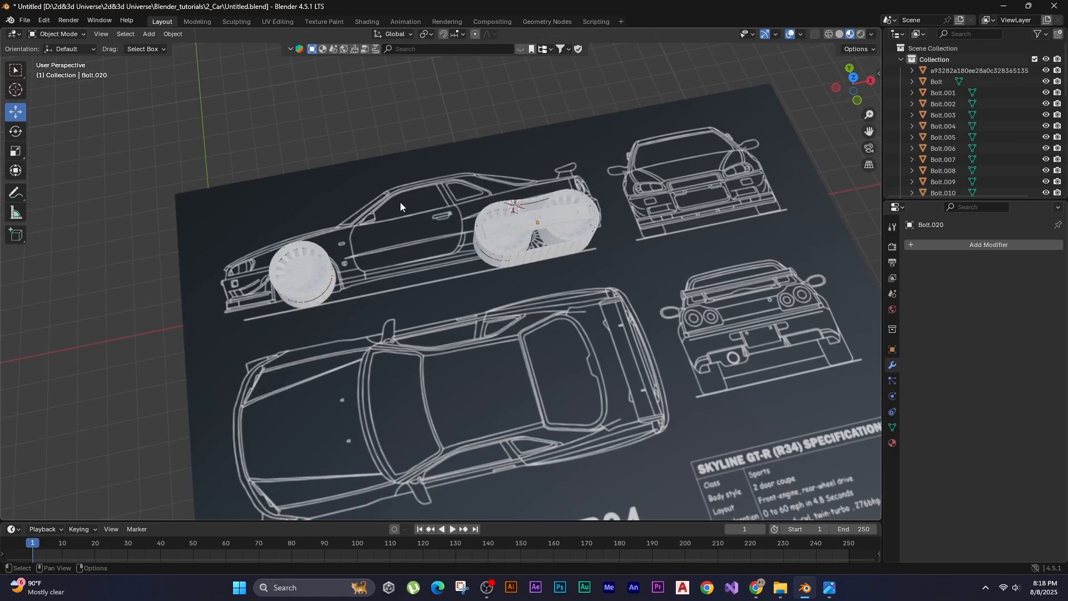
key("KP_7")
scroll(359, 231, "up", 3)
middle_click_drag(358, 232, 602, 356, "shift")
scroll(482, 279, "up", 2)
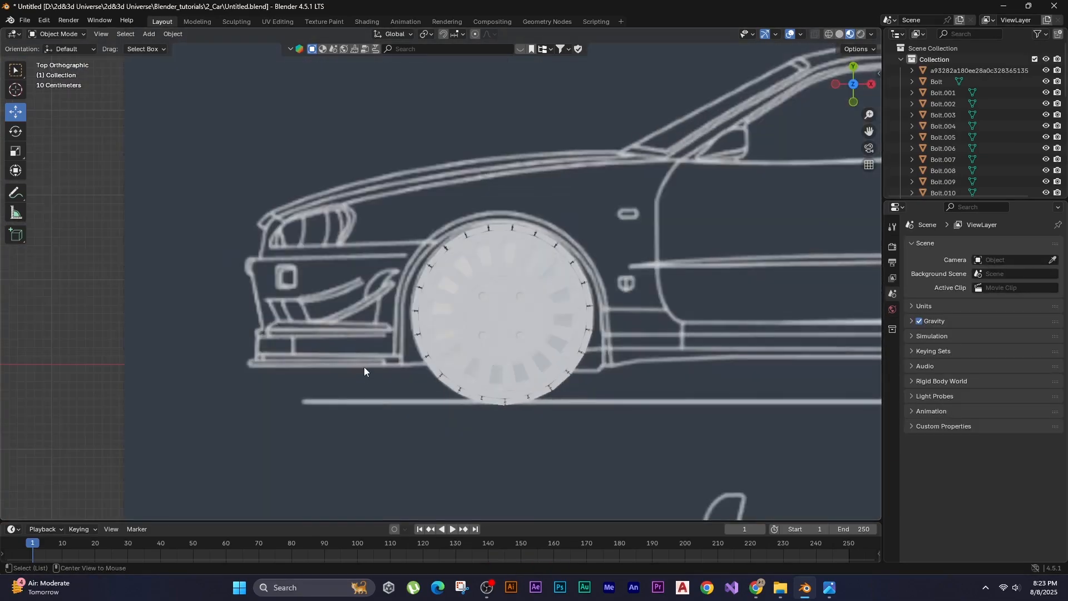
Add a plane mesh and move it along X to the front bumper of the side-view blueprint.
key("shift+s")
key("shift+a")
mouse_move(345, 334)
left_click(390, 330)
scroll(631, 351, "down", 3)
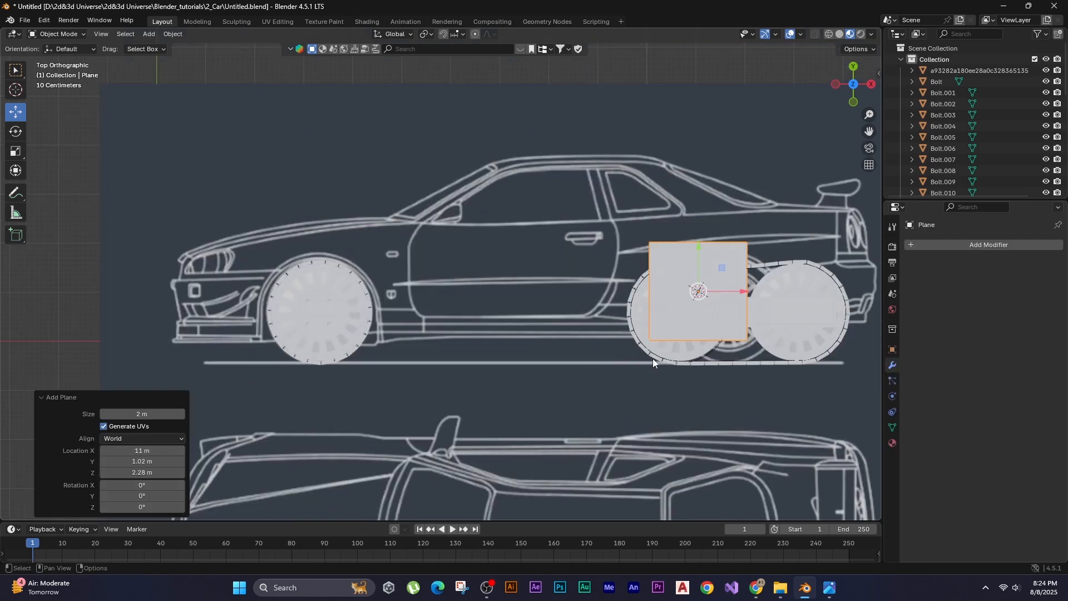
key("h")
key("alt+h")
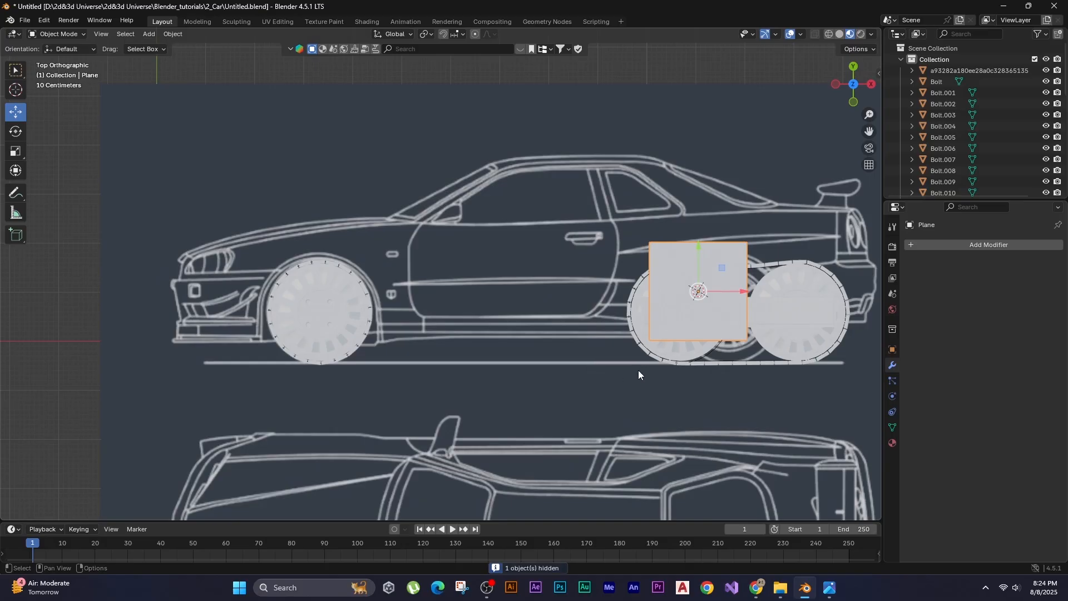
key("g")
key("x")
left_click(168, 267)
Lower the plane's top edge along Y and extrude it upward to cover the bumper ahead of the front wheel.
key("Tab")
left_click_drag(337, 273, 145, 203)
middle_click_drag(174, 239, 217, 269, "shift")
key("g")
key("y")
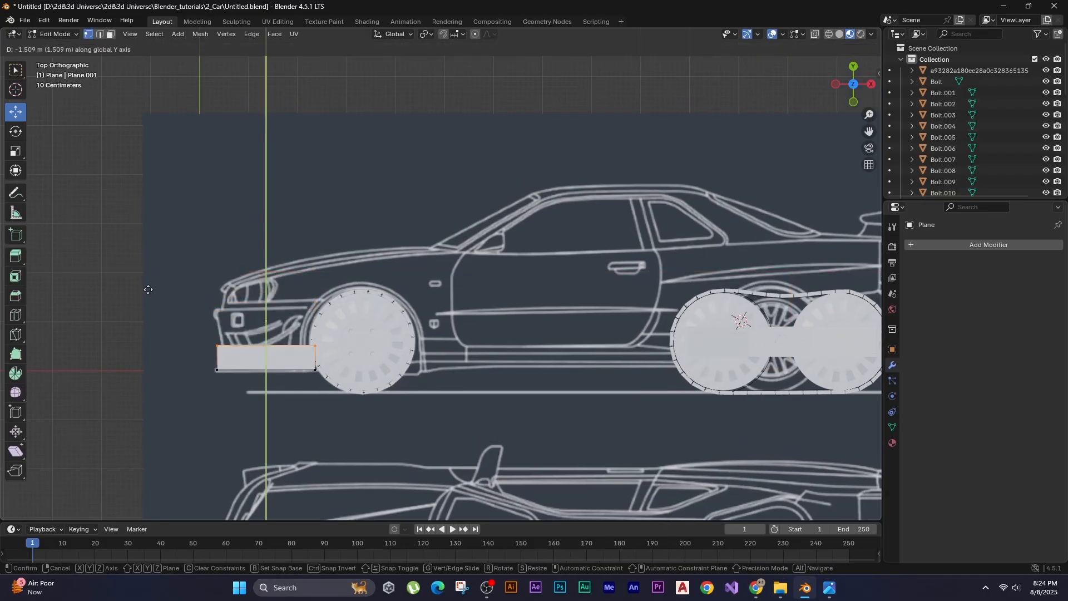
scroll(248, 300, "up", 2)
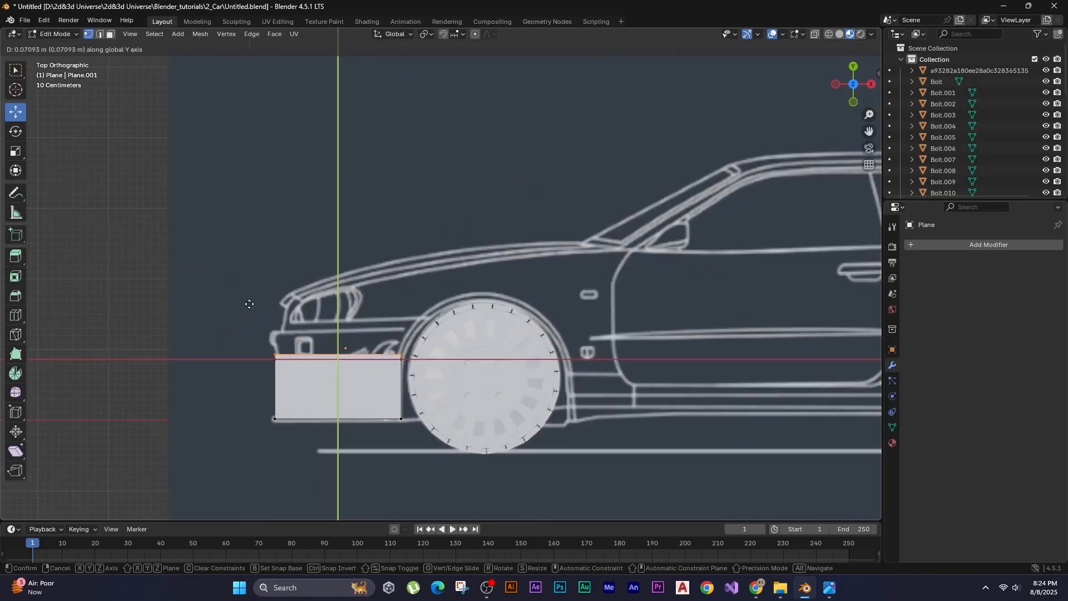
left_click(262, 267)
scroll(318, 301, "up", 1)
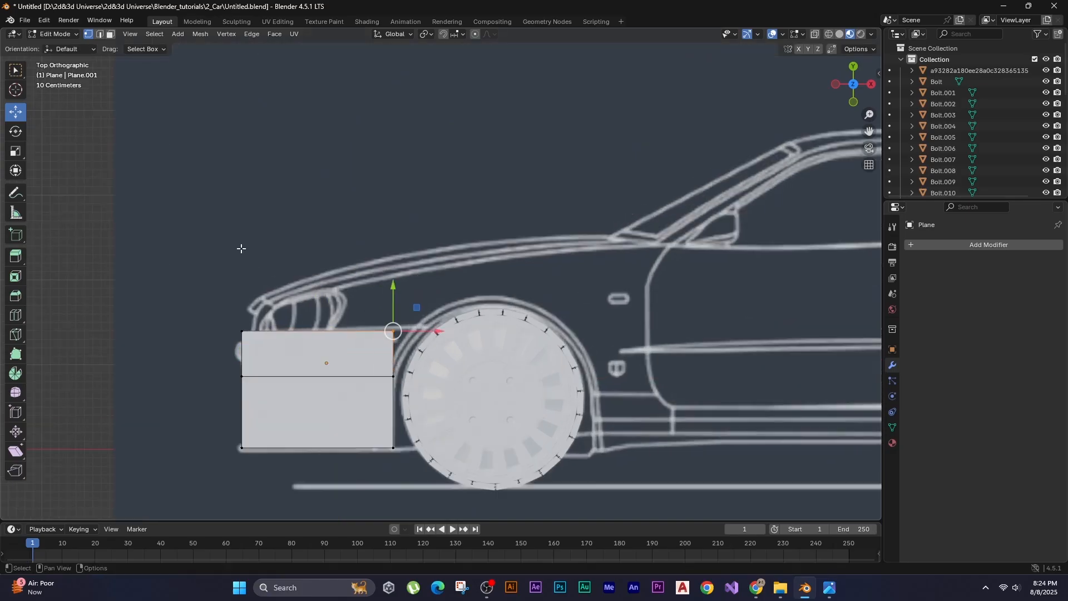
Move the upper vertex nearest the wheel about 0.22 m along X to the arch, and extrude the top edge upward along Y.
key("g")
middle_click_drag(248, 246, 261, 245)
left_click(265, 245)
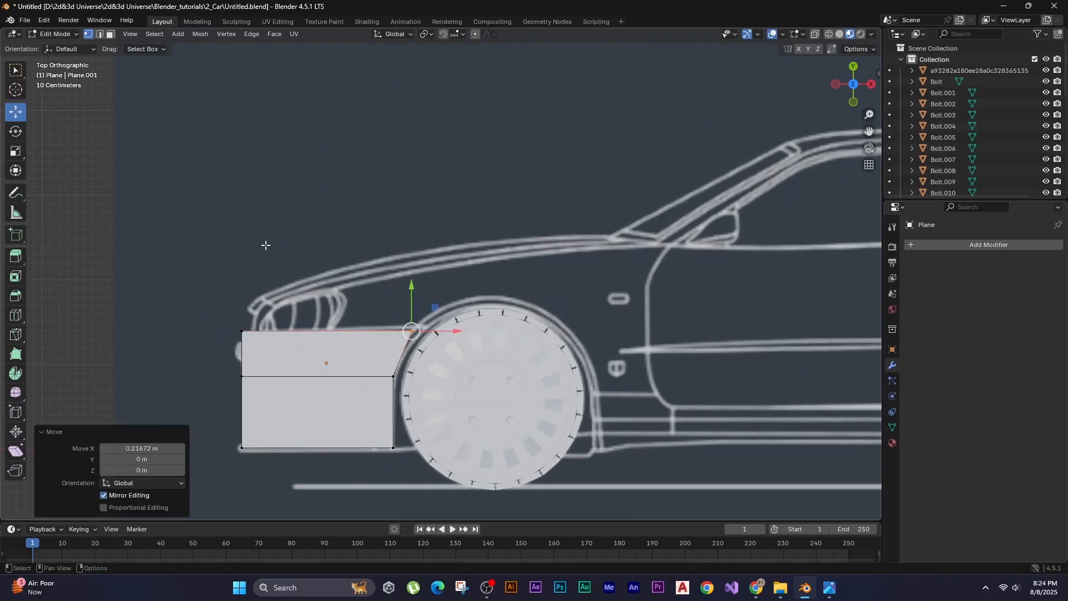
left_click(338, 316, "alt")
key("e")
middle_click_drag(332, 255, 331, 229)
left_click(332, 206)
Move the new top vertex above the wheel arch about 0.66 m along X and add a vertical loop cut through the mesh.
left_click(411, 289)
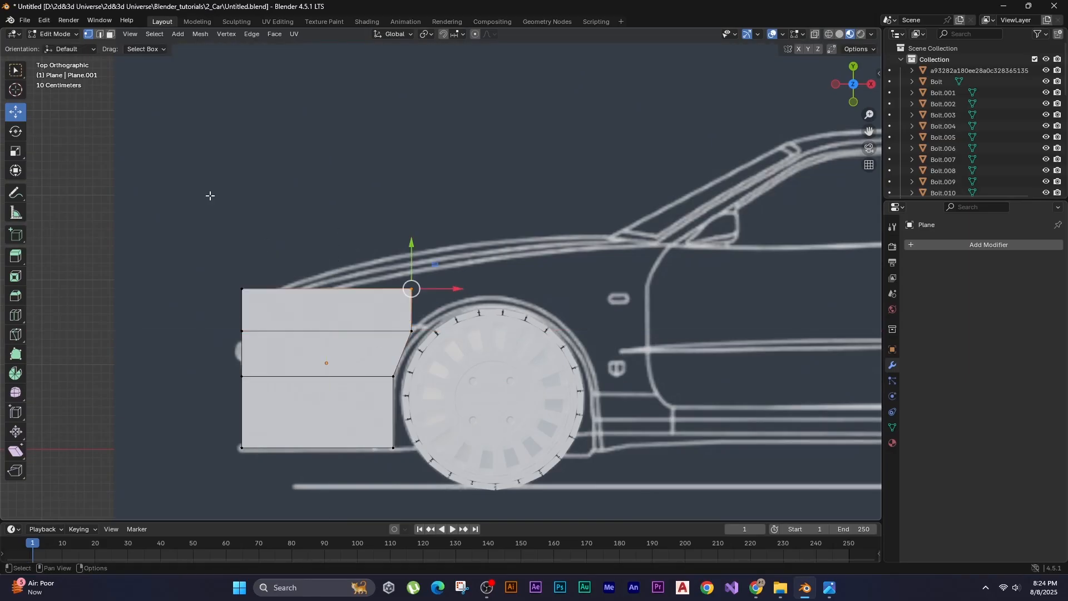
key("g")
middle_click_drag(219, 195, 264, 198)
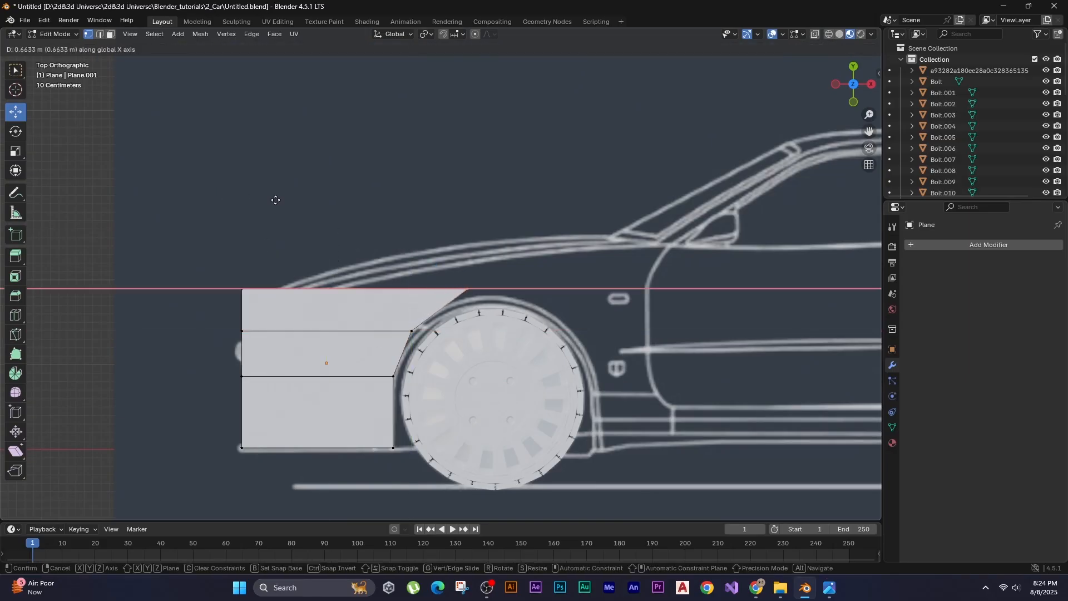
left_click(278, 200)
key("ctrl+r")
left_click(279, 303)
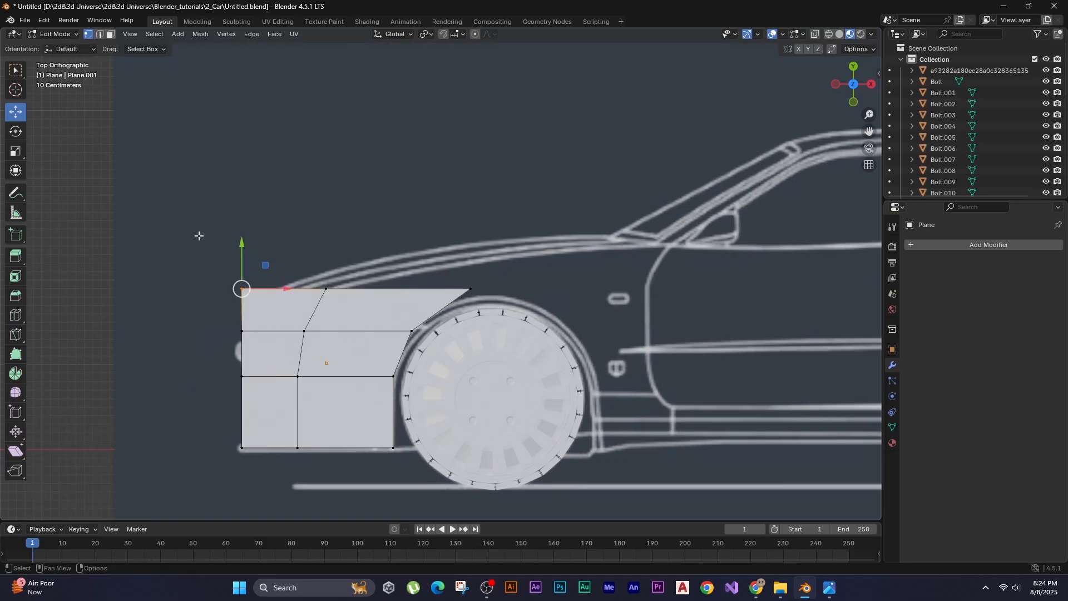
Lower the front top corner about 0.3 m along Y and extrude the top edges upward to the hood line.
key("g")
key("y")
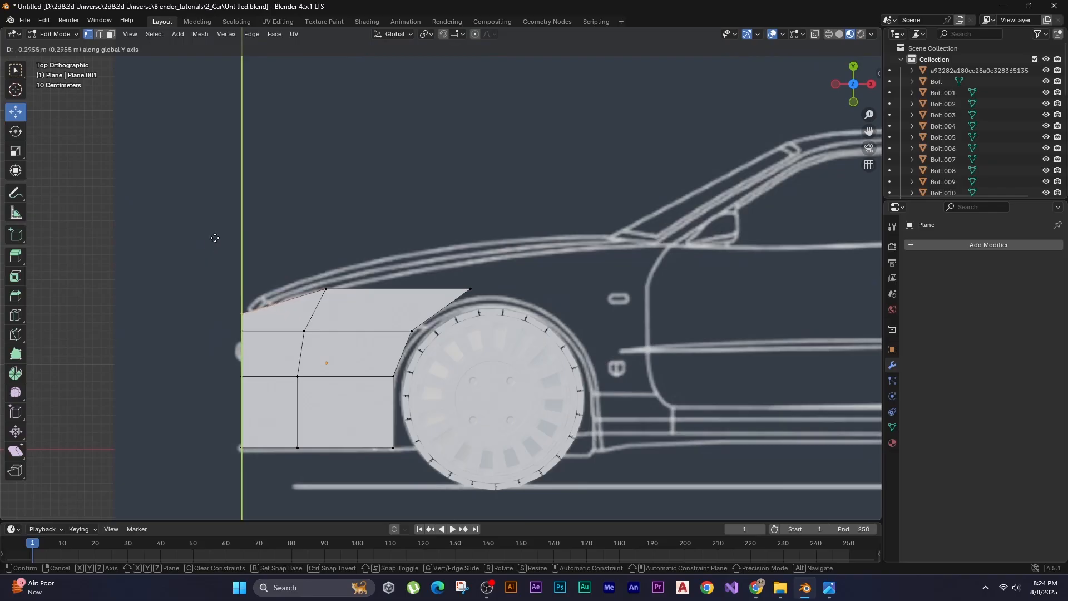
left_click(215, 238)
key("2")
key("g")
key("y")
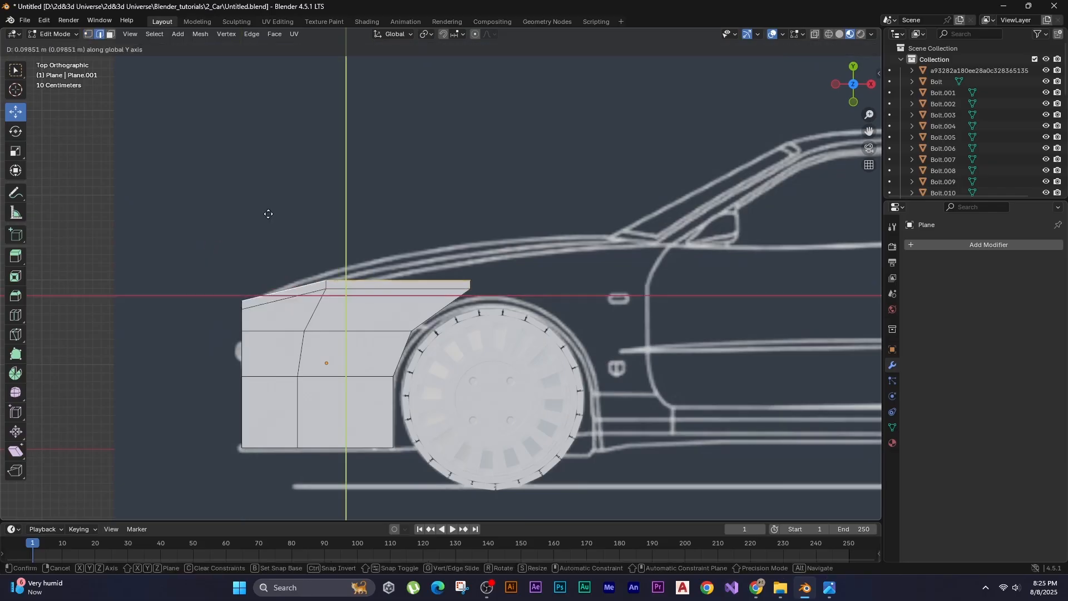
left_click(434, 256)
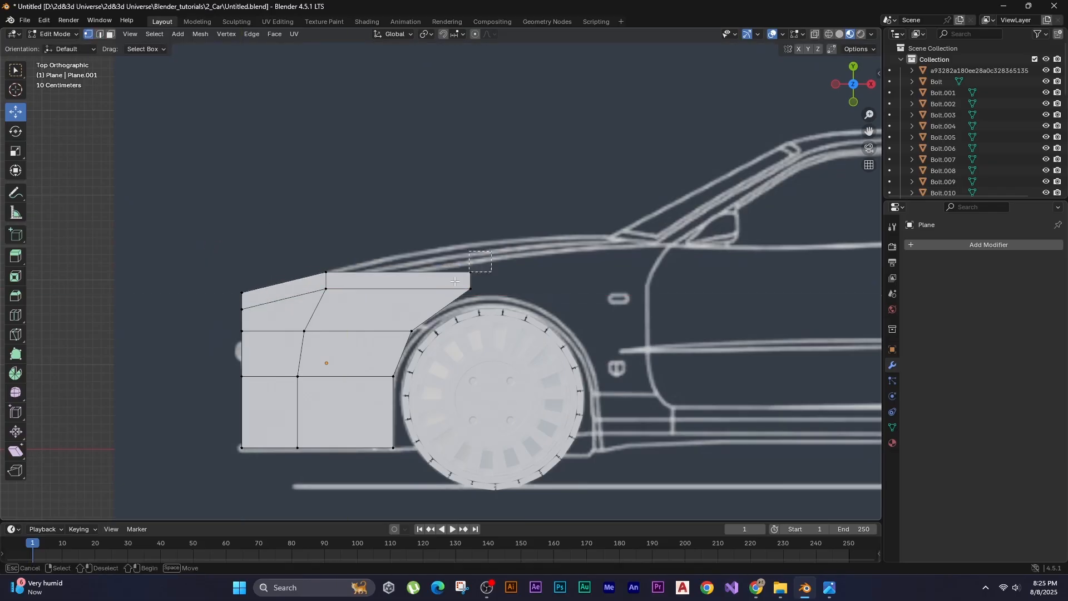
Raise the top vertex above the wheel about 0.32 m along Y and extrude that end edge 0.77 m along X over the arch.
key("g")
key("y")
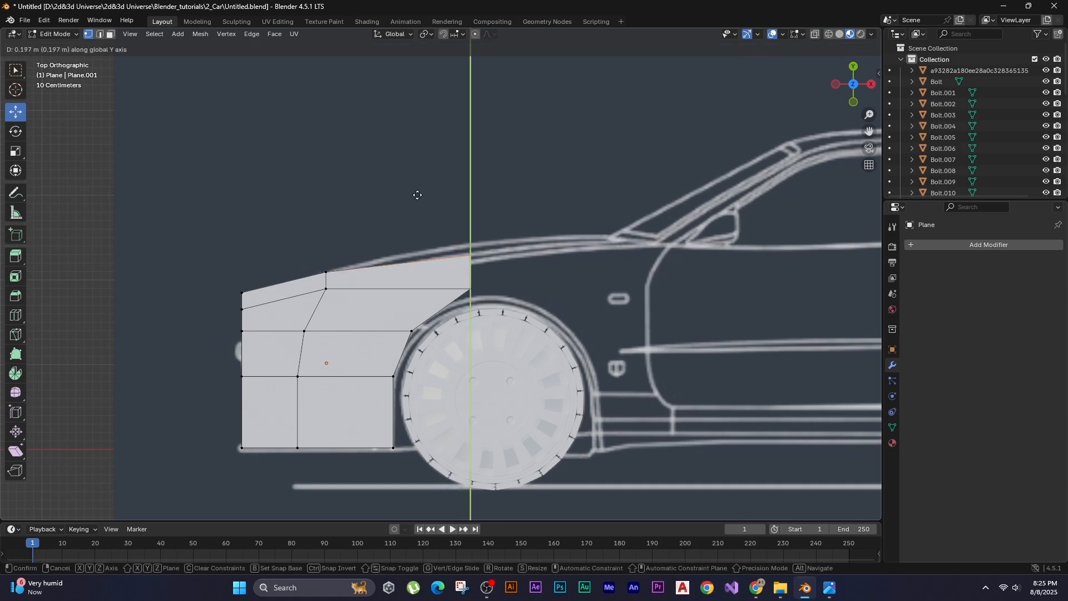
left_click(414, 184)
left_click_drag(384, 210, 431, 311)
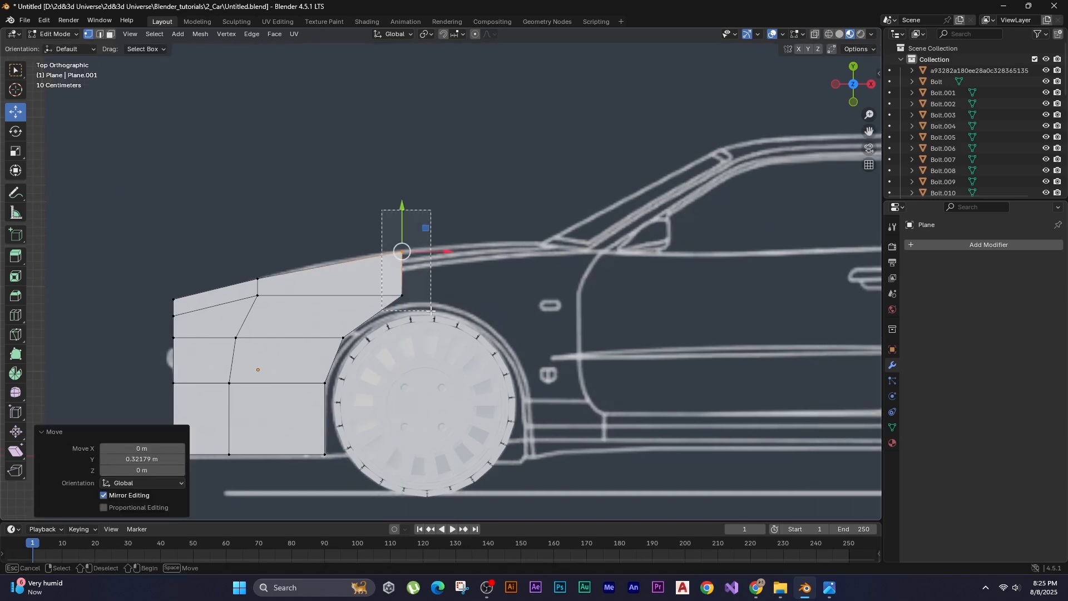
key("e")
left_click(379, 222)
Lower the bottom edge of the section above the wheel slightly along Y and extrude its end edge further along X.
scroll(562, 334, "up", 2)
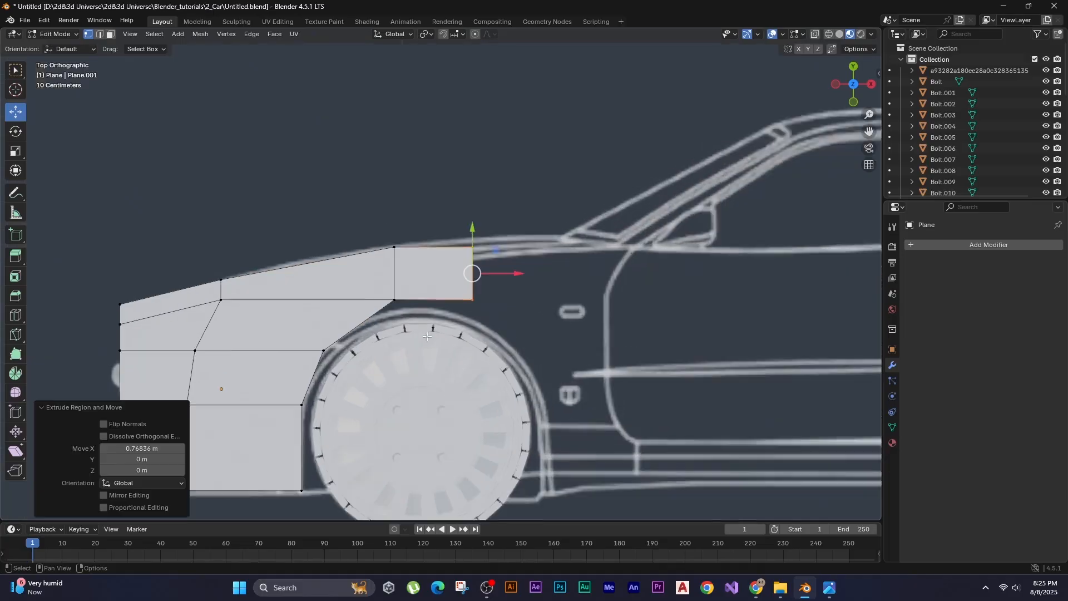
left_click_drag(559, 331, 356, 283)
key("g")
key("y")
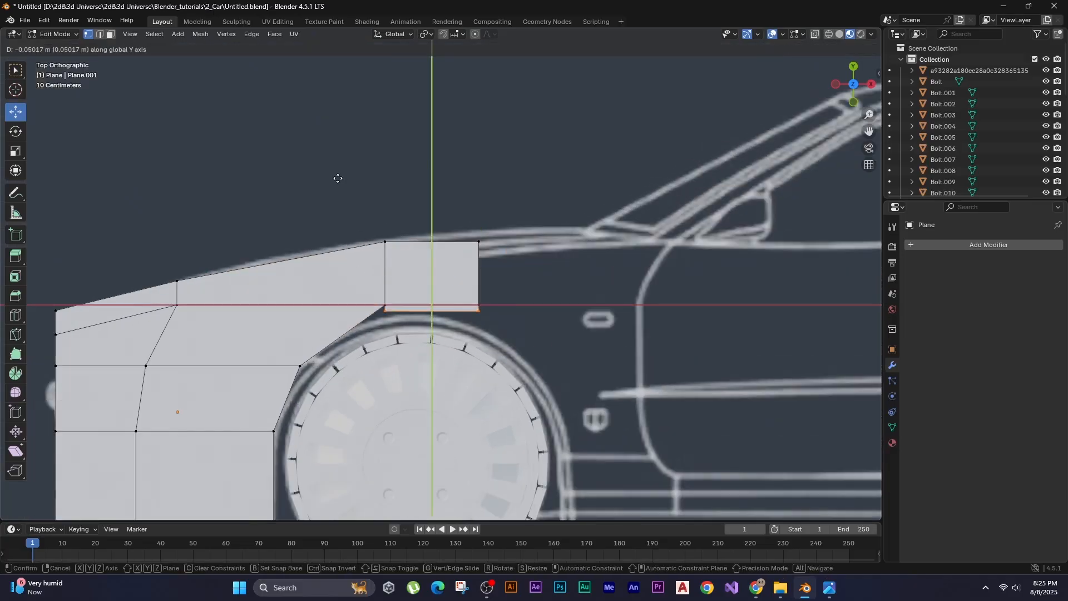
left_click(317, 157)
middle_click_drag(317, 157, 252, 139, "shift")
left_click_drag(453, 203, 384, 329)
key("e")
middle_click_drag(388, 328, 417, 331)
left_click(494, 336)
Extrude the fender along X and down along Y behind the wheel, with one face extruded 0.51 m back toward the arch.
left_click_drag(491, 153, 554, 262)
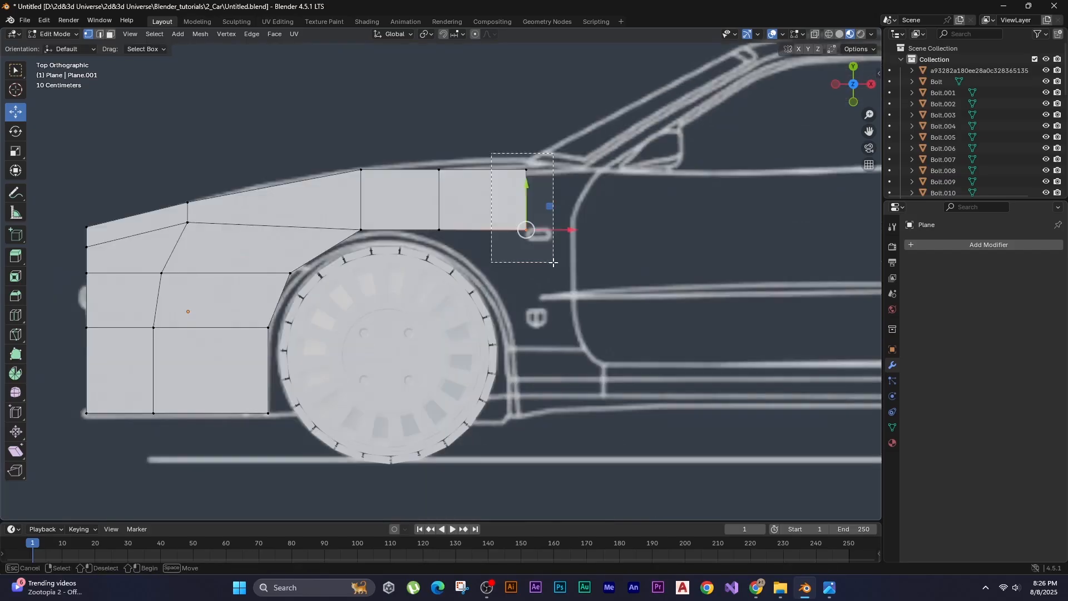
key("2")
key("e")
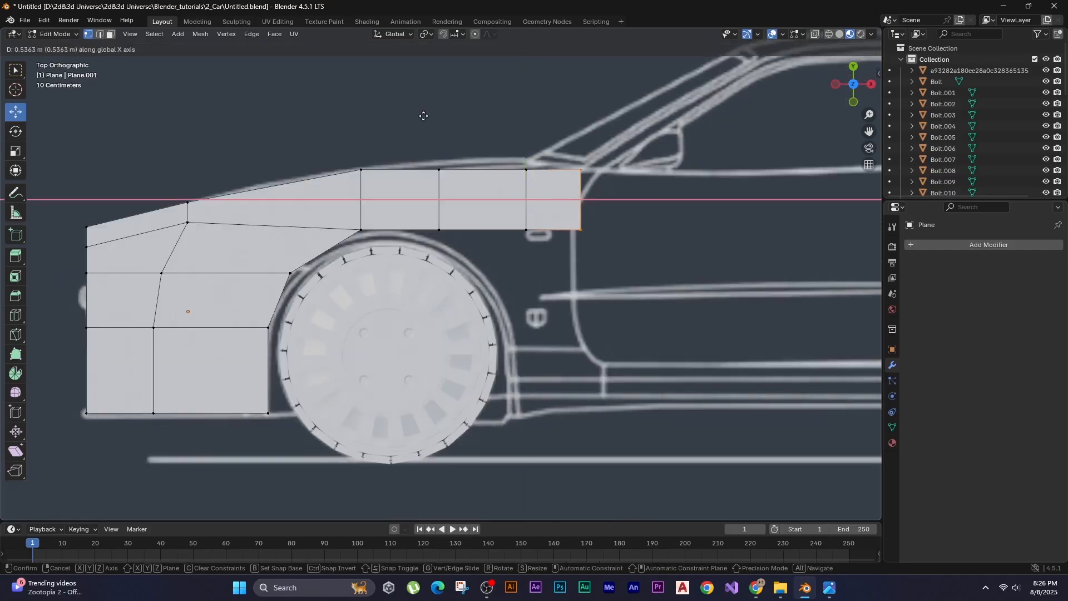
key("y")
left_click(518, 373)
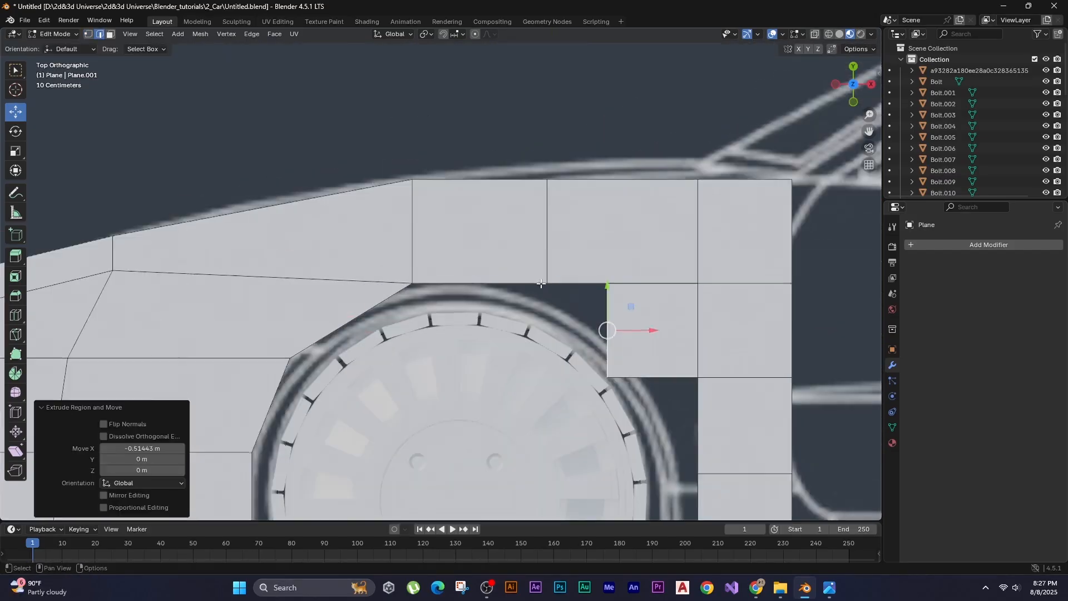
Merge the overlapping vertices at the upper rear of the wheel arch by distance, set to 0.17 m.
key("1")
right_click(517, 294)
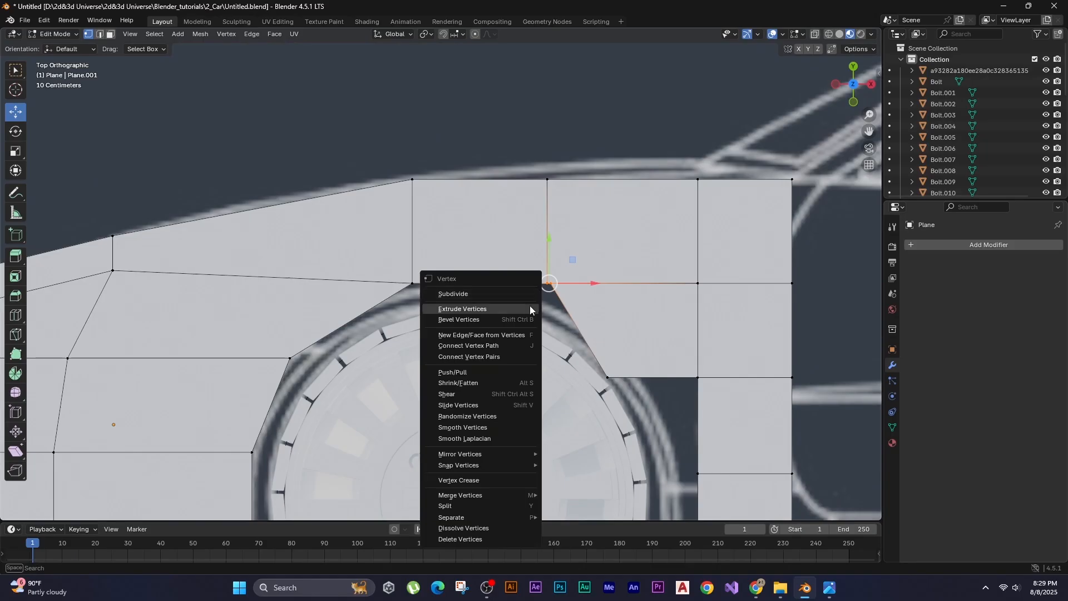
mouse_move(486, 492)
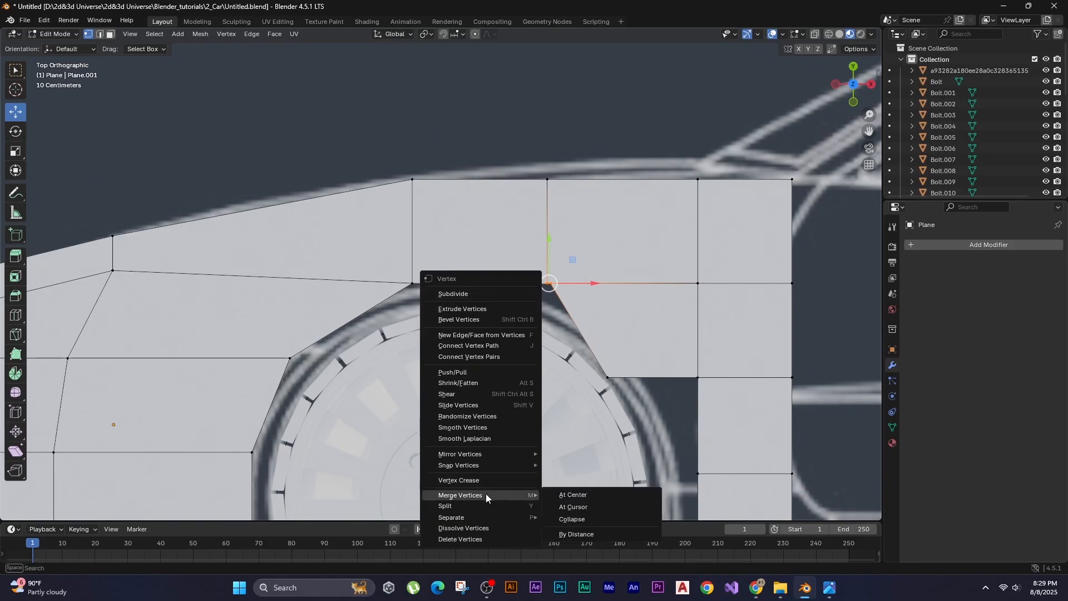
left_click(586, 535)
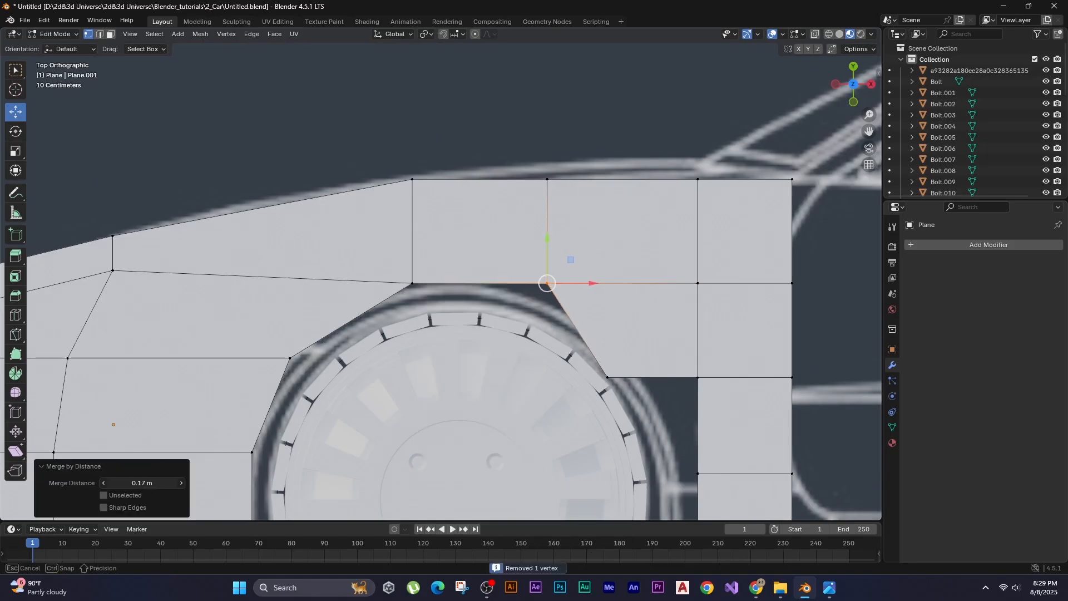
left_click_drag(141, 482, 161, 482)
Extrude the lower edge of the face behind the wheel down along Y in two sections to the sill line.
key("2")
scroll(582, 285, "down", 2)
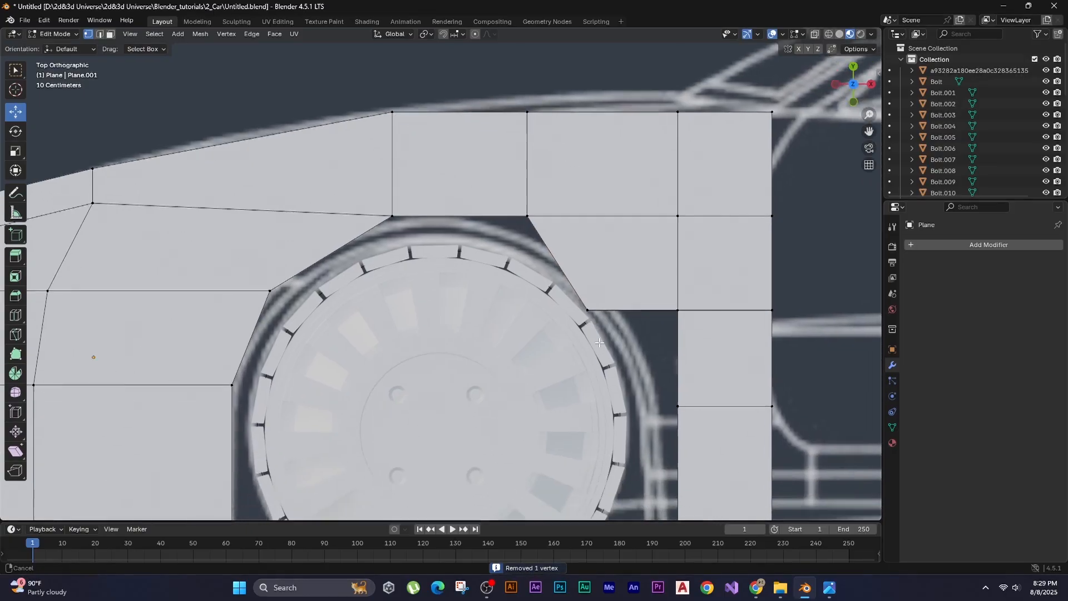
left_click(582, 285)
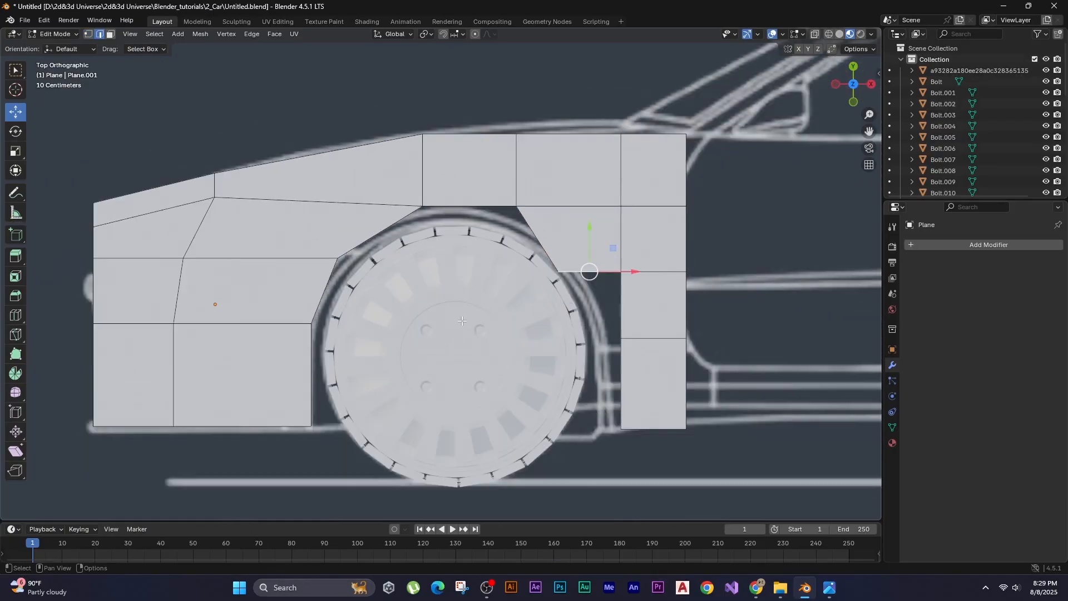
key("e")
key("y")
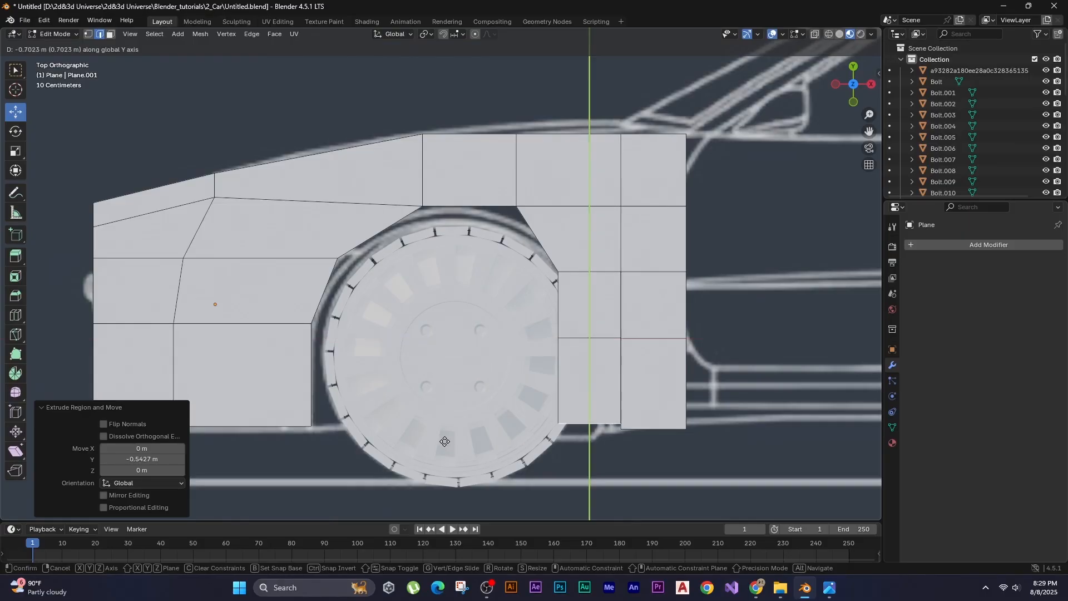
left_click(444, 445)
key("Tab")
key("Tab")
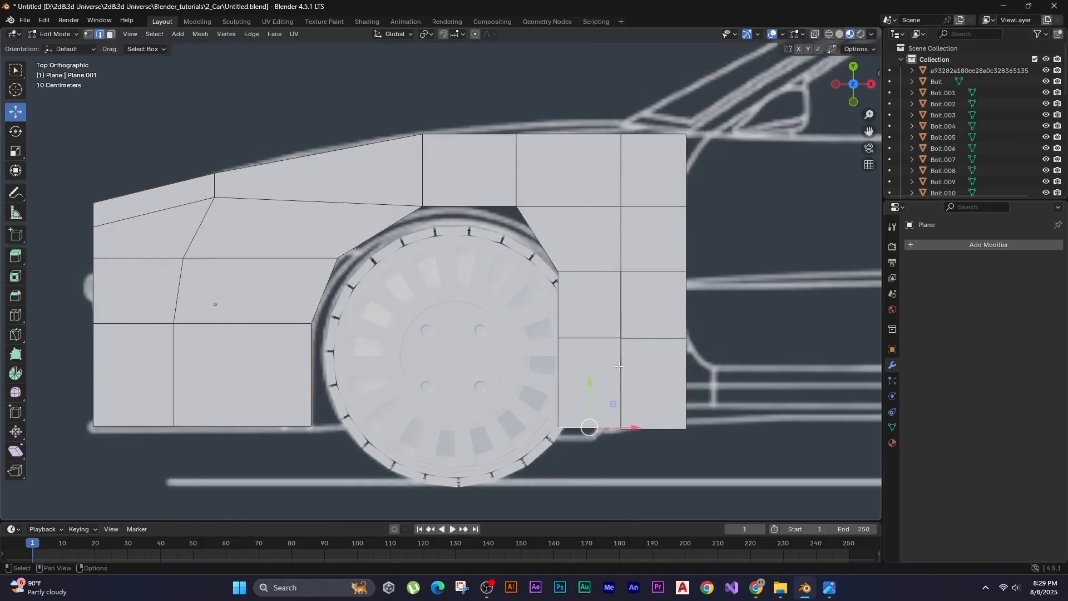
Merge the duplicate vertices by distance along the seam of the two lower panels behind the wheel.
key("1")
left_click_drag(640, 318, 591, 366)
right_click(589, 369)
left_click(661, 407)
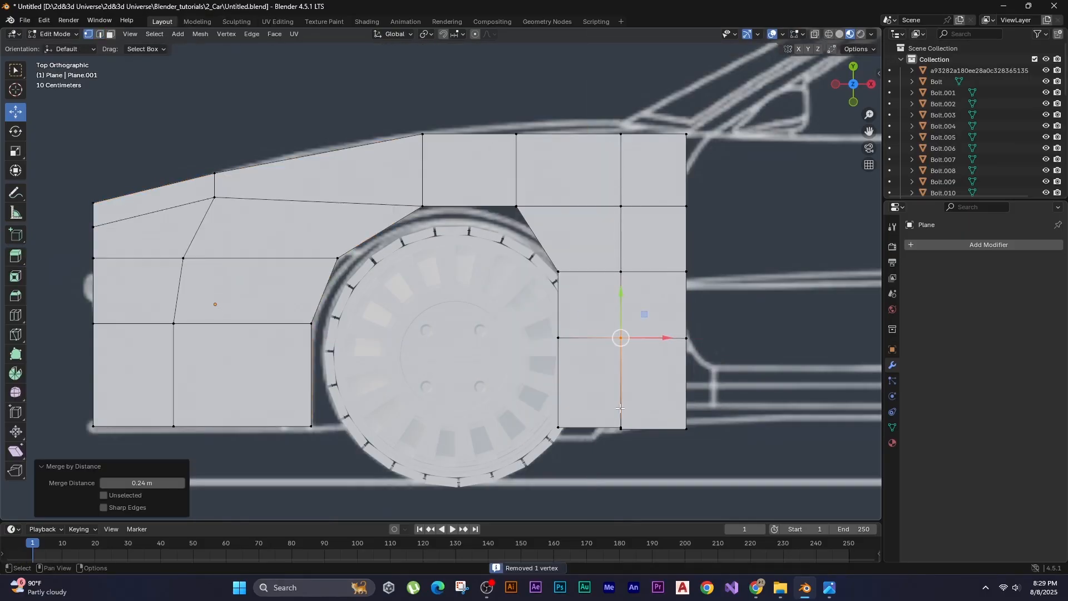
left_click(627, 403)
right_click(606, 393)
mouse_move(605, 392)
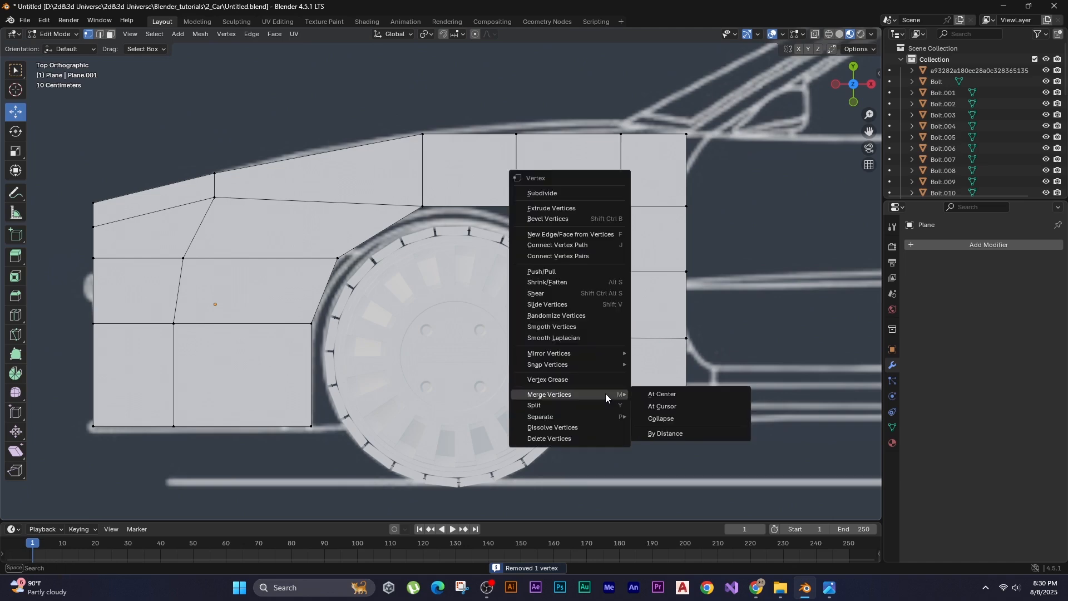
left_click(672, 434)
Shift the panel vertices behind the wheel along X so the rear side of the arch clears the tyre.
scroll(522, 439, "up", 1)
middle_click_drag(522, 437, 398, 432, "shift")
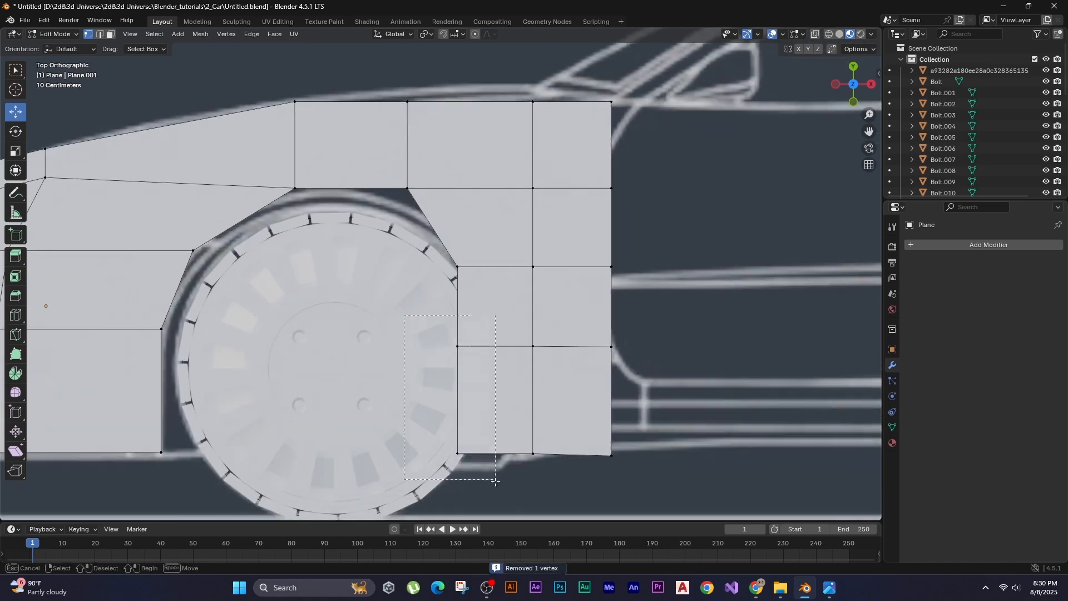
left_click_drag(494, 310, 450, 467)
key("g")
key("x")
left_click(353, 373)
left_click(456, 267)
key("g")
key("x")
Lower the vertices at the top of the wheel arch and the adjoining row behind it along Y to fit the blueprint.
left_click(407, 195)
key("g")
key("y")
left_click(301, 195)
key("g")
key("y")
left_click_drag(628, 211, 492, 164)
key("g")
key("y")
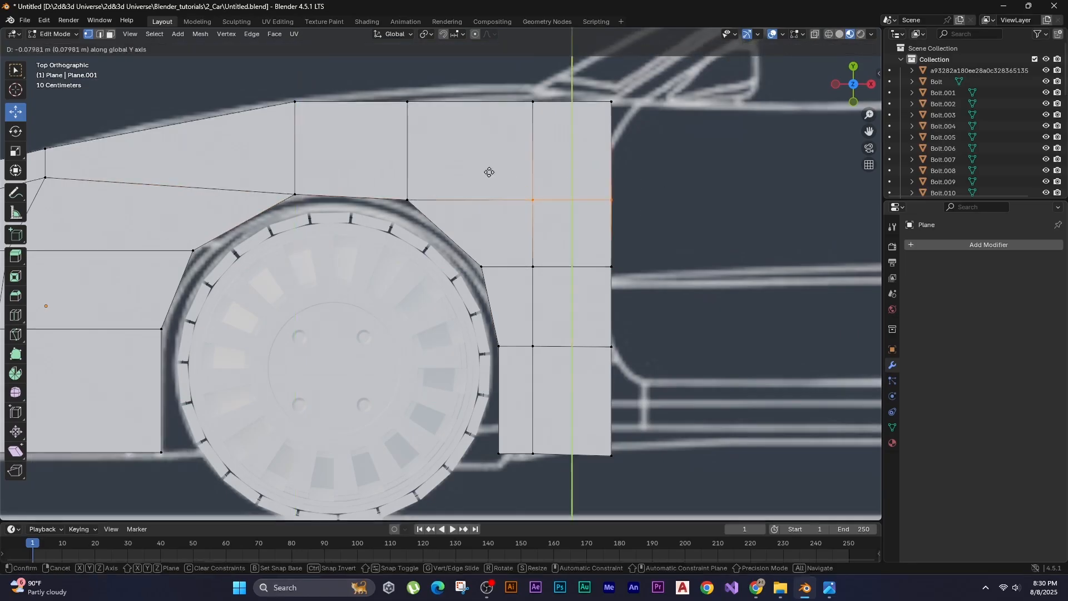
middle_click_drag(489, 172, 868, 165, "shift")
left_click(424, 170)
Add a lengthwise loop cut along the upper strip of the fender mesh.
scroll(245, 167, "down", 5)
middle_click_drag(245, 167, 332, 283)
key("2")
key("ctrl+r")
left_click(363, 303)
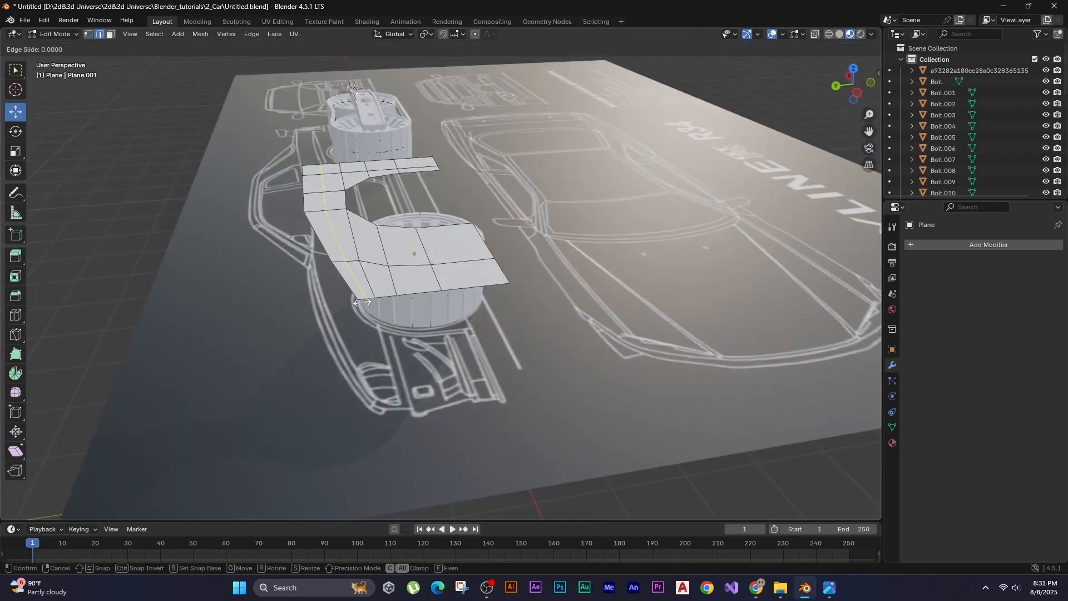
left_click(356, 306)
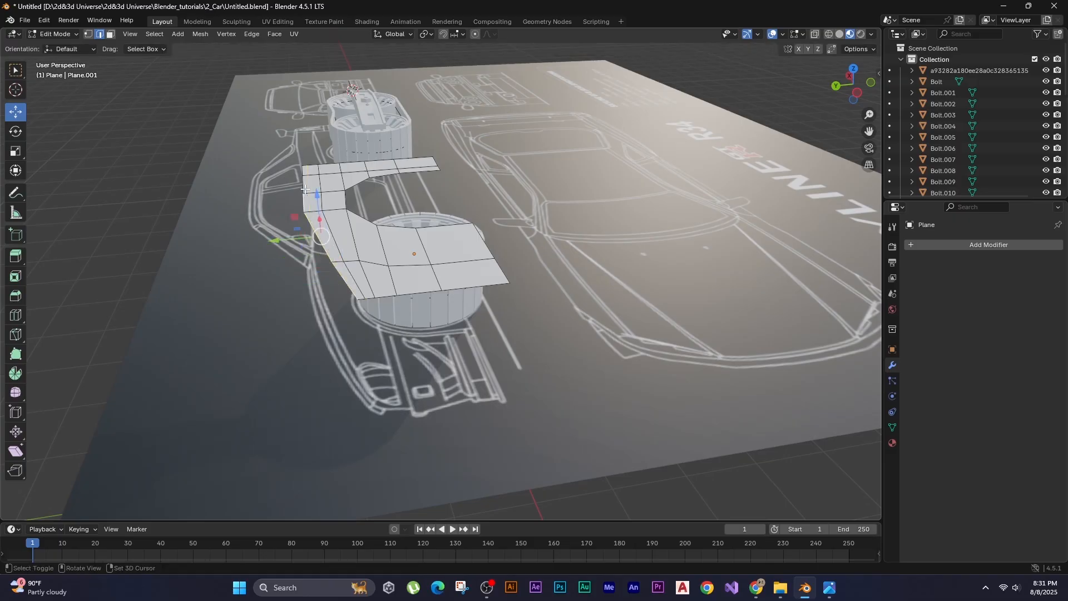
Lower the selected upper edge of the fender about 0.12 m along Z and extrude it downward into a side strip.
middle_click_drag(290, 238, 312, 119)
key("g")
key("z")
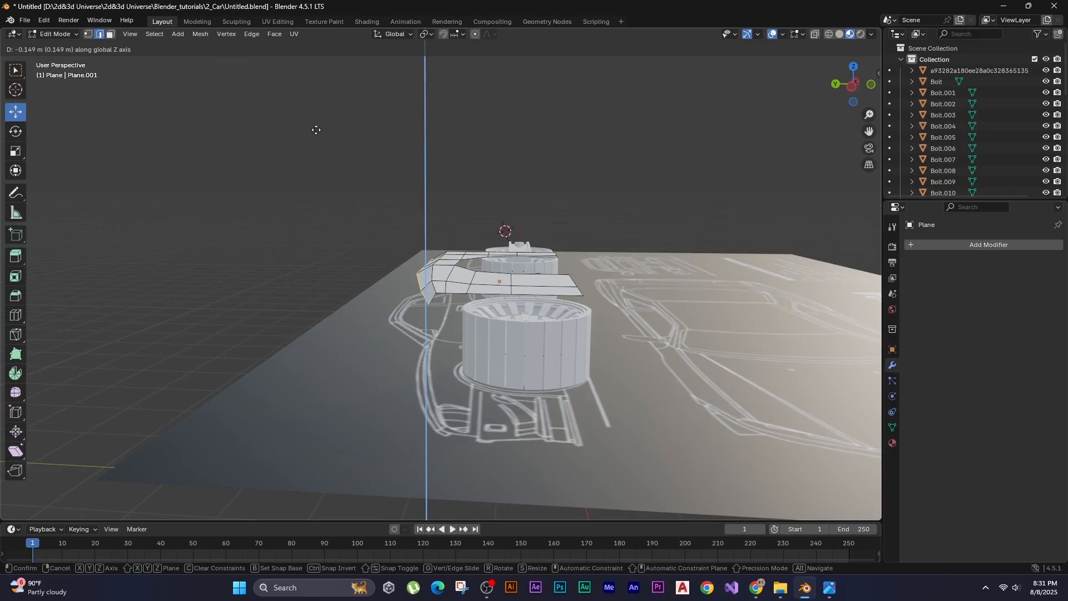
left_click(316, 129)
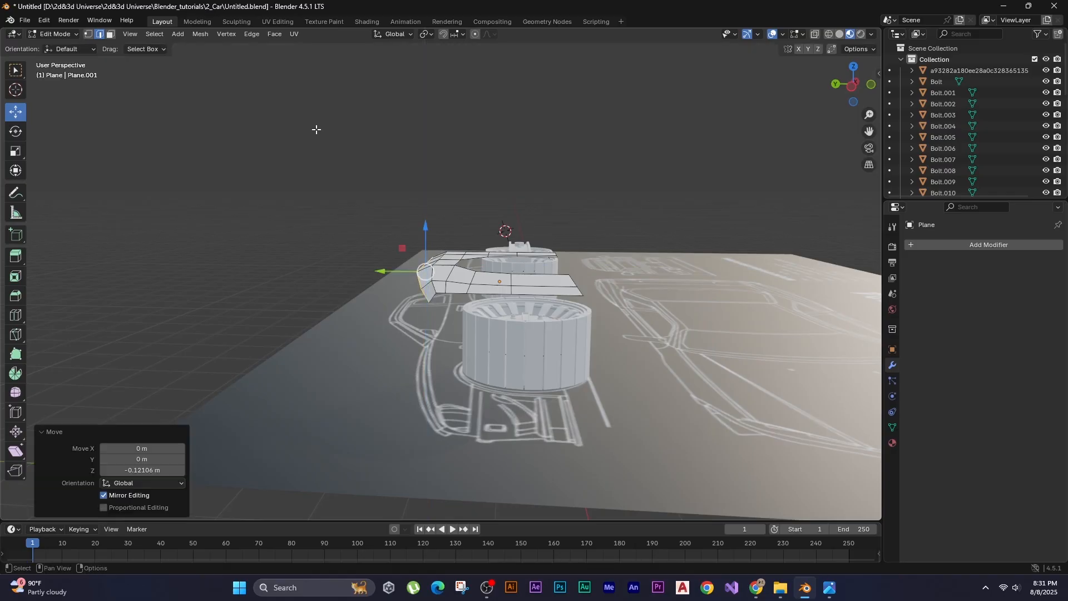
key("e")
middle_click_drag(315, 109, 316, 119)
left_click(317, 127)
left_click(318, 129)
middle_click_drag(351, 167, 345, 287)
key("KP_7")
Shift the two lower vertices of the fender's front edge along X so the front slopes inward toward the bottom.
middle_click_drag(172, 374, 277, 347, "shift")
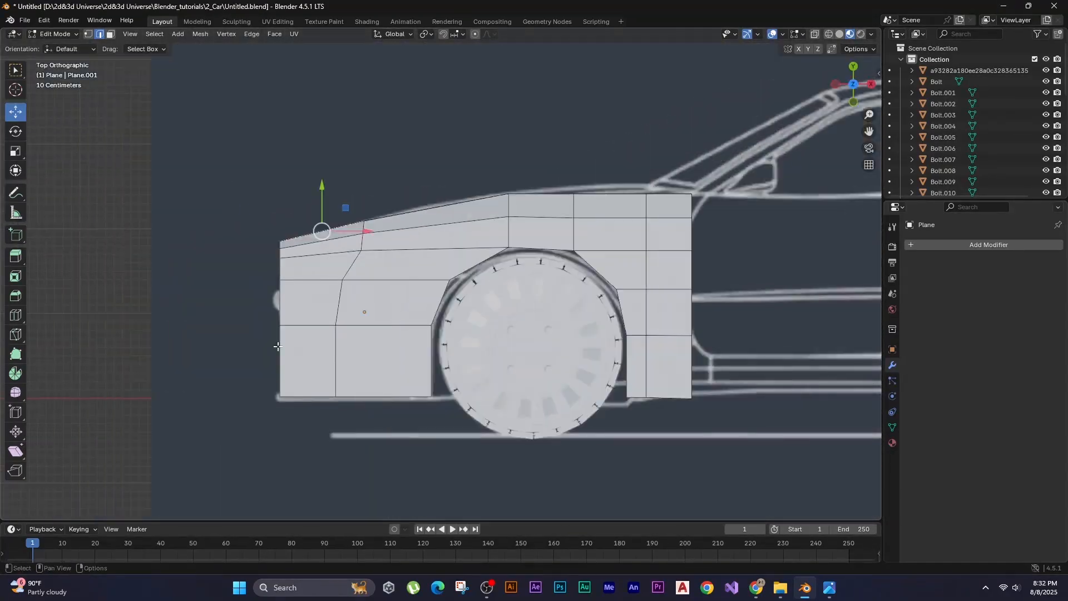
key("g")
key("x")
left_click(259, 453)
left_click(280, 325)
key("g")
key("x")
left_click(228, 369)
Adjust the middle and upper vertices of the fender's front edge along X to follow the blueprint's front outline.
left_click_drag(233, 271, 295, 432)
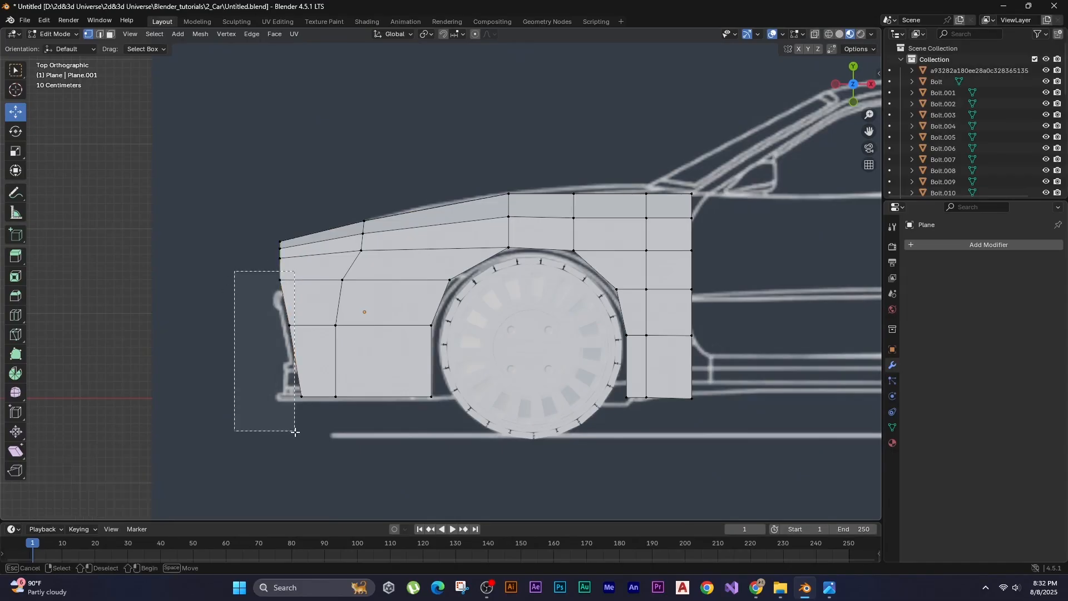
key("g")
key("x")
left_click(303, 431)
left_click(269, 259, "shift")
key("g")
key("x")
left_click(219, 345)
Apply the location, rotation and scale of the fender panel in Object Mode.
middle_click_drag(219, 346, 114, 328)
scroll(207, 209, "up", 3)
key("Tab")
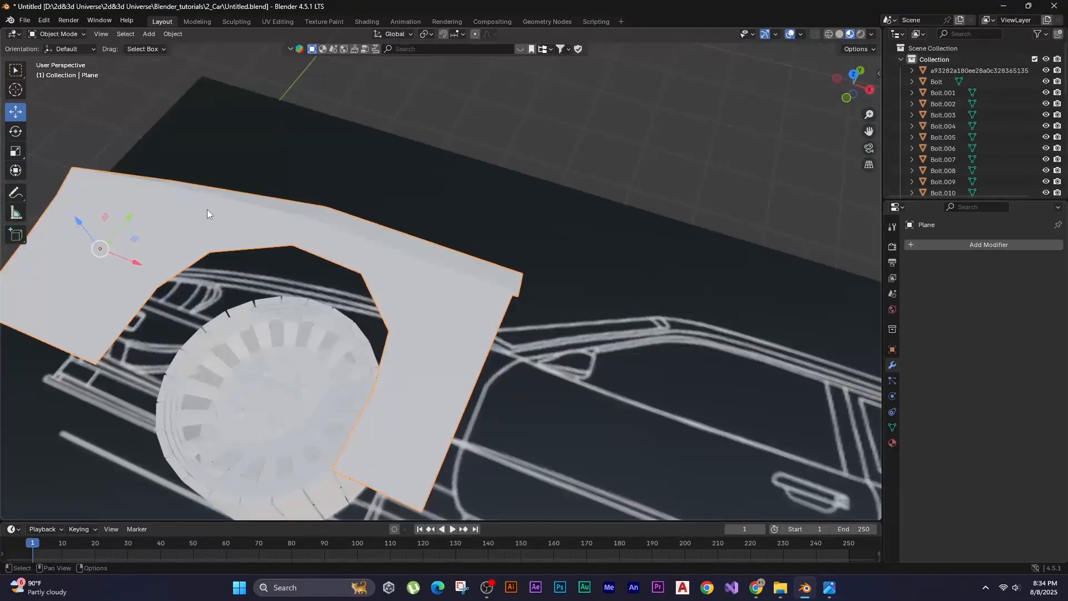
key("ctrl+a")
left_click(207, 211)
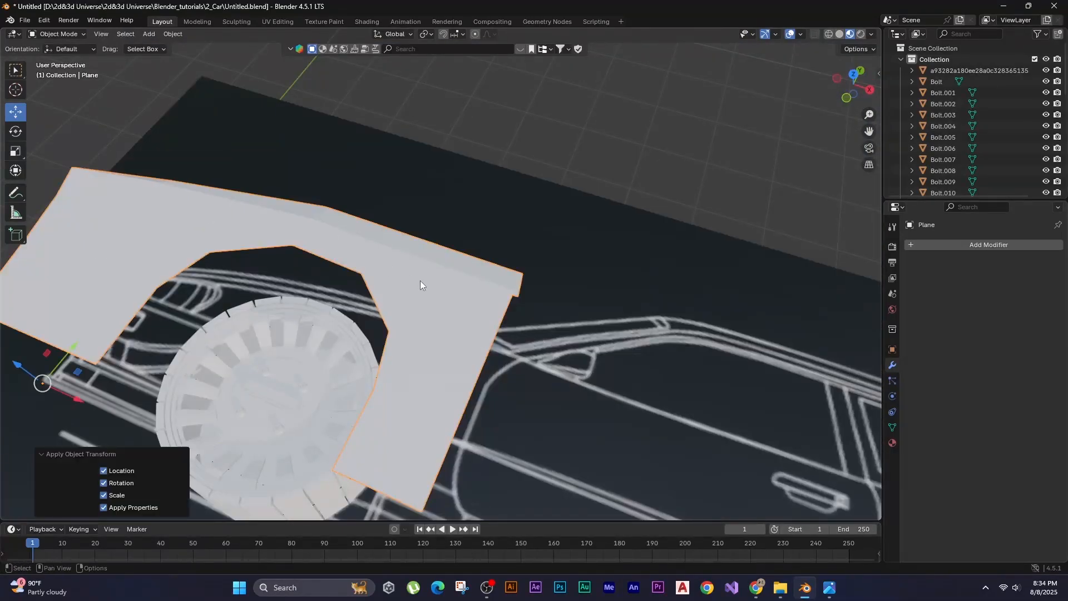
Extrude only the fender's rear boundary edges about 0.063 m downward along Z to form a thin lip.
key("Tab")
middle_click_drag(419, 281, 421, 269)
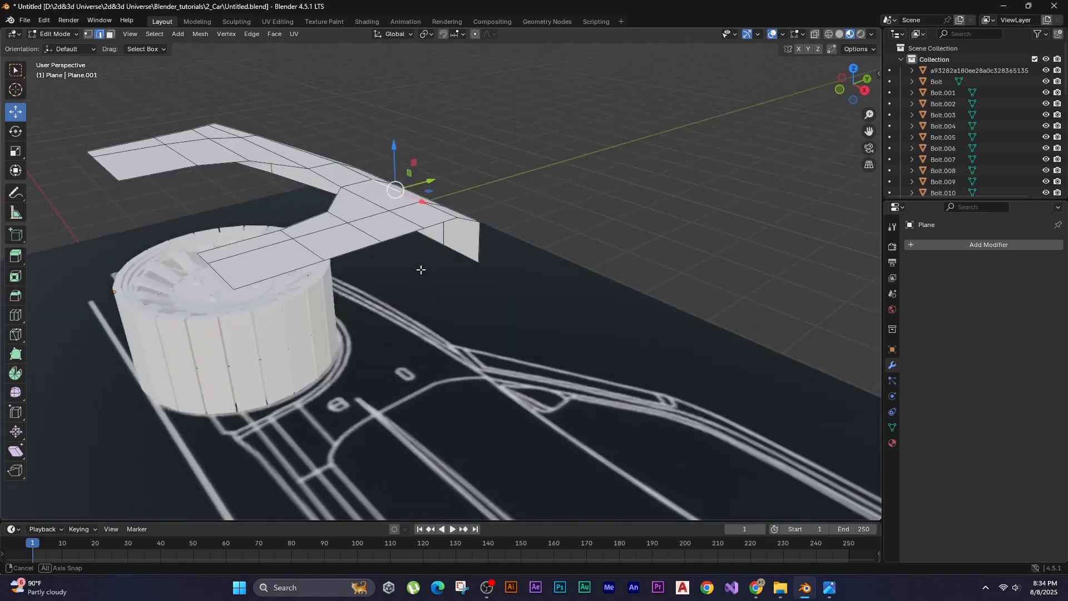
left_click(478, 247)
left_click(402, 235, "ctrl")
left_click(281, 275, "ctrl")
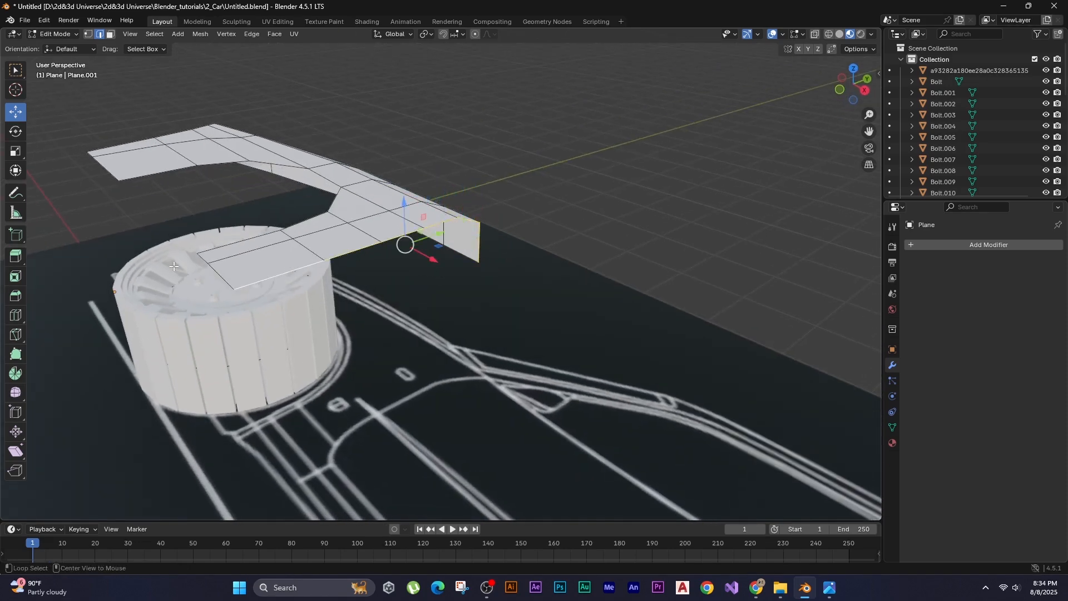
key("alt+e")
left_click(173, 266)
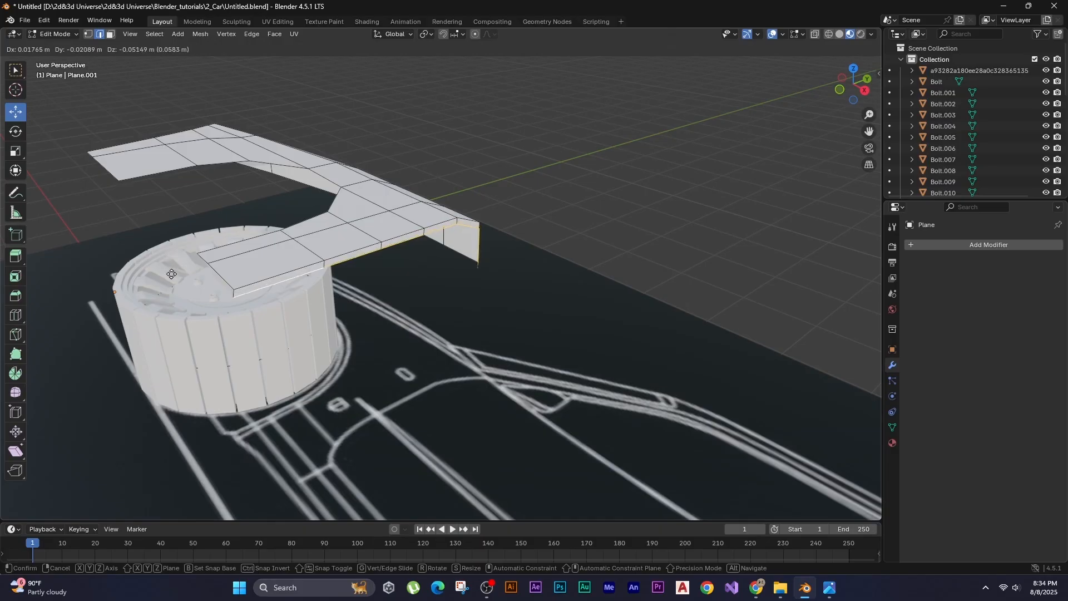
key("z")
left_click(170, 272)
Move the geometry at the lower end of the new rear lip along Y, and adjust its corner vertex along Z.
middle_click_drag(171, 272, 382, 248)
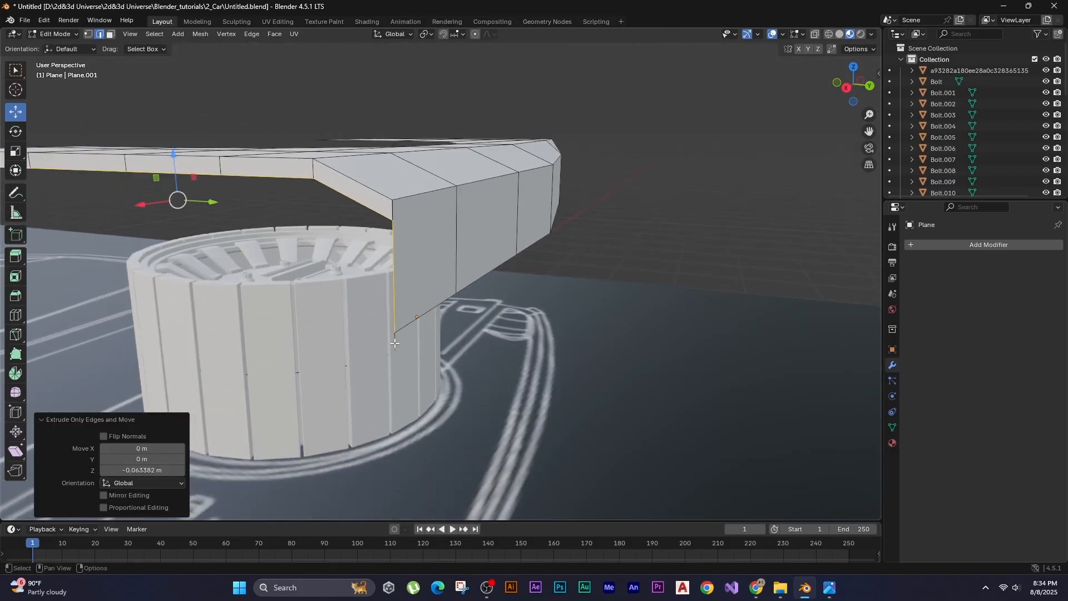
left_click(394, 342)
key("g")
key("y")
left_click(357, 342)
middle_click_drag(357, 343, 396, 462)
key("1")
left_click(405, 292)
key("g")
key("z")
left_click(317, 324)
middle_click_drag(395, 389, 376, 444)
key("Tab")
Add a new mesh plane for the door while viewing the side blueprint from the top.
scroll(376, 330, "down", 5)
left_click(376, 329)
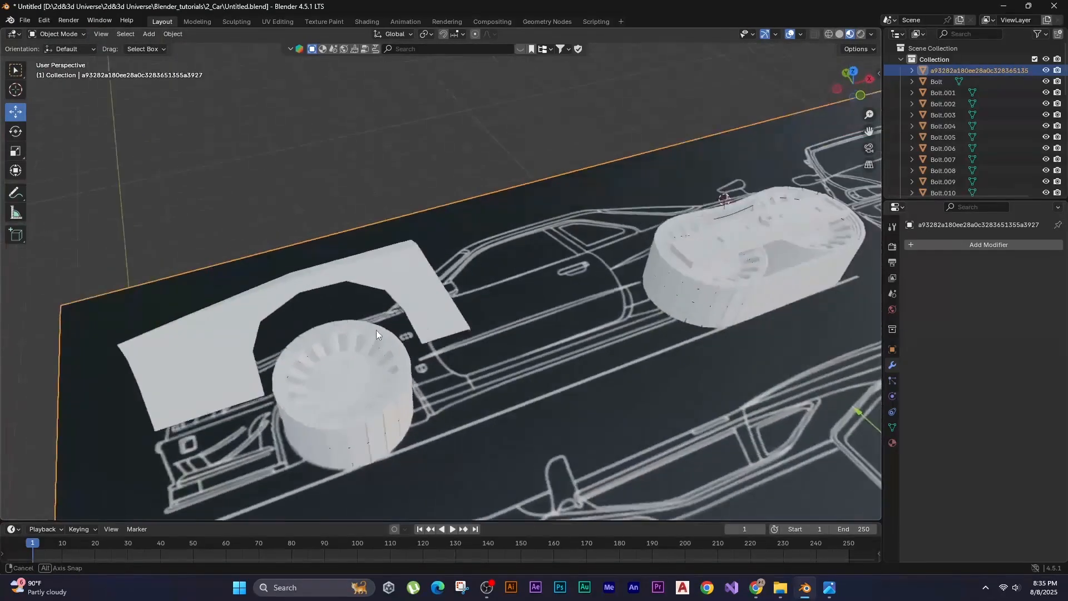
middle_click_drag(376, 329, 282, 328)
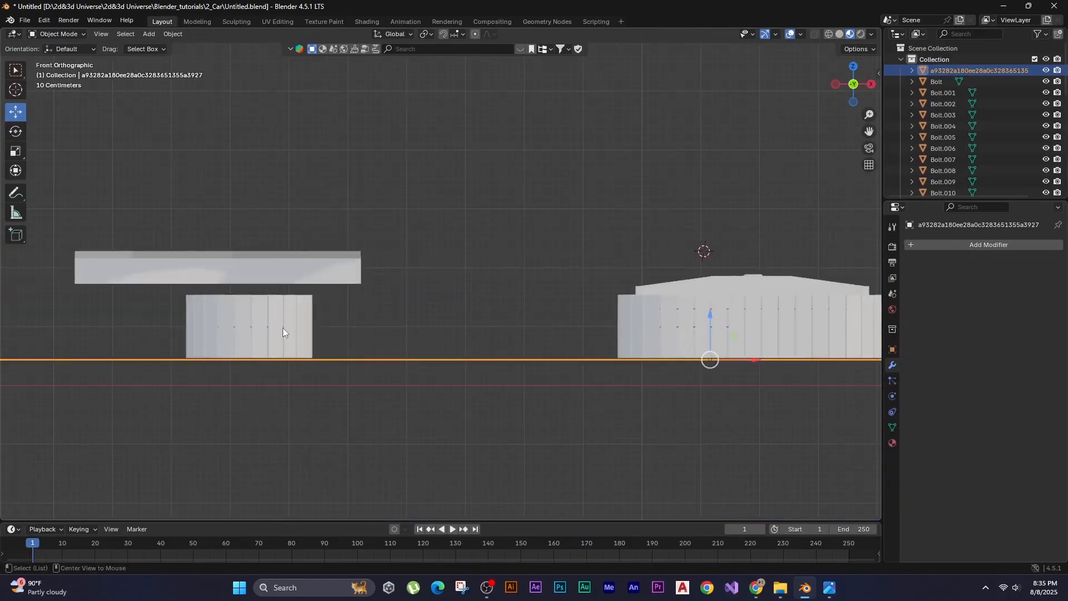
middle_click_drag(379, 409, 363, 400, "alt")
middle_click_drag(484, 222, 404, 266, "shift")
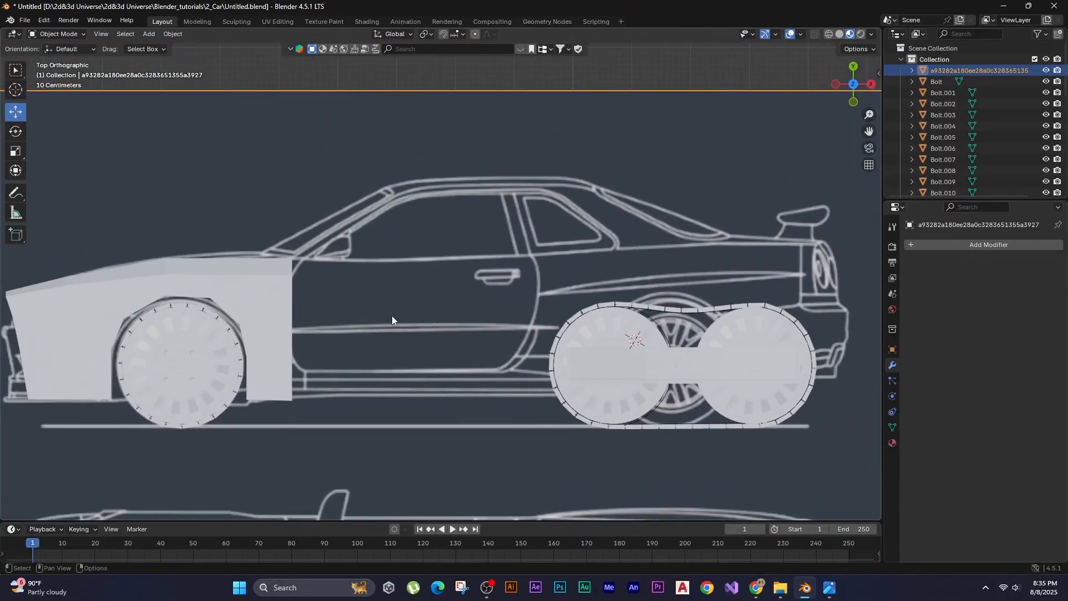
middle_click_drag(392, 315, 340, 329, "shift")
key("shift+a")
mouse_move(341, 329)
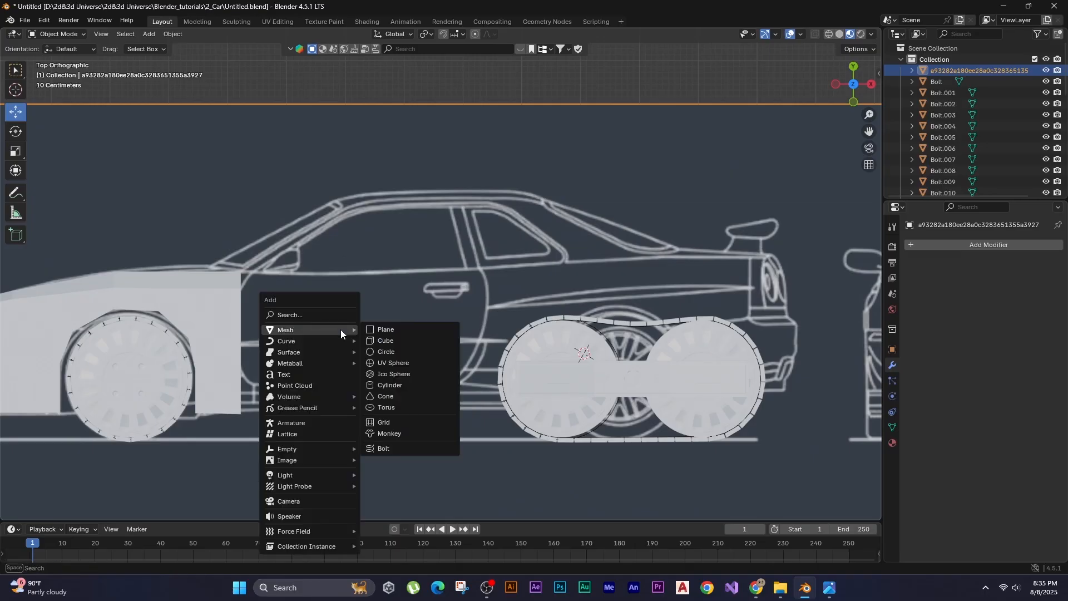
left_click(389, 329)
Move the new plane along X over the front of the door, directly behind the fender panel.
middle_click_drag(383, 411, 294, 407, "shift")
key("h")
key("ctrl+z")
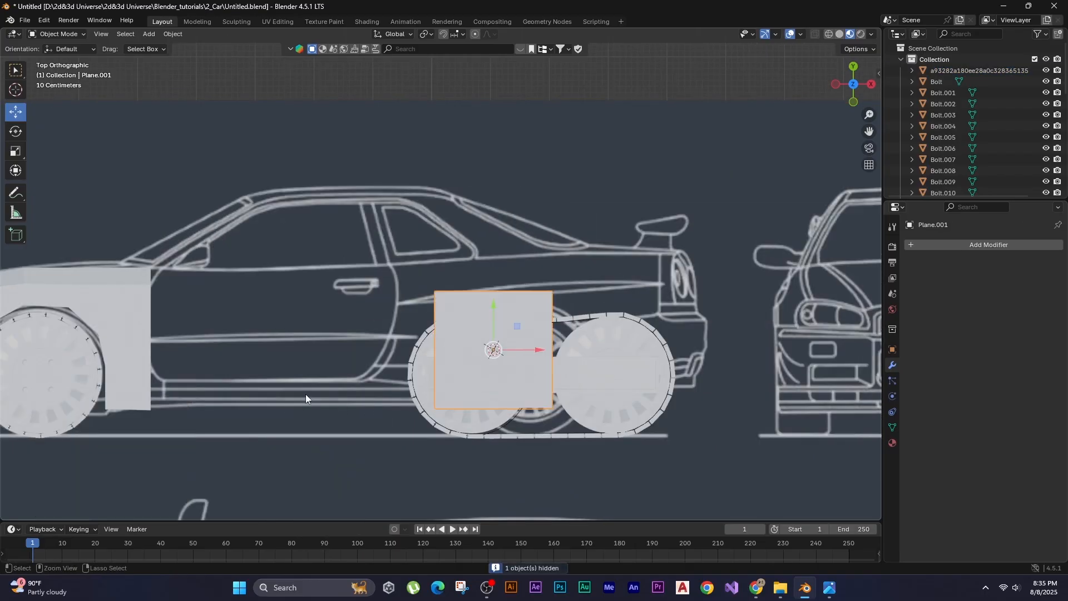
key("g")
left_click(89, 389)
scroll(223, 260, "up", 1)
middle_click_drag(217, 259, 326, 242, "shift")
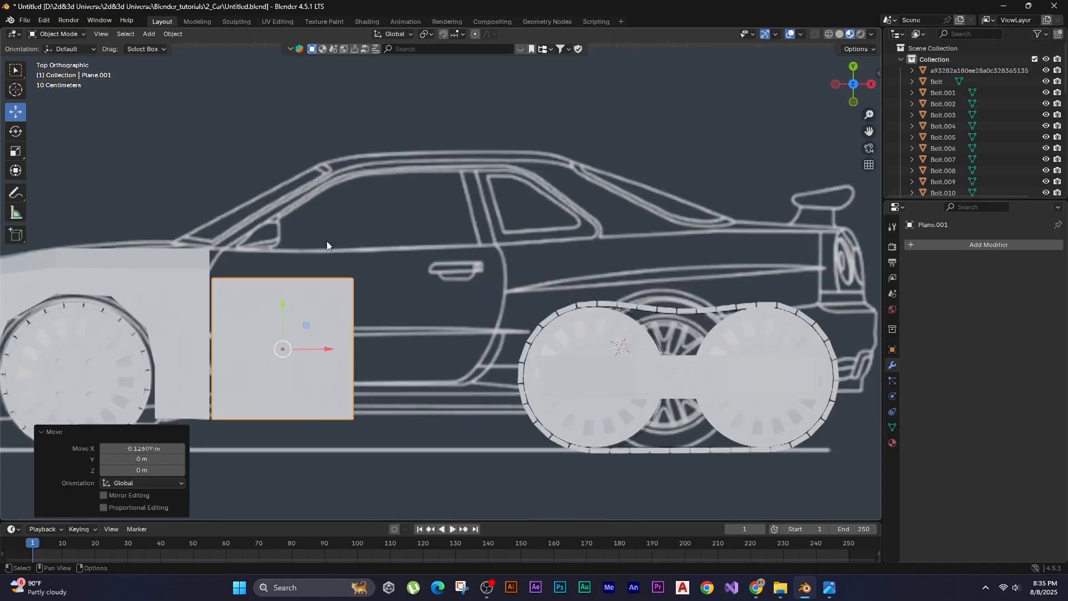
Extrude the rear edge of the door plane about 2.13 m along X to reach the back of the door.
key("Tab")
left_click_drag(359, 255, 333, 454)
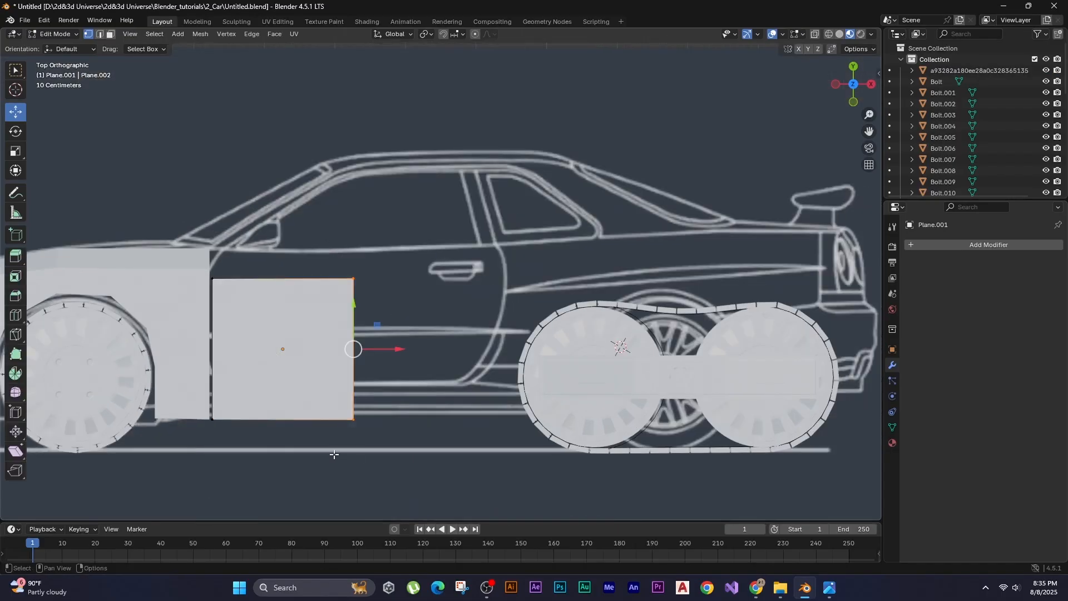
key("e")
key("x")
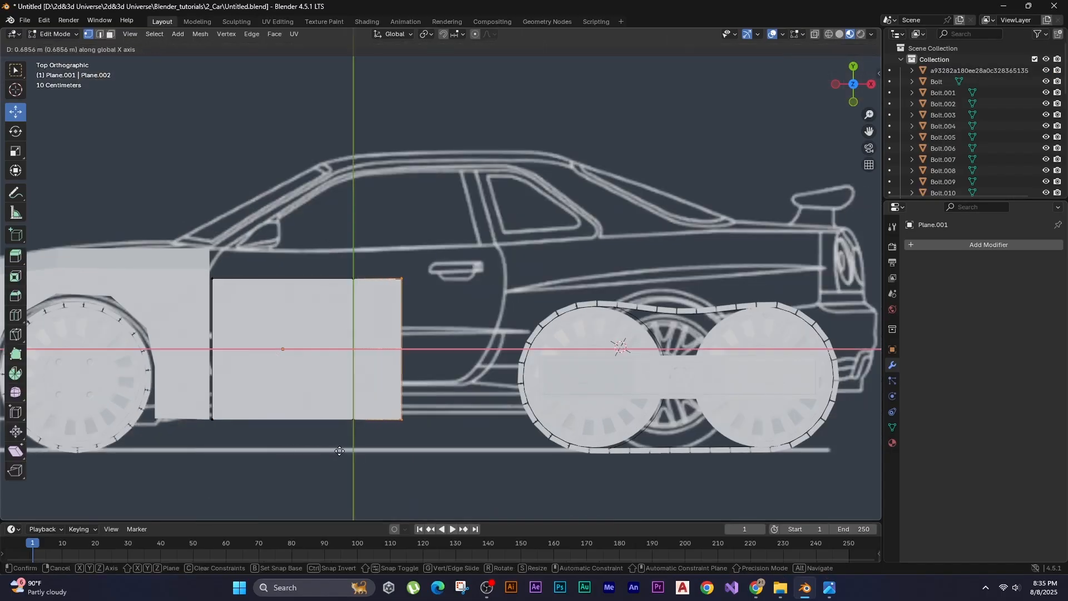
left_click(437, 462)
Add a centred lengthwise loop cut across the door plane and raise its top vertices about 0.126 m along Y.
middle_click_drag(328, 347, 341, 393, "shift")
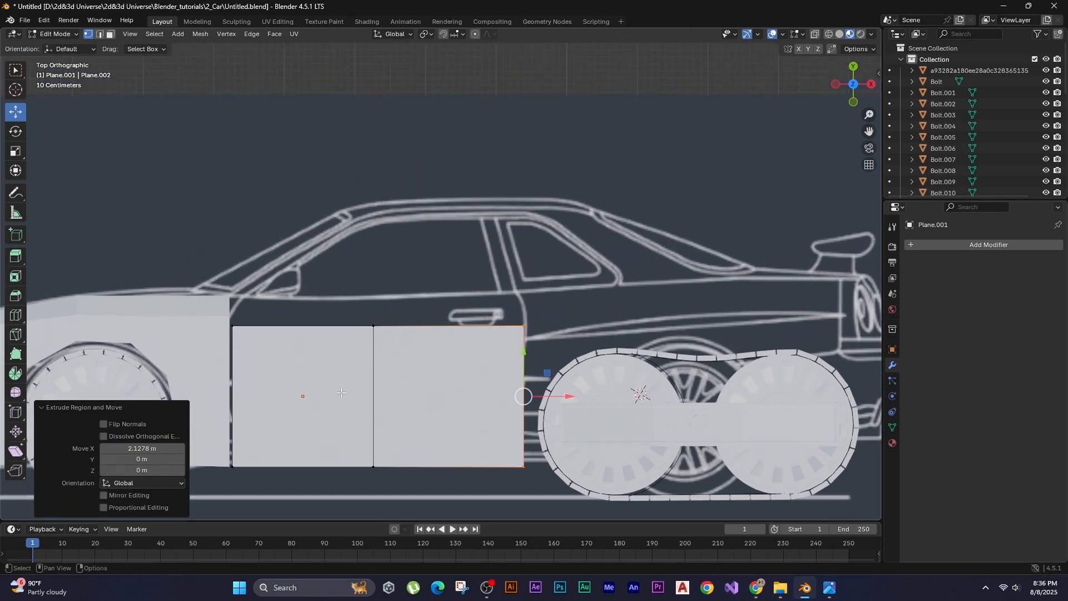
key("ctrl+r")
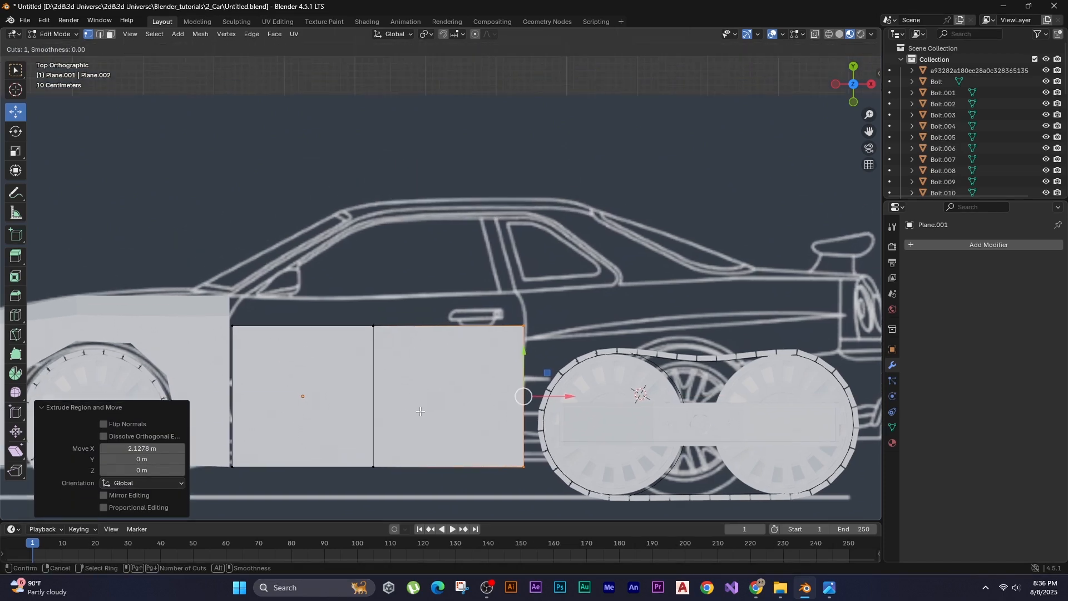
left_click(389, 393)
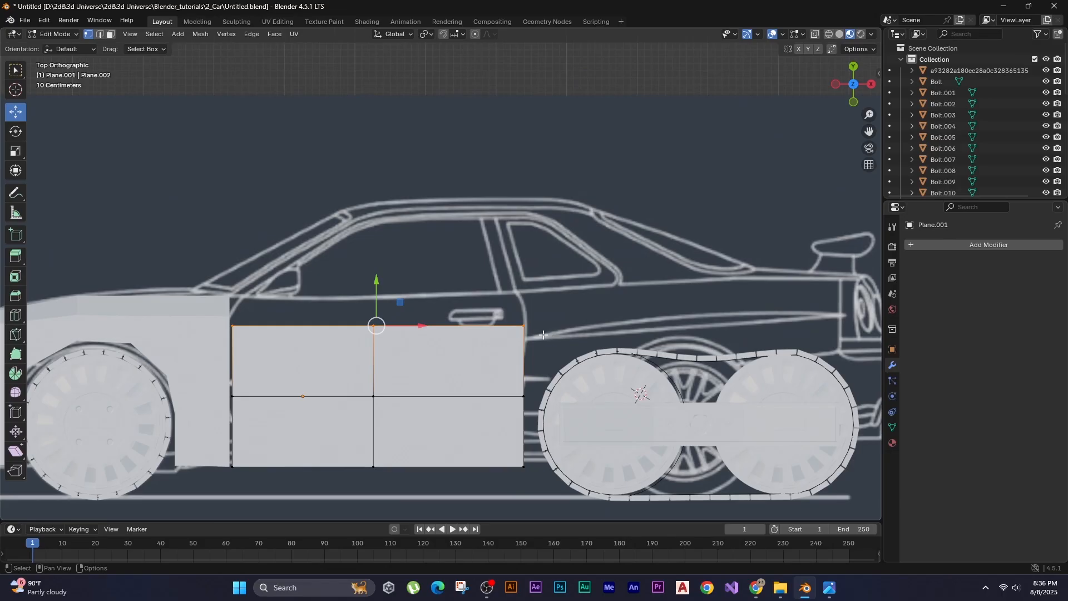
key("g")
key("y")
left_click(514, 287)
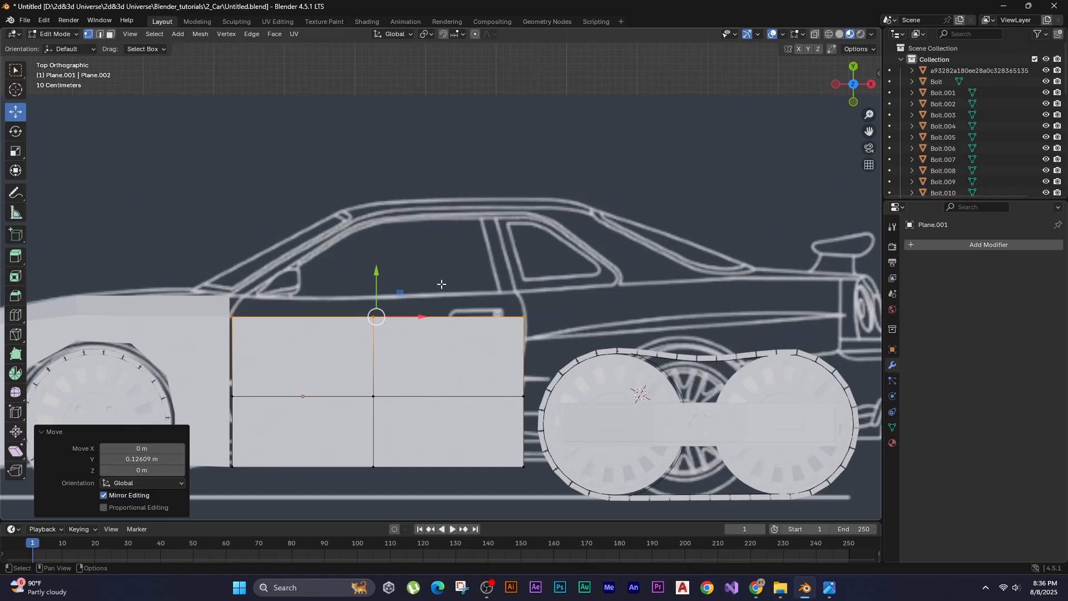
Extrude the door plane's top edge about 0.276 m along Y up to the window line and start adjusting its position.
key("e")
key("y")
left_click(448, 300)
key("g")
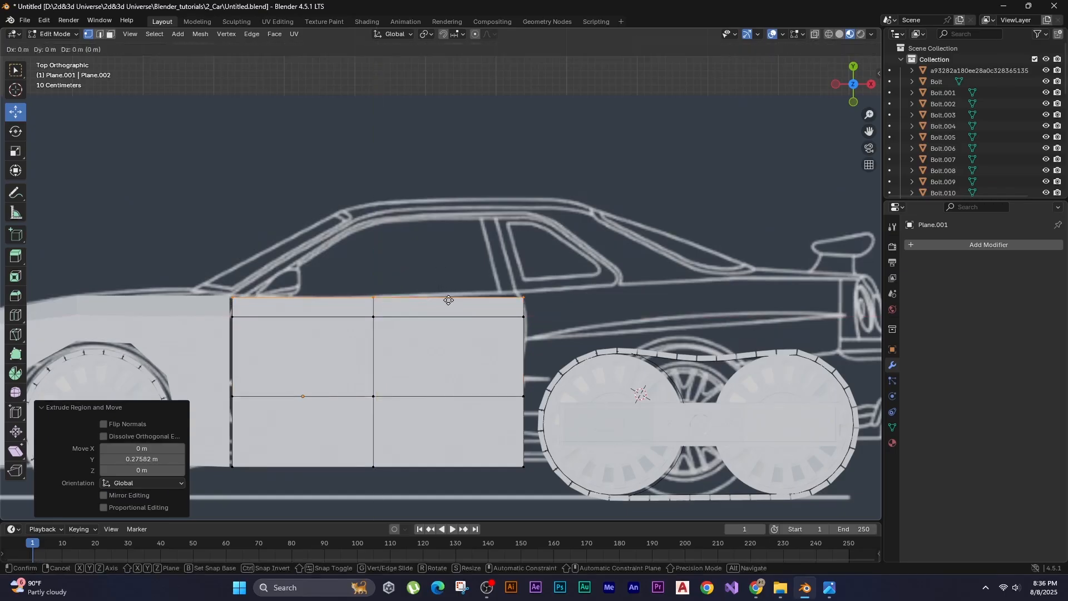
Extrude the door panel's upper edge about 1.35 m along Y to the roofline and lower the upper section about 0.12 m along Z.
key("y")
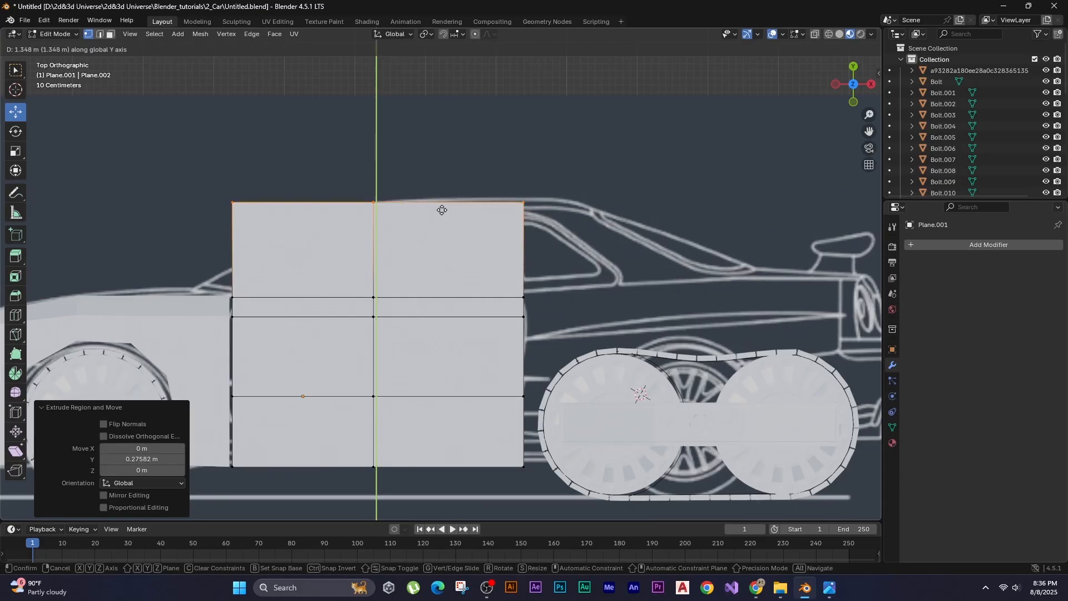
left_click(441, 210)
middle_click_drag(442, 210, 428, 234)
key("ctrl+KP_3")
scroll(400, 317, "up", 4)
left_click_drag(506, 189, 208, 226, "shift")
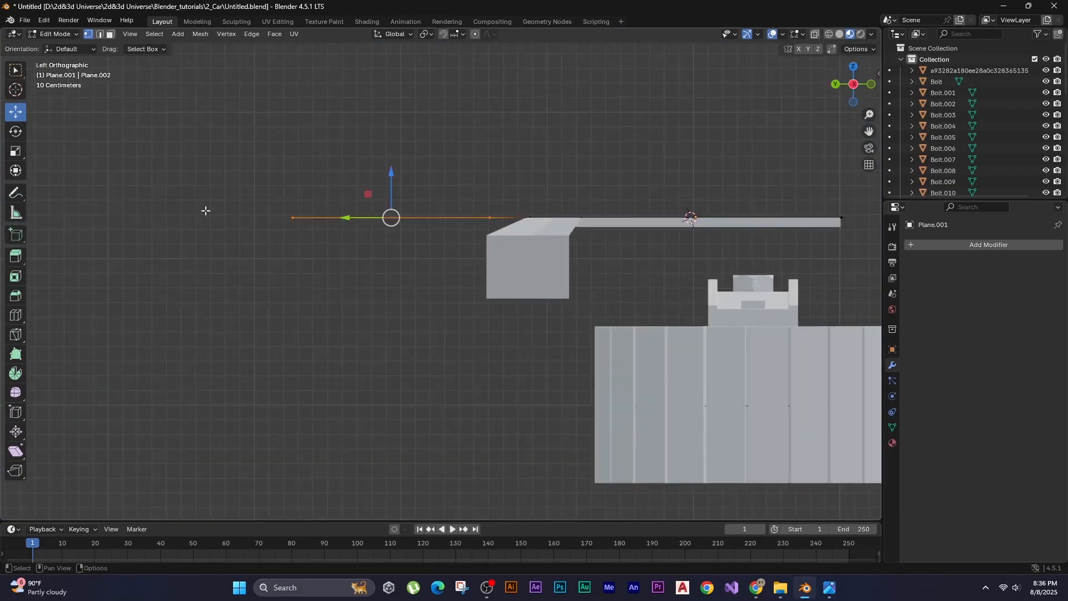
key("shift+z")
key("g")
key("z")
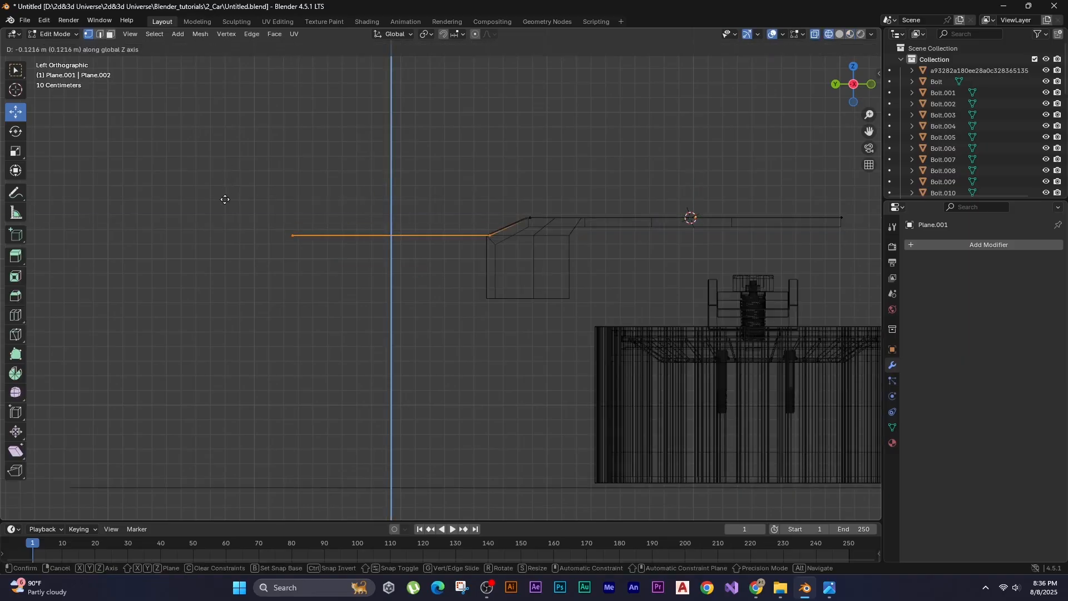
left_click(225, 200)
Nudge the vertices at the door panel's bend along Y to line up with the front fender's profile.
scroll(381, 145, "up", 7)
left_click_drag(381, 145, 517, 245)
key("g")
key("y")
left_click(372, 219)
scroll(372, 219, "down", 3)
scroll(128, 217, "up", 3)
key("g")
key("y")
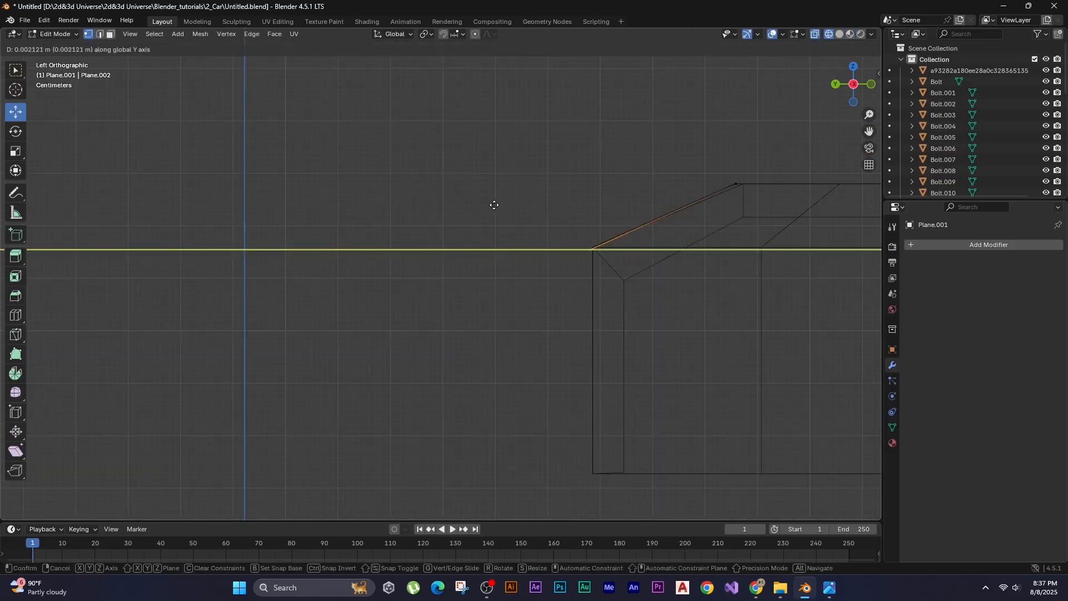
left_click(494, 204)
Lower the door panel's outermost roof edge about 0.18 m along Z to slope the window section.
scroll(403, 210, "down", 2)
middle_click_drag(402, 209, 386, 238)
key("g")
key("z")
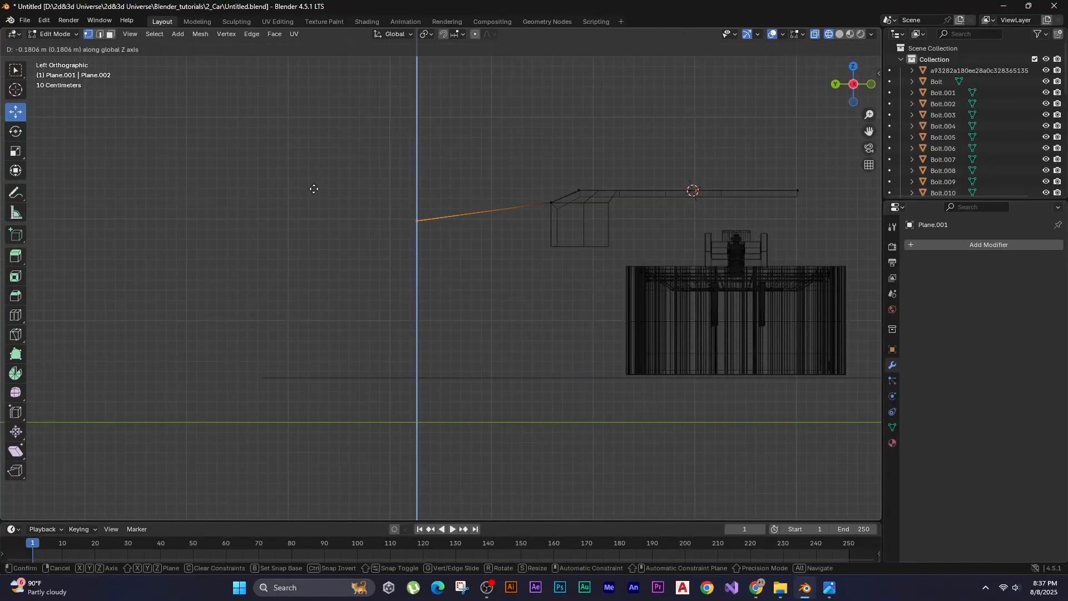
left_click(313, 188)
Move the panel's front upper corner vertex down along Y to the windshield's base on the blueprint.
middle_click_drag(314, 188, 241, 187)
scroll(436, 262, "down", 4)
key("shift+z")
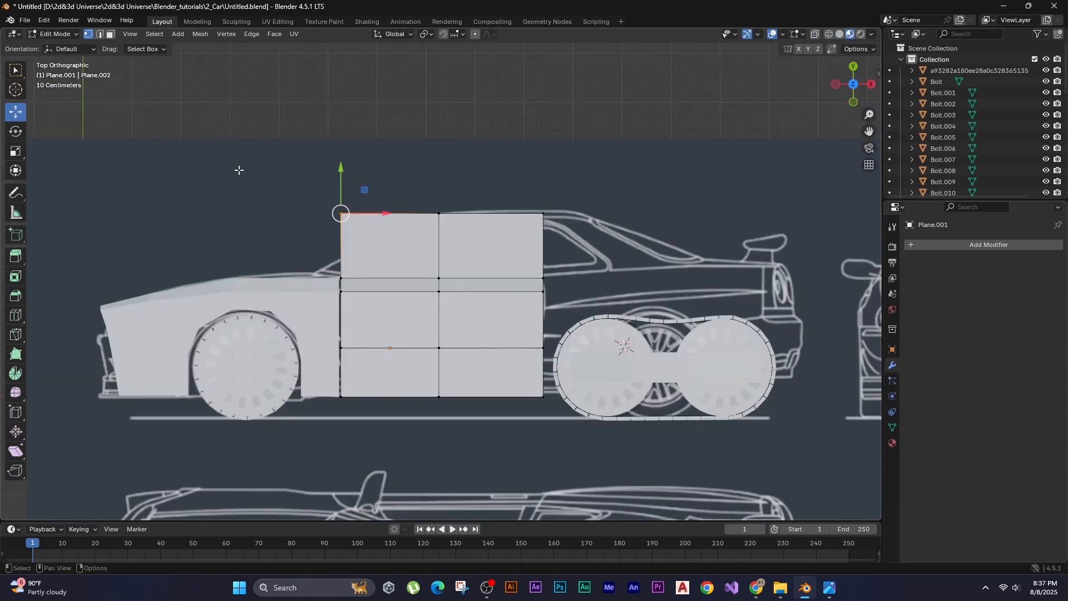
key("g")
key("x")
key("y")
scroll(320, 262, "up", 6, "alt")
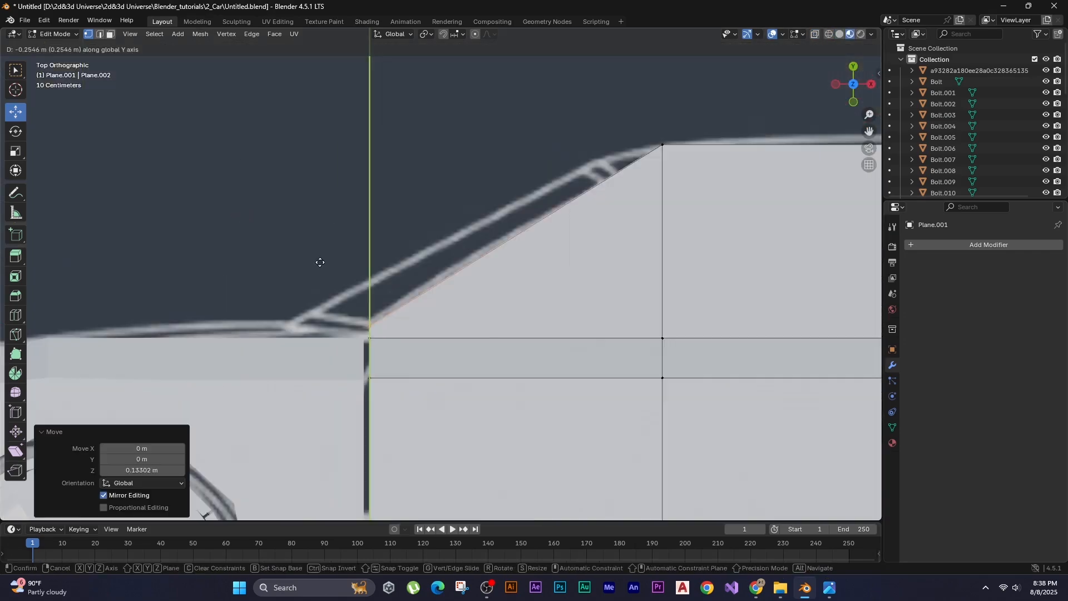
left_click(319, 273)
Bring together the two neighbouring corner vertices at the windshield's base and merge them.
middle_click_drag(322, 270, 363, 304)
key("g")
left_click(361, 303)
left_click(438, 173, "shift")
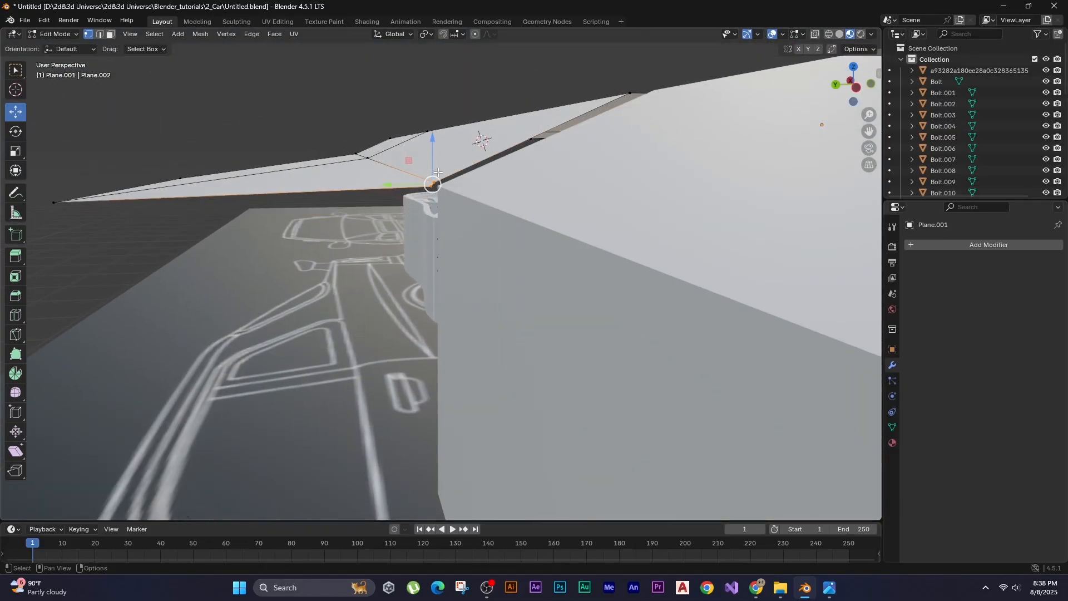
right_click(438, 172)
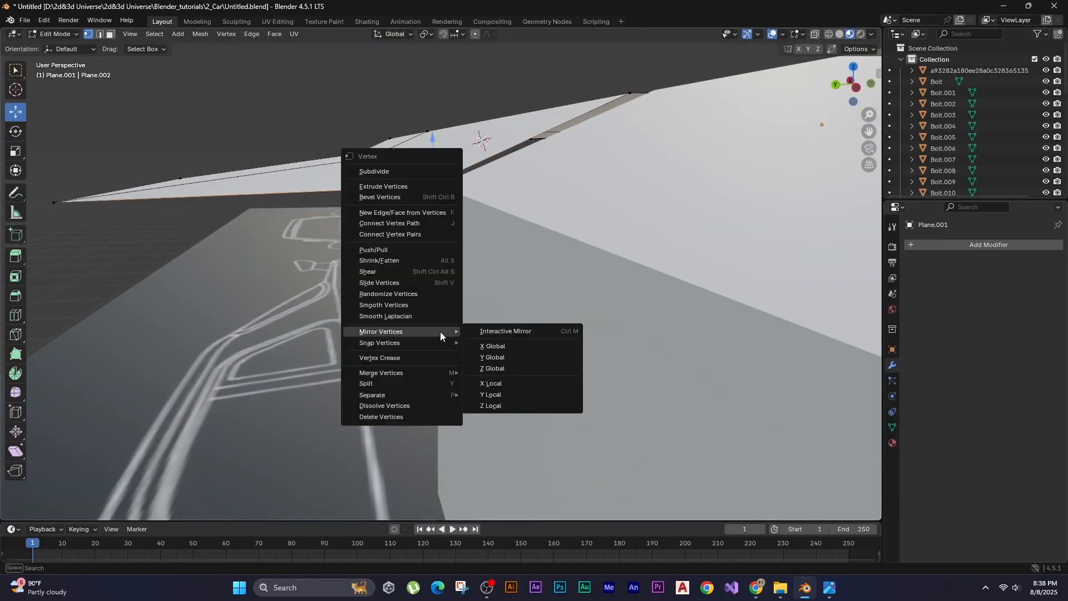
mouse_move(439, 372)
left_click(513, 413)
Extrude the cabin's windshield and roof edges about 0.16 m down along Z.
key("2")
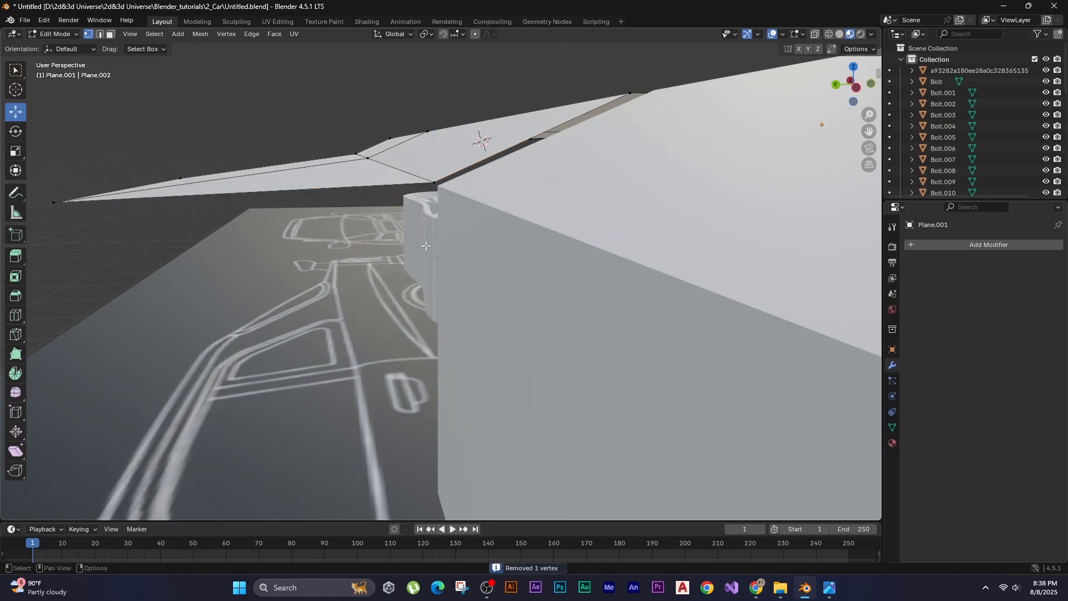
middle_click_drag(337, 262, 332, 141)
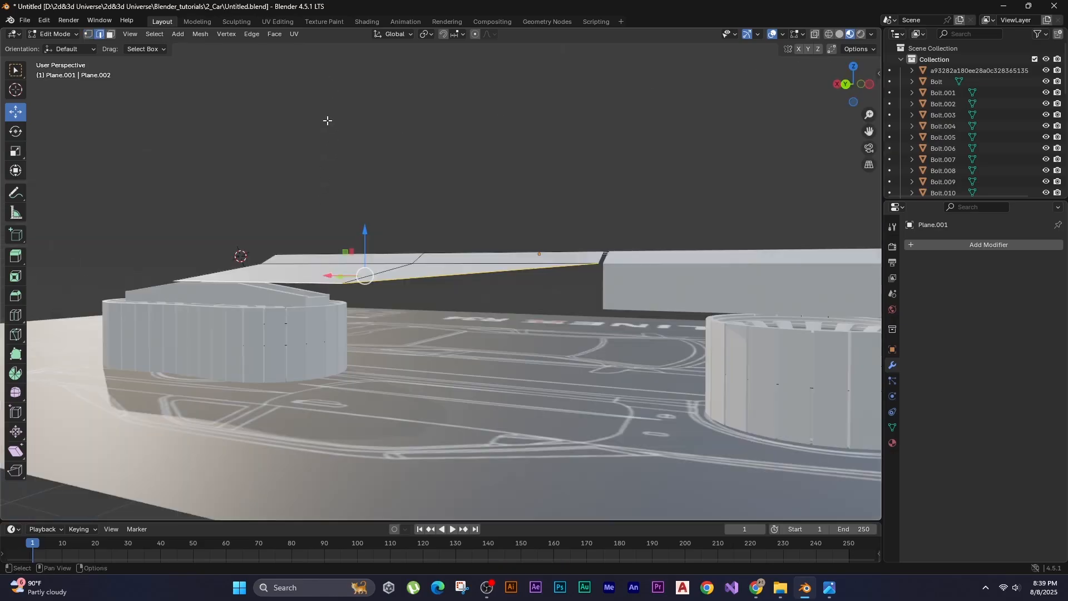
key("e")
key("z")
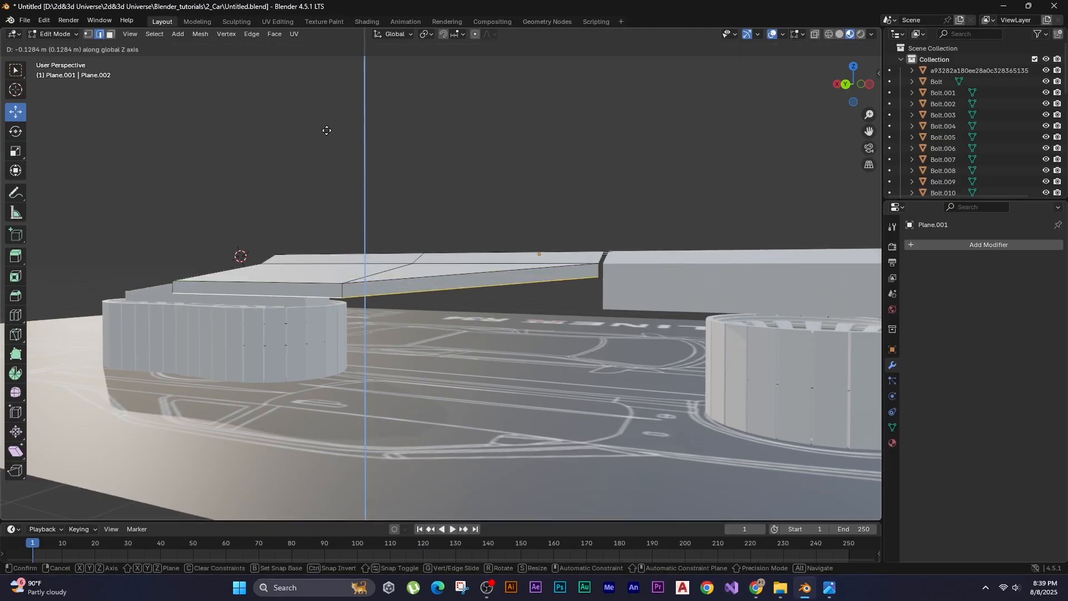
left_click(326, 134)
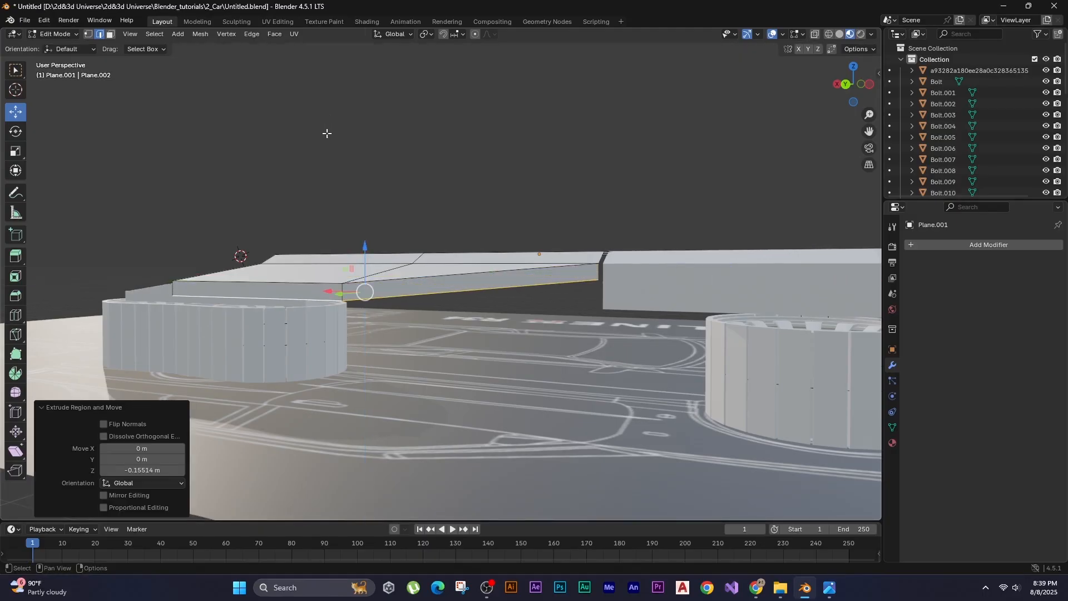
Extrude the straight roof section's lower edge further down and move it about 0.04 m lower along Z.
left_click(295, 298)
key("e")
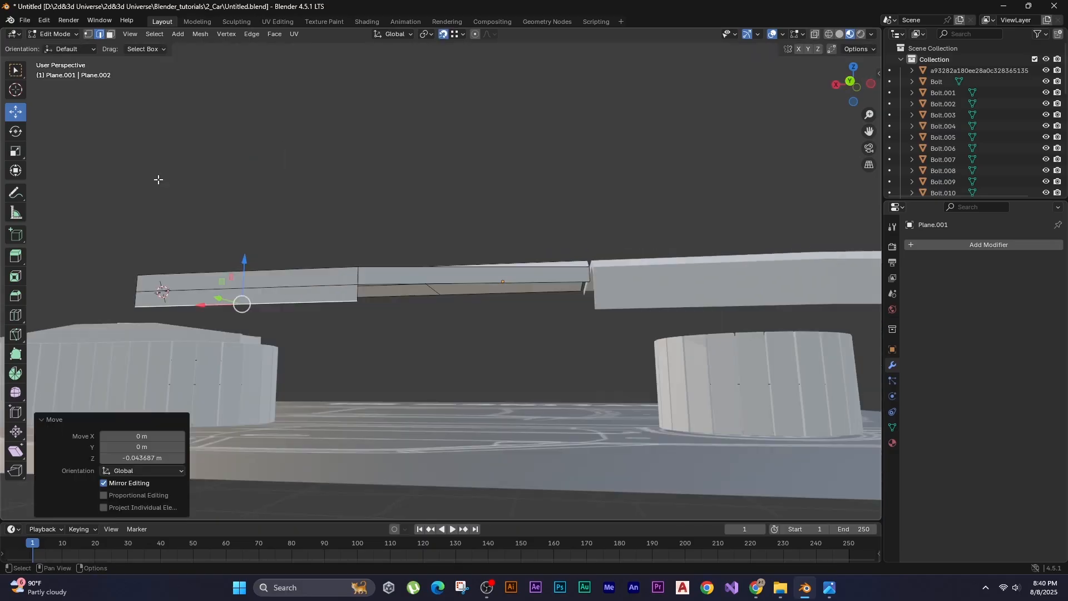
middle_click_drag(157, 179, 105, 279)
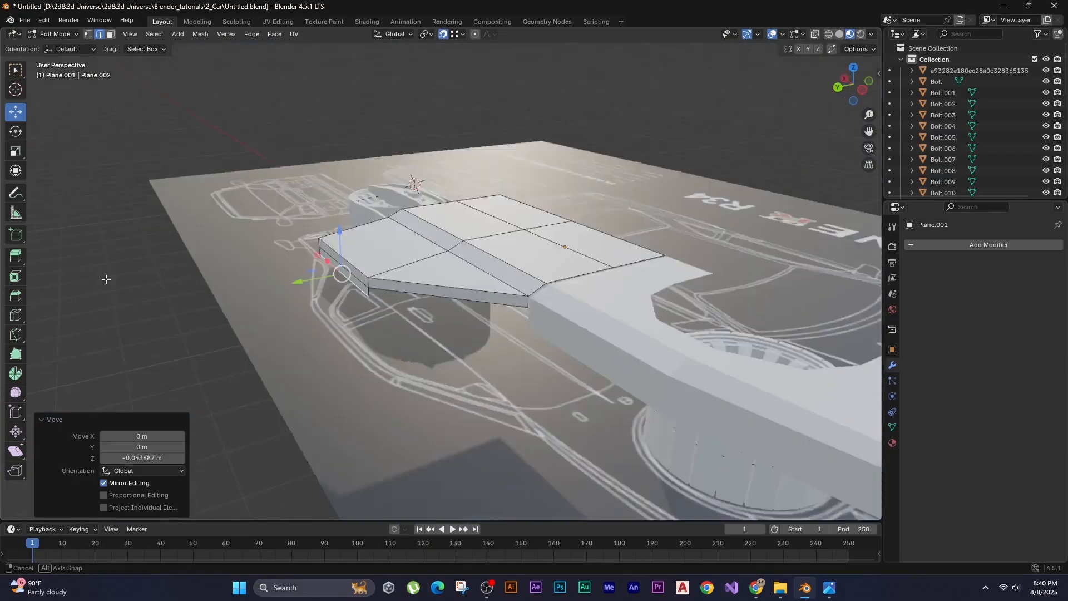
Add a new plane object and move it along X to the rear of the car in the top view.
key("KP_7")
scroll(477, 285, "down", 1)
middle_click_drag(477, 285, 390, 272, "shift")
key("Tab")
key("shift+a")
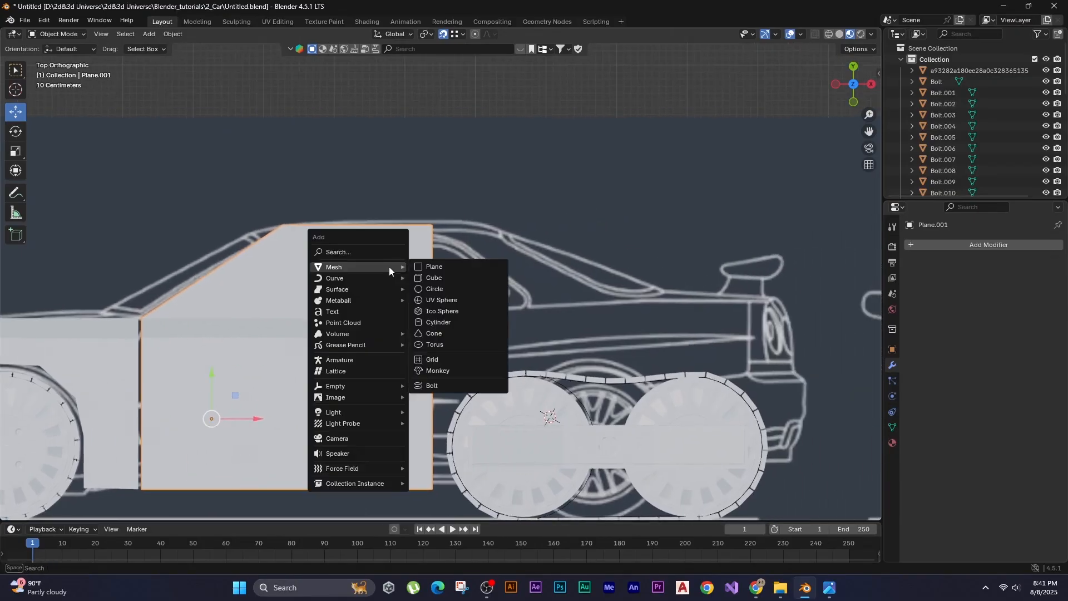
left_click(445, 266)
middle_click_drag(412, 288, 376, 295, "shift")
key("g")
key("x")
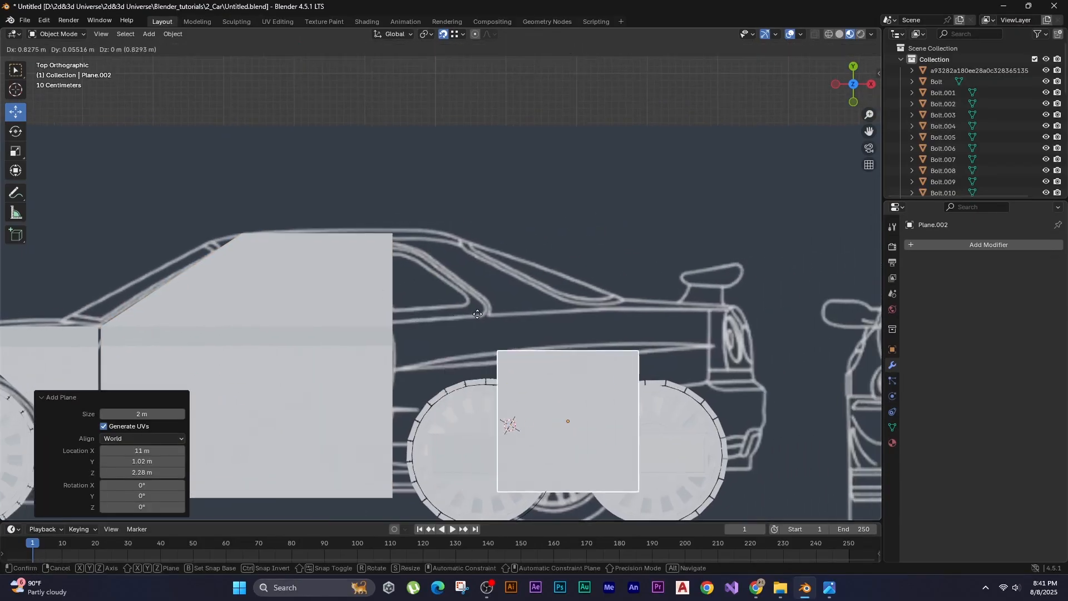
left_click(594, 299)
Narrow the plane to a rear bumper strip by moving its front side about 1.47 m along X, and lower its upper edge along Y.
middle_click_drag(594, 299, 609, 296, "shift")
key("Tab")
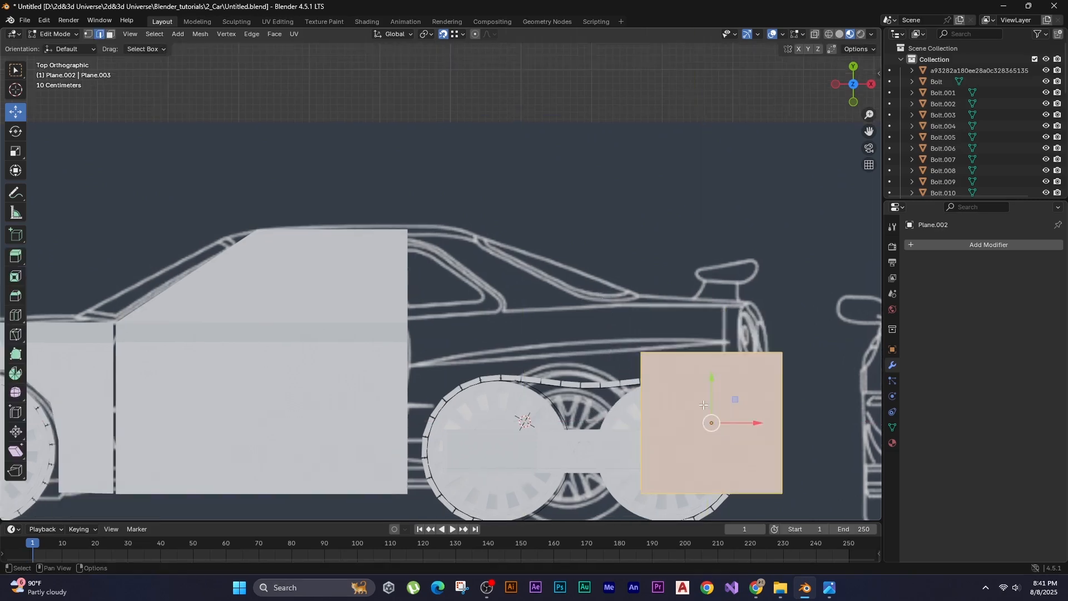
left_click_drag(618, 320, 655, 369)
left_click(622, 336)
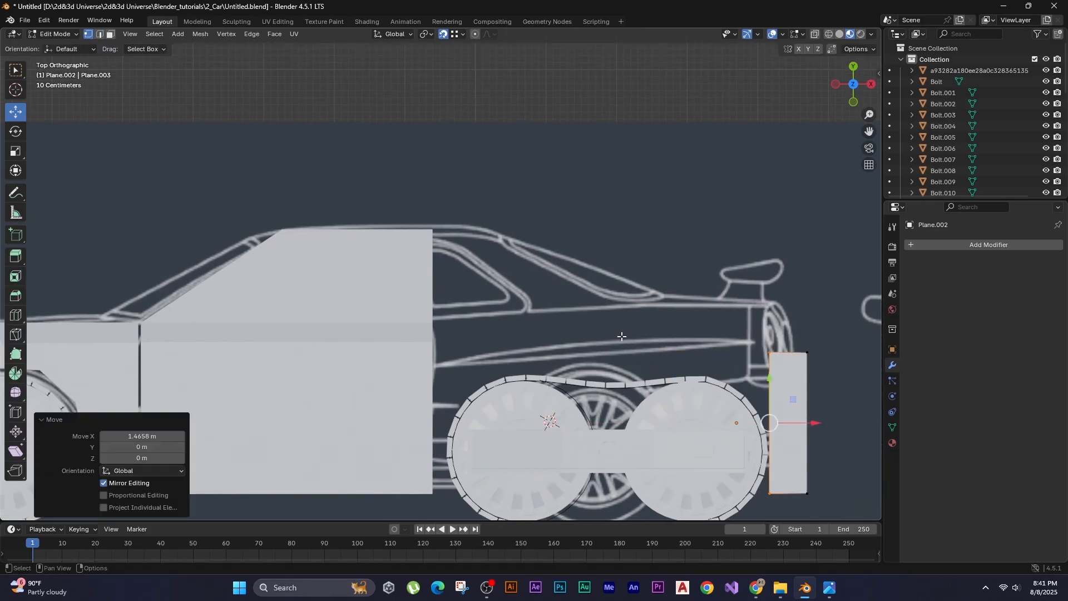
left_click_drag(702, 321, 823, 371)
key("g")
middle_click_drag(689, 301, 659, 342)
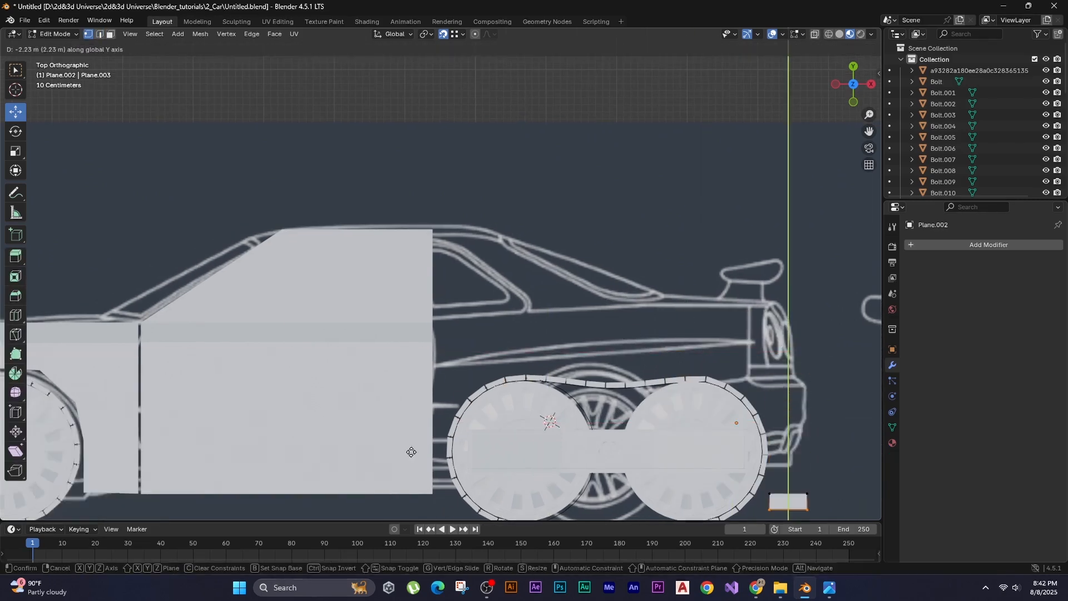
left_click(617, 345)
Extrude the rear strip's upper edge twice along Y, the second time about 0.93 m up to the trunk line.
key("e")
left_click(679, 319)
key("e")
left_click(679, 254)
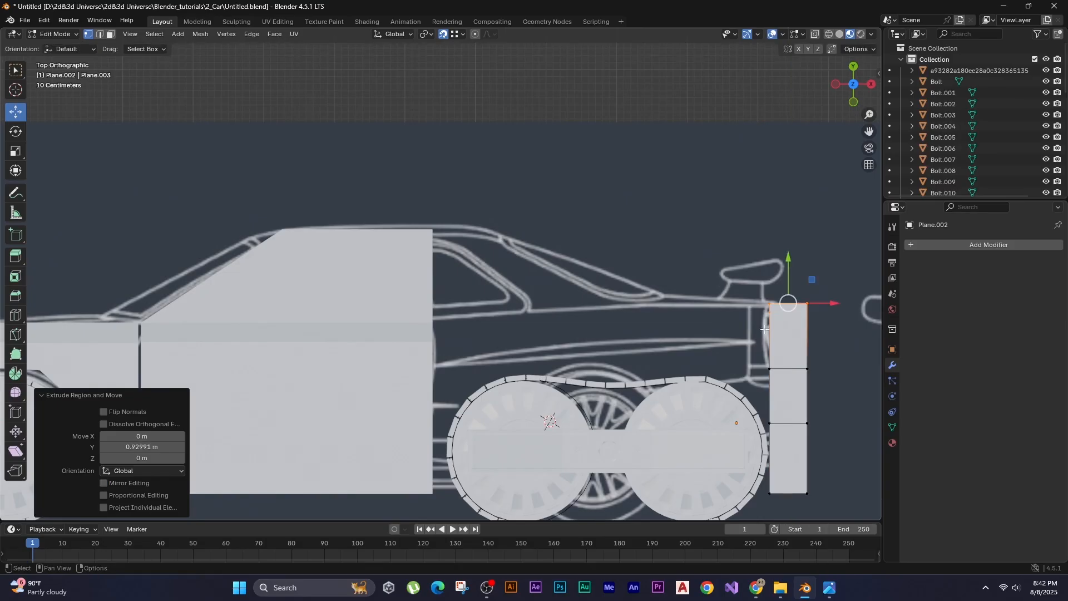
Extrude the strip's uppermost front-facing edge about 4.76 m along X to the door panel and add an edge loop near the door.
key("3")
key("2")
left_click(769, 334)
key("g")
left_click(350, 334)
key("g")
key("g")
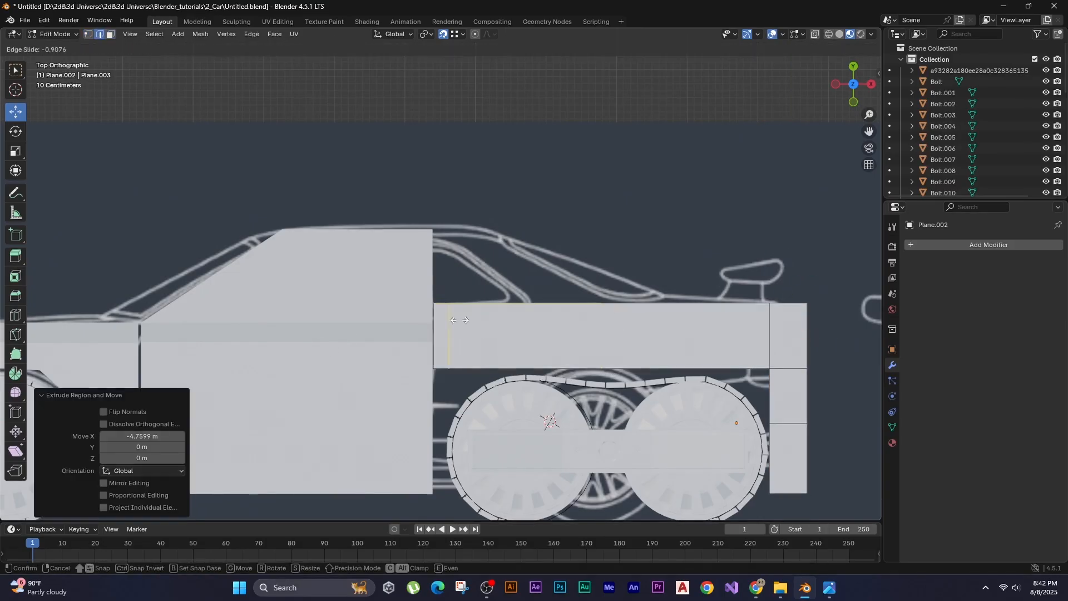
left_click(466, 328)
Extrude the lower edge of the narrow section beside the door about 1.77 m down along Y.
left_click(447, 369)
key("e")
key("y")
left_click(374, 495)
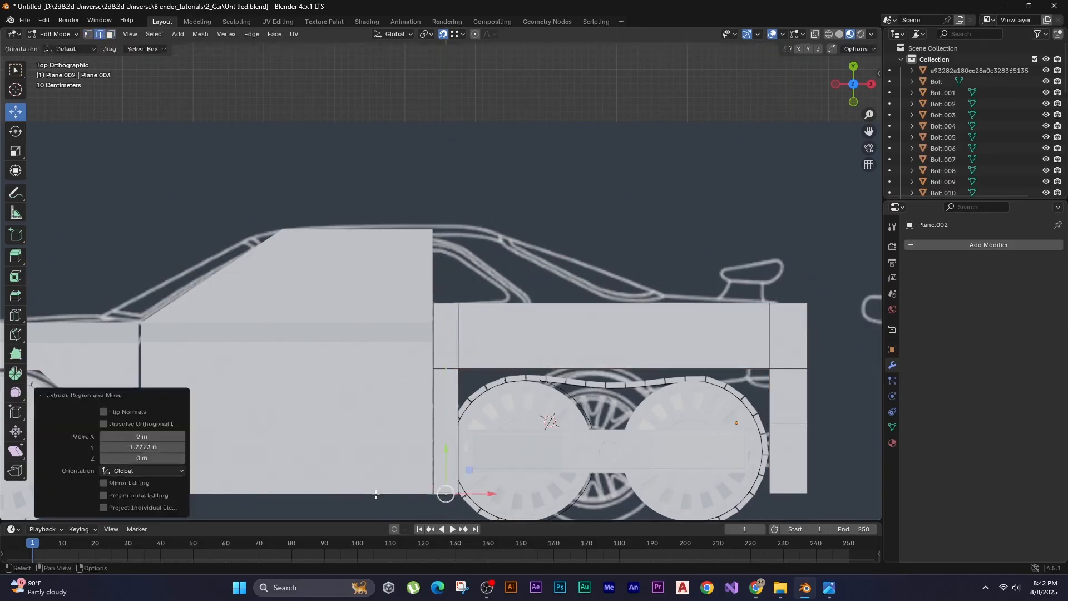
Add a lengthwise edge loop through the rear panel's band above the tracks.
middle_click_drag(374, 496, 249, 417)
key("ctrl+r")
left_click(436, 260)
left_click(430, 260)
Lower the rear panel's outermost vertices in the side view to the height of the door panel's crease.
mouse_move(430, 260)
middle_mouse_down("alt")
mouse_move(489, 228)
mouse_move(417, 275)
middle_mouse_up("alt")
scroll(434, 198, "up", 4)
key("1")
left_click(434, 232)
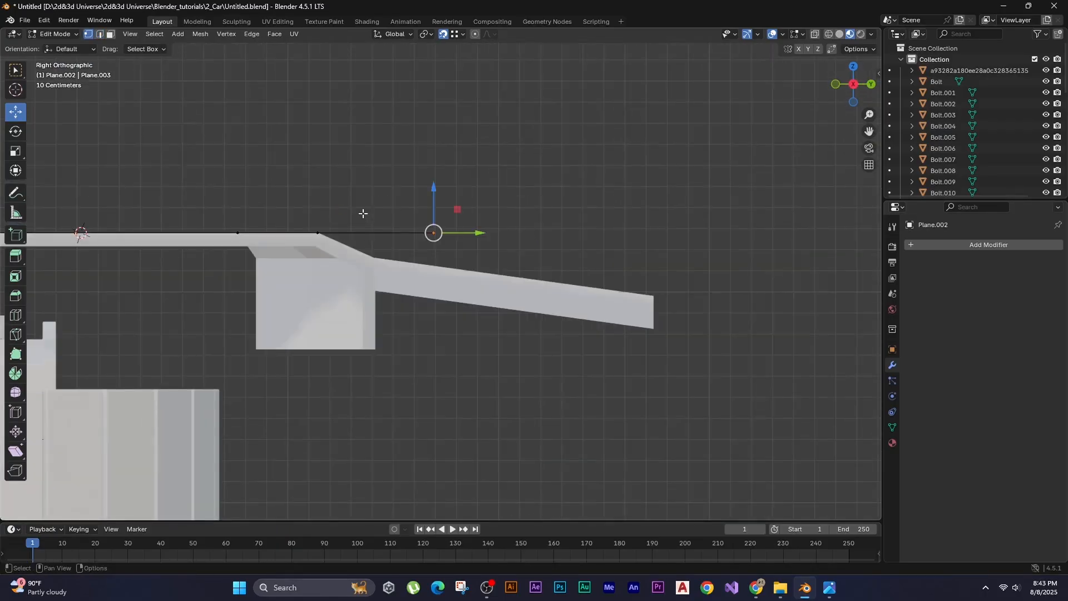
key("g")
key("Escape")
key("shift+z")
key("g")
left_click(298, 181)
Shift the rear panel's bend vertices slightly along Y to align with the door panel's profile.
scroll(232, 207, "up", 7)
left_click_drag(567, 328, 517, 278)
key("g")
key("y")
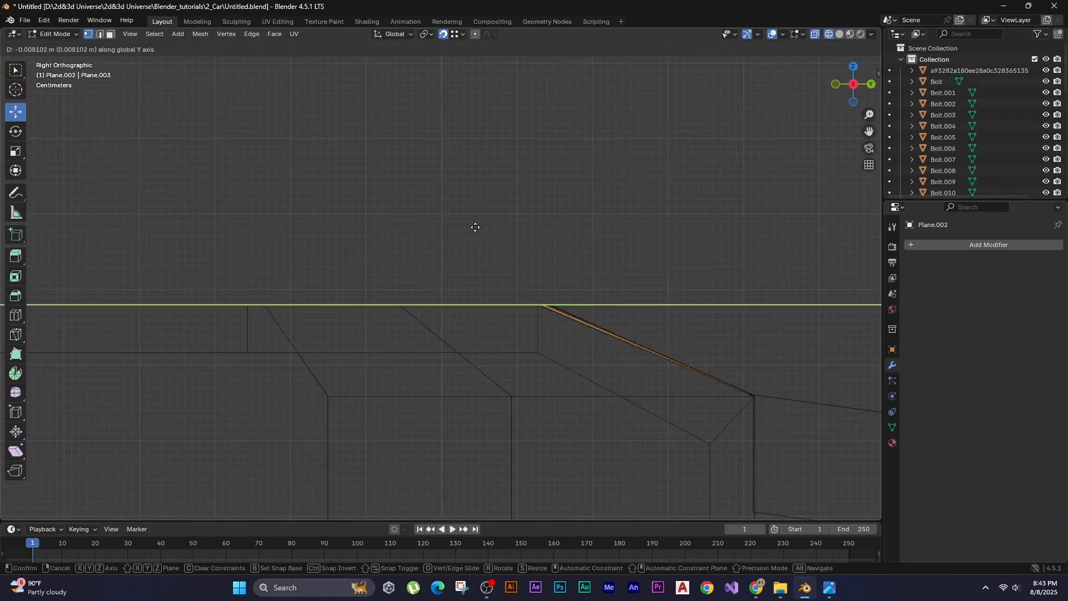
left_click(474, 226)
Extrude the rear panel's outer edge about 1.33 m along Y to form the rear window section.
middle_click_drag(474, 226, 468, 295)
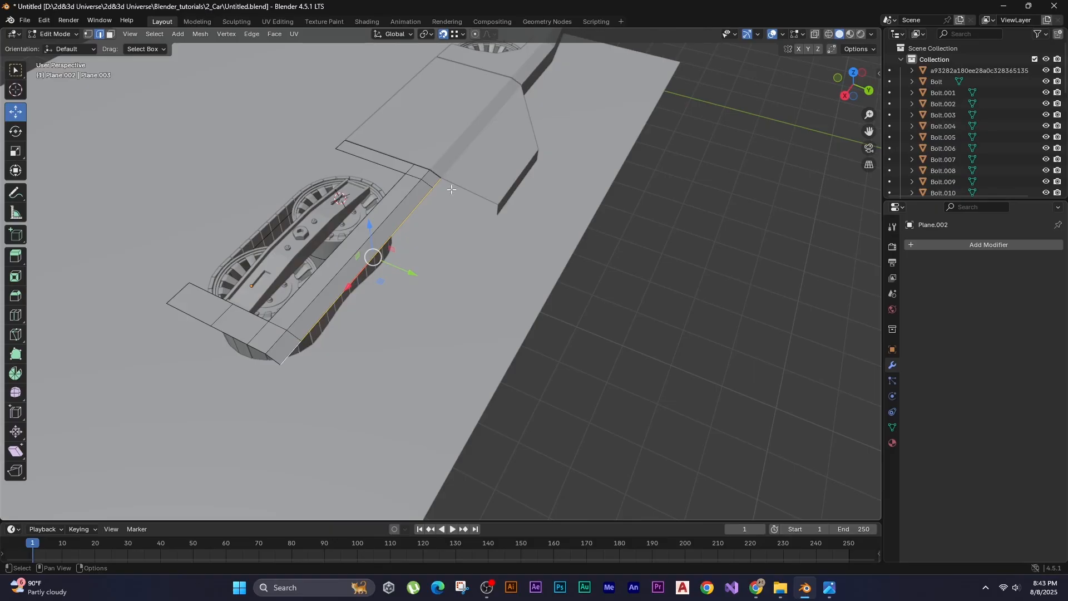
key("e")
key("y")
left_click(491, 205)
Lower the extruded outer edge along Z to match the cabin's slope and restore solid shading.
key("KP_3")
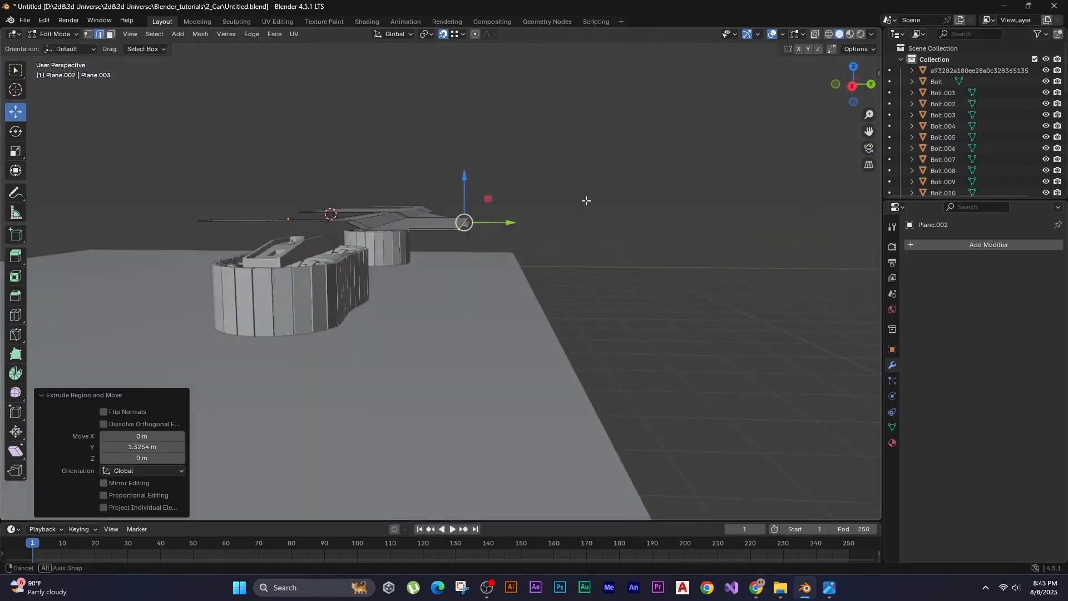
scroll(529, 228, "up", 3)
scroll(476, 224, "up", 1)
mouse_move(477, 223)
middle_mouse_down("shift")
mouse_move(463, 258)
mouse_move(562, 284)
middle_mouse_up("shift")
key("shift+z")
key("1")
scroll(445, 173, "up", 2)
key("g")
key("z")
left_click(376, 189)
key("z")
left_click(410, 296)
Move the two rear roof corner vertices forward along X to slant the rear window.
middle_click_drag(514, 221, 559, 237)
scroll(559, 237, "down", 2)
left_click_drag(559, 235, 488, 260)
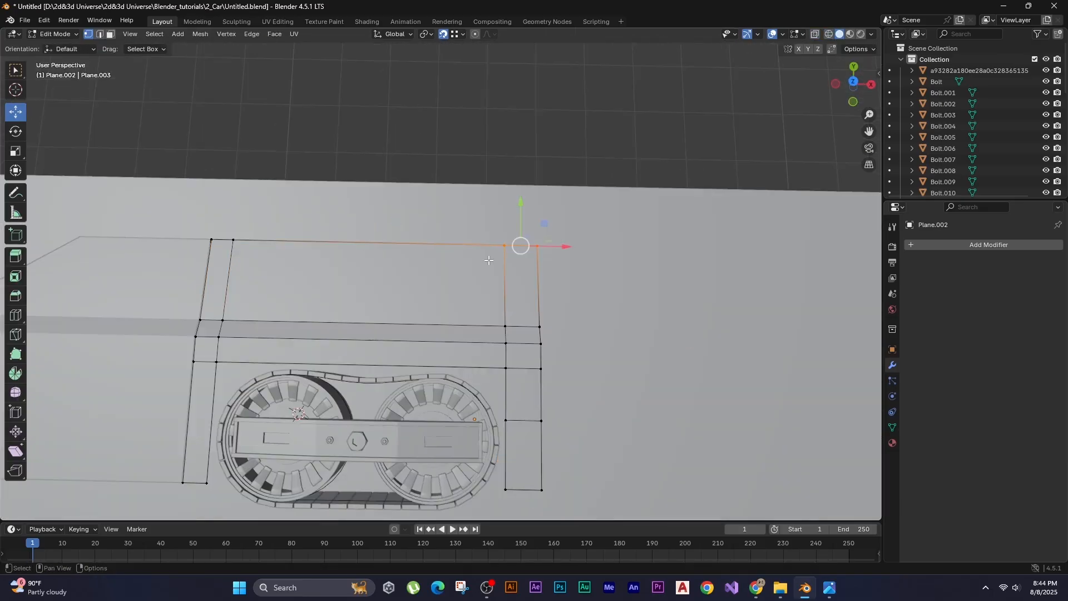
key("g")
key("x")
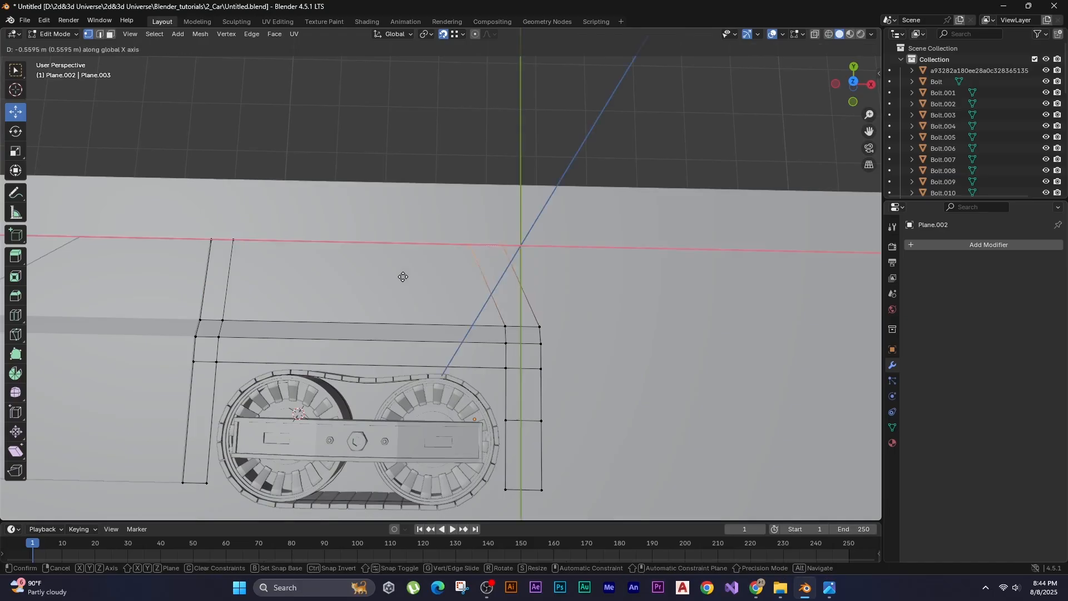
left_click(344, 286)
Adjust the slanted rear roof vertices further along X in the top view.
scroll(523, 254, "down", 3)
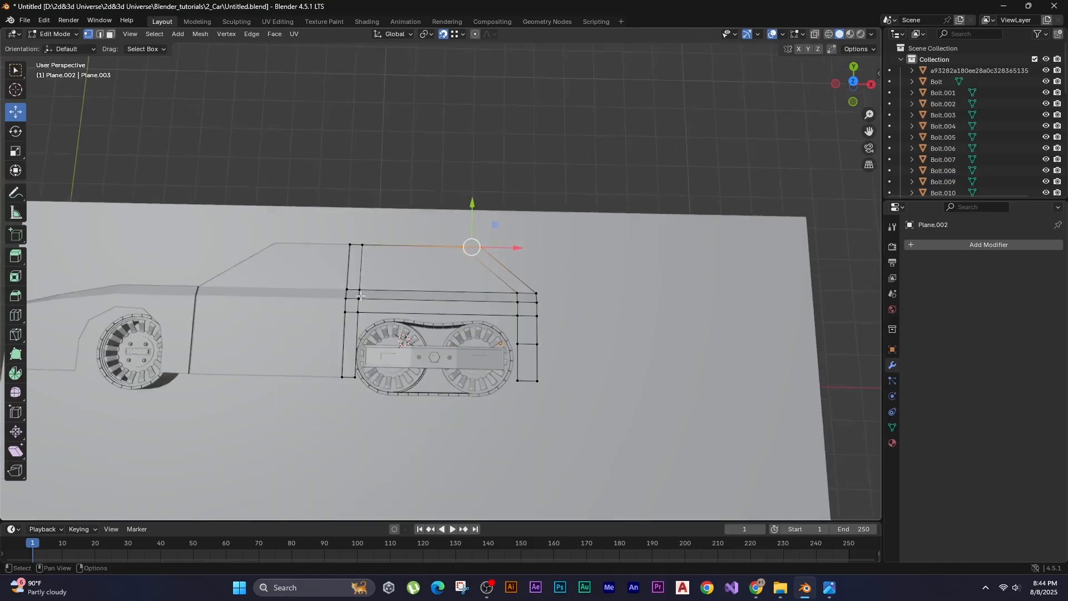
scroll(443, 264, "up", 3)
key("KP_7")
middle_click_drag(372, 297, 458, 315, "shift")
scroll(459, 309, "down", 2)
scroll(452, 300, "up", 2)
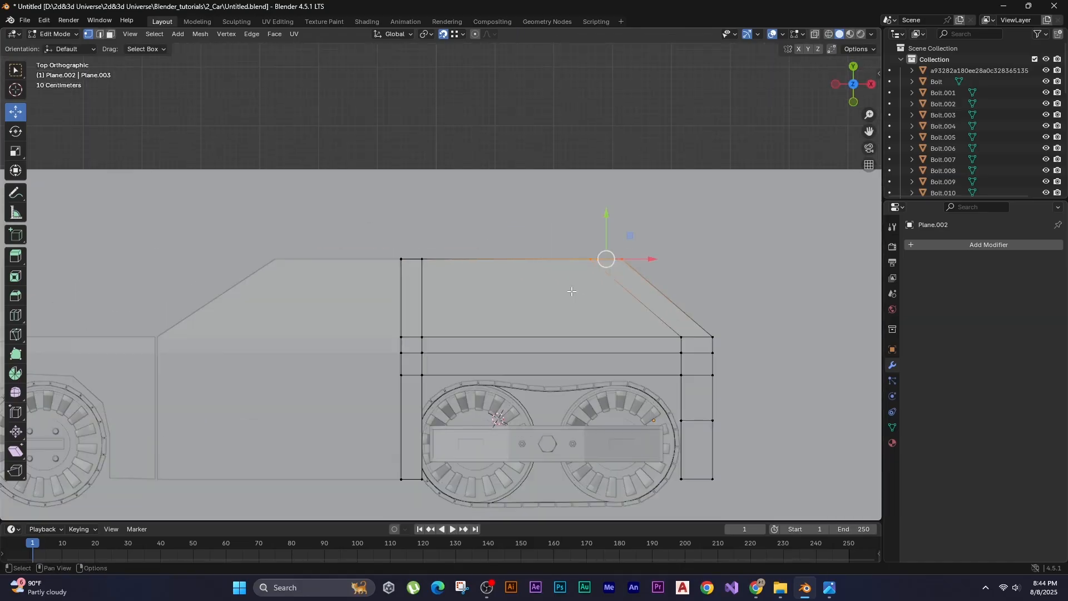
key("g")
key("x")
left_click(526, 290)
Move the two rear vertices at the base of the window section forward along X.
middle_click_drag(525, 291, 456, 281, "shift")
scroll(489, 289, "up", 2)
left_click_drag(757, 335, 640, 366)
key("g")
key("x")
left_click(510, 333)
Move the inner rear roof corner vertex about 0.2 m forward along X.
left_click_drag(564, 258, 479, 216)
key("g")
key("x")
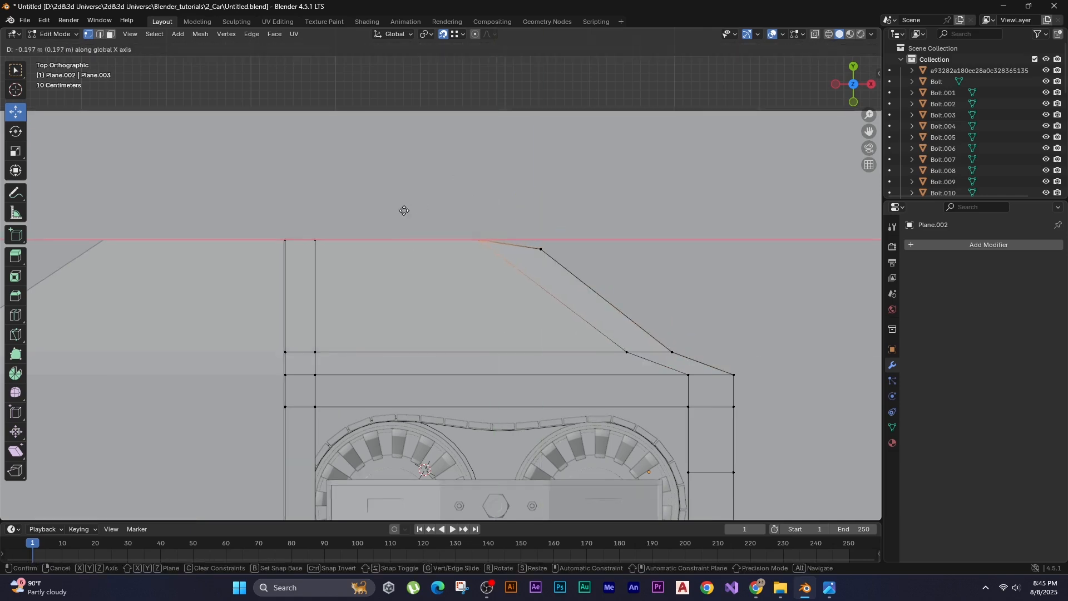
left_click(396, 209)
Select the outer roof edges of the rear section and extrude them down along Z.
scroll(548, 263, "down", 4)
key("alt+a")
middle_click_drag(533, 317, 331, 221)
scroll(473, 264, "up", 1)
left_click(479, 251)
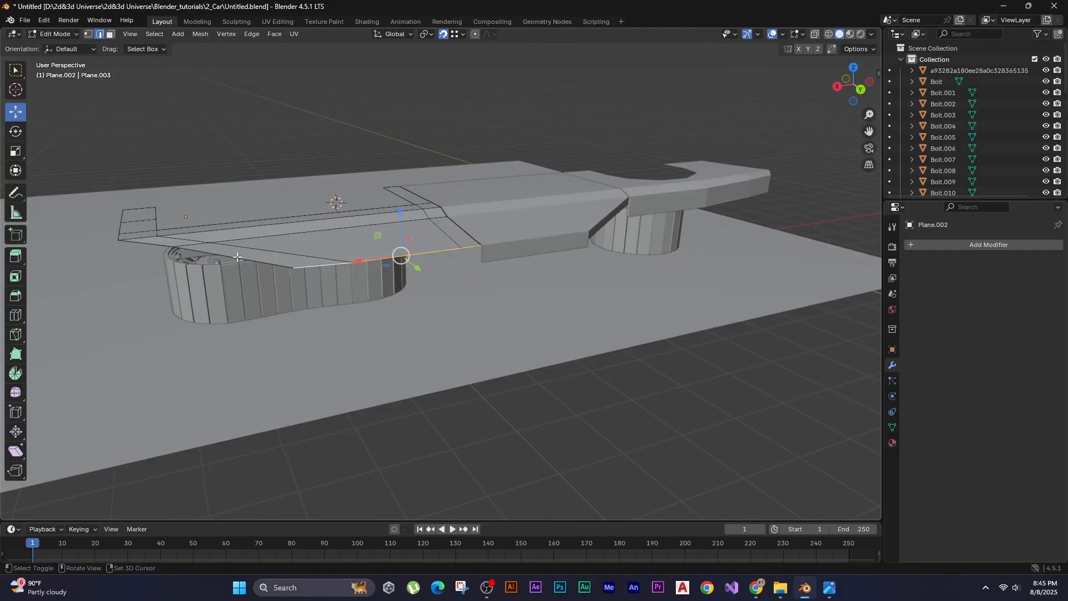
key("e")
key("z")
left_click(441, 315)
Inspect the rear body panel in Object Mode and reopen its mesh for editing.
key("Tab")
left_click(423, 318)
middle_click_drag(312, 311, 591, 280)
scroll(400, 317, "down", 4)
left_click(370, 301)
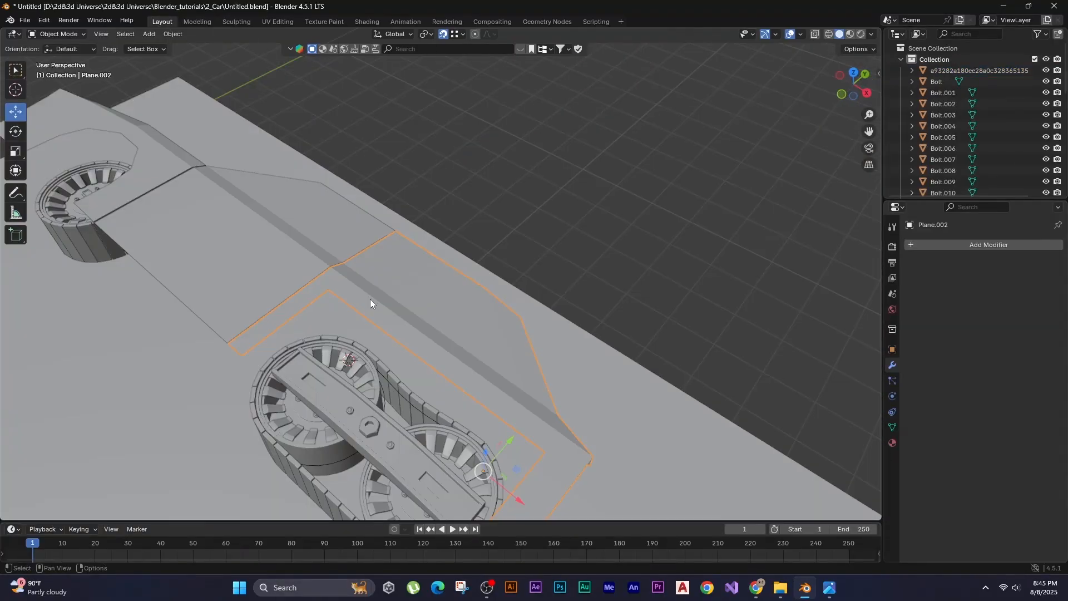
key("Tab")
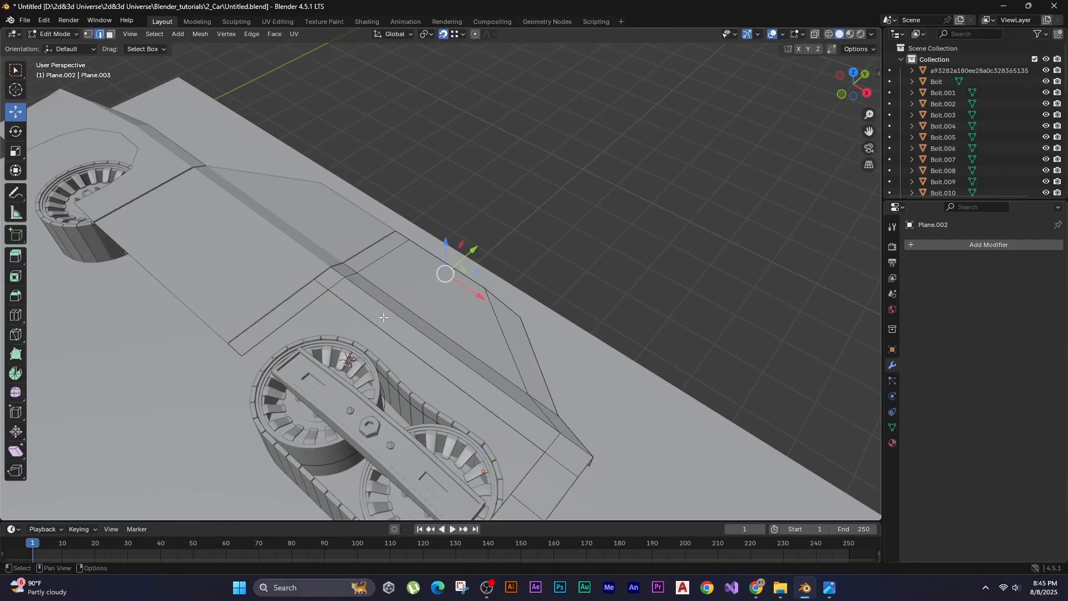
Add two loop cuts across the rear body panel above the track, one near its front end and one near its rear.
left_click(382, 316)
middle_click_drag(383, 318, 411, 313)
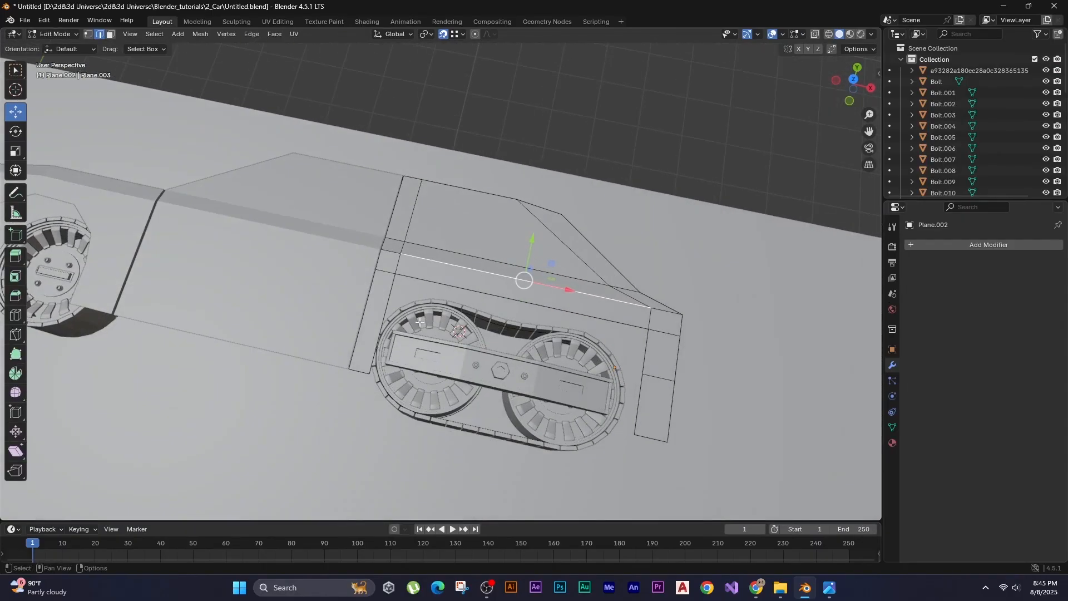
right_click(448, 292)
left_click(489, 279)
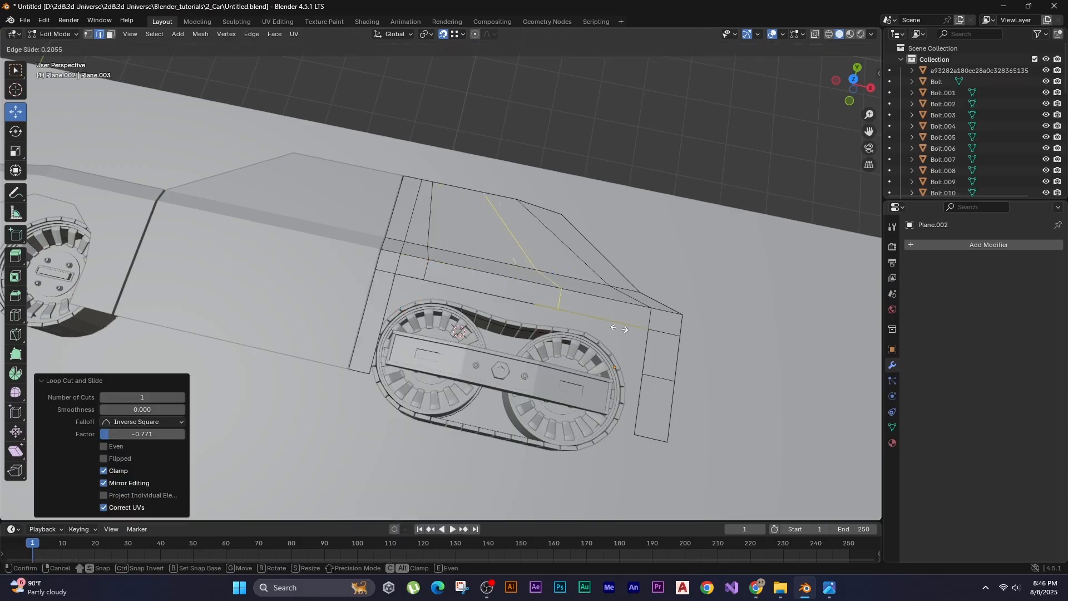
Move the rear and front corner vertices of the track cutout down towards the track, the rear one about 0.3 m.
key("KP_7")
scroll(579, 300, "up", 7)
key("1")
left_click(465, 275)
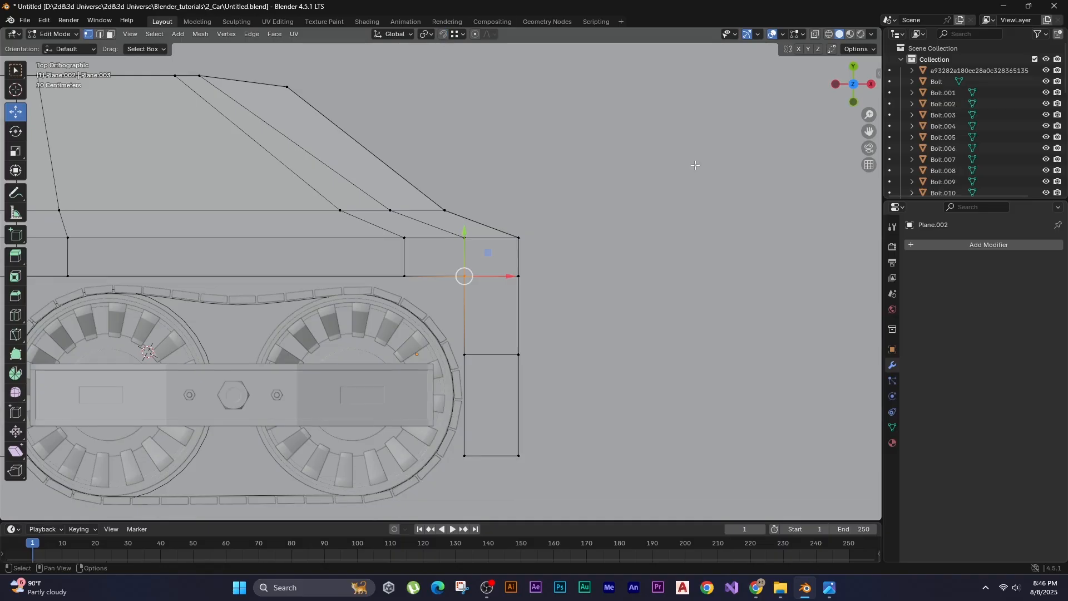
key("g")
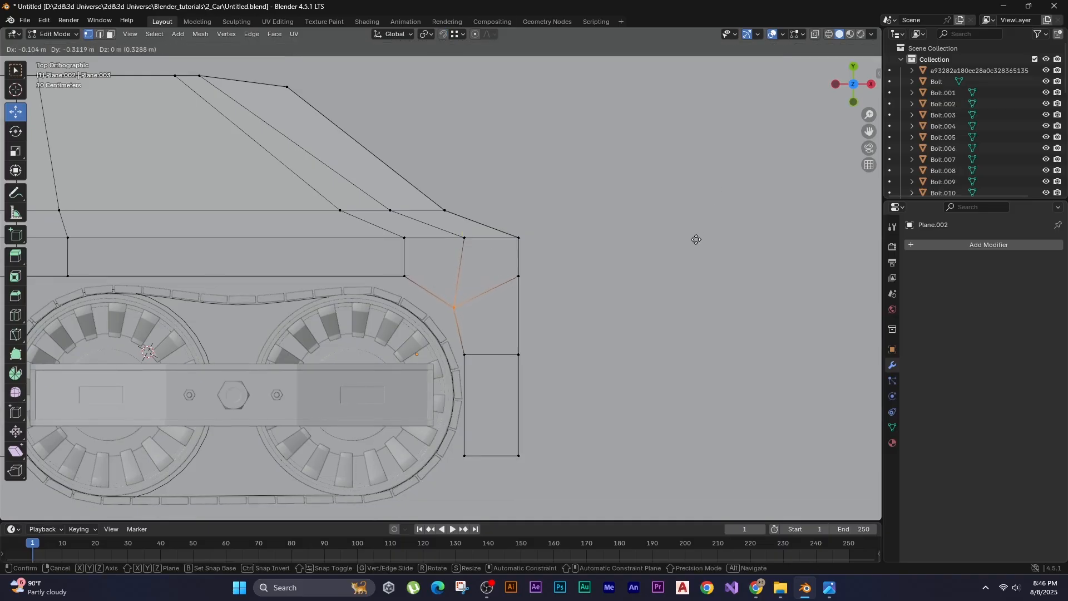
left_click(697, 240)
middle_click_drag(435, 252, 715, 231, "shift")
left_click(297, 255)
key("g")
left_click(303, 278)
Add a loop cut across the narrow strip ahead of the track and move its inner vertex forward along X.
key("ctrl+r")
double_click(257, 367)
left_click(296, 353)
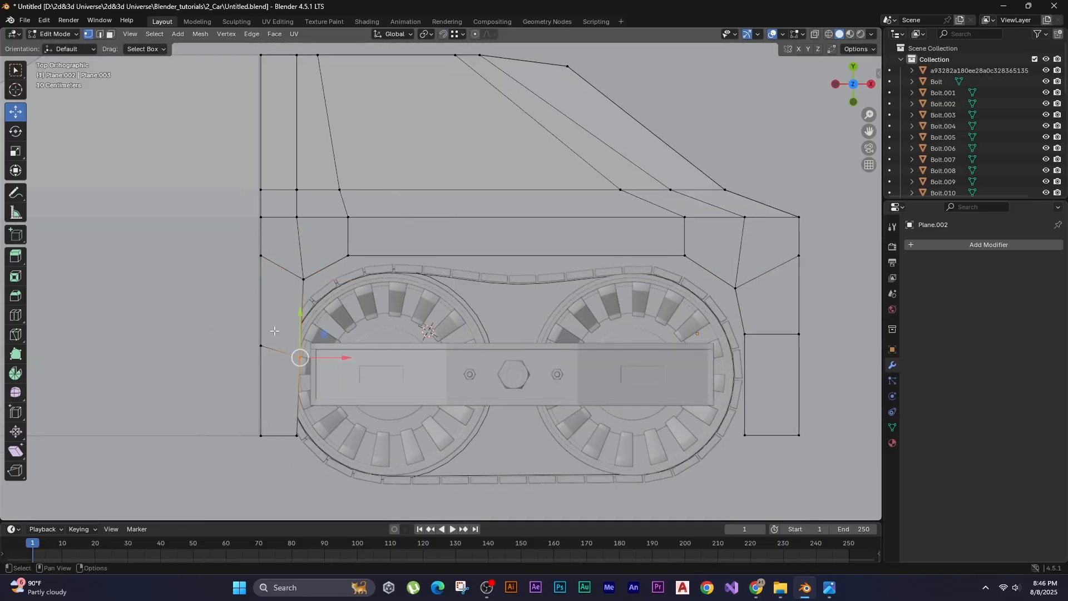
key("g")
key("x")
left_click(217, 306)
Move the strip's bottom inner vertex forward along X and shift the new cut slightly up along Y.
left_click(297, 435)
middle_click_drag(296, 435, 385, 404, "shift")
key("g")
key("x")
left_click(379, 465)
middle_click_drag(456, 236, 428, 286, "shift")
left_click(364, 298)
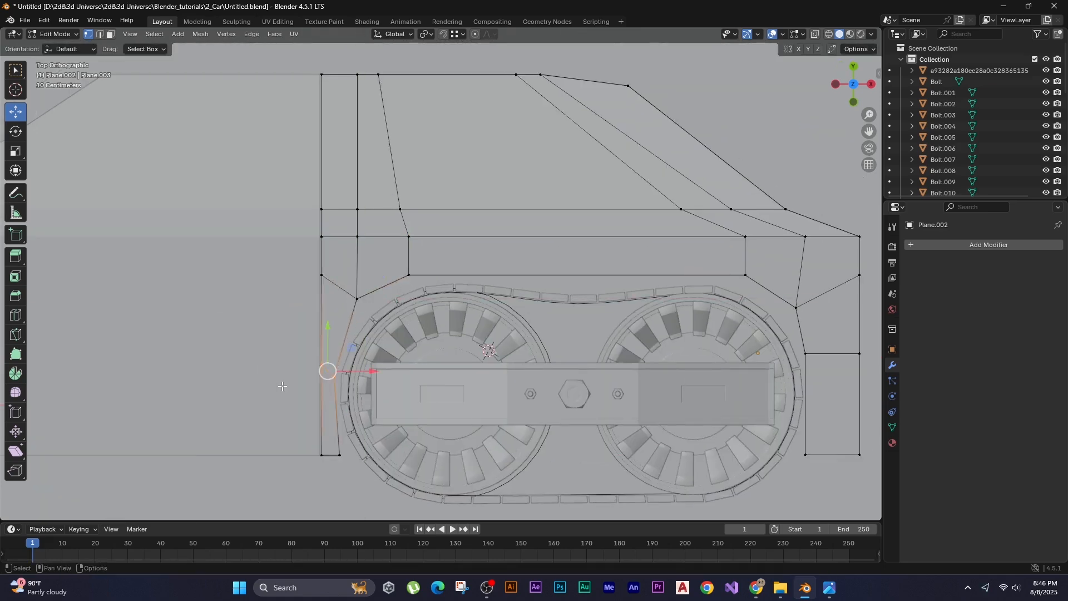
scroll(361, 398, "up", 3)
left_click(315, 358)
key("g")
key("y")
left_click(315, 349)
scroll(465, 353, "down", 7)
left_click(360, 244)
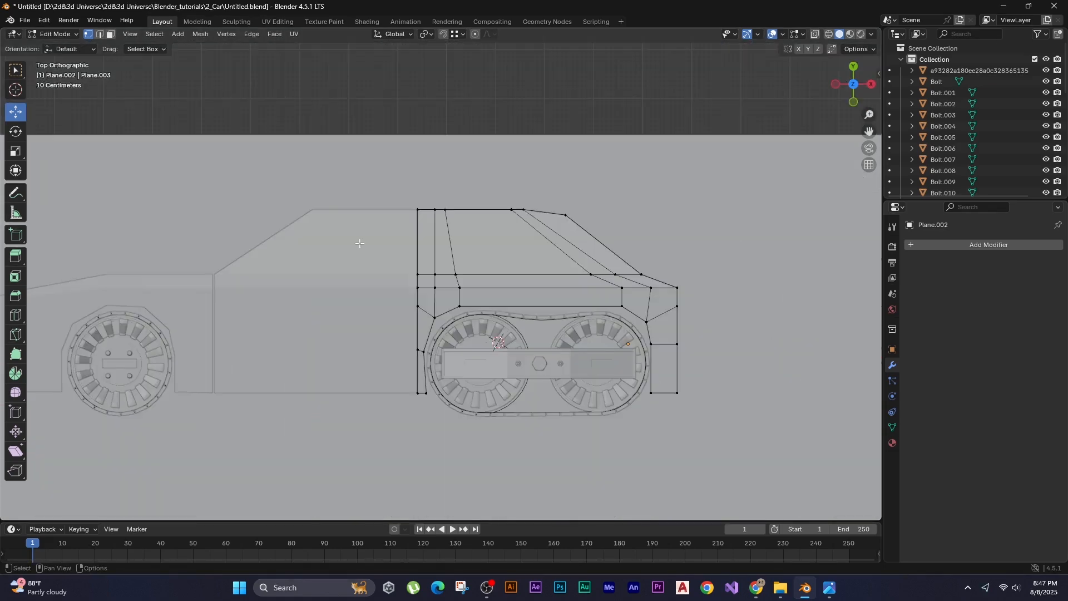
Leave the rear panel's mesh, isolate the cabin side panel in local view and open its mesh for editing.
key("Tab")
middle_click_drag(347, 262, 299, 221)
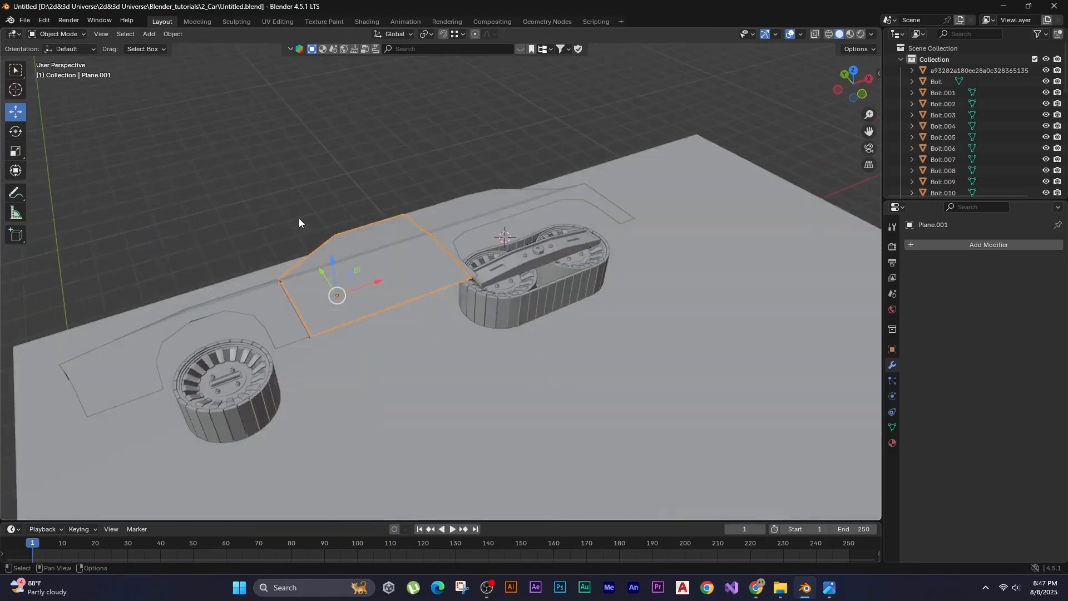
key("slash")
middle_click_drag(536, 222, 544, 271)
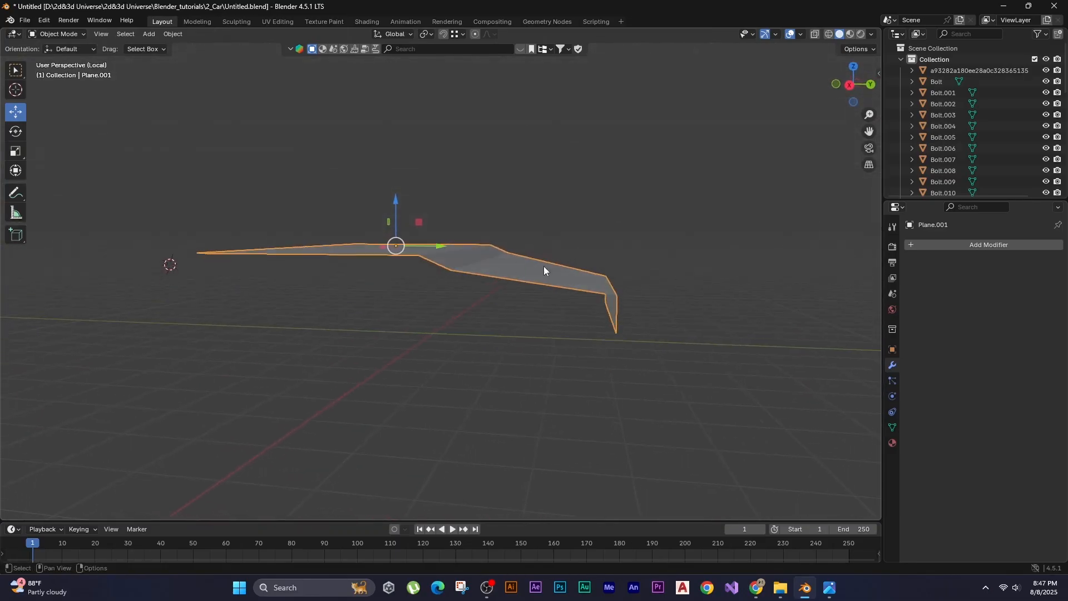
key("Tab")
Select the cabin panel's border edges and extrude them down along Z.
middle_click_drag(606, 315, 478, 280)
left_click(463, 240, "alt+shift")
middle_click_drag(463, 241, 408, 332)
key("e")
key("z")
left_click(331, 312)
Select the inner edge at the upper end of the extruded border and move it about -0.033 m along Y.
scroll(445, 333, "up", 3)
middle_click_drag(653, 445, 530, 373, "shift")
left_click_drag(529, 373, 513, 392)
key("1")
left_click_drag(541, 393, 487, 359)
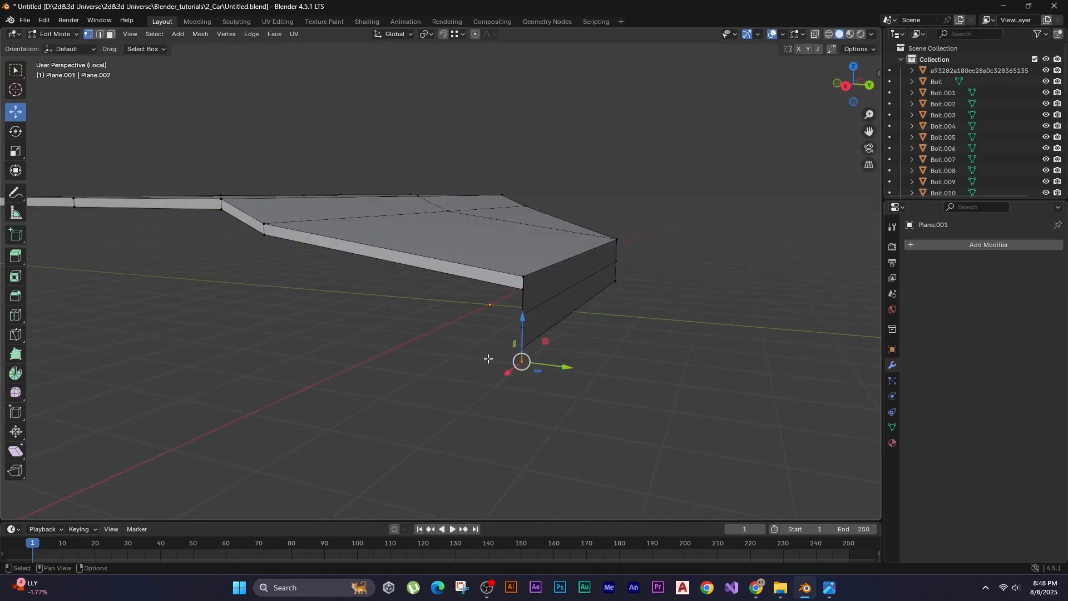
left_click(521, 308)
left_click_drag(566, 349, 552, 311)
scroll(513, 339, "up", 6)
middle_click_drag(469, 320, 450, 293, "alt")
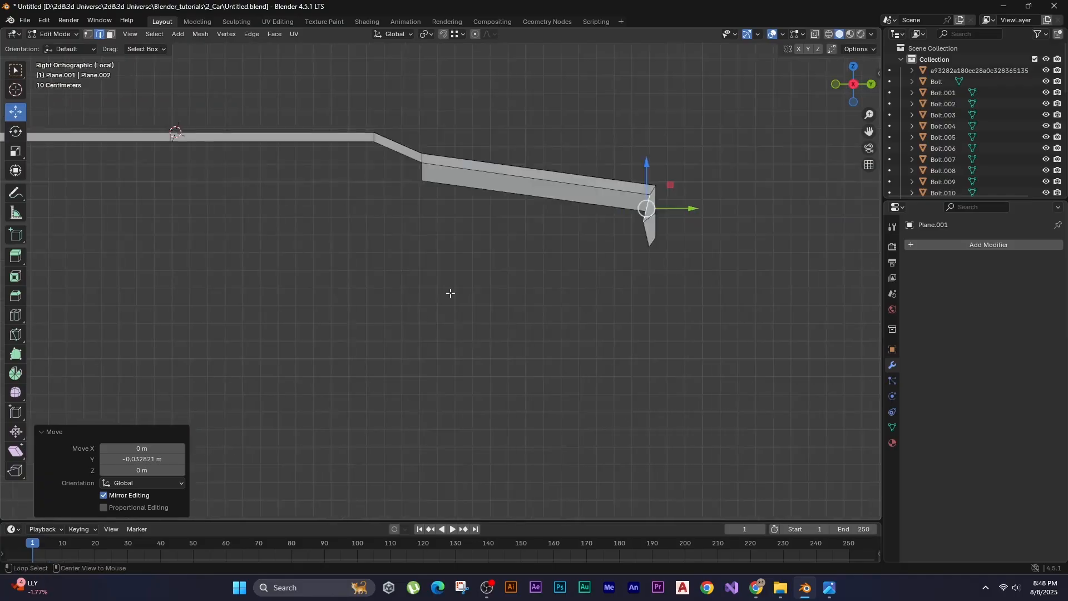
Align the end vertices of the extruded border along Y and Z to even out its thickness in side view.
scroll(667, 189, "up", 6)
key("1")
mouse_move(600, 212)
left_mouse_down()
mouse_move(613, 233)
mouse_move(613, 211)
left_mouse_up()
left_click(609, 217)
key("g")
key("y")
left_click(639, 392)
key("g")
key("z")
scroll(477, 353, "down", 8)
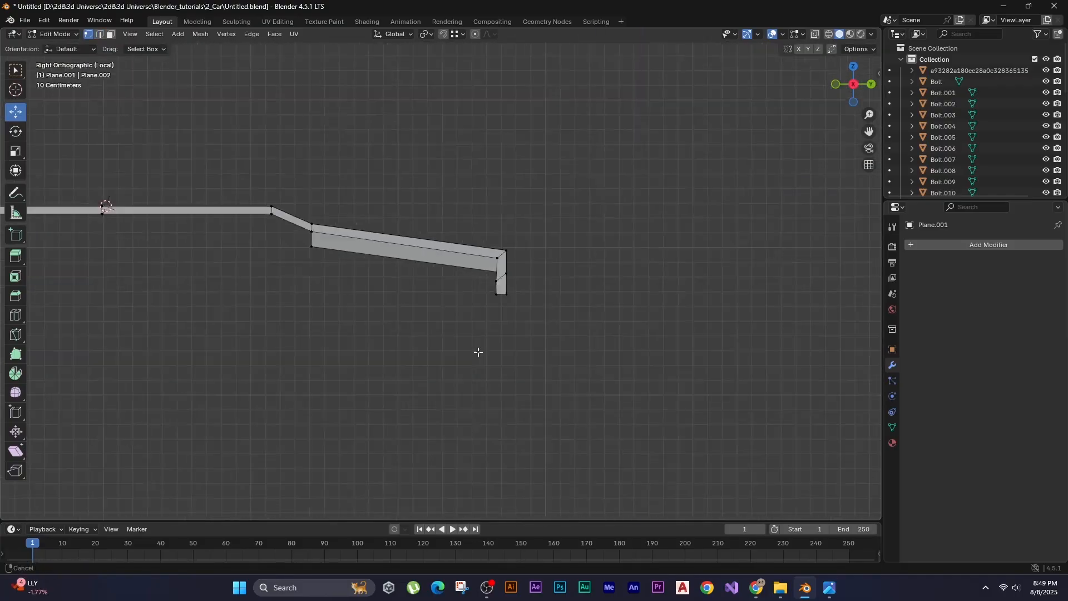
Select the edges on the opposite side of the cabin panel and extrude them down along Z.
key("Tab")
middle_click_drag(405, 353, 543, 350)
scroll(485, 335, "up", 2)
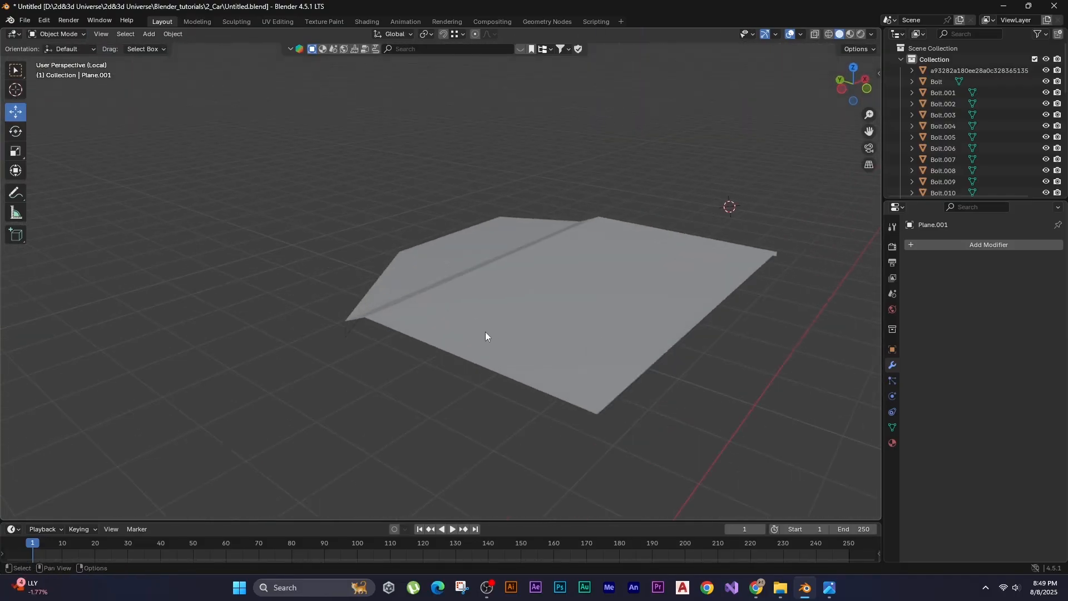
key("Tab")
key("2")
left_click(436, 350)
left_click(436, 350, "alt+shift")
middle_click_drag(436, 350, 496, 333)
left_click(532, 295, "alt+shift")
key("e")
key("z")
left_click(355, 207)
Adjust the newly extruded edge and its end vertices along Y in side view.
middle_click_drag(350, 306, 356, 272)
left_click(349, 286)
key("g")
key("y")
left_click(361, 303)
key("g")
key("y")
left_click(375, 272)
key("1")
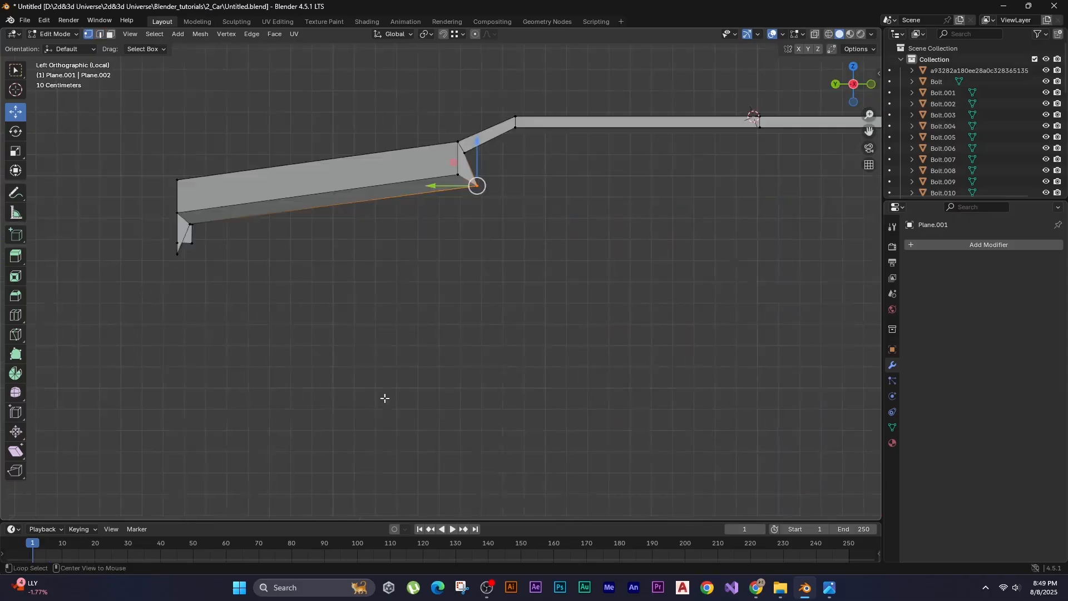
key("g")
left_click(386, 391)
Adjust the height of the extruded border's vertices along Z, return to the full scene and select the rear body panel.
middle_click_drag(386, 391, 345, 356)
key("g")
key("z")
left_click(366, 328)
key("g")
left_click(339, 315)
key("Tab")
key("slash")
left_click(563, 179)
middle_click_drag(451, 224, 389, 311)
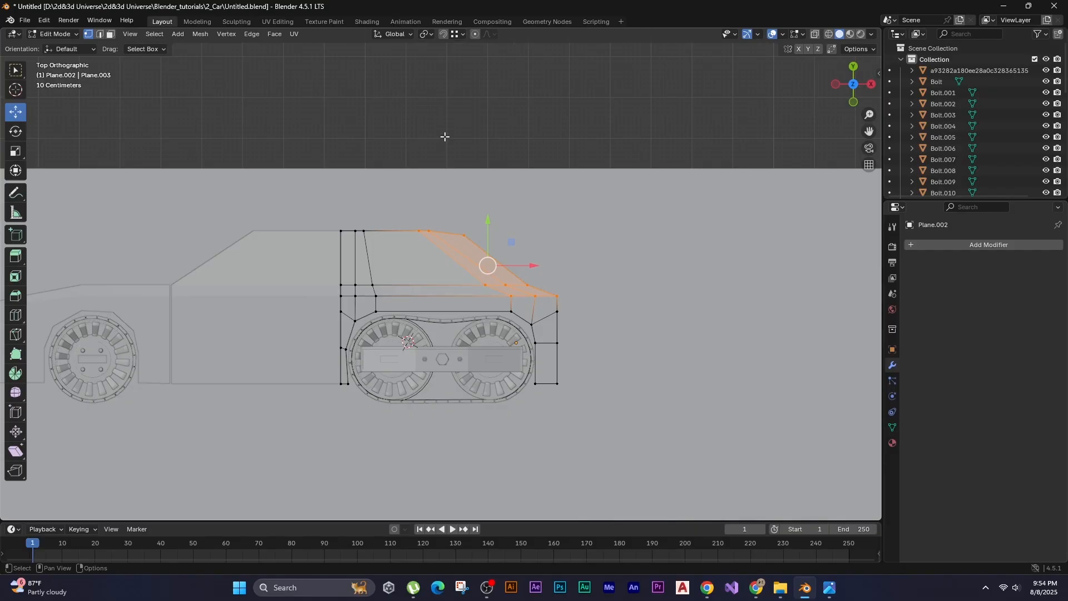
Try to move the rear window section and its upper roof vertices along X.
key("g")
key("x")
left_click(425, 132)
scroll(538, 377, "up", 1)
left_click(389, 201)
key("g")
key("x")
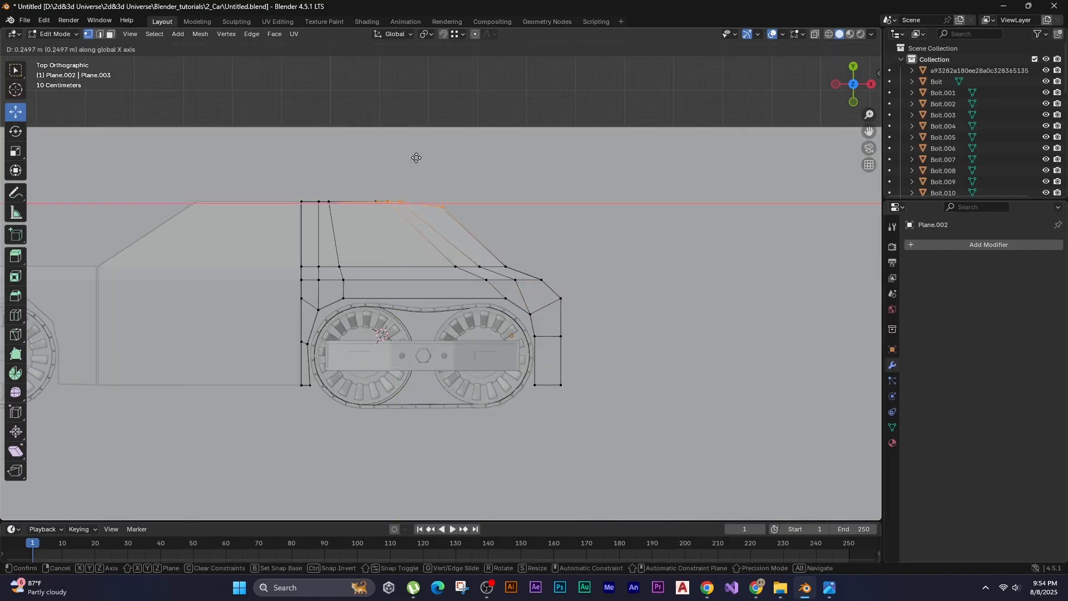
right_click(415, 158)
key("ctrl+z")
key("ctrl+z")
Switch to wireframe shading and move the selected rear window section forward along X by about 0.48 m.
key("shift+z")
key("g")
key("x")
left_click(380, 244)
key("g")
key("y")
key("Escape")
key("g")
key("x")
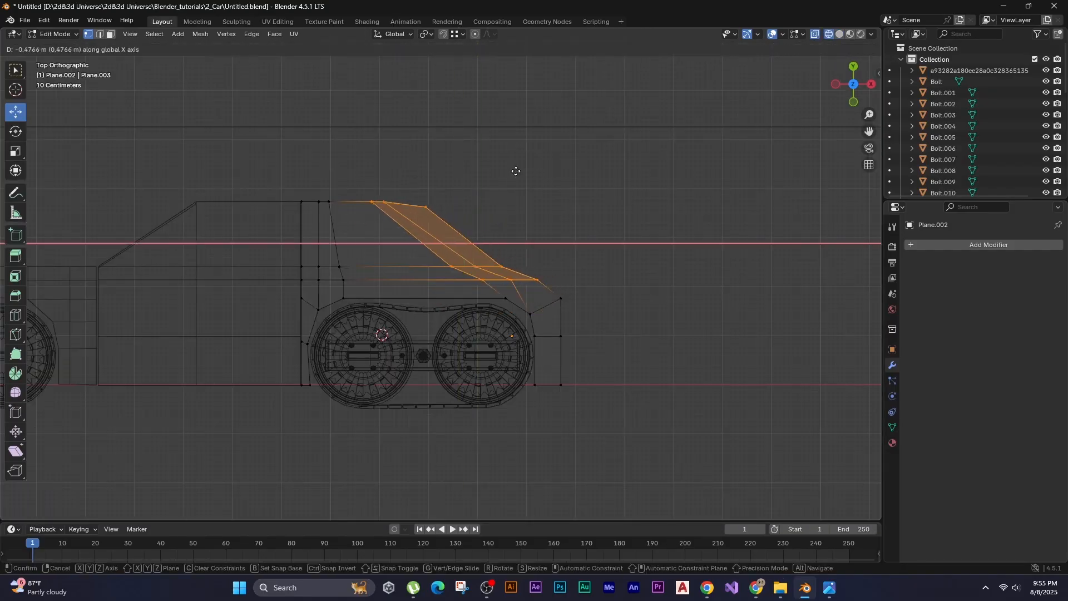
left_click(515, 172)
Move the rear window's upper vertices forward along X and reposition the outer roof vertex along the slope.
left_click_drag(465, 179, 355, 219)
key("g")
key("x")
left_click(348, 171)
left_click(454, 166)
left_click(409, 201)
key("g")
left_click(311, 177)
Slide and reposition the rear roof-edge vertices to form a smoother fastback slope.
scroll(302, 217, "up", 4)
middle_click_drag(302, 216, 573, 234, "shift")
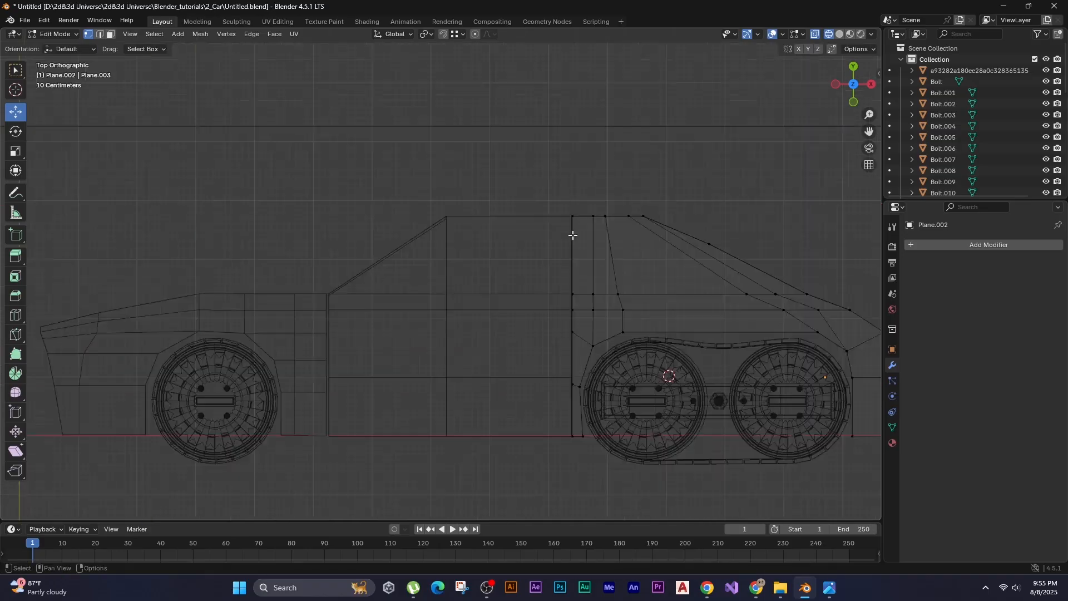
left_click(483, 208)
key("g")
key("g")
left_click(258, 80)
scroll(435, 241, "down", 2)
left_click(335, 229)
key("g")
left_click(398, 205)
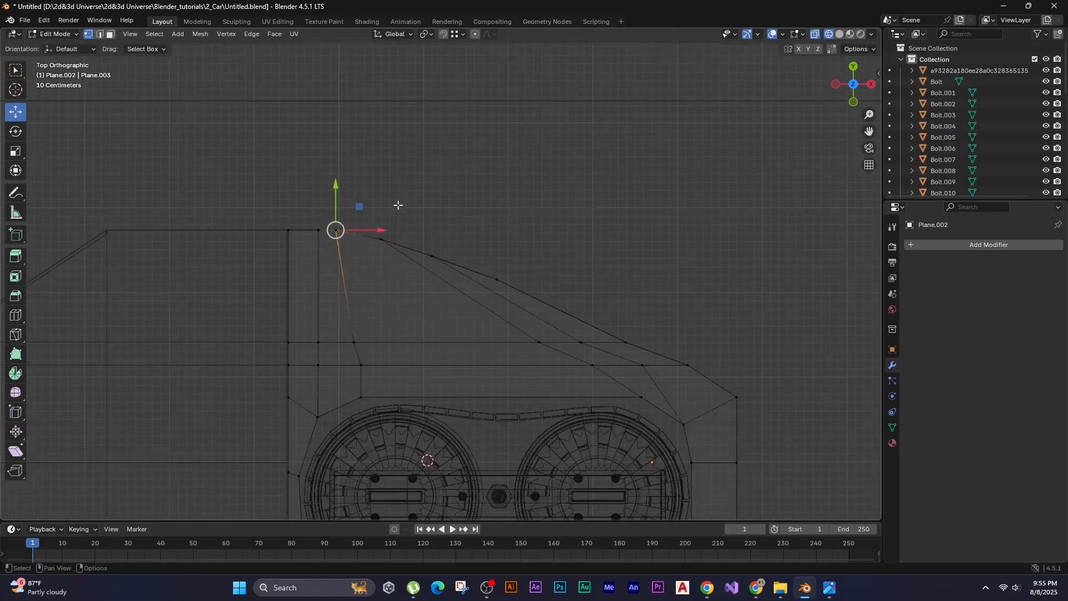
Check the roofline in solid shading, return to wireframe and move the three sloping roofline vertices slightly forward and outward.
scroll(398, 205, "down", 4)
key("Tab")
key("z")
left_click(415, 240)
key("Tab")
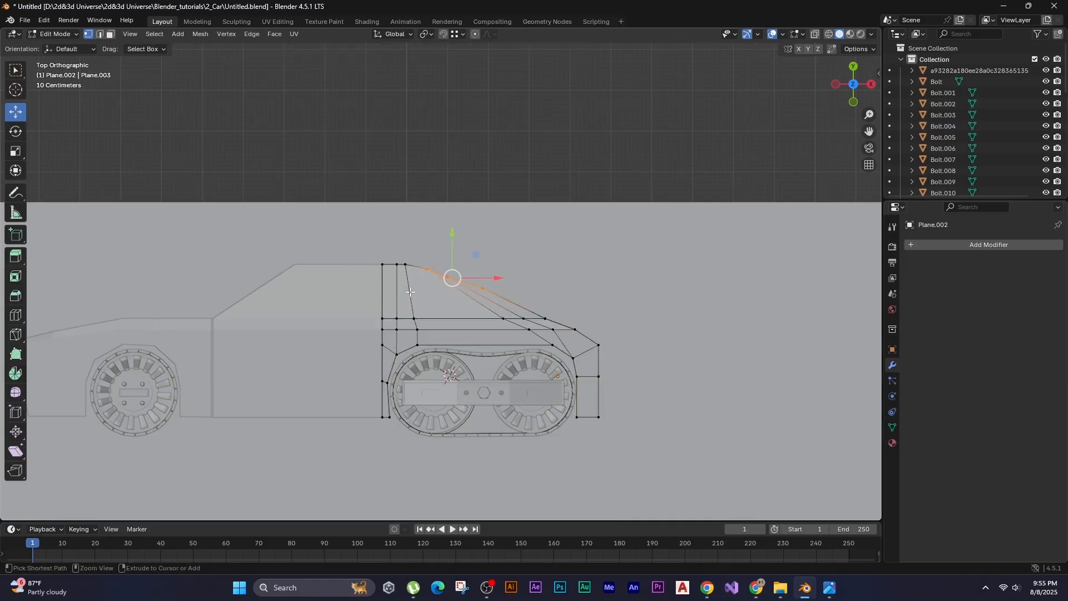
scroll(459, 241, "up", 5)
key("shift+z")
key("g")
left_click(410, 220)
scroll(390, 195, "down", 5)
left_click(374, 167)
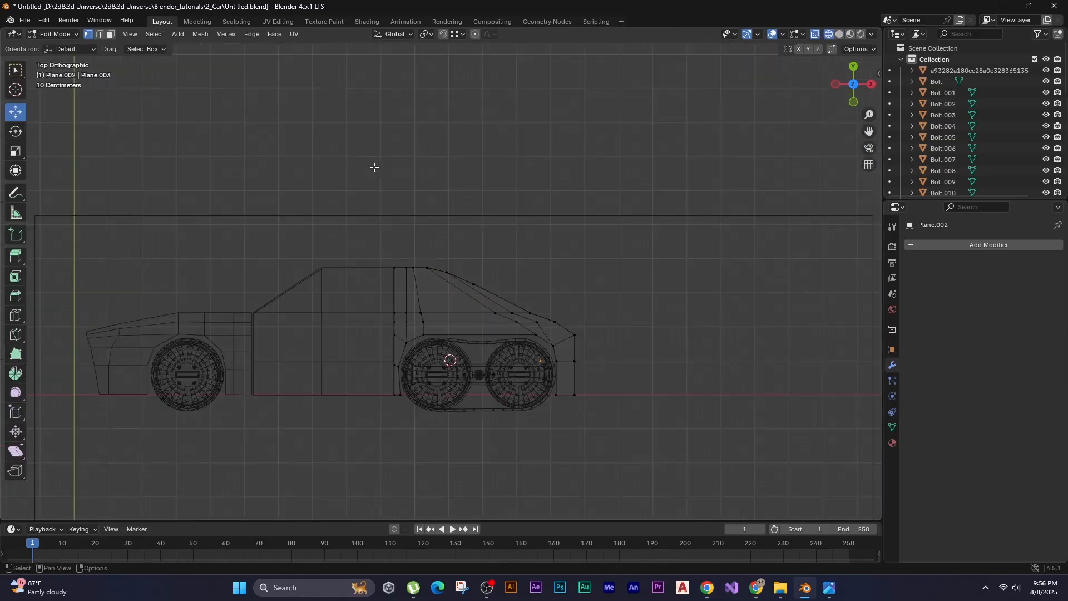
Return to Object Mode with solid shading, isolate the cabin side panel and open its mesh for editing.
key("Tab")
scroll(318, 272, "up", 2)
middle_click_drag(233, 315, 374, 299, "shift")
key("shift+z")
mouse_move(448, 281)
middle_mouse_down()
mouse_move(383, 267)
mouse_move(444, 280)
mouse_move(424, 245)
middle_mouse_up()
left_click(382, 217)
scroll(451, 209, "up", 3)
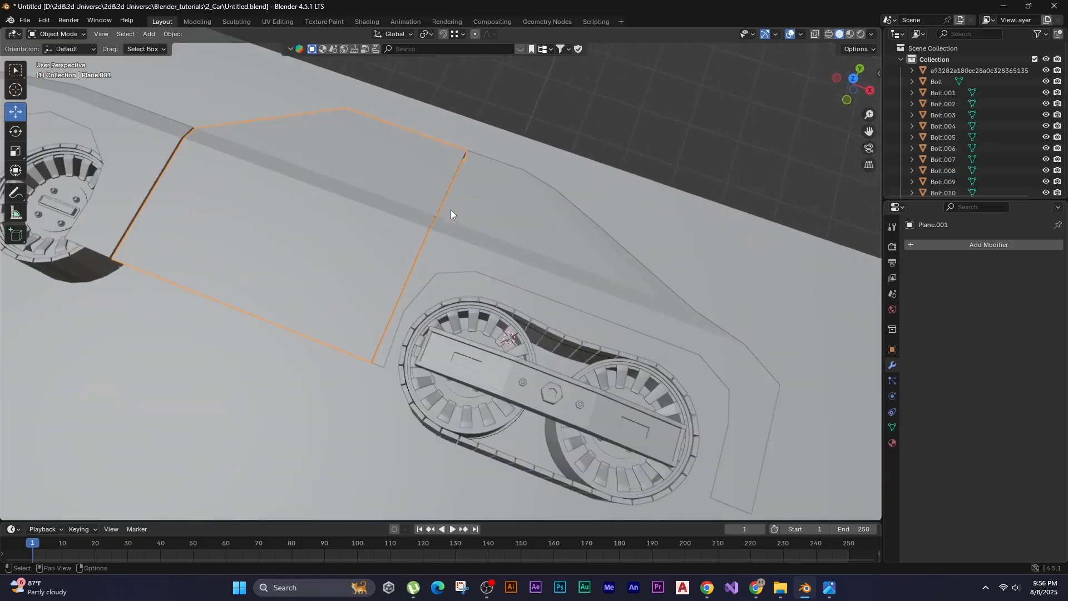
middle_click_drag(451, 209, 401, 284, "shift")
middle_click_drag(309, 258, 316, 271)
key("KP_Divide")
mouse_move(377, 344)
middle_mouse_down()
mouse_move(363, 312)
mouse_move(368, 339)
middle_mouse_up()
key("Tab")
middle_click_drag(425, 251, 379, 313, "shift")
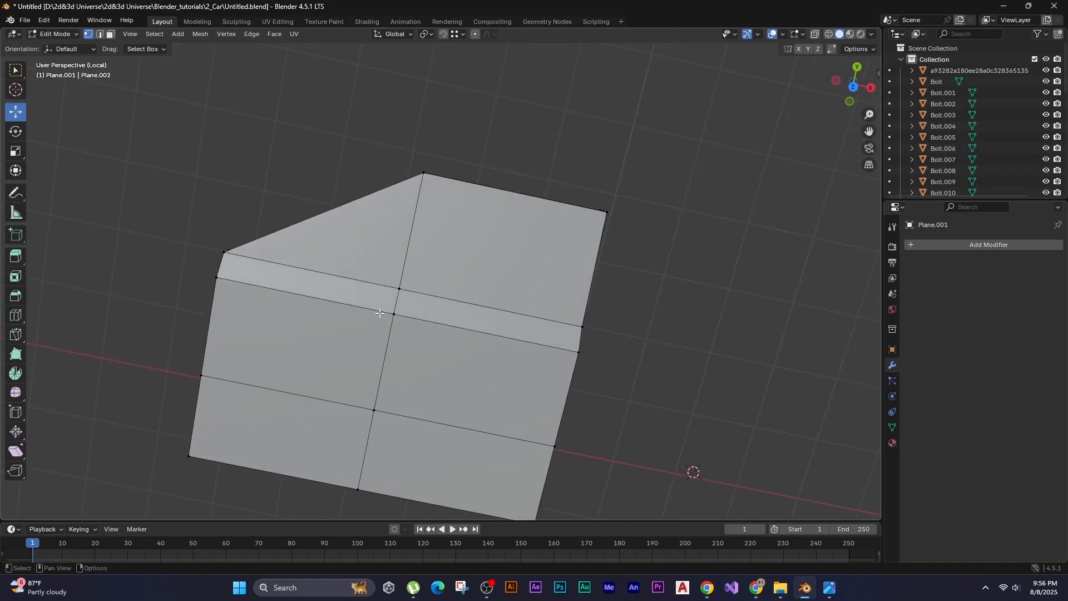
Select the cabin panel's two upper window faces and inset them by about 0.106 m.
key("3")
left_click(467, 239)
left_click(379, 242, "shift")
middle_click_drag(379, 242, 357, 242, "shift")
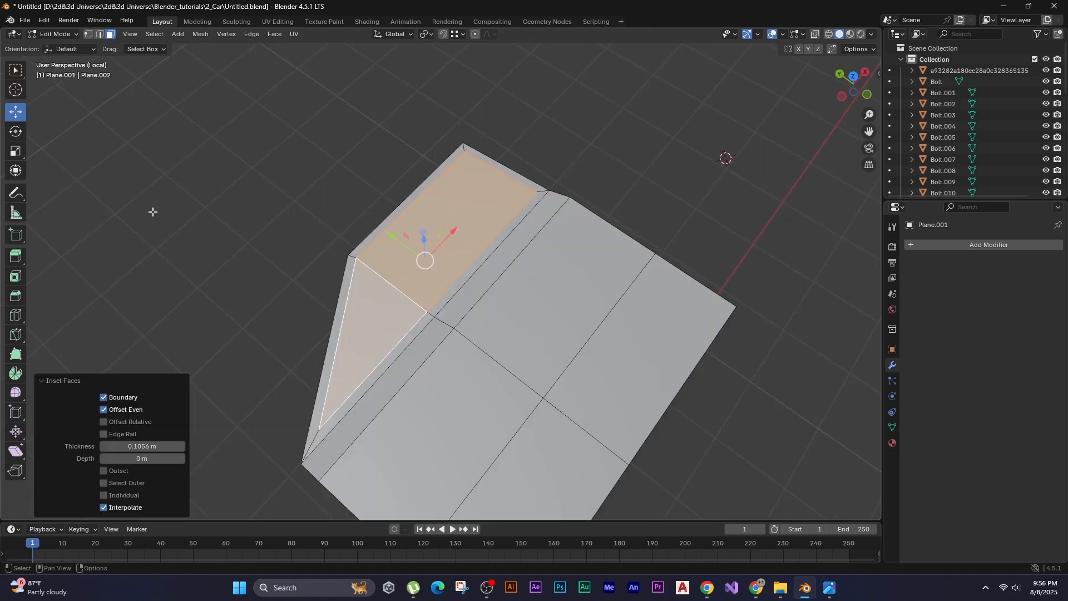
Extrude the inset window faces about 0.097 m inward along negative Z and delete them to open the side window.
key("g")
key("z")
left_click(158, 202)
key("F3")
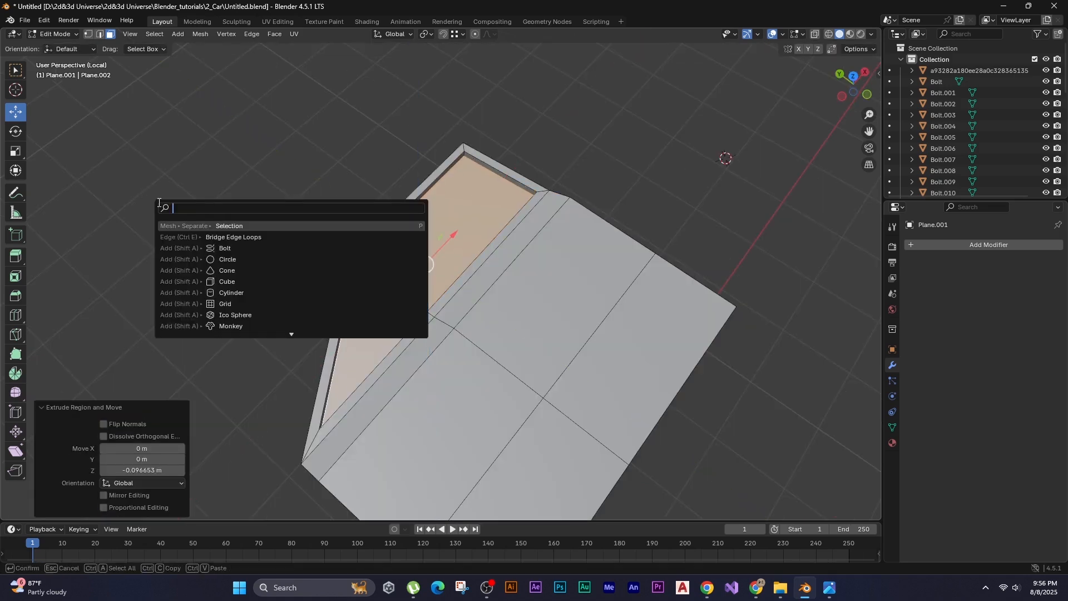
key("Escape")
key("x")
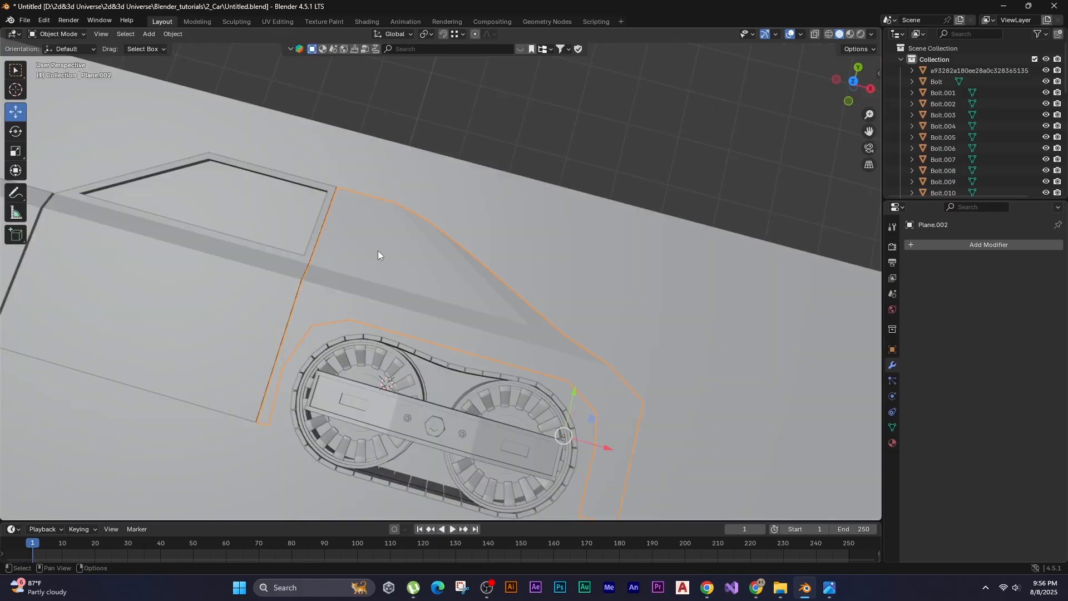
Open the rear panel's mesh and inset its rear quarter window faces by about 0.108 m.
key("Tab")
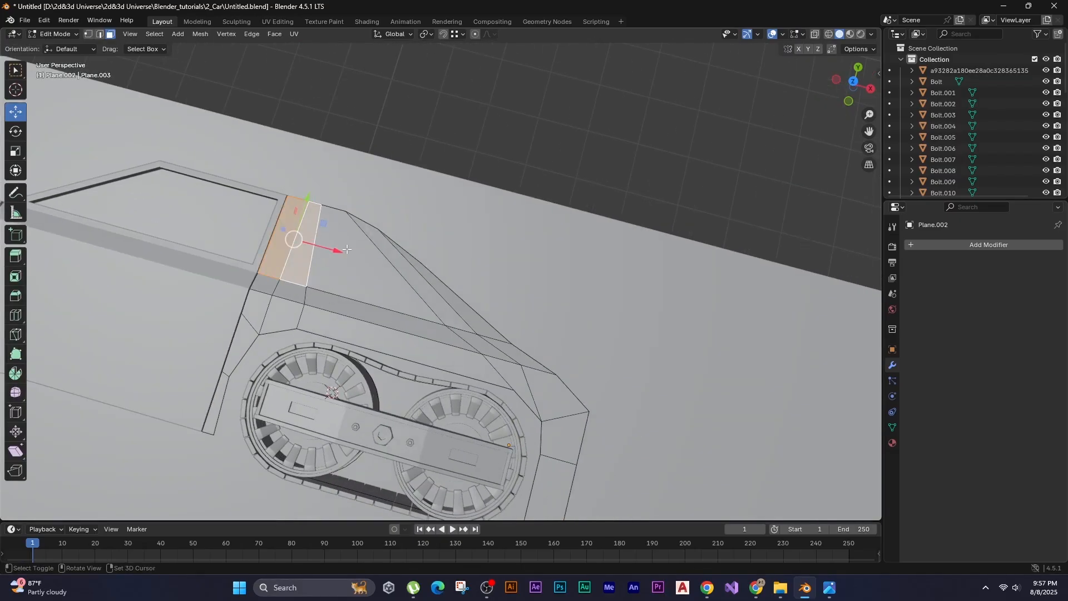
left_click(347, 249, "shift")
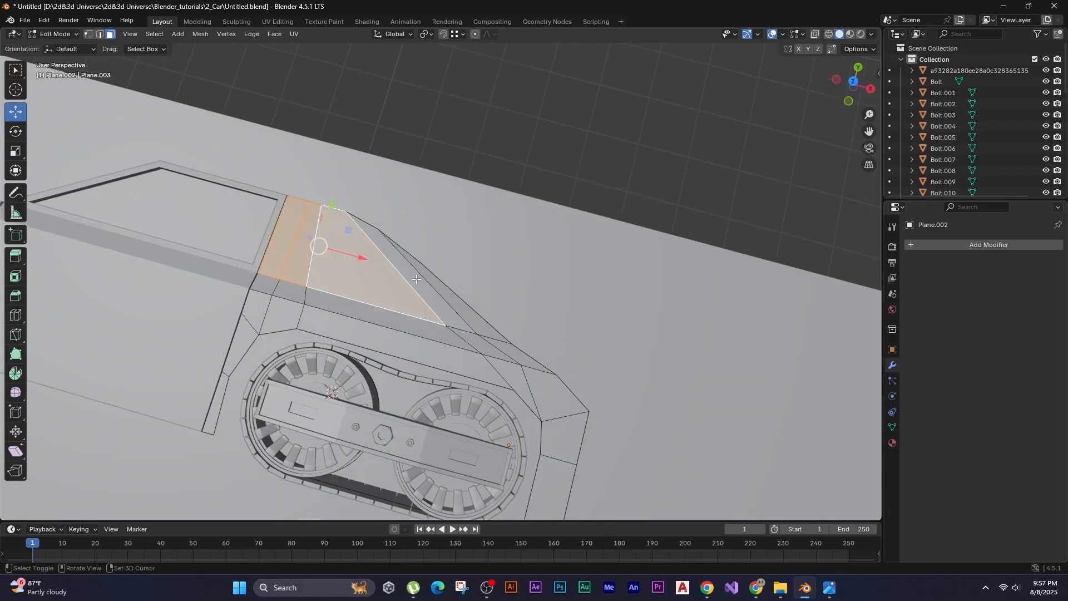
middle_click_drag(416, 279, 467, 281)
key("i")
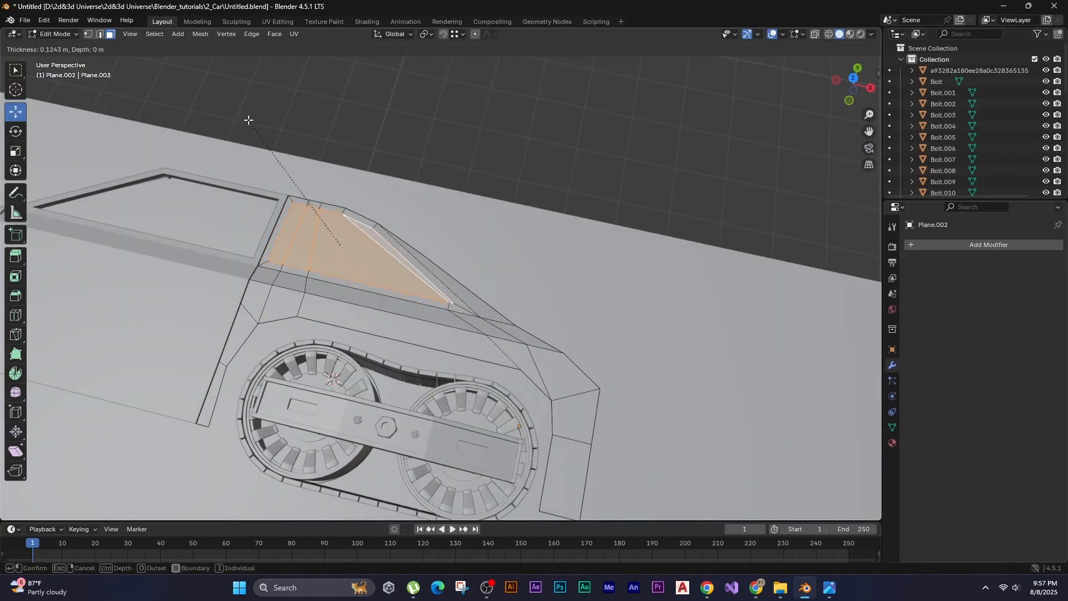
left_click(246, 117)
middle_click_drag(246, 116, 363, 241)
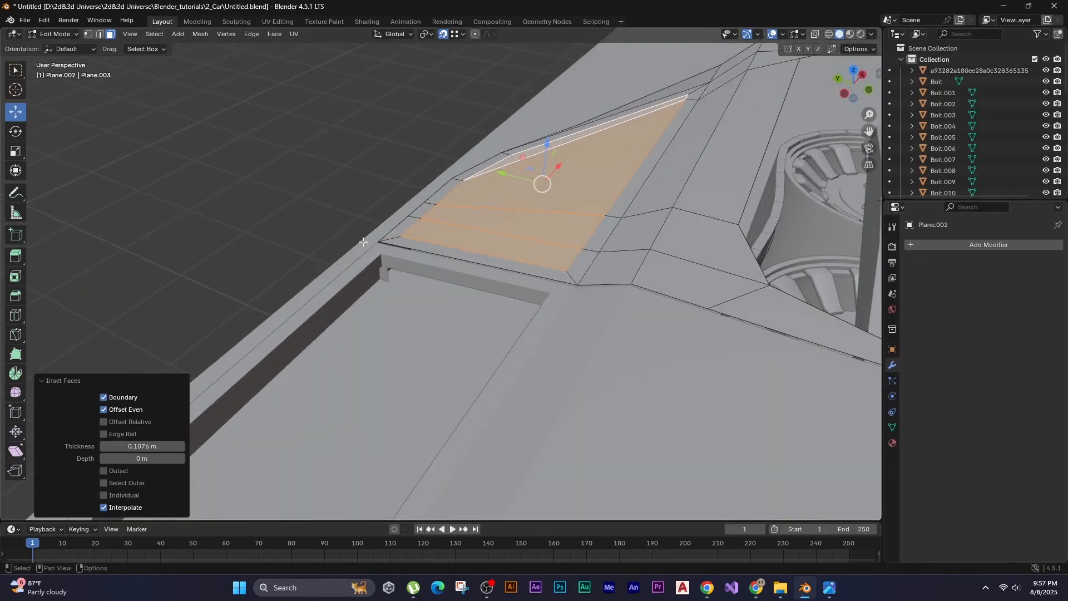
Extrude the rear window faces about 0.069 m inward along negative Z and delete them to open the window.
key("g")
key("z")
left_click(291, 156)
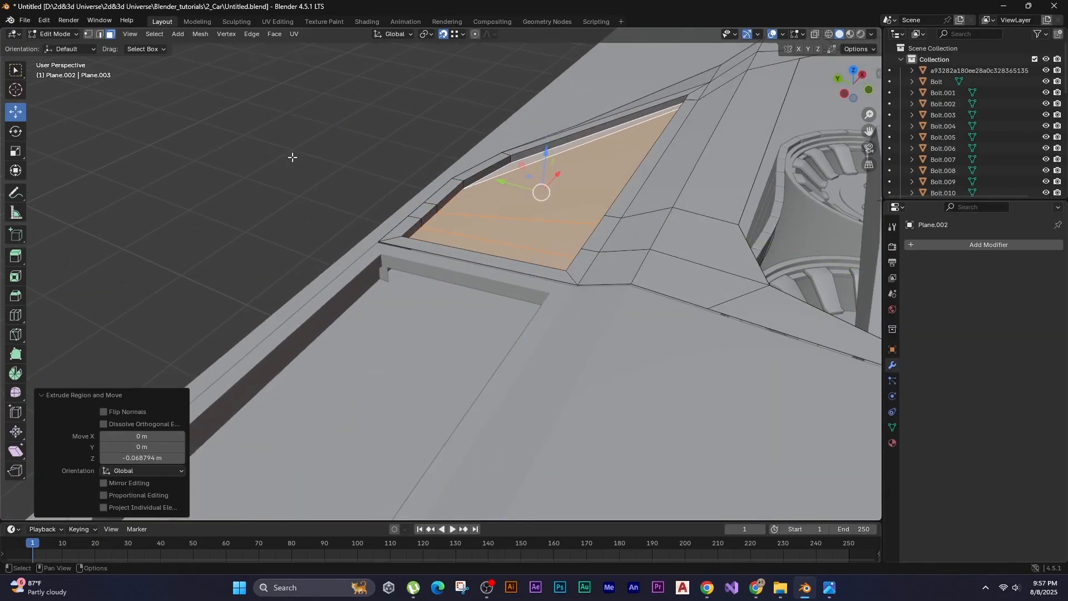
key("x")
left_click(292, 157)
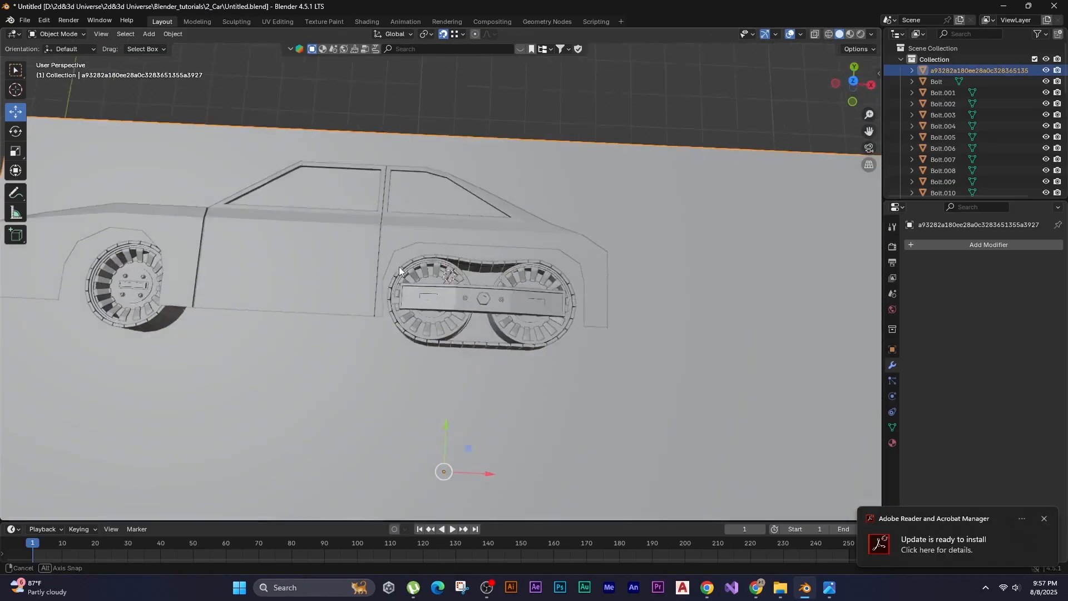
Hide the reference image plane and open the front fender panel's mesh for editing in top orthographic view.
middle_click_drag(399, 266, 360, 296)
middle_click_drag(187, 273, 316, 248, "shift")
scroll(313, 268, "down", 2)
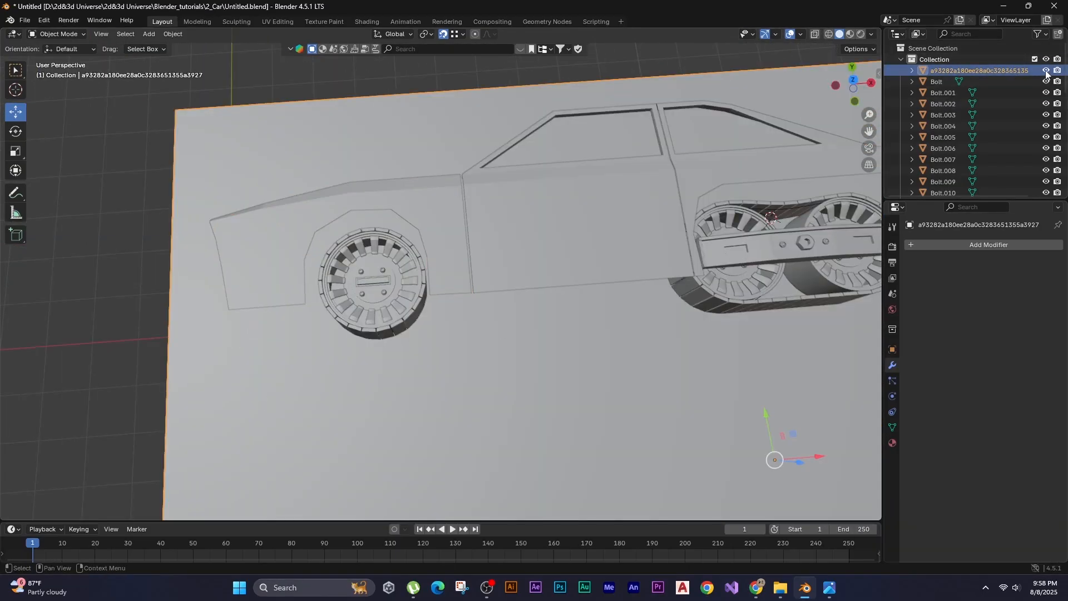
left_click(1046, 71)
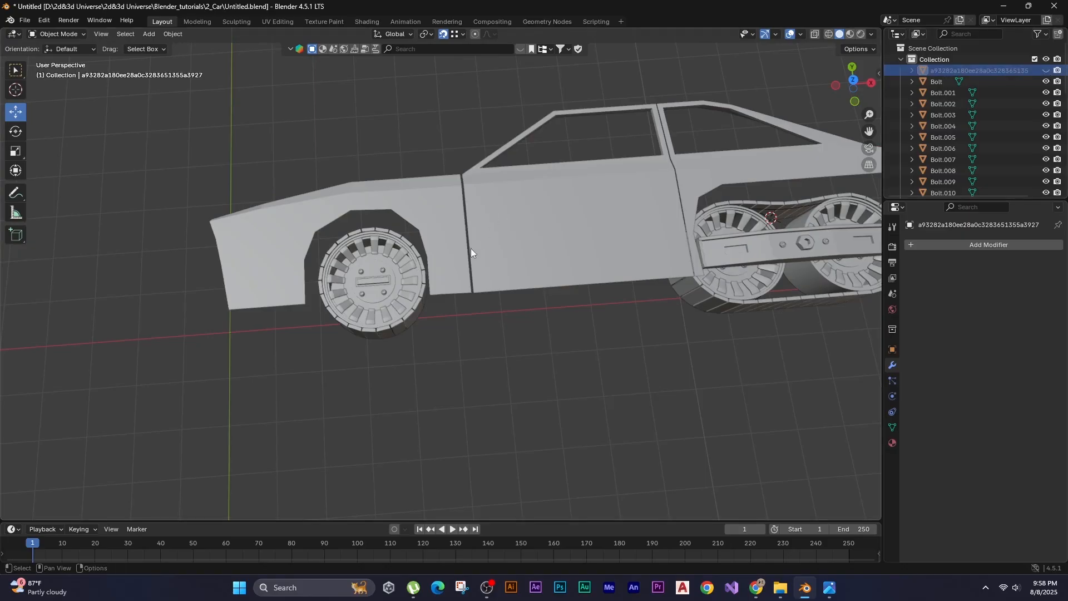
left_click(452, 214)
key("KP_7")
key("Tab")
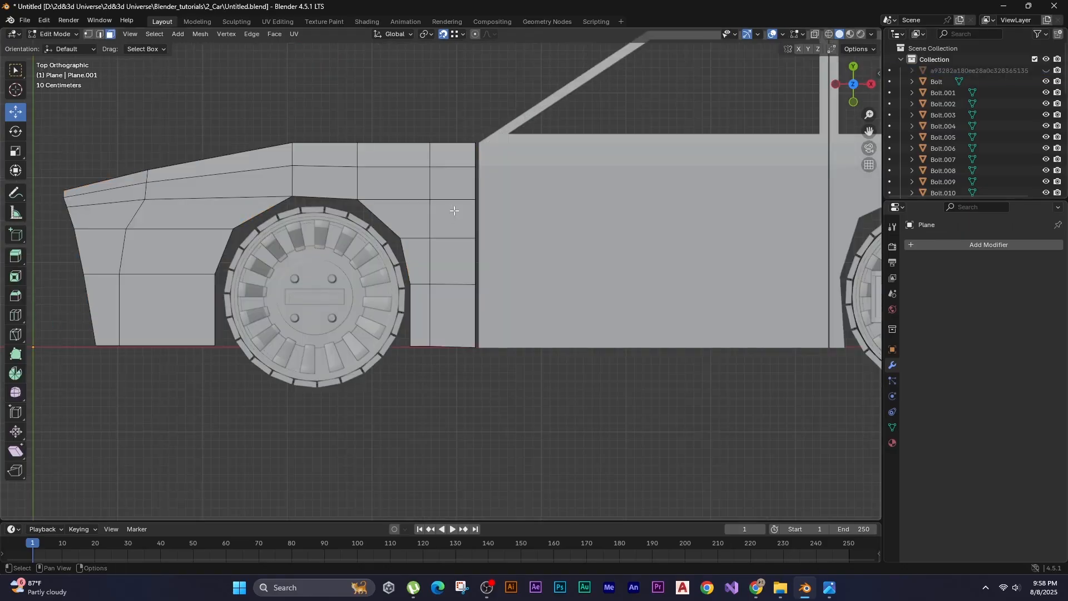
Select the front panel's rear-edge vertices in wireframe and move them along X to narrow the gap to the cabin panel.
scroll(483, 148, "up", 3)
middle_click_drag(483, 148, 439, 199, "shift")
key("shift+z")
left_click_drag(461, 84, 453, 495)
middle_click_drag(455, 468, 341, 482, "shift")
scroll(417, 477, "up", 2)
middle_click_drag(362, 432, 365, 429, "shift")
key("g")
key("x")
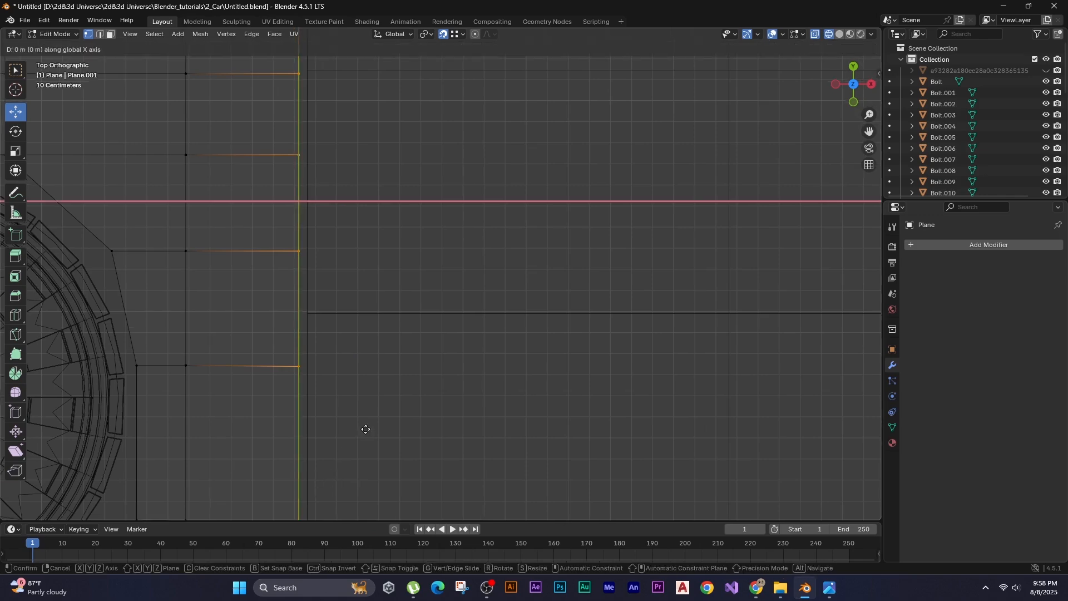
left_click(374, 429)
left_click(376, 429)
Switch editing to the rear panel, select its full front edge and move it along X toward the cabin panel.
scroll(377, 429, "down", 4)
middle_click_drag(315, 456, 243, 281, "shift")
key("alt+q")
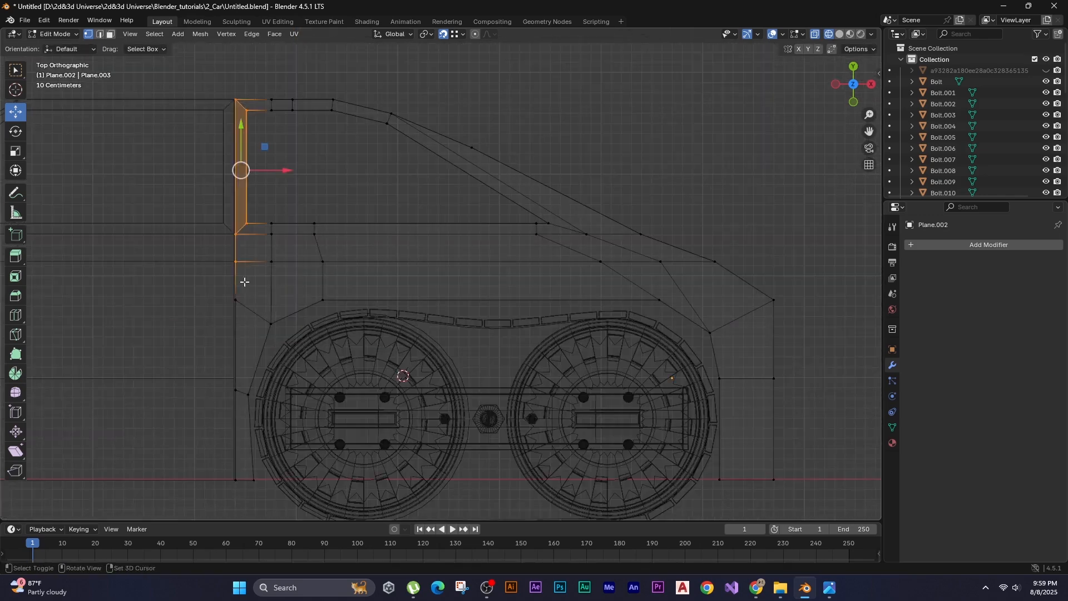
left_click(238, 286, "alt+shift")
middle_click_drag(189, 225, 276, 215, "shift")
key("g")
key("x")
left_click(274, 230)
Fine-tune the rear panel's front edge along X to close the remaining gap to the cabin panel.
scroll(274, 229, "up", 10)
key("g")
key("x")
left_click(184, 293)
left_click(186, 293)
scroll(429, 296, "down", 14)
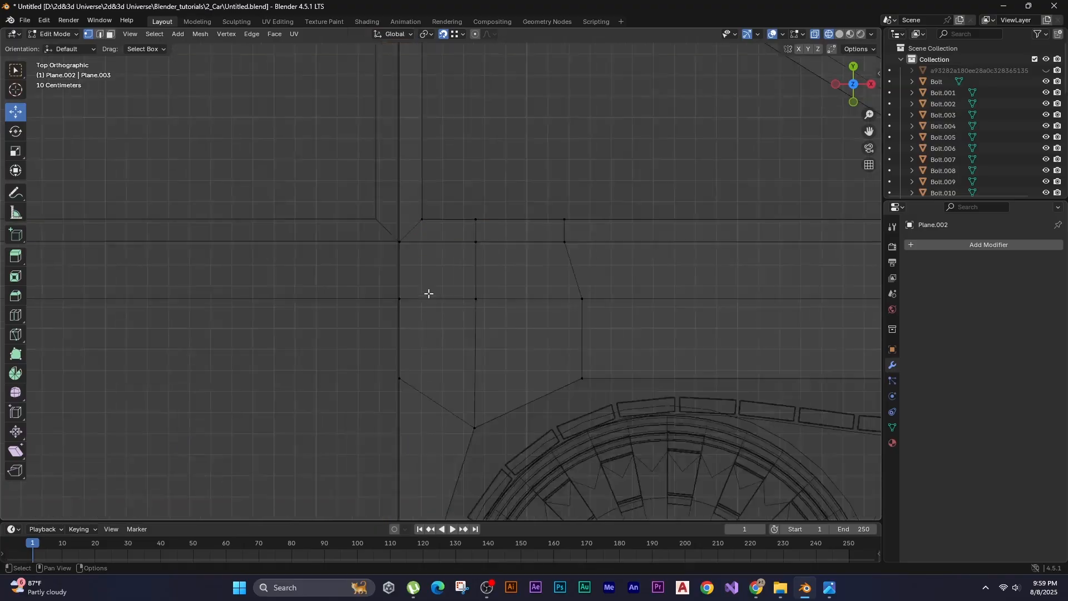
Return to Object Mode with solid shading and add a Subdivision modifier to the rear panel.
key("Tab")
key("shift+z")
left_click(926, 246)
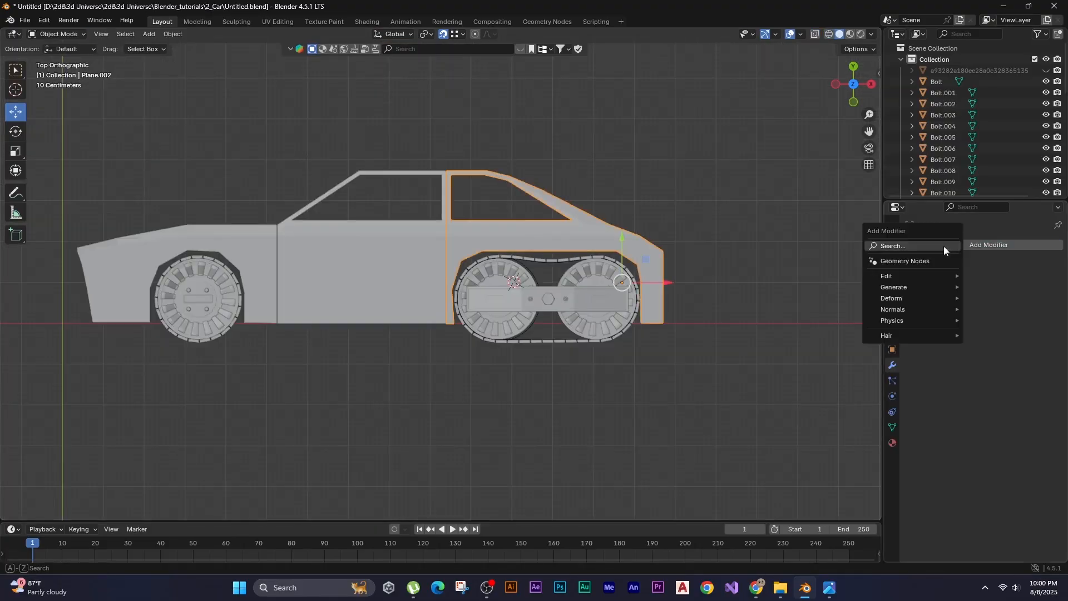
mouse_move(926, 273)
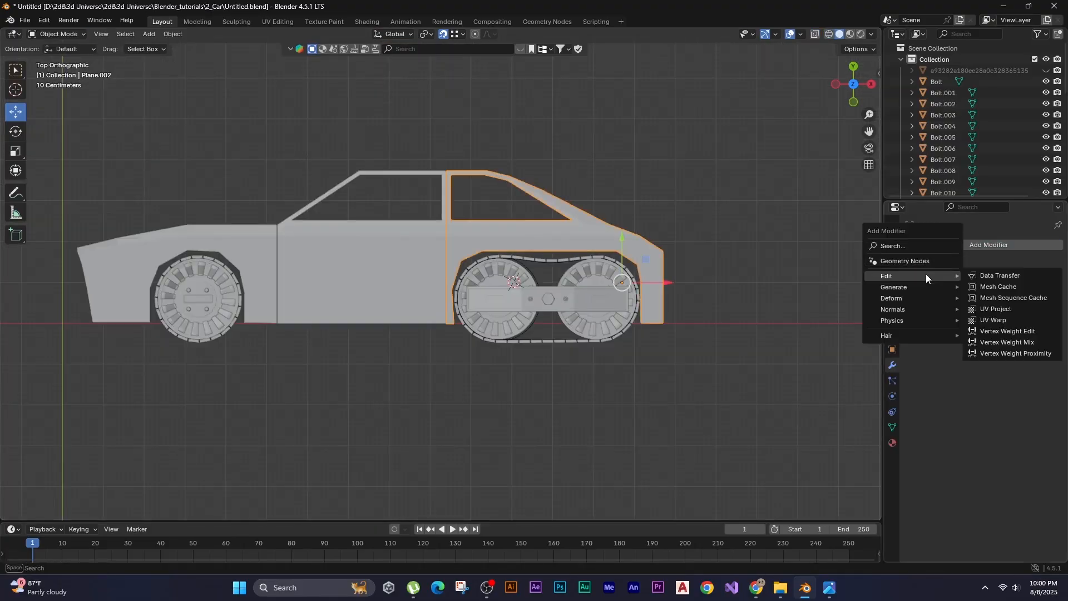
left_click(892, 246)
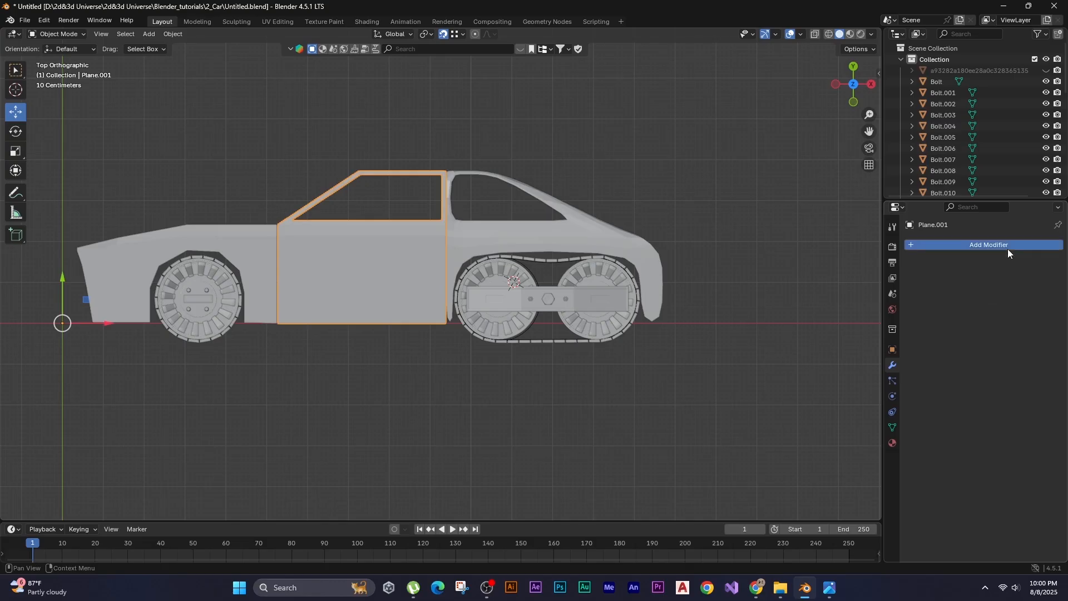
Add Subdivision modifiers to the cabin panel and the front fender panel.
left_click(1008, 248)
left_click(1005, 249)
left_click(883, 272)
left_click(250, 262)
left_click(937, 246)
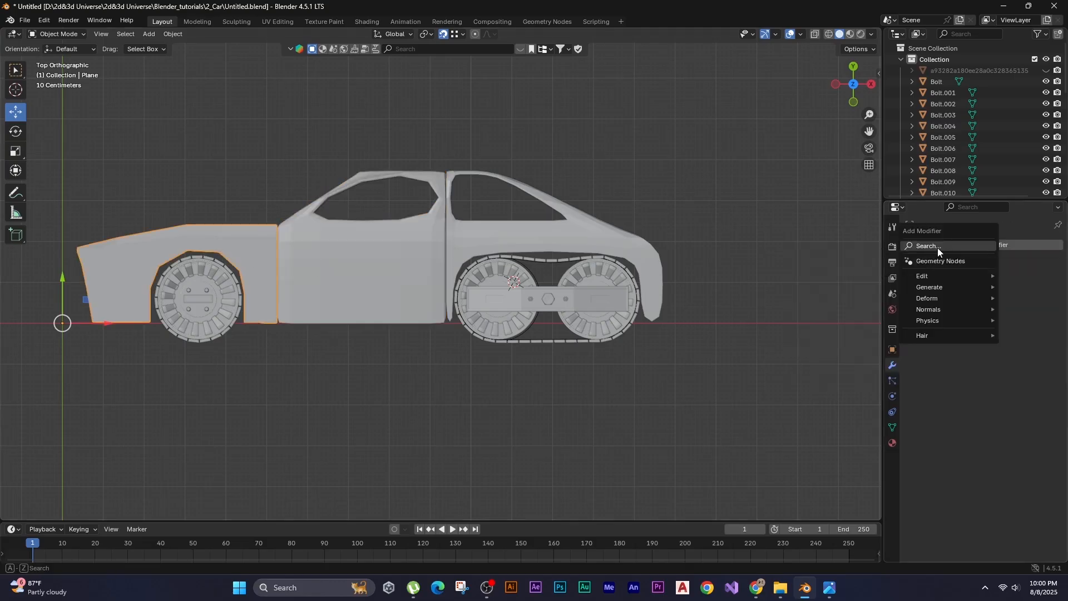
left_click(938, 248)
left_click(877, 271)
Open the rear panel's mesh and add a loop cut around the window opening, slid close to its inner edge.
middle_click_drag(801, 300, 486, 292)
left_click(486, 292)
key("Tab")
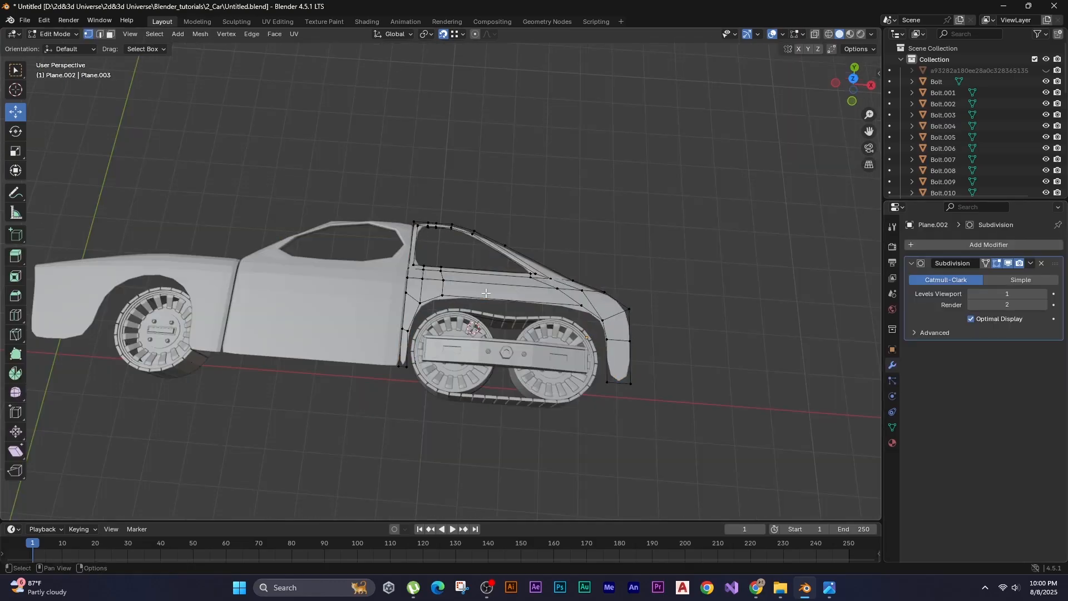
scroll(378, 254, "up", 8)
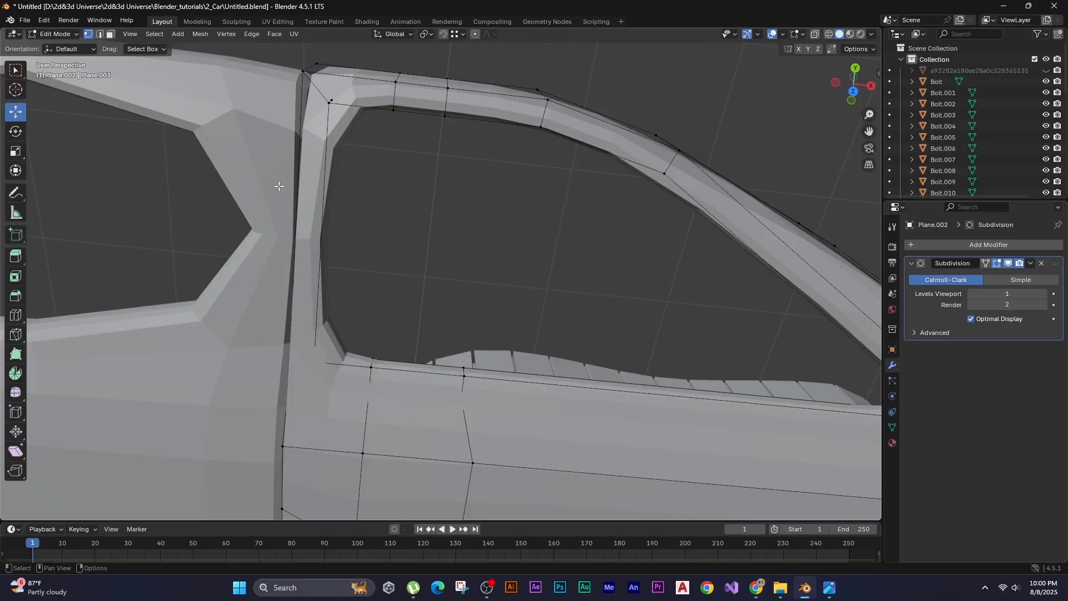
key("ctrl+r")
left_click(316, 86)
left_click(324, 109)
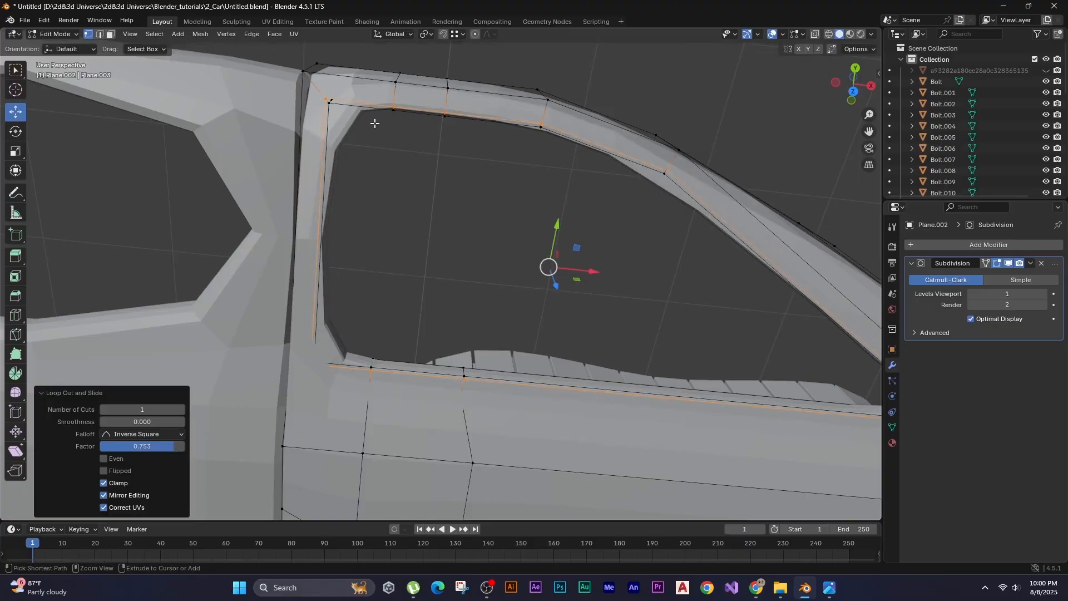
Add supporting loop cuts along the rear window's front pillar and below its lower front corner.
key("ctrl+r")
left_click(360, 102)
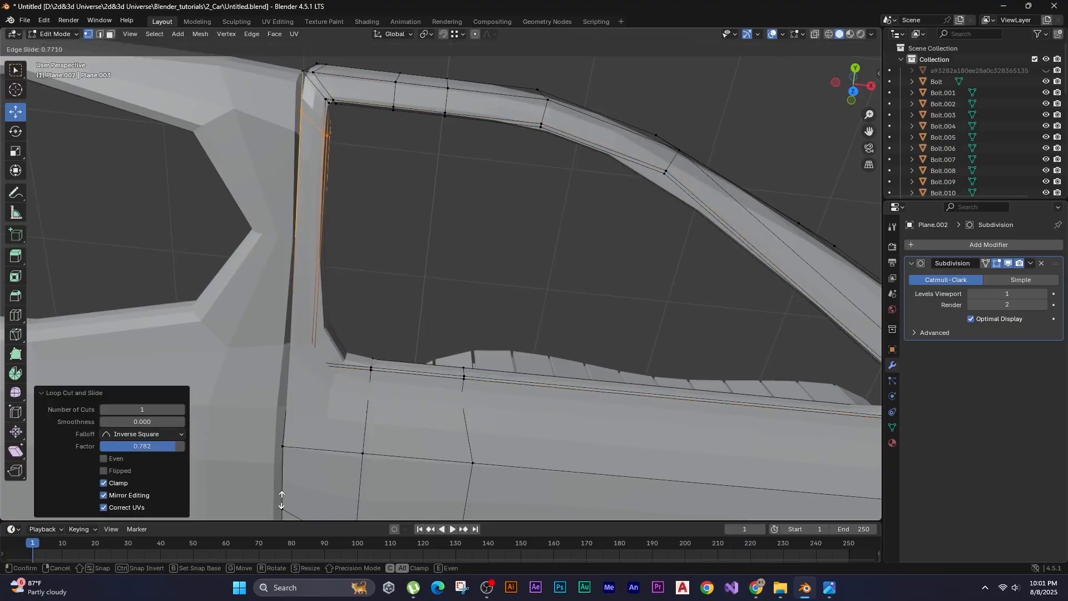
left_click(271, 468)
middle_click_drag(329, 444, 256, 376, "shift")
key("ctrl+r")
left_click(225, 336)
left_click(222, 352)
Add a loop cut across the sloping rear window frame and slide it toward the window's rear corner.
middle_click_drag(557, 267, 356, 208, "shift")
key("ctrl+r")
left_click(448, 186)
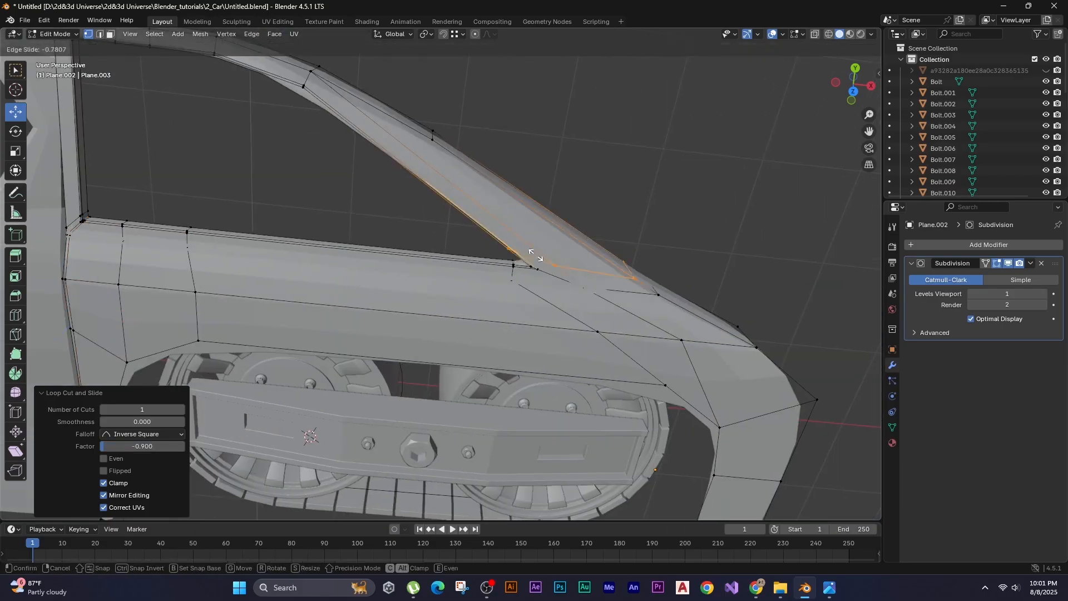
left_click(535, 256)
Add supporting loop cuts near the rear panel's lower ends on both sides of the track cutout.
middle_click_drag(612, 418, 468, 189, "shift")
key("ctrl+r")
left_click(501, 278)
left_click(508, 289)
middle_click_drag(312, 233, 506, 283, "shift")
key("ctrl+r")
left_click(183, 280)
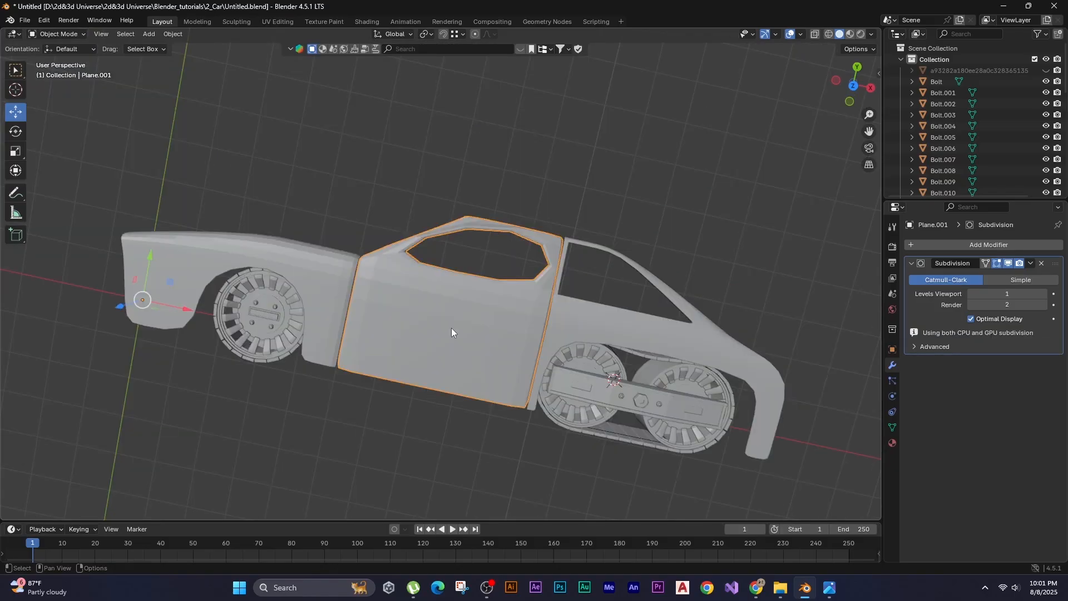
Open the cabin panel's mesh and add a loop cut across the roof rail, slid toward its rear corner.
key("Tab")
scroll(450, 273, "up", 3)
middle_click_drag(651, 233, 459, 255, "shift")
key("ctrl+r")
left_click(459, 273)
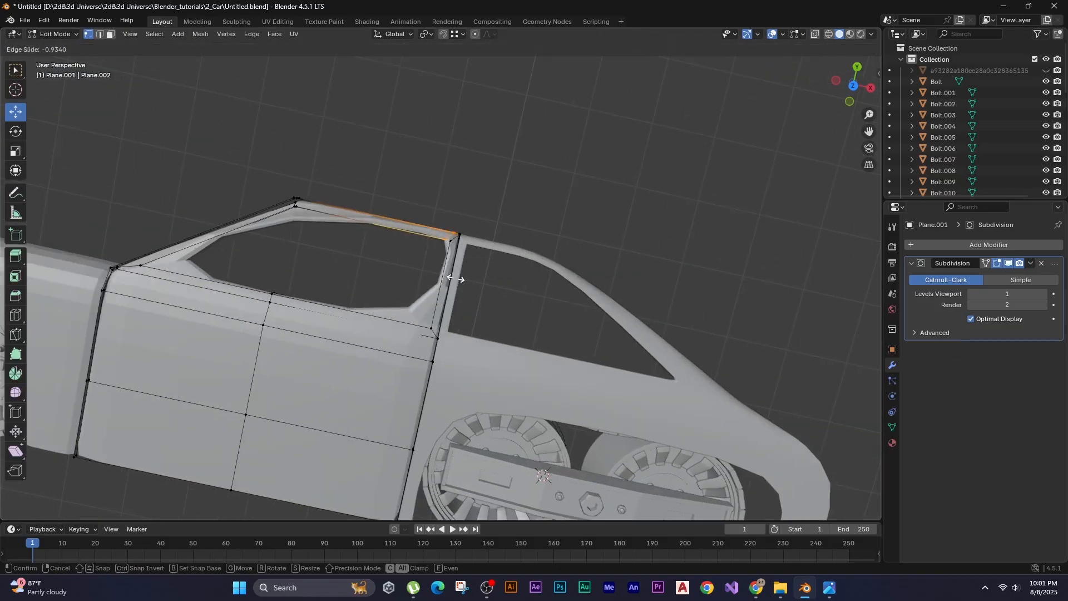
left_click(474, 253)
scroll(476, 253, "up", 6)
key("ctrl+r")
left_click(333, 115)
key("ctrl+z")
key("ctrl+z")
Add loop cuts around the cabin window frame and across its rear pillar, sliding them tight to the corners.
key("ctrl+r")
left_click(198, 189)
left_click(329, 200)
key("ctrl+r")
left_click(372, 267)
left_click(341, 143)
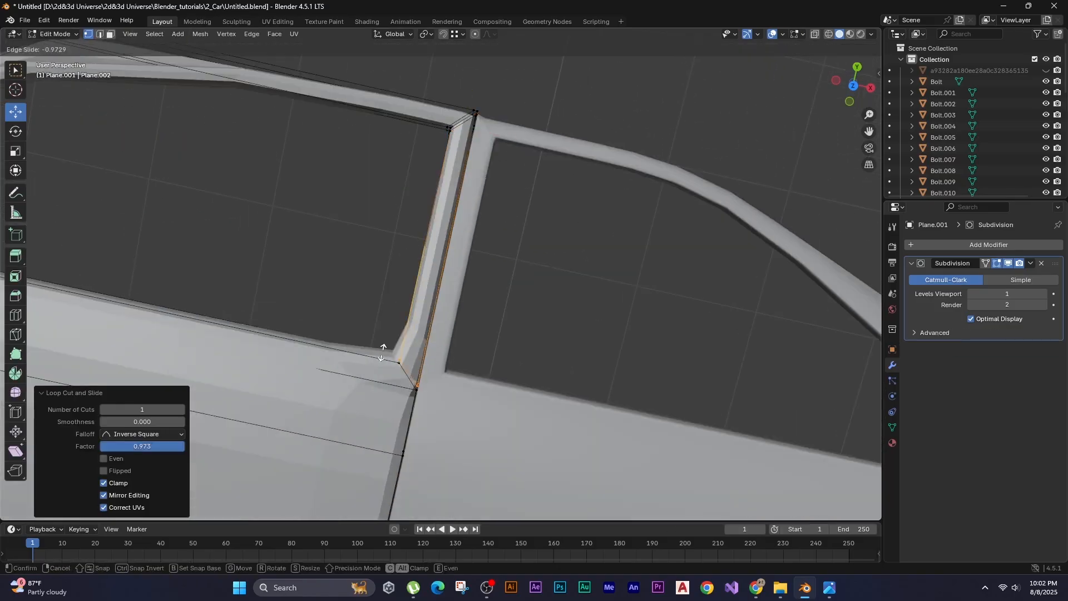
left_click(669, 412)
Add supporting loop cuts to the cabin's windshield pillar and the front part of the door below it.
scroll(669, 413, "down", 1)
middle_click_drag(344, 139, 617, 170, "shift")
key("ctrl+r")
left_click(584, 139)
left_click(388, 195)
middle_click_drag(388, 196, 466, 180, "shift")
key("ctrl+r")
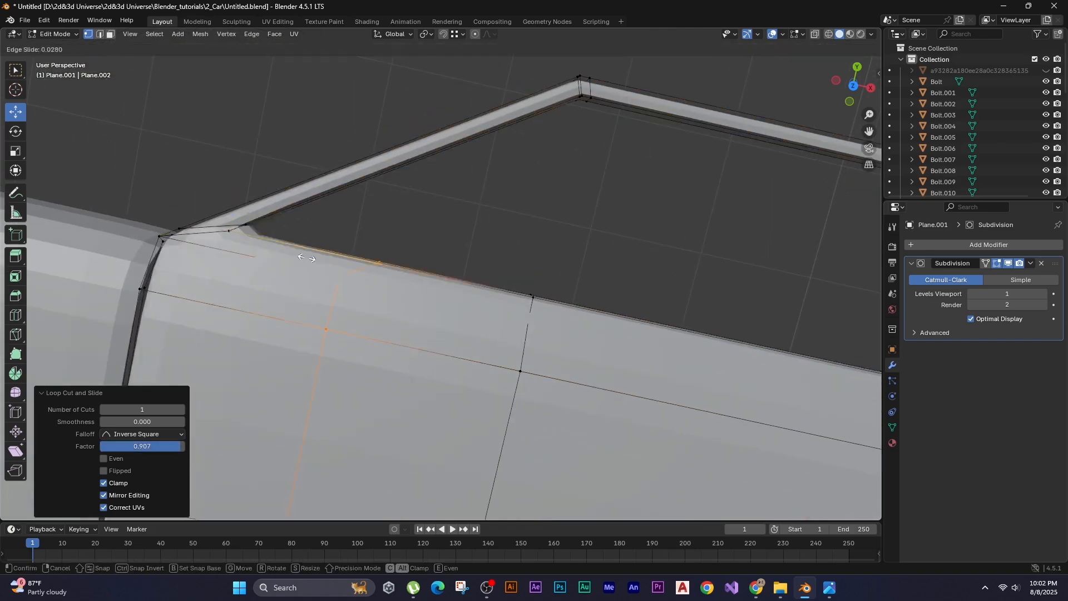
Add loop cuts on the cabin frame around the bend between windshield pillar and roof rail to sharpen it.
scroll(316, 95, "down", 4)
middle_click_drag(317, 95, 371, 268)
key("Tab")
key("Tab")
scroll(372, 268, "up", 3)
key("ctrl+r")
left_click(371, 268)
left_click(372, 261)
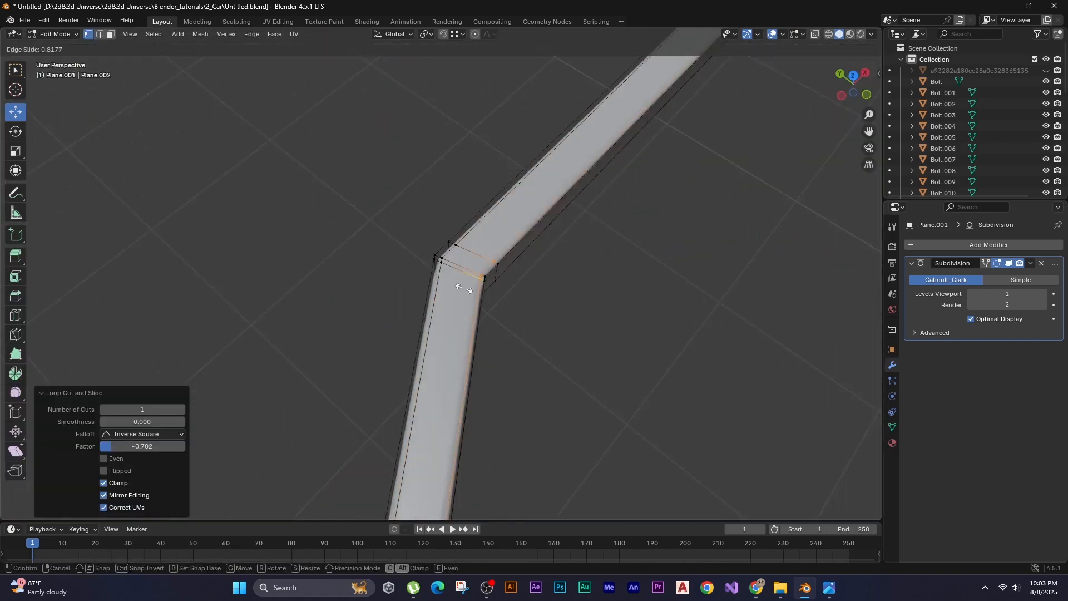
left_click(590, 133)
left_click(584, 126)
Switch the edited panel, add one more supporting loop cut to its mesh and return to Object Mode.
scroll(584, 127, "down", 4)
middle_click_drag(584, 167, 662, 94)
key("alt+q")
key("ctrl+r")
middle_click_drag(328, 384, 433, 262, "shift")
left_click(490, 421)
left_click(487, 418)
key("Tab")
scroll(451, 318, "down", 3)
Open the front fender panel's mesh in top view and add a loop cut slid close to its lower edge.
left_click(348, 291)
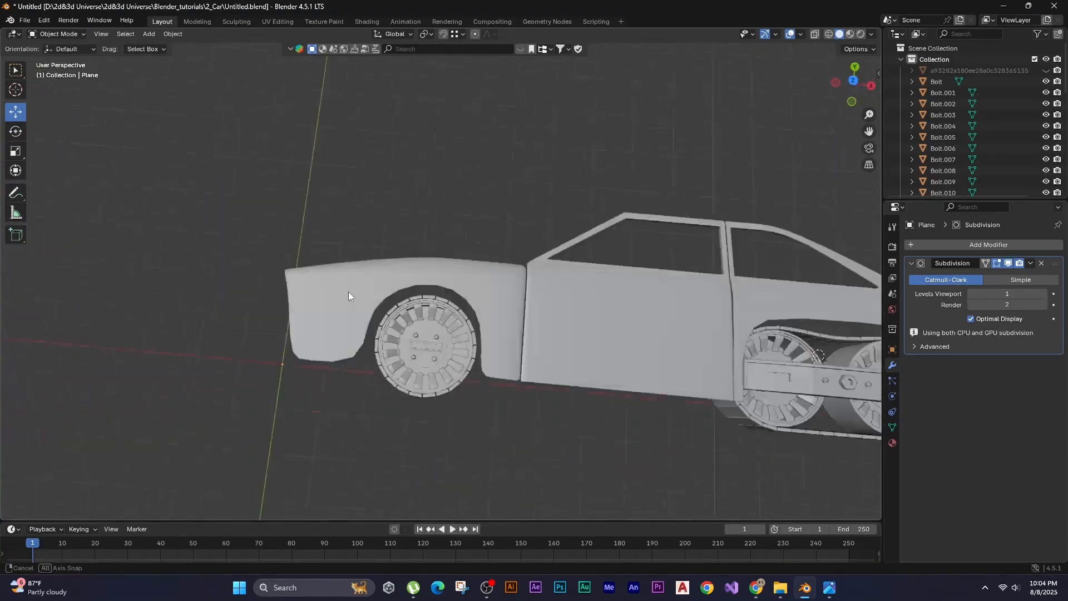
key("Tab")
middle_click_drag(349, 291, 308, 432, "alt")
scroll(324, 341, "up", 4)
key("ctrl+r")
left_click(341, 344)
left_click(342, 355)
Add a lengthwise loop cut to the front fender panel and slide it close to the upper hood edge.
key("ctrl+r")
left_click(176, 257)
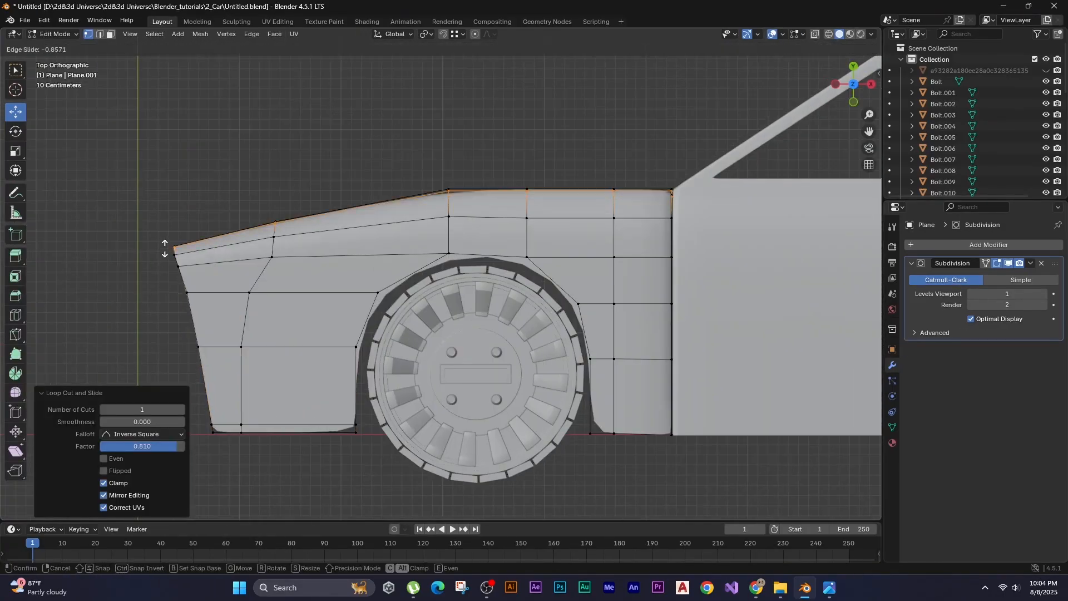
left_click(167, 247)
left_click(504, 229)
Add a mesh cylinder, move it over the front wheel and scale it up until it extends beyond the tyre.
key("shift+a")
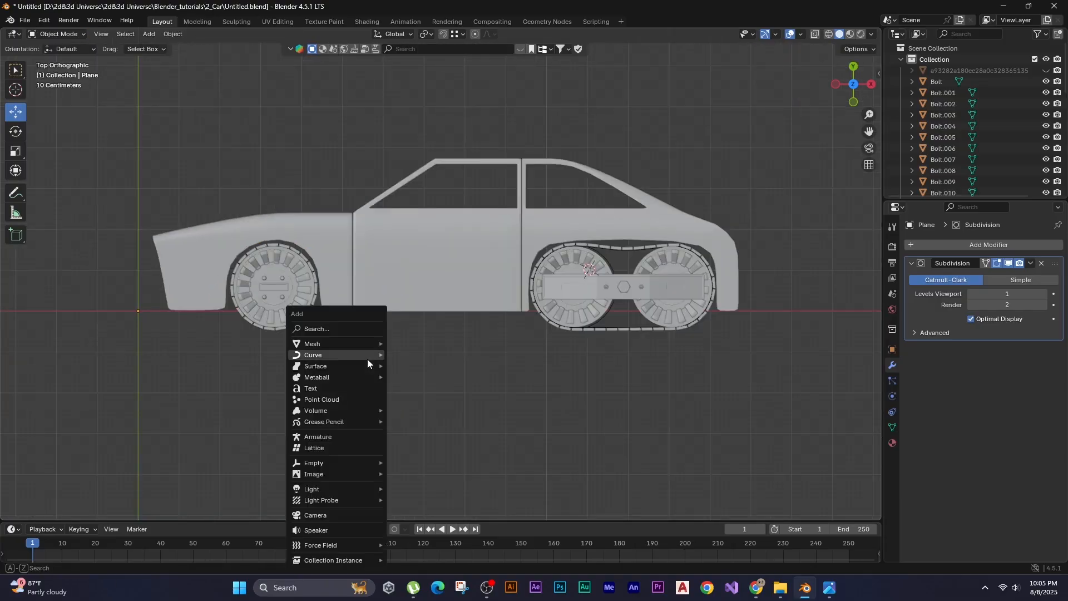
mouse_move(367, 359)
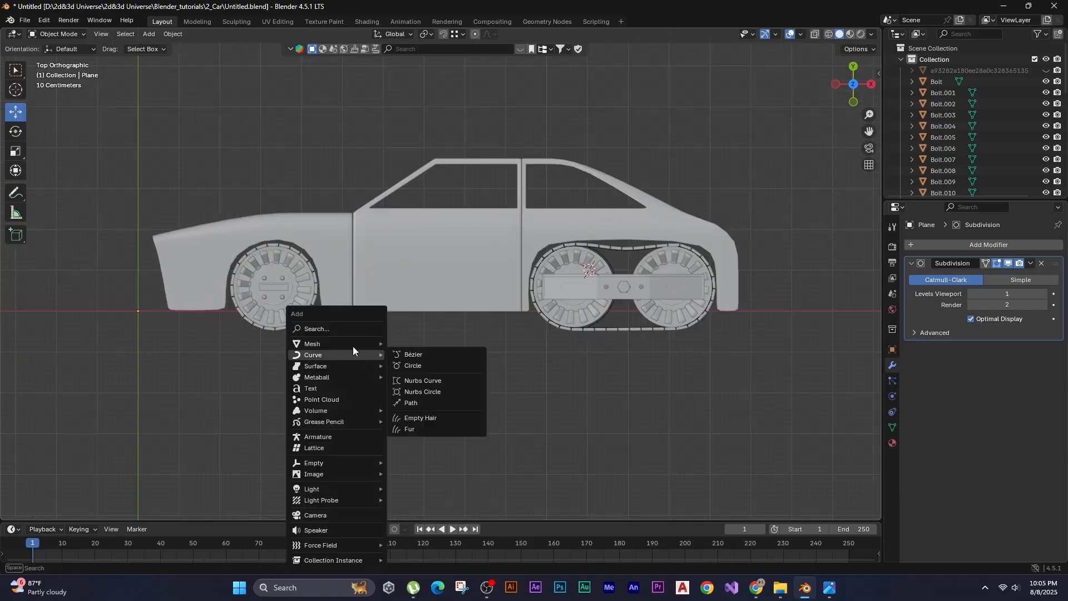
mouse_move(326, 344)
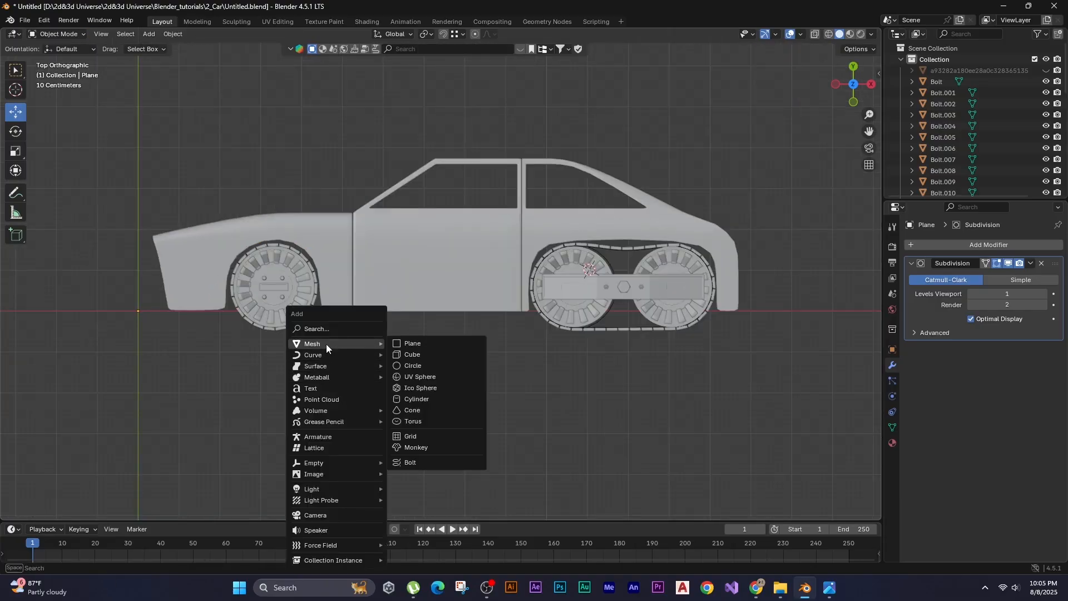
left_click(414, 398)
key("g")
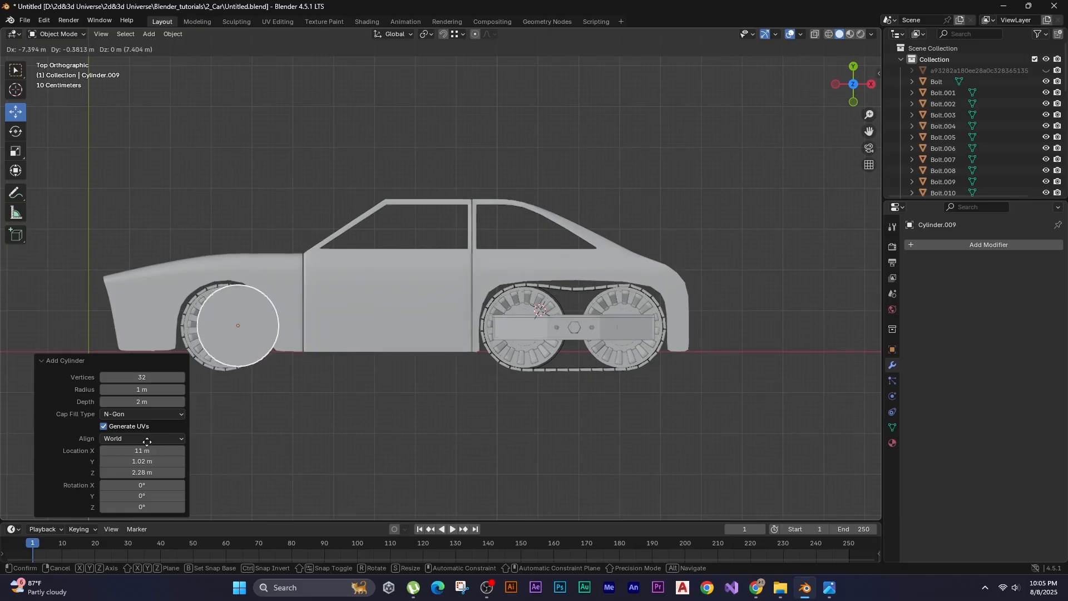
left_click(132, 442)
scroll(263, 421, "up", 1)
key("s")
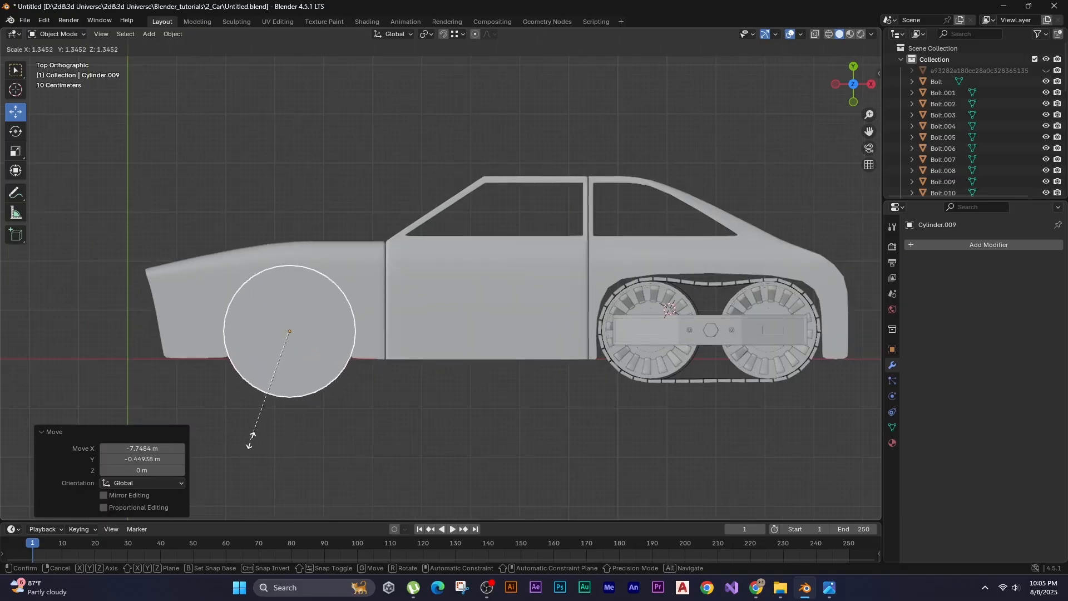
left_click(247, 445)
Inset the cylinder's upper cap by about 0.12 m and delete the inner disc face.
key("Tab")
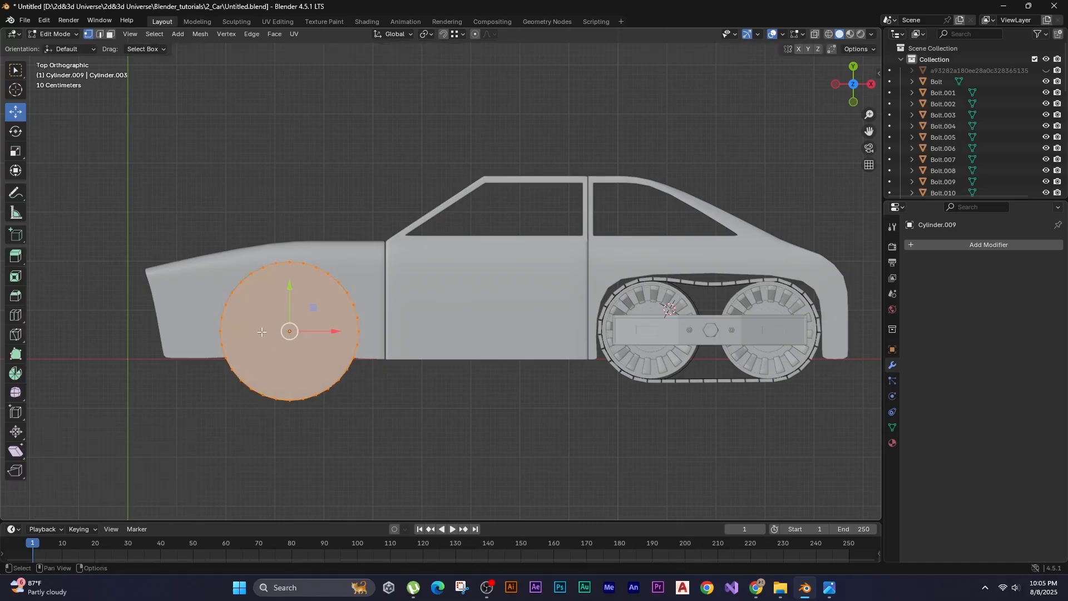
key("3")
key("i")
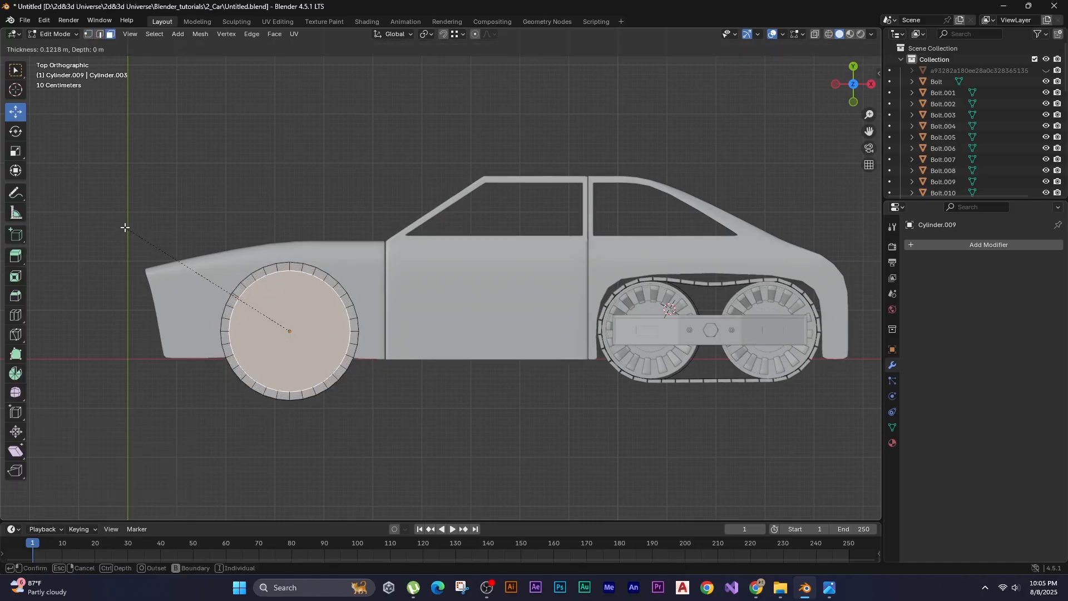
left_click(125, 227)
scroll(189, 473, "up", 2)
key("x")
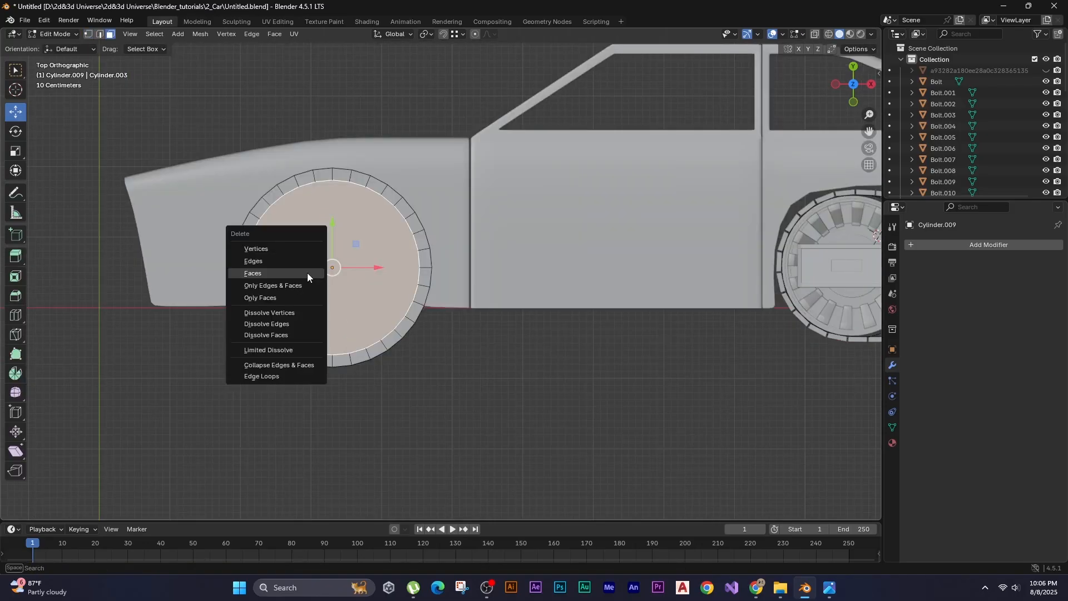
left_click(278, 272)
Isolate the cylinder and remove its side walls and underside, leaving only the flat upper ring.
middle_click_drag(278, 272, 242, 186)
key("Tab")
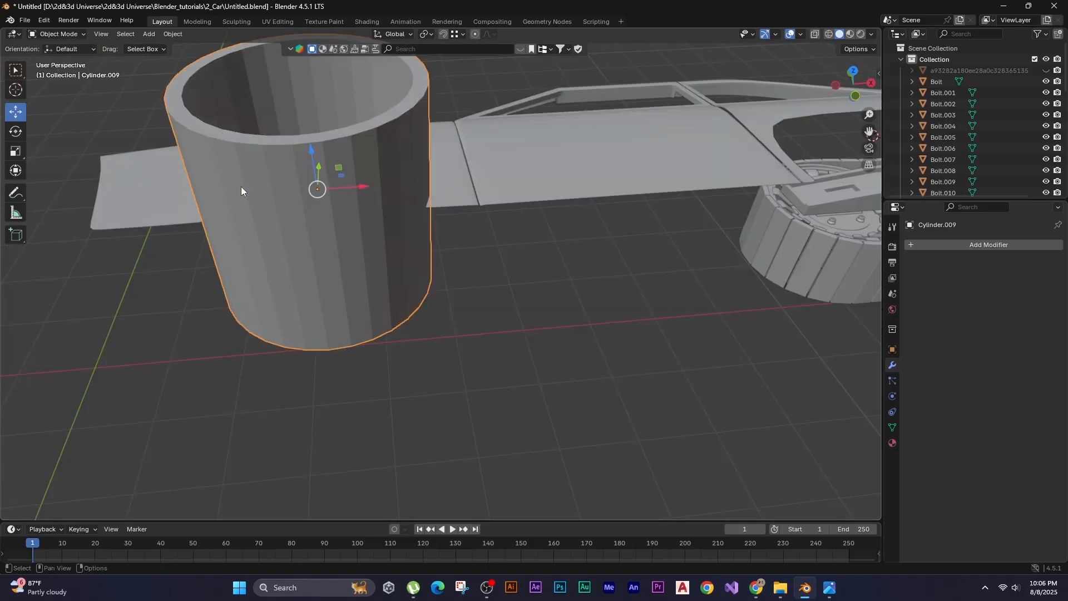
key("KP_Divide")
key("Tab")
key("alt+z")
key("ctrl+KP_3")
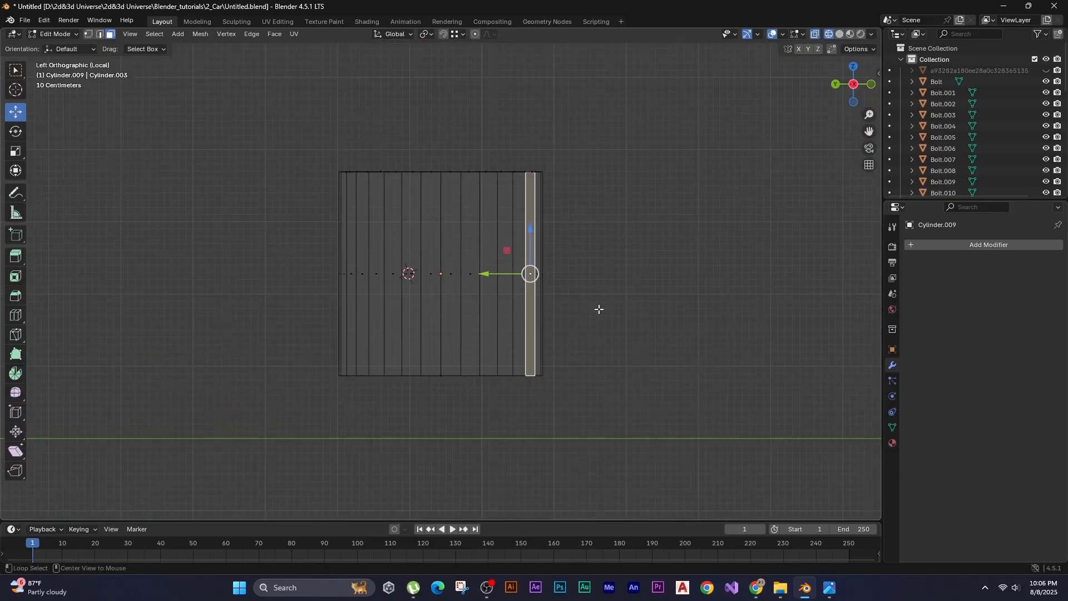
left_click_drag(614, 251, 192, 393)
Move the flat ring in top view so it lines up with the front fender's wheel opening.
left_click_drag(462, 424, 188, 315)
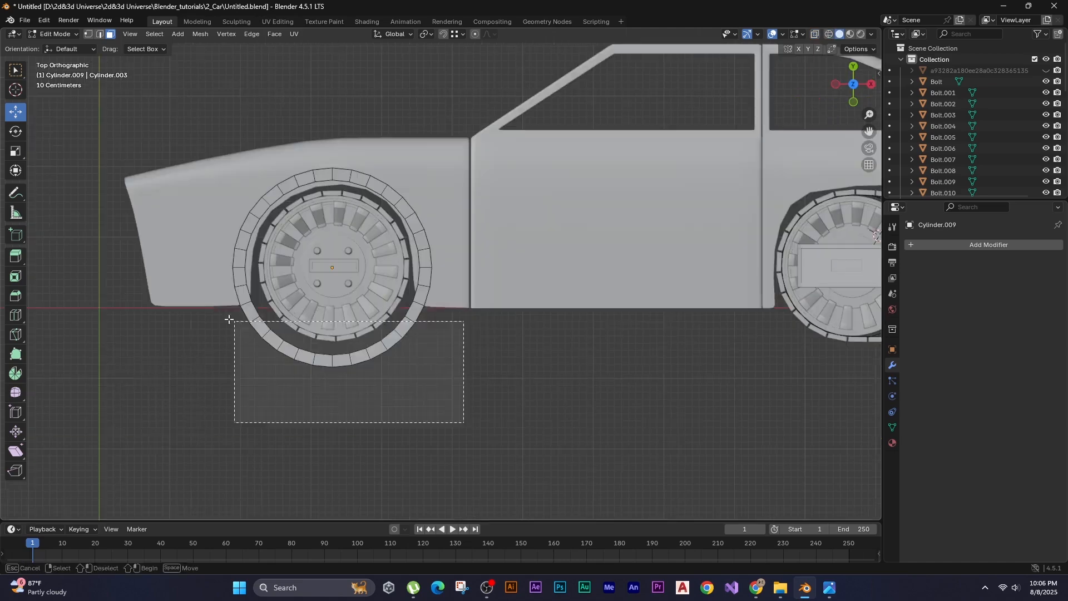
key("Tab")
scroll(262, 339, "up", 1)
middle_click_drag(262, 340, 265, 390, "shift")
key("g")
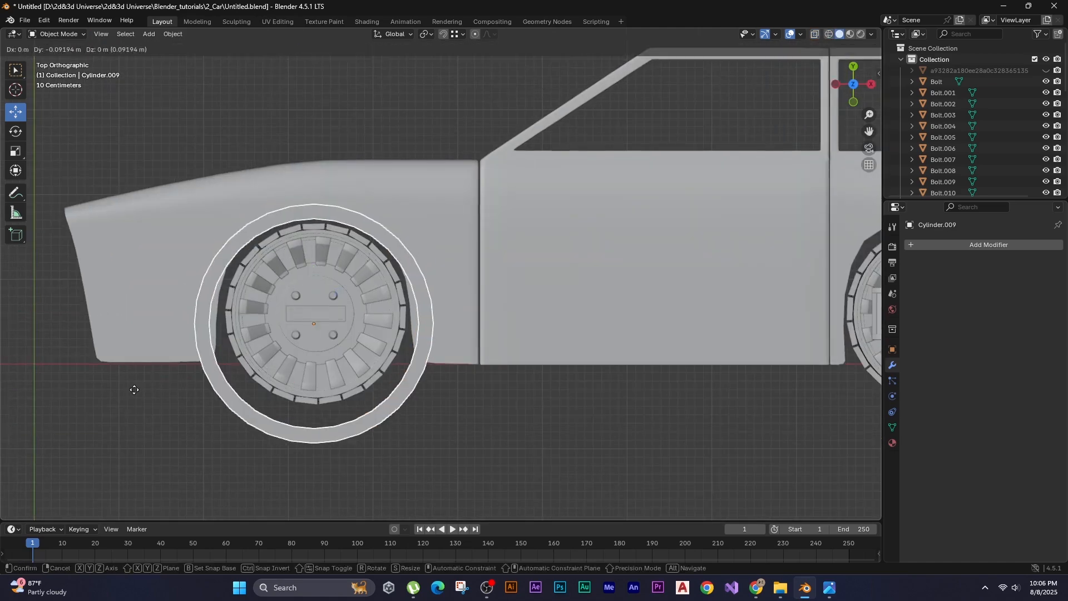
left_click(136, 383)
Scale the ring's inner edge loop to fit the fender's wheel opening.
key("Tab")
scroll(136, 384, "up", 2)
key("s")
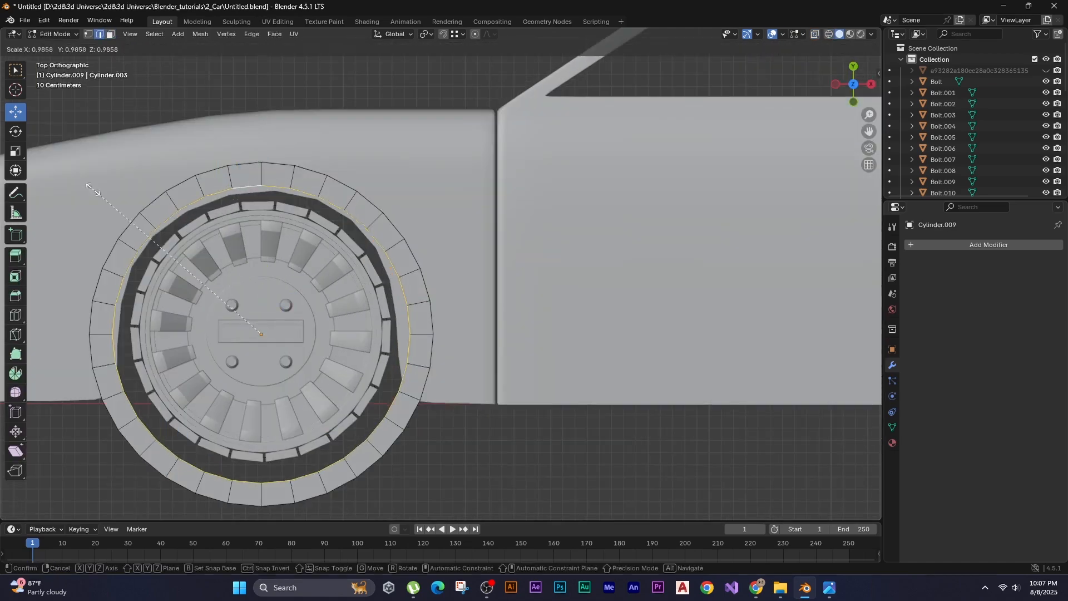
left_click(105, 195)
Delete the ring's lower faces below the fender's bottom edge to leave an open wheel arch.
scroll(105, 194, "down", 3)
middle_click_drag(223, 350, 233, 275)
middle_click_drag(232, 275, 301, 274, "shift")
key("KP_7")
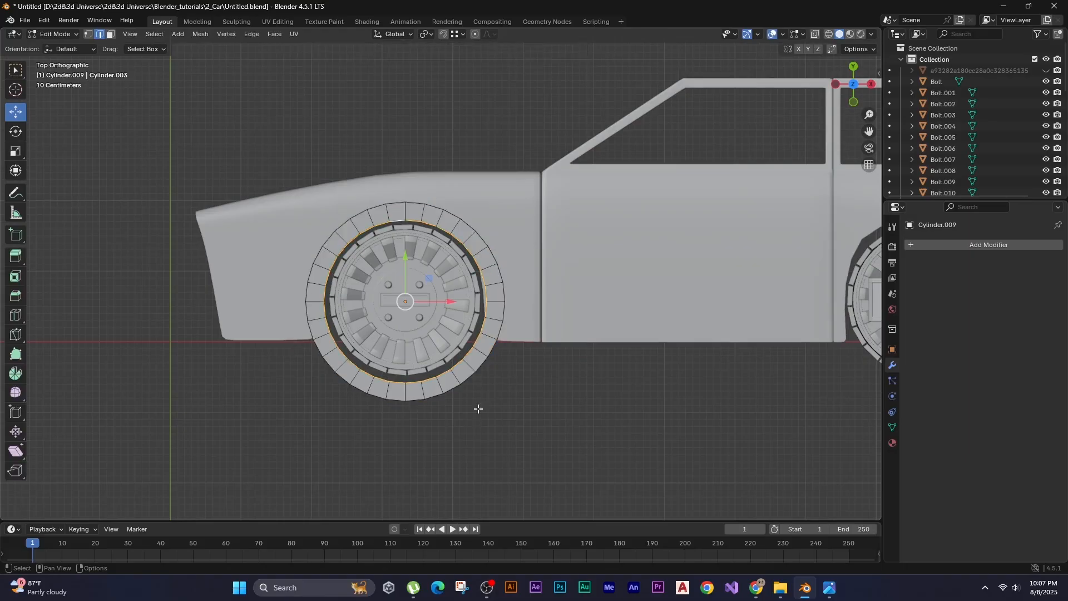
key("3")
scroll(520, 442, "up", 1)
left_click_drag(519, 442, 273, 356)
key("x")
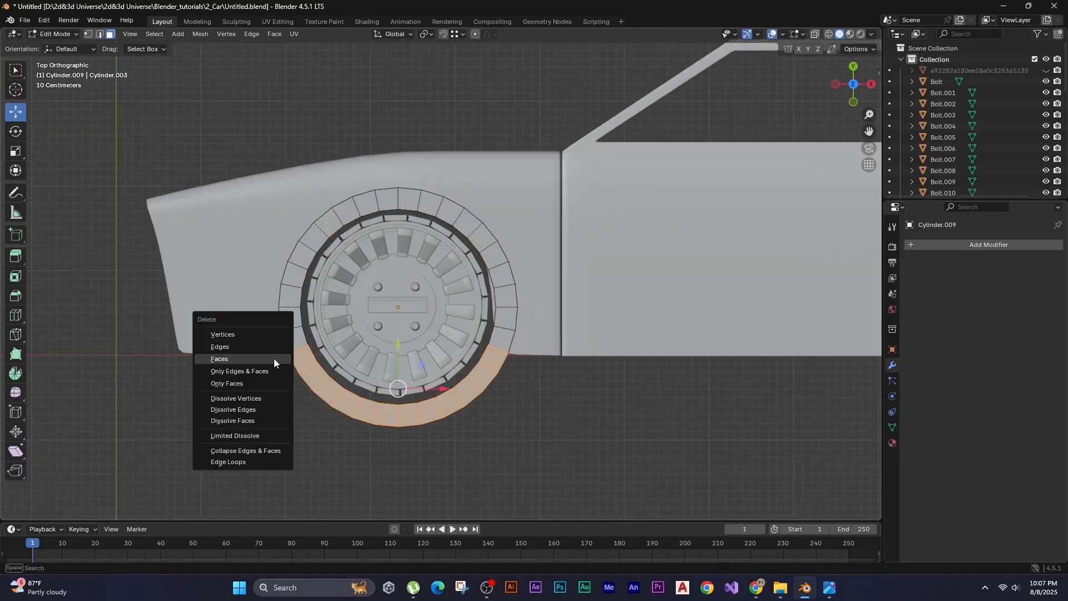
left_click(274, 358)
Extrude the arch faces upward by about 0.16 m to give the arch thickness.
middle_click_drag(332, 422, 239, 278)
key("Tab")
key("Tab")
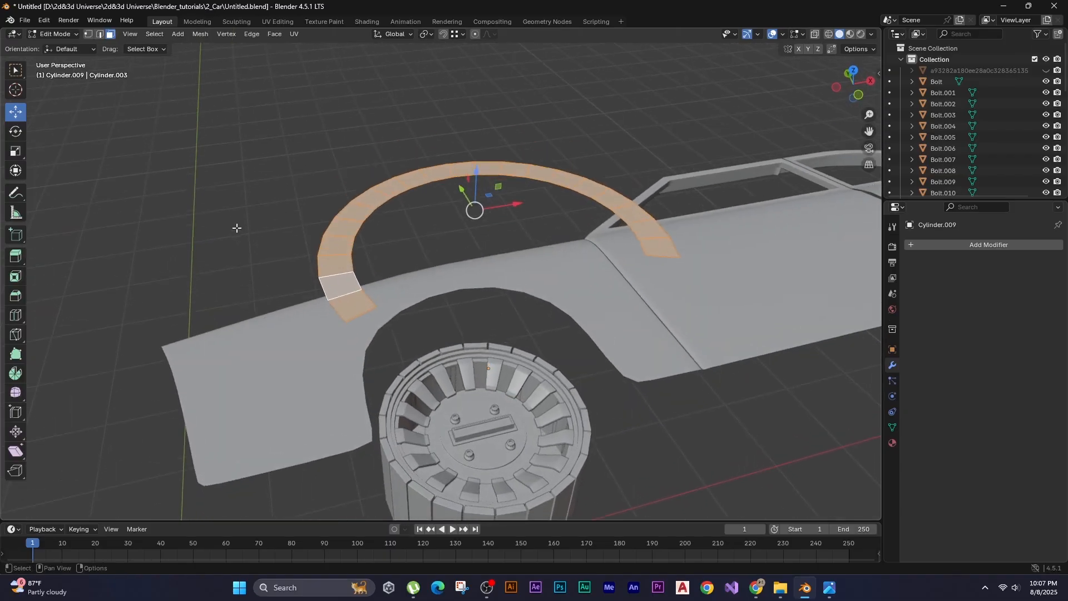
key("e")
left_click(239, 203)
middle_click_drag(240, 203, 284, 239)
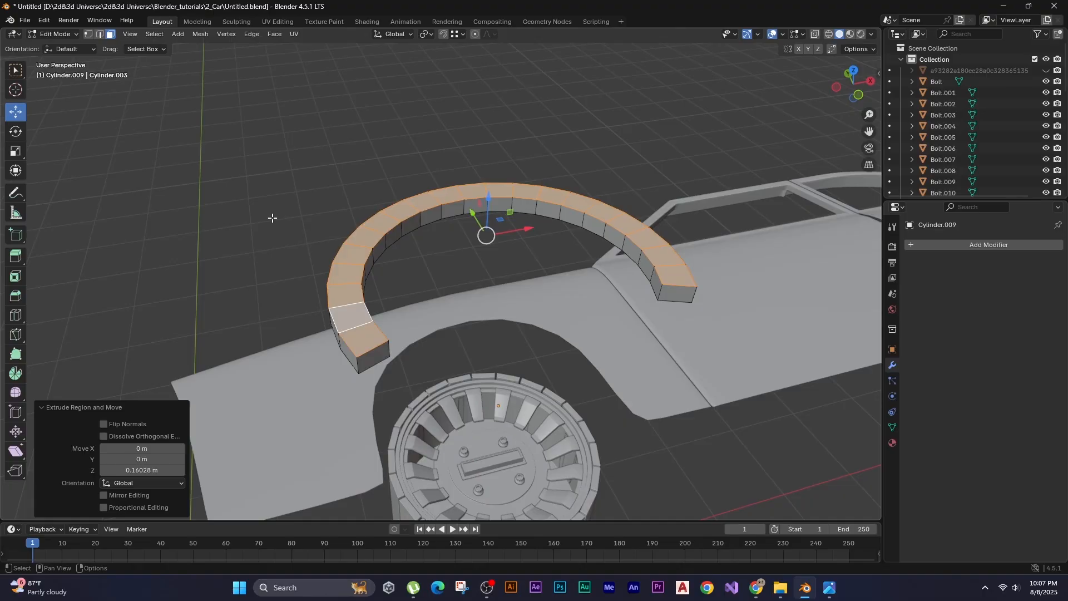
Set the wheel arch's origin to its geometry.
key("Tab")
key("KP_7")
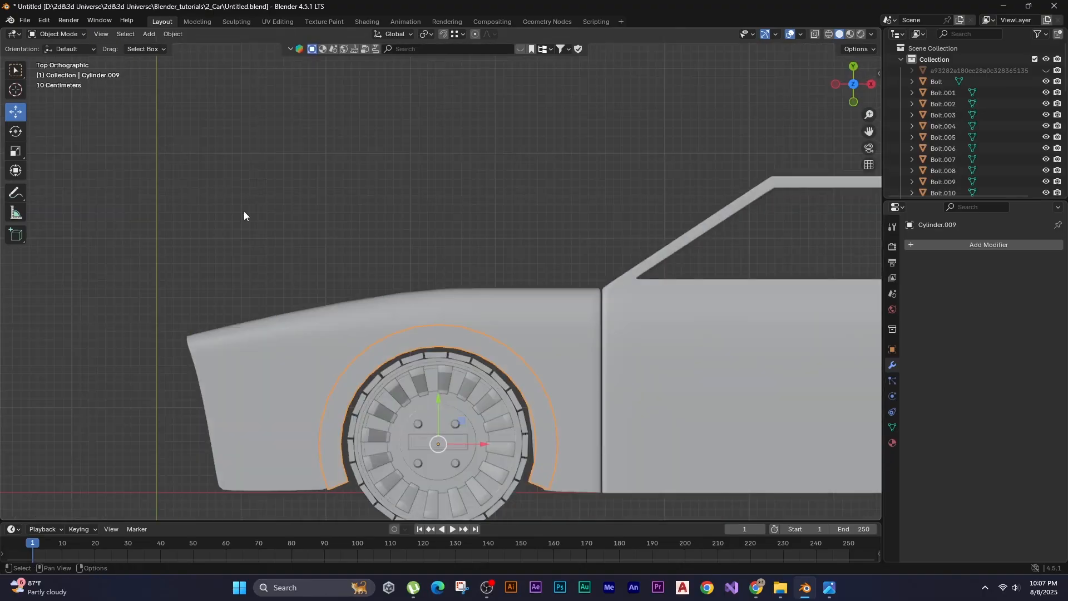
middle_click_drag(243, 216, 438, 302)
right_click(439, 303)
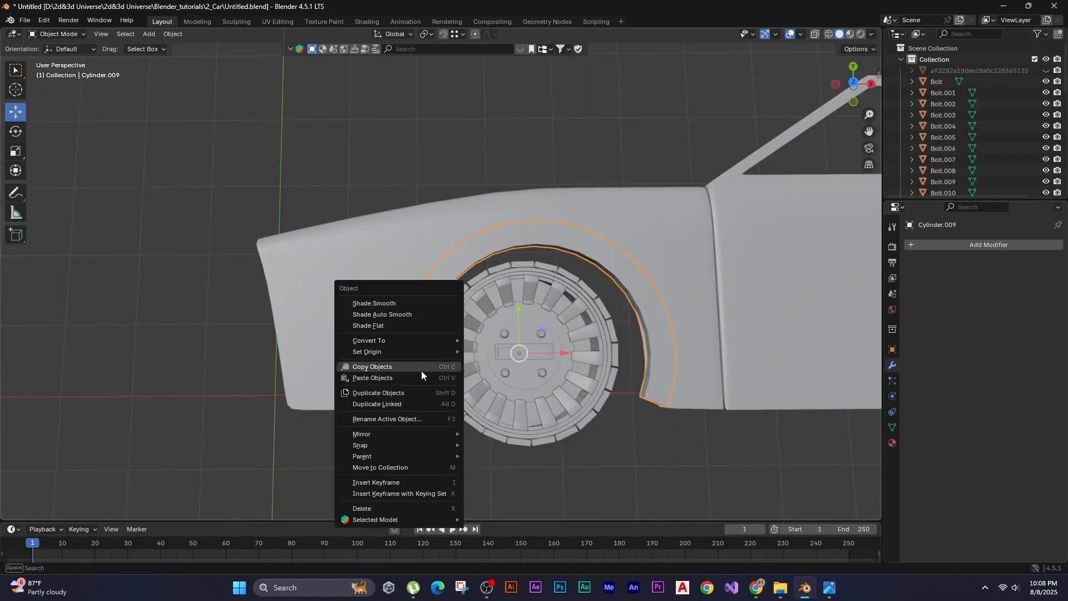
mouse_move(449, 353)
left_click(513, 367)
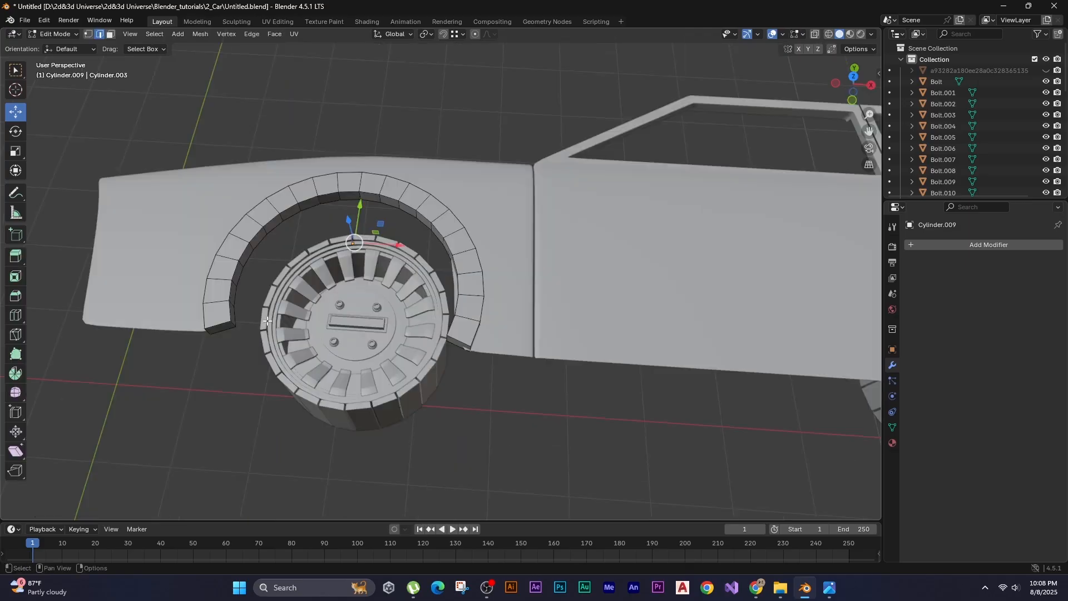
Scale the wheel arch's raised outer edges inward to taper its side.
middle_click_drag(232, 335, 263, 252)
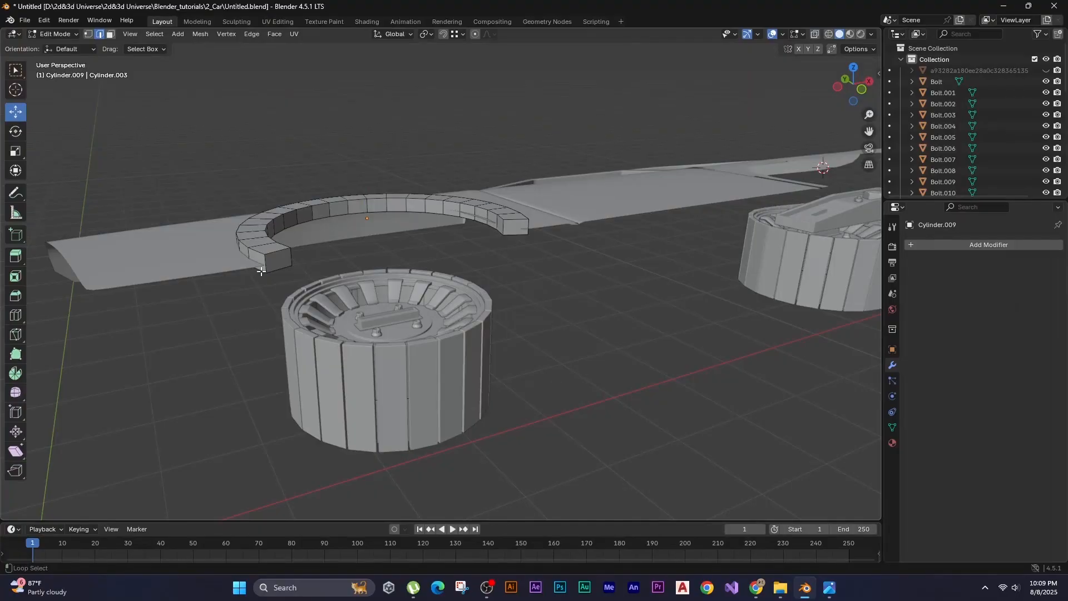
middle_click_drag(270, 302, 266, 320, "shift")
key("s")
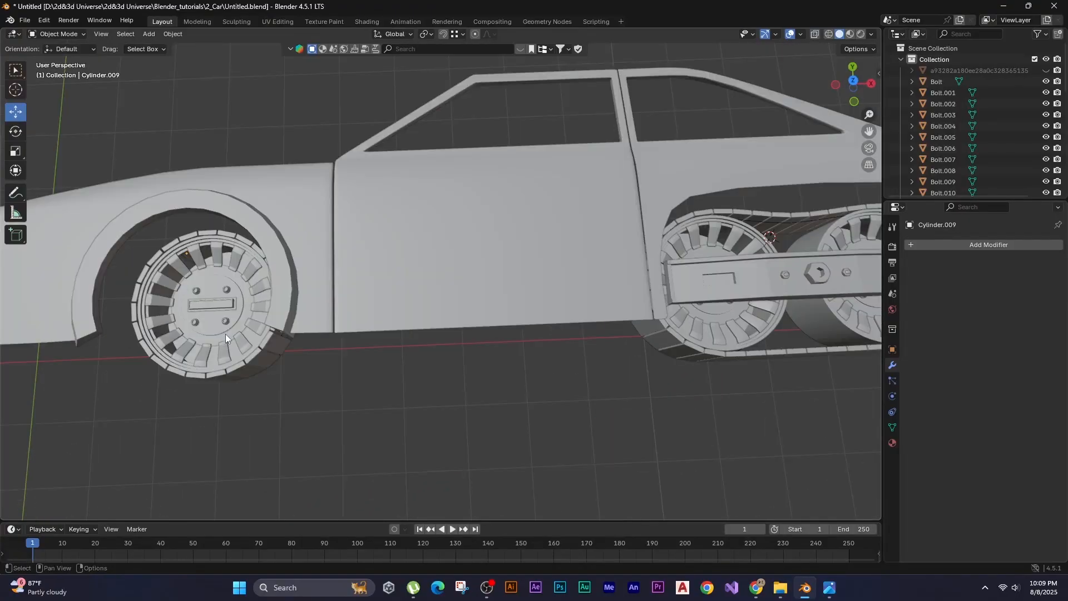
middle_click_drag(225, 334, 176, 286, "shift")
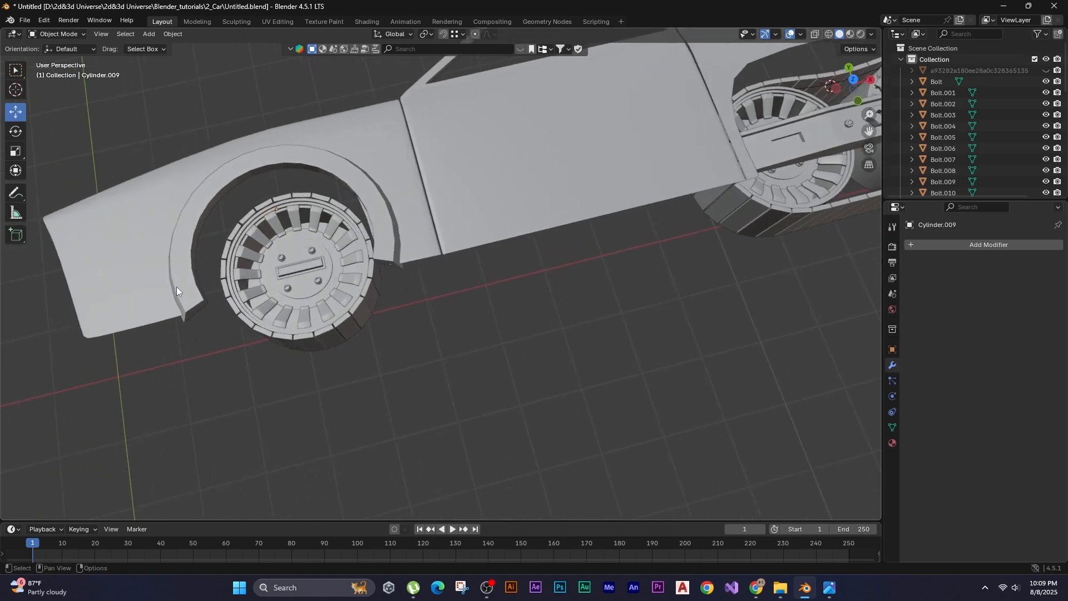
Flatten the vertices at the arch's front end by scaling them to 0 along Y.
left_click(175, 286)
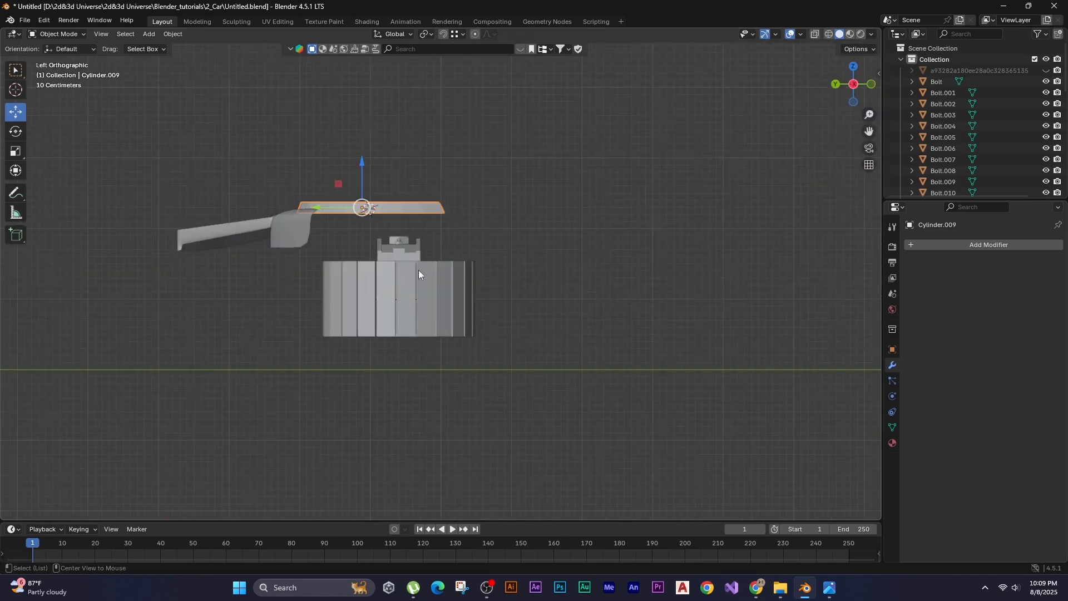
middle_click_drag(418, 274, 432, 245, "alt")
scroll(286, 250, "up", 2)
key("Tab")
key("shift+z")
left_click_drag(141, 255, 100, 305)
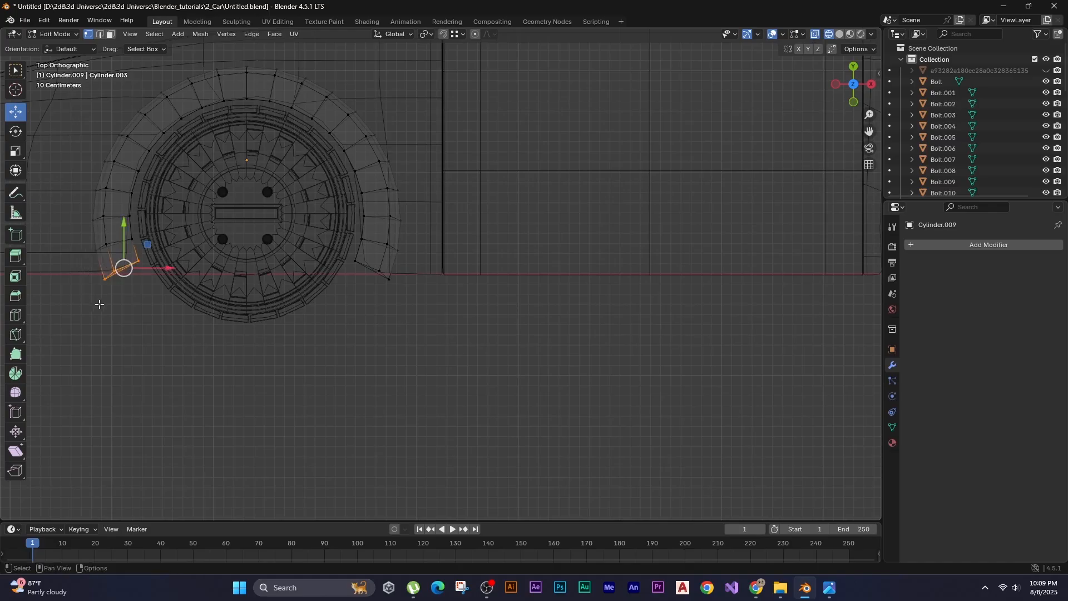
middle_click_drag(99, 305, 148, 340, "shift")
key("s")
key("y")
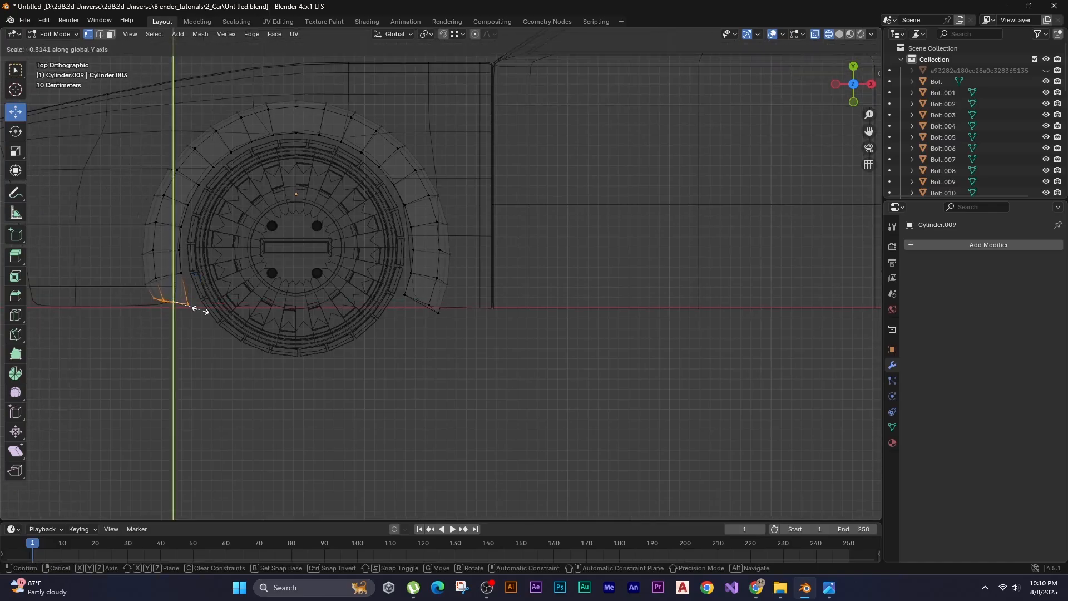
key("Return")
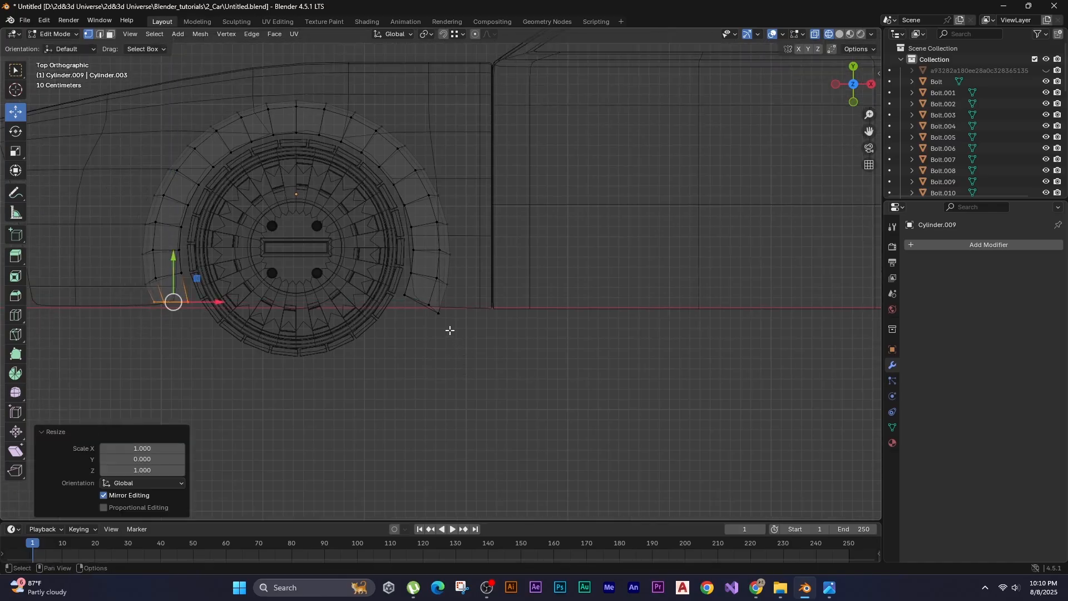
Flatten the vertices at the arch's rear end by scaling them to 0 along Y and return to solid Object Mode.
left_click_drag(399, 291, 487, 365)
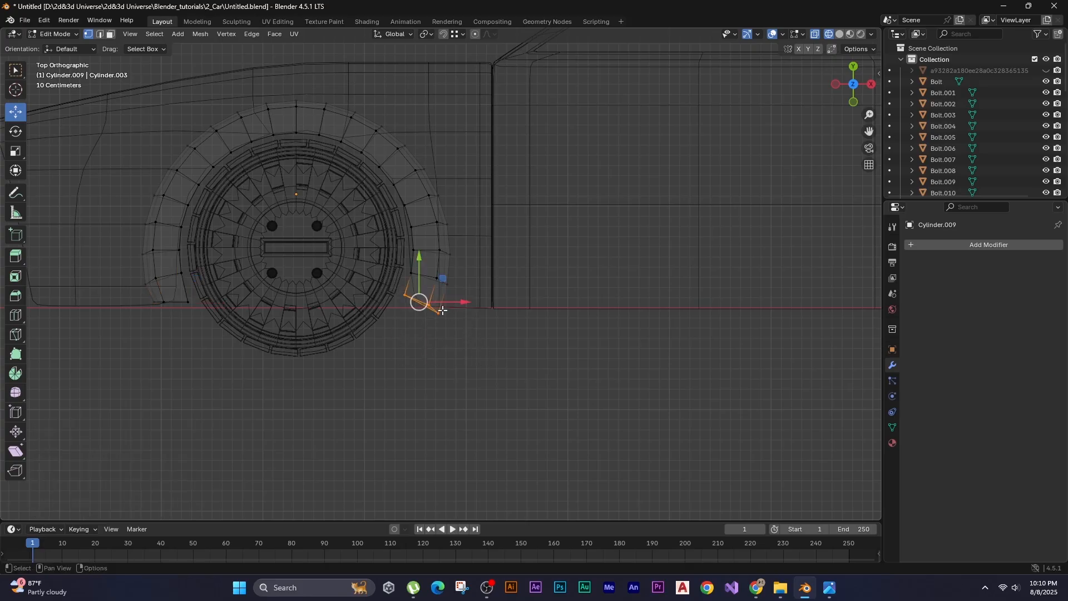
key("s")
key("y")
key("0")
key("Return")
key("Tab")
key("alt+z")
Move the front fender's vertex behind the wheel so the panel edge sits under the wheel arch.
middle_click_drag(427, 347, 349, 309)
left_click(463, 216)
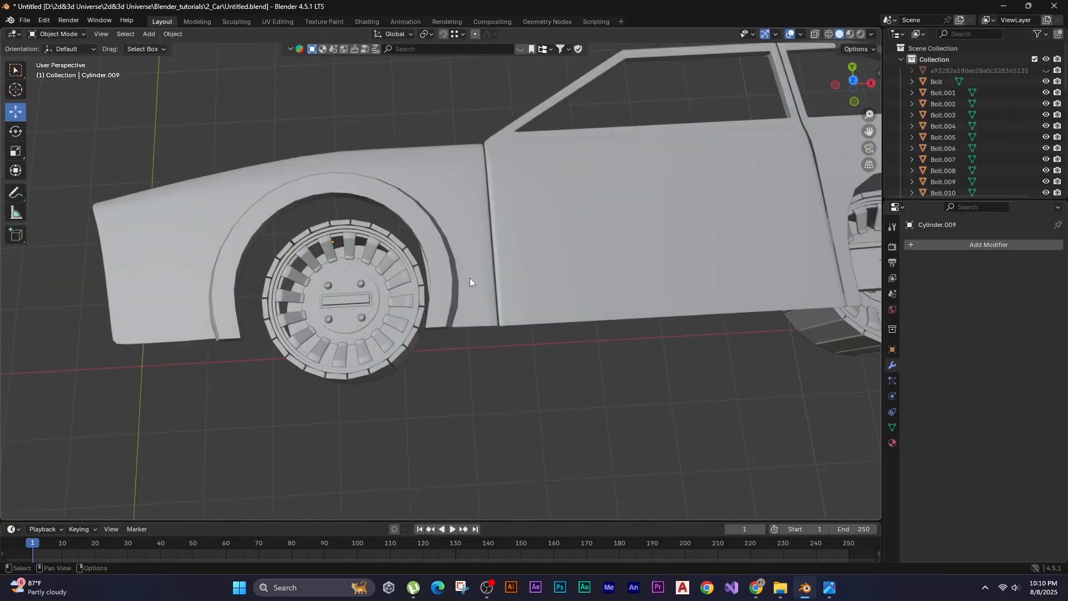
left_click(469, 278)
key("Tab")
scroll(382, 282, "up", 3)
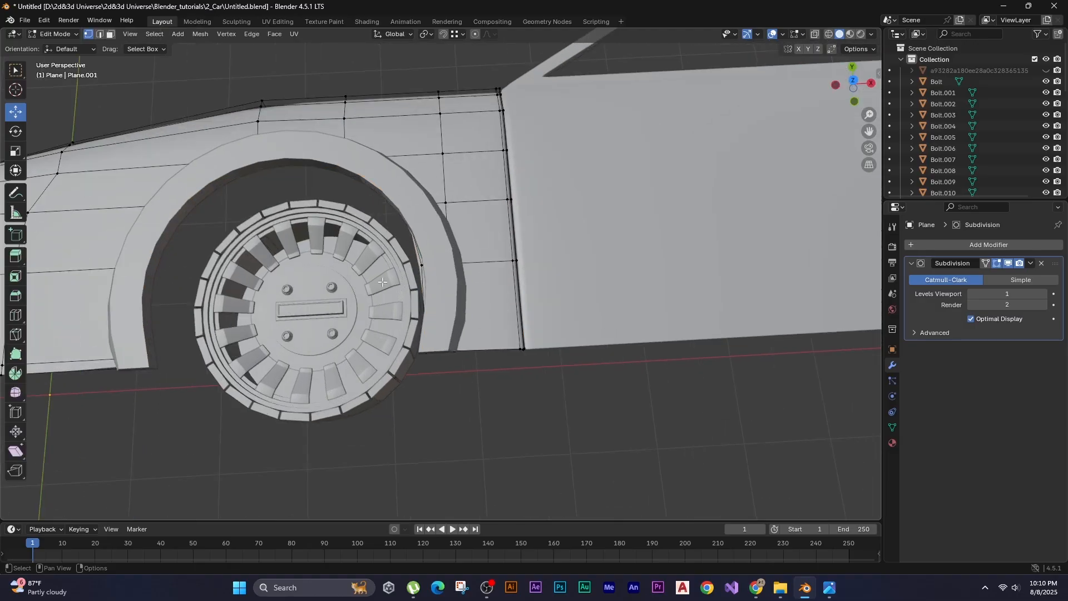
left_click(405, 250)
middle_click_drag(405, 250, 364, 345, "shift")
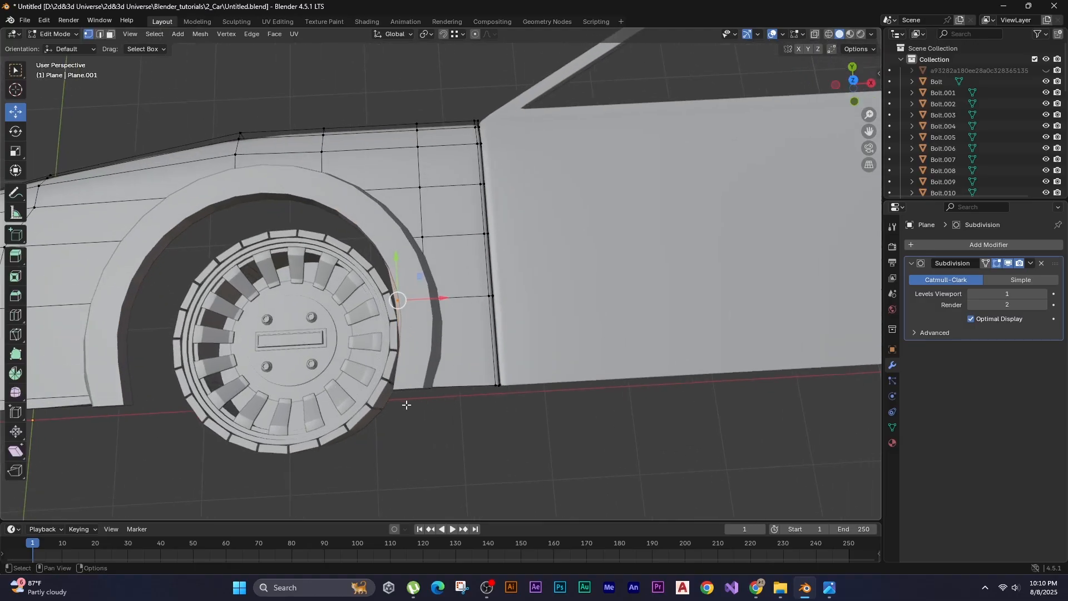
key("g")
middle_click_drag(411, 434, 417, 441)
left_click(417, 441)
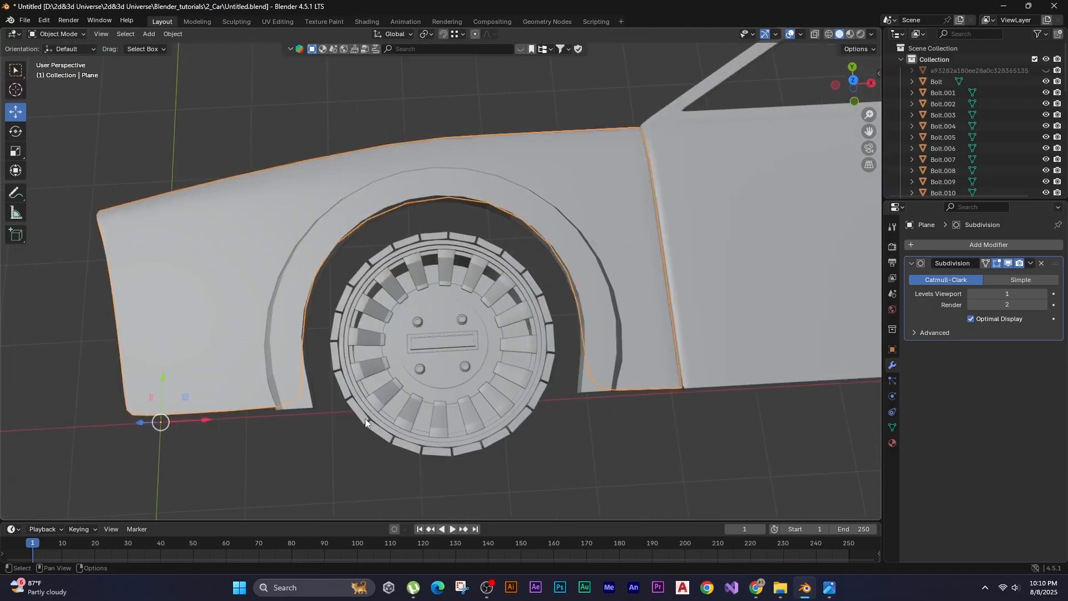
Apply smooth shading to the front wheel arch.
left_click(272, 350)
right_click(269, 346)
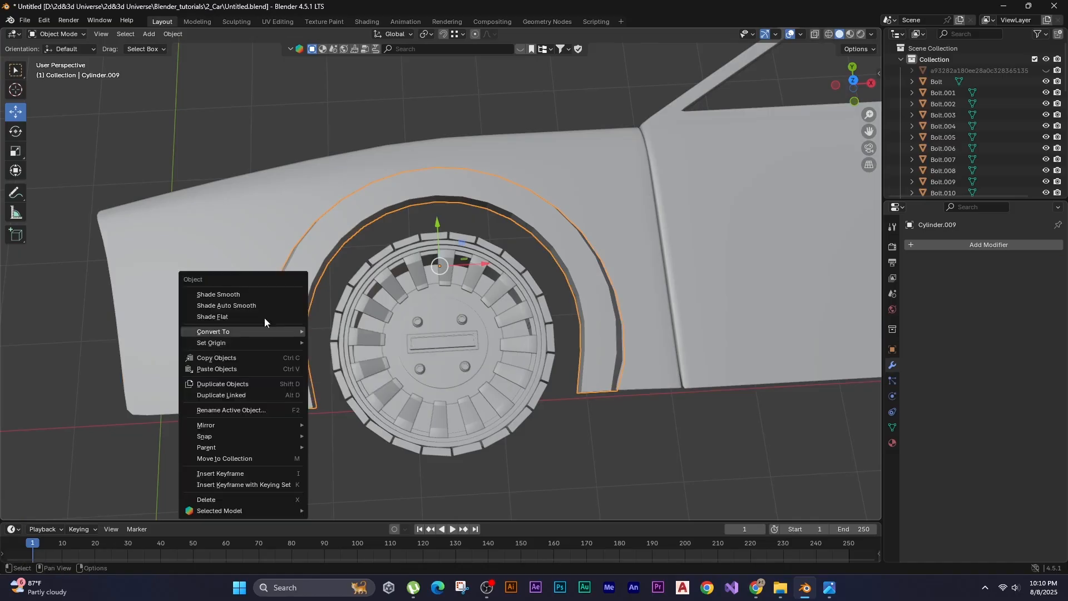
left_click(247, 294)
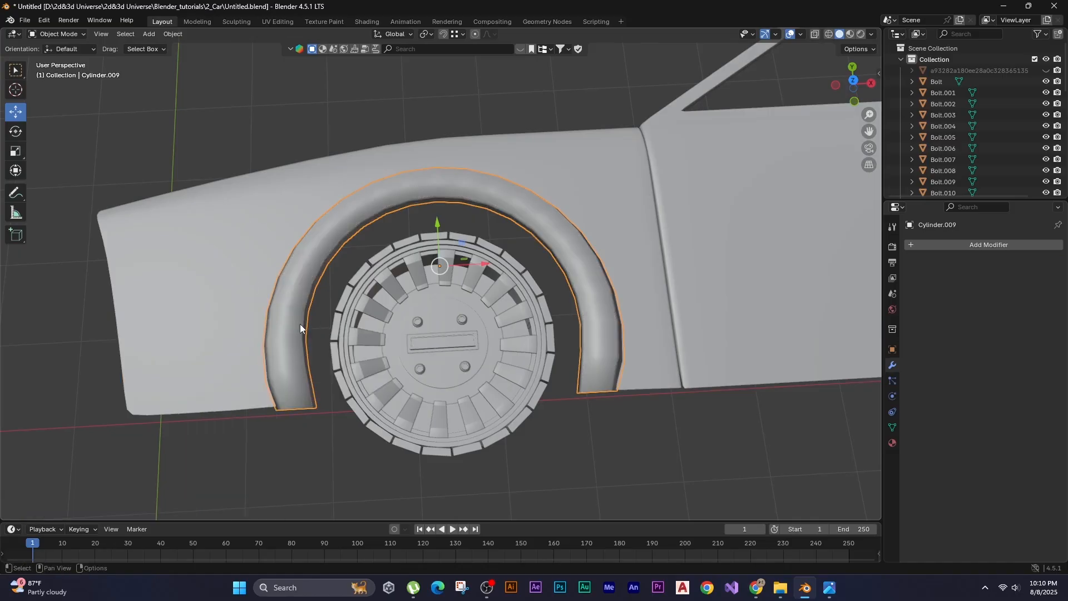
key("Tab")
scroll(289, 389, "up", 3)
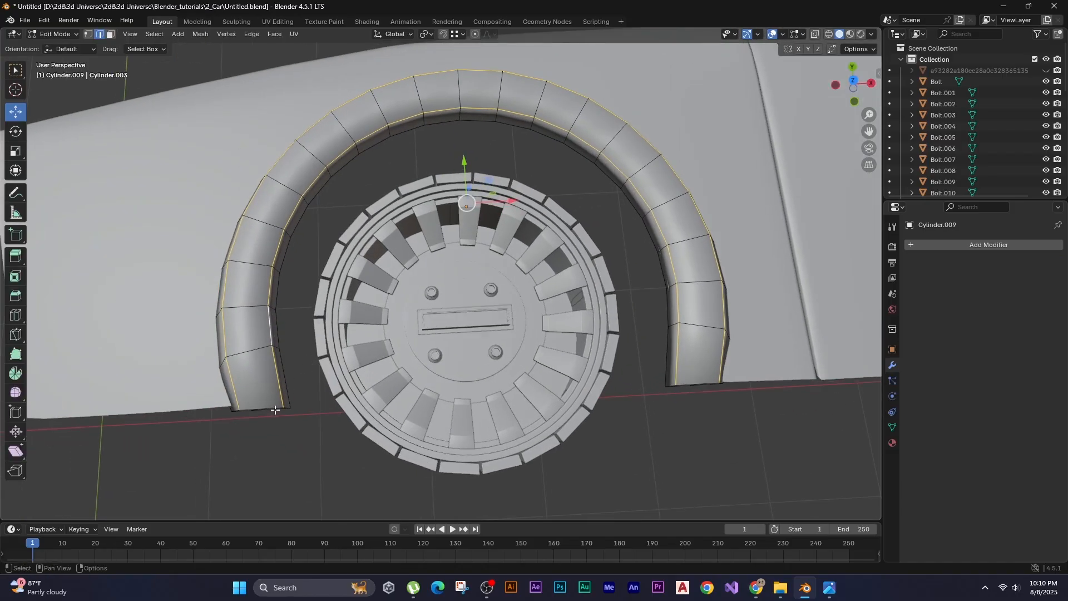
middle_click_drag(236, 436, 174, 277)
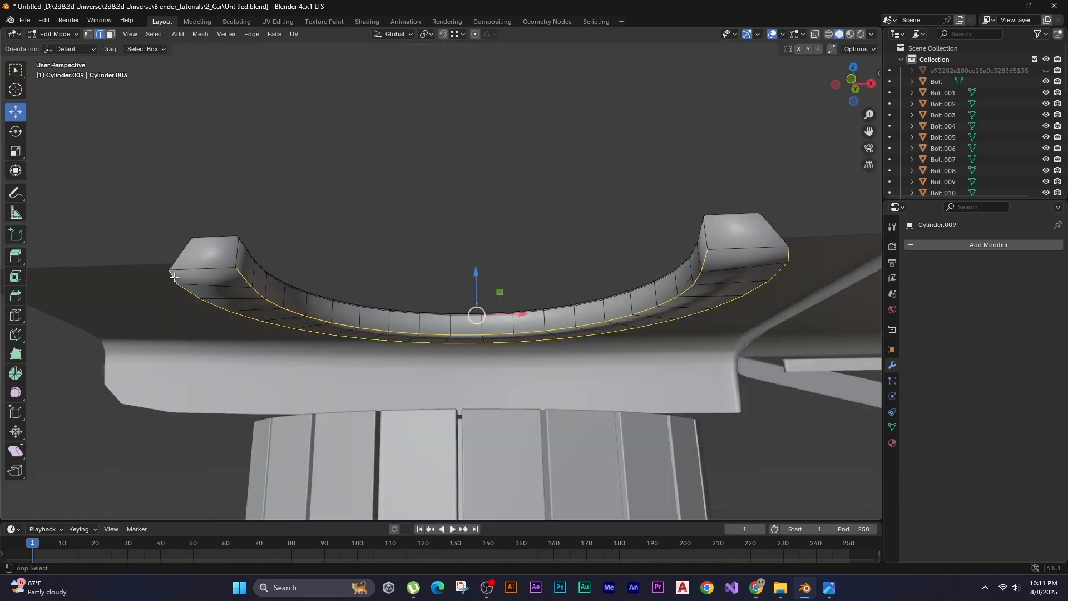
key("ctrl+b")
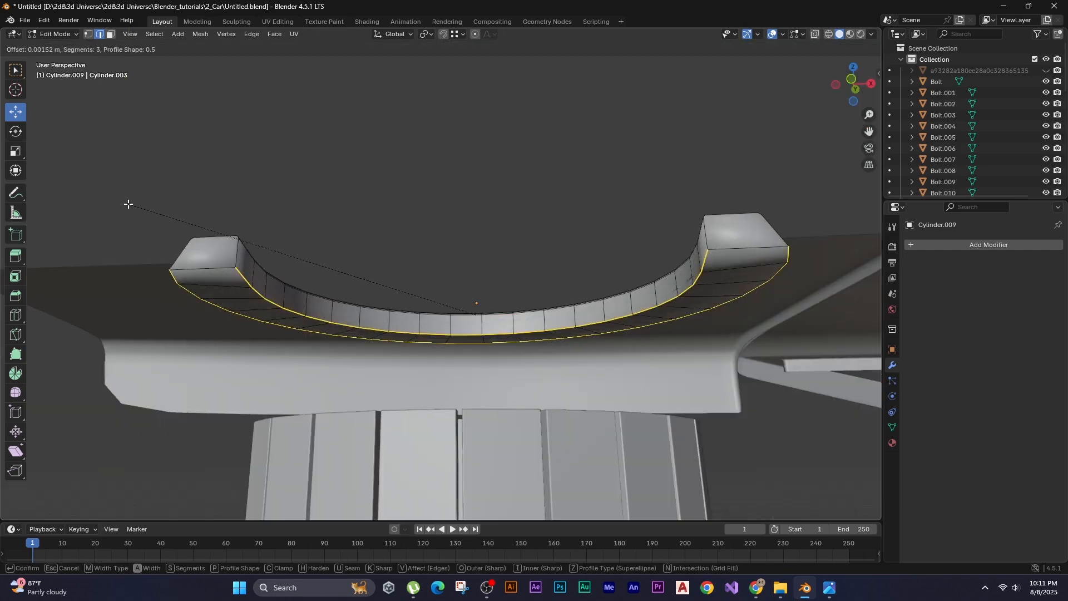
right_click(198, 243)
middle_click_drag(198, 243, 223, 389)
key("Tab")
Add a Subdivision Surface modifier to the front wheel arch.
left_click(983, 248)
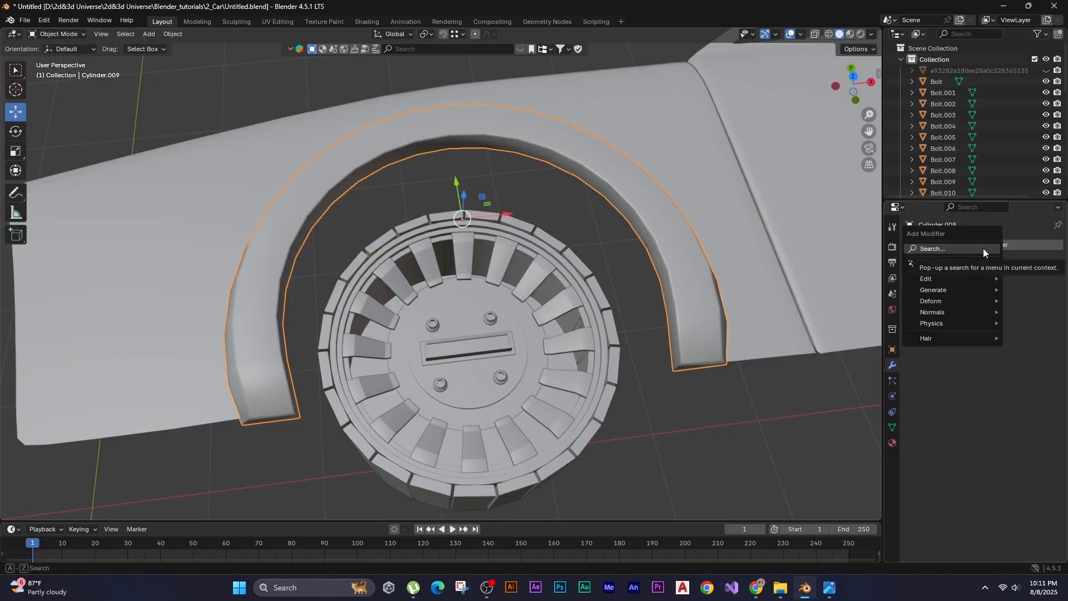
left_click(957, 248)
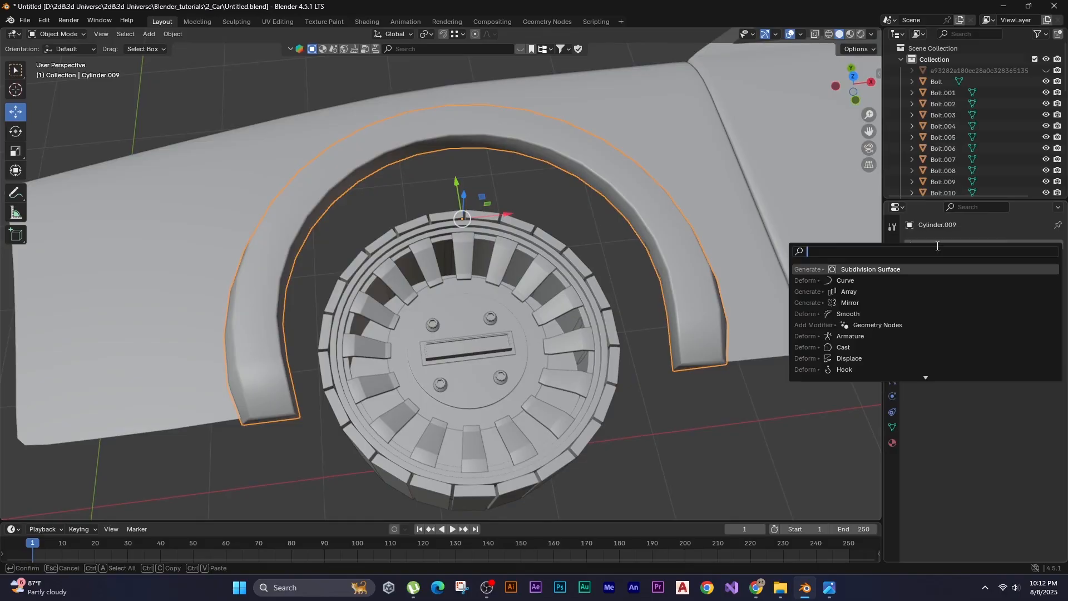
left_click(871, 269)
Add a loop cut across the wheel arch close to its rear end, with a slide factor of about 0.91.
key("Tab")
scroll(565, 315, "up", 4)
key("ctrl+r")
left_click(565, 314)
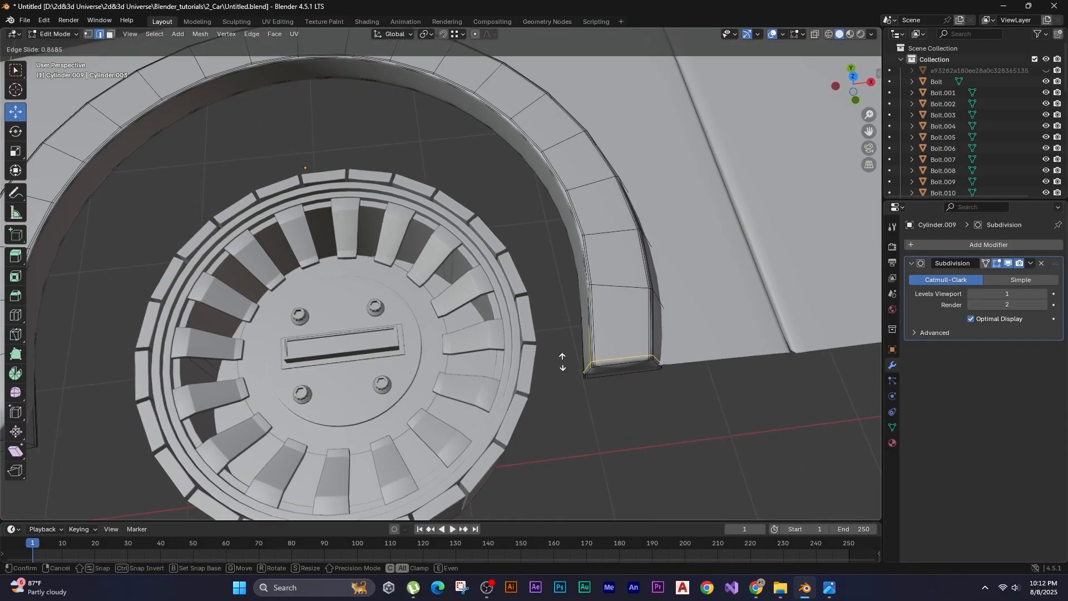
left_click(562, 363)
Add a loop cut across the wheel arch close to its front end, with a slide factor of about -0.96.
middle_click_drag(562, 364, 801, 339, "shift")
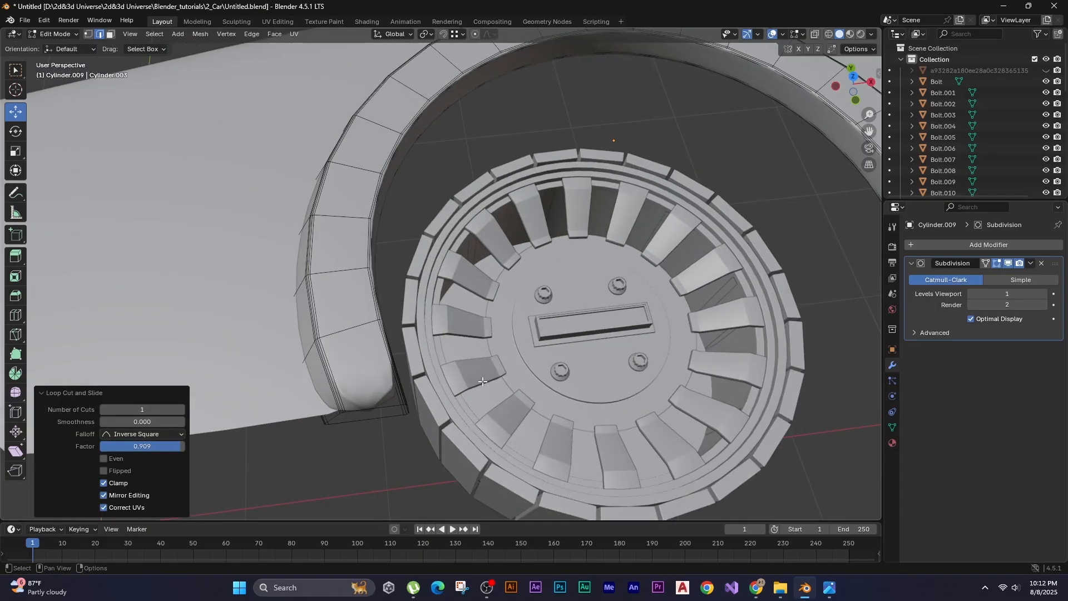
key("ctrl+r")
left_click(312, 381)
left_click(312, 420)
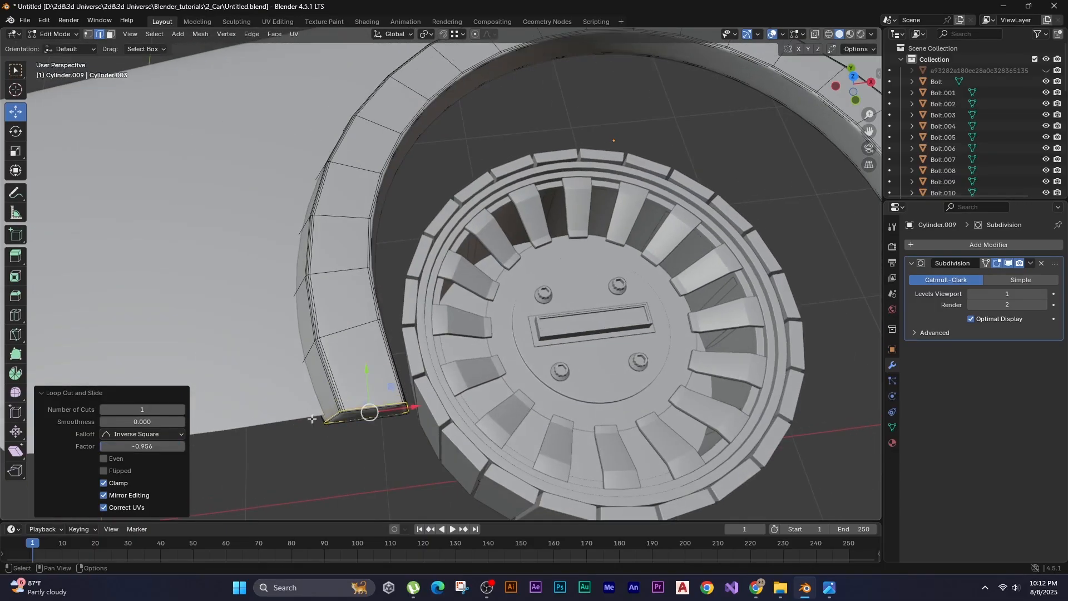
Add supporting loop cuts along the arch's length close to its edges, the outer one with a slide factor of about -0.80.
key("ctrl+r")
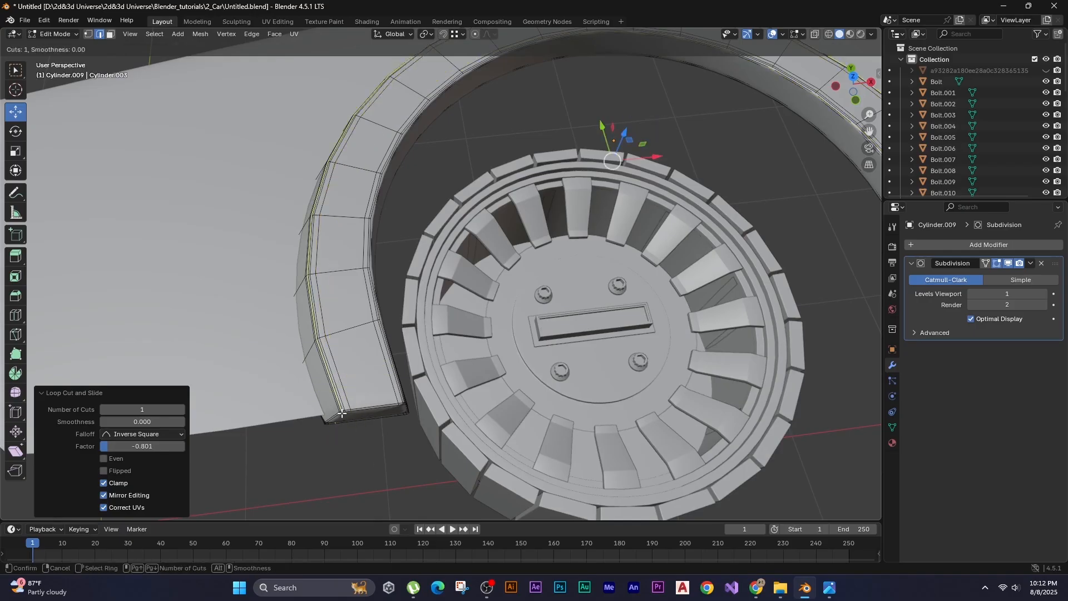
left_click(351, 423)
left_click(334, 420)
key("alt+a")
Inset the end face at the wheel arch's front end to sharpen it, and return to Object Mode.
middle_click_drag(334, 420, 292, 389)
scroll(209, 267, "up", 3)
middle_click_drag(128, 250, 286, 249, "shift")
key("3")
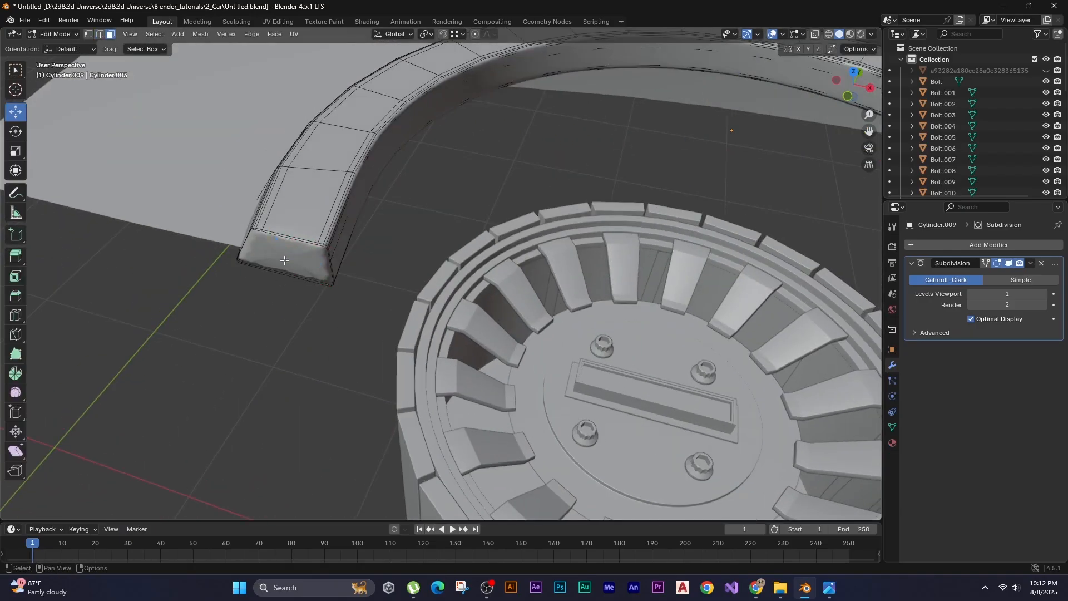
left_click(286, 251)
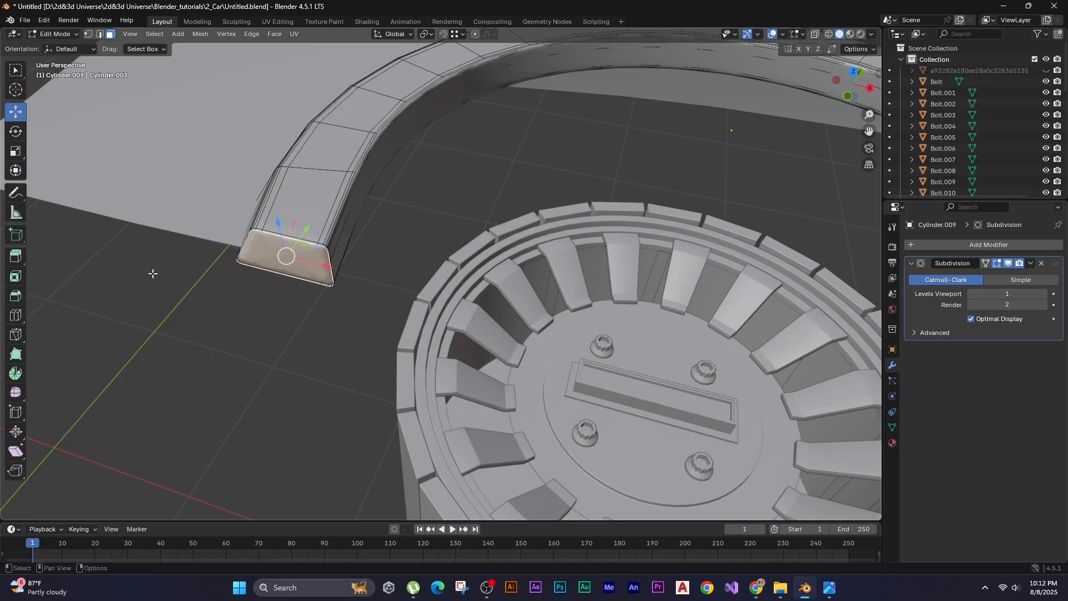
key("Tab")
Inset the end face at the wheel arch's rear end by about 0.006 m and return to Object Mode.
left_click(371, 315)
scroll(412, 322, "down", 2)
middle_click_drag(412, 322, 276, 242, "shift")
left_click(516, 288)
scroll(512, 275, "up", 2)
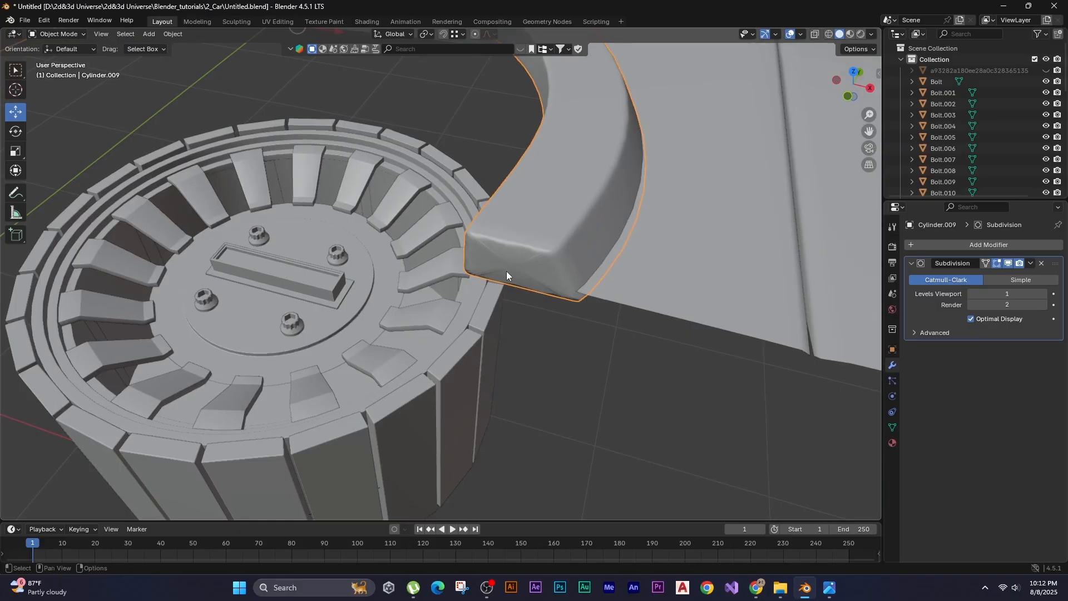
key("Tab")
left_click(506, 271)
scroll(467, 255, "up", 1)
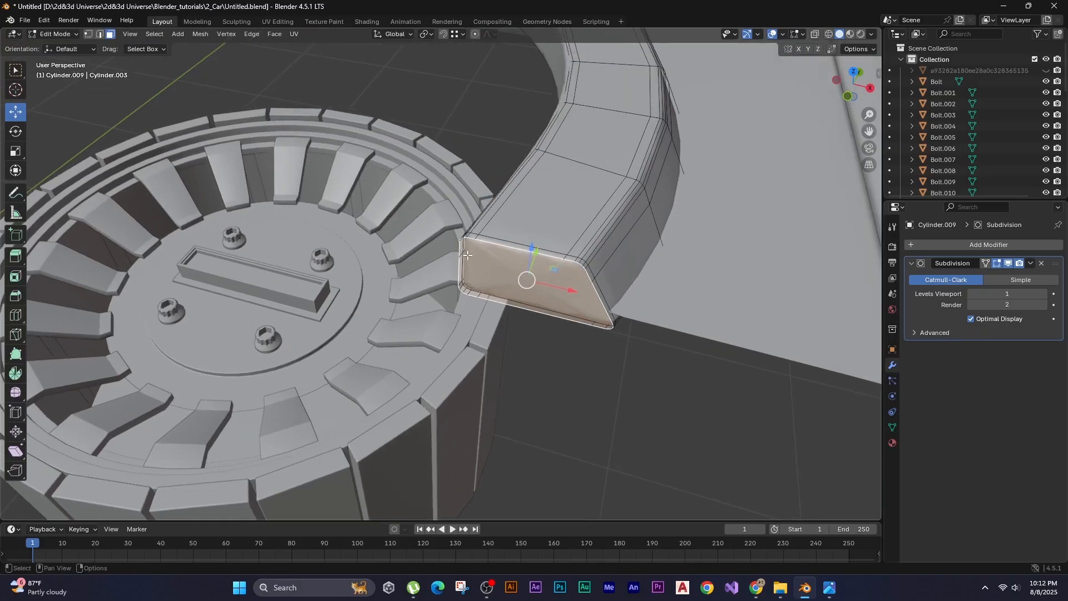
key("i")
left_click(357, 125)
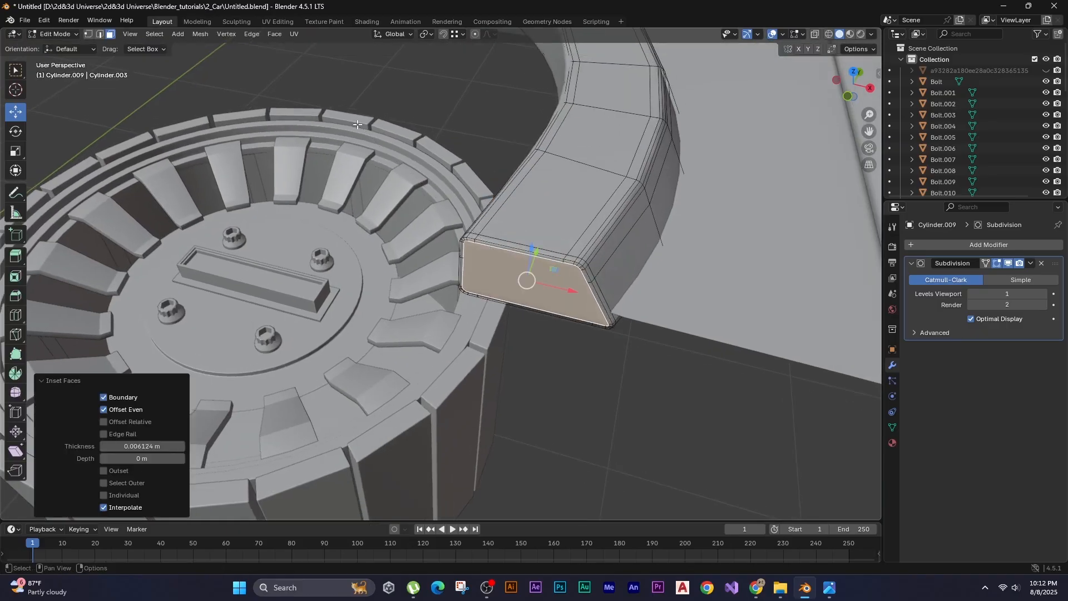
key("Tab")
scroll(419, 112, "down", 5)
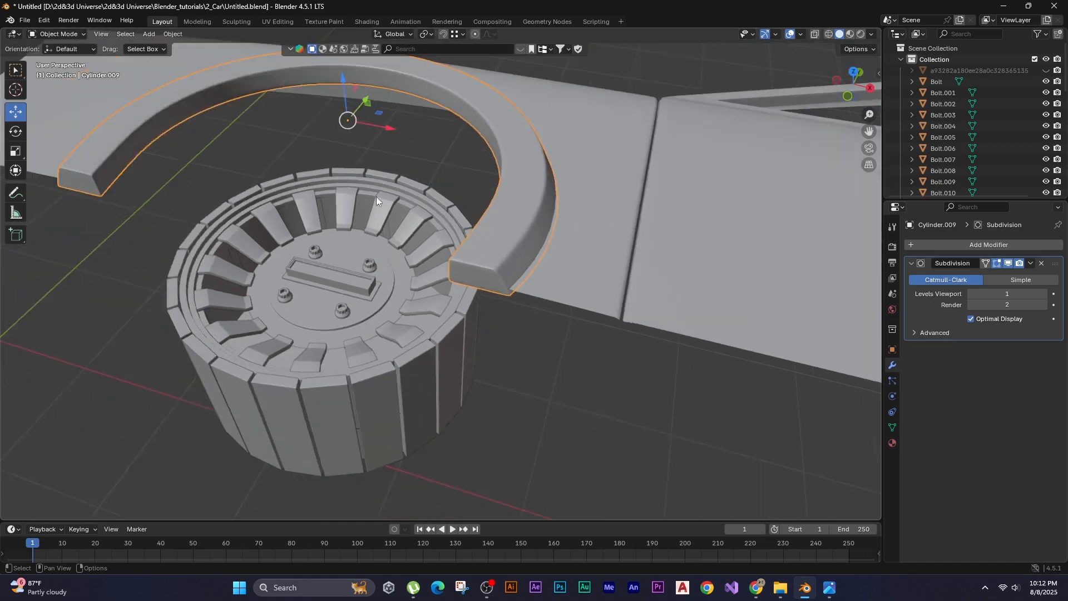
Add a 2 m cube at the 3D cursor over the rear tracks and view it from the top.
middle_click_drag(376, 196, 250, 277)
scroll(253, 274, "down", 4)
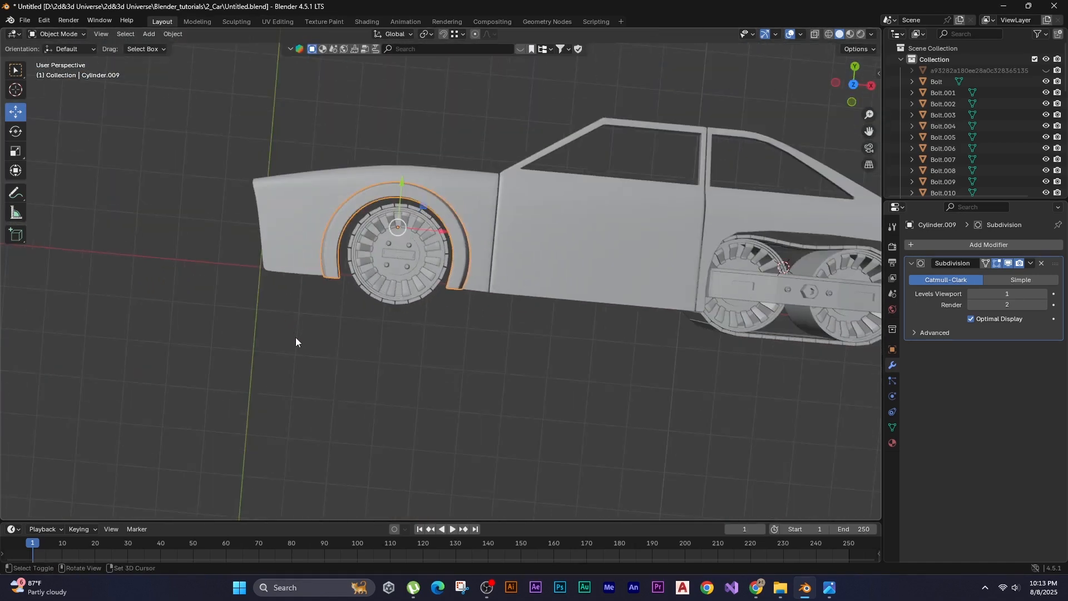
key("Delete")
middle_click_drag(294, 333, 317, 331)
key("shift+a")
mouse_move(345, 334)
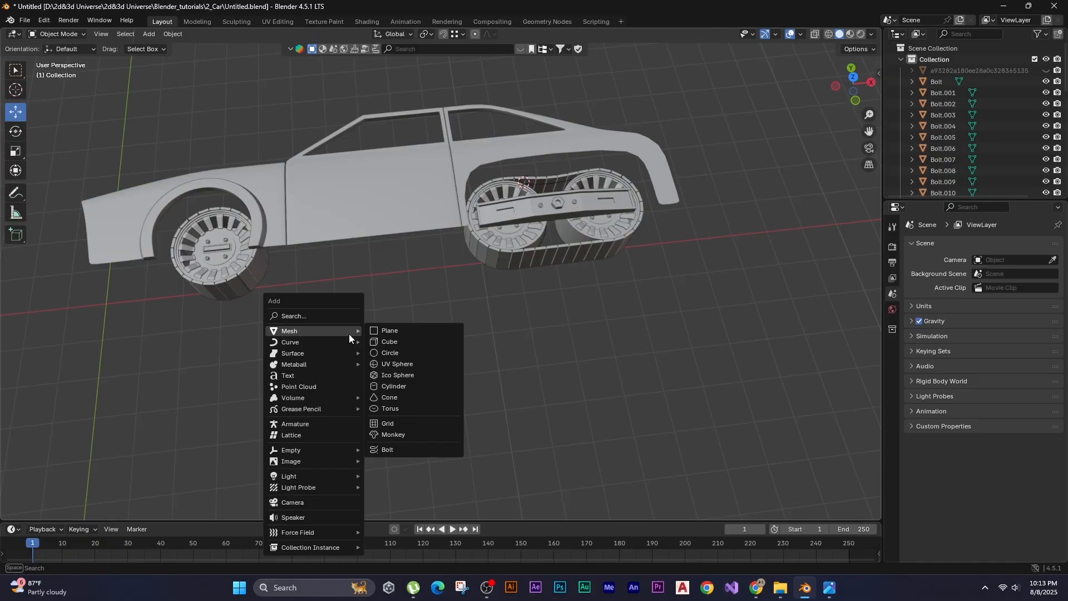
left_click(391, 331)
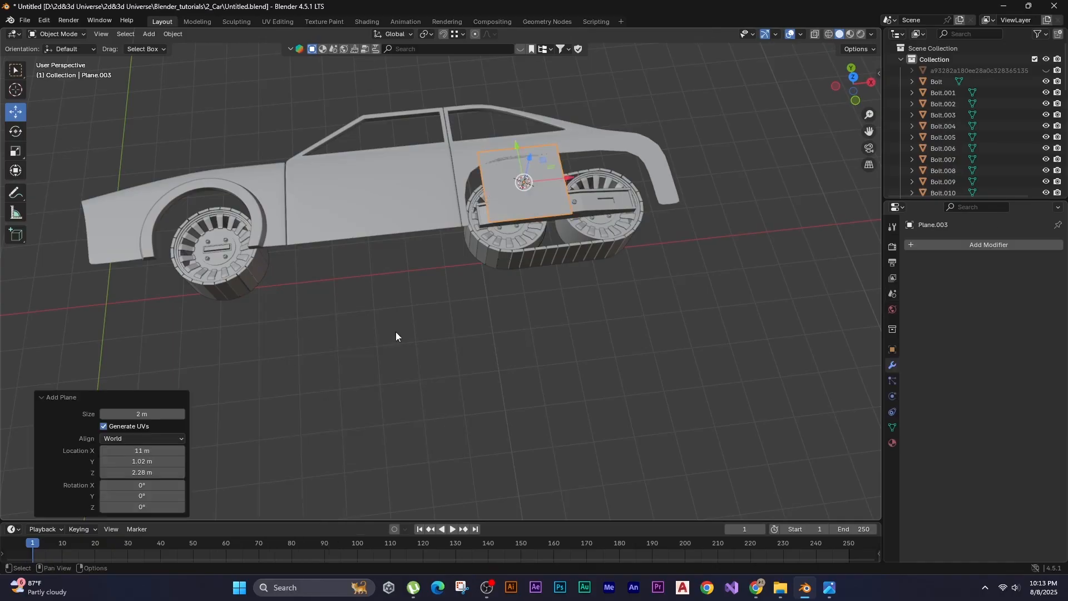
middle_click_drag(396, 332, 402, 315)
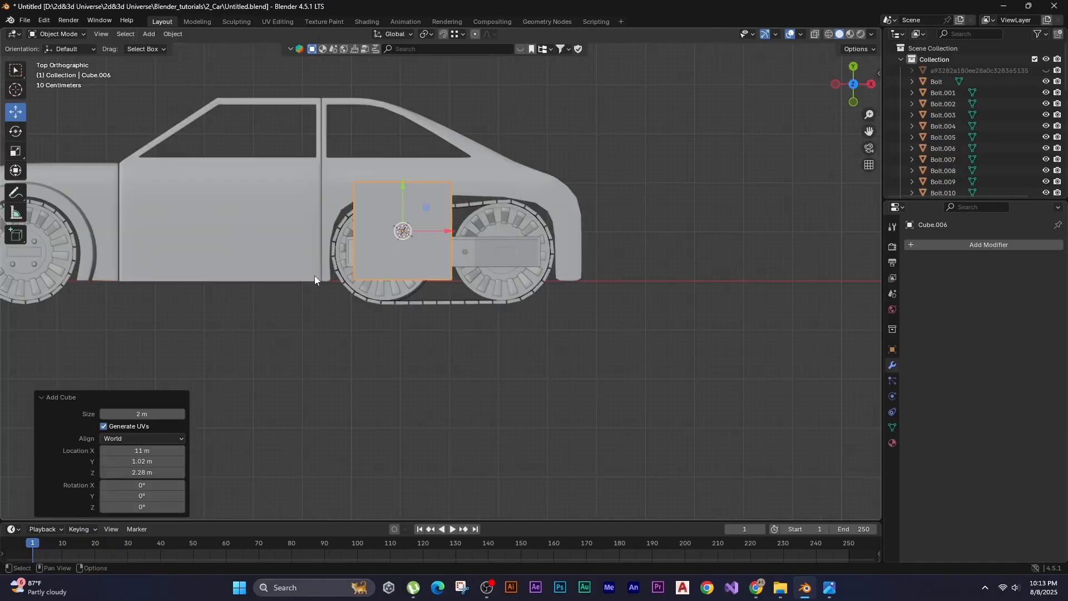
Scale the cube by about 2.04 along X.
key("s")
key("x")
left_click(300, 329)
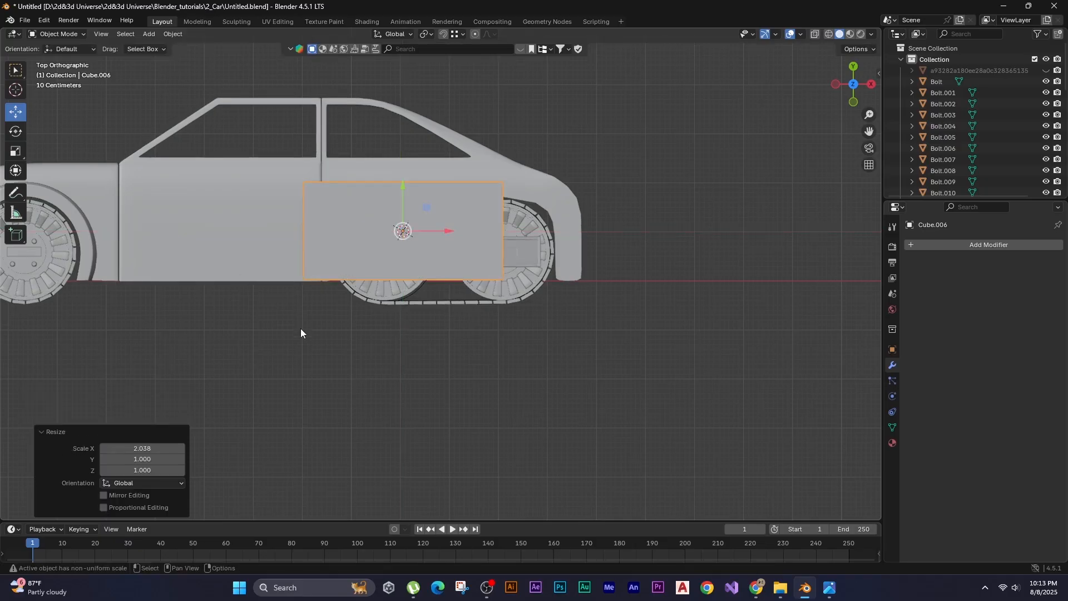
In wireframe display, widen the cube along X to span both track wheels and move it about -0.10 m along X and -0.15 m along Y.
middle_click_drag(300, 328, 266, 340, "shift")
key("z")
left_click(341, 338)
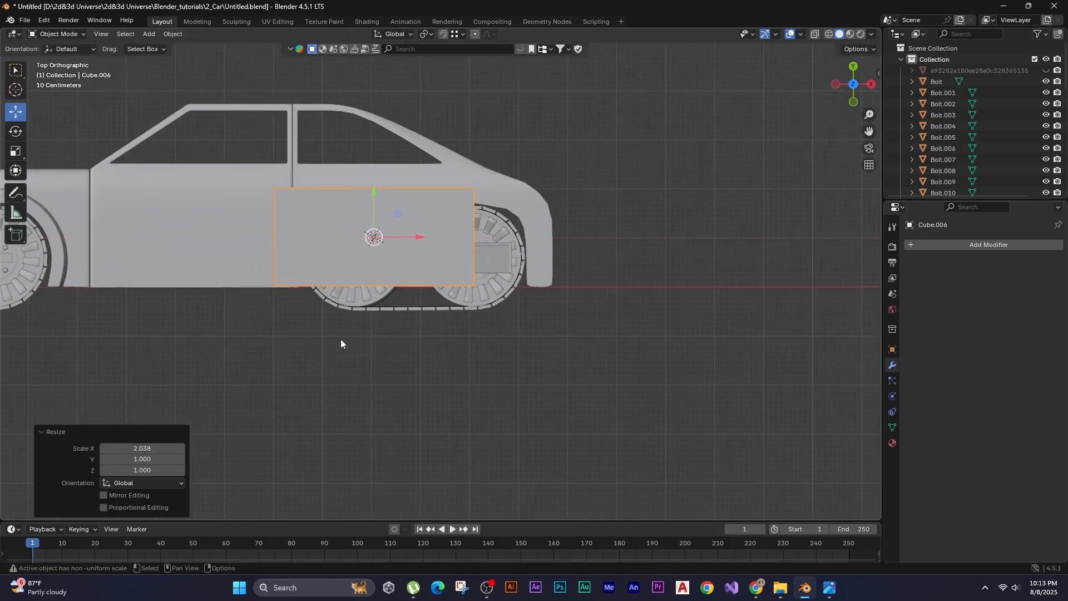
key("z")
left_click(219, 339)
middle_click_drag(315, 324, 262, 330, "shift")
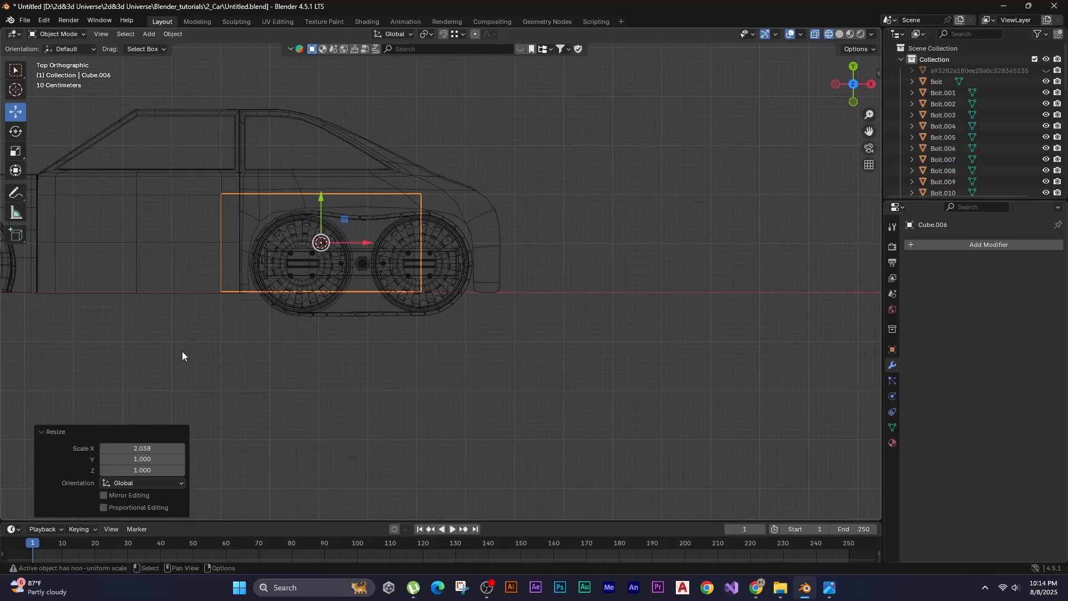
key("g")
middle_click_drag(152, 359, 167, 361)
key("g")
middle_click_drag(430, 341, 430, 349)
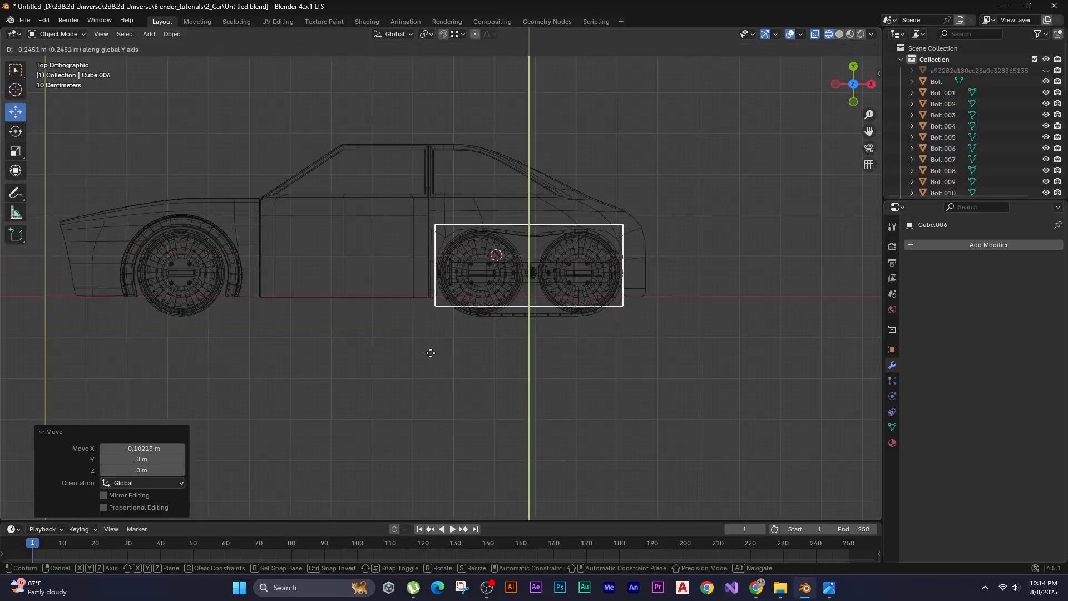
left_click(429, 348)
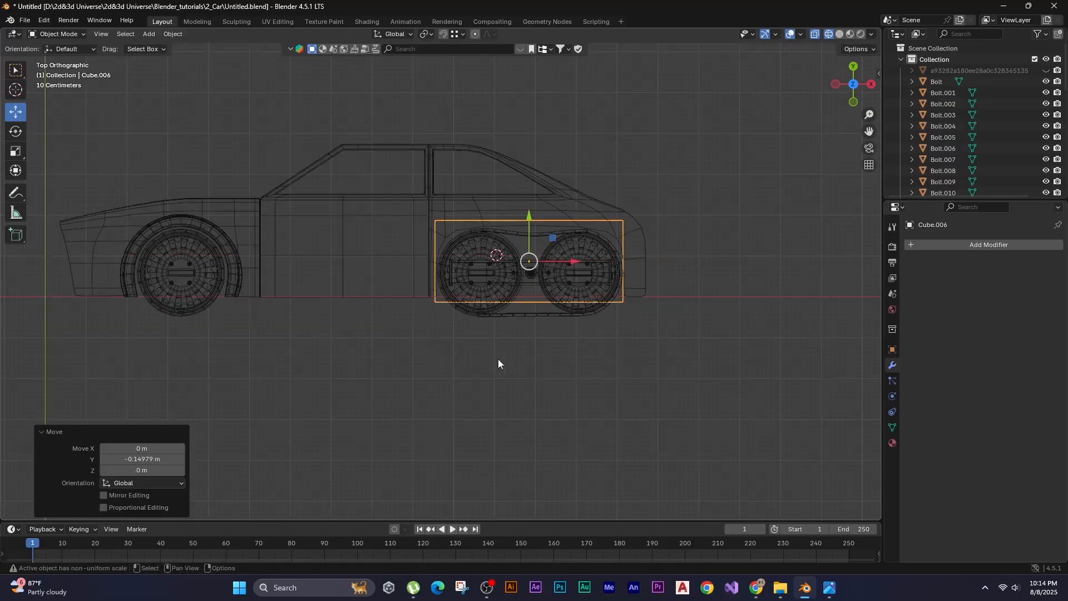
In solid display, delete the cube's two Z faces and its lower Y-side face, leaving a three-walled frame around the tracks.
middle_click_drag(499, 358, 511, 364, "shift")
key("shift+z")
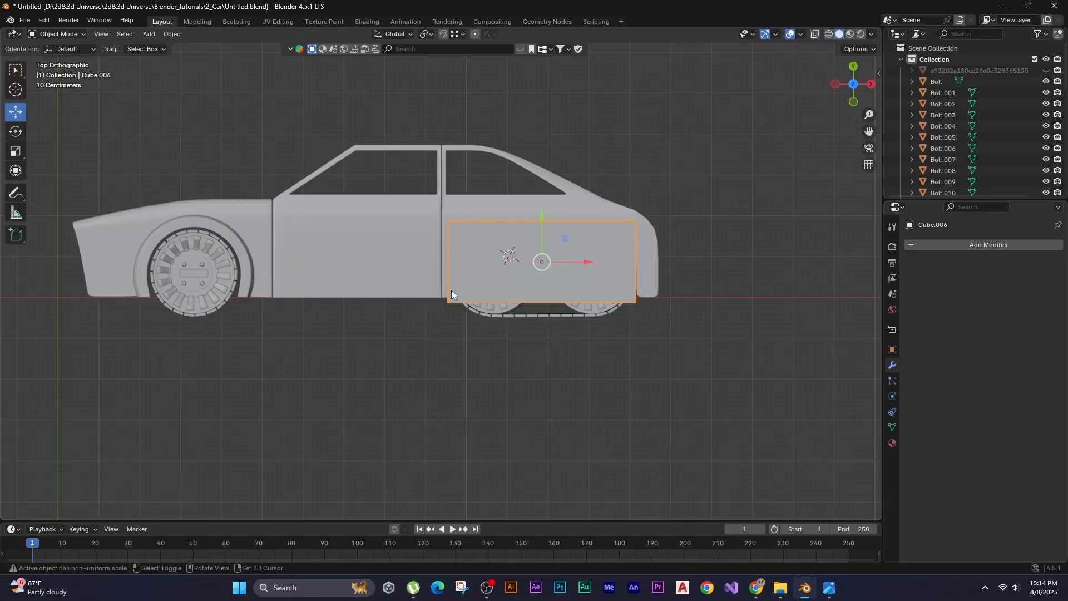
key("Tab")
middle_click_drag(452, 289, 502, 192)
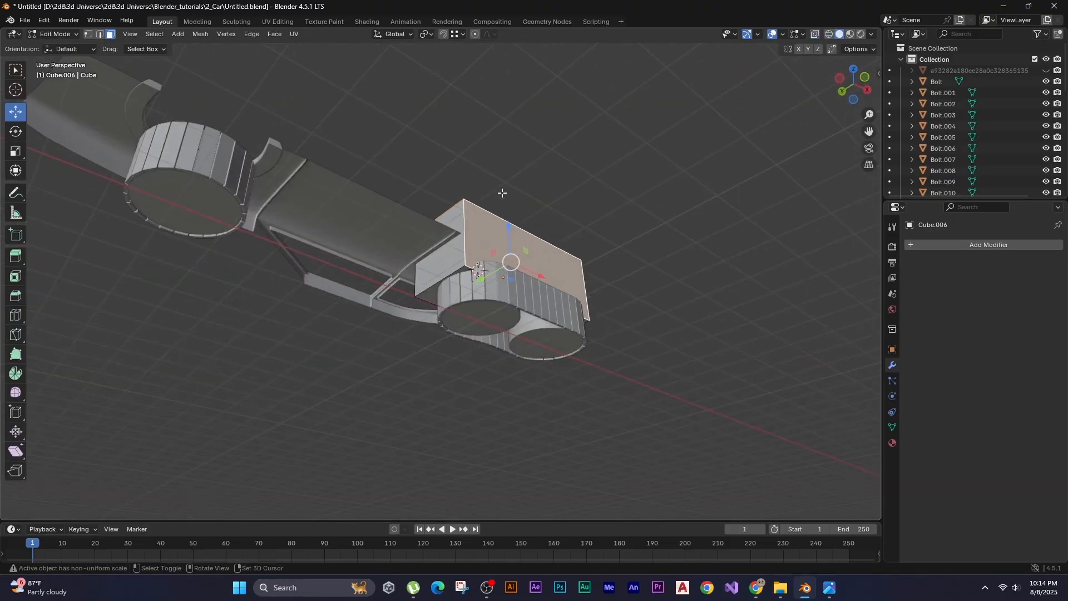
key("x")
left_click(431, 296)
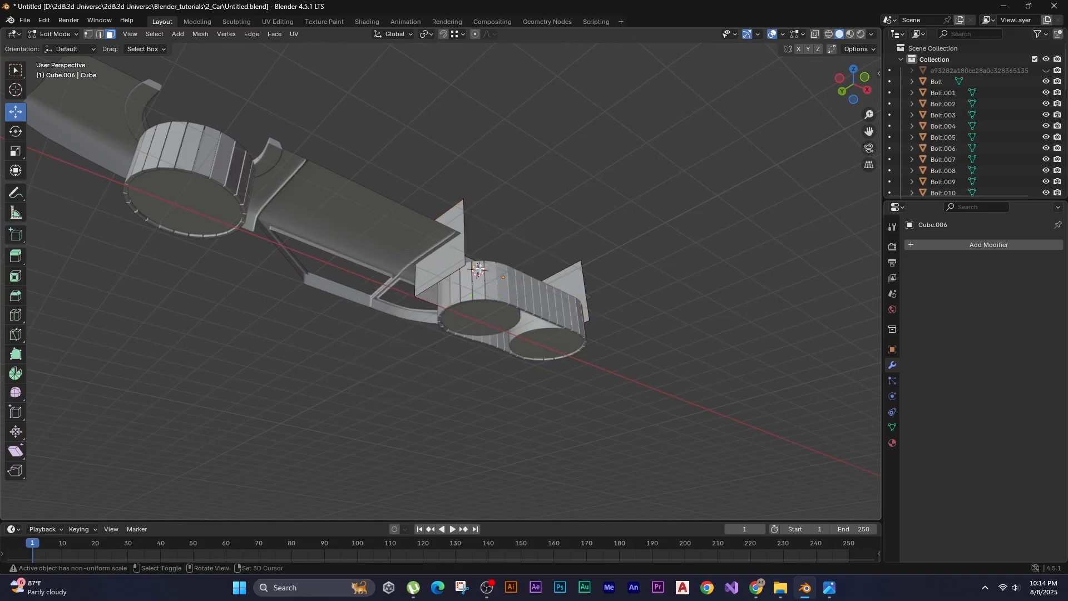
middle_click_drag(479, 268, 448, 231)
key("Tab")
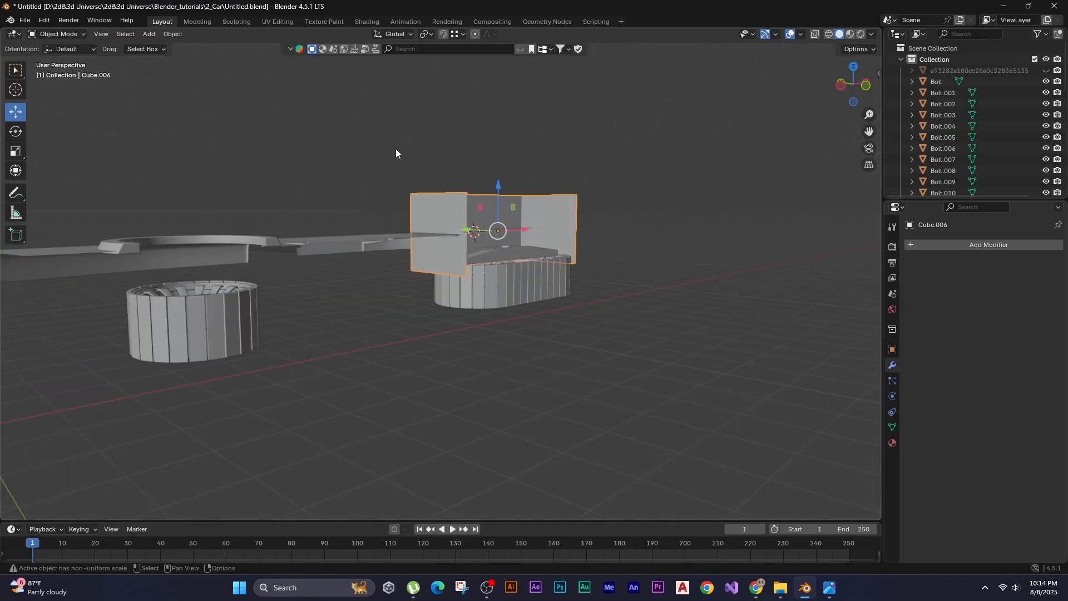
Scale the three-walled frame down along Z into a thin strip, ending with a factor of about 0.61.
key("s")
key("z")
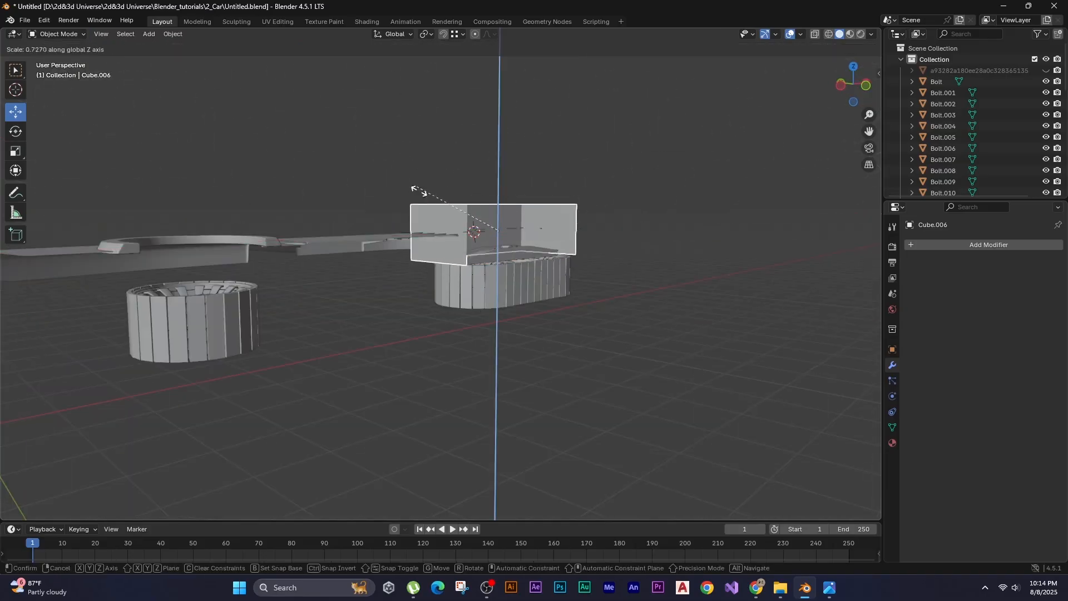
left_click(406, 166)
From the left view, move the frame about 0.03 m along Z and about 0.16 m along Y to align with the rear body panel.
key("ctrl+KP_3")
key("g")
key("z")
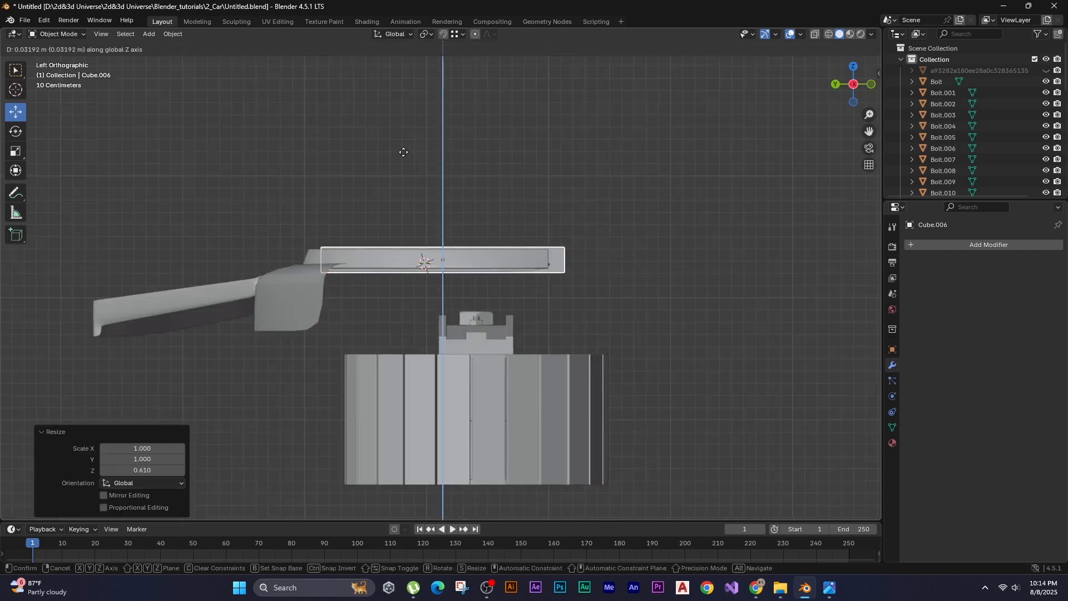
left_click(403, 152)
key("g")
key("y")
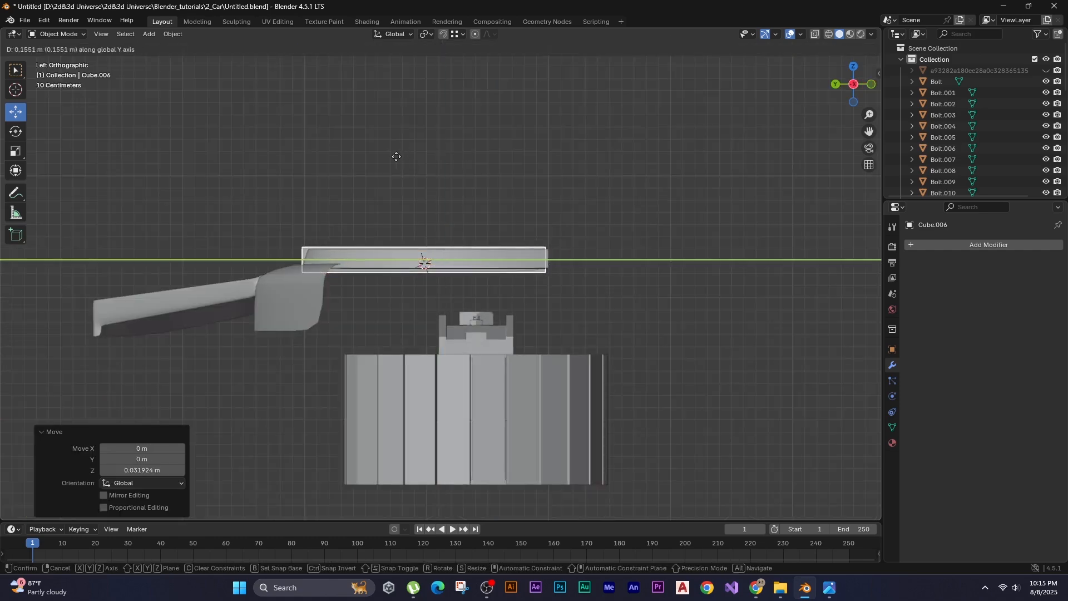
left_click(396, 157)
middle_click_drag(396, 157, 216, 354)
left_click(217, 354)
key("shift+a")
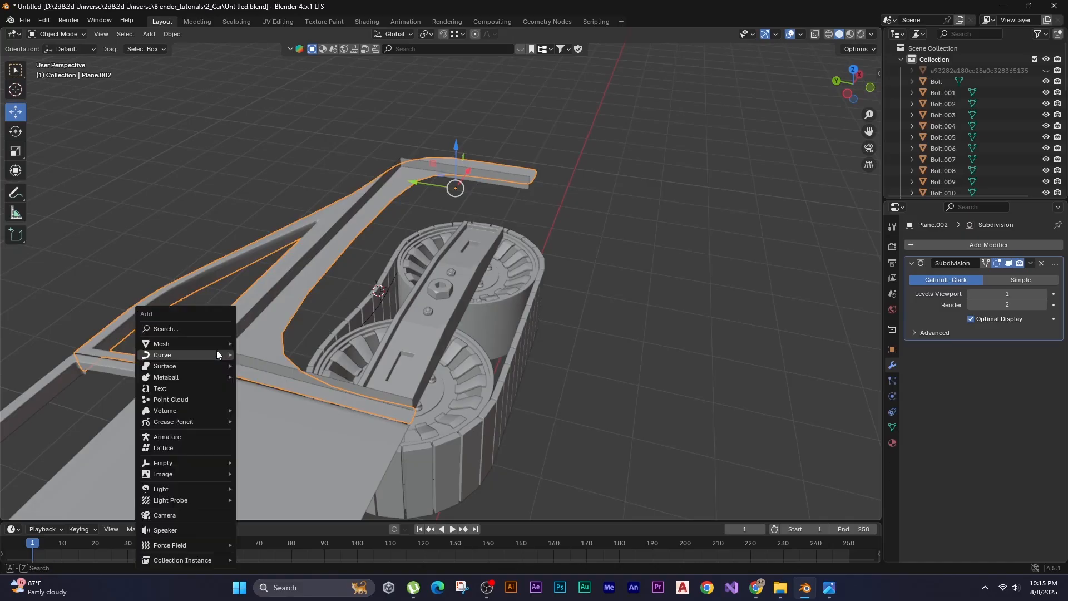
left_click(307, 202)
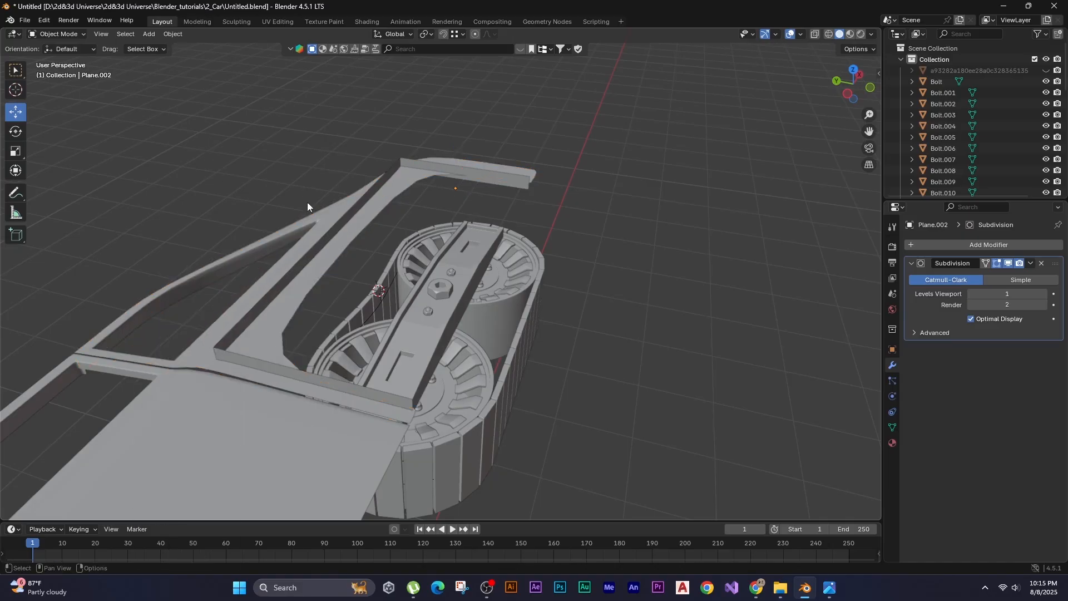
Save the file, and undo back to editing the track frame with edge selection active.
key("ctrl+s")
key("ctrl+z")
key("ctrl+z")
key("ctrl+z")
key("2")
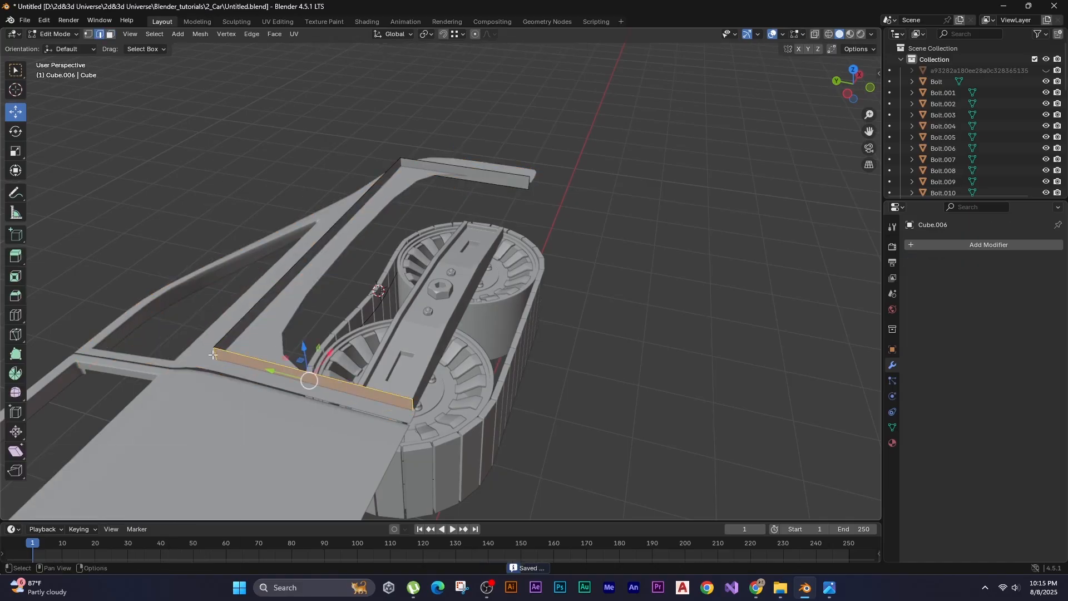
Bevel the frame's two corner edges with a width of 1.11 m and 10 segments.
middle_click_drag(216, 357, 523, 227)
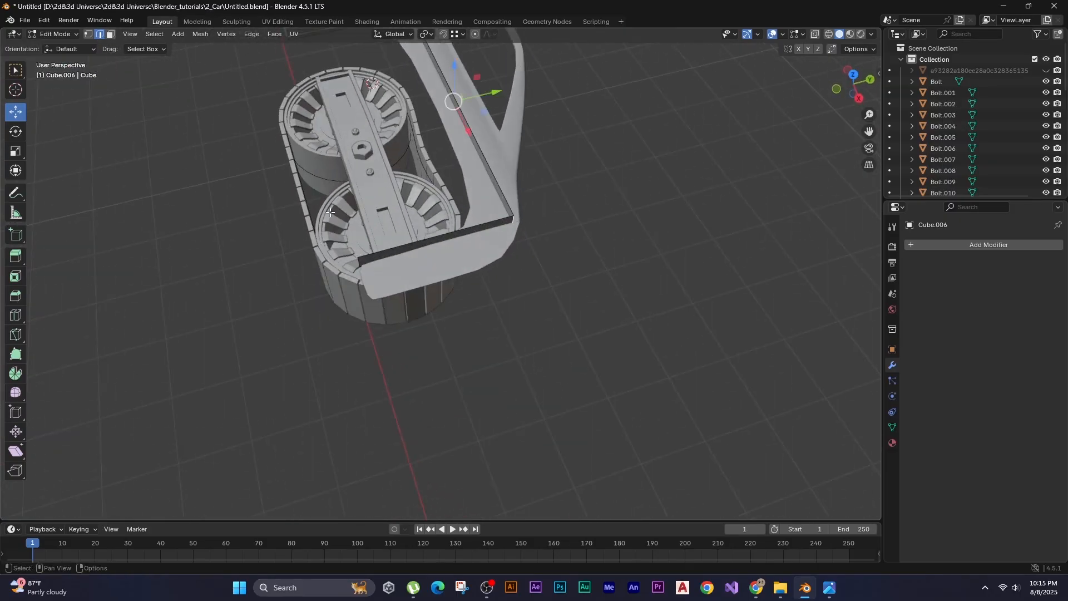
middle_click_drag(330, 213, 363, 313)
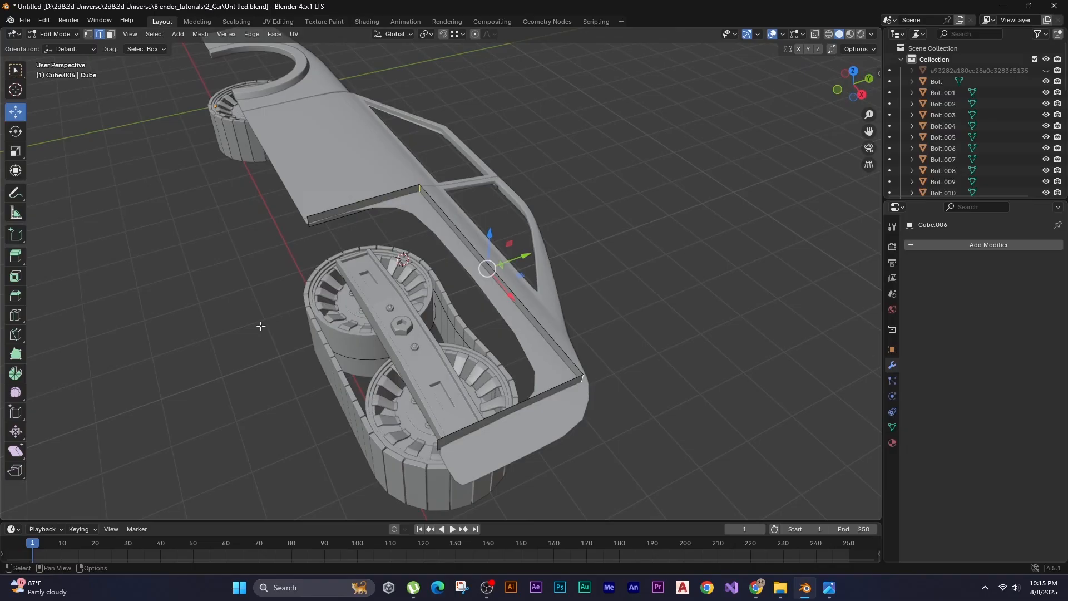
key("KP_1")
key("KP_7")
middle_click_drag(328, 357, 358, 418, "shift")
key("ctrl+b")
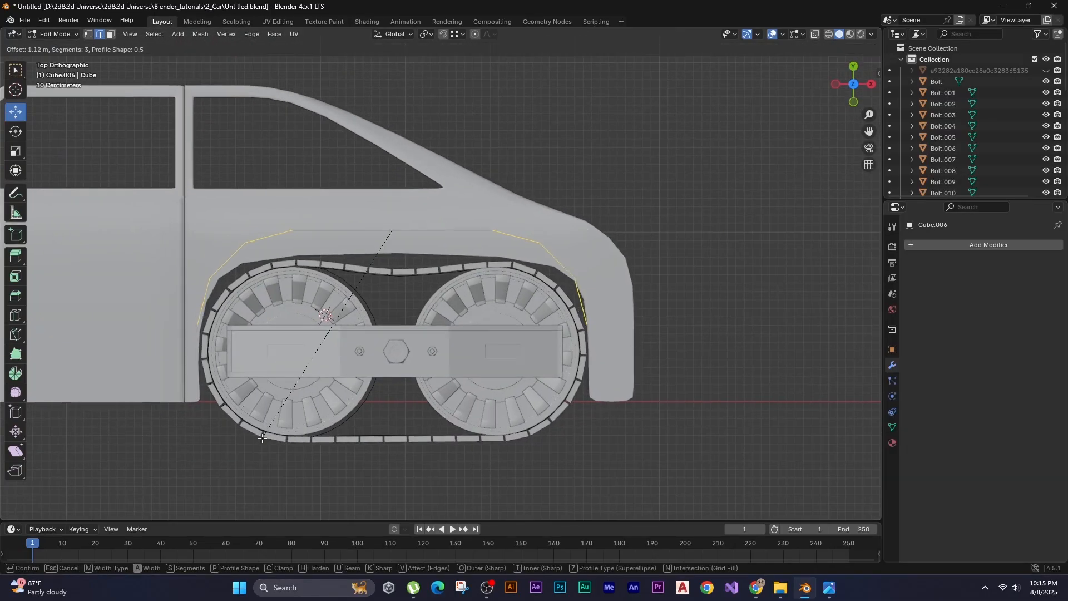
left_click(264, 438)
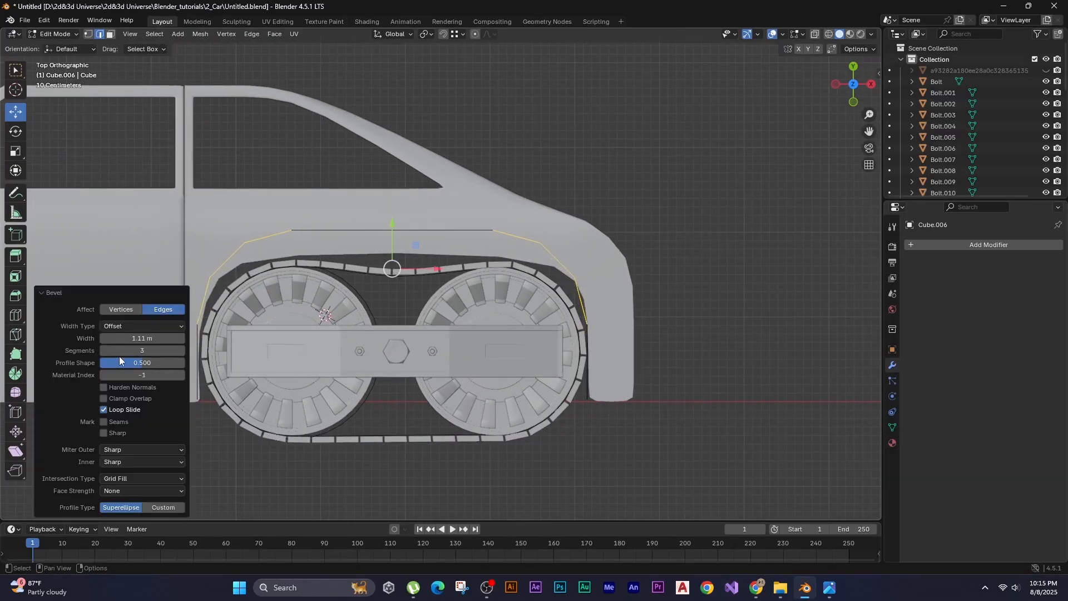
left_click_drag(178, 349, 187, 350)
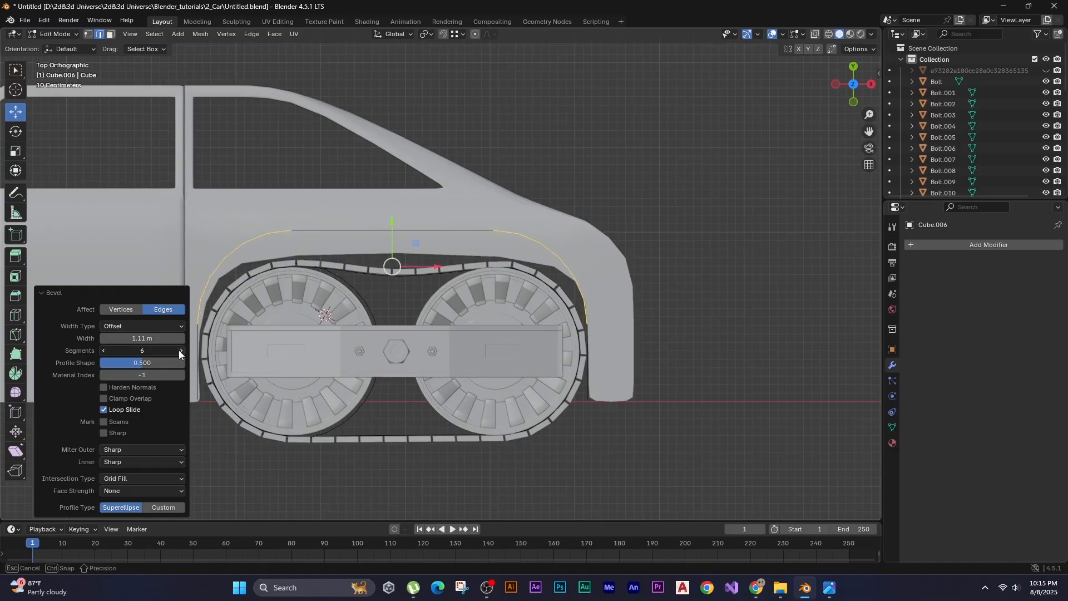
left_click(180, 351)
left_click(180, 351)
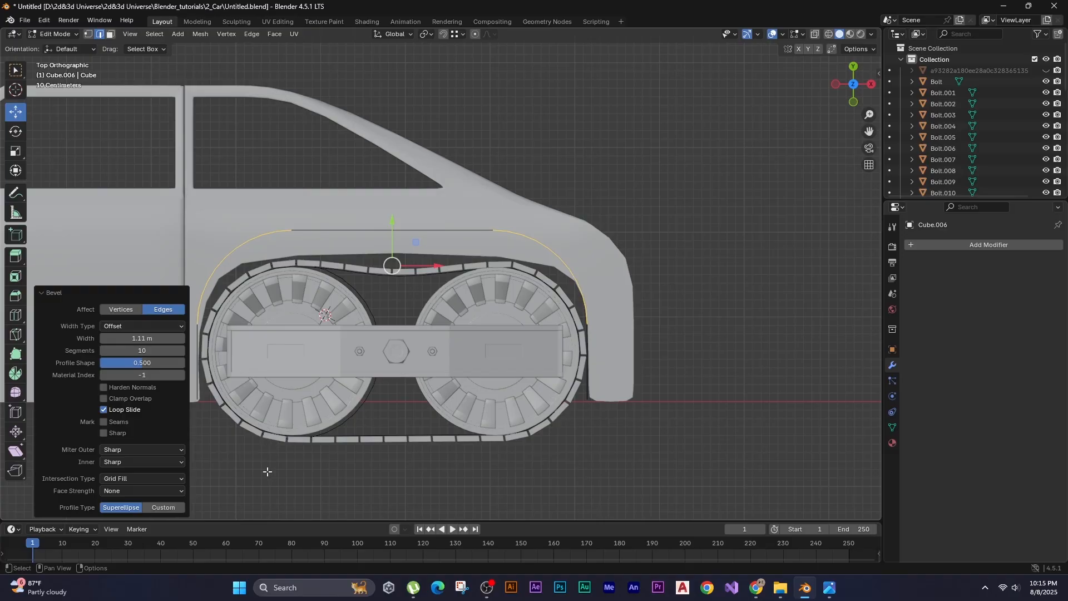
left_click(267, 471)
In wireframe display, move the frame's curved upper part along negative Y, closer to the track.
key("z")
mouse_move(290, 218)
middle_mouse_down()
mouse_move(248, 339)
mouse_move(231, 344)
mouse_move(427, 350)
middle_mouse_up()
left_click(186, 342)
middle_click_drag(211, 360, 321, 401, "alt")
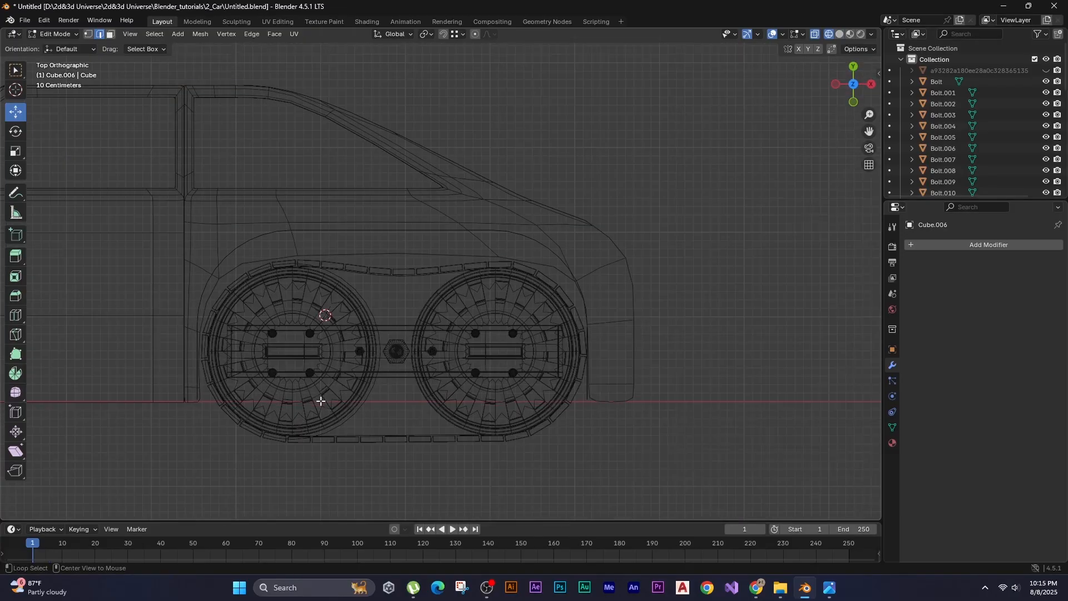
middle_click_drag(267, 344, 296, 353, "shift")
left_click_drag(633, 346, 203, 224)
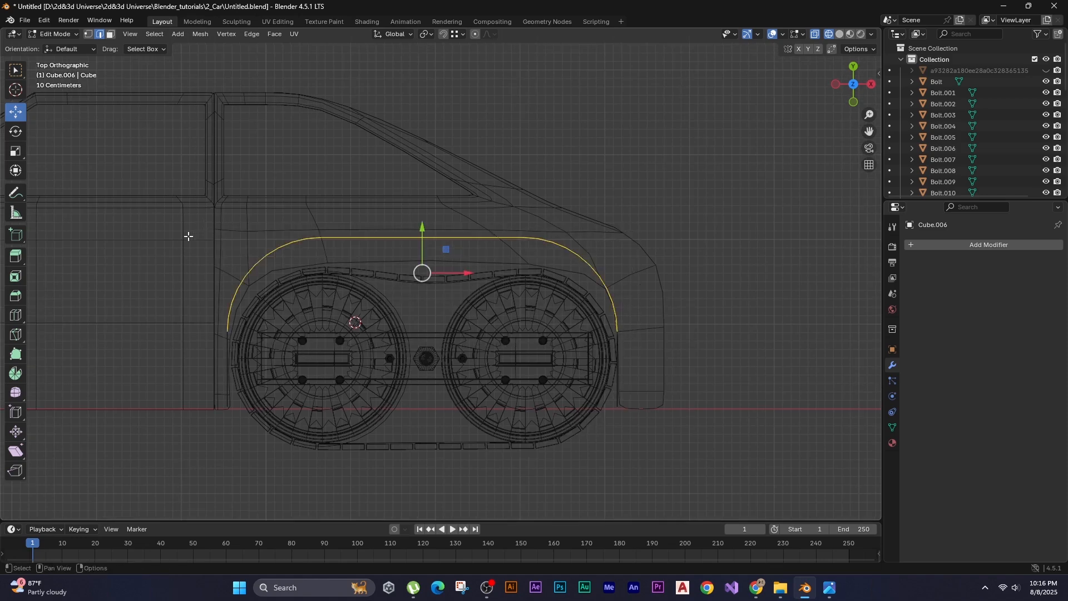
key("g")
key("y")
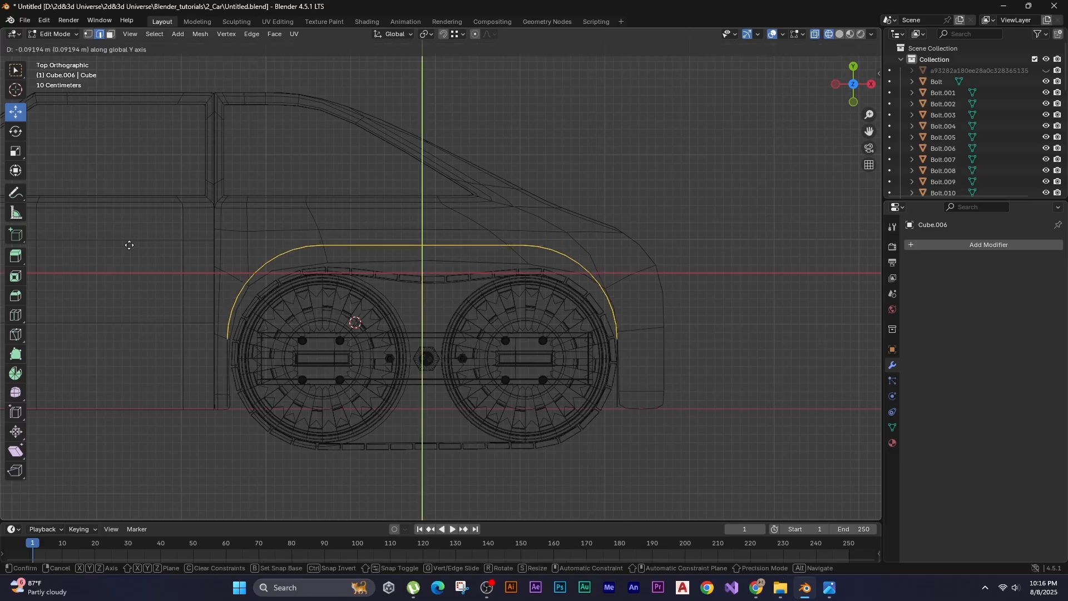
left_click(131, 255)
Shift the frame's rear half and front half separately along X to fit around the track.
left_click_drag(662, 431, 332, 193)
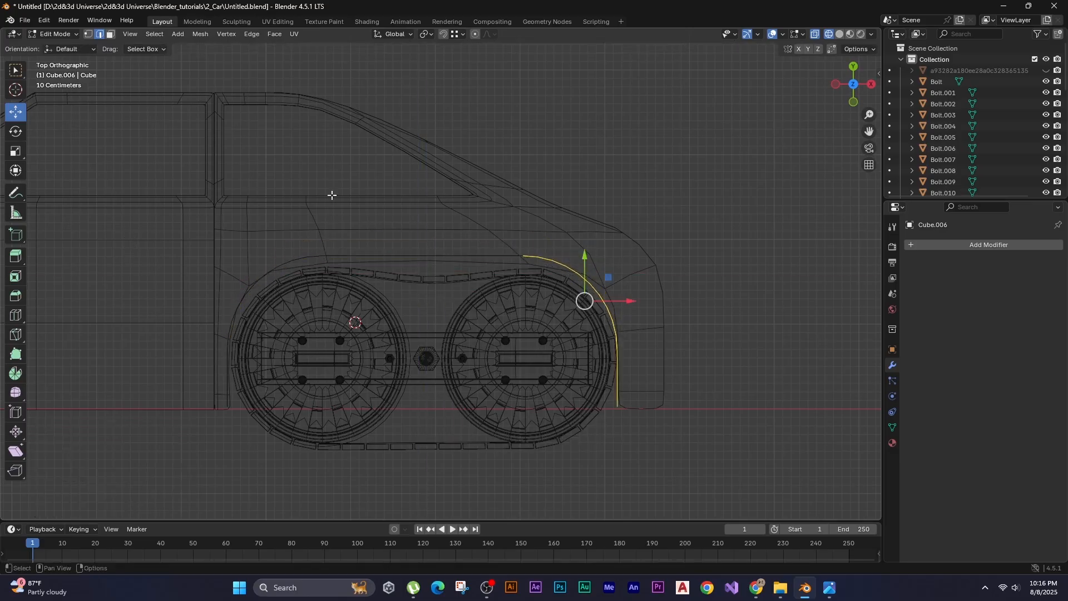
key("g")
key("x")
left_click(338, 195)
left_click_drag(190, 217, 360, 448)
key("g")
key("x")
left_click(364, 449)
Isolate the track frame and the front wheel arch in local view with solid display.
key("Tab")
middle_click_drag(365, 449, 440, 332)
scroll(387, 398, "down", 2)
left_click(92, 443, "shift")
key("slash")
key("shift+z")
left_click(411, 249)
mouse_move(410, 249)
middle_mouse_down()
mouse_move(553, 212)
mouse_move(472, 295)
mouse_move(549, 245)
middle_mouse_up()
left_click(548, 245)
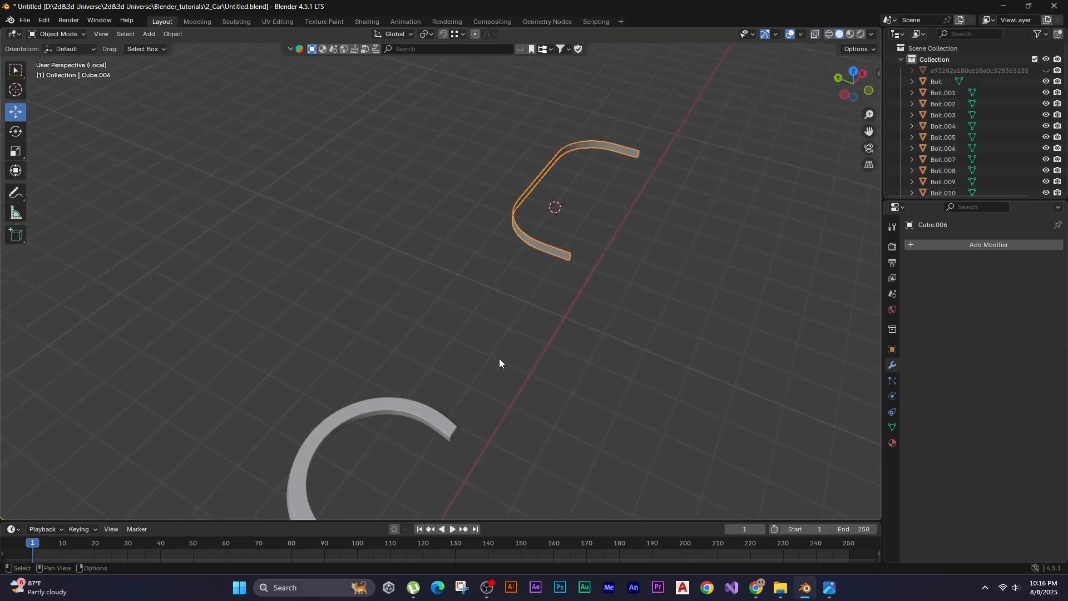
Shade the track frame smooth and set its origin to its geometry.
middle_click_drag(499, 358, 484, 268)
right_click(460, 229)
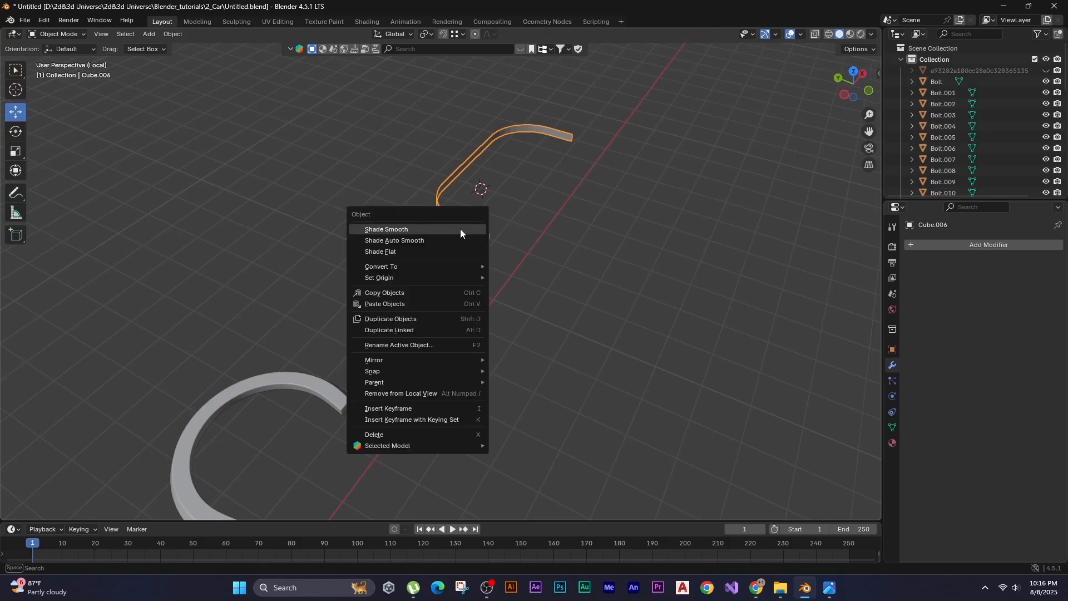
left_click(459, 228)
left_click(408, 154)
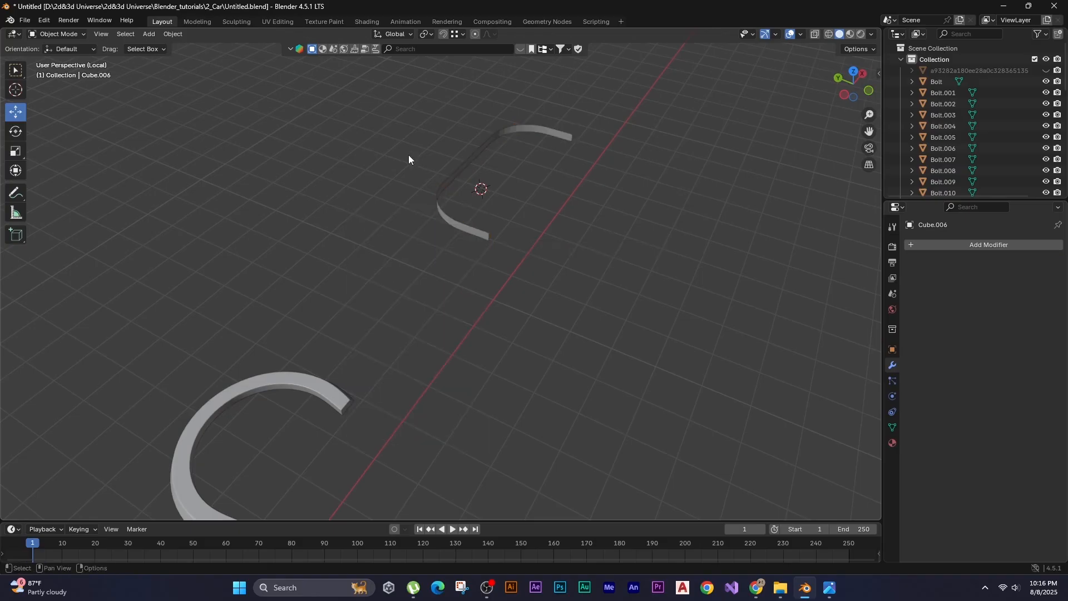
right_click(443, 209)
mouse_move(415, 259)
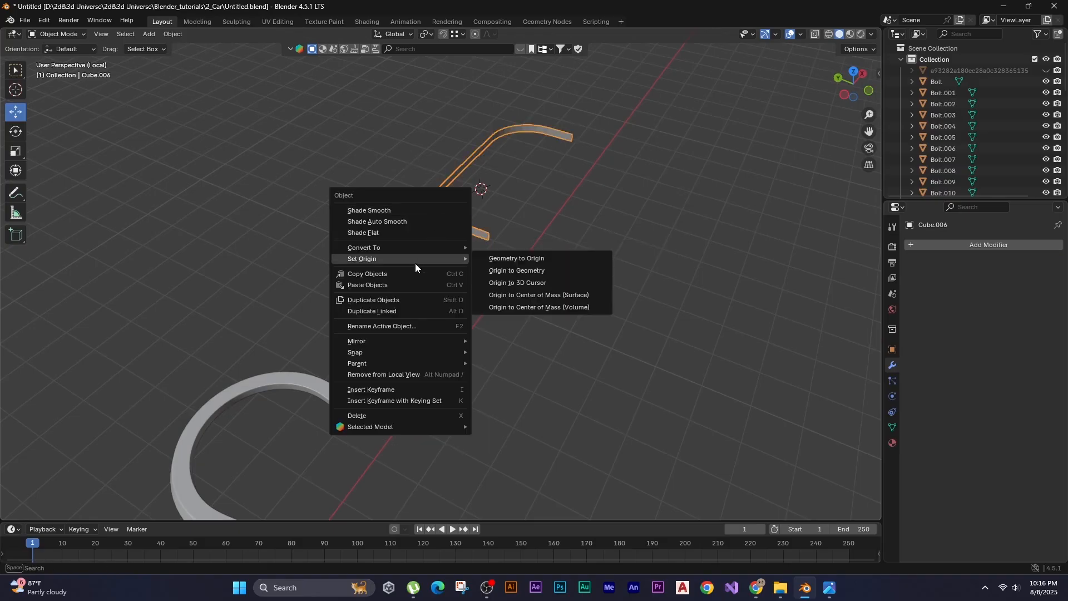
left_click(500, 272)
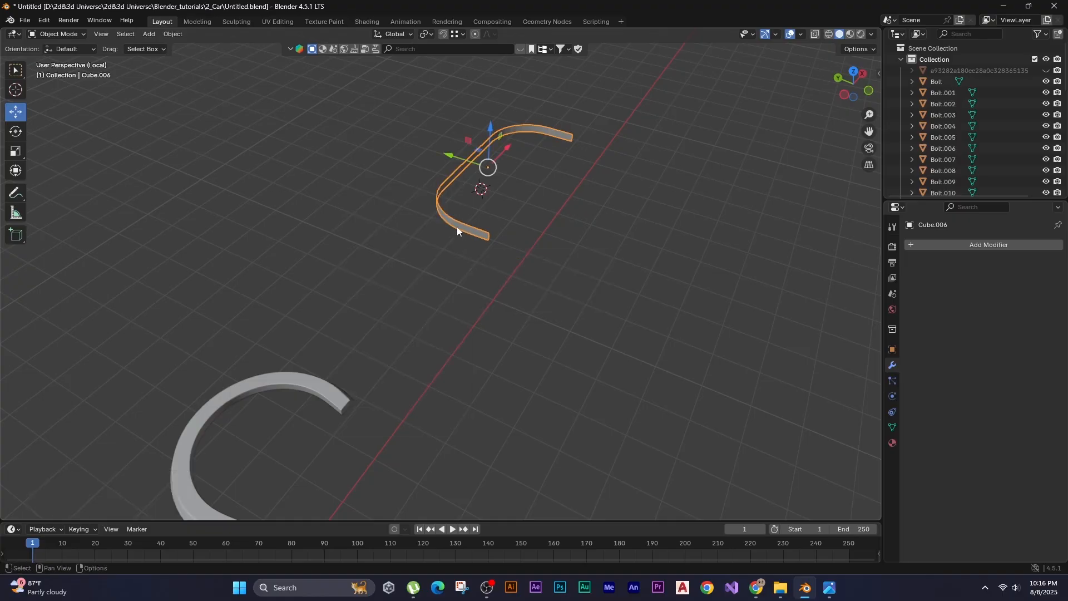
Extrude all the track frame's faces along their normals by 0.26 m to form a thick surround.
key("Tab")
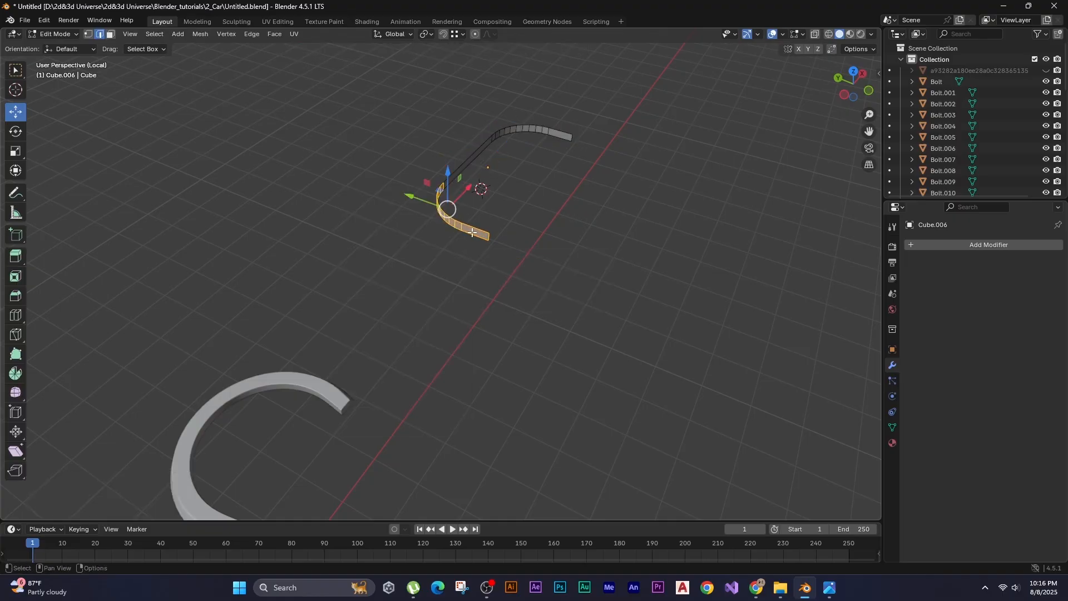
key("Tab")
key("alt+e")
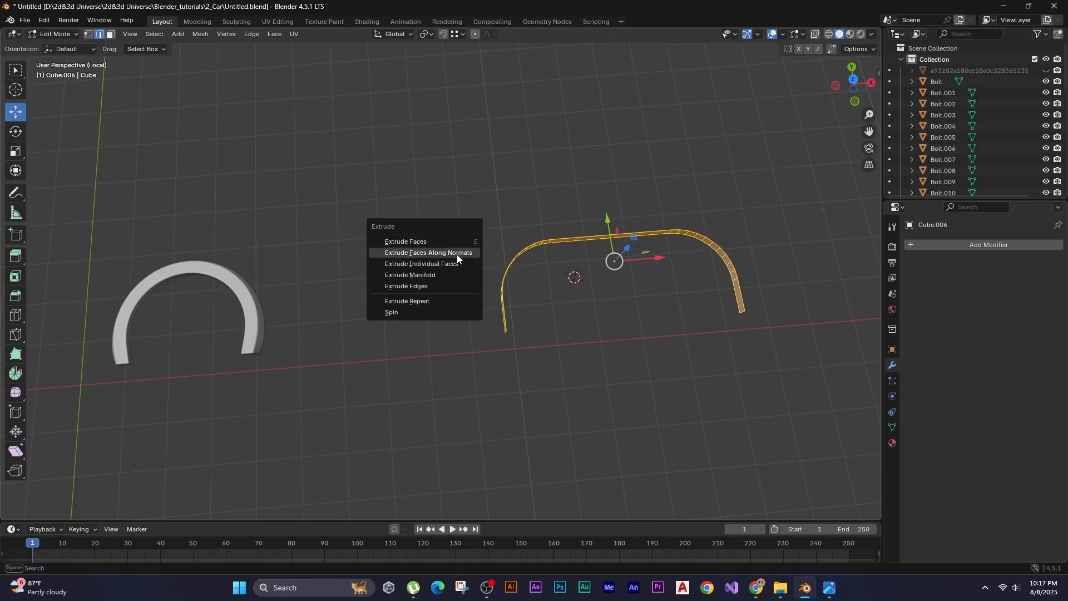
left_click(456, 254)
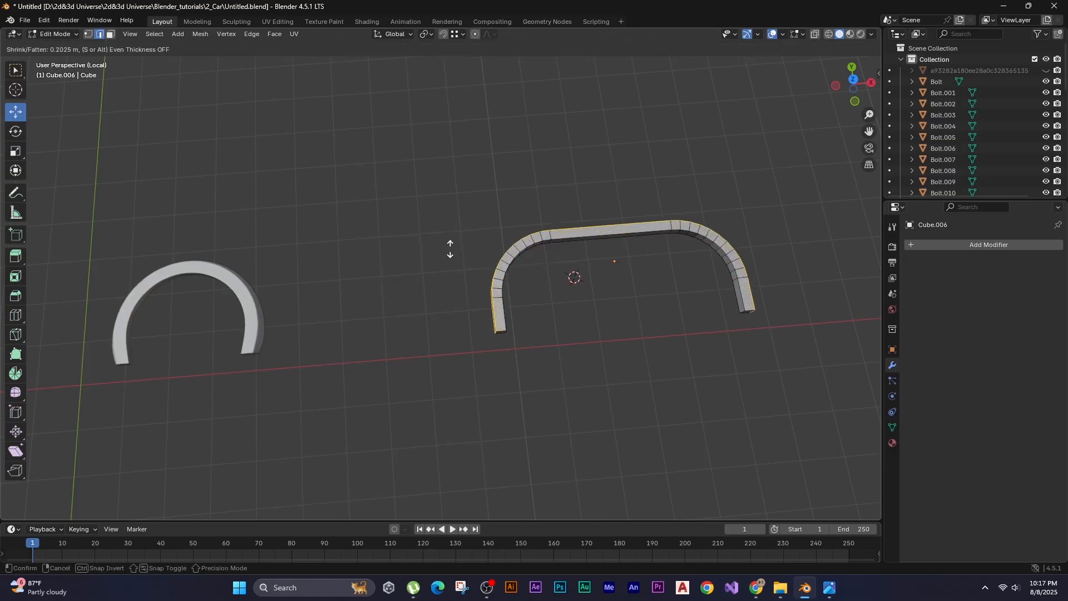
left_click(421, 233)
key("KP_7")
left_click_drag(106, 471, 119, 471)
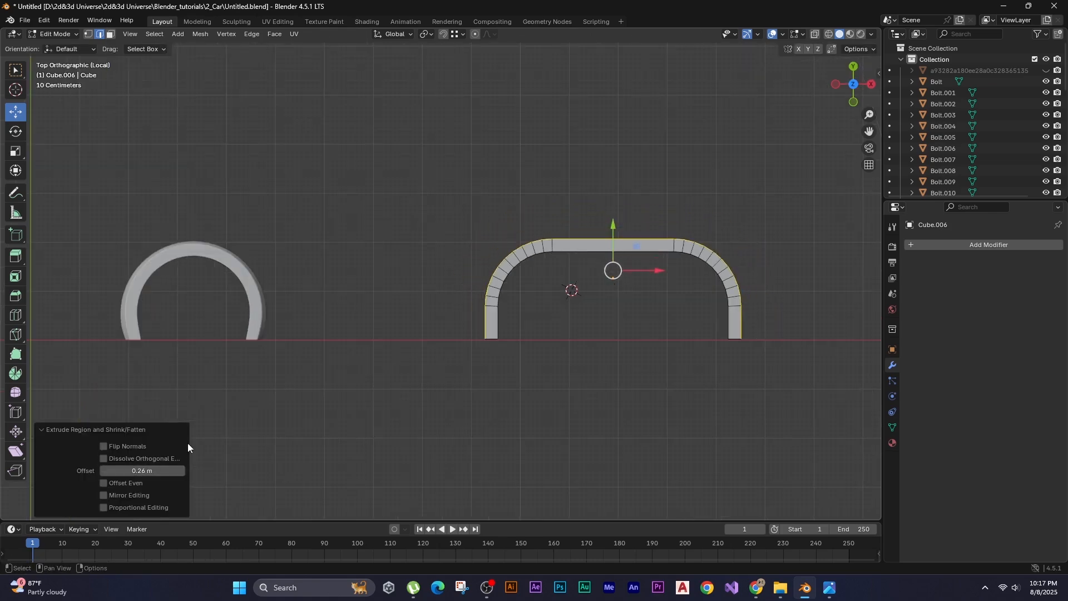
Leave local view and show the whole car in wireframe from above, keeping the surround's selected faces unhidden.
key("Tab")
key("KP_Divide")
mouse_move(350, 232)
middle_mouse_down()
mouse_move(392, 242)
mouse_move(357, 205)
mouse_move(317, 222)
mouse_move(378, 310)
middle_mouse_up()
key("z")
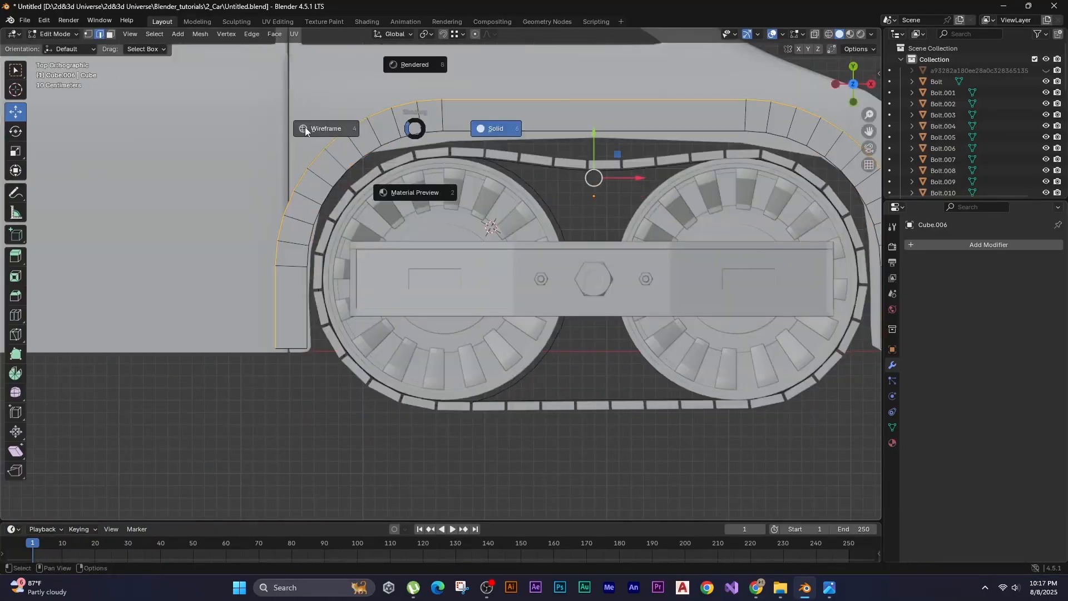
left_click(305, 129)
key("h")
middle_click_drag(155, 423, 157, 424, "shift")
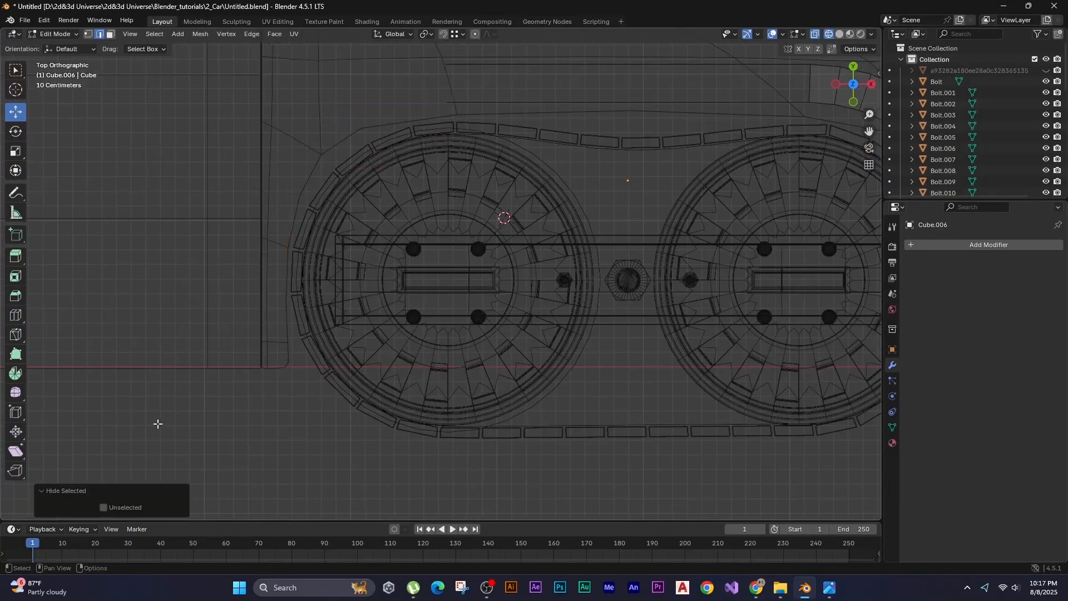
key("ctrl+z")
Move the outer edges of the surround's front leg along X toward the door seam.
key("g")
key("x")
left_click(243, 406)
middle_click_drag(243, 405, 225, 434, "shift")
left_click(228, 341)
key("g")
key("x")
left_click(139, 267)
Fine-tune the outer edges near the front leg's bend along X, by about 0.005 m, to line up with the door seam.
scroll(146, 249, "up", 2)
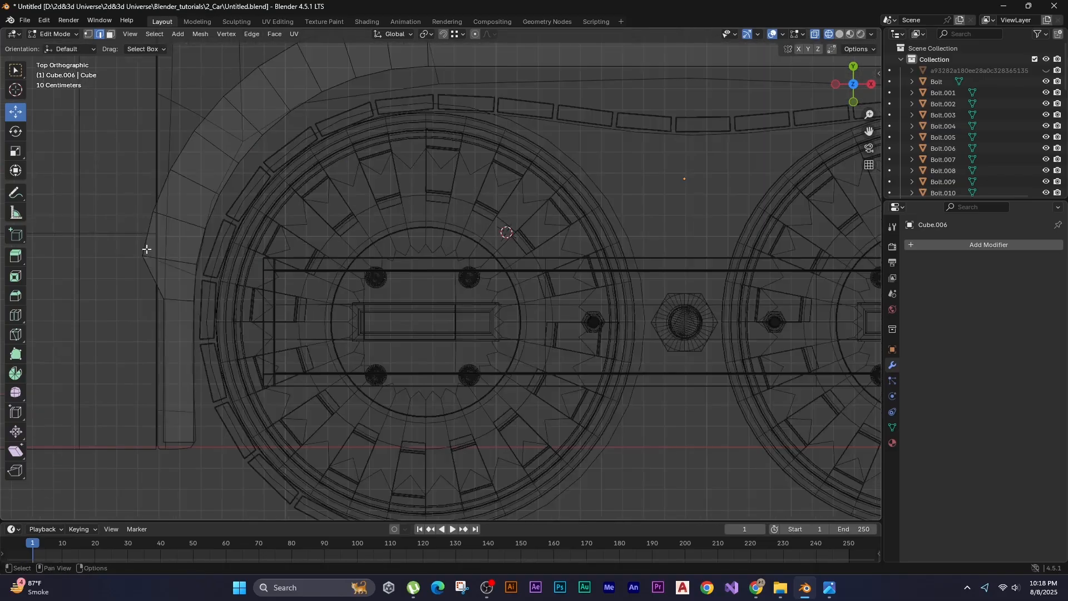
middle_click_drag(146, 249, 216, 243, "shift")
left_click(215, 250)
key("g")
key("x")
left_click(233, 251)
left_click(233, 363)
key("g")
key("x")
left_click(230, 363)
left_click_drag(193, 185, 234, 210)
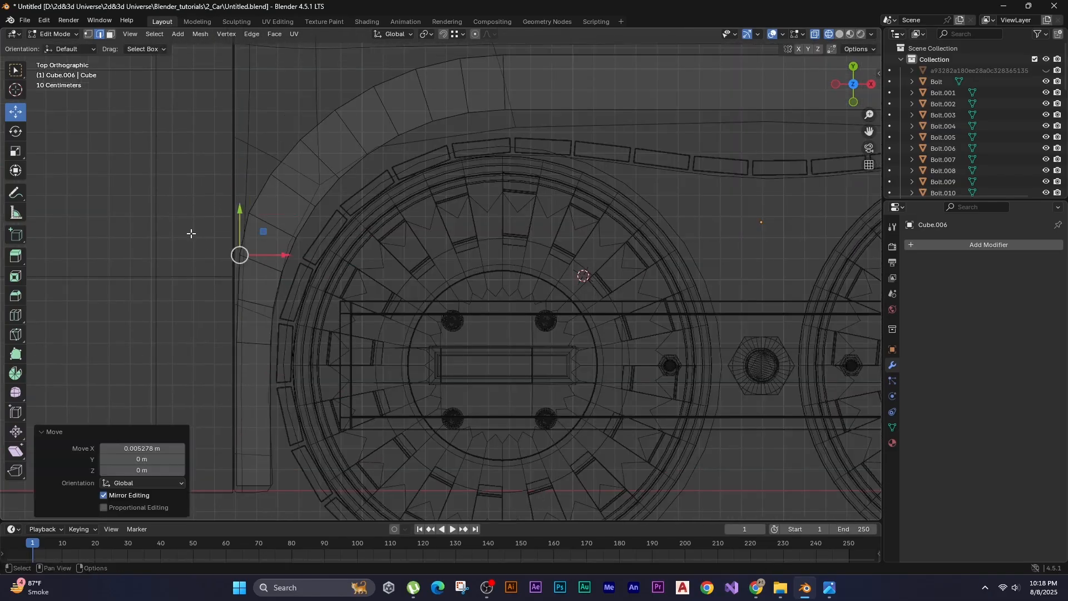
Select the surround's whole curved section above the legs and move it slightly along negative Y.
scroll(190, 233, "down", 3)
middle_click_drag(191, 234, 20, 231, "shift")
left_click_drag(691, 429, 368, 82)
middle_click_drag(110, 105, 155, 109, "shift")
left_click_drag(722, 315, 78, 119)
key("g")
key("y")
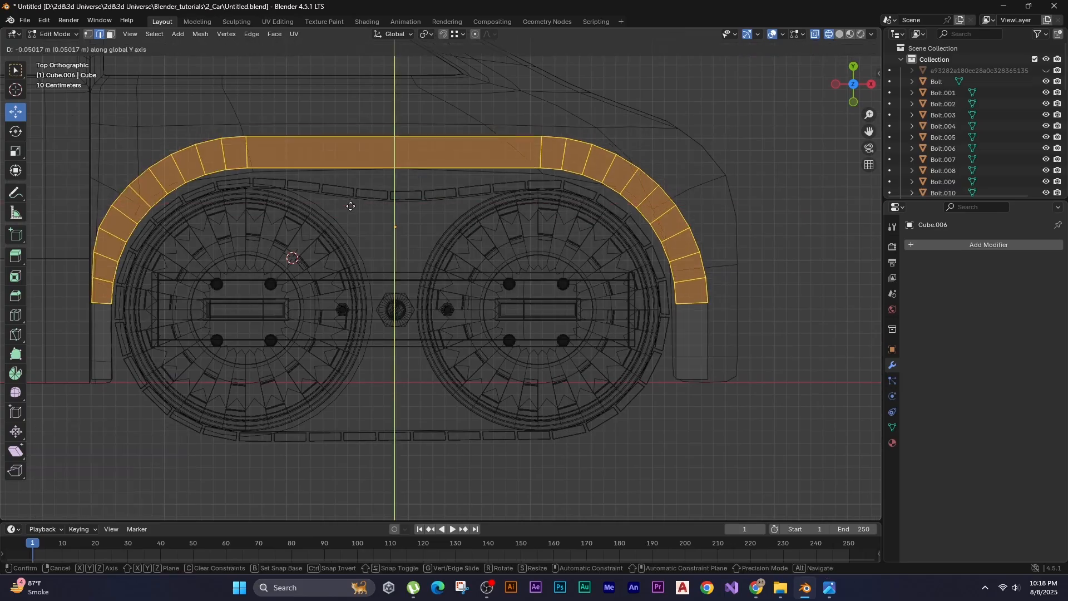
left_click(293, 215)
Move the inner vertices of the body panel's rear leg about 0.06 m along X, behind the surround.
key("g")
key("x")
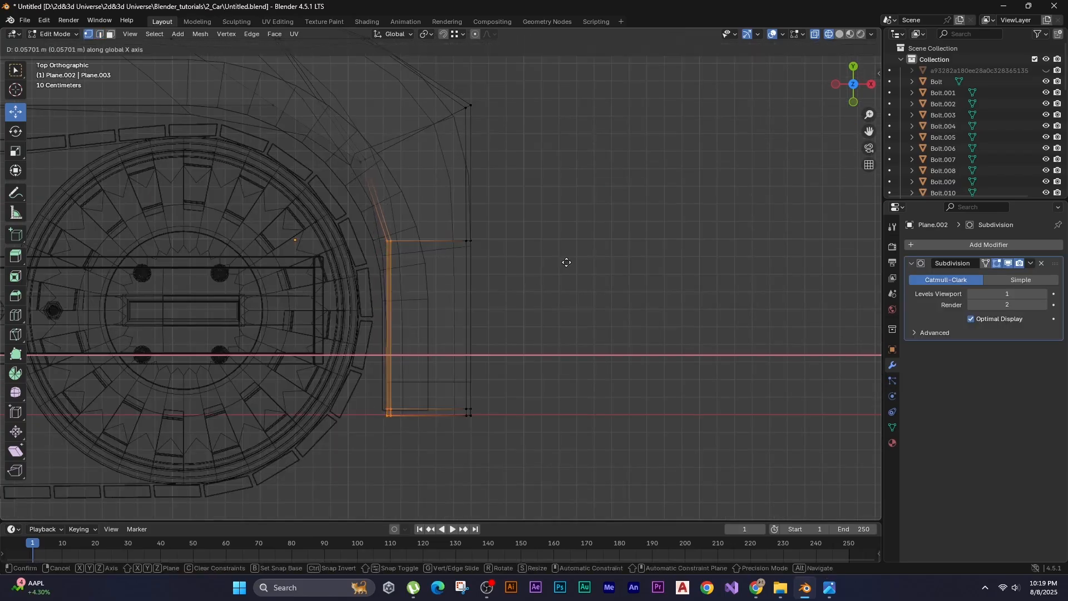
left_click(568, 262)
key("shift+z")
scroll(567, 262, "down", 1)
scroll(567, 262, "up", 1)
left_click_drag(465, 317, 687, 344)
key("z")
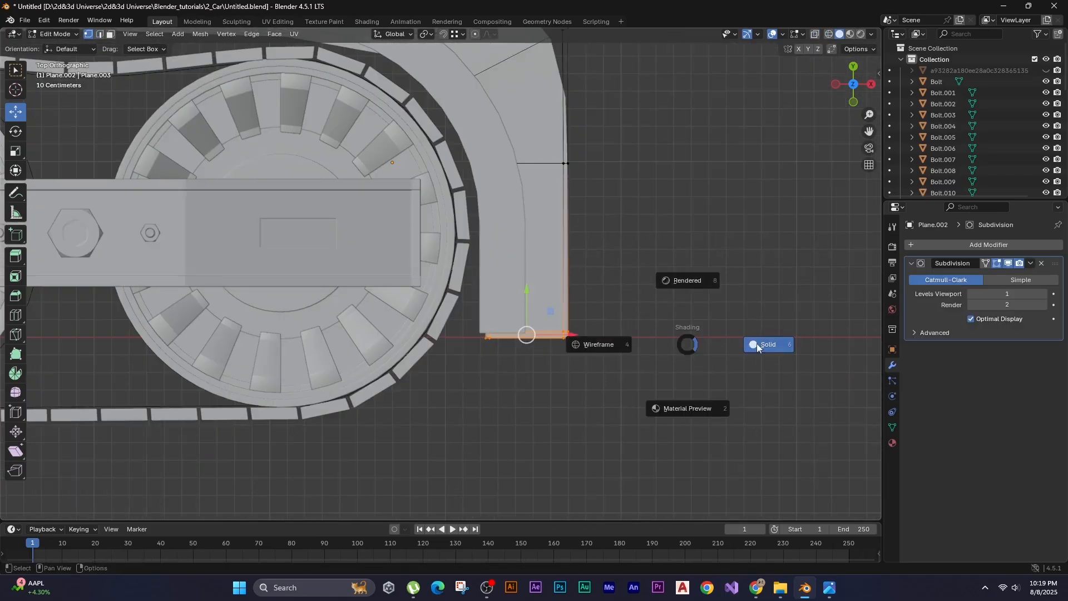
left_click(757, 346)
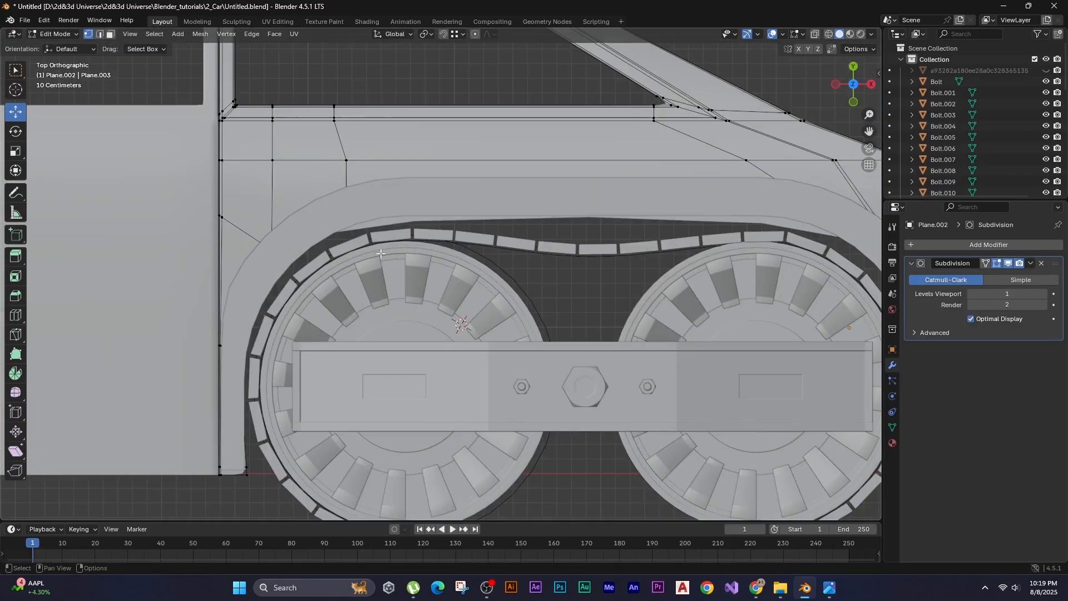
Move the body panel's opening vertex above the front track wheel about 0.03 m, mostly along Y, to hide its edge behind the surround.
key("shift+z")
key("g")
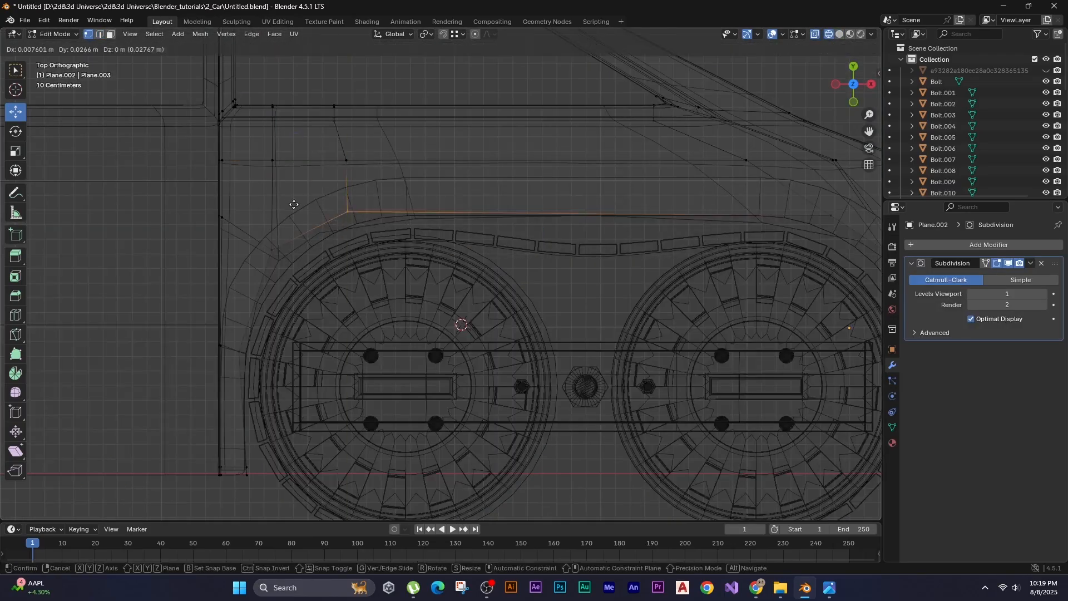
left_click(294, 204)
middle_click_drag(501, 222, 306, 230, "shift")
left_click(636, 222)
key("Tab")
key("shift+z")
Scale the lower outer edge loop of the track surround outward by a factor of 1.098.
scroll(483, 282, "down", 1)
left_click(797, 320)
mouse_move(796, 320)
middle_mouse_down()
mouse_move(460, 253)
mouse_move(586, 309)
mouse_move(481, 292)
mouse_move(499, 273)
mouse_move(449, 373)
mouse_move(515, 367)
mouse_move(489, 289)
mouse_move(431, 254)
mouse_move(443, 306)
middle_mouse_up()
left_click(457, 278)
key("Tab")
left_click(435, 304)
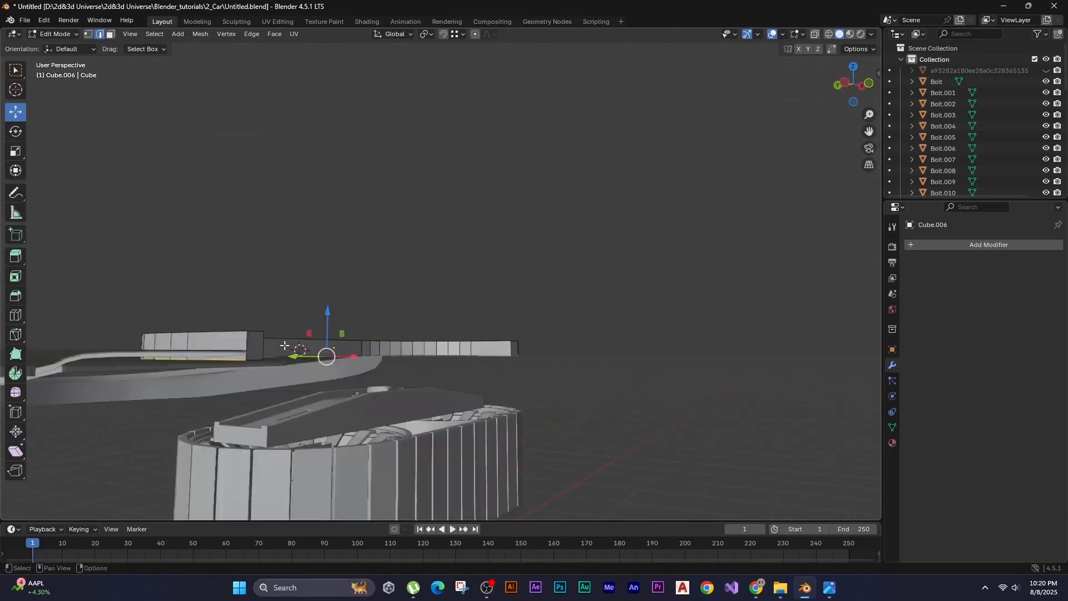
key("KP_7")
key("s")
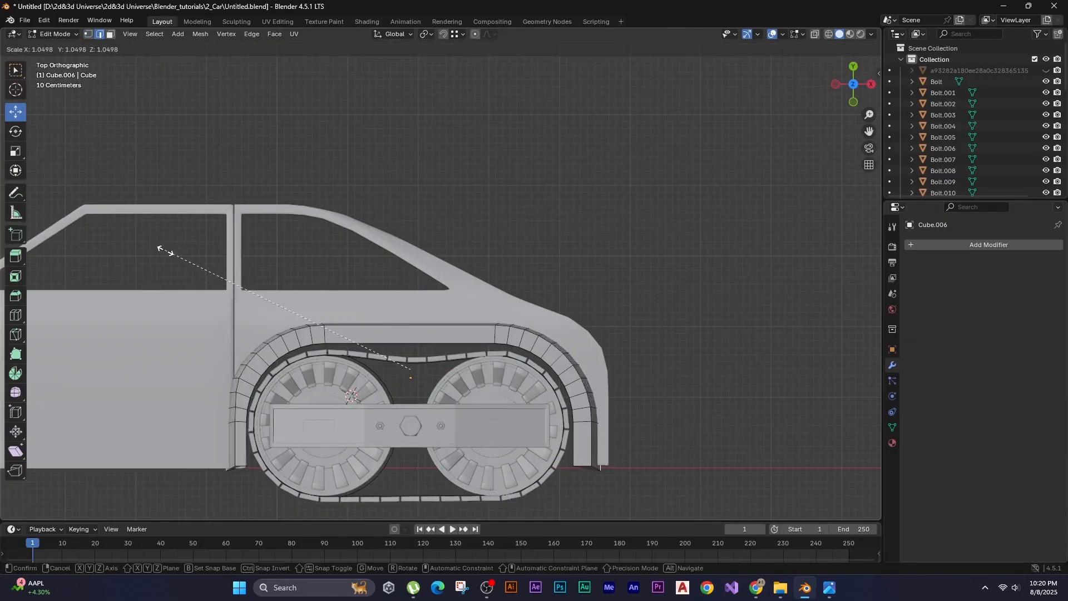
left_click(162, 245)
middle_click_drag(161, 245, 282, 336)
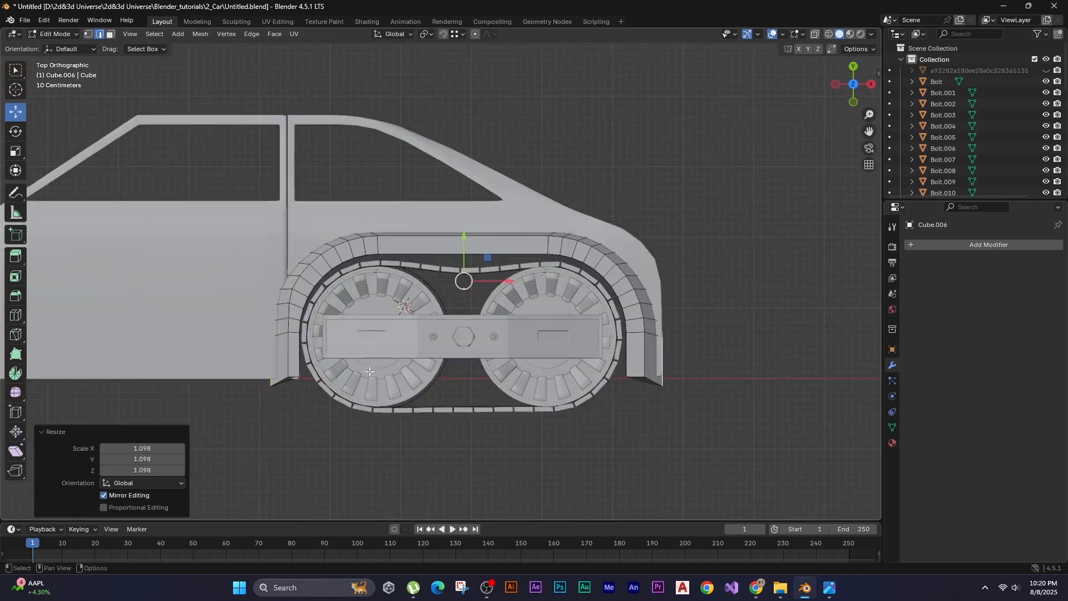
In wireframe display from above, select the flared outer edges at the surround's front bend.
middle_click_drag(369, 372, 236, 374)
key("KP_7")
key("z")
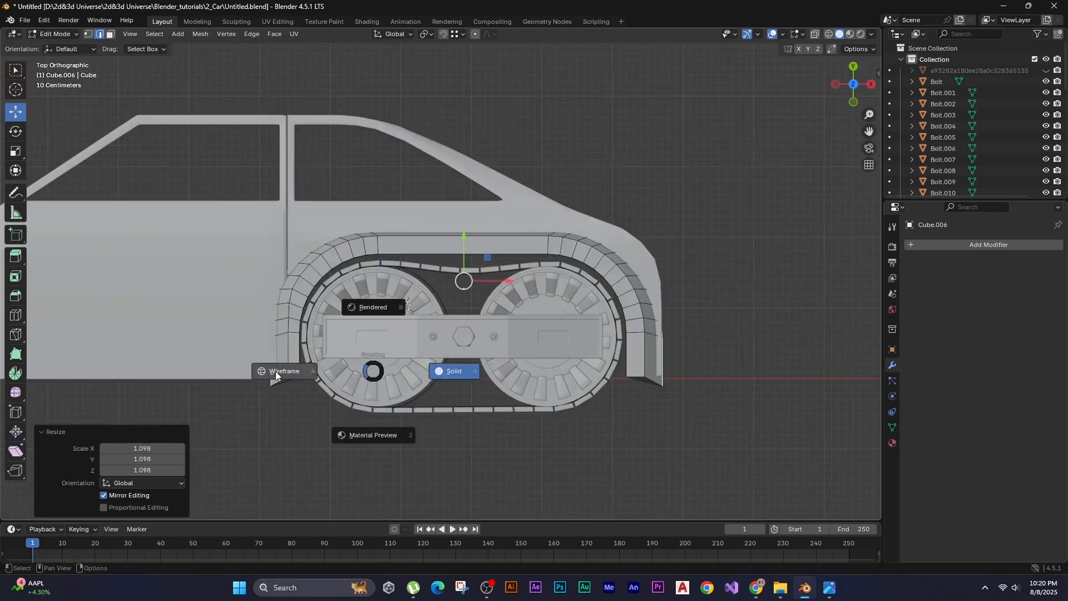
left_click(277, 377)
scroll(278, 335, "up", 3)
left_click_drag(233, 222, 291, 477)
middle_click_drag(291, 477, 284, 447, "shift")
key("g")
key("x")
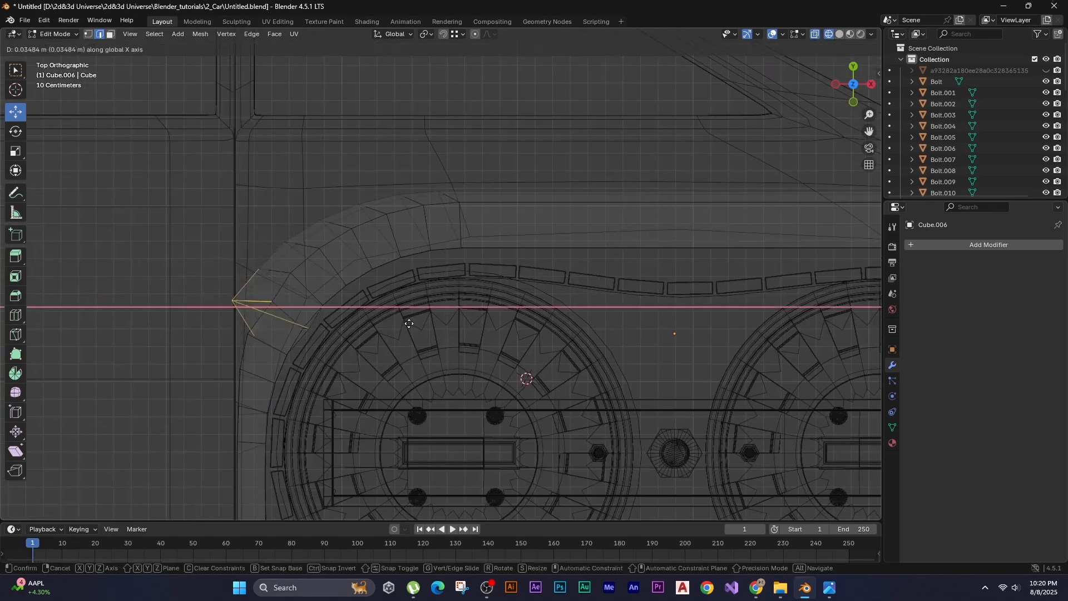
right_click(207, 272)
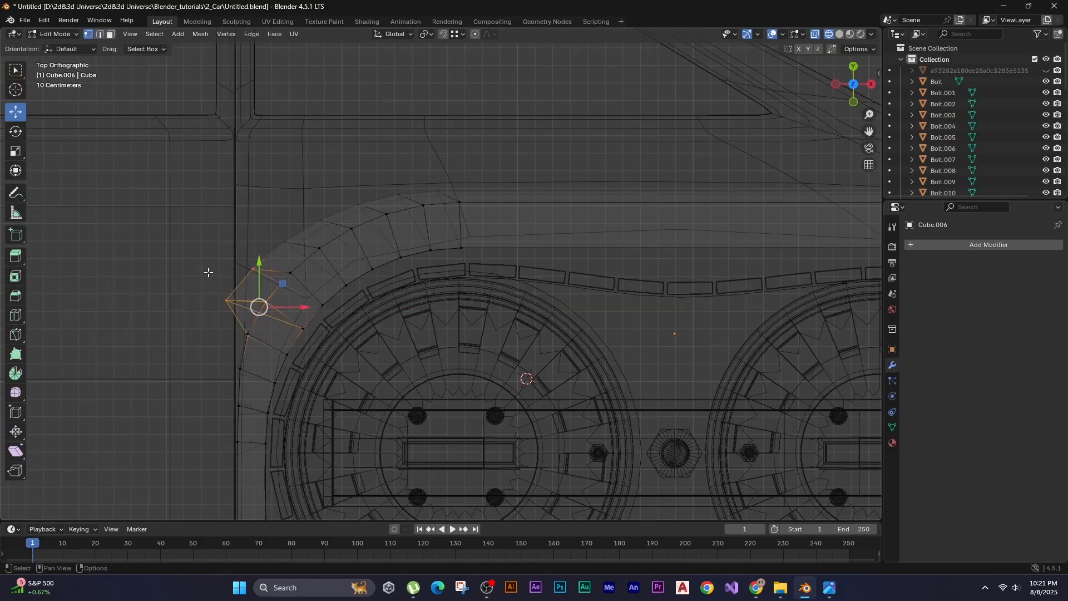
Move the flared outer vertices at the surround's front bend along X to even out its curve.
key("h")
key("ctrl+z")
key("g")
key("x")
left_click(87, 286)
key("g")
key("x")
left_click(101, 264)
left_click(251, 334)
key("g")
key("x")
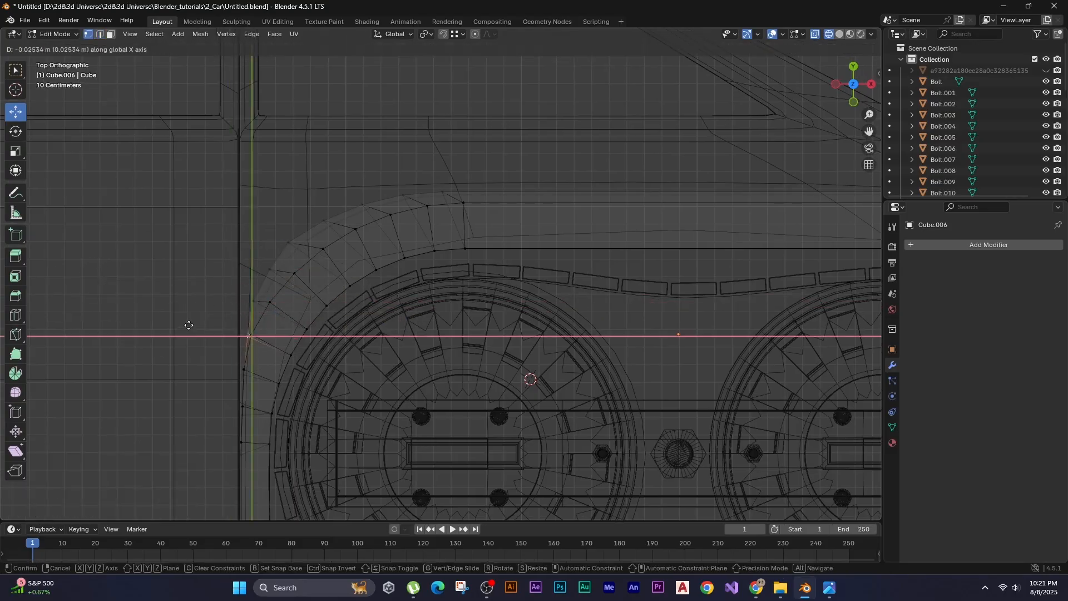
left_click(189, 325)
Move the two outer corner vertices of the surround's straight upper section along Y to align them with the bends.
scroll(241, 219, "down", 1)
middle_click_drag(395, 211, 170, 270, "shift")
left_click(234, 207)
left_click(623, 213, "shift")
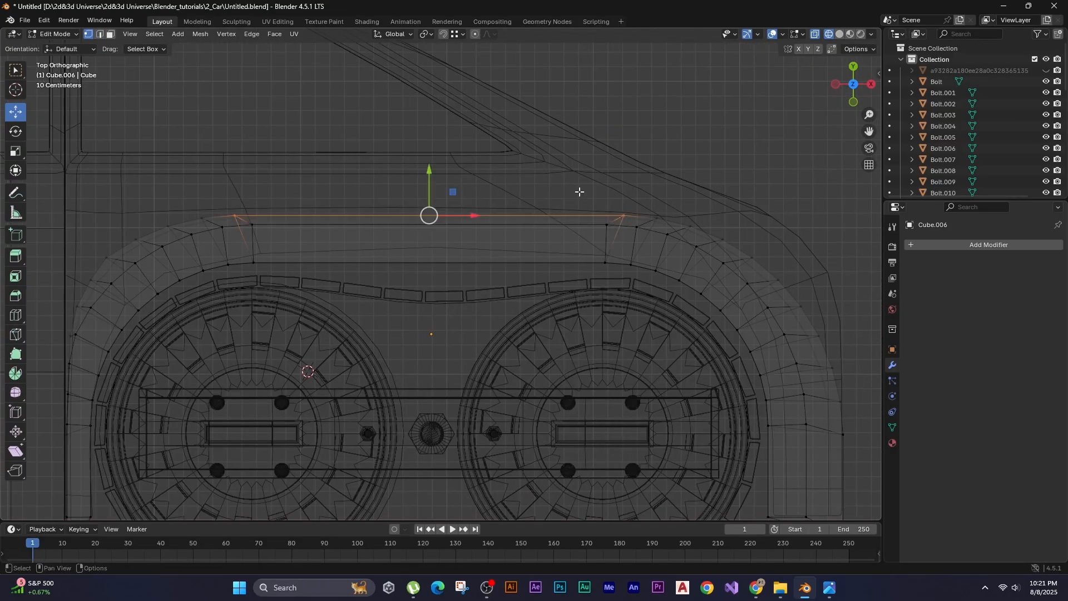
key("g")
key("y")
left_click(579, 186)
middle_click_drag(681, 208, 515, 214, "shift")
scroll(515, 214, "up", 3)
left_click(523, 194)
scroll(604, 217, "down", 5)
key("shift+z")
key("Tab")
middle_click_drag(706, 243, 398, 315)
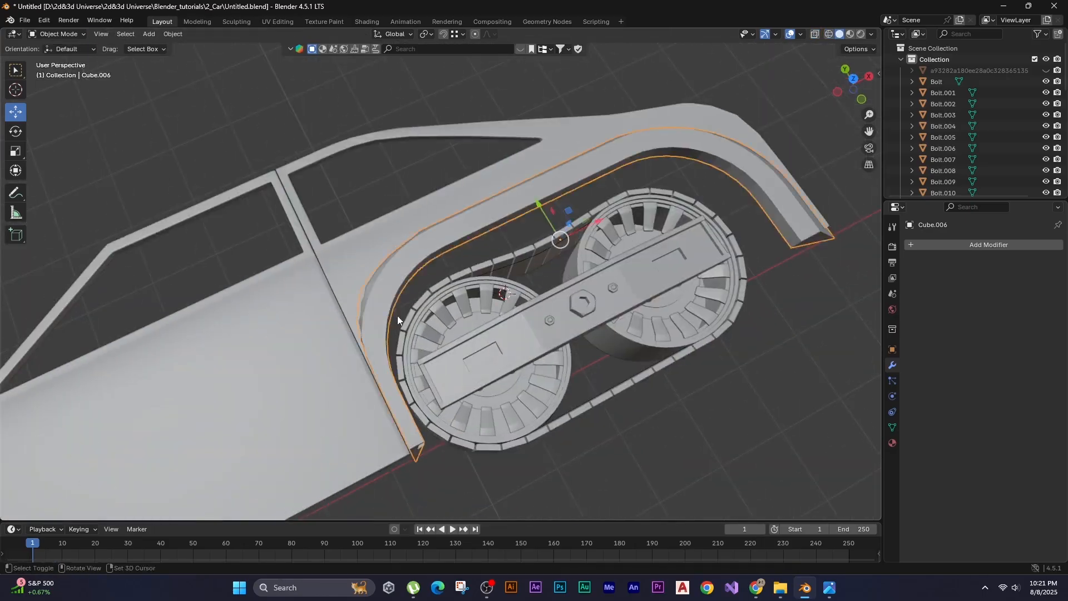
Flatten the bottom vertices of the surround's front leg by scaling them along Y.
key("KP_7")
key("shift+z")
key("Tab")
scroll(397, 315, "down", 1)
left_click_drag(374, 389, 317, 341)
key("s")
key("y")
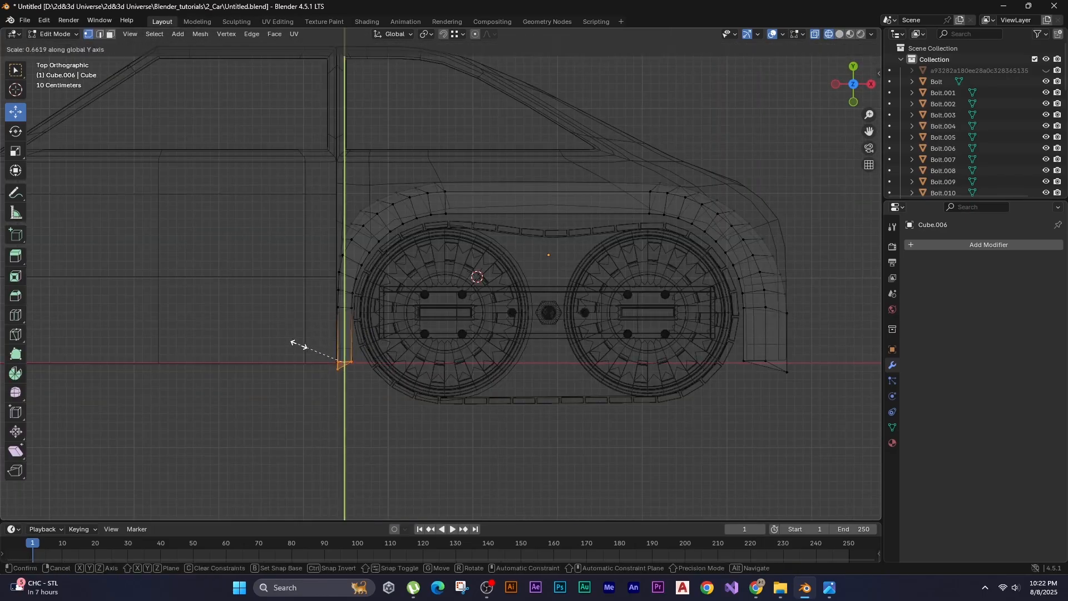
left_click(299, 344)
Flatten the bottom vertices of the surround's rear leg by scaling them to 0 along Y.
middle_click_drag(751, 419, 590, 395, "shift")
left_click_drag(563, 316, 668, 378)
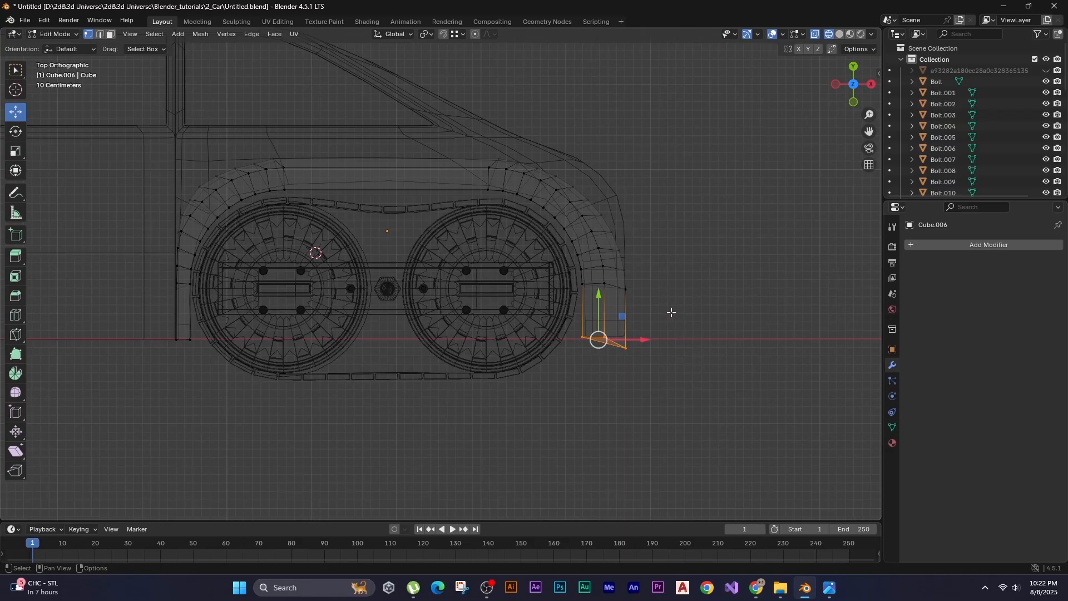
key("s")
key("x")
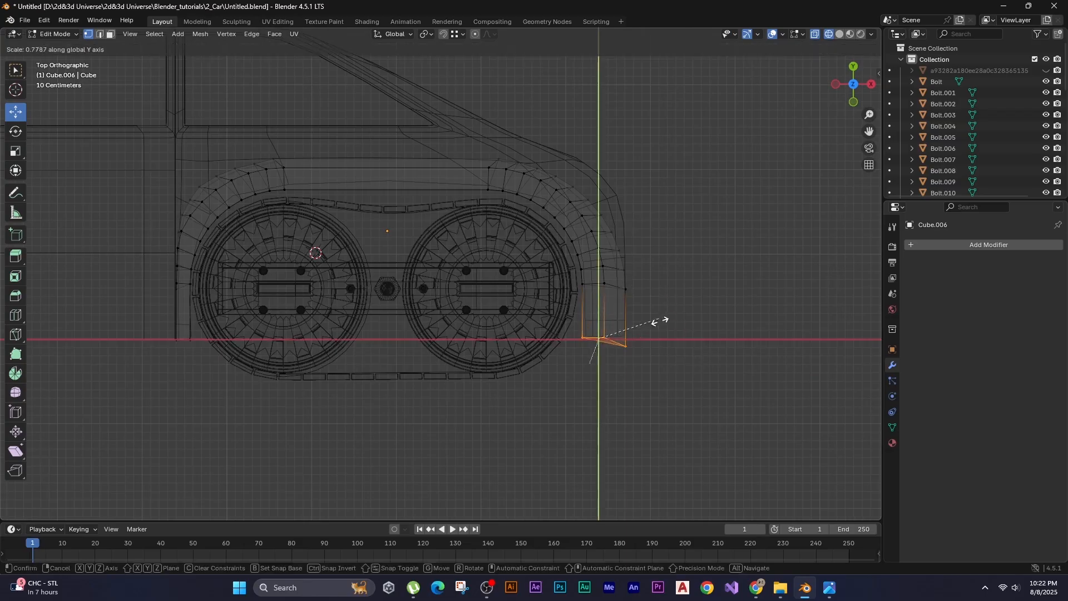
key("y")
left_click(673, 379)
key("shift+z")
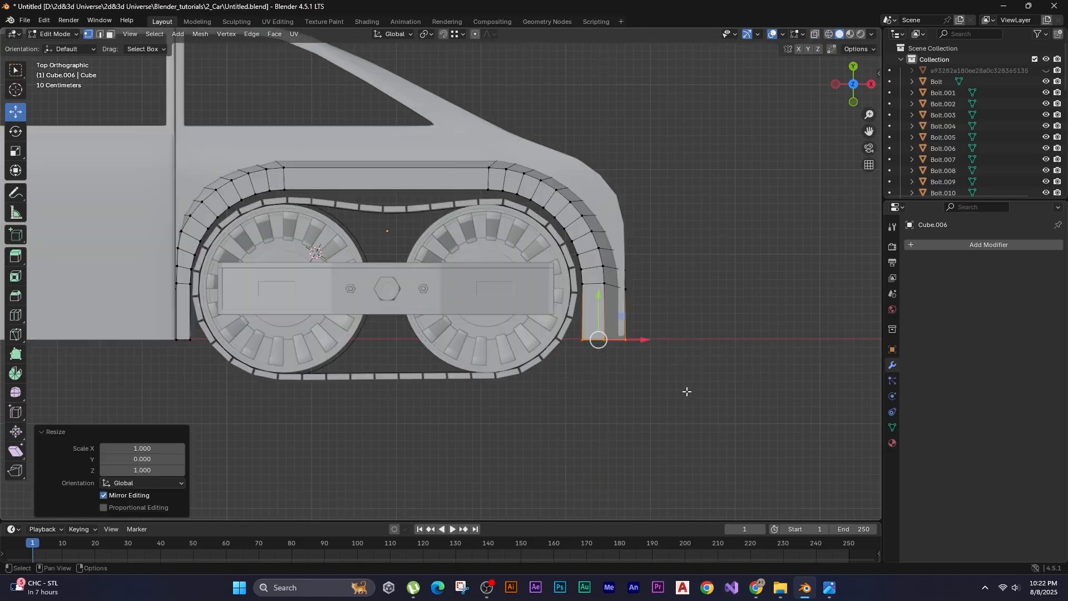
left_click(684, 395)
Select the edge loops running along the surround's length and bevel them.
middle_click_drag(627, 384, 643, 409, "shift")
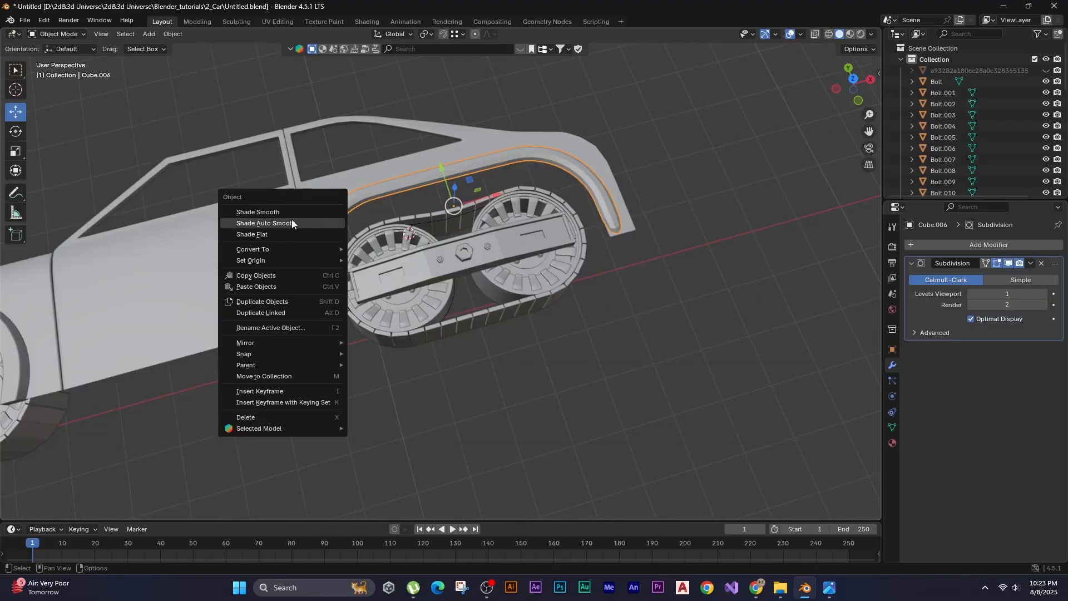
key("Tab")
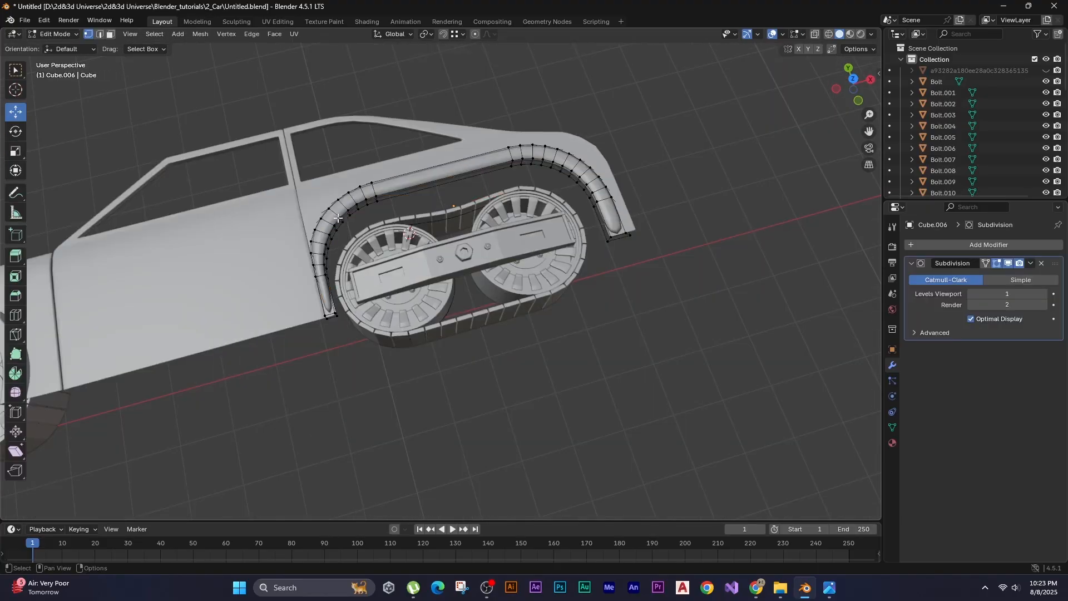
scroll(295, 217, "up", 3)
middle_click_drag(381, 371, 357, 315)
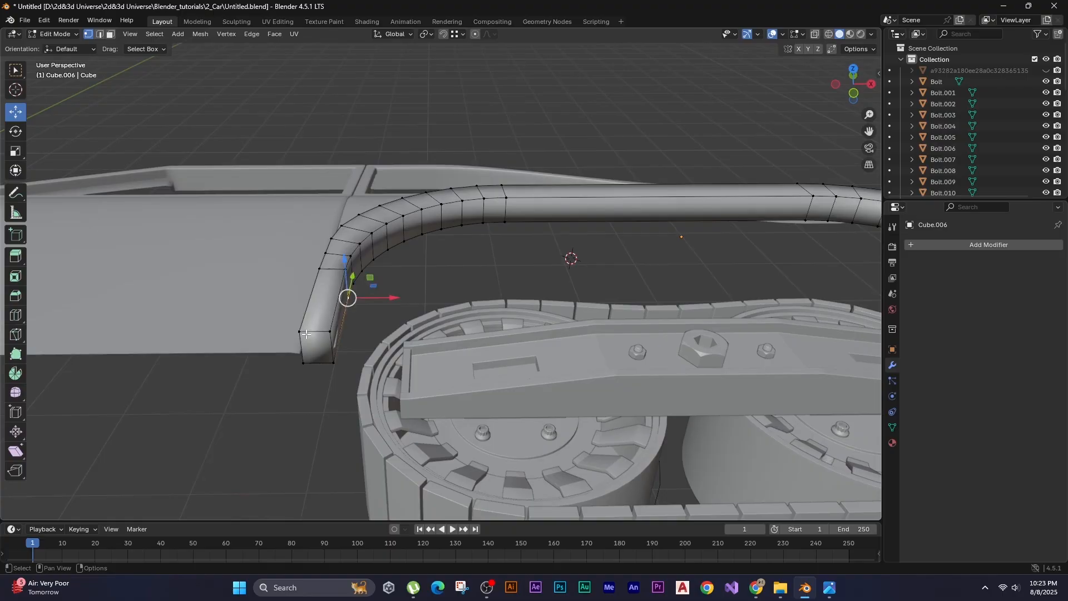
key("2")
left_click(345, 295, "alt")
middle_click_drag(345, 294, 354, 325)
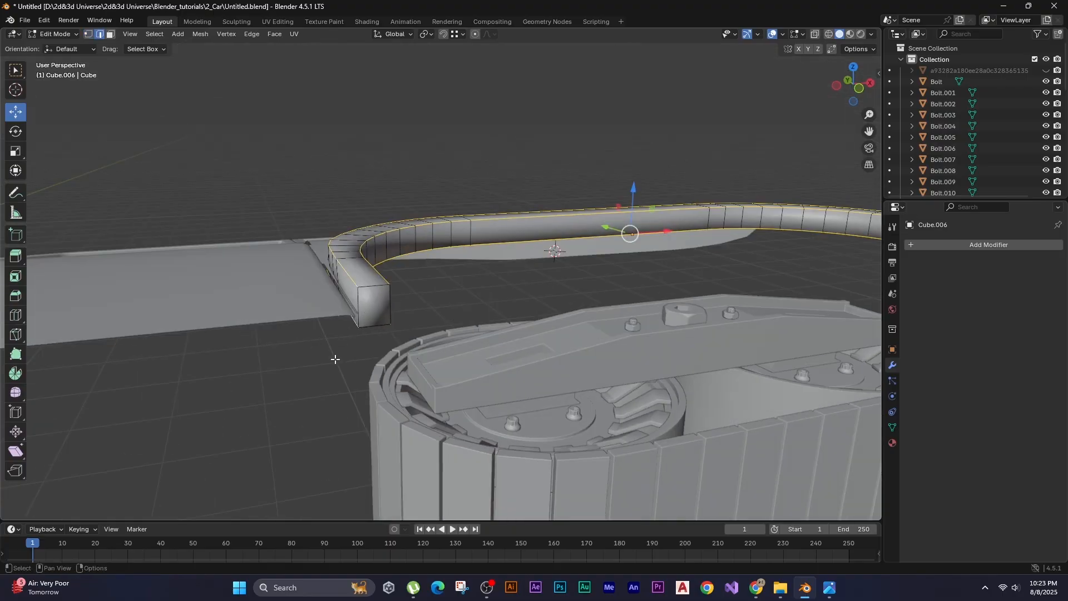
key("ctrl+g")
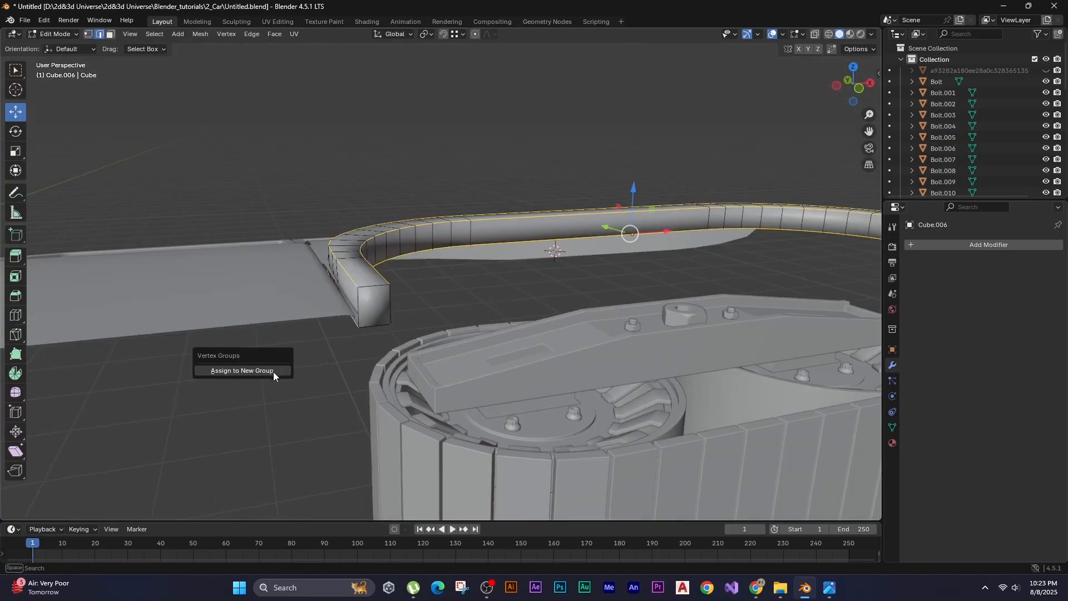
key("ctrl+b")
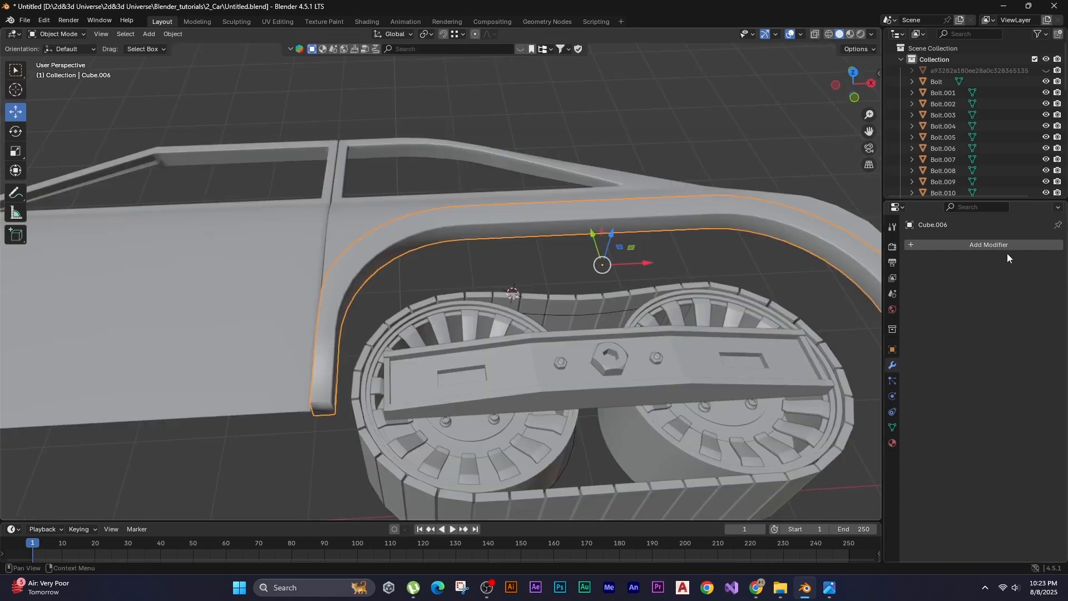
Add a Subdivision modifier with viewport level 1 to the track surround.
left_click(1001, 245)
left_click(971, 249)
left_click(871, 273)
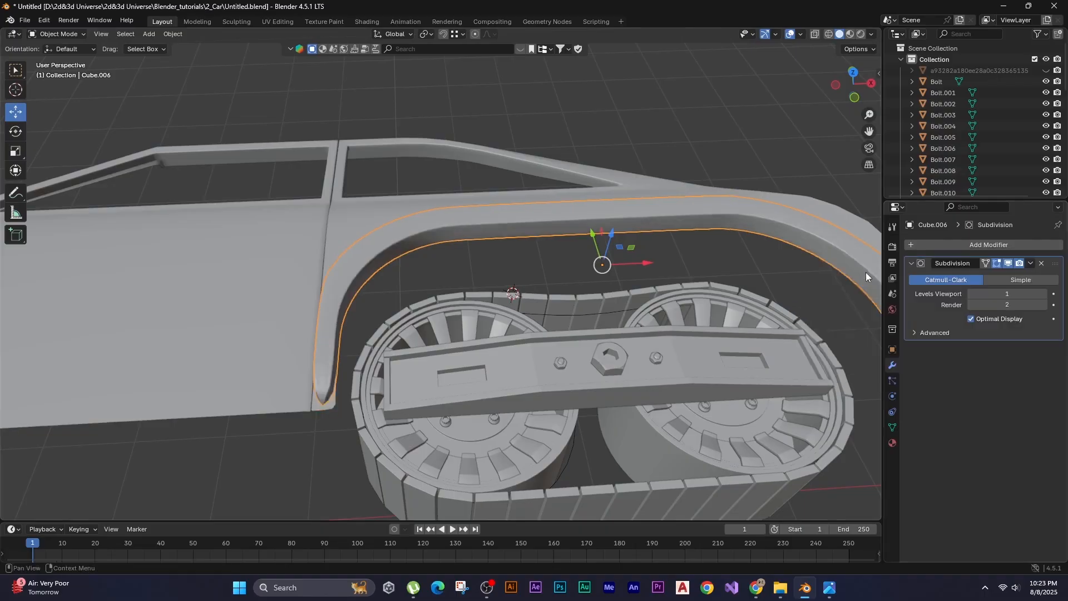
middle_click_drag(423, 261, 388, 287)
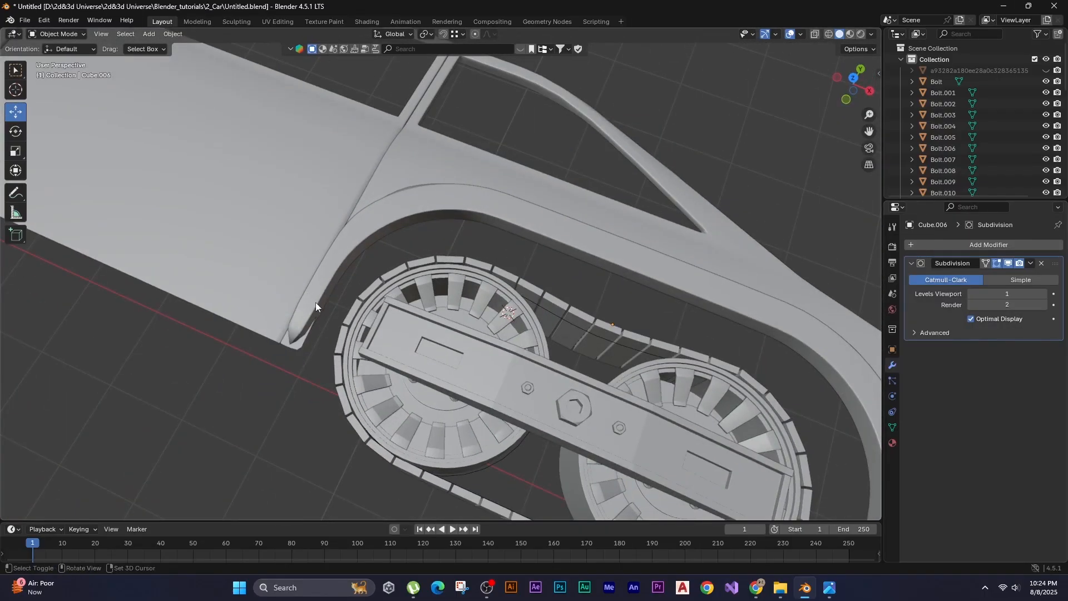
Add a supporting loop cut close to the bottom end of the surround's front leg, with a slide factor of 0.946.
key("Tab")
middle_click_drag(315, 302, 356, 365)
key("ctrl+r")
left_click(353, 368)
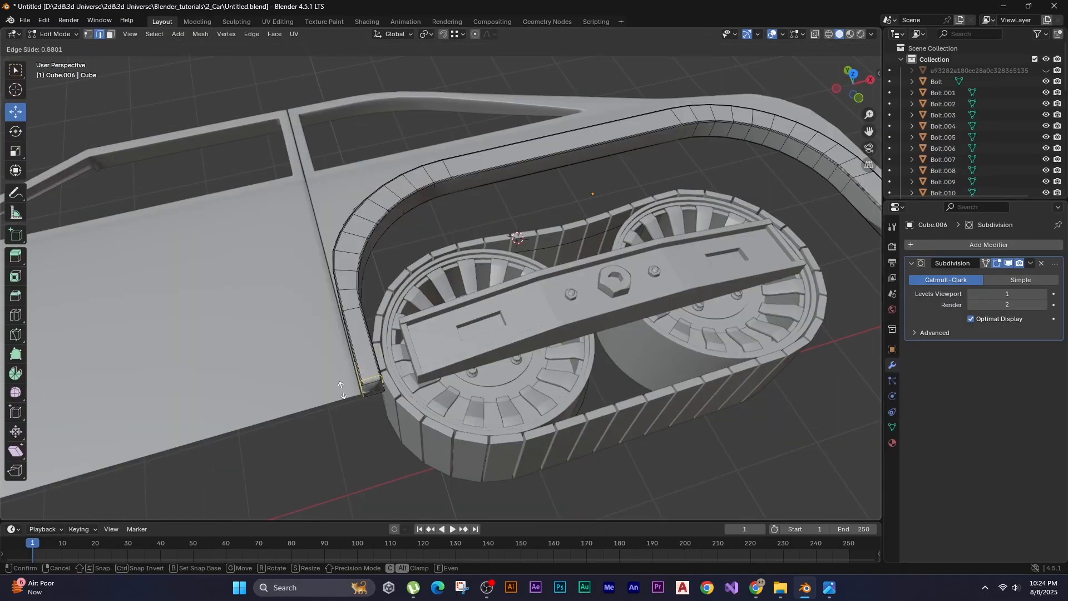
left_click(341, 392)
Add a supporting loop cut close to the bottom end of the surround's rear leg.
middle_click_drag(584, 377, 598, 289)
key("ctrl+r")
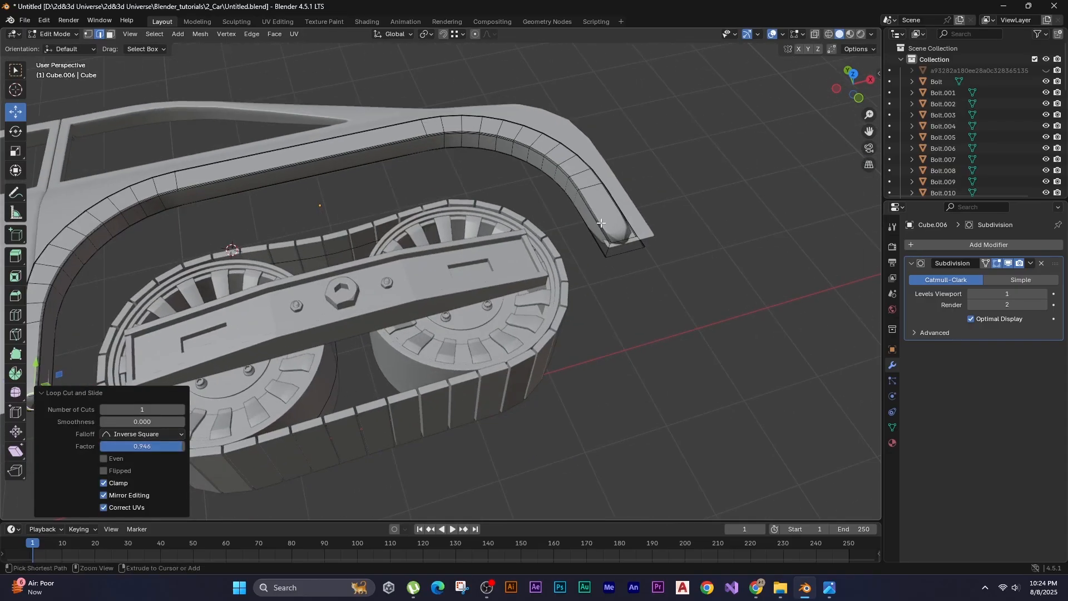
left_click(599, 223)
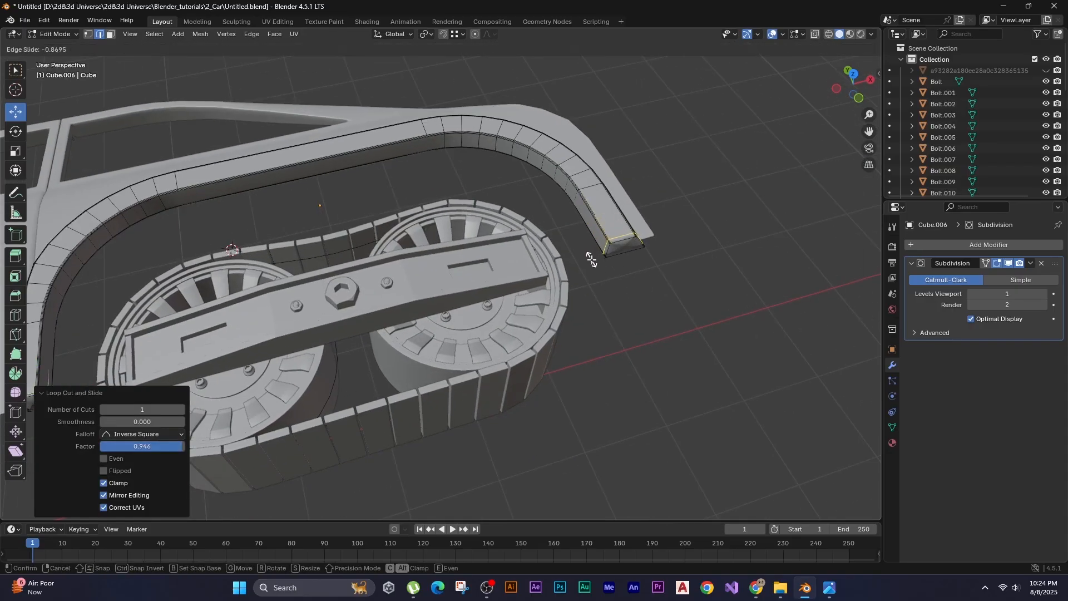
left_click(591, 260)
Inset the rear leg's end face by about 0.013 m and inset the front leg's end face too.
key("3")
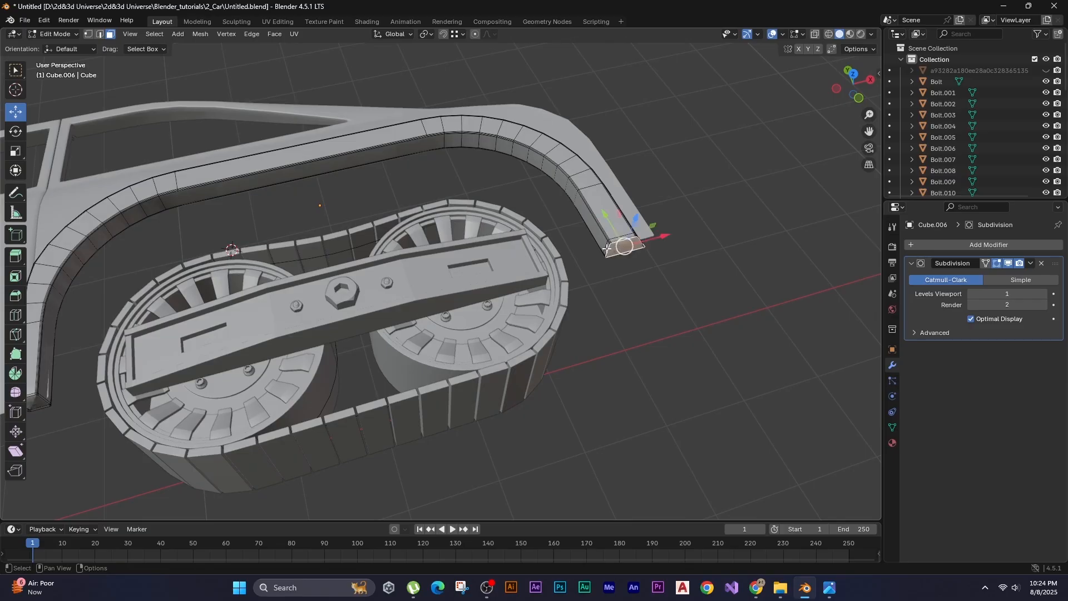
scroll(606, 249, "up", 3)
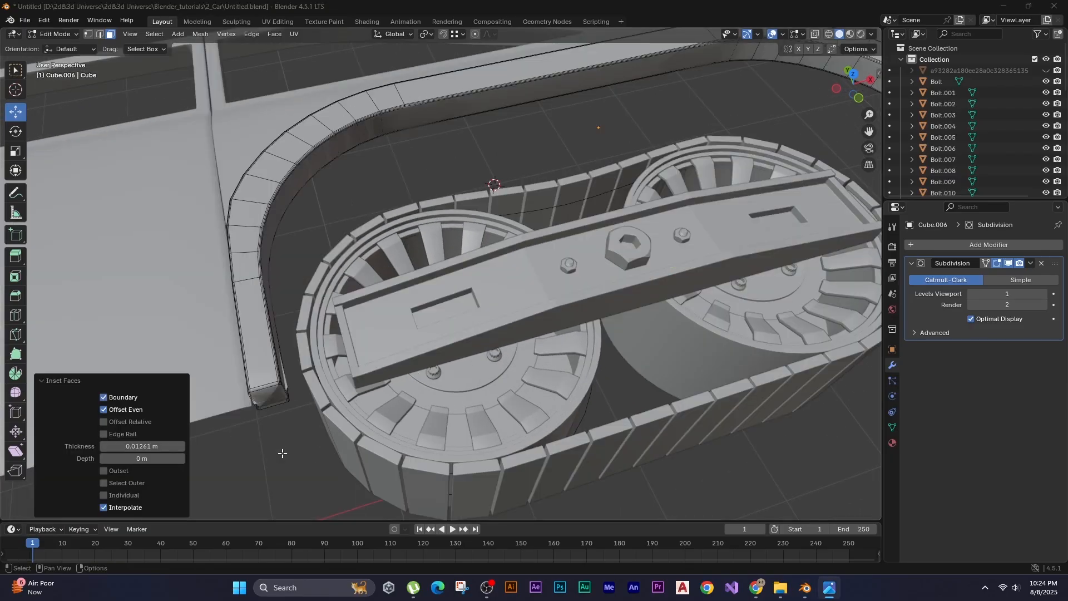
key("i")
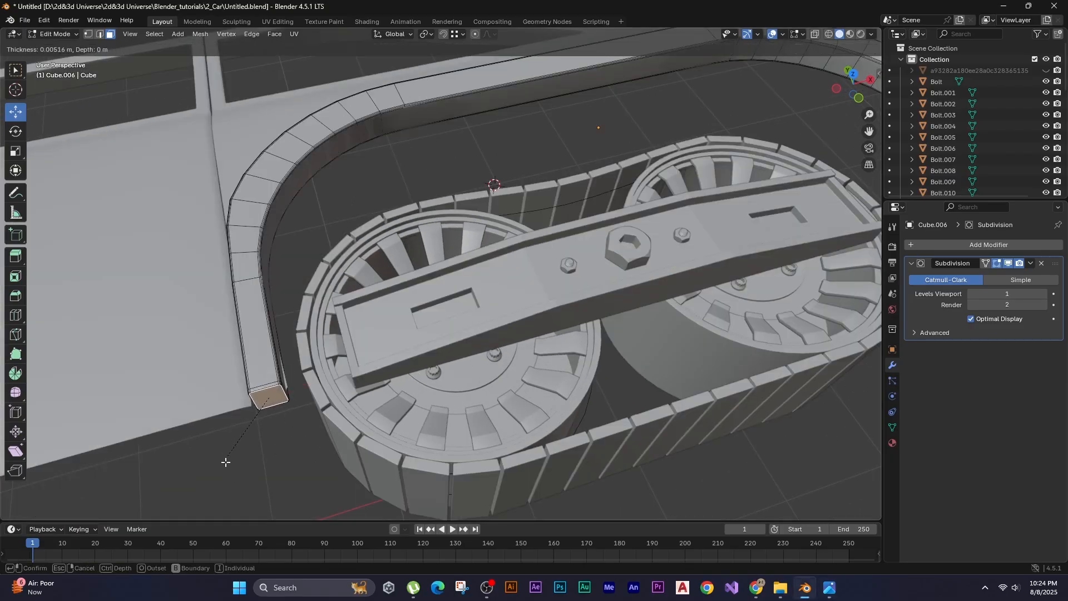
left_click(225, 462)
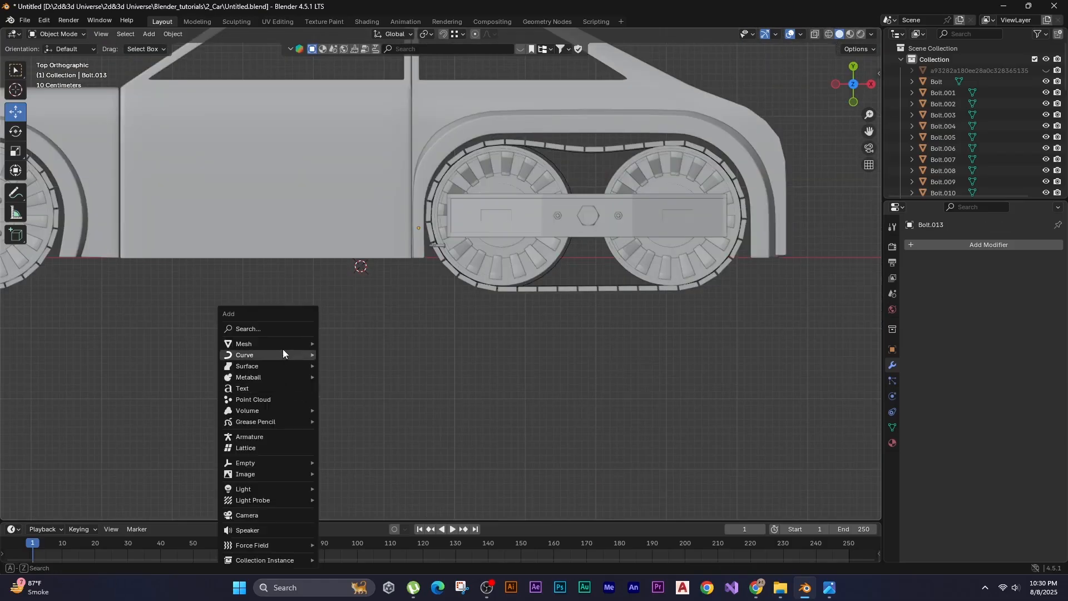
Add a 32-vertex mesh circle of 1 m radius and move it about 3.02 m along X and -0.56 m along Y.
mouse_move(279, 345)
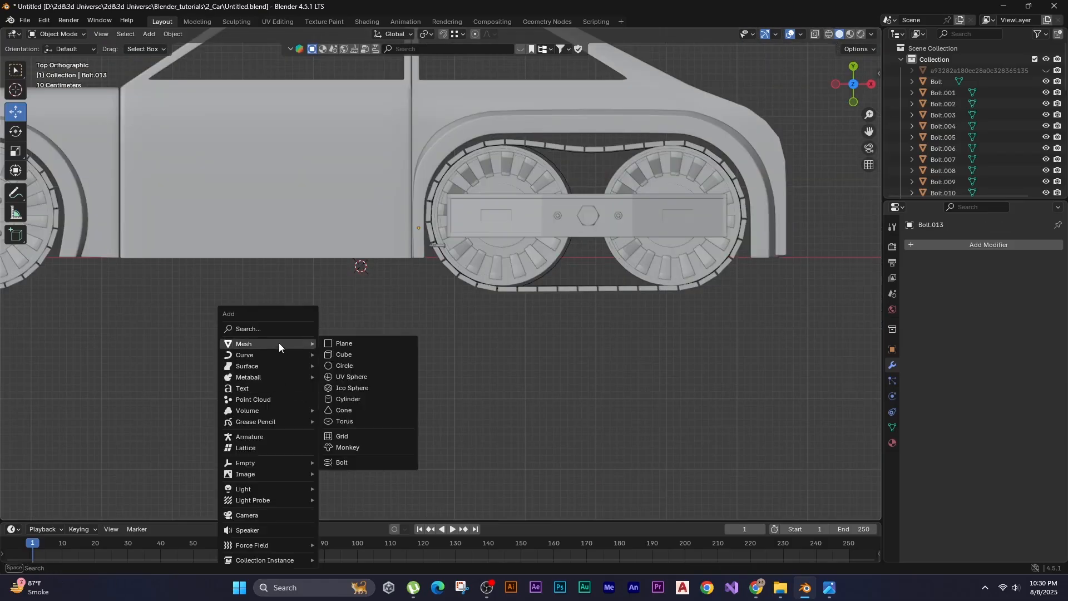
left_click(352, 365)
middle_click_drag(362, 365, 321, 409, "shift")
key("g")
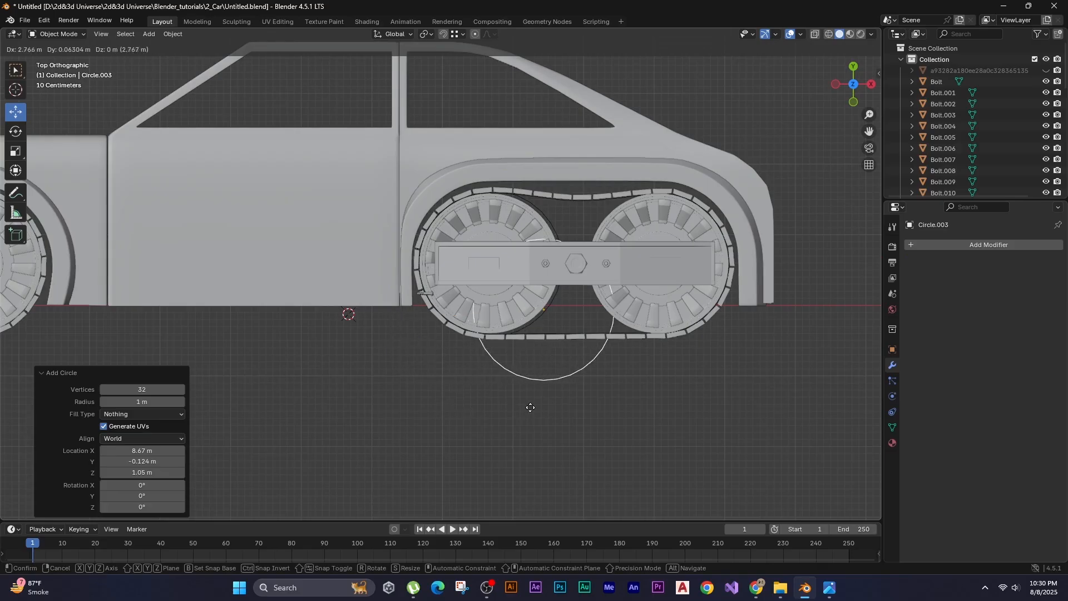
left_click(536, 446)
Raise the circle along Z to the body panel's height and move it about 1.58 m along Y, centring it over the rear track.
key("ctrl+KP_3")
middle_click_drag(551, 413, 541, 435, "shift")
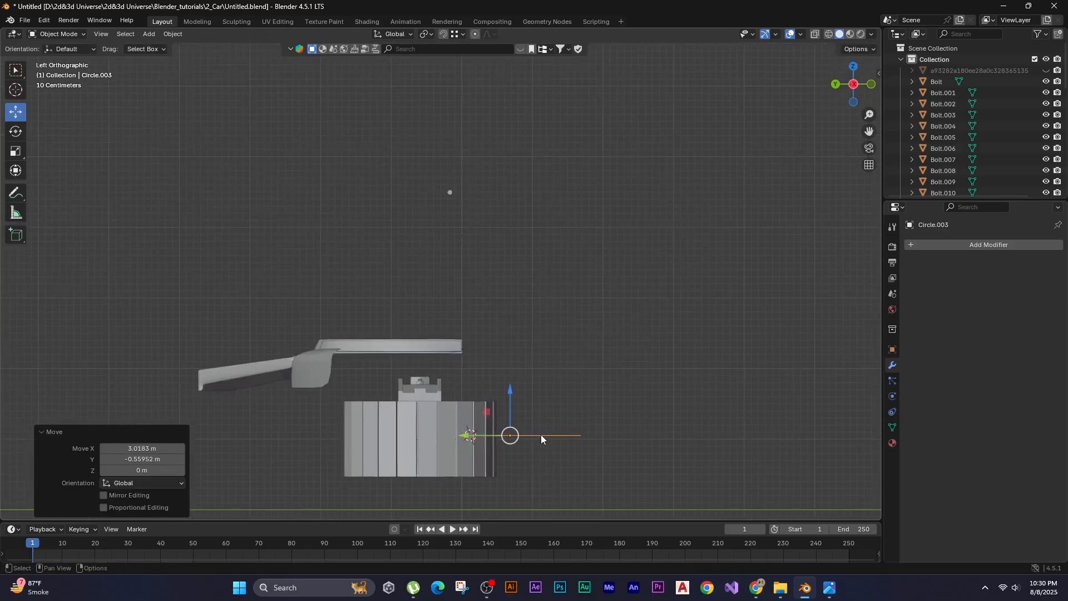
key("g")
key("z")
left_click(519, 313)
key("KP_7")
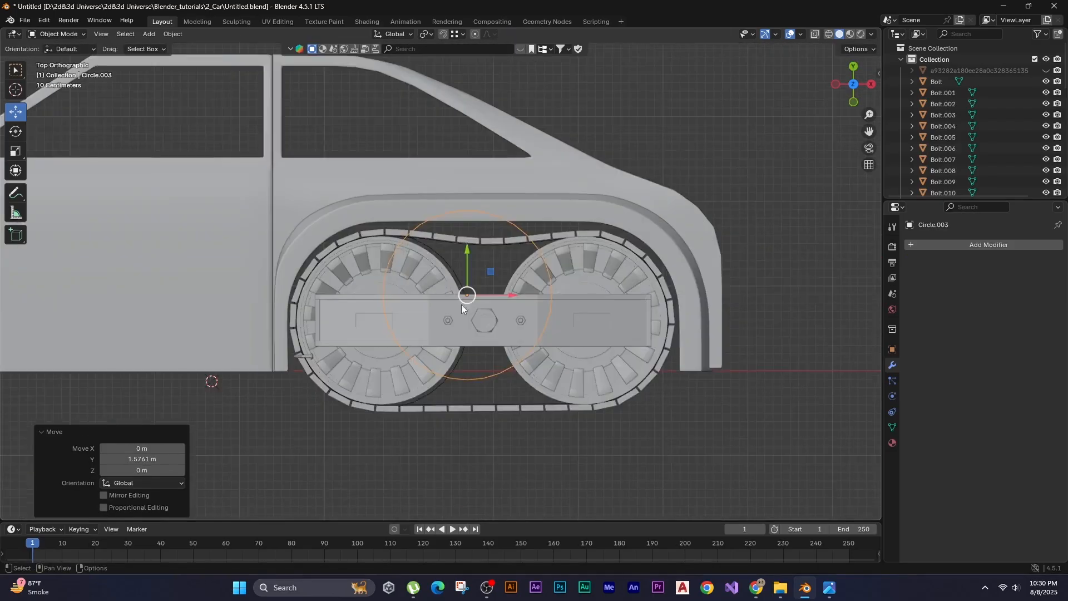
middle_click_drag(461, 305, 443, 243, "shift")
left_click(445, 320)
Move the front half of the circle's vertices along X to the front leg of the surround.
key("Tab")
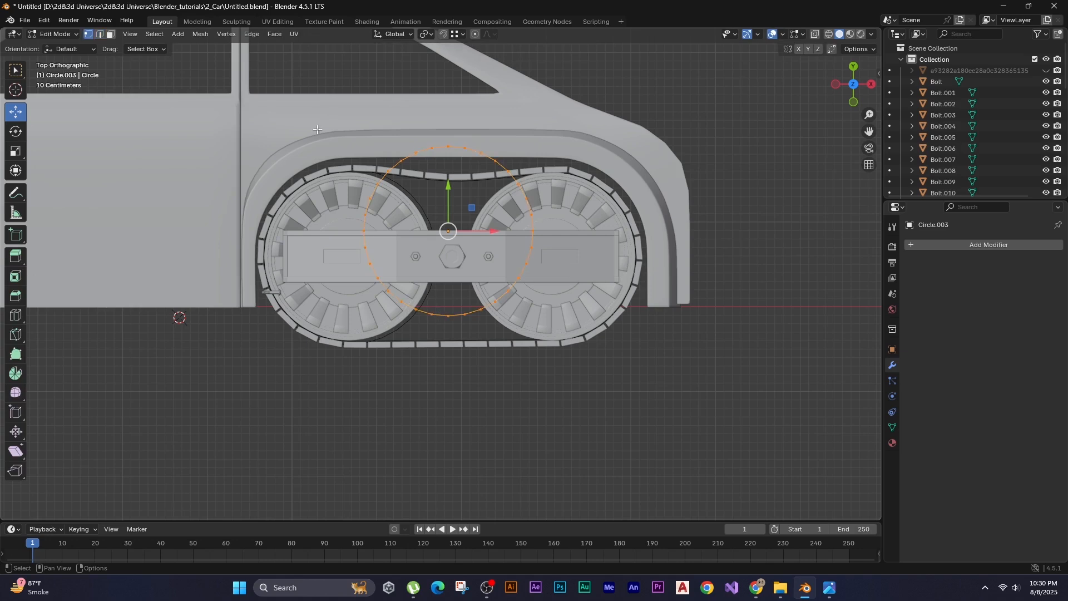
left_click_drag(314, 125, 444, 397)
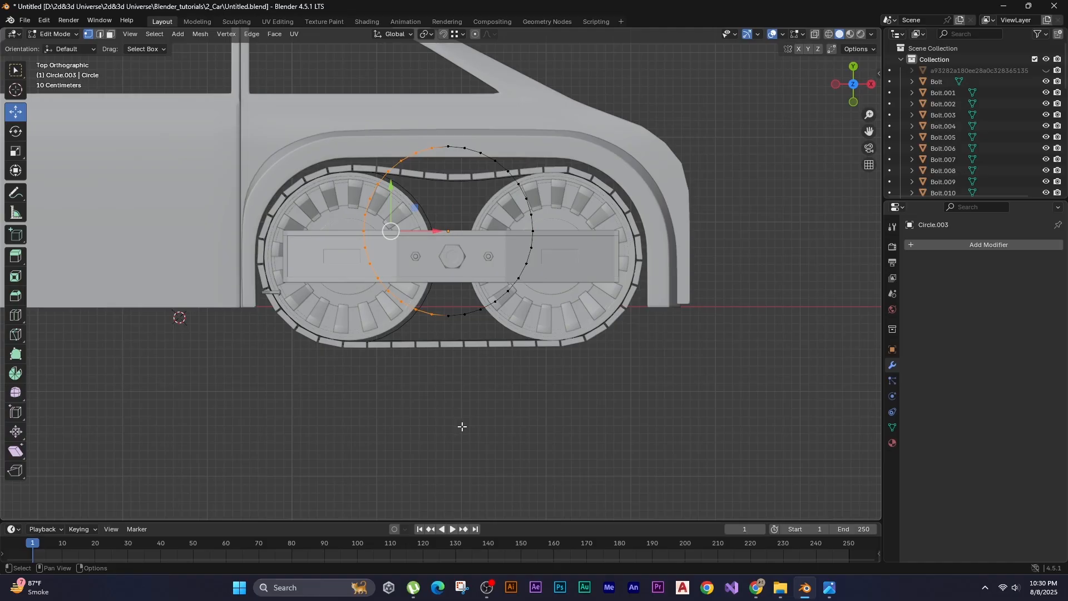
key("g")
key("x")
left_click(345, 429)
Invert the selection and move the circle's rear half about 1.37 m along X to the surround's rear leg.
key("ctrl+i")
key("g")
key("x")
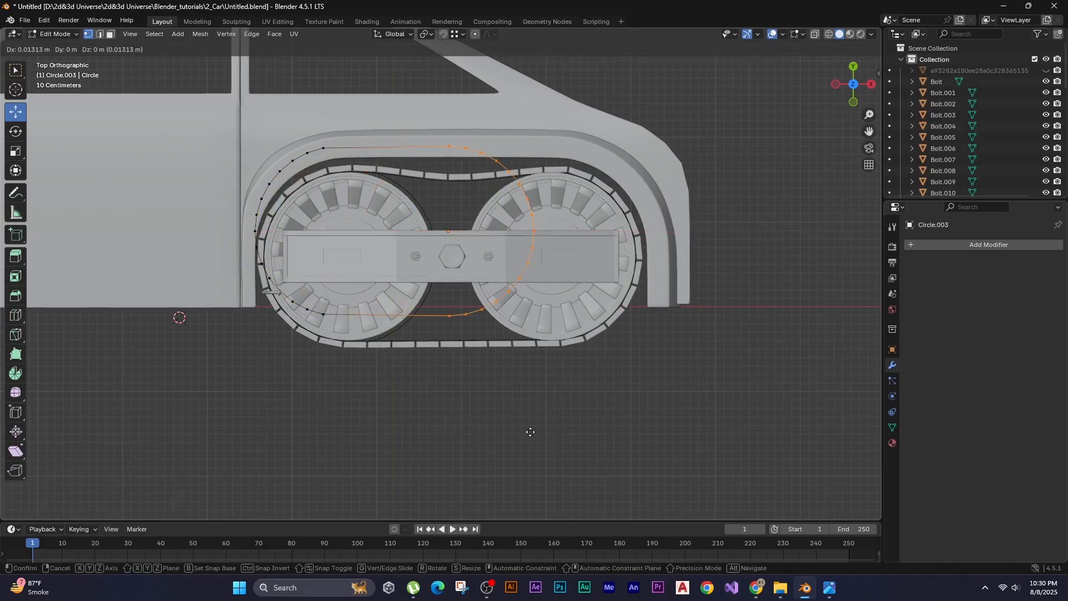
key("x")
left_click(645, 453)
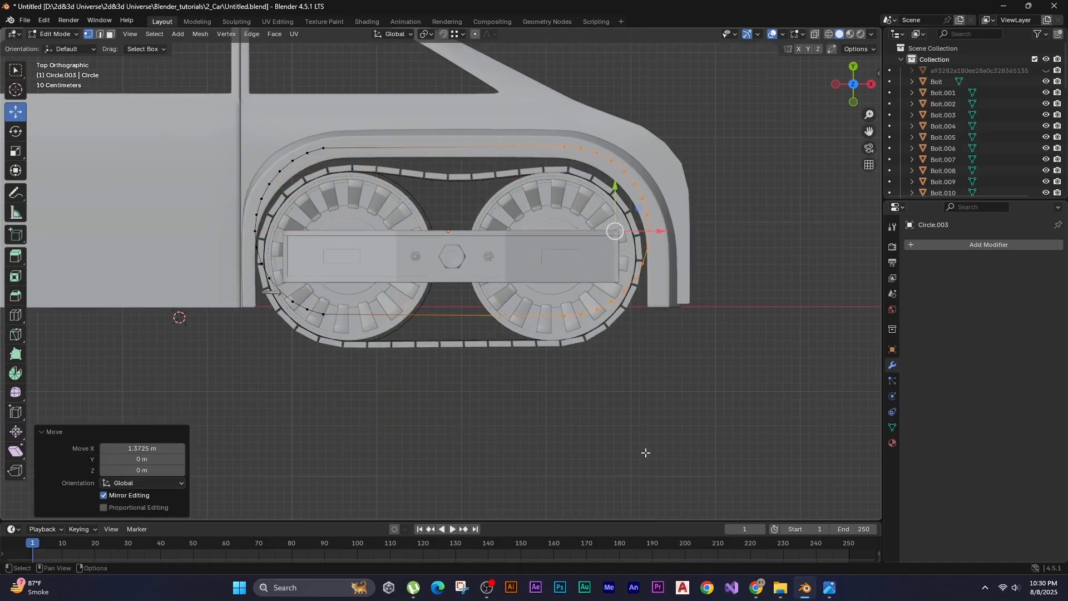
Move the lower half of the stretched outline about 0.83 m along negative Y, below the track.
left_click_drag(746, 475, 188, 226)
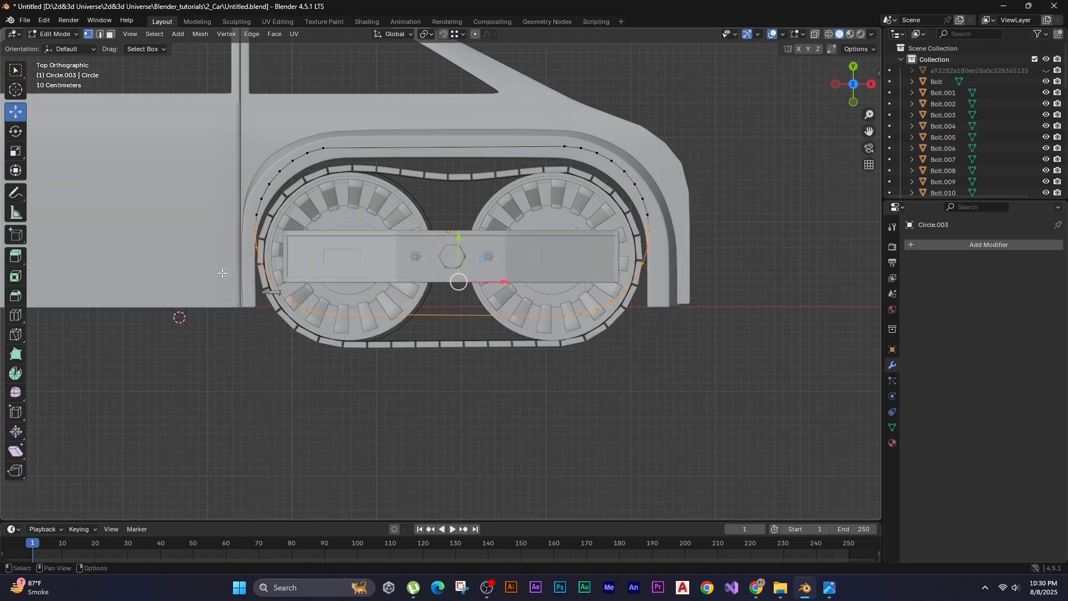
key("g")
key("y")
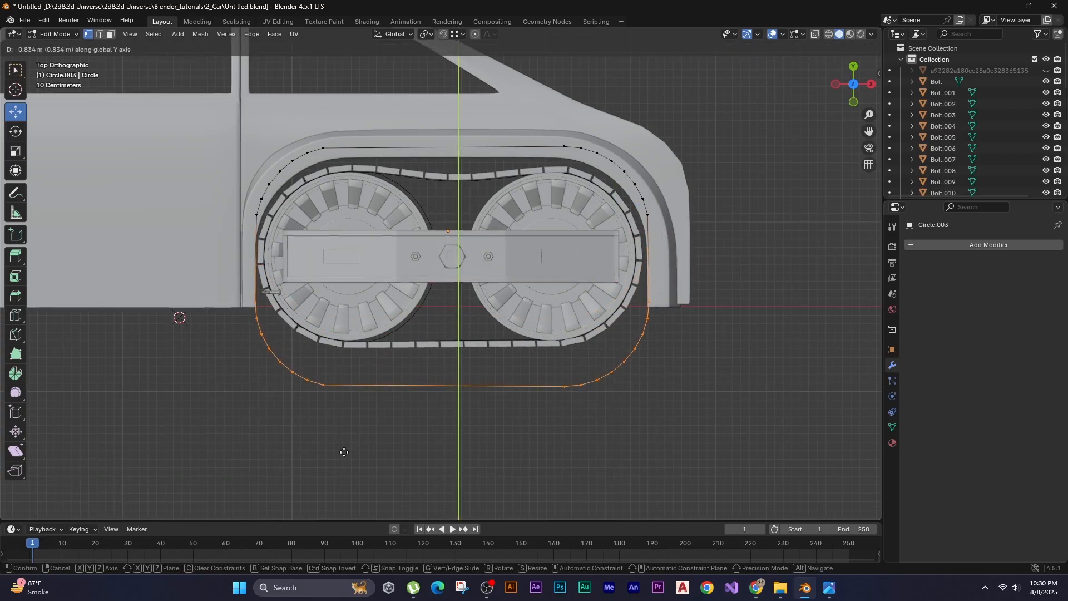
left_click(344, 455)
Move the outline's lower rear vertices about 0.06 m along X to meet the surround's rear leg.
left_click_drag(675, 480, 423, 176)
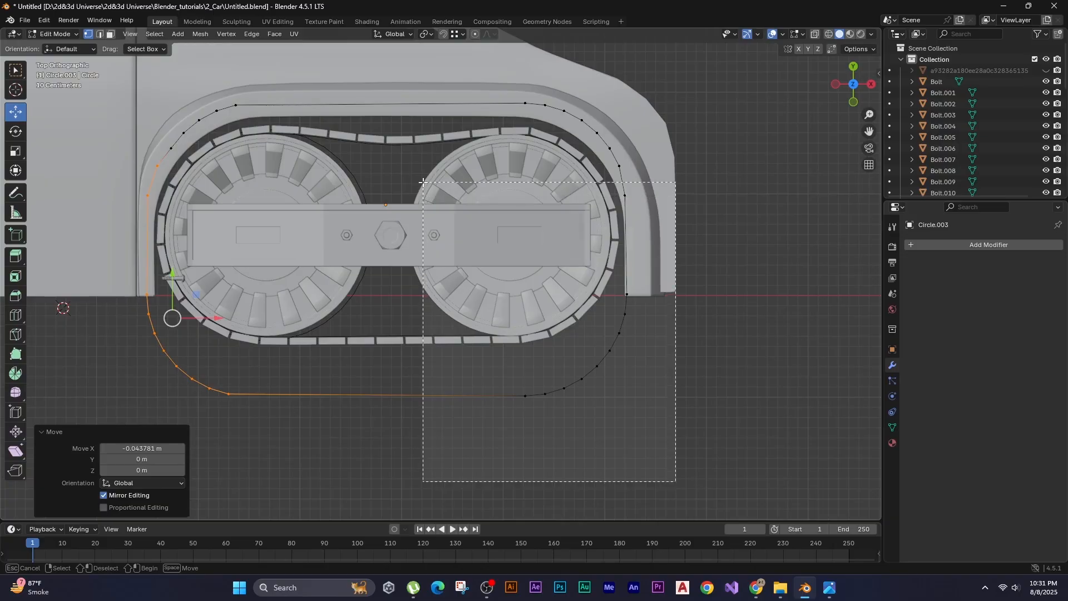
key("g")
key("x")
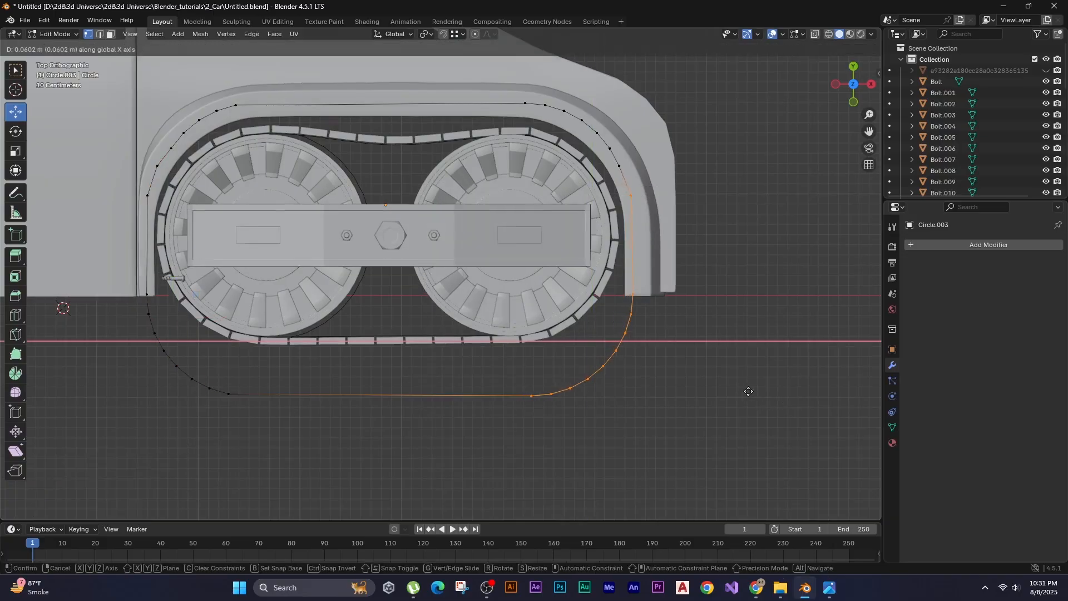
left_click(749, 391)
Move the outline's lower rear vertices about 0.08 m along negative Y.
left_click_drag(741, 487, 426, 164)
key("g")
key("y")
left_click(806, 252)
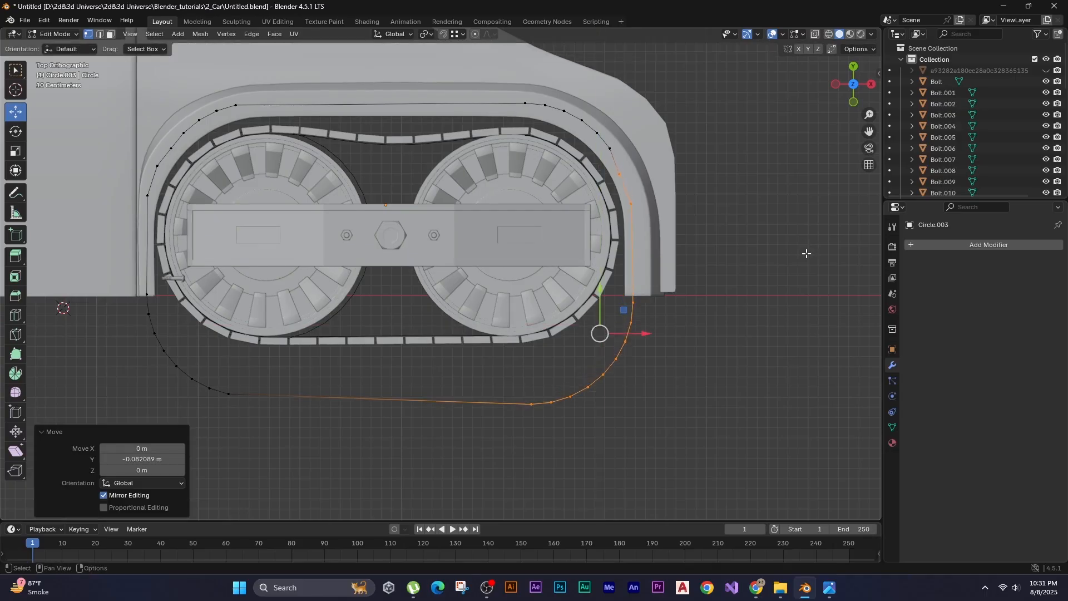
Delete the outline's lower vertices, leaving an open path along the track surround.
left_click_drag(763, 470, 475, 164)
left_click(734, 299)
scroll(734, 299, "up", 1)
middle_click_drag(735, 299, 751, 228, "shift")
left_click_drag(822, 465, 52, 246)
key("x")
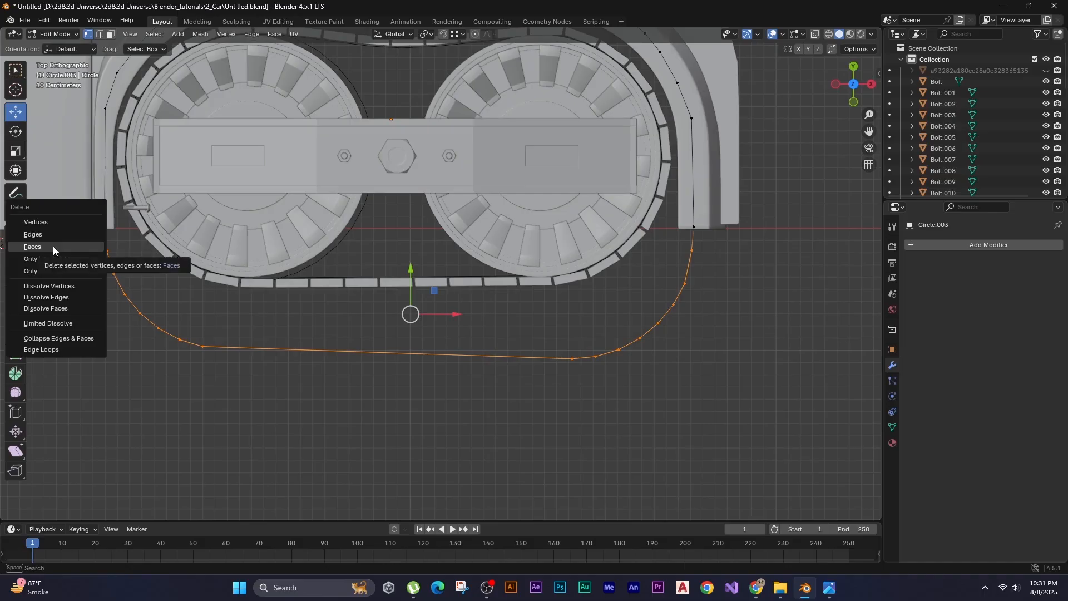
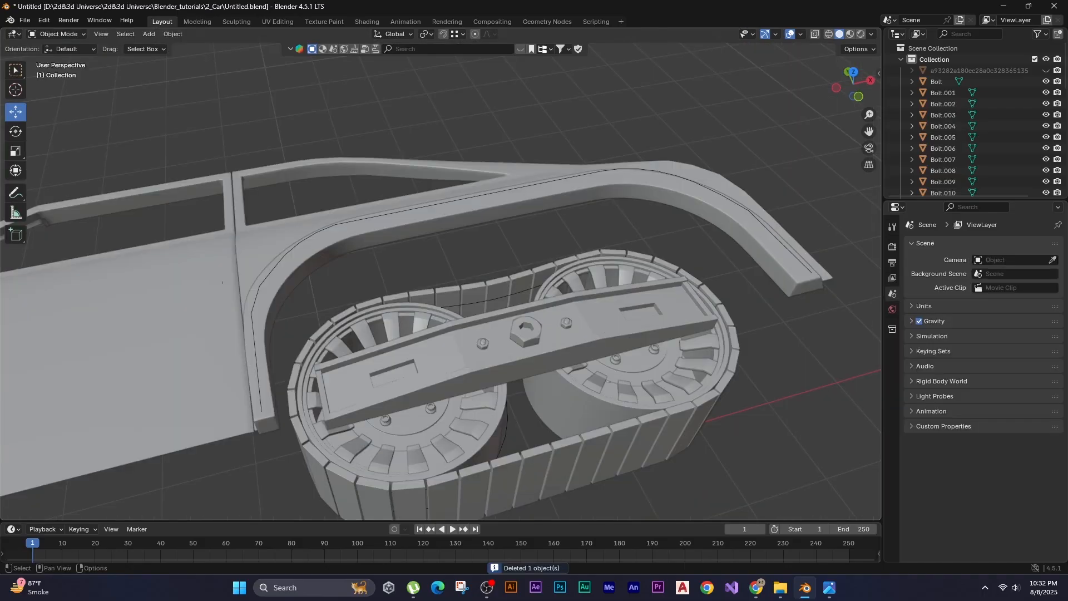
Place the 3D cursor near the end of the surround's front leg and add a bolt there with the m8 preset.
left_click(15, 90)
left_click(274, 348)
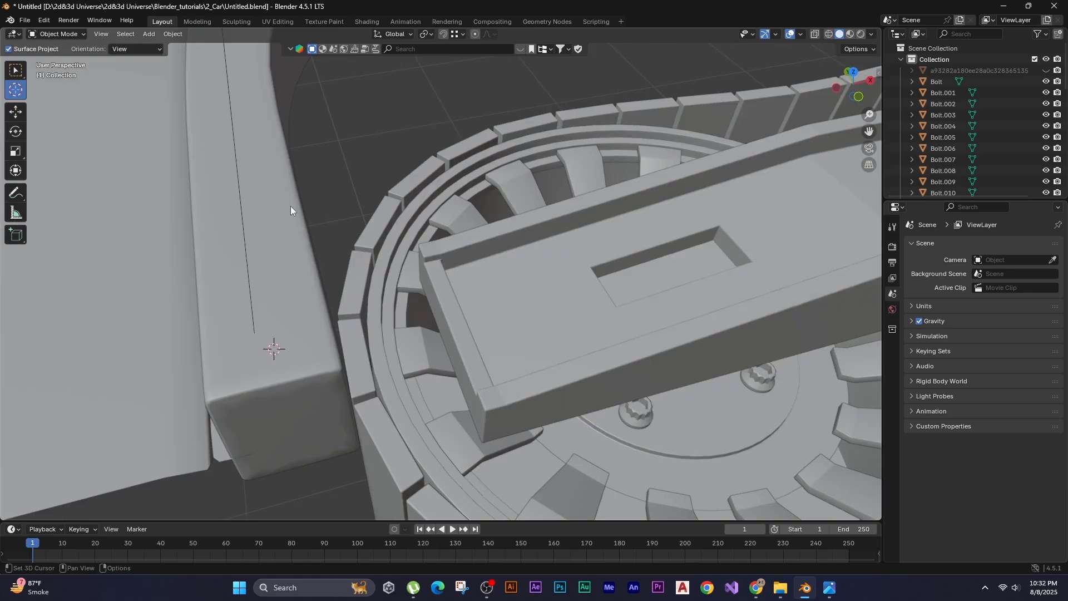
key("shift+a")
mouse_move(291, 206)
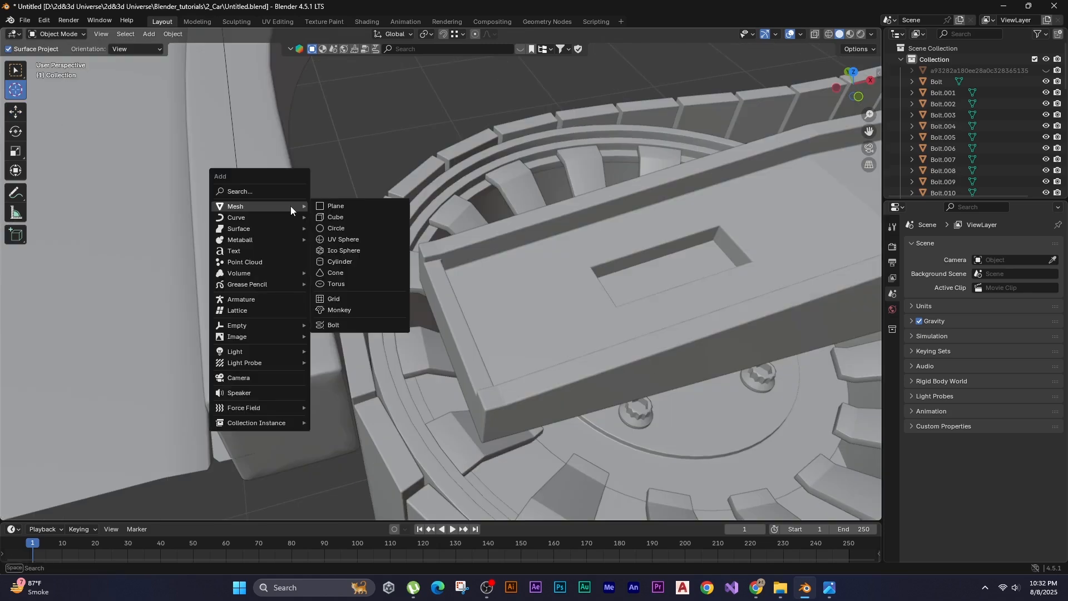
left_click(333, 324)
left_click(100, 173)
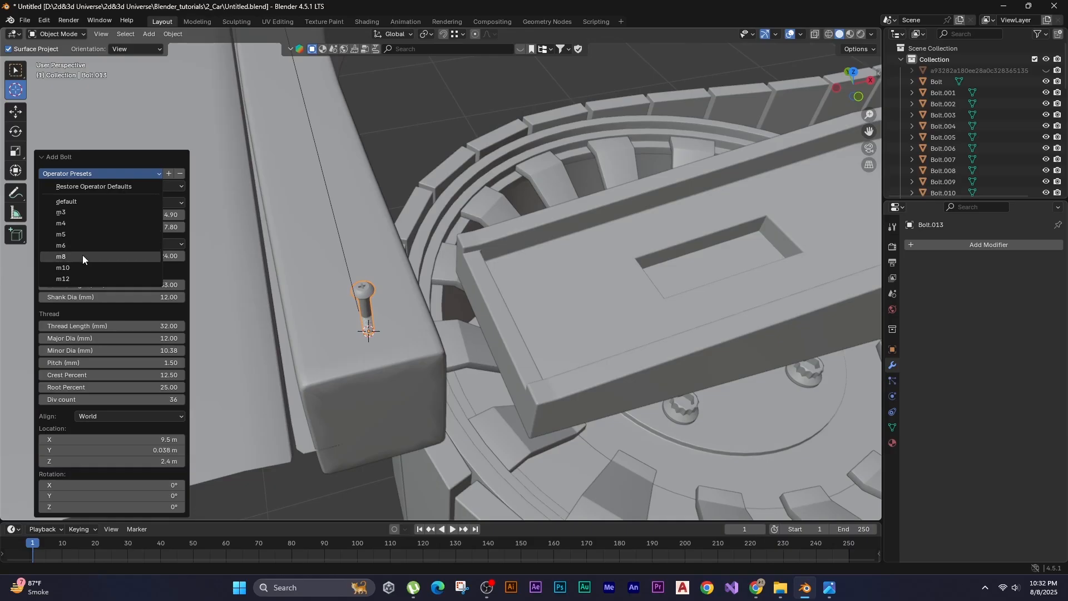
left_click(82, 256)
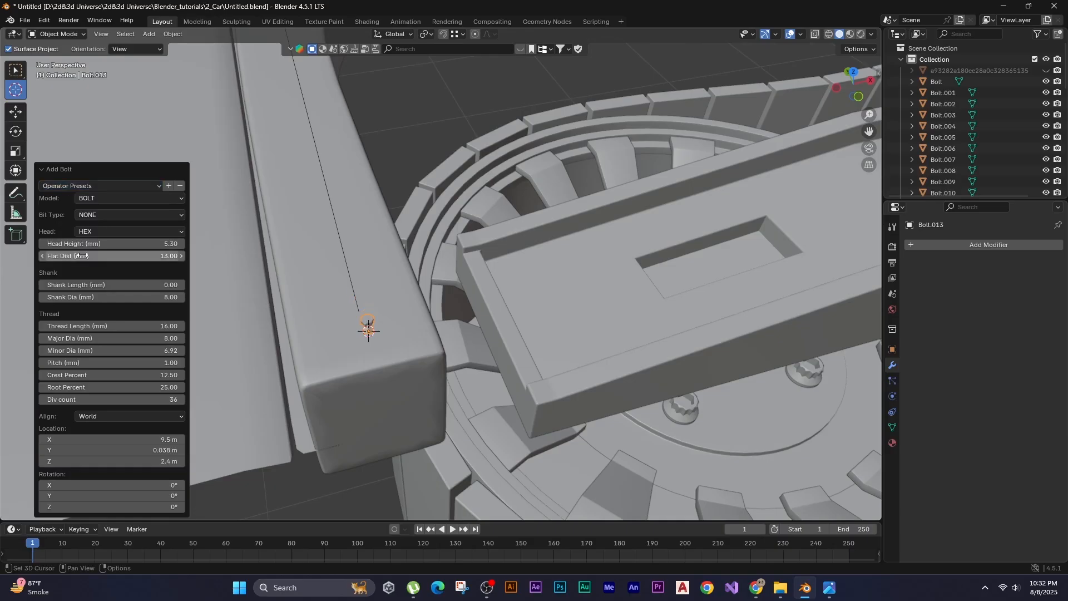
Give the new bolt a DOME head and a PHILLIPS bit, and scale it up by about 3.34.
left_click(107, 232)
left_click(102, 297)
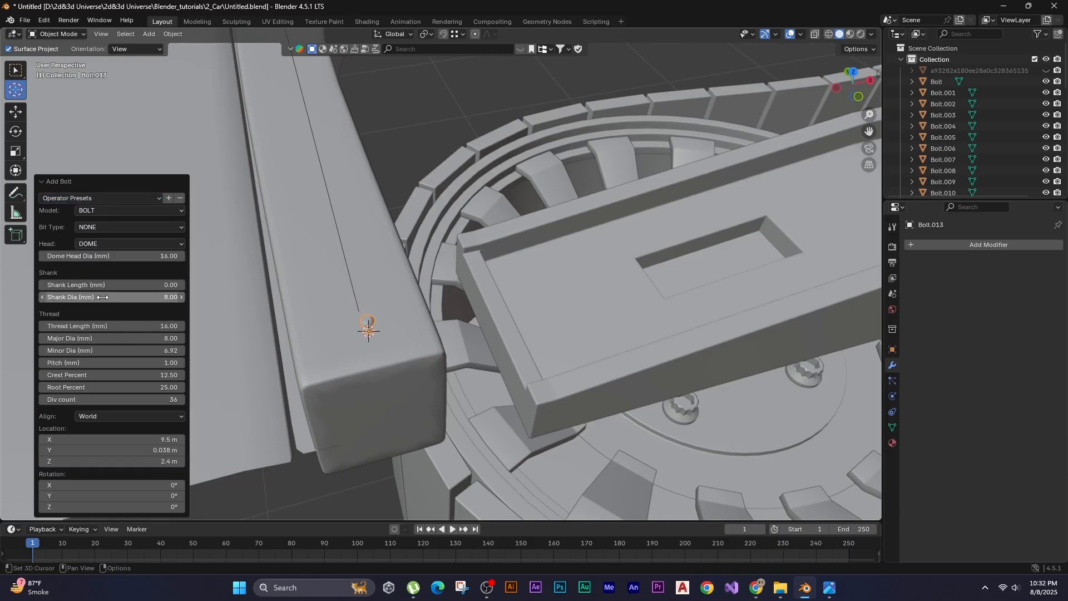
left_click(112, 233)
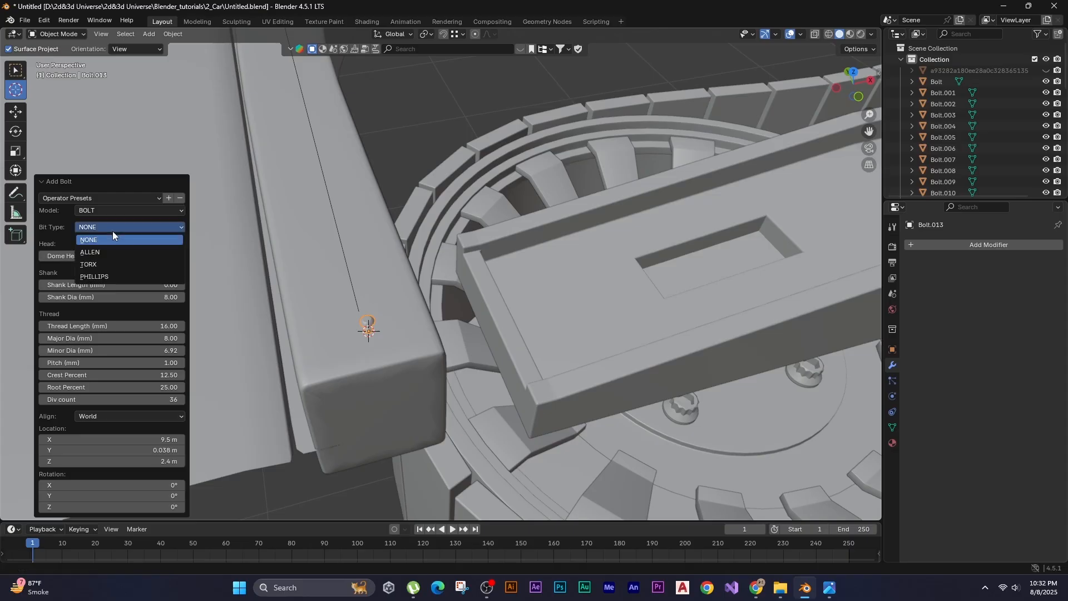
left_click(109, 261)
key("s")
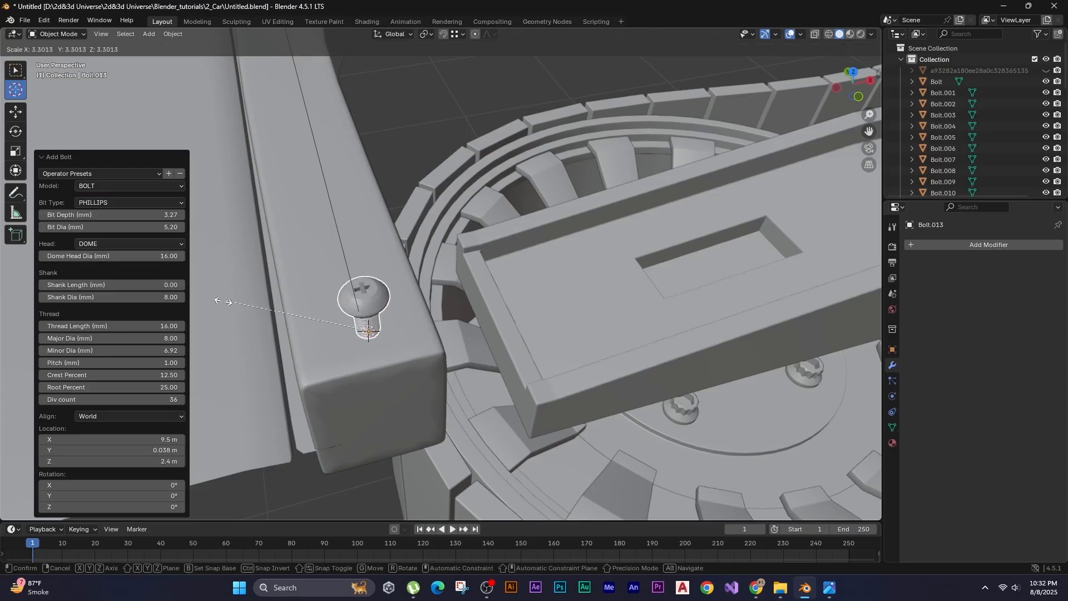
left_click(392, 325)
Move the bolt about 0.009 m along negative X to align it with the path on the surround.
key("KP_7")
key("shift+space")
key("g")
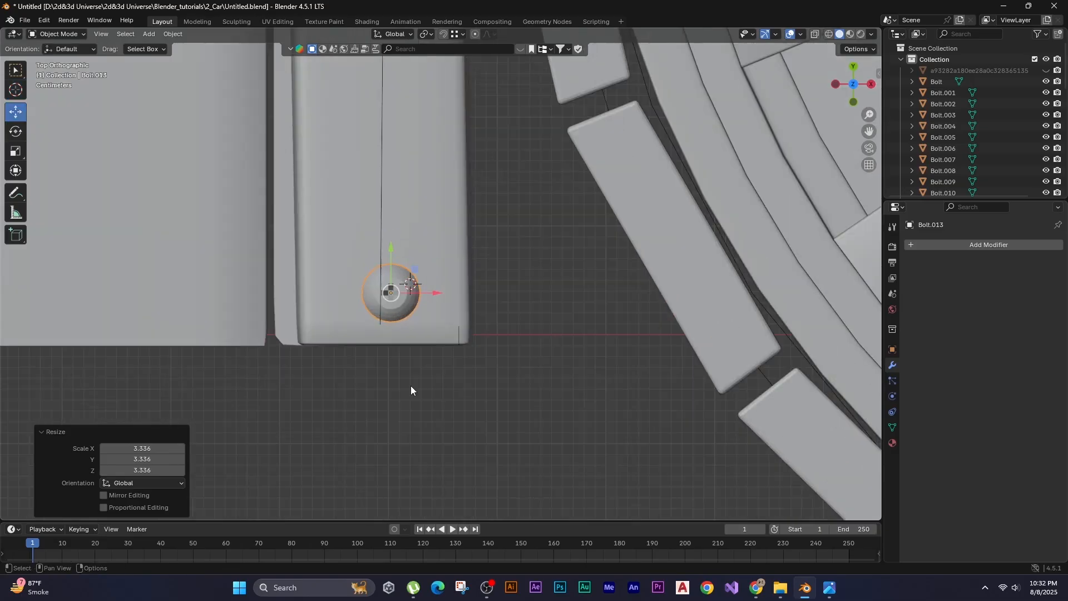
key("g")
key("x")
left_click(416, 396)
middle_click_drag(416, 395, 435, 309, "shift")
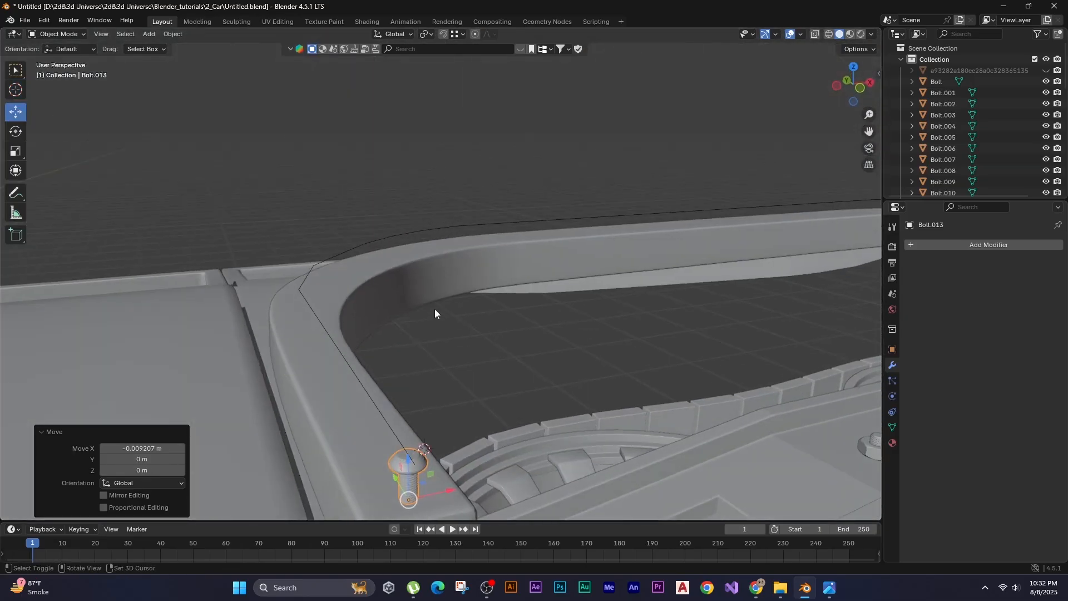
Isolate the bolt and the path around the track opening in local view.
left_click(345, 359, "alt")
left_click(396, 325)
left_click(393, 236)
key("slash")
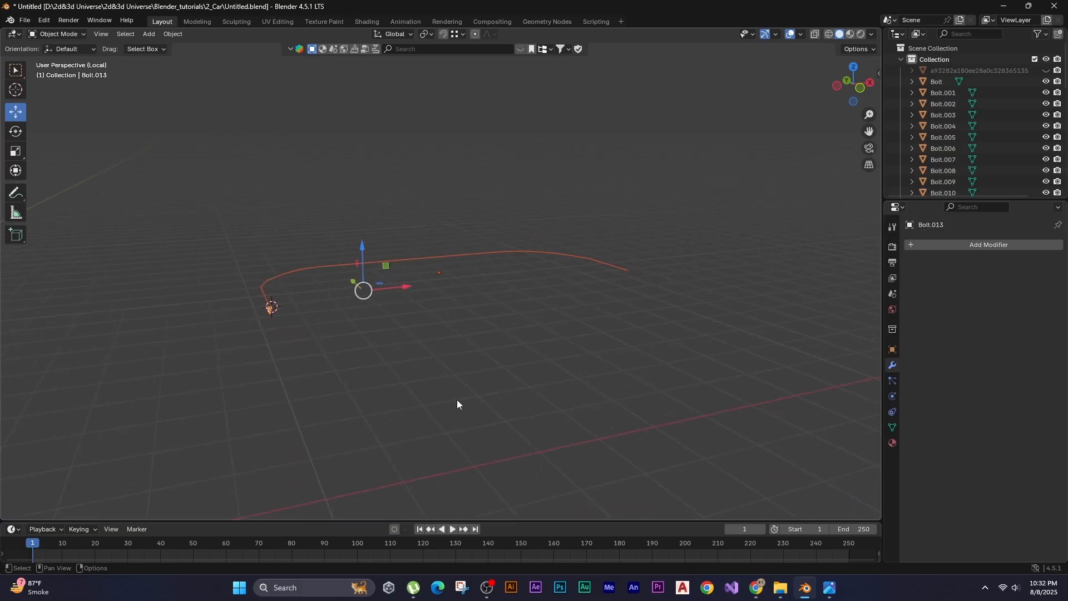
left_click(399, 376)
middle_click_drag(398, 376, 358, 449, "shift")
Convert the path around the track opening to a curve object.
key("a")
right_click(242, 221)
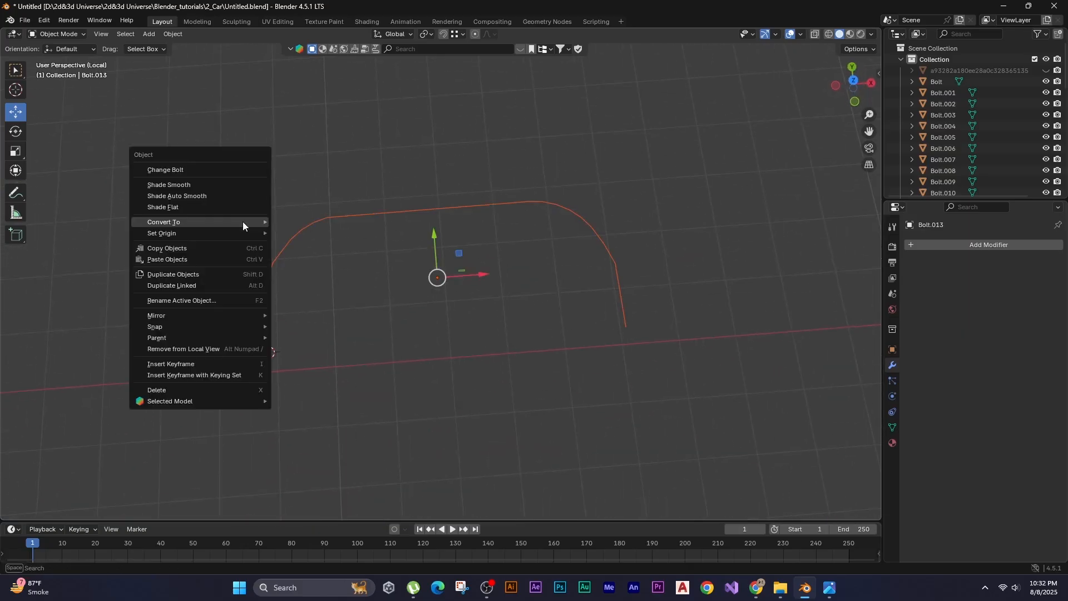
mouse_move(243, 222)
left_click(288, 229)
left_click(212, 224)
middle_click_drag(211, 223, 212, 100)
Add an Array modifier to the bolt with a count of 12.
left_click(296, 470)
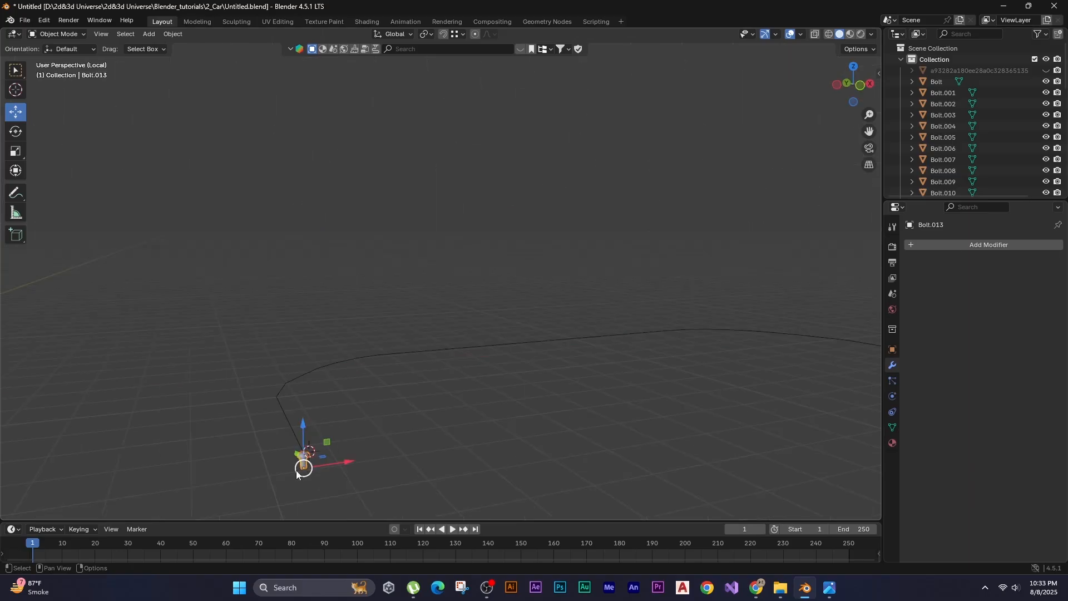
left_click(980, 243)
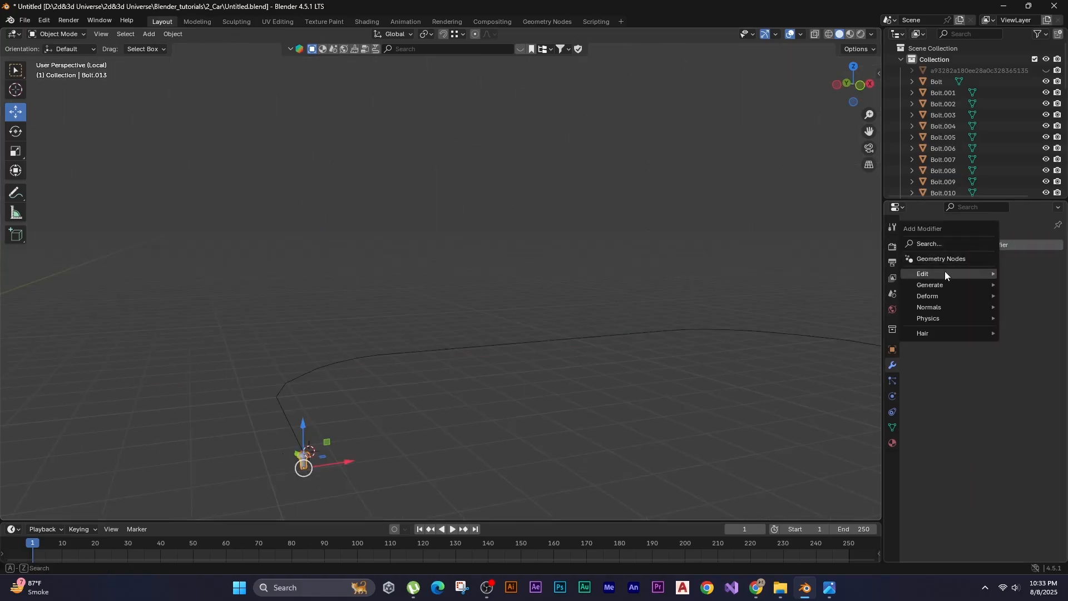
mouse_move(945, 274)
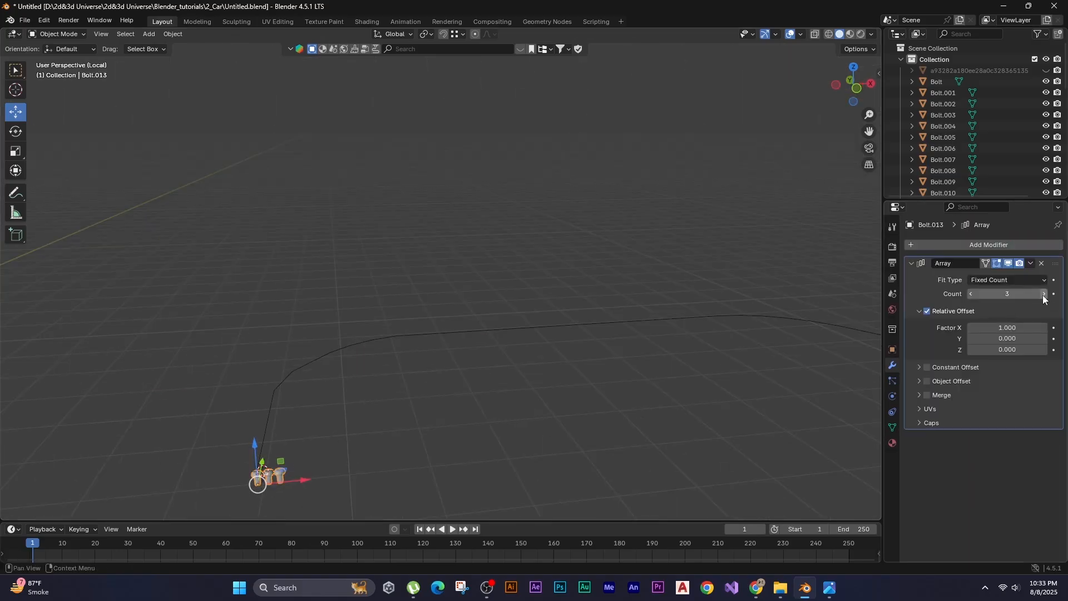
left_click_drag(1043, 295, 1060, 295)
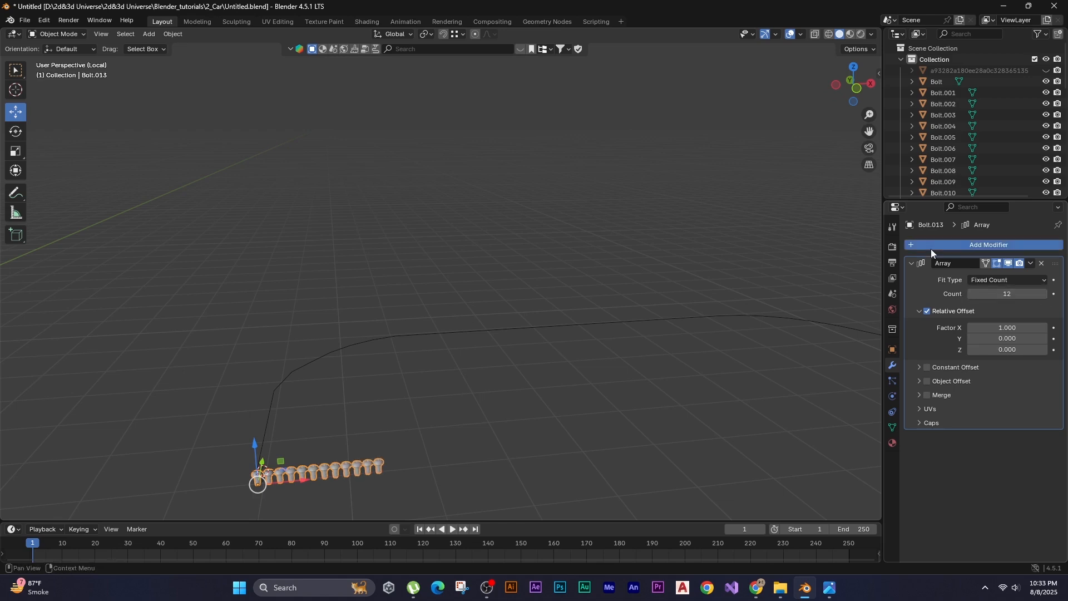
Add a Curve modifier to the bolt array with Circle.003 as its curve object.
left_click(930, 246)
left_click(930, 248)
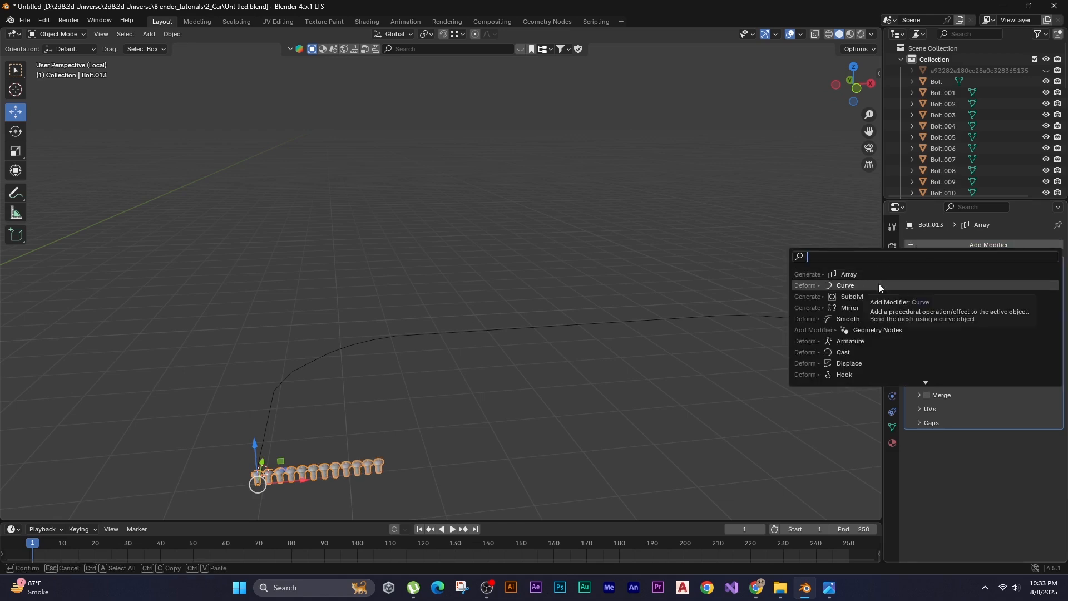
left_click(879, 283)
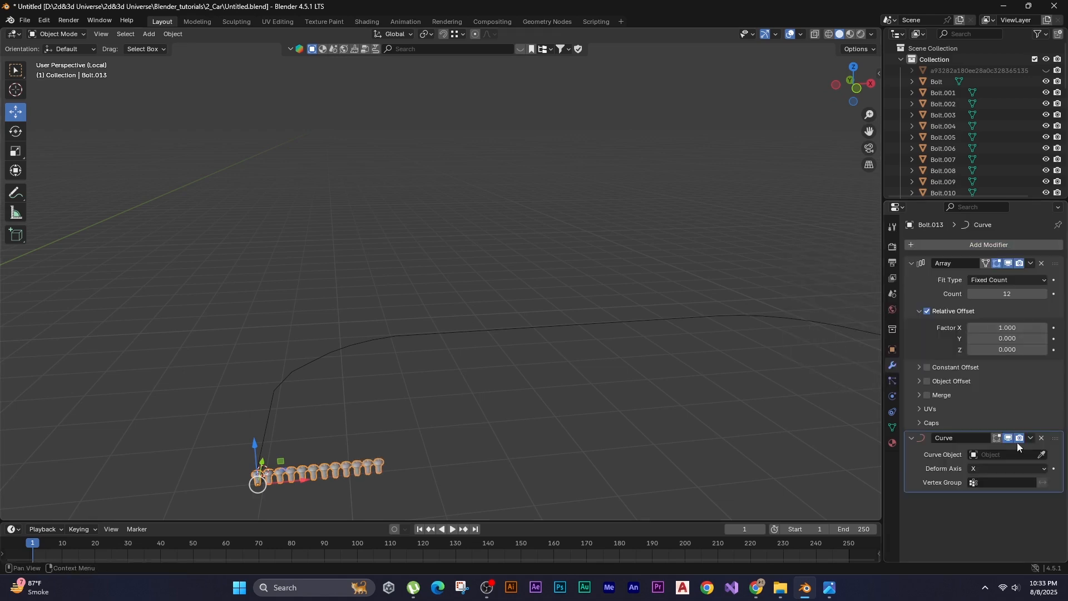
left_click(520, 326)
Move the bolt array about 2.24 m along X, 0.71 m along Y and 0.60 m along Z towards the curve.
scroll(422, 344, "down", 5)
middle_click_drag(436, 336, 462, 373)
key("g")
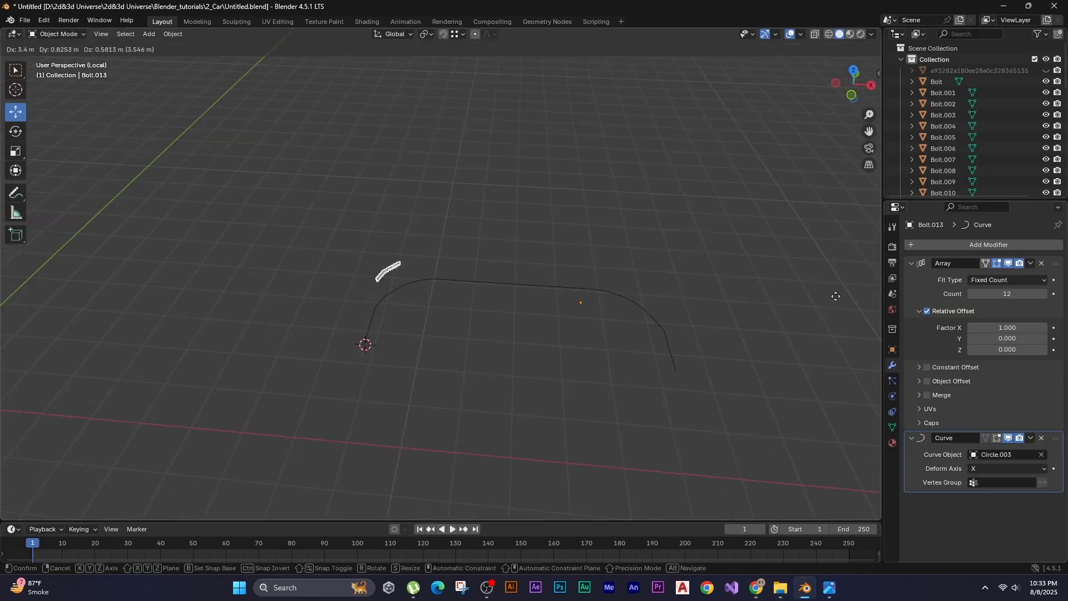
left_click(609, 356)
Shift the bolt array about 0.15 m along both X and Y onto the lower end of the curve's front leg.
middle_click_drag(609, 356, 609, 337, "alt")
mouse_move(498, 342)
middle_mouse_down("alt")
mouse_move(529, 367)
mouse_move(507, 327)
middle_mouse_up("alt")
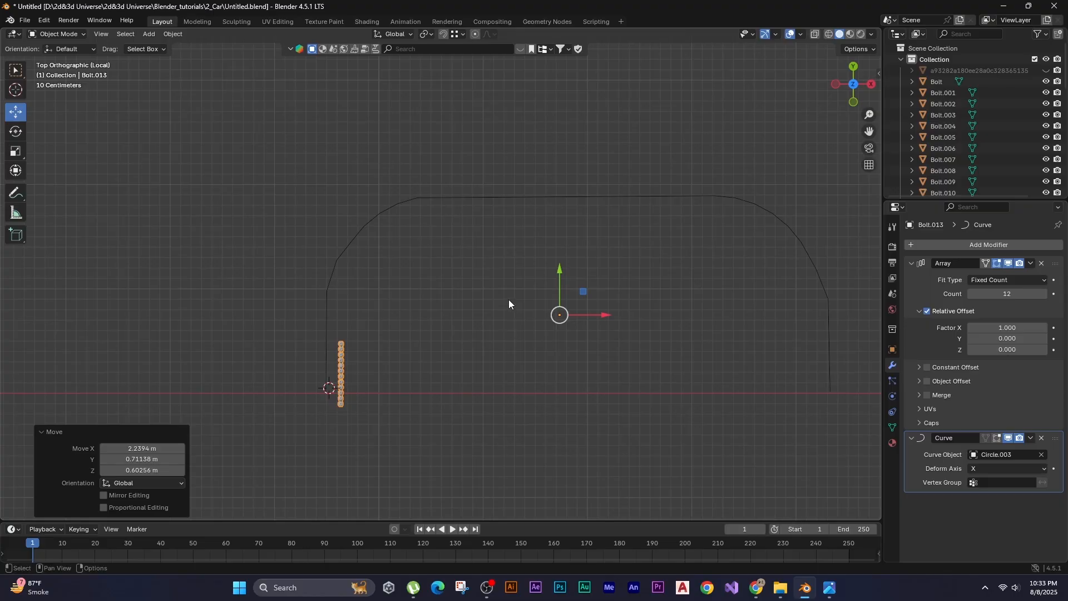
key("g")
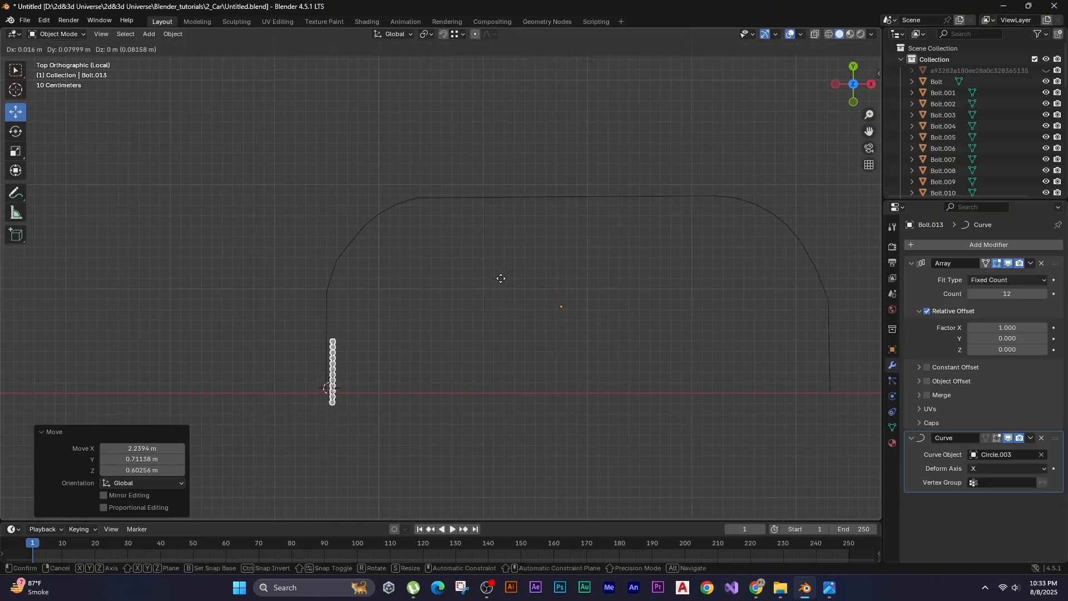
left_click(526, 298)
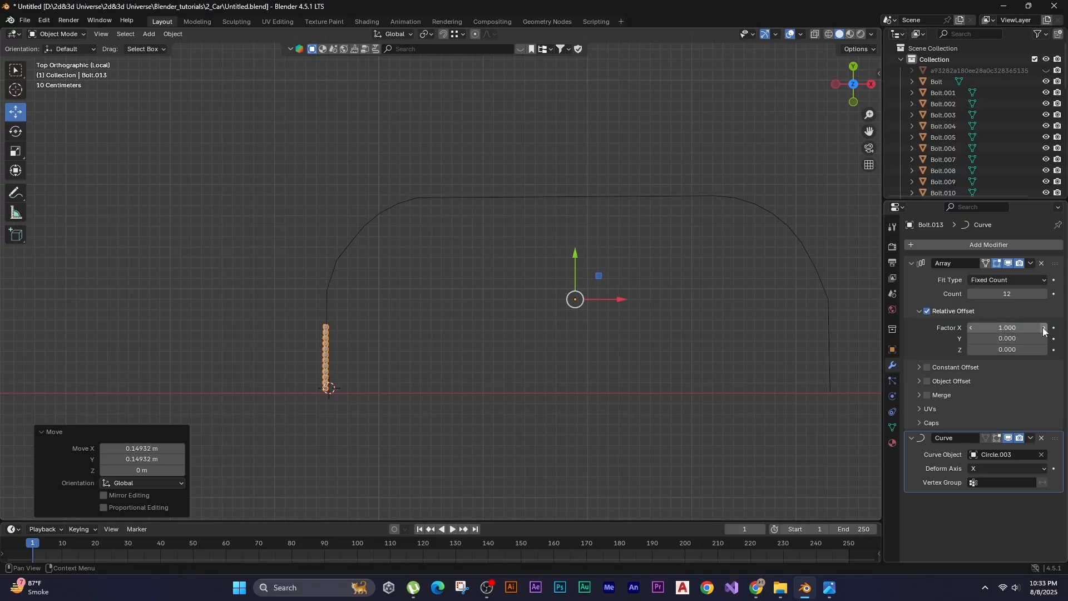
Set the bolt array's relative X offset to 5.8 and its count to 26.
left_click_drag(1008, 328, 1066, 328)
left_click(1044, 293)
left_click(1044, 294)
left_click(1043, 293)
left_click(1044, 293)
left_click(1043, 294)
left_click(1044, 294)
left_click(1044, 294)
left_click(1044, 293)
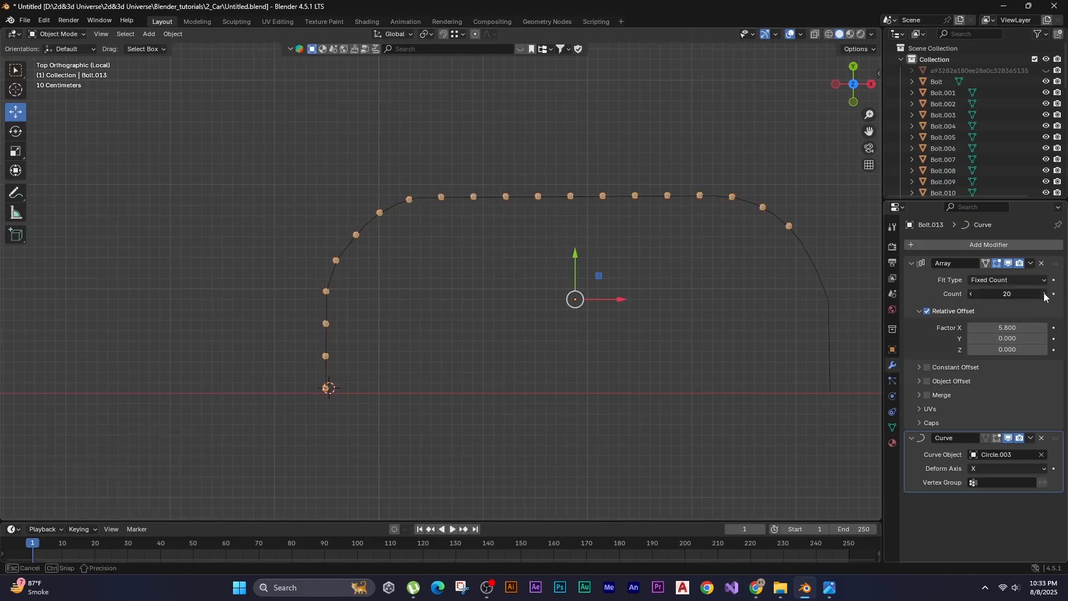
left_click(1043, 294)
left_click(1044, 294)
left_click(1043, 294)
left_click(1044, 293)
left_click(1043, 294)
left_click(1043, 294)
Fine-tune the array's relative X offset to 5.65 so the bolts span the whole curve.
left_click_drag(1018, 328, 1011, 328)
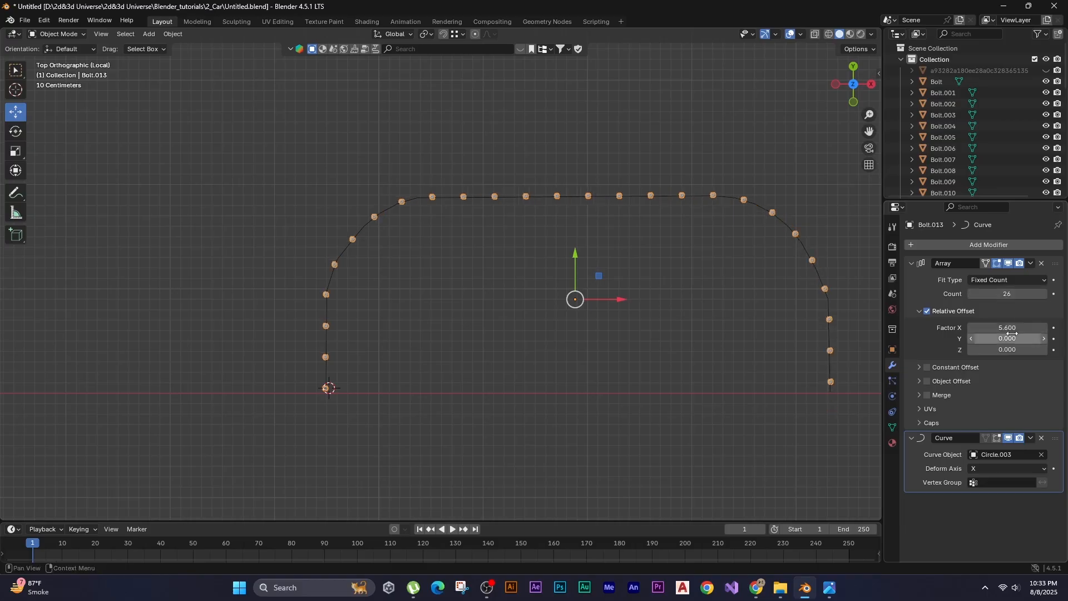
left_click(1016, 327)
type("5.6")
key("Return")
left_click(1015, 328)
type("5.65")
left_click(733, 333)
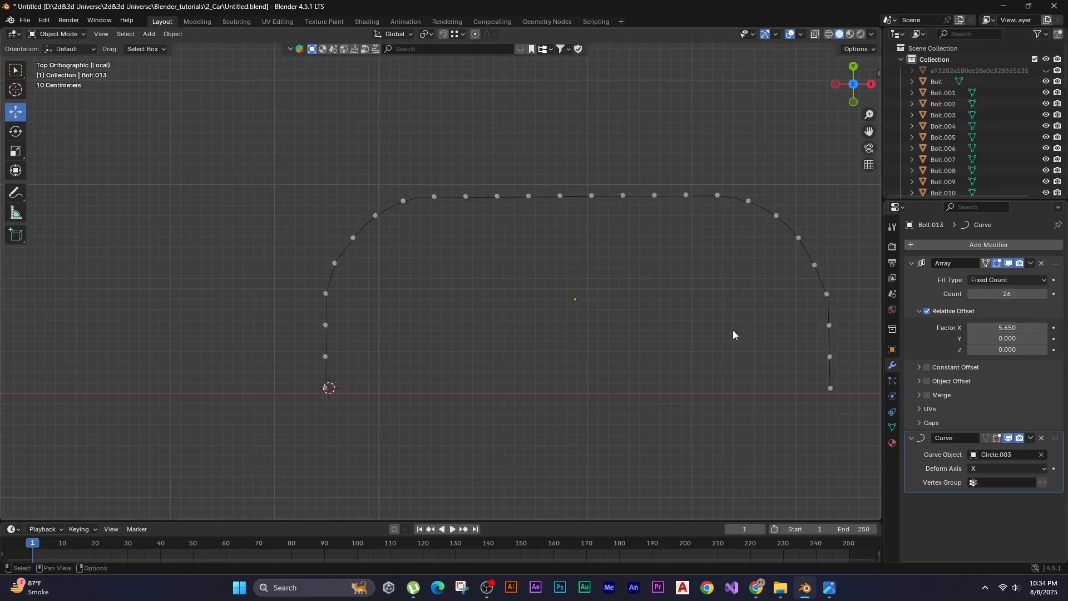
Leave local view and lower the bolt row along Z until only the heads protrude from the surround.
key("slash")
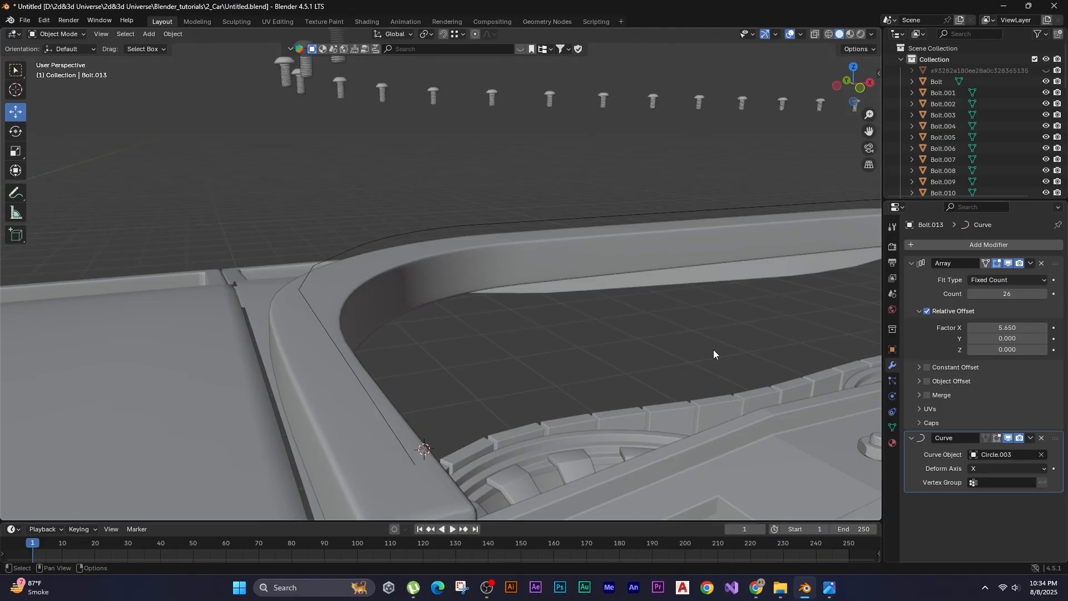
middle_click_drag(713, 350, 764, 264)
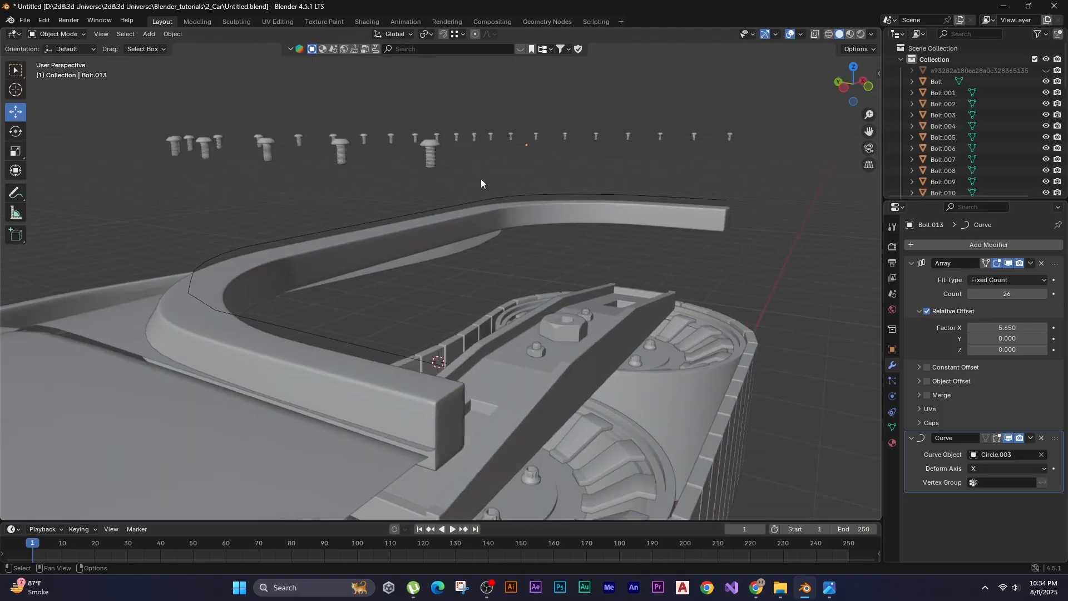
scroll(423, 173, "down", 1)
left_click(292, 166)
key("g")
key("z")
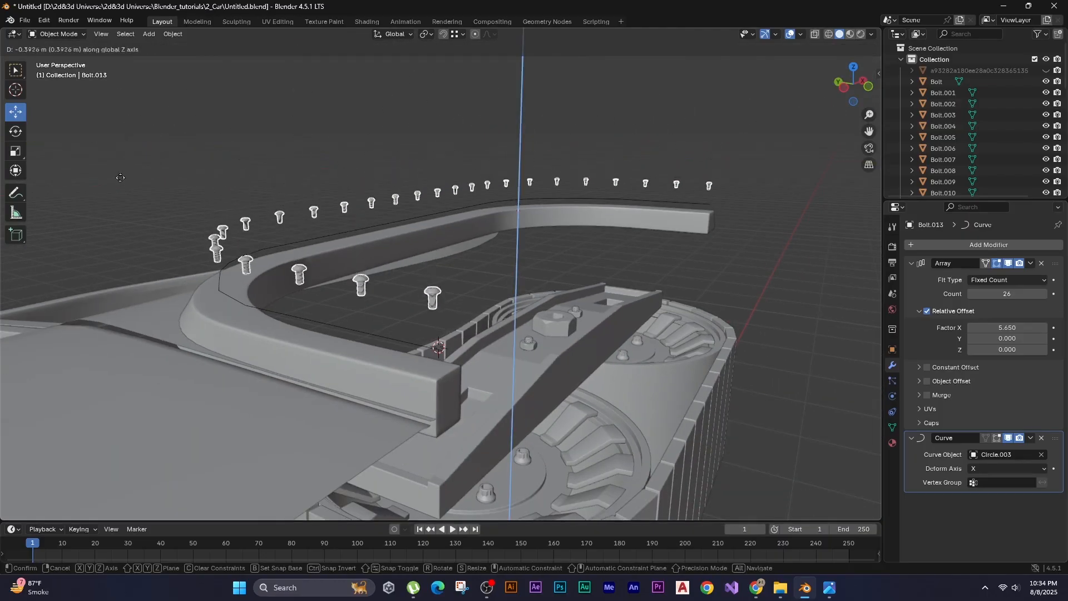
left_click(171, 171)
left_click(334, 205)
middle_click_drag(333, 205, 398, 275)
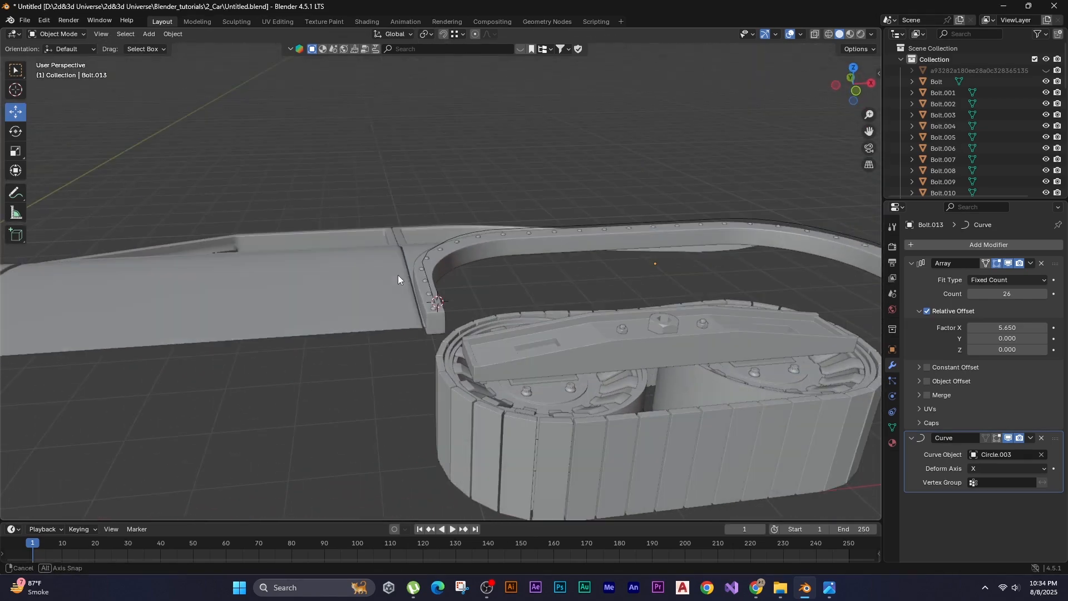
scroll(462, 245, "up", 2)
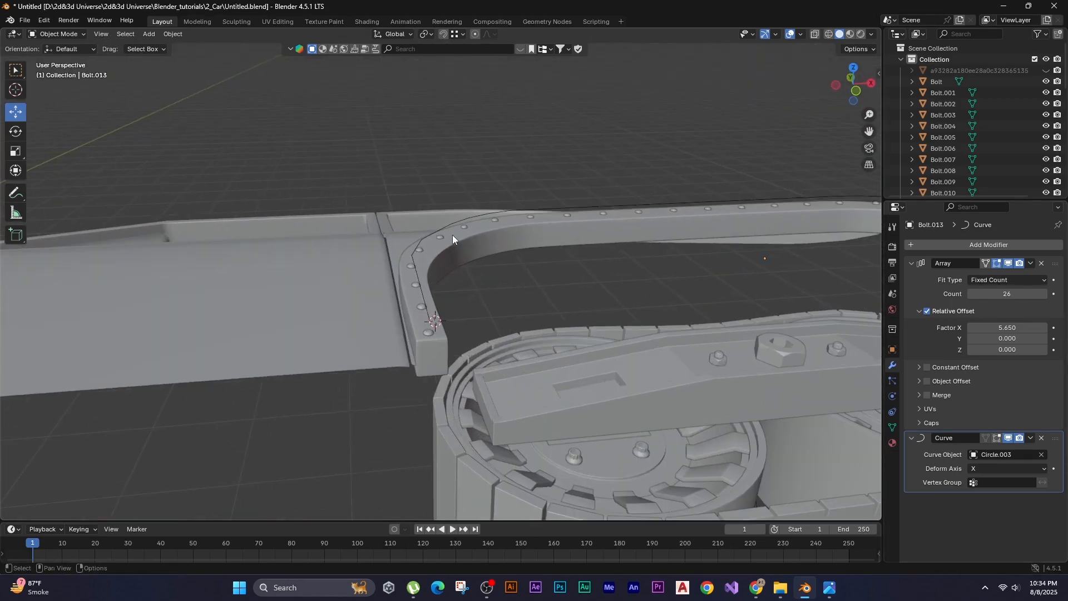
Apply the bolt row's Array and Curve modifiers.
left_click(465, 227)
key("ctrl+z")
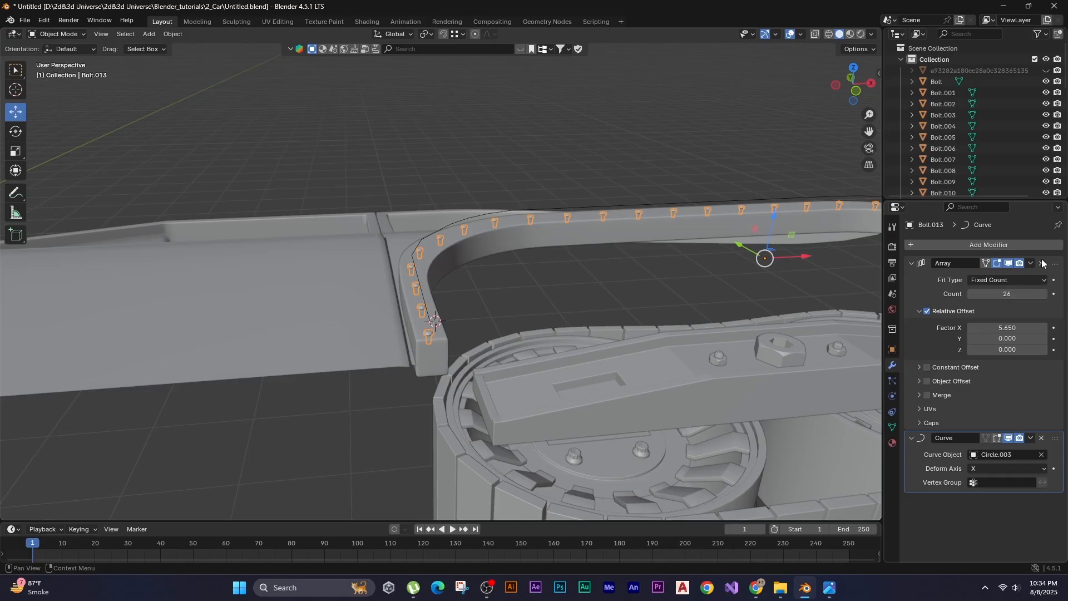
key("ctrl+a")
key("ctrl+a")
Delete the guide curve running along the track surround.
left_click(576, 199)
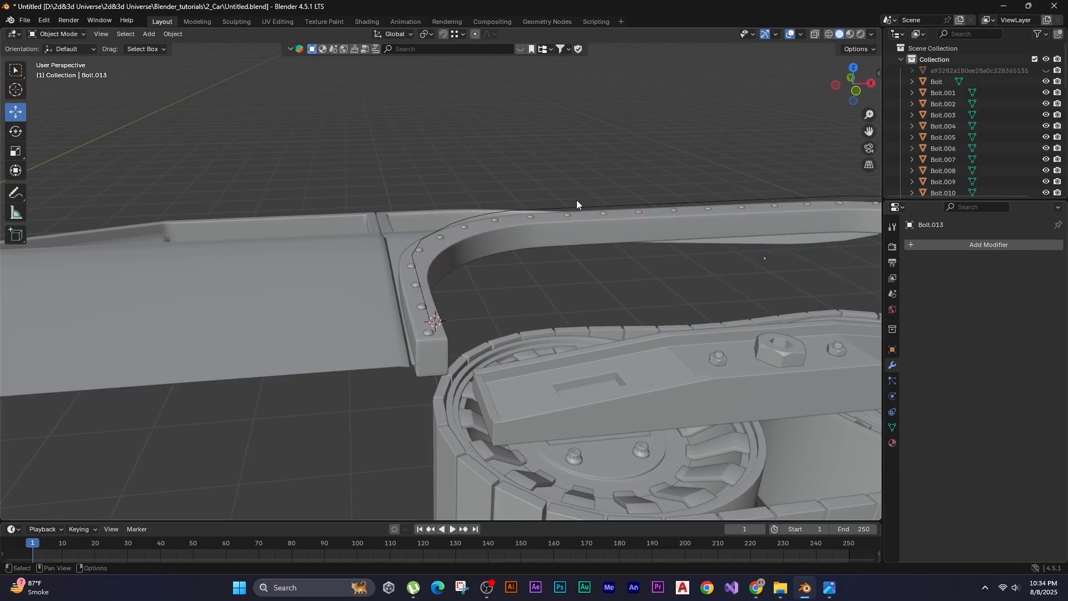
left_click(580, 205)
key("Delete")
Examine the placement of the bolts along the track surround from above.
scroll(553, 155, "down", 2)
middle_click_drag(484, 244, 500, 306)
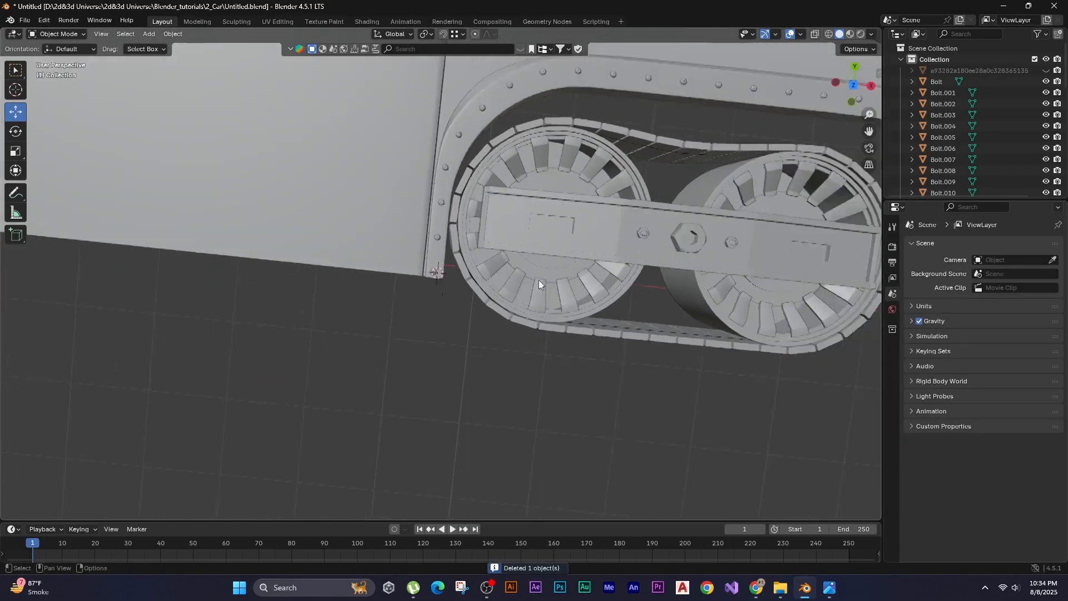
key("KP_7")
scroll(473, 229, "up", 1)
middle_click_drag(525, 233, 619, 312, "shift")
scroll(389, 278, "up", 2)
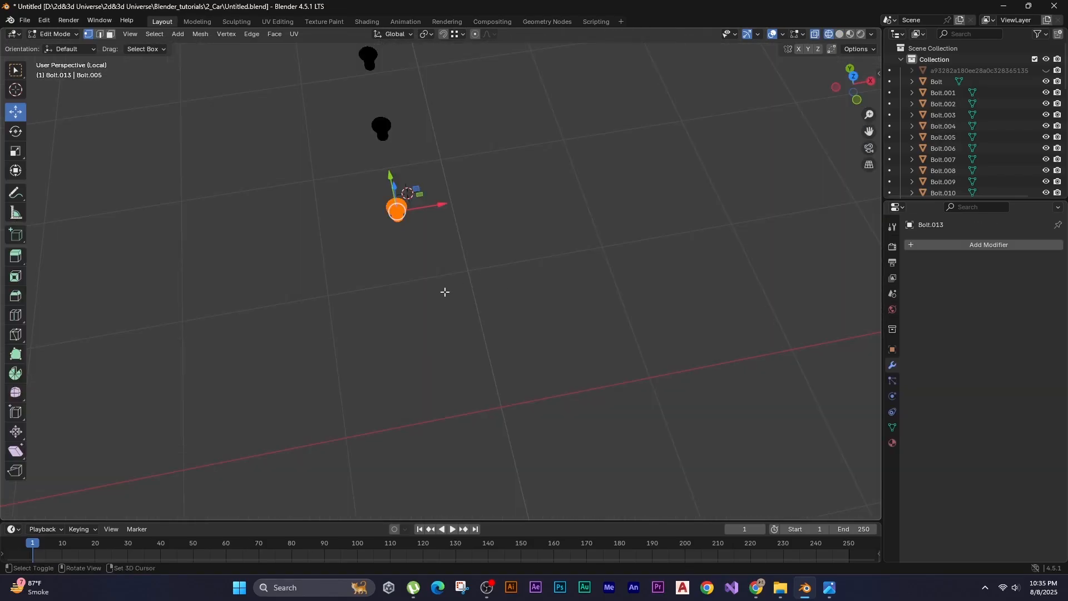
Duplicate the row's end bolt about 0.45 m along negative Y and separate the copy into its own object.
key("shift+d")
key("y")
left_click(533, 431)
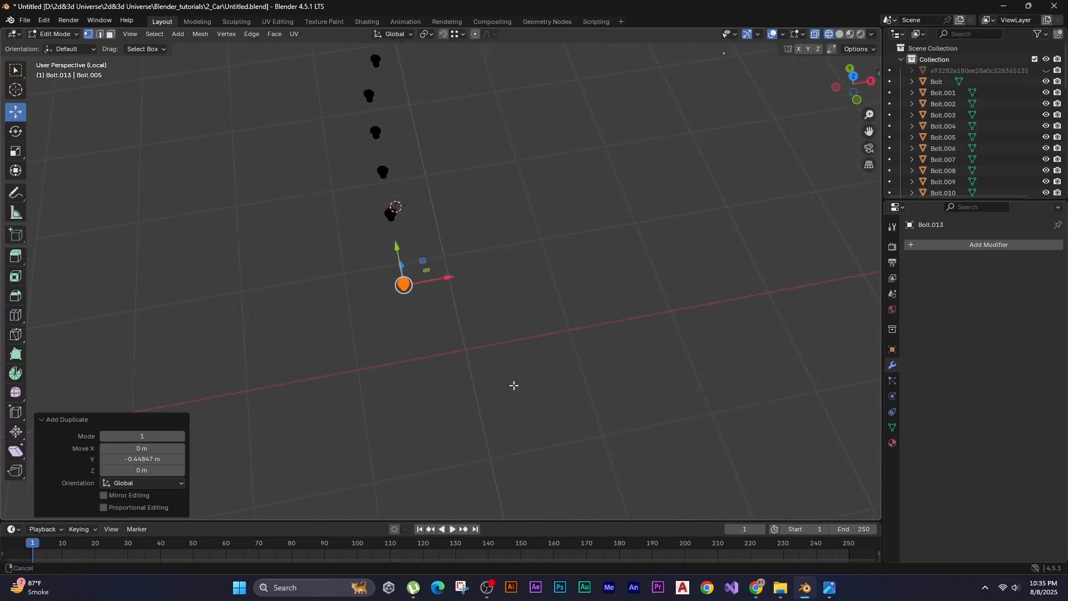
key("F3")
key("Return")
key("Tab")
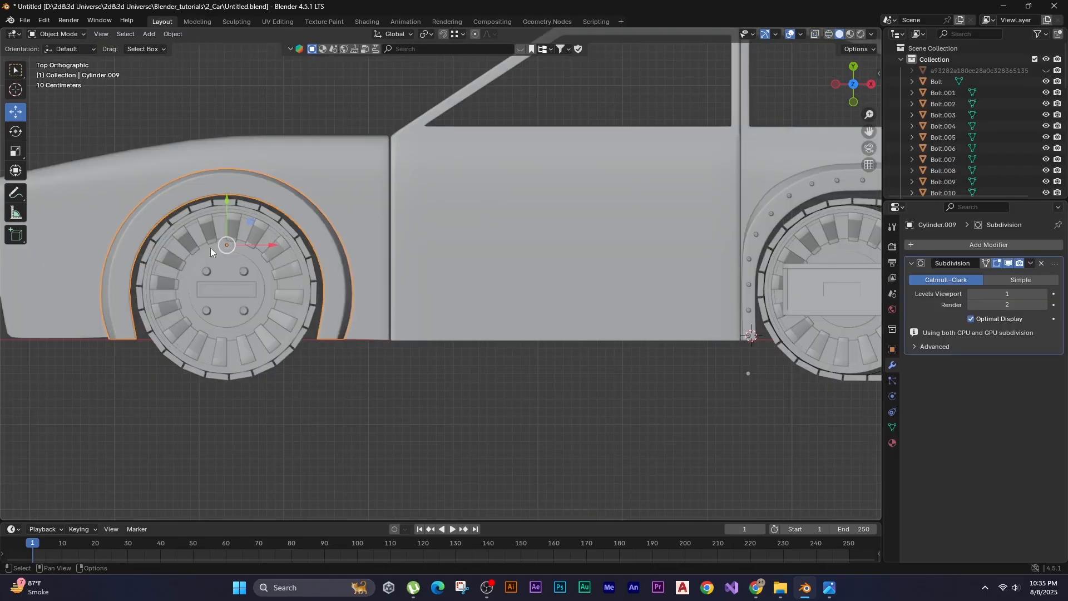
Add a mesh circle and move it over the front wheel.
scroll(462, 326, "down", 1)
middle_click_drag(463, 326, 500, 333, "shift")
left_click(332, 401)
key("shift+a")
mouse_move(356, 329)
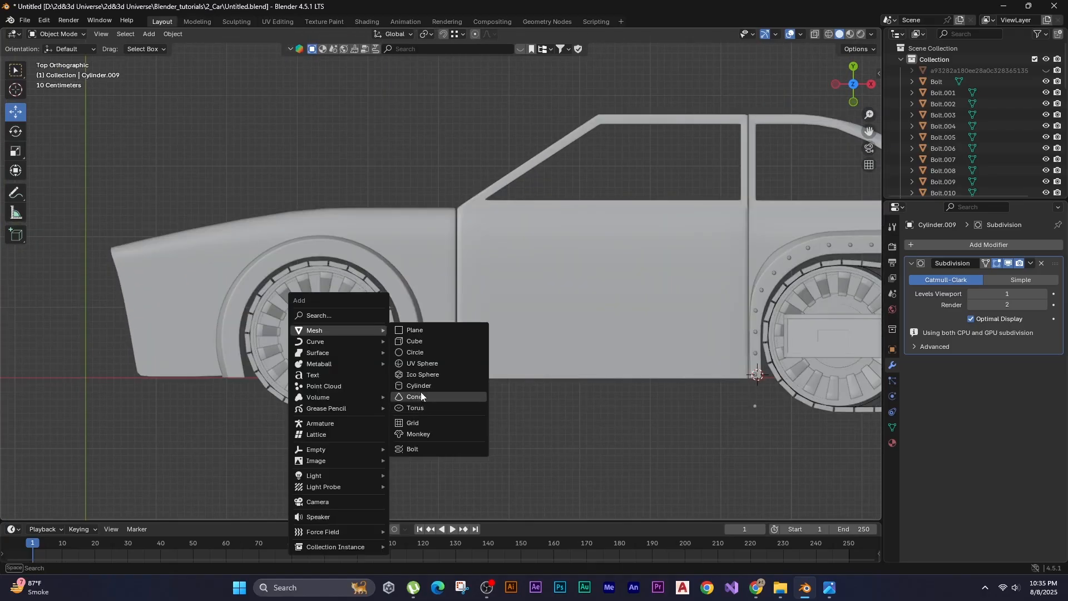
left_click(415, 353)
middle_click_drag(415, 353, 379, 341, "shift")
key("g")
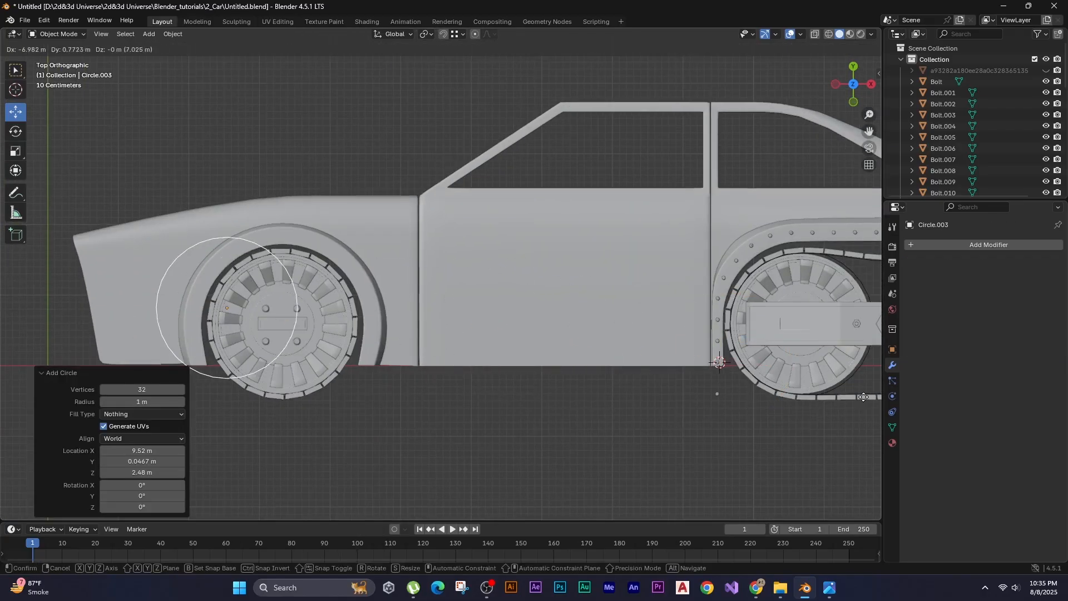
left_click(38, 409)
Scale the circle by about 1.29 and align it with the middle of the front wheel surround.
key("s")
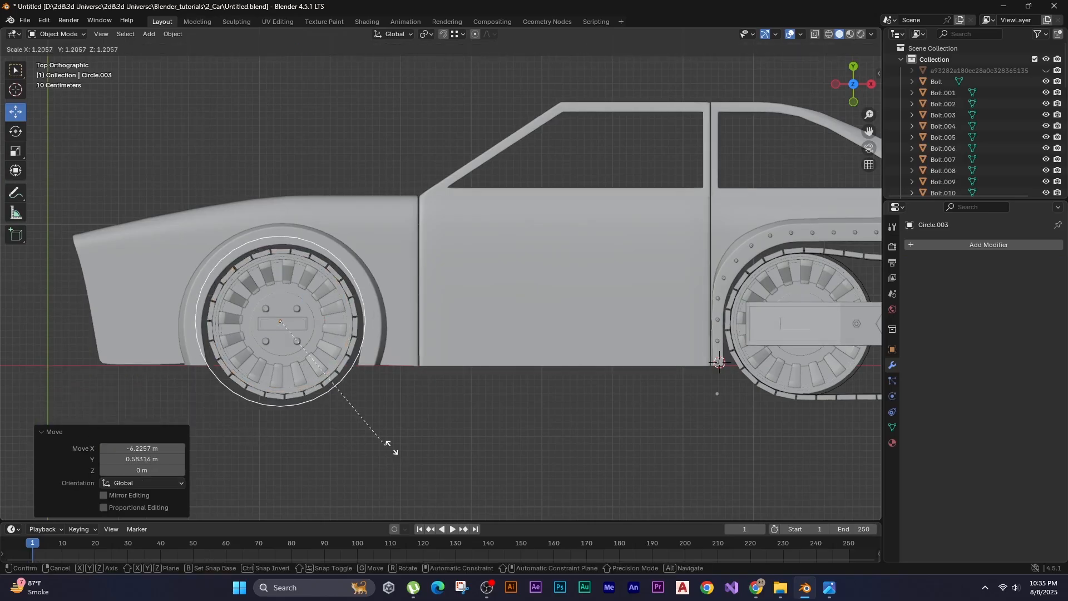
left_click(390, 448)
scroll(389, 447, "up", 1)
middle_click_drag(376, 447, 412, 439, "shift")
key("g")
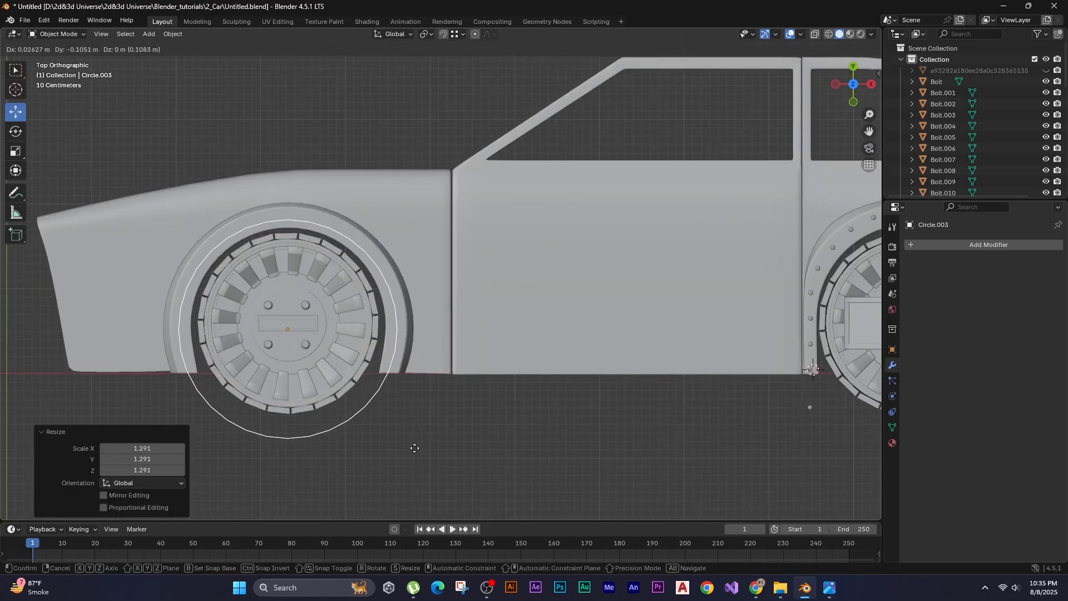
left_click(414, 448)
Delete the circle's lower vertices, leaving only the arc that runs along the front wheel surround.
key("Tab")
left_click_drag(415, 448, 152, 382)
key("x")
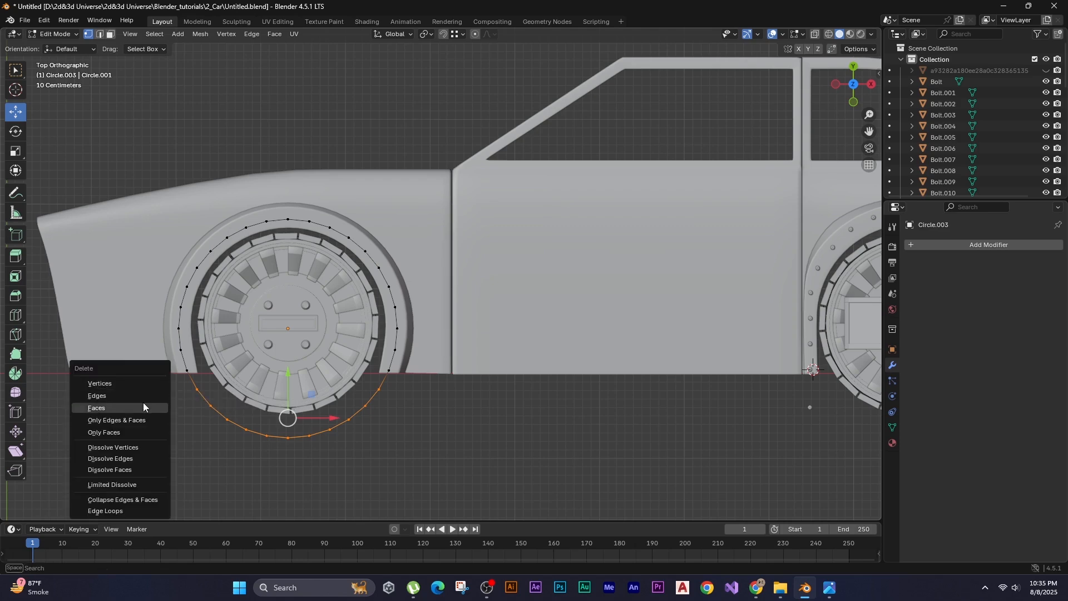
left_click(134, 384)
key("Tab")
Isolate the arc and the separated bolt in local view and set the bolt's origin to its geometry.
middle_click_drag(133, 382, 652, 389)
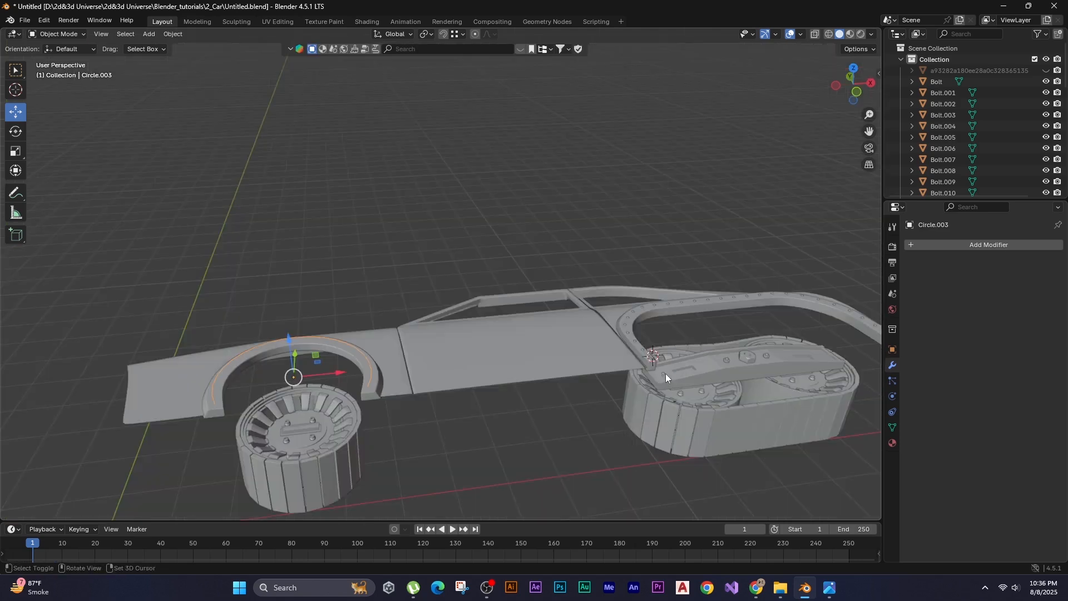
left_click(664, 375, "shift")
key("KP_Divide")
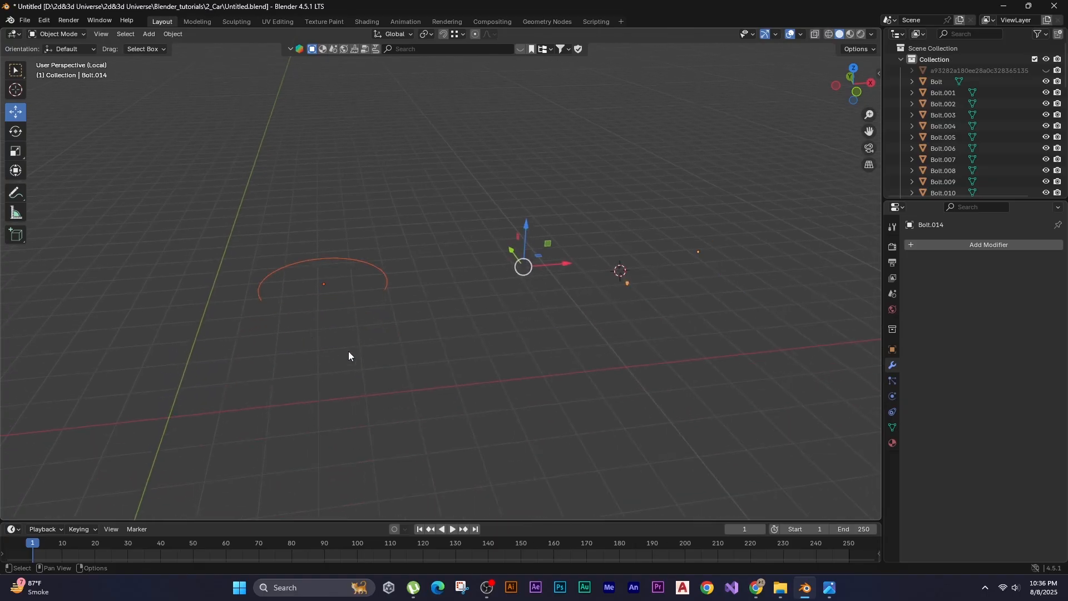
right_click(613, 253)
mouse_move(603, 255)
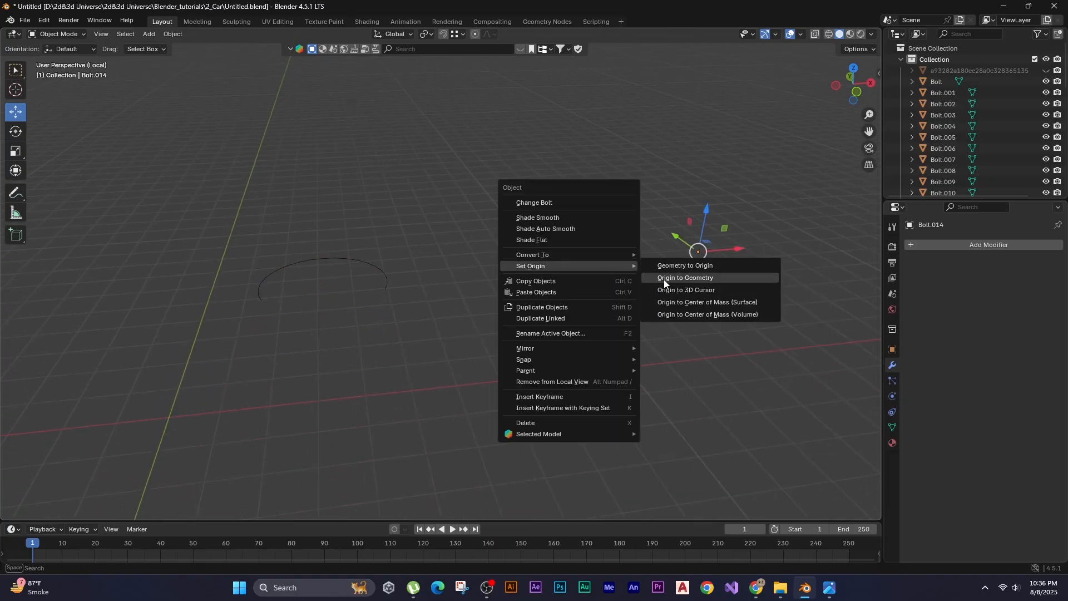
left_click(664, 283)
Duplicate the bolt to the arc's rear end, about 5 m along negative X and 0.38 m along Y.
key("KP_7")
key("shift+d")
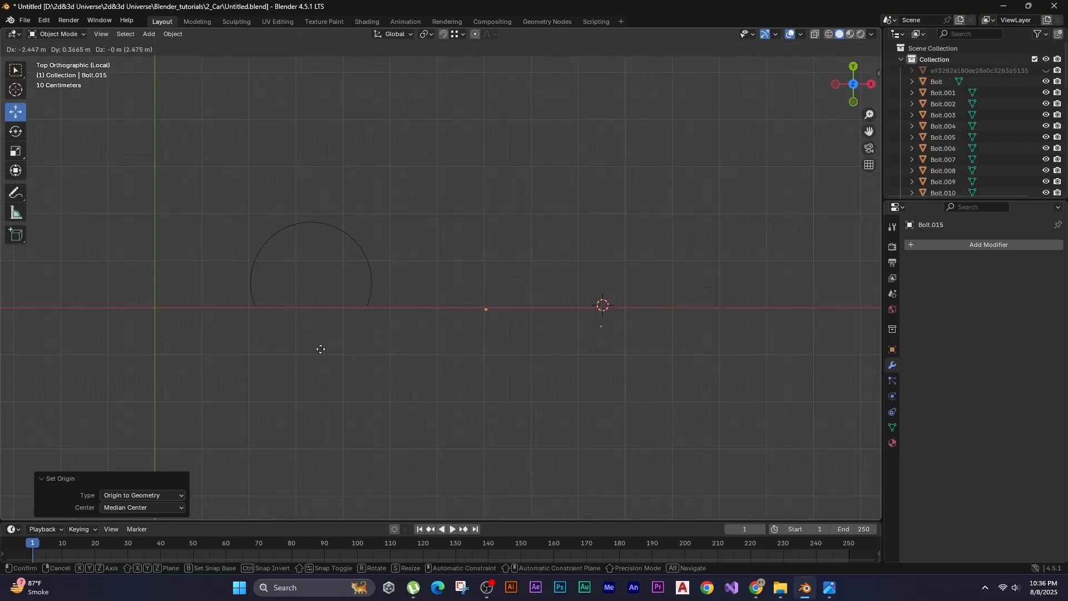
left_click(347, 323)
scroll(455, 350, "up", 5)
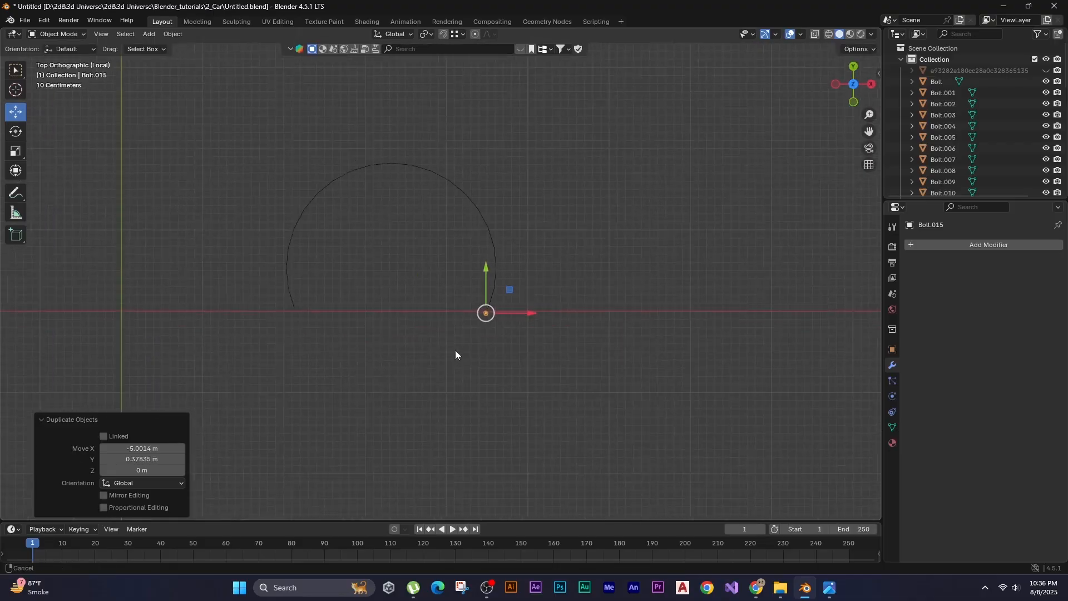
Convert the arc to a curve and shift the duplicated bolt about 0.03 m in X and 0.07 m in Y onto its rear end.
middle_click_drag(455, 349, 452, 177)
right_click(452, 176)
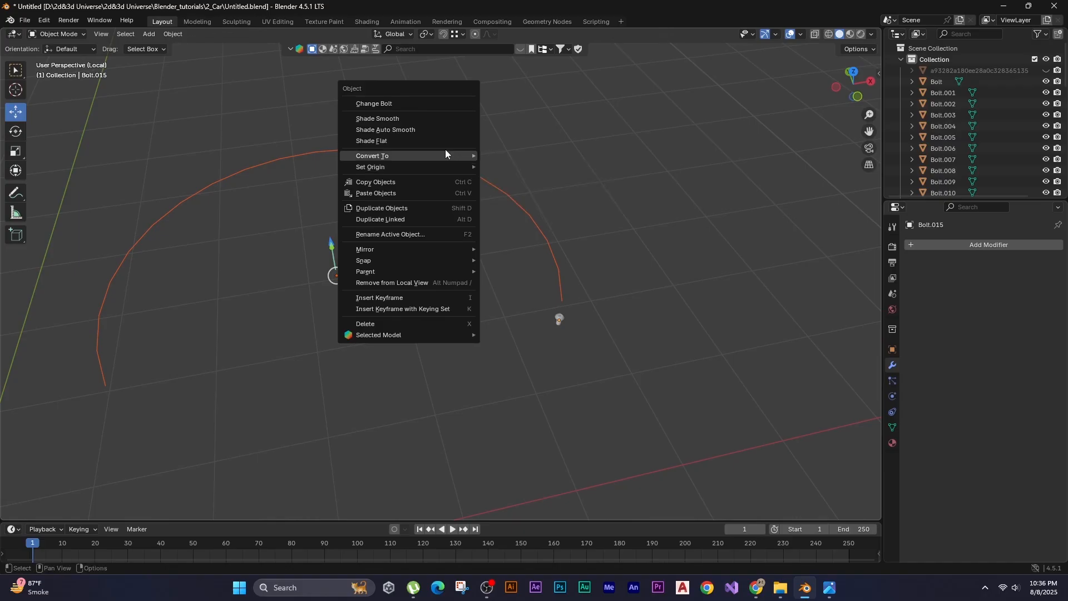
mouse_move(445, 150)
left_click(511, 165)
left_click(562, 351)
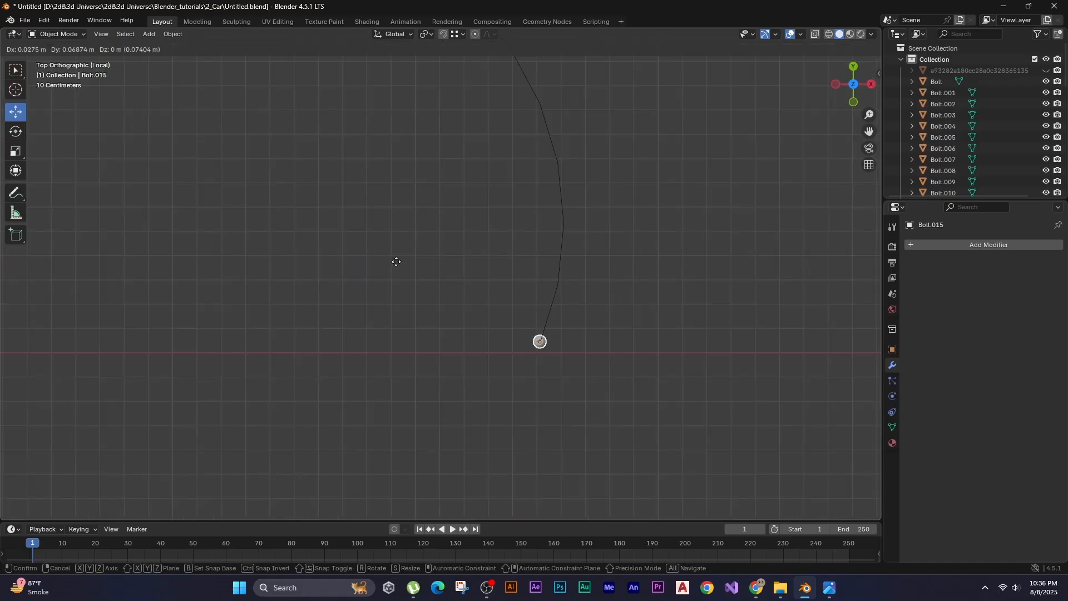
left_click(397, 262)
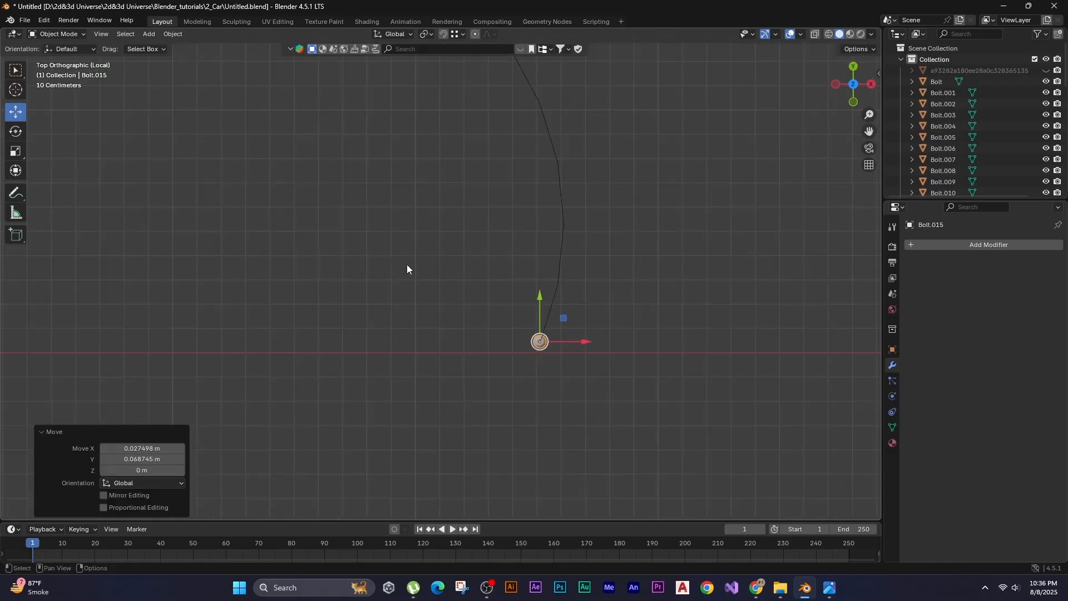
Add an Array modifier to the bolt with a count of 10.
left_click(927, 246)
left_click(927, 249)
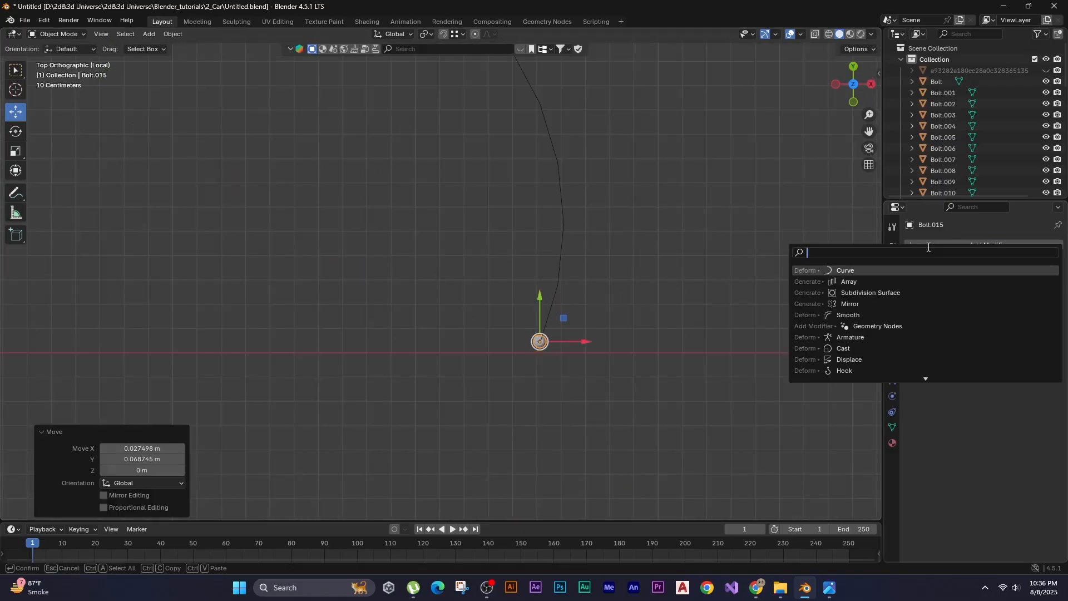
left_click(863, 281)
mouse_move(1006, 294)
left_mouse_down()
mouse_move(1035, 294)
mouse_move(1021, 294)
left_mouse_up()
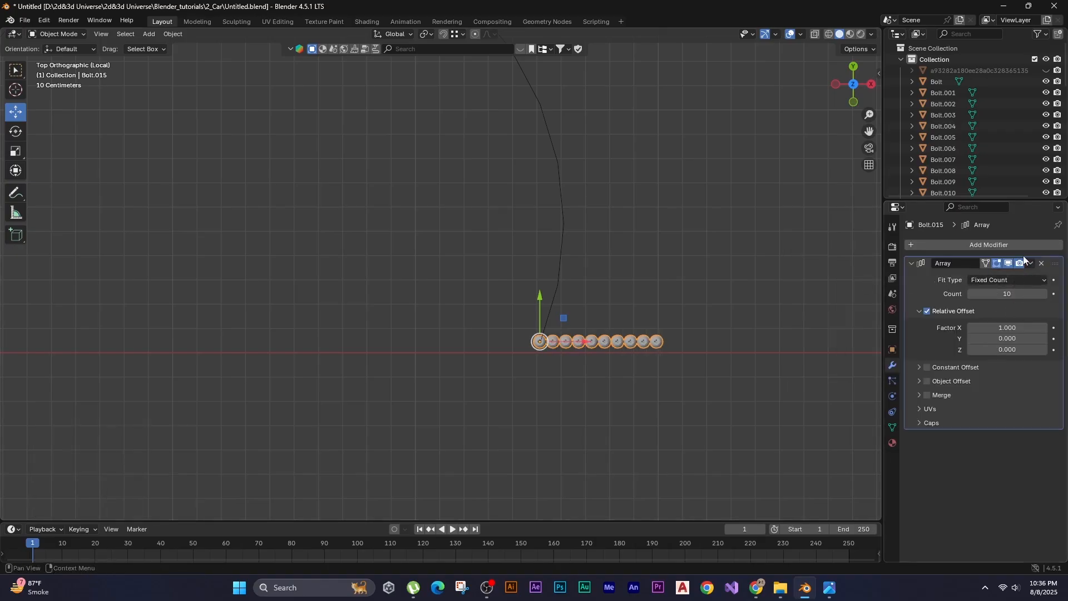
Add a Curve modifier to the bolt row with the wheel surround arc as its curve object.
left_click(980, 244)
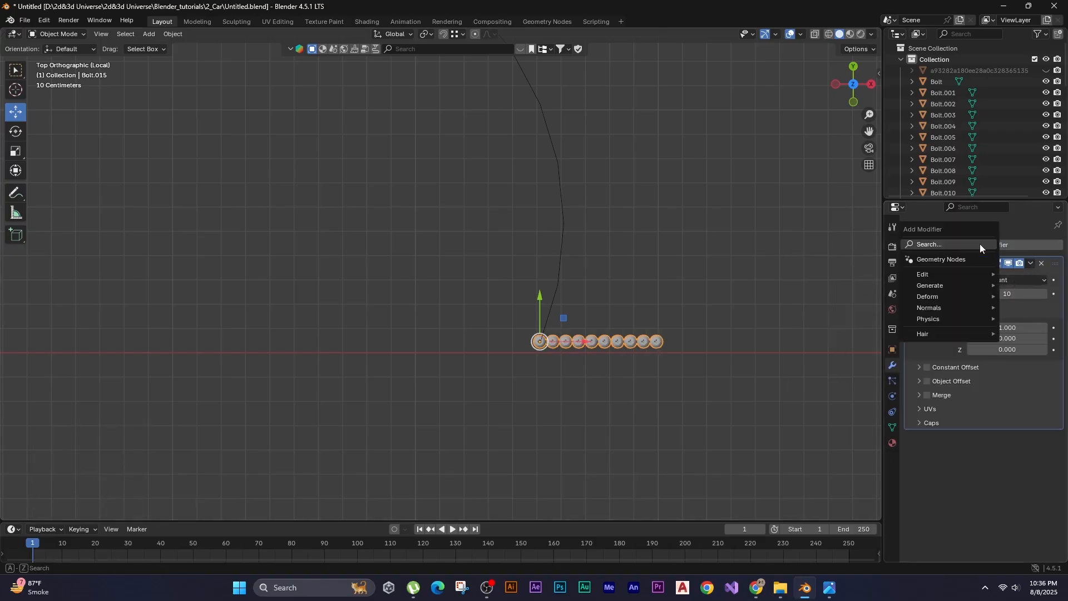
left_click(918, 242)
left_click(918, 277)
left_click(1040, 454)
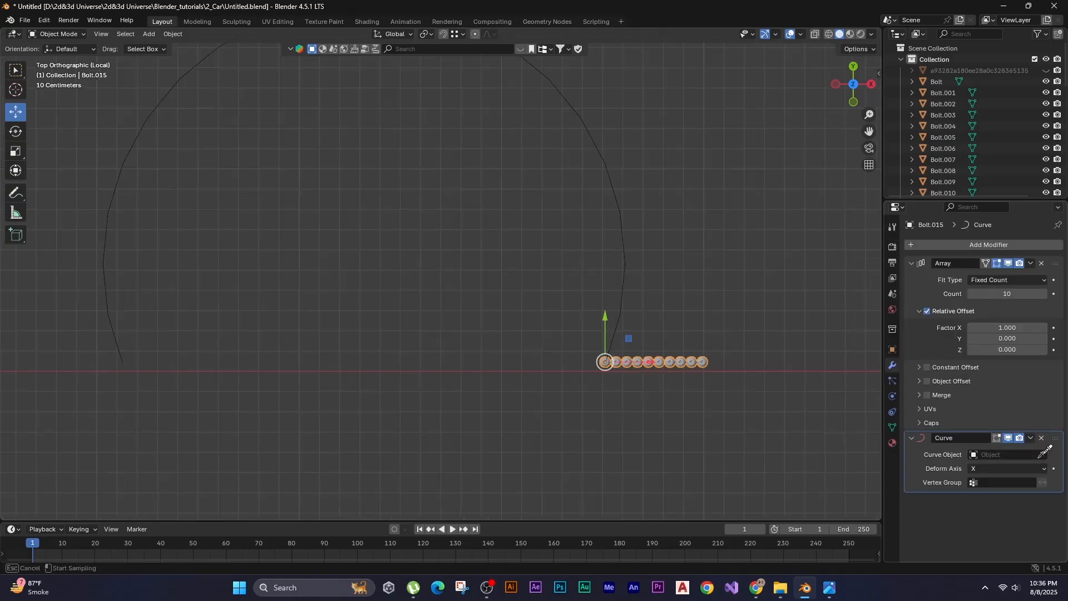
left_click(619, 178)
Move the bolt row so it starts at the arc's front end, and leave local view.
scroll(509, 250, "up", 3)
key("g")
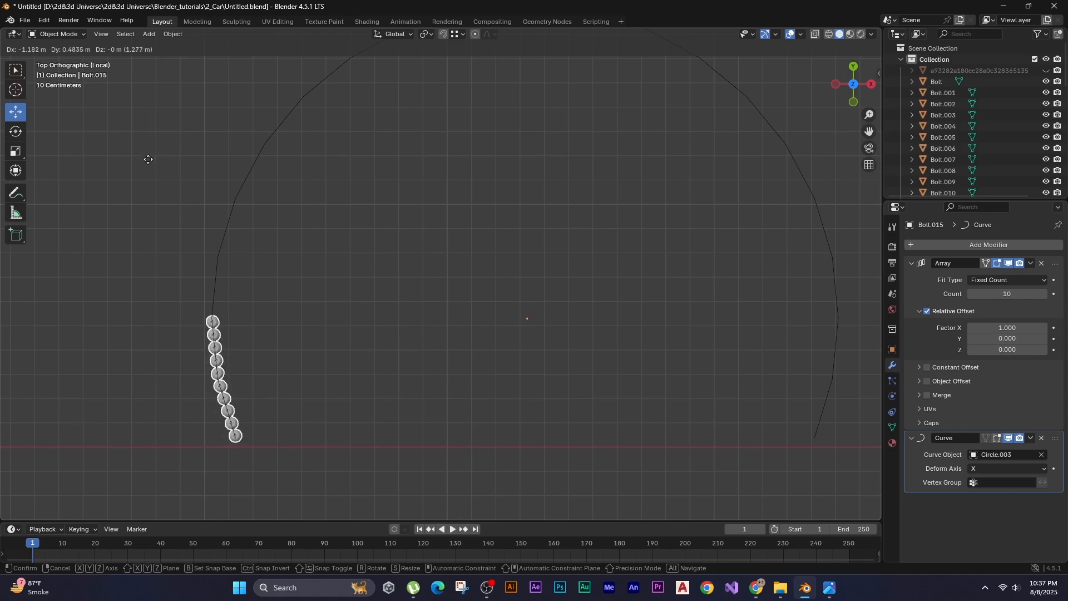
left_click(148, 159)
key("KP_Divide")
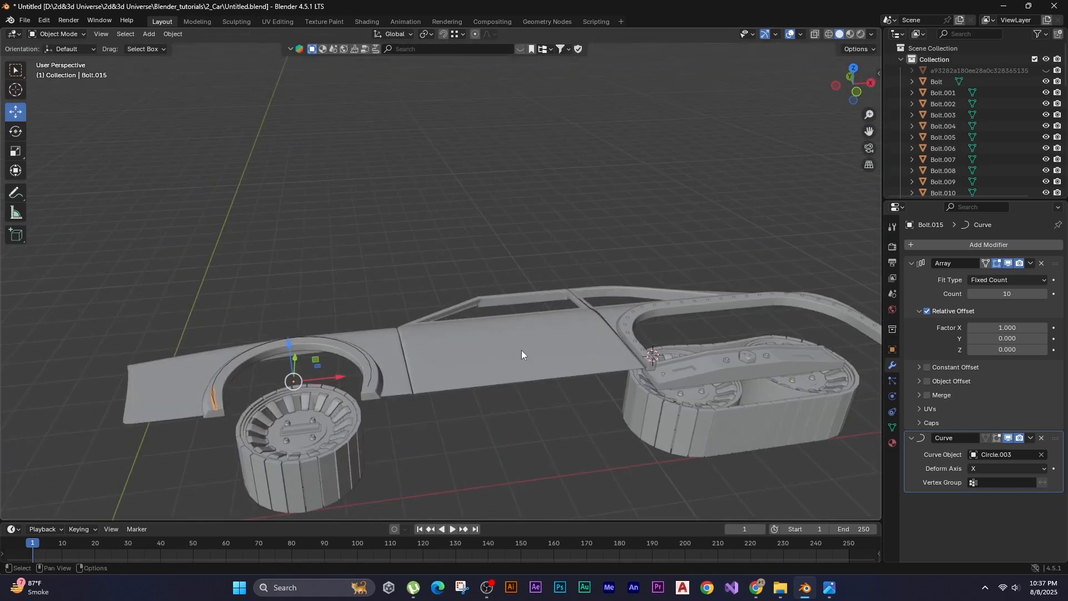
middle_click_drag(522, 354, 511, 393, "alt")
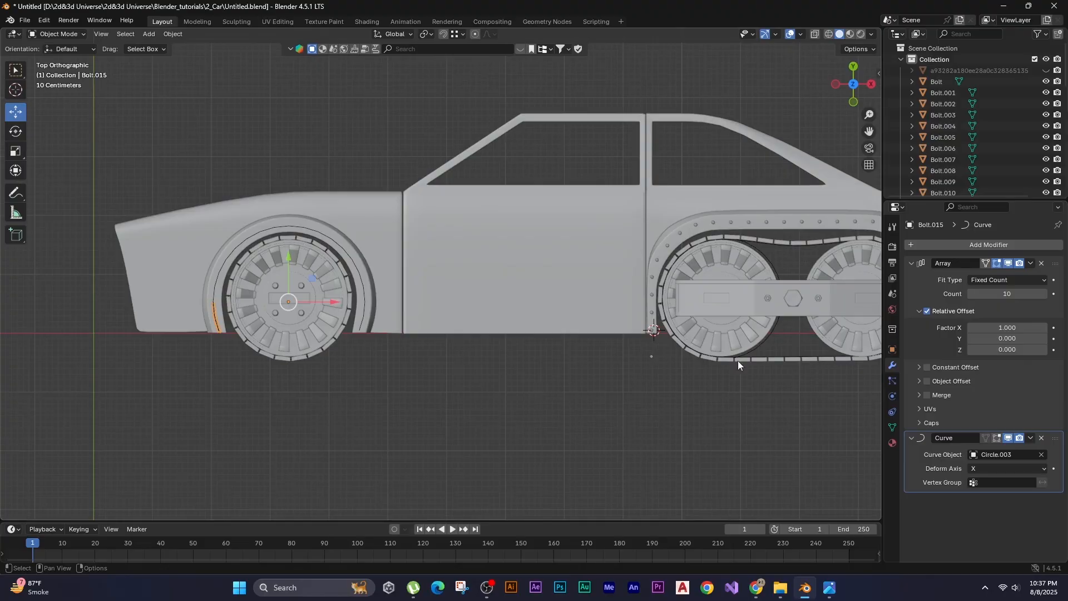
Set the array's relative X offset factor to 5.65 and raise its count to 18.
left_click(1021, 327)
type("5")
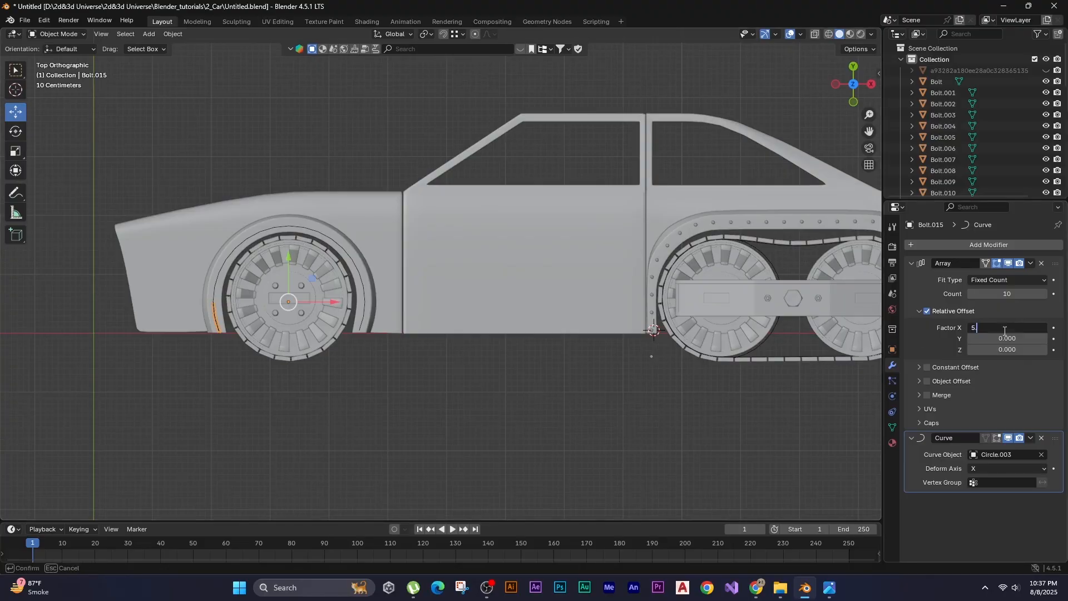
type(".65")
key("Return")
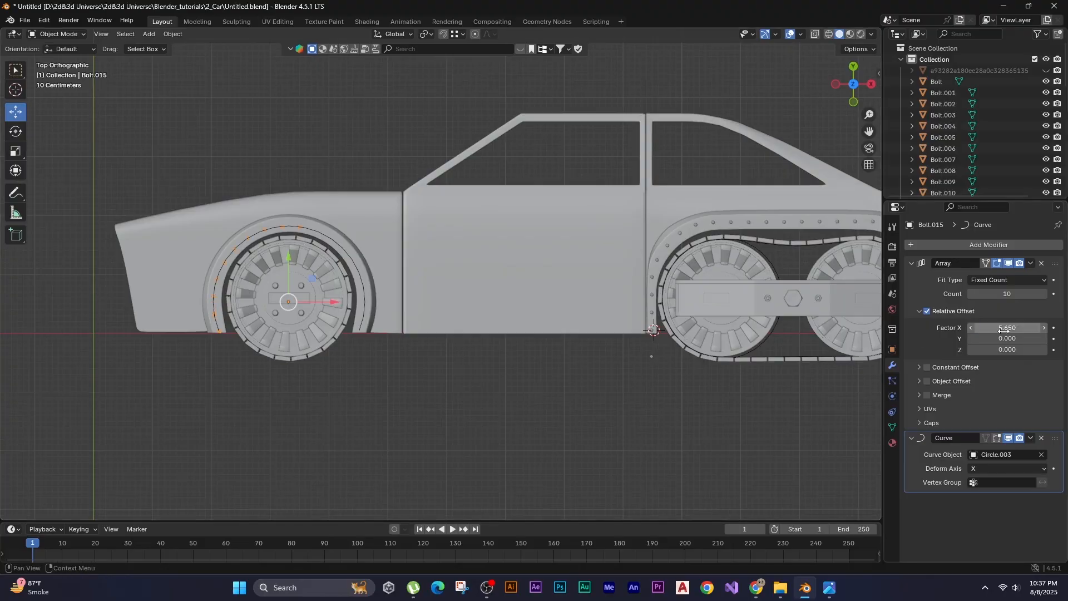
left_click(1044, 295)
left_click(1044, 295)
left_click(1044, 295)
left_click(1044, 295)
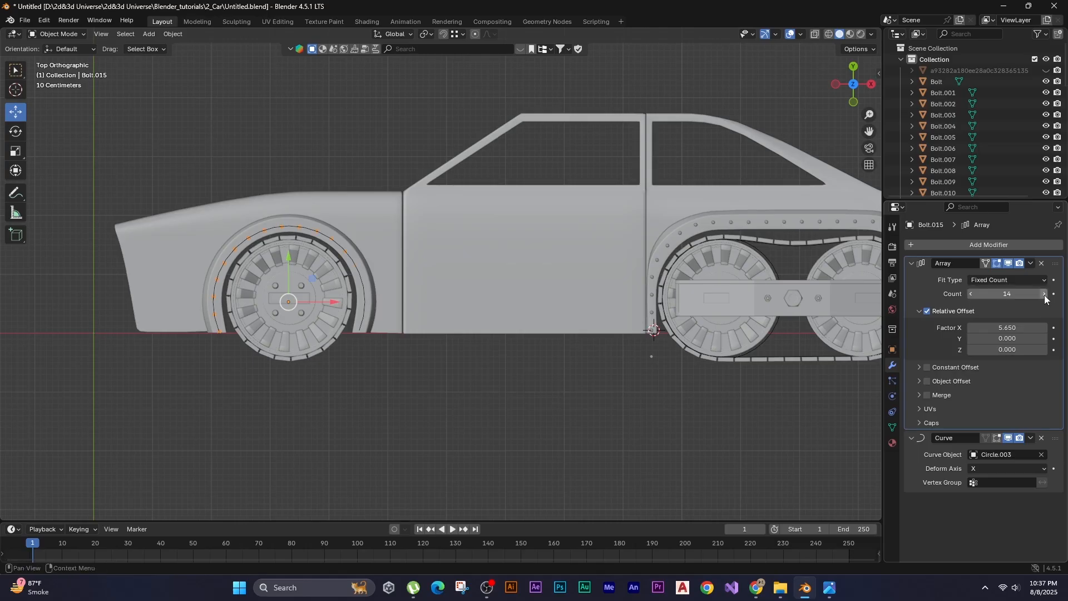
left_click(1044, 294)
left_click(1044, 295)
Reduce the array's relative X offset factor to 5.56 and fine-tune it to 5.51 so the bolts end on the surround.
left_click(1012, 329)
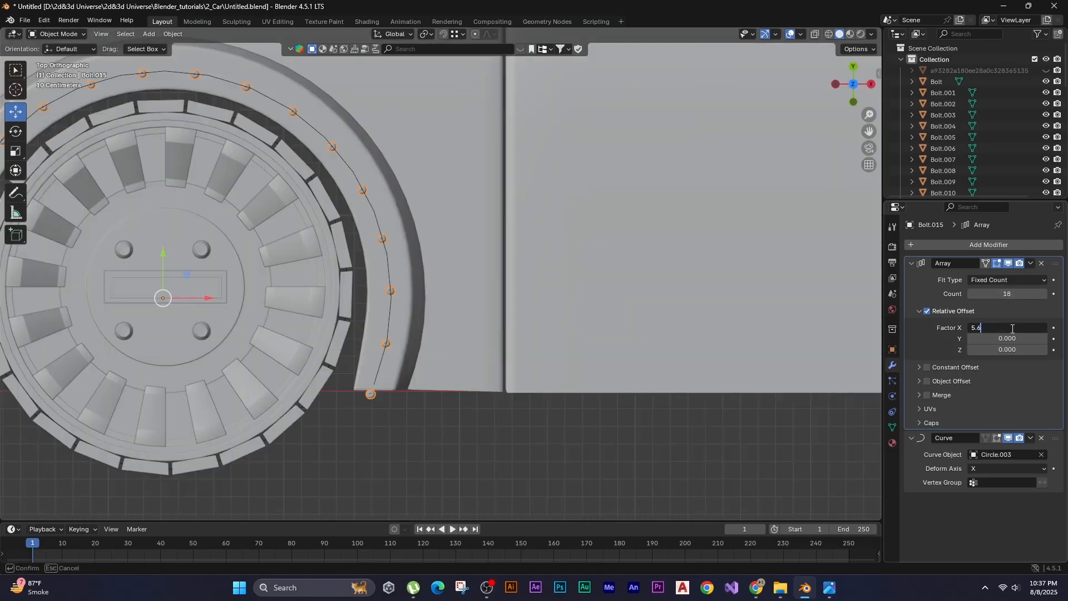
key("Return")
left_click(1013, 328)
type("5.56")
key("Return")
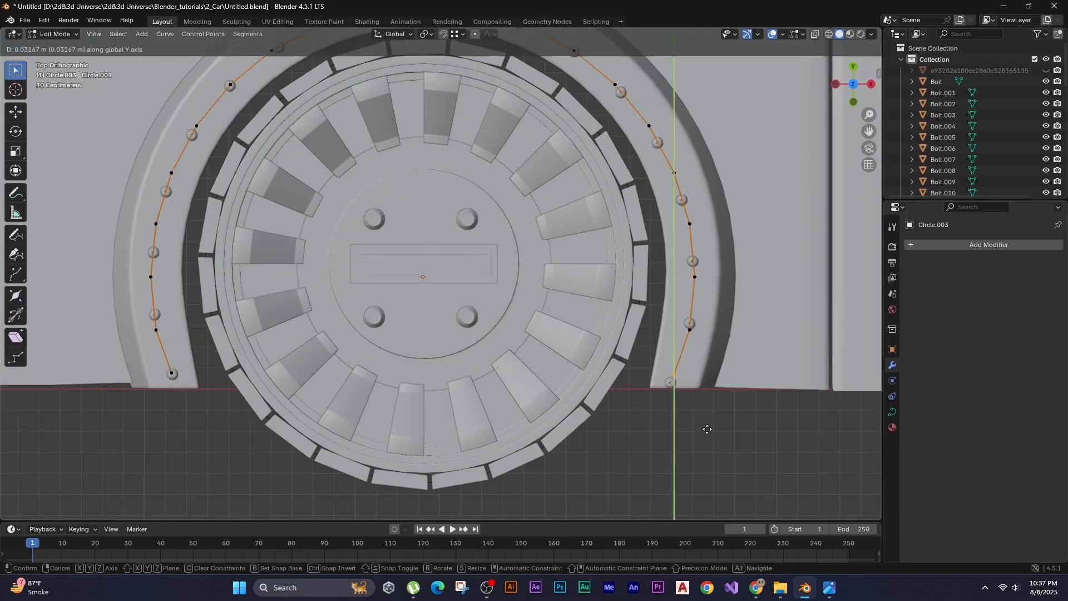
left_click_drag(1009, 327, 995, 327)
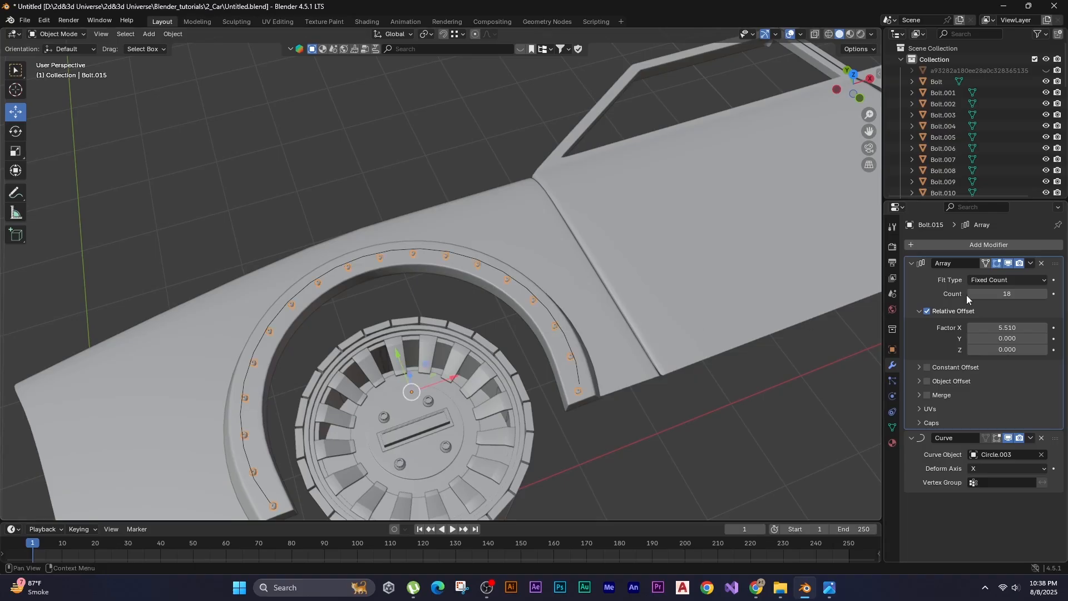
Apply the Array and Curve modifiers of the front wheel surround's bolts.
left_click(1031, 263)
left_click(996, 275)
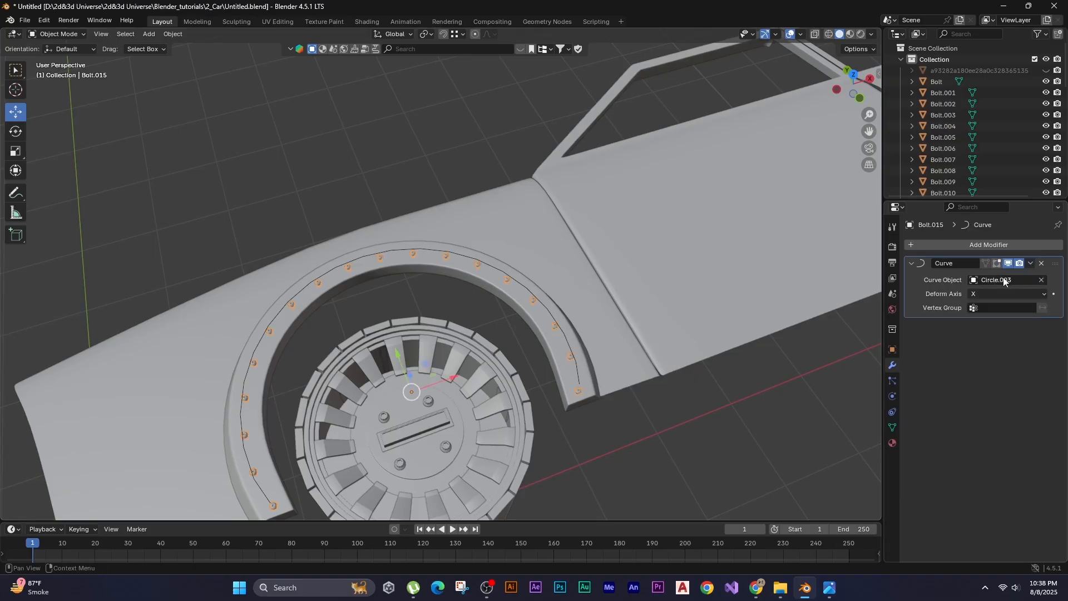
left_click(1031, 263)
left_click(1003, 280)
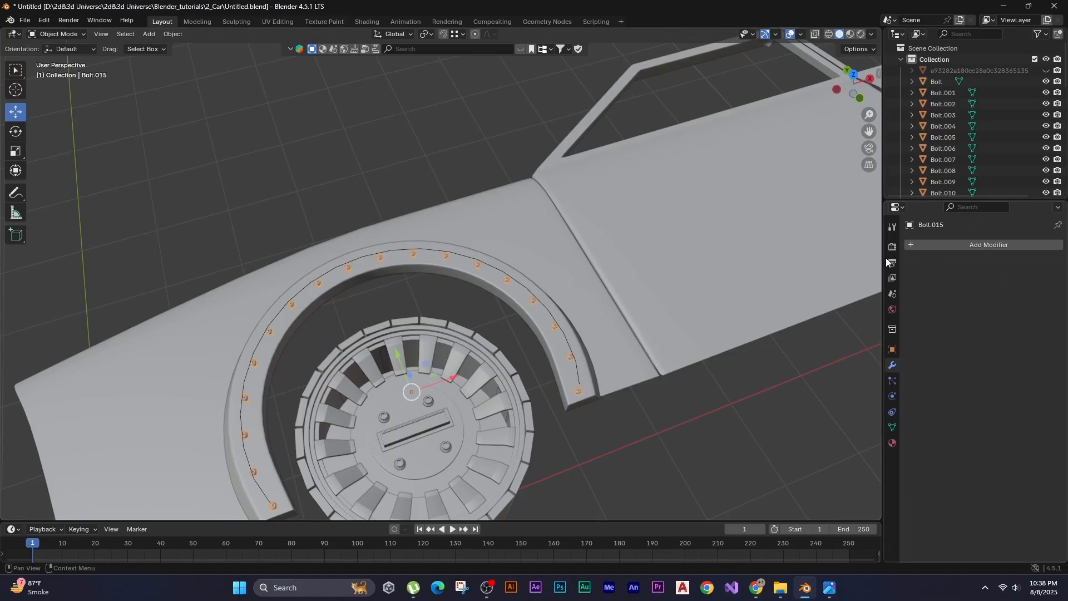
Delete the guide curve running along the front wheel surround.
left_click(341, 235)
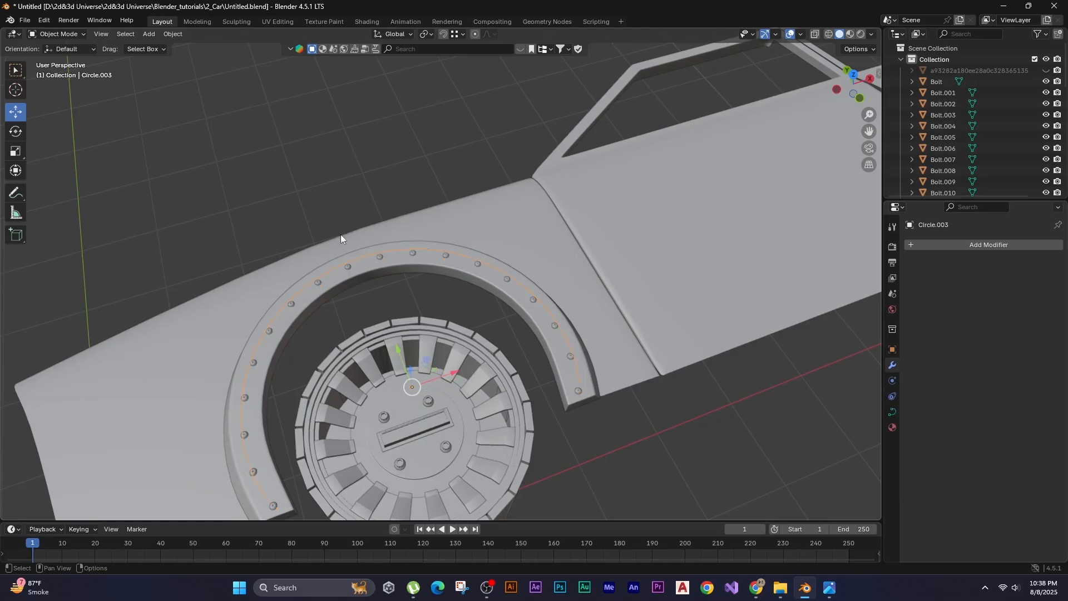
key("Delete")
middle_click_drag(359, 212, 405, 321)
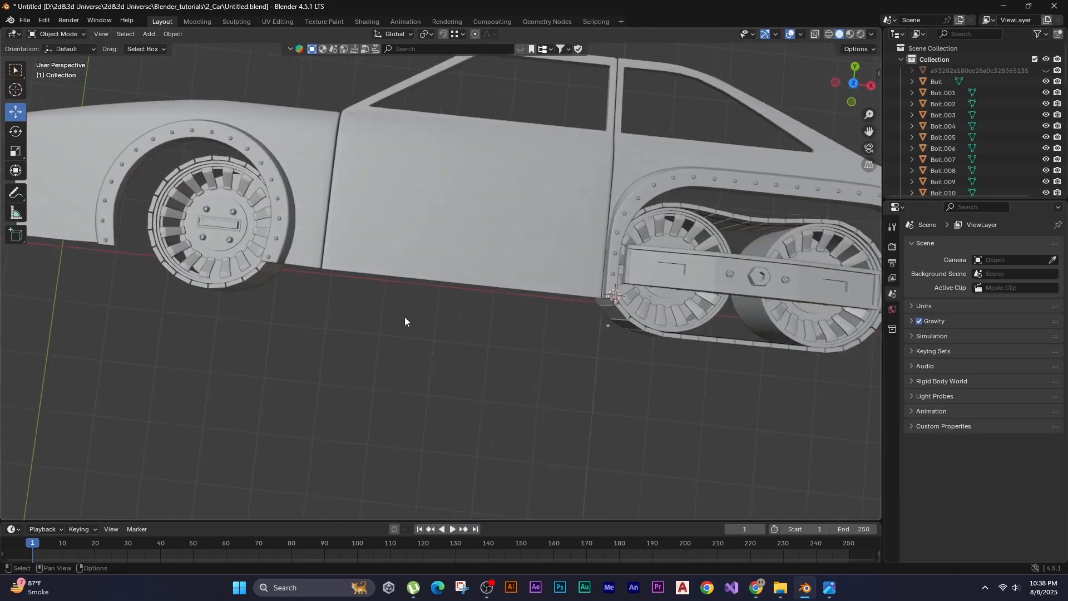
Add a cube at the 3D cursor and scale it down to about 0.13.
middle_click_drag(425, 276, 424, 298)
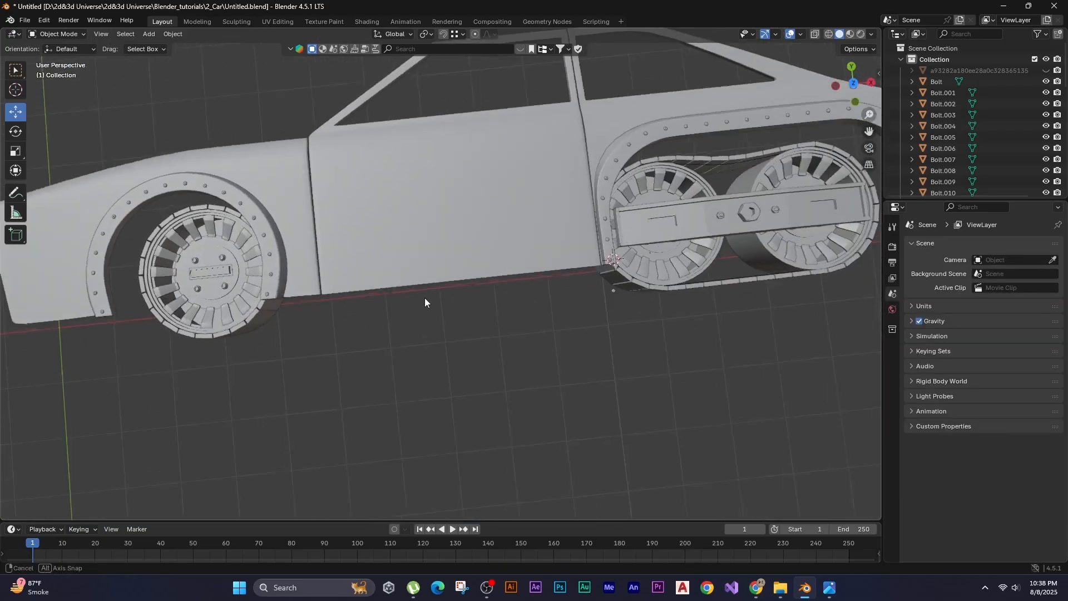
key("shift+a")
mouse_move(479, 343)
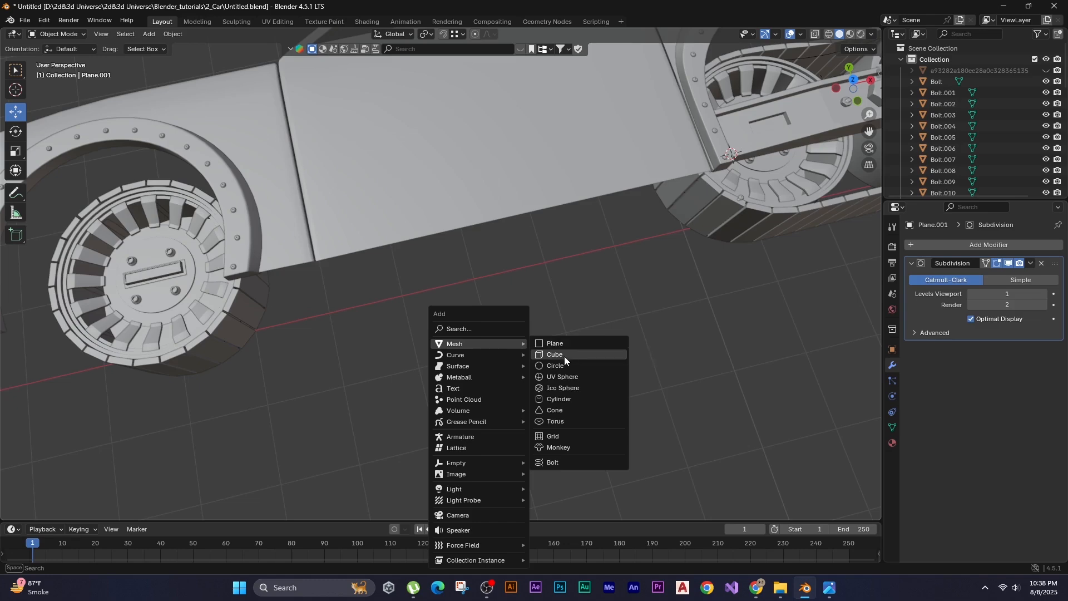
left_click(564, 356)
key("KP_7")
key("s")
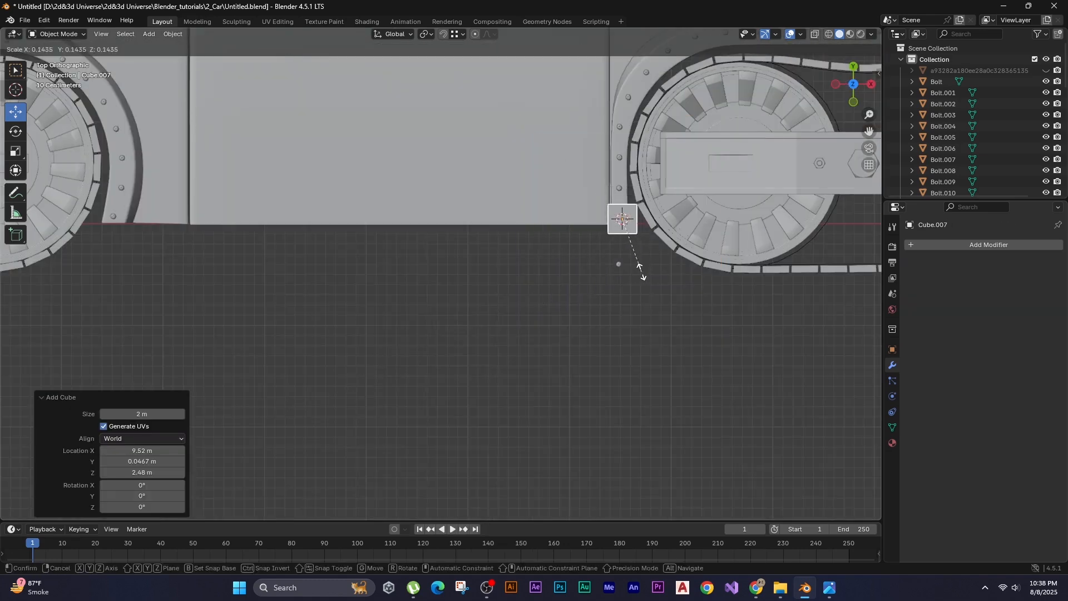
left_click(639, 269)
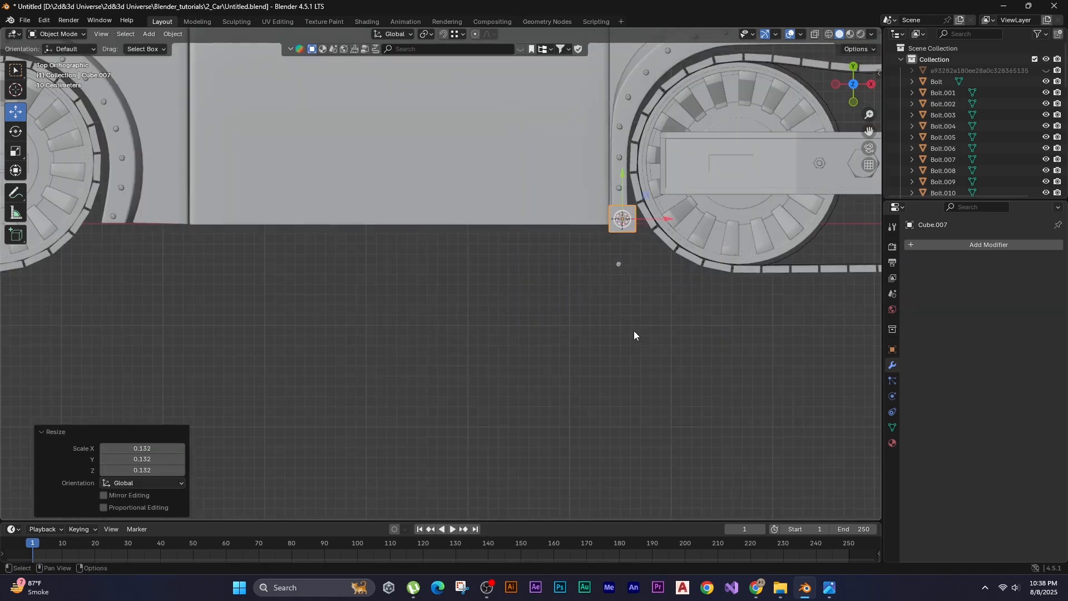
Place the small cube behind the front wheel surround, scale it to about 0.85 and align it with the body's lower edge.
key("g")
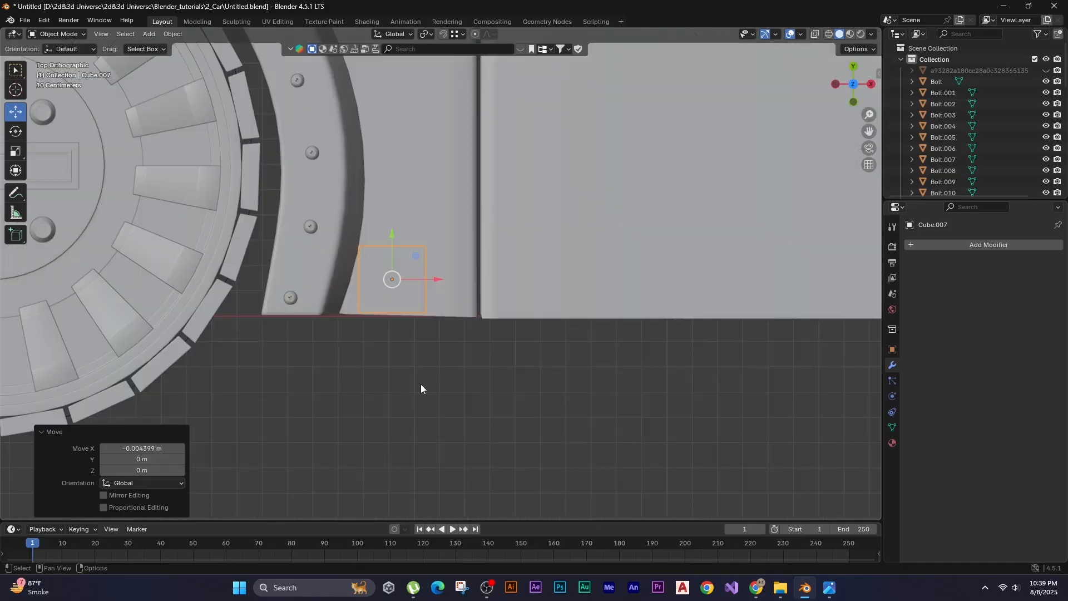
key("g")
key("y")
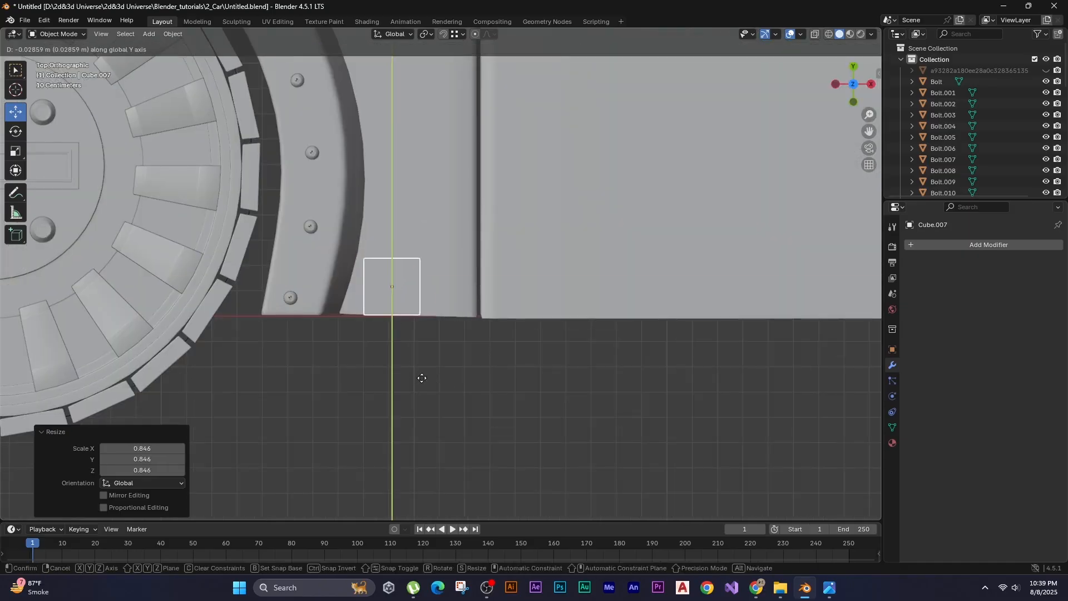
left_click(421, 383)
Stretch the cube's rear-end vertices along X to the rear track surround, forming a long sill bar under the door.
key("Tab")
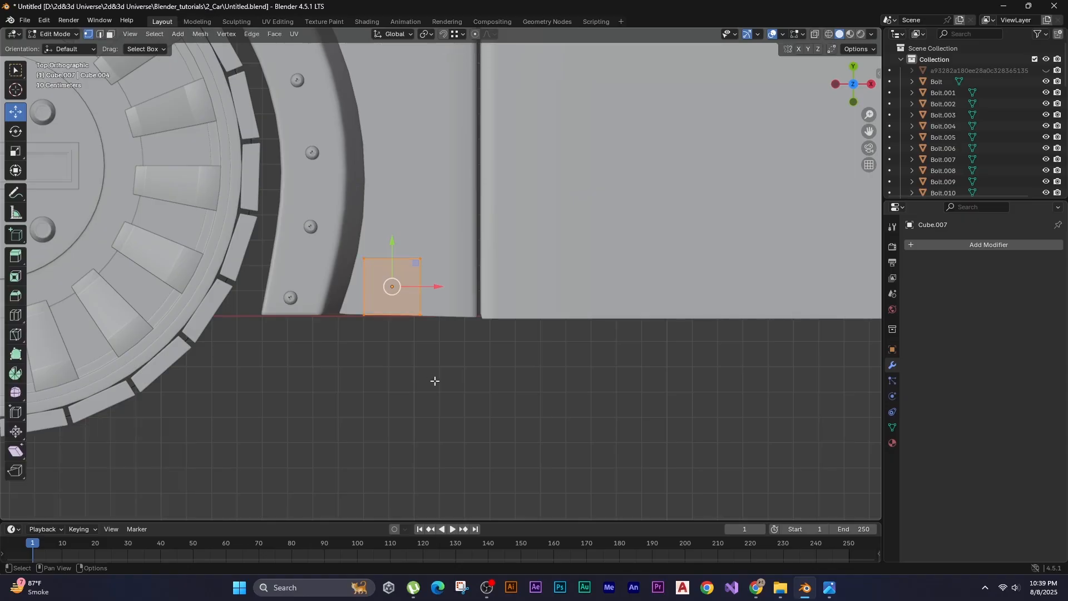
key("z")
left_click(349, 376)
left_click_drag(434, 235, 410, 337)
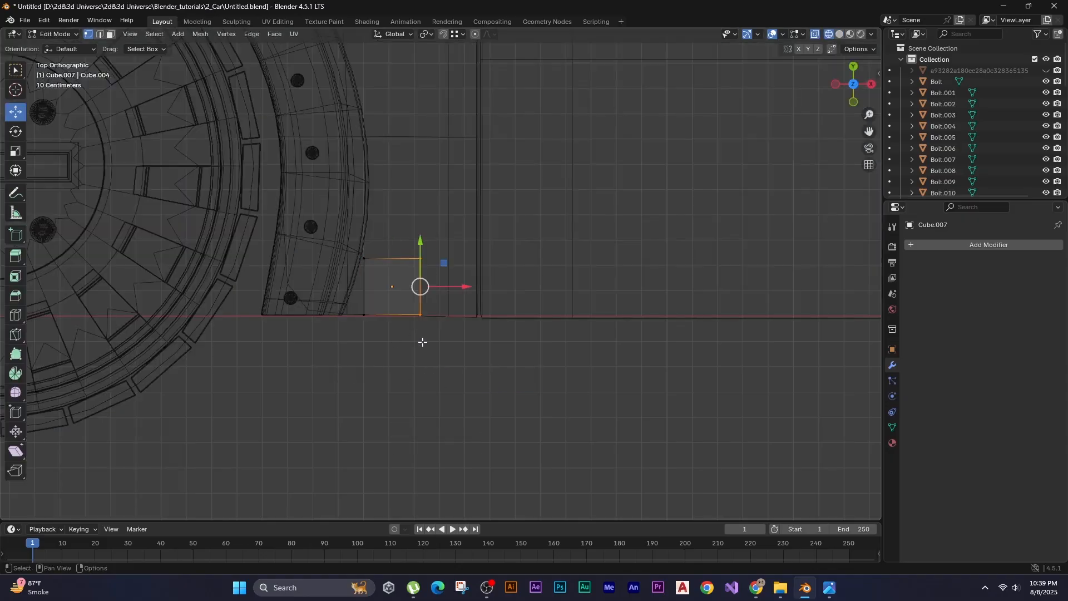
scroll(433, 350, "down", 1)
middle_click_drag(460, 363, 289, 386, "shift")
scroll(333, 404, "down", 1)
middle_click_drag(362, 409, 195, 397, "shift")
key("g")
key("x")
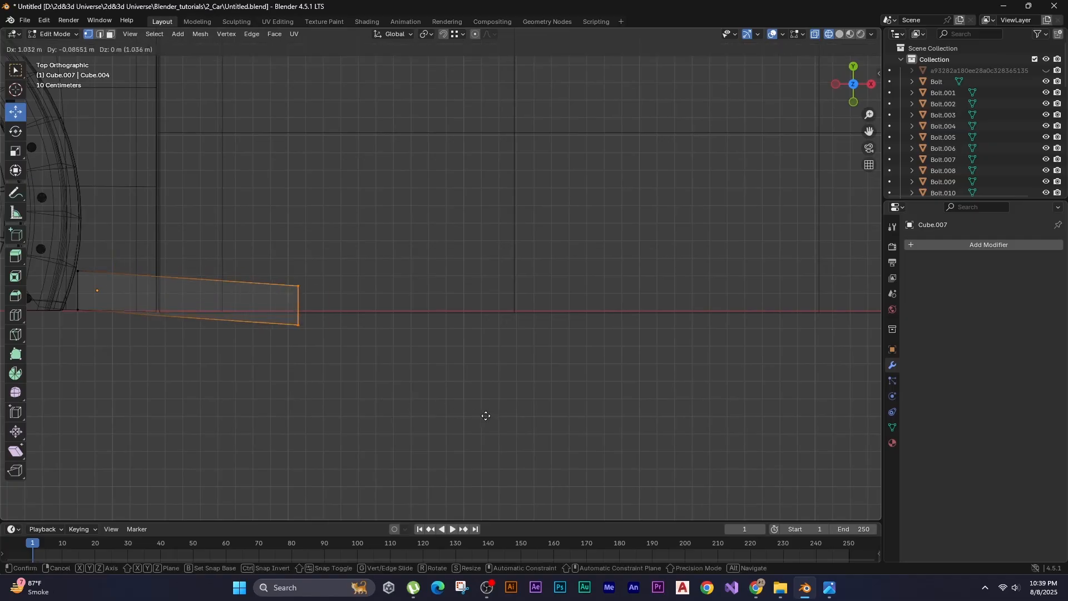
left_click(717, 423)
mouse_move(583, 393)
middle_mouse_down("shift")
mouse_move(252, 369)
mouse_move(333, 318)
mouse_move(445, 217)
middle_mouse_up("shift")
key("g")
key("x")
left_click(333, 385)
Move the whole sill bar along Z to the level of the wheel surrounds.
key("Tab")
key("shift+z")
key("g")
key("z")
left_click(448, 217)
Lower the sill bar's outer face along Z until it is flush with the wheel surround's outer face.
left_click(306, 273)
key("g")
key("z")
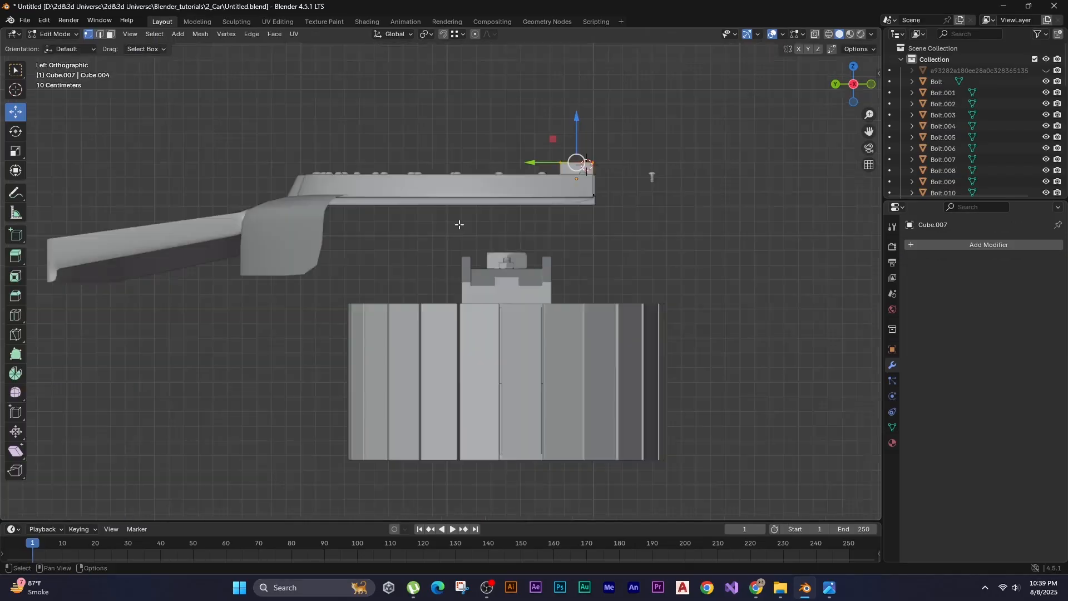
key("shift+z")
middle_click_drag(458, 224, 305, 328, "shift")
scroll(316, 220, "up", 5)
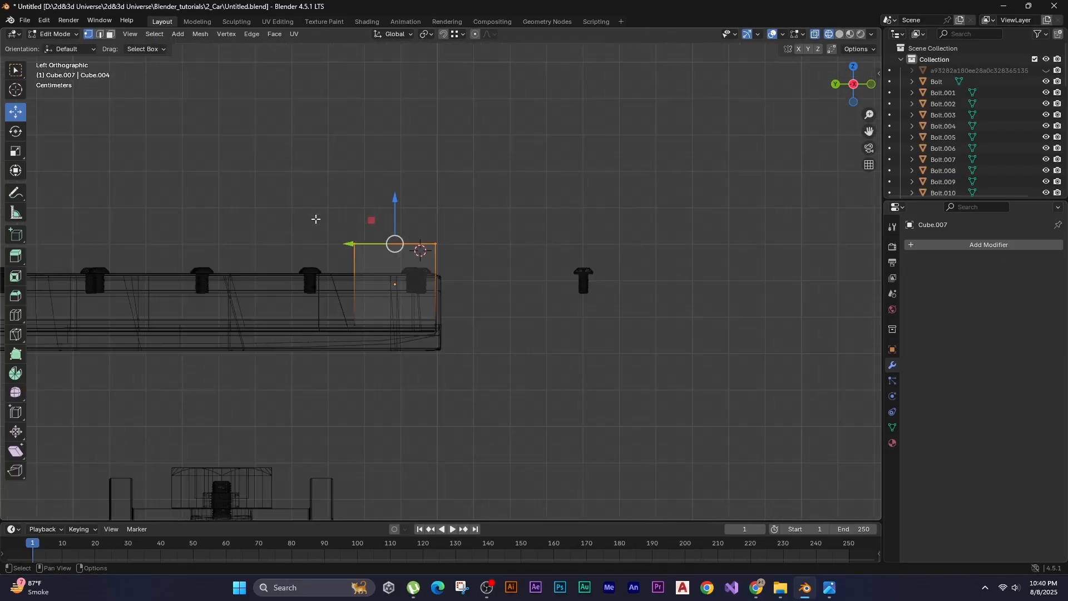
middle_click_drag(281, 212, 281, 223, "shift")
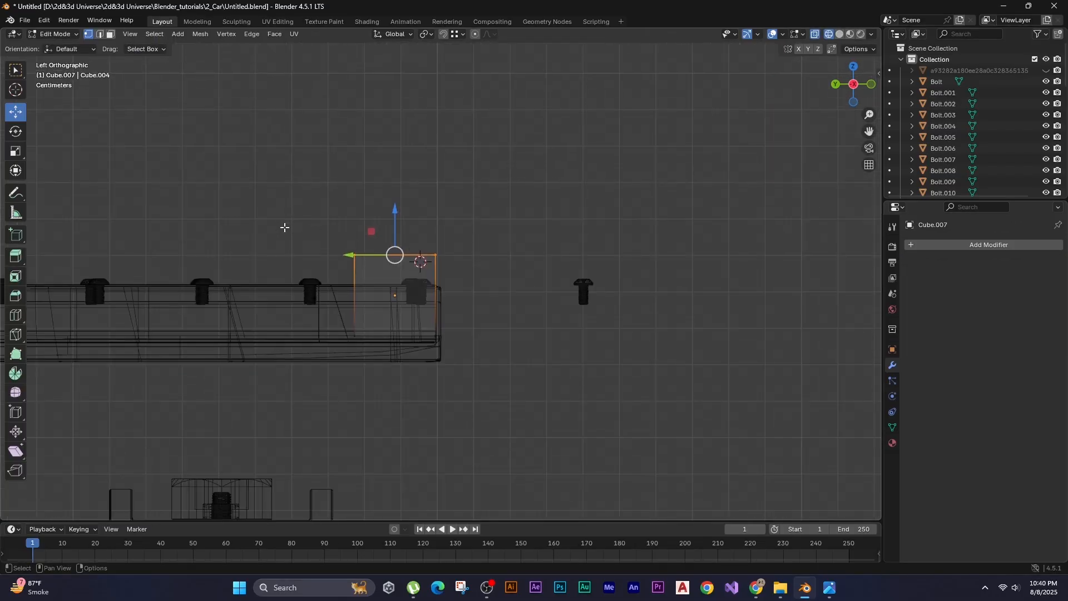
key("g")
key("z")
left_click(282, 225)
Shift the sill bar's inner edge on the door side about 0.079 m along Y to give that side a slope.
left_click_drag(307, 315, 383, 386)
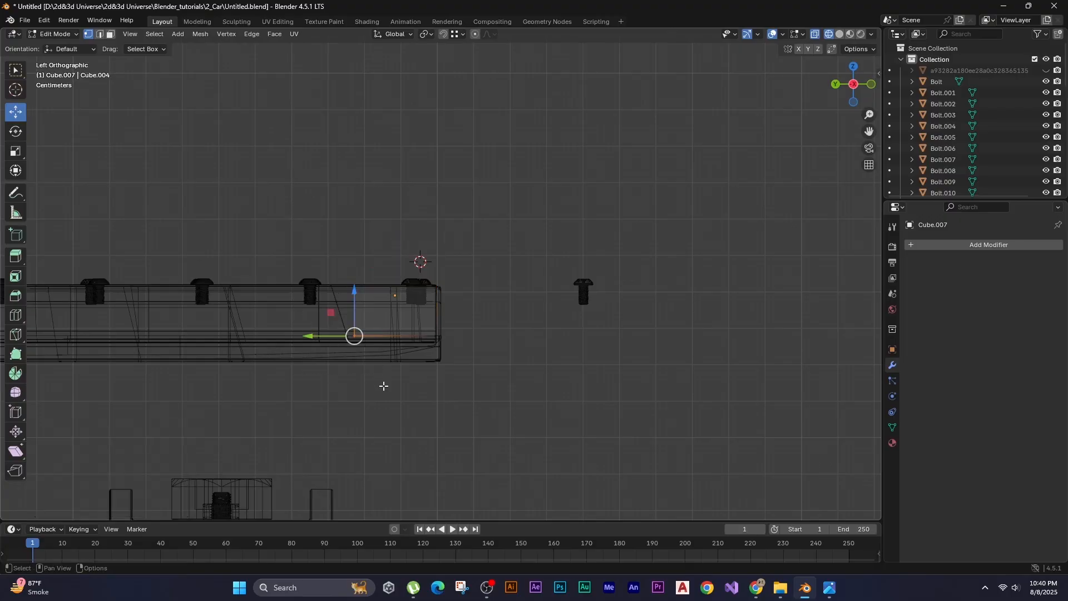
key("g")
middle_click_drag(397, 413, 368, 415)
left_click(366, 415)
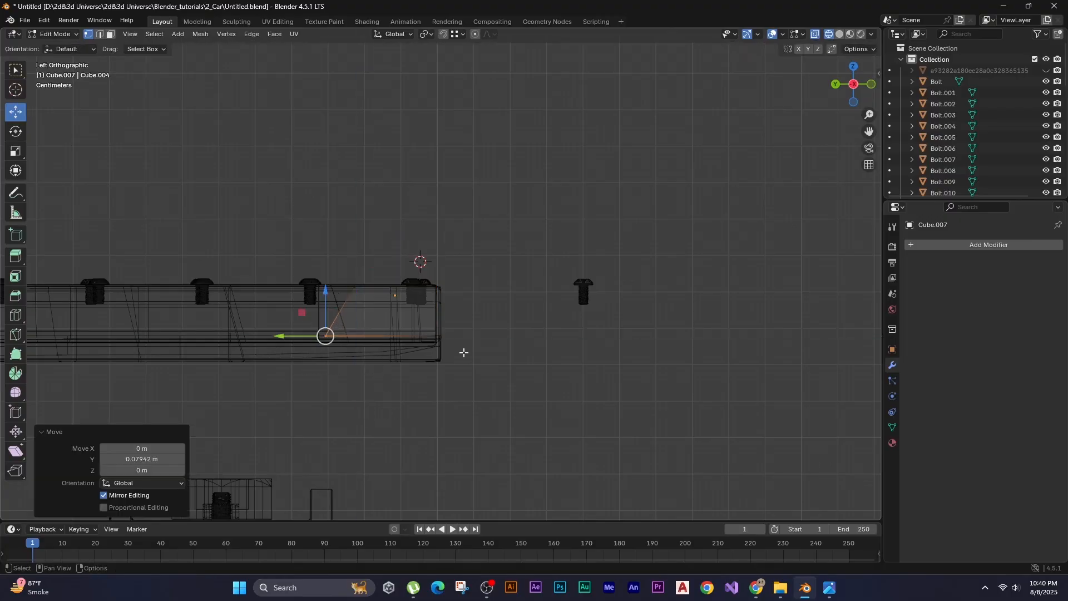
middle_click_drag(460, 351, 462, 440)
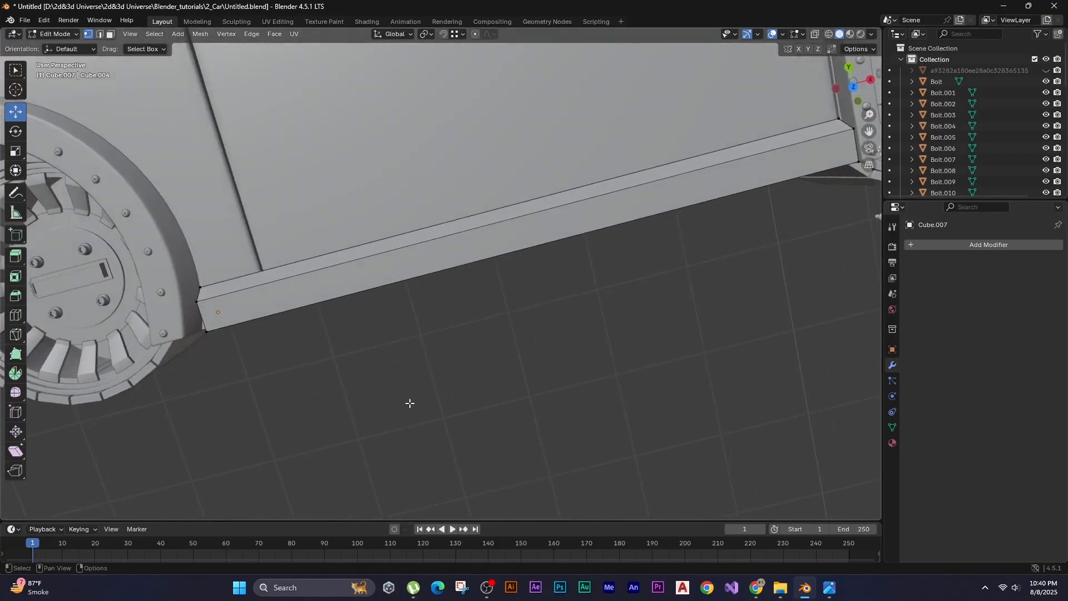
Add two closely spaced loop cuts across the sill bar in line with the front door gap.
mouse_move(410, 403)
middle_mouse_down()
mouse_move(317, 324)
mouse_move(322, 246)
mouse_move(369, 296)
mouse_move(376, 339)
middle_mouse_up()
scroll(322, 246, "up", 2)
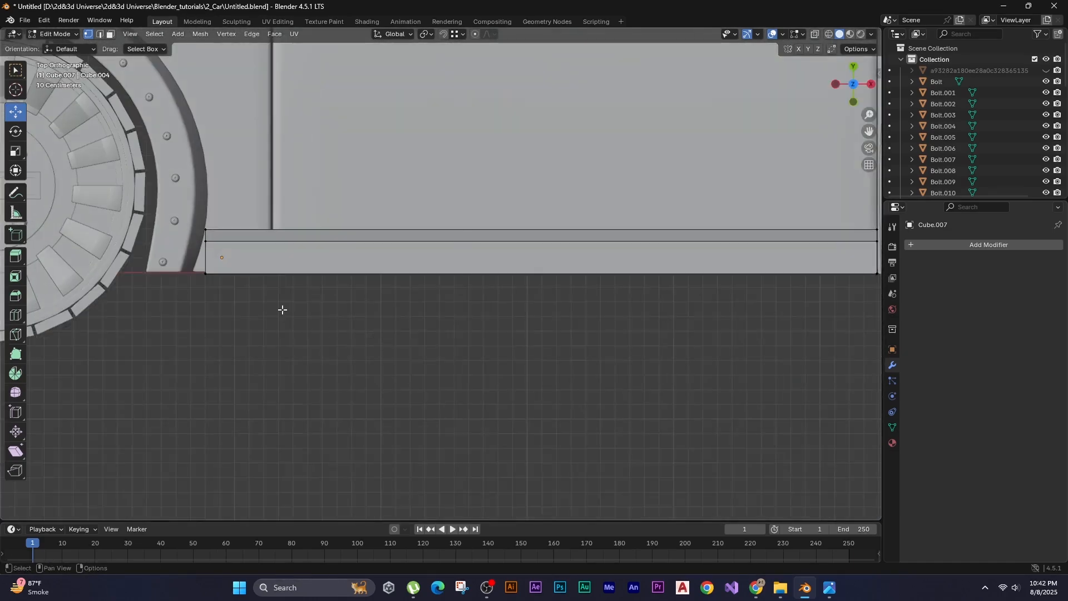
key("ctrl+r")
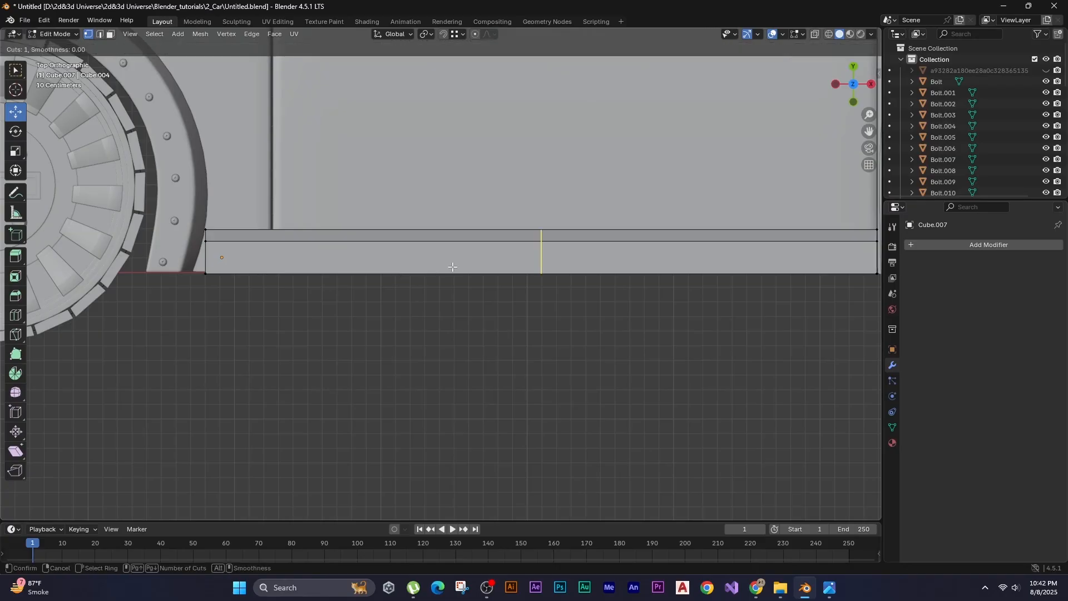
left_click(538, 255)
left_click(182, 322)
key("ctrl+r")
left_click(506, 258)
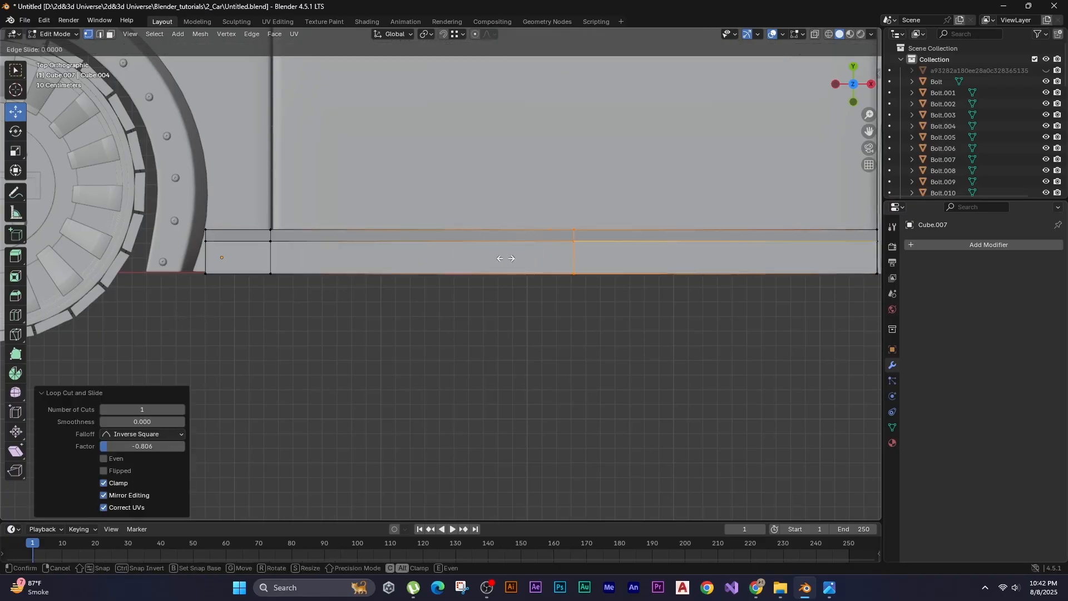
left_click(209, 337)
left_click(209, 337)
Isolate the sill bar and delete the narrow faces between the two loop cuts.
middle_click_drag(209, 337, 392, 306)
key("slash")
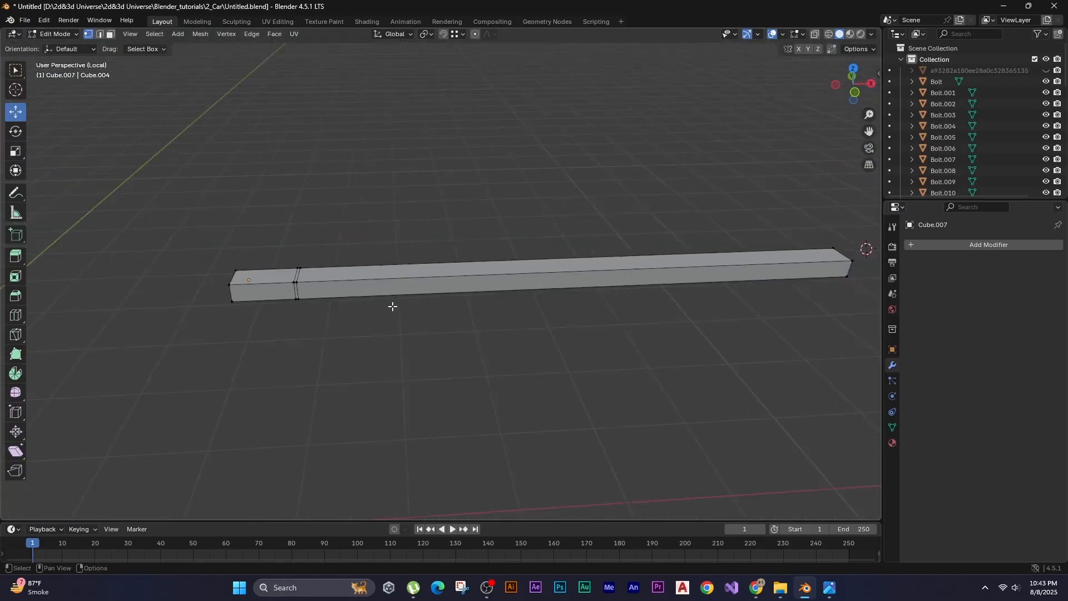
key("3")
scroll(364, 348, "up", 5)
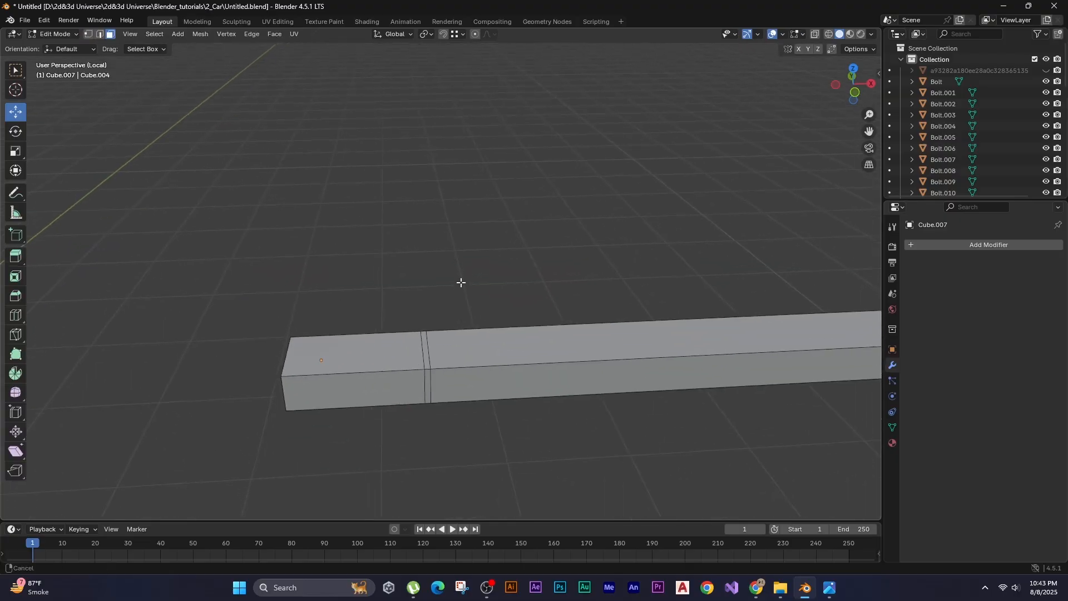
middle_click_drag(425, 379, 415, 448)
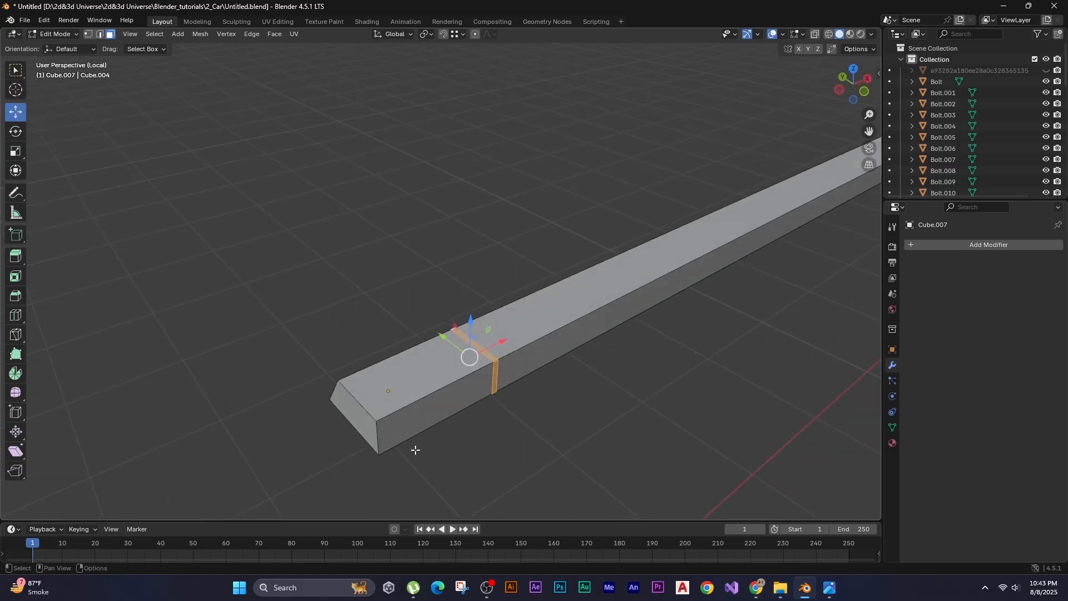
key("x")
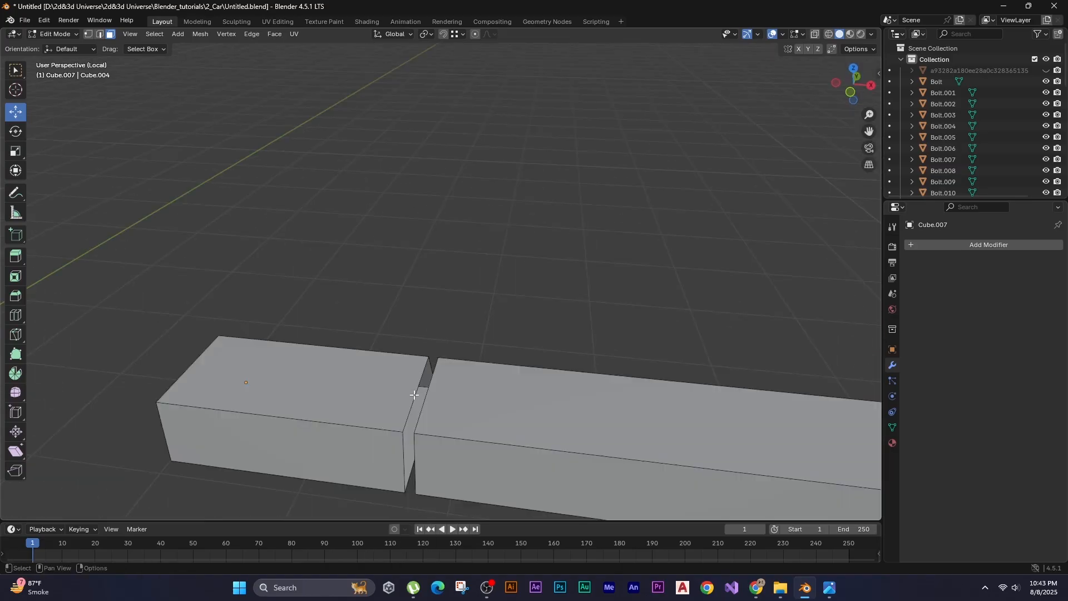
Select the open edges on both sides of the sill bar's gap and fill them with faces.
key("2")
left_click(415, 395)
left_click(402, 450, "shift")
left_click(432, 367, "shift")
left_click(410, 483, "shift")
middle_click_drag(410, 483, 464, 416)
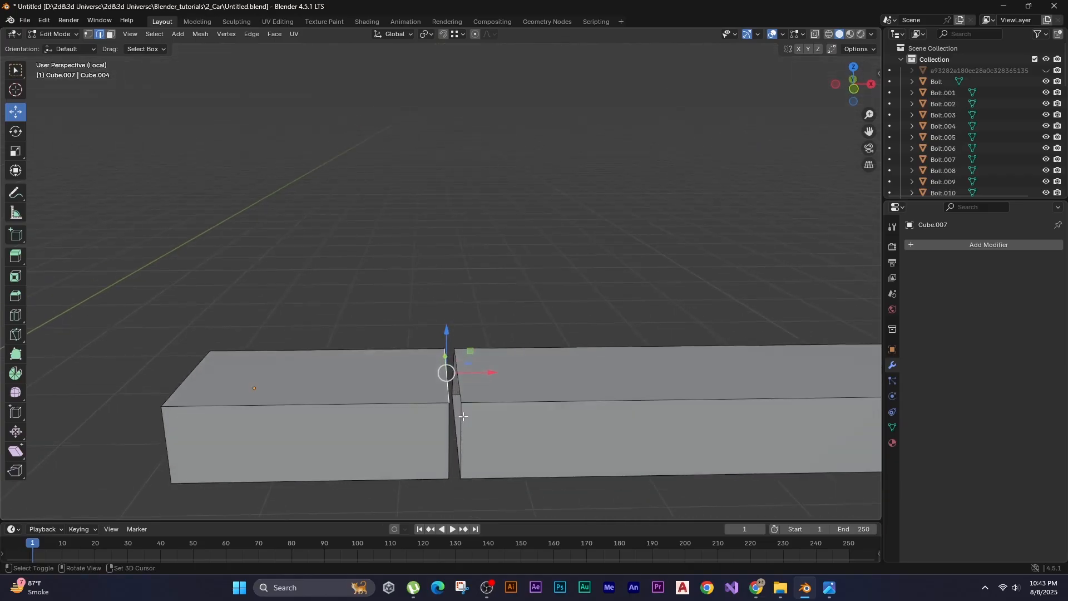
left_click(457, 427, "alt")
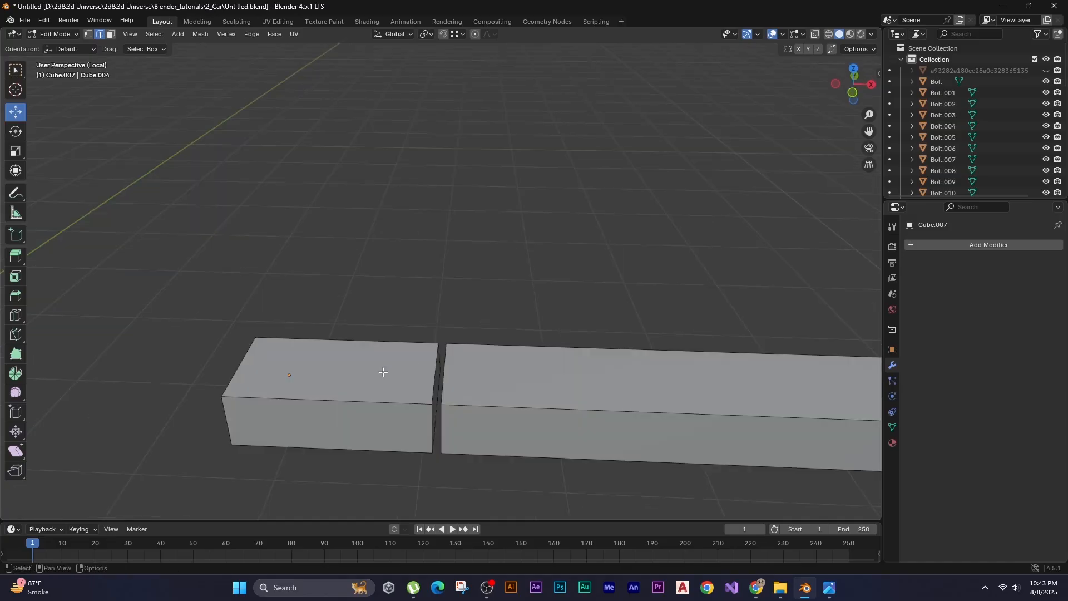
Rotate the sill bar's front end about 16° and shift it along X to follow the front wheel surround.
key("Tab")
key("Tab")
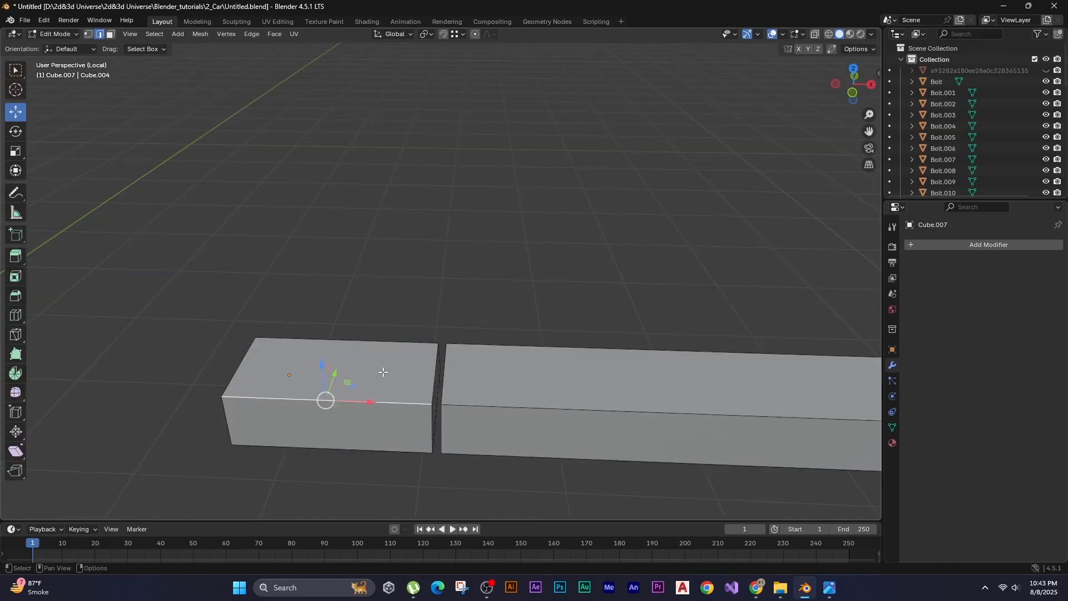
key("KP_7")
key("a")
key("alt+a")
left_click_drag(252, 187, 357, 401)
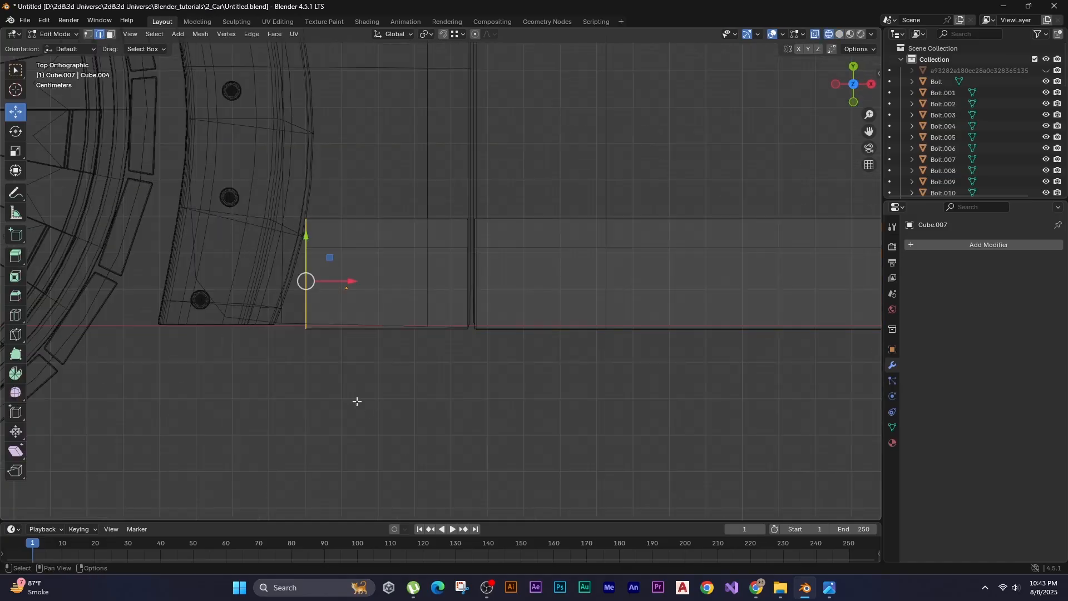
key("r")
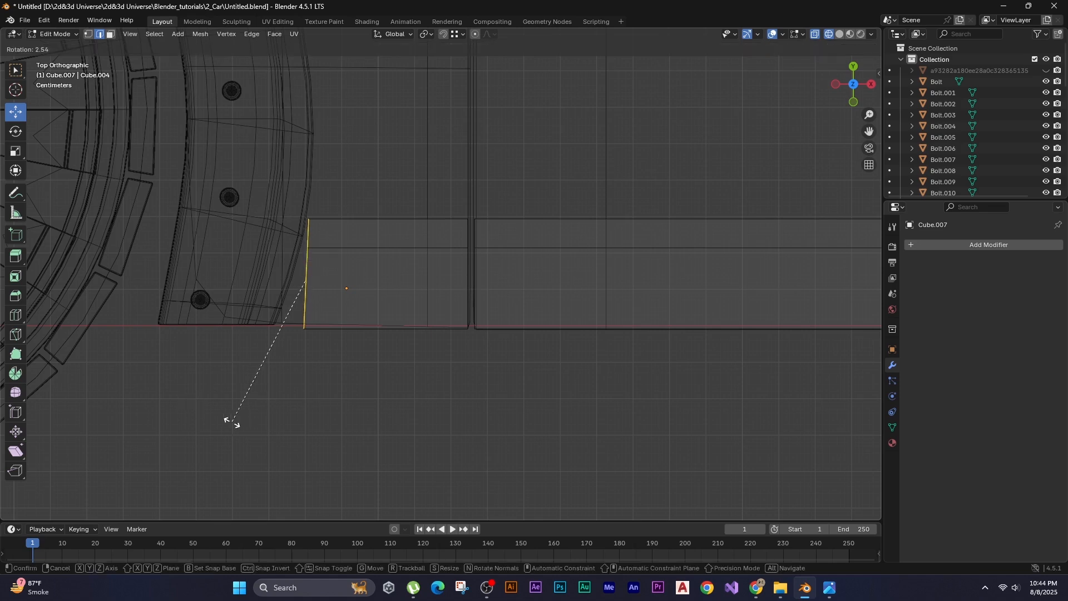
left_click(187, 416)
key("g")
key("x")
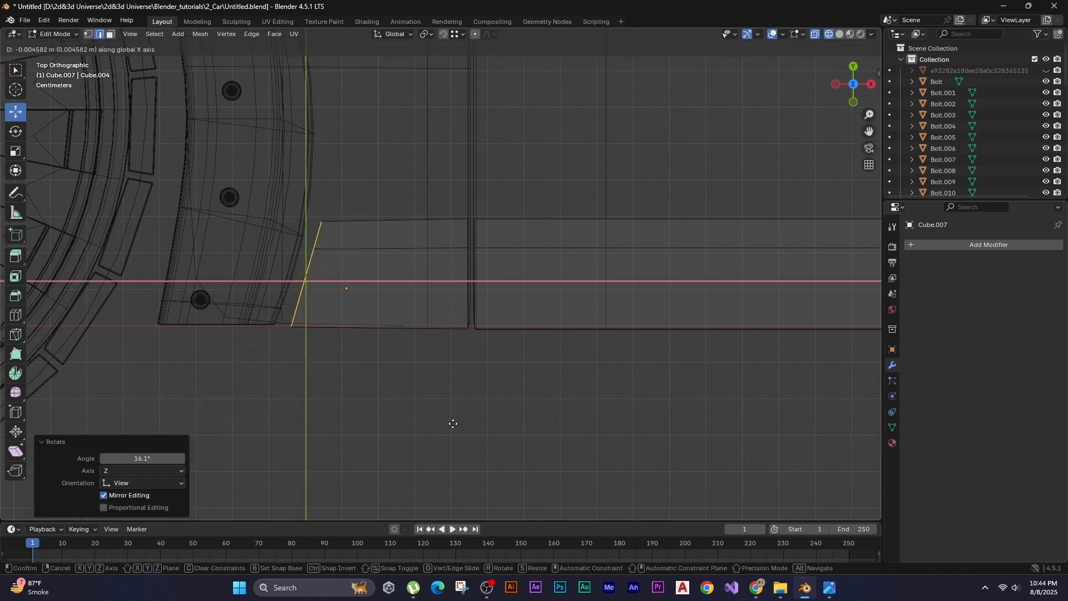
left_click(450, 423)
Bevel all edges of both sill bar sections with 3 segments and an offset of about 0.037 m.
key("alt+a")
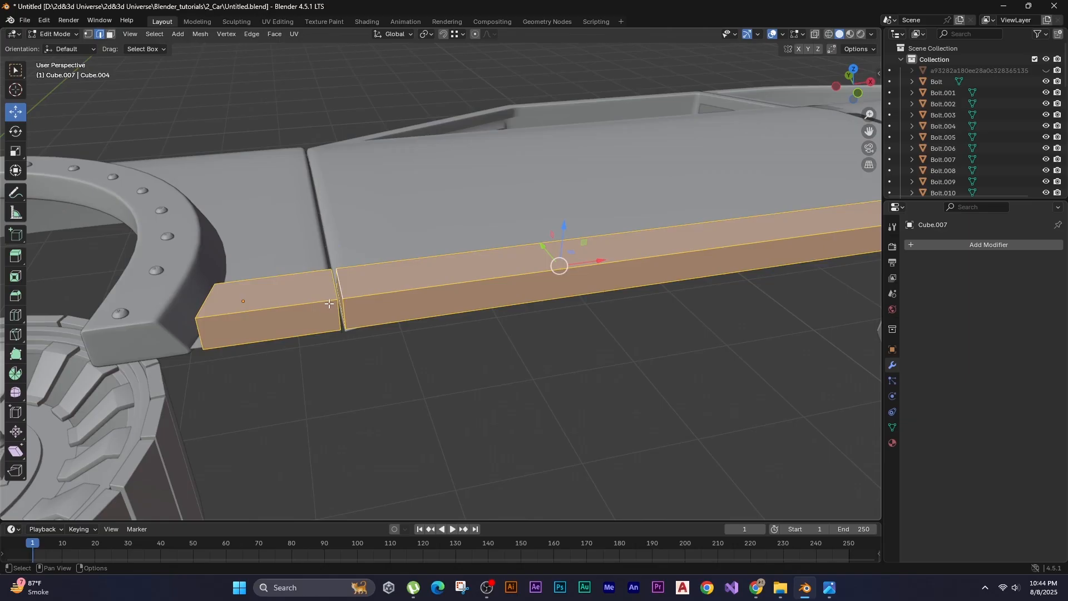
scroll(328, 356, "up", 1)
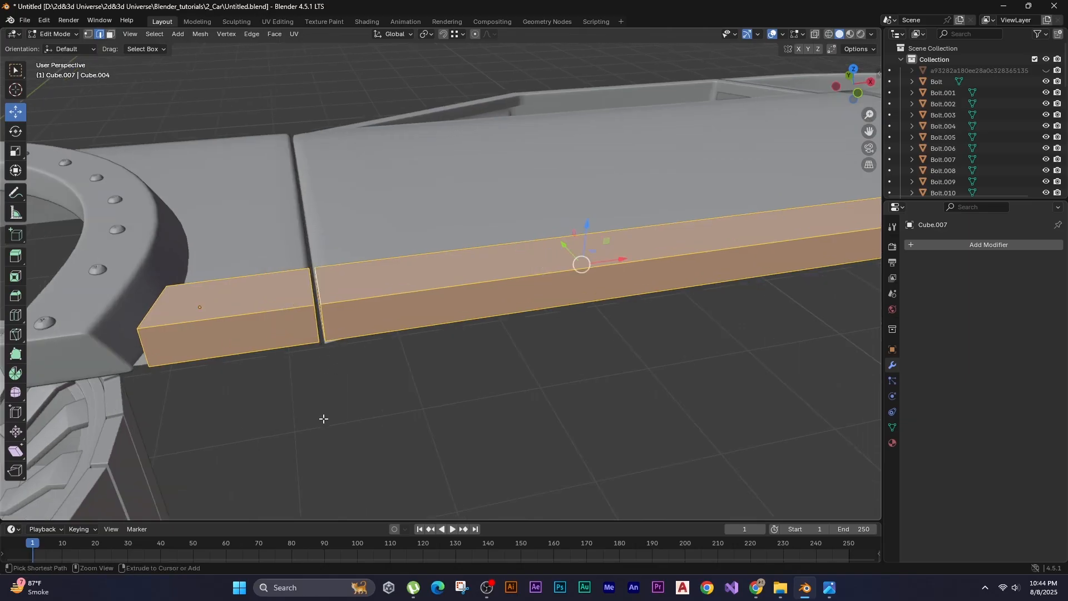
key("ctrl+g")
key("ctrl+b")
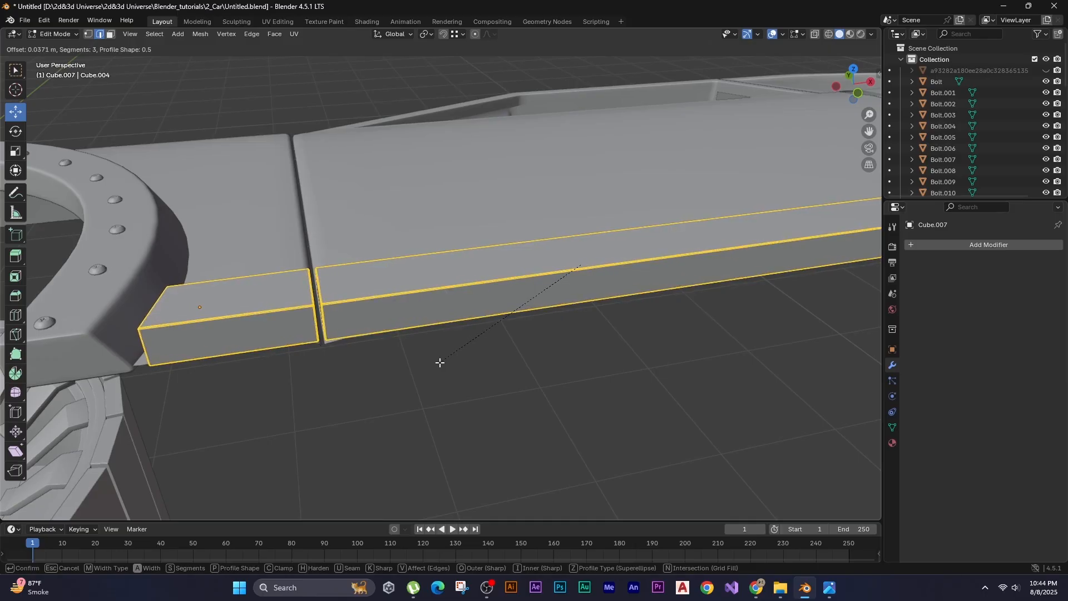
left_click(440, 362)
Move the spare bolt below the rear track surround onto the rear end of the sill bar.
key("Tab")
left_click(377, 386)
scroll(435, 378, "down", 6)
middle_click_drag(377, 385, 426, 362)
scroll(427, 362, "down", 3)
middle_click_drag(317, 376, 356, 316)
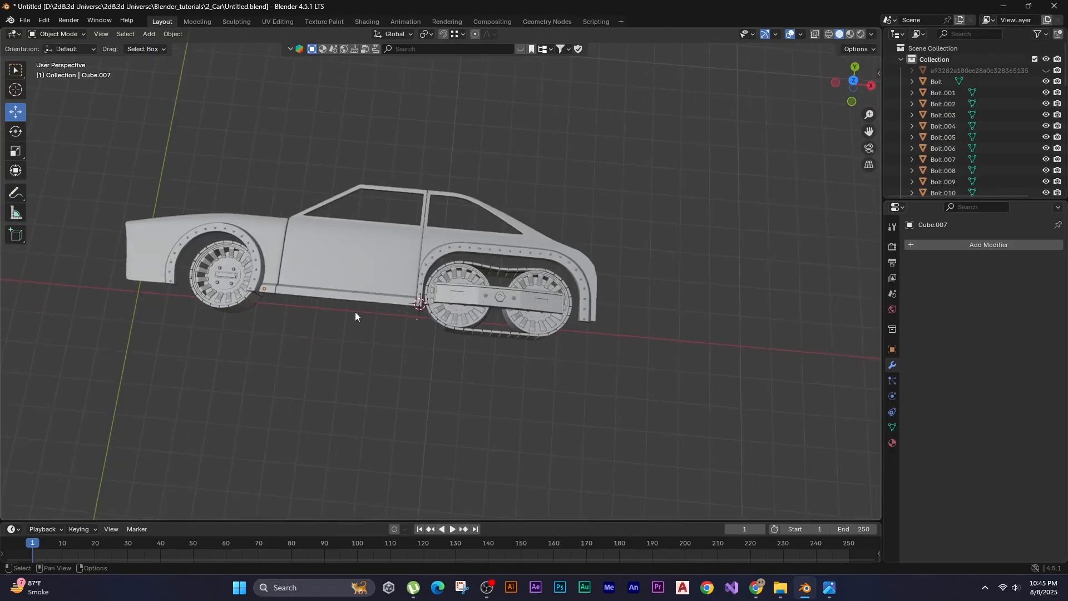
key("KP_7")
scroll(474, 401, "up", 8)
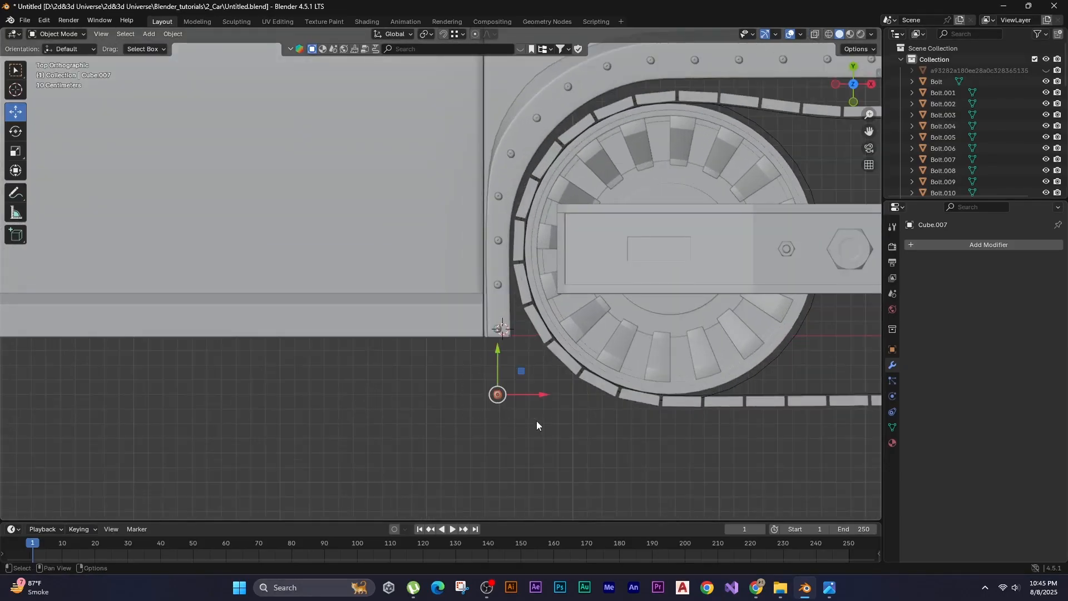
scroll(521, 424, "up", 2)
key("g")
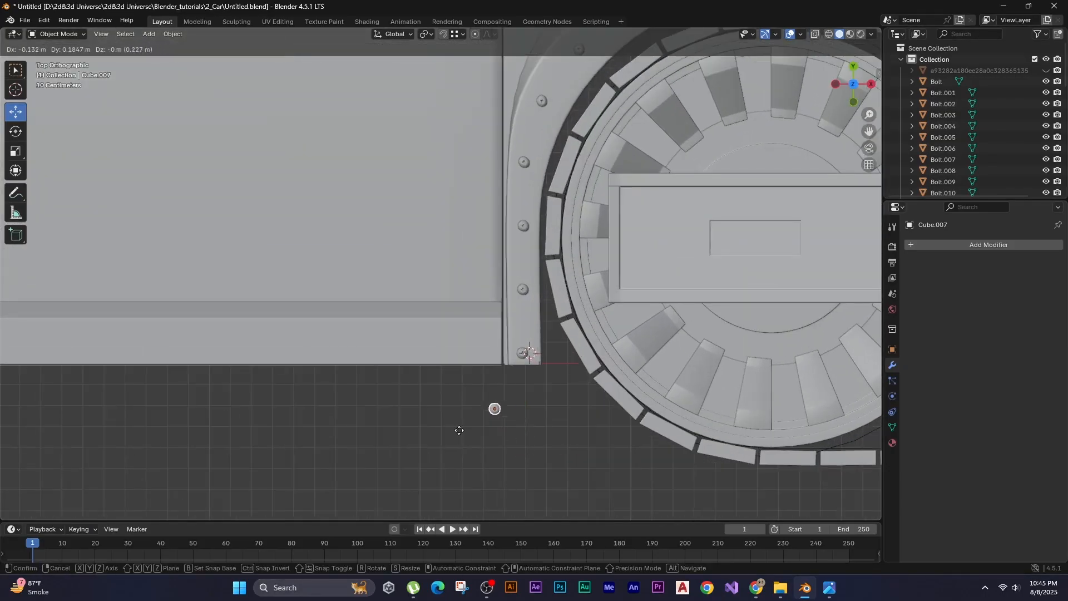
left_click(461, 373)
Move the lower corner vertices of the rear track surround along X so its edge follows the sill bar's rear end.
scroll(494, 357, "up", 4)
left_click(528, 358)
key("Tab")
key("x")
left_click(531, 380)
key("shift+z")
key("1")
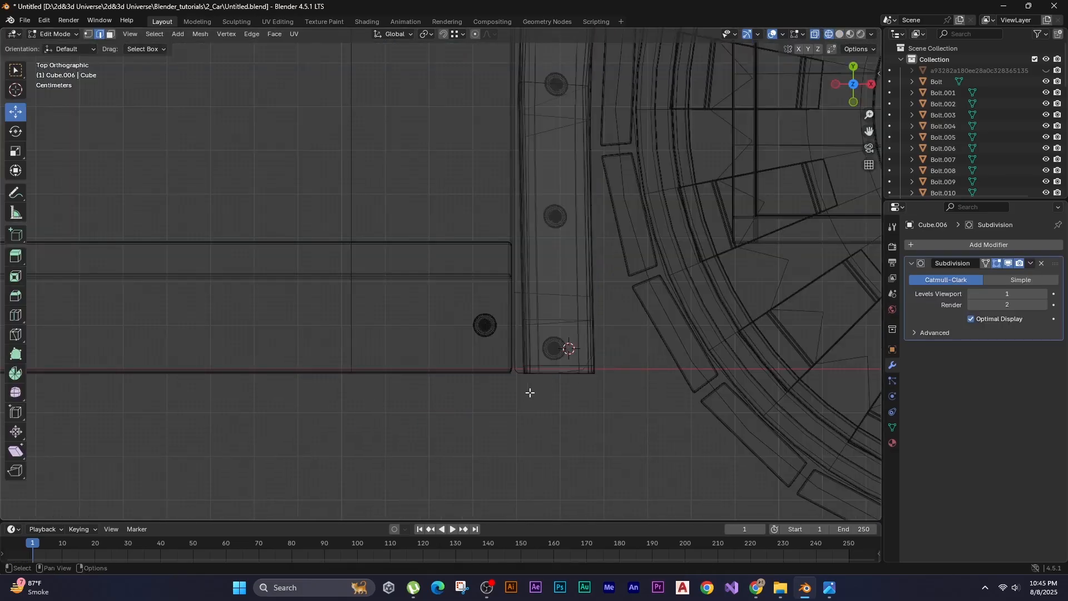
left_click_drag(529, 391, 504, 359)
key("g")
key("x")
left_click(505, 448)
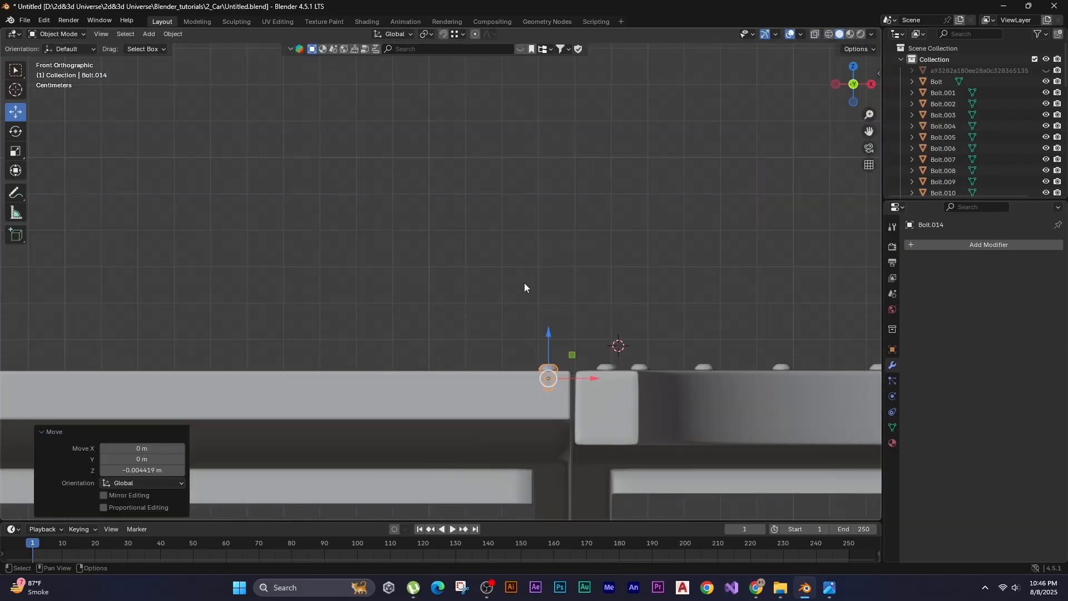
Duplicate the bolt at the sill bar's rear end about -0.177 m along X.
key("shift+d")
middle_click(432, 257)
middle_click_drag(428, 258, 455, 440, "alt")
key("x")
left_click(390, 311)
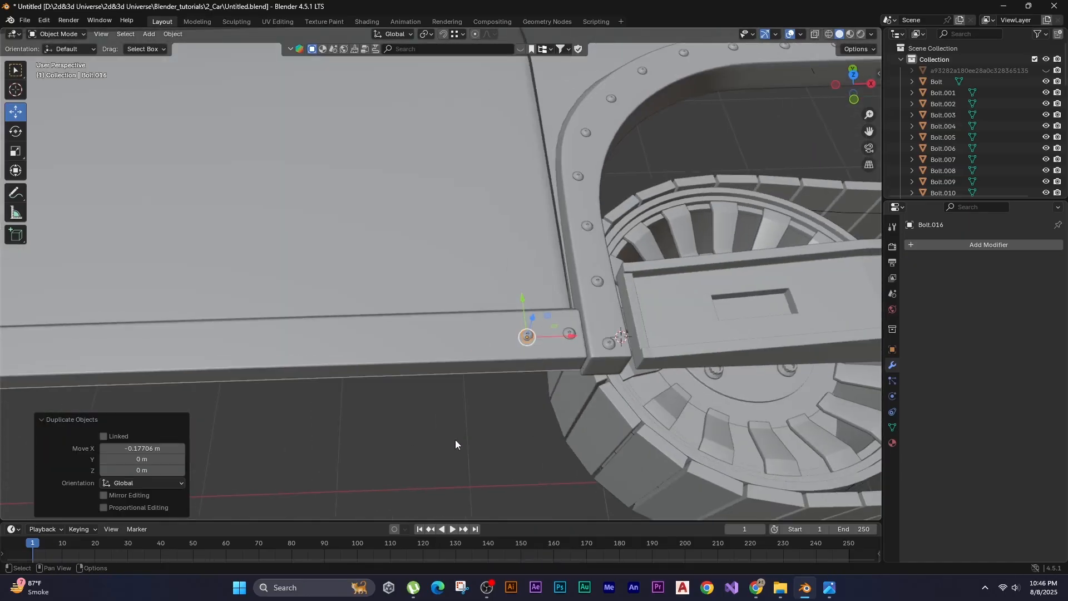
Repeat the bolt duplication along the whole sill bar until the row reaches the front wheel surround.
key("shift+r")
key("shift+r")
key("shift+r")
key("shift+r")
key("shift+r")
key("shift+r")
key("shift+r")
key("shift+r")
key("shift+r")
key("shift+r")
key("shift+r")
key("shift+r")
key("shift+r")
key("shift+r")
key("shift+r")
key("shift+r")
key("shift+r")
key("shift+r")
key("shift+r")
key("shift+r")
scroll(520, 482, "down", 4)
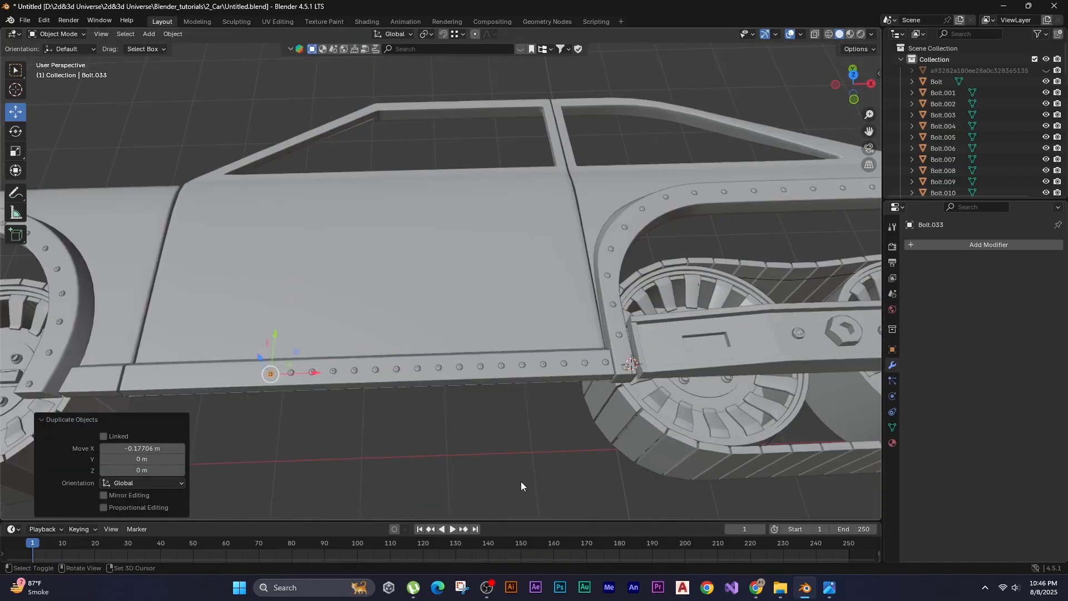
Delete the bolt sitting over the gap between the two sill bar sections.
left_click(521, 482)
middle_click_drag(202, 393, 385, 395)
scroll(384, 395, "up", 4)
key("Delete")
scroll(532, 480, "down", 3)
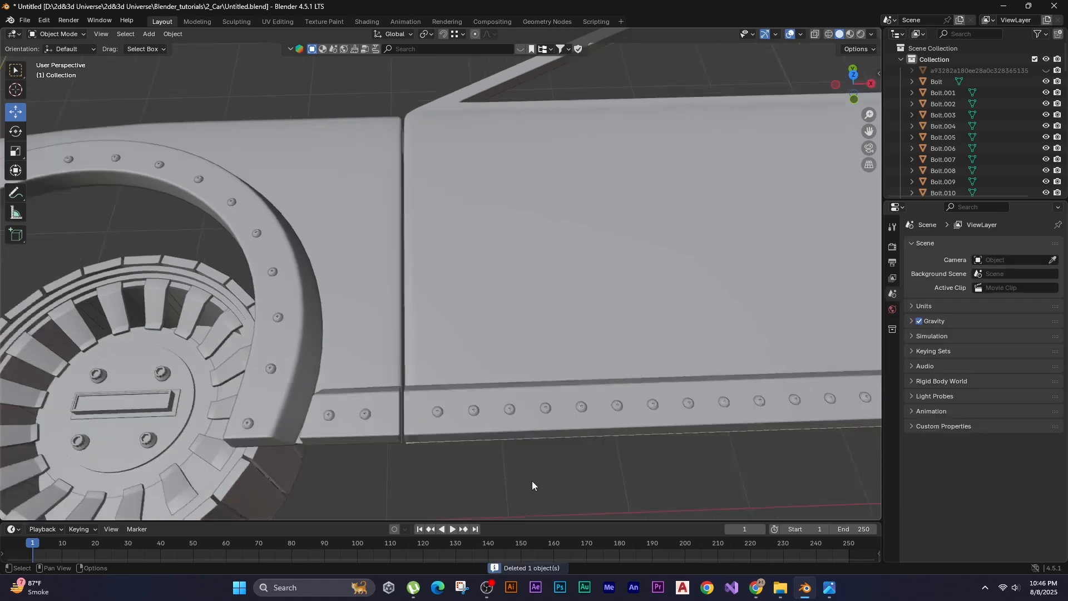
Select all bolts on the door's sill bar section and shift the row slightly forward along X to even out its ends.
middle_click_drag(531, 480, 348, 403)
left_click(178, 315)
left_click(204, 316, "shift")
left_click(228, 318, "shift")
key("KP_1")
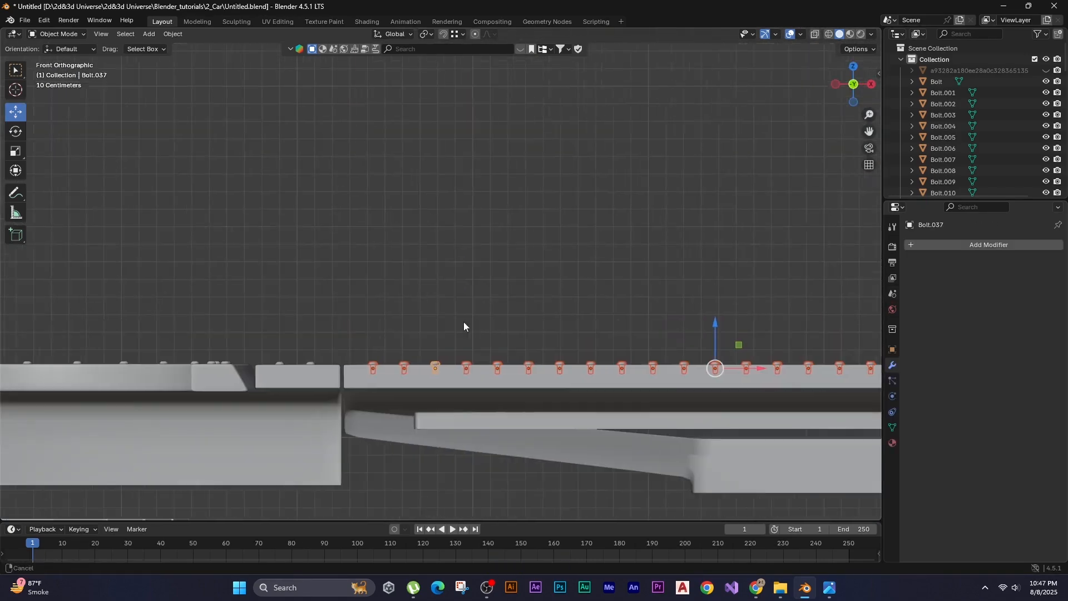
middle_click_drag(481, 296, 283, 300, "shift")
scroll(489, 248, "down", 2)
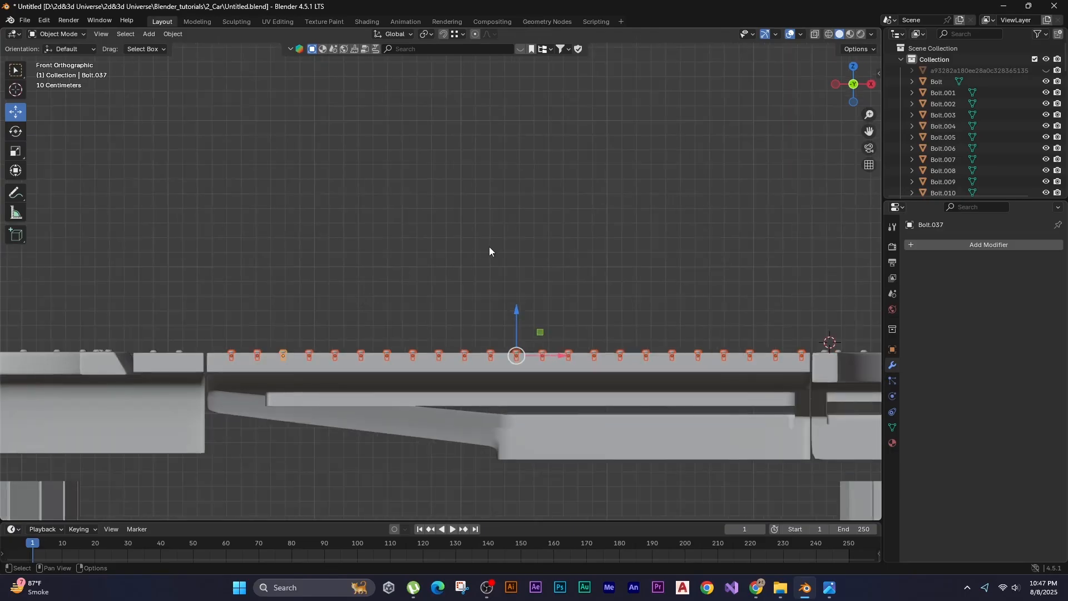
middle_click_drag(488, 248, 395, 289, "shift")
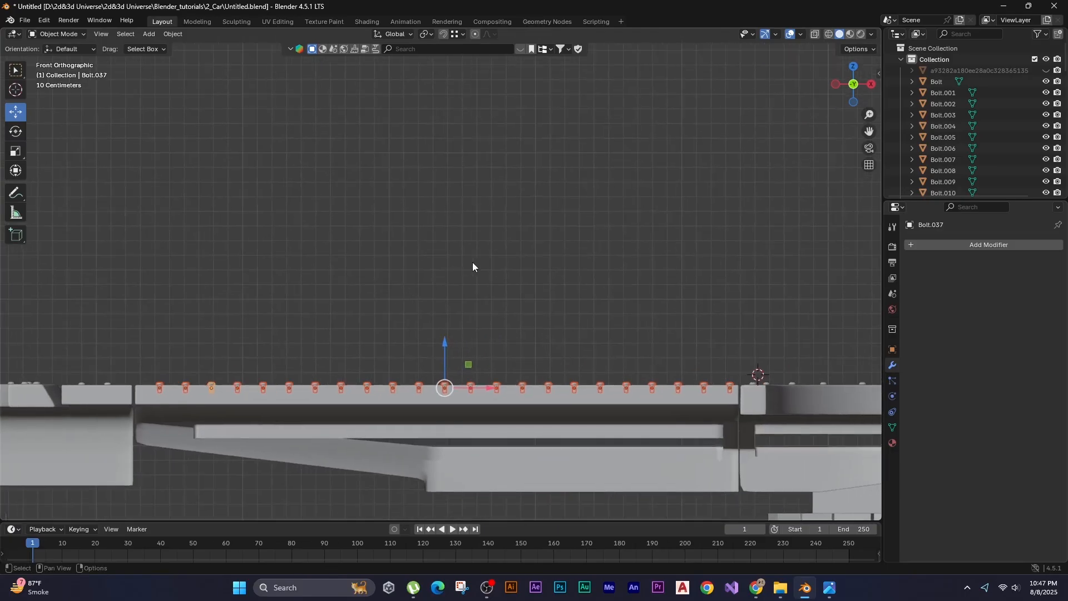
key("g")
key("z")
key("x")
left_click(393, 260)
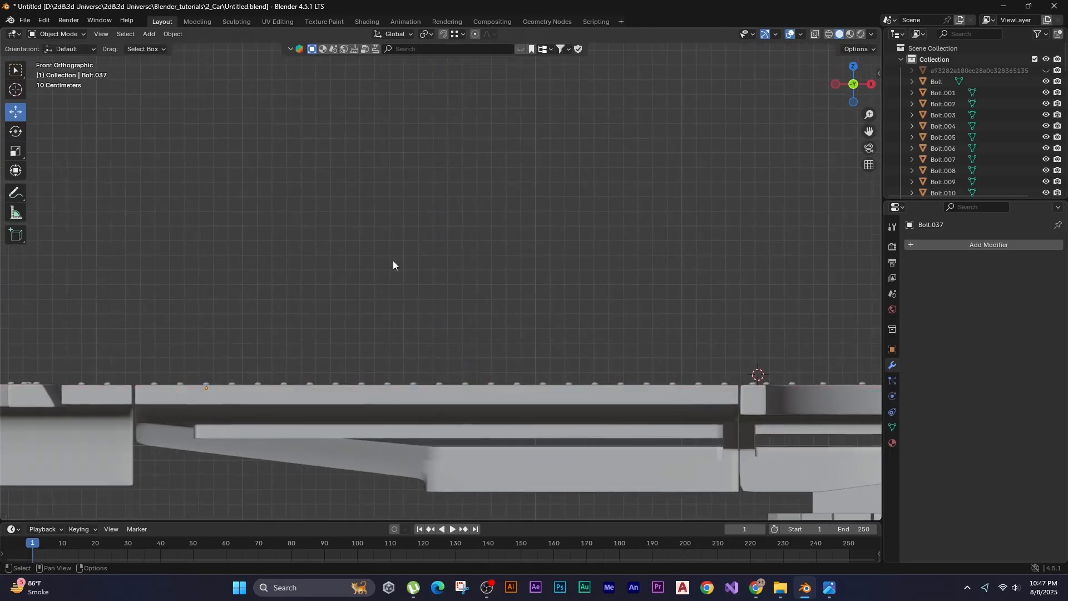
middle_click_drag(392, 260, 362, 326)
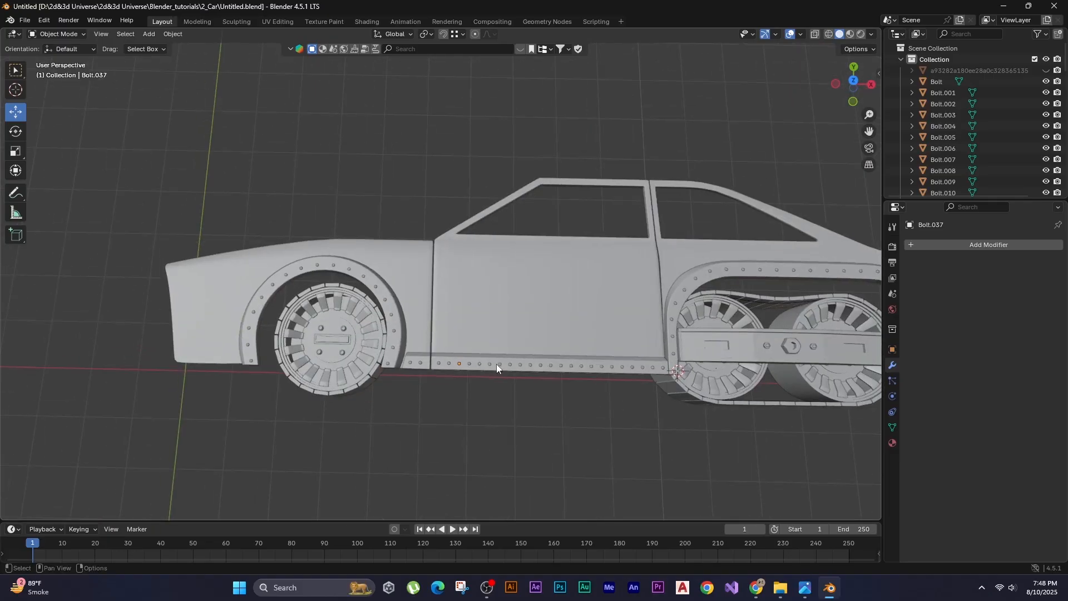
Duplicate the sill bar and place the copy about -7.57 m along X, ahead of the front wheel.
left_click(497, 364)
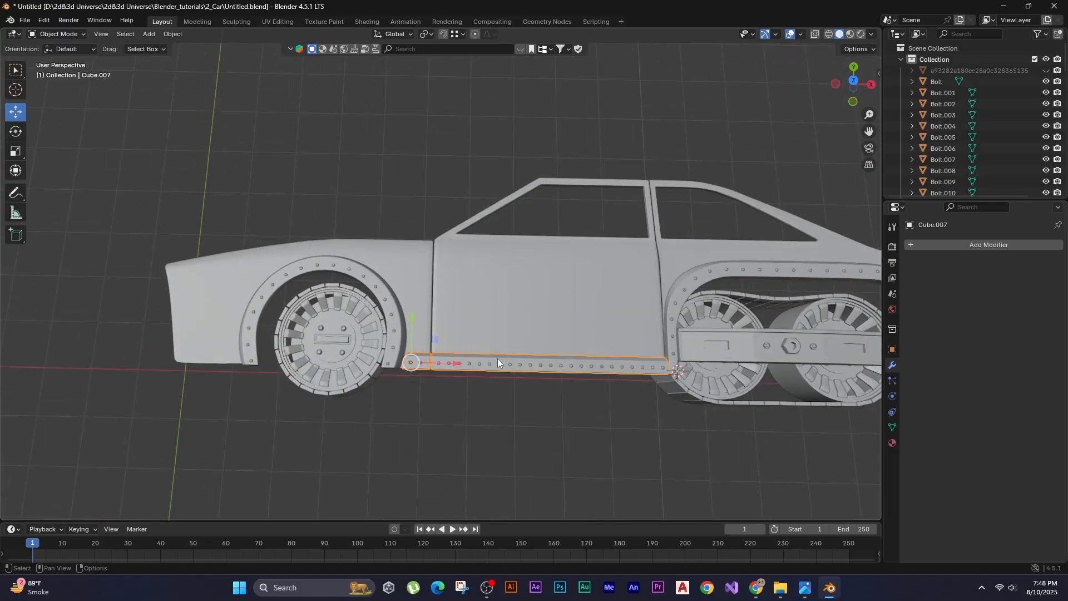
scroll(473, 364, "up", 1)
middle_click_drag(473, 364, 539, 384, "shift")
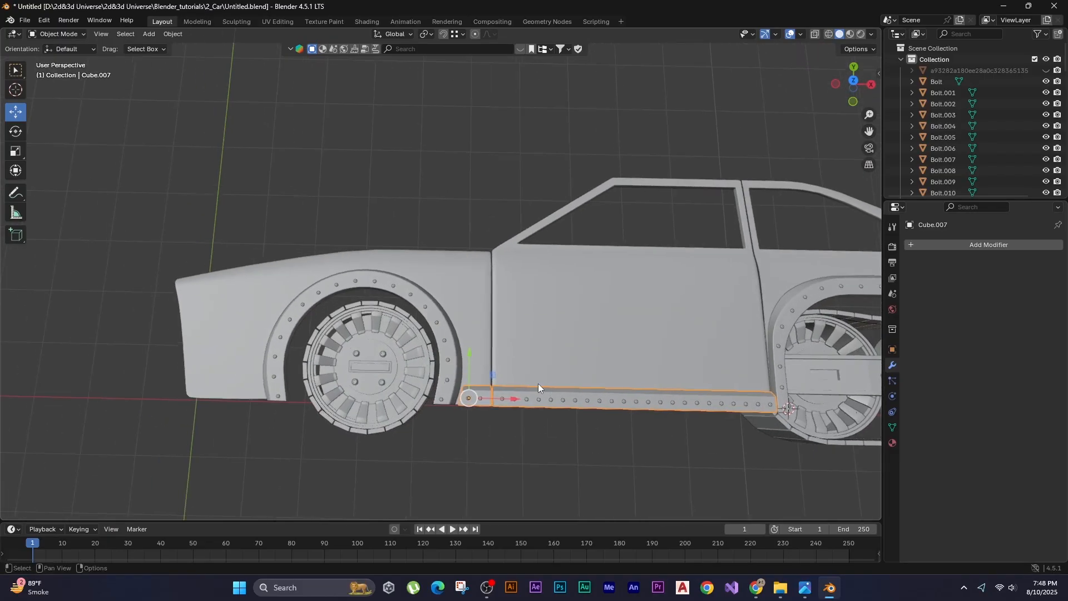
key("shift+d")
key("x")
left_click(862, 390)
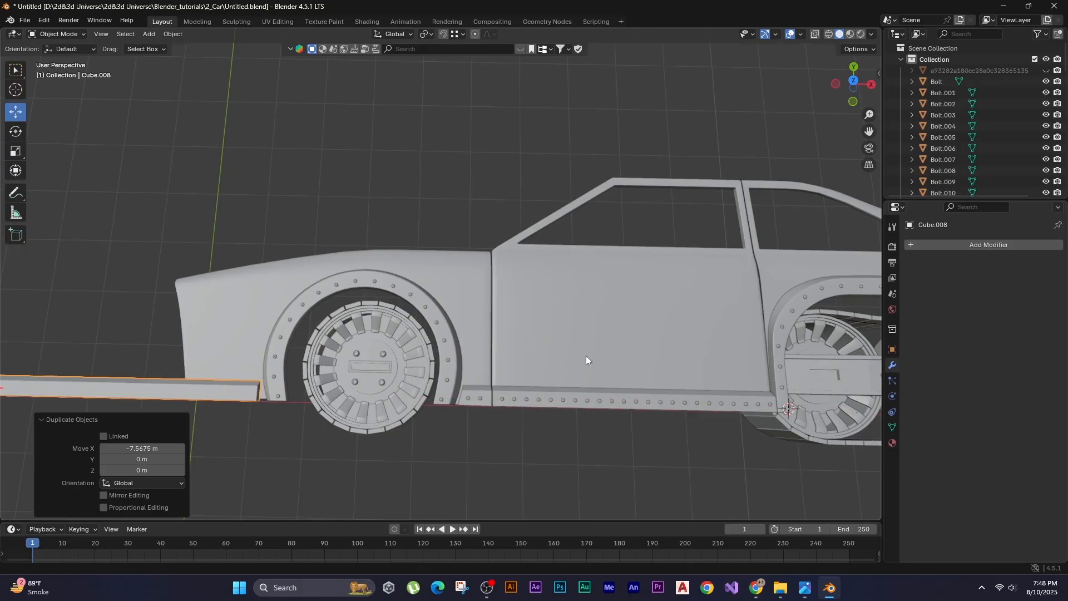
Delete the short front section of the copied sill bar, keeping only the long section.
scroll(585, 356, "down", 1)
middle_click_drag(445, 362, 619, 392, "shift")
key("Tab")
scroll(183, 401, "up", 1)
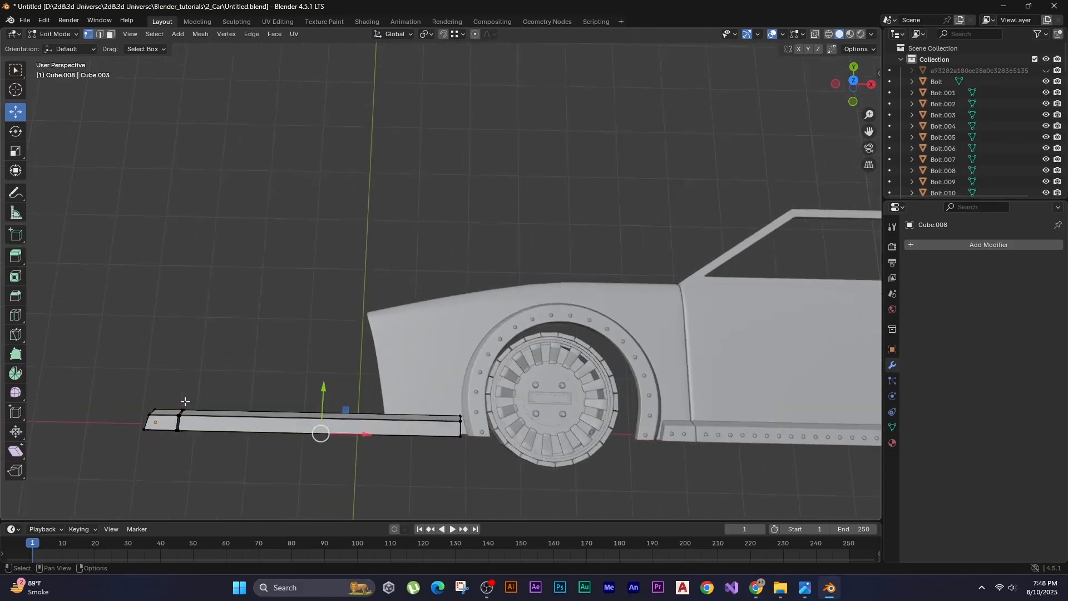
key("KP_7")
middle_click_drag(183, 401, 508, 227, "shift")
key("z")
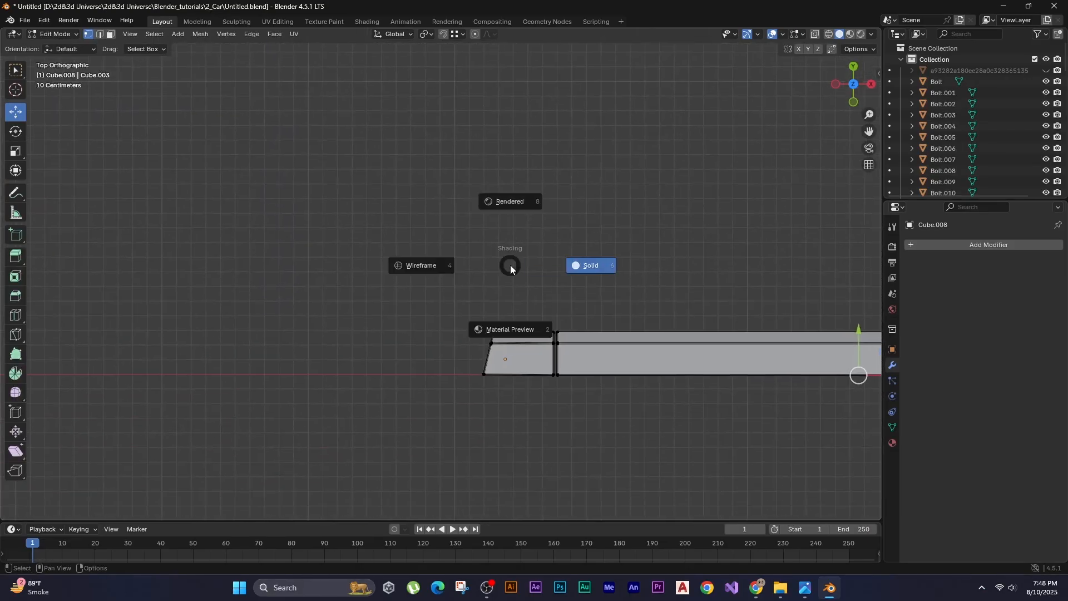
left_click(425, 265)
scroll(425, 266, "up", 2)
left_click_drag(605, 350, 437, 460)
key("x")
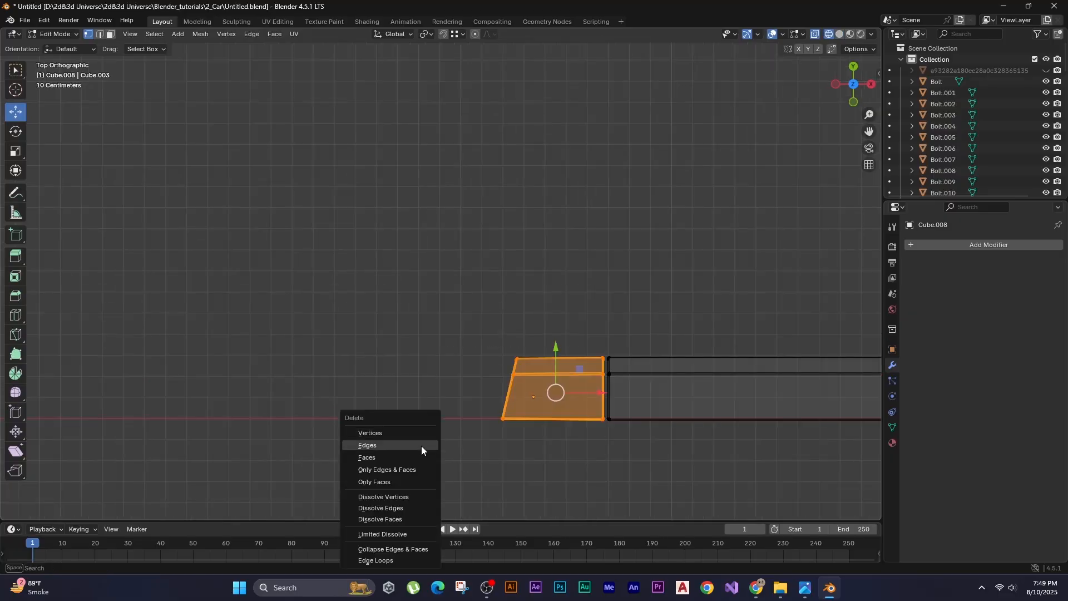
left_click(383, 445)
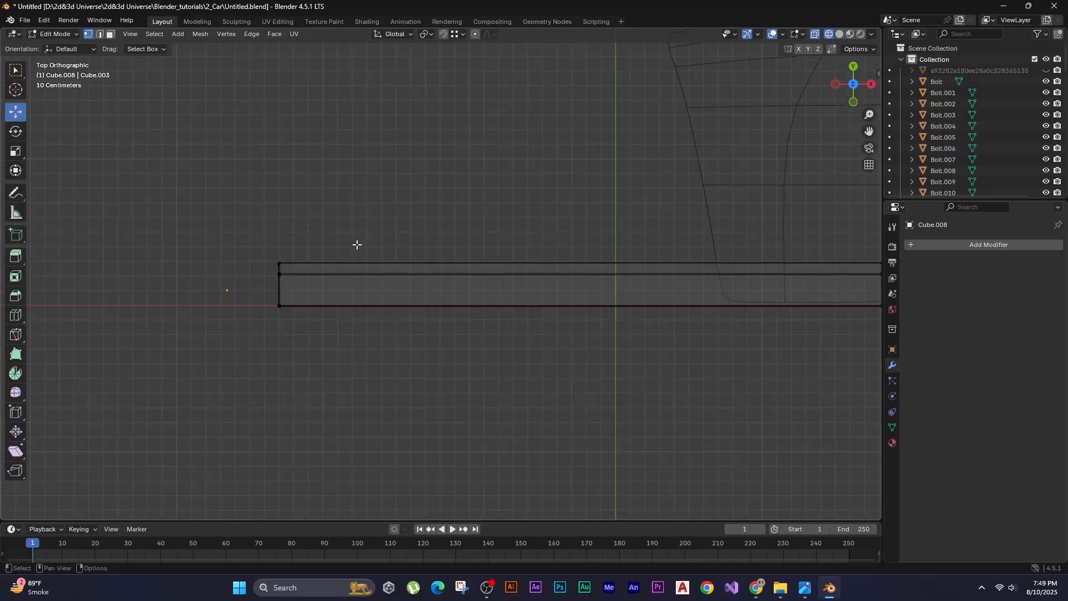
Shorten the copied bar by moving its front-end vertices about 3.14 m along X to the car's nose.
key("a")
middle_click_drag(314, 370, 201, 432, "shift")
key("g")
key("x")
left_click(619, 443)
scroll(595, 356, "up", 3)
middle_click_drag(595, 356, 314, 310, "shift")
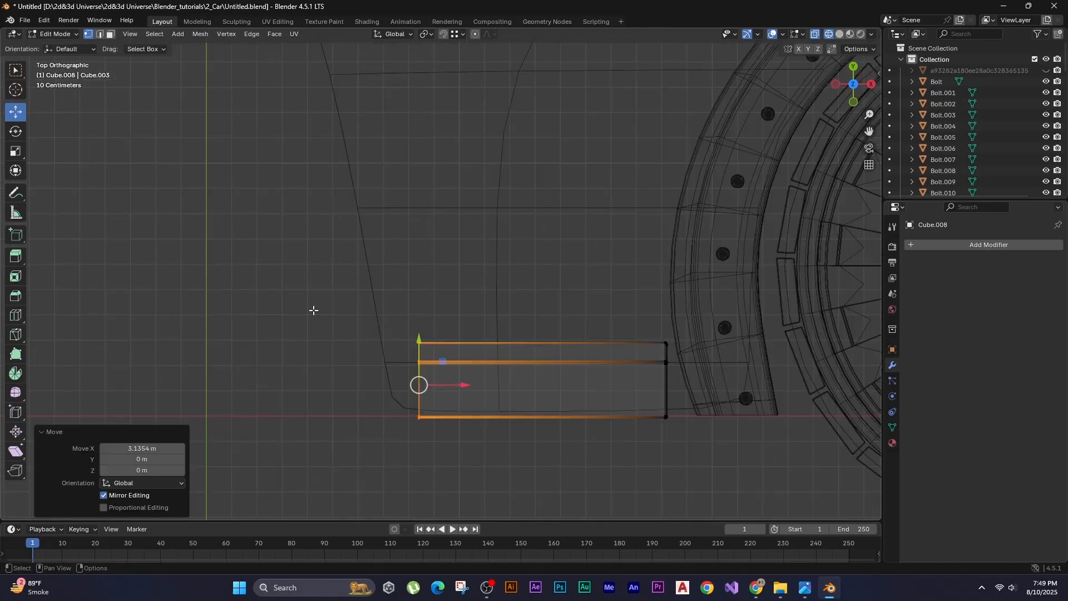
Extrude the copied bar's front end in place, rotate it about -9.8° and shift it along X toward the body's front edge.
key("e")
left_click(239, 305)
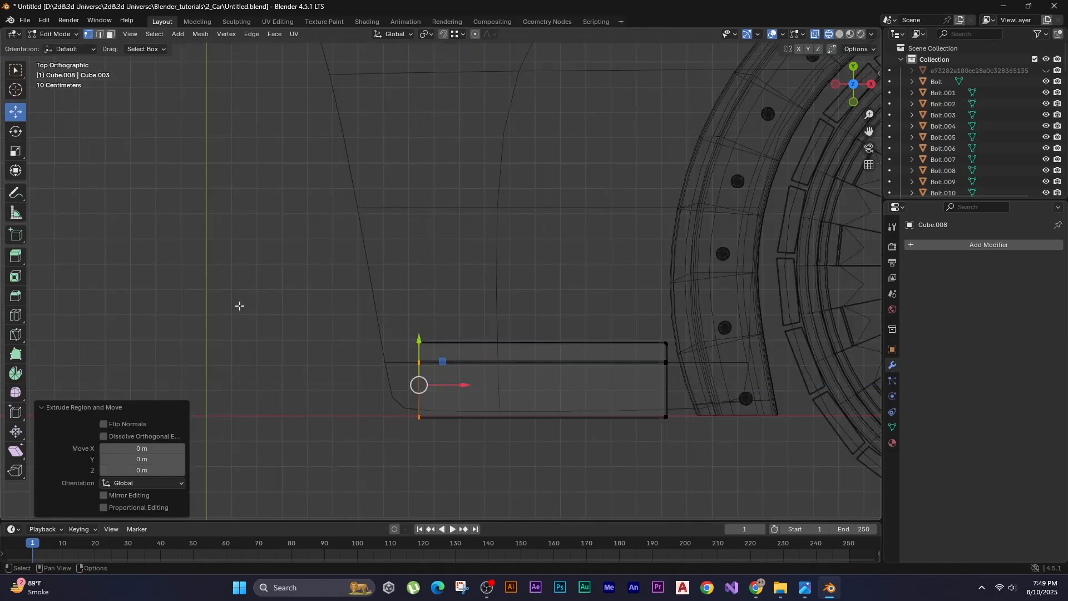
key("r")
left_click(199, 340)
key("g")
key("x")
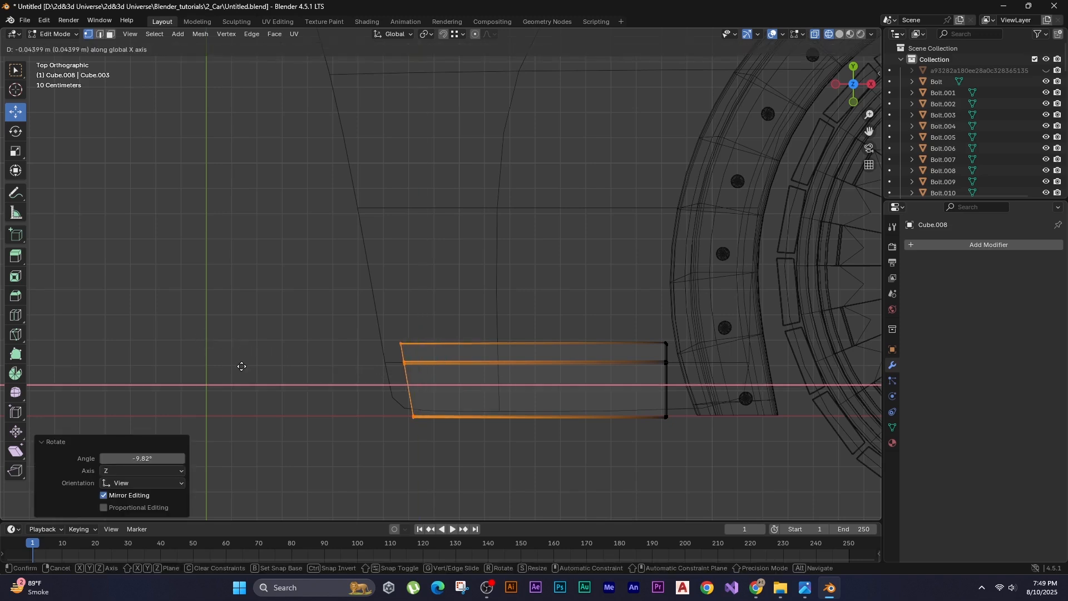
left_click(336, 376)
Rotate the copied bar's rear end about -14.8° and move it about 0.043 m along X toward the front wheel surround.
left_click_drag(629, 321, 670, 399)
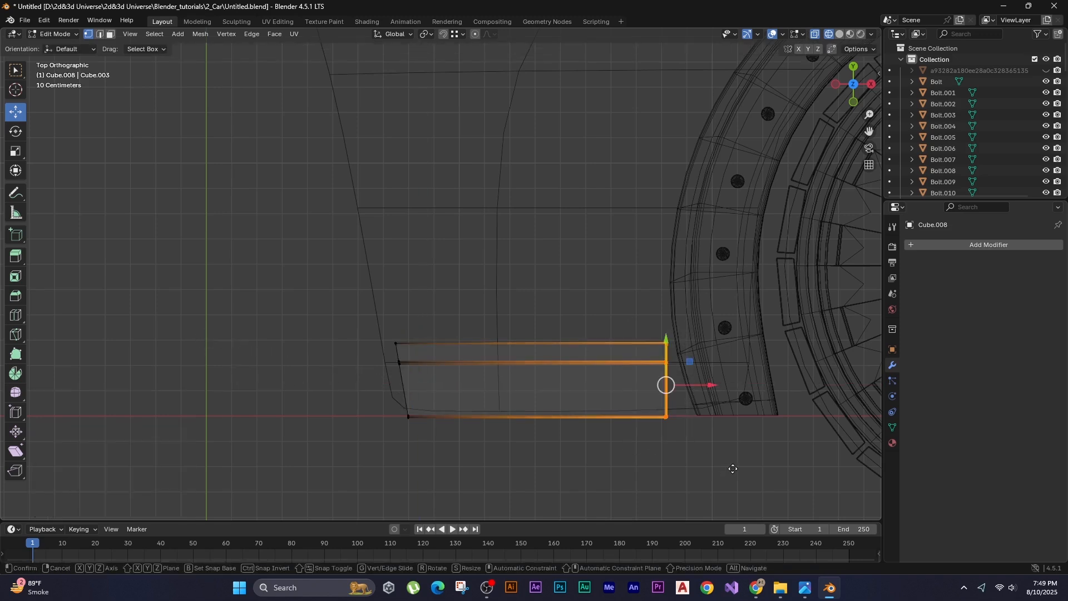
key("r")
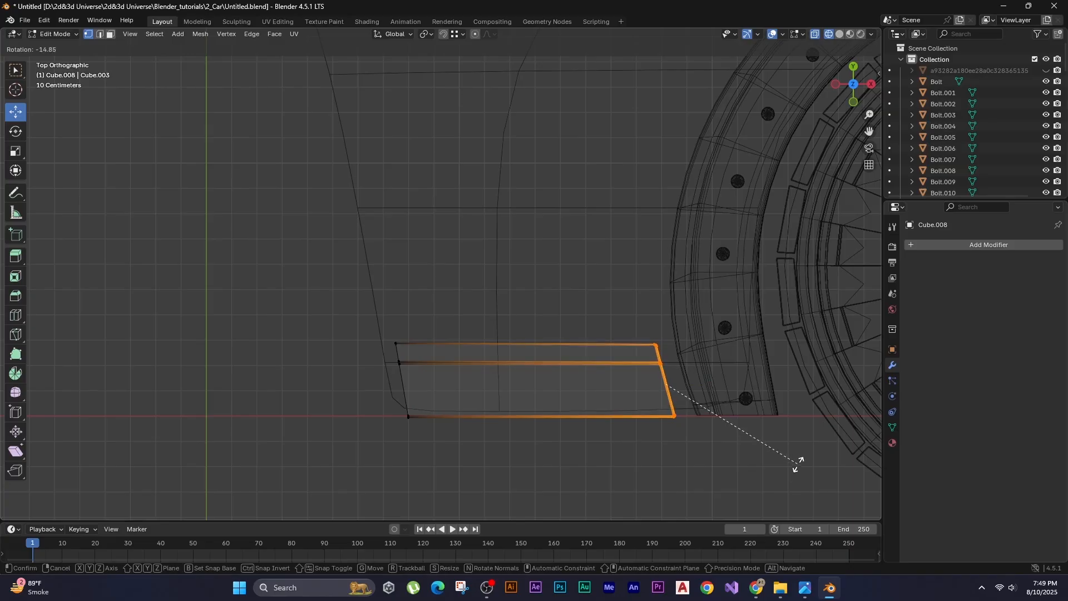
left_click(797, 464)
scroll(606, 466, "up", 2)
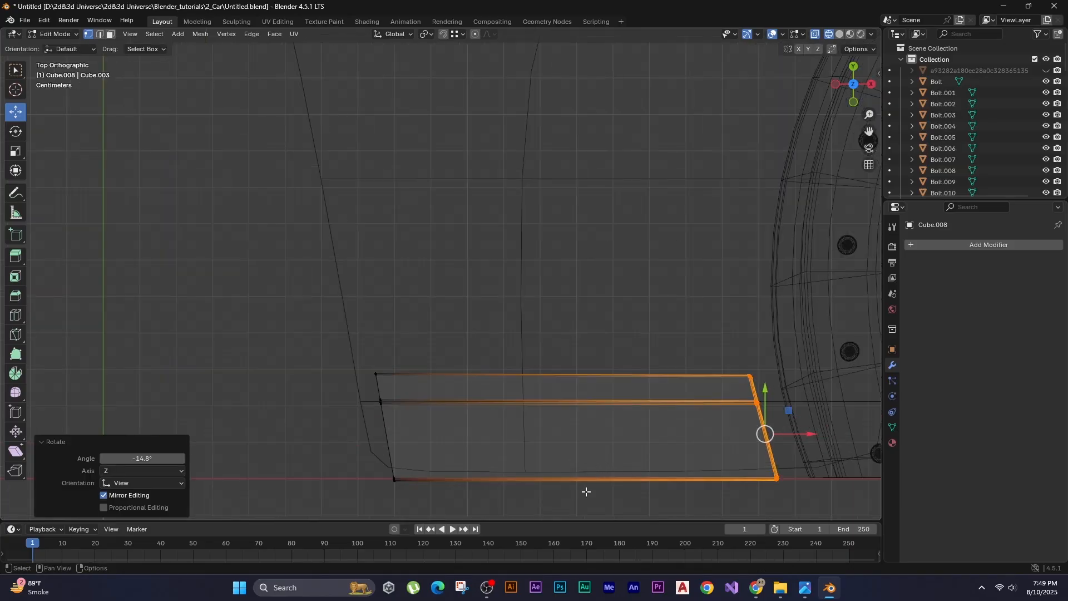
key("g")
middle_click_drag(545, 287, 554, 290)
left_click(555, 291)
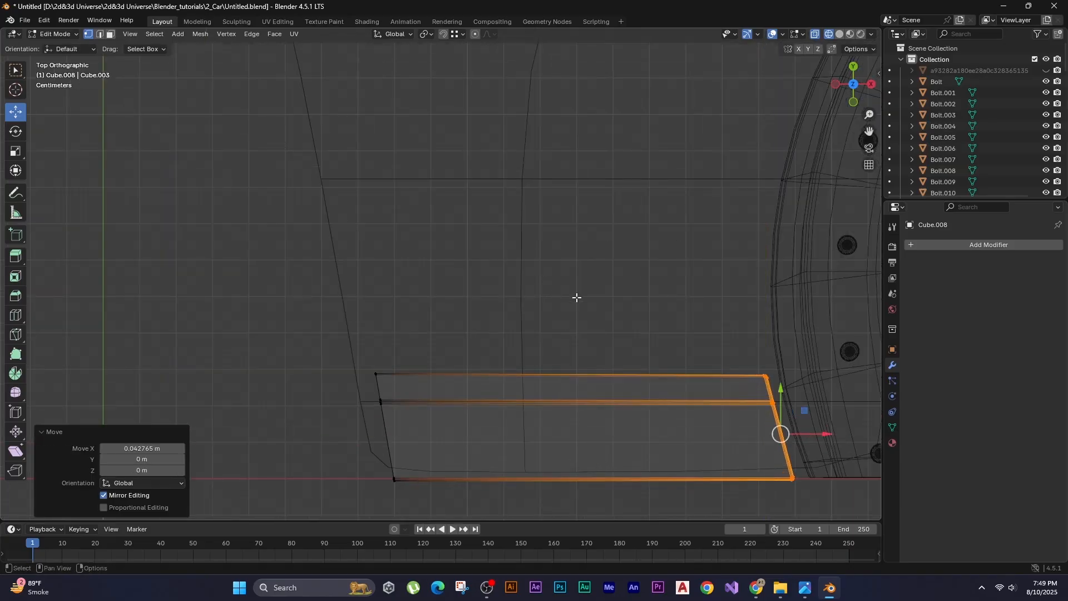
left_click(590, 298)
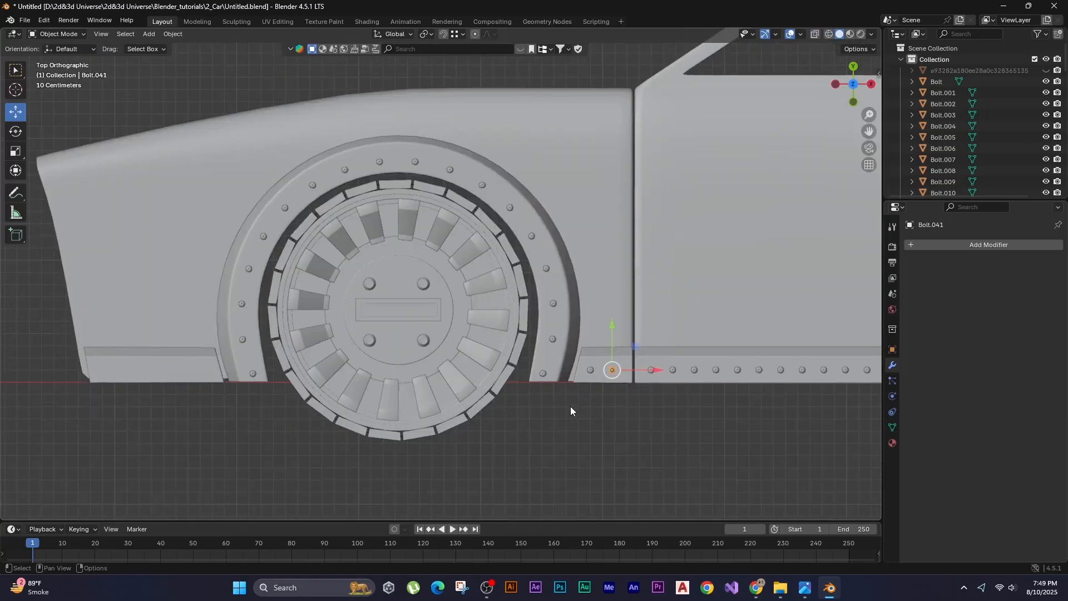
Duplicate a bolt from the short sill bar section and move it along X onto the rear end of the front bar.
scroll(569, 407, "down", 2)
middle_click_drag(587, 404, 647, 402, "shift")
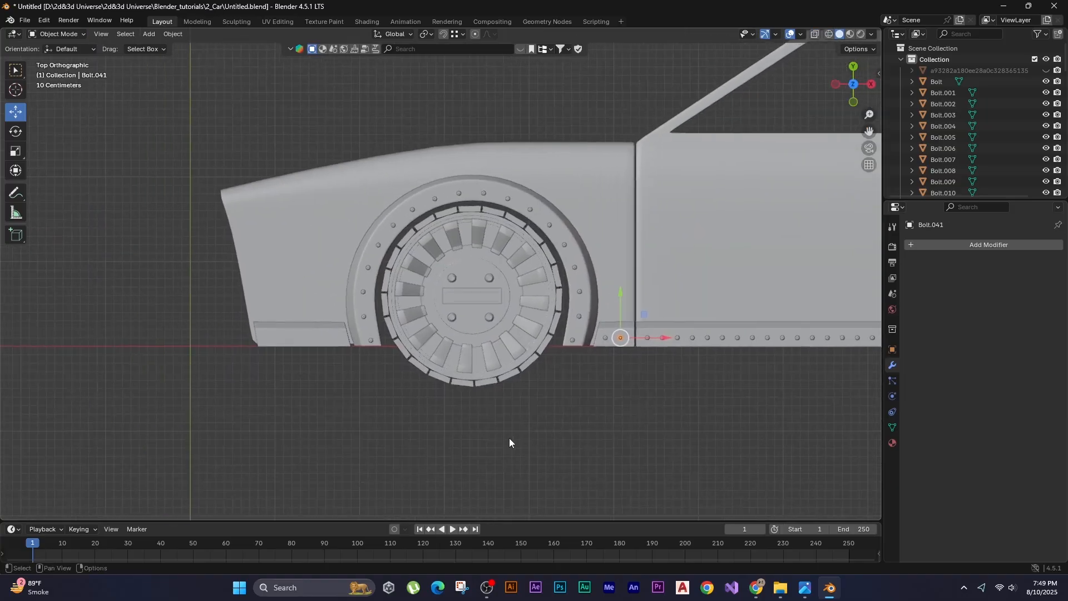
key("shift+d")
middle_click_drag(409, 434, 243, 435)
right_click(243, 435)
key("g")
key("x")
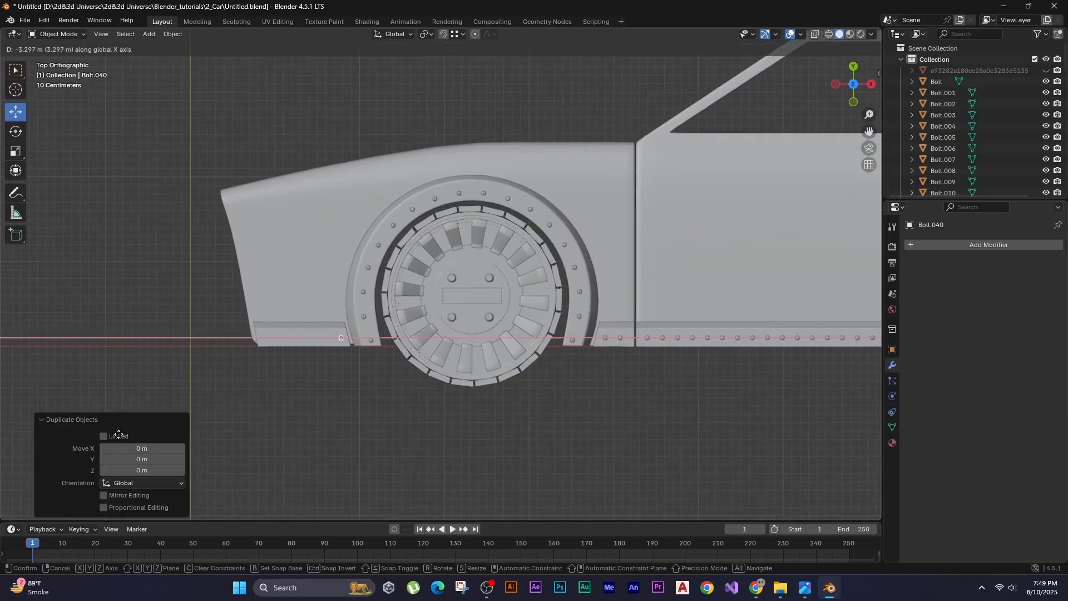
left_click(119, 433)
Duplicate the front bar's bolt about -0.214 m along X and repeat the duplication three times along the bar.
scroll(290, 360, "up", 1)
middle_click_drag(291, 359, 442, 333, "shift")
scroll(442, 333, "up", 1)
key("shift+d")
key("x")
left_click(359, 379)
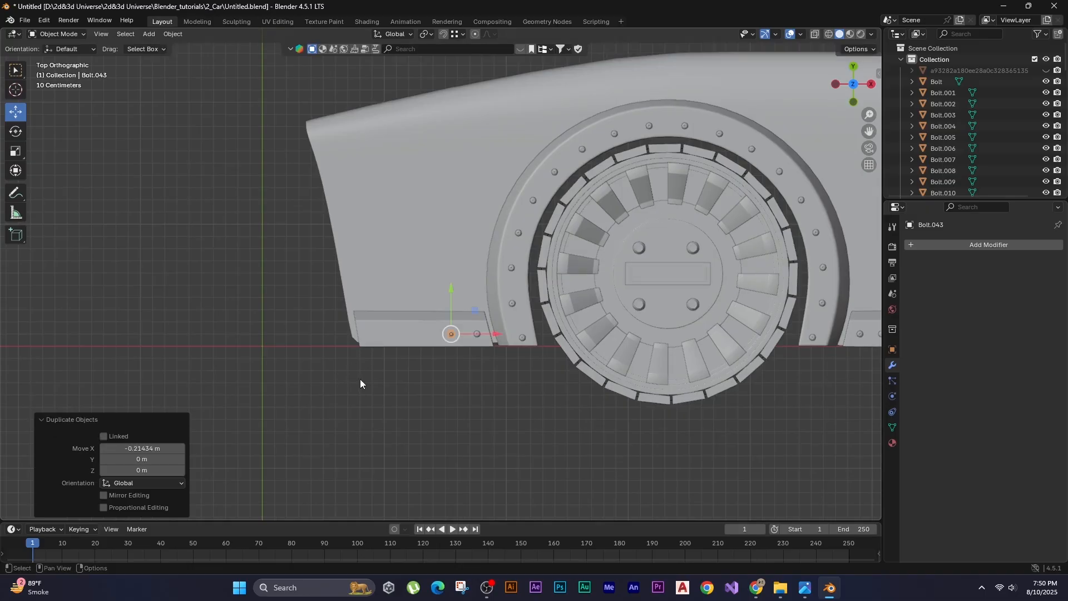
key("shift+r")
key("shift+r")
key("shift+r")
scroll(354, 320, "down", 2)
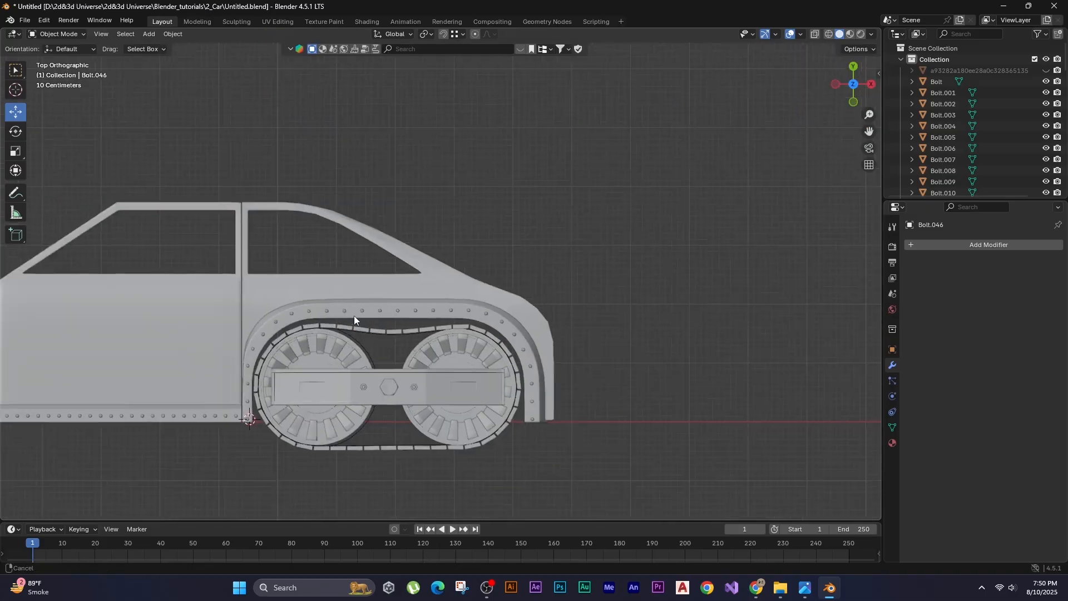
Move the rear body panel's upper tail corner vertices about 0.235 m along X and 0.372 m along Y.
middle_click_drag(353, 319, 457, 304, "shift")
left_click(585, 281)
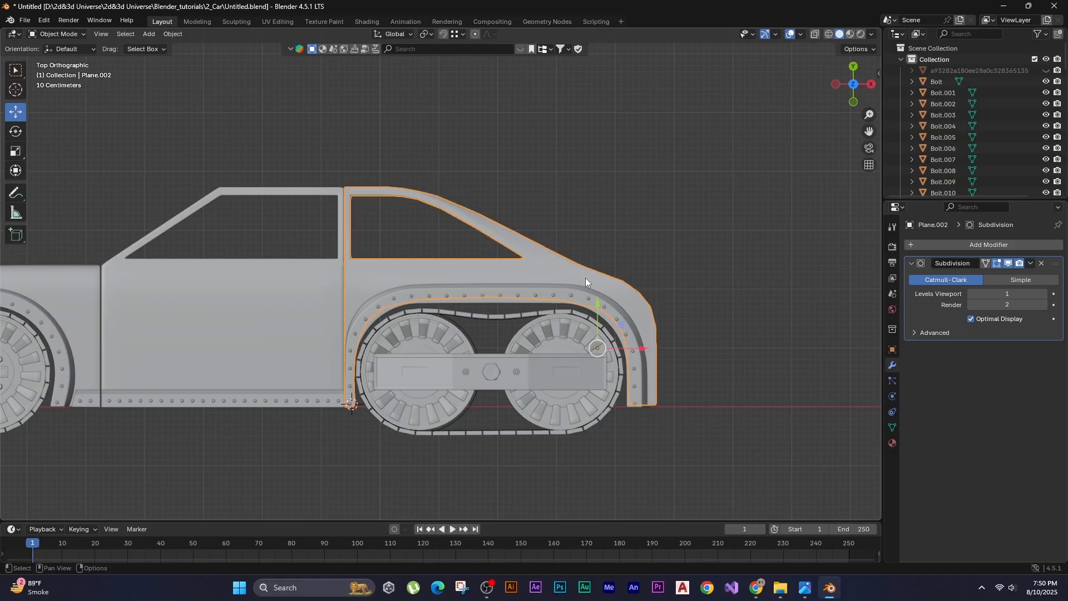
key("Tab")
scroll(585, 278, "up", 3)
key("g")
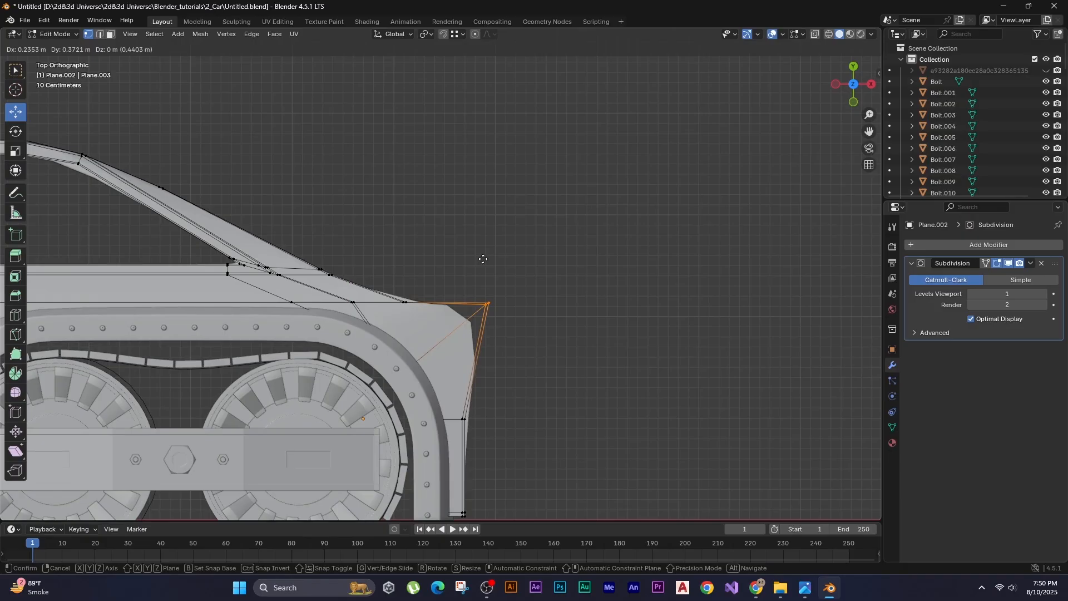
left_click(483, 258)
middle_click_drag(459, 306, 493, 274, "shift")
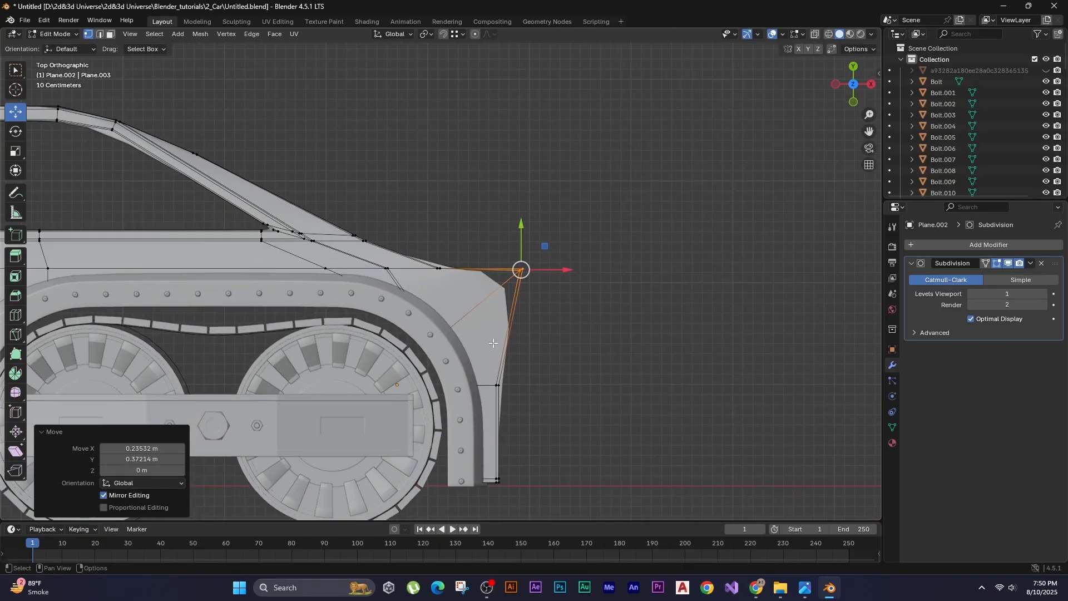
Select the vertices around the rear side window's pointed back corner and move them forward along X.
middle_click_drag(456, 361, 527, 354, "shift")
middle_click_drag(407, 317, 627, 367, "shift")
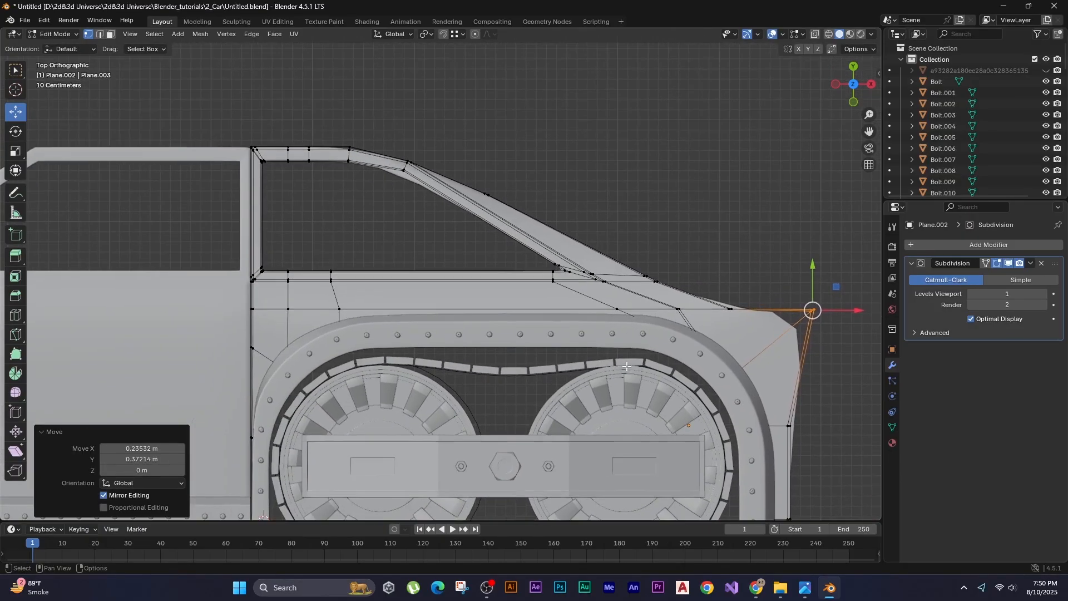
scroll(586, 313, "up", 2)
key("z")
left_click(579, 302)
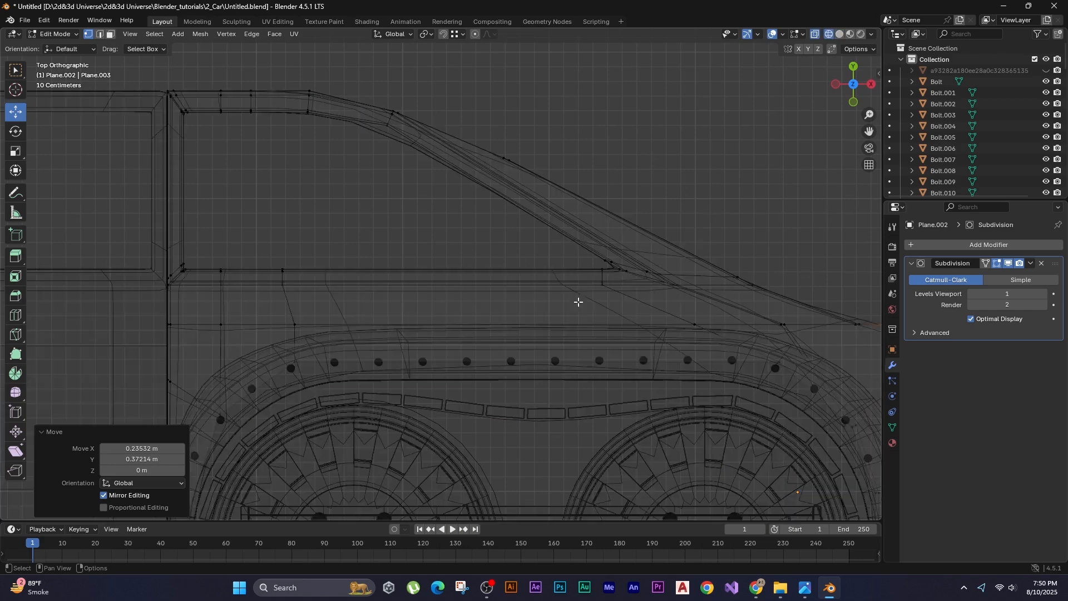
left_click_drag(676, 301, 522, 248)
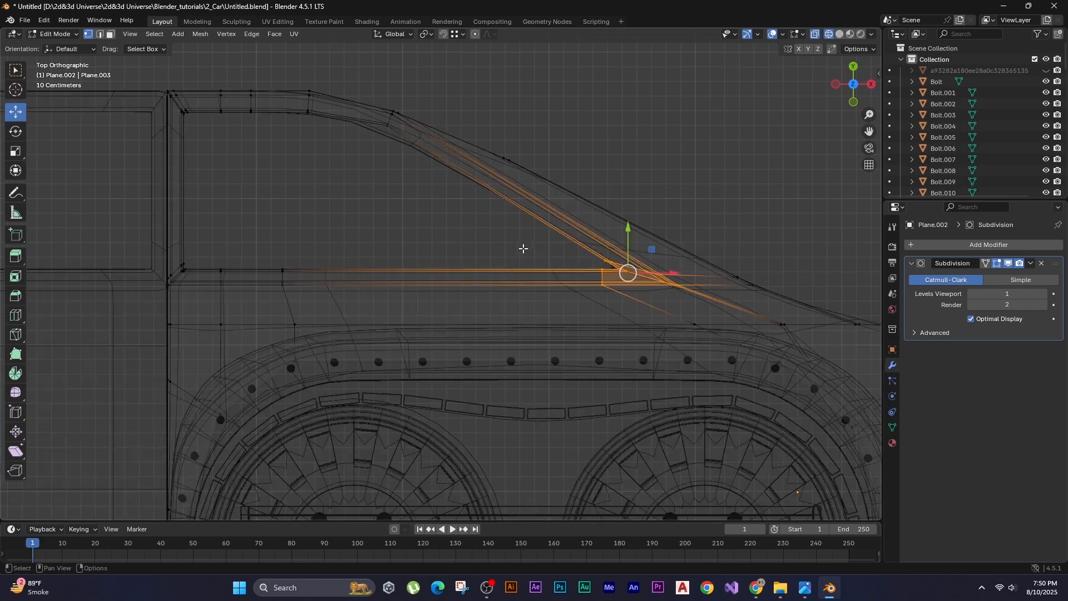
key("shift+z")
mouse_move(485, 243)
middle_mouse_down("shift")
mouse_move(485, 254)
mouse_move(454, 254)
middle_mouse_up("shift")
key("g")
key("x")
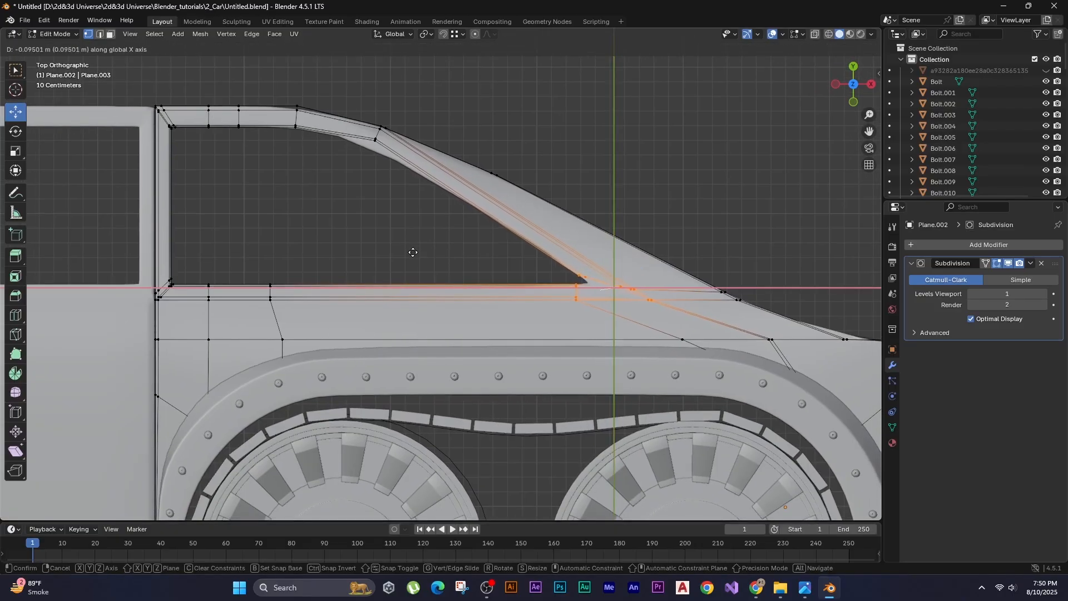
left_click(330, 235)
key("Tab")
left_click(330, 235)
Add a loop cut on the rear body panel beside the side window's pointed back corner.
middle_click_drag(489, 328, 529, 303)
scroll(560, 286, "up", 2)
middle_click_drag(525, 247, 484, 325, "shift")
left_click(493, 265)
key("Tab")
scroll(510, 292, "up", 1)
middle_click_drag(498, 269, 494, 294, "shift")
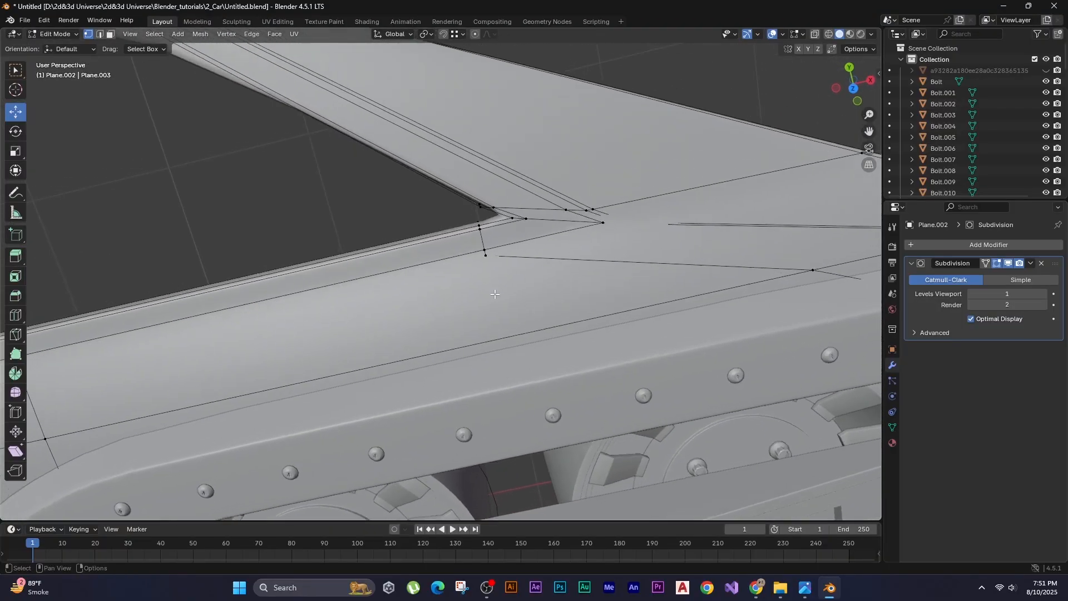
key("ctrl+r")
left_click(494, 228)
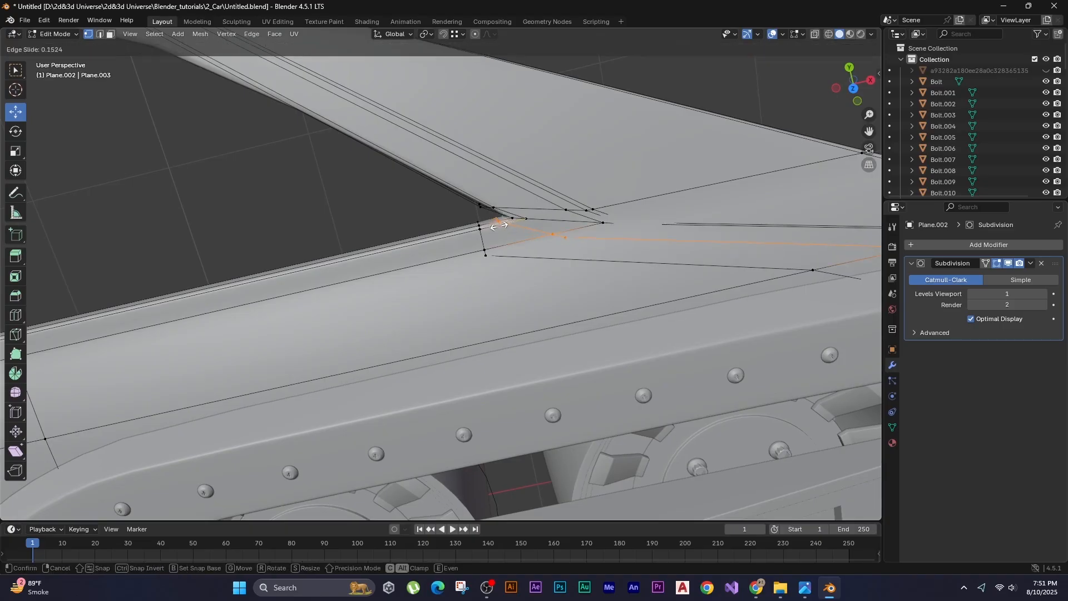
Add supporting loop cuts around the pointed rear corner of the rear side window on the body panel.
left_click(499, 226)
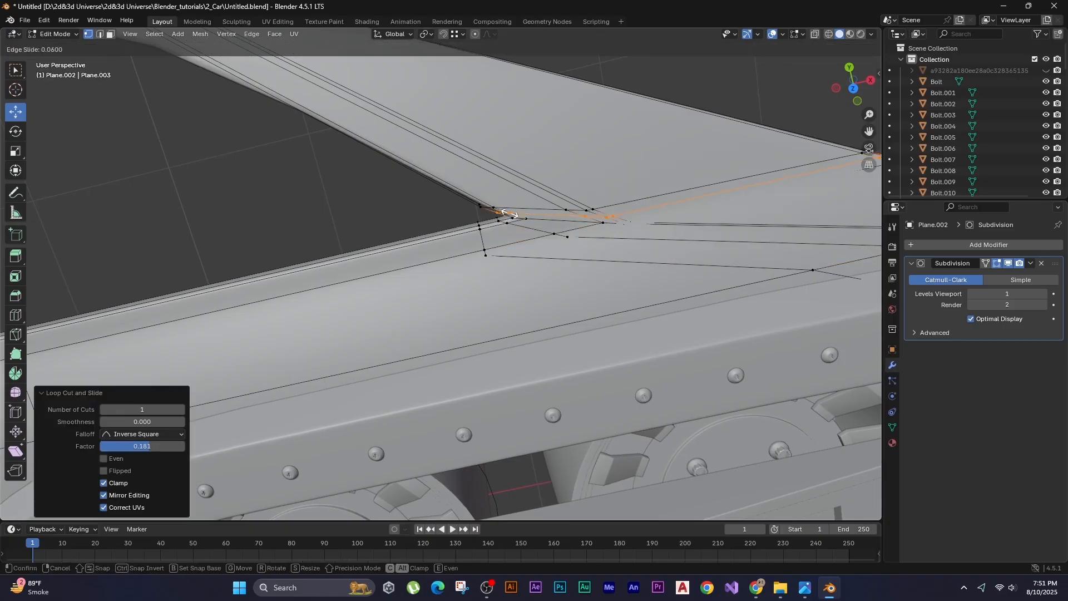
key("Tab")
middle_click_drag(383, 212, 368, 239)
scroll(368, 239, "down", 4)
middle_click_drag(278, 249, 431, 282, "shift")
key("KP_7")
scroll(452, 322, "up", 3)
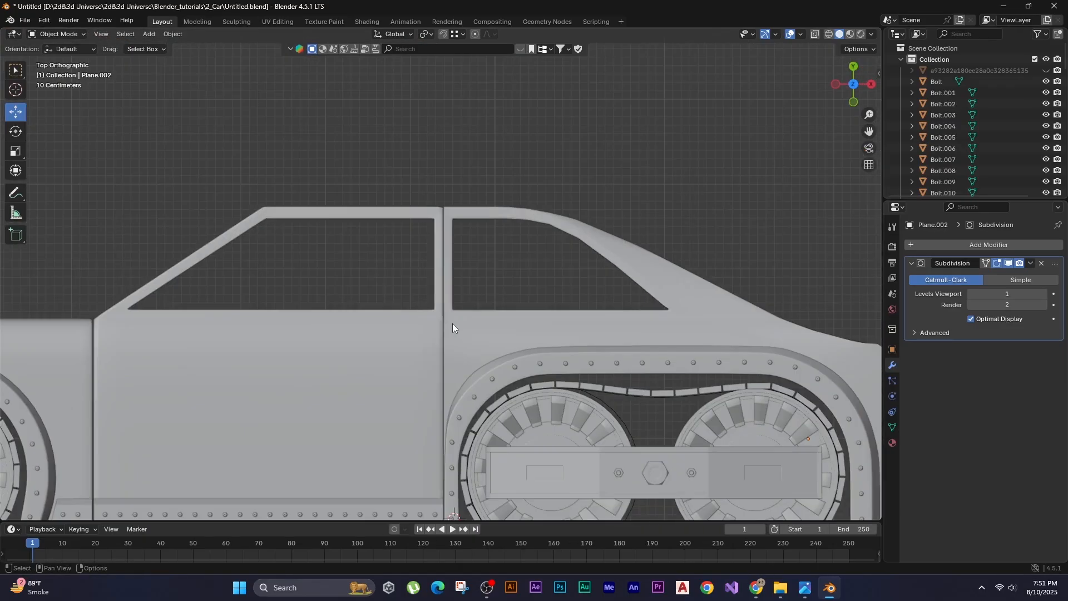
Lower the bottom rear corner of the door panel's window opening along Y so its lower edge slopes.
left_click(377, 360)
scroll(436, 305, "up", 5)
key("Tab")
key("shift+z")
left_click_drag(491, 284, 390, 354)
key("g")
key("y")
left_click(303, 301)
key("shift+z")
key("Tab")
scroll(491, 308, "down", 7)
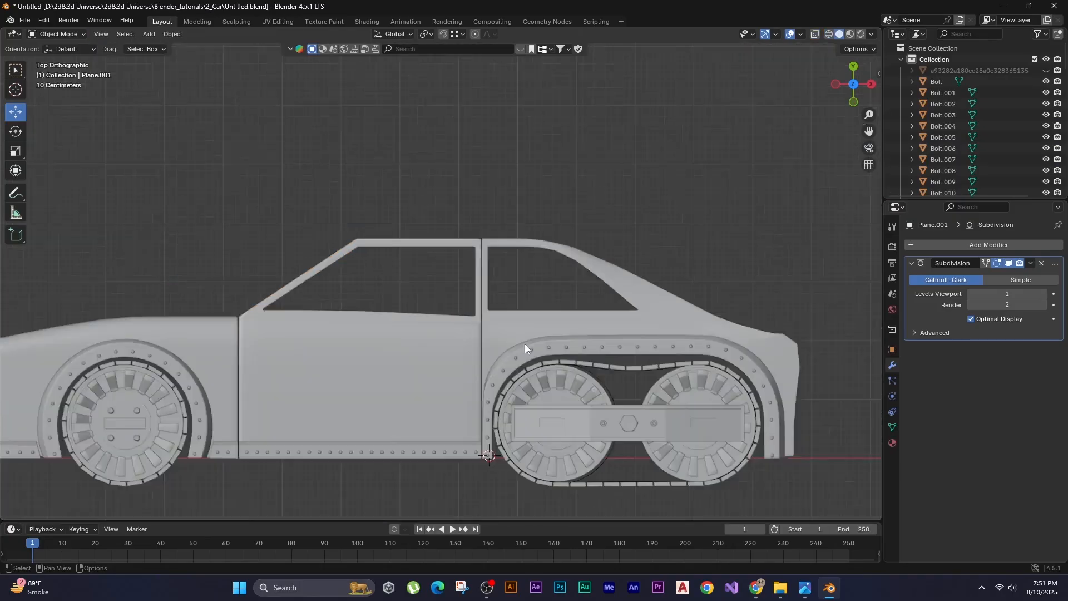
Lower the bottom front corner of the rear side window along Y to line up with the door window.
middle_click_drag(478, 305, 482, 336, "shift")
scroll(489, 342, "up", 6)
key("Tab")
key("z")
left_click(403, 346)
left_click_drag(626, 390, 384, 256)
key("g")
key("y")
left_click(379, 267)
key("shift+z")
key("Tab")
scroll(379, 320, "down", 5)
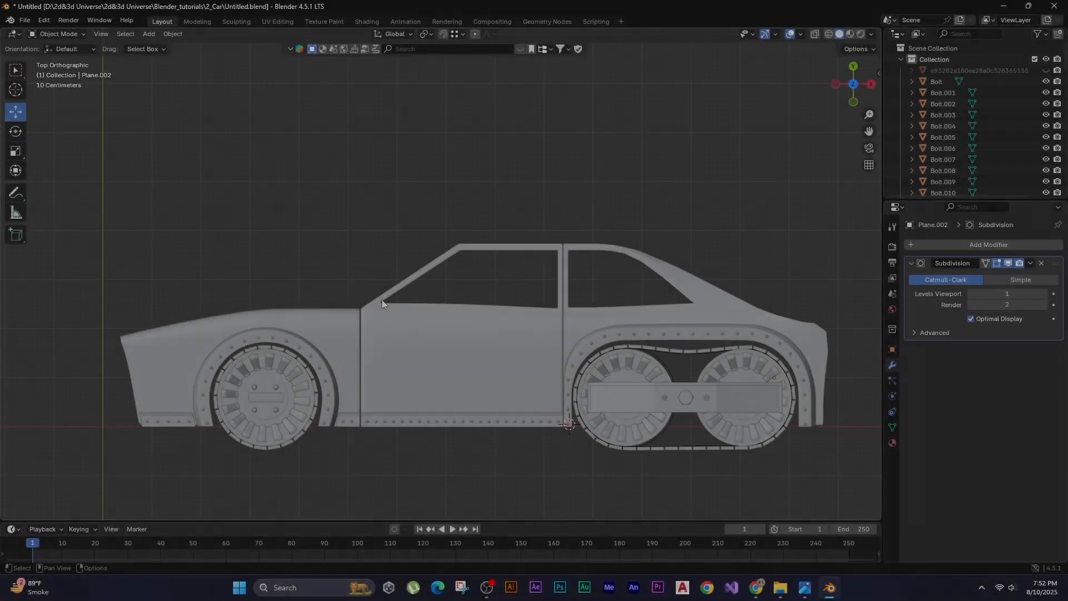
Add a cube and move it 3.5066 m along Y to the car's roof line.
scroll(381, 300, "up", 3)
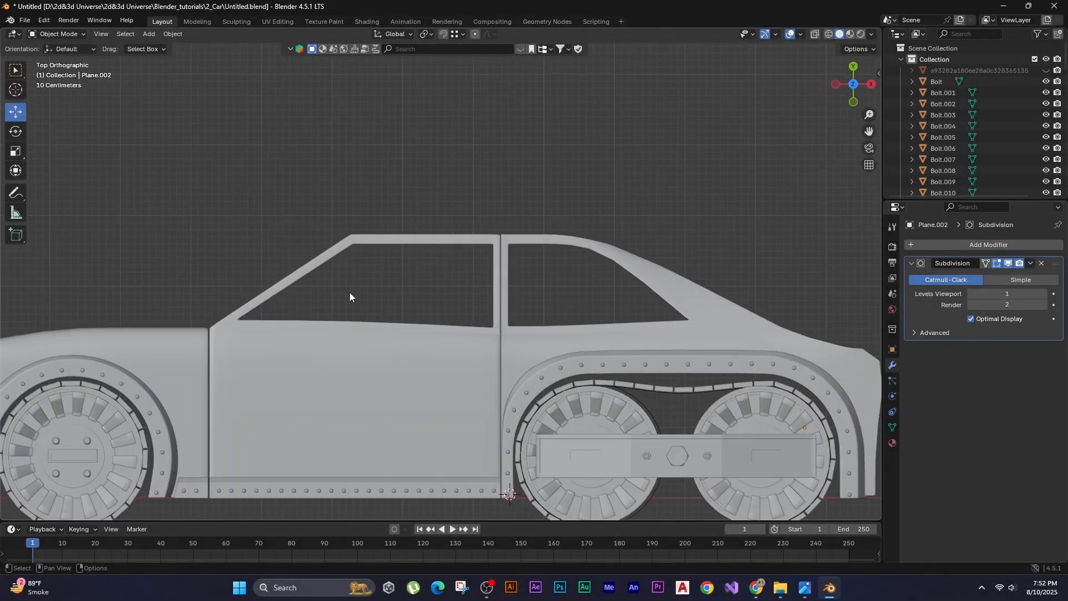
middle_click_drag(351, 295, 651, 257, "shift")
scroll(651, 257, "down", 2)
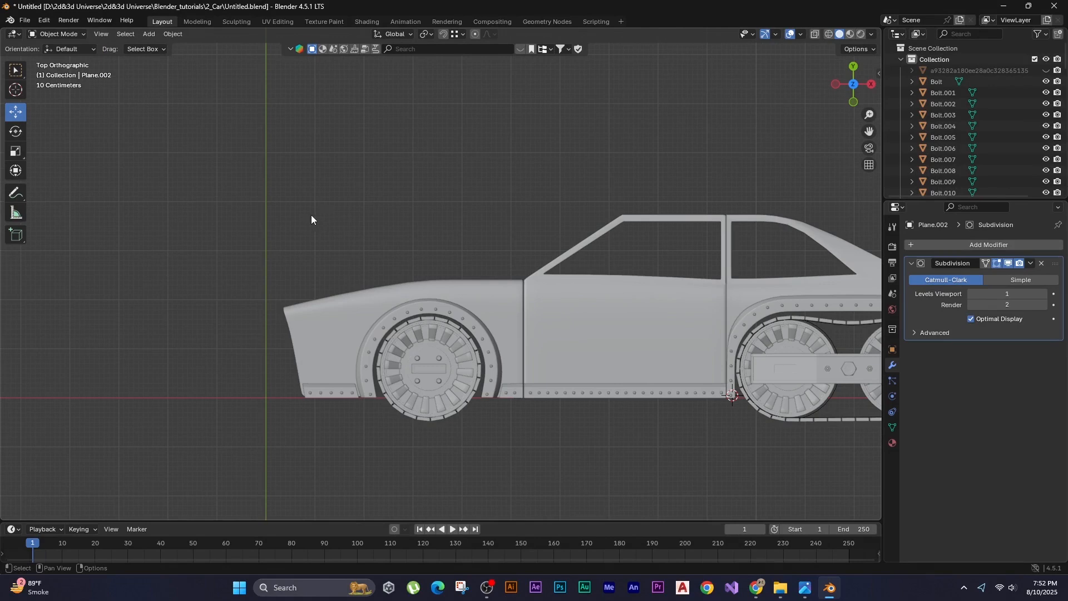
key("shift+a")
mouse_move(285, 235)
left_click(342, 259)
key("g")
key("y")
left_click(390, 113)
Scale the cube to 0.201 and move it -0.38615 m in X and -0.13397 m in Y toward the door window.
middle_click_drag(391, 113, 346, 166, "shift")
key("s")
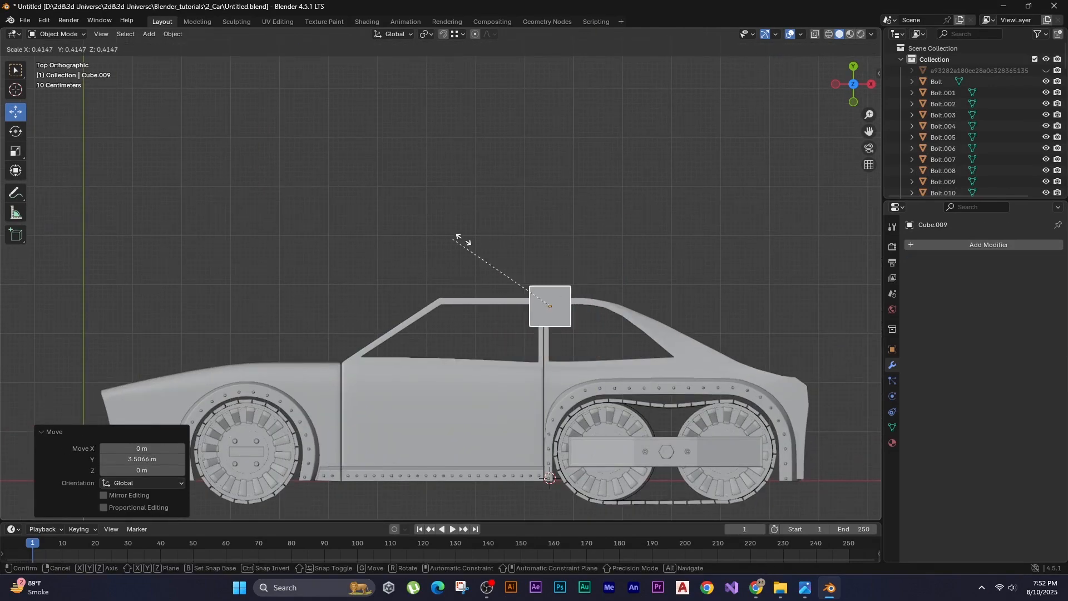
left_click(517, 257)
scroll(545, 256, "up", 2)
key("g")
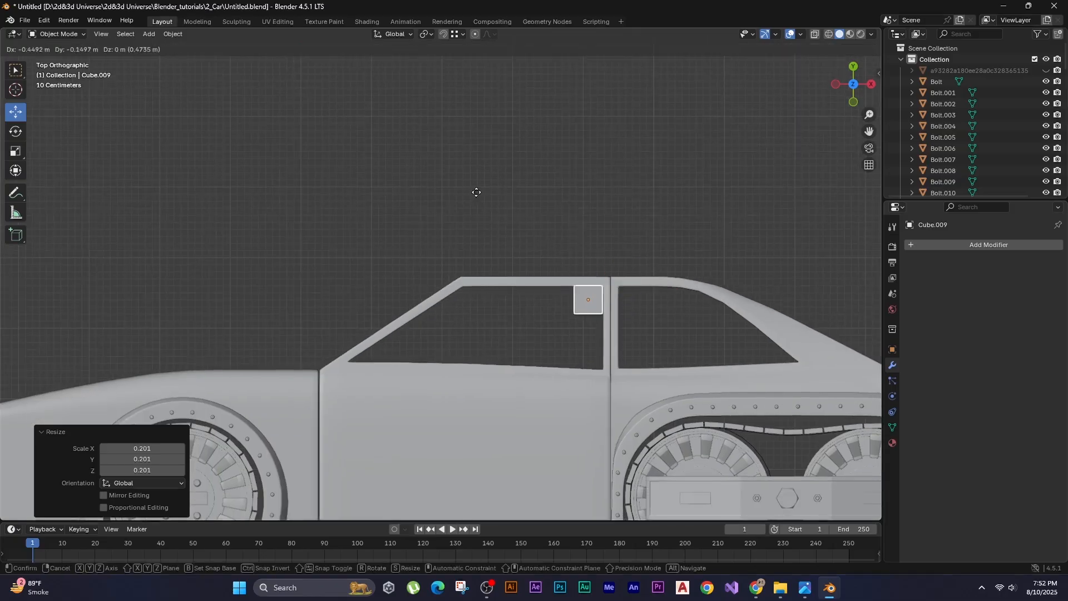
left_click(488, 188)
scroll(573, 289, "up", 3)
middle_click_drag(573, 289, 402, 340, "shift")
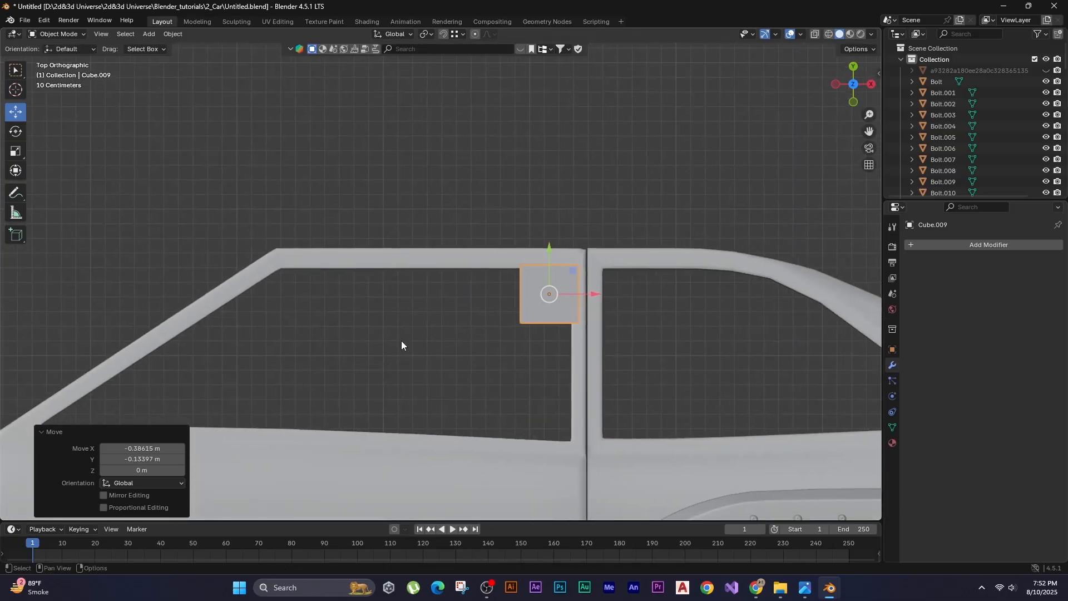
Shrink the cube further, place it in the door window's upper rear corner, and align it along Z with the frame.
key("s")
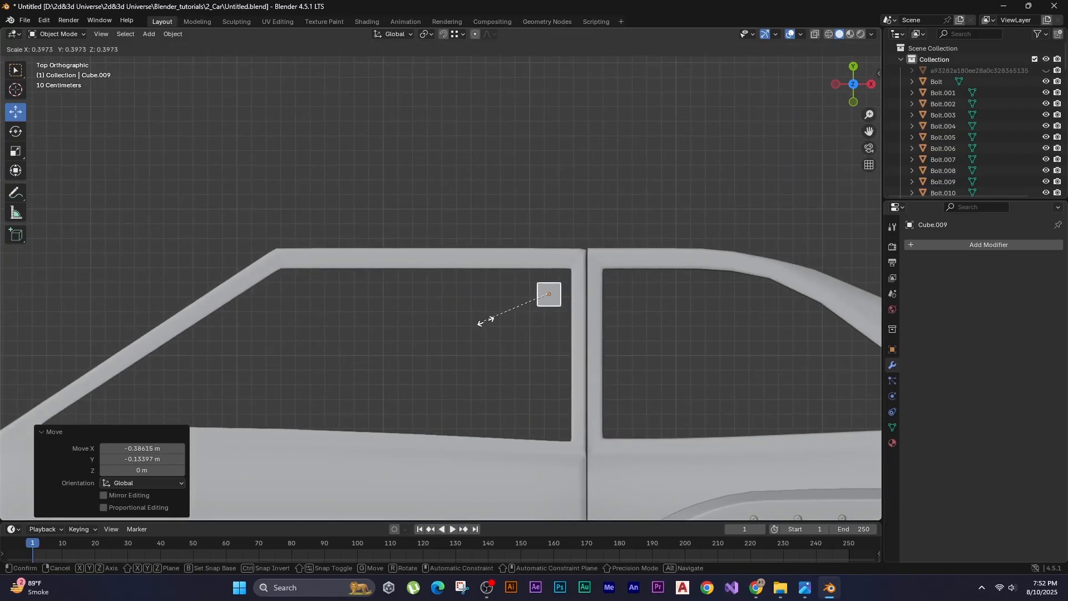
left_click(493, 319)
scroll(493, 319, "up", 1)
key("g")
left_click(517, 287)
middle_click_drag(517, 287, 359, 352)
key("ctrl+KP_3")
key("g")
key("z")
left_click(336, 237)
middle_click_drag(335, 237, 522, 329)
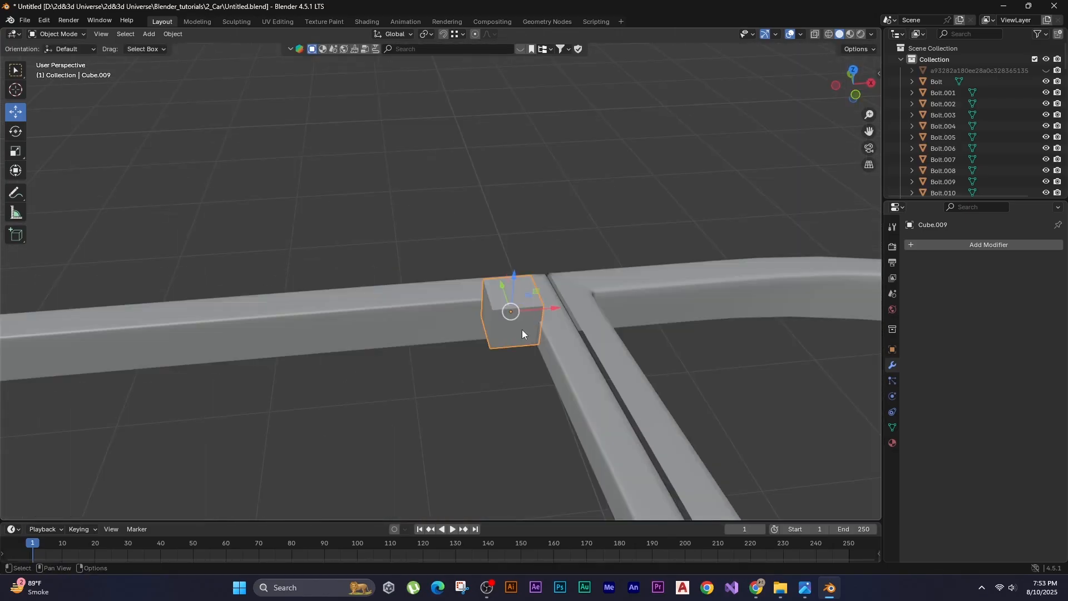
Stretch the cube's lower side face -0.98196 m along Y to reach the window's bottom edge.
key("Tab")
left_click(513, 323)
key("3")
left_click(514, 327)
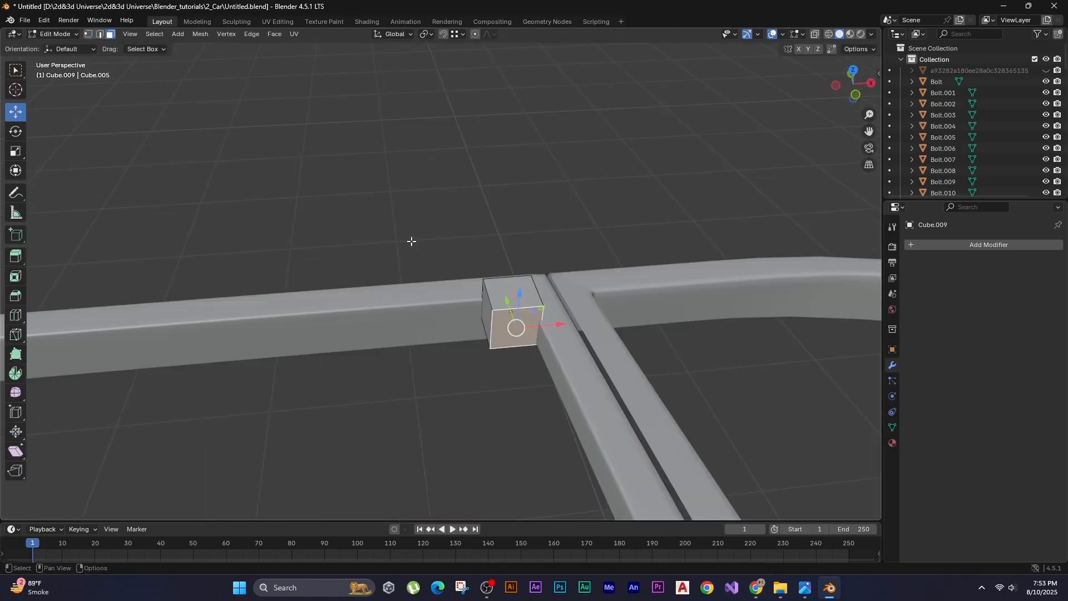
middle_click_drag(332, 204, 286, 169)
key("g")
key("z")
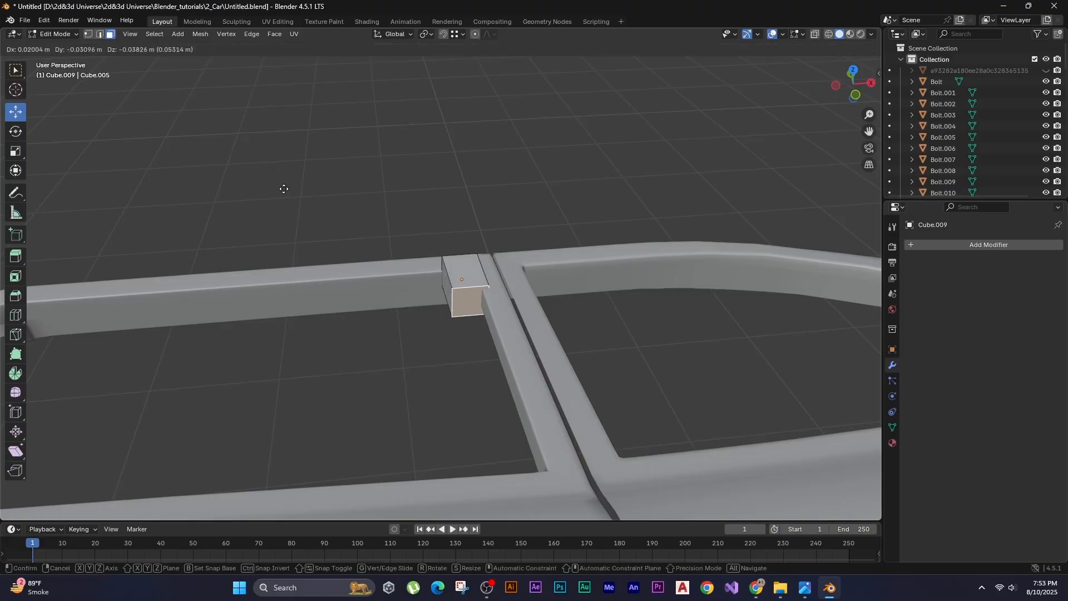
right_click(291, 172)
key("g")
key("y")
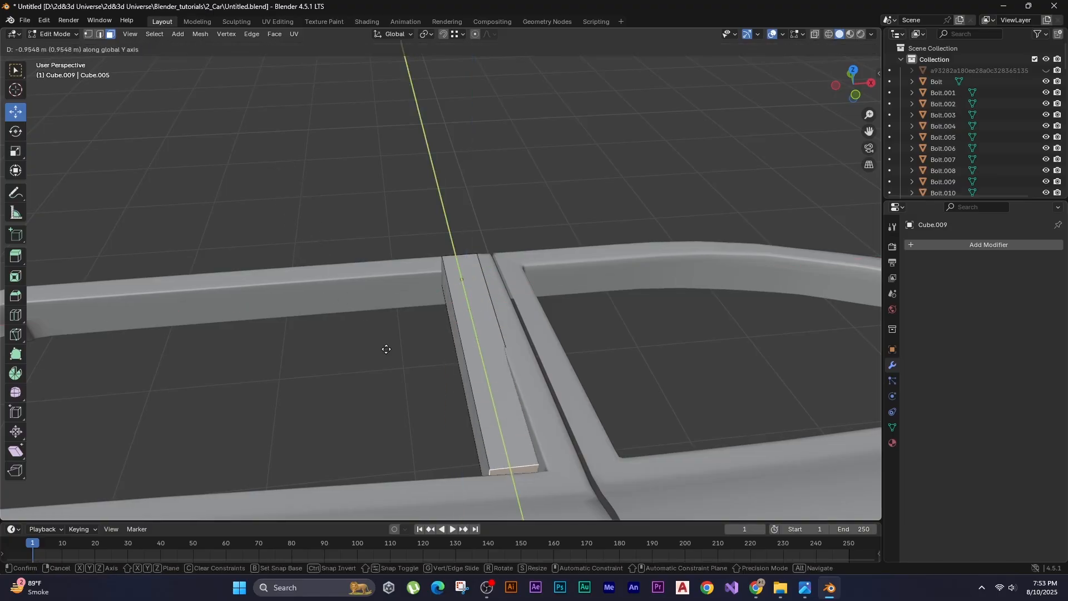
left_click(386, 349)
Raise the bar's lower end along Z to follow the window frame's slope and reposition its top face.
middle_click_drag(333, 281, 440, 271)
key("z")
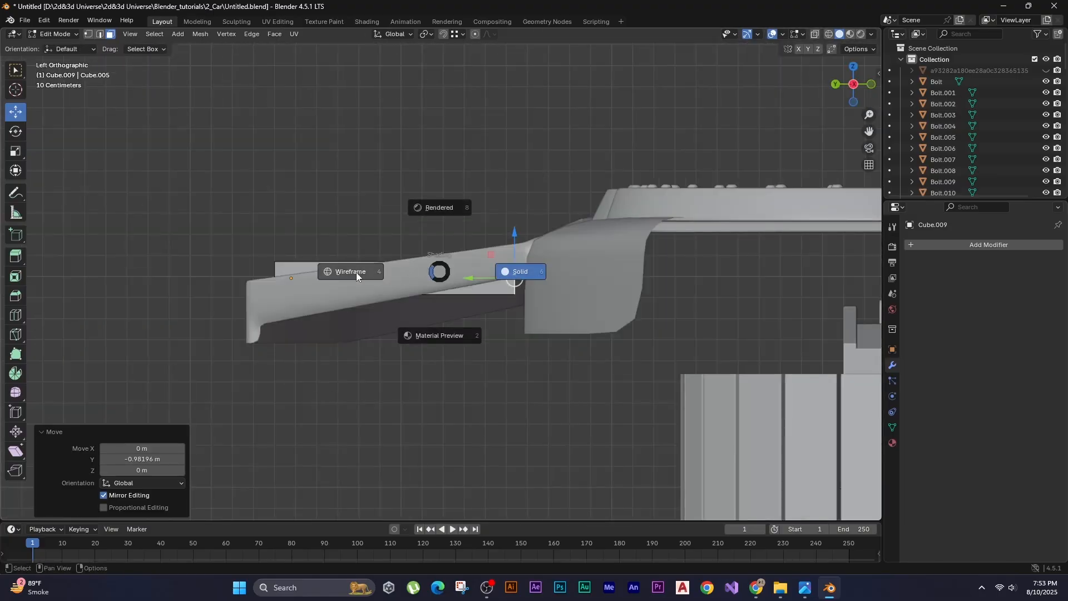
left_click(356, 272)
scroll(566, 265, "up", 3)
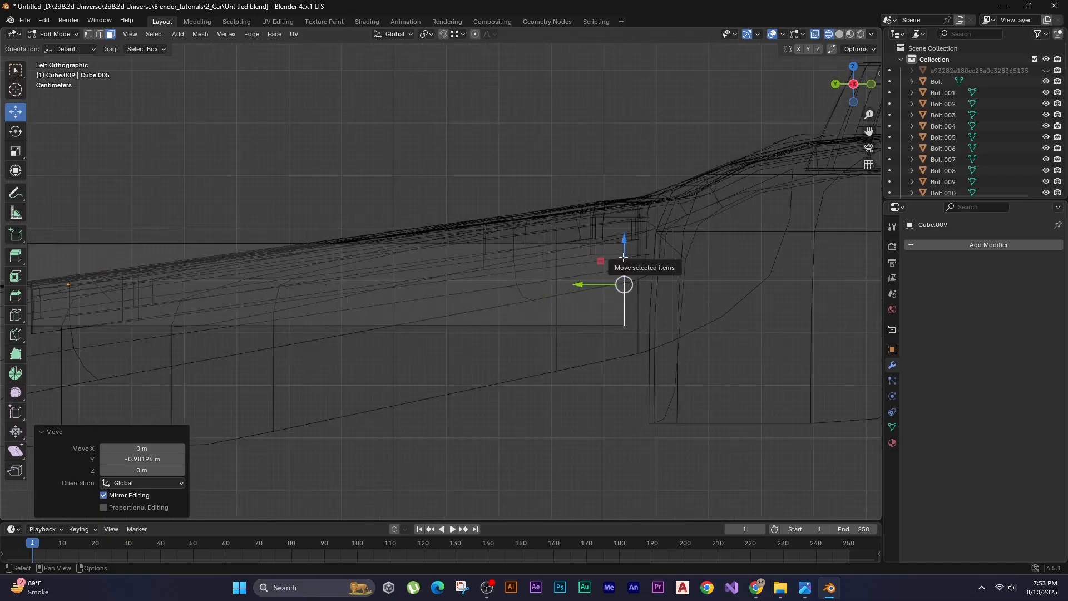
left_click_drag(624, 255, 627, 189)
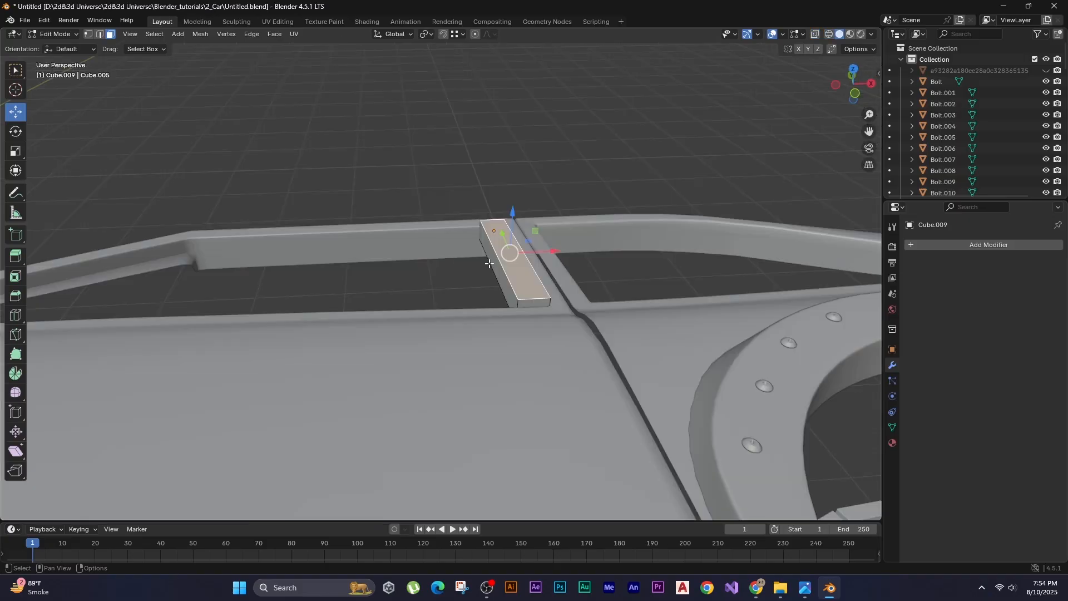
mouse_move(493, 262)
middle_mouse_down()
mouse_move(419, 239)
mouse_move(487, 251)
middle_mouse_up()
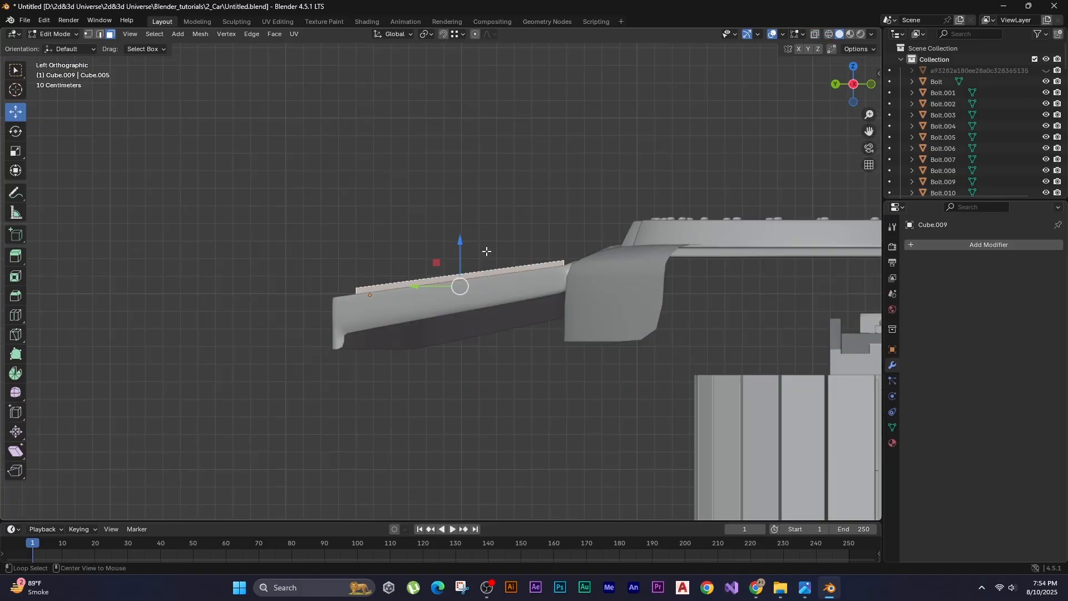
middle_click_drag(431, 205, 312, 224, "alt")
key("g")
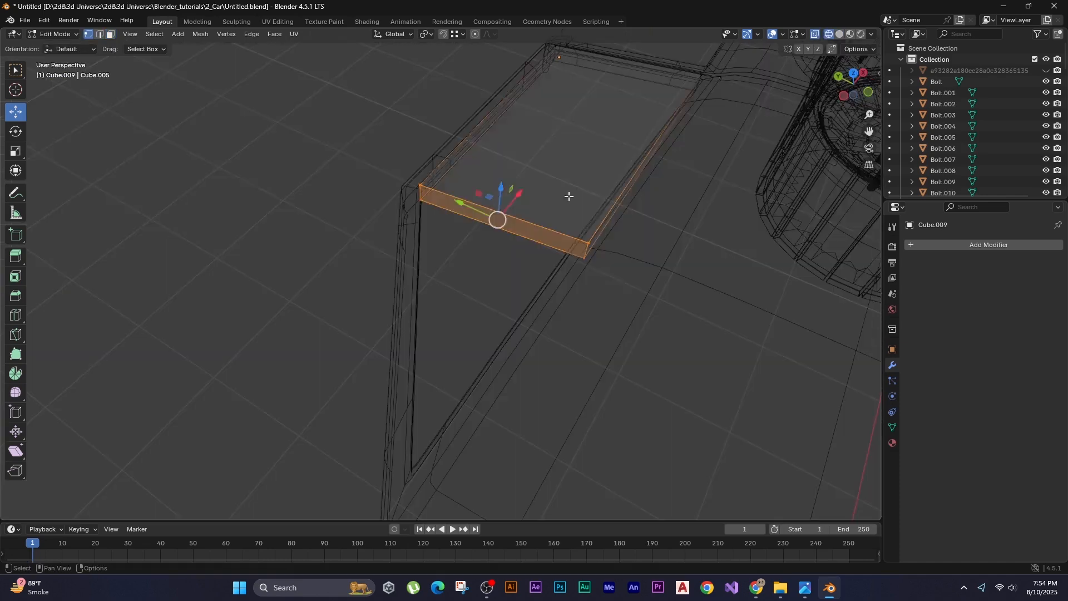
Move the window block's lower front edge along X toward the pointed front corner of the door window.
left_click_drag(568, 195, 629, 310)
middle_click_drag(503, 295, 426, 282, "alt")
middle_click_drag(568, 209, 344, 242, "alt")
middle_click_drag(423, 184, 412, 226, "alt")
key("g")
key("x")
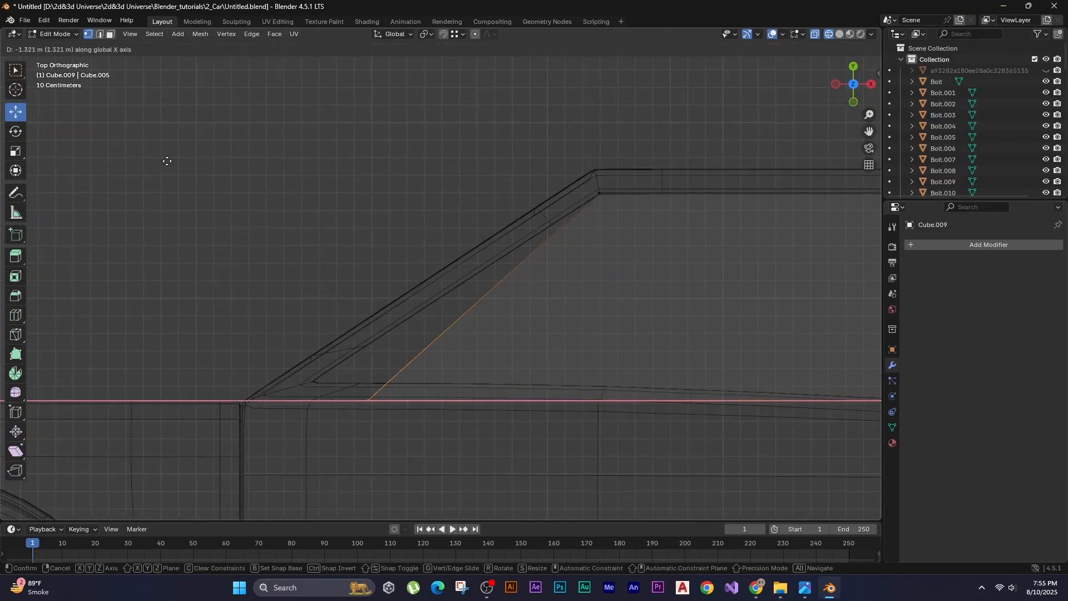
left_click(87, 163)
Fine-tune the block's pointed front corner along X and 0.067202 m along Y to match the window opening.
scroll(181, 243, "up", 4)
key("g")
key("x")
left_click(234, 245)
key("g")
key("y")
left_click(219, 224)
middle_click_drag(207, 225, 193, 227, "shift")
key("g")
key("x")
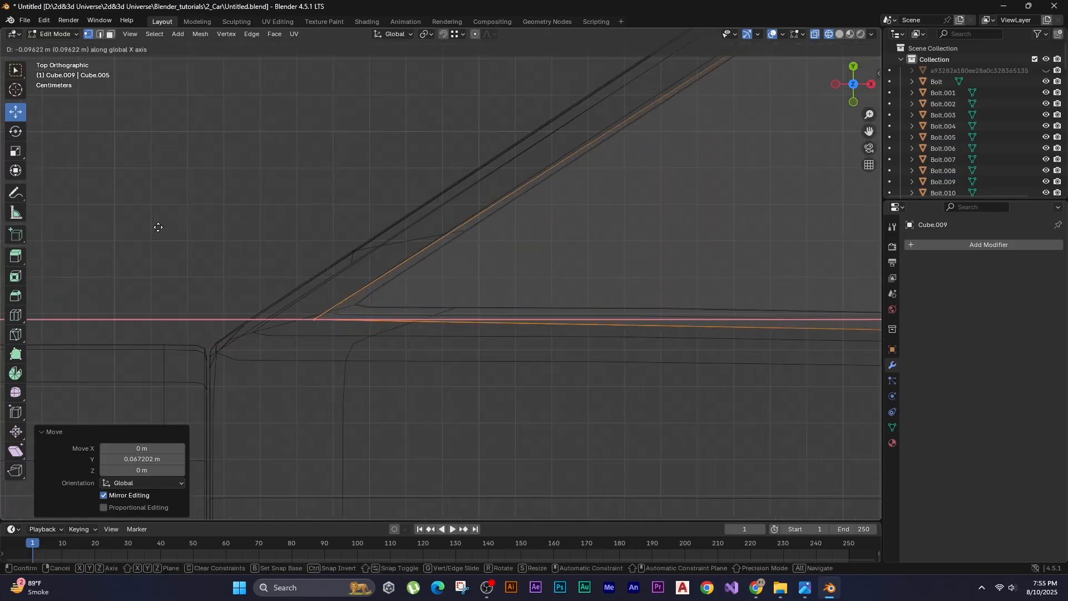
left_click(158, 227)
Move the block's lower rear corner -0.042227 m along Y to meet the window's bottom edge.
middle_click_drag(612, 239, 111, 239, "shift")
left_click_drag(639, 258, 687, 313)
key("g")
key("y")
left_click(613, 205)
Add a loop cut across the middle of the window block and shift its bottom vertices along Y to follow the sill.
scroll(589, 234, "down", 2)
key("ctrl+r")
left_click(535, 339)
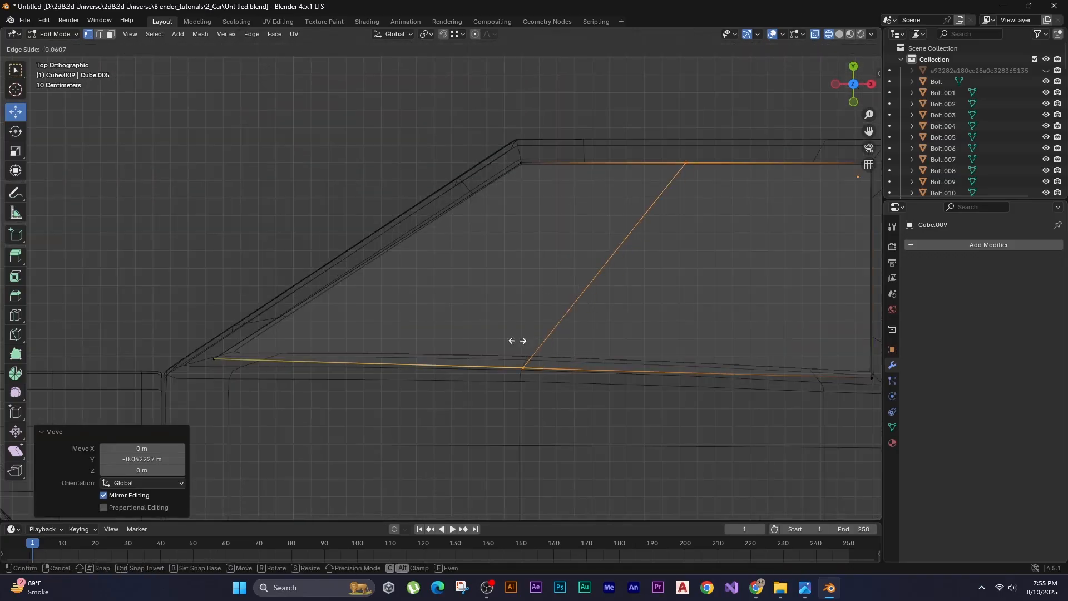
left_click(516, 341)
left_click(523, 367)
key("g")
key("y")
left_click(568, 290)
key("Tab")
key("shift+z")
mouse_move(567, 290)
middle_mouse_down()
mouse_move(497, 176)
mouse_move(527, 216)
mouse_move(426, 247)
mouse_move(482, 233)
middle_mouse_up()
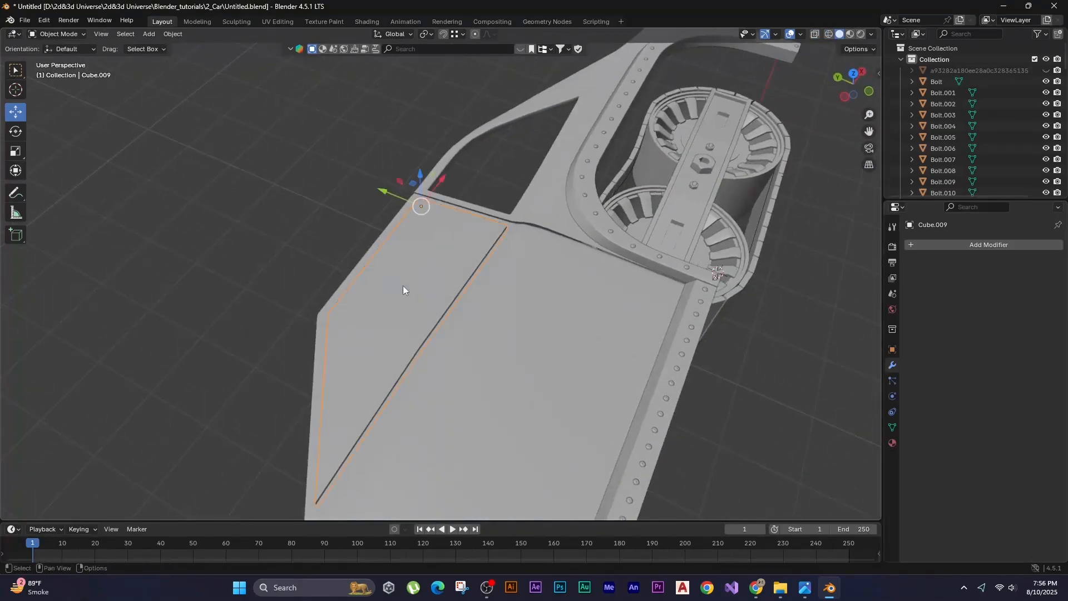
Select the window block's two outer and two inner large faces and inset them to form a frame border.
middle_click_drag(403, 289, 450, 238)
key("Tab")
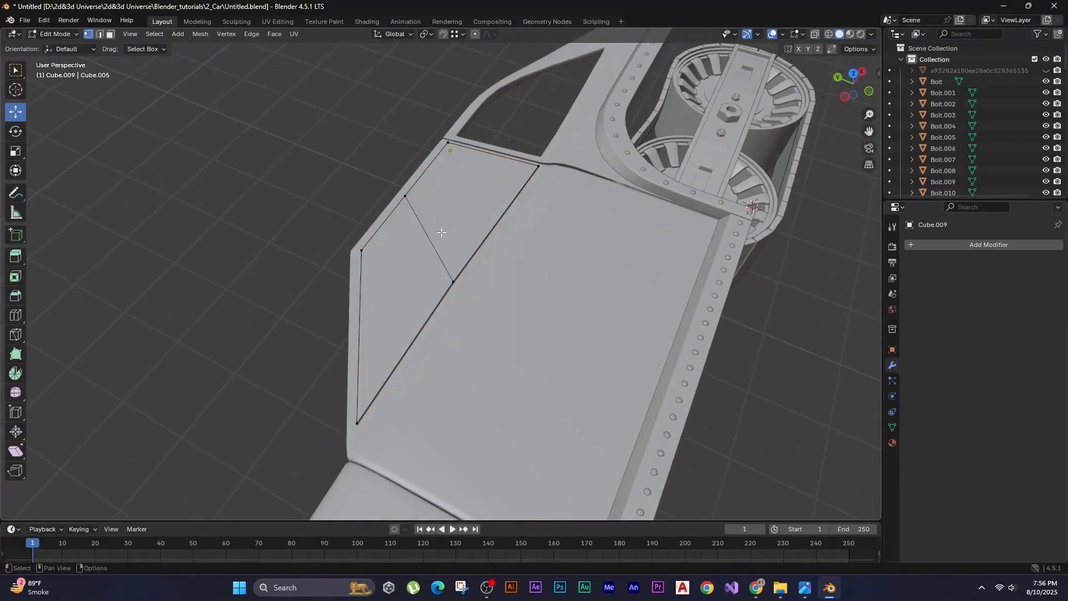
left_click(441, 232)
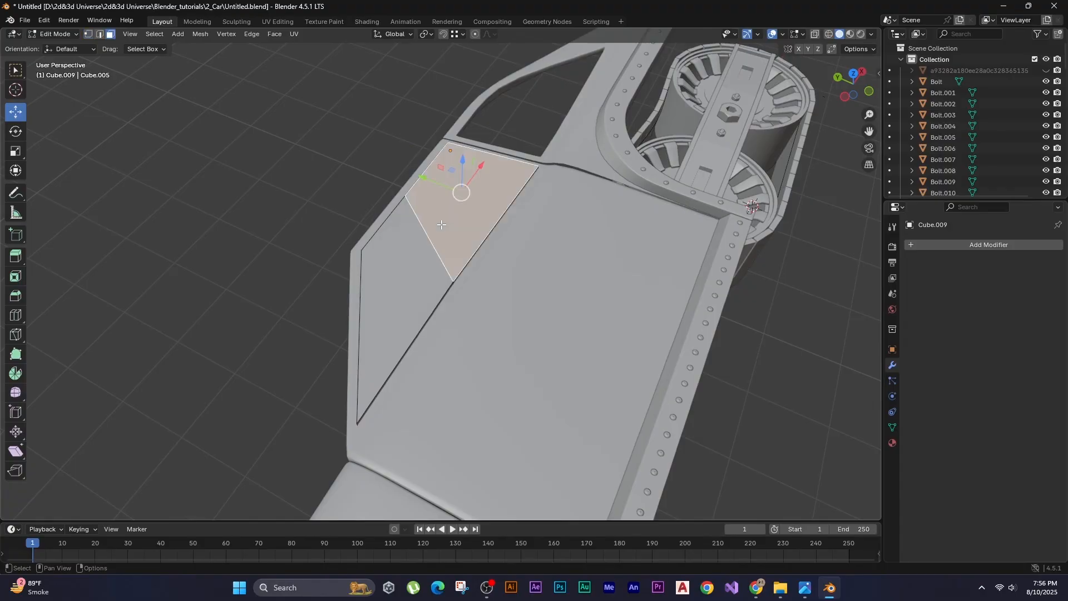
left_click(404, 267, "shift")
middle_click_drag(404, 267, 494, 231)
left_click(495, 232, "shift")
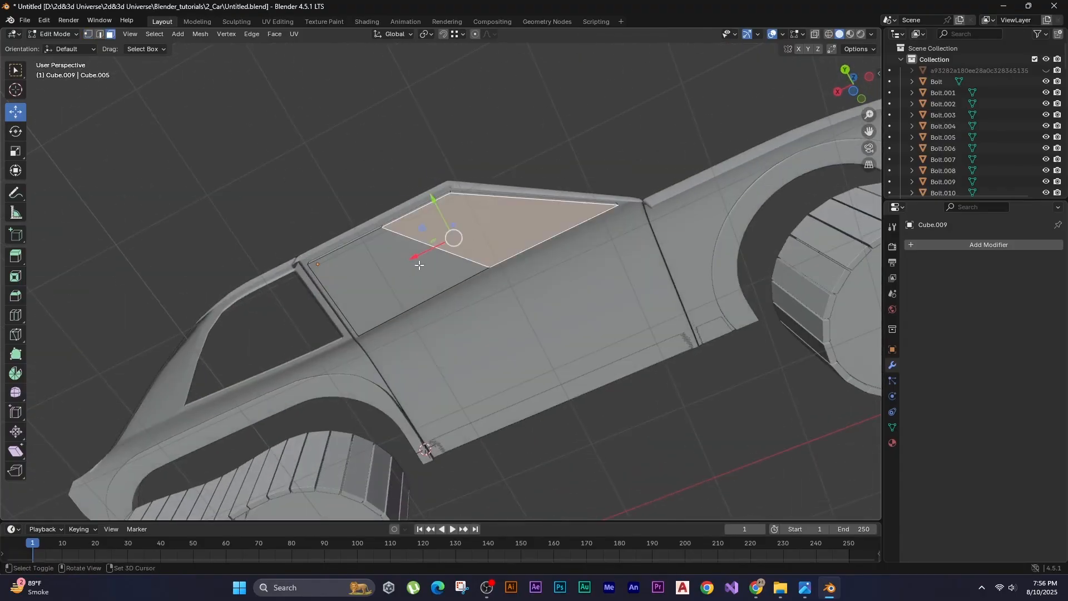
left_click(419, 266, "shift")
middle_click_drag(419, 266, 260, 227)
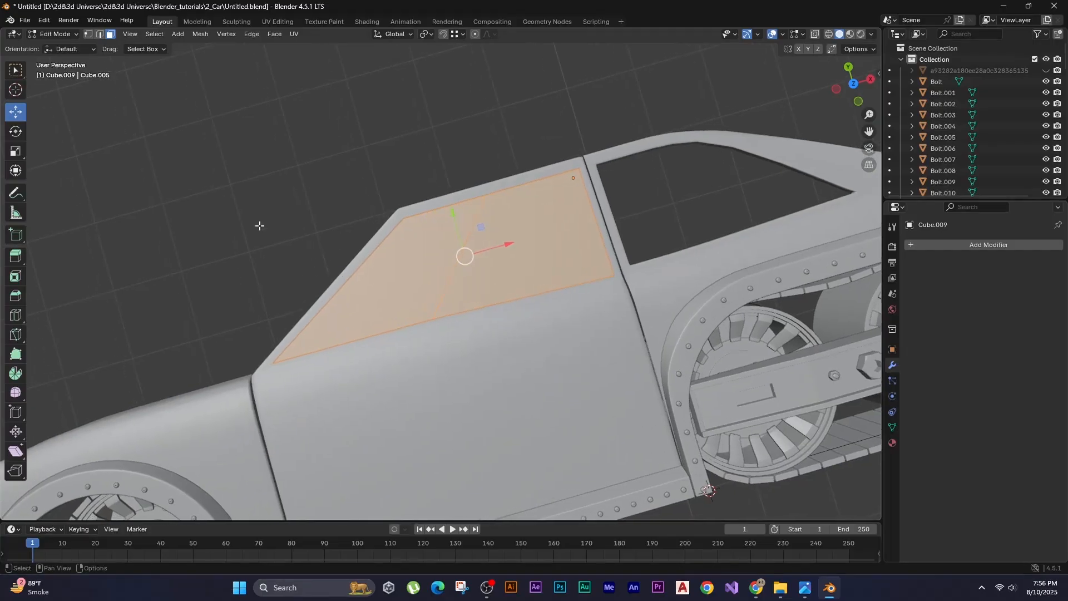
key("i")
left_click(228, 198)
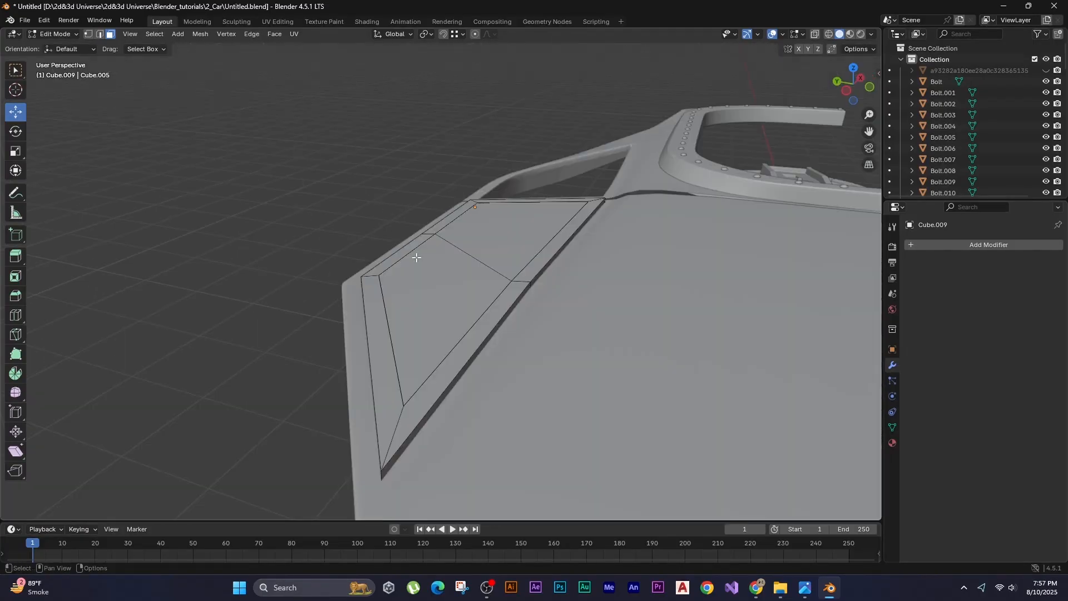
Duplicate the two inset outer faces and move the copy up along Z above the window frame.
left_click(480, 232)
left_click(424, 271, "shift")
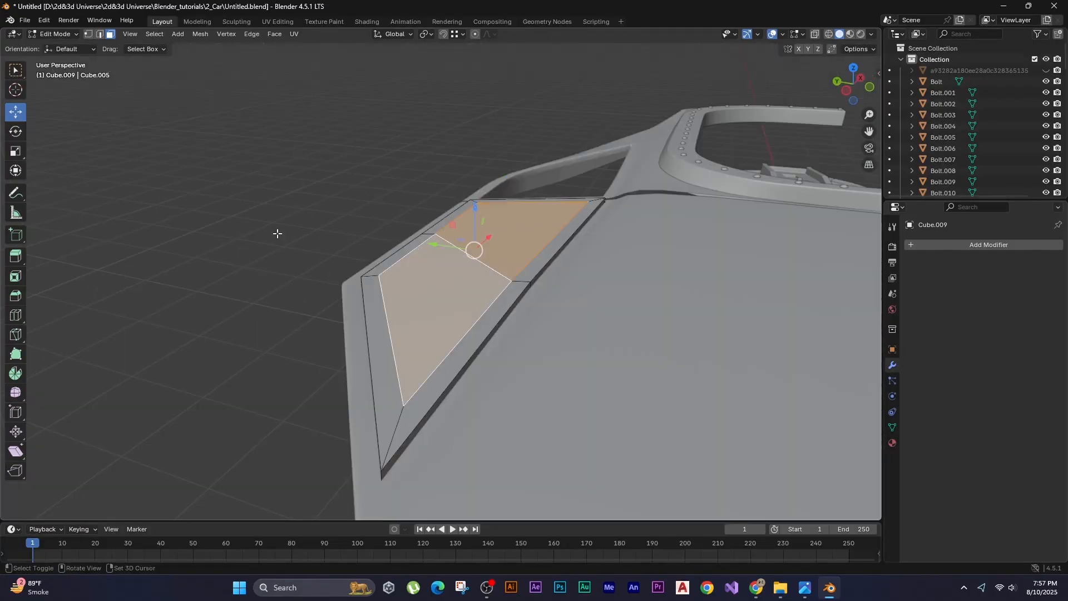
key("shift+d")
middle_click_drag(203, 196, 237, 152)
right_click(240, 191)
key("g")
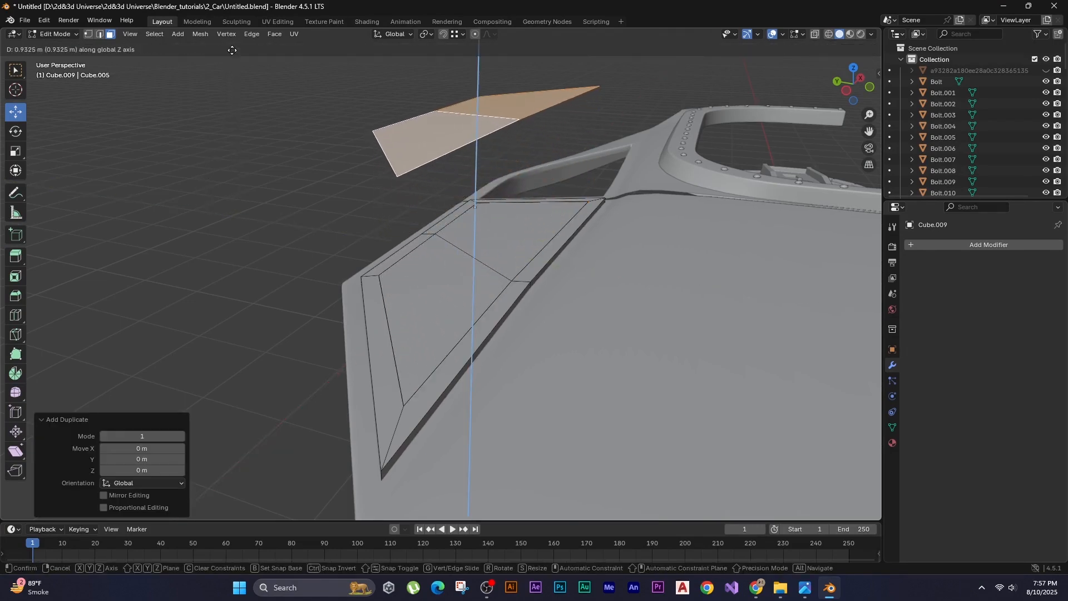
left_click(236, 74)
left_click(272, 209)
Select the inset faces on both sides of the window block and bridge their edge loops to open the frame.
left_click(508, 250)
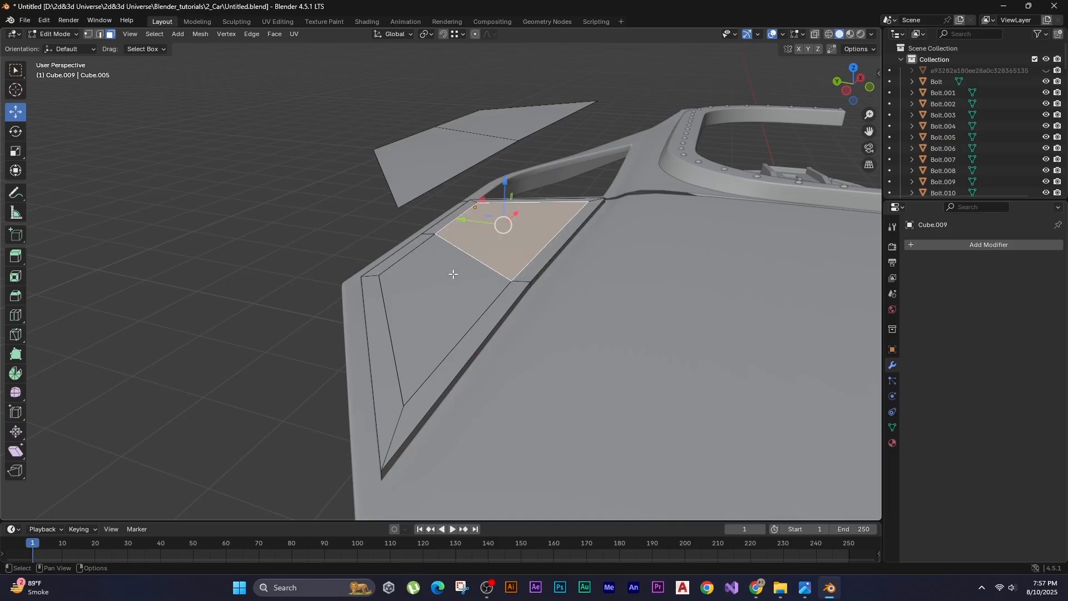
left_click(449, 280, "shift")
middle_click_drag(427, 300, 465, 219)
left_click(478, 192, "shift")
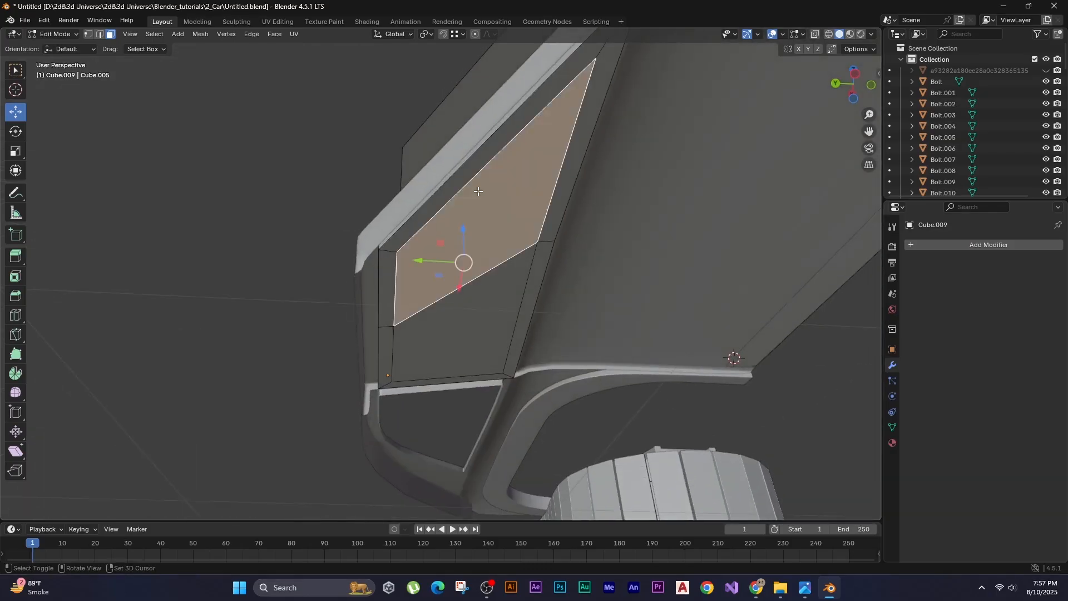
left_click(462, 307, "shift")
key("F3")
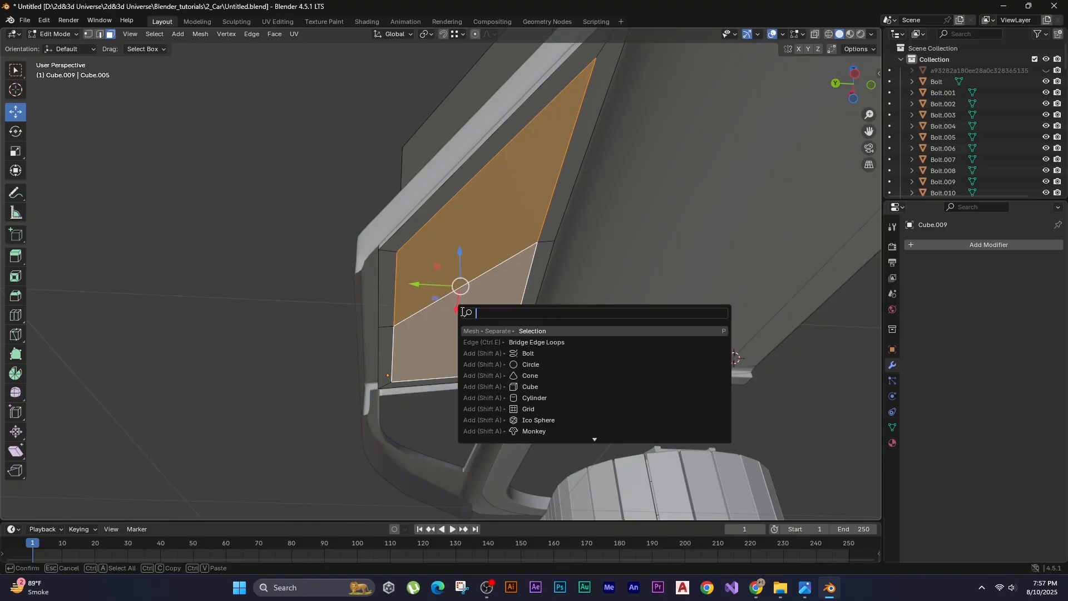
type("brid")
key("Return")
key("Tab")
middle_click_drag(465, 88, 437, 163)
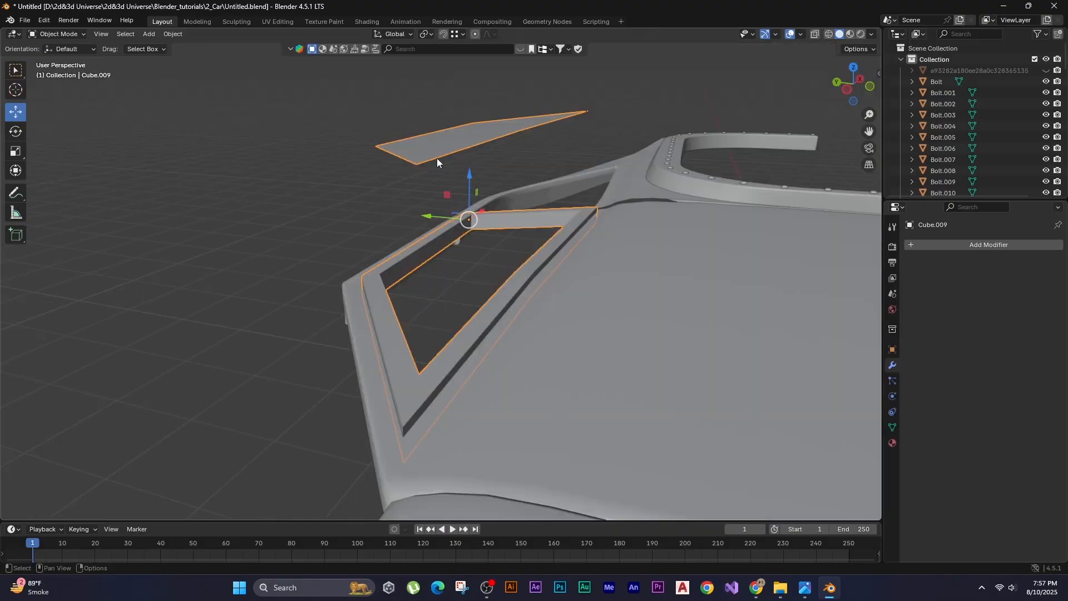
Separate the two raised pane faces from the window frame into their own object.
key("Tab")
left_click(498, 123)
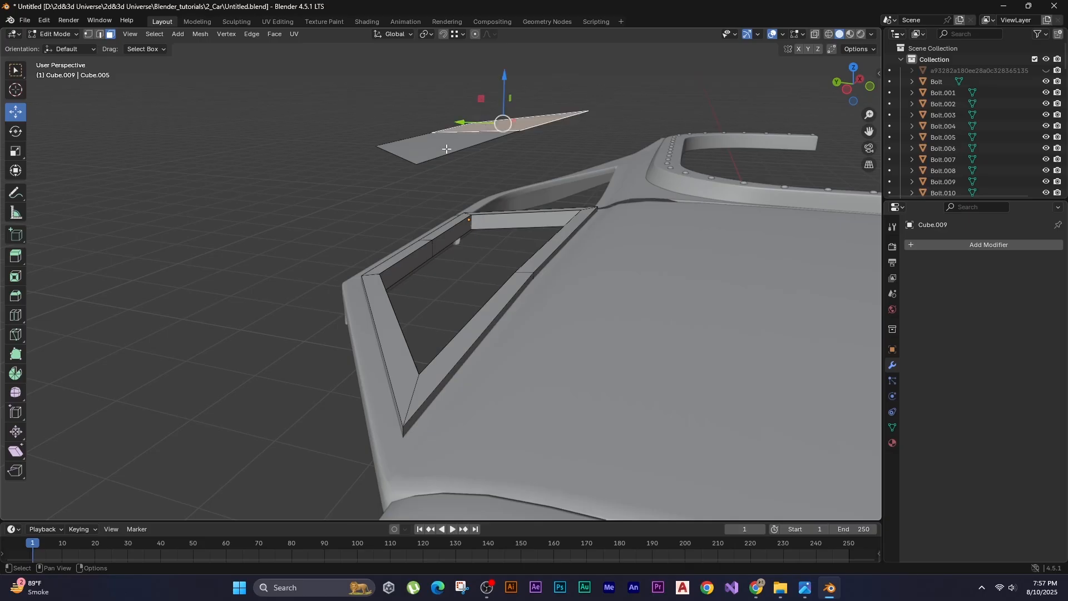
left_click(447, 146, "shift")
key("F3")
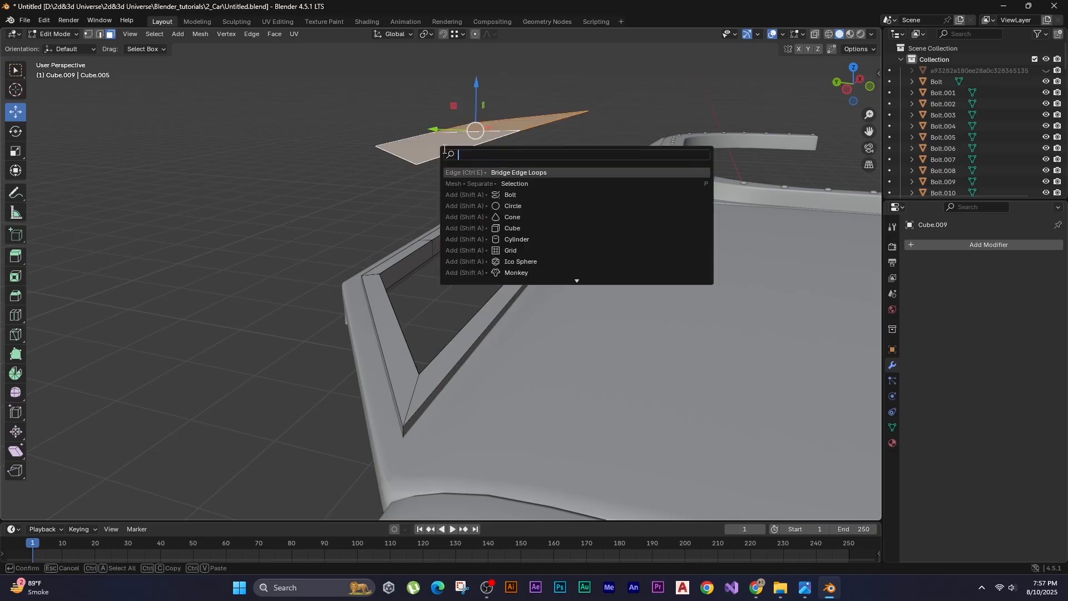
key("Return")
key("Tab")
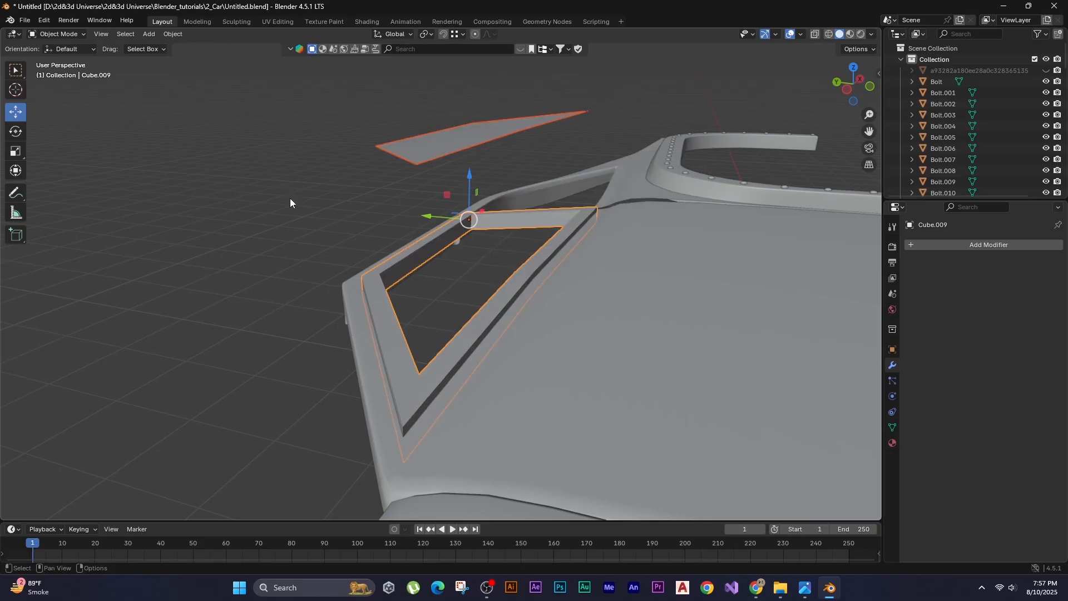
left_click(290, 198)
Inset the raised pane's two faces together to outline a narrow slot in its middle.
middle_click_drag(454, 169, 396, 298)
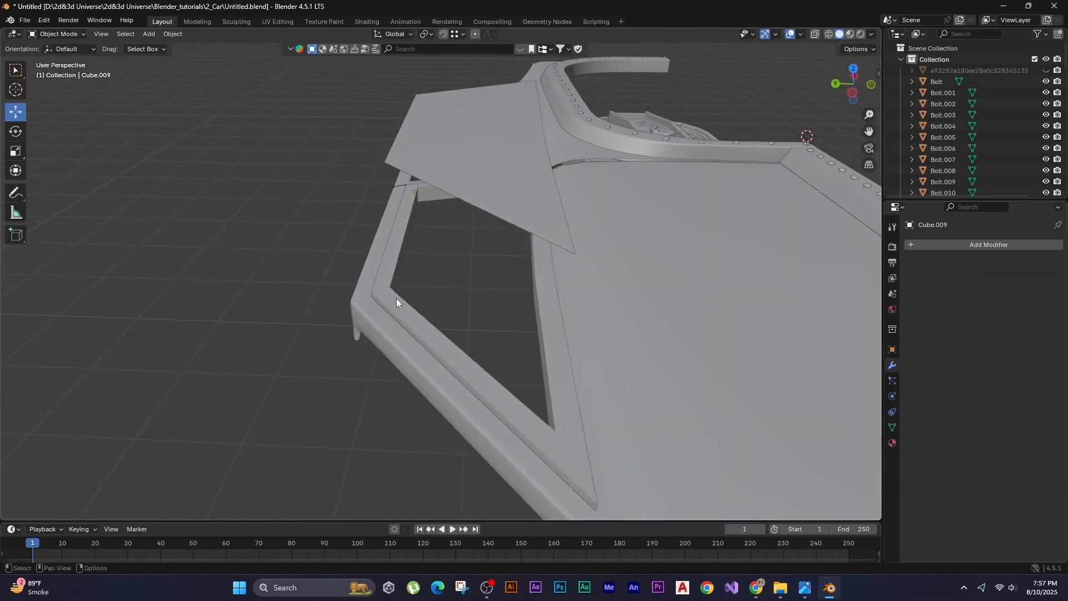
left_click(396, 299)
left_click(495, 177)
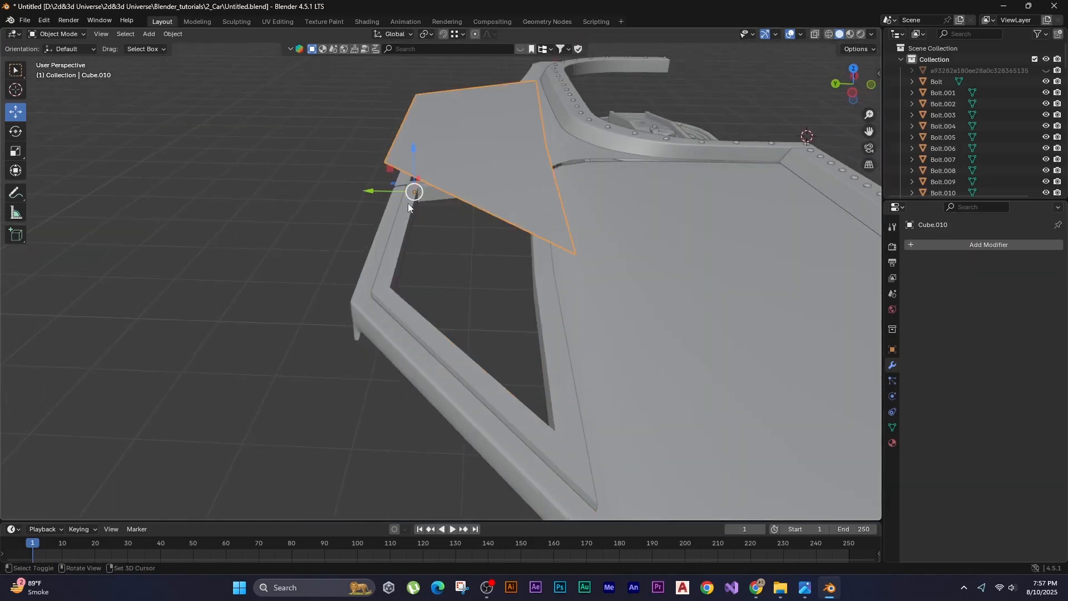
middle_click_drag(408, 207, 398, 235)
key("Tab")
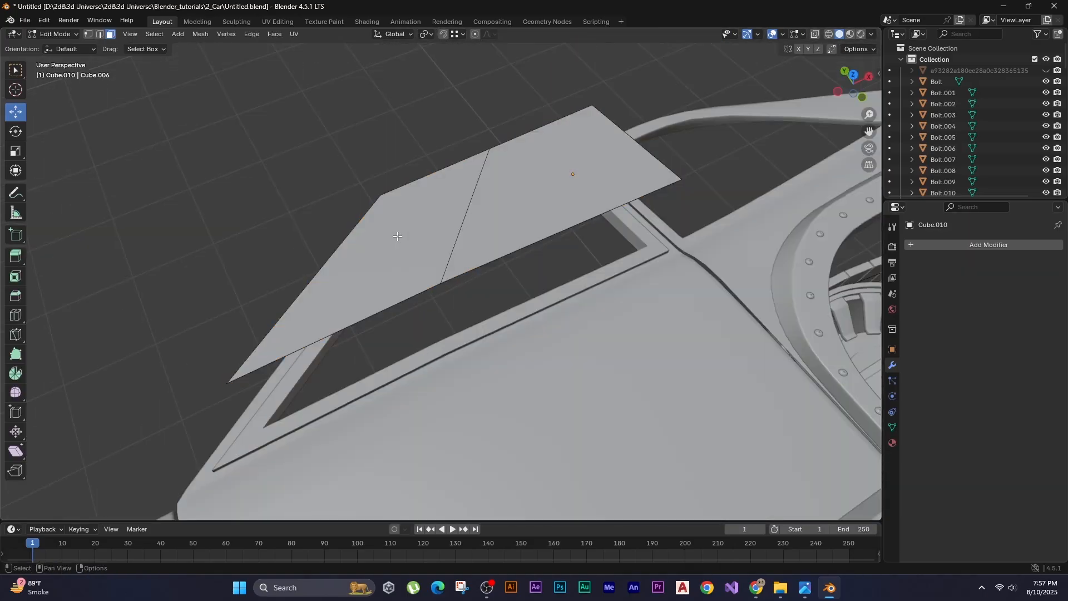
left_click(482, 228)
left_click(426, 221, "shift")
key("i")
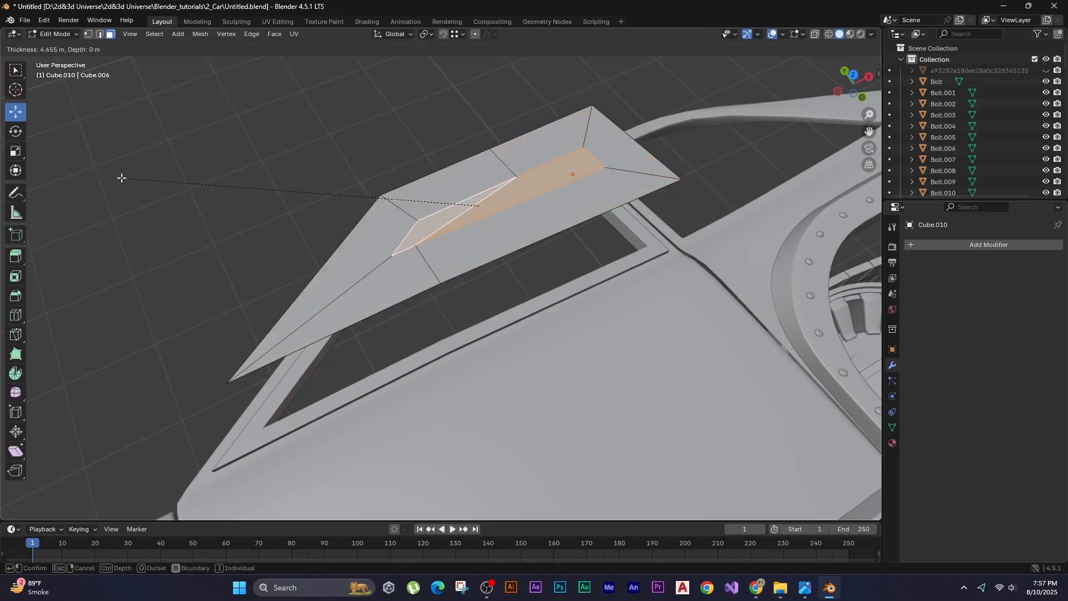
left_click(433, 280)
Align the slot outline's two front-end vertices by scaling them to 0 along X.
key("KP_7")
key("shift+z")
key("1")
left_click_drag(316, 167, 405, 257)
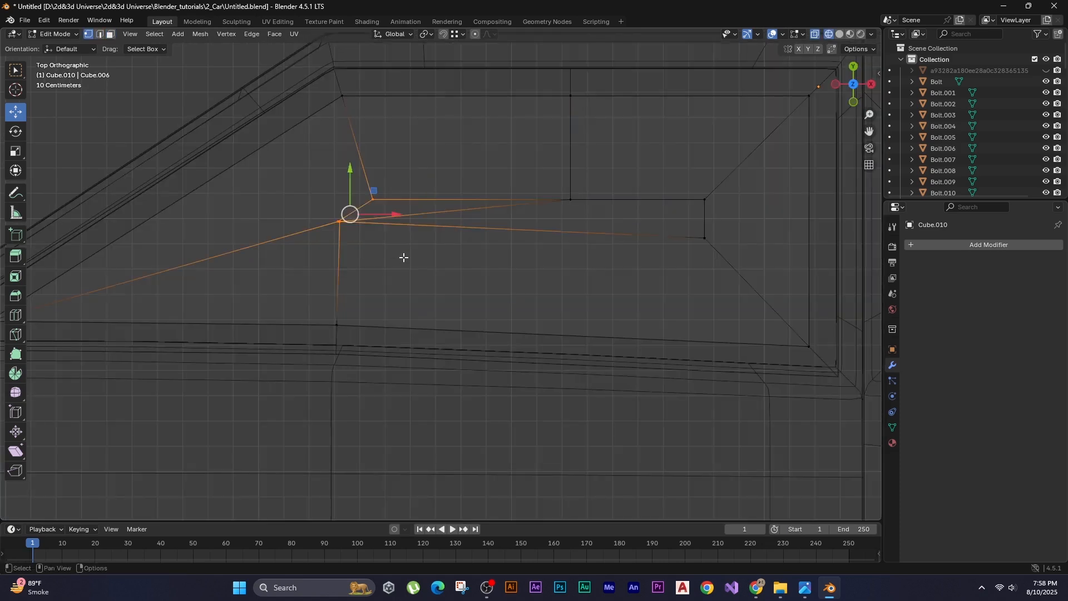
scroll(315, 160, "up", 3)
key("s")
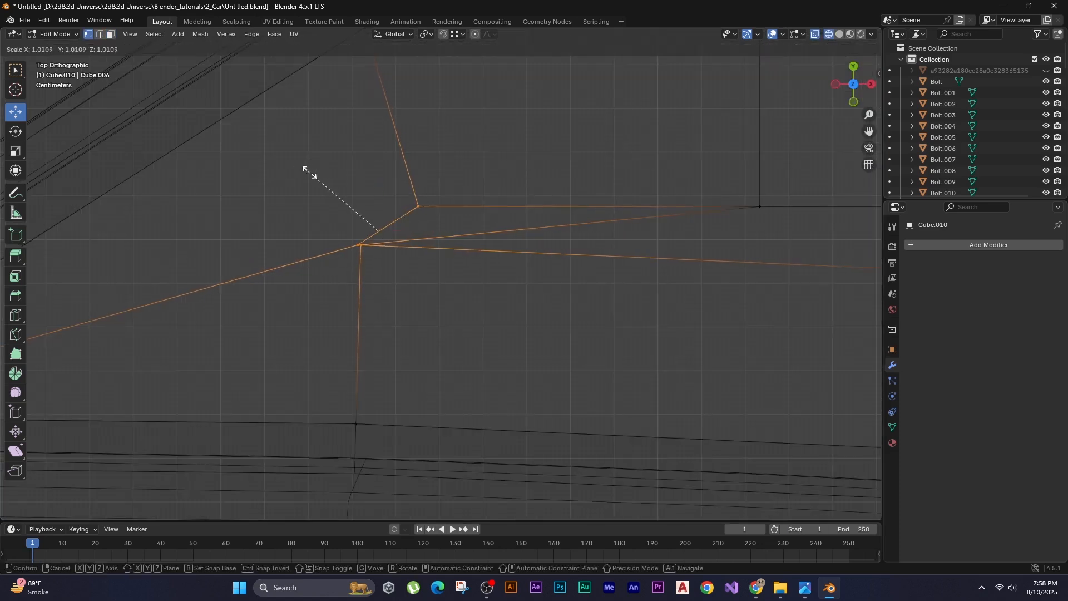
key("y")
key("x")
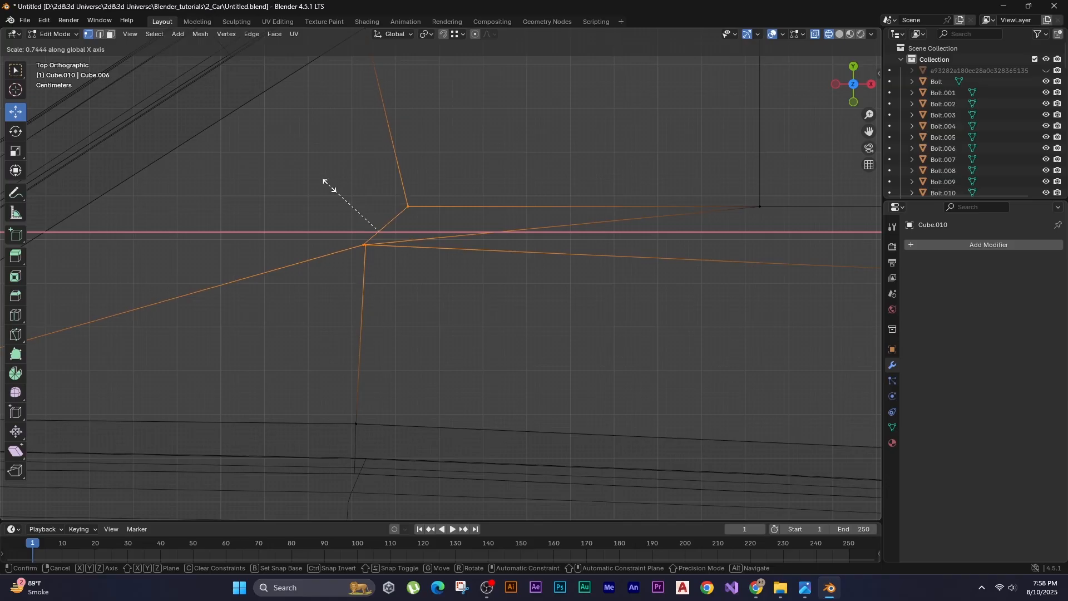
key("0")
key("Return")
key("alt+a")
Shift the slot outline's lower vertices along Y to even out its shape.
scroll(383, 255, "down", 3)
middle_click_drag(382, 255, 305, 256, "shift")
left_click(326, 256)
scroll(389, 298, "up", 1)
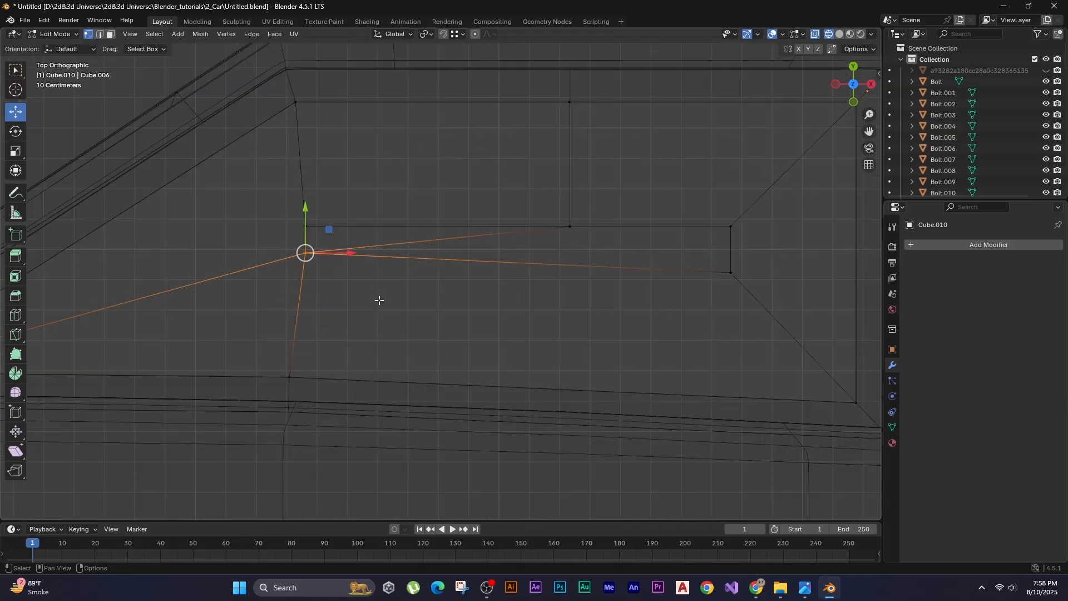
key("g")
key("y")
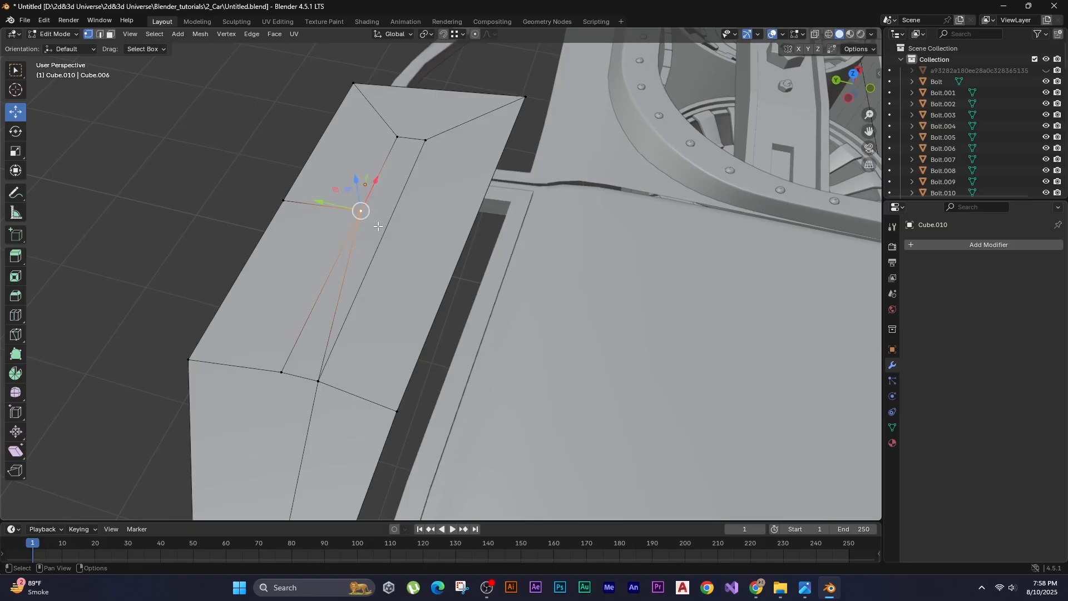
left_click(365, 250)
Extrude the slot faces up 0.022894 m along Z and inset them by 0.3019 m.
middle_click_drag(366, 250, 123, 158)
key("g")
key("z")
left_click(139, 119)
key("i")
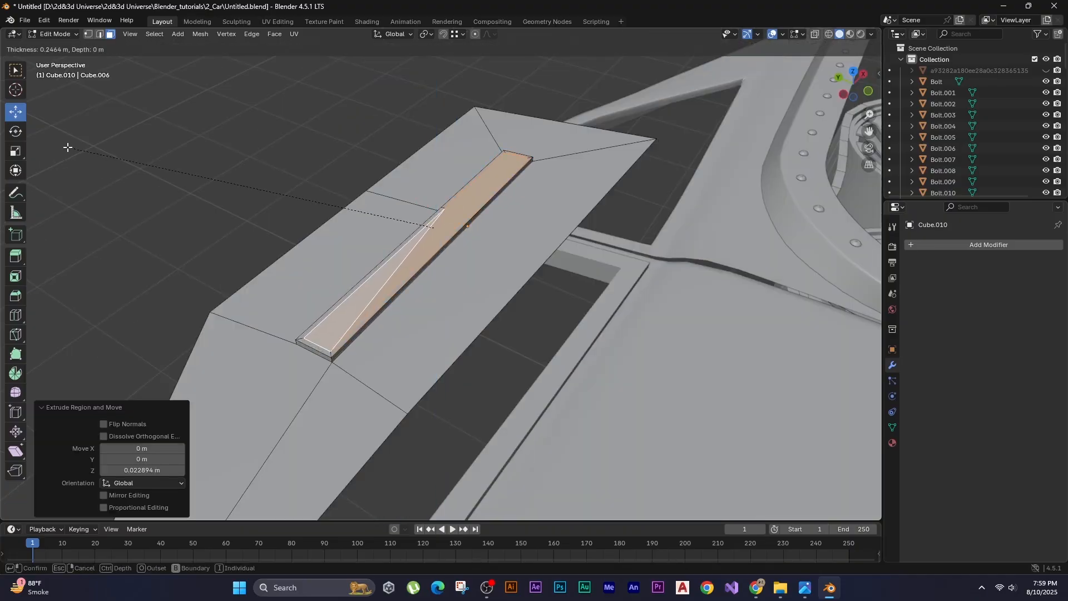
left_click(65, 148)
Extrude the inset slot faces down 0.084384 m along Z and delete the bottom faces to open the slot.
key("e")
key("z")
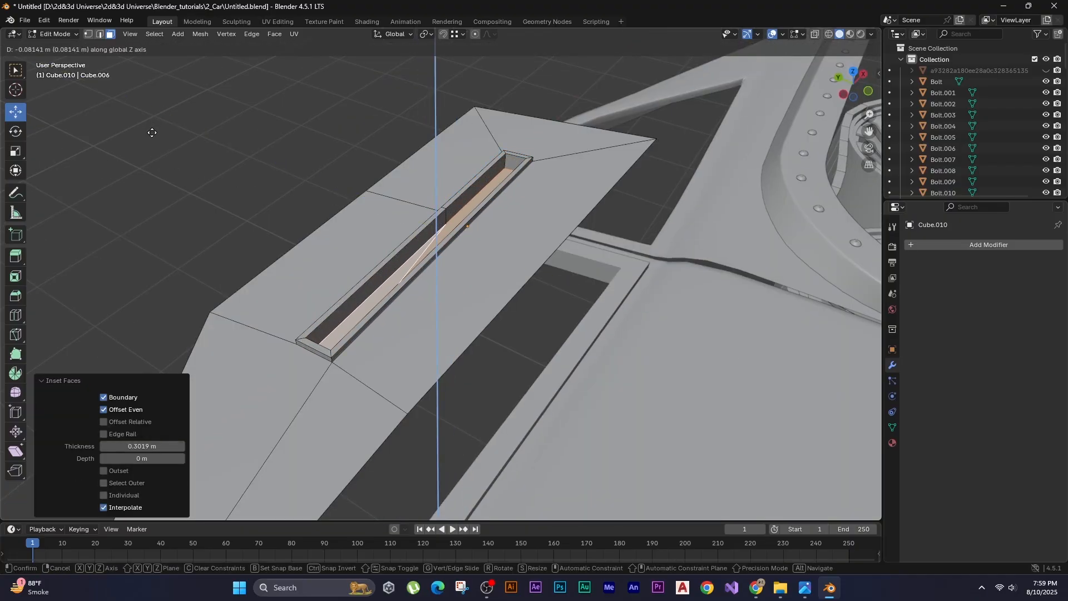
left_click(152, 132)
key("x")
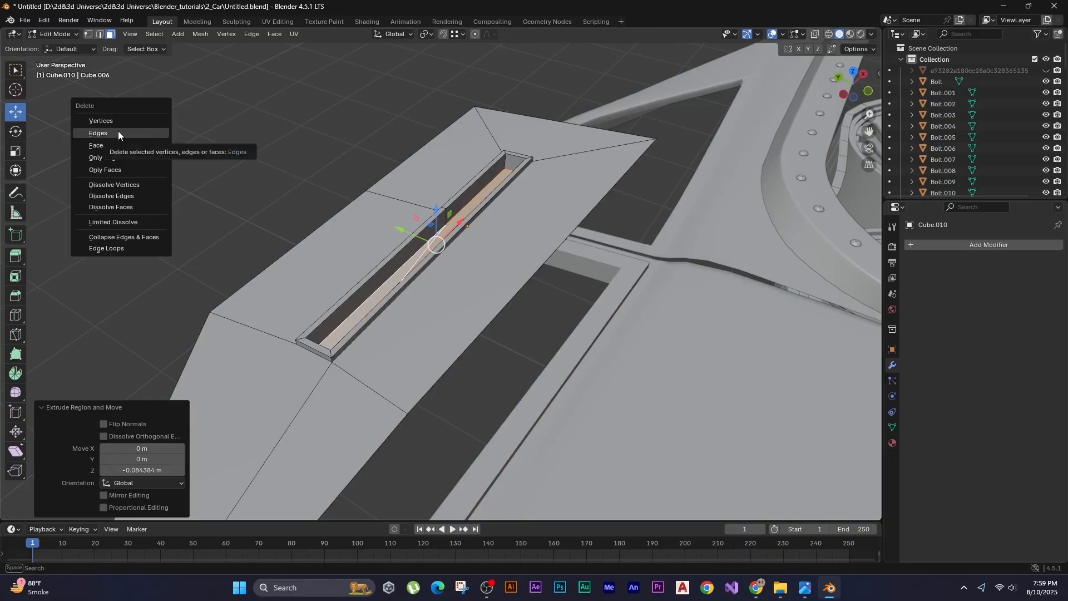
left_click(118, 131)
middle_click_drag(122, 148, 408, 226)
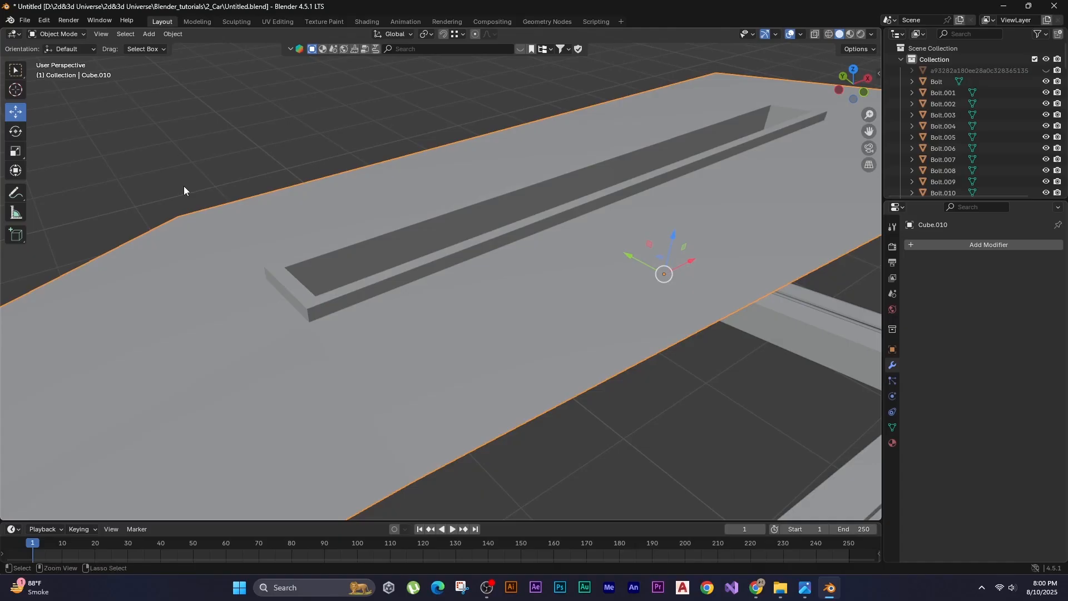
Apply the pane's object transforms and select the inner, upper outer and base edge loops of the slot rim.
key("ctrl+a")
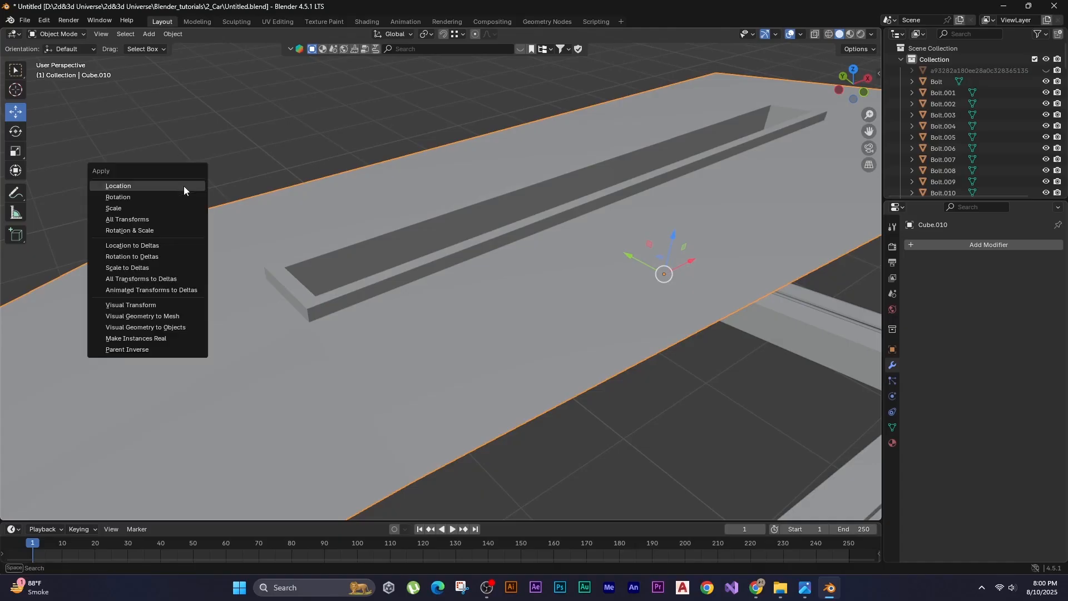
left_click(165, 214)
key("Tab")
left_click(327, 293, "alt")
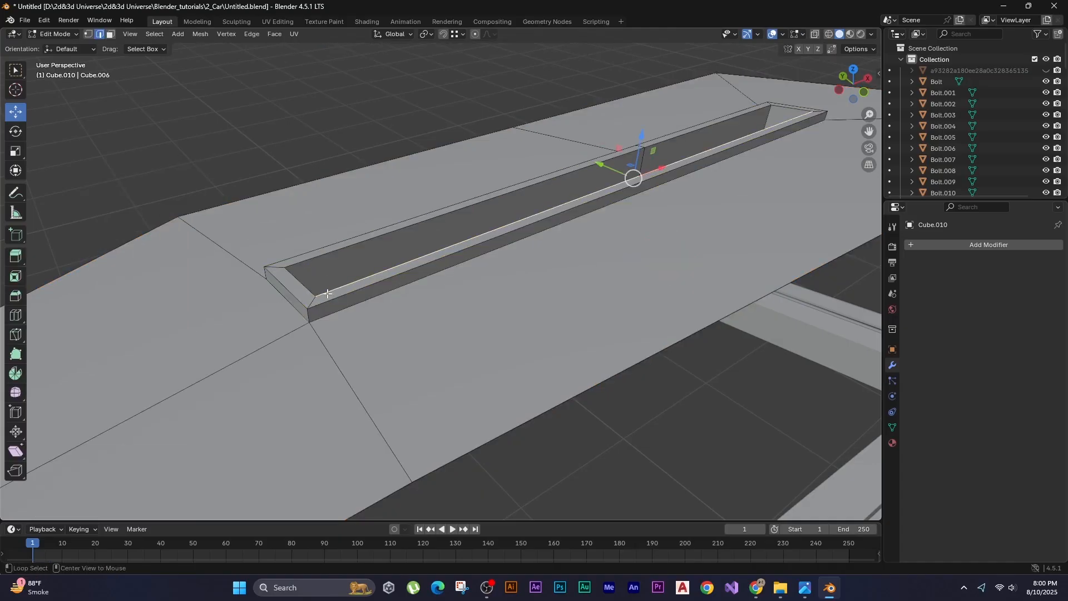
left_click(302, 288)
left_click(328, 290, "alt")
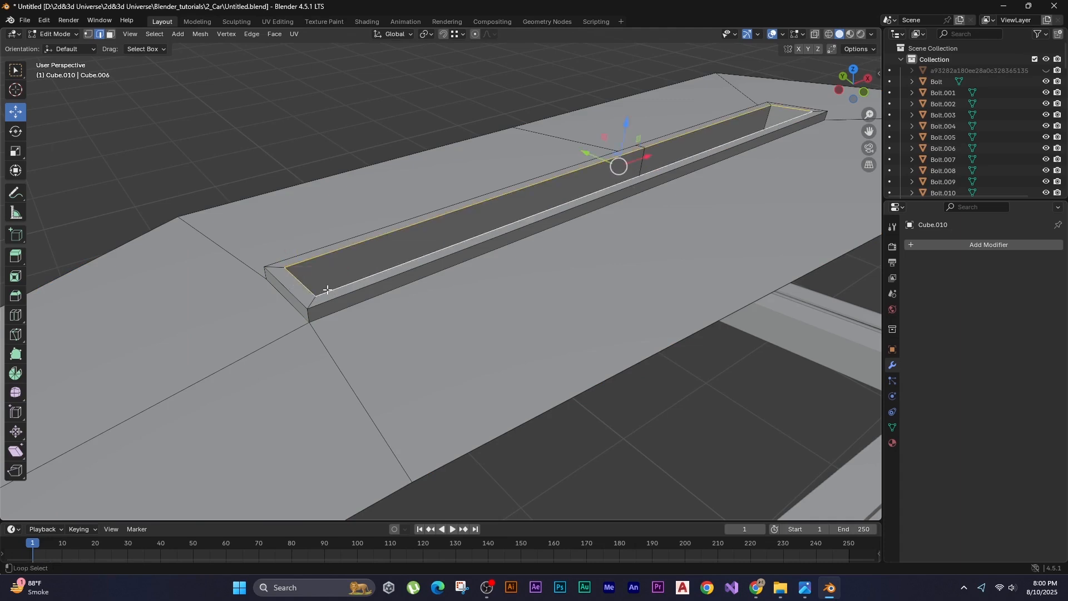
left_click(324, 308, "alt+shift")
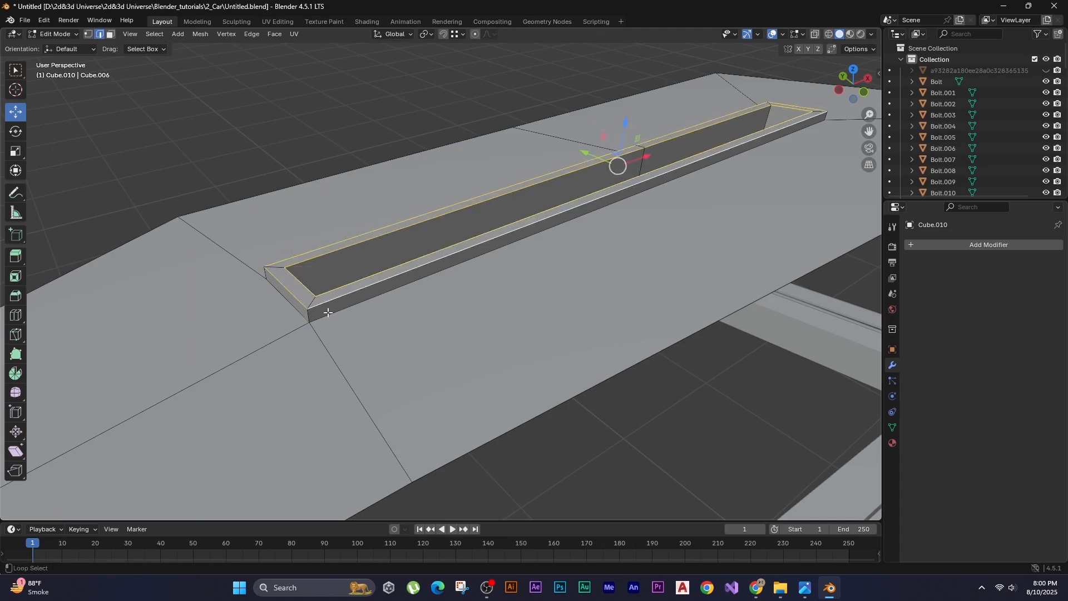
left_click(328, 312, "alt+shift")
middle_click_drag(267, 230, 274, 246, "shift")
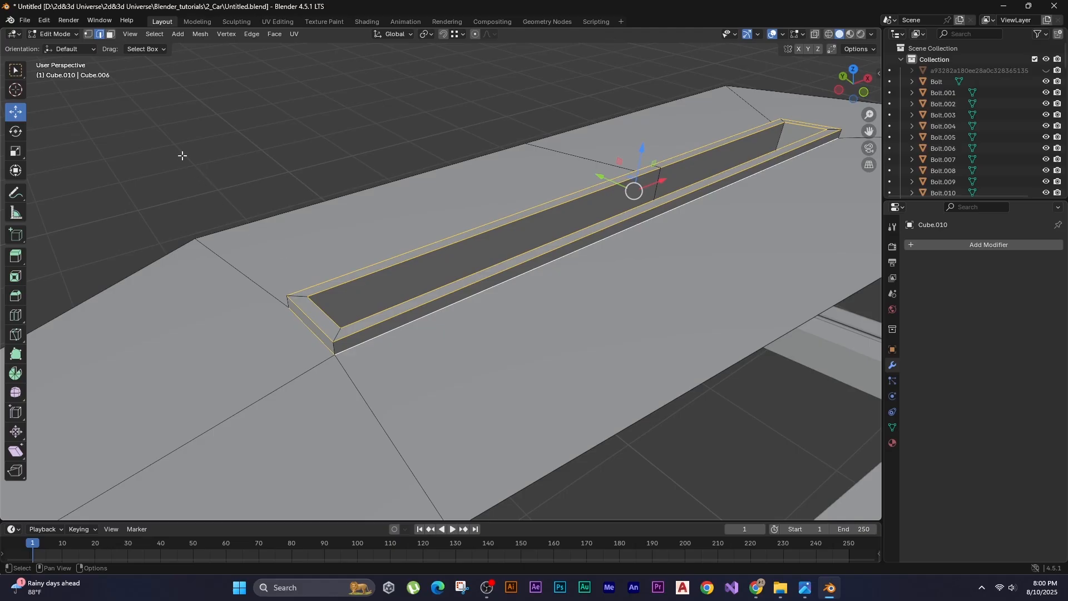
Bevel the selected slot rim edges by about 0.00235 m and raise the bevel's segment count.
key("ctrl+b")
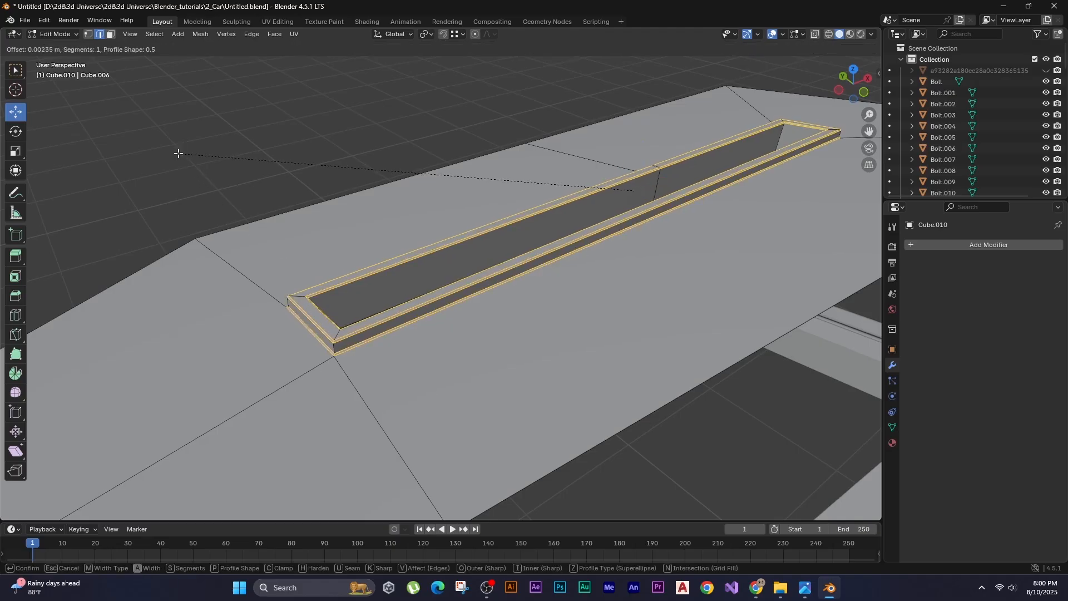
left_click(178, 154)
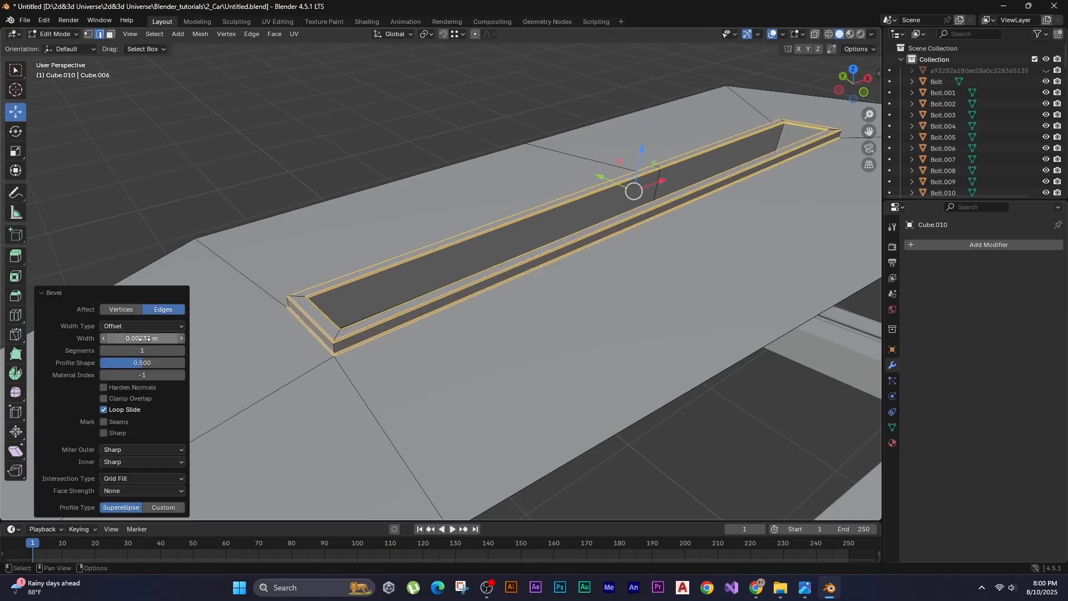
left_click(179, 351)
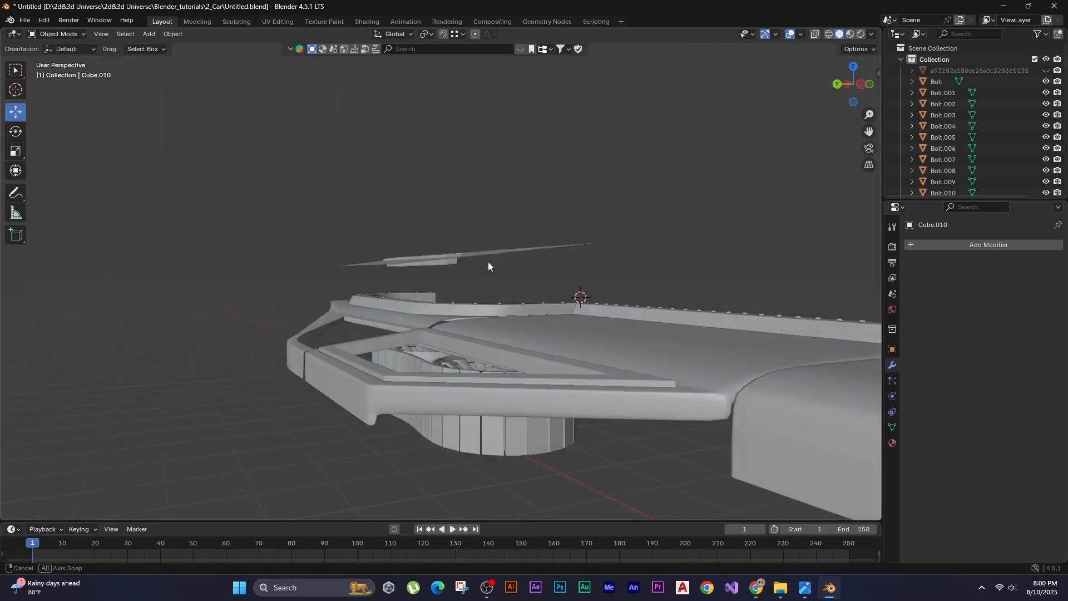
Lower the slotted pane along Z until it sits inside the door window frame.
middle_click_drag(489, 262, 443, 272)
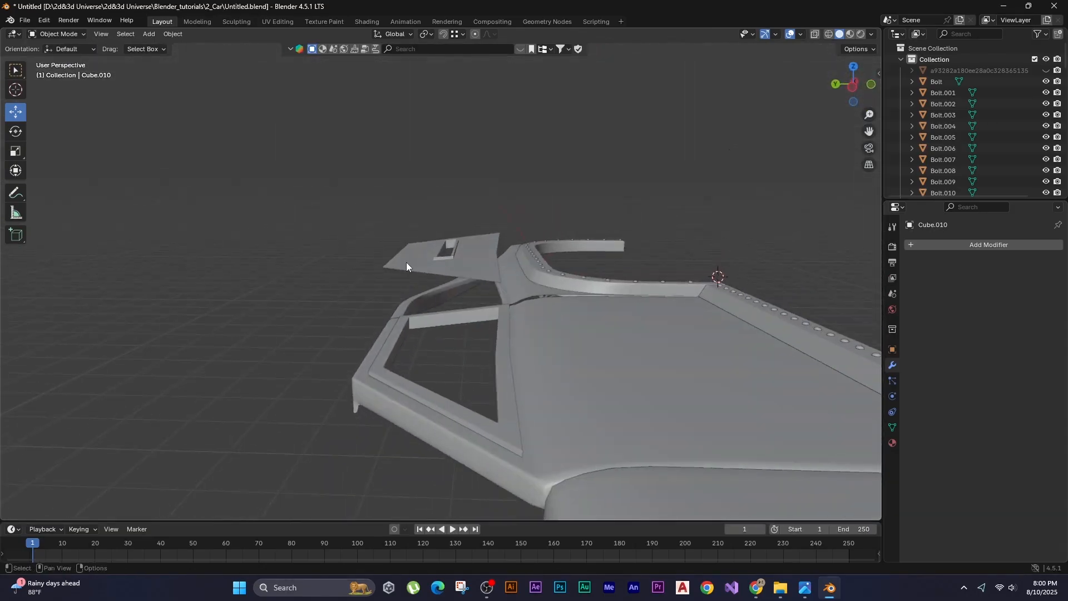
left_click(406, 266)
middle_click_drag(349, 229, 289, 152)
key("g")
key("z")
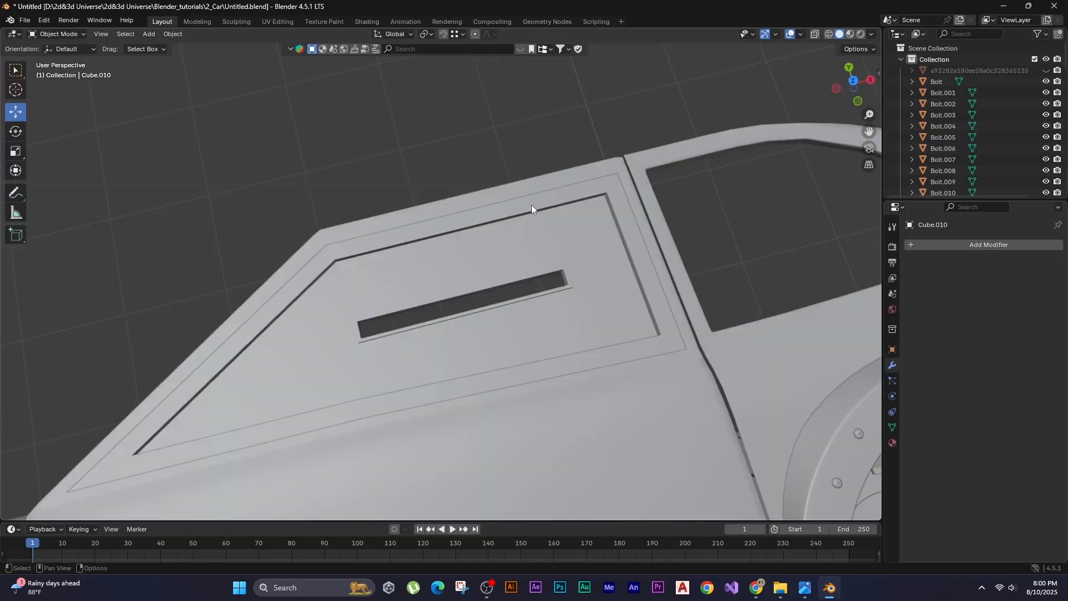
Select the door window frame and apply all of its transforms.
left_click(532, 205)
key("Tab")
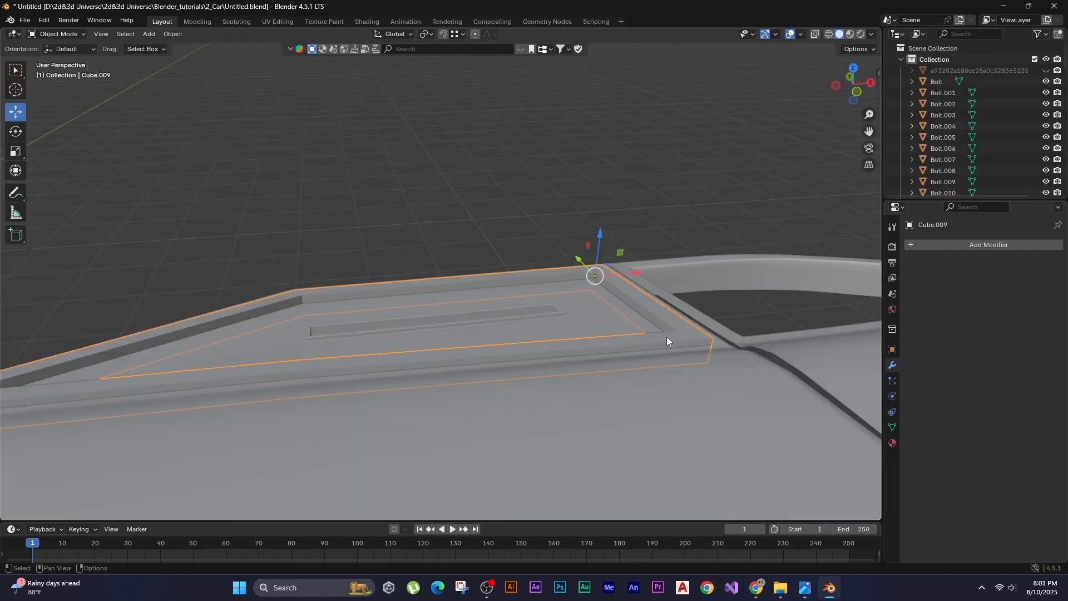
key("ctrl+a")
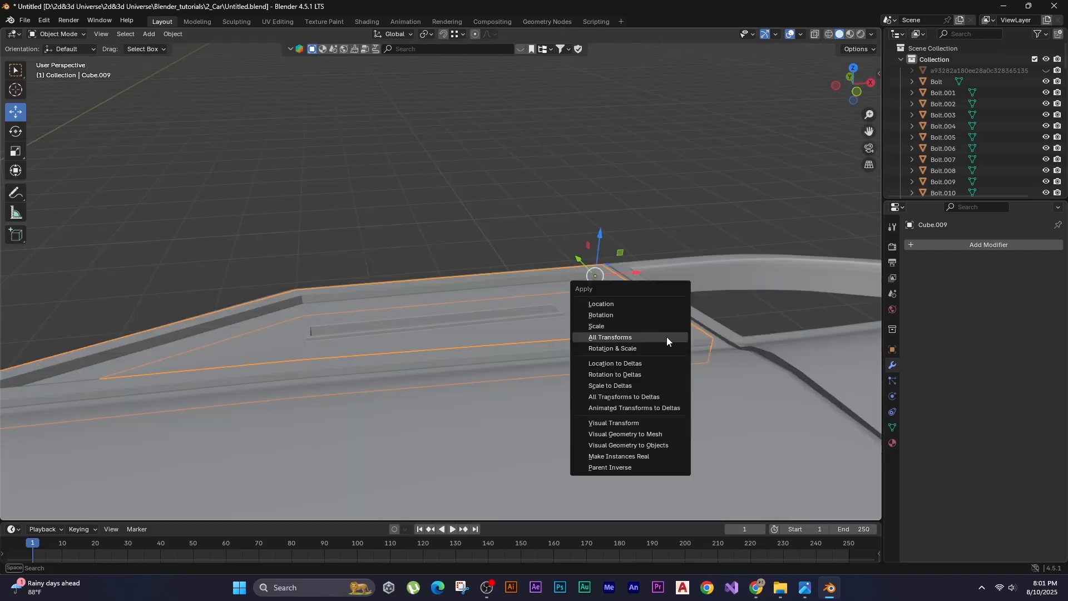
left_click(666, 336)
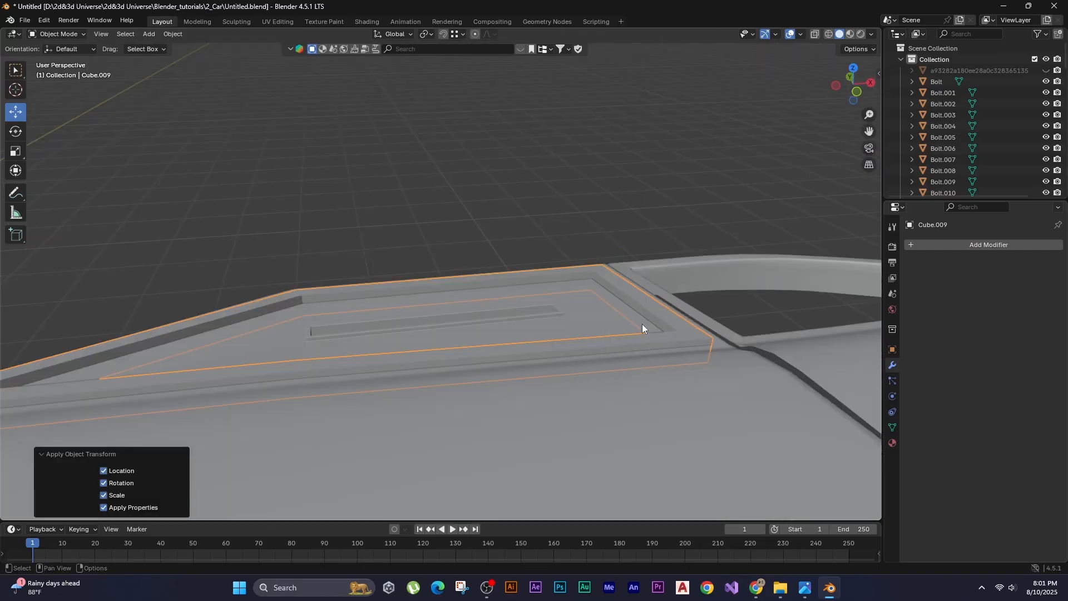
Bevel all edges of the door window frame by about 0.0076 m with 3 segments.
left_click(455, 265)
left_click(457, 283)
key("Tab")
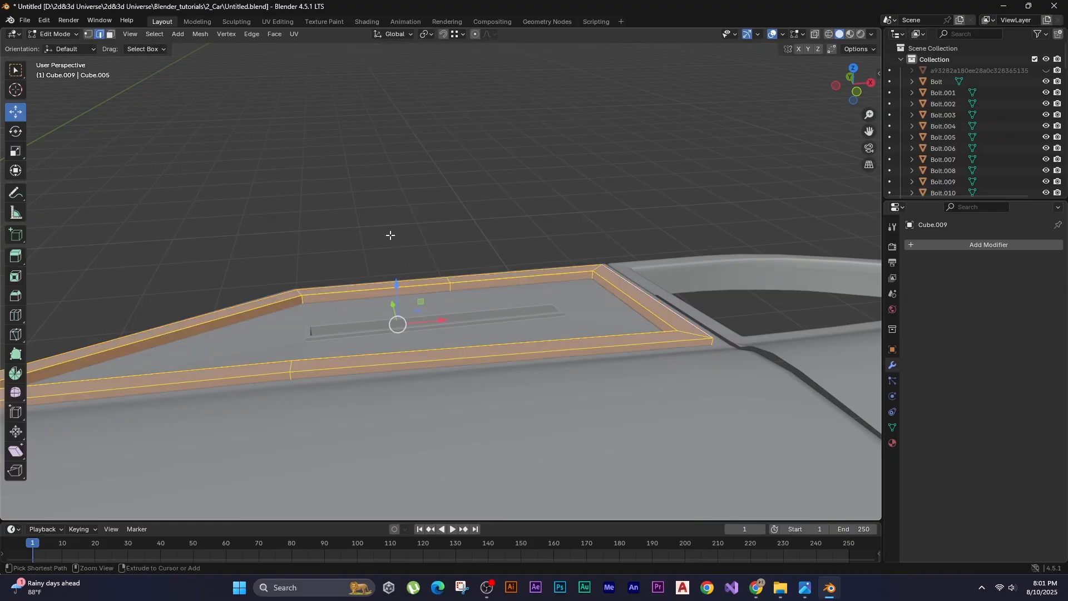
key("ctrl+b")
scroll(384, 225, "up", 2)
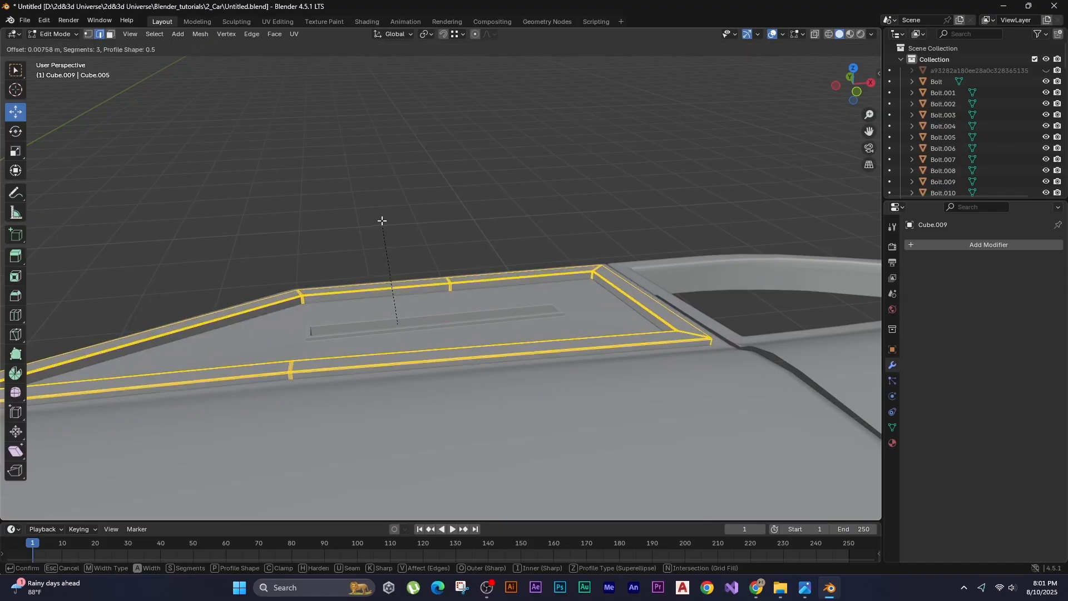
left_click(383, 221)
key("Tab")
Add a loop cut around the slotted pane close to its outer border, with a slide factor of -0.842.
middle_click_drag(382, 216, 381, 272)
left_click(393, 234)
right_click(393, 235)
left_click(393, 235)
left_click(409, 252)
scroll(334, 234, "up", 4)
key("Tab")
key("ctrl+r")
left_click(293, 195)
left_click(331, 251)
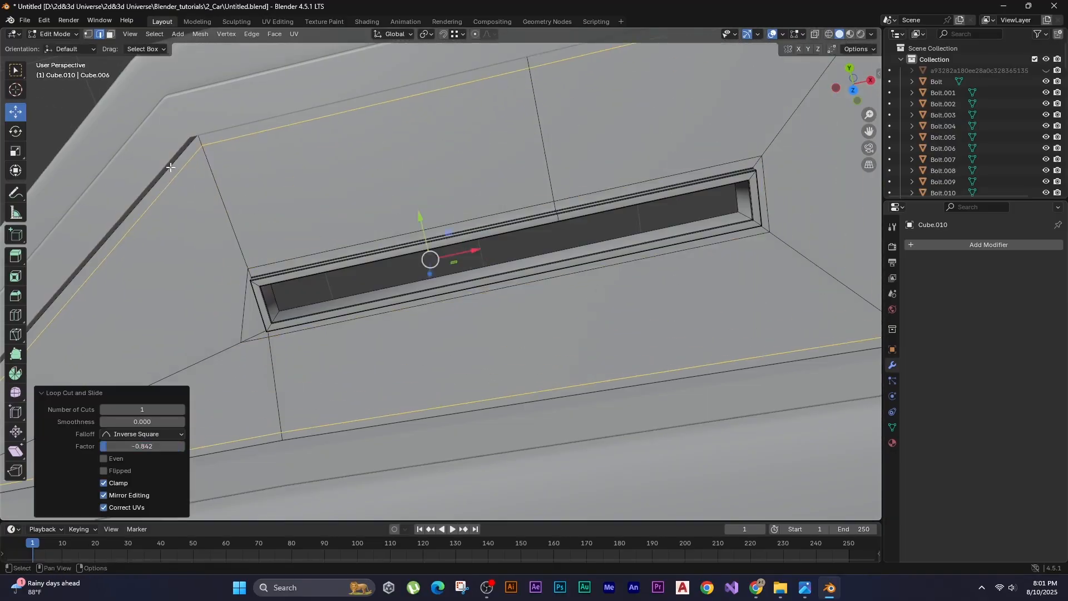
Add further supporting loop cuts to the pane around its slot.
key("ctrl+r")
left_click(491, 255)
middle_click_drag(417, 312, 550, 257)
left_click(491, 255)
scroll(684, 250, "up", 2)
key("ctrl+r")
left_click(670, 250)
scroll(713, 280, "down", 4)
key("Tab")
Select the rear body panel around the side window and open its mesh for editing.
left_click(551, 257)
key("Tab")
scroll(522, 288, "up", 1)
key("ctrl+r")
left_click(548, 292)
left_click(471, 256)
key("ctrl+z")
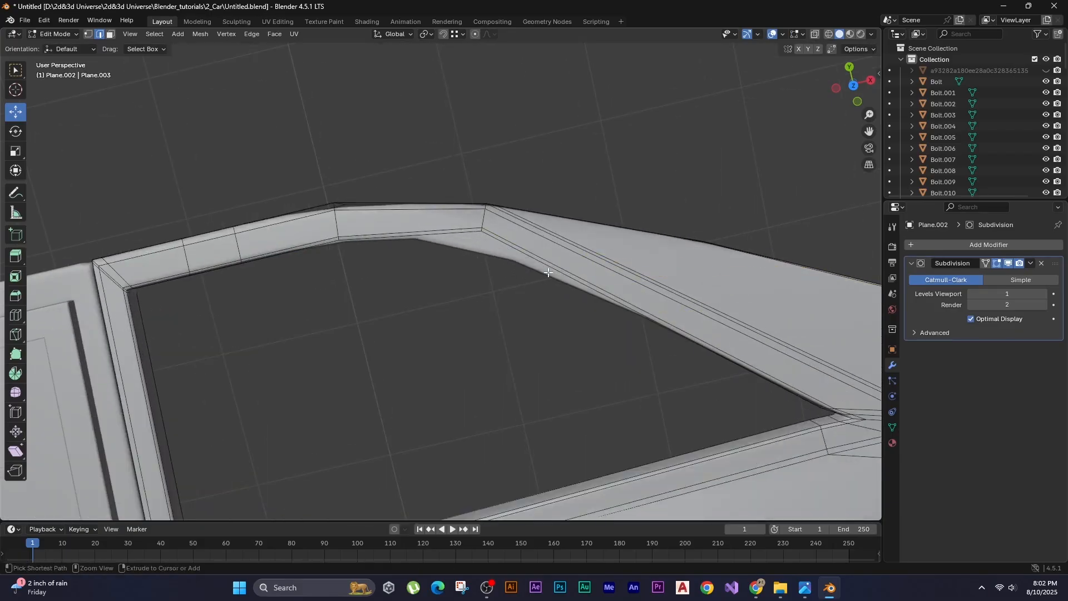
Add four loop cuts across the sloping pillar behind the rear side window.
key("ctrl+r")
scroll(534, 289, "up", 3)
left_click(534, 289)
left_click(500, 290)
scroll(495, 289, "down", 3)
middle_click_drag(490, 290, 519, 303, "shift")
scroll(519, 302, "up", 2)
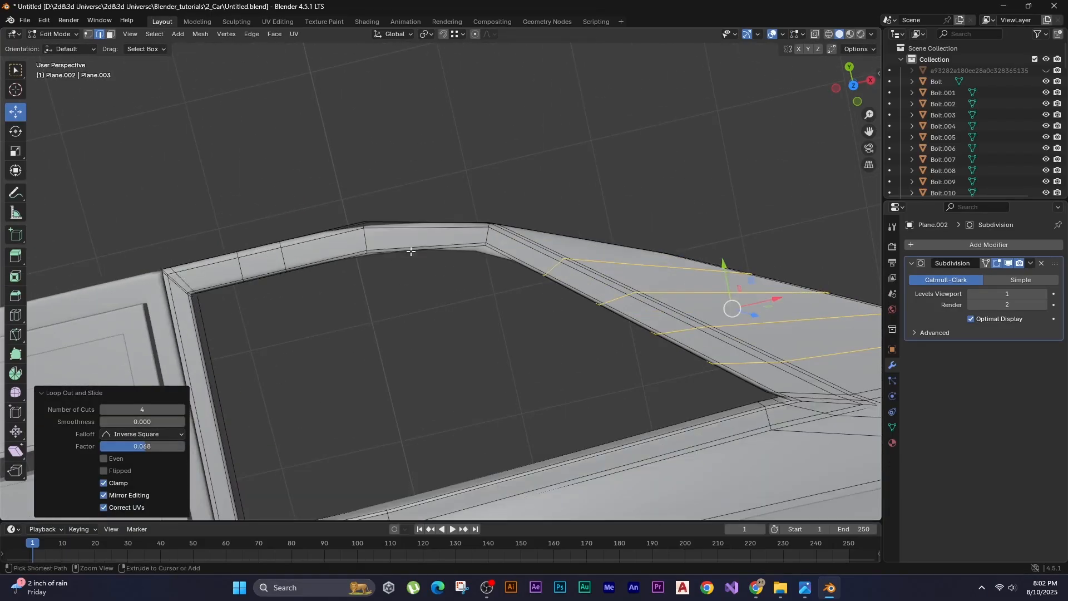
Examine the car's side windows and body from the side and select the slotted door pane.
key("Tab")
middle_click_drag(410, 251, 445, 262)
scroll(490, 289, "down", 4)
left_click(514, 303)
middle_click_drag(570, 302, 442, 296, "shift")
middle_click_drag(337, 315, 470, 282, "shift")
scroll(470, 281, "down", 4)
middle_click_drag(516, 318, 409, 348)
scroll(398, 268, "up", 5)
left_click(399, 268)
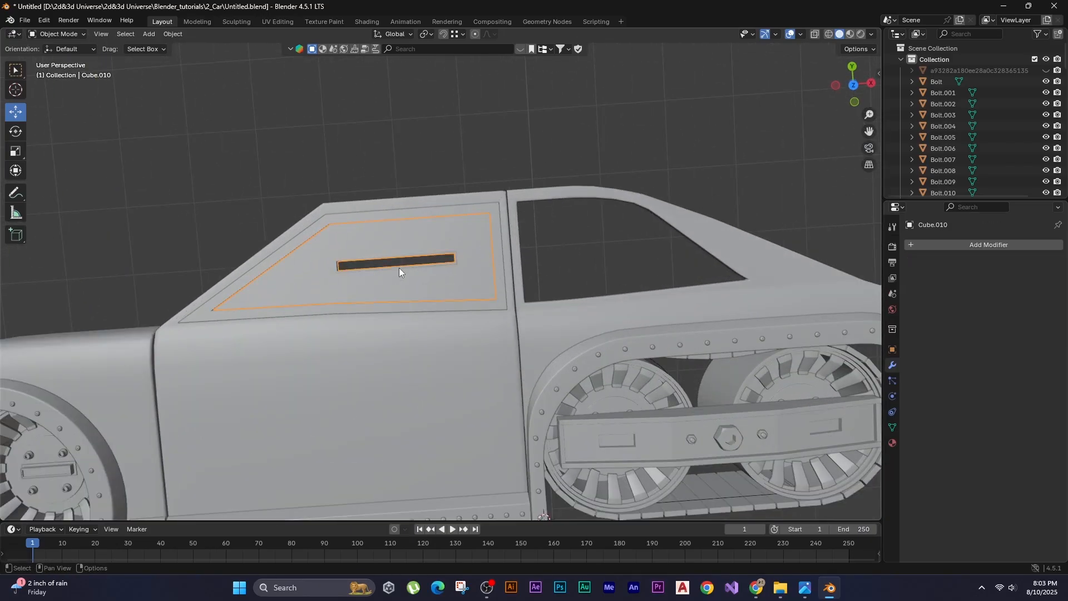
Open the door pane's mesh in wireframe and nudge its slot along the Y axis.
key("Tab")
scroll(399, 269, "up", 2)
key("z")
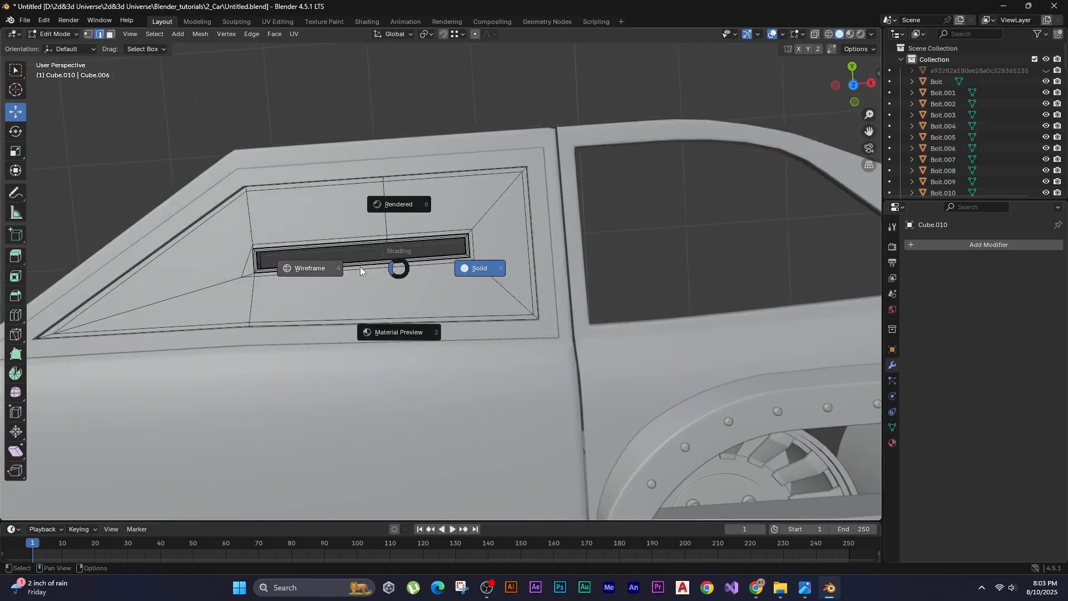
left_click(324, 268)
key("Tab")
key("KP_7")
key("Tab")
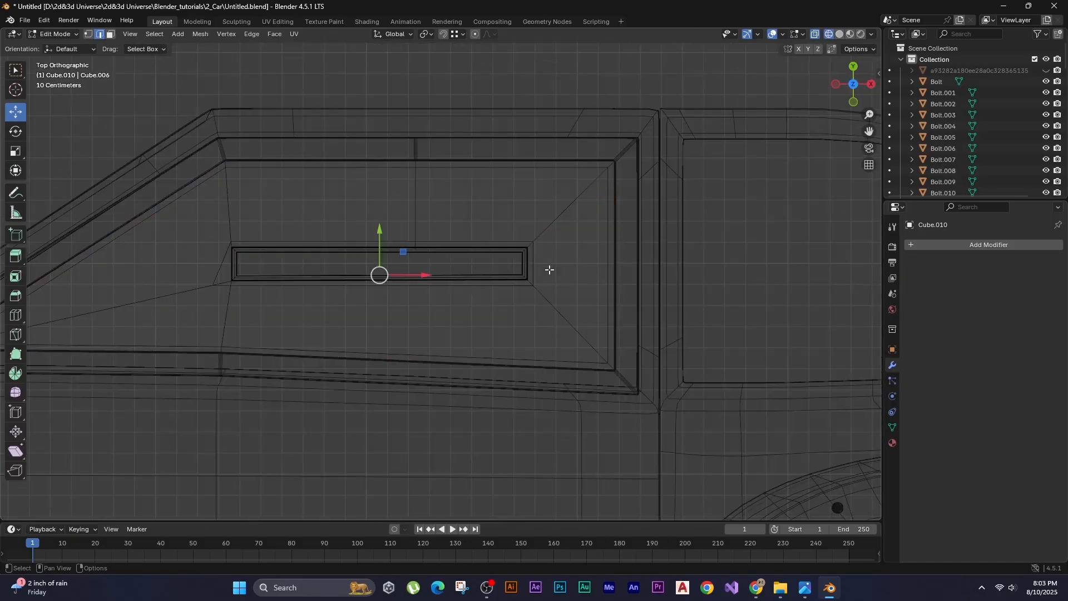
key("g")
key("y")
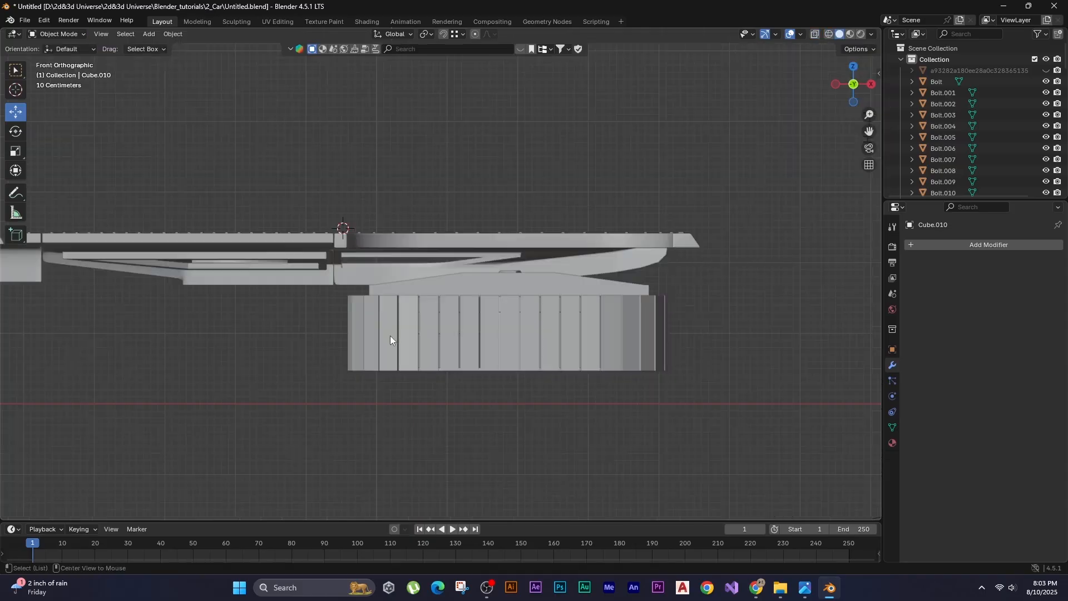
Create a separate cube near the side windows and scale it down to a small block.
key("KP_7")
scroll(318, 257, "up", 4)
middle_click_drag(318, 257, 462, 267, "shift")
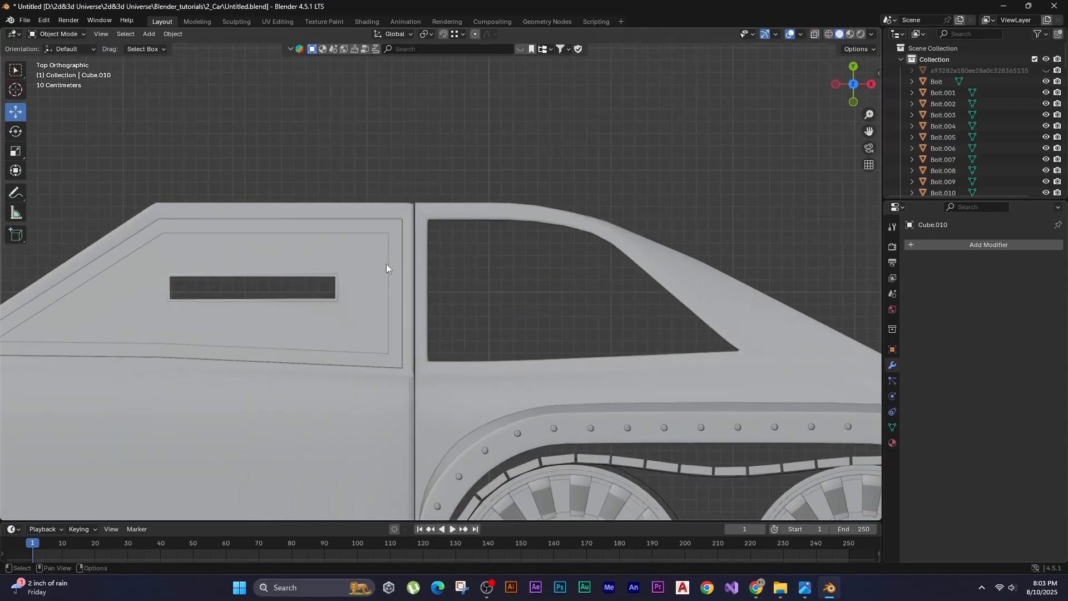
scroll(385, 266, "down", 2)
key("shift+d")
left_click(226, 124)
key("s")
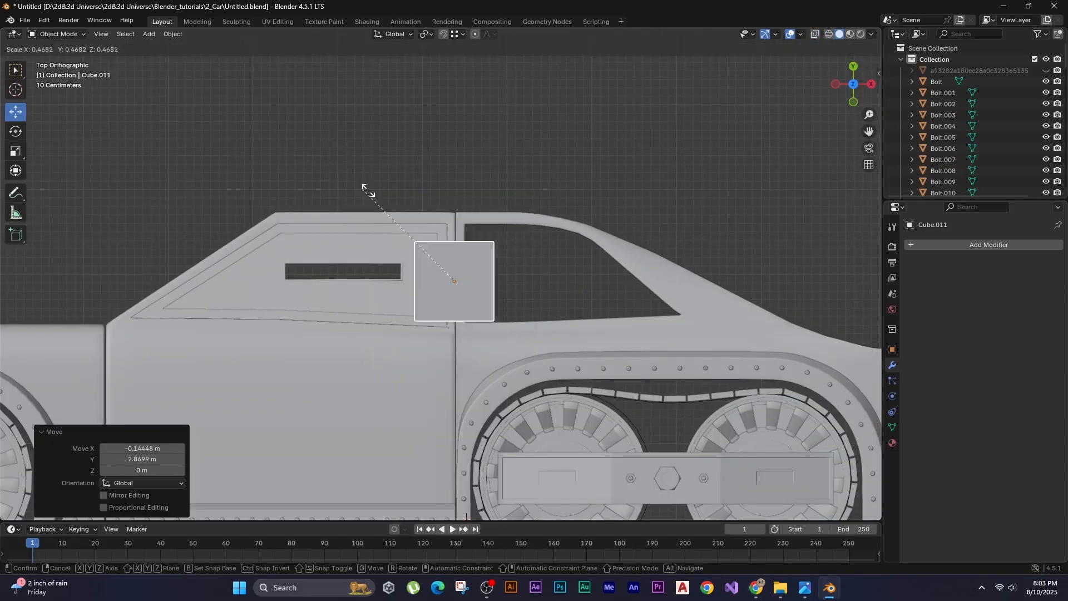
left_click(470, 257)
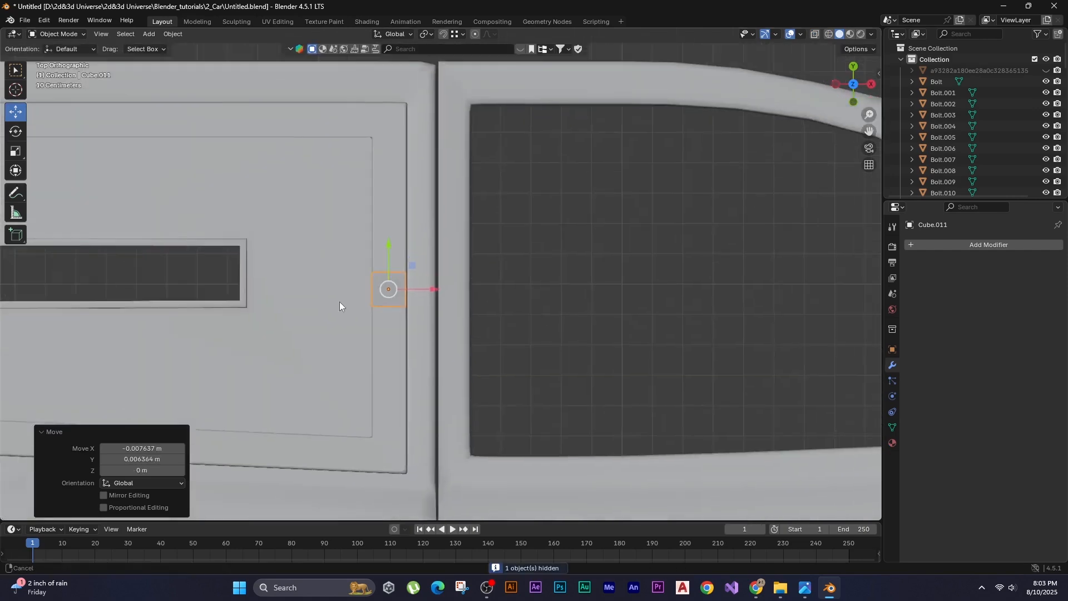
Place the small cube in the upper front corner of the rear side window opening and lower it along Z into the body.
middle_click_drag(340, 301, 218, 361, "shift")
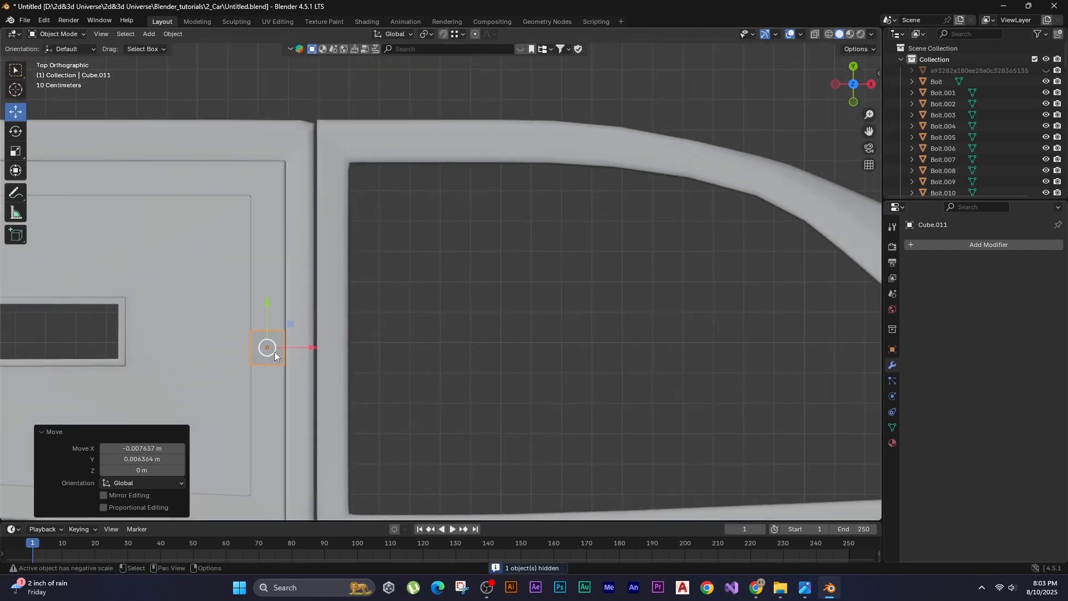
key("g")
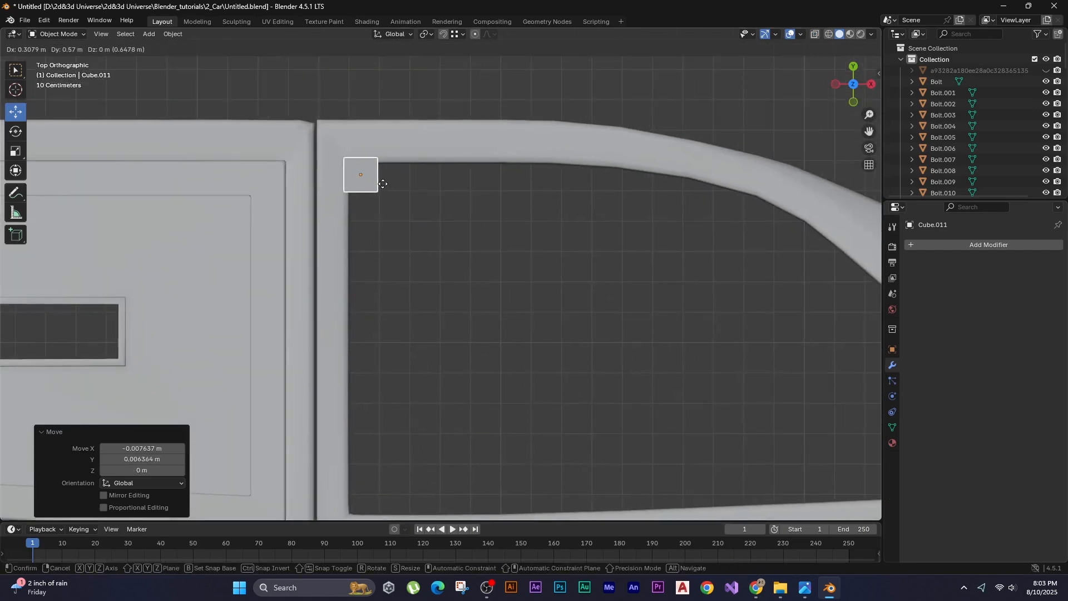
left_click(381, 187)
key("Tab")
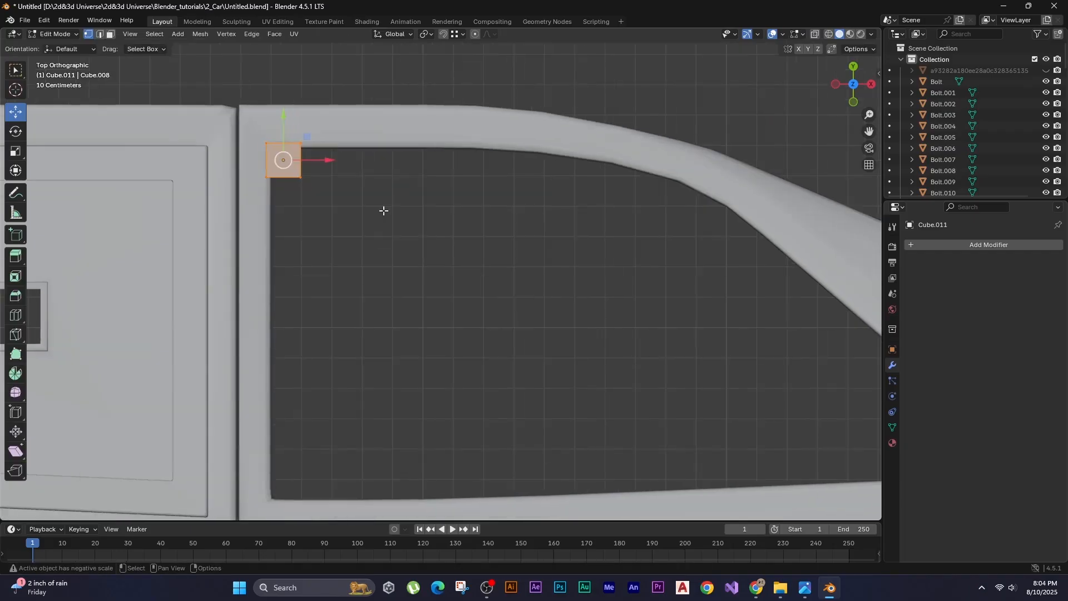
middle_click_drag(334, 231, 300, 110)
key("Tab")
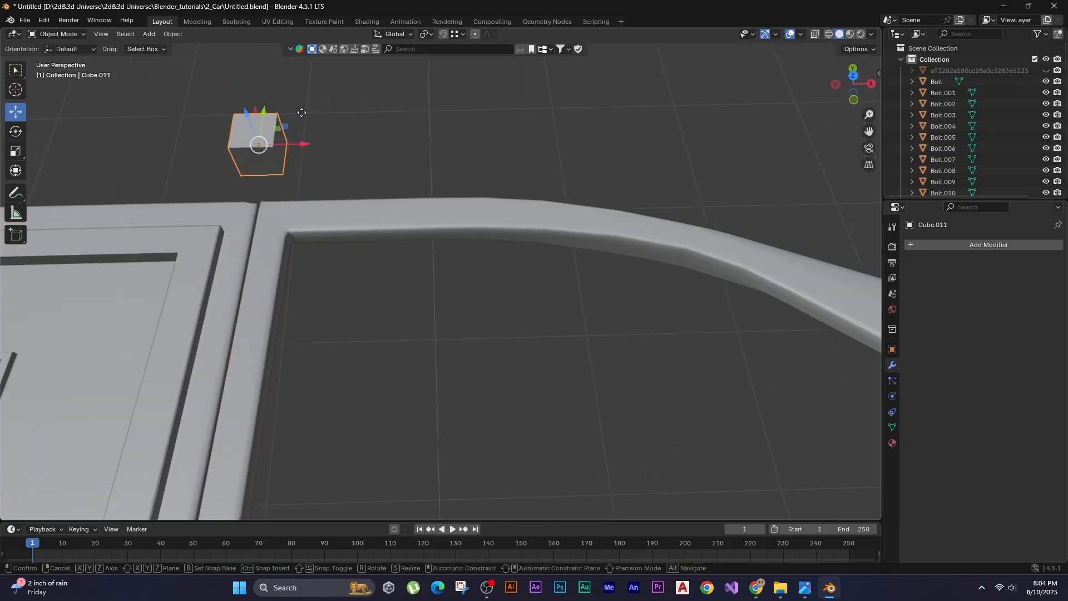
key("g")
key("z")
left_click(339, 173)
middle_click_drag(338, 171, 438, 236)
Stretch the cube's lower face about 1.05 m along Y down the window opening and raise it along Z to follow the body slope.
key("Tab")
key("g")
key("y")
left_click(115, 377)
key("KP_3")
key("g")
key("z")
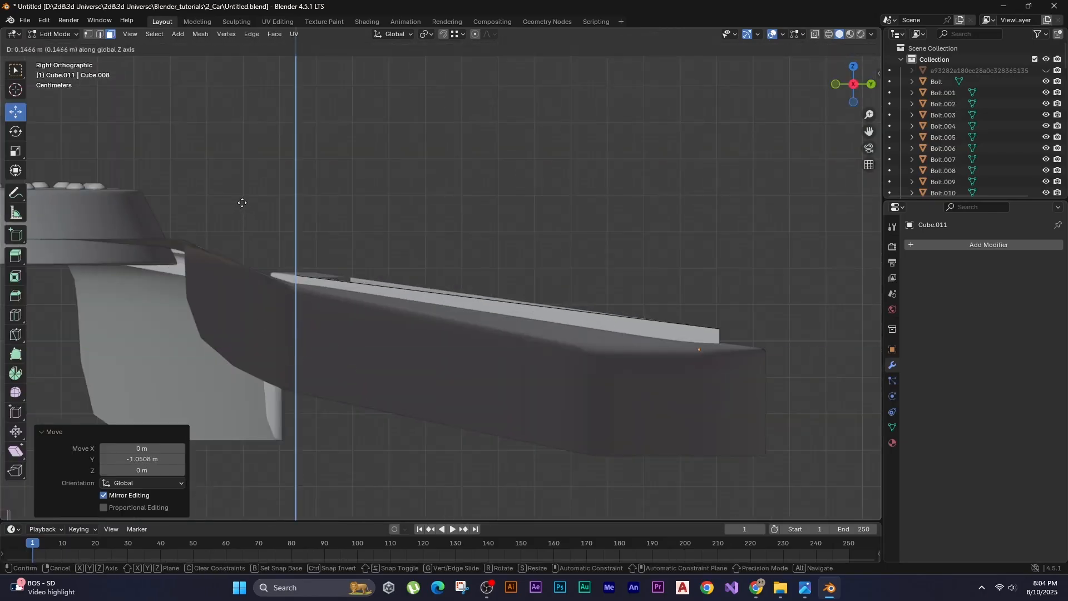
left_click(242, 203)
Fine-tune the stretched face's position in the side view to match the lower edge of the window opening.
key("g")
key("y")
left_click(265, 258)
key("g")
left_click(262, 243)
middle_click_drag(262, 243, 382, 232)
Lengthen the window panel rearward along X and extend it with a second section past the sloping pillar.
left_click(352, 272)
key("g")
key("x")
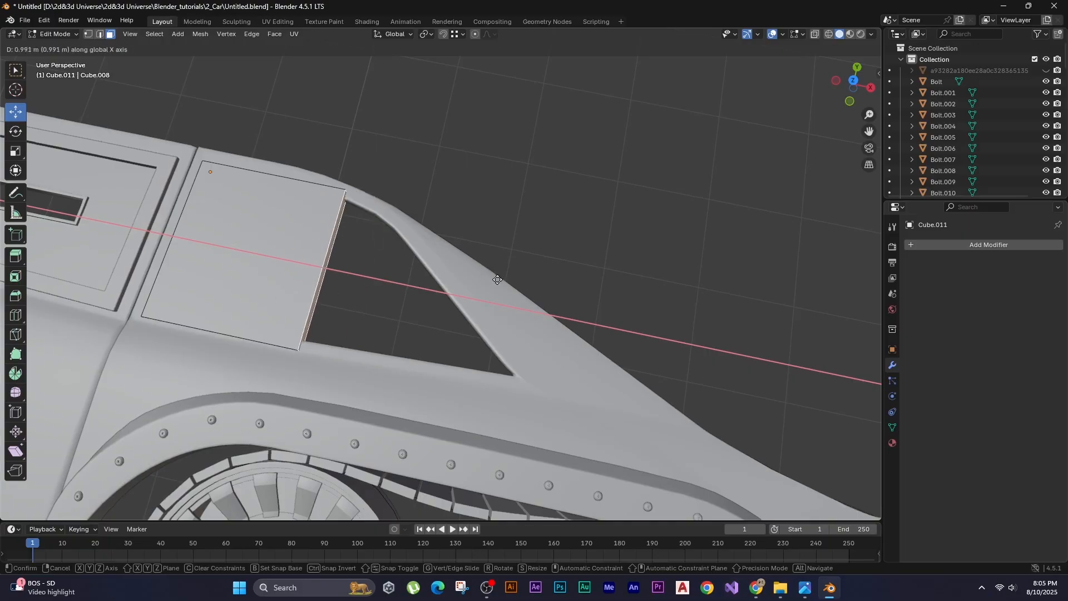
left_click(523, 305)
key("shift+z")
middle_click_drag(523, 305, 347, 265)
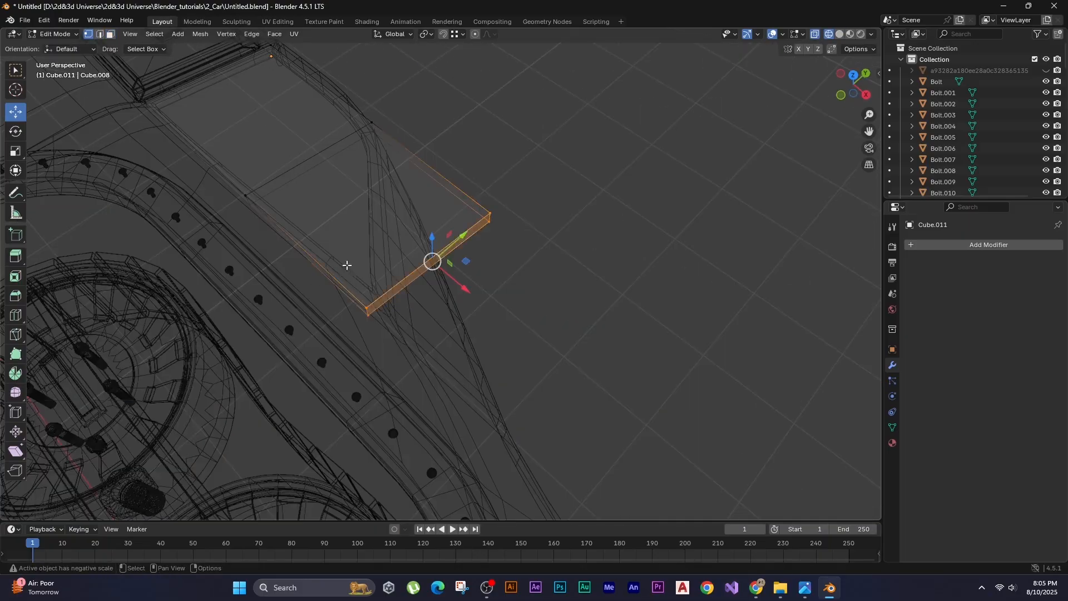
Reposition the panel's rear end and upper middle vertices in the top view to follow the rear window opening's outline.
key("KP_7")
key("g")
key("y")
key("g")
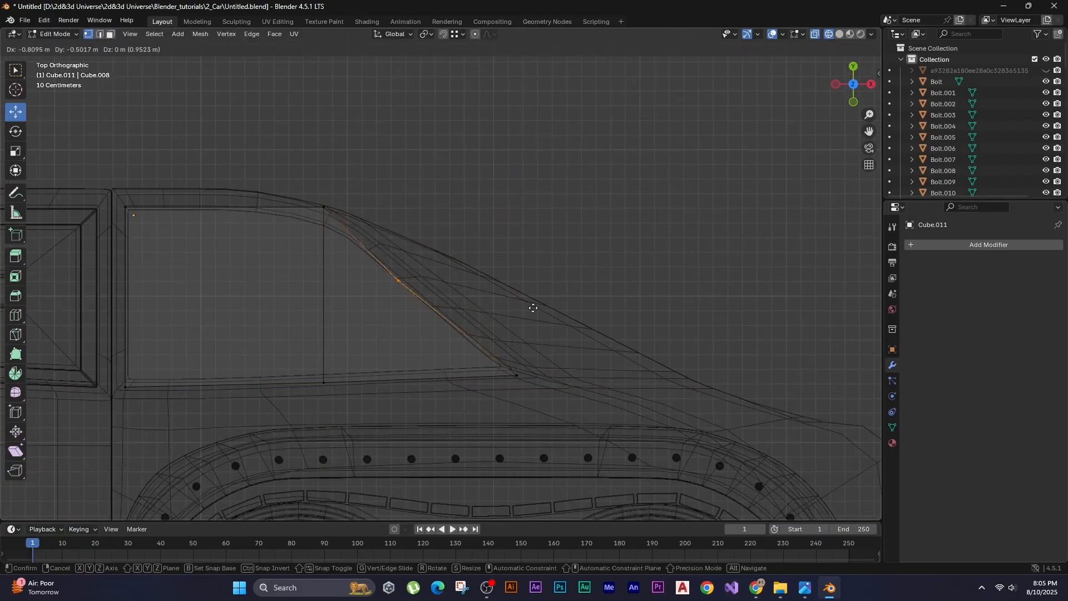
left_click(552, 311)
left_click(324, 206)
scroll(323, 207, "up", 1)
key("g")
mouse_move(305, 101)
middle_mouse_down("shift")
mouse_move(412, 159)
mouse_move(282, 151)
mouse_move(362, 298)
mouse_move(337, 256)
middle_mouse_up("shift")
left_click(405, 156)
Adjust the height of the panel's sloping upper edge along Z to fit the surrounding body surface.
key("Tab")
key("shift+z")
left_click(471, 167)
key("Tab")
key("shift+z")
left_click_drag(384, 209, 299, 256)
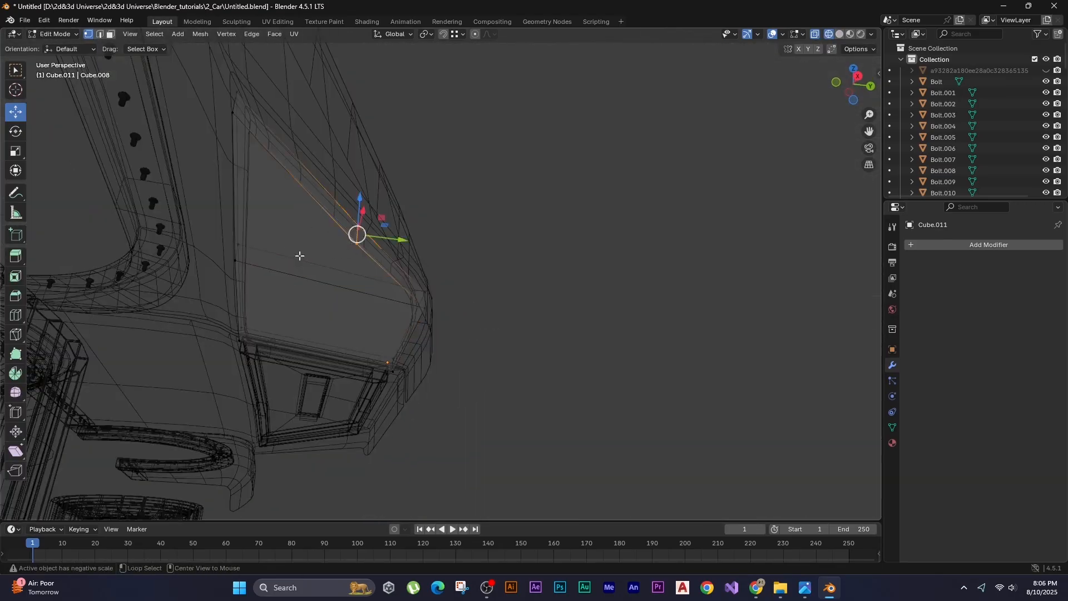
key("KP_1")
key("g")
key("z")
left_click(377, 197)
Bevel the corner edge between the panel's straight and sloping upper sides to round it.
middle_click_drag(423, 223, 384, 248)
key("shift+z")
middle_click_drag(601, 267, 495, 281)
left_click(522, 276)
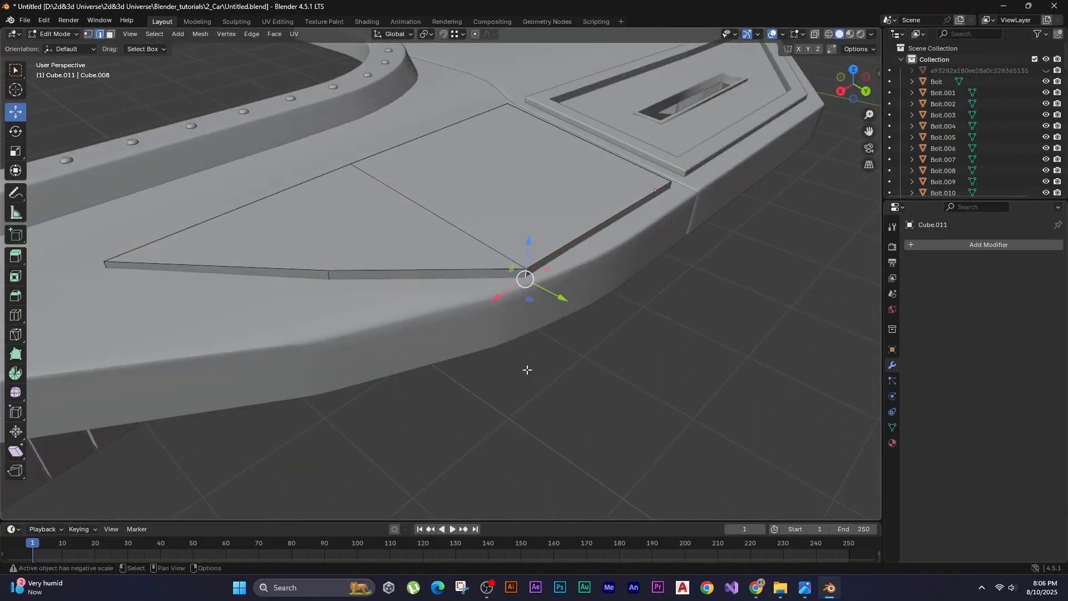
key("ctrl+b")
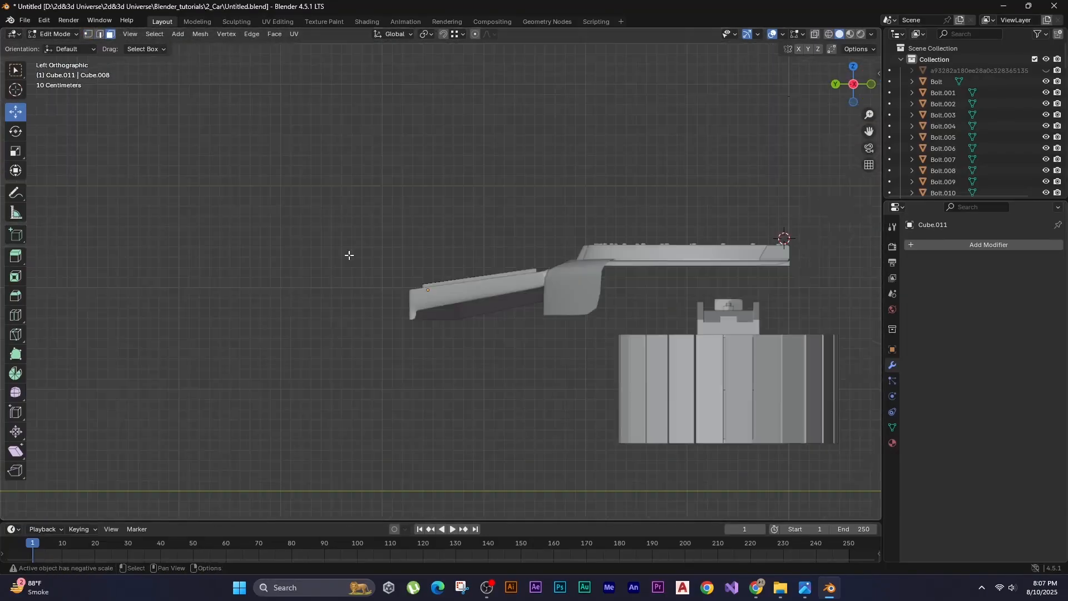
Select the top faces of the rear window panel and inset them to form a border.
middle_click_drag(348, 256, 405, 357)
left_click(469, 335, "shift")
scroll(596, 292, "up", 3)
left_click(635, 298, "shift")
left_click(615, 289, "shift")
key("KP_7")
key("i")
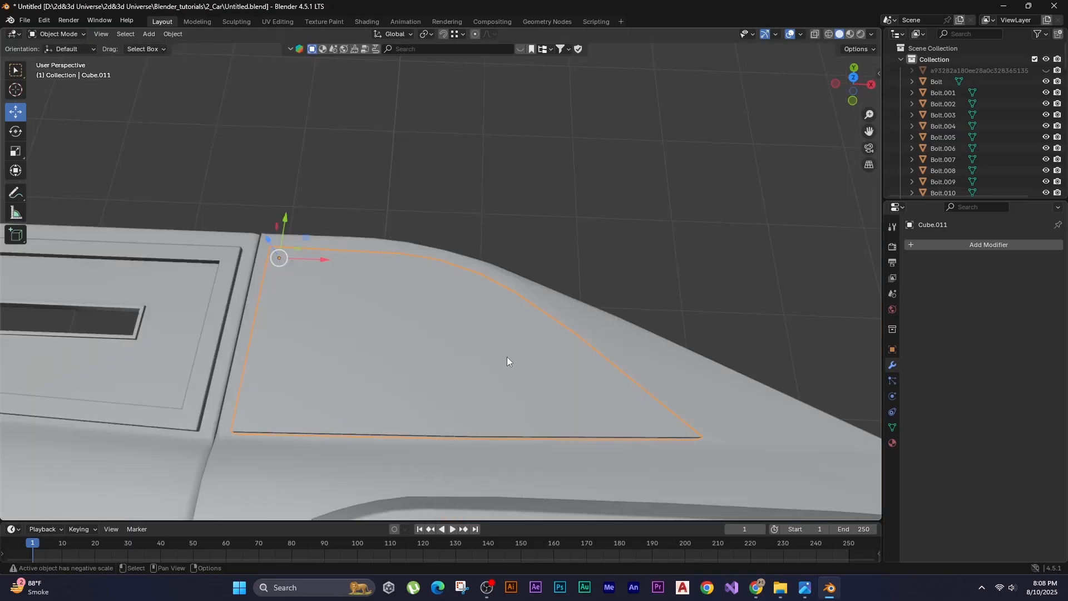
Duplicate all inner inset faces of the panel and raise the copy along Z above the window.
key("Tab")
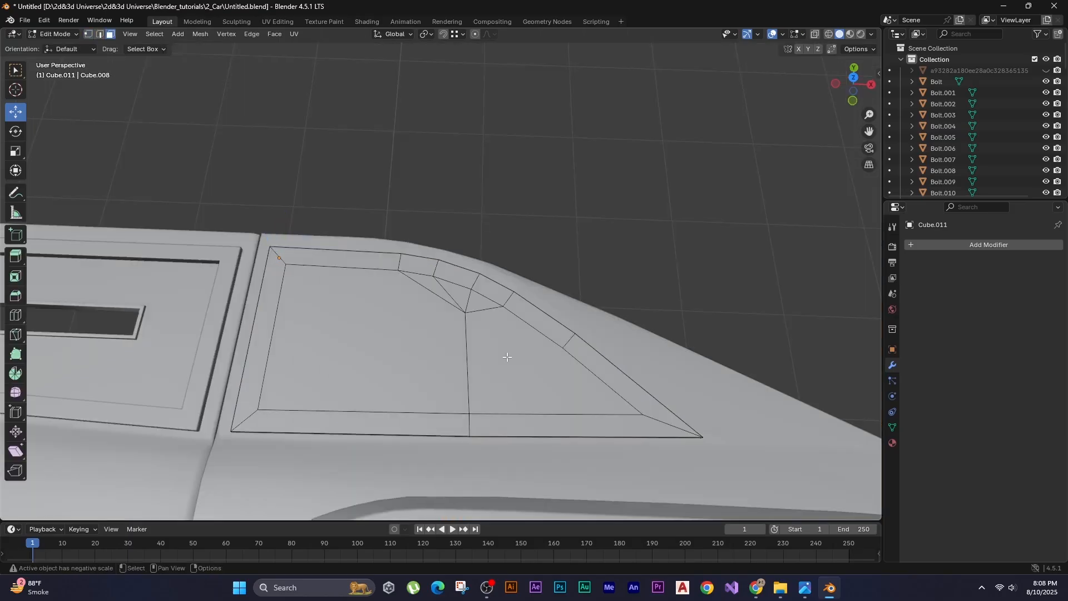
left_click(507, 357)
left_click(394, 348, "shift")
left_click(470, 306, "shift")
left_click(457, 293, "shift")
left_click(437, 286, "shift")
middle_click_drag(378, 335, 453, 306)
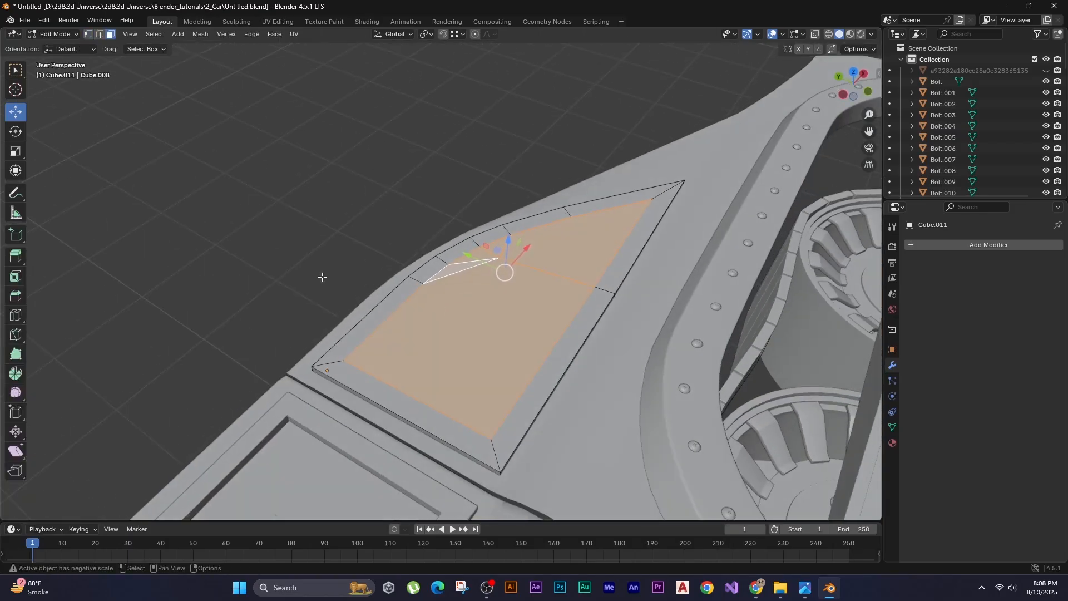
key("g")
key("shift+z")
right_click(262, 152)
key("g")
key("z")
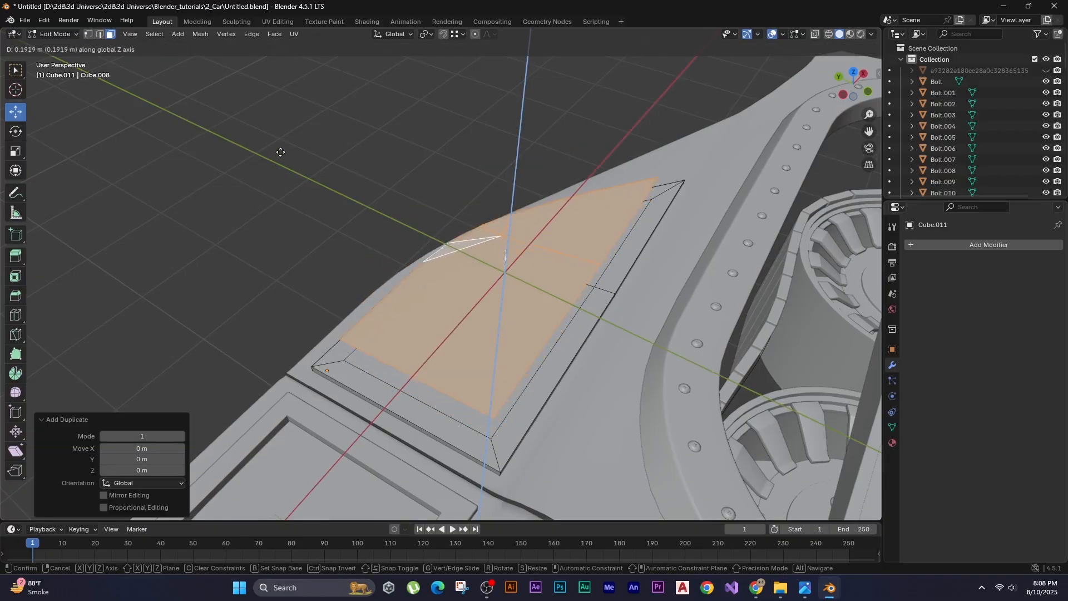
left_click(253, 111)
left_click(253, 112)
Bridge the panel's inner faces on its outer and inner sides to cut an opening through it.
left_click(445, 368)
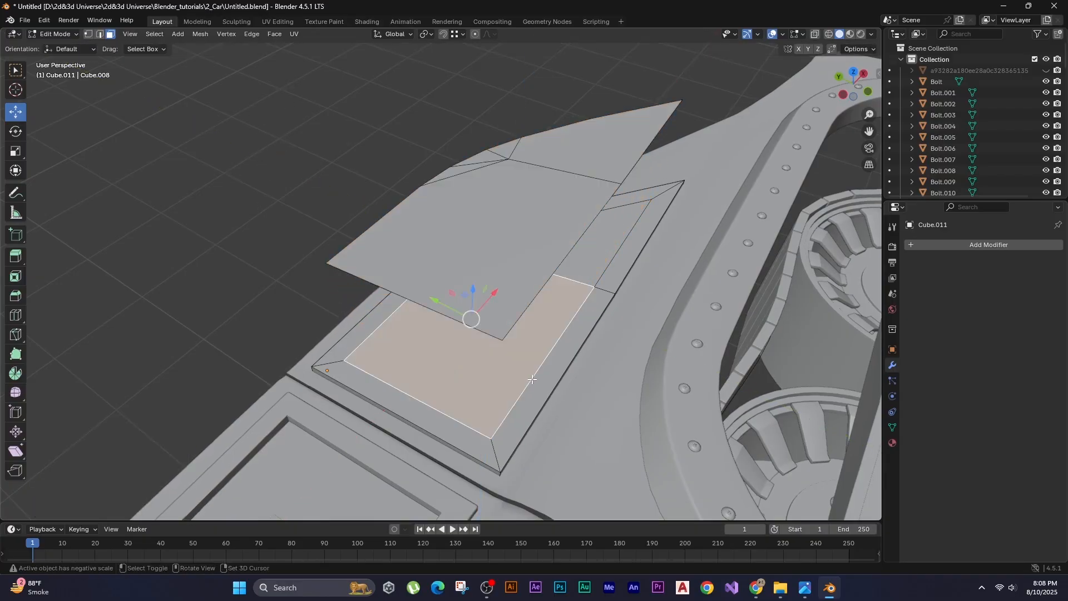
middle_click_drag(445, 368, 367, 282)
left_click(472, 274, "shift")
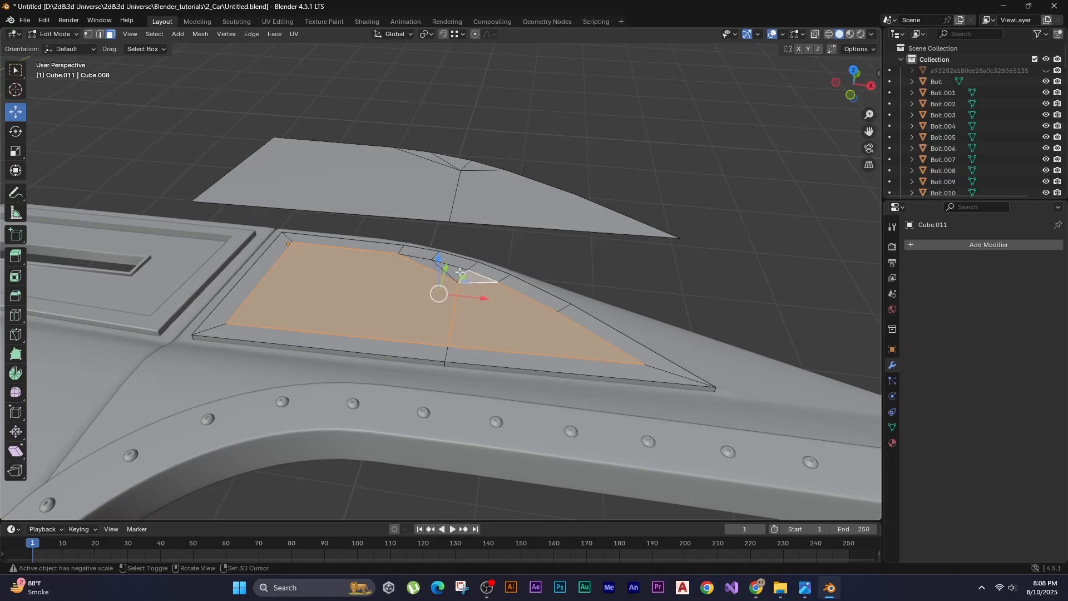
middle_click_drag(454, 269, 455, 255)
left_click(445, 222, "shift")
key("F3")
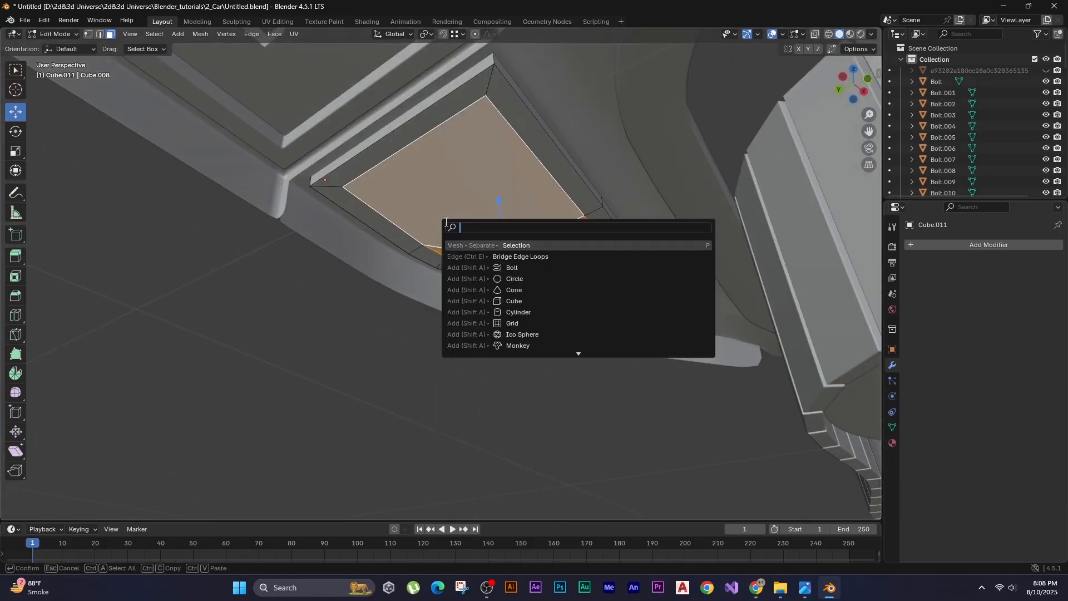
key("Return")
Extrude the raised duplicate faces about 0.116 m along Z and scale the extruded faces to 0.713.
middle_click_drag(390, 277, 523, 201)
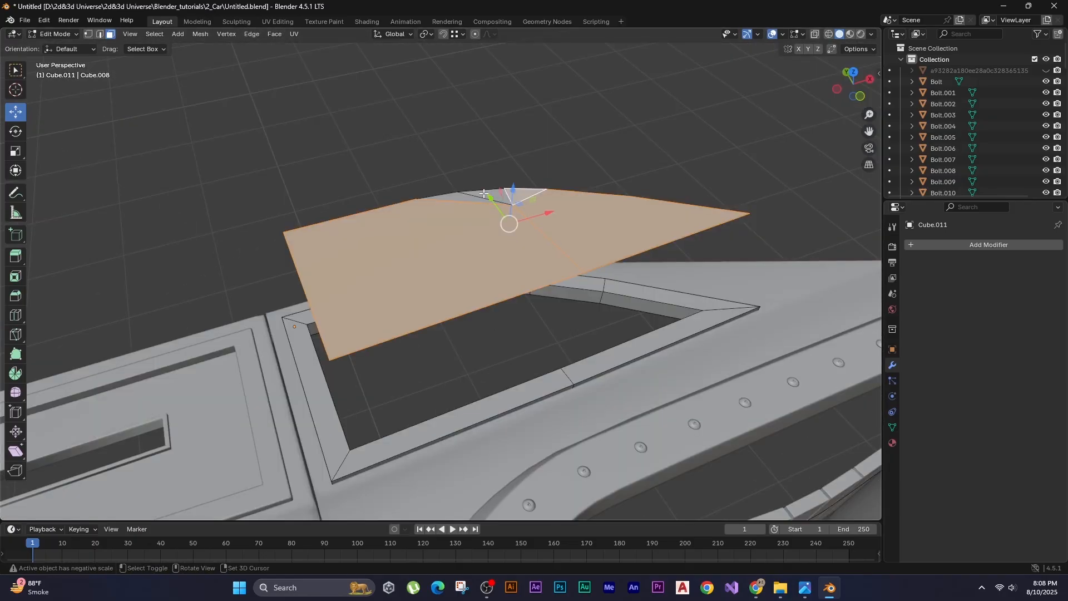
key("e")
key("z")
left_click(344, 102)
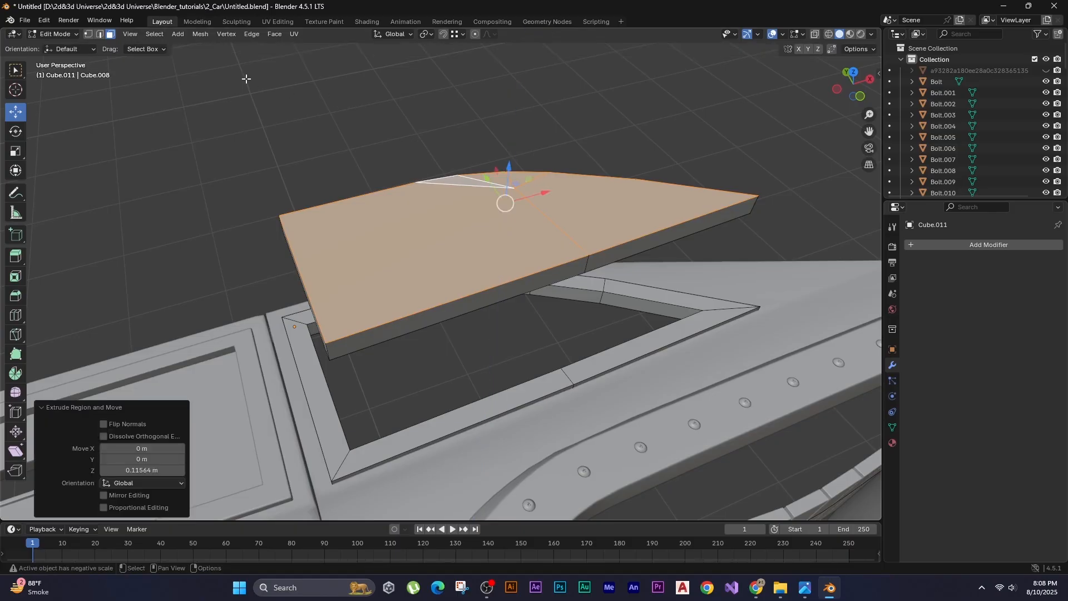
key("s")
left_click(277, 85)
key("KP_7")
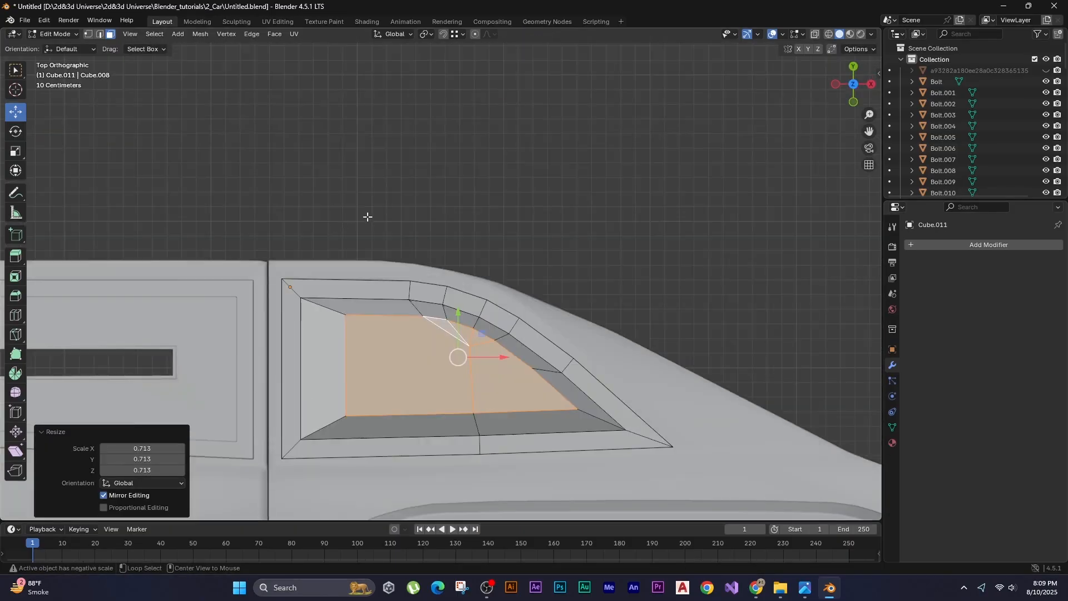
Inset the raised block's front end face by about 0.725 m and push it inward to form a recess.
key("2")
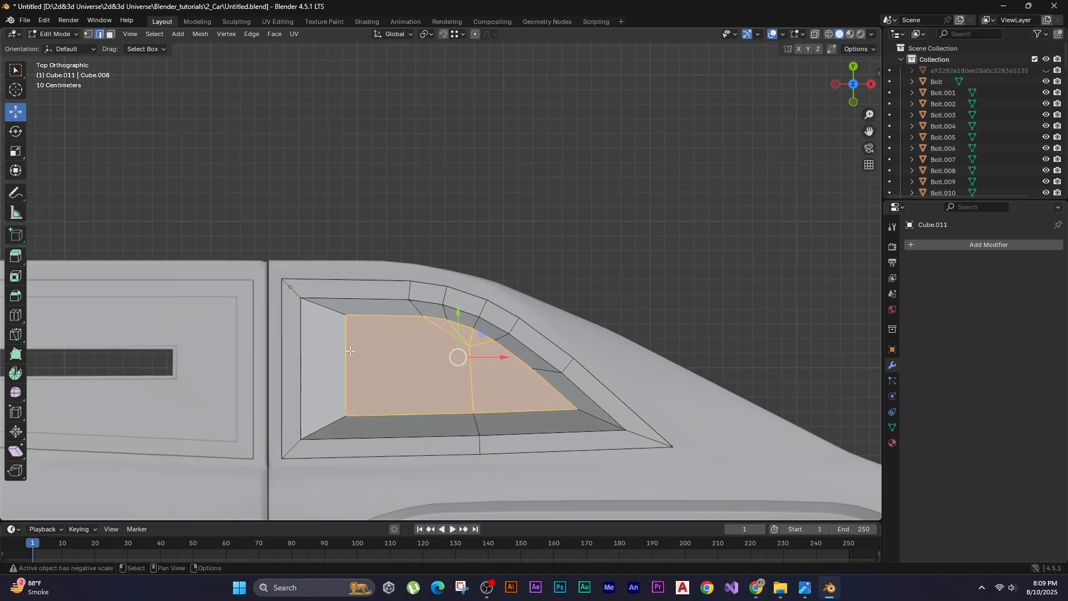
middle_click_drag(364, 369, 470, 94)
middle_click_drag(522, 167, 462, 240, "shift")
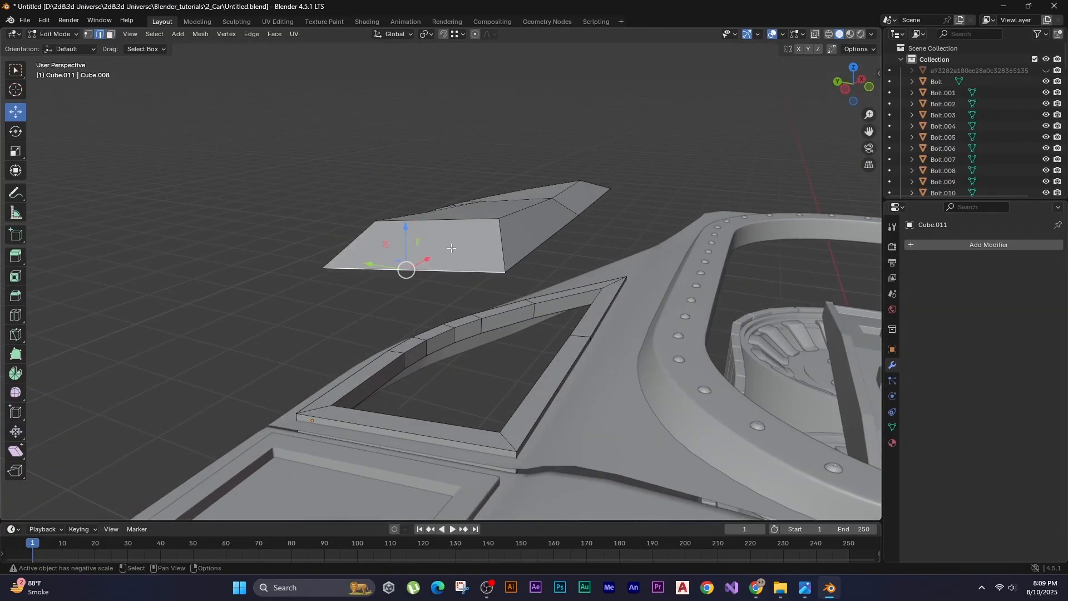
key("3")
key("i")
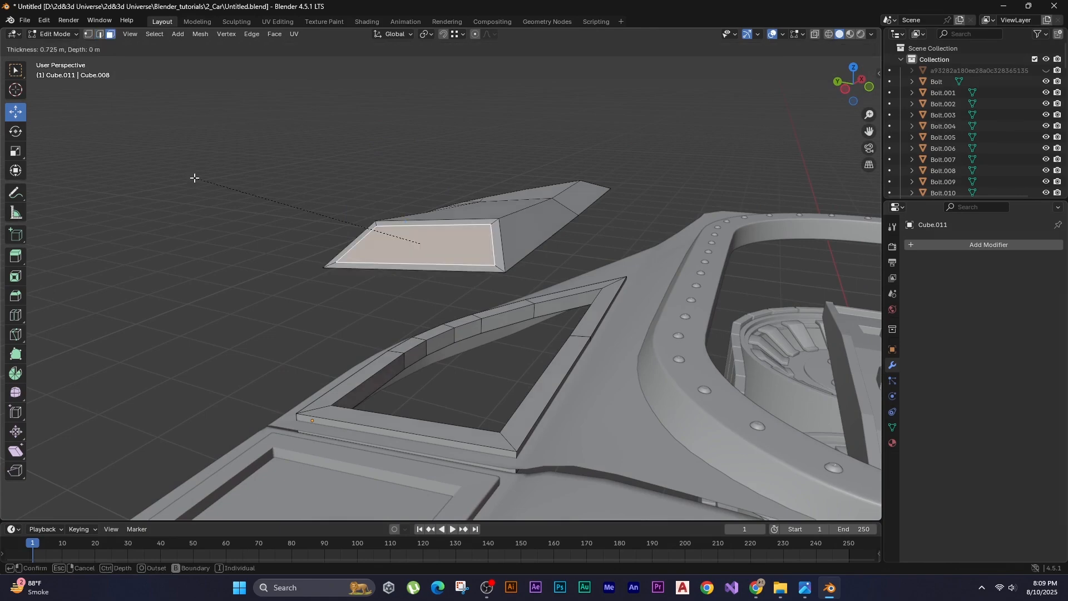
left_click(195, 178)
middle_click_drag(195, 178, 61, 243)
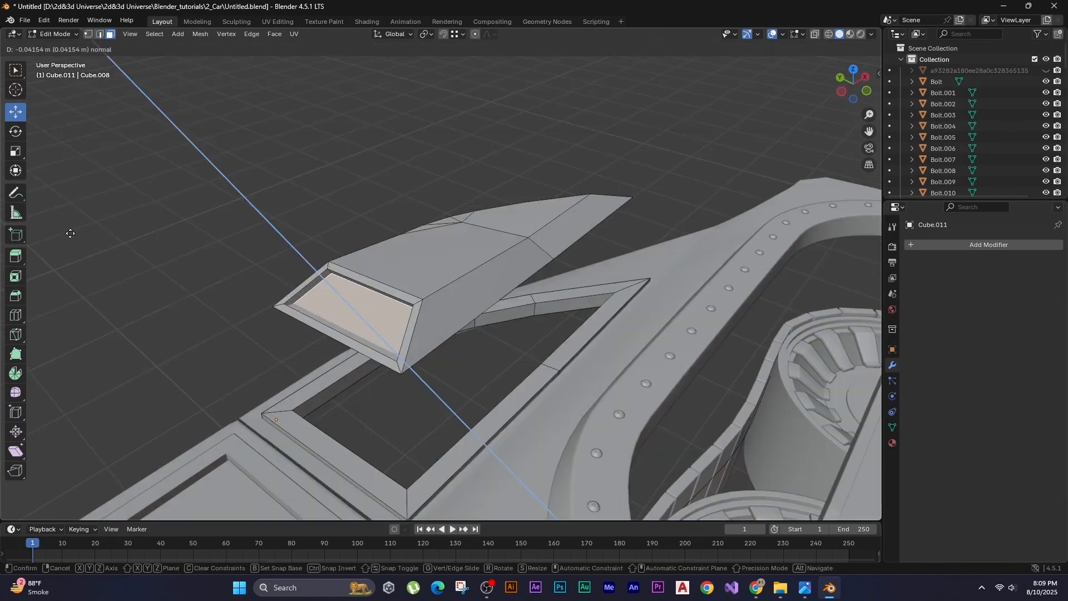
left_click(105, 241)
middle_click_drag(340, 326, 396, 278)
Select the whole scoop-shaped block above the window and separate it into its own object.
key("Tab")
key("Tab")
key("l")
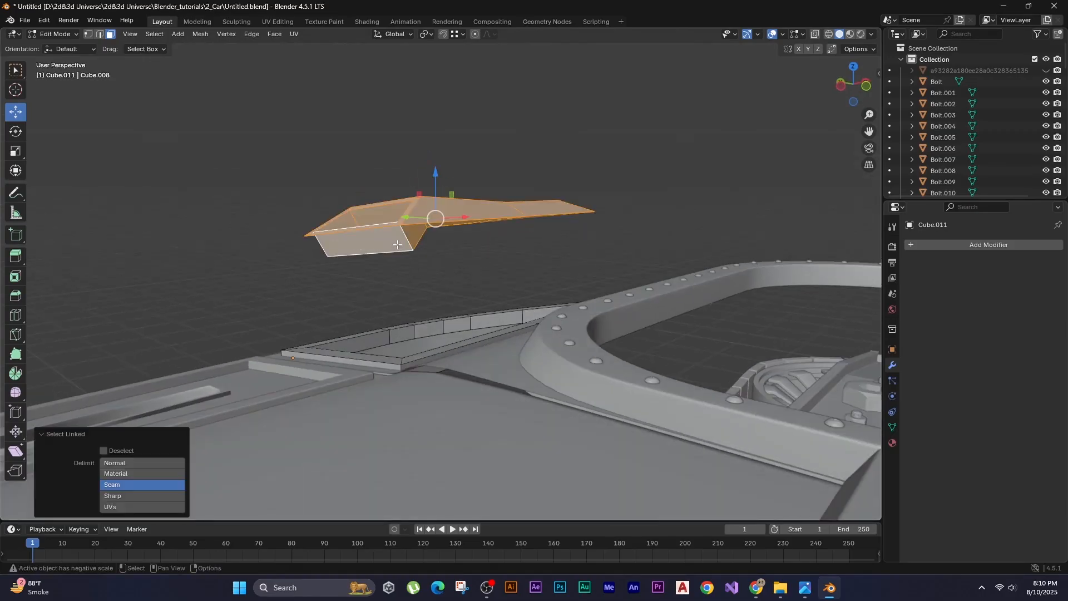
middle_click_drag(415, 237, 295, 243)
key("F3")
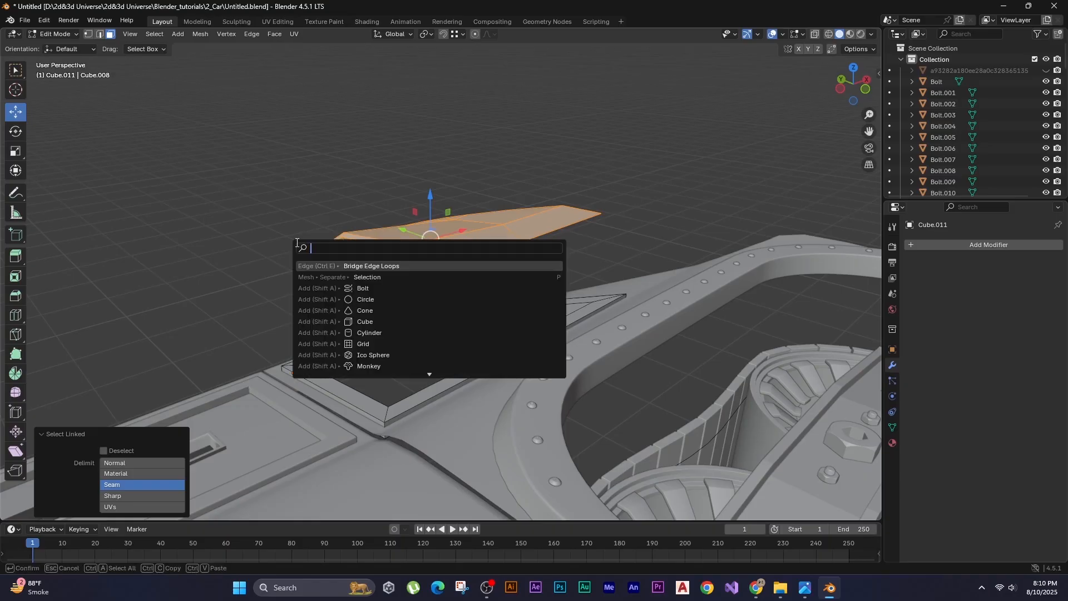
key("Return")
Bevel the scoop-shaped cover's outline edges with 3 segments and shade the cover smooth.
middle_click_drag(269, 209, 536, 288)
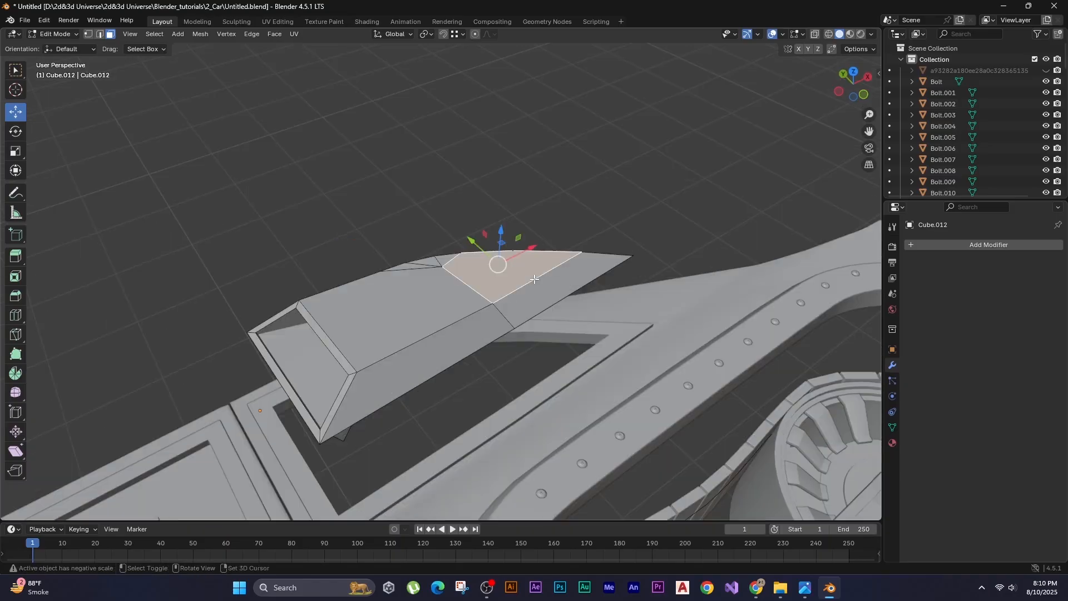
left_click(332, 336, "alt+shift")
middle_click_drag(332, 336, 285, 278)
middle_click_drag(285, 278, 285, 102, "ctrl")
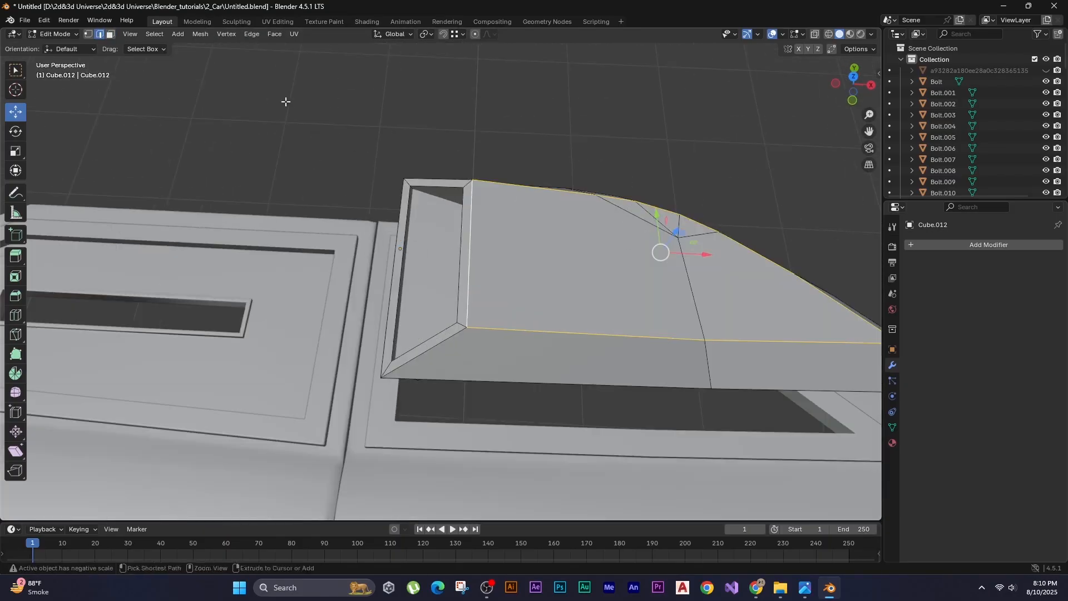
middle_click_drag(400, 206, 470, 333)
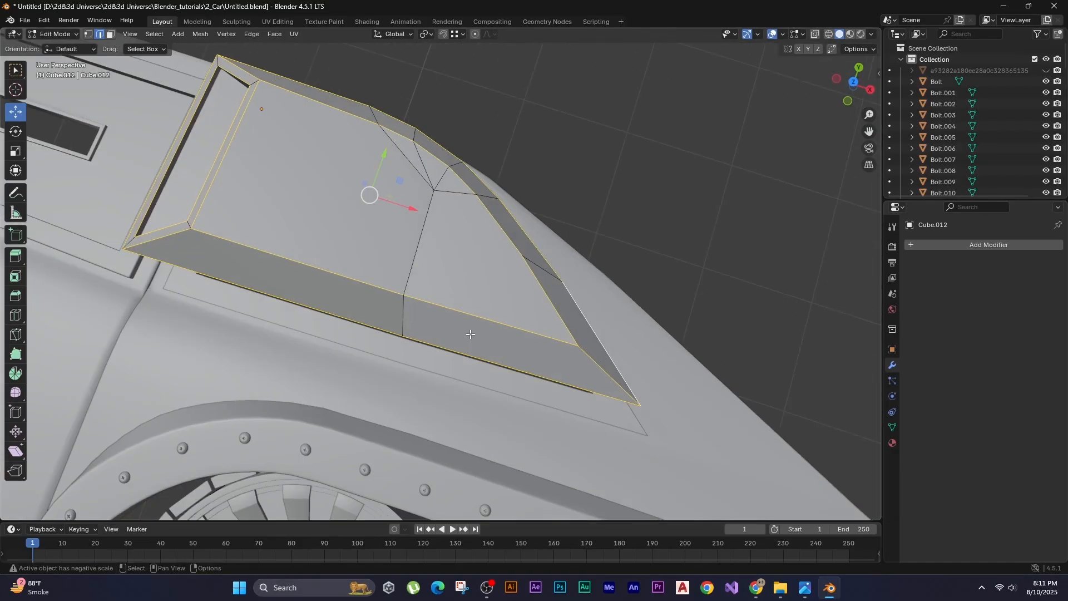
key("ctrl+b")
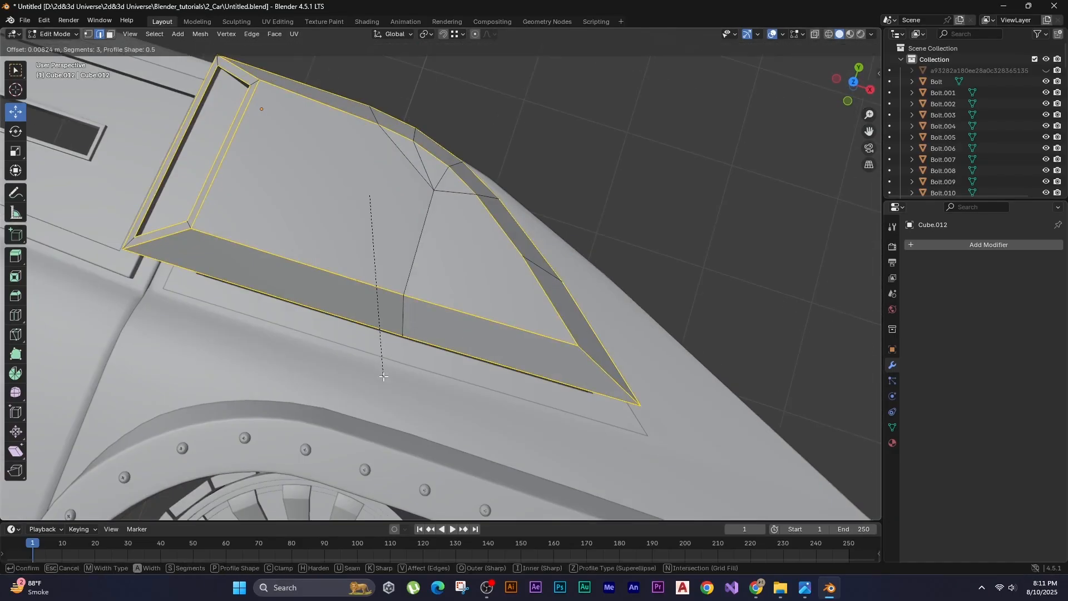
left_click(384, 377)
key("Tab")
right_click(389, 237)
left_click(388, 237)
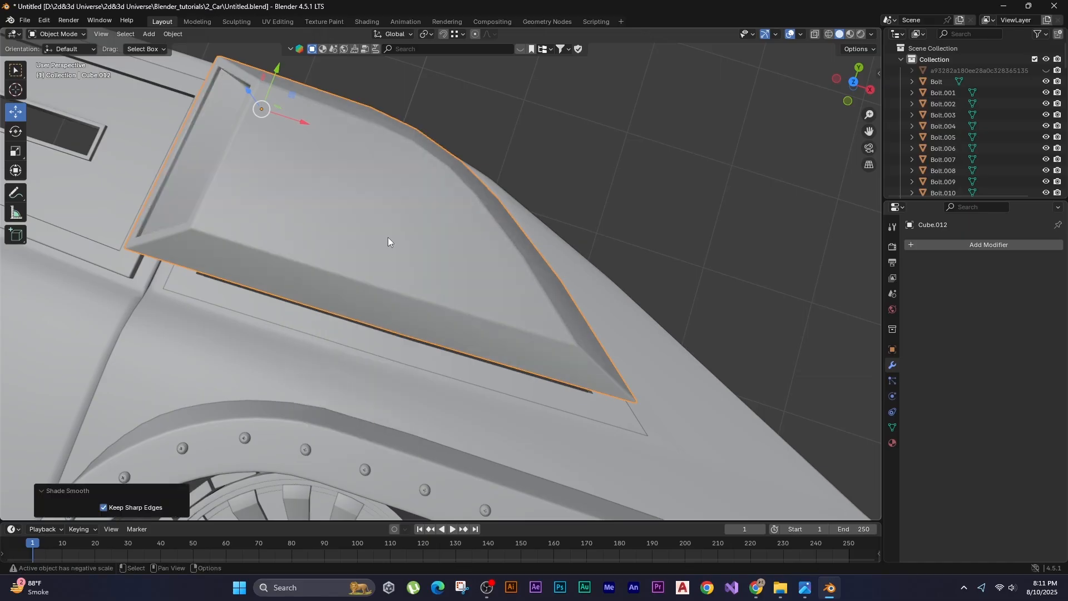
Set the scoop cover's origin to its geometry and scale the cover to fit inside the rear window frame's opening.
middle_click_drag(473, 271, 409, 192)
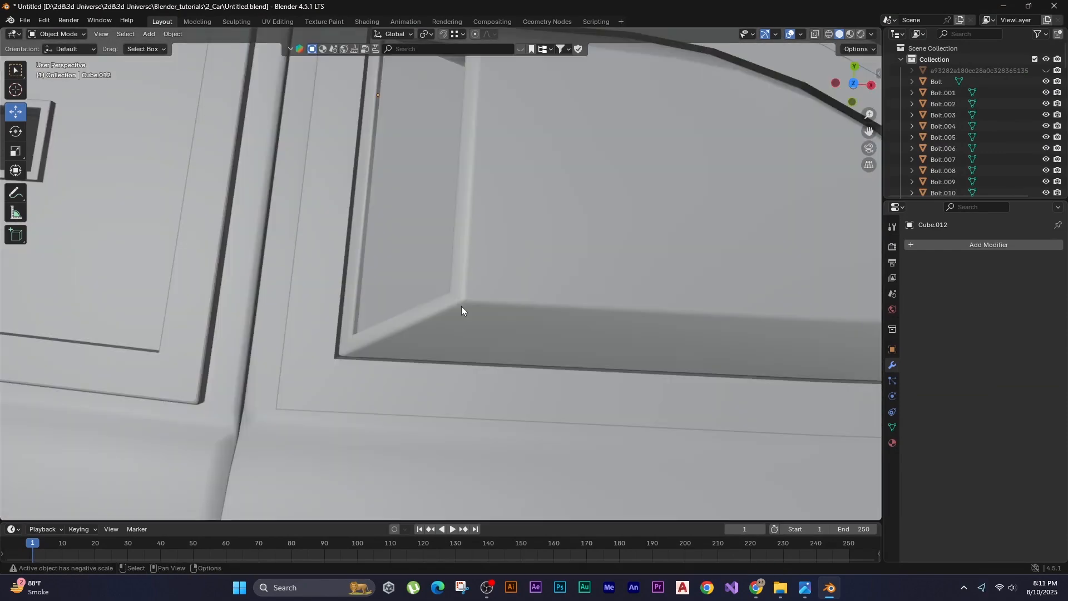
left_click(462, 306)
scroll(553, 268, "down", 2)
middle_click_drag(535, 270, 333, 257, "shift")
scroll(332, 257, "down", 4)
scroll(390, 289, "down", 1)
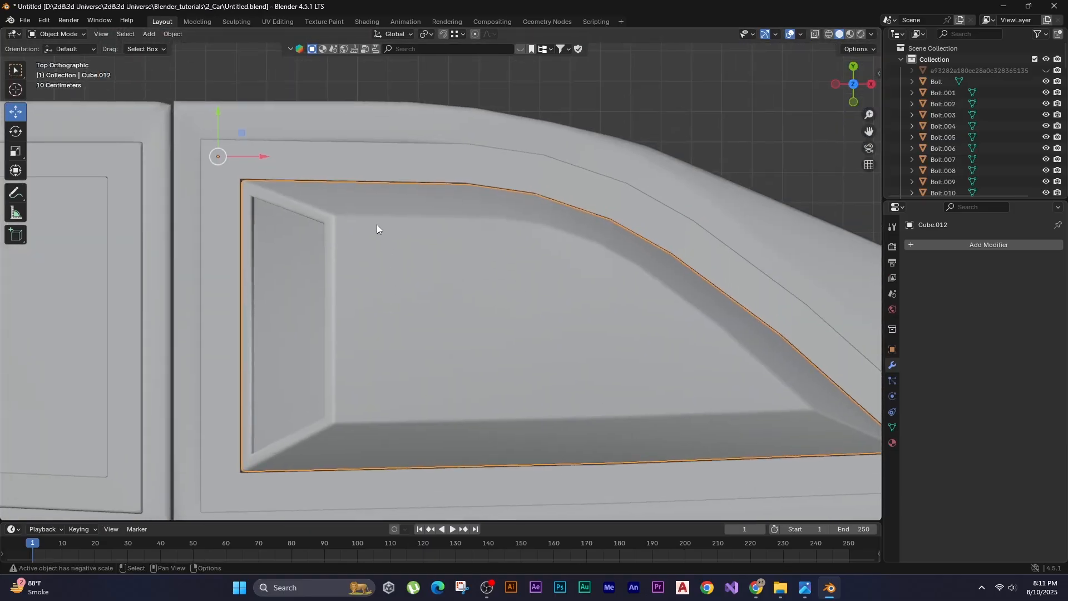
middle_click_drag(372, 206, 347, 221, "shift")
right_click(342, 309)
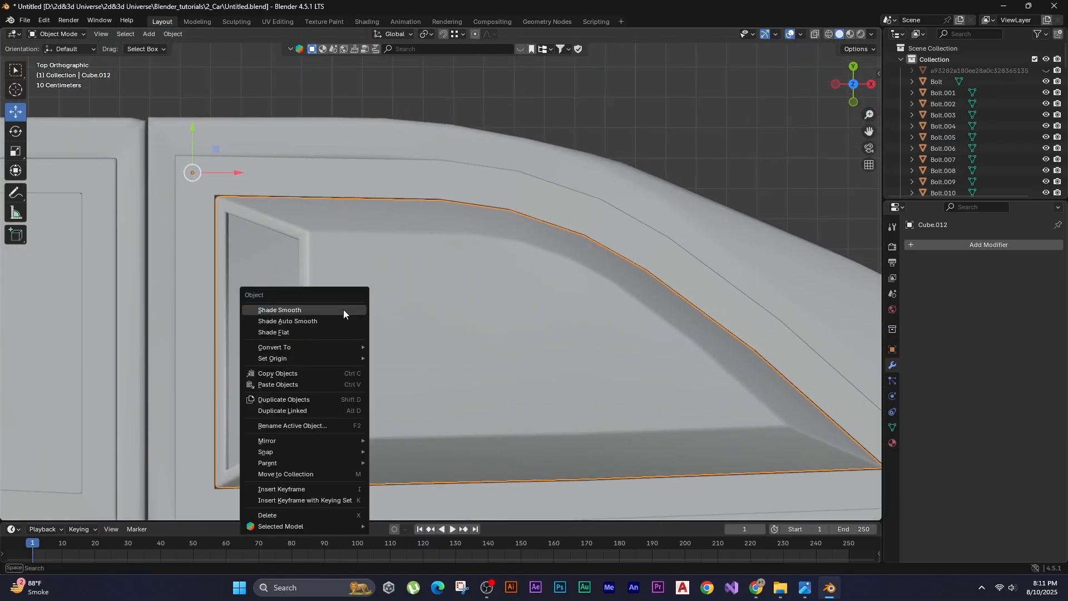
mouse_move(330, 342)
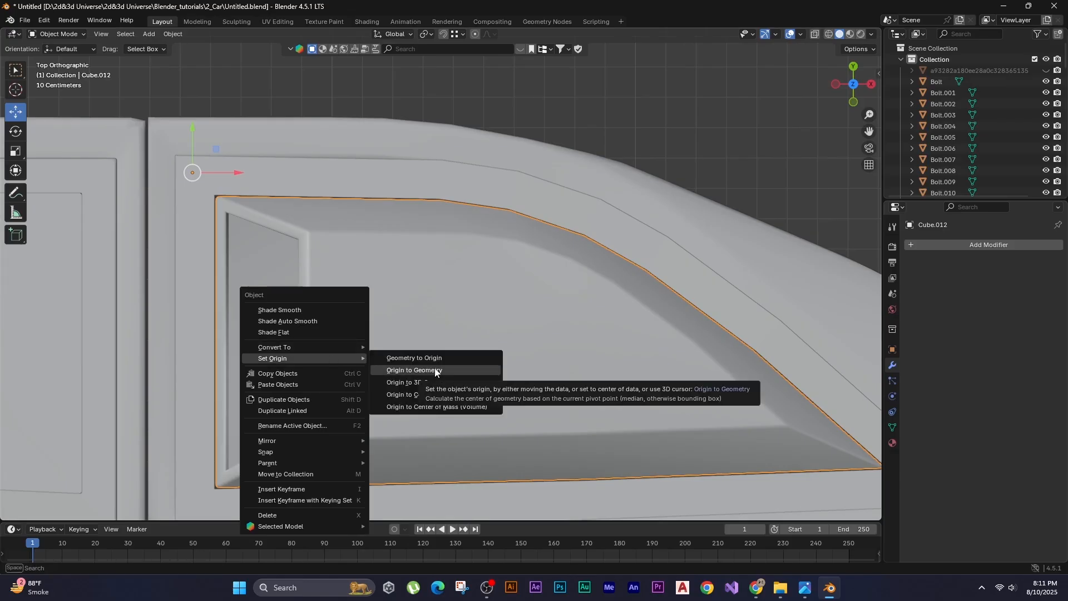
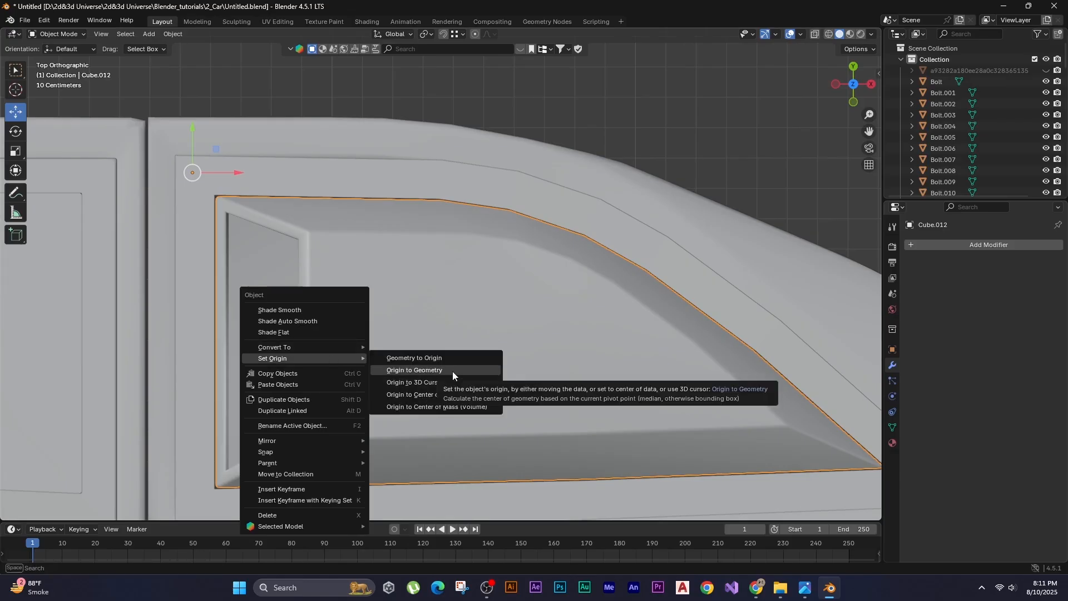
left_click(452, 371)
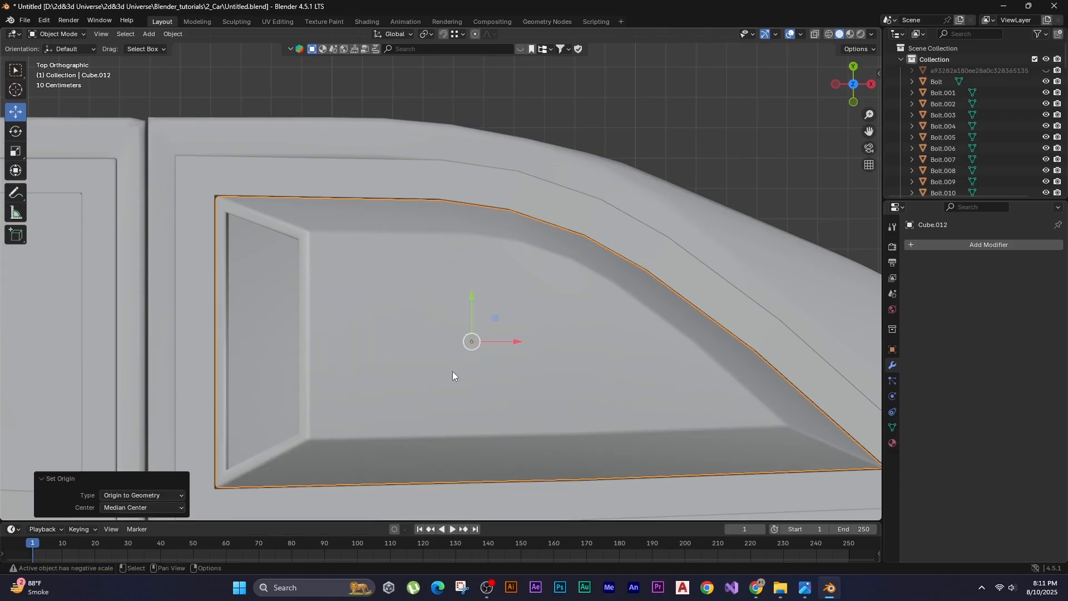
key("s")
left_click(324, 286)
left_click(306, 107)
Apply location, rotation and scale to the rear side window frame and bevel its edges with 3 segments.
middle_click_drag(306, 106, 277, 45)
left_click(192, 405)
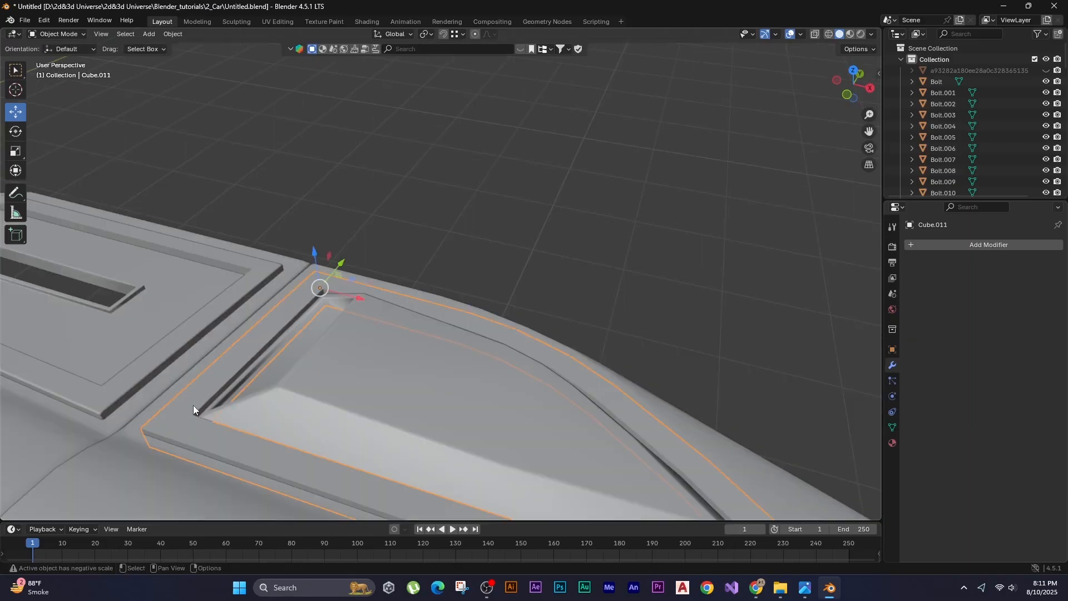
key("Tab")
key("Tab")
key("ctrl+a")
left_click(193, 405)
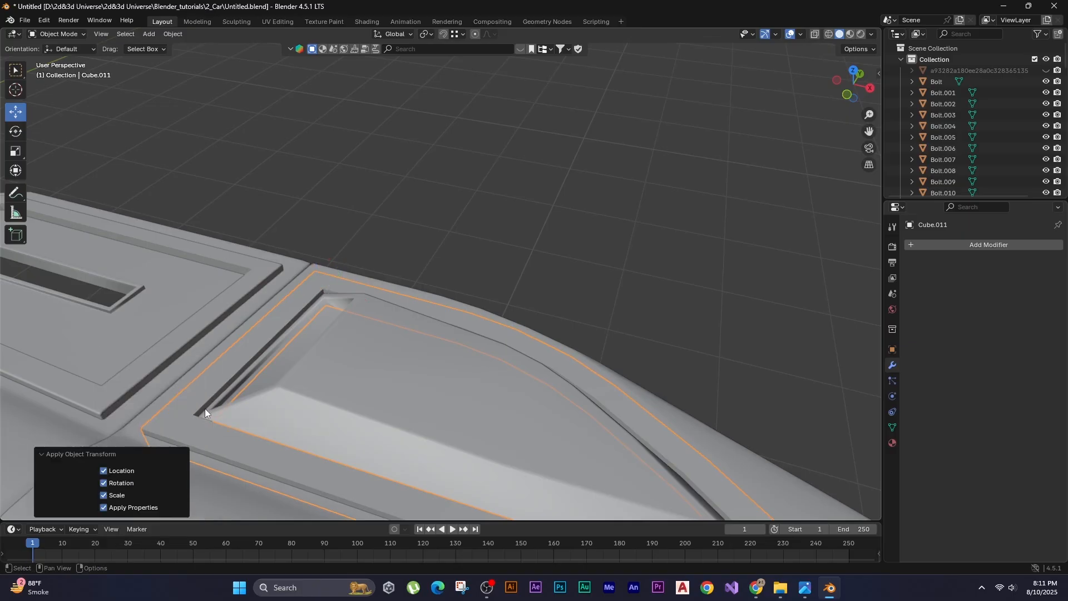
key("Tab")
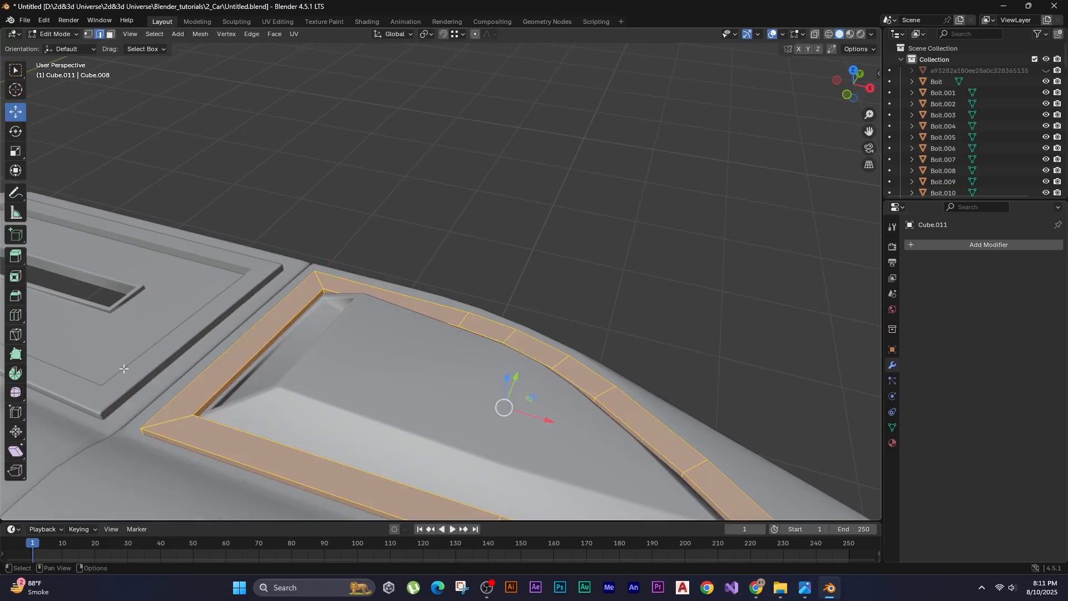
key("ctrl+b")
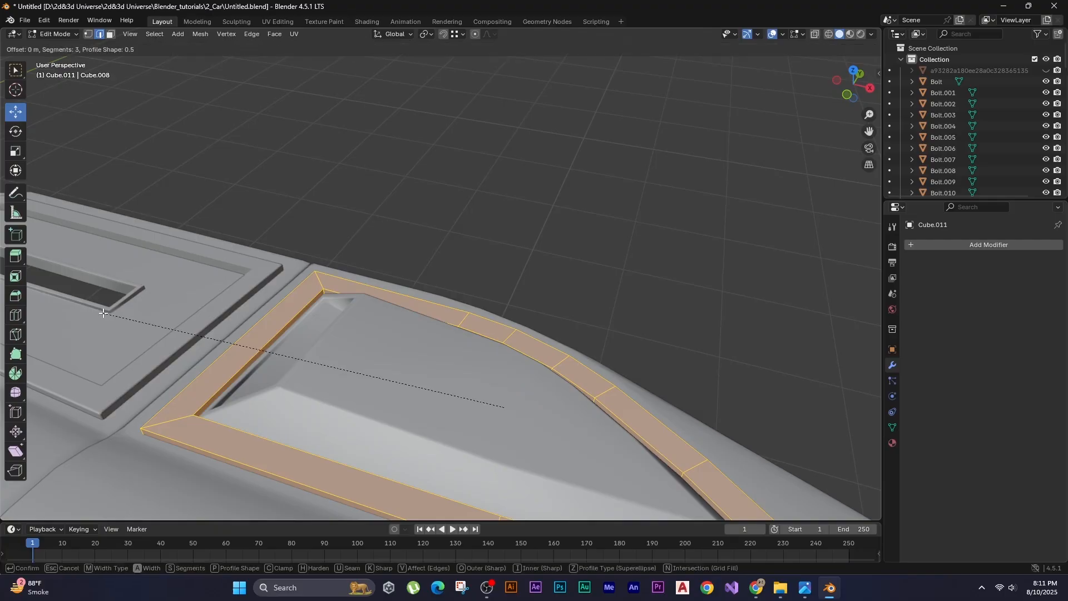
left_click(100, 313)
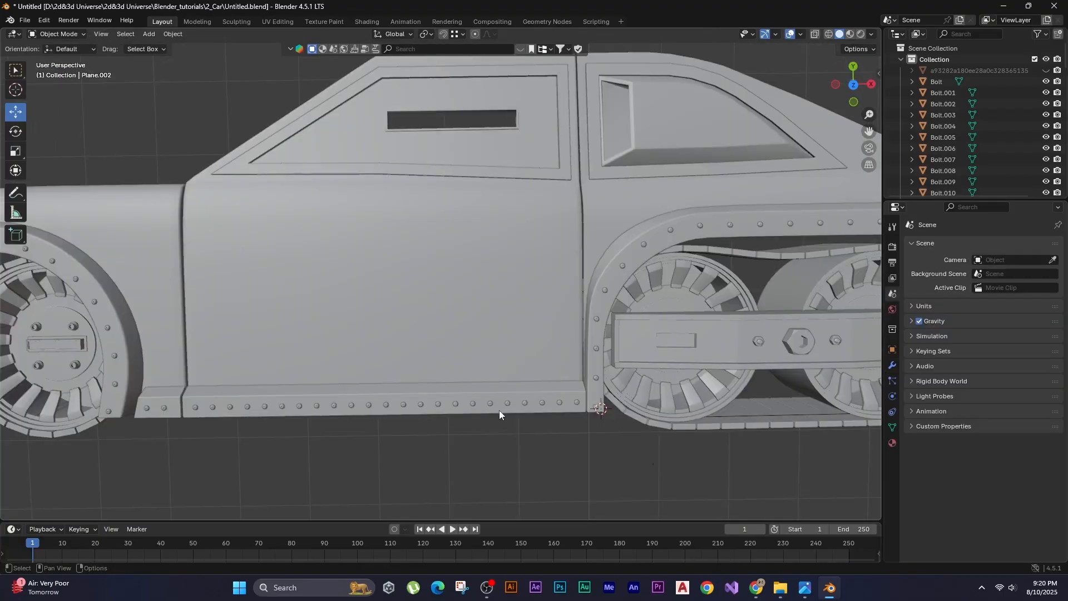
Duplicate the row of bolts on the door sill up to the window frame's lower strip and rotate the copy 1.88° about Z.
scroll(499, 409, "up", 5)
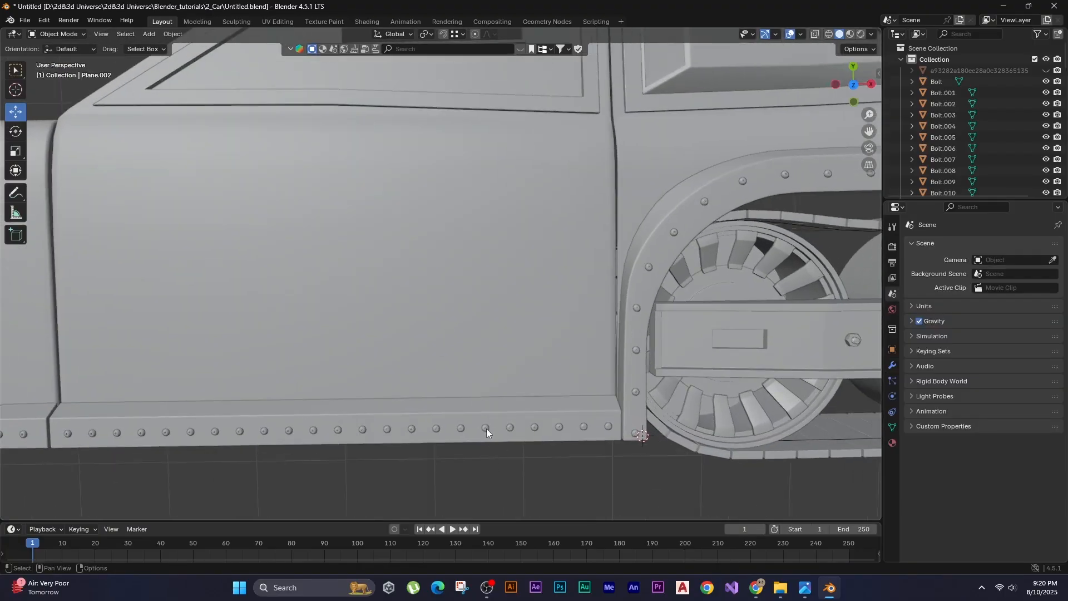
left_click(487, 427)
middle_click_drag(459, 428, 450, 469)
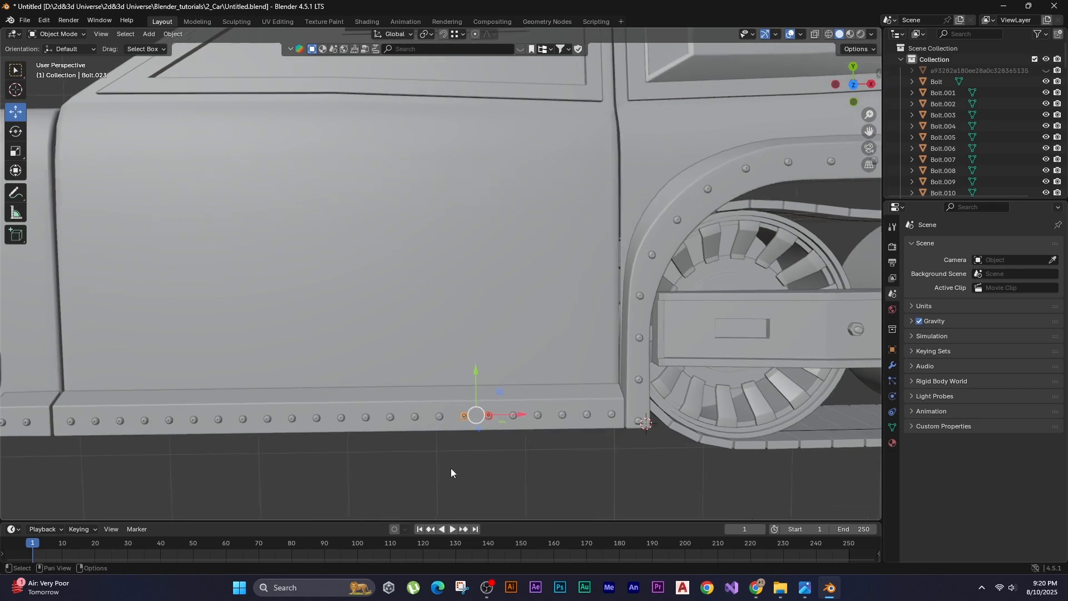
key("z")
left_click(362, 467)
key("KP_7")
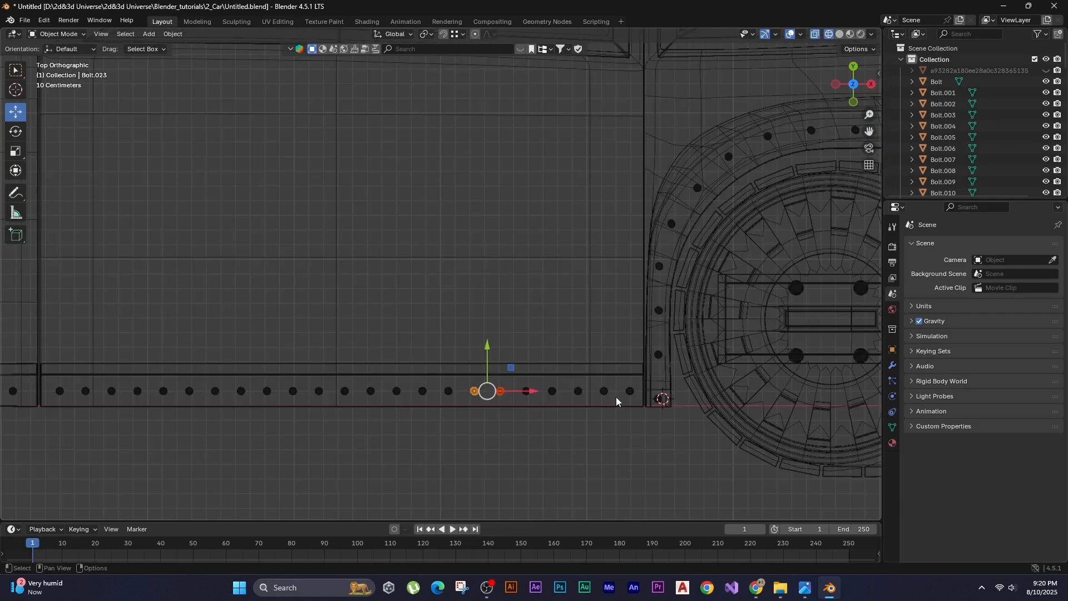
left_click_drag(615, 396, 128, 387)
left_click_drag(378, 317, 323, 314, "ctrl")
scroll(323, 314, "down", 1)
middle_click_drag(323, 314, 348, 375, "shift")
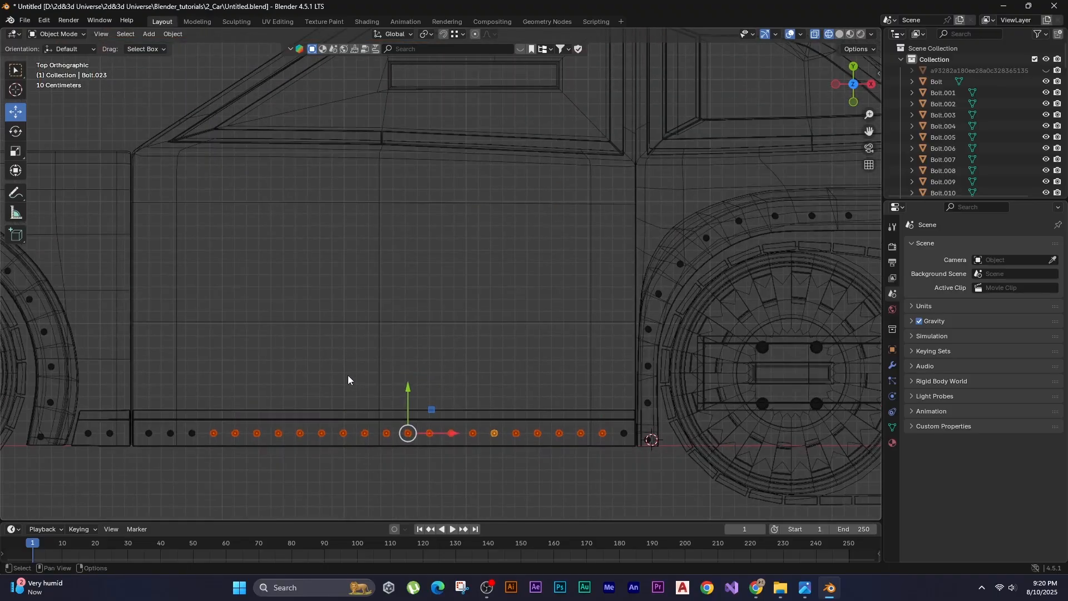
scroll(348, 375, "down", 2)
key("shift+d")
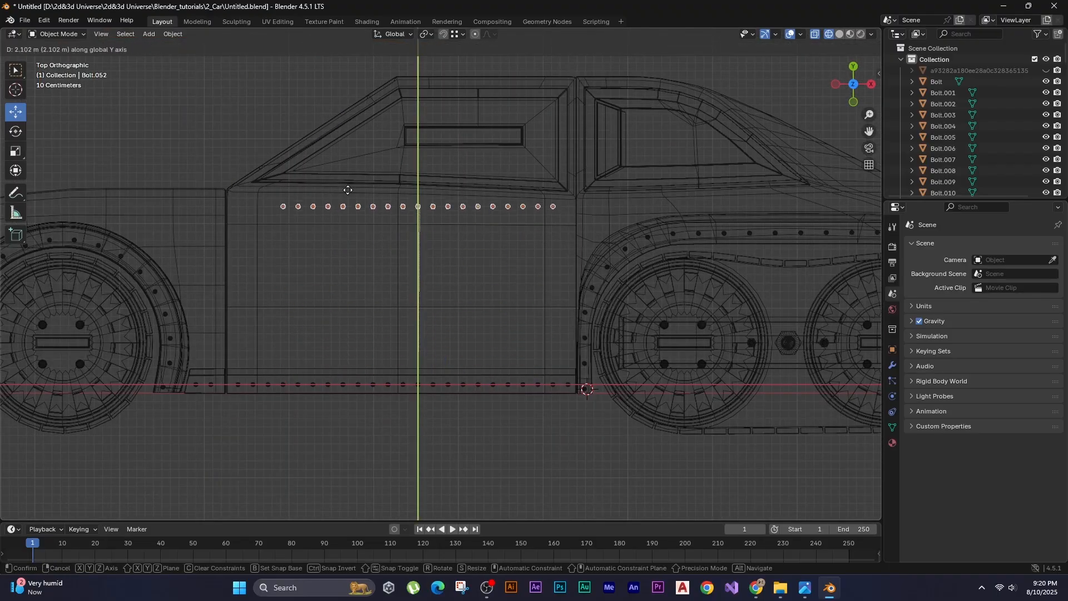
left_click(349, 171)
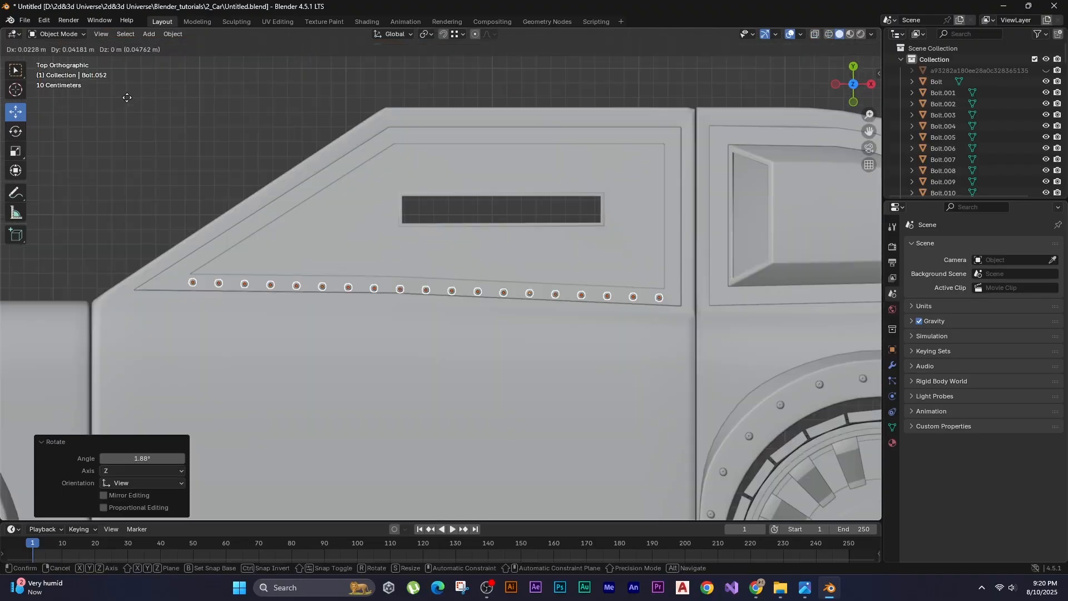
left_click(127, 98)
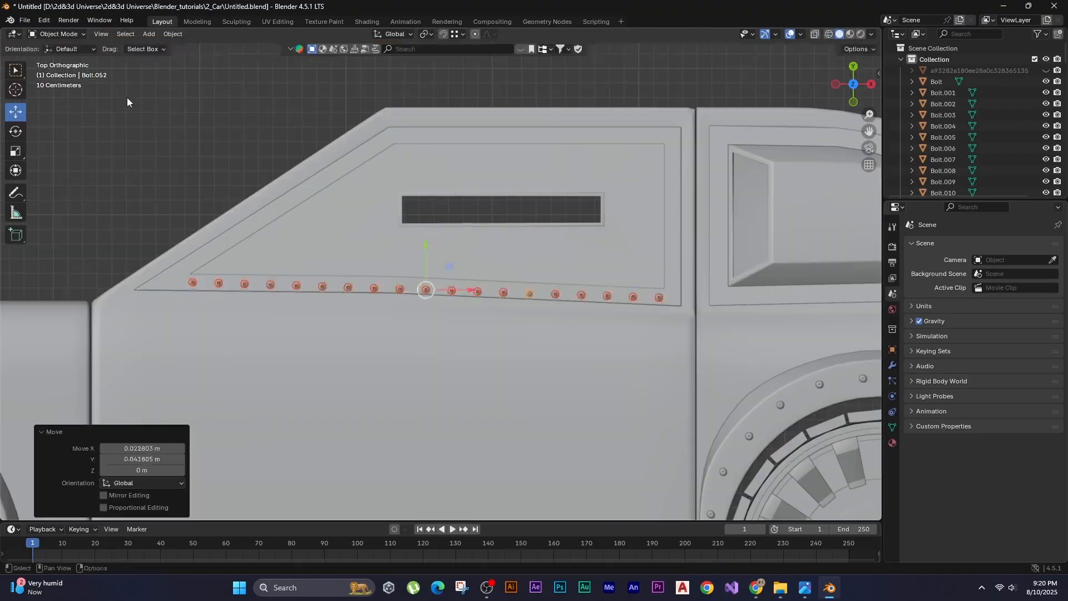
scroll(373, 310, "up", 2)
scroll(373, 315, "up", 1)
middle_click_drag(373, 314, 310, 306, "shift")
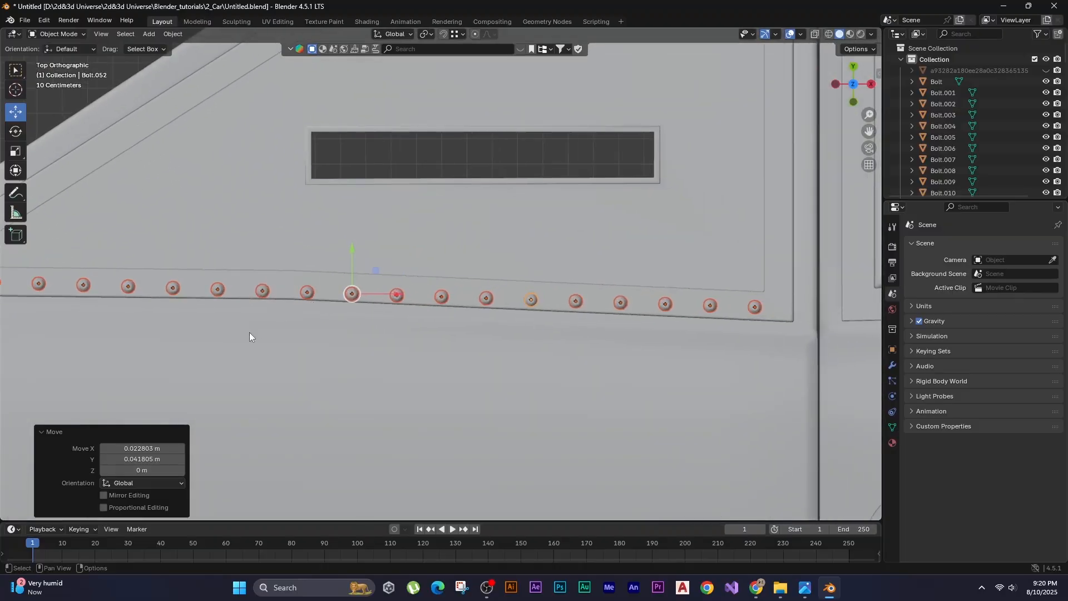
Lower the bolt row onto the isolated door window frame and rotate it in side view to match the frame's tilt.
middle_click_drag(268, 356, 296, 295)
scroll(158, 202, "down", 3)
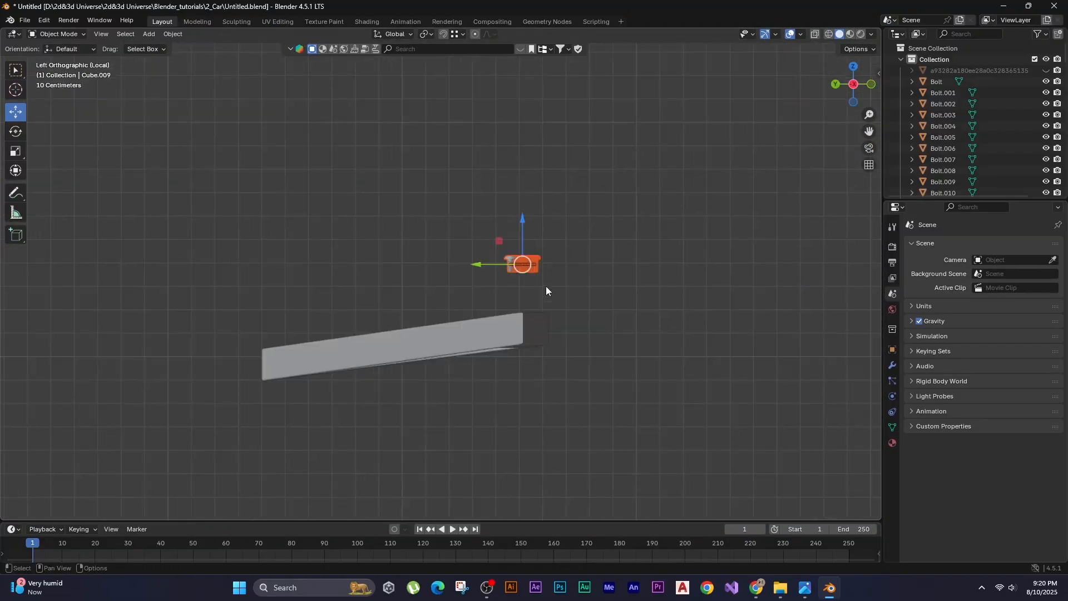
left_click(479, 242)
scroll(494, 293, "up", 3)
key("shift+z")
key("r")
left_click(420, 238)
mouse_move(589, 272)
middle_mouse_down()
mouse_move(397, 328)
mouse_move(399, 362)
middle_mouse_up()
scroll(399, 361, "down", 2)
key("shift+z")
left_click(399, 366)
scroll(334, 339, "down", 2)
Move the bolts on the front half of the frame's lower strip individually along Y to centre them on the strip.
left_click(371, 317)
middle_click_drag(371, 317, 434, 353, "shift")
key("g")
key("y")
left_click(438, 219)
scroll(434, 334, "up", 3)
left_click(591, 350)
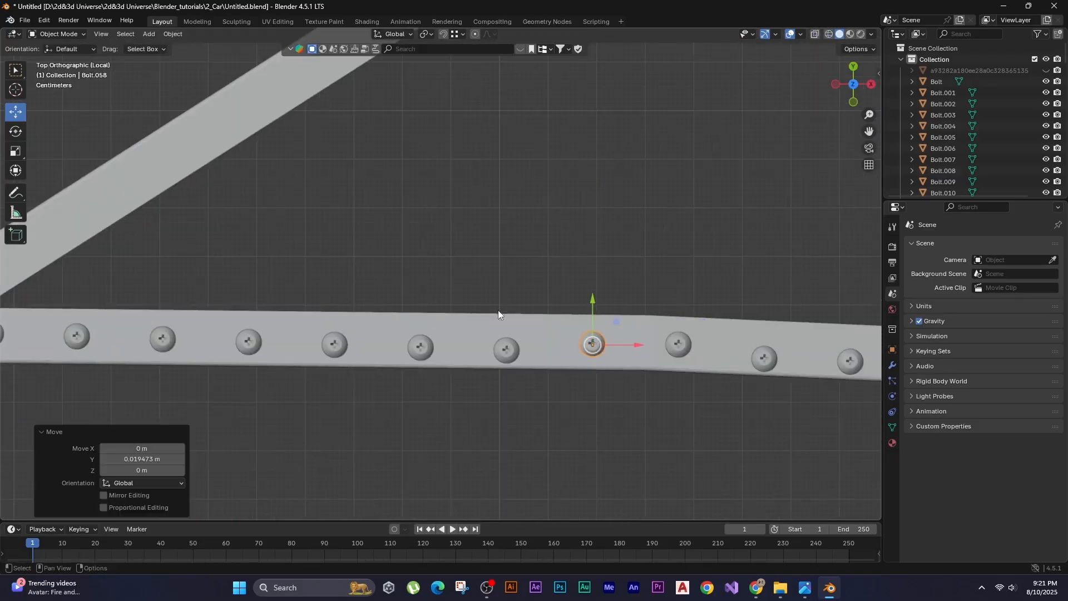
left_click(395, 243)
left_click(335, 344)
key("g")
key("y")
left_click(334, 244)
middle_click_drag(249, 341, 545, 337, "shift")
left_click(464, 333)
scroll(473, 364, "down", 2)
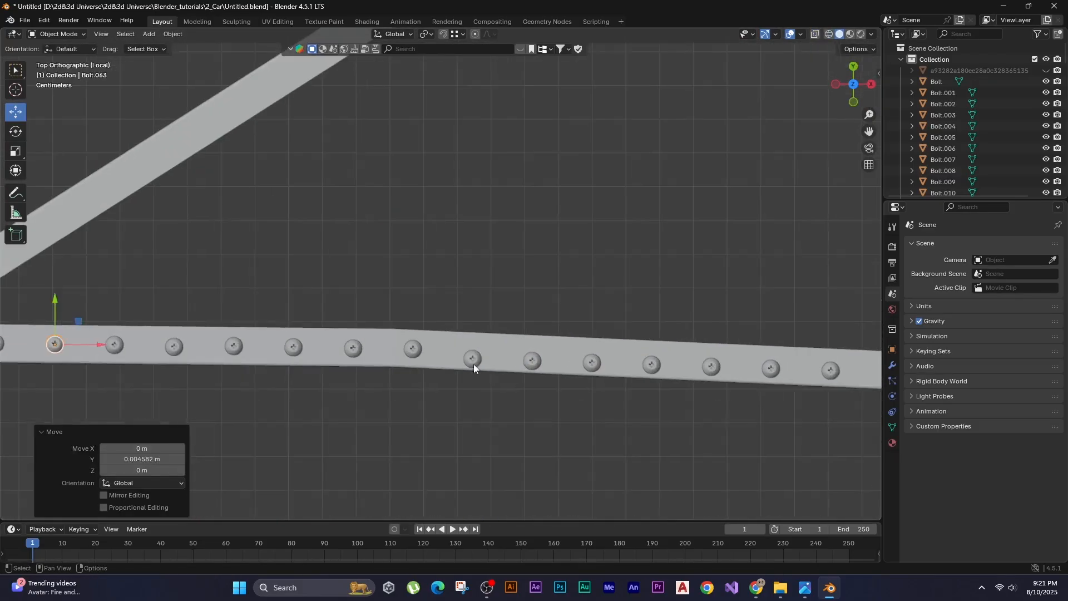
Nudge the bolts on the rear half of the lower strip along Y to centre them, and leave the isolated view.
left_click(550, 377)
key("g")
key("y")
middle_click_drag(617, 334, 380, 295, "shift")
scroll(440, 274, "up", 1)
left_click(373, 355)
left_click(425, 262)
left_click(459, 357)
left_click(545, 359)
key("g")
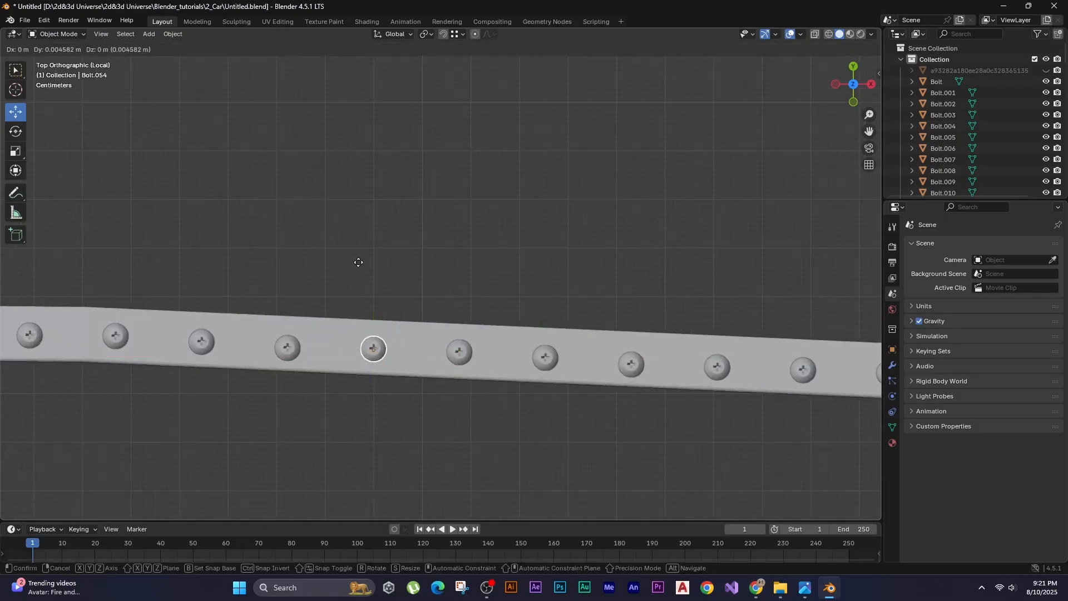
left_click(292, 259)
left_click(368, 365)
key("g")
middle_click_drag(612, 264, 635, 301, "shift")
left_click(321, 269)
key("slash")
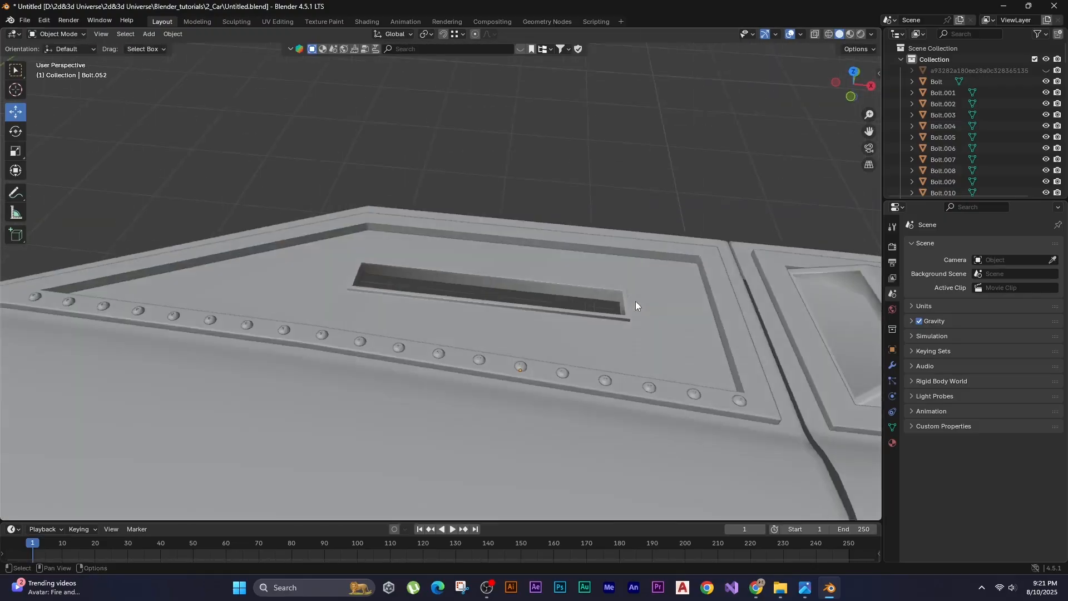
Duplicate the row of door sill bolts and place the copy above the door's roof edge.
key("KP_7")
key("z")
left_click(348, 422)
left_click_drag(261, 450, 579, 411)
scroll(451, 378, "down", 3)
key("shift+d")
left_click(266, 105)
Isolate the new bolt row with the door window frame and duplicate it about 0.276 m in X and -0.630 m in Y.
key("z")
left_click(429, 163, "shift")
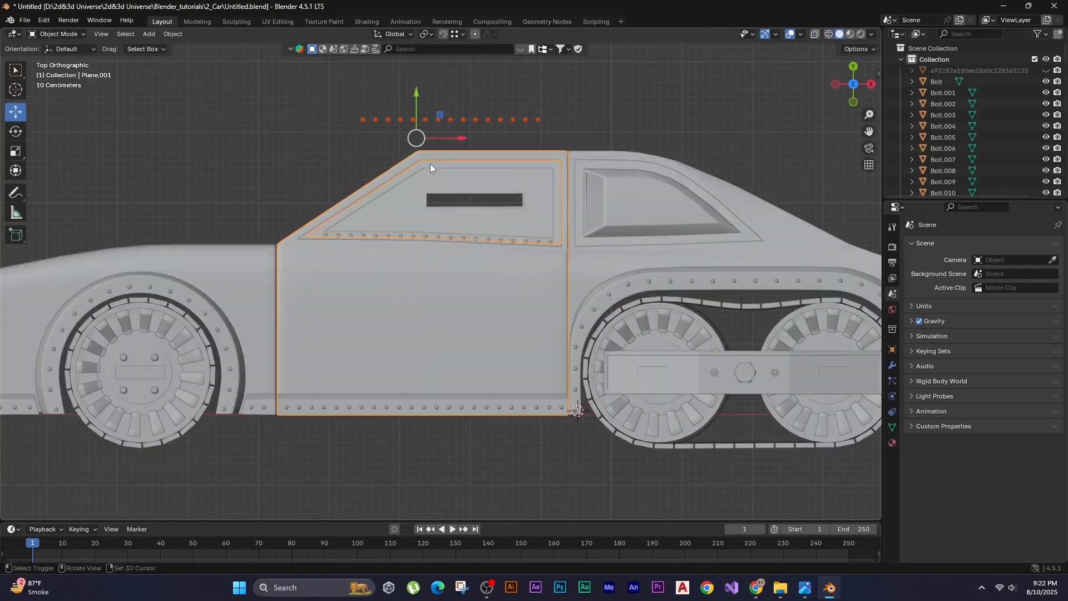
left_click(417, 161, "shift")
key("slash")
left_click(334, 294, "shift")
key("shift+d")
left_click(302, 299)
Move the duplicated bolt row along Z to the frame's upper strip and rotate it in side view to match the frame's tilt.
key("ctrl+KP_3")
key("g")
key("z")
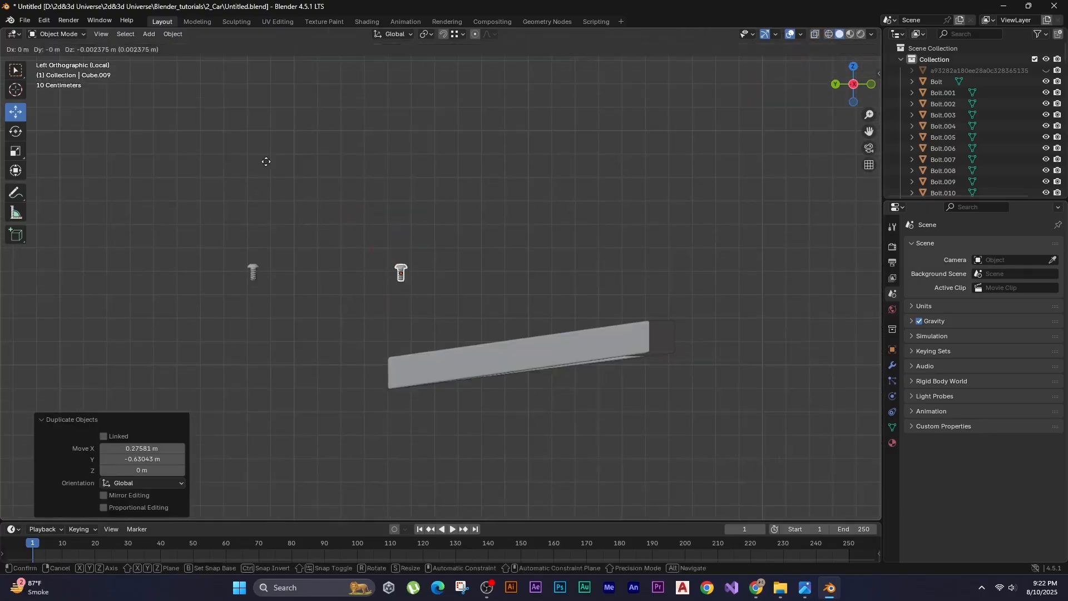
left_click(280, 206)
key("shift+z")
scroll(297, 233, "up", 7)
key("r")
left_click(263, 204)
key("g")
left_click(268, 201)
Move the corner bolt into the frame's upper front corner and rotate the three bolts beyond it -29° onto the sloped strip.
key("KP_7")
scroll(369, 337, "down", 5)
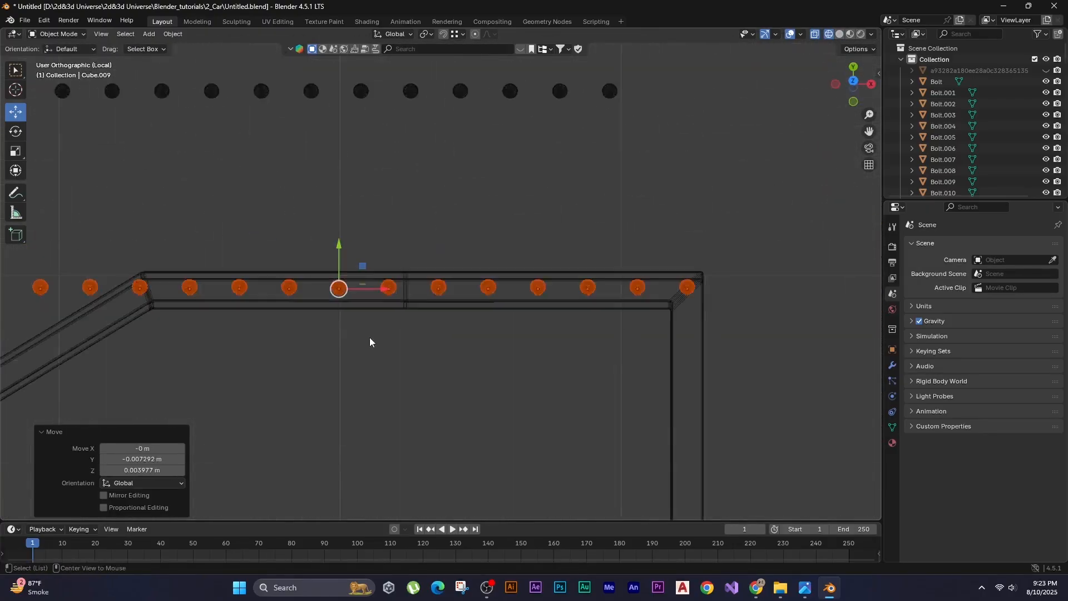
left_click(428, 219)
key("g")
left_click(240, 136)
left_click_drag(286, 173, 591, 252)
key("r")
left_click(123, 340)
key("g")
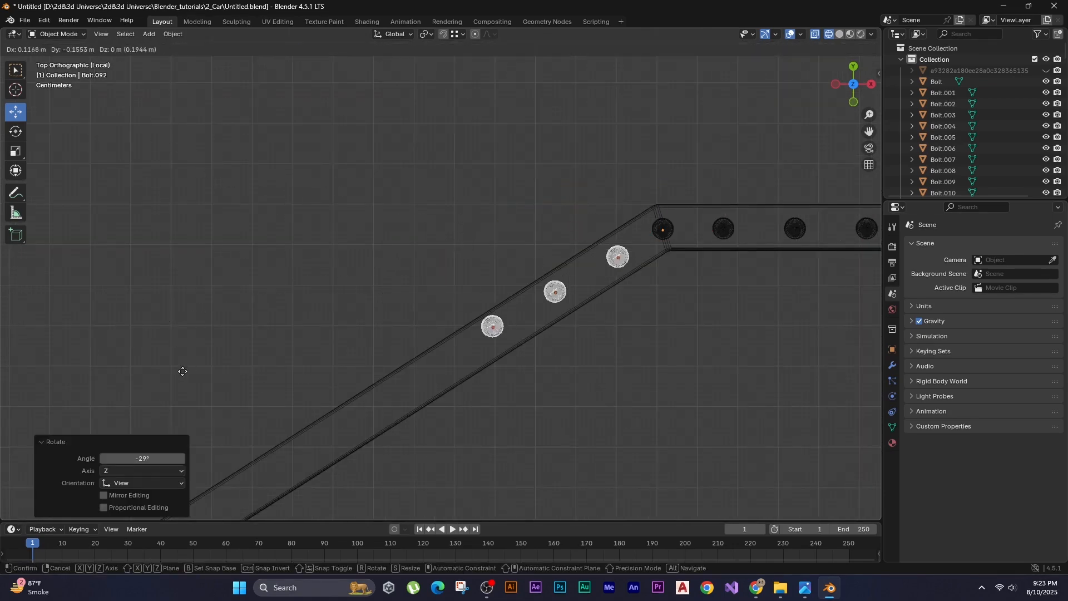
left_click(180, 373)
Fine-tune the rotation of the three sloped-strip bolts so they follow the strip's direction.
left_click(169, 259)
scroll(389, 258, "down", 7)
scroll(388, 259, "up", 5)
middle_click_drag(372, 152, 148, 222, "shift")
key("ctrl+z")
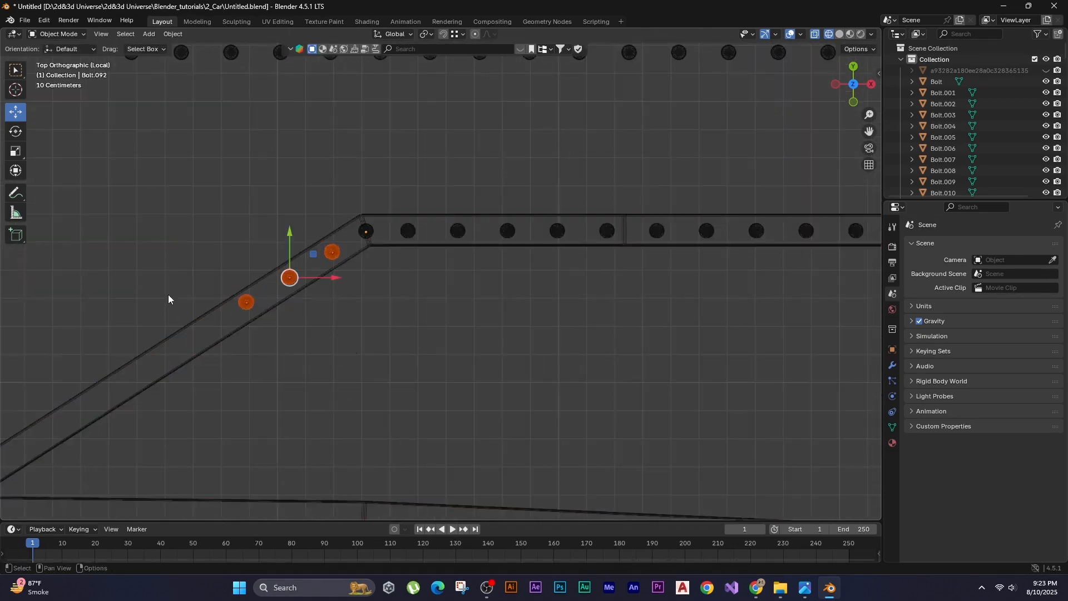
scroll(168, 295, "up", 3)
key("r")
left_click(108, 186)
Duplicate the lowest sloped-strip bolt down along the strip and repeat the duplication seven times to reach the front corner.
scroll(207, 278, "down", 2)
left_click(207, 310)
key("shift+d")
left_click(278, 191)
key("shift+r")
key("shift+r")
key("shift+r")
key("shift+r")
key("shift+r")
key("shift+r")
key("shift+r")
left_click(310, 228)
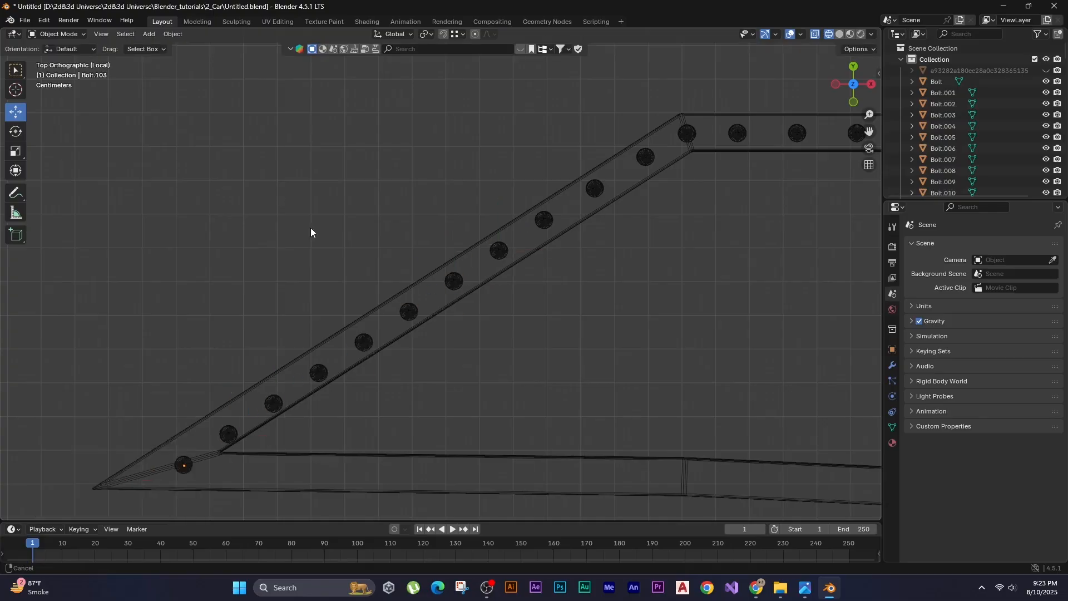
Reposition individual bolts near the front corner to even out their spacing along the frame's sloped strip.
scroll(328, 273, "up", 2)
left_click(596, 260)
key("g")
left_click(473, 295)
left_click(412, 340)
key("g")
left_click(296, 259)
left_click(347, 385)
middle_click_drag(282, 428, 441, 277, "shift")
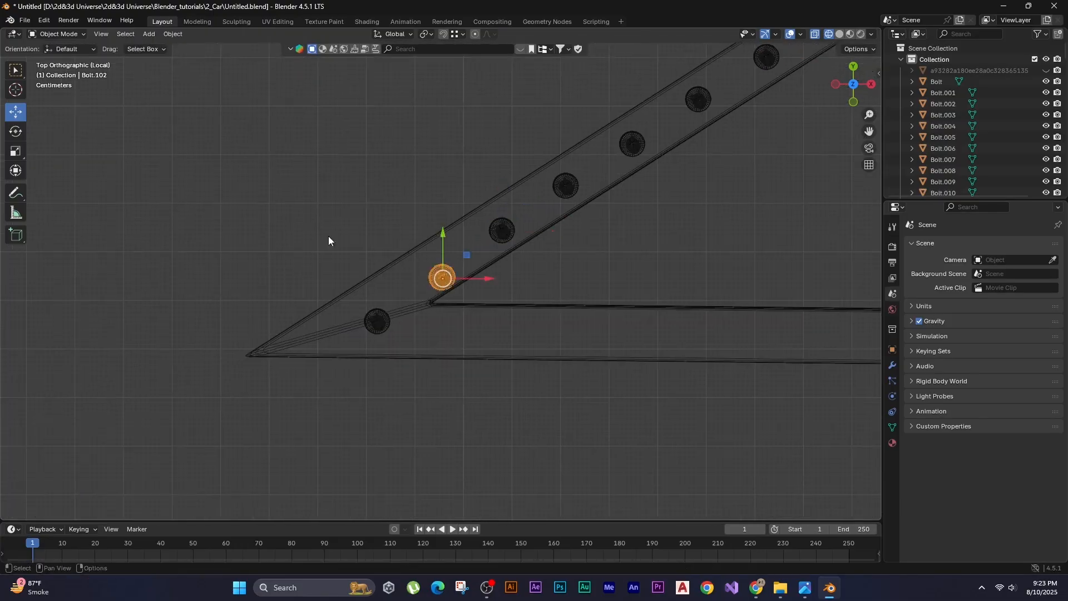
left_click(377, 320)
left_click(501, 228)
Select the sloped-strip bolts together with the door window frame and isolate them in local view.
key("slash")
key("z")
mouse_move(367, 172)
middle_mouse_down()
mouse_move(396, 164)
mouse_move(294, 262)
mouse_move(394, 179)
middle_mouse_up()
key("shift+z")
scroll(394, 178, "up", 4)
left_click(267, 140, "shift")
left_click(213, 173, "shift")
middle_click_drag(128, 233, 381, 202, "shift")
left_click(344, 225, "shift")
left_click(309, 246, "shift")
left_click(276, 268, "shift")
left_click(239, 291, "shift")
left_click(208, 316, "shift")
key("slash")
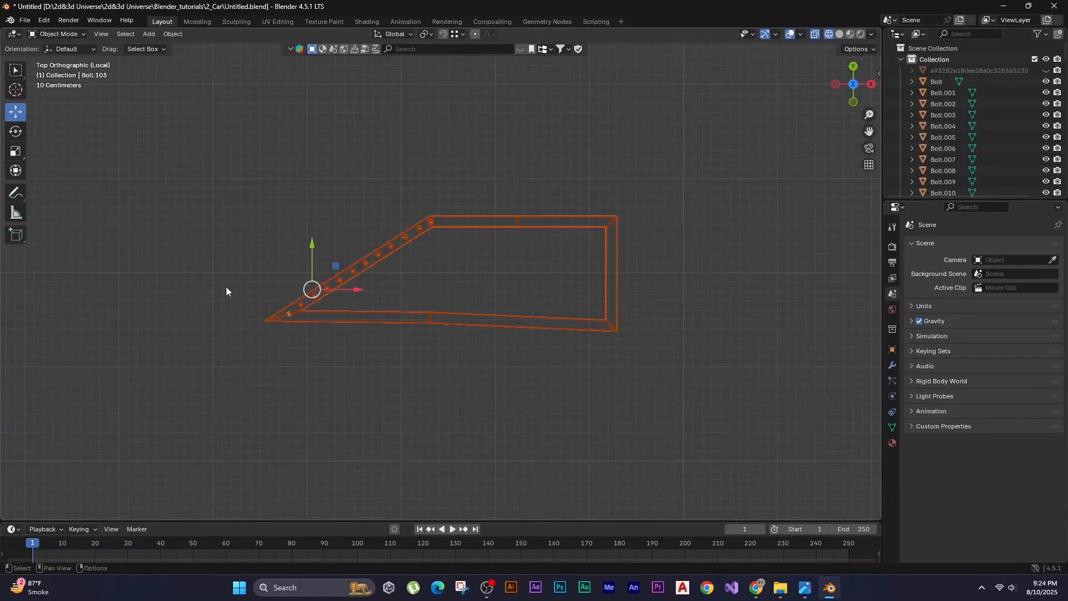
Move the sloped-strip bolts along Z in back view, then rotate and nudge them to follow the frame's tilt.
key("ctrl+KP_1")
scroll(592, 263, "up", 6)
left_click_drag(94, 197, 434, 336)
middle_click_drag(574, 278, 574, 291, "shift")
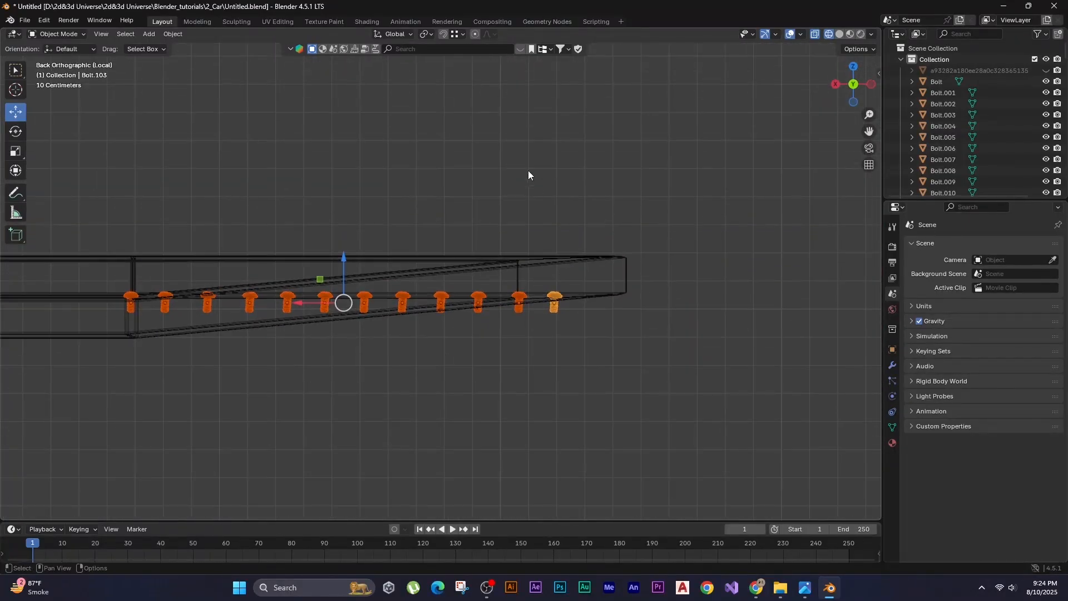
key("g")
key("z")
left_click(456, 126)
key("r")
left_click(265, 83)
key("g")
left_click(279, 96)
key("slash")
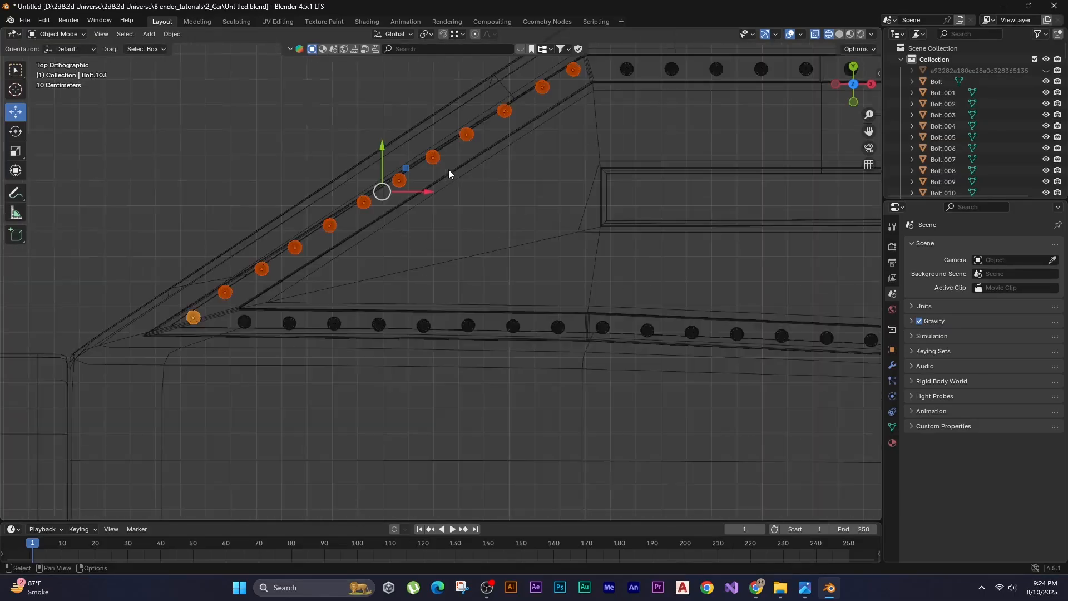
Isolate the sloped-strip bolts with the window frame and move them in side view so their heads sit on the surface.
left_click(448, 171, "shift")
key("slash")
key("shift+z")
middle_click_drag(212, 339, 333, 236)
scroll(408, 228, "up", 2)
left_click_drag(482, 222, 423, 244, "ctrl")
key("ctrl+KP_3")
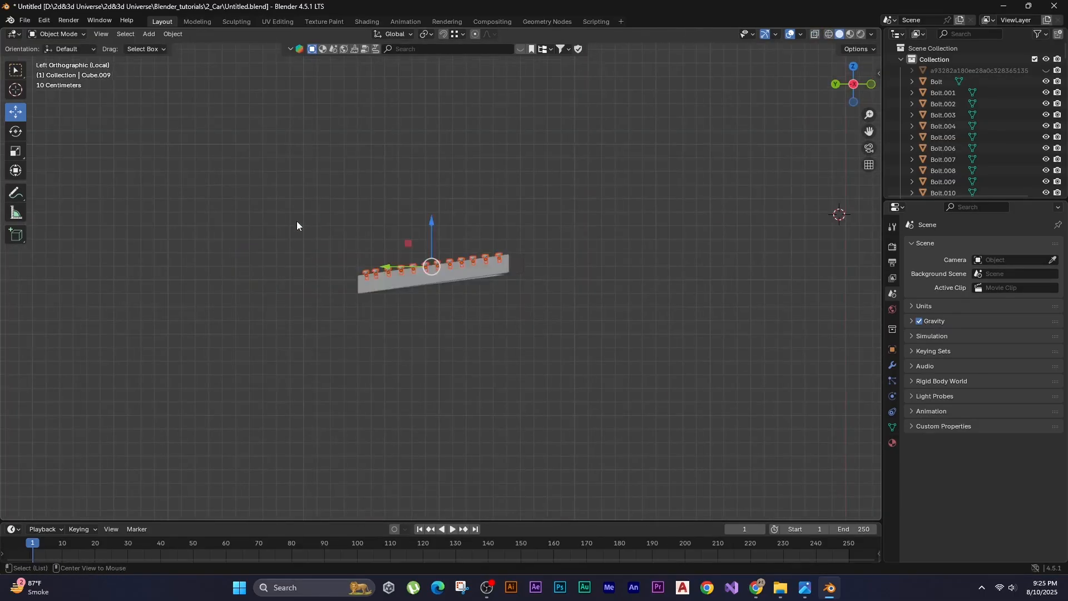
middle_click_drag(296, 222, 175, 252, "alt")
scroll(175, 252, "up", 3)
key("g")
left_click(167, 233)
scroll(167, 233, "down", 1)
key("slash")
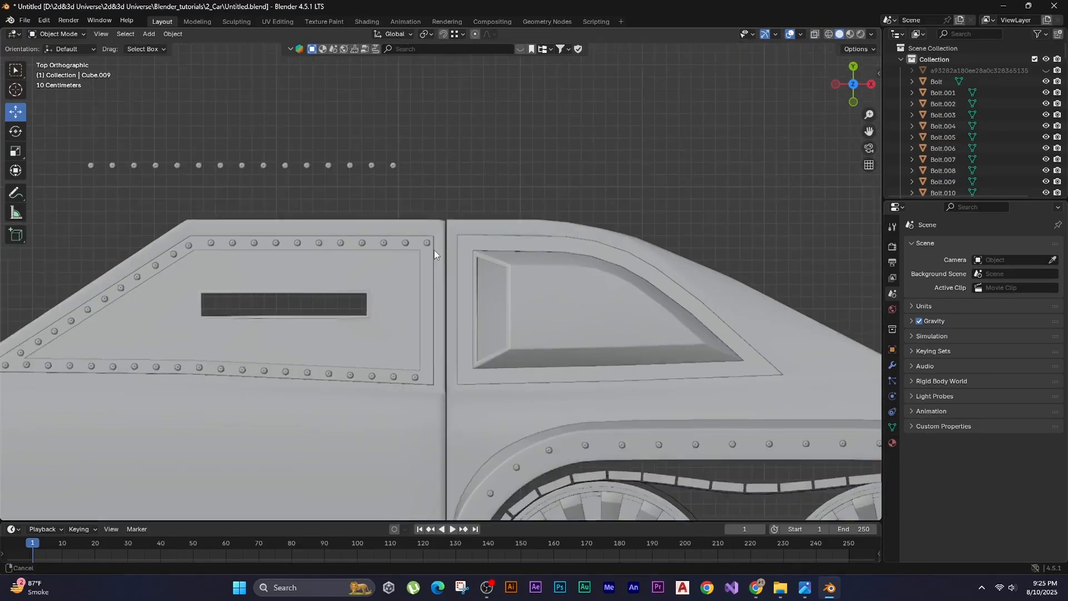
Isolate the spare bolt row together with the door window frame, keeping only the bolts selected.
left_click(393, 165)
scroll(398, 187, "up", 2)
middle_click_drag(404, 209, 375, 247, "shift")
middle_click_drag(98, 231, 160, 275, "shift")
left_click_drag(44, 176, 426, 223)
left_click(445, 357, "shift")
key("slash")
left_click(555, 249, "shift")
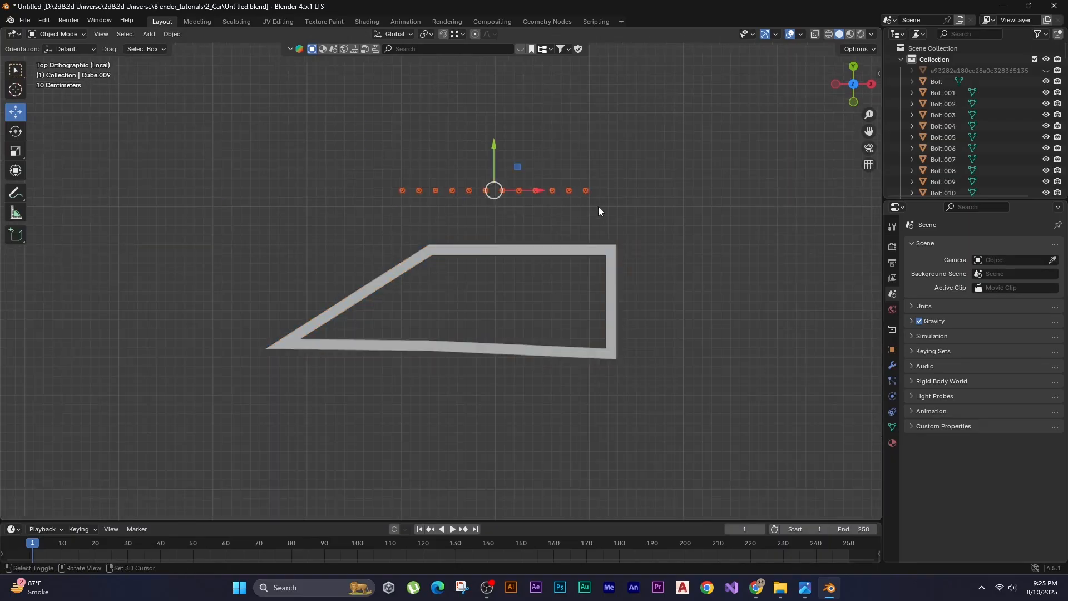
Duplicate the spare bolt row, rotate the copy 90° and move it onto the frame's rear vertical strip.
key("shift+d")
left_click(684, 239)
key("r")
key("9")
key("0")
key("Return")
key("g")
left_click(382, 176)
Move the rear-strip bolts along Z to the frame and rotate them 8.82° in side view to match its tilt.
middle_click_drag(431, 300, 289, 161)
scroll(274, 148, "up", 1, "alt")
scroll(275, 148, "up", 3)
key("g")
key("z")
left_click(263, 159)
scroll(263, 160, "up", 2)
key("r")
left_click(278, 112)
key("g")
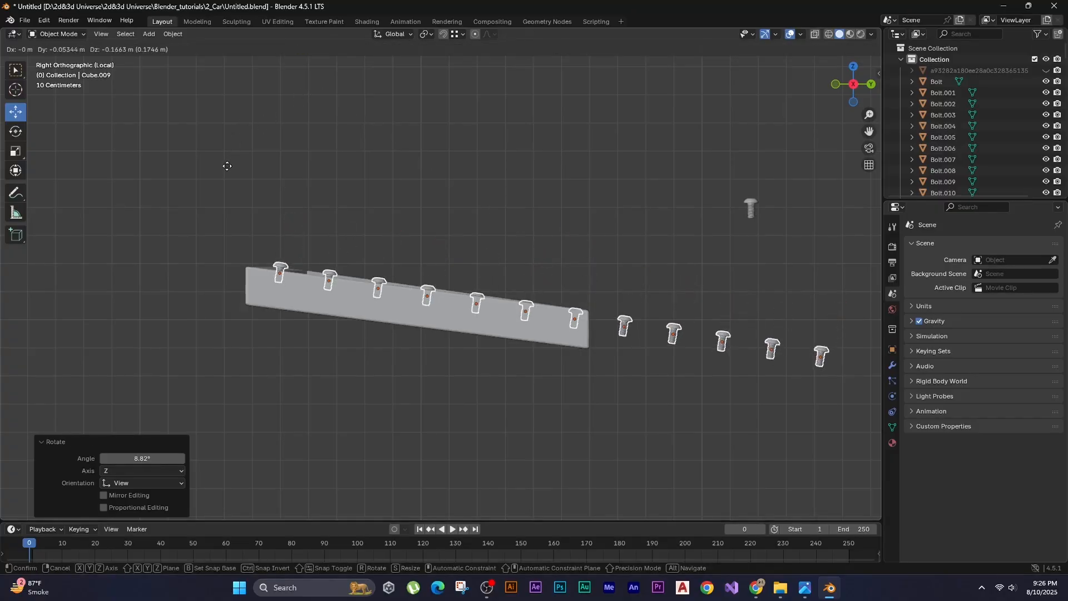
left_click(229, 128)
Delete the five bolts beyond the frame's end and reposition the remaining seven along the rear strip.
left_click_drag(837, 355, 612, 245)
key("Delete")
left_click(478, 261, "shift")
left_click_drag(456, 264, 242, 155, "shift")
scroll(243, 155, "up", 1)
key("g")
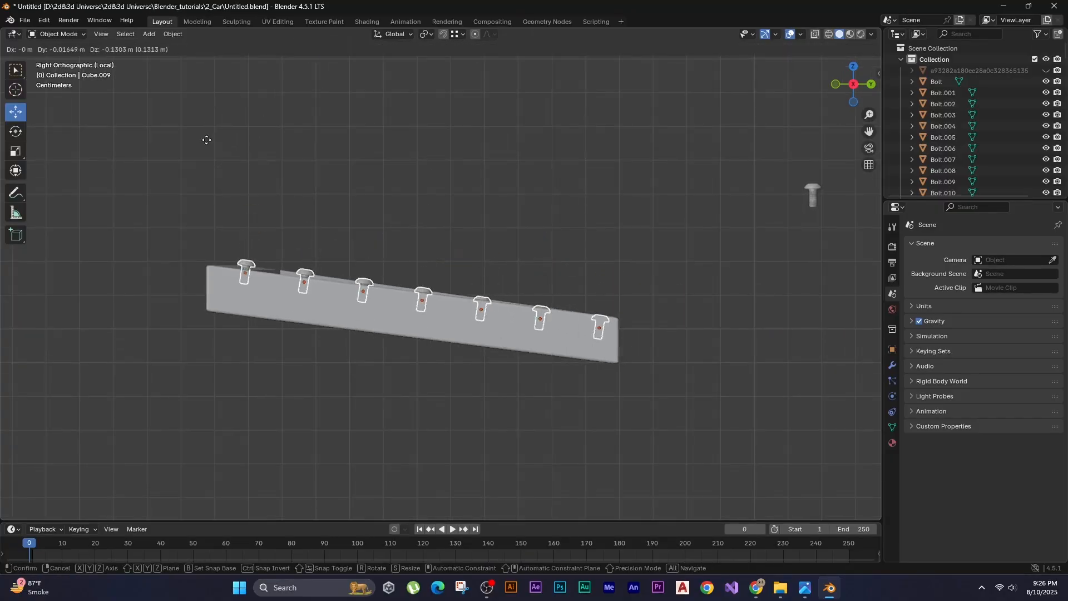
left_click(208, 138)
Rotate the seven rear-strip bolts -1.39° and shift them along Z so their heads rest on the frame.
key("r")
left_click(186, 100)
scroll(245, 107, "up", 3)
key("g")
key("z")
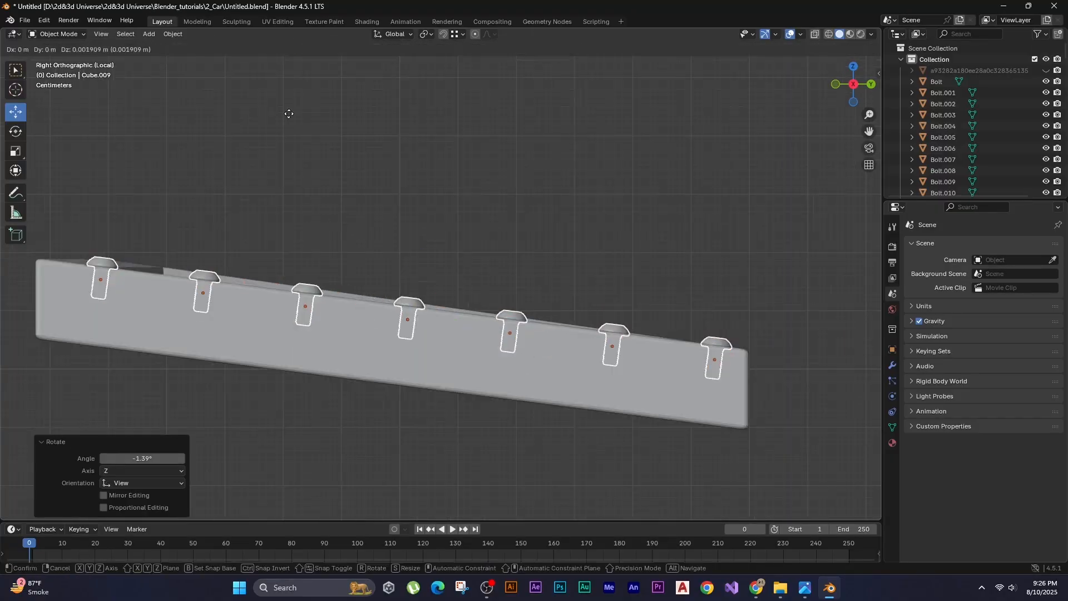
left_click(289, 112)
Exit local view and delete the surplus bolt on the door window frame's rear strip in top view.
middle_click_drag(212, 66, 291, 110)
key("slash")
key("KP_7")
left_click(468, 321)
key("Delete")
left_click(449, 133)
Select the rear quarter window's frame together with the spare bolt row and isolate them in local view.
scroll(496, 141, "down", 8)
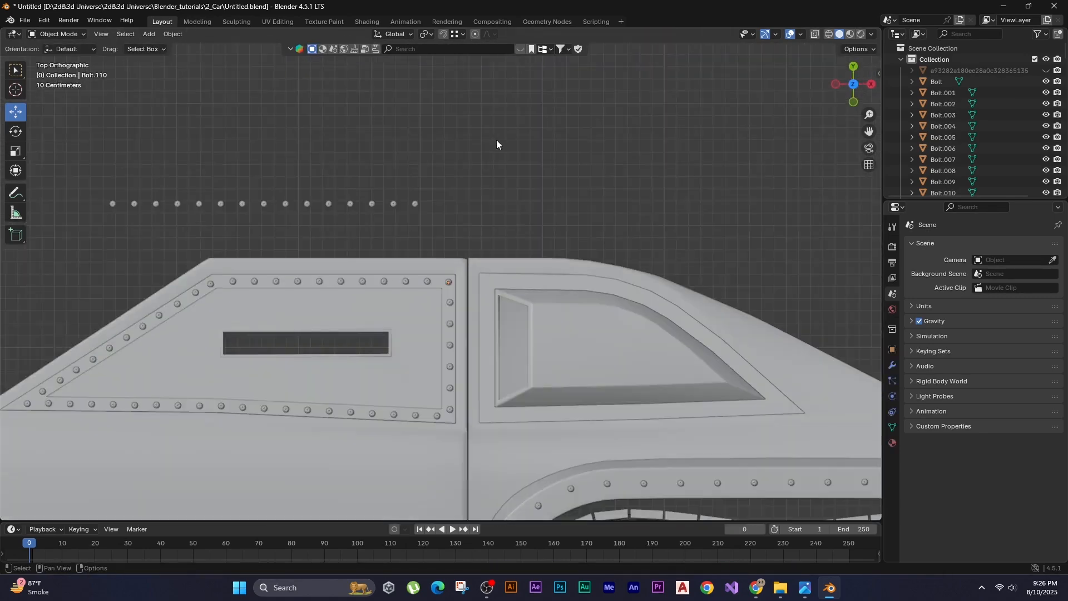
middle_click_drag(333, 360, 374, 264, "shift")
scroll(284, 284, "down", 2)
scroll(294, 281, "down", 1)
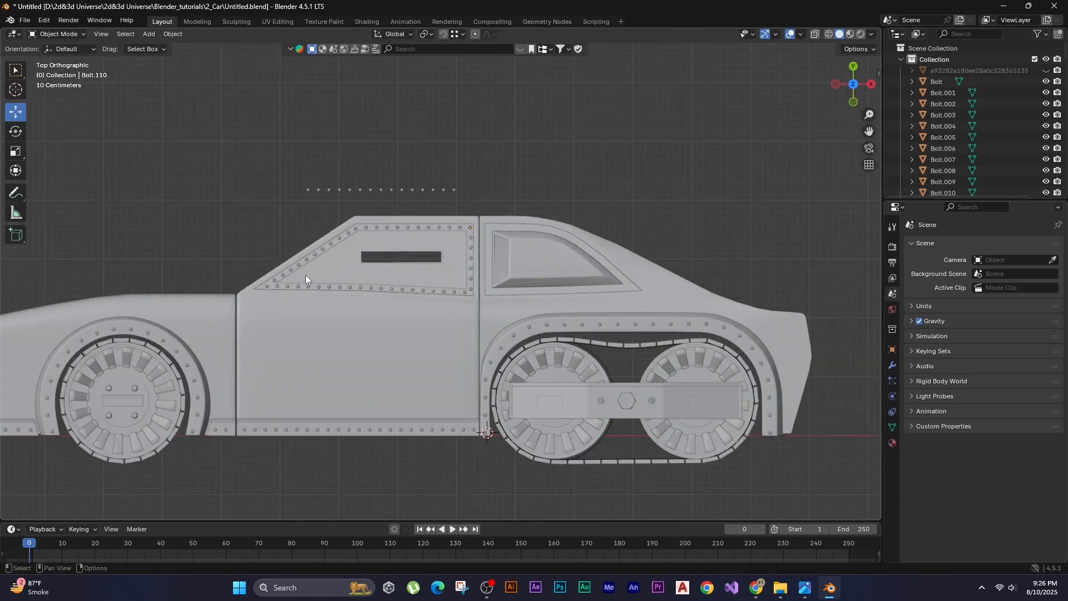
scroll(588, 251, "up", 2)
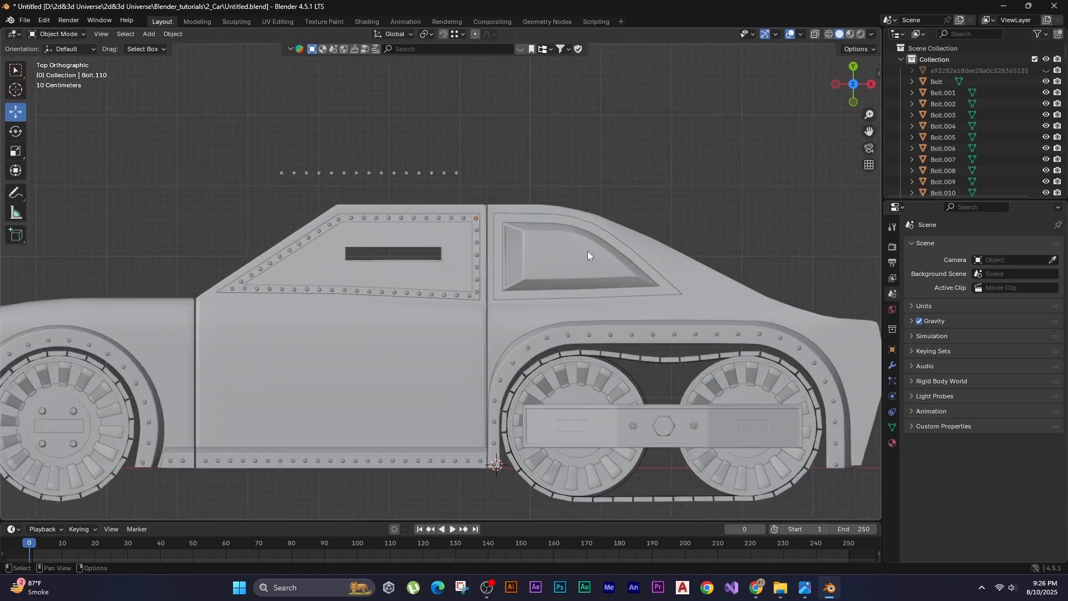
middle_click_drag(583, 248, 469, 330, "shift")
scroll(441, 281, "up", 2)
left_click(334, 332)
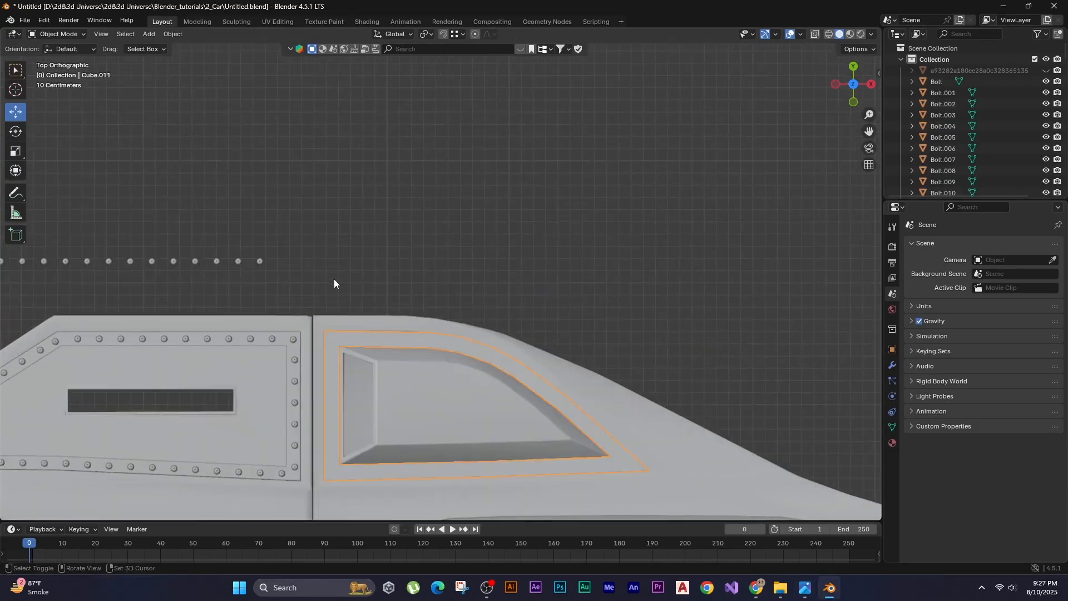
scroll(334, 279, "down", 2)
left_click_drag(328, 280, 23, 248, "shift")
key("slash")
Duplicate part of the spare bolt row, rotate it 90° and move it onto the rear window frame's front vertical strip.
left_click_drag(374, 216, 267, 261)
key("shift+d")
left_click(258, 361)
type("r90")
key("Return")
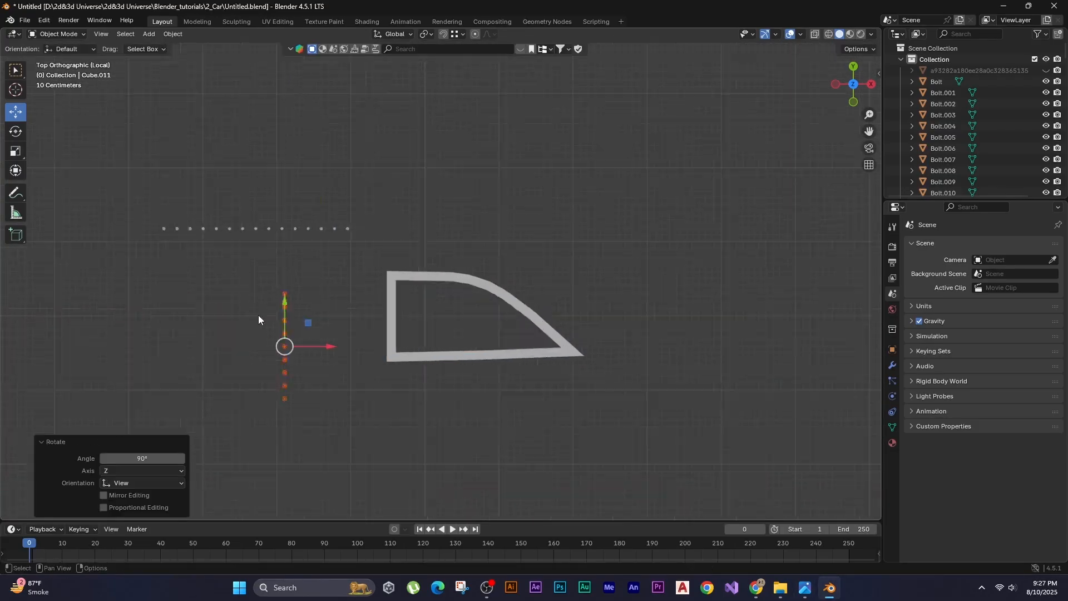
key("g")
left_click(149, 300)
Delete the surplus duplicated bolts and lower the remaining seven along Z to the frame in side view.
scroll(149, 334, "up", 6)
middle_click_drag(149, 378, 266, 286)
key("Delete")
key("g")
key("z")
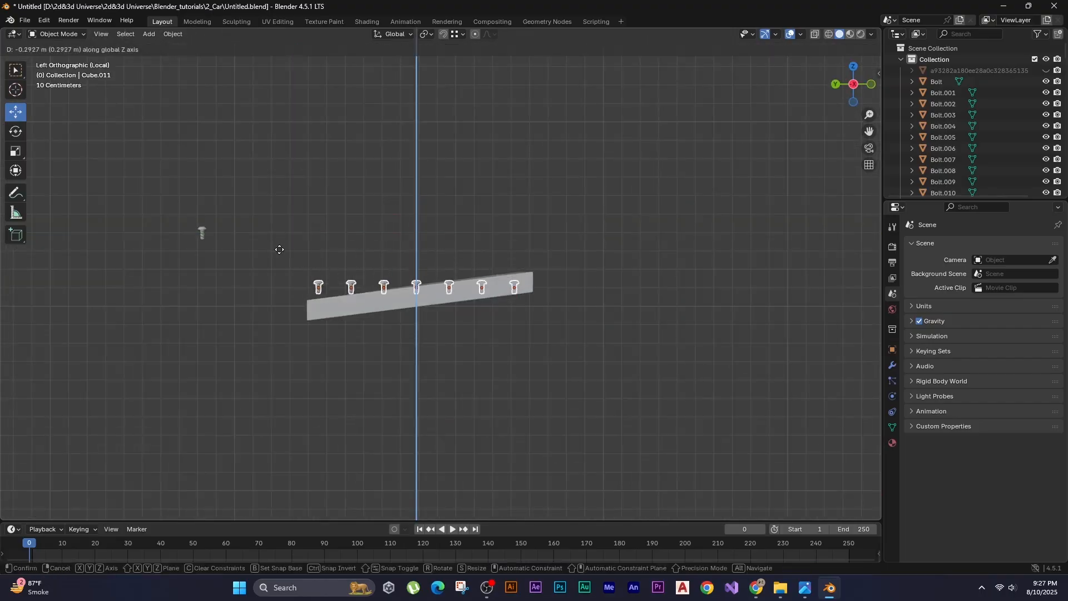
left_click(279, 250)
Rotate the seven bolts in side view to match the frame's slope and sink them along Z up to their heads.
scroll(278, 251, "up", 5)
key("r")
left_click(263, 186)
key("g")
key("z")
left_click(262, 184)
left_click(262, 158)
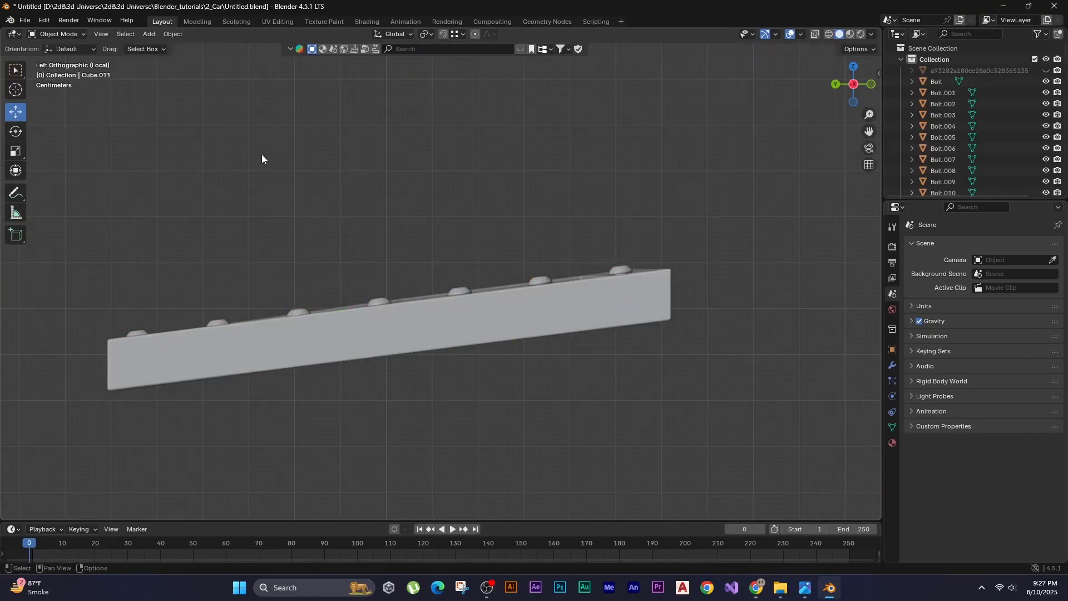
Reselect the front-strip bolts and fine-tune their rotation against the frame's slope.
key("ctrl+z")
key("r")
left_click(282, 88)
left_click(281, 88)
scroll(282, 88, "down", 8)
middle_click_drag(281, 88, 376, 282)
Duplicate thirteen bolts of the spare row to the rear window frame's lower strip and rotate them -1.21°.
key("KP_7")
left_click_drag(371, 272, 126, 223)
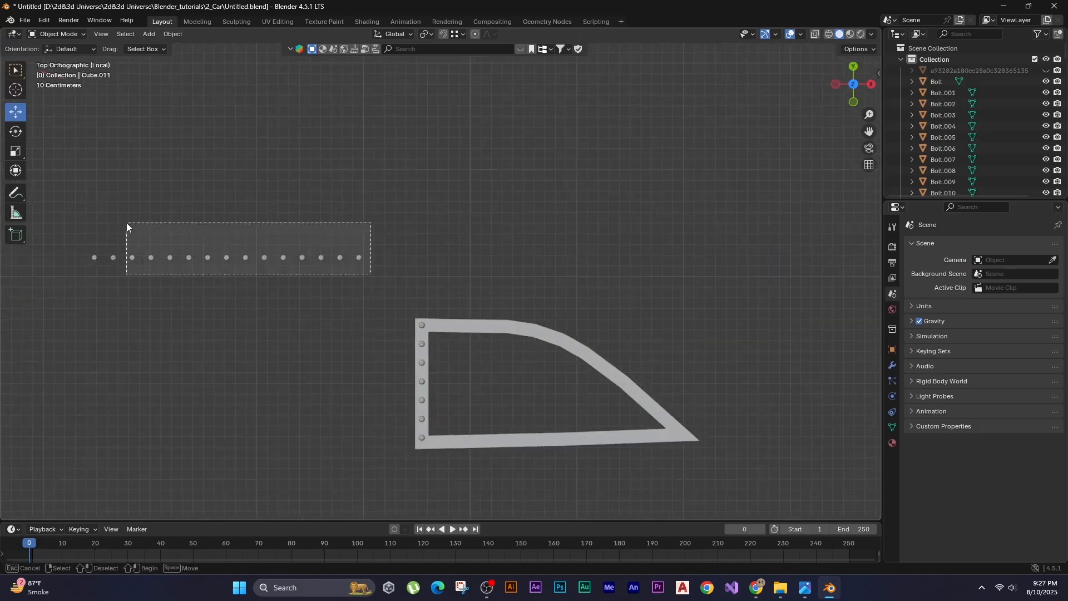
middle_click_drag(202, 238, 213, 174, "shift")
key("shift+d")
left_click(516, 359)
key("r")
left_click(467, 249)
Center the thirteen bolts on the lower strip and rotate them a further -0.123° to follow its direction.
scroll(452, 232, "up", 2)
key("g")
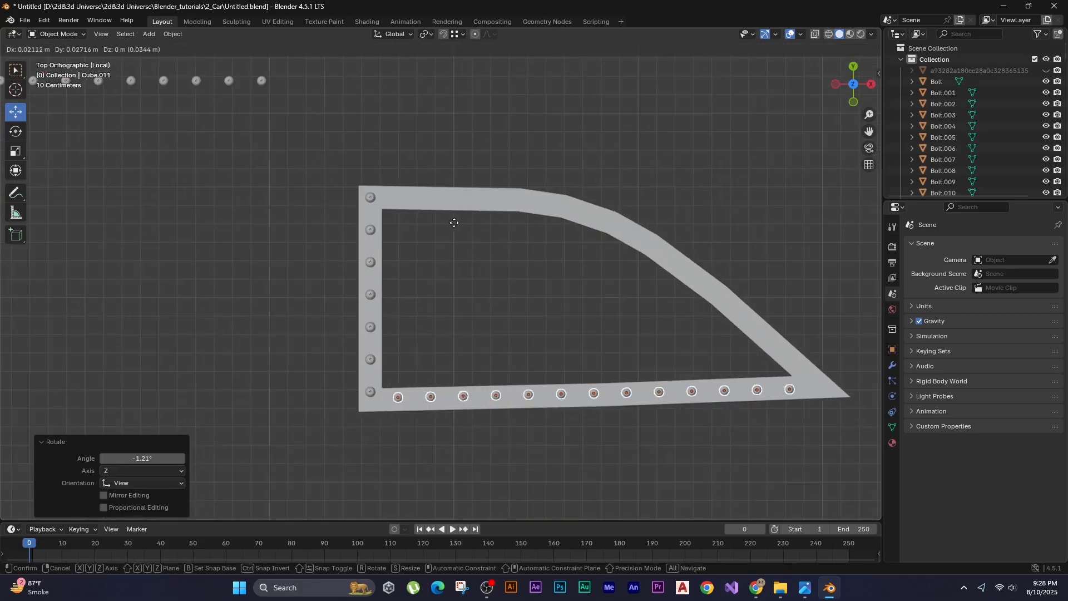
left_click(455, 223)
key("r")
left_click(475, 215)
Lower the thirteen lower-strip bolts along Z onto the frame in left side view.
key("ctrl+KP_3")
scroll(519, 72, "up", 3)
key("g")
middle_click(451, 134)
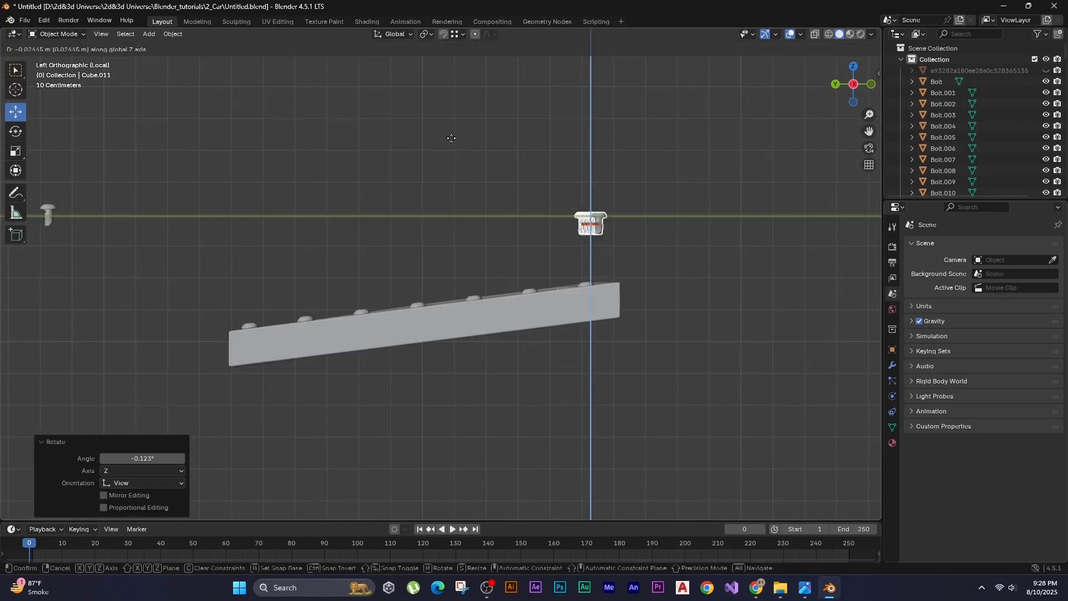
left_click(451, 205)
Rotate the lower-strip bolts -4.7° in side view so they match the frame's tilt.
scroll(555, 272, "up", 6)
middle_click_drag(603, 254, 456, 234, "shift")
key("r")
left_click(295, 174)
scroll(311, 189, "down", 7)
middle_click_drag(389, 222, 523, 306)
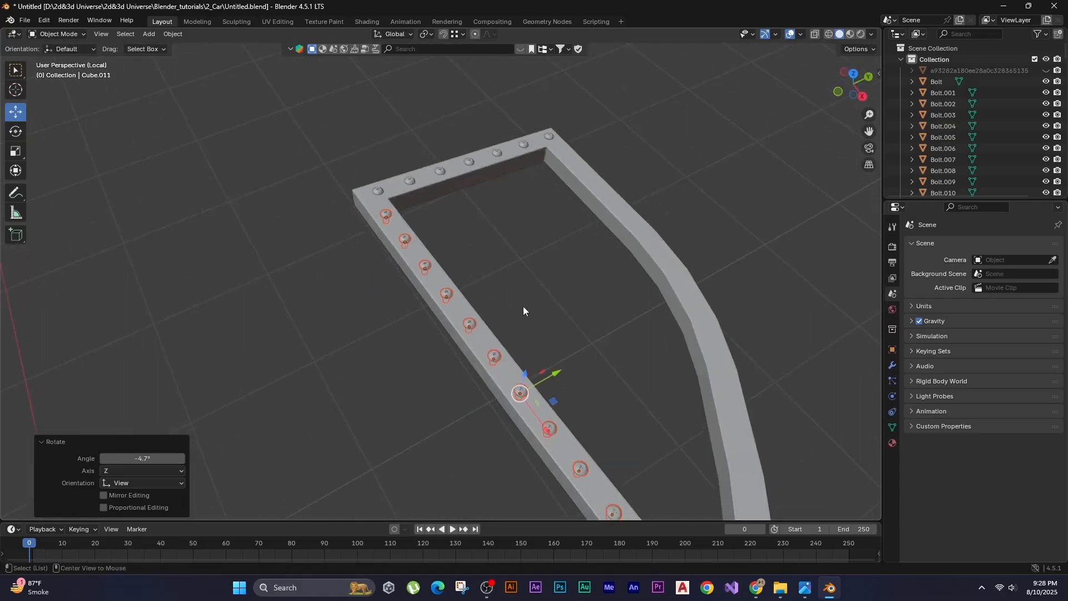
Duplicate one bolt from the spare row to the start of the rear window frame's upper strip in top view.
key("KP_7")
left_click(581, 307)
scroll(581, 307, "down", 3)
middle_click_drag(234, 38, 308, 215, "shift")
left_click(309, 217)
key("shift+d")
left_click(447, 375)
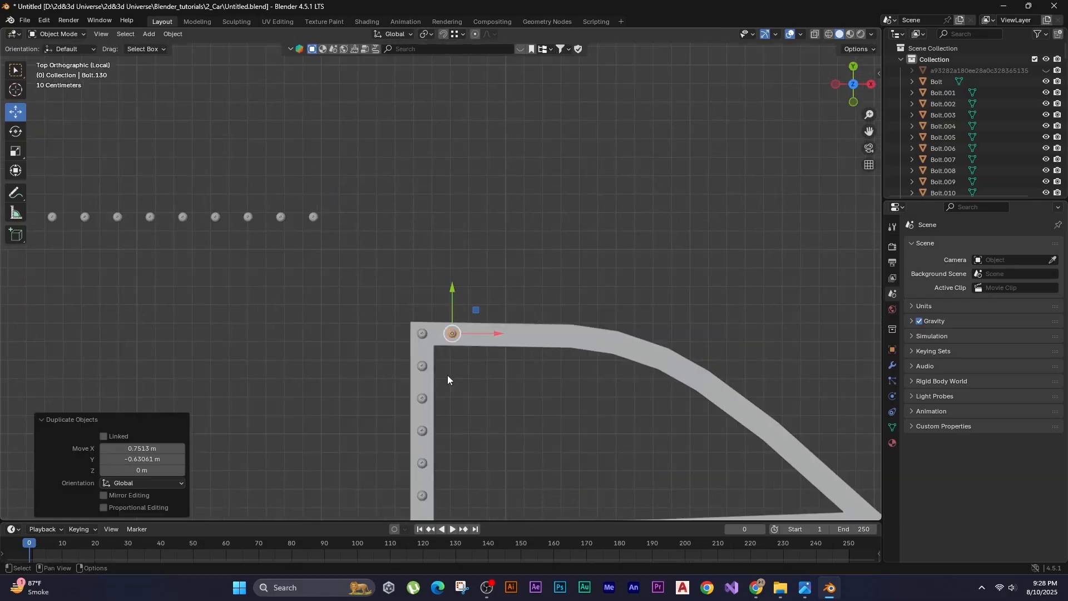
Duplicate the upper-strip bolt along X and repeat the duplication twelve times to form an evenly spaced row.
key("shift+d")
key("x")
left_click(501, 380)
key("shift+r")
key("shift+r")
key("shift+r")
key("shift+r")
key("shift+r")
key("shift+r")
key("shift+r")
key("shift+r")
key("shift+r")
key("shift+r")
key("shift+r")
key("shift+r")
middle_click_drag(581, 283, 368, 241, "shift")
Move the bolts beyond the straight section along Y toward the bend, then lower the next one -0.050637 m onto the strip.
scroll(389, 244, "up", 1)
left_click_drag(737, 258, 415, 326)
left_click(393, 292, "shift")
scroll(389, 233, "up", 3)
key("g")
left_click(383, 161)
scroll(383, 162, "down", 1)
middle_click_drag(383, 161, 286, 164, "shift")
left_click(333, 314, "shift")
left_click(337, 315)
key("g")
left_click(351, 327)
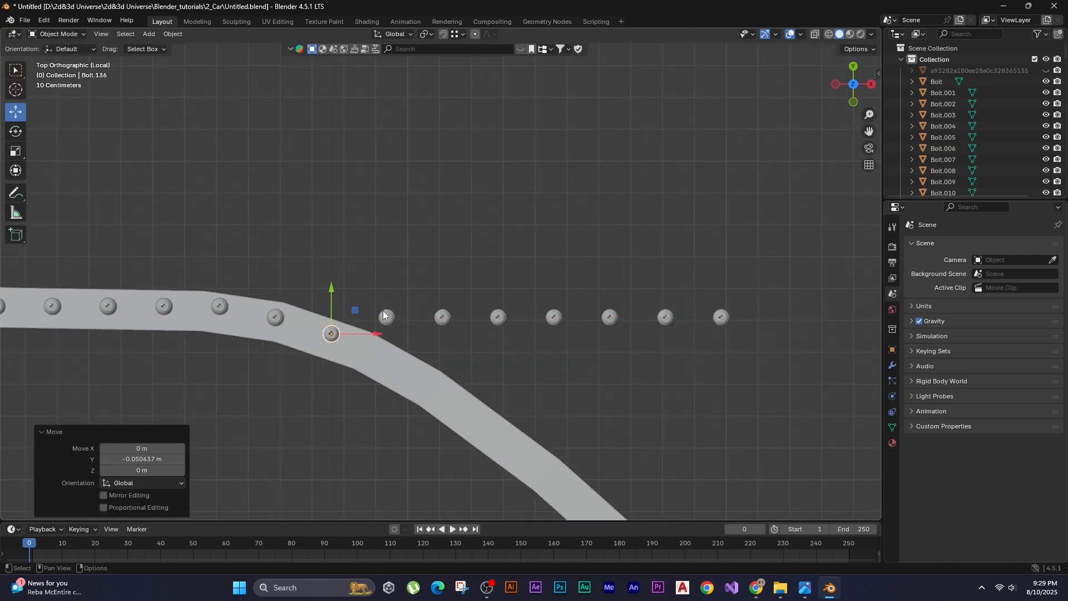
Move the next bolts in the middle of the curved strip along Y so they follow the bend.
left_click(388, 316)
key("y")
left_click(367, 214)
middle_click_drag(367, 215, 325, 178, "shift")
left_click_drag(485, 179, 408, 84)
key("g")
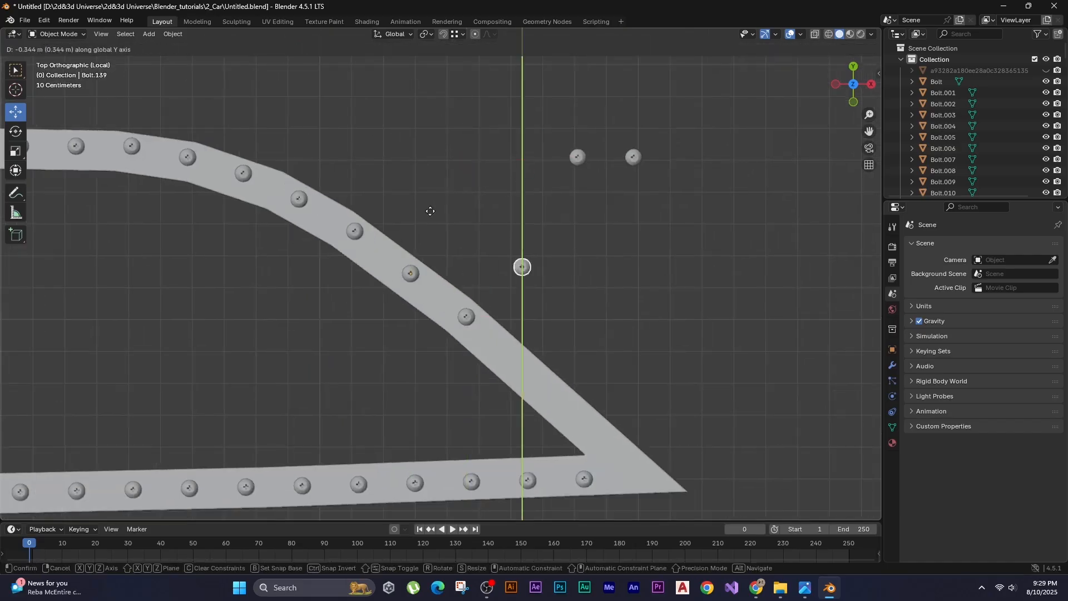
left_click(430, 313)
Move the last bolts of the row along Y onto the sloping end of the strip and fine-tune one.
left_click_drag(659, 183, 550, 137)
key("g")
key("y")
left_click(469, 394)
left_click(633, 415)
key("g")
key("y")
left_click(653, 384)
Select the floating upper-strip bolts in right side view and lower them along Z toward the frame.
middle_click_drag(653, 384, 571, 332)
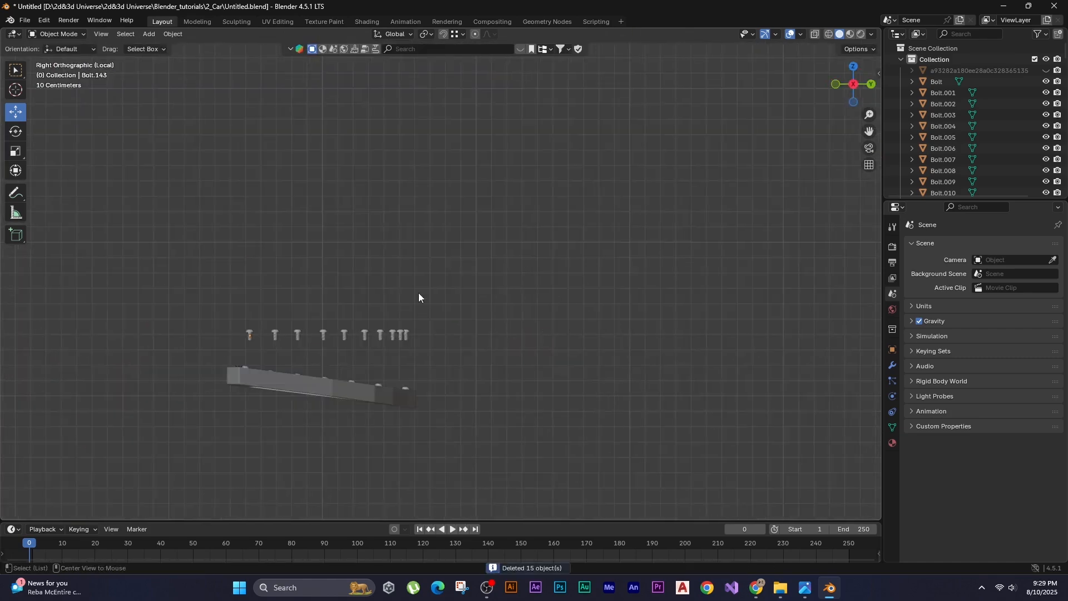
middle_click_drag(418, 293, 472, 273, "shift")
scroll(445, 274, "up", 2)
left_click_drag(495, 353, 203, 250)
key("g")
key("z")
left_click(202, 298)
Lower the upper-strip bolts a further -0.13434 m along Z and fine-tune their height on the frame surface.
middle_click_drag(202, 298, 336, 299)
key("g")
key("z")
left_click(349, 227)
scroll(349, 227, "up", 2)
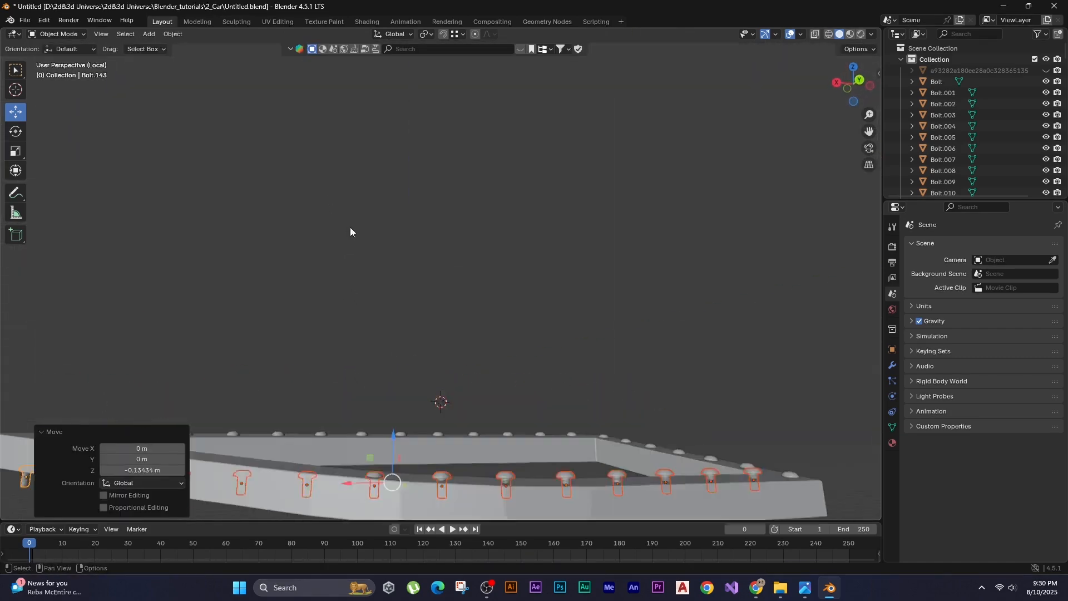
middle_click_drag(565, 328, 442, 226, "shift")
scroll(442, 225, "up", 1)
key("g")
key("z")
left_click(389, 179)
Adjust the height of two single bolts on the curved strip along Z so their heads sit on the surface.
middle_click_drag(388, 180, 546, 347)
scroll(551, 355, "up", 3)
left_click(593, 437)
key("g")
key("z")
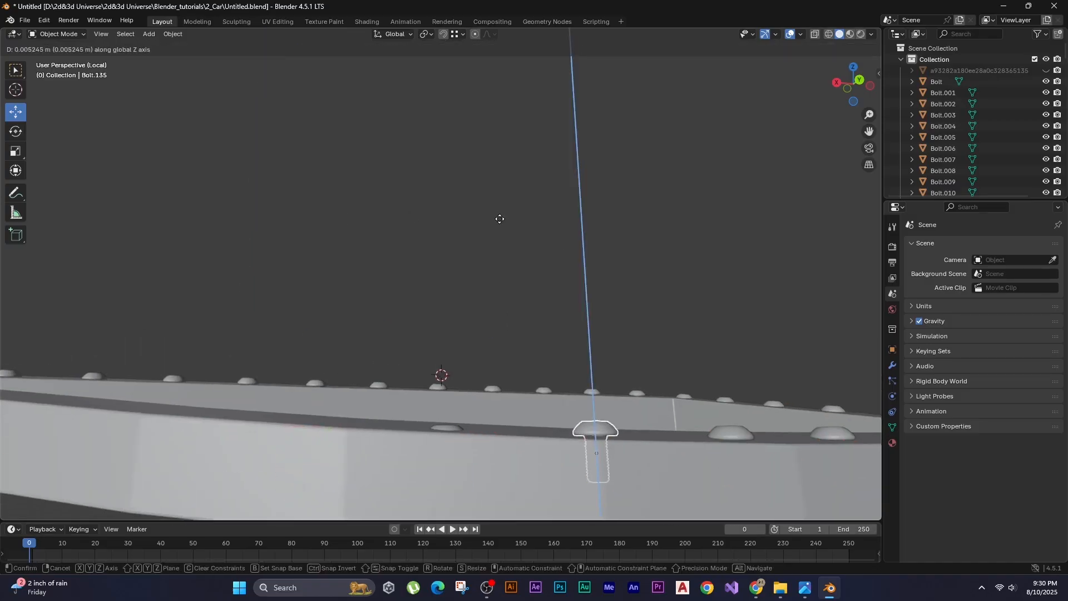
left_click(499, 217)
left_click(447, 428)
key("g")
key("z")
left_click(384, 251)
Raise three more sunken bolts of the curved strip one by one along Z to the frame's surface.
middle_click_drag(384, 250, 529, 285, "shift")
left_click(309, 480)
key("g")
key("z")
left_click(356, 267)
left_click(484, 499)
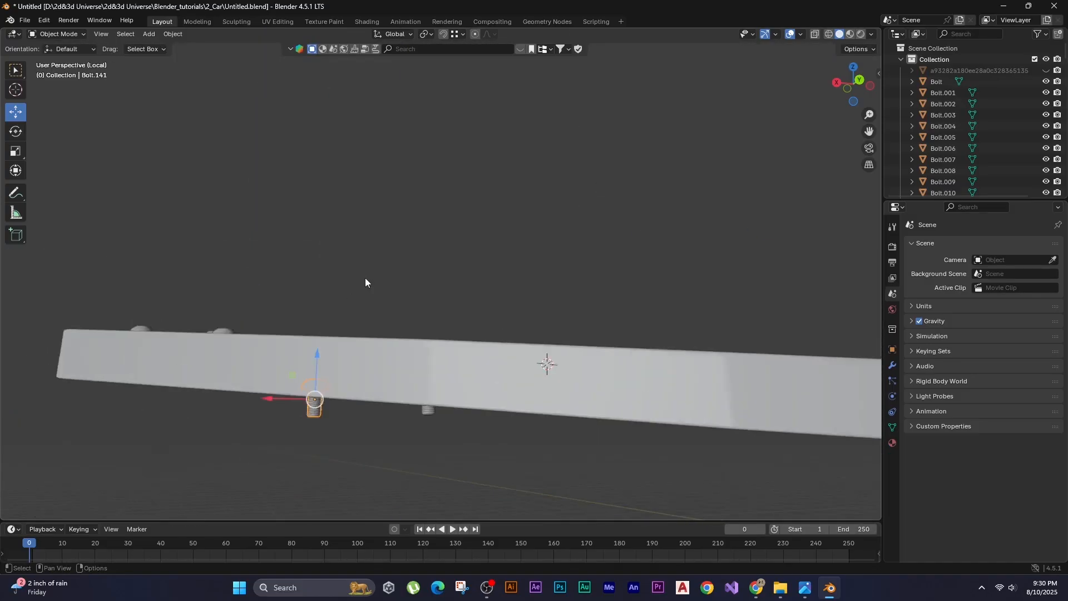
key("g")
key("z")
left_click(365, 234)
left_click(367, 361)
key("g")
key("z")
left_click(422, 332)
Reveal the bolts hidden inside the frame in wireframe, raise two of them along Z, and restore solid shading.
left_click(393, 391)
key("shift+z")
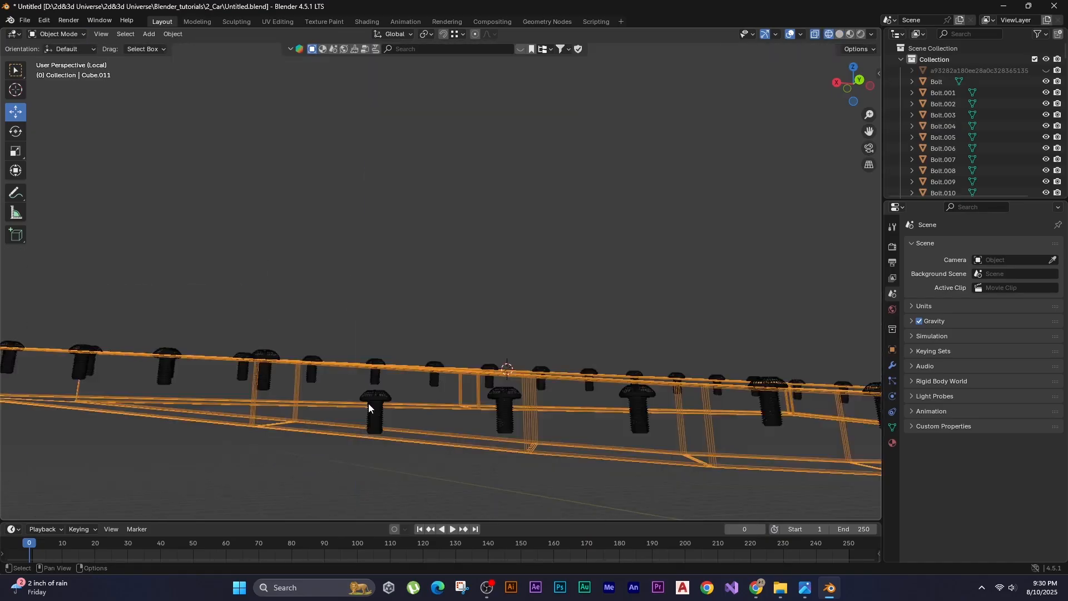
left_click(369, 405)
middle_click_drag(368, 404, 369, 439, "shift")
key("g")
key("z")
left_click(346, 264)
left_click(494, 457)
key("g")
key("z")
left_click(571, 285)
key("shift+z")
Exit local view and check the bolt rows on the door and rear window frames against the whole car.
mouse_move(563, 290)
middle_mouse_down()
mouse_move(530, 317)
mouse_move(523, 367)
middle_mouse_up()
key("slash")
scroll(522, 366, "down", 4)
middle_click_drag(269, 336, 266, 296)
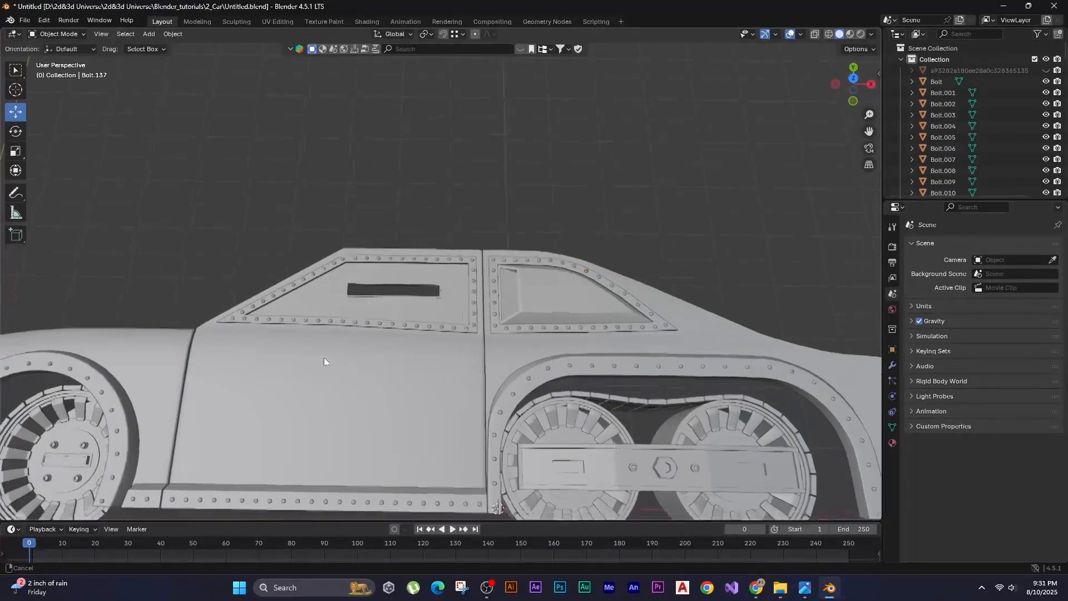
middle_click_drag(324, 357, 333, 305, "shift")
middle_click_drag(597, 272, 497, 374, "shift")
scroll(497, 374, "up", 4)
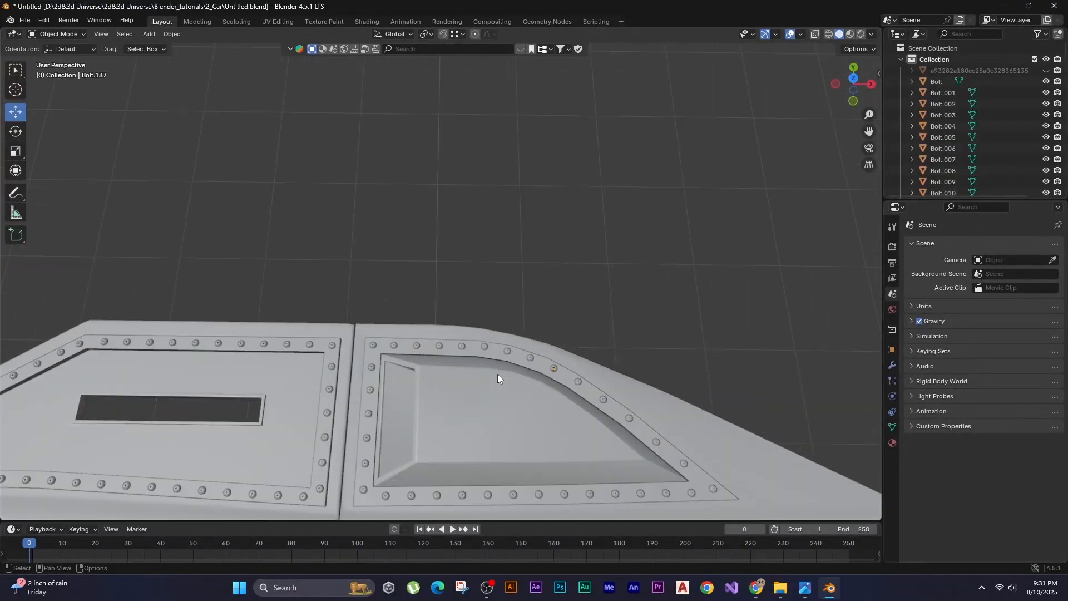
Isolate the raised panel inside the rear window frame and delete the inner end face of its front recess.
left_click(442, 426)
key("slash")
middle_click_drag(432, 422, 311, 302)
key("Tab")
left_click(311, 302)
key("x")
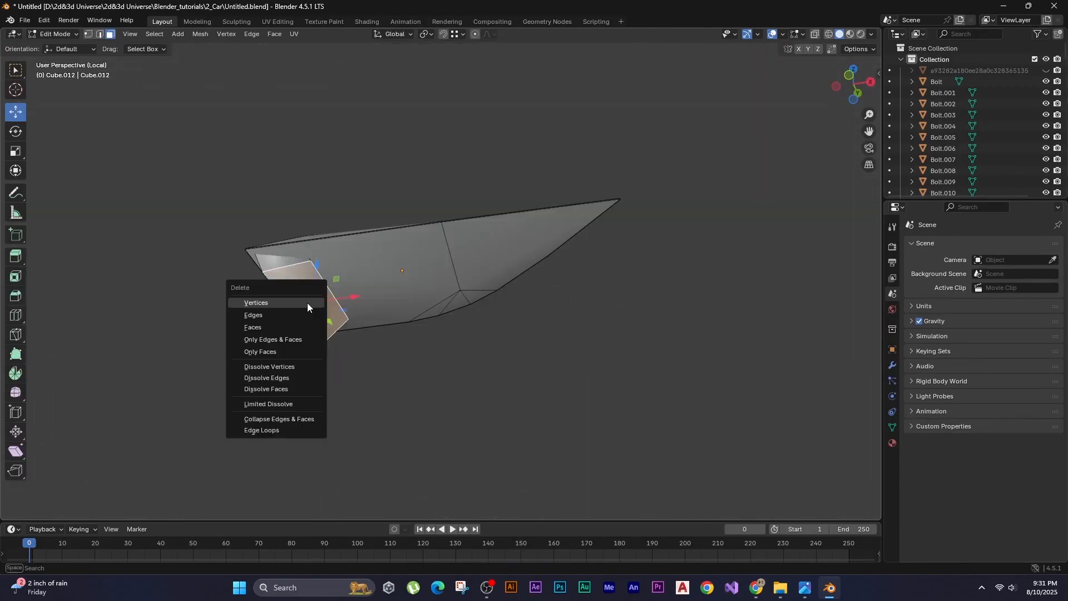
left_click(282, 326)
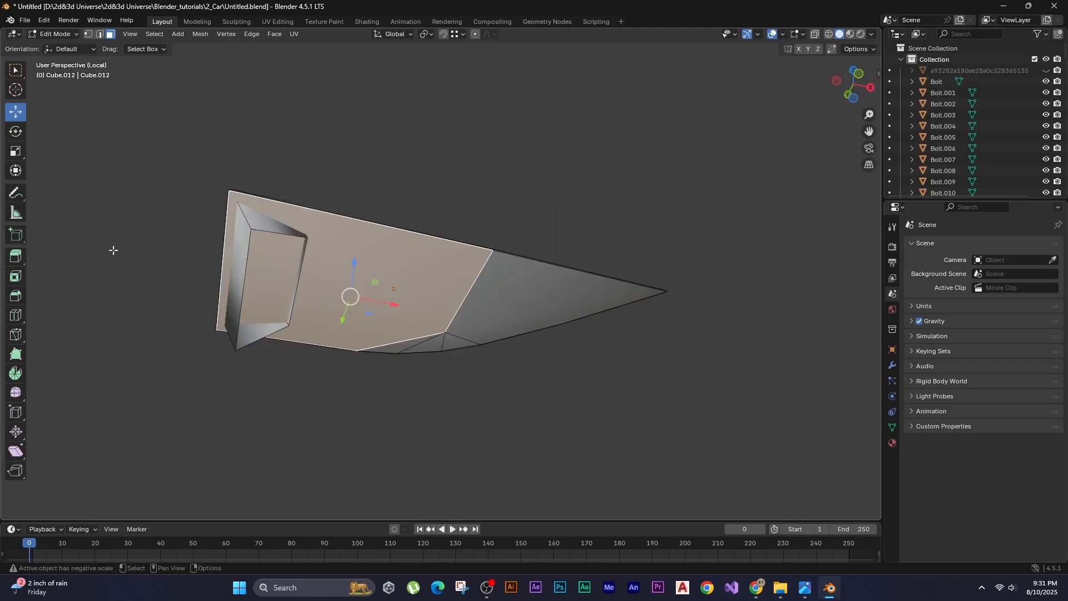
Inset the panel's large back face by 0.36 m and delete the resulting inner face.
key("i")
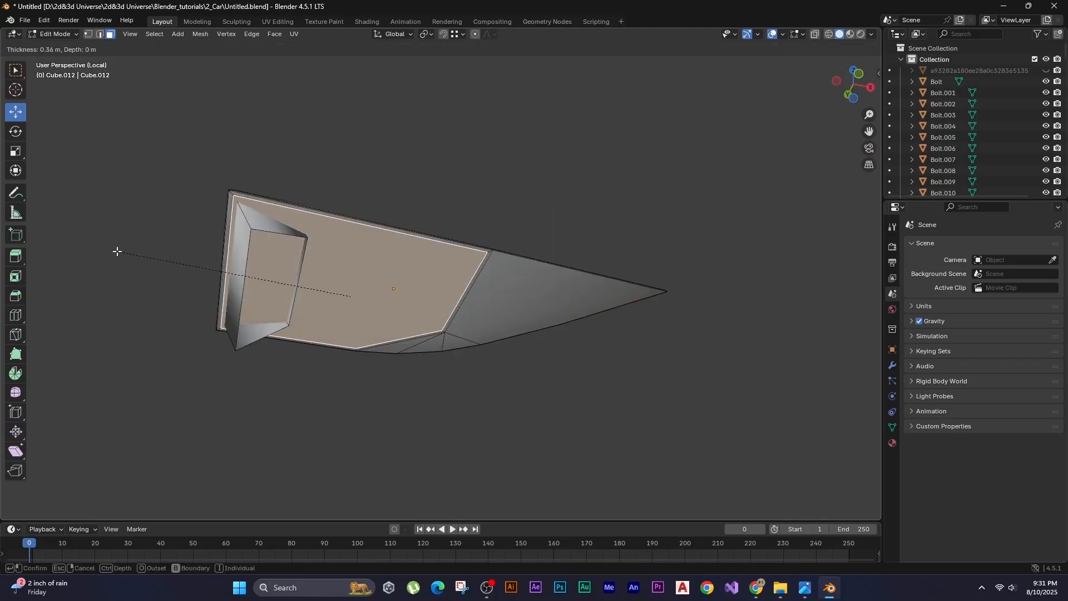
left_click(117, 251)
key("x")
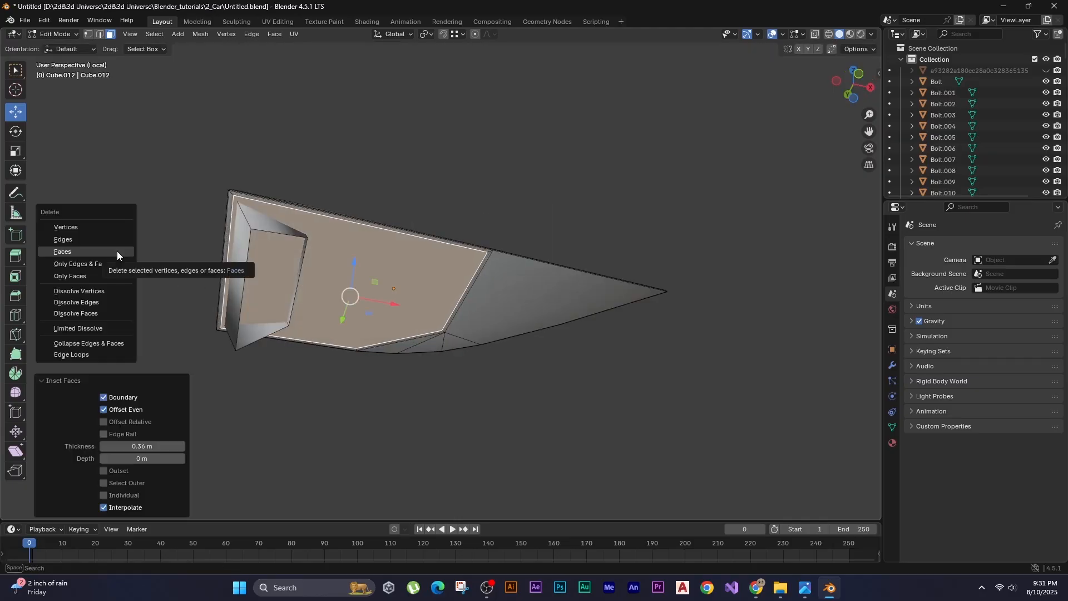
left_click(117, 251)
middle_click_drag(186, 227, 205, 255)
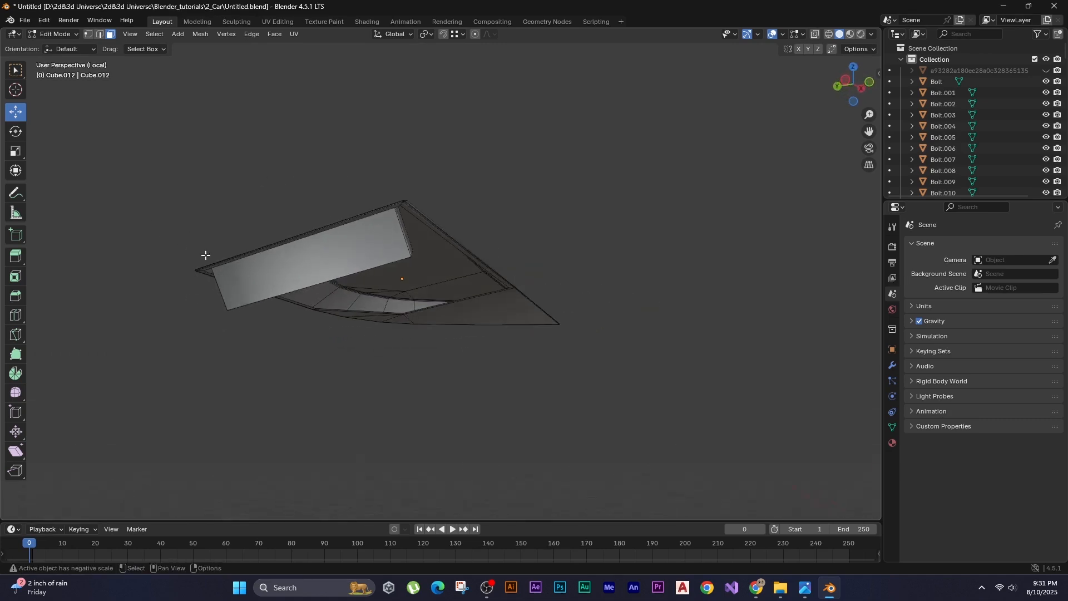
Add a loop cut along the recess walls of the rear window panel and return to the whole car.
key("ctrl+r")
left_click(329, 278)
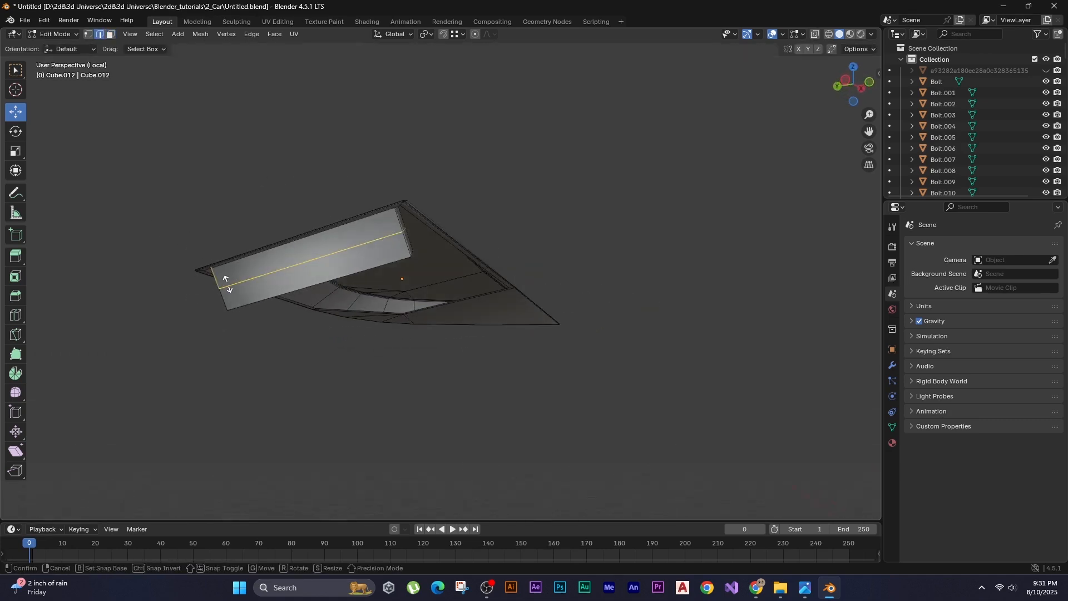
left_click(351, 276)
middle_click_drag(352, 275, 504, 305)
key("slash")
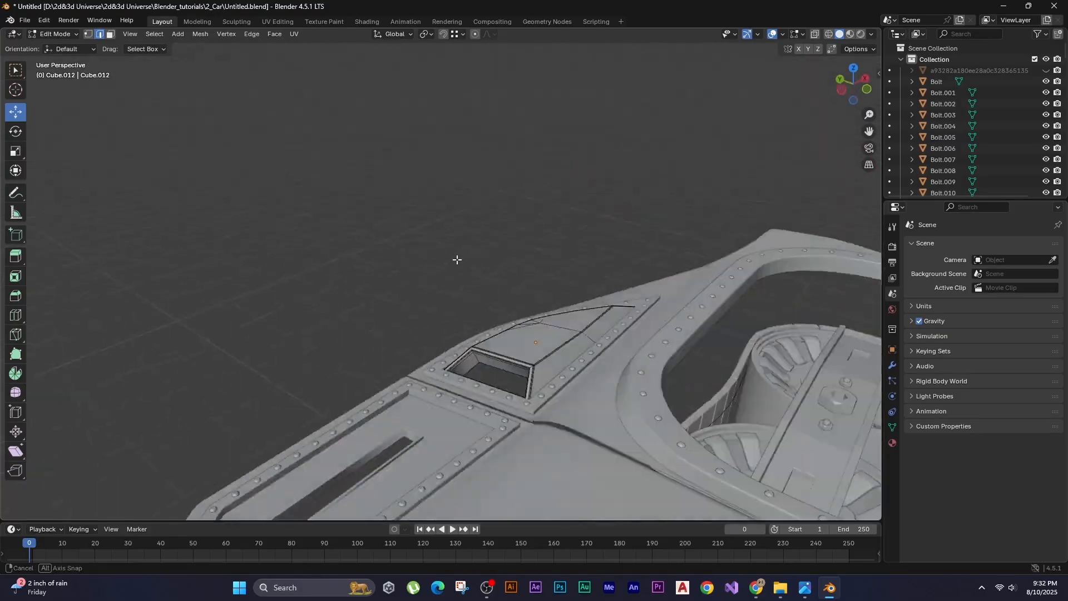
Add supporting loop cuts near the edges and corners of the panel's front opening, sliding one to a factor of 0.769.
scroll(455, 259, "up", 5)
key("ctrl+r")
left_click(476, 345)
left_click(476, 345)
key("ctrl+r")
left_click(477, 345)
left_click(398, 328)
key("ctrl+r")
left_click(460, 350)
left_click(455, 358)
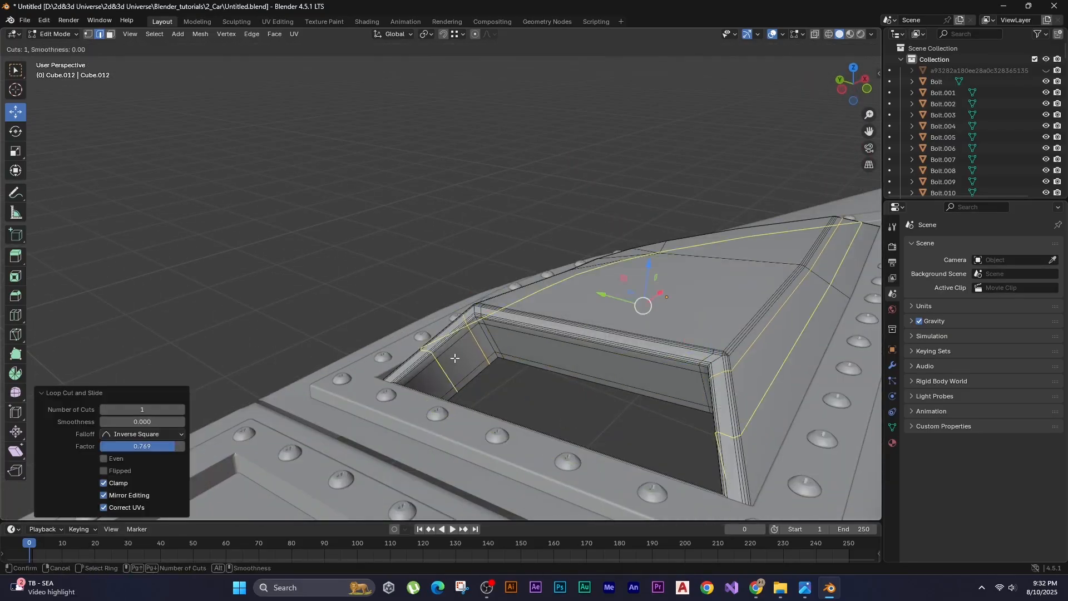
right_click(455, 358)
middle_click_drag(455, 358, 652, 321)
Inspect the panel in Object Mode, then add two centered loop cuts around the inner walls of its front opening.
key("Tab")
scroll(363, 305, "down", 4)
scroll(494, 278, "up", 5)
left_click(494, 278)
key("Tab")
scroll(652, 321, "up", 3)
key("ctrl+r")
scroll(561, 303, "up", 1)
double_click(551, 306)
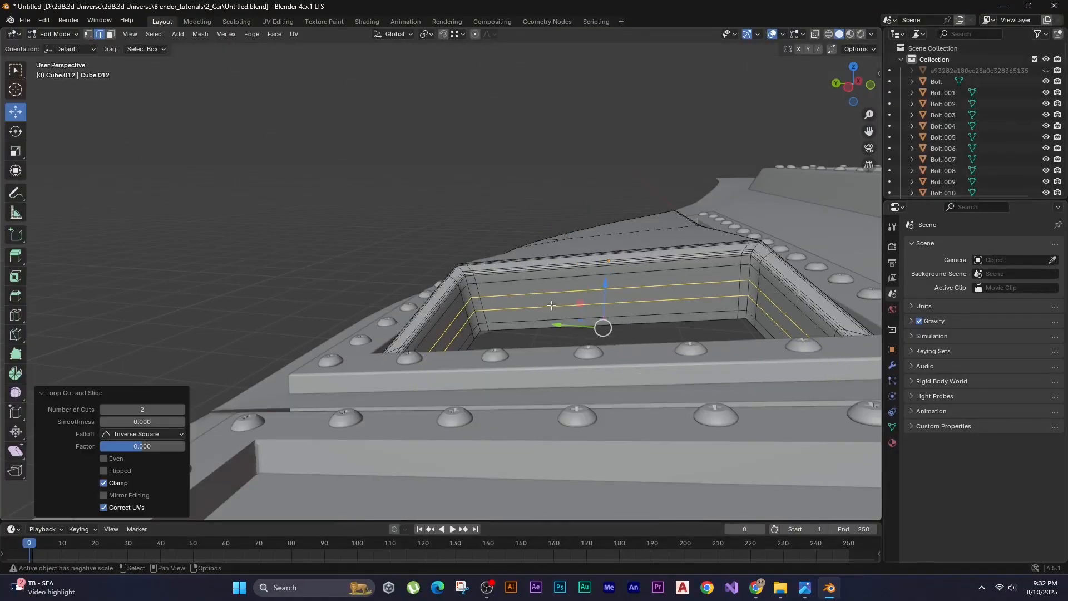
Divide the opening's long inner wall with about fourteen evenly spaced crosswise loop cuts.
key("ctrl+r")
scroll(550, 306, "up", 13)
left_click(551, 307)
right_click(551, 306)
Extrude every second face in the middle row of the opening's long inner wall along normals to form bars across the opening.
key("3")
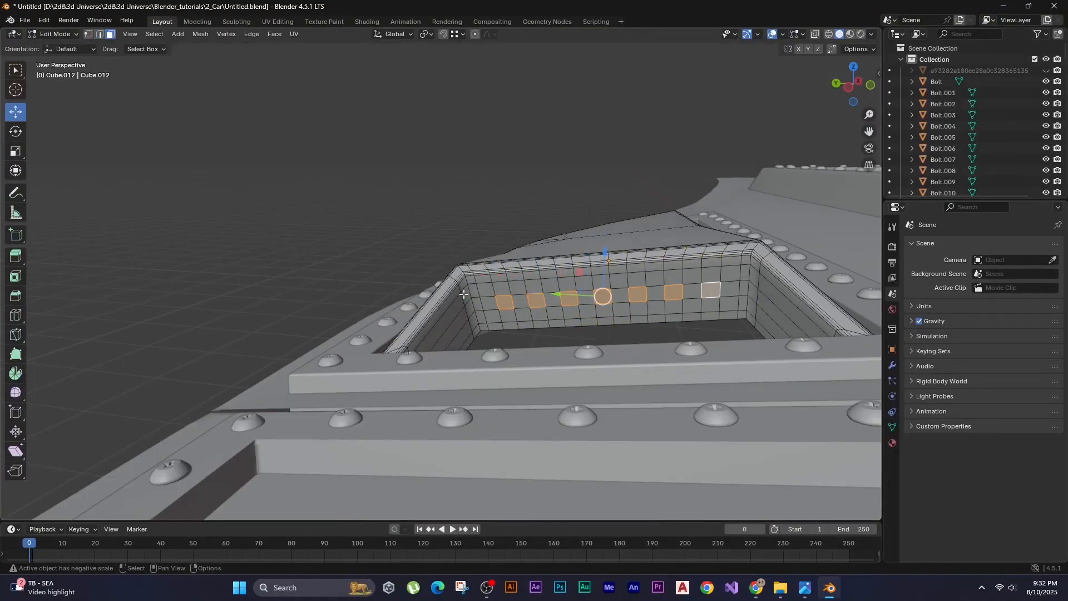
left_click(620, 296, "shift")
left_click(655, 293, "shift")
left_click(692, 291, "shift")
left_click(732, 289, "shift")
middle_click_drag(732, 288, 485, 237)
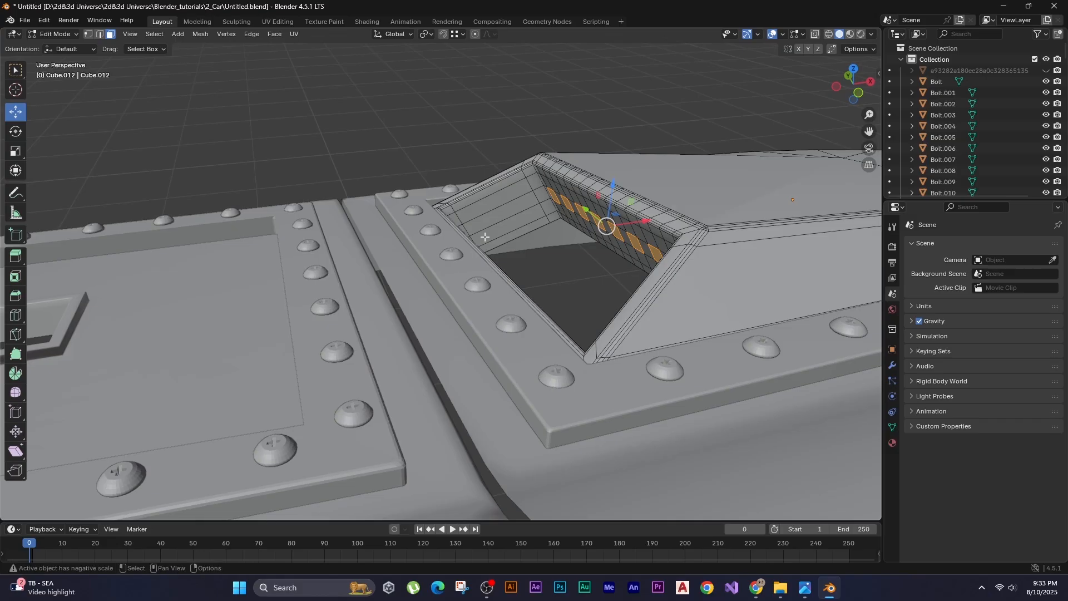
key("alt+e")
left_click(483, 246)
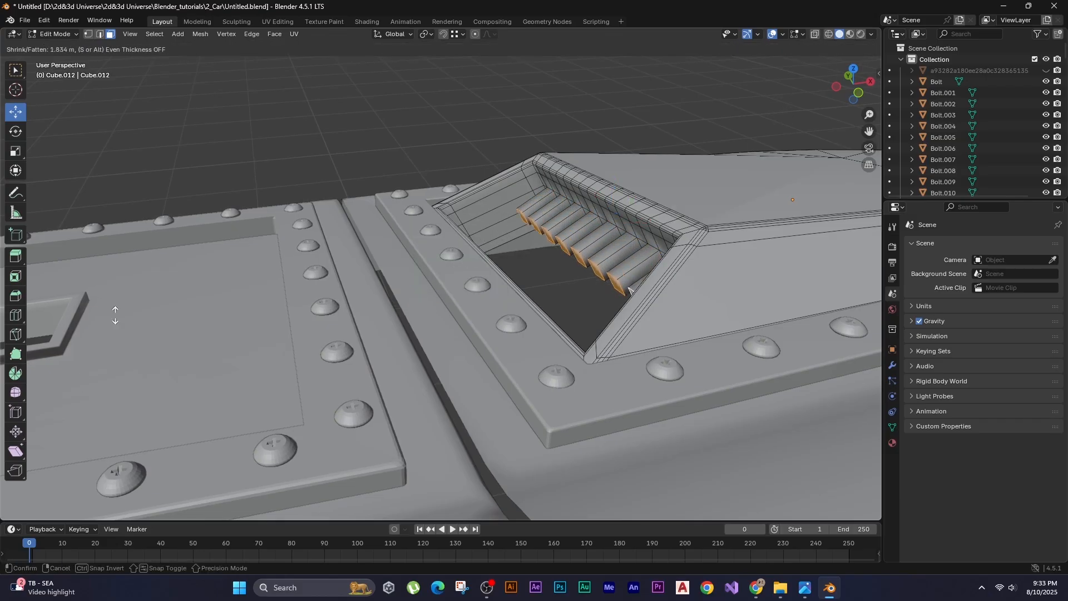
left_click(571, 222)
middle_click_drag(572, 222, 415, 216)
scroll(420, 255, "up", 3)
scroll(415, 216, "up", 2)
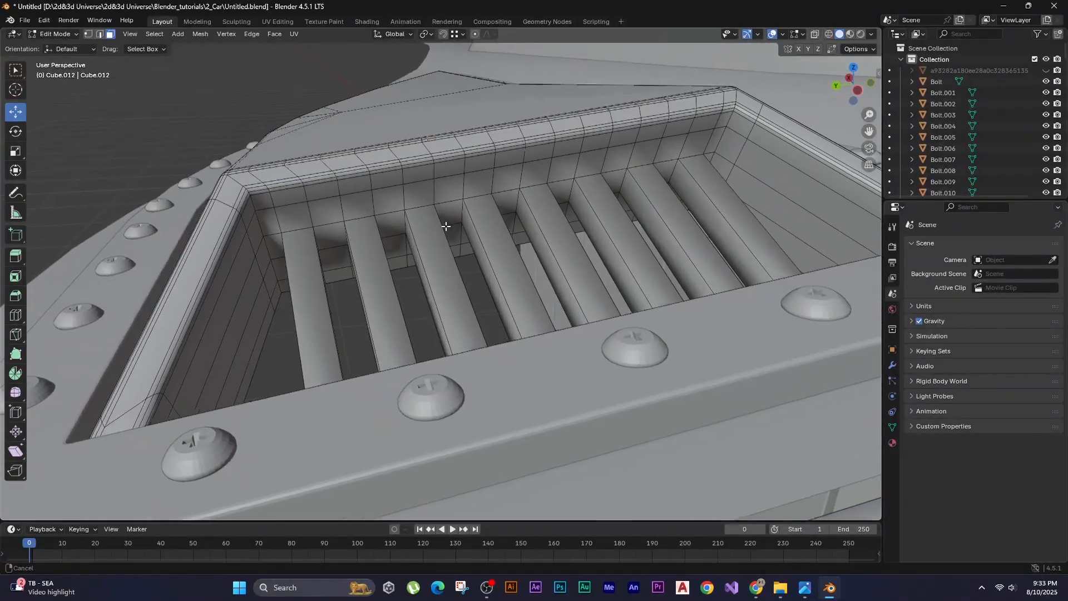
Add supporting edge loops around the opening's inner walls just above and below the bases of the bars.
key("2")
left_click(372, 209, "alt")
key("g")
key("g")
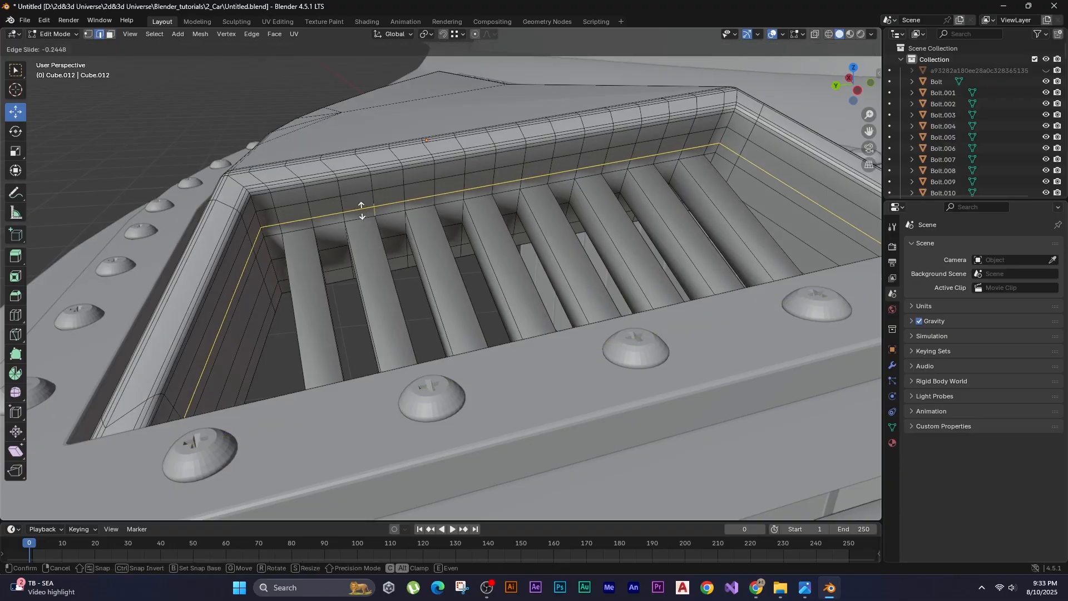
left_click(356, 216)
key("ctrl+r")
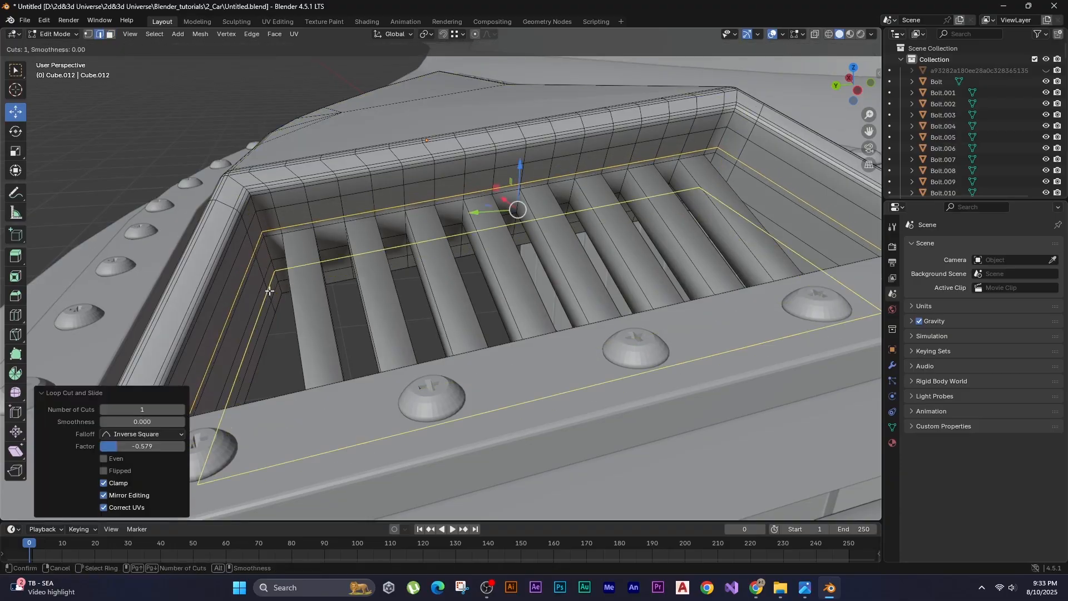
left_click(281, 289)
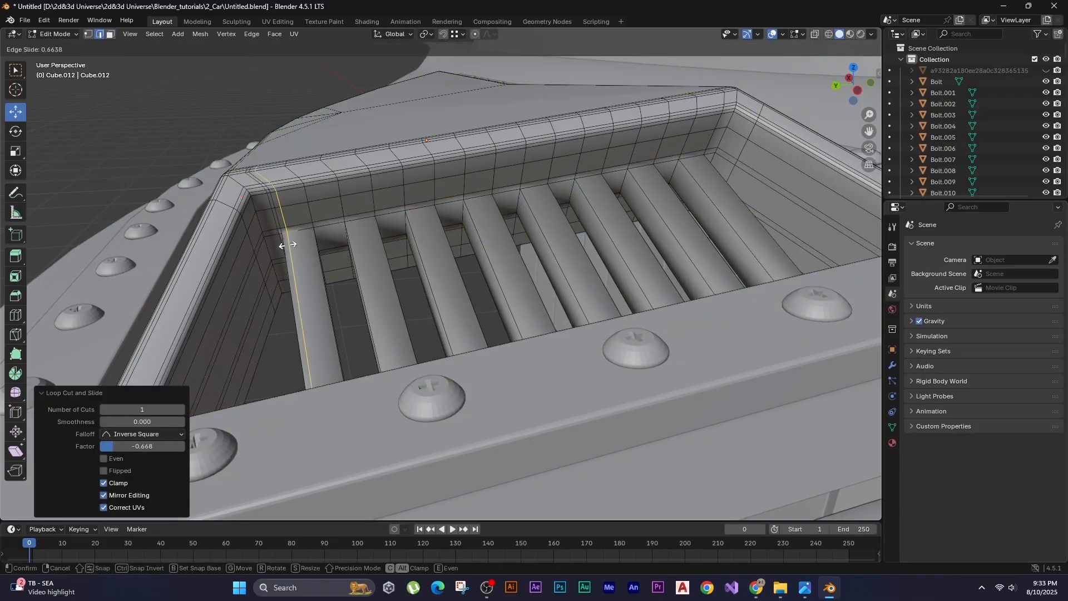
Add supporting loop cuts along the side edges of the first bars, sliding each close to the bar's edge.
left_click(367, 203)
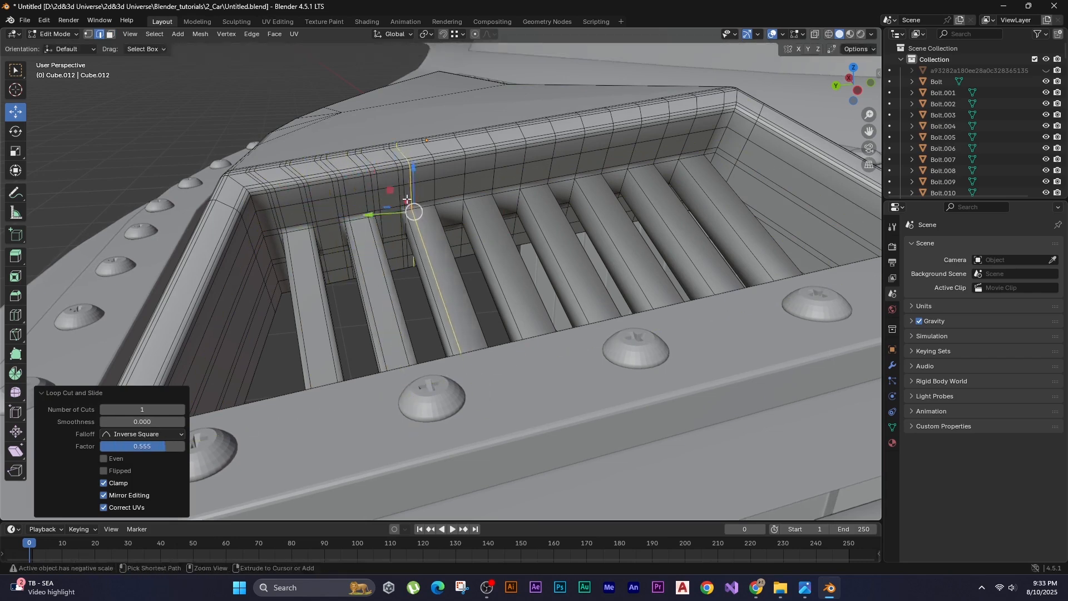
middle_click_drag(407, 200, 253, 212, "shift")
key("g")
key("g")
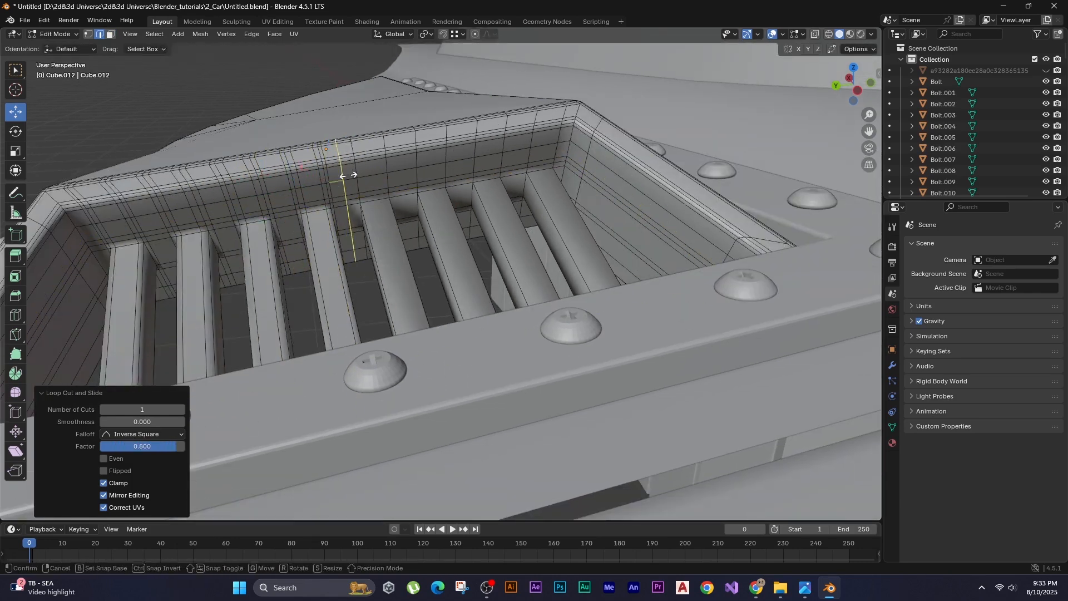
left_click(379, 183)
key("g")
key("g")
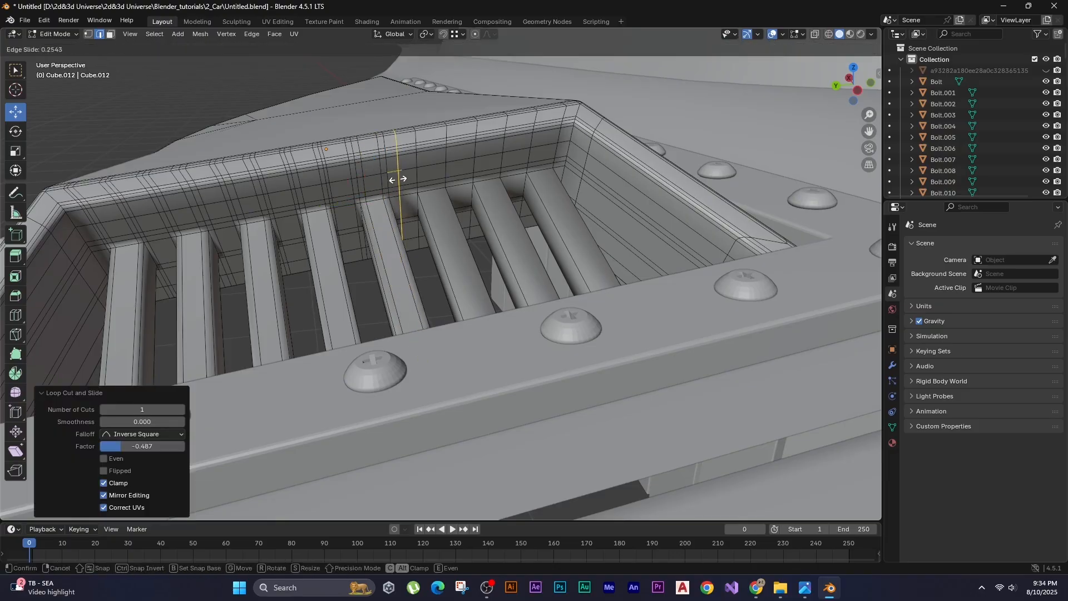
left_click(417, 193)
Continue the supporting loop cuts along the side edges of the remaining bars.
key("ctrl+r")
left_click(460, 184)
left_click(475, 195)
key("ctrl+r")
left_click(495, 153)
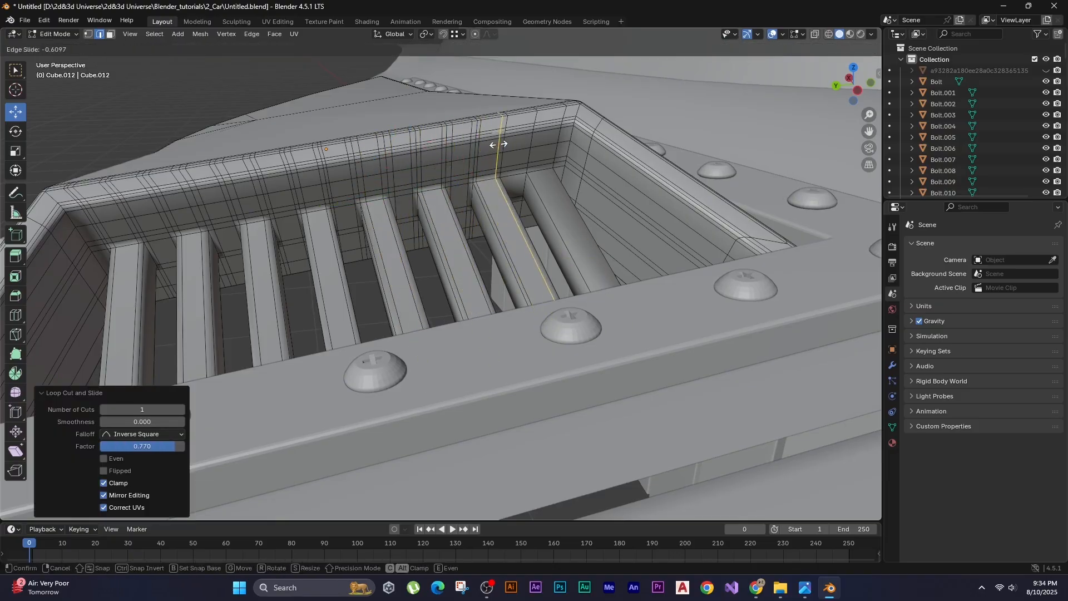
left_click(557, 138)
Add a supporting loop cut on each bar where it meets the inner wall, sliding it toward the base.
middle_click_drag(557, 138, 723, 139, "shift")
key("ctrl+r")
left_click(695, 136)
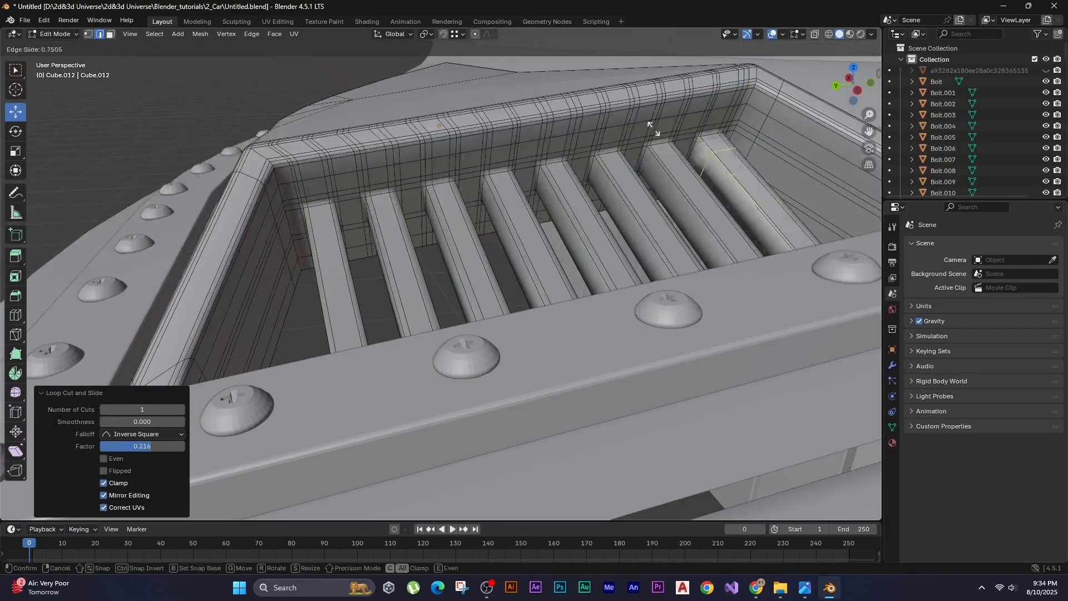
left_click(656, 129)
key("ctrl+r")
left_click(640, 146)
left_click(532, 168)
key("ctrl+r")
left_click(437, 189)
key("ctrl+r")
left_click(317, 208)
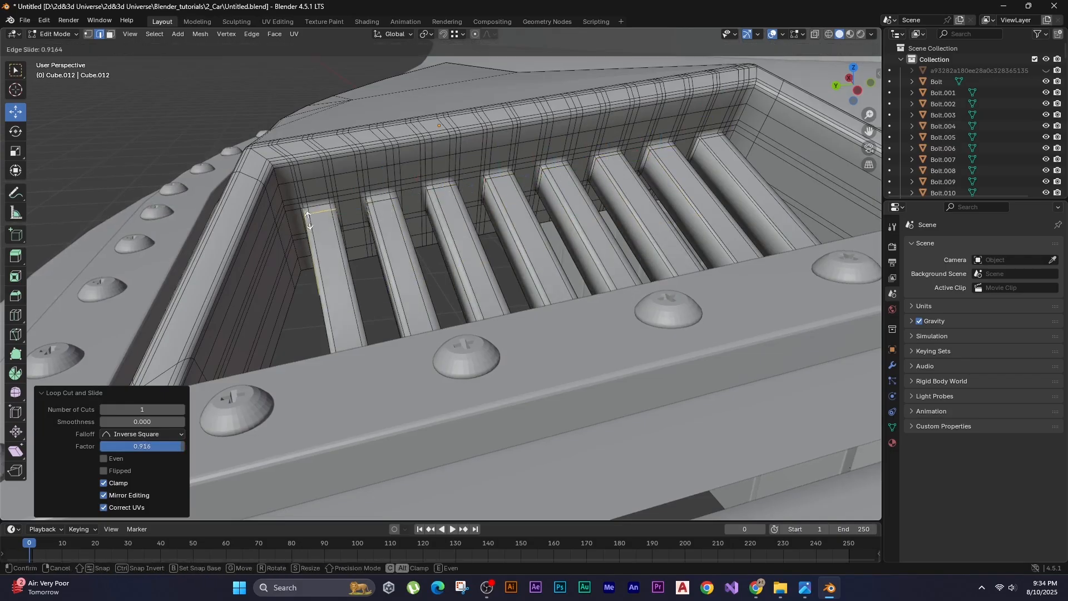
key("ctrl+r")
Try to extrude a face of the opening's side wall along its normal across the opening and reposition its end.
middle_click_drag(317, 208, 358, 169)
key("3")
left_click(334, 177)
key("ctrl+e")
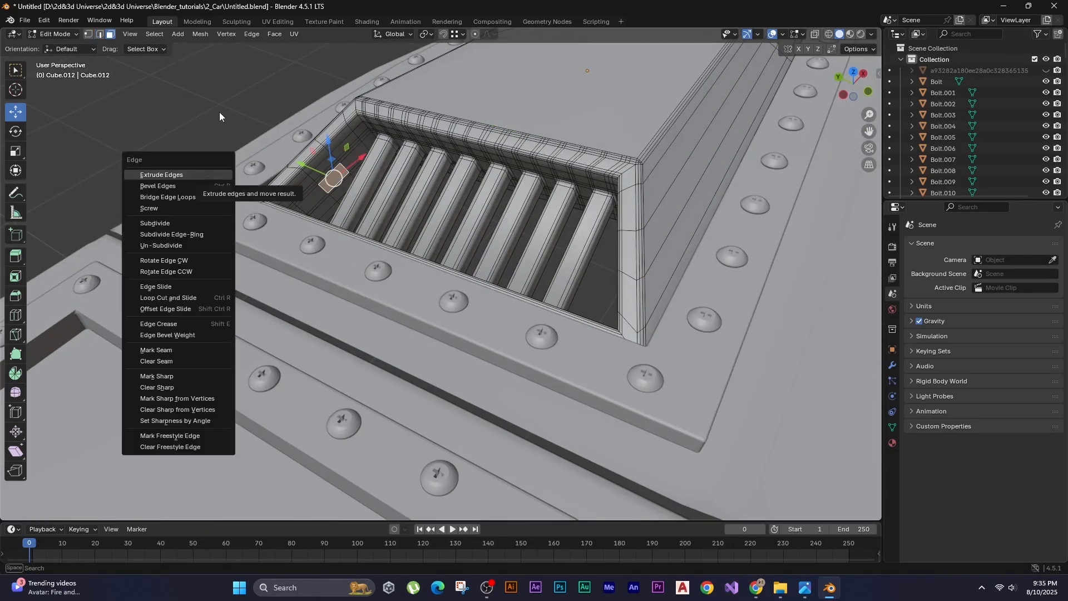
key("alt+e")
left_click(219, 112)
left_click(454, 149)
middle_click_drag(454, 149, 395, 205, "alt")
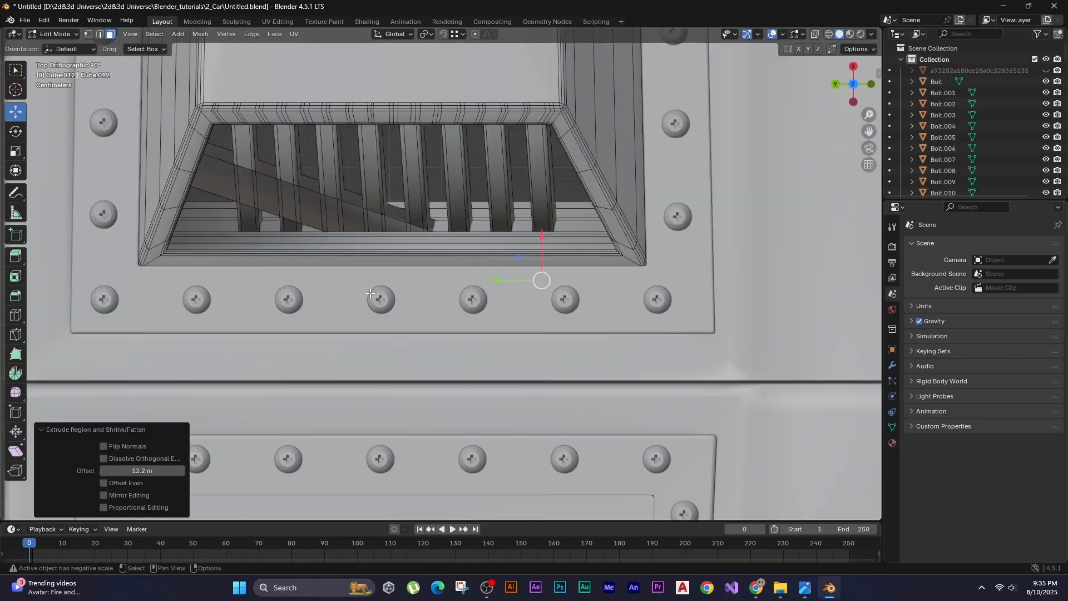
key("g")
key("x")
key("y")
left_click(334, 233)
Isolate the panel in local view and undo the side-wall face extrusion.
middle_click_drag(334, 234, 567, 260)
key("slash")
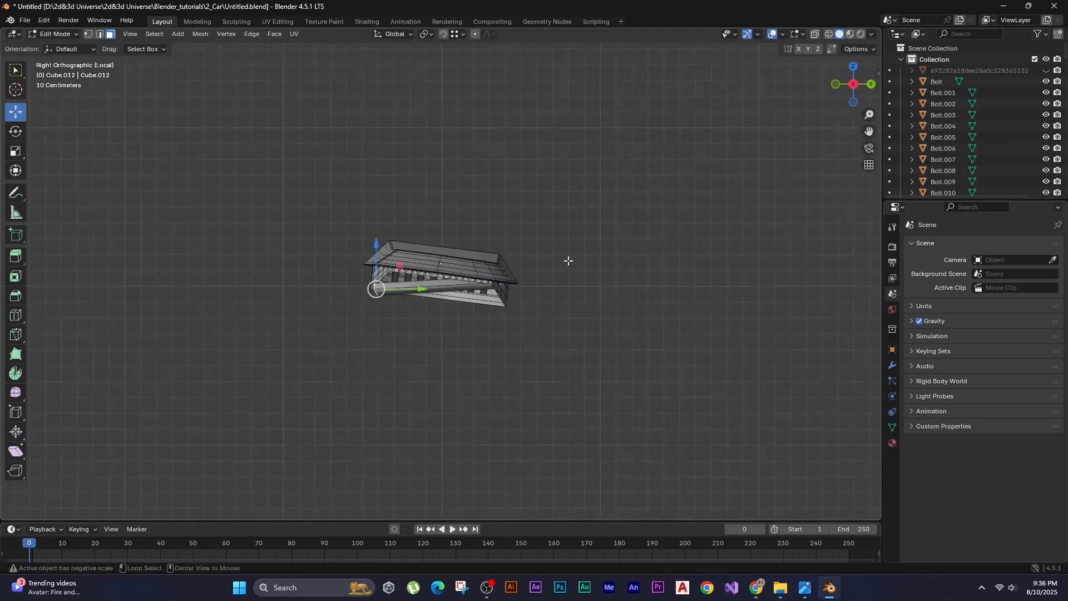
scroll(367, 267, "up", 6)
key("ctrl+z")
Inset the side-wall face slightly and extrude it about 0.82 m across the opening as a crossbar.
middle_click_drag(287, 338, 186, 369)
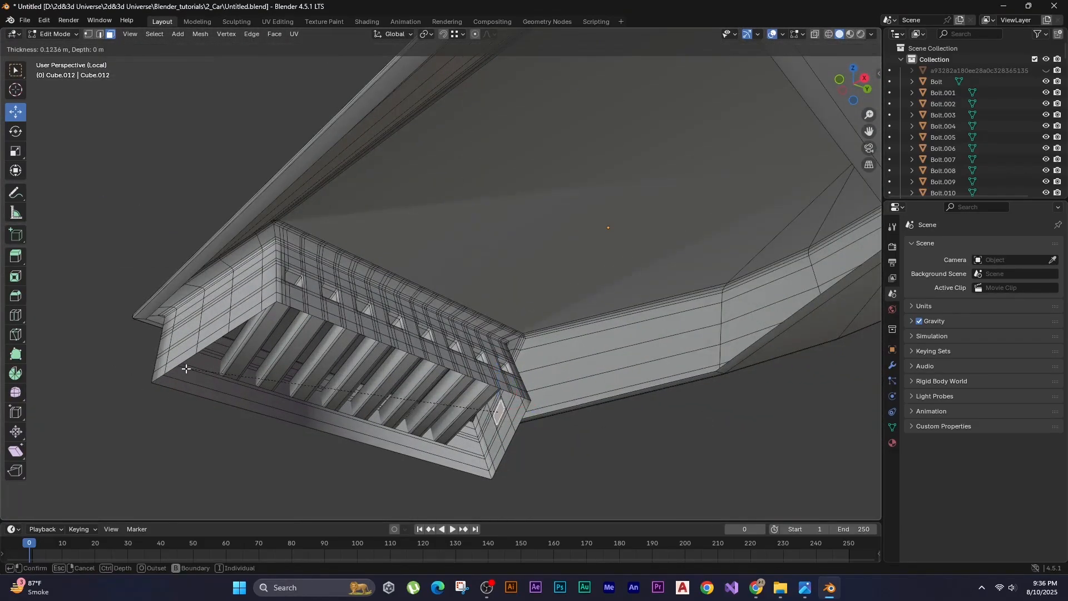
key("i")
left_click(186, 369)
key("e")
left_click(209, 320)
Raise the crossbar's end face about 0.15 m along Z in the wireframe side view.
middle_click_drag(209, 319, 642, 348)
key("shift+z")
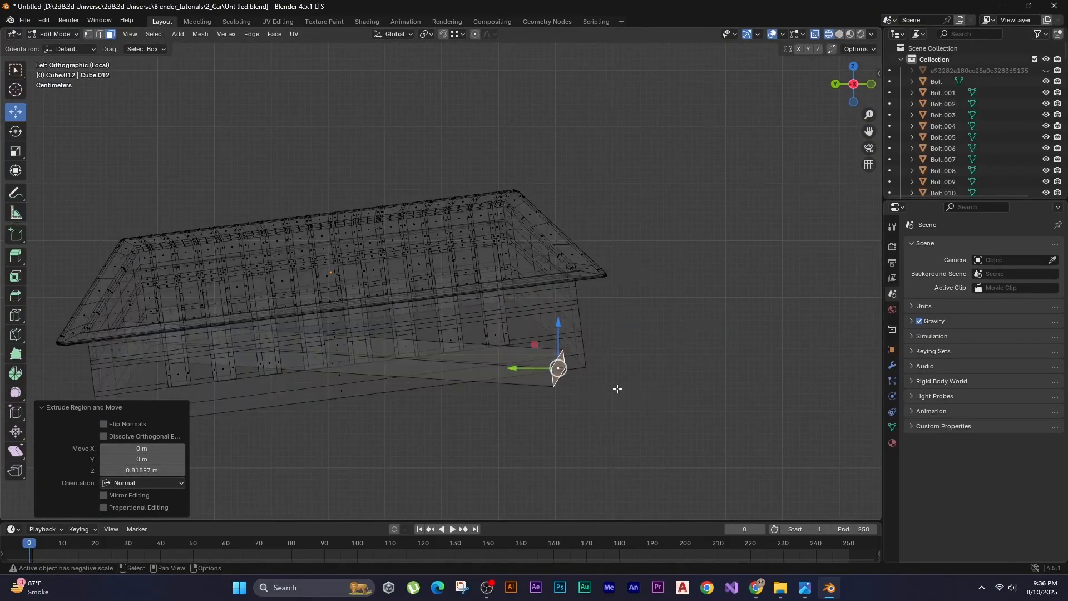
key("g")
key("z")
left_click(671, 299)
Move the crossbar's end face along X in the front view to line it up with the opposite side wall.
mouse_move(670, 299)
middle_mouse_down("alt")
mouse_move(599, 323)
mouse_move(838, 323)
middle_mouse_up("alt")
key("shift+z")
key("shift+z")
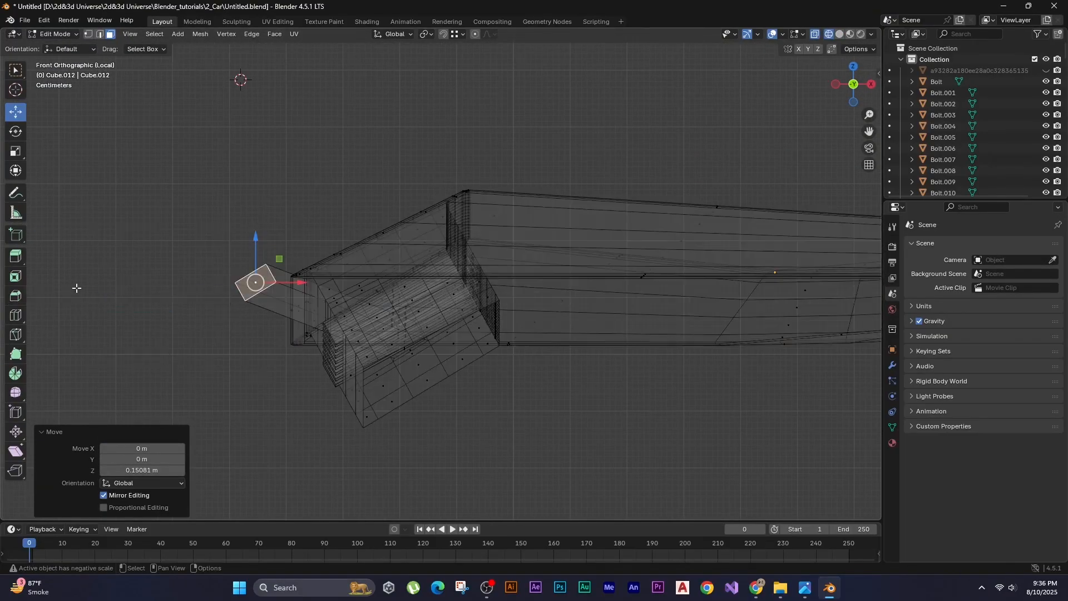
key("g")
key("x")
left_click(191, 281)
left_click(96, 276)
Fine-tune the crossbar's end position from the top view, including along X, and restore solid shading.
mouse_move(96, 275)
middle_mouse_down()
mouse_move(221, 354)
mouse_move(539, 358)
middle_mouse_up()
left_click(539, 357)
key("g")
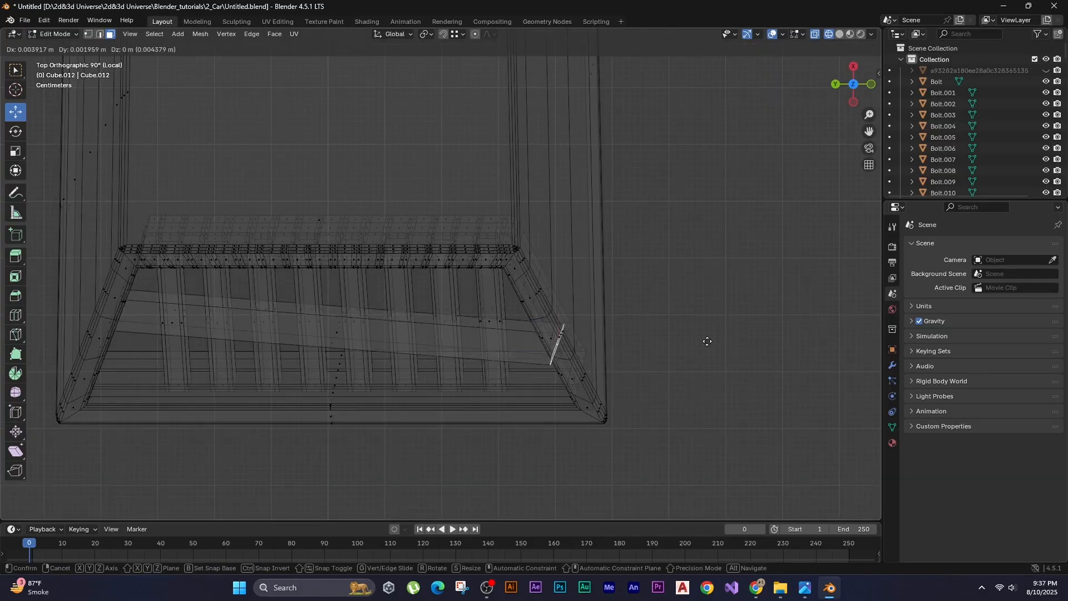
left_click(696, 301)
key("g")
key("x")
left_click(715, 318)
key("shift+z")
left_click(715, 318)
Shift the crossbar's end face about -0.035 m along Y.
middle_click_drag(715, 319, 670, 253)
scroll(489, 259, "up", 3)
left_click(601, 329)
mouse_move(601, 328)
middle_mouse_down()
mouse_move(662, 362)
mouse_move(592, 358)
middle_mouse_up()
left_click(659, 359)
left_click_drag(593, 358, 559, 357)
Add supporting loop cuts along the crossbar and around the inner walls next to its base.
middle_click_drag(334, 367, 549, 356, "shift")
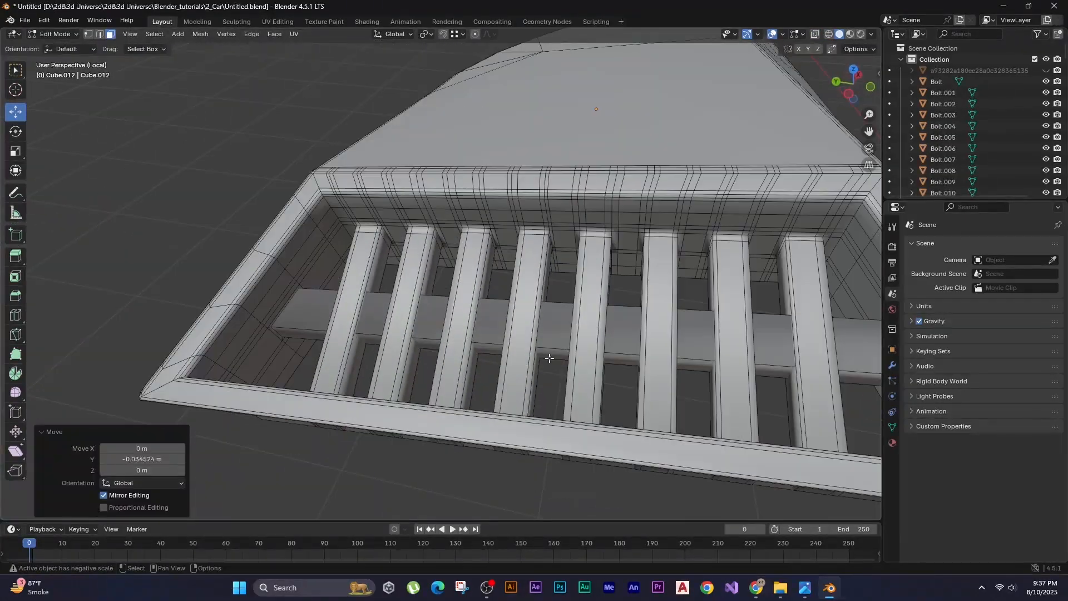
key("ctrl+r")
left_click(295, 309)
left_click(274, 294)
key("ctrl+r")
left_click(270, 292)
left_click(281, 309)
key("ctrl+r")
left_click(298, 336)
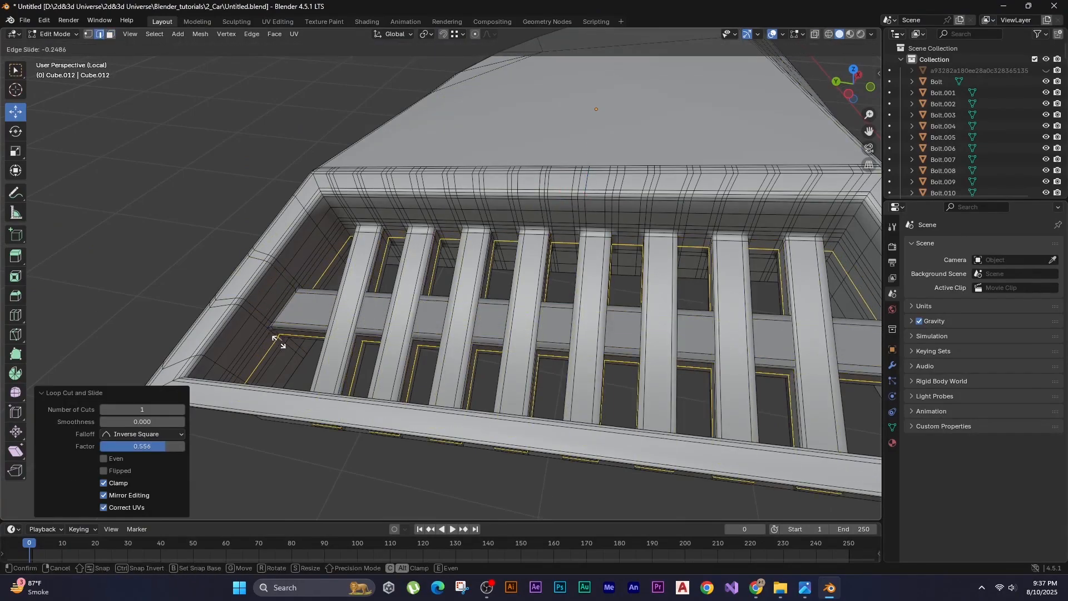
left_click(281, 346)
Finish editing the panel, bring back the whole car, and open the car's rear body piece for mesh editing.
key("Tab")
middle_click_drag(281, 345, 382, 318)
key("KP_Divide")
middle_click_drag(320, 300, 425, 338)
left_click(563, 356)
key("Tab")
scroll(395, 334, "up", 4)
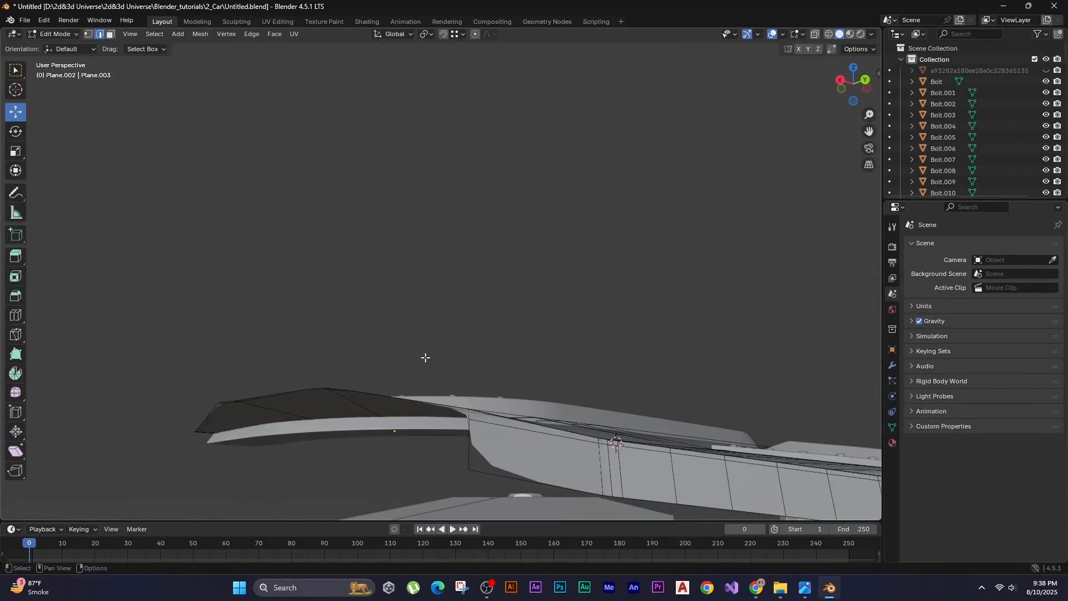
Select the body piece's open boundary edge loop and turn off the Subdivision modifier's viewport display.
left_click(410, 275, "alt")
mouse_move(420, 319)
middle_mouse_down()
mouse_move(412, 283)
mouse_move(406, 331)
middle_mouse_up()
left_click(891, 365)
left_click(1007, 264)
Extrude the boundary edges about 0.058 m down along Z, and extrude them again further down to form a side wall.
middle_click_drag(222, 367, 210, 230)
key("e")
left_click(210, 230)
key("e")
key("z")
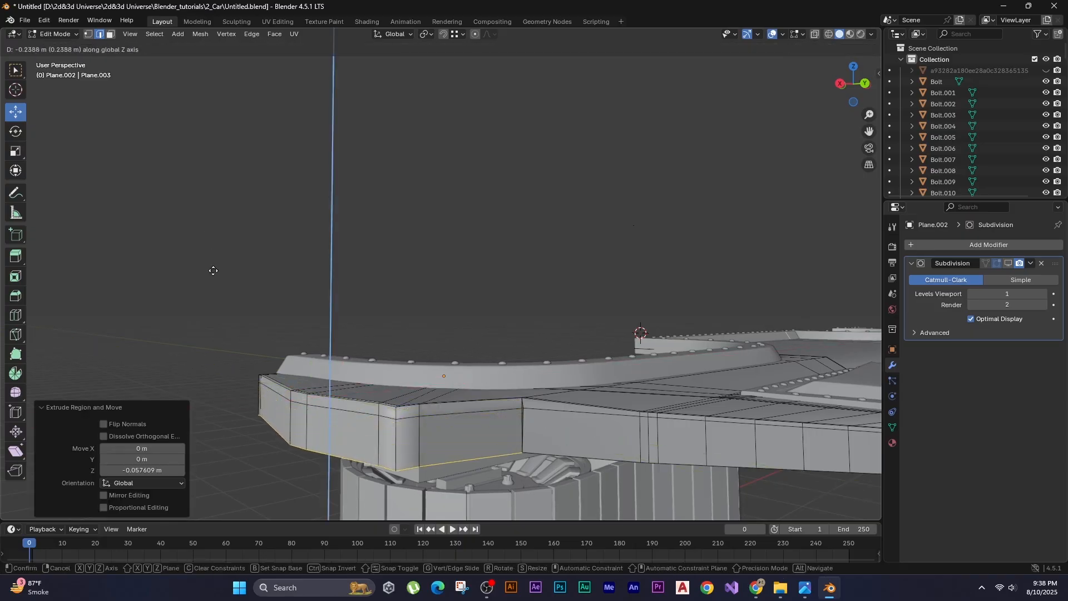
left_click(212, 267)
Move the loose vertex at the extruded wall's corner onto the neighbouring wall's corner vertex.
middle_click_drag(212, 267, 339, 191)
middle_click_drag(555, 268, 459, 288)
left_click(458, 309)
scroll(459, 309, "up", 4)
key("1")
left_click(519, 281)
key("g")
left_click(456, 297)
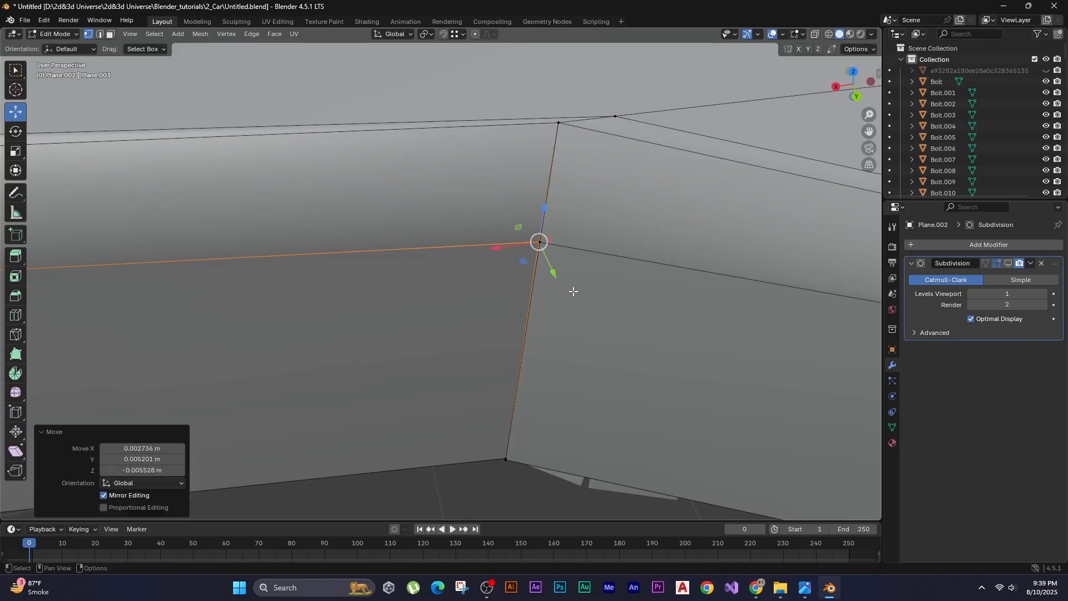
Merge the overlapping vertices at the wall's middle corner by distance, adjusting the merge distance.
left_click_drag(573, 291, 465, 207)
right_click(465, 207)
mouse_move(445, 410)
left_click(536, 447)
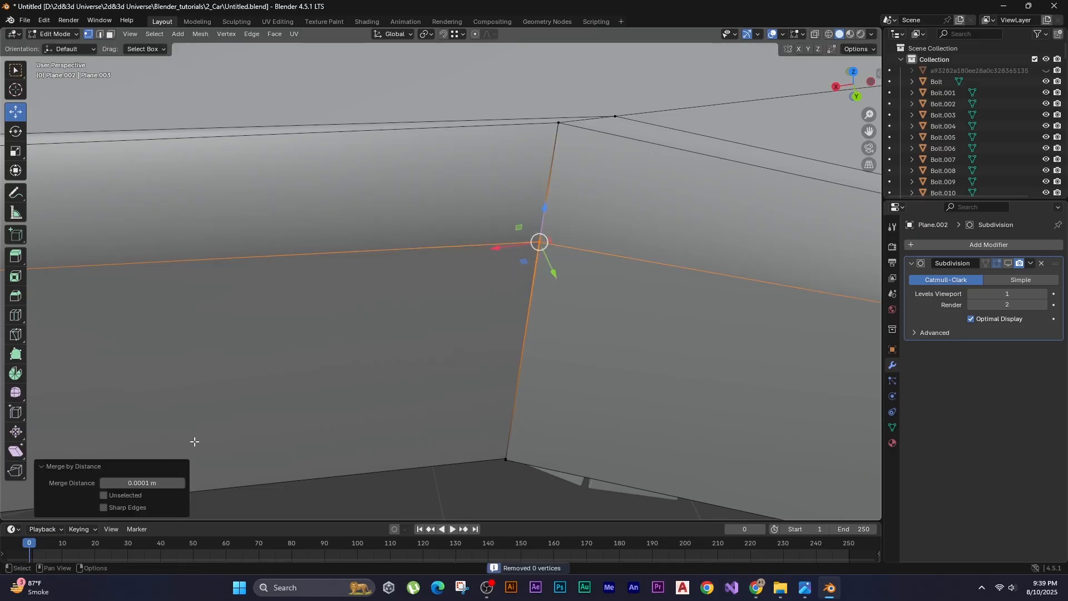
left_click_drag(143, 479, 155, 483)
Merge the overlapping vertices at the wall's lower corner by distance.
right_click(158, 274)
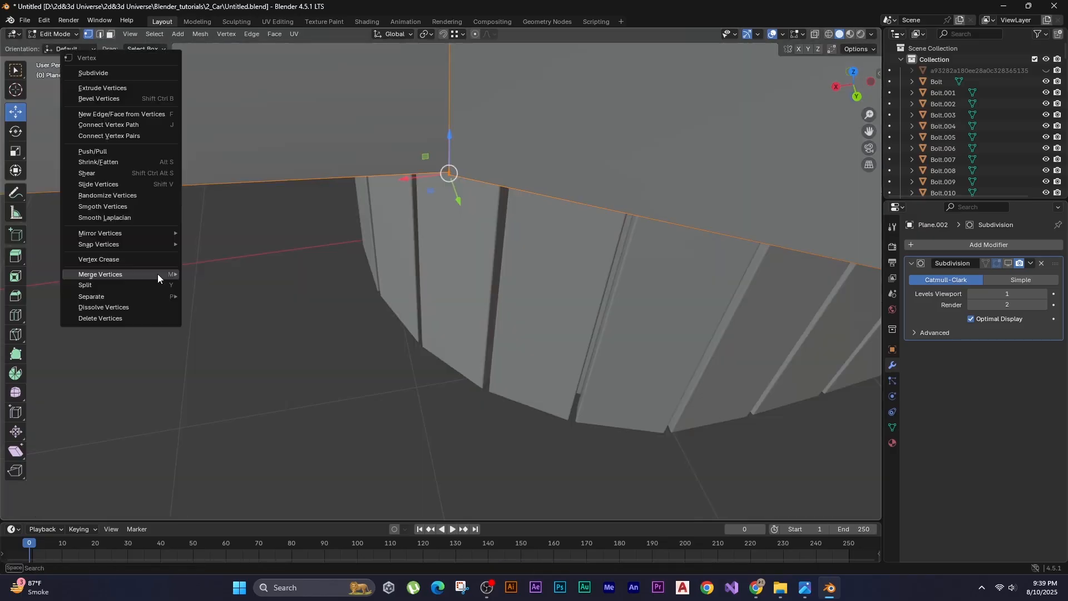
mouse_move(158, 274)
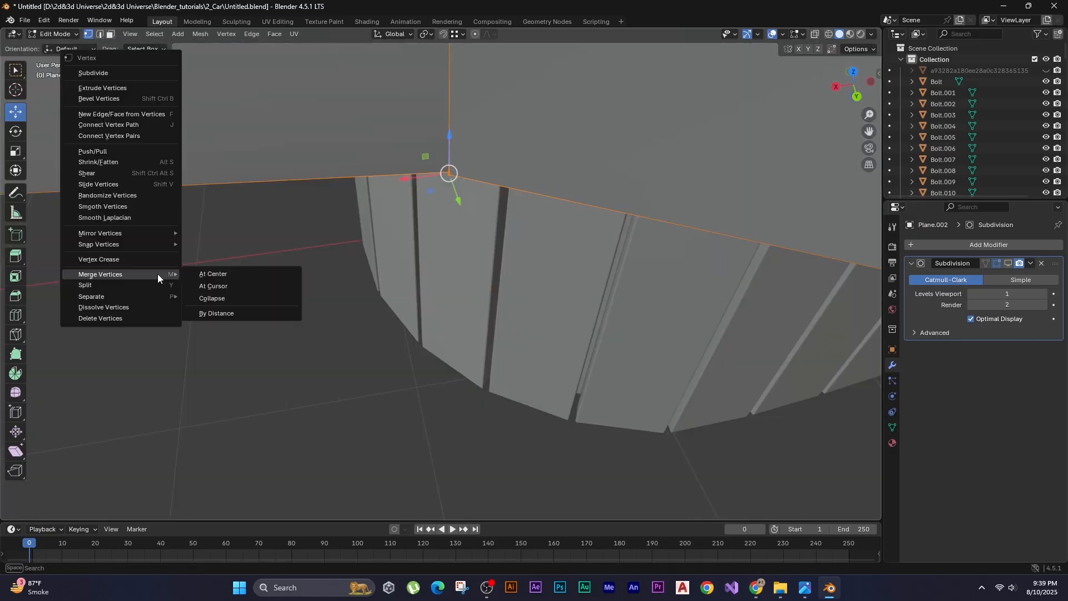
left_click(225, 312)
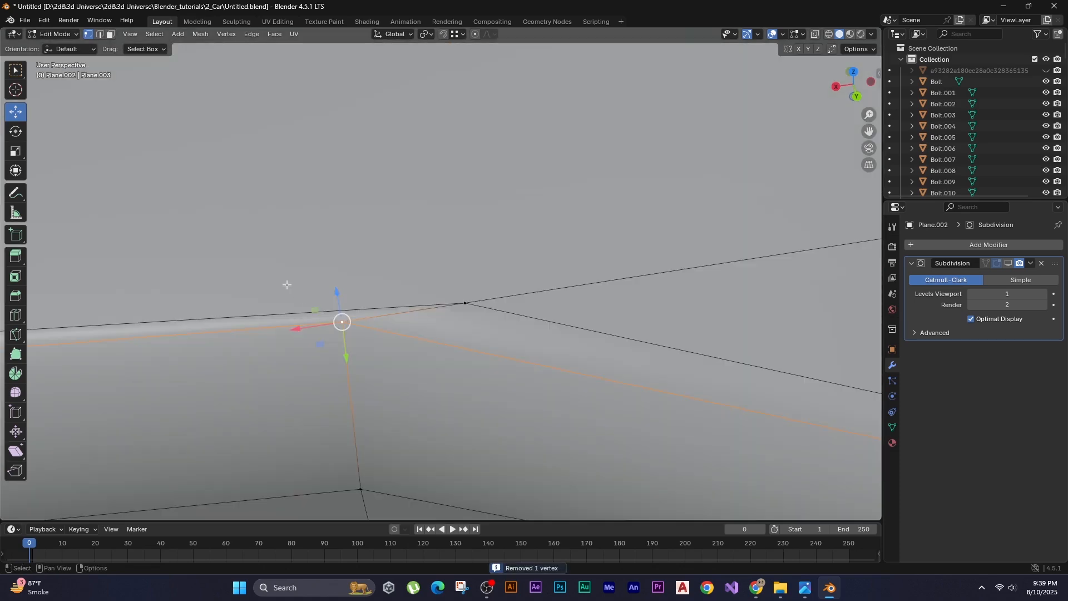
Move the wall's upper corner vertex by about -0.010 m in X, 0.006 m in Y and -0.004 m in Z.
key("g")
left_click(284, 243)
scroll(345, 235, "down", 4)
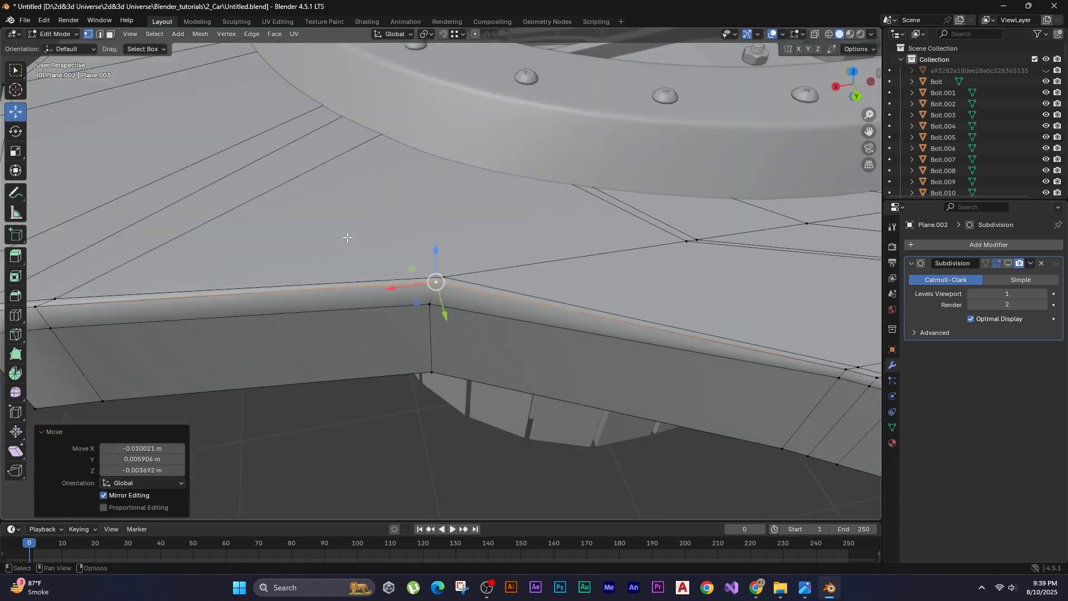
middle_click_drag(294, 255, 361, 250)
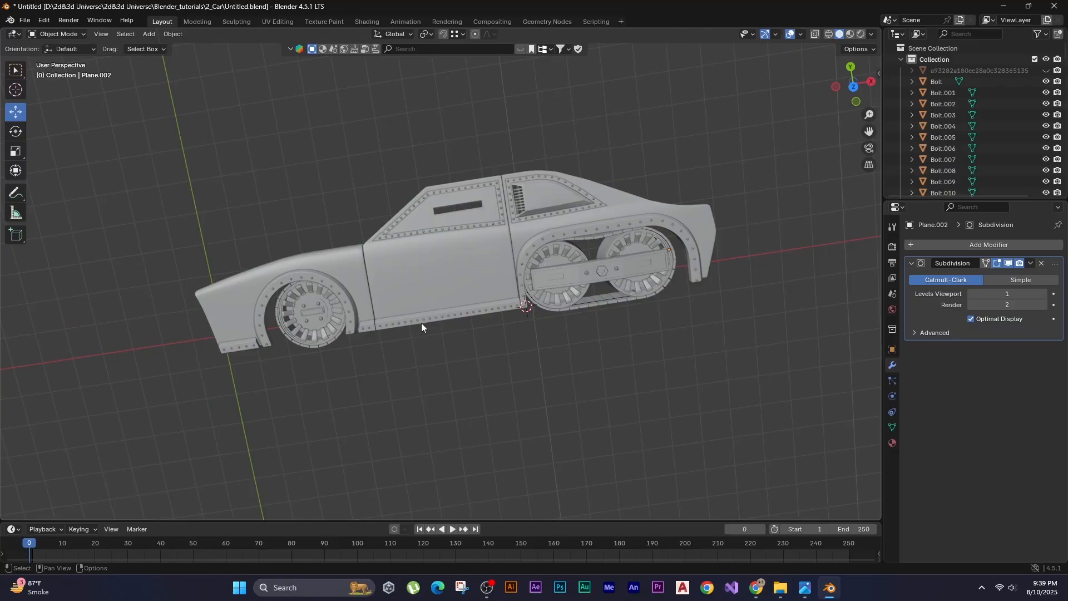
Add a plane mesh and move it over the car's door, about -2.03 m in X and 1.24 m in Y.
scroll(422, 322, "up", 1)
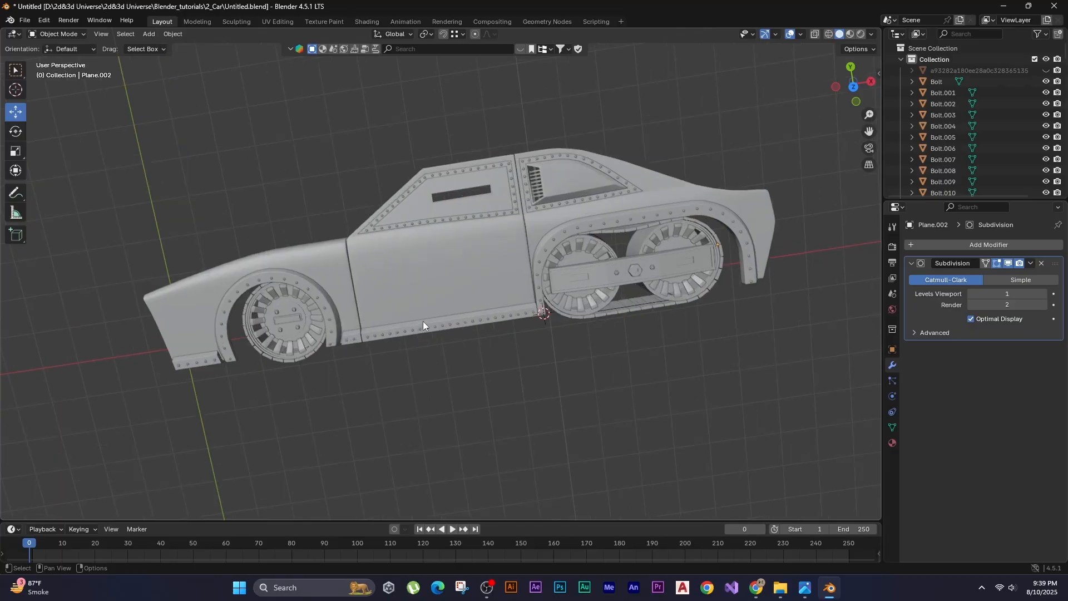
middle_click_drag(449, 319, 480, 283)
middle_click_drag(351, 219, 417, 251)
middle_click_drag(509, 300, 251, 264)
key("shift+a")
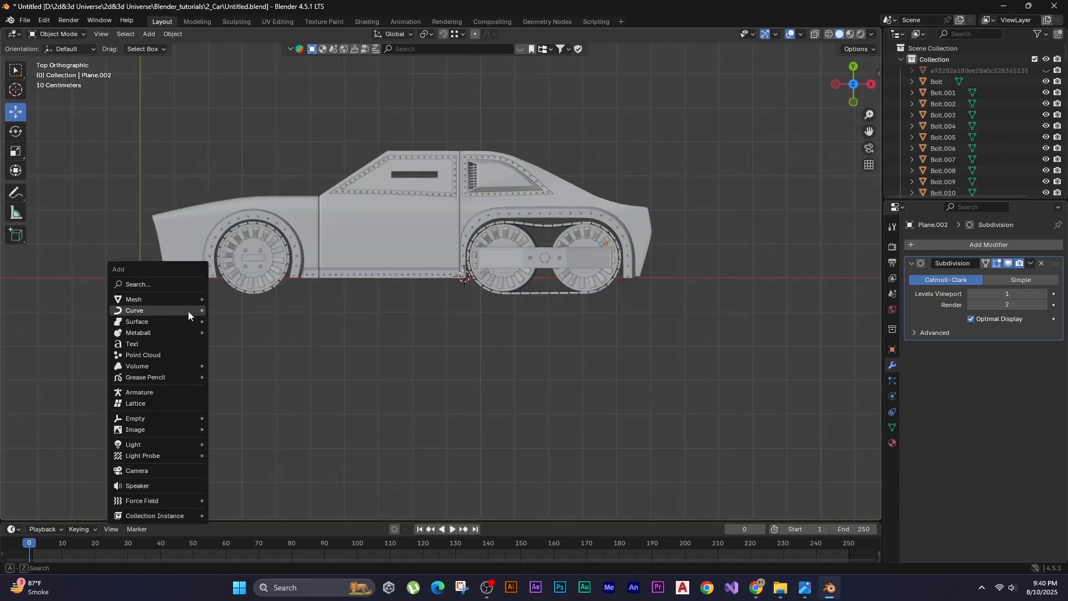
mouse_move(180, 298)
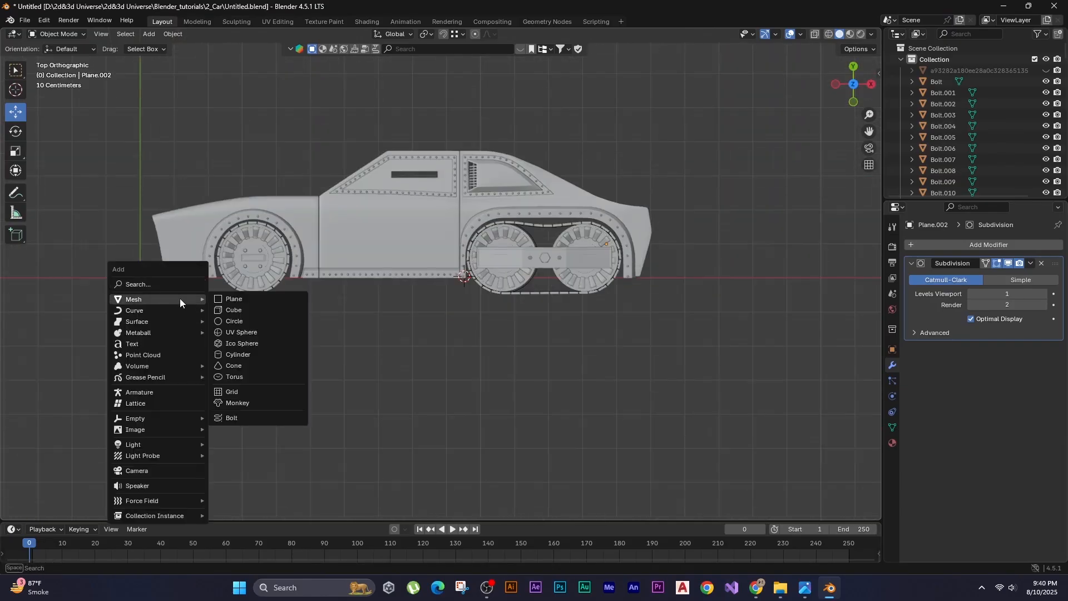
left_click(245, 301)
middle_click_drag(417, 287, 357, 320, "shift")
key("g")
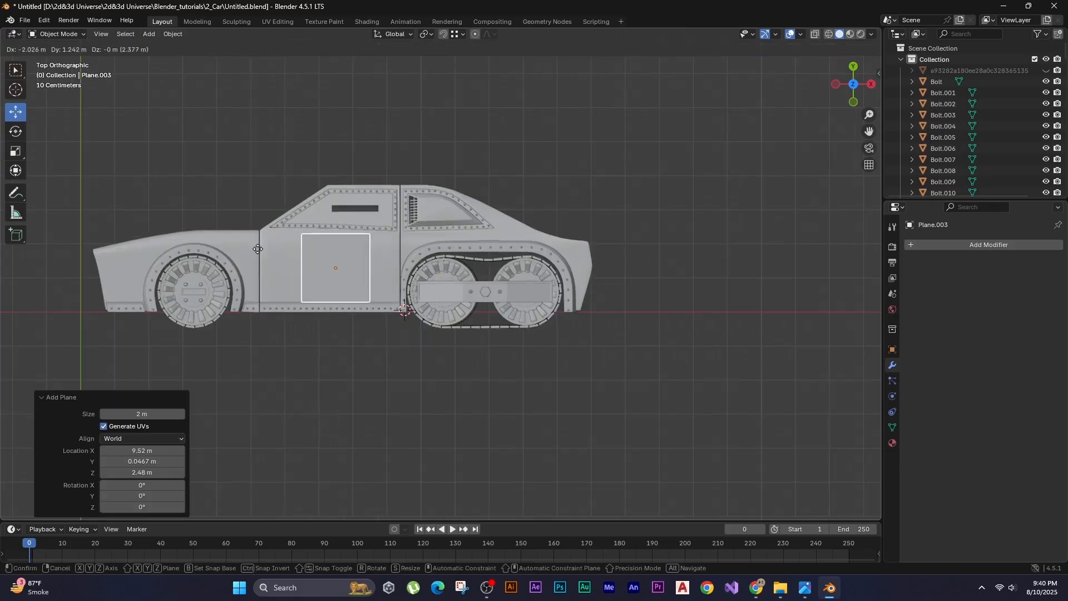
left_click(255, 248)
Lower the new plane's upper edge by about 0.75 m along Y in Edit Mode.
scroll(347, 272, "up", 2)
key("Tab")
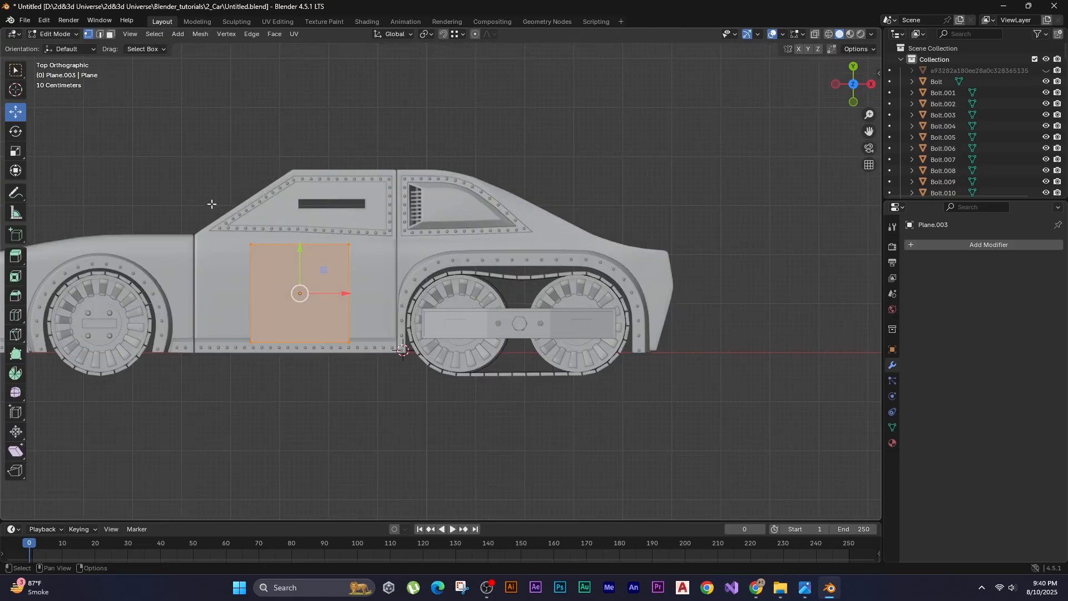
middle_click_drag(68, 171, 153, 199, "shift")
key("g")
key("y")
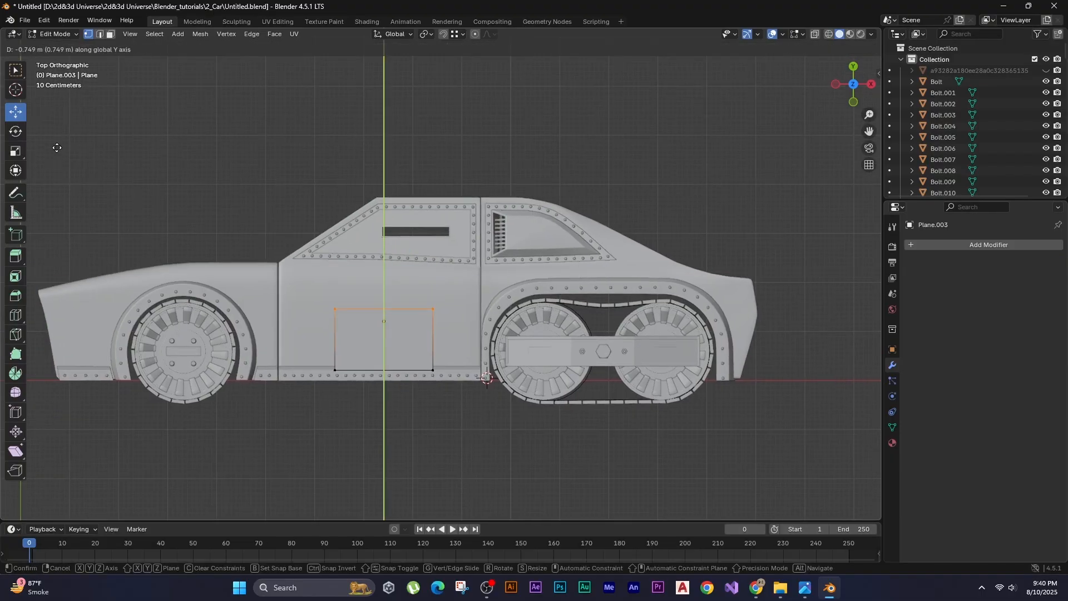
left_click(56, 147)
Widen the plane across the door by moving its front edge about -1.06 m along X.
middle_click_drag(57, 147, 64, 117, "shift")
scroll(440, 278, "up", 3)
middle_click_drag(355, 356, 425, 311, "shift")
left_click_drag(312, 206, 434, 421)
key("g")
key("x")
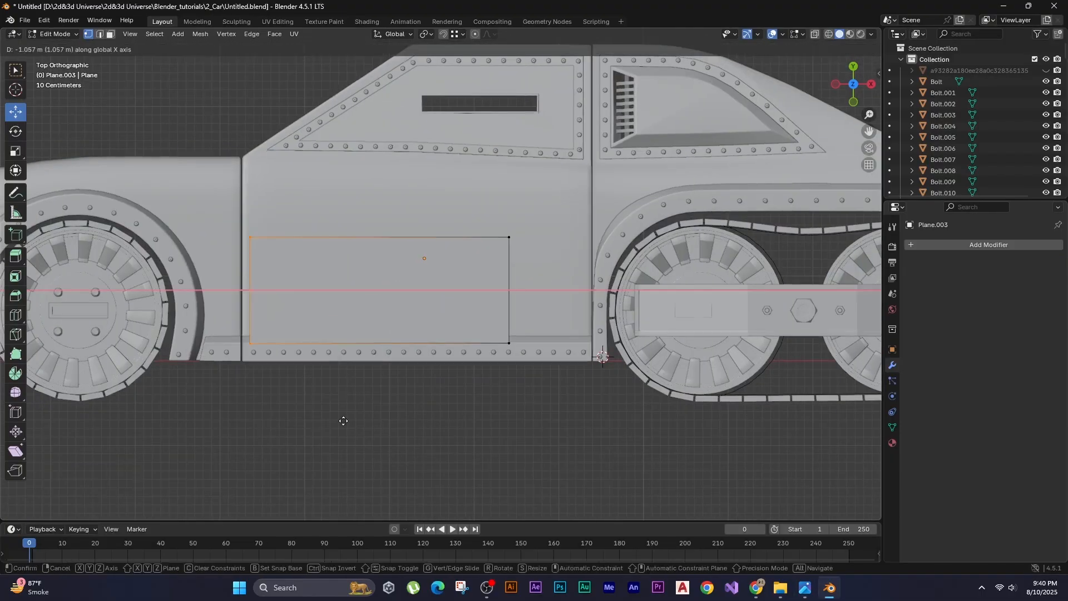
left_click(489, 402)
Extrude the plane's face and raise it along Z to form a thin door panel.
middle_click_drag(310, 424, 327, 317)
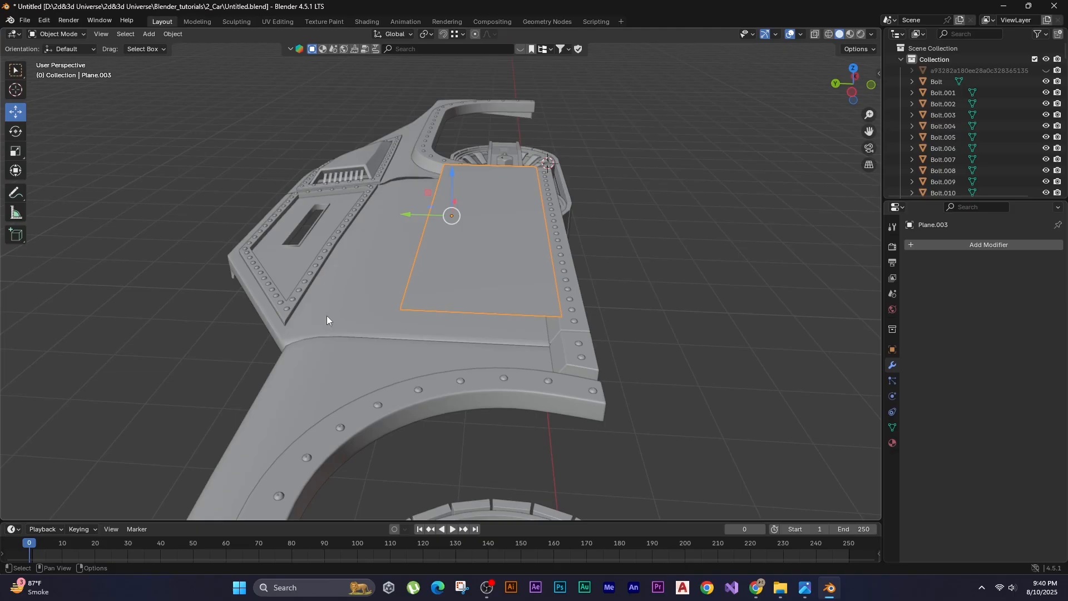
key("3")
left_click(449, 275)
key("g")
key("y")
key("x")
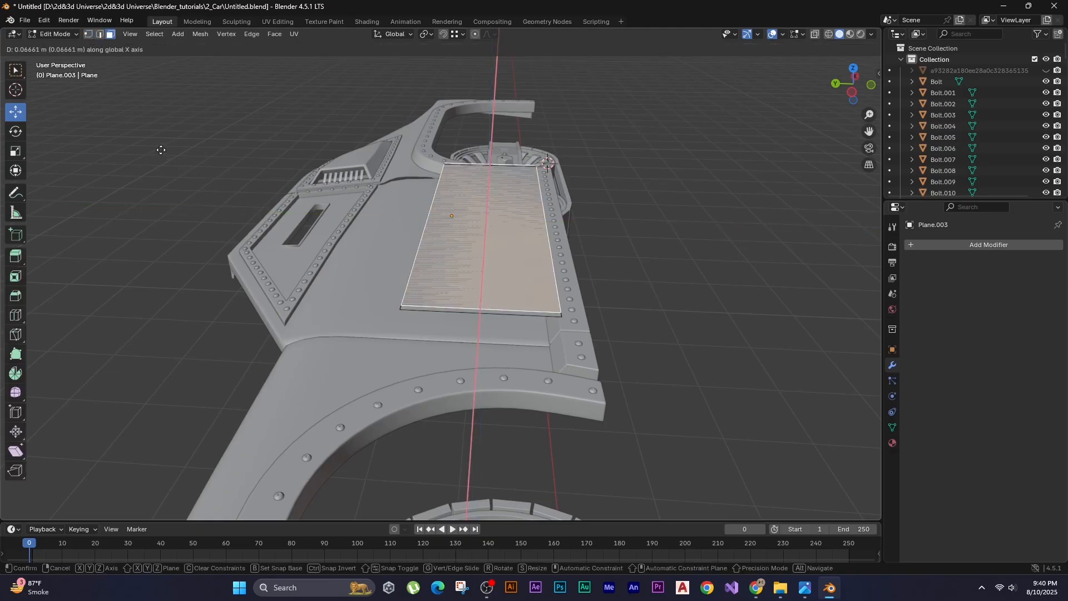
right_click(149, 141)
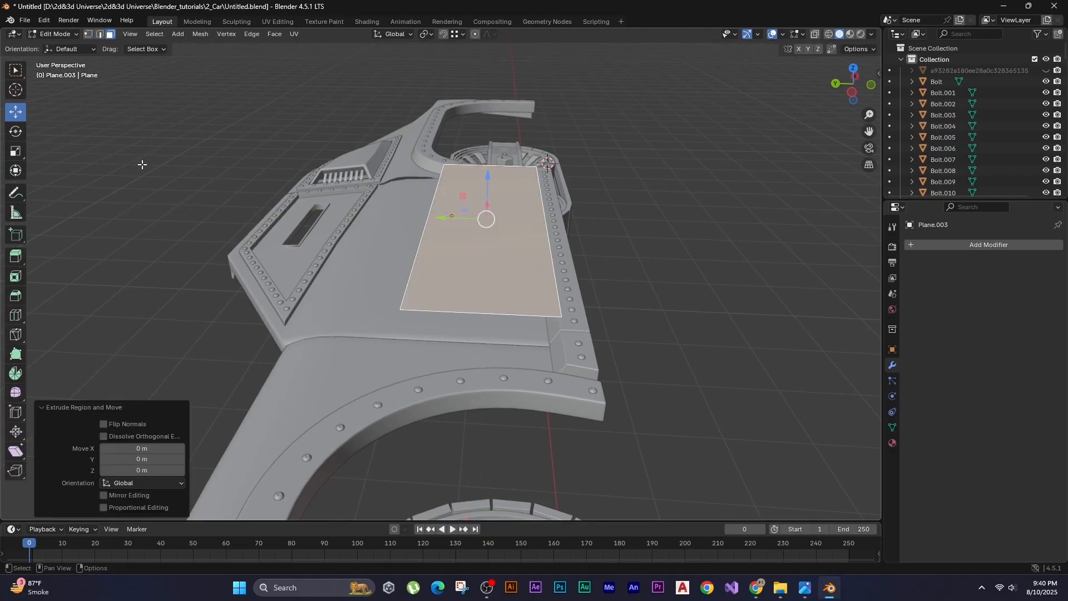
key("g")
key("z")
left_click(136, 146)
key("Tab")
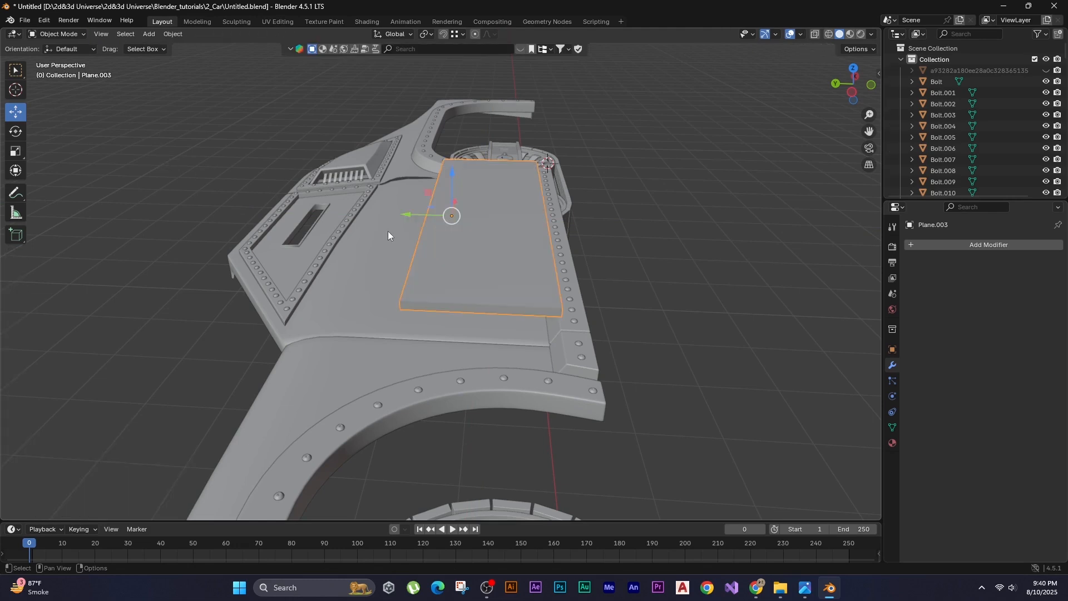
Bevel the edges of the thin door panel slightly.
key("Tab")
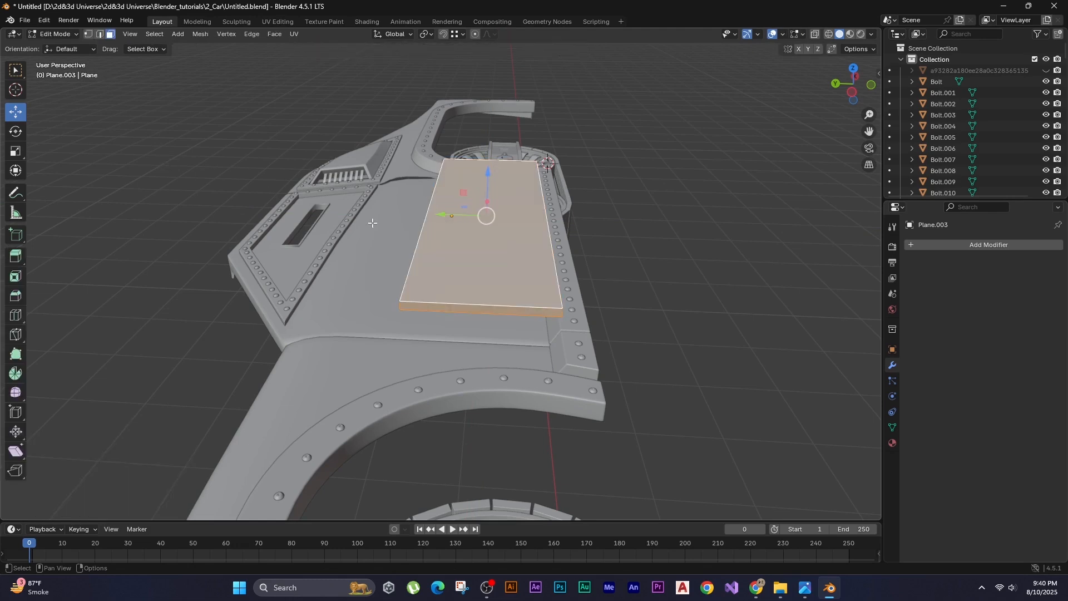
key("ctrl+b")
left_click(241, 183)
key("Tab")
Lower the door panel about 0.27 m along Z so that it sits into the door surface.
scroll(487, 292, "up", 3)
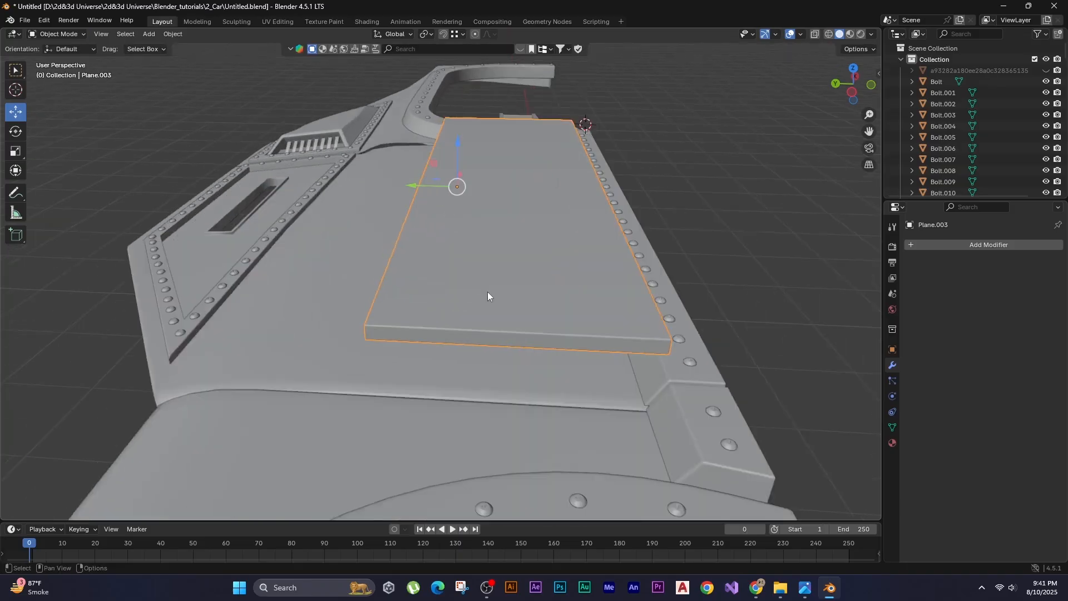
middle_click_drag(488, 291, 417, 315, "shift")
left_click_drag(397, 176, 397, 207)
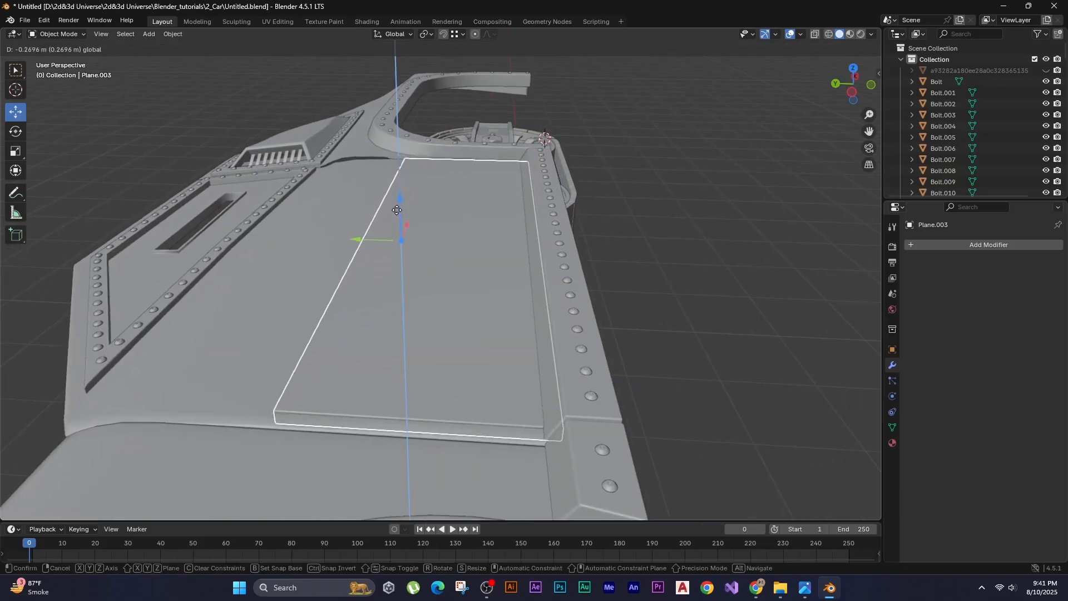
Place the 3D cursor on the door panel and add a bolt with a CAP head and a recessed bit type.
middle_click_drag(397, 207, 486, 345)
key("shift+space")
key("space")
scroll(253, 256, "up", 3)
key("shift+a")
mouse_move(485, 345)
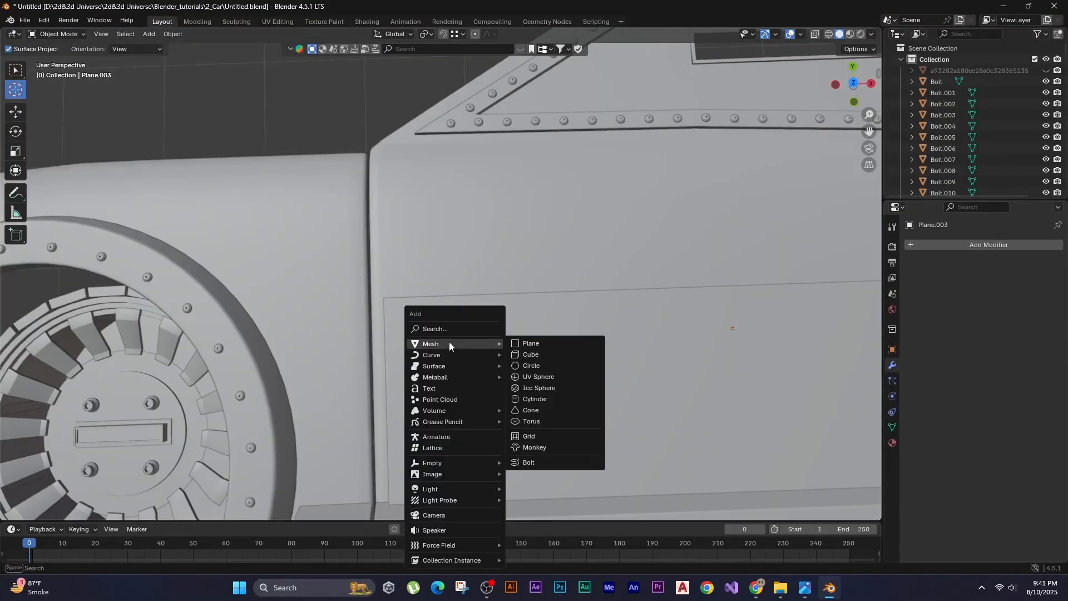
left_click(529, 462)
left_click(128, 231)
left_click(96, 278)
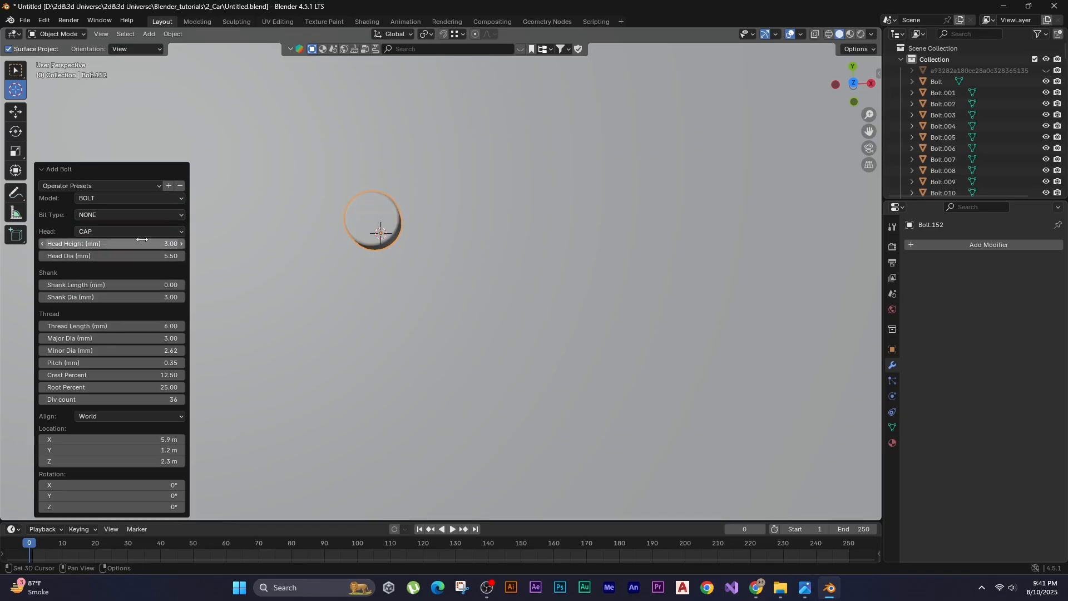
left_click(127, 214)
left_click(130, 256)
Scale the new bolt up by 11.669, then by about 1.84 more.
key("s")
left_click(319, 301)
scroll(318, 301, "down", 5)
key("s")
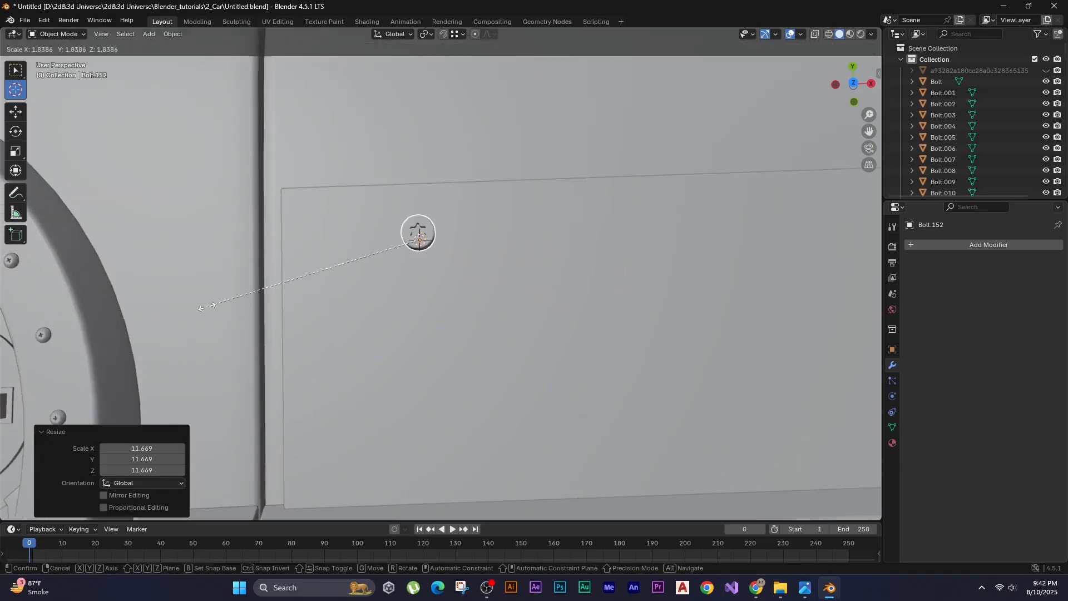
left_click(209, 305)
Move the bolt to the door panel's upper front corner and sink it about 0.126 m along Z.
key("KP_7")
key("shift+space")
key("g")
key("g")
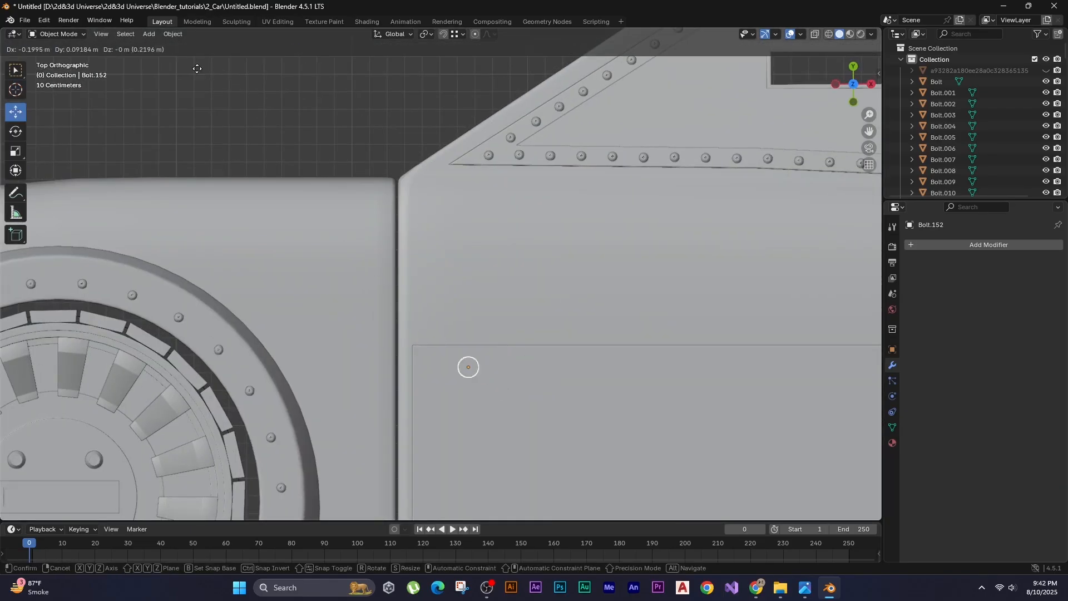
left_click(179, 71)
middle_click_drag(179, 70, 238, 133)
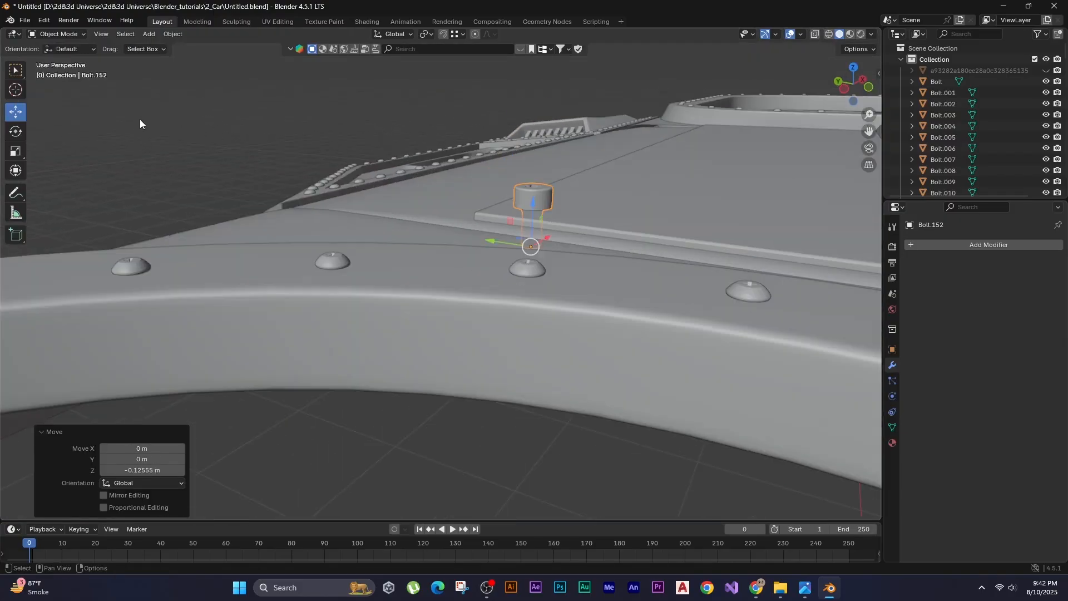
key("s")
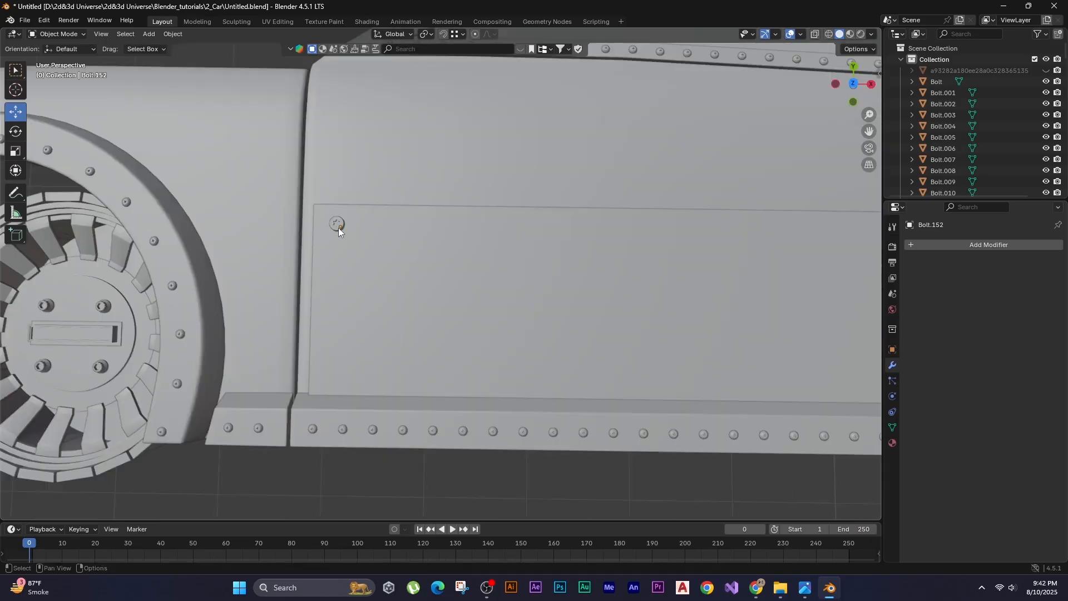
Duplicate the bolt along X and repeat the copy to form a row along the door panel's upper edge.
scroll(338, 228, "up", 2)
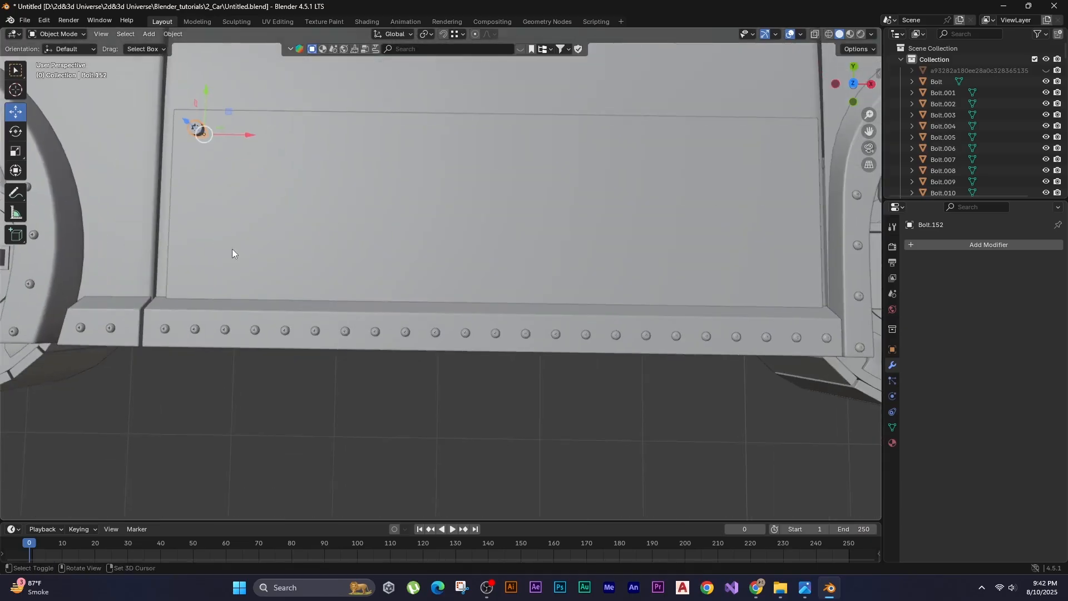
key("shift+d")
key("x")
left_click(356, 417)
key("shift+r")
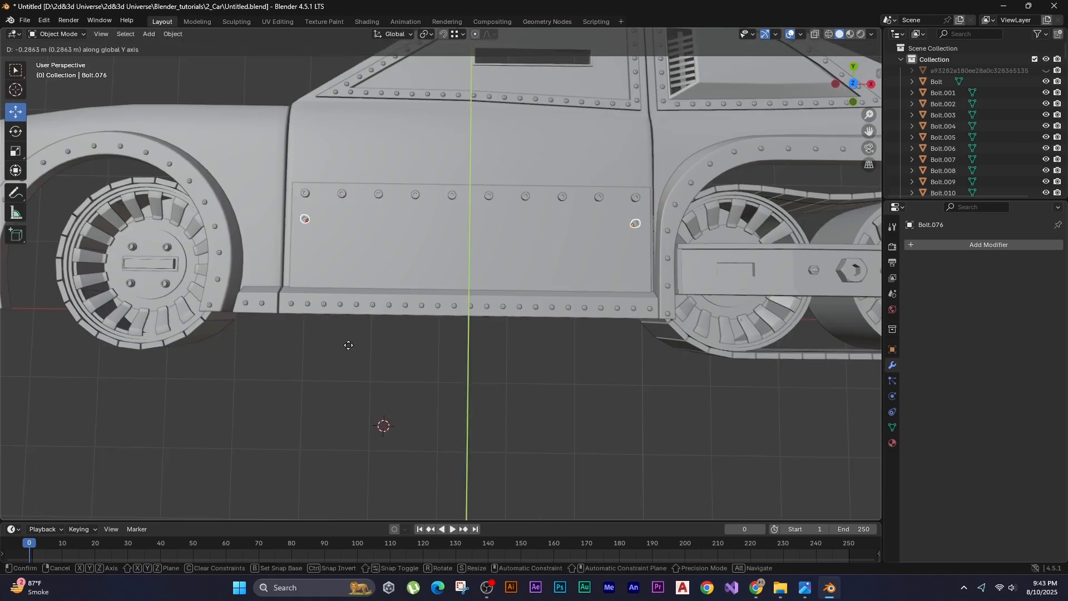
Duplicate the row's two end bolts about -0.305 m along Y and repeat the copy down the panel's sides.
left_click(347, 349)
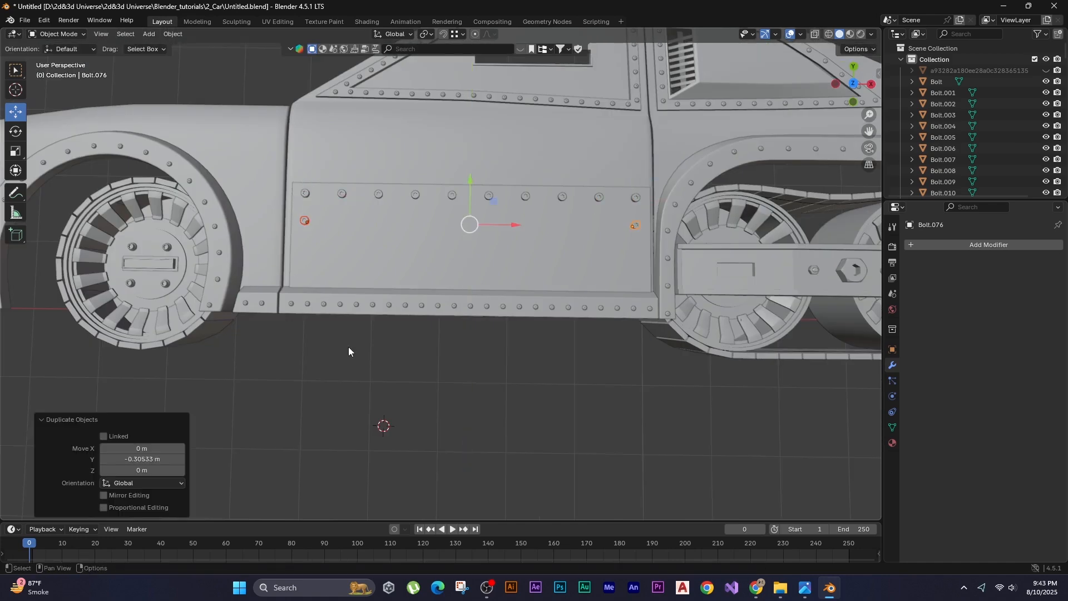
key("shift+r")
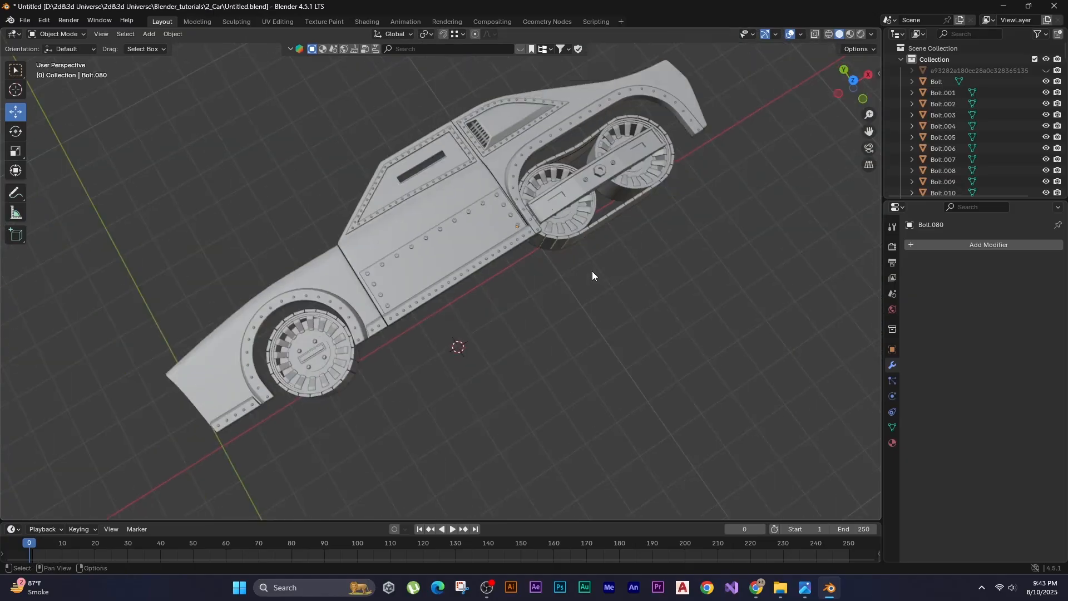
middle_click_drag(592, 272, 434, 185)
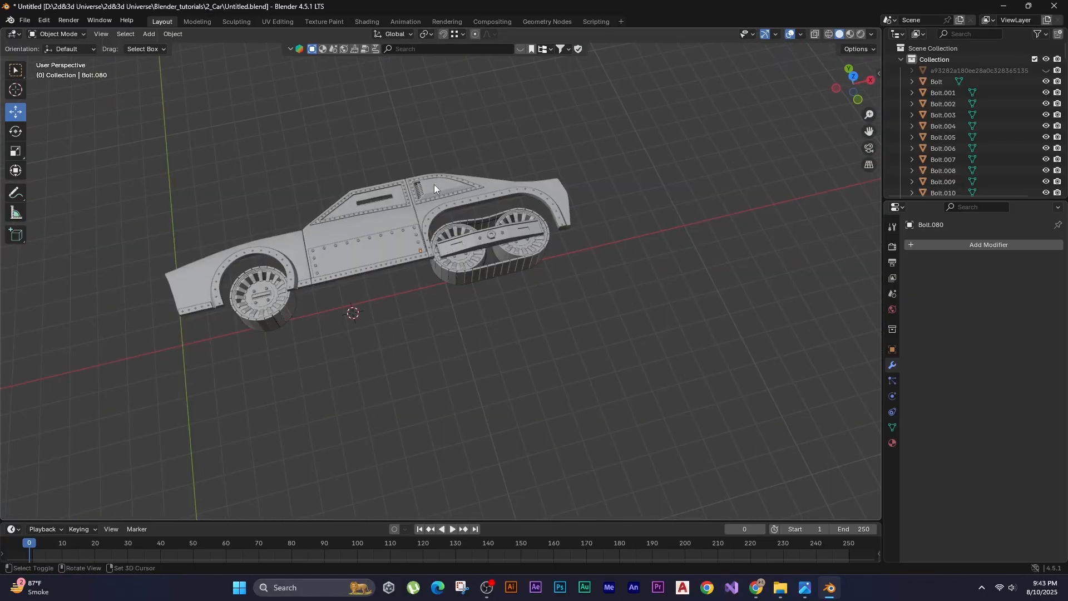
Unhide the car blueprint plane and set the viewport shading to Material Preview.
left_click(1046, 71)
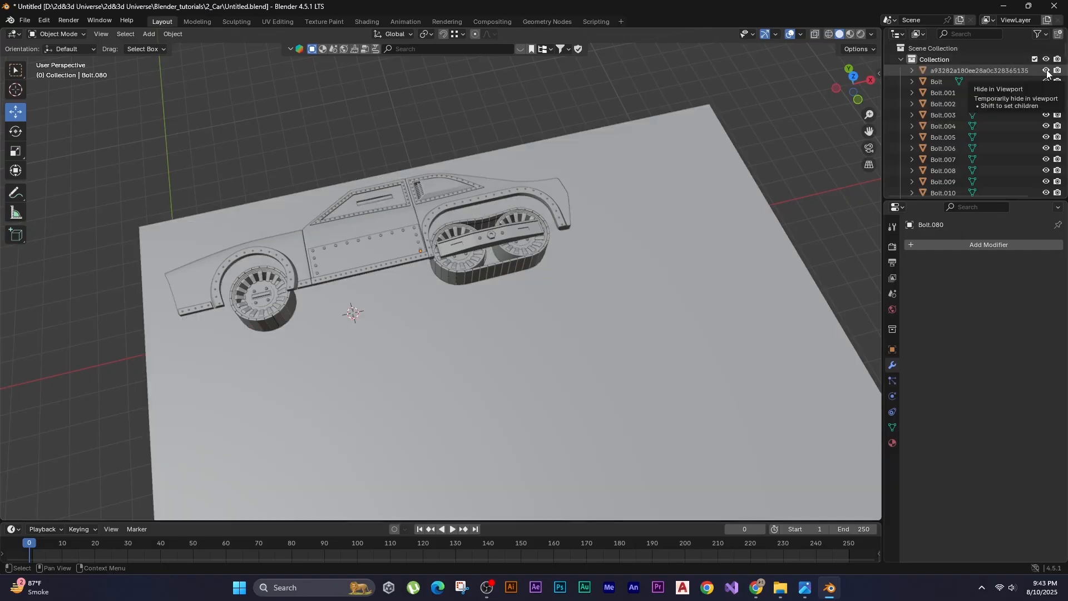
mouse_move(415, 162)
middle_mouse_down()
mouse_move(352, 195)
mouse_move(347, 154)
mouse_move(334, 173)
middle_mouse_up()
key("z")
left_click(419, 175)
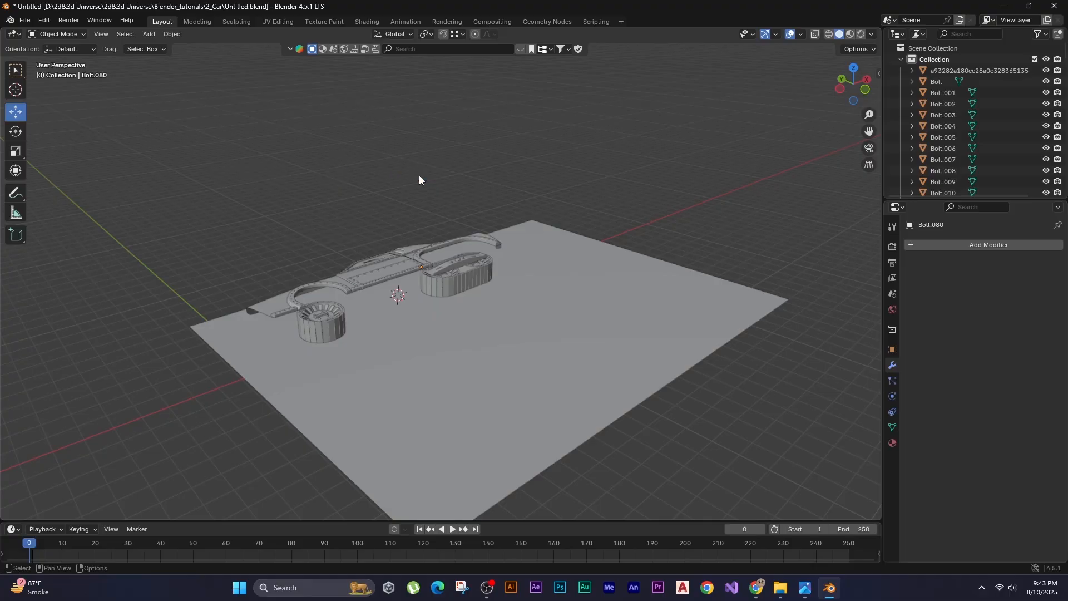
key("z")
left_click(397, 240)
Duplicate the blueprint plane 26.05 m along Y and rotate the copy 90° about X.
left_click(399, 351)
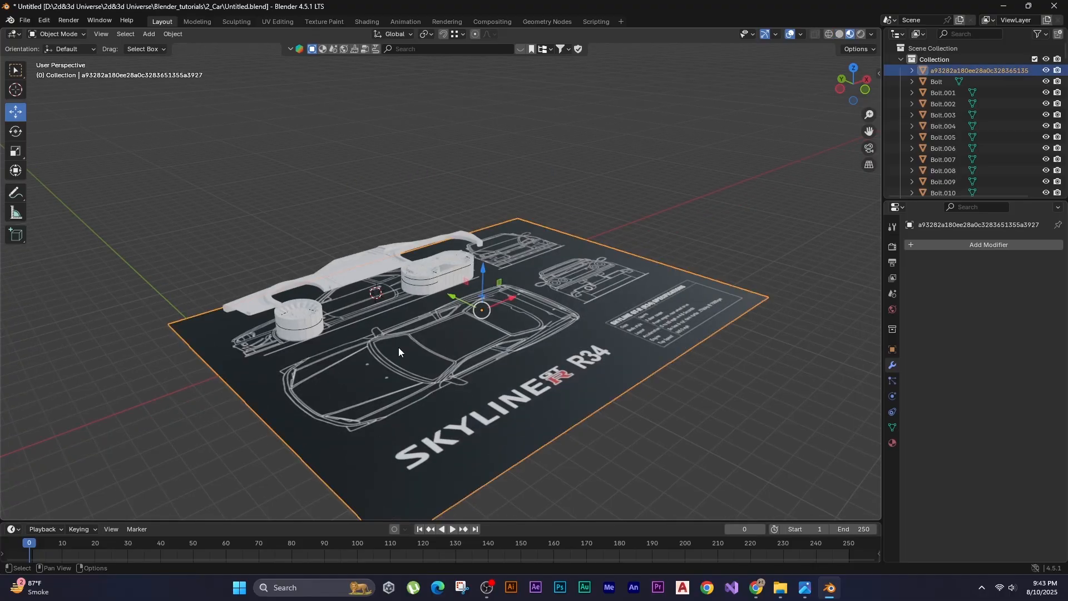
middle_click_drag(398, 347, 467, 402, "shift")
key("shift+d")
key("y")
left_click(205, 311)
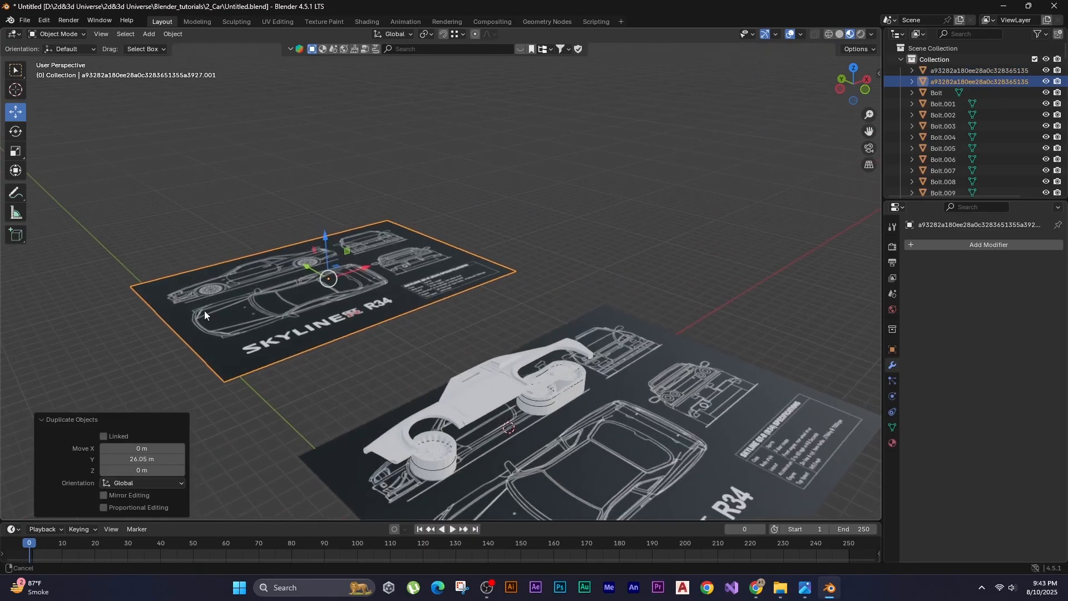
type("rx90")
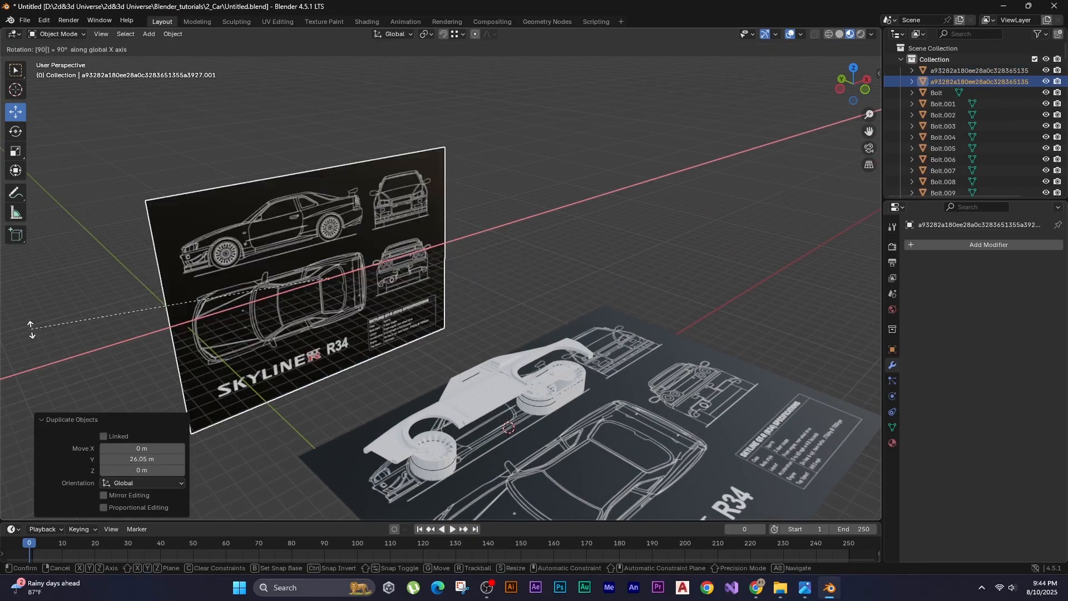
key("Return")
Raise the upright blueprint copy by about 0.425 m in Z in front view and show the scene in wireframe.
key("KP_1")
key("g")
key("z")
left_click(55, 225)
key("z")
left_click(38, 248)
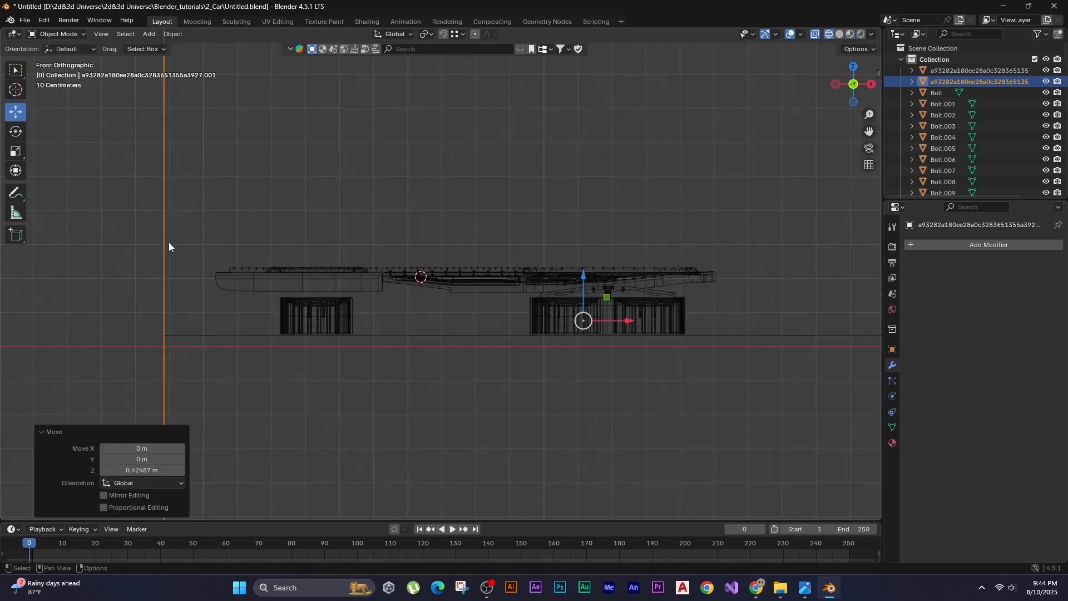
Select the side body with its bolts and move it -4.80 m in Z to the side line of the blueprint's top view.
left_click(215, 230)
scroll(632, 280, "up", 6)
left_click_drag(259, 305, 708, 333)
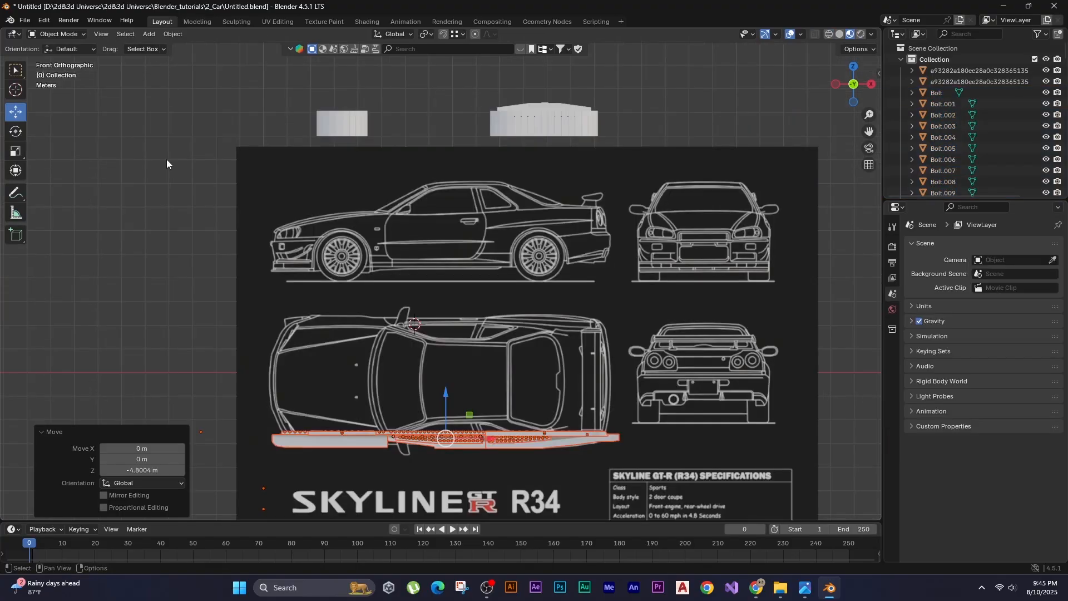
Duplicate the side body and raise the copy 4.75 m in Z to the opposite side of the blueprint's top view.
key("g")
key("z")
left_click(167, 115)
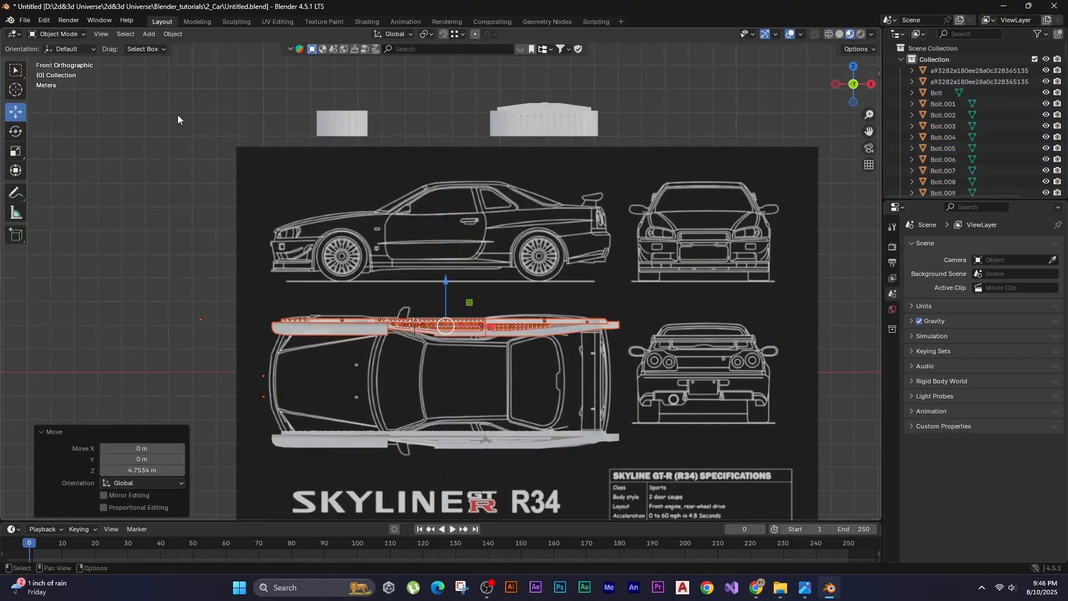
Try to mirror the duplicated side body along the global Z axis.
left_click(172, 34)
mouse_move(189, 69)
left_click(303, 105)
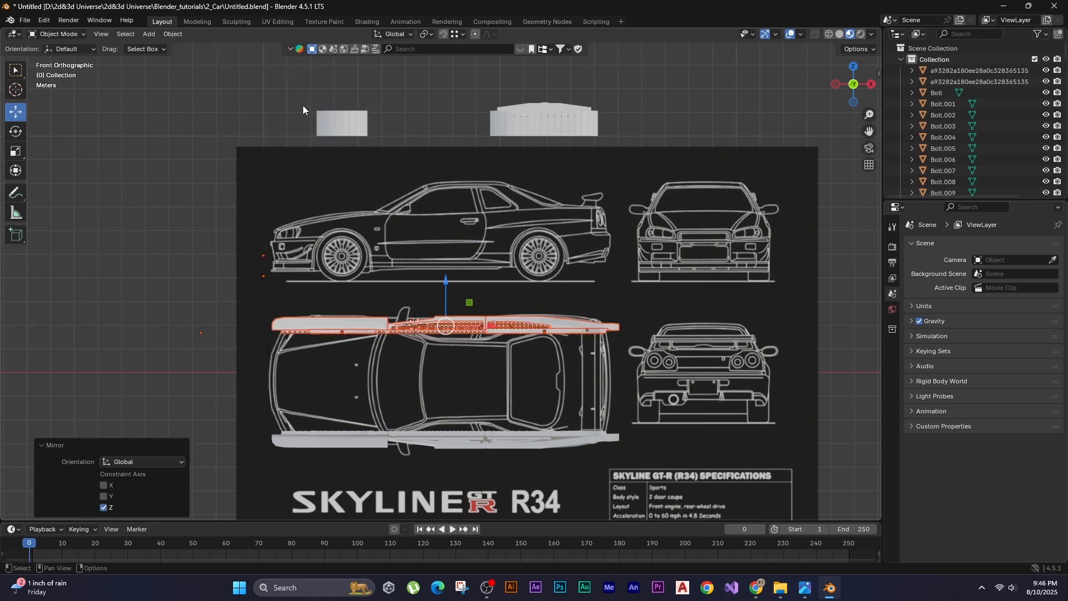
key("ctrl+z")
Delete the upright blueprint copy.
left_click(154, 207)
left_click(639, 165)
key("Delete")
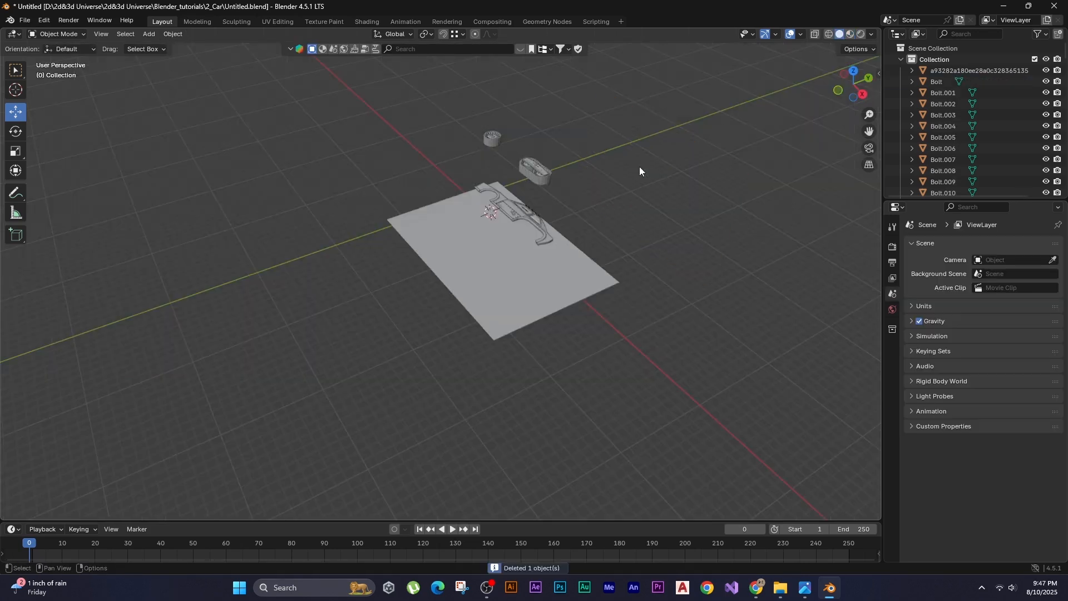
Select the wheels and track assembly and move them down along global Z to the upper side body.
scroll(518, 245, "up", 2)
left_click(489, 225)
middle_click_drag(406, 220, 407, 206, "shift")
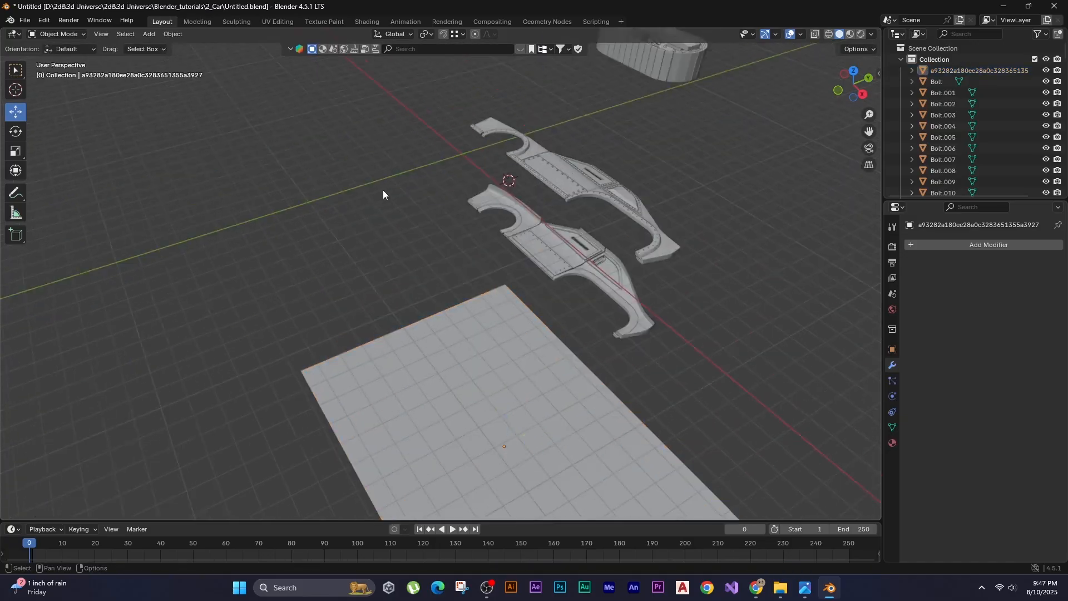
middle_click_drag(383, 189, 356, 178)
middle_click_drag(545, 109, 415, 159, "shift")
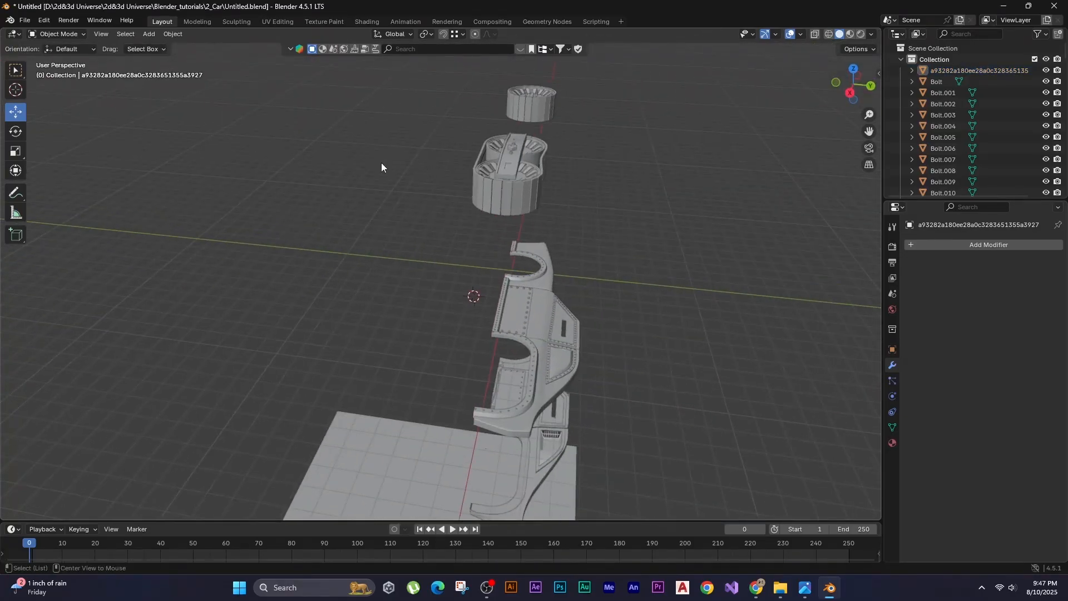
key("KP_1")
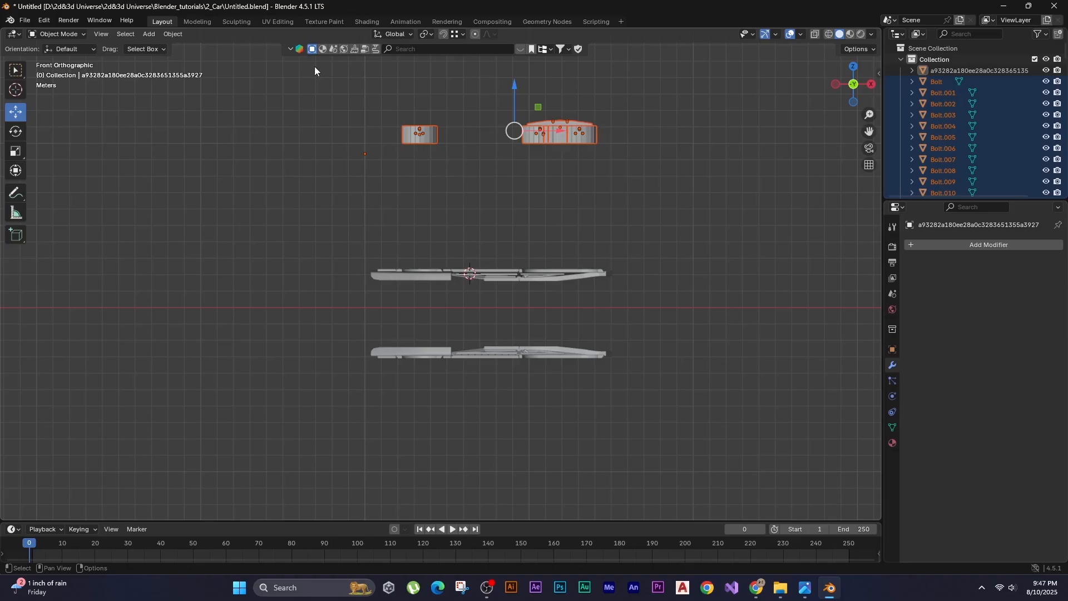
key("g")
middle_click_drag(315, 66, 309, 110)
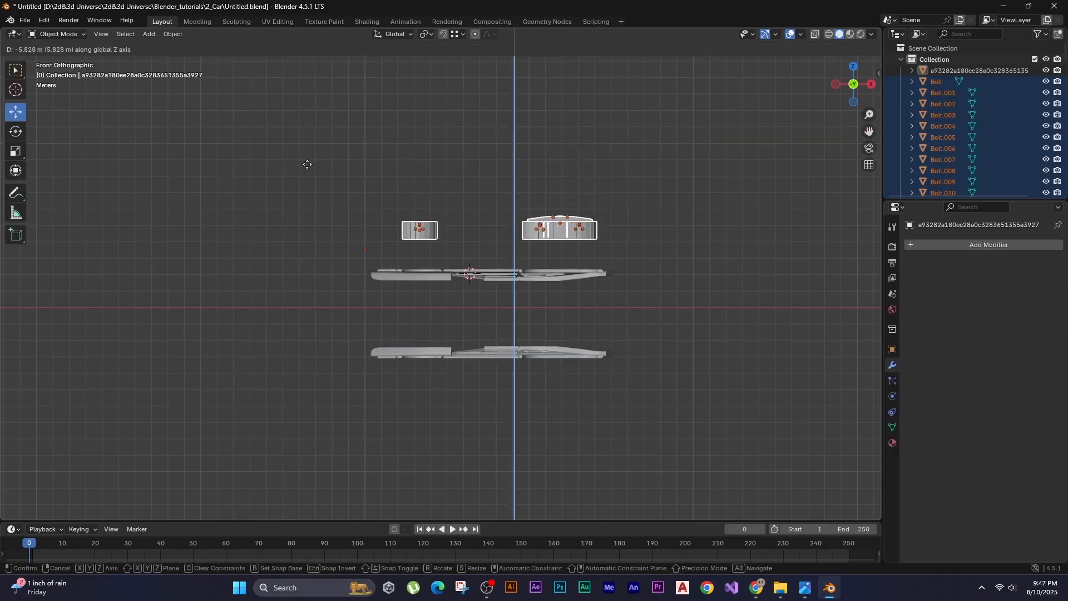
left_click(301, 209)
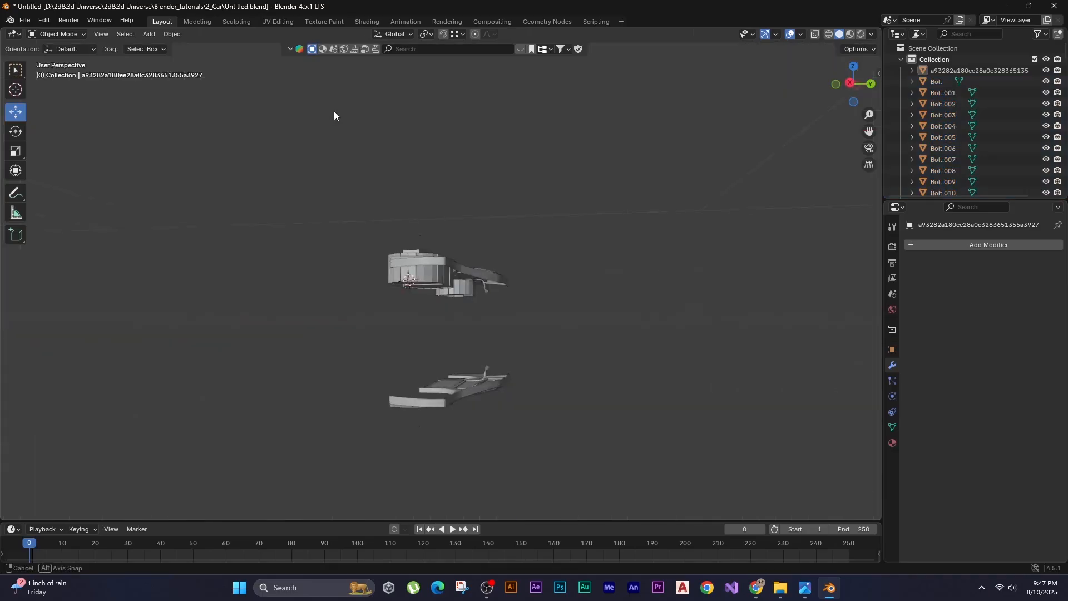
Duplicate the wheels and track assembly and move the copies about -4.87 m in Z to the lower side body.
middle_click_drag(334, 114, 339, 129)
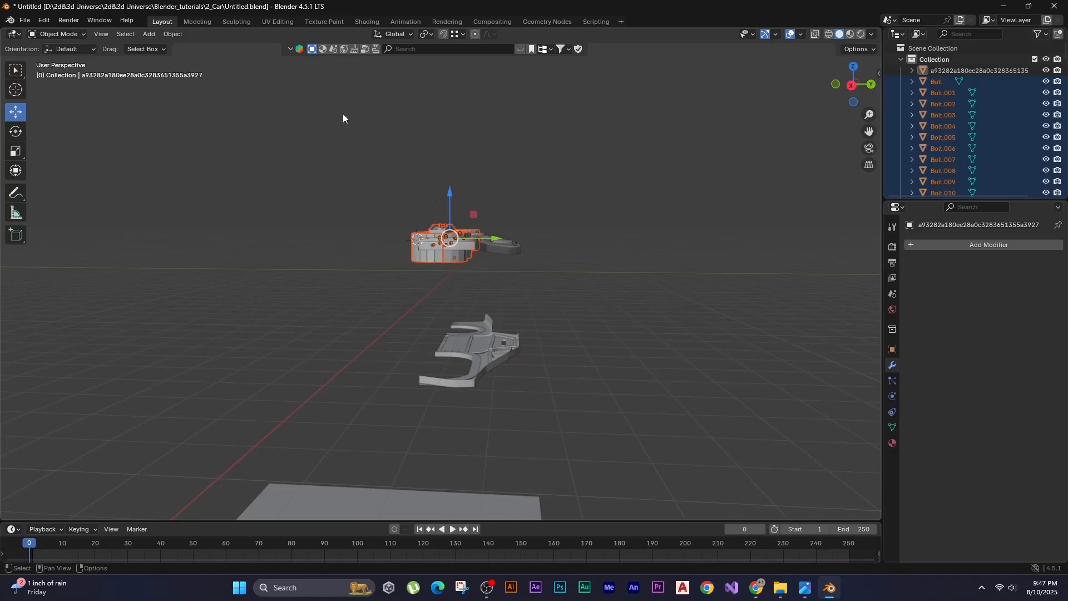
key("shift+d")
middle_click_drag(335, 121, 354, 134)
right_click(354, 134)
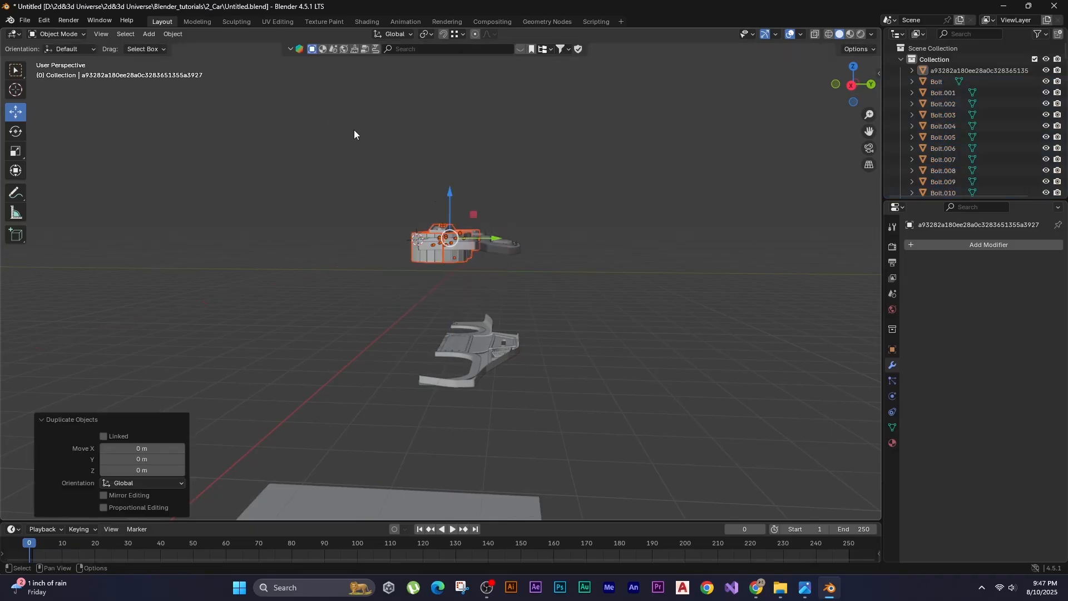
key("g")
middle_click_drag(315, 100, 313, 112)
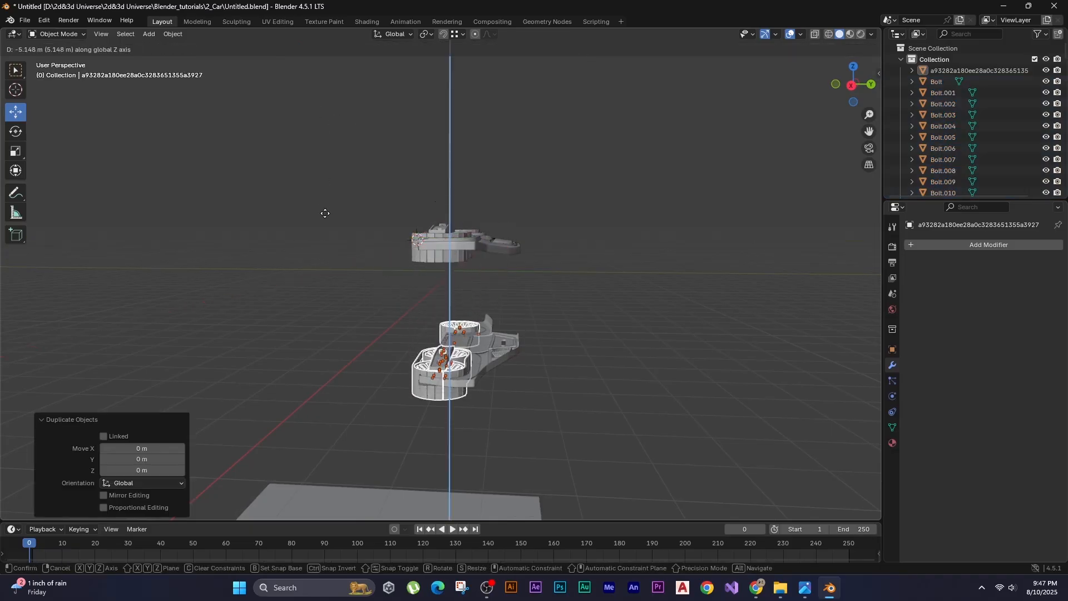
left_click(326, 212)
Mirror the duplicated wheels and tracks along global Z and align them vertically with the lower side body.
left_click(181, 33)
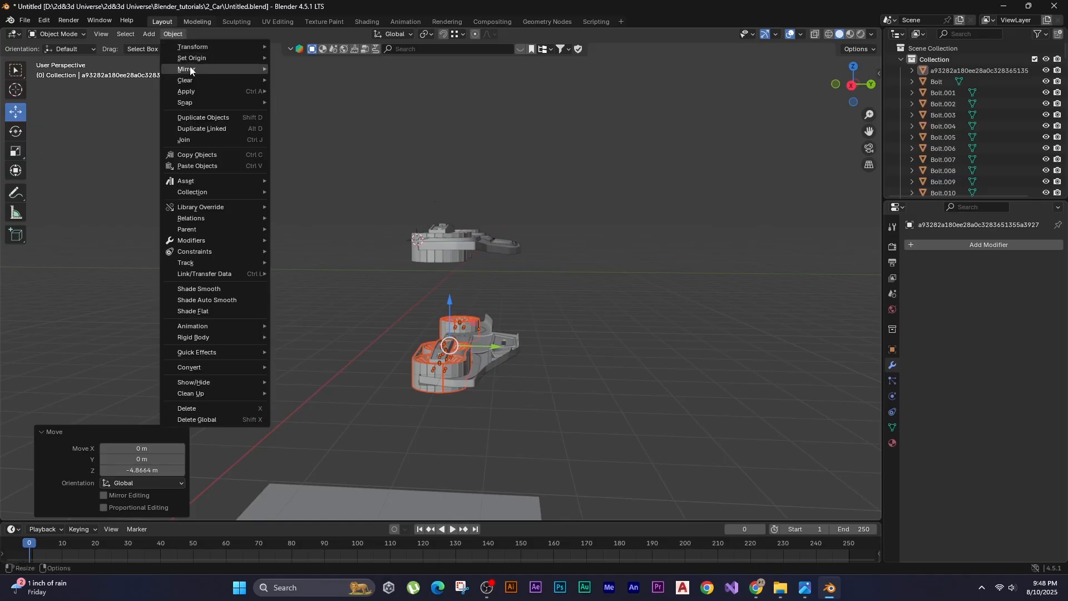
mouse_move(244, 65)
left_click(312, 107)
key("KP_3")
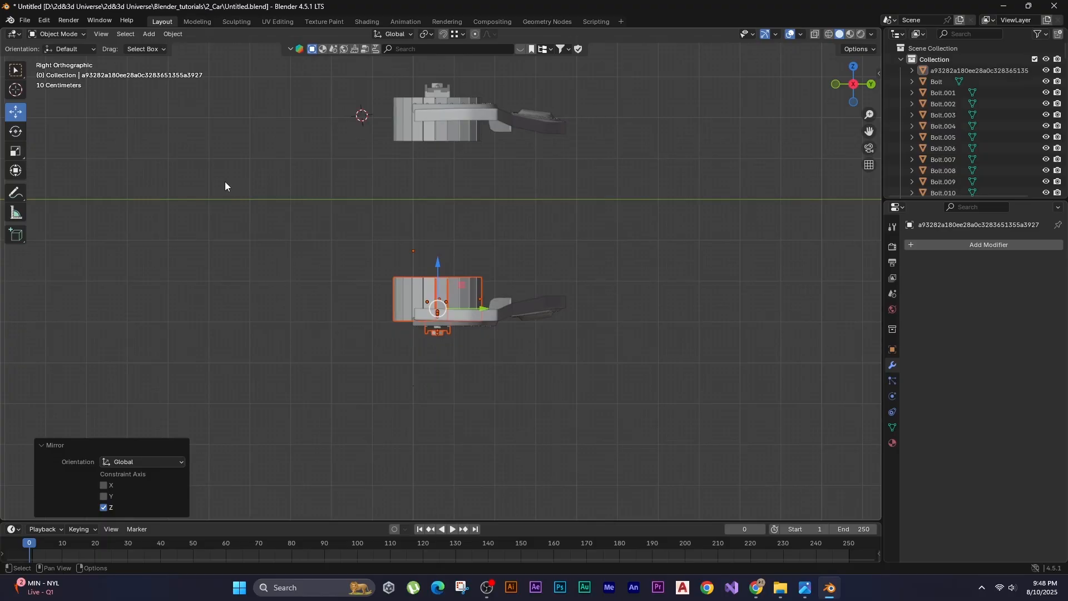
key("g")
middle_click_drag(224, 181, 224, 185)
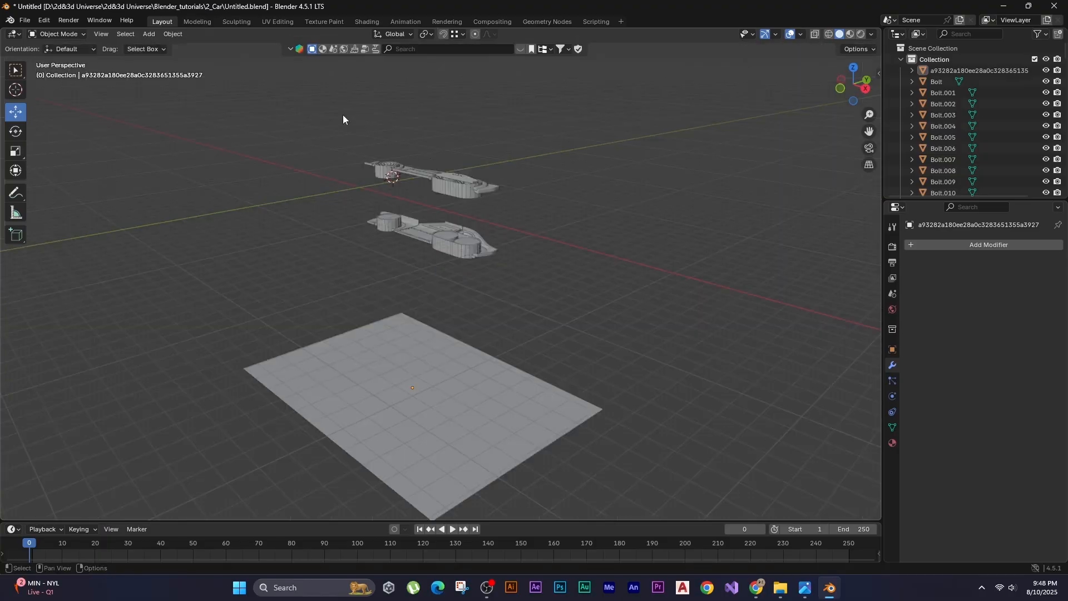
Select all the car parts without the blueprint and rotate them 90° about the global X axis.
left_click_drag(317, 114, 551, 319)
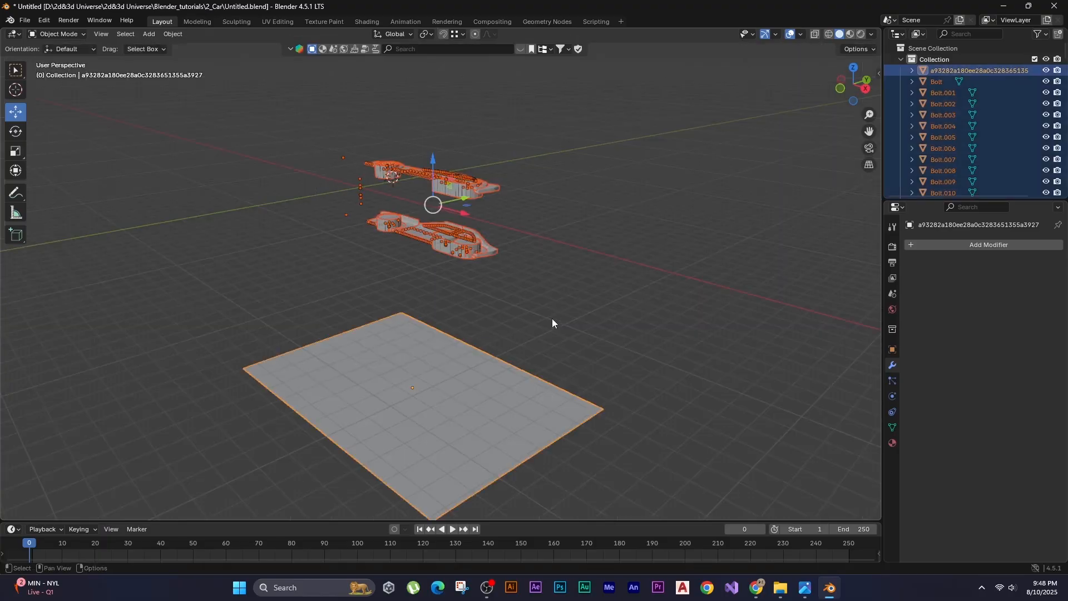
middle_click_drag(581, 286, 370, 38, "shift")
type("rx")
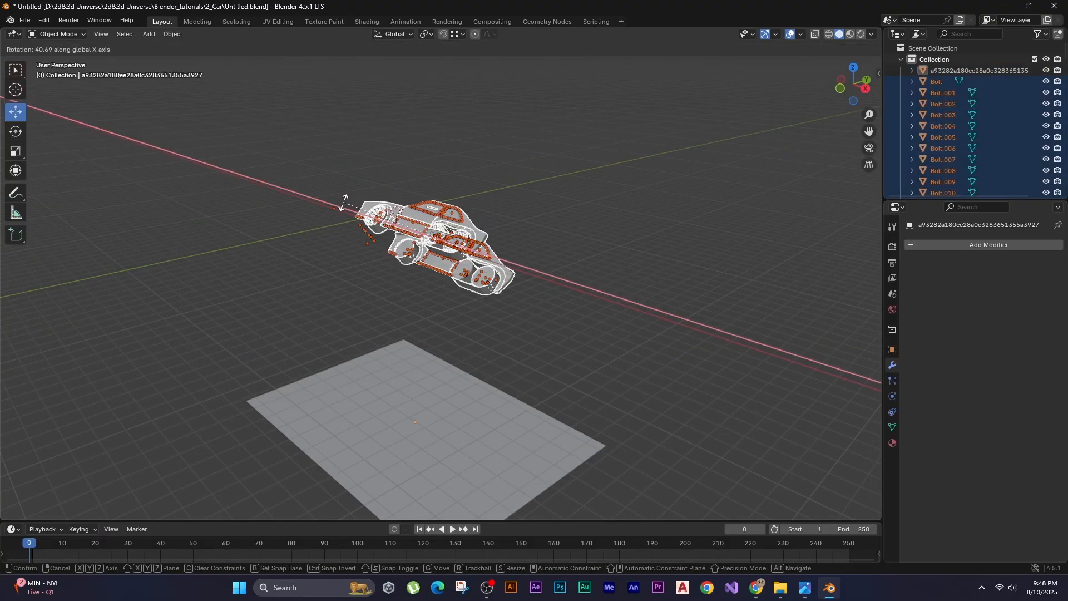
type("90")
key("Return")
Delete the remaining blueprint plane lying below the car.
scroll(384, 408, "down", 2)
left_click(384, 409)
scroll(383, 349, "up", 1)
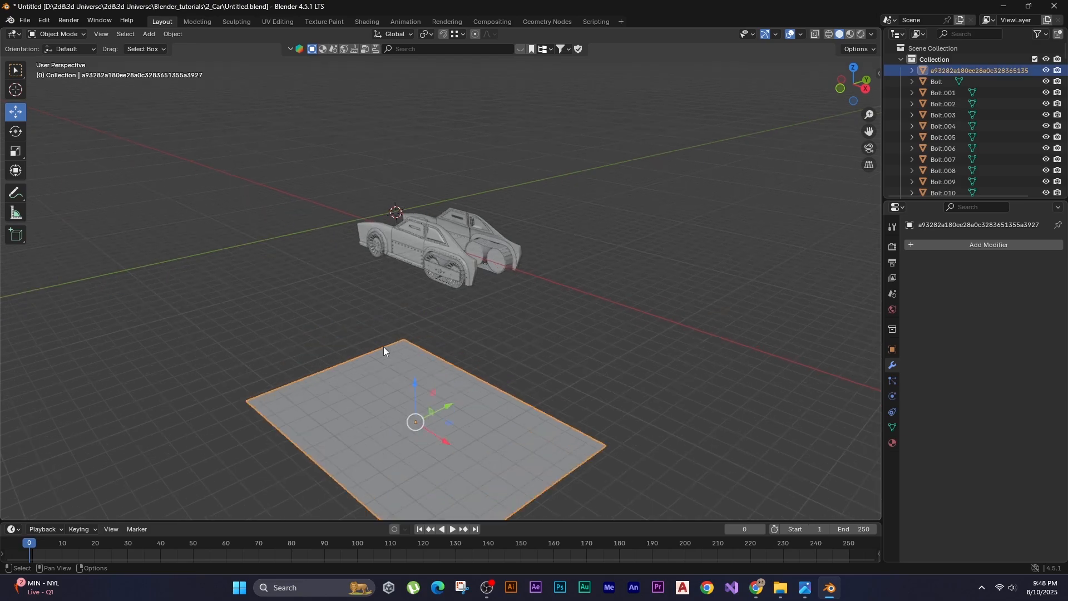
key("Delete")
scroll(473, 270, "up", 4)
Add a plane and move it 3.02 m in Y and 2.12 m in Z, between the two sides at roof height.
middle_click_drag(475, 285, 496, 221)
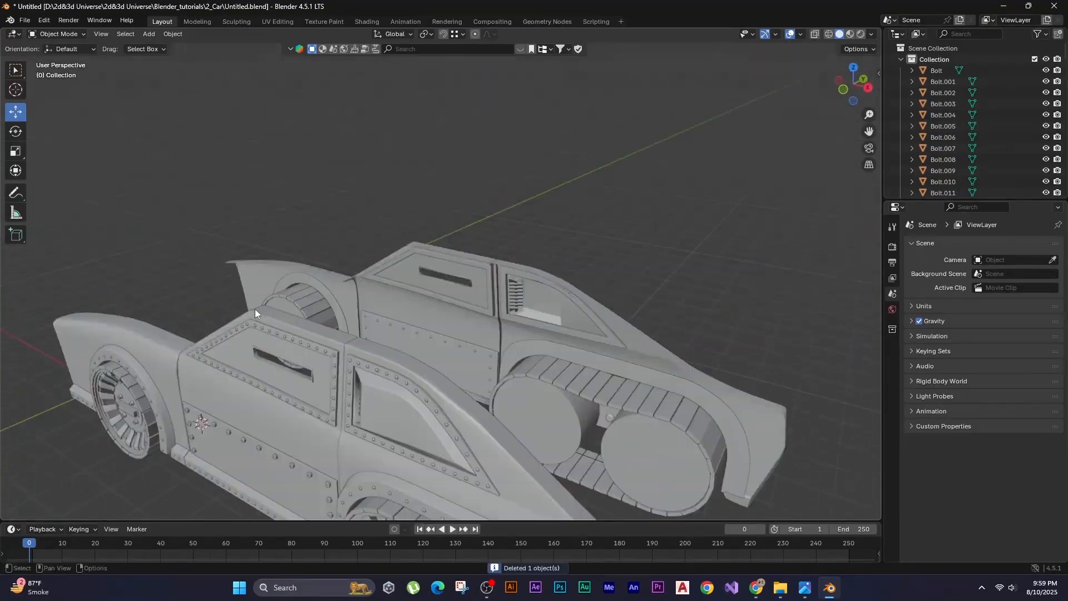
middle_click_drag(255, 309, 392, 316)
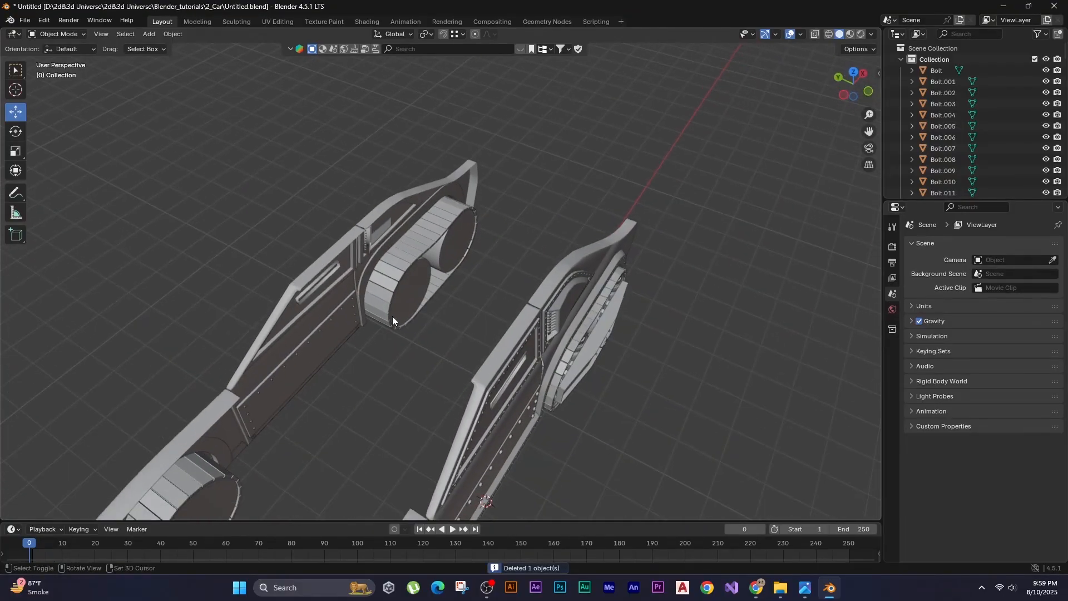
key("shift+a")
mouse_move(392, 316)
left_click(431, 318)
key("ctrl+KP_3")
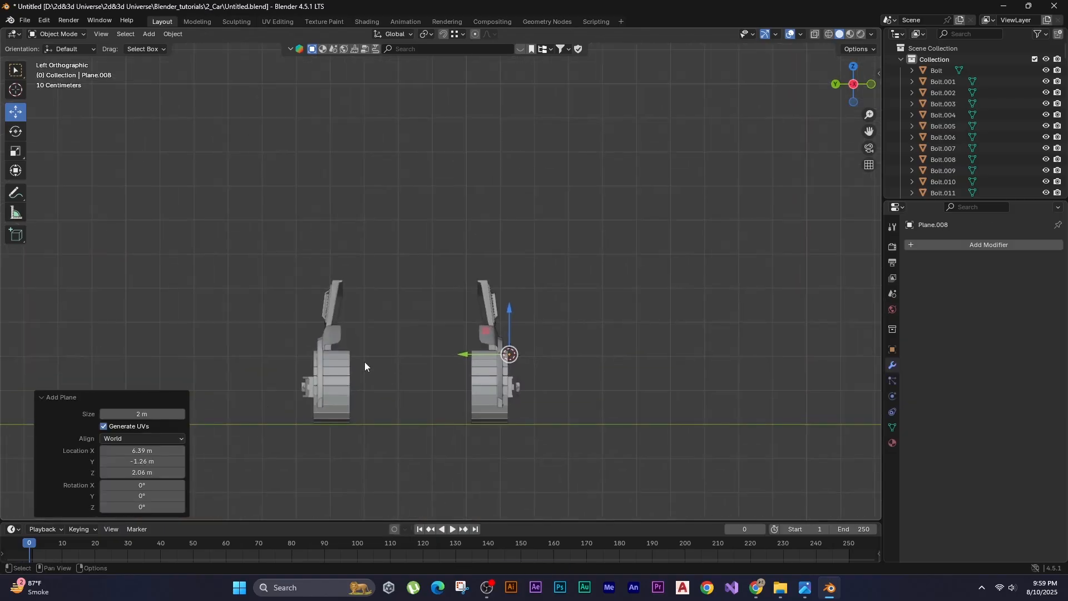
key("g")
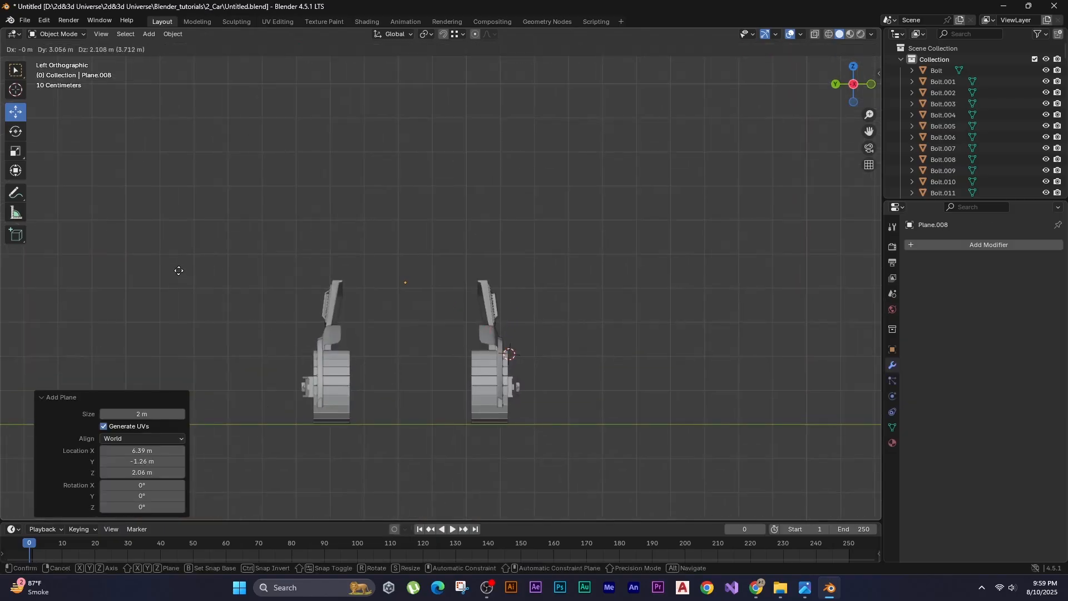
left_click(180, 270)
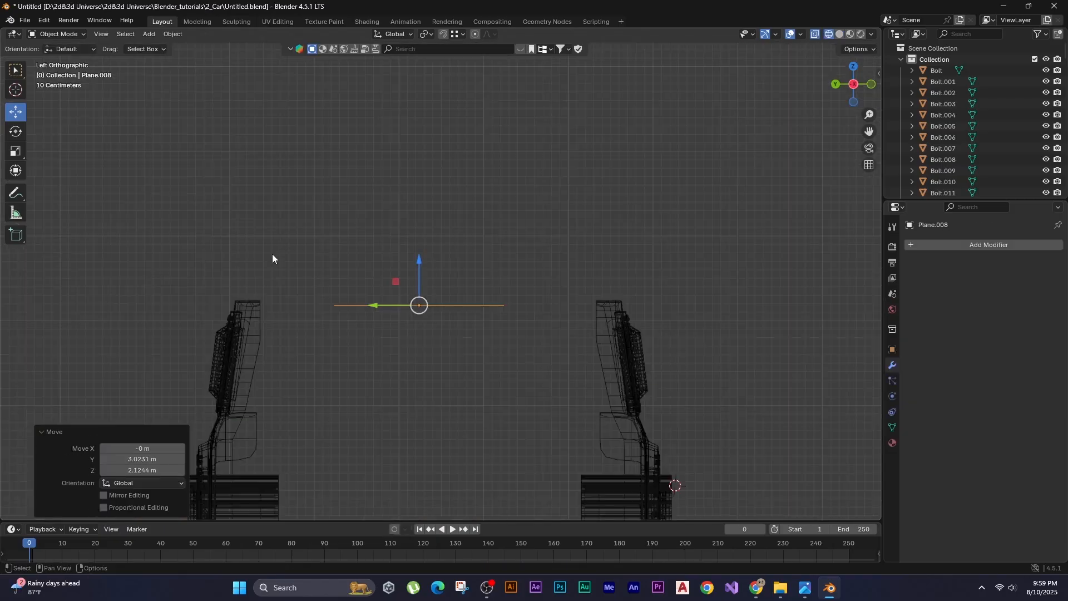
Widen the new roof plane by scaling it along Y towards the two side bodies in wireframe.
key("z")
left_click(192, 259)
scroll(290, 267, "up", 2)
key("s")
key("y")
left_click(272, 336)
middle_click_drag(272, 336, 313, 338, "shift")
Move the roof plane's two side edges outward along Y to the inner edges of the side bodies, the first by about 0.25 m.
key("Tab")
scroll(296, 360, "up", 1)
left_click_drag(226, 325, 267, 372)
left_click_drag(198, 350, 161, 349)
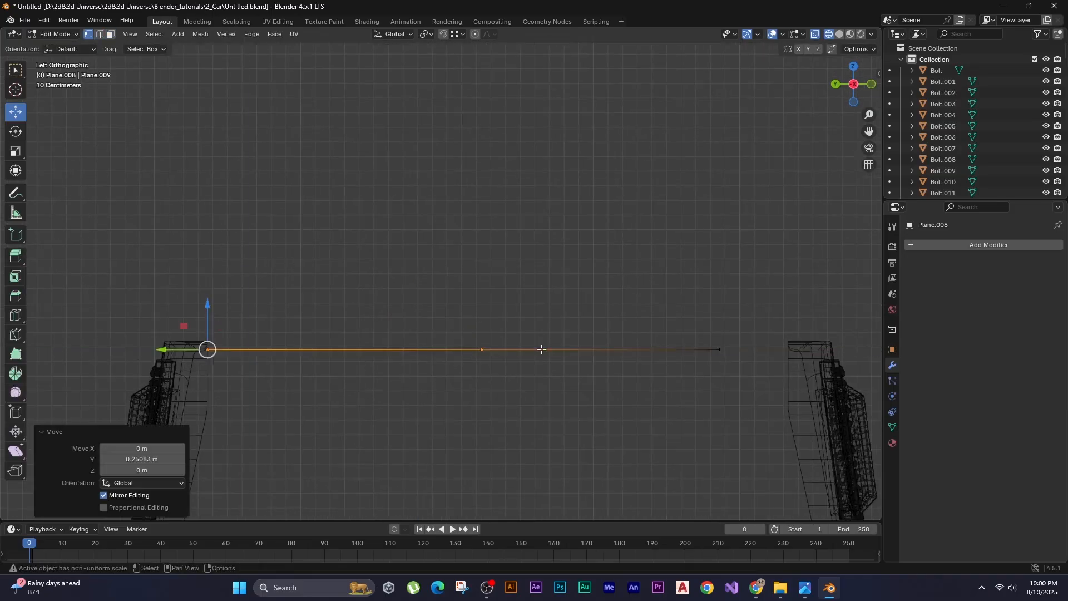
left_click_drag(690, 314, 745, 383)
left_click_drag(536, 348, 640, 349)
Position the roof plane over the doors and move its rear edge 1.05 m along X.
middle_click_drag(395, 217, 515, 268)
key("z")
left_click(523, 260)
key("Tab")
key("g")
key("z")
left_click(639, 355)
middle_click_drag(639, 355, 399, 304)
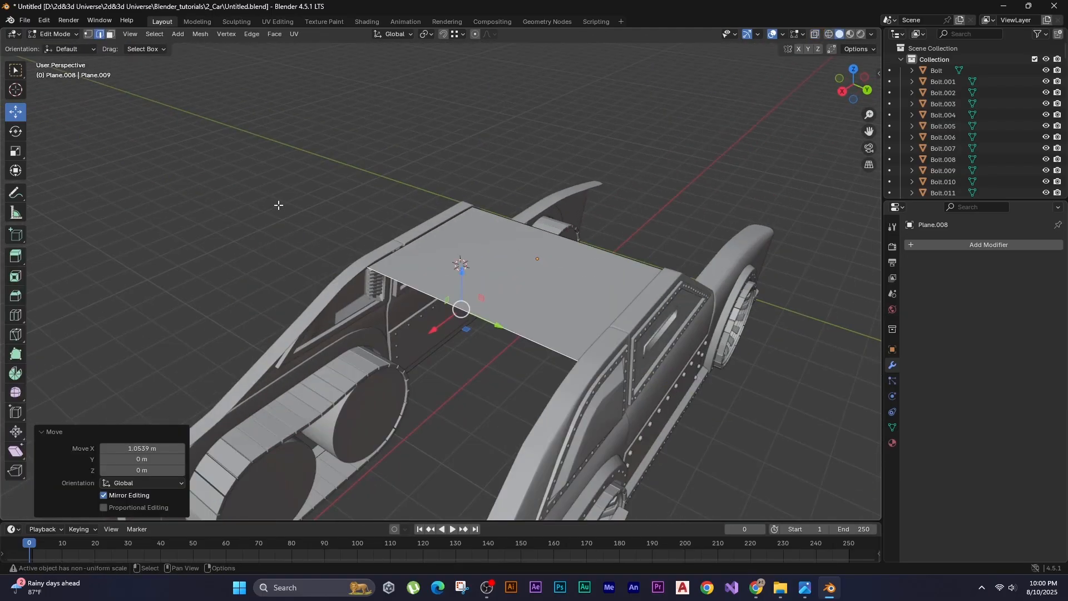
Extrude the roof plane's rear edge about 0.97 m along X above the rear windows.
scroll(257, 200, "up", 3)
middle_click_drag(277, 217, 287, 275)
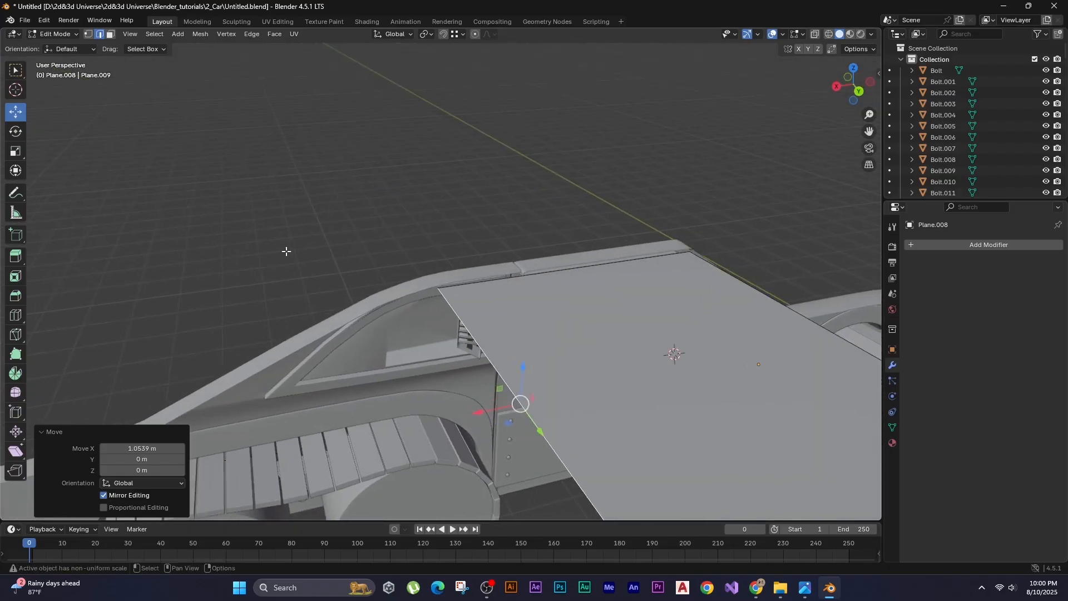
key("e")
key("x")
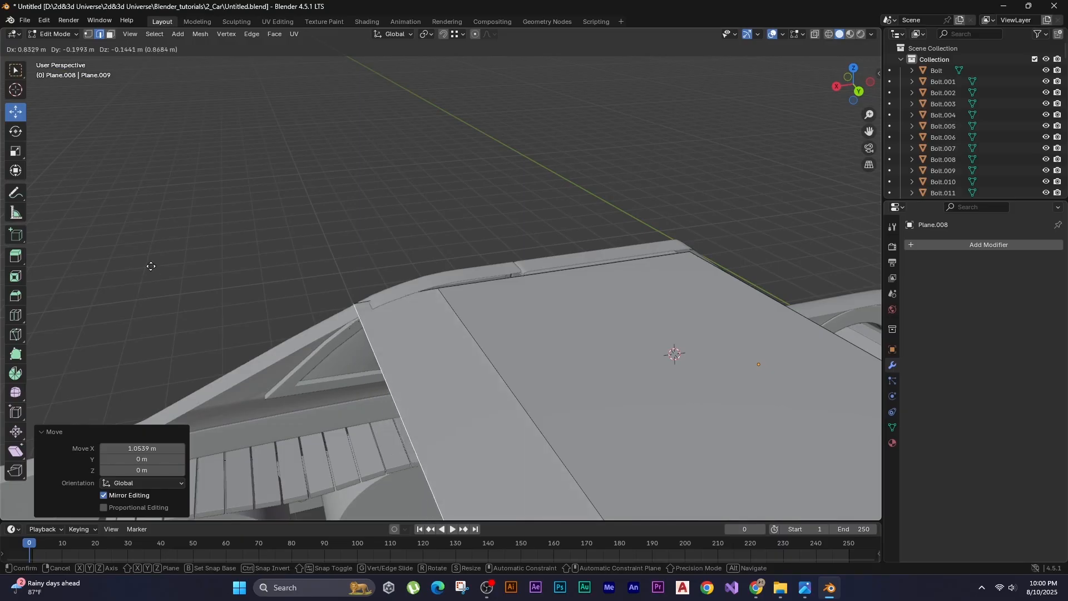
left_click(150, 262)
middle_click_drag(151, 262, 343, 279)
Move the extruded rear edge -0.26 m in X and -0.21 m in Z to follow the sloping roofline.
scroll(258, 207, "up", 3)
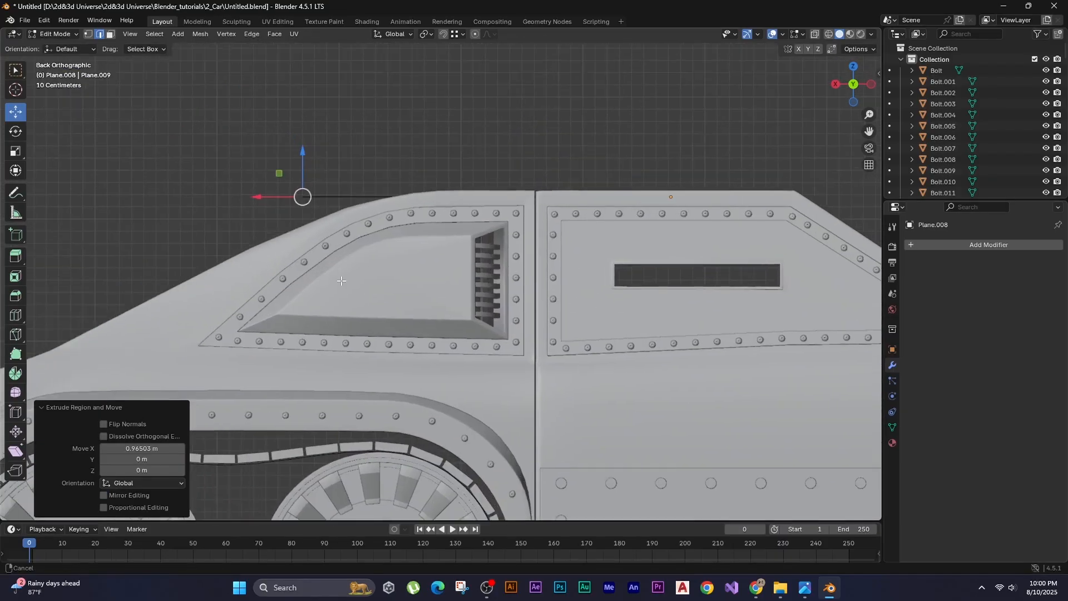
key("z")
left_click(253, 280)
scroll(104, 80, "up", 3)
middle_click_drag(104, 80, 167, 173, "shift")
key("1")
key("g")
left_click(222, 217)
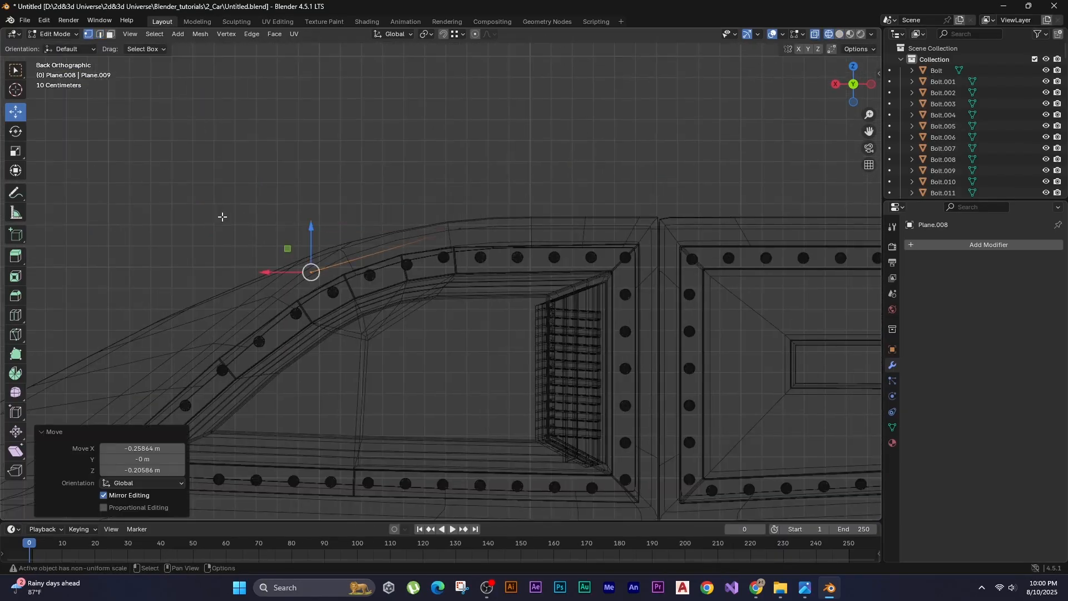
middle_click_drag(235, 214, 232, 234, "shift")
Raise the whole roof plane about 0.11 m in Z so it sits just above the side bodies.
key("Tab")
scroll(304, 206, "down", 2)
middle_click_drag(305, 206, 221, 249, "shift")
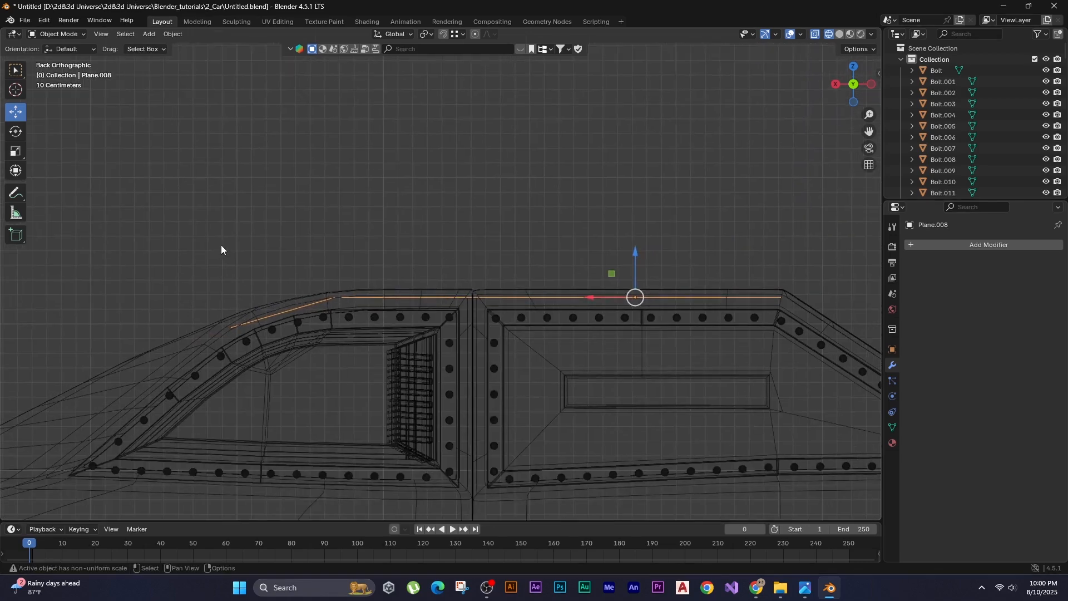
key("g")
key("z")
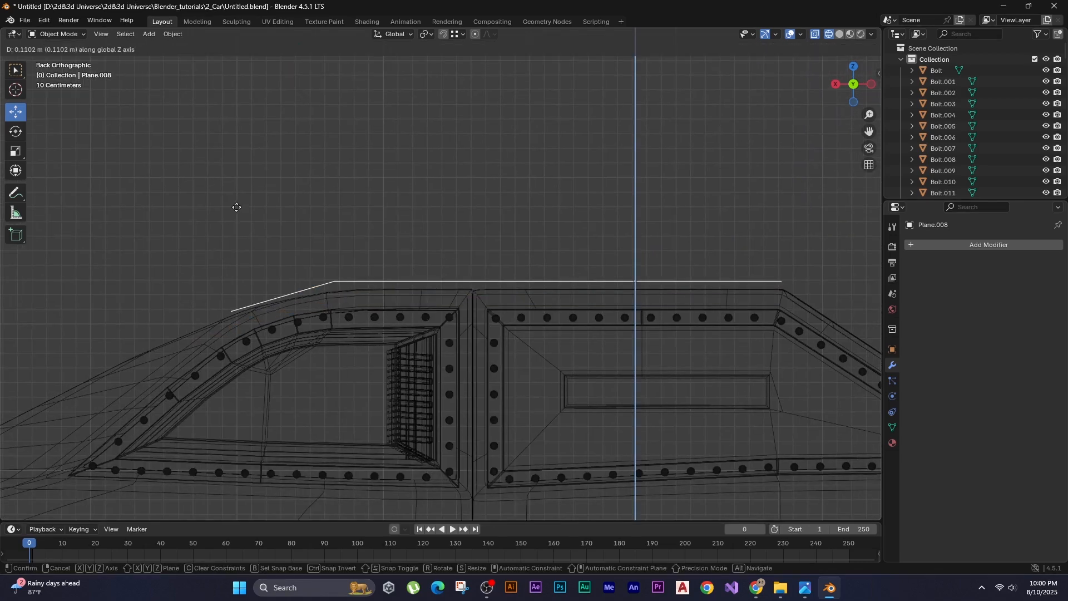
left_click(236, 207)
Adjust the raised roof plane's rear edge to match the slope of the car's roofline.
middle_click_drag(279, 273, 339, 285, "shift")
scroll(340, 276, "up", 3)
key("Tab")
middle_click_drag(158, 336, 249, 324, "shift")
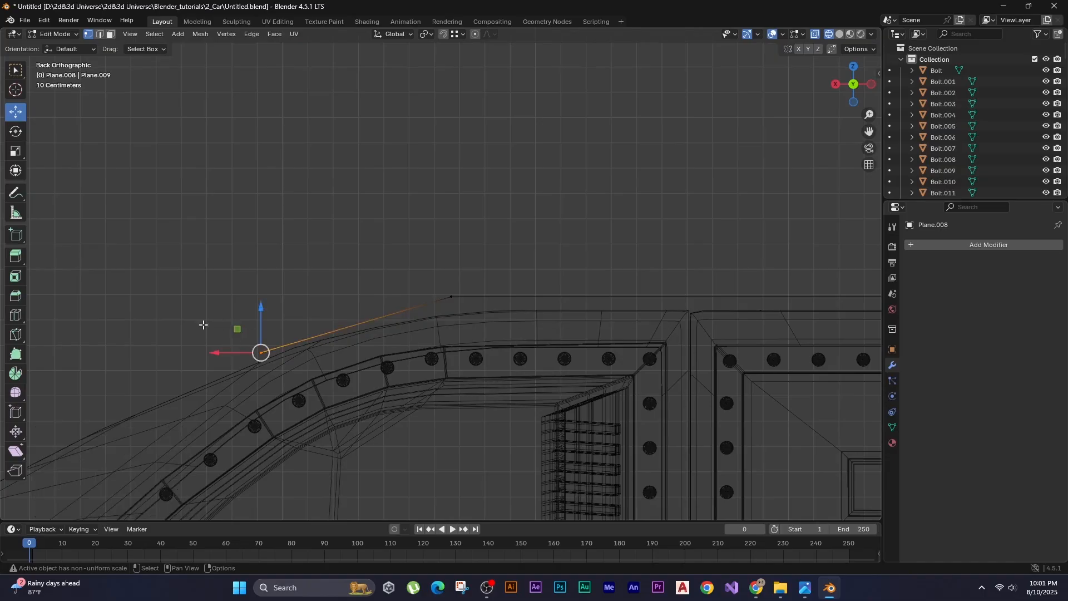
key("g")
left_click(159, 295)
left_click_drag(481, 326, 388, 234)
key("Tab")
Bevel the fold edge between the flat roof and its sloping rear section with several segments.
middle_click_drag(358, 305, 376, 315)
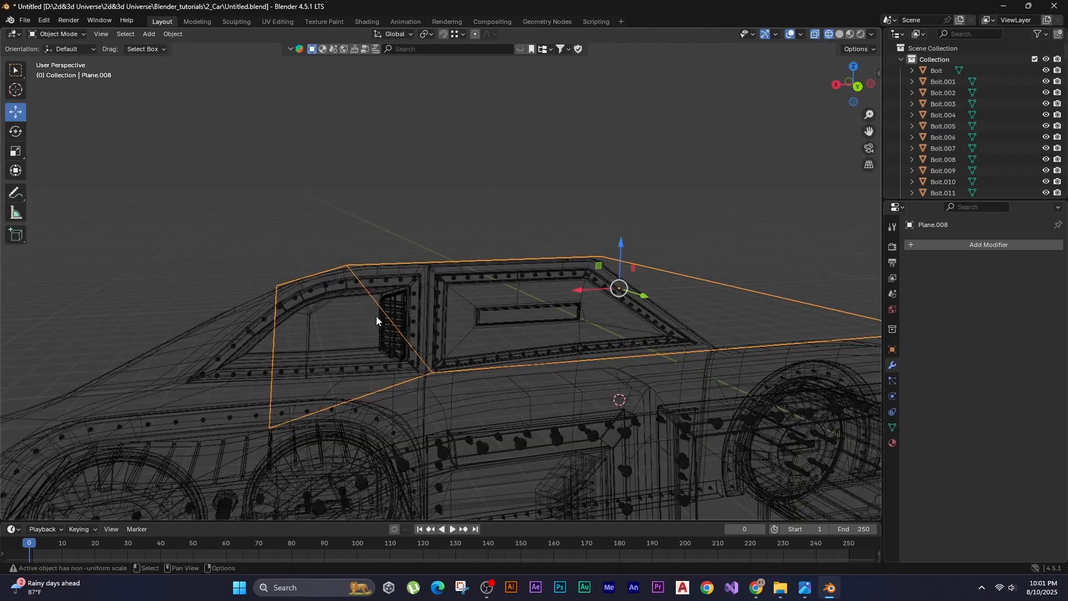
key("Tab")
left_click(368, 296)
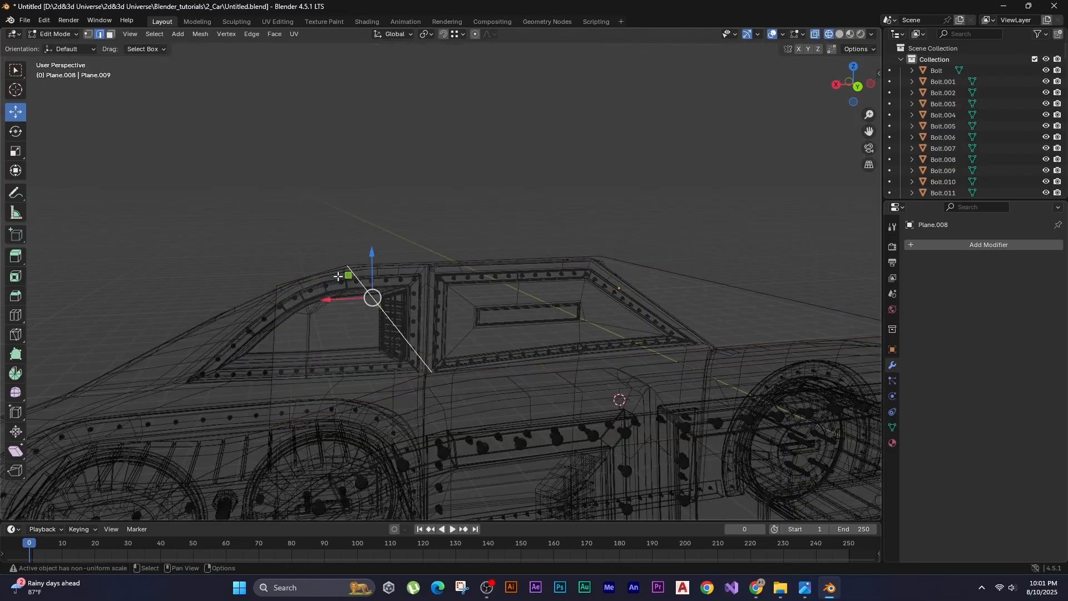
key("z")
left_click(411, 285)
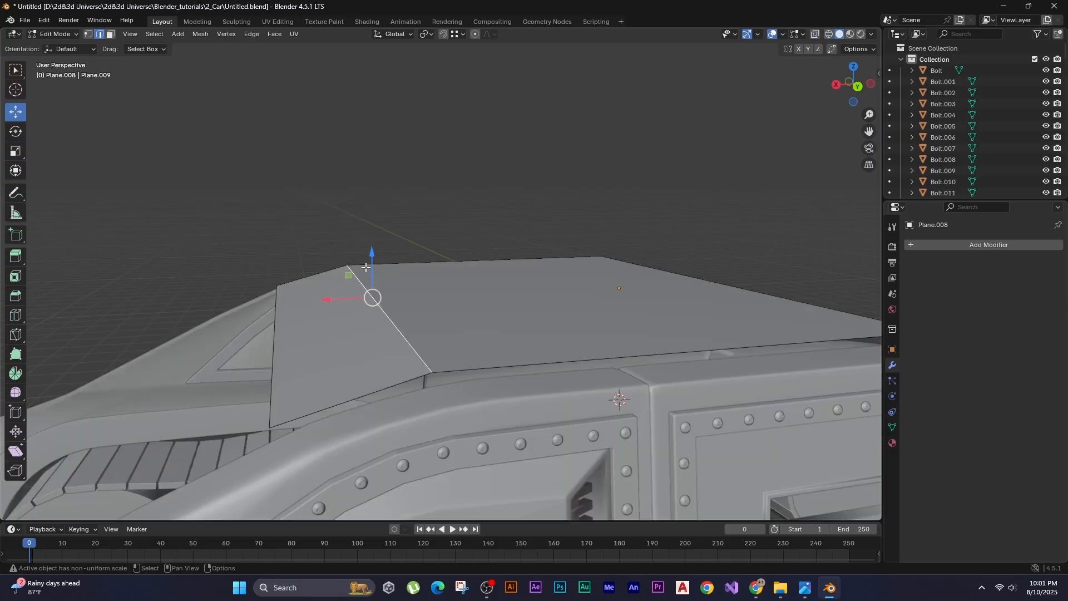
key("ctrl+b")
left_click(201, 202)
middle_click_drag(484, 356, 461, 339)
scroll(371, 293, "up", 2)
scroll(597, 347, "up", 3)
middle_click_drag(371, 293, 471, 292, "shift")
scroll(629, 319, "down", 2)
Extrude the roof plane's outer boundary edges downward along Z to form a rim around it.
key("Tab")
middle_click_drag(629, 319, 377, 305)
key("Tab")
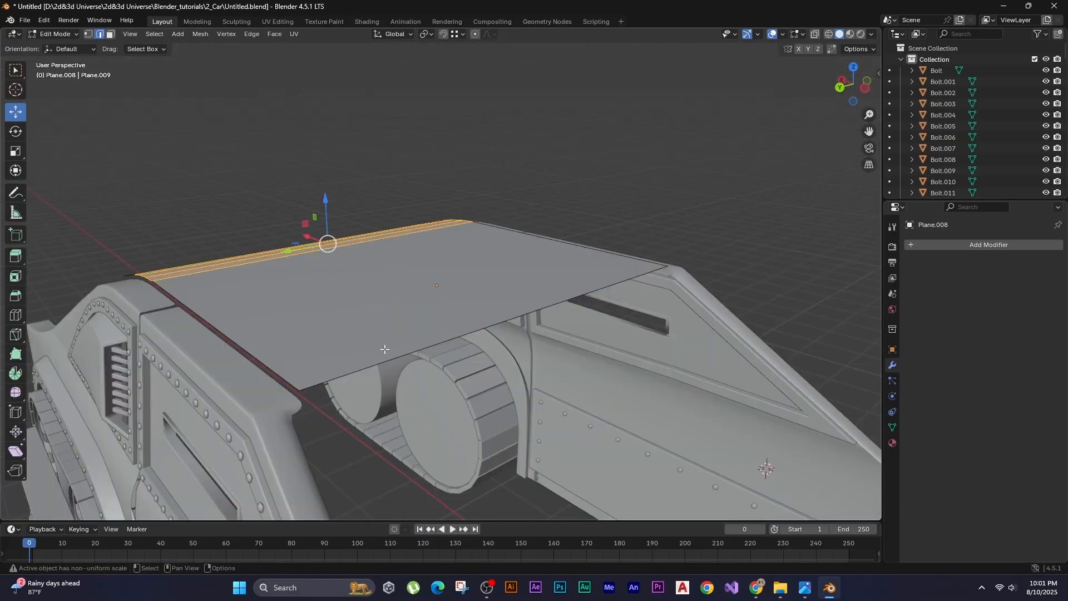
left_click(269, 363, "alt")
middle_click_drag(548, 337, 406, 284)
key("e")
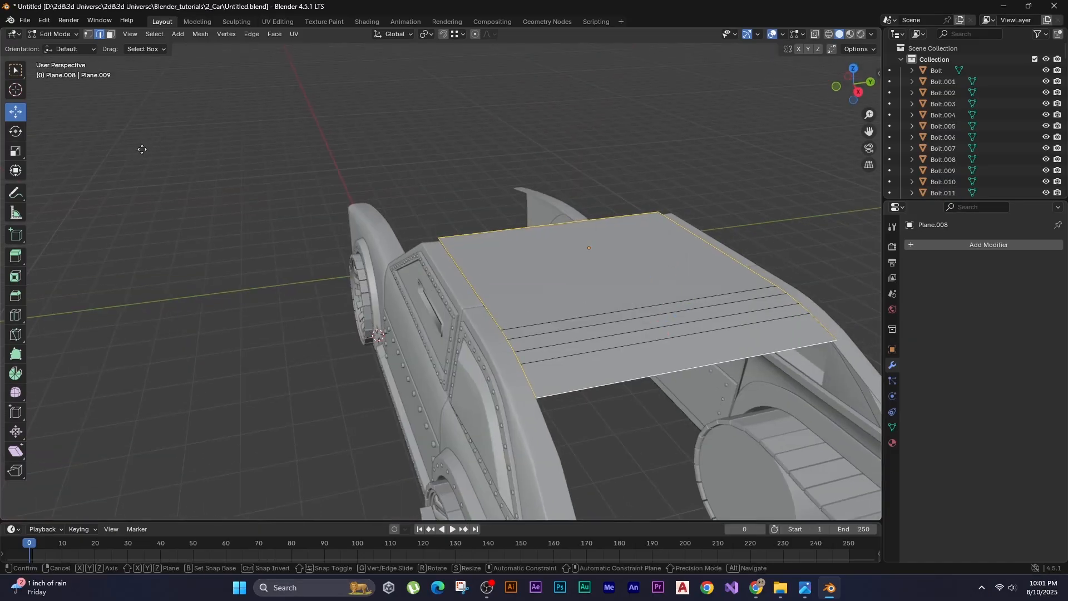
middle_click_drag(142, 148, 143, 155)
left_click(144, 158)
left_click(143, 158)
Rotate the front and rear ends of the roof panel's rim in side view to suit the adjoining body slopes.
middle_click_drag(146, 160, 529, 278)
scroll(534, 357, "up", 3)
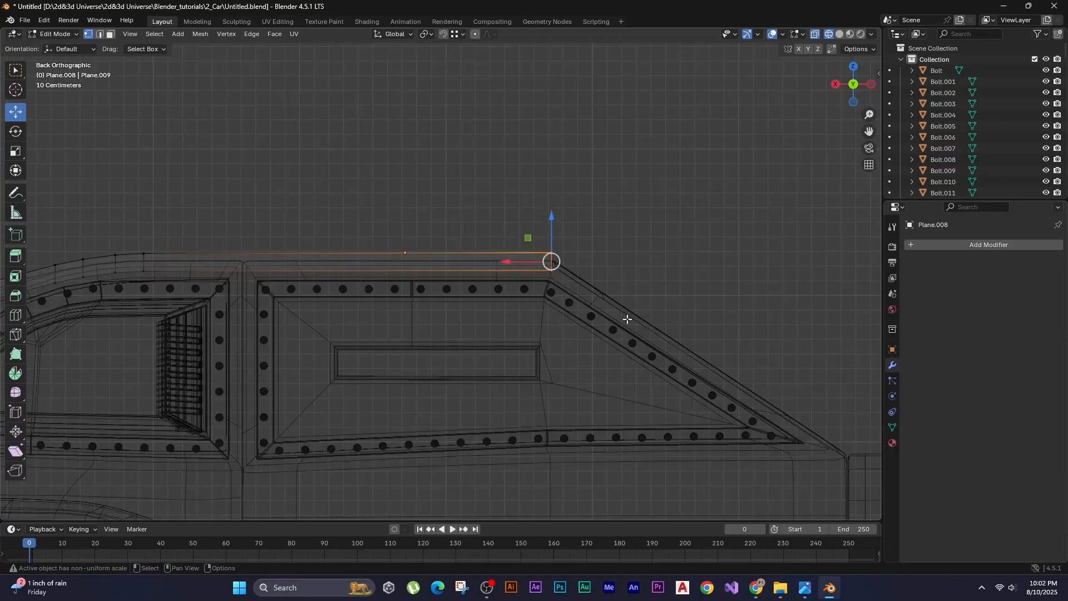
scroll(534, 267, "up", 3)
key("l")
scroll(401, 233, "up", 2)
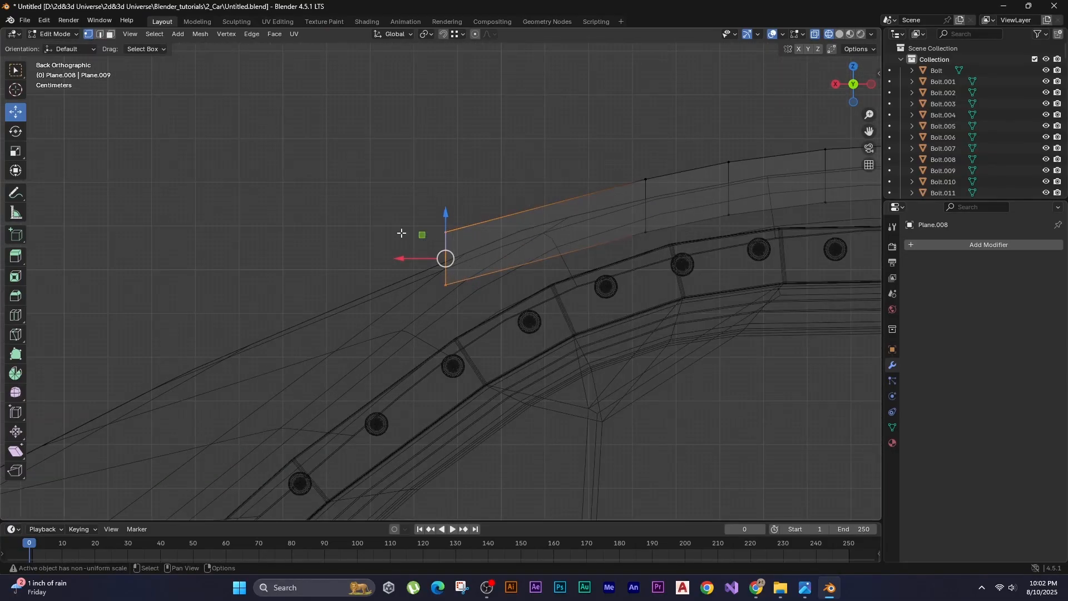
key("r")
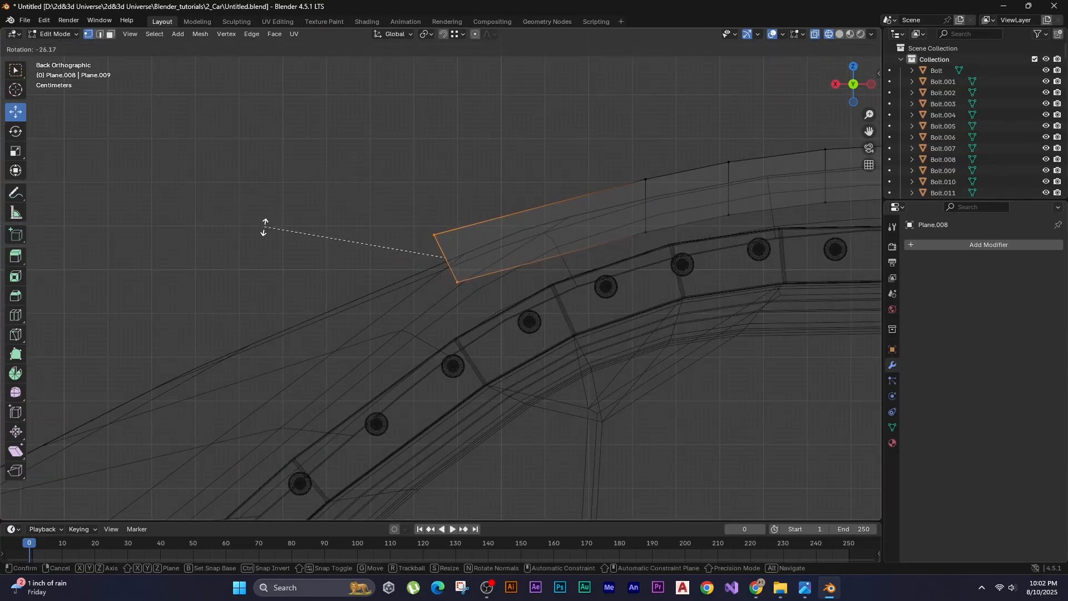
left_click(260, 236)
left_click(284, 234)
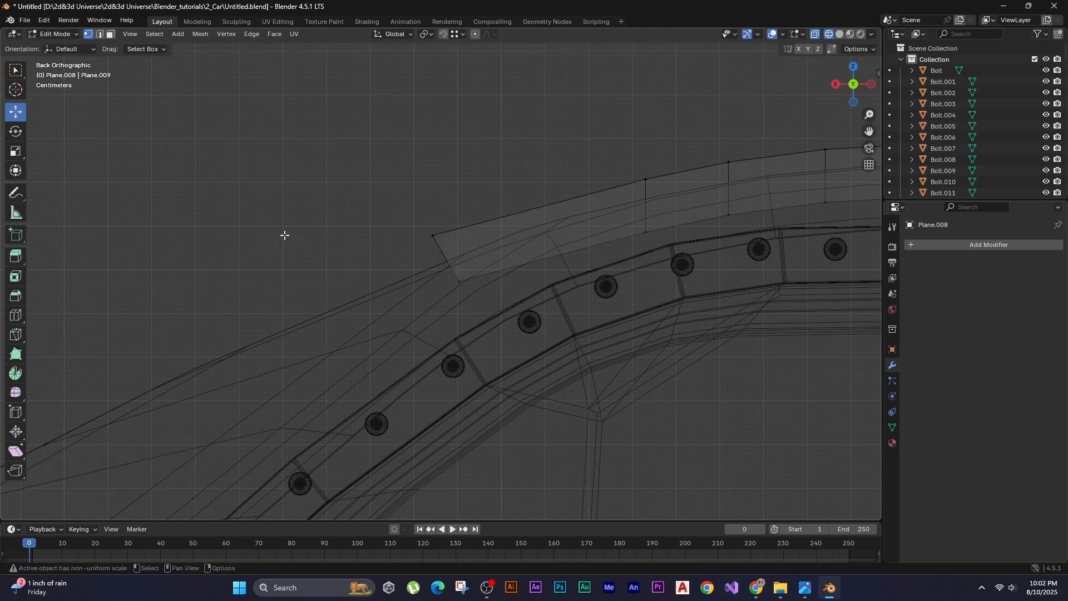
Move the upper vertices at the roof panel's rear end to refine the edge against the sloping bodywork.
key("z")
left_click(380, 236)
left_click_drag(383, 183, 457, 257)
middle_click_drag(300, 153, 298, 159)
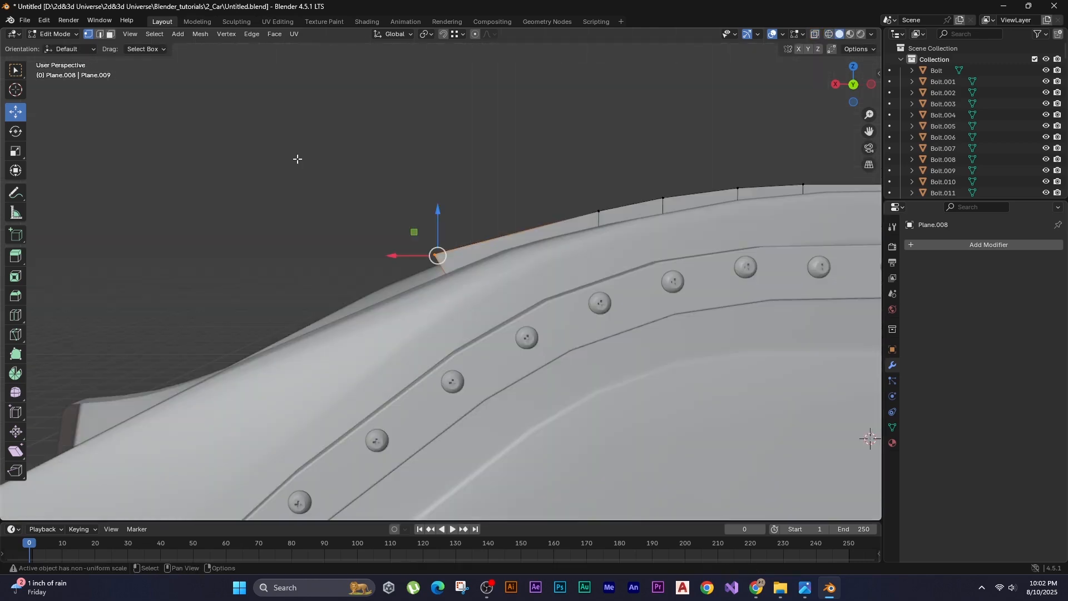
key("g")
middle_click_drag(439, 239, 448, 236)
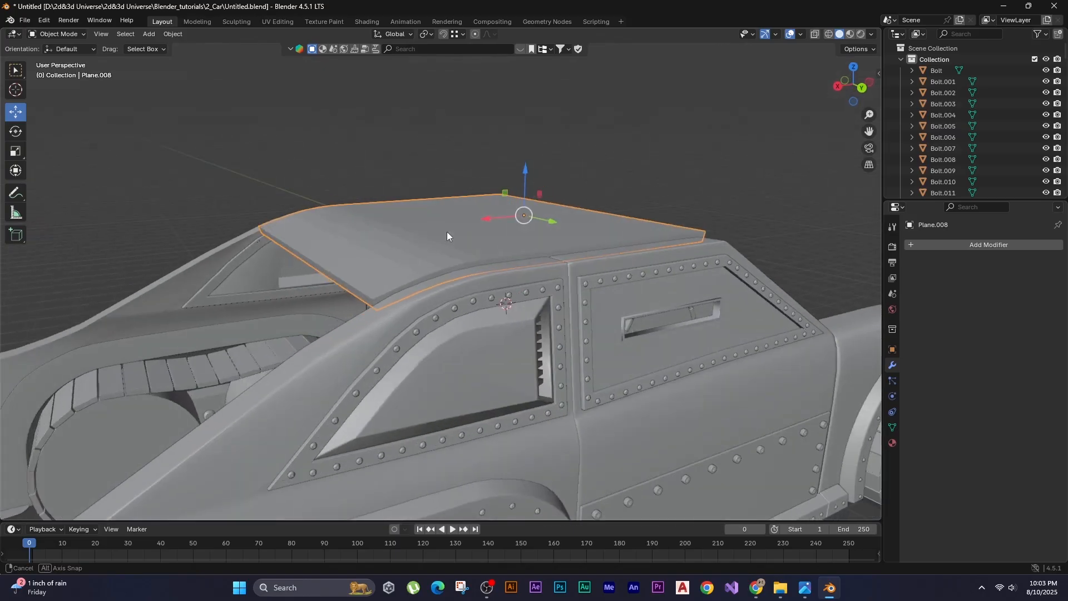
Shade the roof panel auto smooth at 30° and apply all of its transforms.
right_click(447, 231)
left_click(439, 233)
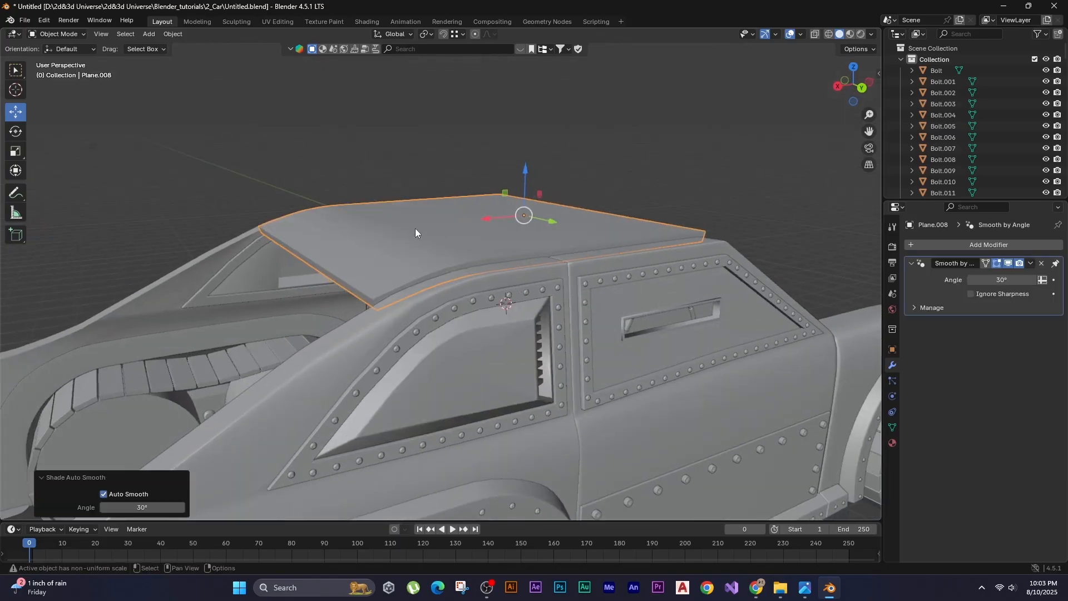
key("alt+a")
middle_click_drag(481, 240, 411, 162)
left_click(408, 160)
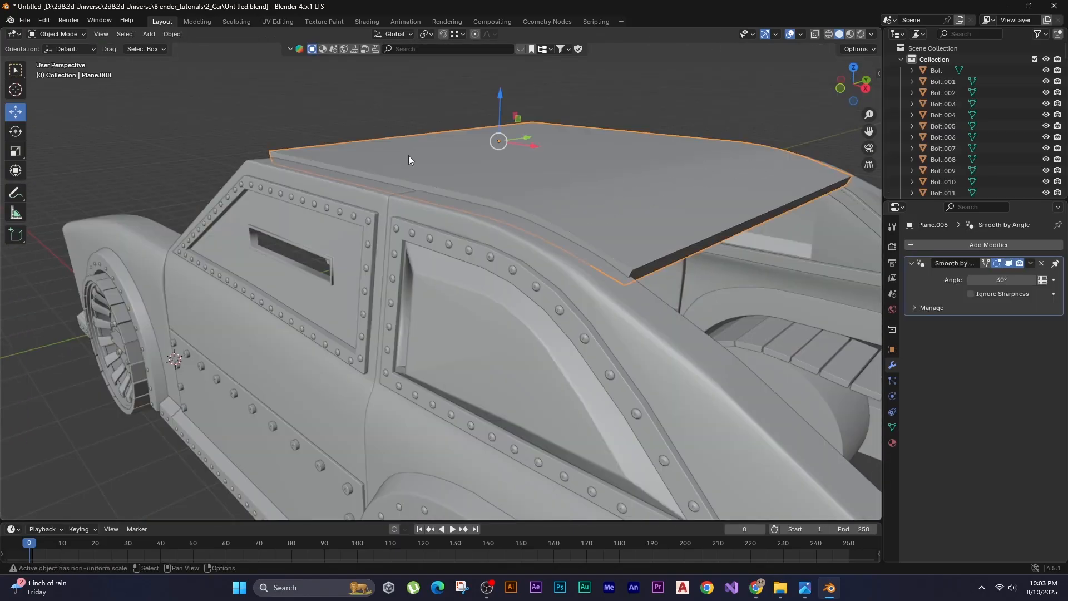
key("ctrl+a")
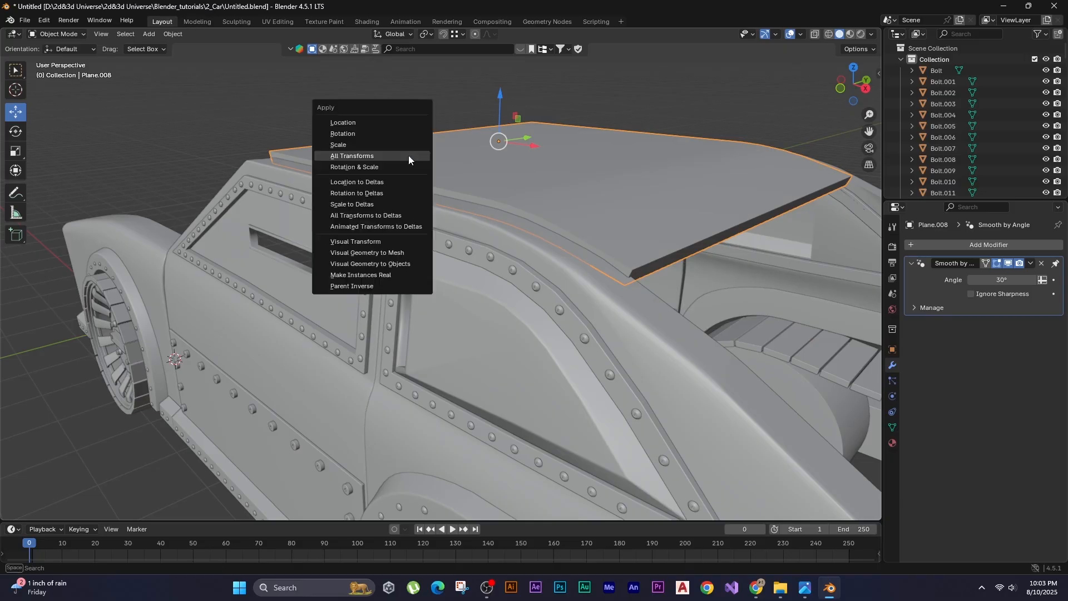
left_click(408, 156)
Bevel the roof panel's upper boundary edges all the way around with 3 segments.
key("Tab")
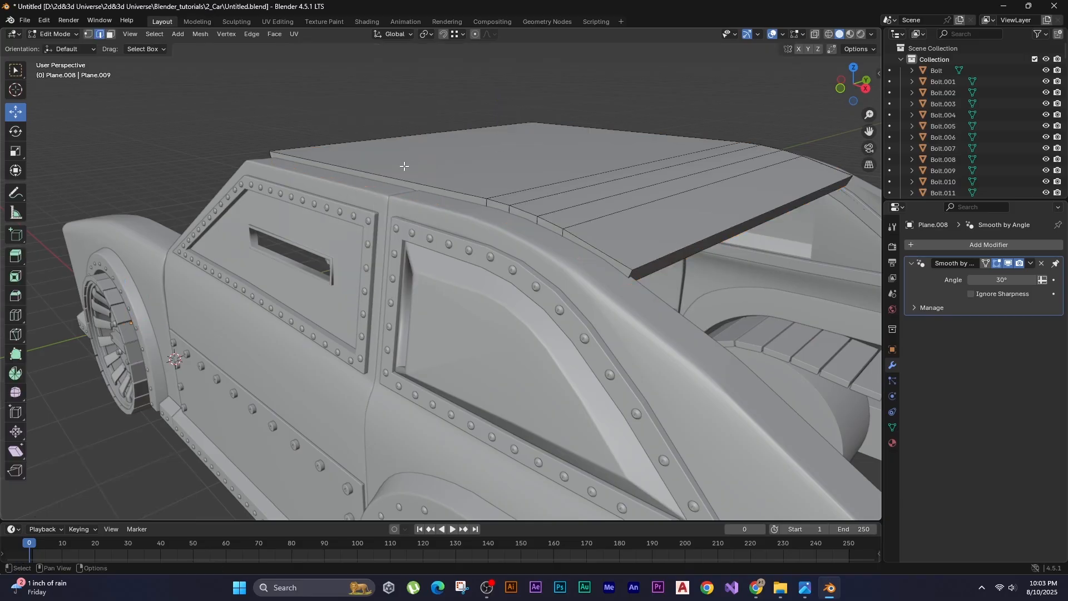
middle_click_drag(425, 181, 578, 251)
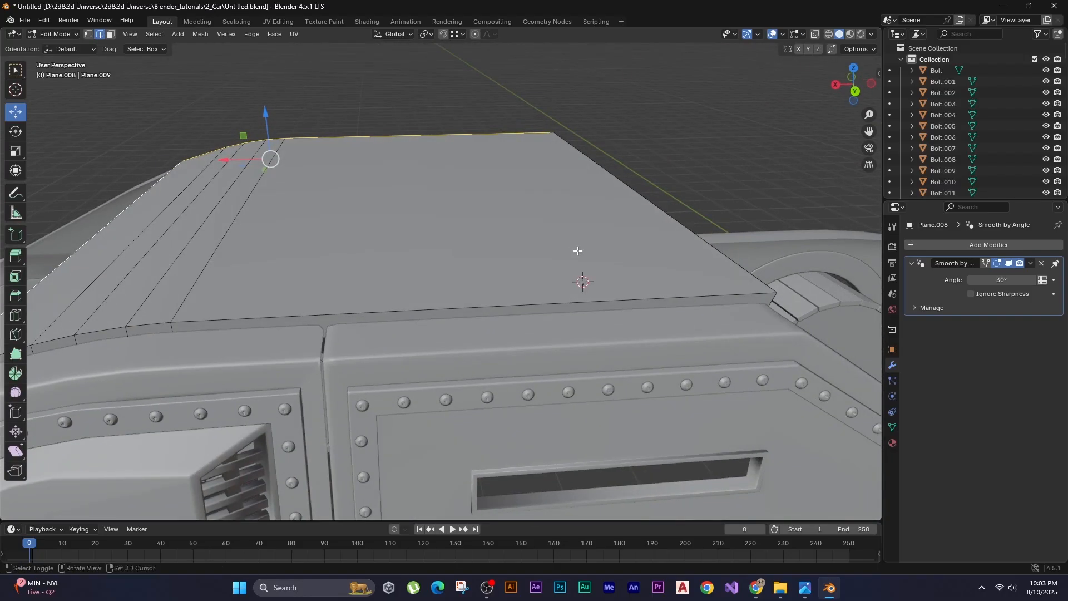
left_click(631, 298, "alt+shift")
middle_click_drag(655, 218, 611, 211)
key("ctrl+b")
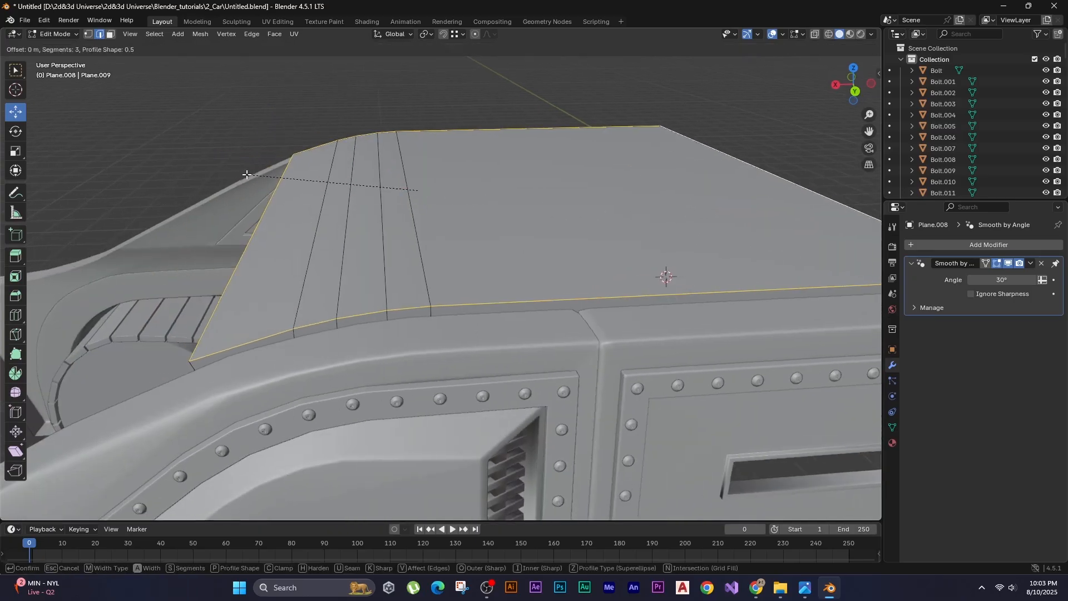
left_click(165, 131)
key("Tab")
left_click(165, 132)
Duplicate one of the lower door panel's bolts and raise the copy 3.388 m in Z.
middle_click_drag(511, 263, 430, 252)
scroll(455, 241, "down", 5)
scroll(415, 256, "down", 3)
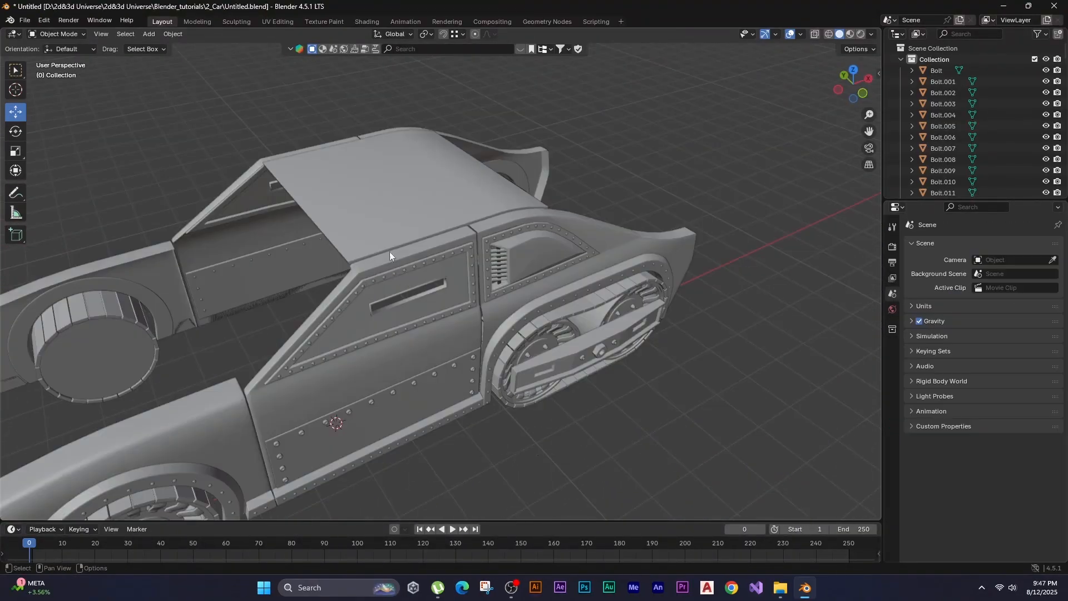
scroll(413, 292, "up", 3)
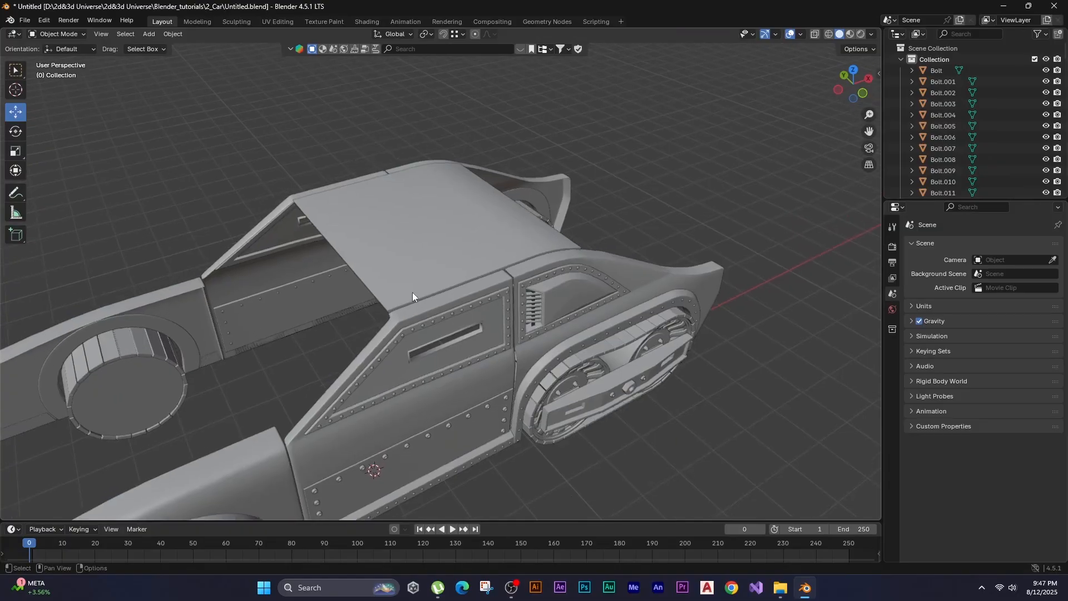
left_click(370, 268)
middle_click_drag(401, 302, 426, 178)
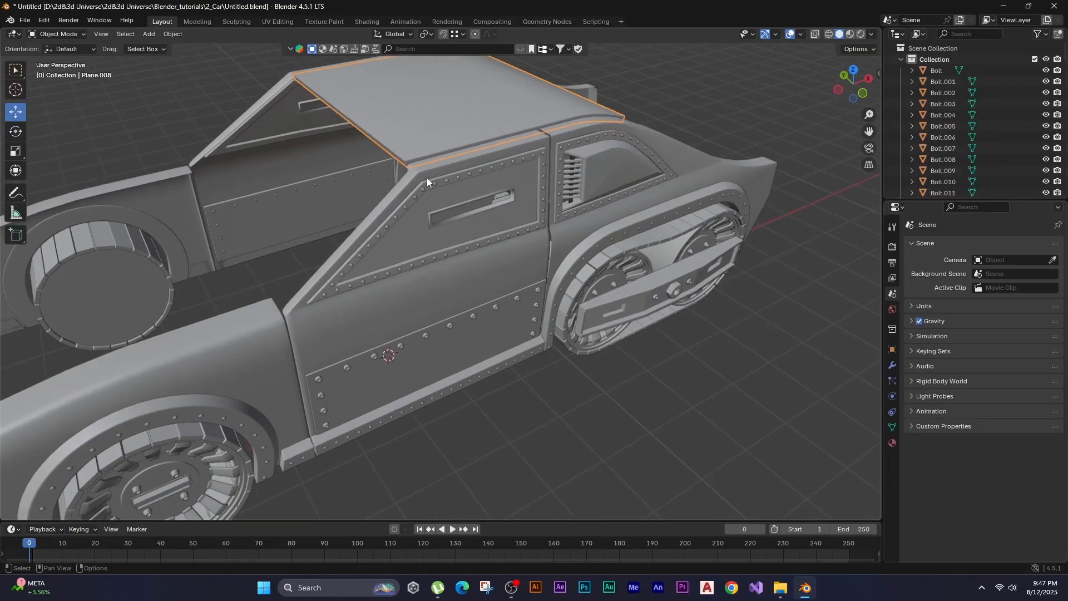
left_click(346, 369)
middle_click_drag(315, 328, 352, 359, "shift")
key("shift+d")
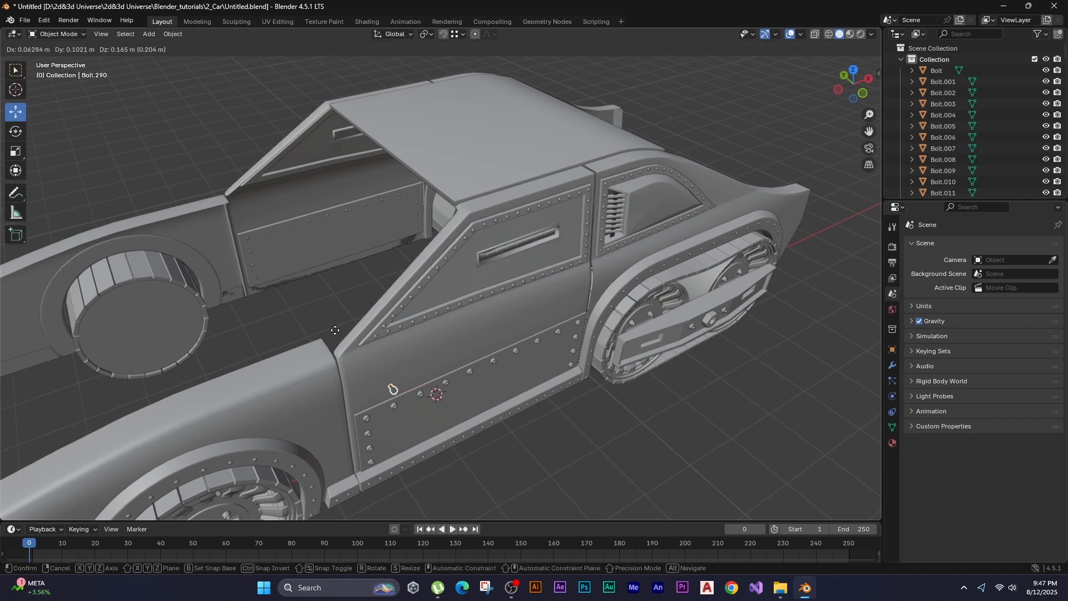
key("z")
left_click(293, 122)
middle_click_drag(293, 123, 381, 307, "shift")
Rotate the copied bolt -90° about X and seat it upright in the roof panel's side edge.
key("r")
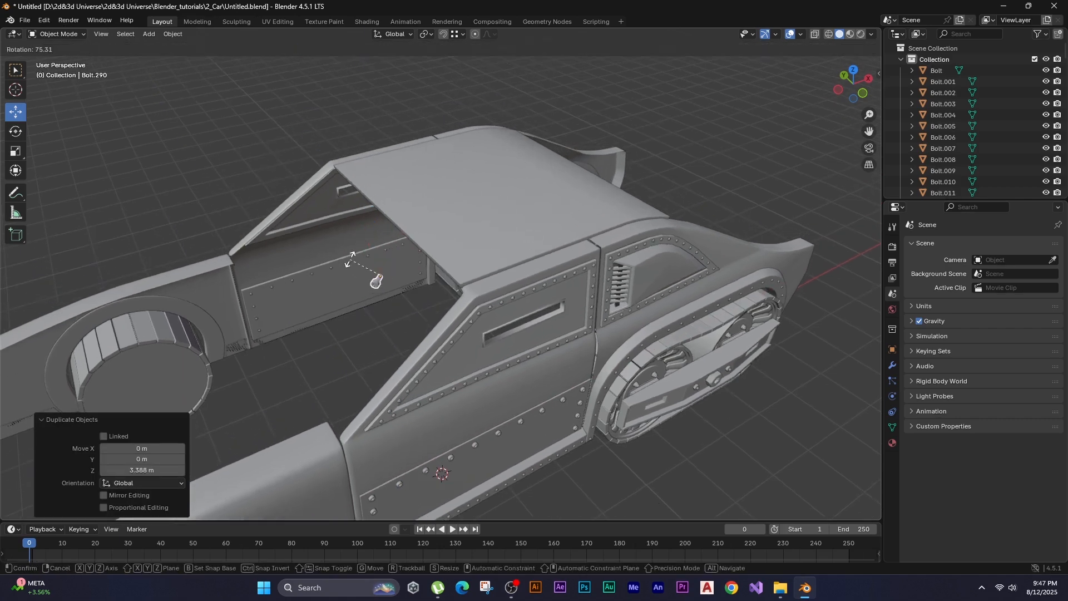
key("z")
key("x")
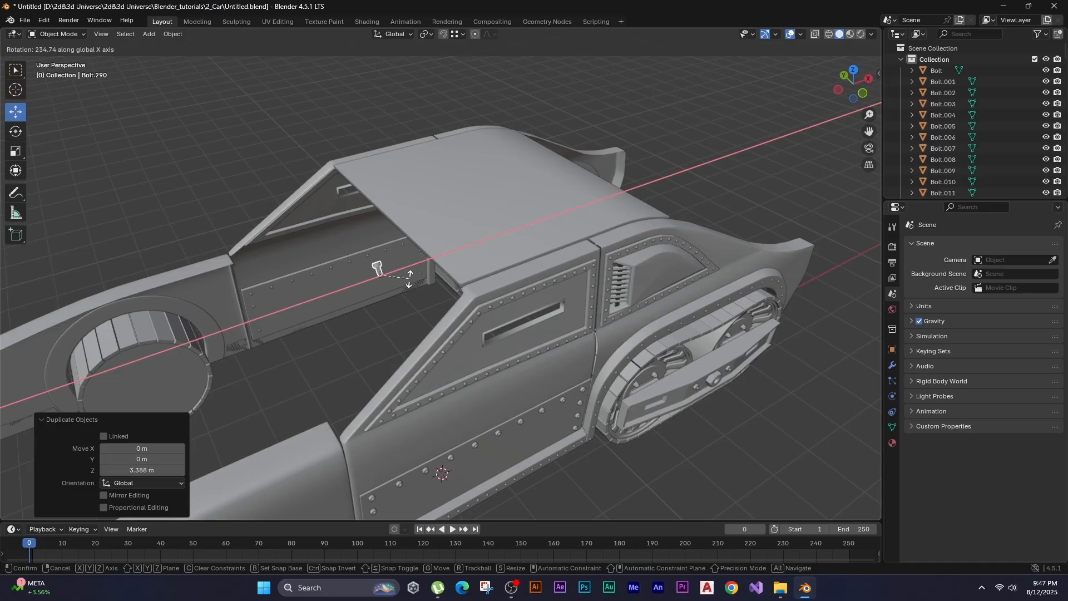
left_click(409, 279)
middle_click_drag(409, 279, 452, 215, "alt")
scroll(451, 216, "up", 3)
key("g")
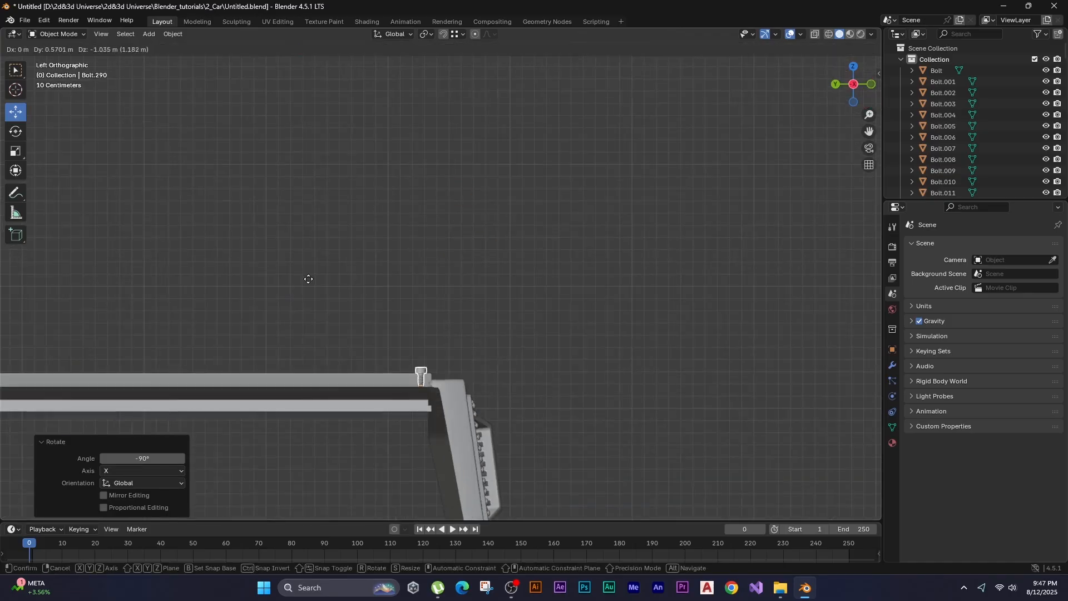
left_click(308, 278)
Position the bolt at the roof panel's front corner along X and Y, and delete the one surplus object.
middle_click_drag(307, 279, 367, 356, "alt")
key("g")
key("x")
left_click(531, 144)
scroll(445, 256, "up", 3)
key("g")
key("y")
left_click(433, 366)
key("g")
key("x")
left_click(432, 353)
middle_click_drag(432, 373, 431, 306)
key("Delete")
Duplicate the bolt 0.3906 m along X and repeat the copy to form a row to the roof's rear.
key("KP_1")
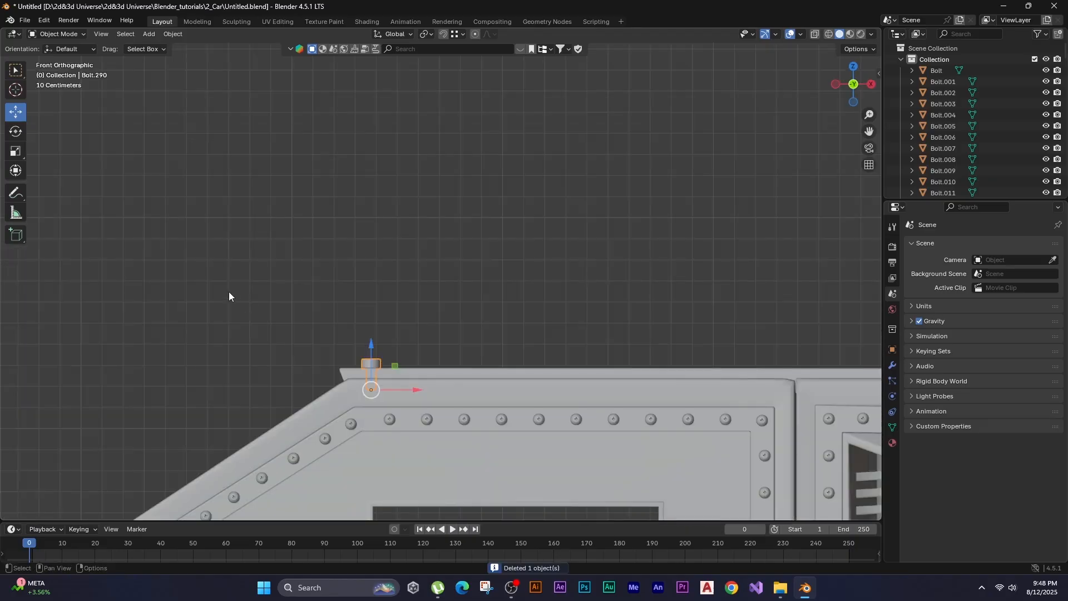
key("shift+d")
key("x")
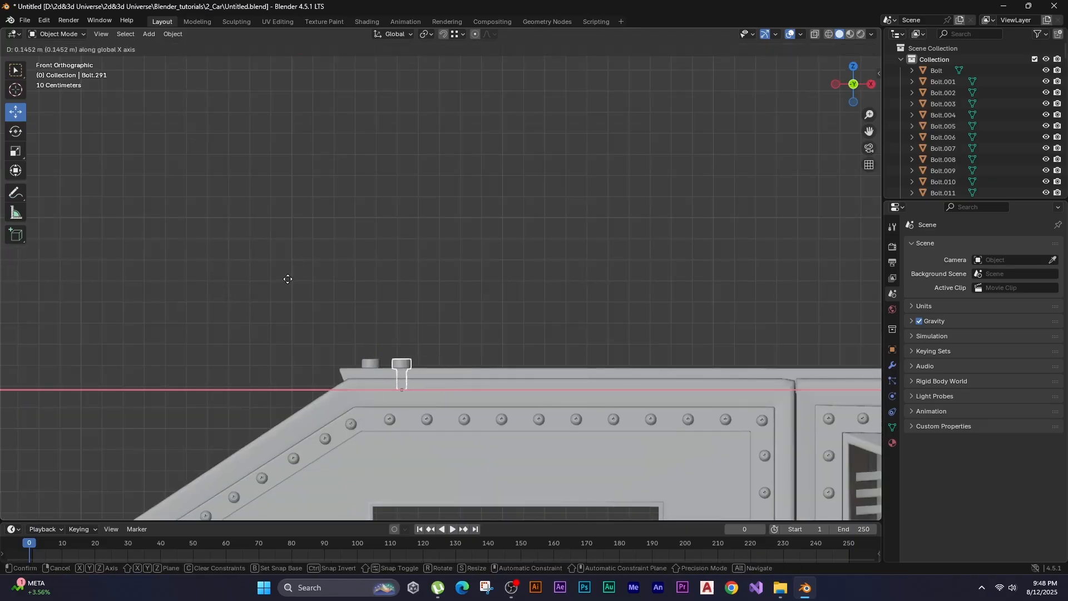
left_click(340, 289)
scroll(334, 294, "down", 3)
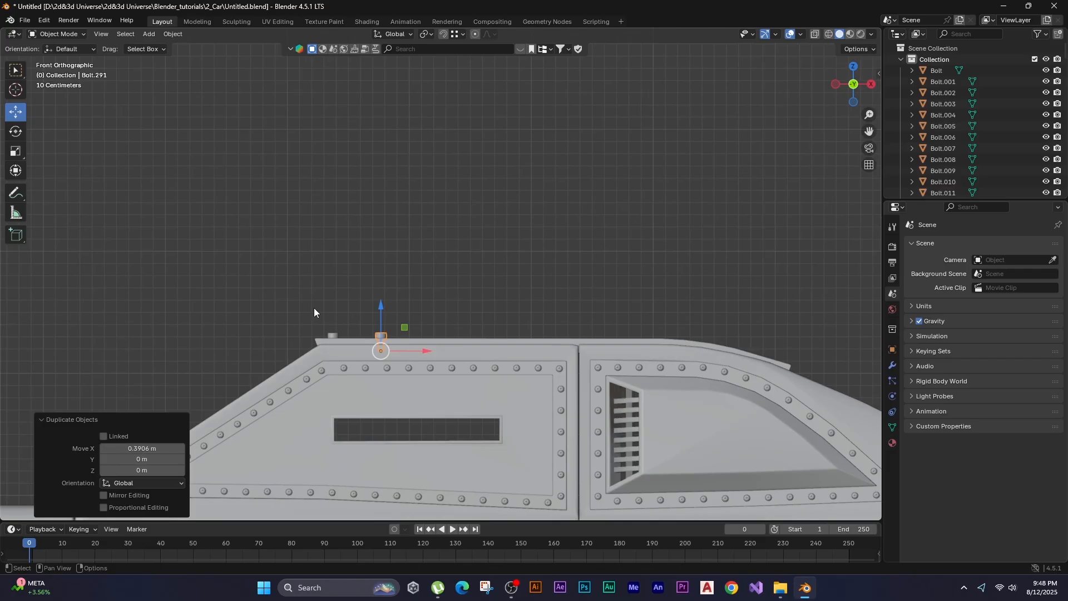
key("shift+r")
key("shift+r")
key("shift+r")
key("shift+r")
key("shift+r")
key("shift+r")
key("shift+r")
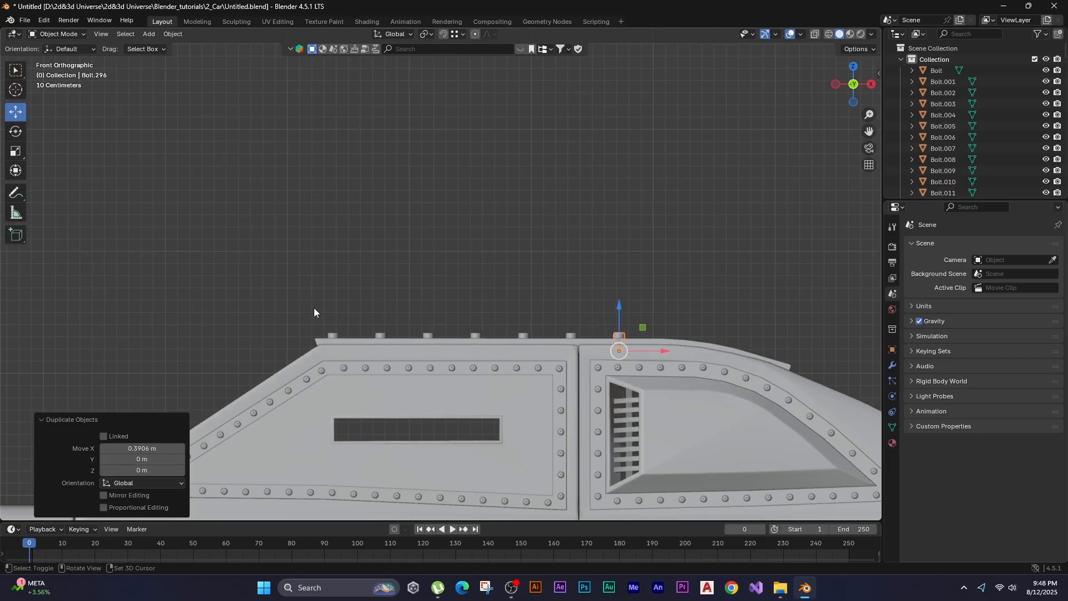
Rotate the second-to-last roof bolt 12.5° and lower it into the curved rear section.
scroll(406, 256, "up", 3)
key("r")
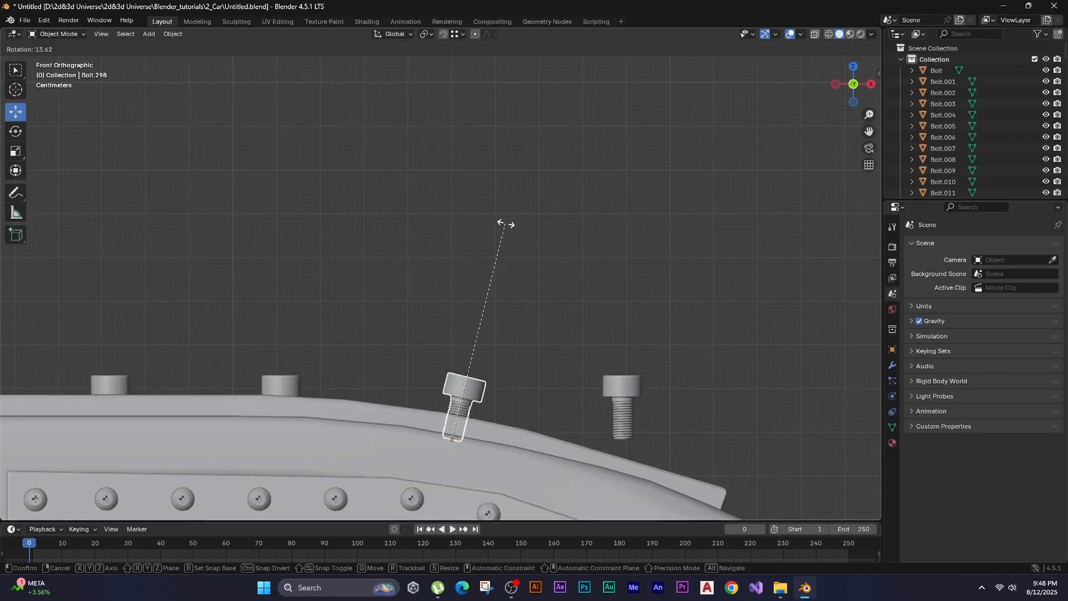
left_click(498, 222)
key("g")
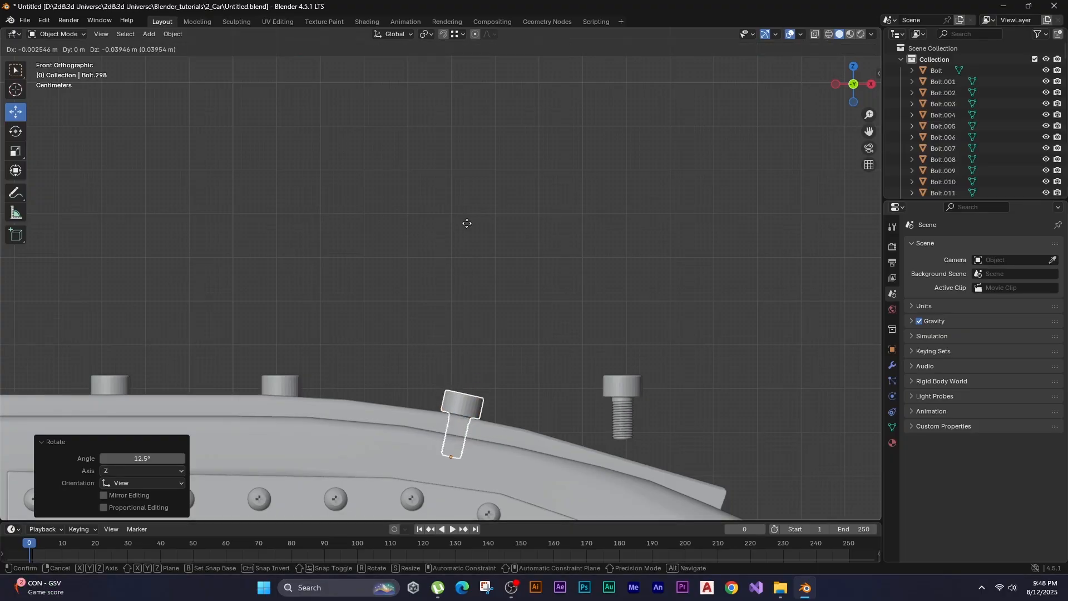
left_click(467, 223)
Tilt the last roof bolt to match the rear slope and move it down onto the panel.
left_click(622, 389)
key("r")
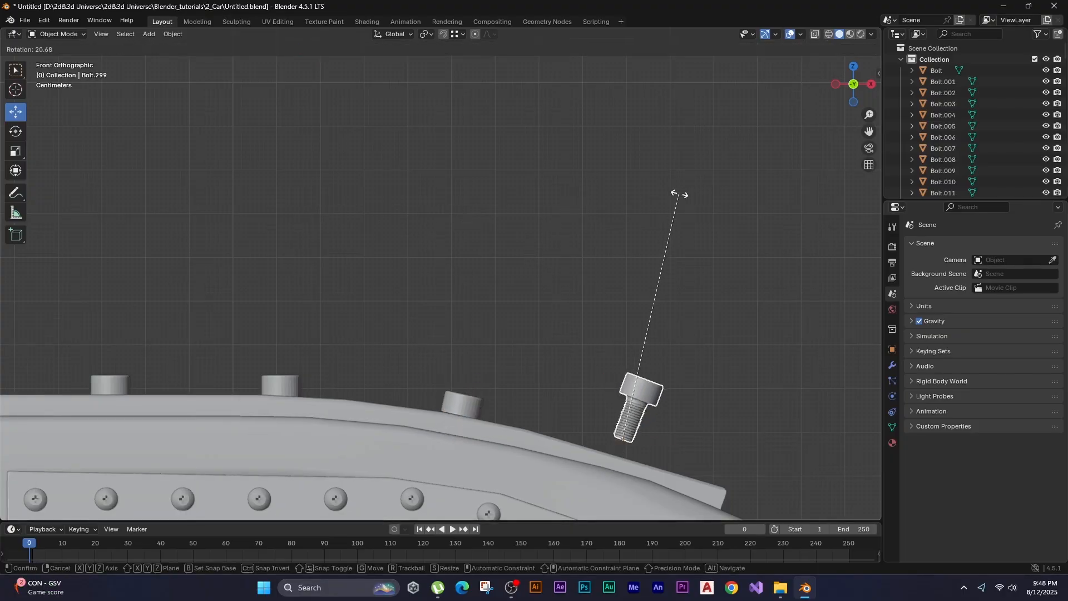
left_click(630, 241)
key("g")
left_click(602, 197)
Duplicate the row of roof bolts along Y to the roof panel's opposite side edge.
mouse_move(602, 198)
middle_mouse_down()
mouse_move(528, 271)
mouse_move(495, 329)
mouse_move(475, 301)
mouse_move(416, 305)
mouse_move(411, 255)
mouse_move(550, 304)
middle_mouse_up()
scroll(445, 245, "up", 5)
key("z")
left_click(369, 270)
scroll(423, 281, "down", 6)
key("shift+d")
key("z")
key("y")
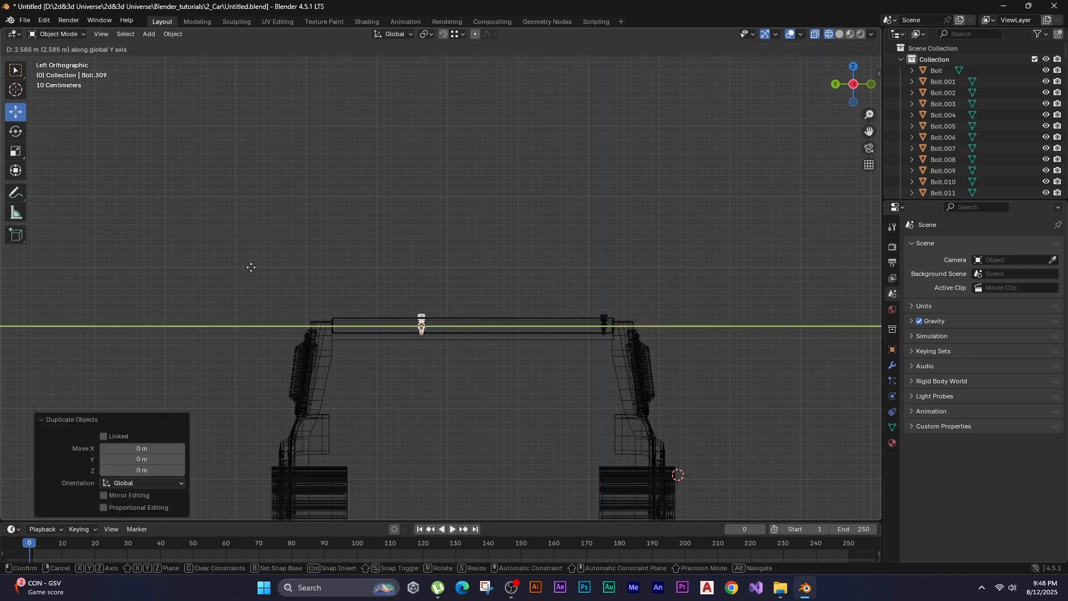
left_click(193, 285)
key("shift+z")
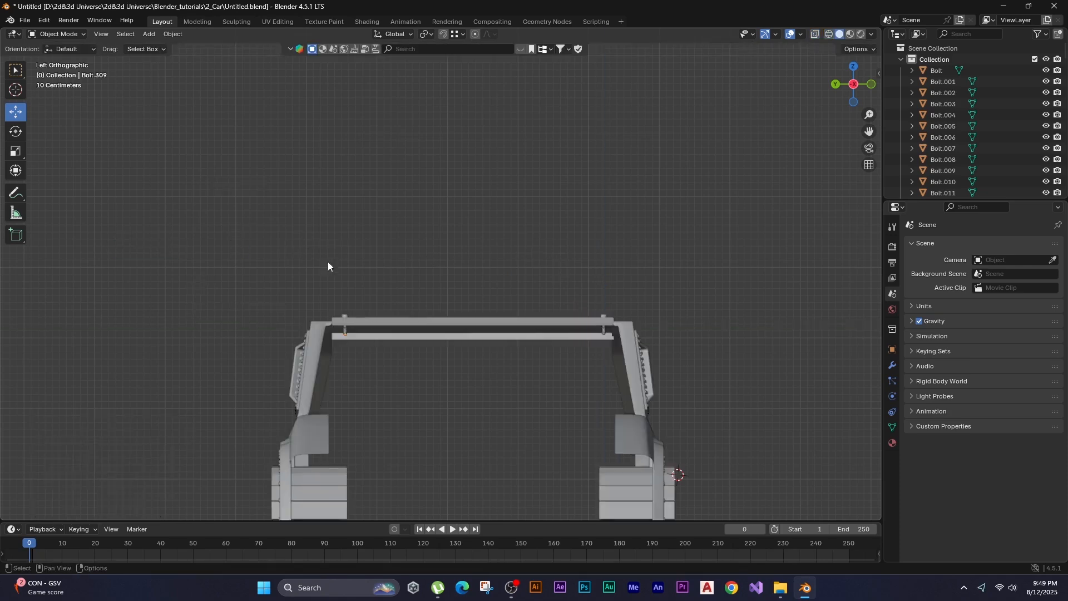
Duplicate the front fender's inner top edge and offset the copy -1.4075 m along Y toward the car's centre.
middle_click_drag(328, 267, 383, 369)
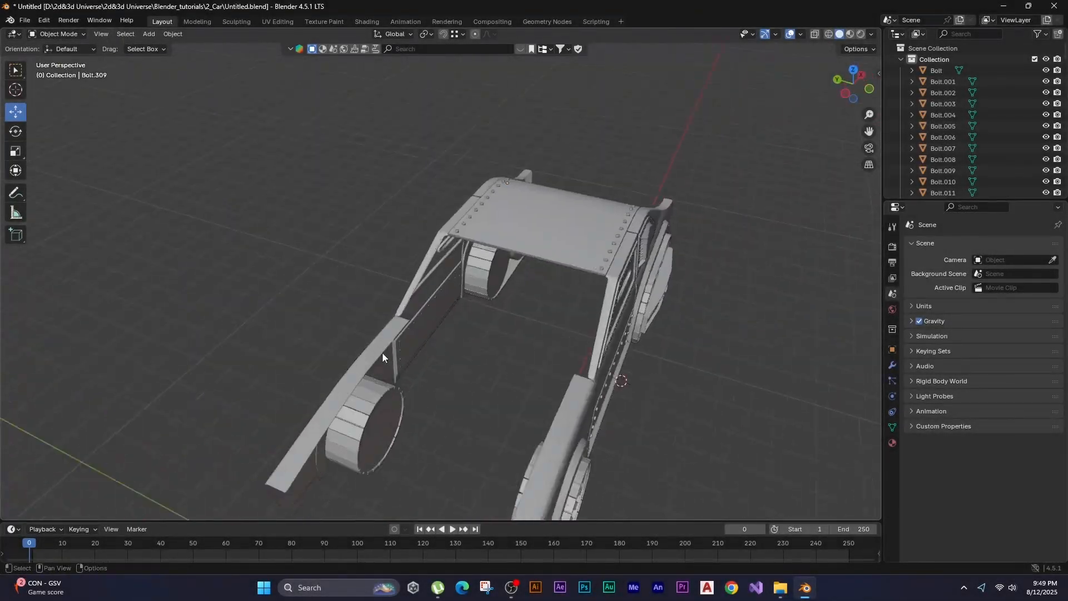
middle_click_drag(382, 352, 383, 269)
left_click(412, 395)
key("Tab")
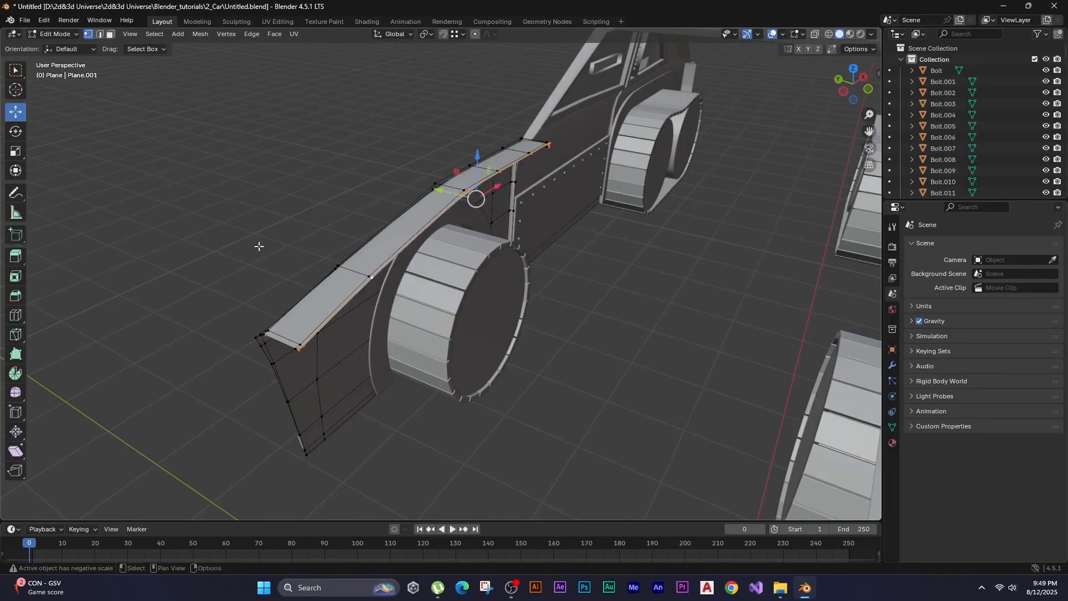
middle_click_drag(259, 246, 293, 269)
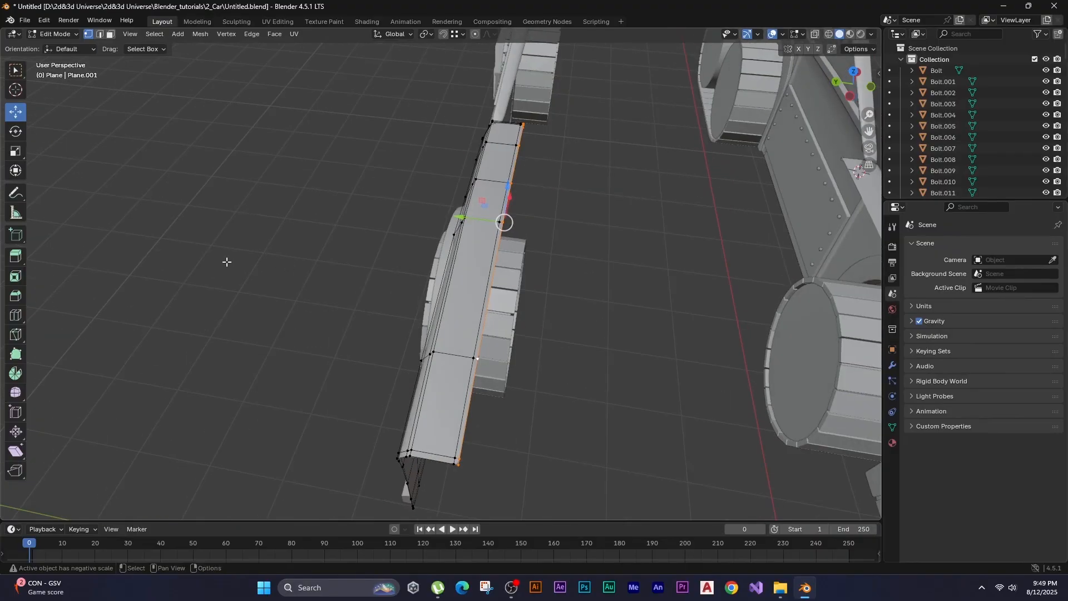
key("shift+d")
key("y")
left_click(341, 265)
Separate the copied fender edge into its own object and leave mesh editing.
key("F3")
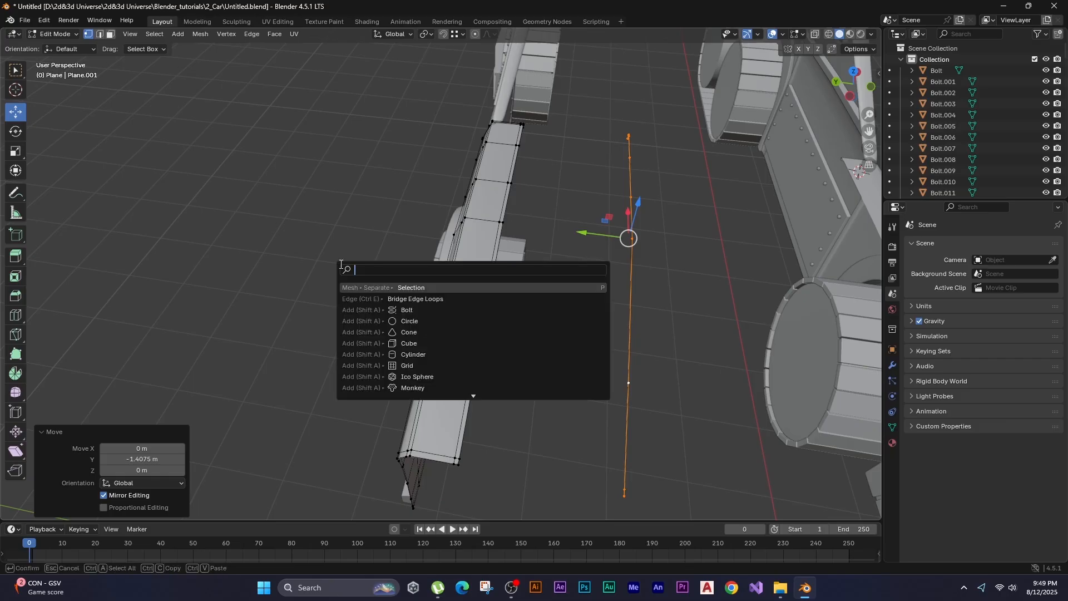
key("Return")
key("Tab")
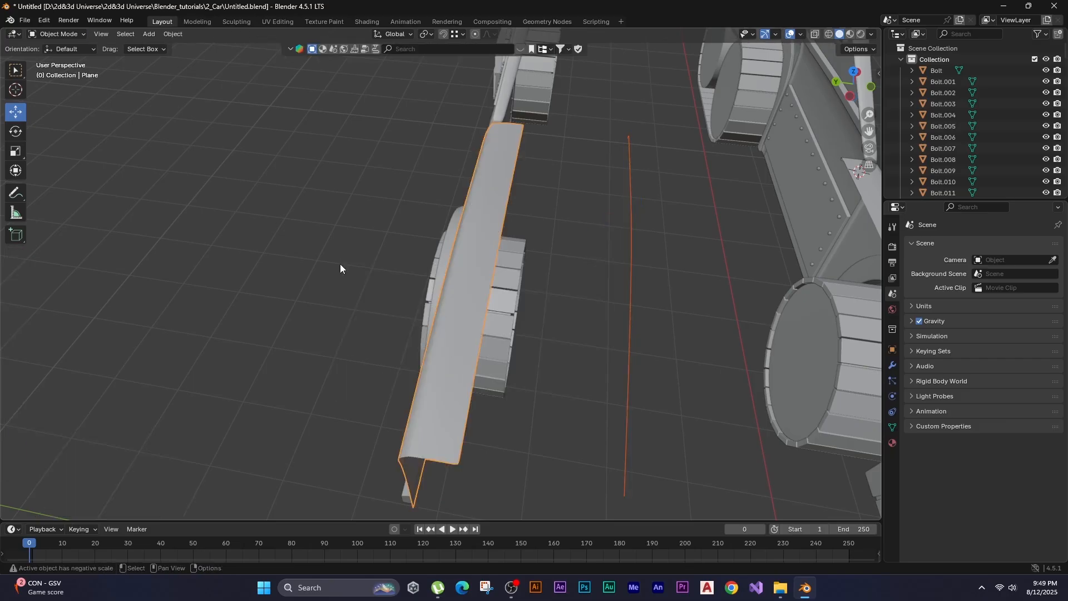
left_click(340, 263)
Extrude the separated fender edge -2.5907 m along Y into a hood panel spanning towards the opposite front fender.
scroll(449, 282, "down", 1)
middle_click_drag(548, 284, 487, 283, "shift")
left_click(423, 254)
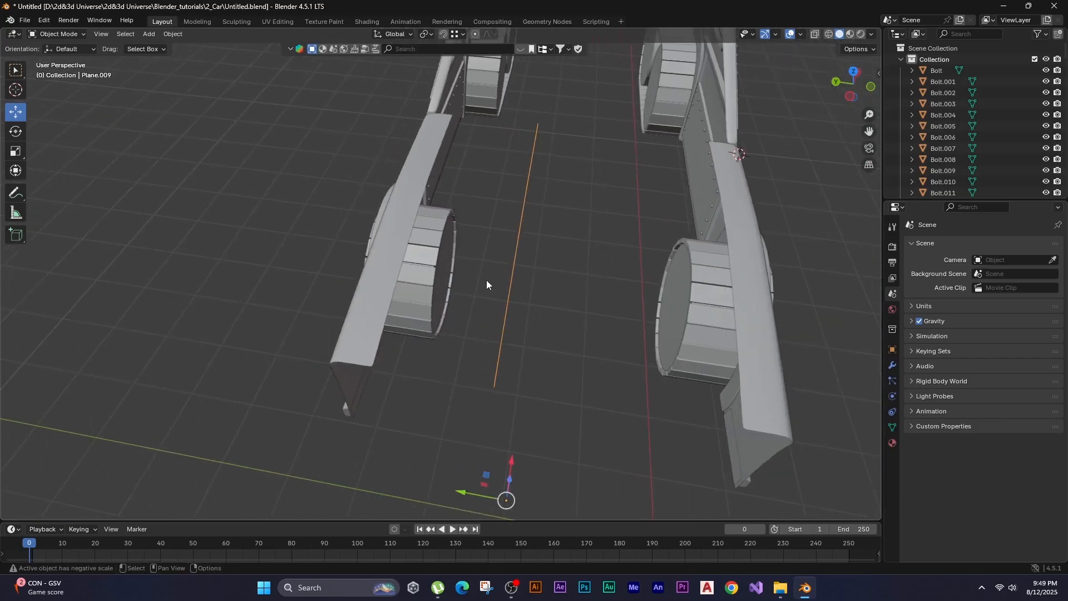
left_click(506, 293)
key("Tab")
middle_click_drag(553, 281, 440, 317, "shift")
key("2")
key("e")
key("y")
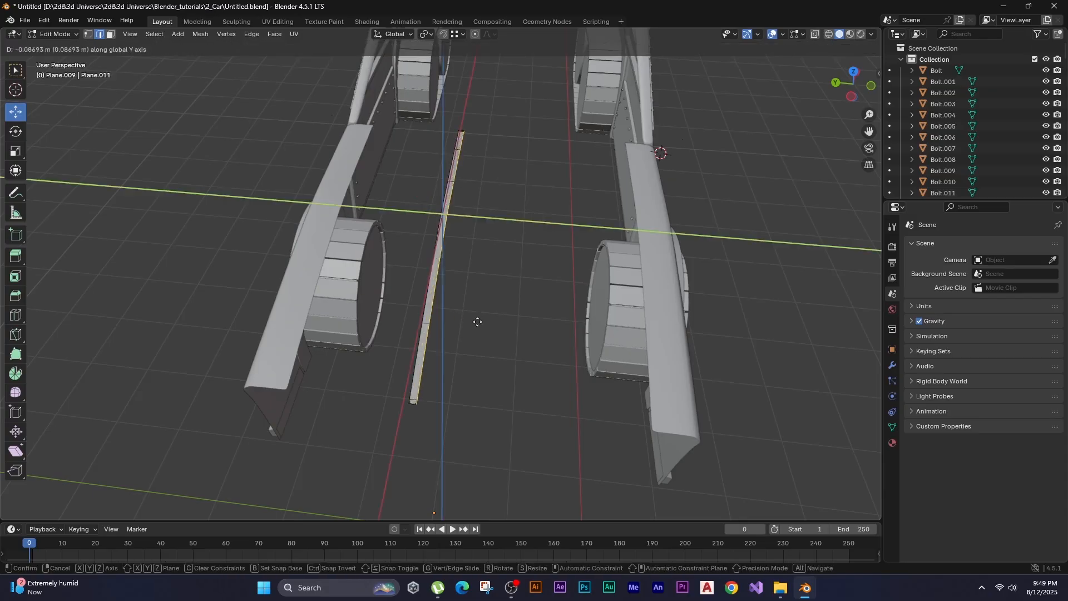
left_click(662, 346)
middle_click_drag(662, 346, 553, 301, "shift")
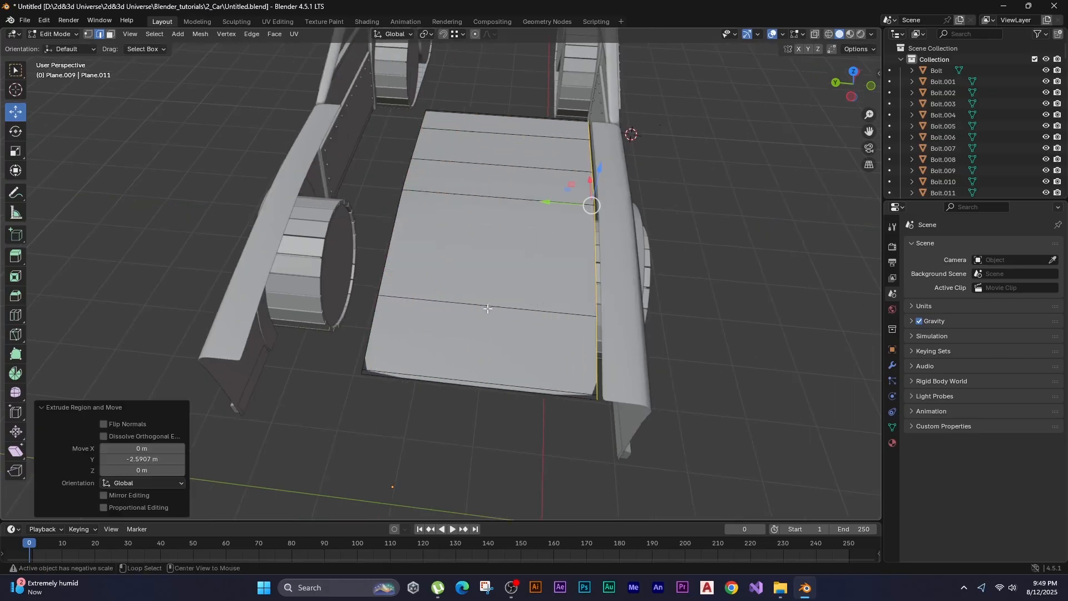
Move the hood's extruded side edge slightly along Y to close the gap to the adjacent fender.
middle_click_drag(487, 308, 455, 352, "alt")
scroll(455, 352, "up", 5)
middle_click_drag(523, 226, 436, 273, "shift")
scroll(302, 330, "up", 4)
scroll(340, 258, "up", 1)
key("g")
key("y")
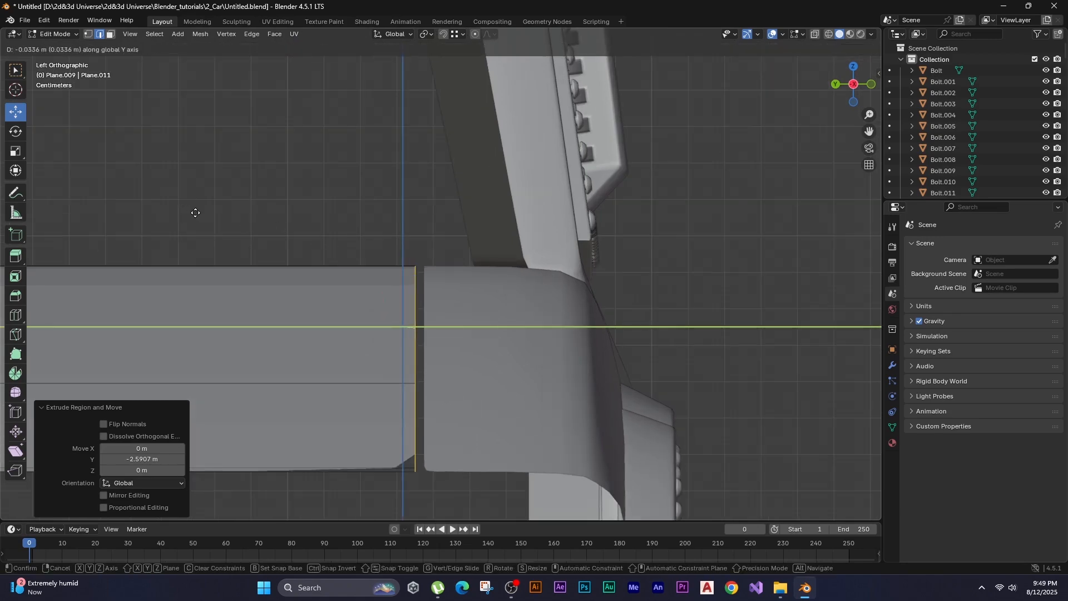
left_click(203, 215)
Select the hood's other side edge and shift it along Y to meet the fender beside it.
scroll(255, 220, "down", 3)
middle_click_drag(255, 220, 660, 257, "shift")
key("alt+z")
left_click_drag(197, 220, 375, 396)
key("alt+z")
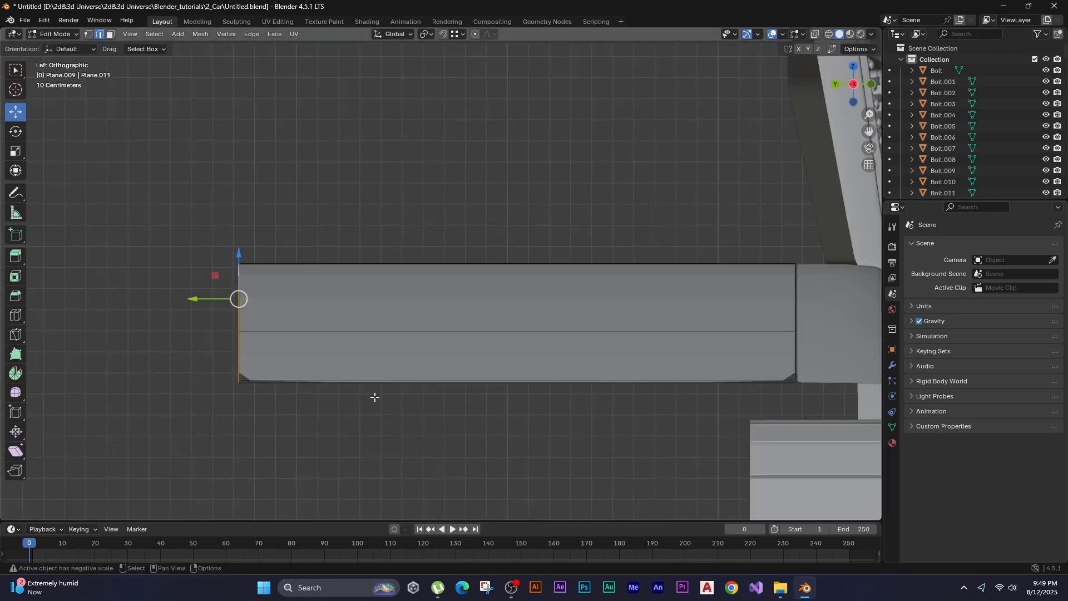
middle_click_drag(235, 362, 585, 383, "shift")
scroll(488, 380, "down", 2)
key("g")
key("y")
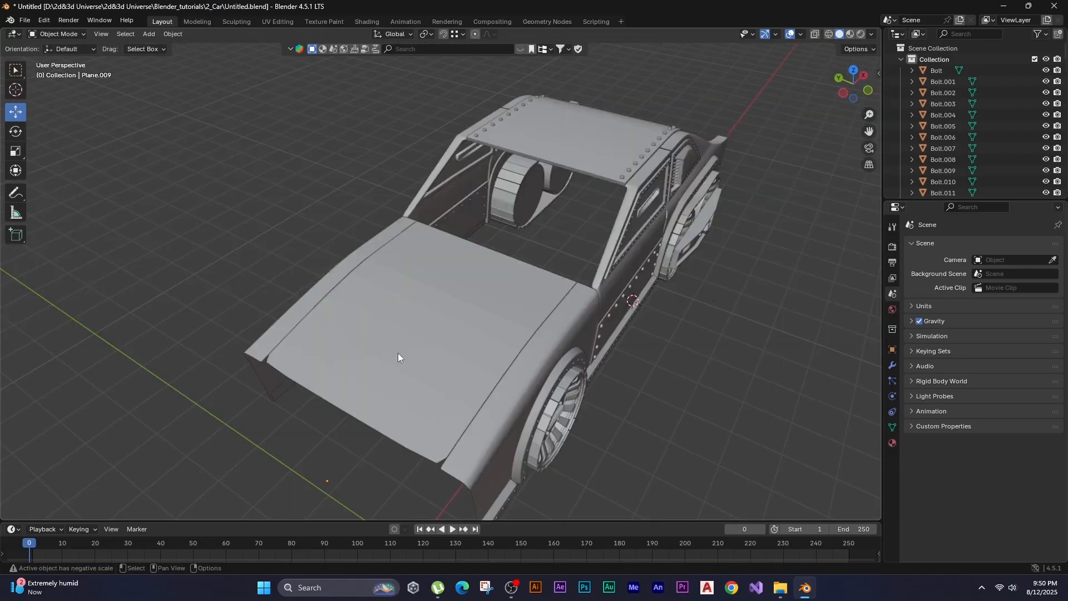
Add a lengthwise loop cut tight against each of the hood's two side edges, the first with a slide factor of 0.988.
scroll(507, 362, "up", 1)
middle_click_drag(507, 361, 396, 336, "shift")
left_click(407, 296)
key("Tab")
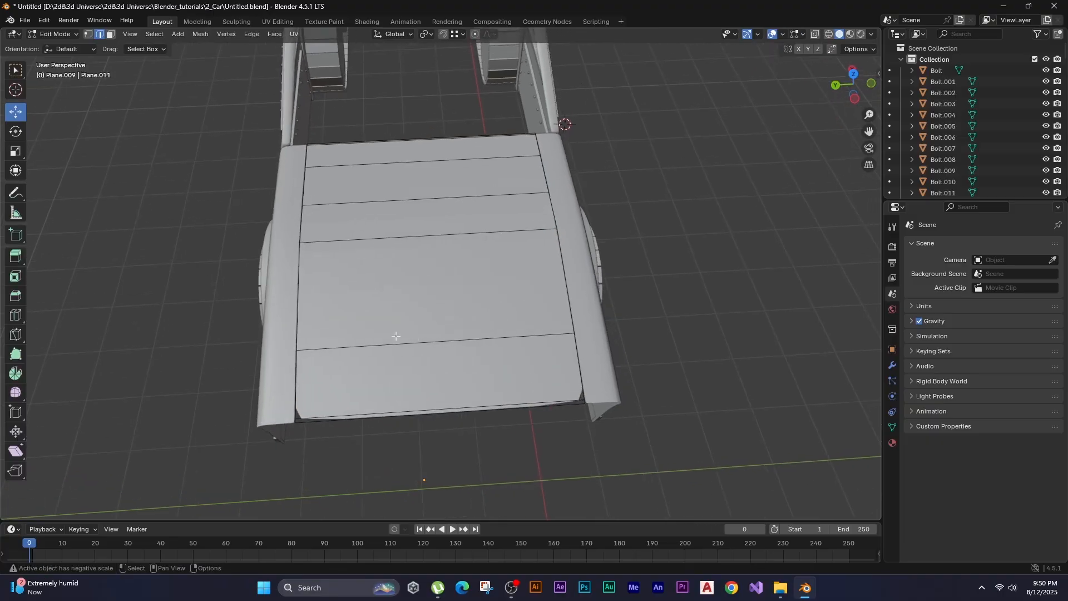
key("ctrl+r")
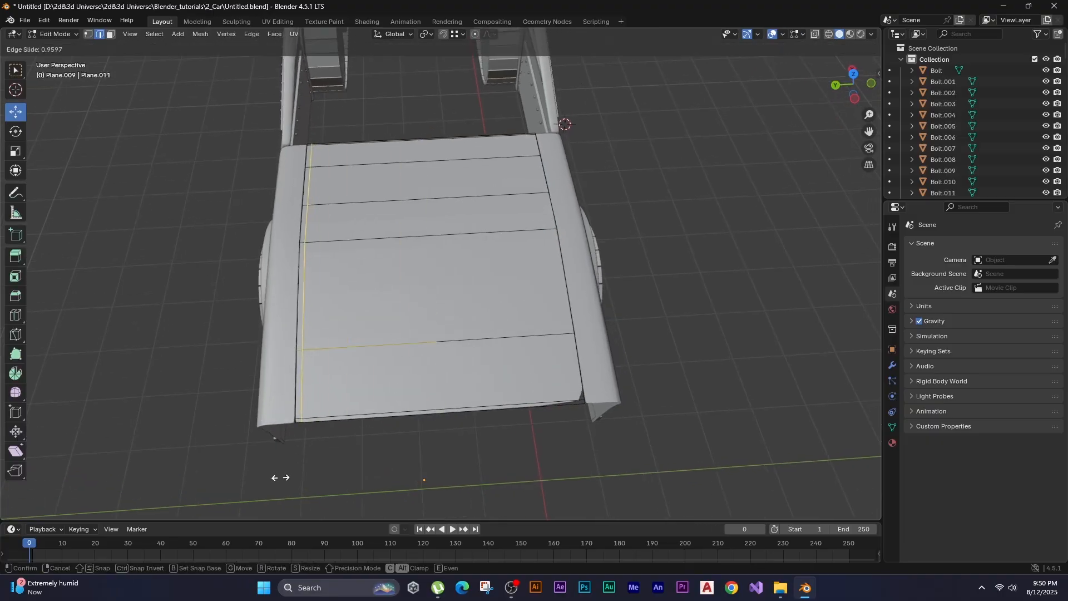
left_click(277, 478)
key("g")
key("g")
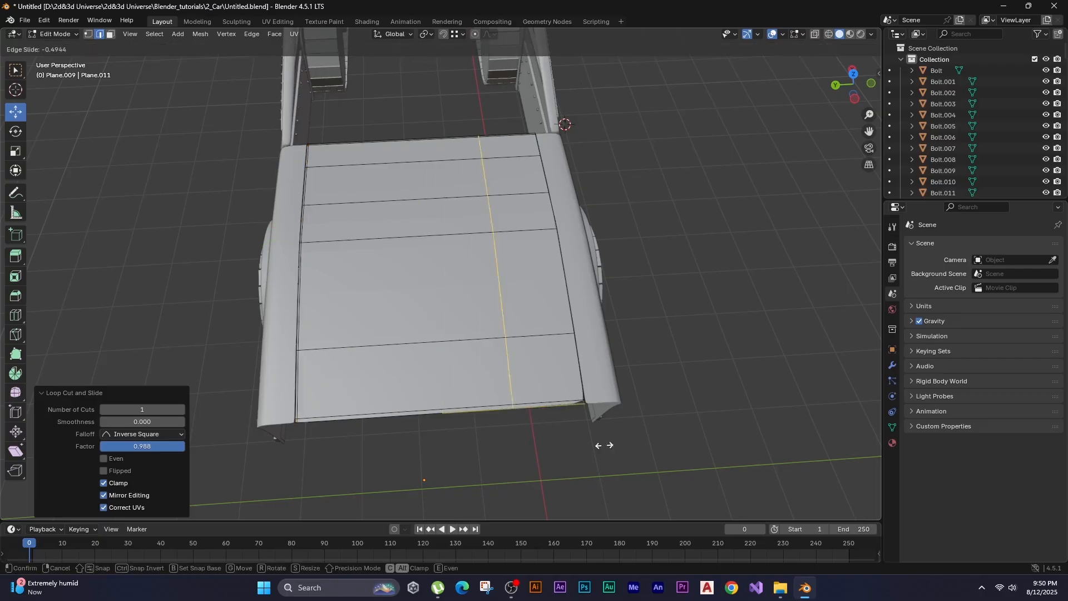
left_click(670, 457)
middle_click_drag(669, 457, 406, 271)
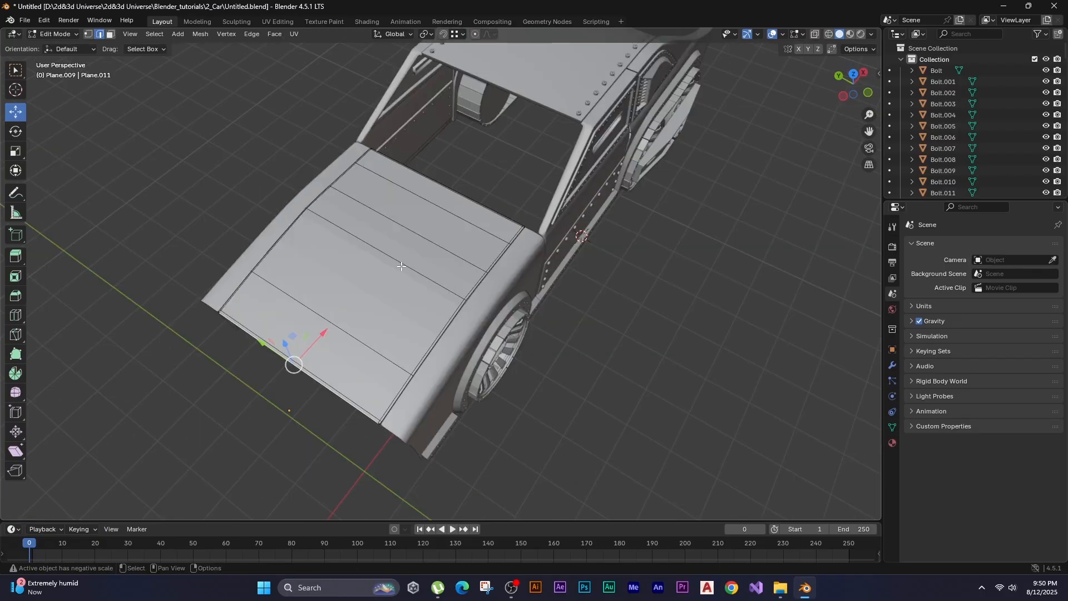
Set the hood's origin to its geometry and apply all its transforms.
key("Tab")
right_click(372, 296)
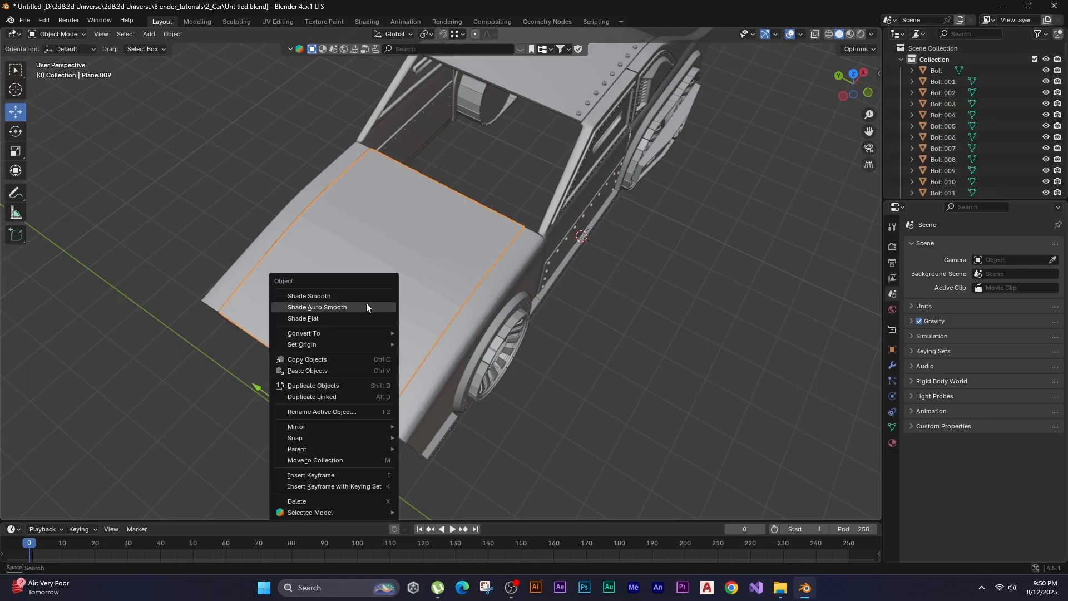
mouse_move(353, 316)
left_click(452, 325)
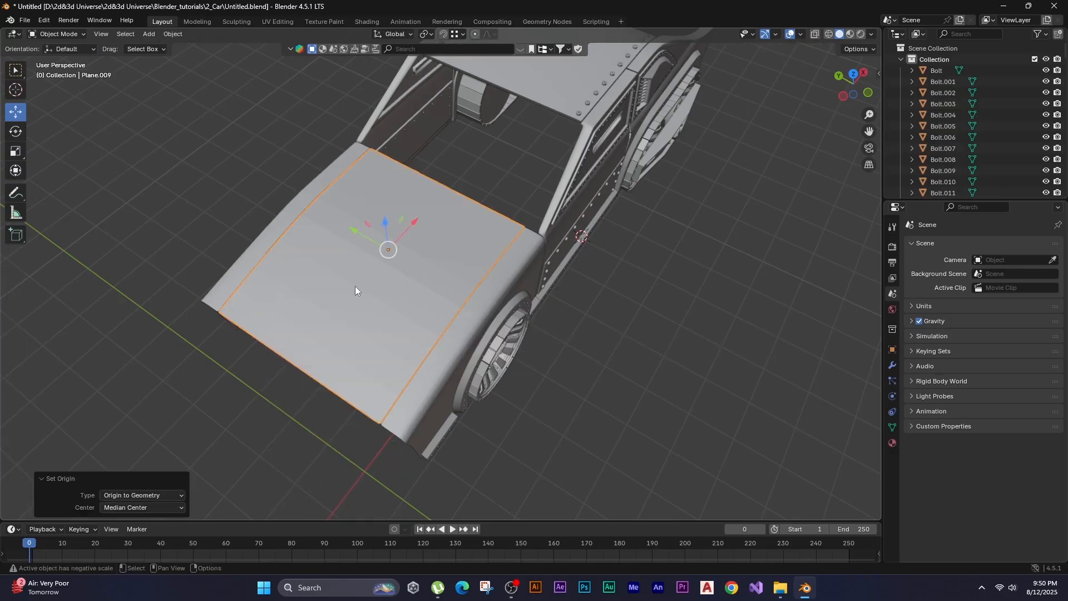
key("ctrl+a")
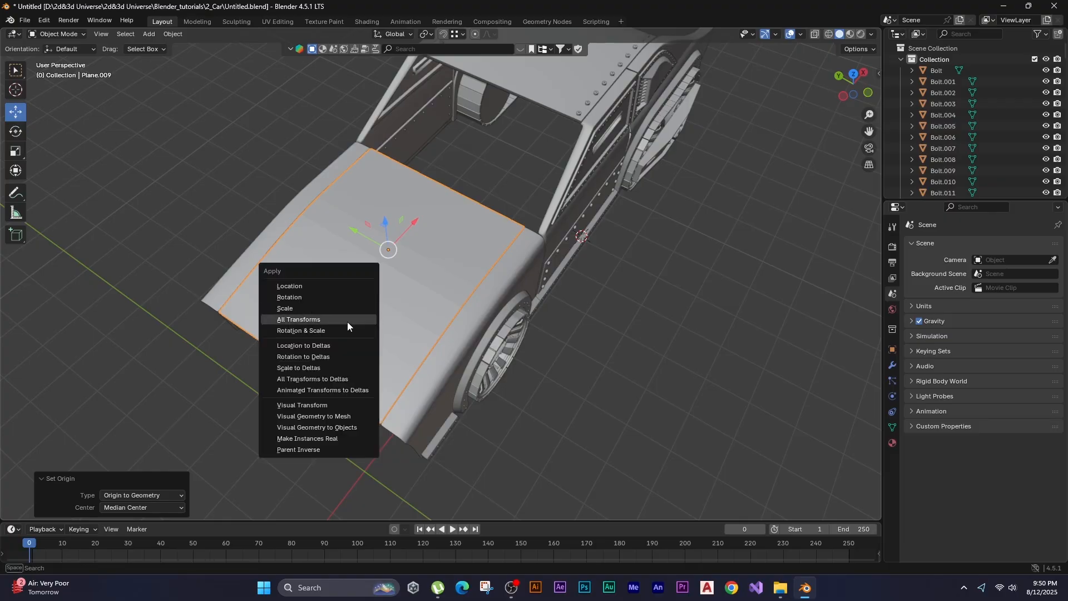
left_click(338, 320)
Shade the hood auto smooth at a 30° angle.
middle_click_drag(394, 289, 356, 302)
right_click(356, 302)
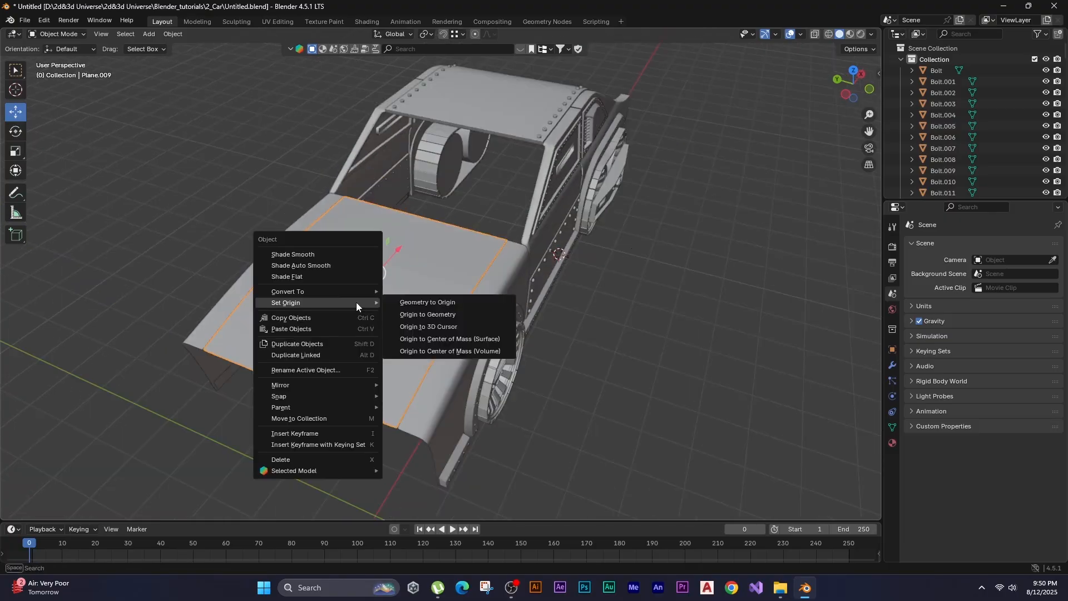
left_click(326, 265)
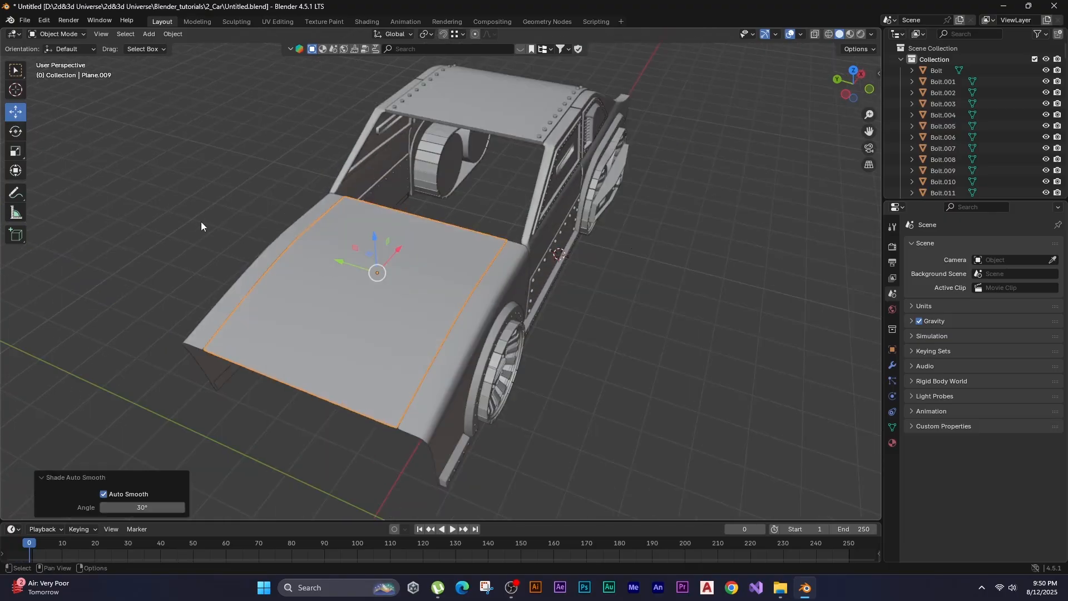
middle_click_drag(202, 232, 257, 282)
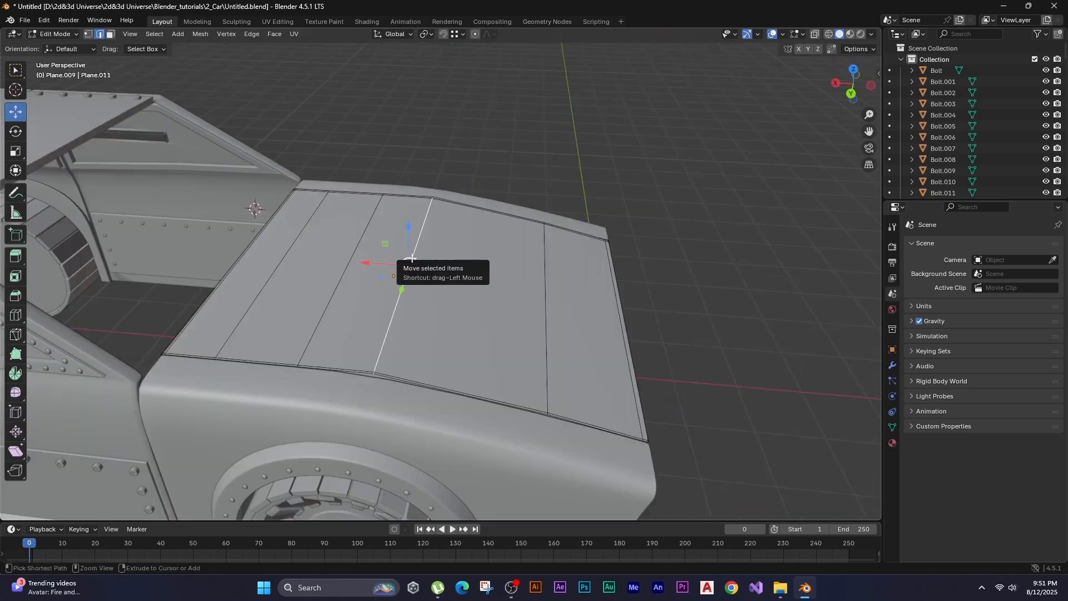
Bevel the crosswise edge near the middle of the hood into several evenly spaced segments.
key("ctrl+b")
scroll(343, 229, "up", 5)
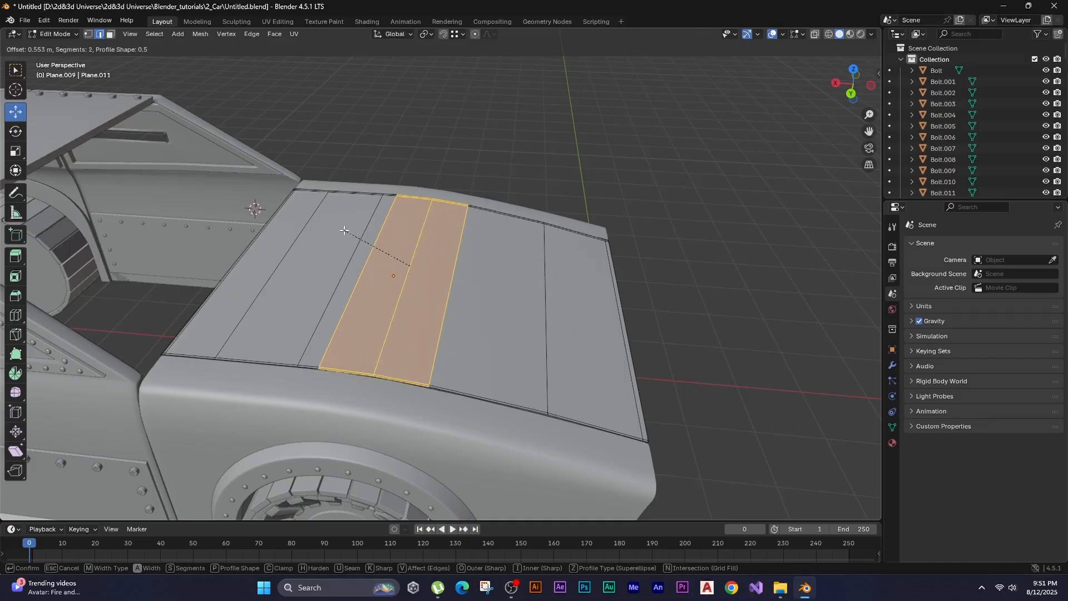
left_click(338, 226)
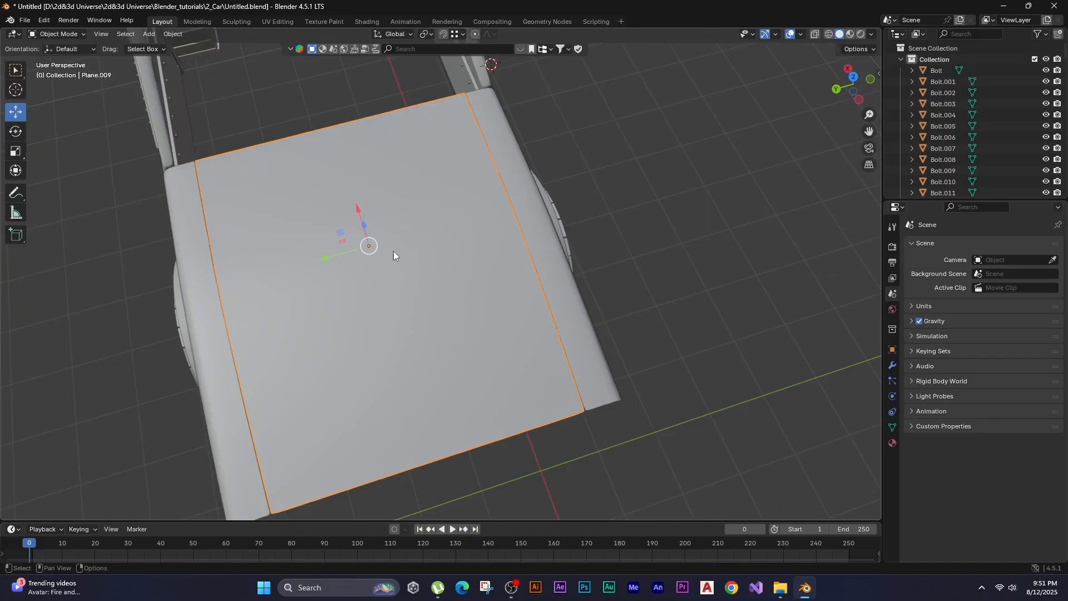
Add two lengthwise loop cuts across the hood and scale them closer together along Y by about 0.743.
middle_click_drag(392, 251, 399, 316)
key("alt+a")
key("ctrl+r")
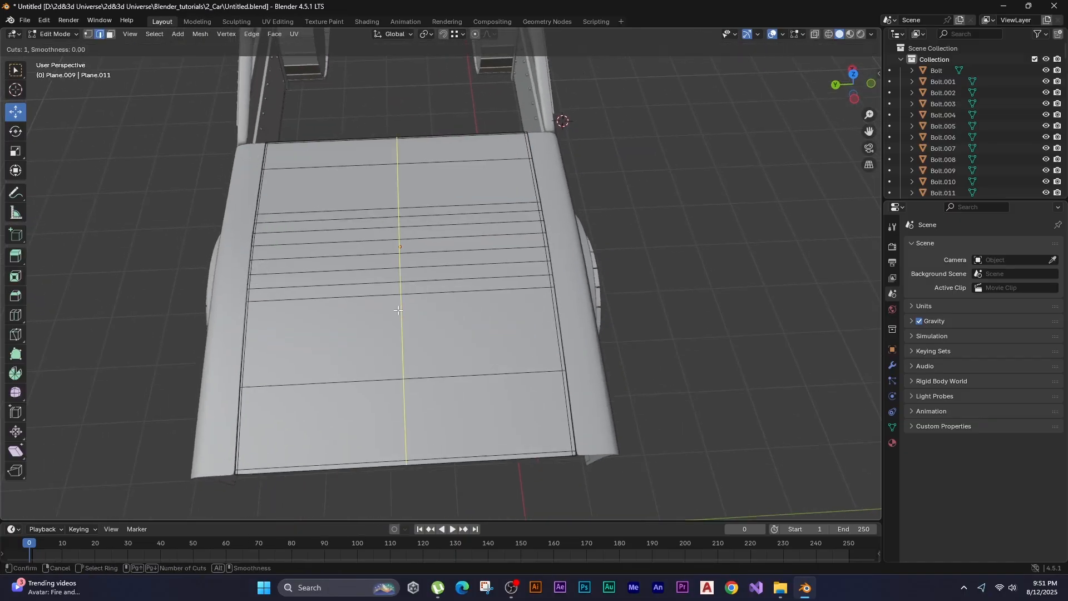
scroll(399, 314, "up", 1)
left_click(399, 315)
right_click(399, 315)
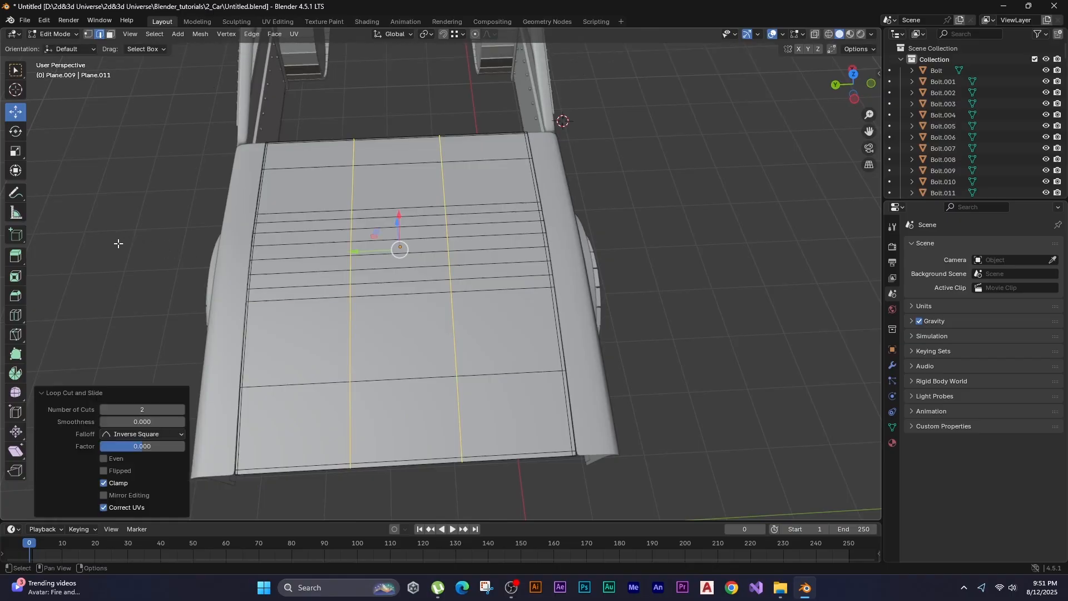
key("s")
key("y")
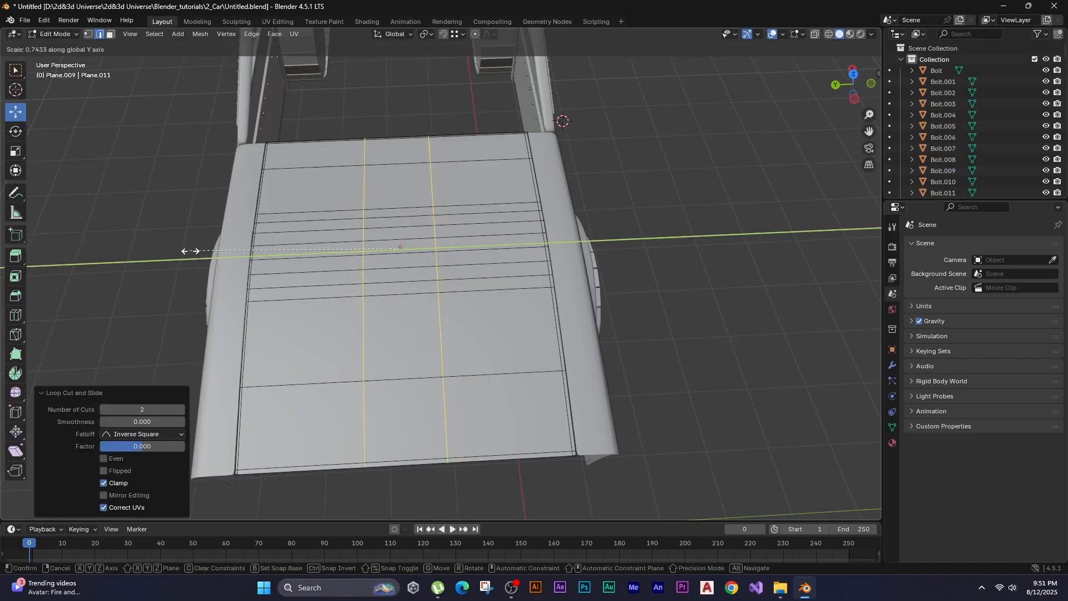
left_click(190, 251)
left_click(125, 203)
Add one centred lengthwise loop cut between the hood's two inner loops.
middle_click_drag(327, 245, 339, 287)
key("ctrl+r")
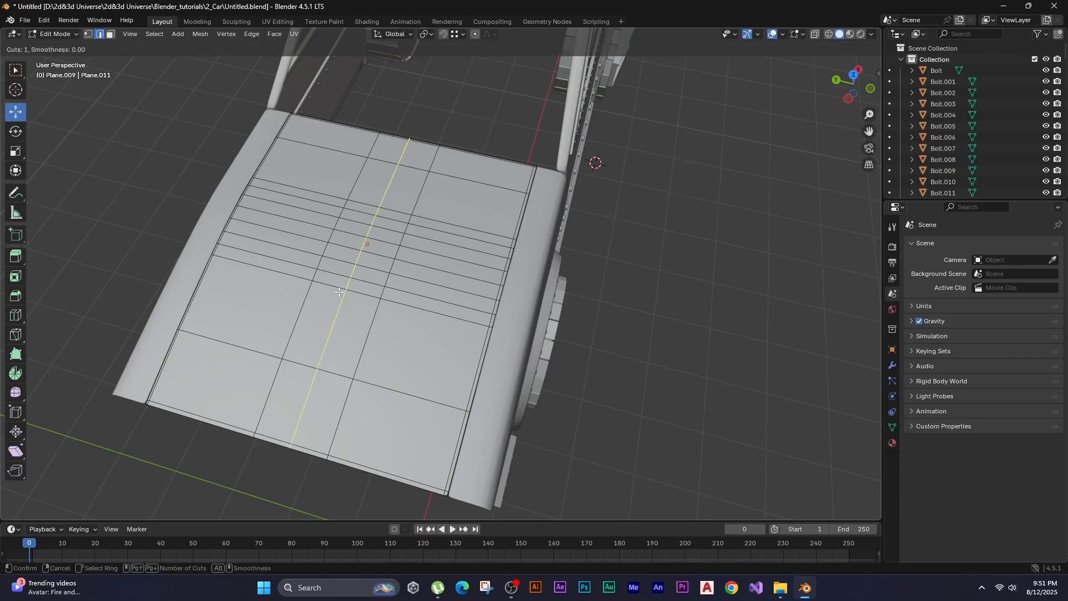
left_click(343, 294)
right_click(343, 294)
left_click(120, 203)
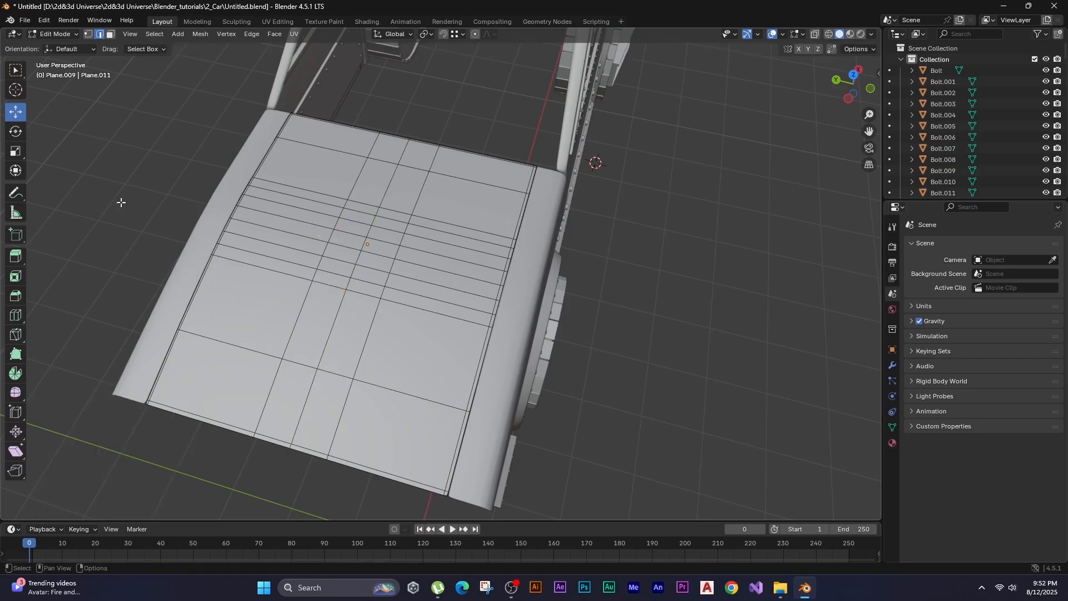
Delete the central hood faces behind the middle to cut a stepped opening, wide at the rear and half as wide in front.
scroll(385, 118, "up", 2)
left_click(357, 217)
key("3")
left_click(361, 204)
left_click(395, 217, "shift")
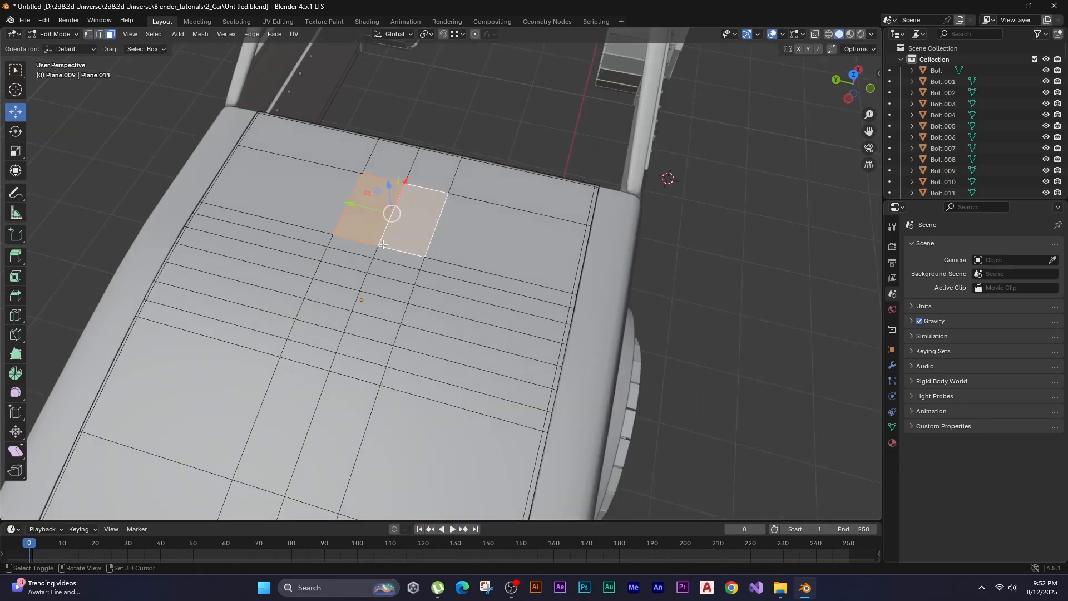
left_click(364, 248, "shift")
left_click(403, 260, "shift")
left_click(393, 272, "shift")
left_click(354, 262, "shift")
left_click(342, 276, "shift")
left_click(389, 288, "shift")
left_click(381, 307, "shift")
left_click(373, 328, "shift")
middle_click_drag(374, 328, 356, 325)
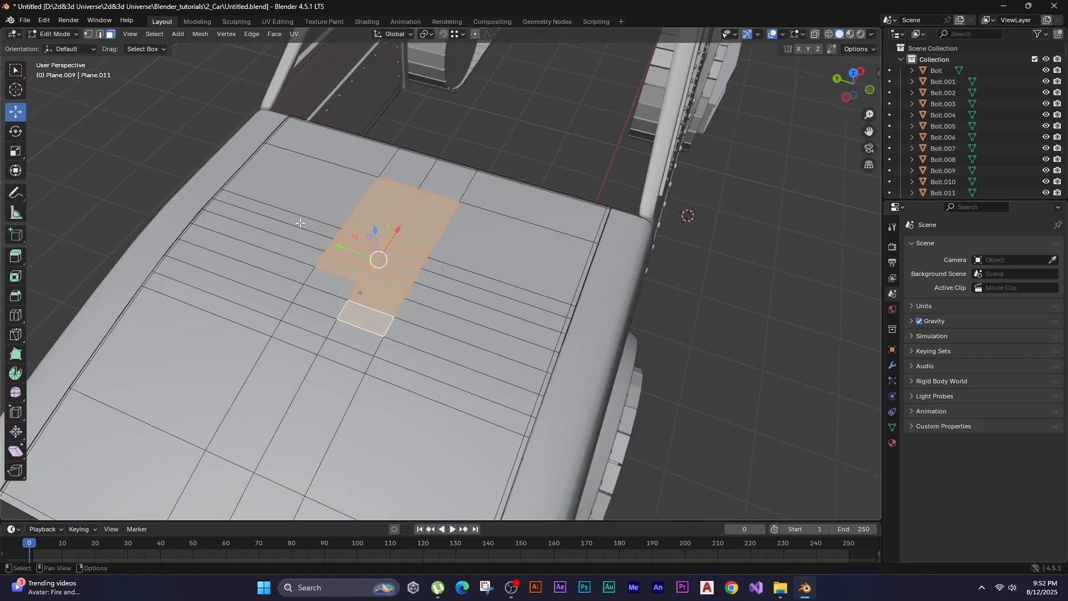
key("x")
left_click(281, 248)
Add supporting loop cuts along the rear and side edges of the opening to sharpen its two rear corners.
middle_click_drag(333, 225, 351, 251)
key("ctrl+r")
left_click(421, 232)
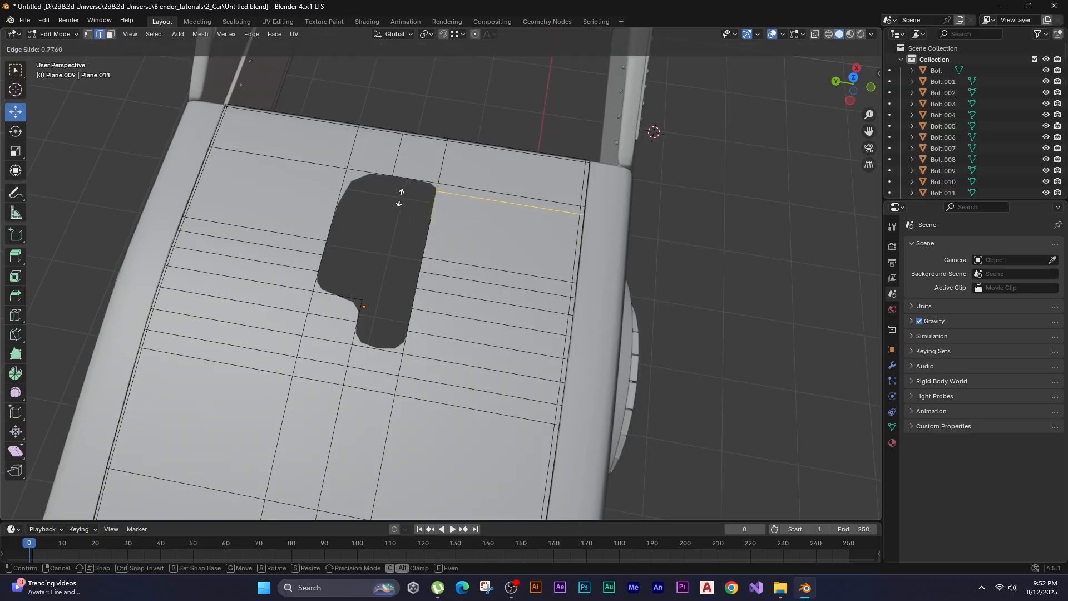
left_click(398, 194)
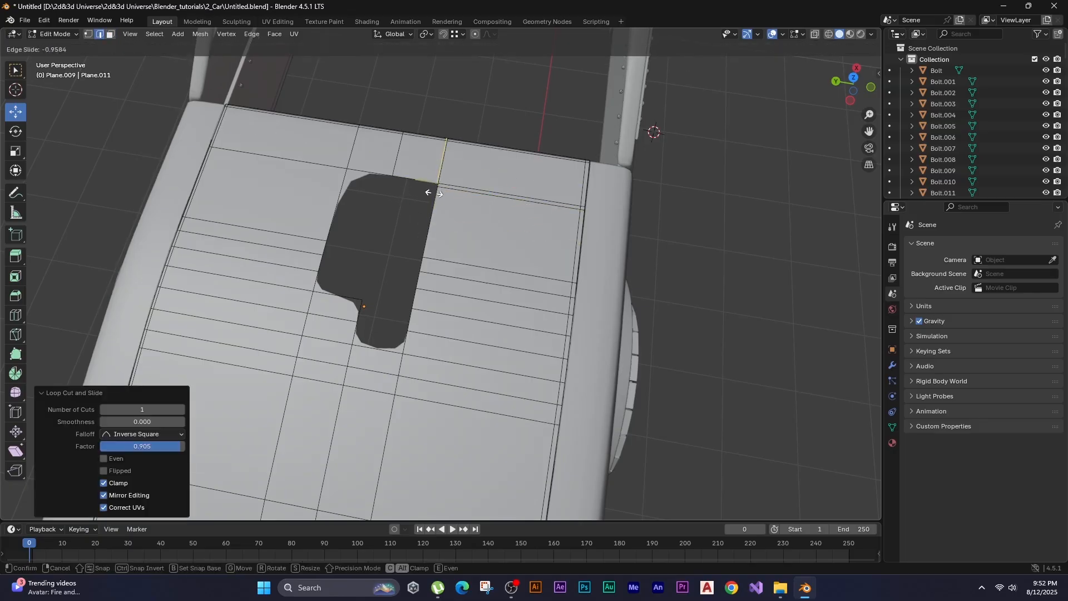
key("ctrl+r")
left_click(378, 175)
left_click(357, 173)
key("ctrl+r")
left_click(314, 181)
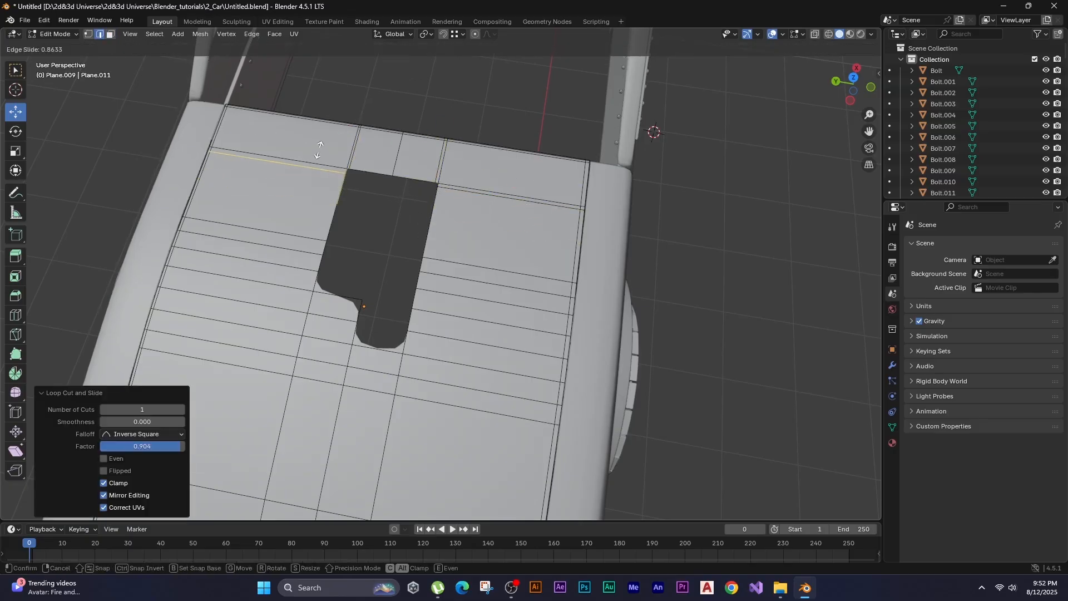
left_click(319, 153)
Add supporting loop cuts around the opening's step and front edge to sharpen the remaining corners.
key("ctrl+r")
left_click(328, 288)
key("ctrl+r")
left_click(362, 315)
key("ctrl+r")
left_click(370, 305)
left_click(368, 307)
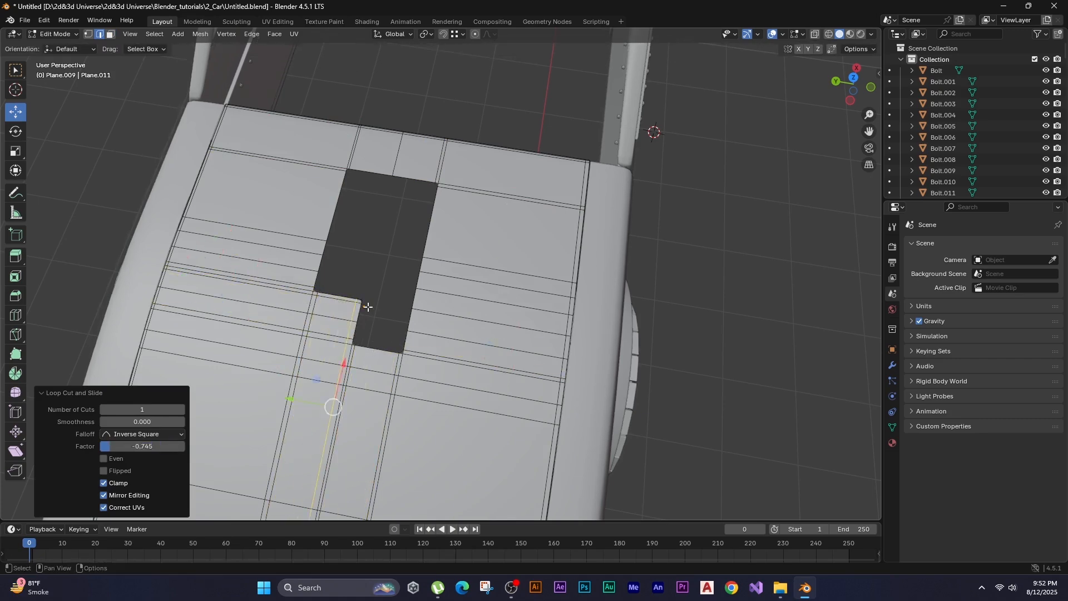
Duplicate the boundary edge loop of the hood opening and raise the copy 0.72572 m along Z.
key("Tab")
middle_click_drag(337, 286, 302, 234)
key("Tab")
scroll(394, 218, "up", 2)
middle_click_drag(394, 219, 386, 259, "shift")
middle_click_drag(272, 186, 295, 218)
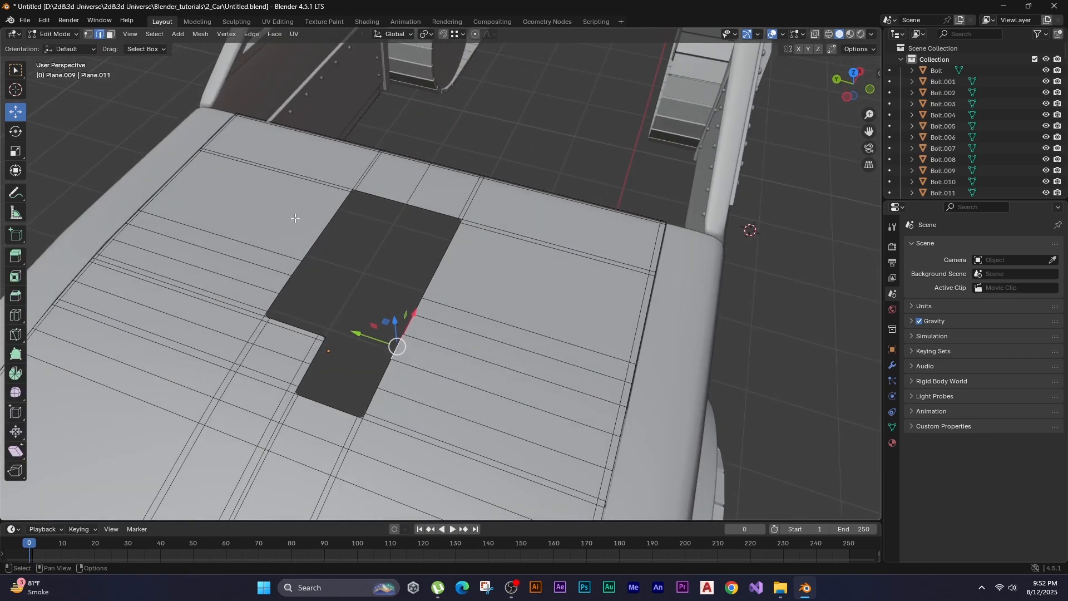
left_click(320, 231, "alt")
middle_click_drag(370, 253, 399, 270)
key("e")
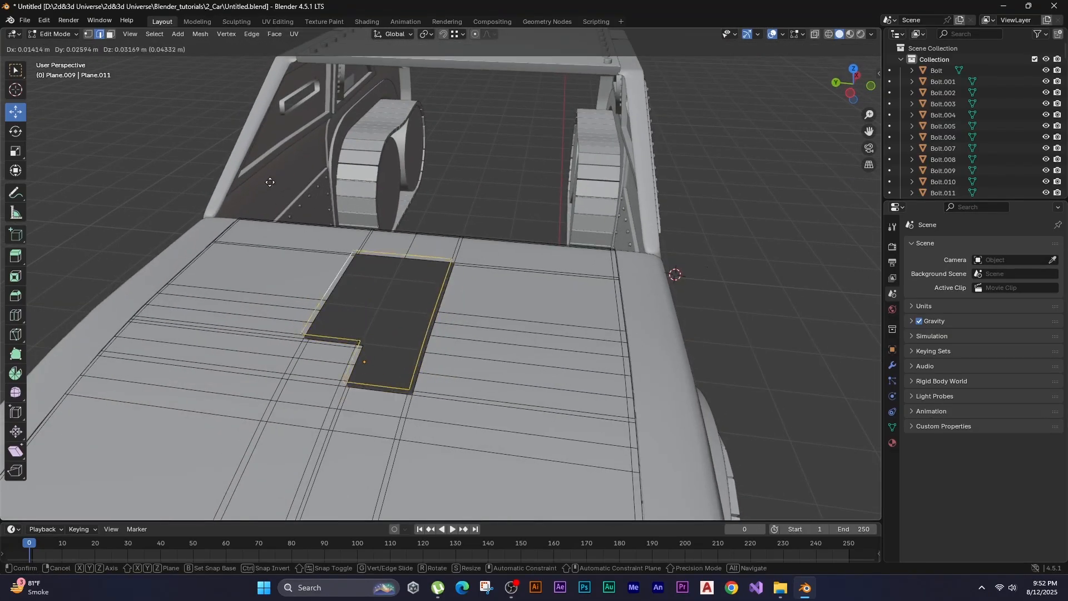
key("z")
left_click(287, 110)
middle_click_drag(286, 110, 354, 201)
Separate the raised outline copy into its own object and leave mesh editing.
key("F3")
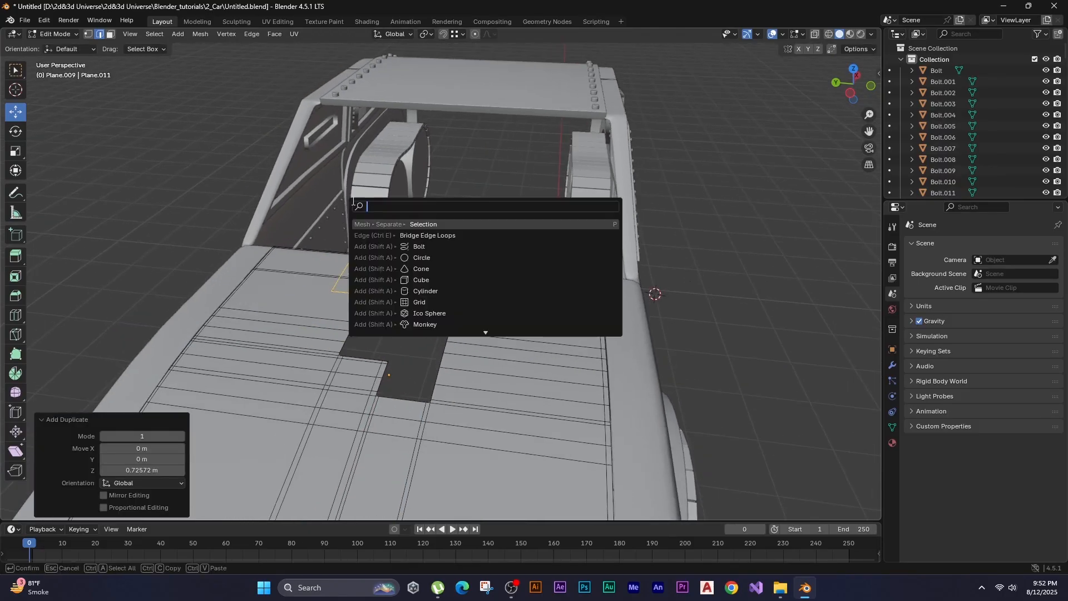
key("Return")
key("Tab")
Apply the separated outline's transforms and set its origin to its geometry.
middle_click_drag(171, 160, 392, 265)
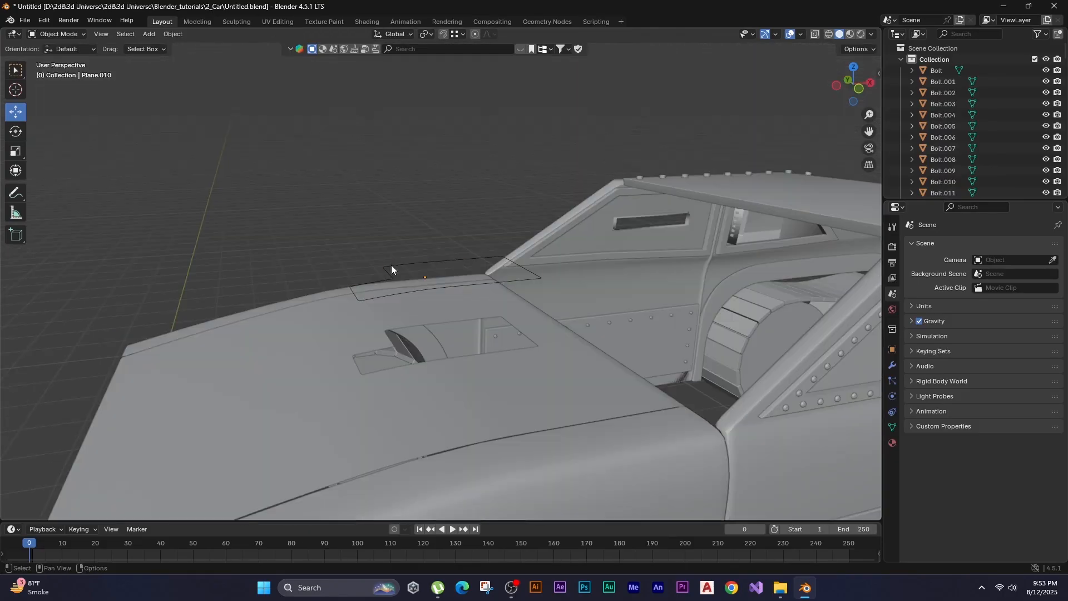
key("ctrl+a")
left_click(389, 248)
left_click(326, 224)
left_click(403, 264)
right_click(405, 265)
mouse_move(405, 265)
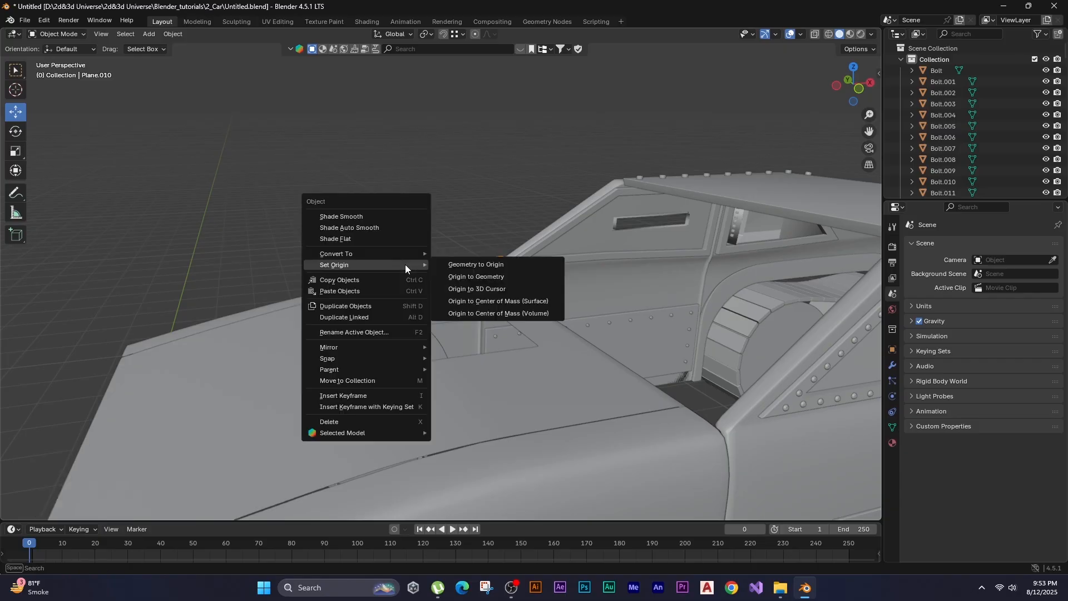
left_click(452, 276)
middle_click_drag(365, 225, 169, 213)
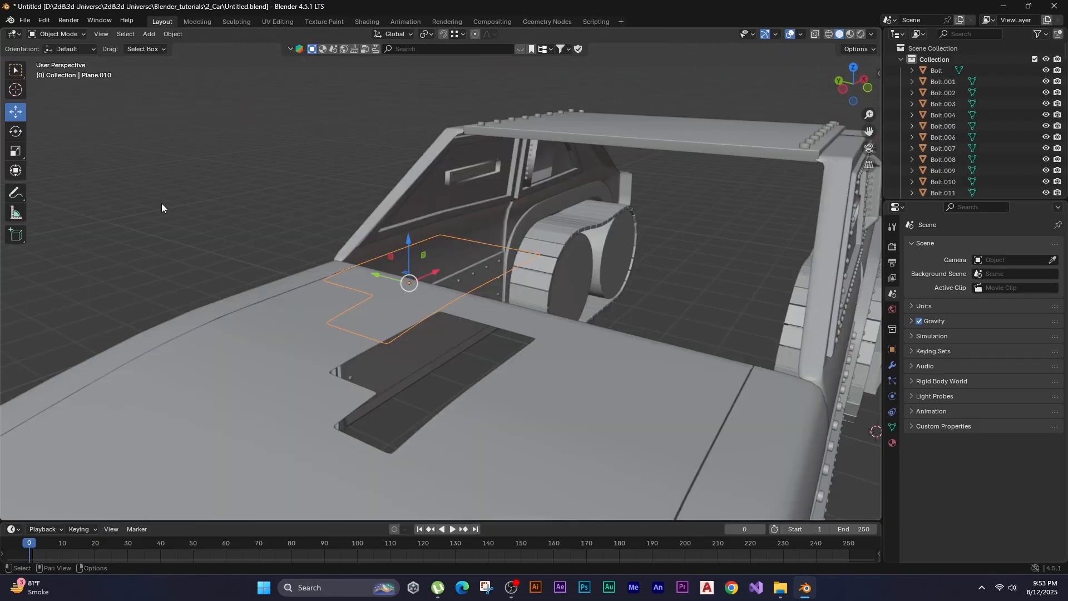
Extrude the whole raised outline upward 0.12548 m along Z to form a vertical wall.
key("Tab")
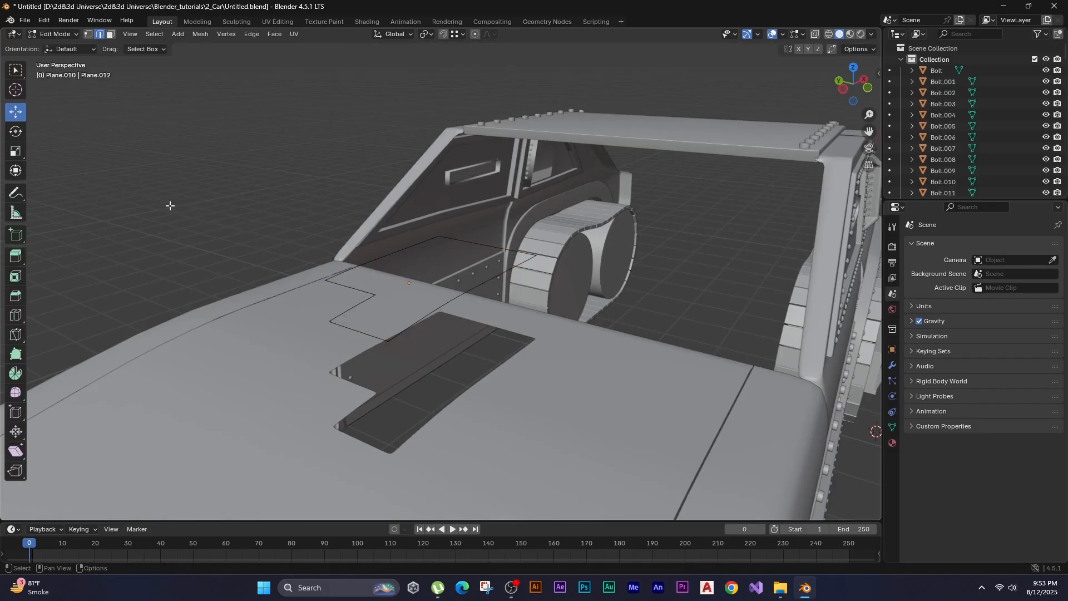
key("a")
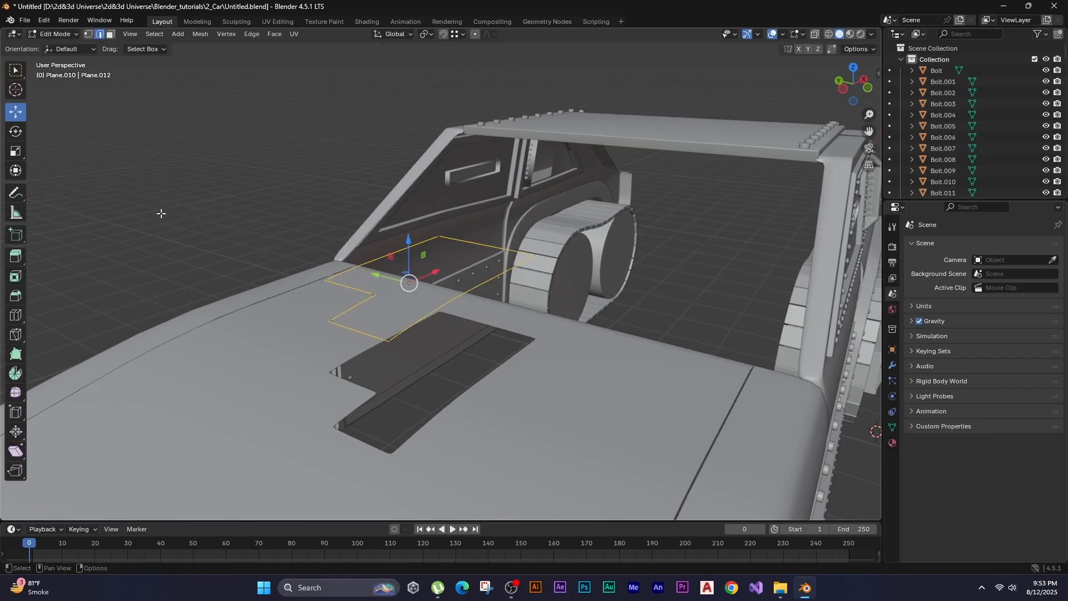
key("e")
left_click(161, 192)
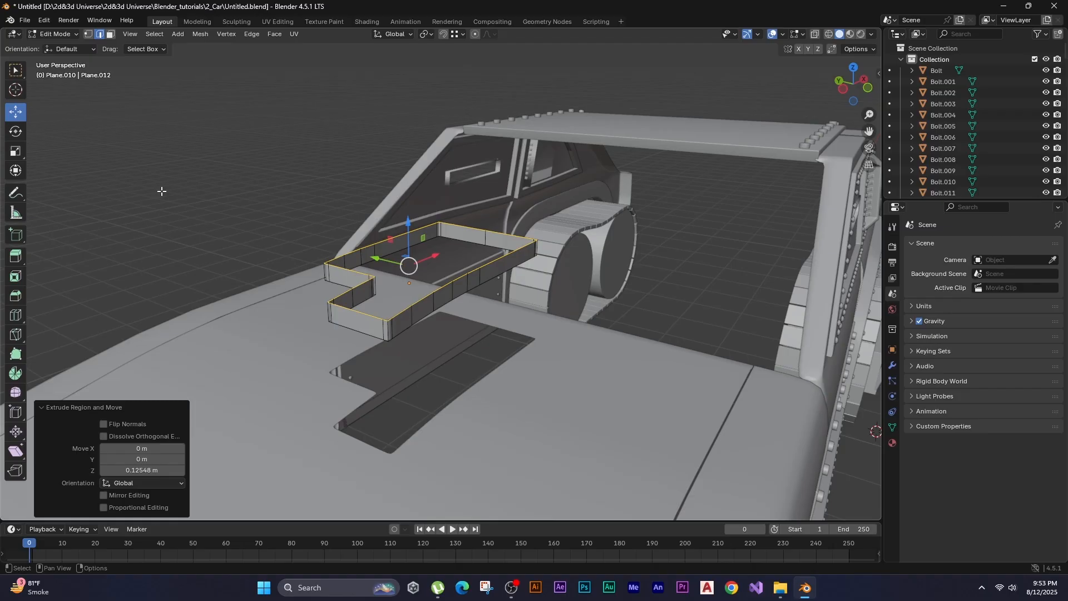
Extrude the wall's upper edge loop in place and scale it outward by 1.160 to form a flared rim.
key("e")
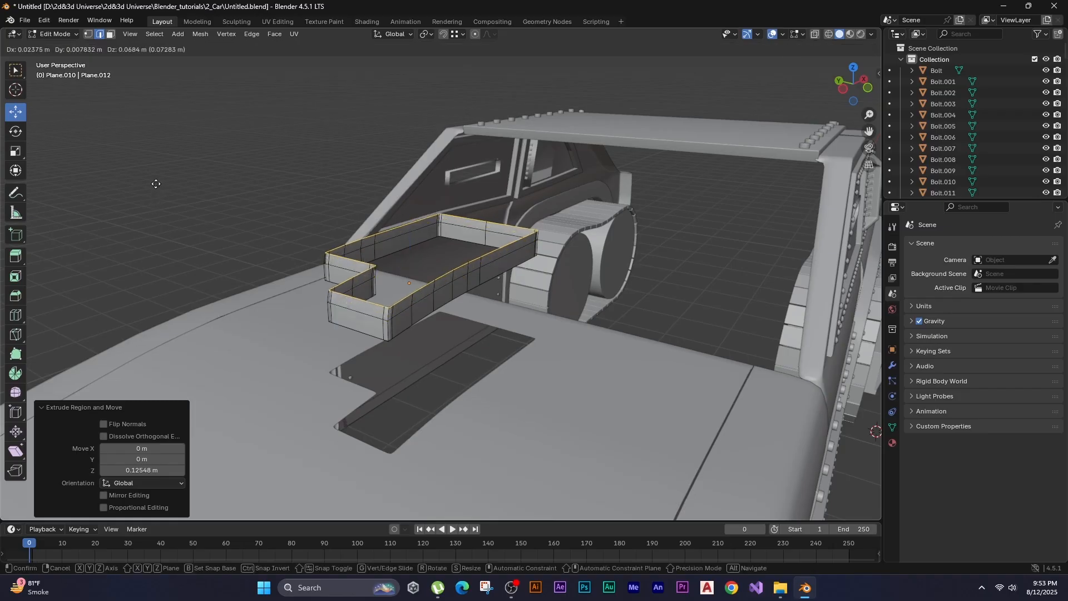
right_click(159, 185)
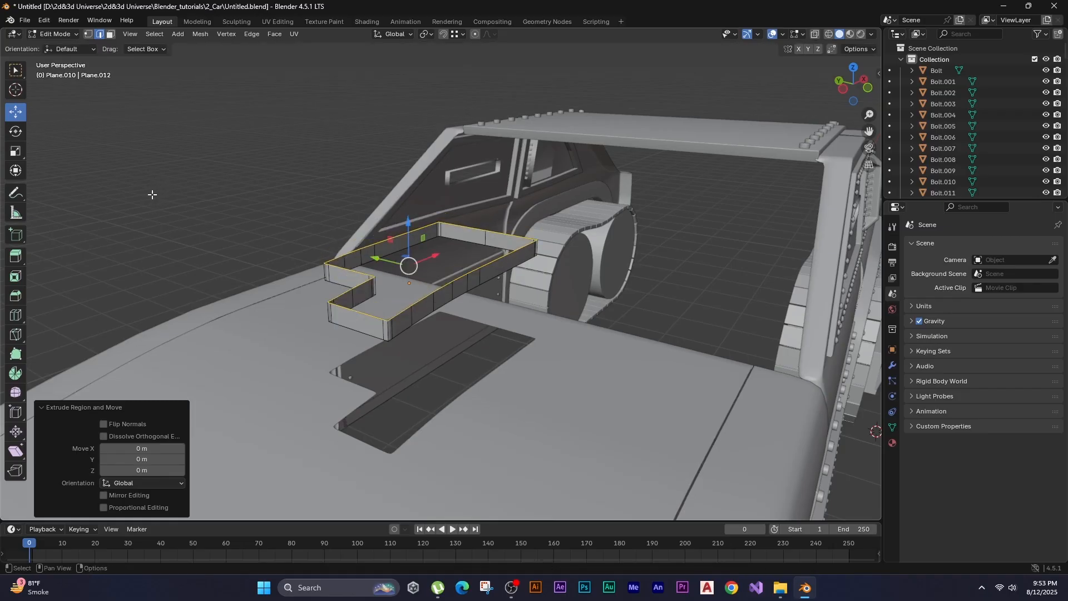
key("s")
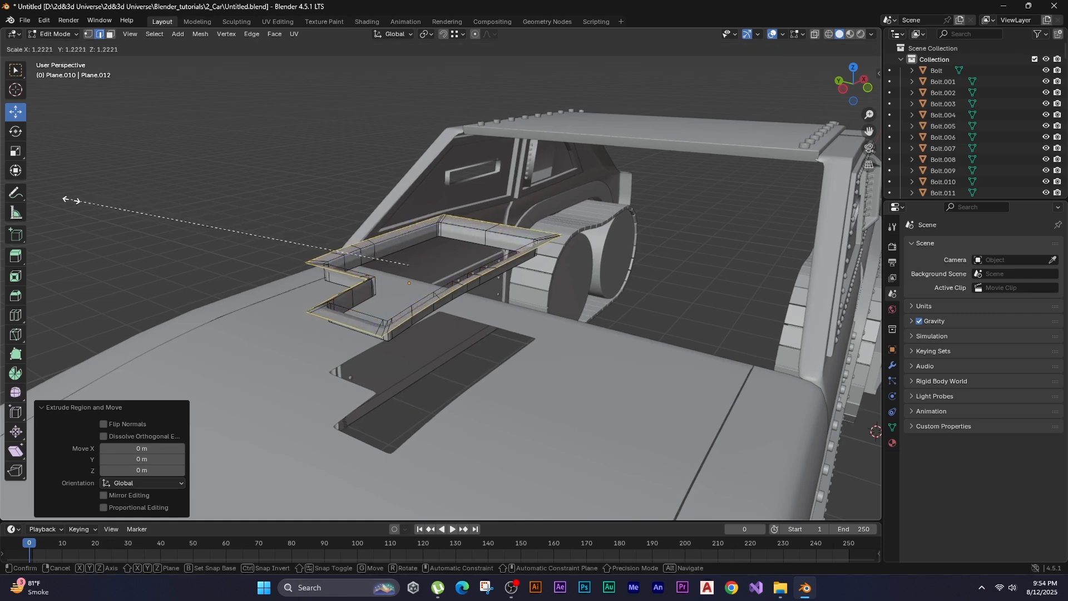
left_click(84, 203)
Select the rim's complete outer edge loop and move it 0.024193 m along Y.
middle_click_drag(267, 200, 432, 258)
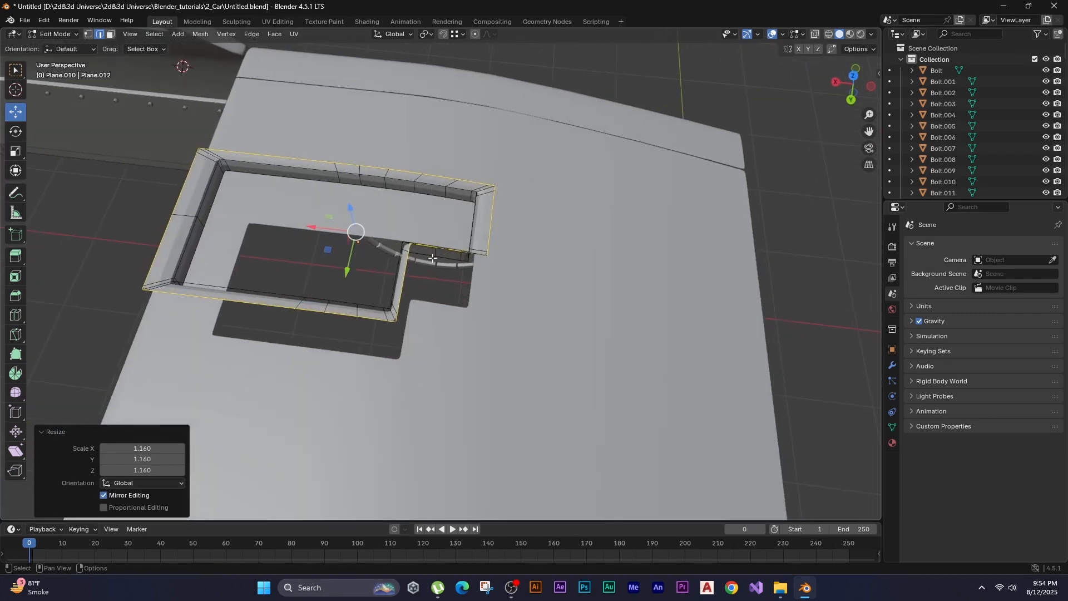
scroll(486, 275, "up", 3)
middle_click_drag(486, 279, 391, 275)
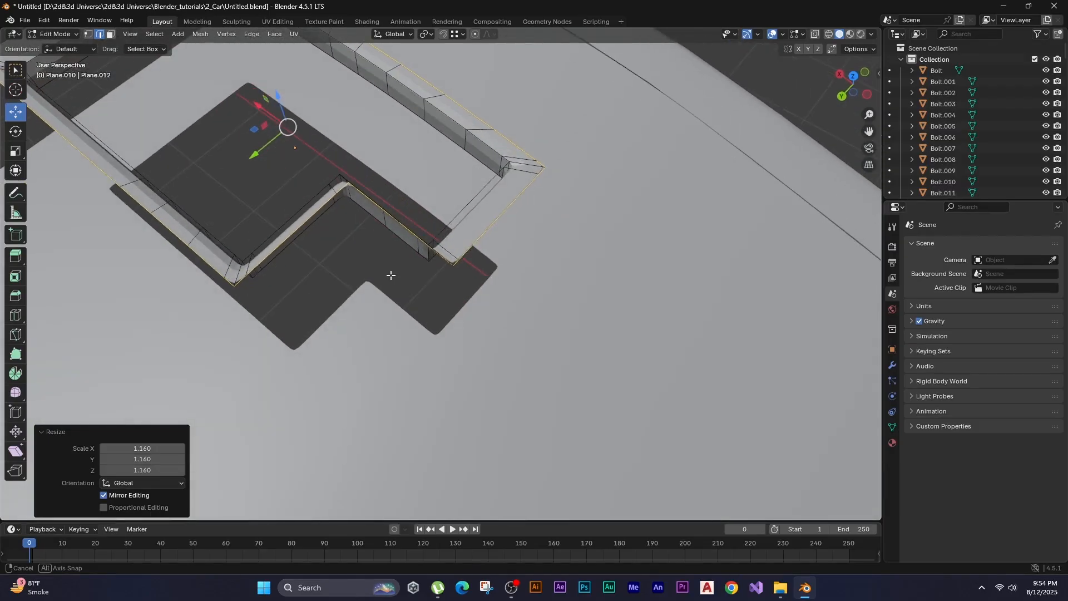
left_click(435, 265)
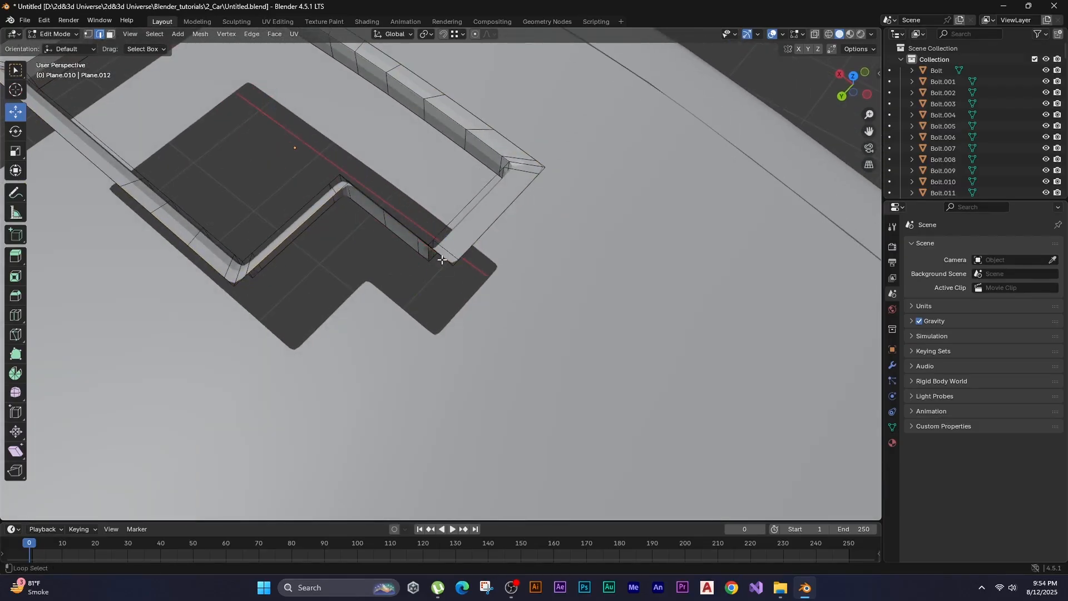
left_click(441, 260, "alt")
key("KP_7")
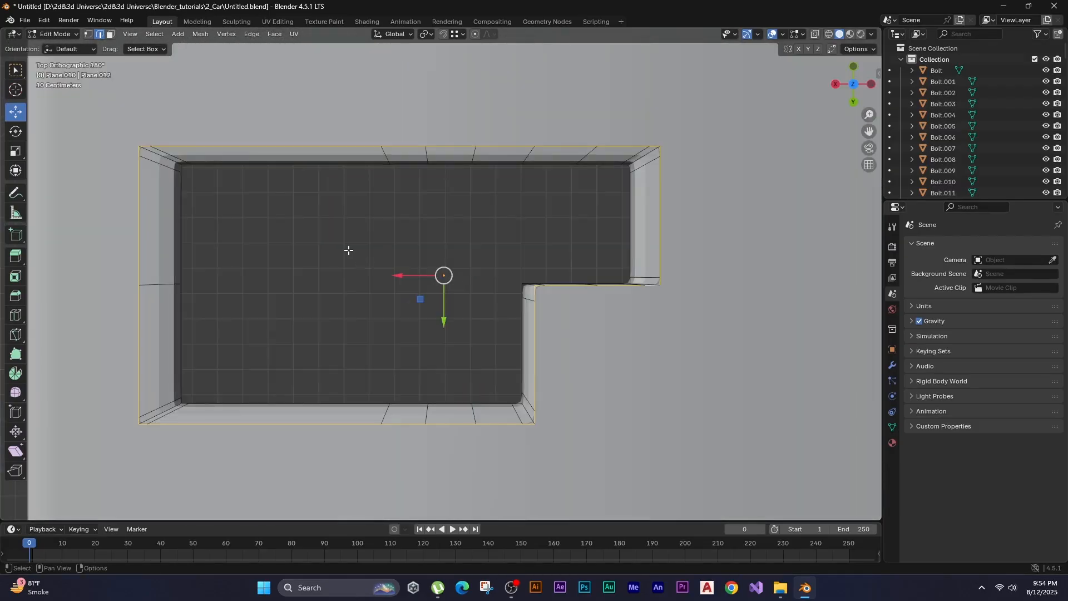
key("g")
key("x")
key("y")
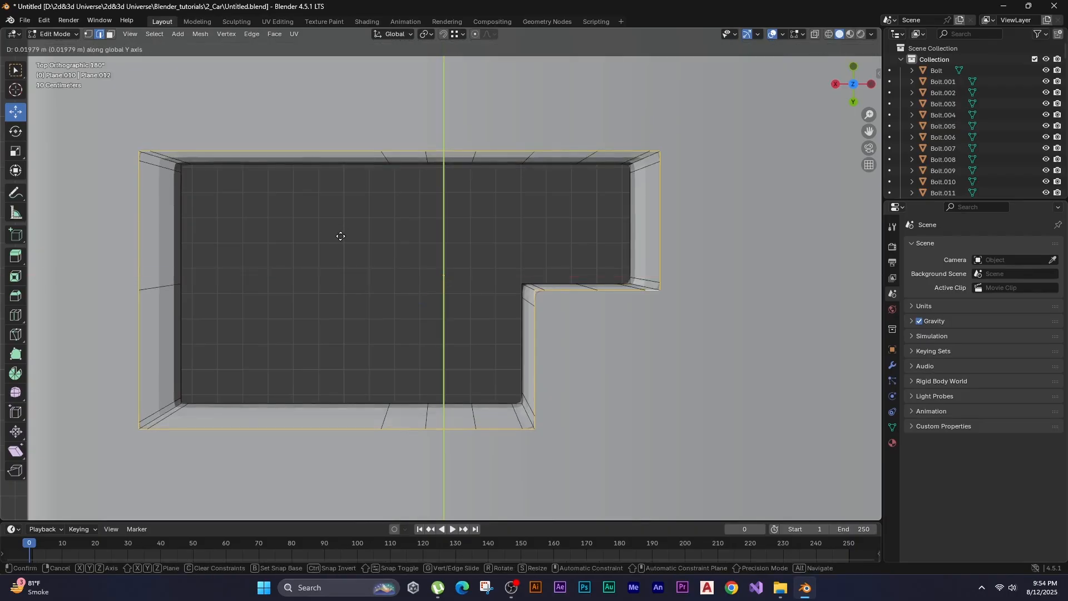
left_click(337, 237)
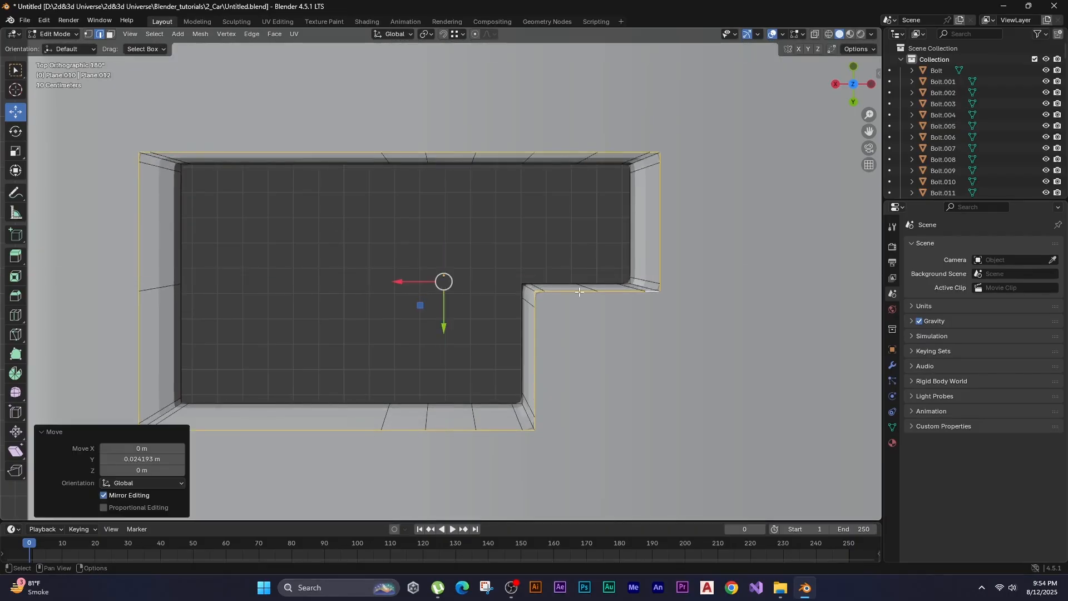
Move the outer rim vertices along the step's lengthwise edge in Y to adjust the rim's width there.
key("1")
left_click_drag(527, 314, 665, 287)
scroll(425, 250, "up", 1)
key("g")
key("y")
left_click(423, 262)
Move the outer rim vertices at the cabin end -0.060482 m along X to narrow that side.
middle_click_drag(423, 262, 571, 244, "shift")
left_click_drag(203, 95, 256, 462)
key("g")
key("x")
left_click(411, 303)
Widen the rim around the step by moving its crosswise outer edge along X and its lengthwise outer edge along Y.
middle_click_drag(411, 302, 256, 253, "shift")
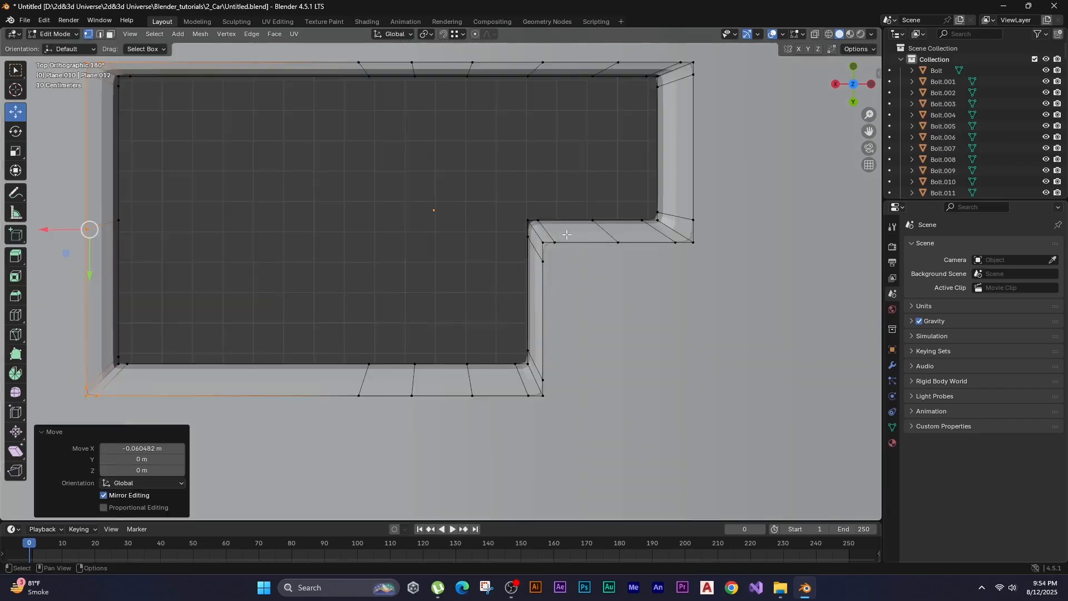
left_click_drag(568, 412, 532, 234)
key("g")
key("x")
left_click_drag(676, 325, 504, 296)
key("g")
key("y")
left_click(400, 235)
Move the front end's outer rim vertices 0.027492 m along X, and adjust the long outer side nearest the fender seam.
left_click_drag(684, 111, 651, 328)
key("g")
key("x")
middle_click_drag(511, 243, 608, 278, "shift")
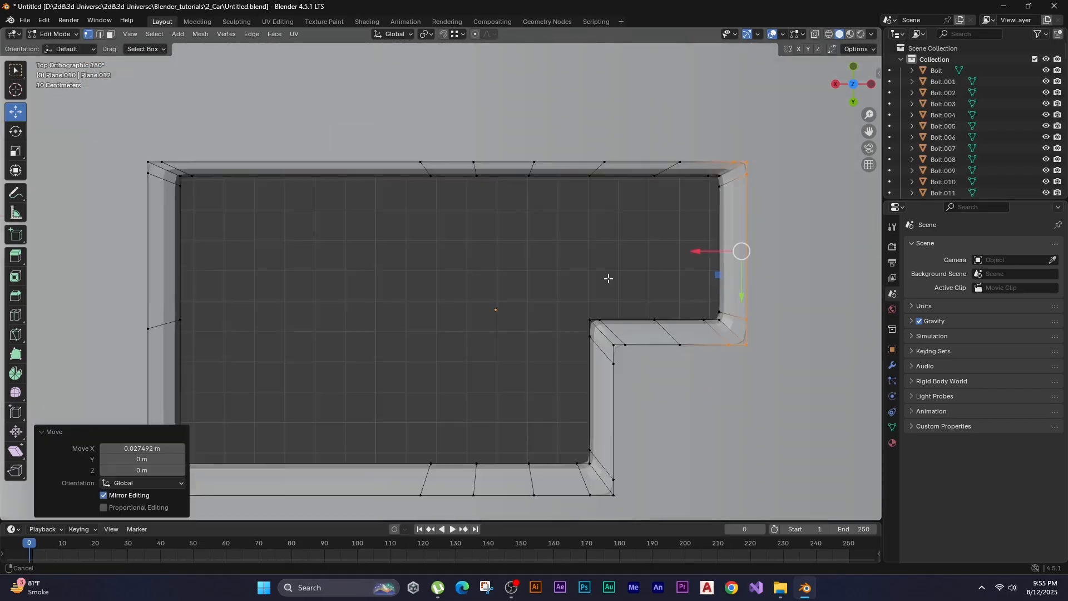
left_click_drag(131, 182, 773, 131)
key("g")
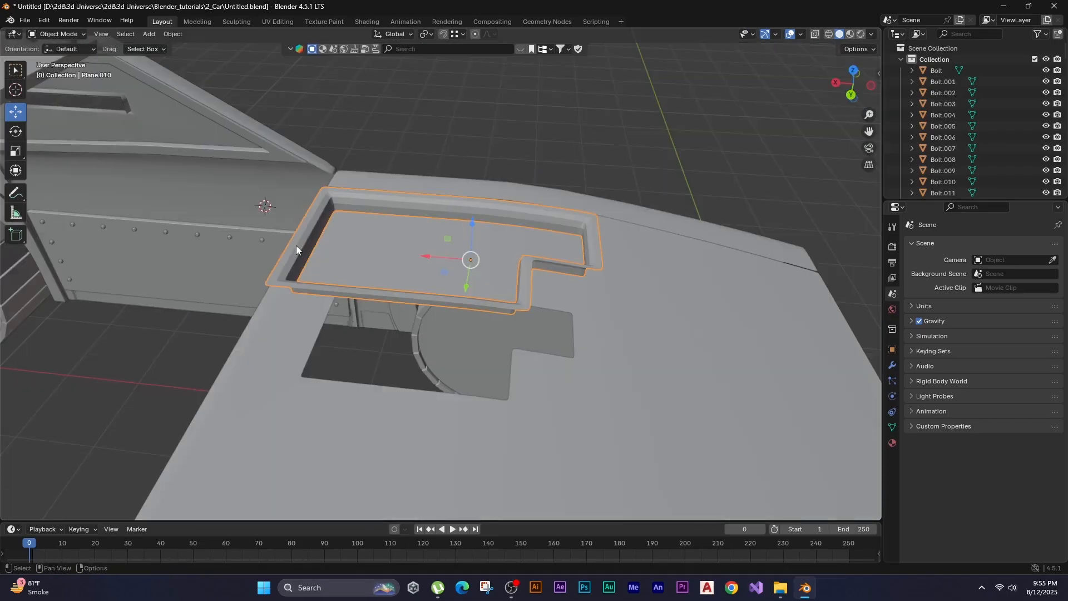
Extrude the rim's outer edge loop downward along Z to form the frame's outer wall, and leave mesh editing.
key("Tab")
left_click(281, 258, "alt")
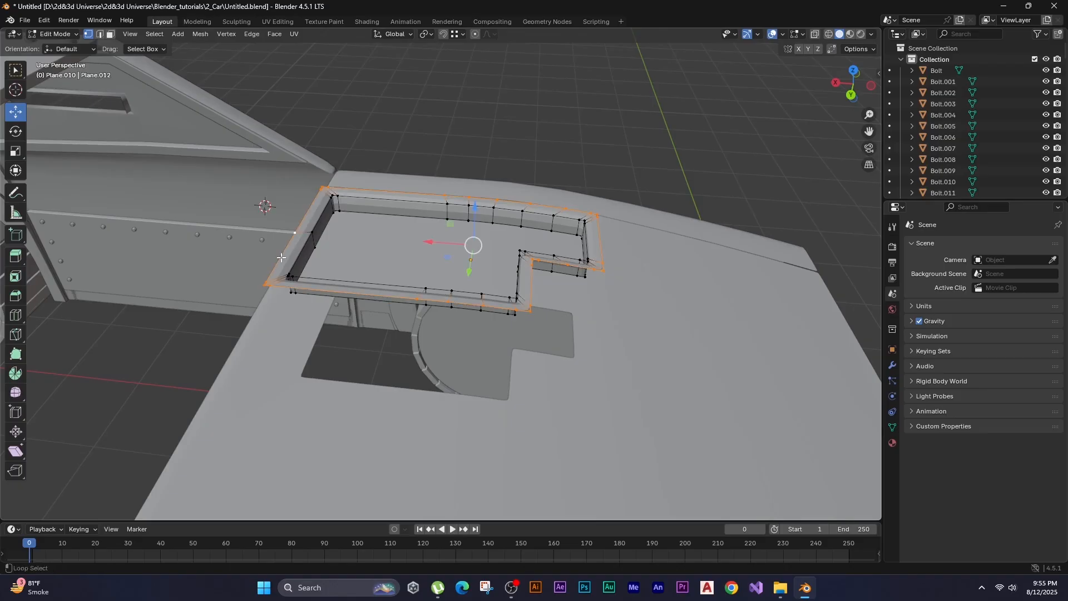
key("g")
middle_click_drag(174, 253, 171, 260)
left_click(170, 263)
left_click(141, 317)
key("Tab")
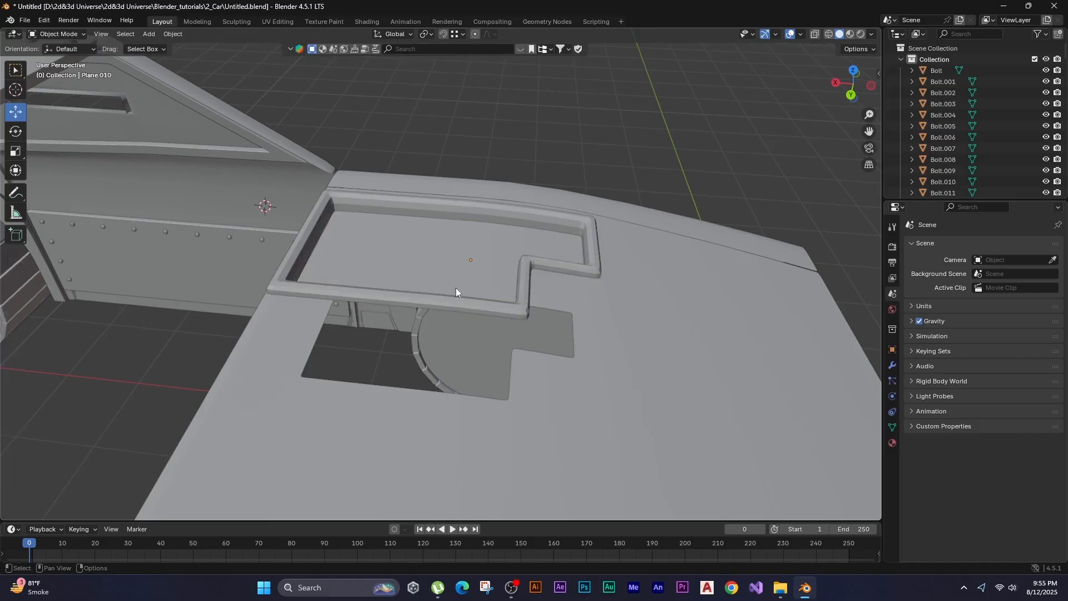
Reopen the raised frame's mesh for editing in edge selection mode.
middle_click_drag(456, 288, 385, 308)
left_click(378, 298)
key("Tab")
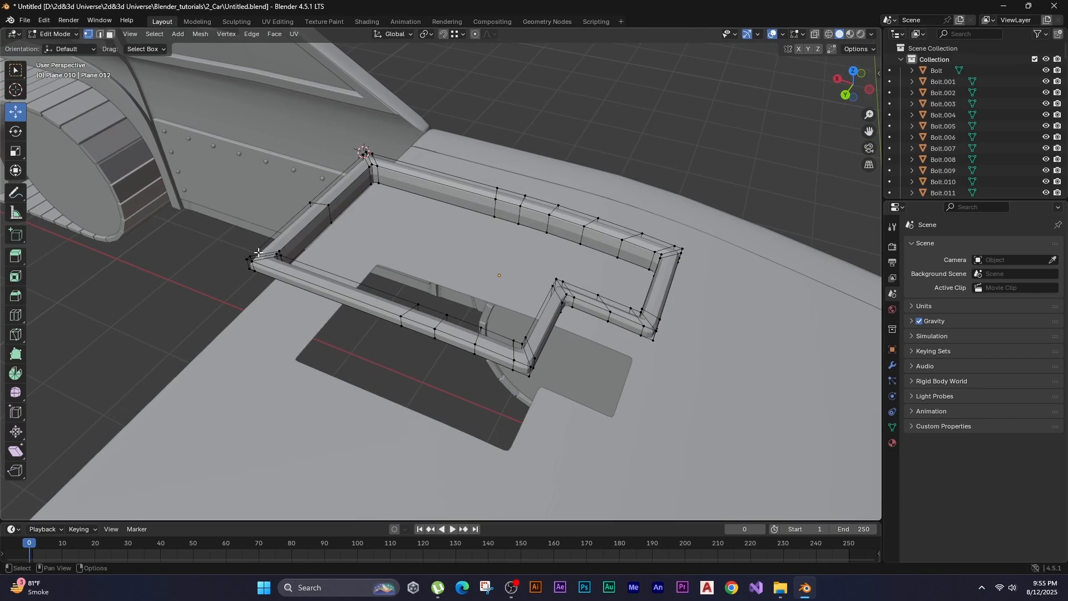
middle_click_drag(257, 252, 303, 294, "shift")
scroll(305, 294, "up", 1)
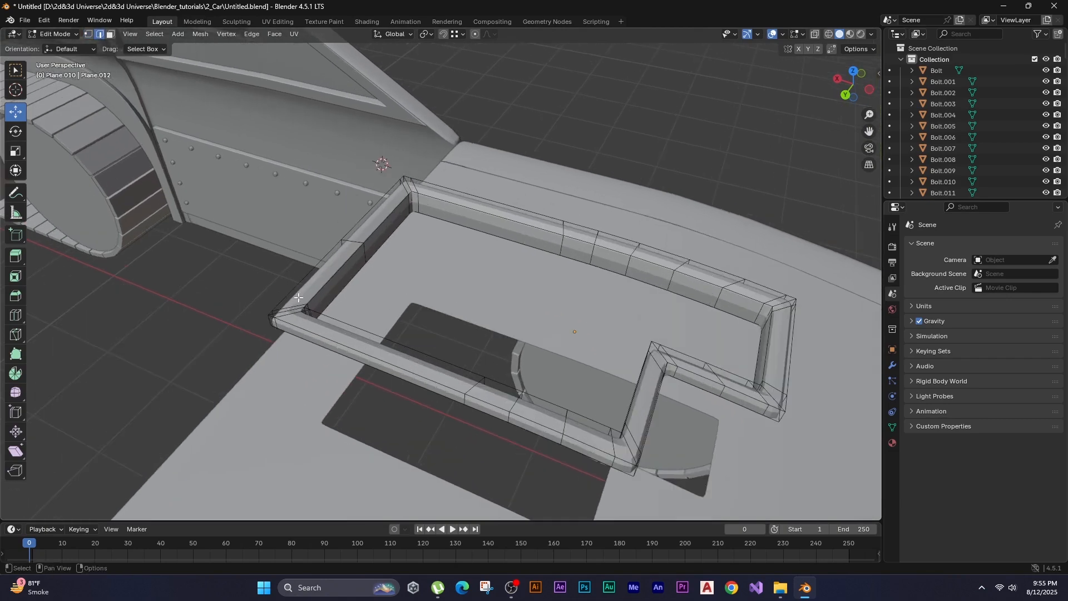
Try adding a loop cut along the raised frame's top rim.
key("ctrl+r")
left_click(346, 245)
left_click(340, 246)
scroll(336, 257, "up", 2)
key("ctrl+z")
key("ctrl+r")
left_click(349, 239)
right_click(354, 238)
key("ctrl+z")
Select the upper and lower edge loops of the raised frame's outer wall.
middle_click_drag(354, 238, 182, 202)
key("alt+a")
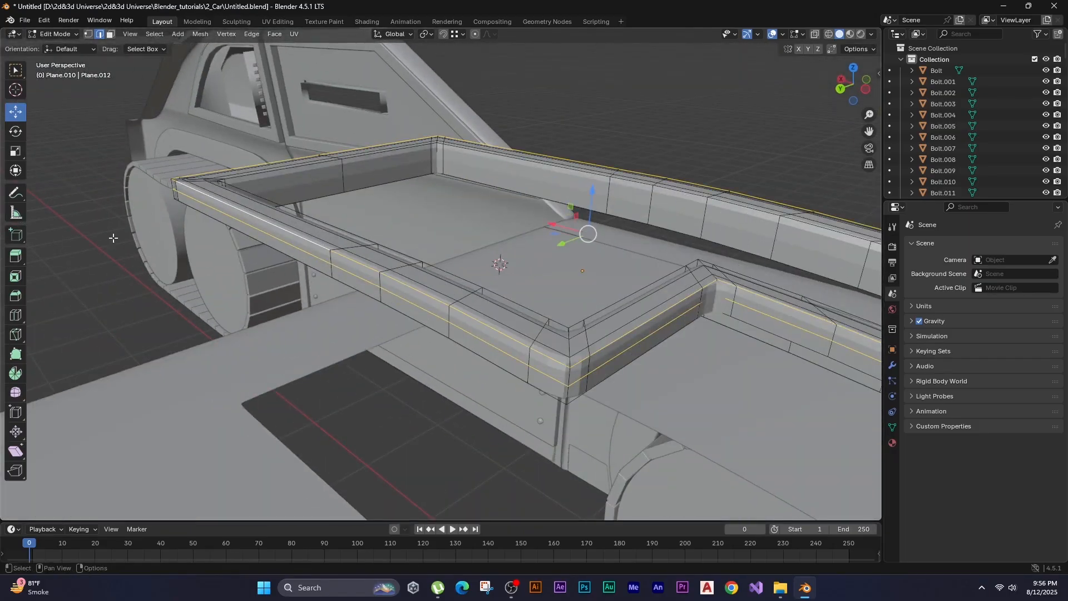
left_click(209, 194, "alt")
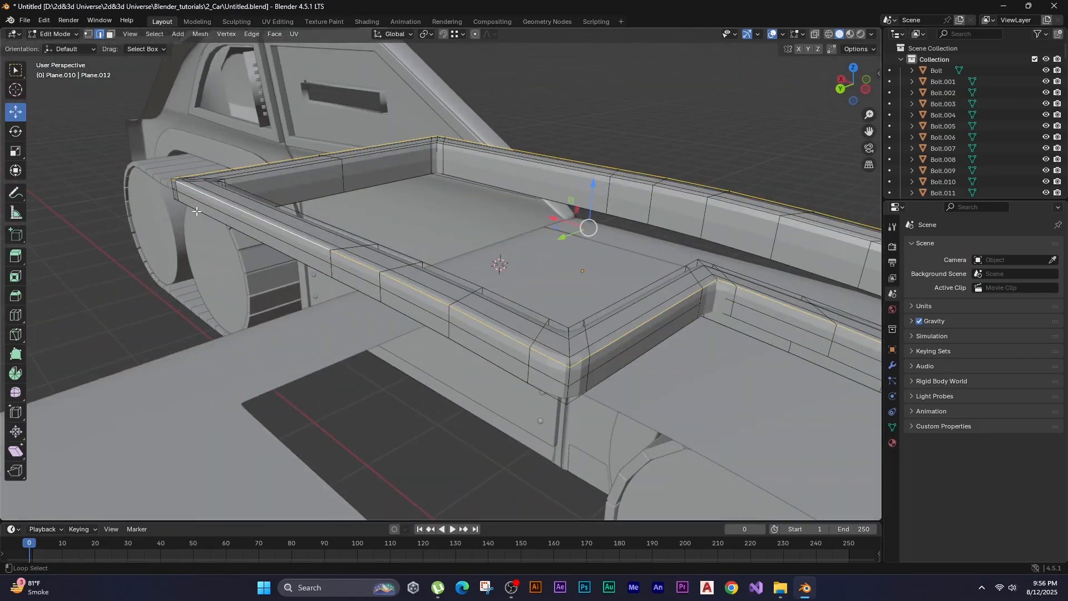
left_click(196, 211, "alt+shift")
middle_click_drag(161, 228, 154, 246, "shift")
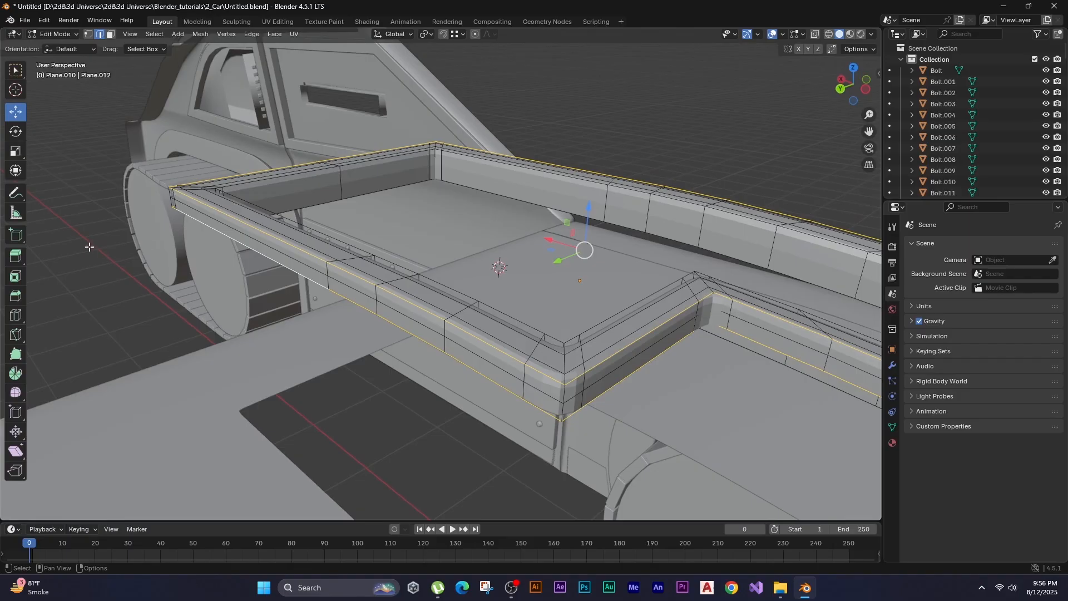
Bevel the selected outer edge loops of the stepped frame with 6 segments and a width of about 0.0039 m.
right_click(96, 263)
left_click(95, 264)
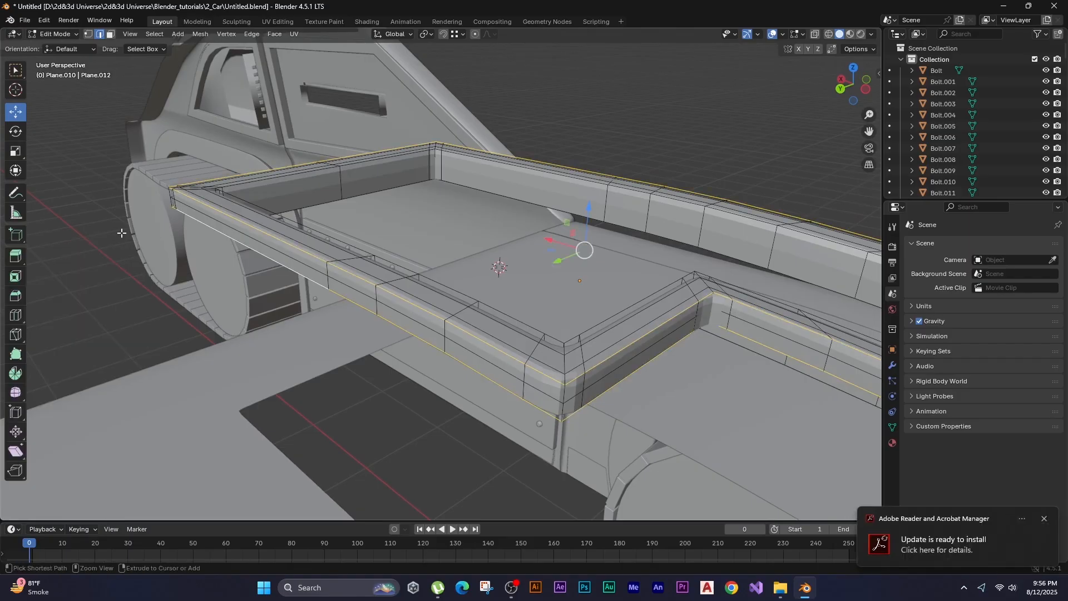
left_click(79, 246)
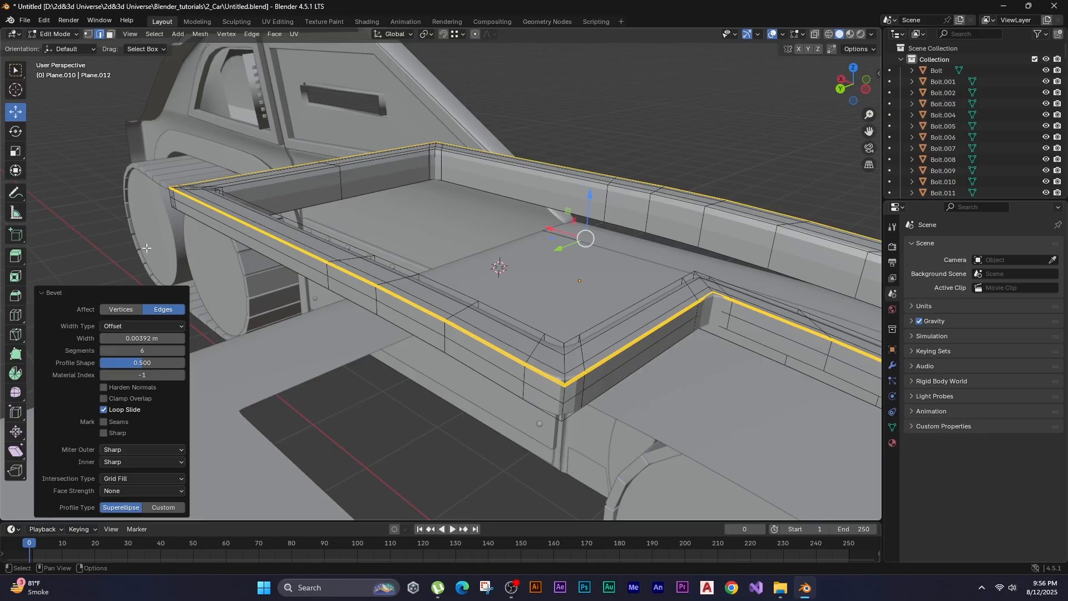
left_click(114, 217)
Return to Object Mode and apply Shade Auto Smooth to the stepped frame.
key("Tab")
left_click(114, 217)
scroll(337, 267, "down", 3)
middle_click_drag(461, 278, 336, 265)
left_click(330, 265)
right_click(331, 265)
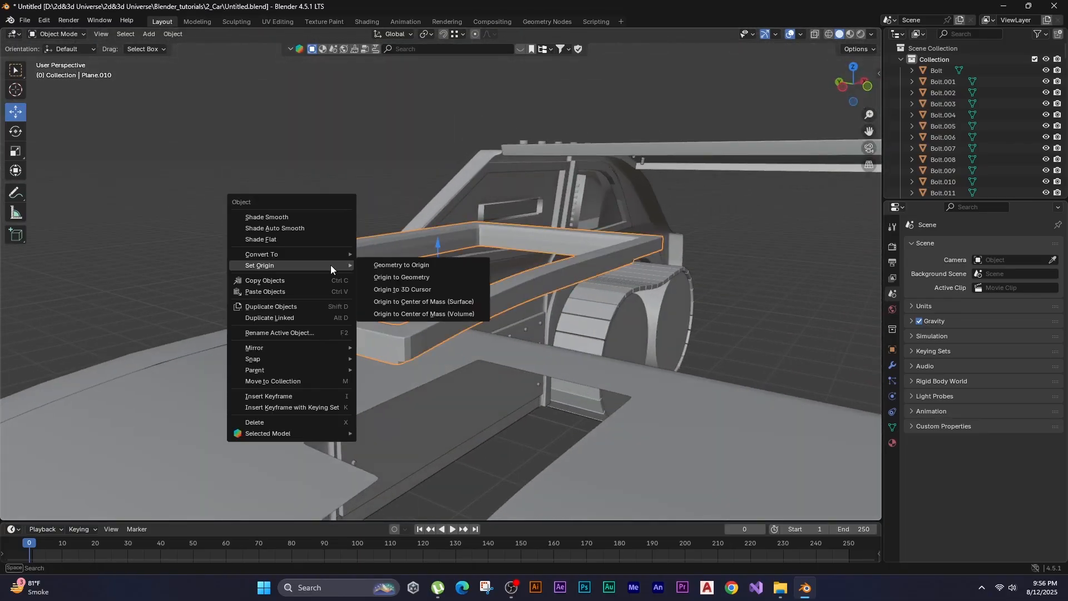
left_click(298, 228)
left_click(218, 211)
middle_click_drag(219, 212, 309, 295)
left_click(309, 295)
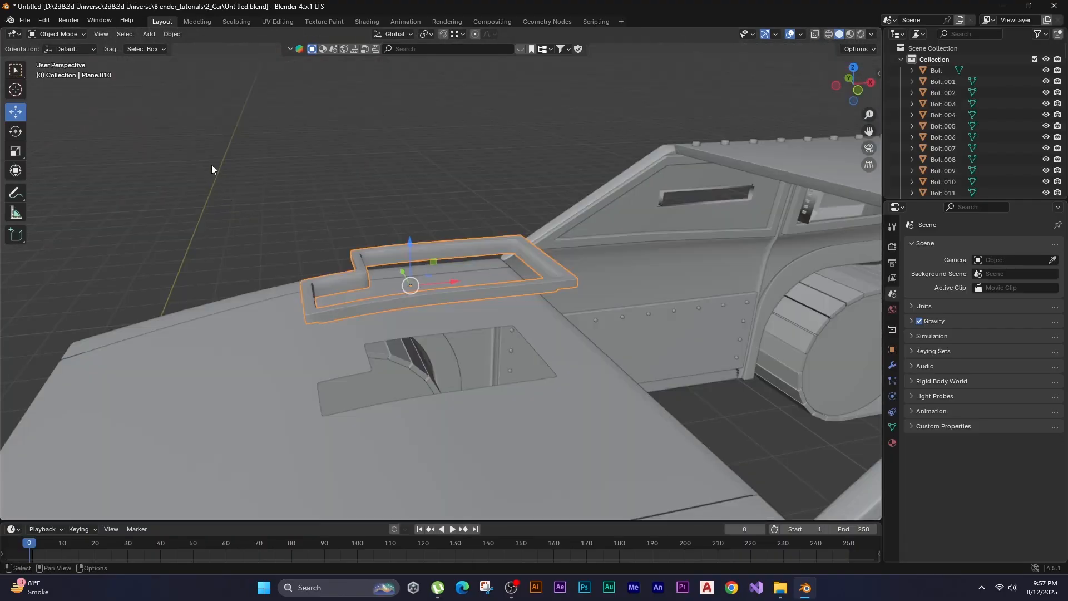
Move the frame down along Z by about 0.79 m onto the opening in the car's hood.
key("g")
key("z")
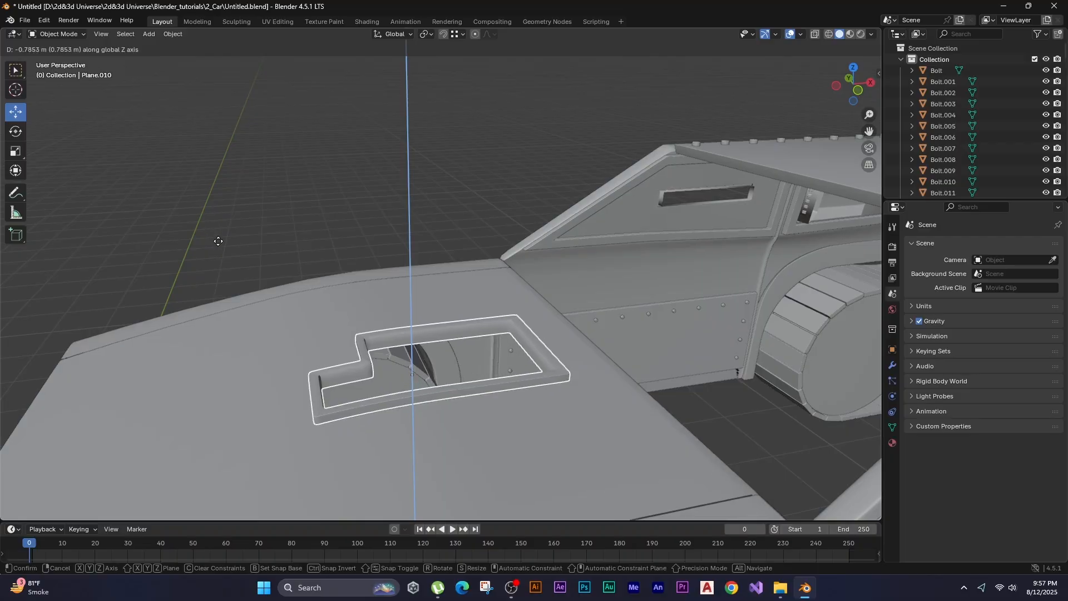
left_click(222, 239)
middle_click_drag(222, 238, 342, 168)
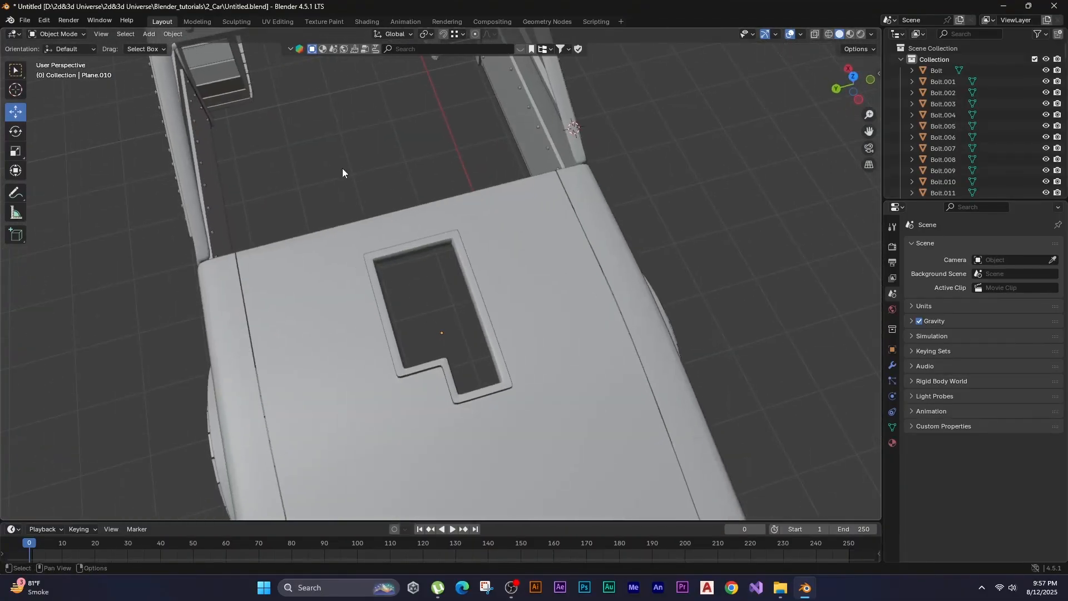
middle_click_drag(372, 229, 296, 209)
Select only the stepped frame and isolate it in local view.
left_click_drag(622, 143, 509, 235)
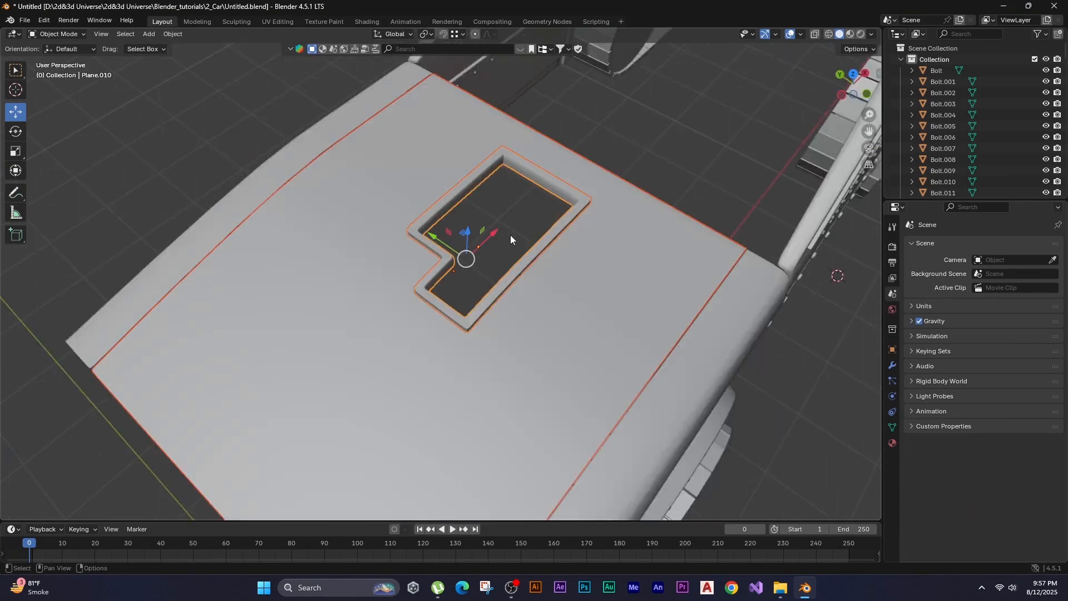
left_click(634, 133)
left_click(558, 186)
key("KP_Divide")
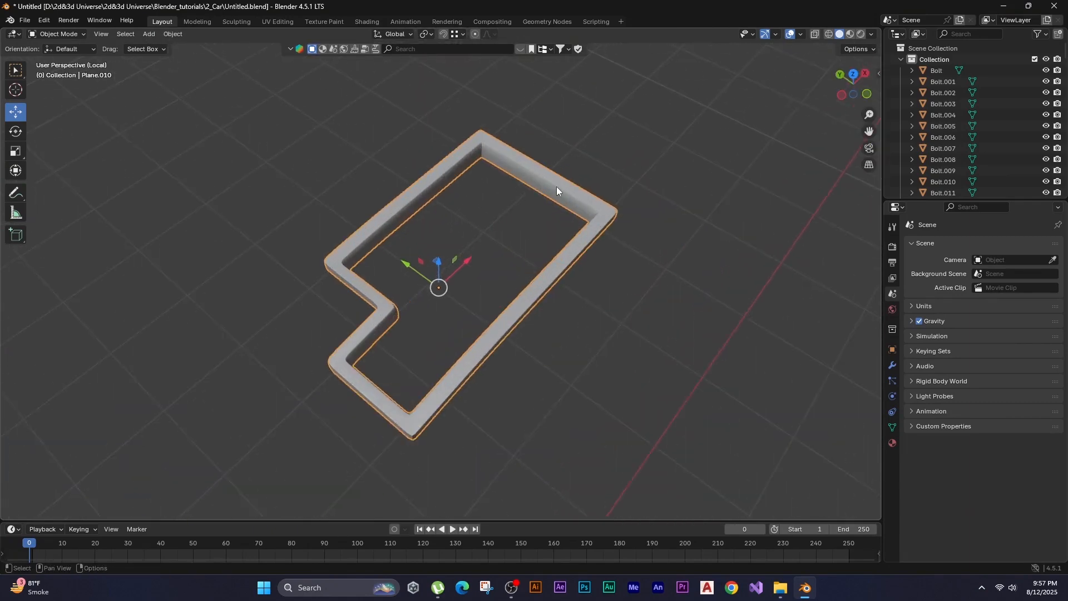
middle_click_drag(372, 285, 380, 336)
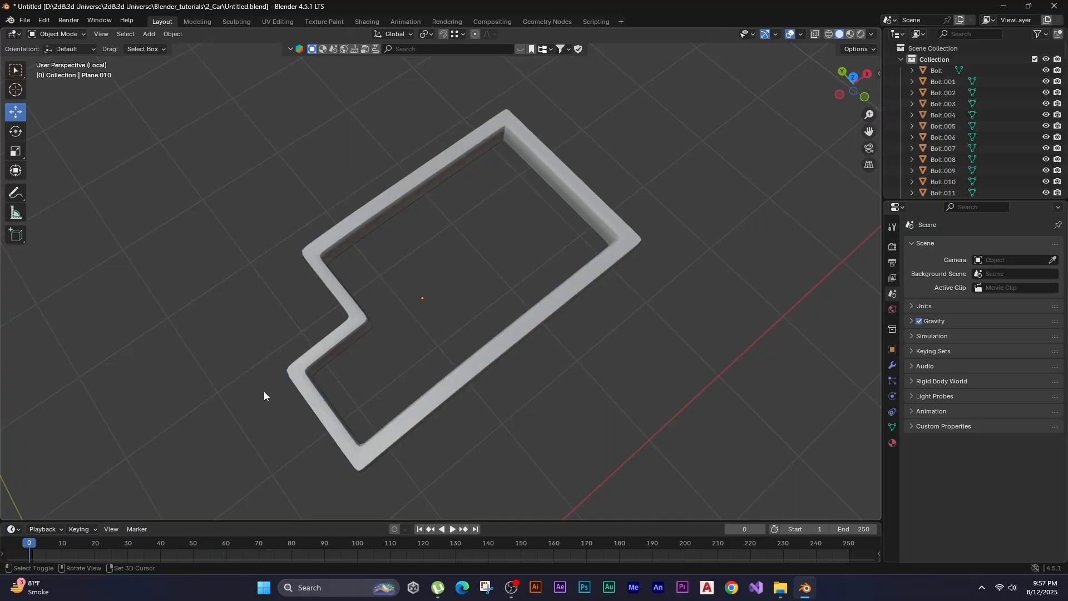
middle_click_drag(264, 395, 317, 369)
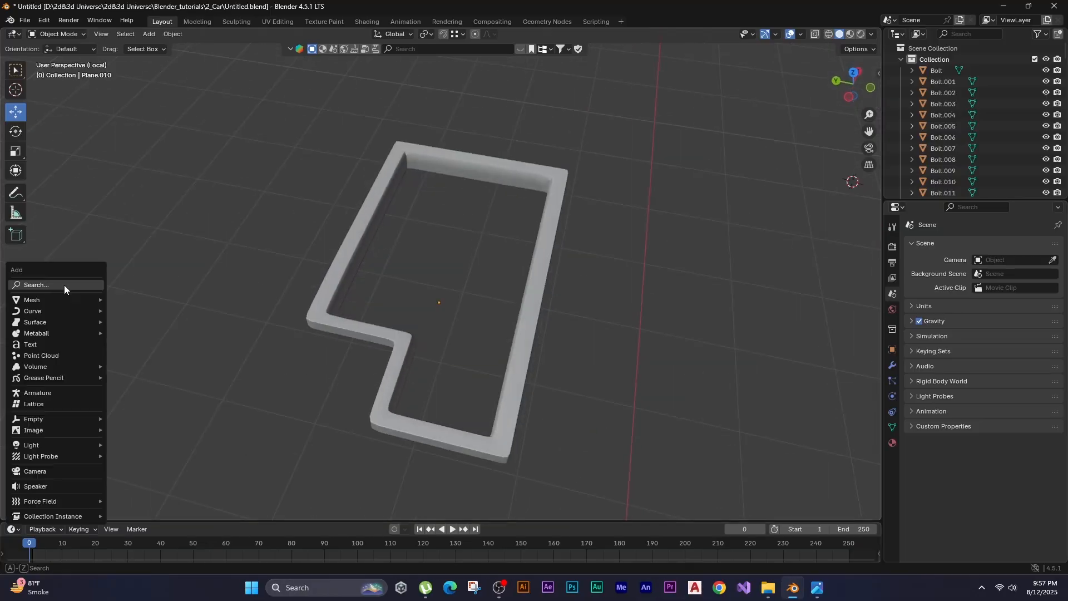
Add a 2 m cube and, seen from above, move it over the stepped frame.
key("shift+a")
mouse_move(67, 299)
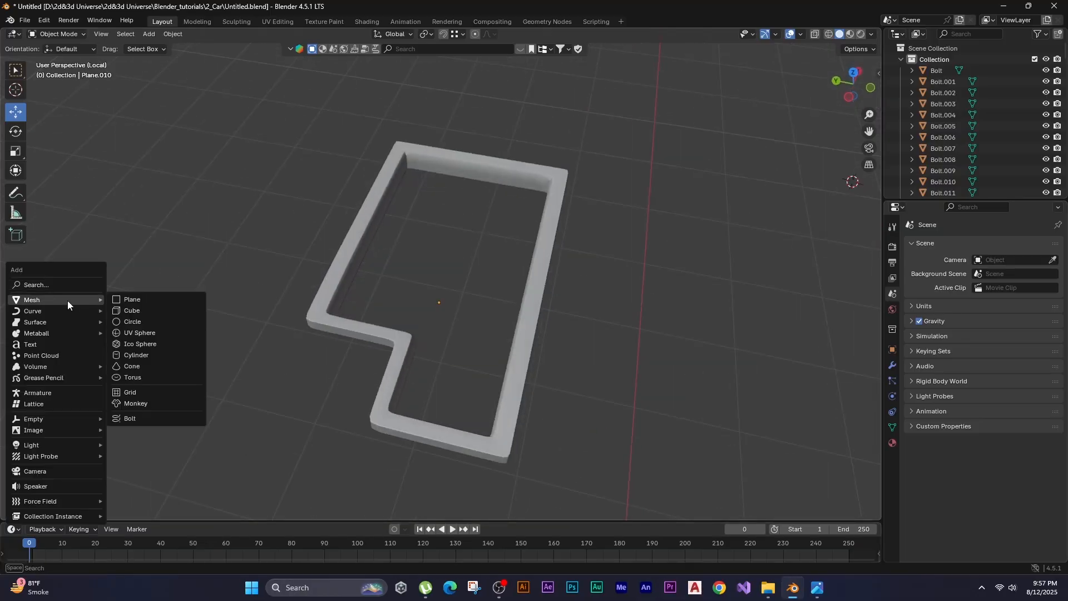
left_click(136, 313)
key("KP_7")
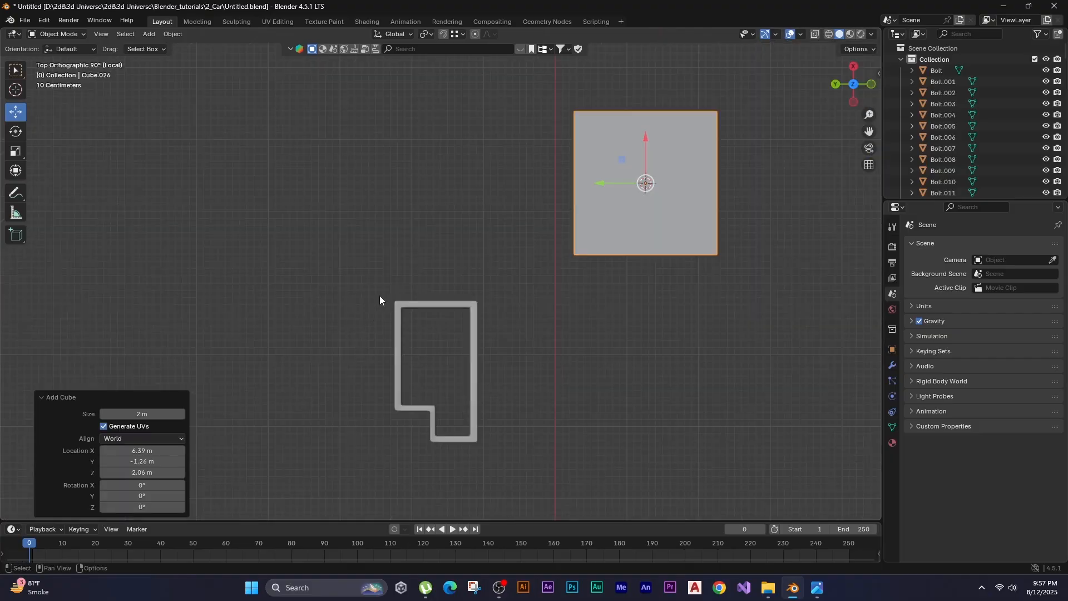
key("g")
left_click(180, 422)
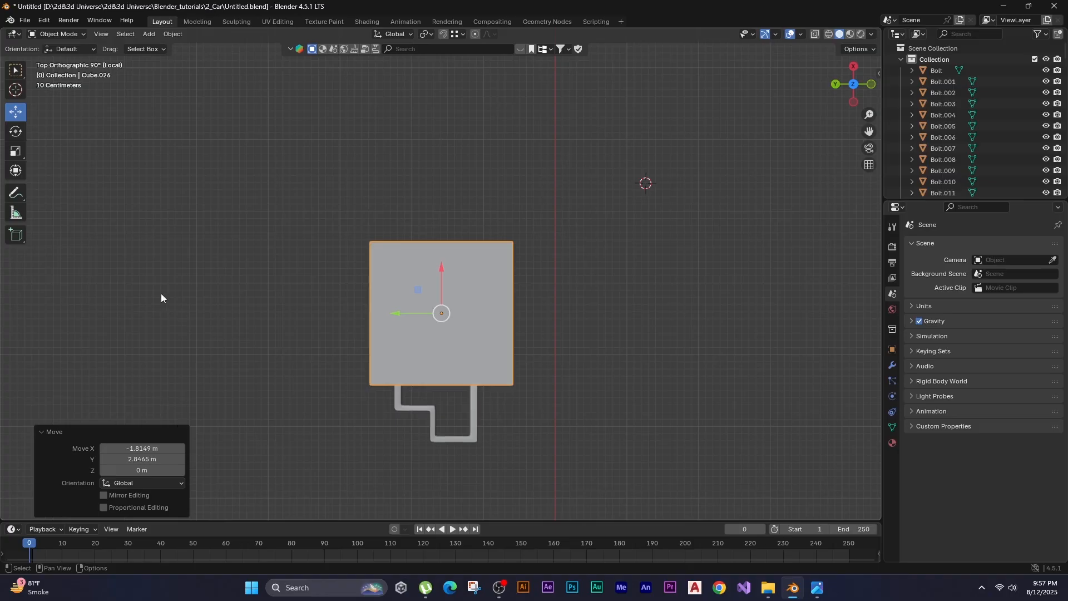
Scale the cube down to fit within the wider part of the frame's opening.
key("s")
scroll(185, 311, "up", 3)
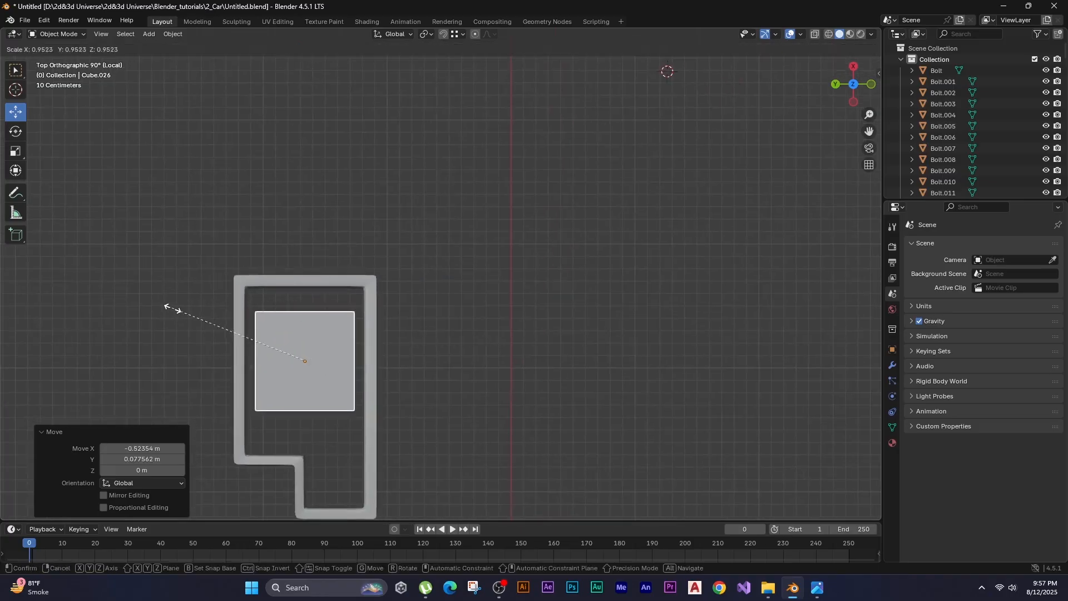
left_click(179, 311)
middle_click_drag(270, 312, 285, 329, "shift")
key("s")
middle_click_drag(275, 228, 248, 158)
left_click(266, 117)
Shift the cube along X and adjust its X and Y scale to fill the frame's wider rectangle.
scroll(258, 139, "up", 1)
key("g")
key("x")
left_click(248, 172)
key("s")
key("x")
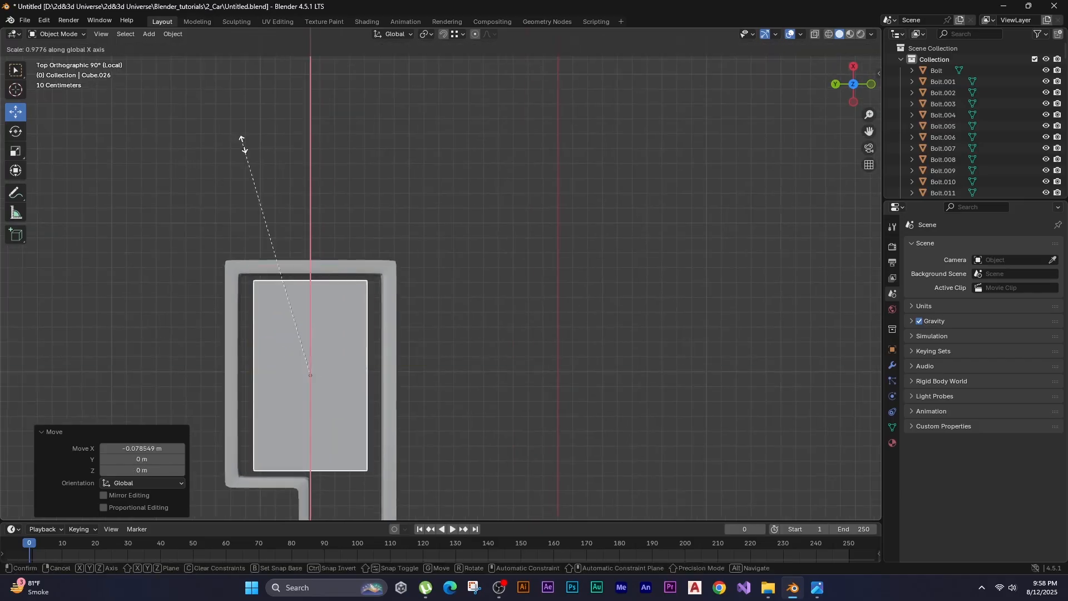
left_click(243, 144)
key("s")
key("y")
left_click(143, 181)
Move the cube along Z so it passes vertically through the frame.
middle_click_drag(223, 250, 233, 139)
key("g")
key("z")
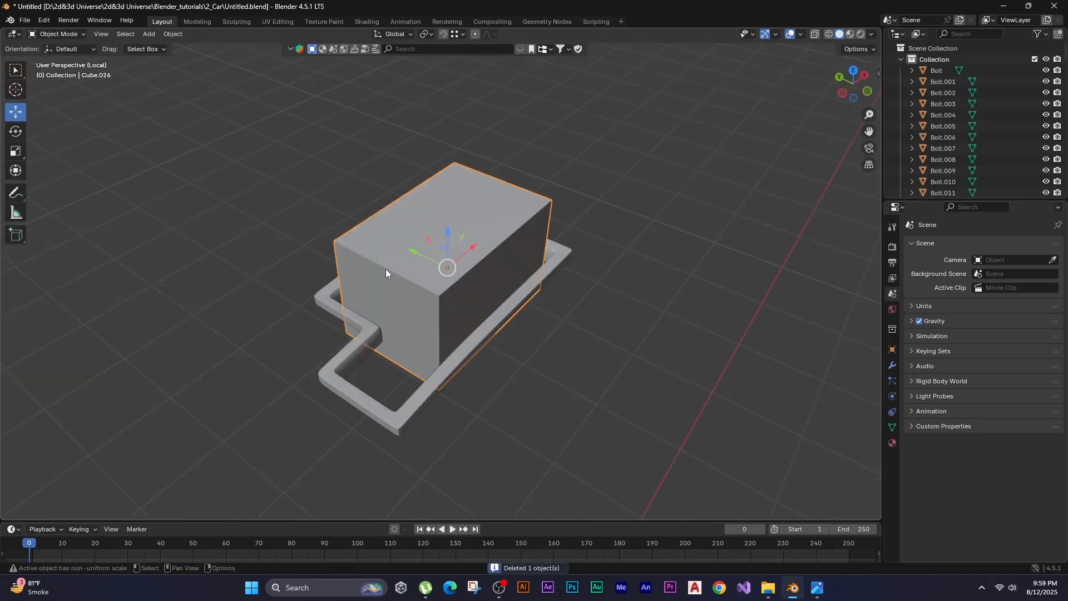
Bevel the cube's lengthwise edges with multiple segments to round it into a barrel-like block.
key("Tab")
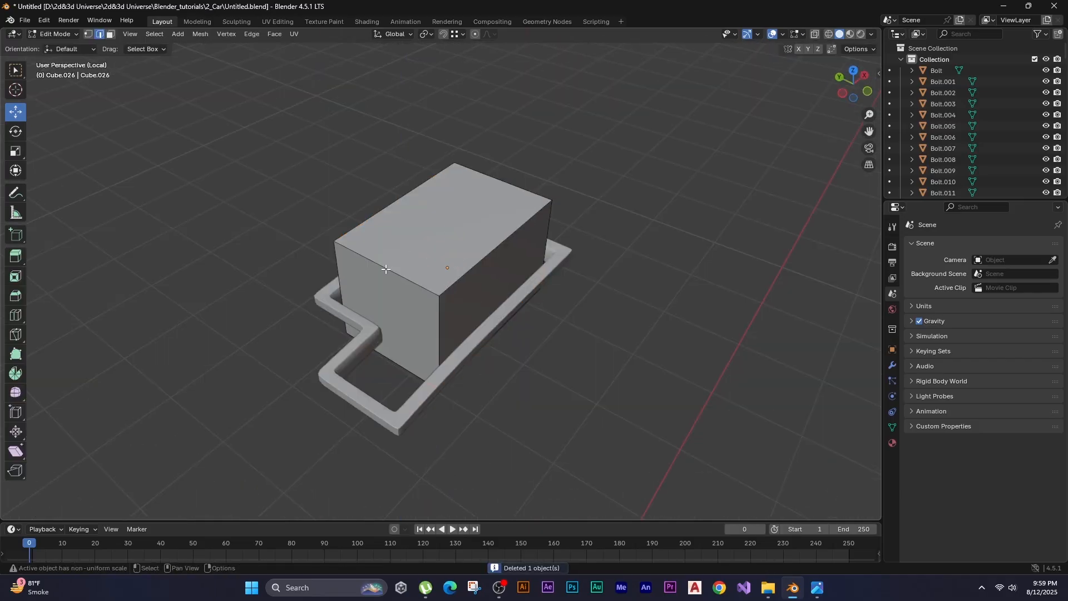
left_click(466, 271)
middle_click_drag(367, 241, 307, 358)
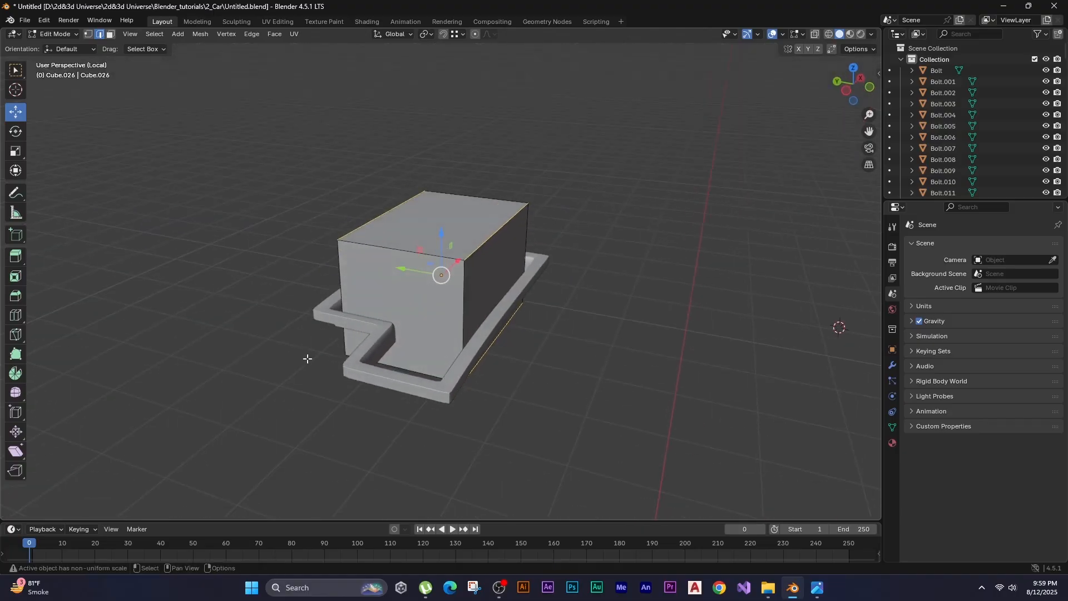
key("ctrl+b")
left_click(201, 350)
left_click(202, 350)
middle_click_drag(439, 282, 376, 296)
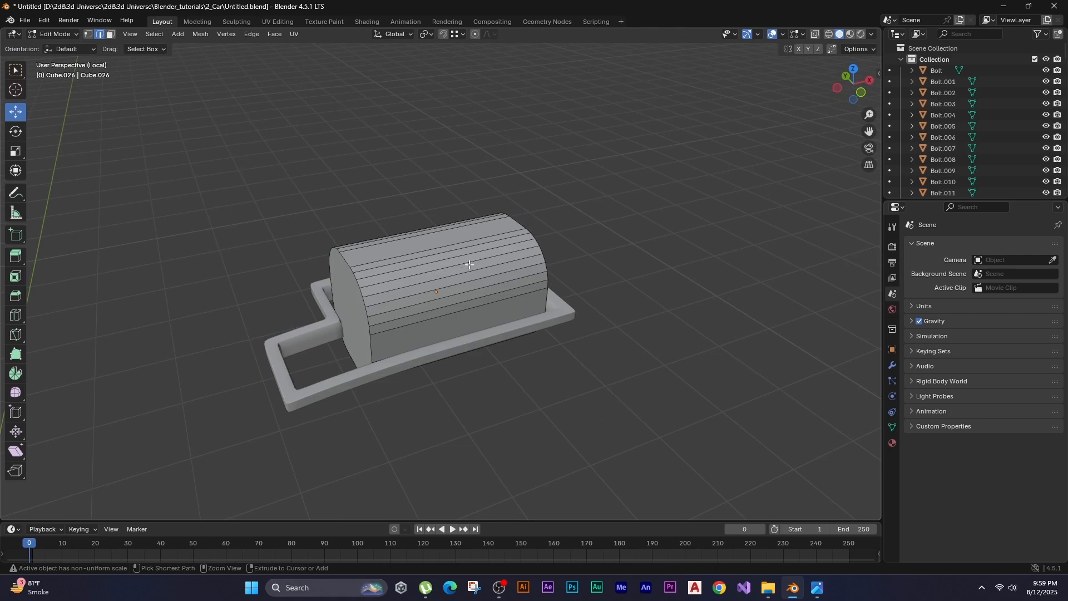
Add crosswise loop cuts around the rounded block to divide it into wide sections and narrow bands.
key("ctrl+r")
left_click(493, 274)
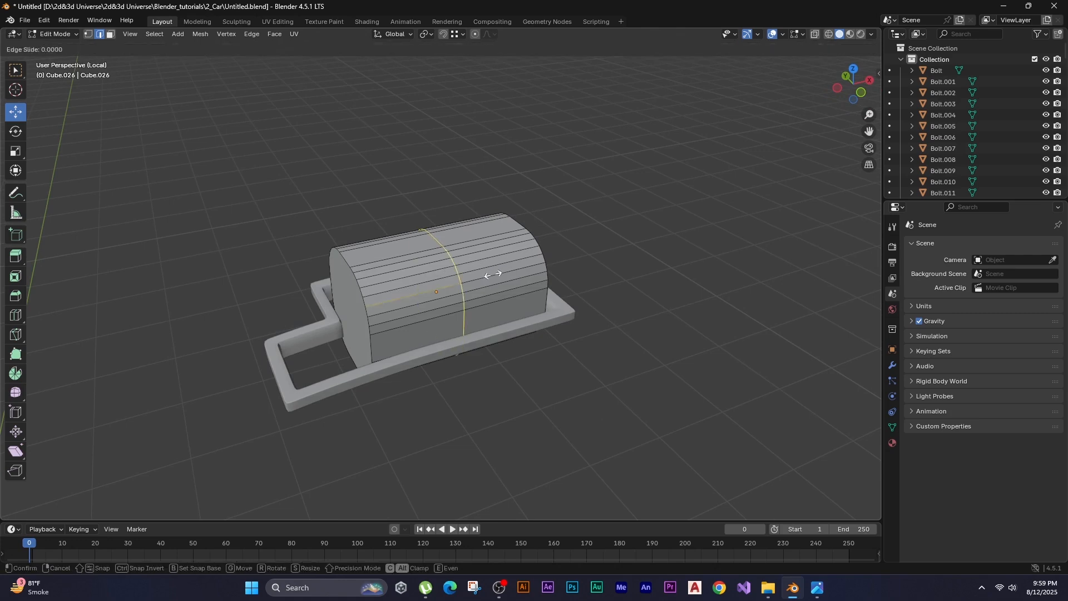
left_click(578, 276)
middle_click_drag(579, 276, 391, 302)
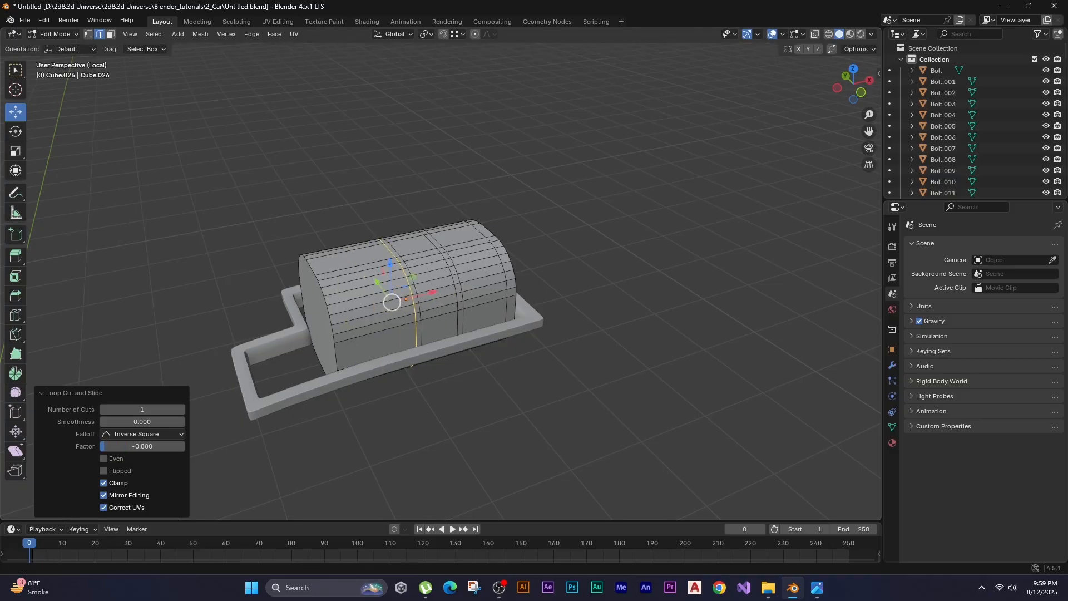
key("ctrl+r")
left_click(369, 308)
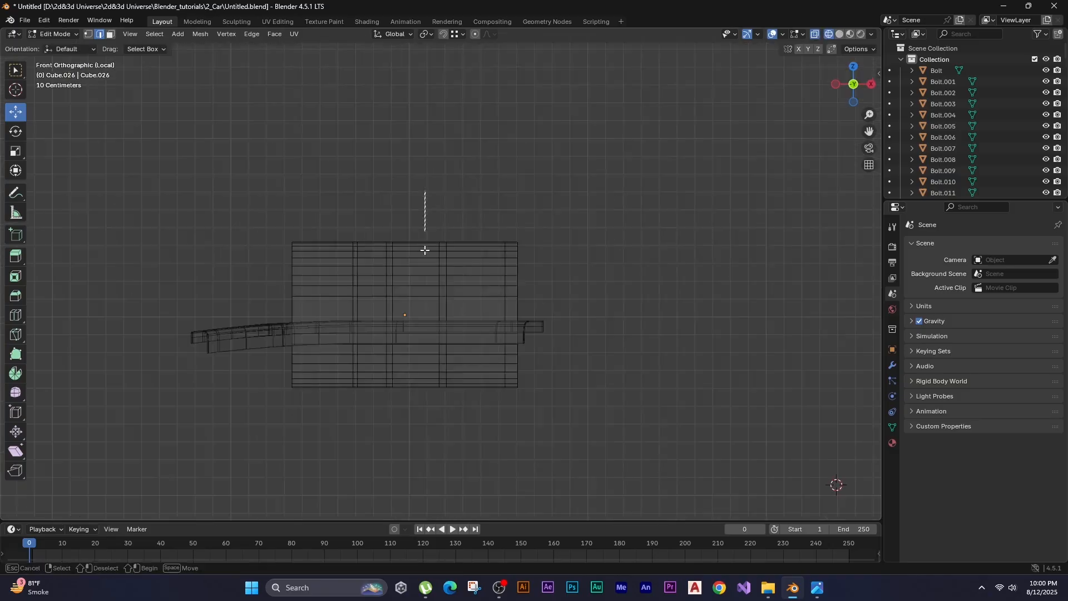
In front wireframe view, select the narrow band nearest the straight end and reposition it along X.
left_click_drag(424, 191, 461, 423)
scroll(435, 270, "up", 2)
key("g")
key("x")
left_click(339, 150)
Move another narrow band along X and scale its width by 1.32 along X.
left_click_drag(348, 194, 389, 461)
key("g")
key("x")
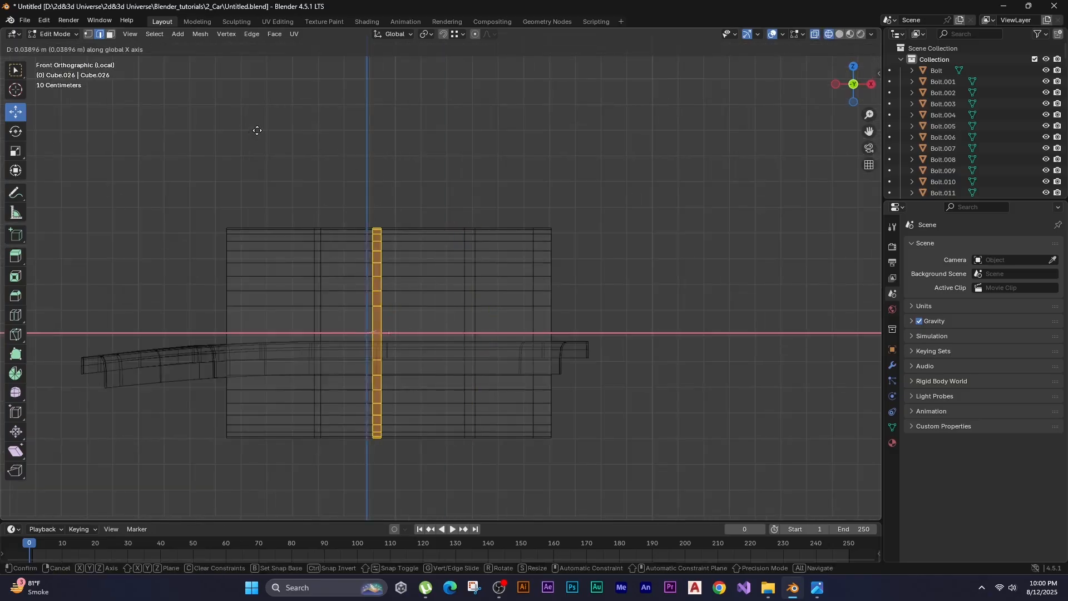
left_click(210, 135)
key("s")
key("x")
left_click(369, 179)
scroll(427, 182, "up", 1)
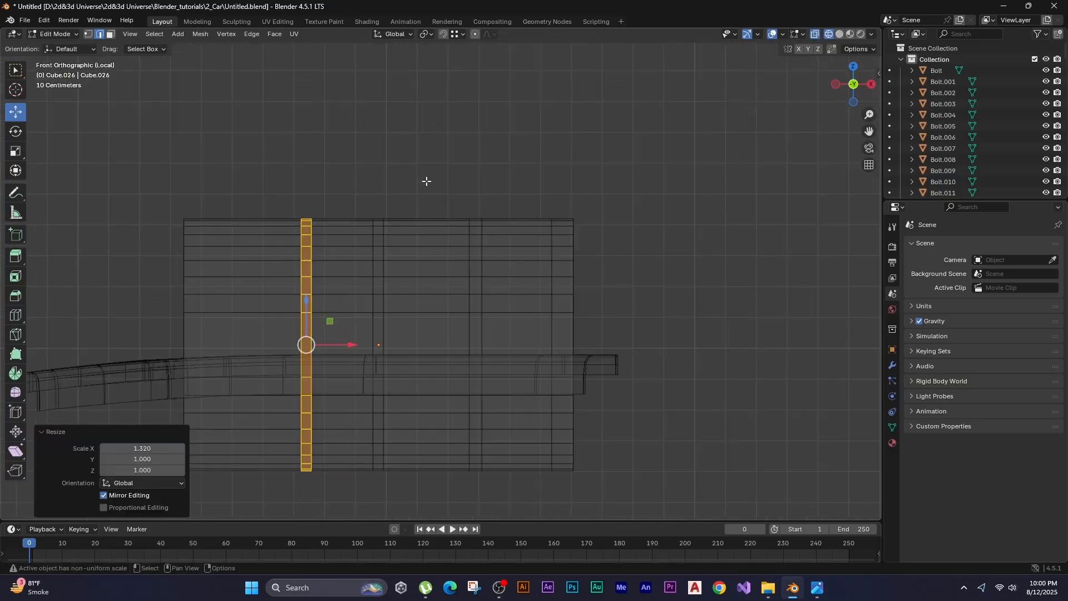
Add a centred loop cut inside each of the three narrow bands around the block.
key("ctrl+r")
left_click(305, 220)
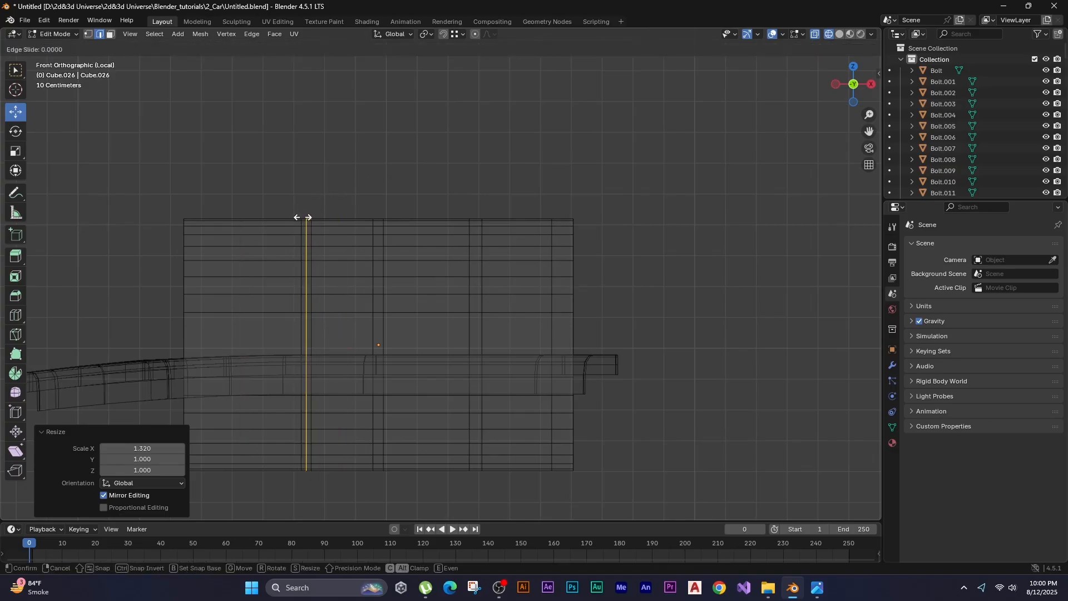
right_click(356, 225)
key("ctrl+r")
left_click(376, 227)
right_click(377, 226)
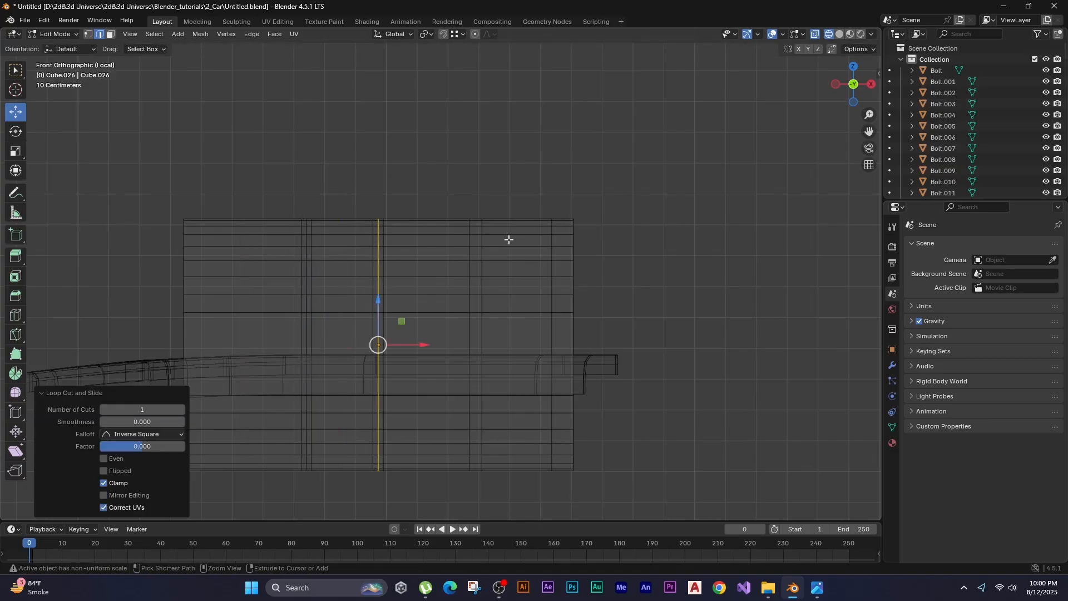
key("ctrl+r")
left_click(476, 235)
right_click(476, 235)
middle_click_drag(476, 234, 387, 288)
Return to solid Object Mode view and apply Shade Auto Smooth at 30° to the rounded block.
key("Tab")
key("alt+z")
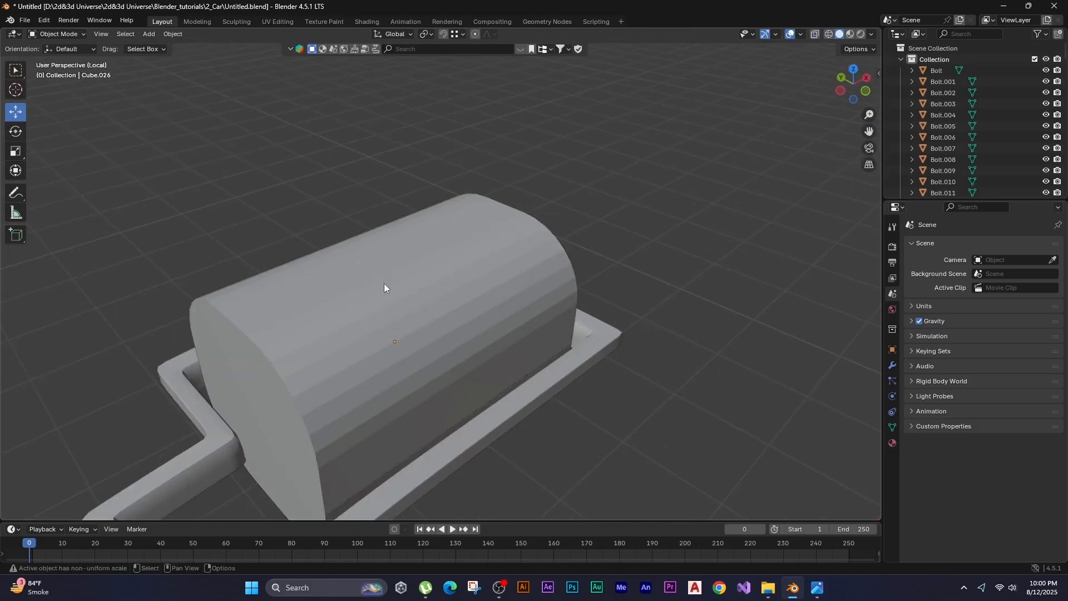
right_click(384, 283)
left_click(386, 282)
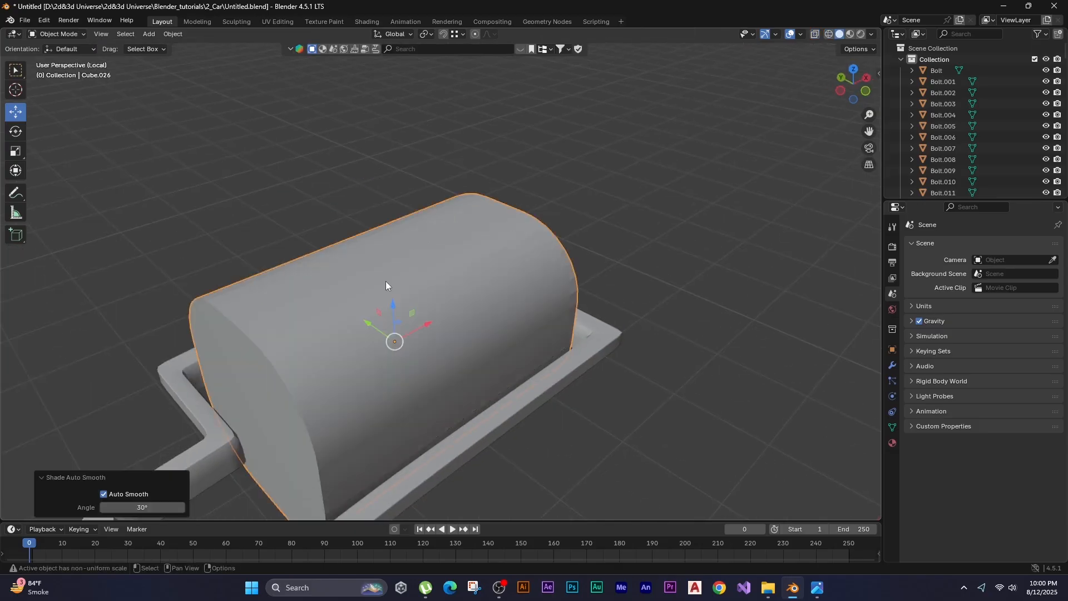
Apply all transforms to the rounded block and reopen its mesh for editing.
key("Tab")
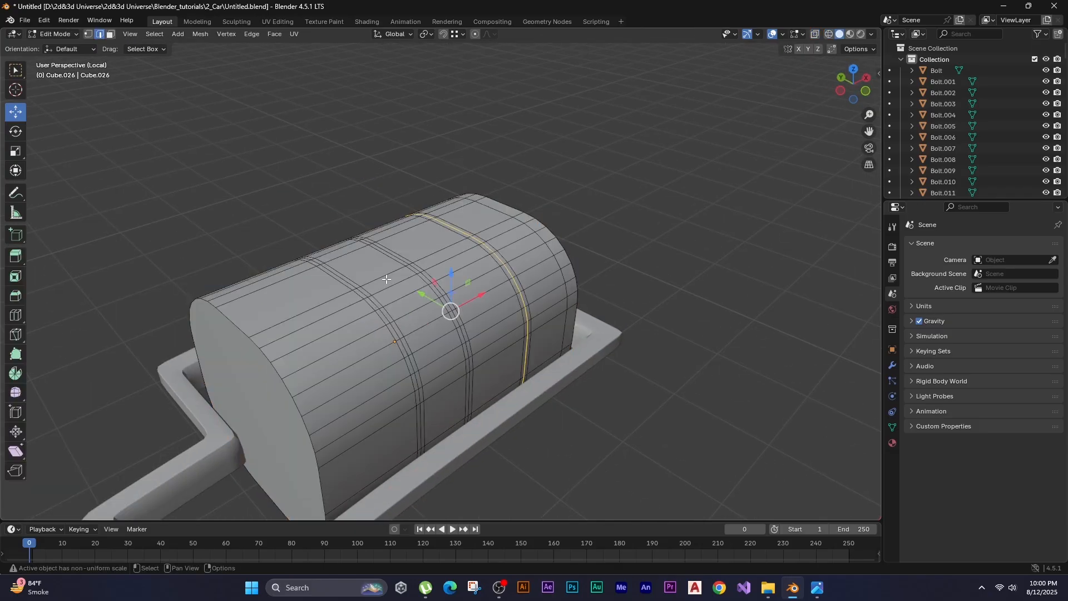
key("Tab")
key("ctrl+a")
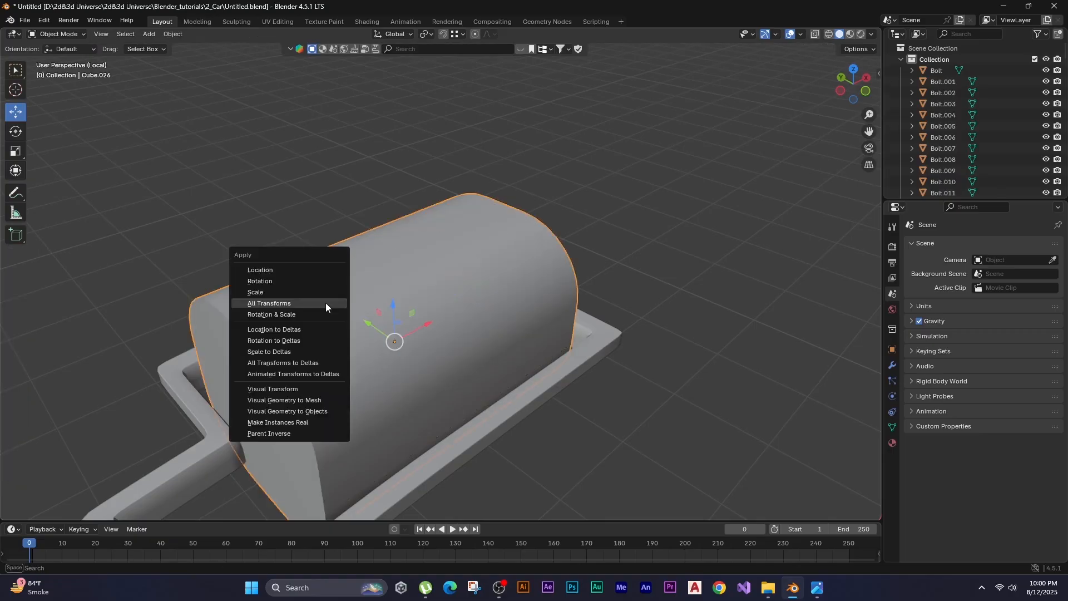
left_click(326, 302)
key("Tab")
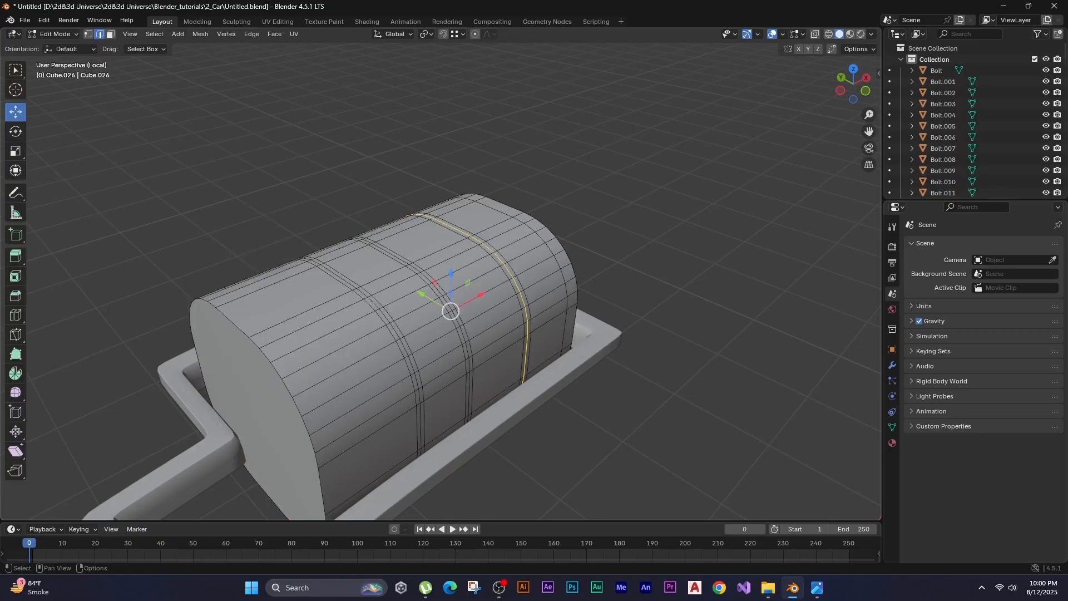
Scale the selected band's centre loop outward into a raised ridge and bevel the ridge's edge.
key("s")
left_click(251, 211)
middle_click_drag(421, 309, 409, 287)
key("ctrl+b")
left_click(148, 210)
left_click(148, 210)
Scale the centre loops of the other two bands outward to raise matching ridges.
scroll(409, 287, "down", 3)
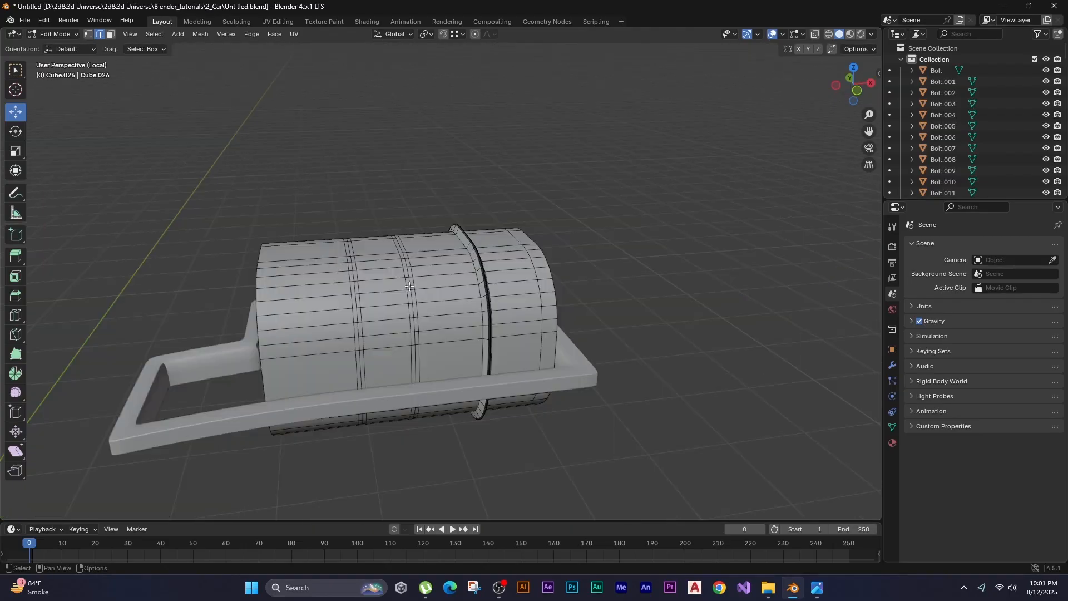
key("s")
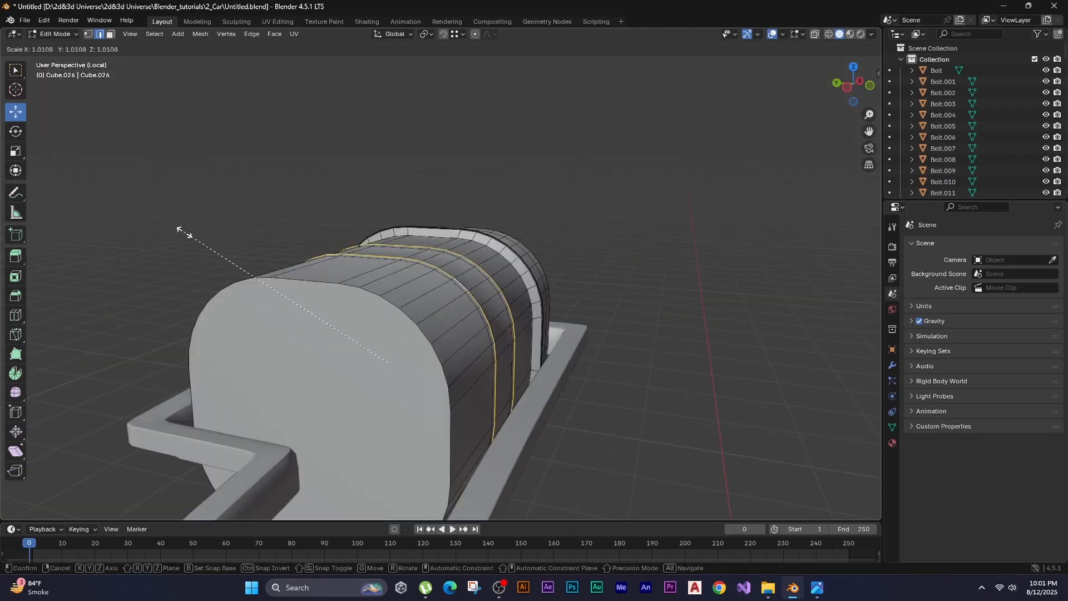
left_click(160, 228)
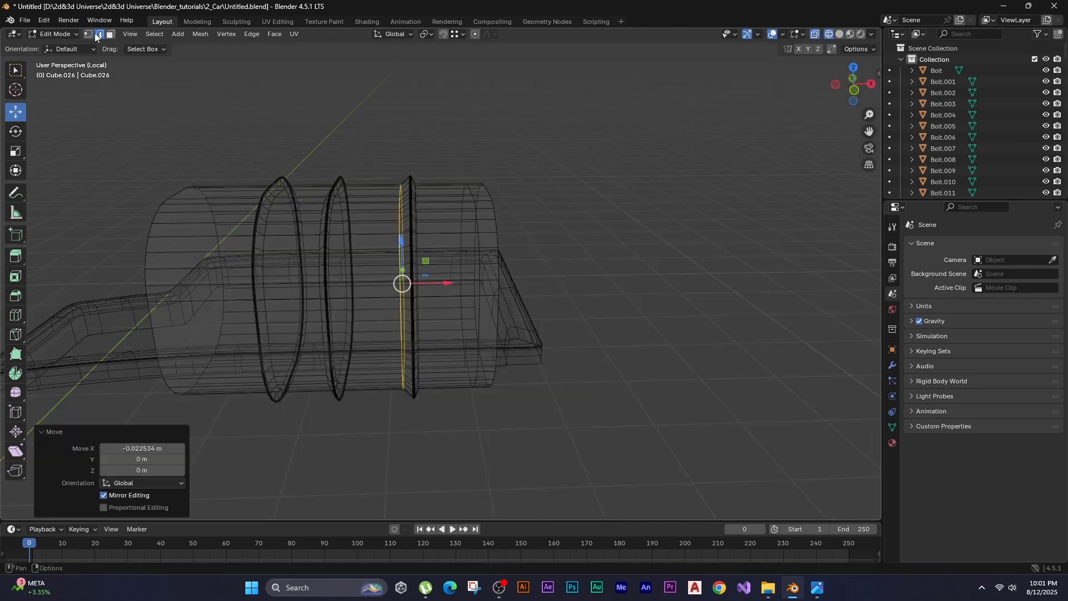
Select the face band at the engine block's far end and extrude it outward along its normals into a raised rim.
left_click(110, 35)
middle_click_drag(447, 158, 379, 195, "shift")
left_click_drag(414, 176, 419, 415)
middle_click_drag(256, 167, 316, 242)
key("shift+z")
key("alt+e")
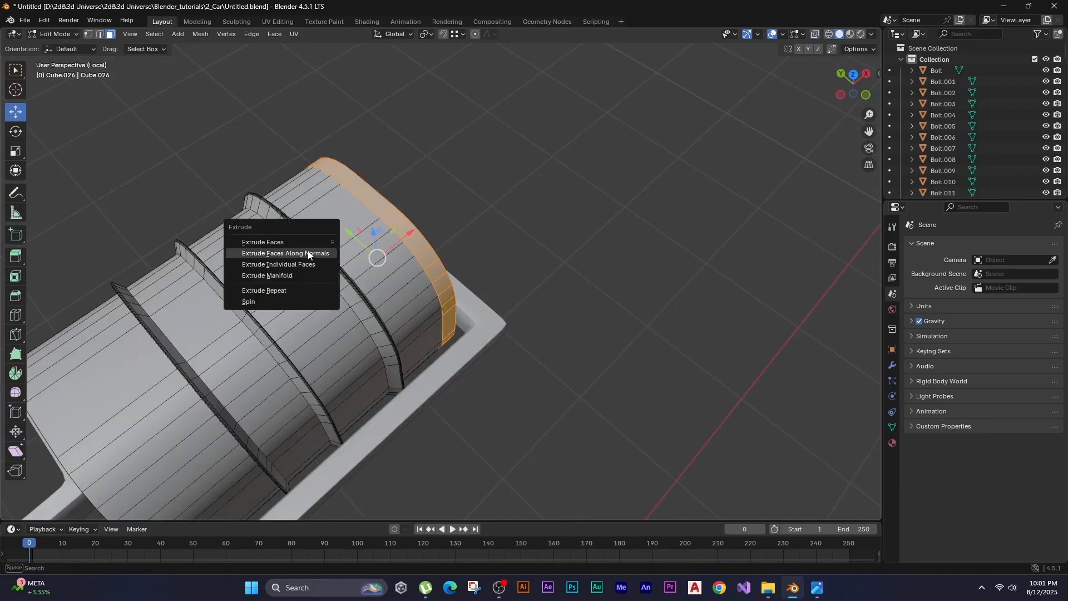
left_click(308, 250)
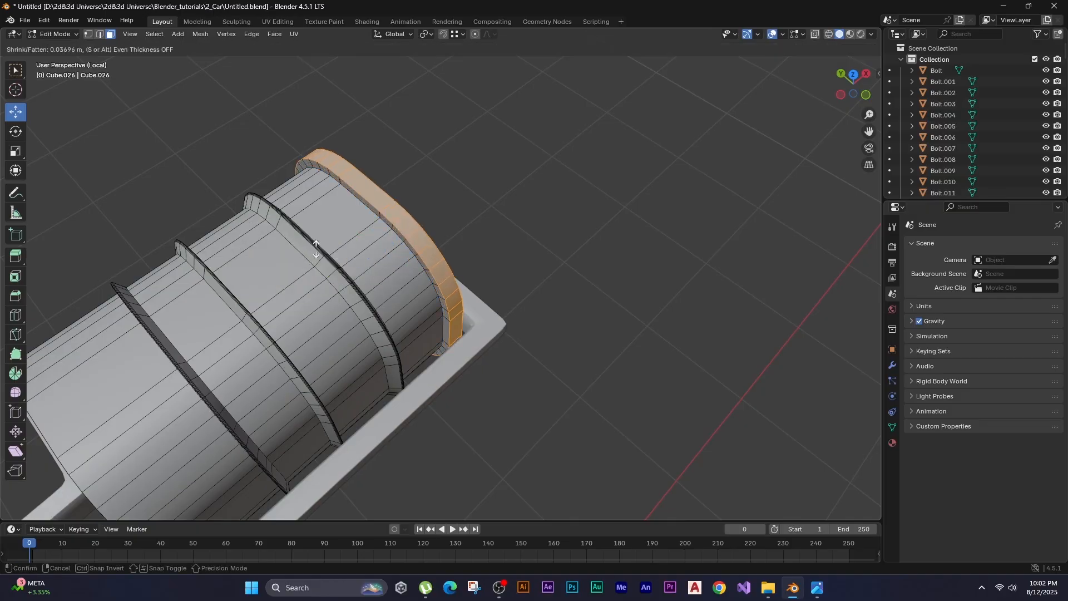
left_click(307, 240)
left_click(216, 122)
middle_click_drag(438, 252, 448, 228)
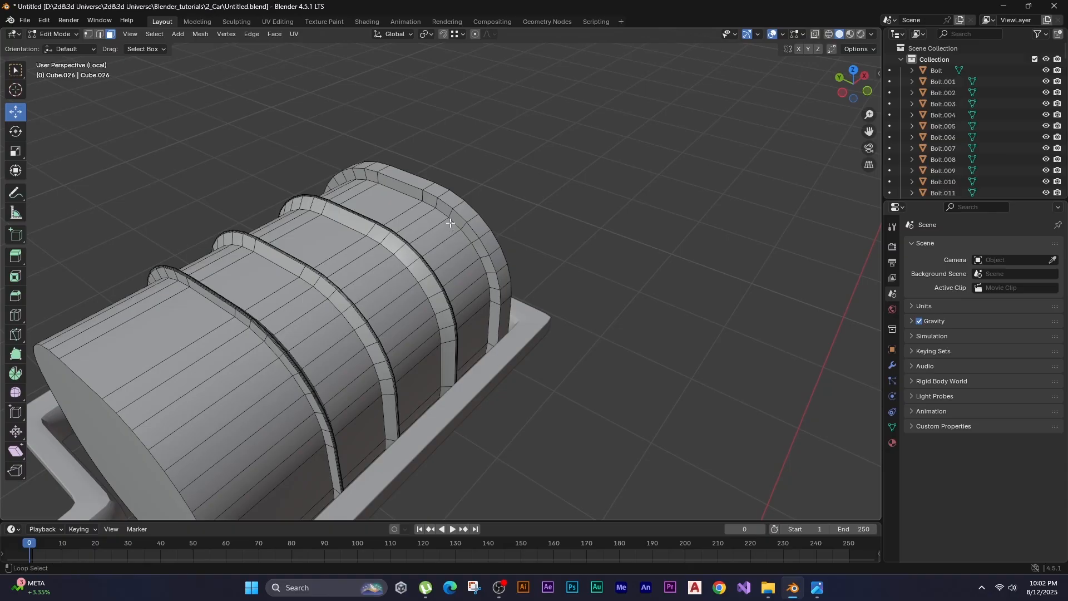
Bevel the edge loops around the end rim and along the ribs' bases, and return to Object Mode.
left_click(450, 223, "alt")
key("ctrl+z")
key("2")
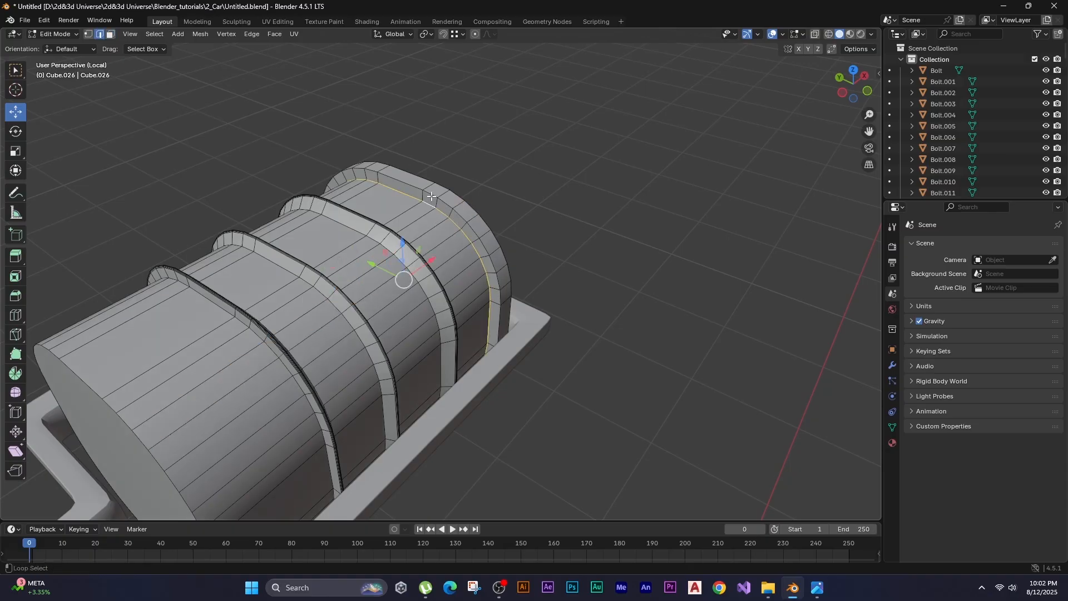
left_click(439, 185, "alt+shift")
middle_click_drag(482, 225, 438, 211)
left_click(363, 233, "alt+shift")
middle_click_drag(384, 234, 350, 251)
left_click(362, 234, "alt+shift")
left_click(292, 228, "alt+shift")
left_click(305, 264, "alt+shift")
left_click(234, 293, "alt+shift")
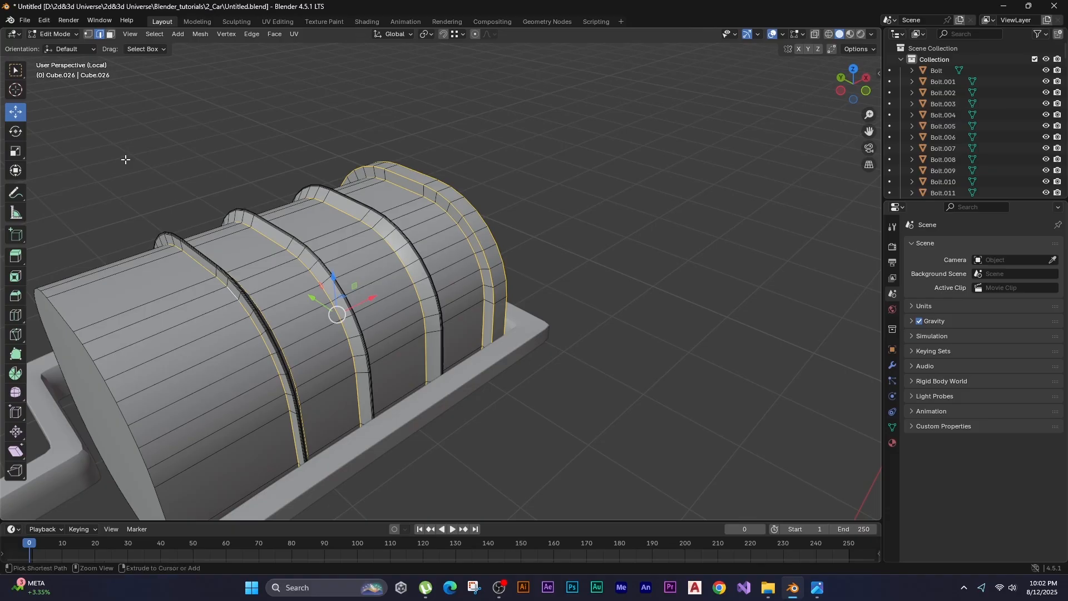
key("Tab")
scroll(334, 151, "down", 4)
middle_click_drag(334, 150, 336, 192)
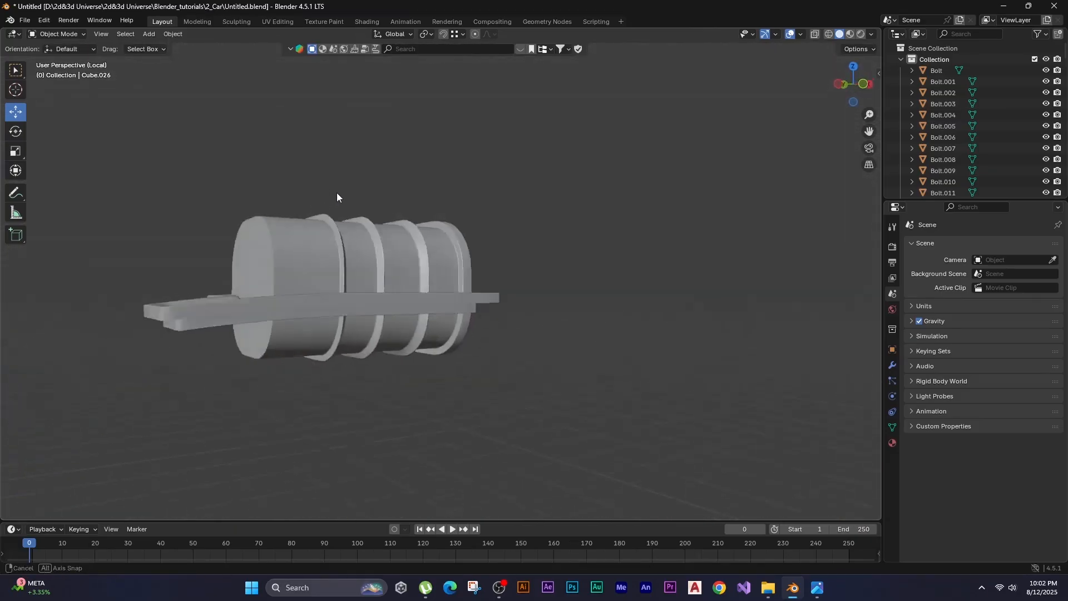
Add a cube centred on the engine block's outline in side view and scale it to about 0.45.
key("shift+a")
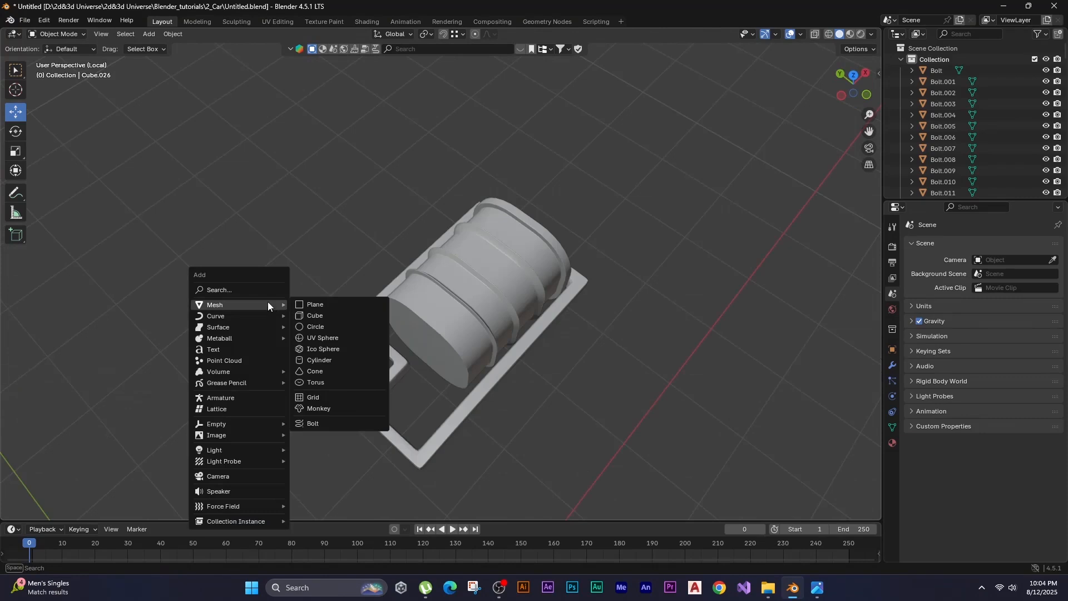
left_click(312, 316)
key("ctrl+KP_3")
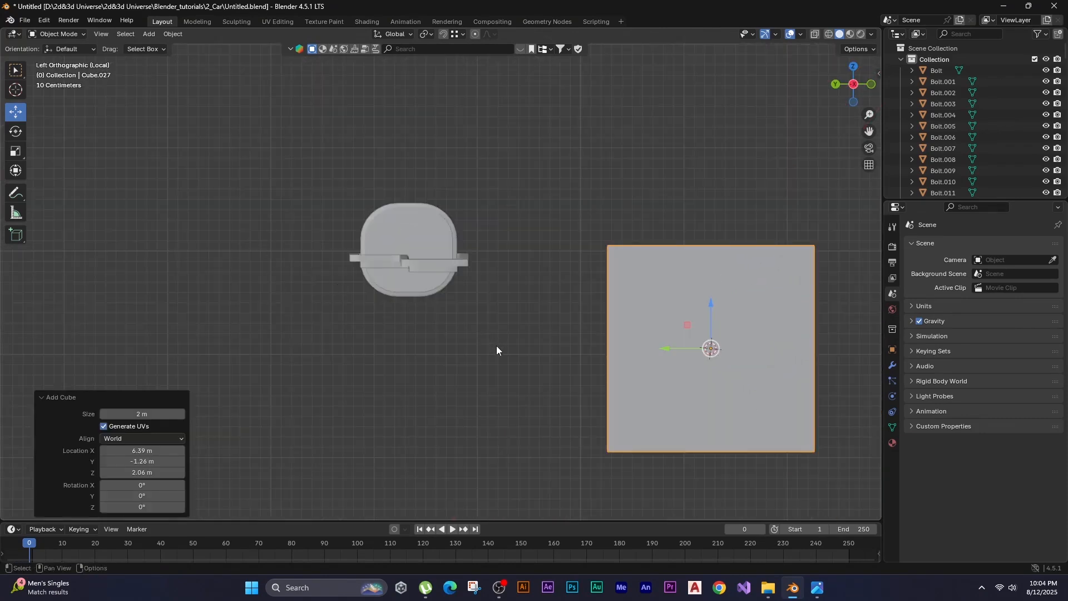
key("g")
left_click(194, 242)
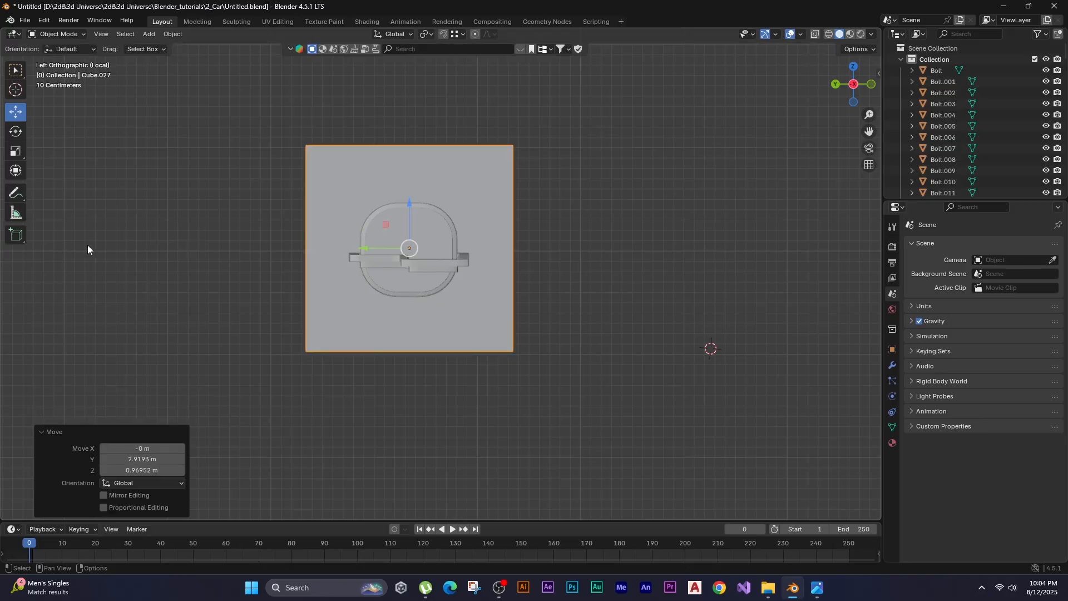
key("s")
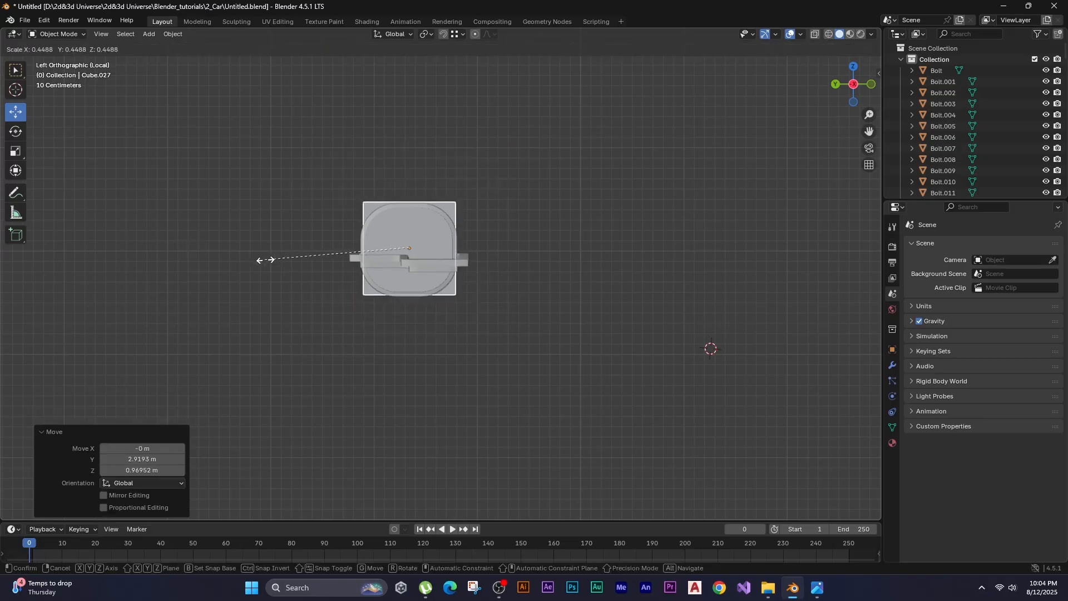
left_click(265, 260)
Move the cube along X to the engine block's front end and flatten it along X into a thick plate.
middle_click_drag(265, 260, 447, 256)
key("g")
key("x")
left_click(123, 295)
key("s")
key("x")
left_click(125, 269)
Add one centred horizontal and one centred vertical loop cut to the front plate.
key("Tab")
middle_click_drag(124, 268, 403, 244)
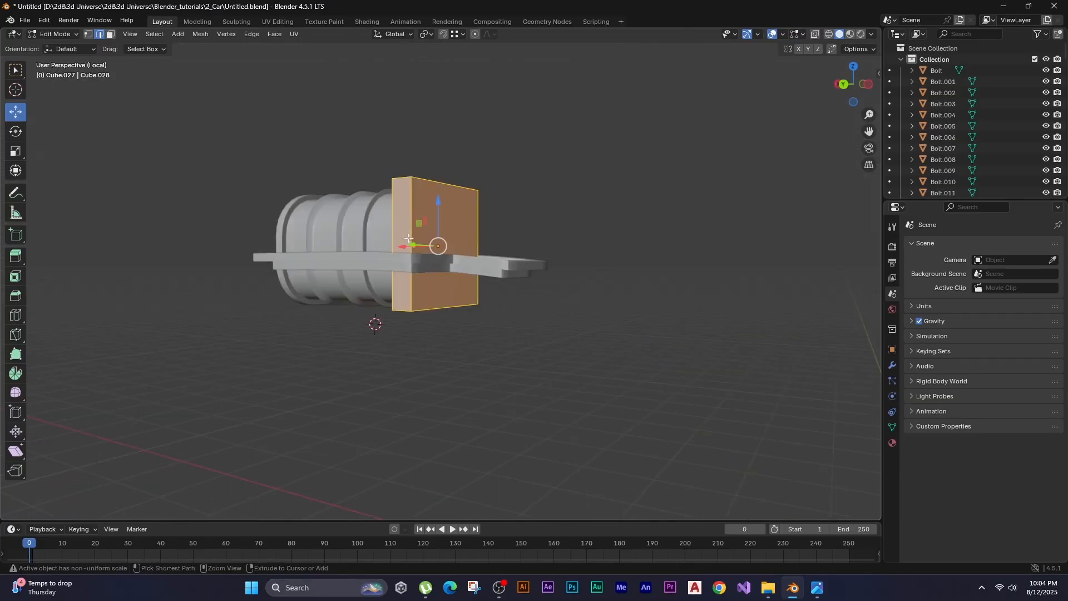
key("ctrl+r")
left_click(402, 245)
left_click(402, 240)
right_click(402, 240)
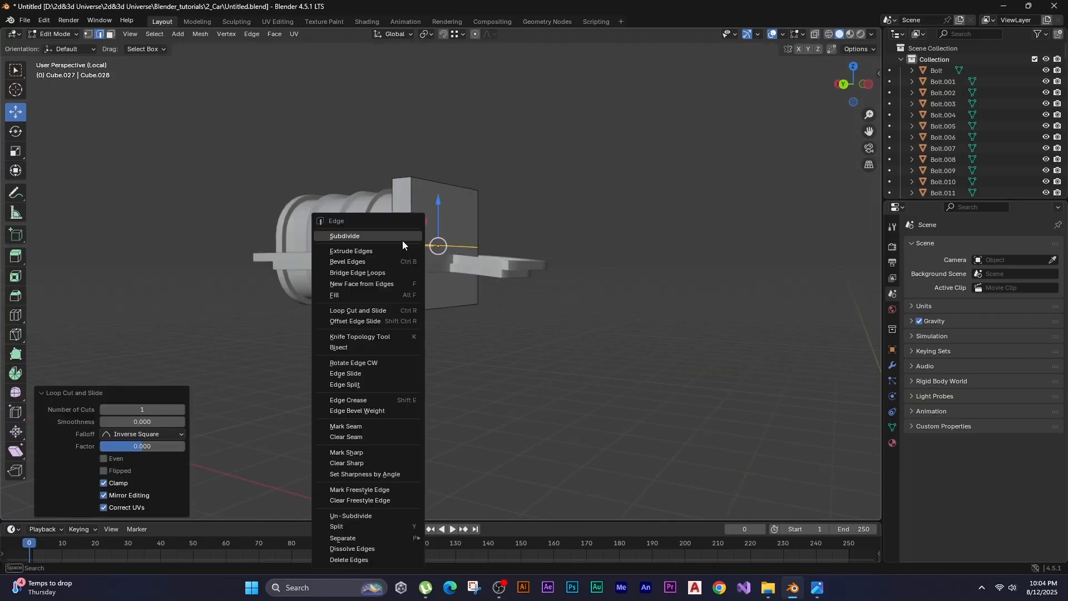
key("Escape")
left_click(426, 186)
key("ctrl+r")
left_click(437, 186)
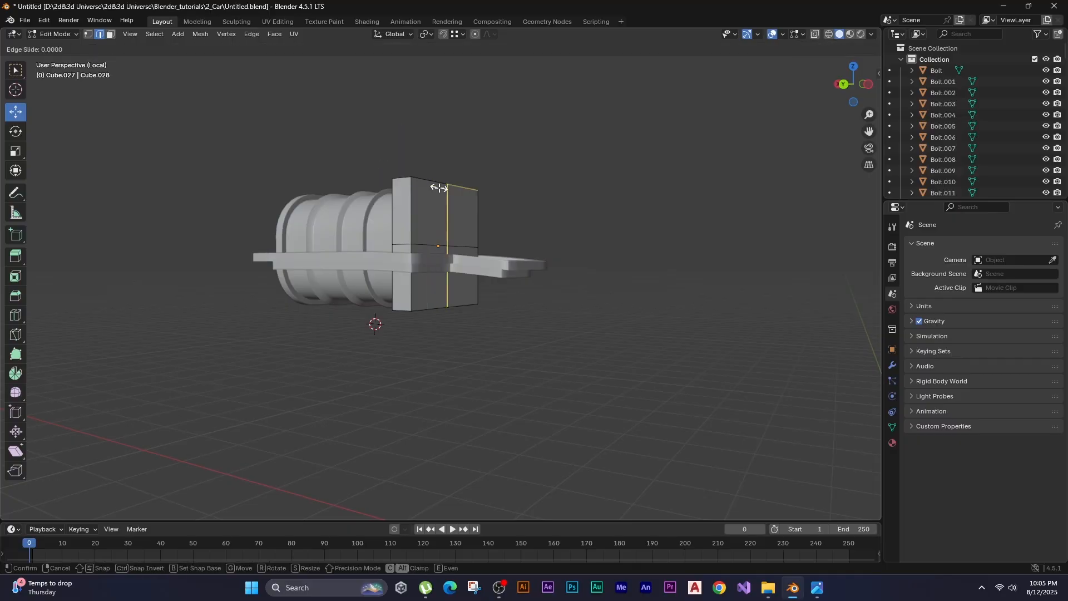
left_click(439, 187)
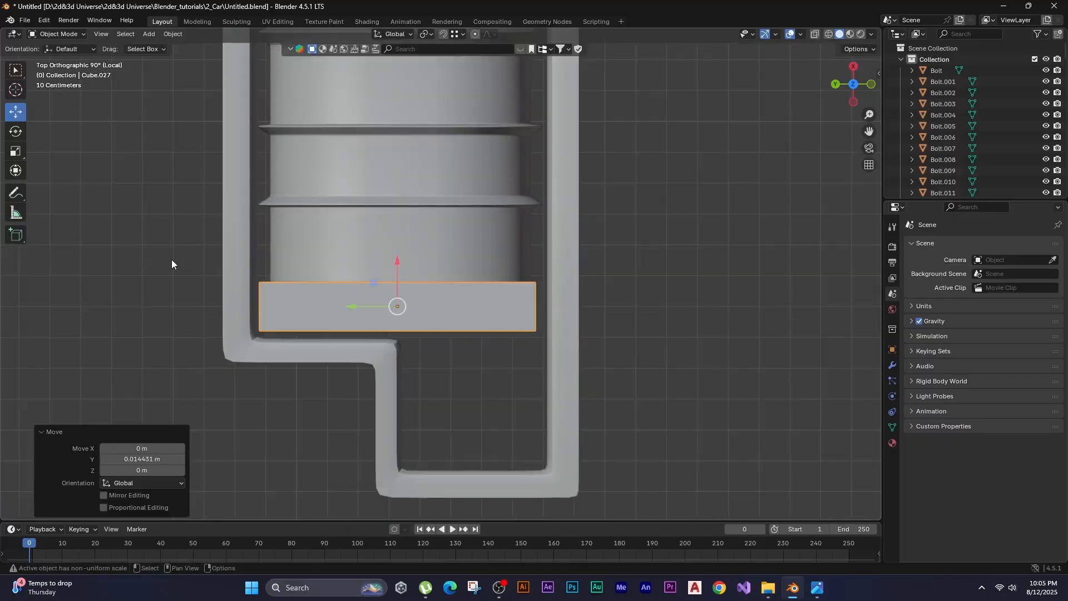
Adjust the front plate's overall size and its position along X to fit inside the stepped frame.
key("s")
left_click(108, 262)
key("g")
key("x")
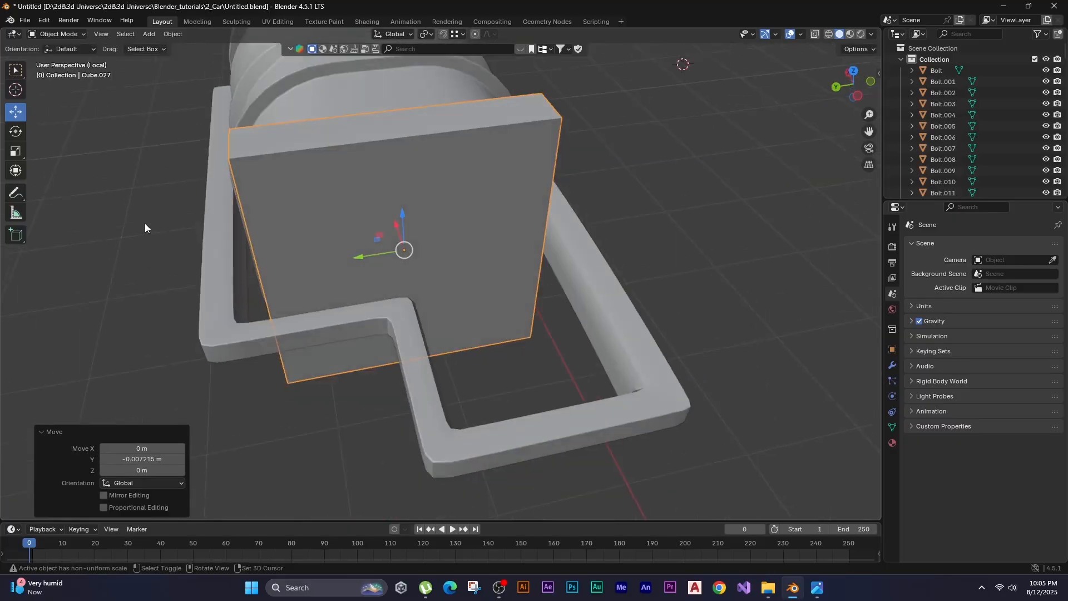
Widen the plate's middle horizontal edge loop along Y and add another horizontal loop cut above it.
key("ctrl+r")
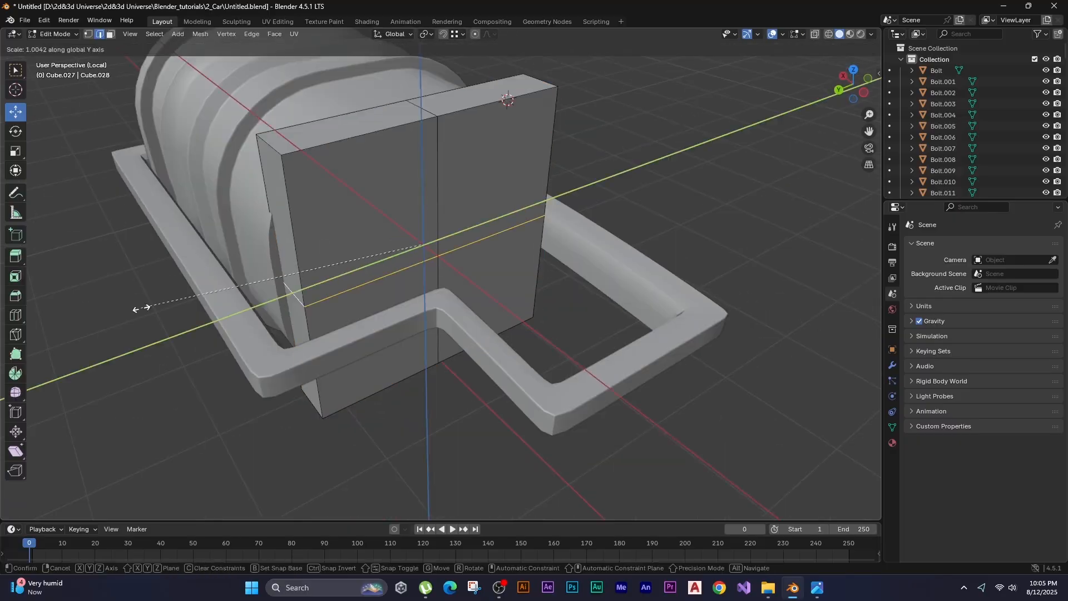
left_click(249, 168)
left_click(96, 261)
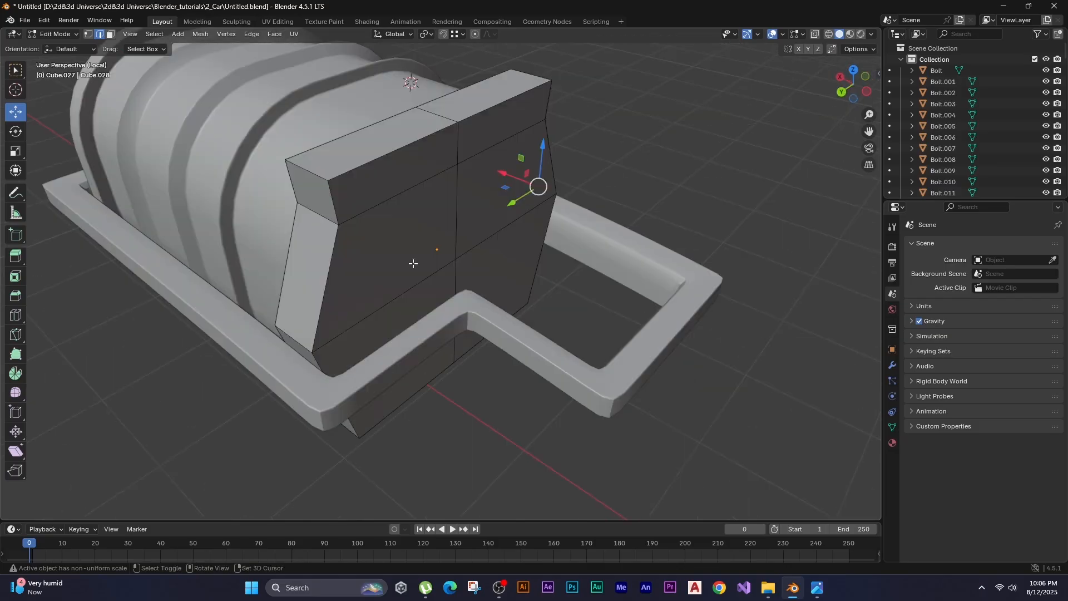
Bevel the plate's middle side edges with 8 segments into rounded bulges.
key("ctrl+b")
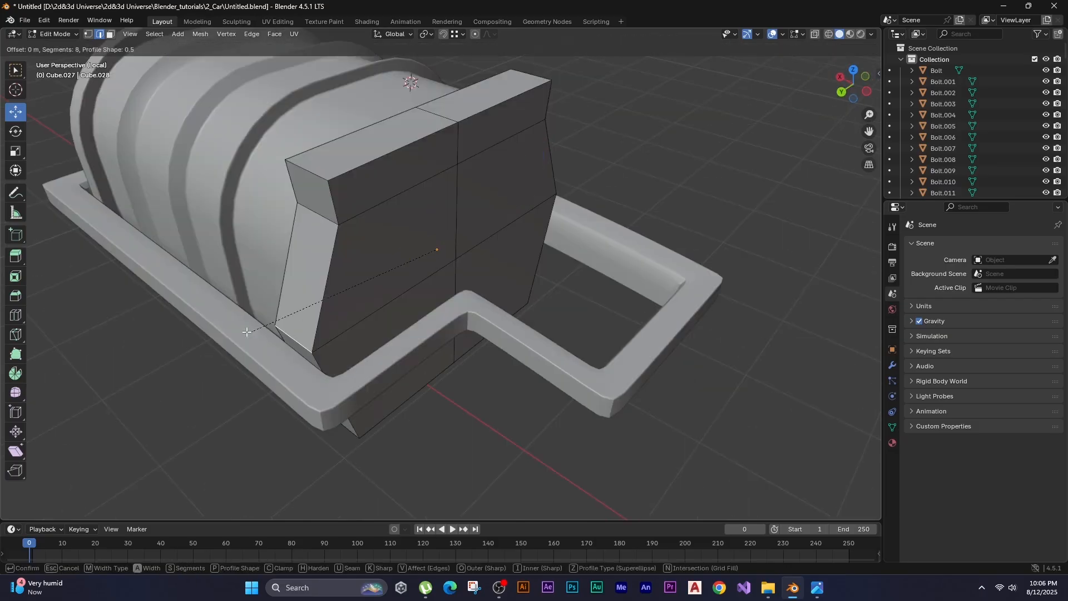
left_click(183, 340)
left_click(175, 341)
middle_click_drag(175, 340, 45, 319)
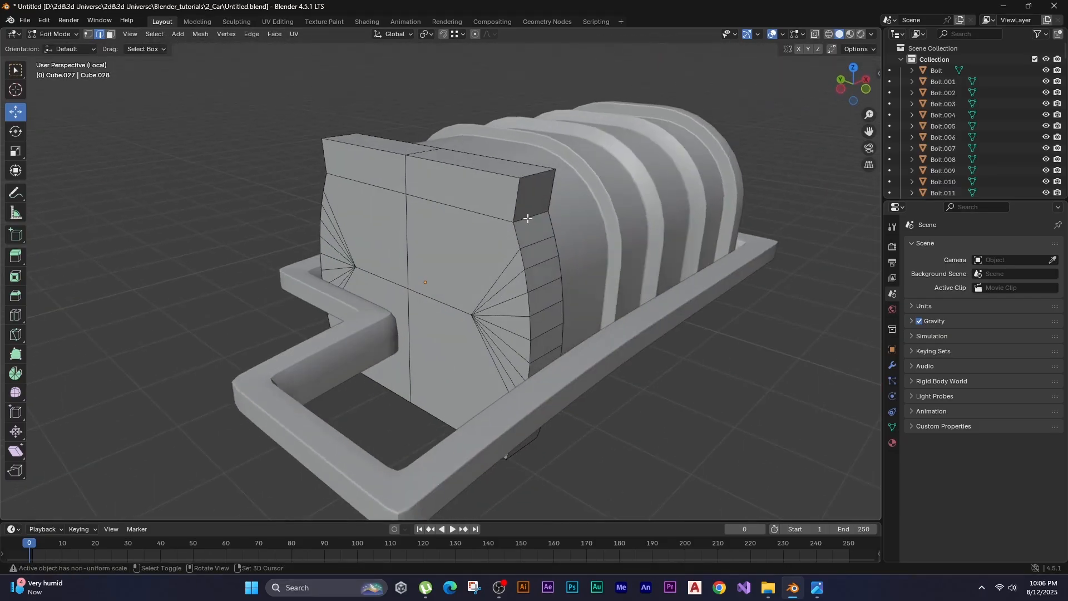
Bevel the plate's two upper side edges and round off its top corner edges.
left_click(527, 217)
middle_click_drag(336, 217, 470, 226)
left_click(261, 287, "shift")
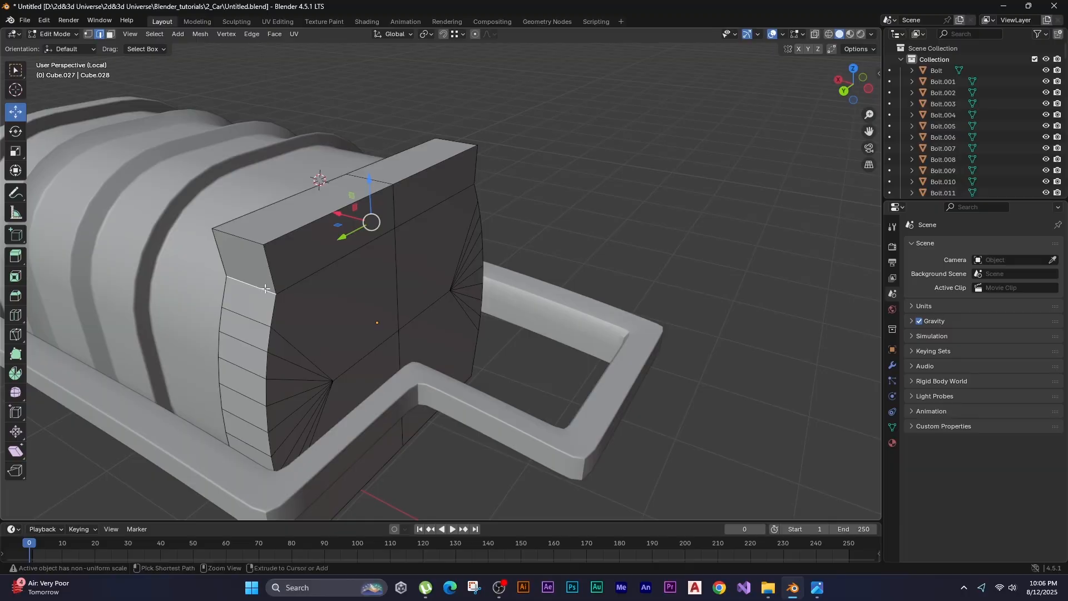
key("ctrl+b")
left_click(406, 244)
left_click(457, 146, "shift")
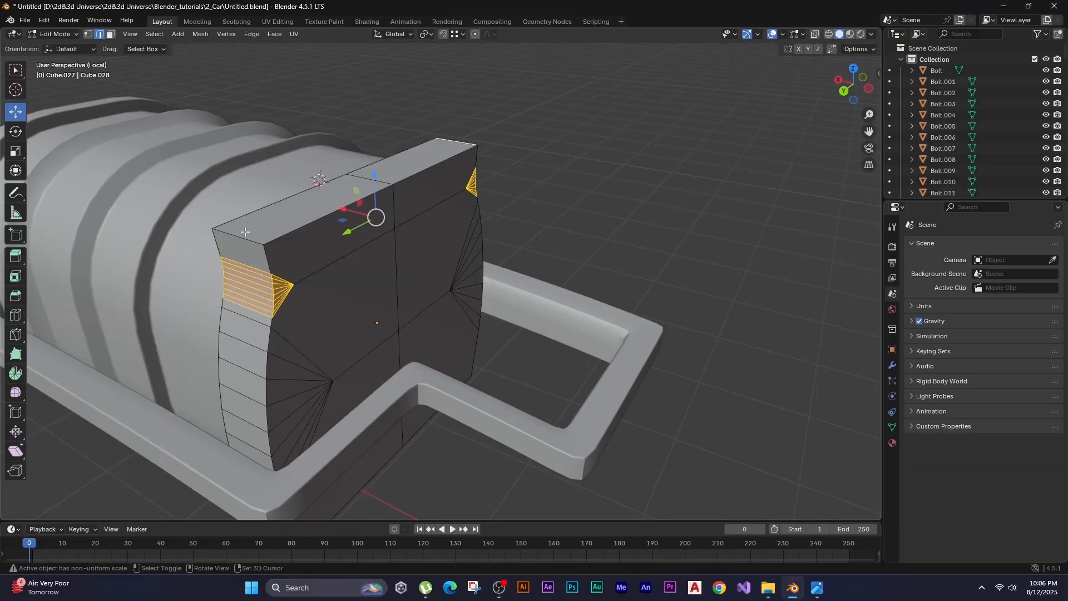
Return to Object Mode and apply Shade Auto Smooth to the front plate.
key("Tab")
scroll(443, 189, "down", 8)
middle_click_drag(444, 188, 380, 242)
left_click(380, 243)
right_click(380, 242)
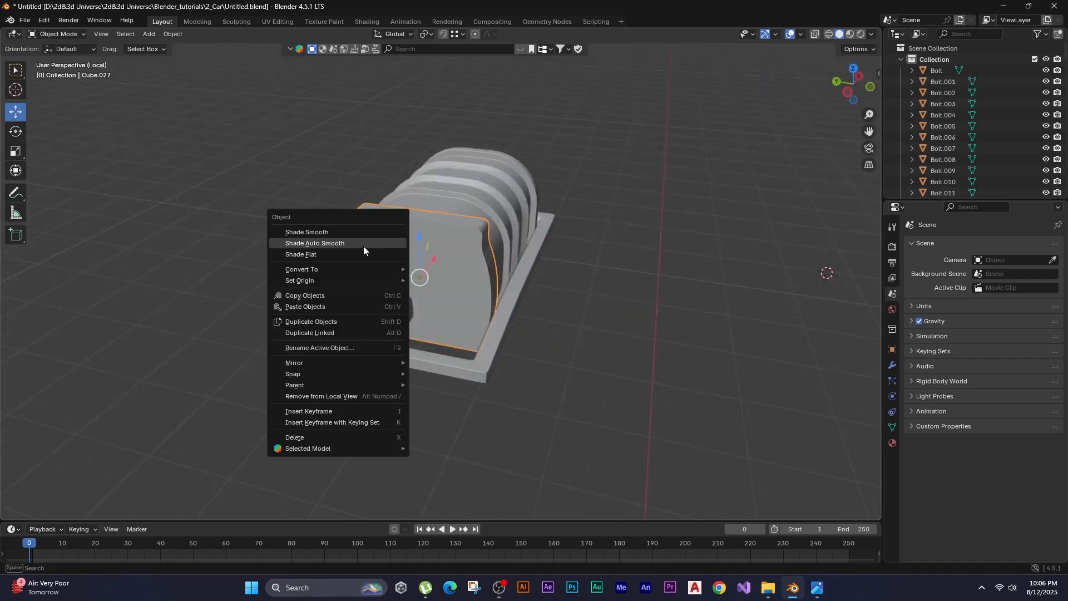
left_click(364, 243)
middle_click_drag(483, 239, 402, 248)
Duplicate the ribbed engine block's front end face and move the copy along X out beyond the frame.
left_click(482, 238)
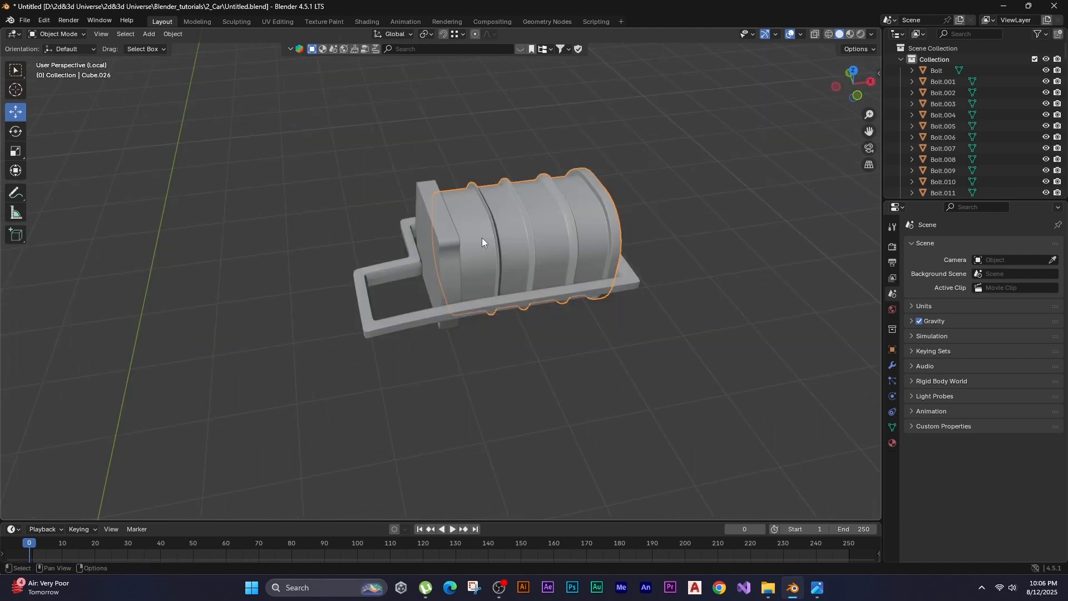
key("Tab")
key("alt+z")
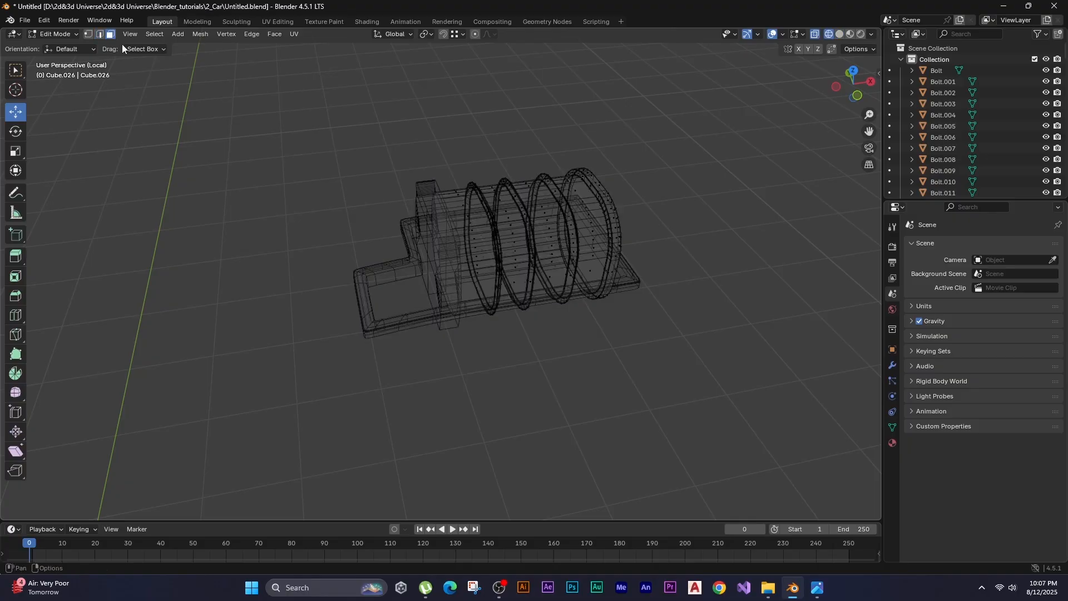
left_click(442, 255)
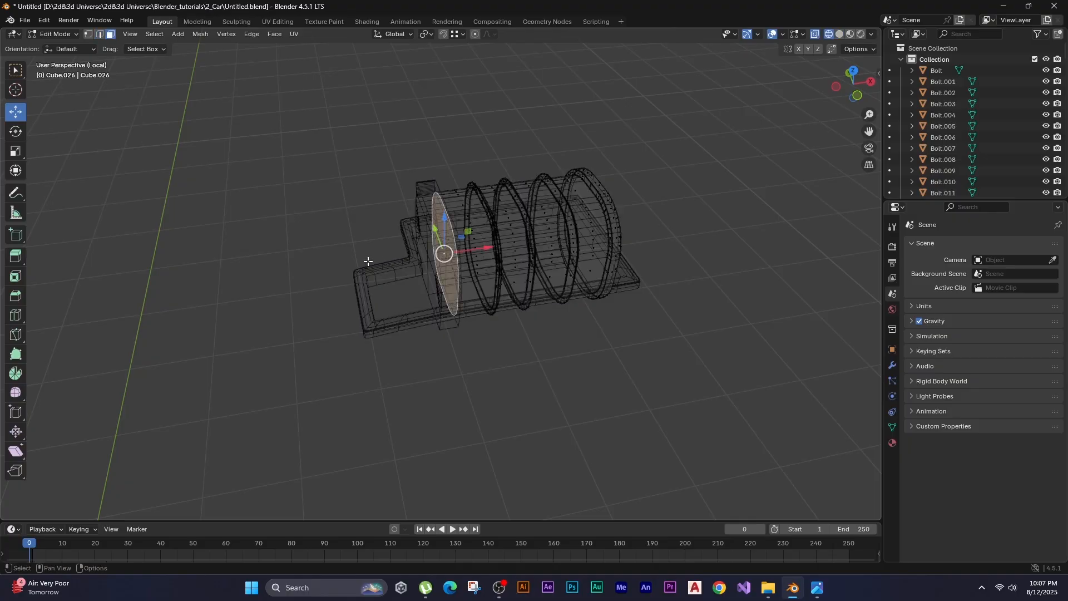
key("shift+d")
key("x")
left_click(202, 194)
Separate the duplicated end face into its own object.
key("shift+z")
mouse_move(202, 193)
left_mouse_down()
mouse_move(312, 305)
mouse_move(329, 398)
left_mouse_up()
key("F3")
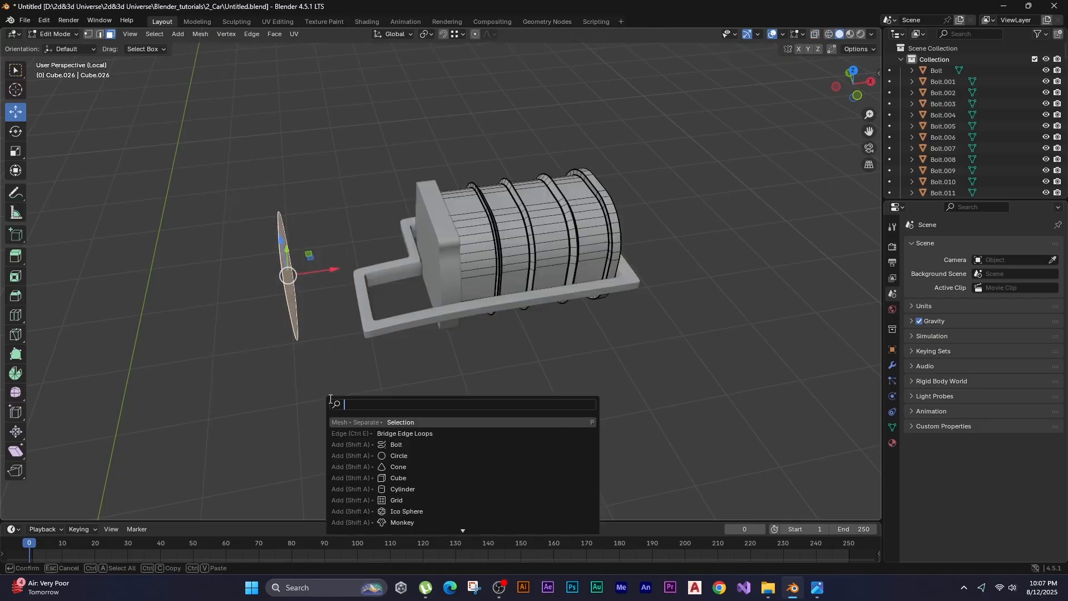
key("Return")
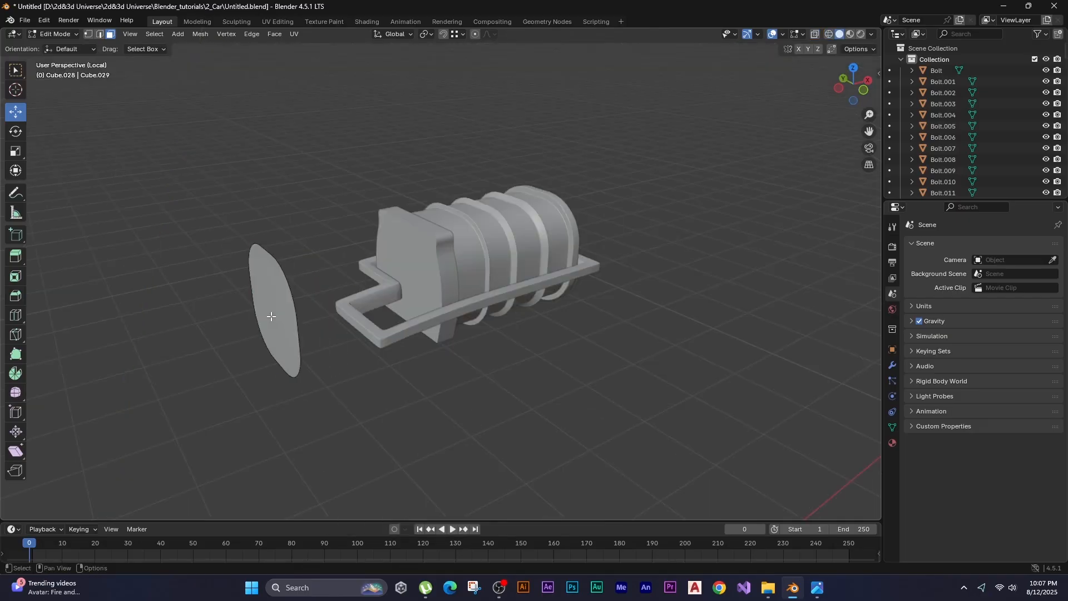
Extrude the separated face into a thick disc and move it about 1.026 m along X against the front plate.
left_click(267, 313)
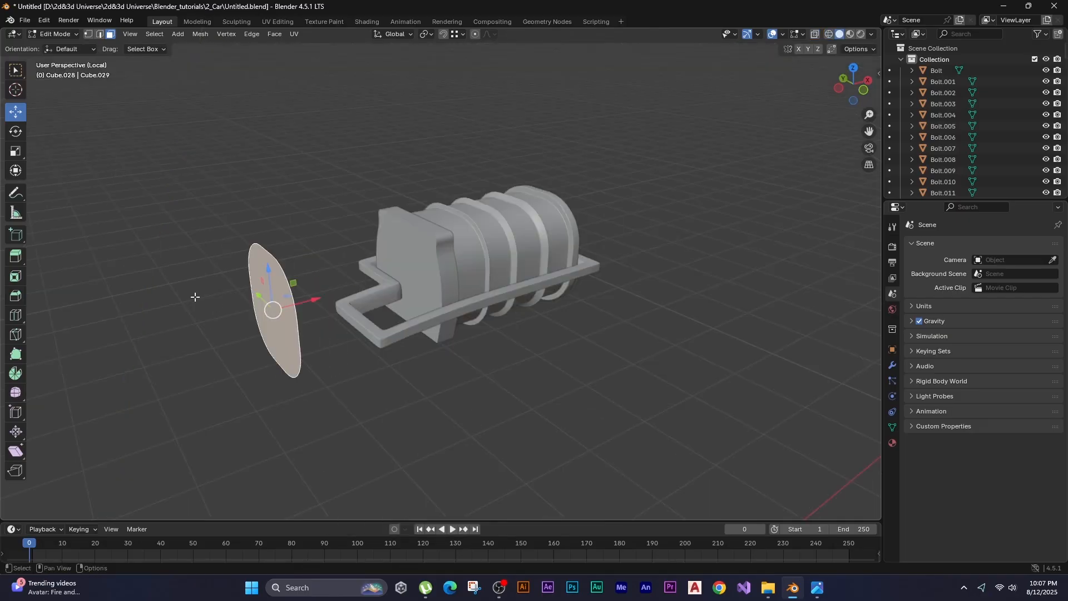
key("Tab")
middle_click_drag(198, 288, 448, 352)
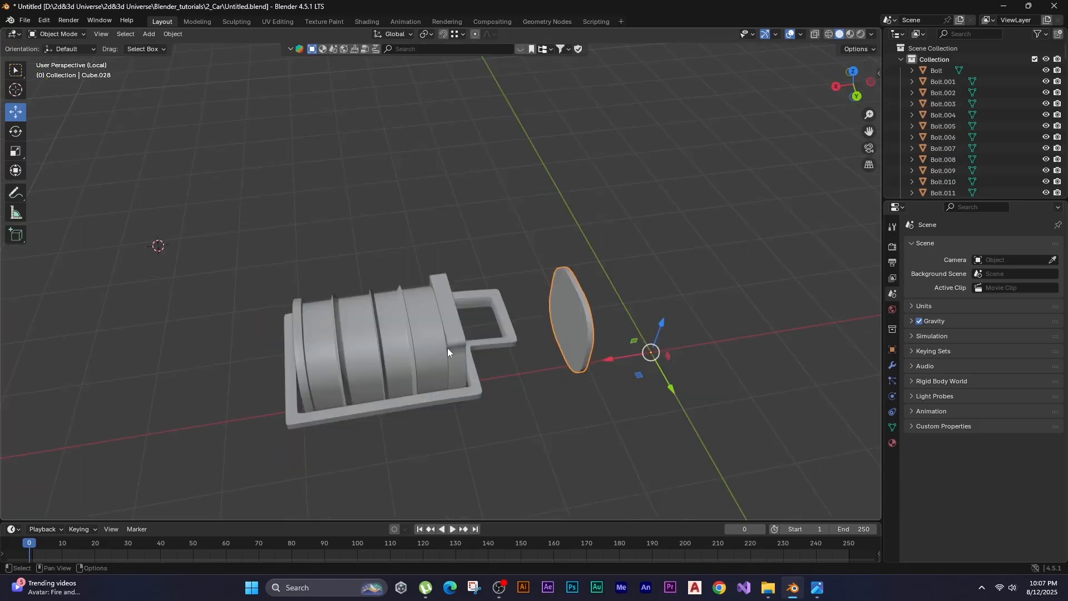
key("g")
key("x")
left_click(343, 250)
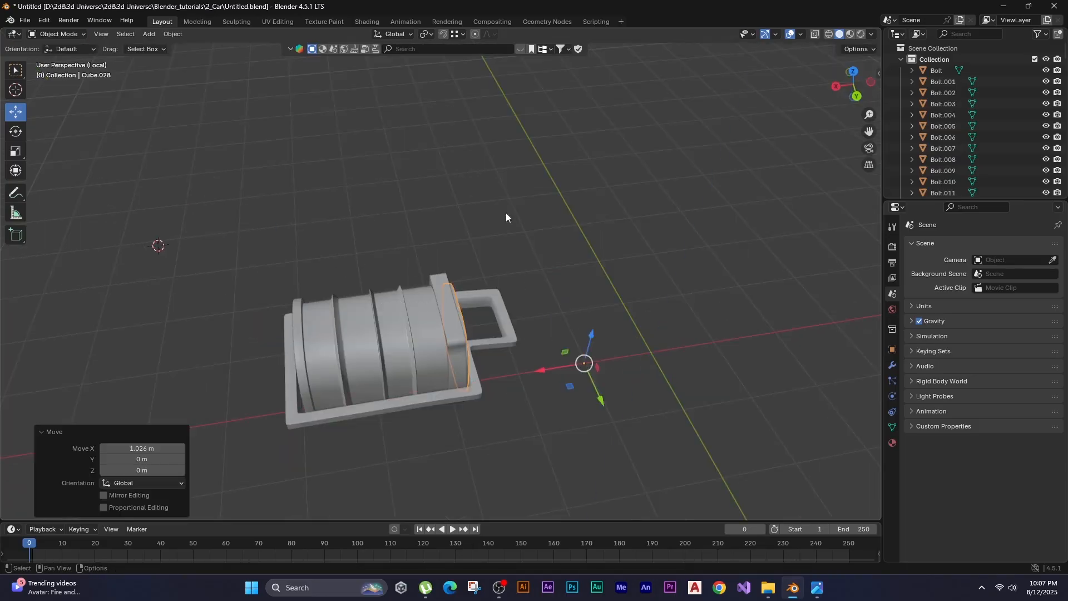
Leave the current local view and isolate the front plate on its own.
left_click(506, 216)
middle_click_drag(523, 294, 449, 314)
left_click(449, 315)
scroll(455, 323, "up", 2)
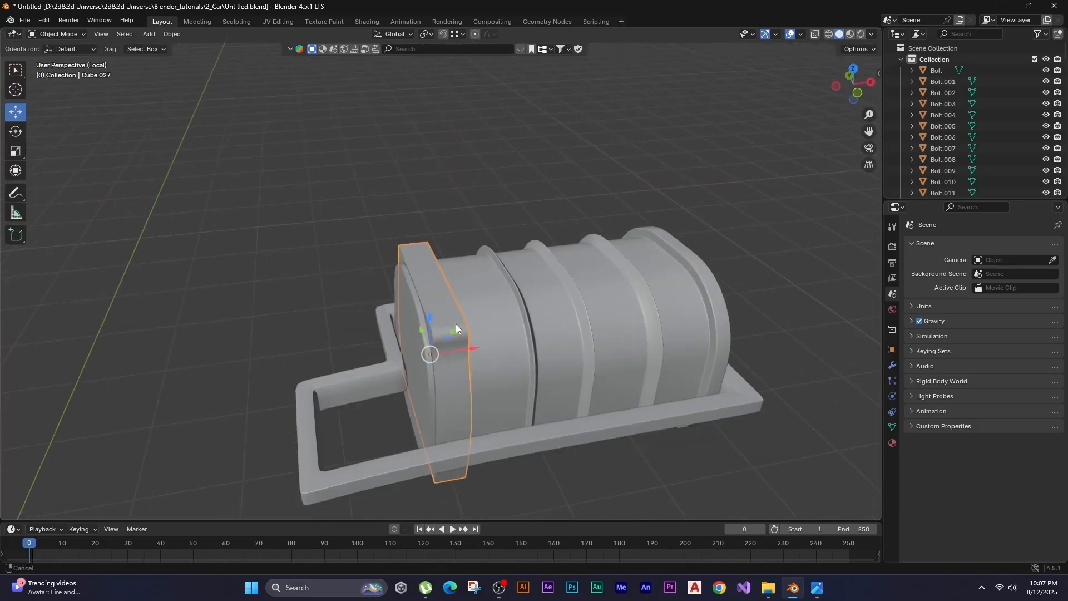
key("Tab")
scroll(458, 320, "up", 1)
left_click(464, 312)
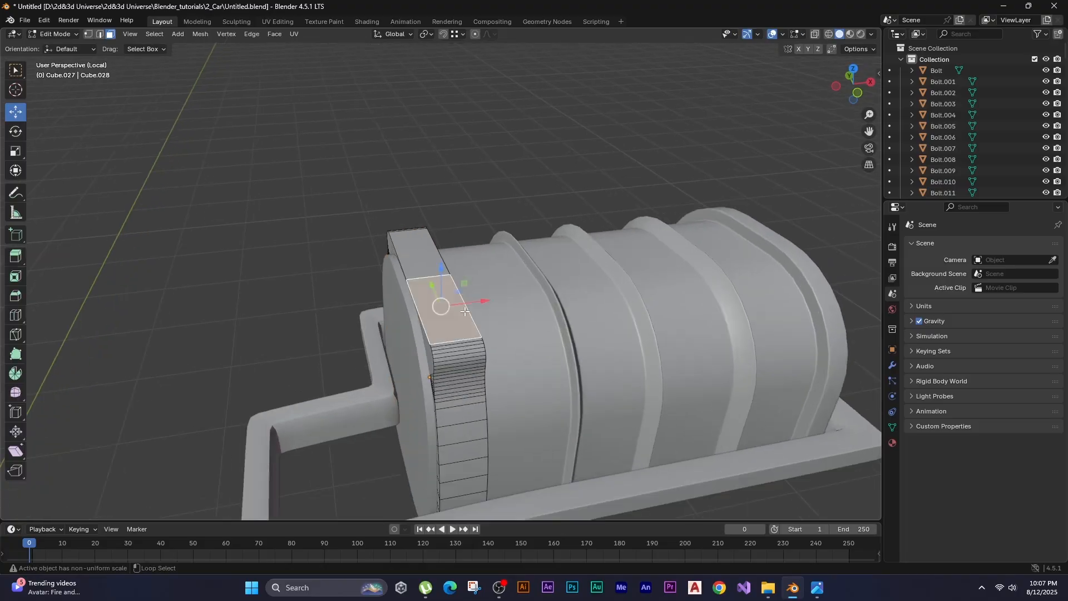
key("Tab")
key("slash")
key("slash")
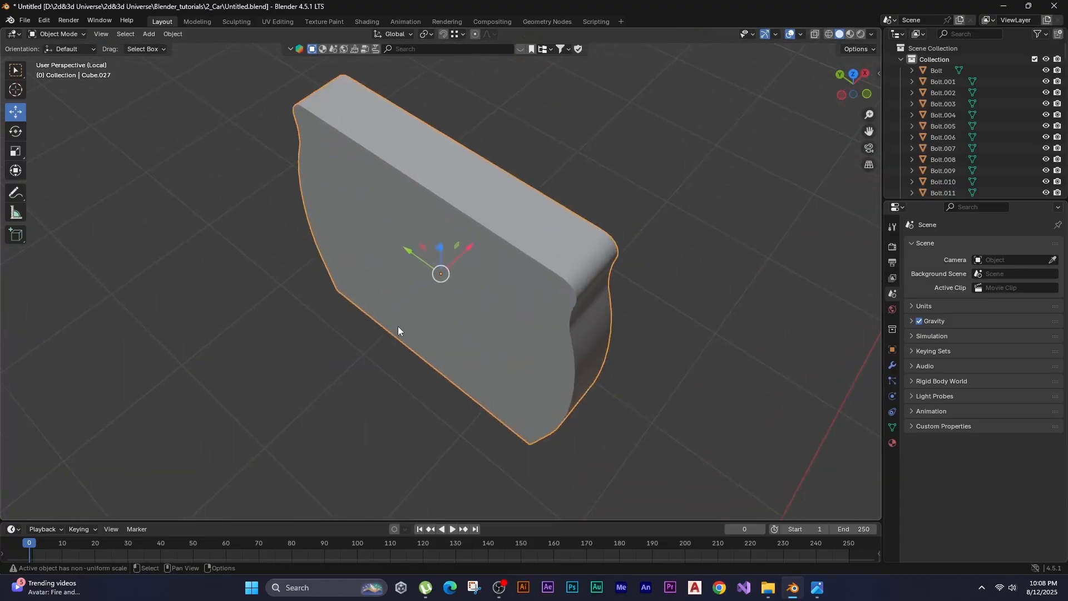
Select the plate's front and back outline edges and bevel them about 0.005 m with 7 segments.
key("Tab")
left_click(558, 368, "alt+shift")
left_click(334, 278, "alt+shift")
middle_click_drag(417, 328, 265, 318)
key("a")
middle_click_drag(524, 362, 312, 195)
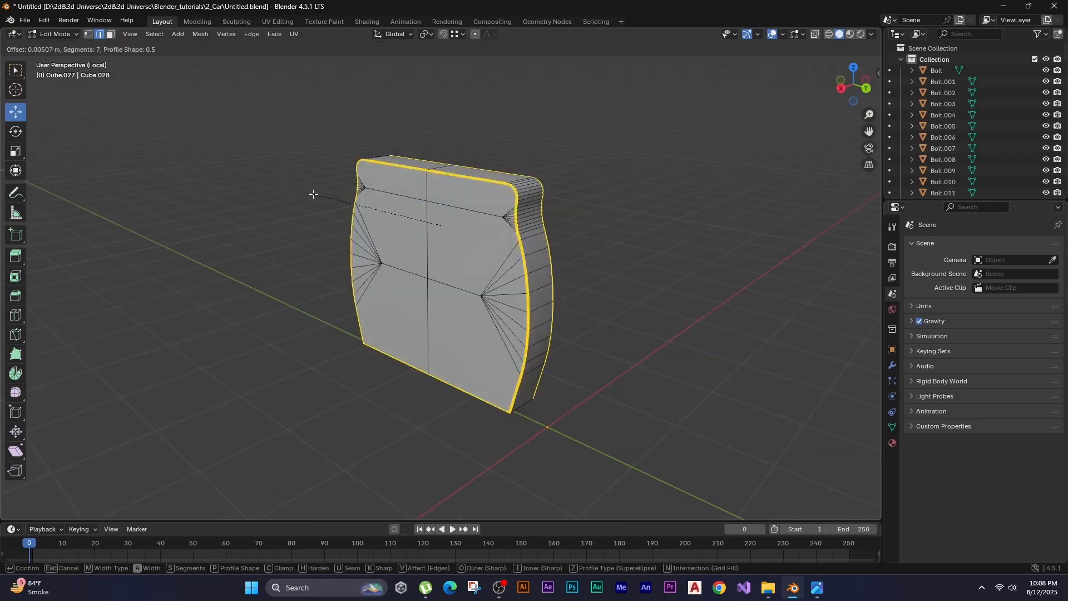
Leave the plate's local view, set the rounded disc's origin to its geometry and scale the disc down slightly.
key("Tab")
key("slash")
right_click(555, 285)
left_click(554, 281)
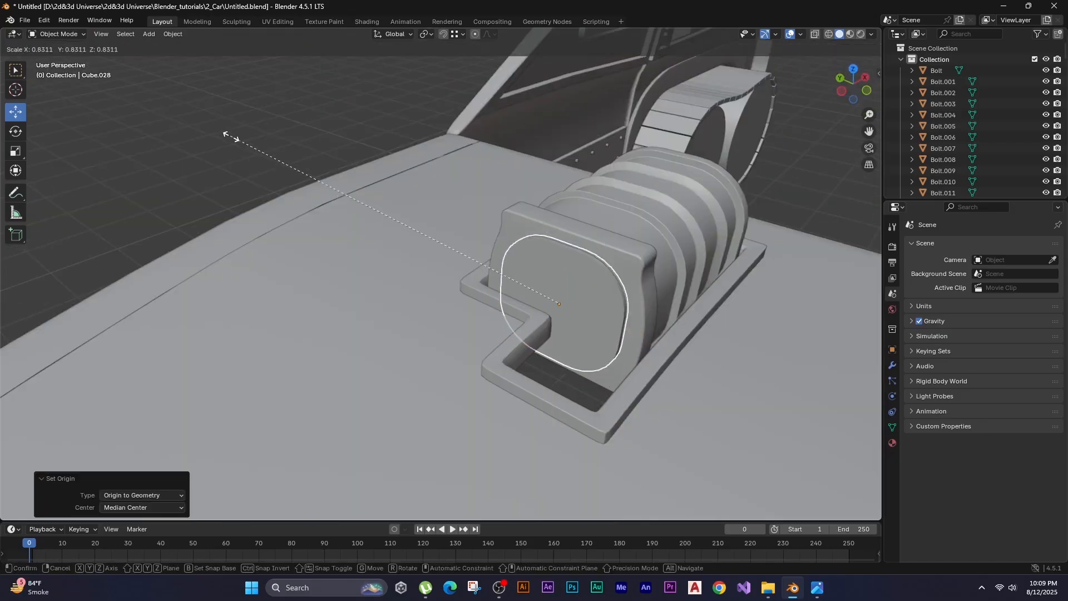
middle_click_drag(226, 136, 200, 241)
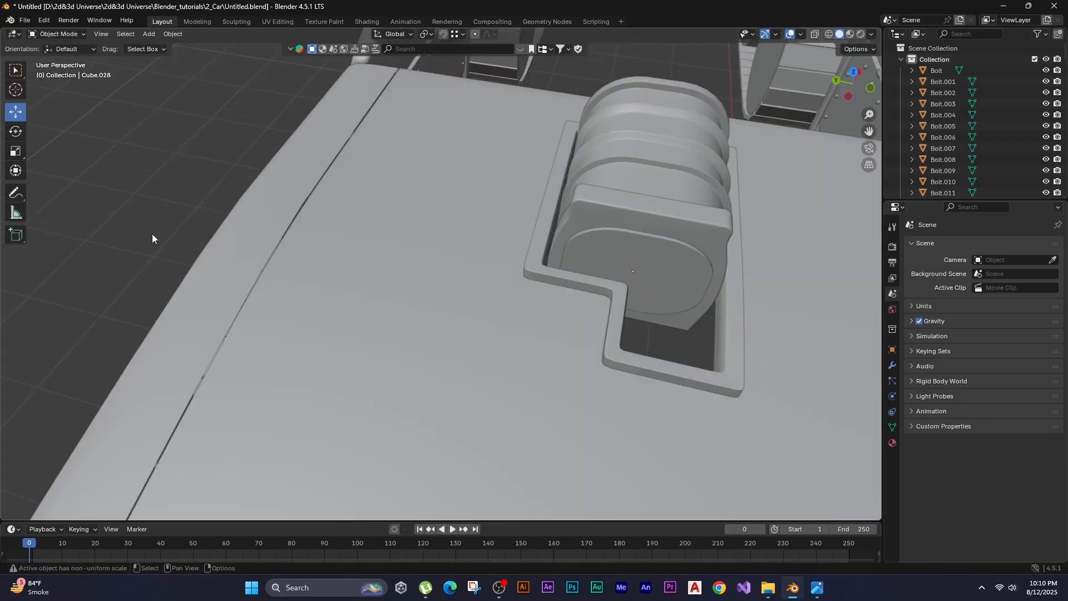
Add a cylinder mesh and scale it down to about 0.302.
key("shift+a")
mouse_move(152, 234)
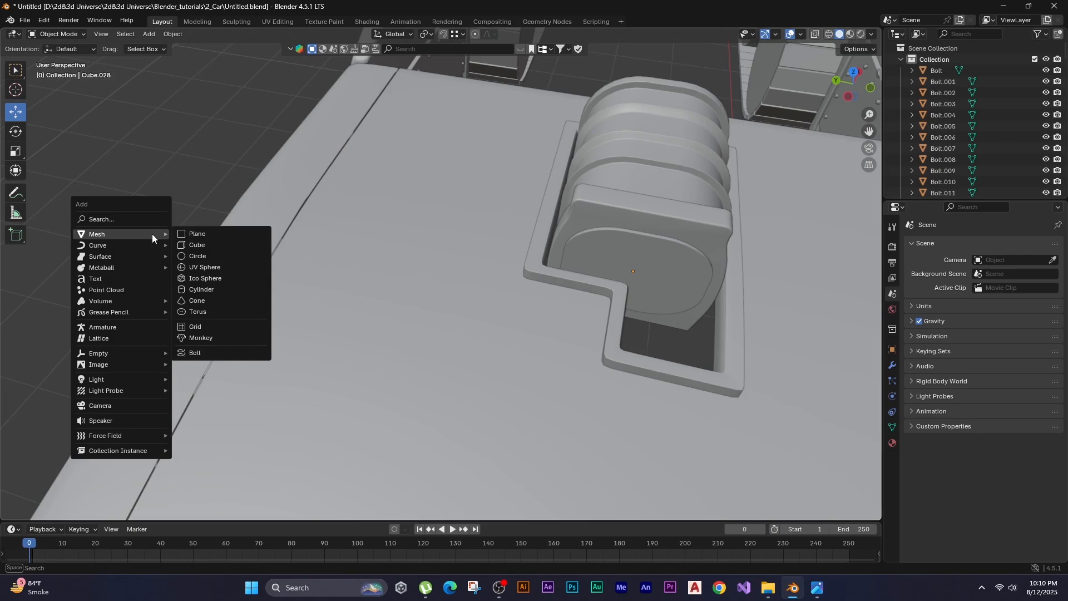
left_click(199, 288)
scroll(385, 255, "down", 5)
key("s")
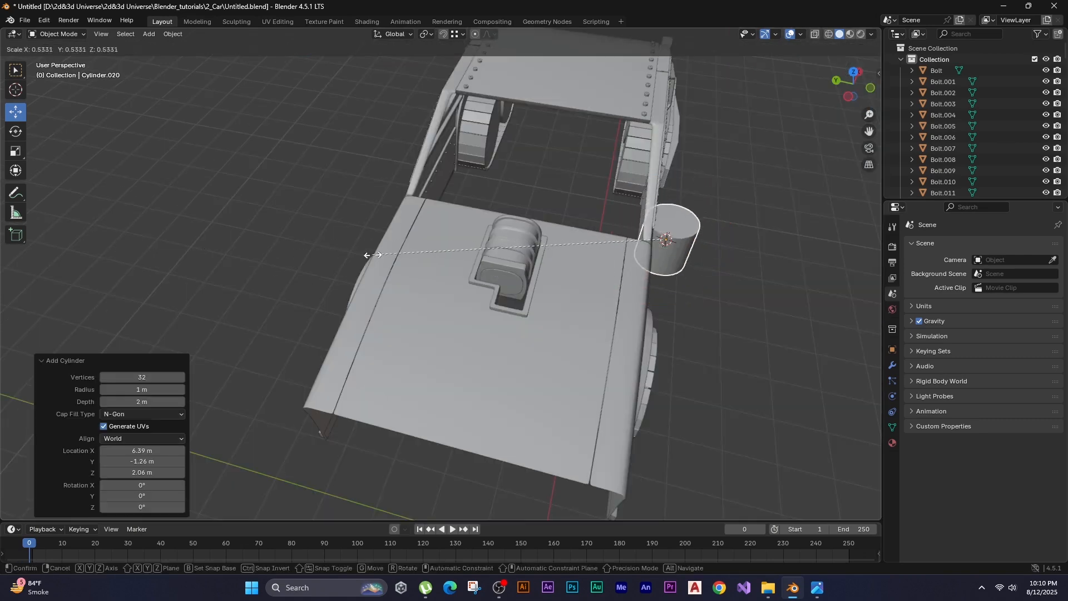
left_click(500, 248)
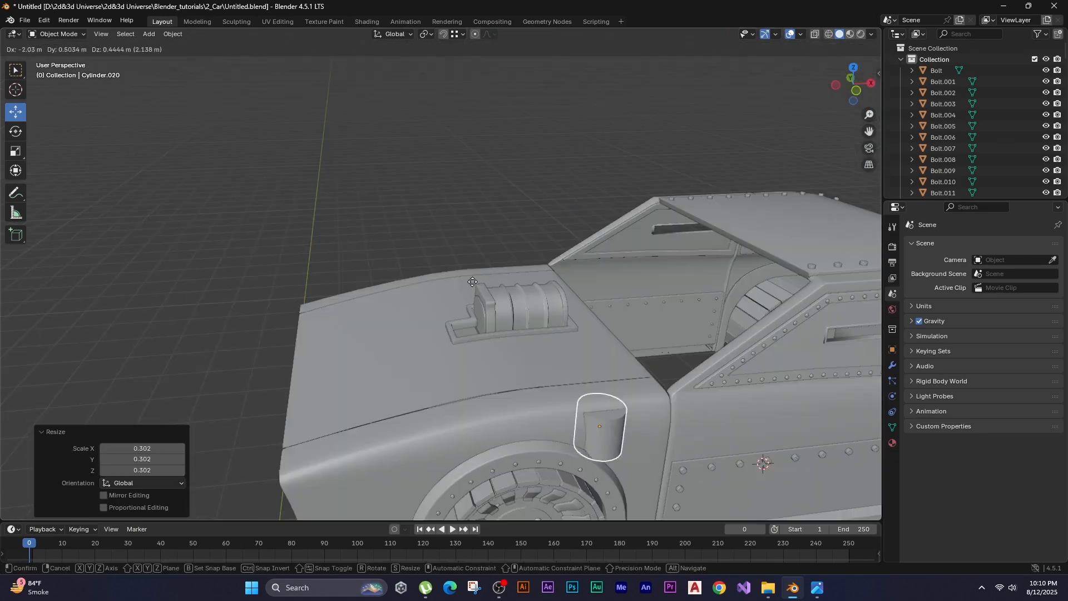
Move the cylinder about -4.24 m along X toward the front wheel, and lower it about 0.167 m along Z.
key("g")
key("x")
left_click(328, 282)
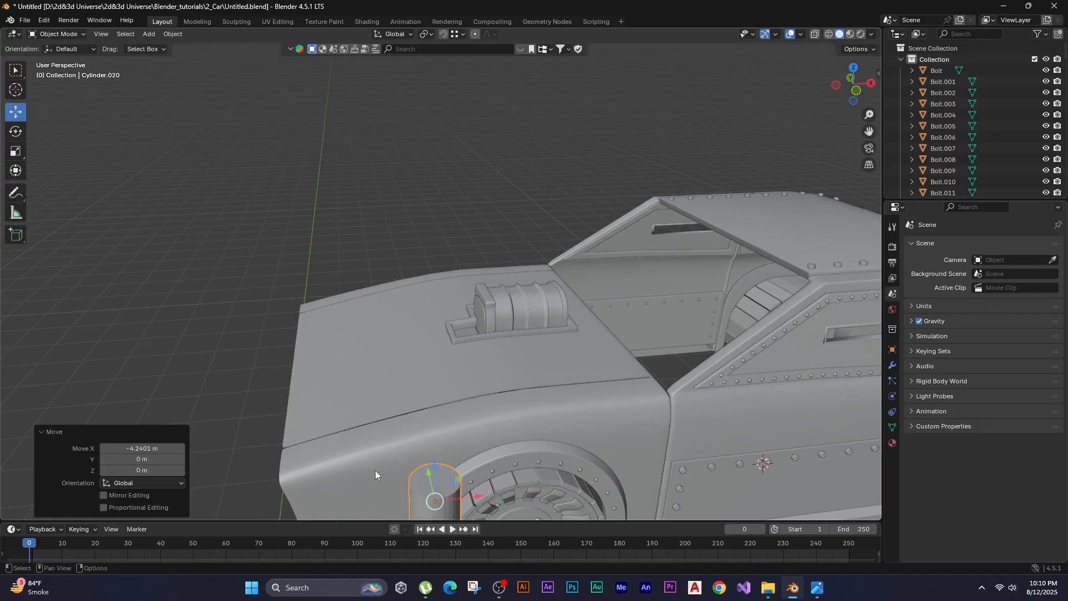
middle_click_drag(375, 469, 428, 278, "shift")
key("g")
key("x")
key("z")
left_click(358, 275)
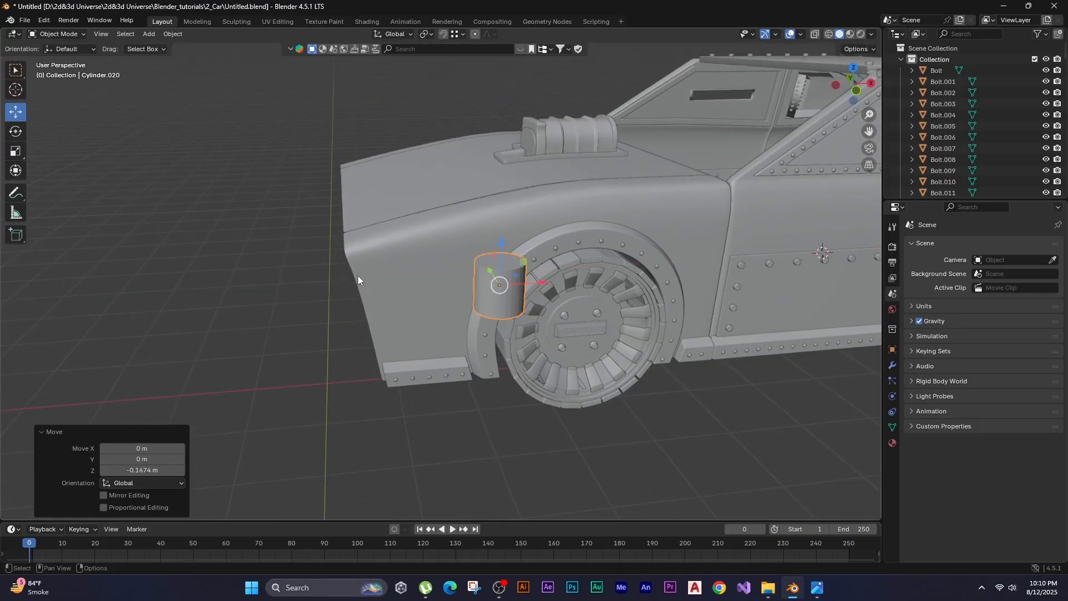
Rotate the cylinder 90° about the Y axis and scale it down to roughly half its size.
type("ry90")
key("Return")
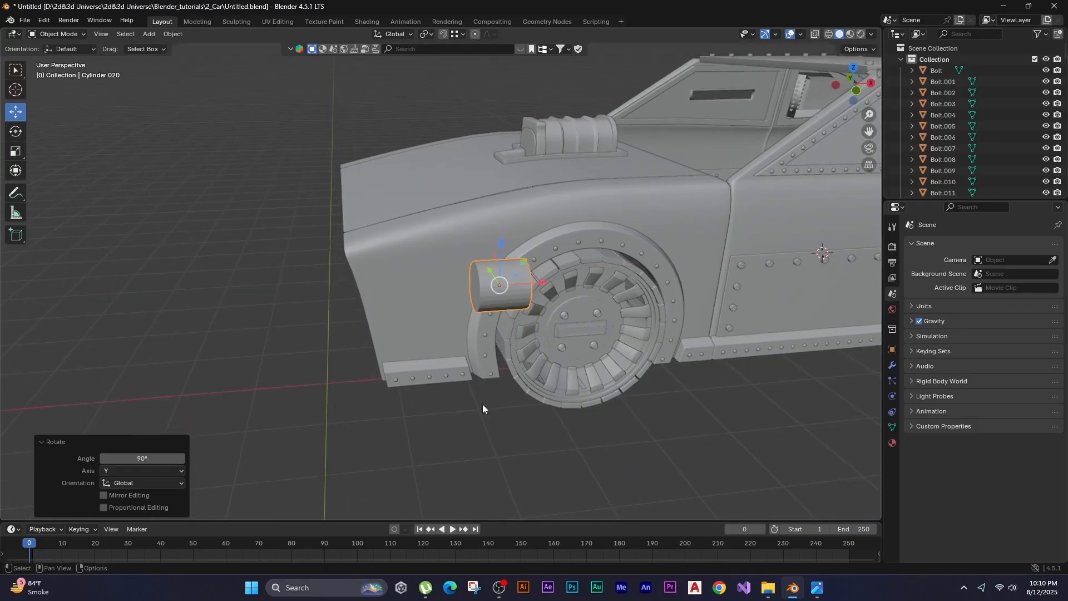
key("s")
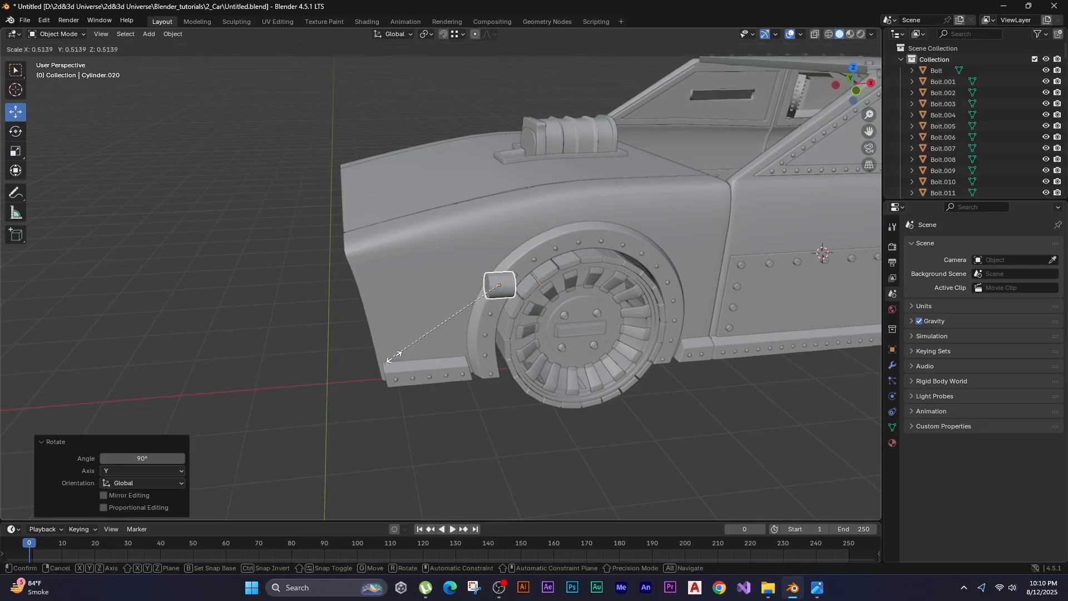
left_click(425, 361)
Move the cylinder in top view about 0.93 m in X and 2.70 m in Y to the hood opening.
key("KP_7")
scroll(432, 361, "up", 1)
key("g")
left_click(438, 265)
Isolate the cylinder with the engine parts and hood frame, and raise the cylinder along Z in front of the engine plate.
middle_click_drag(438, 264, 459, 182)
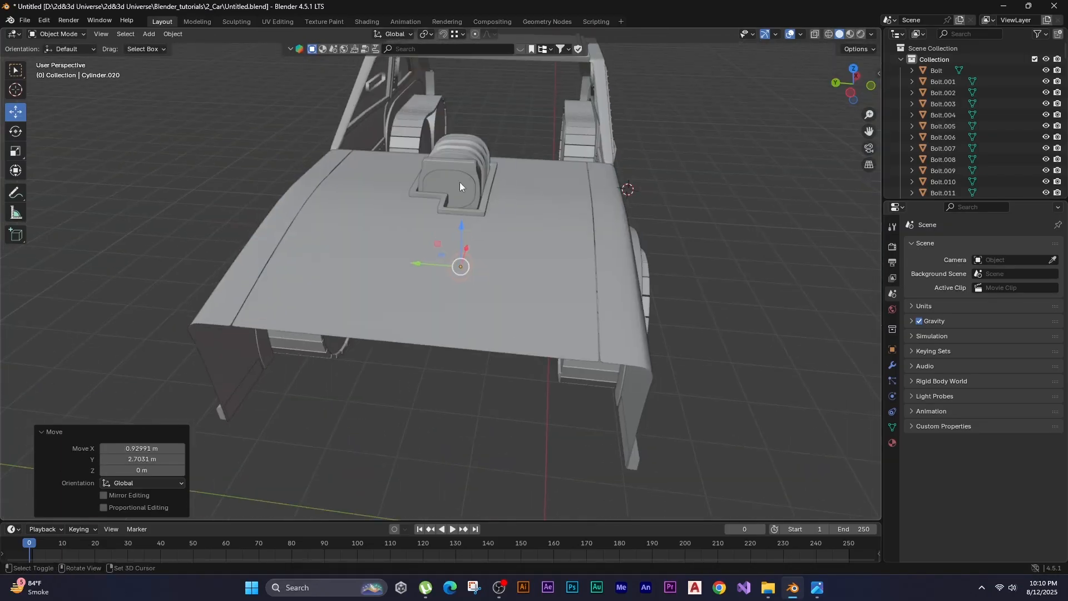
left_click(459, 182, "shift")
left_click(449, 212, "shift")
key("KP_Divide")
middle_click_drag(450, 219, 525, 209, "alt")
left_click(522, 337)
key("g")
key("z")
left_click(619, 275)
Position the cylinder along X inside the frame's narrow front section and scale it along X to about 0.741.
key("KP_7")
scroll(286, 287, "up", 5)
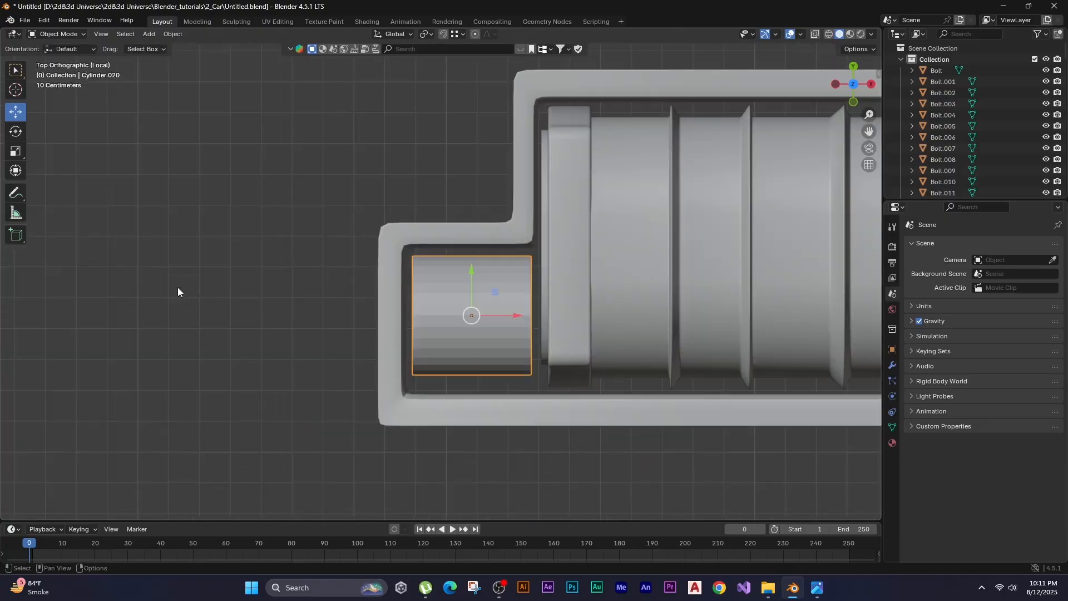
key("g")
key("x")
left_click(262, 283)
key("g")
key("x")
left_click(258, 272)
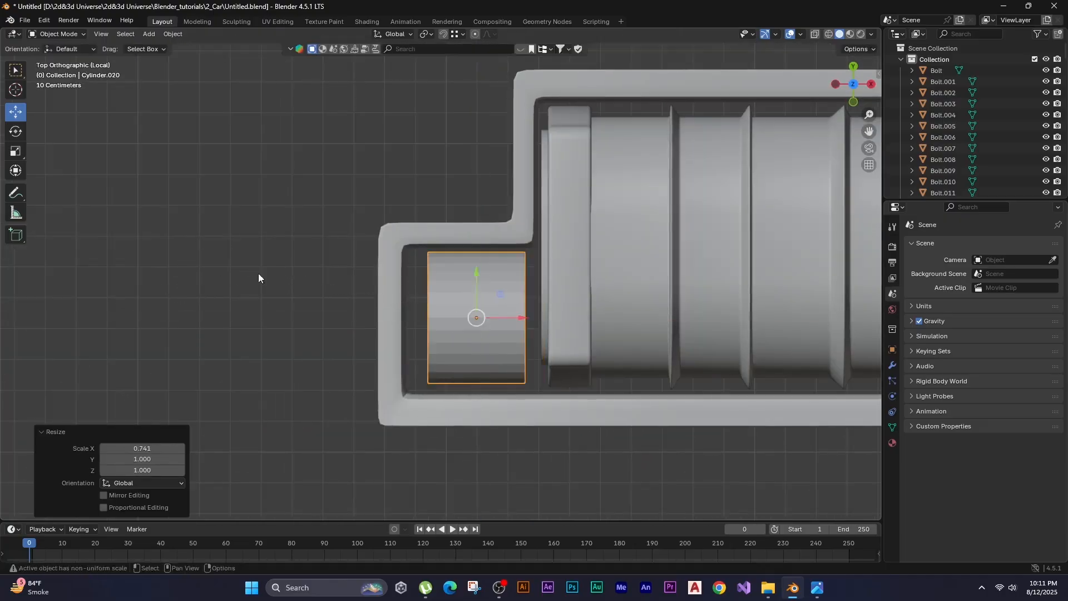
key("s")
key("x")
left_click(229, 268)
Extrude the cylinder's front face along X into a narrower shaft with a thin band, the last section about 0.184 m long.
key("Tab")
middle_click_drag(229, 268, 104, 202)
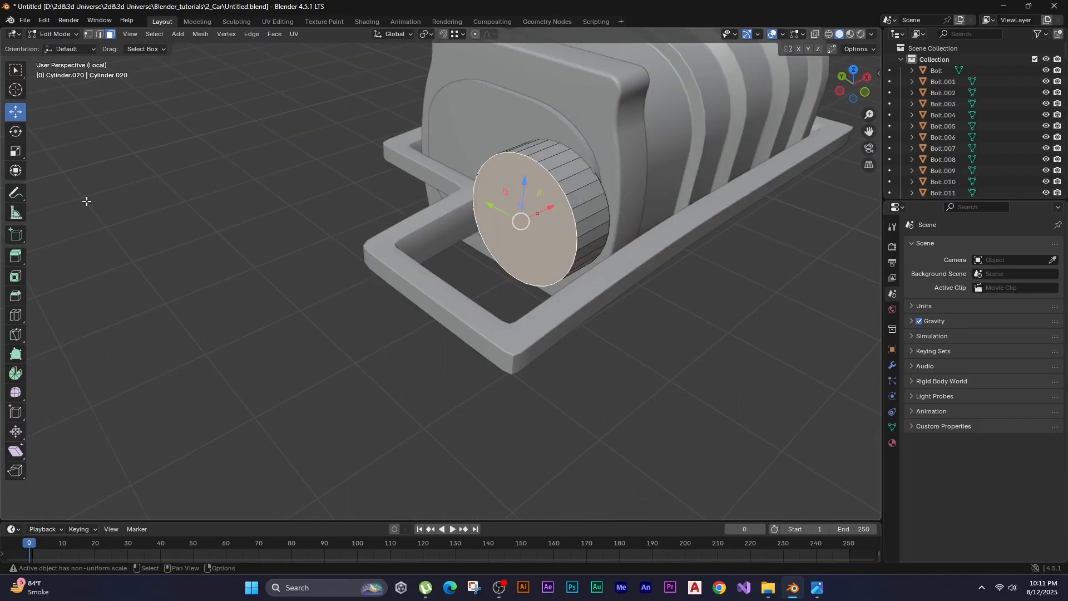
middle_click_drag(162, 187, 401, 275)
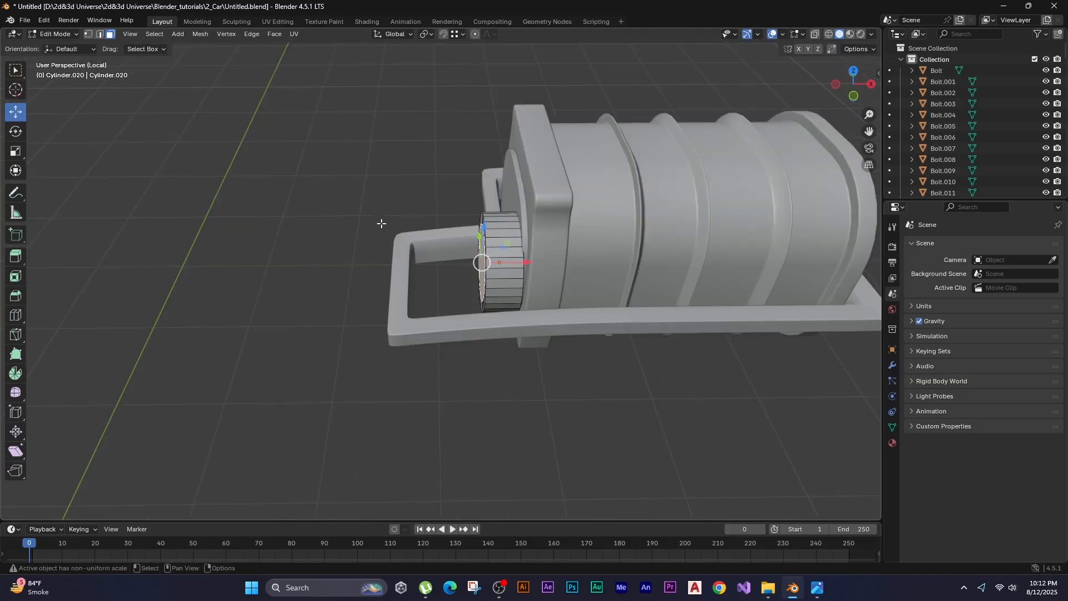
key("e")
key("x")
left_click(361, 202)
key("e")
left_click(324, 206)
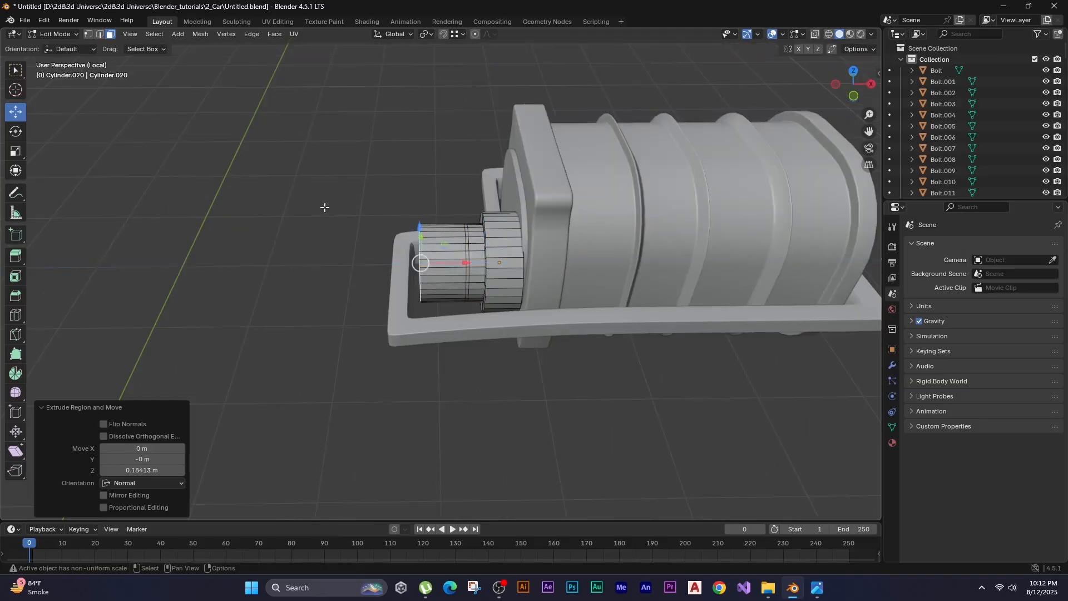
Select the thin band of faces around the shaft in wireframe and extrude it inward along normals to form a groove.
key("z")
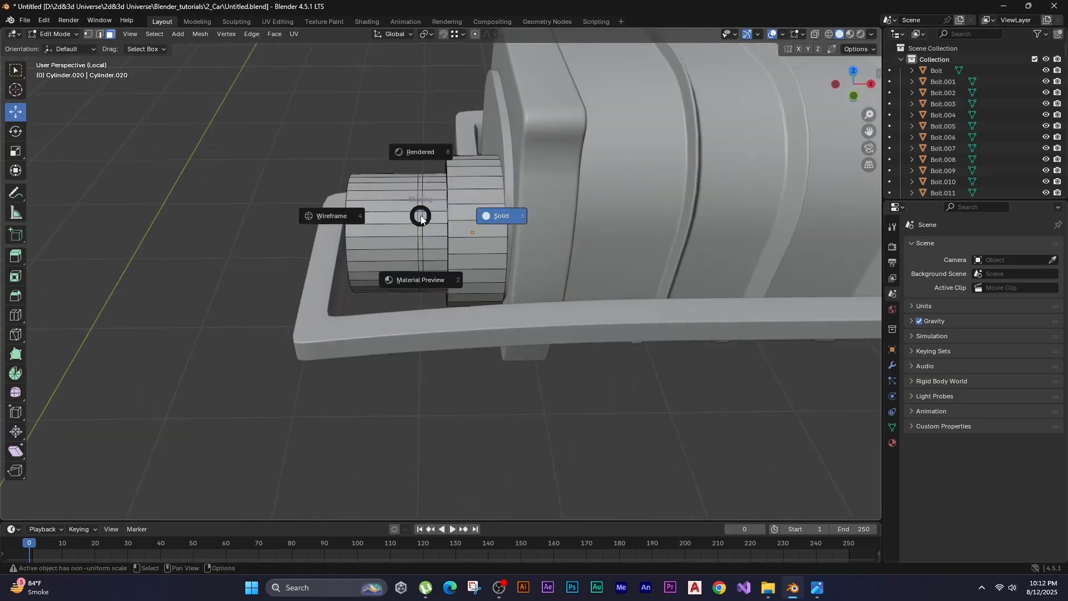
left_click(354, 215)
key("KP_1")
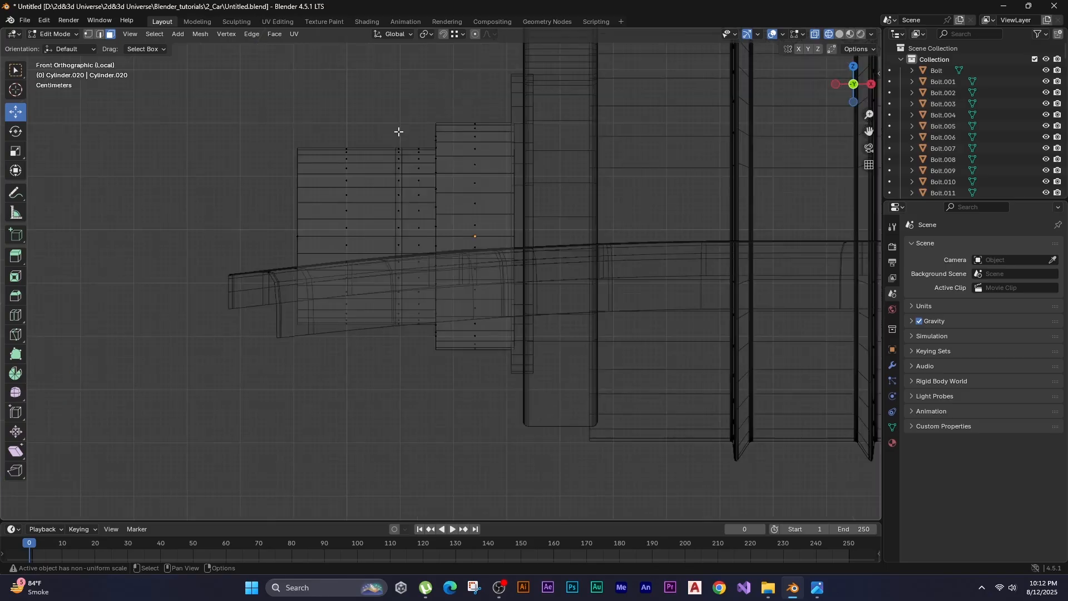
left_click_drag(398, 132, 400, 367)
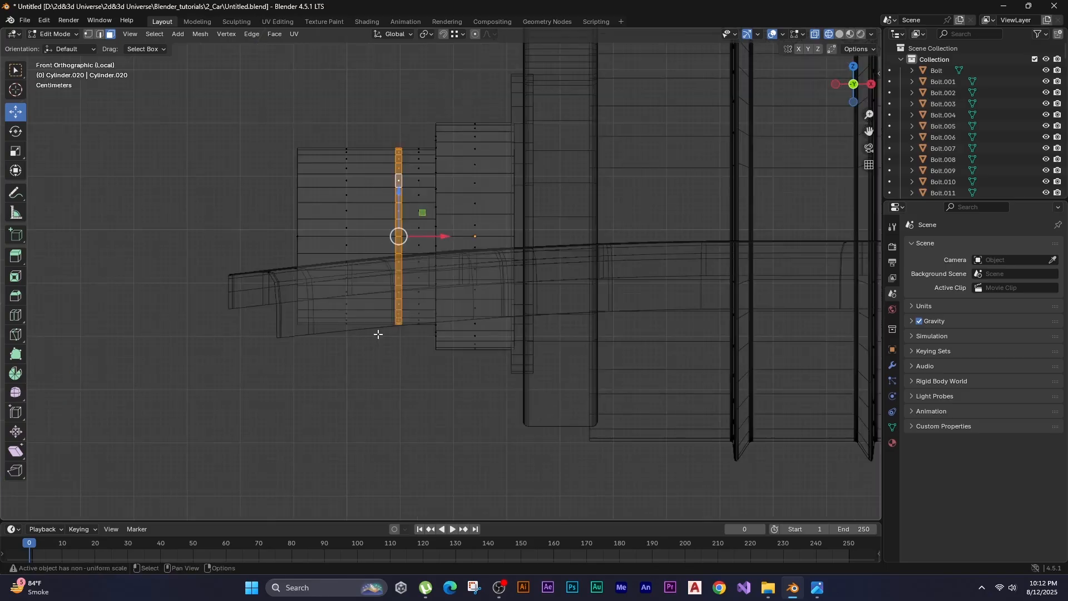
middle_click_drag(185, 219, 189, 249, "shift")
key("alt+e")
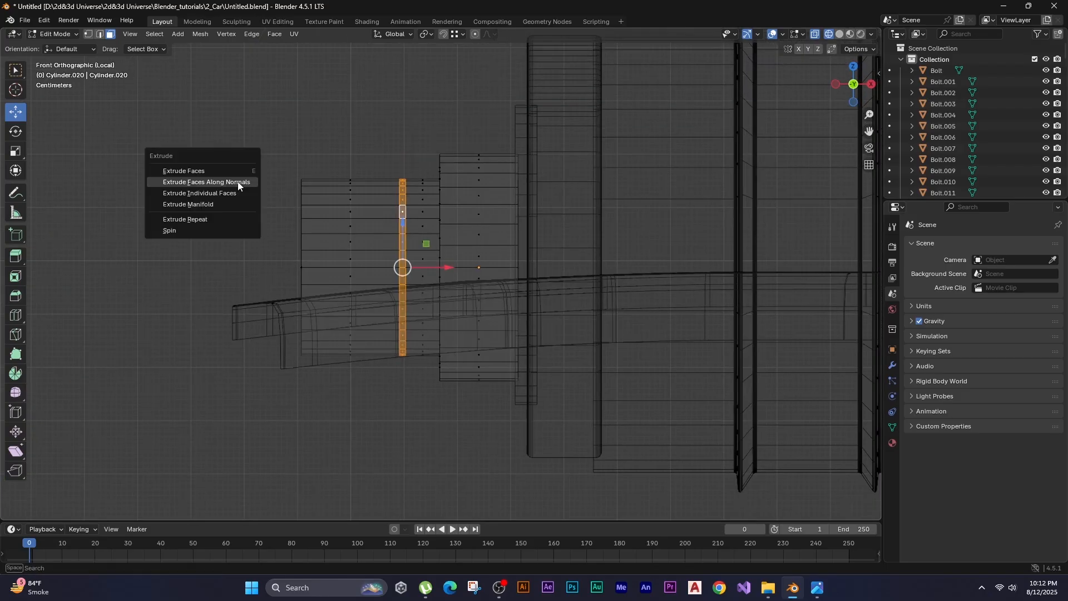
left_click(238, 183)
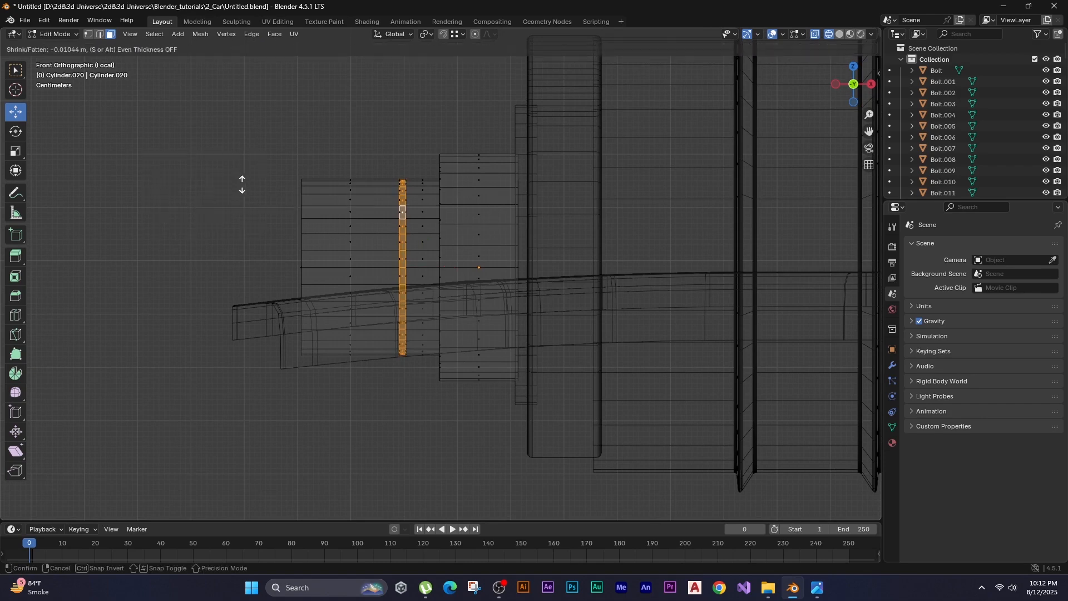
left_click(250, 187)
left_click(219, 182)
key("Tab")
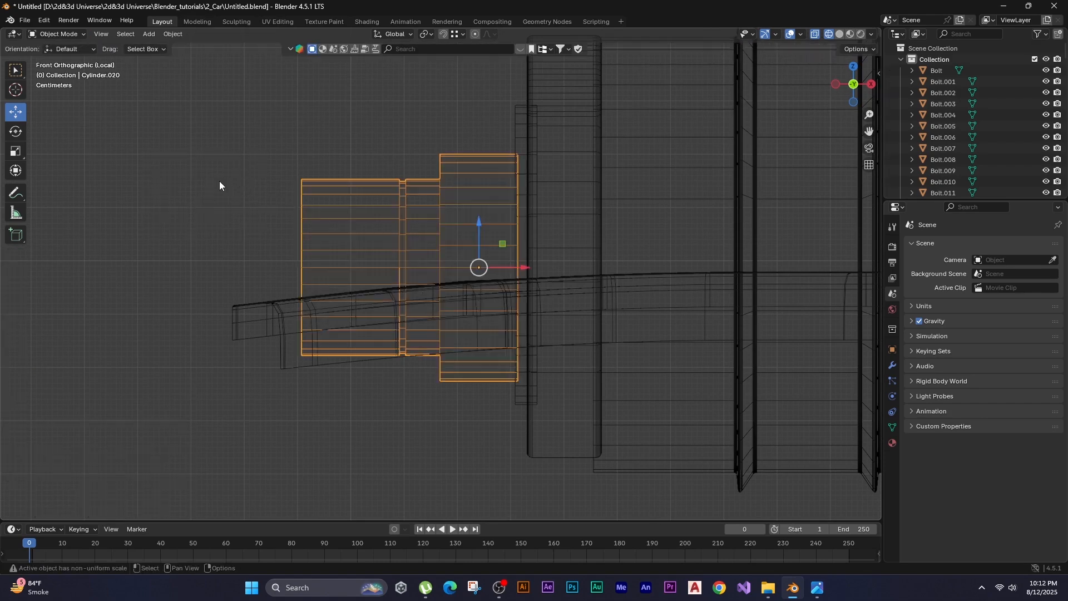
left_click(220, 182)
key("z")
Duplicate the shaft's round front face, place the copy in front of it and separate it into its own object.
mouse_move(360, 231)
middle_mouse_down()
mouse_move(410, 289)
mouse_move(364, 301)
mouse_move(440, 289)
mouse_move(453, 271)
middle_mouse_up()
left_click(410, 302)
key("Tab")
left_click(419, 310)
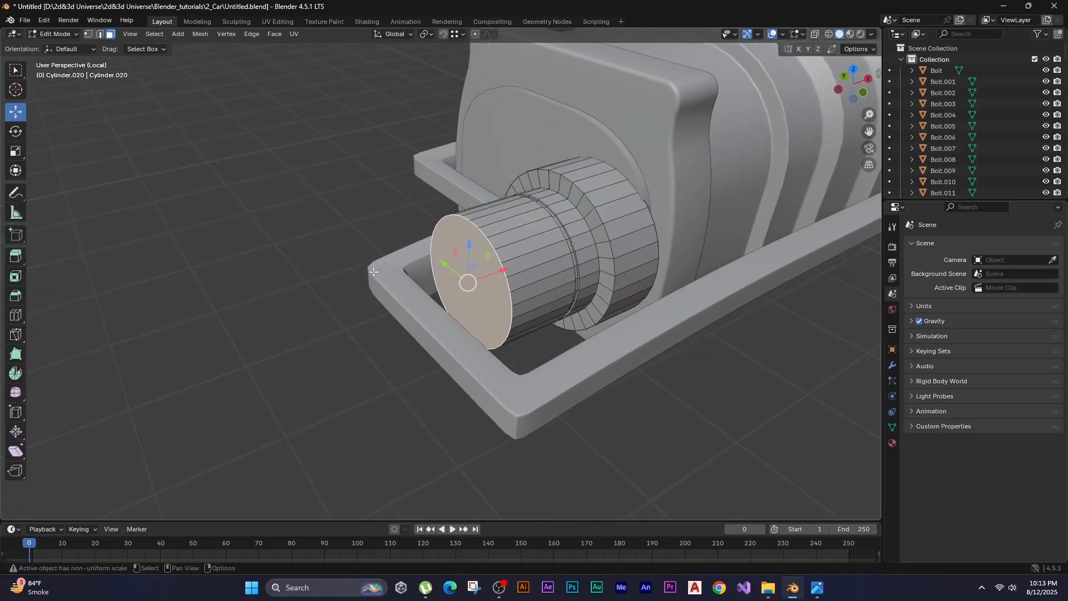
key("shift+d")
middle_click_drag(329, 281, 183, 317)
left_click(184, 317)
key("F3")
key("Return")
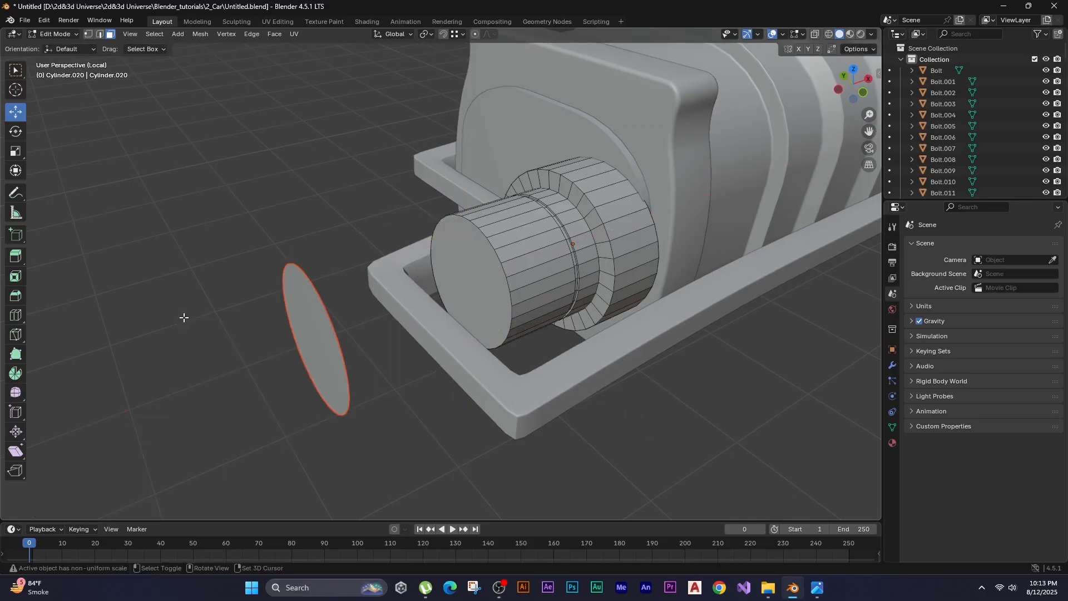
Open the separated round face for mesh editing and isolate it in local view.
key("Tab")
left_click(306, 331)
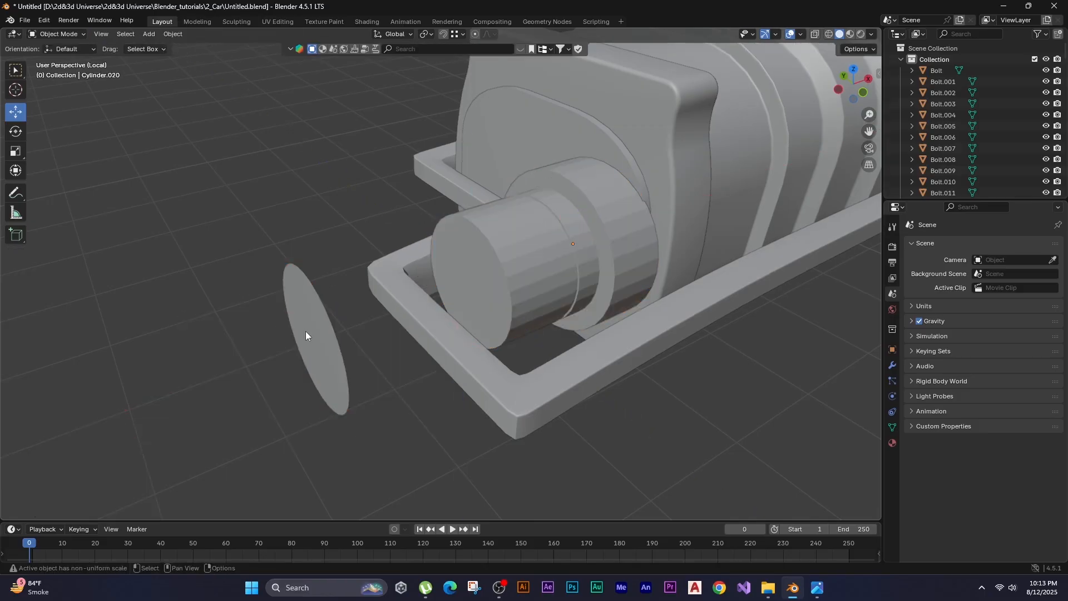
key("Tab")
middle_click_drag(305, 332, 522, 231)
left_click(387, 317)
key("2")
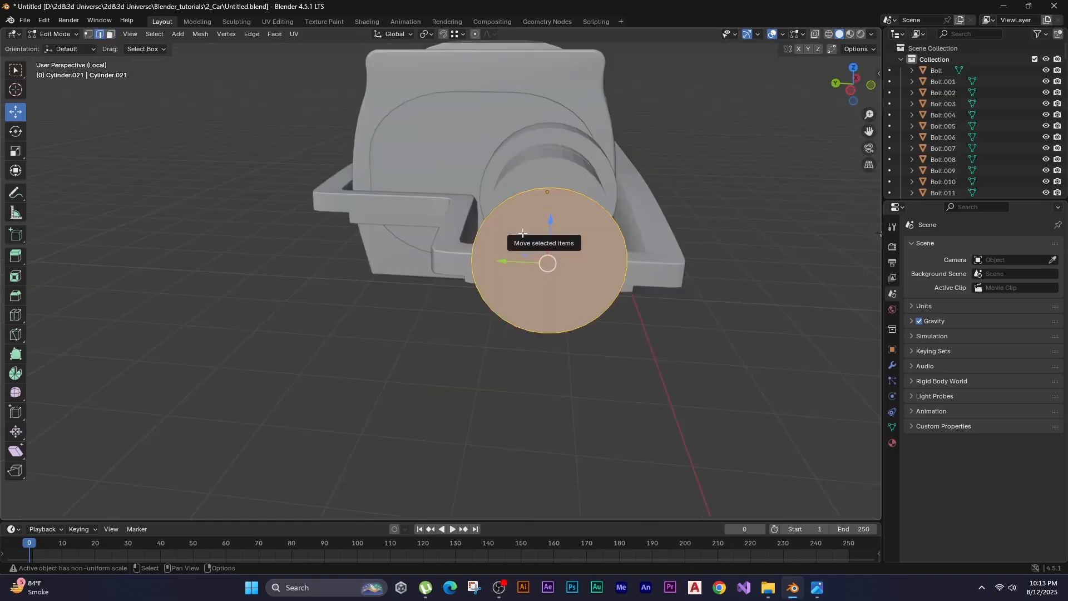
key("slash")
key("slash")
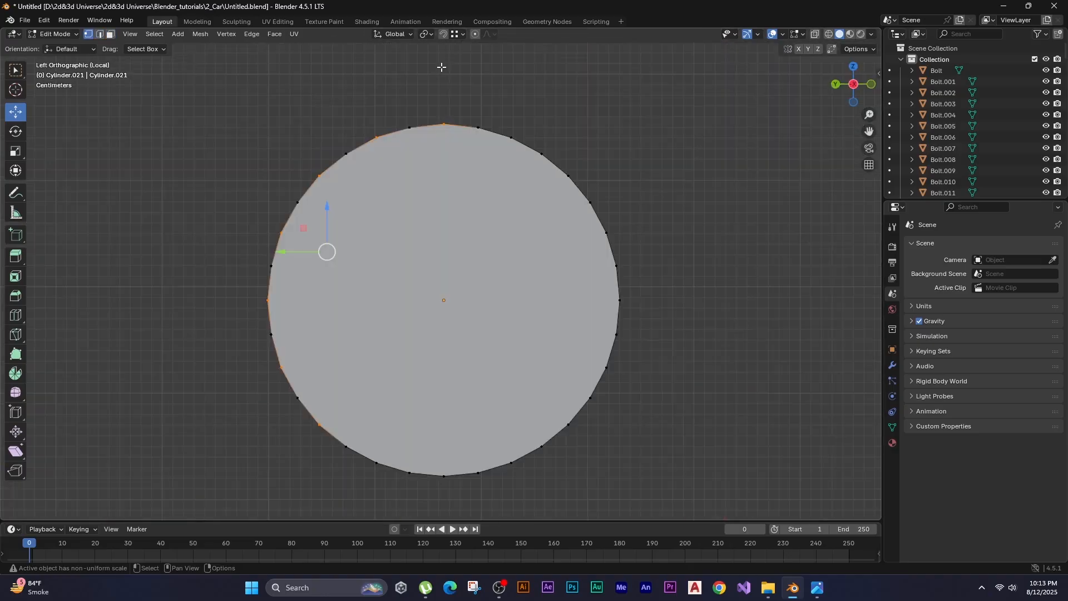
Select every second vertex around the round face and scale them inward to form a star-shaped gear outline.
left_click(431, 102)
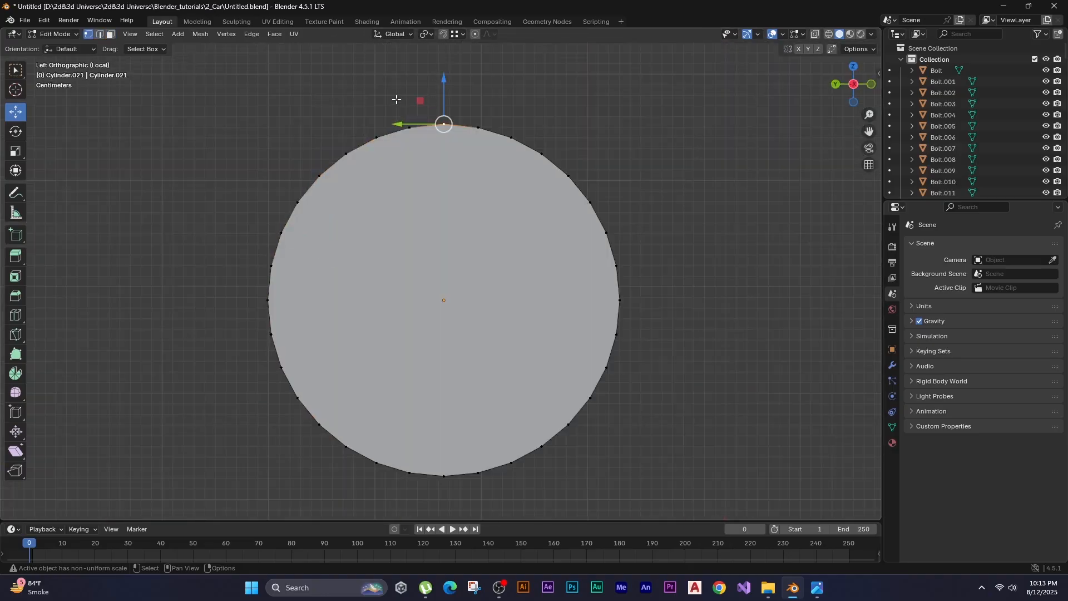
left_click(377, 137, "shift")
left_click(320, 177, "shift")
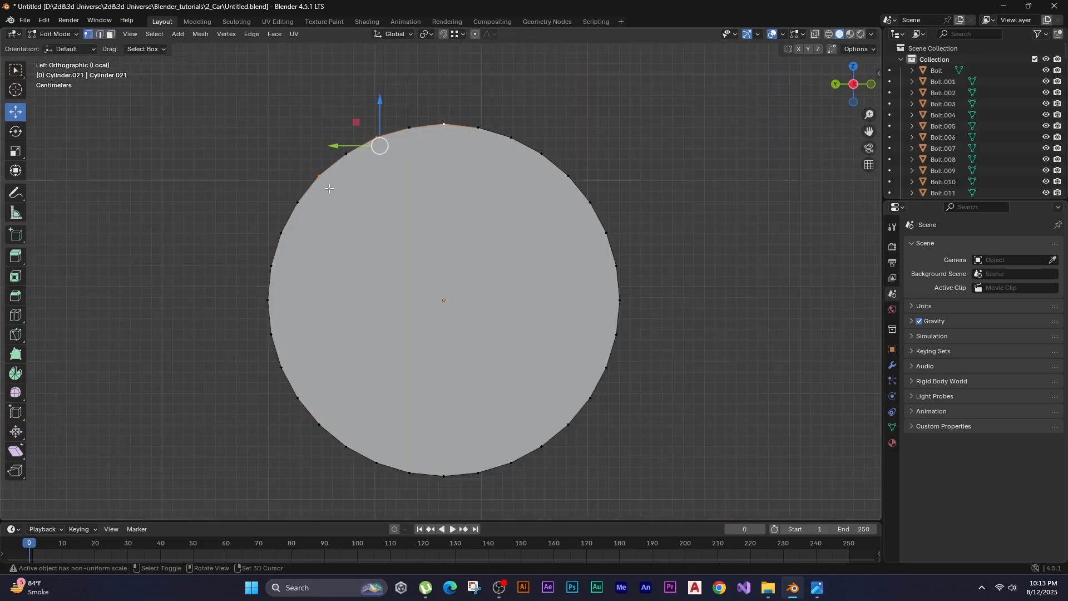
left_click(272, 231, "shift")
left_click_drag(255, 292, 299, 317, "shift")
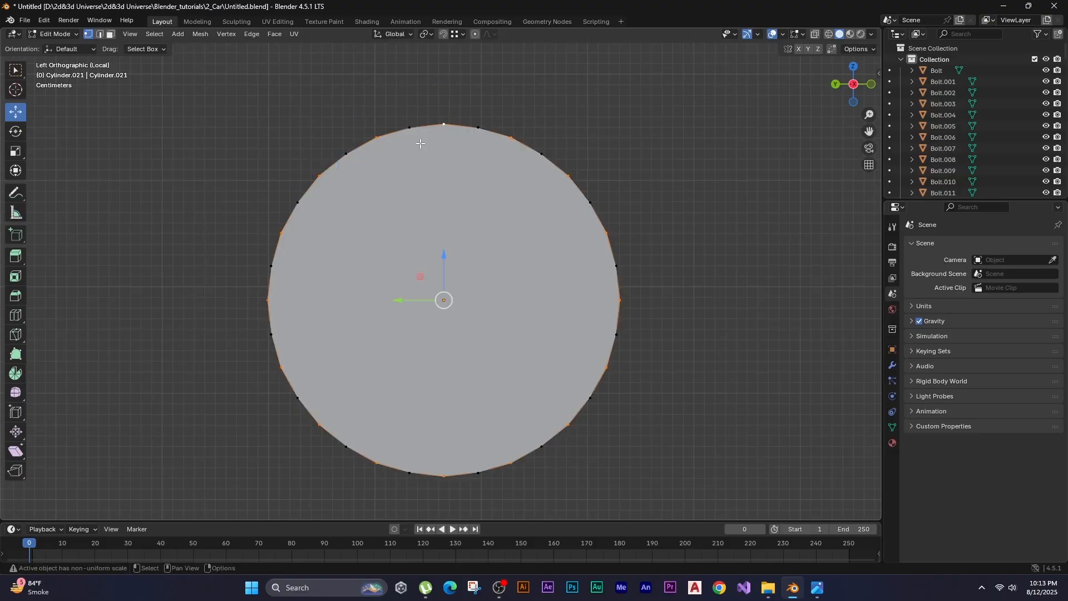
key("s")
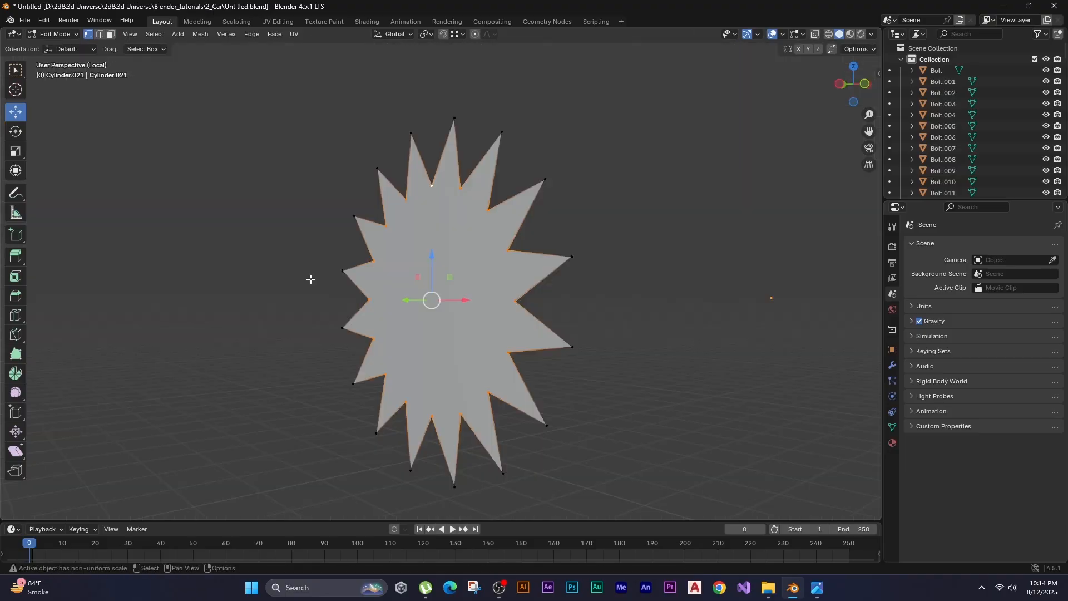
Extrude the star-shaped face to give the gear thickness.
key("3")
left_click(417, 295)
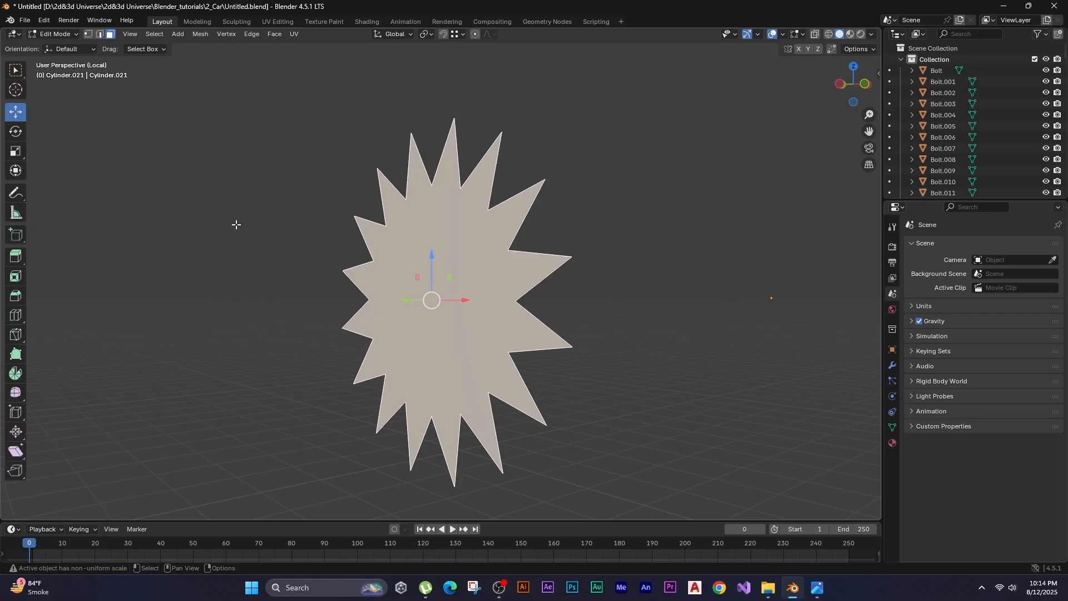
key("e")
middle_click_drag(234, 224, 222, 224)
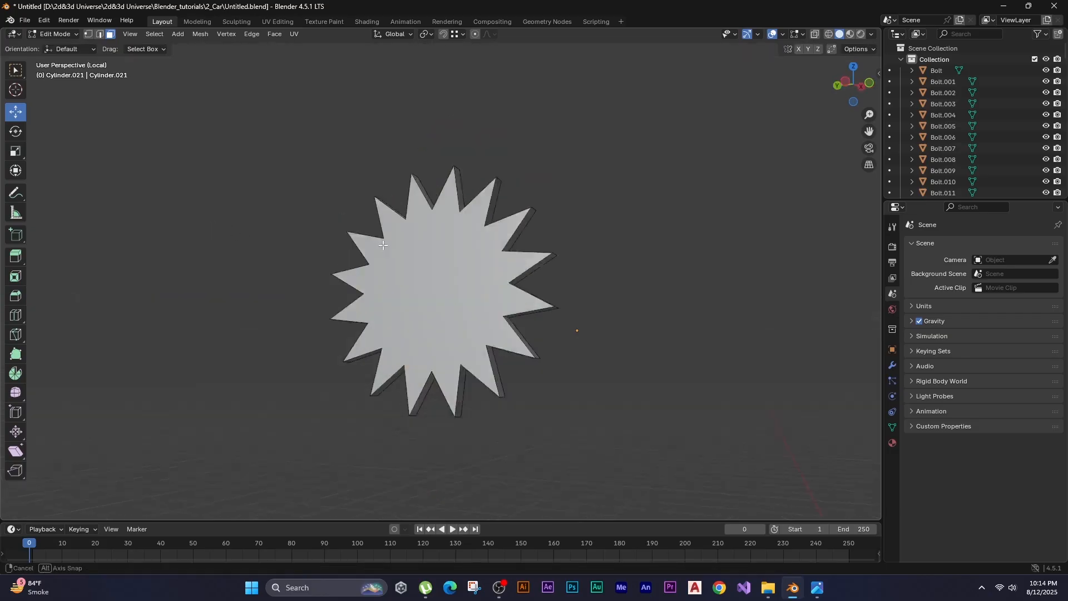
Bevel the tip and root edges across the star-shaped gear's thickness with seven segments to round its teeth.
middle_click_drag(576, 329, 483, 315)
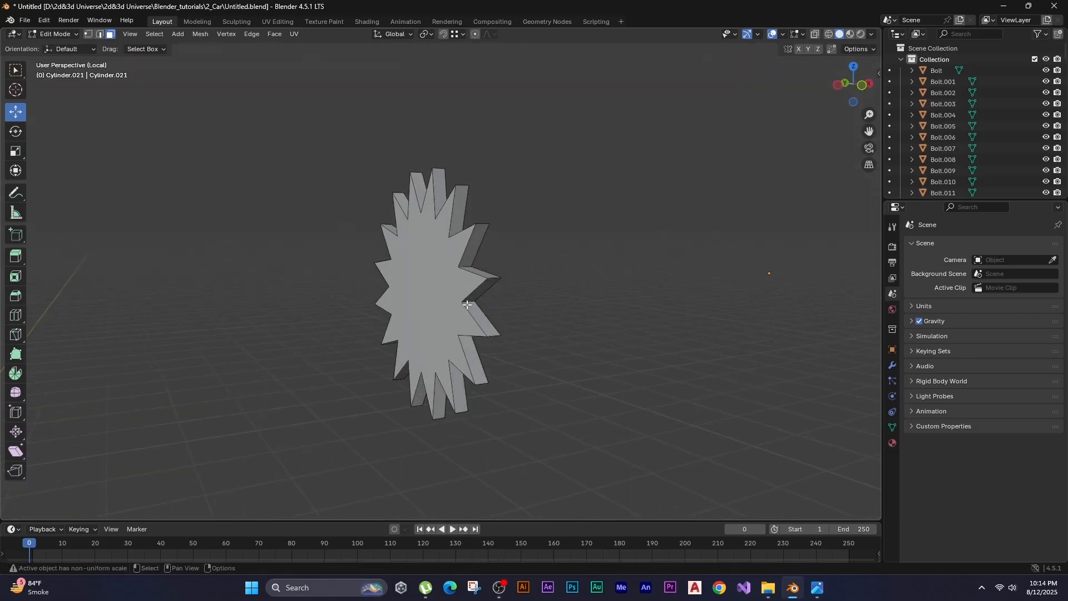
key("shift+z")
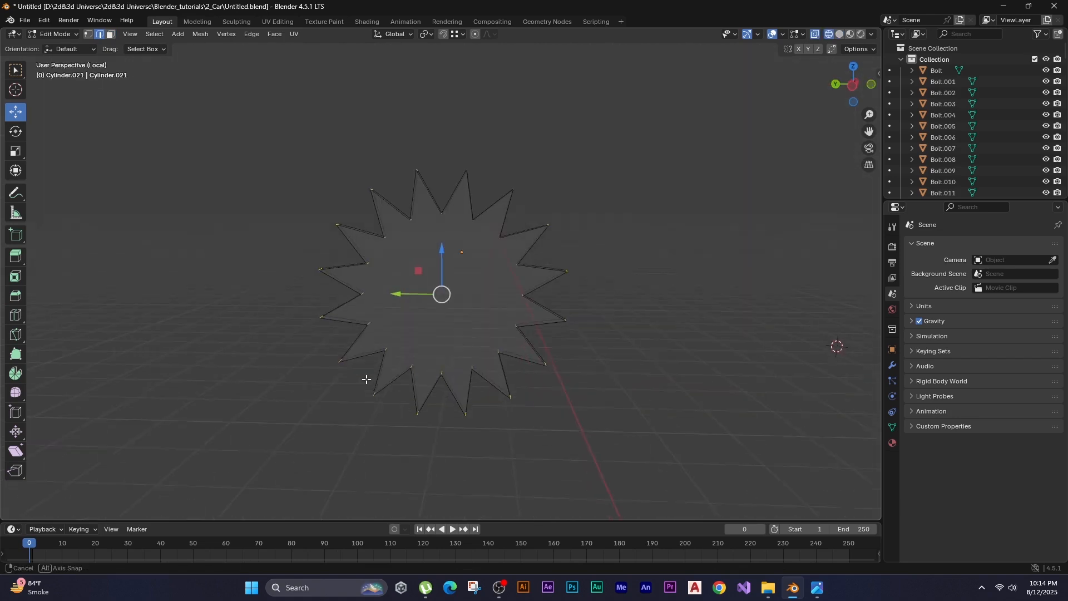
middle_click_drag(365, 379, 366, 381)
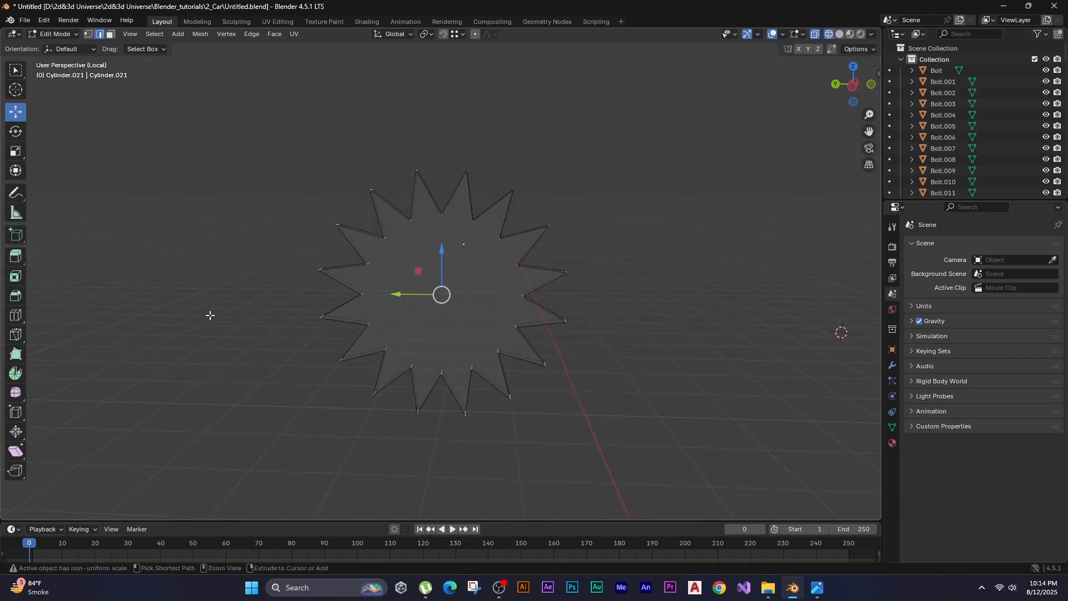
key("ctrl+b")
scroll(191, 308, "up", 6)
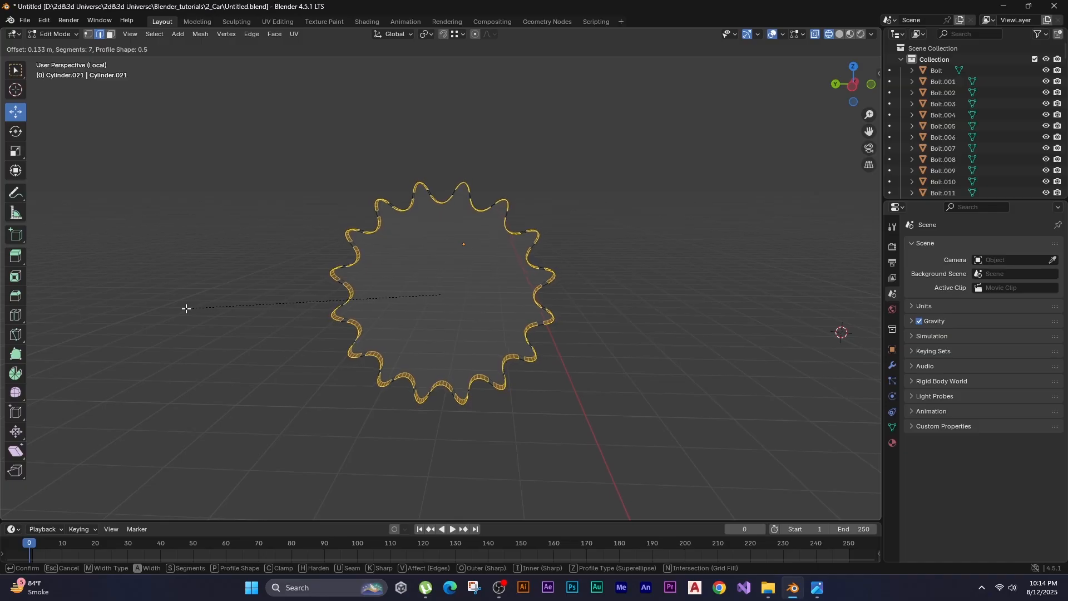
left_click(284, 229)
key("Tab")
left_click(285, 227)
Apply Shade Auto Smooth to the rounded gear.
mouse_move(293, 233)
middle_mouse_down()
mouse_move(351, 285)
mouse_move(349, 296)
middle_mouse_up()
key("shift+z")
right_click(349, 296)
mouse_move(429, 258)
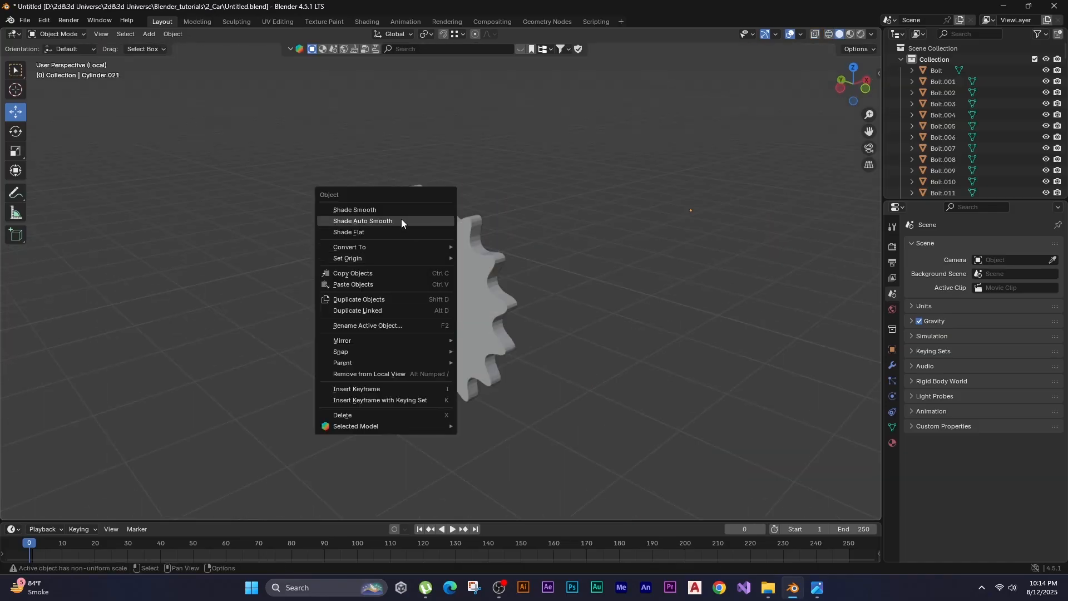
left_click(402, 221)
left_click(451, 258)
Bevel the gear's face outline edges slightly with seven segments and return to the full scene.
key("Tab")
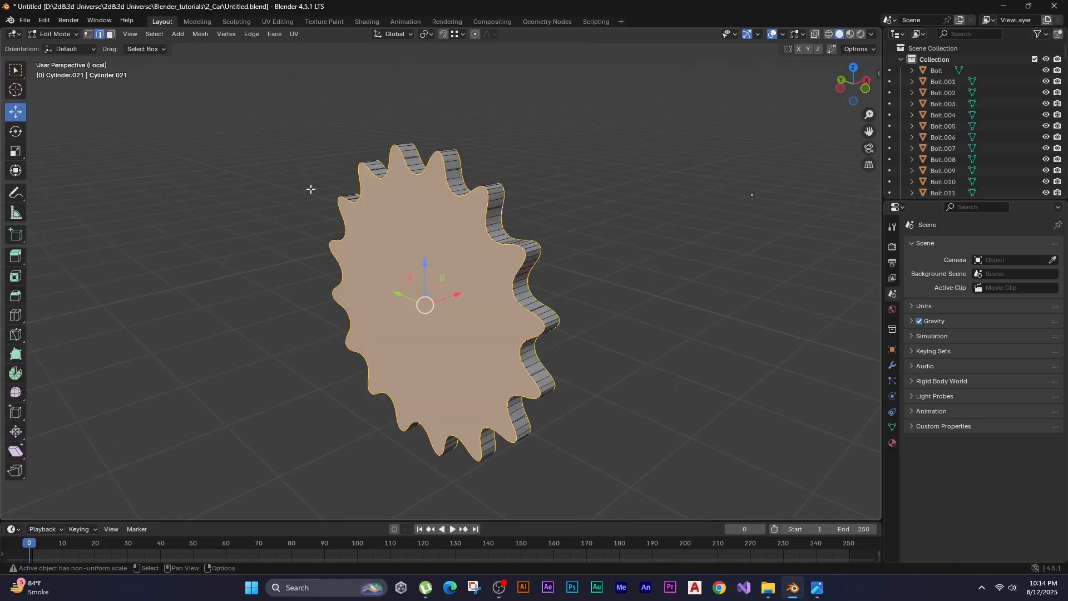
key("ctrl+b")
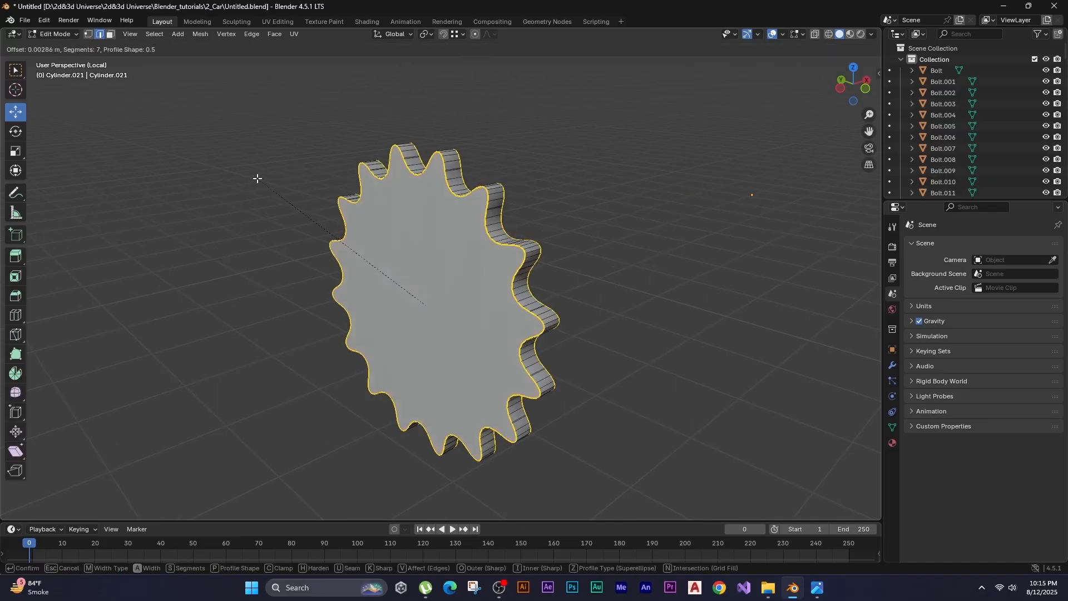
left_click(256, 178)
key("Tab")
left_click(256, 178)
scroll(426, 276, "down", 2)
key("slash")
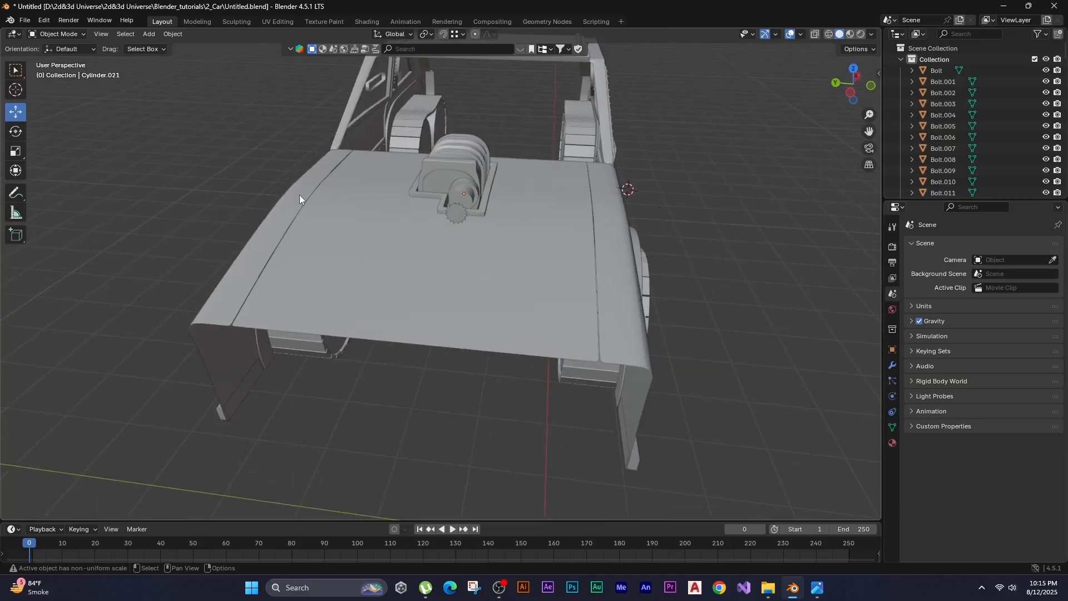
Move the gear onto the shaft's front end and scale it to fit the shaft's round face.
middle_click_drag(580, 248, 382, 337)
scroll(471, 242, "up", 1)
left_click(434, 222)
scroll(438, 215, "up", 2)
middle_click_drag(98, 156, 112, 222, "shift")
key("g")
middle_click_drag(111, 222, 131, 219)
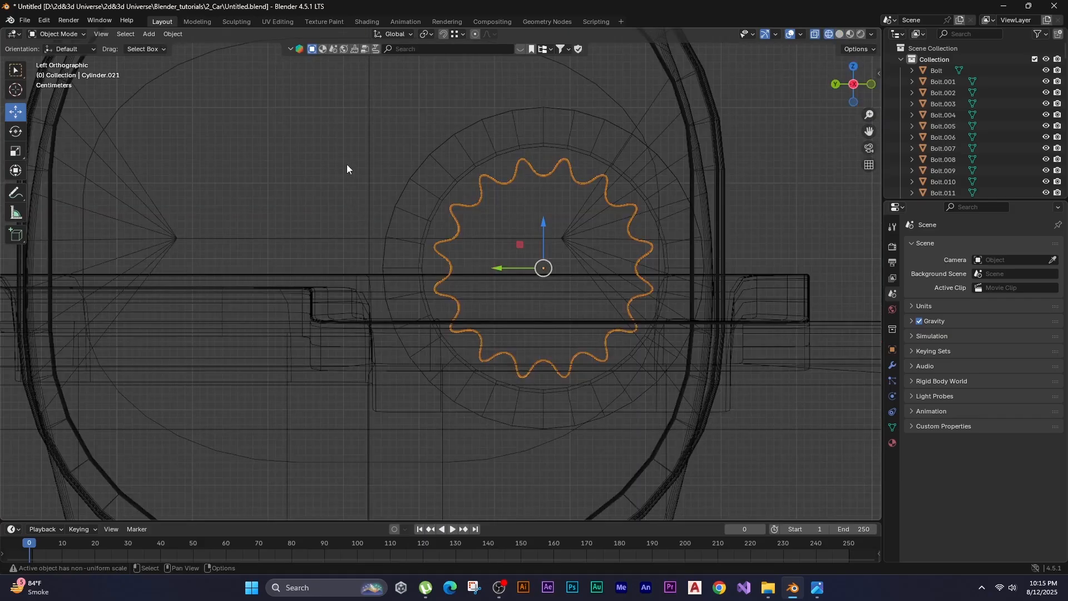
key("s")
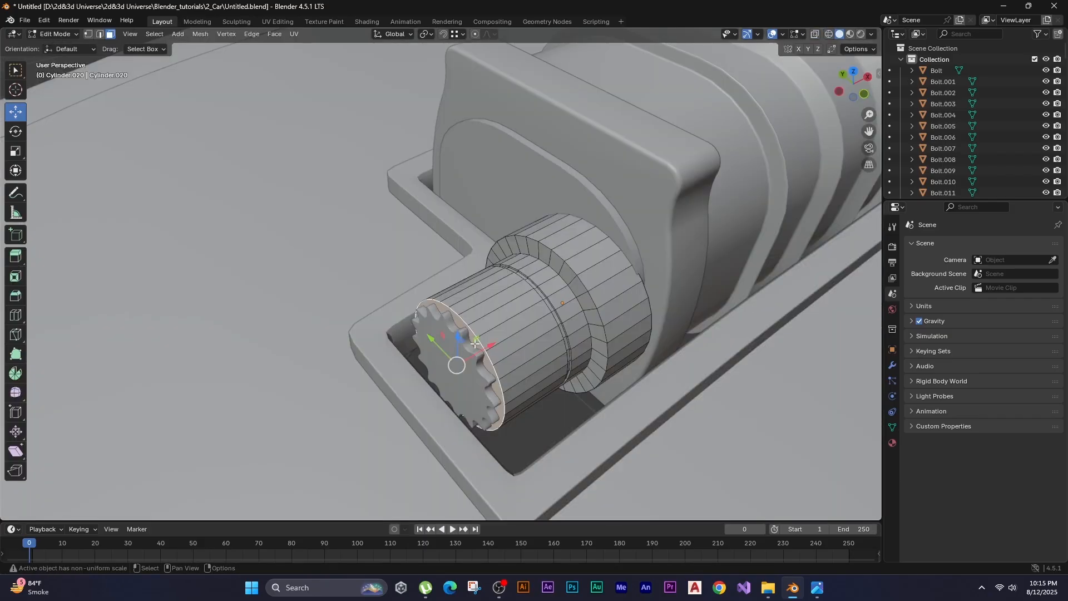
Inset the shaft's front face and recess it into a hollow bore, keeping the gear shown in front.
key("i")
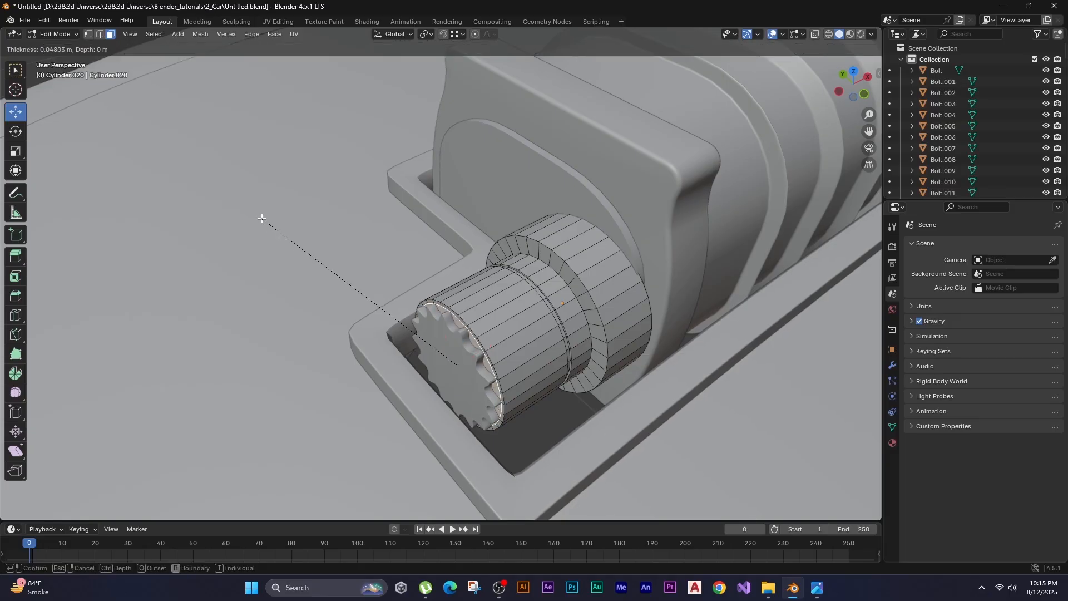
left_click(255, 243)
middle_click_drag(186, 274, 195, 269, "shift")
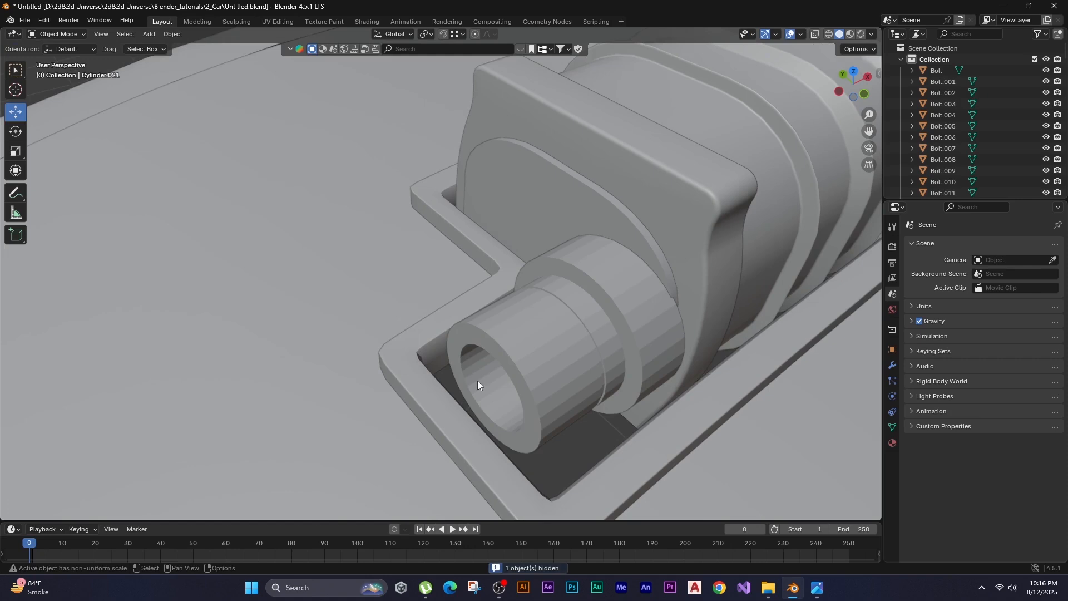
key("ctrl+z")
key("ctrl+z")
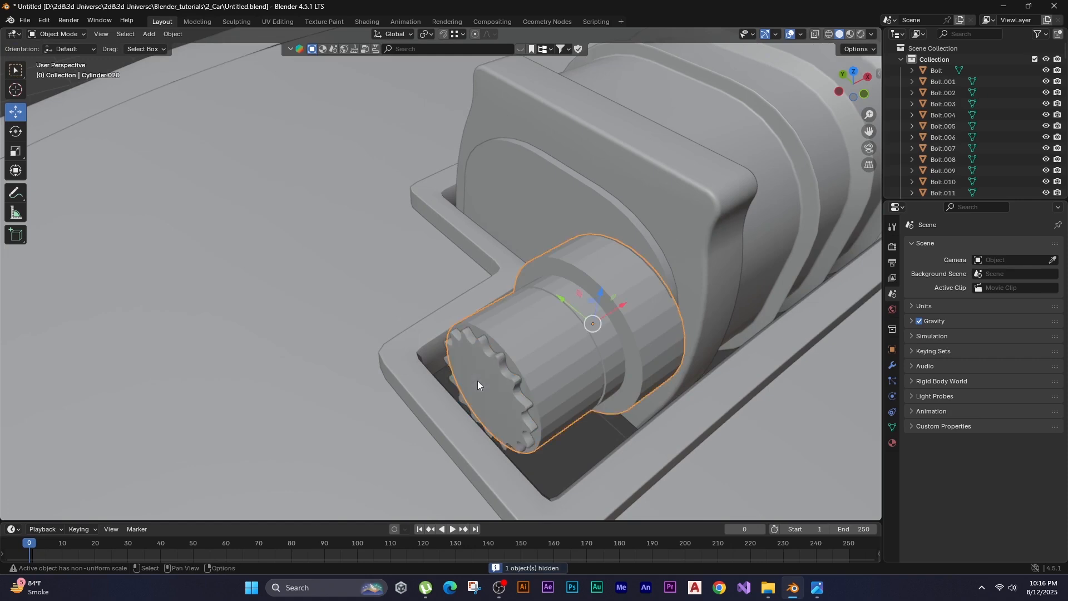
Isolate the hollow shaft in local view and open it for mesh editing.
left_click(478, 380)
key("KP_Divide")
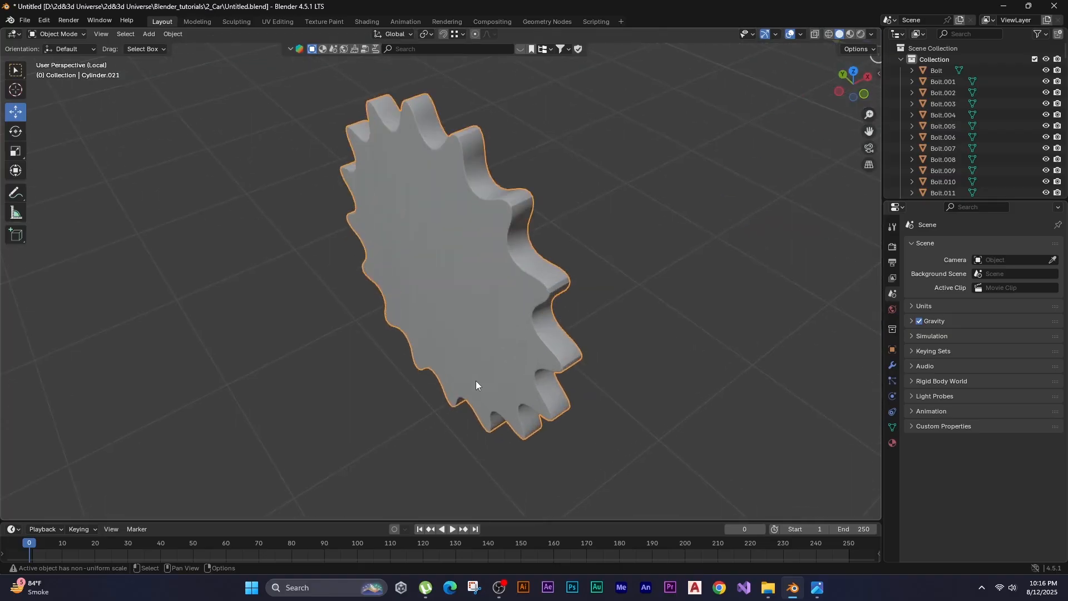
key("KP_Divide")
left_click(545, 352)
key("KP_Divide")
middle_click_drag(373, 328, 470, 301, "shift")
key("Tab")
scroll(469, 301, "down", 2)
Duplicate the round end face of the shaft's bore, place the copy in front of the shaft and separate it into its own object.
key("shift+d")
mouse_move(336, 290)
middle_mouse_down()
mouse_move(286, 308)
mouse_move(356, 285)
middle_mouse_up()
left_click(135, 344)
left_click(310, 262)
key("3")
left_click(388, 325)
key("F3")
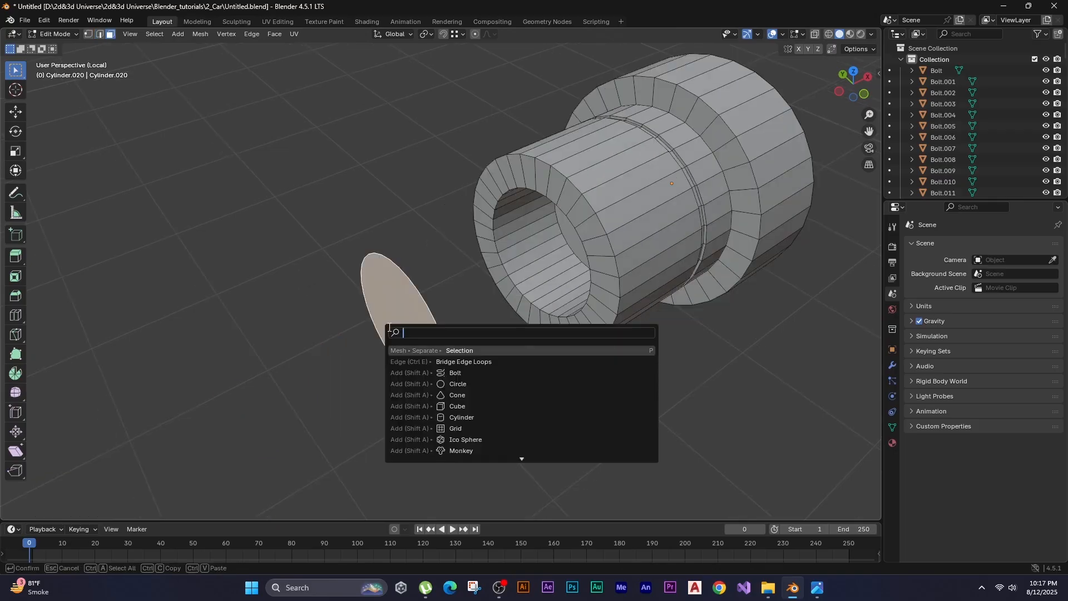
key("Return")
key("Tab")
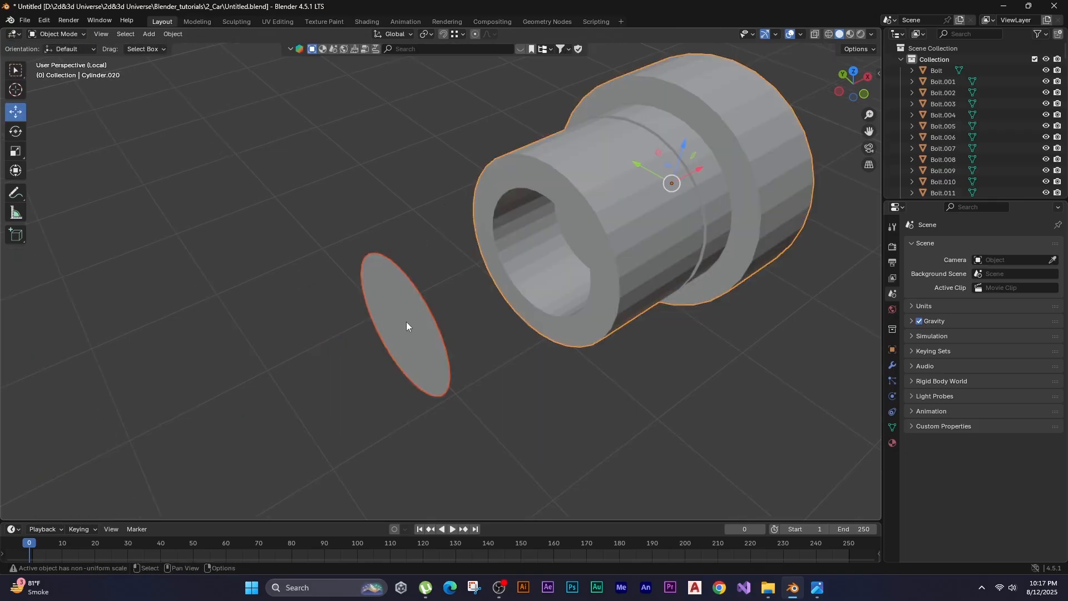
Extrude the separated round face into a short solid cylinder and return to the full scene.
left_click(402, 324)
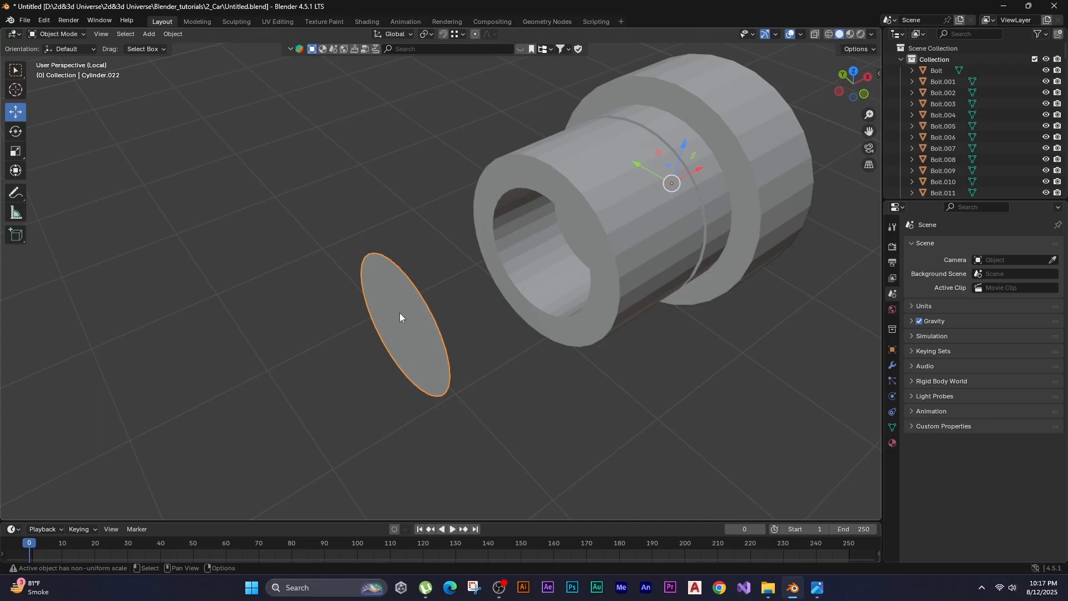
key("Tab")
key("a")
key("2")
key("3")
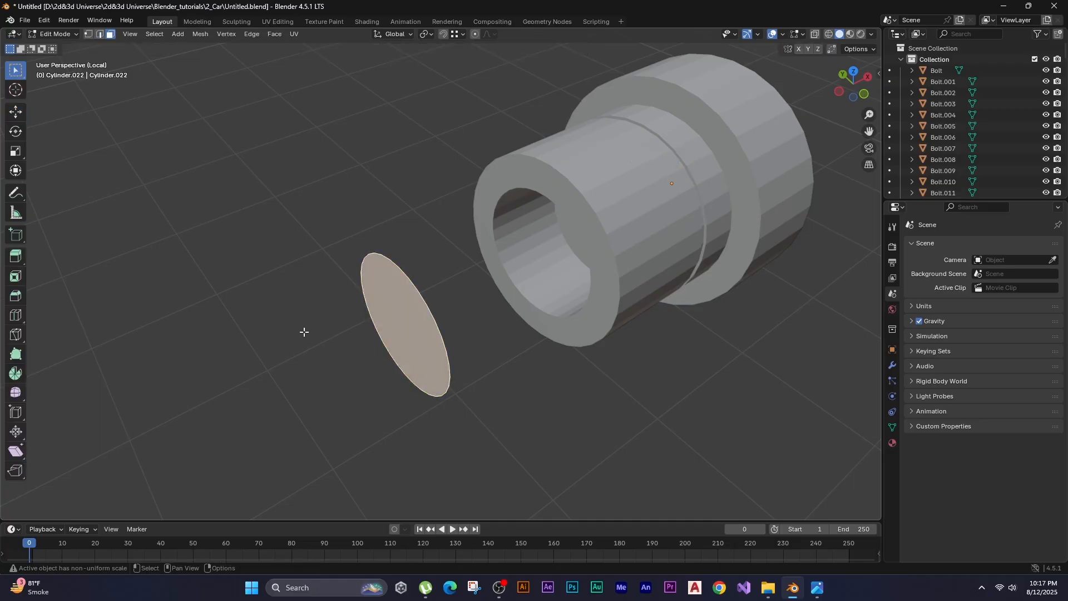
key("e")
left_click(206, 339)
key("Tab")
left_click(203, 291)
key("KP_Divide")
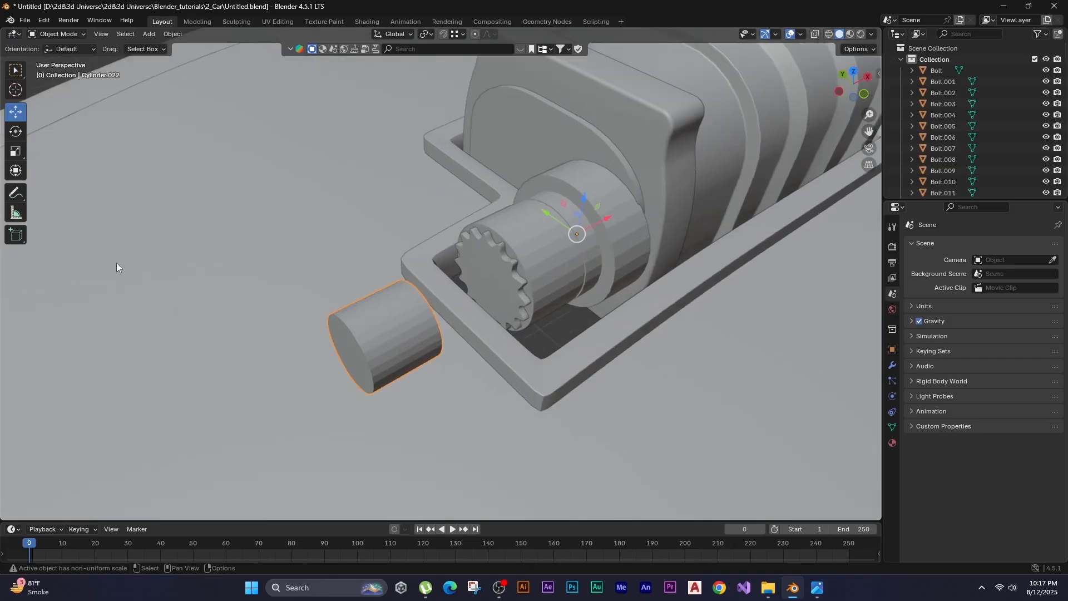
Scale the short cylinder to about 0.666 and move it about 0.076 m along X through the gear.
key("s")
left_click(288, 298)
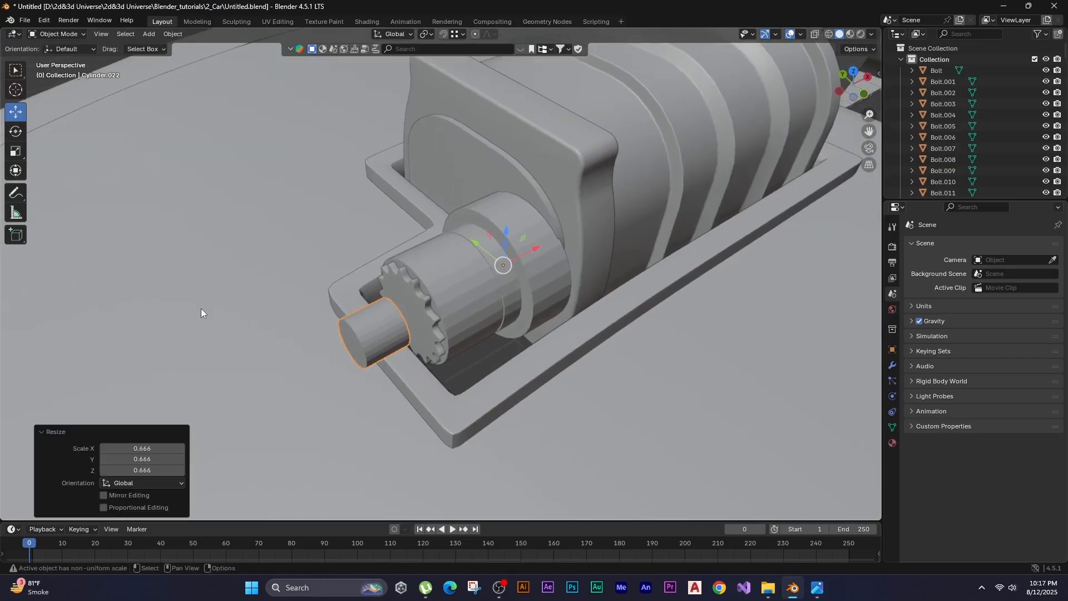
key("g")
key("x")
left_click(222, 305)
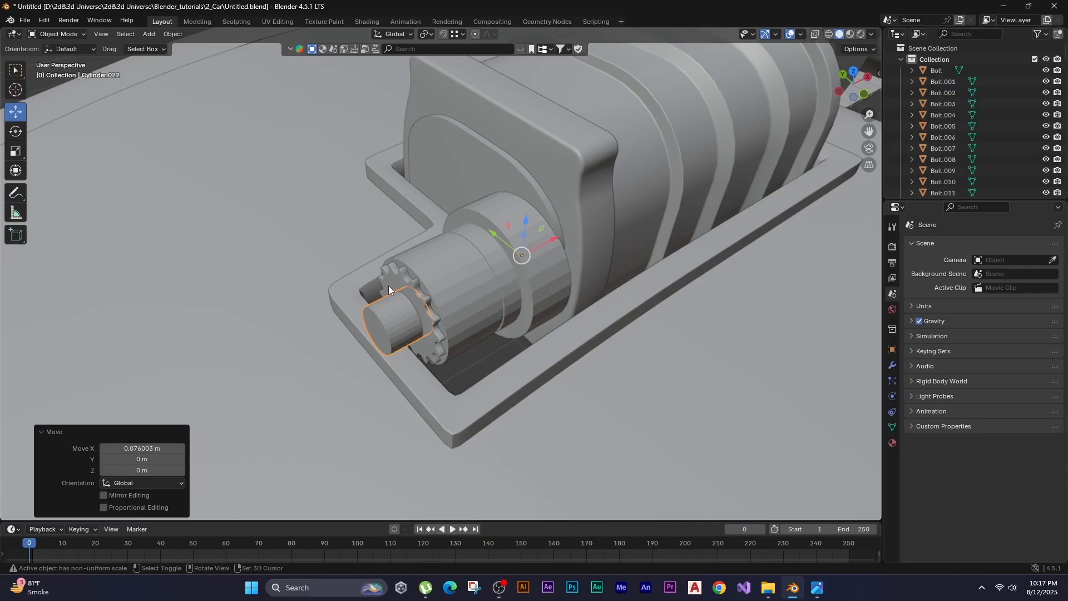
Isolate the short cylinder and the gear together in local view.
left_click(389, 285, "shift")
key("KP_Divide")
middle_click_drag(522, 315, 408, 301)
left_click(408, 301)
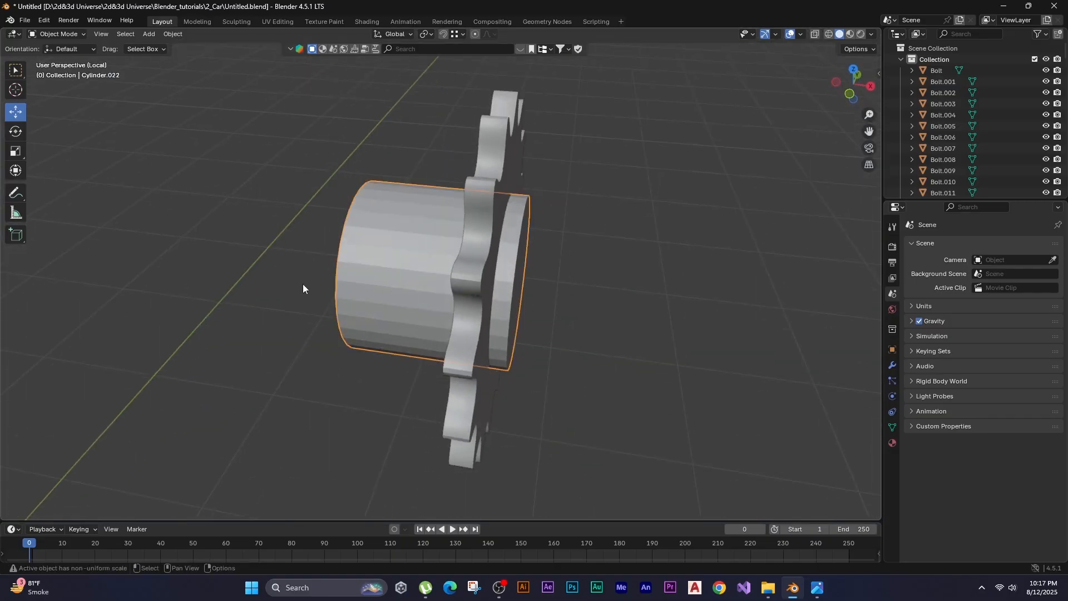
middle_click_drag(303, 285, 432, 263)
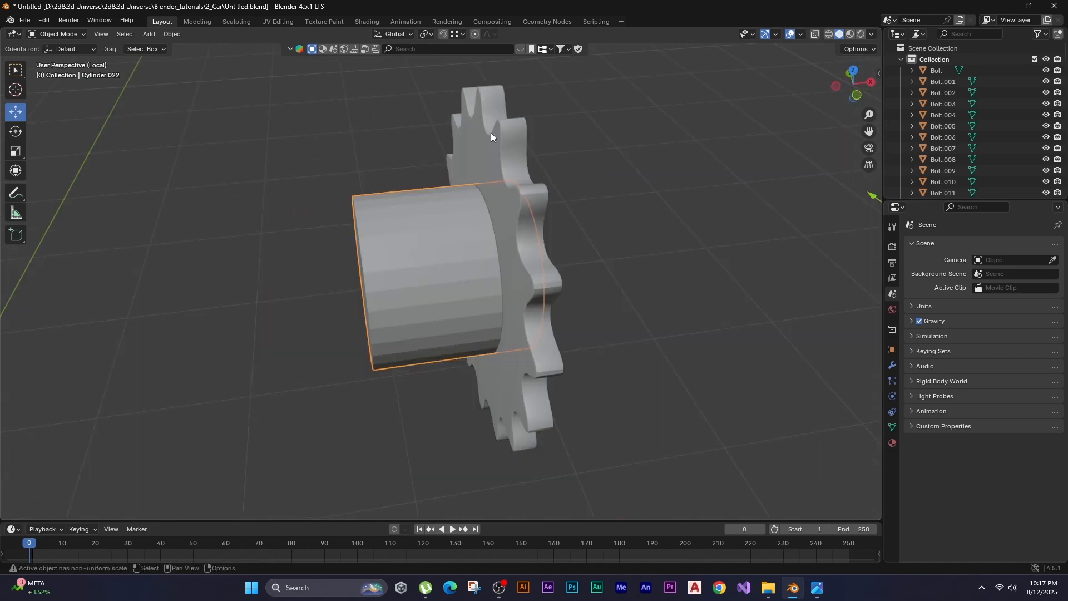
left_click(341, 159)
Add a Boolean Difference modifier to the gear with the short cylinder as the cutting object.
left_click(485, 149)
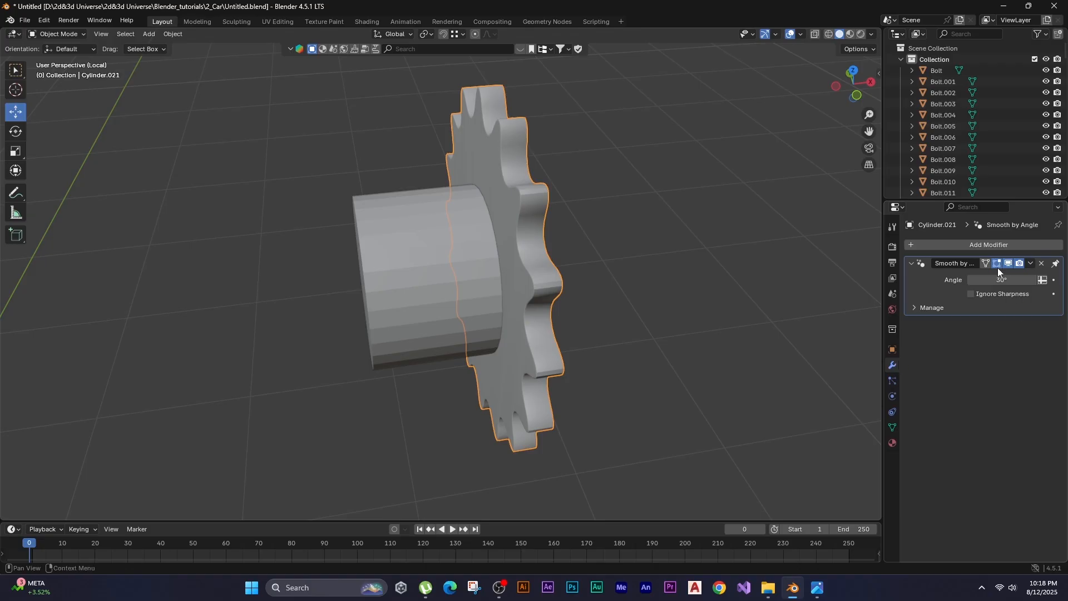
left_click(976, 245)
left_click(944, 245)
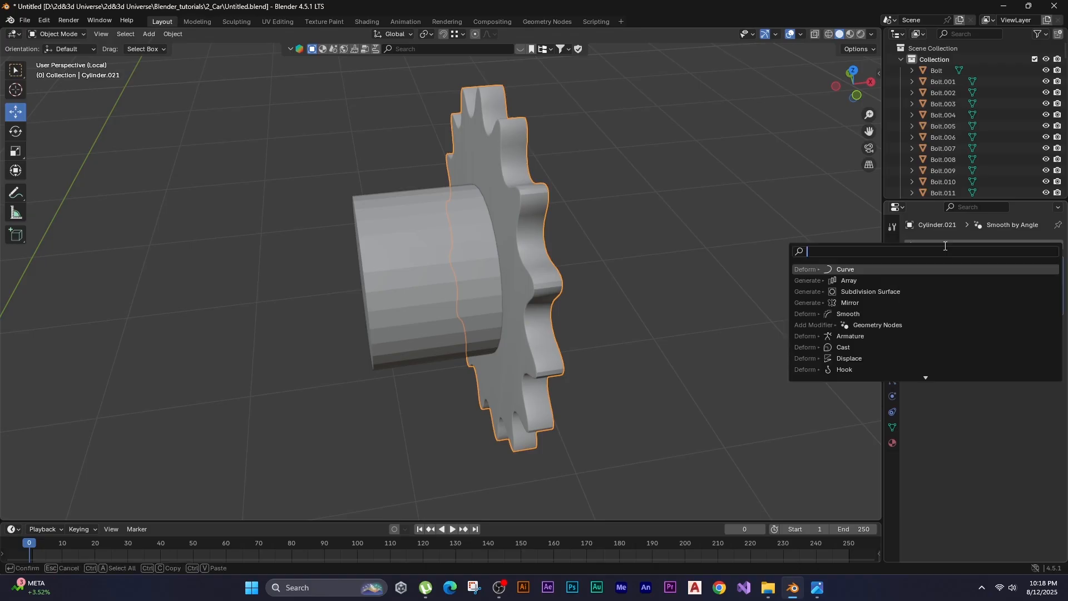
type("bo")
key("Return")
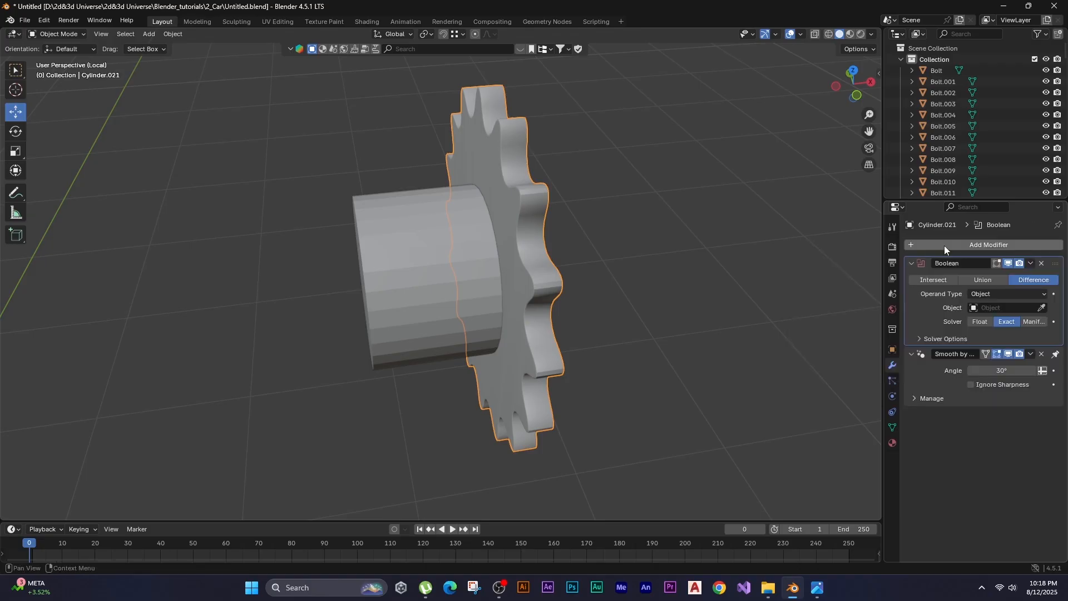
left_click(1039, 309)
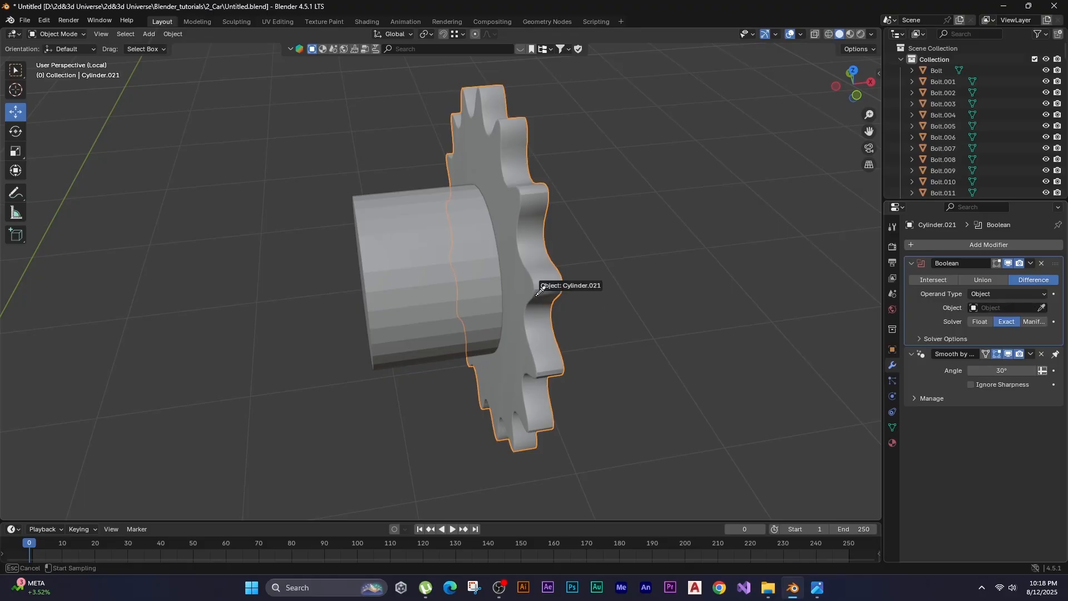
left_click(396, 282)
Apply the gear's Boolean modifier and delete the cutting cylinder.
middle_click_drag(388, 205, 1020, 284)
left_click(1031, 265)
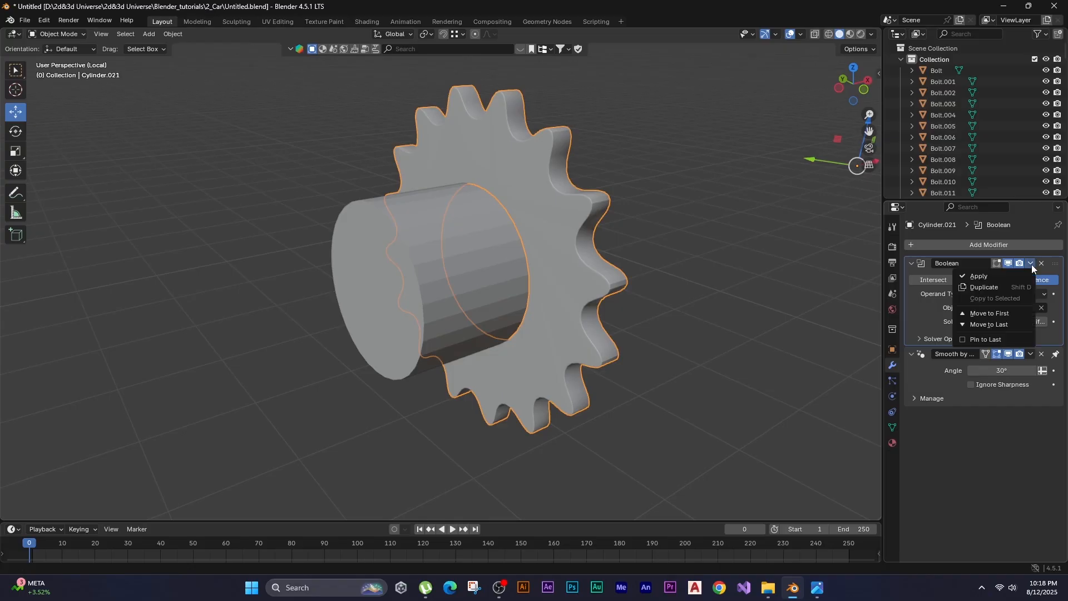
left_click(1005, 273)
key("Delete")
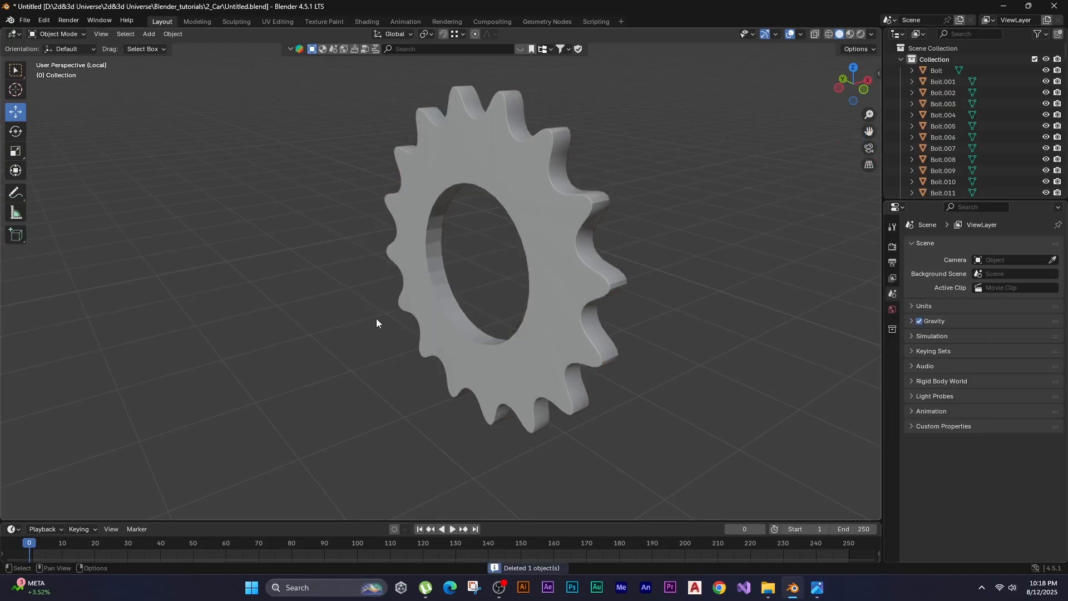
Bevel the edge loop around the gear's centre hole and return from local view to the full scene.
left_click(458, 313)
middle_click_drag(458, 313, 415, 292)
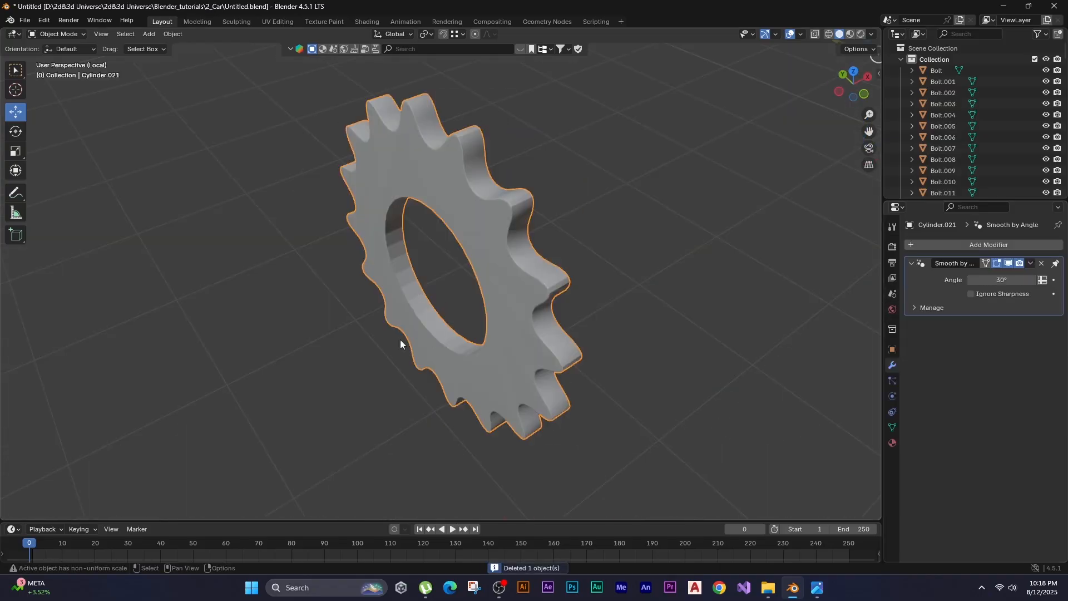
key("z")
key("Escape")
key("Tab")
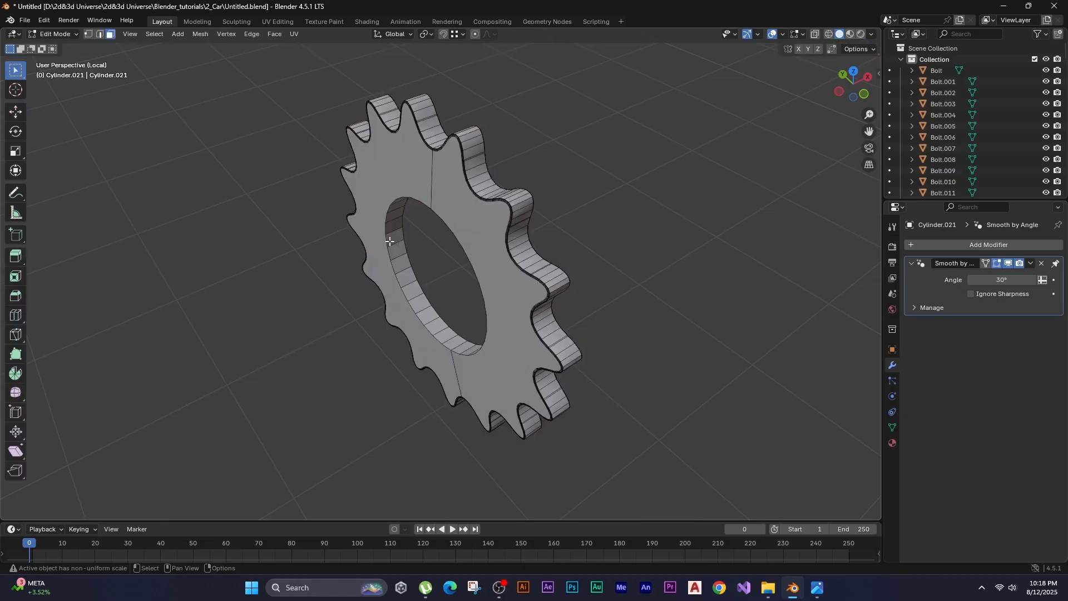
left_click(381, 237)
key("2")
left_click(384, 230, "alt")
left_click(467, 257, "alt+shift")
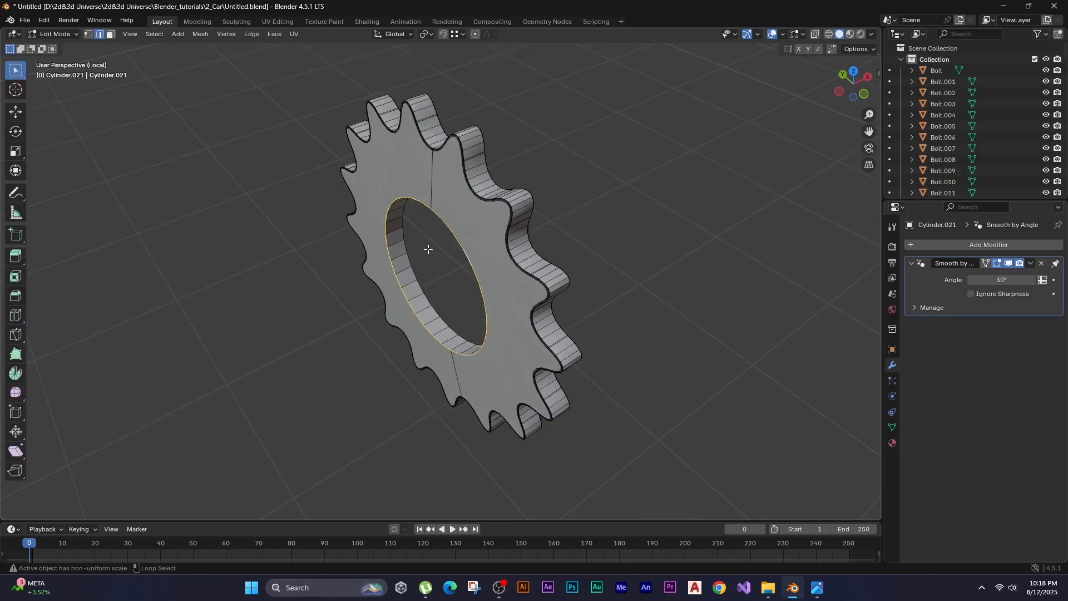
scroll(331, 252, "up", 1)
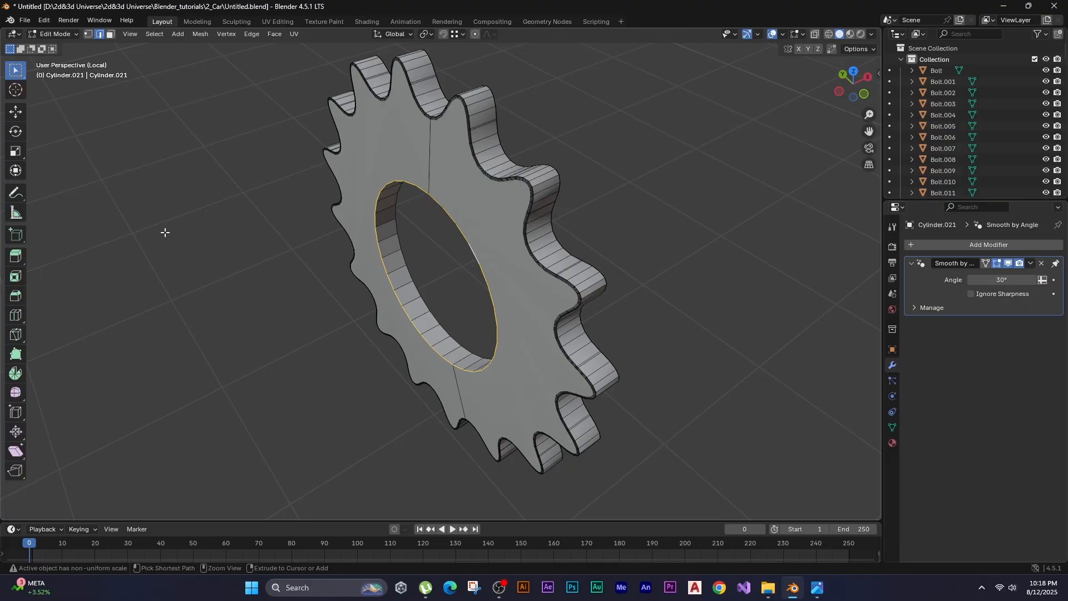
key("ctrl+b")
left_click(117, 220)
key("Tab")
middle_click_drag(414, 253, 426, 225)
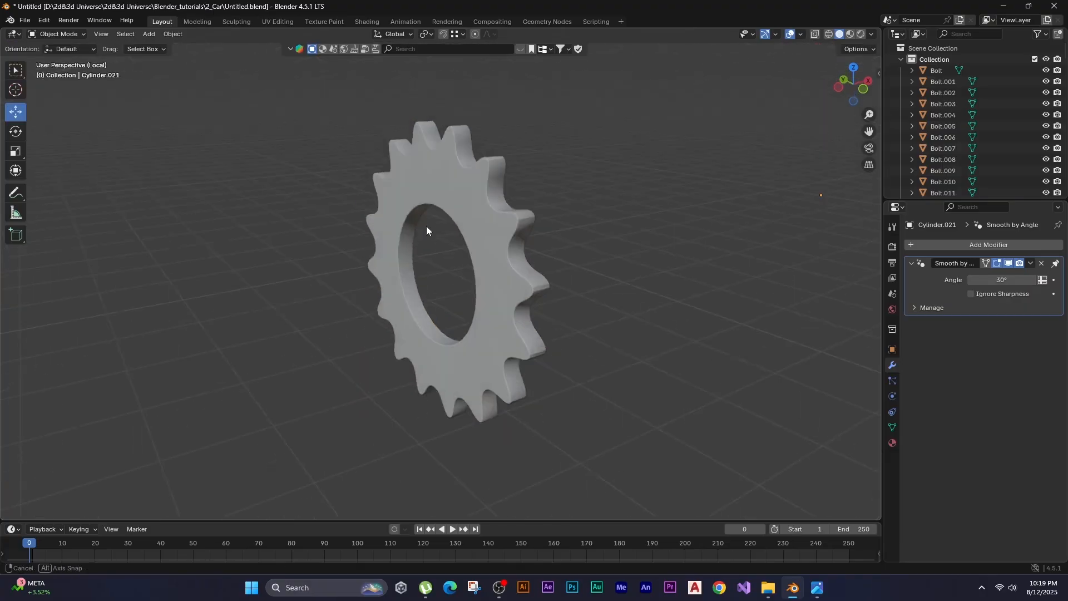
key("slash")
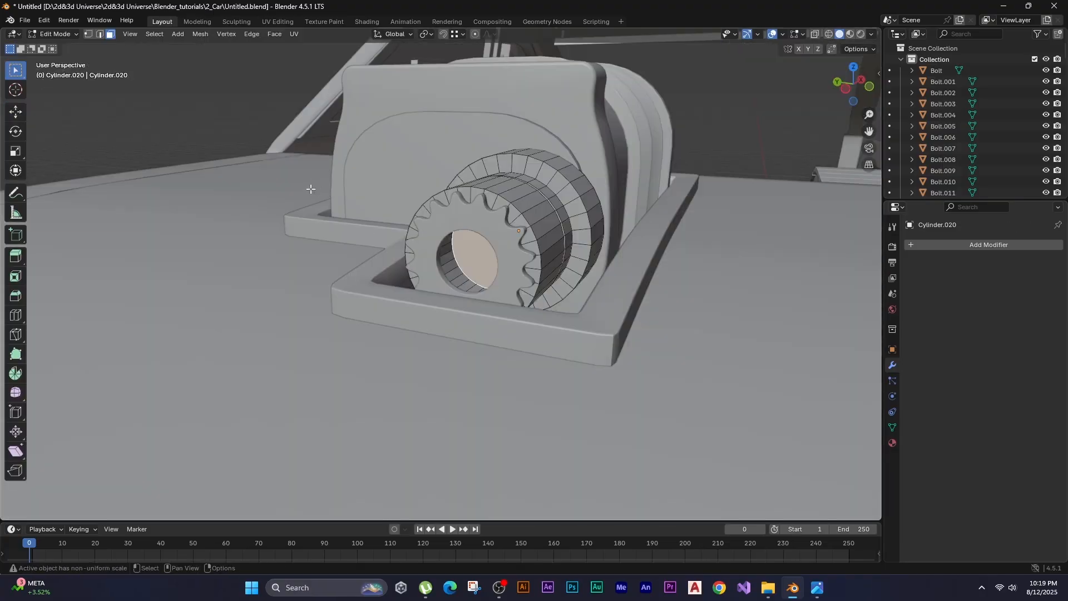
Inset the face inside the shaft's hole by about 0.24 m and extrude it about 0.16 m forward along X.
key("i")
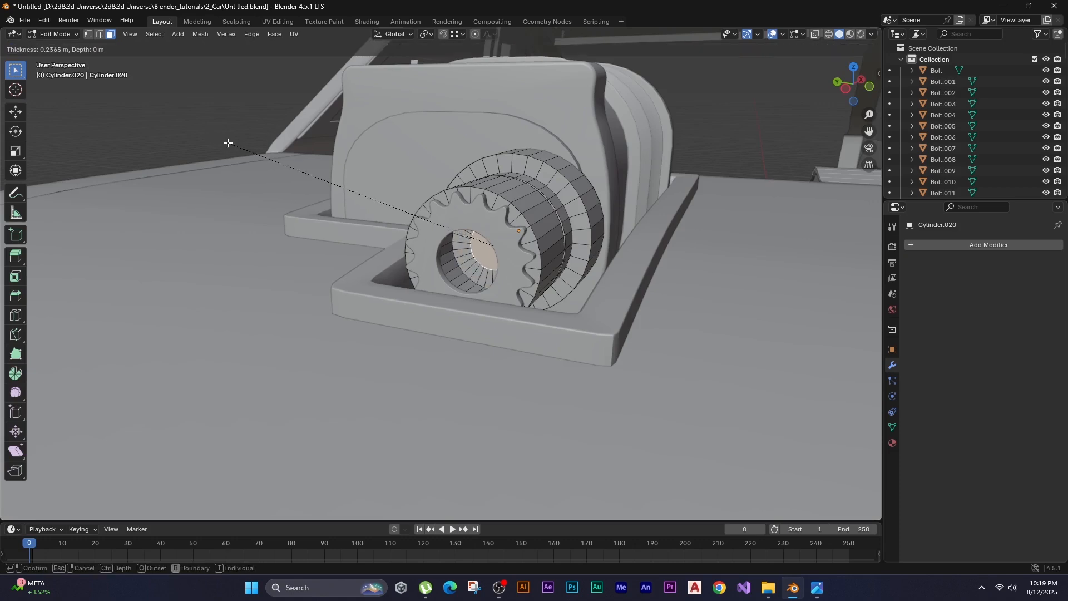
left_click(228, 143)
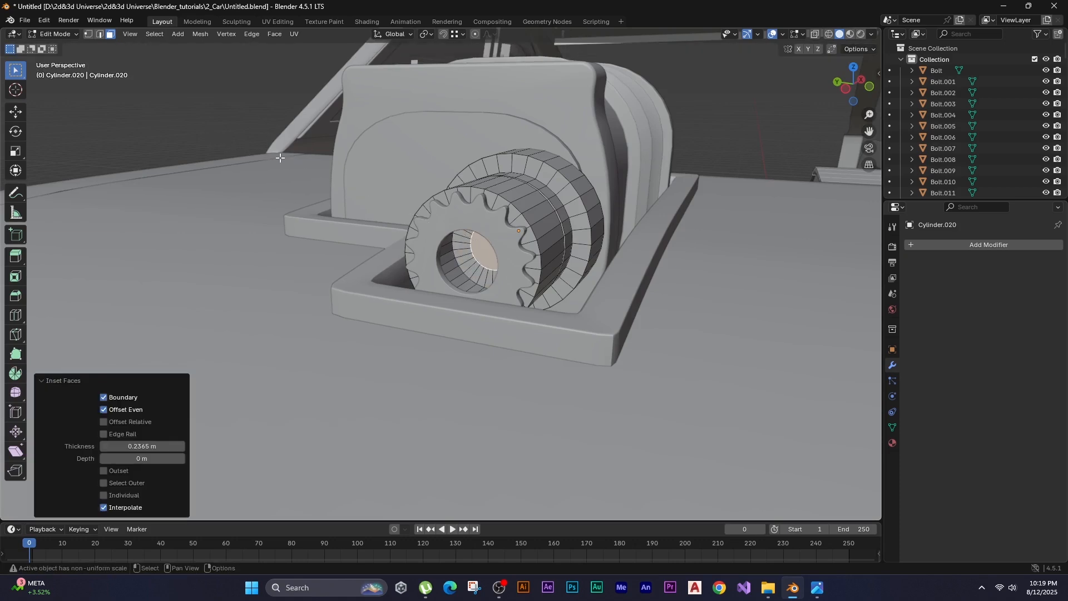
key("e")
key("x")
left_click(245, 176)
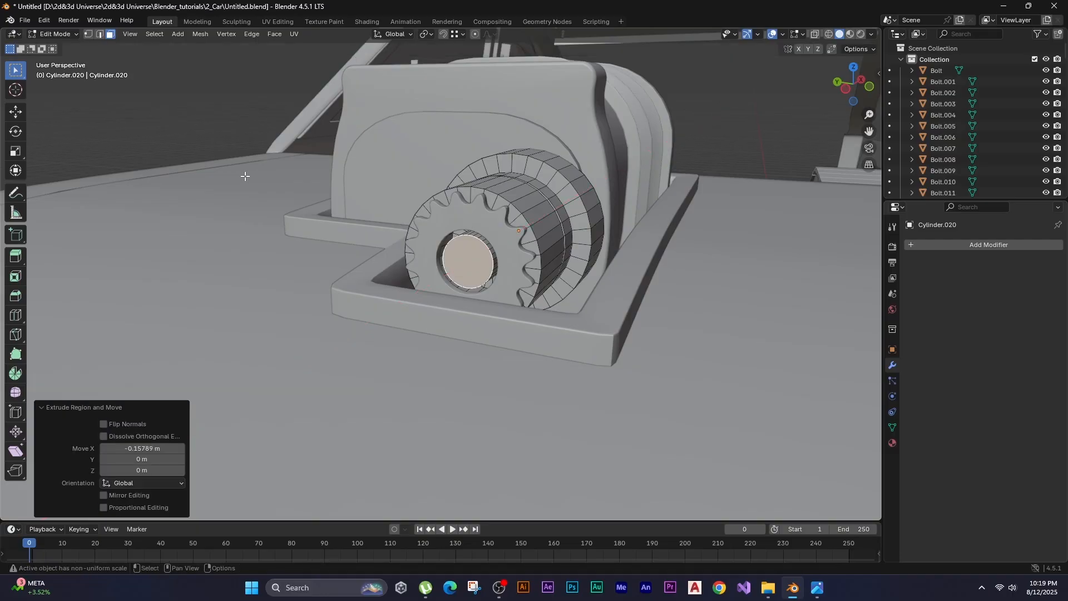
Inset the front face of the new inner core by about 0.034 m and extrude it inward.
middle_click_drag(240, 171, 367, 259)
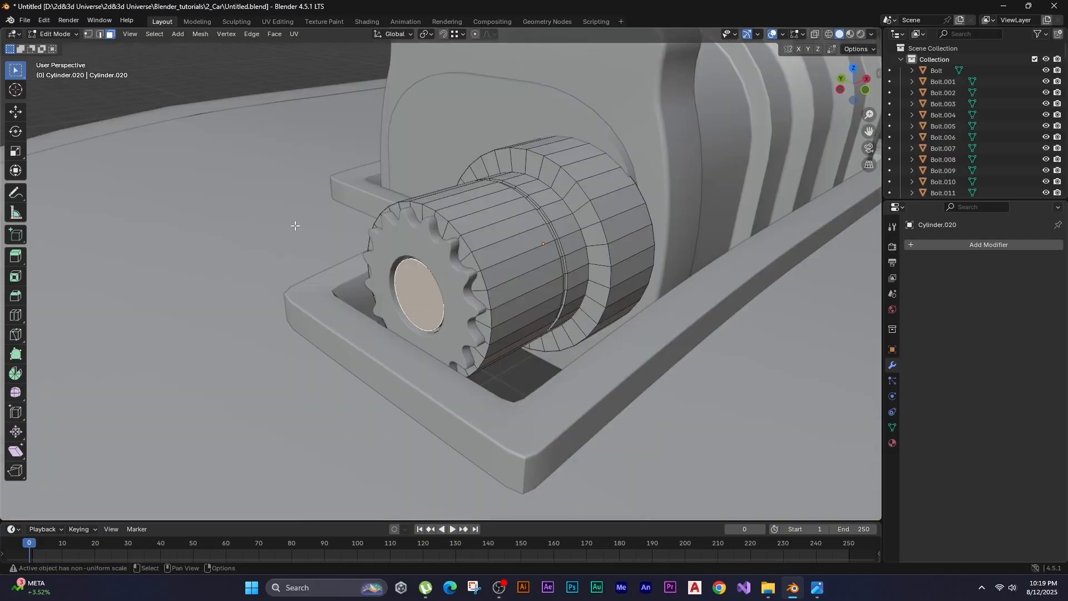
key("i")
left_click(122, 231)
key("e")
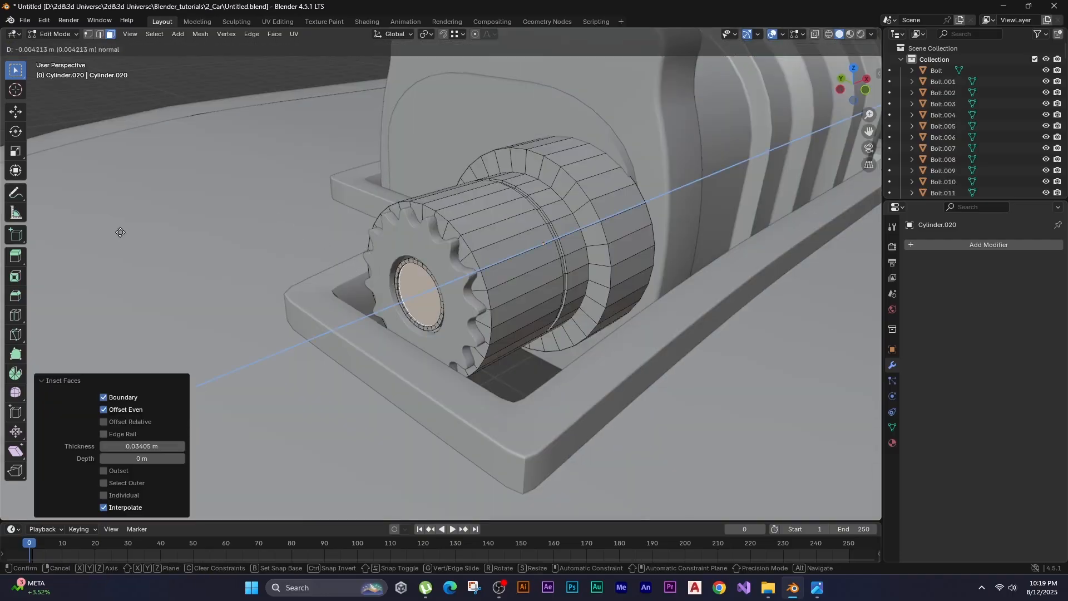
middle_click(123, 231)
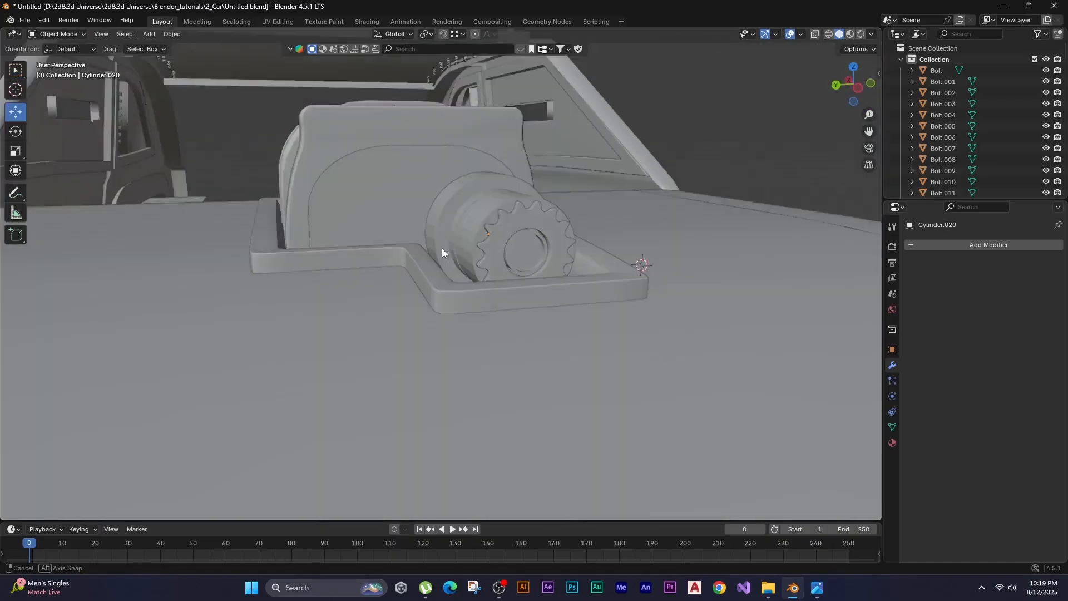
Apply Shade Auto Smooth with a 30° angle to the shaft behind the gear.
middle_click_drag(442, 248, 388, 286)
scroll(499, 255, "down", 3)
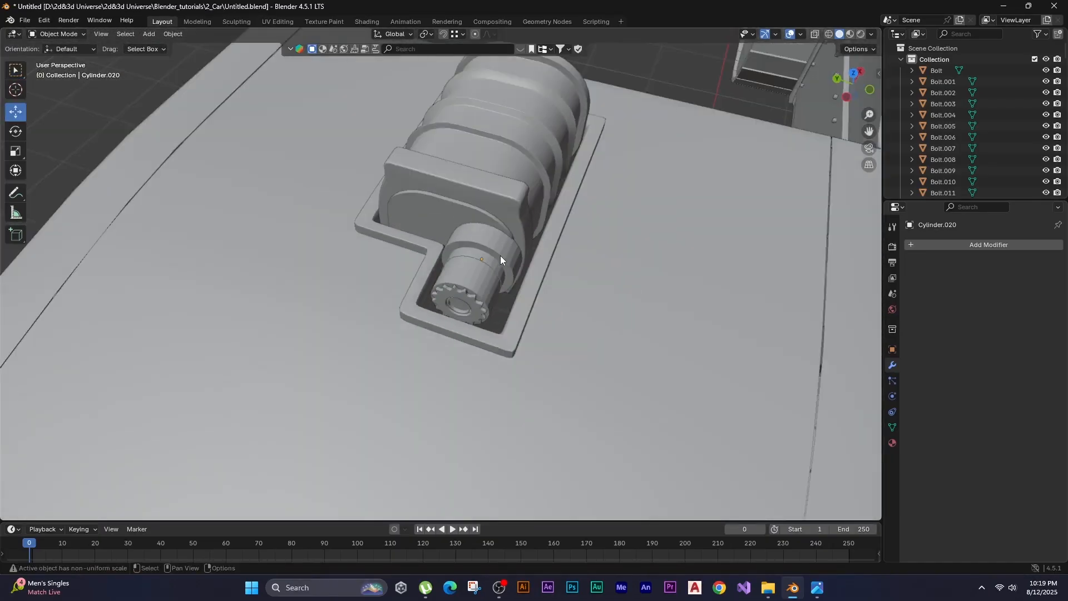
scroll(499, 256, "up", 3)
left_click(501, 239)
right_click(501, 239)
left_click(500, 239)
middle_click_drag(500, 238, 493, 254)
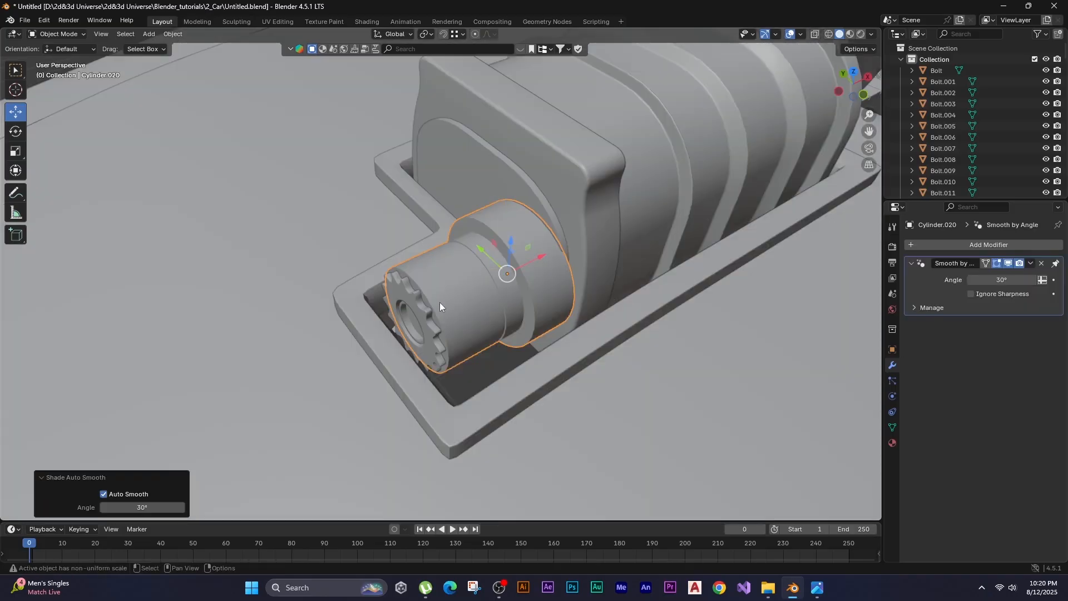
Isolate the gear and the shaft together in local view.
key("slash")
key("slash")
left_click(412, 314)
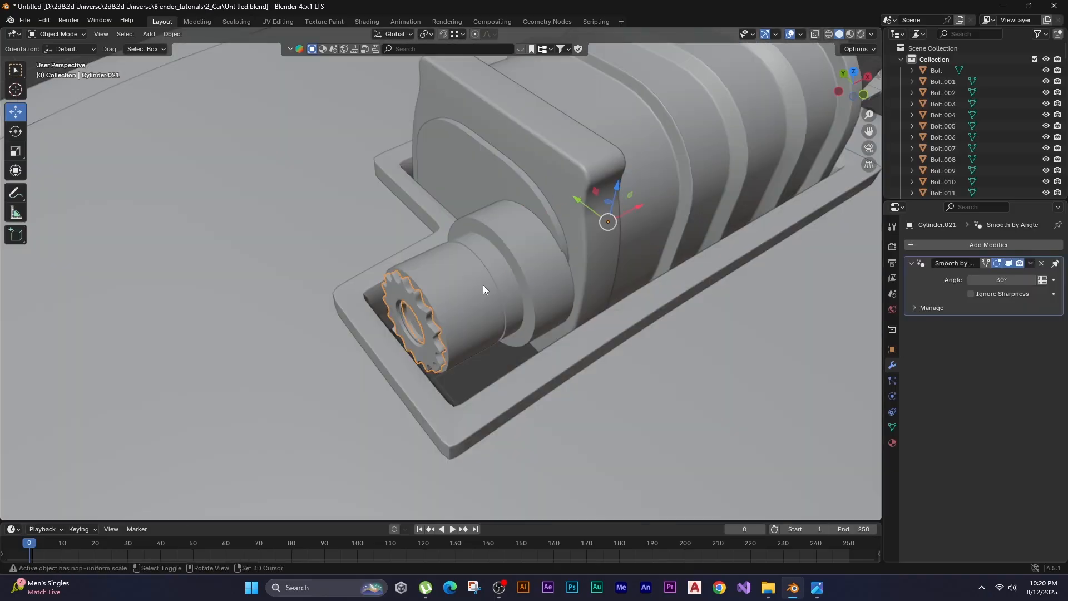
left_click(483, 285, "shift")
key("slash")
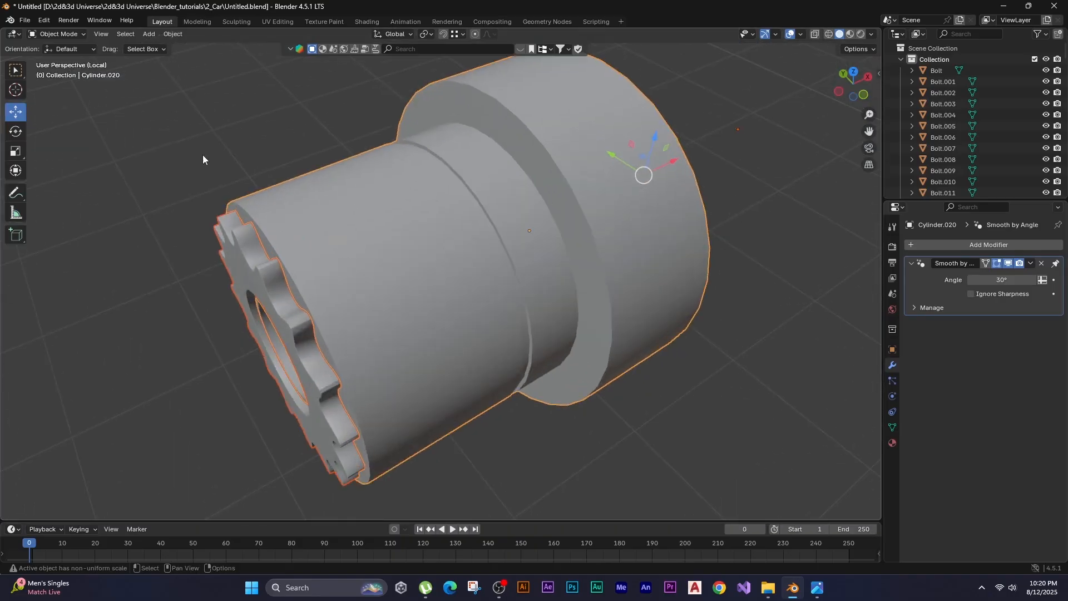
Place the 3D cursor on the gear's front face above the centre hole and add a bolt there.
middle_click_drag(203, 155, 29, 100)
left_click(11, 89)
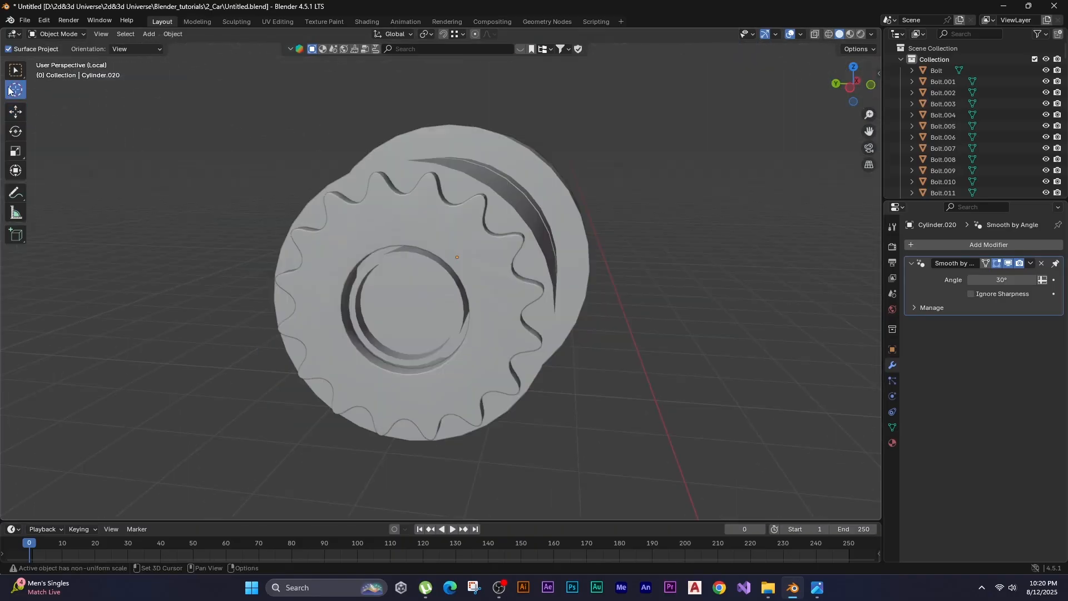
left_click(398, 225)
key("shift+a")
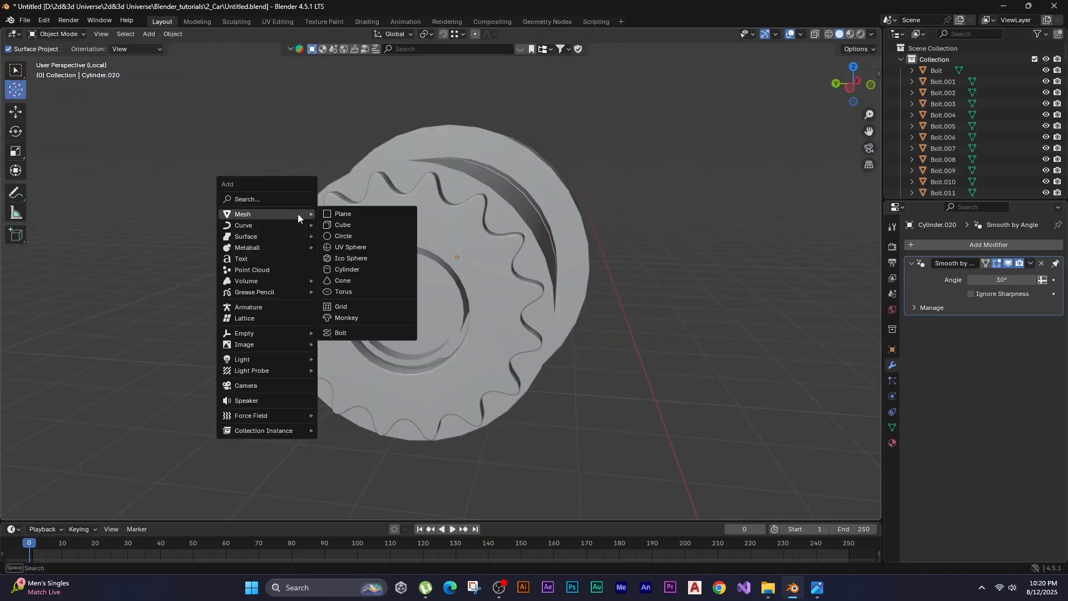
left_click(342, 329)
scroll(294, 245, "up", 2)
middle_click_drag(342, 328, 419, 245)
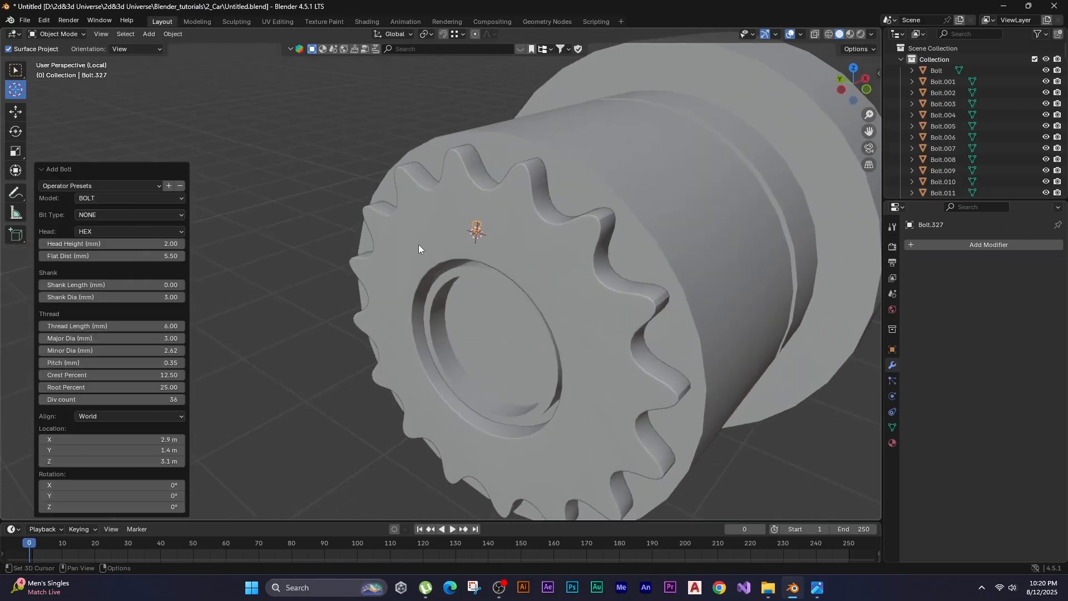
Apply the bolt preset with a 10 mm major diameter and set the head type to Dome.
left_click(129, 186)
left_click(98, 266)
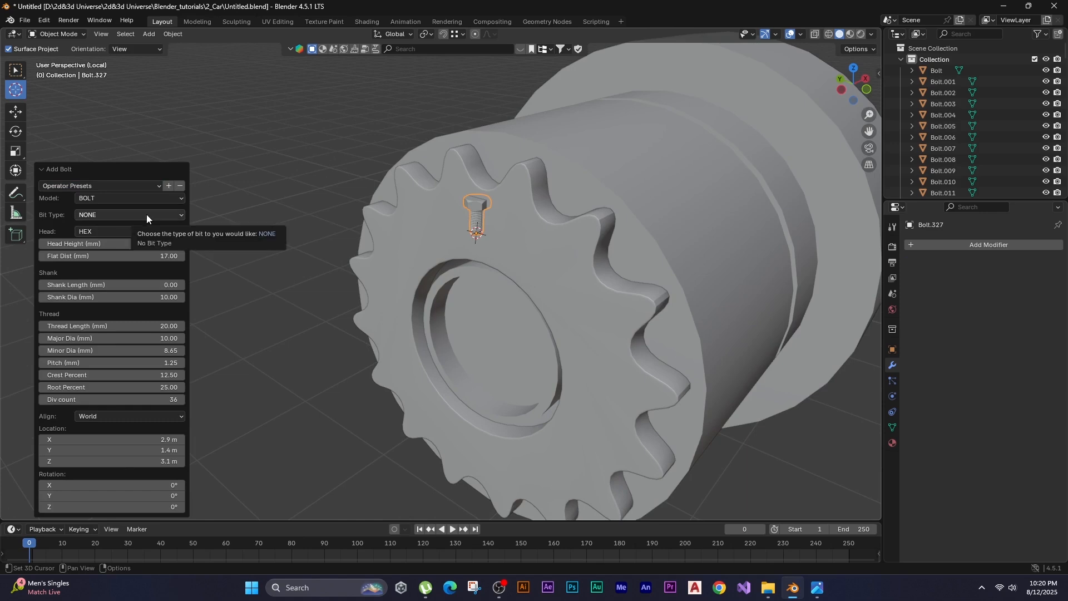
left_click(140, 230)
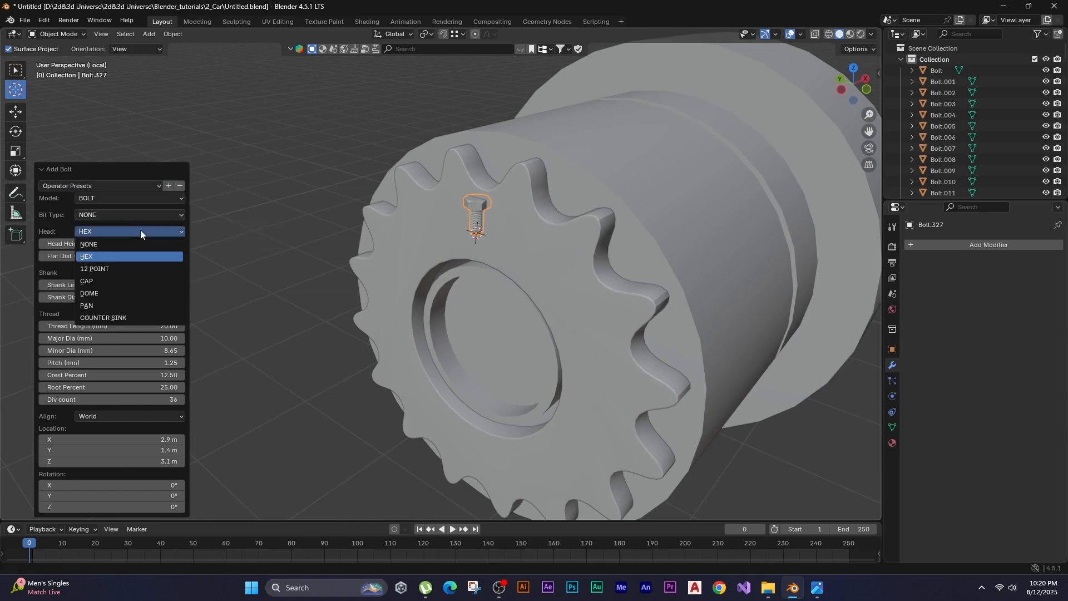
left_click(92, 305)
left_click(101, 245)
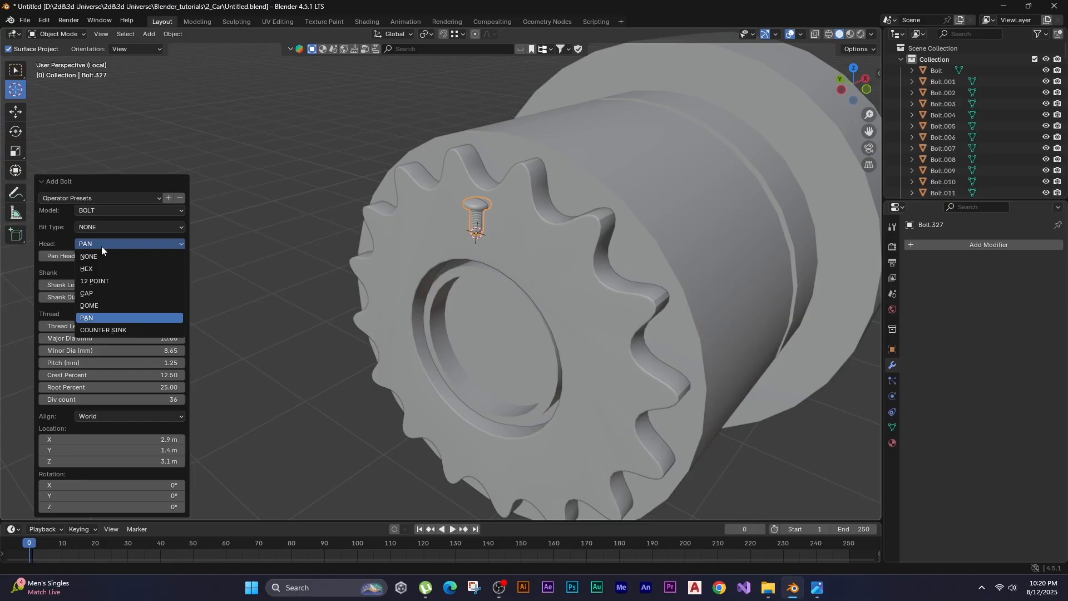
left_click(92, 305)
Set the dome-head bolt's bit type to Allen.
middle_click_drag(434, 203, 449, 224)
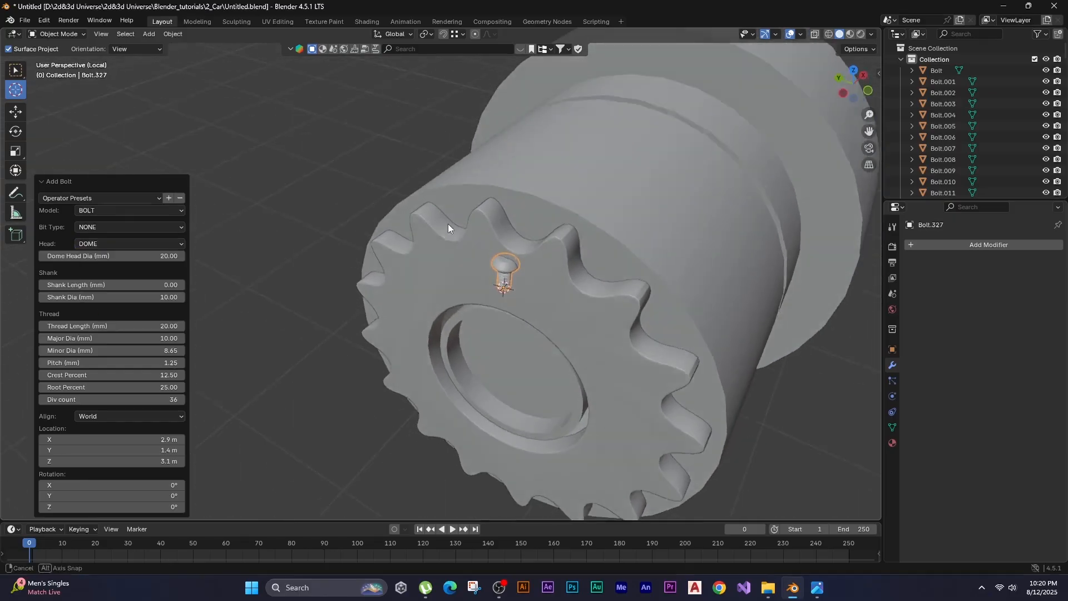
scroll(489, 308, "up", 3)
middle_click_drag(489, 309, 485, 266, "shift")
left_click(106, 225)
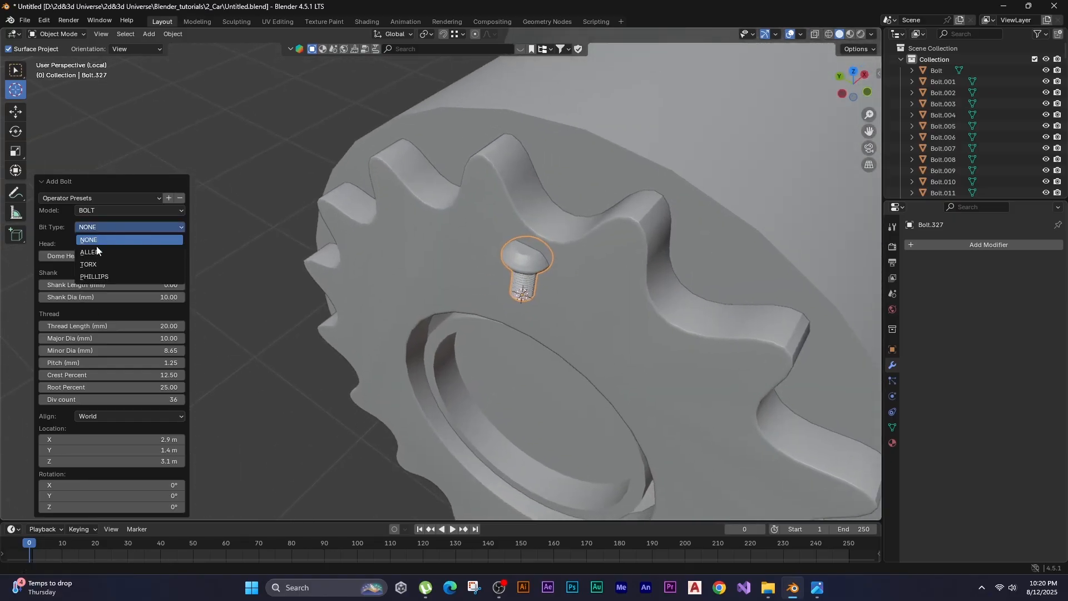
left_click(102, 236)
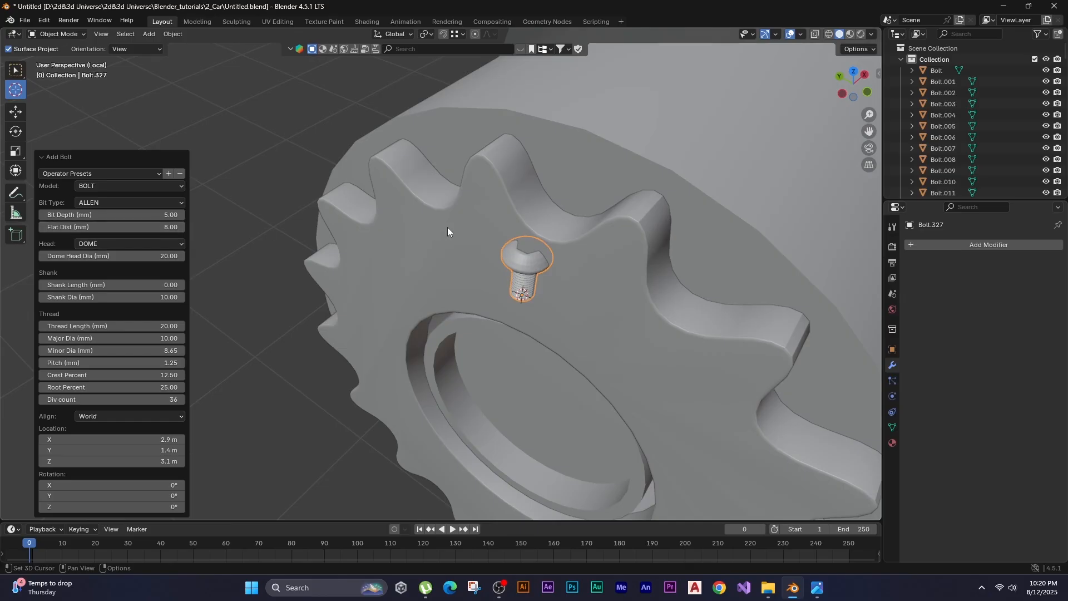
Rotate the bolt -90° about the global Y axis so its head points away from the gear.
middle_click_drag(431, 243, 413, 226)
scroll(422, 229, "down", 3)
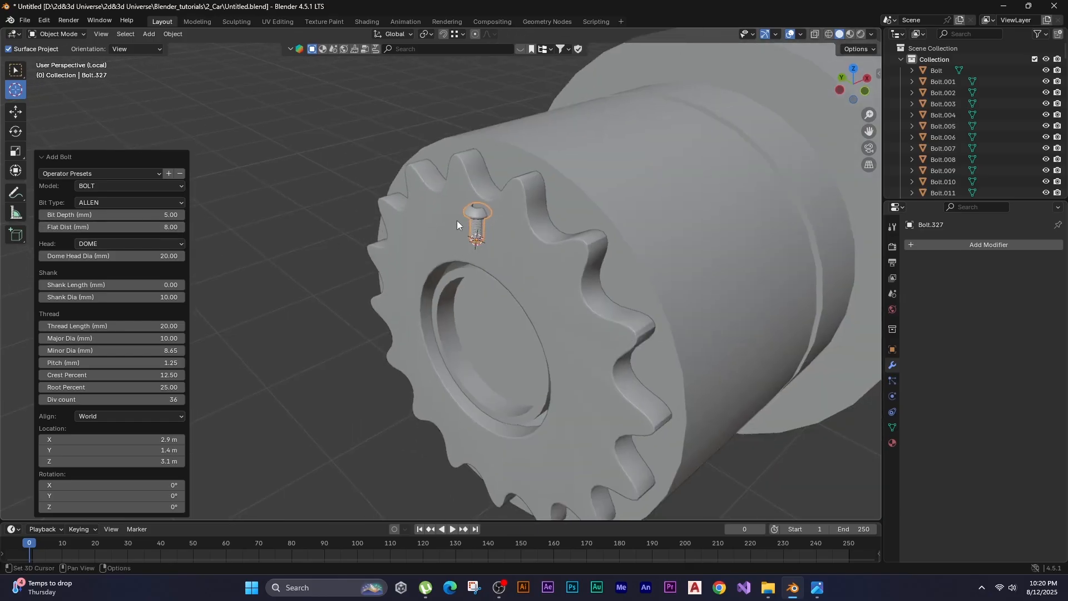
type("ry90")
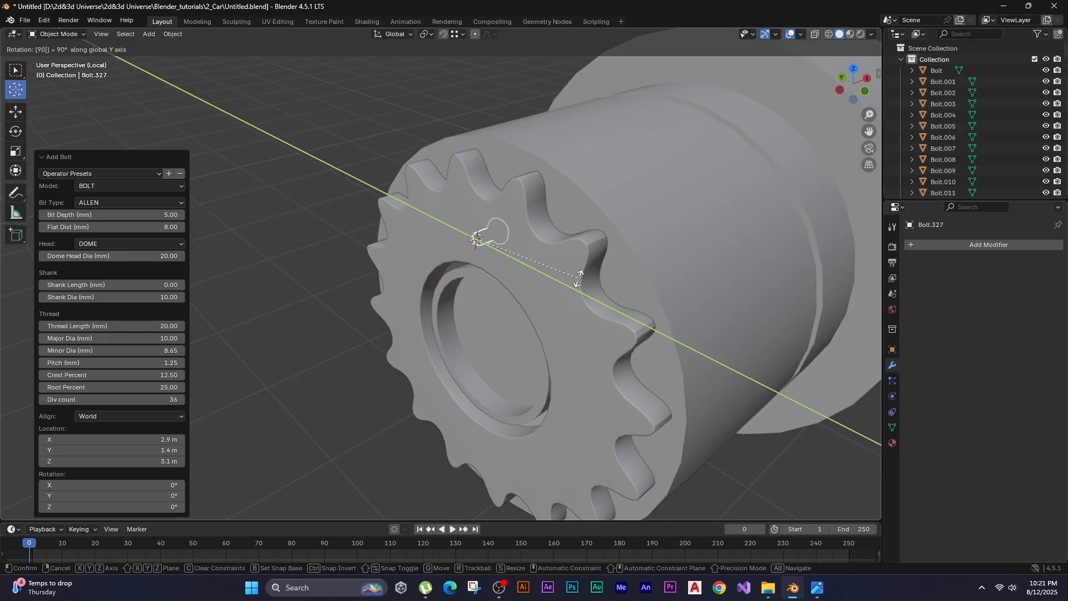
key("Return")
Move the bolt along X until its head sits against the gear's front face.
key("KP_1")
key("g")
key("x")
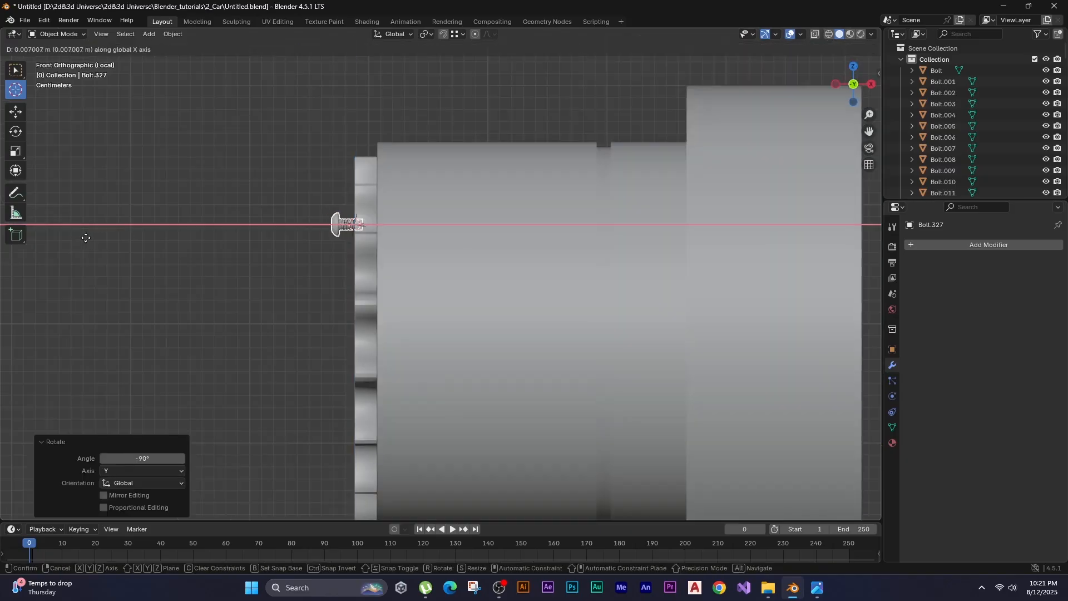
left_click(98, 236)
middle_click_drag(98, 236, 261, 265)
Set the gear's origin to its geometry and snap the 3D cursor to that origin.
left_click(266, 279)
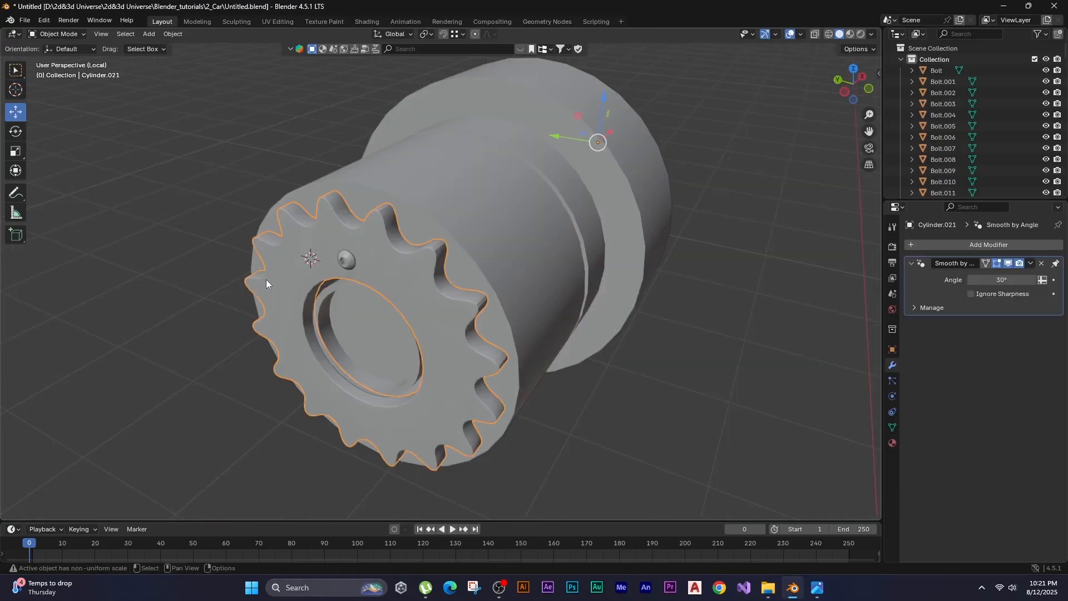
right_click(266, 279)
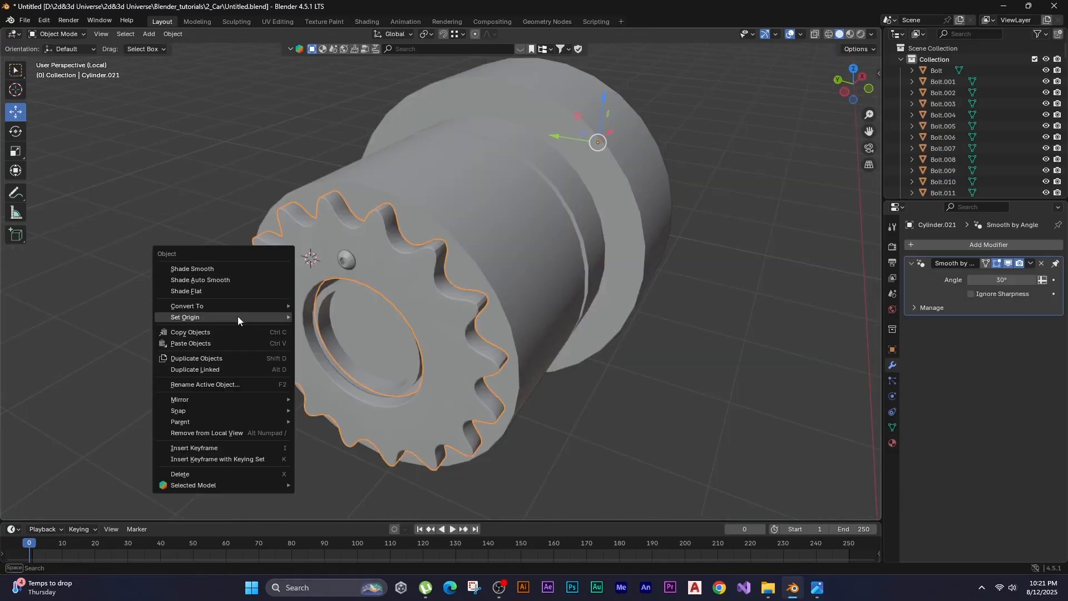
mouse_move(238, 316)
left_click(340, 329)
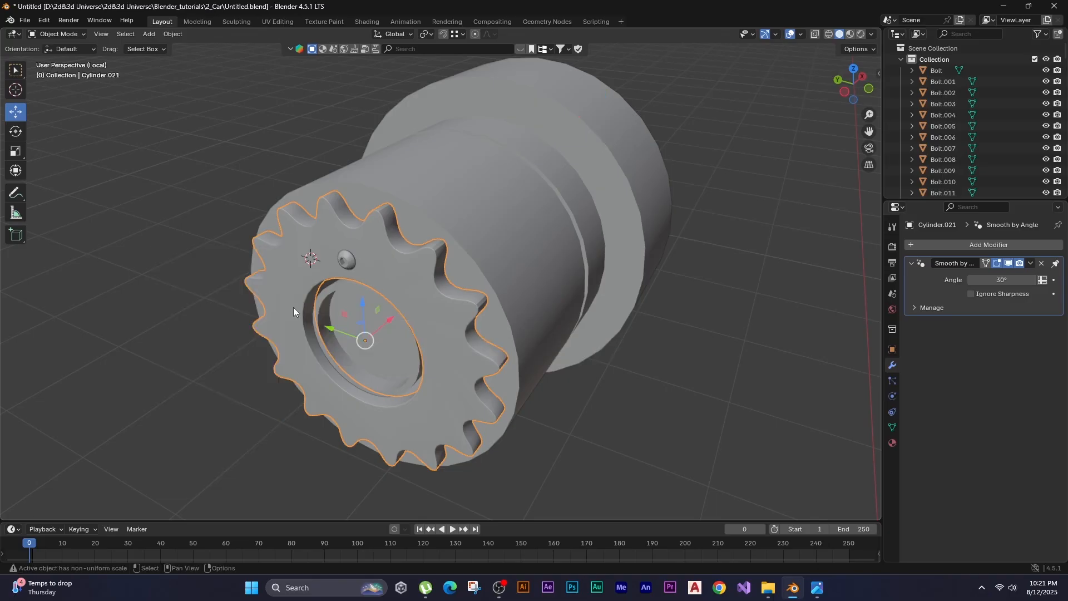
key("shift+s")
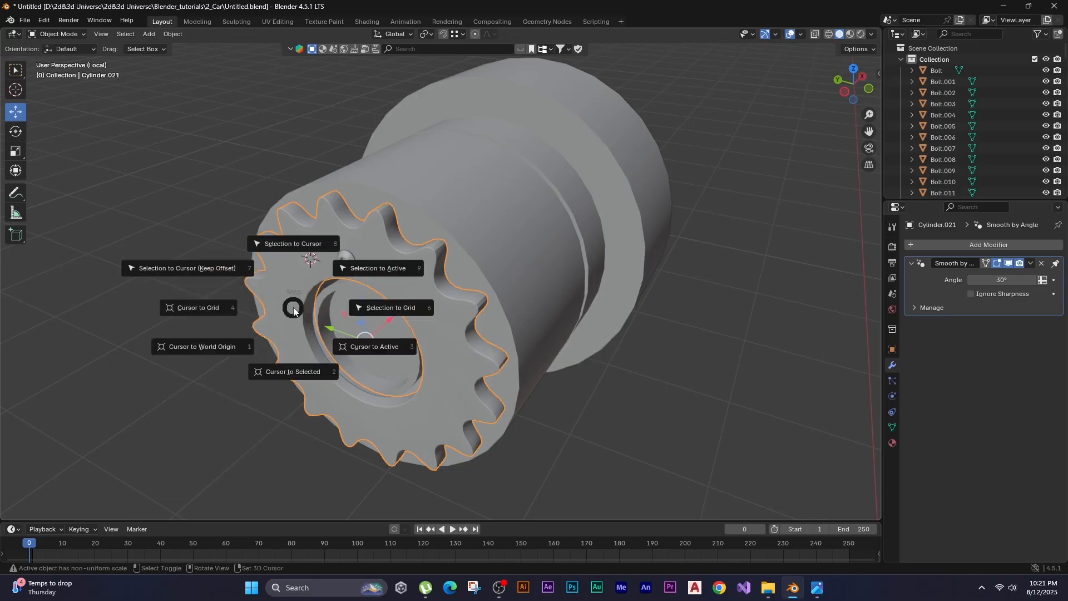
left_click(268, 376)
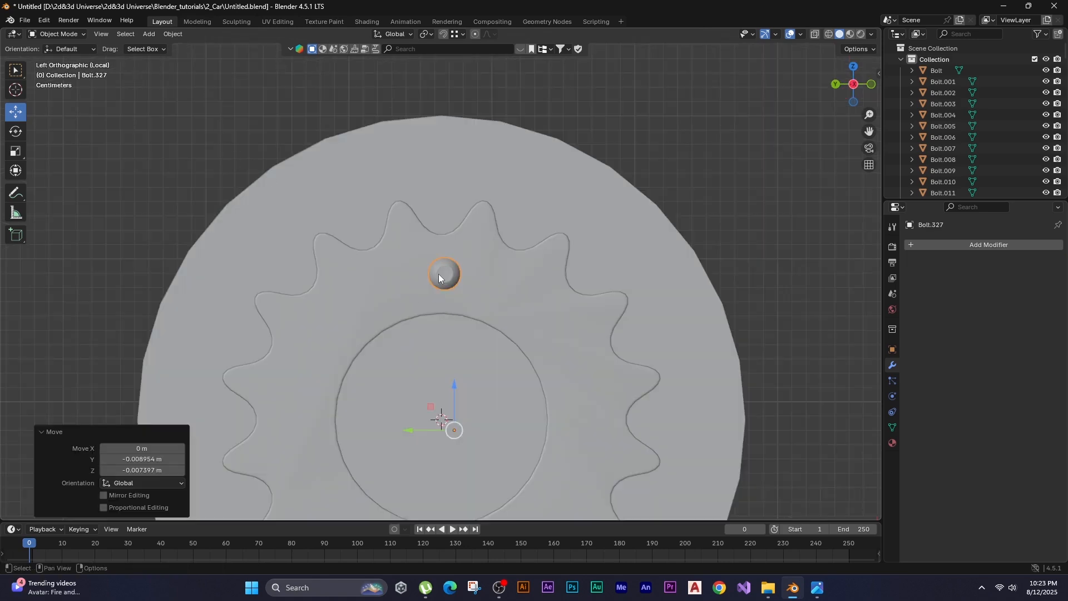
Set the bolt's origin to the 3D cursor at the gear's centre.
right_click(438, 274)
mouse_move(438, 274)
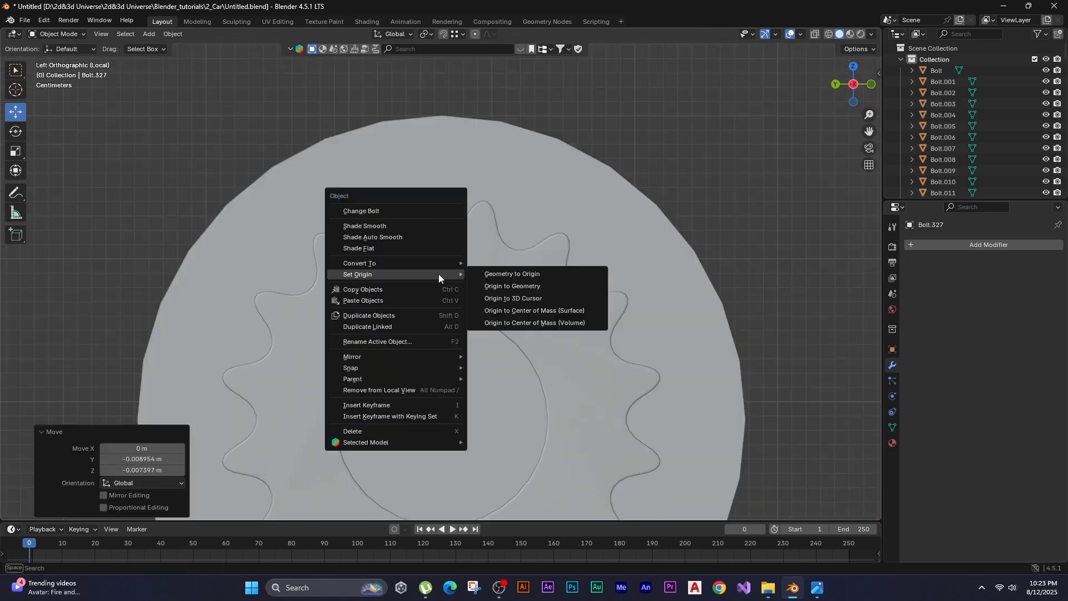
left_click(532, 299)
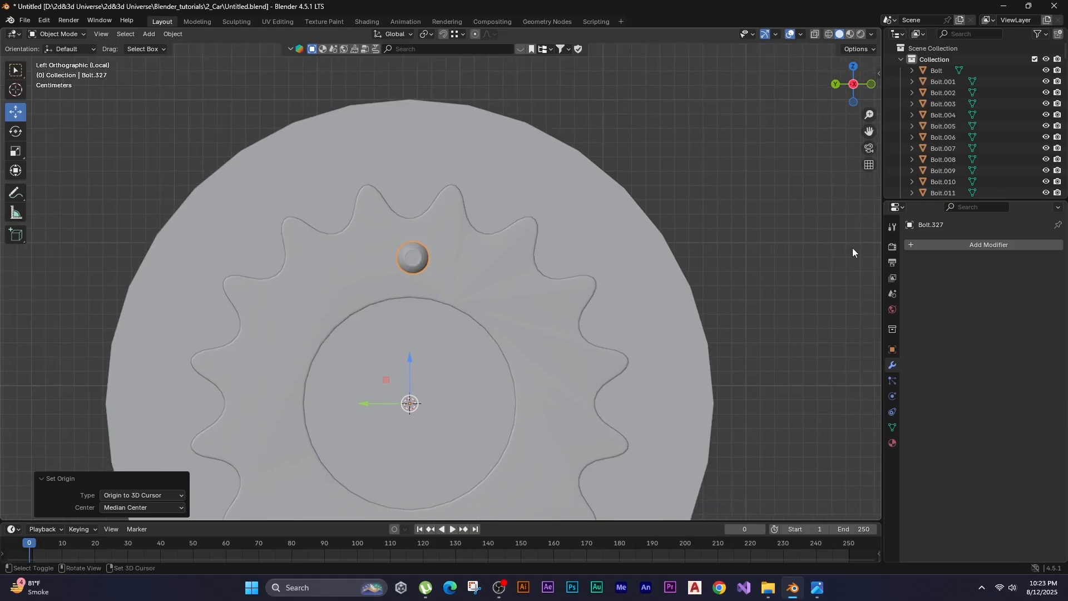
Duplicate the bolt and rotate the copy 180° around the gear's centre.
scroll(853, 245, "down", 3)
key("shift+d")
key("r")
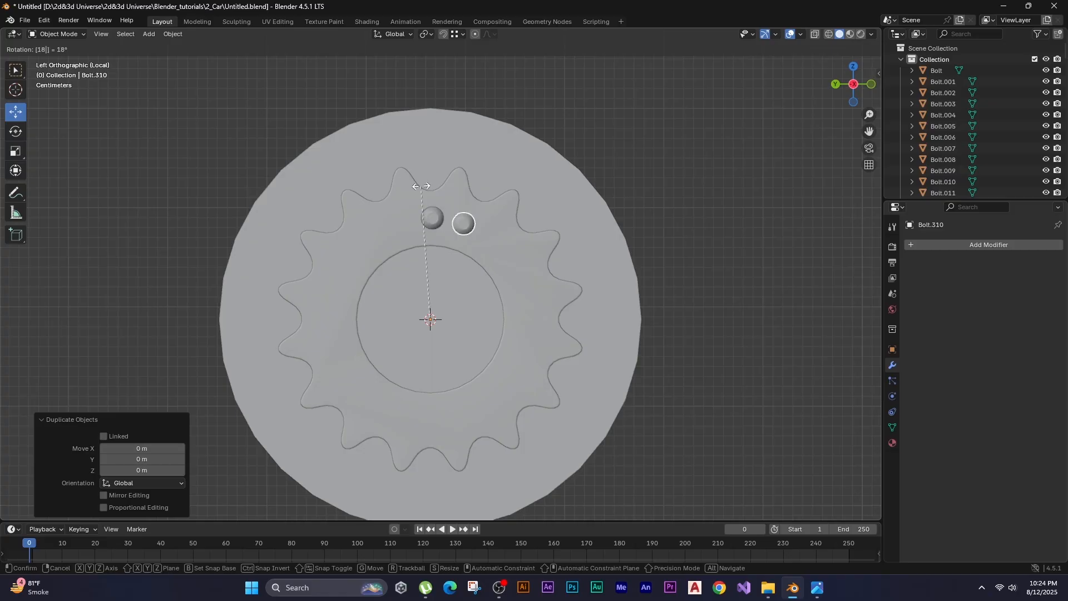
type("180")
key("Return")
Duplicate both opposite bolts in place and rotate the copies 90° around the gear's centre.
left_click(430, 217, "shift")
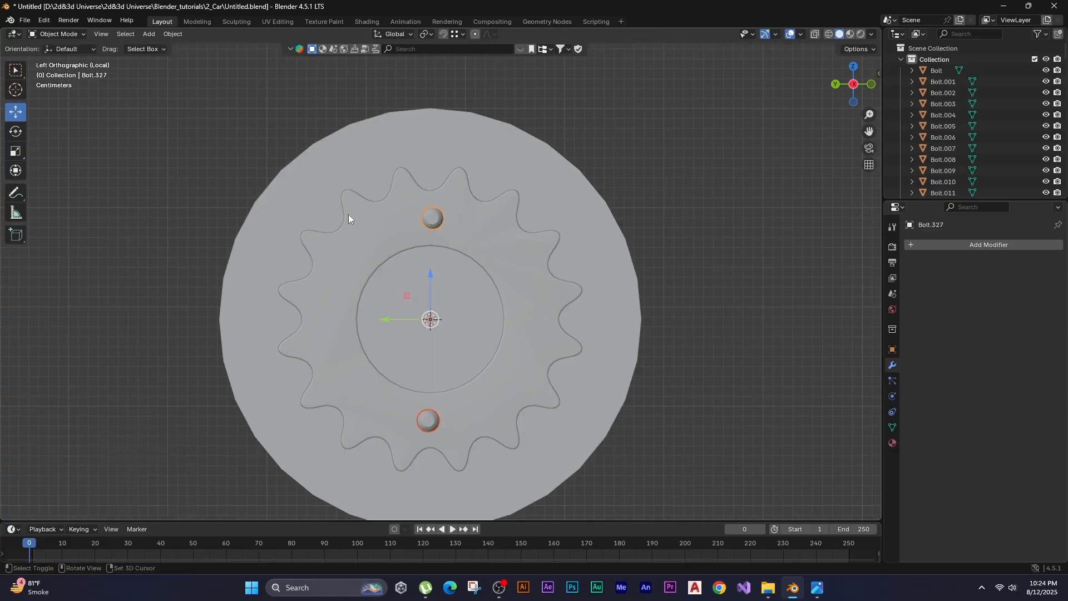
key("shift+d")
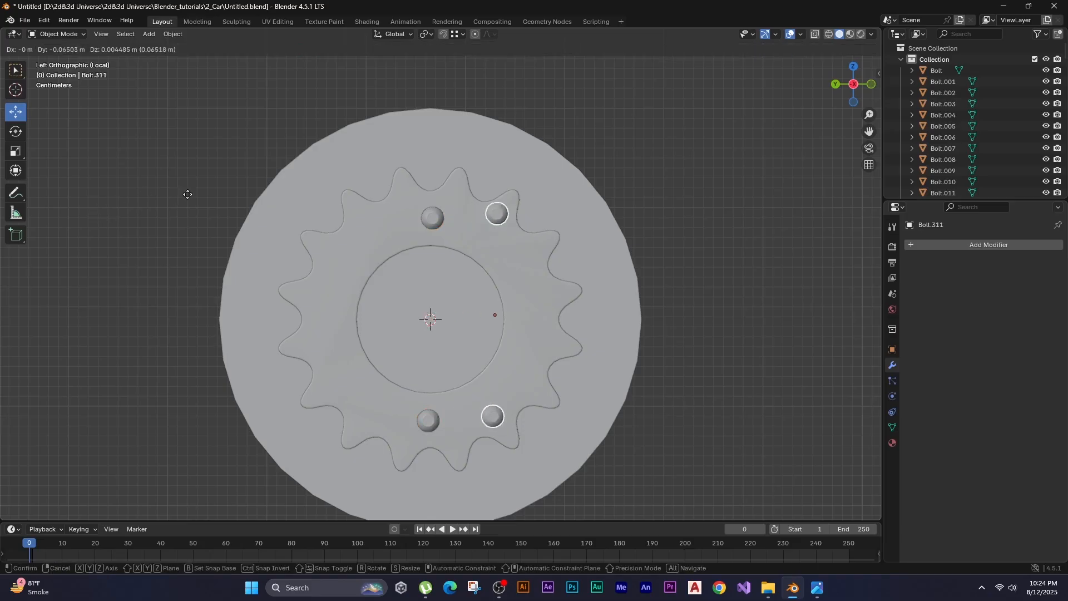
right_click(217, 205)
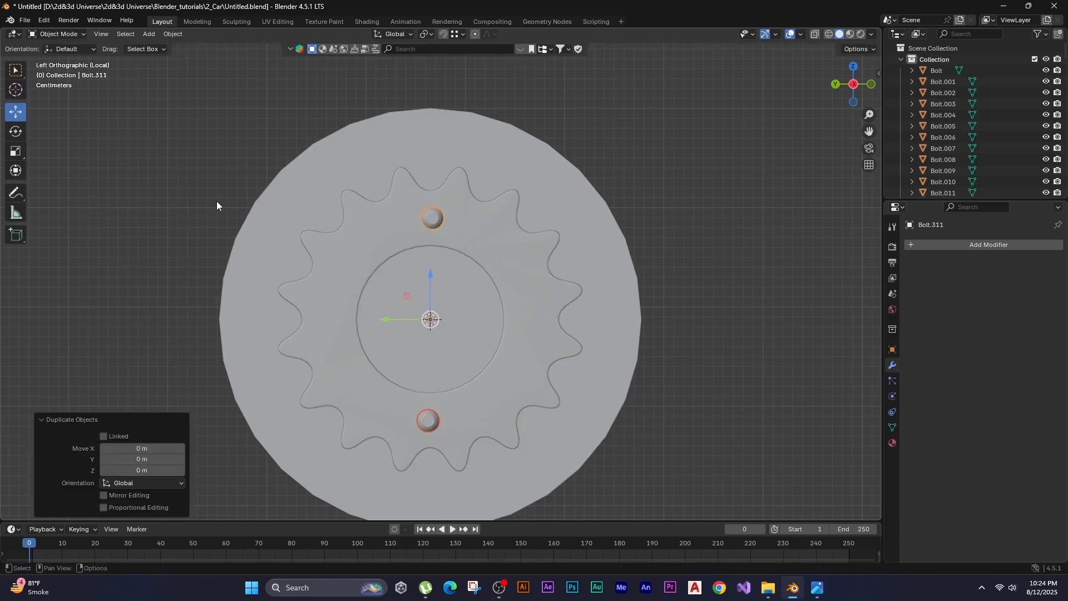
key("r")
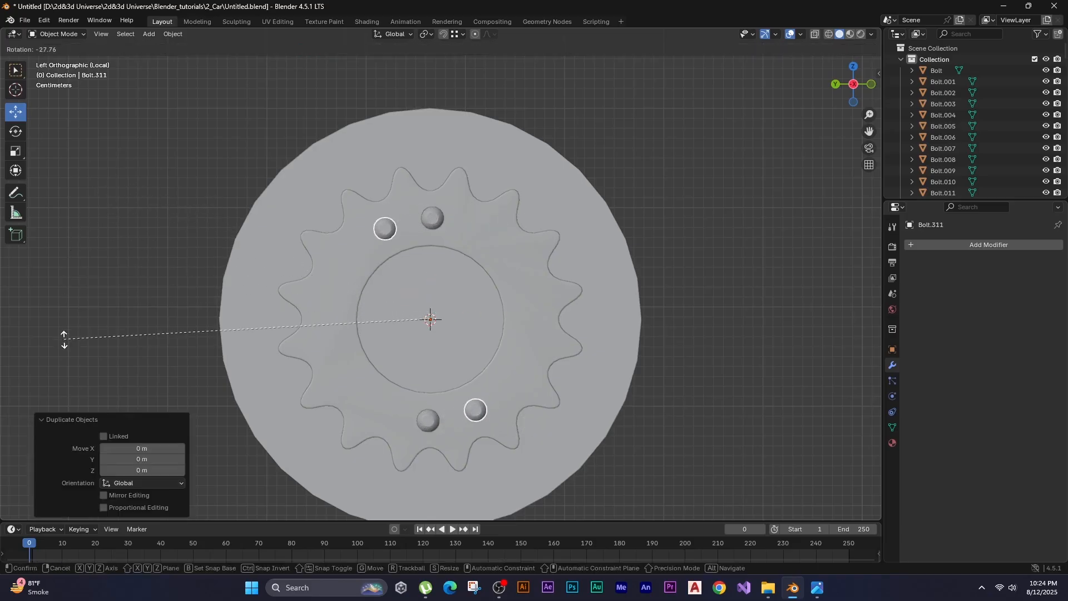
type("90")
key("Return")
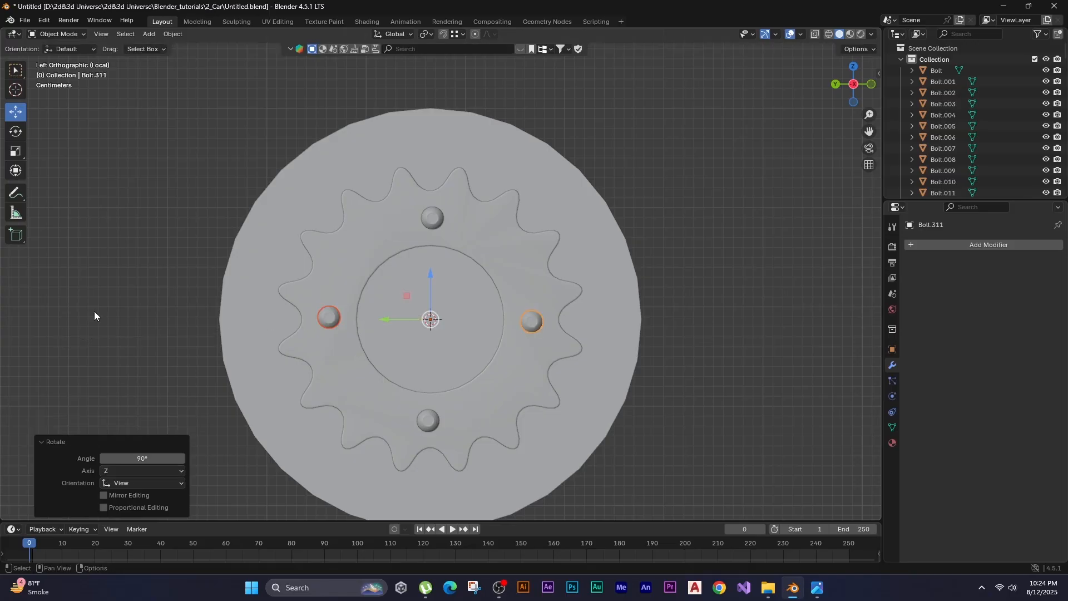
Duplicate the two bolts at the gear's sides in place and rotate the copies 45° around the gear's centre.
key("shift+d")
right_click(86, 268)
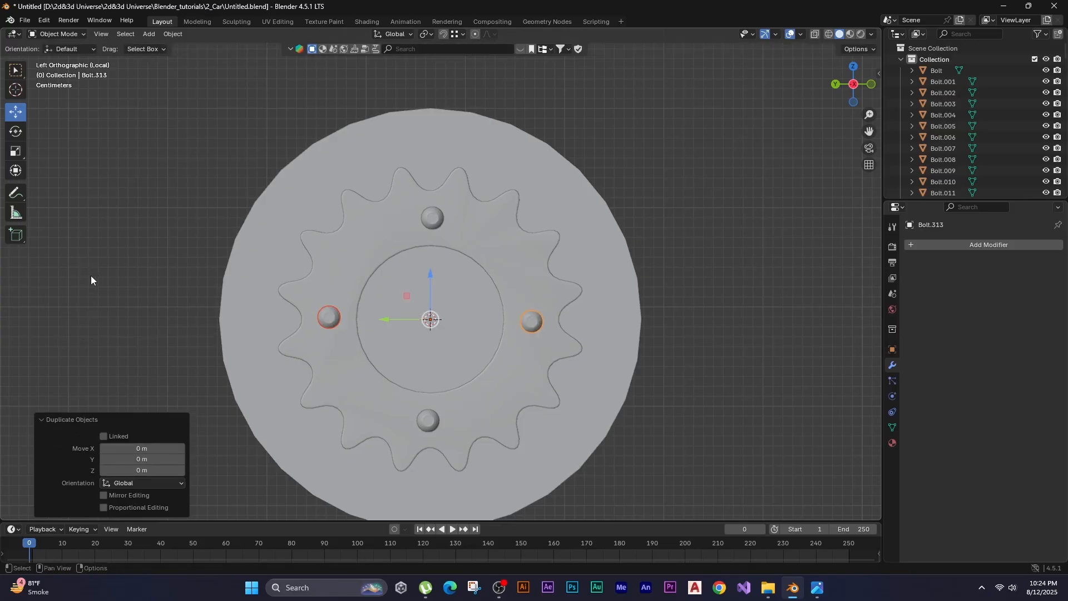
type("r")
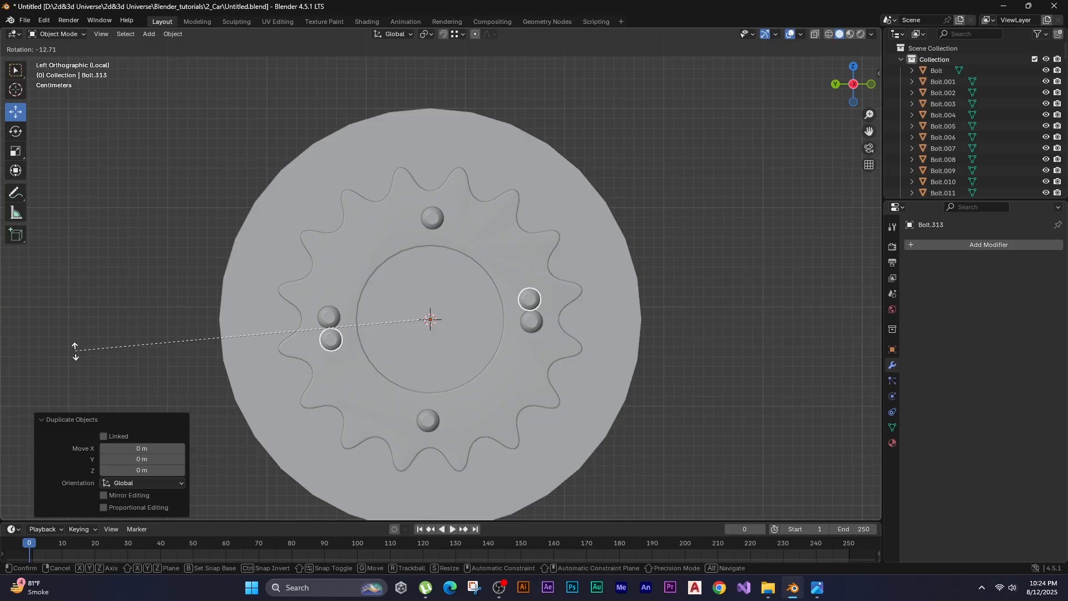
type("45")
key("Return")
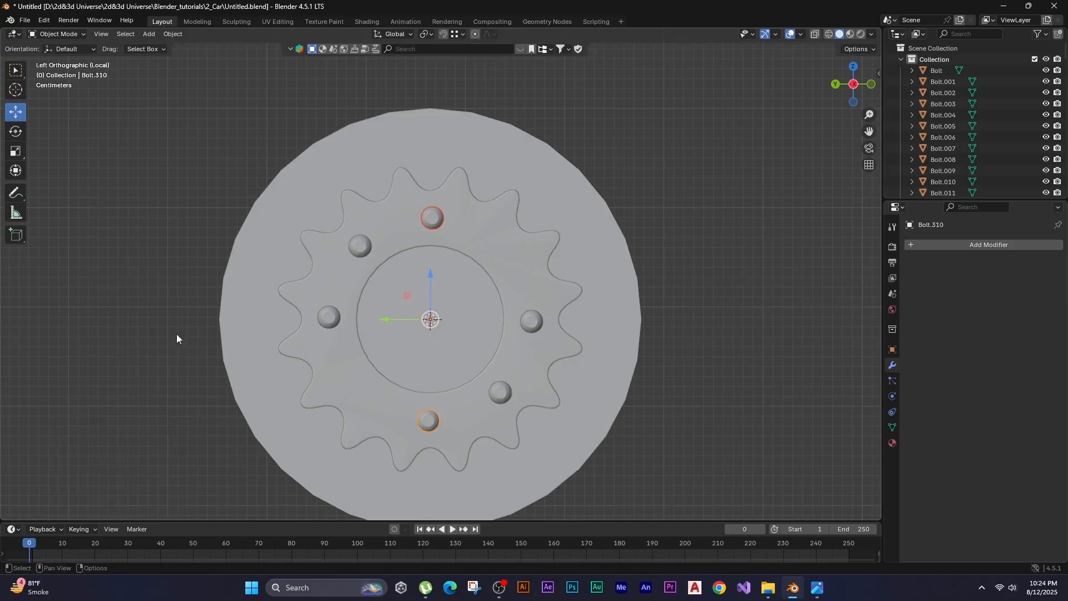
Duplicate the gear's uppermost and lowermost bolts in place and rotate the copies 45° around the gear's centre.
key("shift+d")
key("Escape")
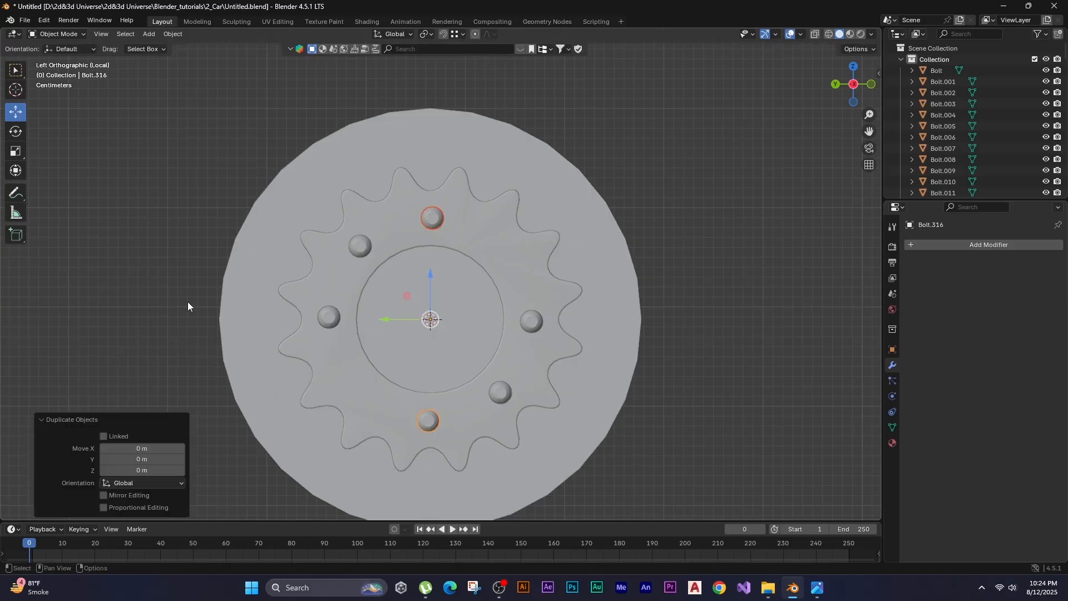
type("r")
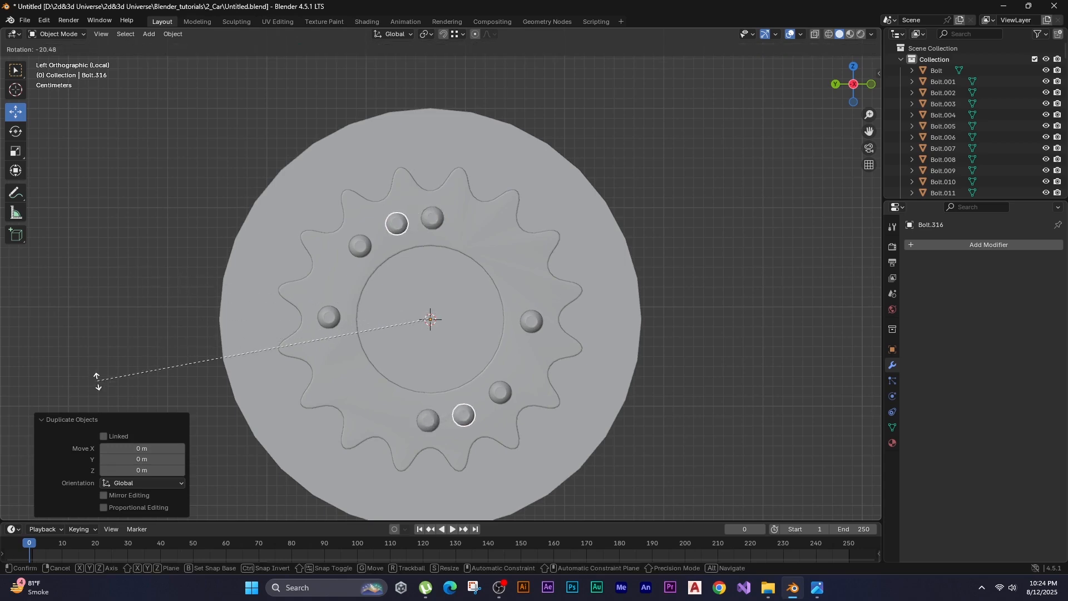
type("45")
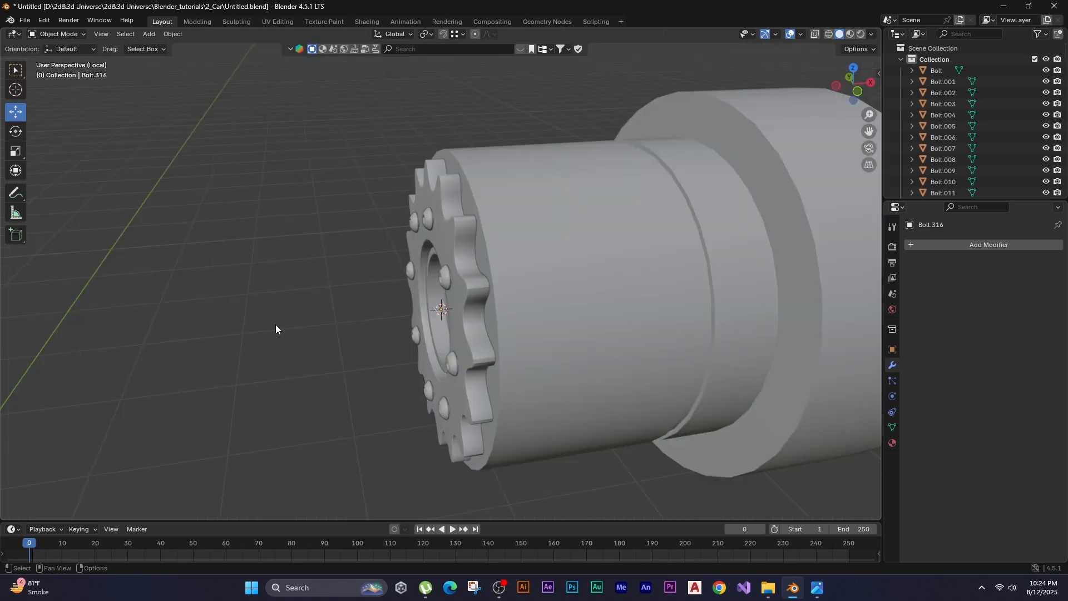
Place the 3D cursor on the shaft's flange face and add a bolt there with an ALLEN bit and a HEX head.
middle_click_drag(275, 325, 569, 362)
left_click(569, 361)
middle_click_drag(540, 307, 542, 340)
left_click(15, 90)
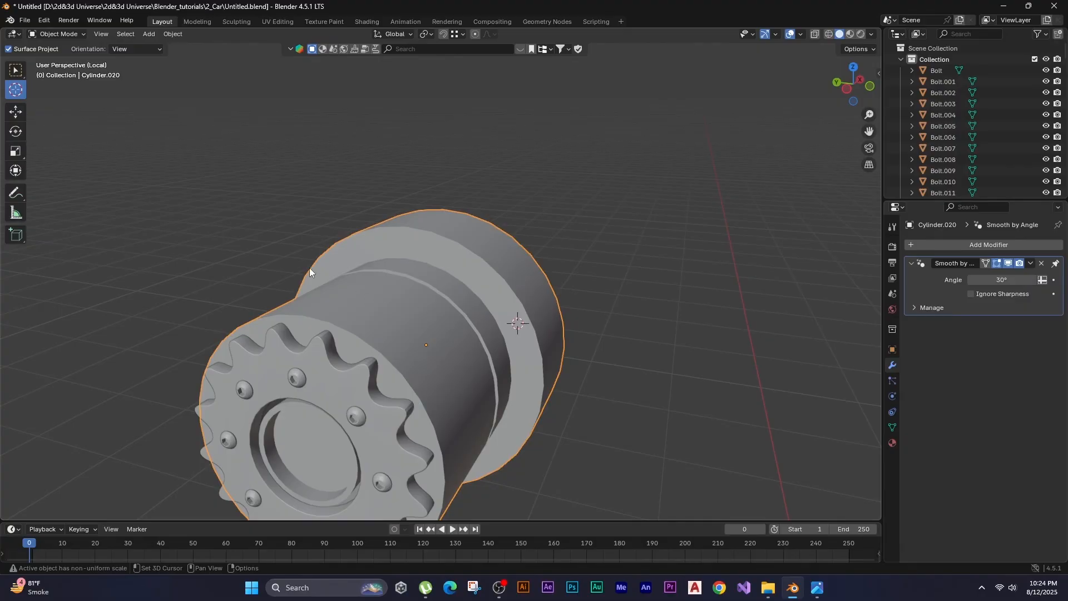
key("shift+a")
mouse_move(310, 268)
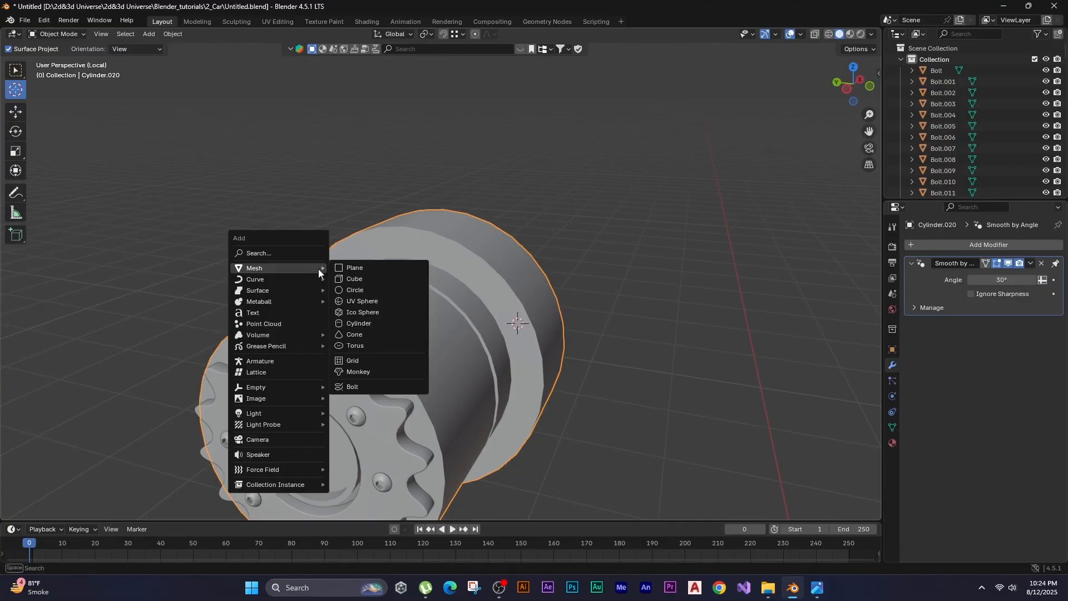
left_click(352, 386)
scroll(508, 318, "up", 3)
left_click(106, 199)
left_click(106, 225)
left_click(108, 244)
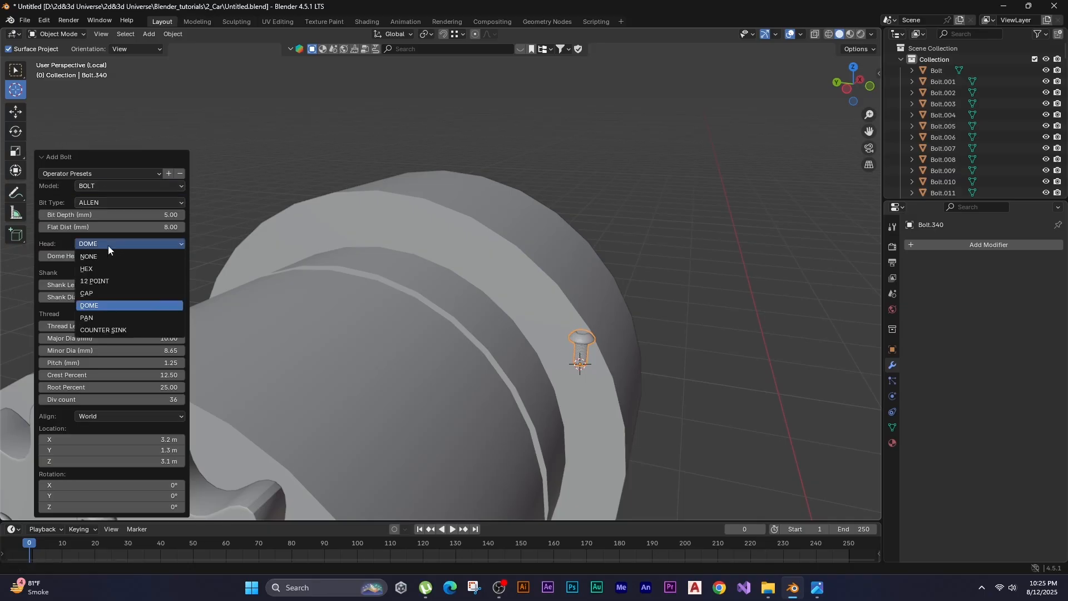
left_click(106, 267)
Rotate the new hex bolt -90° around the Y axis so it faces the flange.
left_click(405, 149)
key("shift+space")
key("g")
middle_click_drag(404, 289, 528, 282)
key("r")
key("y")
key("9")
key("0")
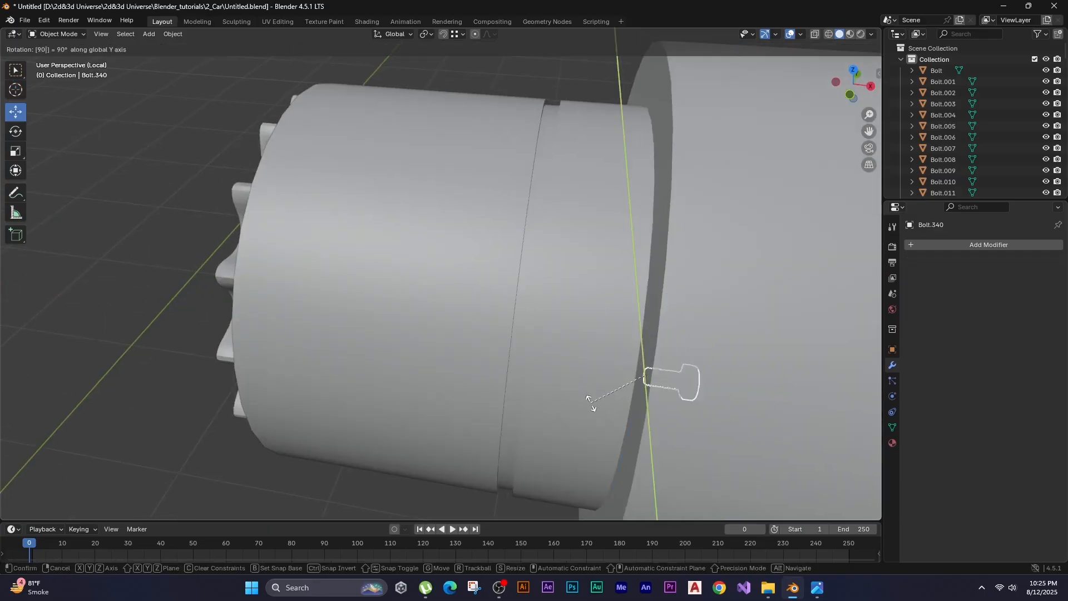
key("minus")
key("Return")
Scale the hex bolt to suit the width of the shaft's flange face.
mouse_move(592, 402)
middle_mouse_down()
mouse_move(363, 401)
mouse_move(438, 346)
middle_mouse_up()
key("shift+z")
key("s")
left_click(528, 358)
key("shift+a")
mouse_move(528, 357)
middle_mouse_down()
mouse_move(309, 342)
mouse_move(449, 312)
mouse_move(346, 363)
middle_mouse_up()
key("shift+z")
scroll(389, 278, "up", 3)
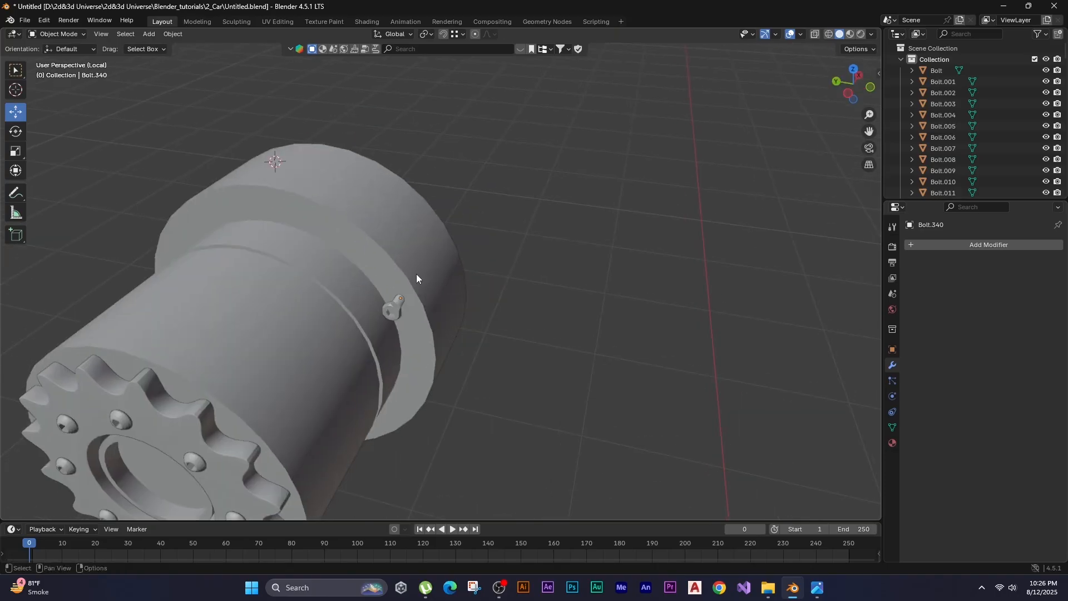
Add another bolt mesh at the 3D cursor and set its model to NUT.
key("shift+a")
mouse_move(416, 278)
left_click(466, 392)
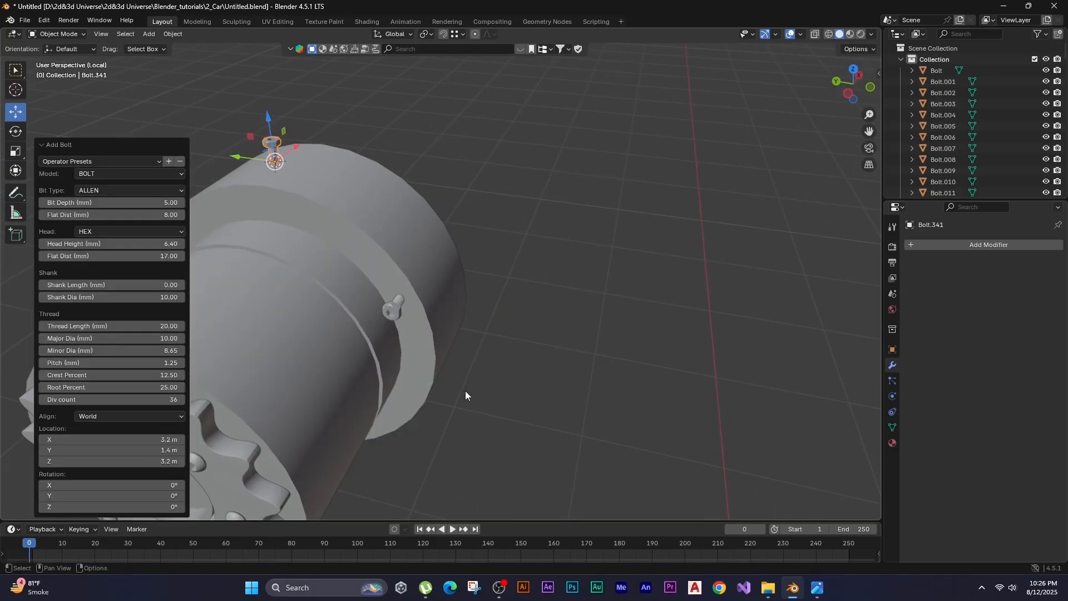
left_click(113, 174)
left_click(111, 186)
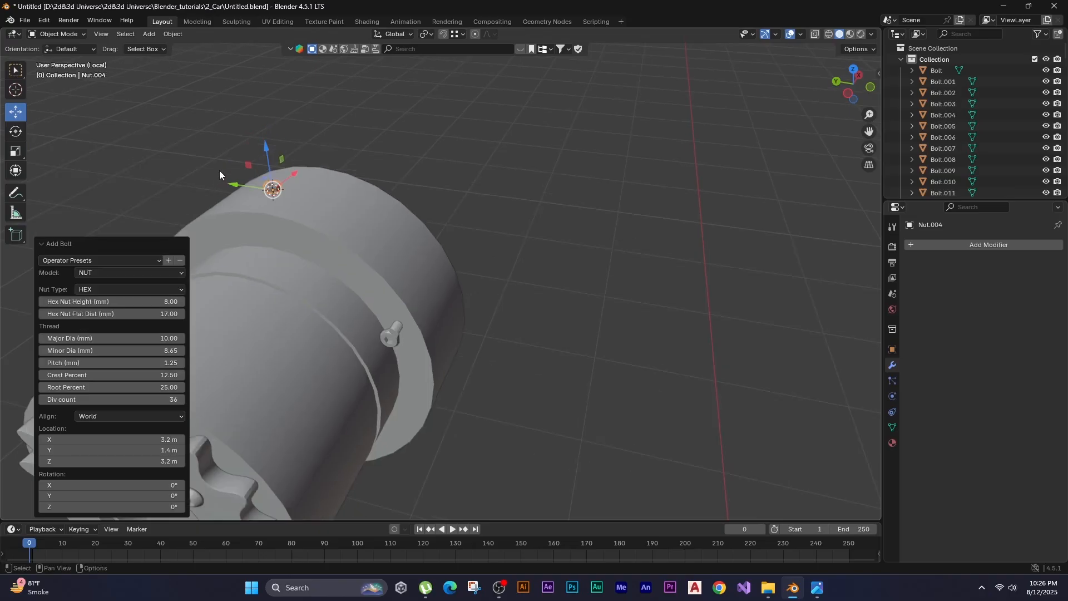
Move the nut beside the flange's hex bolt and rotate it 90° around the Y axis.
key("g")
key("Return")
key("g")
key("x")
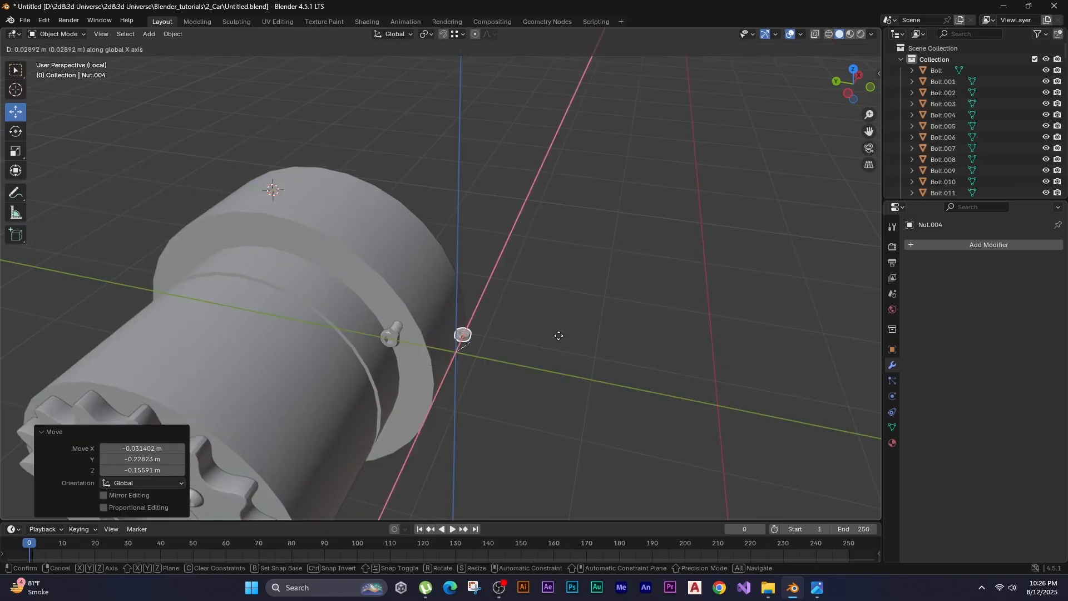
key("y")
key("Return")
type("ry")
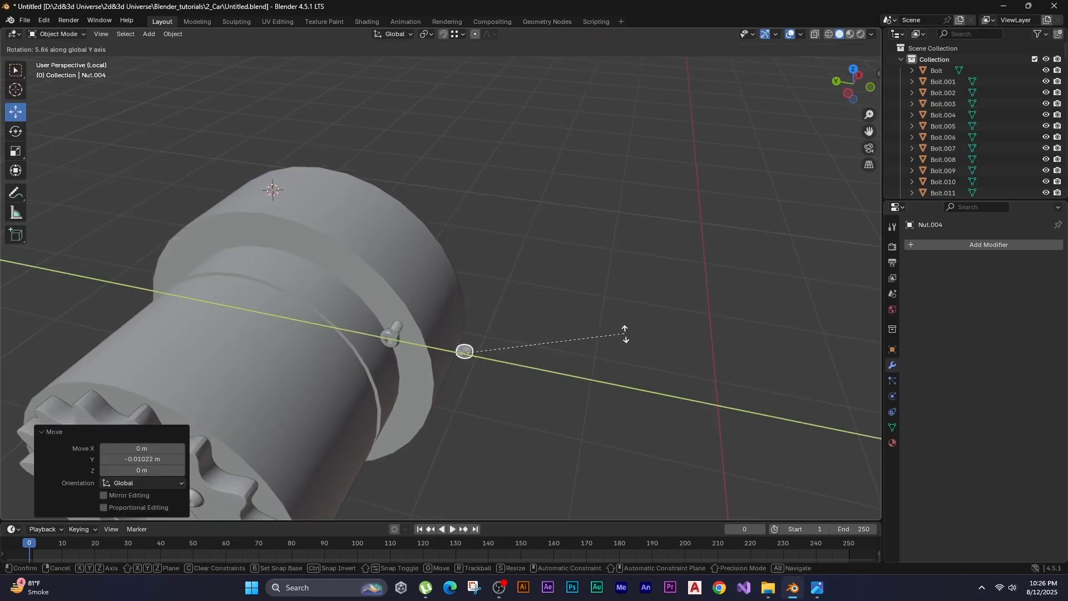
type("90")
key("Return")
Scale the nut up about 1.58 times and position it around the bolt's thread against the flange.
left_click(488, 377)
key("KP_1")
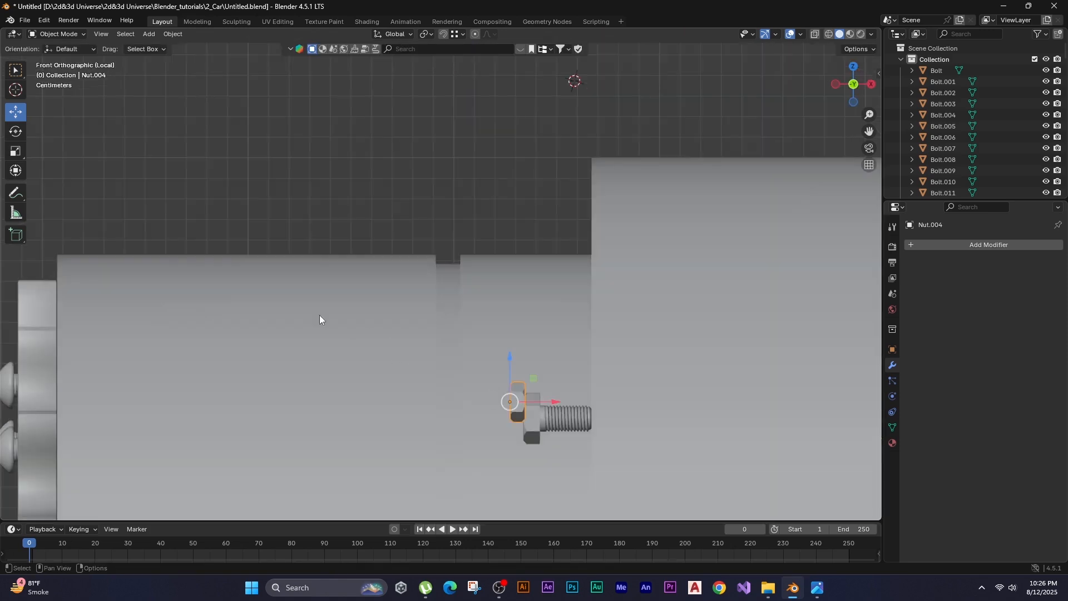
key("s")
key("Return")
key("g")
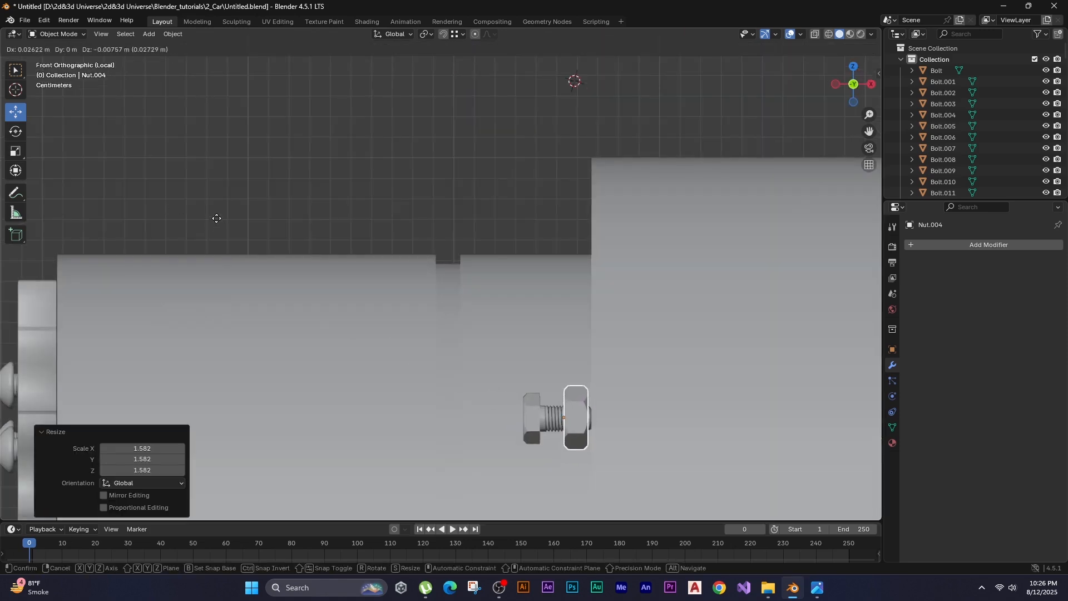
left_click(217, 218)
key("KP_7")
left_click(426, 356)
key("g")
key("x")
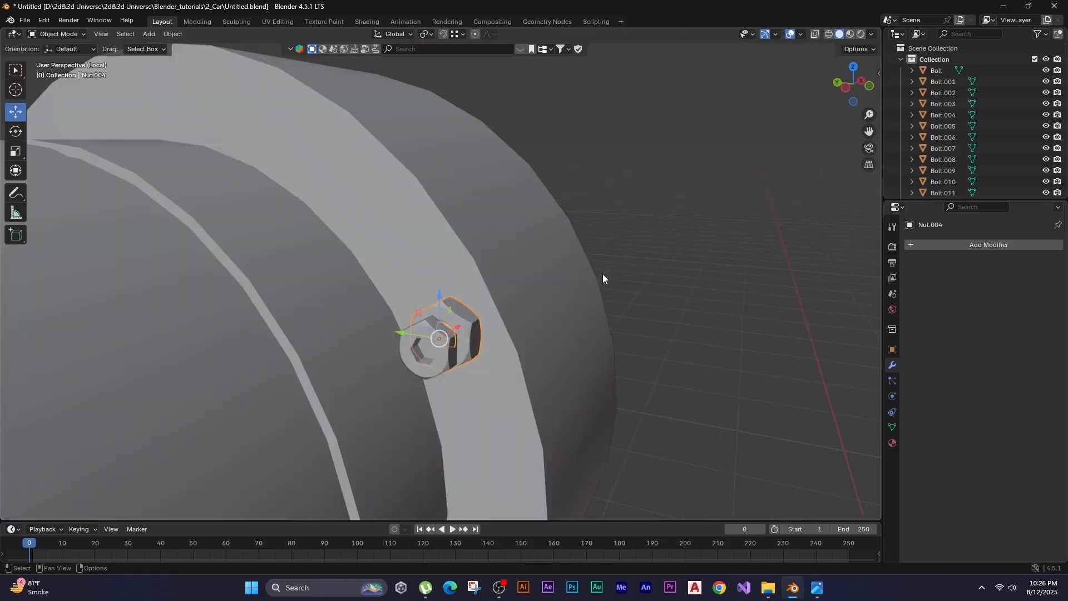
Adjust the nut's rotation on the hex bolt.
key("r")
key("x")
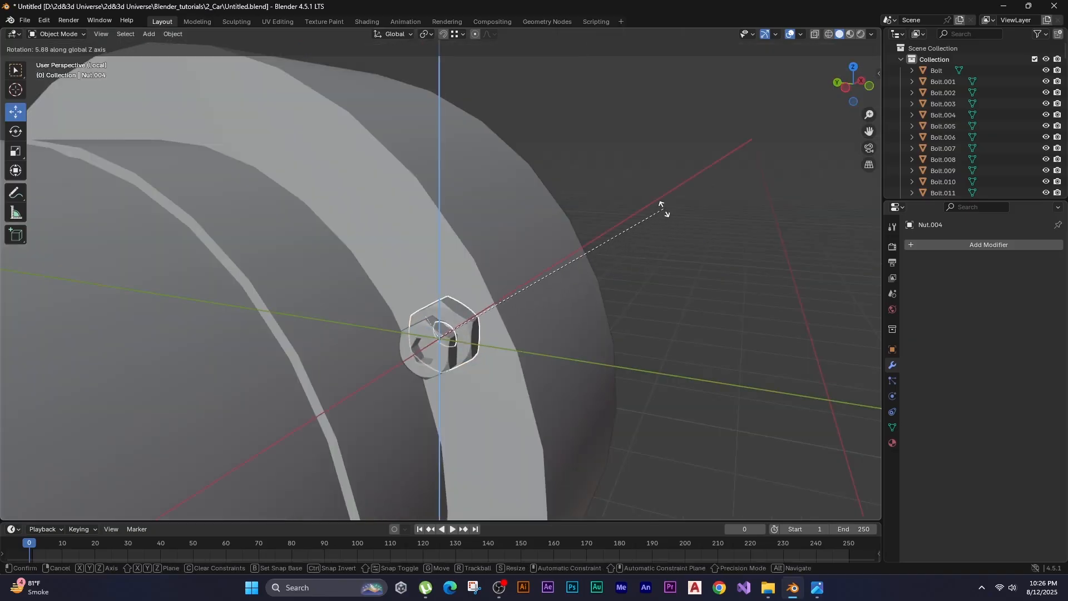
left_click(715, 334)
Select the hex bolt with its nut and place a duplicate pair just below it on the flange in the left view.
scroll(723, 342, "down", 8)
middle_click_drag(525, 357, 443, 288)
scroll(434, 290, "up", 3)
left_click(394, 296)
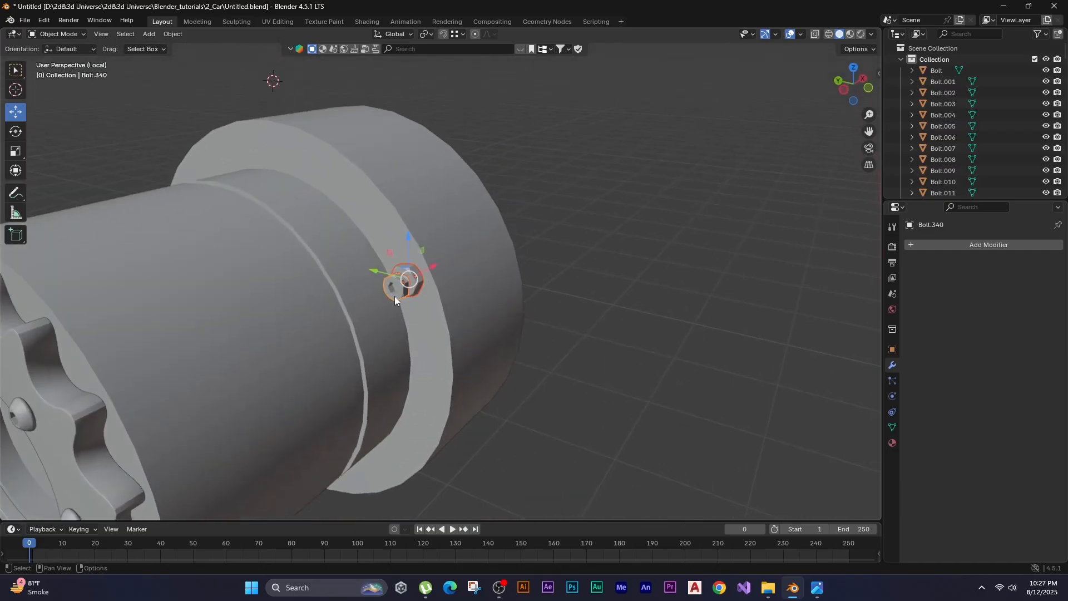
key("shift+d")
key("ctrl+KP_3")
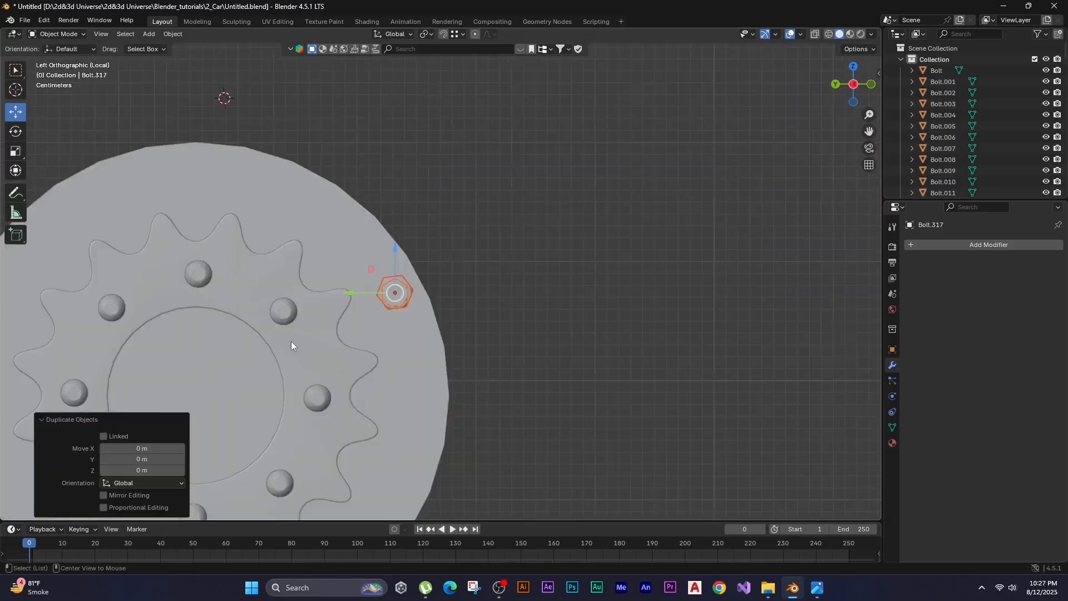
scroll(389, 373, "down", 2)
left_click(511, 504)
key("shift+z")
Select the lower bolt and nut pair and place a duplicate beneath it along the flange's curve.
left_click_drag(408, 202, 490, 298)
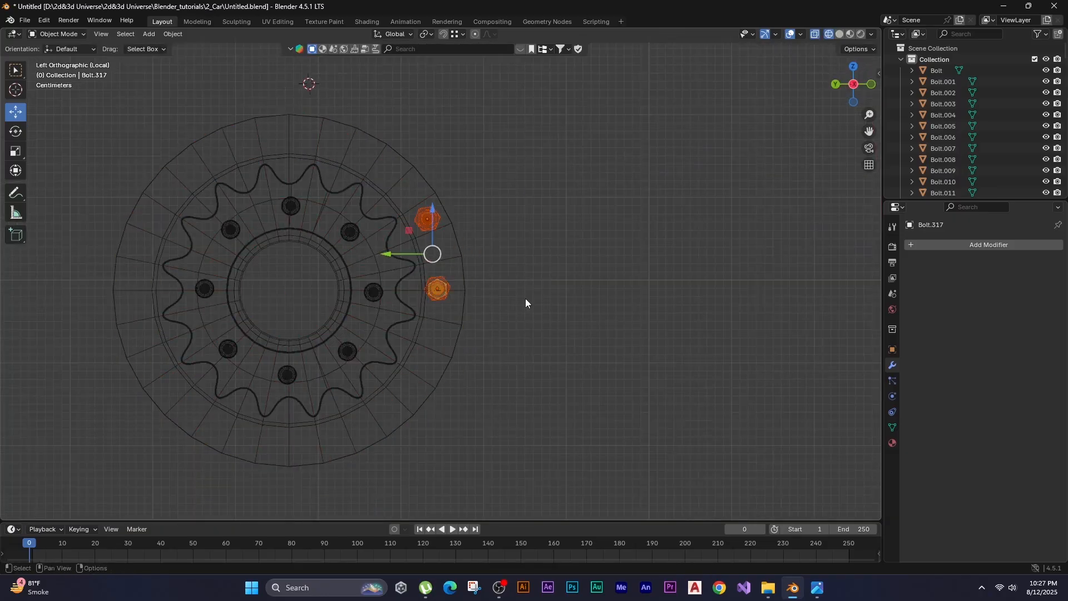
left_click(525, 298)
scroll(444, 269, "up", 1)
left_click_drag(408, 269, 468, 315)
middle_click_drag(575, 330, 512, 349, "shift")
key("shift+d")
left_click(526, 438)
Place two more duplicates of the bolt and nut pair side by side along the flange's upper edge.
middle_click_drag(526, 437, 721, 499, "shift")
key("shift+d")
left_click(443, 184)
key("shift+d")
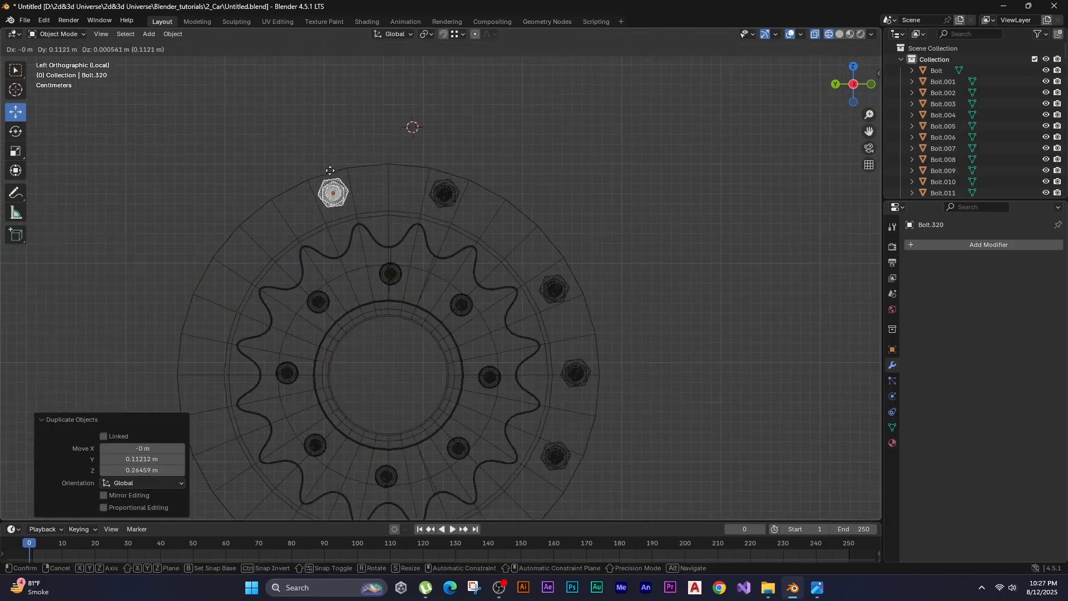
left_click(333, 184)
Duplicate both upper bolt and nut pairs along Z down to the flange's lower edge.
middle_click_drag(333, 233, 302, 131, "shift")
left_click_drag(292, 149, 290, 147)
scroll(290, 147, "down", 1)
key("shift+d")
key("z")
left_click(176, 432)
key("shift+d")
key("z")
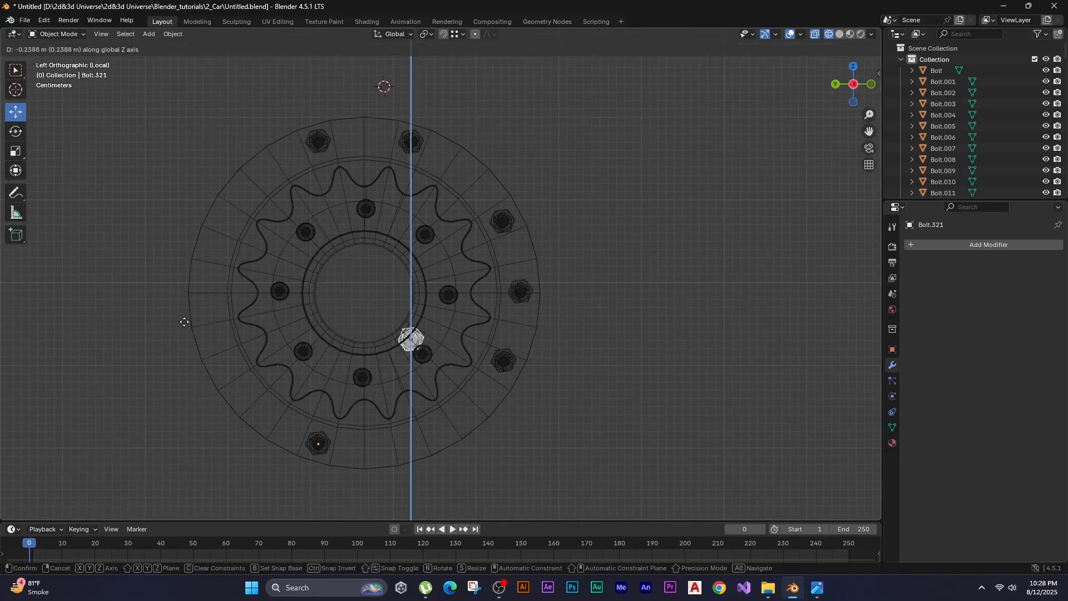
left_click(184, 427)
Duplicate the three side bolt and nut pairs along Y to the flange's opposite side.
key("shift+d")
key("y")
left_click(617, 261)
key("g")
key("y")
left_click(509, 378)
left_click(506, 364)
key("shift+d")
key("y")
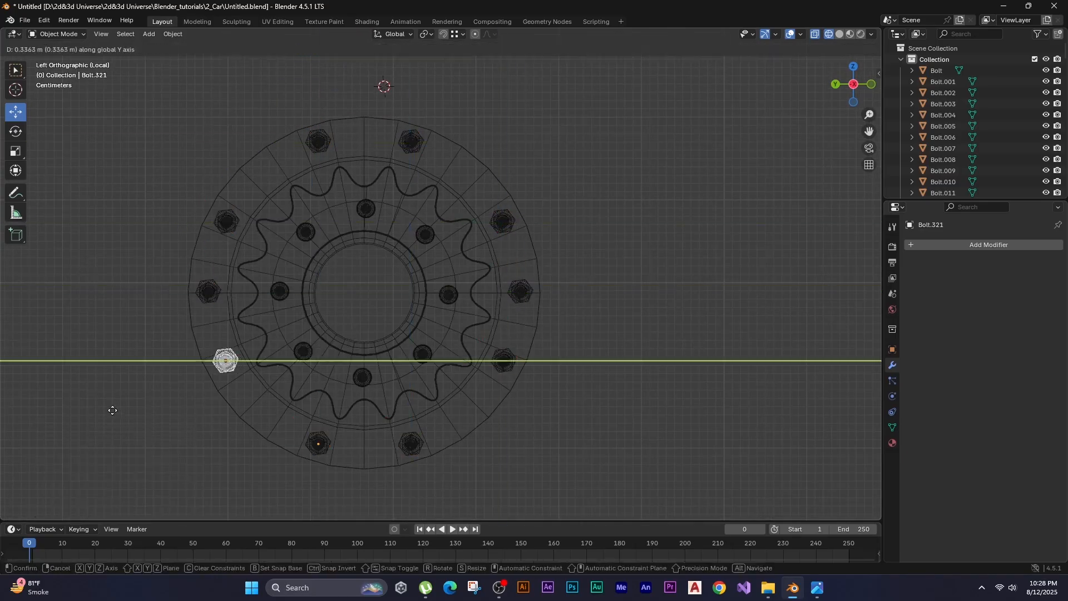
left_click(111, 410)
Select all the flange's hex bolts in the wireframe front view and shift them along the X axis relative to their nuts.
key("shift+z")
scroll(389, 312, "down", 2)
middle_click_drag(417, 306, 295, 302, "alt")
key("shift+z")
scroll(473, 111, "up", 3)
left_click_drag(383, 214, 402, 356)
left_click_drag(404, 267, 383, 509, "shift")
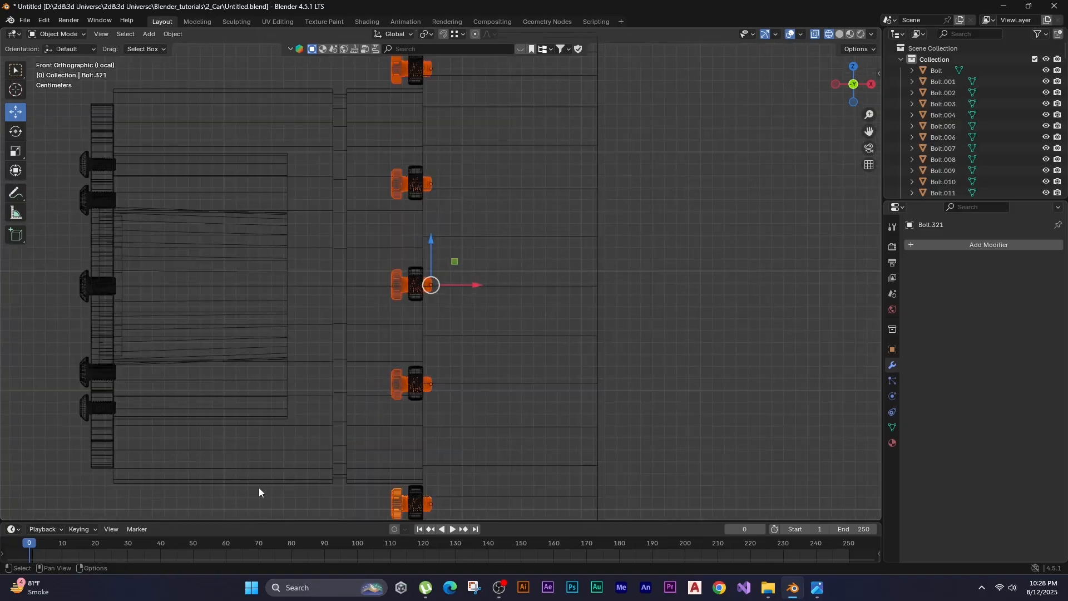
key("g")
key("x")
left_click(507, 301)
key("shift+z")
mouse_move(456, 306)
middle_mouse_down()
mouse_move(555, 352)
mouse_move(410, 266)
middle_mouse_up()
Select the ring of side faces on the shaft's front section in Edit Mode and duplicate it in place.
left_click(384, 288)
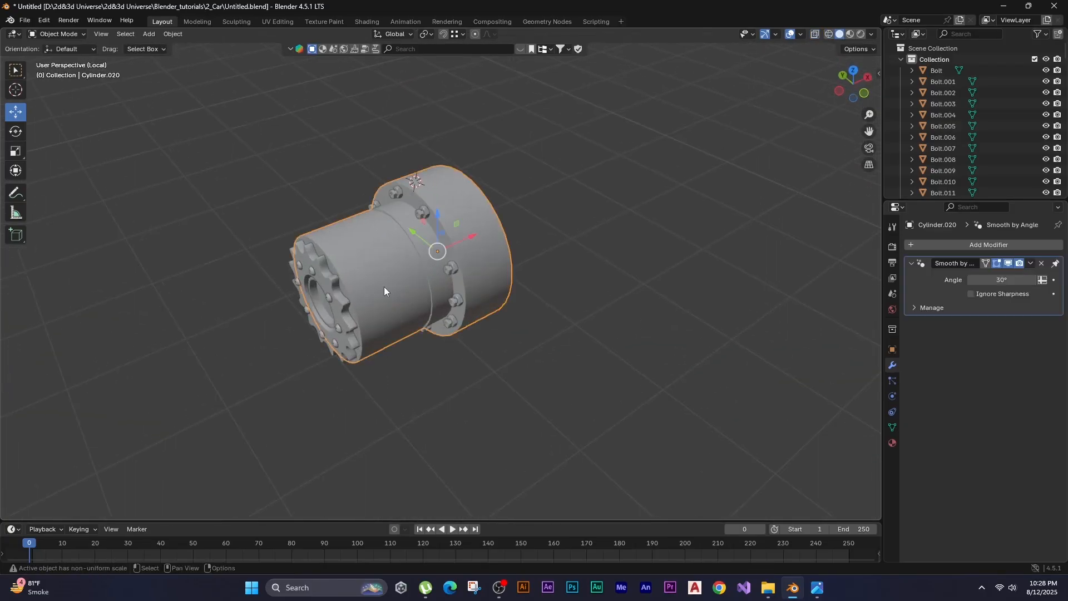
key("Tab")
left_click(384, 286)
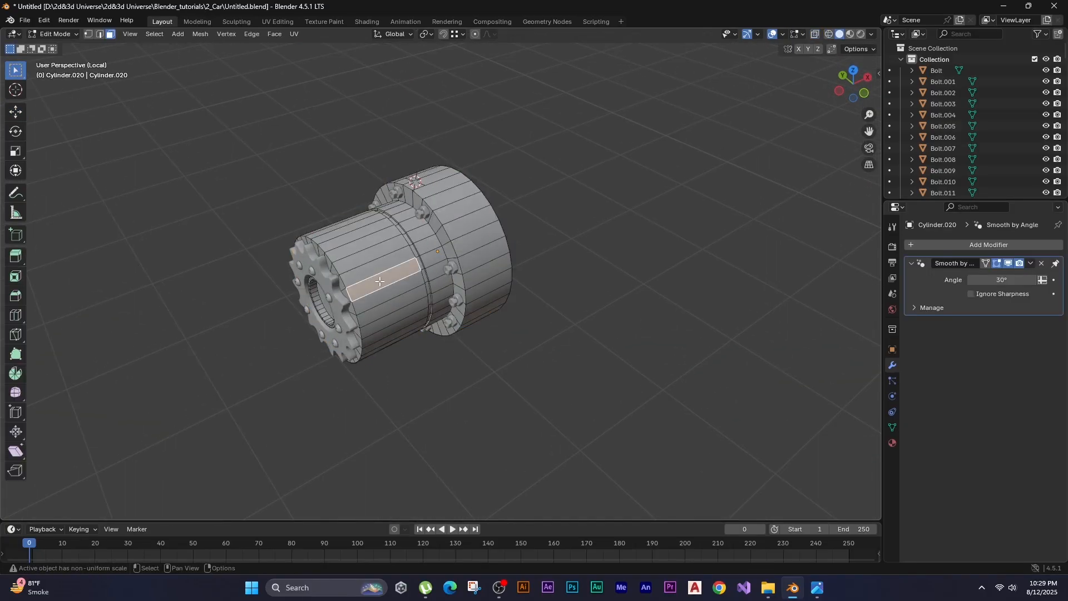
key("shift+z")
left_click(347, 233, "alt")
middle_click_drag(379, 281, 336, 205)
key("shift+z")
key("shift+d")
right_click(161, 224)
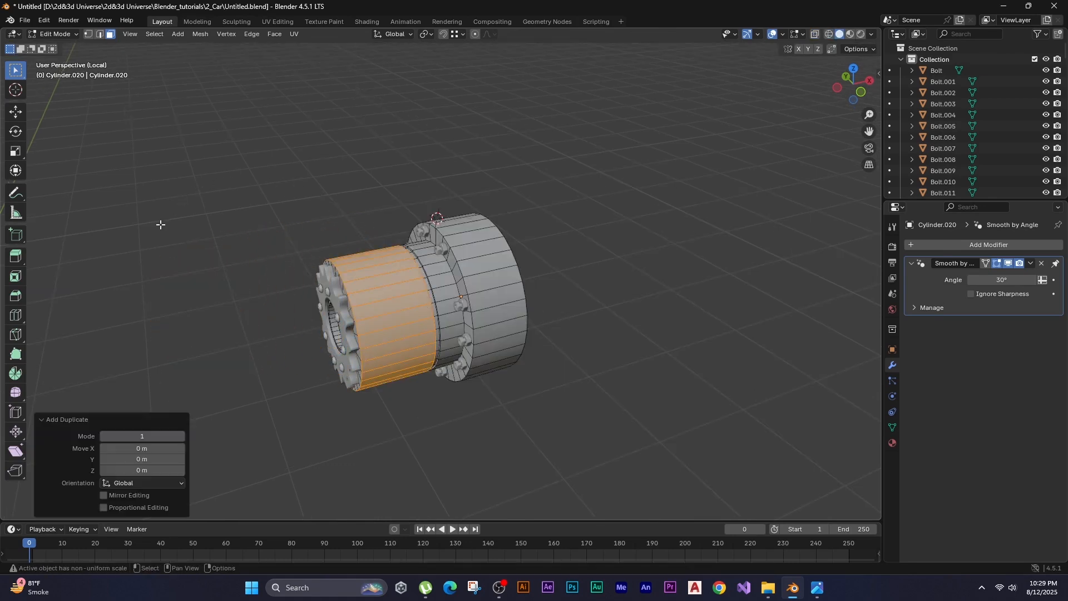
Scale the duplicated ring of faces by 1.025.
key("s")
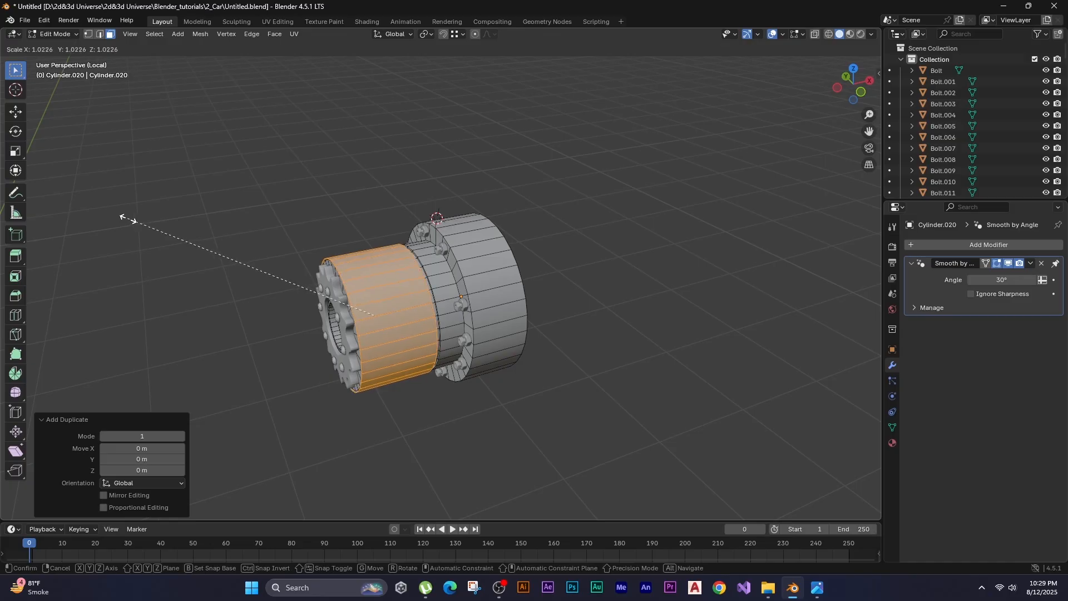
left_click(128, 219)
middle_click_drag(157, 228, 200, 246, "shift")
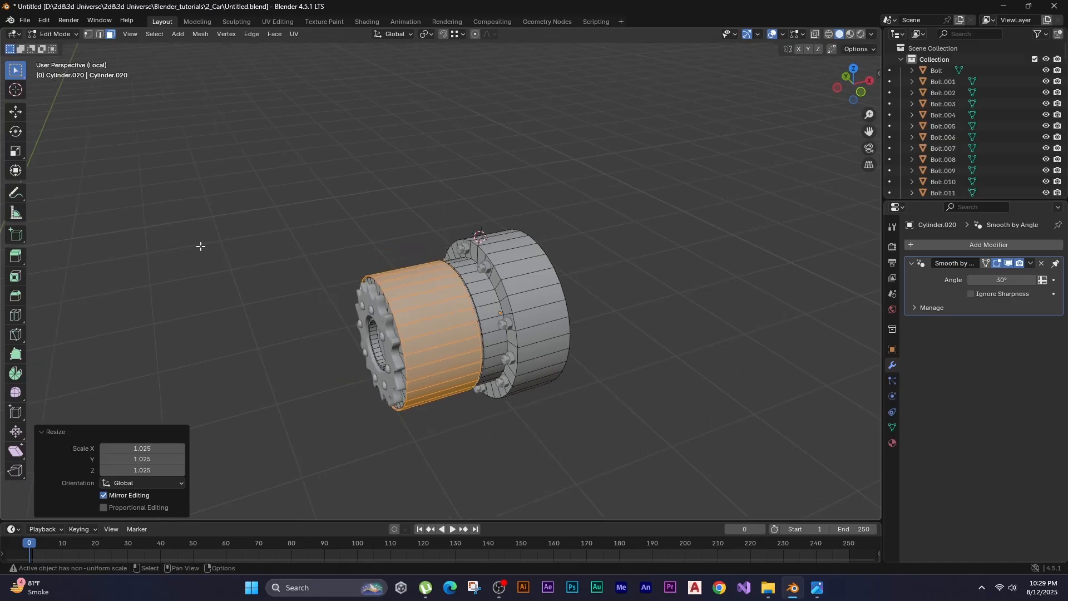
Extrude the duplicated faces along their normals into a thick sleeve and separate it as its own object.
key("alt+e")
left_click(190, 244)
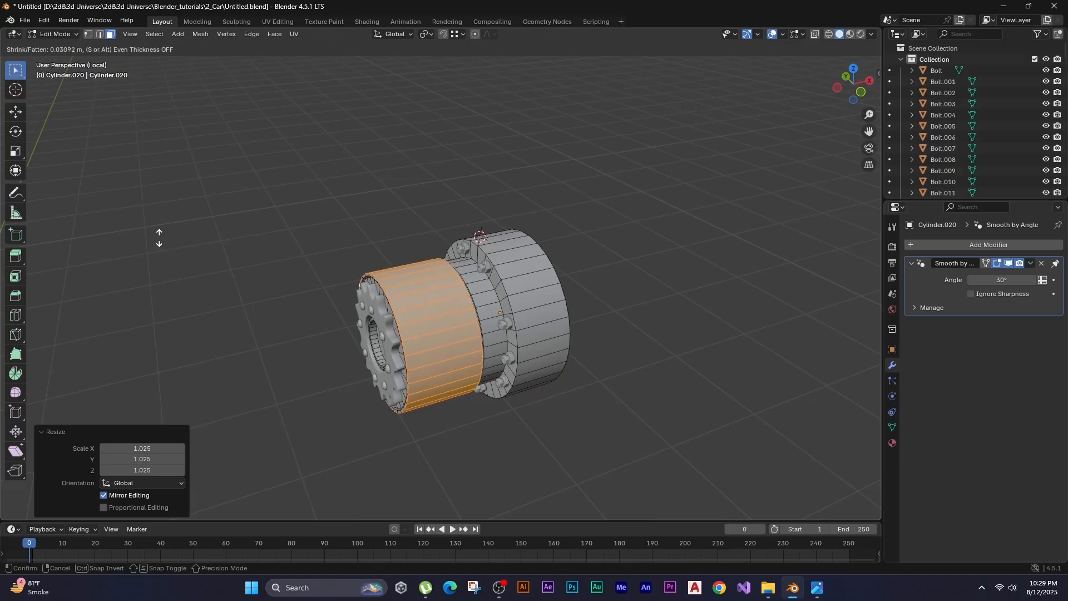
key("F3")
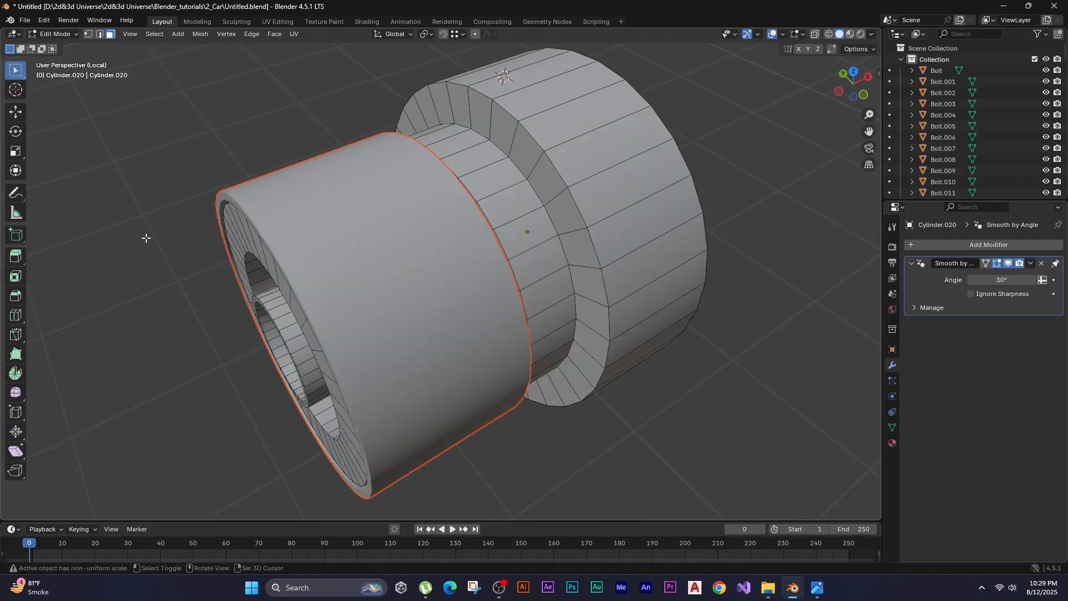
Shorten the sleeve to about 0.96 of its length along the X axis and shift it about -0.027 m along X.
middle_click_drag(146, 237, 178, 148)
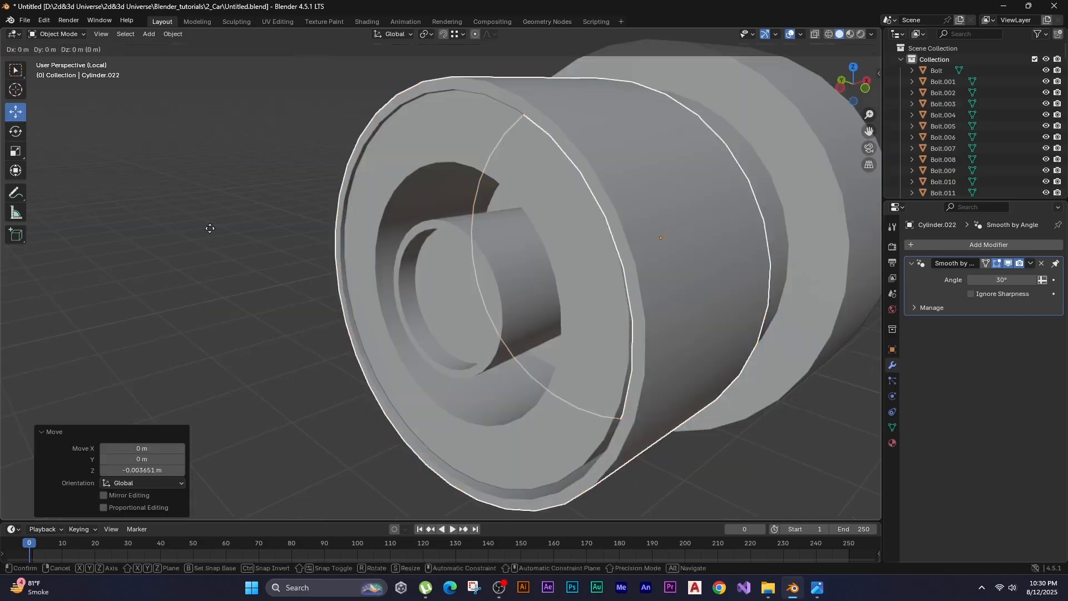
key("s")
key("x")
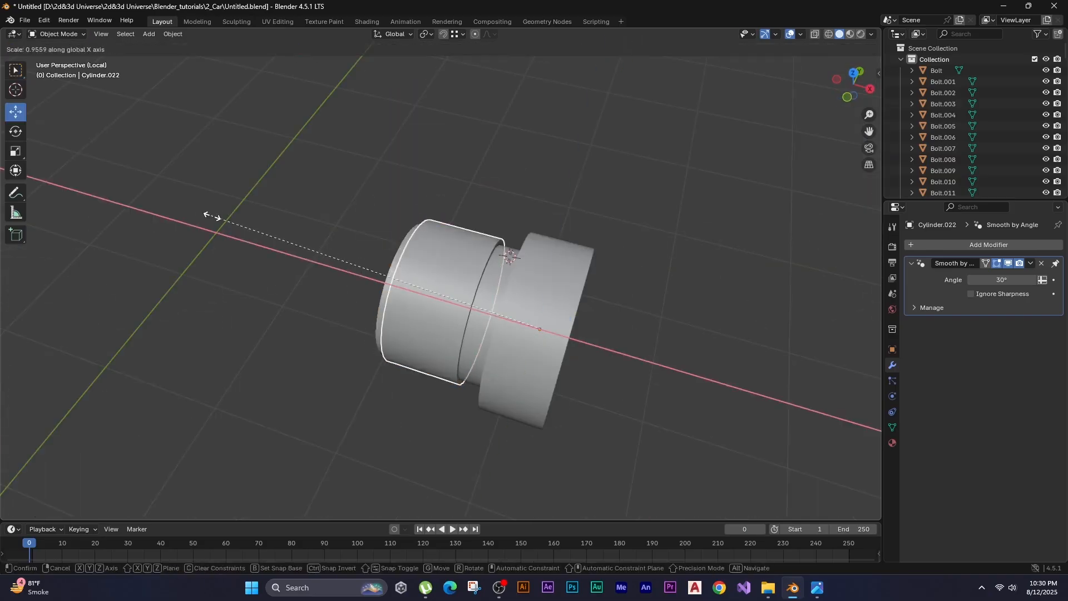
left_click(212, 217)
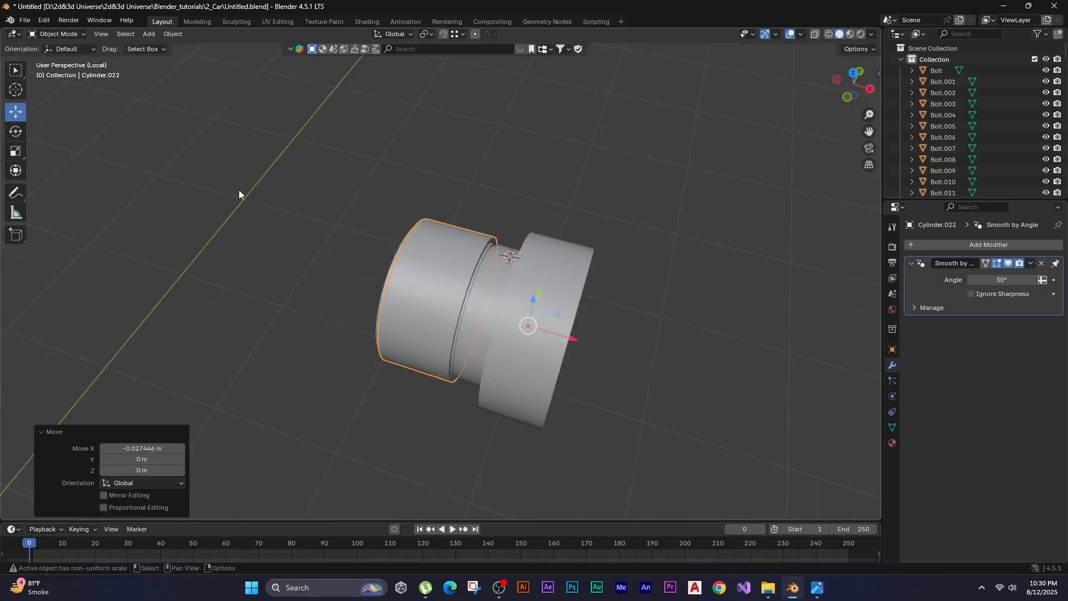
scroll(268, 246, "down", 4)
middle_click_drag(268, 245, 361, 236)
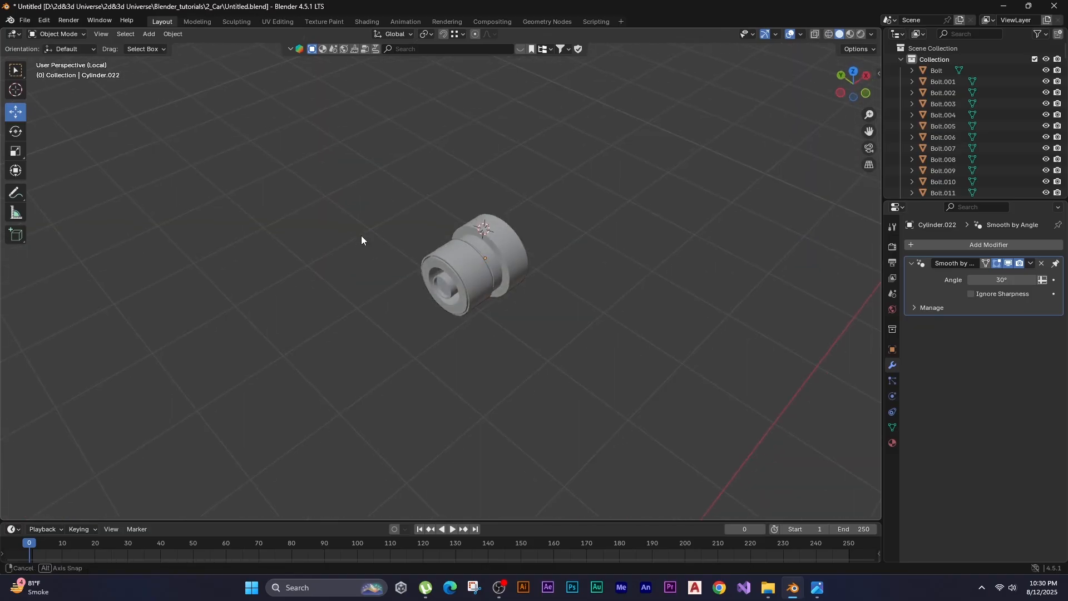
Isolate the curved front plate of the hood engine in local view and place the 3D cursor near its upper corner.
key("KP_Divide")
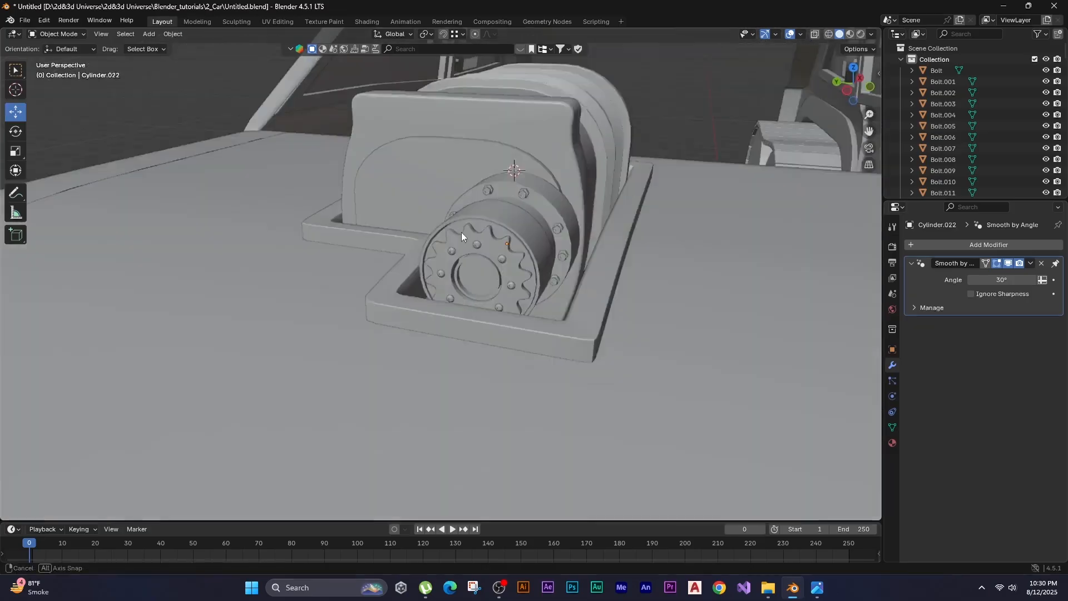
left_click(462, 232)
key("KP_Divide")
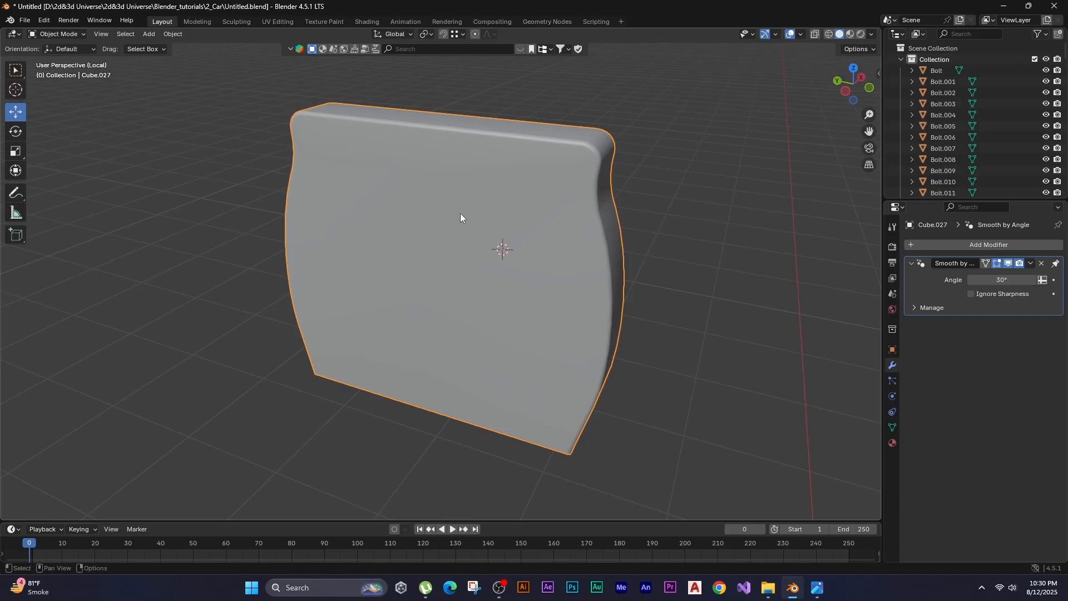
left_click(15, 96)
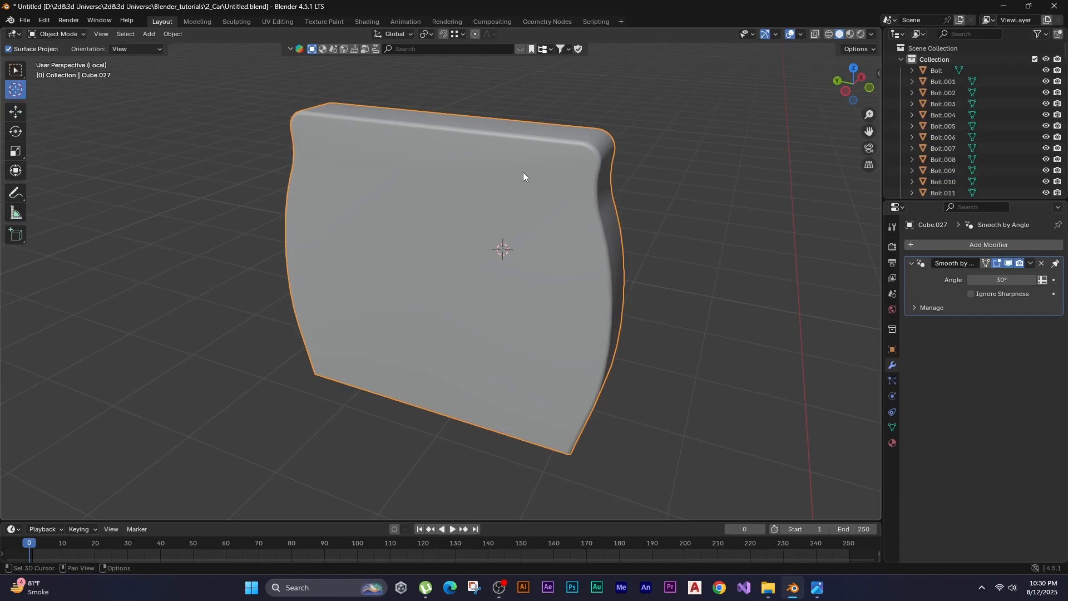
Add a bolt mesh at the 3D cursor with an Allen bit type and a hex head.
key("shift+a")
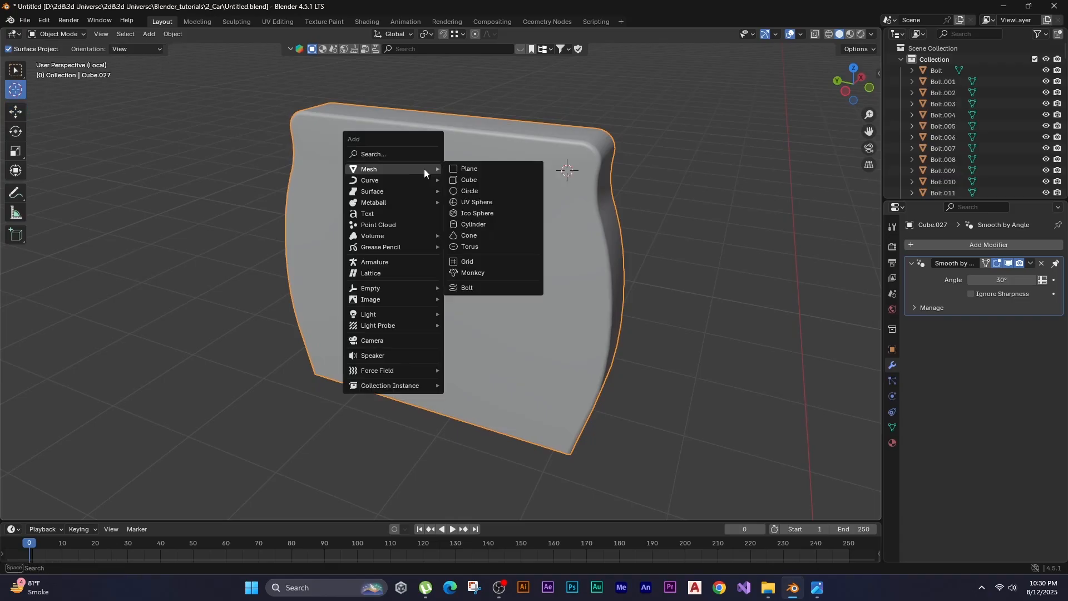
left_click(467, 287)
scroll(467, 285, "up", 3)
left_click(149, 273)
left_click(111, 286)
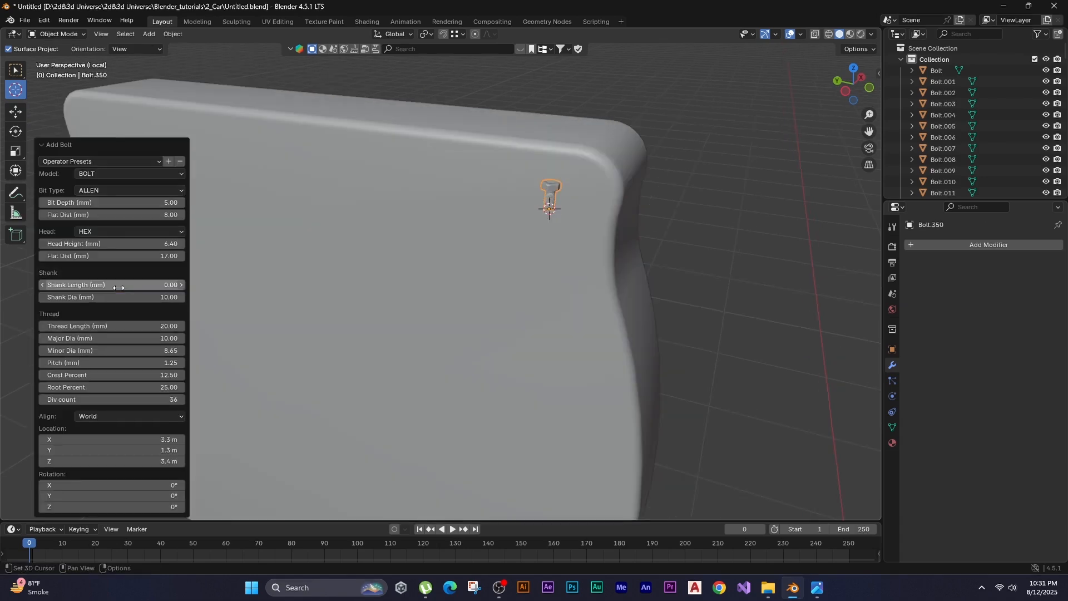
scroll(456, 312, "up", 3)
scroll(317, 189, "down", 4)
Move the bolt to the plate's upper corner and rotate it so its head faces outward from the front face.
key("g")
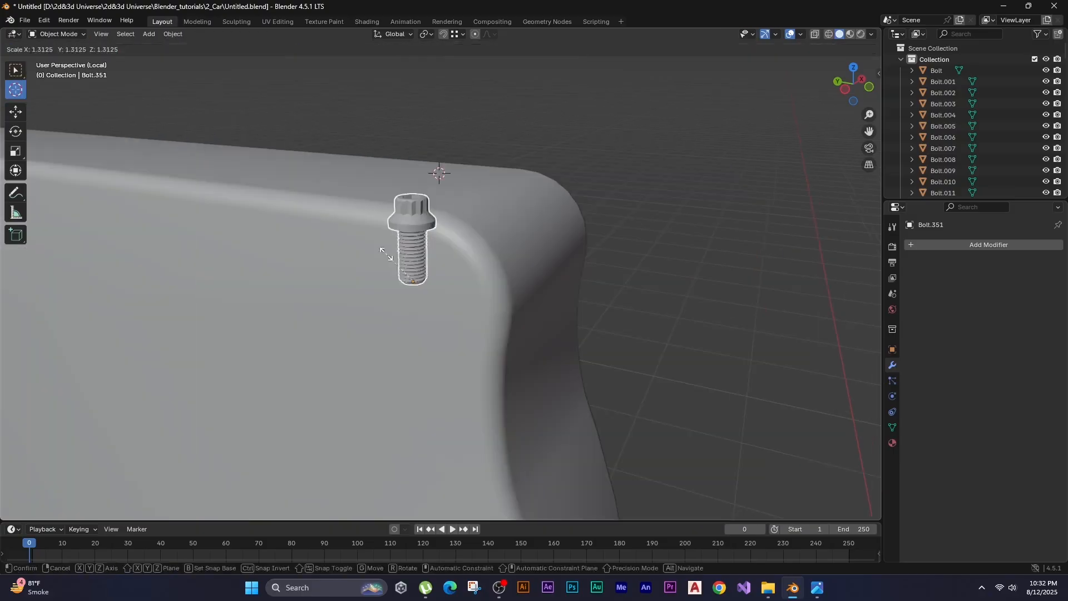
left_click(439, 172)
middle_click_drag(439, 172, 471, 212, "alt")
key("r")
left_click(572, 241, "ctrl")
key("g")
middle_click_drag(572, 241, 223, 239, "alt")
left_click(313, 238)
Scale the bolt to suit the plate's corner and slide it along the X axis to seat its head on the face.
key("s")
left_click(323, 193)
key("g")
key("x")
left_click(124, 350)
key("s")
middle_click_drag(124, 350, 434, 295)
left_click(336, 181)
key("g")
key("x")
left_click(289, 236)
Duplicate the corner bolt and move the copy along the Y axis to the plate's opposite upper corner.
key("shift+d")
right_click(432, 215)
key("g")
key("y")
left_click(319, 225)
scroll(319, 225, "down", 2)
left_click(319, 225)
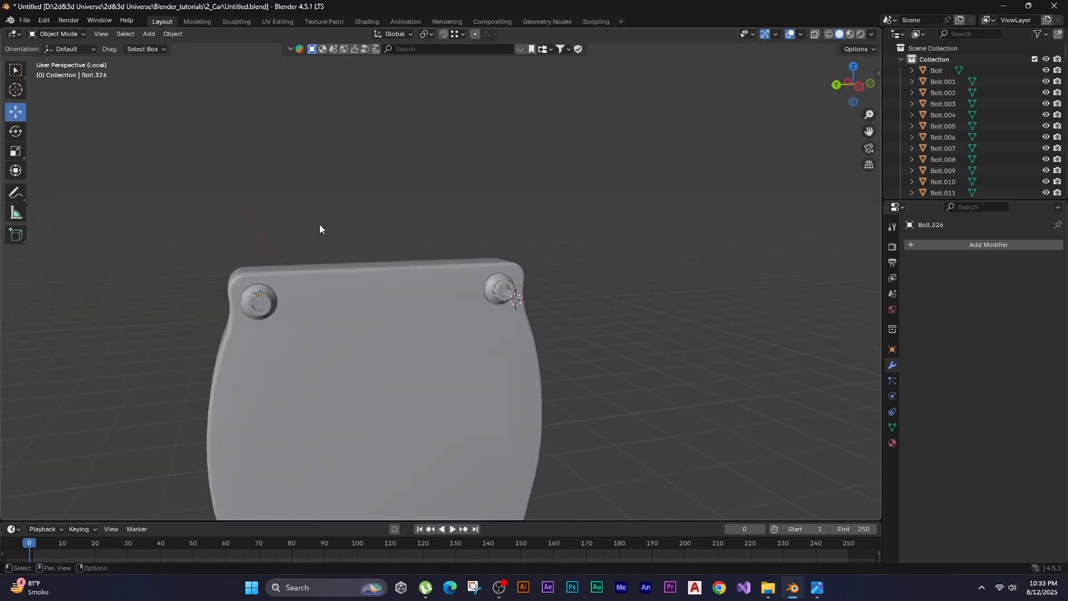
Inset the flat rear end face of the ribbed engine housing about 0.018 m and extrude it about 0.037 m.
key("slash")
middle_click_drag(470, 225, 569, 349)
left_click(569, 350)
key("Tab")
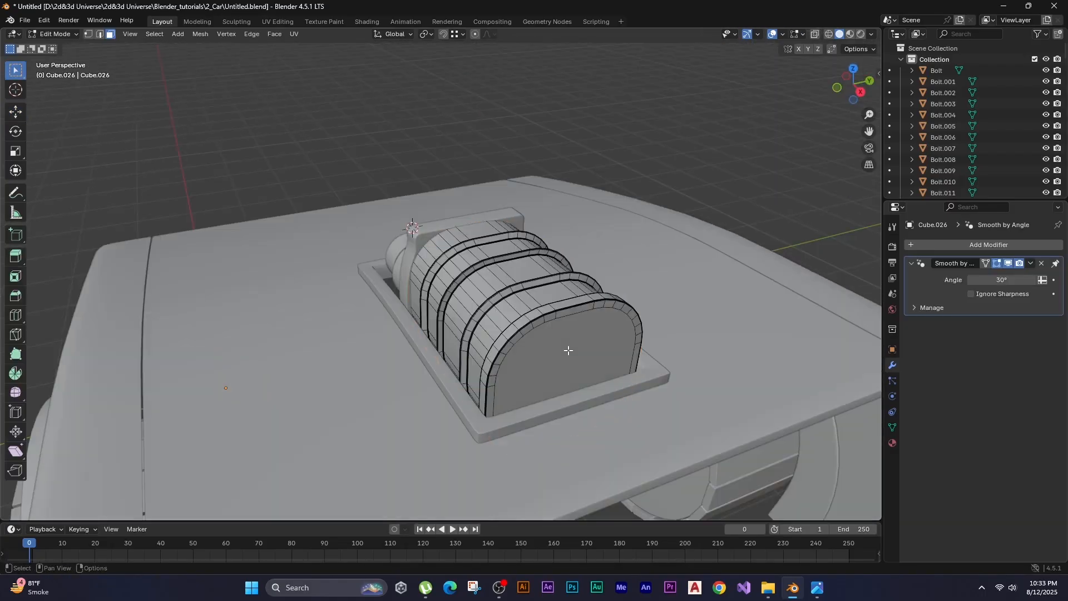
left_click(568, 350)
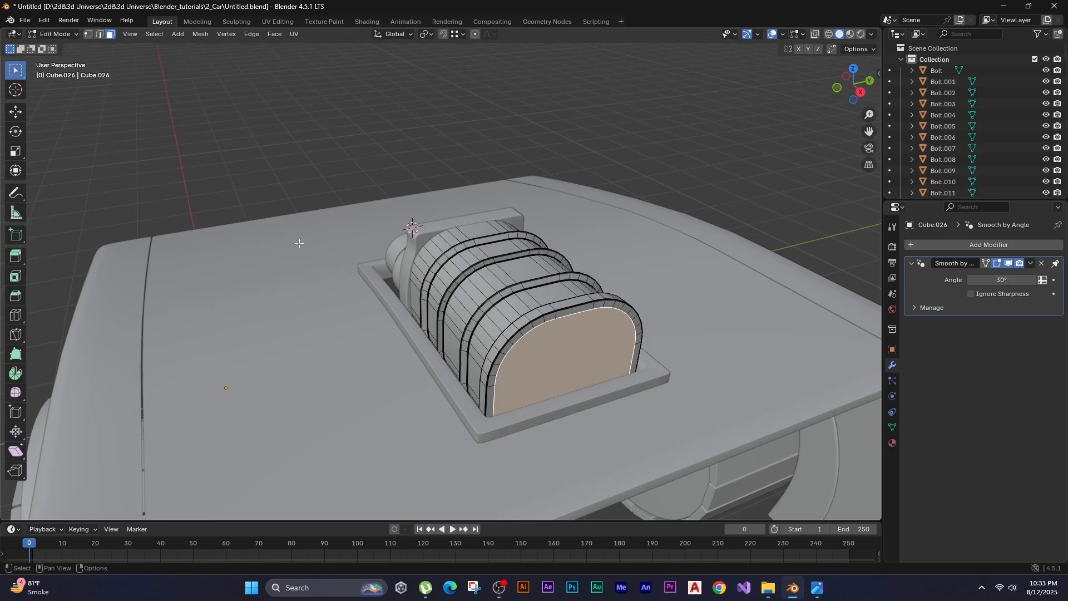
key("i")
left_click(242, 210)
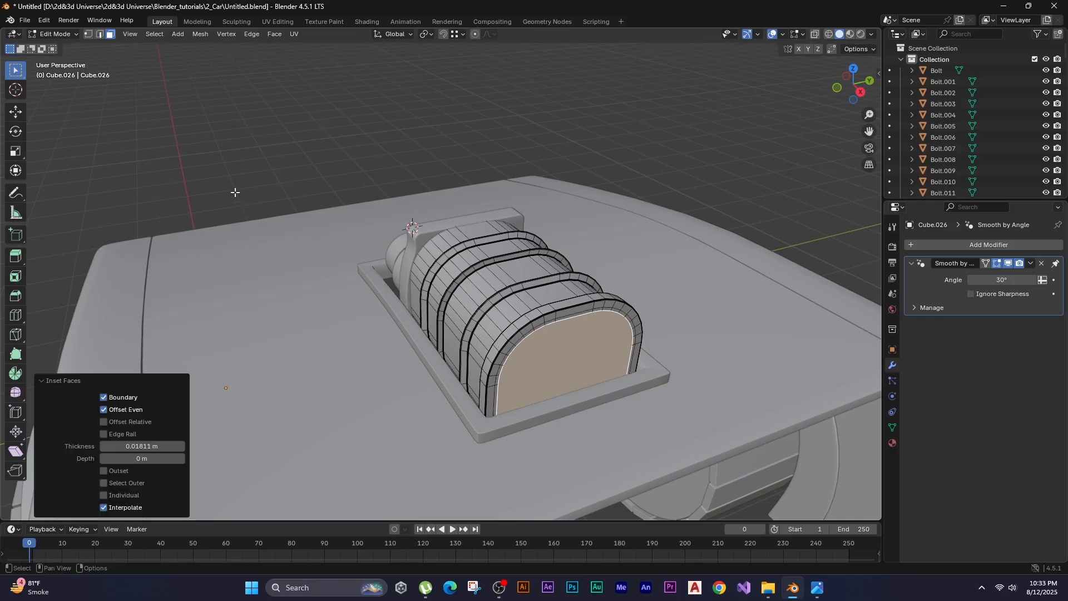
key("e")
left_click(213, 165)
Inset the housing's extruded end face a further 0.032 m or so and extrude it again.
key("i")
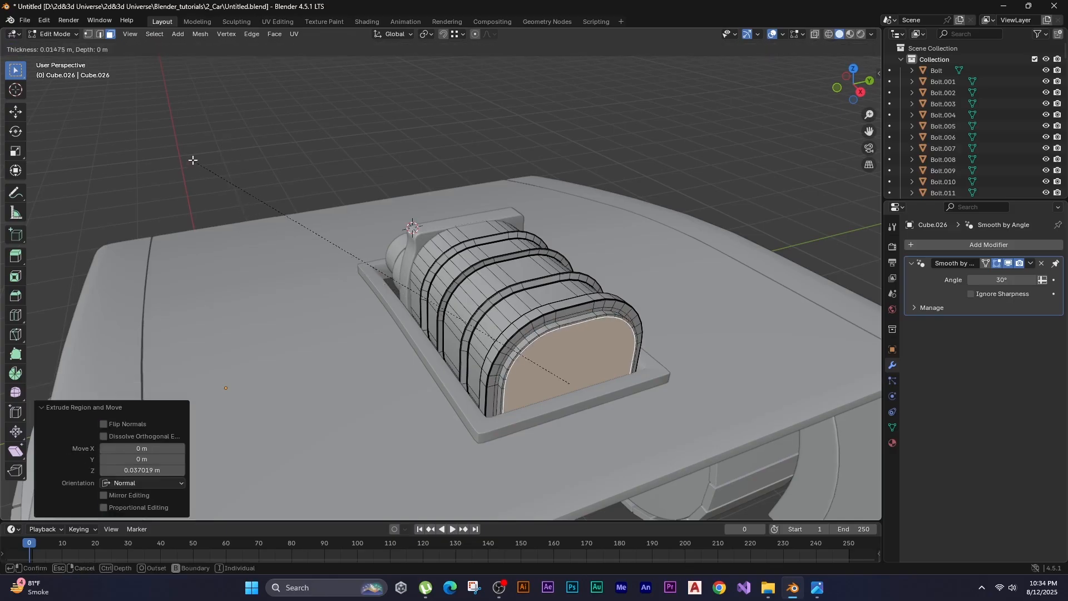
left_click(196, 159)
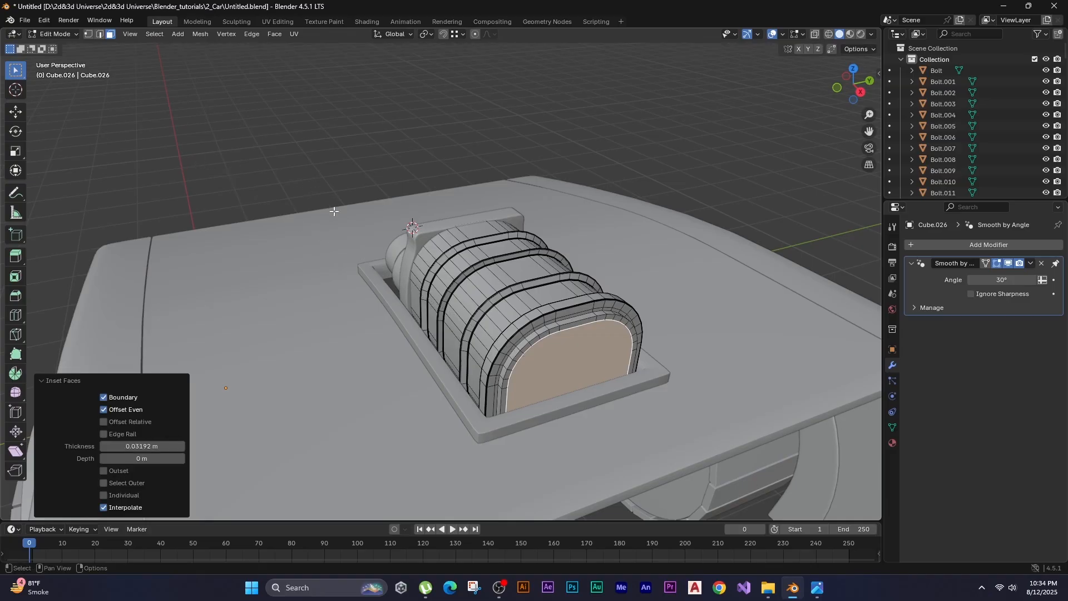
key("e")
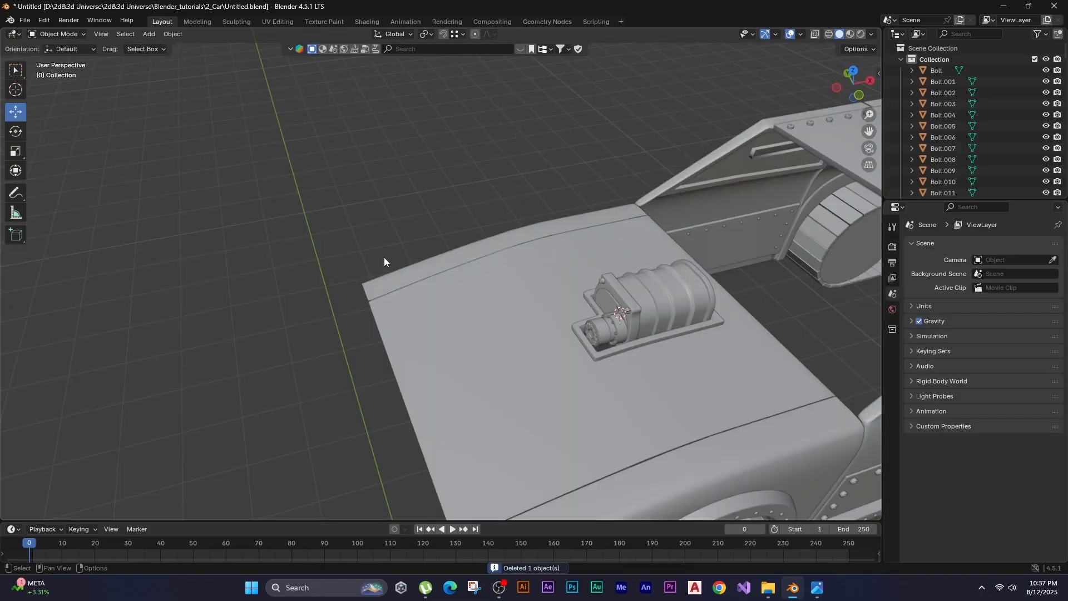
Add a cube at the 3D cursor on the engine and scale it down to a small block.
key("shift+a")
mouse_move(384, 257)
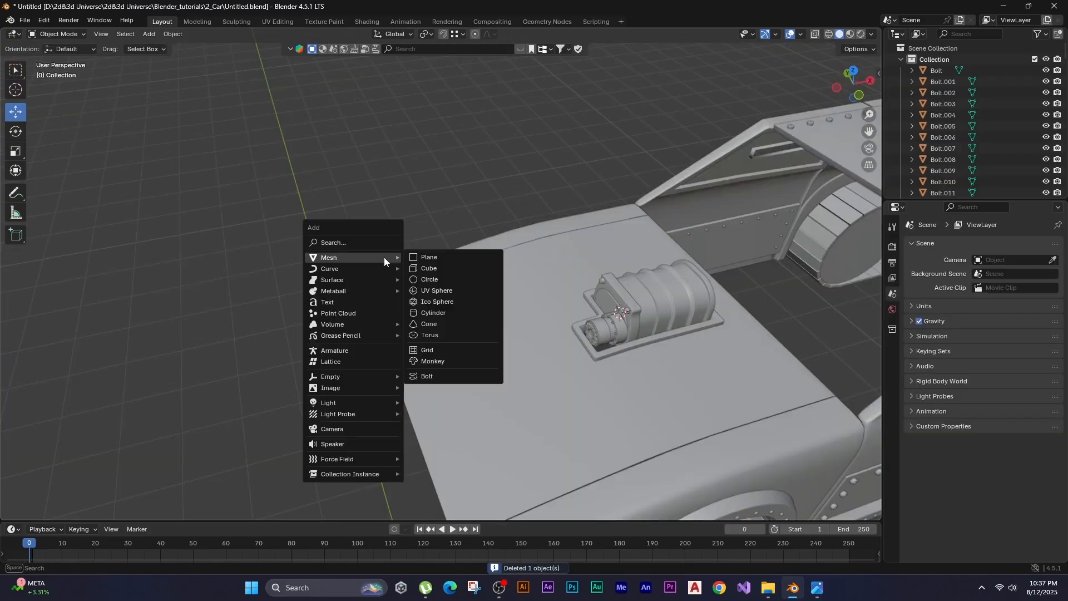
left_click(433, 269)
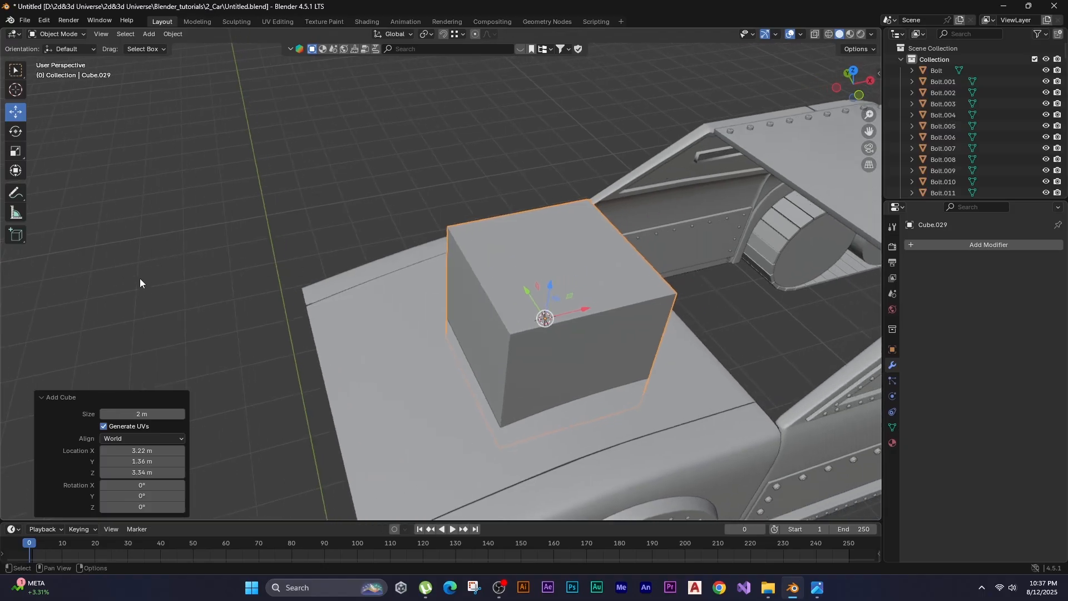
key("s")
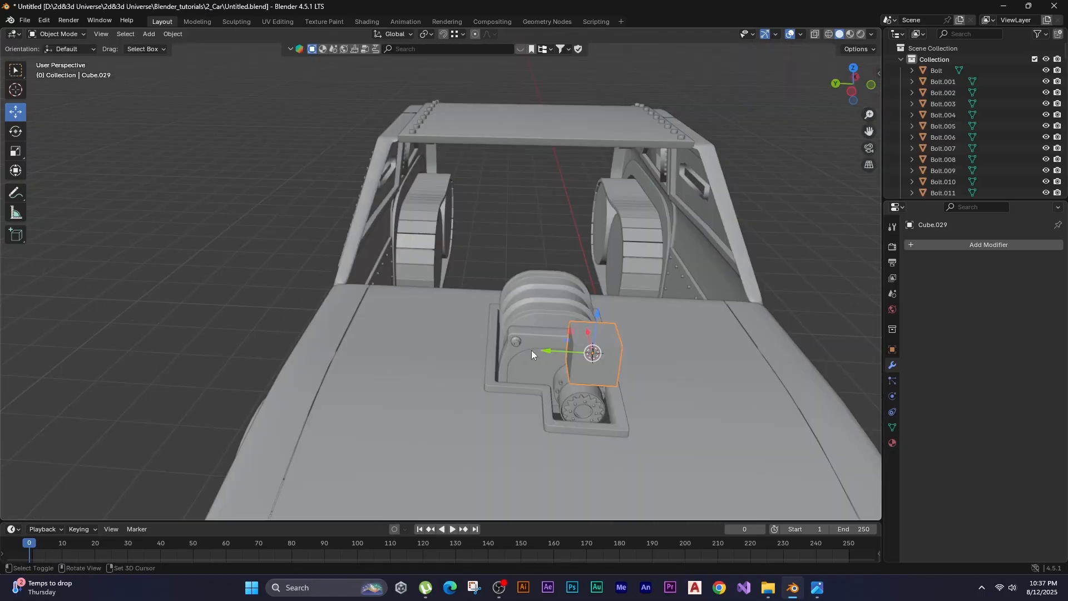
Isolate the cube with the engine housing and move it above the housing, about 0.286 m in Y and 0.446 m in Z.
left_click(538, 305, "shift")
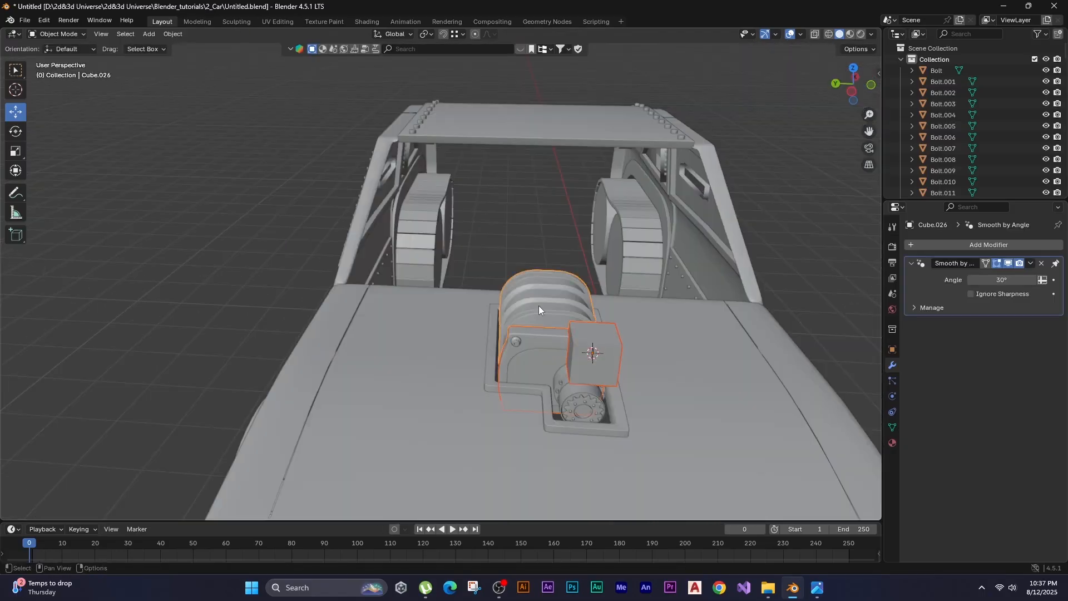
key("KP_Divide")
left_click(279, 333)
left_click(464, 289)
key("ctrl+KP_3")
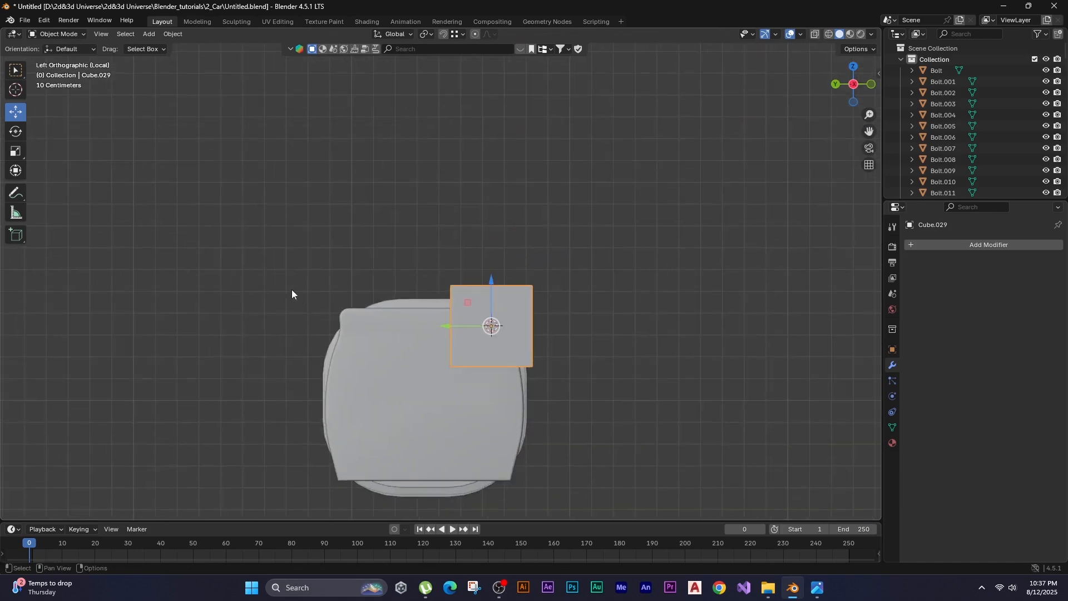
key("g")
left_click(217, 163)
Stretch the cube along the Y axis into a wide block above the housing and apply its scale.
key("s")
key("y")
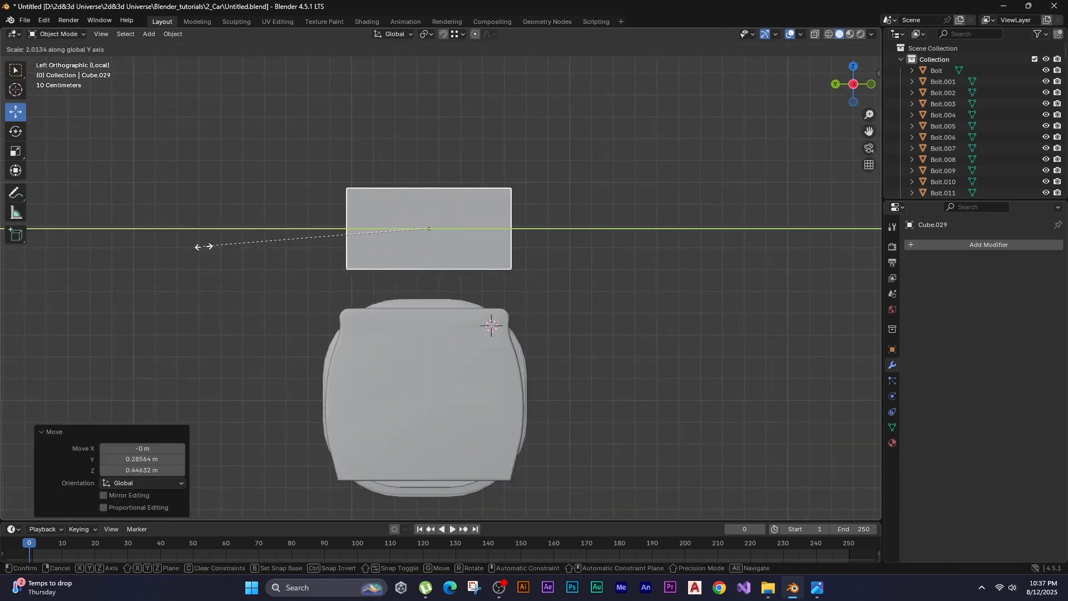
left_click(119, 248)
middle_click_drag(119, 247, 226, 257)
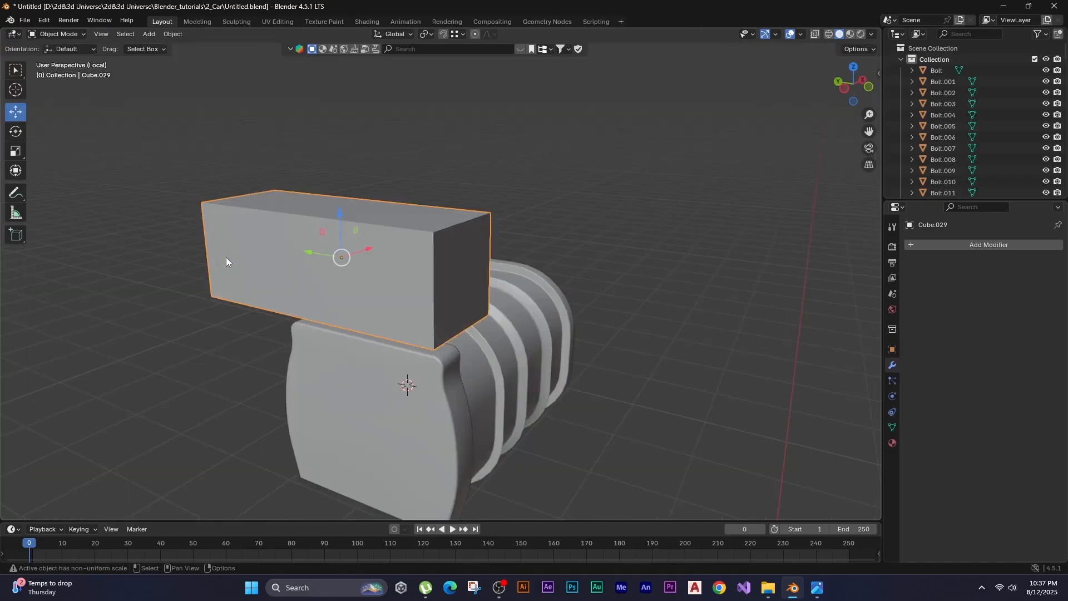
key("ctrl+a")
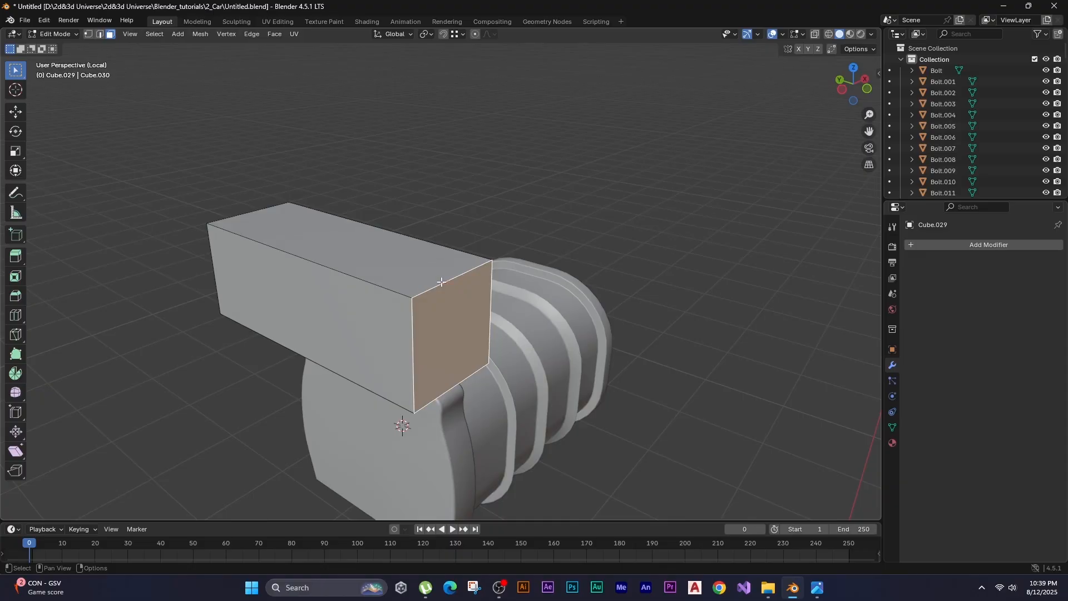
Bevel the block's four front-to-back edges with 7 segments and an offset of about 0.15 m.
key("2")
left_click(442, 282)
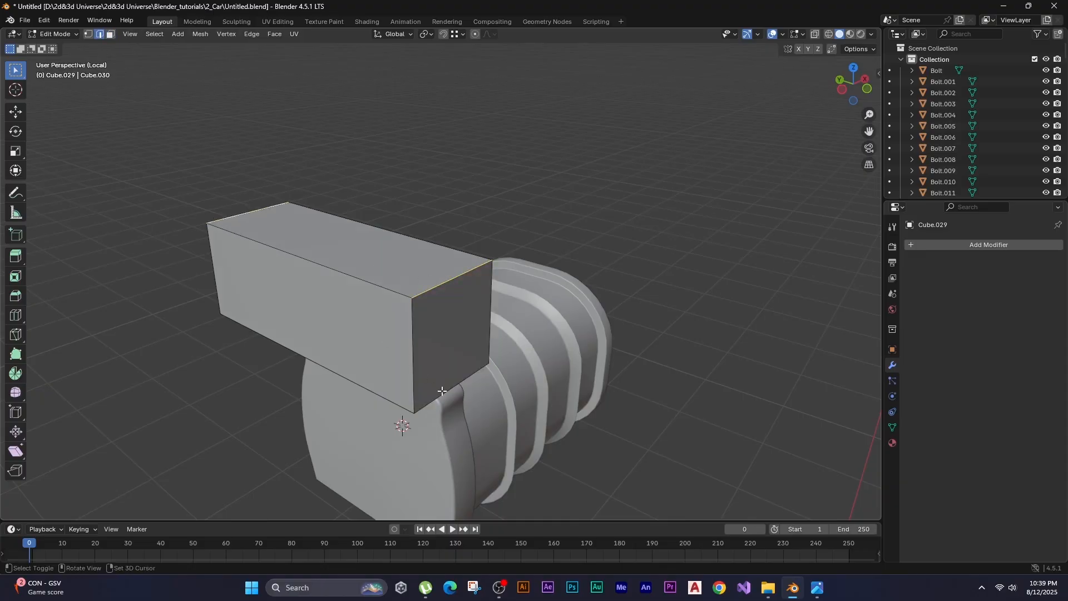
middle_click_drag(183, 315, 439, 317)
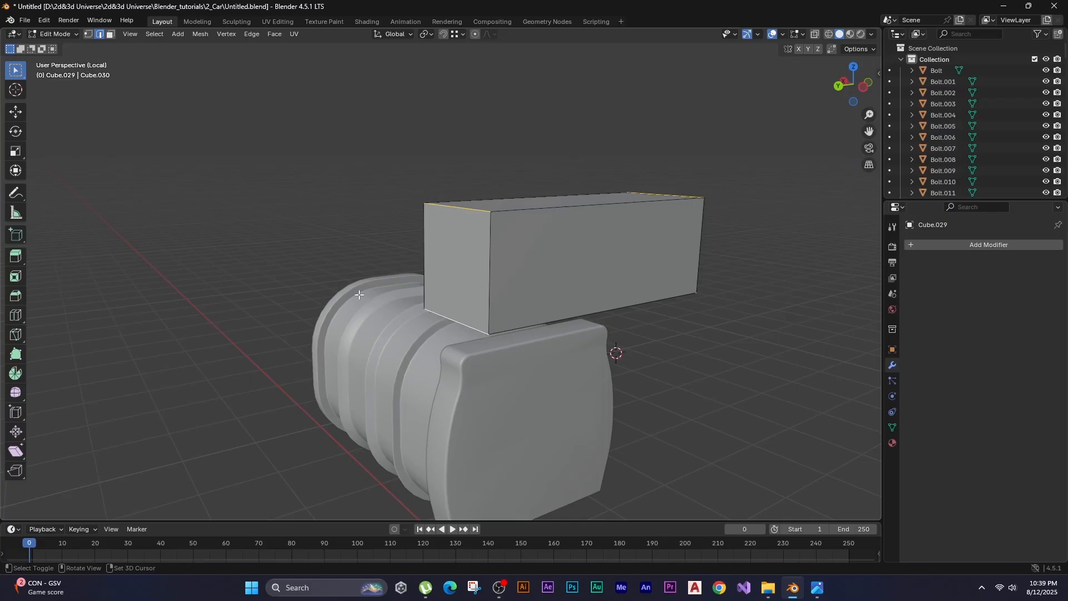
middle_click_drag(358, 295, 331, 329, "shift")
key("ctrl+b")
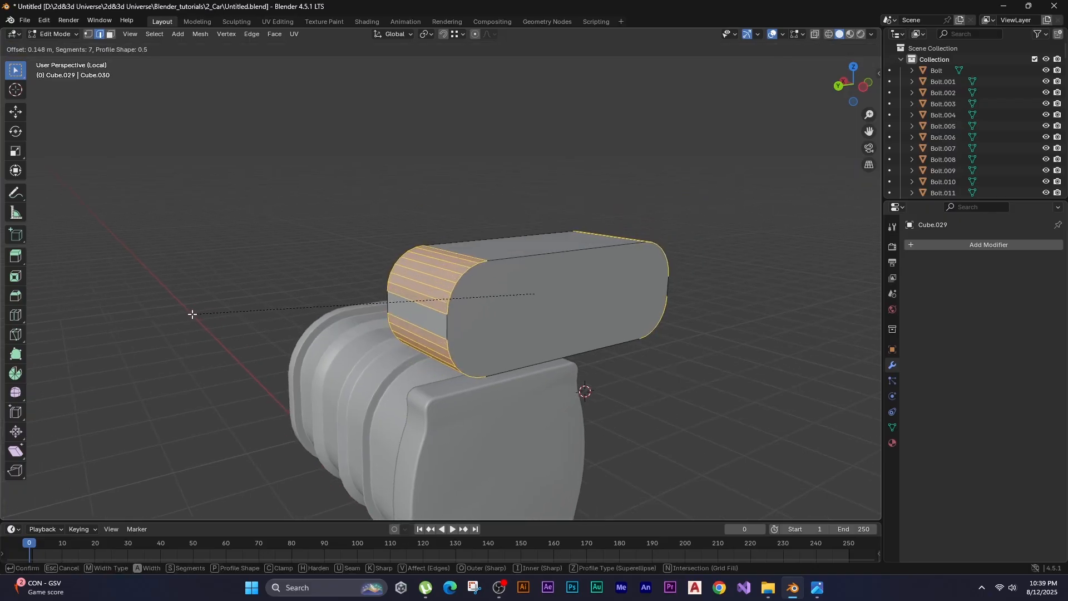
left_click(183, 315)
Inset the rounded block's front face about 0.023 m and extrude it inward along the X axis.
key("3")
middle_click_drag(523, 295, 362, 308)
left_click(356, 290)
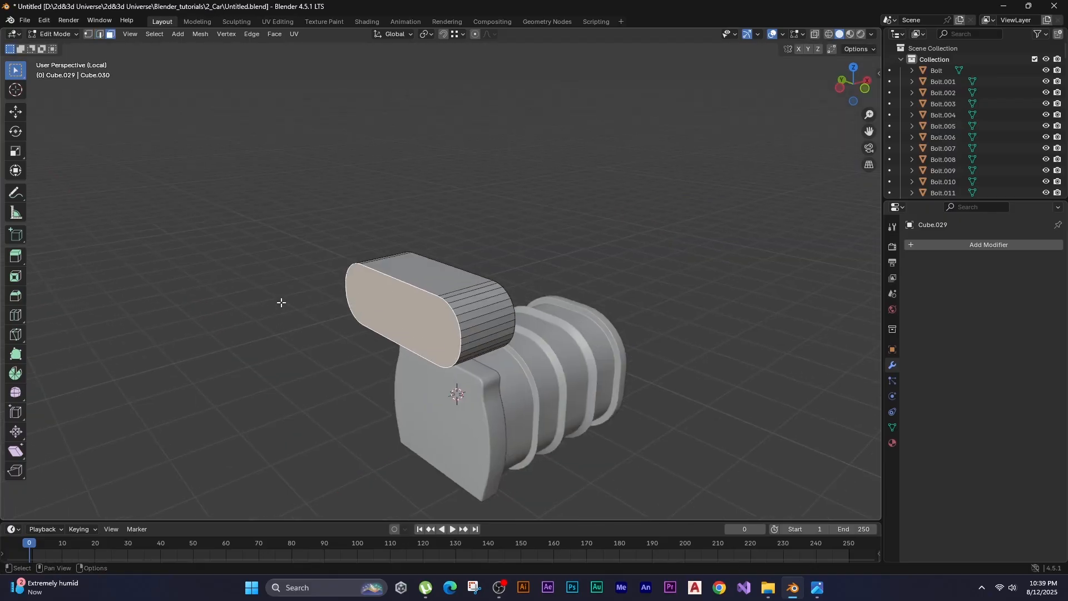
key("i")
left_click(236, 281)
middle_click_drag(209, 300, 198, 311, "shift")
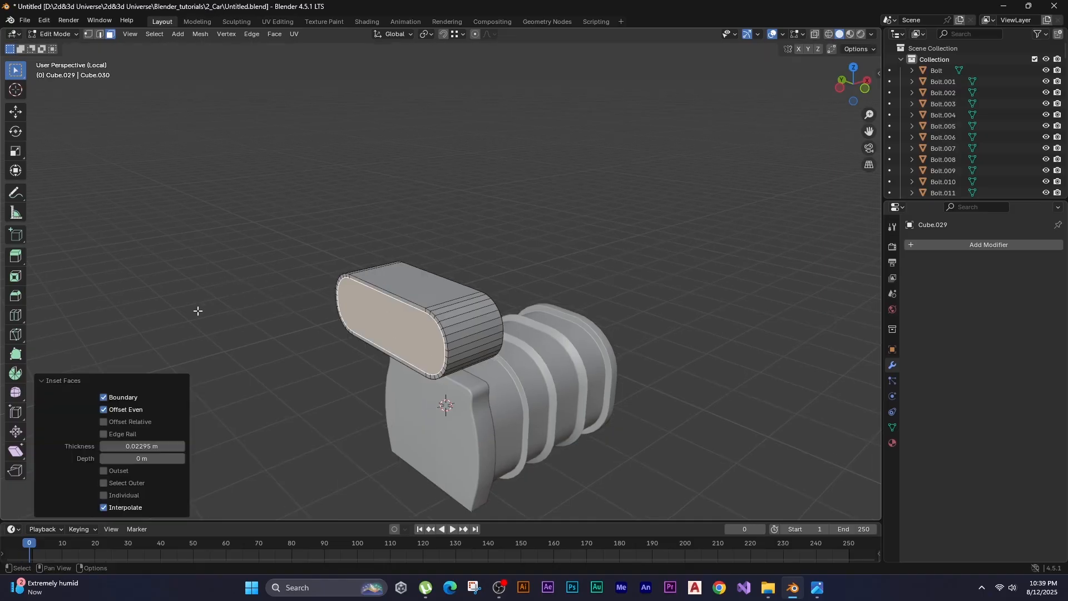
key("e")
middle_click(154, 314)
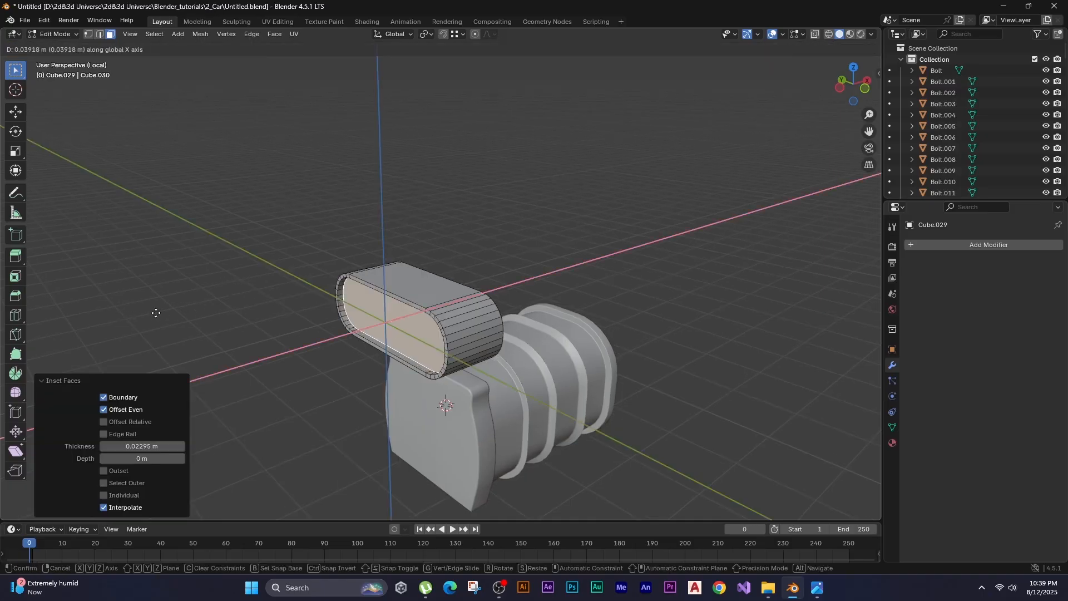
left_click(186, 313)
Select the block's front rim in the wireframe front view and rotate it to slant the opening.
middle_click_drag(322, 343, 379, 269, "shift")
key("z")
left_click(201, 319)
left_click_drag(365, 264, 390, 394)
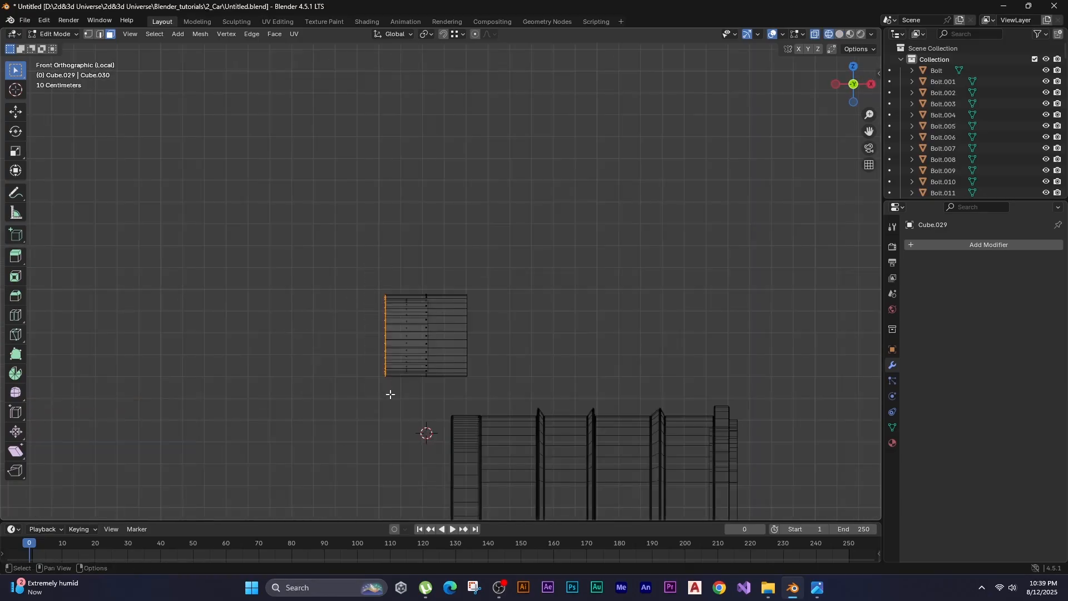
scroll(355, 306, "up", 2)
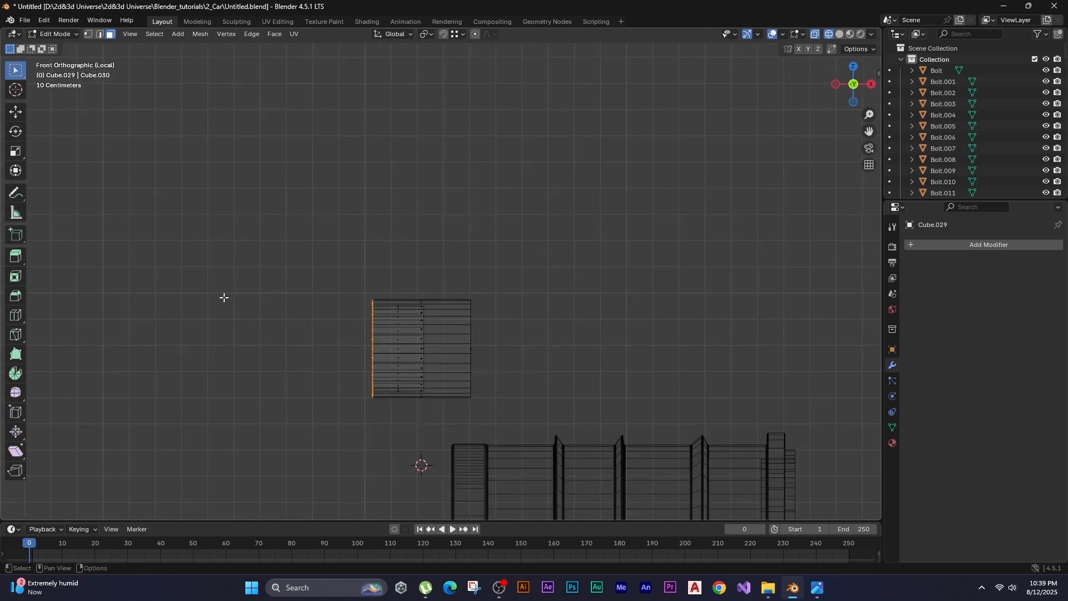
key("r")
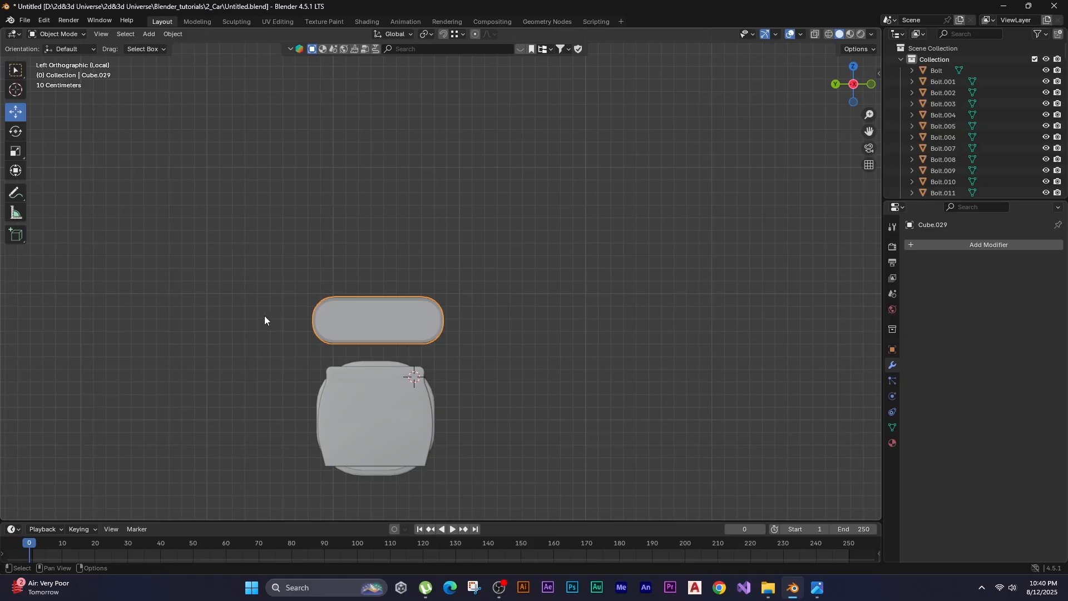
Set the air intake's origin to its geometry and scale the intake about that point.
key("s")
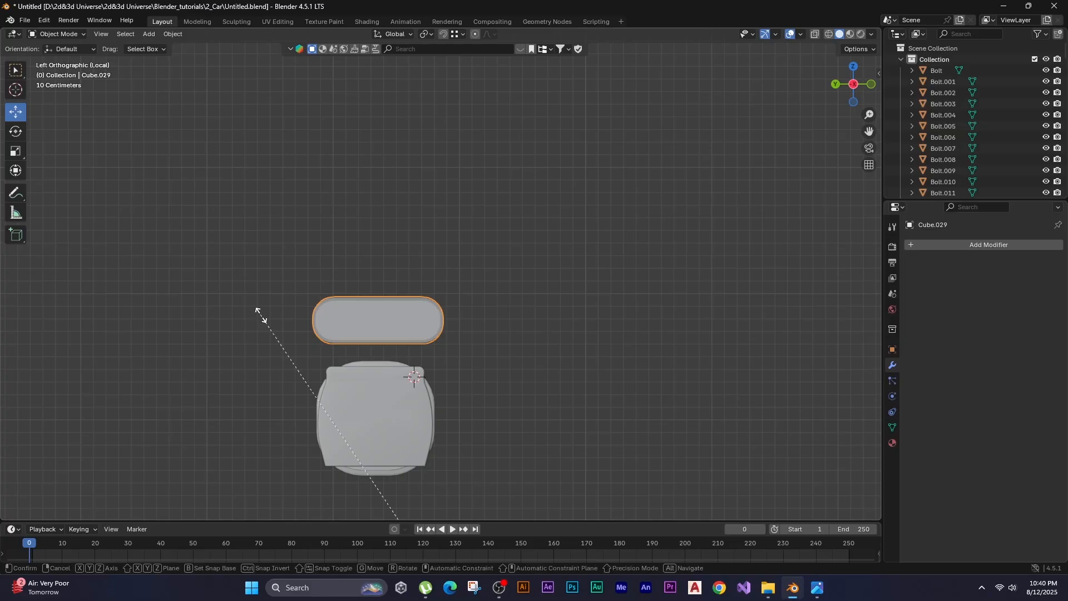
right_click(341, 311)
right_click(341, 312)
mouse_move(341, 311)
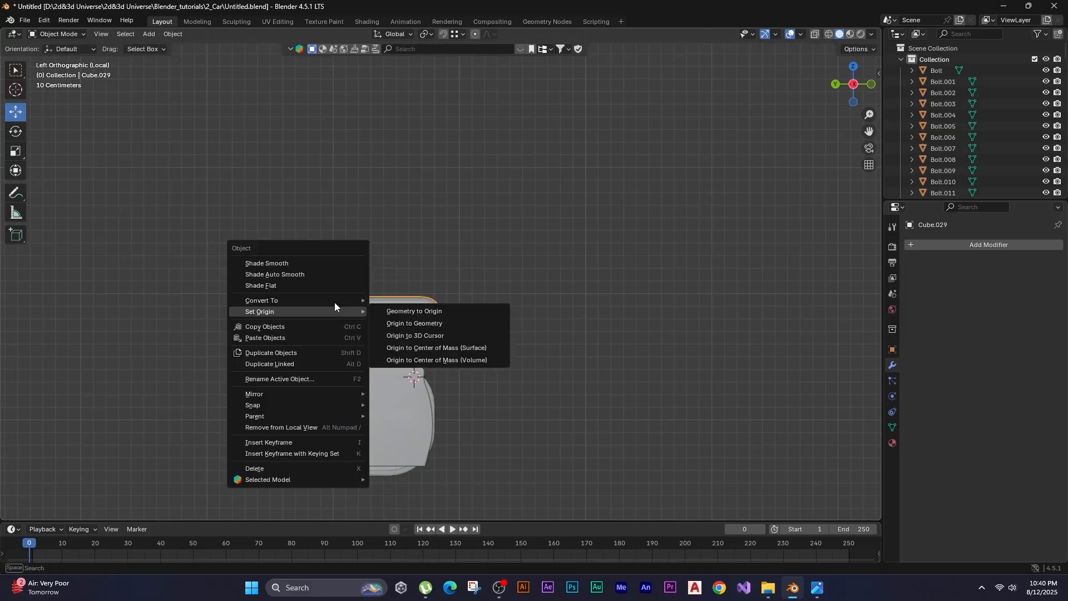
left_click(402, 324)
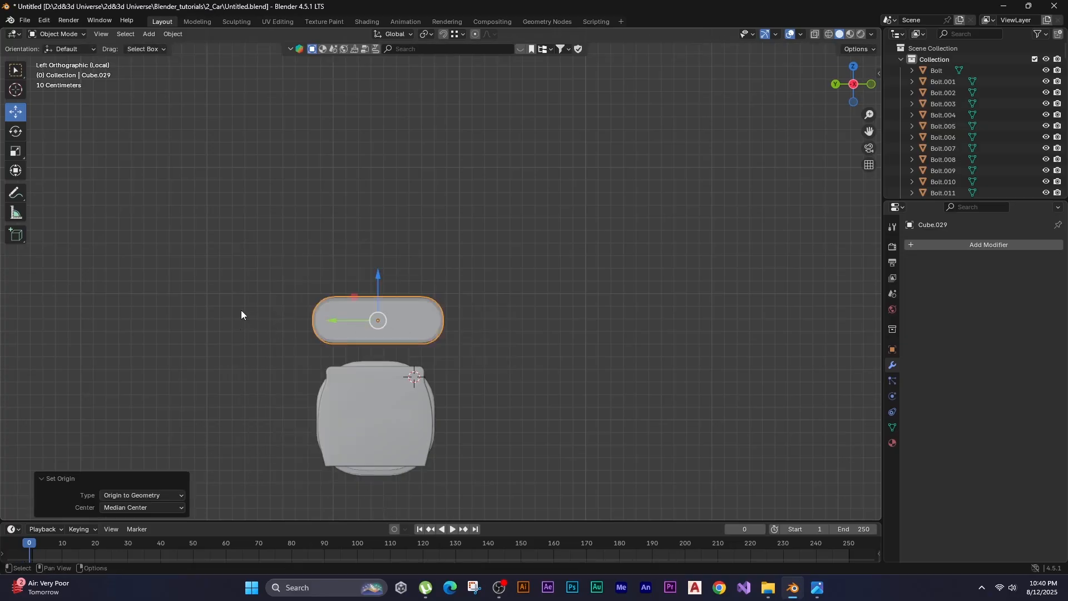
key("s")
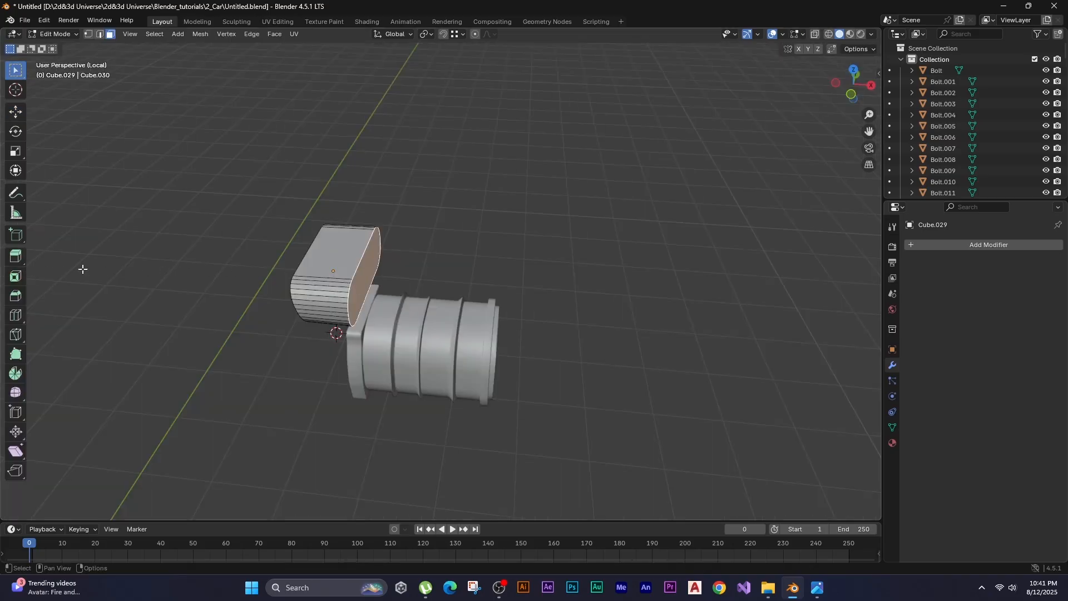
Extrude the air intake's rear face backward along its normal to lengthen the body over the housing.
key("e")
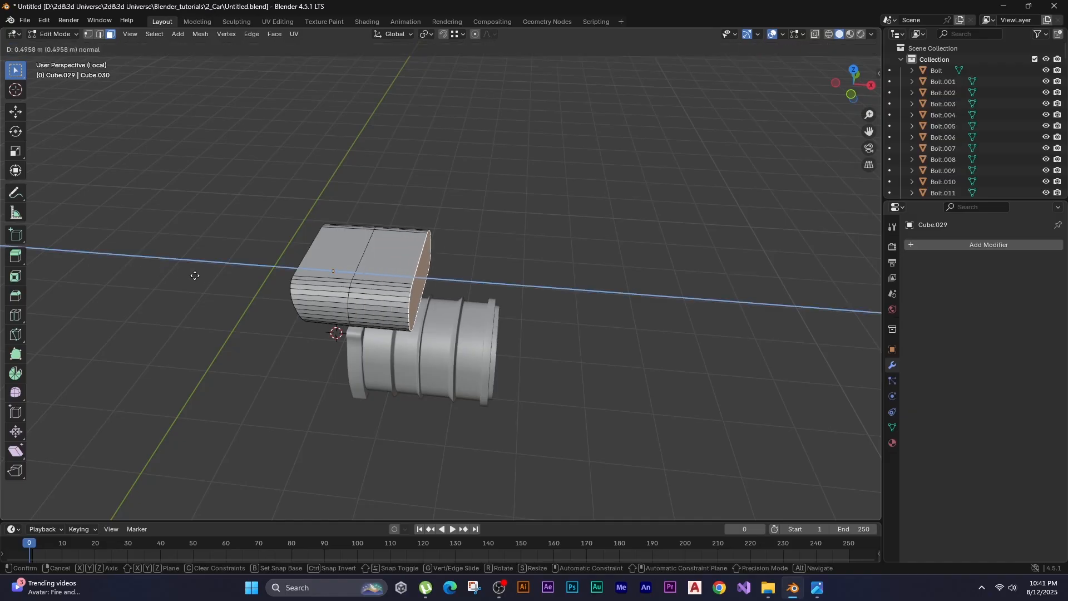
left_click(227, 279)
key("Tab")
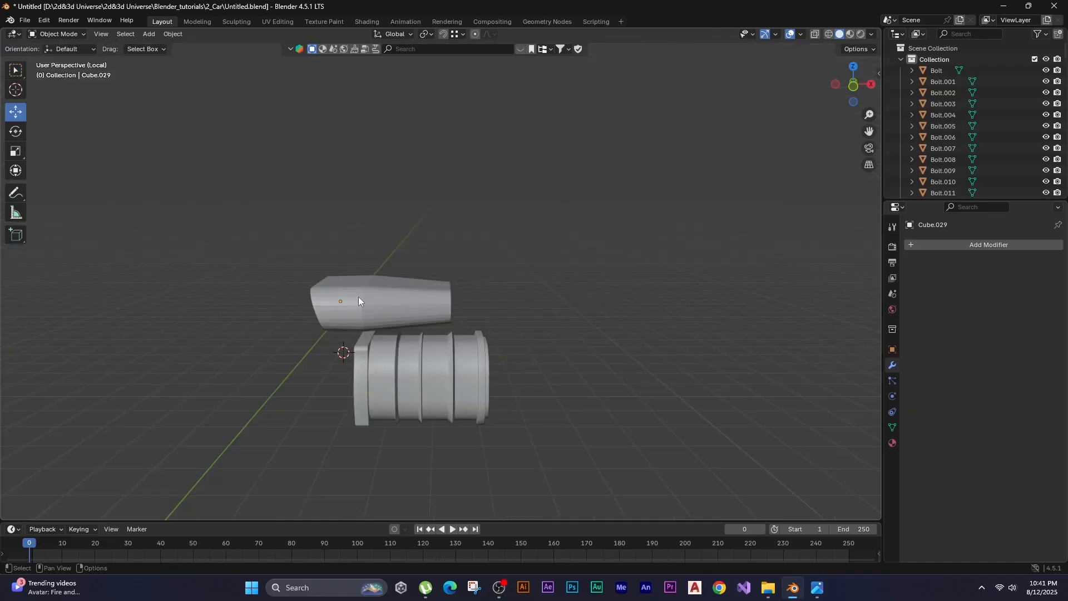
Shade the air intake auto smooth and move it about 0.33 m along X and 0.04 m up over the housing.
left_click(359, 296)
right_click(327, 297)
mouse_move(328, 299)
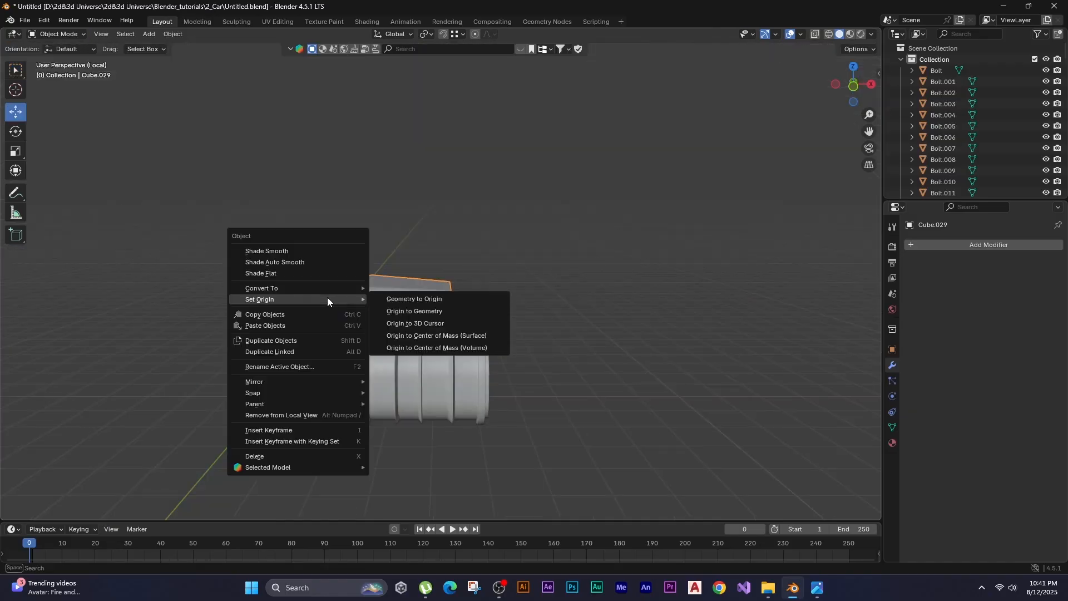
left_click(298, 262)
key("KP_1")
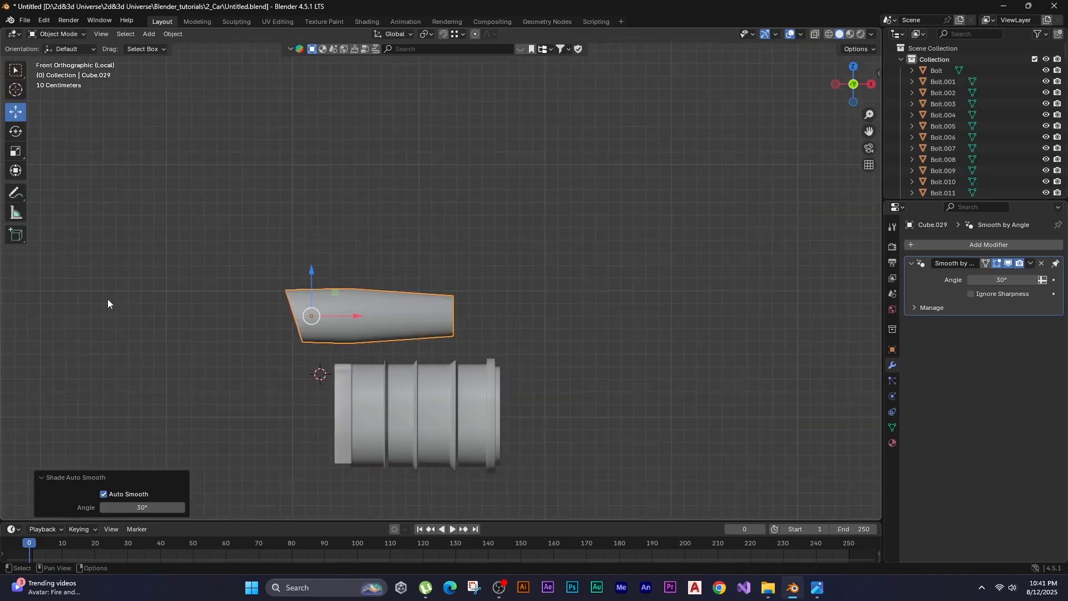
key("g")
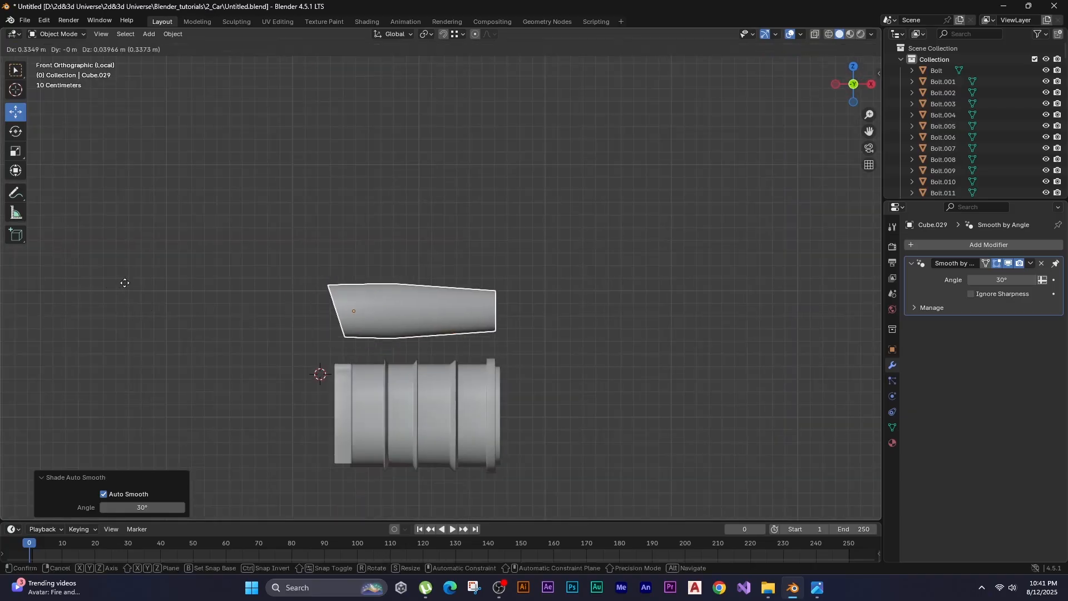
left_click(122, 283)
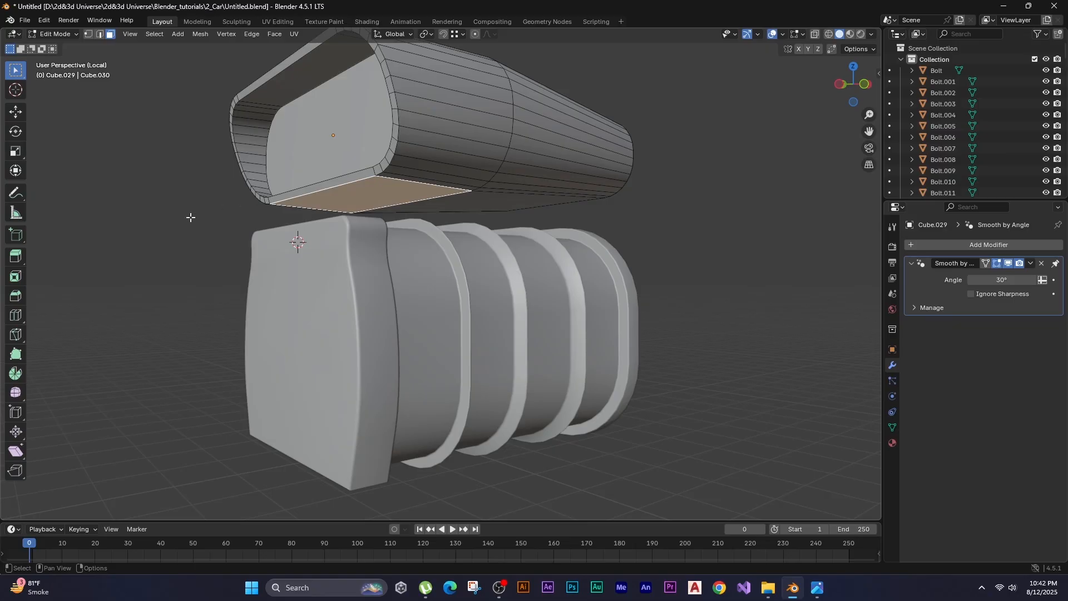
Inset the flat face under the air intake and extrude it downward into a neck reaching the housing.
key("i")
left_click(148, 208)
key("KP_1")
key("e")
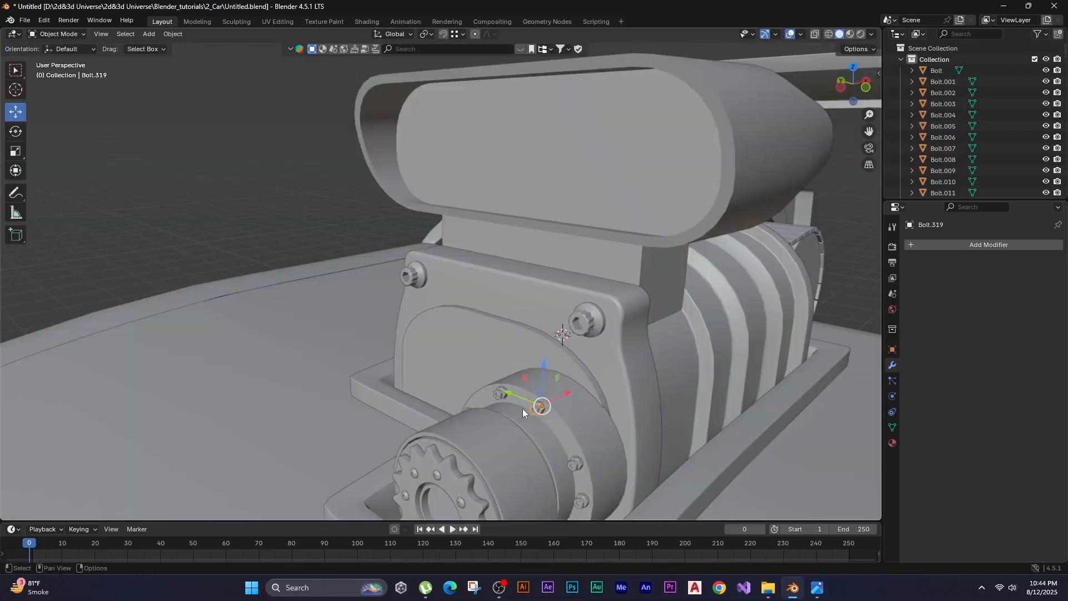
Duplicate a small bolt and nut from the shaft flange and move the copies about 0.438 m up along Z.
scroll(523, 409, "up", 4)
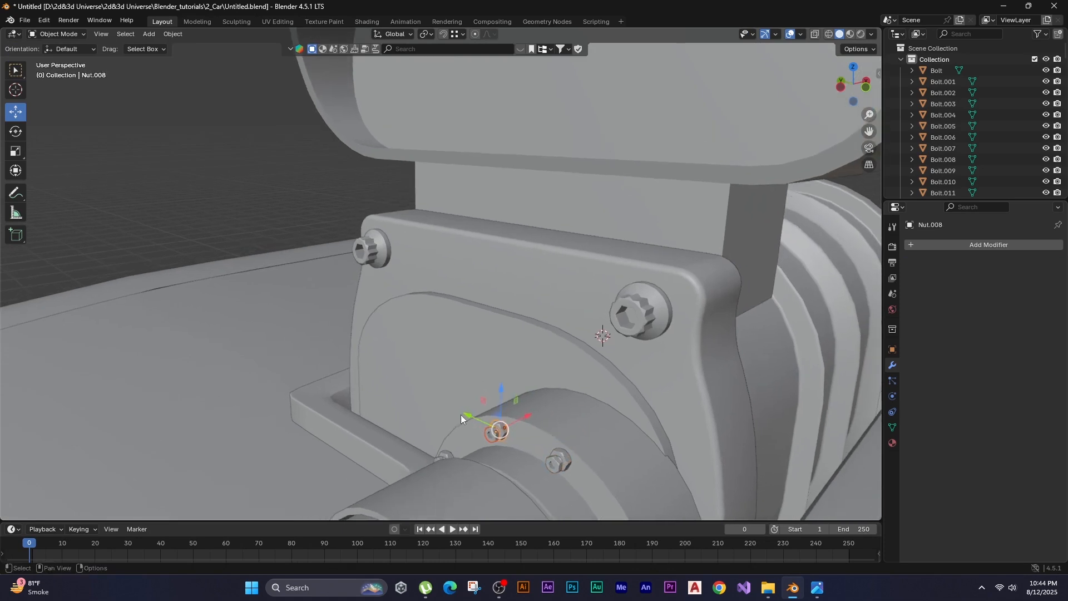
key("shift+d")
key("z")
left_click(461, 119)
middle_click_drag(414, 306, 298, 339)
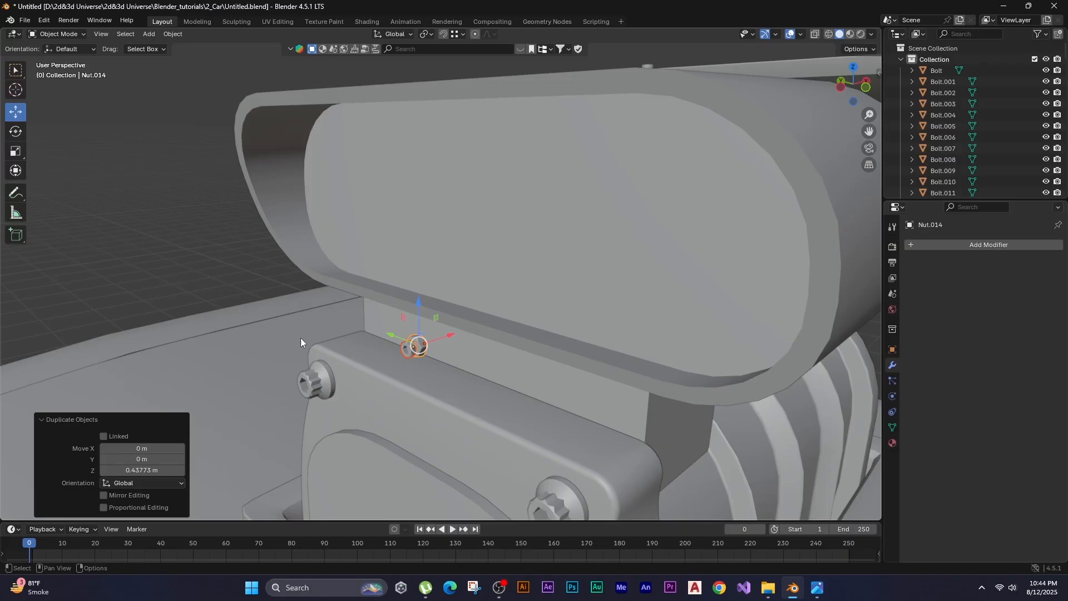
Rotate the duplicated bolt and nut 90° about the Y axis and scale them.
type("ry90")
key("Return")
key("ctrl+KP_3")
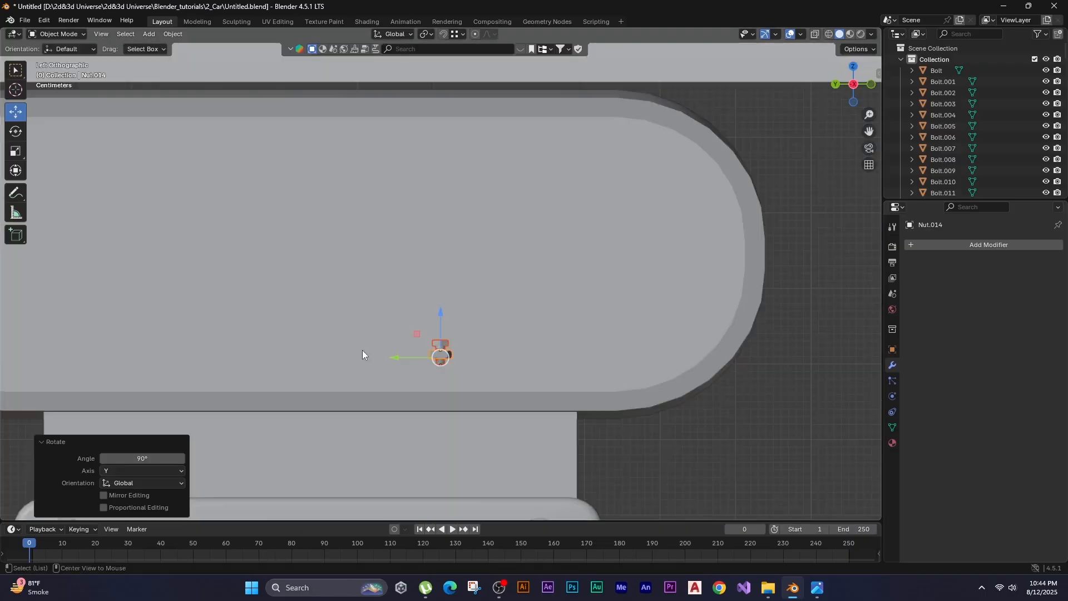
key("s")
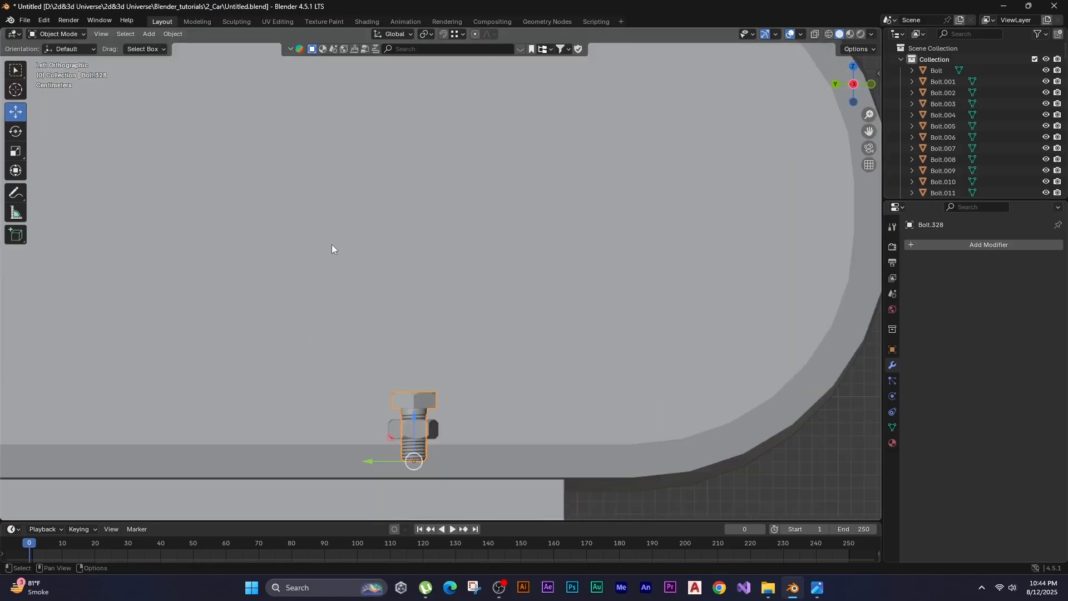
Move the upright bolt along Z and X towards the lower lip of the air intake.
key("g")
key("z")
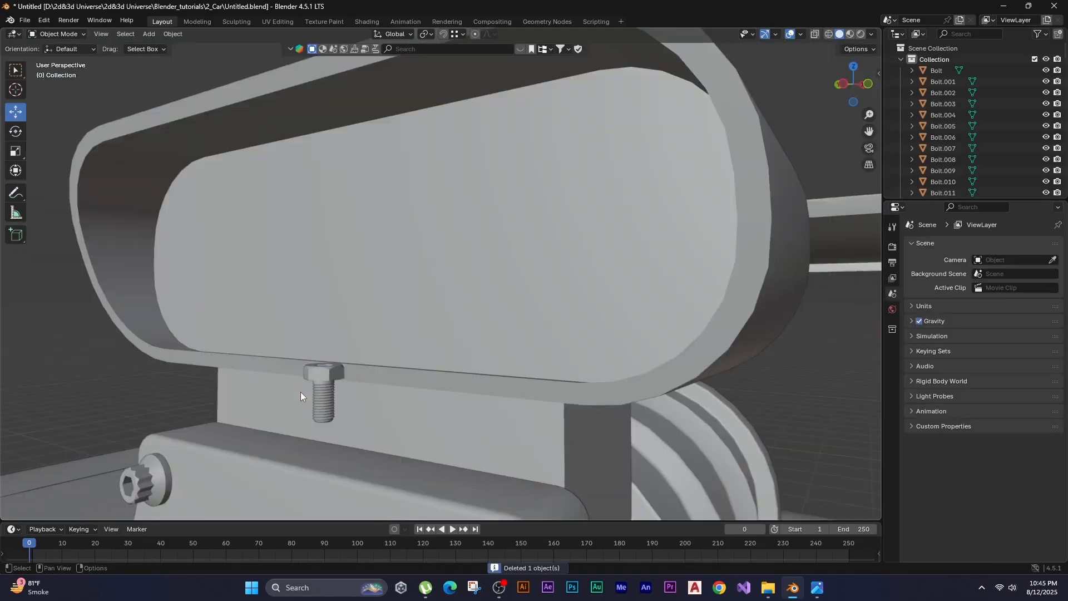
middle_click_drag(301, 392, 247, 395)
left_click(245, 398)
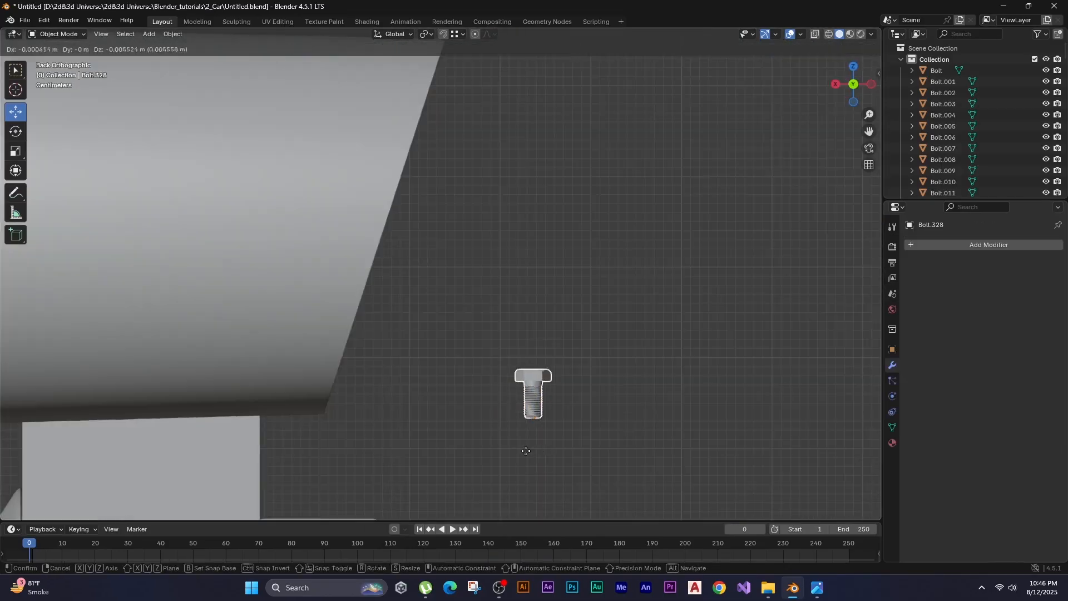
key("g")
key("x")
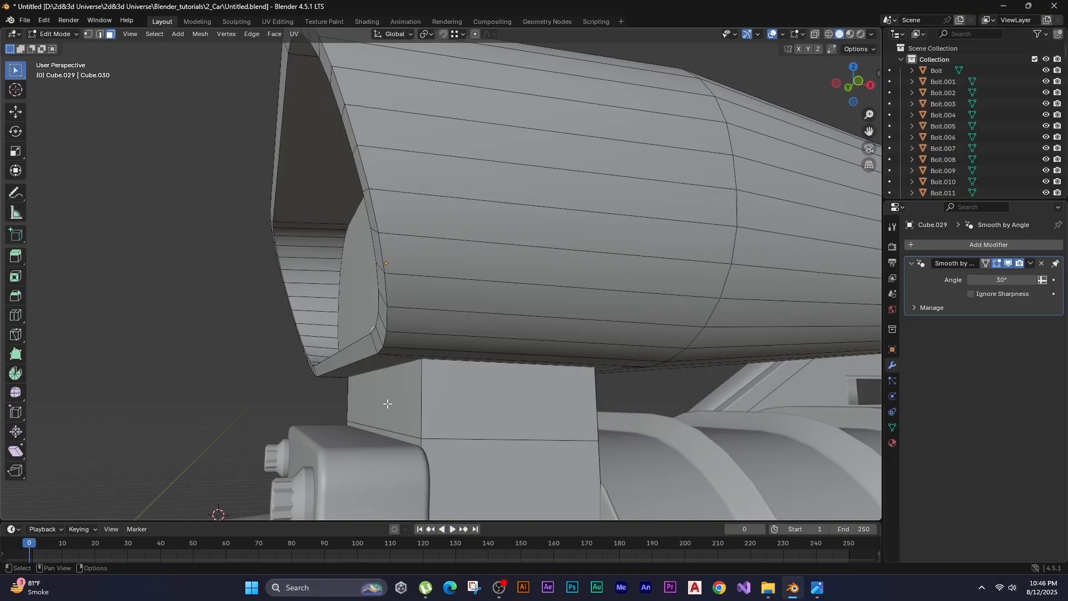
Add a horizontal edge loop around the intake's neck, slid close to its upper edge.
left_click(388, 403)
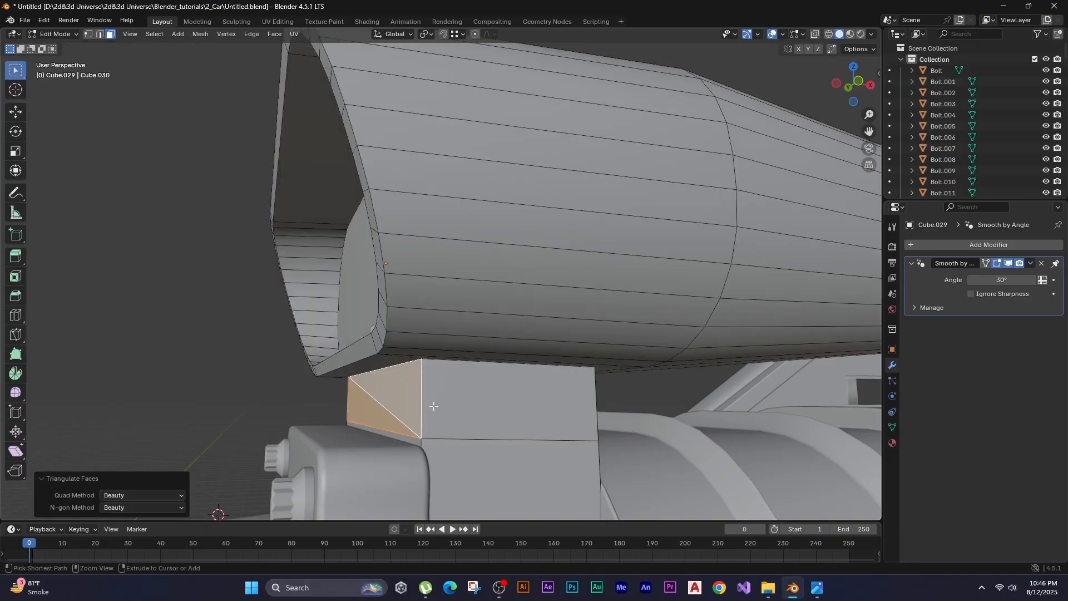
key("ctrl+r")
left_click(418, 391)
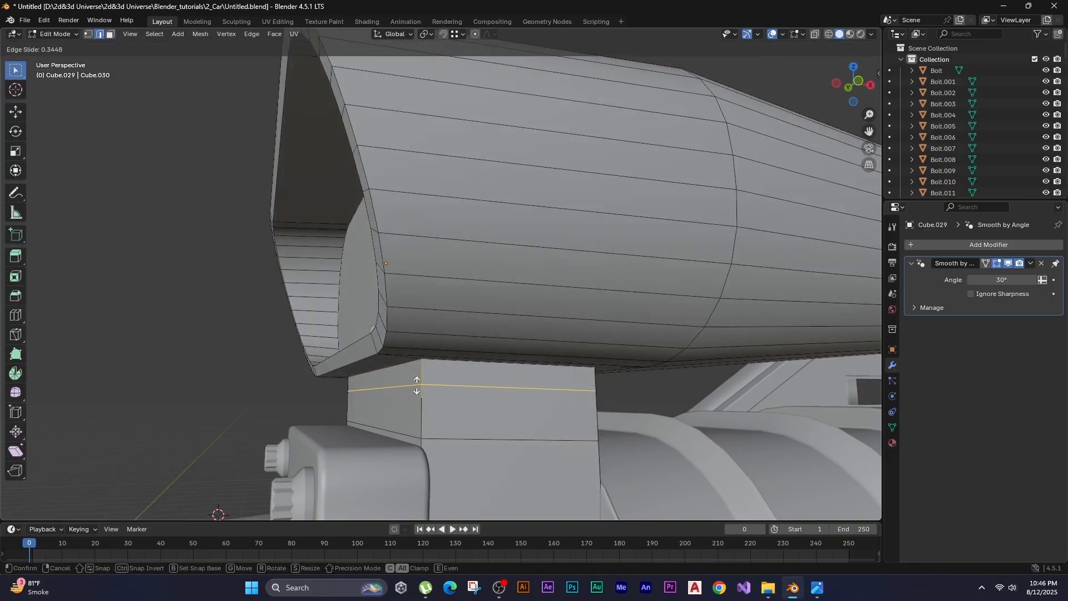
left_click(416, 384)
Extrude the front face of the neck's narrow upper band outward to form a mounting lip.
key("3")
left_click(406, 376)
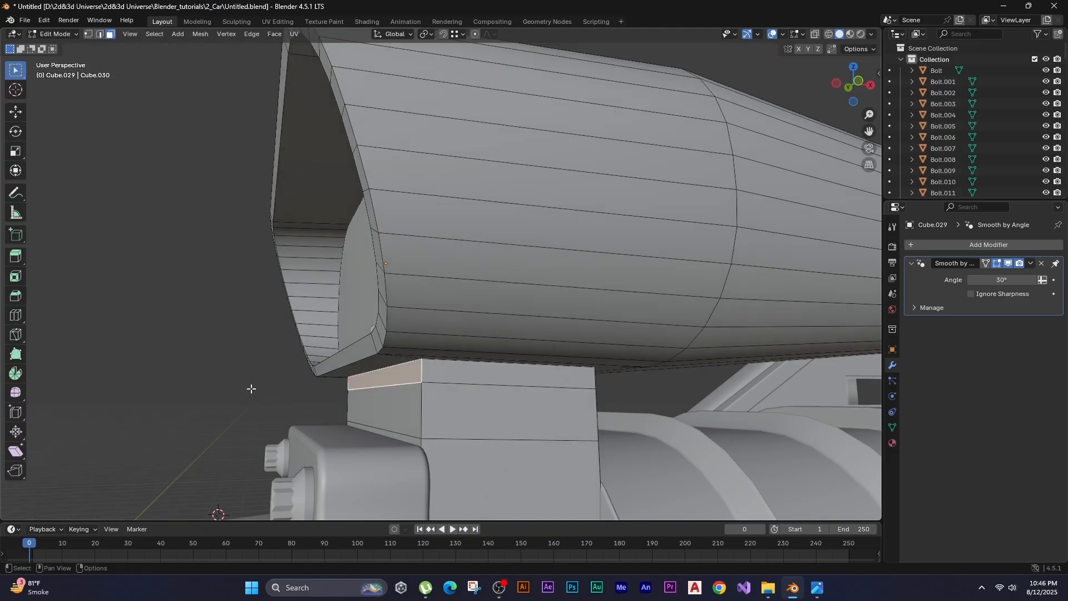
key("e")
left_click(198, 374)
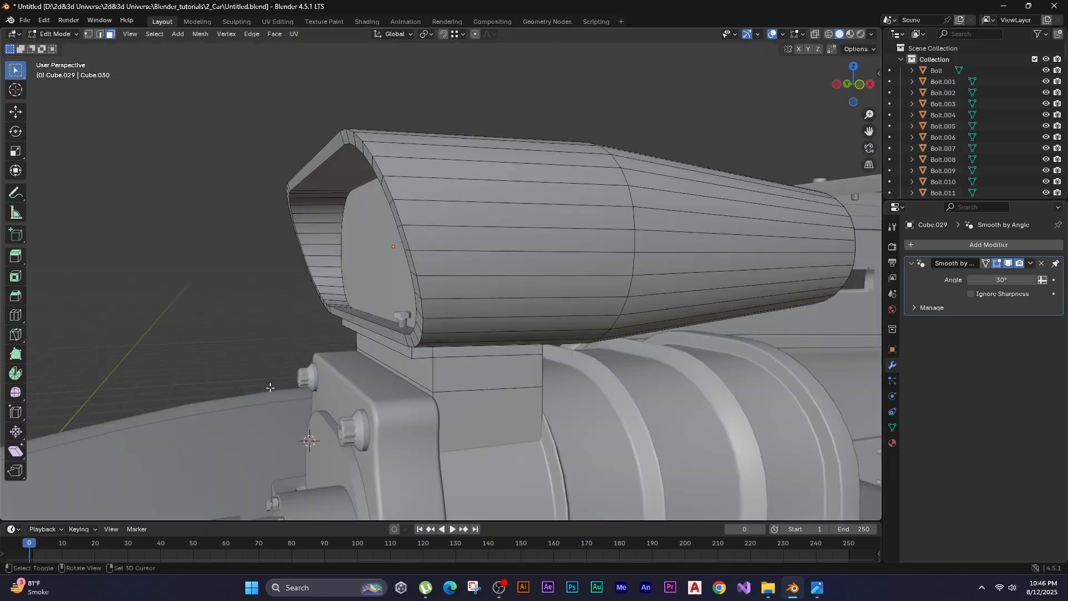
Scale the upright bolt by 1.281 and position it along Z and Y so it passes through the intake's lower lip.
scroll(263, 340, "up", 1)
key("Tab")
left_click(223, 297)
middle_click_drag(222, 297, 422, 317)
scroll(422, 317, "up", 2)
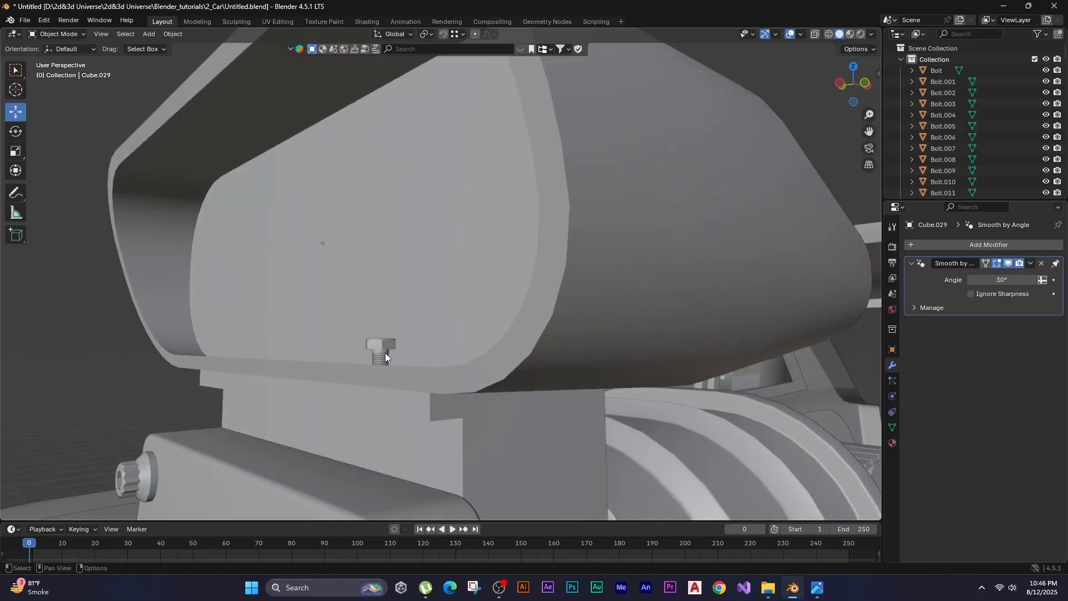
left_click(385, 353)
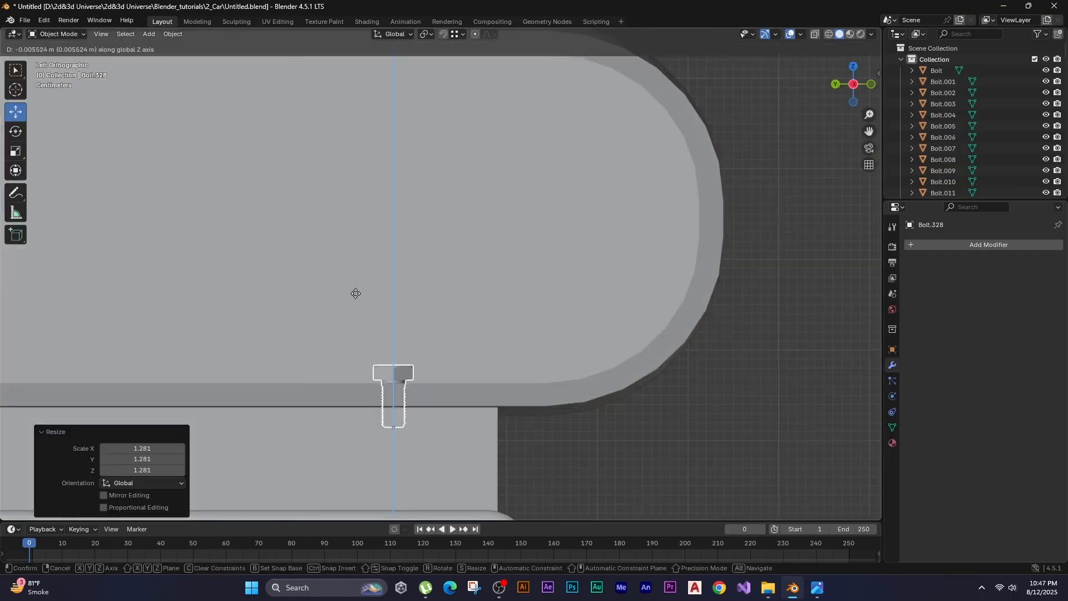
left_click(311, 297)
scroll(312, 298, "down", 2)
middle_click_drag(240, 334, 396, 376, "shift")
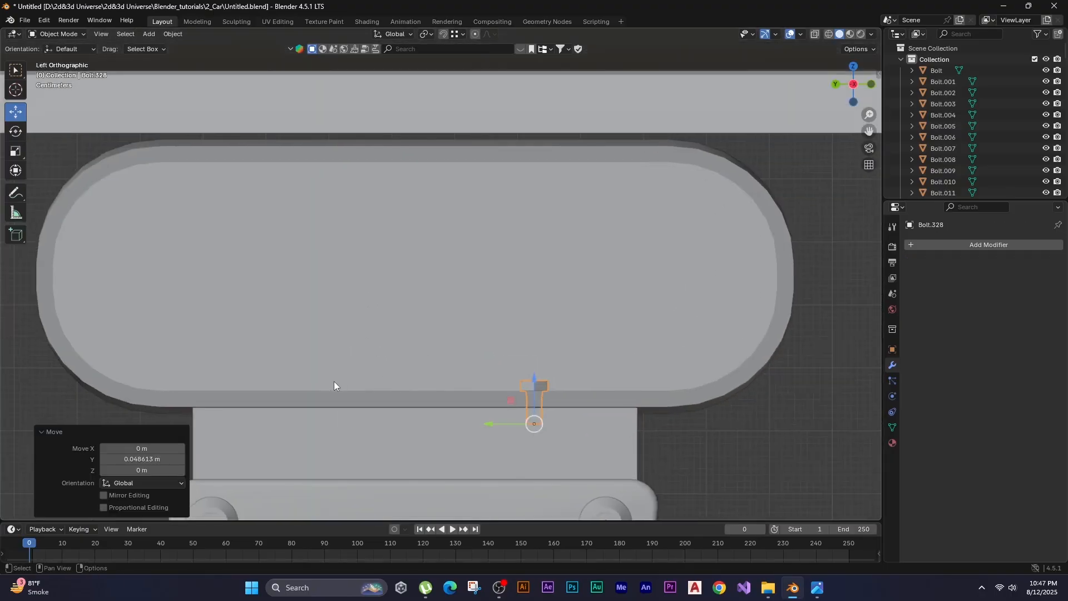
Duplicate the intake's lip bolt about 0.34 m along the Y axis.
key("shift+d")
key("y")
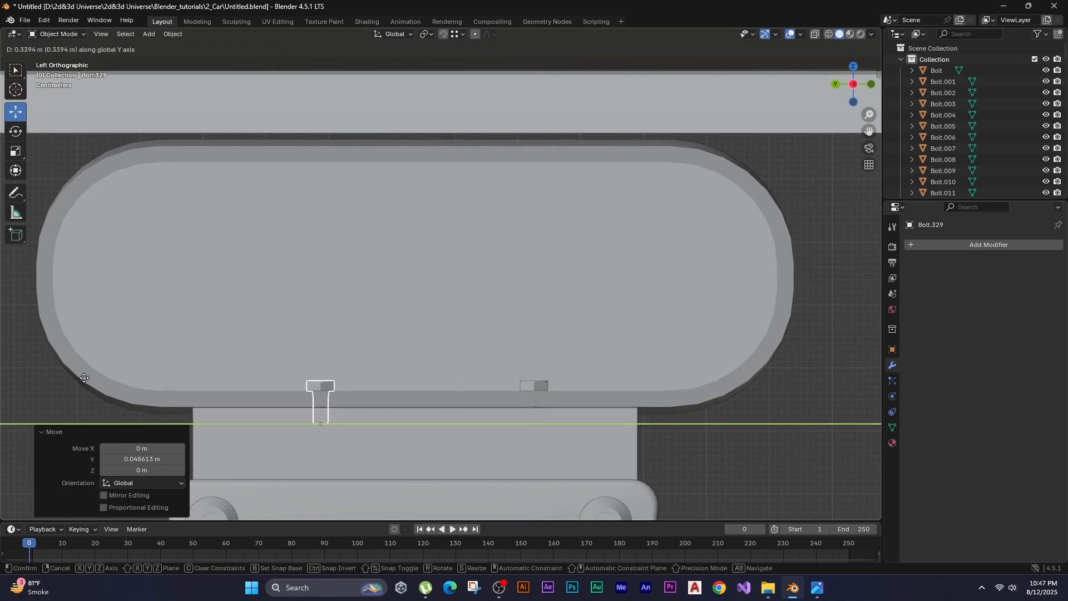
left_click(78, 374)
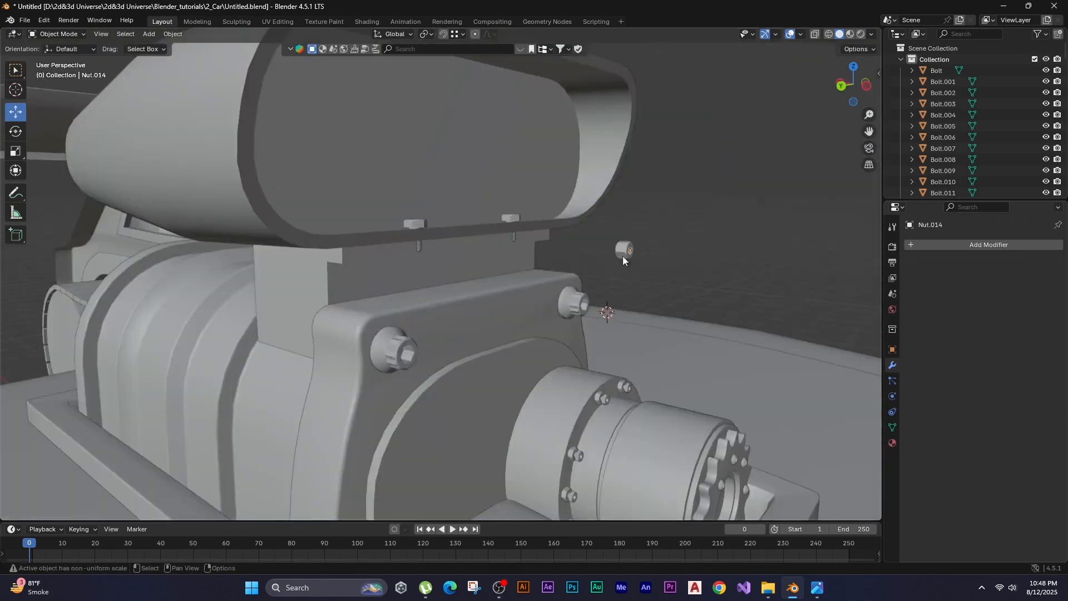
Add a cylinder on the neck's front, rotated 90° about Y, and scale it to suit the nut beside it.
key("shift+a")
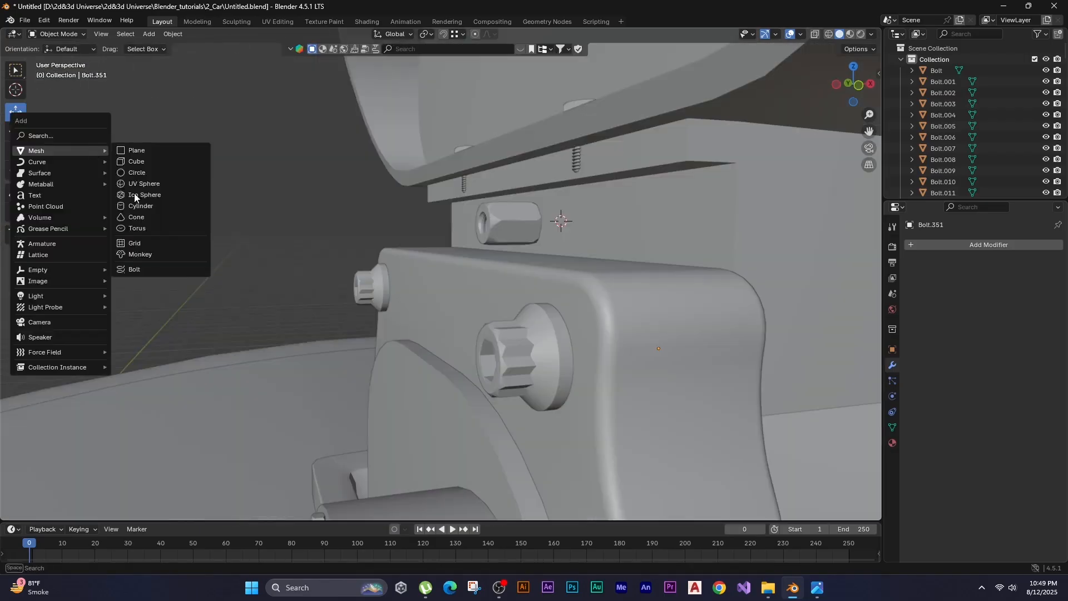
left_click(141, 205)
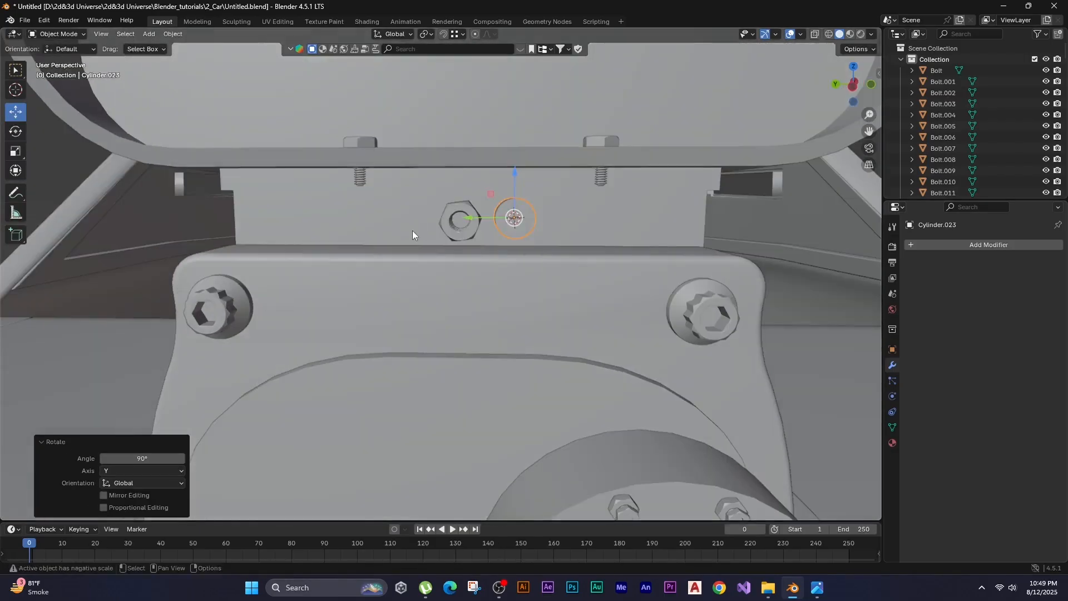
key("s")
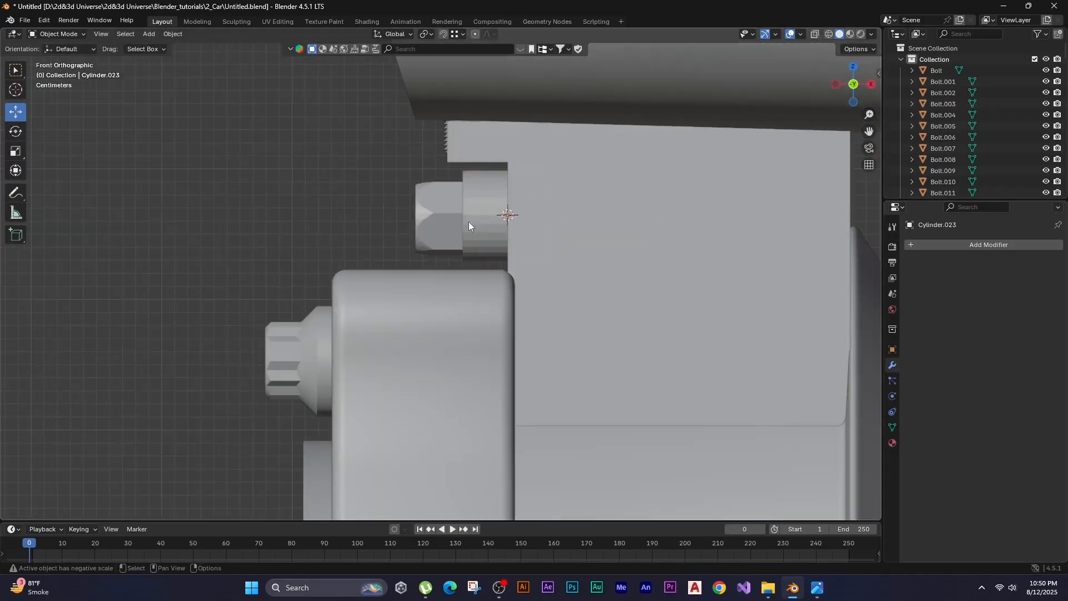
Move the cylindrical collar behind the nut along the X axis on the neck's front.
left_click(468, 222)
scroll(228, 198, "up", 3)
key("g")
key("x")
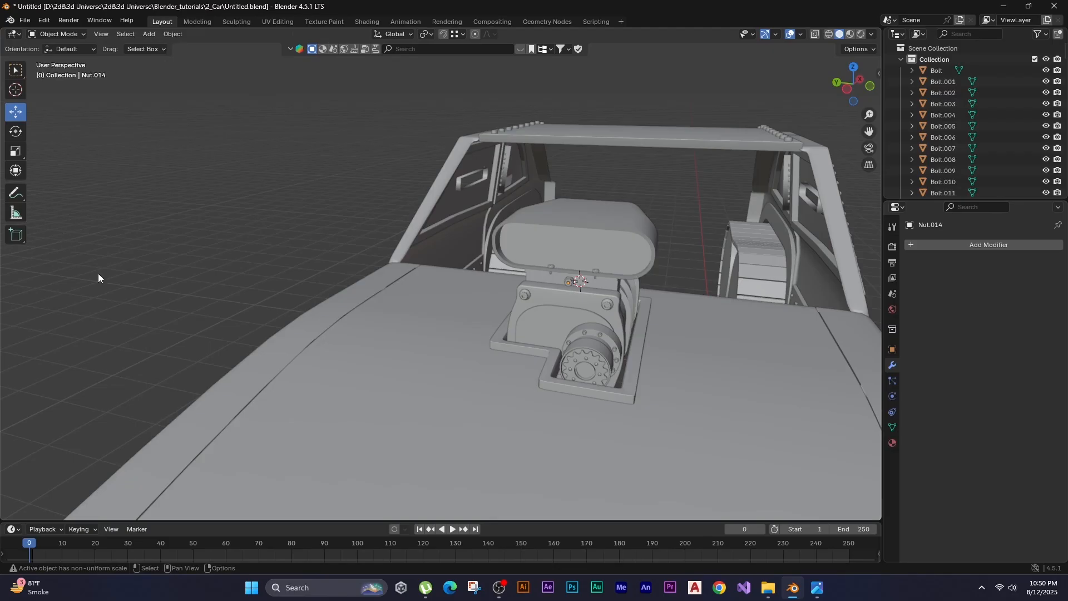
Add a path curve at the 3D cursor in front of the intake's neck.
key("shift+a")
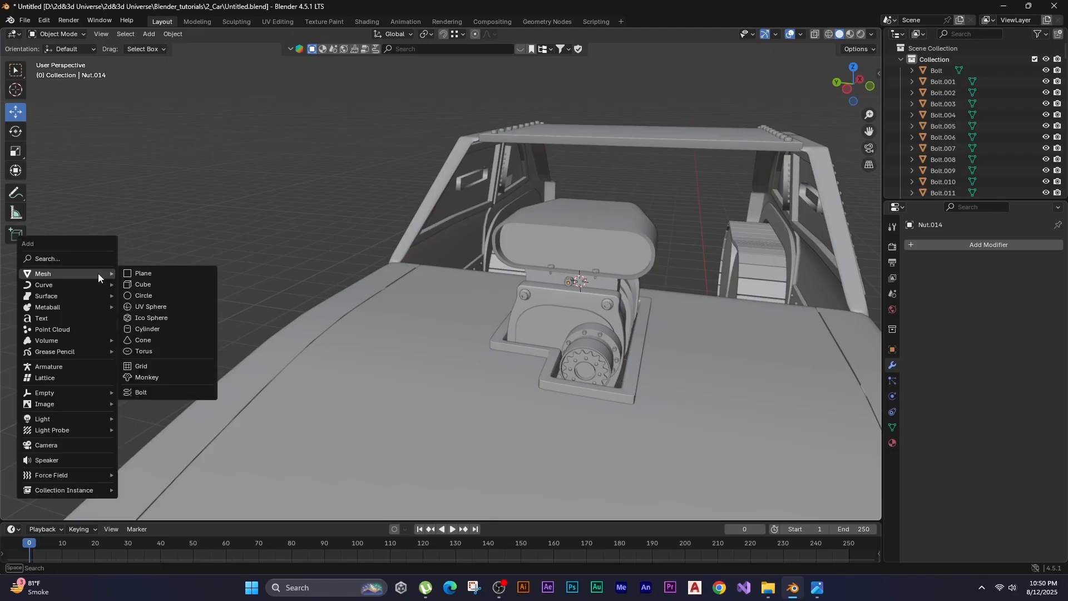
mouse_move(83, 285)
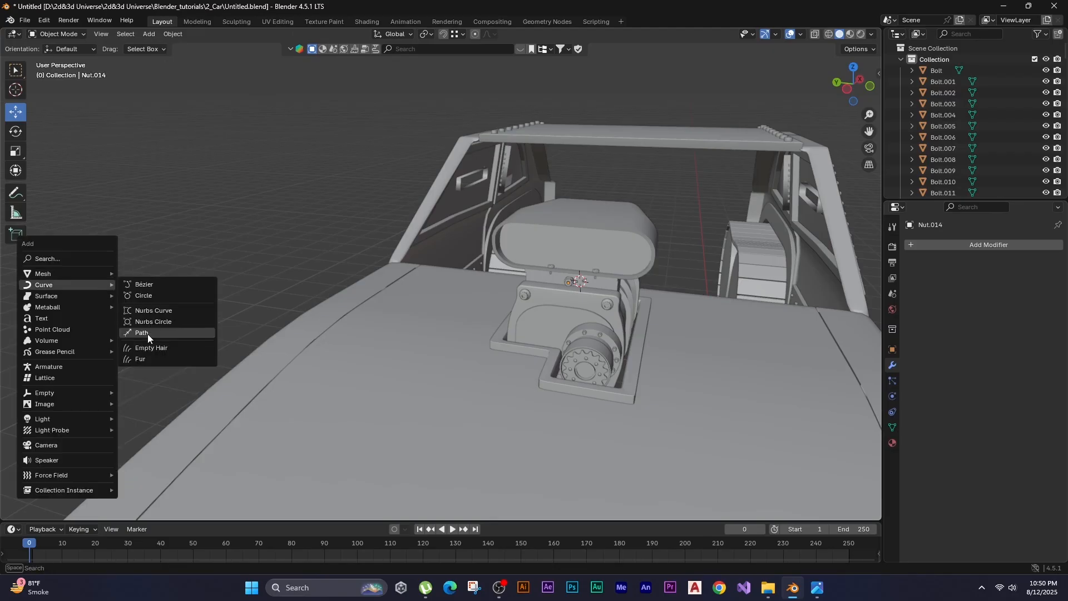
left_click(147, 333)
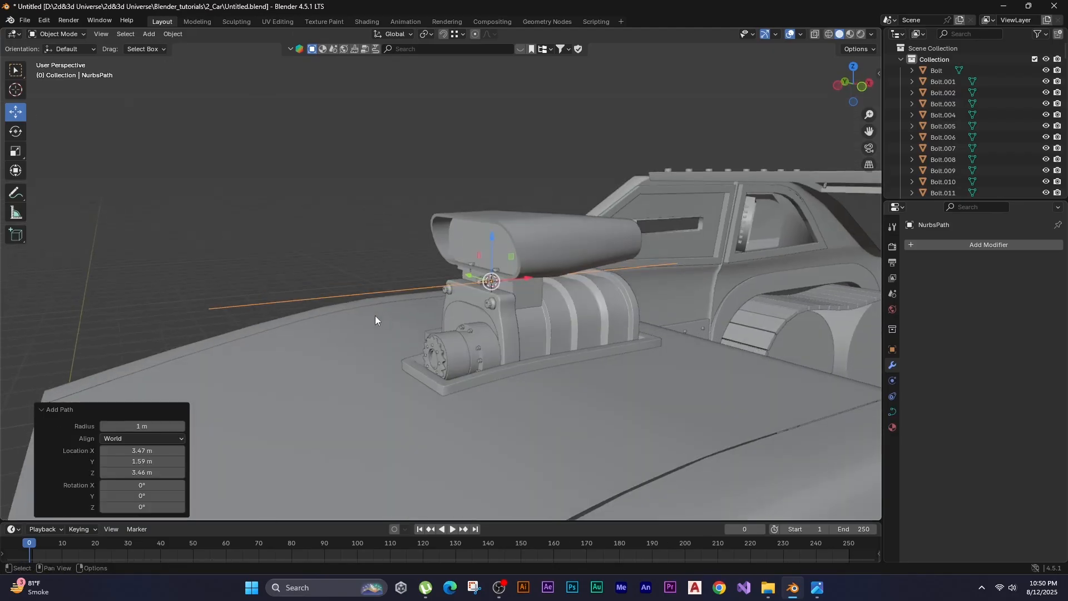
key("ctrl+KP_3")
scroll(439, 312, "up", 6)
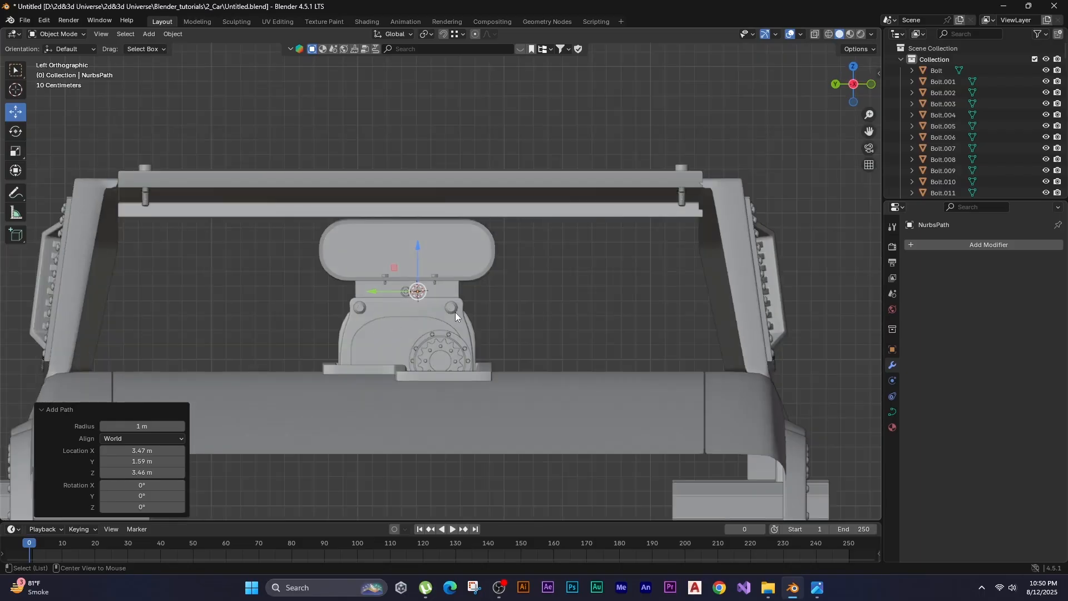
Align the path curve with the nut fitting and give it a round bevel depth of 0.02 m with filled caps.
key("g")
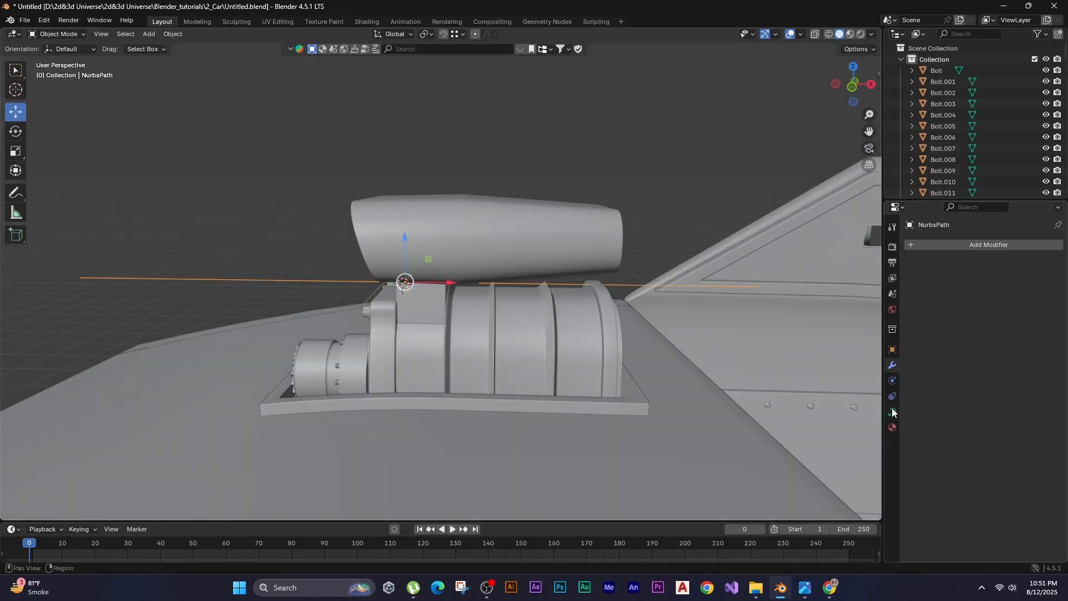
left_click(893, 411)
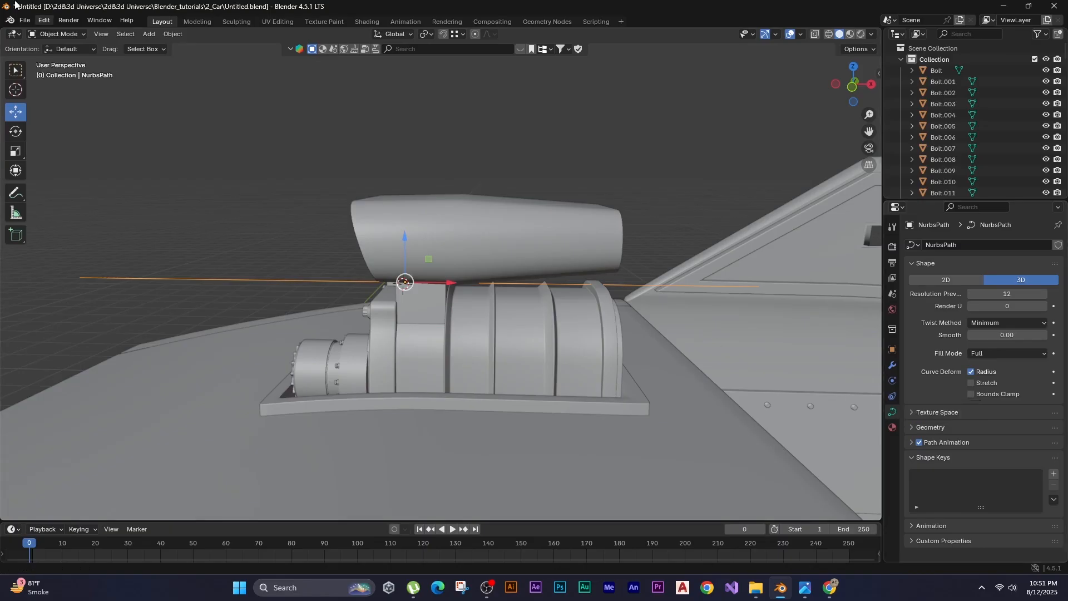
left_click(912, 427)
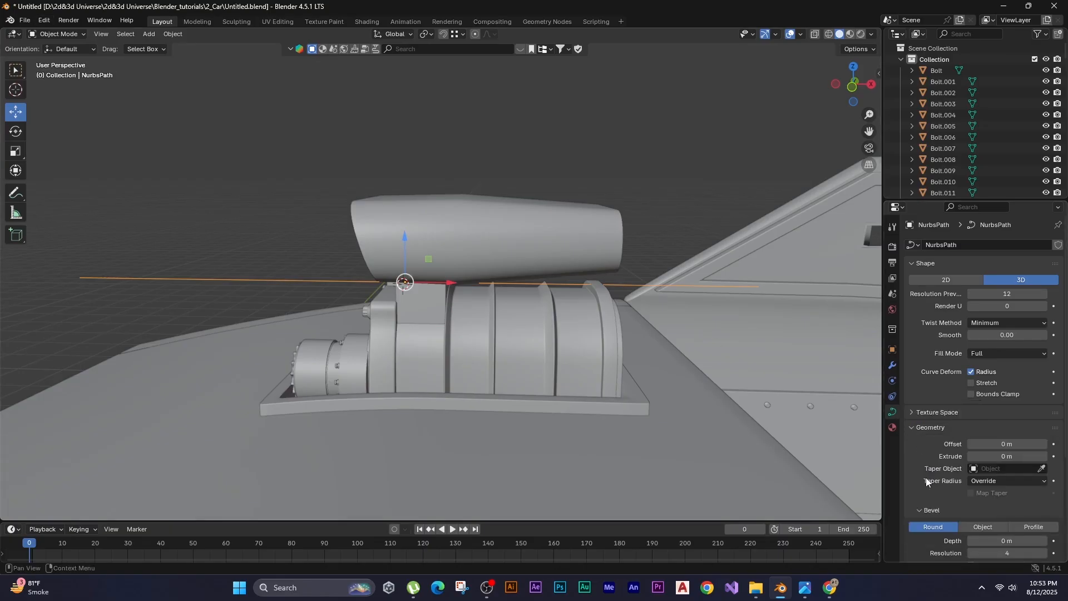
scroll(923, 473, "down", 3)
left_click_drag(973, 474, 995, 474)
middle_click_drag(337, 221, 453, 231)
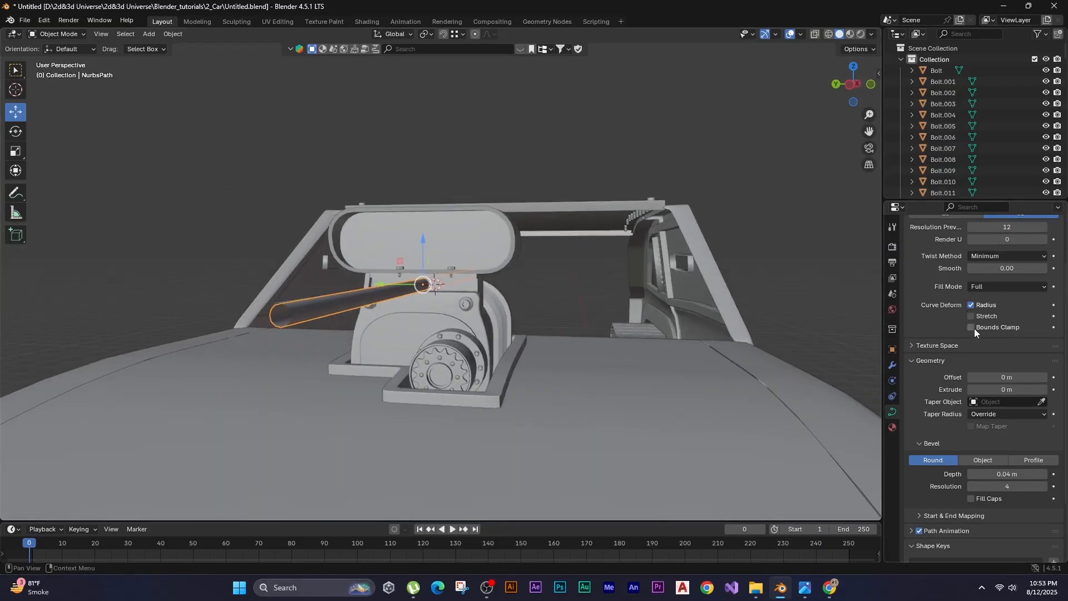
left_click(970, 498)
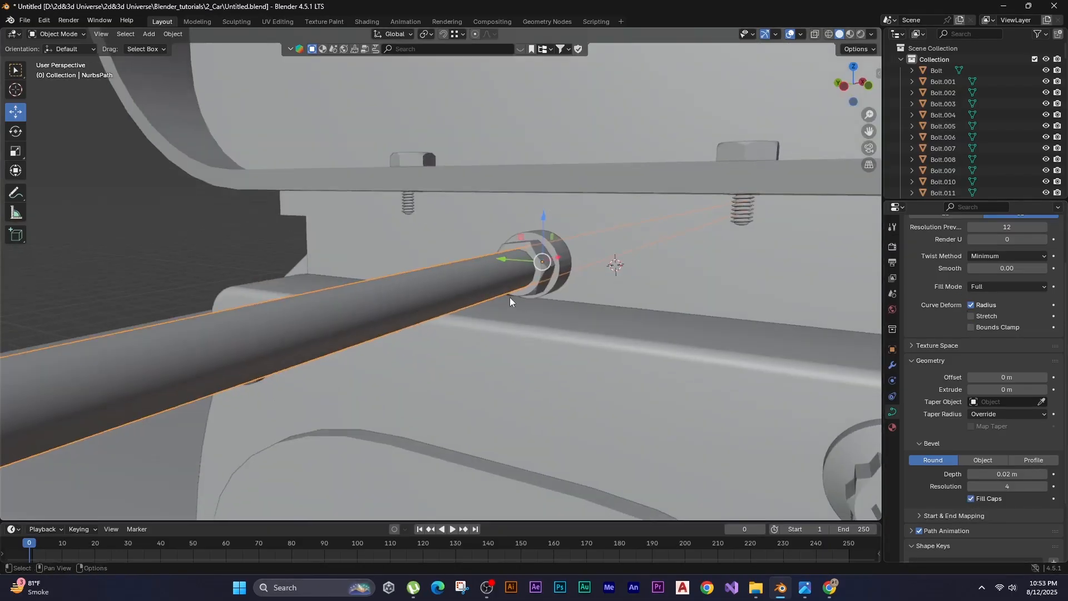
scroll(510, 297, "down", 9)
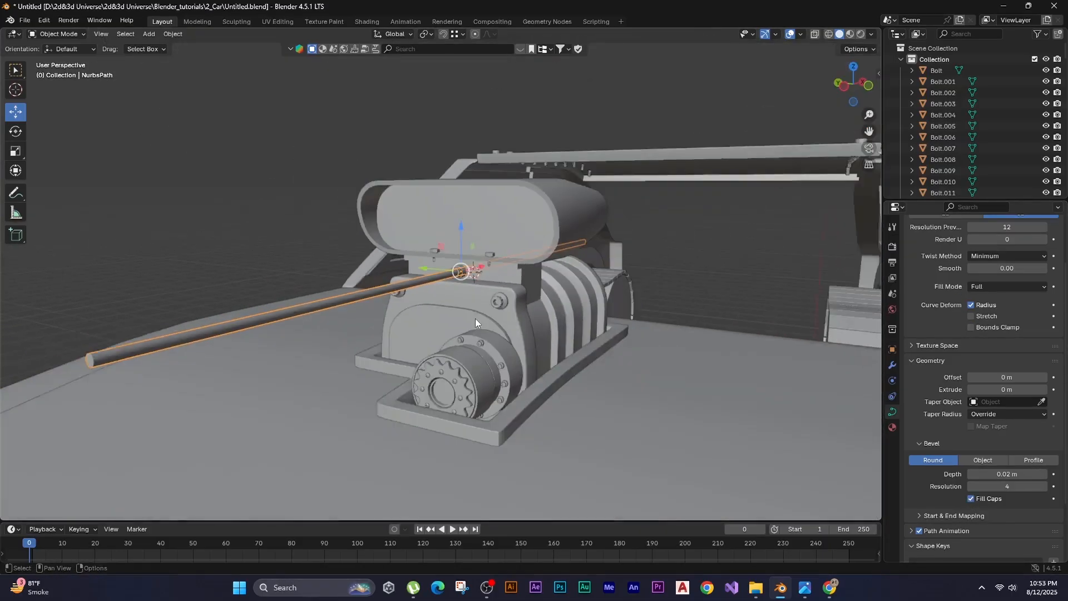
middle_click_drag(475, 318, 420, 317)
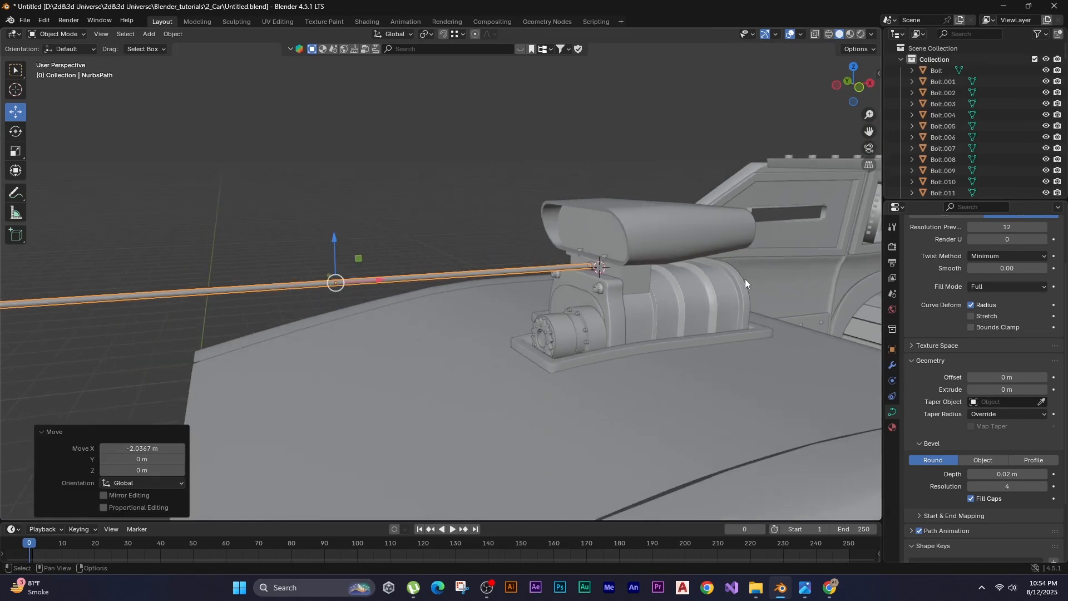
Move the pipe's far control points about 0.87 m along the X axis to shorten it in front of the fitting.
key("Tab")
scroll(484, 277, "down", 2)
middle_click_drag(484, 277, 562, 303, "shift")
left_click_drag(131, 246, 604, 389)
middle_click_drag(527, 308, 460, 326, "shift")
key("g")
key("x")
left_click(491, 393)
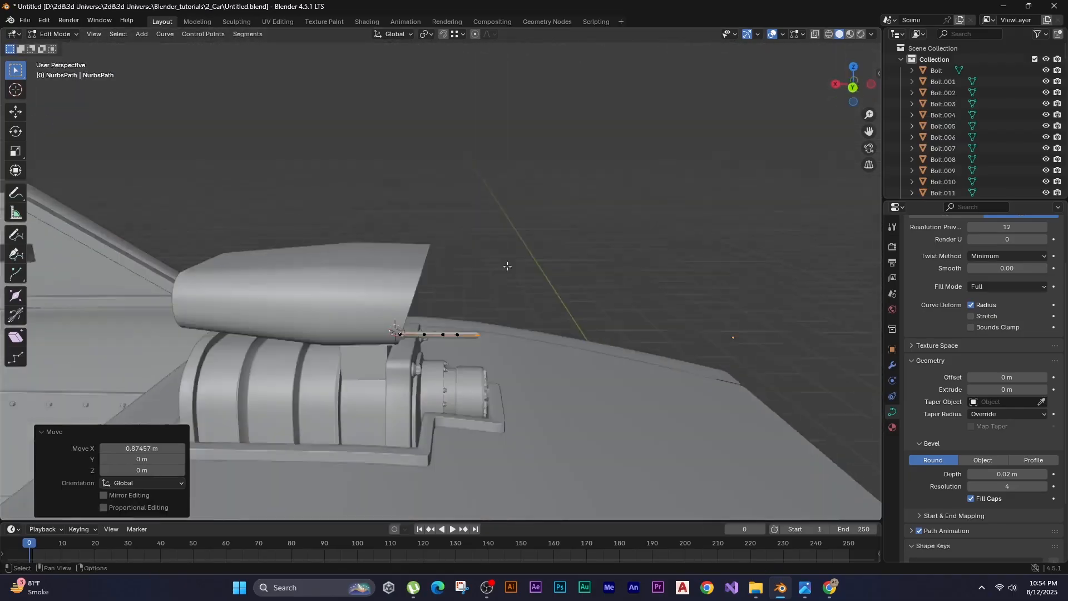
In the back view, move the pipe's end point about 0.43 m along X and 0.74 m down to bend it toward the hood.
middle_click_drag(505, 267, 565, 238, "alt")
left_click_drag(565, 238, 466, 345)
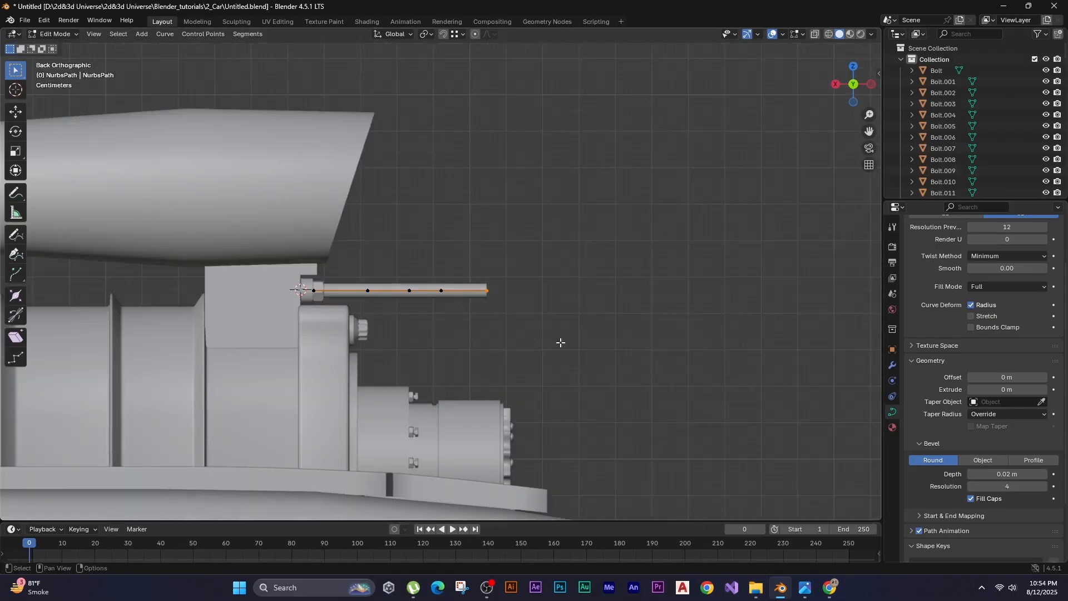
middle_click_drag(555, 338, 529, 284, "shift")
key("g")
left_click(402, 487)
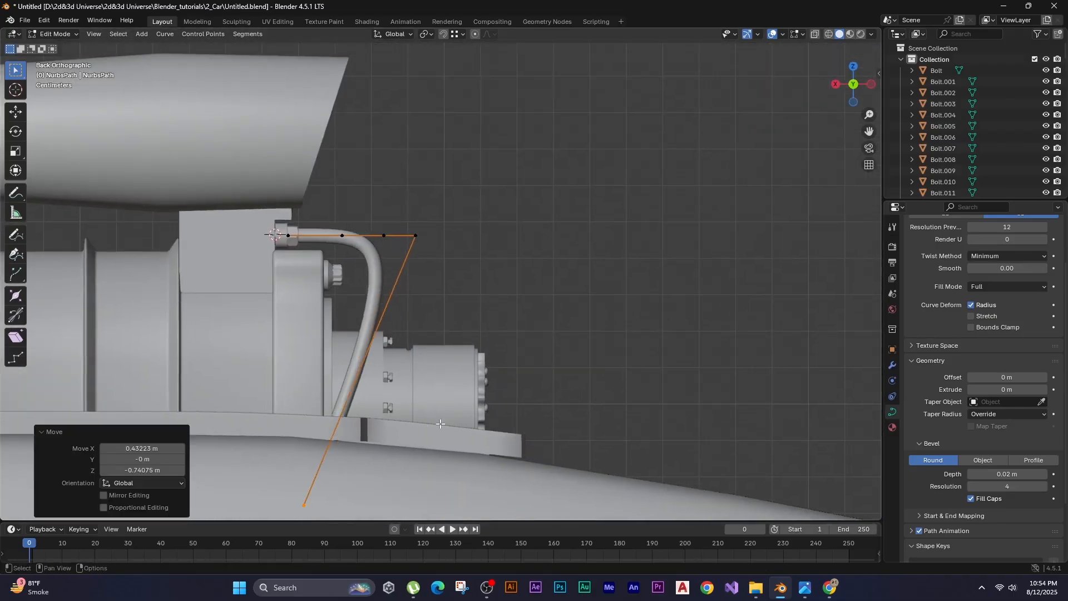
Shift the pipe's lower end point sideways along Y and adjust it along X beside the engine's base.
scroll(524, 307, "down", 4)
key("g")
key("y")
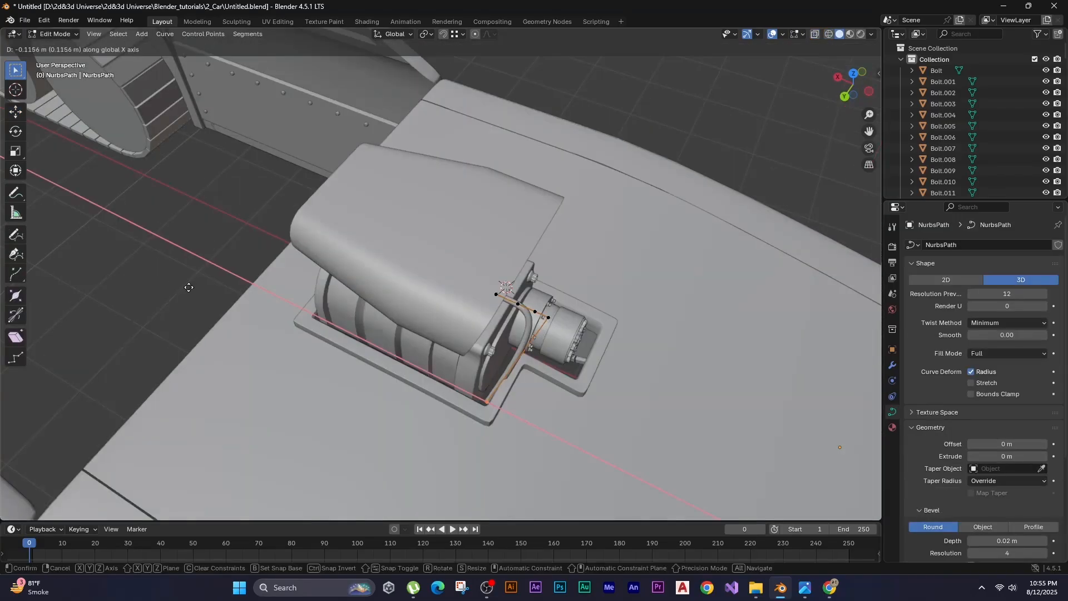
left_click(189, 287)
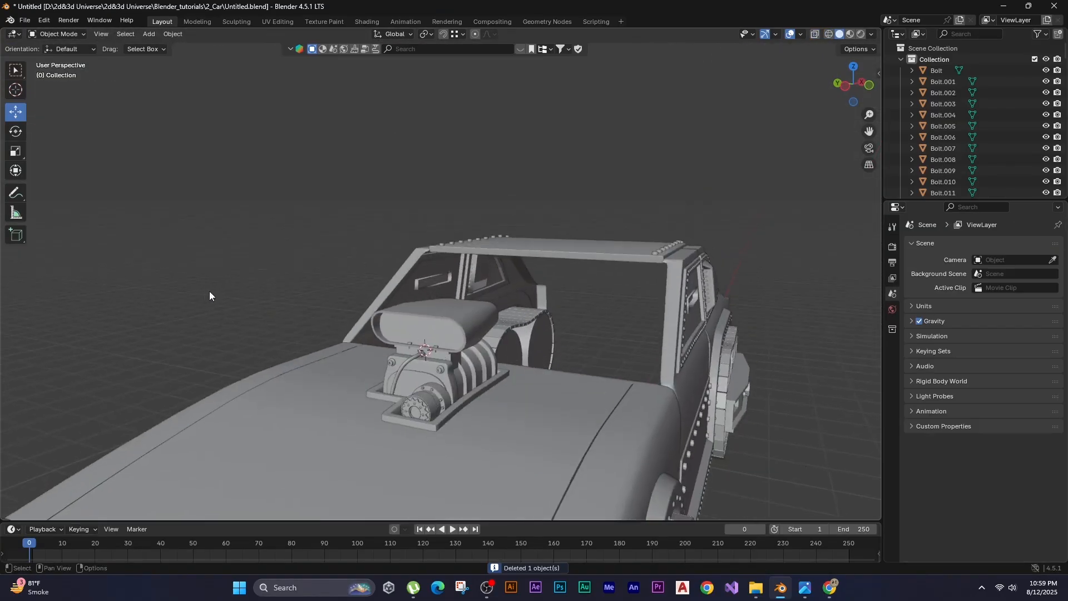
Isolate the air intake, add a cylinder at the 3D cursor and scale it to about 0.156.
left_click(423, 322)
key("KP_Divide")
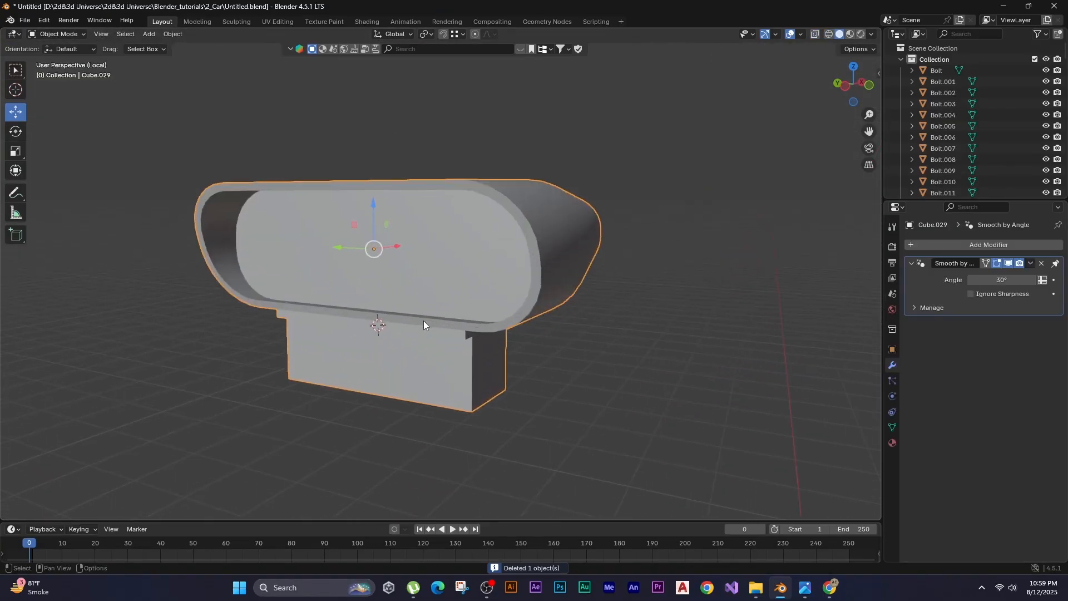
key("shift+a")
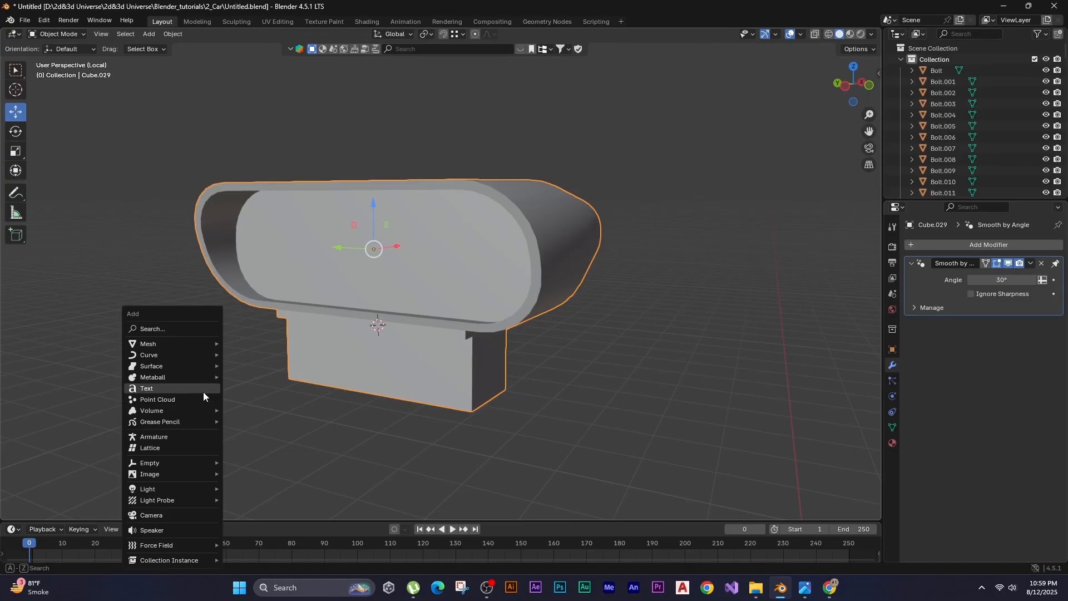
mouse_move(216, 344)
left_click(252, 399)
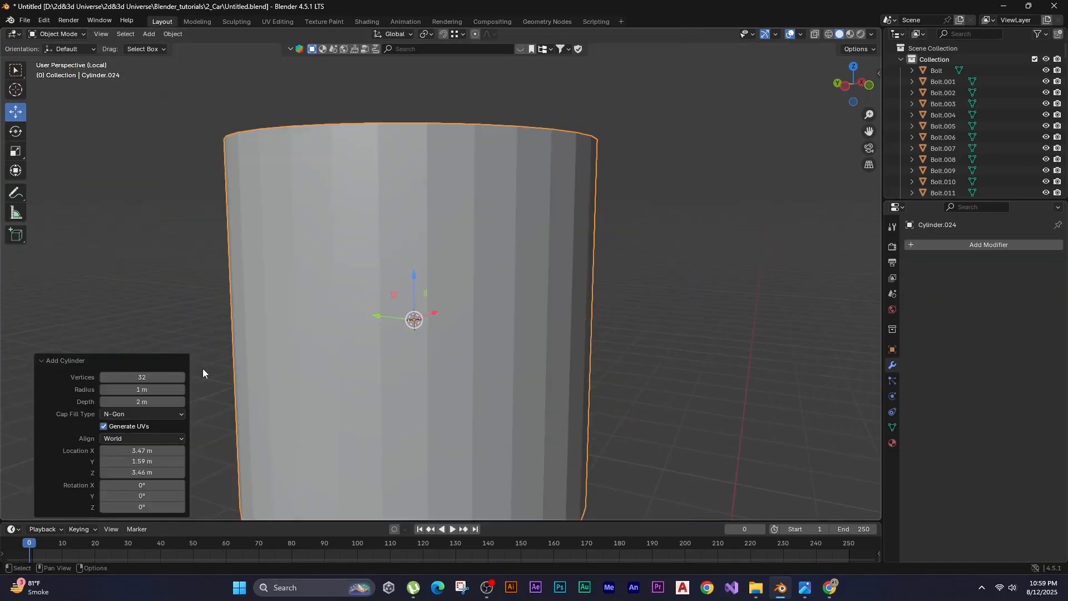
key("s")
left_click(378, 336)
middle_click_drag(441, 335, 372, 348)
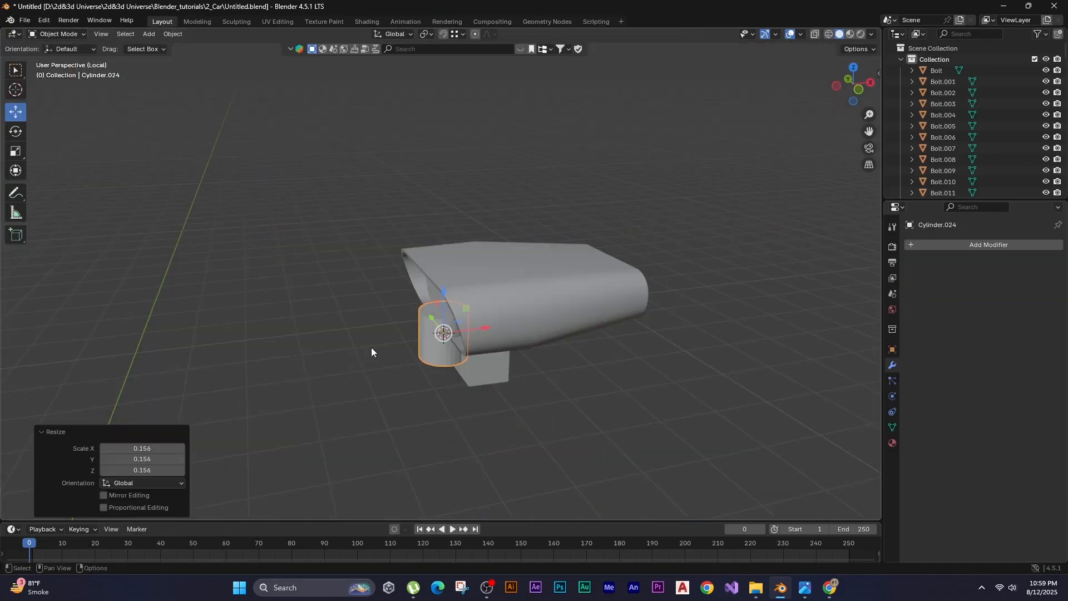
Rotate the cylinder 90° about the Y axis and apply auto smooth shading to it.
type("ry")
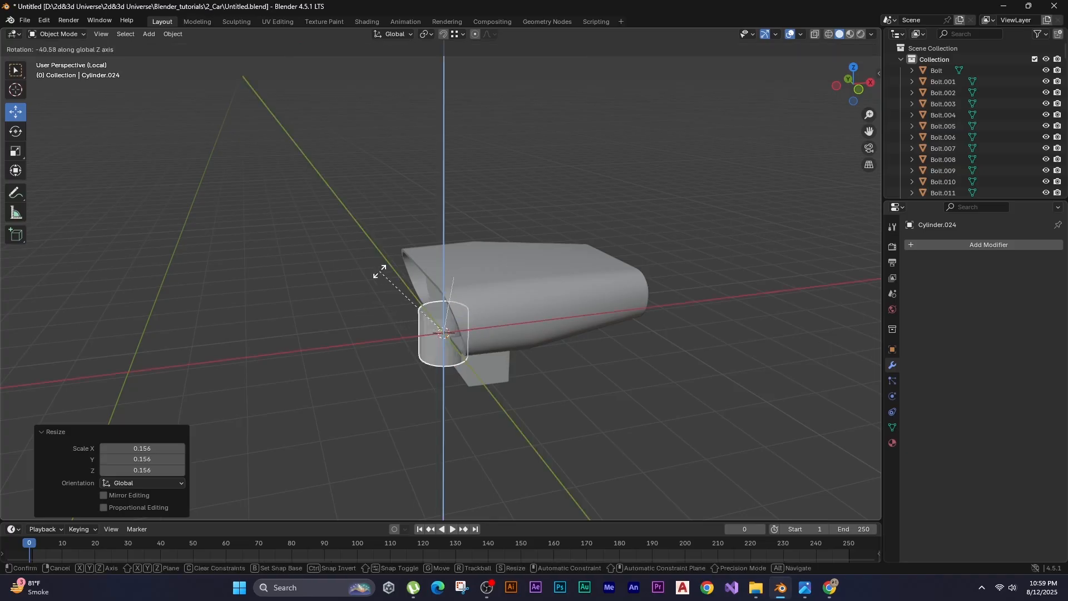
type("90")
key("Return")
right_click(410, 342)
left_click(411, 326)
left_click(355, 310)
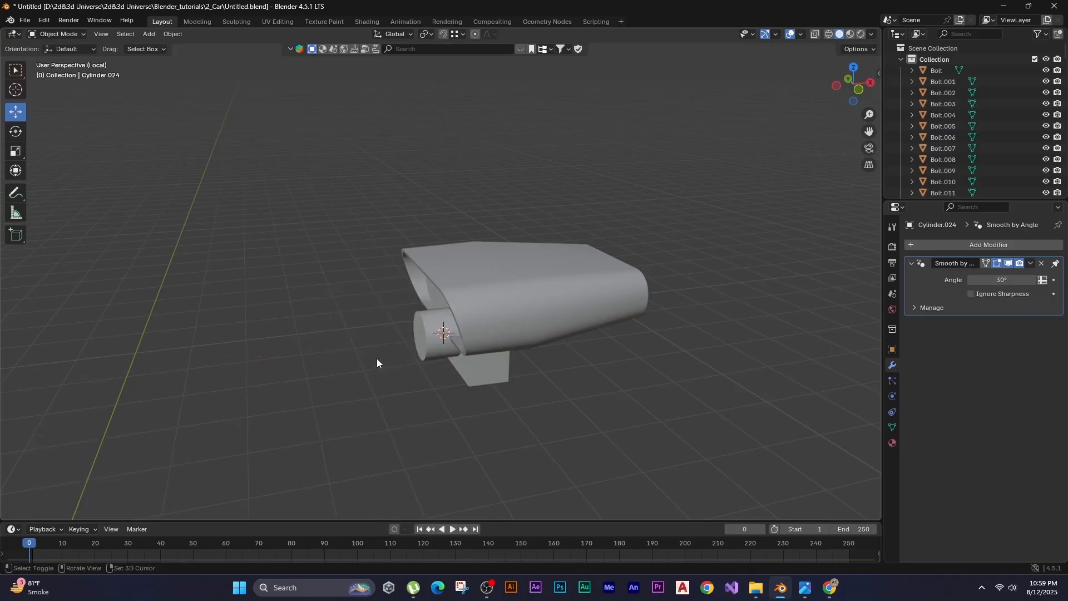
Place the cylinder at one side of the intake's opening and inset its front face by about 0.057 m.
middle_click_drag(376, 358, 449, 339)
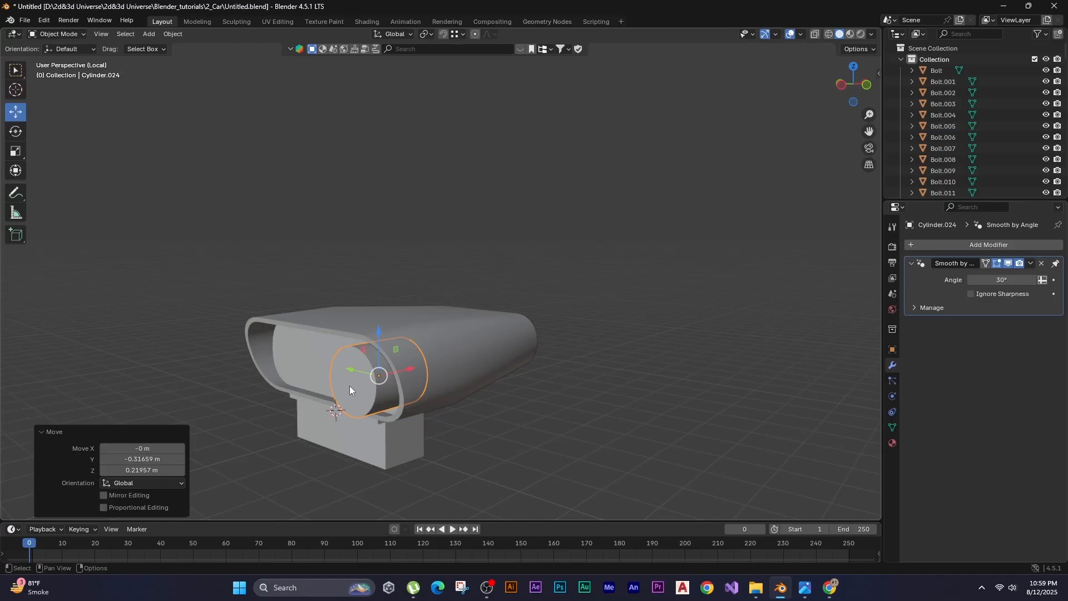
key("Tab")
left_click(349, 385)
key("3")
left_click(349, 385)
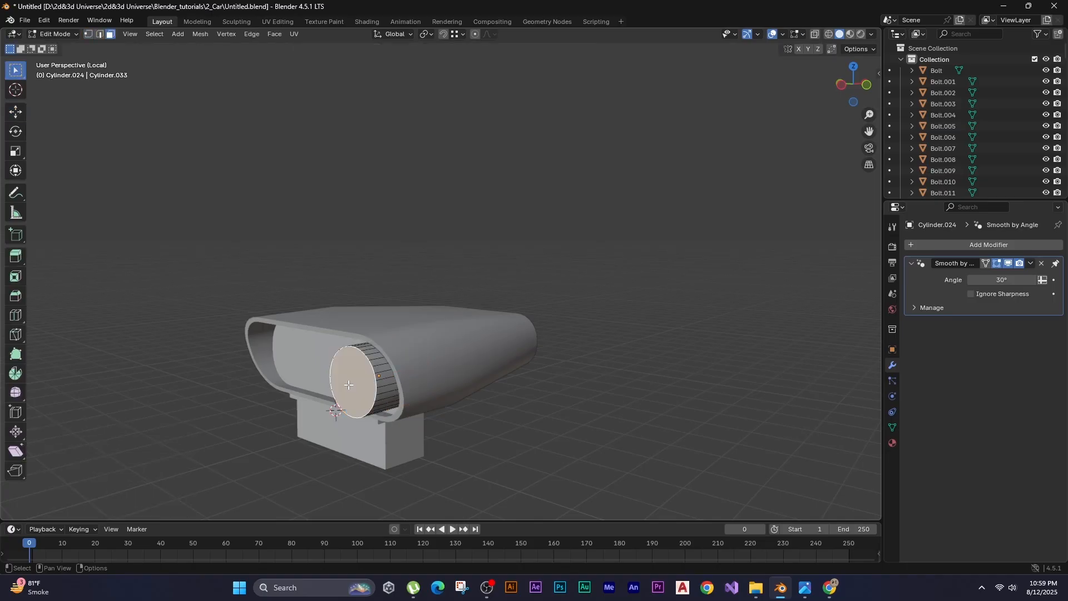
scroll(226, 356, "up", 1)
middle_click_drag(211, 346, 228, 377, "shift")
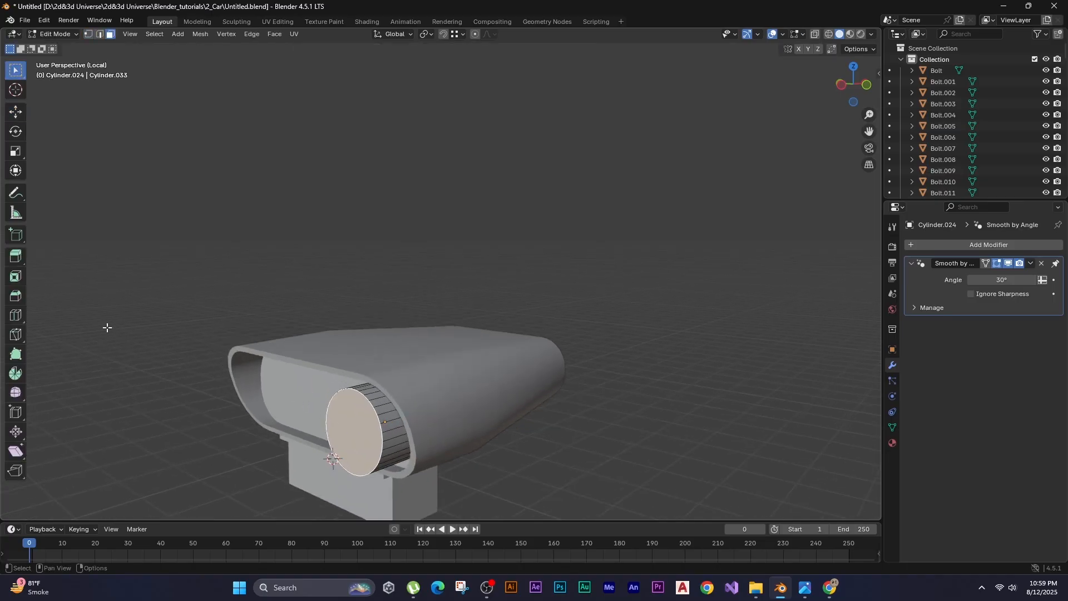
left_click(76, 280)
middle_click_drag(58, 351, 110, 348, "shift")
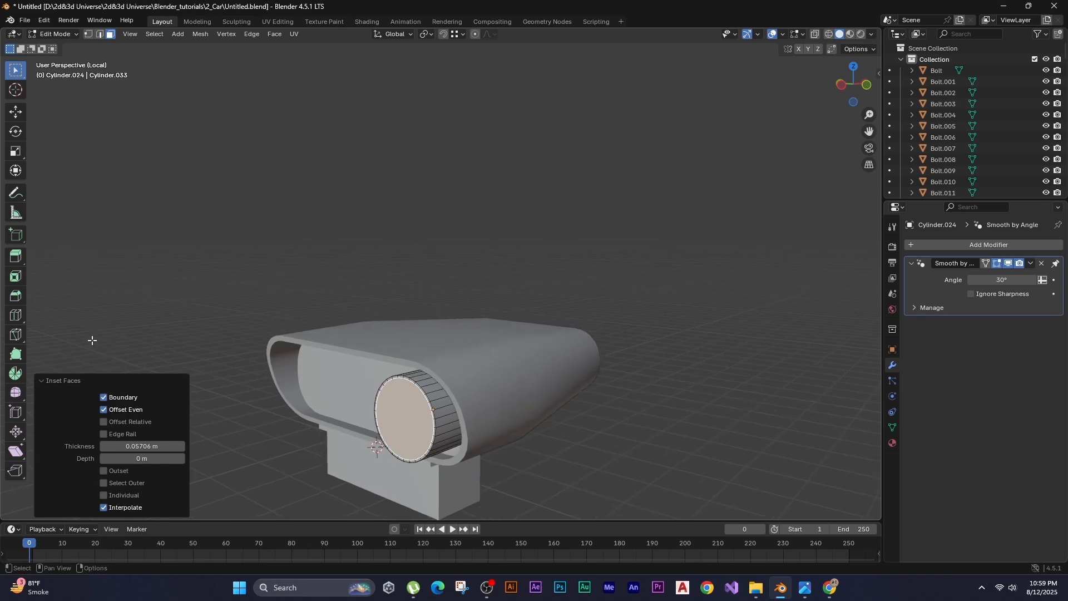
Extrude the inset face about 0.06 m inward, inset it by about 0.074 m and extrude it once more.
key("e")
left_click(95, 315)
key("i")
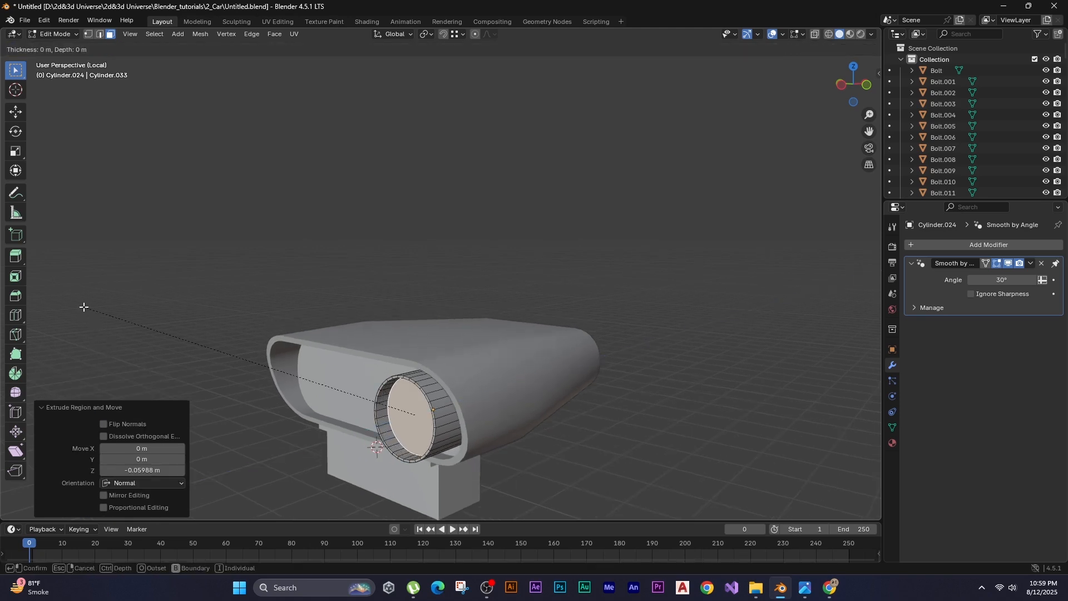
left_click(86, 310)
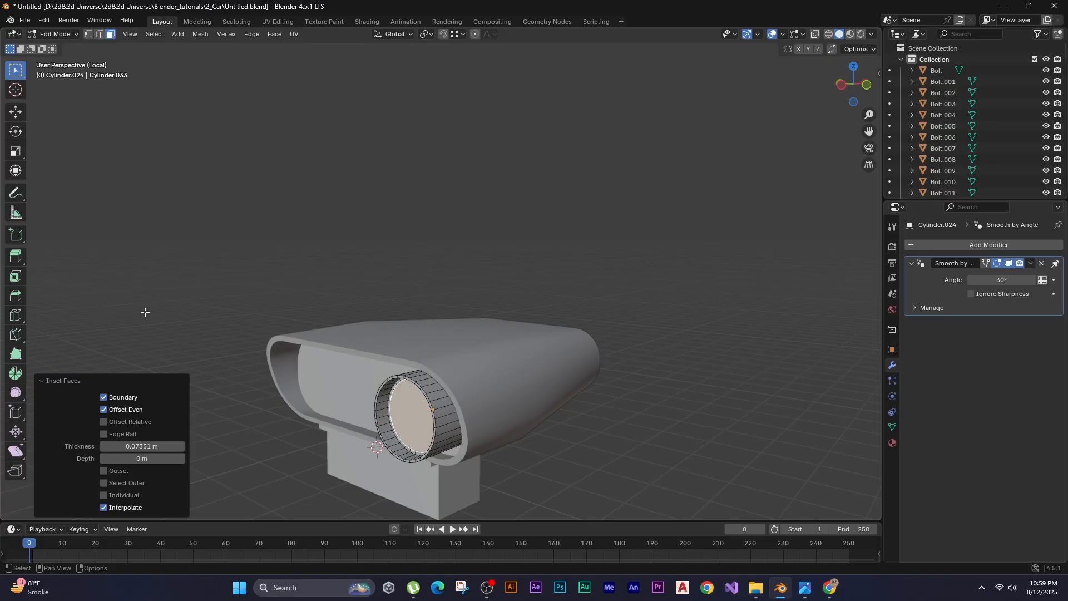
key("e")
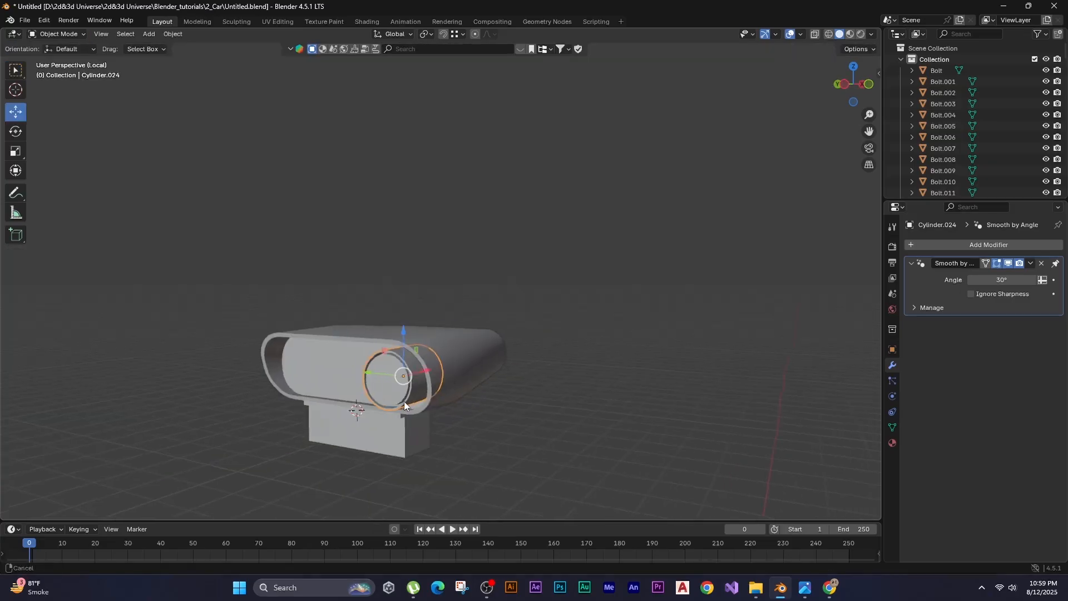
Reposition the recessed cylinder within the side of the intake's opening.
key("g")
middle_click_drag(35, 448, 49, 446)
left_click(50, 446)
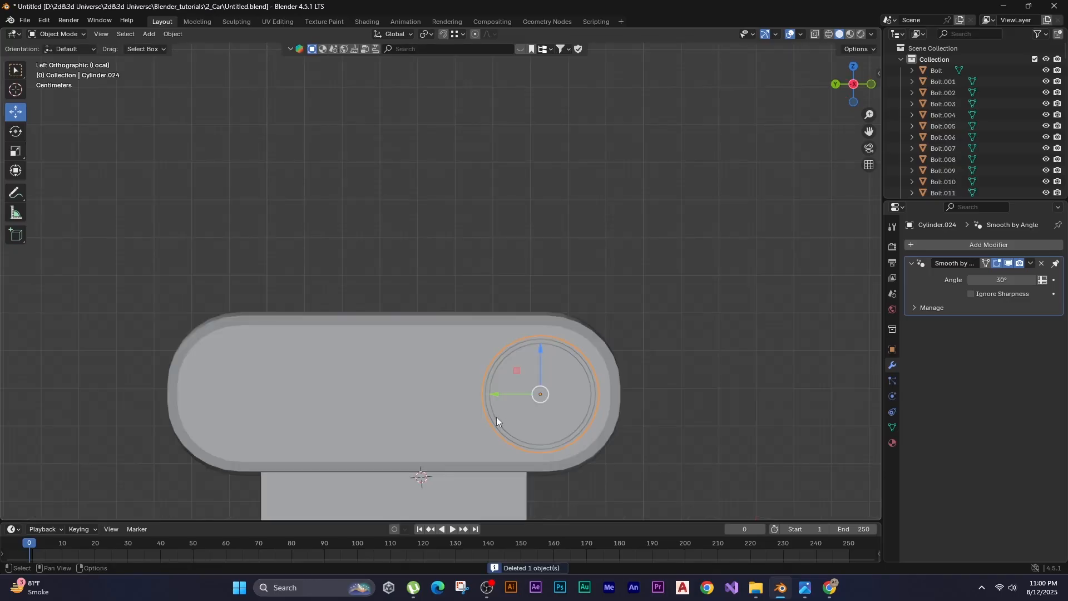
Duplicate the recessed cylinder twice across the intake's opening, about 0.37 m apart along Y, and select all three cylinders.
key("shift+d")
left_click(303, 401)
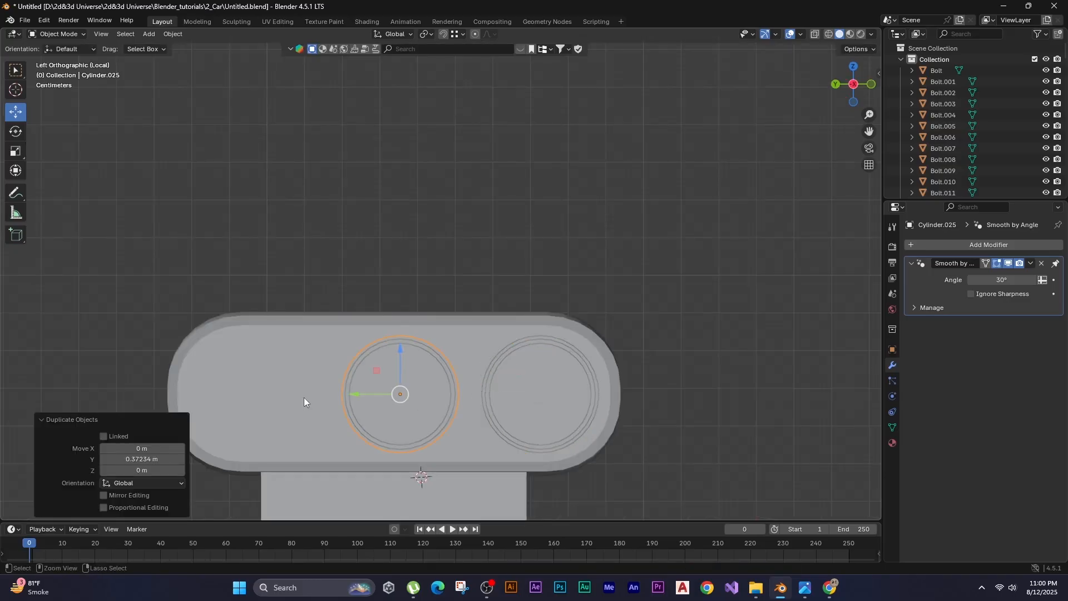
key("shift+r")
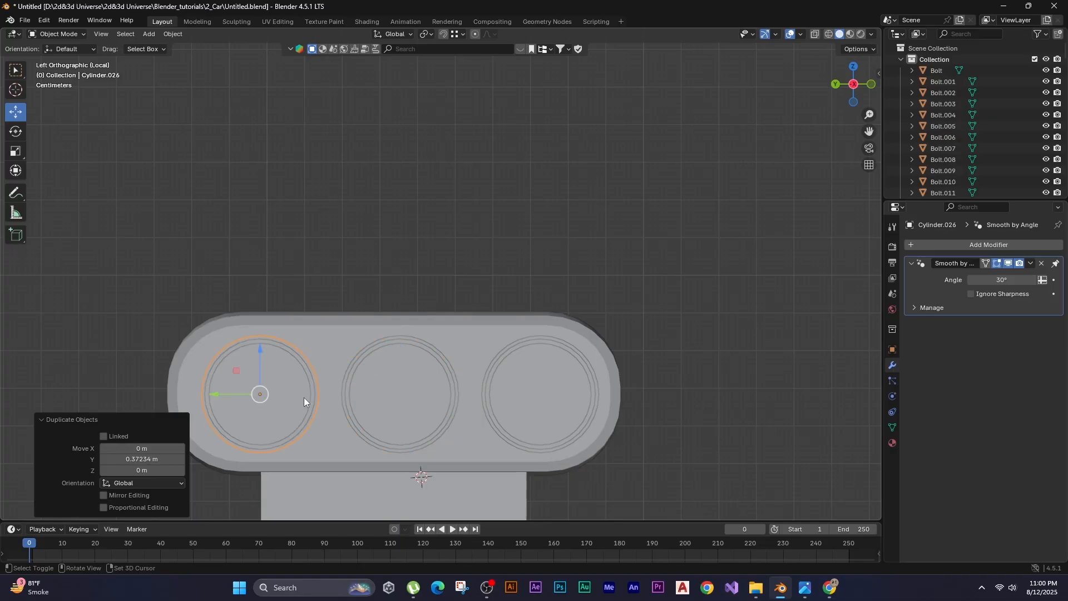
left_click(390, 367)
left_click(489, 389, "shift")
left_click(315, 390, "shift")
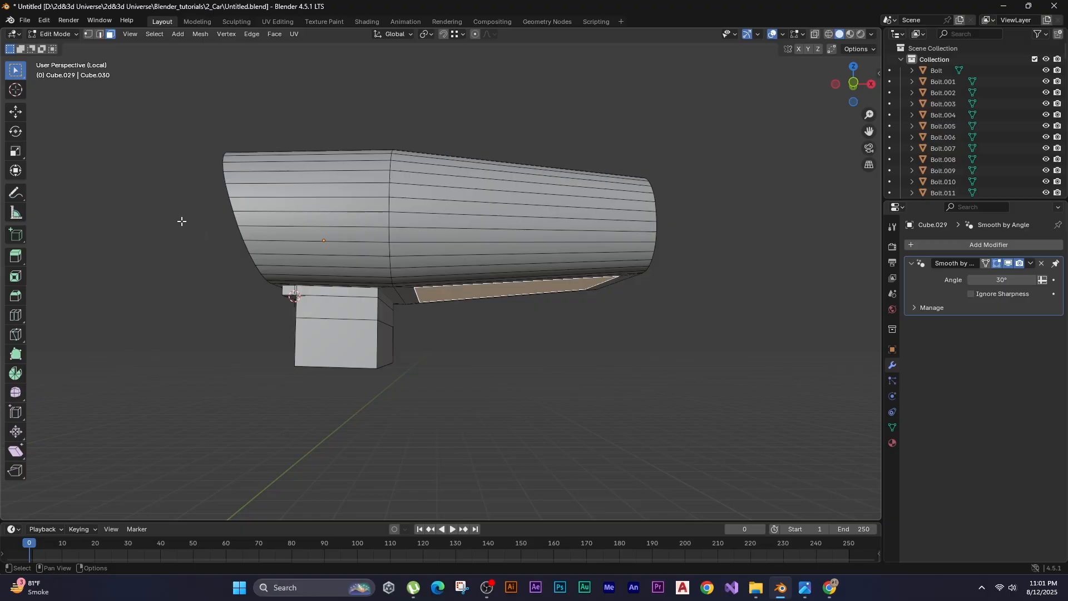
Extrude the face under the intake's rear about 0.28 m straight down in the front view and rotate the extruded face.
key("KP_1")
key("e")
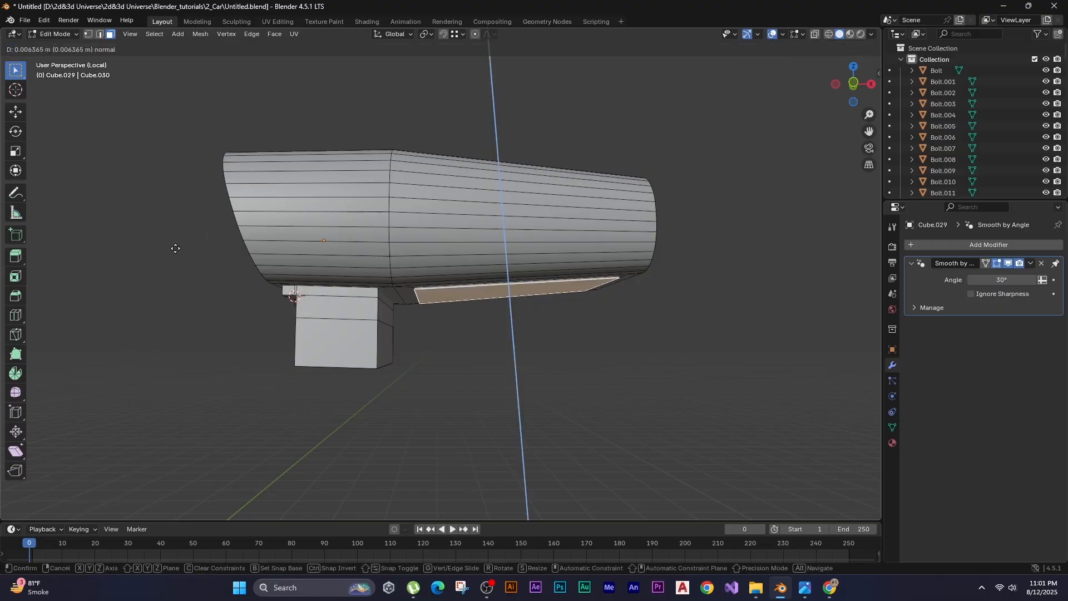
left_click(391, 372)
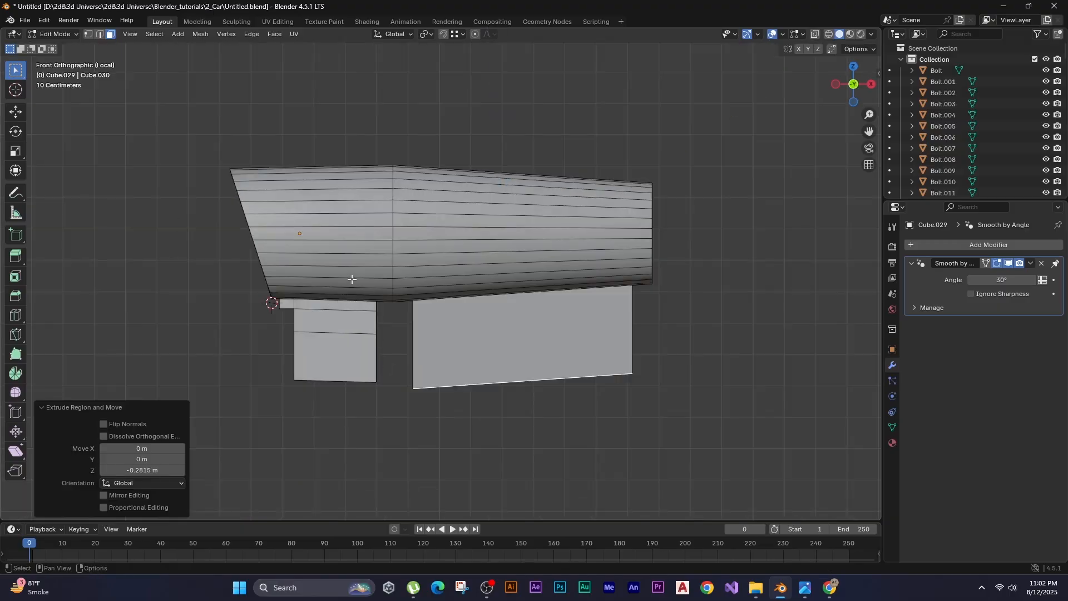
key("r")
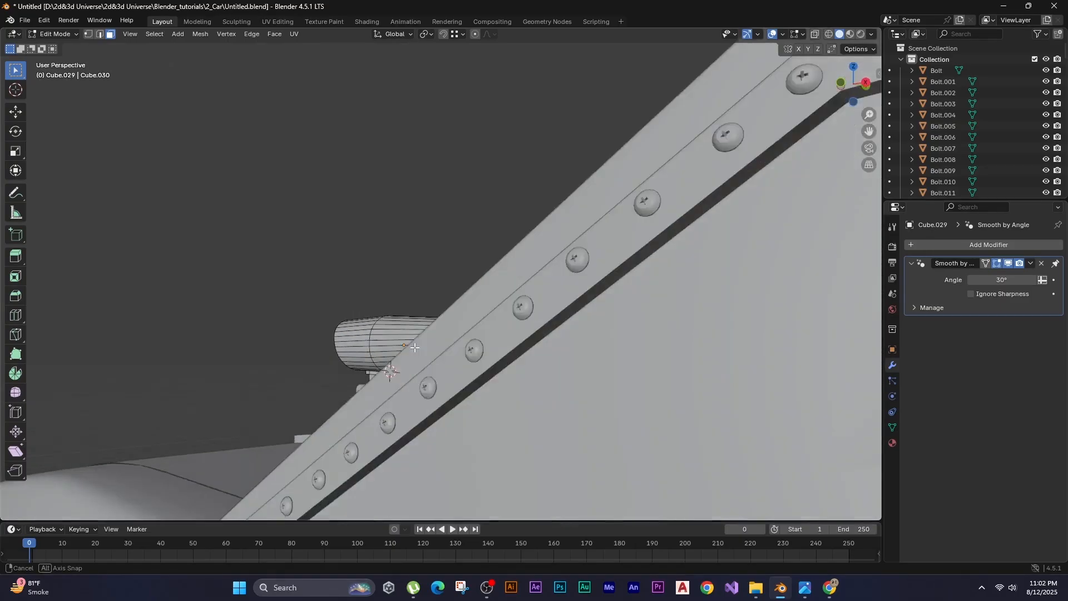
Try a loop cut around the extruded support block beneath the intake's rear.
middle_click_drag(334, 345, 408, 367)
scroll(407, 373, "up", 4)
key("2")
left_click(407, 378)
key("ctrl+r")
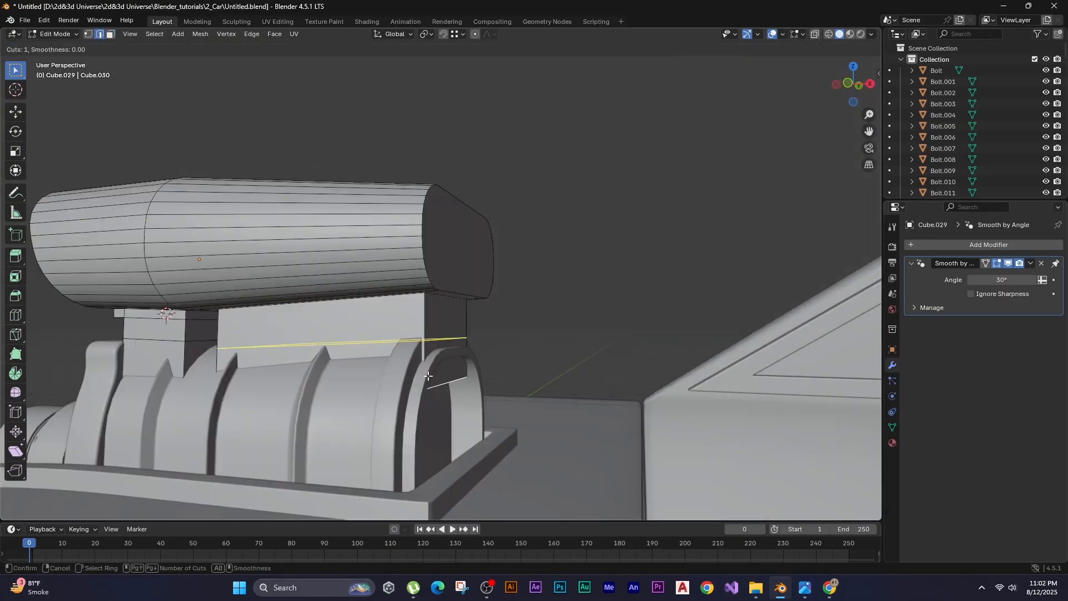
left_click(414, 380)
left_click(435, 388)
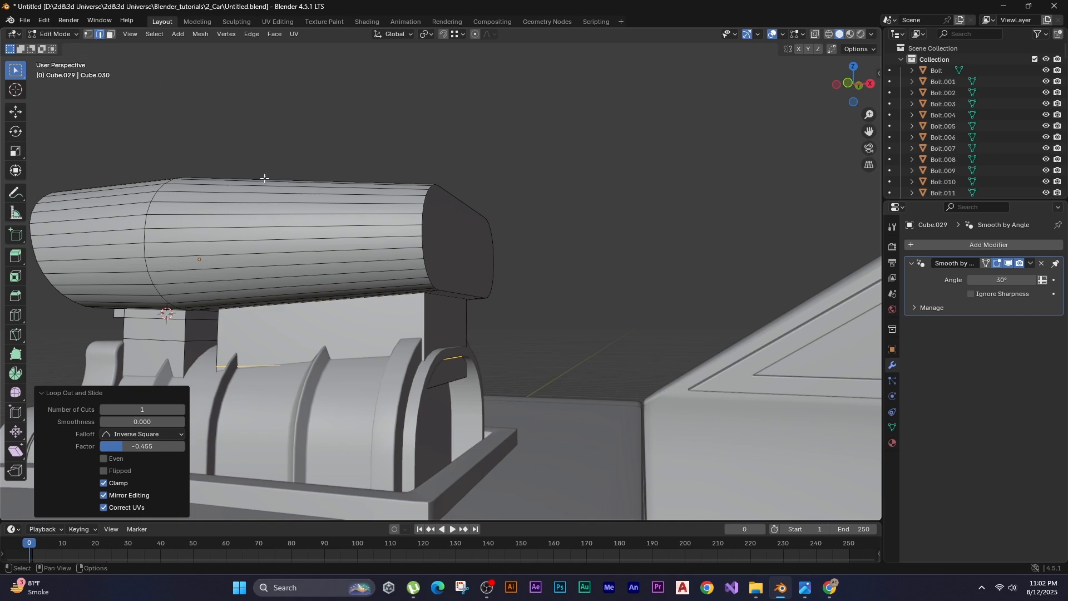
key("ctrl+z")
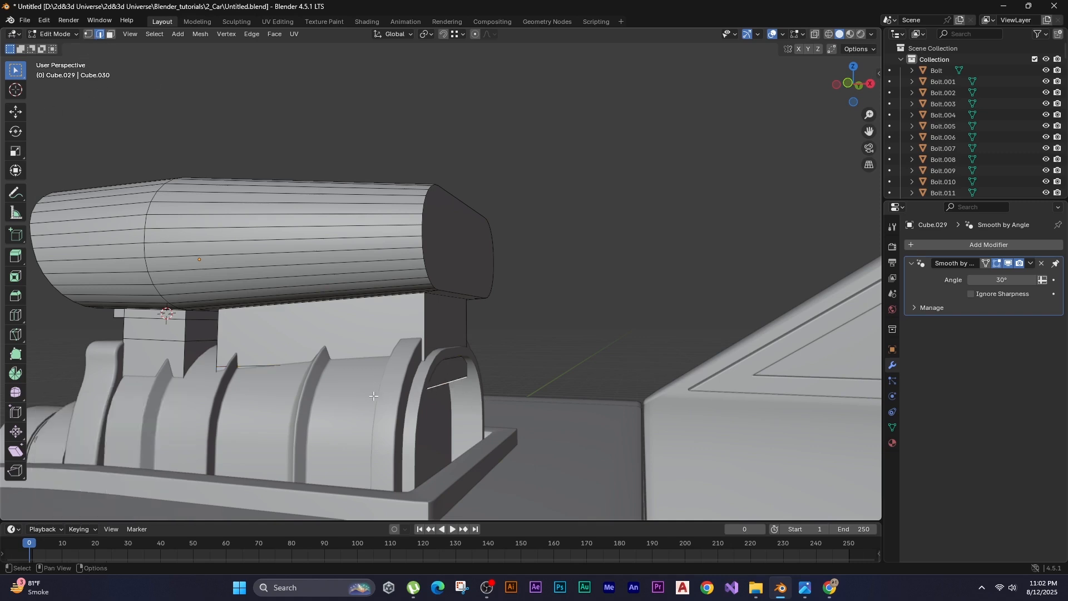
Move the selected edge of the rear support block beneath the intake along Z and X.
key("g")
key("z")
key("x")
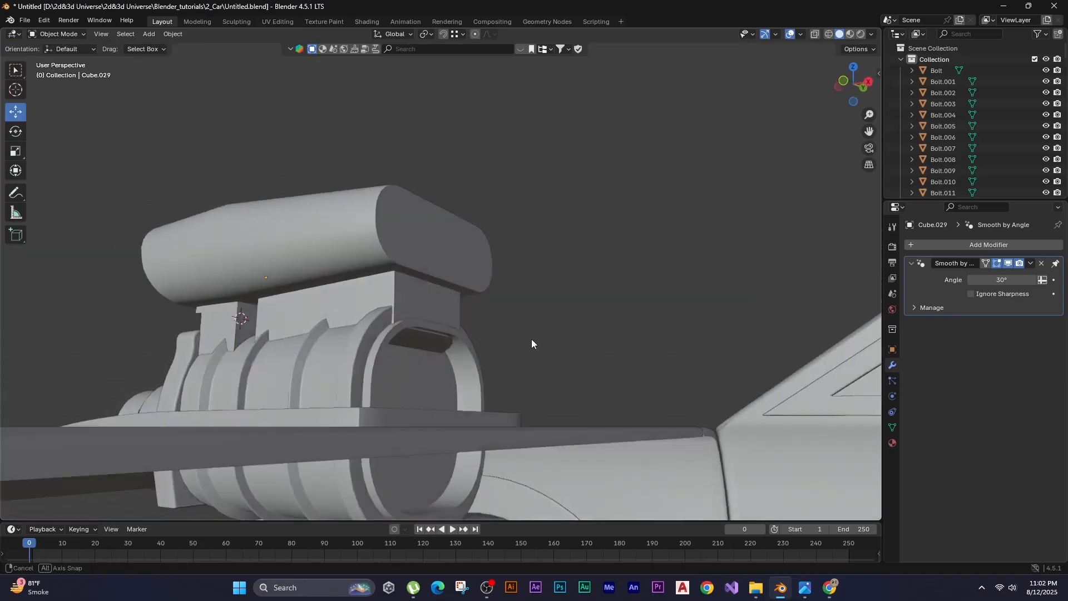
middle_click_drag(532, 338, 390, 355)
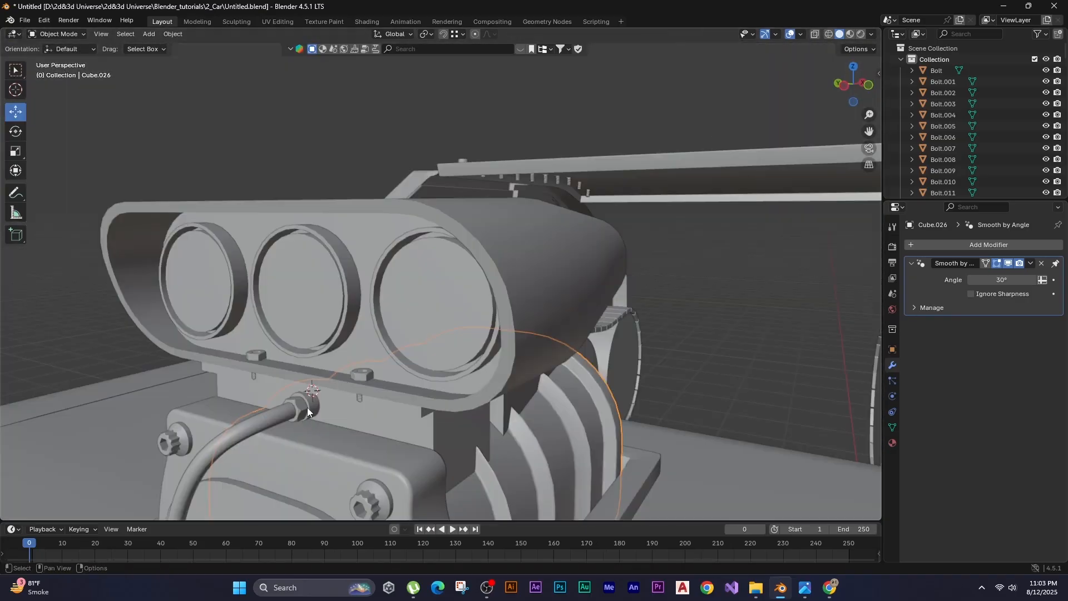
Duplicate the pipe's nut fitting, rotate the copy -90°, and position it against the side of the front neck block.
left_click(310, 407)
middle_click_drag(299, 409, 277, 388)
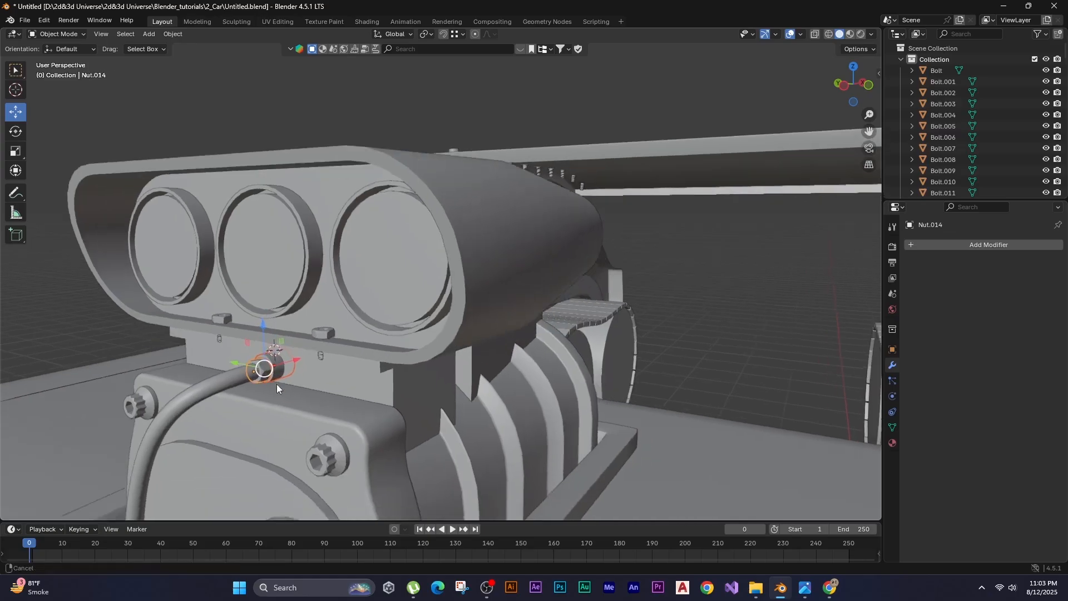
scroll(275, 383, "down", 5)
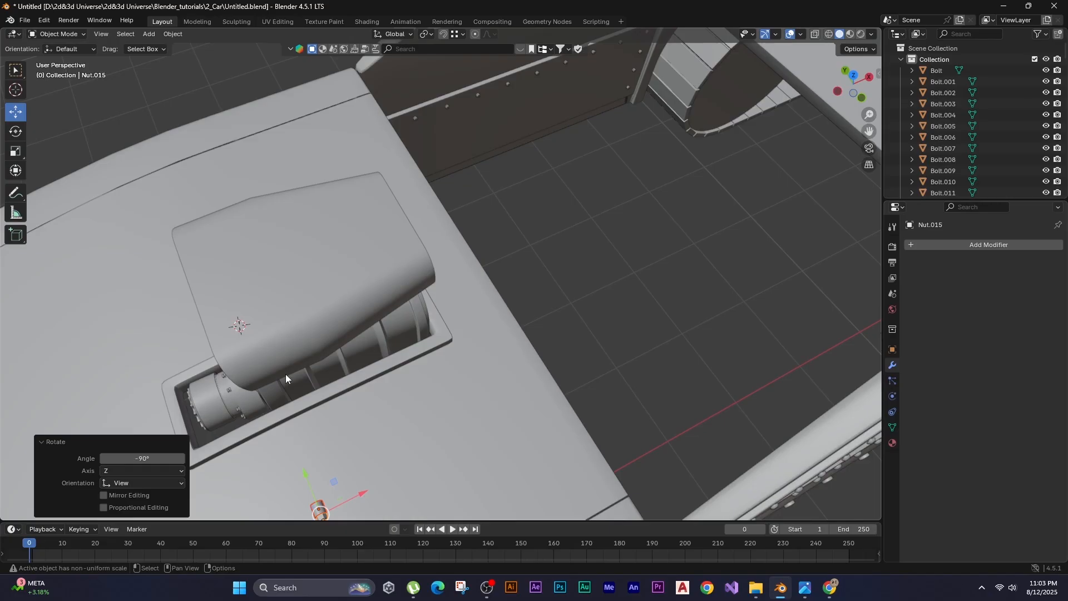
key("KP_1")
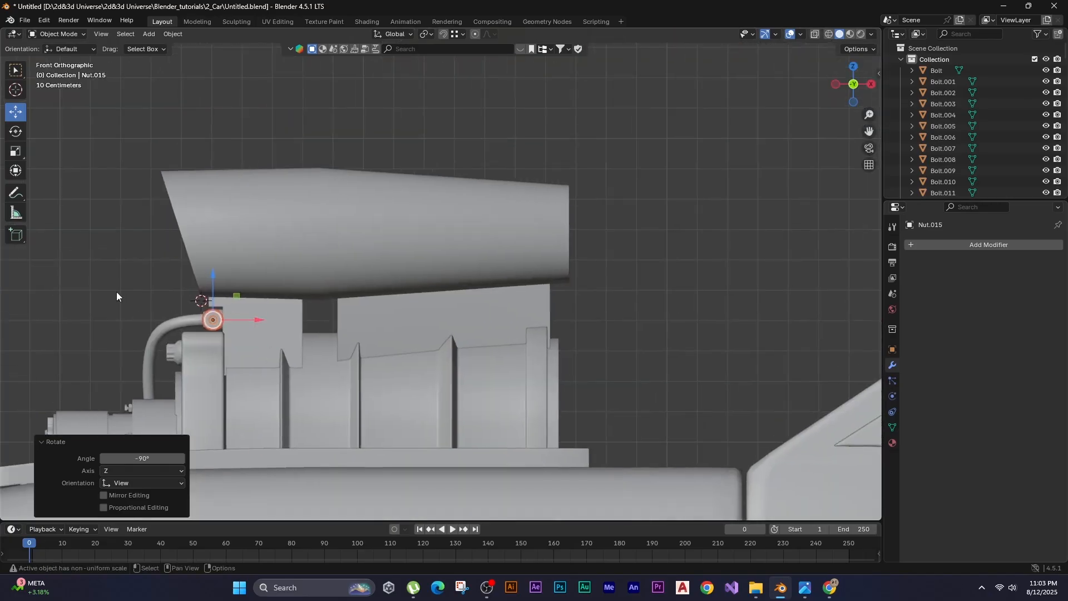
key("g")
left_click(114, 288)
Duplicate the side fitting three times along the rear support, spaced about 0.38 m, 0.2 m and 0.24 m along X.
key("shift+d")
key("x")
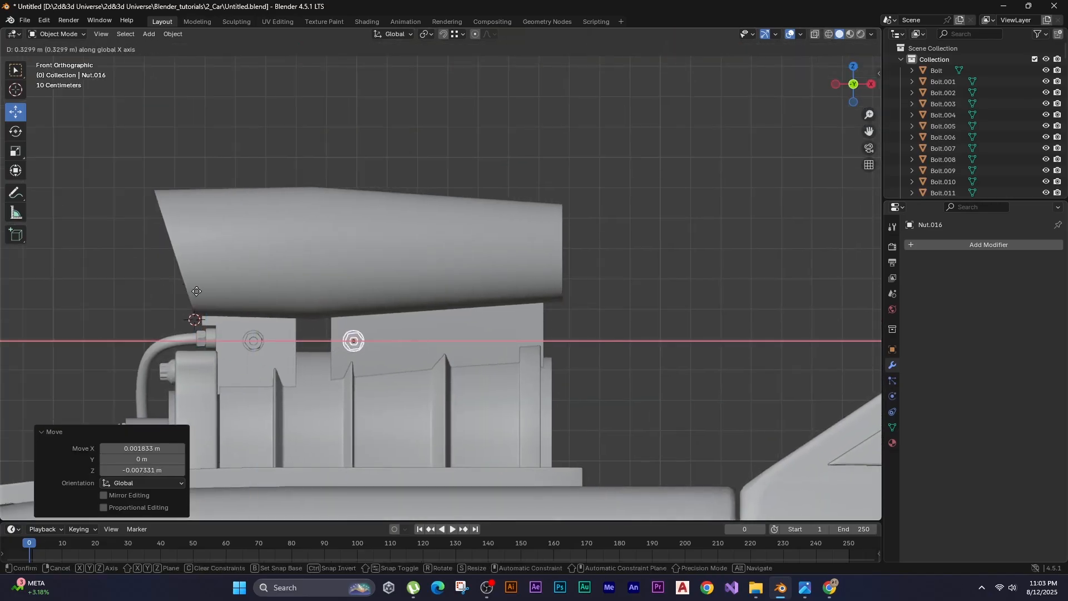
left_click(208, 294)
key("shift+d")
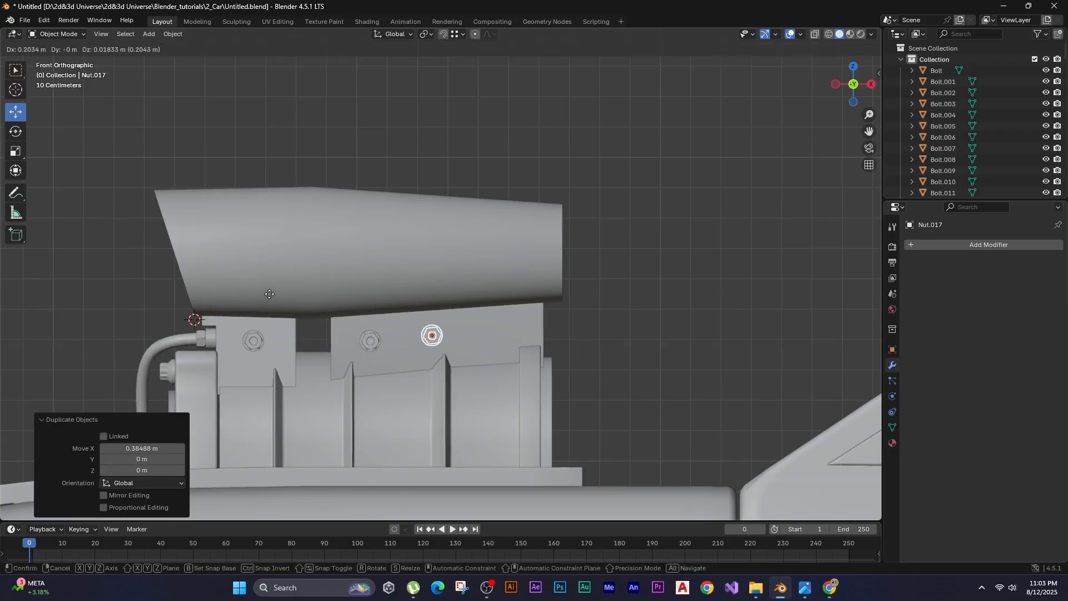
left_click(272, 298)
key("shift+d")
left_click(360, 289)
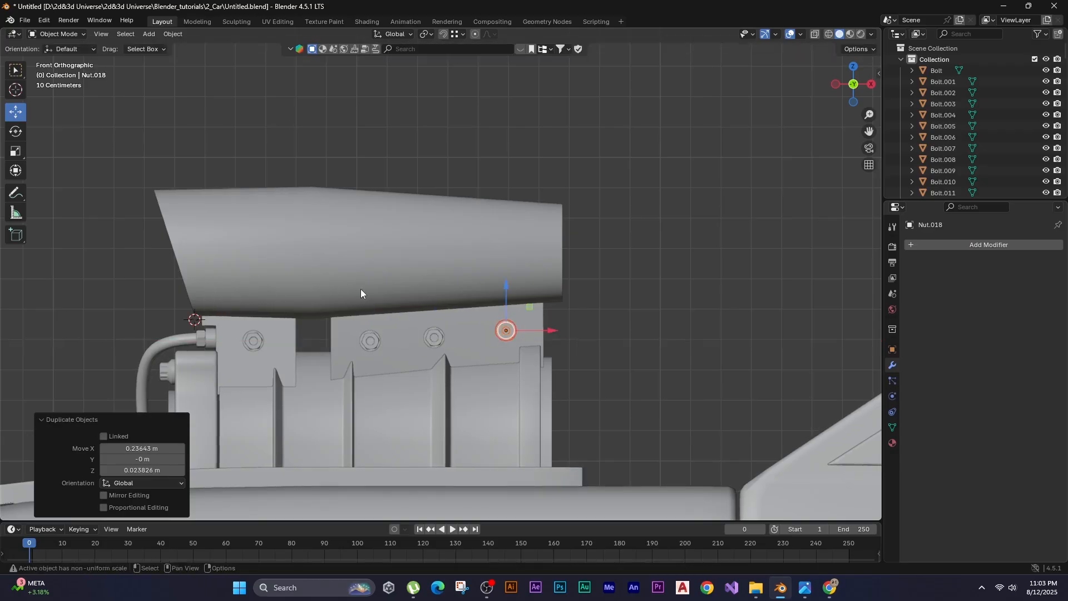
Duplicate the four side fittings, rotate the copies 180°, and place them on the opposite side of the engine along Y.
left_click_drag(686, 240, 618, 303)
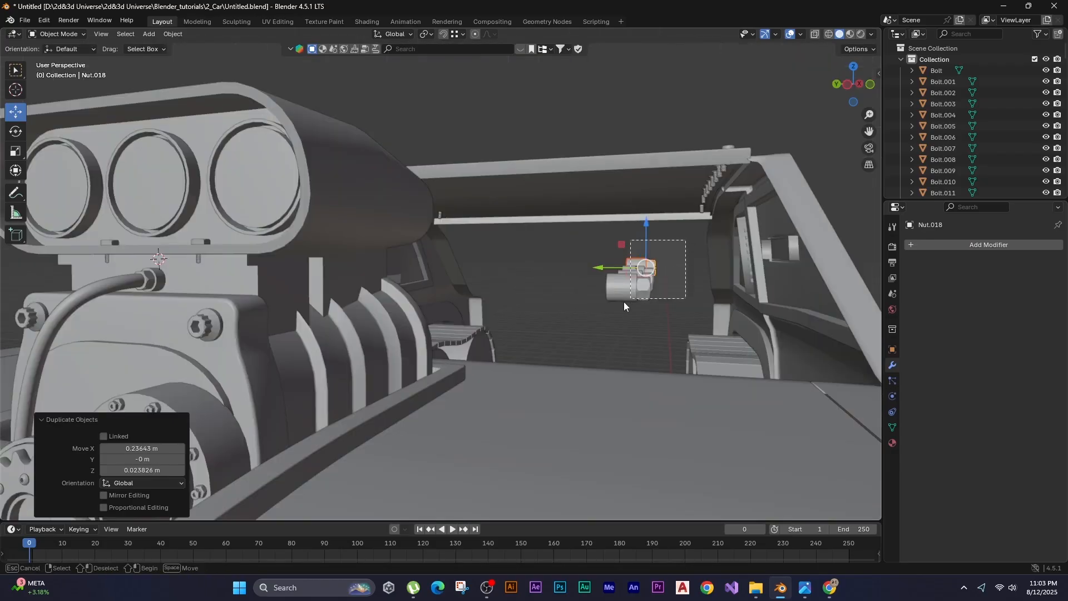
middle_click_drag(543, 304, 573, 319)
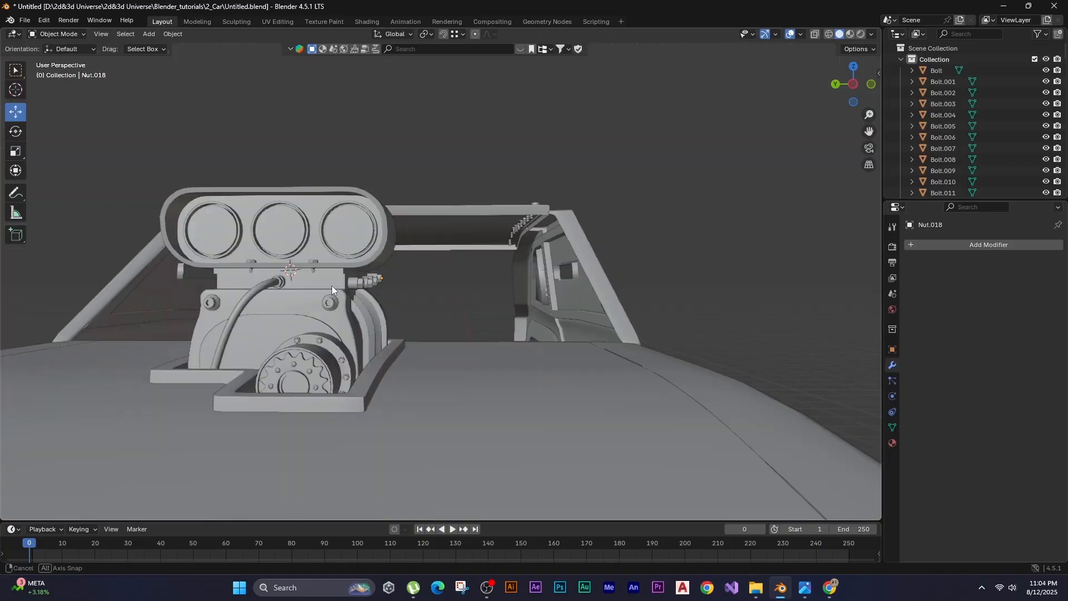
mouse_move(385, 289)
middle_mouse_down("alt")
mouse_move(428, 298)
mouse_move(389, 296)
middle_mouse_up("alt")
scroll(315, 282, "up", 2)
middle_click_drag(315, 281, 419, 309, "shift")
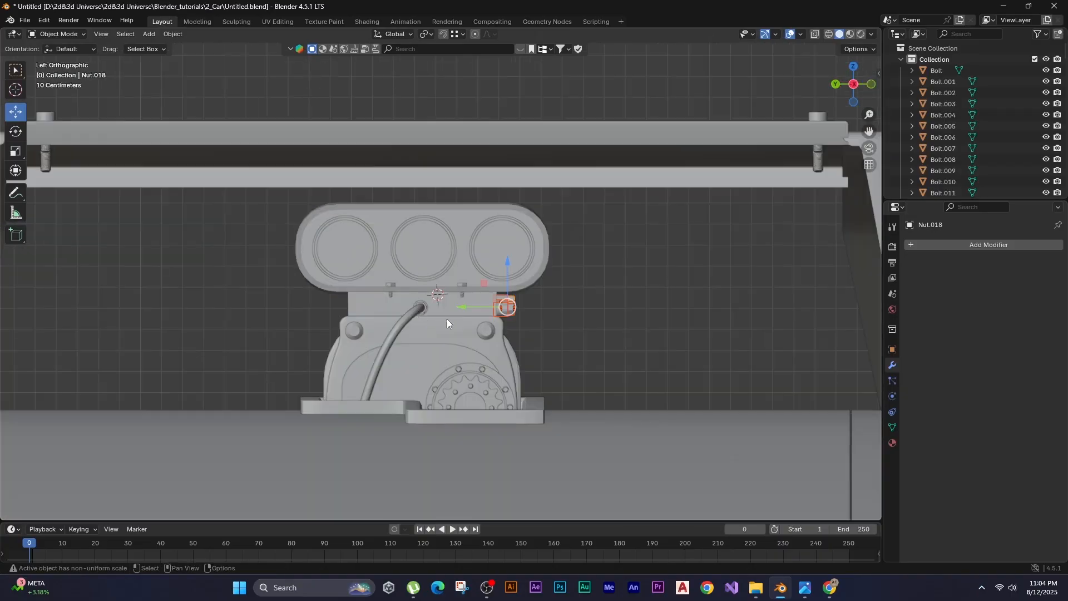
key("shift+d")
key("r")
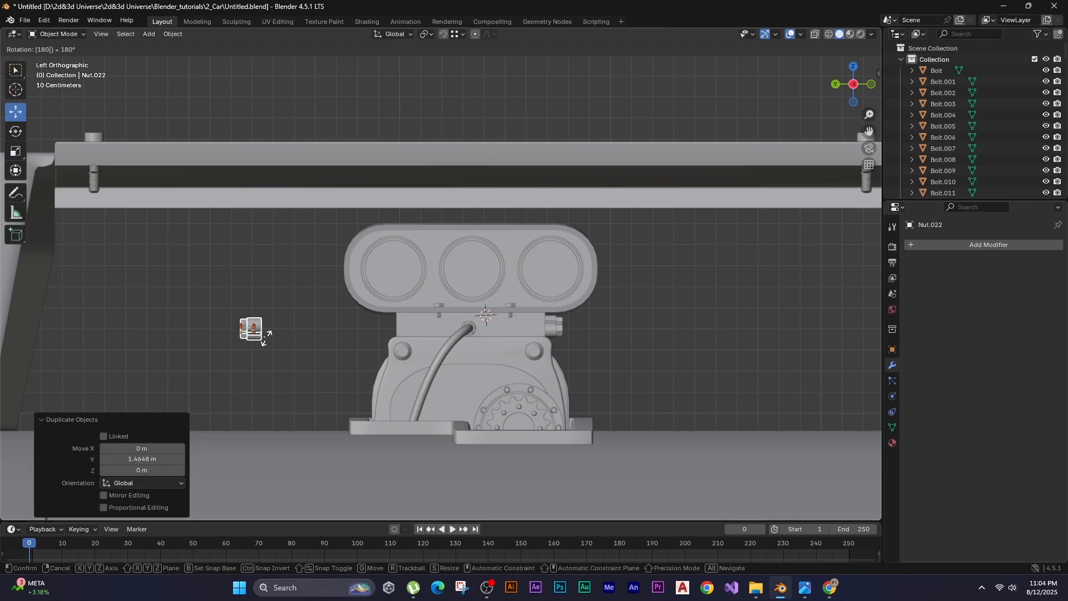
key("Return")
key("g")
key("y")
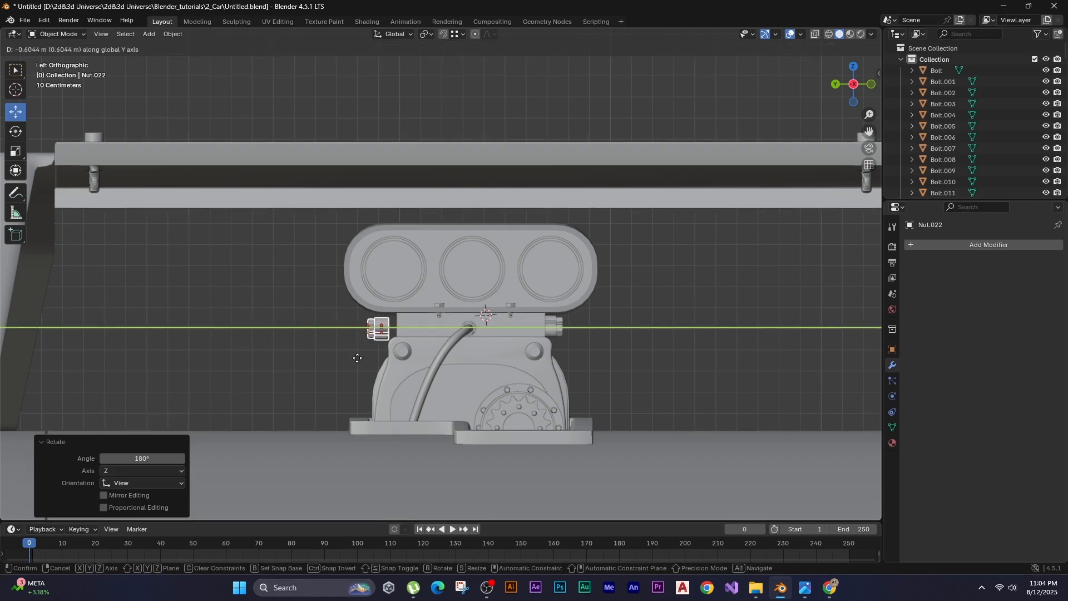
left_click(362, 353)
Lower the four opposite-side fittings about 0.02 m along Z in the wireframe back view.
middle_click_drag(282, 342, 300, 336, "alt")
key("z")
left_click(209, 336)
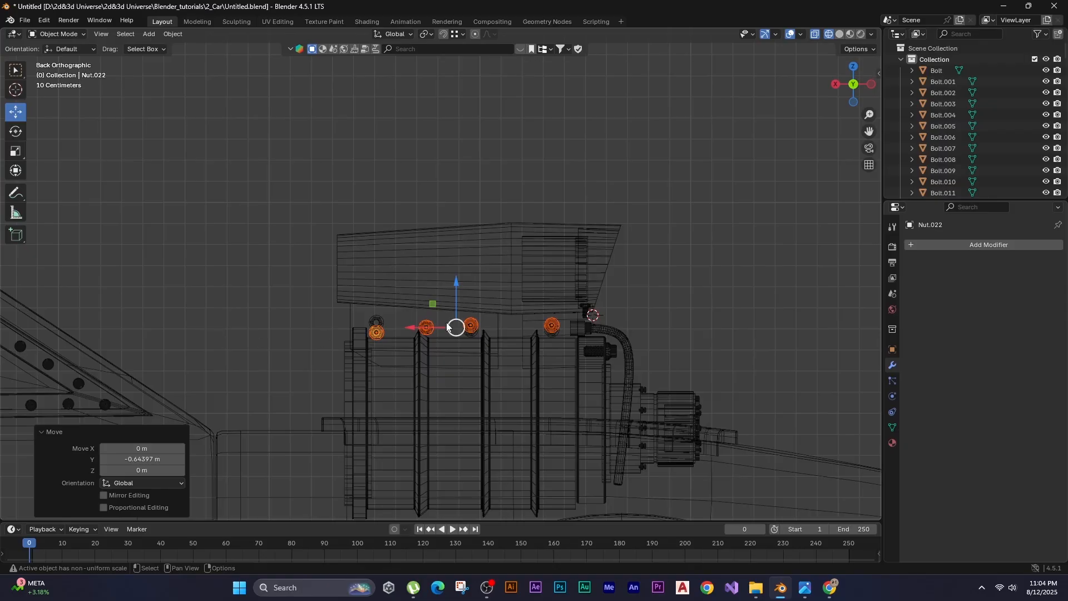
scroll(448, 328, "up", 2)
middle_click_drag(523, 348, 373, 301, "shift")
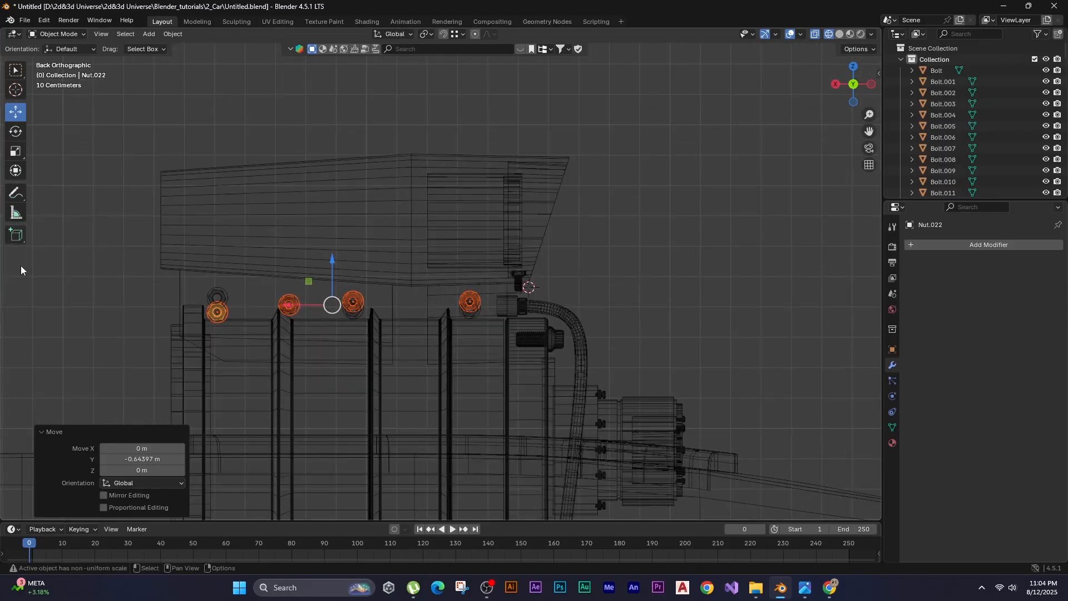
key("g")
middle_click(93, 233)
left_click(93, 238)
Adjust the height of the opposite-side fitting that is misaligned with its counterpart on the rear support.
scroll(325, 291, "up", 5)
scroll(262, 353, "up", 1)
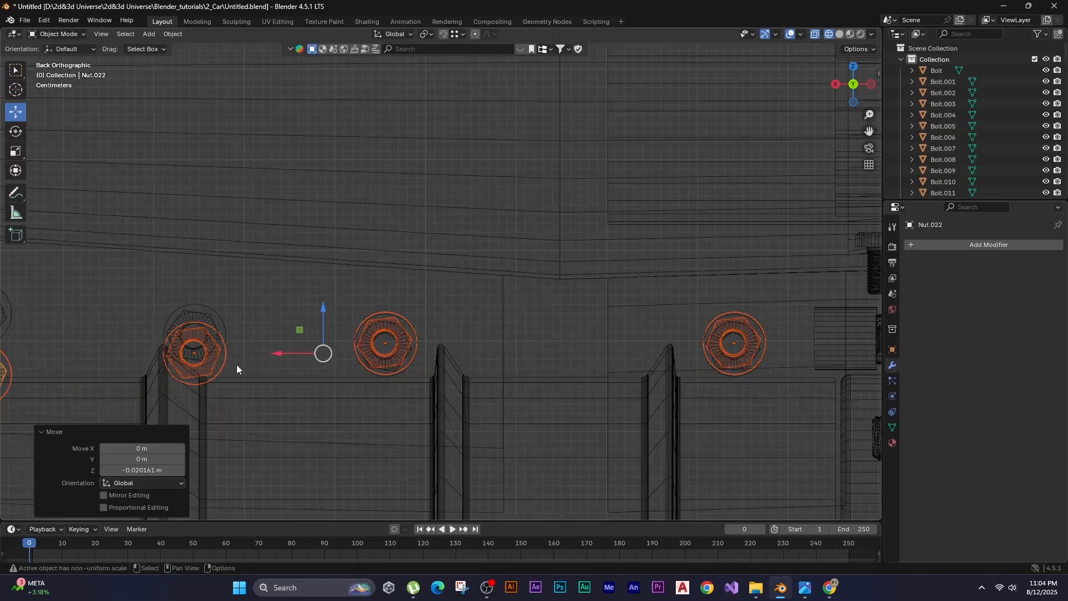
left_click(215, 366)
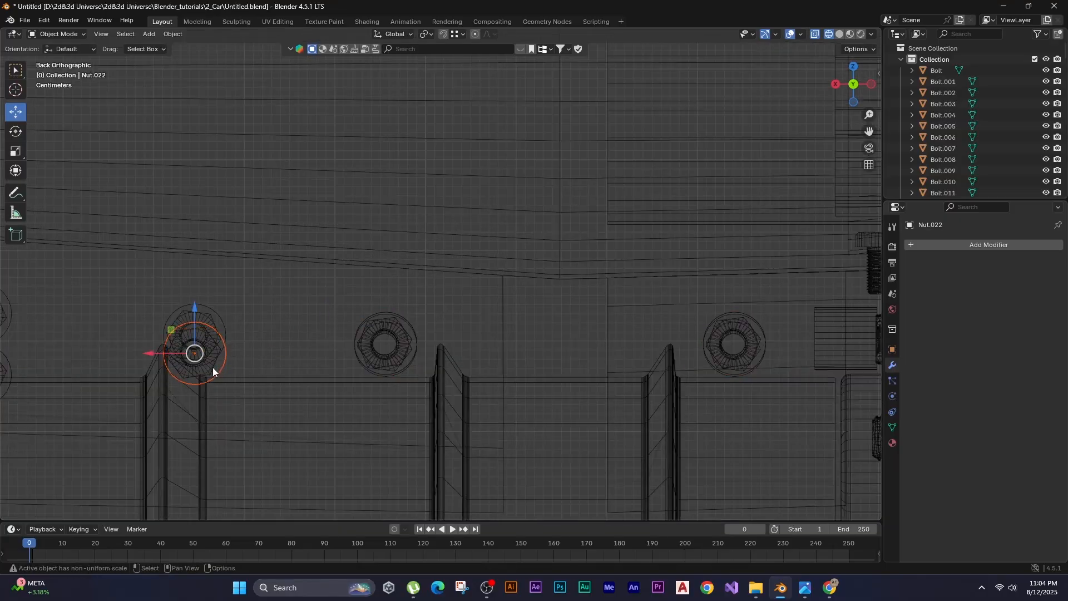
key("g")
key("z")
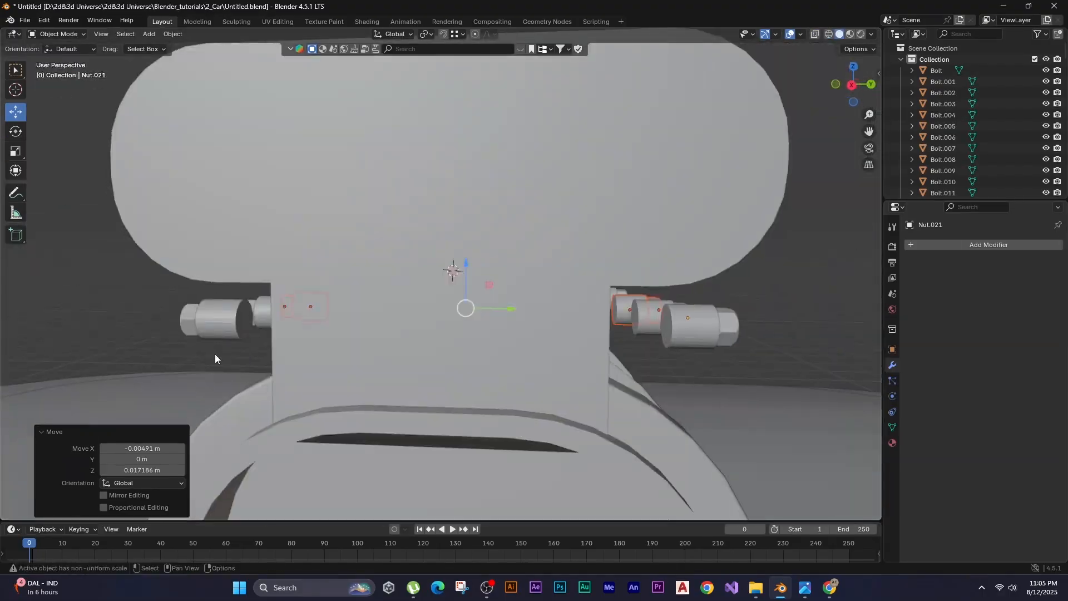
Shift the side fittings along Y so they meet the walls of the neck and rear support.
key("g")
key("y")
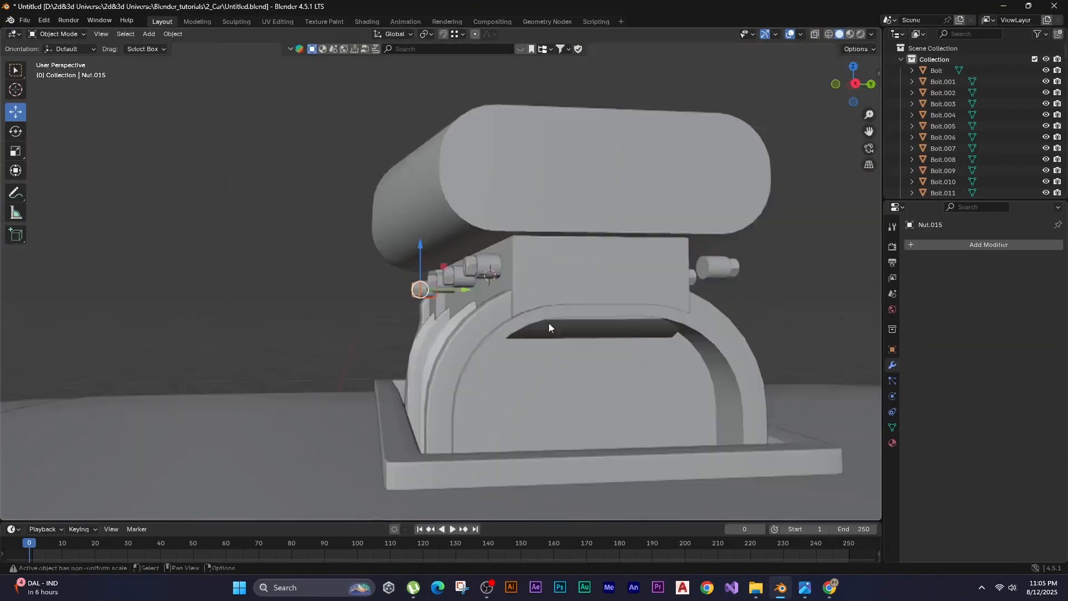
key("g")
key("y")
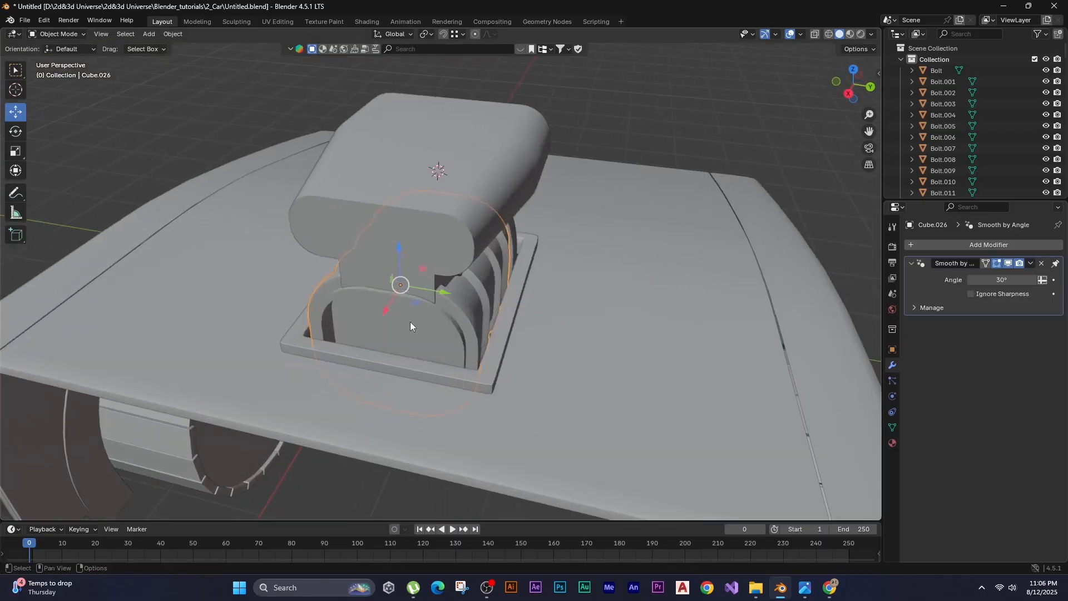
Inset the rear face of the ribbed engine housing.
key("Tab")
key("i")
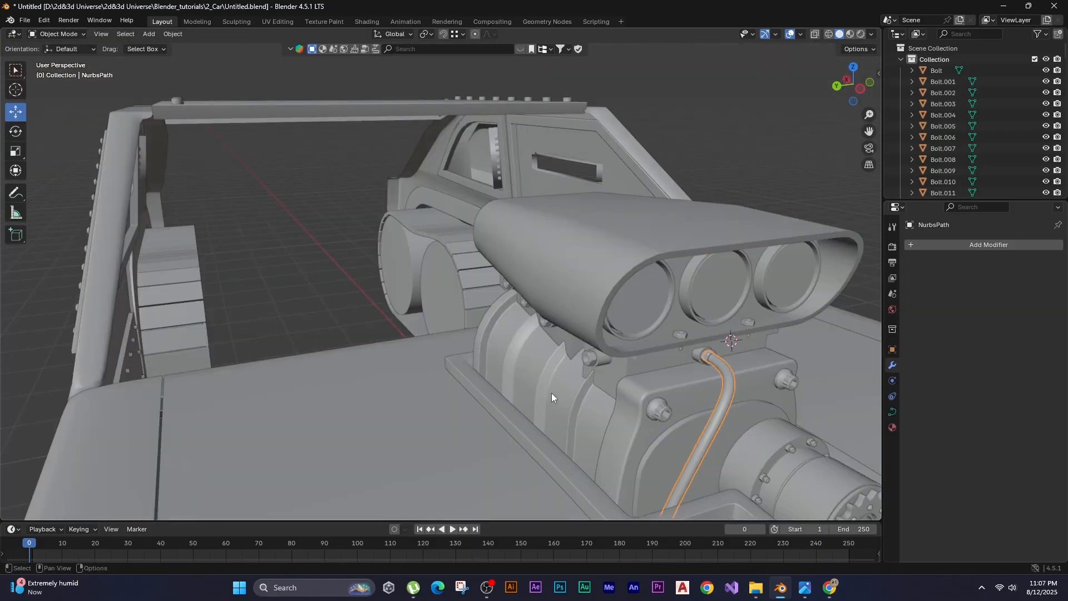
Duplicate the curved pipe, rotate the copy -90° about Z, and move its end to the front neck's side fitting.
key("shift+d")
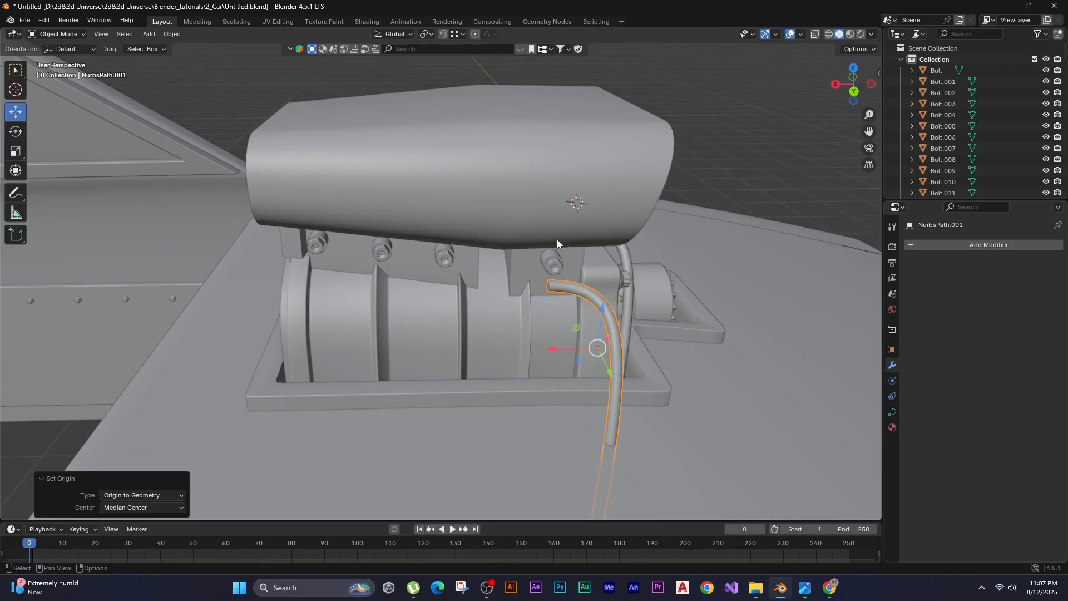
key("r")
key("z")
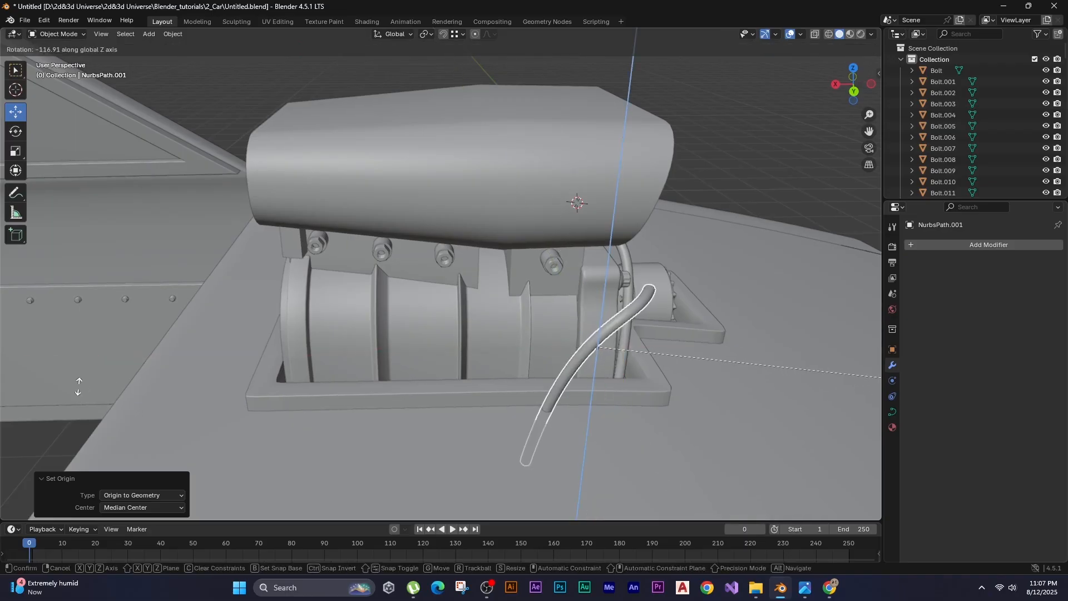
type("90")
key("minus")
key("Return")
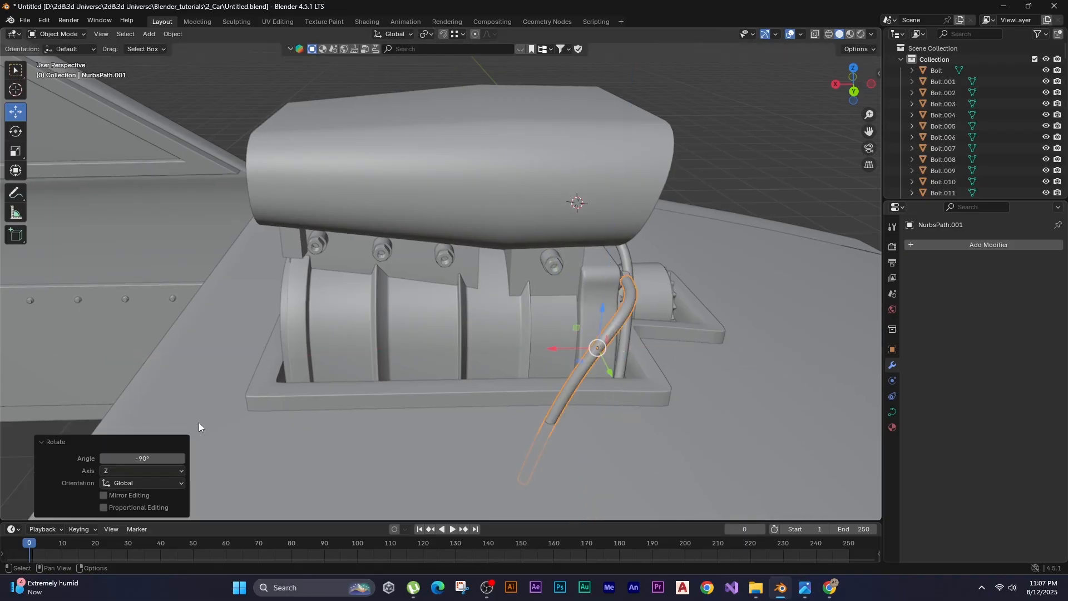
key("g")
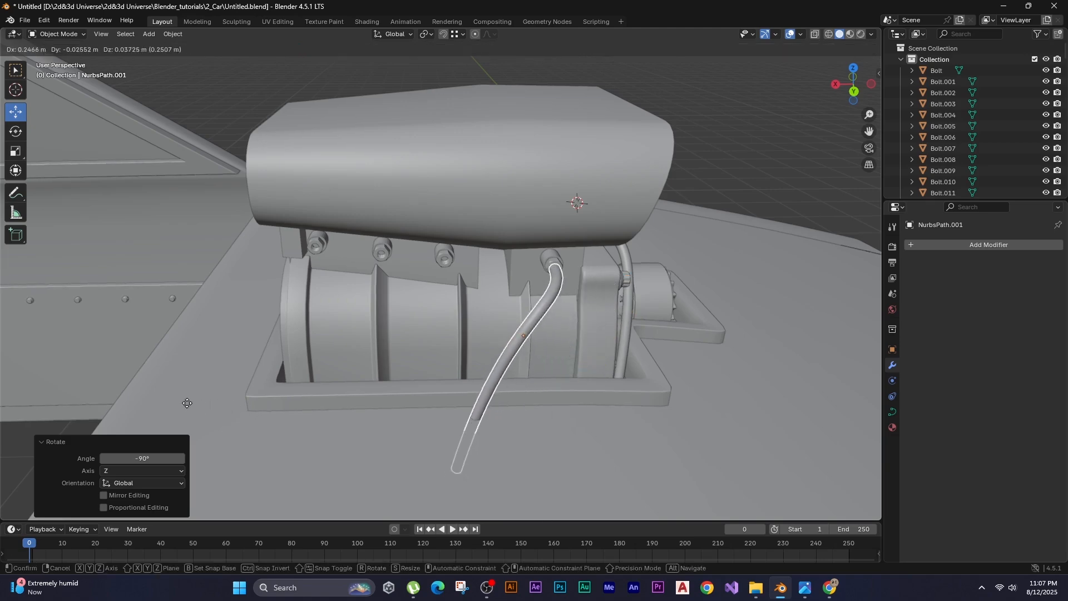
left_click(188, 404)
Set the duplicated pipe's bevel depth to 0.015 m.
scroll(568, 365, "up", 2)
middle_click_drag(571, 365, 262, 339, "shift")
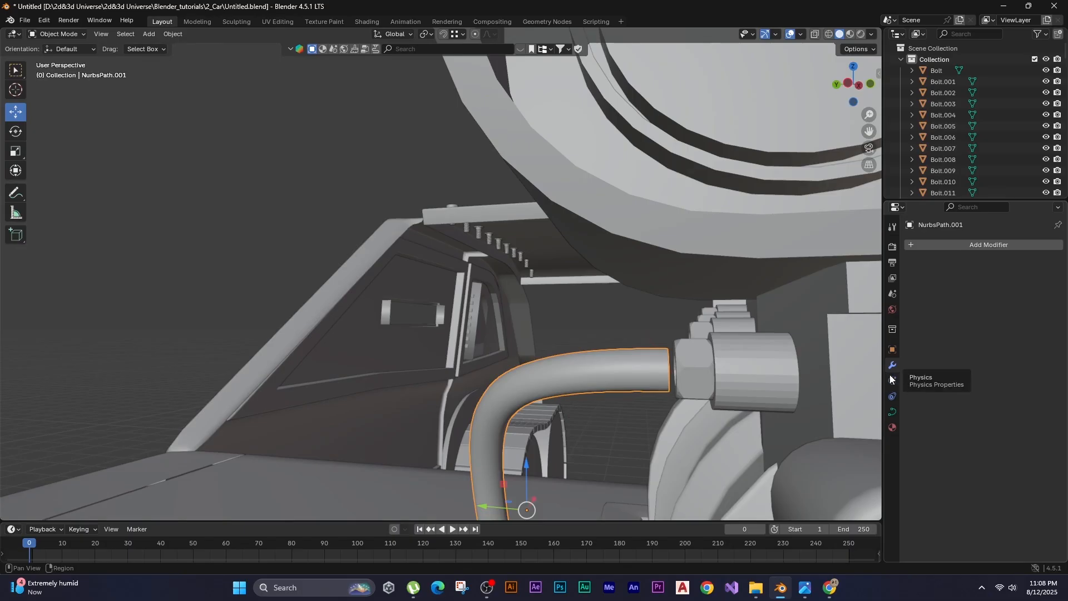
left_click(892, 411)
scroll(991, 490, "down", 4)
left_click(1006, 407)
type("0.015")
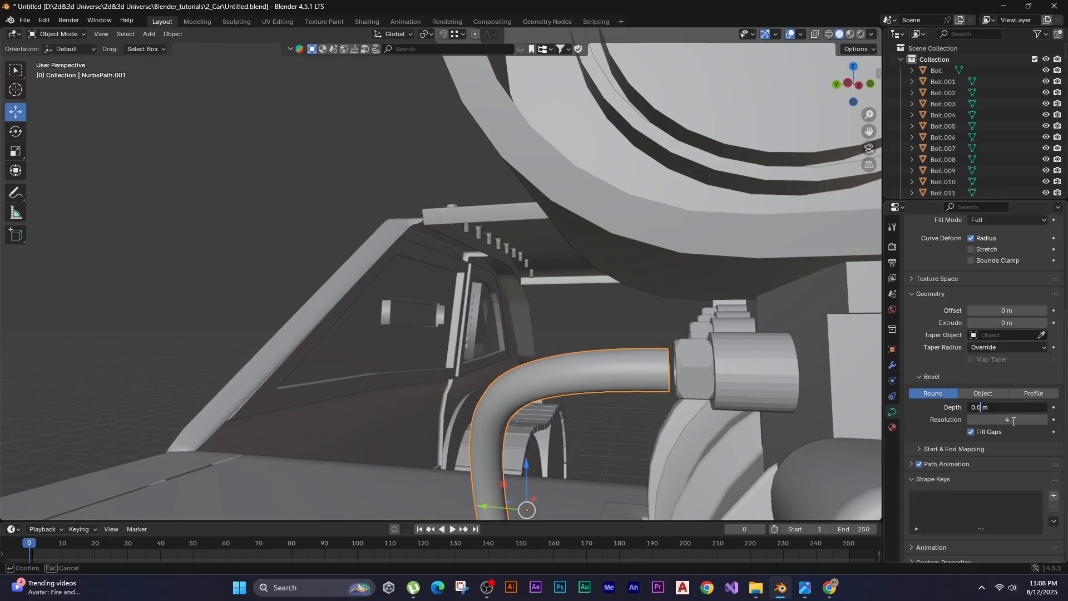
key("Return")
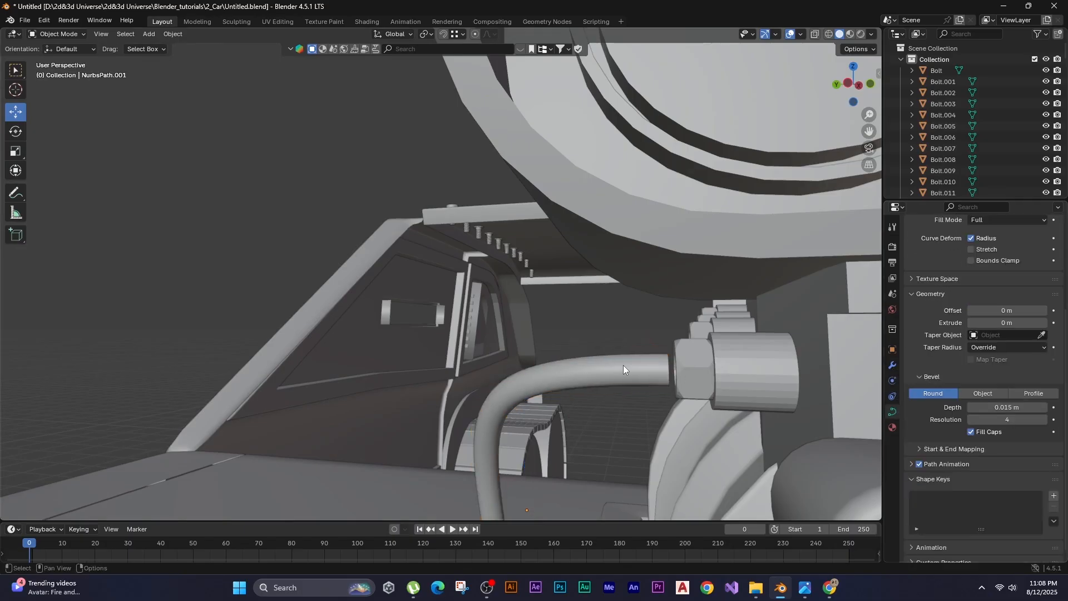
Move the duplicated pipe about 0.01 m along Y into the side fitting.
scroll(631, 367, "up", 2)
middle_click_drag(643, 324, 570, 306, "shift")
key("g")
key("y")
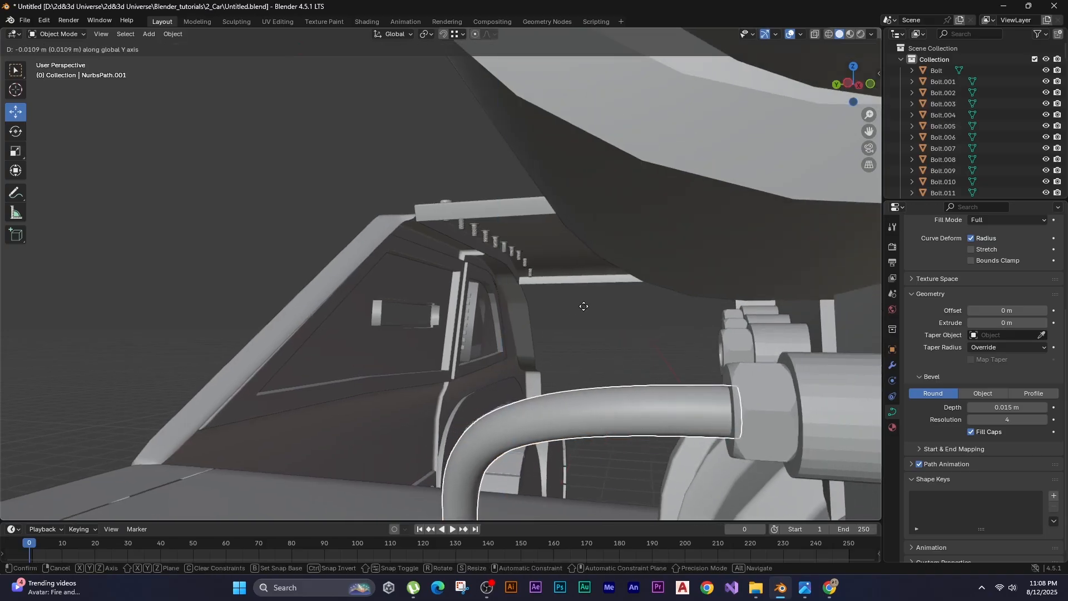
left_click(584, 306)
Move the free end control point of the duplicated pipe up to the rear of the intake.
scroll(583, 306, "down", 4)
middle_click_drag(562, 371, 603, 296, "shift")
key("Tab")
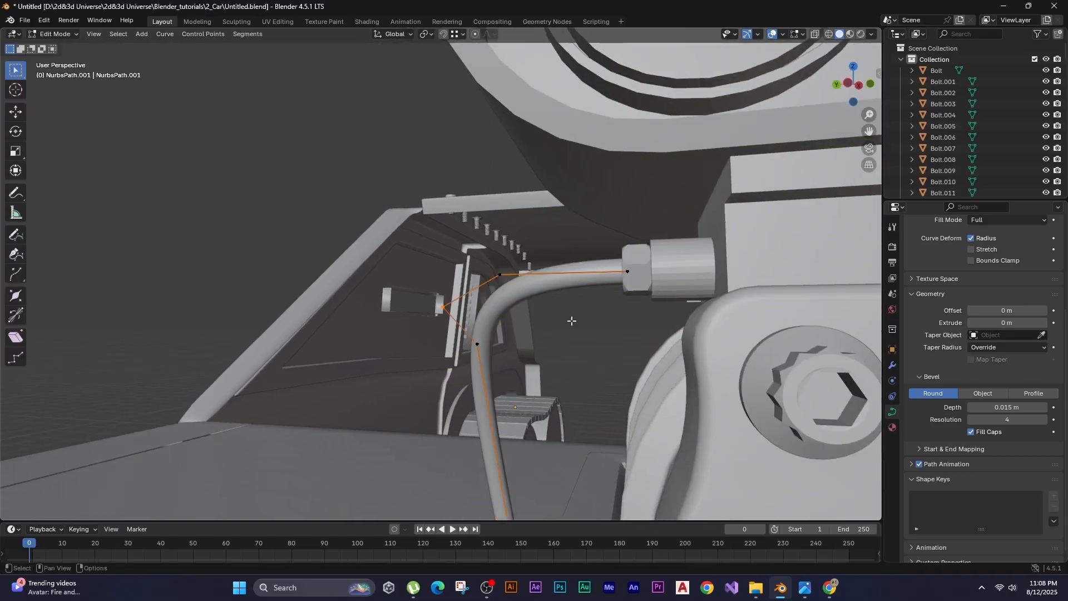
scroll(572, 320, "down", 4)
middle_click_drag(529, 348, 682, 387)
left_click(601, 381)
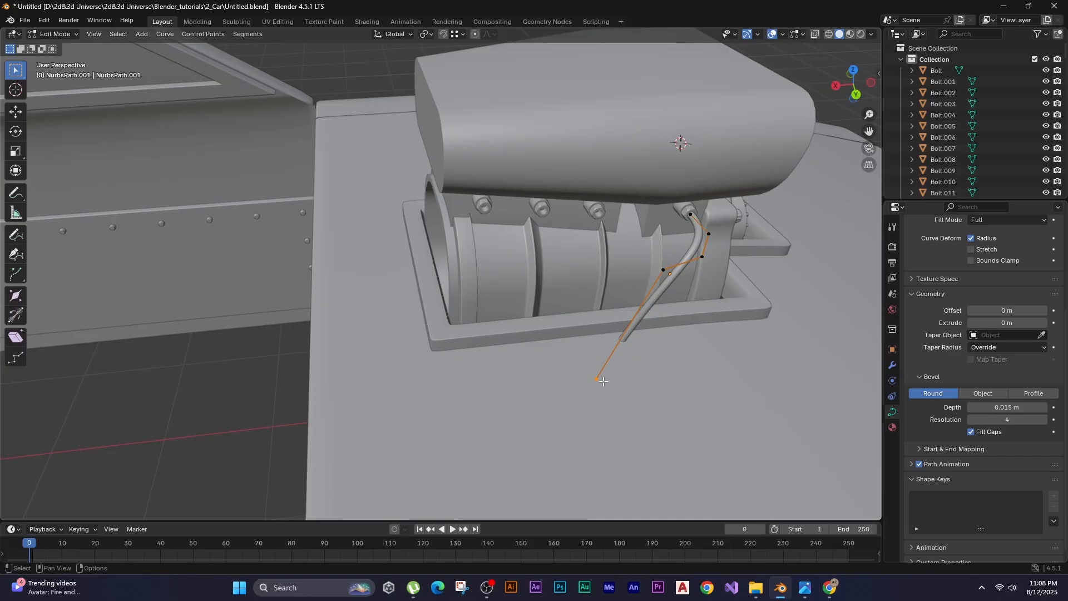
key("g")
left_click(390, 137)
Reposition two middle control points of the duplicated pipe so it curves along the engine's side towards the intake's rear.
left_click(664, 263)
key("g")
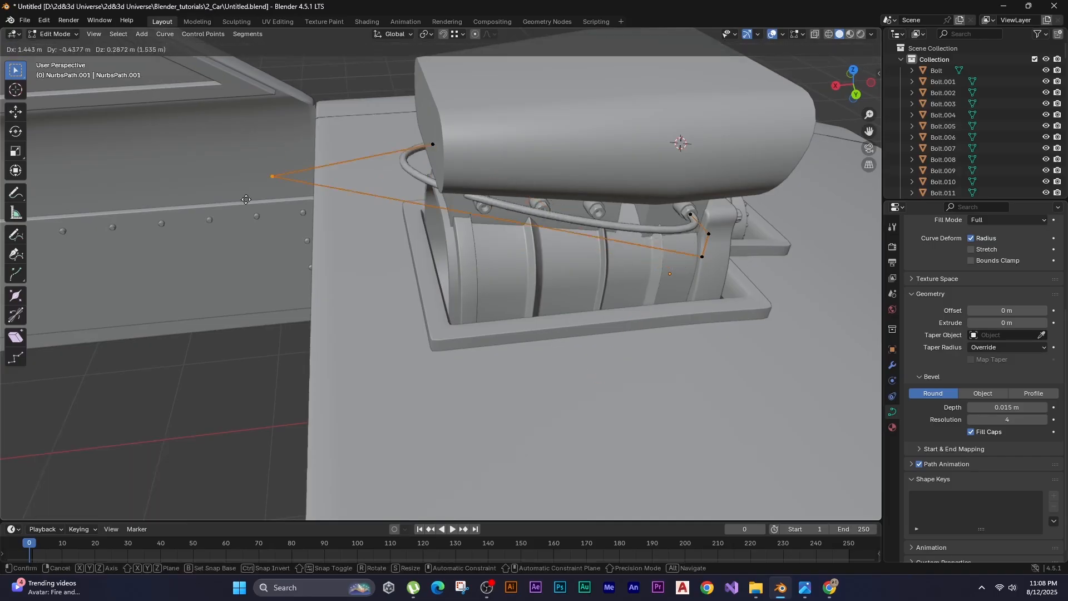
left_click(268, 229)
left_click(699, 259)
key("g")
left_click(565, 278)
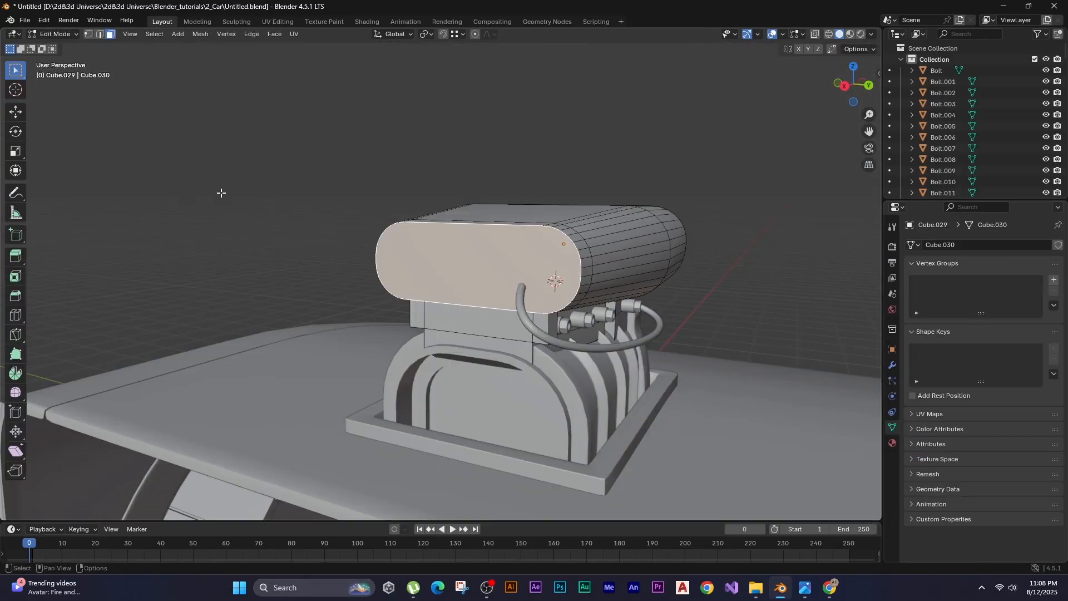
Inset the intake's flat rear face about 0.05 m and try extruding the inner face along Y.
key("i")
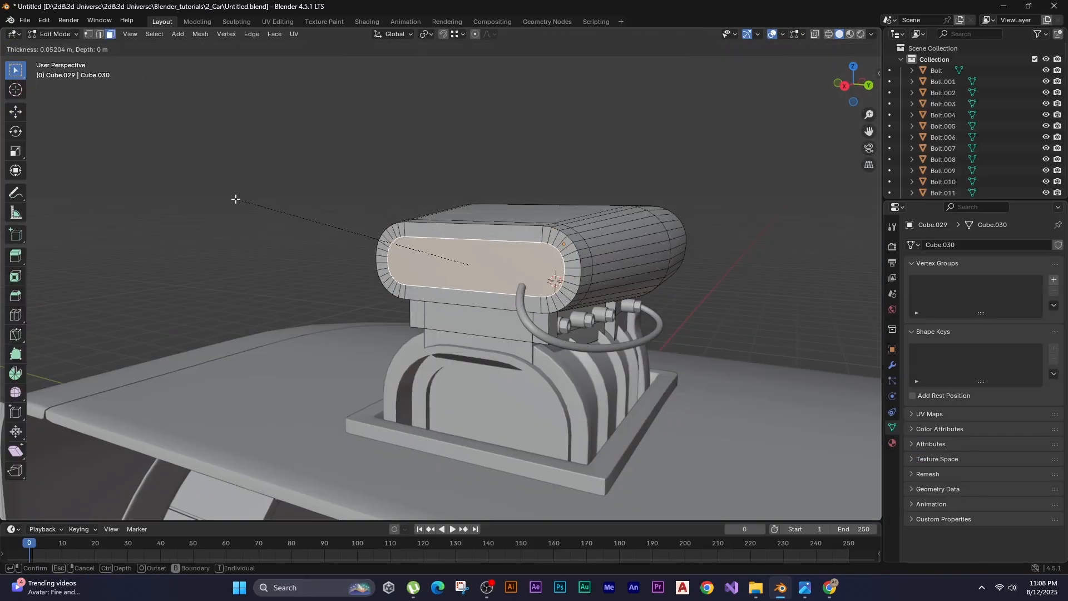
left_click(234, 199)
key("e")
middle_click_drag(214, 241, 158, 310, "shift")
key("y")
right_click(201, 249)
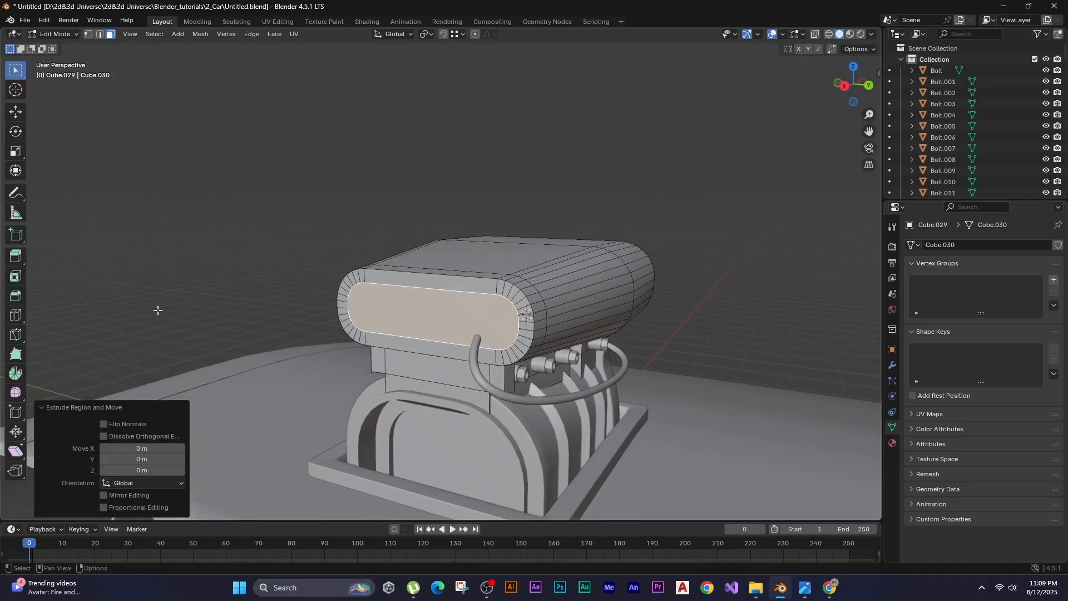
Inset the intake's inner rear face by about 0.075 m and extrude the narrow centre face inward to form a slot.
key("i")
left_click(197, 304)
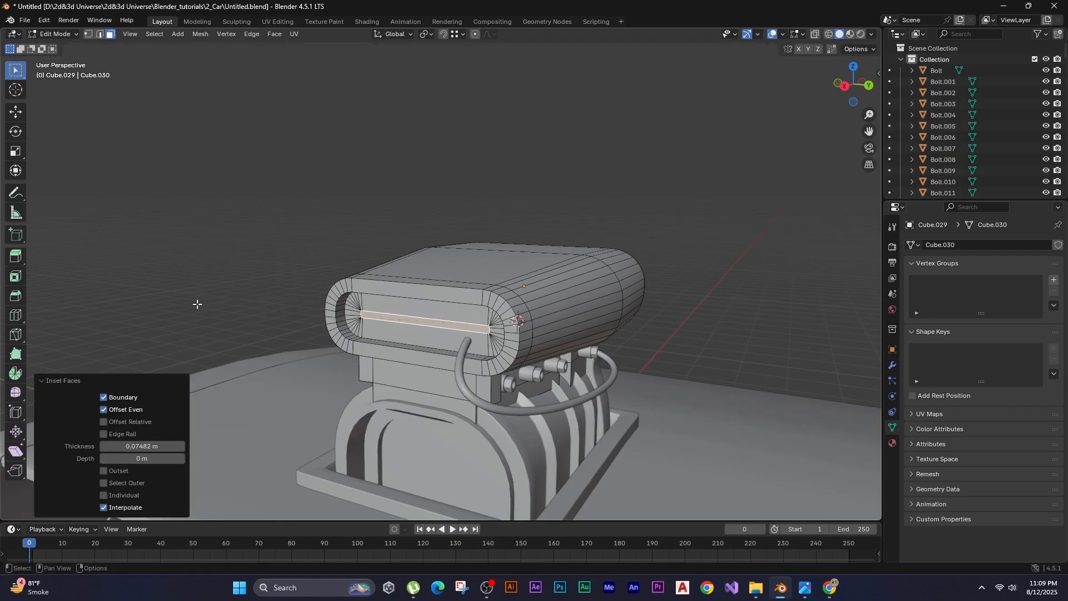
key("e")
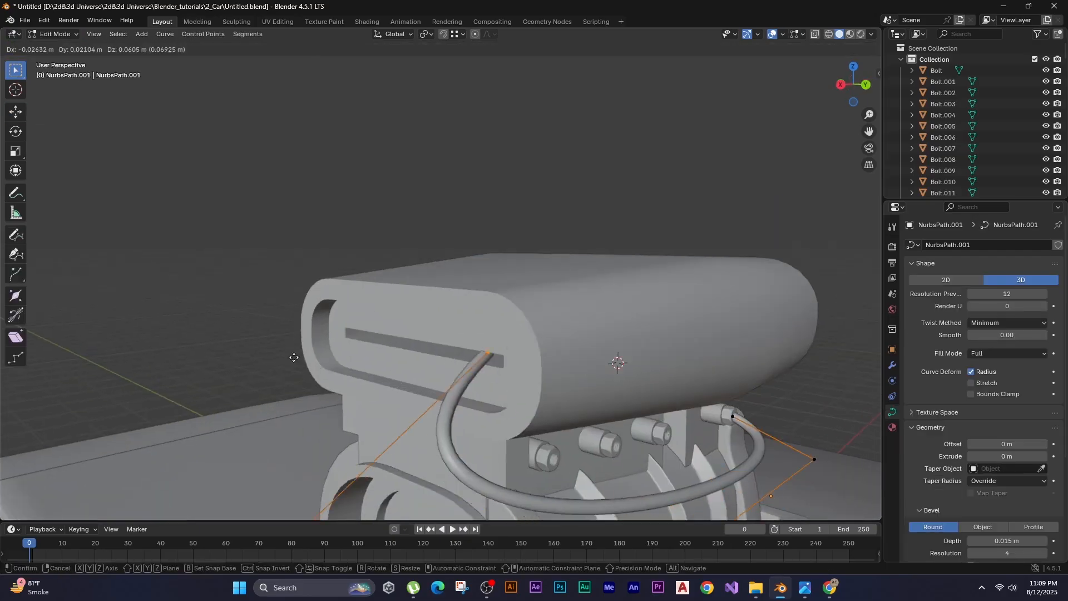
Seat the pipe's end control point in the intake's rear slot, and duplicate the pipe for the next side fitting.
scroll(404, 460, "down", 2)
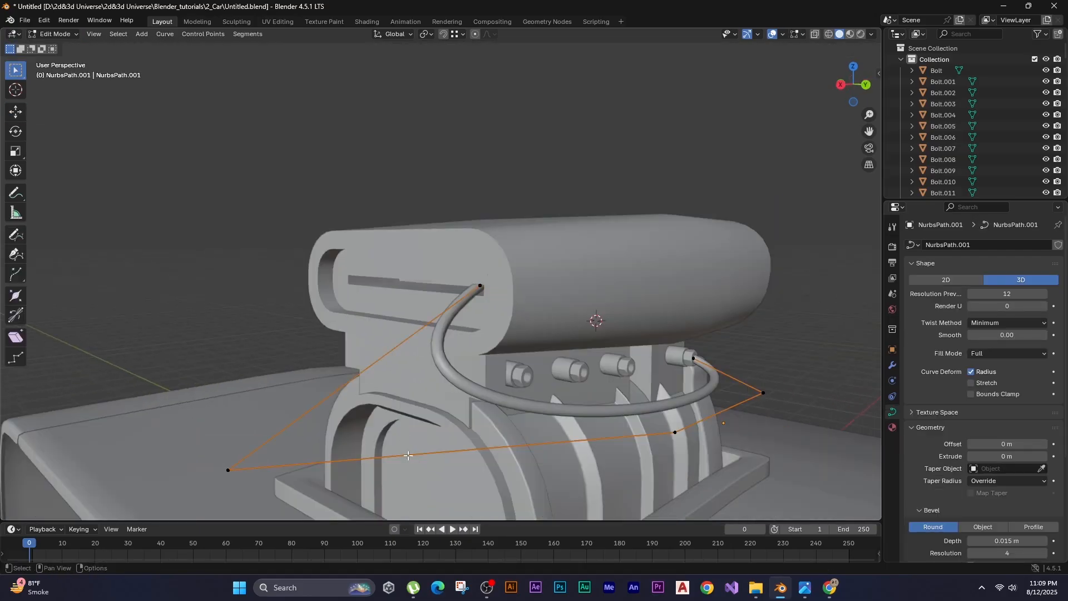
right_click(392, 453)
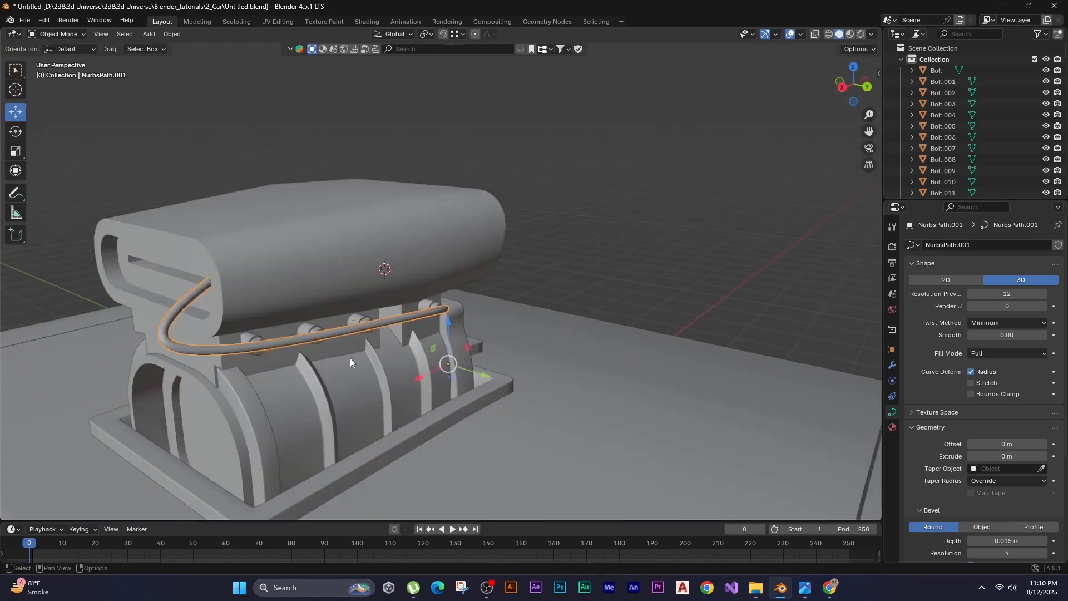
middle_click_drag(350, 358, 353, 369, "shift")
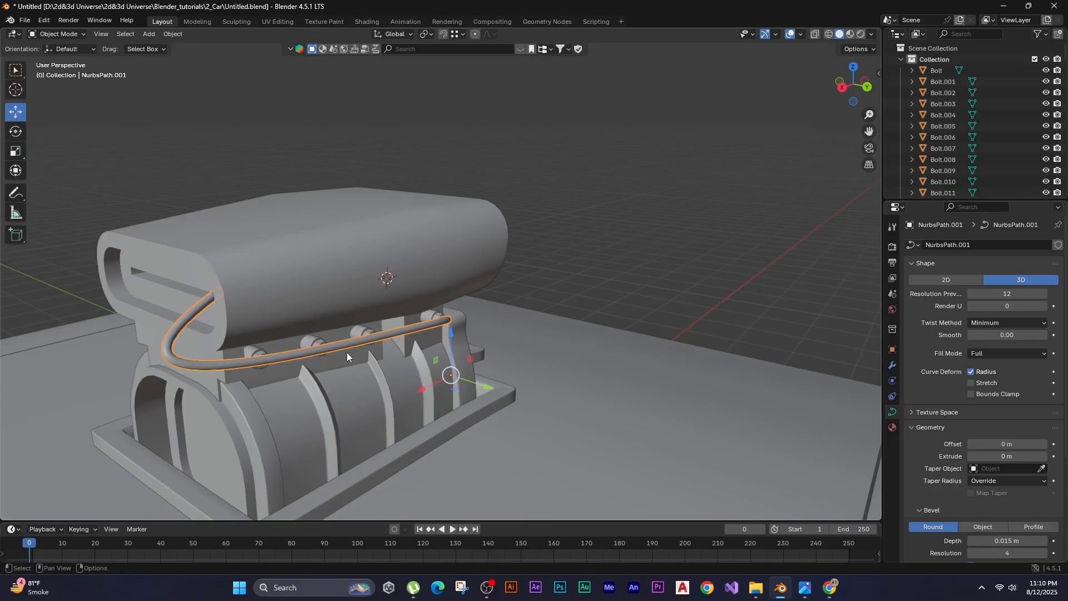
key("shift+d")
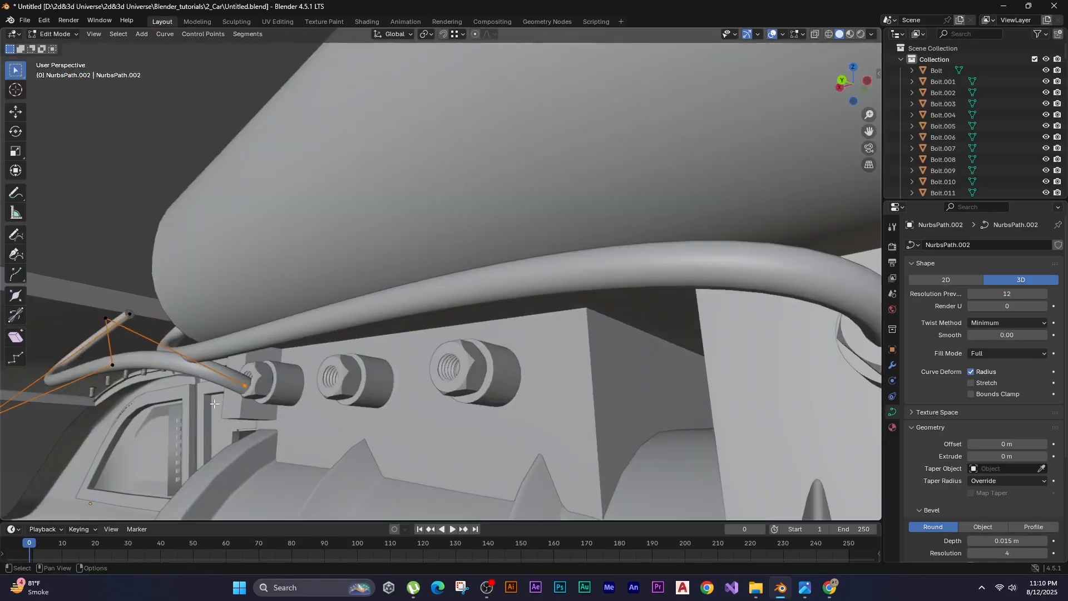
key("g")
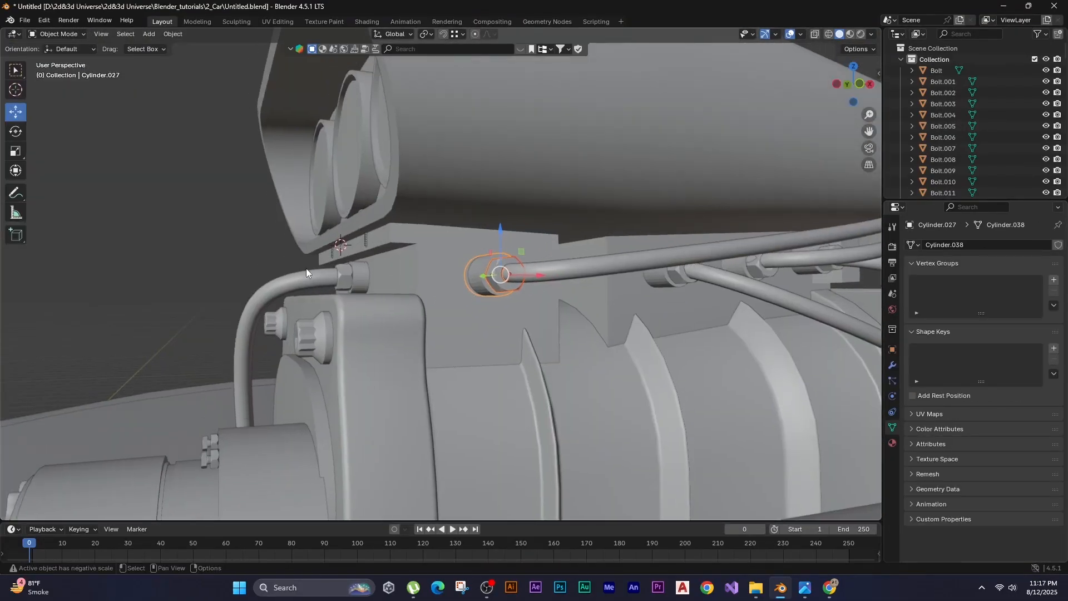
Duplicate the foremost side fitting and place the copy straight below it along Z on each side of the engine.
key("shift+d")
key("shift+z")
key("z")
left_click(202, 209)
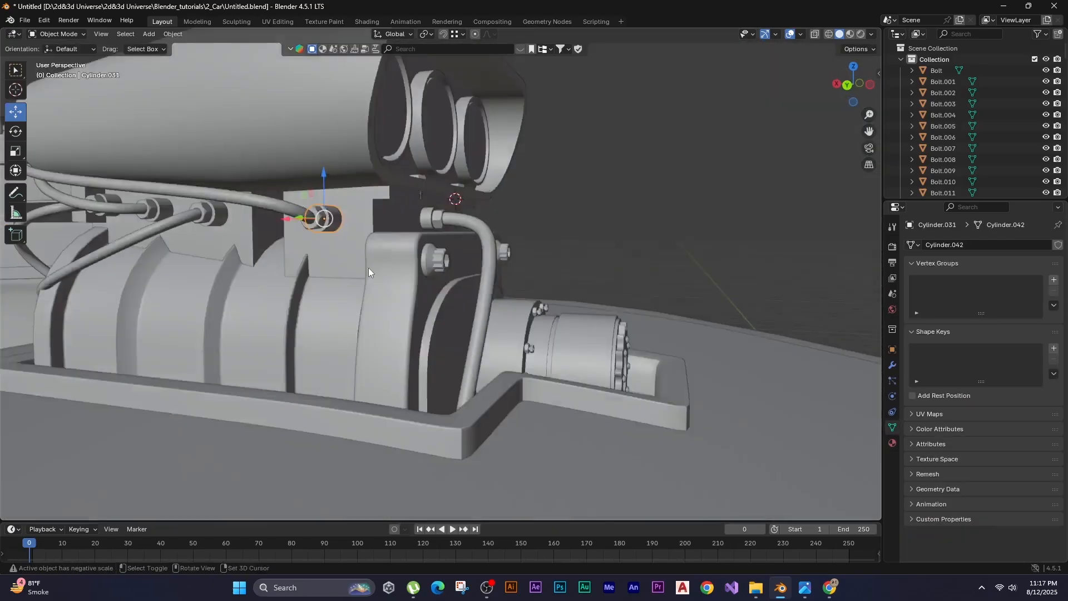
left_click(421, 271)
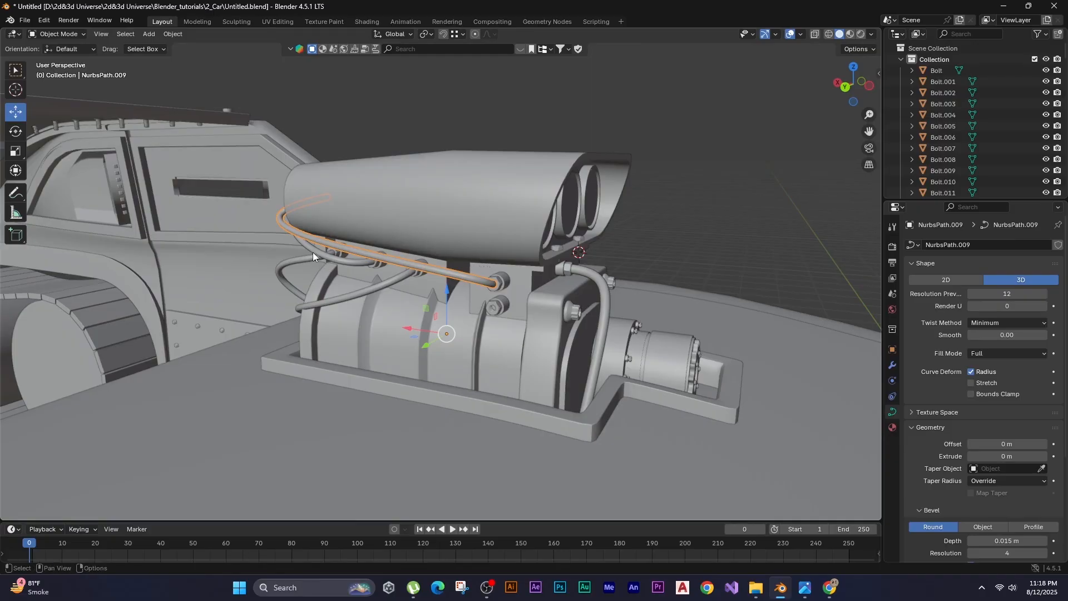
Duplicate the front fitting's pipe and move the copy about 0.097 m down along Z to the lower fitting.
middle_click_drag(245, 233, 238, 254)
key("shift+d")
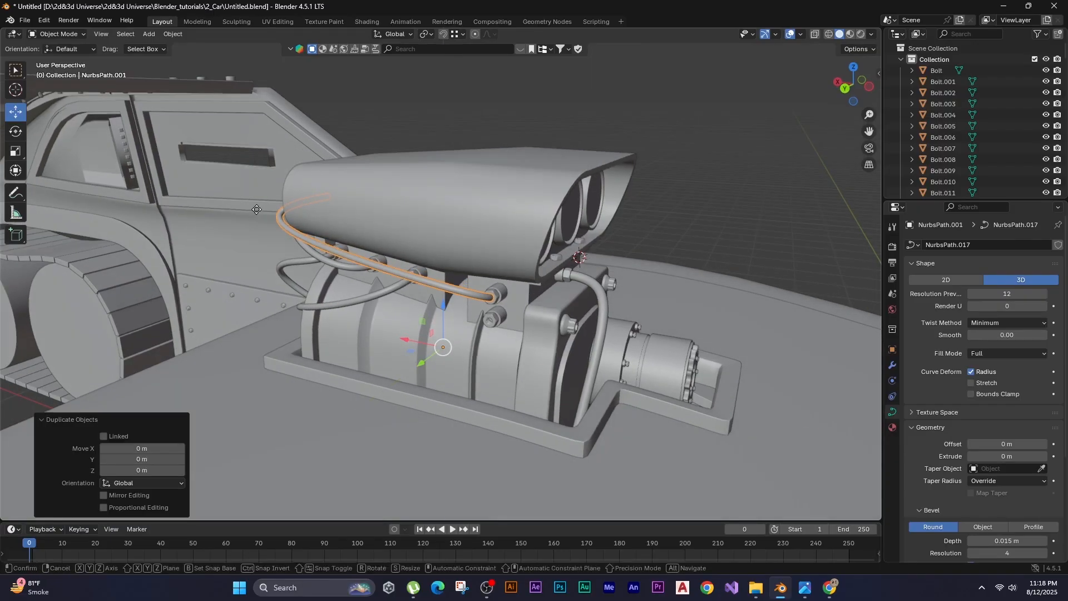
key("z")
left_click(254, 233)
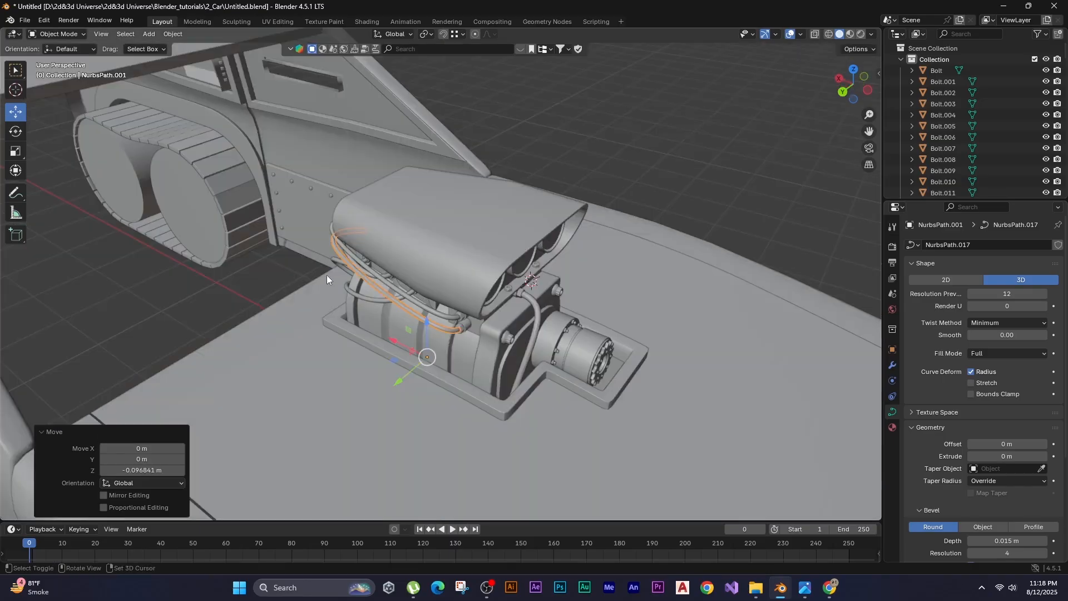
Reposition the free end and middle control points of the duplicated pipe to curve it away from the lower side fitting.
middle_click_drag(326, 275, 391, 276)
key("Tab")
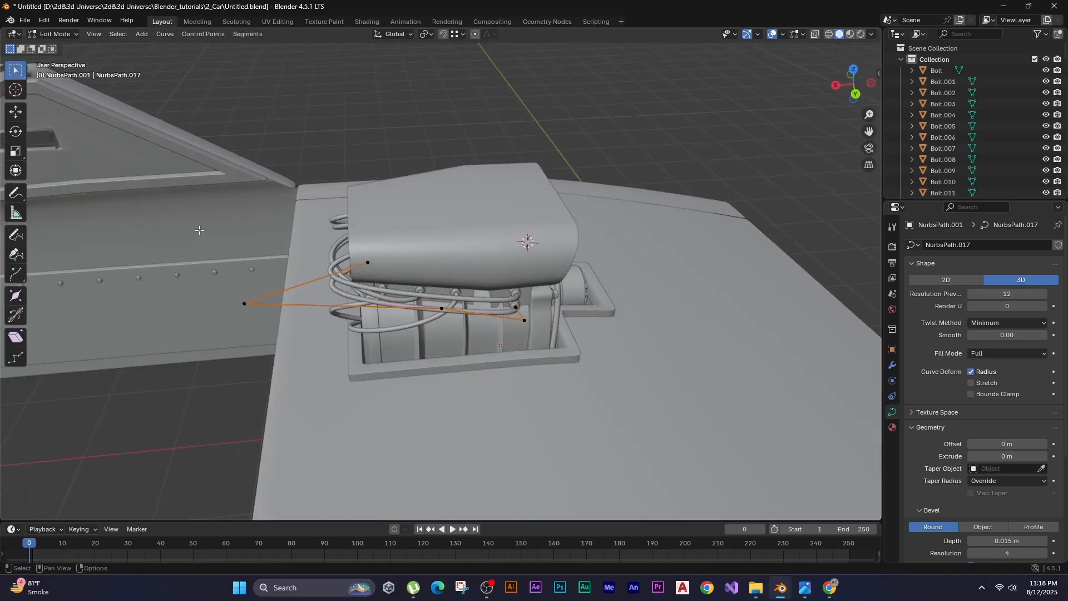
left_click_drag(200, 230, 389, 316)
middle_click_drag(390, 316, 316, 316, "shift")
key("g")
left_click(529, 379)
key("g")
middle_click_drag(529, 379, 433, 384)
left_click(503, 356)
key("g")
key("shift+z")
left_click(214, 286)
key("Tab")
Duplicate the front pipe on the engine's opposite side and move the copy down along Z to the lower fitting.
middle_click_drag(319, 289, 226, 292)
left_click(495, 275)
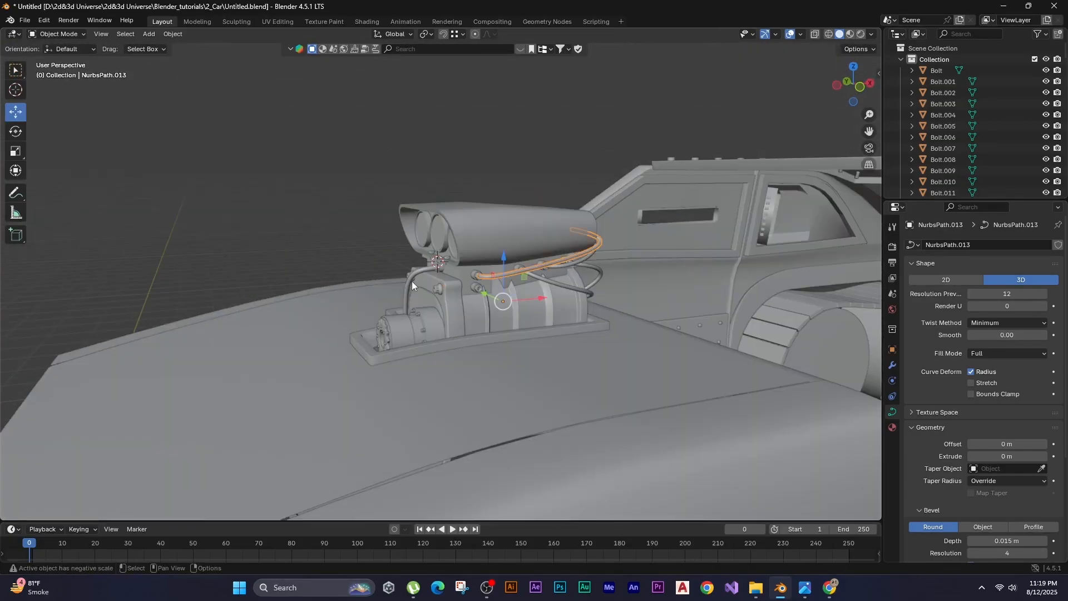
middle_click_drag(411, 281, 305, 269)
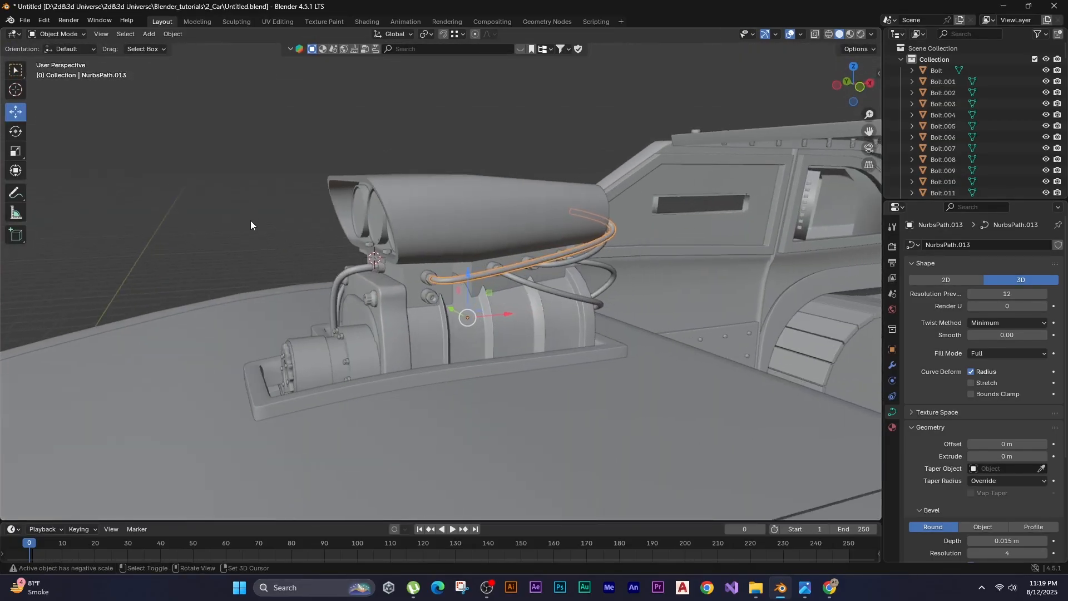
key("shift+d")
key("z")
left_click(286, 242)
Move the rear control points of this duplicated pipe forward and down so it bends along the engine's side.
key("Tab")
middle_click_drag(559, 258, 529, 257)
left_click_drag(456, 198, 643, 285)
key("g")
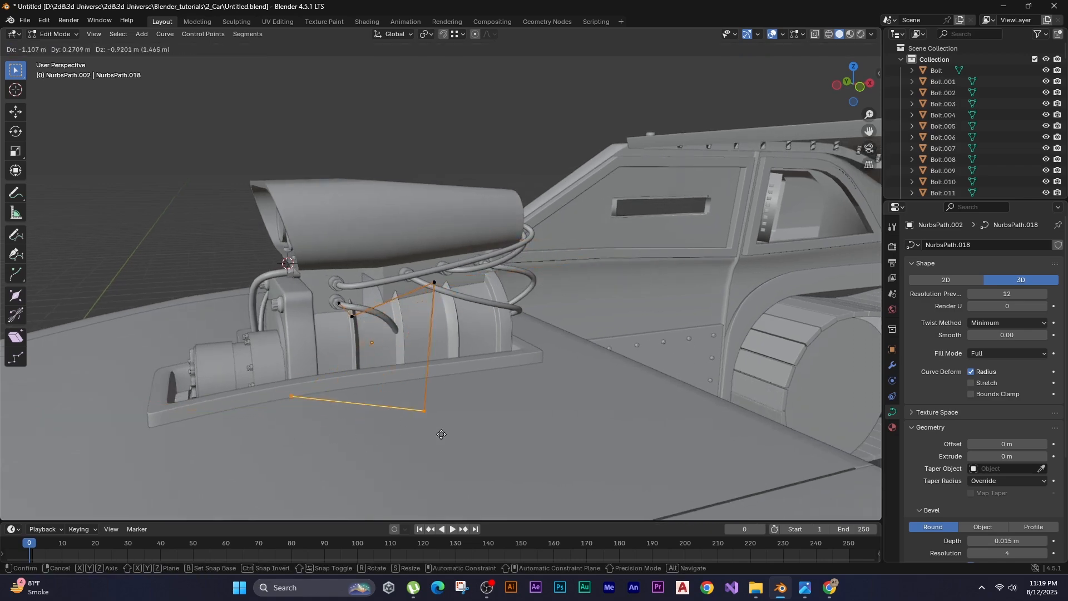
left_click(441, 434)
middle_click_drag(441, 434, 360, 448)
key("KP_1")
key("g")
left_click(210, 229)
key("ctrl+KP_3")
middle_click_drag(322, 325, 384, 211)
left_click(812, 174)
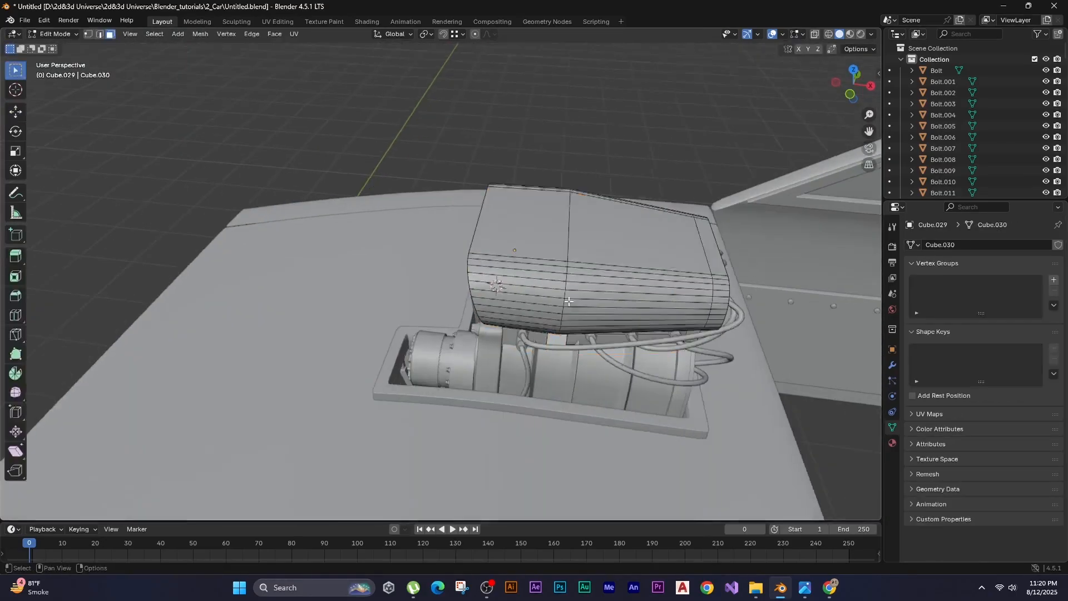
Add a 32-vertex cylinder with 1 m radius and 2 m depth, and scale it down uniformly near the intake.
middle_click_drag(389, 333, 418, 294)
key("shift+a")
mouse_move(429, 295)
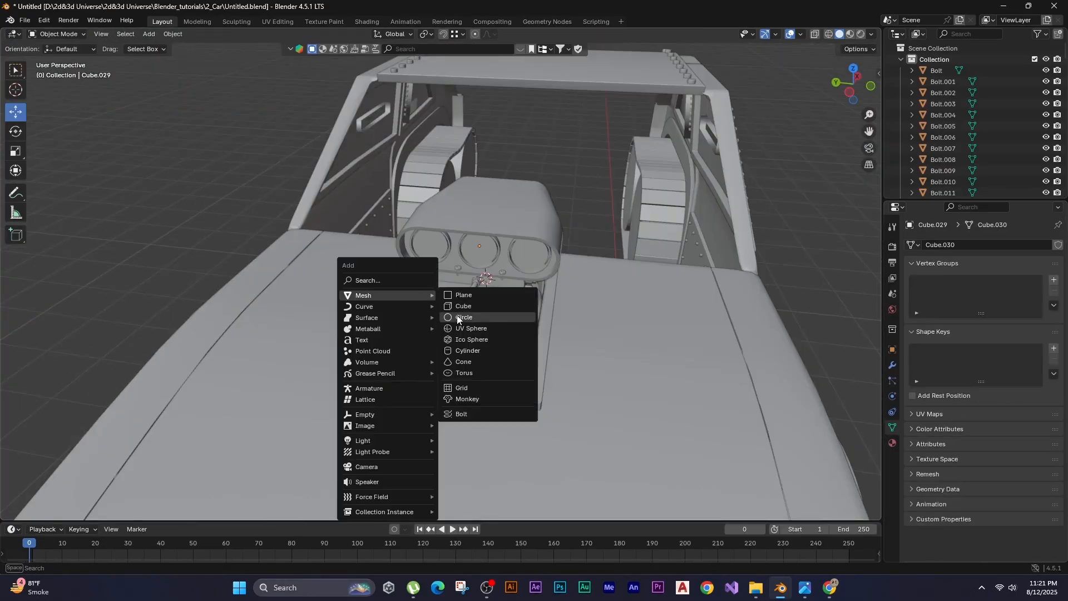
left_click(467, 350)
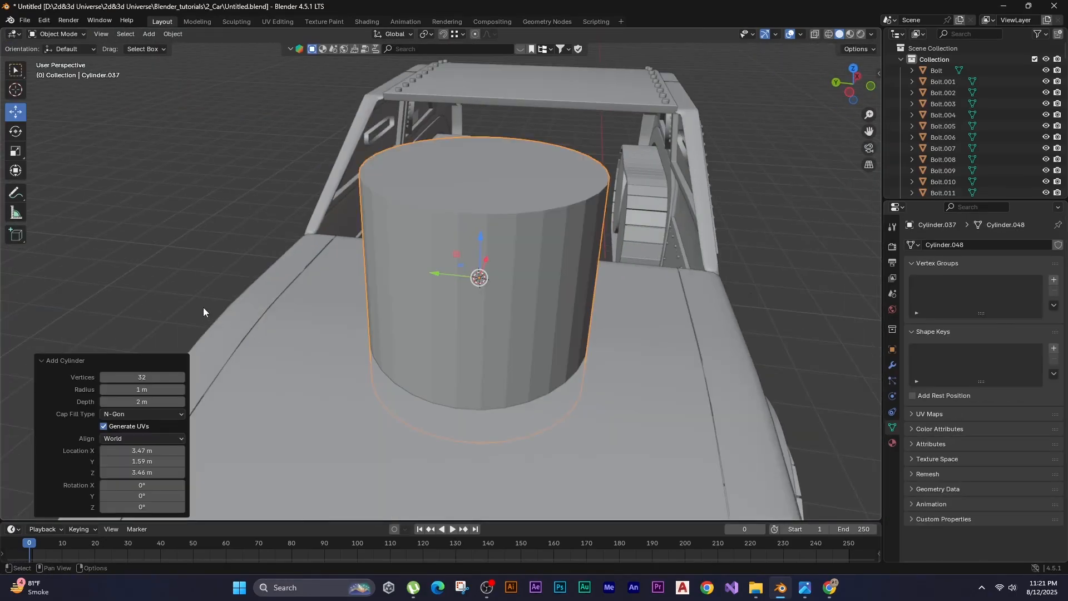
key("s")
left_click(466, 282)
Shape the cylinder into a thin rod by stretching it about 8.59 along Z, shrinking it uniformly, and stretching it about 2.49 along Z.
key("s")
key("z")
left_click(477, 127)
key("s")
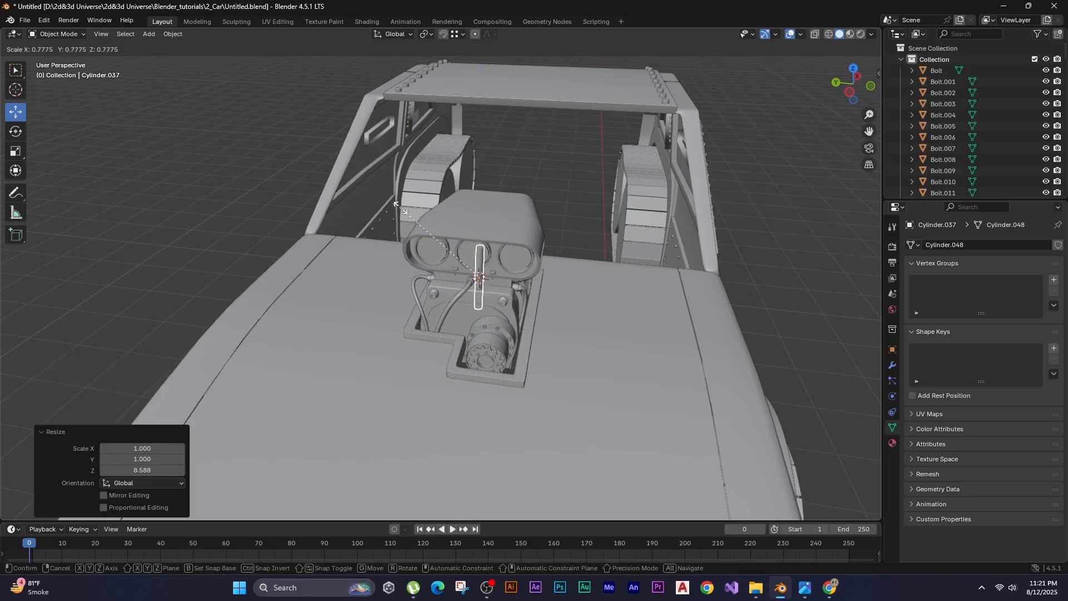
left_click(425, 234)
key("s")
key("z")
left_click(453, 253)
Rotate the thin rod about the X axis so it lies horizontally across the intake.
middle_click_drag(453, 253, 455, 221, "shift")
key("r")
key("y")
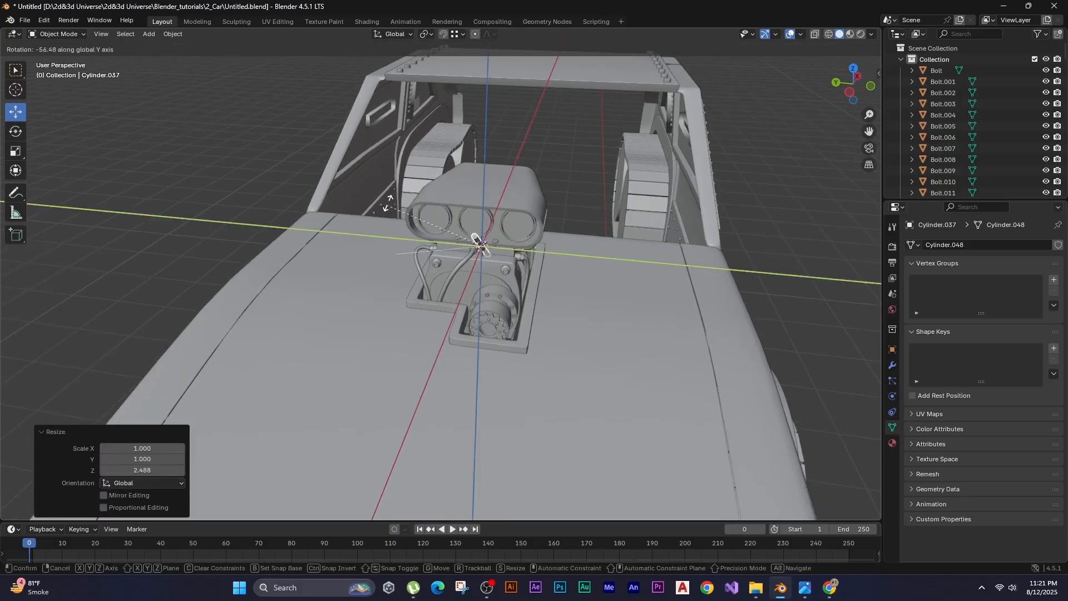
key("x")
left_click(405, 260)
Position the rod across the middle of the intake's three round openings and scale it along Y to span the intake's width.
mouse_move(406, 260)
middle_mouse_down("alt")
mouse_move(339, 298)
mouse_move(585, 271)
mouse_move(389, 267)
middle_mouse_up("alt")
key("g")
left_click(327, 246)
key("s")
key("y")
left_click(235, 279)
key("s")
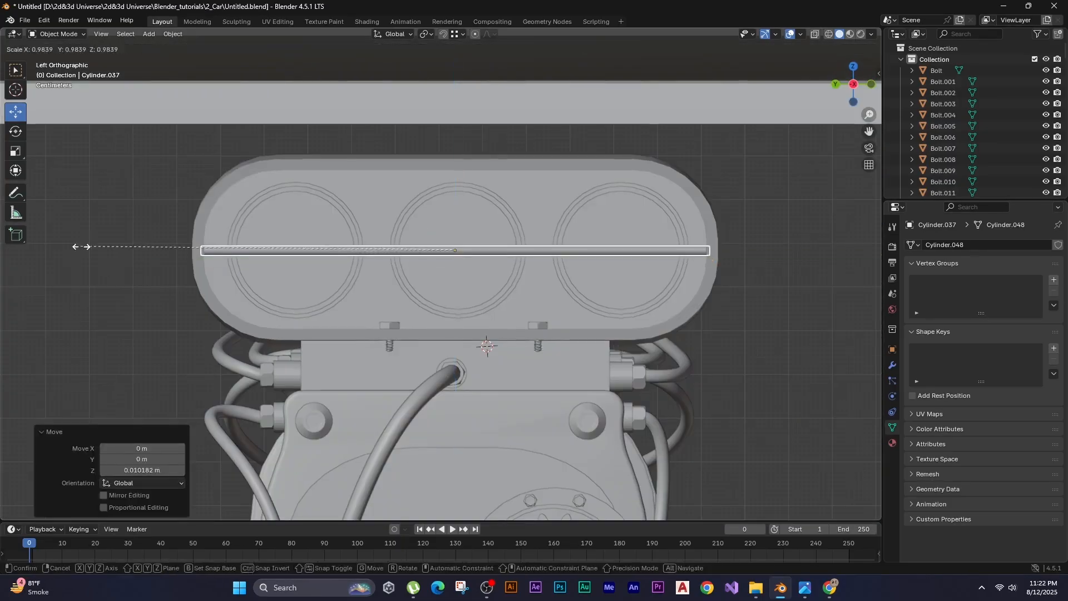
left_click(82, 246)
middle_click_drag(695, 250, 598, 257)
scroll(599, 257, "up", 1)
left_click_drag(639, 234, 651, 233)
middle_click_drag(335, 258, 401, 265)
scroll(369, 249, "down", 4)
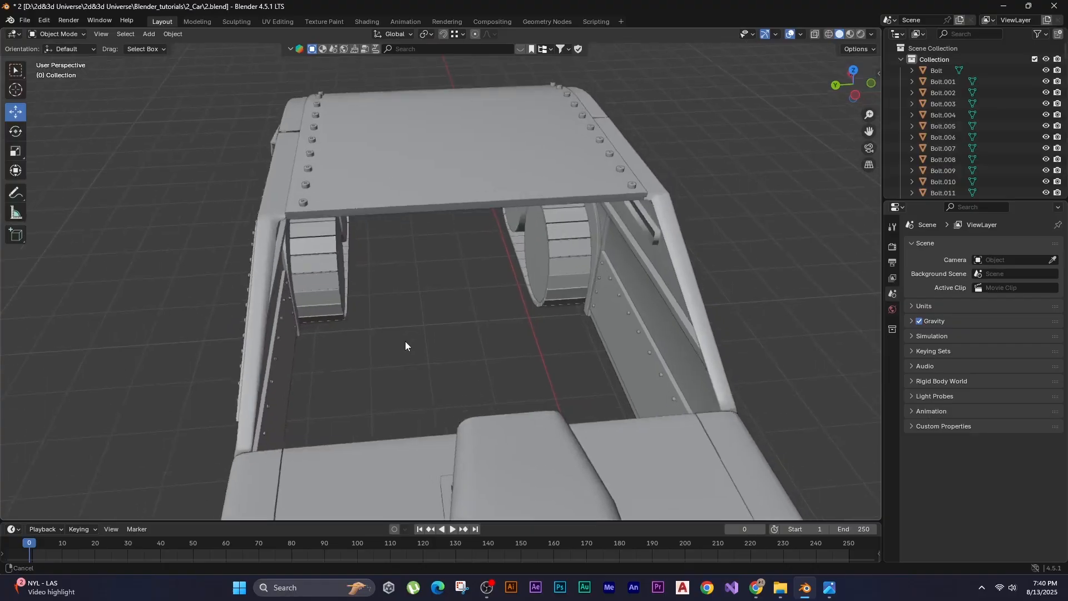
Add a 2 m cube for the next car part and view it from the back in orthographic view.
mouse_move(405, 341)
middle_mouse_down()
mouse_move(439, 329)
mouse_move(372, 352)
mouse_move(395, 328)
middle_mouse_up()
key("shift+a")
mouse_move(374, 340)
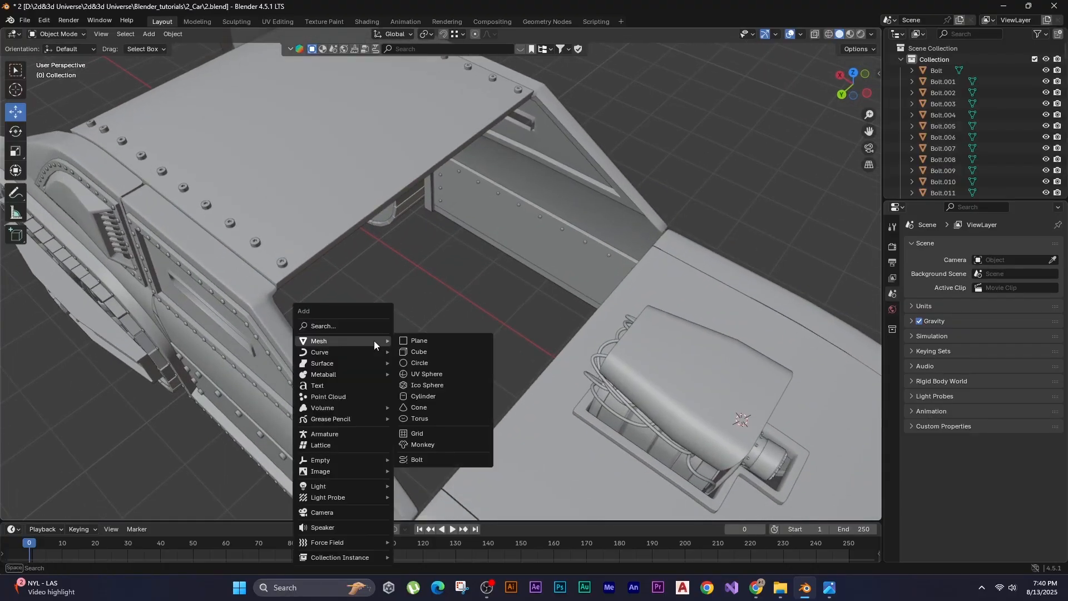
left_click(426, 353)
key("ctrl+KP_1")
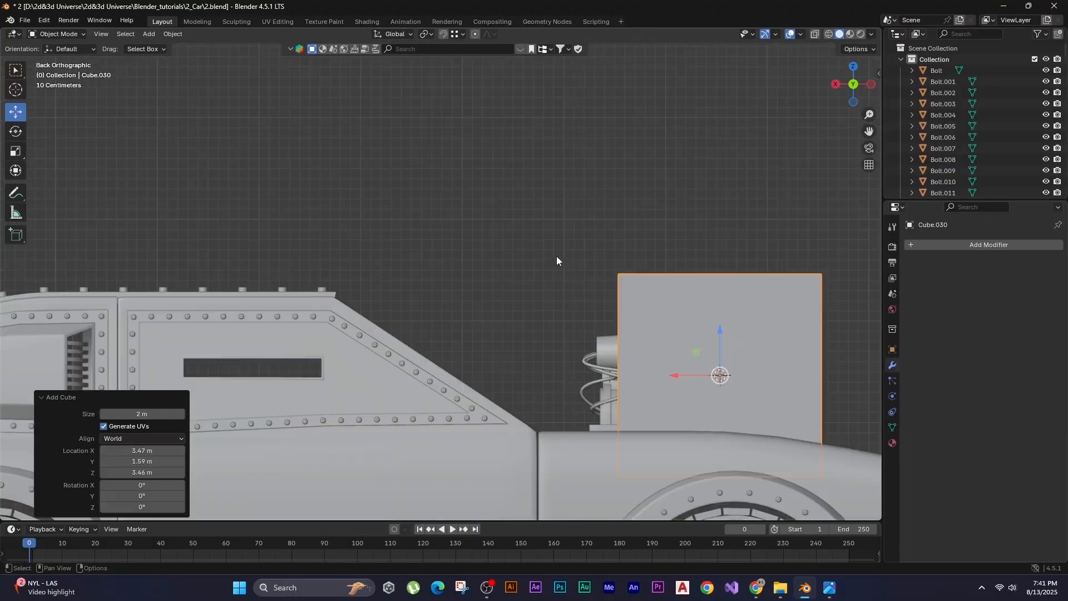
Scale the new cube down to about 0.083 and place it at the front edge of the car roof.
key("g")
left_click(251, 272)
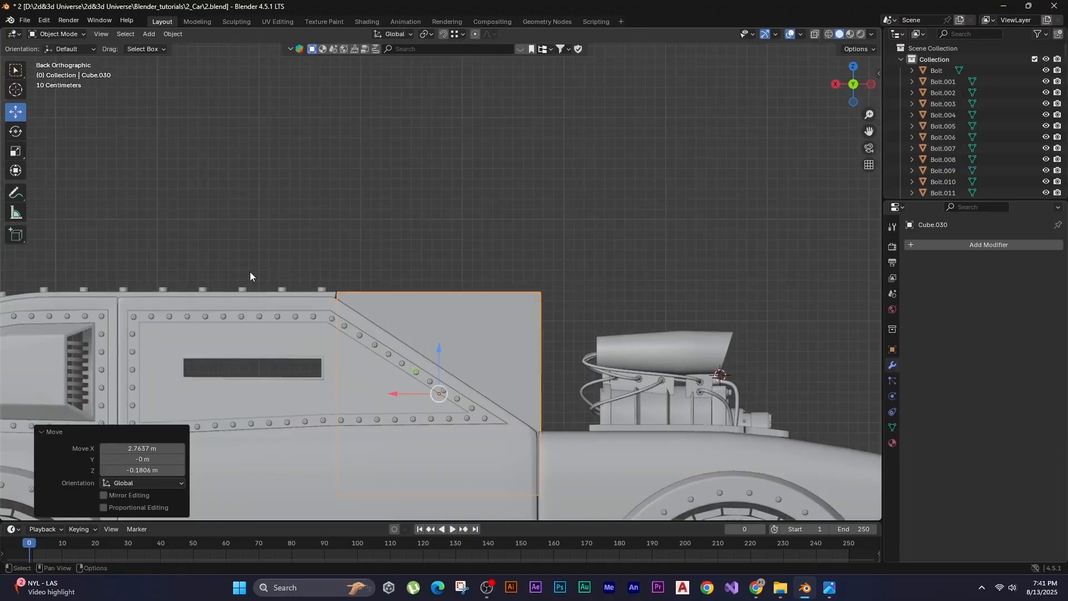
key("s")
left_click(434, 393)
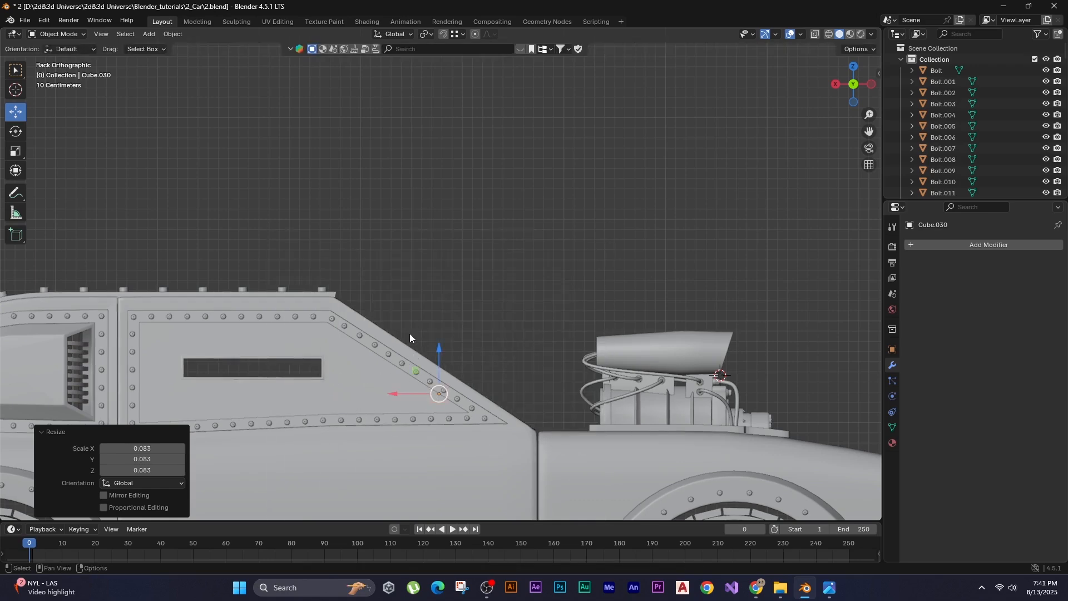
key("g")
left_click(319, 217)
Stretch the small cube about 25.4 times along Y into a header bar and shift it along Y to sit between the pillars.
middle_click_drag(320, 217, 423, 299, "alt")
scroll(423, 299, "up", 2)
key("s")
key("y")
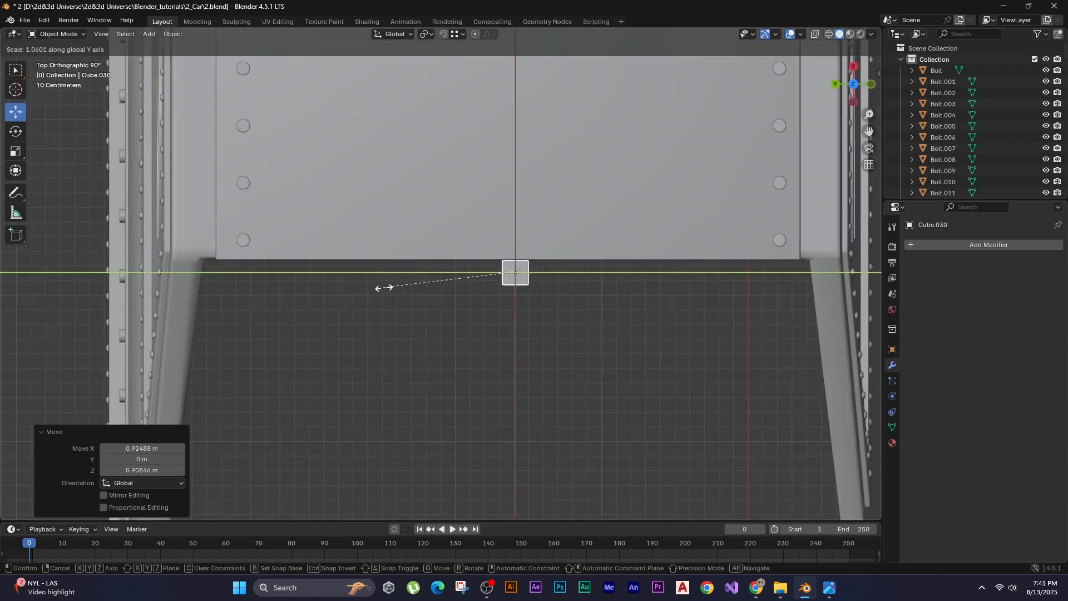
left_click(730, 289)
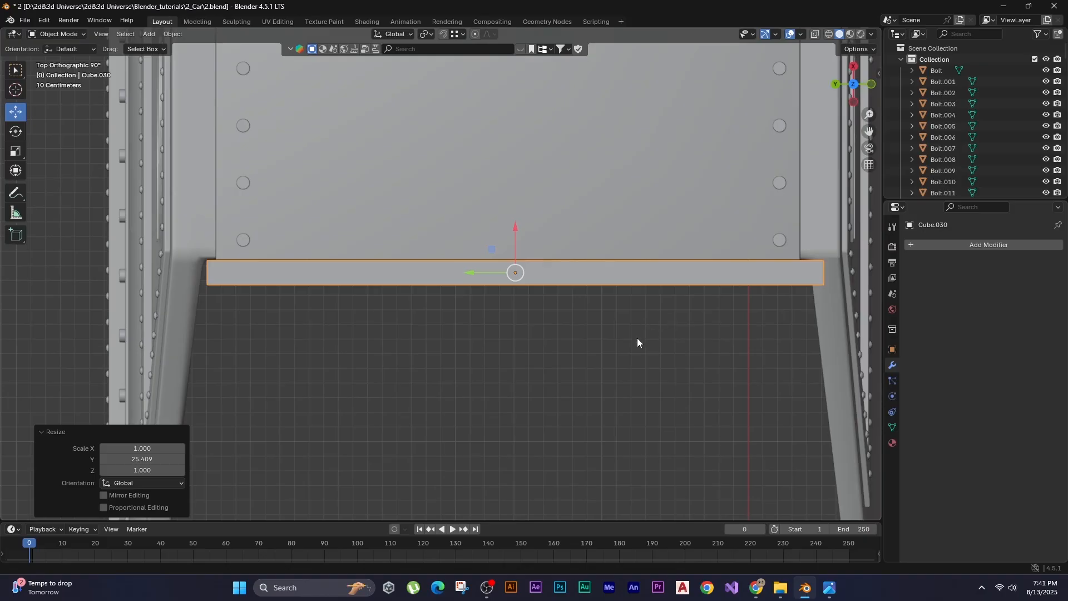
key("g")
key("y")
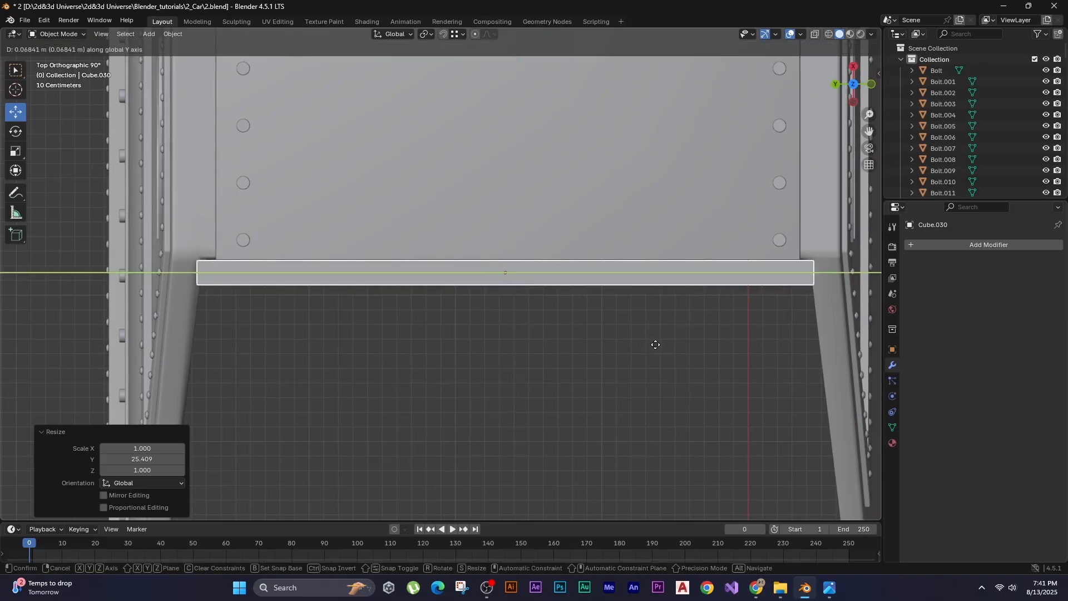
left_click(656, 345)
Lower the header bar's upper front edge along Z in Edit Mode to start its slope.
middle_click_drag(415, 392, 432, 280)
left_click(433, 282)
key("Tab")
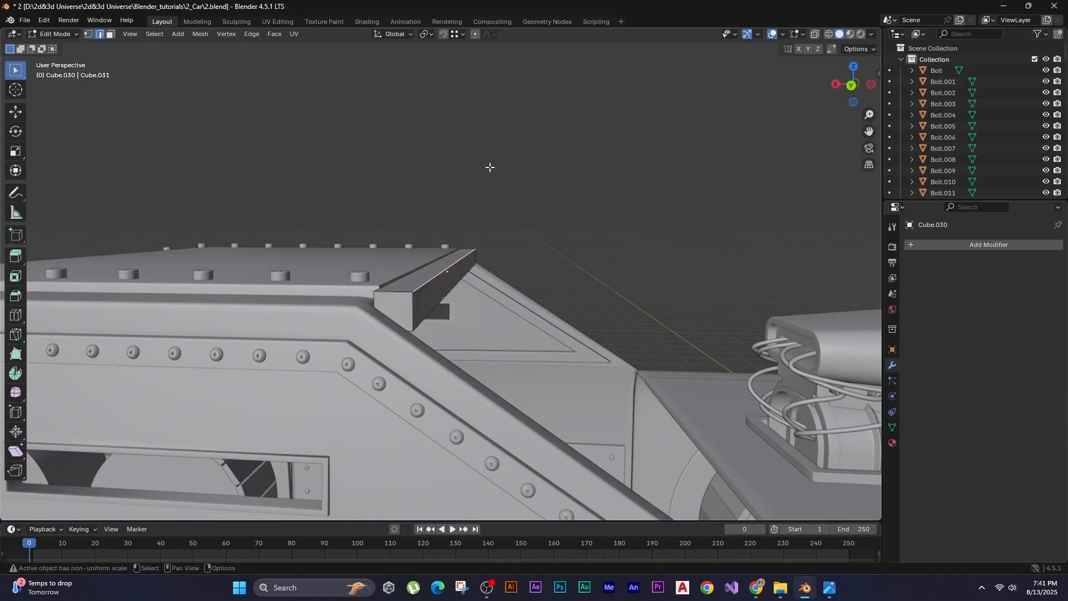
key("g")
key("z")
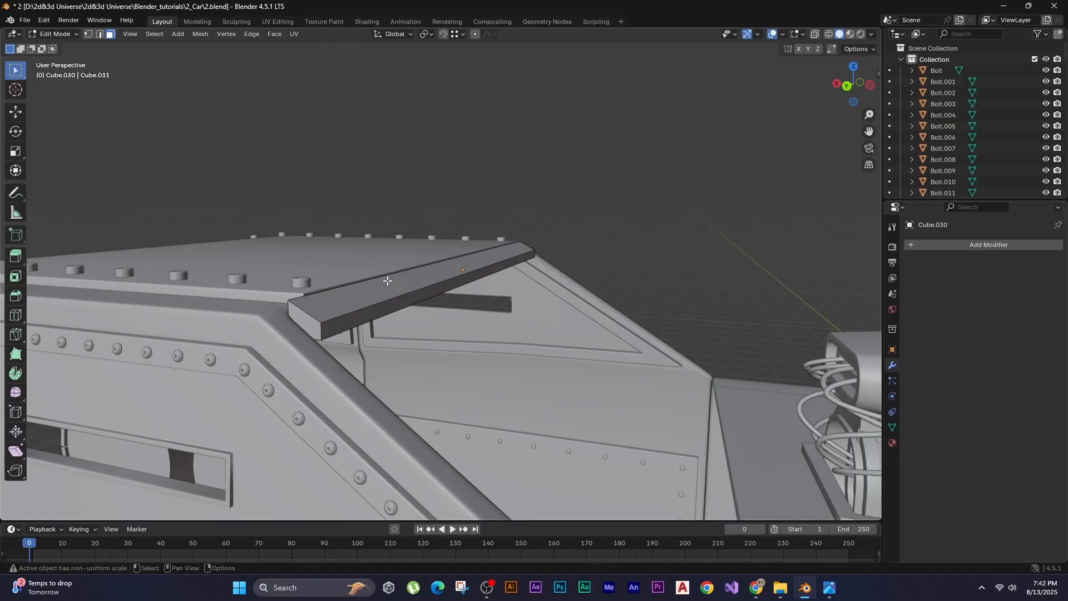
Move the header bar's front face down about 0.036 m along Z to follow the windshield slope.
middle_click_drag(378, 307, 324, 330)
scroll(372, 259, "up", 5)
key("shift+z")
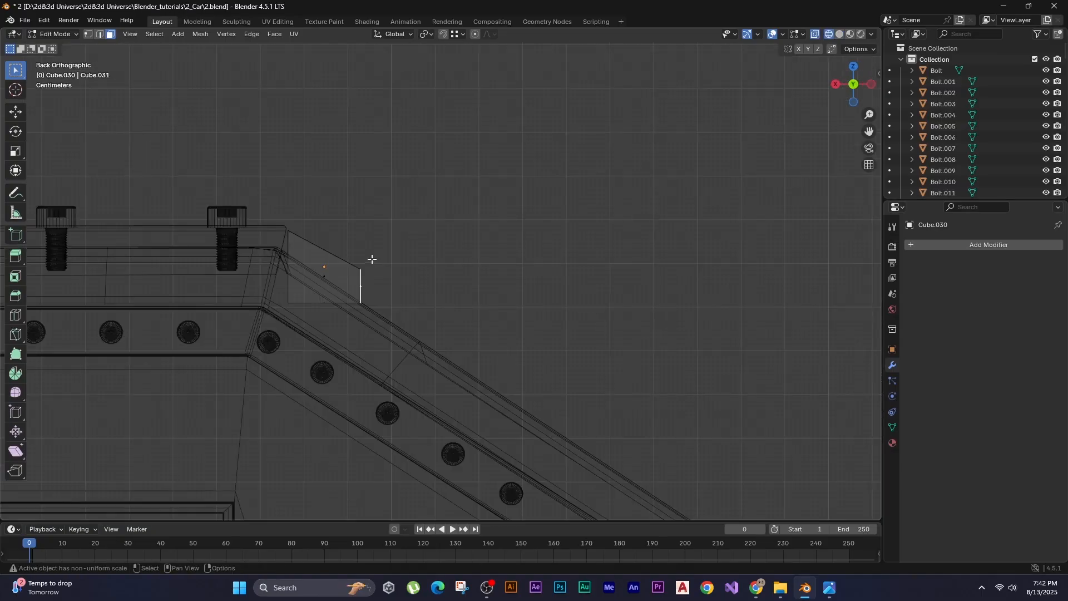
left_click(418, 213)
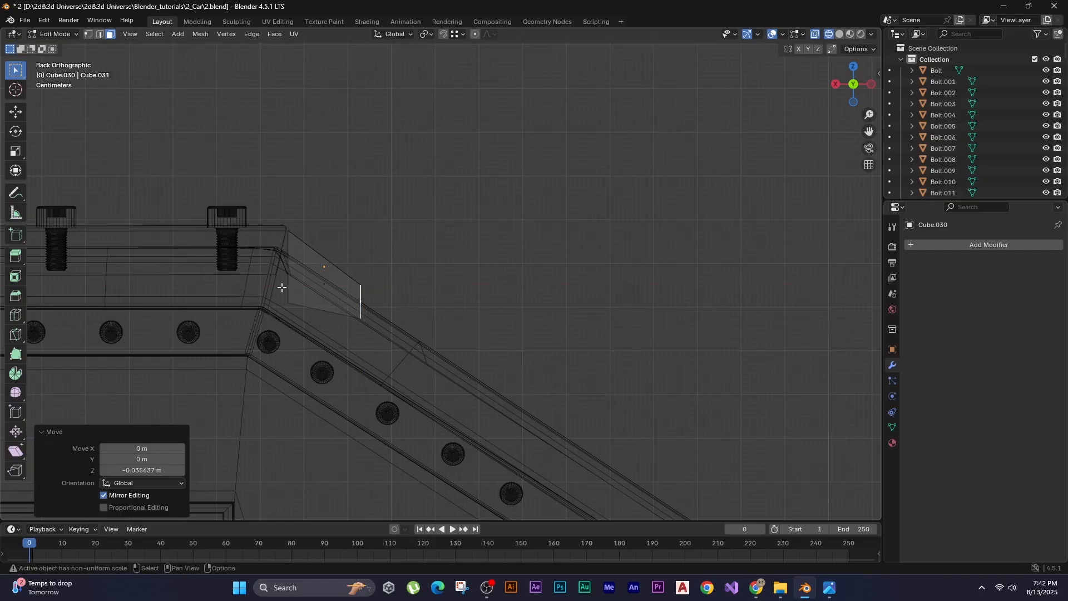
Reposition the header bar's lower vertices so its underside follows the sloped pillar.
key("1")
left_click(309, 319)
key("g")
middle_click_drag(376, 242, 376, 207)
left_click(376, 206)
scroll(212, 208, "up", 3)
key("g")
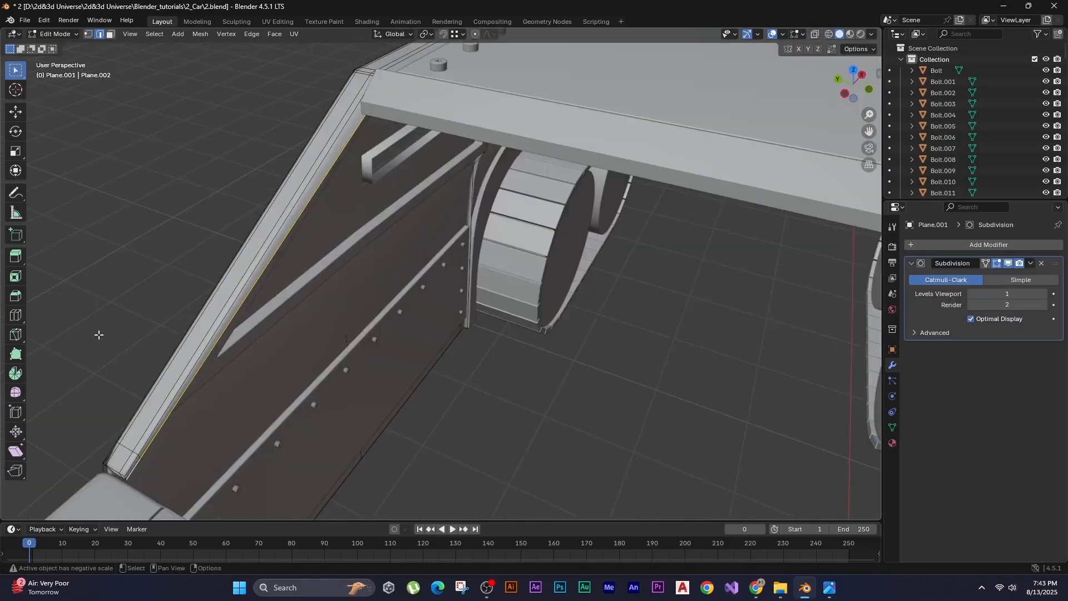
Duplicate the windshield pillar's inner edge, separate the copy into its own object and remove its Subdivision modifier.
middle_click_drag(85, 325, 116, 338, "shift")
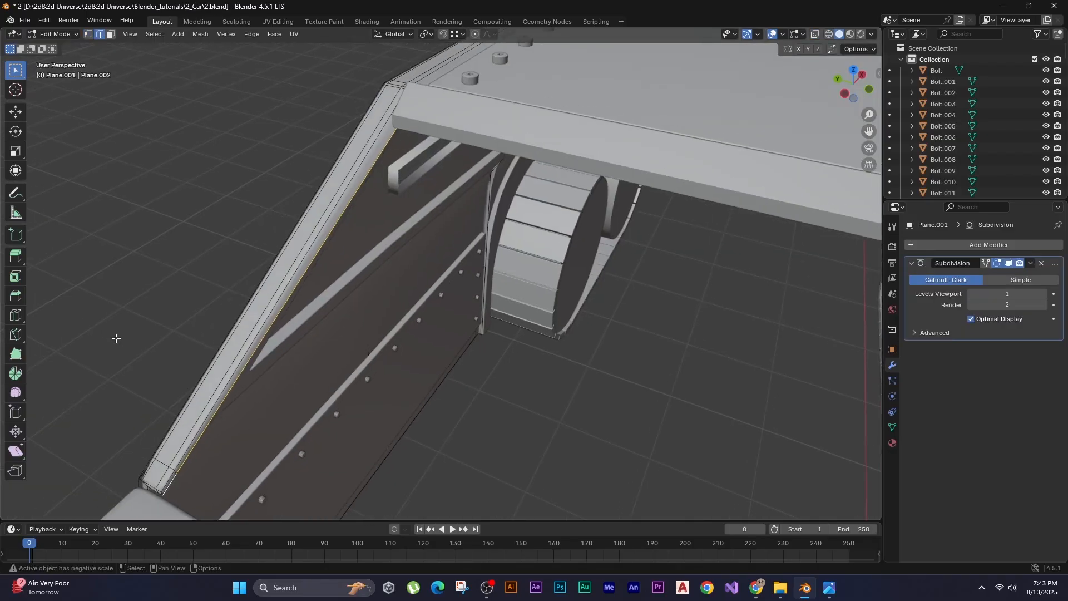
key("shift+d")
left_click(68, 322)
key("F3")
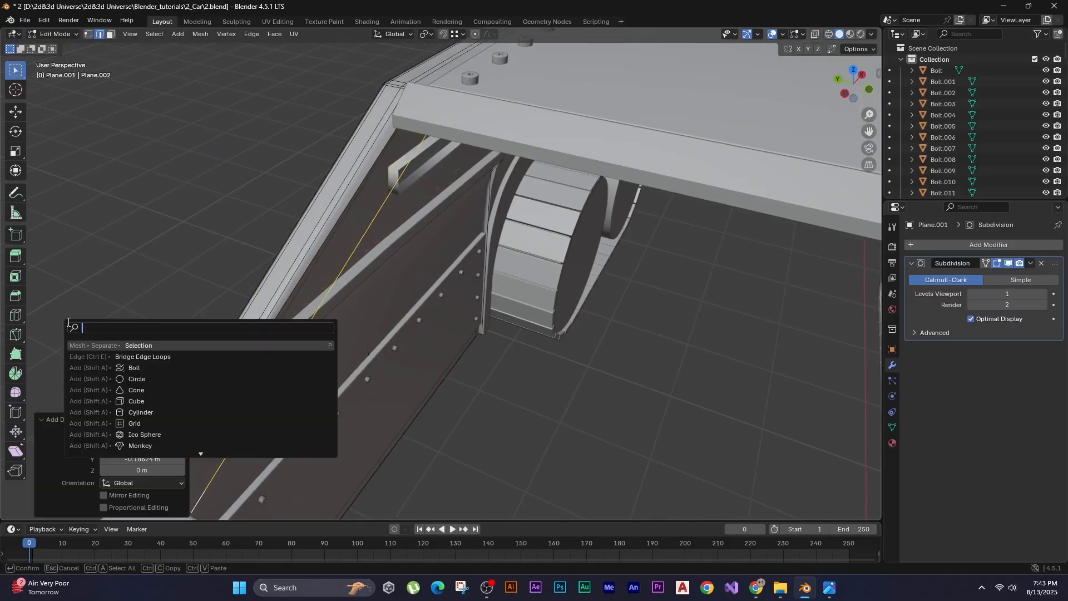
key("Return")
key("Tab")
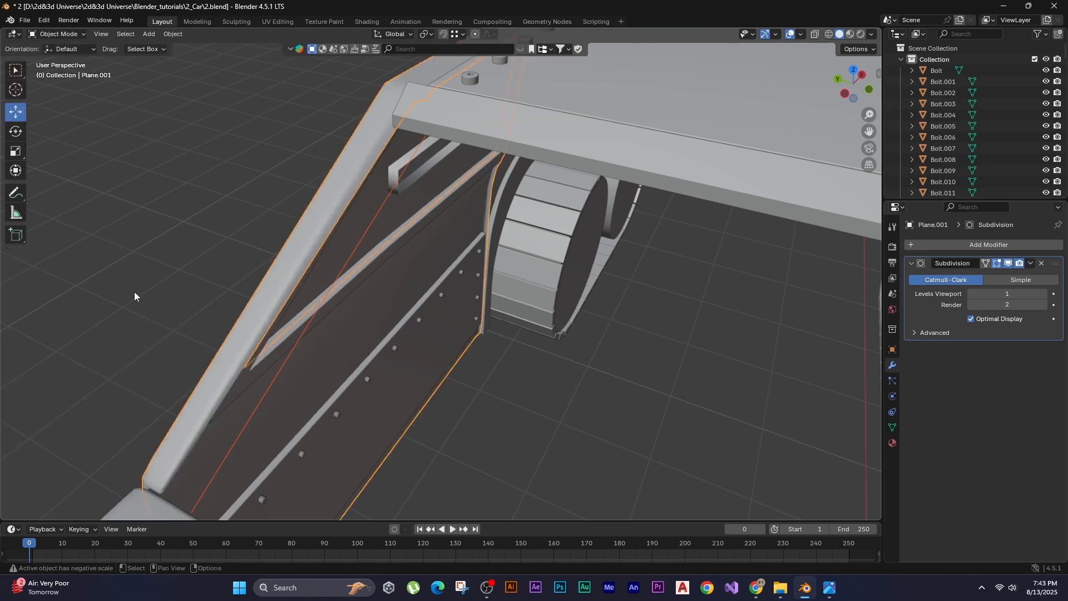
left_click(275, 364)
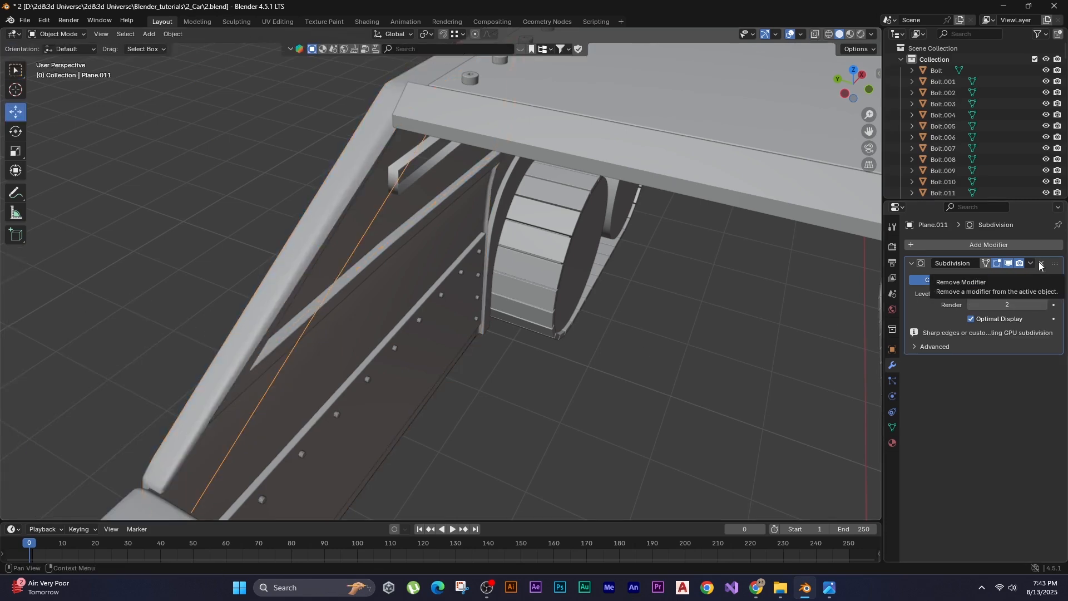
left_click(1040, 265)
Extrude the separated edge along Y into a flat strip beside the windshield pillar.
middle_click_drag(523, 310, 562, 310, "shift")
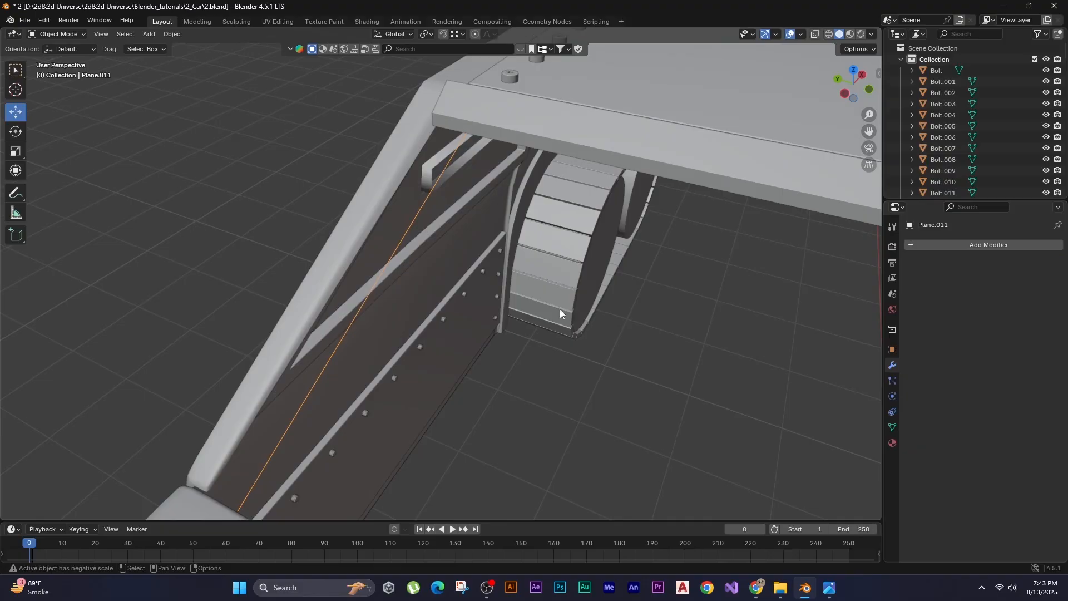
key("Tab")
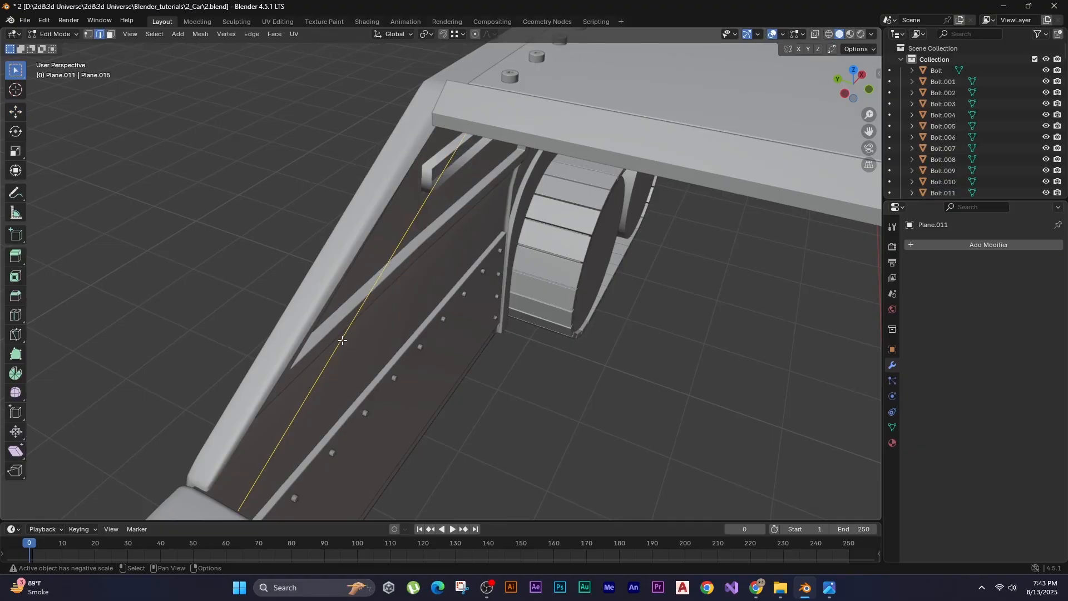
key("e")
middle_click(189, 303)
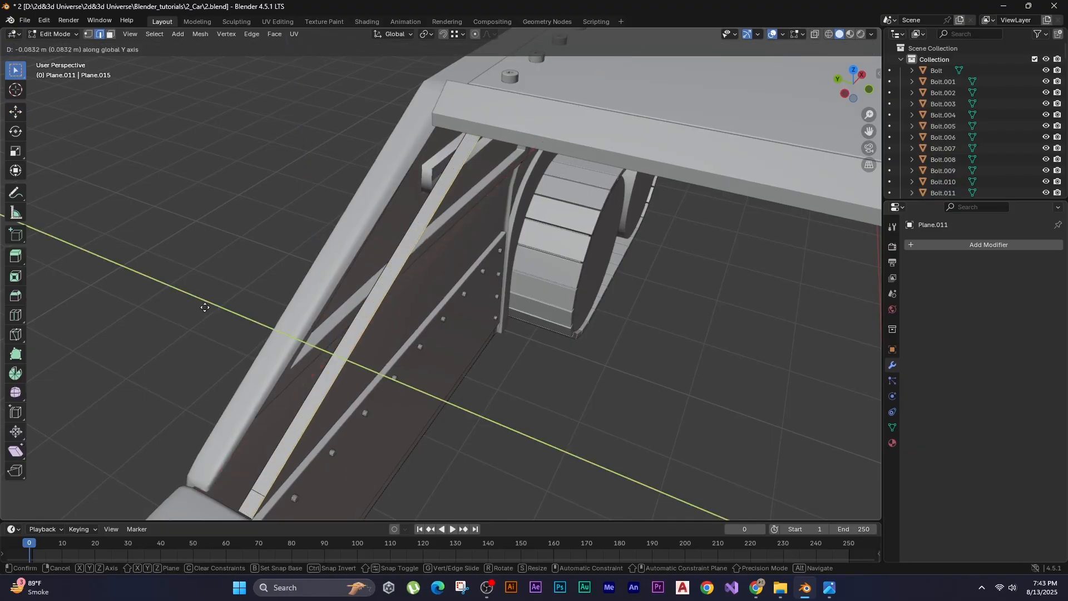
left_click(227, 315)
Select all faces of the pillar strip and extrude them to give the strip thickness.
middle_click_drag(282, 376, 302, 348, "shift")
key("Tab")
key("Tab")
key("3")
key("a")
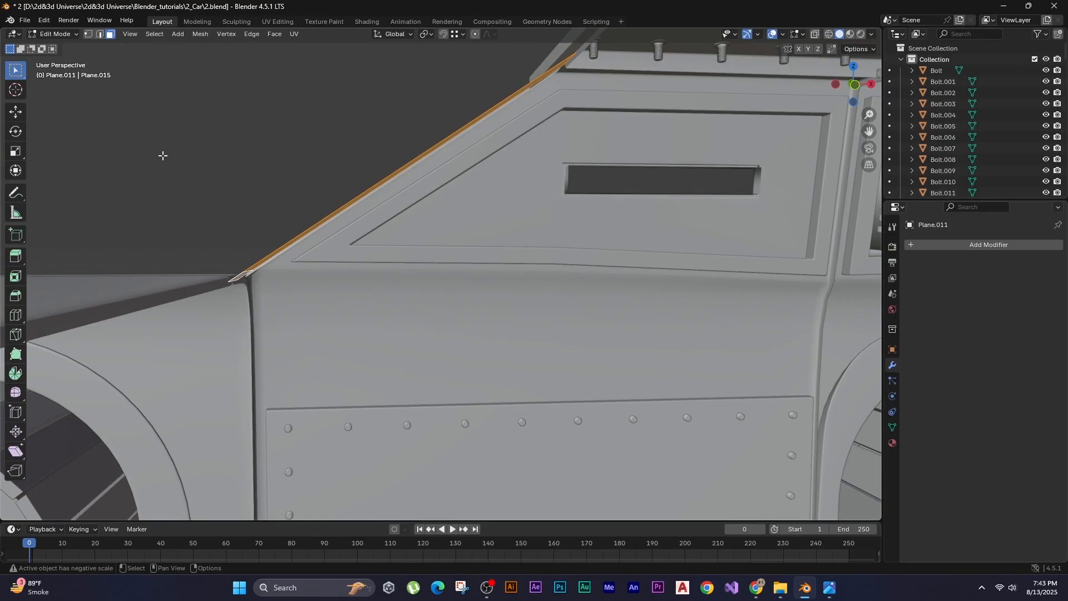
middle_click_drag(162, 155, 227, 309)
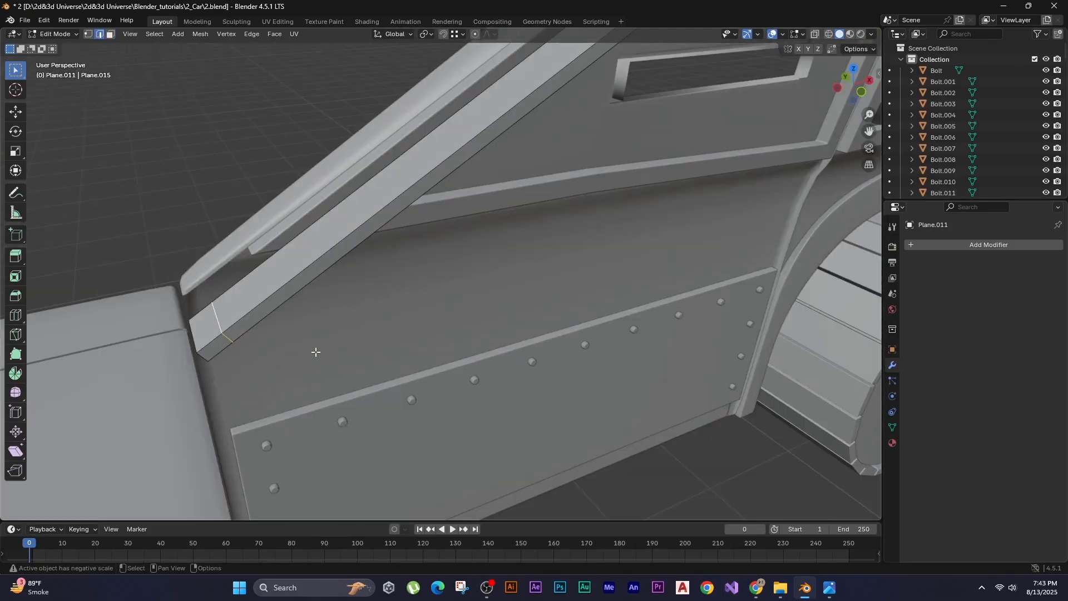
Remove the extra edge loop near the lower end of the pillar strip.
key("x")
left_click(316, 352)
key("Tab")
Move the strip along Y against the windshield pillar and shift its mesh along Y to close the gap.
middle_click_drag(225, 334, 364, 345)
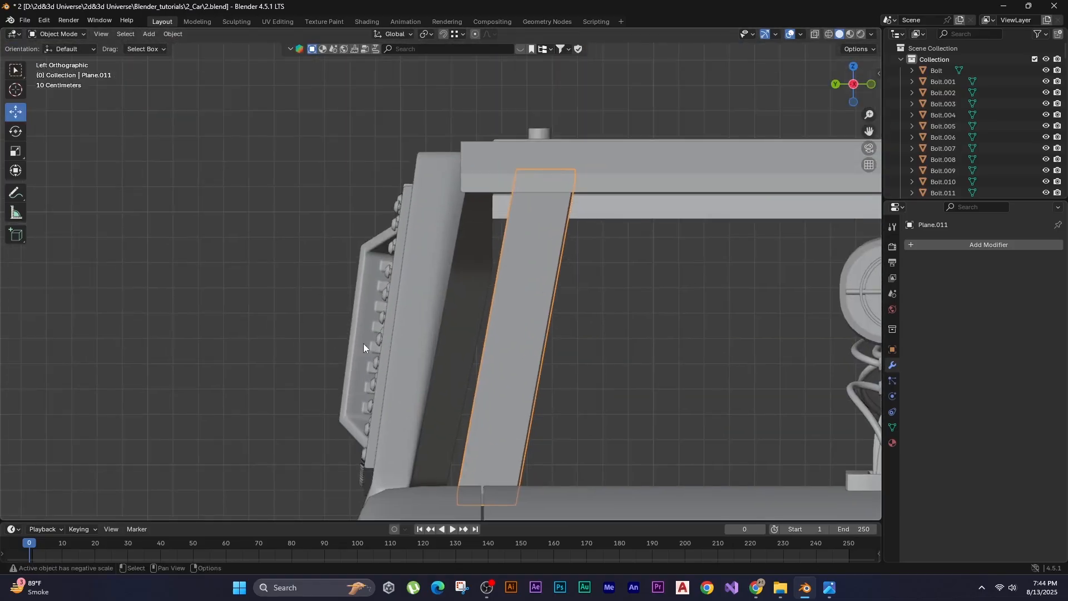
key("g")
key("y")
left_click(263, 257)
middle_click_drag(264, 258, 522, 293)
key("Tab")
key("g")
key("y")
left_click(396, 239)
Move the strip's upper end vertices up along the slope to meet the header bar.
scroll(522, 293, "up", 3)
key("1")
left_click(399, 354)
middle_click_drag(398, 354, 405, 403, "alt")
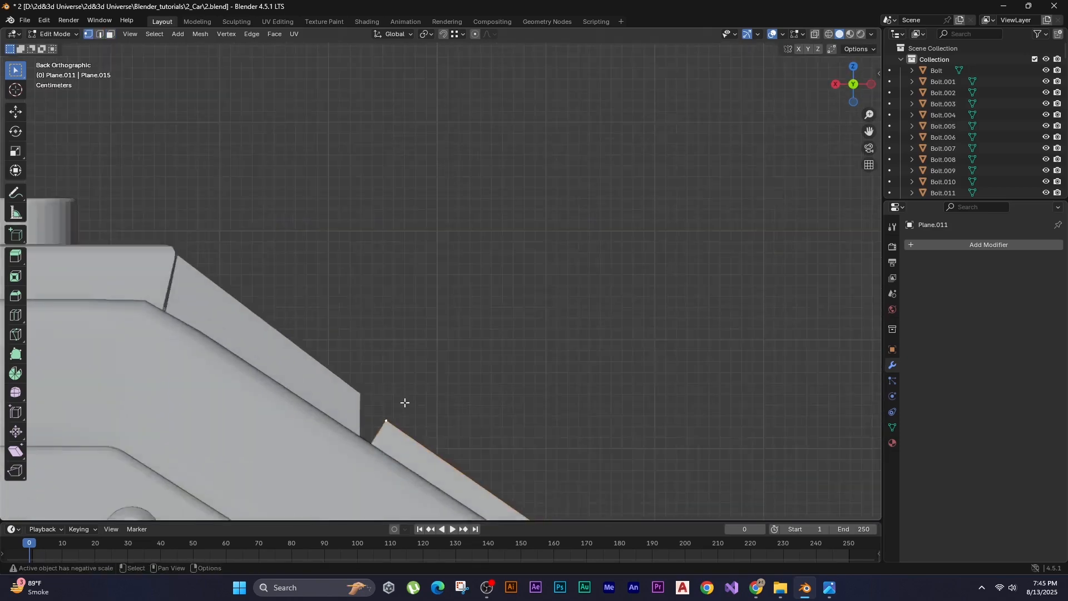
scroll(405, 403, "up", 2)
key("g")
left_click(455, 298)
key("Tab")
Duplicate the pillar strip and move the copy about 3.9 m in negative Y to the opposite side of the windshield.
middle_click_drag(455, 298, 433, 286)
left_click(360, 276)
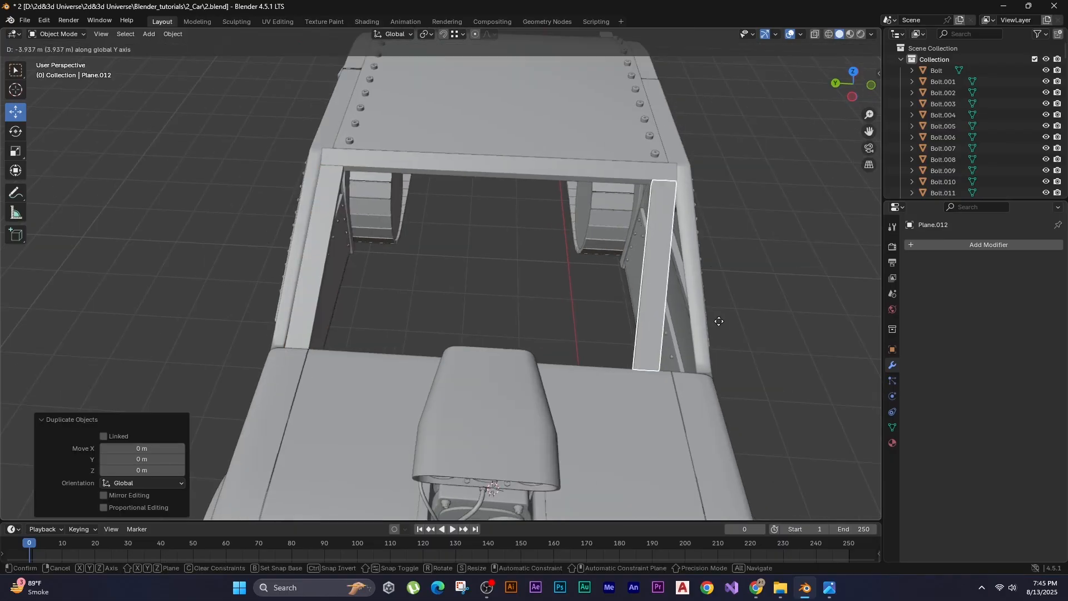
left_click(720, 322)
scroll(409, 198, "up", 3)
middle_click_drag(721, 327, 431, 159, "shift")
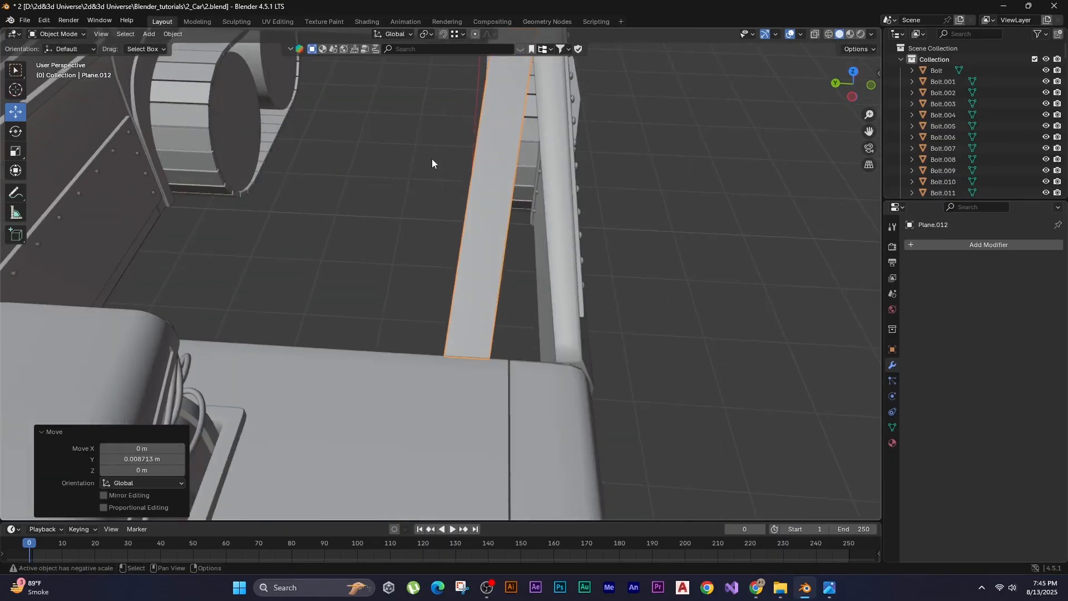
Shift the copied strip's lower end vertices along Y so it leans parallel to the opposite pillar.
key("Tab")
middle_click_drag(386, 226, 386, 215, "shift")
key("shift+z")
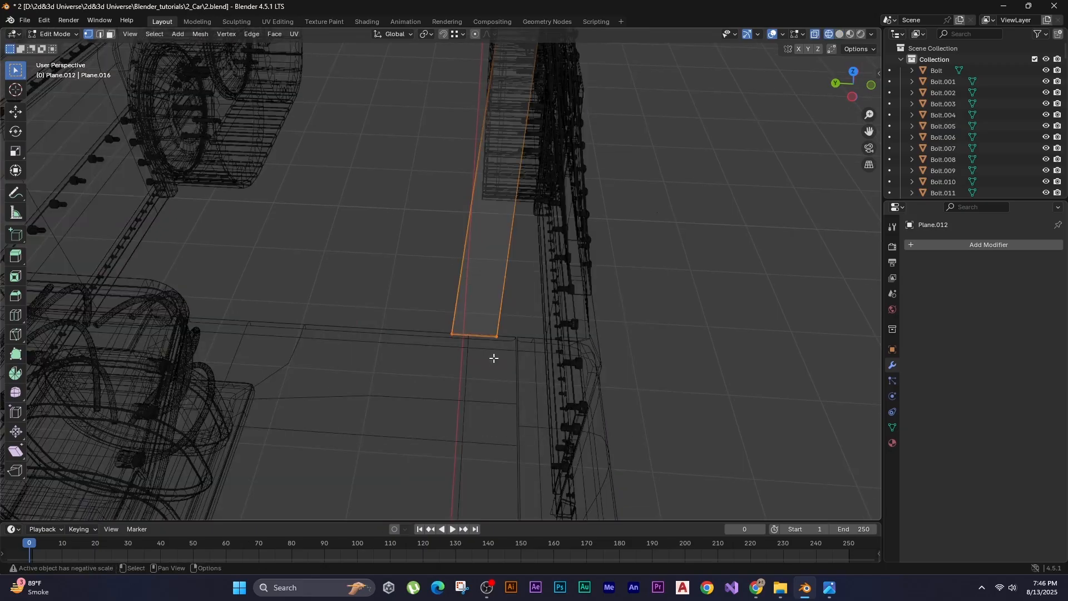
left_click(541, 341)
scroll(467, 303, "up", 1)
middle_click_drag(461, 301, 337, 299, "shift")
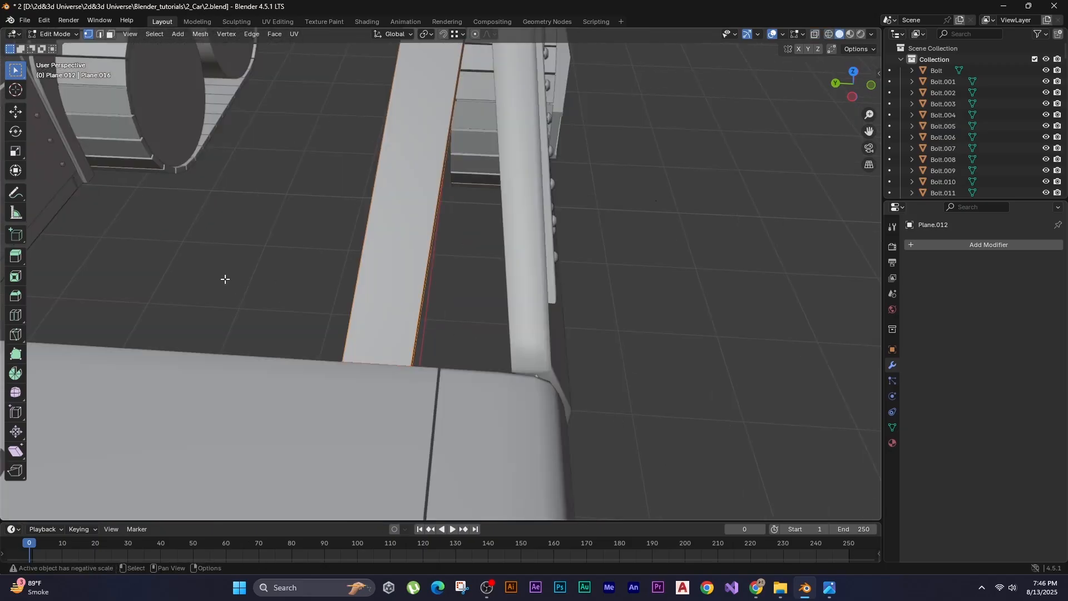
key("g")
key("y")
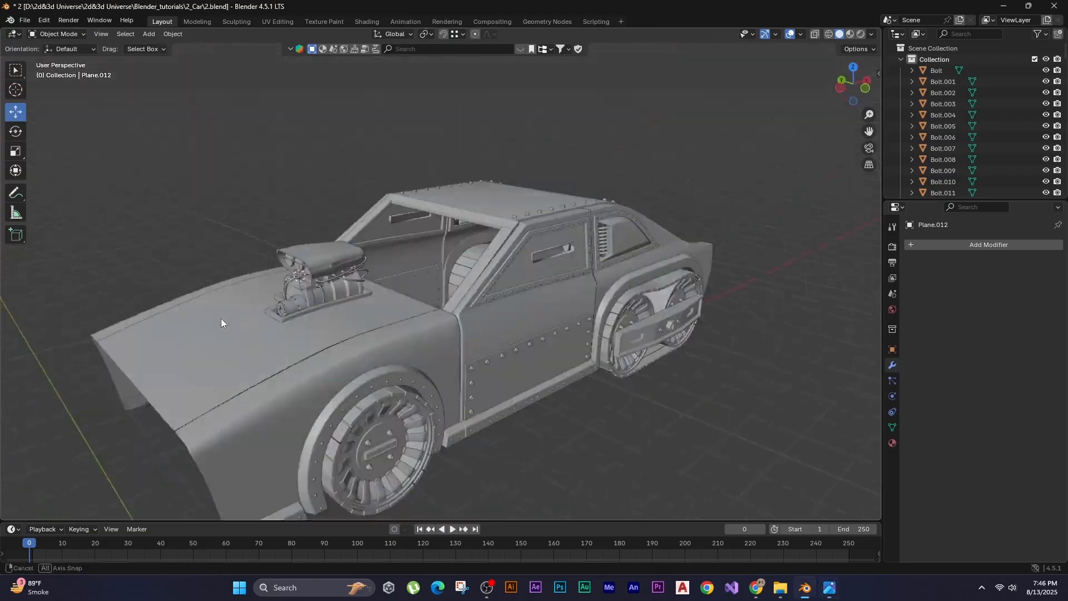
Add a cube, scale it to about 0.108 and stretch it about 17.8 times along Y into a bar.
middle_click_drag(222, 318, 133, 369)
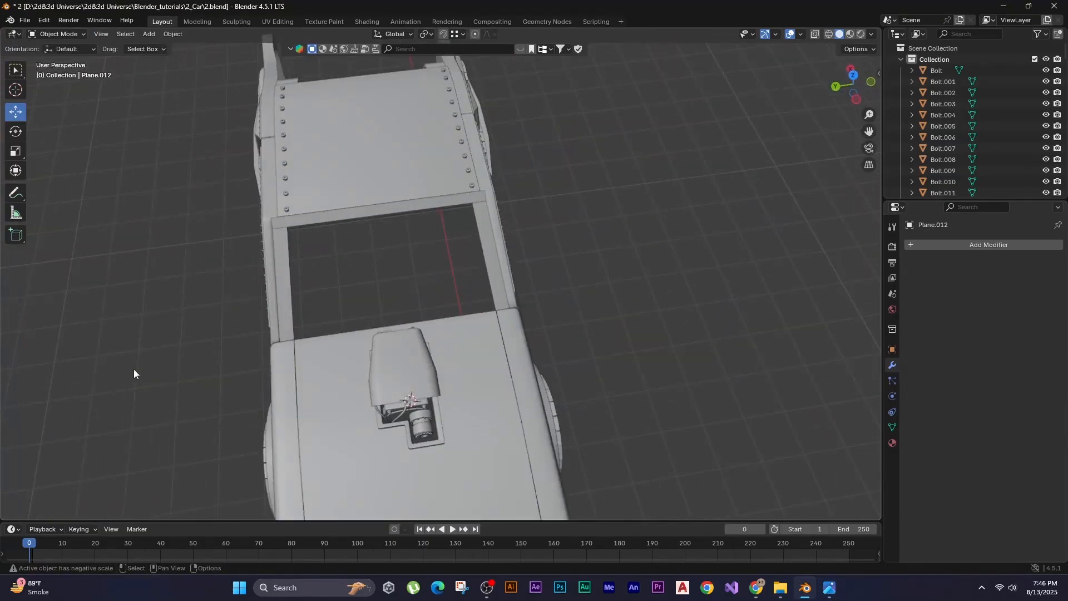
key("shift+a")
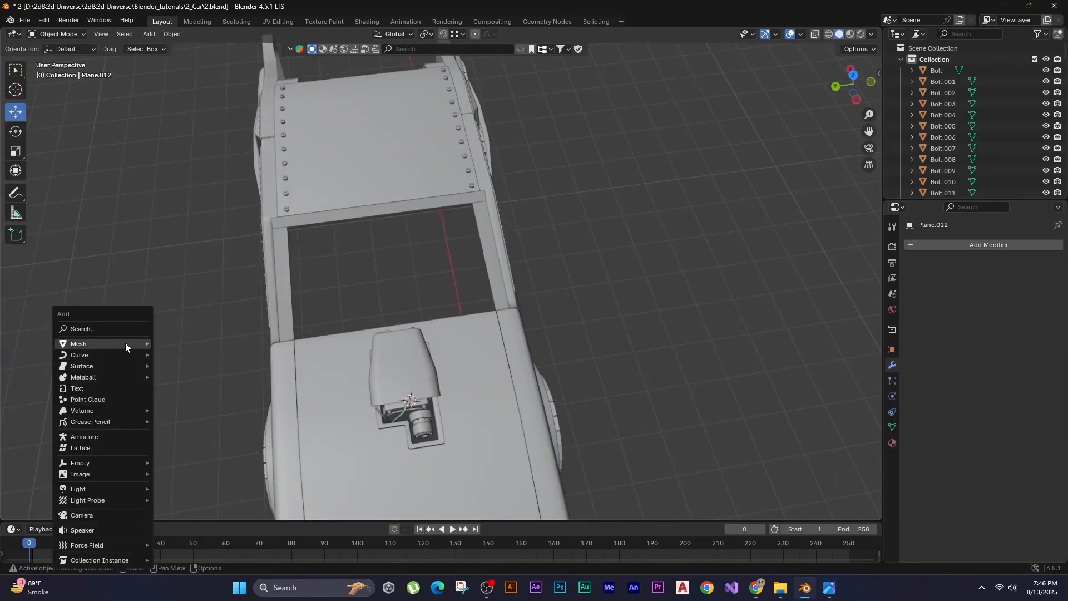
left_click(184, 365)
key("s")
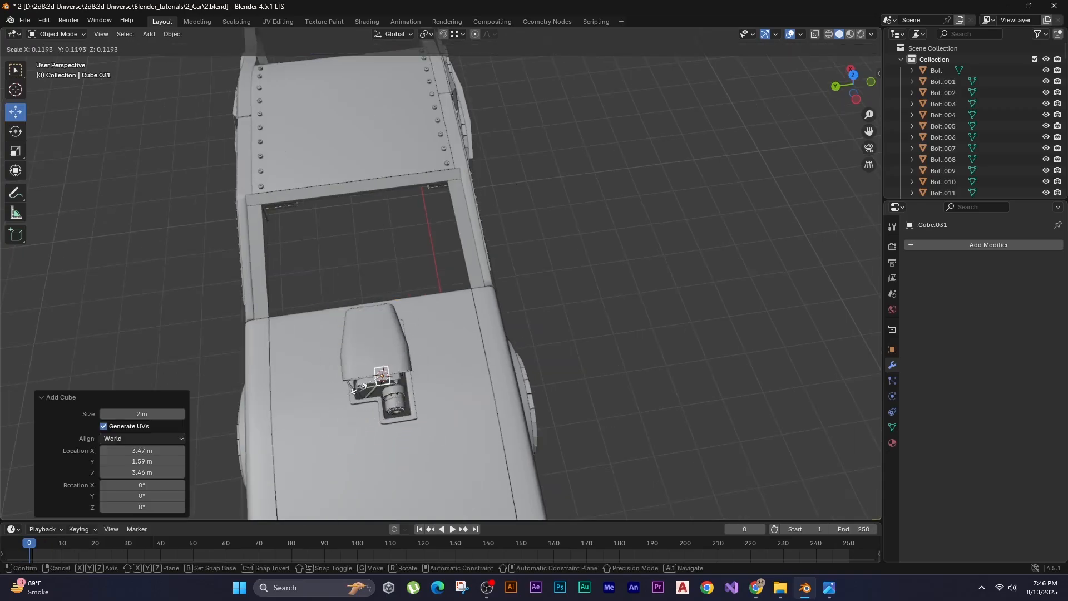
left_click(359, 387)
key("s")
key("y")
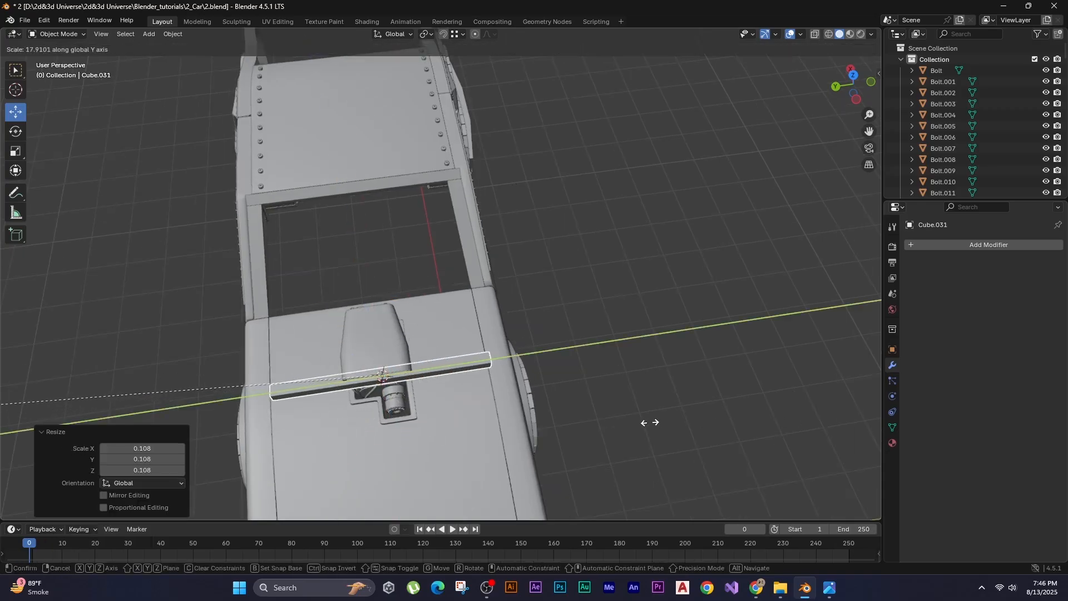
left_click(651, 423)
Move the new bar to the base of the windshield, where the sloped pillar meets the hood.
key("ctrl+KP_1")
key("g")
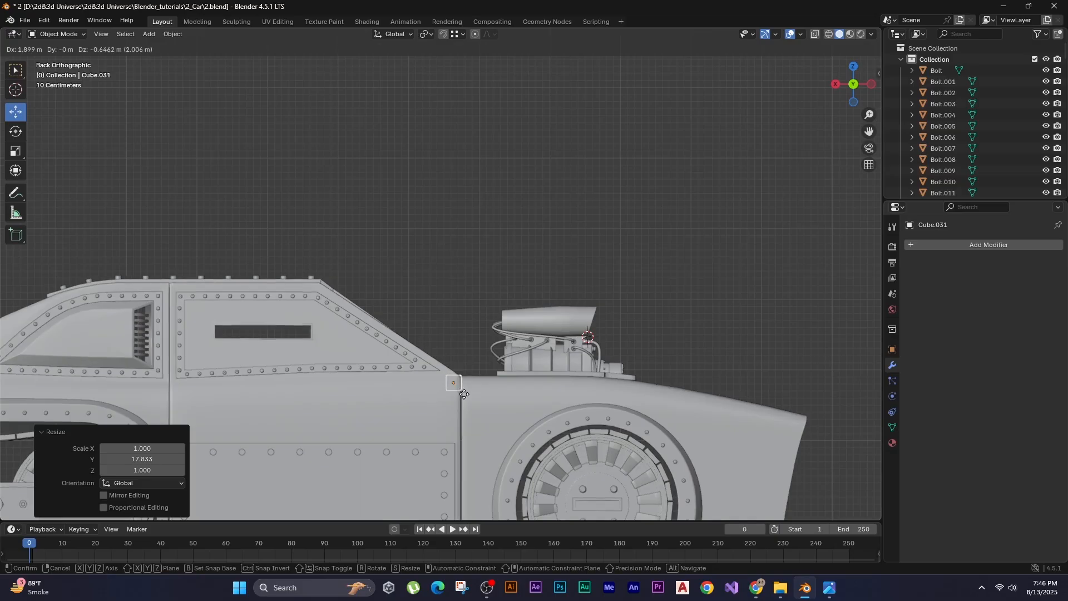
left_click(464, 394)
Widen the base bar along Y and position it between the two windshield pillars.
middle_click_drag(428, 301, 301, 423)
key("s")
key("y")
left_click(419, 267)
left_click(445, 269)
middle_click_drag(618, 304, 332, 265, "shift")
left_click(334, 270)
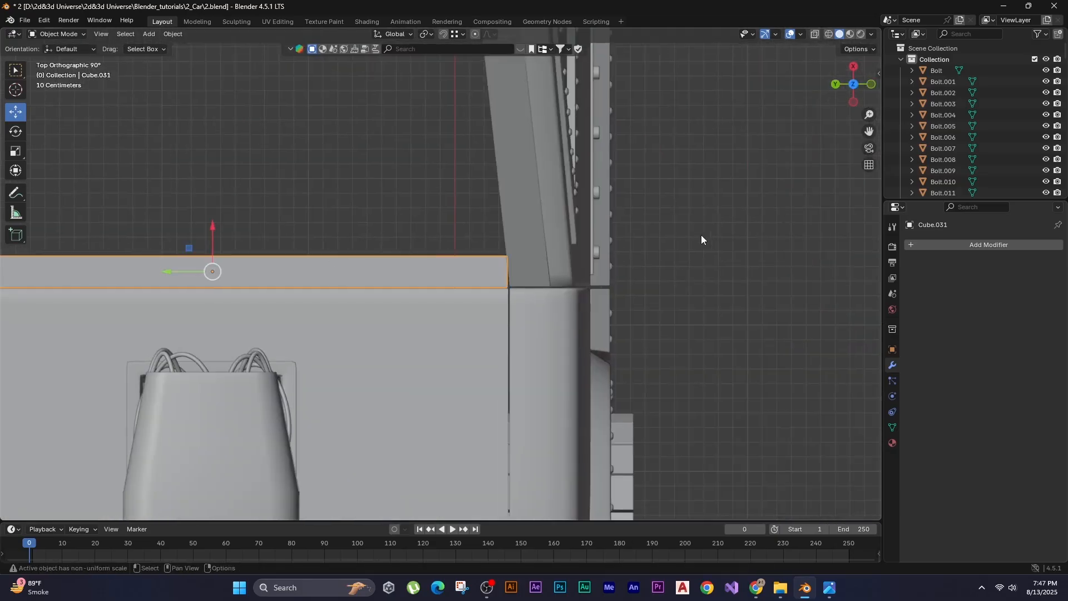
Fit both ends of the base bar to the windshield pillars in Edit Mode and check the bar in isolation.
key("Tab")
key("shift+z")
middle_click_drag(234, 234, 561, 261, "shift")
middle_click_drag(778, 233, 226, 203, "shift")
key("shift+z")
key("Tab")
middle_click_drag(612, 356, 461, 314)
key("slash")
key("Tab")
key("Tab")
key("slash")
Duplicate the base bar as a windshield slat and rotate it to match the windshield's slope.
key("shift+d")
middle_click_drag(379, 369, 536, 202, "alt")
left_click(379, 173)
left_click(469, 227)
left_click(436, 311)
scroll(469, 227, "up", 4)
key("r")
left_click(334, 262)
Move the rotated slat into place along the slope within the windshield opening.
key("shift+z")
key("g")
left_click(399, 150)
left_click(408, 263)
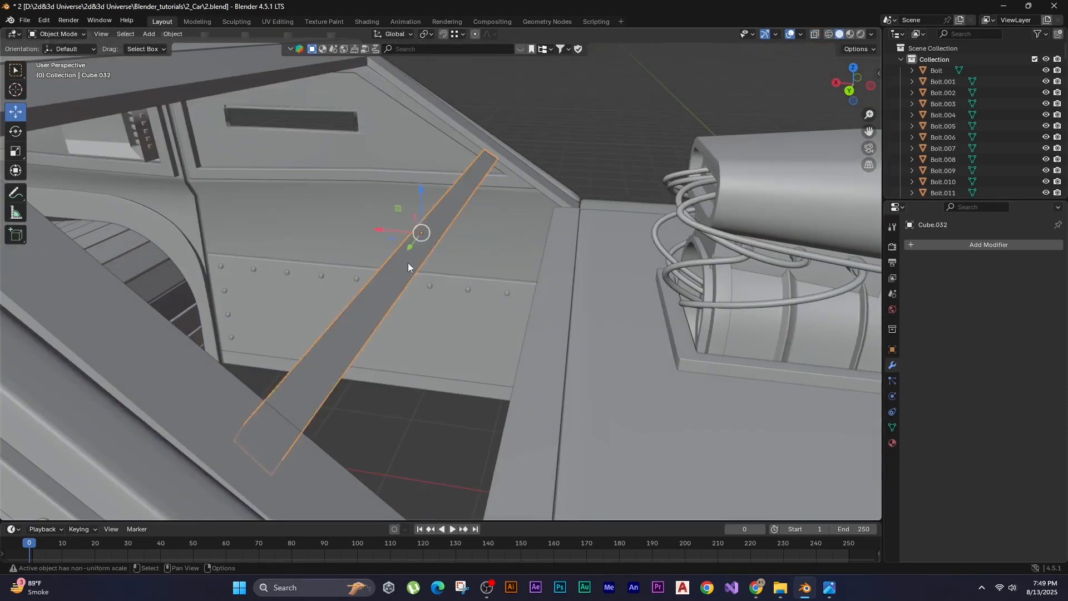
Duplicate the windshield slat and place the copy along the windshield opening.
key("shift+d")
left_click(286, 212)
key("z")
middle_click_drag(285, 212, 271, 228)
key("shift+z")
left_click(468, 282)
Adjust the newest slat's height along Z so it lines up with the windshield slope.
middle_click_drag(468, 282, 408, 264, "alt")
key("shift+z")
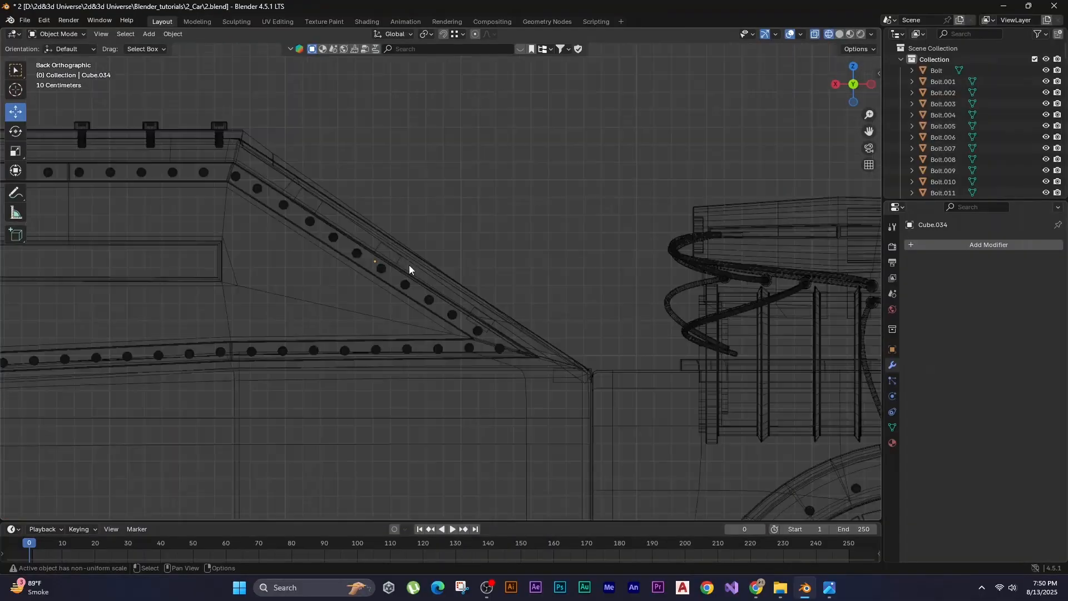
left_click(397, 258)
key("g")
key("z")
left_click(406, 270)
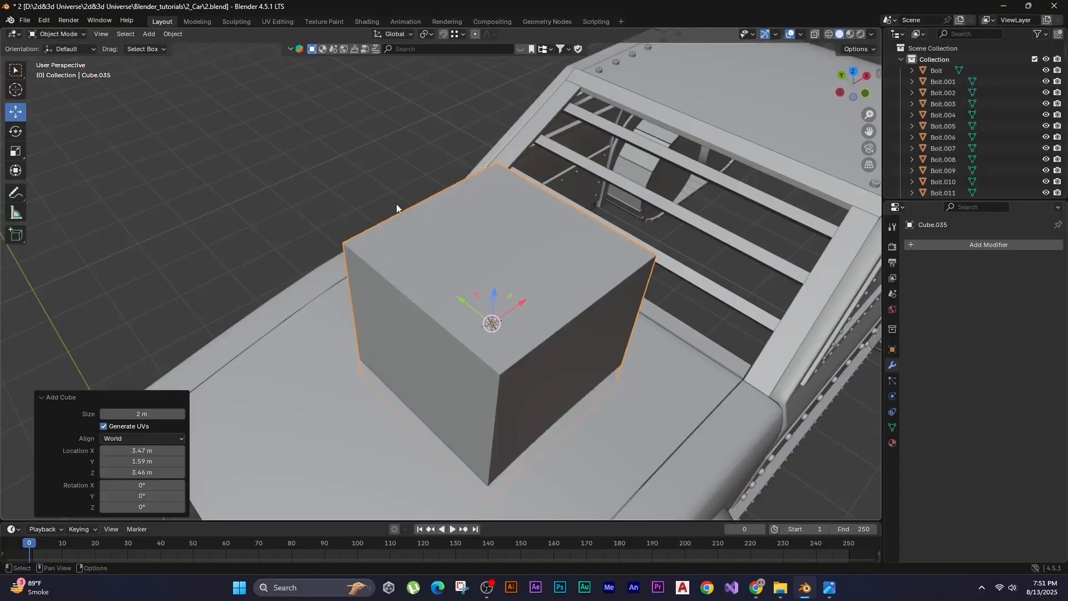
Scale the new cube down to about 0.106 and stretch it along X into a long, thin bar.
key("s")
left_click(479, 312)
middle_click_drag(480, 311, 419, 262, "shift")
key("s")
key("x")
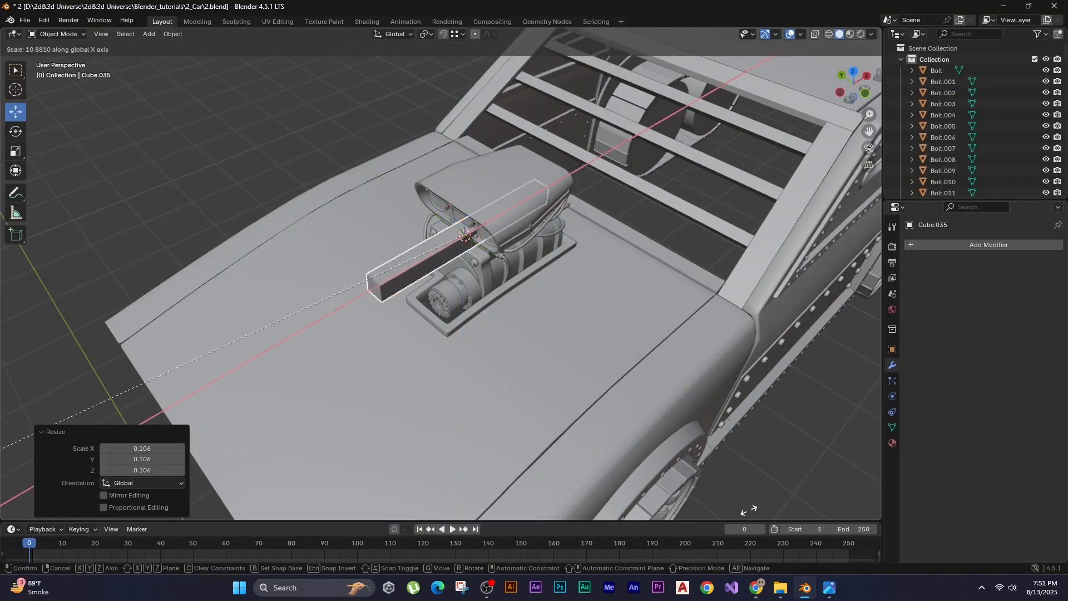
left_click(748, 510)
Rotate and move the long bar so it follows the windshield's slope across the horizontal slats.
middle_click_drag(506, 316, 317, 178, "alt")
key("r")
left_click(205, 190)
key("g")
left_click(519, 110)
key("r")
left_click(504, 115)
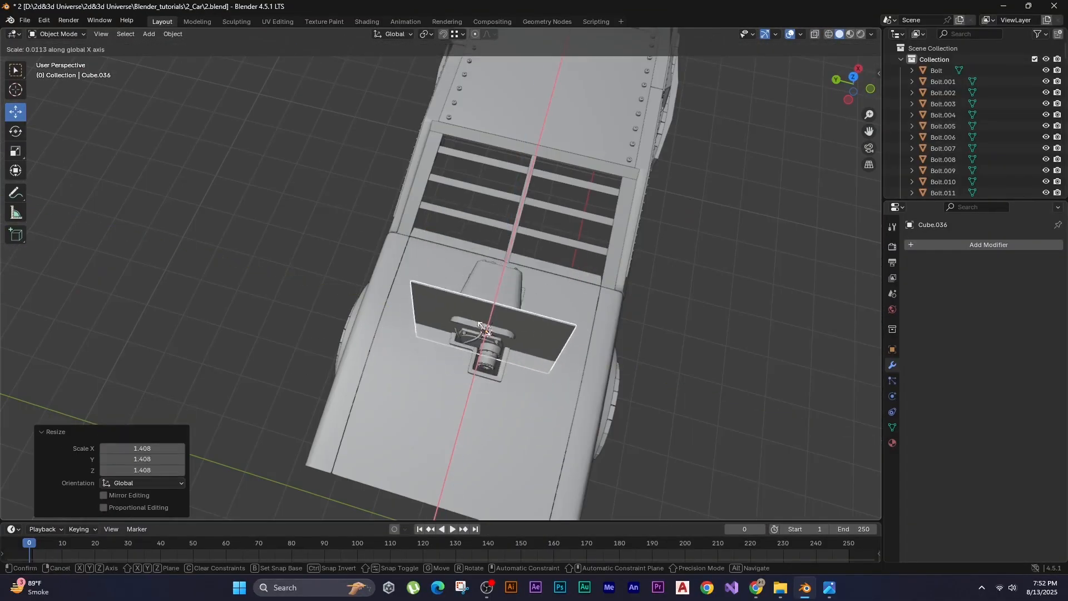
Flatten the second cube along X into a thin panel and resize it along Y.
left_click(518, 286)
middle_click_drag(517, 286, 579, 300)
key("s")
key("y")
left_click(318, 306)
Rotate the thin panel by about 55° to match the windshield's slope and move it above the opening.
middle_click_drag(318, 305, 176, 195, "alt")
key("g")
left_click(334, 156)
key("r")
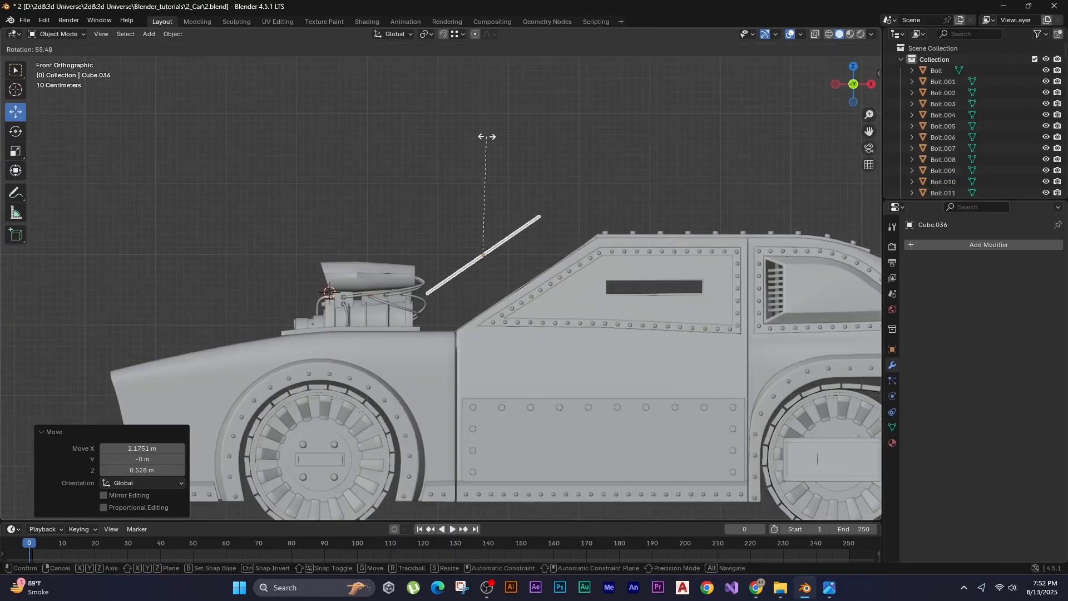
left_click(487, 136)
key("g")
left_click(532, 158)
Resize the windshield panel and stretch it along X by about 2.2 to span the slope.
scroll(439, 167, "up", 3)
key("s")
left_click(384, 173)
key("s")
key("x")
left_click(473, 305)
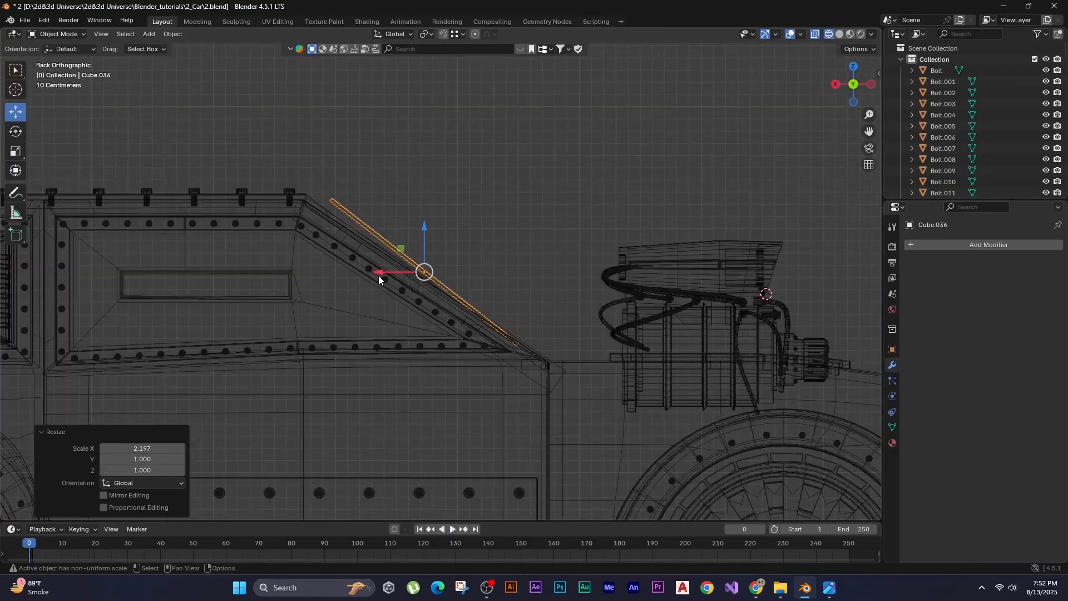
Fine-tune the panel's tilt and move it about 0.13 m along X and -0.13 m along Z, under the slats.
key("r")
left_click(356, 110)
key("g")
left_click(340, 125)
key("z")
mouse_move(500, 133)
middle_mouse_down()
mouse_move(434, 169)
mouse_move(361, 244)
middle_mouse_up()
Widen the windshield panel along Y by about 1.94 so it fills the space between the side pillars.
key("s")
key("y")
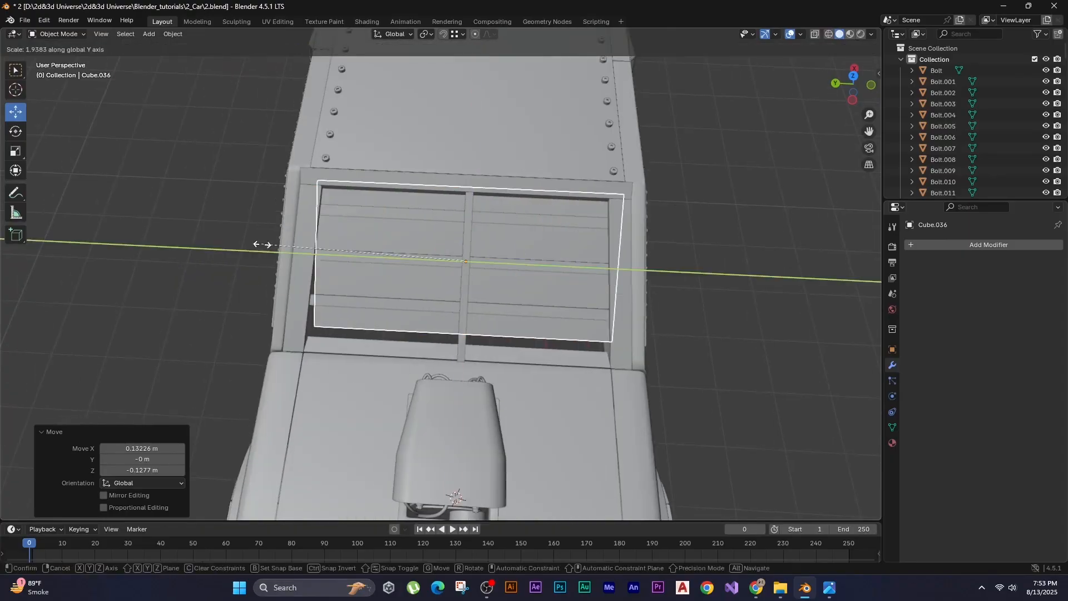
left_click(261, 244)
middle_click_drag(262, 244, 369, 239)
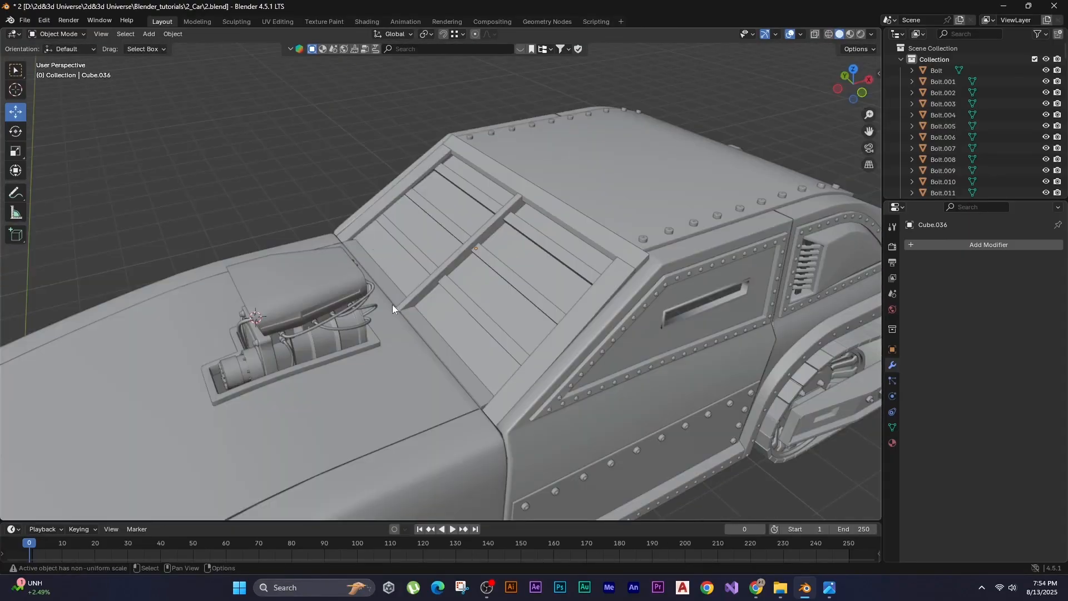
middle_click_drag(392, 304, 423, 305)
middle_click_drag(539, 316, 396, 317)
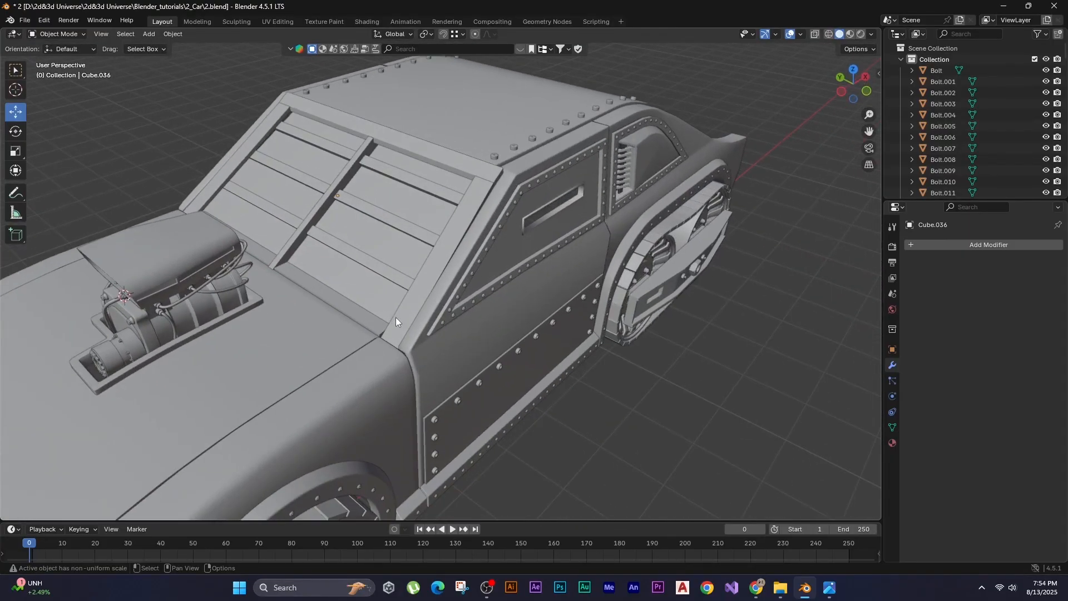
Delete the corner bolt at the front tip of the side window's bolt rows and select a bolt in the lower row.
scroll(455, 304, "up", 5)
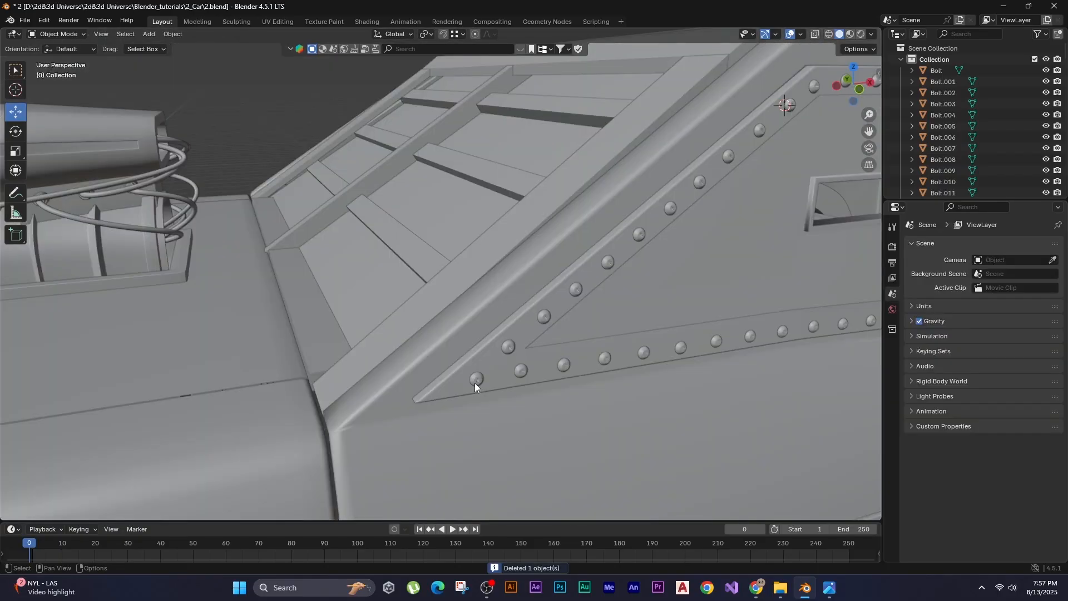
left_click(475, 378)
key("Delete")
left_click(566, 364, "shift")
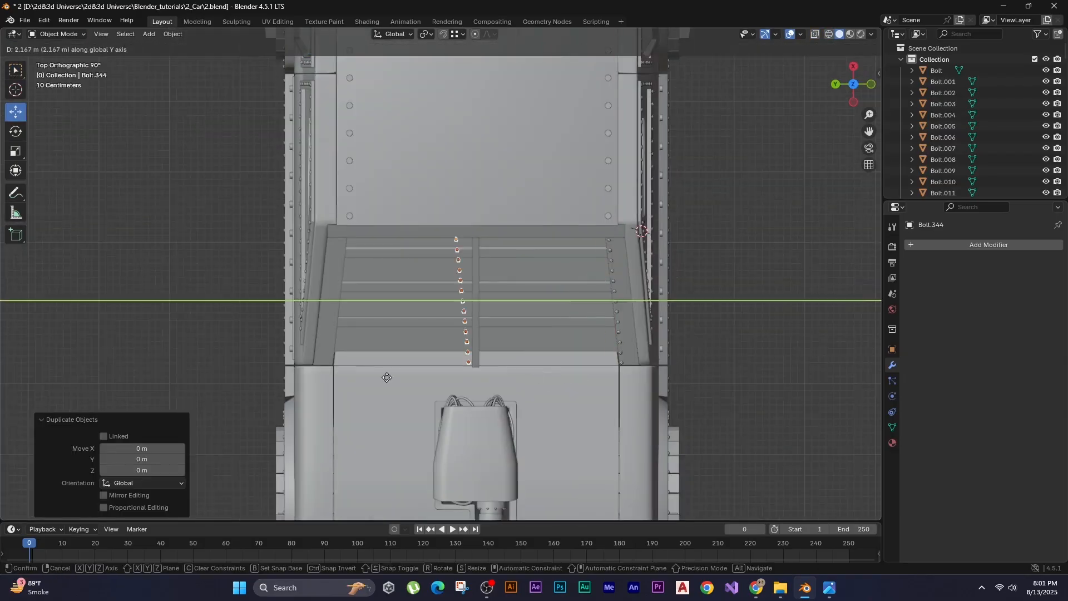
Place the duplicated row of windshield bolts along the opposite side pillar.
right_click(145, 478)
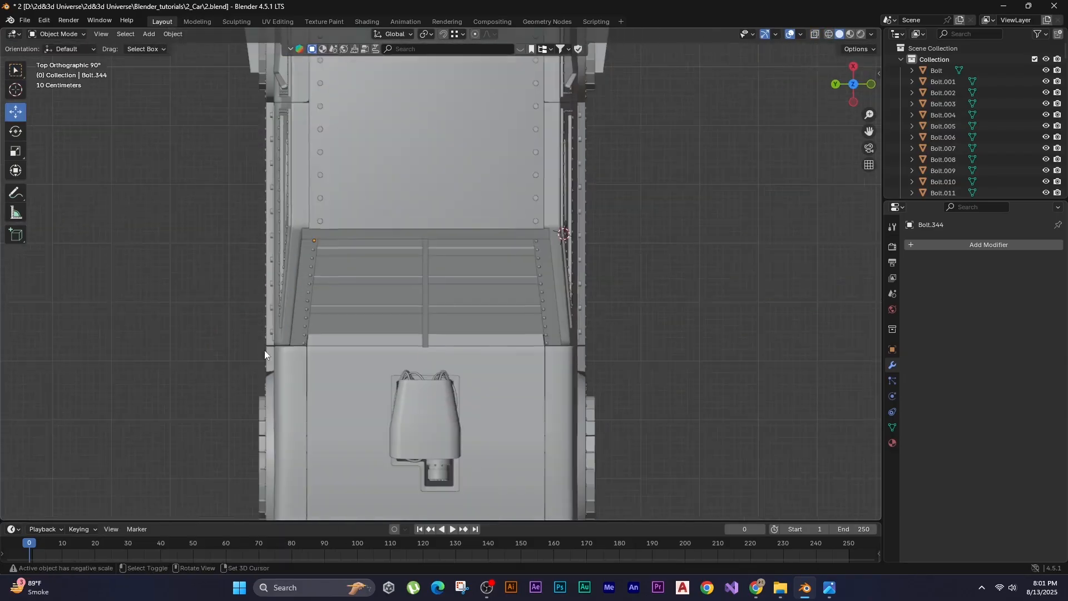
middle_click_drag(265, 349, 360, 387)
scroll(399, 317, "up", 2)
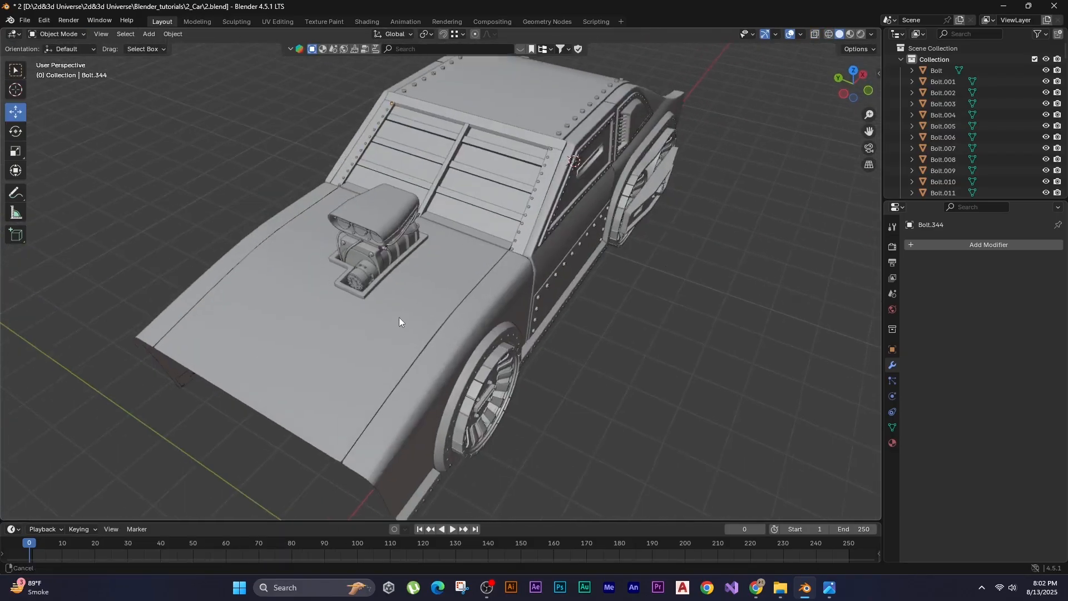
middle_click_drag(407, 216, 445, 273, "shift")
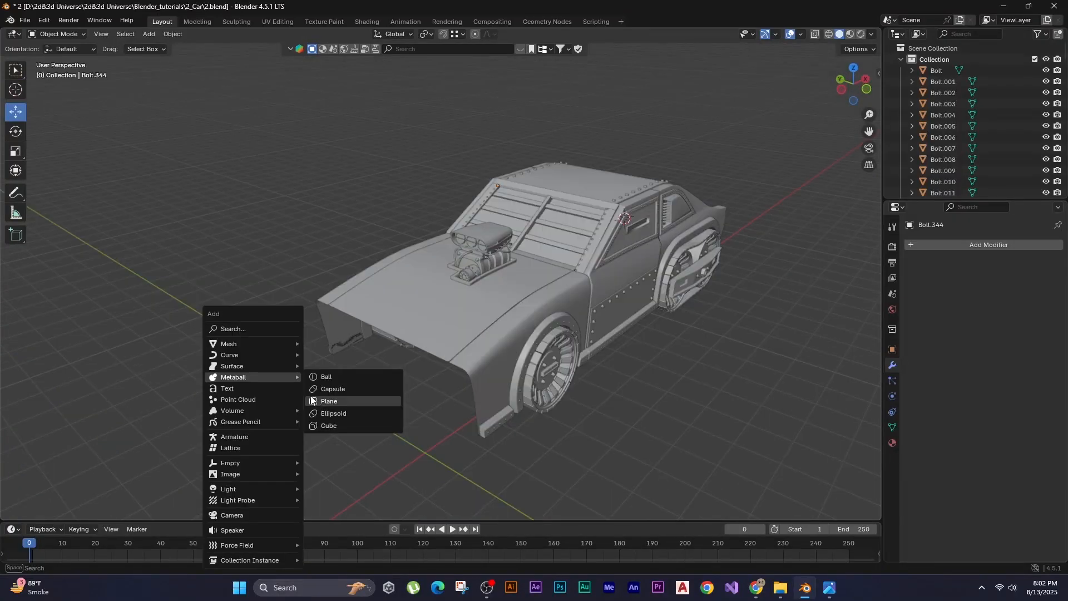
Add a cube, move it in front of the car's nose, and isolate it with the hood and front fenders.
left_click(333, 368)
key("g")
left_click(172, 35)
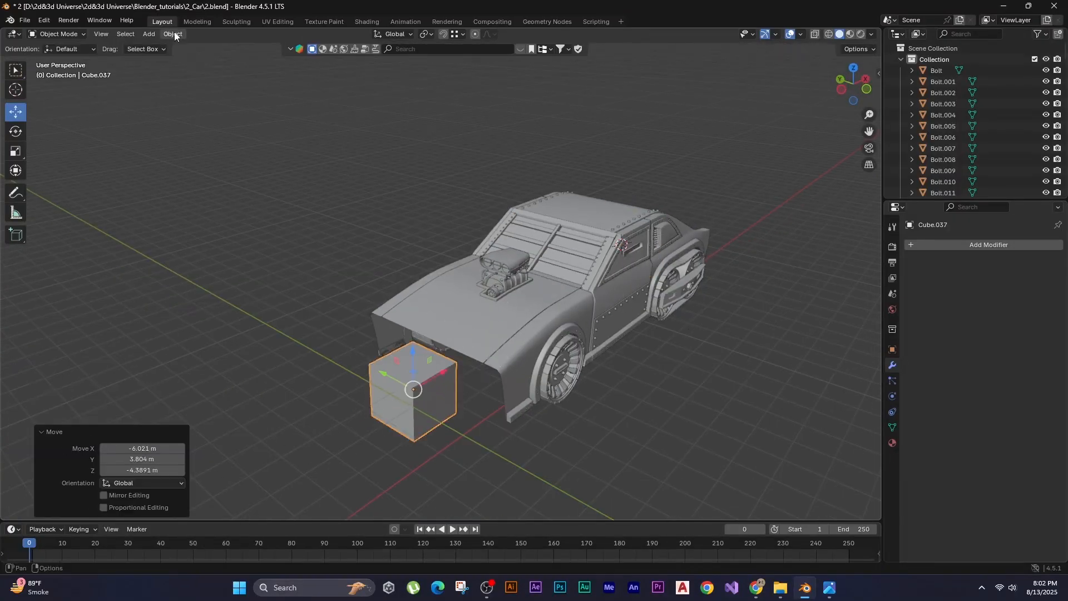
key("slash")
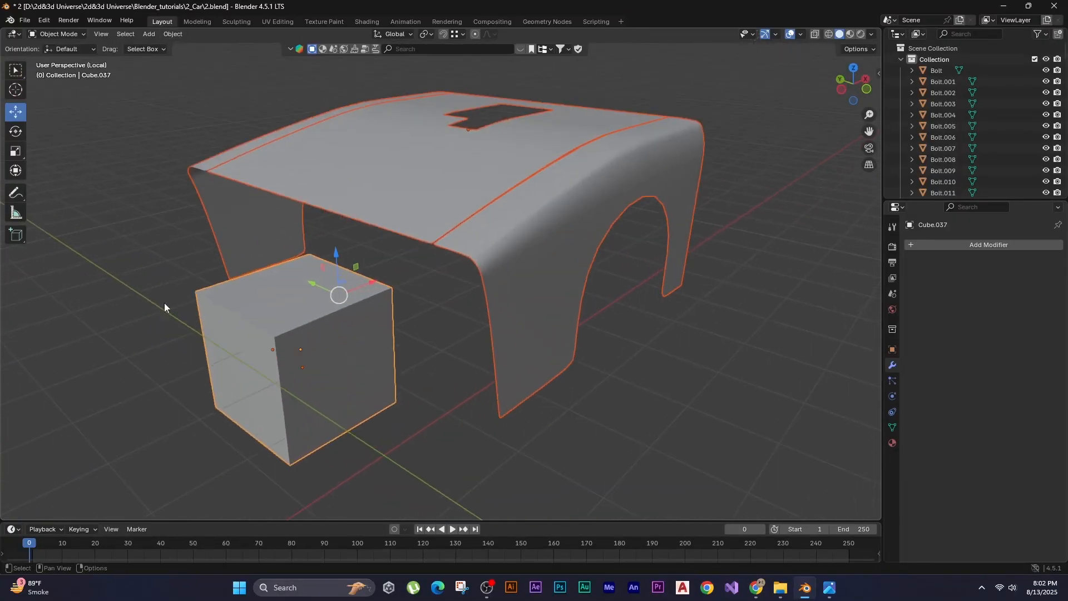
Select the isolated cube and position it against the front of the nose in the back view.
left_click(165, 302)
left_click(204, 331)
key("ctrl+KP_1")
key("g")
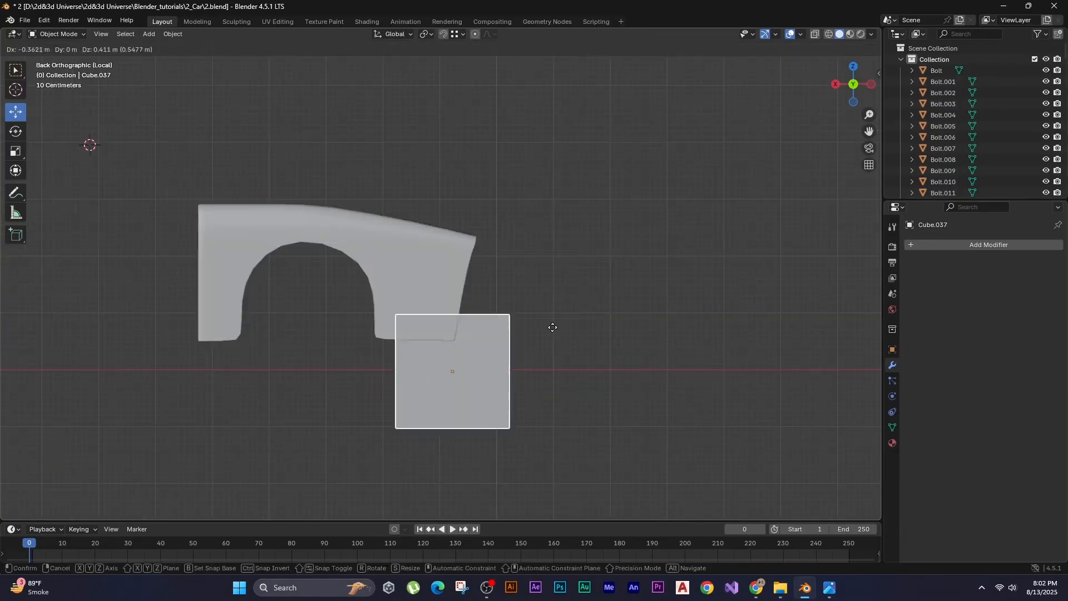
left_click(622, 243)
Scale the cube down and thin it along X into a plate, then reposition it at the hood's front edge.
key("s")
left_click(401, 284)
key("s")
key("x")
left_click(504, 283)
key("g")
key("shift+z")
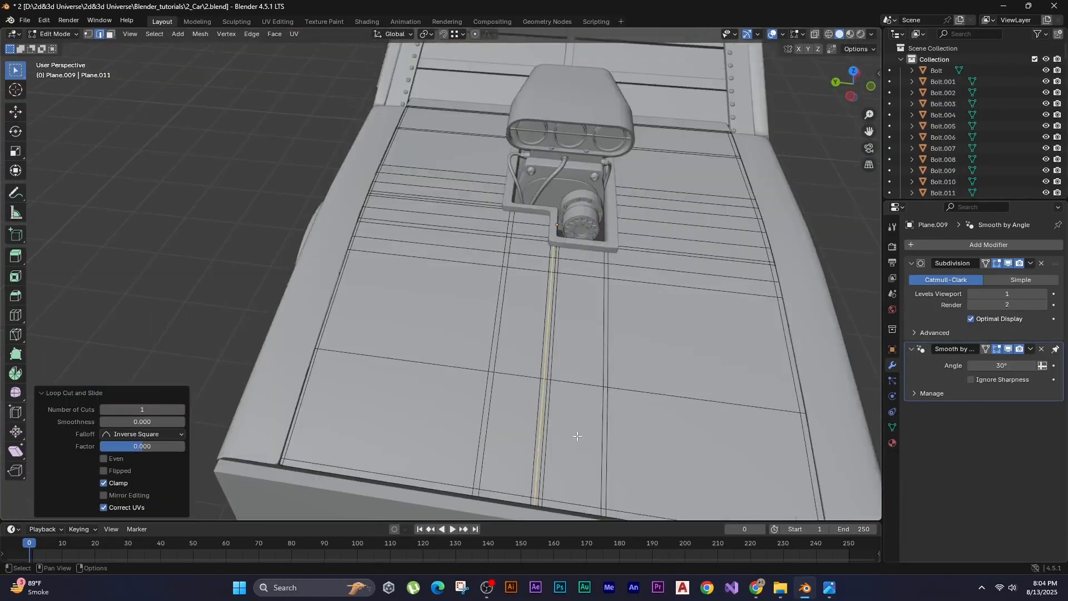
scroll(577, 436, "down", 3)
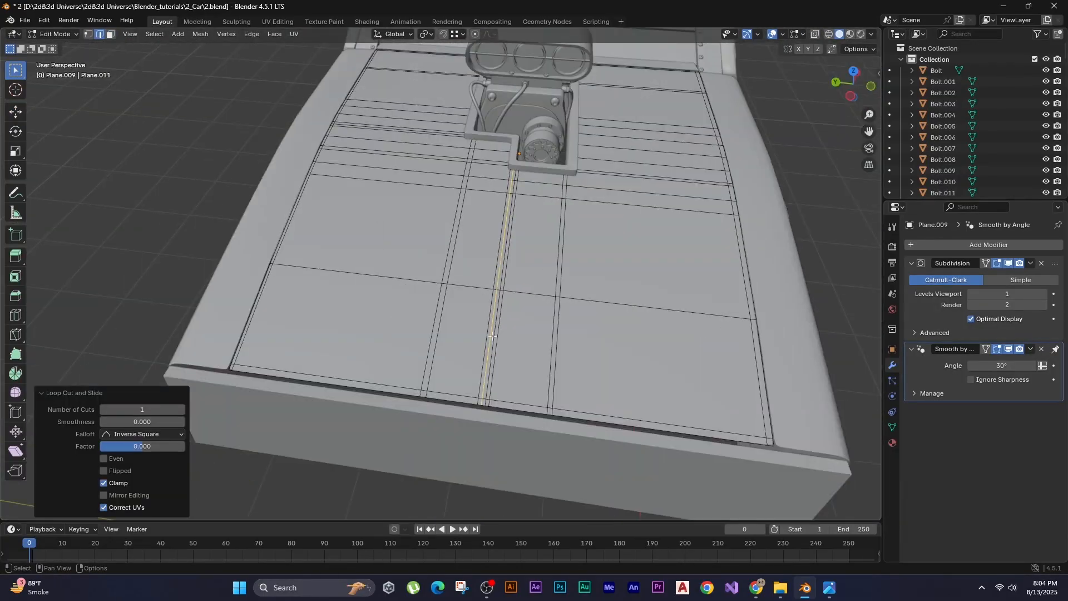
middle_click_drag(577, 437, 318, 342)
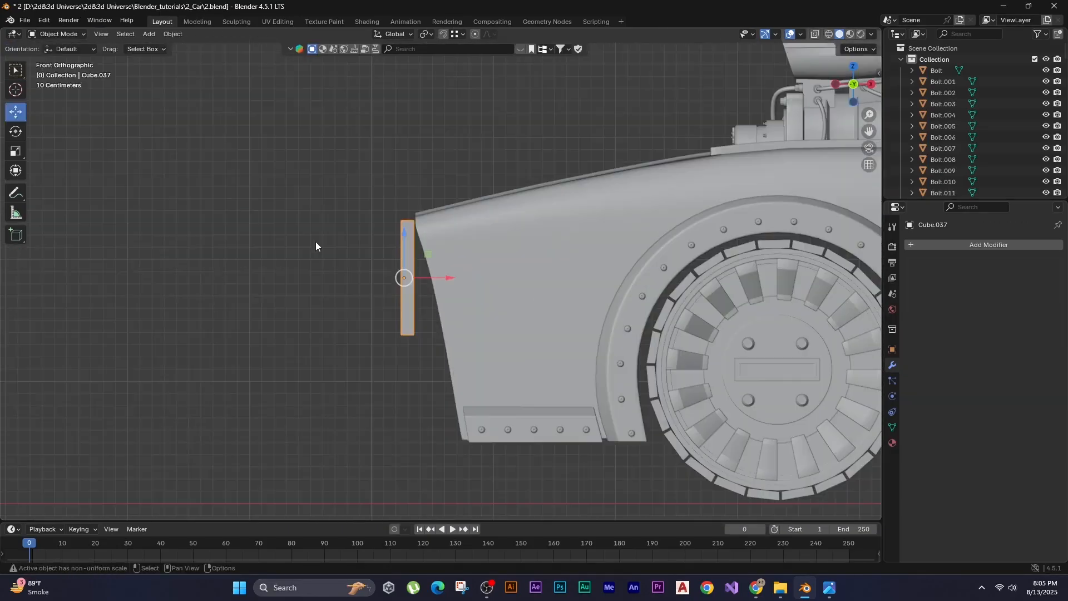
In wireframe, rotate and move the front plate's upper vertices to follow the slanted profile of the car's nose.
left_click(256, 270)
scroll(389, 311, "up", 3)
key("z")
left_click(262, 230)
key("1")
left_click_drag(300, 169, 384, 231)
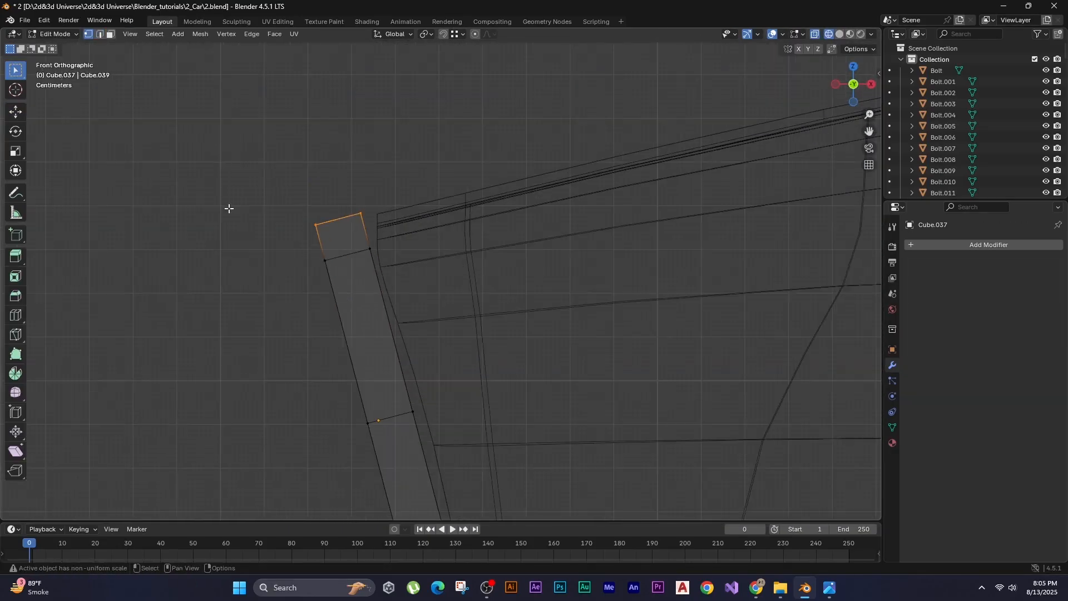
key("r")
key("g")
left_click(167, 225)
key("g")
key("g")
left_click(237, 391)
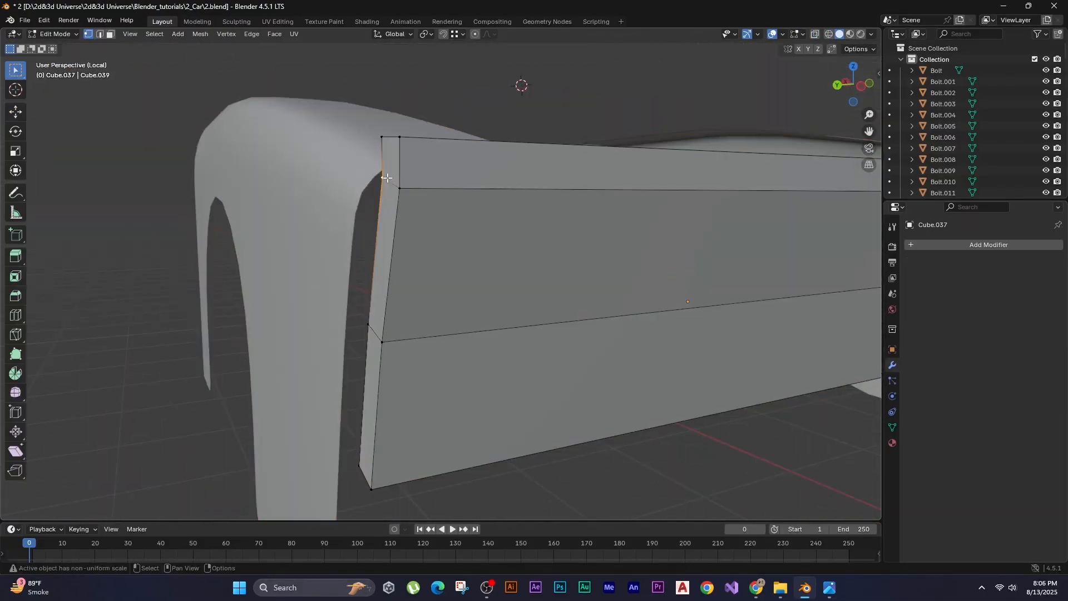
Bevel the corner edges at the front plate's ends to round them.
left_click(384, 311)
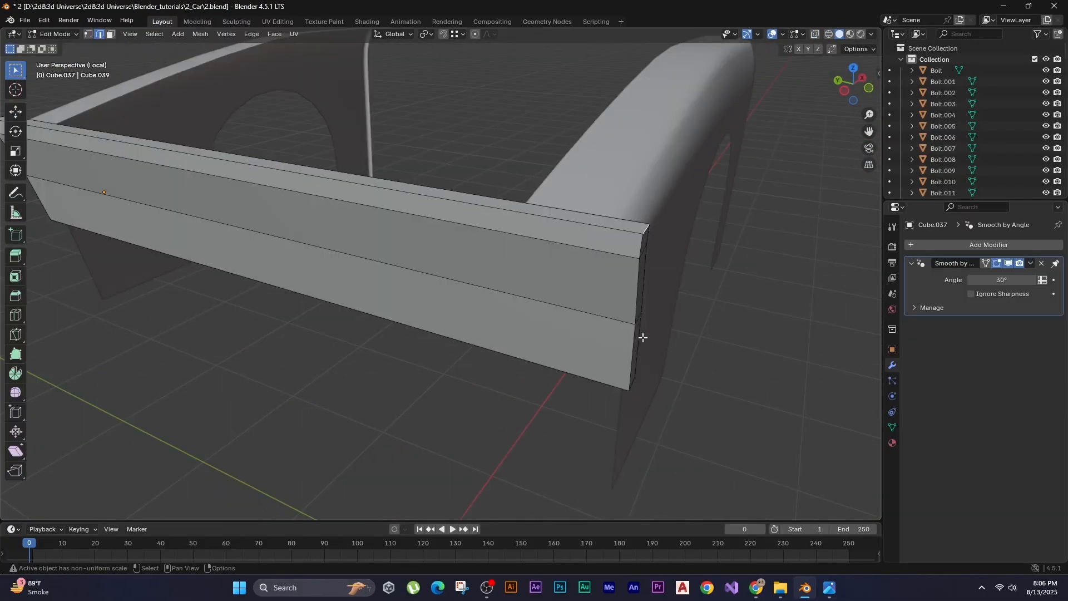
middle_click_drag(639, 336, 245, 294)
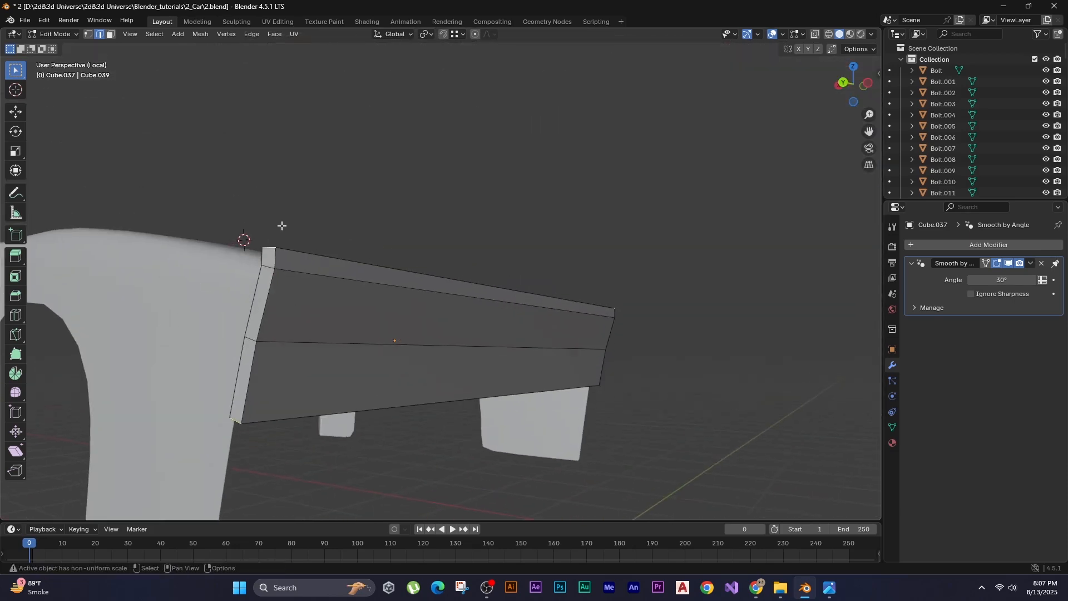
key("ctrl+b")
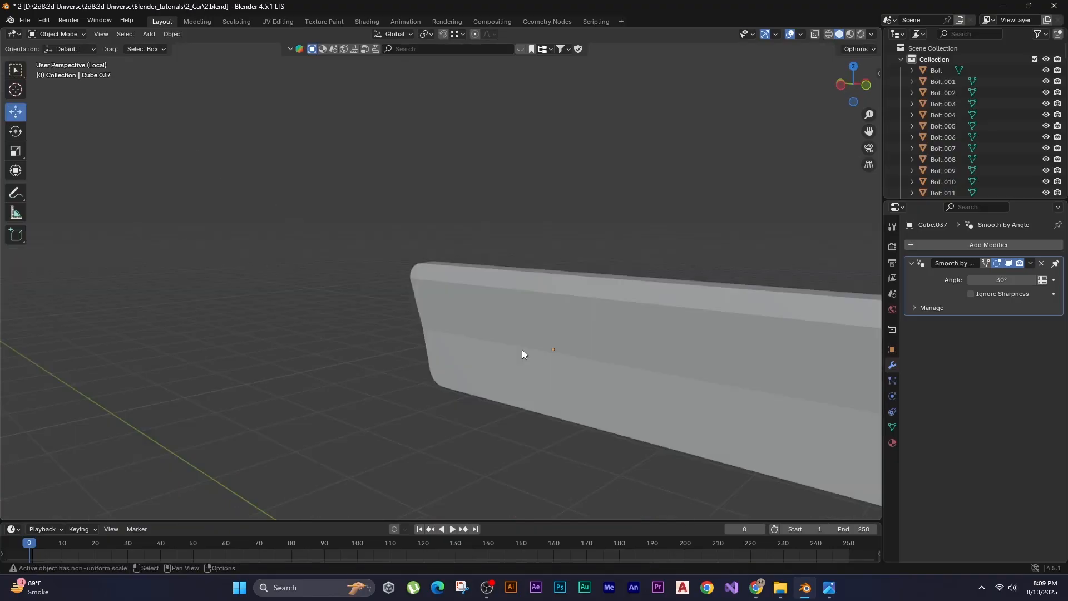
Apply the front plate's scale and open its mesh for editing.
left_click(413, 328)
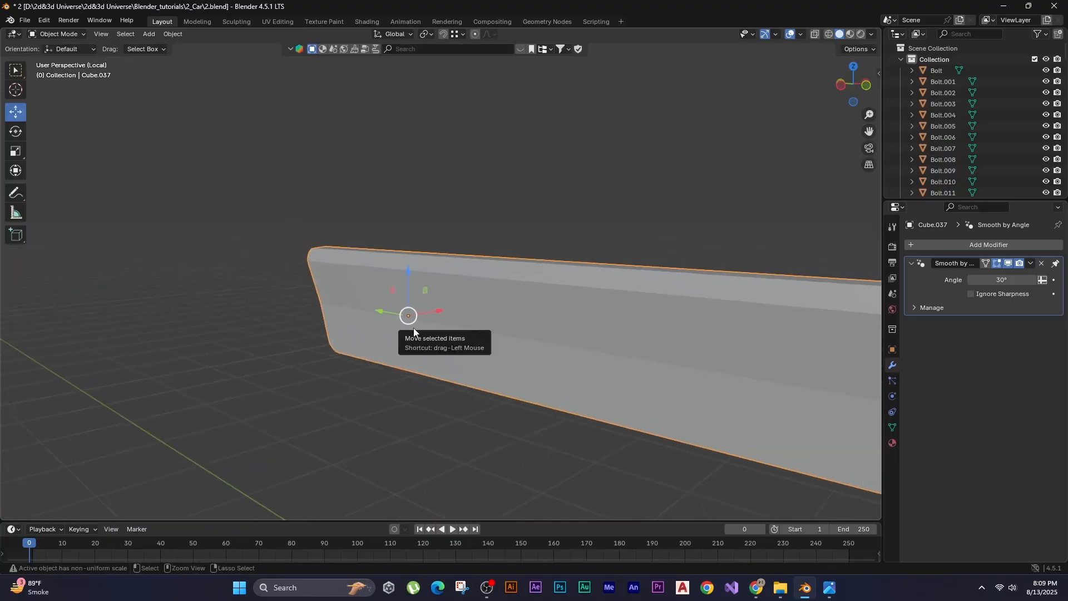
key("ctrl+a")
left_click(412, 328)
key("Tab")
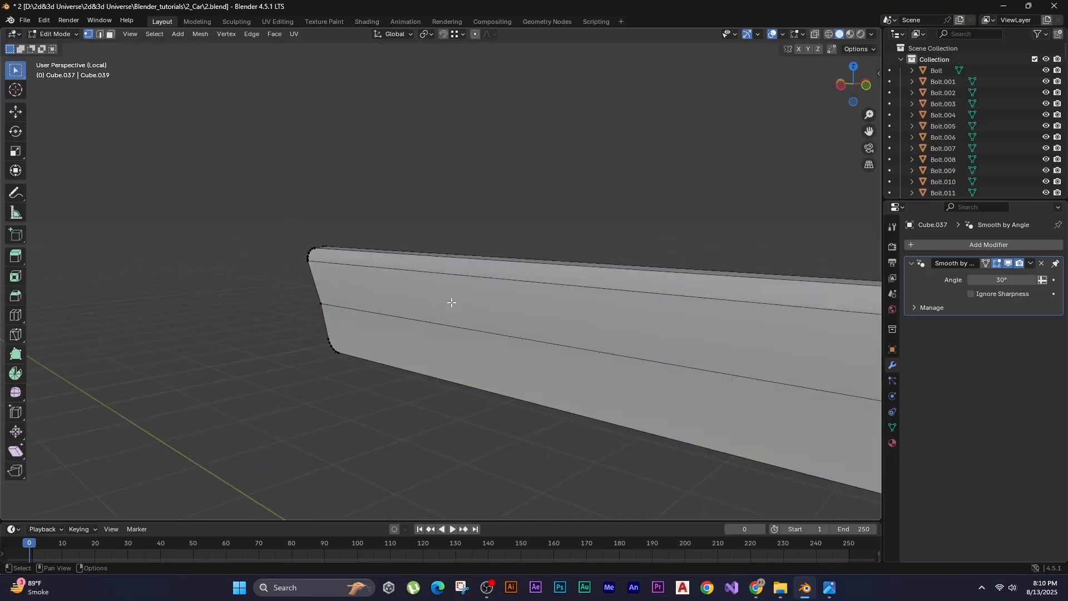
Inset the front plate's large front and back faces by about 0.054 m.
key("3")
left_click(452, 279)
middle_click_drag(432, 334, 262, 200)
left_click(396, 322, "shift")
left_click(378, 280, "shift")
key("i")
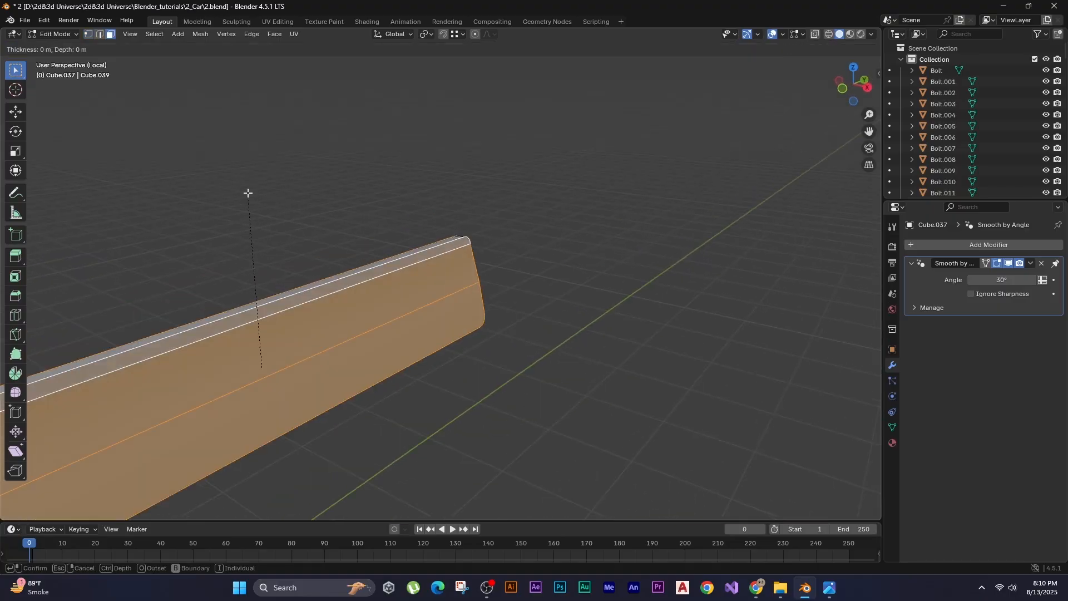
left_click(252, 198)
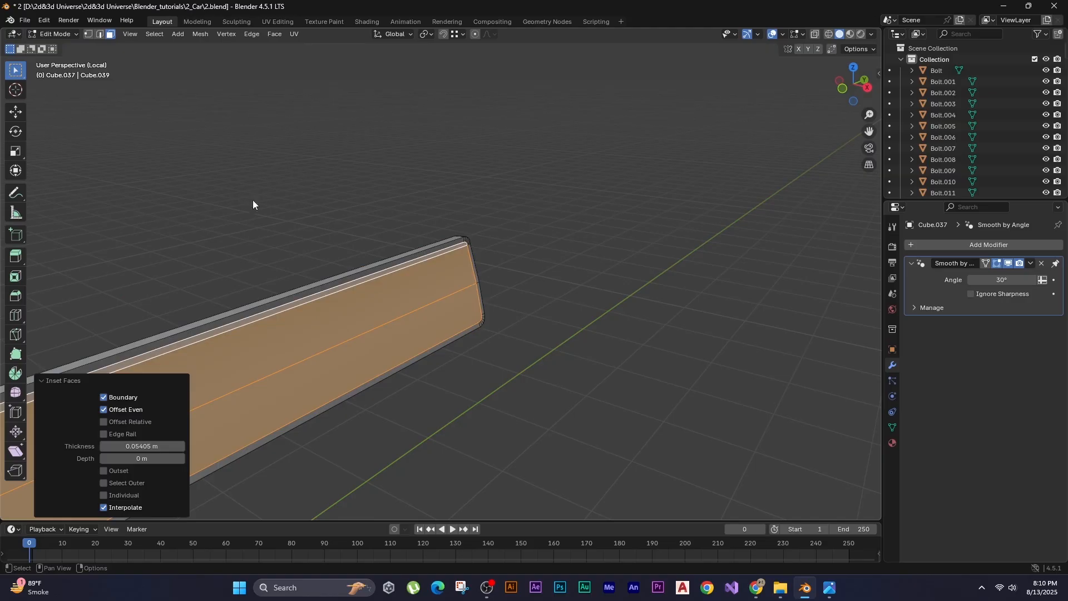
Open the inset area through the plate to form a hollow grille frame and return to the full car.
key("F3")
key("Return")
key("alt+a")
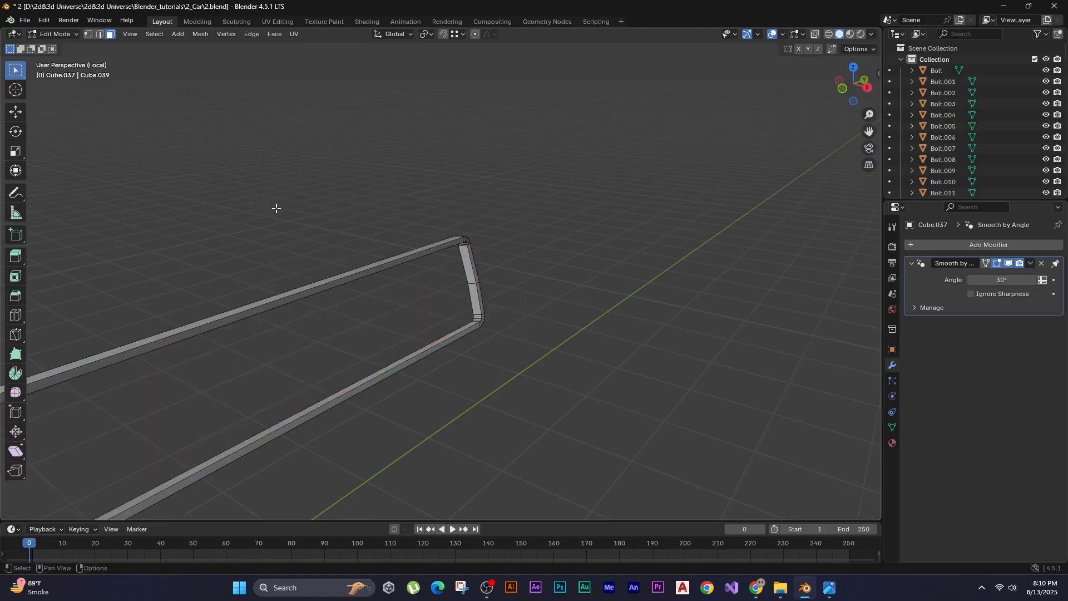
key("Tab")
key("KP_Divide")
Isolate the grille frame together with both front fenders.
left_click(460, 287)
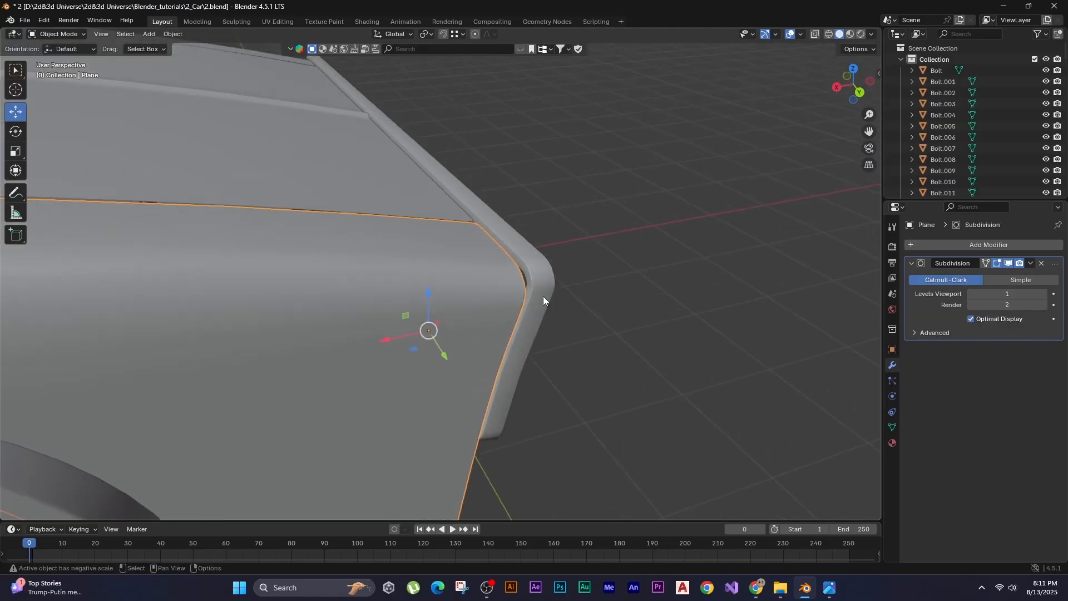
key("KP_Divide")
key("KP_Divide")
left_click(527, 284, "shift")
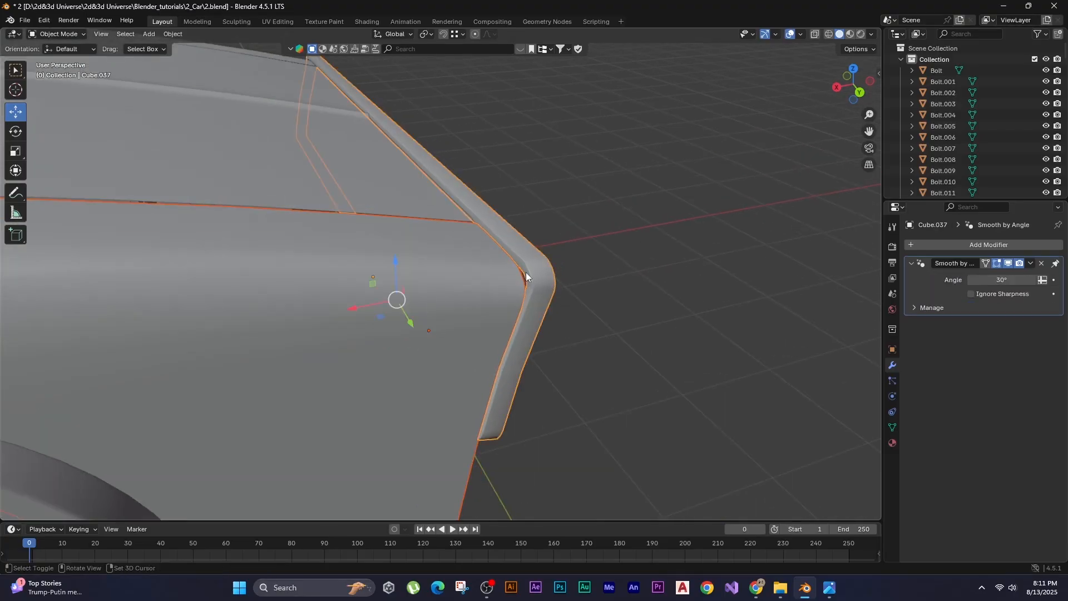
middle_click_drag(525, 272, 610, 488)
left_click(365, 229, "shift")
key("KP_Divide")
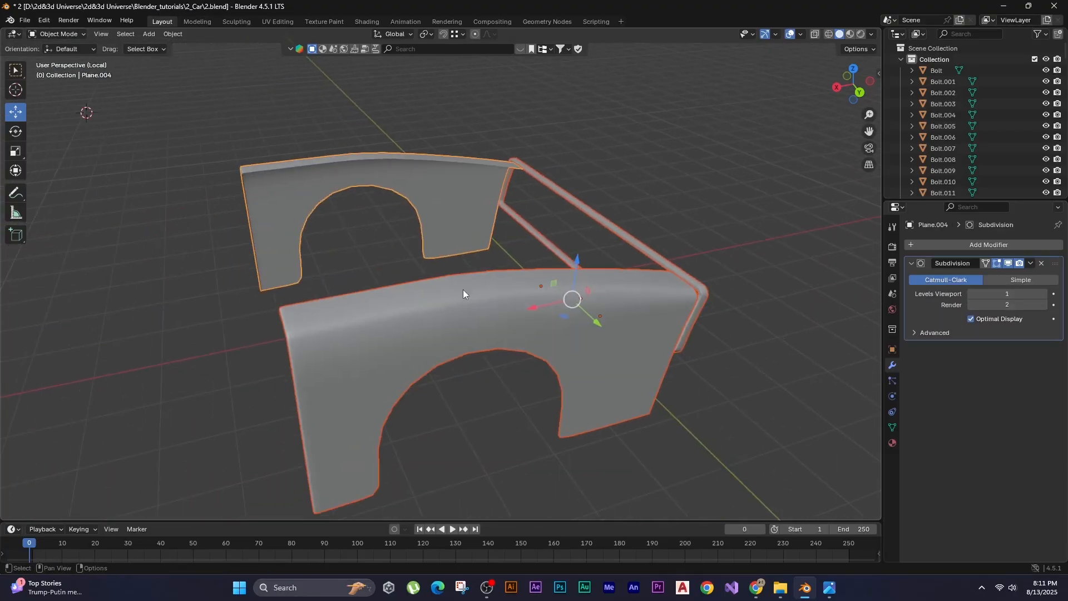
Move the near fender's front corner vertices about 0.026 m up along Z and shift them along X toward the frame.
left_click(605, 322)
key("Tab")
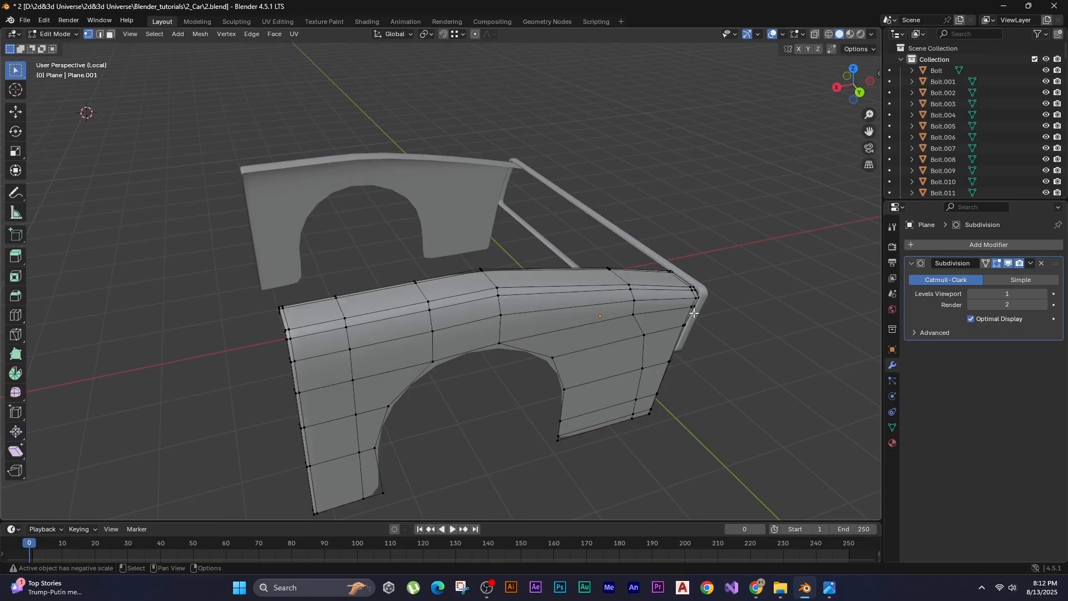
middle_click_drag(606, 321, 624, 262)
key("g")
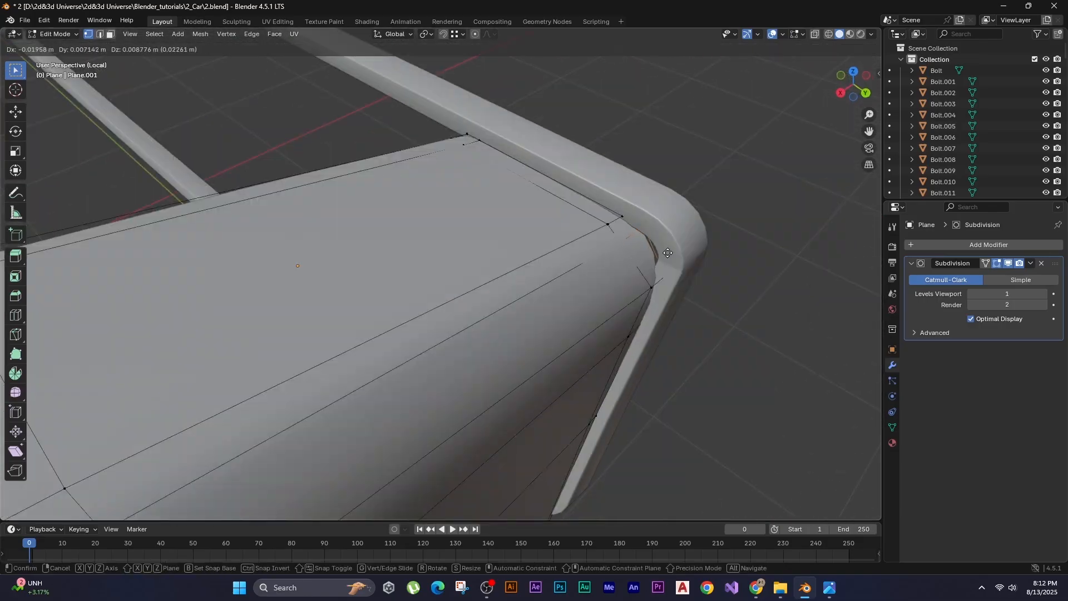
key("z")
left_click(683, 253)
key("g")
key("x")
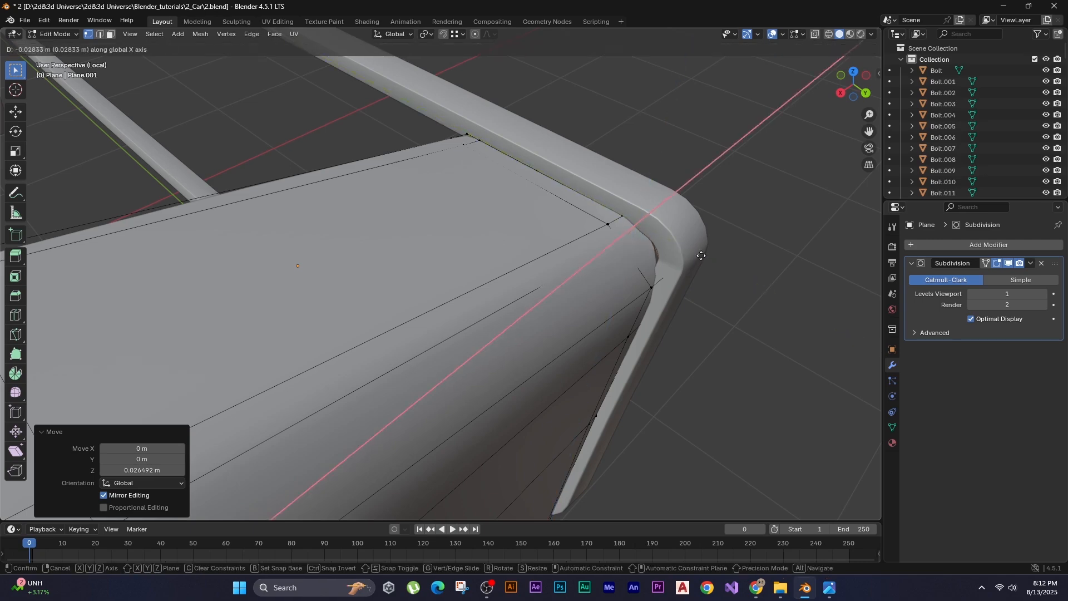
left_click(716, 261)
Reposition the other front fender's corner vertices so its edge follows the inner contour of the grille frame.
key("Tab")
middle_click_drag(539, 262, 447, 222)
key("Tab")
key("g")
middle_click_drag(501, 261, 507, 295)
left_click(529, 272)
key("Tab")
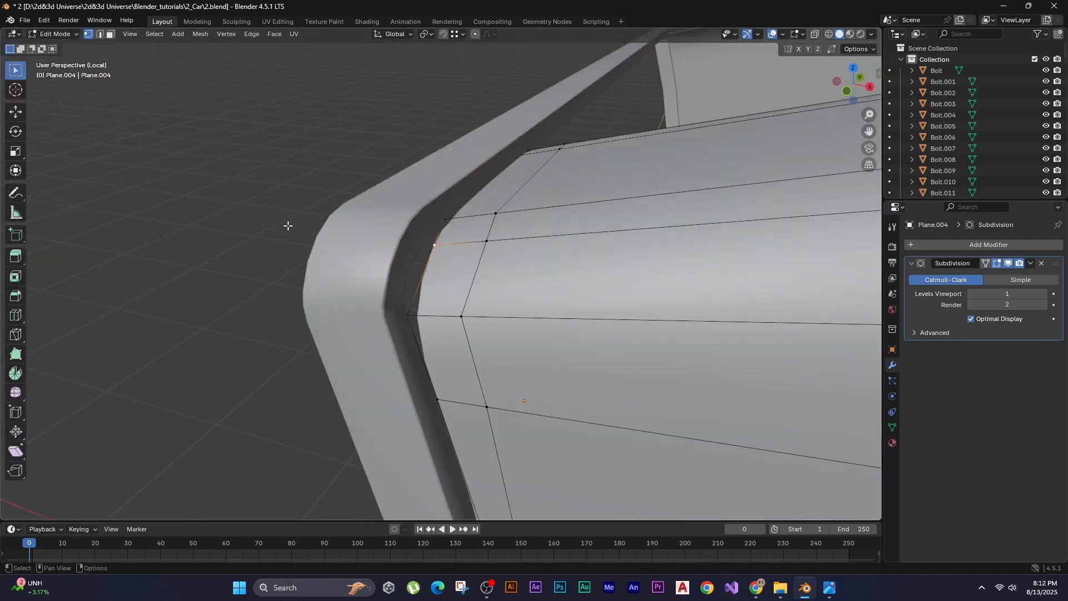
key("g")
left_click(358, 172)
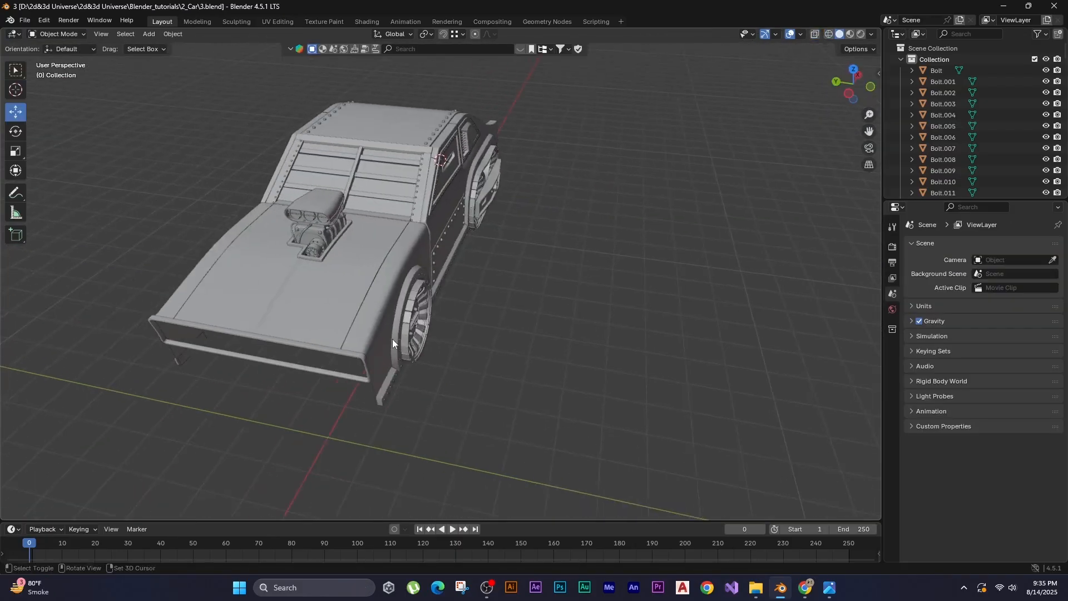
Add a UV sphere and move it about 8.62 m along negative Y, clear of the car.
middle_click_drag(392, 340, 277, 370)
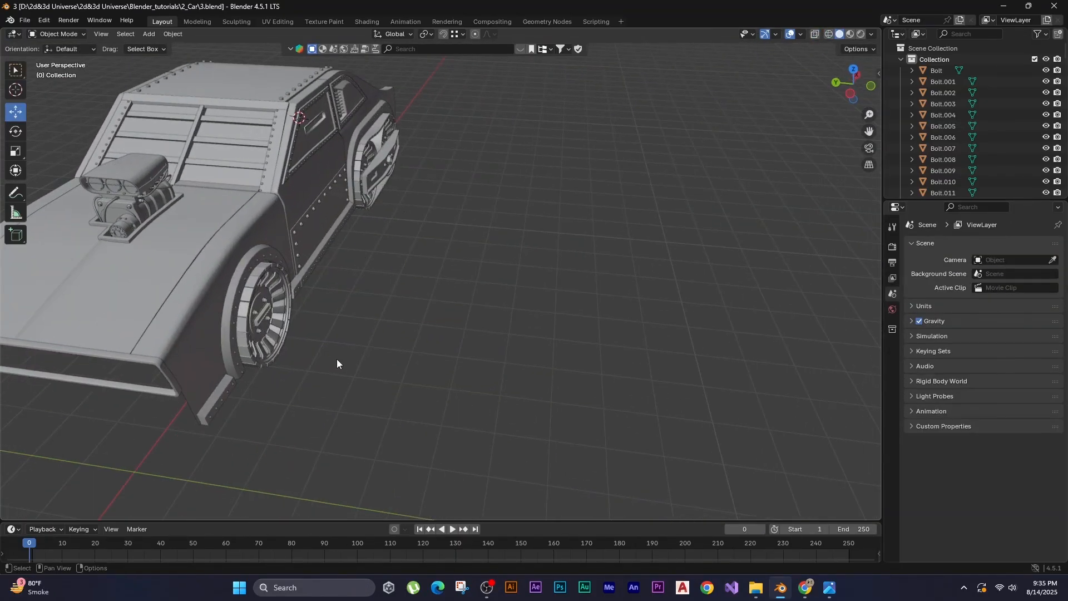
key("shift+a")
mouse_move(299, 345)
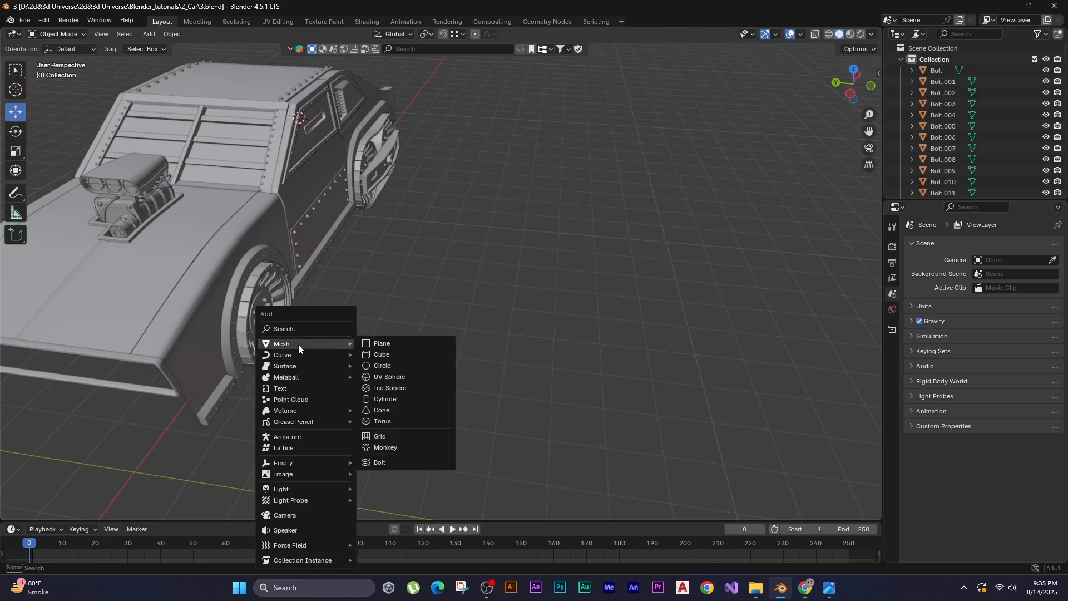
left_click(402, 378)
middle_click_drag(439, 356, 338, 372, "shift")
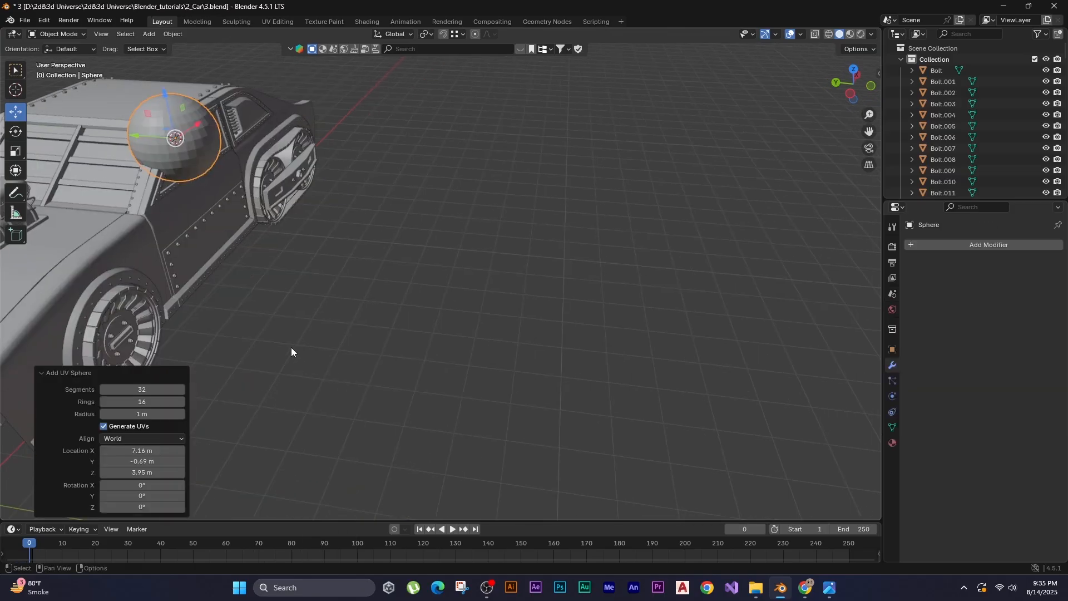
key("g")
middle_click_drag(272, 343, 451, 350)
left_click(451, 351)
middle_click_drag(356, 284, 425, 358, "shift")
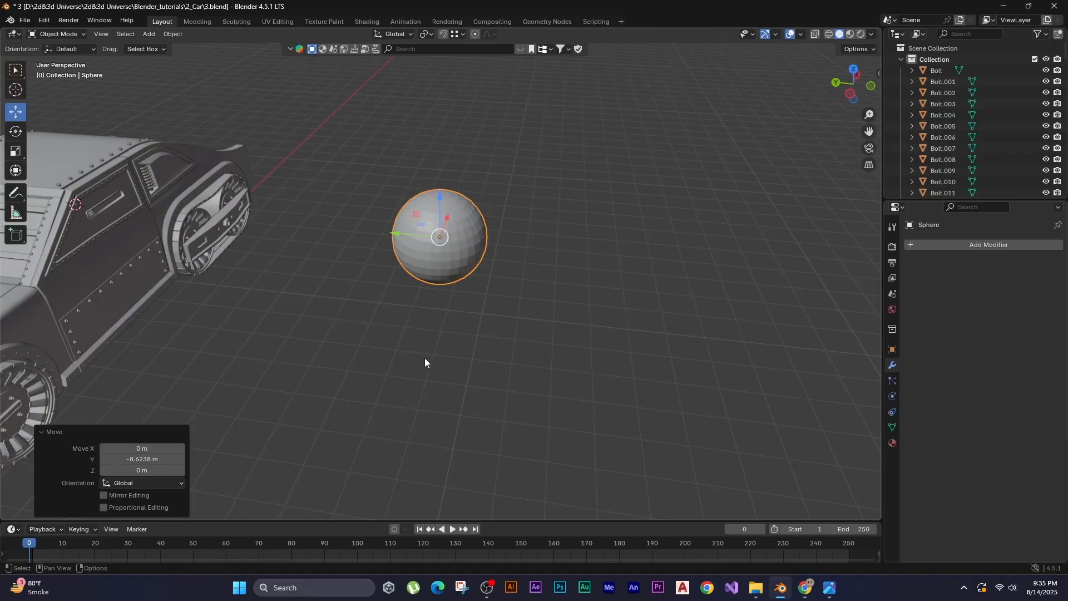
Isolate the sphere and scale it uniformly to about 0.48.
key("KP_Divide")
scroll(117, 317, "down", 2)
key("s")
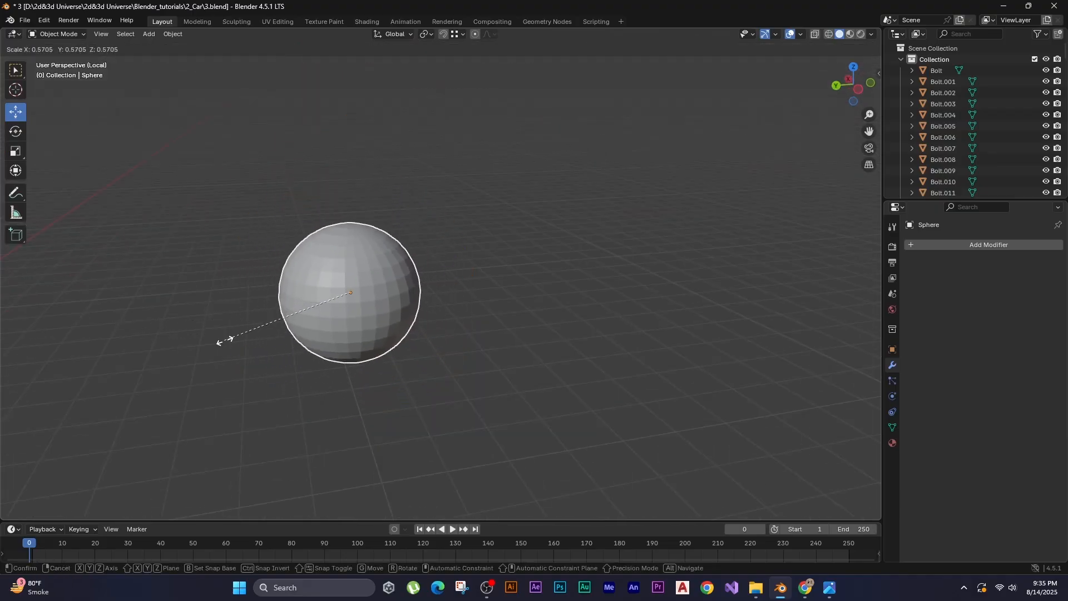
left_click(250, 348)
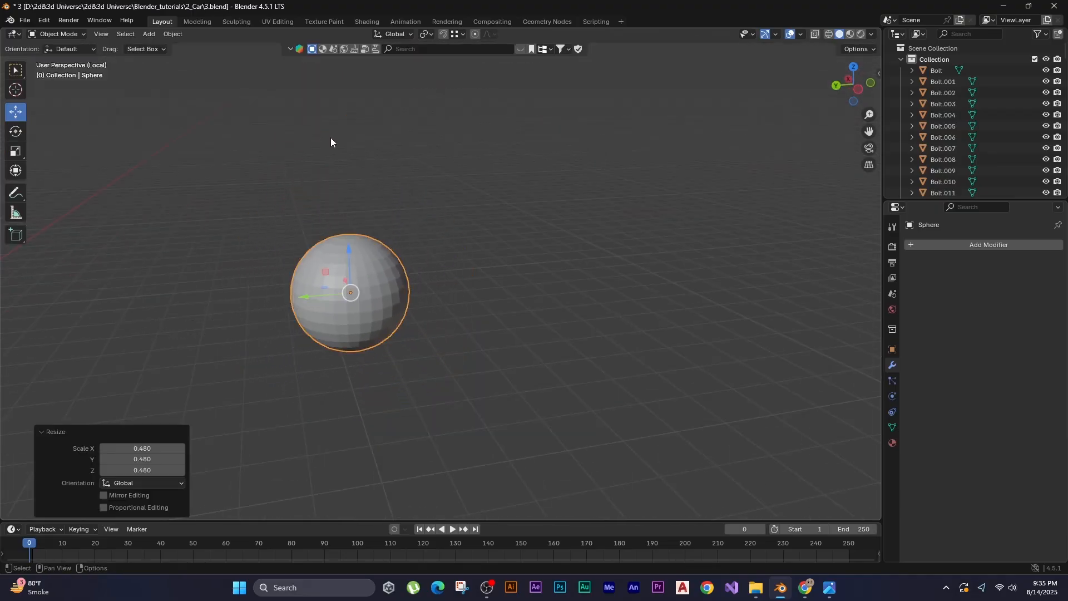
Flatten the sphere along Z to about 0.395 and show it as wireframe in a straight side view.
middle_click_drag(330, 138, 341, 172, "shift")
key("s")
key("z")
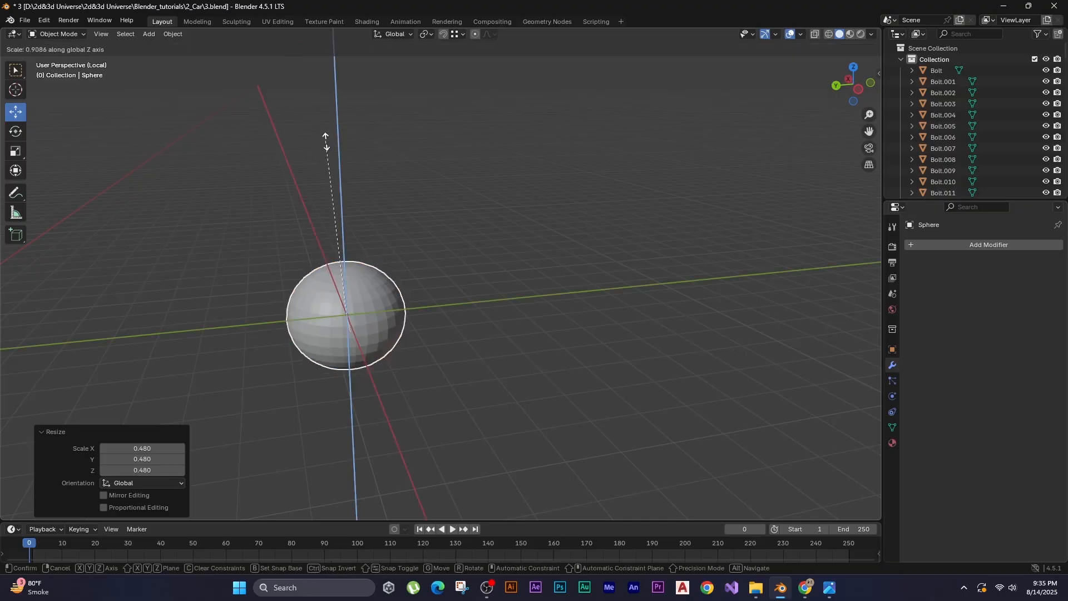
left_click(334, 240)
mouse_move(328, 250)
middle_mouse_down()
mouse_move(264, 264)
mouse_move(389, 290)
middle_mouse_up()
key("z")
left_click(289, 291)
scroll(348, 239, "up", 3)
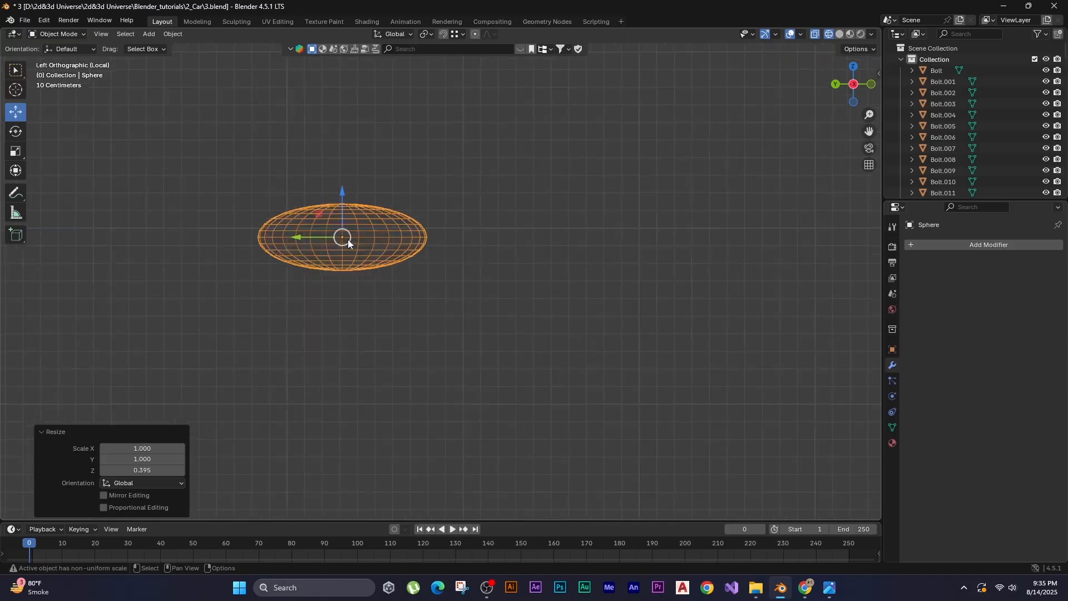
Select all faces of the flattened sphere's upper half and separate them into their own object.
key("Tab")
scroll(335, 278, "up", 2)
scroll(334, 278, "up", 1)
left_click(111, 34)
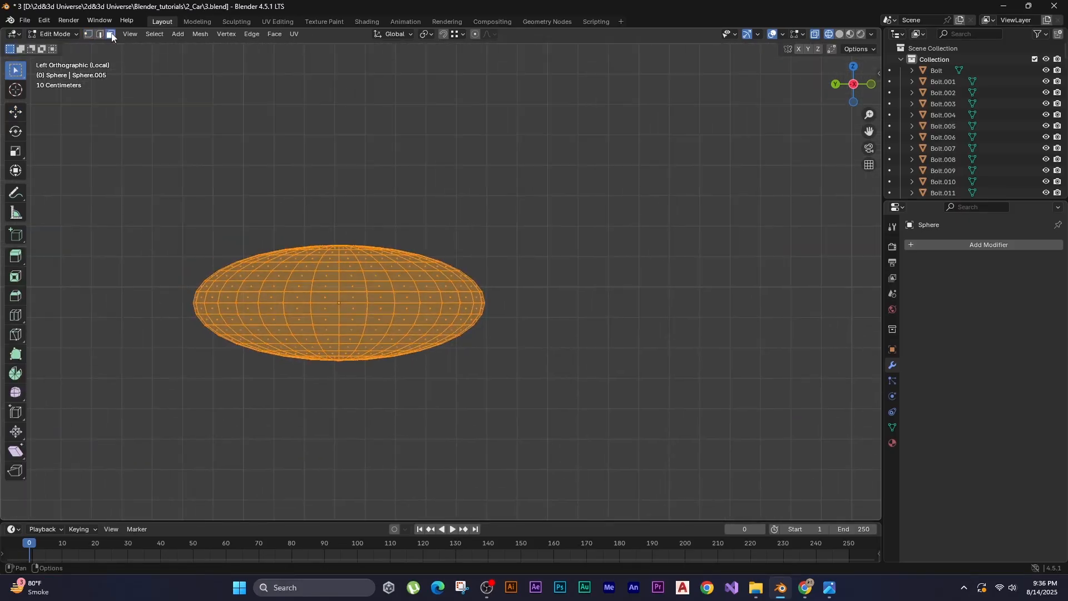
left_click_drag(566, 181, 129, 300)
middle_click_drag(135, 238, 163, 264, "shift")
key("F3")
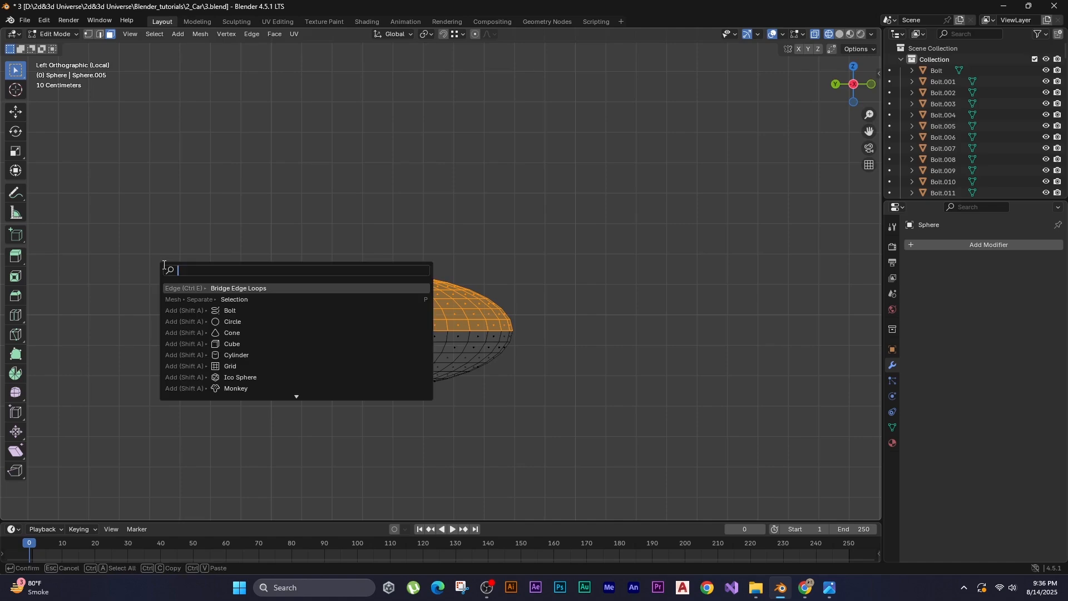
key("Down")
key("Return")
key("Tab")
left_click(176, 213)
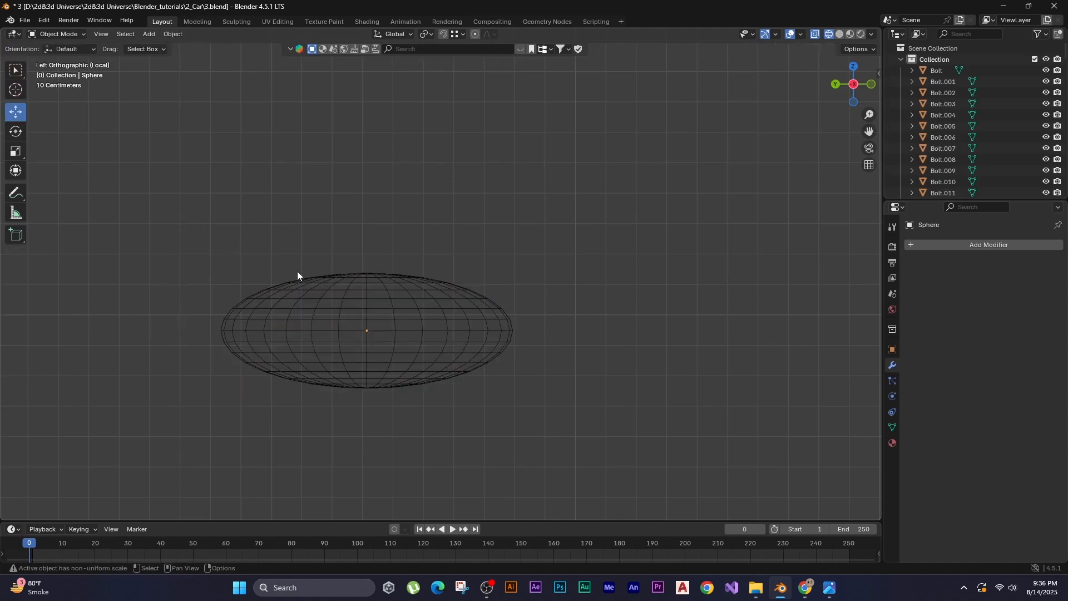
Stretch the separated upper half along Z by about 2.8 to form a tall dome.
left_click(319, 305)
middle_click_drag(320, 310, 295, 314)
key("ctrl+KP_3")
key("s")
key("z")
left_click(356, 487)
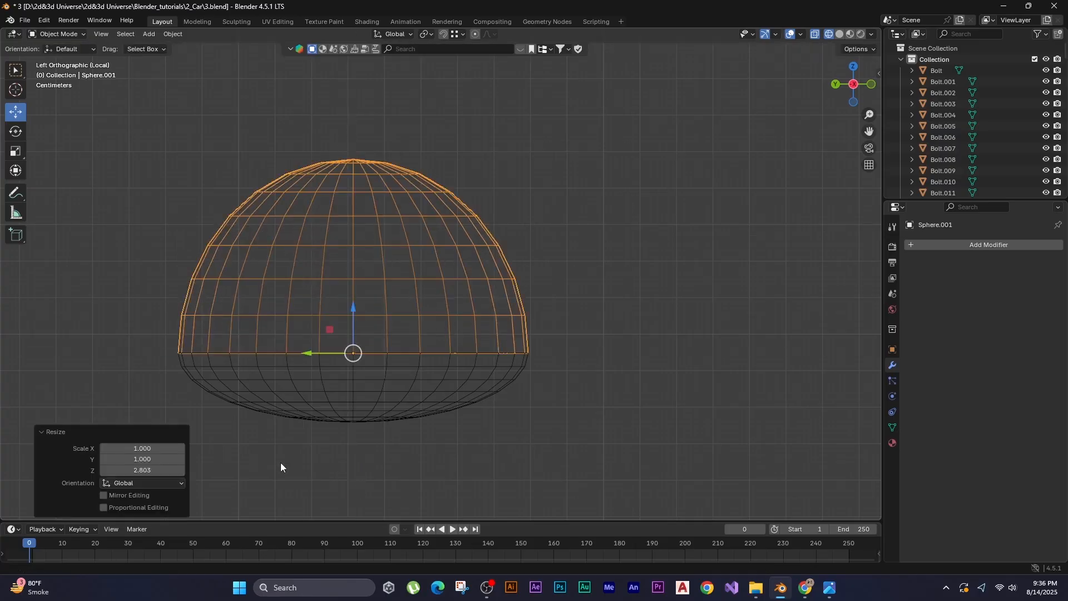
left_click(280, 462)
Isolate the dome in solid shading and apply Shade Auto Smooth to it.
scroll(390, 389, "down", 4)
middle_click_drag(450, 339, 444, 399)
left_click(393, 267)
key("KP_Divide")
key("KP_Divide")
key("alt+z")
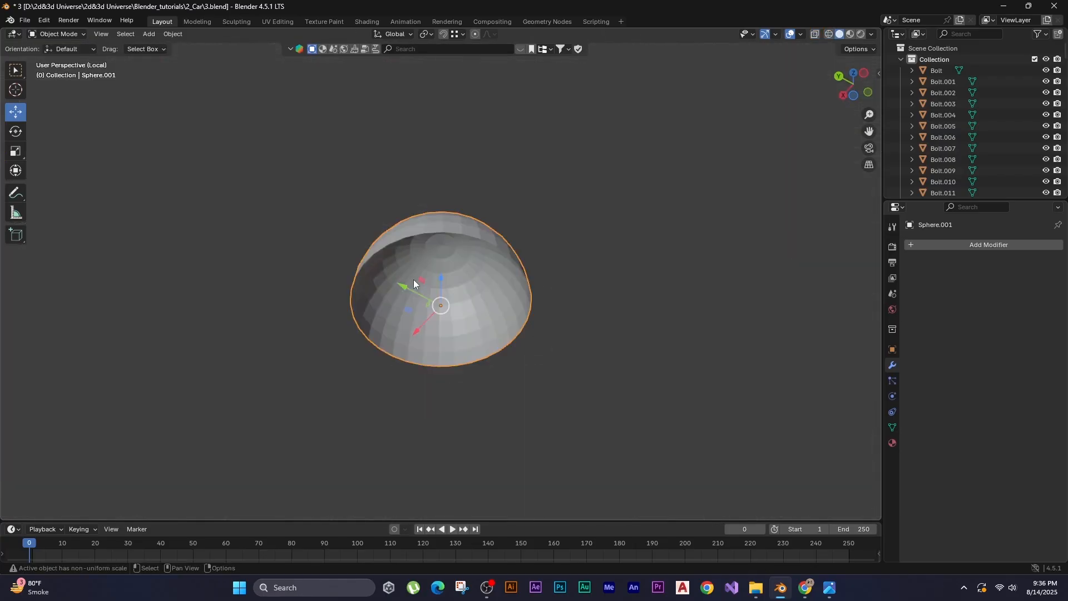
right_click(413, 279)
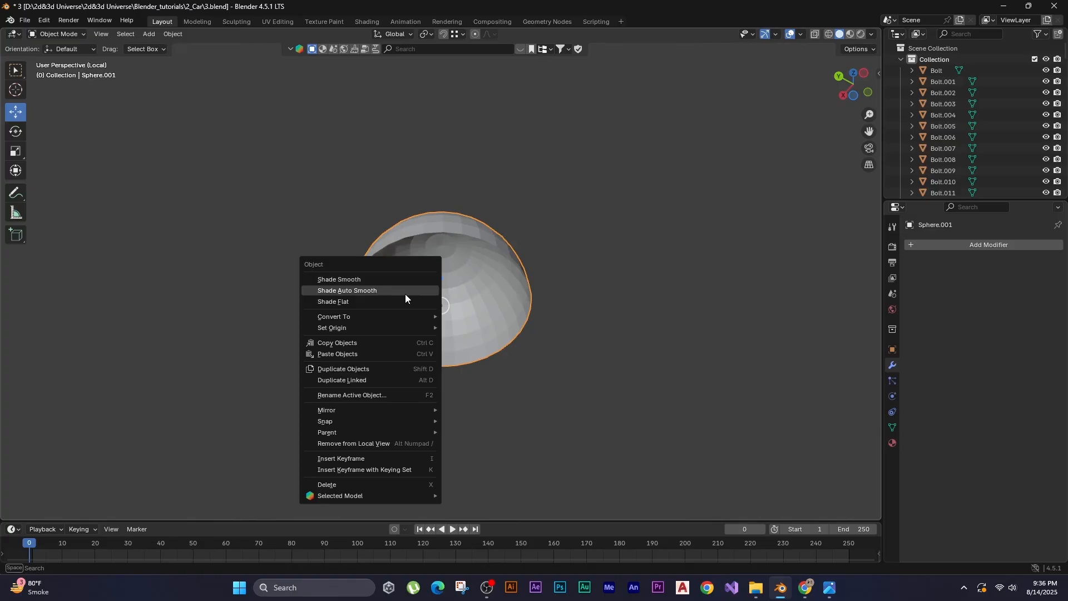
left_click(406, 290)
Thicken the dome by extruding all its faces about 0.037 m inward along their normals, and leave the isolated view.
mouse_move(415, 278)
middle_mouse_down()
mouse_move(437, 252)
mouse_move(412, 281)
middle_mouse_up()
key("Tab")
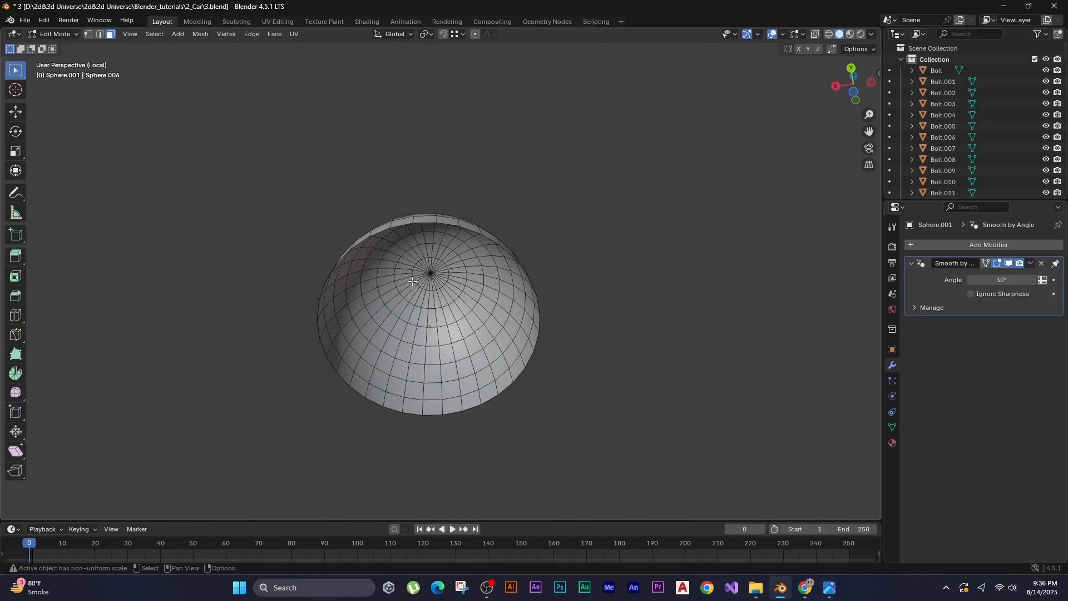
key("a")
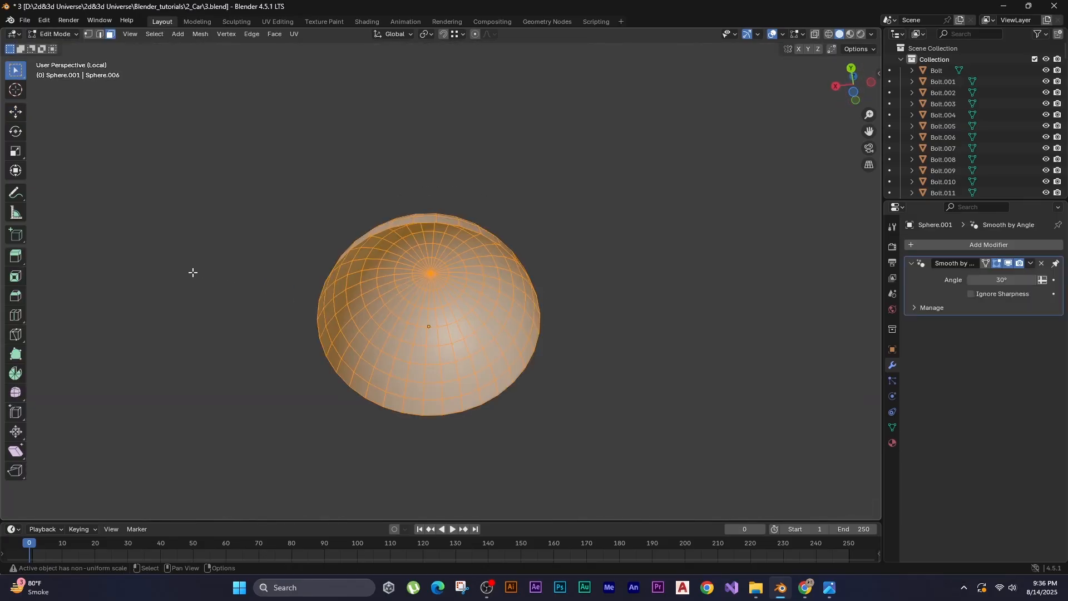
key("alt+e")
left_click(193, 282)
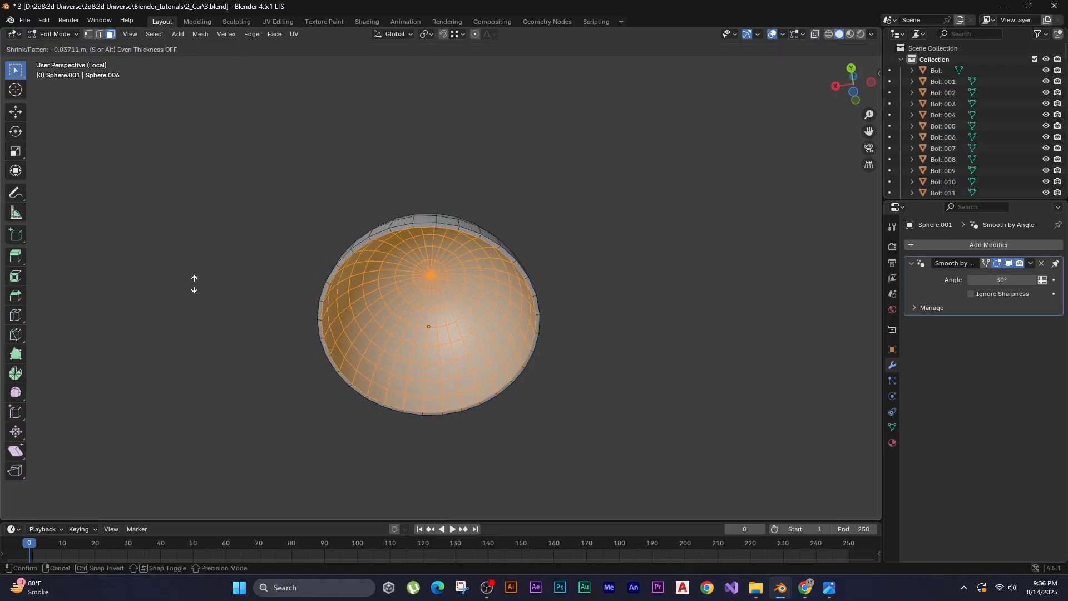
left_click(194, 285)
key("Tab")
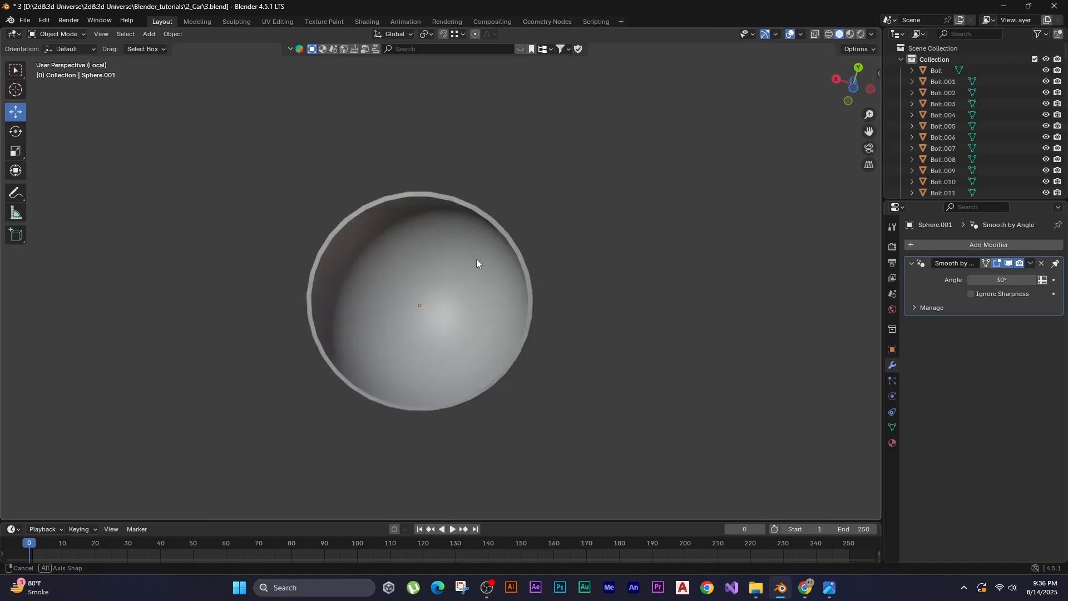
key("KP_Divide")
Apply Shade Auto Smooth to the shallow lower half of the sphere.
middle_click_drag(445, 325, 429, 332)
left_click(419, 293)
right_click(417, 292)
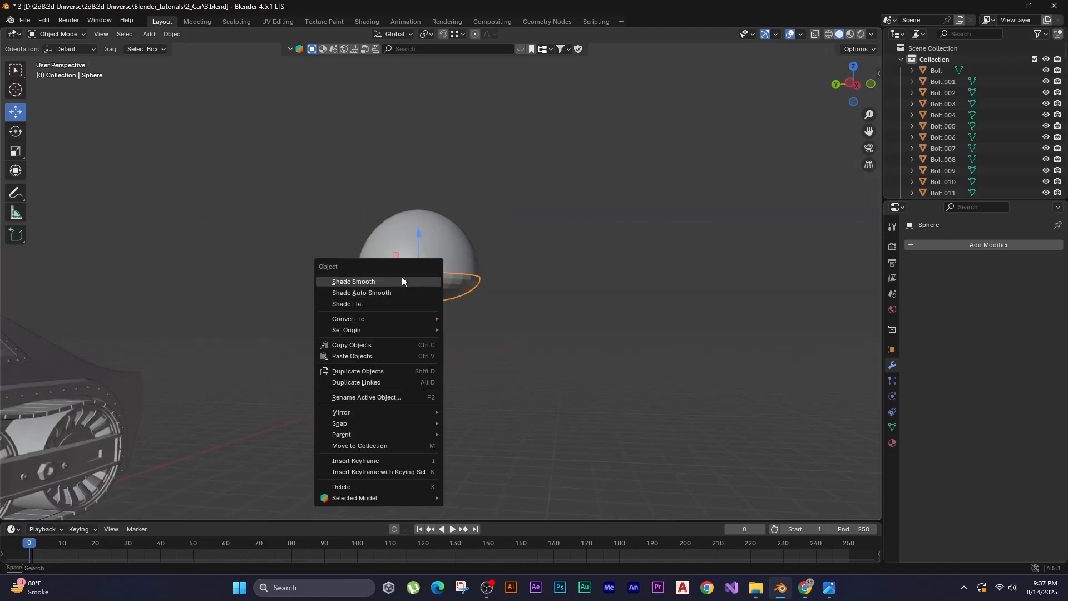
left_click(404, 293)
Isolate the shallow lower shell and extrude all its faces about 0.024 m inward along their normals.
middle_click_drag(404, 292, 459, 425)
key("KP_Divide")
middle_click_drag(393, 303, 412, 386)
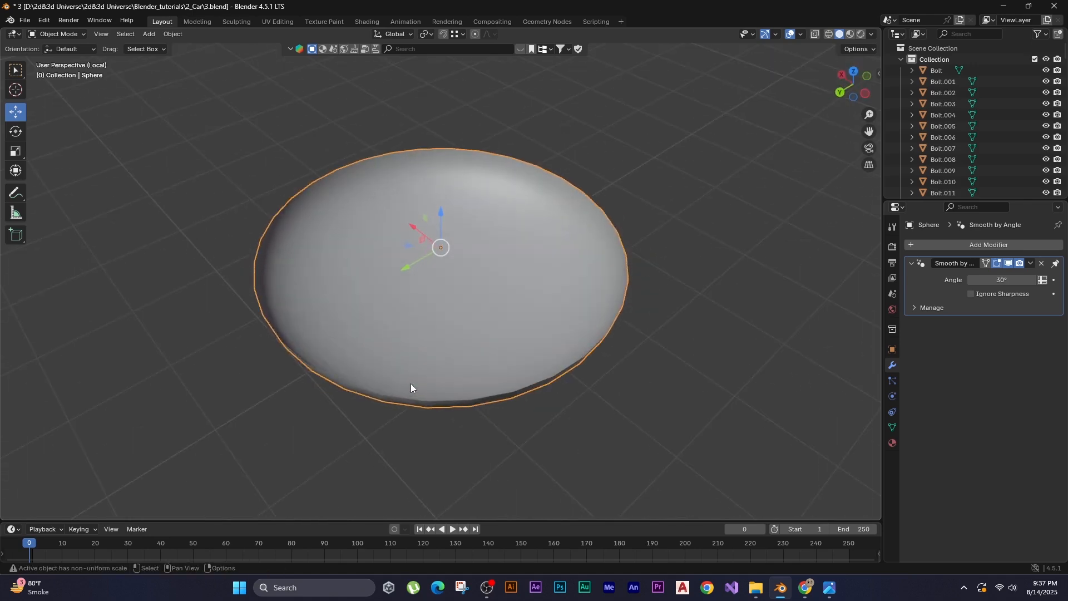
key("Tab")
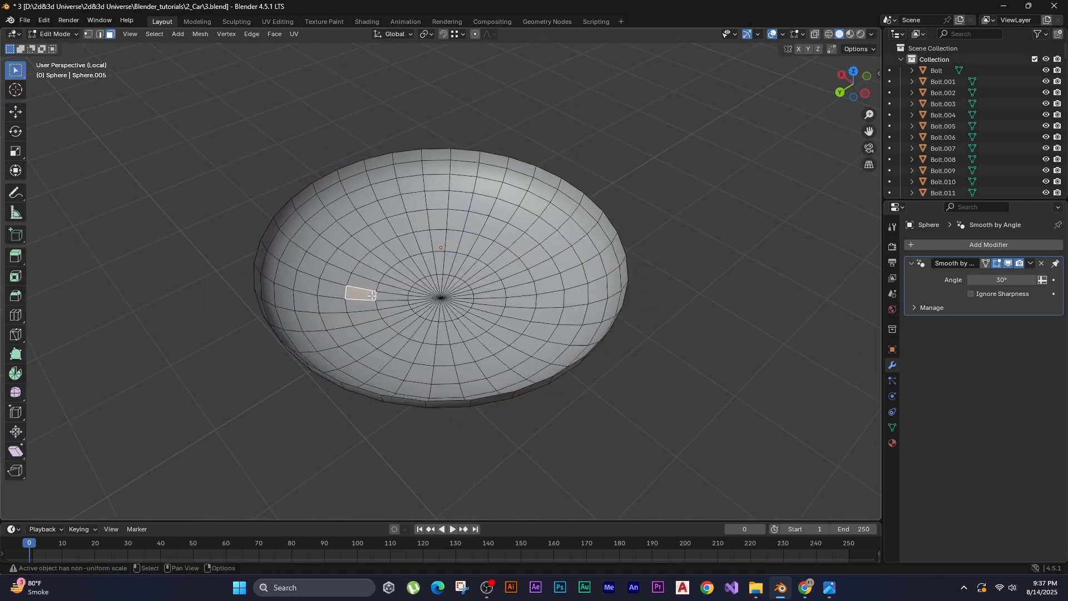
key("a")
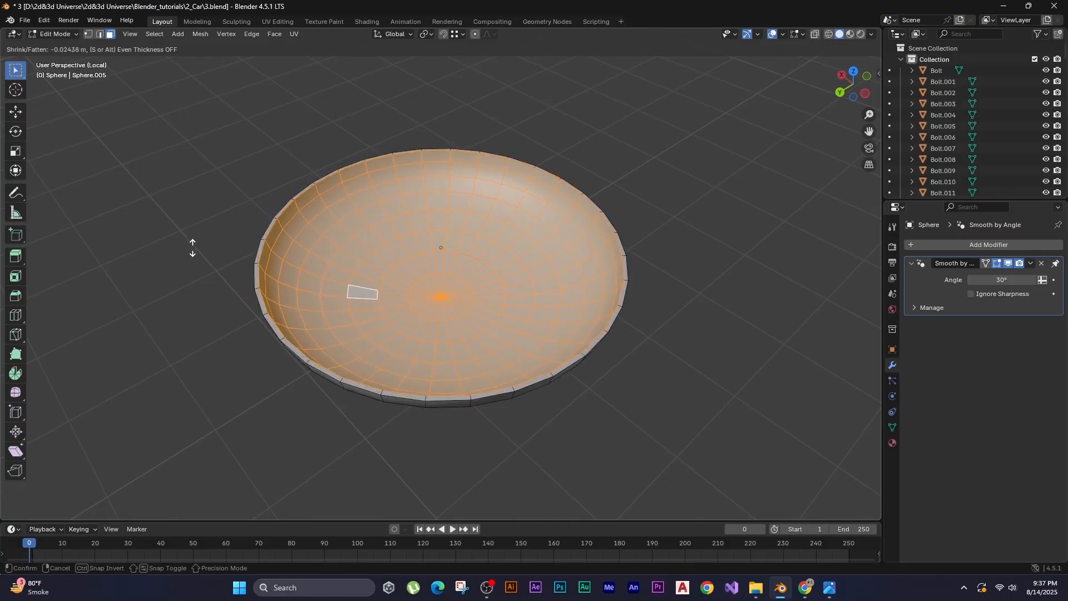
left_click(192, 248)
key("Tab")
key("slash")
Isolate the dome and select all faces of its inner surface up to the rim.
middle_click_drag(382, 244, 333, 387)
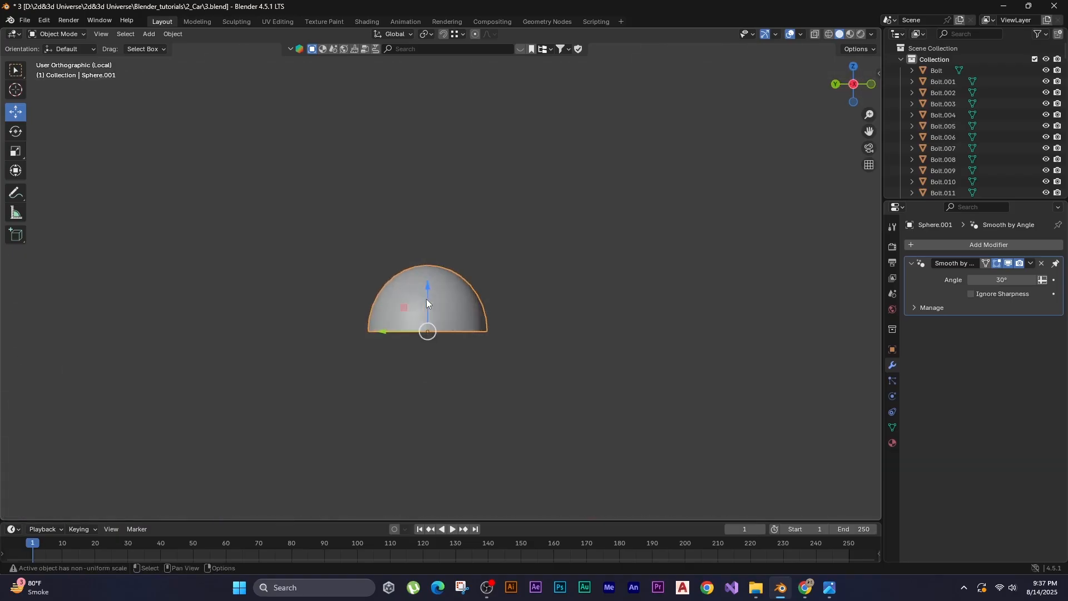
key("KP_Decimal")
middle_click_drag(450, 330, 454, 224)
key("Tab")
left_click(383, 99)
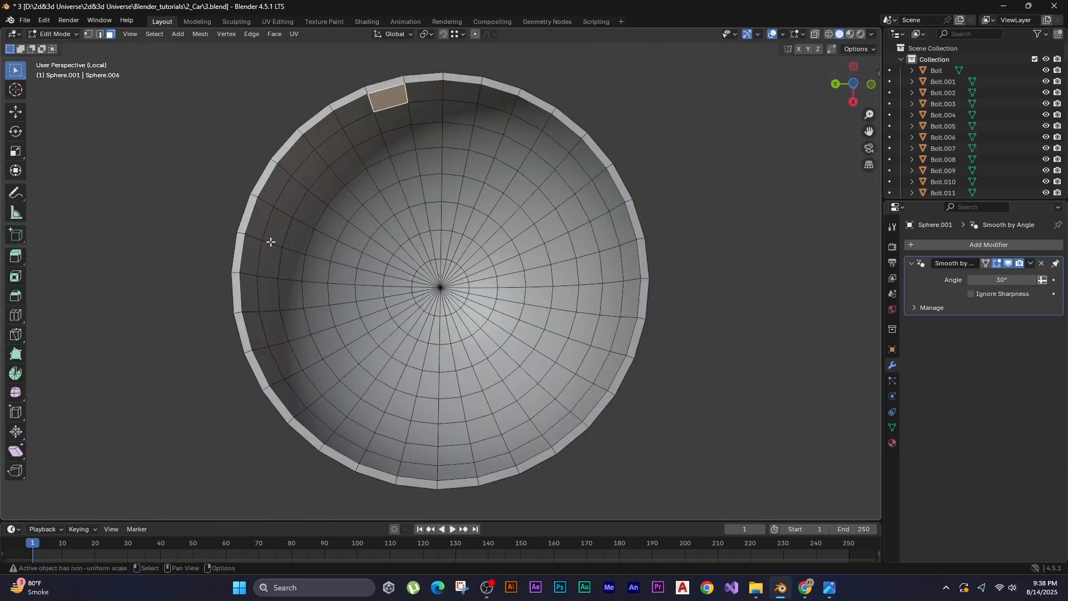
left_click(306, 422, "ctrl+shift")
left_click(630, 309, "ctrl+shift")
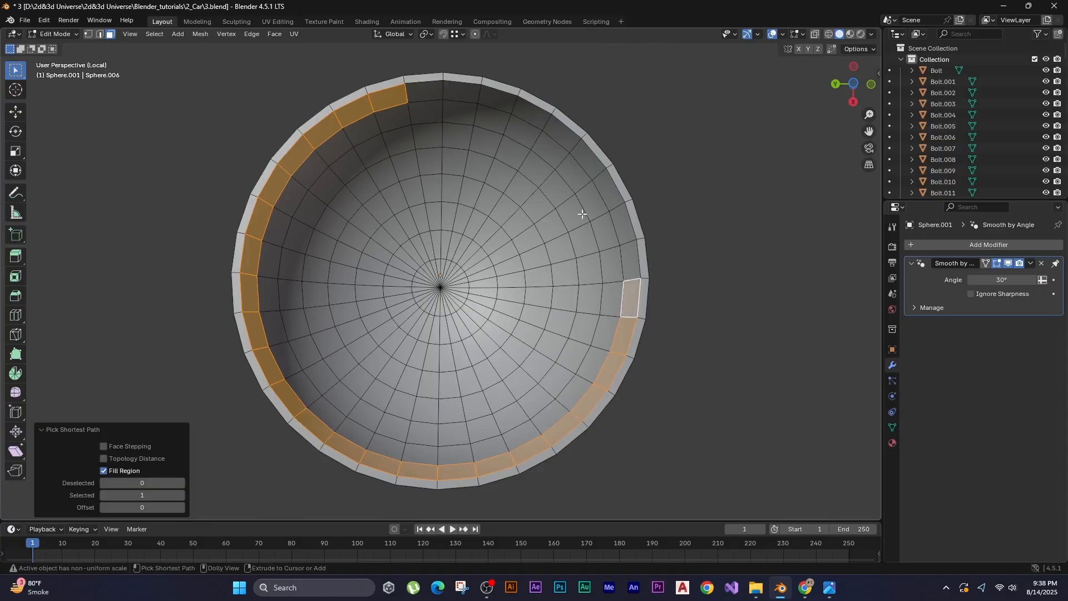
left_click(455, 96, "ctrl+shift")
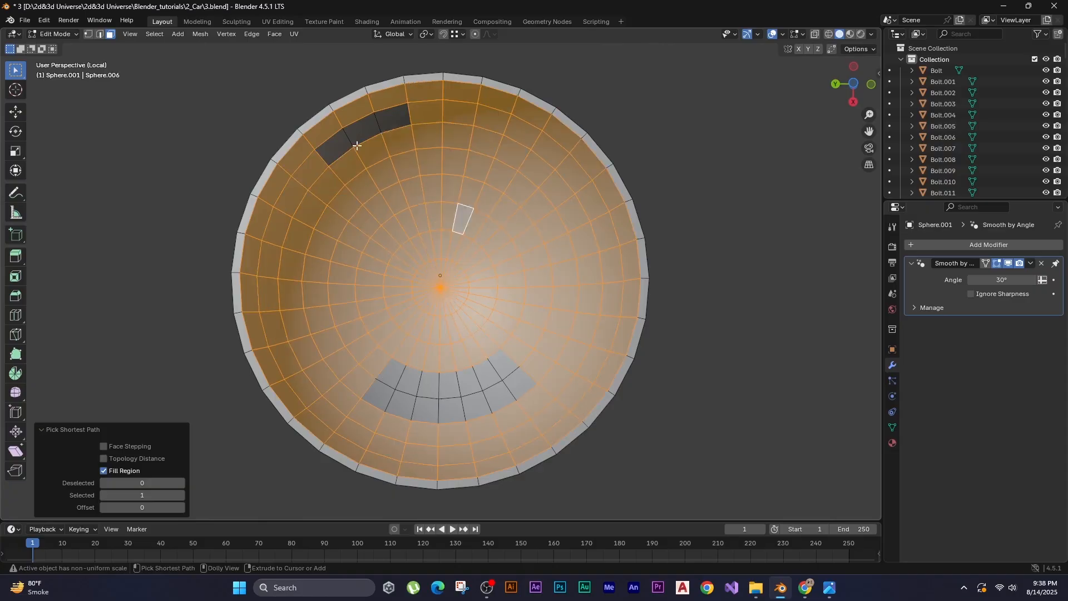
middle_click_drag(460, 267, 411, 351)
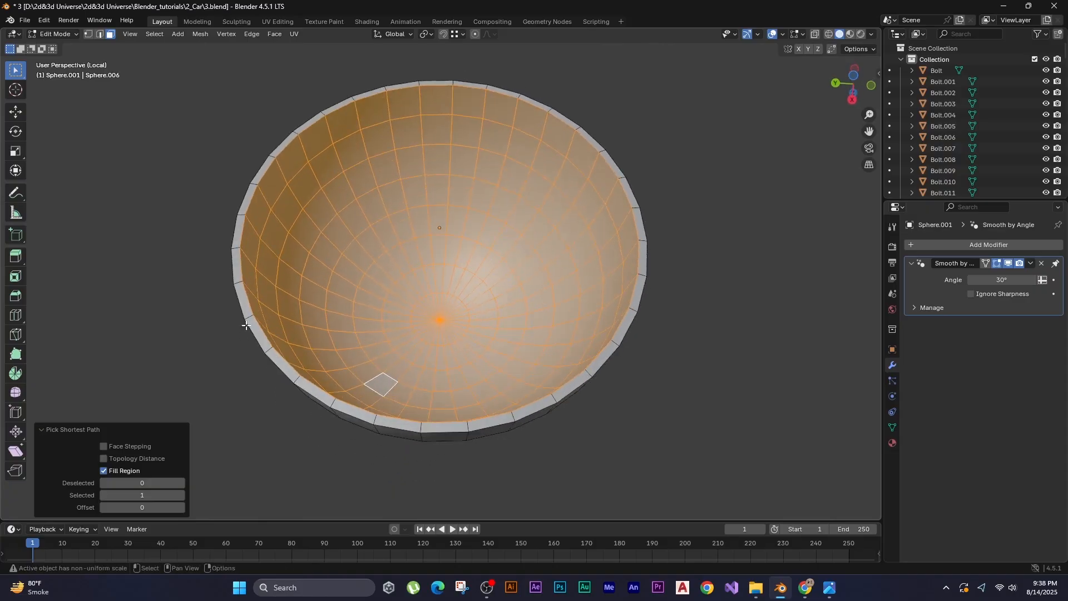
Try insetting the dome's inner faces individually by about 0.029 m and extruding them along their normals.
key("i")
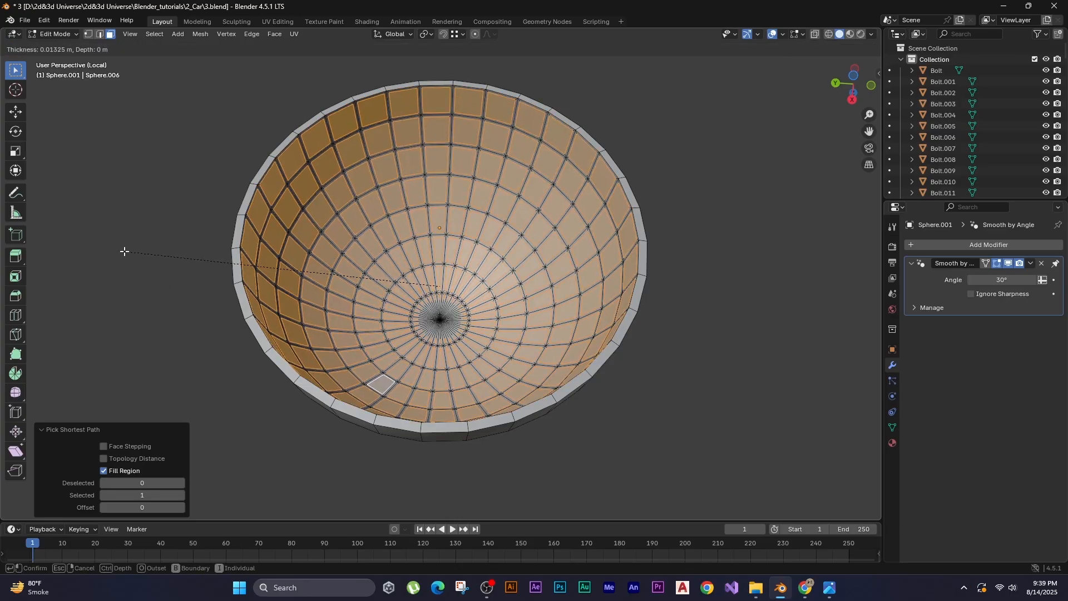
left_click(129, 253)
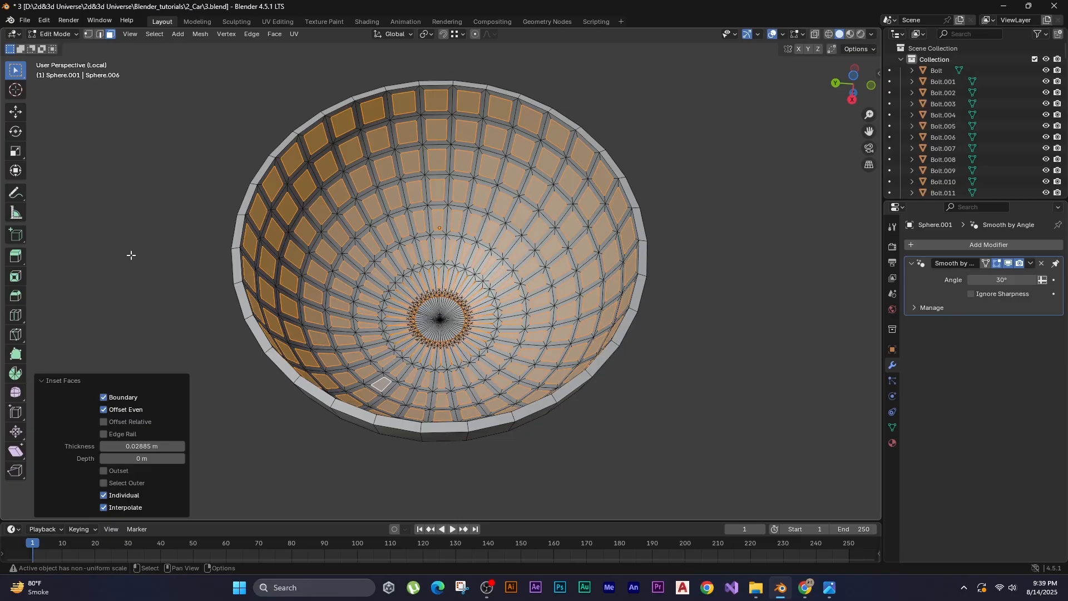
key("alt+e")
left_click(128, 255)
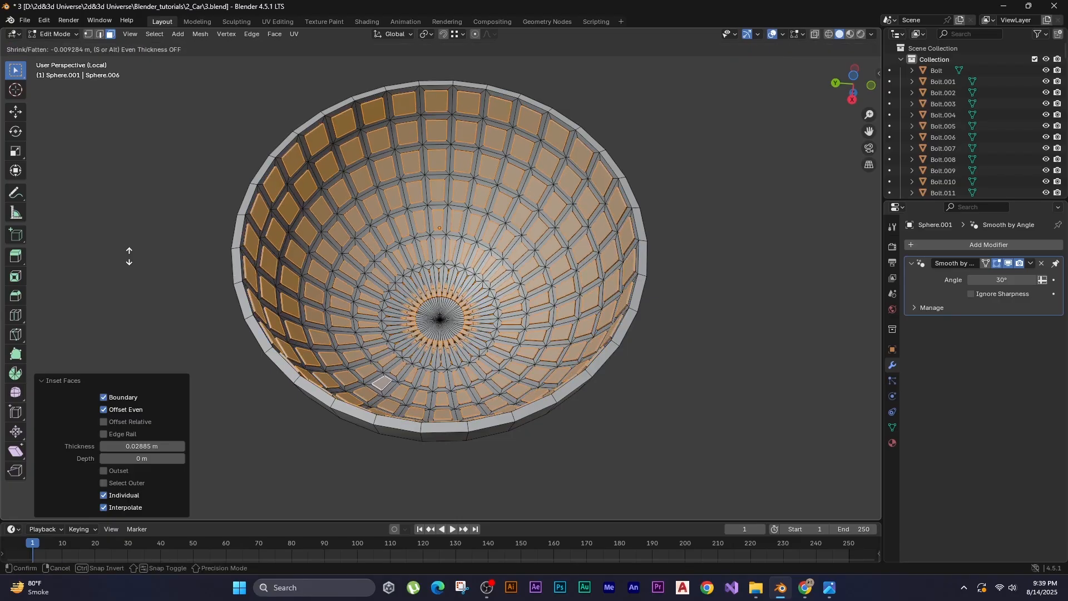
right_click(129, 256)
key("ctrl+z")
key("ctrl+z")
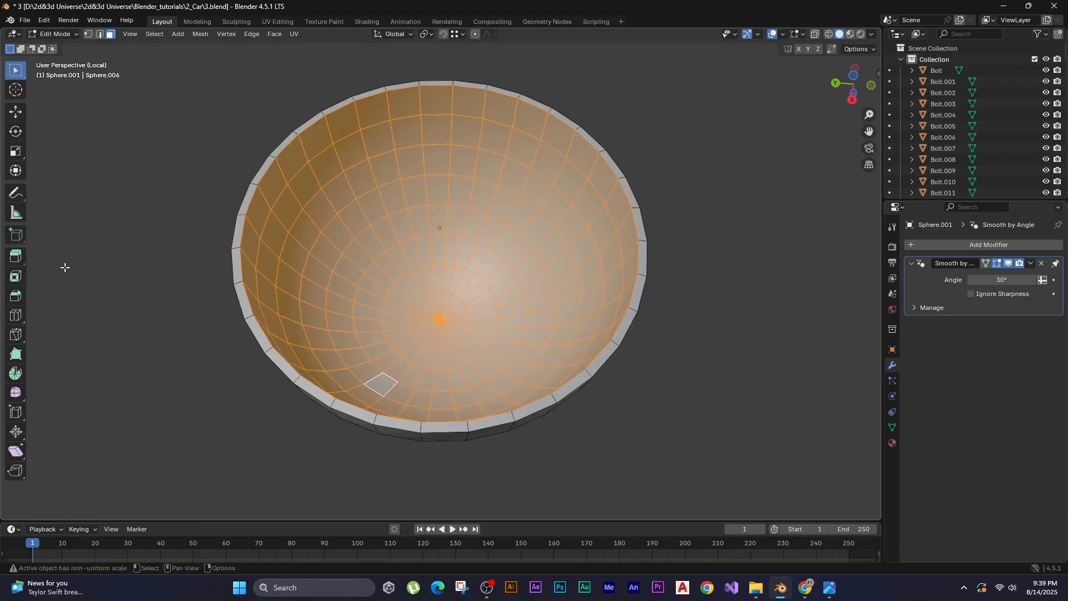
Inset the dome's inner faces individually by about 0.012 m.
key("i")
left_click(66, 266)
scroll(183, 117, "up", 2)
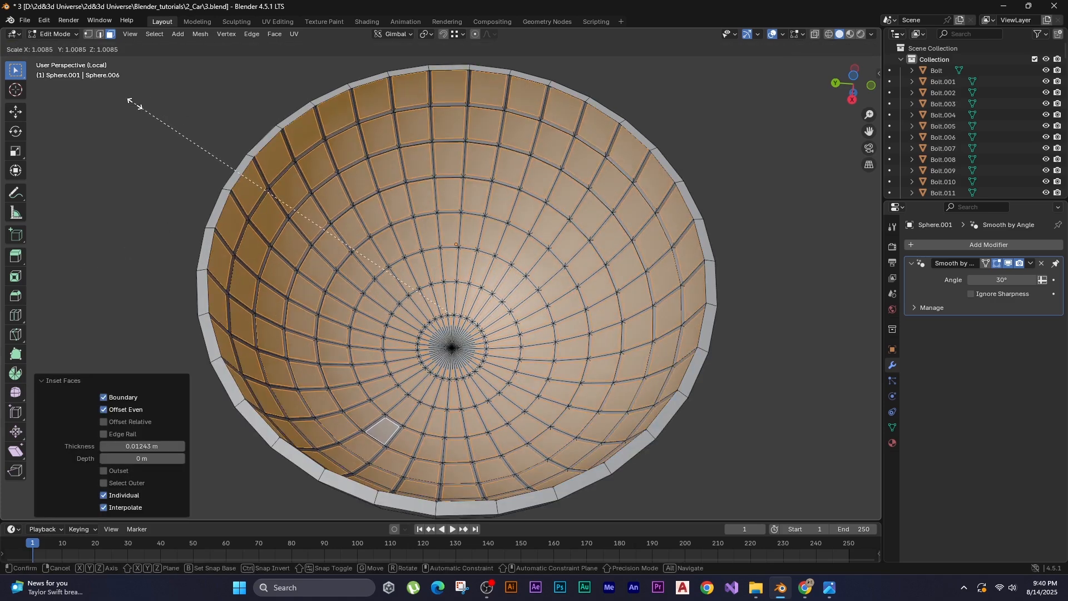
Leave the dome's editing and isolation, and move the whole dome down in front view to the car's nose.
key("Tab")
middle_click_drag(195, 117, 398, 175)
key("ctrl+KP_3")
scroll(377, 231, "down", 8)
key("KP_Divide")
key("g")
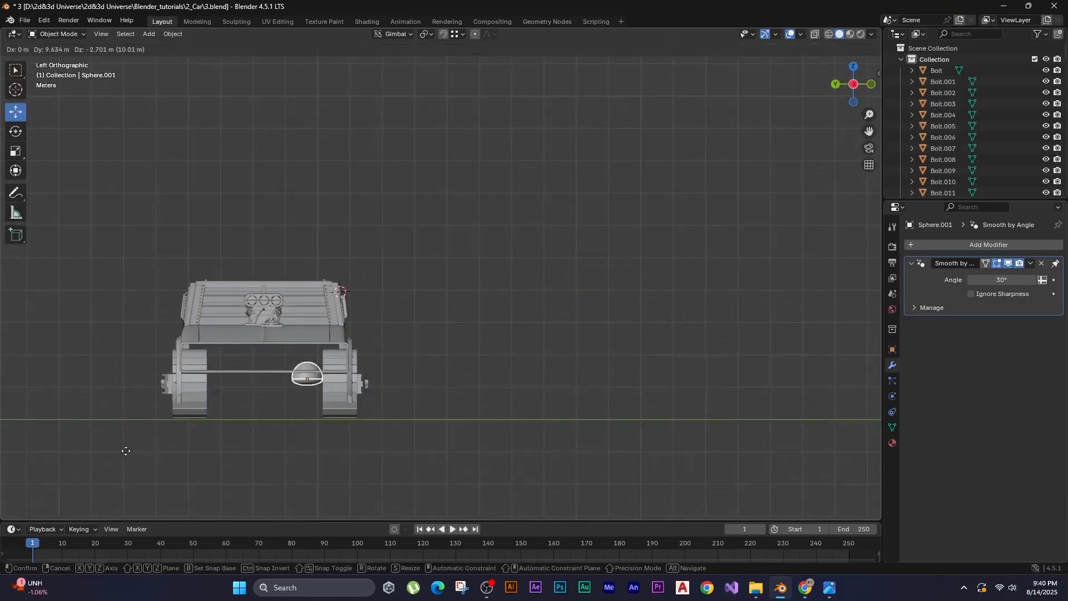
left_click(127, 448)
In side view, bring the dome lengthwise to the car's nose and rotate it 90° to face forward.
key("KP_1")
left_click_drag(604, 396, 381, 396)
scroll(322, 390, "up", 4)
key("r")
key("9")
key("0")
key("Return")
Scale the headlight dome to about 0.626 and move it onto the grille frame in side view.
scroll(473, 268, "up", 1)
key("s")
left_click(333, 362)
key("g")
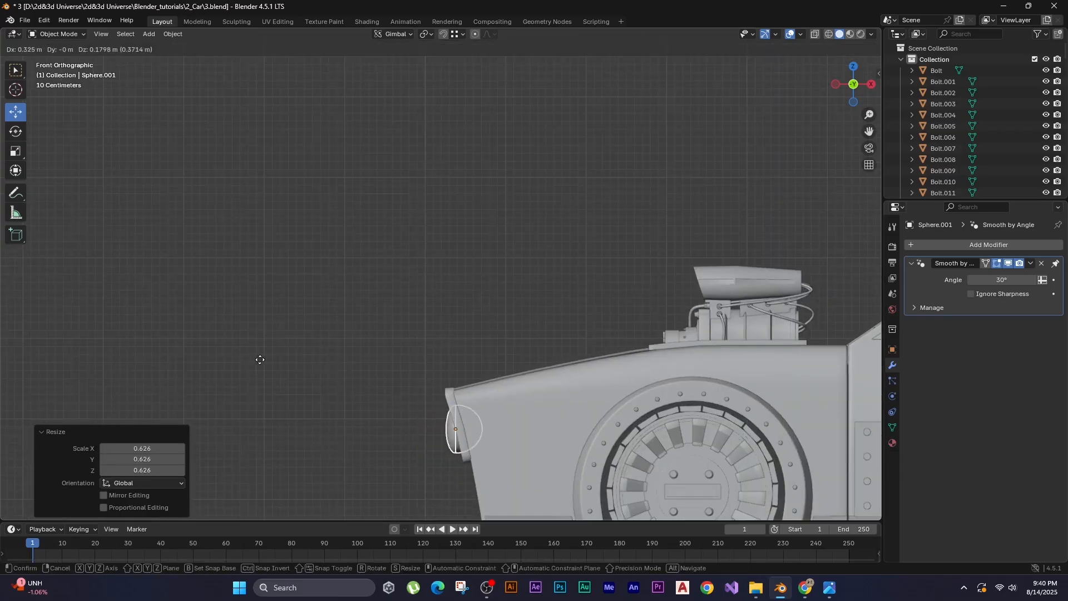
left_click(263, 353)
Scale the headlight up by about 1.175 and position it inside the outer end of the grille opening.
middle_click_drag(267, 356, 398, 249)
key("s")
left_click(207, 260)
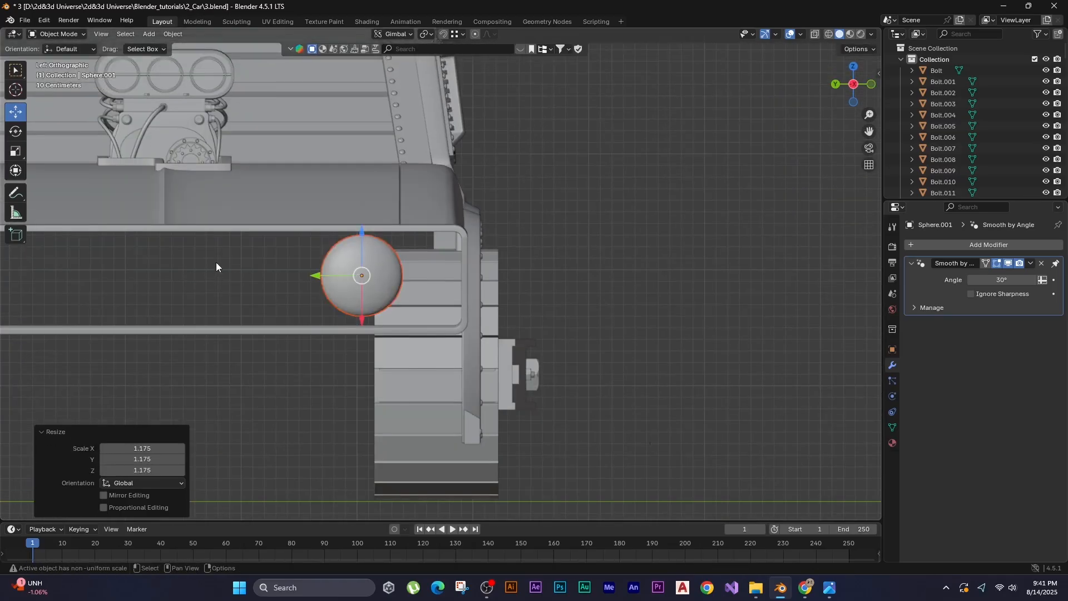
key("g")
key("y")
left_click(255, 254)
key("g")
left_click(245, 257)
key("g")
key("y")
left_click(201, 256)
Duplicate the headlight about 0.84 m along Y to make the inner light of the pair.
middle_click_drag(179, 250, 378, 286, "shift")
key("shift+d")
key("y")
left_click(416, 290)
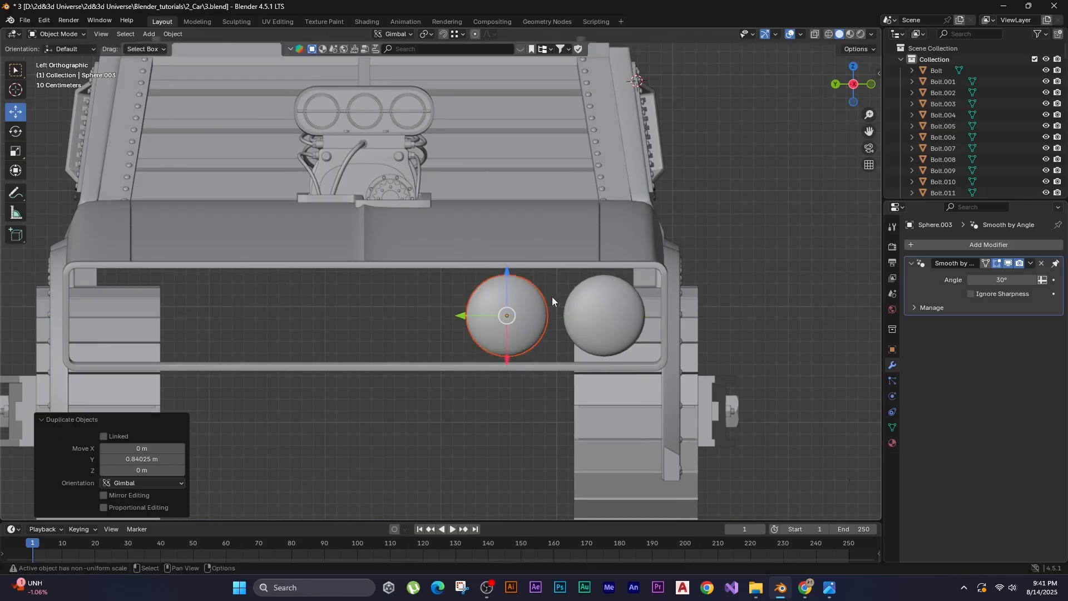
Select both headlights and duplicate the pair along Y to the opposite end of the grille opening.
middle_click_drag(552, 296, 490, 315)
left_click(628, 317, "shift")
middle_click_drag(348, 340, 396, 345, "alt")
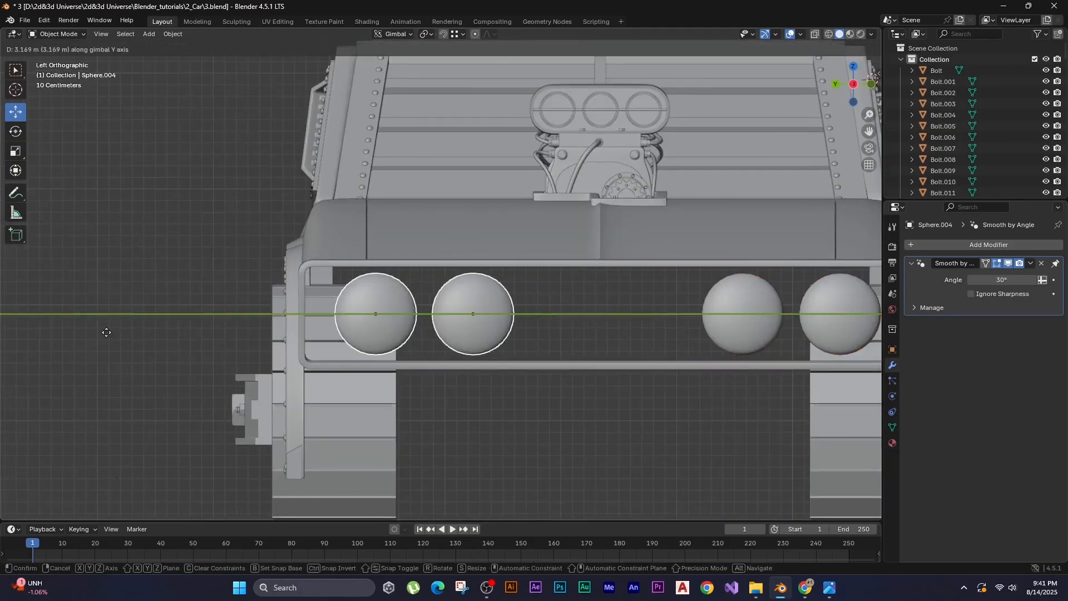
Add a plane and move it just ahead of the headlights in wireframe side view.
key("shift+a")
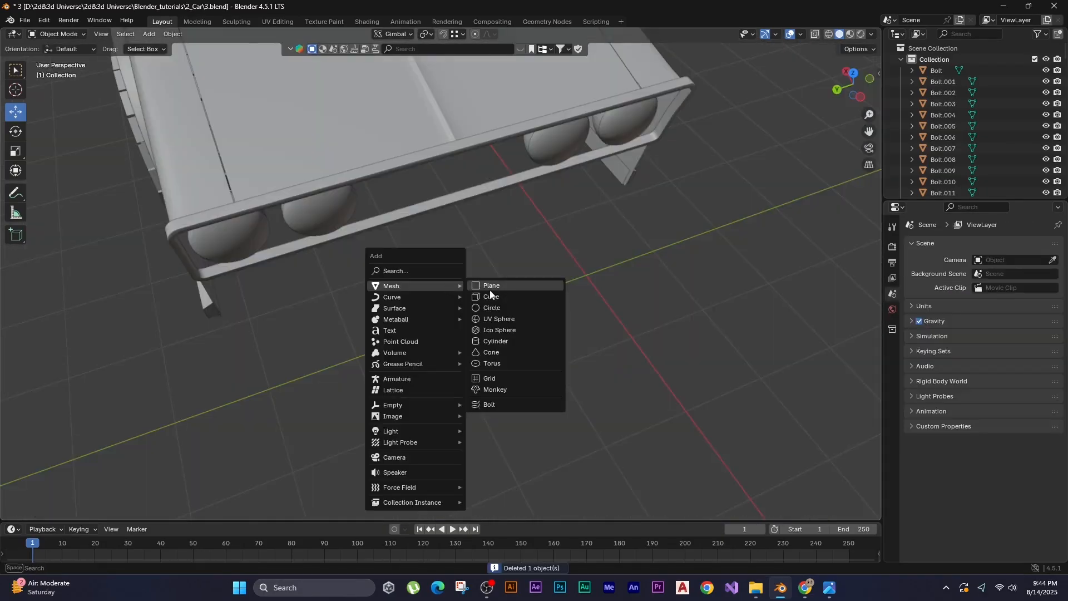
left_click(489, 281)
key("g")
left_click(184, 195)
key("ctrl+KP_1")
key("g")
left_click(389, 355)
scroll(459, 362, "up", 4)
key("shift+z")
key("g")
left_click(512, 209)
scroll(418, 161, "up", 2)
Try tilting the plane to follow the slanted nose and moving it.
key("r")
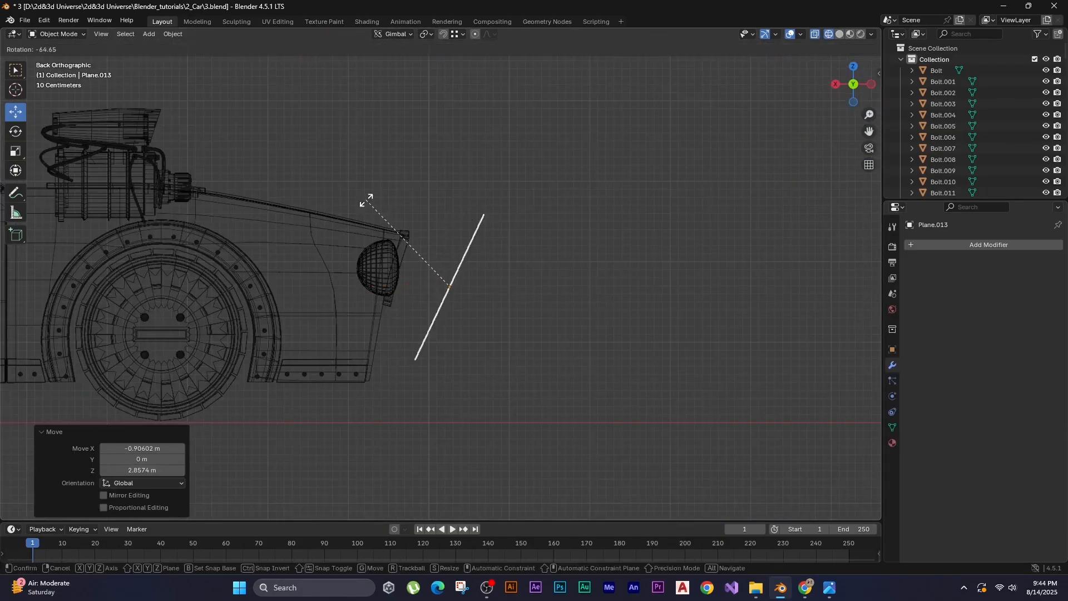
left_click(363, 203)
key("g")
left_click(476, 247)
key("ctrl+z")
key("ctrl+z")
key("ctrl+z")
Rotate the plane 90° upright, scale it down and move it into the grille opening behind the frame.
key("r")
left_click(422, 256, "ctrl")
middle_click_drag(422, 256, 393, 244, "shift")
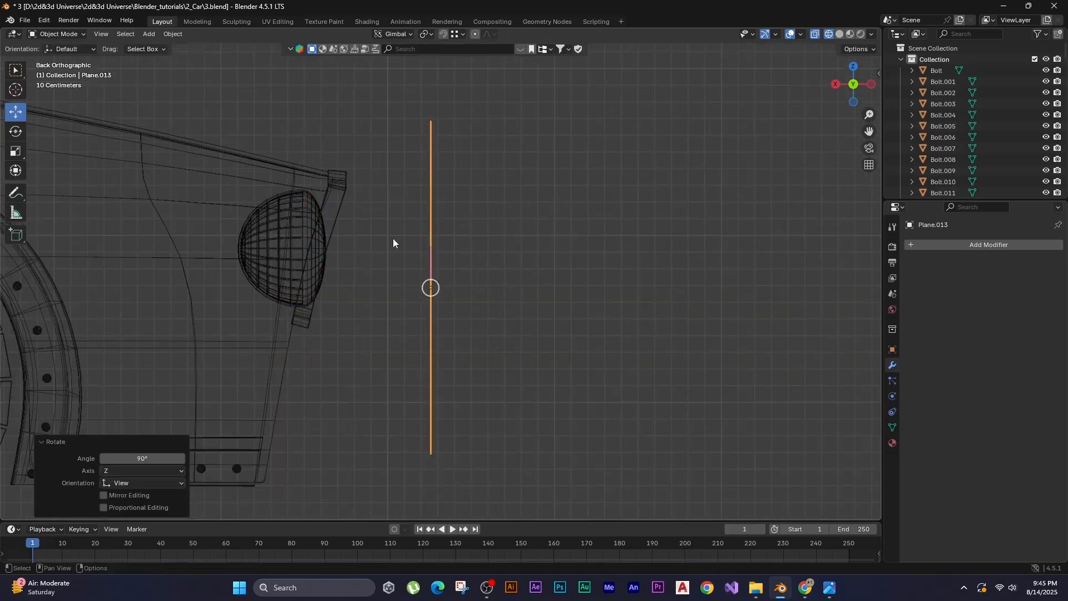
key("s")
left_click(445, 301)
key("g")
left_click(396, 328)
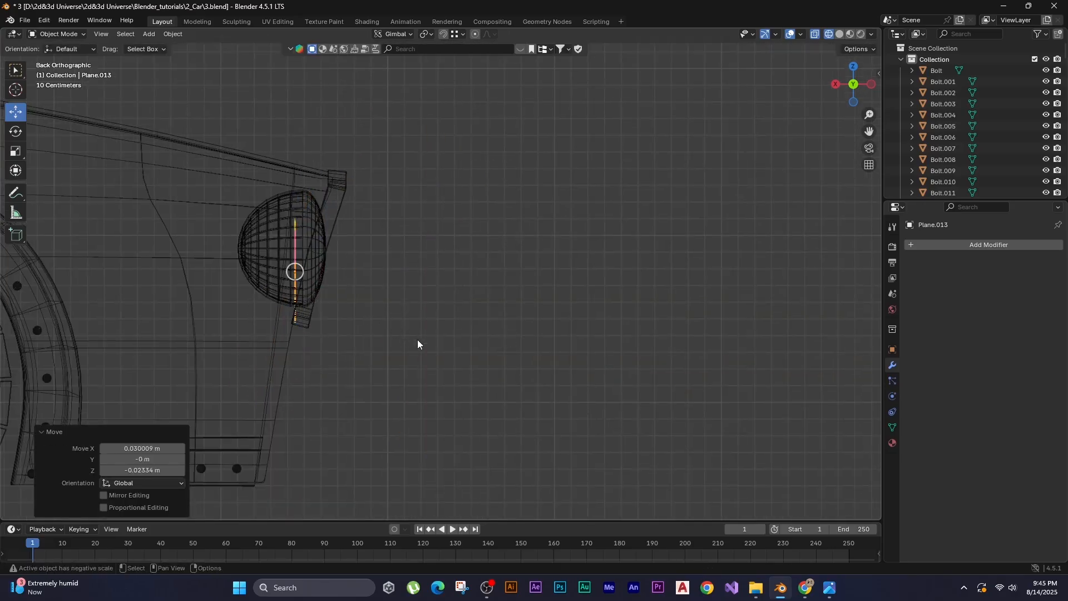
Move the plane's end vertices about 1.12 m along Y to the end of the grille frame.
key("ctrl+KP_3")
key("Tab")
middle_click_drag(495, 299, 445, 339, "shift")
left_click_drag(272, 248, 445, 338)
key("g")
key("x")
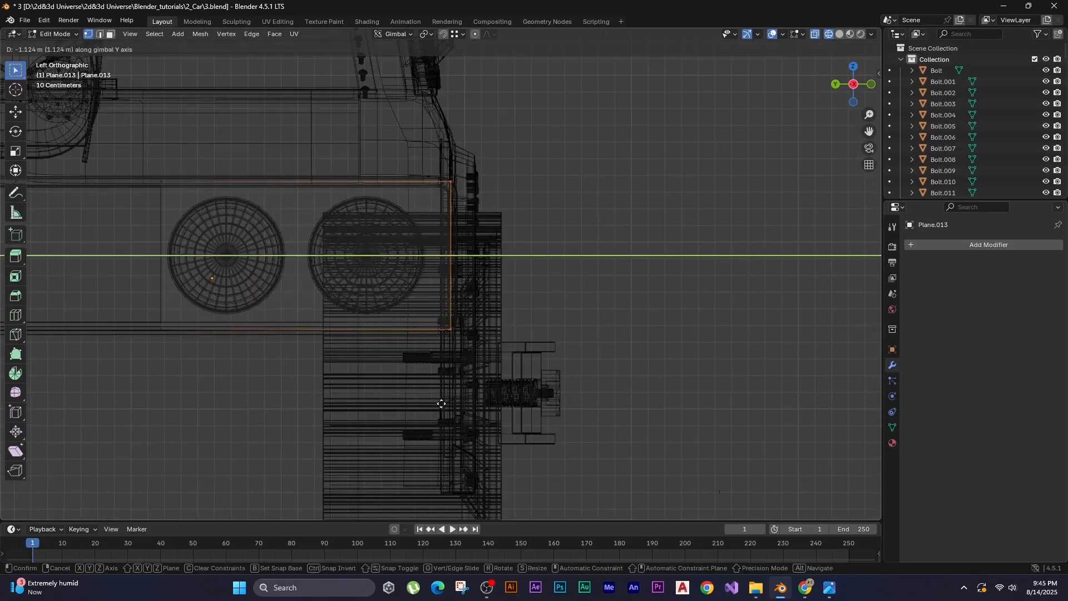
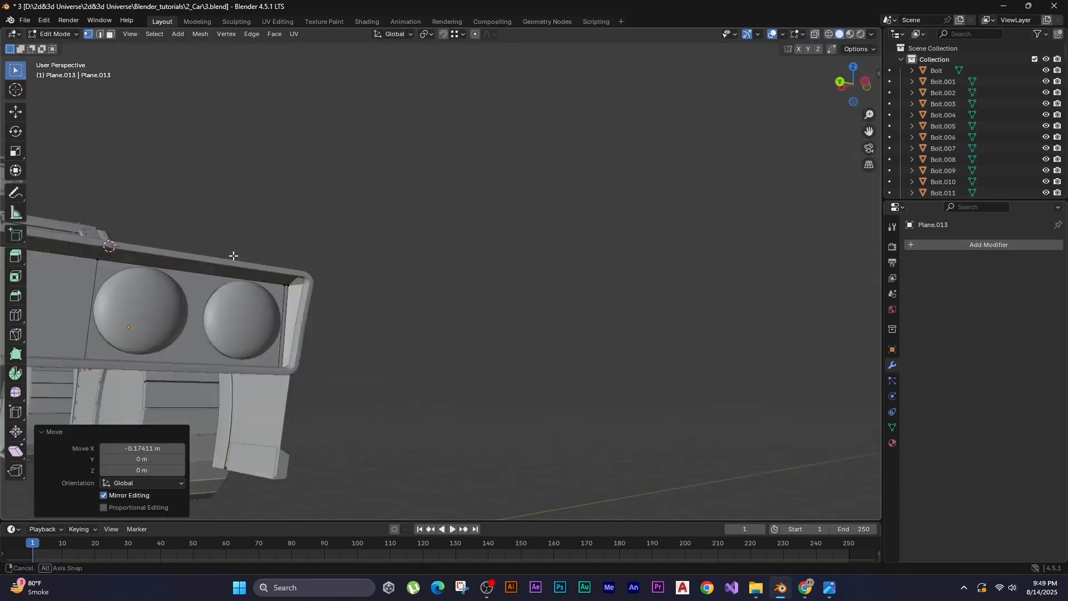
Undo the last vertex move and shift the backing panel's selected corner vertices along Y toward the frame.
middle_click_drag(234, 256, 308, 272)
key("ctrl+z")
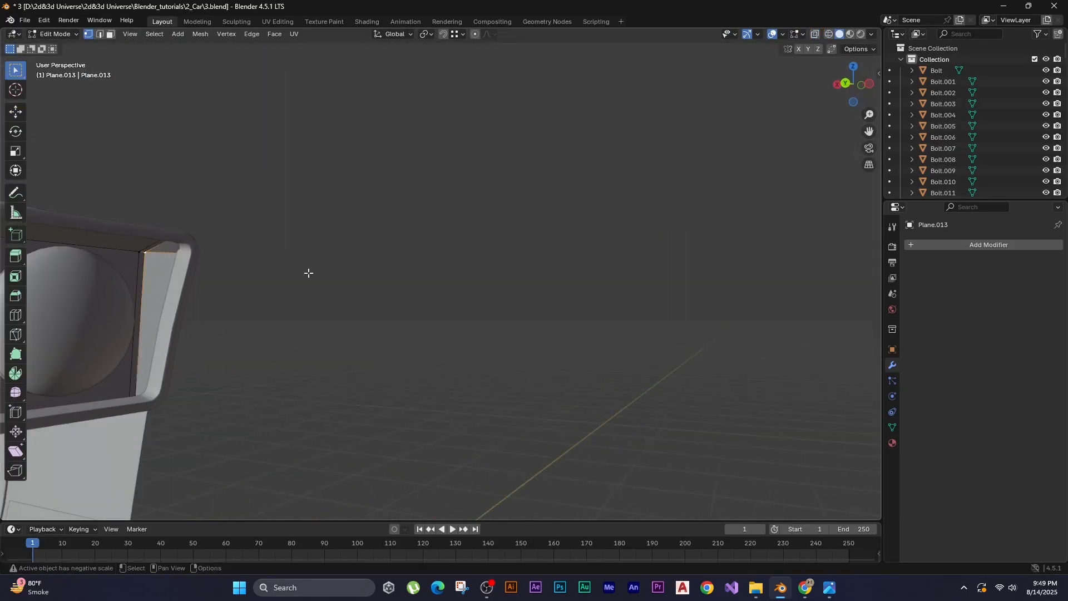
key("g")
key("y")
left_click(234, 270)
Select another vertex at the backing panel's corner in wireframe and move it along Y toward the frame's end.
key("z")
key("shift+z")
mouse_move(209, 282)
middle_mouse_down()
mouse_move(426, 275)
mouse_move(511, 212)
middle_mouse_up()
left_click(444, 233)
scroll(476, 282, "up", 4)
key("g")
key("y")
left_click(517, 222)
key("Tab")
scroll(501, 214, "up", 3)
key("Tab")
scroll(289, 291, "down", 2)
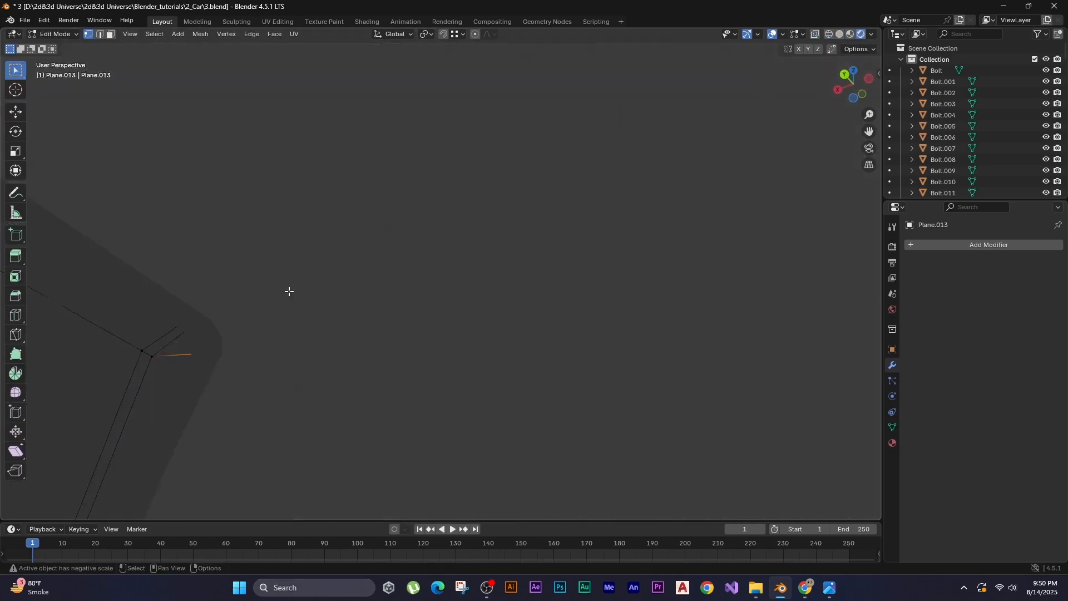
scroll(263, 338, "up", 2)
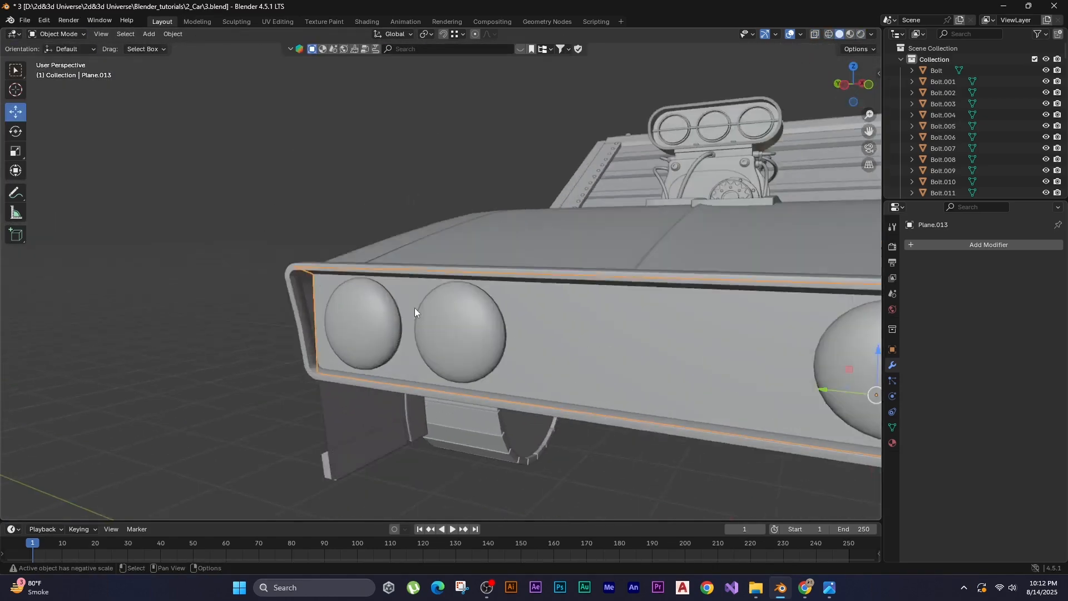
Adjust the backing panel's fit against the opposite end of the grille frame, using wireframe for selection.
scroll(415, 308, "up", 5)
key("g")
middle_click_drag(470, 386, 395, 396)
left_click(395, 395)
key("shift+z")
left_click(700, 339)
key("shift+z")
key("g")
key("Tab")
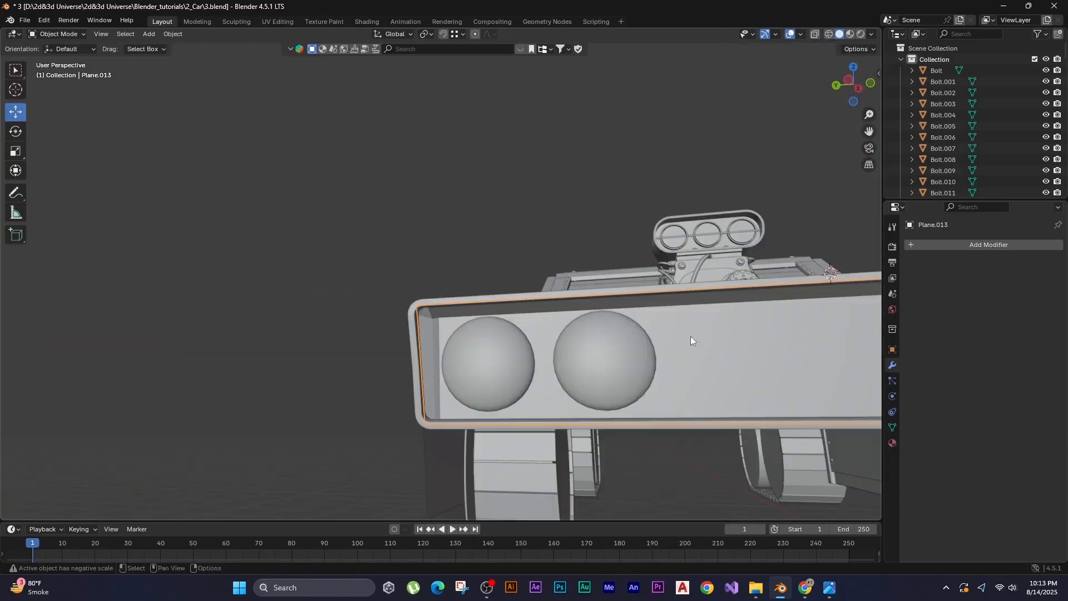
Shade the backing panel auto smooth with a 30° angle.
right_click(690, 337)
left_click(692, 339)
scroll(448, 281, "down", 1)
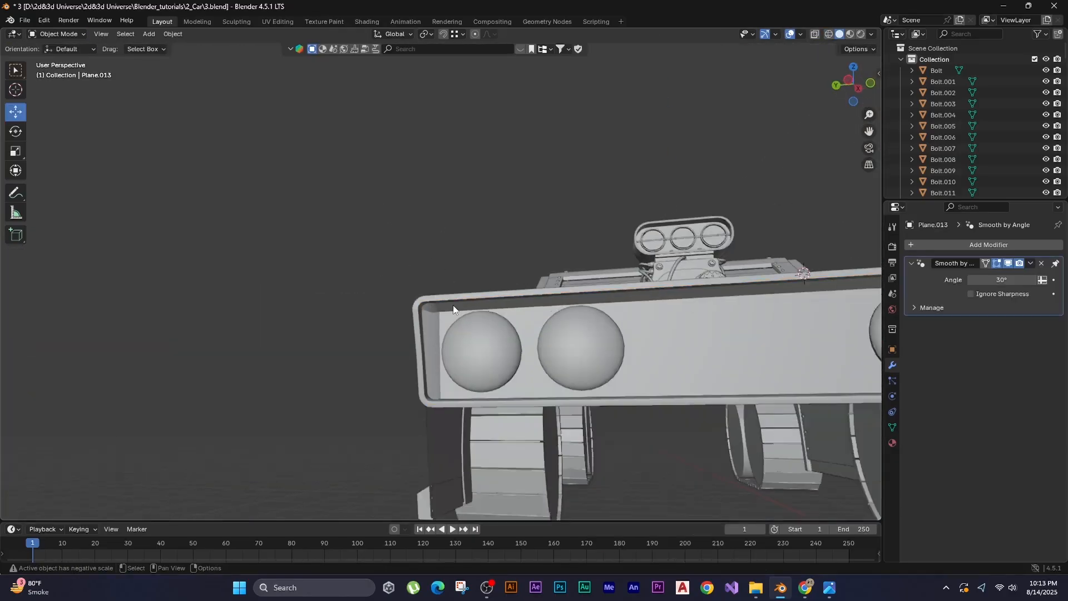
Select the backing panel's faces between the two headlight pairs and separate them into their own object.
middle_click_drag(453, 305, 496, 286)
left_click(544, 307, "shift")
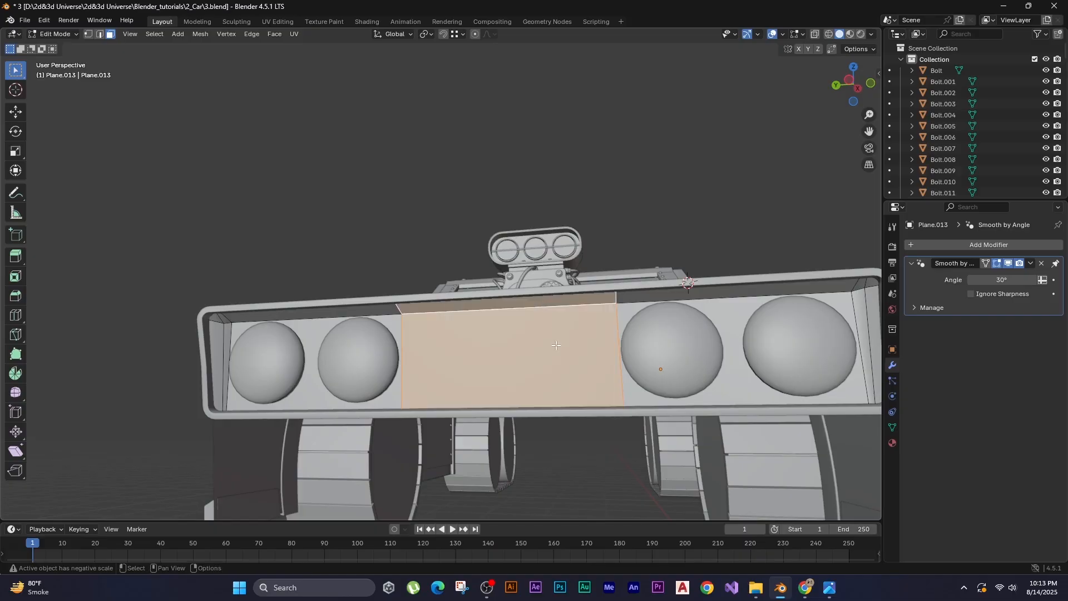
key("F3")
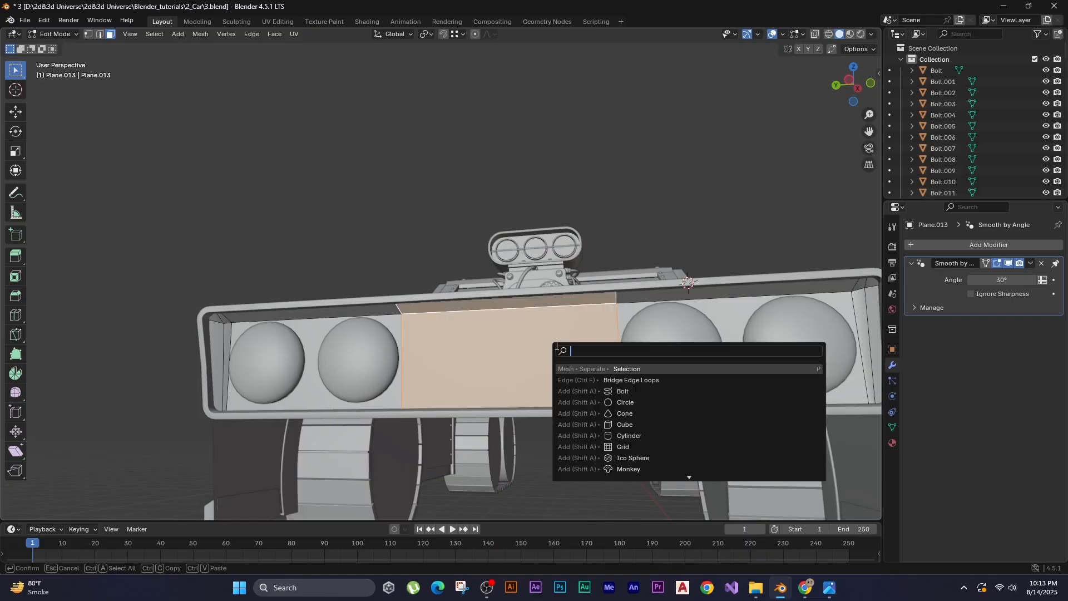
key("Return")
key("Tab")
Add 53 evenly spaced vertical loop cuts across the separated central grille panel.
left_click(352, 240)
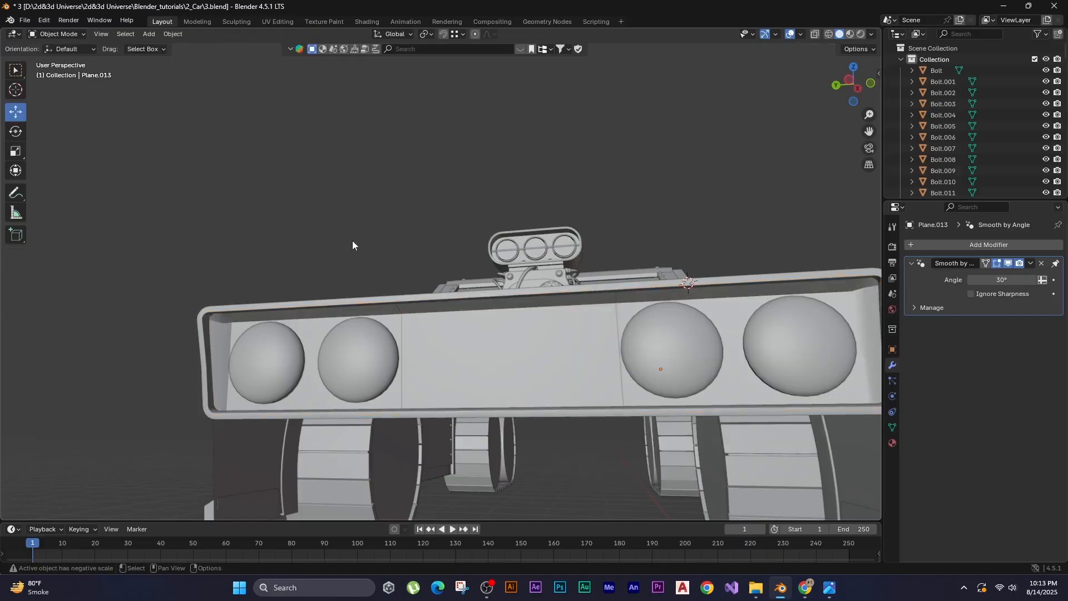
middle_click_drag(350, 357, 373, 362)
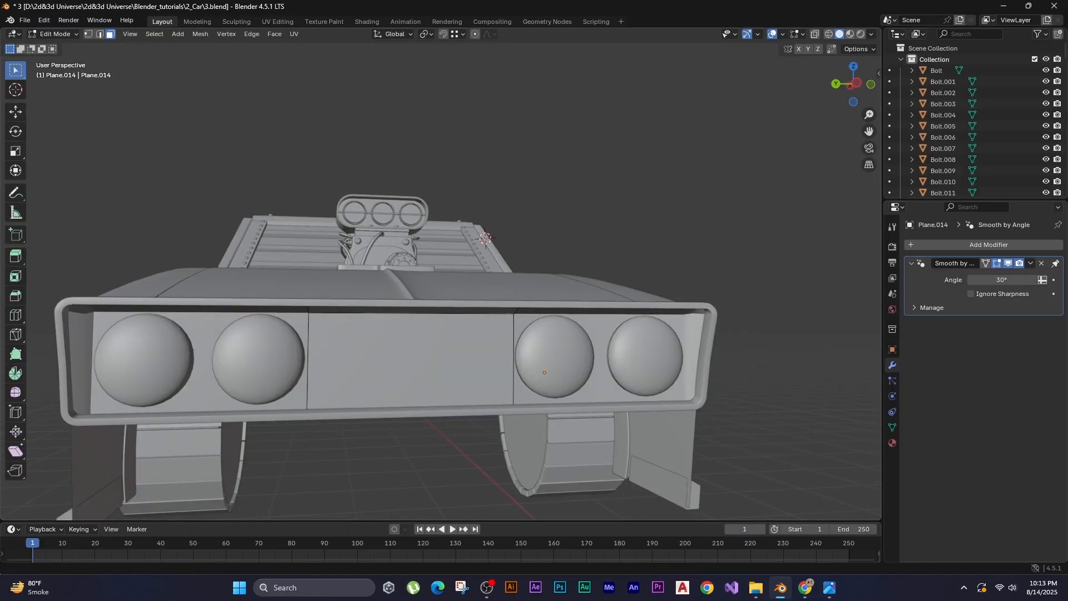
scroll(330, 356, "up", 2)
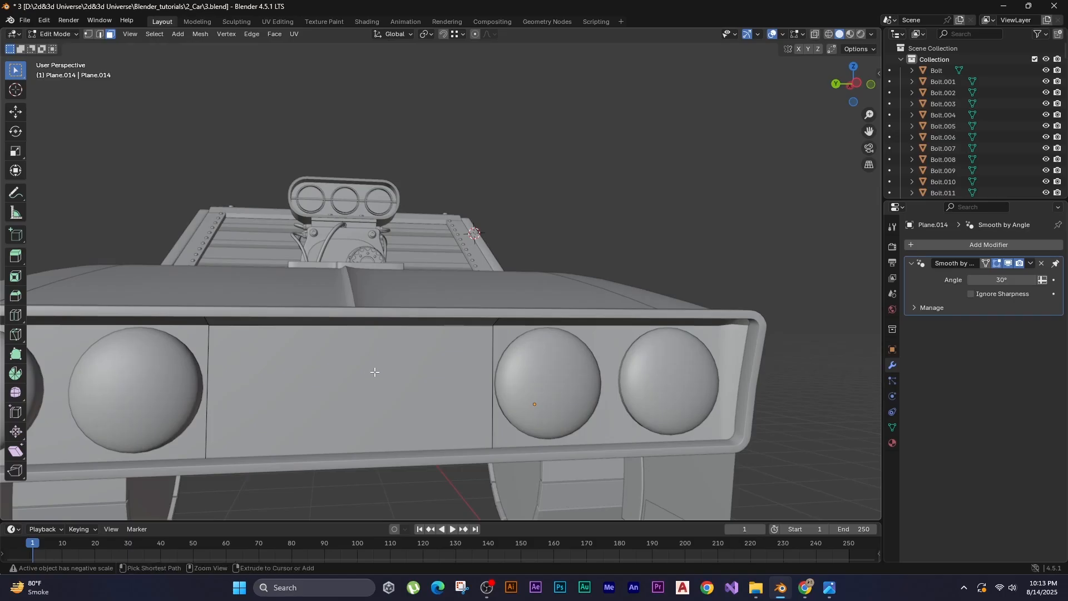
key("ctrl+r")
scroll(305, 319, "up", 20)
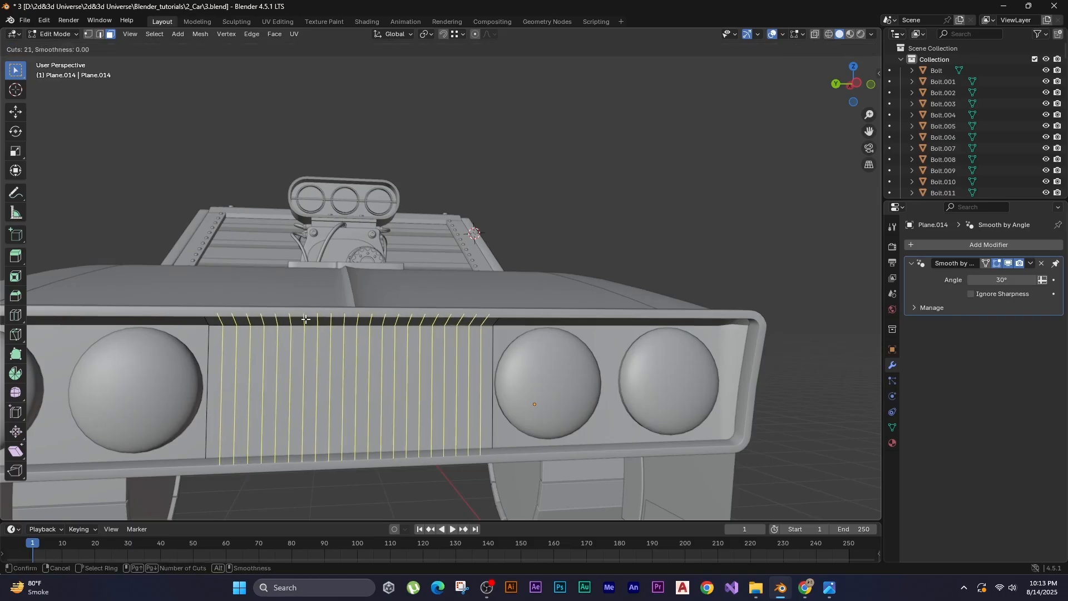
left_click(249, 389)
right_click(248, 389)
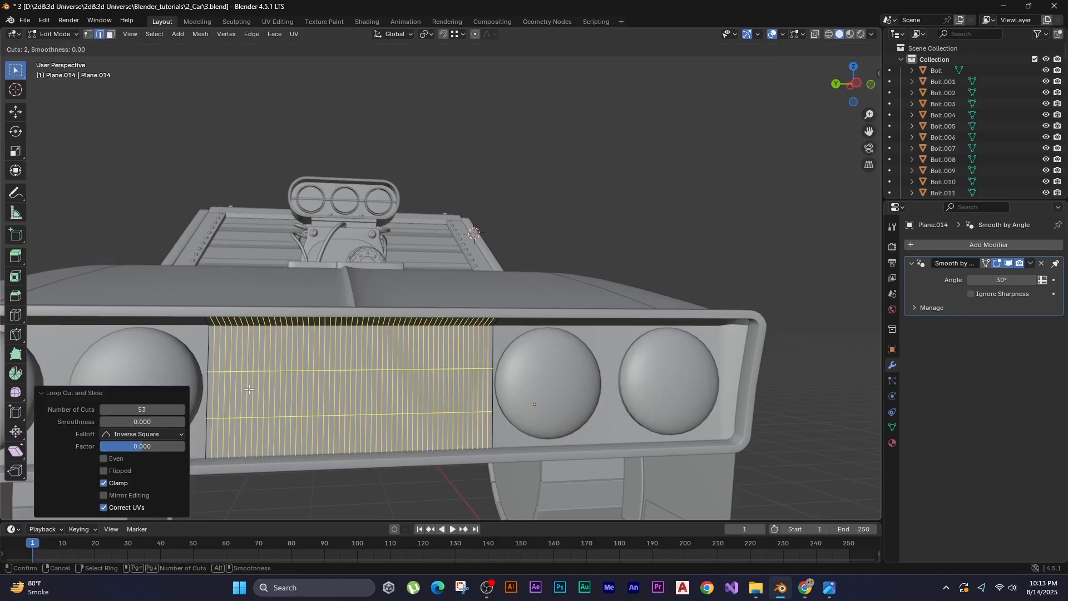
Add two horizontal loop cuts to the central grille panel and scale them together along Z into a narrow band.
left_click(249, 389)
right_click(248, 389)
key("s")
key("x")
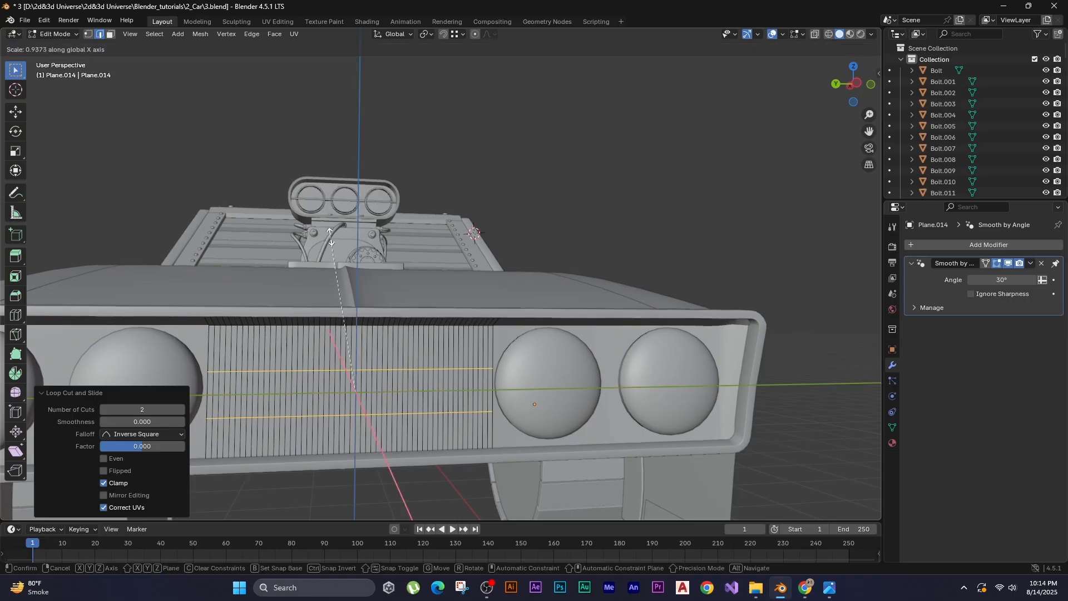
key("z")
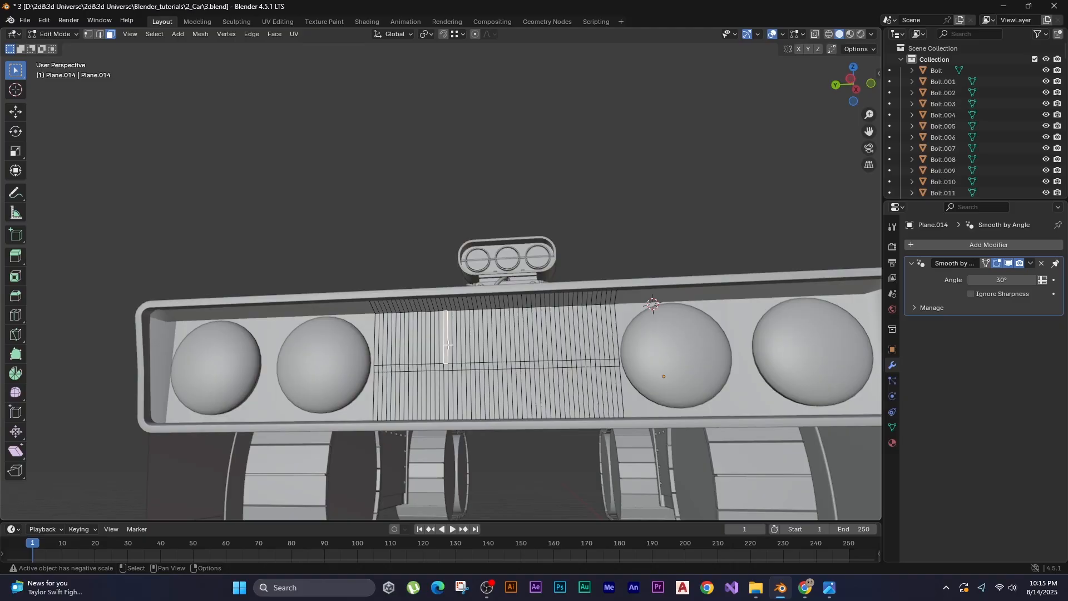
Isolate the central grille panel and select every second vertical strip across its width in wireframe bottom view.
key("slash")
middle_click_drag(448, 345, 430, 275, "alt")
key("alt+z")
scroll(481, 222, "up", 4)
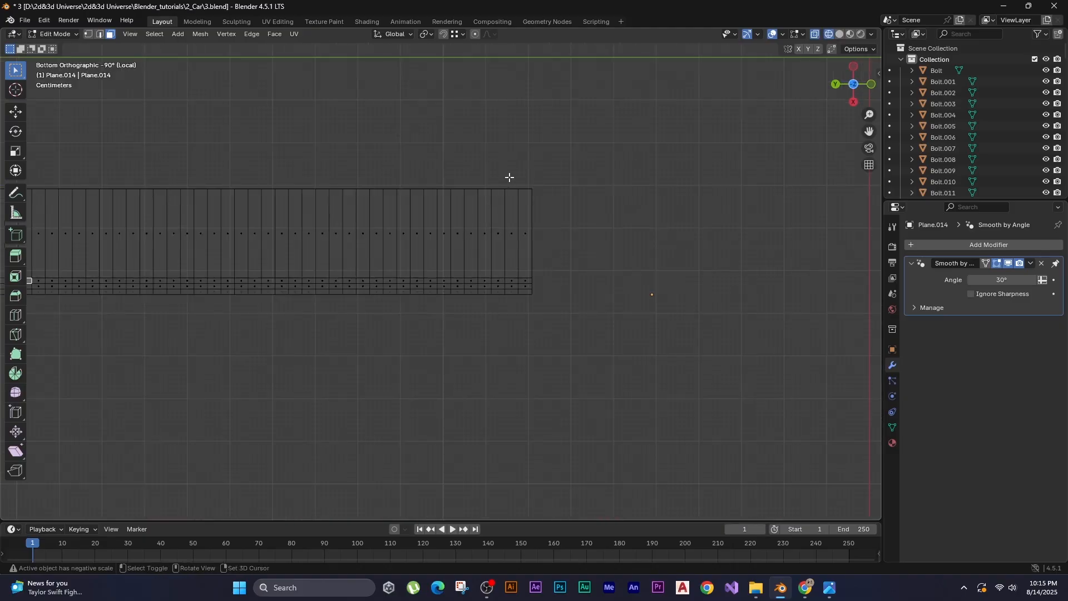
left_click_drag(502, 277, 482, 307)
left_click_drag(458, 177, 457, 306, "shift")
left_click_drag(431, 177, 430, 305, "shift")
left_click_drag(404, 177, 376, 305, "shift")
middle_click_drag(170, 296, 305, 298, "shift")
key("Home")
scroll(373, 290, "up", 4)
left_click_drag(356, 208, 349, 328, "shift")
left_click_drag(329, 209, 323, 328, "shift")
left_click_drag(302, 209, 296, 328, "shift")
left_click_drag(275, 208, 269, 328, "shift")
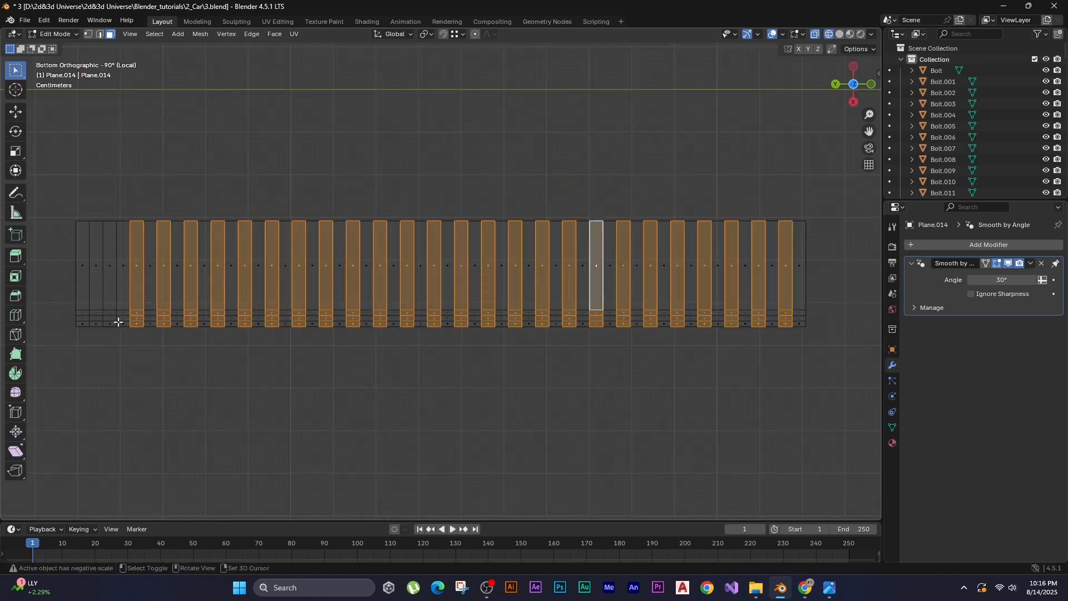
left_click_drag(113, 208, 107, 328, "shift")
left_click_drag(86, 208, 80, 328, "shift")
Exclude the horizontal middle band from the selection, delete the selected strip faces to open the grille slots, and leave isolation.
scroll(186, 289, "down", 1)
middle_click_drag(390, 250, 389, 309, "alt")
left_click_drag(129, 280, 75, 278, "shift")
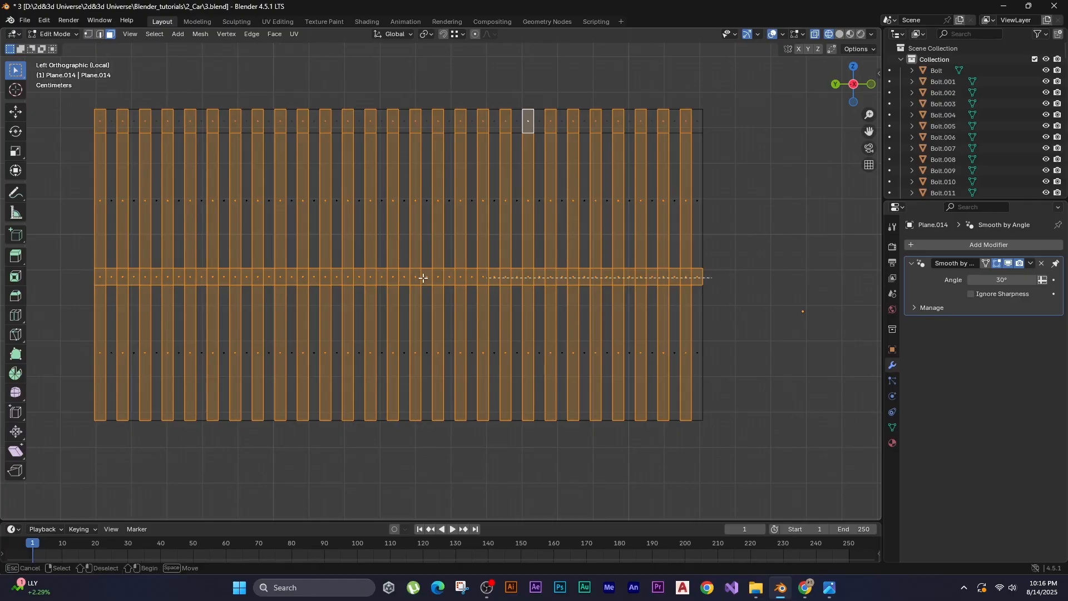
left_click_drag(423, 278, 83, 278, "ctrl")
key("shift+z")
scroll(423, 278, "down", 4)
key("x")
mouse_move(389, 262)
middle_mouse_down()
mouse_move(442, 282)
mouse_move(434, 302)
mouse_move(382, 327)
mouse_move(439, 312)
middle_mouse_up()
left_click(411, 307)
key("slash")
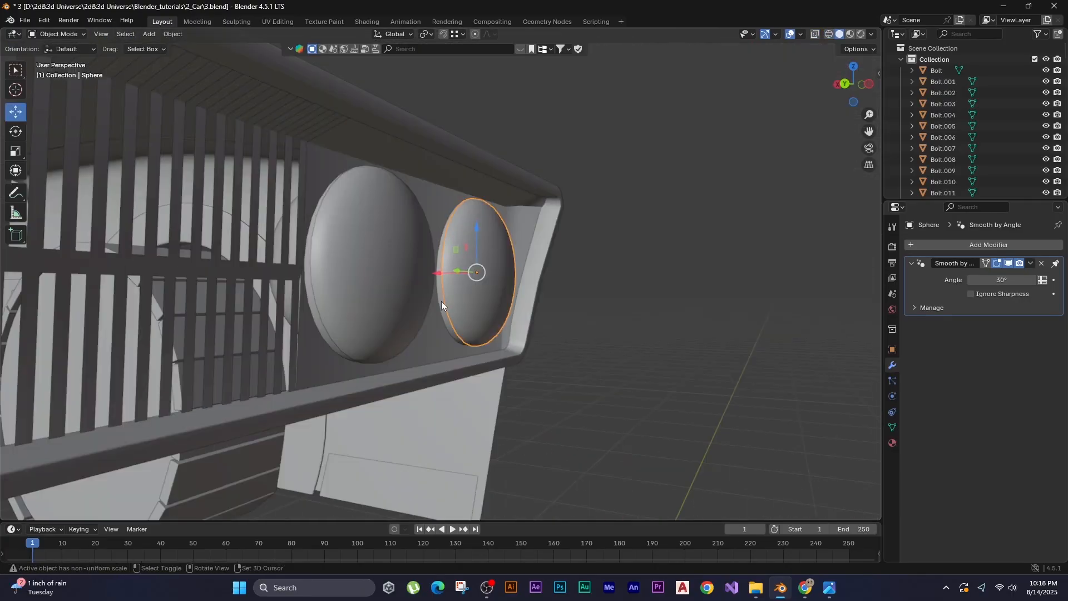
Select the headlight parts together with the backing panel and isolate them.
left_click(441, 302, "shift")
left_click(349, 308, "shift")
key("slash")
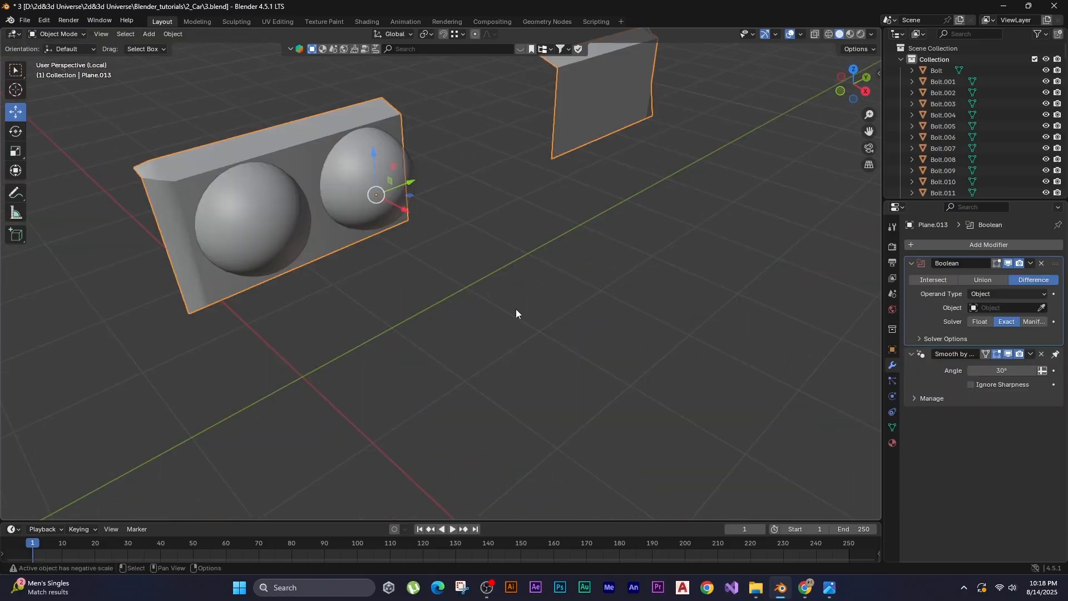
Cut the outer headlight dome from the backing panel with a Boolean Difference using the Float solver, and apply it.
middle_click_drag(515, 314, 509, 332)
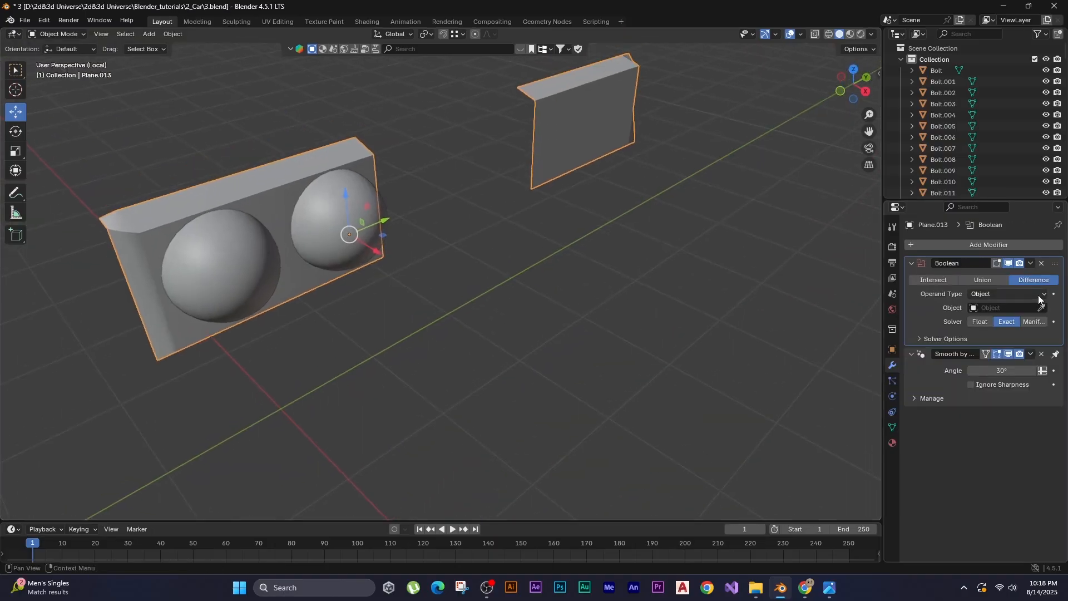
left_click(1040, 309)
left_click(235, 275)
middle_click_drag(236, 277, 361, 250)
left_click(980, 323)
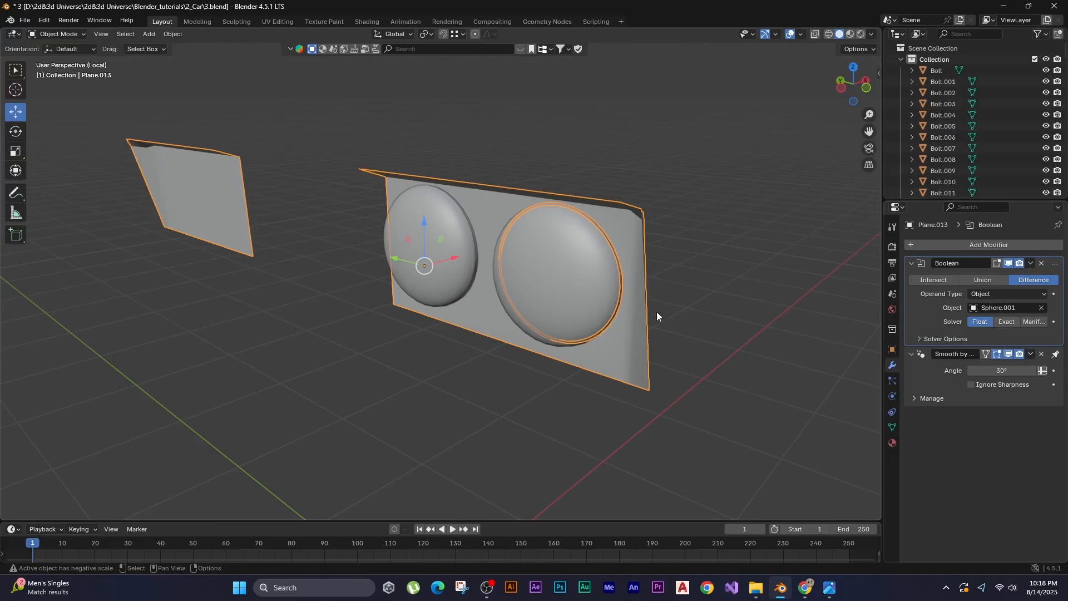
middle_click_drag(657, 315, 590, 300)
left_click(1031, 263)
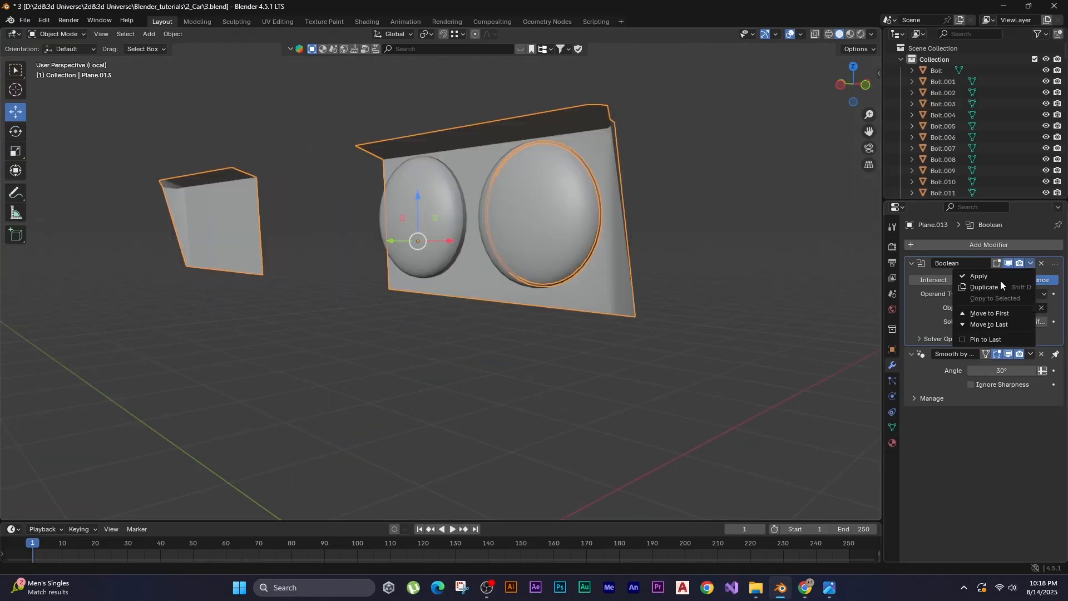
left_click(979, 276)
middle_click_drag(788, 346, 332, 232)
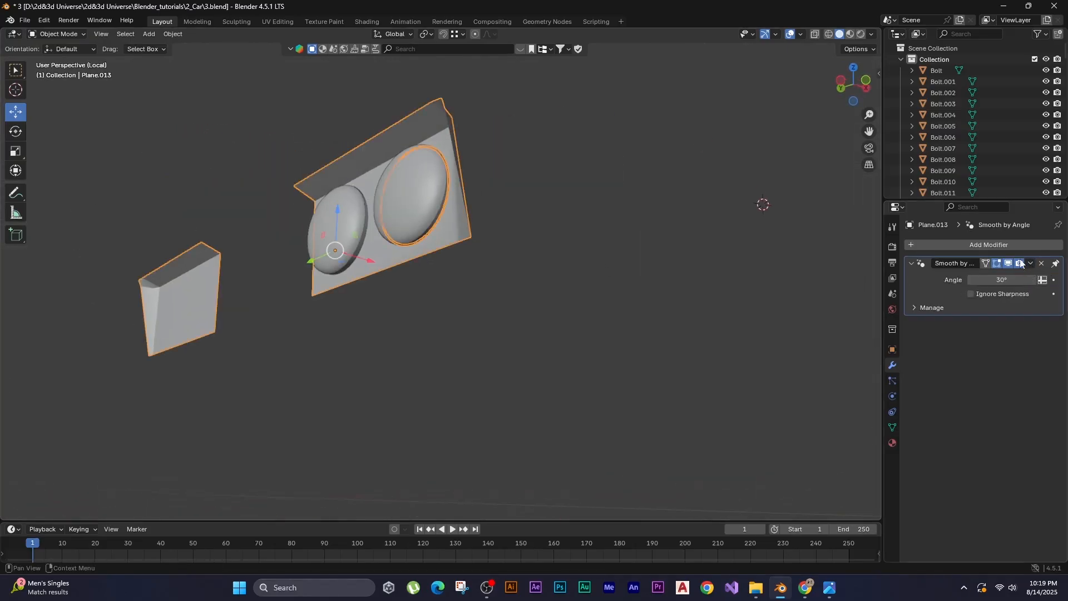
Cut the remaining headlight dome, Sphere.003, from the backing panel with a Boolean Difference using the Float solver, and apply it.
left_click(1002, 246)
left_click(884, 315)
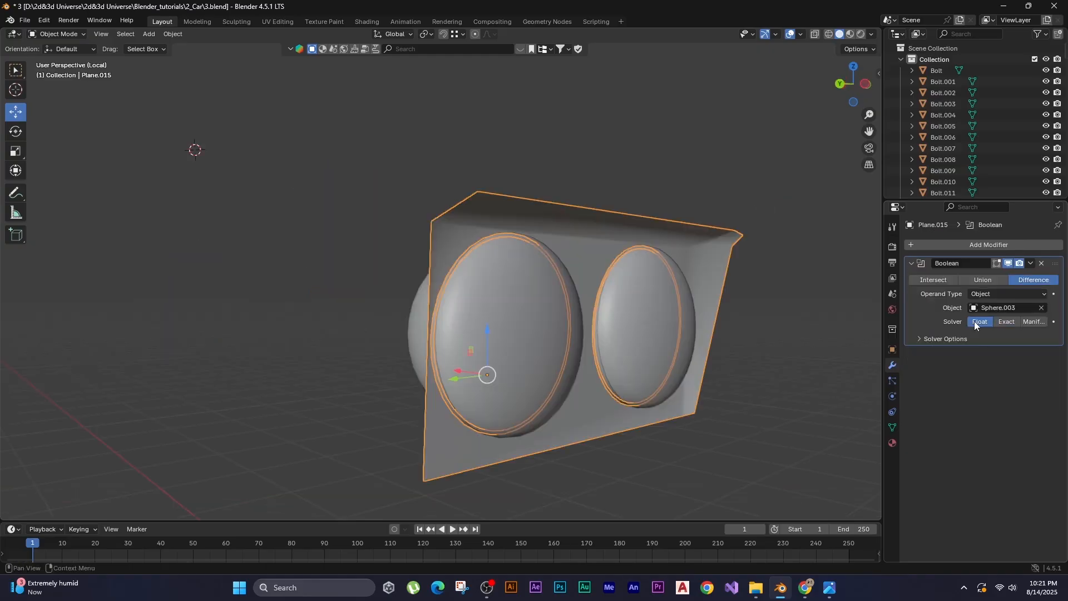
middle_click_drag(360, 327, 389, 311)
left_click(1032, 263)
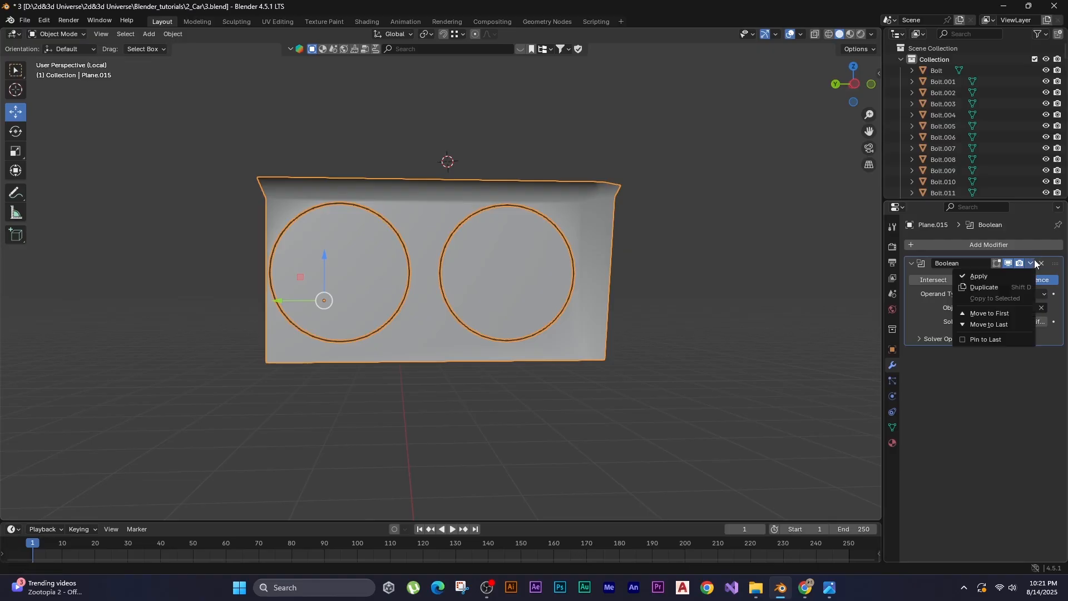
left_click(979, 278)
Delete the circular faces inside both headlight outlines of the backing panel and leave isolation.
key("Tab")
left_click(348, 275)
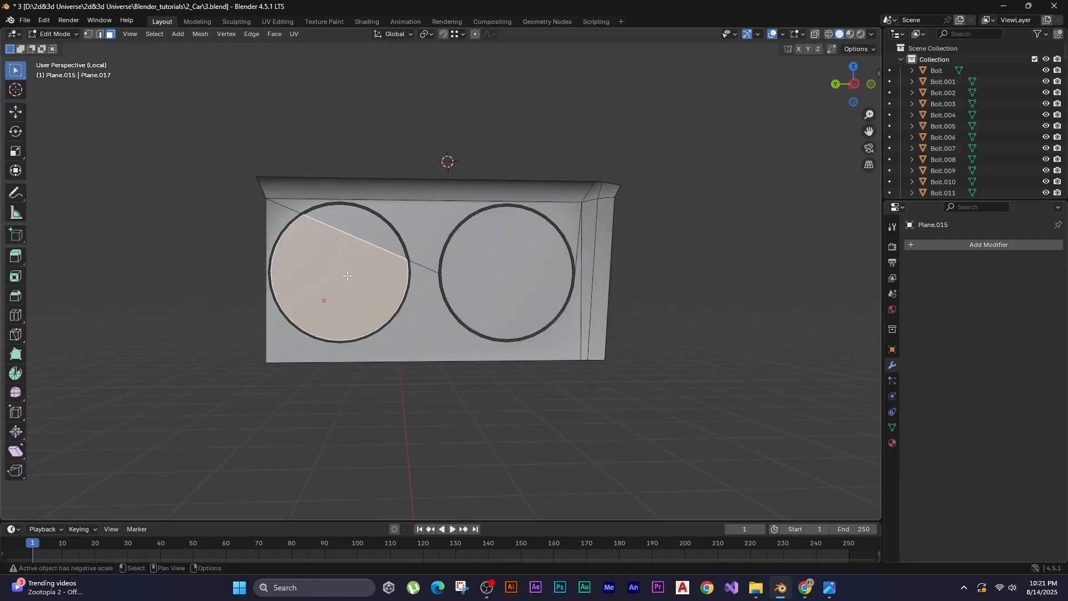
key("l")
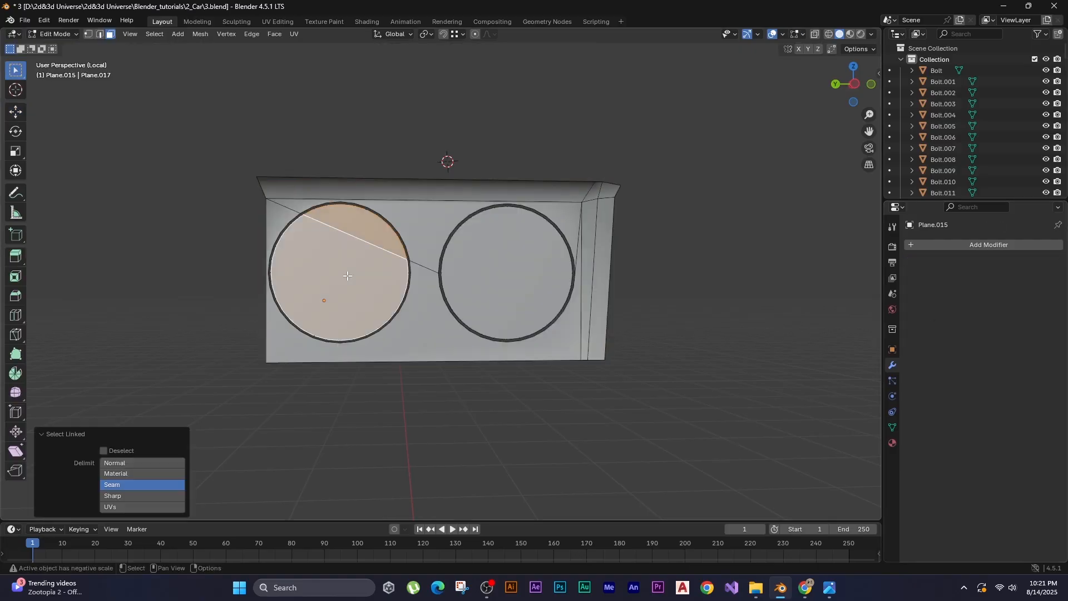
key("x")
left_click(546, 274)
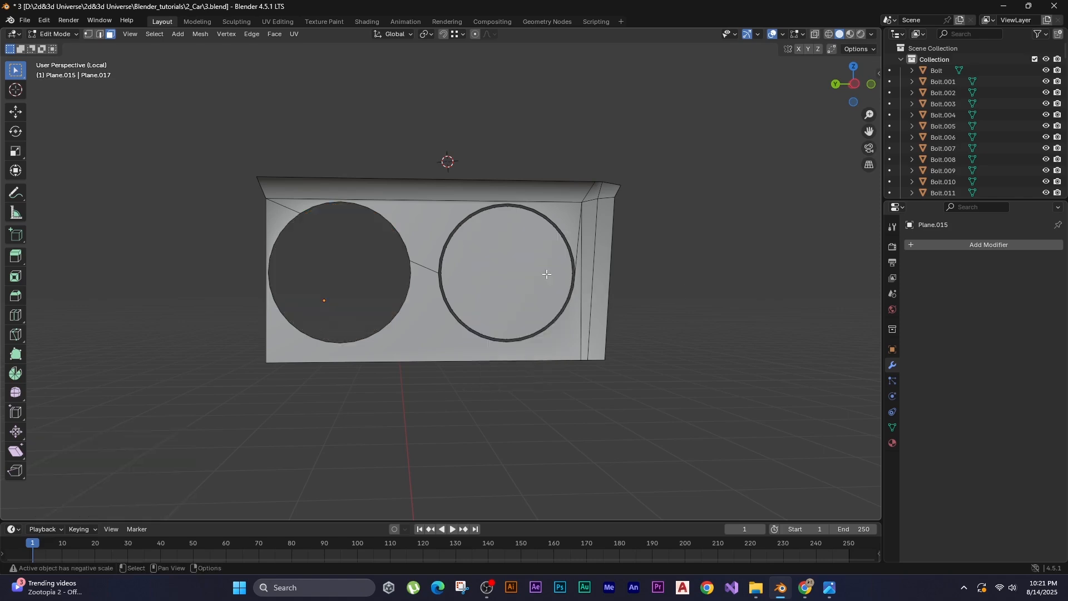
left_click(483, 281)
key("x")
left_click(482, 281)
key("slash")
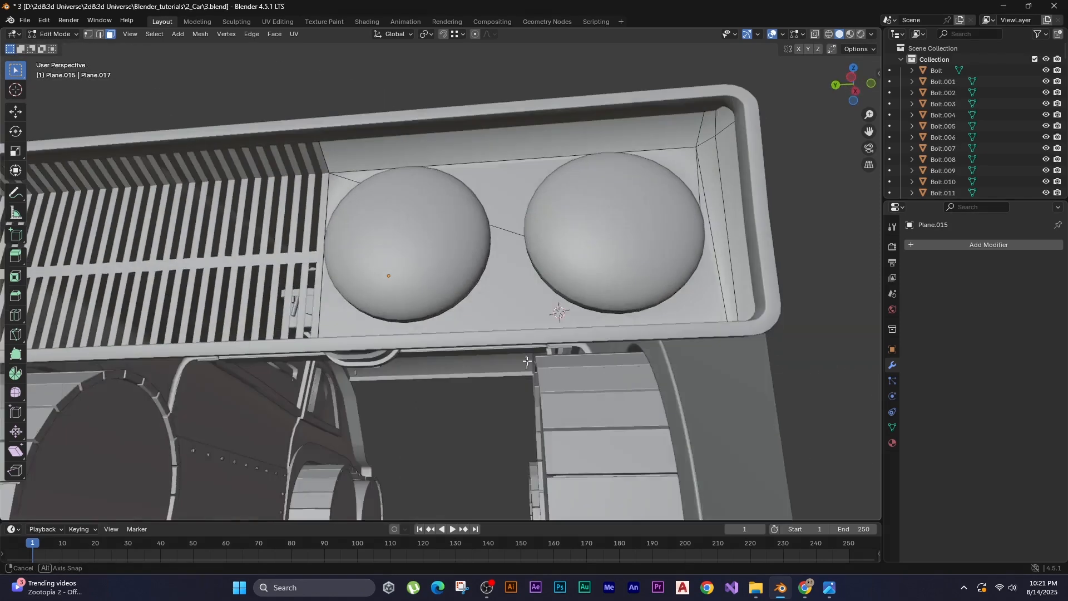
Select the backing panel between the two headlight rings in the isolated view.
middle_click_drag(558, 313, 315, 315)
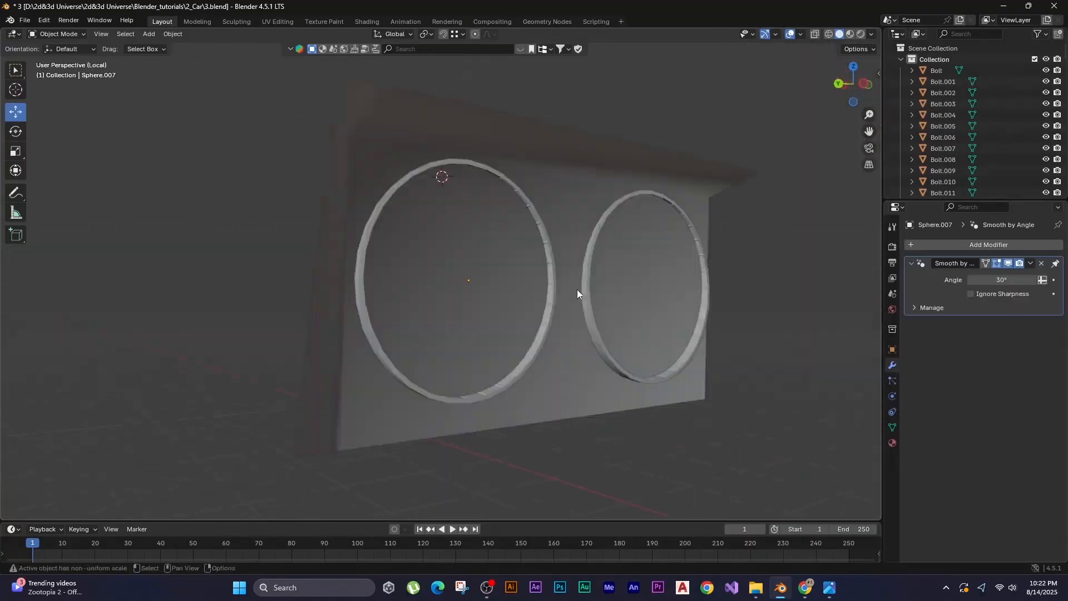
left_click(579, 293)
left_click(1041, 308)
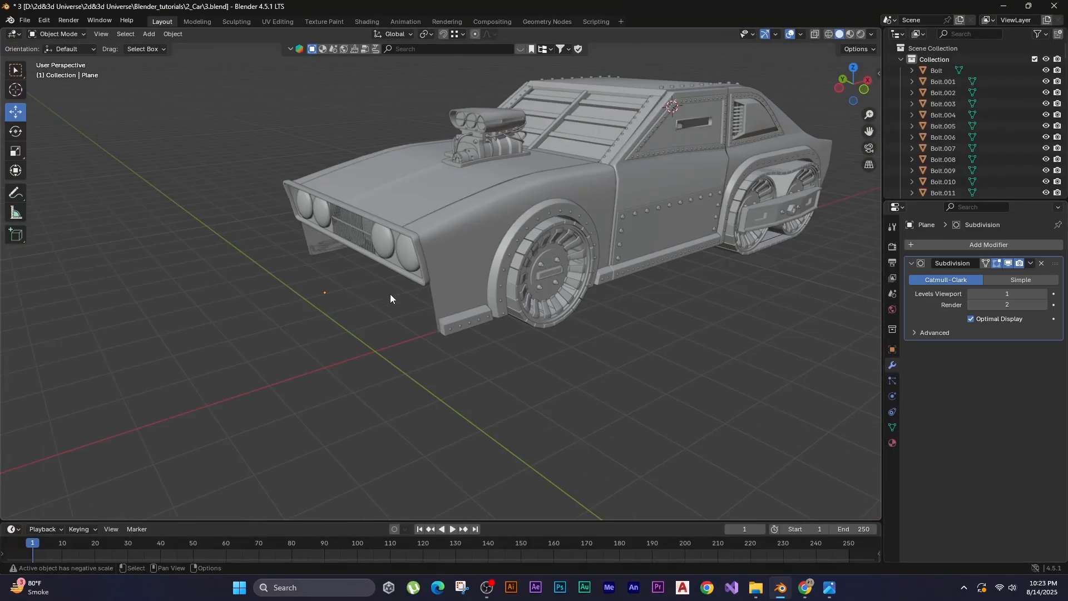
Add a cube and move it about 8.48 m along negative X, in front of the car.
scroll(555, 333, "up", 2)
middle_click_drag(295, 306, 368, 362)
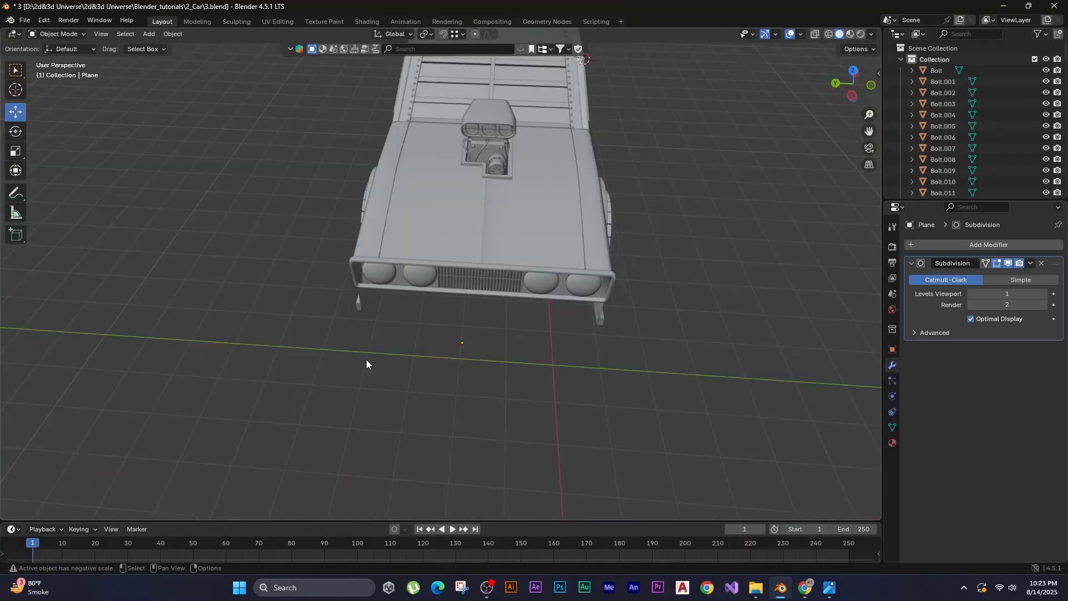
key("shift+a")
mouse_move(367, 356)
mouse_move(304, 345)
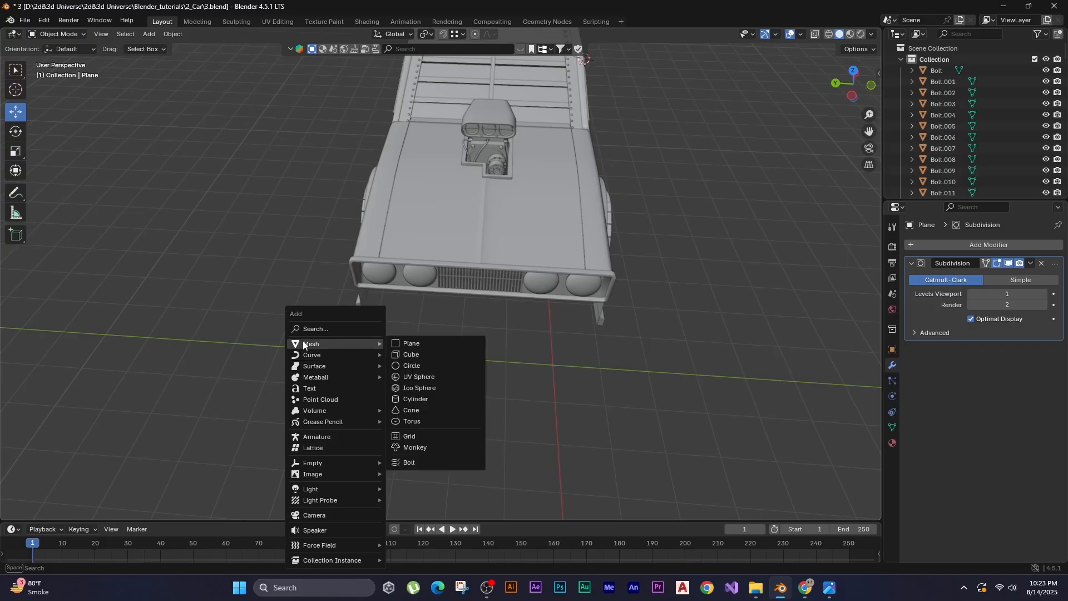
left_click(429, 354)
mouse_move(523, 334)
middle_mouse_down()
mouse_move(402, 330)
mouse_move(526, 333)
middle_mouse_up()
key("g")
key("x")
left_click(111, 329)
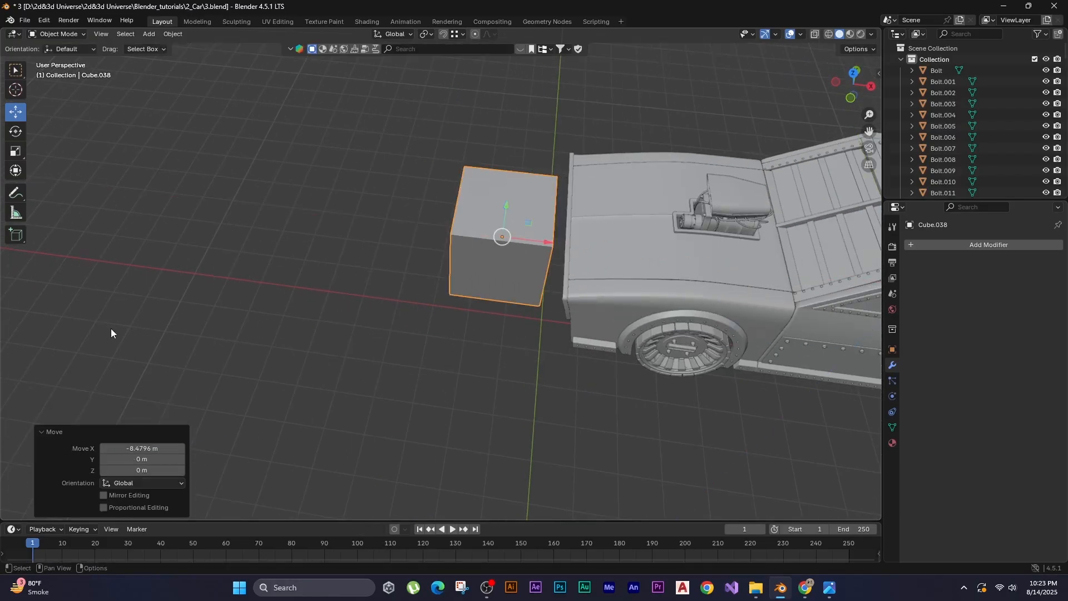
Scale the cube down and stretch it along Y into a bumper bar spanning the car's front.
key("s")
left_click(410, 235)
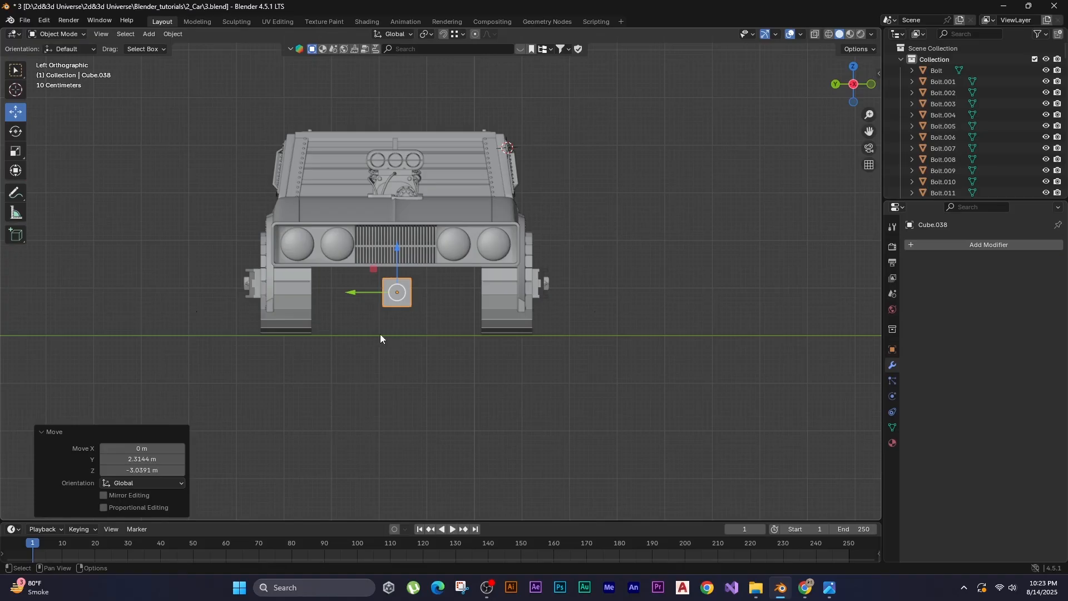
key("s")
key("y")
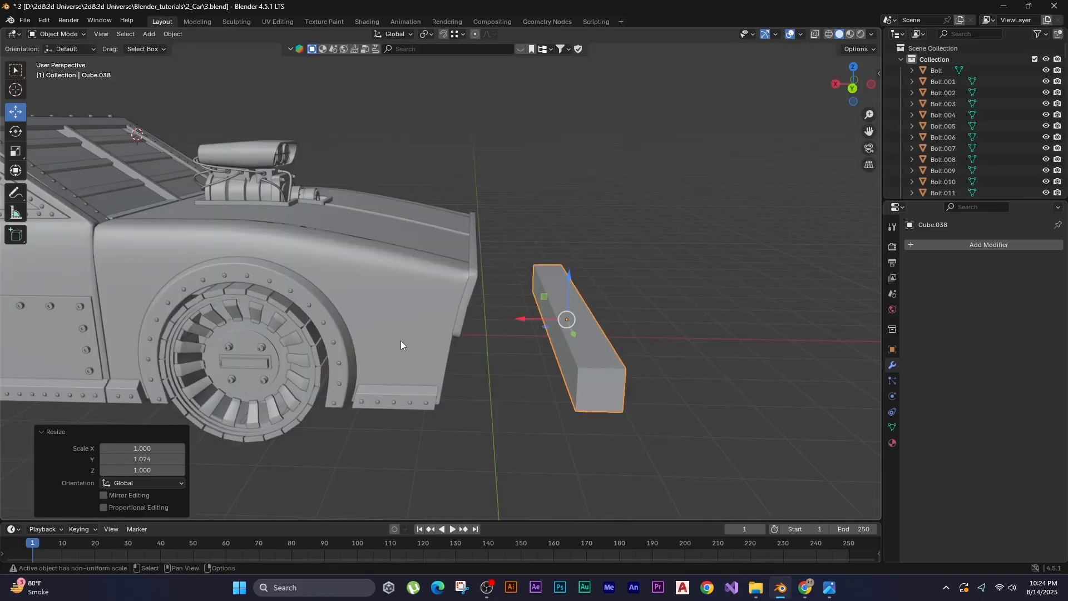
In back view, move the bumper bar about 1.62 m along X to the car's nose and lower it about 0.10 m.
key("ctrl+KP_3")
key("ctrl+KP_1")
key("g")
key("x")
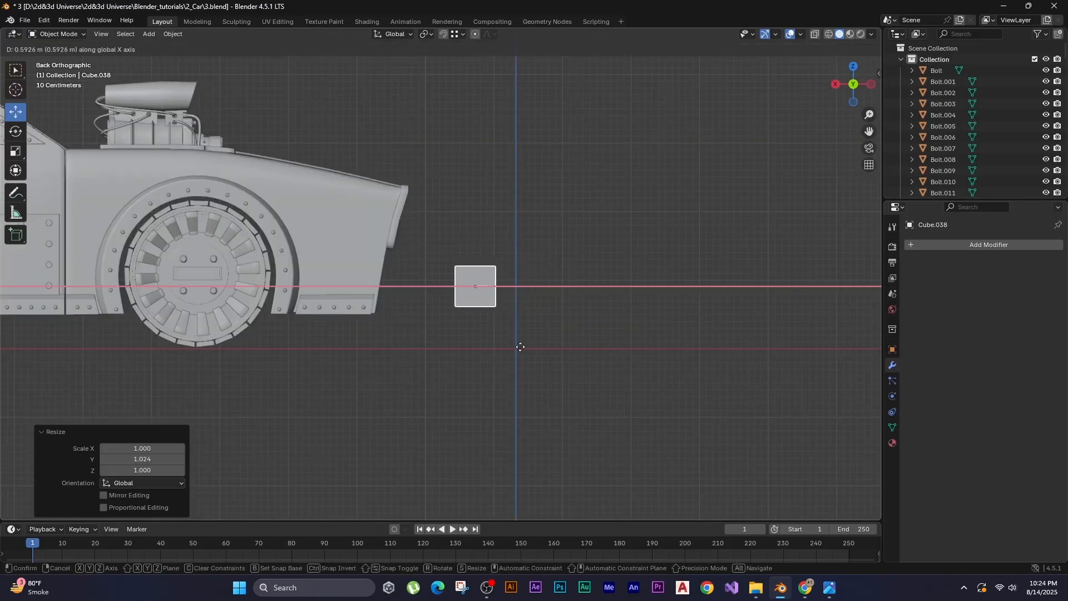
left_click(455, 363)
key("g")
key("z")
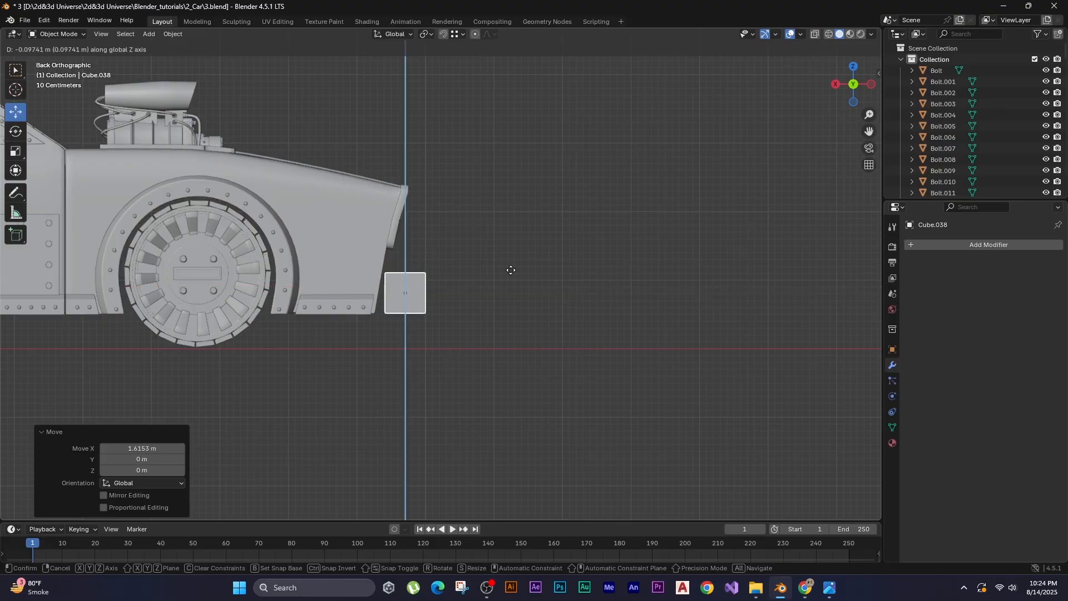
left_click(510, 270)
Shift the bumper bar about 0.12 m further along X, up against the lower body edge.
scroll(510, 270, "up", 2)
middle_click_drag(589, 334, 661, 319, "shift")
key("g")
key("x")
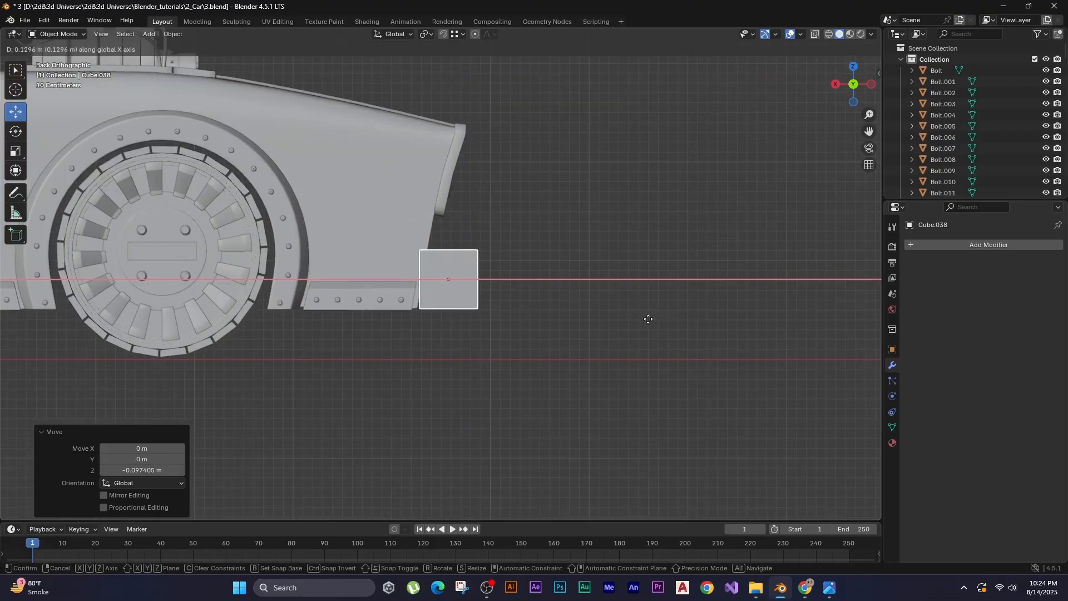
left_click(647, 318)
In wireframe, move the bumper's upper rear vertices along X so its back face follows the slanted car body.
key("z")
left_click(535, 318)
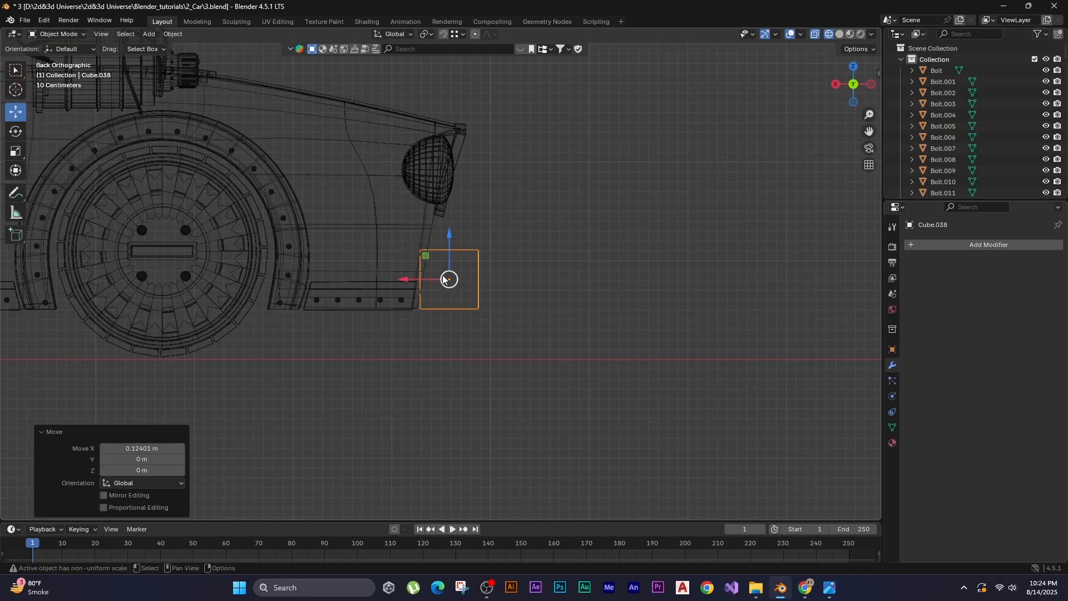
left_click(432, 256)
left_click(432, 256)
key("Tab")
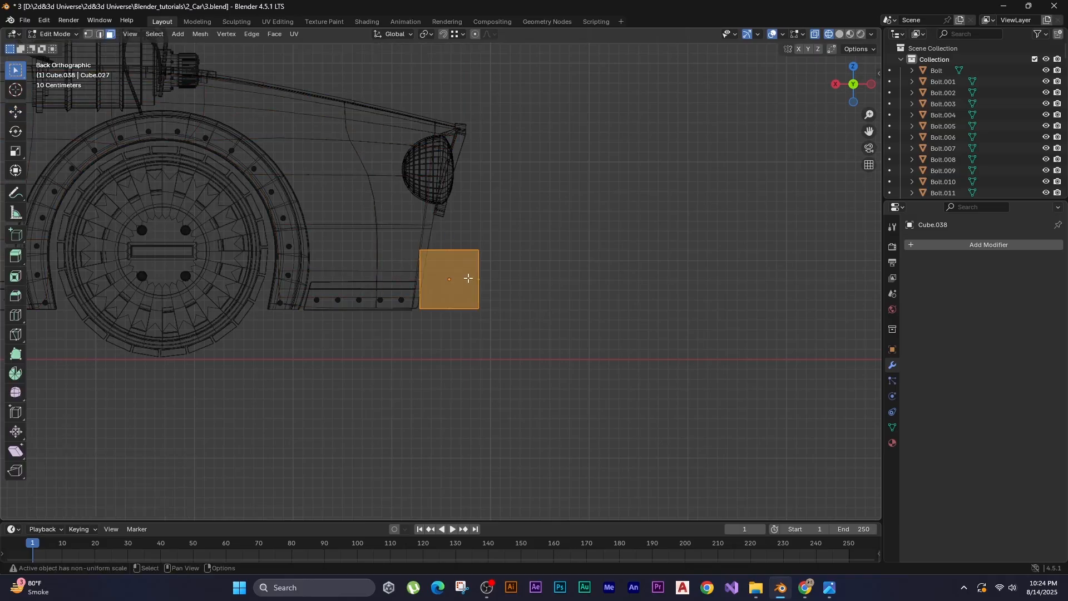
left_click(424, 255)
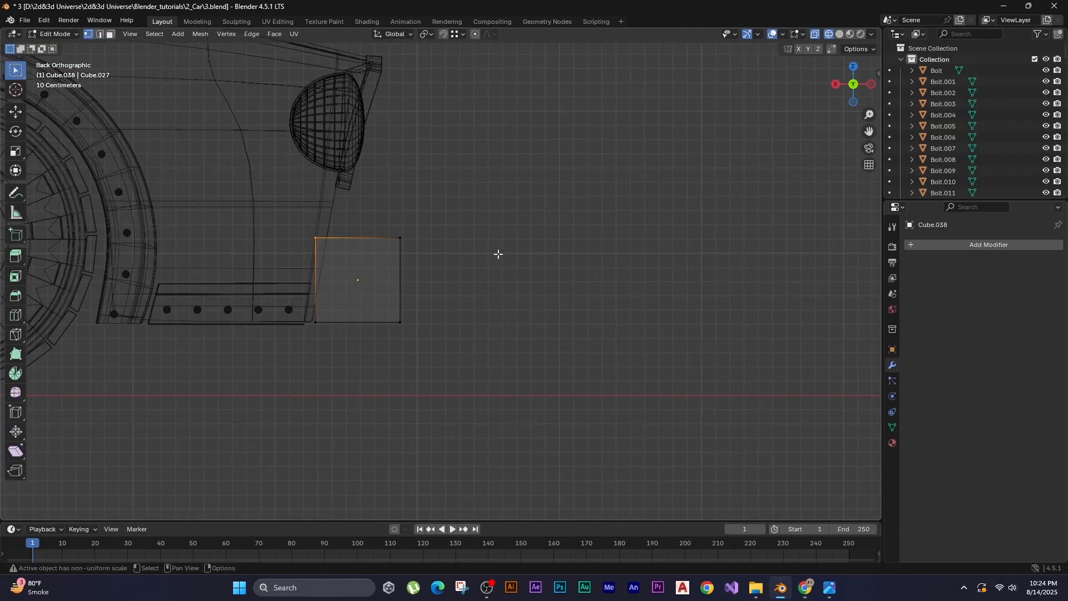
key("g")
key("x")
left_click(515, 257)
key("Tab")
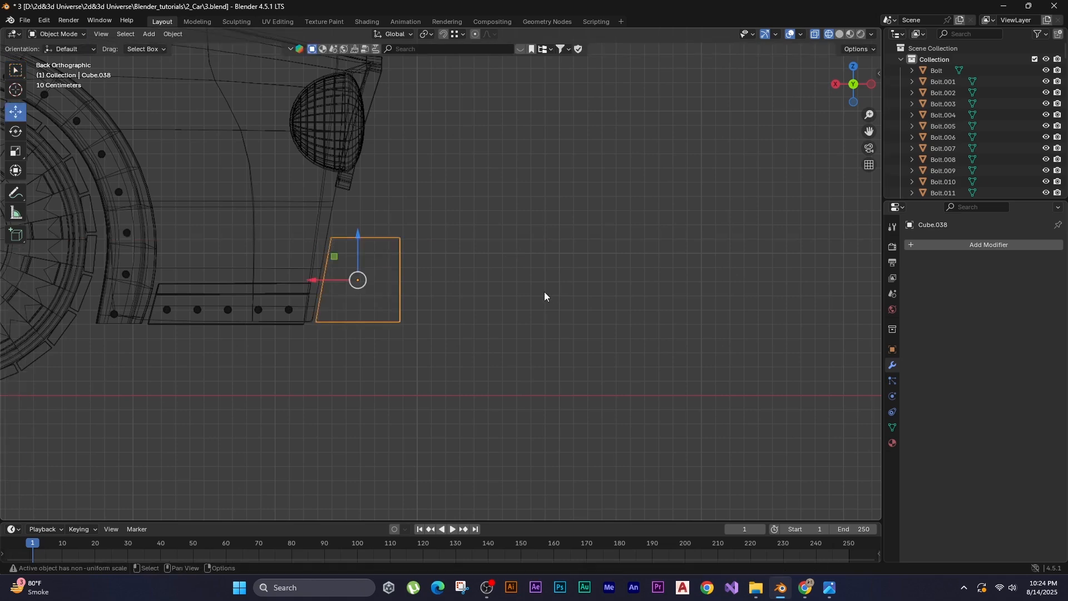
Nudge the slanted bumper bar about 0.02 m along X to meet the body.
scroll(503, 286, "up", 1)
key("g")
key("x")
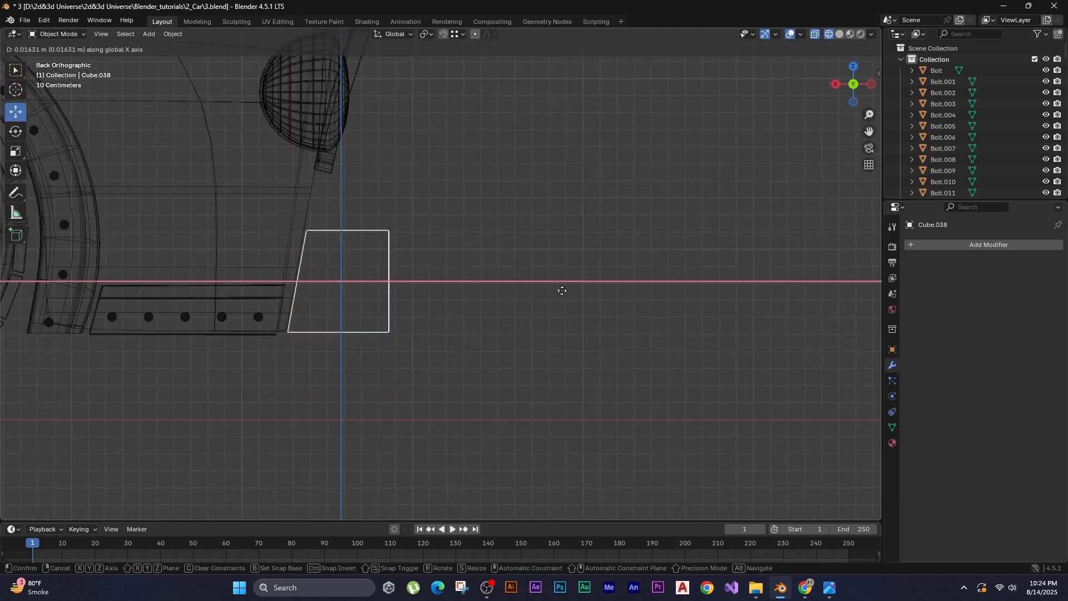
left_click(564, 289)
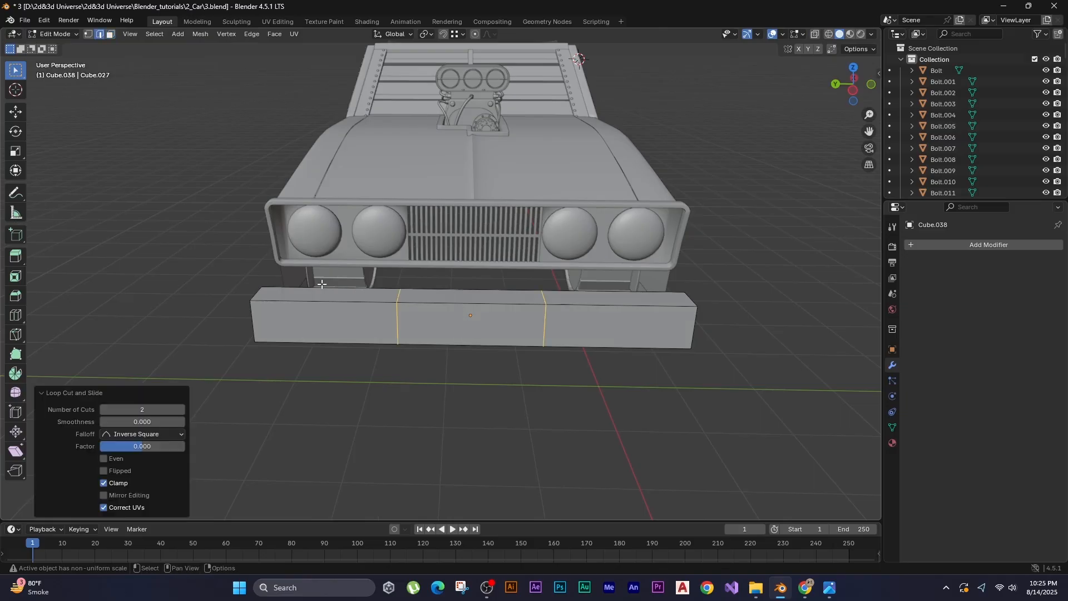
Scale the bumper's two loop cuts along Y to about 0.22 to form a narrow centre band.
key("s")
key("y")
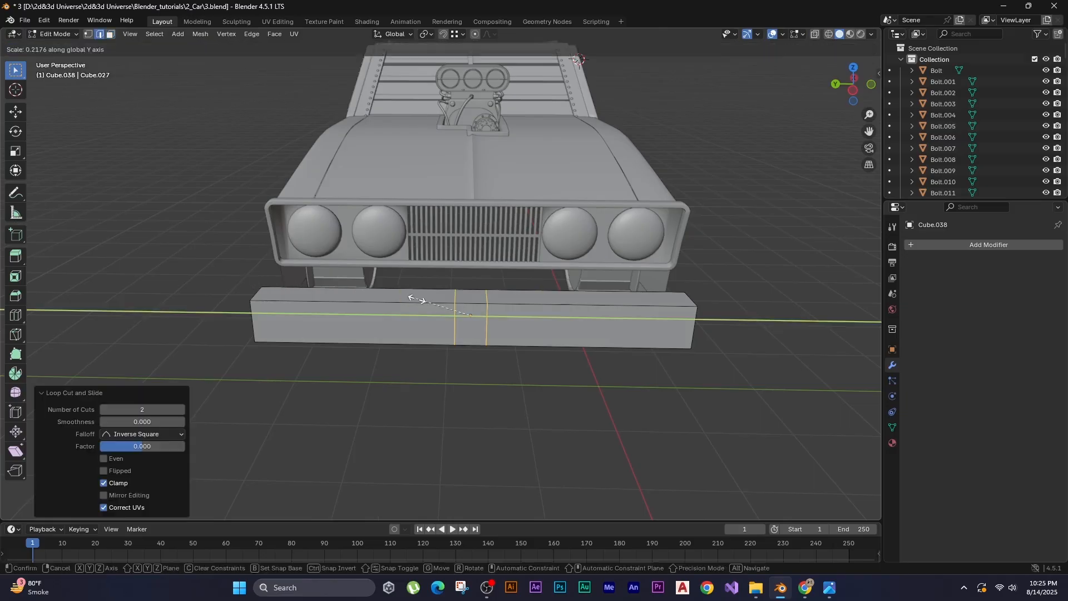
left_click(417, 300)
Add two loop cuts to each outer section of the bumper and squeeze each pair closer together along Y.
key("alt+a")
key("ctrl+r")
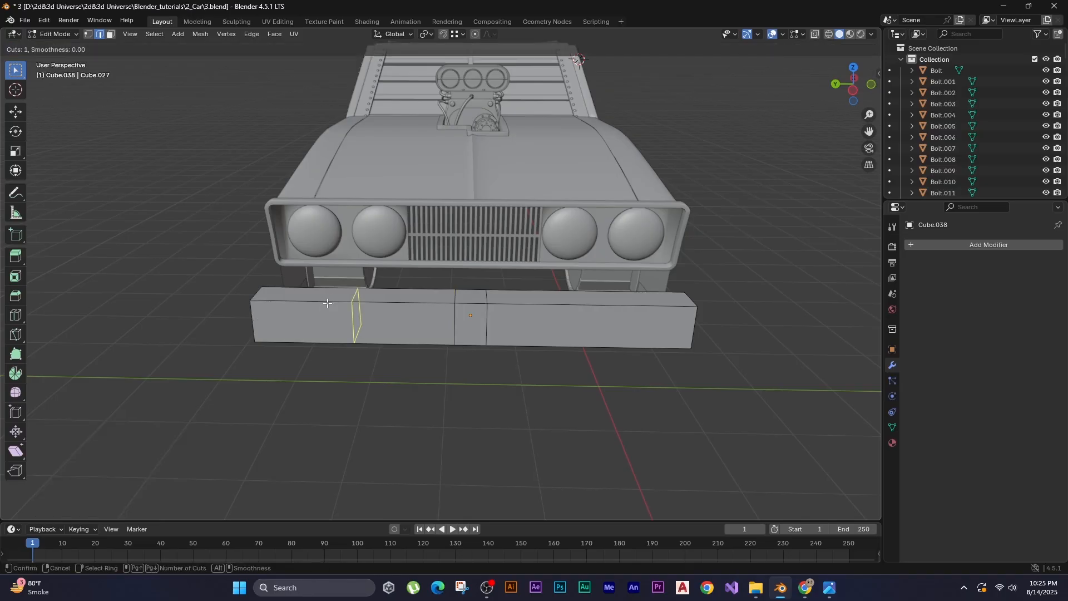
scroll(327, 302, "up", 1)
left_click(327, 302)
right_click(327, 303)
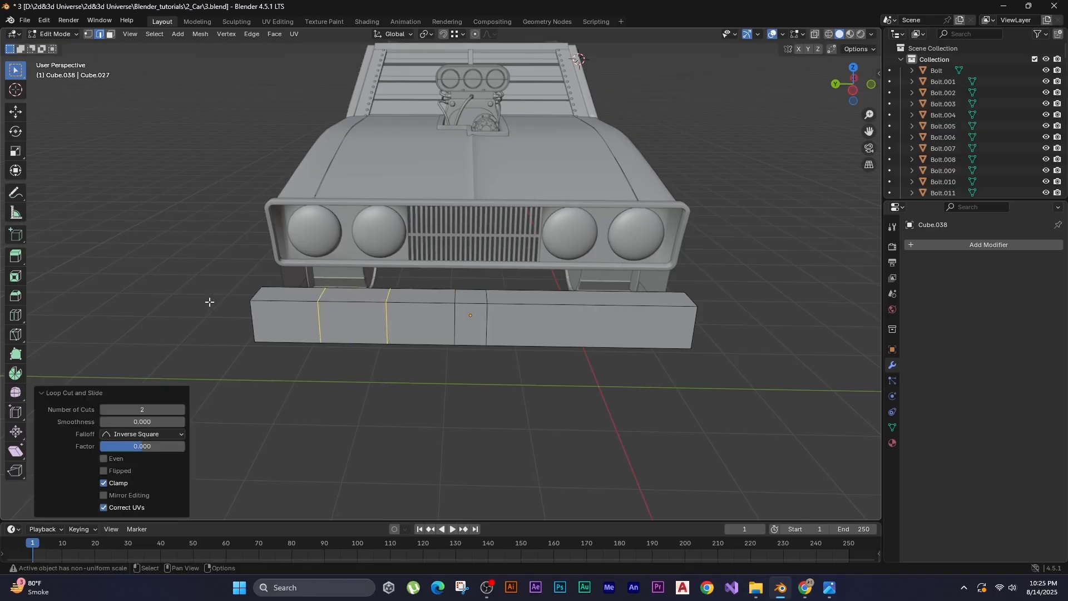
key("s")
middle_click(169, 301)
left_click(303, 305)
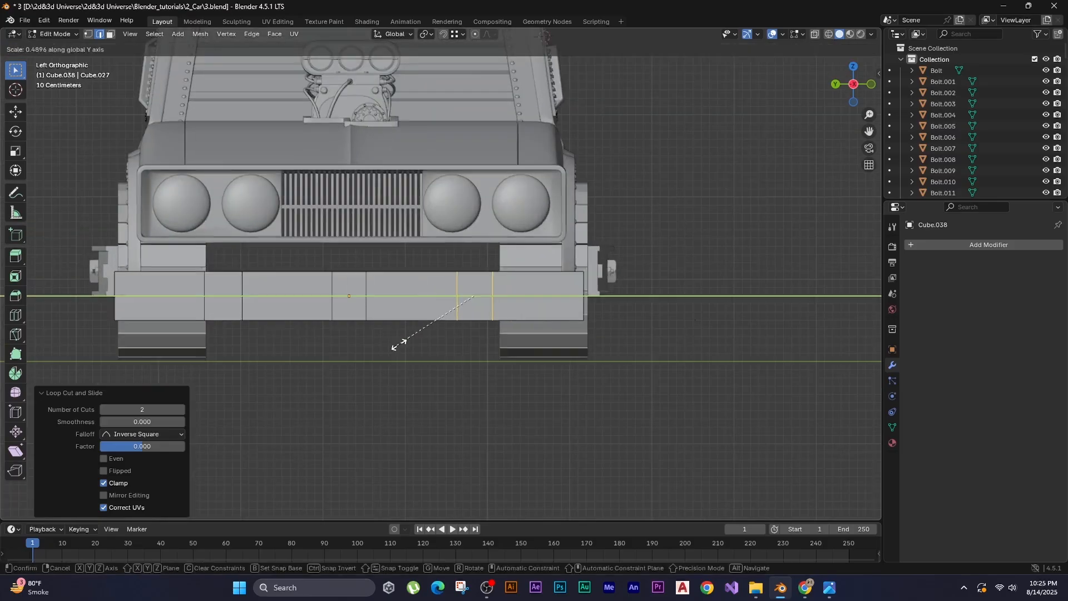
Extrude the top and front faces of the three narrow bands along normals by about 0.58 m with Offset Even enabled.
scroll(396, 371, "up", 1)
left_click(509, 237)
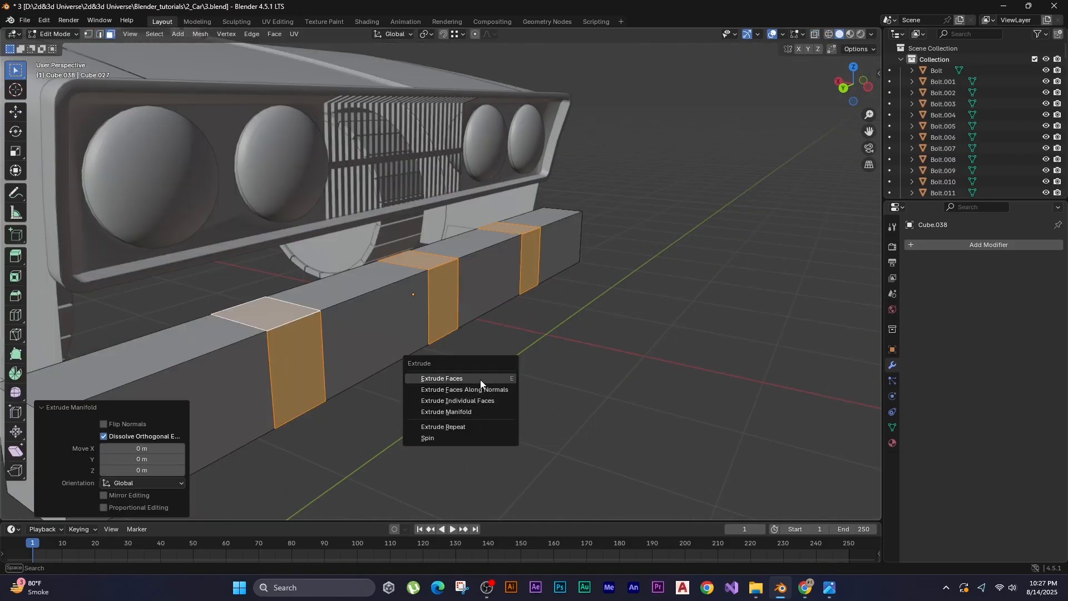
left_click(478, 379)
left_click(545, 350)
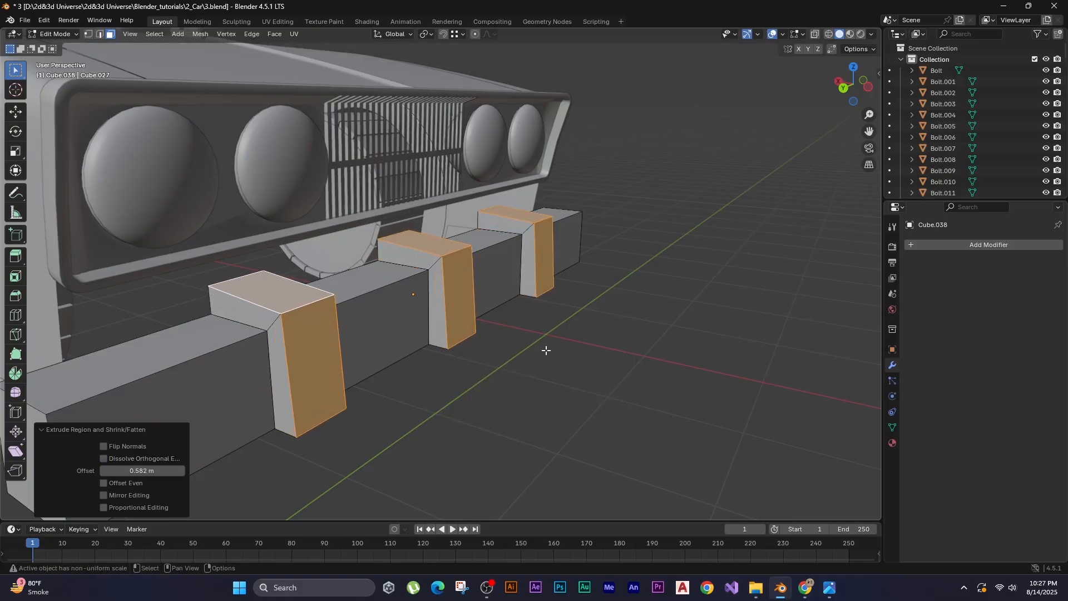
left_click(104, 484)
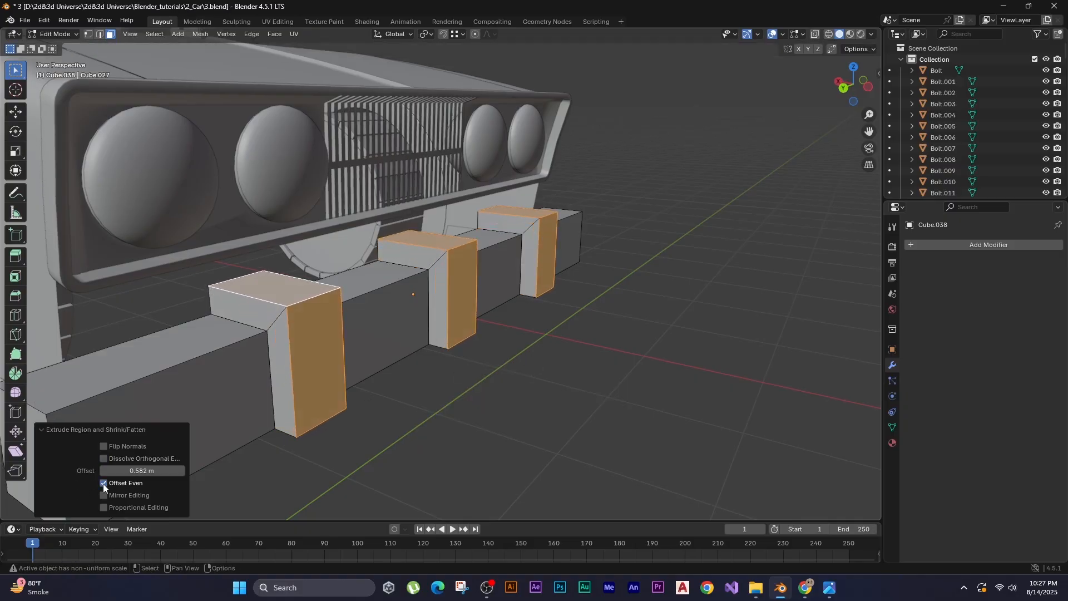
In front view of the car, add one loop cut near each end of the bumper bar.
key("ctrl+KP_3")
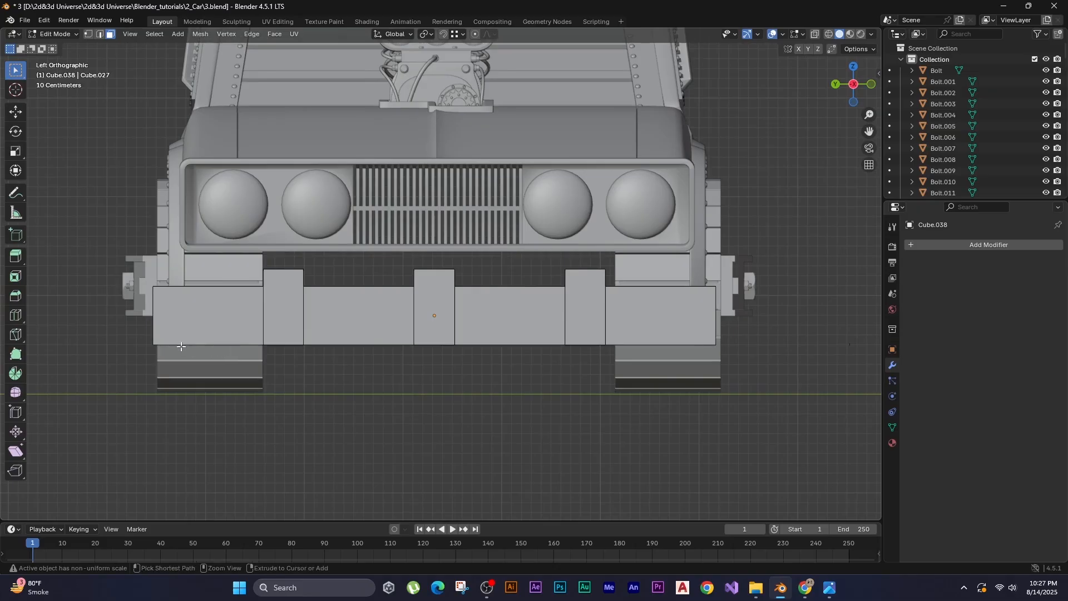
key("ctrl+r")
left_click(201, 329)
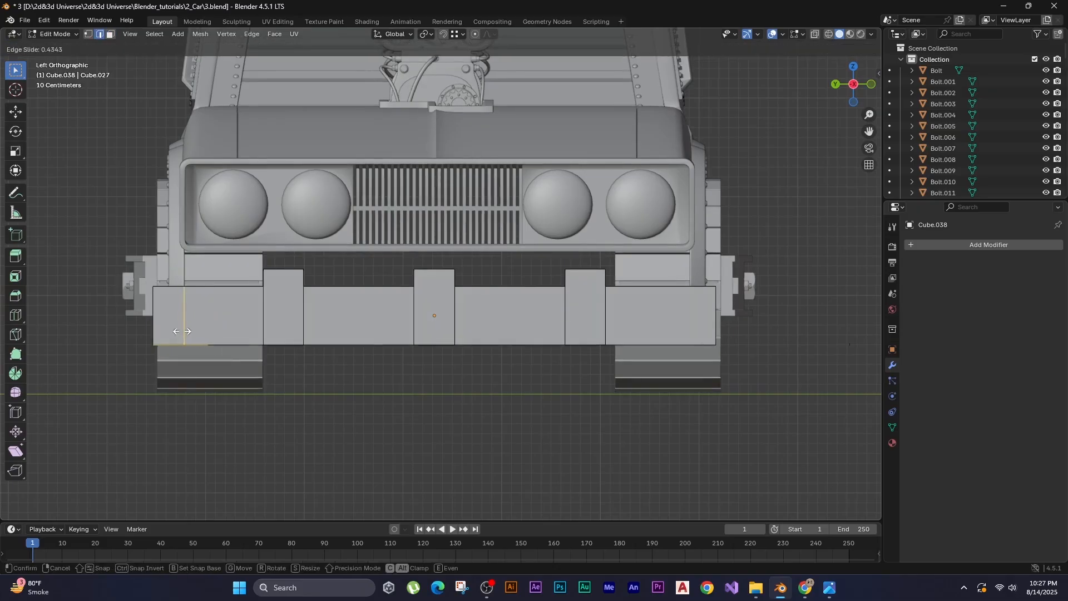
left_click(182, 331)
key("ctrl+r")
left_click(666, 294)
left_click(687, 312)
middle_click_drag(419, 322, 455, 325, "shift")
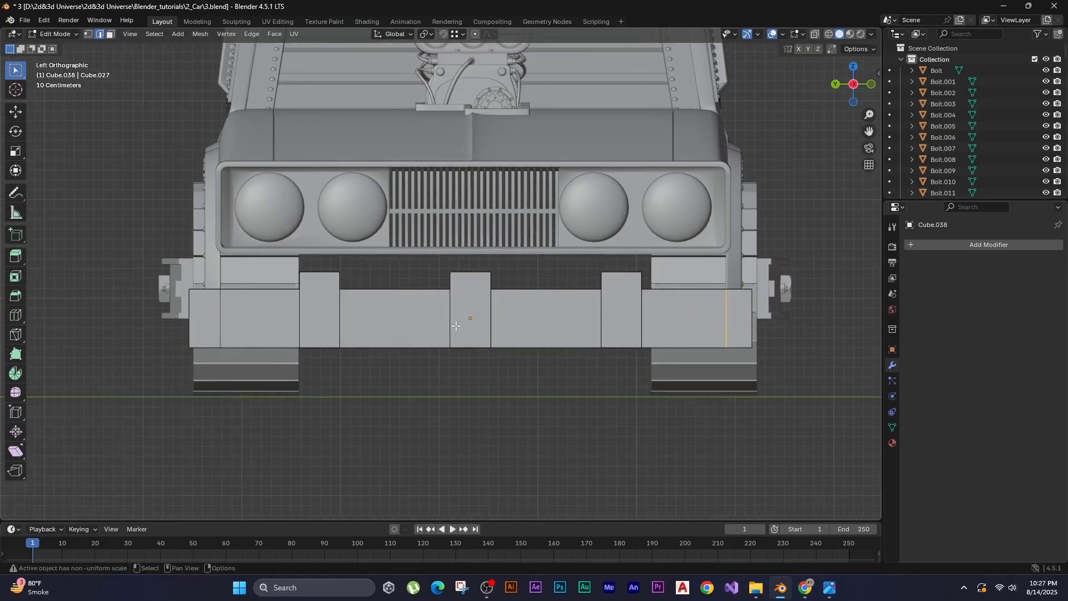
key("Tab")
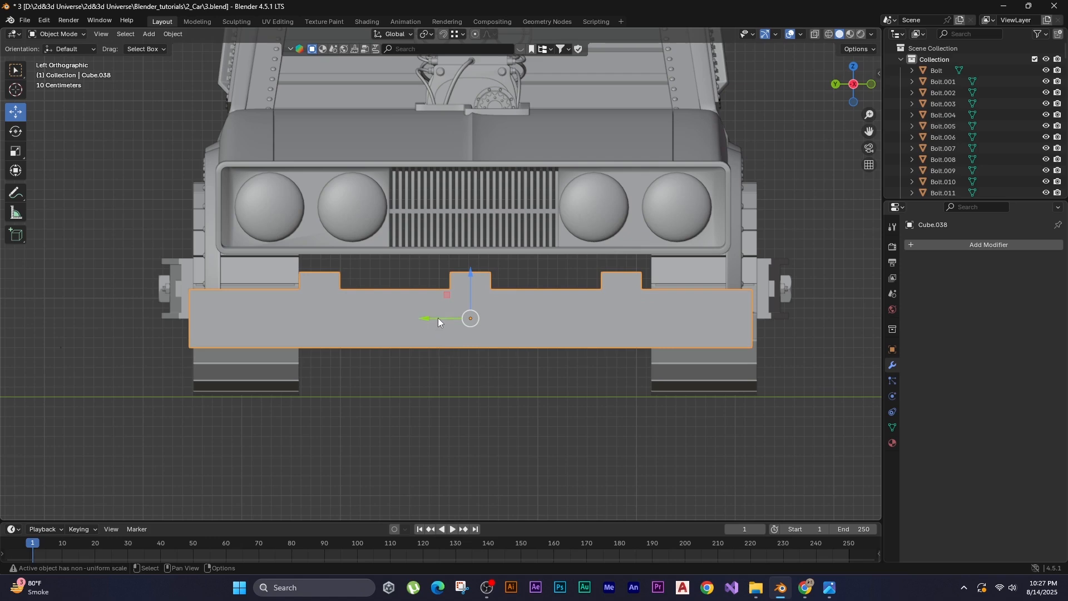
key("Tab")
Extrude the top and front faces of the bumper's two end sections along normals by about 0.74 m.
middle_click_drag(438, 318, 429, 349)
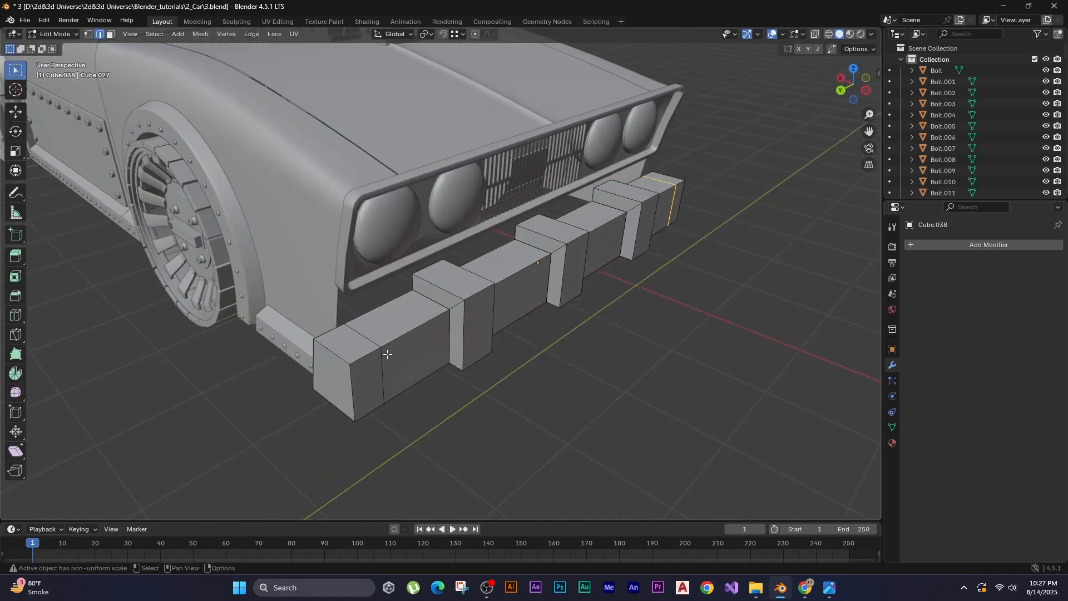
left_click(353, 430, "shift")
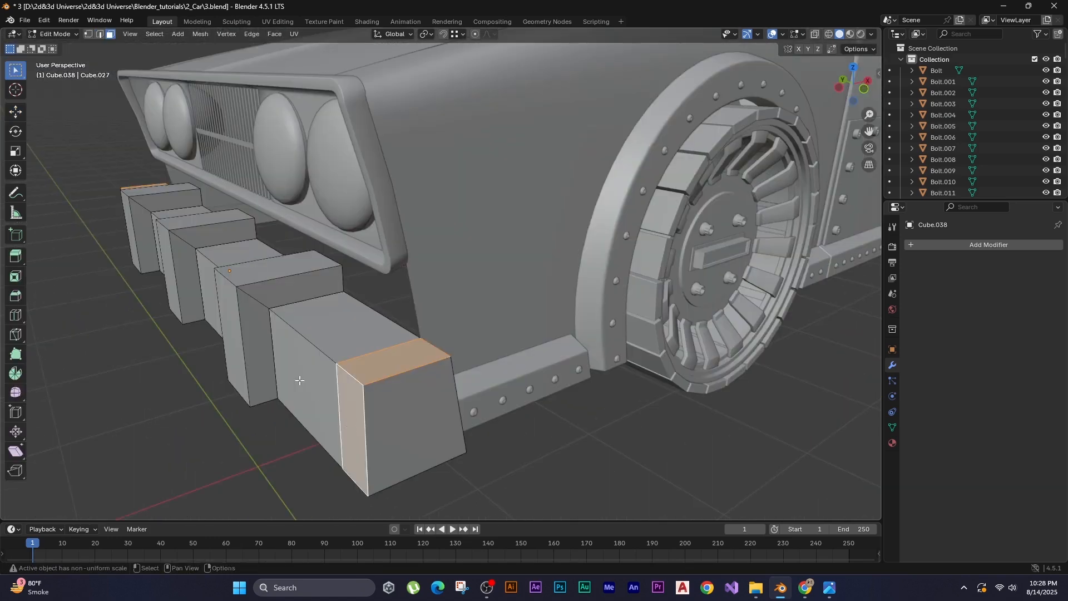
scroll(298, 379, "down", 4)
middle_click_drag(298, 378, 479, 388)
key("alt+e")
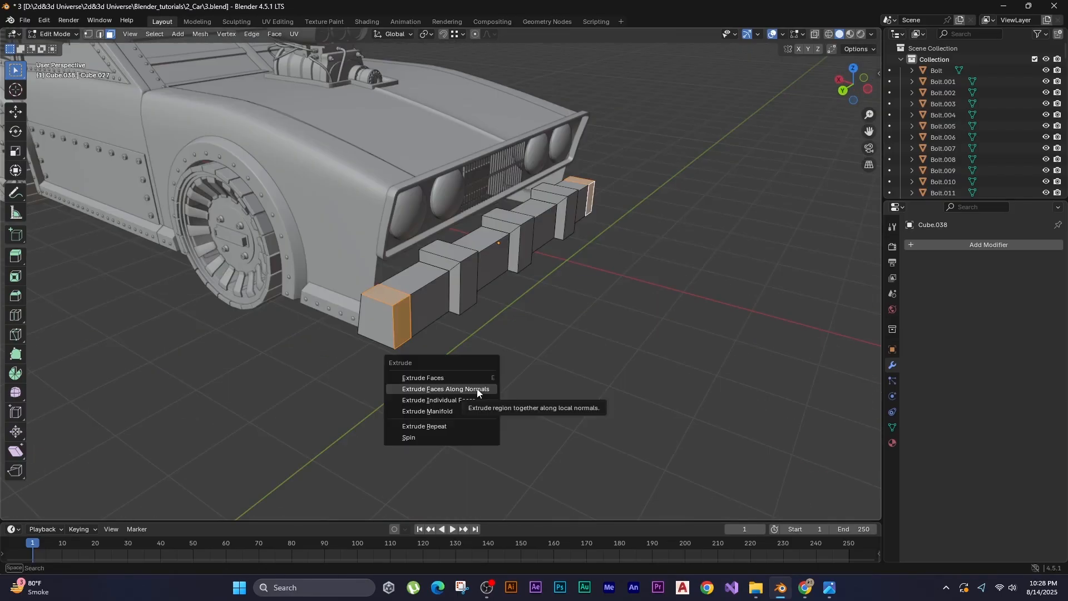
left_click(476, 388)
left_click(453, 384)
In side view, enable Offset Even for the end-section extrusion and set its offset to 0.591 m.
key("ctrl+KP_1")
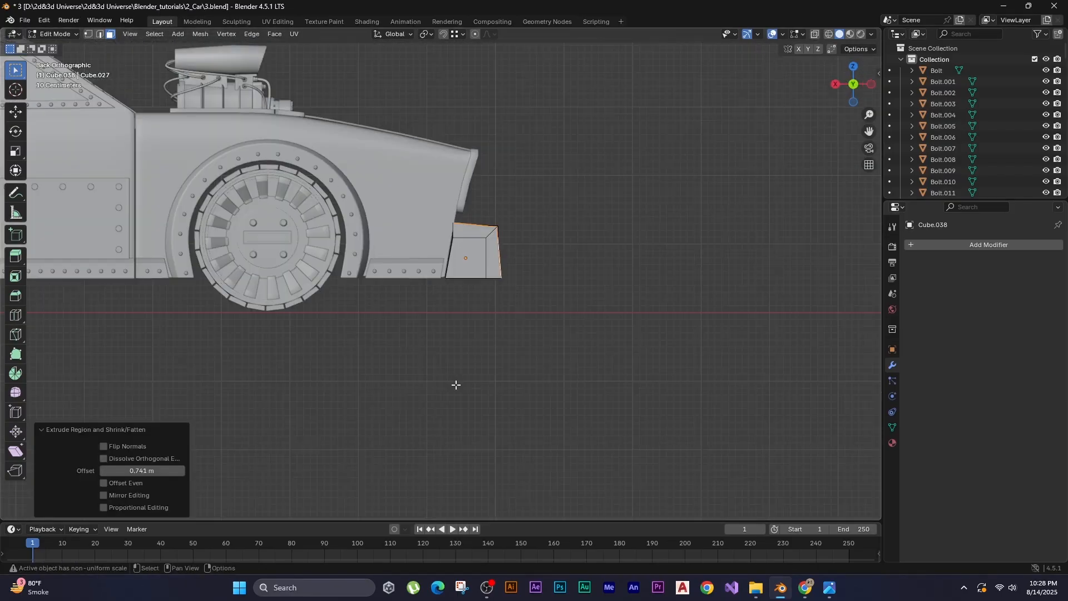
key("z")
left_click(375, 382)
scroll(508, 280, "up", 4)
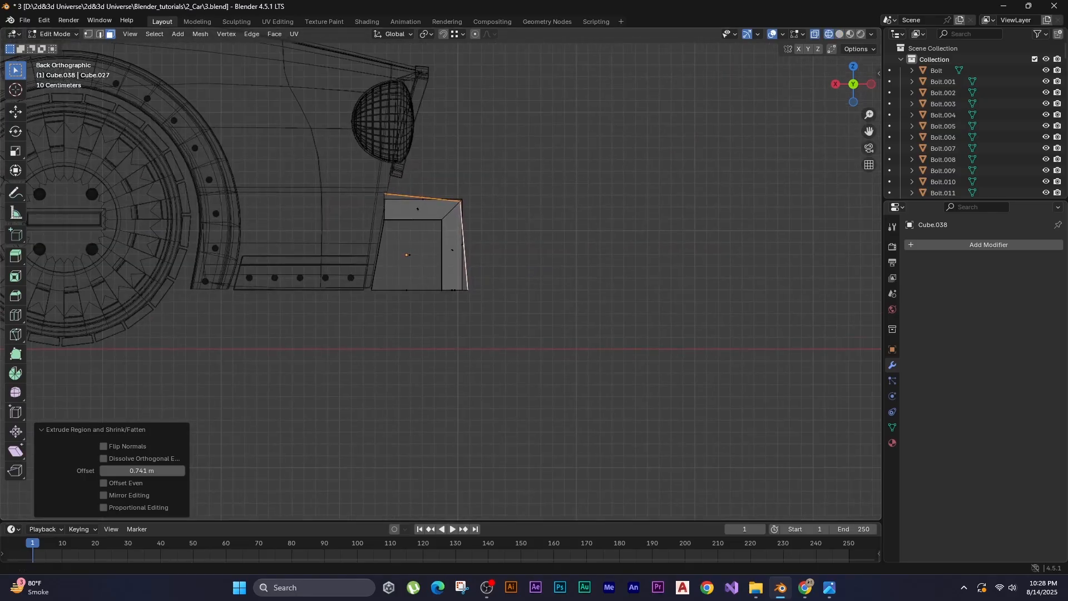
left_click(104, 483)
left_click(103, 471)
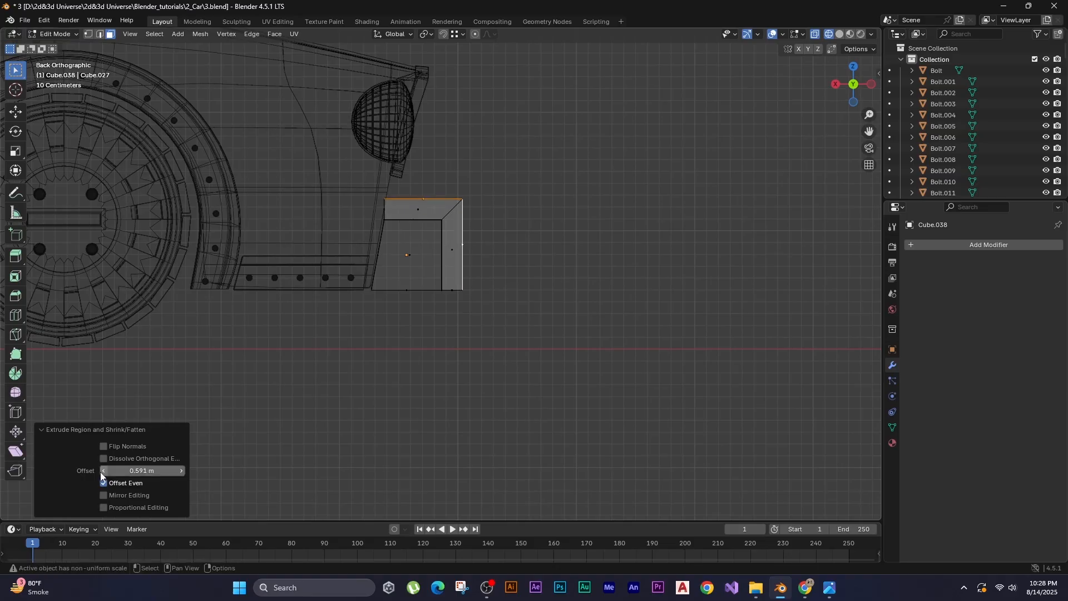
left_click(442, 412)
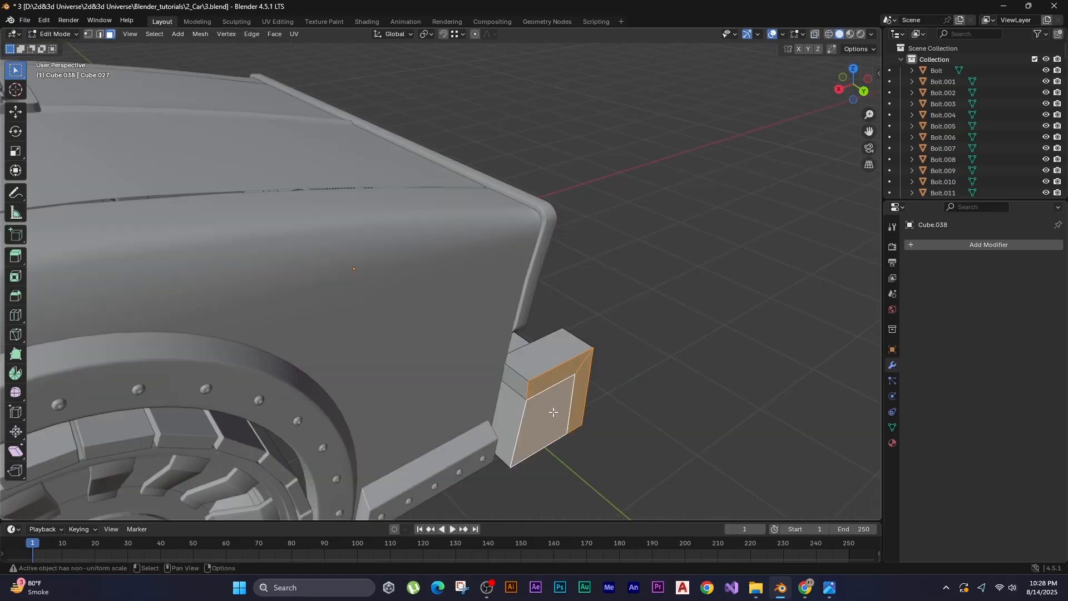
Extrude the side faces at one end of the bumper outward along Y by about 0.25 m.
middle_click_drag(553, 412, 480, 394, "shift")
key("g")
key("shift+x")
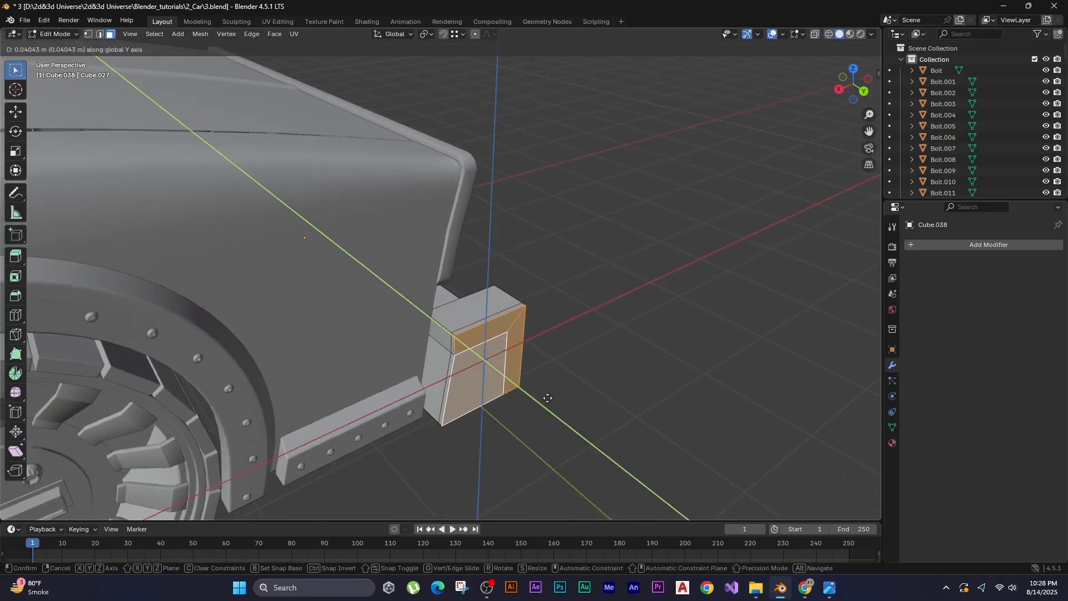
key("y")
left_click(567, 411)
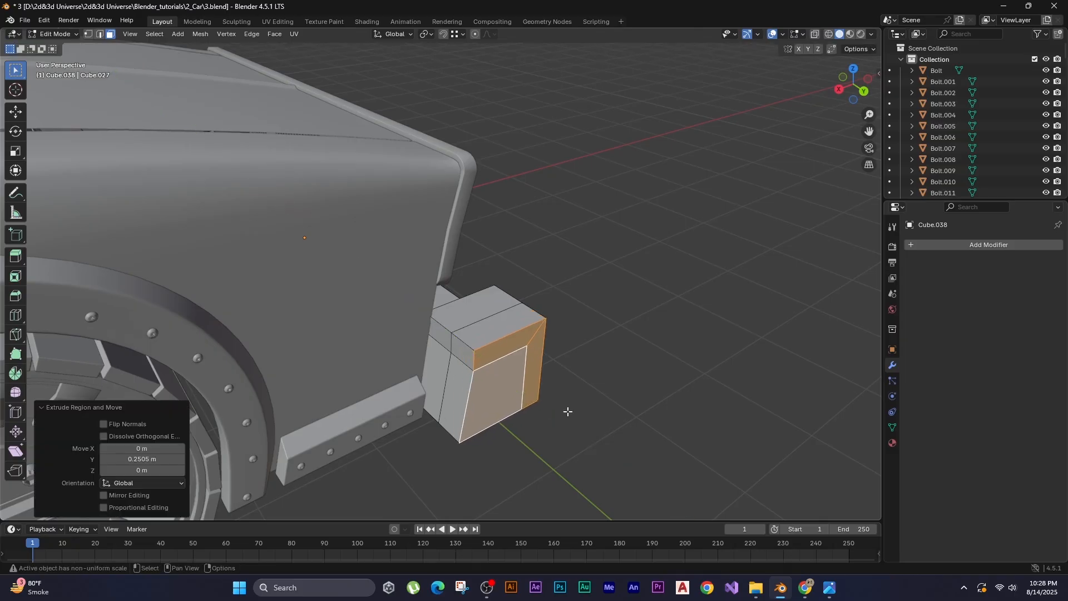
Extrude the rear faces of that new end piece toward the back of the car along X.
left_click(460, 353)
middle_click_drag(567, 442, 529, 396, "shift")
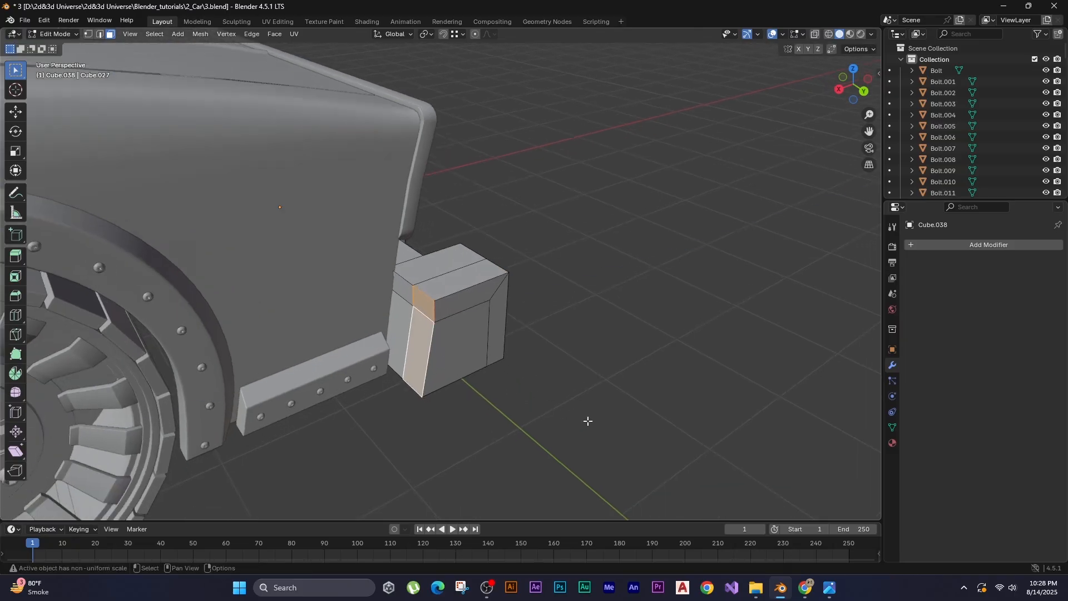
key("e")
key("x")
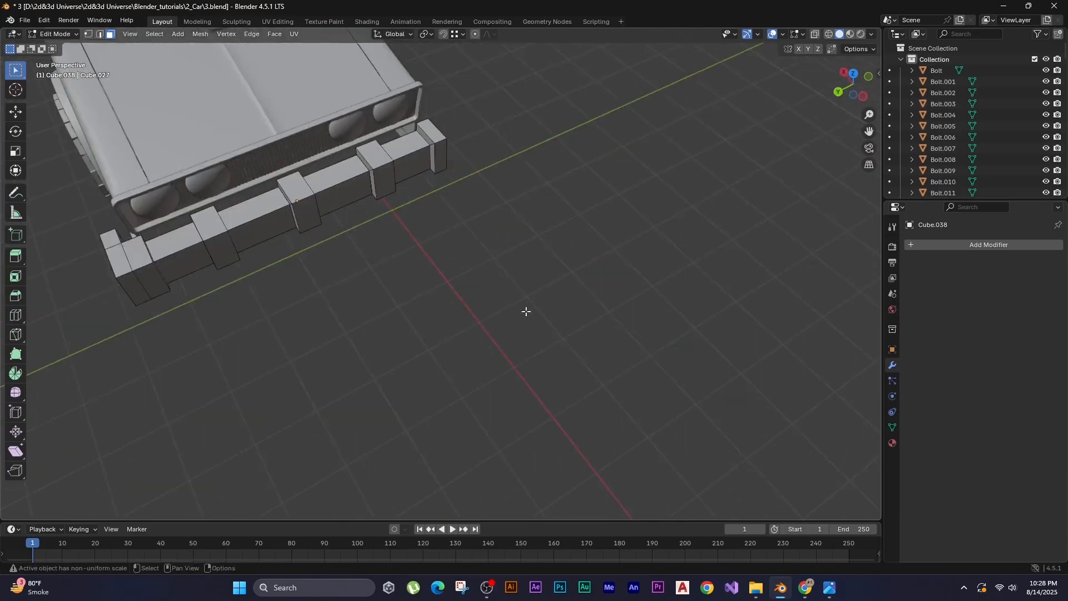
middle_click_drag(525, 310, 284, 295, "alt")
scroll(340, 252, "up", 1)
key("e")
right_click(360, 332)
middle_click_drag(340, 253, 423, 344, "shift")
left_click(464, 35)
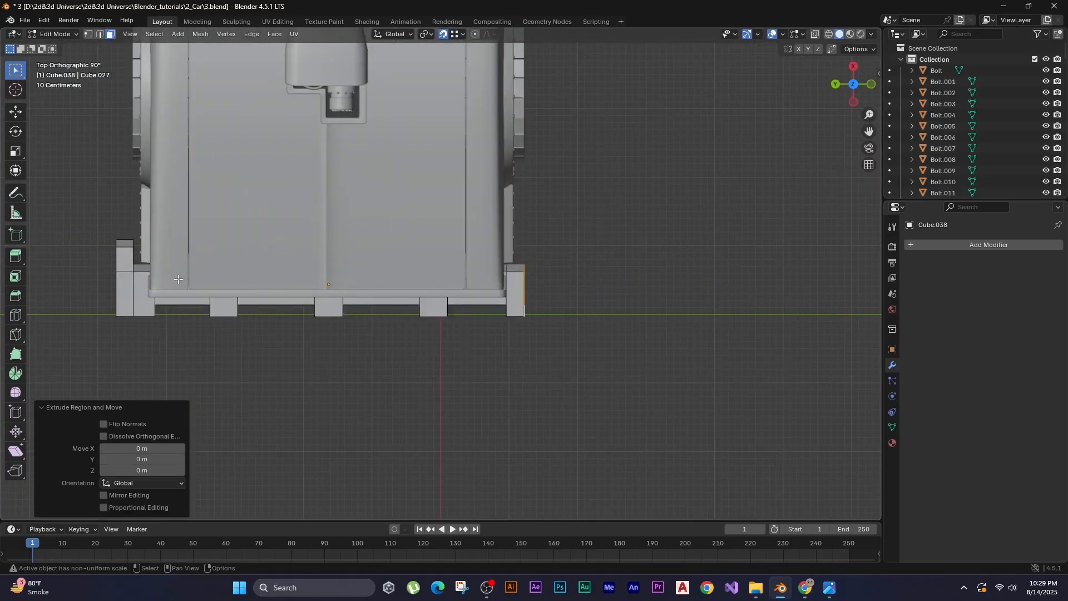
key("e")
right_click(135, 360)
key("ctrl+z")
In top view, extrude the opposite end of the bumper outward along Y by about 0.23 m.
key("e")
key("y")
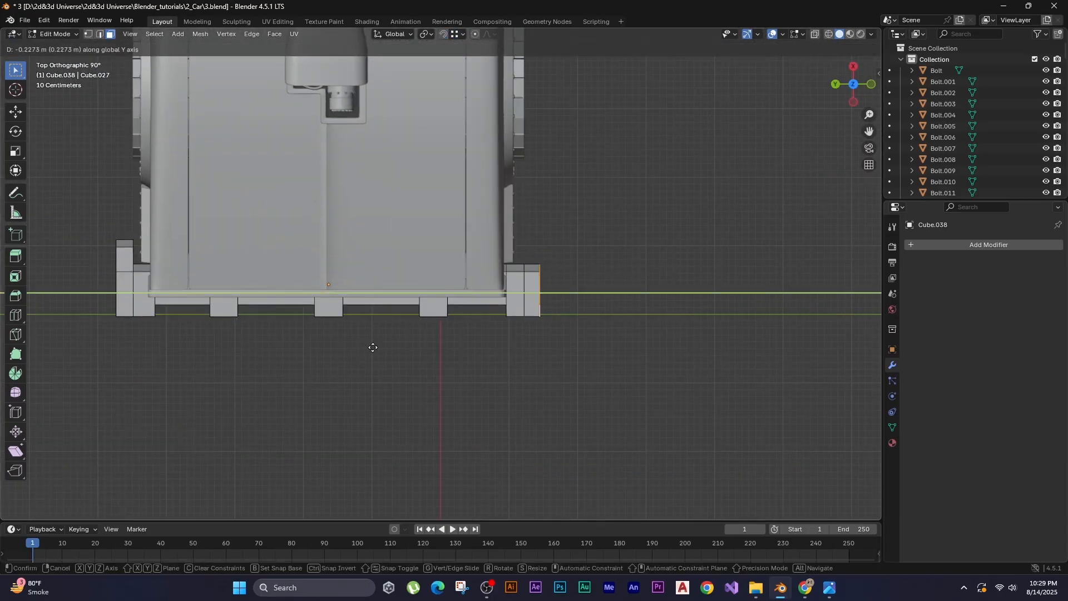
left_click(372, 347)
Extrude the second end piece's rear faces along X by about 0.415 m and flatten them with an X scale of 0.
key("shift+z")
scroll(201, 353, "up", 1)
key("ctrl+l")
key("g")
key("y")
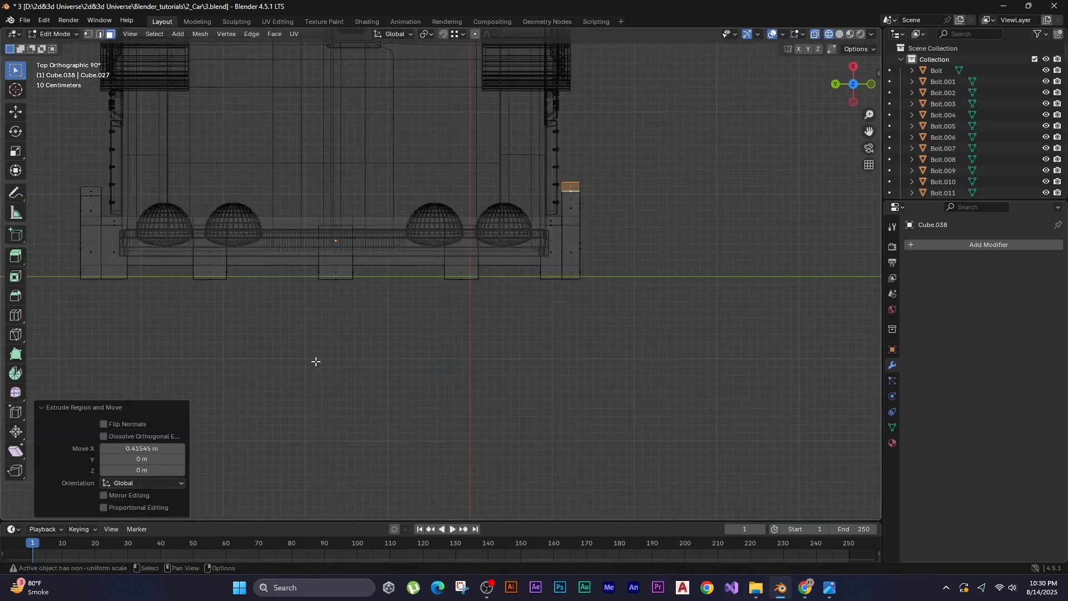
scroll(576, 173, "up", 2)
key("s")
key("x")
key("0")
left_click(508, 255)
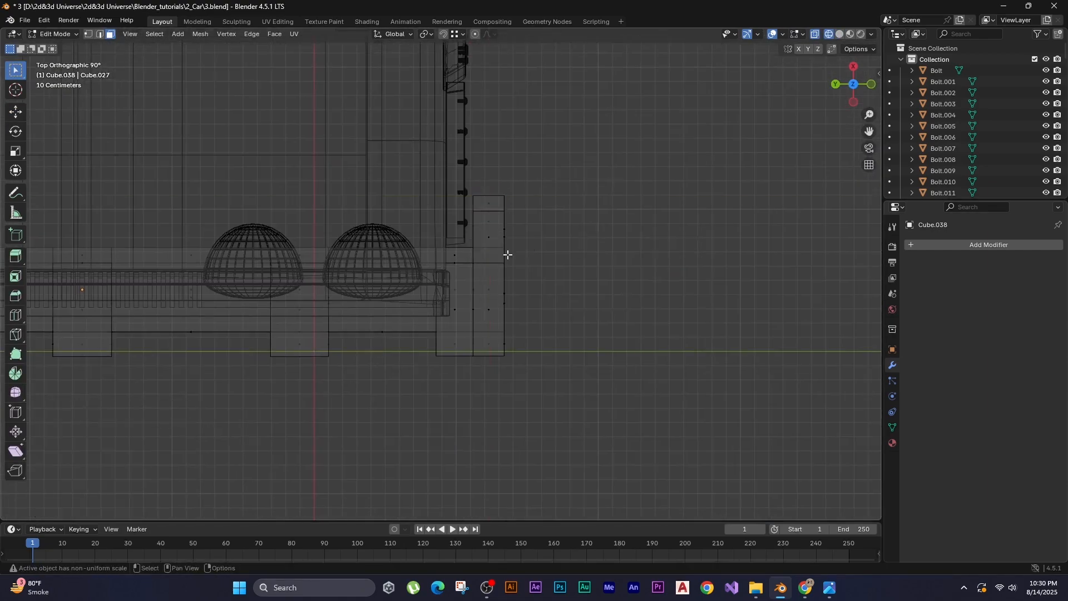
Select the vertical front corner edge at both bumper ends and try to bevel them.
key("shift+z")
middle_click_drag(508, 256, 488, 312)
left_click(488, 312)
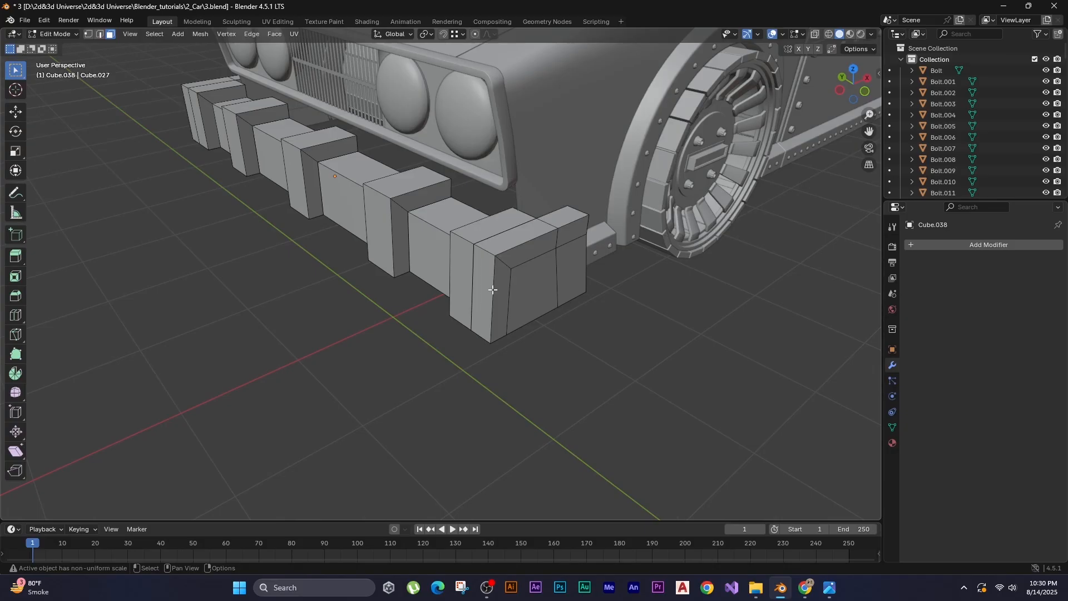
middle_click_drag(378, 285, 460, 354)
key("ctrl+b")
right_click(263, 340)
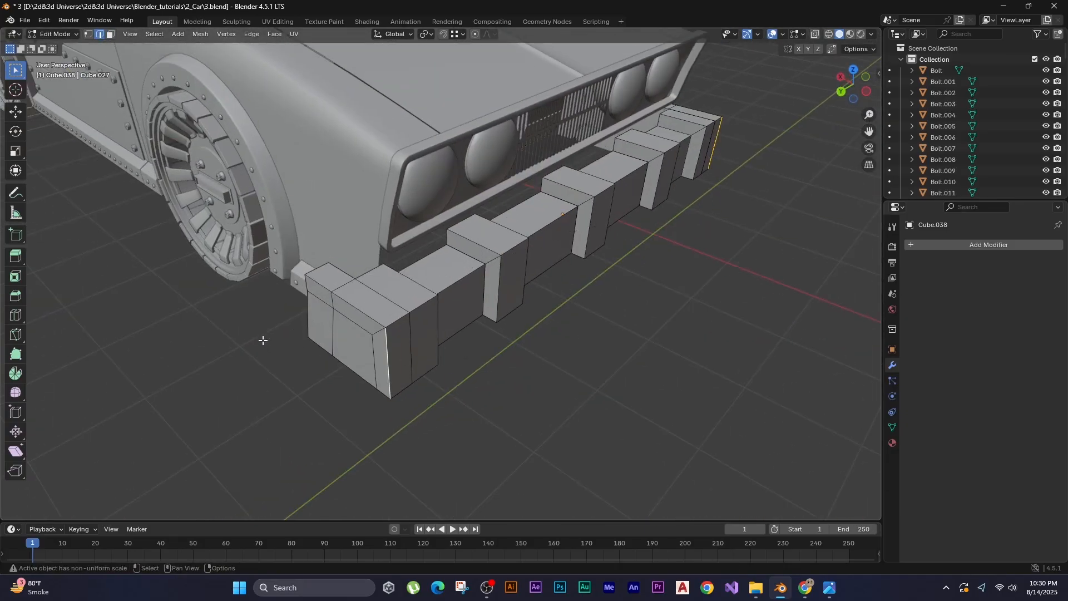
Apply all transforms to the bumper in Object Mode.
key("Tab")
key("ctrl+a")
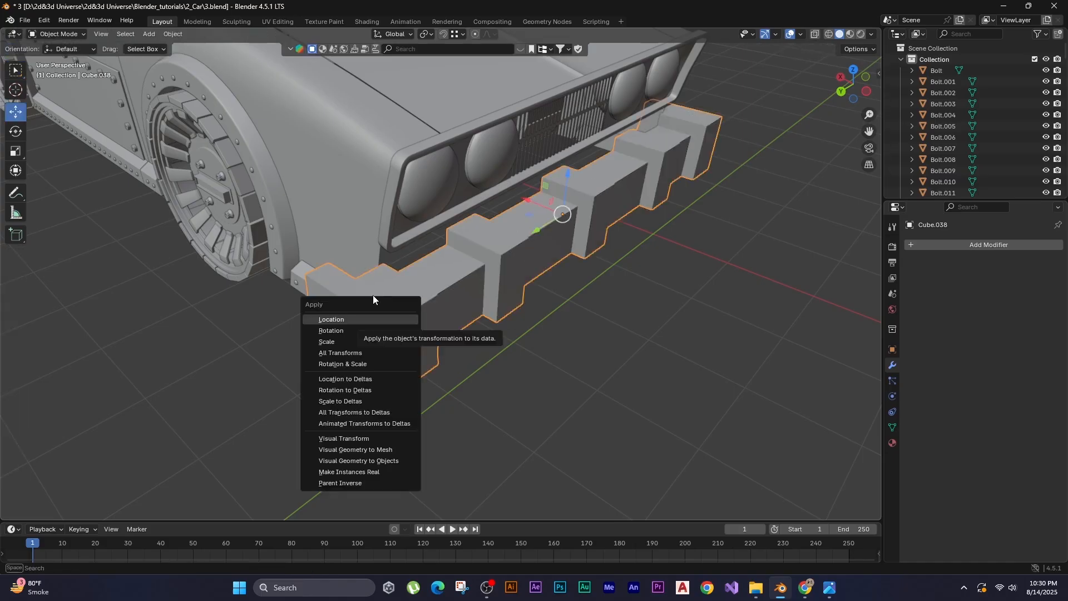
left_click(314, 355)
key("ctrl+a")
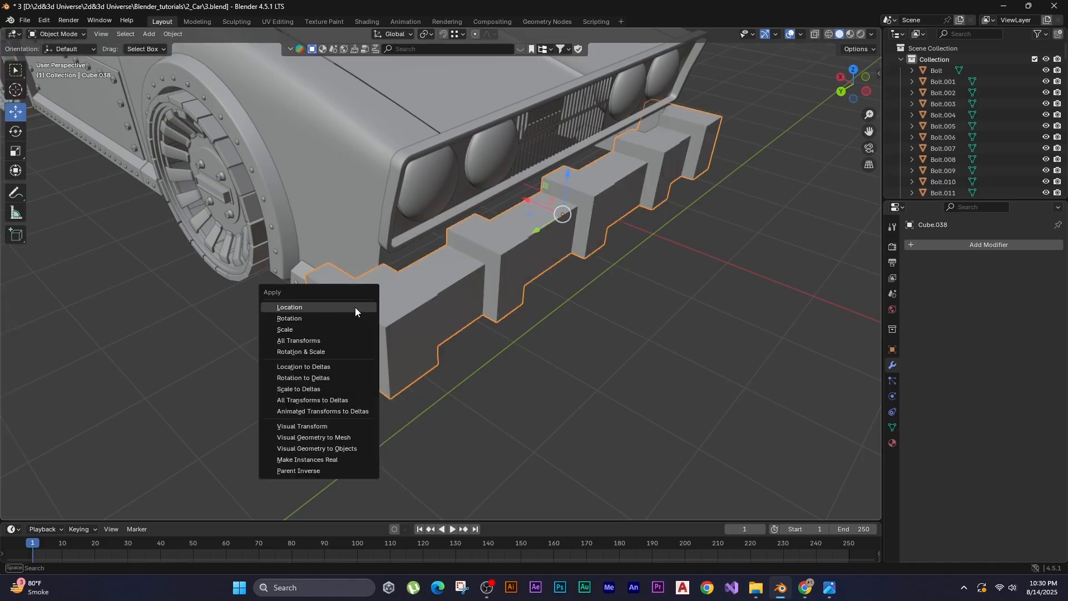
left_click(297, 340)
Bevel the vertical front corner edge at both bumper ends in Edit Mode.
key("Tab")
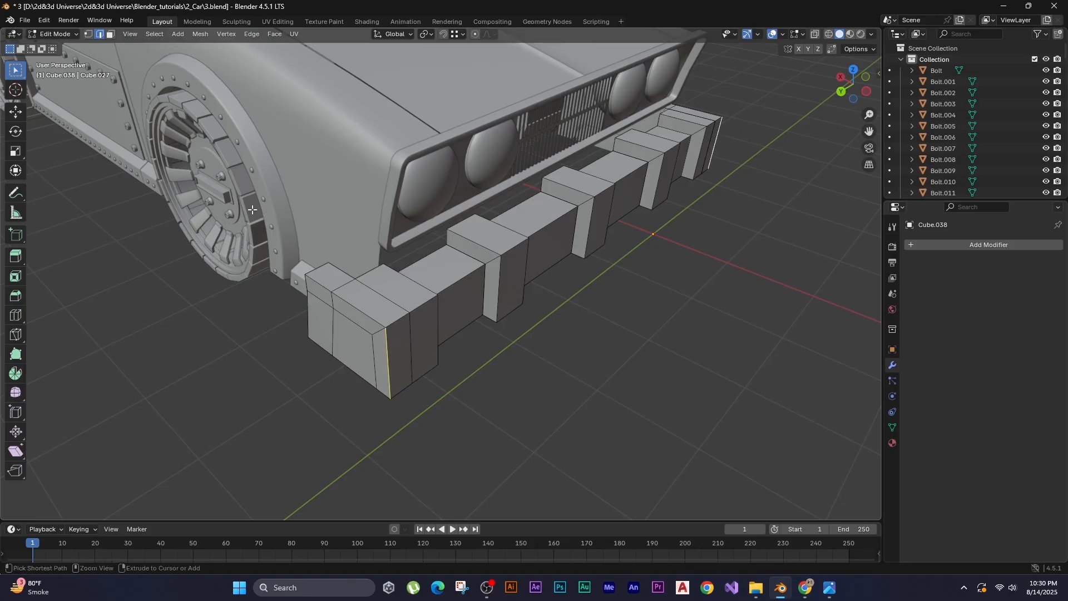
key("ctrl+b")
left_click(207, 204)
key("Tab")
Extrude the underside faces of the bumper spans between the raised bands along normals, recessing them inward.
scroll(422, 341, "down", 4)
middle_click_drag(421, 341, 296, 358)
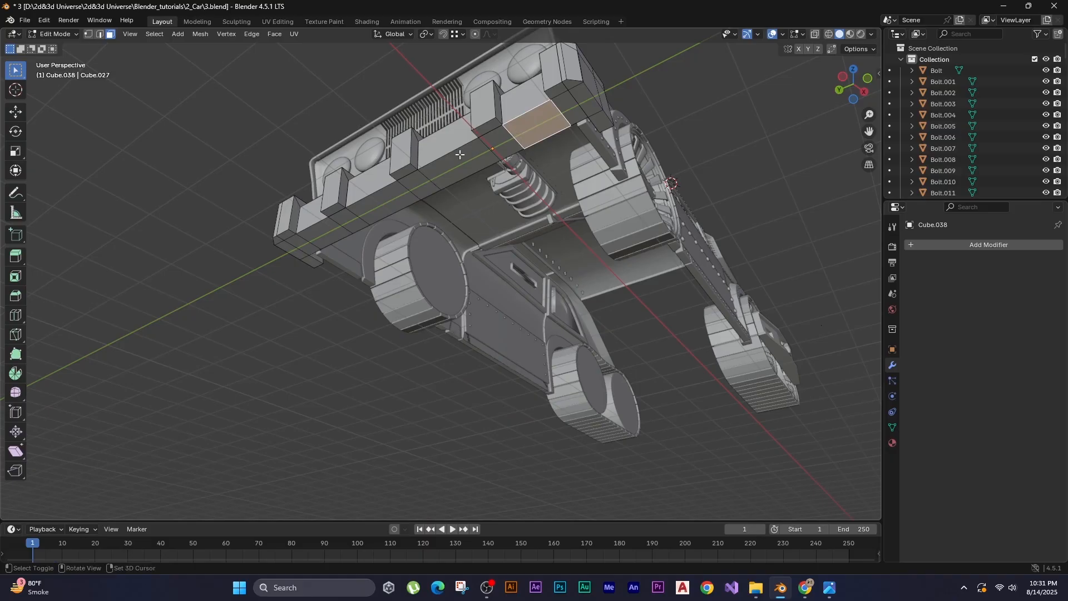
left_click(459, 154, "shift")
left_click(384, 198, "shift")
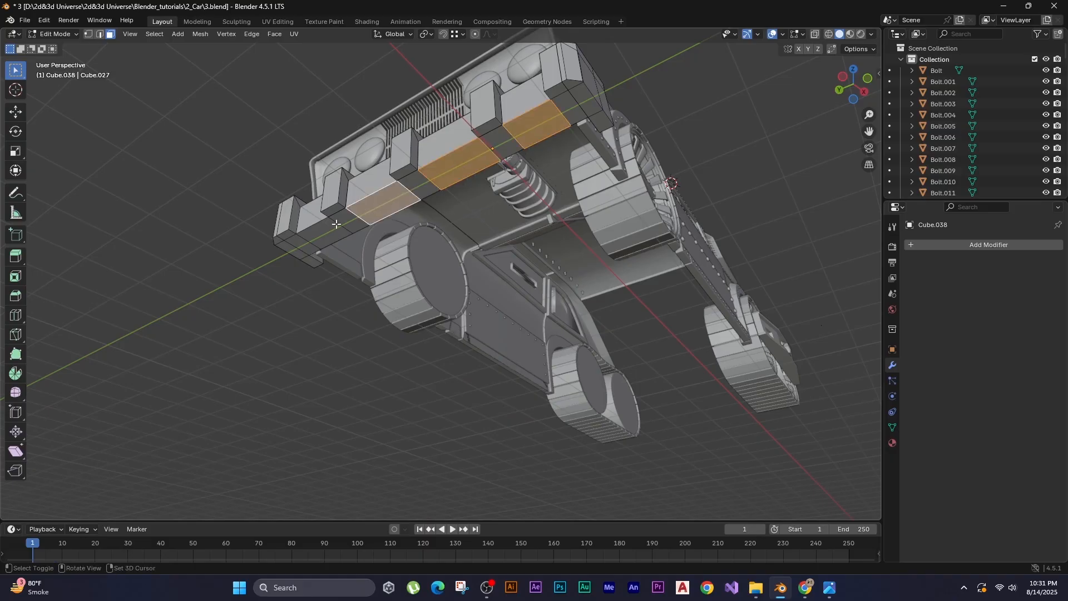
middle_click_drag(334, 226, 420, 288)
key("alt+e")
left_click(397, 249)
left_click(392, 239)
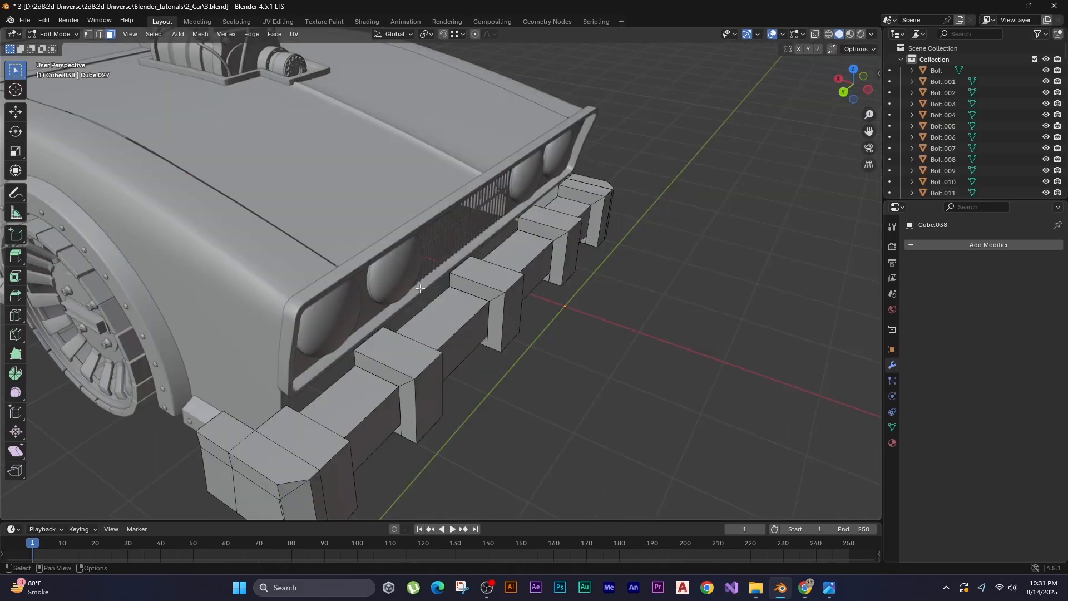
Loop-cut the bumper's top lengthwise and extrude the centre band's front top face up along Z by about 1.38 m.
key("ctrl+r")
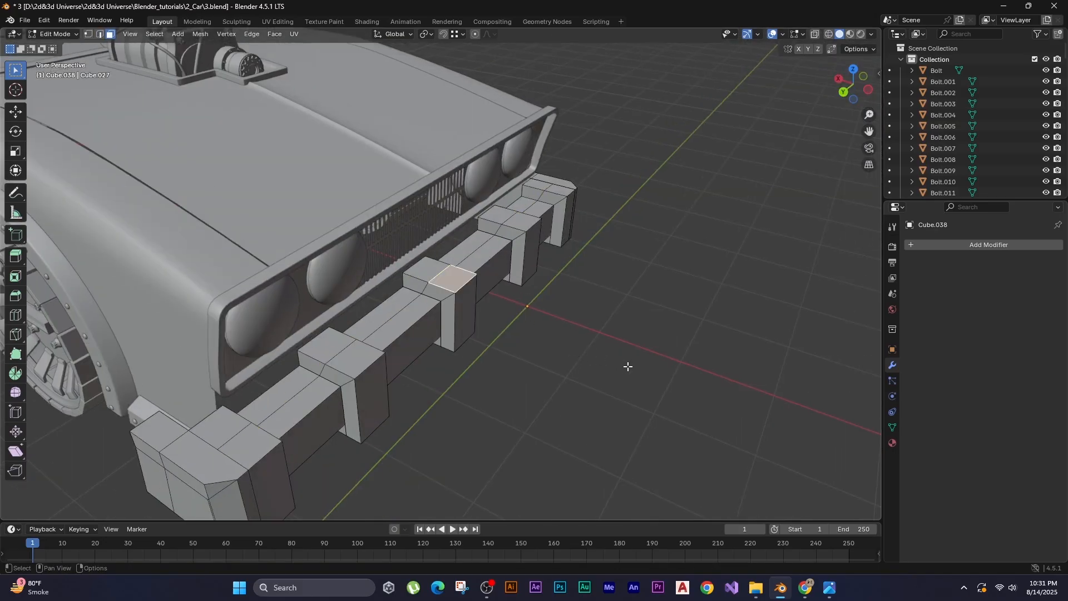
key("g")
key("z")
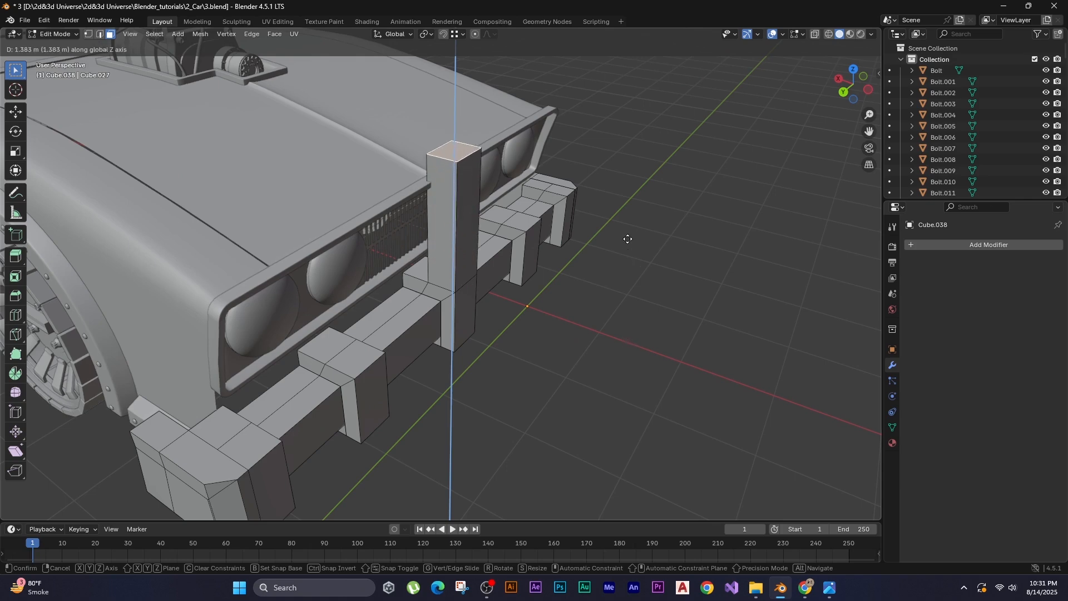
left_click(627, 238)
In front orthographic view, shift the centre post's top face forward along X to make the post lean away from the grille.
key("KP_1")
scroll(573, 317, "up", 3)
key("g")
key("x")
left_click(483, 244)
Add a loop cut near the post's top at factor -0.607 and adjust along X so the upper segment stands vertical.
key("ctrl+r")
left_click(558, 158)
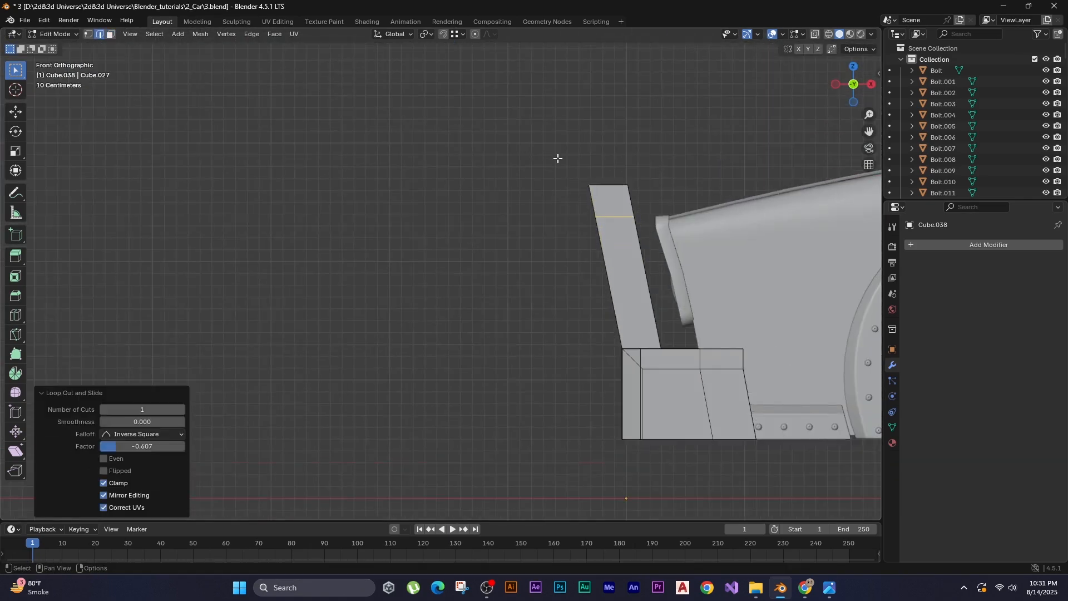
key("shift+z")
key("shift+z")
key("g")
key("x")
left_click(301, 167)
Bevel the outer edge loops of the bumper, its bands and the centre post by 0.00975 m with 2 segments.
middle_click_drag(390, 234, 501, 267)
left_click(462, 312, "alt")
scroll(462, 317, "up", 3)
left_click(478, 341, "alt+shift")
middle_click_drag(478, 341, 535, 462)
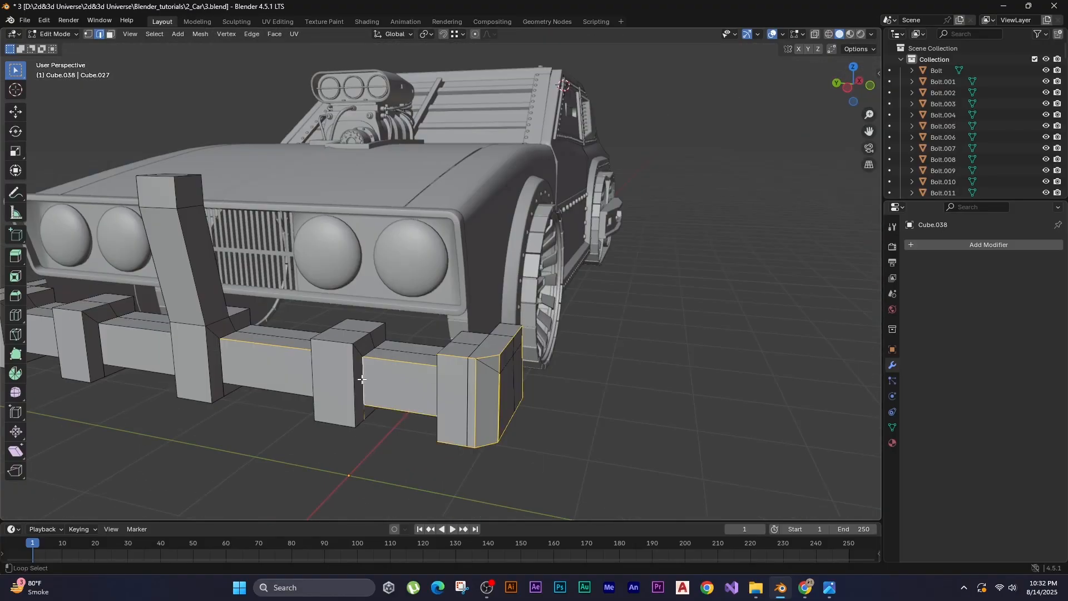
left_click(245, 346, "alt+shift")
middle_click_drag(49, 316, 391, 366, "shift")
left_click(217, 401, "alt+shift")
scroll(413, 365, "up", 3)
middle_click_drag(278, 286, 389, 312)
key("ctrl+b")
left_click(356, 333)
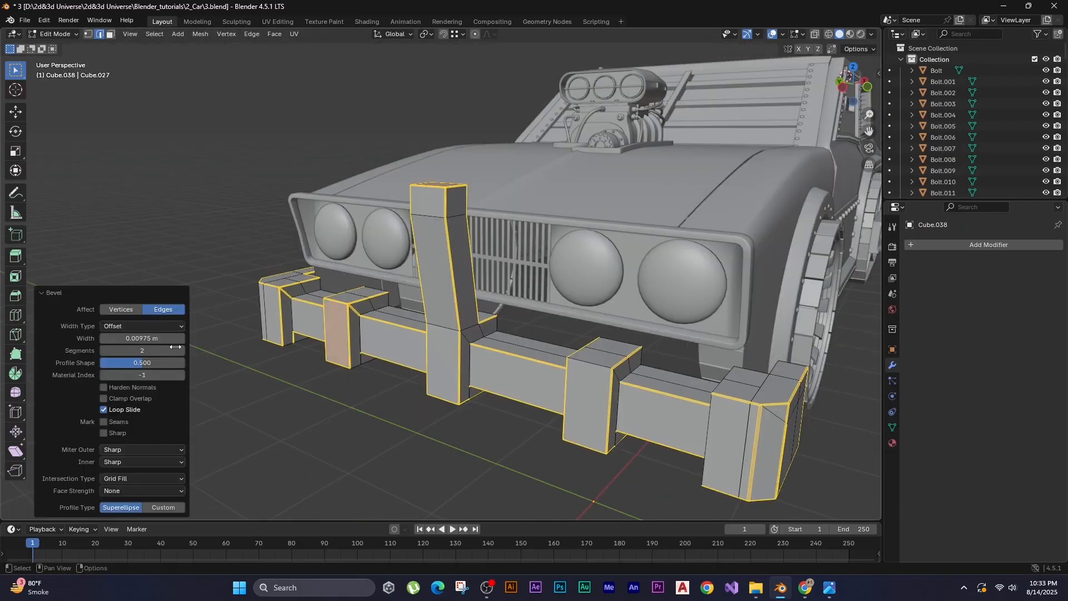
key("Tab")
Inset the rear face of the post's top block by about 0.019 m and extrude it toward the hood along X.
middle_click_drag(250, 345, 402, 283)
left_click(332, 365)
key("Tab")
left_click(371, 261)
key("i")
left_click(141, 200)
key("e")
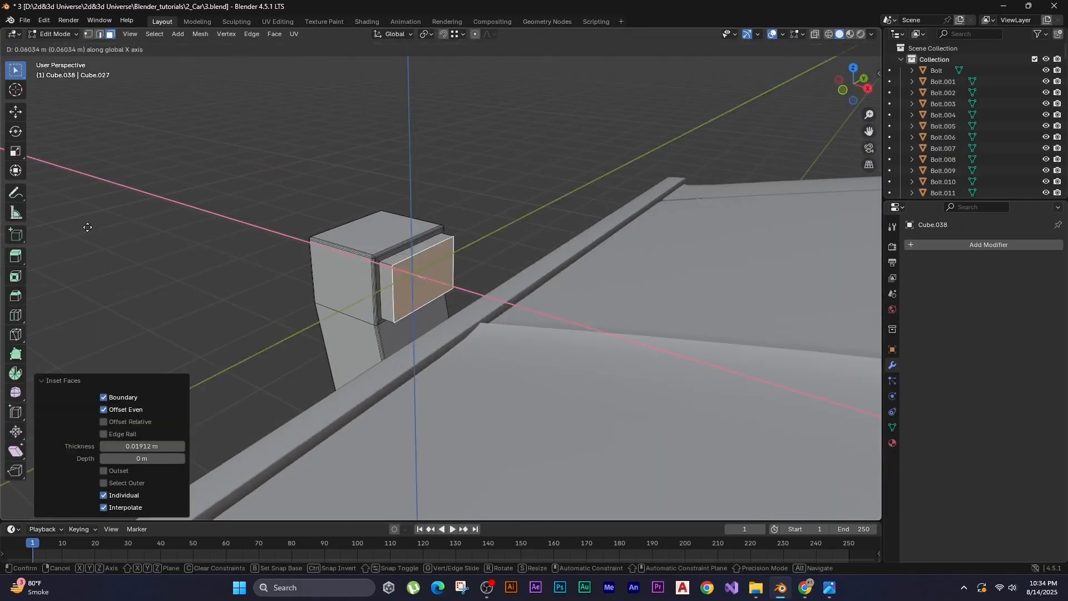
left_click(137, 248)
Extrude the arm about 1.13 m back over the hood and raise its end along Z by about 0.25 m.
key("KP_1")
key("e")
key("z")
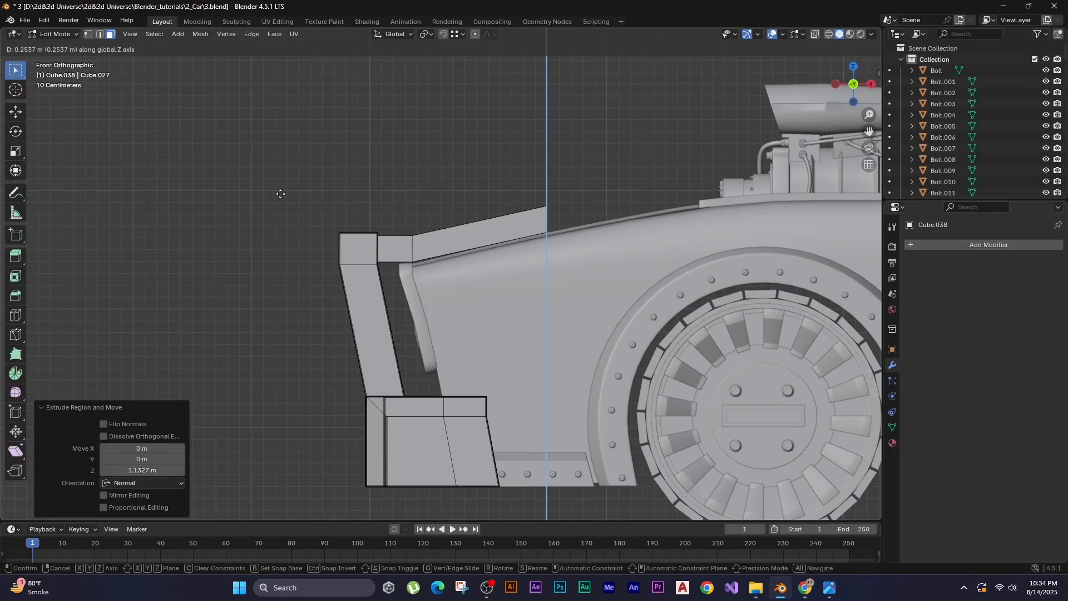
left_click(281, 193)
Extrude the arm's end face backward twice to add two short segments above the hood.
middle_click_drag(337, 168, 197, 203, "shift")
key("e")
left_click(222, 198)
key("e")
left_click(234, 198)
In wireframe, move the lower vertices of the arm's last two segments along Z to follow the hood's slope.
key("shift+z")
key("1")
scroll(452, 268, "up", 5)
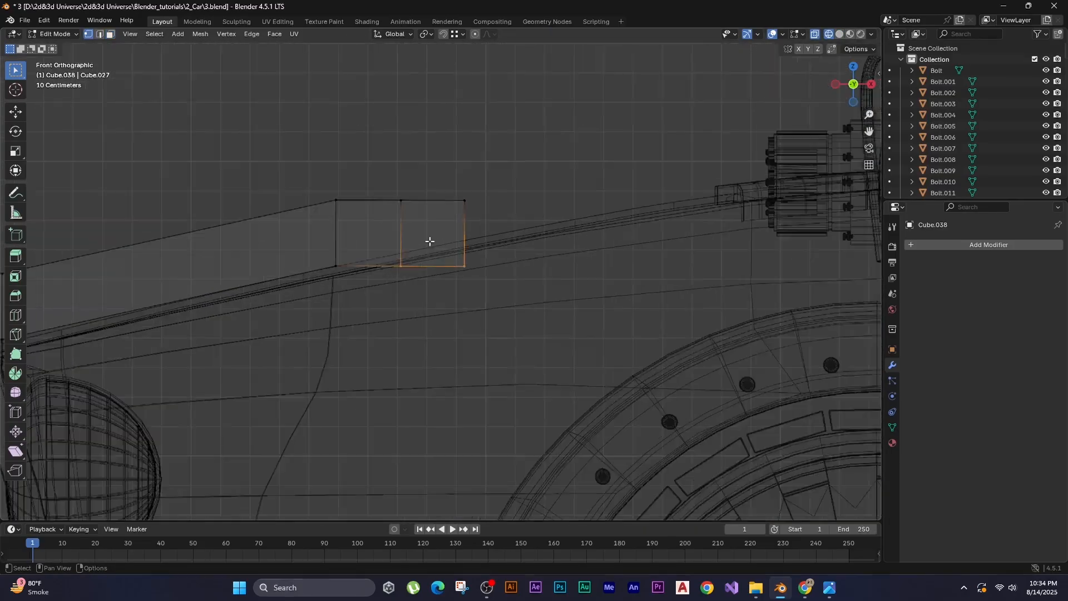
key("g")
key("z")
left_click(451, 265)
left_click_drag(458, 269, 529, 323)
key("Tab")
key("shift+z")
middle_click_drag(264, 267, 311, 201)
Extrude the top face of the arm's first short segment up along Z by about 1.05 m.
key("Tab")
key("3")
left_click(415, 276)
key("e")
key("z")
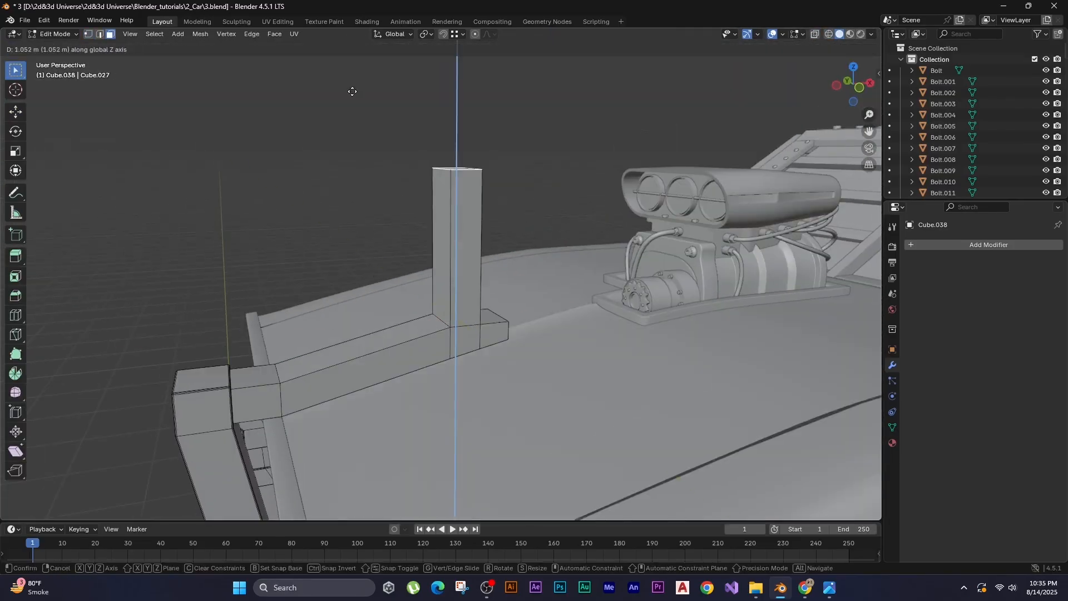
left_click(352, 91)
Extrude the top of the new upright along Z once more to add a short cap segment.
scroll(347, 122, "down", 6)
middle_click_drag(343, 157, 413, 193, "alt")
scroll(422, 184, "up", 3)
key("e")
key("z")
left_click(444, 148)
Extrude both side faces of the upright's cap segment outward along normals to form two side arms.
left_click(503, 196, "shift")
middle_click_drag(444, 148, 443, 201)
key("alt+e")
left_click(454, 201)
left_click(448, 201)
Raise the outer end faces of the two side arms along Z so they flare upward, and return to Object Mode.
key("shift+z")
key("1")
scroll(434, 178, "up", 7)
key("shift+z")
middle_click_drag(481, 117, 522, 223, "shift")
key("3")
key("g")
key("z")
left_click(522, 143)
middle_click_drag(523, 143, 397, 229)
key("Tab")
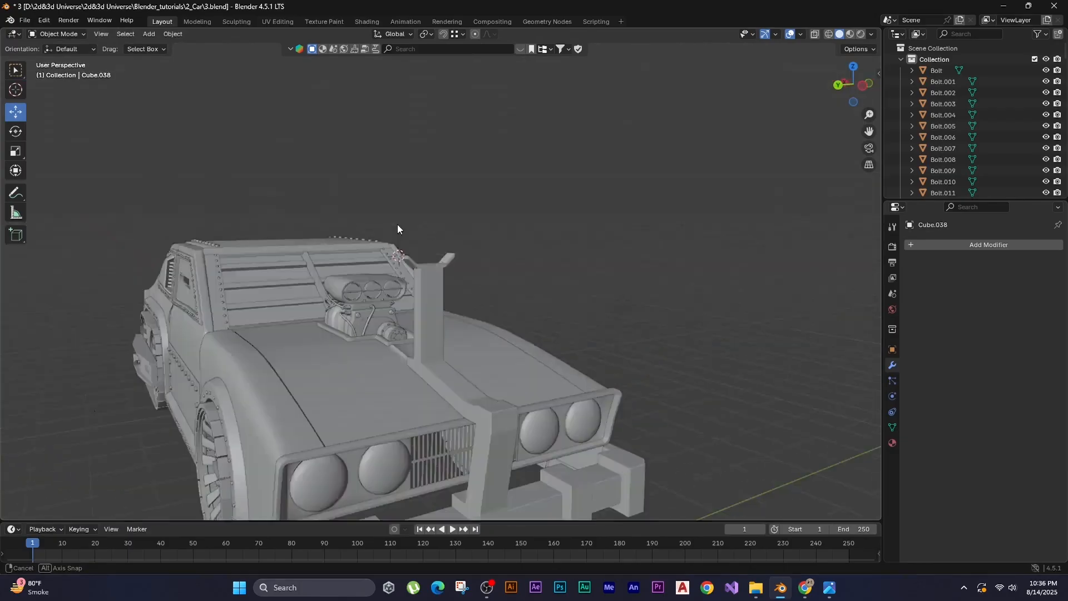
Add a loop cut around the upright just below the side arms and fatten the resulting band along its normals.
scroll(397, 229, "up", 6)
key("Tab")
key("ctrl+r")
left_click(449, 272)
left_click(460, 262)
middle_click_drag(460, 262, 367, 278)
key("3")
left_click(460, 234)
left_click(484, 334, "alt")
key("alt+s")
left_click(289, 231)
key("Tab")
Bevel the outline edges of the upright, its side arms and the arm running over the hood.
middle_click_drag(289, 232, 451, 308)
key("Tab")
left_click(244, 316, "alt")
key("2")
left_click(293, 312, "alt")
scroll(451, 308, "up", 4)
middle_click_drag(398, 287, 417, 323, "shift")
left_click(358, 184, "alt+shift")
left_click(381, 162, "alt+shift")
middle_click_drag(384, 183, 573, 257)
left_click(573, 255, "shift")
left_click(565, 128, "shift")
middle_click_drag(565, 127, 417, 209)
left_click(389, 345, "alt+shift")
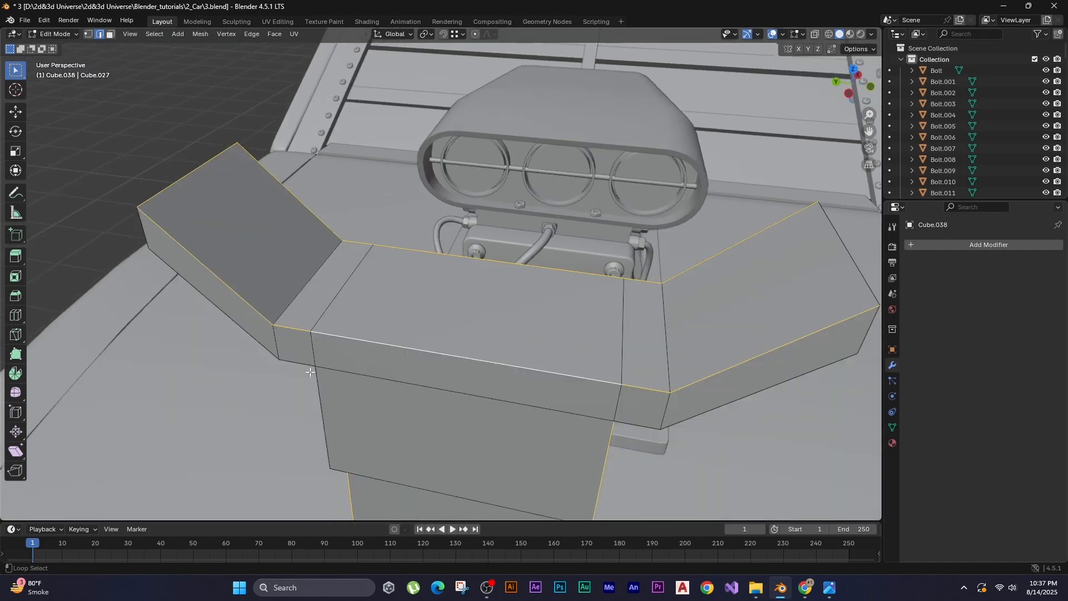
middle_click_drag(633, 426, 317, 342)
left_click(521, 207, "alt+shift")
left_click(544, 282, "alt+shift")
middle_click_drag(522, 207, 427, 315)
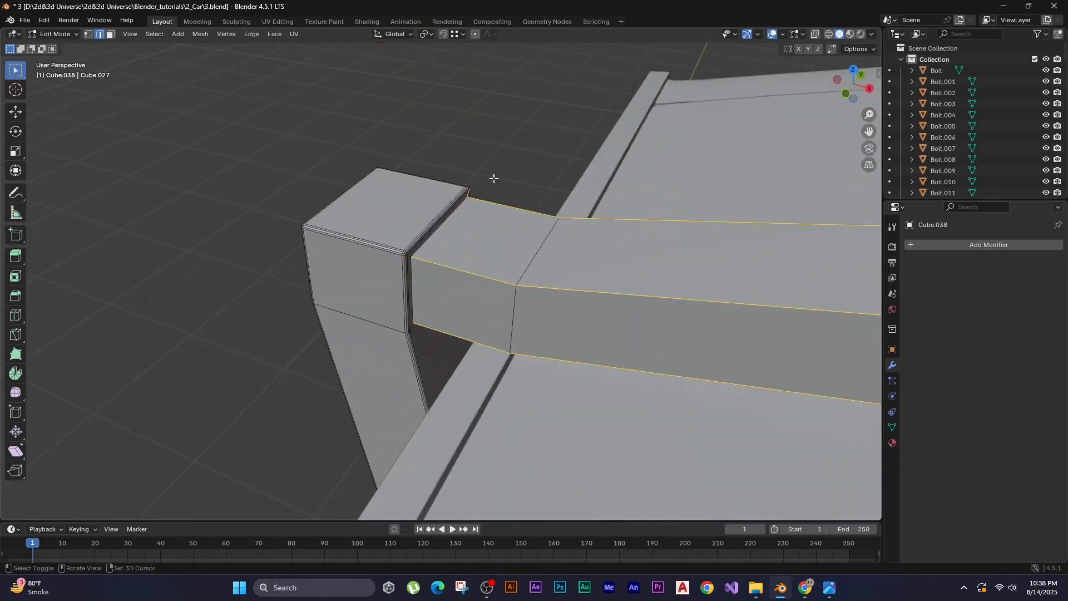
middle_click_drag(494, 178, 514, 269)
key("slash")
scroll(514, 270, "up", 4)
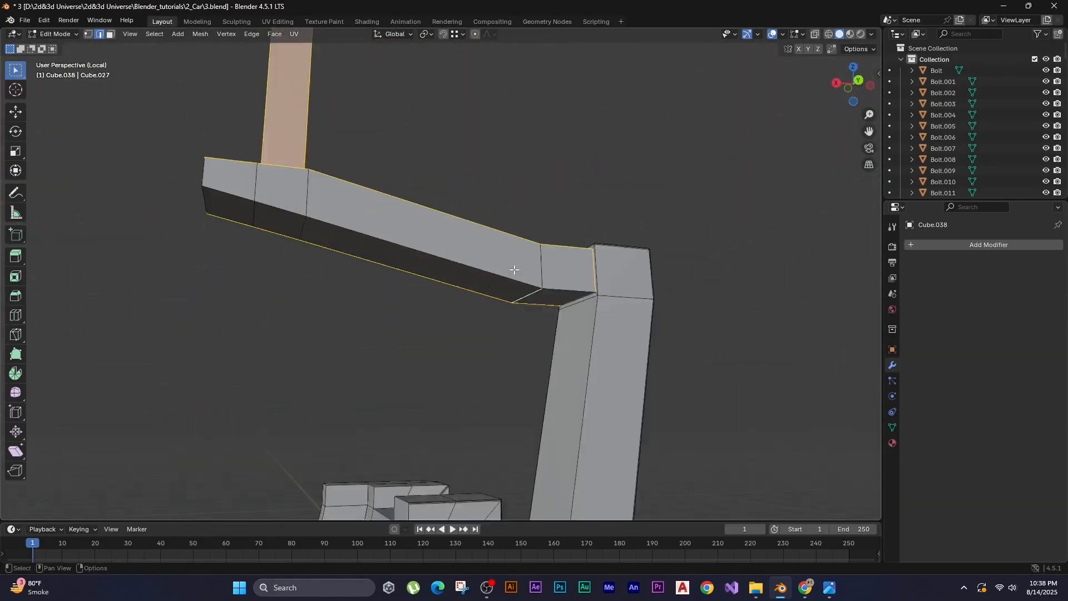
scroll(514, 270, "up", 2)
left_click(583, 258, "alt+shift")
left_click(109, 149, "alt+shift")
middle_click_drag(109, 149, 551, 278)
key("Tab")
key("slash")
Add loop cuts across the hood arm near the upright's base and one lengthwise along its sides.
scroll(390, 195, "up", 4)
key("Tab")
key("ctrl+r")
right_click(286, 162)
key("ctrl+r")
left_click(309, 167)
left_click(225, 171)
key("ctrl+r")
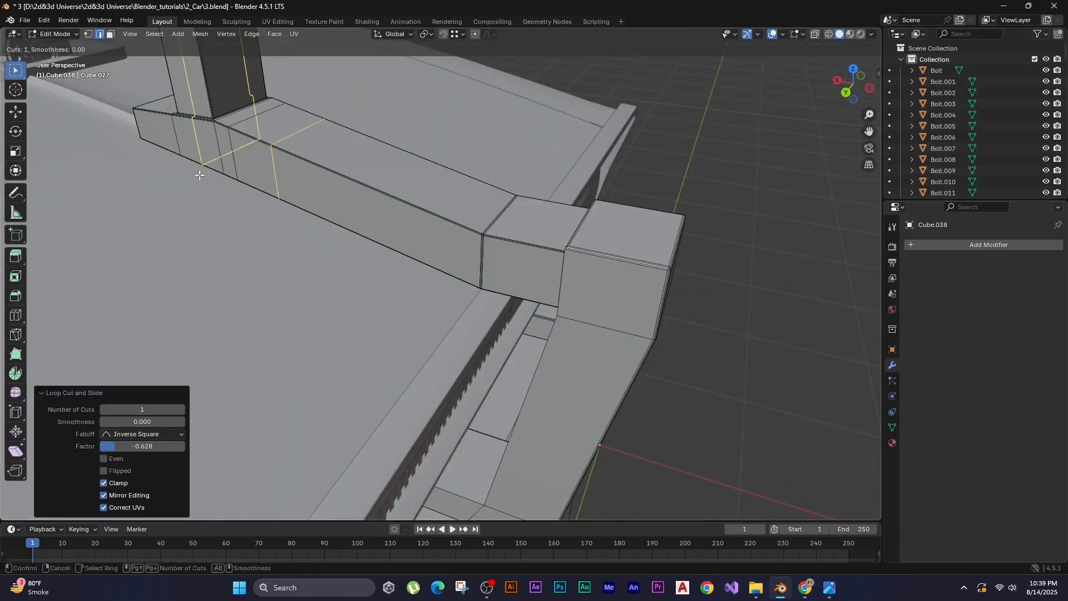
left_click(232, 156)
right_click(232, 156)
Extrude the small lower side faces of the hood arm outward along their normals by about 0.09 m.
key("3")
left_click(448, 207)
key("alt+e")
left_click(507, 310)
left_click(470, 279)
Select the outer end edges of both side tabs and lower them along Z so the tabs slope toward the hood.
key("ctrl+KP_3")
key("shift+z")
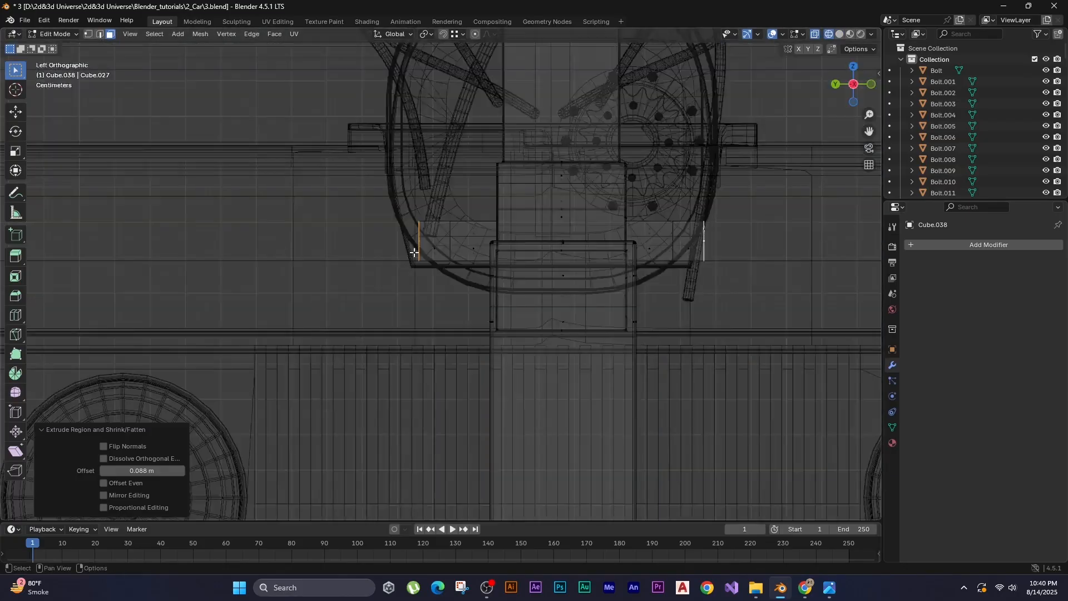
key("2")
middle_click_drag(414, 253, 467, 234)
left_click(733, 238, "shift")
middle_click_drag(737, 252, 426, 271)
key("shift+z")
key("g")
key("z")
left_click(328, 143)
Extrude the end faces of both side tabs outward along normals to add flat feet.
mouse_move(328, 144)
middle_mouse_down()
mouse_move(374, 243)
mouse_move(563, 278)
middle_mouse_up()
left_click(374, 243)
key("alt+e")
left_click(563, 300)
left_click(578, 289)
Bevel the corner edges at the ends of the side tabs to chamfer them, and return to Object Mode.
key("2")
middle_click_drag(390, 245, 676, 270)
left_click(683, 278, "shift")
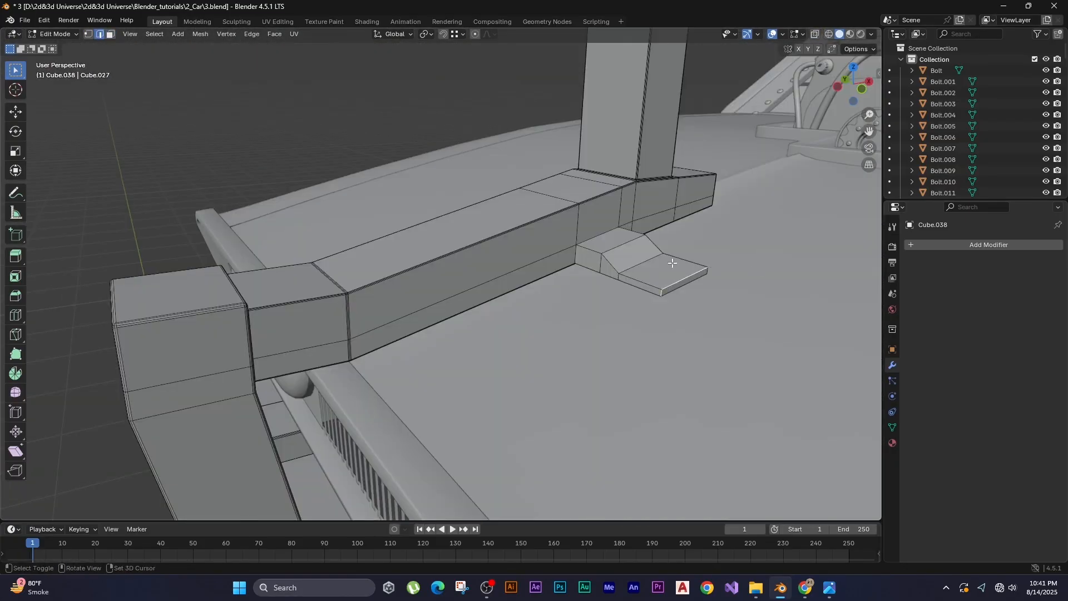
key("ctrl+b")
left_click(640, 245)
key("Tab")
Select the outline edges of both side tabs, give them a narrow bevel, and return to Object Mode.
middle_click_drag(472, 233, 646, 234)
key("Tab")
key("Tab")
middle_click_drag(281, 300, 389, 261, "shift")
key("Tab")
left_click(456, 372, "alt+shift")
left_click(361, 337, "alt+shift")
left_click(473, 300, "alt+shift")
left_click(406, 362, "alt+shift")
left_click(444, 350, "alt+shift")
middle_click_drag(371, 388, 250, 389)
left_click(612, 431, "alt+shift")
left_click(684, 484, "alt+shift")
middle_click_drag(684, 484, 356, 356)
left_click(353, 340, "shift")
left_click(389, 296, "shift")
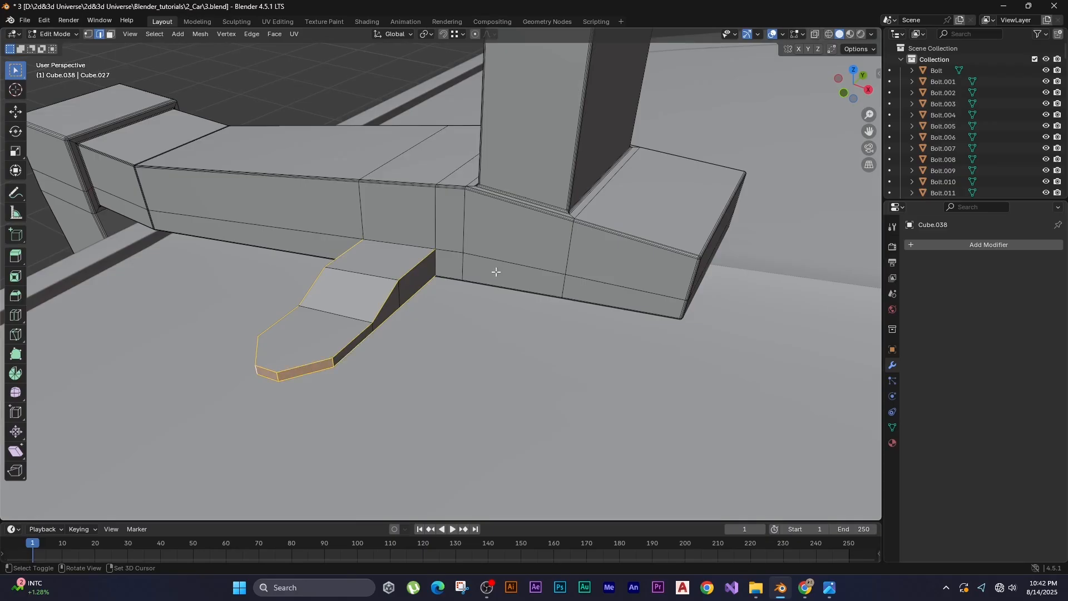
left_click(411, 246, "alt+shift")
middle_click_drag(412, 247, 467, 270)
key("ctrl+b")
left_click(333, 284)
key("Tab")
scroll(125, 201, "down", 3)
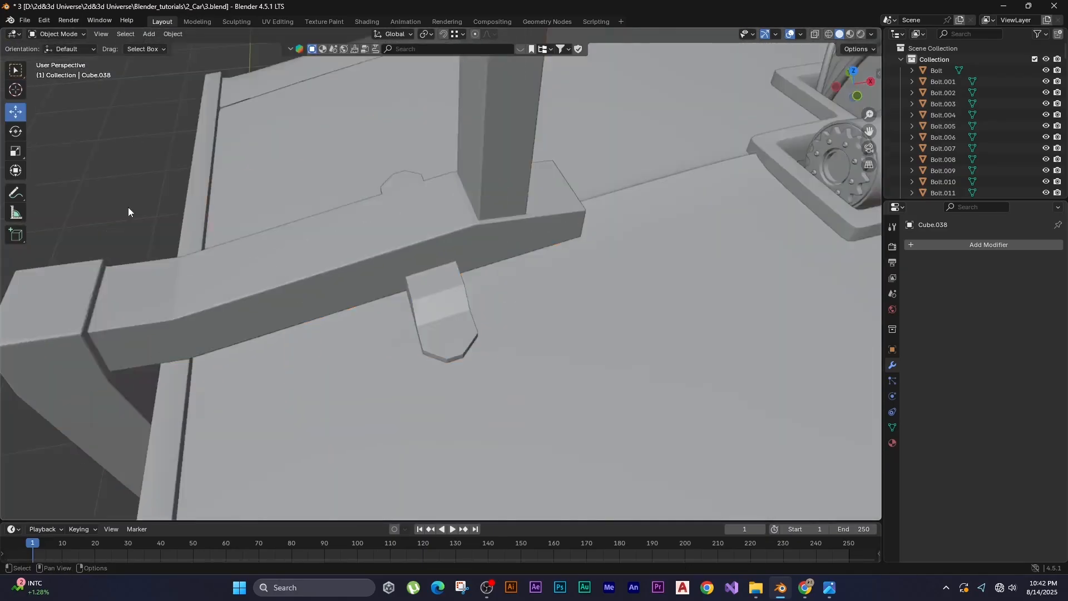
middle_click_drag(128, 207, 238, 168)
left_click(238, 168)
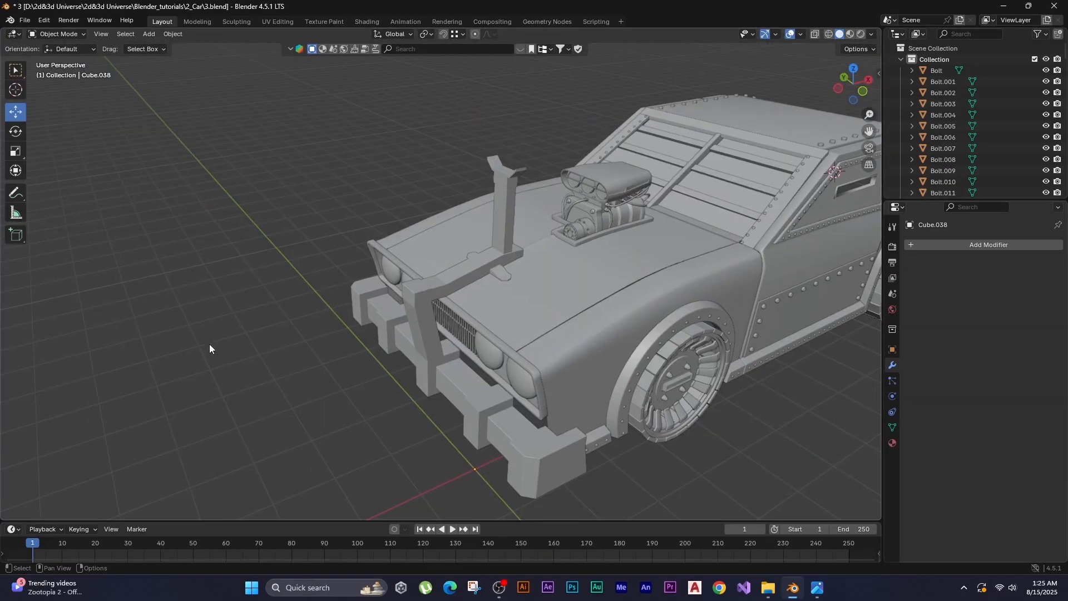
Add a 32-vertex cylinder and move it about -9.44 m along X to the front of the car.
key("shift+a")
mouse_move(211, 346)
left_click(261, 398)
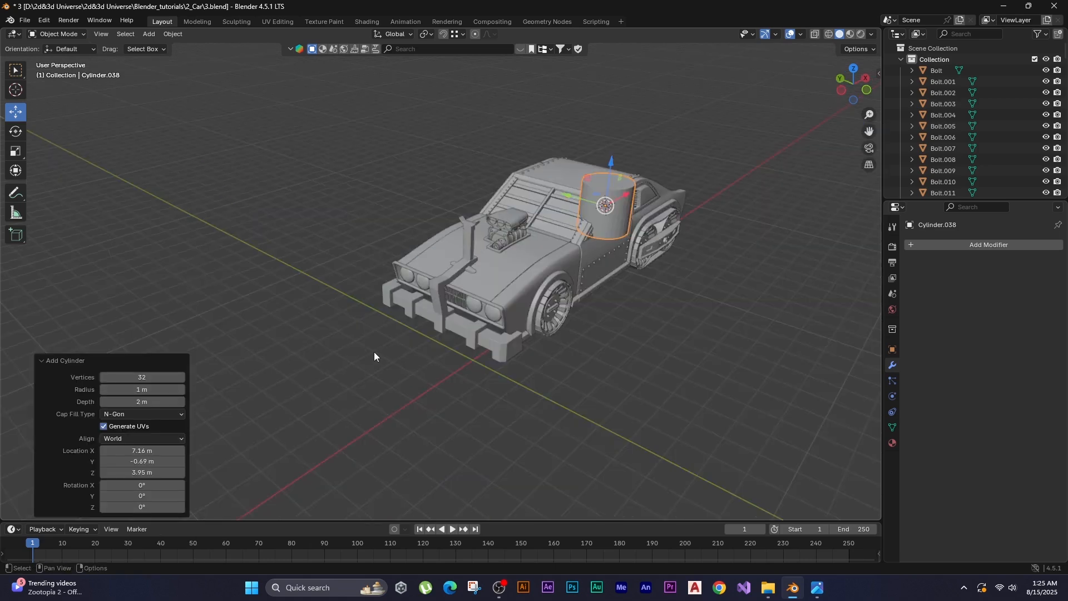
key("g")
key("x")
left_click(244, 321)
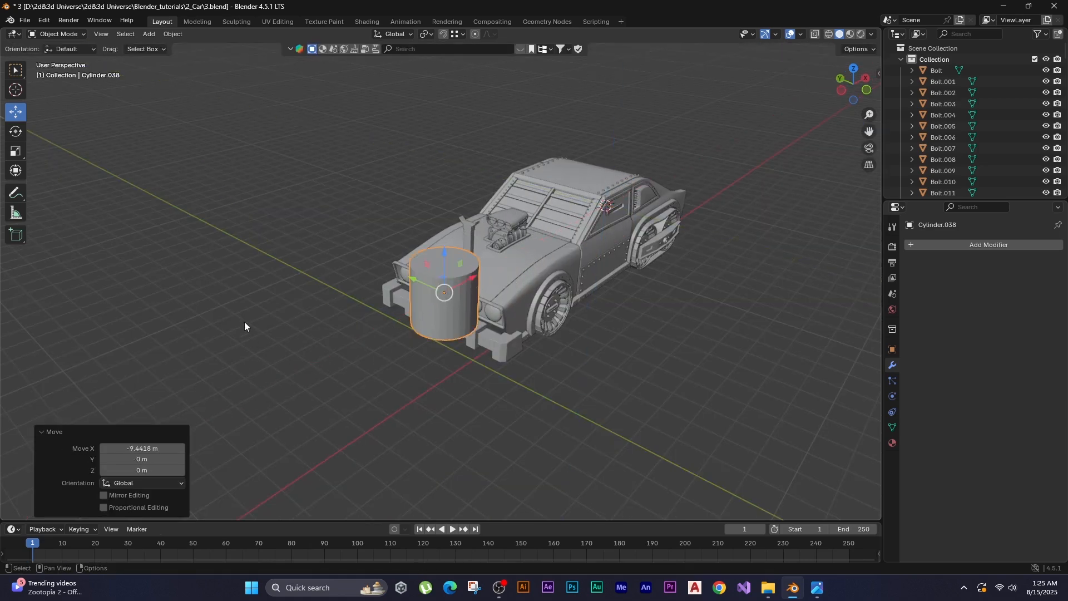
Shrink the cylinder and seat it on the hood arm, tilted to match the slope and flattened along Z.
key("g")
left_click(426, 306)
middle_click_drag(426, 306, 435, 308, "alt")
scroll(435, 308, "down", 1, "alt")
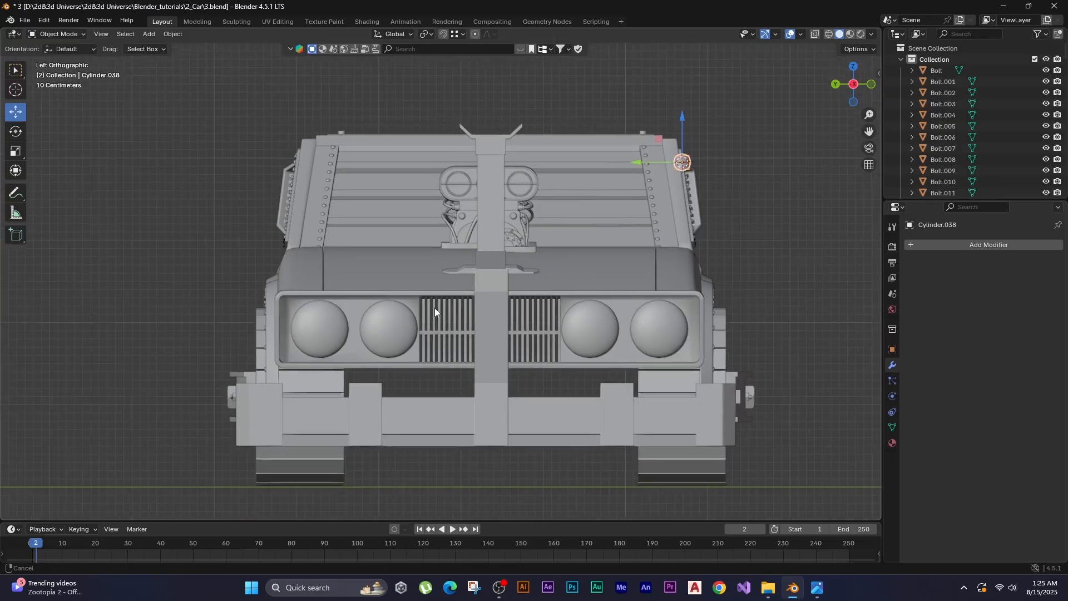
key("g")
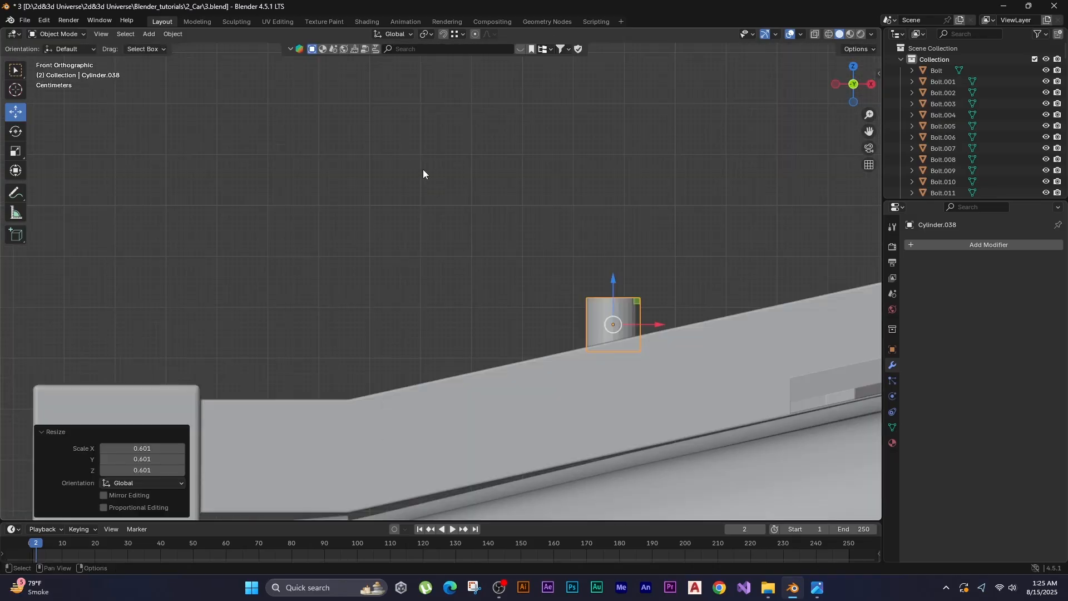
key("r")
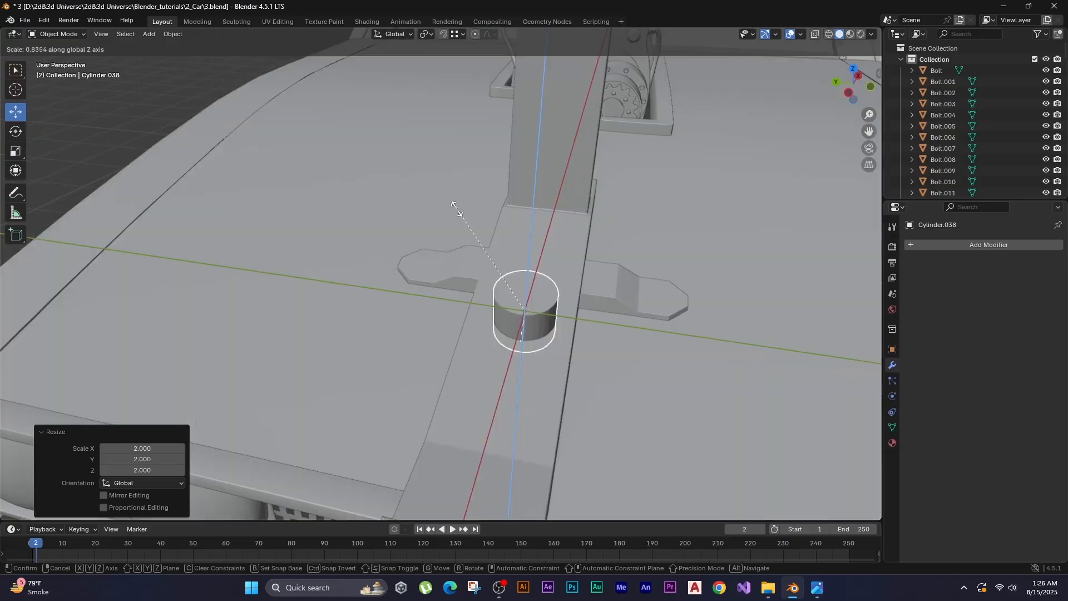
key("z")
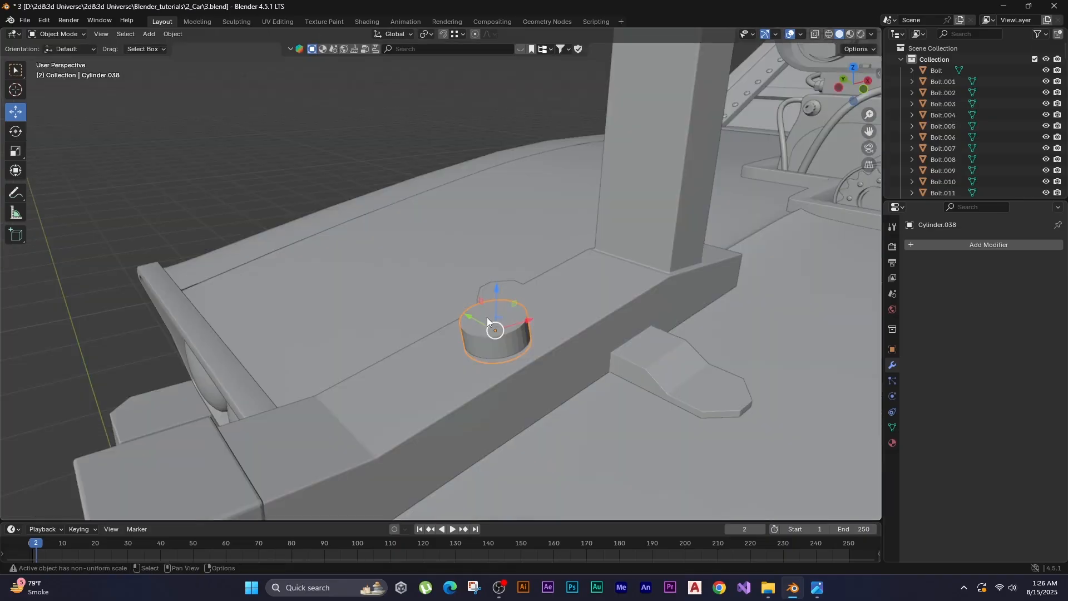
Inset the cylinder's top face and extrude it upward twice, by about 0.24 m and about 0.69 m, as a pipe.
key("Tab")
key("alt+a")
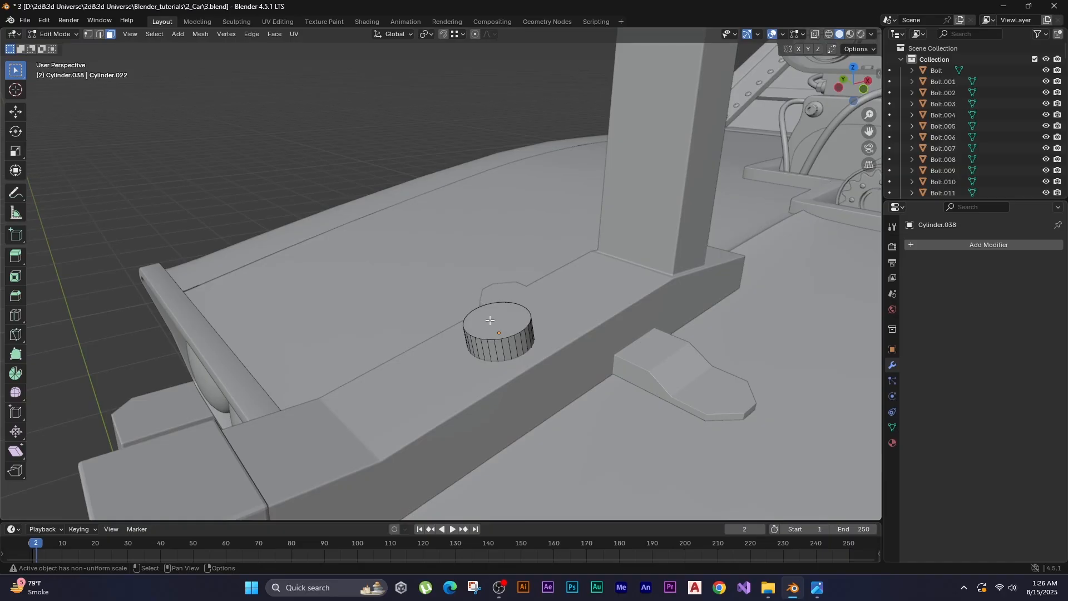
key("i")
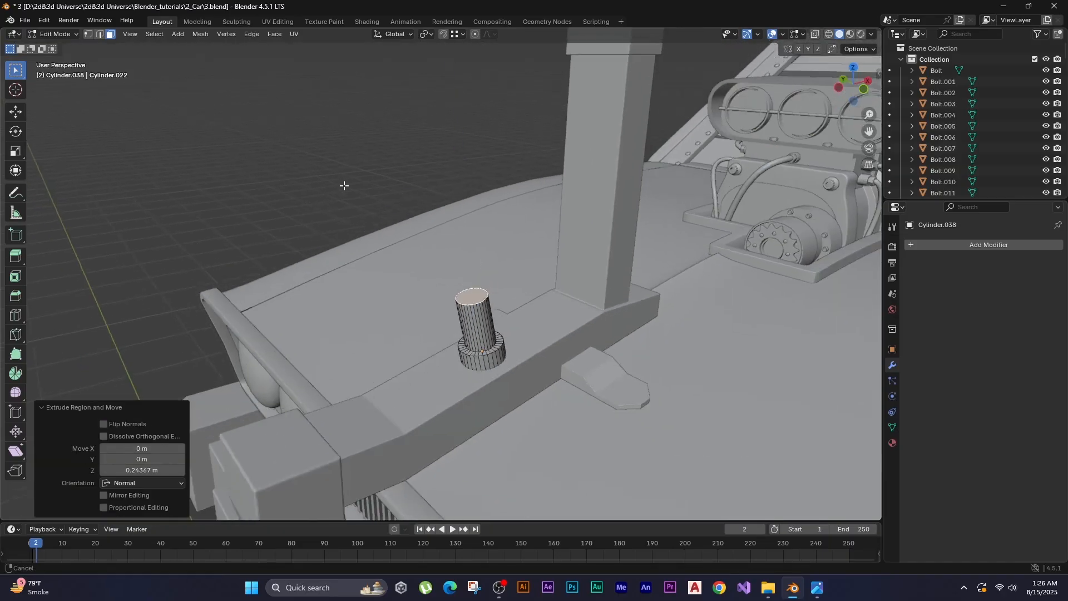
key("e")
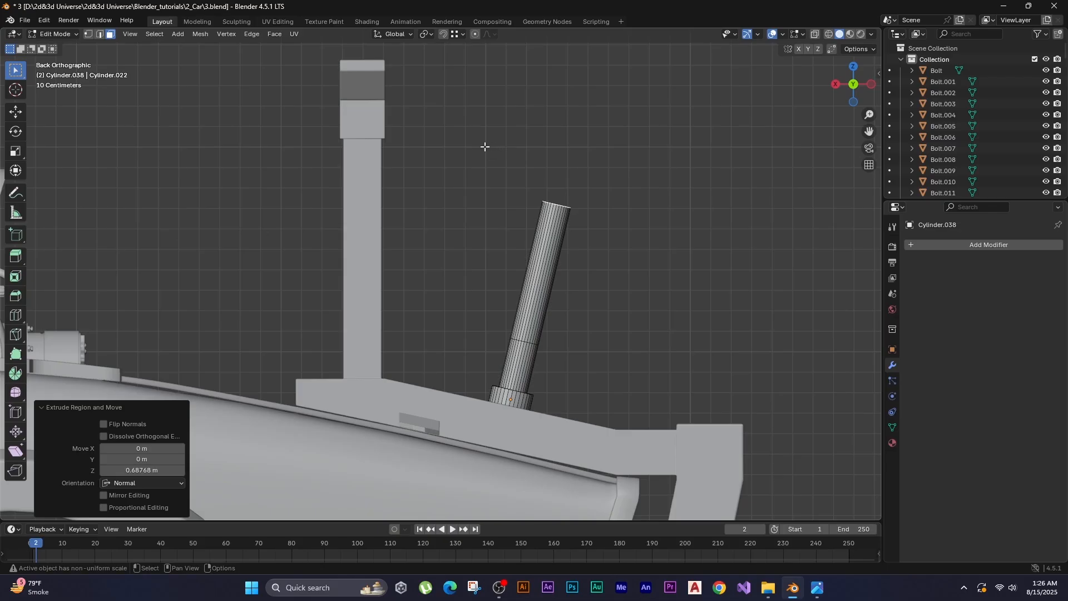
Rotate the pipe's end face and its lower ring in back view to bend the pipe toward the upright.
key("r")
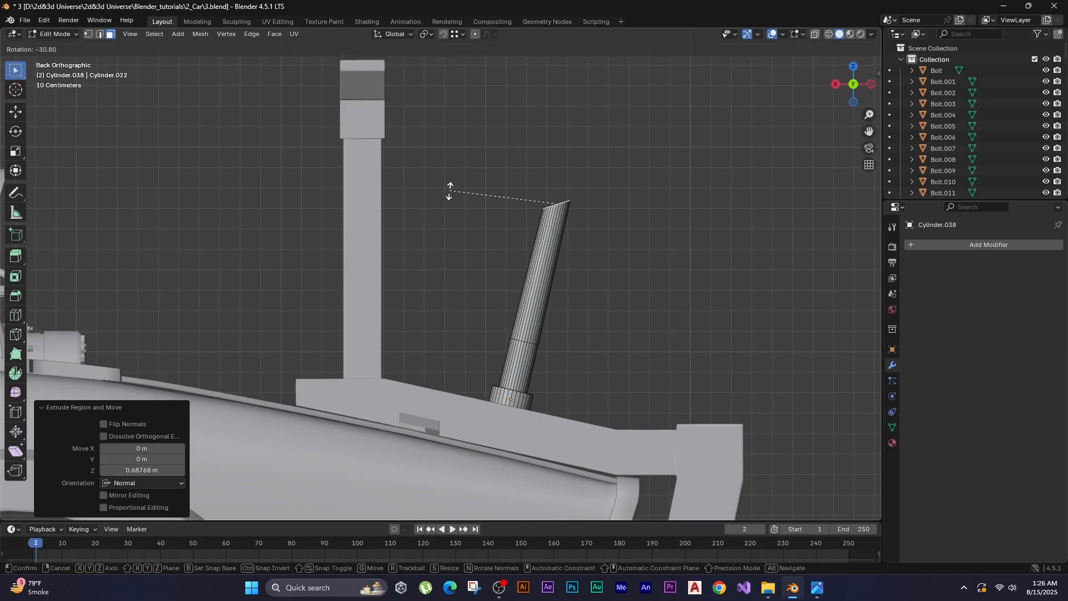
left_click(450, 190)
key("r")
key("alt+z")
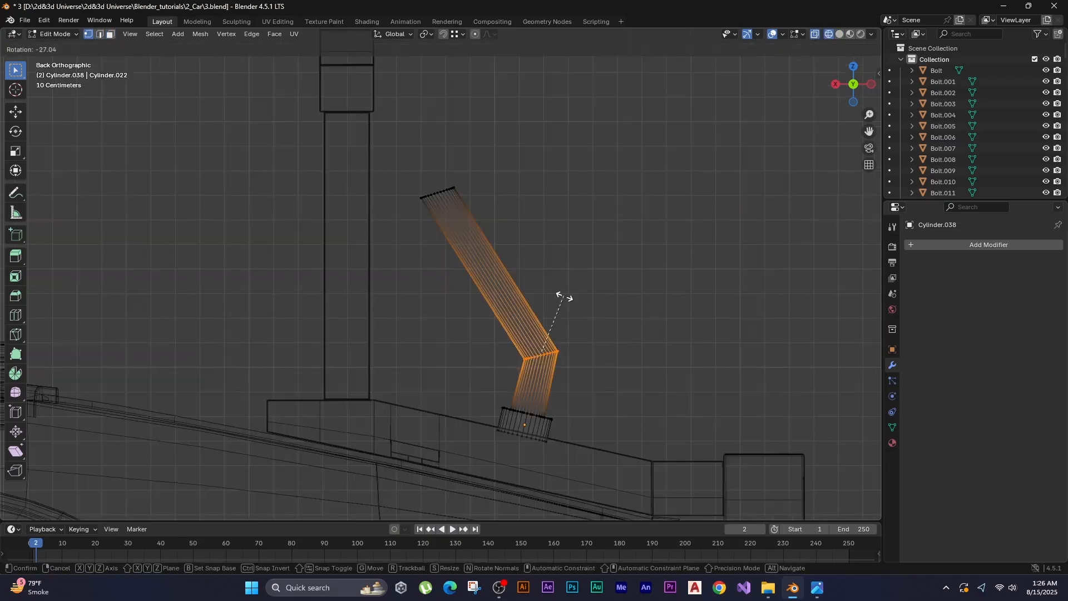
left_click(568, 300)
key("3")
middle_click_drag(570, 298, 295, 257)
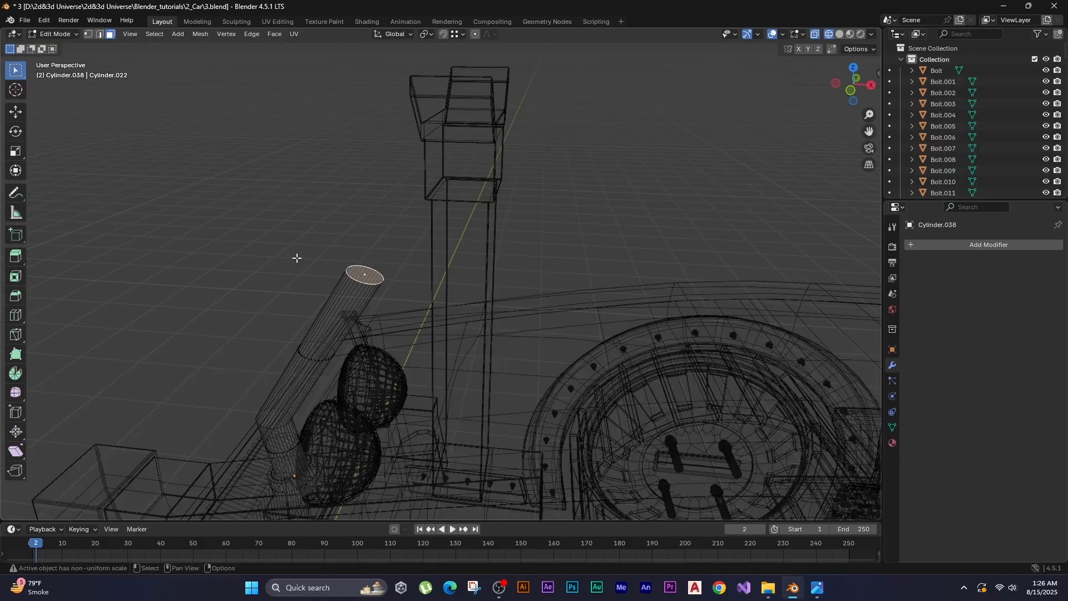
Extrude the pipe's end face further, rotate it toward the upright, and move it closer to the post.
key("e")
left_click(310, 241)
key("ctrl+KP_1")
key("r")
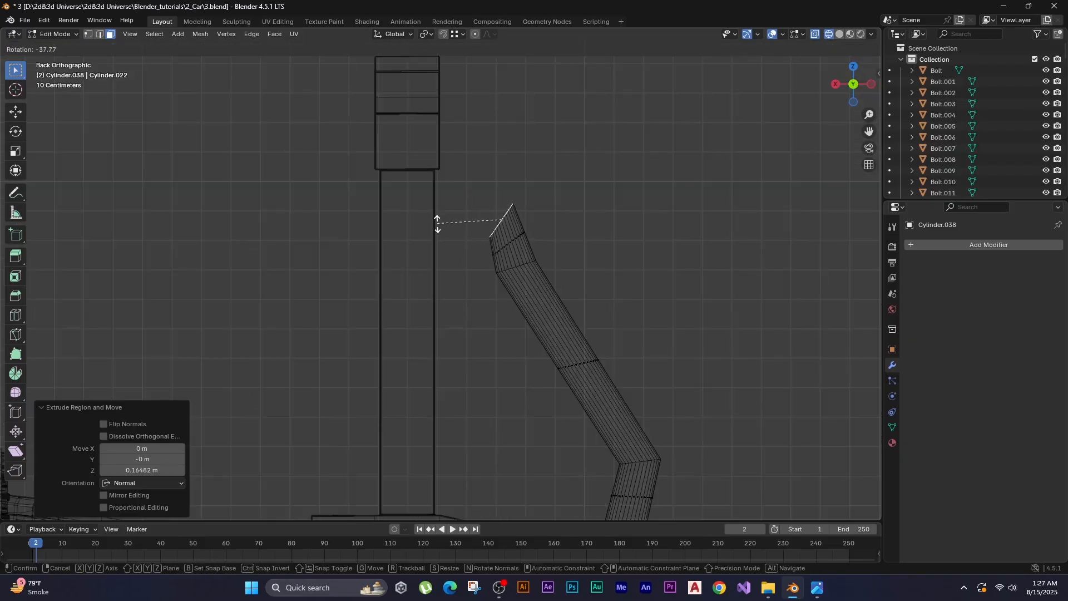
left_click(436, 239)
key("g")
left_click(334, 273)
key("e")
key("Escape")
key("ctrl+z")
Rotate the pipe's end face parallel to the upright and reposition the ring at the pipe's upper bend.
key("r")
left_click(300, 310)
key("1")
left_click_drag(550, 244, 476, 305)
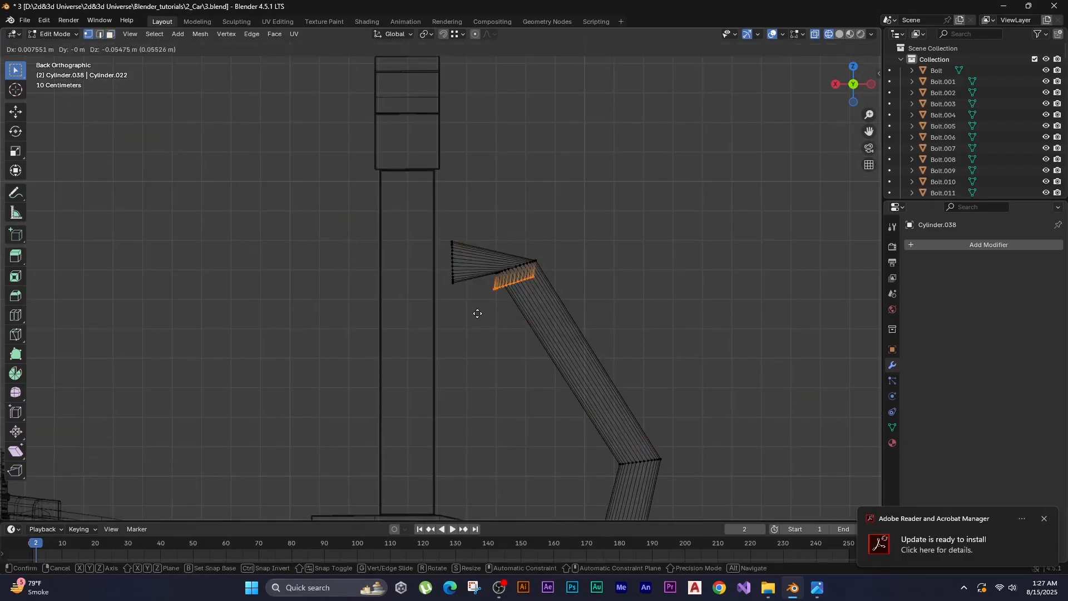
left_click(517, 326)
key("g")
left_click(533, 349)
Move and rotate the vertex ring at the pipe's lower bend to even out the curve.
middle_click_drag(522, 367, 482, 231, "shift")
left_click_drag(628, 281, 507, 335)
key("g")
left_click(505, 330)
key("r")
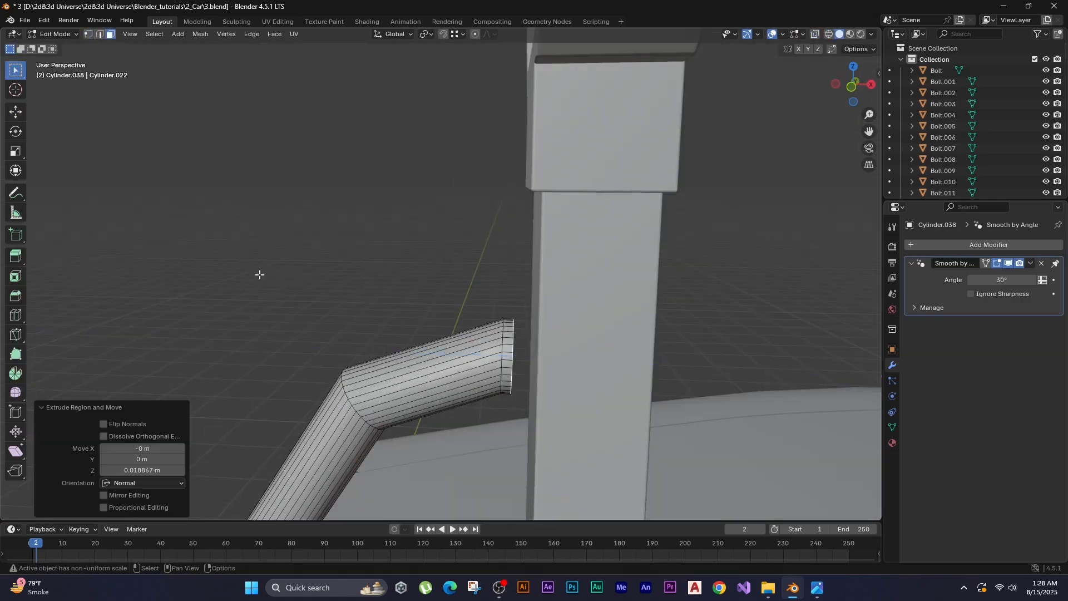
Enlarge the extruded rim at the pipe's upper end to about 1.28 as a flange, and return to Object Mode.
key("r")
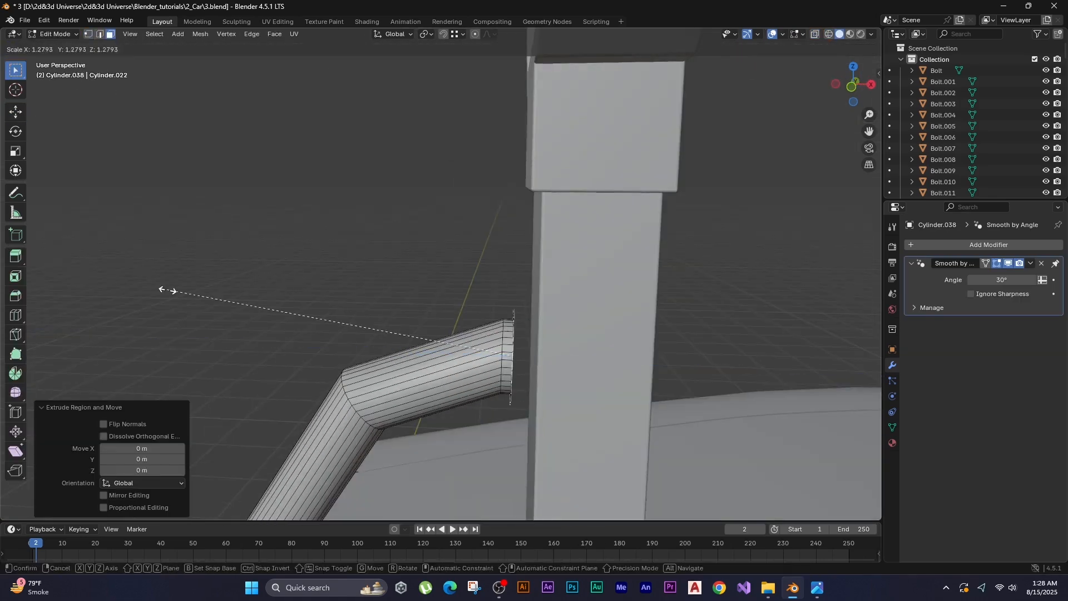
left_click(162, 288)
middle_click_drag(161, 288, 328, 232)
key("Tab")
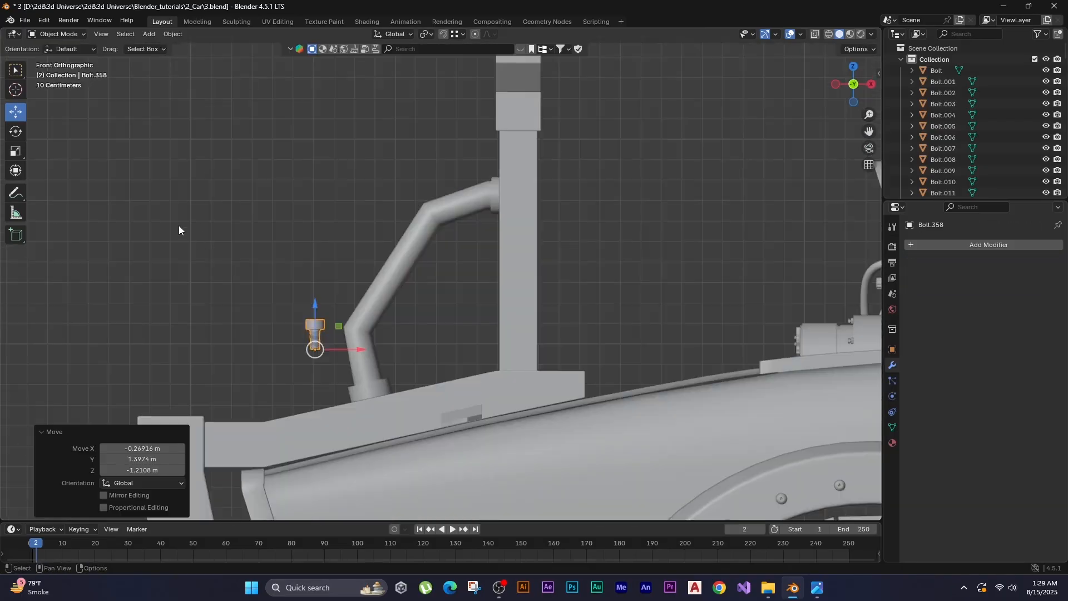
Move the copied bolt into place on the hood arm's side tab.
scroll(179, 226, "up", 3)
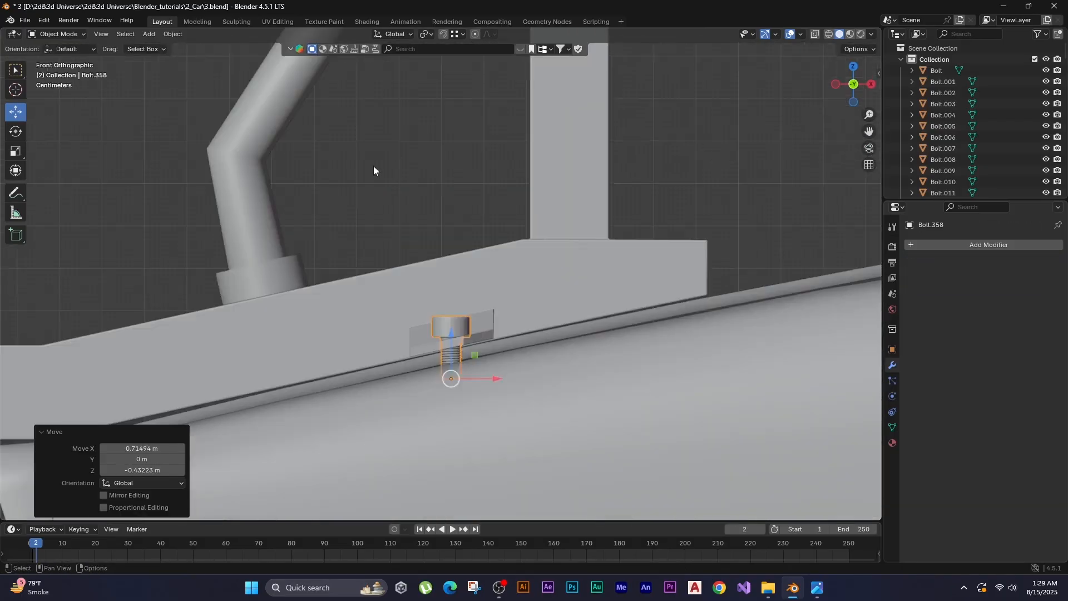
key("g")
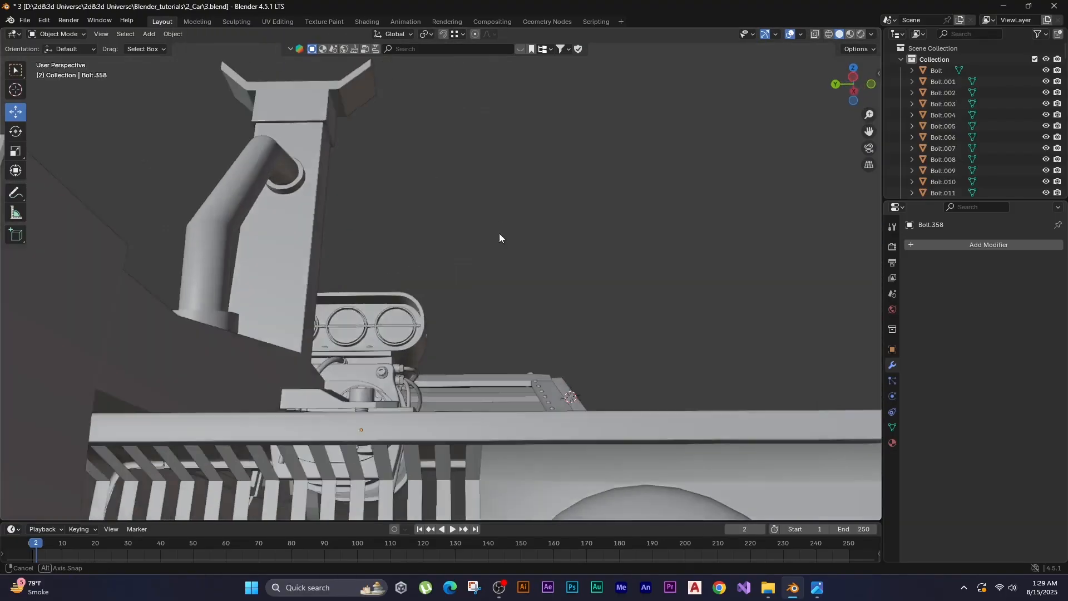
middle_click_drag(499, 233, 325, 357)
Move the outer faces of the hood arm's side tab along Z to fit the hood surface.
key("l")
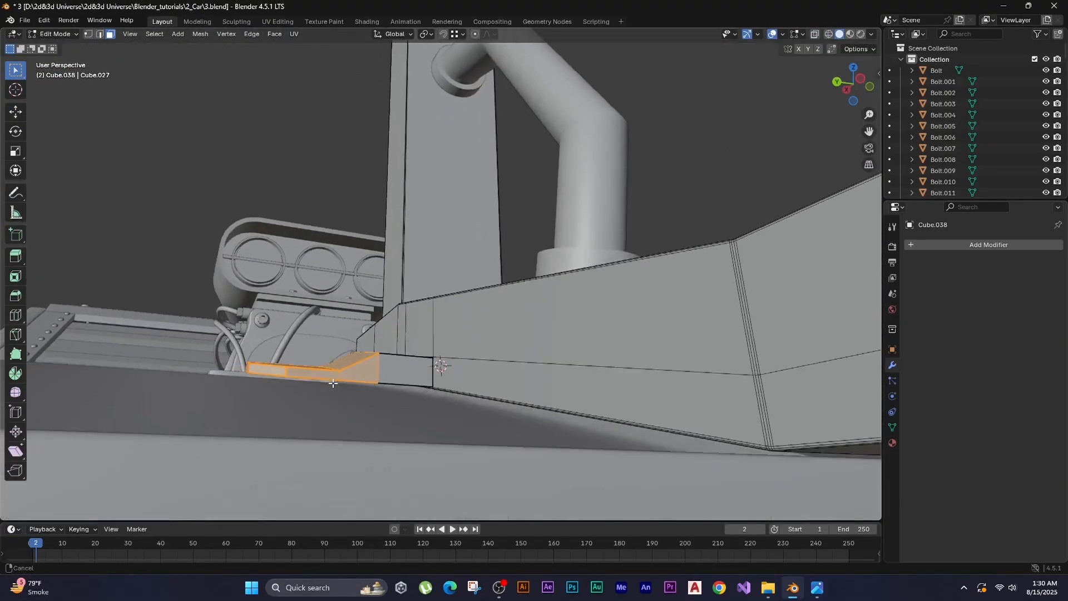
key("g")
key("z")
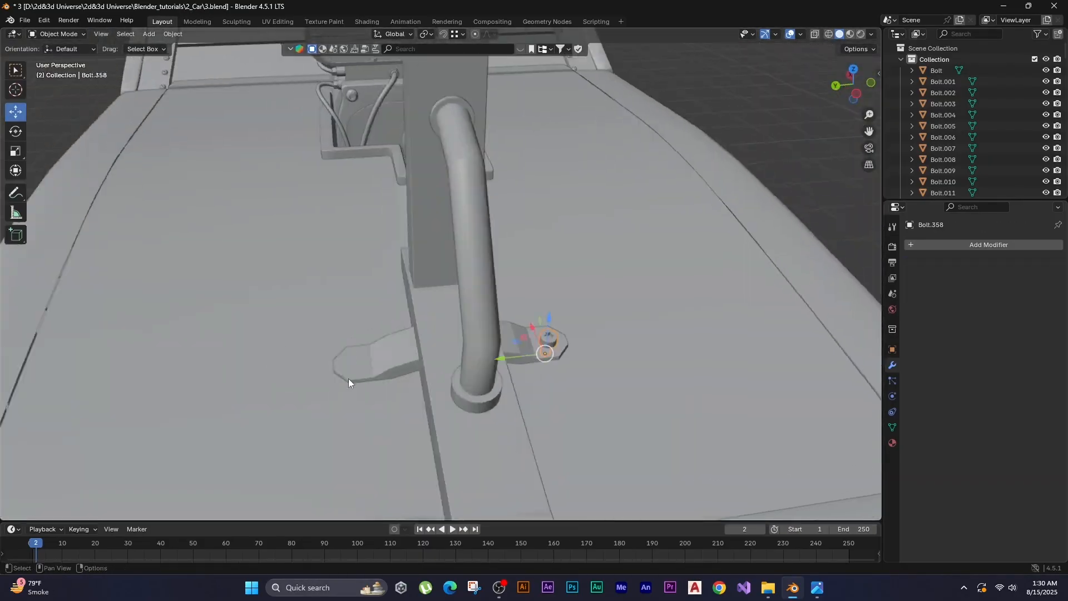
Duplicate the bolt and place the copy on the opposite side tab.
key("shift+d")
key("shift+y")
left_click(213, 375)
Add a hex bolt at the hood upright's top cap, rotate it -90° to lie horizontally, and scale it to fit.
key("shift+a")
mouse_move(475, 266)
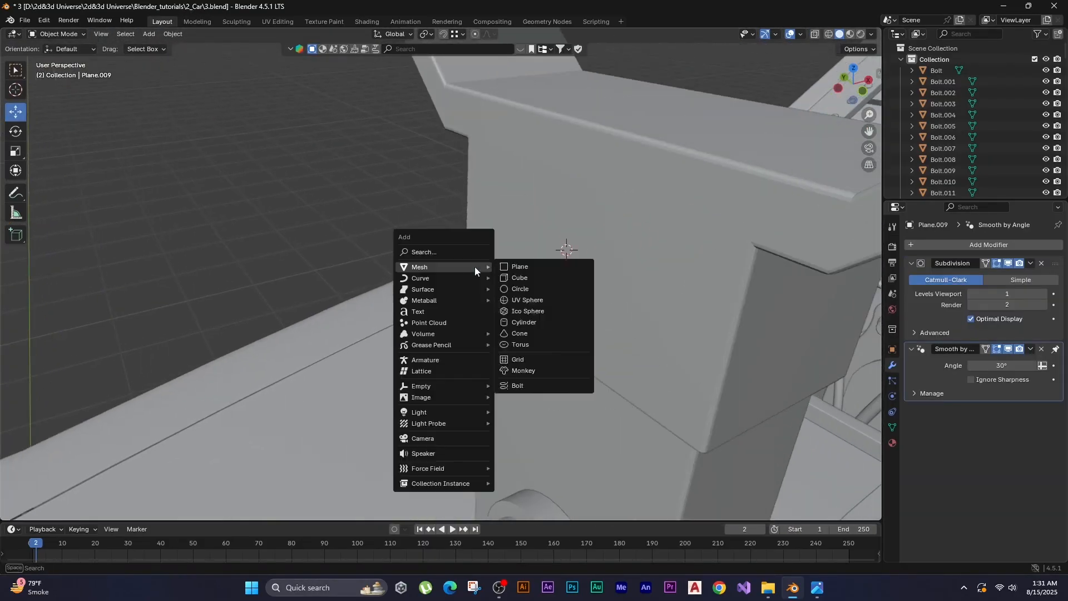
left_click(529, 382)
middle_click_drag(201, 259, 214, 283)
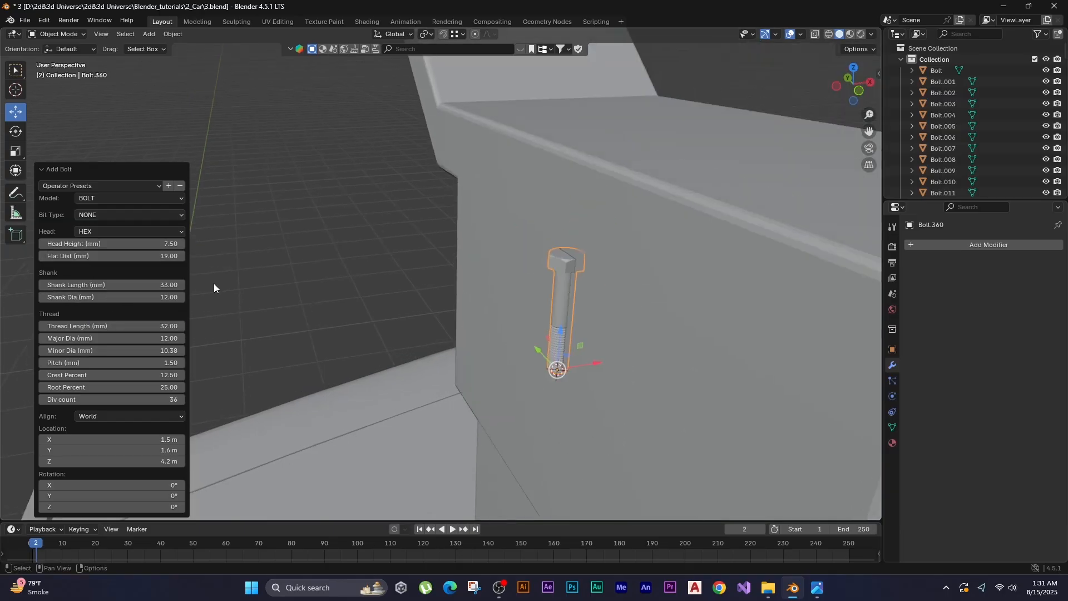
key("KP_1")
type("r-90")
key("Return")
key("s")
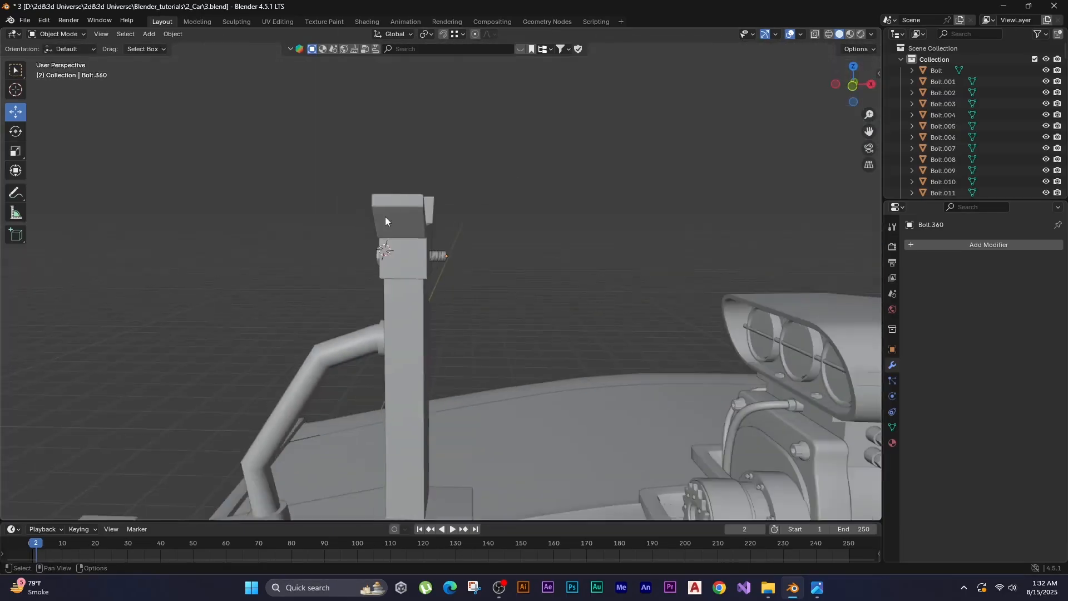
Add a nut over the threaded end of the cap's bolt and scale it to fit.
middle_click_drag(385, 215, 261, 170)
scroll(452, 396, "up", 5)
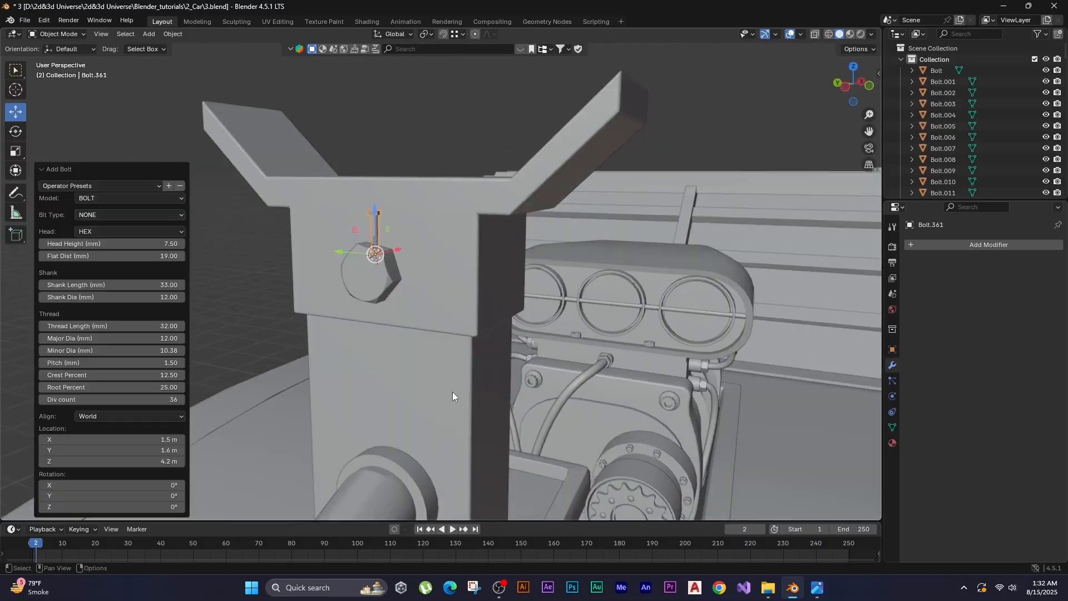
middle_click_drag(452, 396, 252, 241)
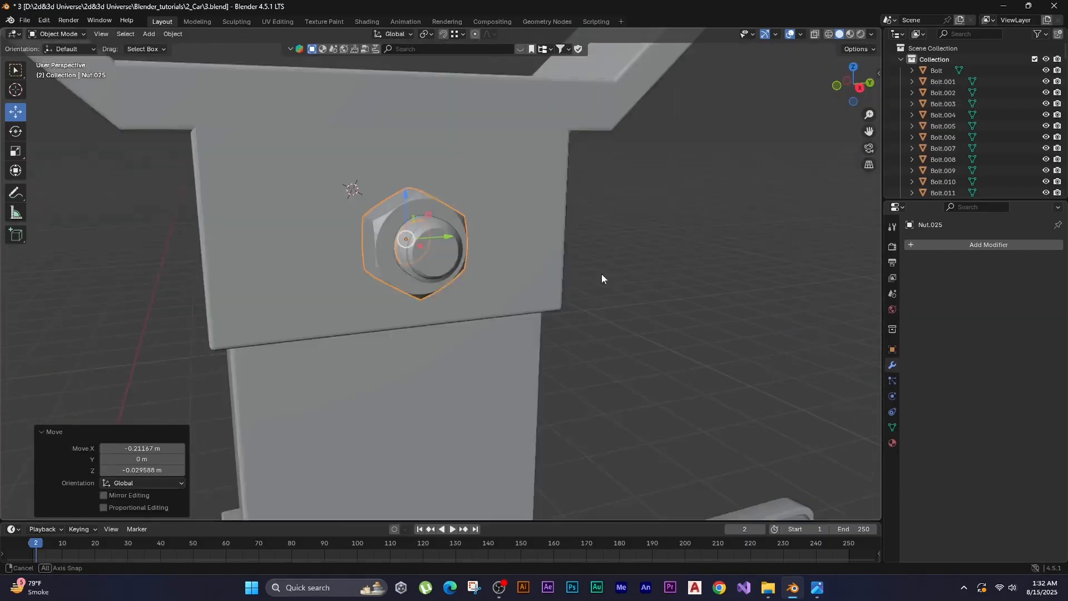
key("s")
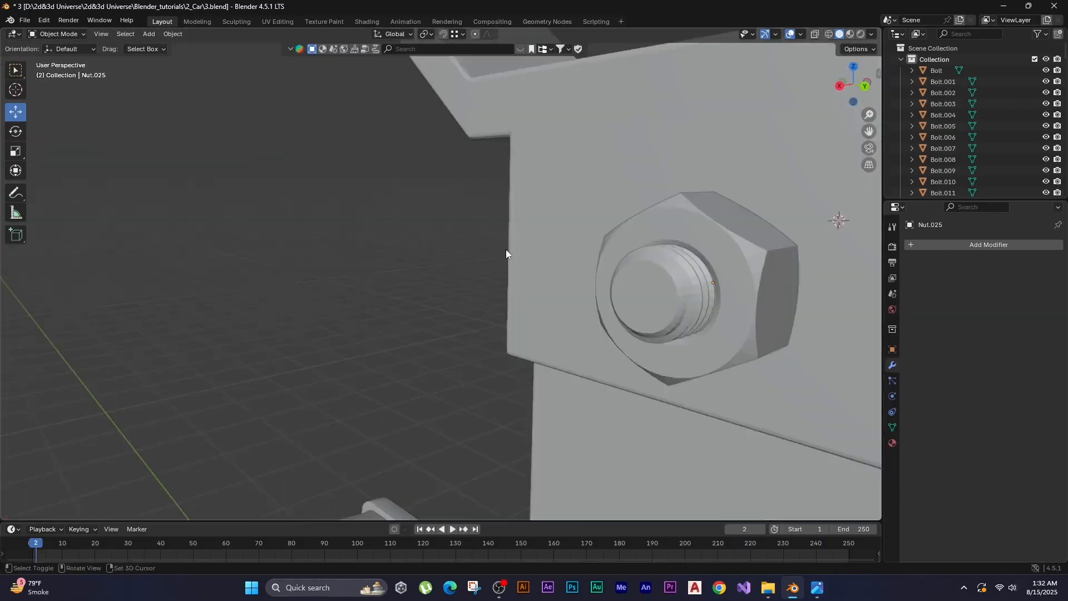
middle_click_drag(835, 219, 312, 267)
scroll(311, 267, "down", 5)
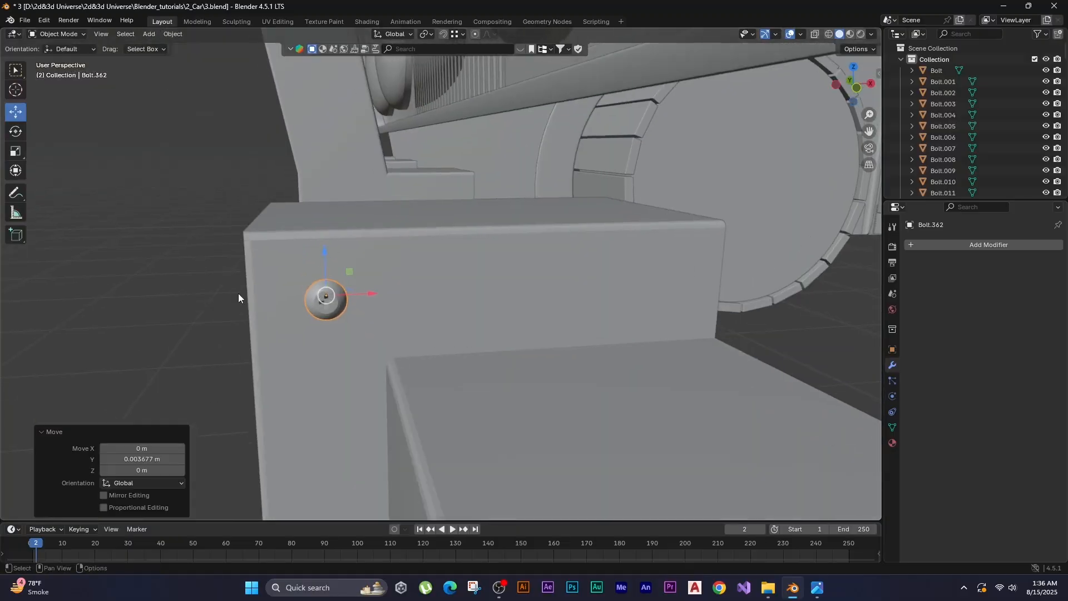
Add a cube, scale it to about 0.269, and fit it behind the front bumper as a mounting bracket.
key("Delete")
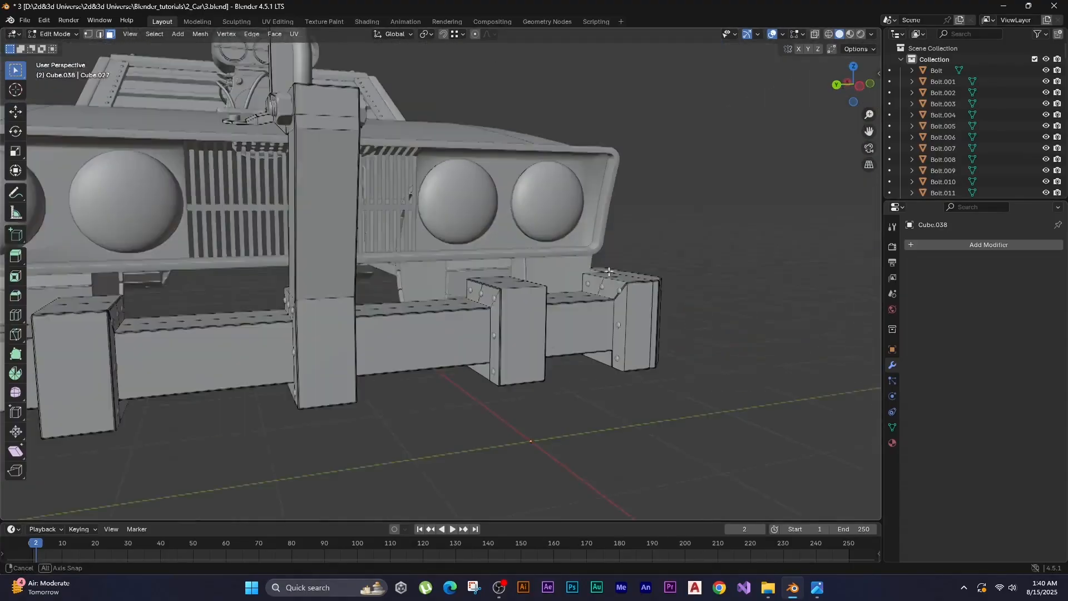
key("shift+a")
mouse_move(674, 331)
left_click(719, 342)
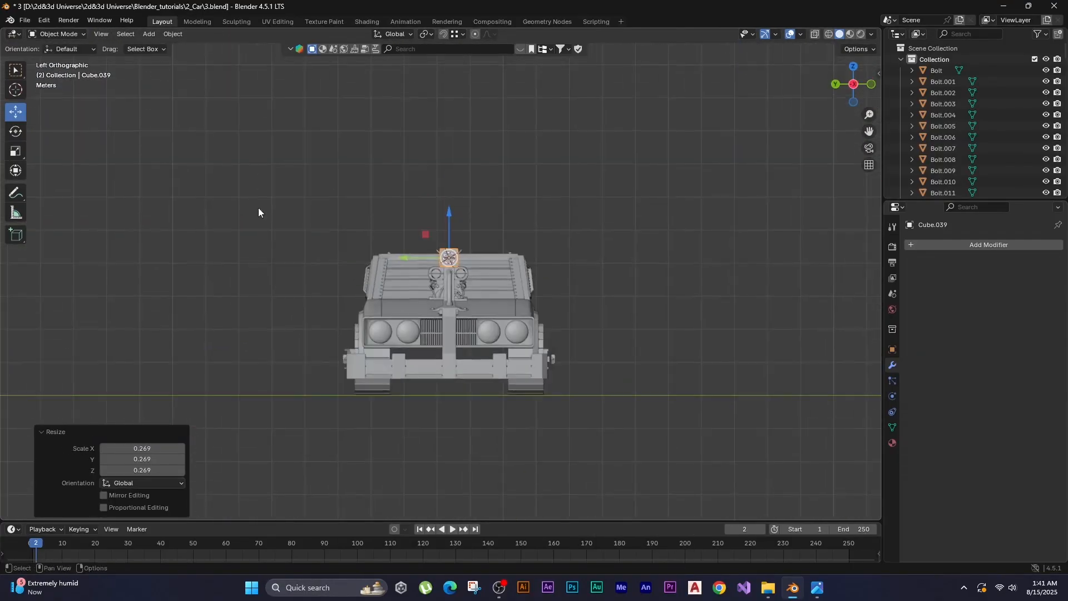
key("s")
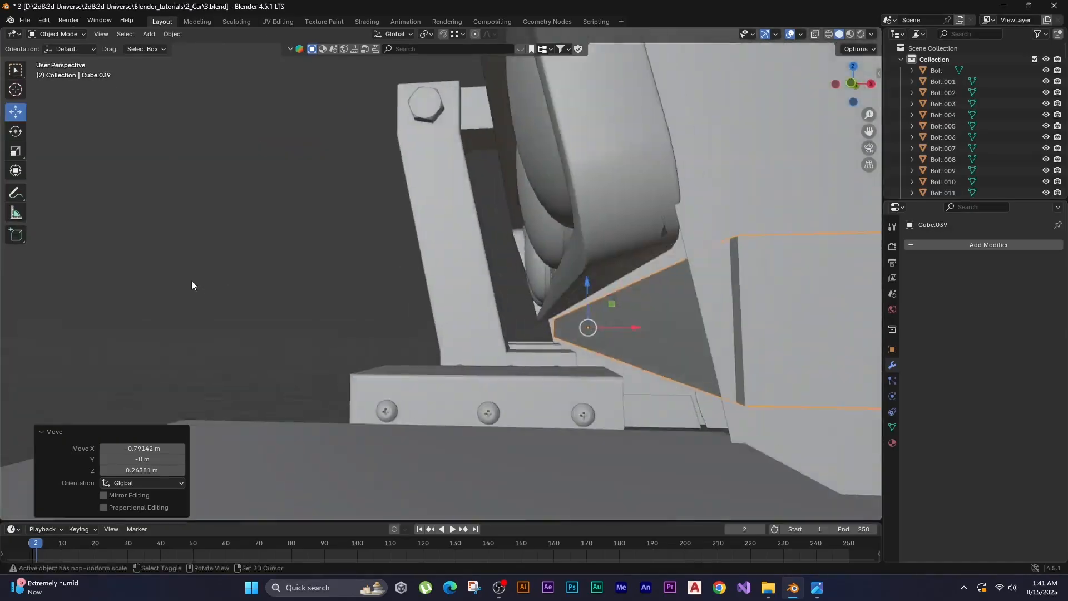
key("KP_1")
key("shift+z")
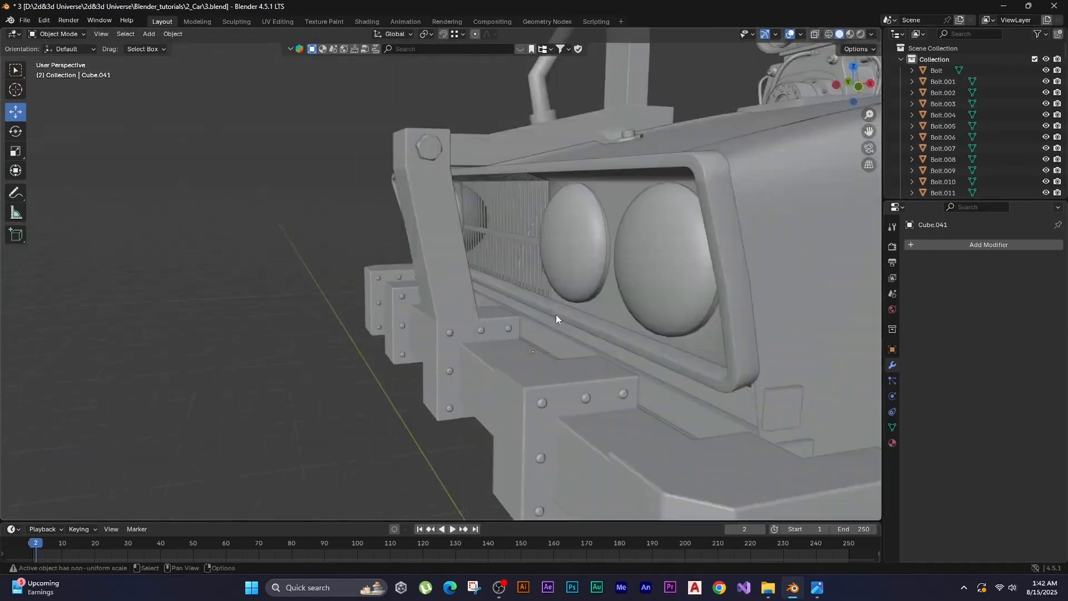
key("Tab")
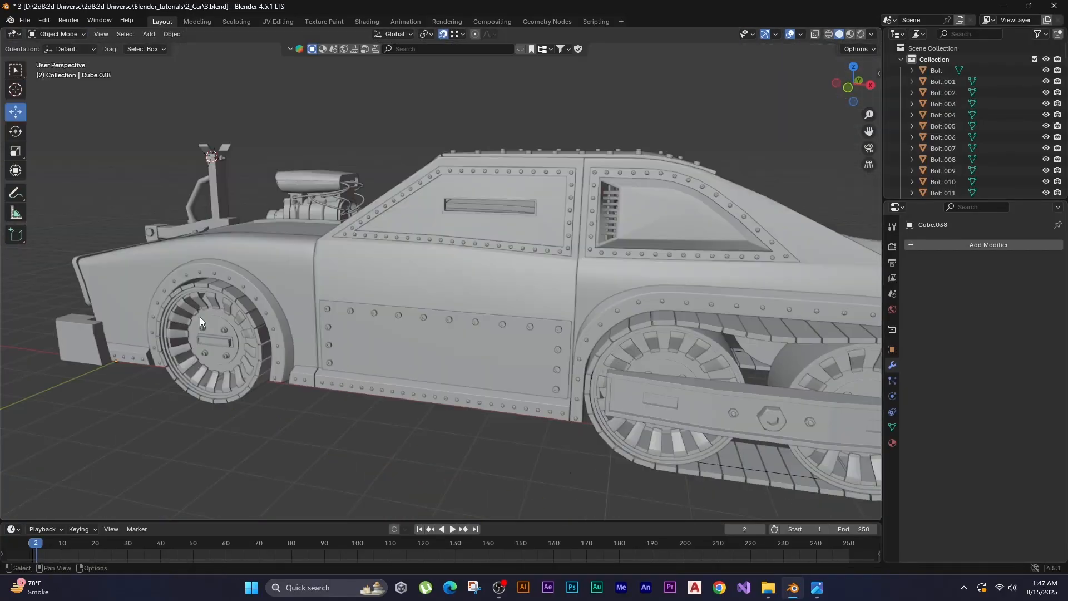
Duplicate the inner edges of the first rear body panel and move the copy about 0.929 m along Y.
middle_click_drag(199, 316, 289, 252)
left_click(359, 243)
key("Tab")
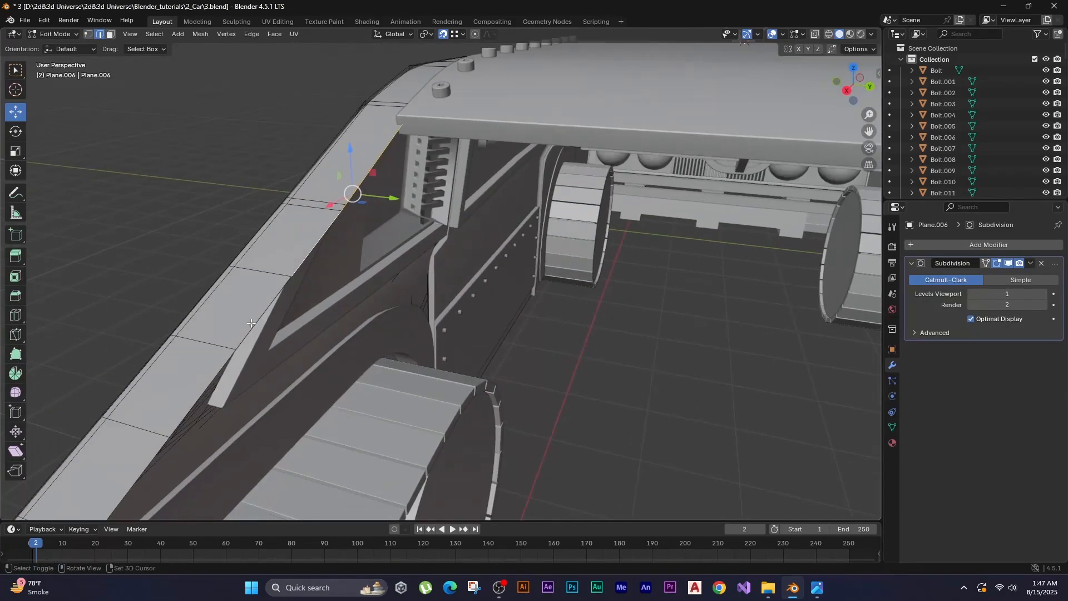
middle_click_drag(252, 325, 301, 260)
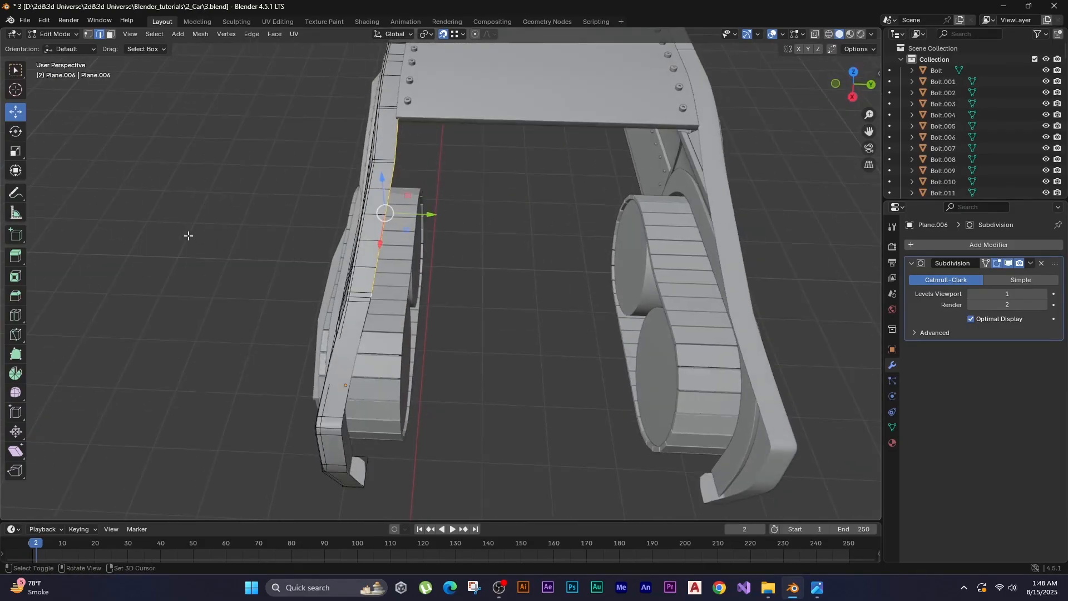
key("g")
key("y")
left_click(214, 210)
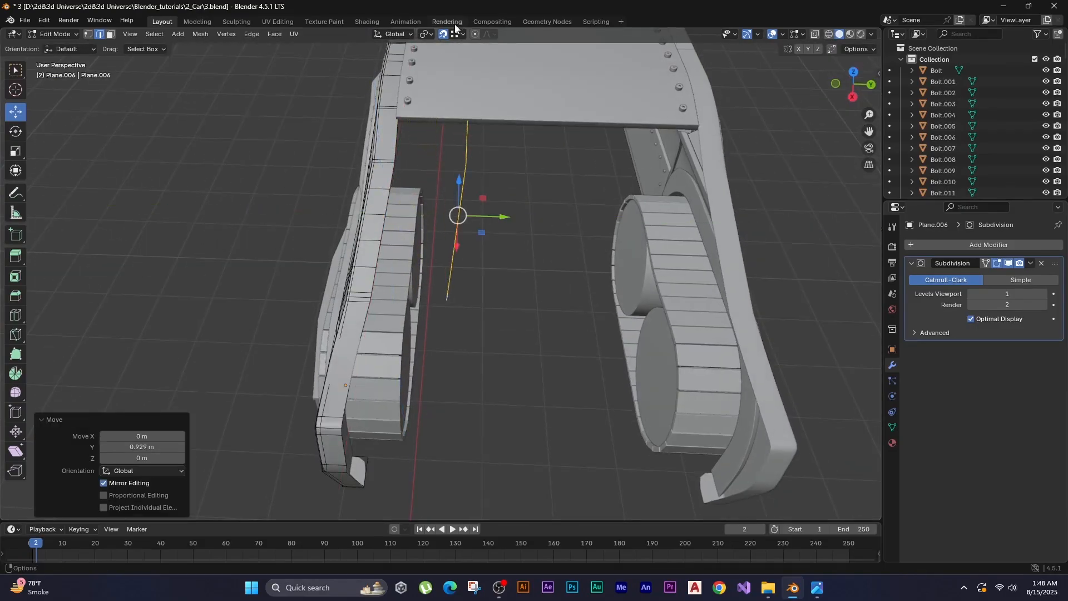
Separate the duplicated edges into their own object and extrude them about -0.559 m along Y as a strip.
key("KP_3")
key("1")
key("F3")
key("Escape")
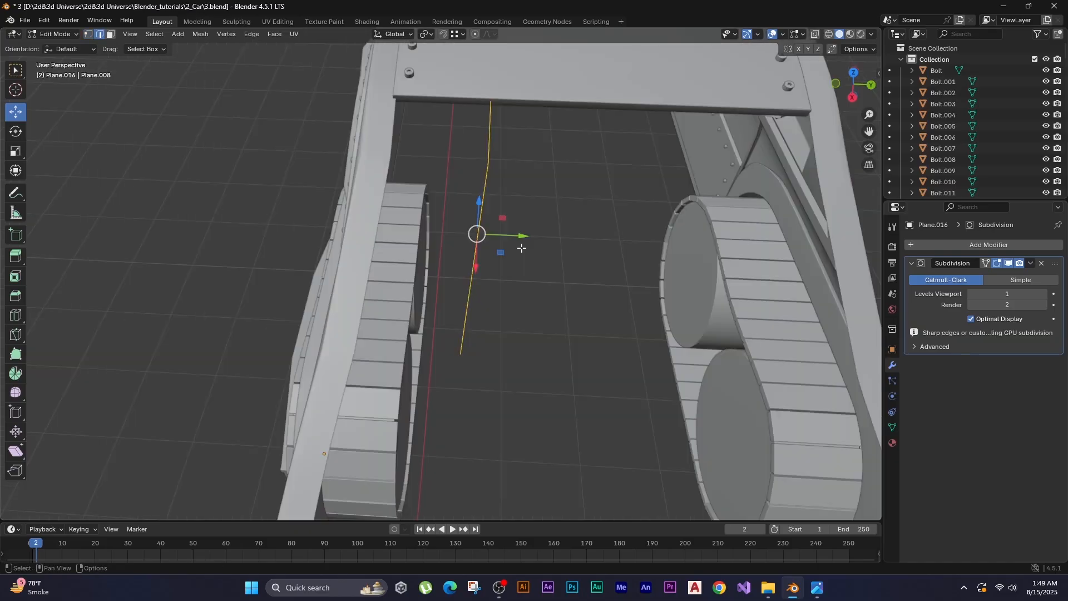
key("g")
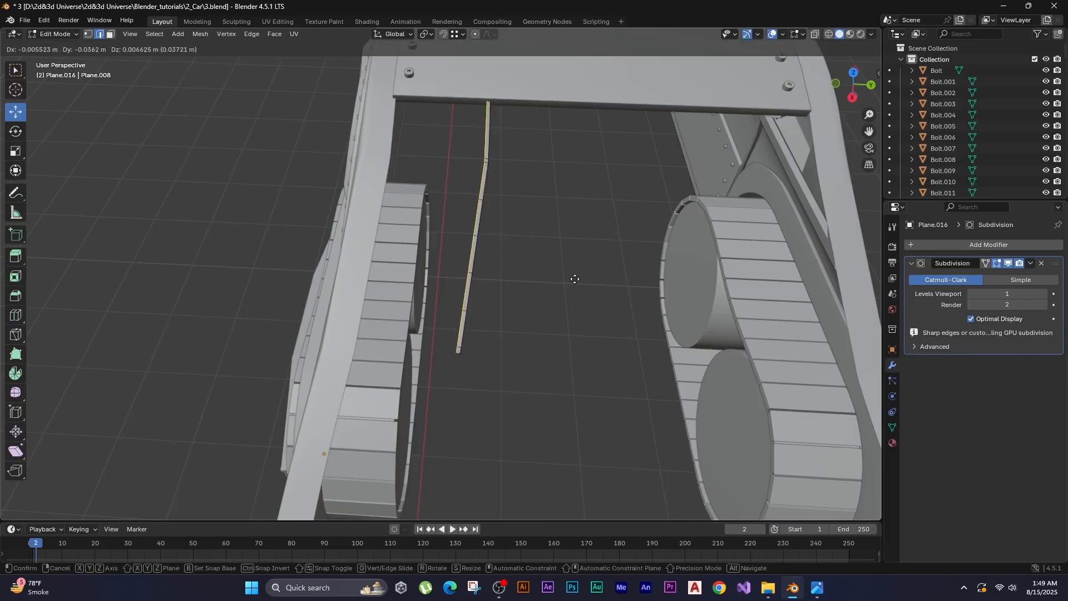
left_click(518, 277)
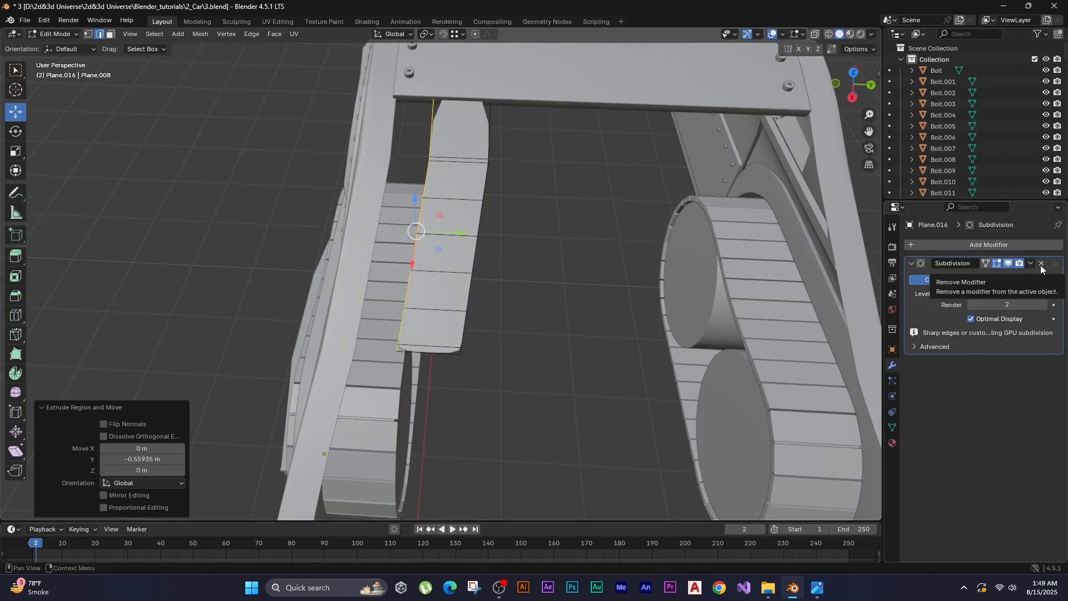
Remove the strip's Subdivision modifier and apply Shade Auto Smooth at 30°.
left_click(1041, 270)
key("Tab")
right_click(443, 272)
left_click(392, 154)
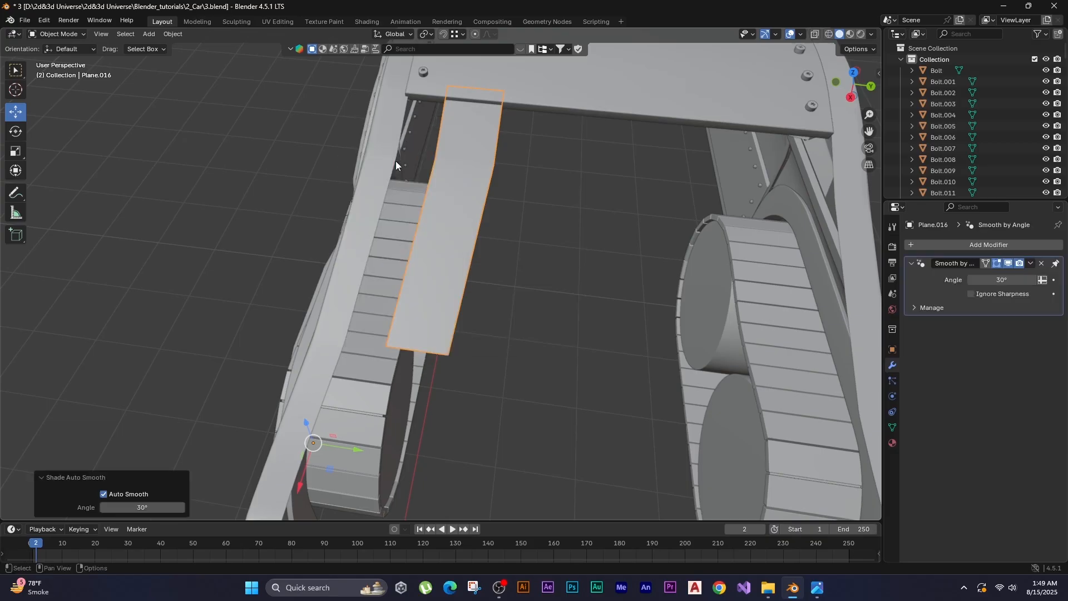
middle_click_drag(604, 282, 450, 309)
Set the strip's origin to its geometry and move it along Y against the rear body panel.
right_click(527, 235)
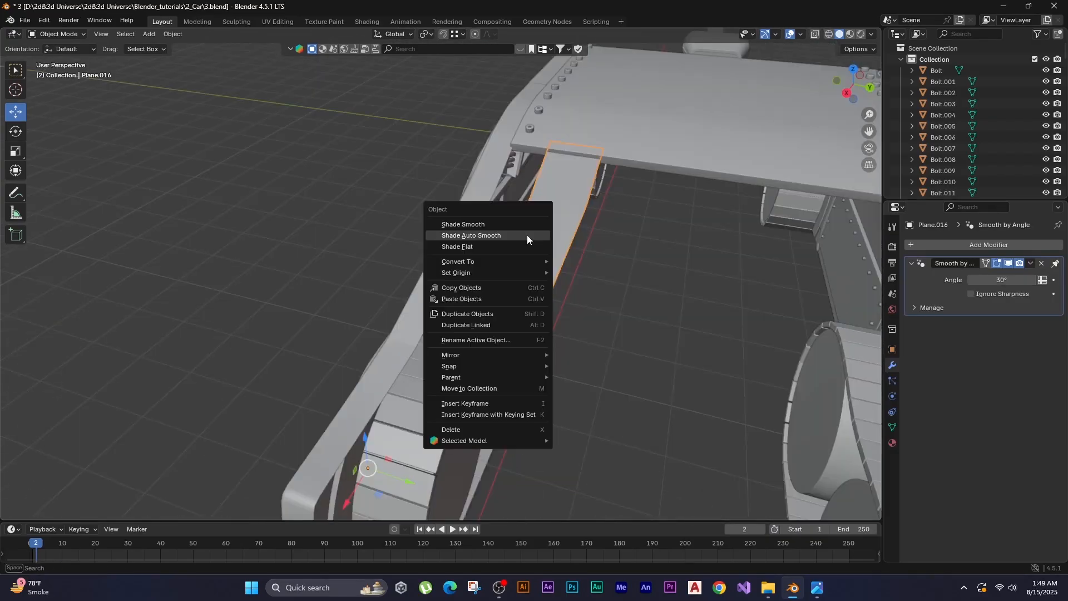
mouse_move(521, 272)
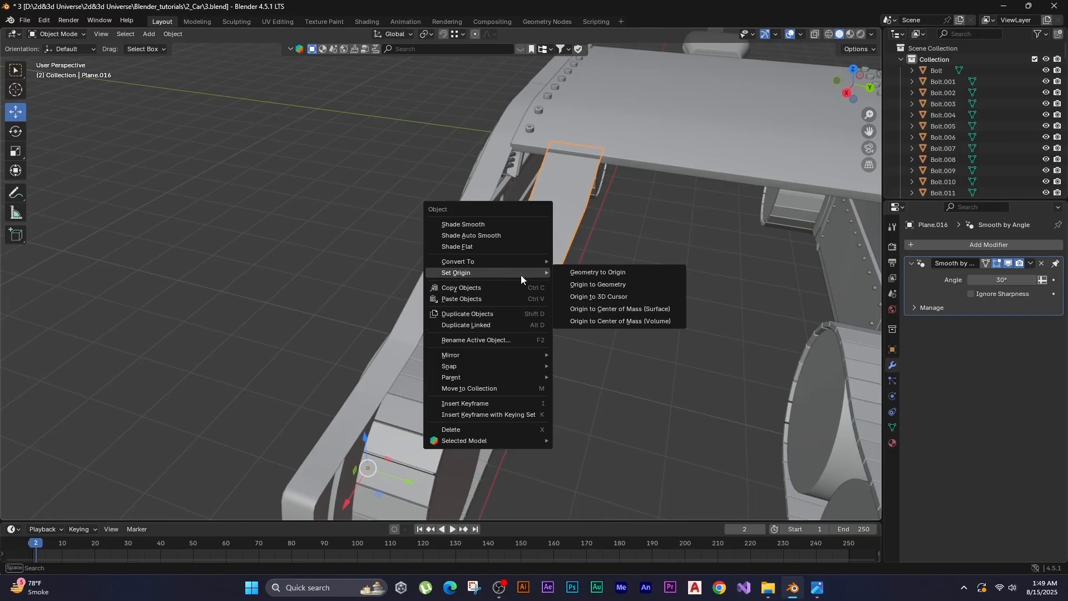
left_click(591, 288)
middle_click_drag(593, 288, 578, 295)
key("g")
key("y")
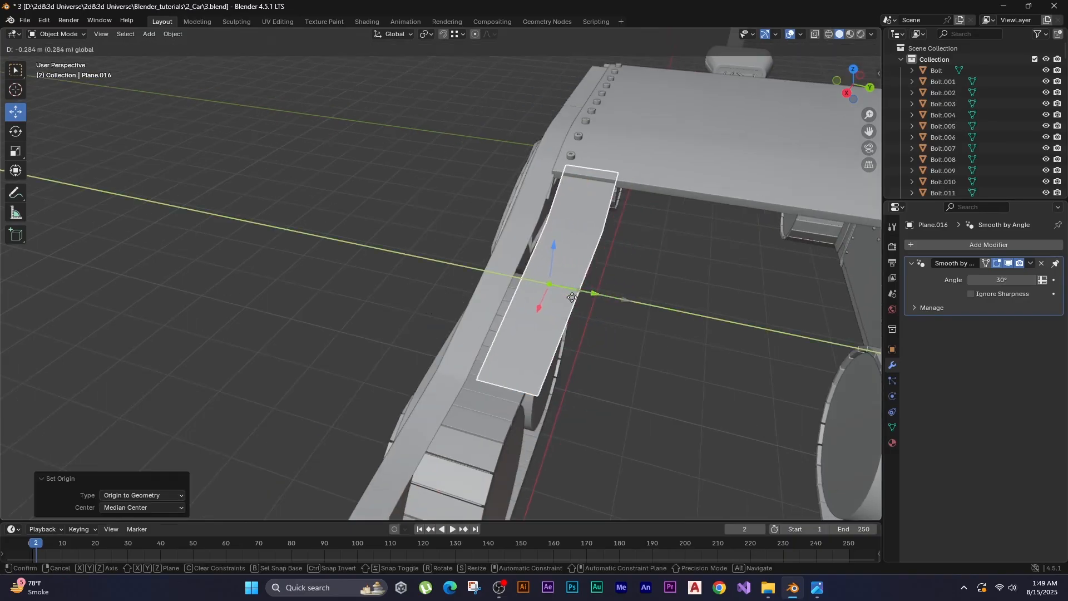
left_click(559, 295)
Duplicate the inner edges of the opposite rear body panel and separate the copy, set apart from the panel, into its own object.
left_click(629, 312)
middle_click_drag(634, 314, 645, 336)
scroll(645, 336, "up", 3)
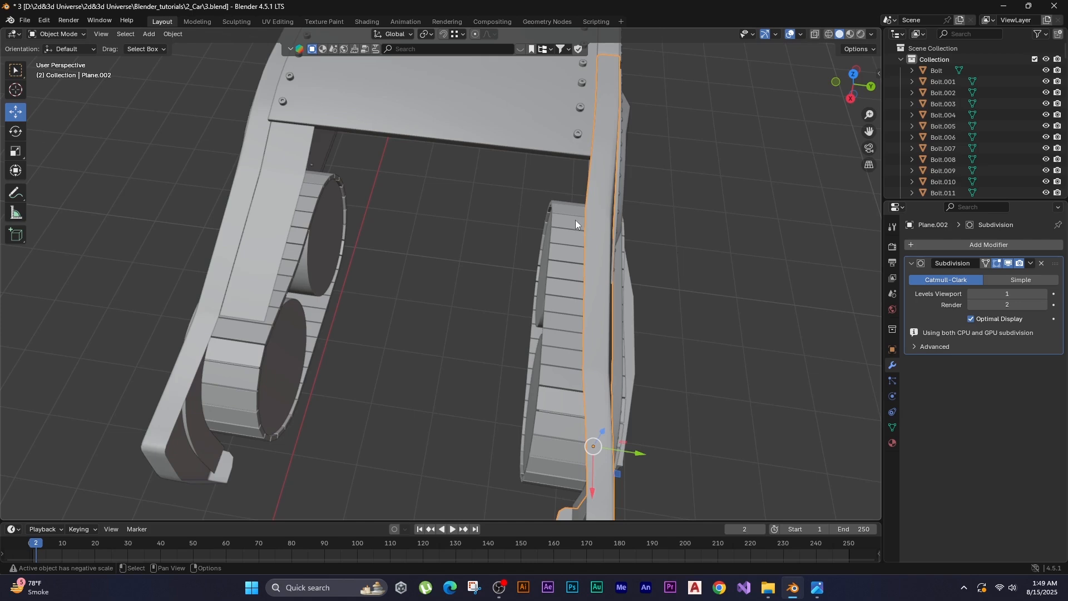
middle_click_drag(575, 219, 667, 233, "shift")
key("Tab")
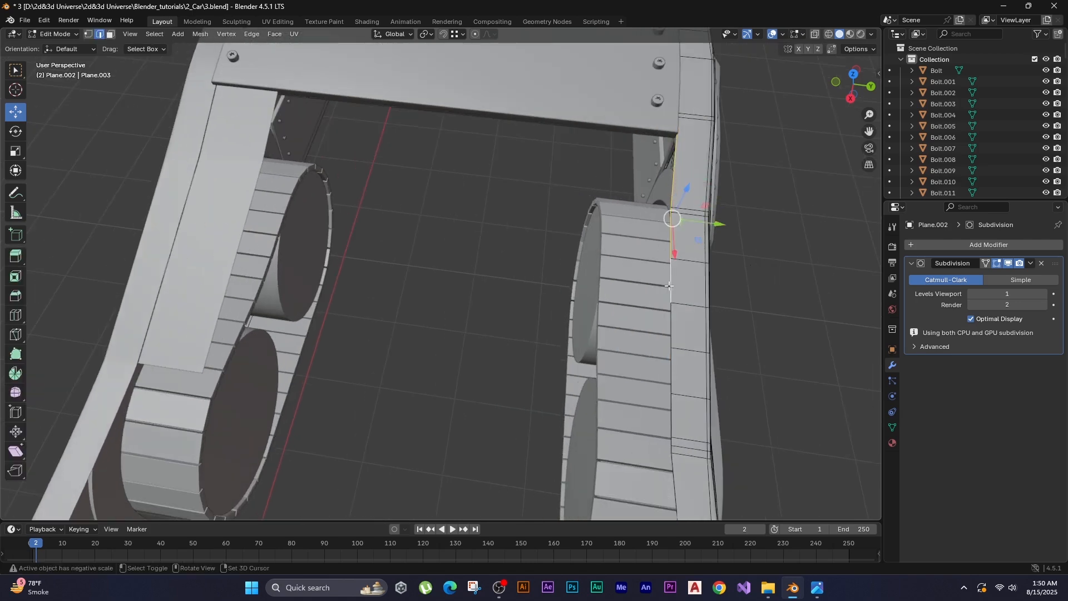
key("shift+d")
key("Escape")
key("F3")
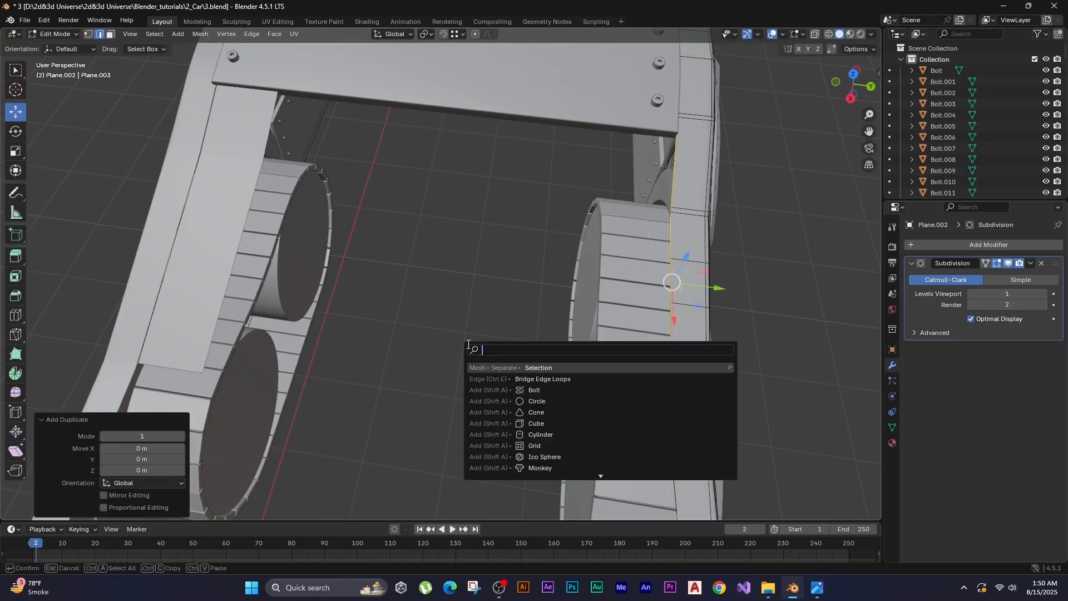
key("Return")
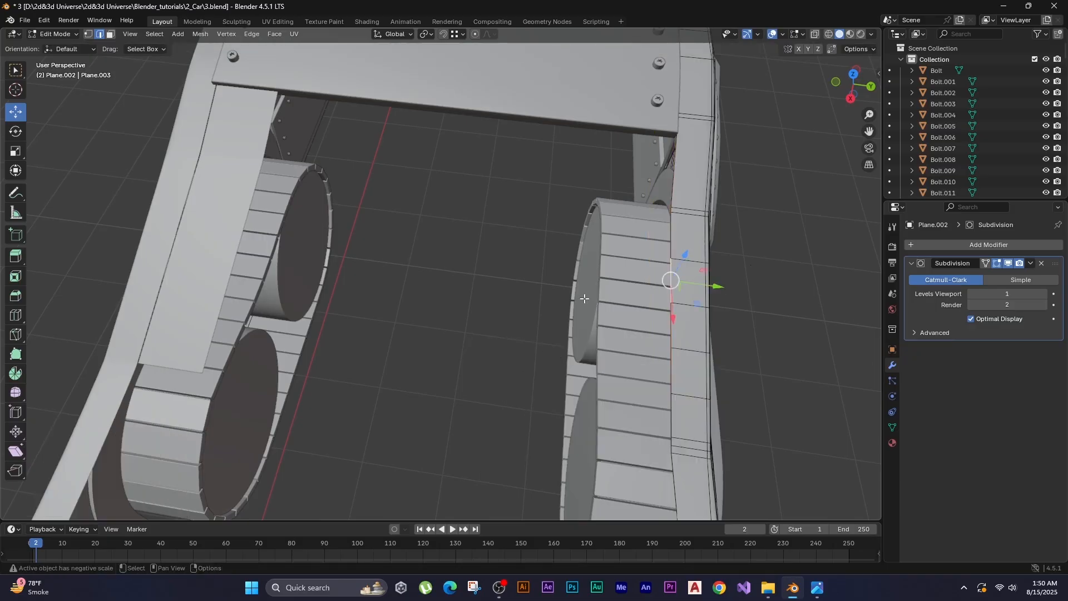
key("l")
key("slash")
key("slash")
key("p")
key("s")
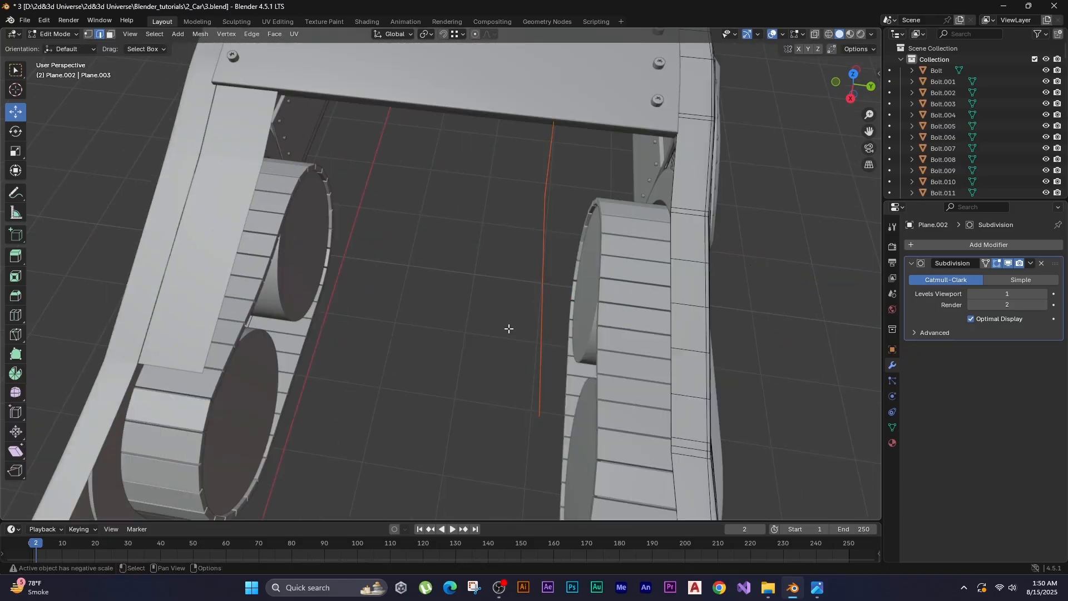
Extrude the separated edges along Y into a second strip without the Subdivision modifier.
key("Tab")
left_click(535, 296)
key("Tab")
middle_click_drag(481, 298, 473, 306, "shift")
key("e")
key("y")
left_click(418, 303)
key("Tab")
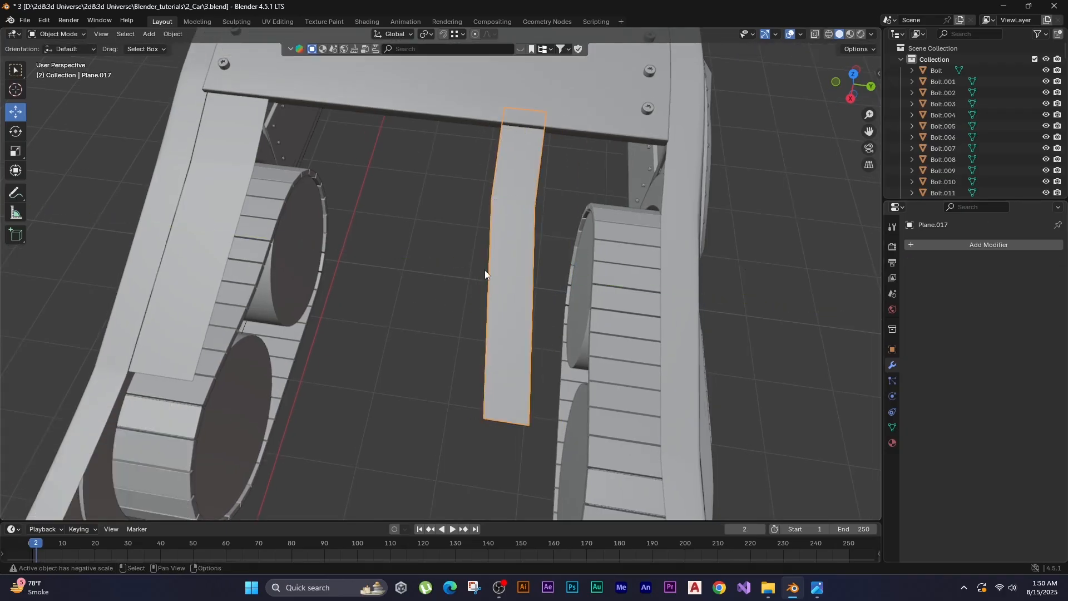
Apply Shade Auto Smooth to the second strip and set its origin to its geometry.
right_click(485, 269)
left_click(478, 282)
key("g")
key("y")
left_click(523, 340)
middle_click_drag(529, 348, 570, 303)
Move the second strip along Y beside the first one and shift its edge along Y to match their widths.
key("g")
key("y")
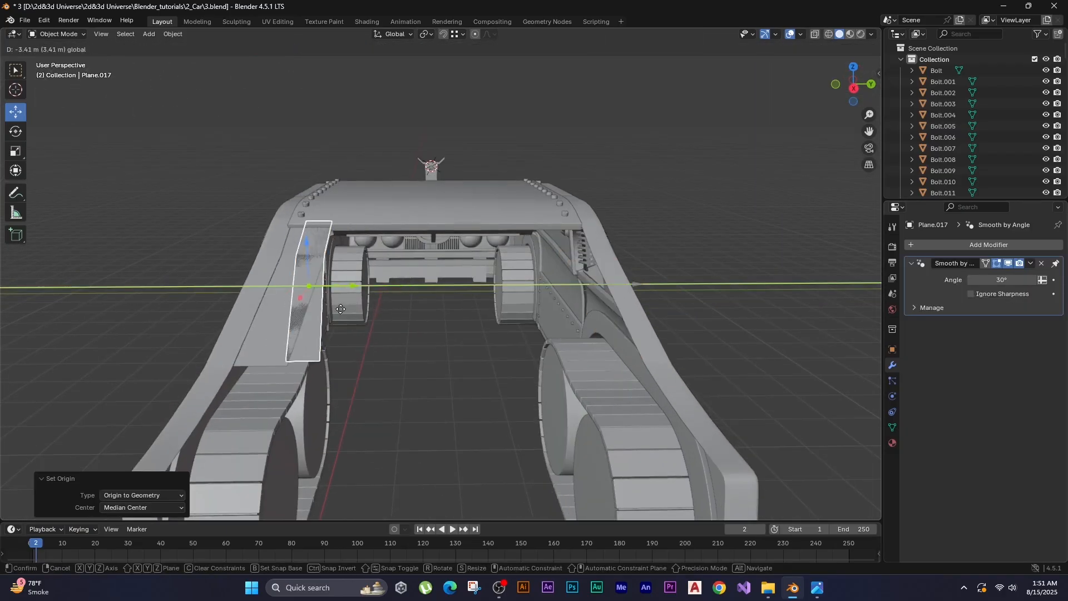
left_click(308, 309)
scroll(334, 309, "up", 3)
key("Tab")
key("g")
key("y")
left_click(389, 405)
key("Tab")
Move the second strip back along Y against the opposite rear body panel.
key("g")
key("y")
left_click(441, 432)
middle_click_drag(442, 432, 610, 377)
key("g")
key("y")
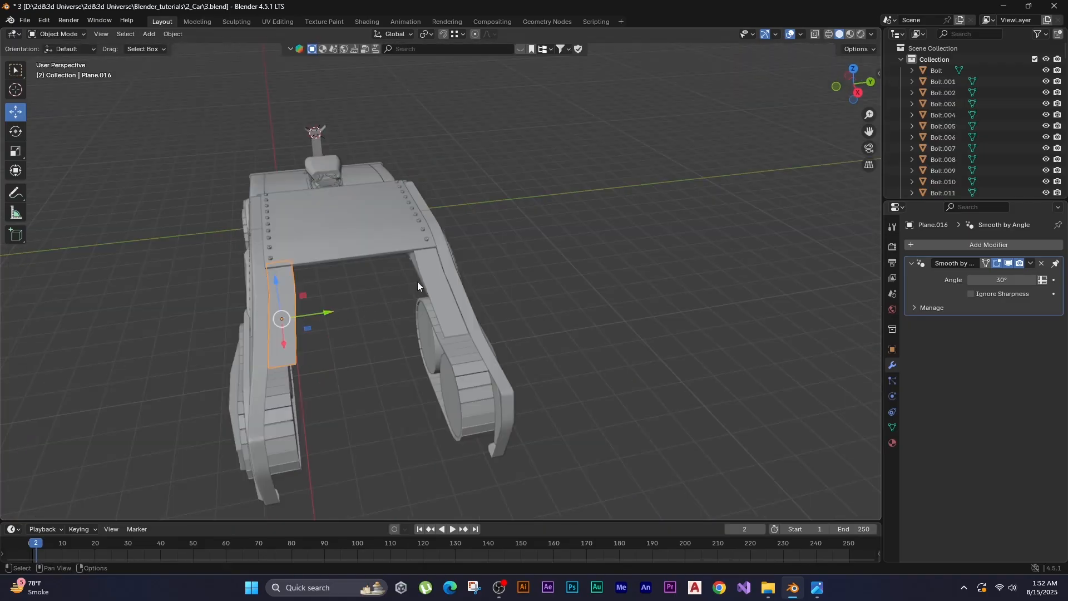
Join the two strips into one object and bridge their uppermost inner edges below the roof plate with Bridge Edge Loops.
left_click(429, 282, "shift")
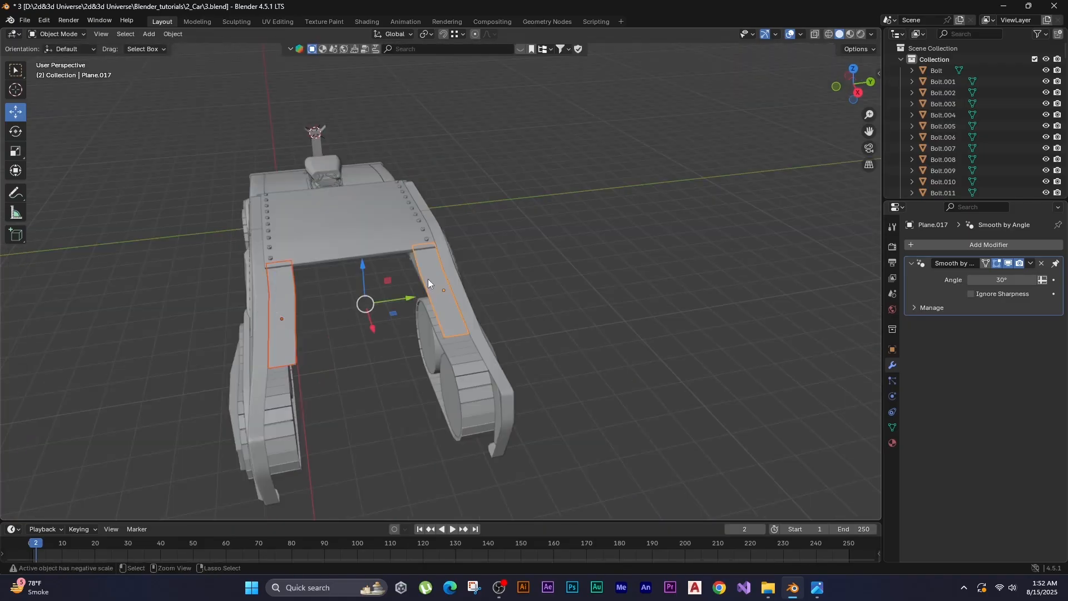
key("ctrl+j")
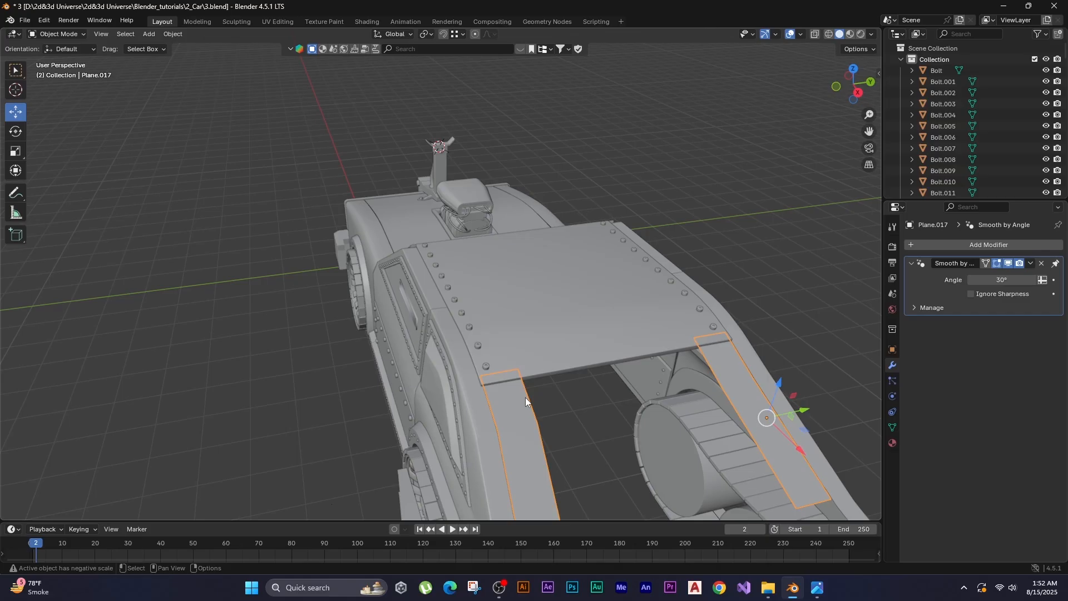
key("Tab")
left_click(546, 407)
mouse_move(650, 431)
middle_mouse_down()
mouse_move(588, 437)
mouse_move(662, 425)
middle_mouse_up()
key("F3")
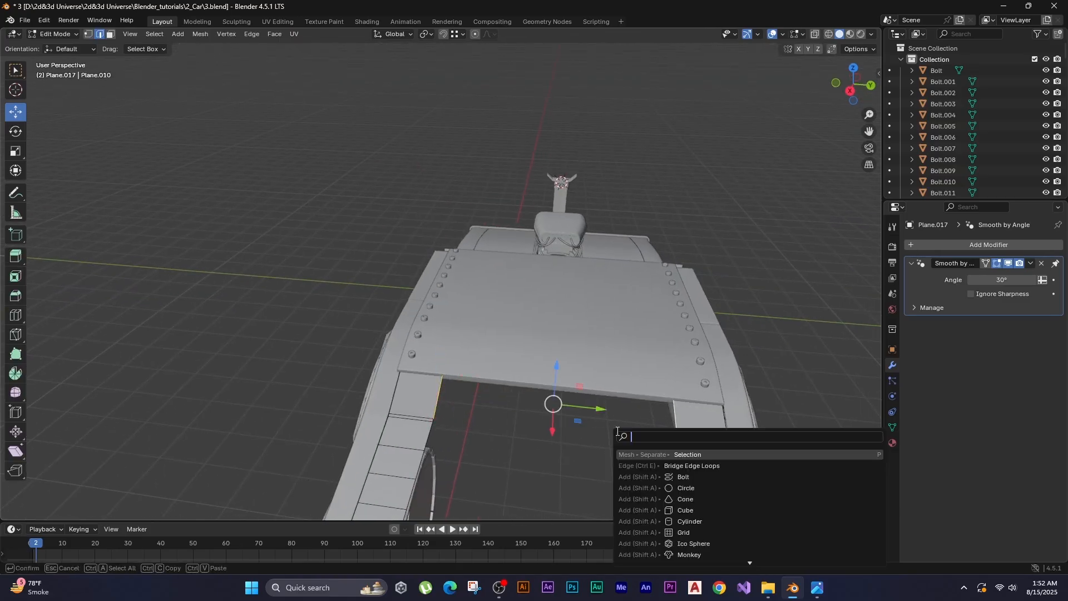
left_click(651, 466)
middle_click_drag(650, 465, 651, 388)
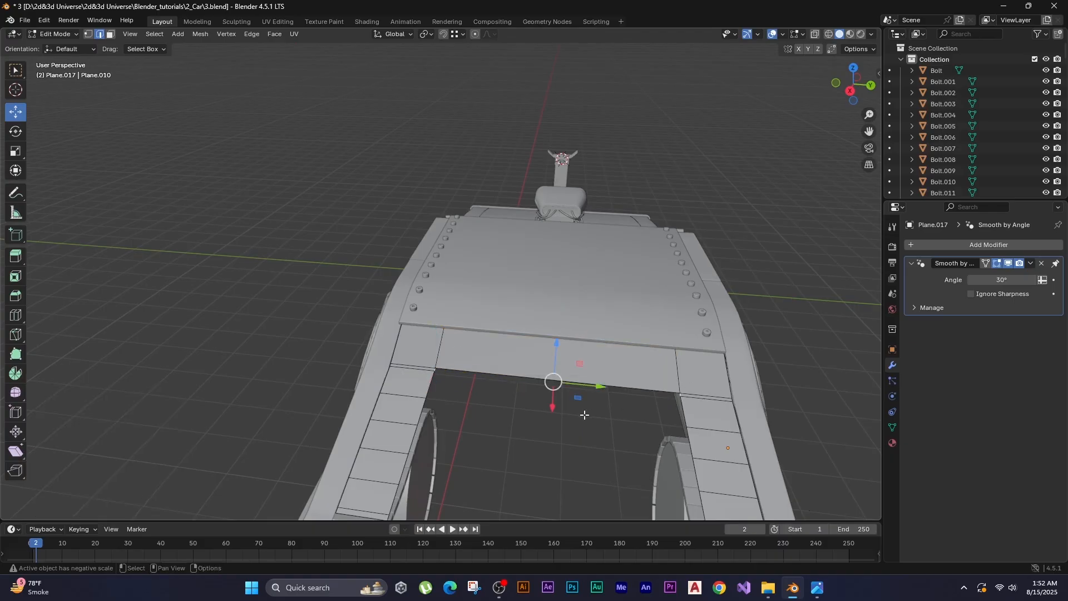
Bridge the next two pairs of facing inner edges below the deck's top crosspiece with Bridge Edge Loops.
key("F3")
left_click(612, 441)
middle_click_drag(612, 441, 519, 375)
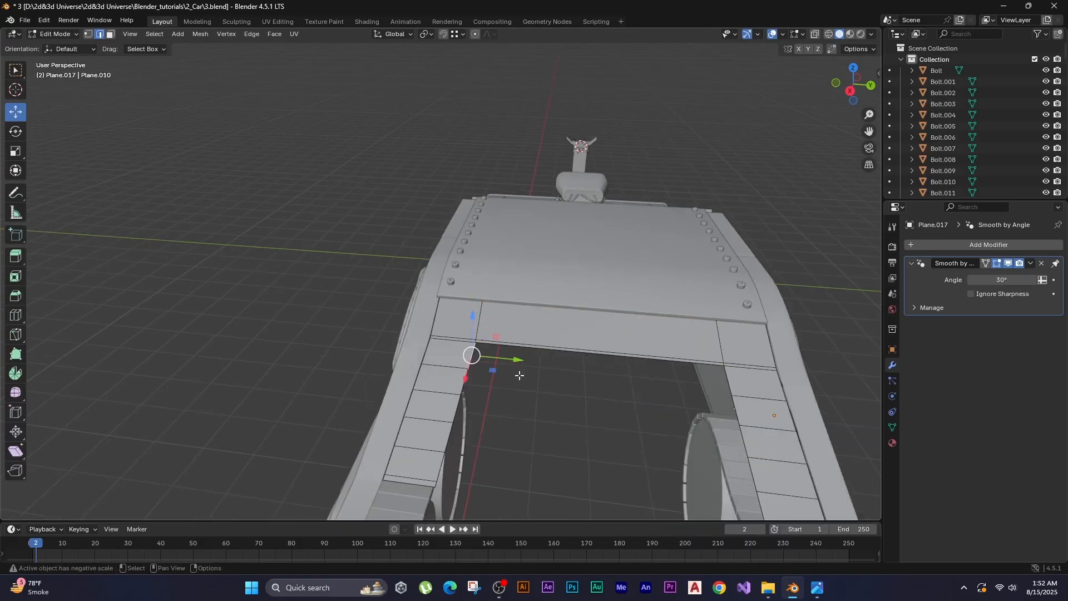
key("F3")
left_click(728, 384)
middle_click_drag(479, 404, 473, 373)
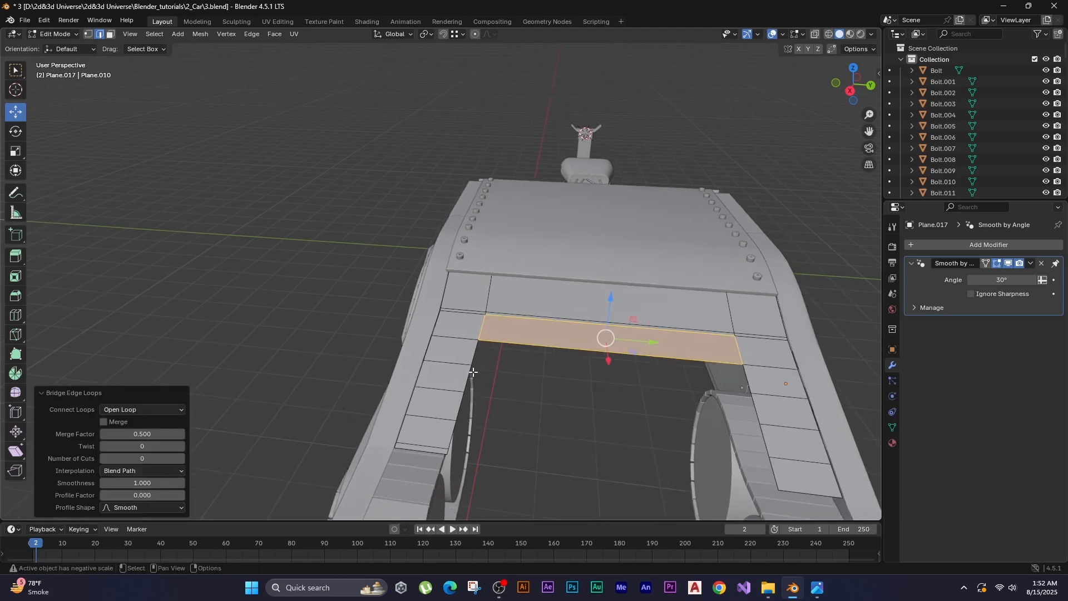
Bridge two further pairs of facing inner edges with Bridge Edge Loops, leaving an open slot above each crossbar.
left_click(468, 376)
key("F3")
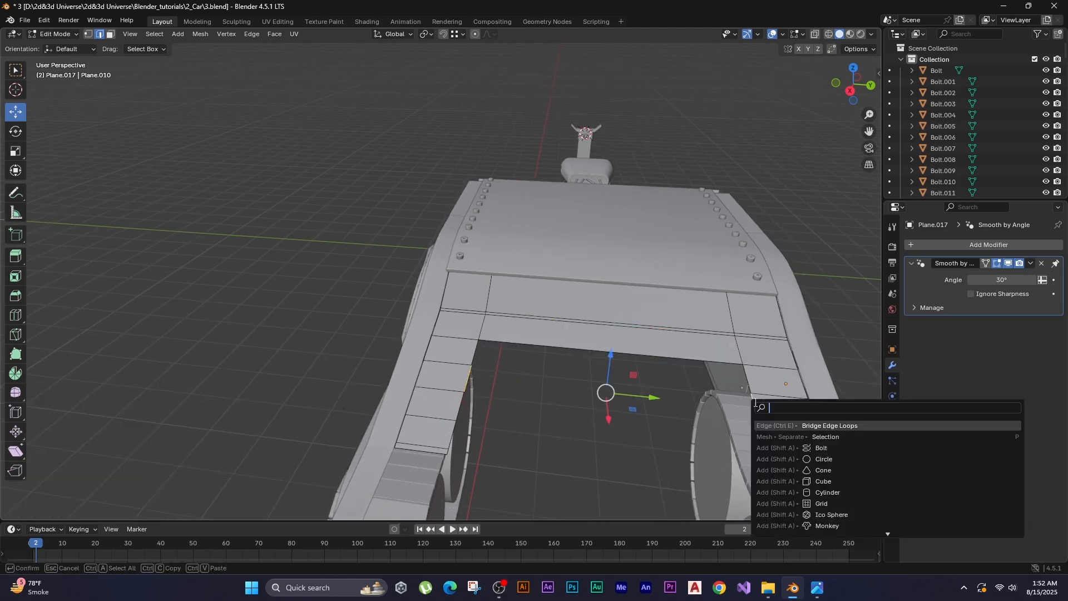
key("Return")
middle_click_drag(472, 384, 470, 372)
left_click(472, 378)
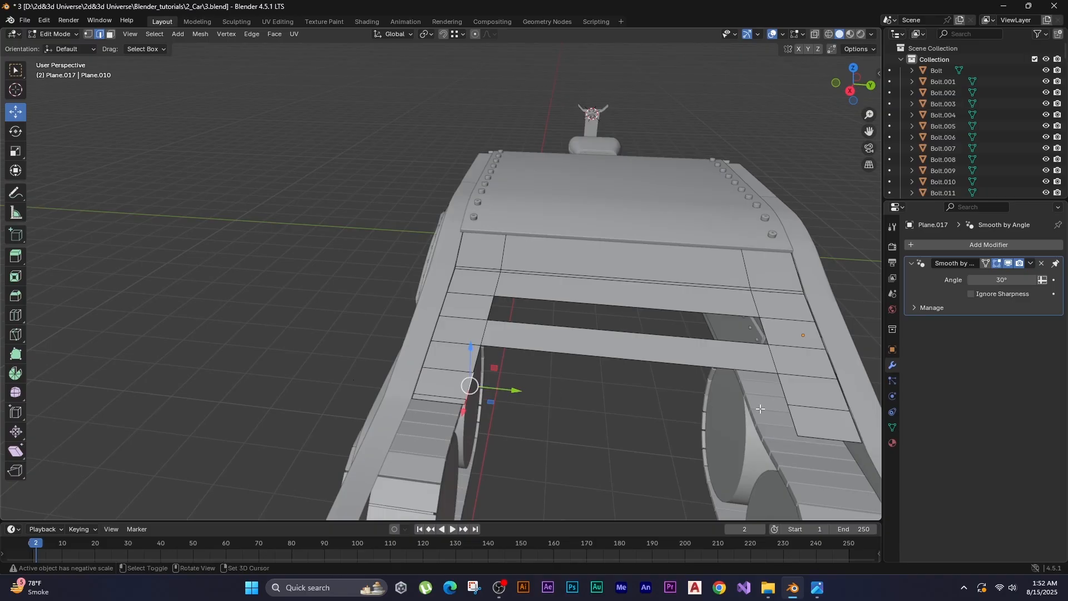
key("F3")
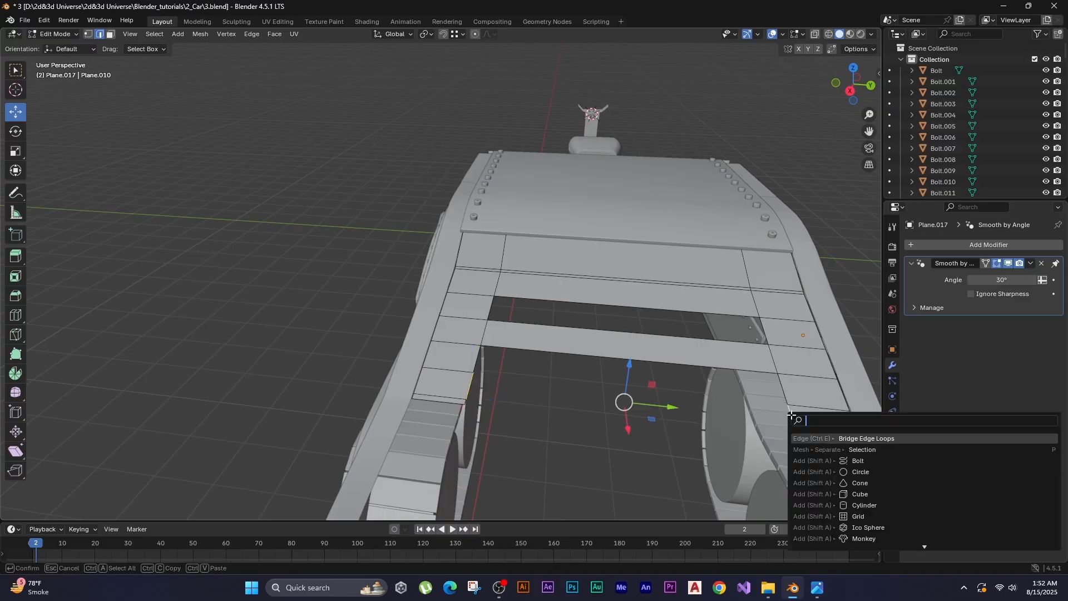
key("Return")
middle_click_drag(498, 429, 368, 403)
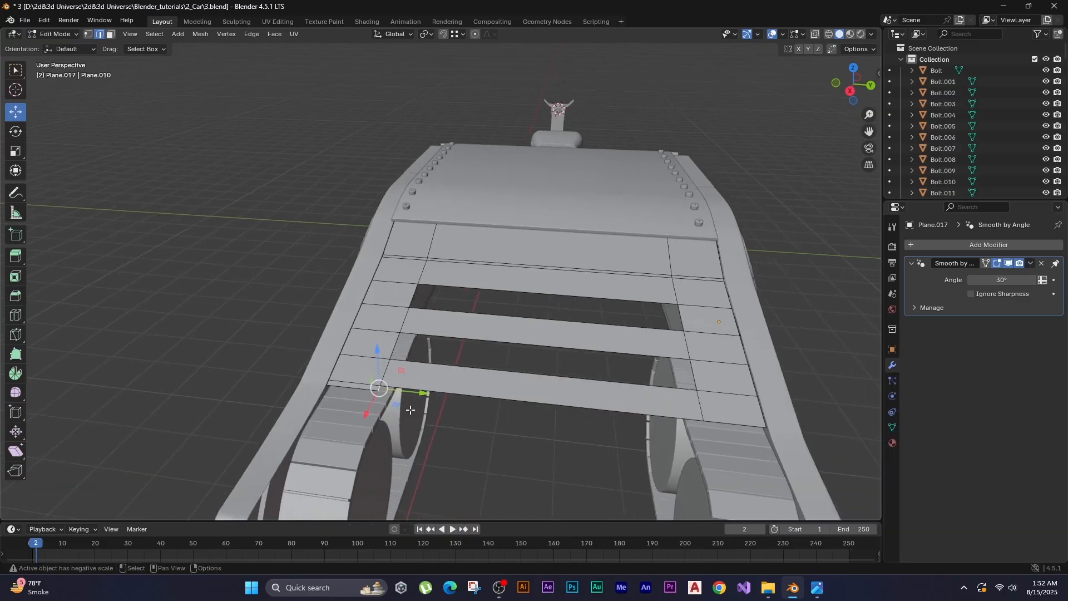
Extrude the edges around both deck slots downward about 0.06 m and shift them to make walls perpendicular to the deck.
key("g")
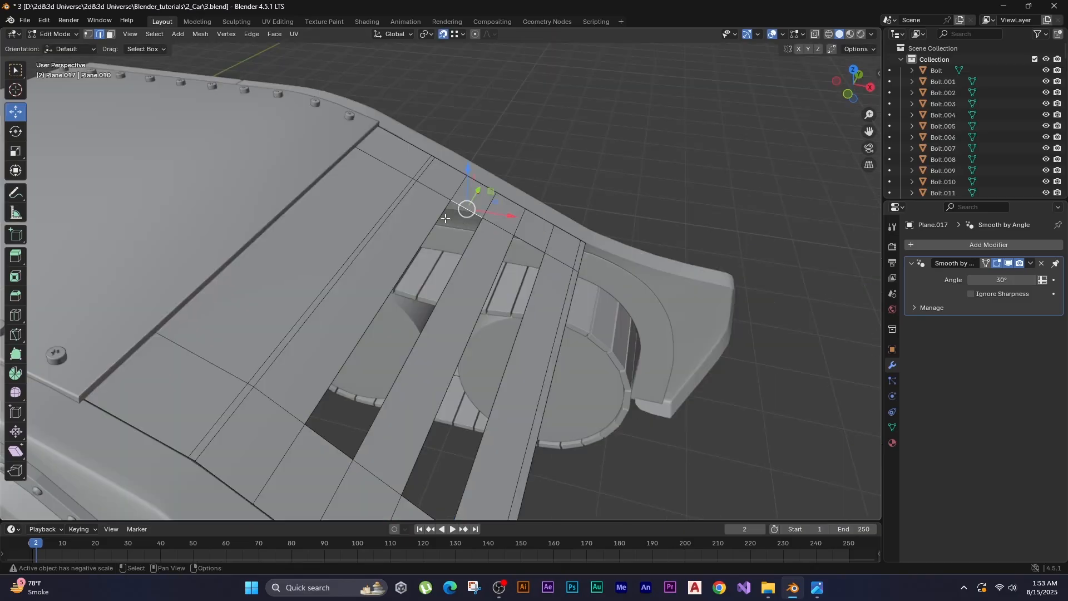
left_click(538, 269, "alt+shift")
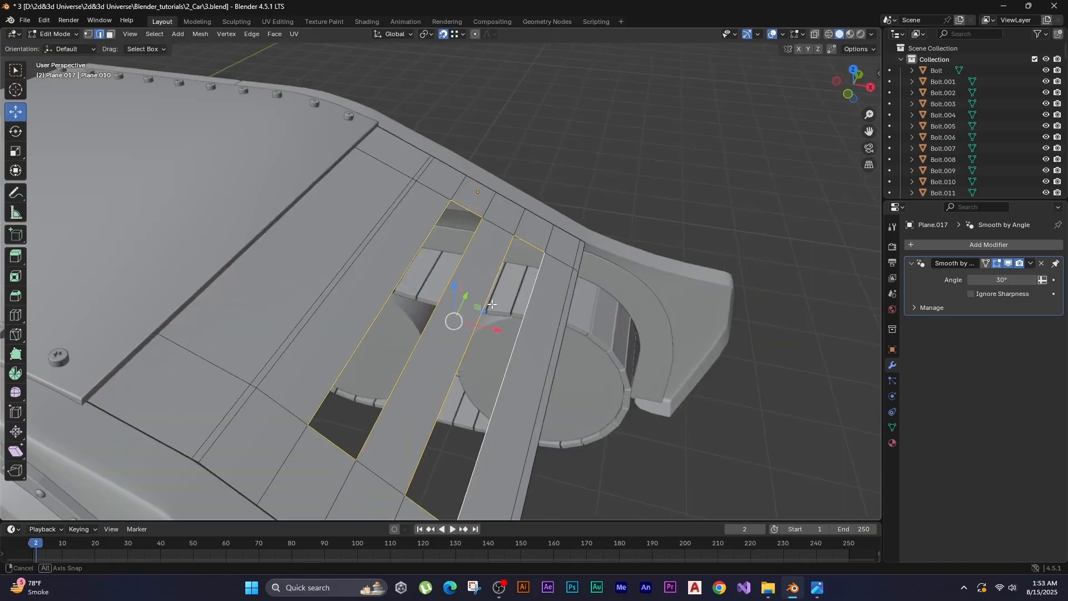
middle_click_drag(631, 204, 651, 183)
key("e")
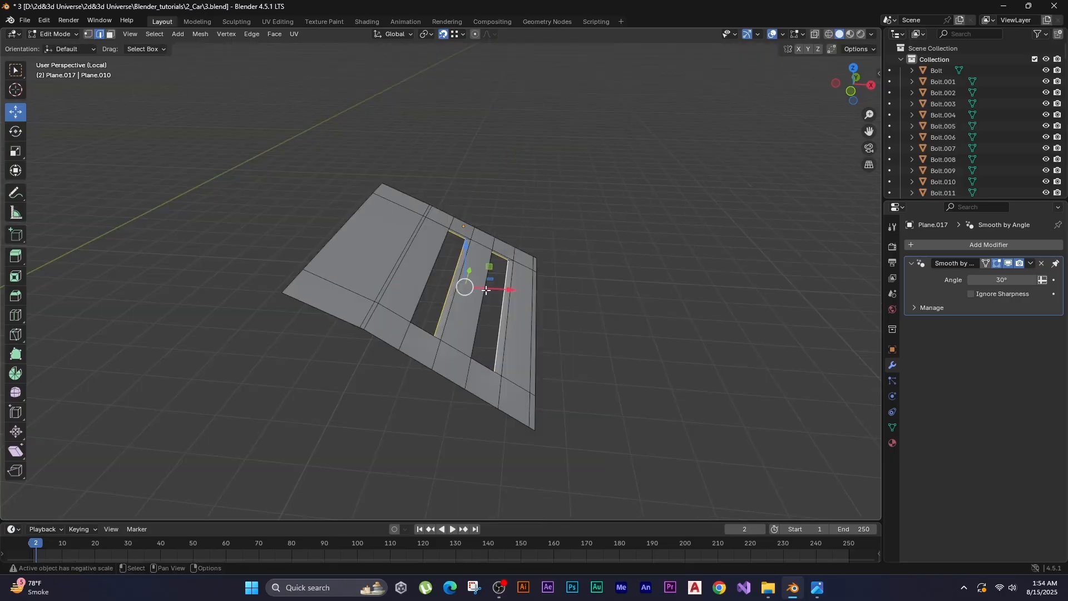
middle_click_drag(486, 289, 541, 307, "alt")
scroll(541, 308, "up", 2)
left_click_drag(539, 316, 526, 336)
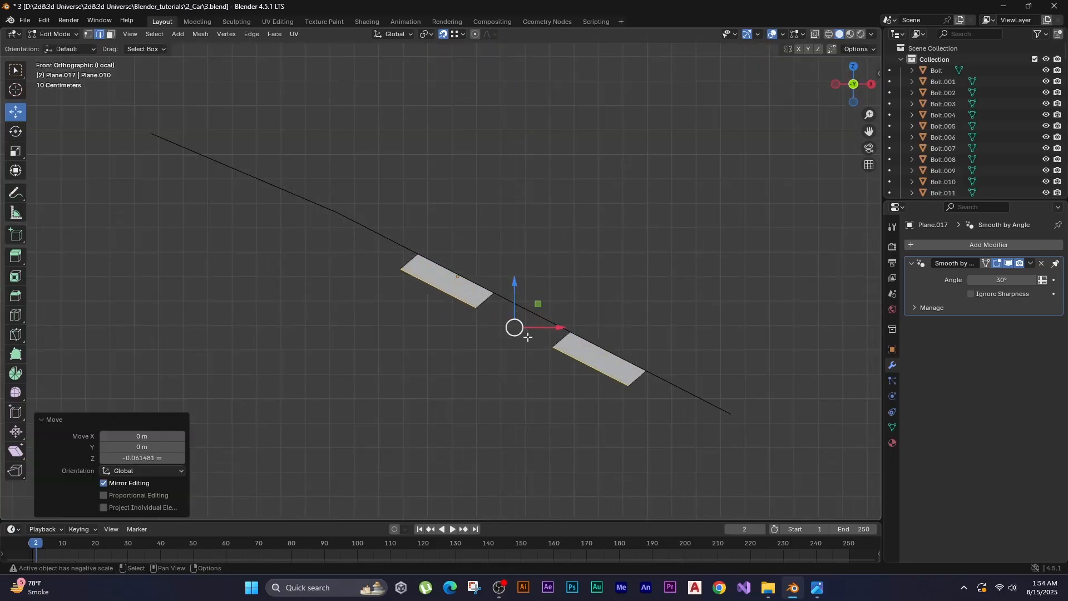
key("g")
left_click(434, 386)
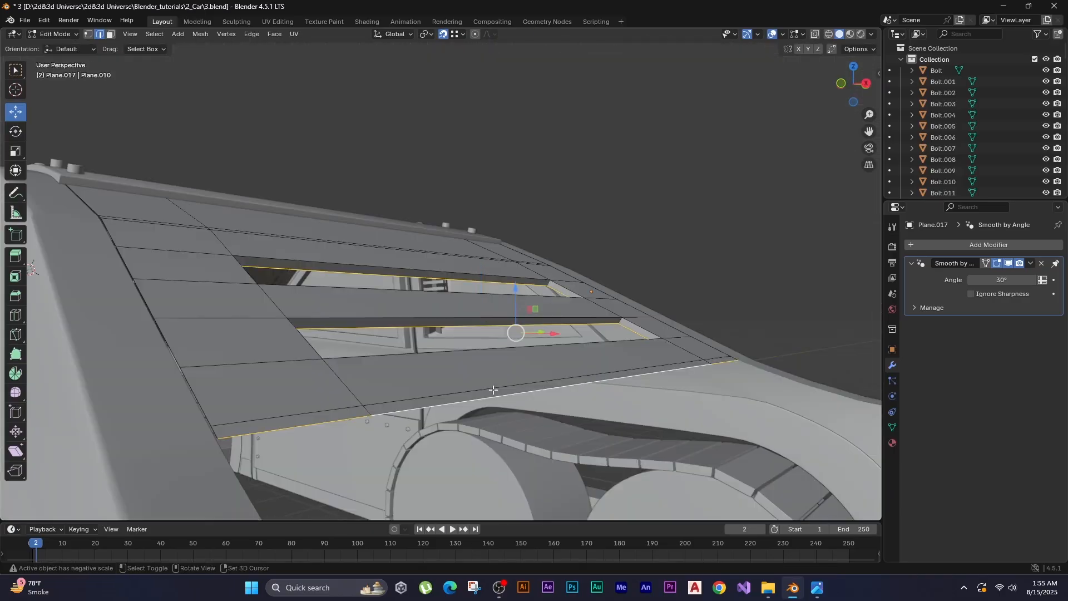
Isolate the deck, extrude its lowest rear edge downward as a thin lip, and shift that edge along X.
middle_click_drag(493, 389, 663, 214)
middle_click_drag(588, 341, 597, 305)
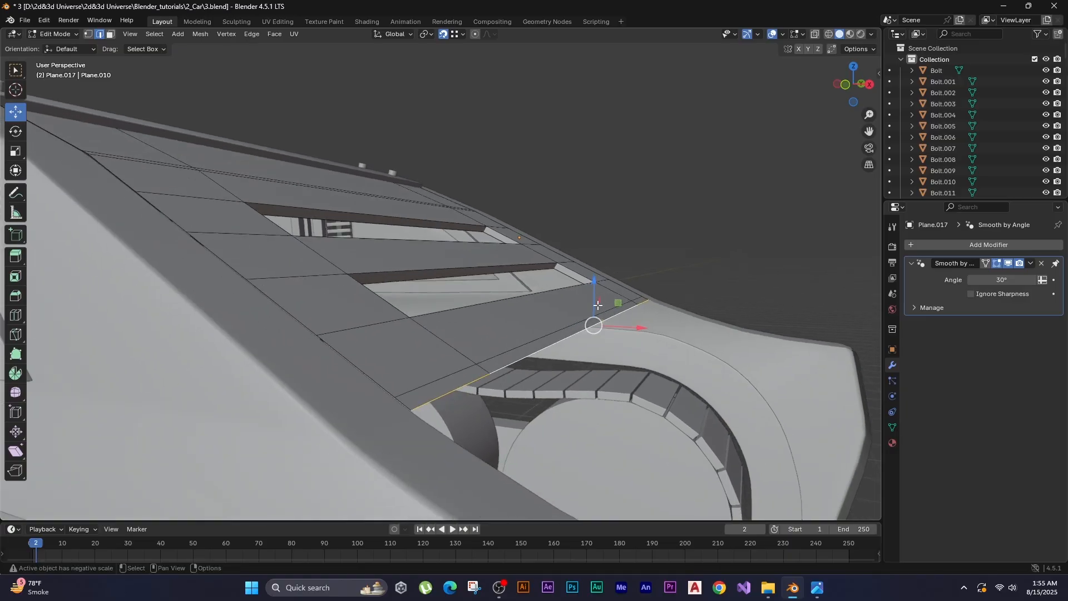
key("KP_Divide")
key("KP_1")
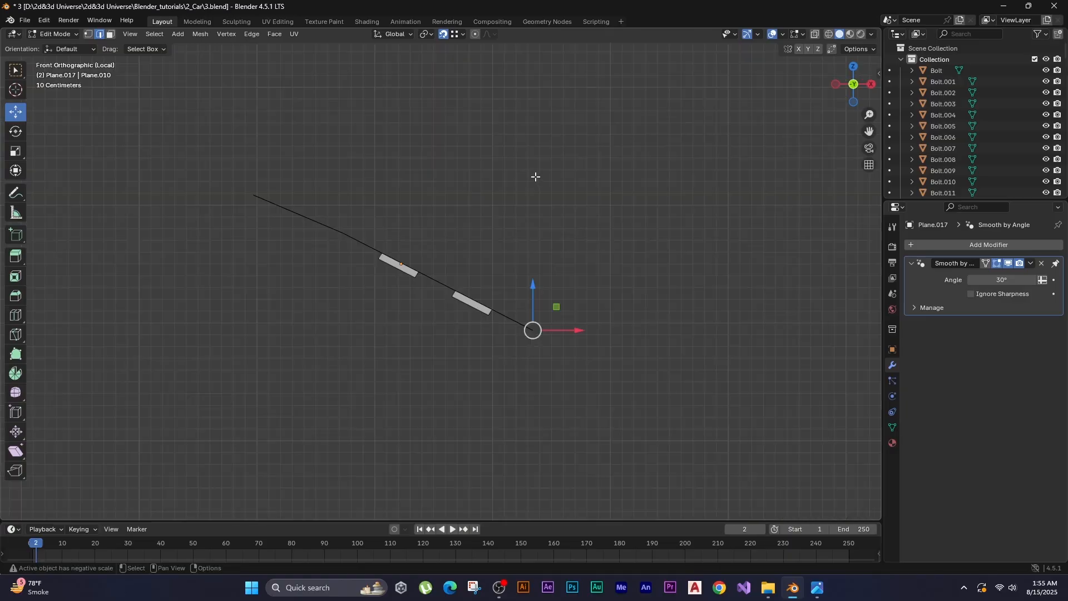
key("r")
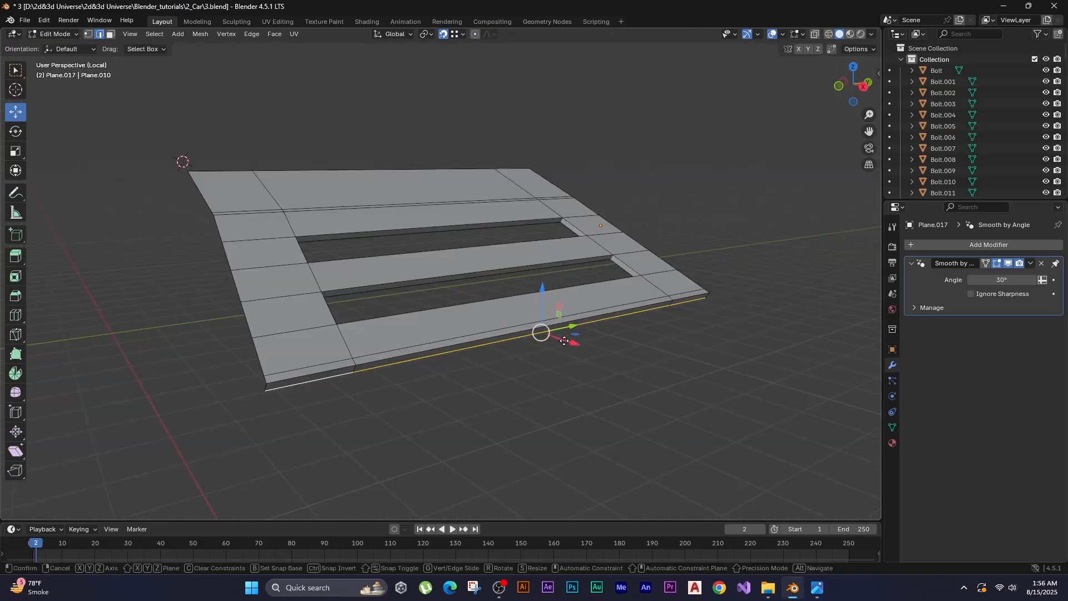
left_click_drag(564, 341, 569, 343)
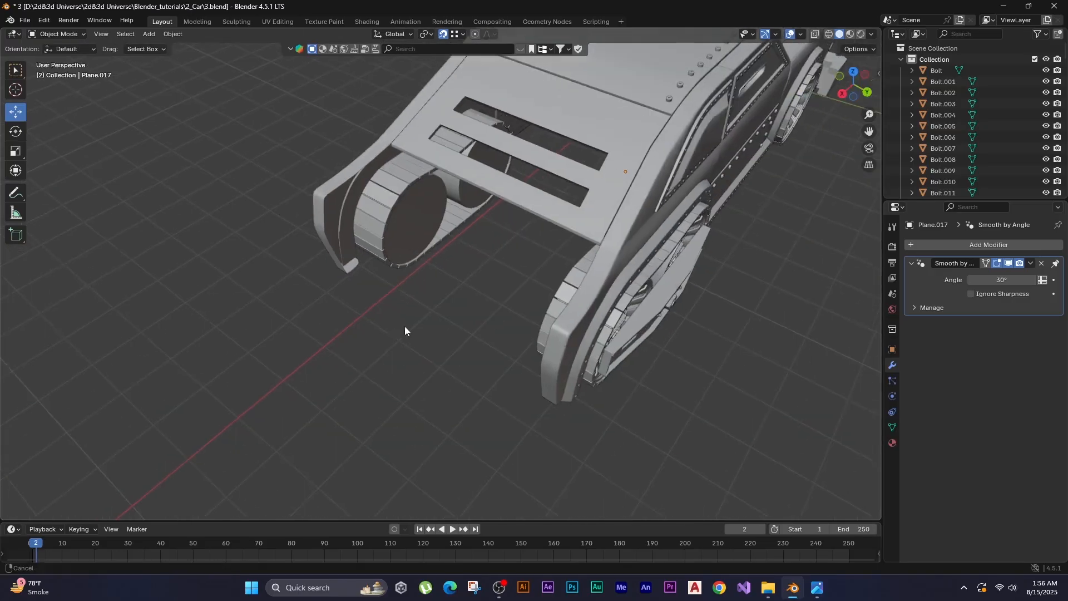
Add a 2 m plane and move it onto the open floor behind the car's rear wheels.
middle_click_drag(405, 327, 467, 324, "shift")
key("shift+a")
mouse_move(466, 323)
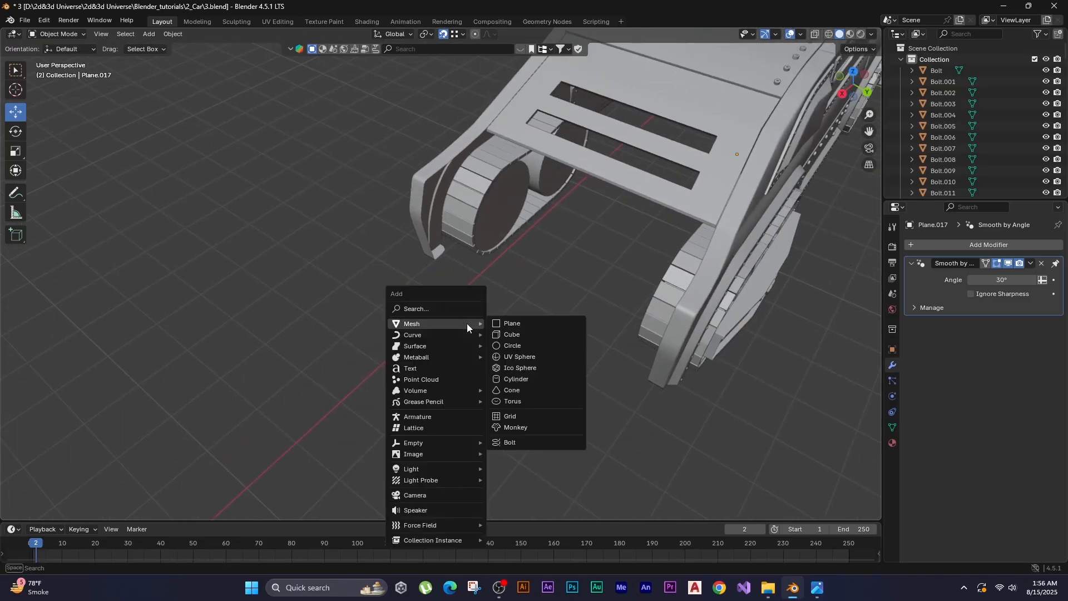
left_click(501, 326)
key("g")
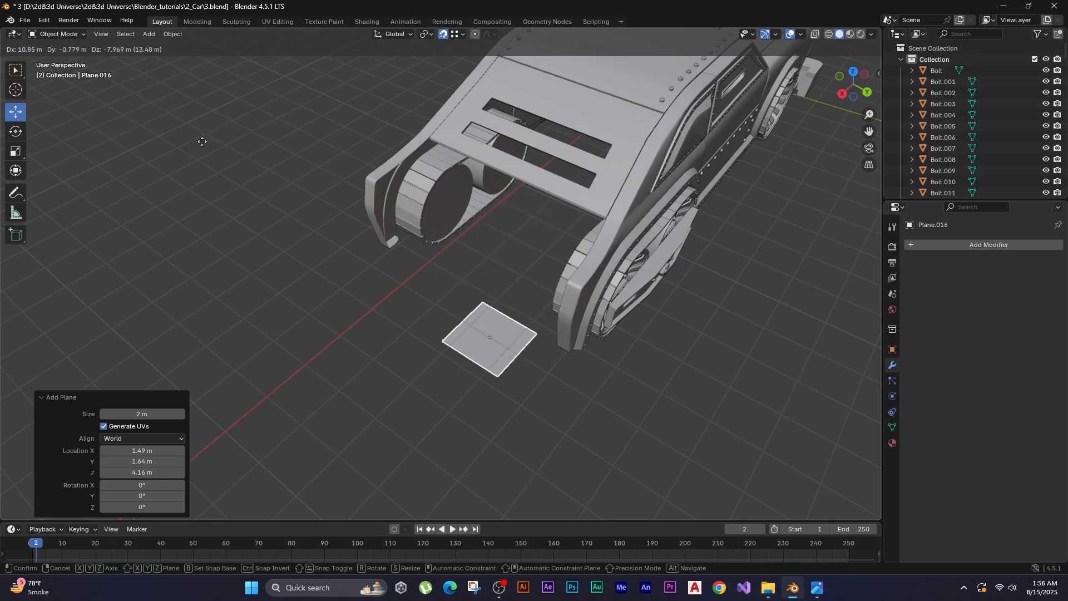
left_click(202, 142)
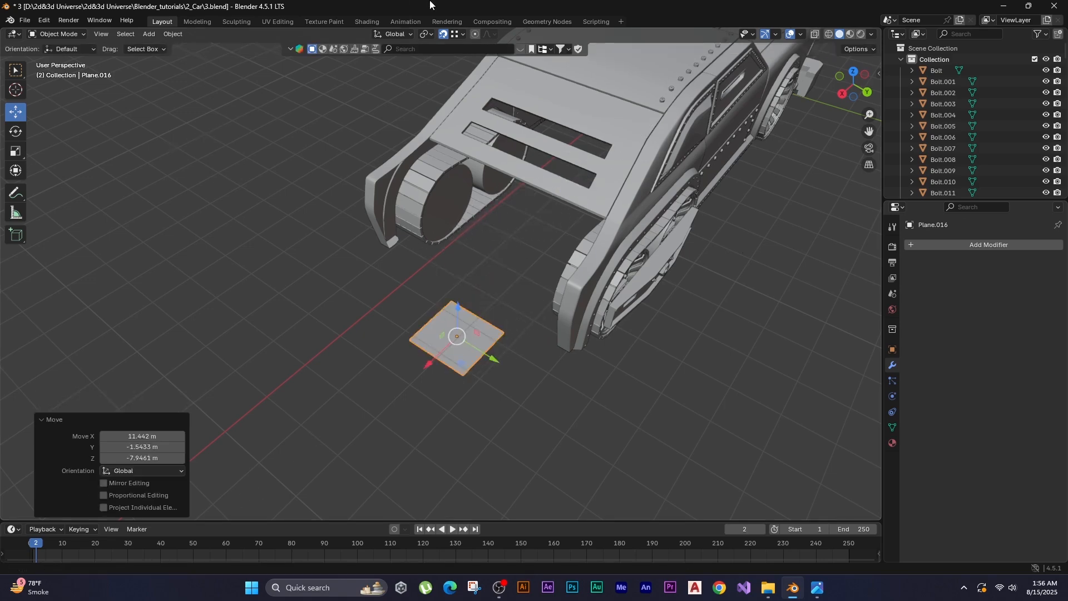
In a wireframe back view, move the plane into the rear body below the deck and rotate it -29.9°.
key("shift+z")
key("ctrl+KP_1")
middle_click_drag(450, 423, 446, 456, "shift")
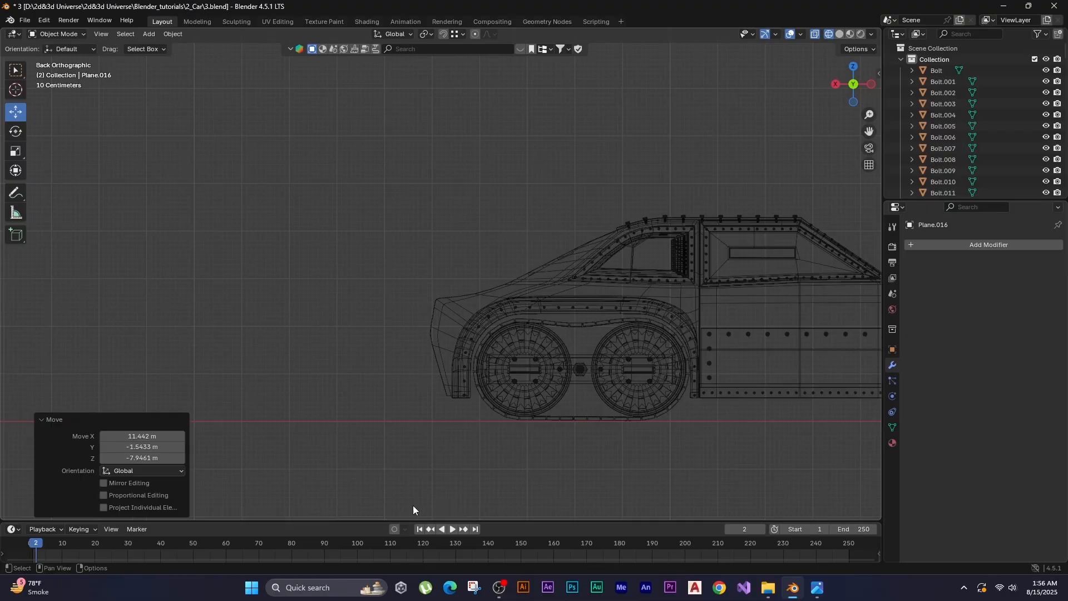
left_click(423, 327)
scroll(465, 241, "up", 7)
key("r")
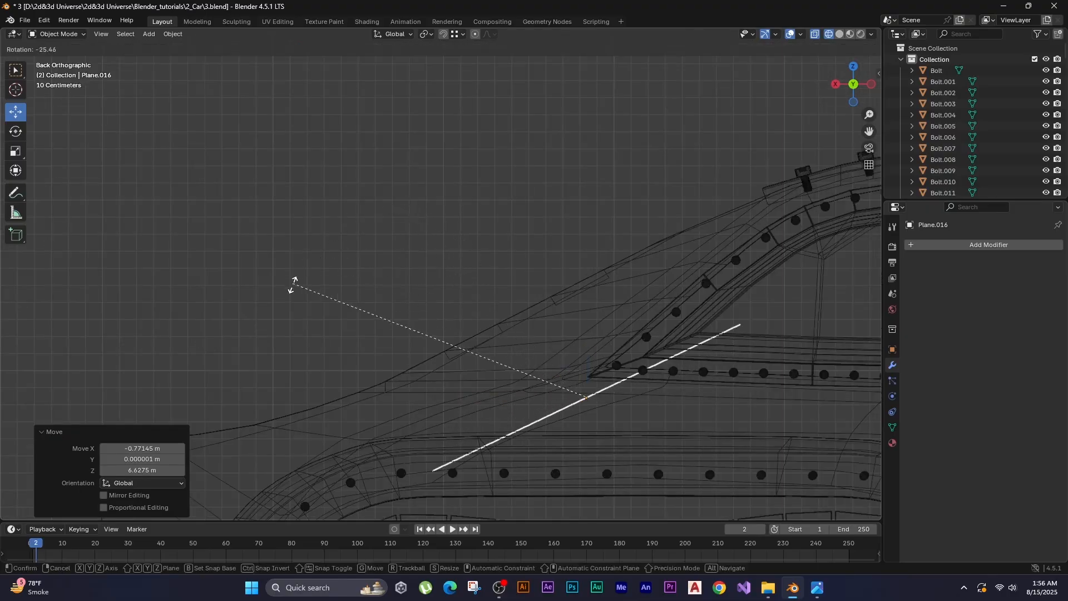
left_click(284, 311)
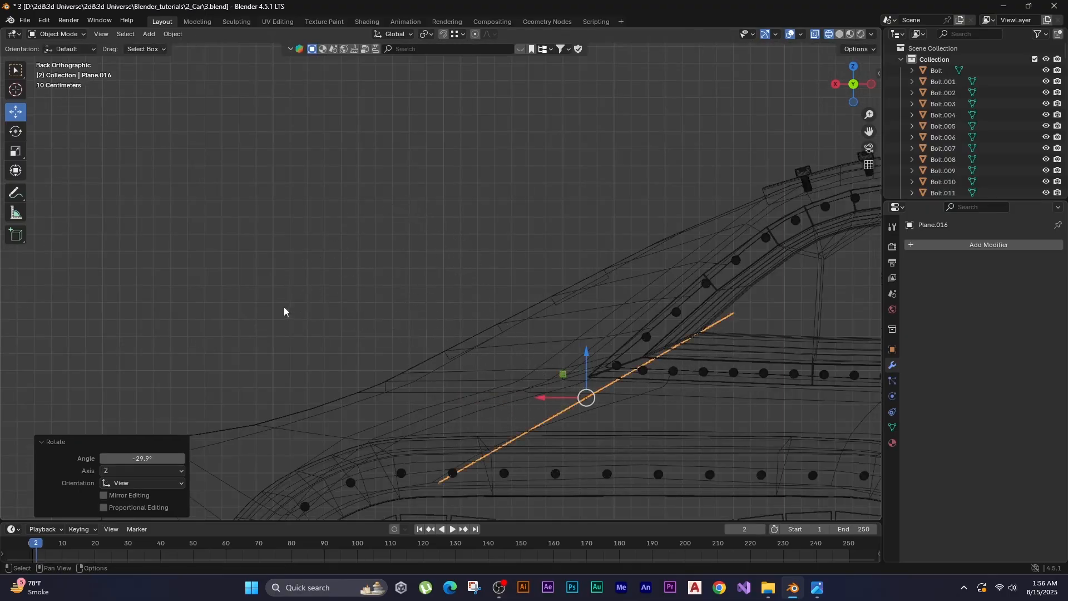
Fine-tune the plane's rotation and position to lie parallel just beneath the slotted deck.
left_click(374, 295)
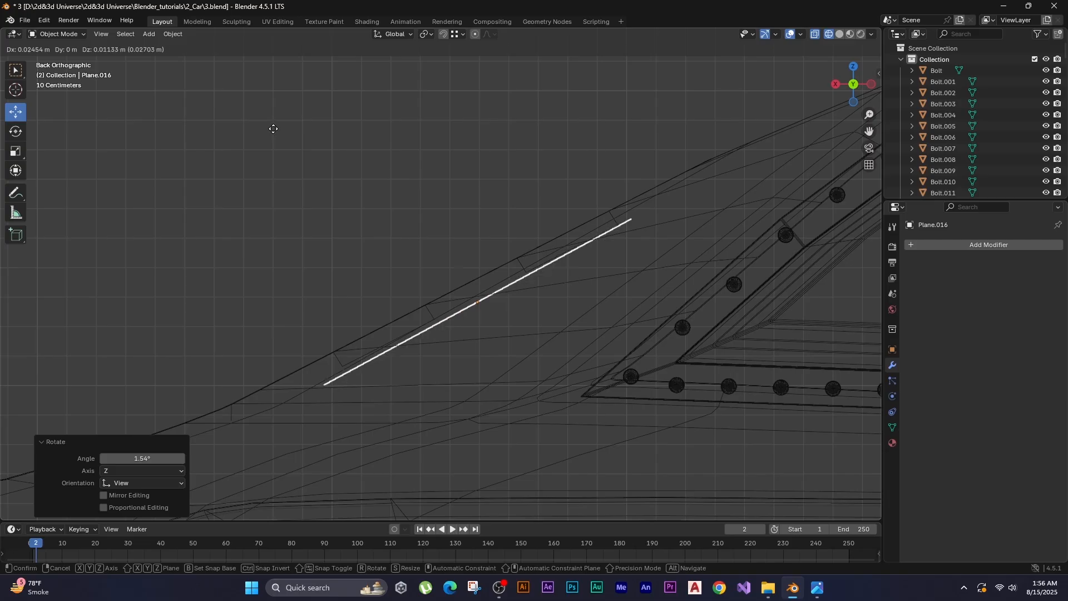
left_click(273, 129)
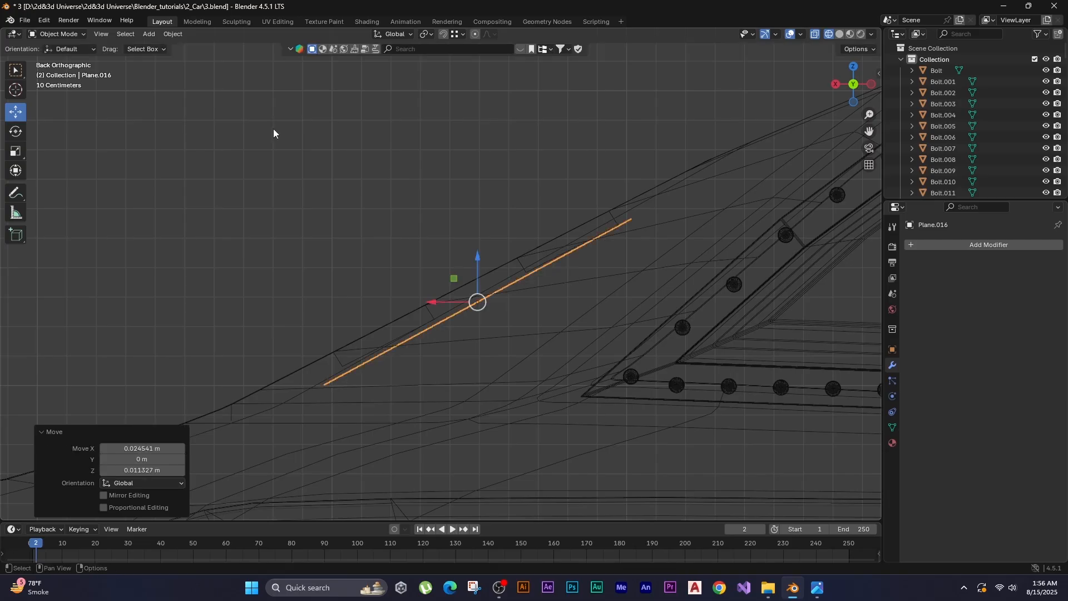
key("r")
left_click(269, 124)
scroll(434, 297, "up", 3)
key("g")
left_click(366, 149)
Extrude the plane's face to give it thickness as a backing behind the deck slots, and isolate it with its neighbour.
key("Tab")
middle_click_drag(402, 240, 407, 207)
key("3")
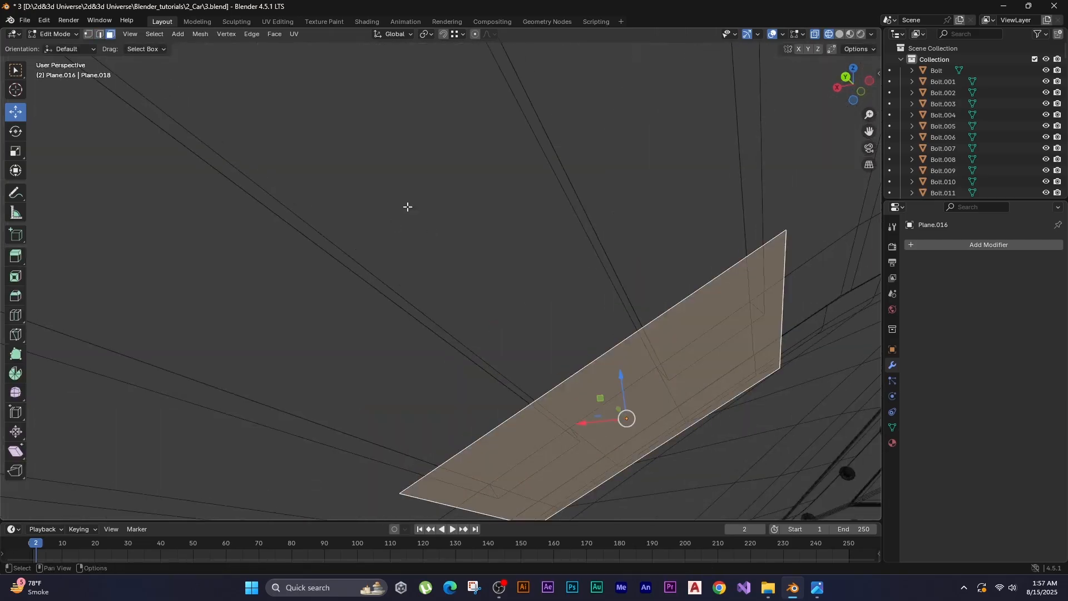
key("e")
left_click(417, 278)
key("Tab")
left_click(422, 308, "shift")
key("slash")
left_click(554, 312)
key("shift+z")
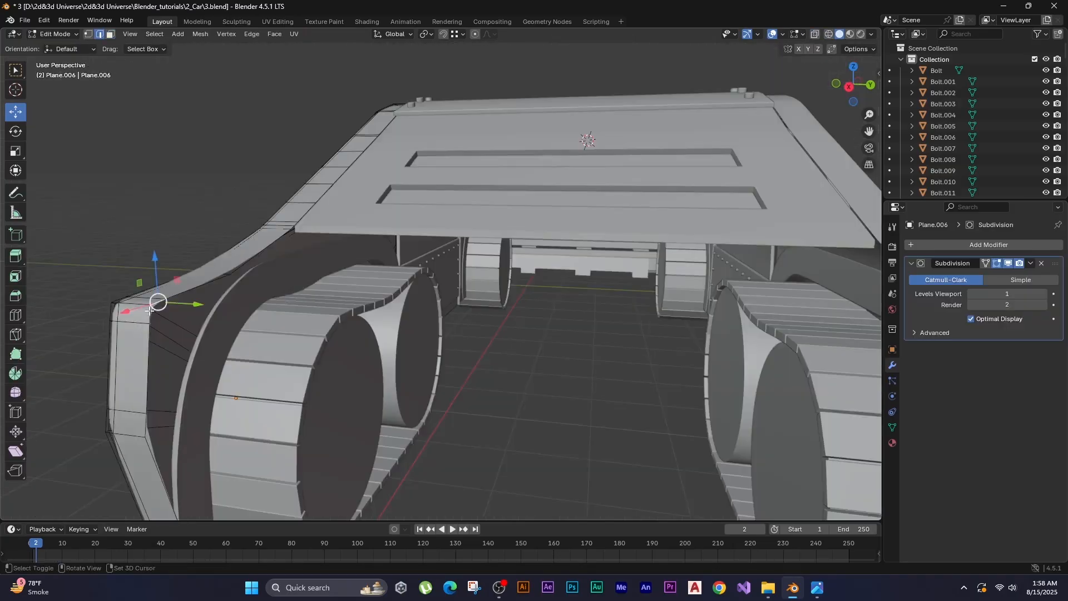
Separate a copy of the rear body panel's inner back edges and extrude it 3.9683 m along Y across the car's rear.
middle_click_drag(167, 445, 253, 390)
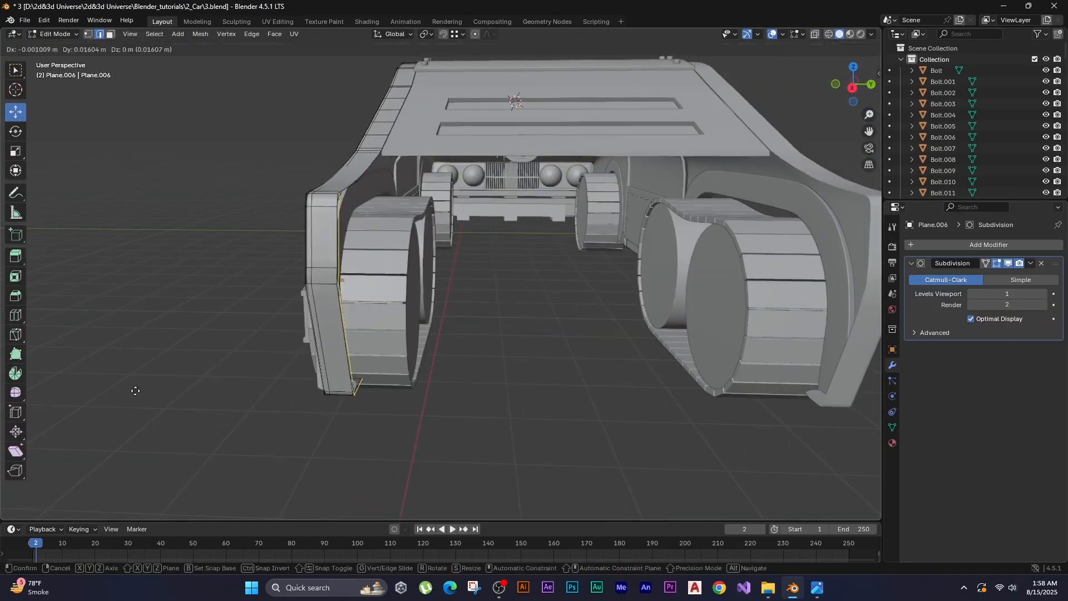
middle_click_drag(303, 410, 390, 390)
key("e")
key("y")
left_click(597, 431)
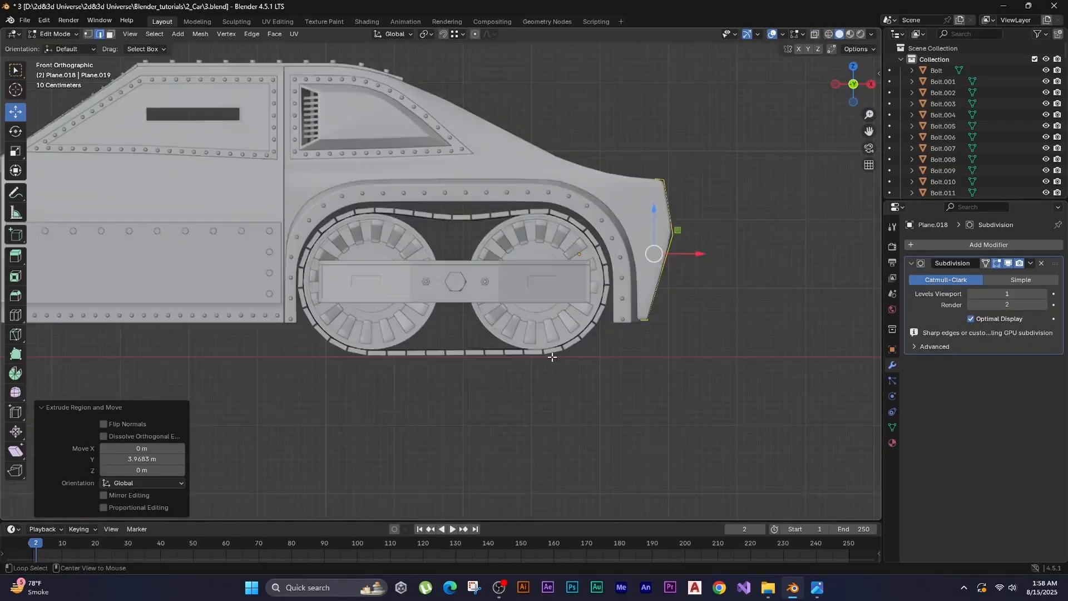
Apply Shade Auto Smooth to the new rear panel.
right_click(345, 359)
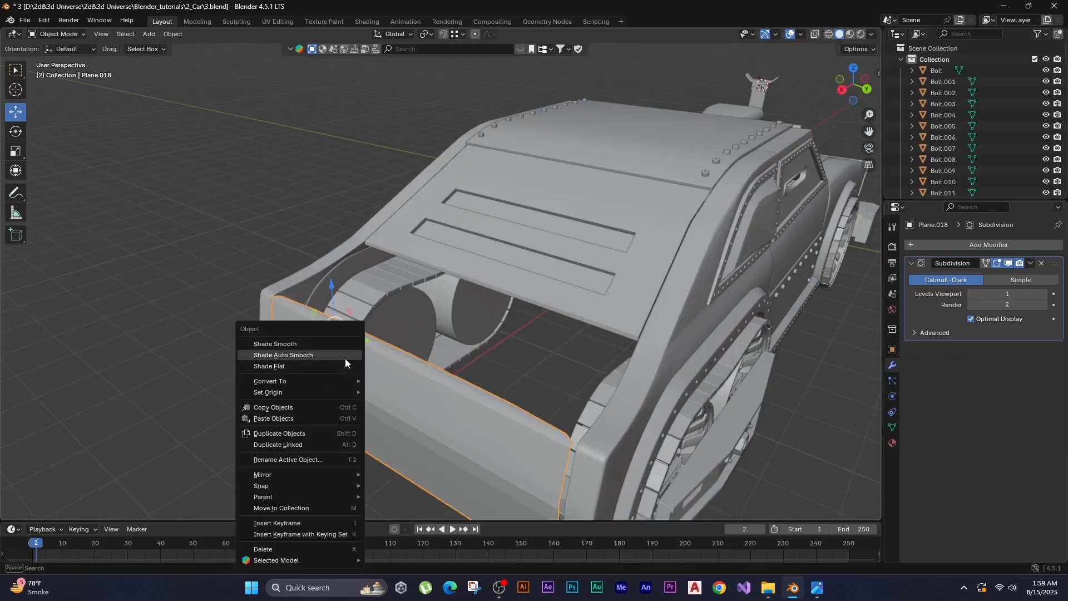
left_click(344, 358)
middle_click_drag(345, 358, 414, 336)
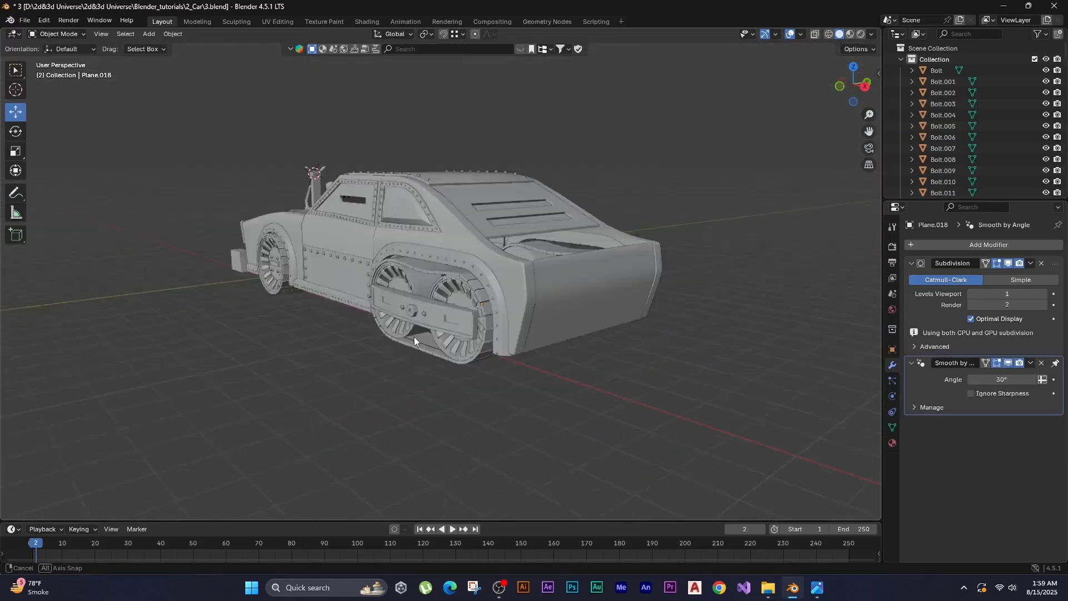
key("Tab")
key("Tab")
Isolate the rear panel with the adjoining body panel and move its upper corner vertices along Y towards the body edge.
left_click(480, 303)
left_click(497, 274, "shift")
key("slash")
key("KP_3")
key("shift+z")
key("Tab")
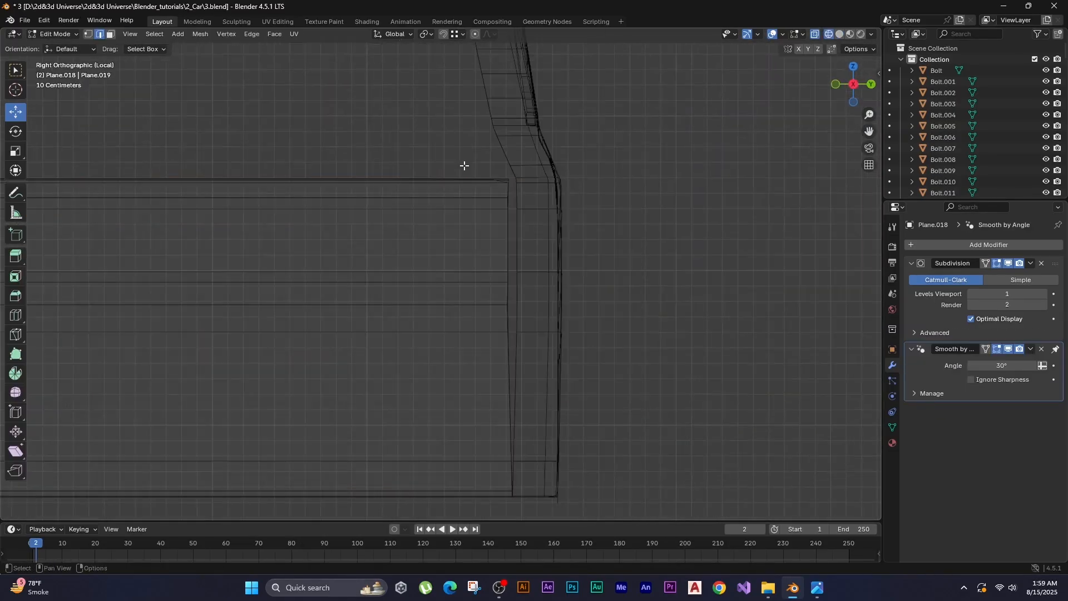
left_click_drag(462, 165, 524, 196)
scroll(510, 176, "up", 9)
middle_click_drag(524, 248, 492, 281, "shift")
key("g")
key("y")
left_click(368, 288)
Move the remaining vertices down the rear panel's side along Y to follow the body panel's inner edge.
left_click_drag(509, 297, 358, 356)
key("g")
key("y")
left_click(402, 366)
key("g")
key("y")
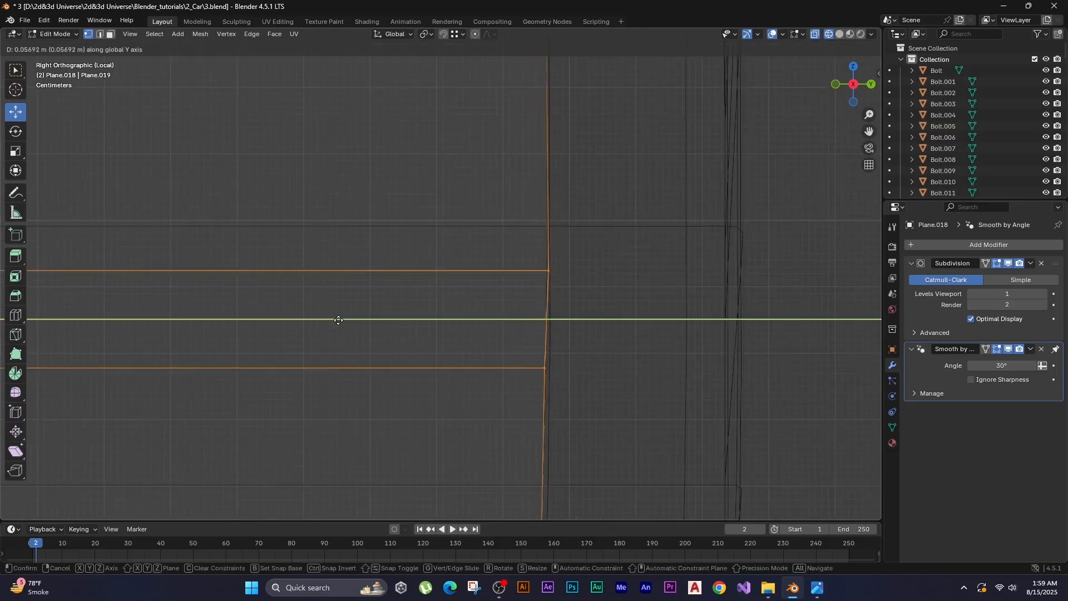
left_click(378, 340)
key("g")
key("y")
left_click(338, 306)
key("g")
key("y")
left_click(441, 341)
Select the rear panel's whole side edge and shift it about 0.008 m along Y against the body panel.
left_click_drag(410, 143, 536, 497)
scroll(438, 389, "up", 3)
key("Tab")
key("z")
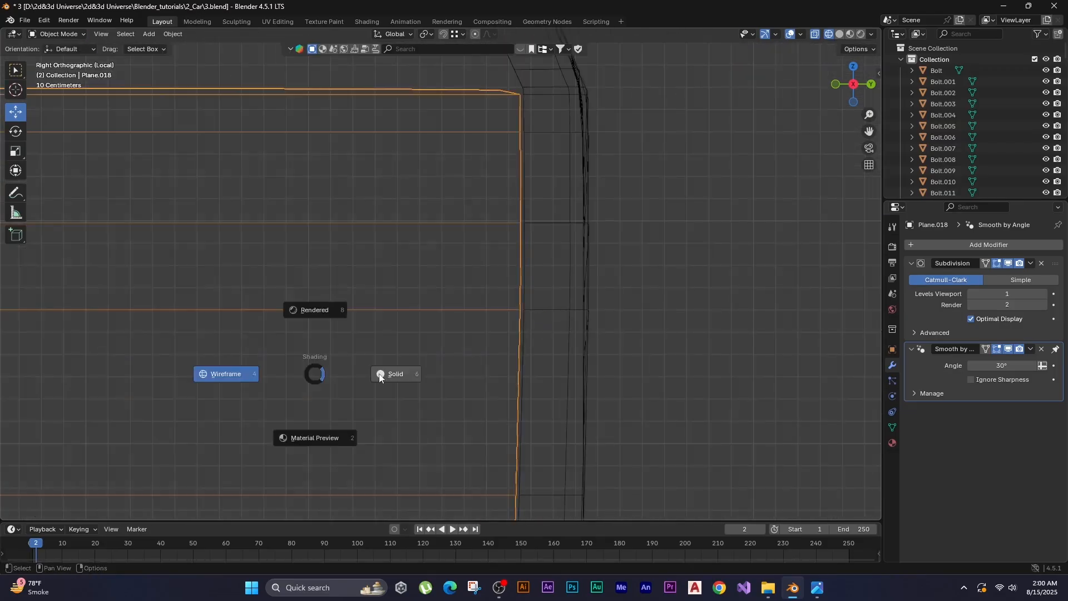
left_click(382, 374)
middle_click_drag(382, 374, 412, 392)
scroll(412, 392, "down", 8)
key("slash")
key("Tab")
scroll(364, 316, "up", 2)
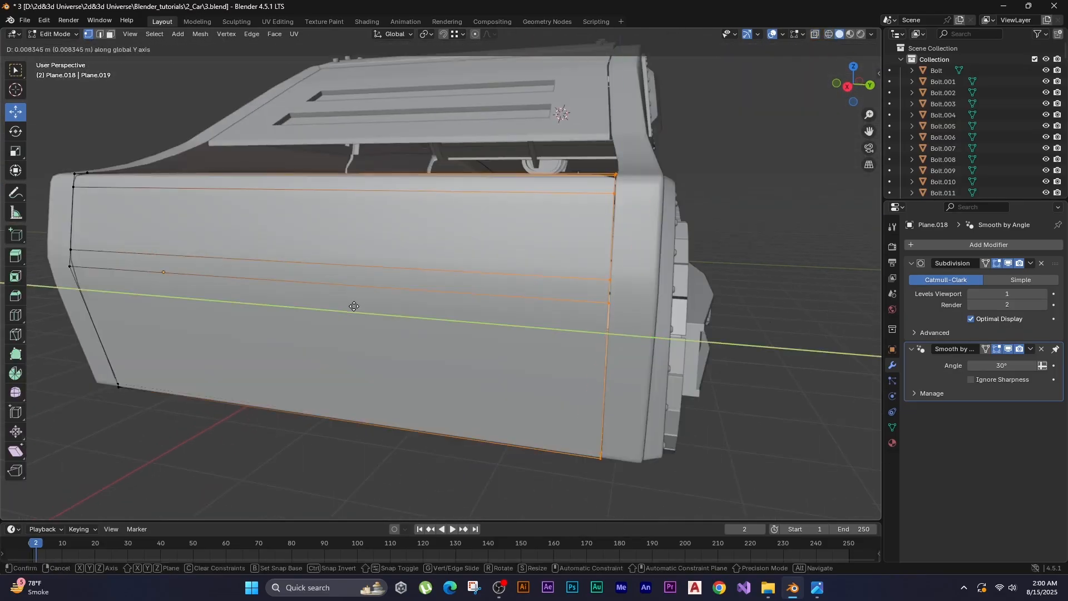
left_click(353, 306)
key("Tab")
middle_click_drag(354, 306, 356, 440)
Add a centred loop cut to the rear panel.
key("Tab")
key("ctrl+r")
double_click(399, 322)
key("Tab")
middle_click_drag(538, 344, 428, 275)
Inset the narrow band across the middle of the rear panel and extrude it inward to form a recess.
key("Tab")
scroll(446, 295, "up", 2)
middle_click_drag(204, 309, 231, 276)
key("i")
left_click(261, 284)
key("e")
left_click(434, 364)
middle_click_drag(434, 364, 441, 298)
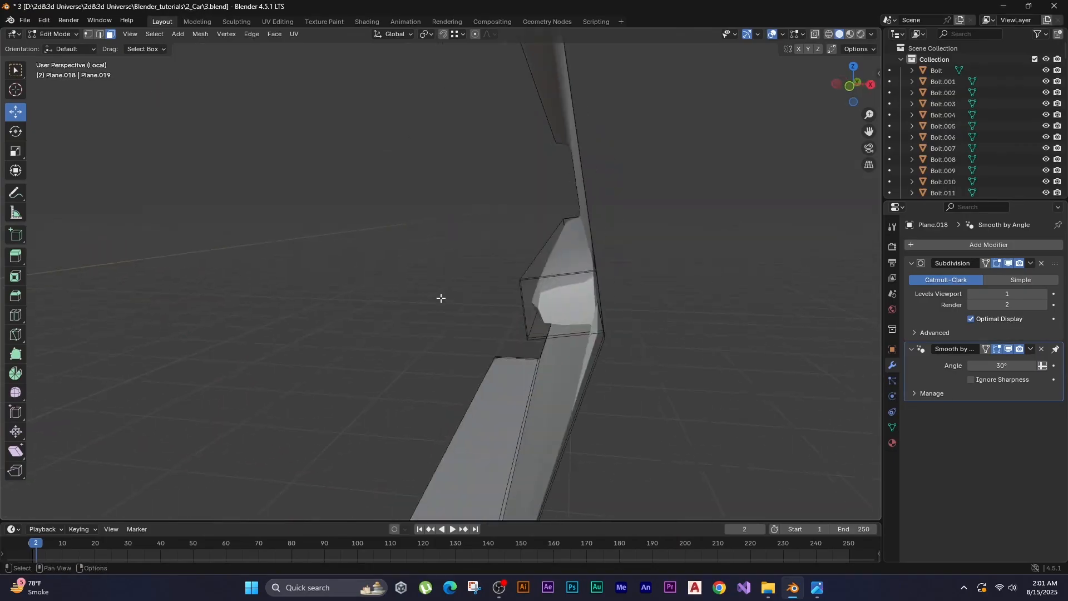
Add a supporting loop cut close to the inner end of the rear panel's recess.
key("ctrl+r")
left_click(520, 281)
left_click(512, 279)
key("Tab")
middle_click_drag(512, 279, 467, 338)
scroll(467, 309, "down", 5)
key("alt+a")
Add a set of evenly spaced horizontal loop cuts across the lower section of the rear panel.
scroll(467, 338, "up", 3)
key("Tab")
key("ctrl+r")
scroll(277, 363, "up", 4)
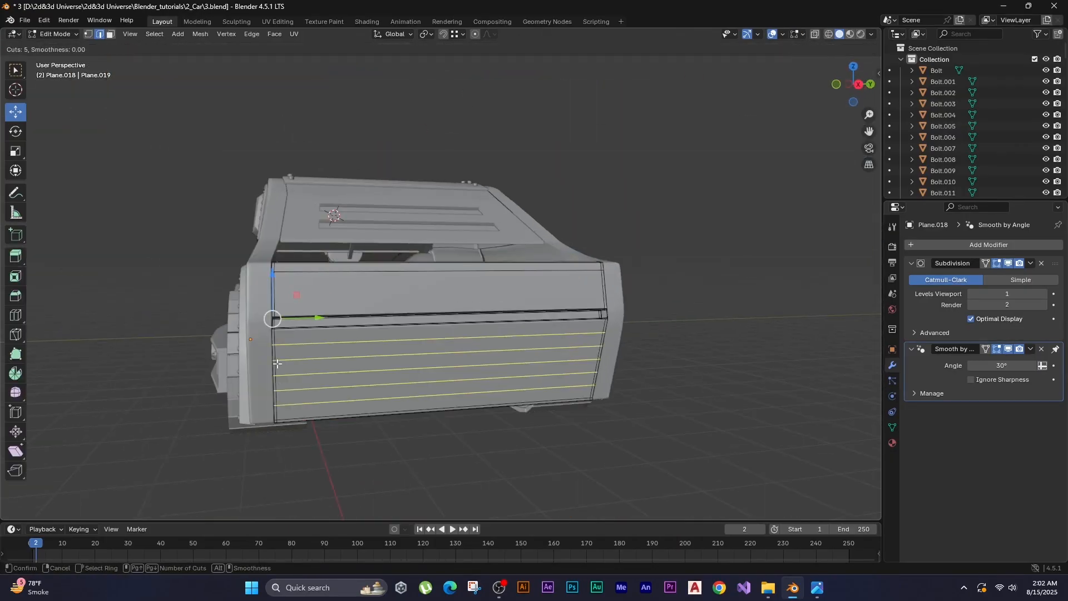
left_click(277, 364)
right_click(277, 364)
Select every other horizontal strip of the rear panel's lower section, isolate the panel and inset the strips by about 0.009 m.
middle_click_drag(277, 363, 223, 290)
key("3")
left_click(380, 351)
scroll(620, 343, "up", 2)
left_click(617, 328, "shift")
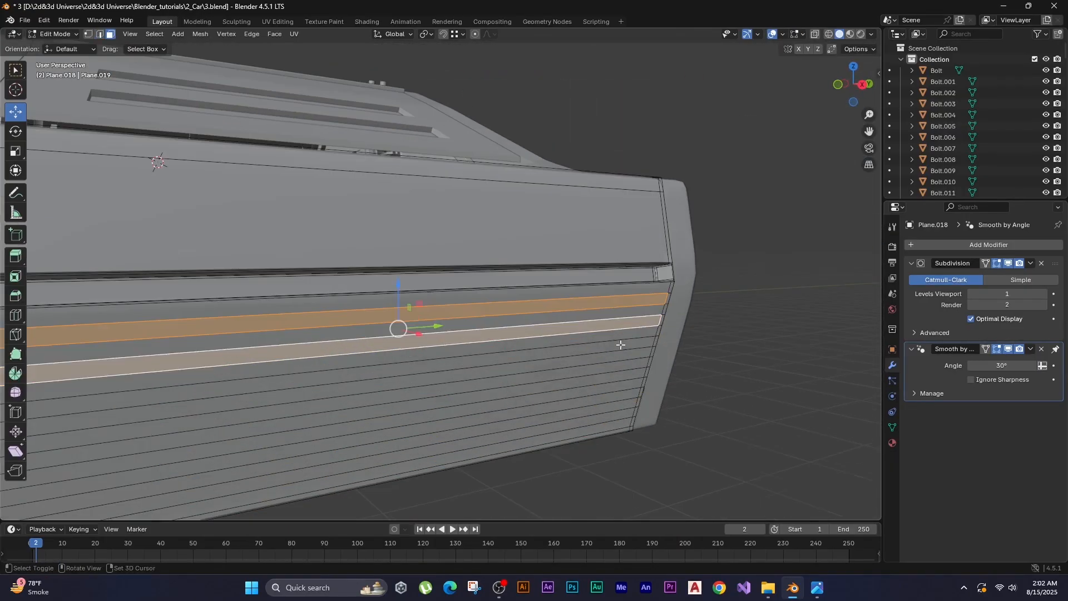
left_click(619, 349, "shift")
middle_click_drag(619, 350, 563, 365)
key("slash")
key("i")
left_click(770, 261)
scroll(668, 289, "down", 4)
middle_click_drag(601, 312, 547, 322)
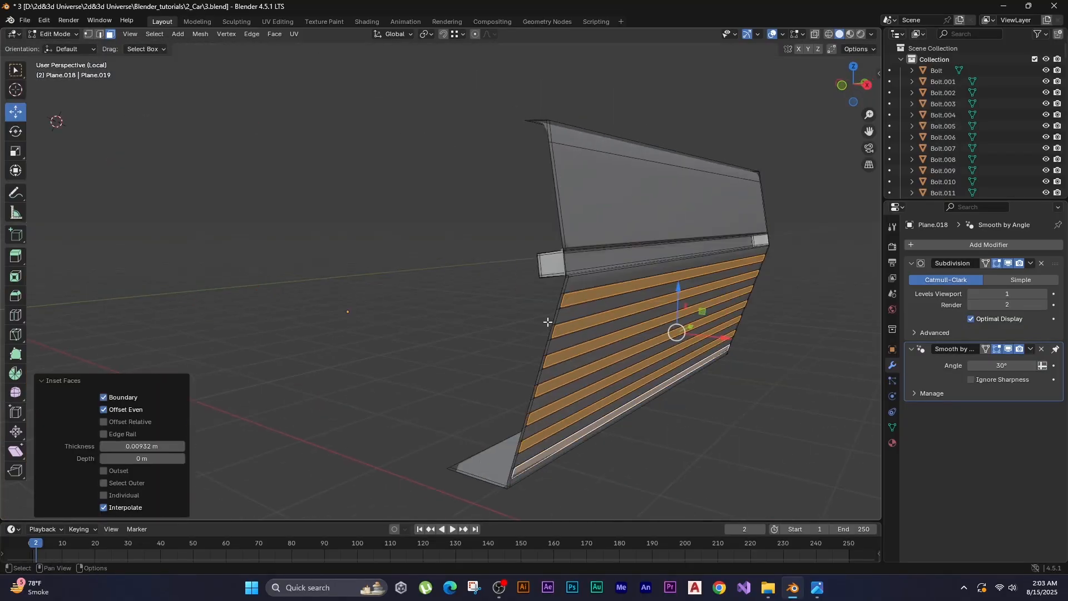
Extrude the inset strips inward along X by about -0.107 m to form grooves.
key("e")
key("x")
left_click(456, 311)
middle_click_drag(456, 311, 495, 331)
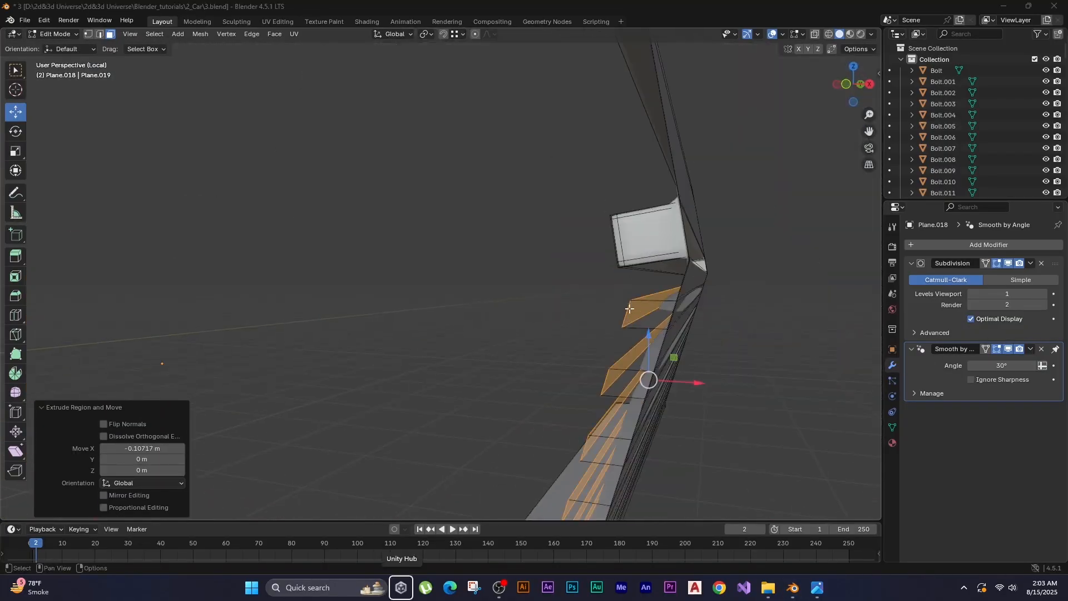
Add supporting loop cuts to the uppermost of the newly extruded grooves in the rear panel.
key("ctrl+r")
left_click(646, 296)
left_click(619, 298)
middle_click_drag(619, 298, 422, 269)
key("ctrl+r")
left_click(617, 308)
left_click(619, 316)
key("Tab")
key("Tab")
Add a vertical supporting loop cut close to the rear panel's side edge with a slide factor of -0.993.
key("ctrl+r")
left_click(858, 319)
middle_click_drag(858, 319, 603, 346)
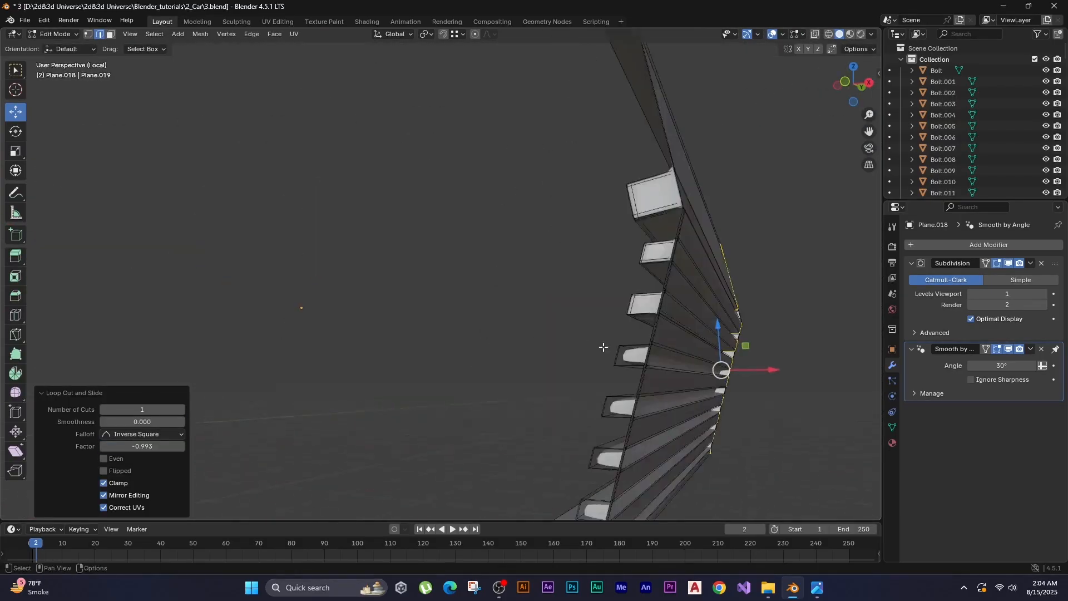
Add the remaining supporting loop cuts around the grooves and finish editing the rear panel.
scroll(603, 346, "up", 4)
key("ctrl+r")
left_click(681, 392)
left_click(676, 358)
key("ctrl+r")
left_click(671, 353)
key("ctrl+r")
left_click(711, 334)
middle_click_drag(671, 355, 620, 263)
left_click(702, 333)
key("Tab")
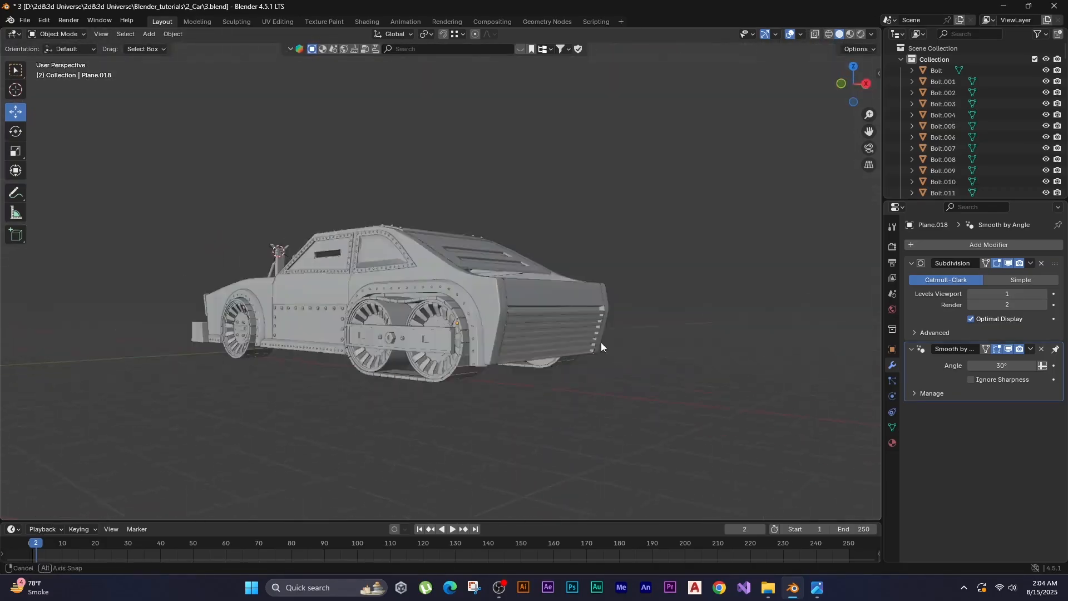
Duplicate the headlight sphere and move the copy 15.866 m along X behind the car.
middle_click_drag(600, 342, 359, 279)
key("shift+d")
key("x")
left_click(305, 406)
key("KP_1")
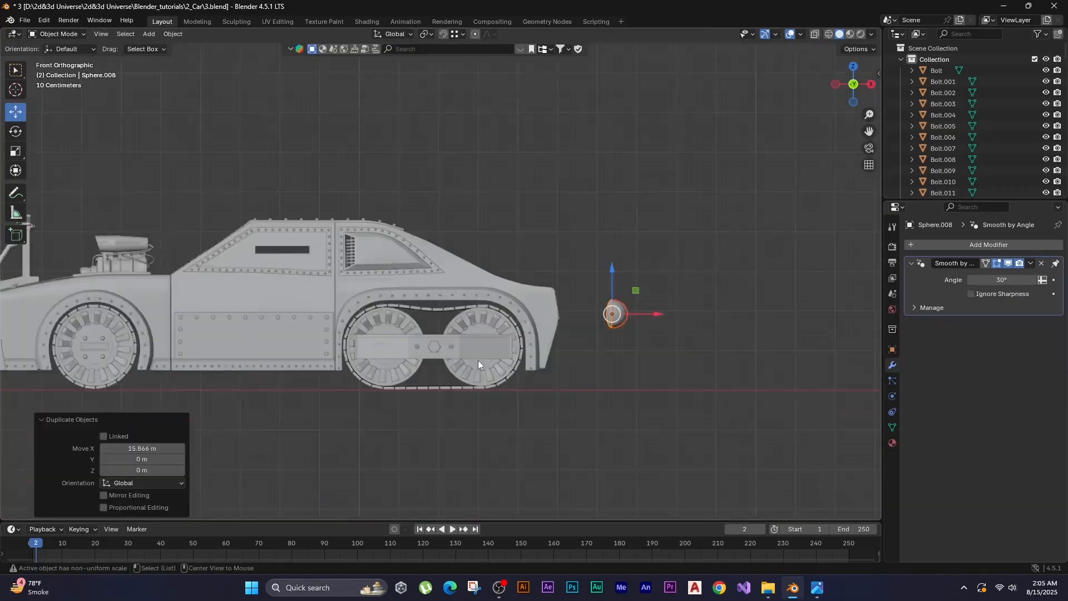
Rotate the duplicated lamp by 180 degrees in the front view.
scroll(620, 273, "up", 3)
key("r")
key("1")
key("8")
key("0")
key("Return")
Scale the duplicated lamp and seat it in the rear panel, moving it about -1.367 m in X and 0.301 m in Z.
key("shift+z")
scroll(552, 282, "up", 3)
key("s")
left_click(634, 265)
key("g")
left_click(471, 228)
scroll(489, 222, "up", 3)
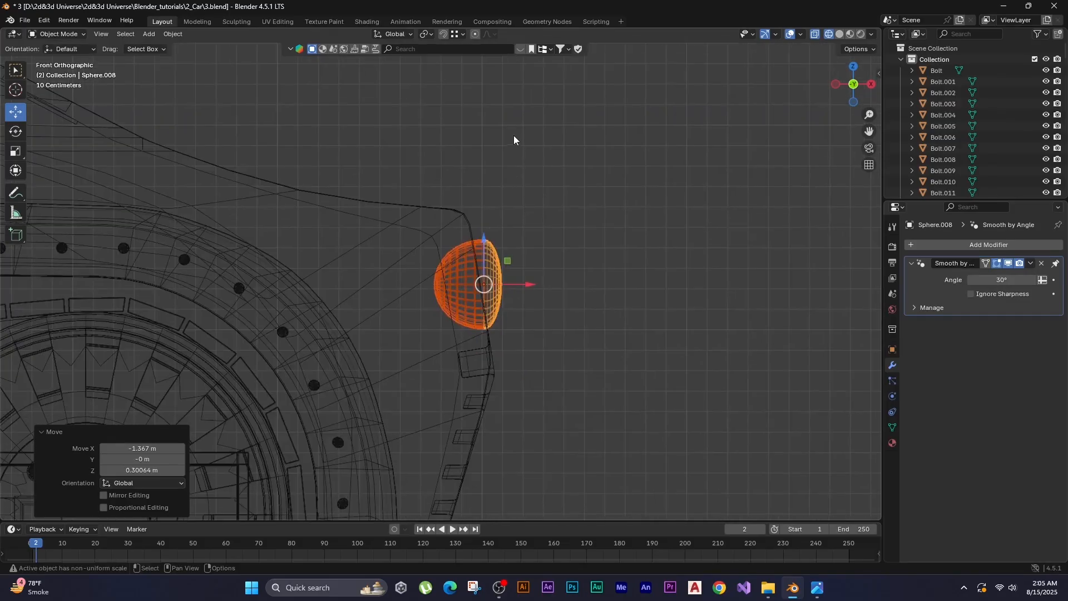
Rotate the lamp to follow the rear panel's slope and return the viewport to solid shading.
key("r")
left_click(573, 141)
key("z")
left_click(672, 142)
mouse_move(671, 156)
middle_mouse_down()
mouse_move(606, 262)
mouse_move(559, 246)
middle_mouse_up()
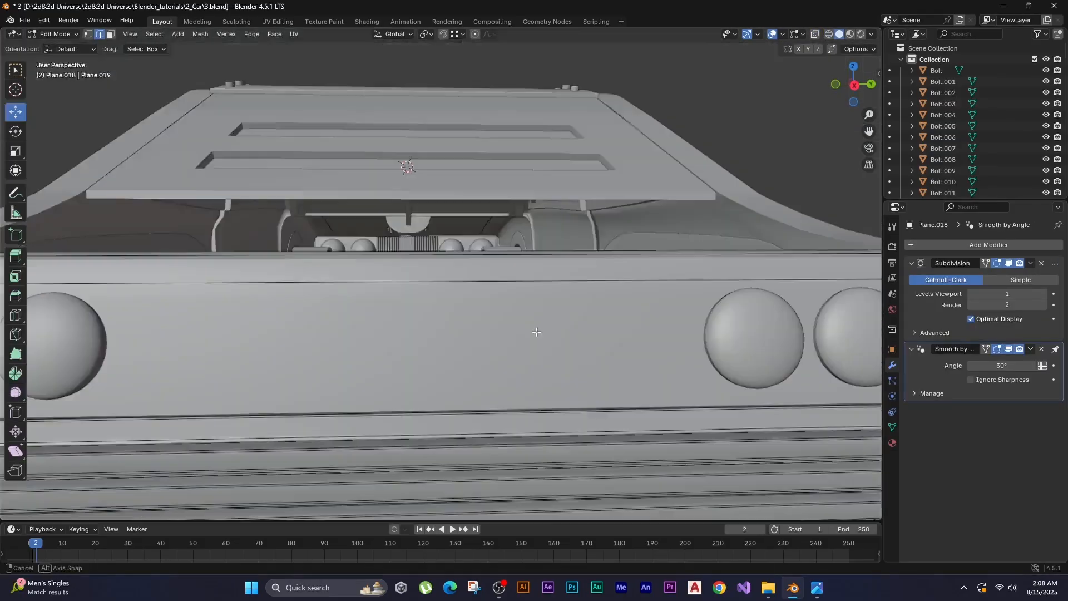
Try to inset the large face behind the rear lamps.
middle_click_drag(390, 223, 407, 257)
scroll(345, 161, "up", 2)
scroll(282, 134, "up", 1)
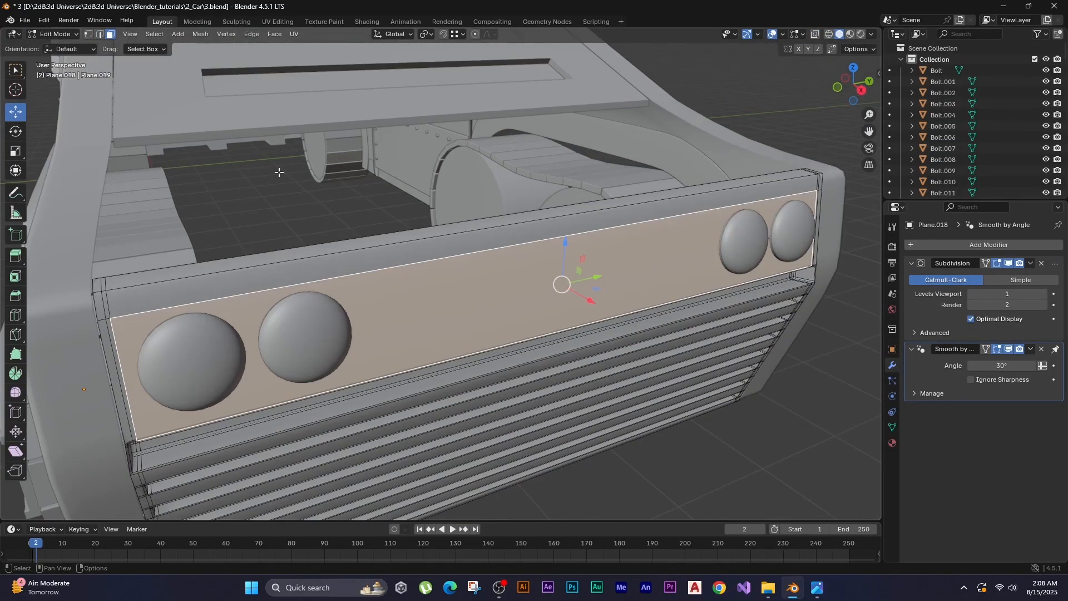
key("i")
left_click(300, 178)
middle_click_drag(300, 178, 311, 139)
key("ctrl+z")
Apply the rear panel's scale and inset the large face behind the lamps.
key("Tab")
key("ctrl+a")
key("s")
key("Tab")
middle_click_drag(403, 219, 396, 269)
key("i")
left_click(452, 255)
Extrude the inset face behind the lamps inward along X to form a recess.
key("e")
key("x")
left_click(369, 266)
middle_click_drag(498, 317, 589, 314)
Add supporting loop cuts along the edges of the lamp recess.
key("ctrl+r")
left_click(146, 322)
left_click(145, 322)
key("ctrl+r")
left_click(699, 312)
left_click(694, 298)
key("slash")
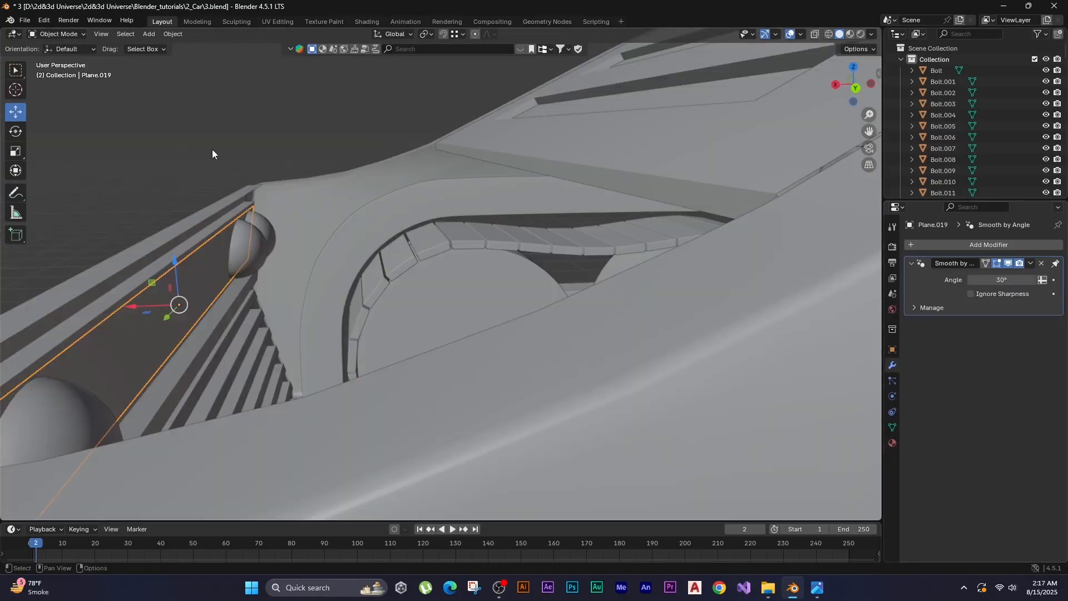
Add a Boolean modifier set to Union to the lamp backing plane, with Sphere.011 as its object.
left_click(986, 245)
left_click(974, 249)
left_click(1041, 308)
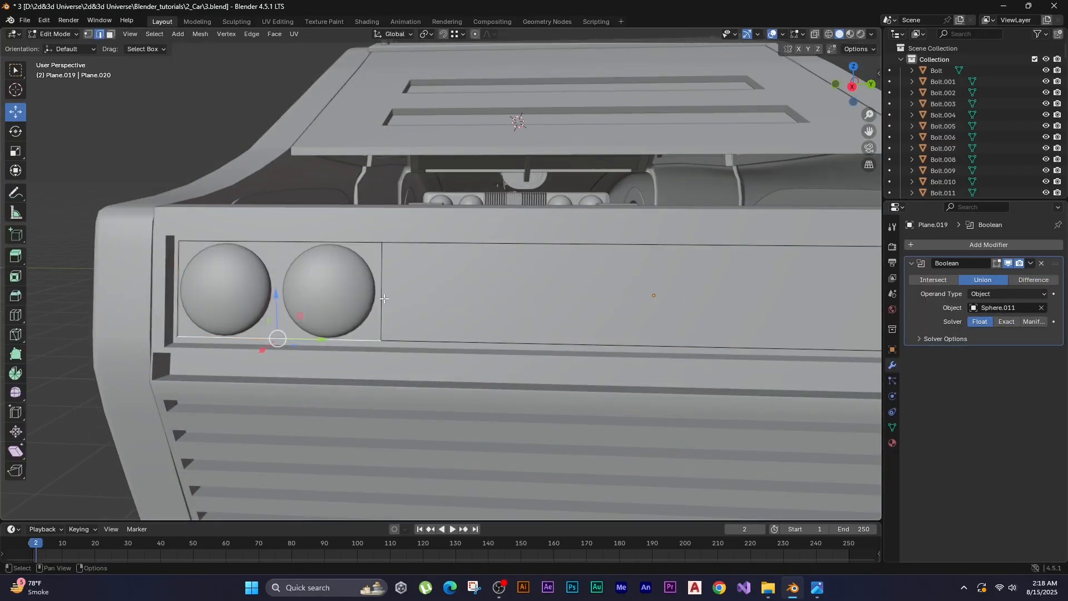
Try to move the backing plane's face around one pair of rear lamps along Y.
key("3")
left_click(339, 306)
key("g")
key("y")
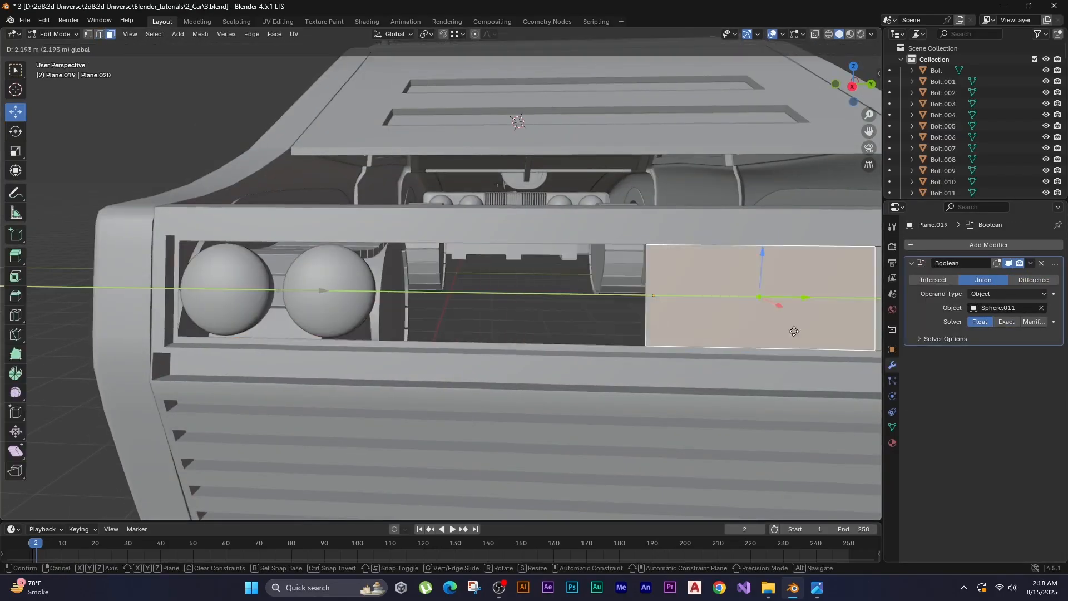
right_click(794, 331)
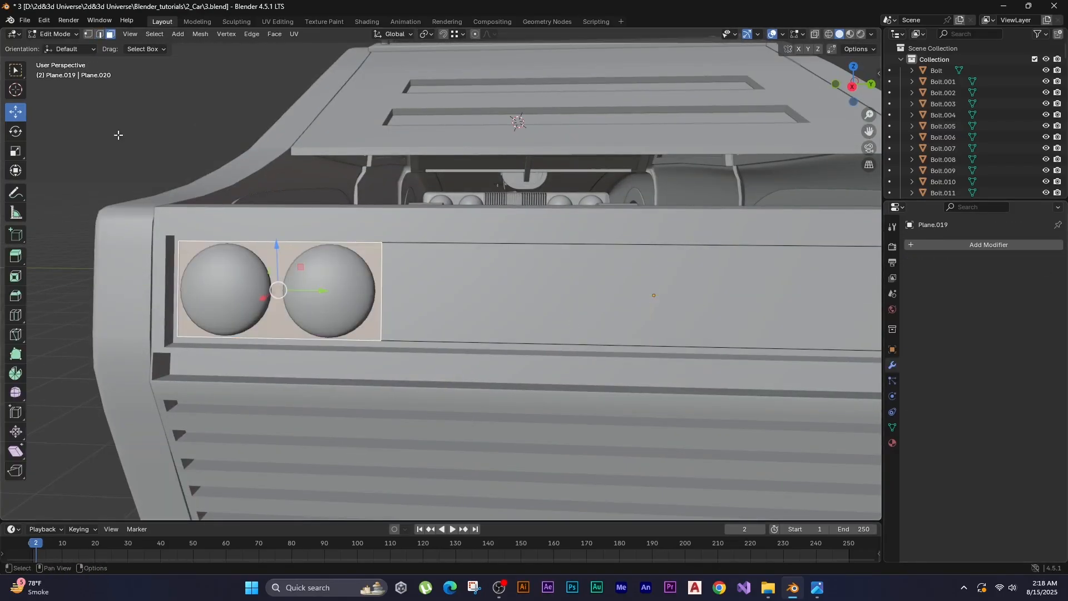
middle_click_drag(117, 133, 61, 146)
key("g")
key("y")
right_click(151, 323)
middle_click_drag(151, 323, 72, 312)
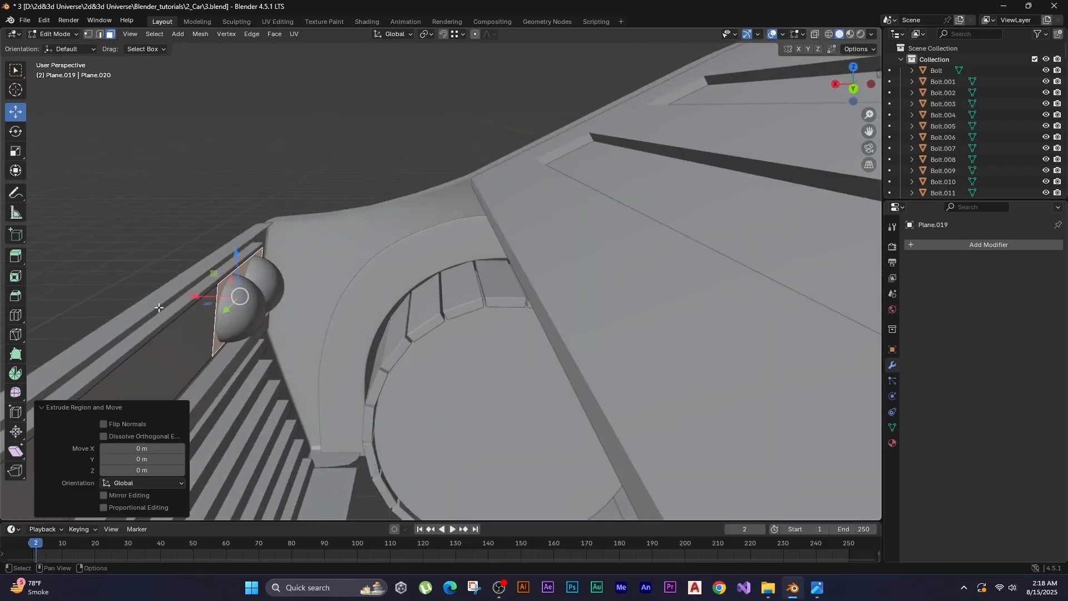
left_click(327, 274)
middle_click_drag(239, 283, 431, 288)
scroll(245, 269, "down", 4)
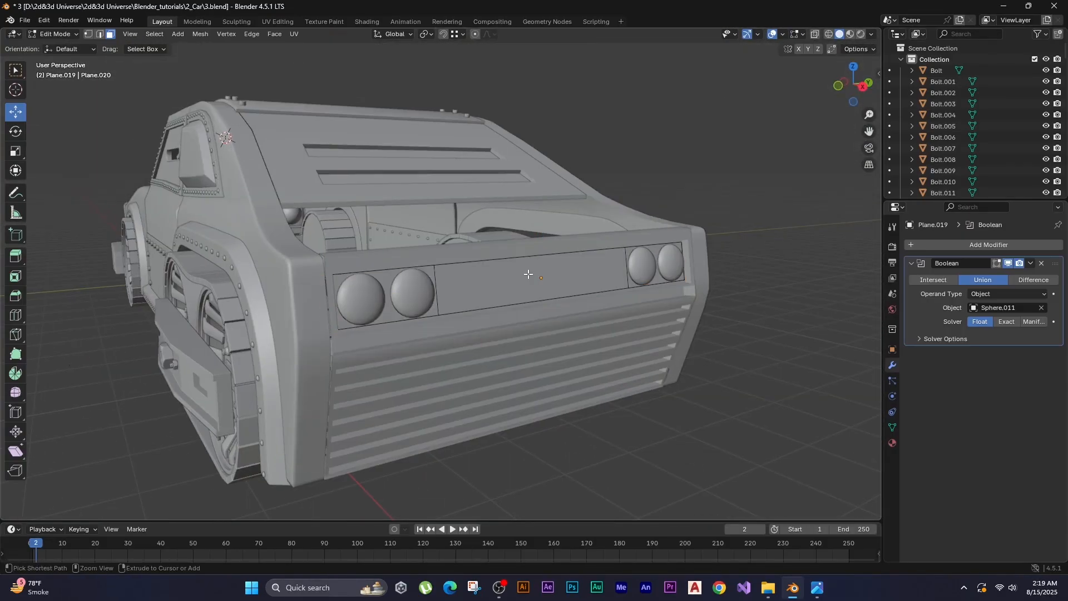
left_click(528, 273)
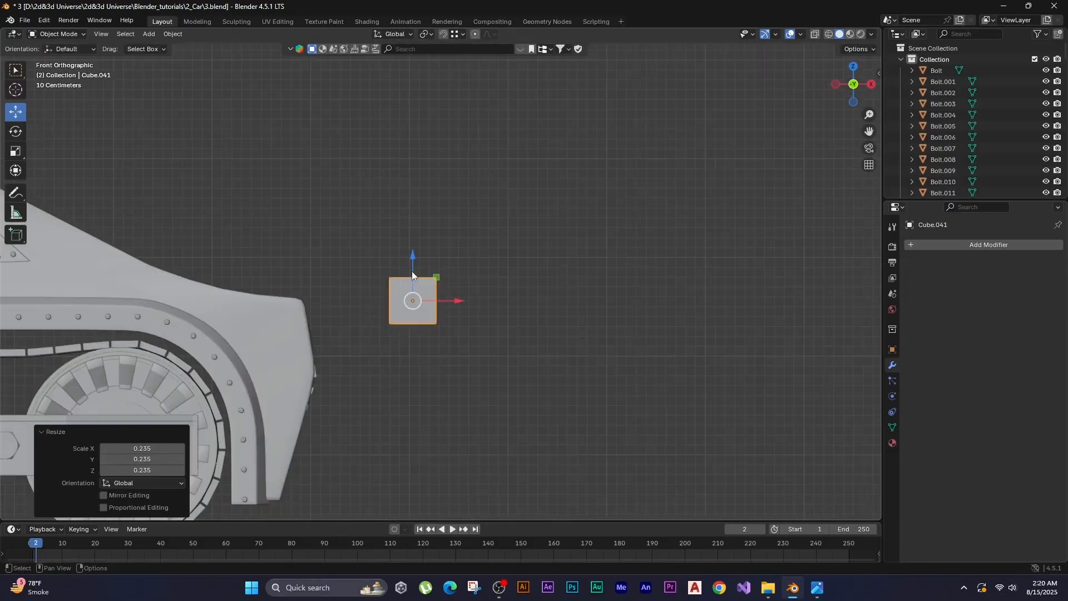
Flatten the cube behind the car to 0.153 in X, enlarge it evenly and stretch it to 8.105 in Y.
key("s")
key("x")
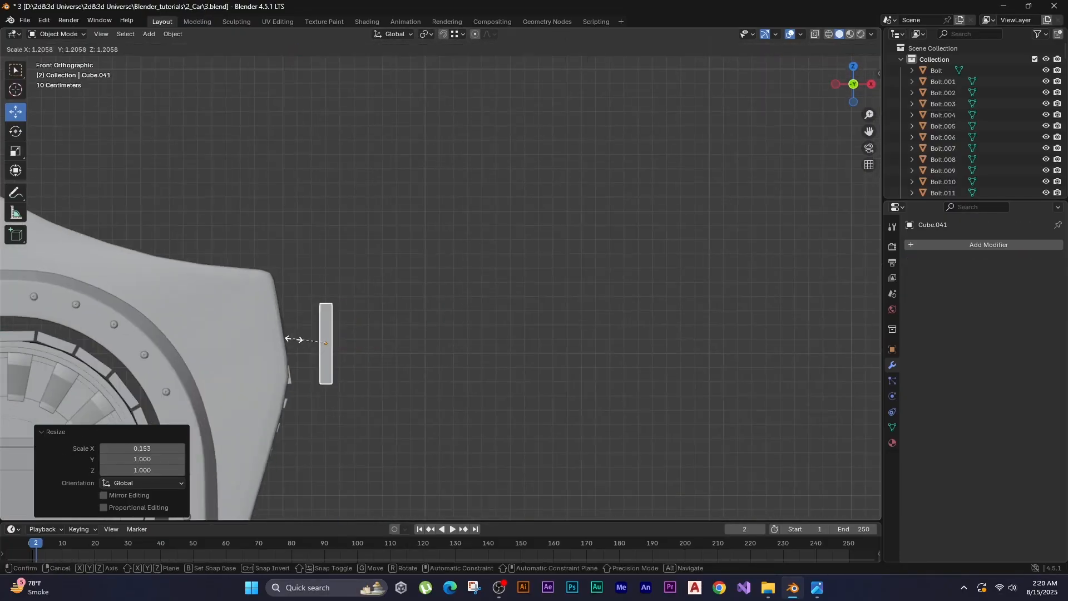
key("s")
key("y")
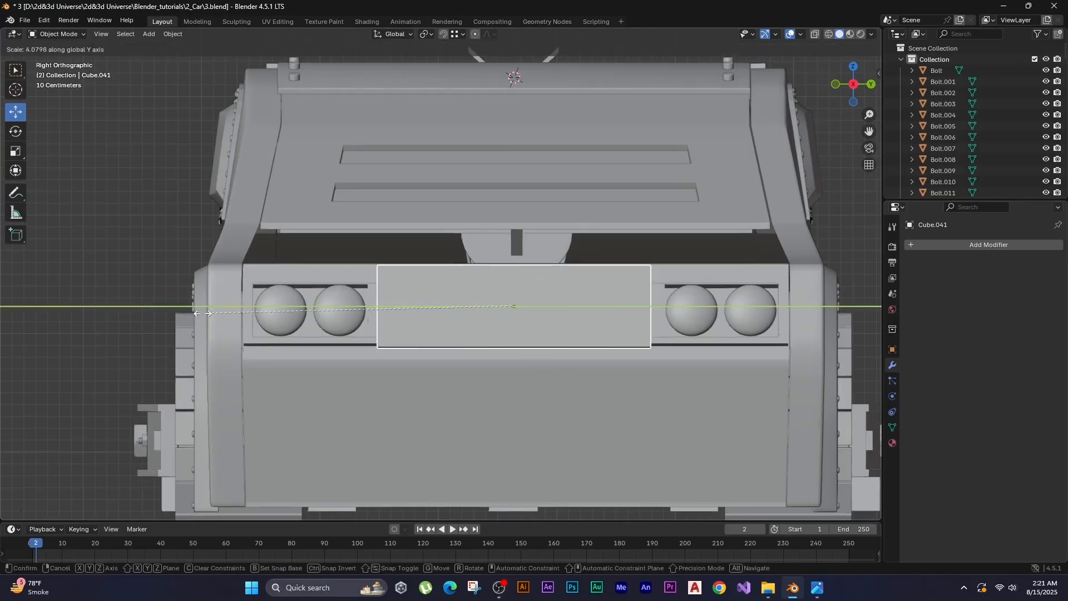
left_click(788, 309)
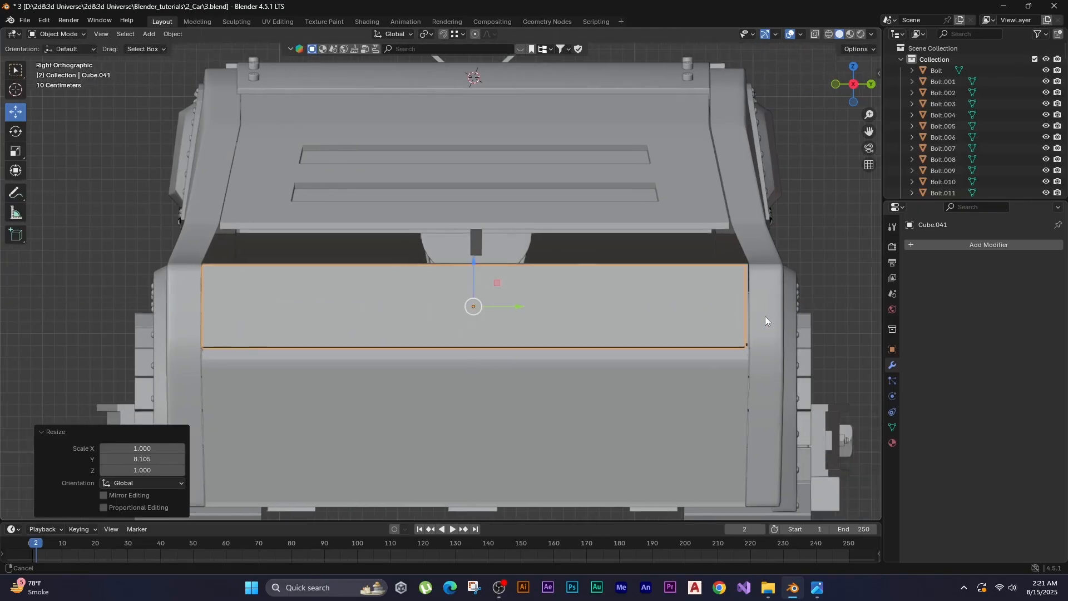
Shift the stretched plate slightly along Y to centre it between the body sides.
key("g")
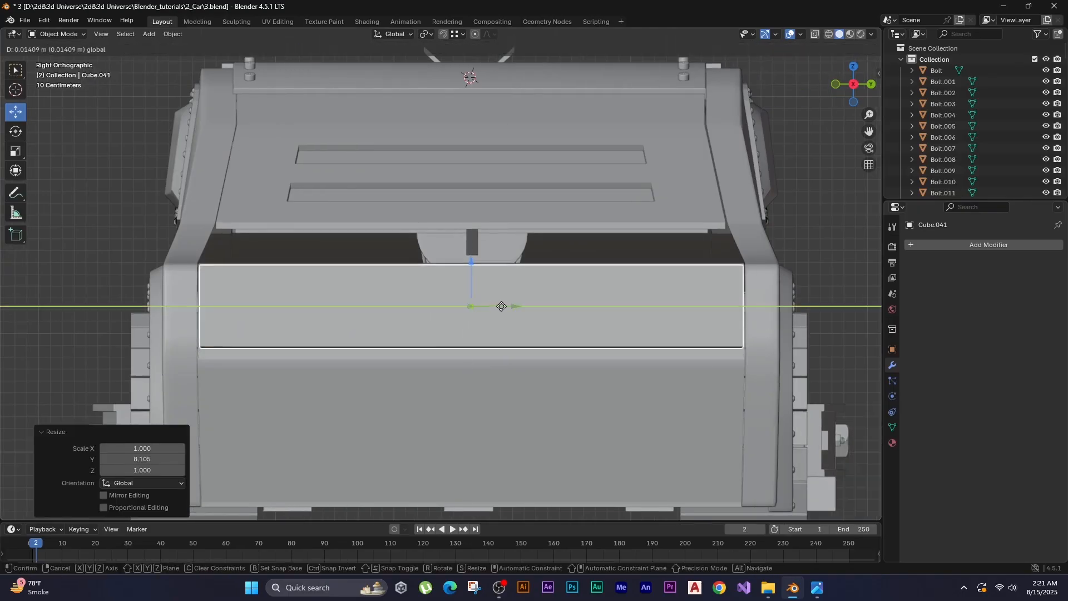
left_click(296, 216)
scroll(587, 271, "down", 1)
middle_click_drag(588, 272, 546, 325)
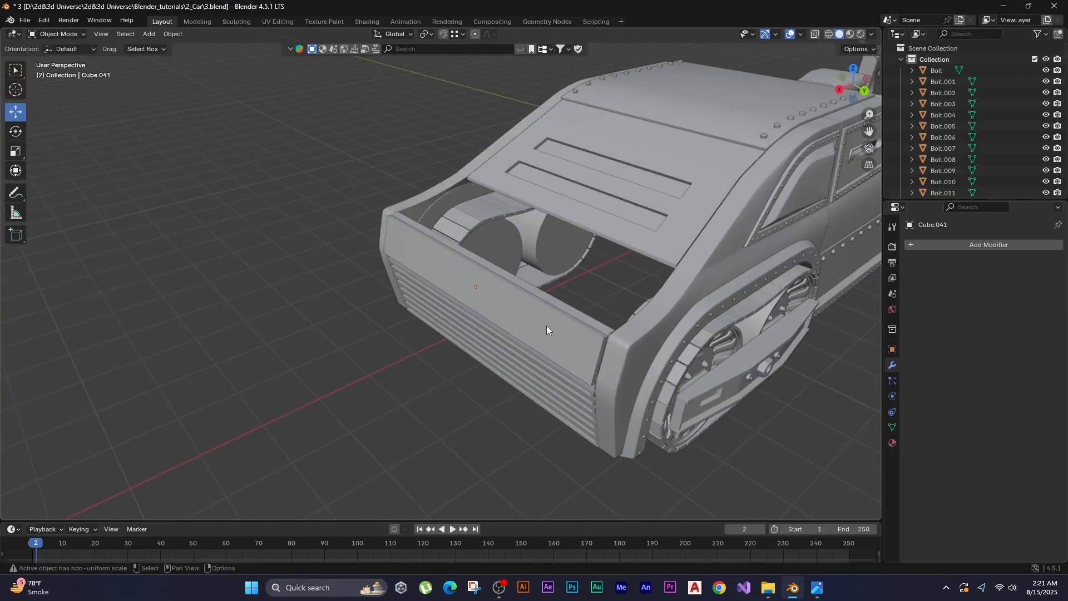
Select the stretched plate and apply its location, rotation and scale.
left_click(546, 325)
right_click(547, 325)
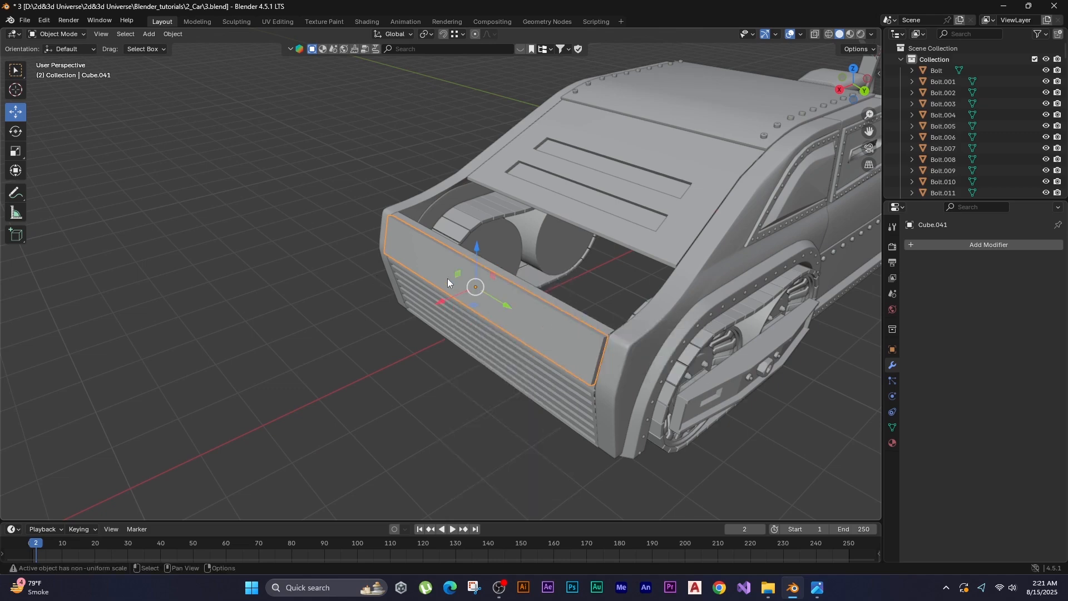
key("ctrl+a")
left_click(448, 283)
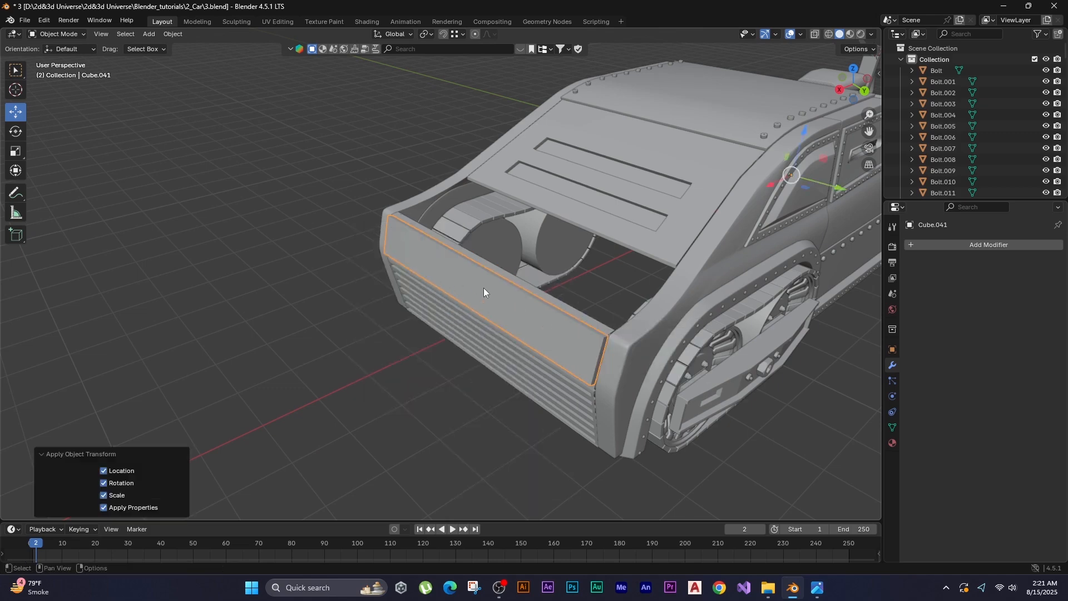
Bevel the plate's four corner edges with 5 segments and an offset of about 0.1 m.
key("Tab")
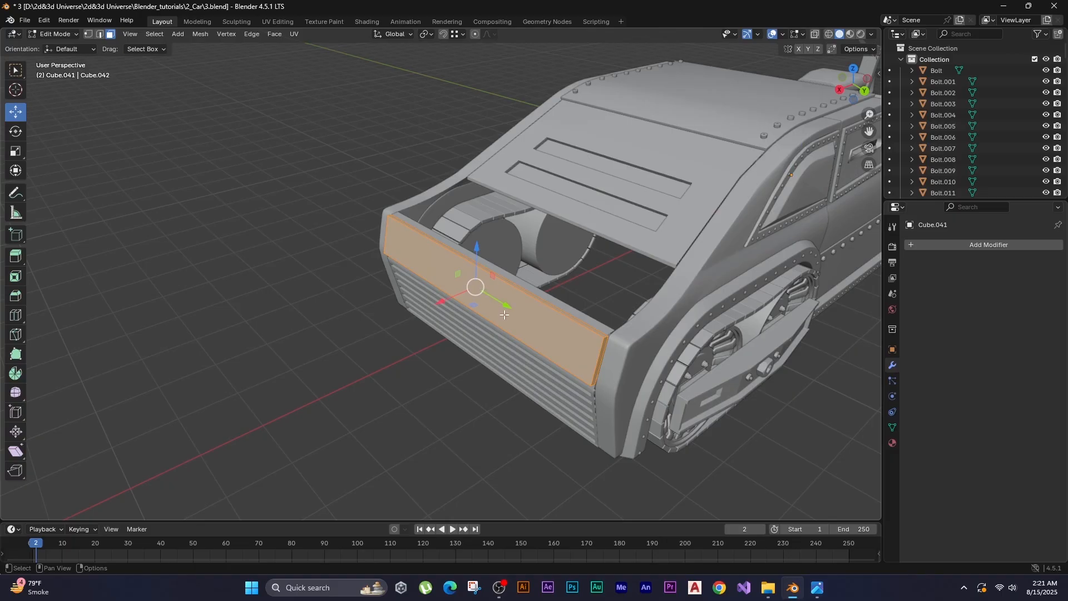
scroll(504, 315, "up", 2)
left_click(701, 376)
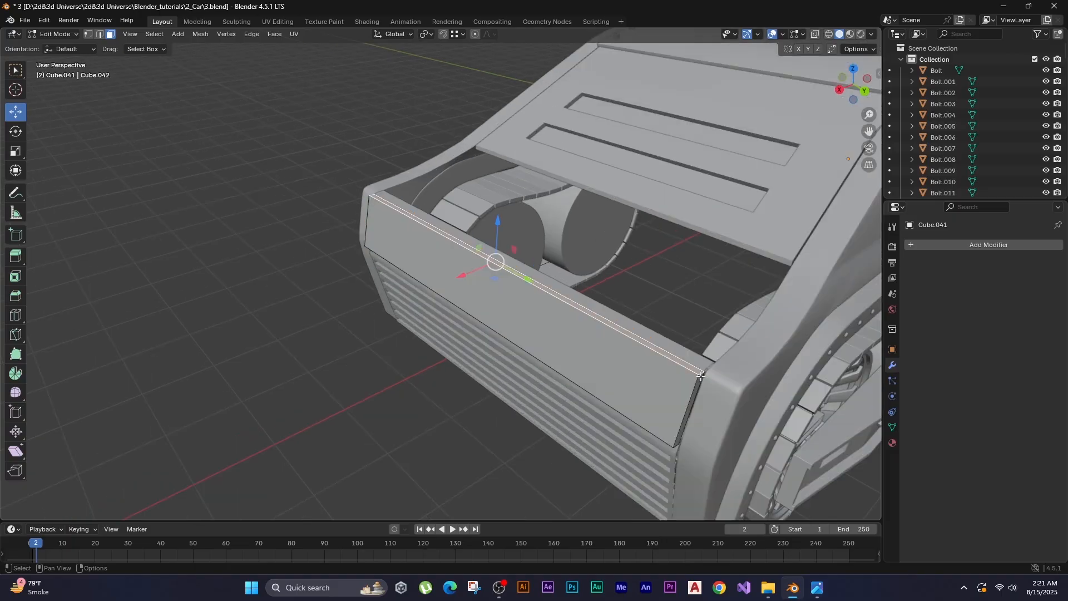
left_click(676, 446, "shift")
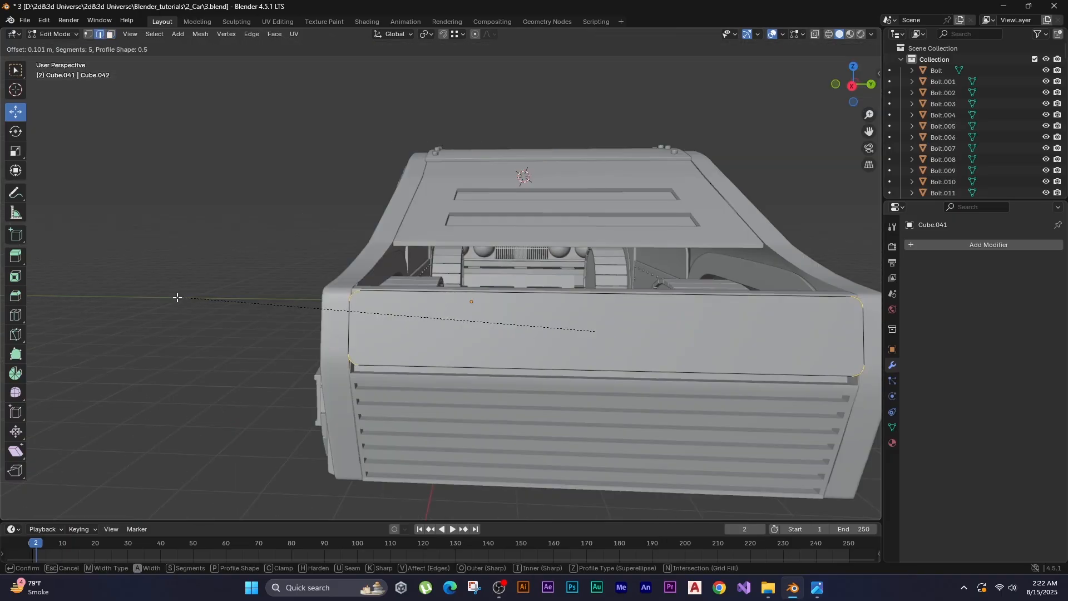
left_click(174, 302)
key("Tab")
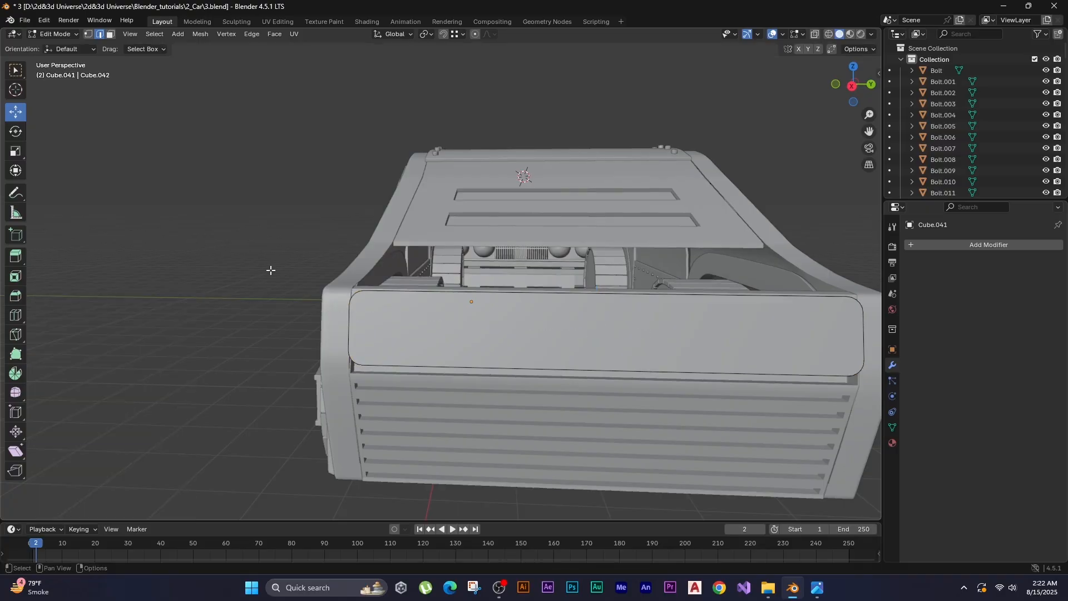
Isolate the rounded plate and apply Shade Auto Smooth to it.
middle_click_drag(270, 269, 409, 335)
left_click(405, 318)
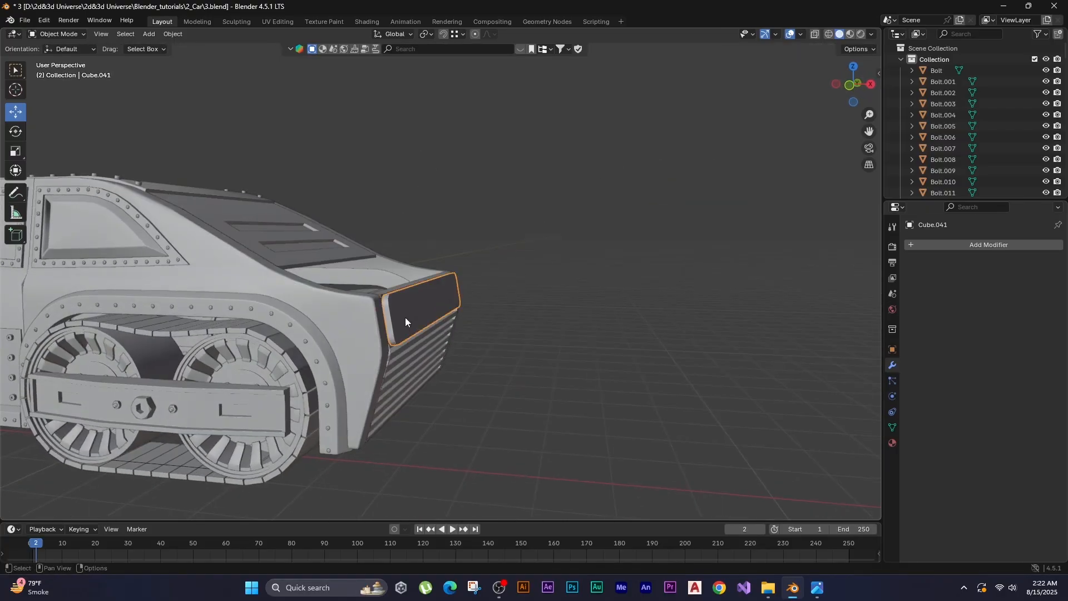
key("KP_Divide")
right_click(422, 290)
mouse_move(423, 290)
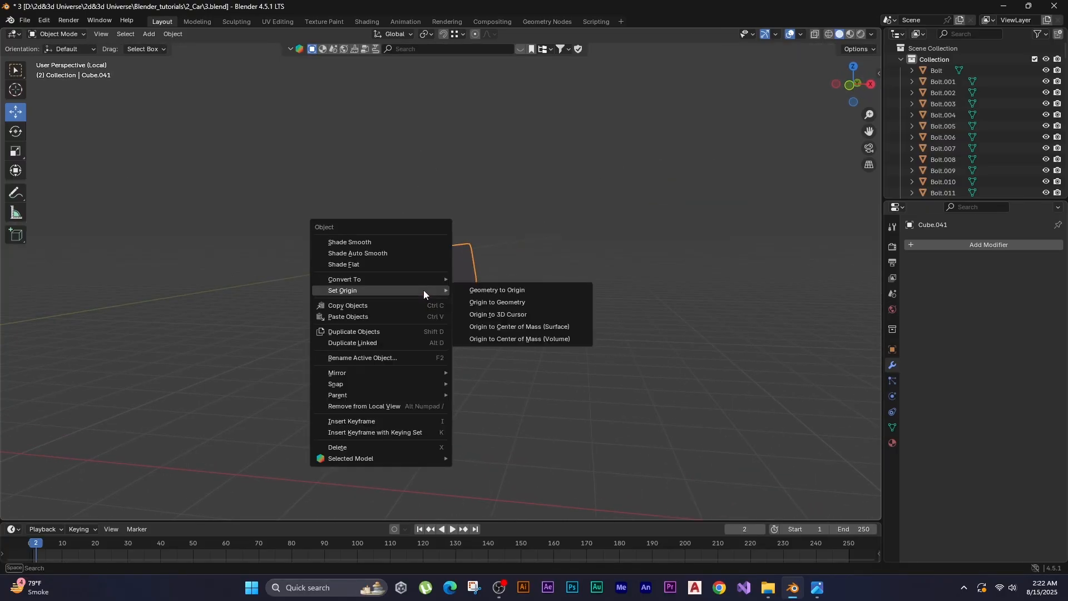
left_click(390, 254)
middle_click_drag(502, 309, 381, 283)
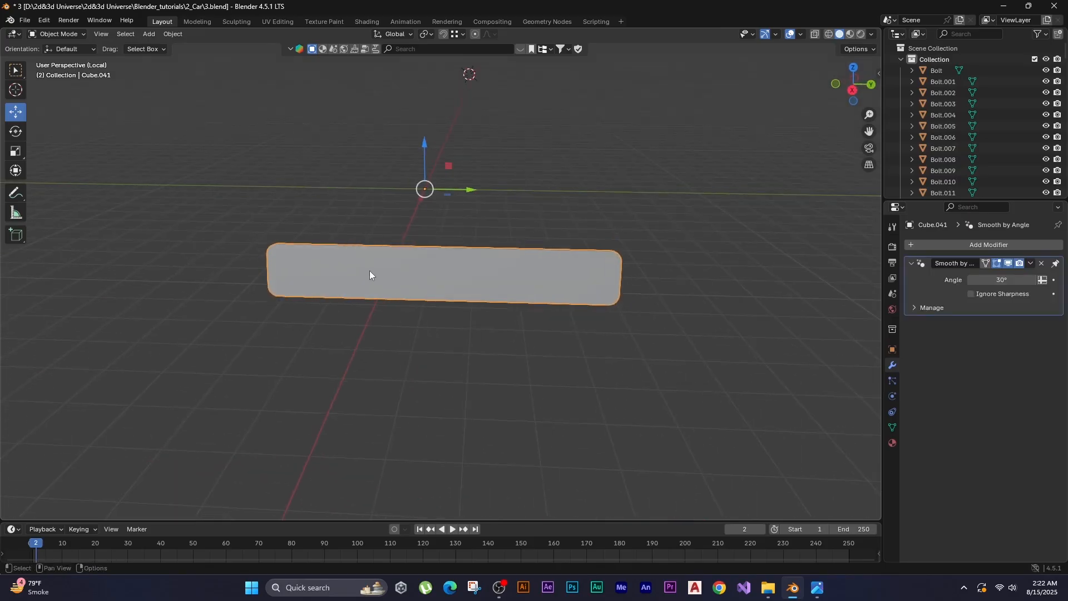
Inset the plate's two large opposite faces and bridge them to turn the plate into a hollow frame.
key("Tab")
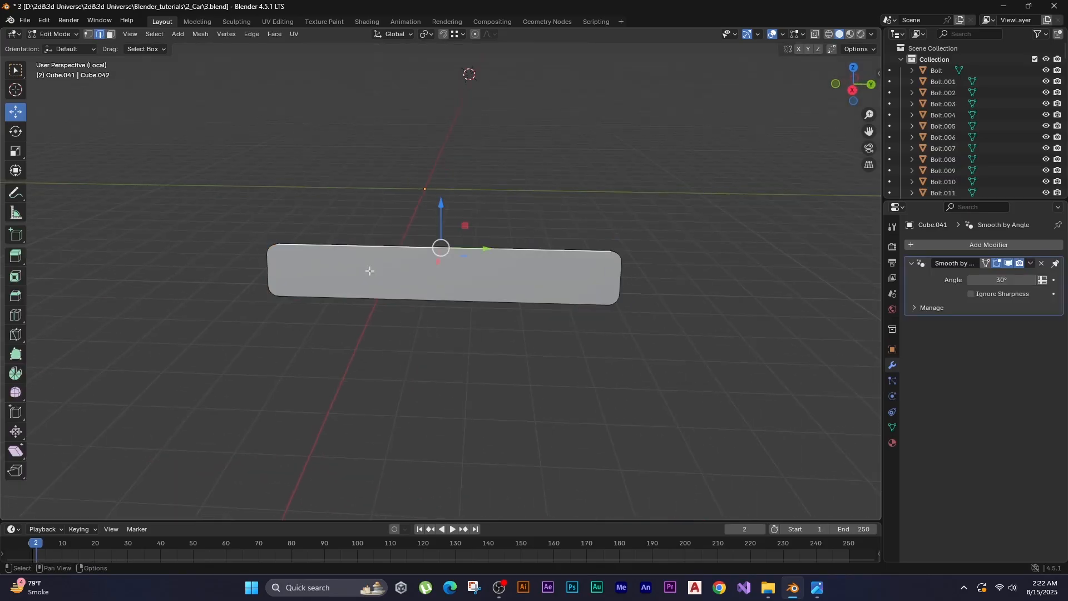
key("3")
left_click(392, 280)
middle_click_drag(548, 309, 345, 300)
left_click(343, 298, "shift")
scroll(267, 279, "up", 1)
middle_click_drag(244, 275, 306, 312, "shift")
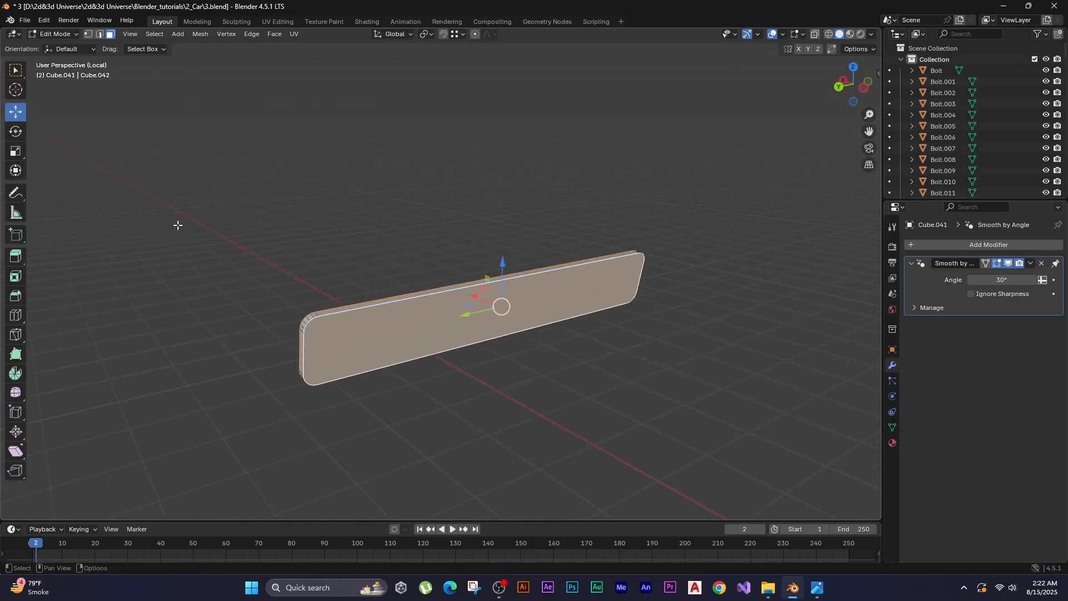
key("F3")
key("Down")
key("Return")
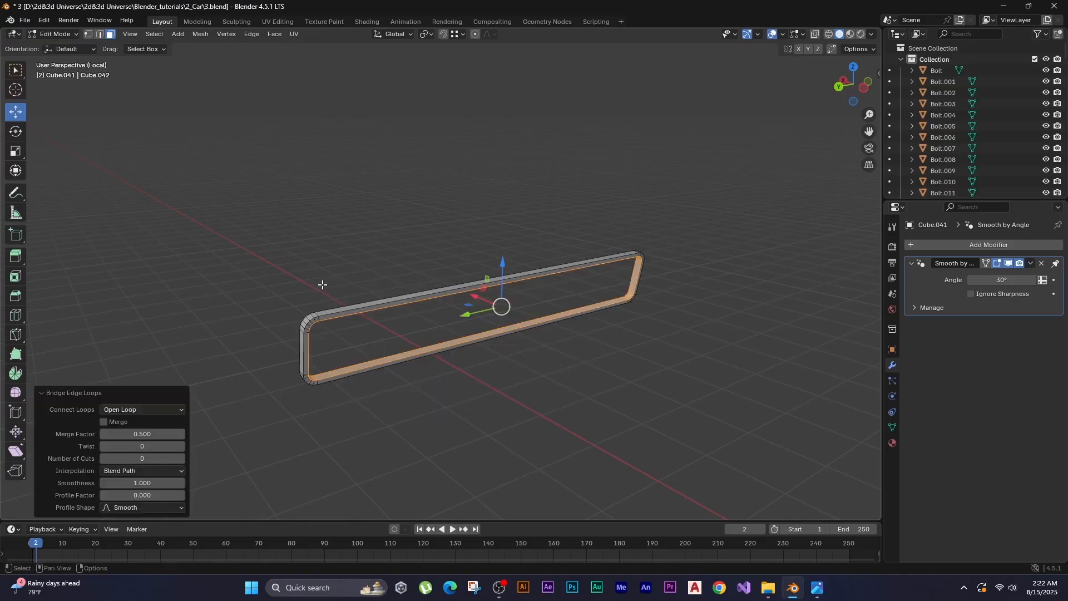
Bevel the hollow frame's inner and outer edge loops with 3 segments and a width of about 0.0046 m.
key("2")
middle_click_drag(294, 272, 382, 301)
scroll(452, 294, "up", 3)
left_click(452, 377, "alt")
left_click(452, 269, "alt+shift")
left_click(452, 276, "alt+shift")
left_click(425, 288, "alt+shift")
scroll(346, 300, "up", 1)
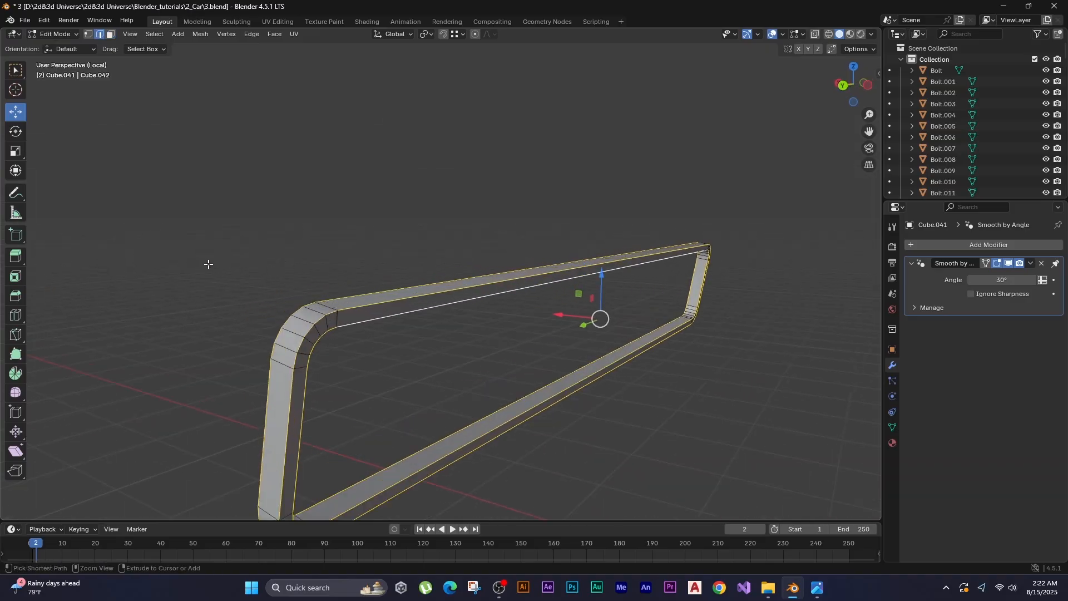
key("ctrl+b")
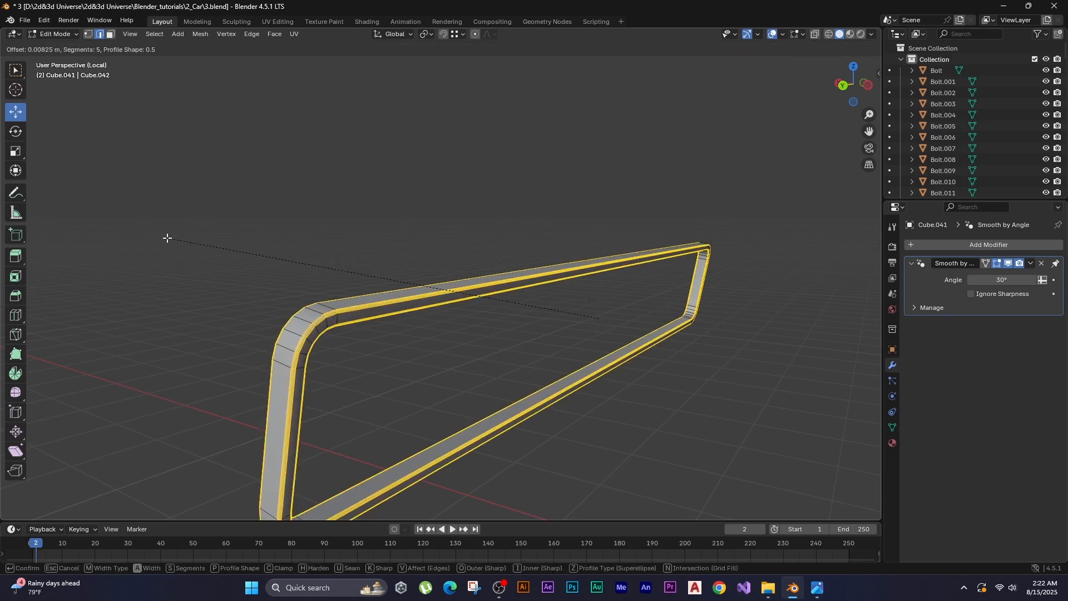
left_click(167, 239)
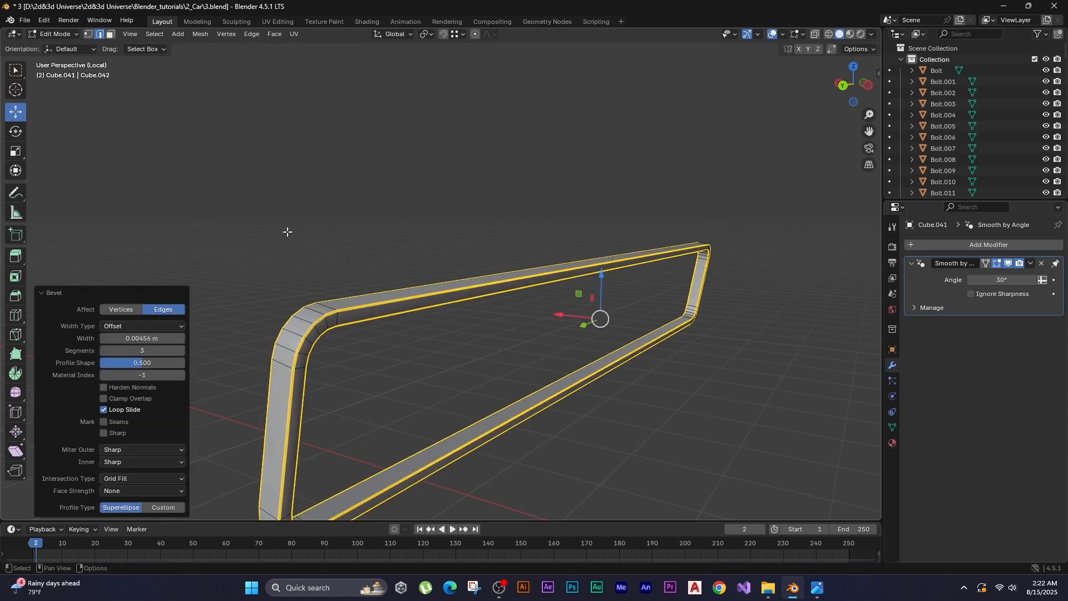
Finish editing the lamp frame, clear the selection and bring the whole car back into view from isolation.
key("alt+a")
key("Tab")
key("alt+a")
key("KP_Divide")
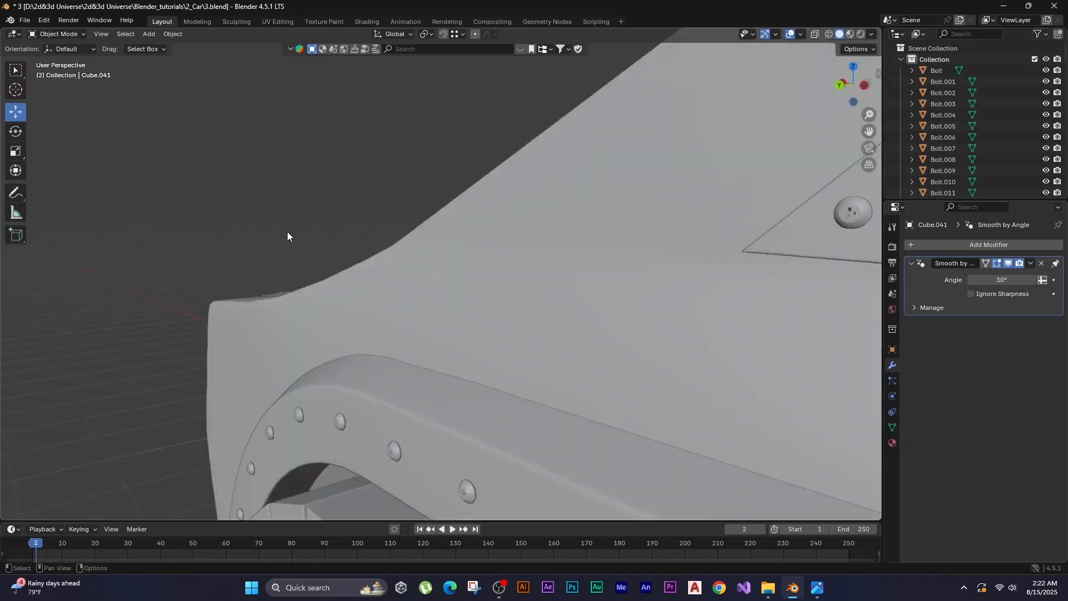
middle_click_drag(538, 338, 288, 303)
scroll(311, 316, "up", 6)
middle_click_drag(335, 329, 419, 323, "shift")
middle_click_drag(483, 334, 449, 313, "shift")
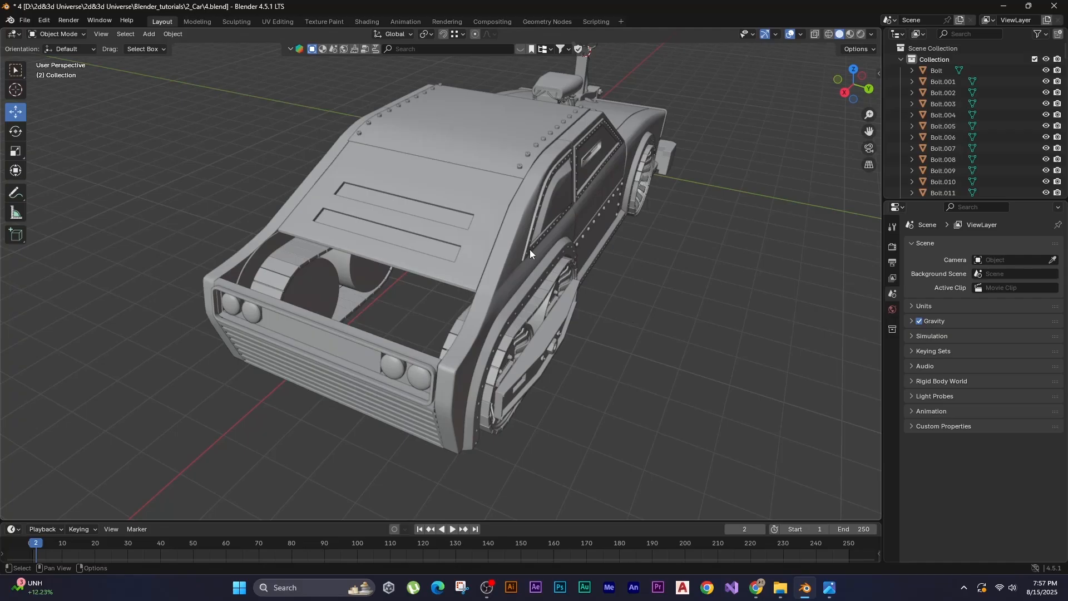
Duplicate the side body panel's inner edges beside the trunk opening and move the copy about -1.29 m along Y.
middle_click_drag(428, 317, 379, 332)
scroll(461, 303, "up", 4)
left_click(458, 315)
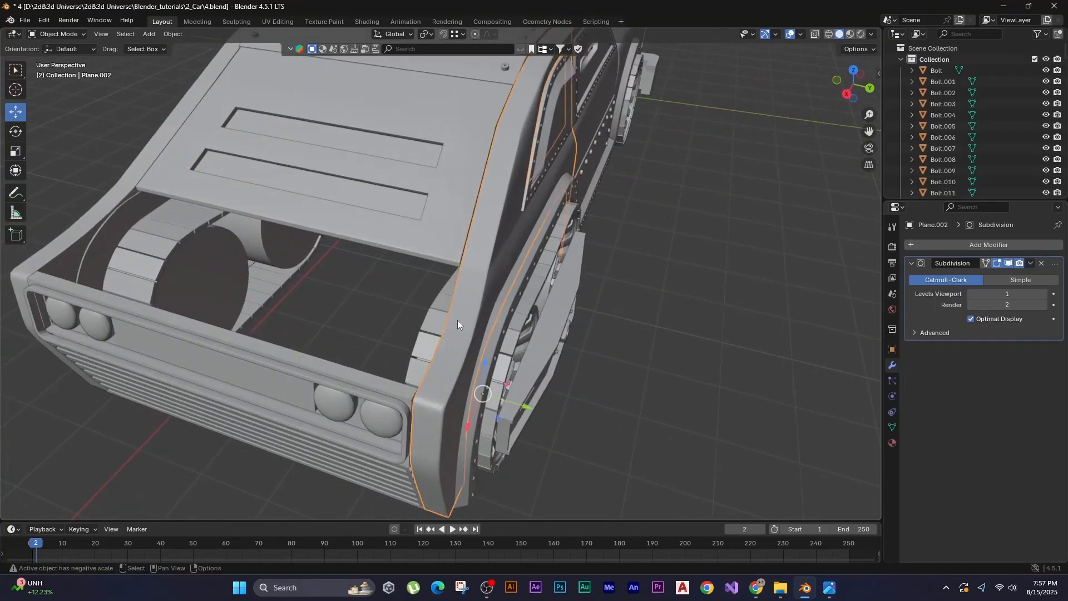
key("Tab")
scroll(461, 318, "up", 4)
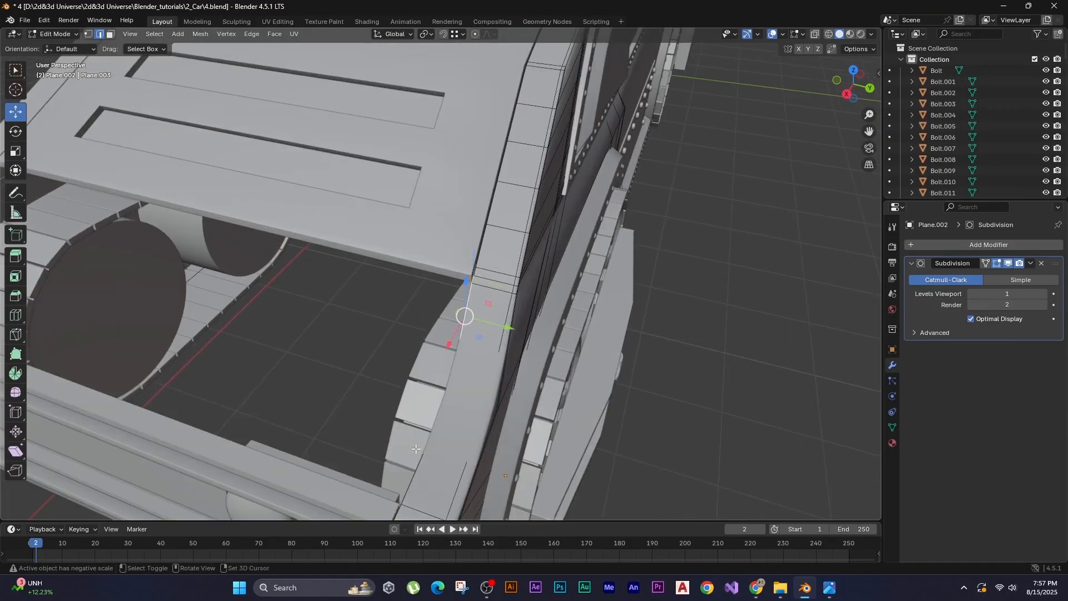
middle_click_drag(416, 449, 462, 427)
middle_click_drag(429, 317, 468, 335, "shift")
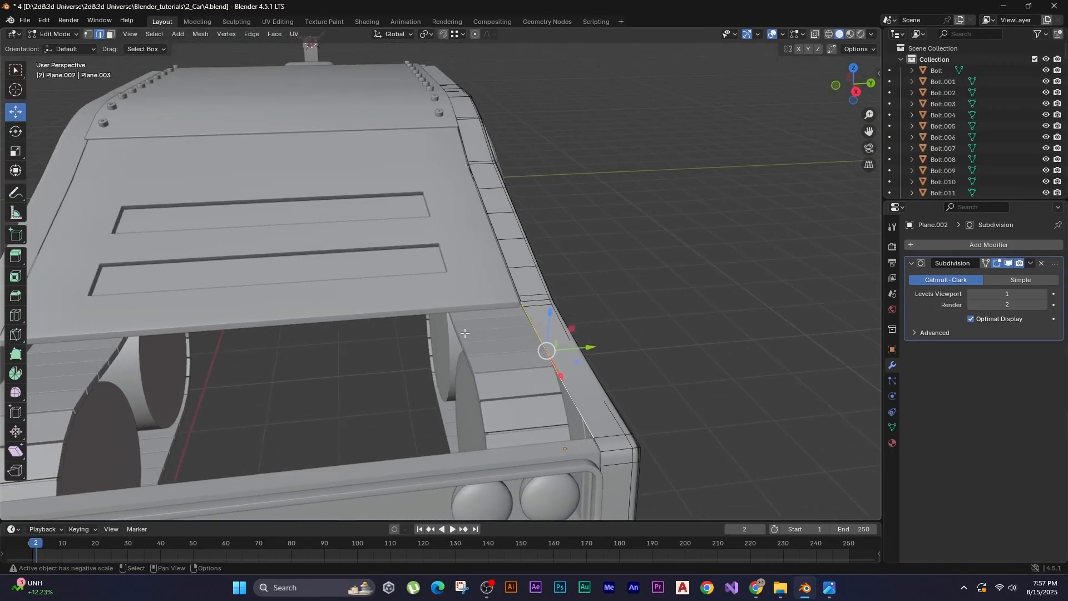
key("shift+d")
right_click(324, 357)
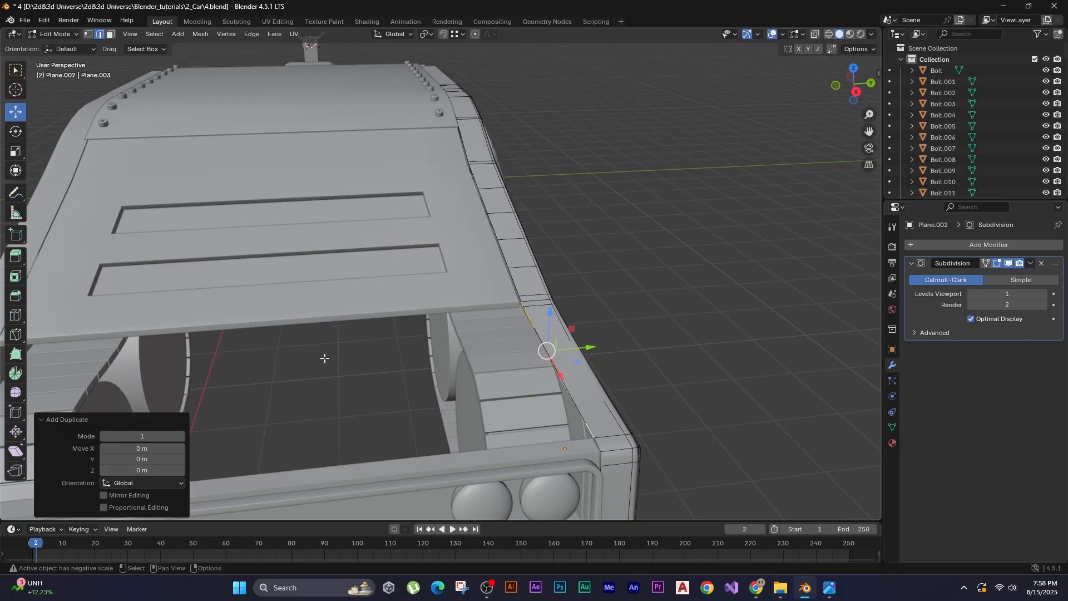
key("g")
key("y")
left_click(168, 387)
Separate the duplicated edges into their own object and open that object for editing.
key("F3")
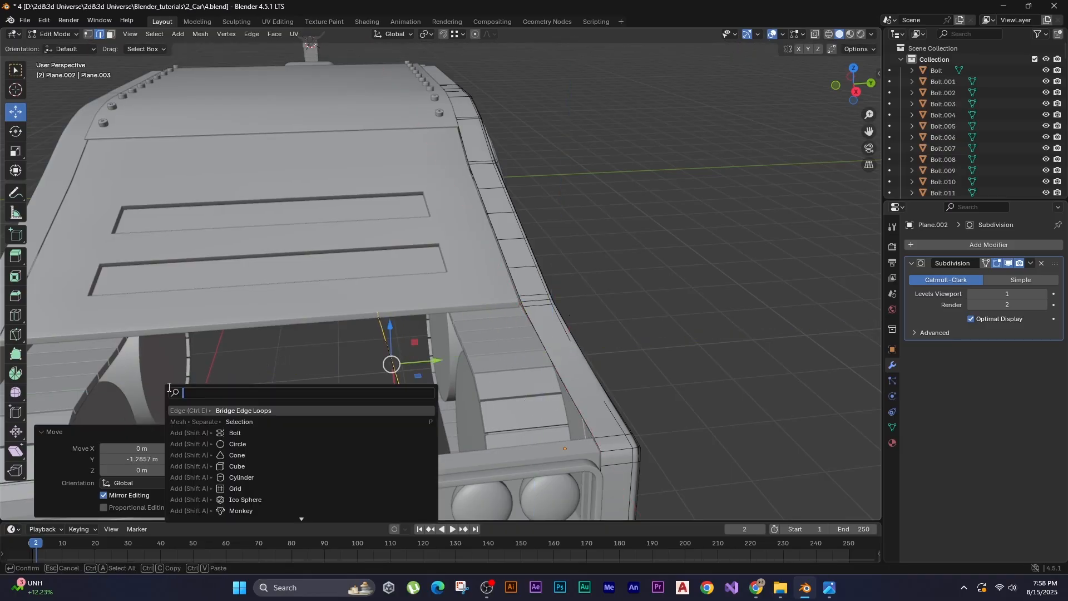
key("Down")
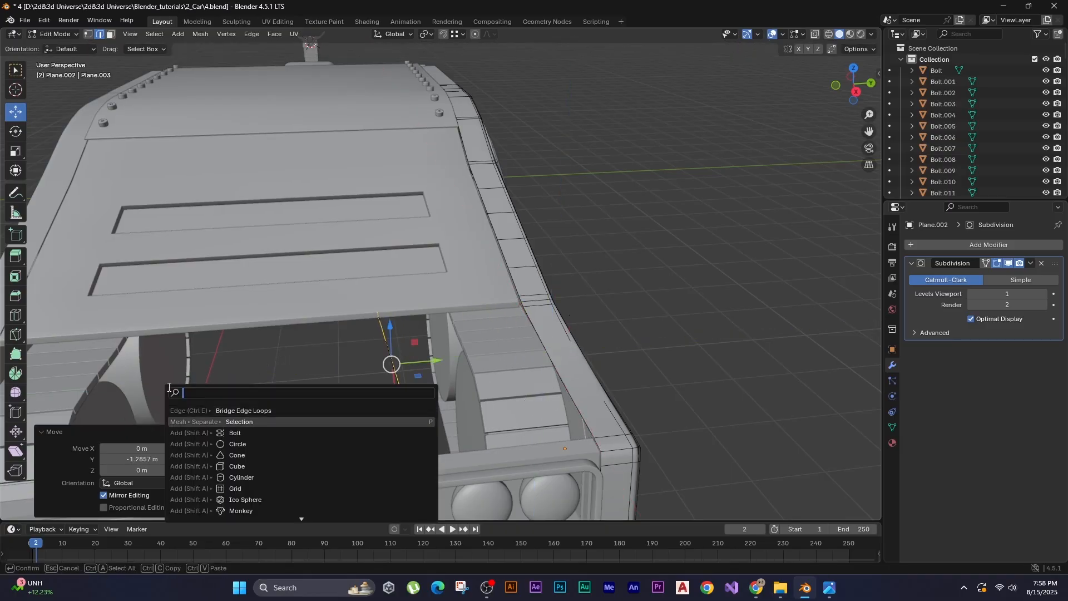
key("Return")
scroll(312, 356, "down", 1)
key("Tab")
key("Tab")
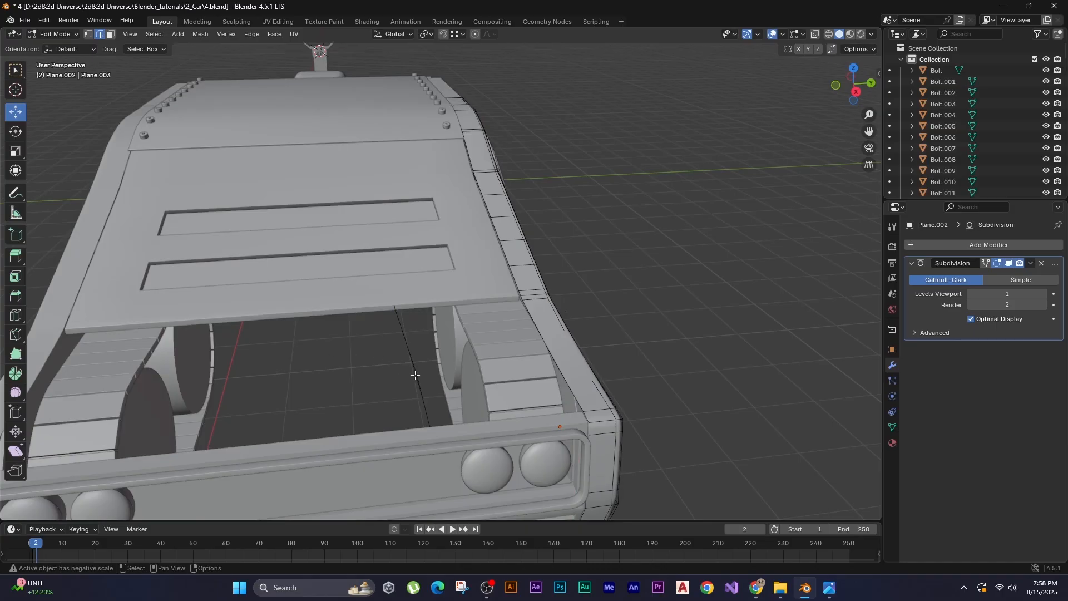
key("Tab")
left_click(345, 376)
key("Tab")
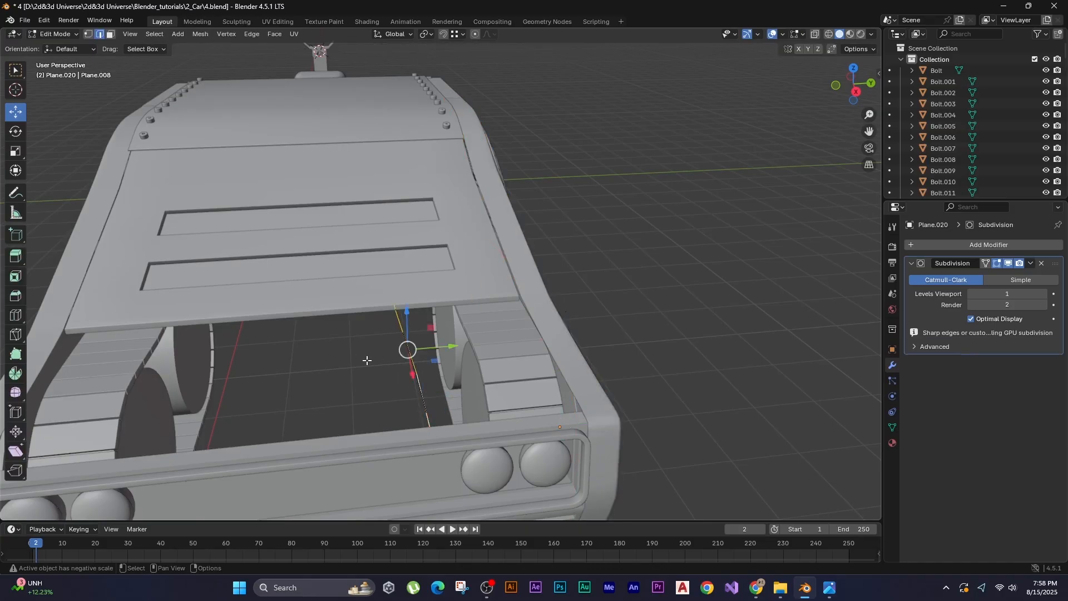
Extrude the separated edges along Y into a trunk lid surface spanning the opening between the side body panels.
key("g")
key("y")
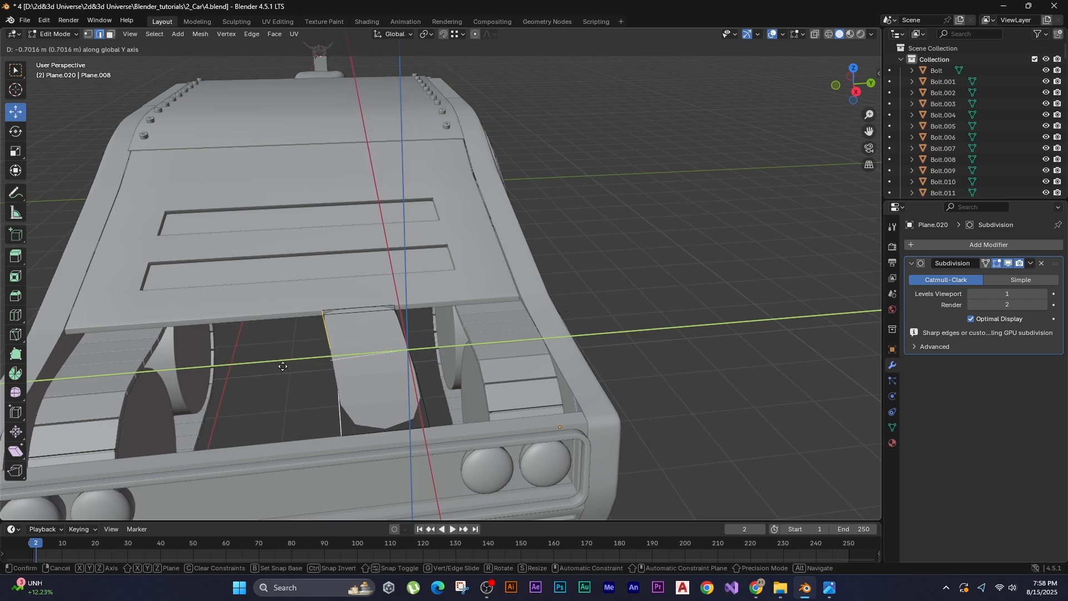
left_click(25, 404)
middle_click_drag(434, 396, 393, 383, "shift")
left_click(393, 384)
key("g")
key("y")
left_click(779, 312)
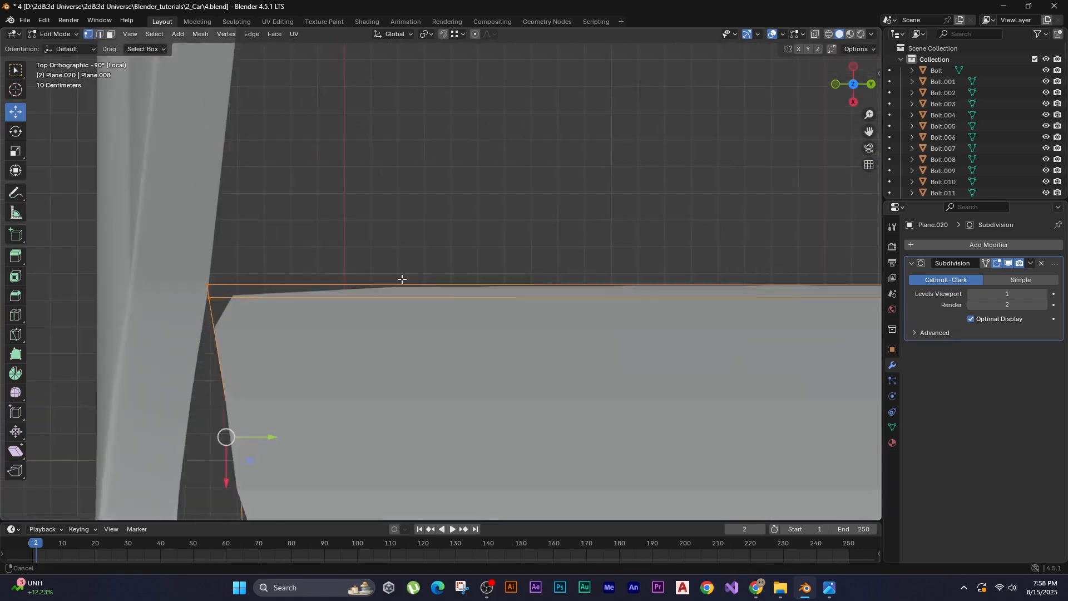
Move the vertices on the lid's side edge along Y to follow the inner contour of the neighbouring side body panel.
scroll(401, 278, "up", 2)
middle_click_drag(241, 220, 415, 197, "shift")
left_click(383, 294)
key("g")
key("y")
left_click(660, 350)
scroll(556, 278, "down", 4)
left_click(452, 305)
key("g")
key("y")
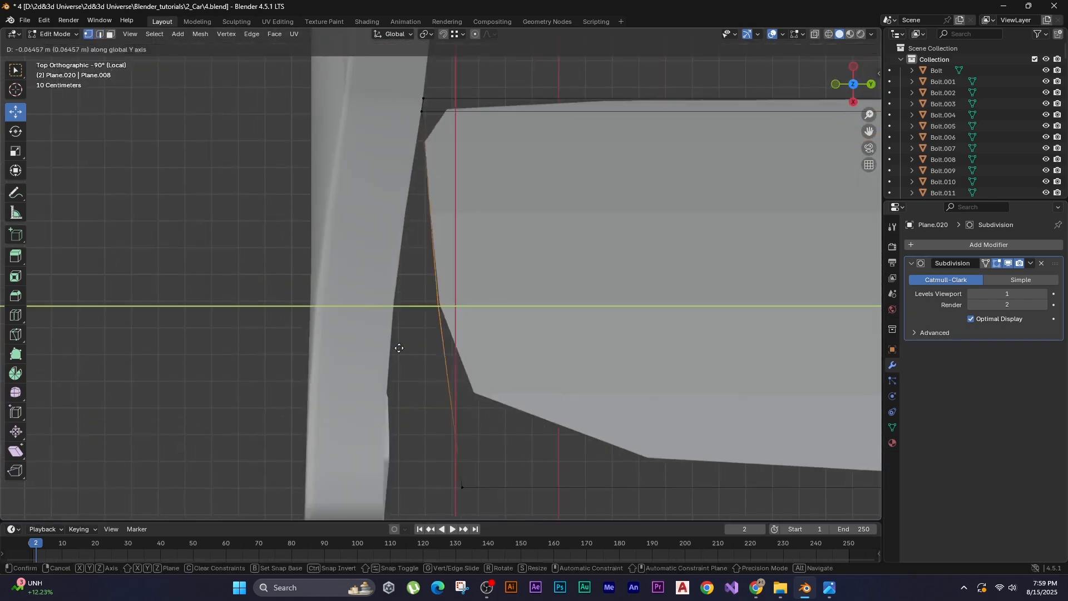
left_click(398, 347)
left_click(459, 386)
Add supporting loop cuts close to the trunk lid's two side edges and its rear edge.
middle_click_drag(617, 377, 397, 414, "shift")
key("ctrl+r")
left_click(384, 390)
left_click(639, 324)
middle_click_drag(135, 385, 413, 374, "shift")
key("ctrl+r")
left_click(498, 403)
left_click(222, 404)
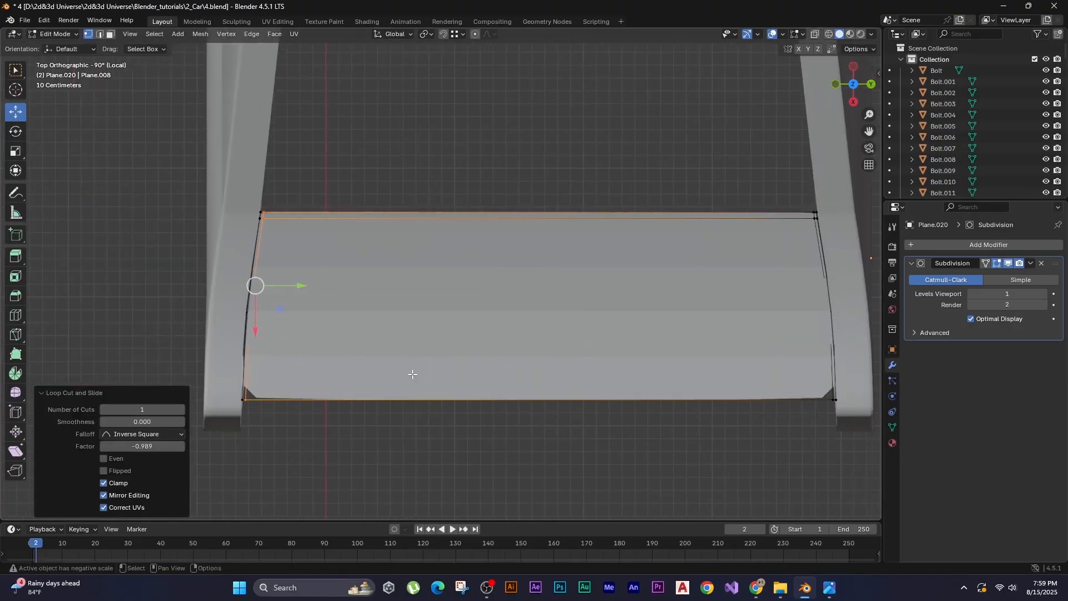
key("ctrl+r")
left_click(792, 380)
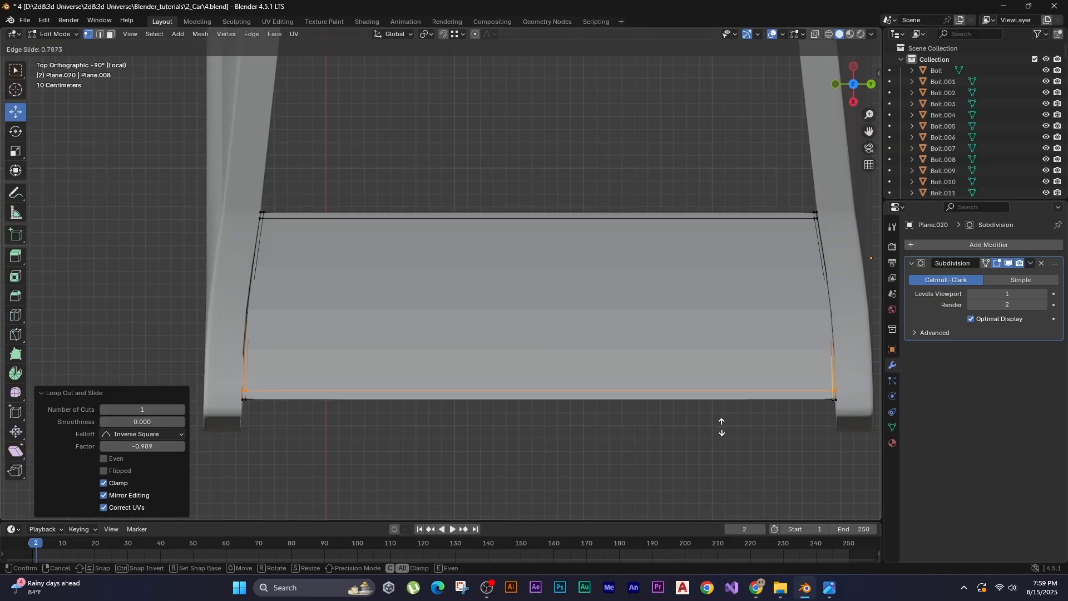
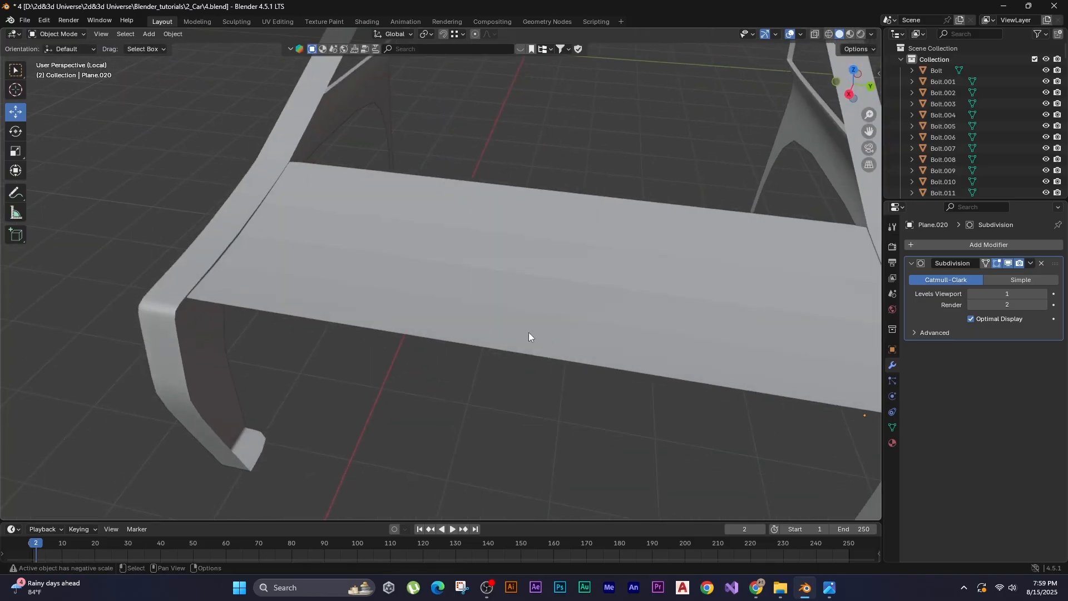
Apply Shade Auto Smooth to the trunk lid and bring the whole car back from isolation.
left_click(529, 332)
right_click(528, 333)
left_click(529, 333)
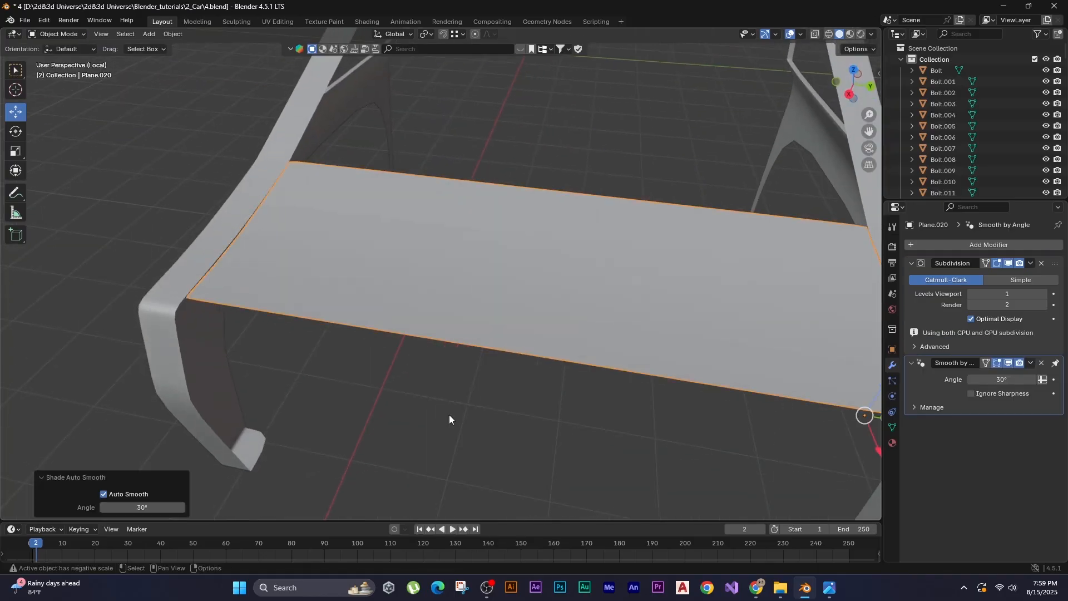
left_click(449, 415)
scroll(449, 415, "down", 4)
middle_click_drag(426, 372, 236, 329)
key("KP_Divide")
Nudge the lid's rear and front corner vertices along Y to fit the gap beside the side body panel.
scroll(370, 337, "up", 5)
scroll(375, 315, "down", 3)
middle_click_drag(443, 300, 254, 315, "shift")
middle_click_drag(539, 290, 523, 282)
left_click_drag(304, 424, 385, 477)
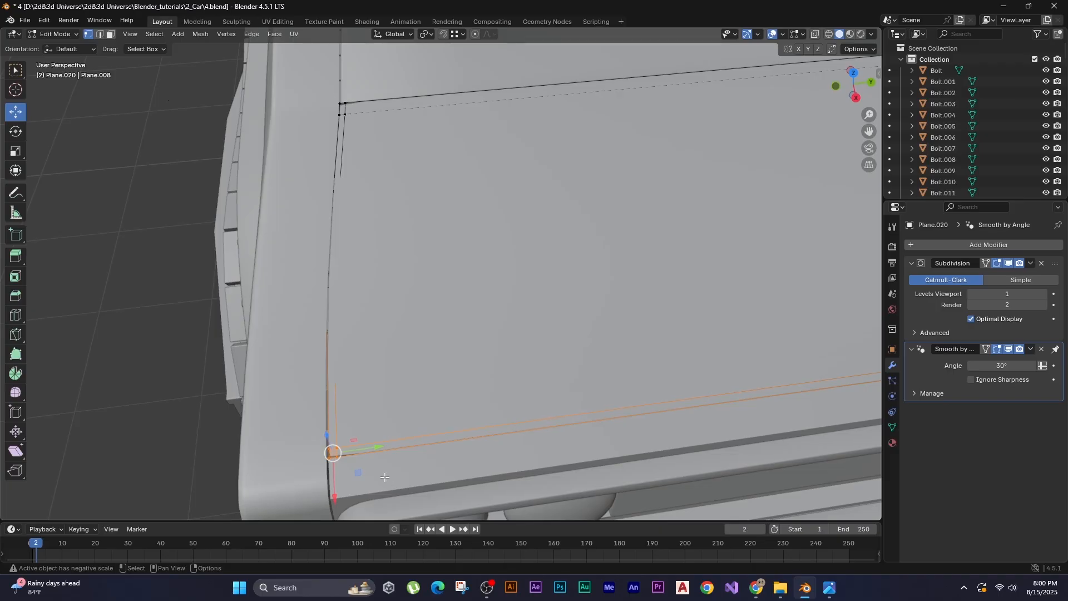
middle_click_drag(385, 477, 446, 445, "shift")
scroll(371, 463, "up", 2)
left_click_drag(371, 448, 369, 448)
left_click_drag(312, 88, 432, 152)
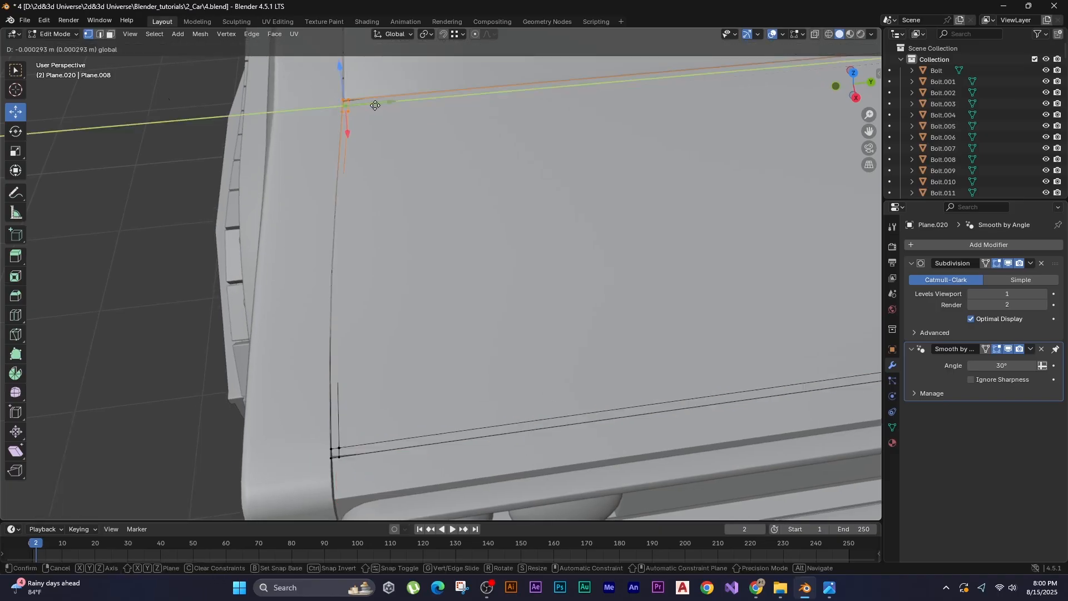
key("Tab")
Add two evenly spaced loop cuts running from the front to the rear edge of the trunk lid.
scroll(359, 276, "down", 3)
scroll(390, 324, "down", 7)
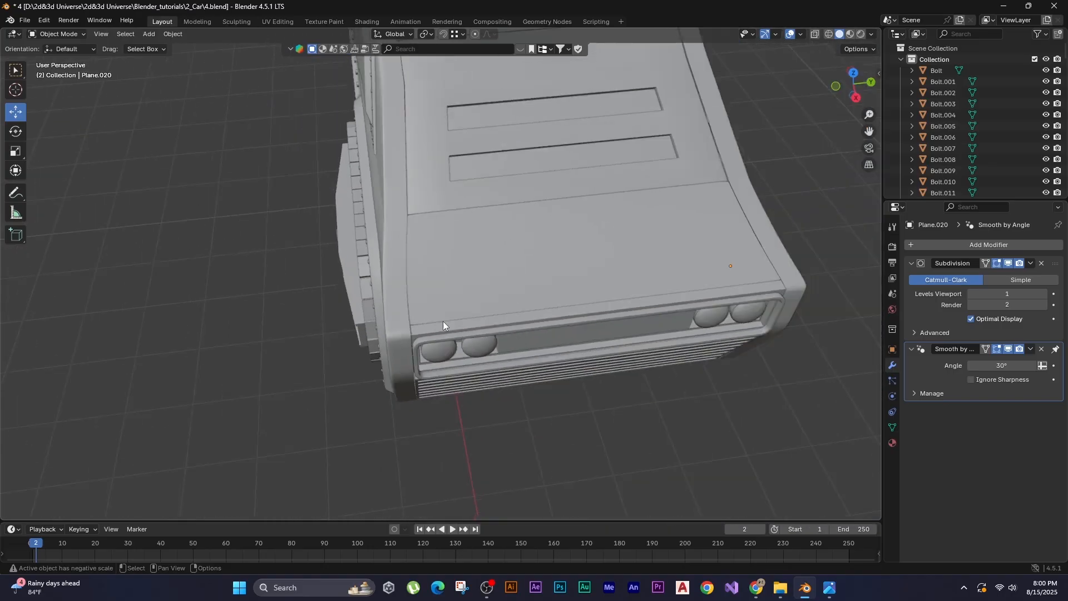
middle_click_drag(443, 322, 409, 326)
key("Tab")
key("ctrl+t")
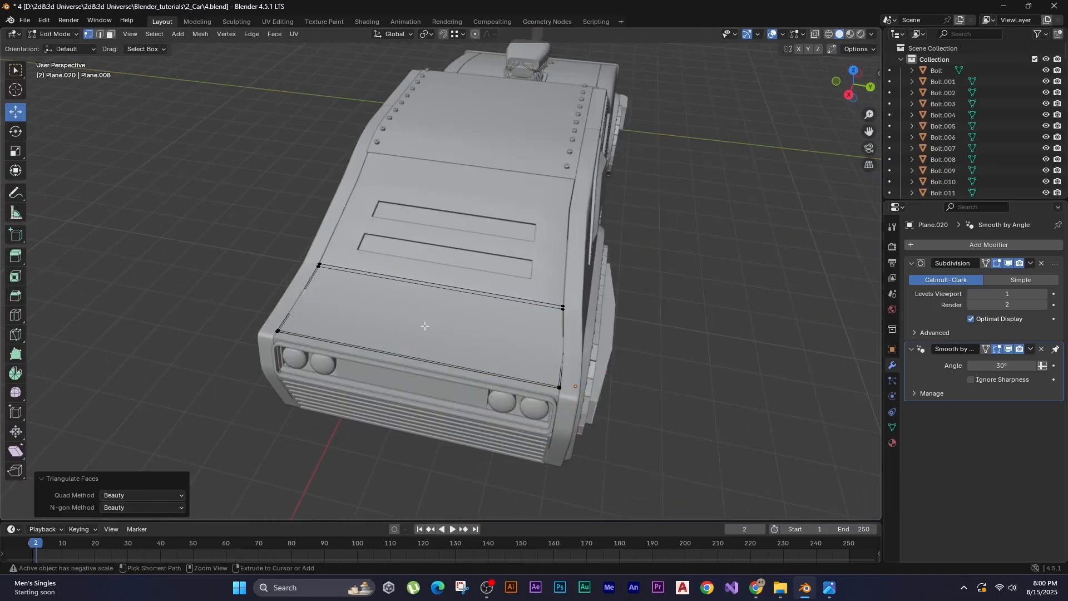
key("ctrl+r")
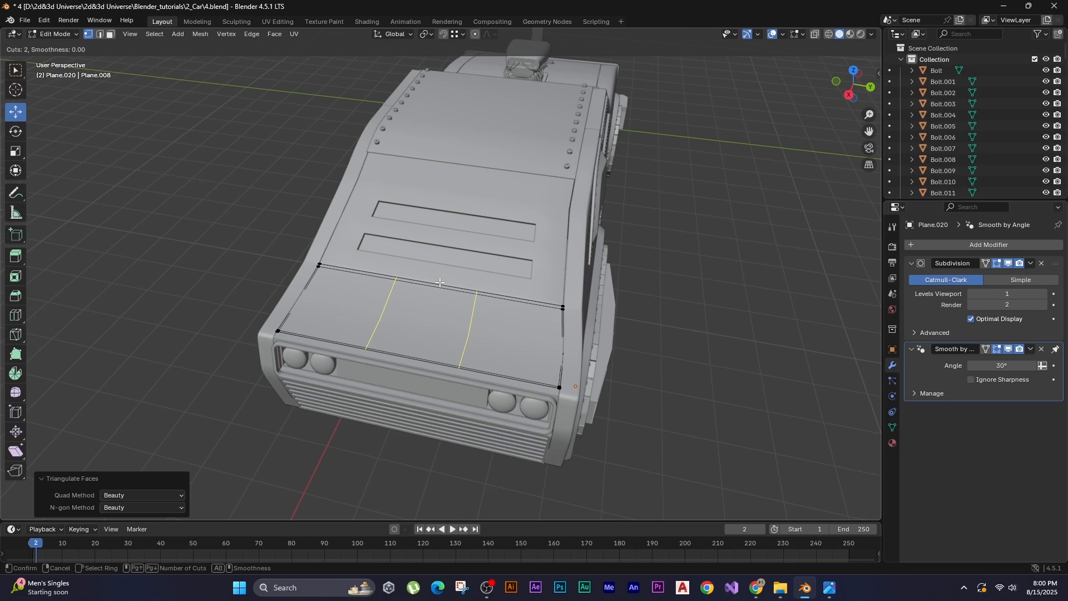
left_click(439, 283)
right_click(406, 284)
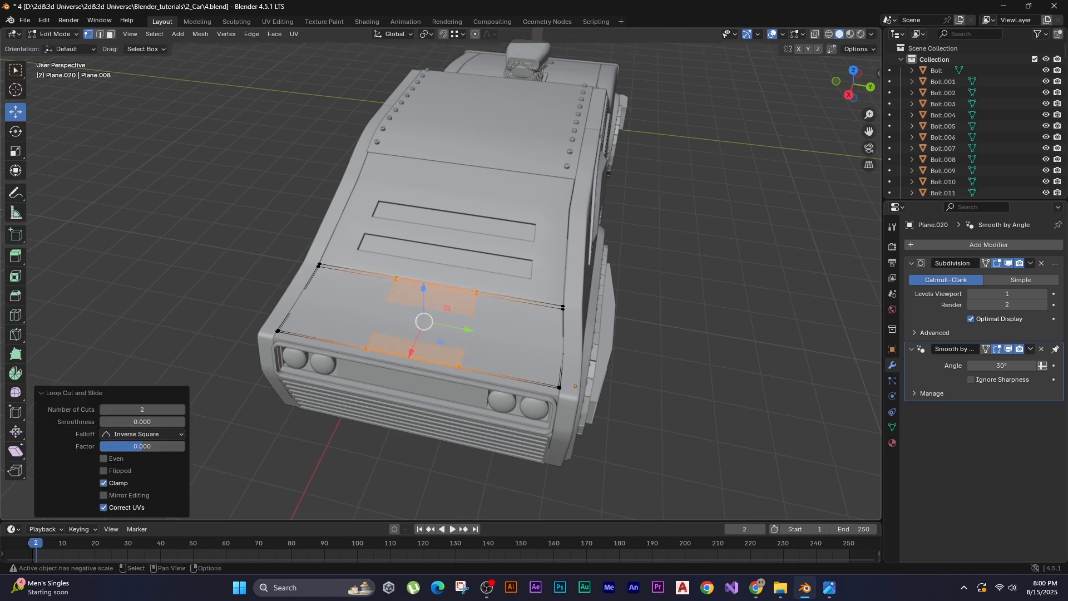
Spread the two new loops apart by scaling them along Y by about 1.6.
key("s")
key("y")
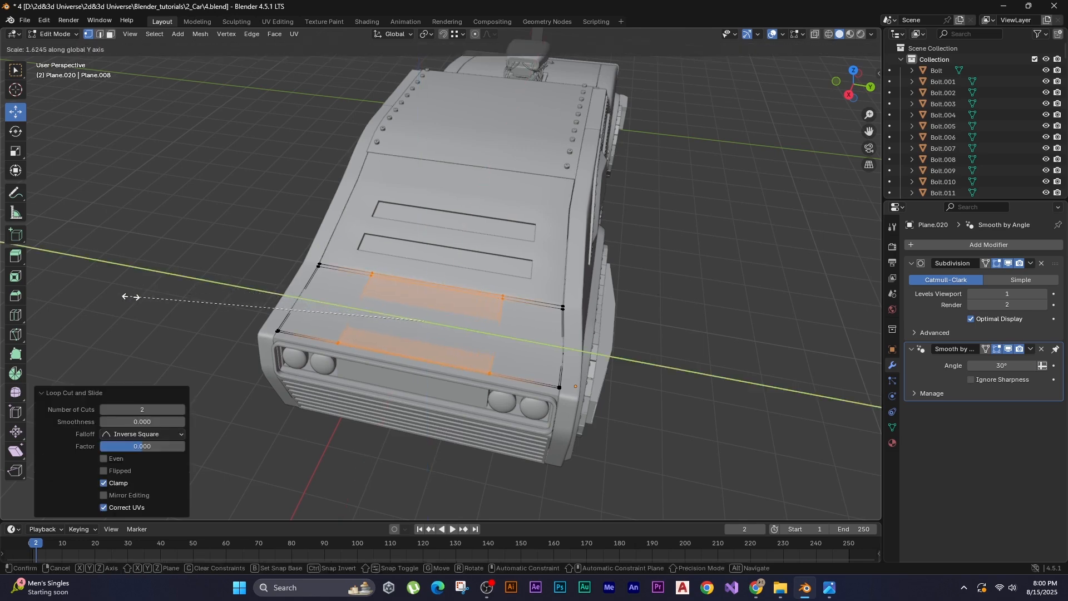
left_click(131, 297)
left_click(159, 297)
Add a loop cut across the lid's width and slide it close to the rear edge.
middle_click_drag(495, 312, 386, 281)
key("ctrl+r")
left_click(467, 367)
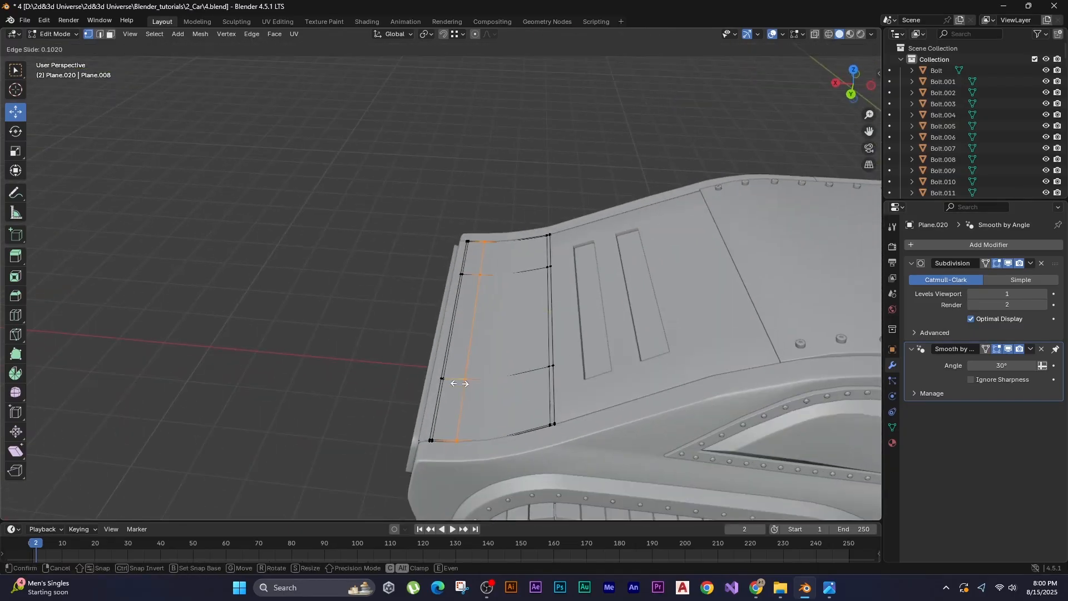
left_click(451, 398)
Select the trunk lid's central faces between the two spread loops.
left_click(278, 279)
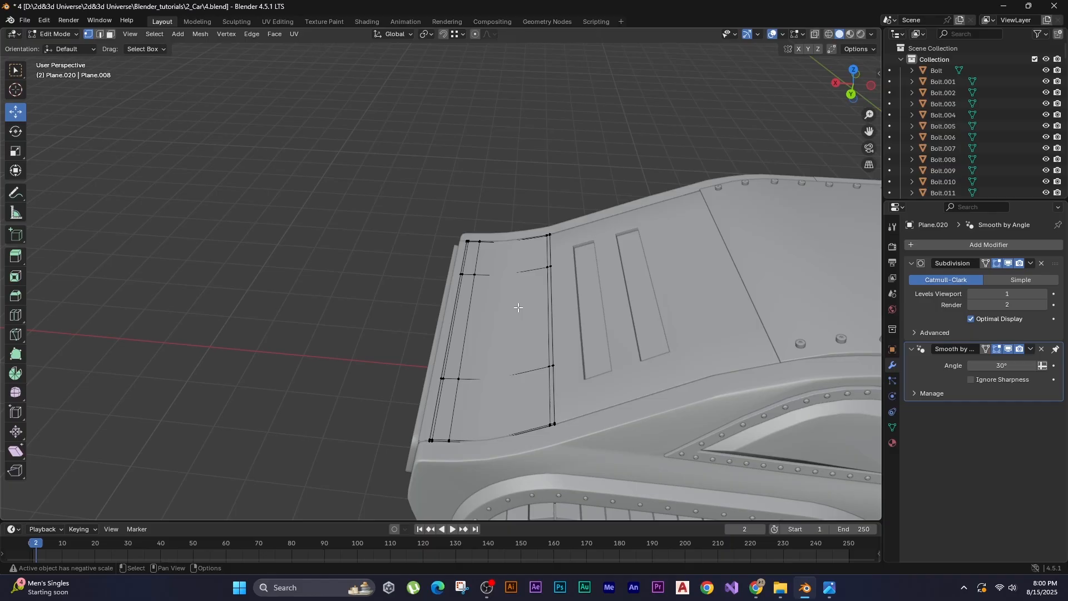
left_click(483, 328, "shift")
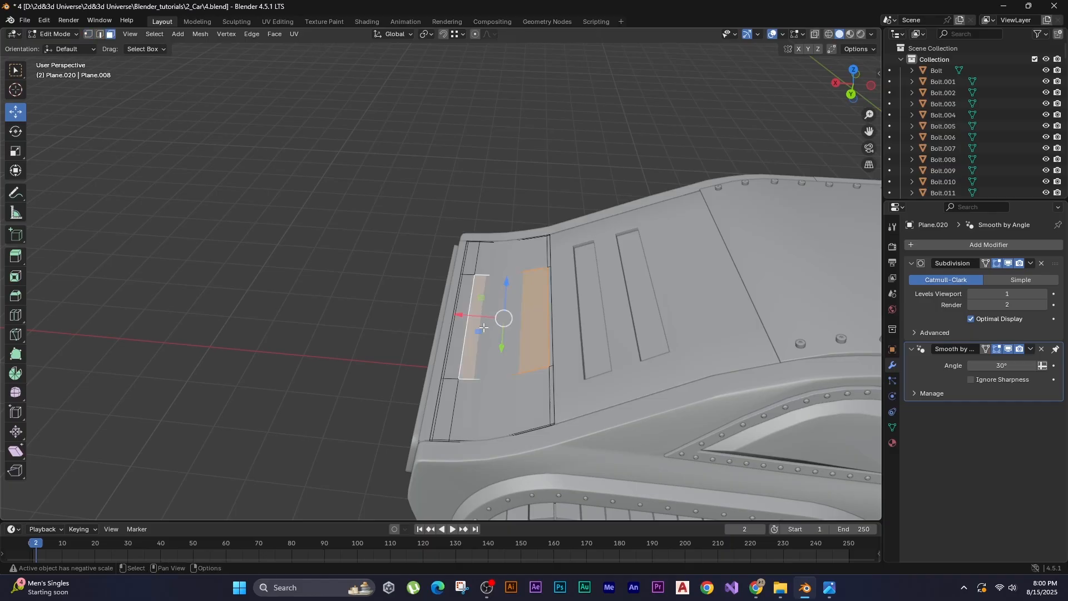
Delete the selected central faces of the rear deck panel to cut an opening.
key("x")
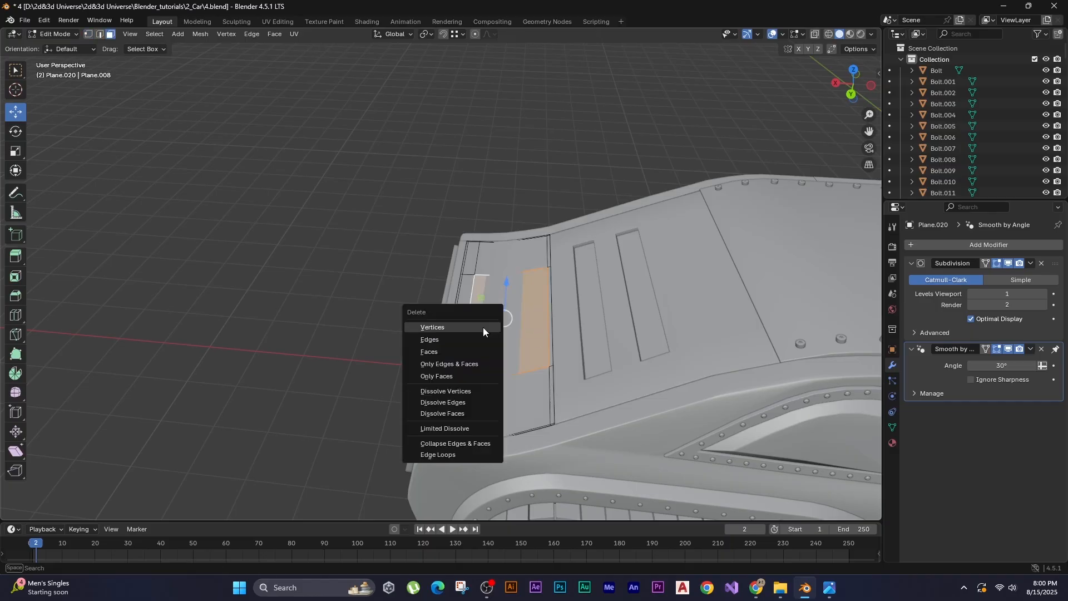
left_click(442, 351)
middle_click_drag(442, 350, 592, 342)
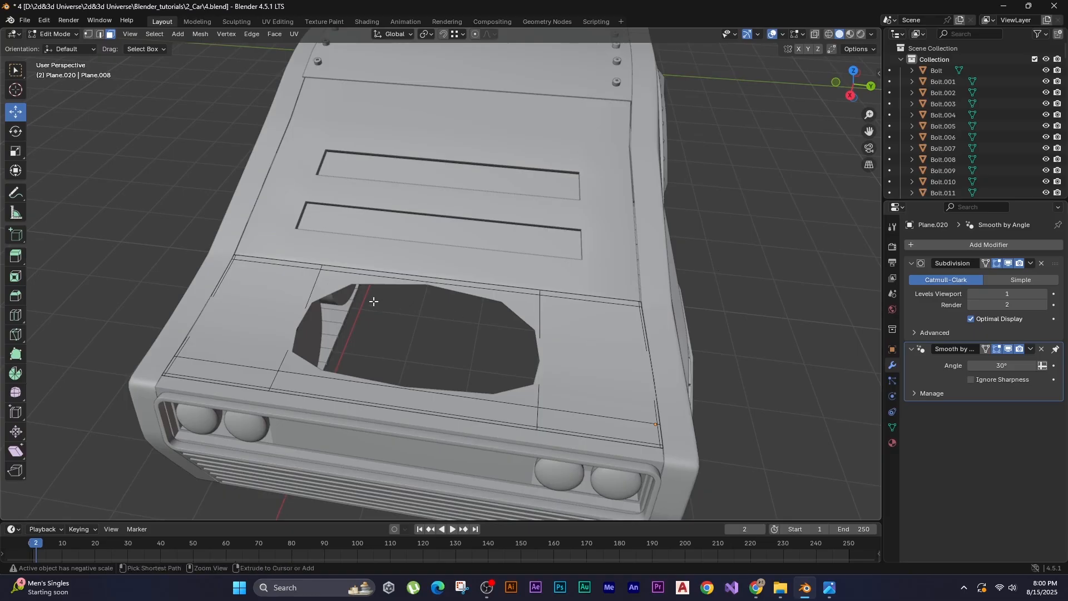
Add loop cuts close to the edges of the rear deck opening to square off its rounded corners.
key("ctrl+r")
left_click(289, 298)
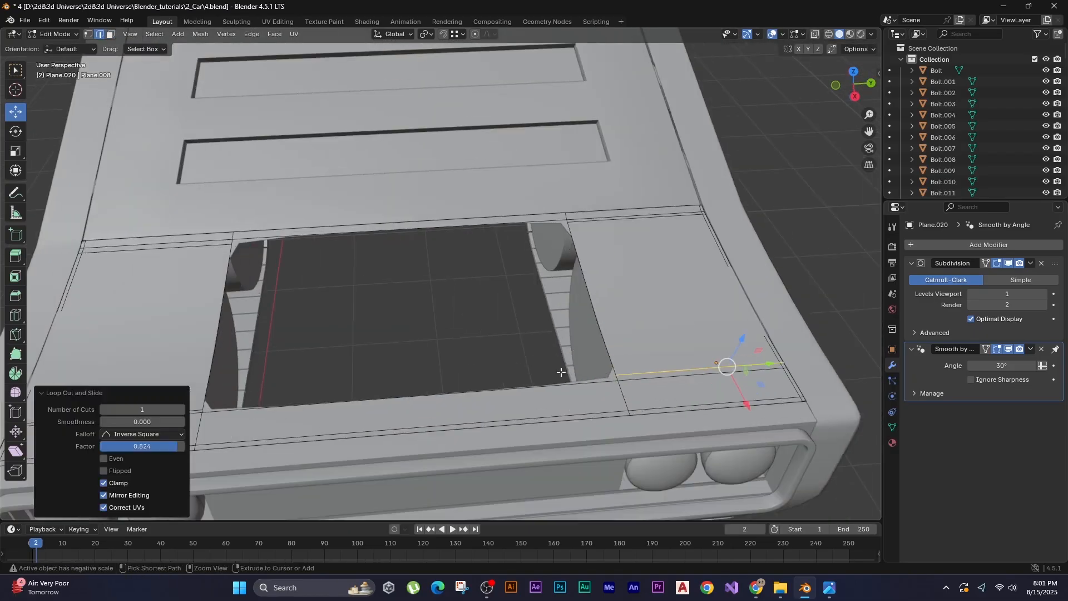
key("ctrl+t")
key("ctrl+r")
right_click(456, 372)
left_click(426, 399)
key("ctrl+r")
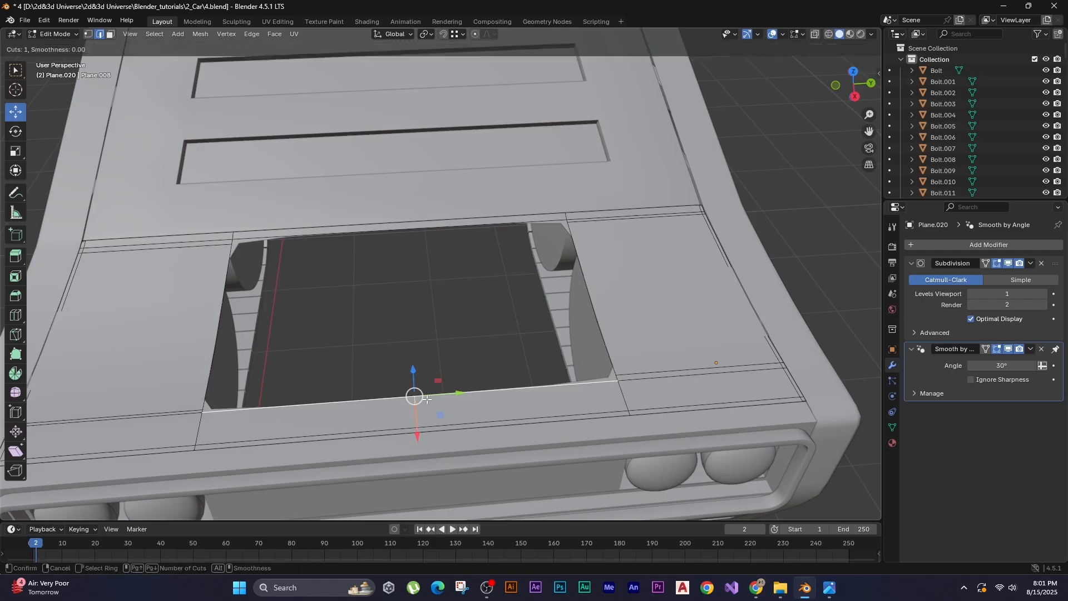
left_click(426, 399)
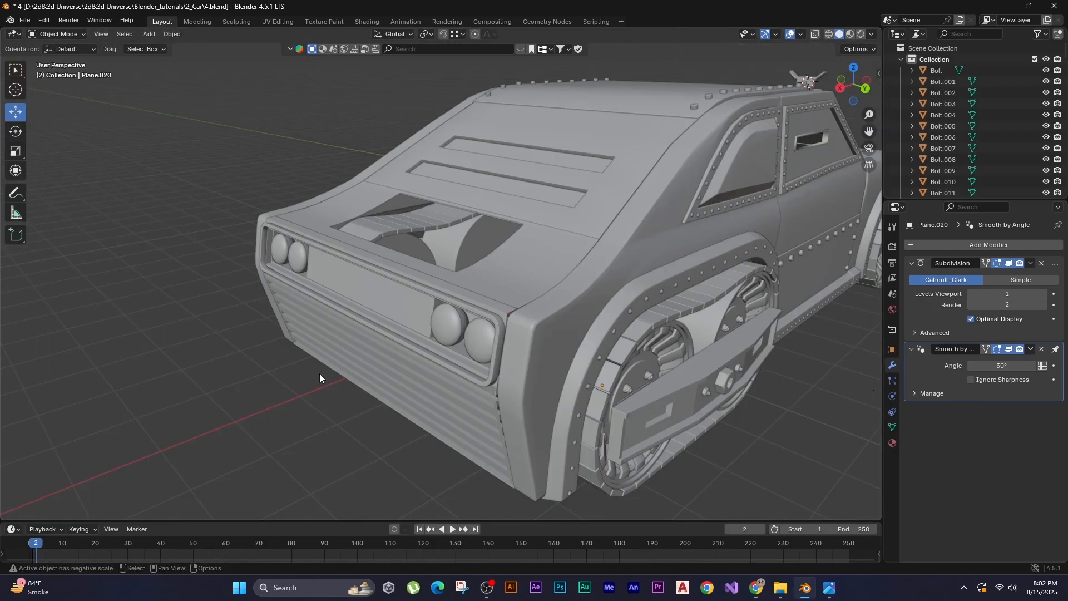
Add a cube and move it about 13.5 m along X to sit above the car's rear.
key("shift+a")
mouse_move(242, 345)
left_click(303, 356)
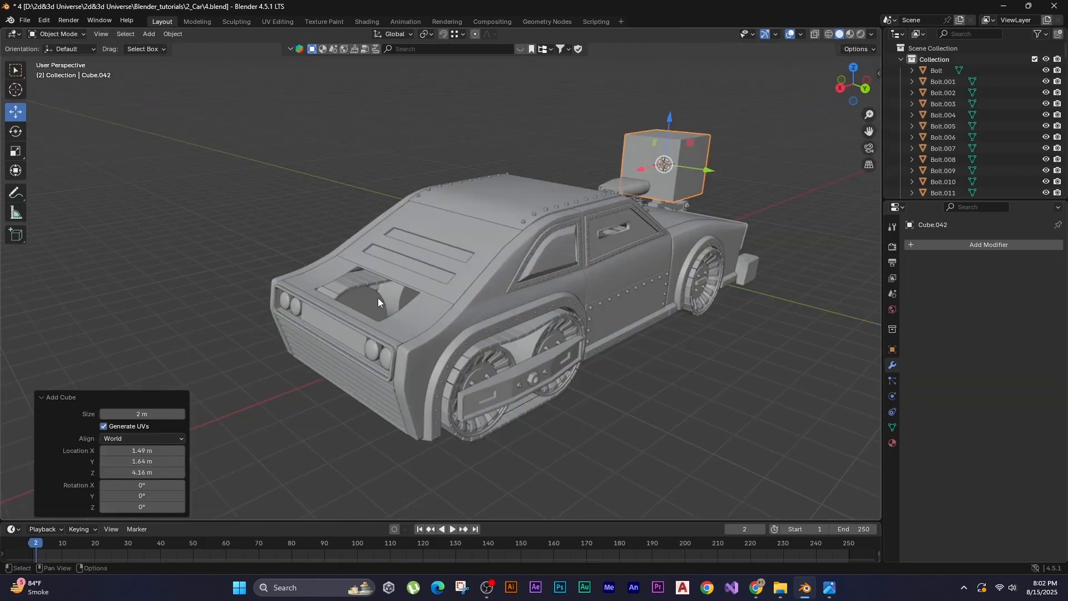
key("g")
key("x")
left_click(186, 340)
scroll(100, 311, "up", 3)
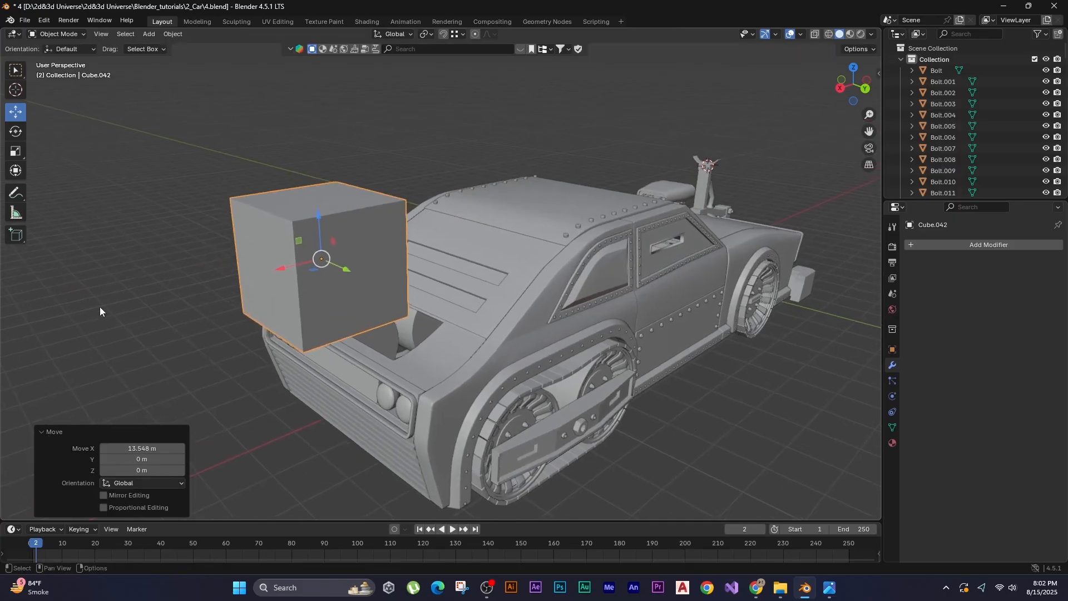
Scale the cube to about 0.116, stretch it along Y across the car, and flatten it to about 0.27 on Z.
key("s")
left_click(296, 265)
key("s")
key("y")
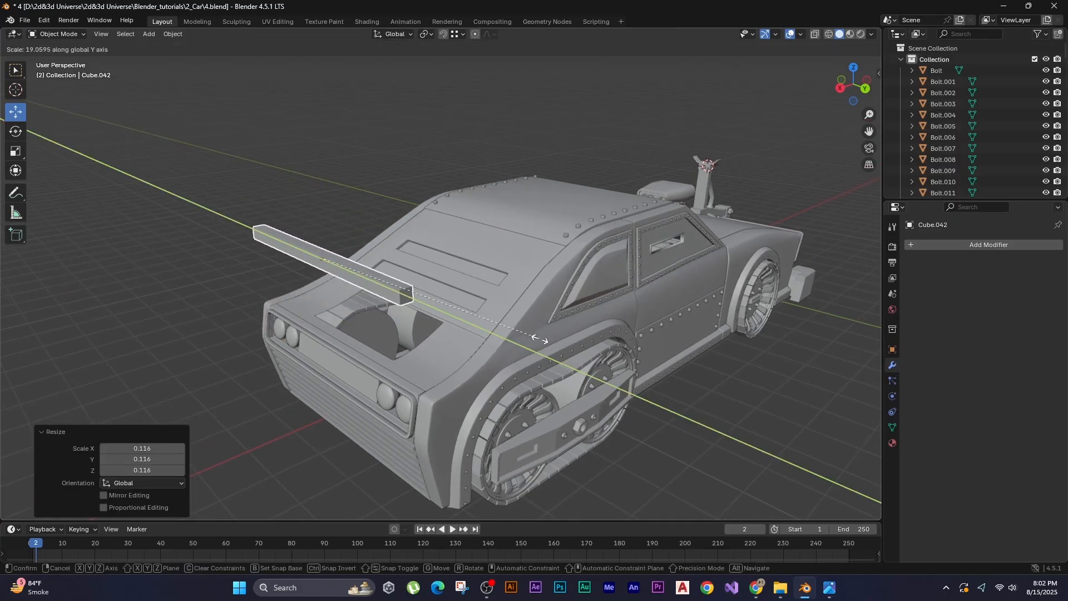
left_click(560, 346)
key("s")
key("z")
left_click(265, 249)
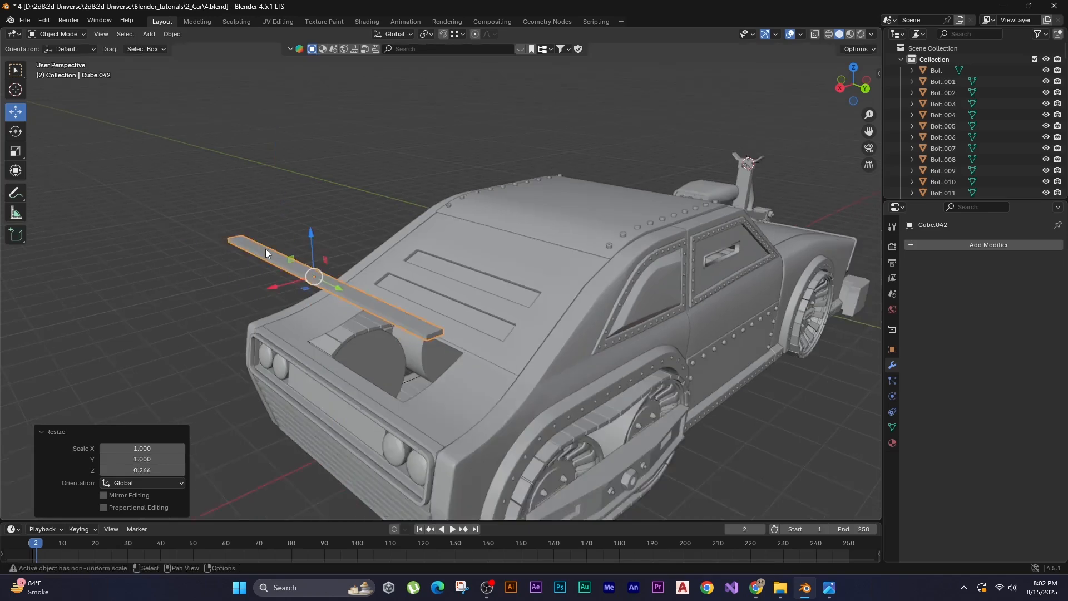
Lower the bar about 1.35 m to just above the rear deck and widen it along X.
key("KP_1")
middle_click_drag(507, 312, 412, 349, "shift")
key("g")
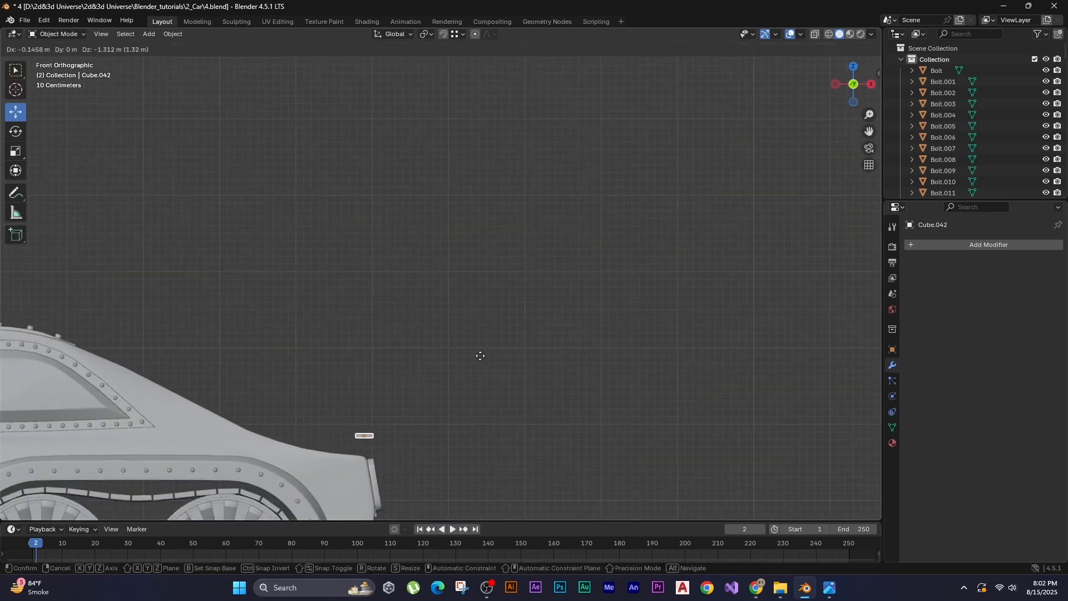
left_click(479, 358)
key("s")
key("x")
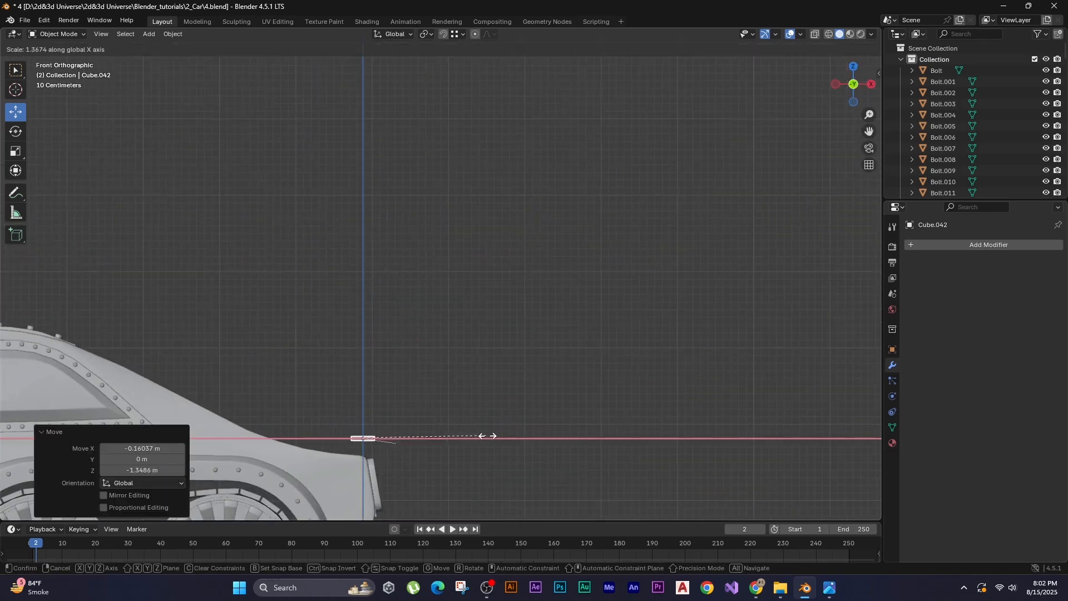
left_click(596, 445)
Tilt the bar so its rear edge rises like a spoiler, and adjust its height above the deck along Z.
scroll(365, 278, "up", 2)
key("r")
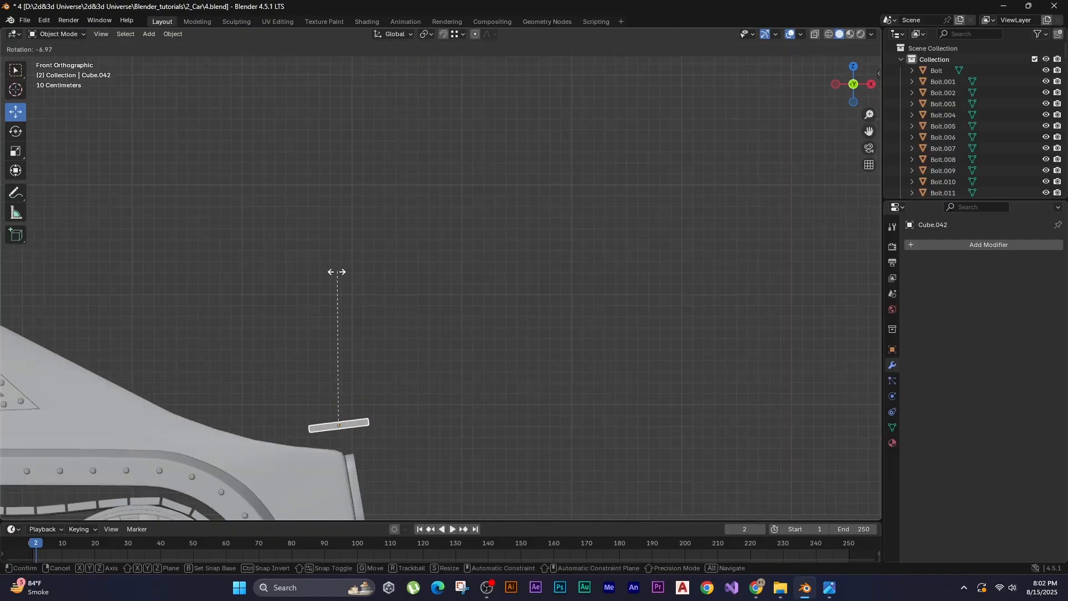
left_click(311, 275)
key("g")
key("z")
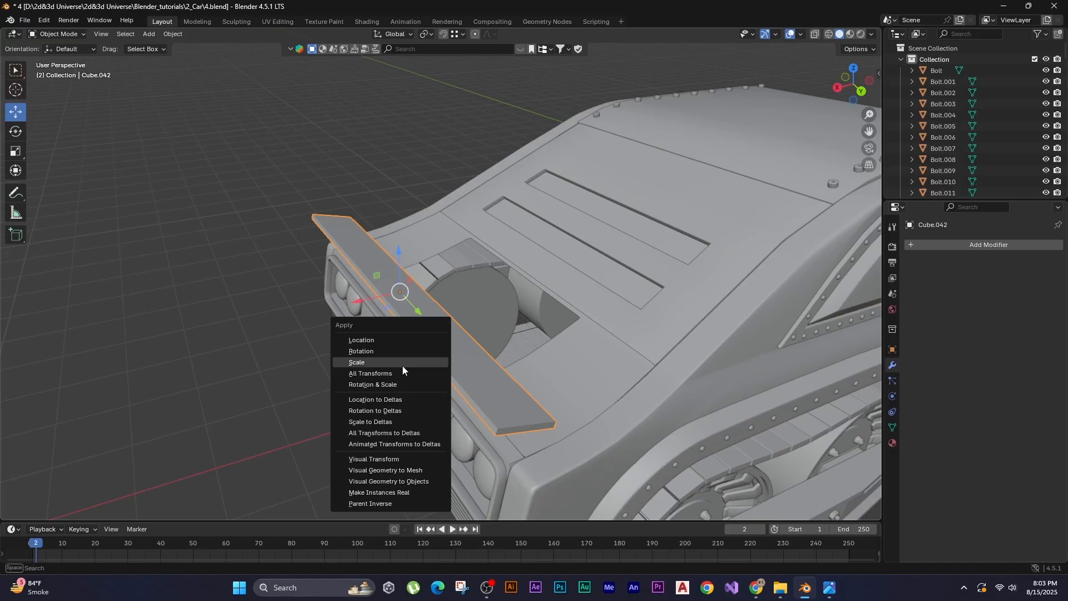
Apply all transforms to the spoiler bar and bevel its rear corner edges into angled ends.
left_click(402, 374)
key("Tab")
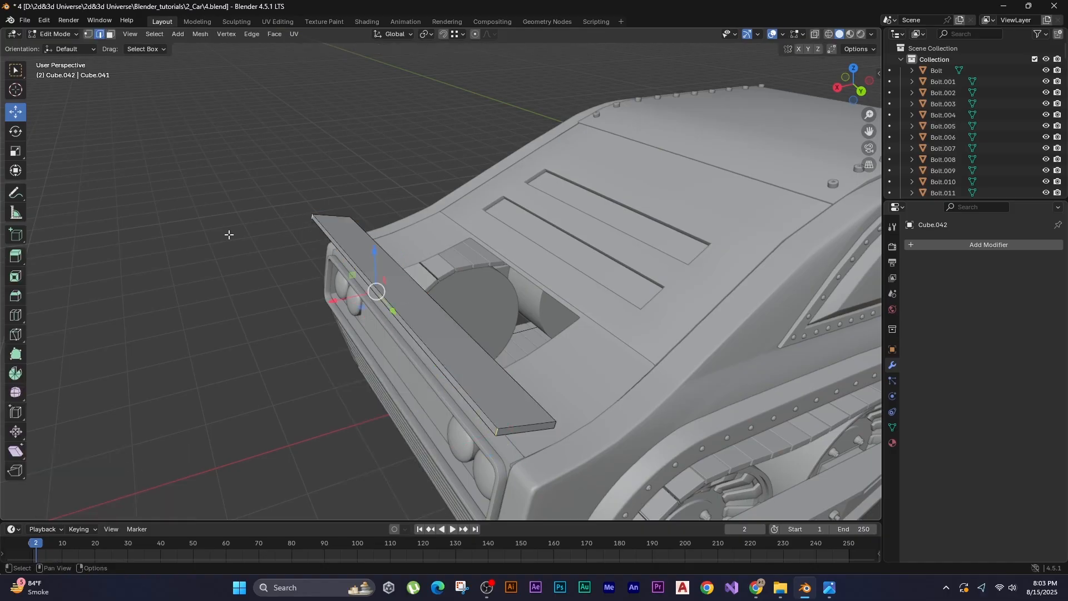
key("ctrl+b")
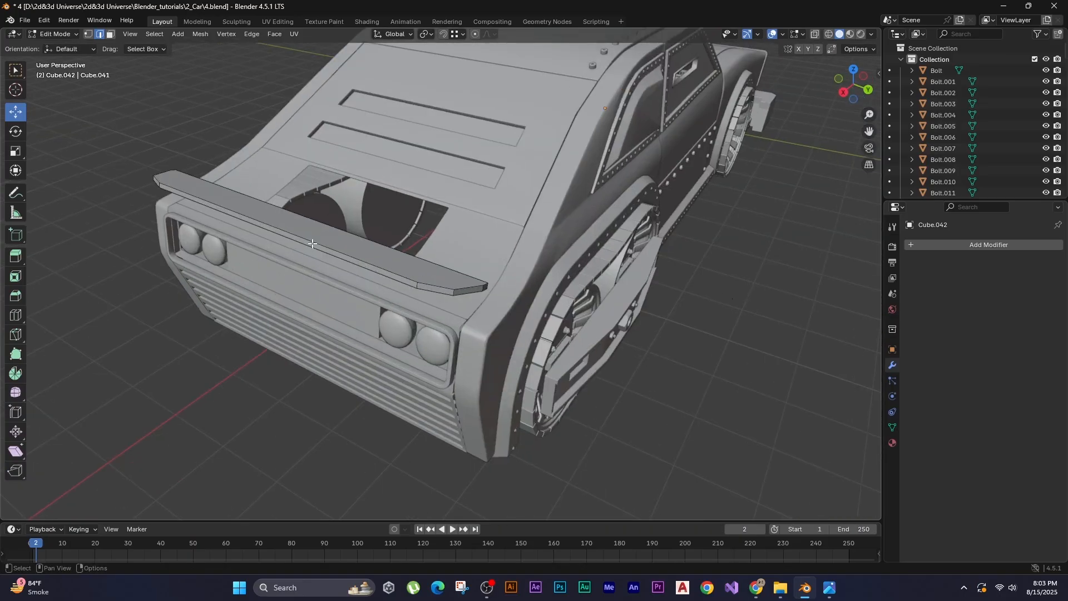
Select the entire spoiler mesh and bevel all of its edges with 2 segments.
key("Tab")
key("Tab")
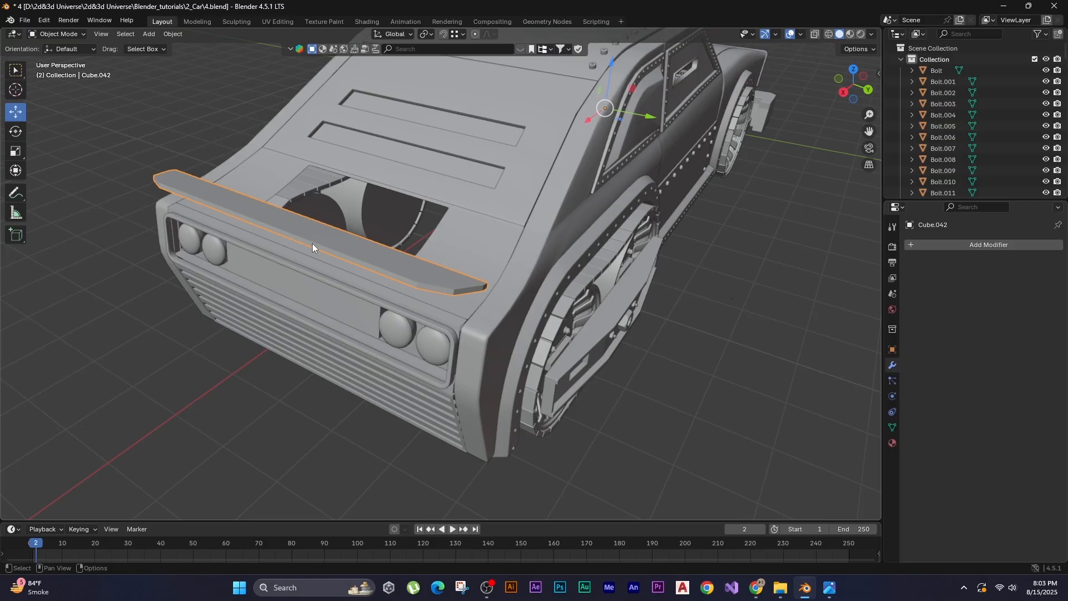
key("a")
scroll(333, 261, "up", 2)
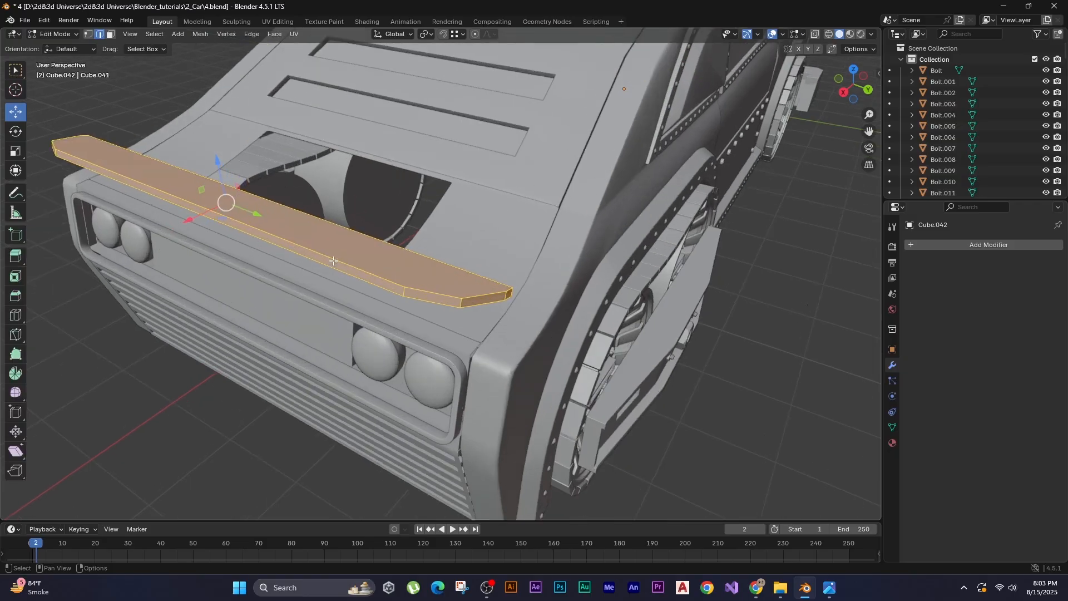
key("ctrl+b")
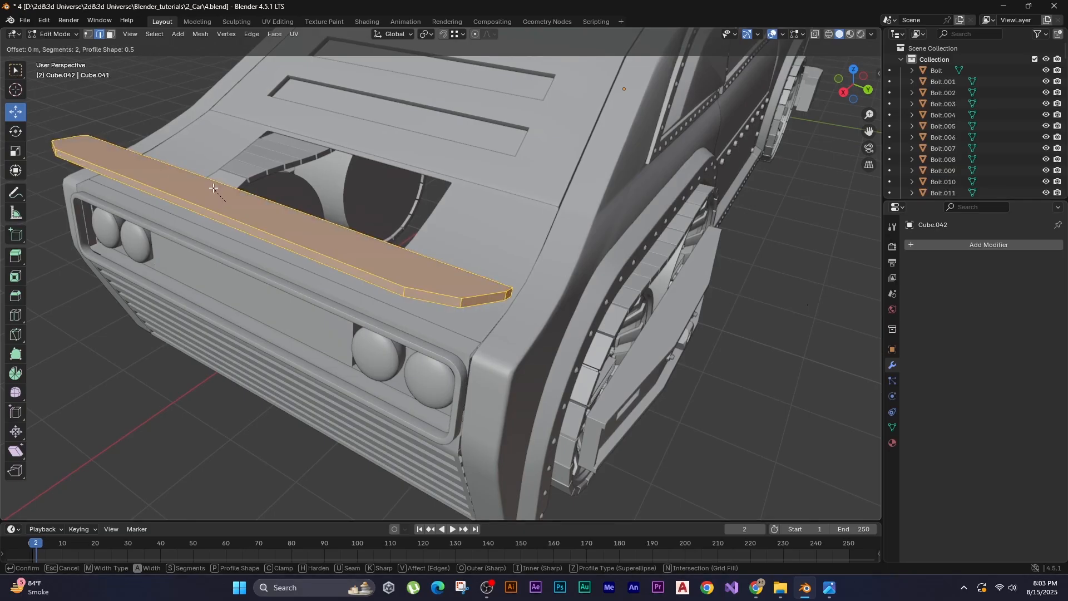
Extend one end of the spoiler outward past the body and recentre the whole spoiler on the car along Y.
left_click_drag(134, 164, 351, 328)
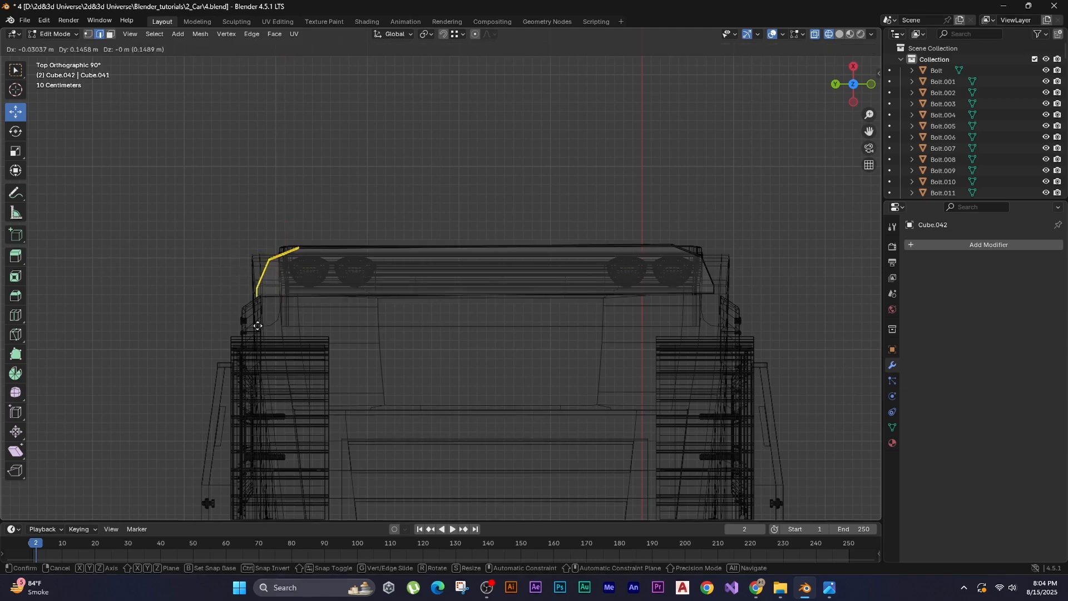
left_click(199, 327)
key("Tab")
key("g")
key("y")
left_click(172, 193)
left_click(174, 193)
key("Tab")
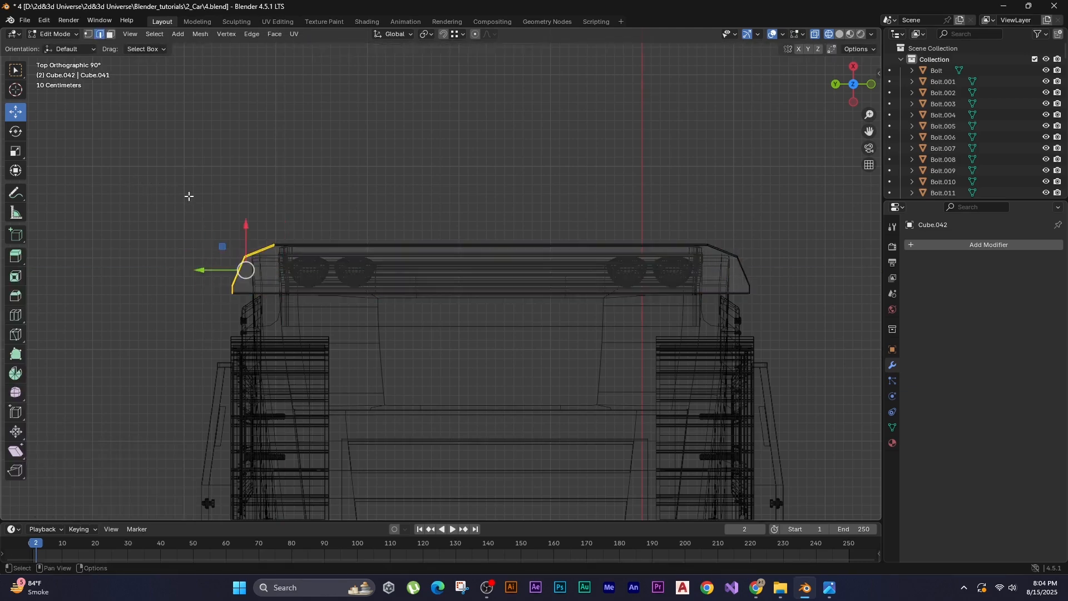
left_click(189, 195)
middle_click_drag(188, 196, 277, 212)
key("Tab")
key("shift+z")
middle_click_drag(349, 215, 376, 356, "alt")
Add a cube over the spoiler and scale it down into a block, thinned to about 0.22 along Y.
key("shift+a")
mouse_move(390, 343)
left_click(459, 354)
middle_click_drag(539, 364, 455, 378, "shift")
scroll(455, 379, "down", 8)
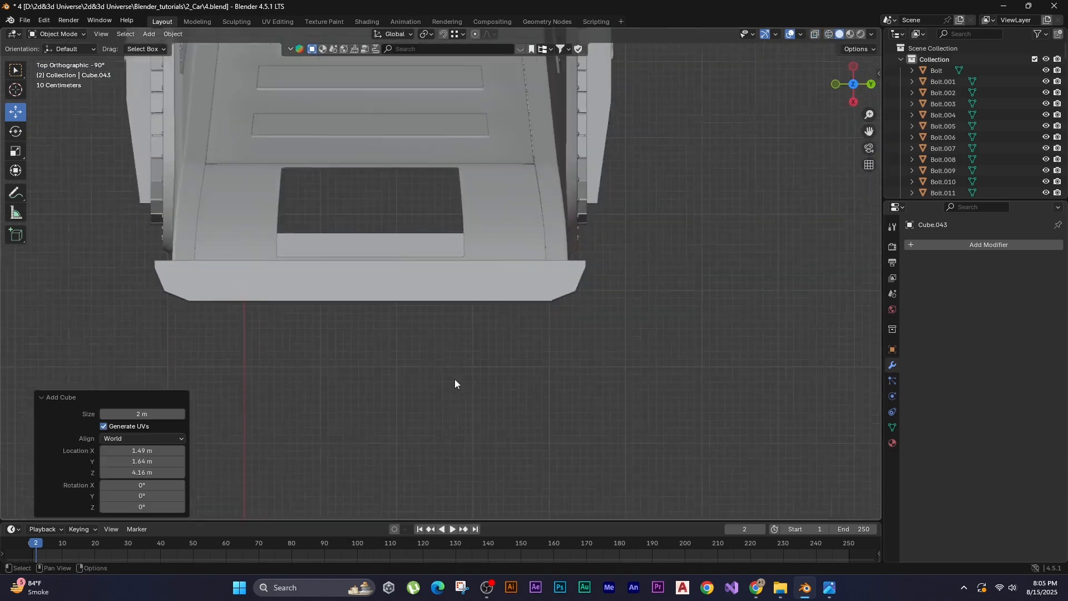
key("g")
left_click(287, 319)
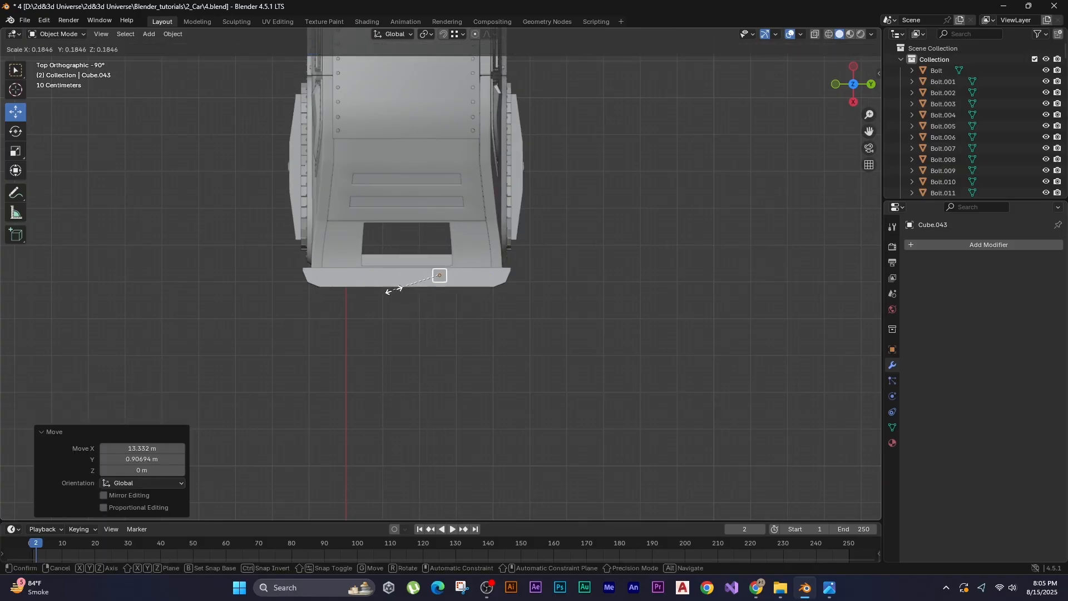
middle_click_drag(353, 332, 340, 200, "alt")
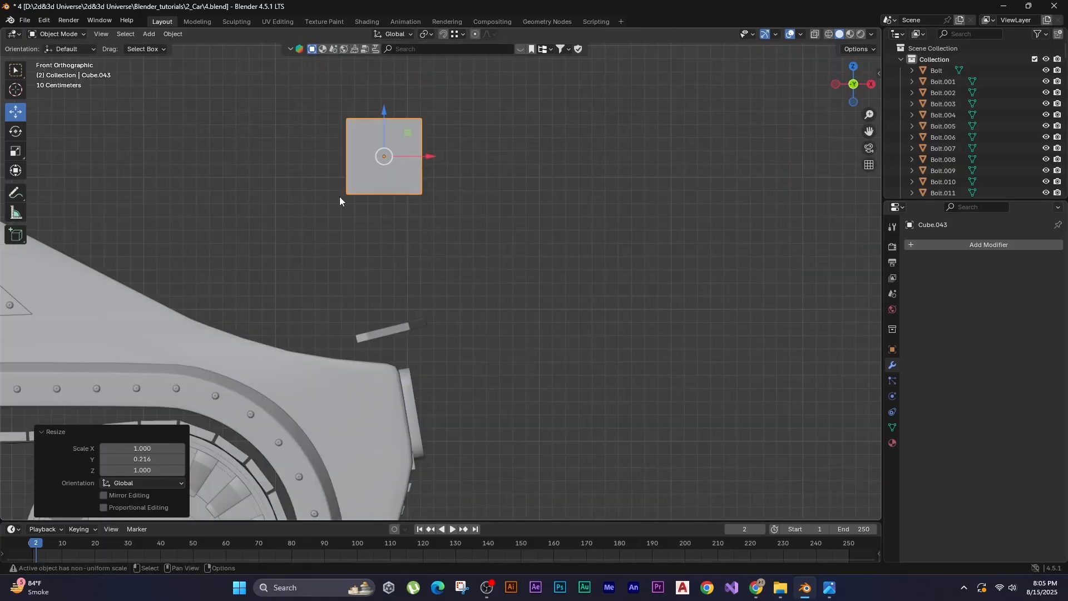
Flatten the small block to about 0.088 on Z and position it on the rear deck beneath the spoiler.
middle_click_drag(480, 93, 429, 40, "shift")
key("g")
key("z")
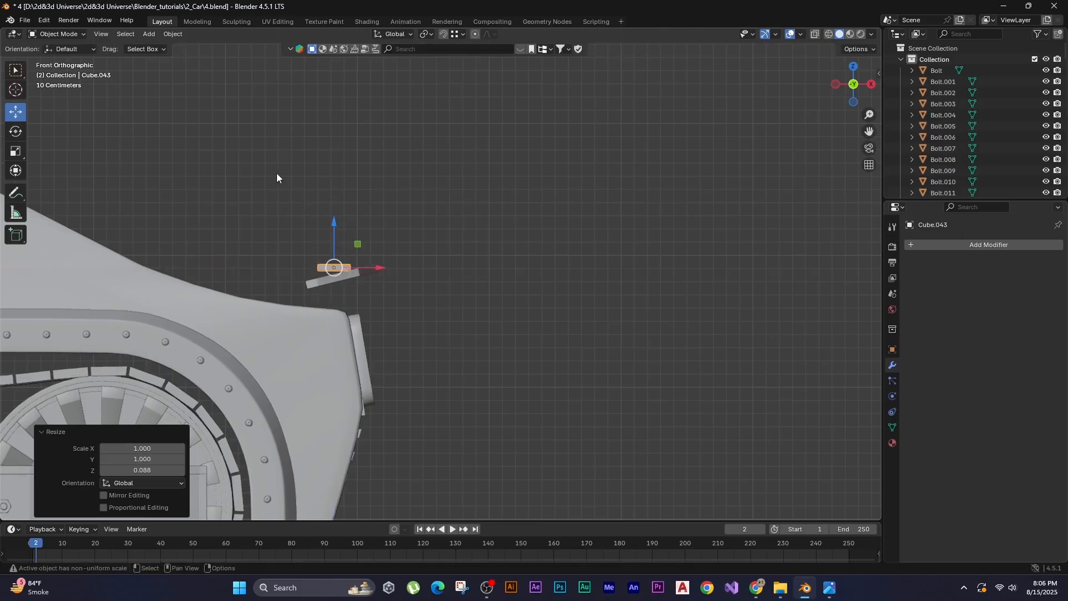
key("g")
key("z")
left_click(303, 212)
scroll(329, 262, "up", 6)
middle_click_drag(402, 349, 516, 299, "shift")
key("g")
key("x")
middle_click_drag(379, 288, 213, 287)
Narrow the block to about 0.26 along Y and move it about 1.46 m along Y toward the spoiler's end.
key("s")
key("y")
left_click(272, 312)
middle_click_drag(272, 312, 162, 316, "shift")
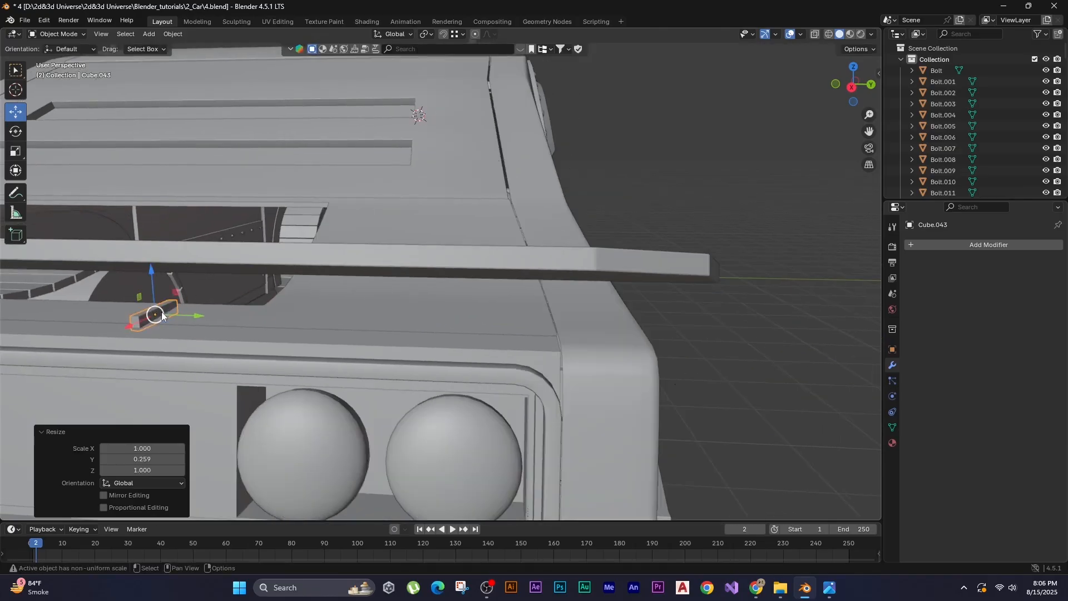
left_click(574, 343)
scroll(556, 339, "down", 4)
middle_click_drag(542, 342, 652, 321)
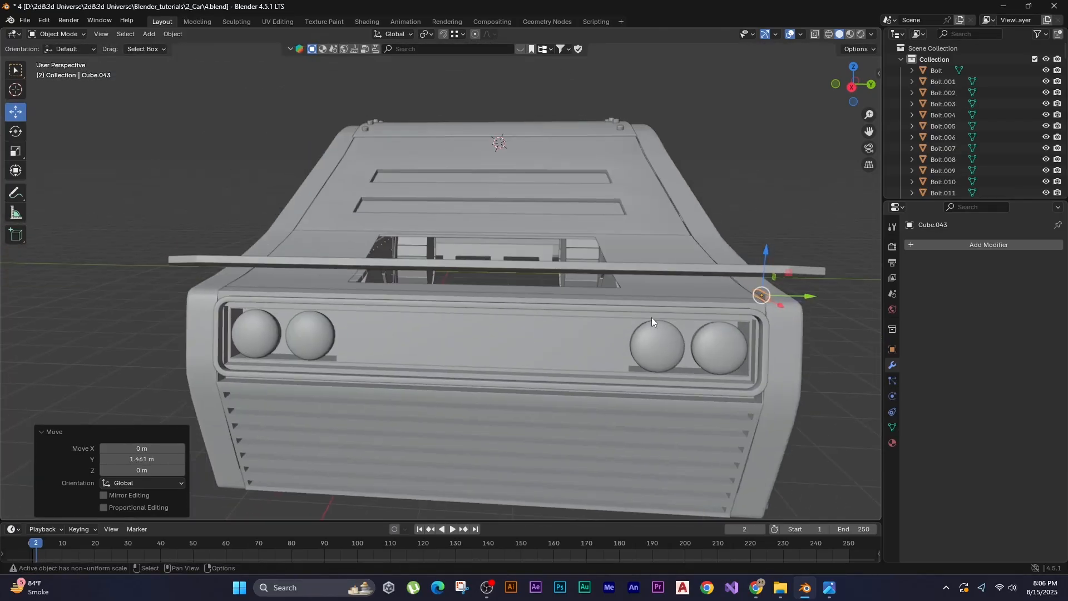
middle_click_drag(765, 313, 670, 339)
Extrude the block's top face up about 0.076 m and shift it rearward to form a slanted bracket.
key("Tab")
scroll(718, 390, "down", 1)
middle_click_drag(718, 390, 341, 362)
key("ctrl+KP_1")
key("e")
left_click(335, 345)
key("g")
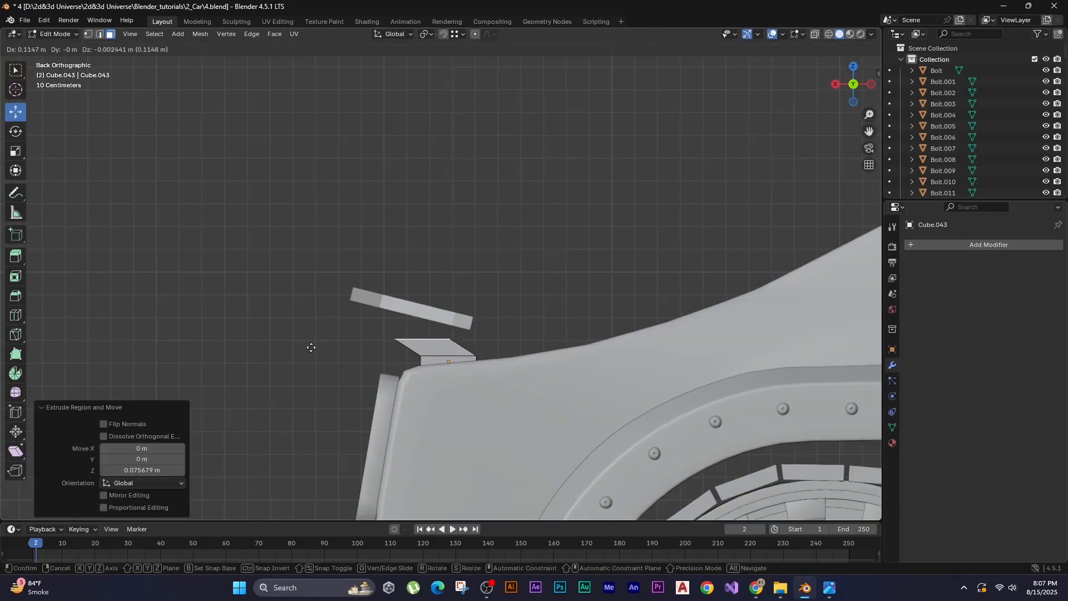
left_click(296, 346)
Extrude the bracket's top face up about 0.073 m and rotate it about 14.5° to match the spoiler's tilt.
middle_click_drag(282, 321, 284, 365, "shift")
left_click(276, 316)
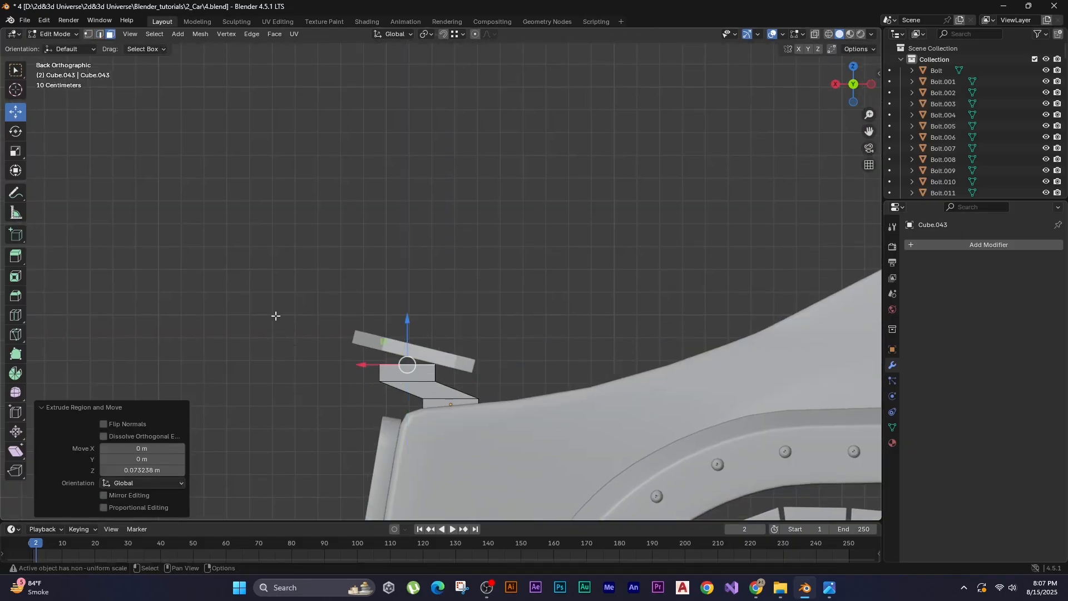
left_click(320, 245)
scroll(221, 290, "up", 1)
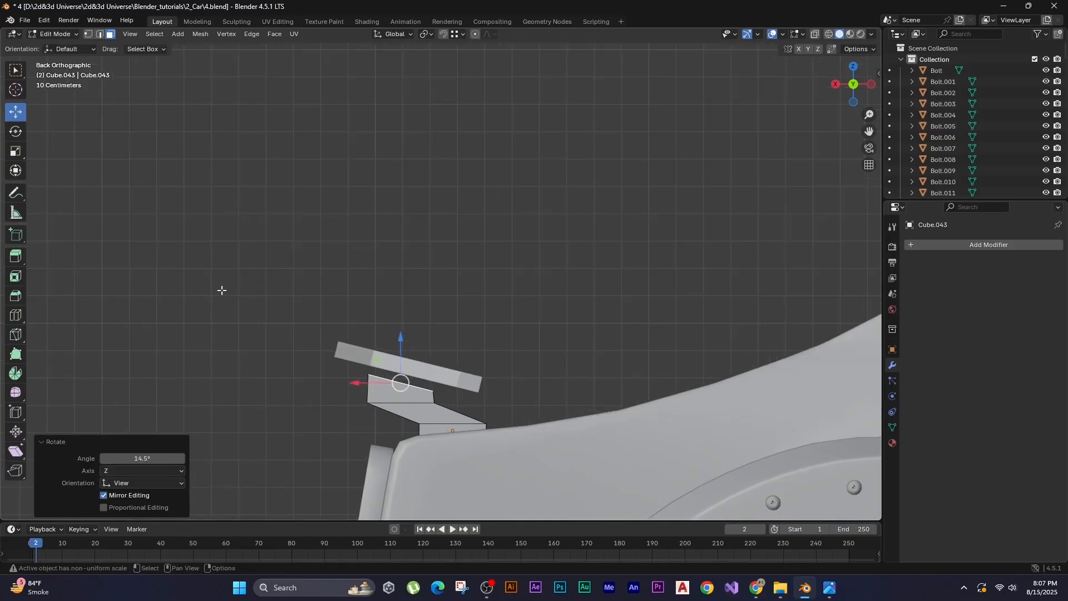
Select the outline edges on both sides of the bracket and bevel them.
left_click(527, 345, "alt+shift")
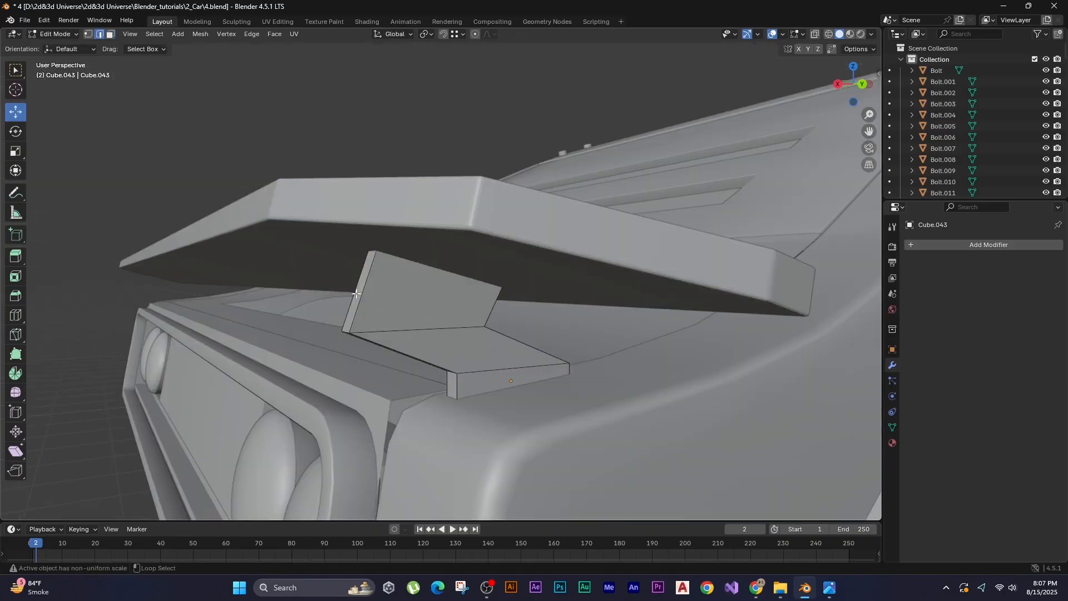
middle_click_drag(510, 336, 449, 368)
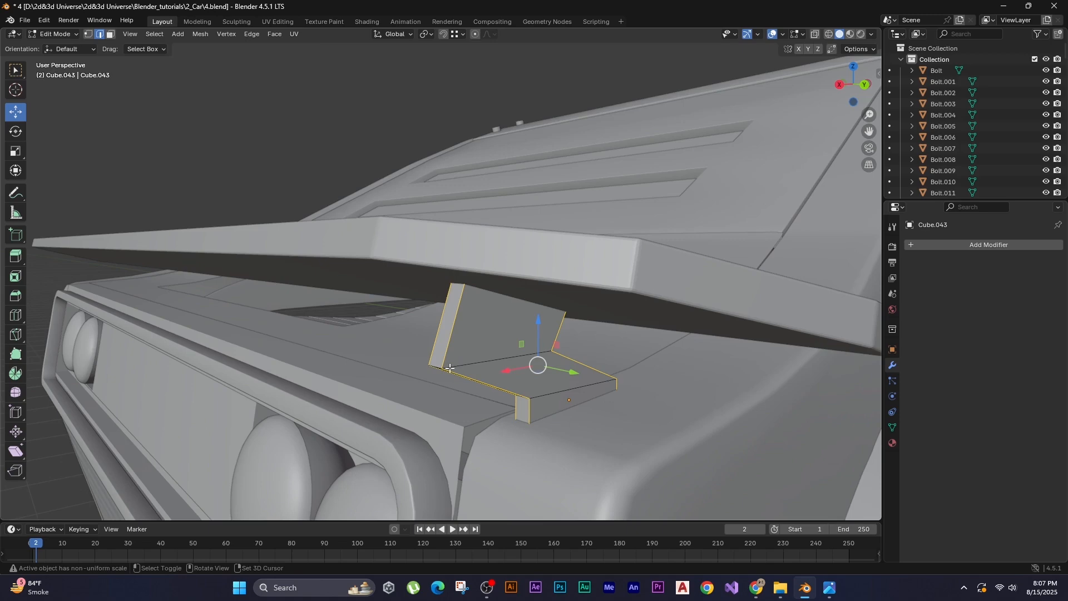
left_click(520, 401, "shift")
middle_click_drag(520, 400, 155, 339)
left_click(219, 382, "shift")
middle_click_drag(219, 382, 246, 415)
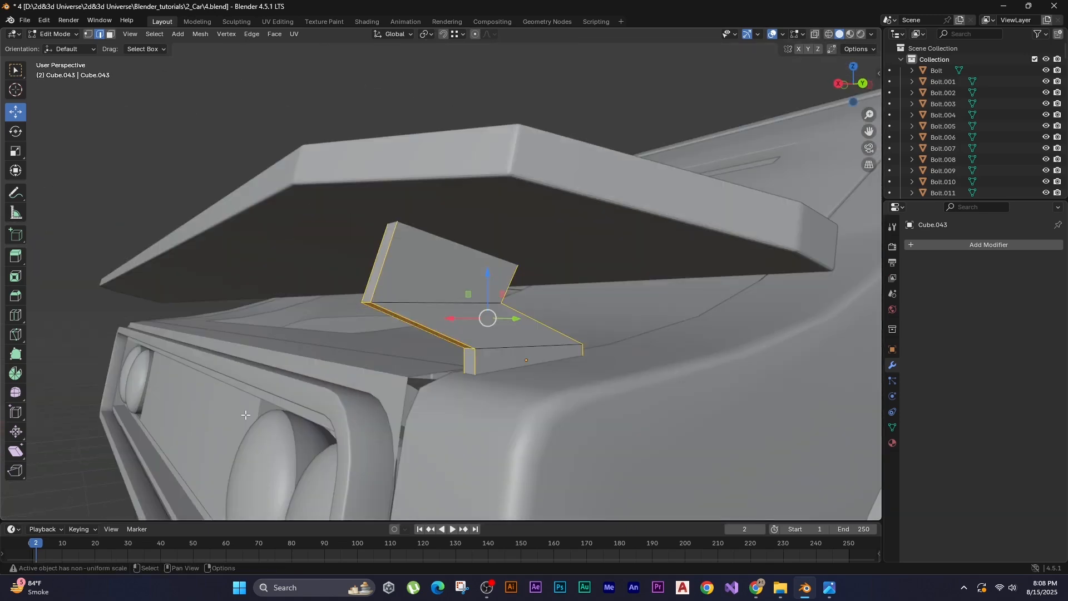
left_click(122, 397)
Duplicate the finished spoiler bracket and move the copy along Y beneath the spoiler.
key("Tab")
left_click(179, 227)
scroll(179, 227, "down", 2)
middle_click_drag(179, 227, 505, 325)
left_click(505, 325)
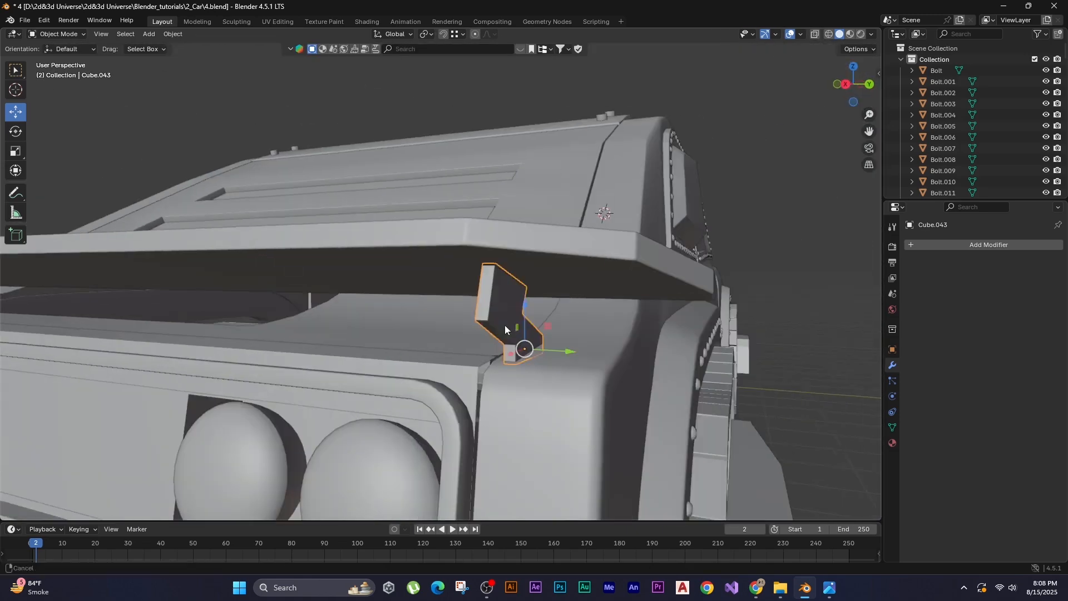
key("shift+d")
right_click(371, 296)
key("g")
key("y")
left_click(429, 308)
left_click(482, 317, "shift")
key("KP_1")
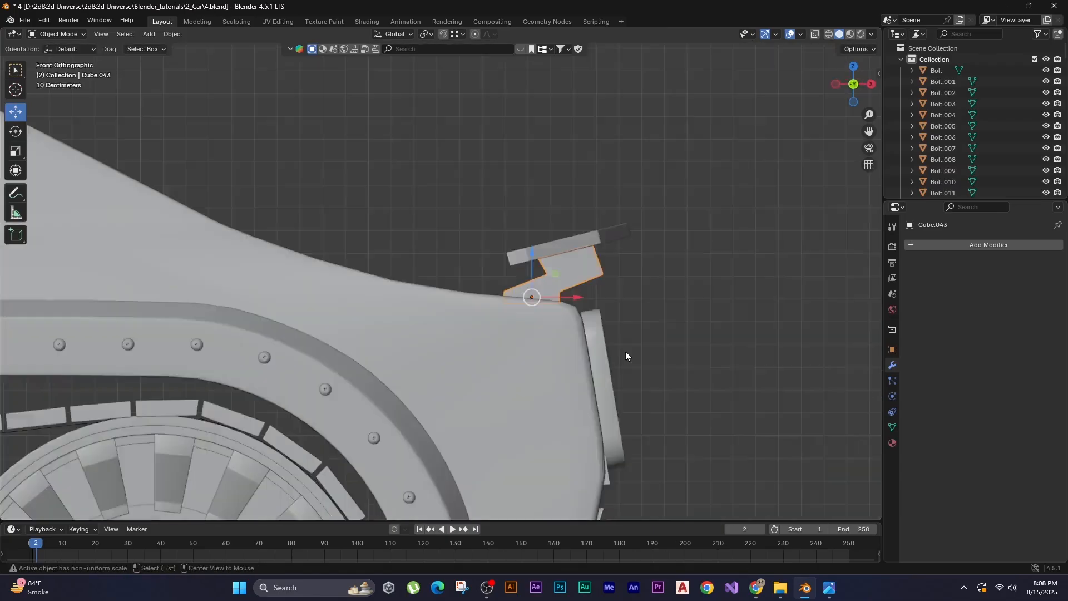
key("KP_3")
scroll(672, 349, "down", 3)
middle_click_drag(673, 348, 770, 383, "shift")
key("shift+g")
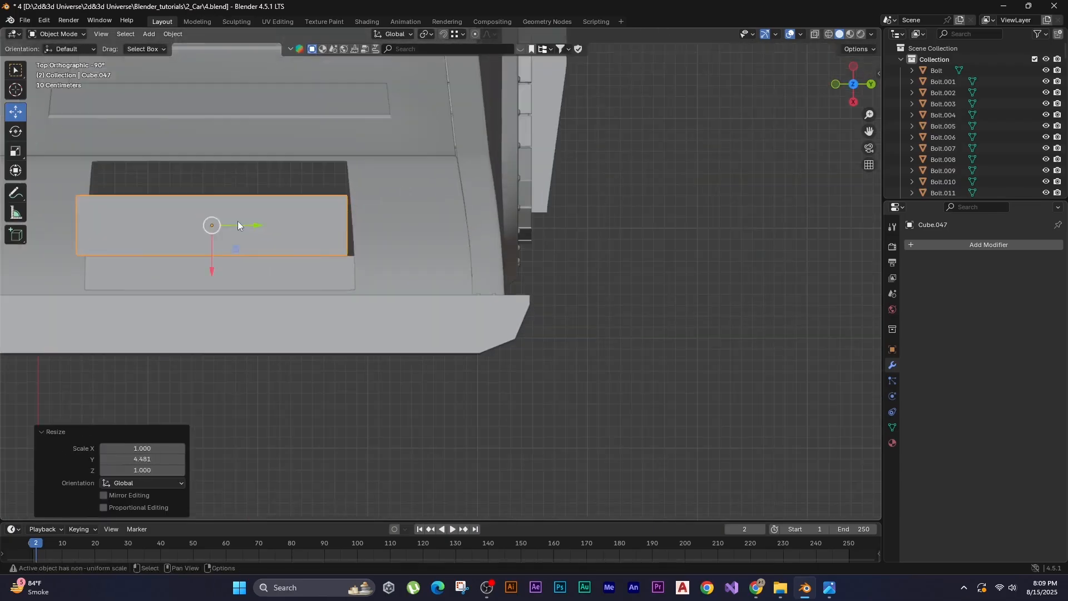
Centre the widened block over the deck opening along Y and adjust its height along Z.
key("g")
key("y")
left_click(238, 221)
middle_click_drag(238, 221, 398, 275)
key("g")
key("z")
left_click(250, 194)
Isolate the block with the deck panel, flatten it into a thin slab along Z and raise it about 0.24 m beneath the deck's curve.
scroll(305, 195, "up", 3)
scroll(494, 182, "down", 3)
key("alt+a")
key("KP_Divide")
key("KP_1")
left_click(203, 290)
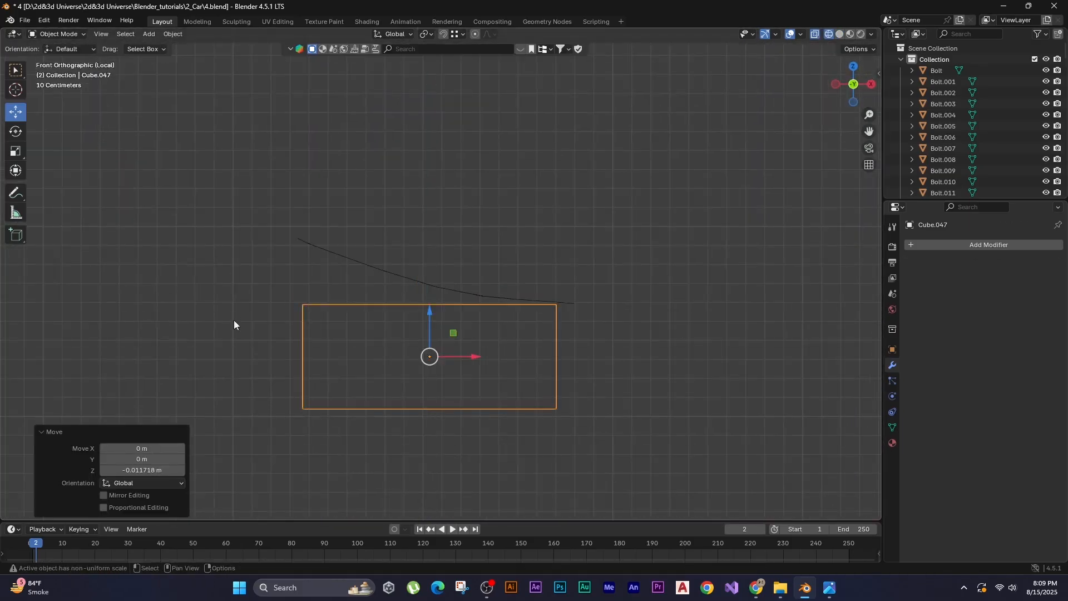
key("s")
key("z")
left_click(282, 359)
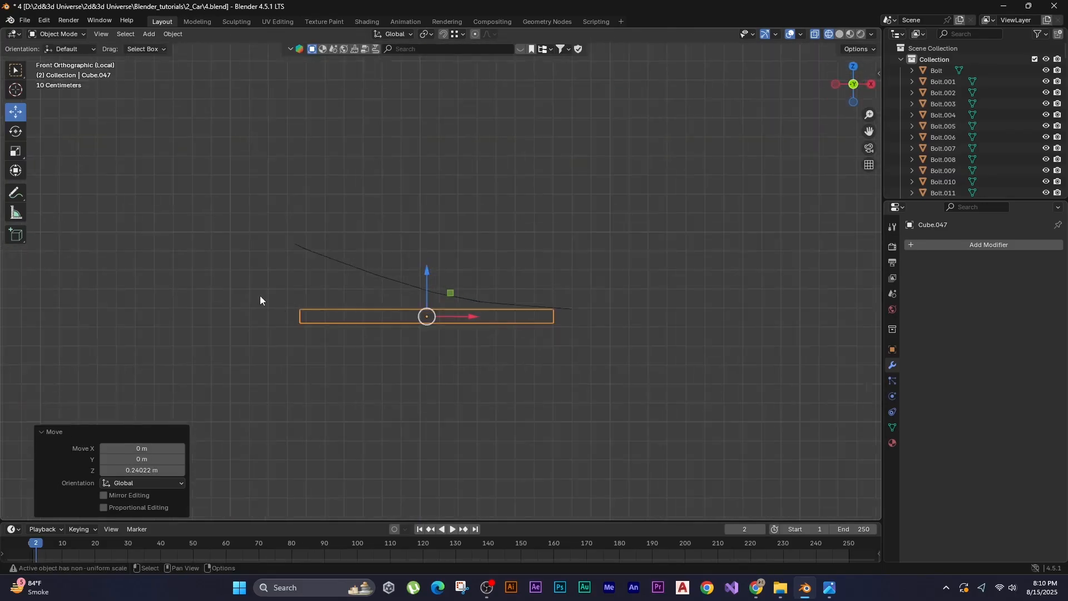
Shift the slab's geometry along X to fit the opening and add a loop cut close to its edge farthest from the spoiler.
key("Tab")
key("g")
key("x")
left_click(254, 300)
middle_click_drag(294, 301, 315, 341)
key("ctrl+r")
left_click(345, 250)
left_click(229, 305)
Extrude the narrow strip along that edge upward to form the tray's back wall, adjusting its height along Z.
key("3")
left_click(301, 302)
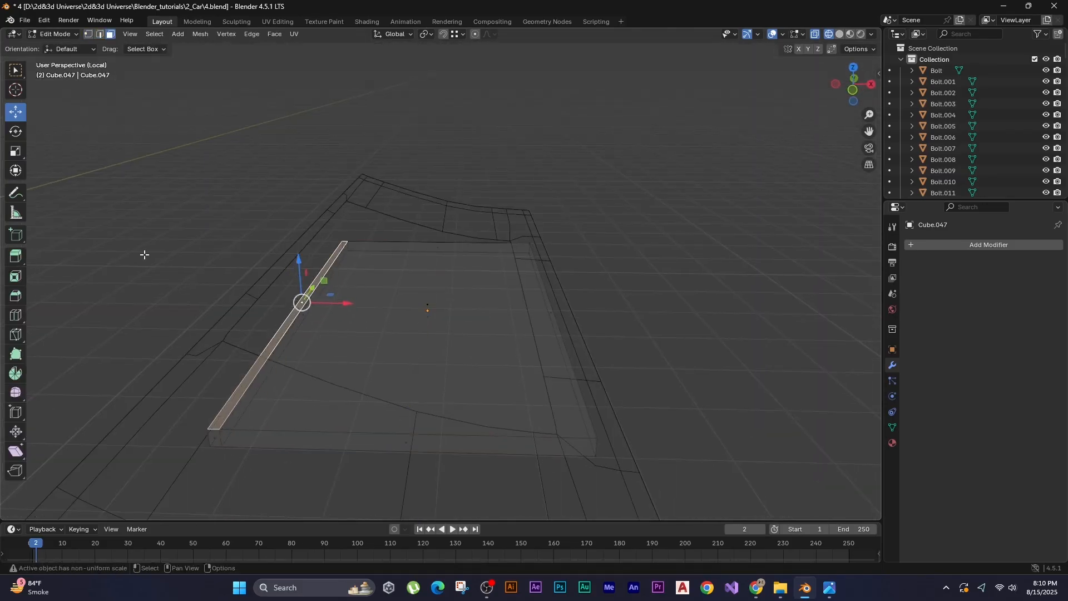
key("e")
left_click(185, 195)
key("z")
left_click(258, 205)
Add loop cuts near both short sides of the slab and extrude the resulting narrow side strips upward.
middle_click_drag(490, 212, 384, 243)
key("ctrl+t")
key("ctrl+r")
left_click(403, 222)
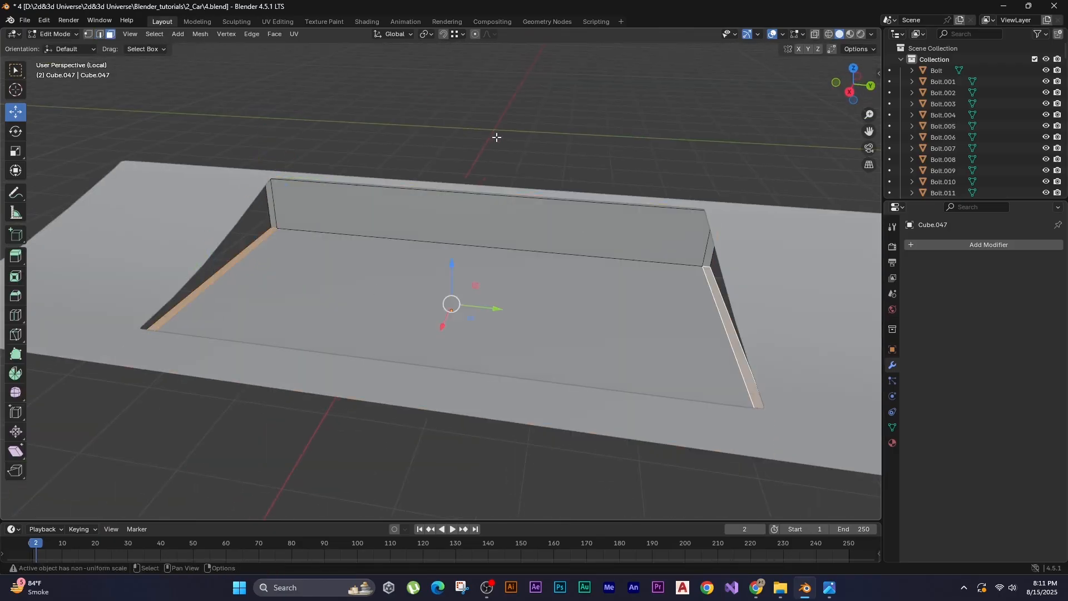
key("e")
left_click(458, 133)
Move the side walls' end vertices along Z so both walls slope from the back wall's top down to the front edge.
key("1")
scroll(459, 133, "up", 2)
left_click_drag(206, 211, 823, 290)
middle_click_drag(779, 251, 661, 266, "shift")
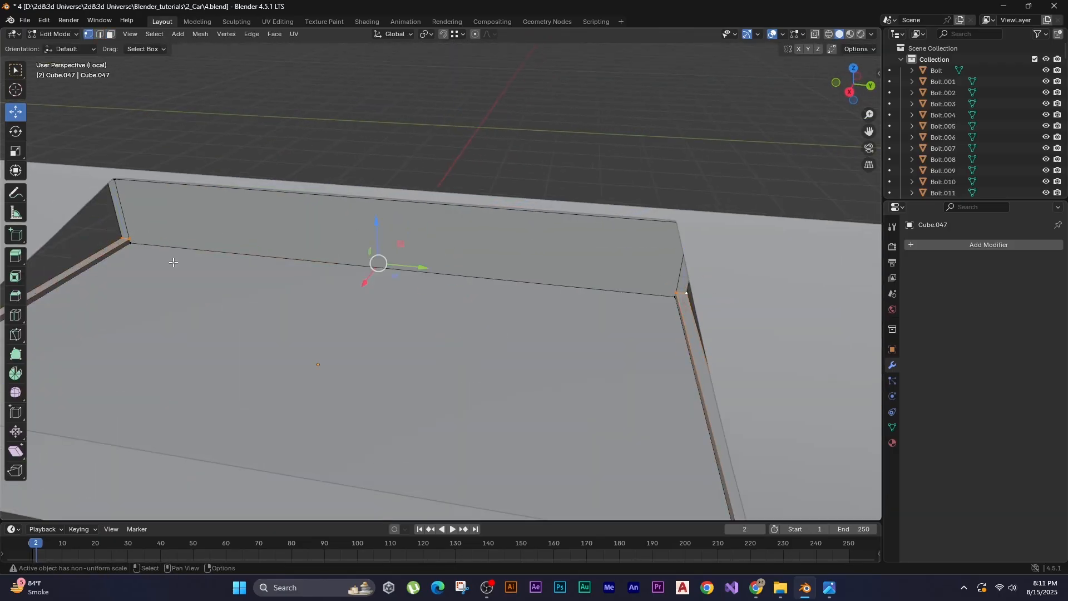
scroll(174, 263, "down", 4)
middle_click_drag(267, 295, 146, 245)
key("shift+z")
left_click_drag(248, 339, 290, 372)
scroll(291, 334, "up", 2)
key("g")
key("z")
left_click(219, 258)
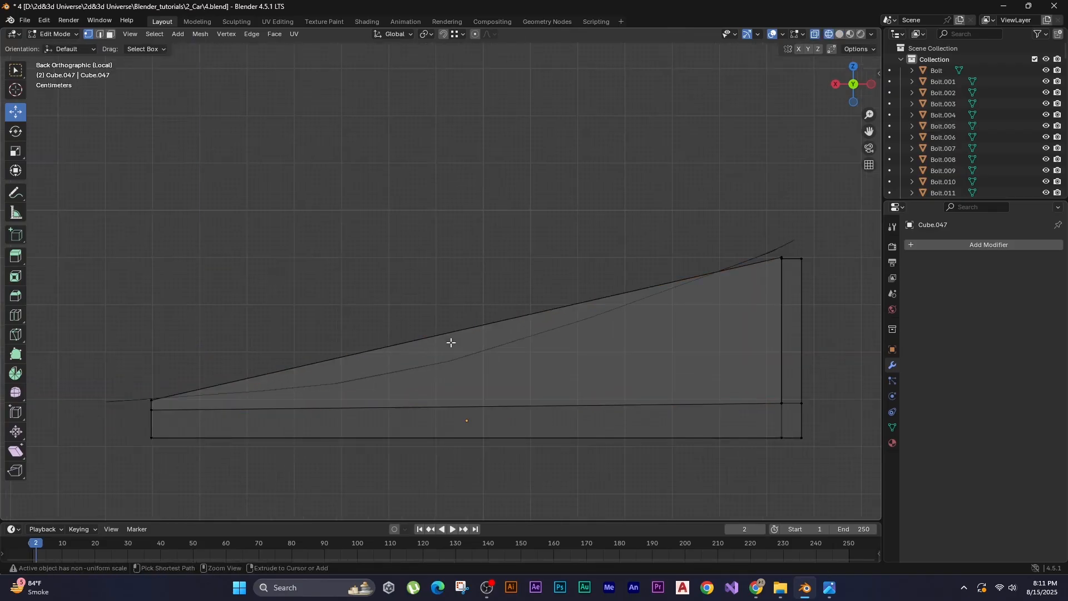
Add two vertical loop cuts to the side walls and lower their upper vertices along Z to follow the deck's curve.
key("ctrl+r")
double_click(449, 341)
left_click_drag(425, 312, 493, 351)
key("g")
key("z")
left_click(363, 274)
key("ctrl+r")
double_click(315, 382)
key("g")
key("z")
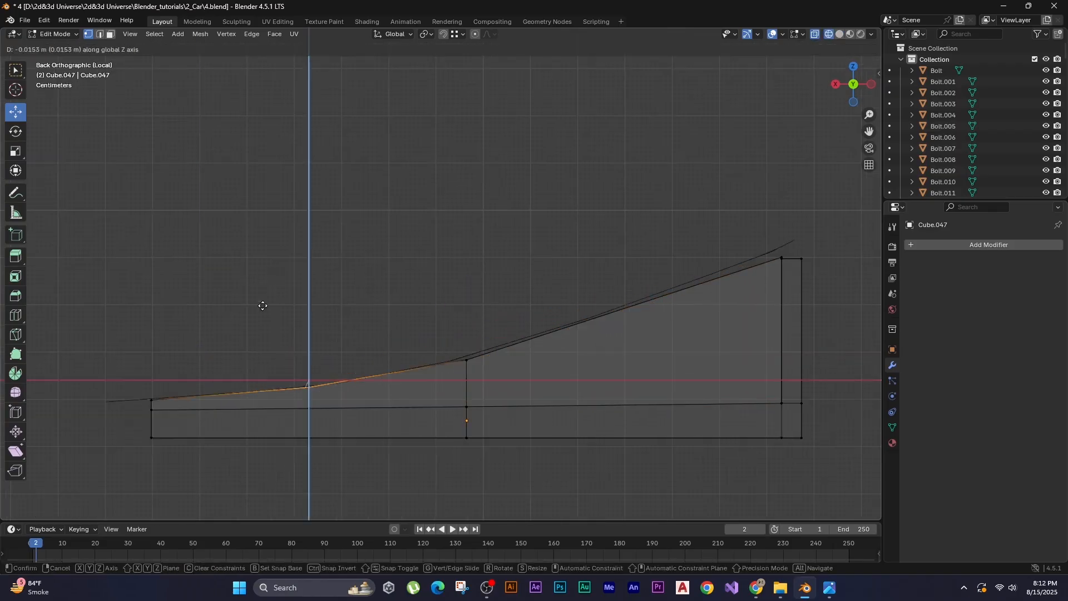
left_click(262, 305)
key("Tab")
Select the tray's uppermost vertices at both ends and scale them along Y to match the opening's slanted sides.
key("shift+z")
mouse_move(305, 333)
middle_mouse_down("alt")
mouse_move(388, 345)
mouse_move(242, 295)
middle_mouse_up("alt")
key("shift+z")
scroll(243, 295, "up", 4)
middle_click_drag(166, 240, 258, 298, "shift")
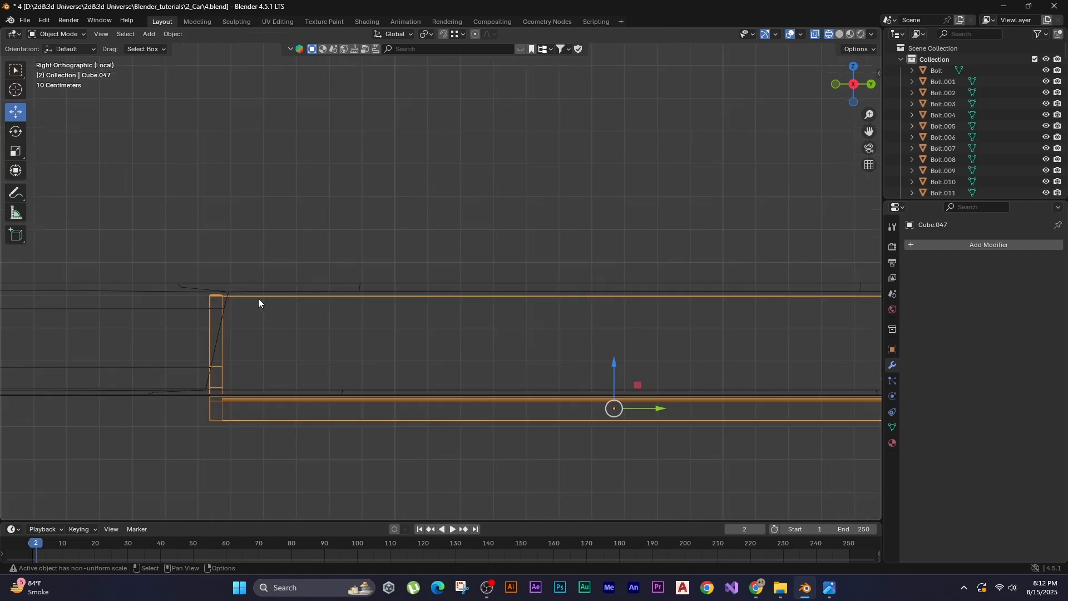
key("Tab")
scroll(260, 302, "down", 2)
left_click_drag(162, 300, 810, 346)
left_click_drag(523, 389, 518, 388)
left_click_drag(810, 356, 180, 245)
key("s")
key("y")
left_click(184, 248)
Scale each lower row of side-wall vertices along Y to continue the slant, and return the tray to the full model.
left_click_drag(178, 365, 806, 384)
key("s")
key("y")
left_click(189, 334)
left_click_drag(203, 389, 812, 405)
key("s")
key("y")
left_click(156, 229)
left_click_drag(178, 408, 812, 429)
key("s")
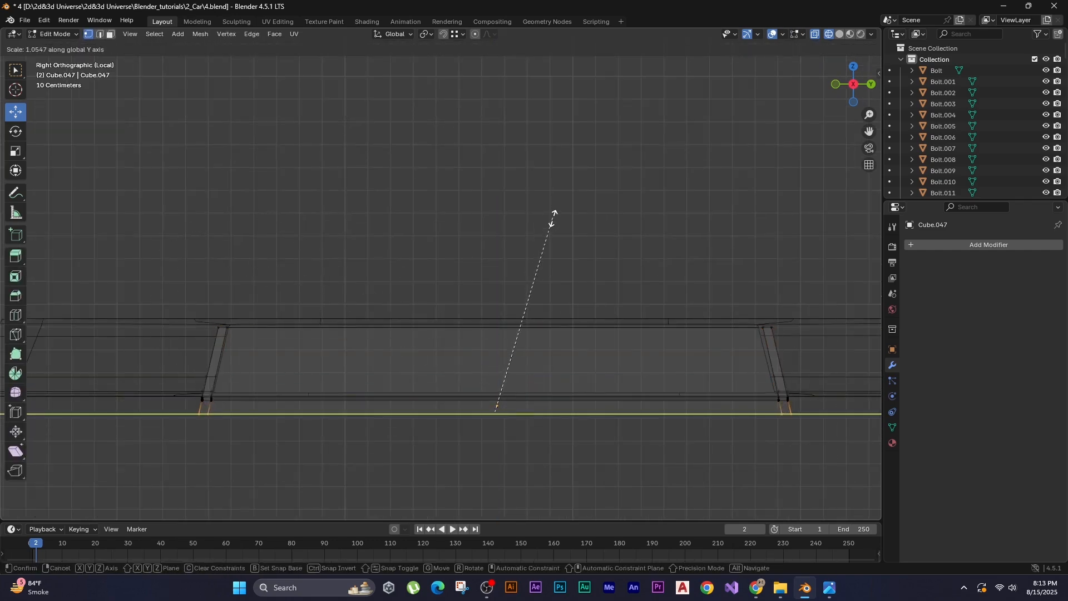
left_click(553, 218)
key("Tab")
key("shift+z")
mouse_move(220, 262)
middle_mouse_down()
mouse_move(195, 302)
mouse_move(262, 259)
middle_mouse_up()
key("slash")
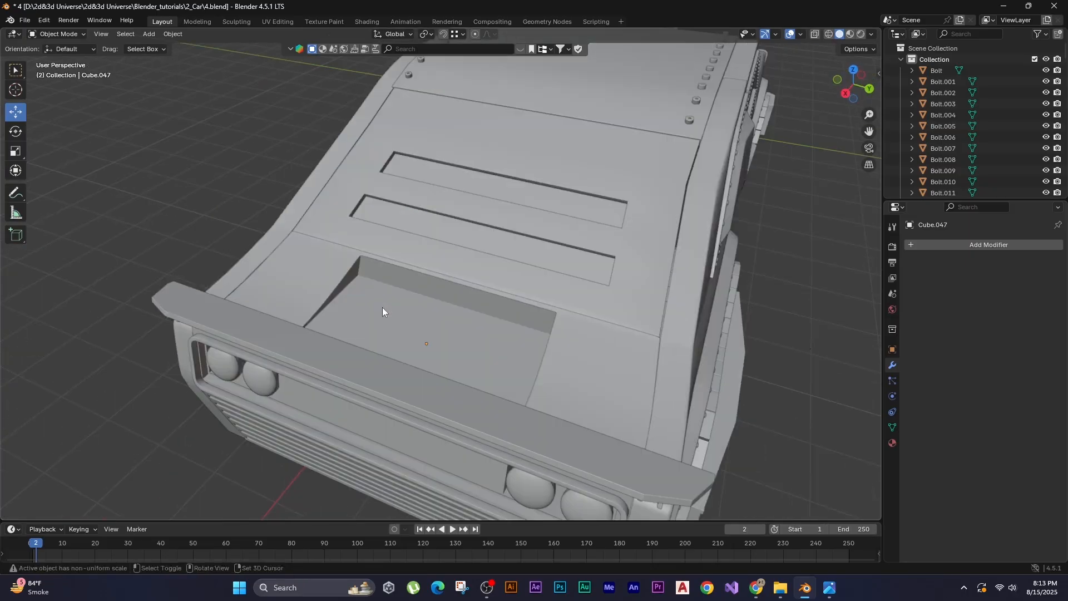
Add a cube, move it about 4.75 m along Y to the car and scale it down.
key("shift+a")
left_click(435, 315)
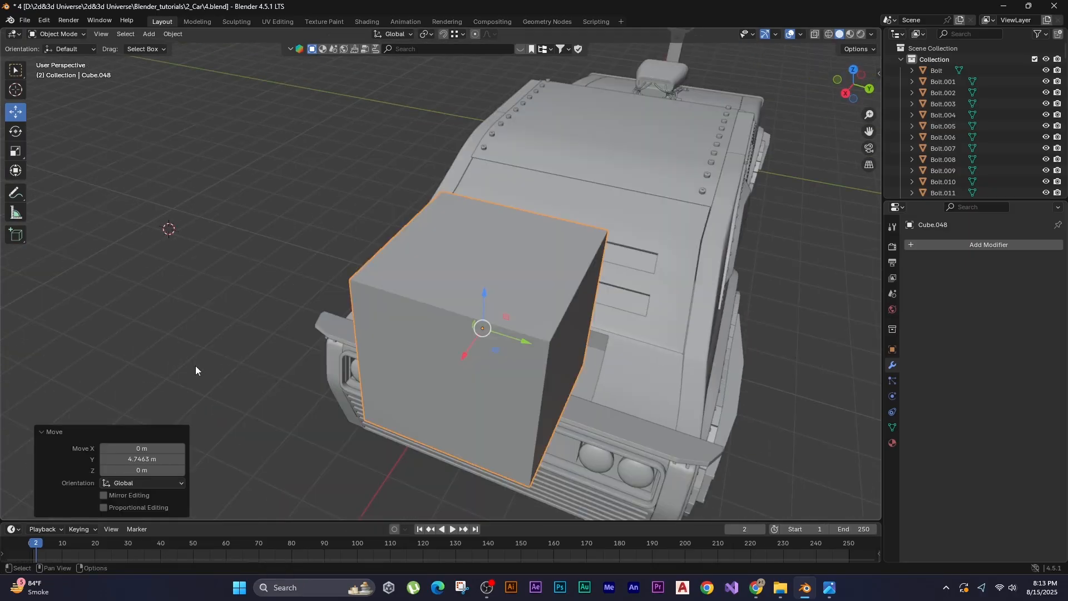
key("s")
left_click(475, 353)
Isolate the small cube with the tray and lower it about 1.49 m to the tray's floor level.
left_click(507, 359, "shift")
key("slash")
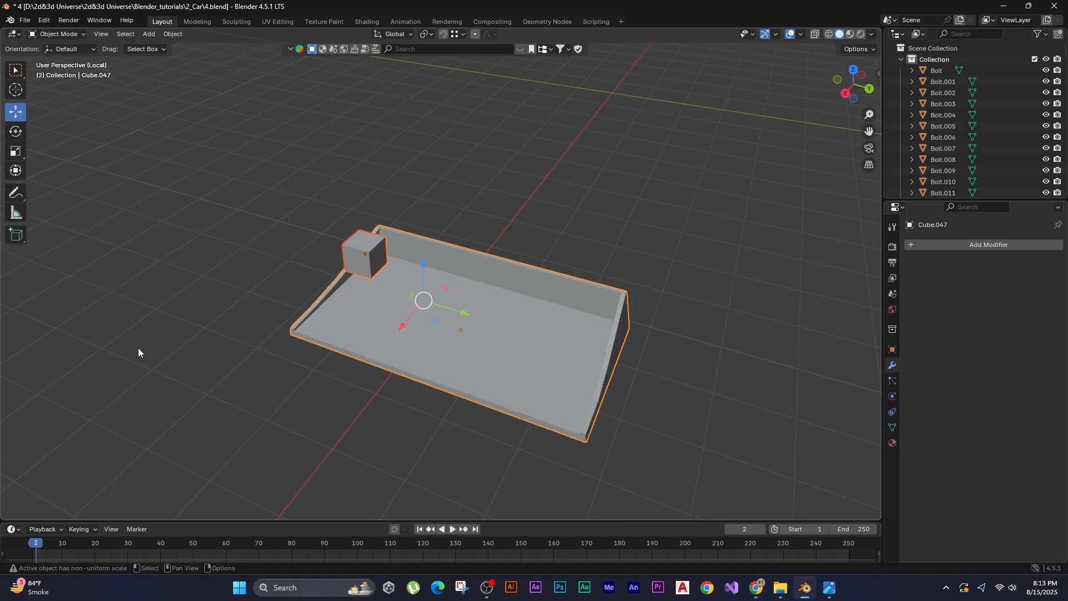
key("KP_3")
left_click(443, 167)
key("g")
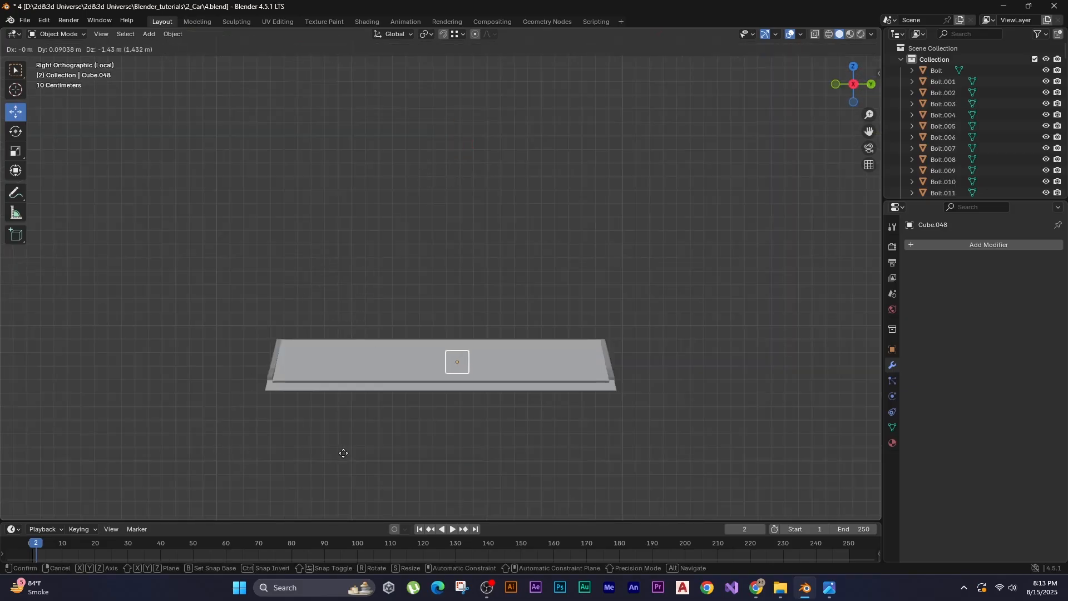
left_click(317, 465)
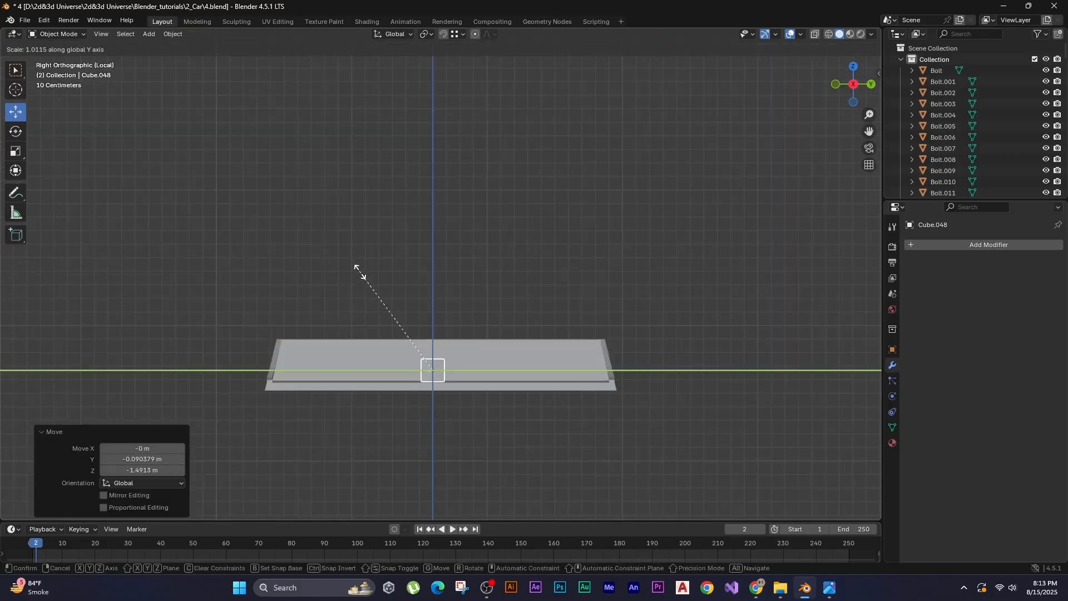
Stretch the cube along Y by a factor of about 12.58 and centre it lengthwise on the tray.
left_click(655, 259)
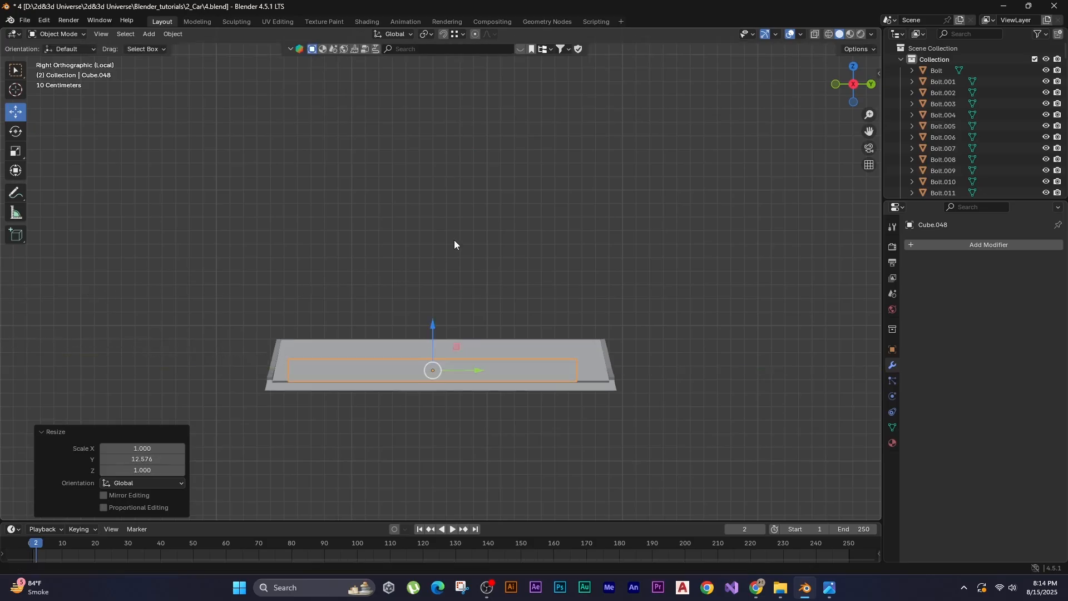
key("g")
key("y")
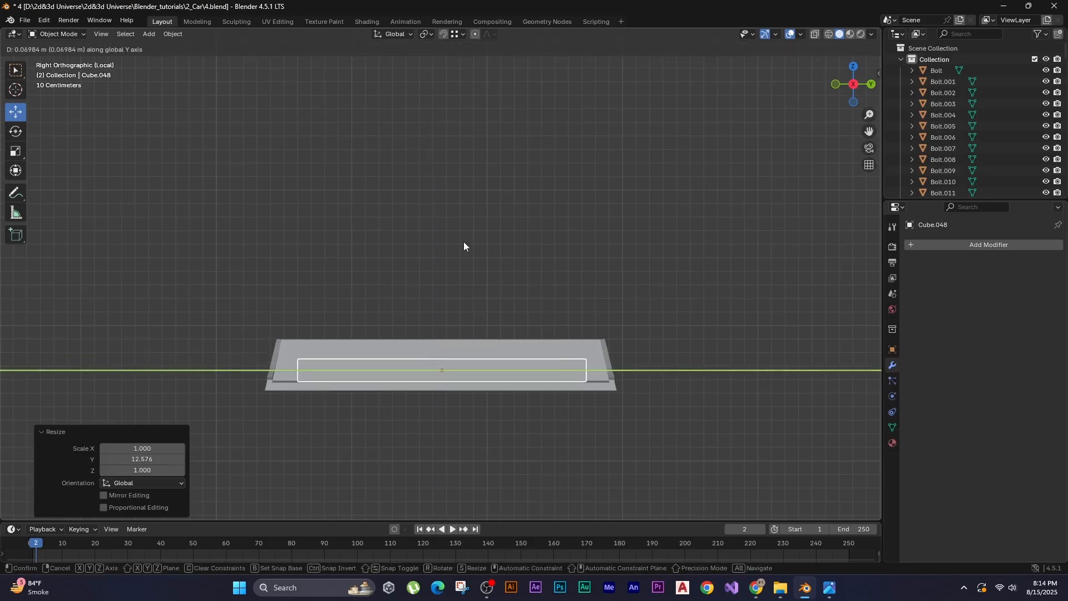
left_click(464, 247)
Move the bar about 1.33 m along negative X onto the tray and widen it along X.
middle_click_drag(505, 285, 164, 373)
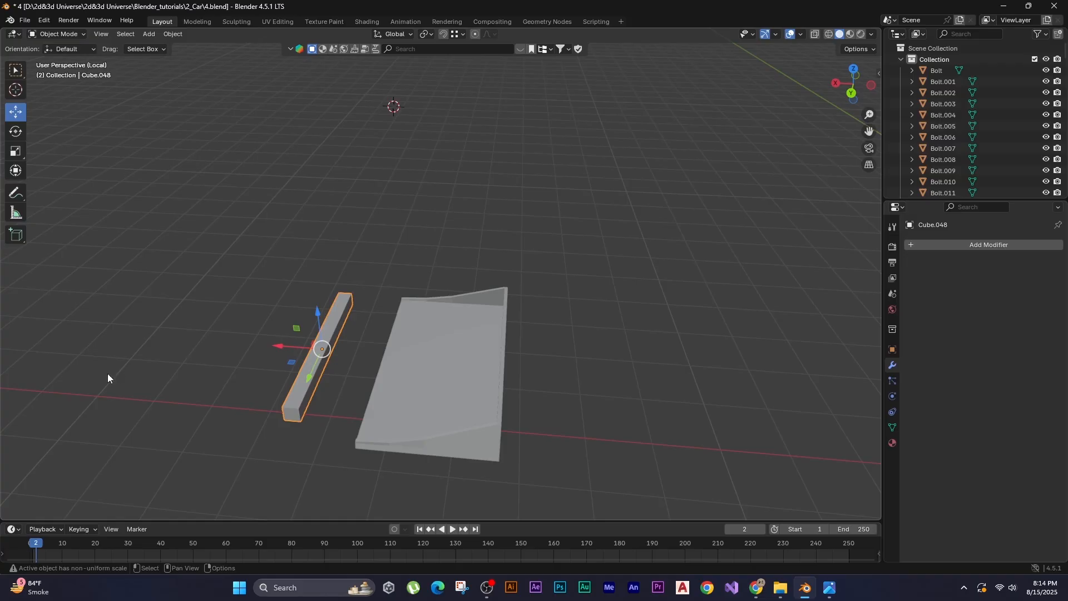
key("g")
key("x")
left_click(300, 364)
key("s")
key("x")
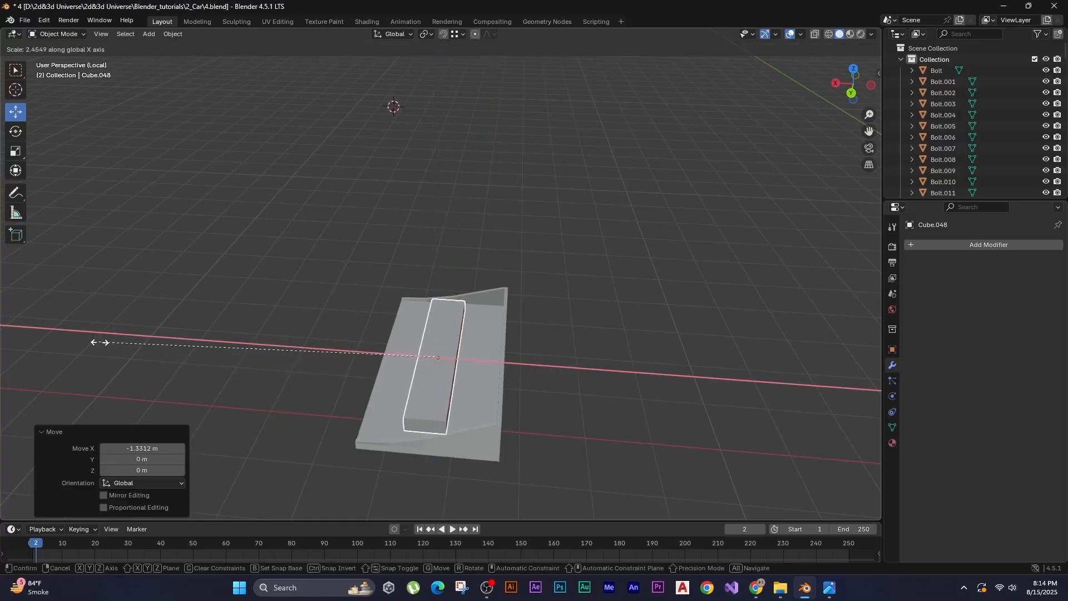
Lower the widened block's top face to turn it into a thin plate on the tray floor.
key("slash")
middle_click_drag(389, 361, 437, 424)
left_click_drag(437, 424, 446, 424)
middle_click_drag(446, 425, 519, 413)
key("Tab")
left_click(459, 410)
left_click_drag(519, 413, 519, 435)
middle_click_drag(519, 435, 369, 296)
key("Tab")
Isolate the plate, add crosswise loop cuts and spread them along Y to divide its top into five strips.
key("slash")
key("Tab")
middle_click_drag(433, 319, 512, 377, "shift")
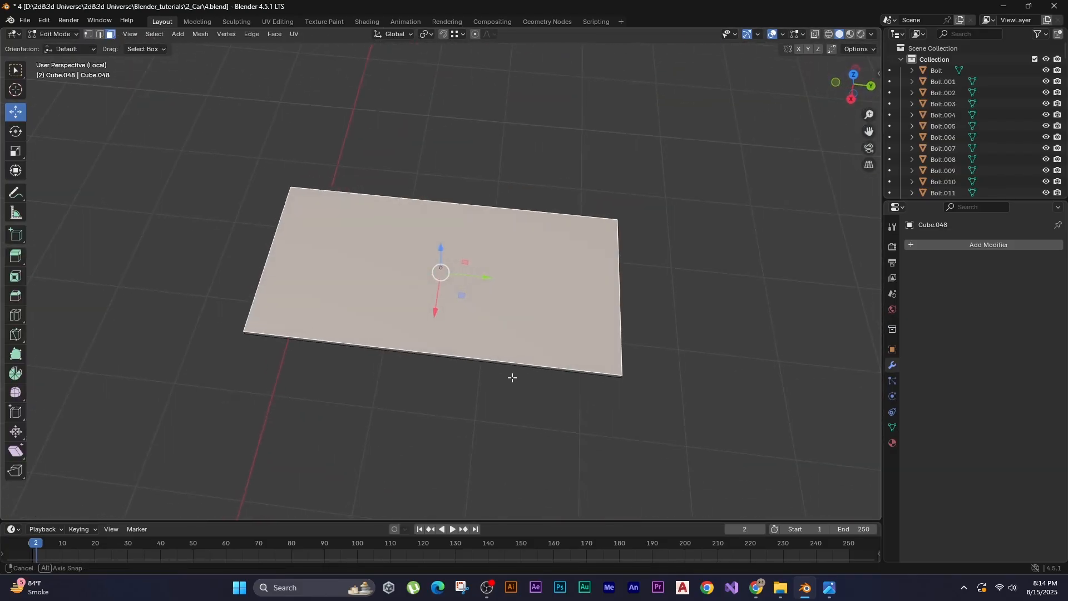
key("alt+a")
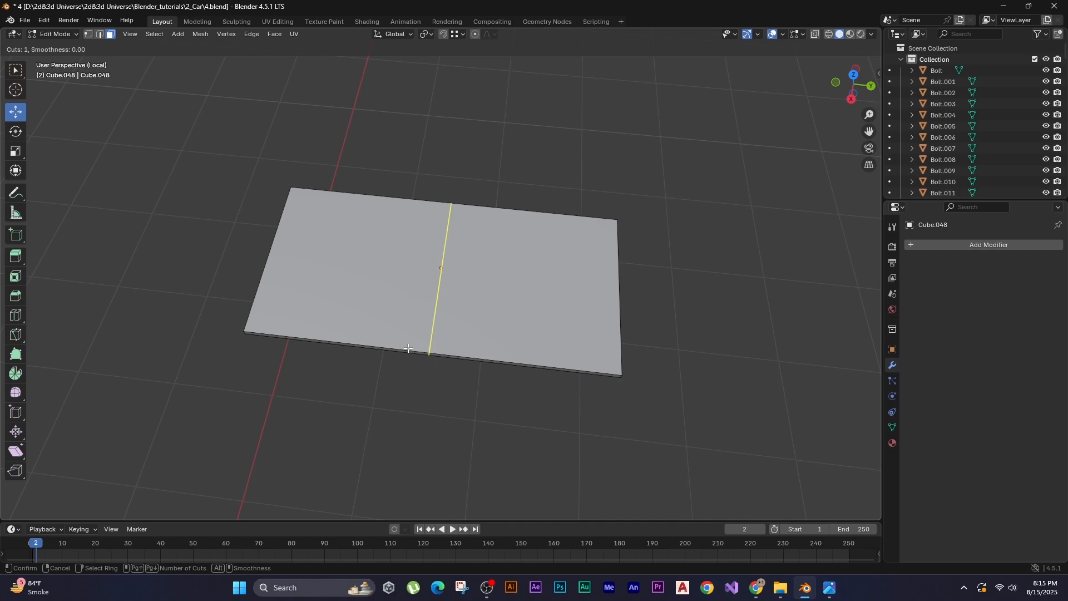
left_click(409, 347)
key("s")
key("y")
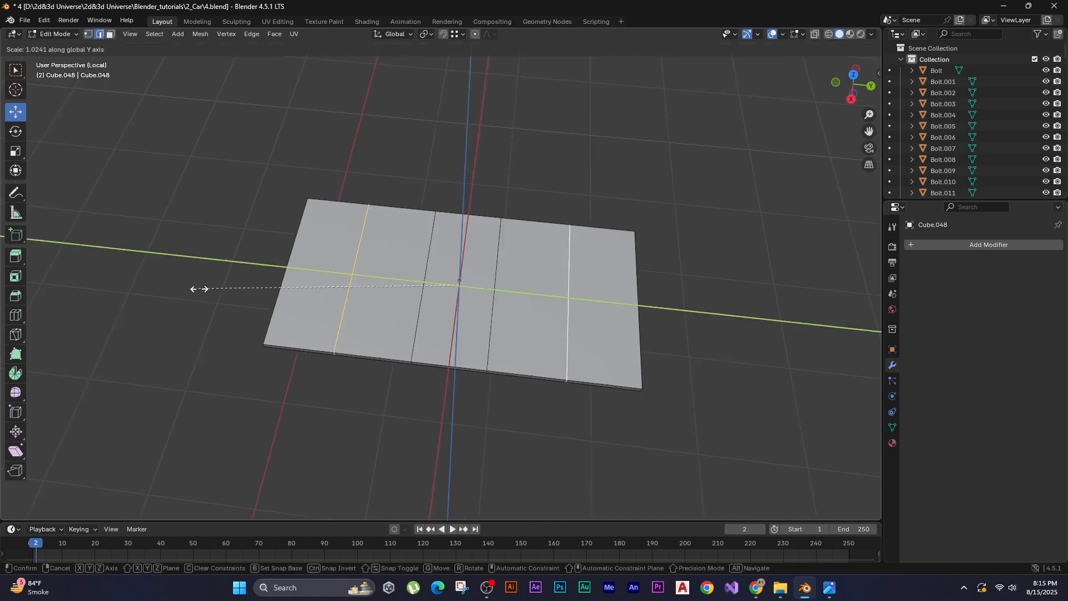
left_click(127, 293)
middle_click_drag(406, 356, 476, 374)
Select the two wide strips on either side of the plate's centre and move them along Z.
key("3")
key("slash")
left_click(403, 358)
left_click(515, 413, "shift")
middle_click_drag(515, 413, 458, 362)
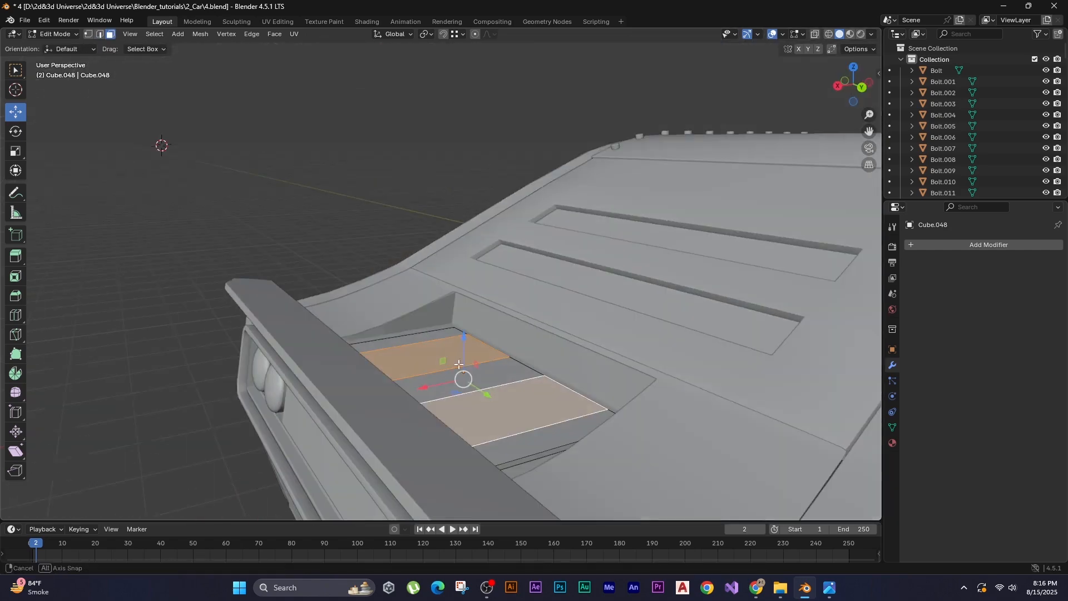
key("g")
key("z")
left_click(220, 231)
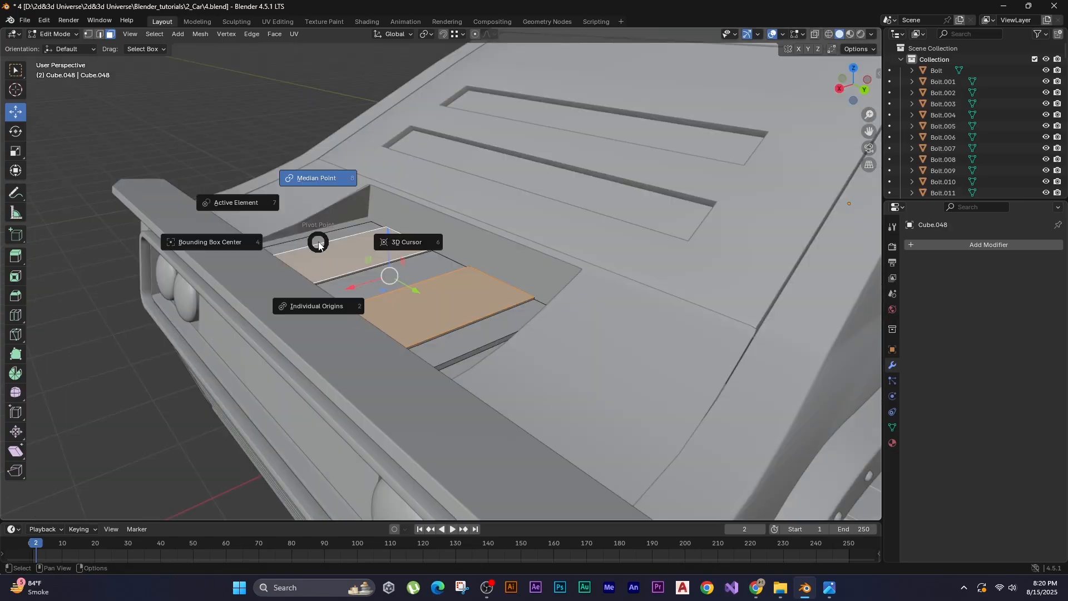
Inset the two selected strips about 0.086 m and extrude the inner faces upward along Z into blocks.
middle_click_drag(178, 179, 128, 265)
key("i")
left_click(110, 280)
middle_click_drag(207, 309, 188, 286)
key("e")
key("z")
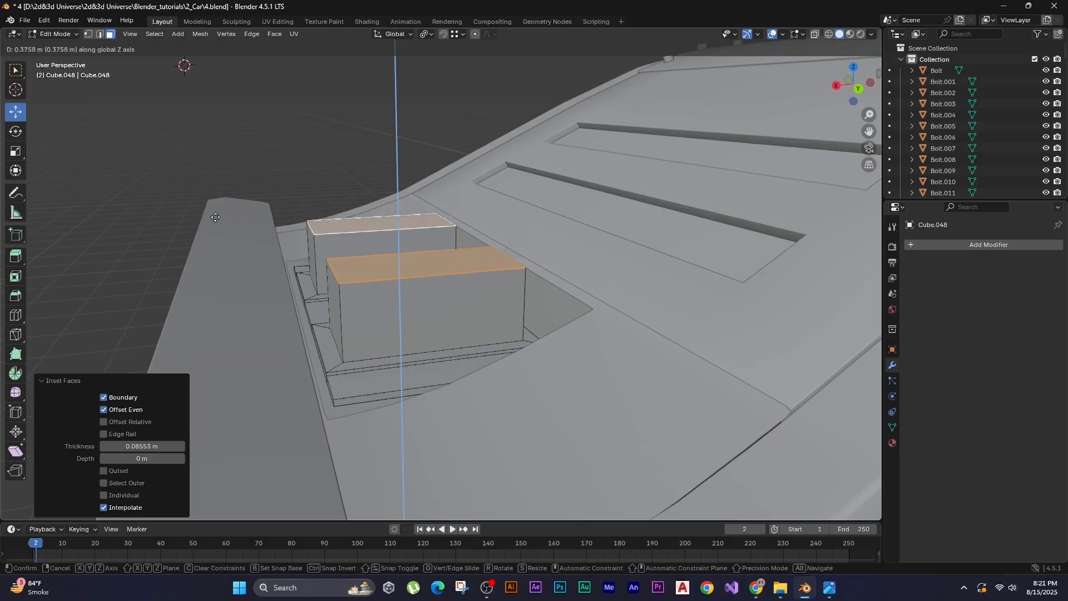
left_click(215, 225)
Lower the top faces of the two blocks about 0.16 m along Z.
key("period")
left_click(209, 153)
middle_click_drag(129, 201, 133, 225, "shift")
key("g")
key("z")
left_click(115, 236)
scroll(162, 245, "down", 1)
middle_click_drag(318, 306, 350, 318)
scroll(349, 318, "up", 1)
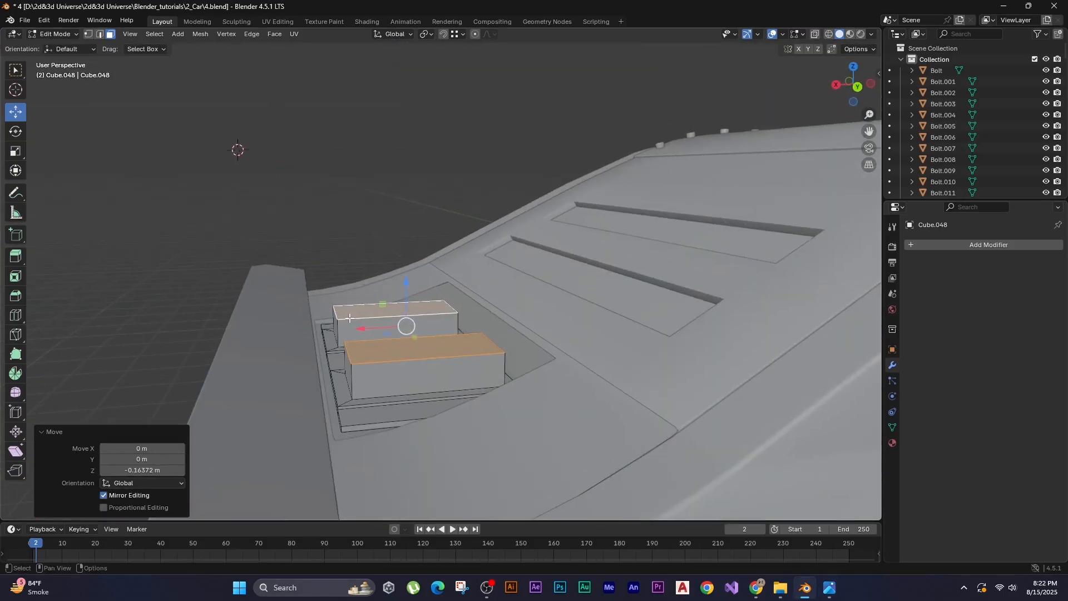
Scale the two blocks' top faces inward to about 0.84 to form tapered caps.
left_click(246, 253)
left_click(251, 223)
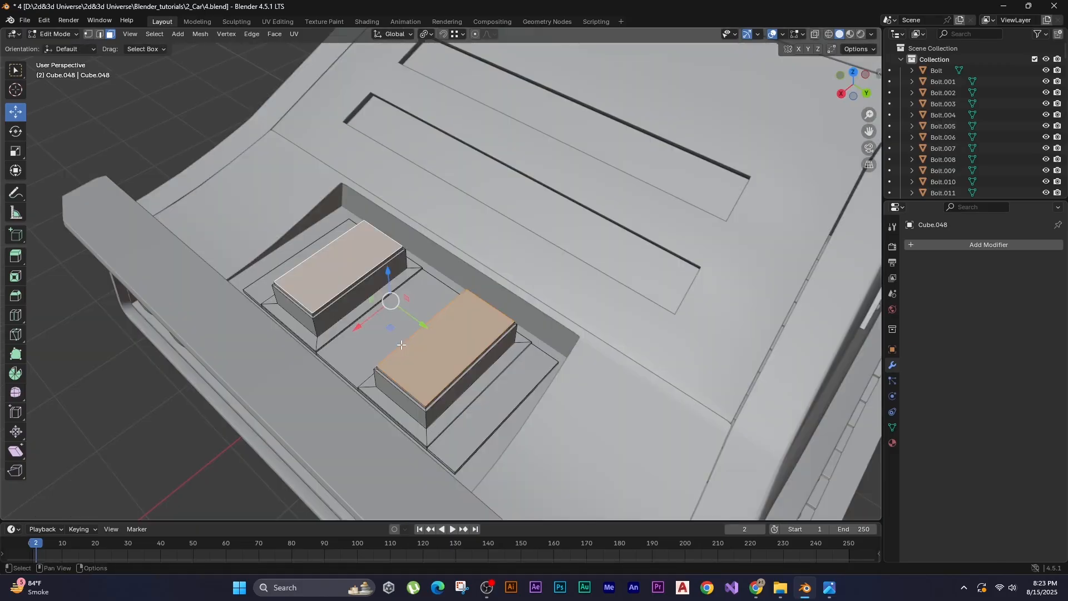
key("s")
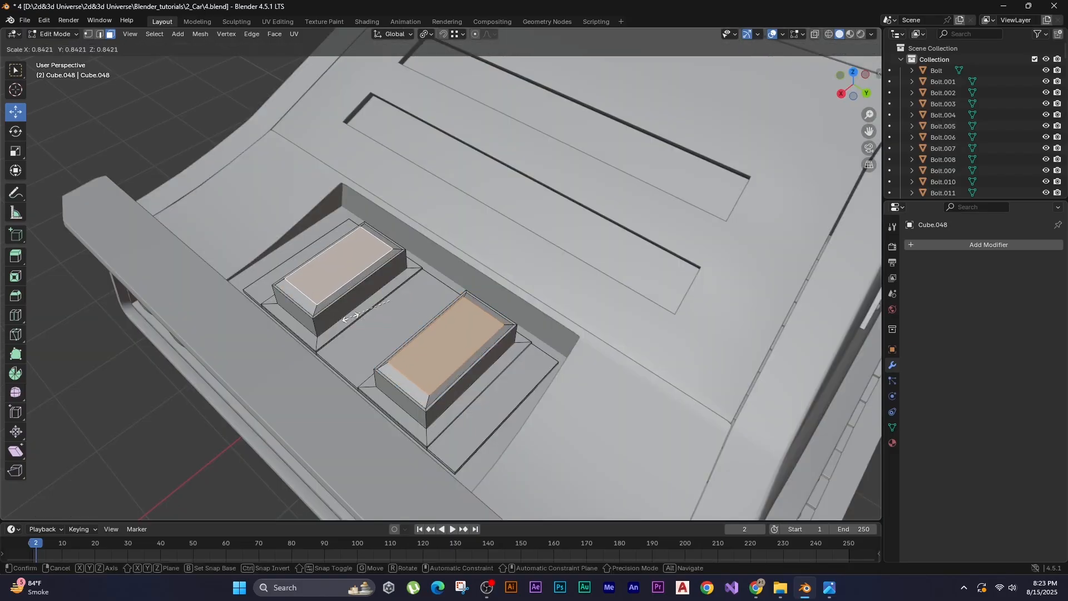
left_click(350, 316)
middle_click_drag(351, 316, 334, 340)
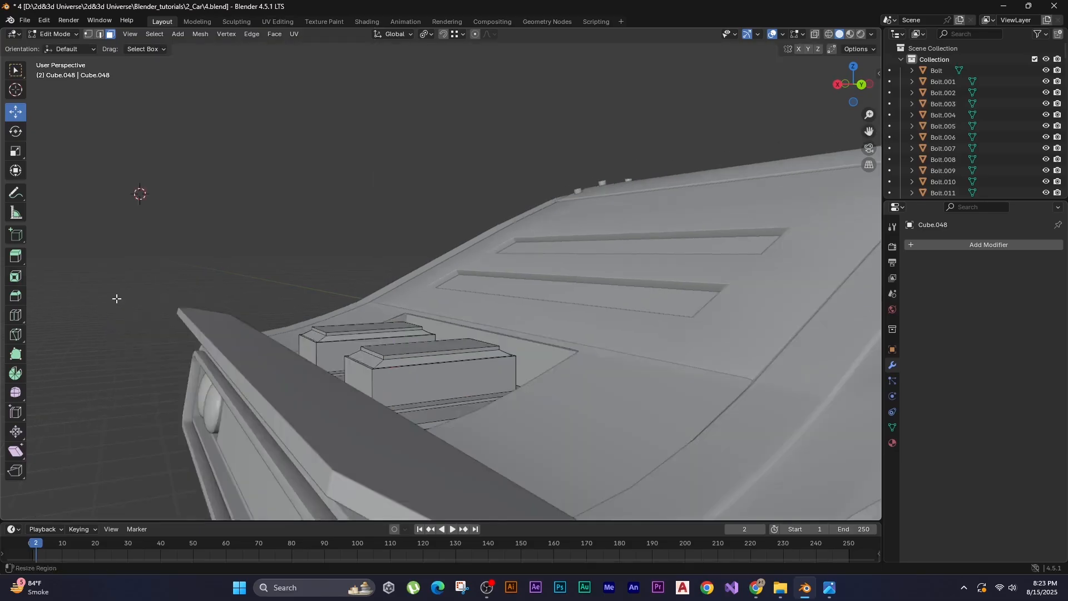
Add a bolt on the plate's outer strip, apply the m10 preset and open its bit type options.
key("shift+a")
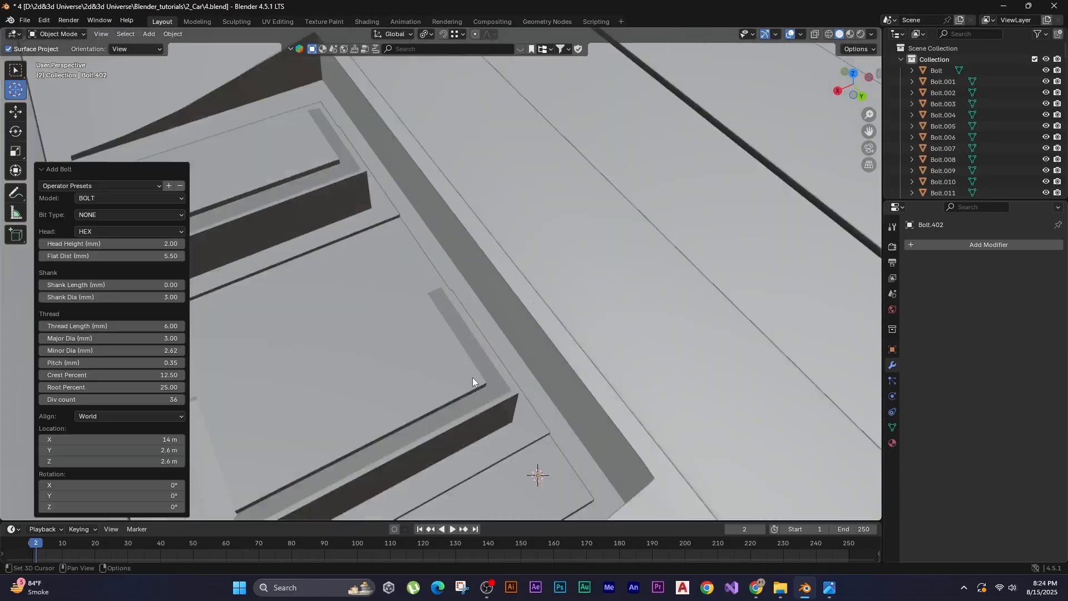
left_click(100, 186)
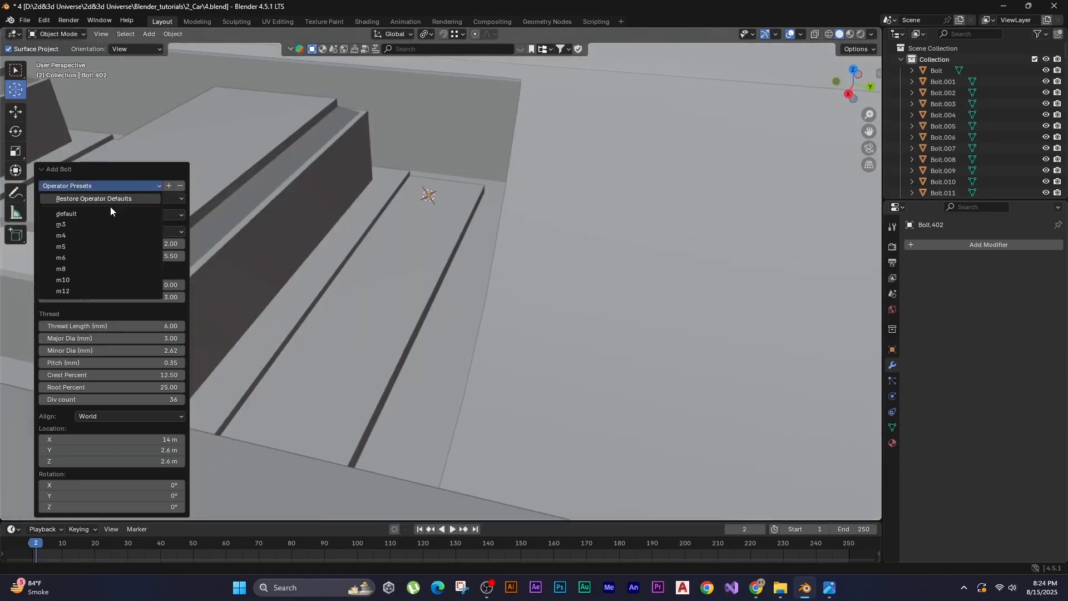
left_click(62, 280)
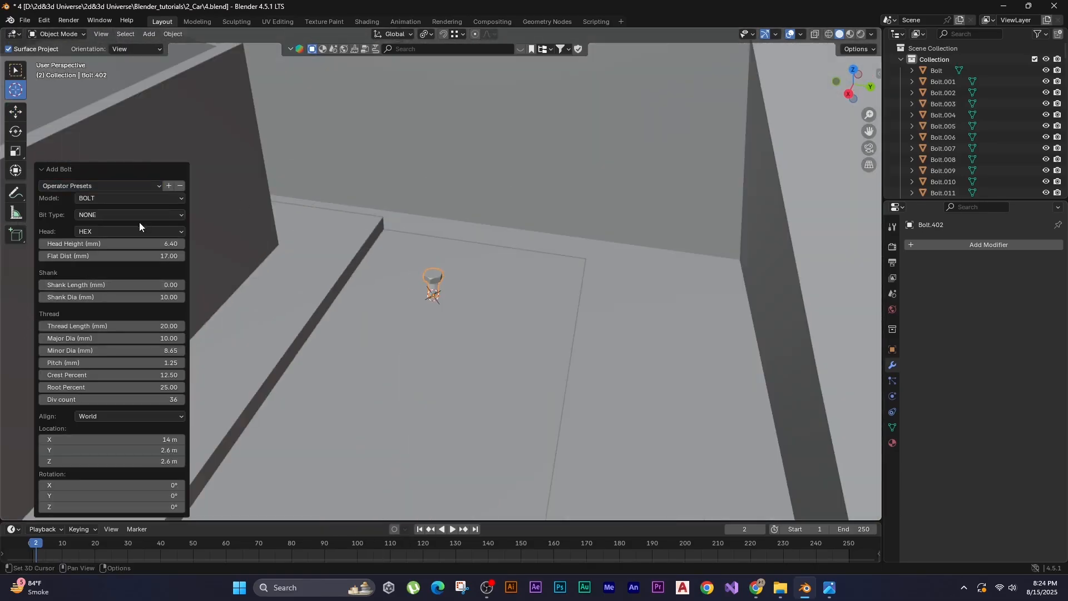
mouse_move(222, 239)
middle_mouse_down()
mouse_move(401, 277)
mouse_move(234, 251)
middle_mouse_up()
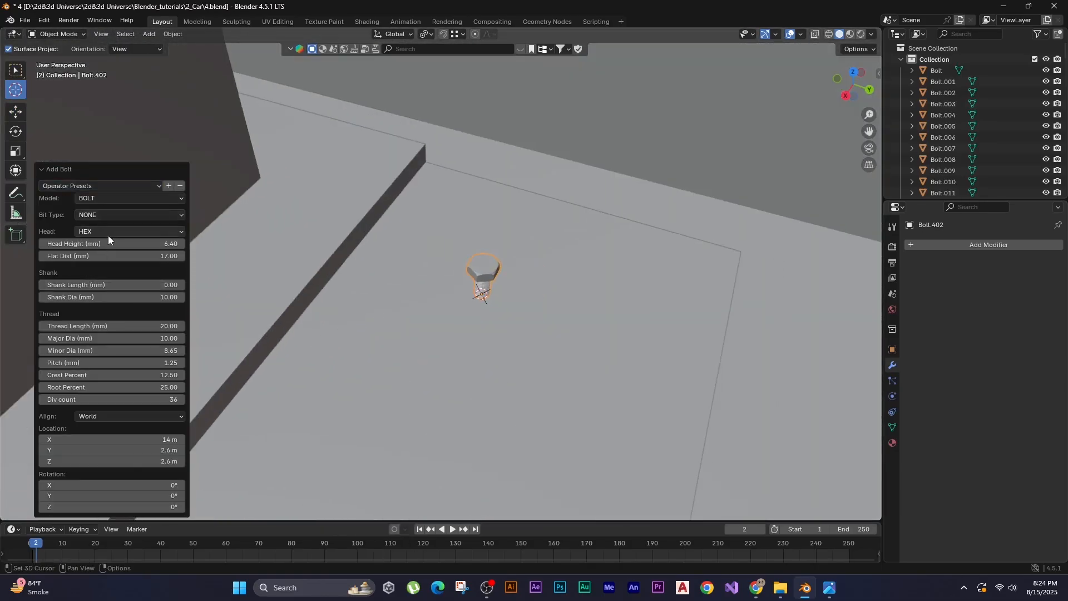
left_click(98, 214)
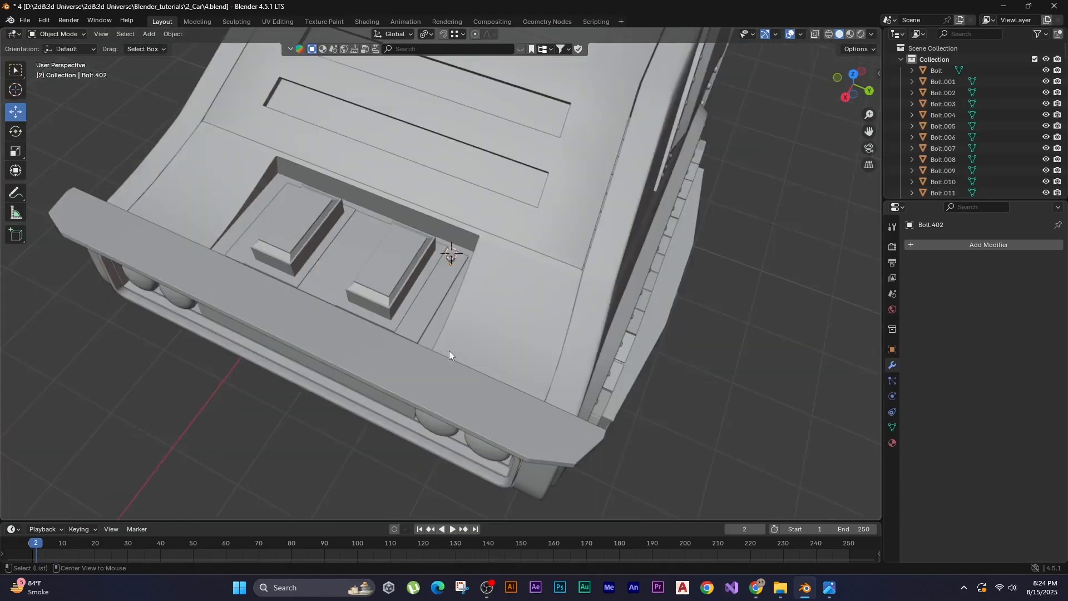
Place the 3D cursor at the centre of the tray plate, between the two blocks, in top view.
key("KP_7")
scroll(463, 315, "up", 4)
left_click(15, 89)
left_click(277, 352)
left_click(15, 111)
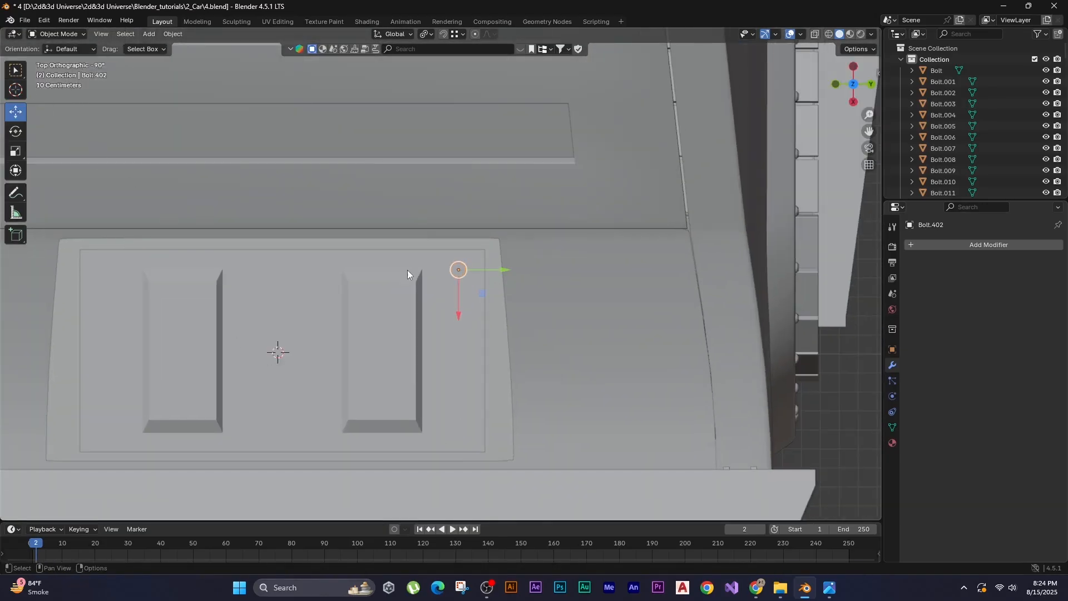
Duplicate the bolt along X and space the copies evenly as a row of three on the plate's outer strip.
middle_click_drag(407, 269, 407, 254, "shift")
key("shift+d")
key("x")
left_click(333, 299)
left_click_drag(459, 423, 459, 447)
left_click(459, 323)
left_click_drag(458, 352, 457, 369)
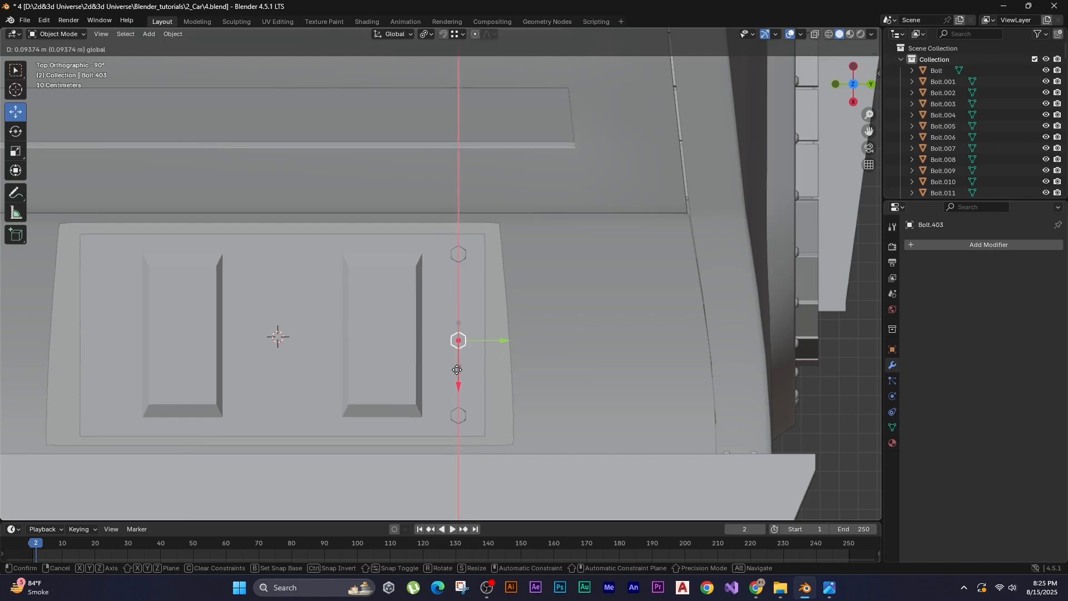
left_click(111, 367)
scroll(470, 389, "down", 3)
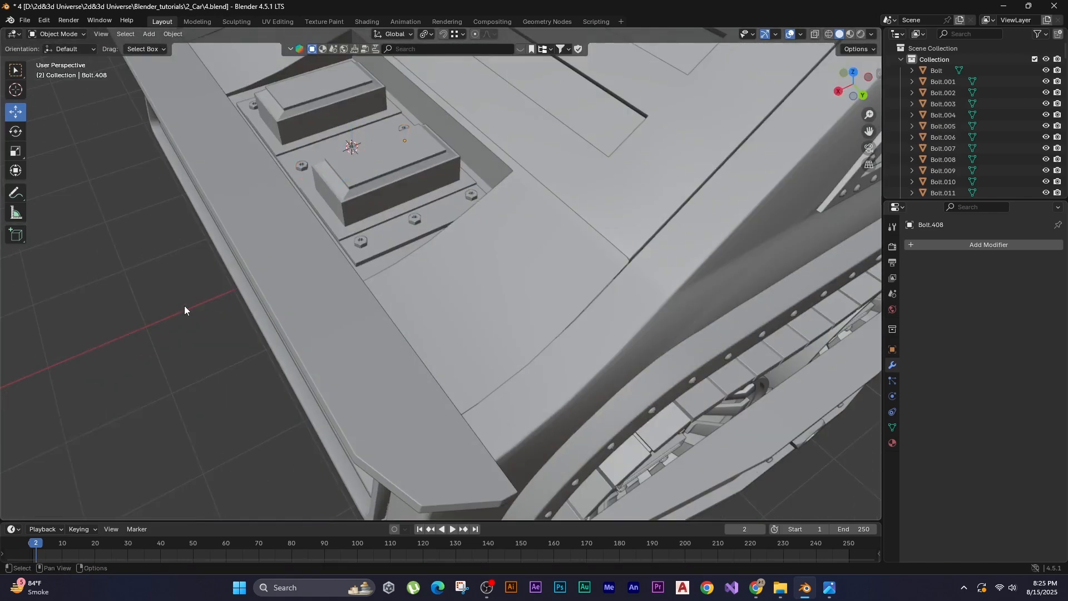
Add a NURBS path at the 3D cursor and shift it about 0.84 m along Y.
key("shift+a")
mouse_move(437, 300)
left_click(489, 356)
scroll(521, 349, "down", 3)
middle_click_drag(452, 379, 470, 331, "shift")
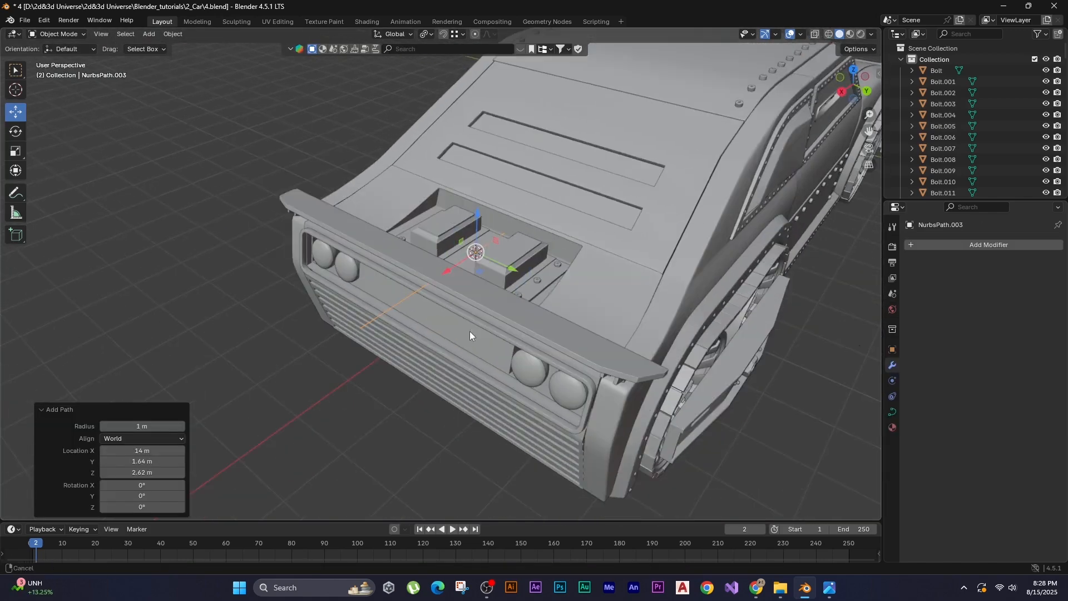
middle_click_drag(394, 350, 408, 357, "shift")
left_click(401, 393)
Give the path a round bevel with a depth of 0.12 m and reposition the resulting pipe along X.
left_click(892, 411)
scroll(946, 407, "down", 3)
left_click_drag(1001, 452, 1029, 452)
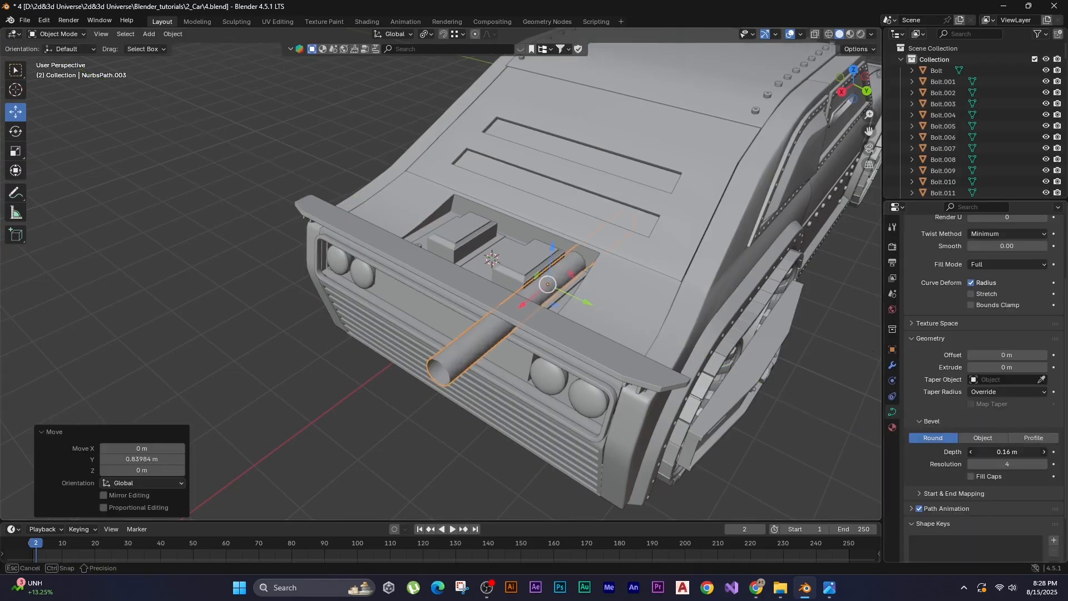
key("g")
key("x")
left_click(512, 282)
Isolate the pipe with the plate and move its selected control points in back view to bend one end.
key("KP_Divide")
key("Tab")
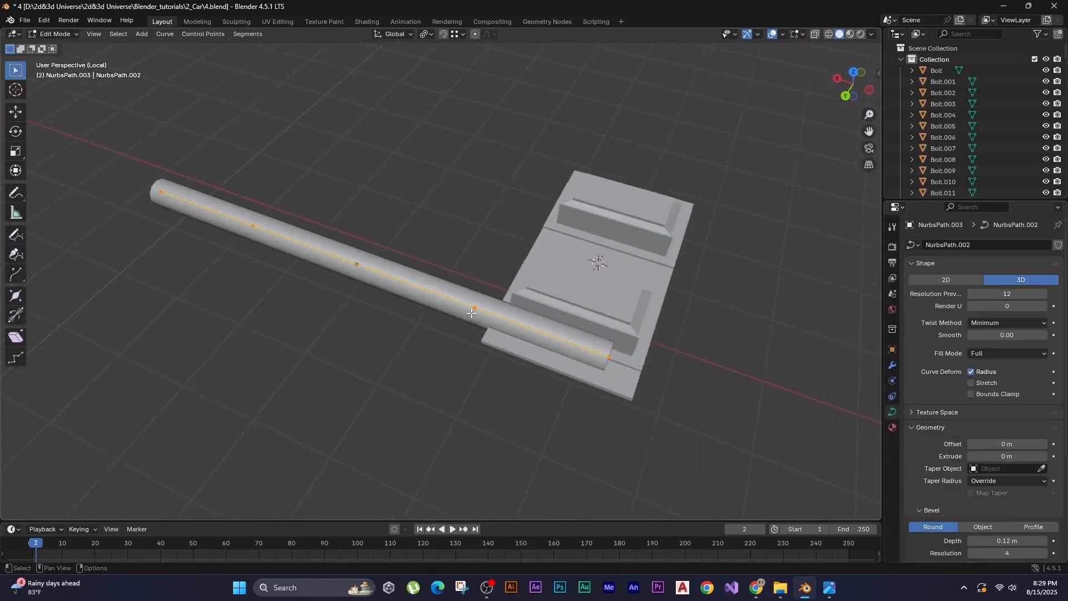
key("ctrl+KP_1")
key("g")
left_click(382, 135)
Rotate the pipe 90° in top view and move it so that one end meets the side of the block.
key("KP_7")
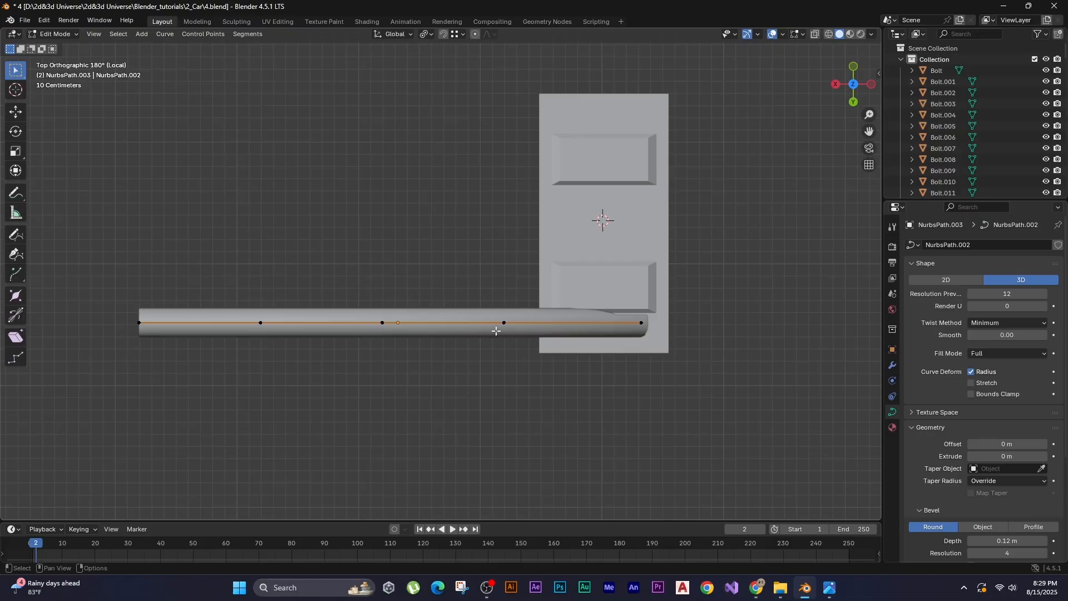
key("Tab")
key("r")
left_click(406, 269, "ctrl")
key("g")
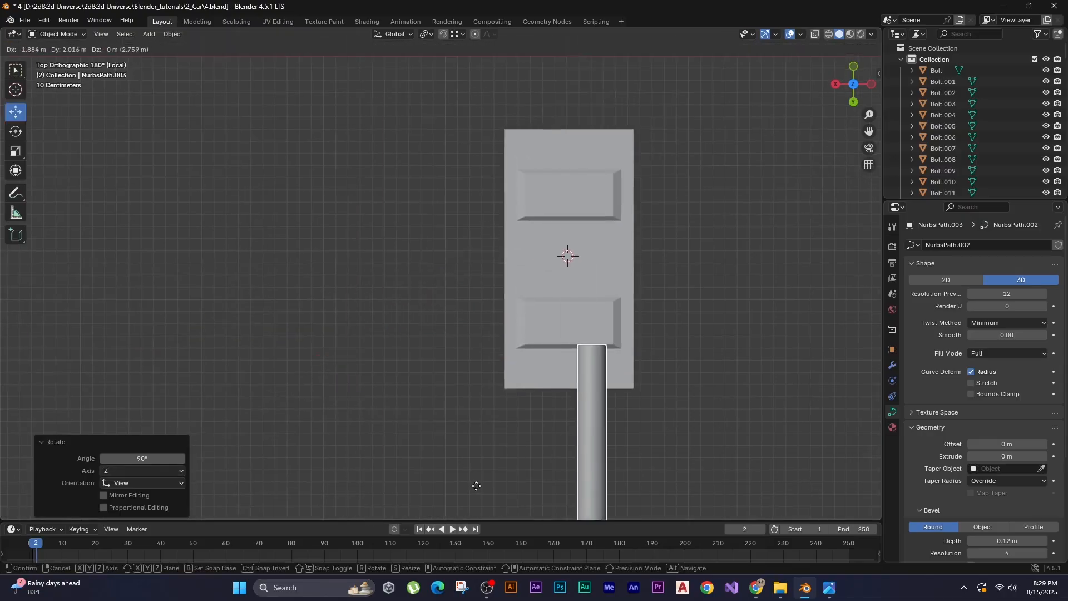
left_click(492, 452)
Thin the pipe to a bevel depth of 0.07 m and align it vertically with the side of the block.
key("ctrl+KP_3")
key("g")
key("z")
left_click(387, 379)
left_click_drag(970, 542, 945, 543)
scroll(243, 316, "up", 3)
left_click_drag(80, 429, 80, 435)
scroll(312, 399, "down", 2)
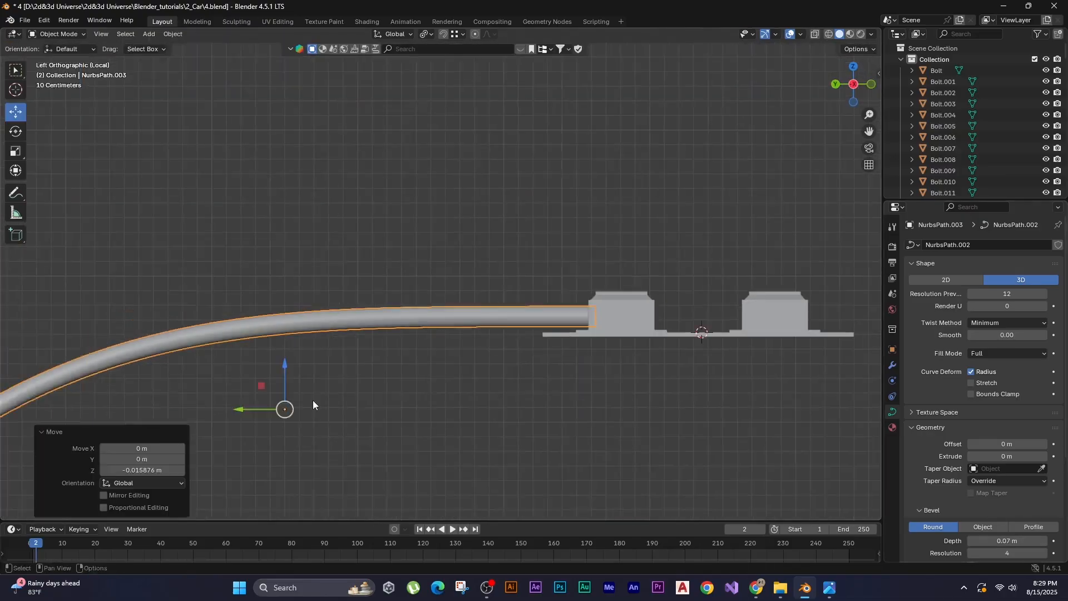
Shorten the pipe by pulling its control points in stages along Y towards the block.
middle_click_drag(313, 399, 393, 400, "shift")
key("Tab")
key("ctrl+i")
key("g")
key("y")
left_click(371, 434)
key("ctrl+KP_Subtract")
key("g")
key("y")
left_click(545, 441)
key("ctrl+KP_Subtract")
key("g")
key("y")
left_click(676, 423)
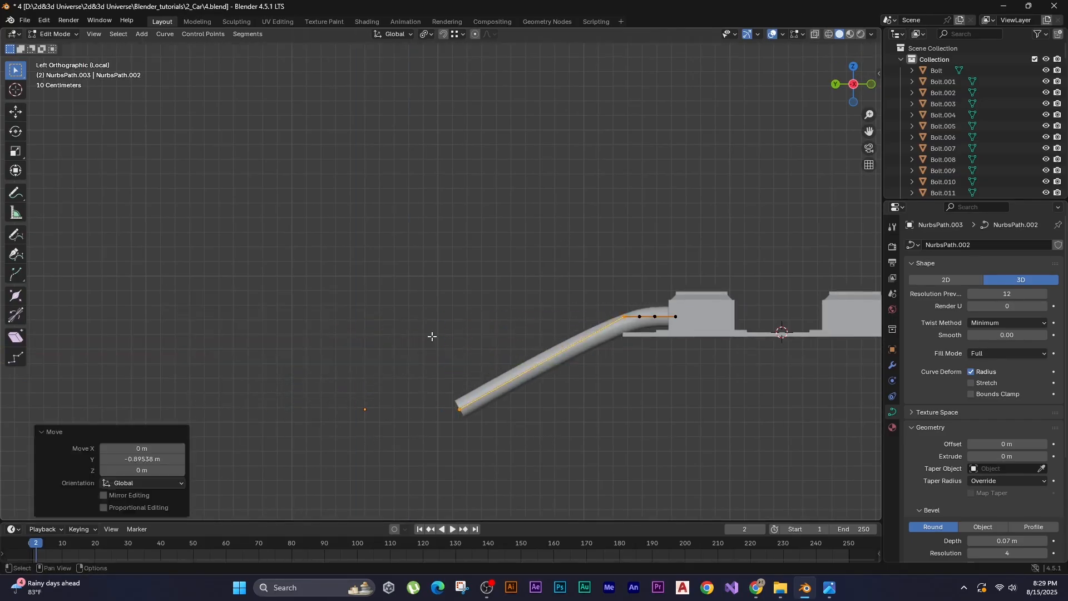
Move the pipe's free end point about 0.94 m up and 0.98 m along negative Y to form an elbow.
key("ctrl+KP_Subtract")
key("g")
left_click(564, 306)
middle_click_drag(554, 338, 354, 404)
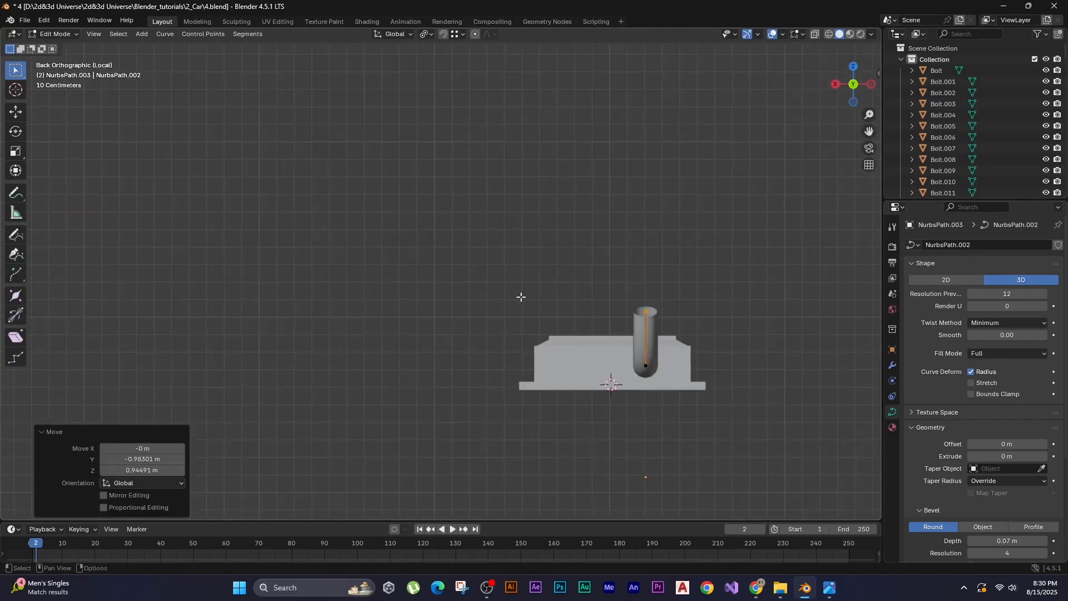
Shift the elbow's upper end point about 0.15 m further along negative Y and return to the full car.
middle_click_drag(521, 297, 567, 279)
key("g")
key("z")
key("y")
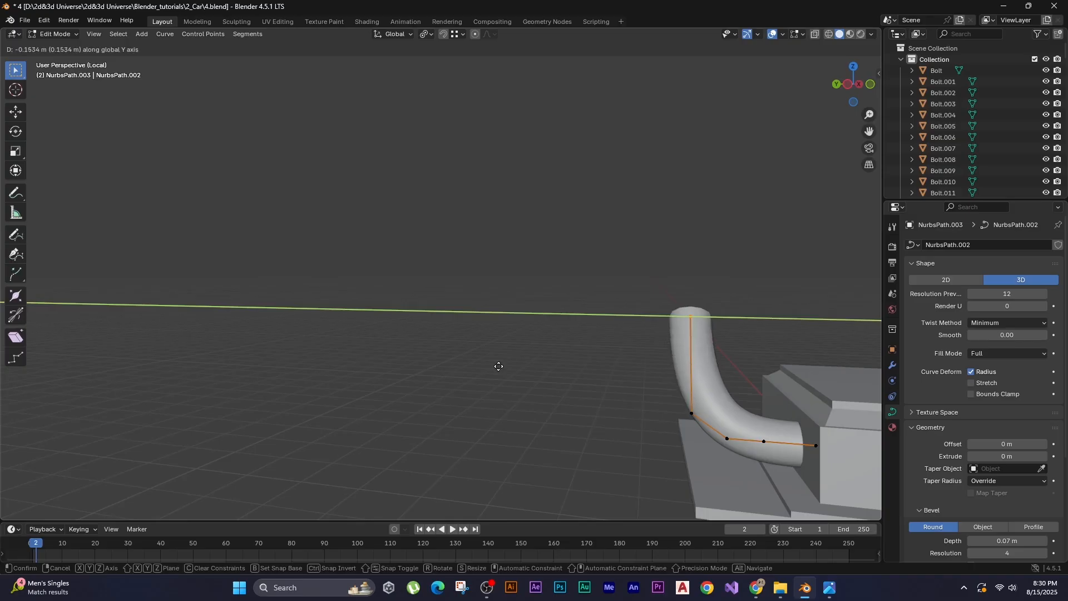
left_click(499, 366)
key("Tab")
scroll(427, 393, "down", 6)
key("KP_Divide")
middle_click_drag(446, 334, 422, 388)
scroll(423, 388, "up", 5)
key("Tab")
left_click_drag(295, 388, 360, 453)
scroll(334, 423, "down", 1)
key("s")
right_click(301, 398)
scroll(301, 398, "down", 3)
middle_click_drag(301, 398, 428, 361)
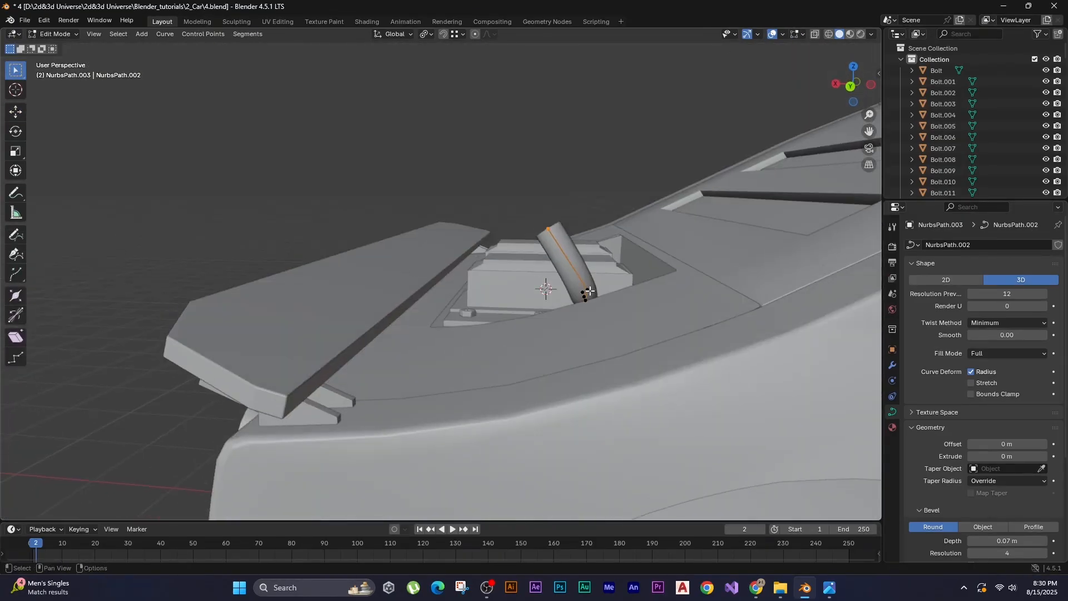
Isolate the pipe with the plate and reposition its upper end point in back view to adjust the lean.
key("ctrl+KP_1")
key("Tab")
left_click(495, 250, "shift")
key("KP_Divide")
left_click(445, 267, "shift")
key("Tab")
scroll(414, 189, "up", 2)
key("g")
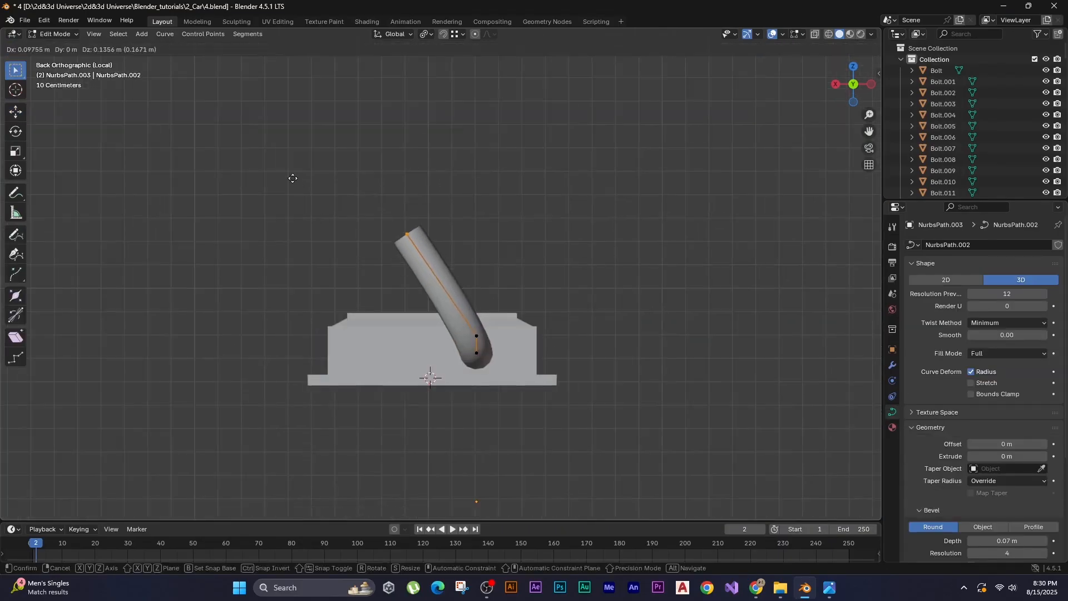
left_click(317, 274)
middle_click_drag(316, 274, 237, 338)
key("Tab")
Slide the whole pipe along X against the side of the block.
left_click(415, 362)
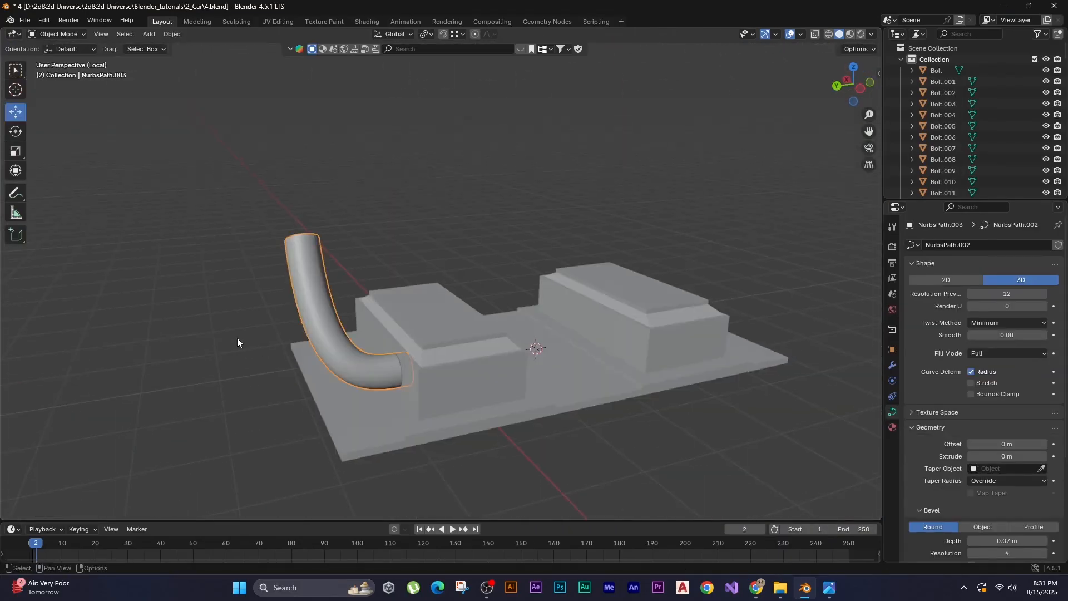
scroll(237, 338, "up", 2)
key("g")
key("x")
key("Return")
key("g")
key("x")
right_click(236, 302)
Set the pipe's origin to its geometry, fine-tune its position along X and return to the full car.
scroll(267, 328, "down", 2)
right_click(320, 378)
mouse_move(322, 382)
left_click(456, 391)
key("g")
key("z")
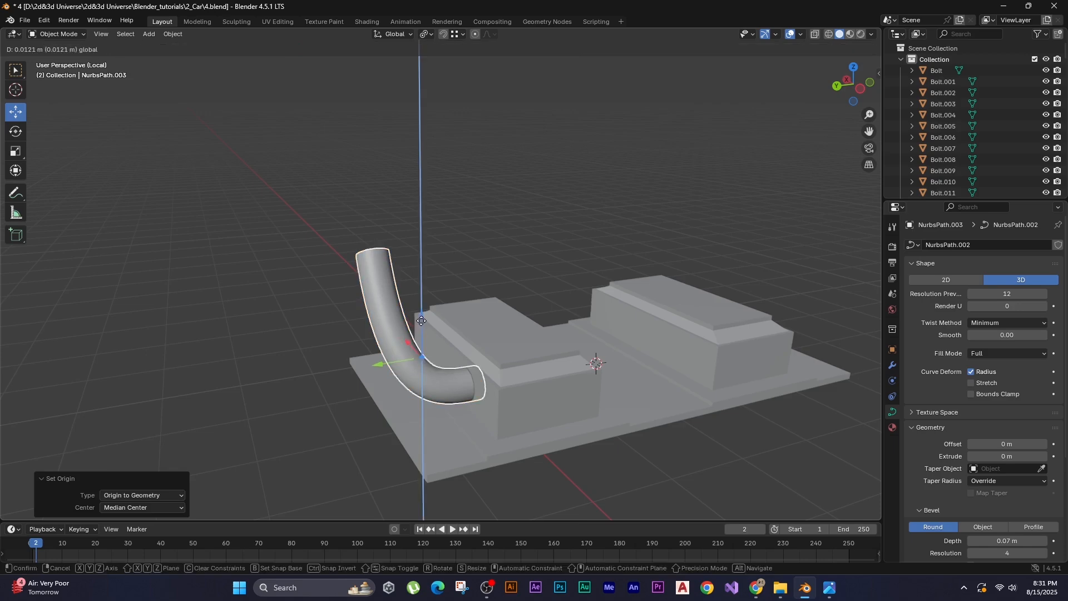
key("x")
left_click(353, 302)
scroll(354, 303, "down", 5)
middle_click_drag(354, 304, 485, 322)
key("KP_Divide")
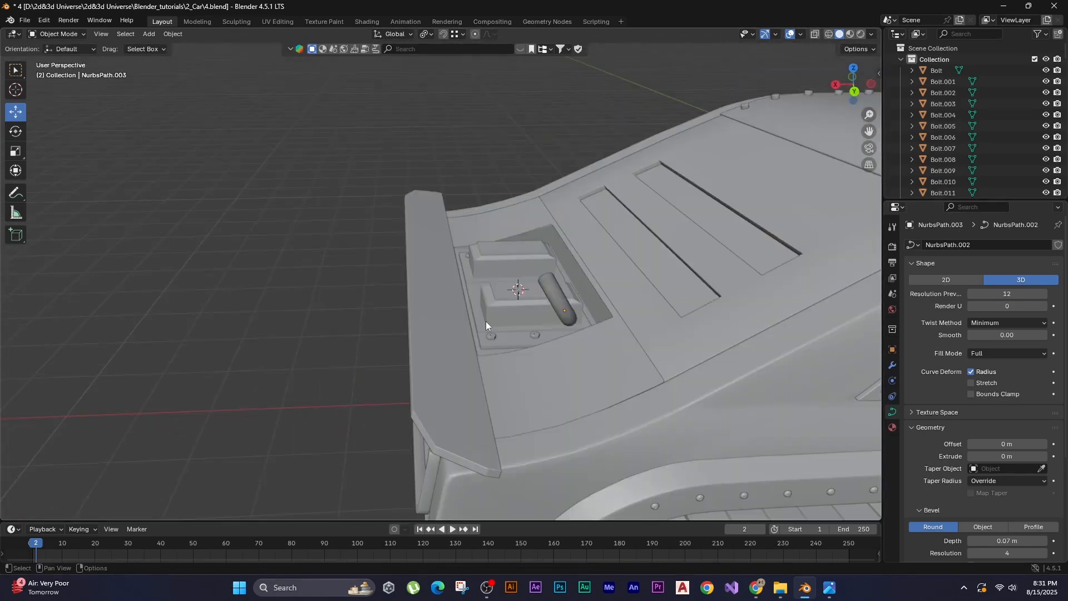
Convert the pipe curve to a mesh.
scroll(496, 288, "up", 2)
scroll(497, 289, "up", 2)
right_click(752, 316)
mouse_move(712, 308)
left_click(801, 304)
Extrude all the pipe's faces inward along their normals about 0.0096 m to give the wall thickness.
middle_click_drag(534, 456, 494, 361)
key("Tab")
key("a")
left_click(382, 357)
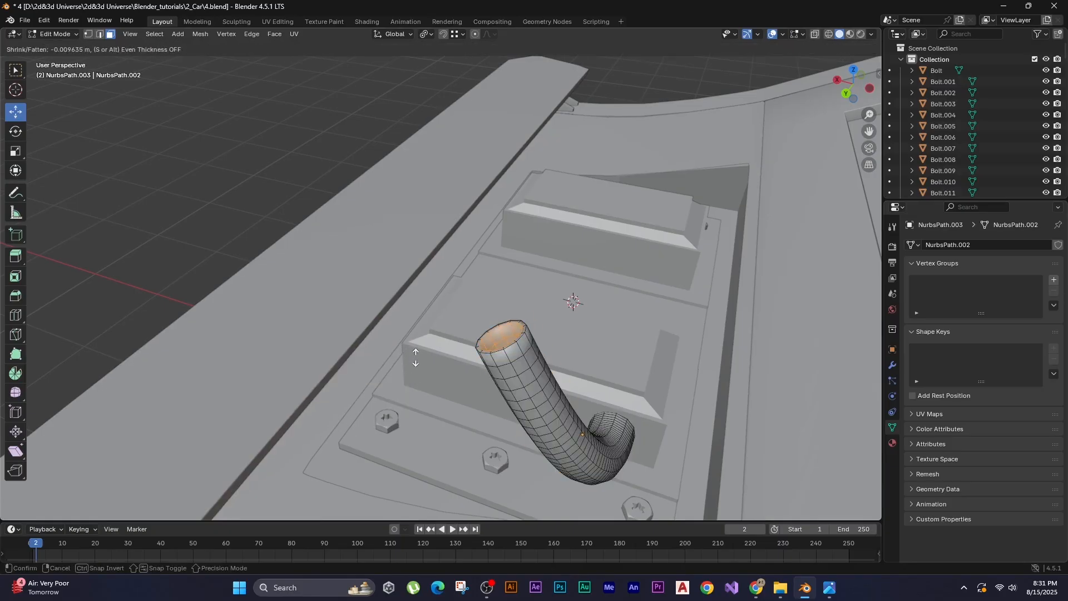
left_click(415, 357)
key("Tab")
left_click(563, 406)
key("Tab")
scroll(497, 326, "up", 5)
key("ctrl+r")
left_click(334, 390)
key("ctrl+z")
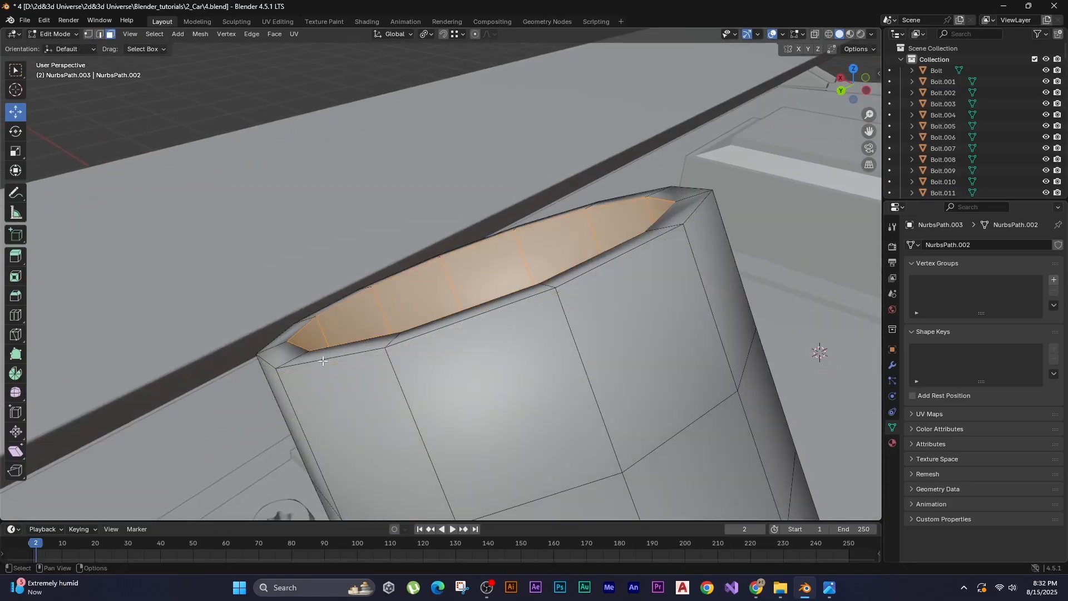
Bevel the inner and outer edge loops of the pipe's open rim with three segments.
left_click(323, 361)
left_click(356, 353, "alt+shift")
middle_click_drag(286, 309, 369, 351, "shift")
key("ctrl+b")
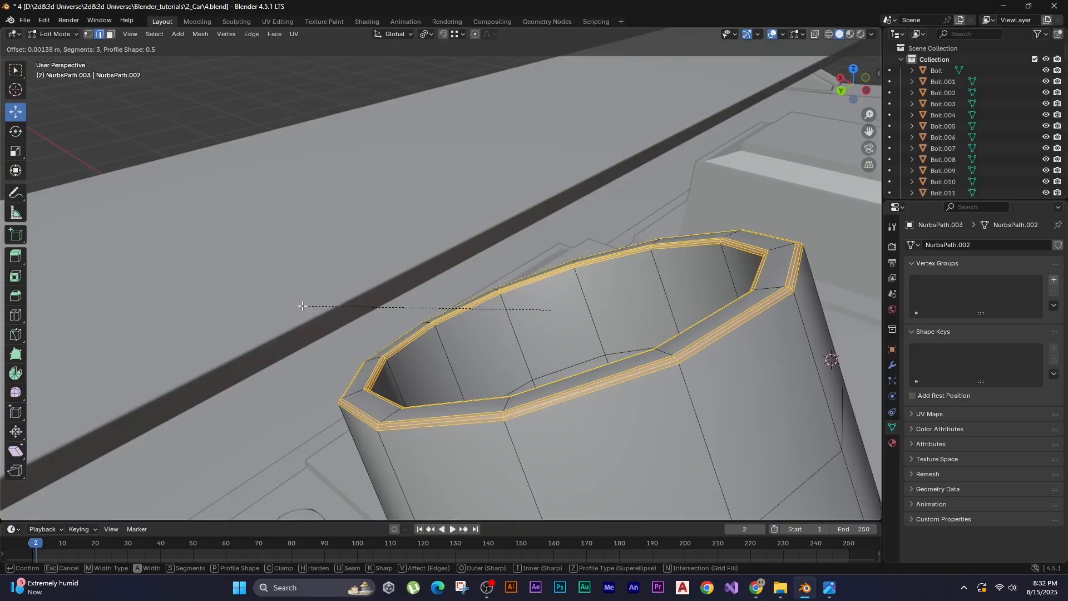
left_click(382, 308)
Isolate the pipe together with the plate and its two blocks.
key("Tab")
scroll(434, 328, "down", 10)
middle_click_drag(434, 328, 480, 344)
scroll(480, 334, "up", 5)
key("Tab")
scroll(457, 308, "up", 6)
key("Tab")
left_click(314, 232, "shift")
key("slash")
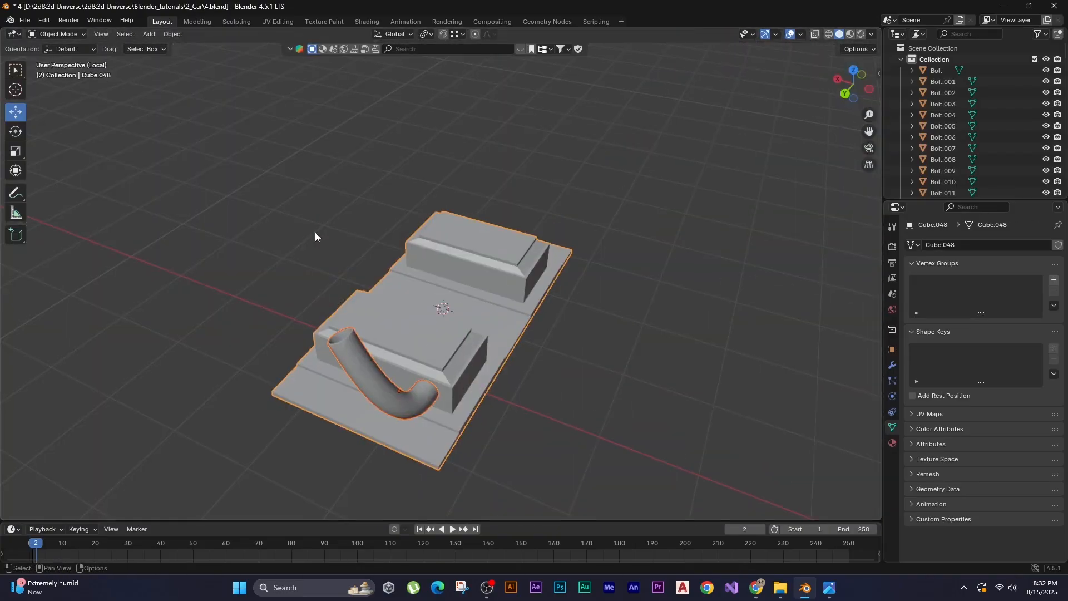
Open the pipe mesh for editing in face selection mode at its end beside the block.
left_click(356, 347)
key("Tab")
mouse_move(358, 348)
middle_mouse_down("alt")
mouse_move(370, 372)
mouse_move(445, 381)
middle_mouse_up("alt")
key("shift+z")
scroll(331, 349, "up", 4)
scroll(445, 382, "up", 2)
mouse_move(462, 262)
left_mouse_down()
mouse_move(374, 474)
mouse_move(486, 262)
left_mouse_up()
left_click(110, 34)
mouse_move(250, 133)
middle_mouse_down()
mouse_move(367, 217)
mouse_move(392, 278)
middle_mouse_up()
key("shift+z")
Select the ring of faces at the pipe's end beside the block and extrude it outward along its normals about 0.013 m as a flange.
left_click(412, 384)
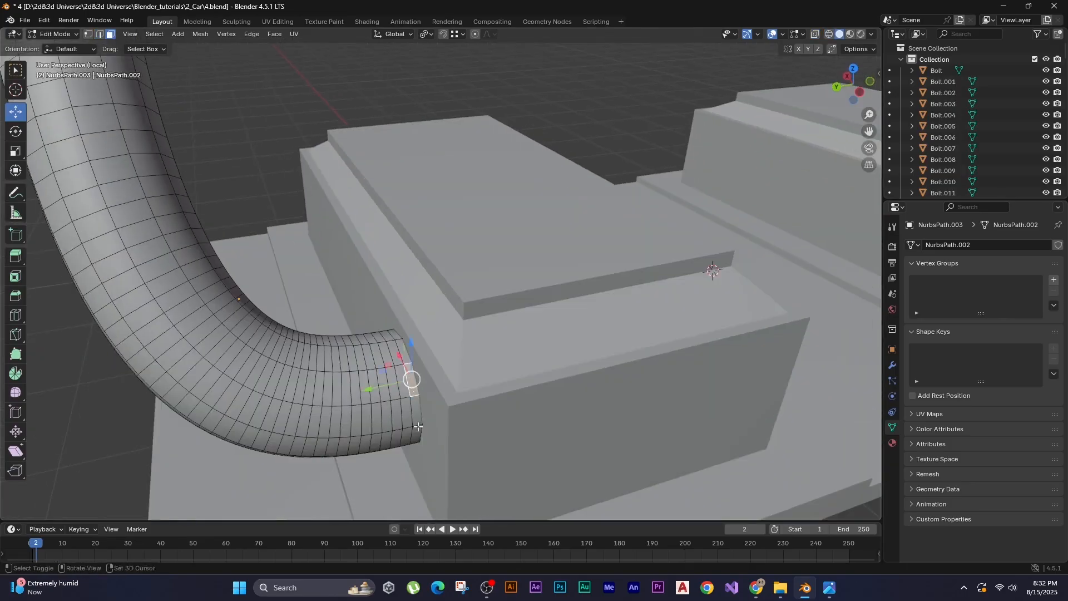
left_click(404, 350, "ctrl+shift")
middle_click_drag(333, 383, 523, 350)
left_click(490, 417, "ctrl+shift")
middle_click_drag(501, 423, 331, 438)
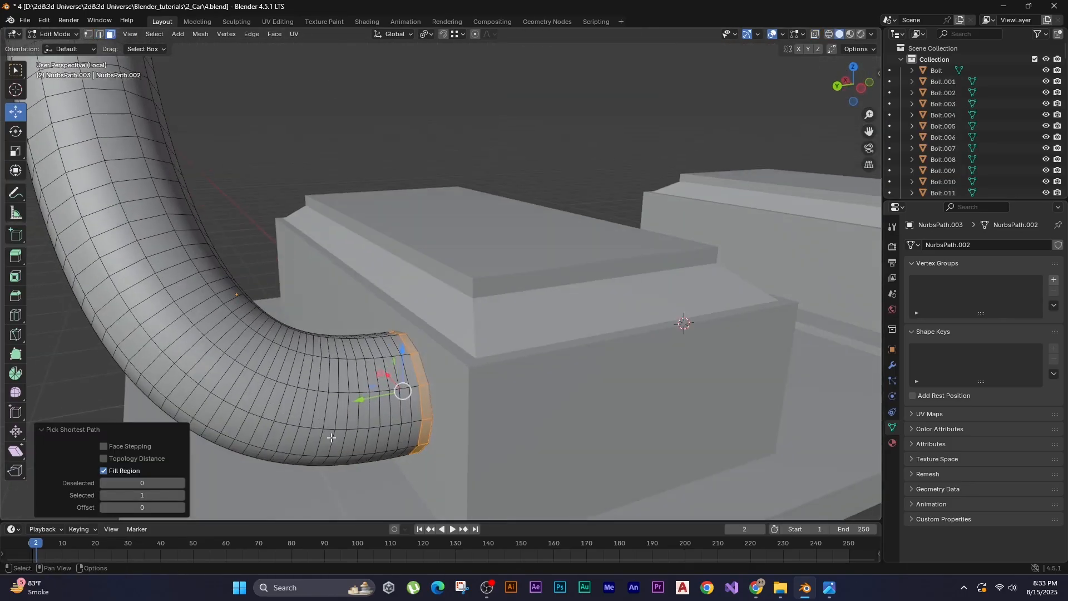
left_click(246, 389)
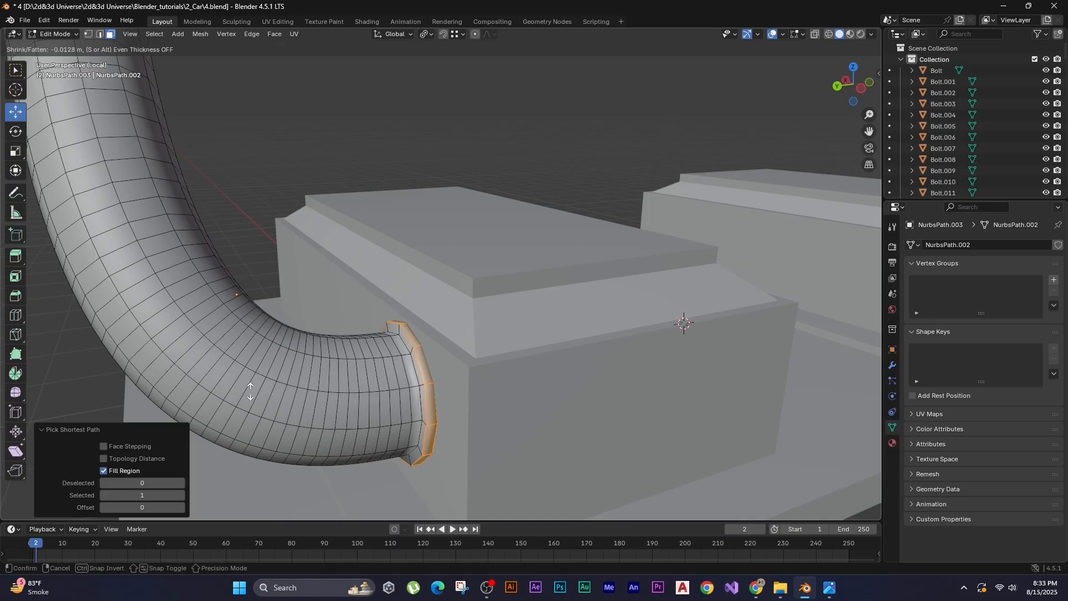
left_click(250, 391)
left_click(536, 409)
scroll(539, 410, "up", 1)
key("Tab")
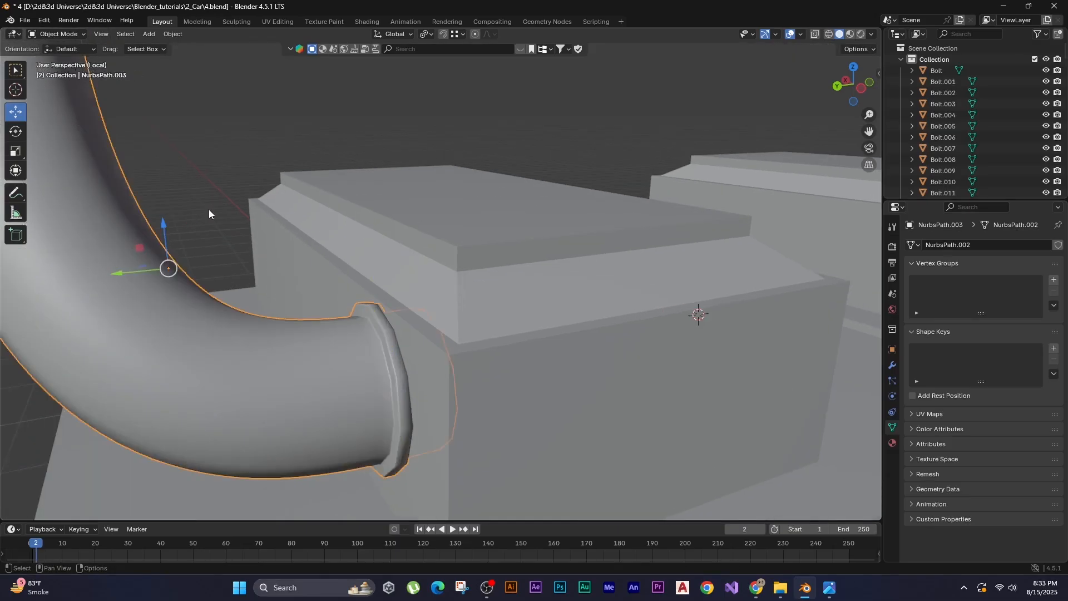
Duplicate the flanged pipe and place the copy beside the original along the X axis.
scroll(350, 337, "down", 5)
middle_click_drag(351, 336, 308, 286)
key("shift+d")
right_click(273, 273)
key("g")
key("x")
left_click(228, 250)
Duplicate both pipes and mirror the copies on the global Y axis at the opposite block.
mouse_move(228, 250)
middle_mouse_down()
mouse_move(453, 234)
mouse_move(223, 262)
middle_mouse_up()
left_click(317, 272, "shift")
middle_click_drag(317, 272, 154, 264)
key("shift+d")
right_click(154, 264)
left_click(590, 362)
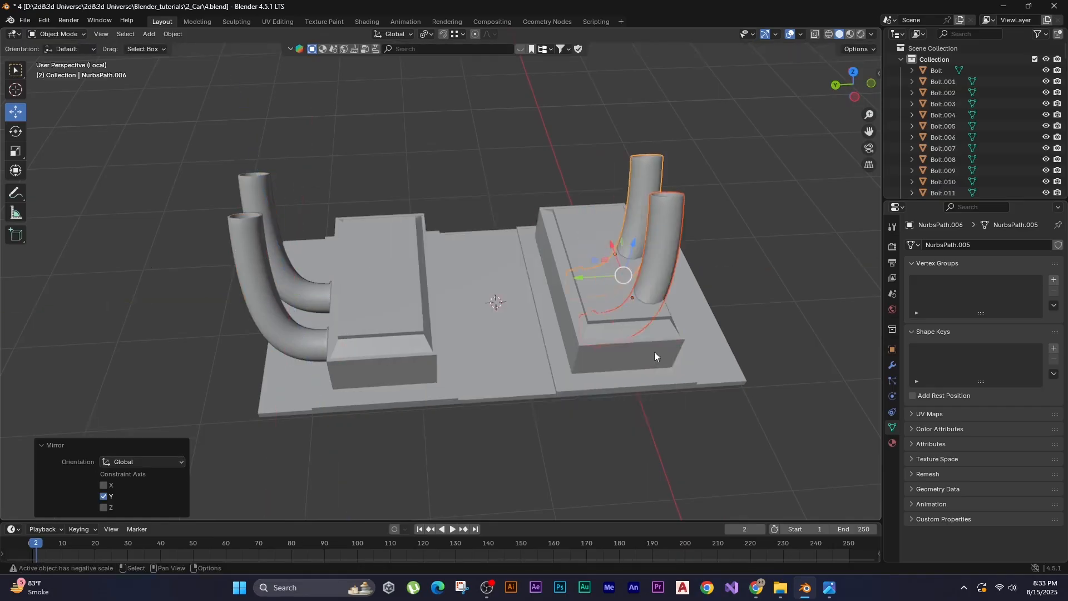
key("KP_3")
key("r")
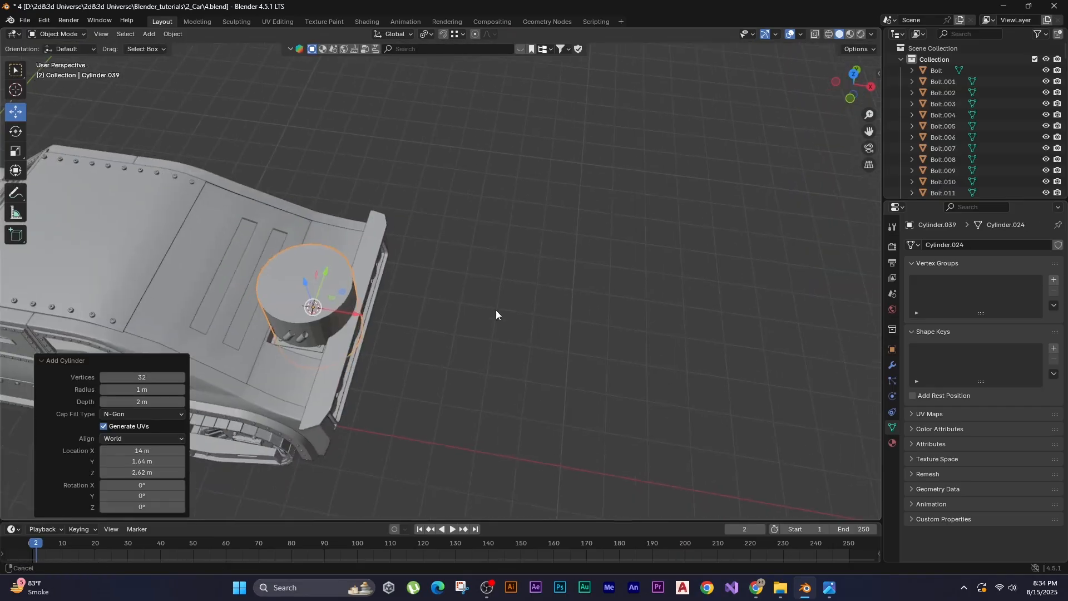
Move the new cylinder along X clear of the car, shrink it and stretch it along Z by about 3.04.
middle_click_drag(496, 314, 416, 313)
key("g")
key("x")
left_click(662, 323)
key("s")
left_click(444, 358)
key("s")
key("z")
left_click(462, 313)
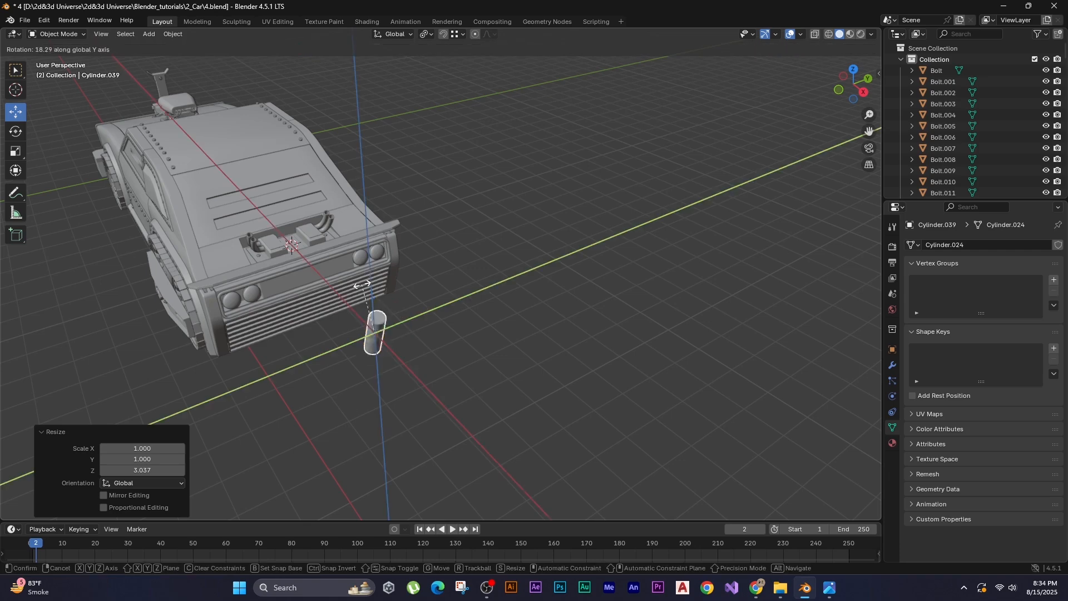
Rotate the cylinder 90° to lie along the Y axis, and isolate it together with the deck plate.
type("90")
key("Return")
key("KP_3")
middle_click_drag(353, 339, 461, 411)
left_click(272, 372, "shift")
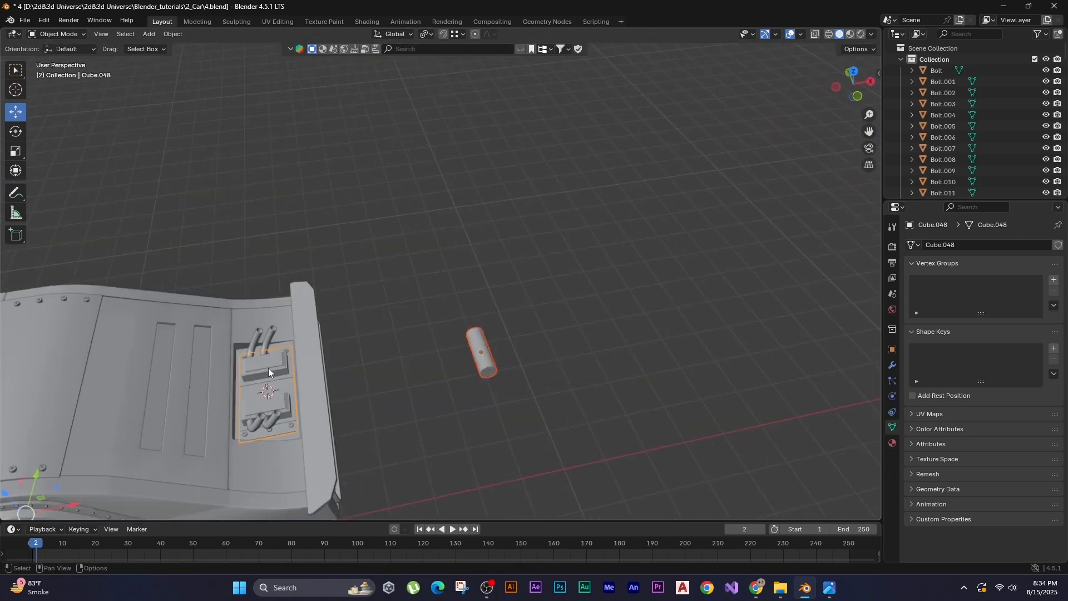
key("KP_Divide")
Scale the cylinder to about 0.727 and place it between the plate's two raised blocks.
left_click(594, 257)
key("KP_3")
key("s")
left_click(369, 289)
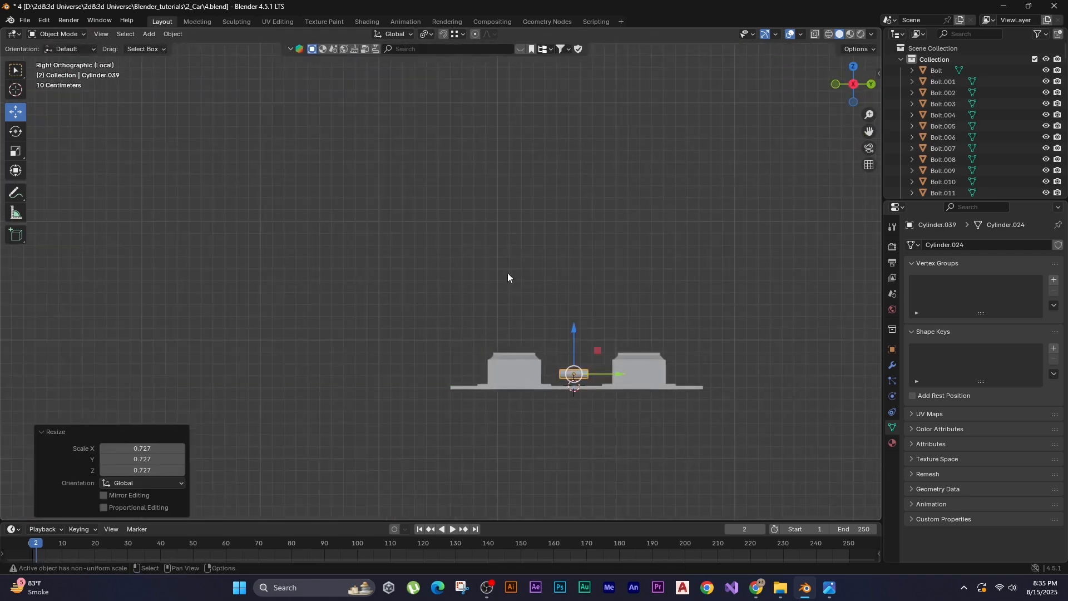
middle_click_drag(507, 278, 611, 317, "alt")
left_click_drag(611, 315, 234, 315)
middle_click_drag(233, 315, 364, 350, "alt")
scroll(364, 351, "up", 7)
Stretch the cylinder along Y by about 2.47 and centre it in the gap between the two blocks.
key("s")
key("y")
left_click(153, 333)
key("g")
key("y")
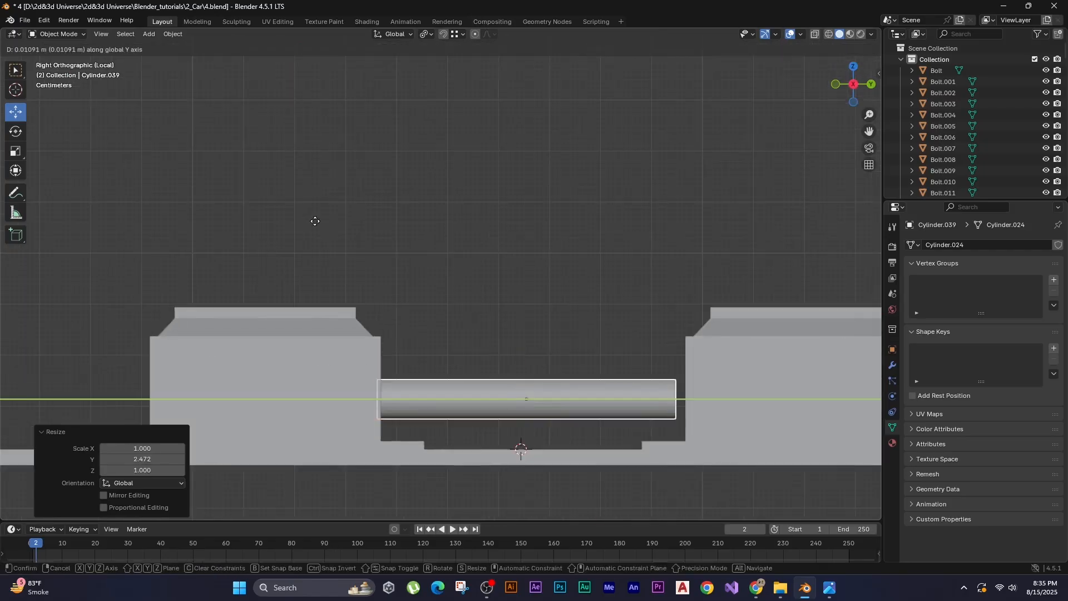
left_click(325, 221)
Cut two evenly spaced edge loops around the cylinder in its mesh, without sliding them.
middle_click_drag(325, 221, 470, 341)
scroll(389, 328, "up", 4)
key("Tab")
key("ctrl+r")
scroll(409, 325, "up", 1)
left_click(409, 325)
right_click(409, 325)
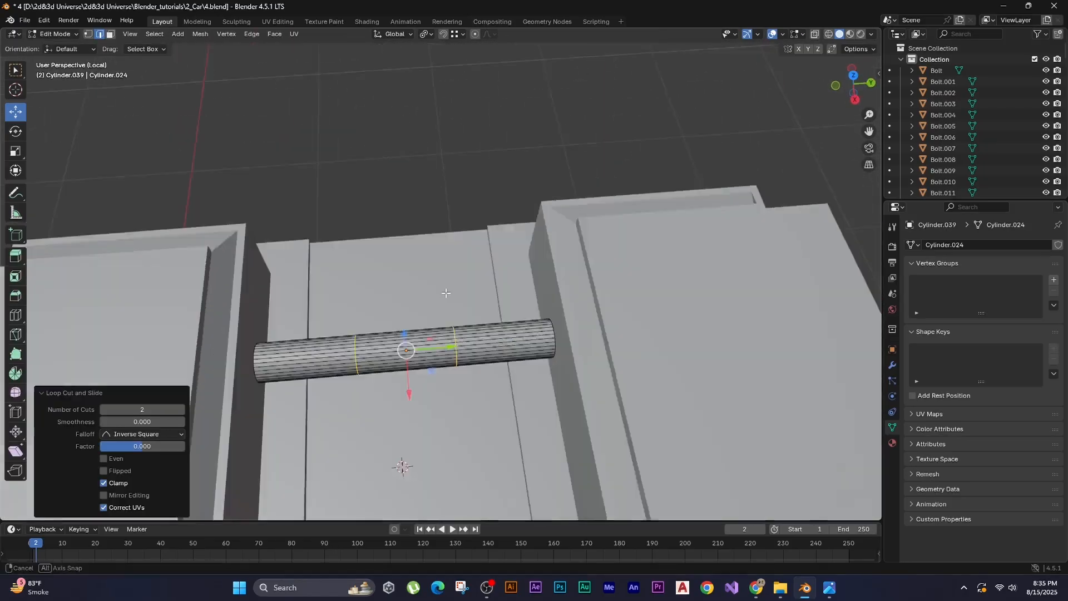
Shift the cylinder's middle section along X so the rod bends between the two blocks.
middle_click_drag(445, 292, 584, 300)
left_click_drag(503, 360, 552, 365)
left_click(367, 319)
scroll(445, 290, "down", 4)
key("Tab")
Move the bent rod about -0.156 m along X towards the edge of the plate and save the file.
middle_click_drag(537, 311, 479, 319)
left_click_drag(480, 319, 453, 309)
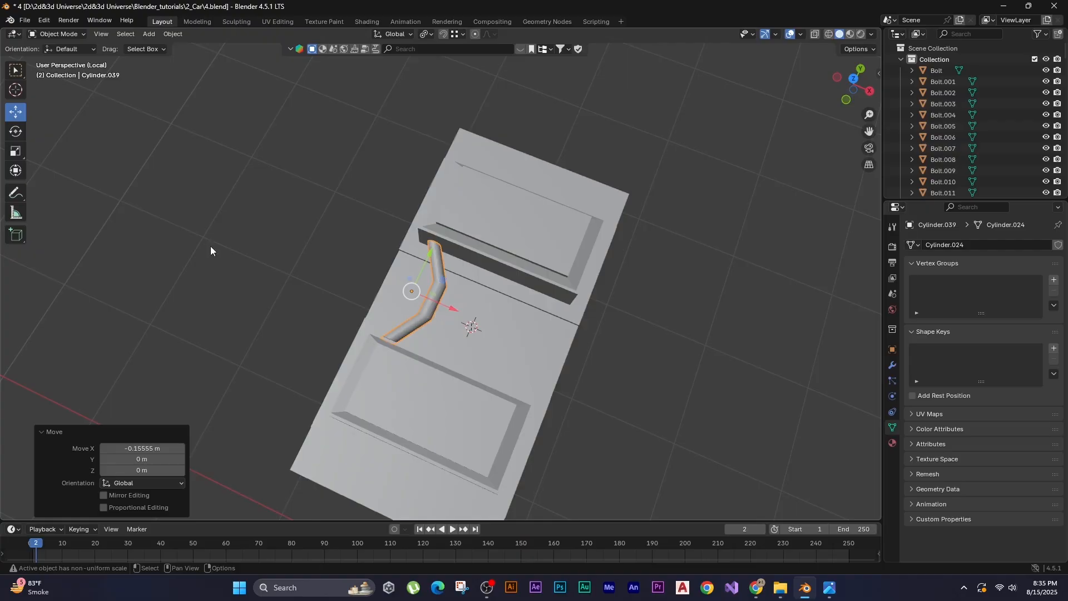
key("ctrl+s")
Duplicate the bent rod repeatedly at equal spacing along X to fill the gap, and delete the surplus last copy.
middle_click_drag(211, 251, 296, 356, "shift")
key("shift+d")
key("x")
left_click(212, 252)
key("shift+r")
key("shift+r")
key("shift+r")
key("shift+r")
key("Delete")
Add a cube over the row of rods, scale it to 0.145 and stretch it along X by about 2.905.
key("shift+a")
mouse_move(305, 342)
left_click(370, 355)
scroll(234, 323, "down", 6)
key("s")
left_click(458, 204)
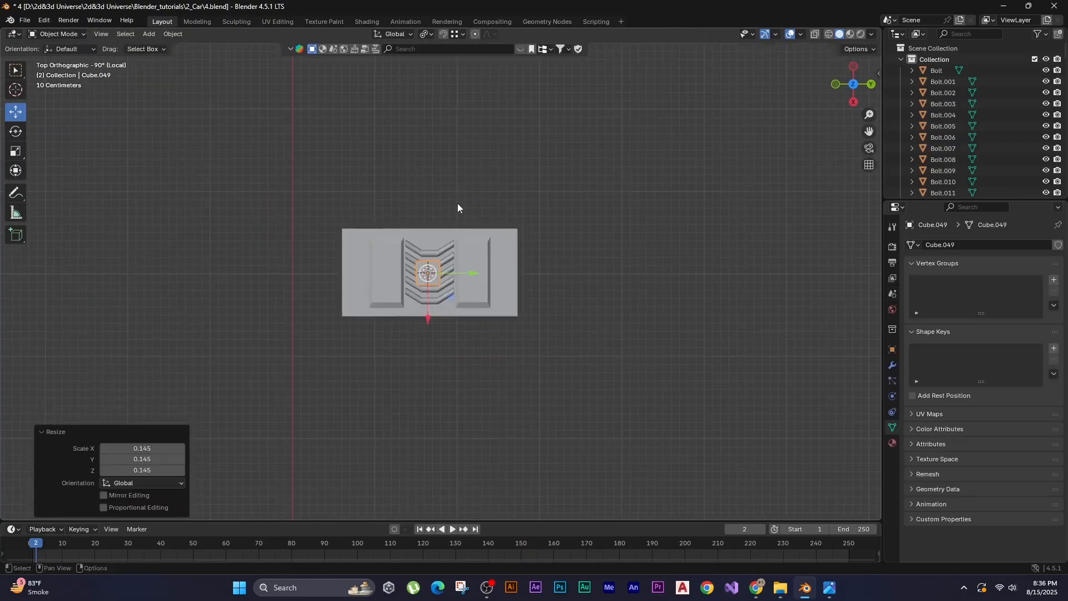
key("s")
key("x")
left_click(545, 102)
Raise the box about 0.137 m along Z to sit on the plate, and apply all its transforms.
middle_click_drag(390, 376, 373, 251)
scroll(384, 312, "up", 8)
left_click_drag(384, 338, 384, 289)
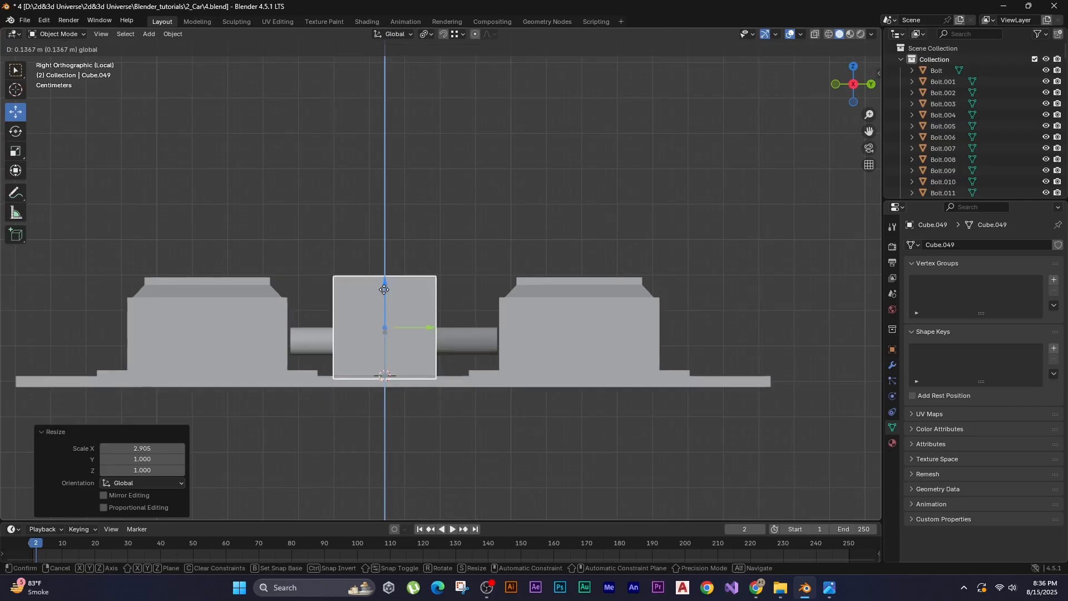
left_click(329, 222)
middle_click_drag(329, 221, 391, 363)
key("Tab")
key("ctrl+a")
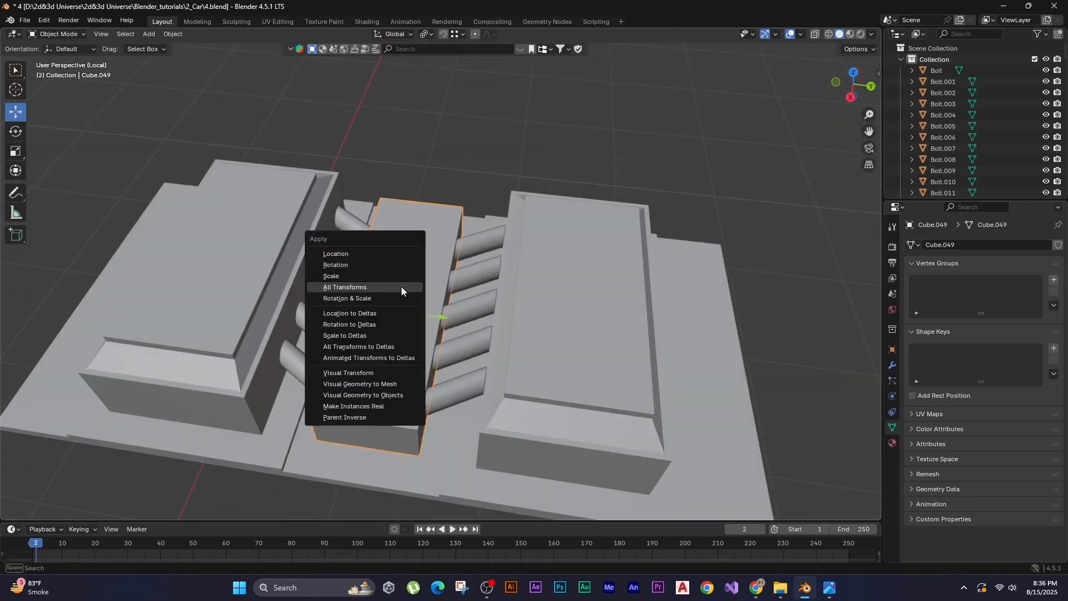
left_click(401, 286)
Inset the box's top face and sink it about 0.027 m and another 0.018 m to form a rimmed recess.
key("Tab")
middle_click_drag(378, 278, 368, 313, "shift")
key("i")
left_click(350, 311)
middle_click_drag(342, 272, 326, 237, "shift")
key("g")
key("z")
left_click(317, 237)
key("e")
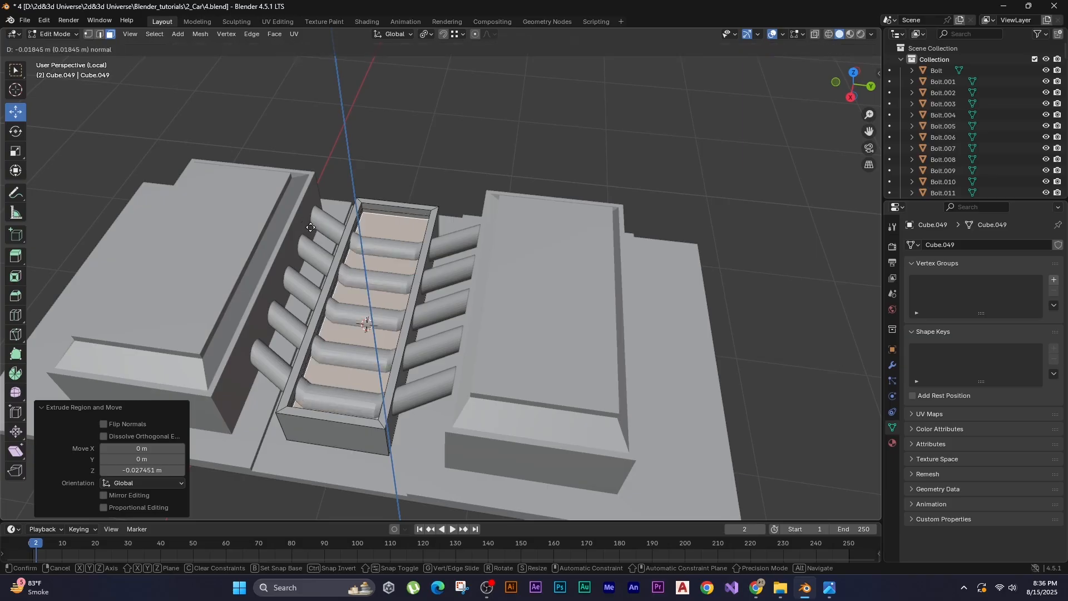
left_click(306, 235)
Extrude the recess floor as a narrow central strip and raise it about 0.046 m along Z.
key("e")
right_click(306, 235)
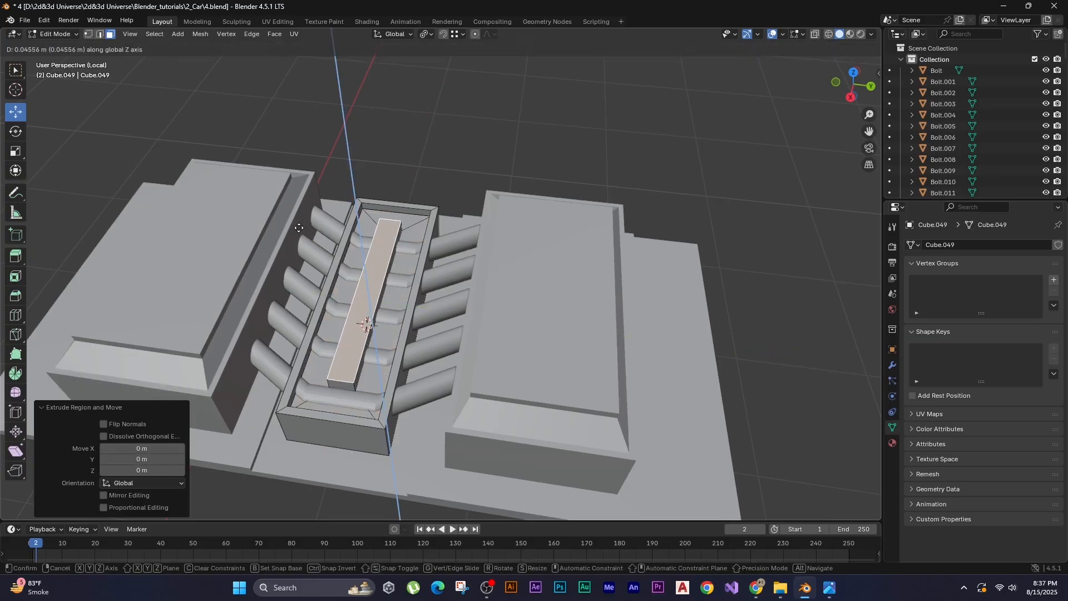
left_click(299, 220)
middle_click_drag(307, 254, 421, 334)
key("Tab")
left_click(342, 221)
Bevel the upper edges of the central ridge inside the hollow box.
key("Tab")
scroll(412, 378, "up", 4)
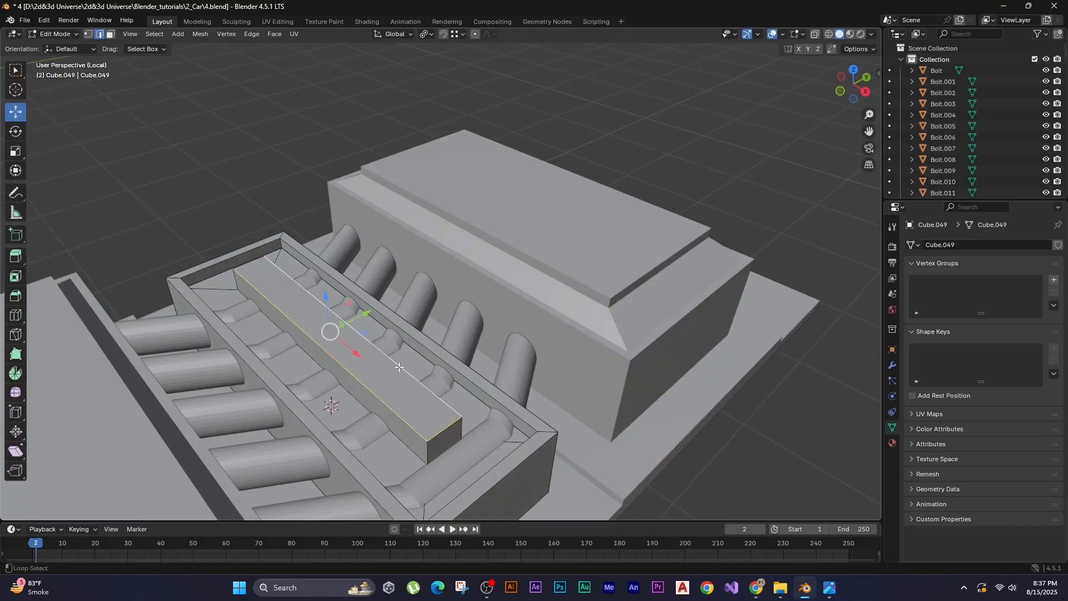
left_click(149, 196)
scroll(329, 303, "down", 1)
key("Tab")
Bevel the rim edges of the hollow box around the recess.
mouse_move(434, 406)
middle_mouse_down()
mouse_move(312, 307)
mouse_move(437, 411)
middle_mouse_up()
key("Tab")
key("alt+a")
key("ctrl+b")
left_click(132, 191)
key("Tab")
Open the plate's mesh and select the edge loops around its two raised blocks.
scroll(237, 218, "down", 2)
middle_click_drag(312, 262, 354, 296)
left_click(355, 296)
key("Tab")
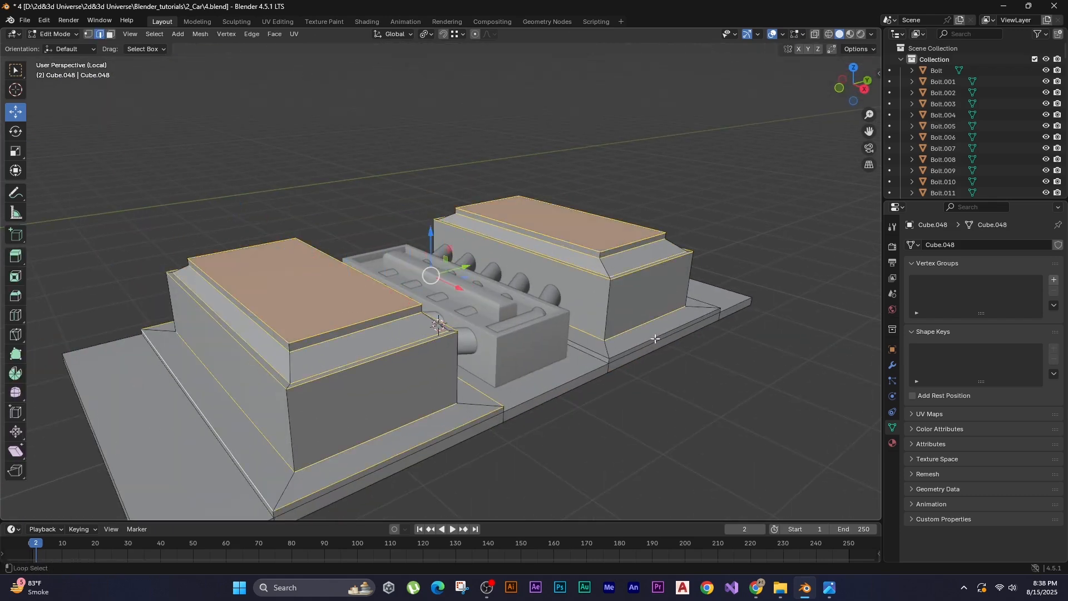
key("Tab")
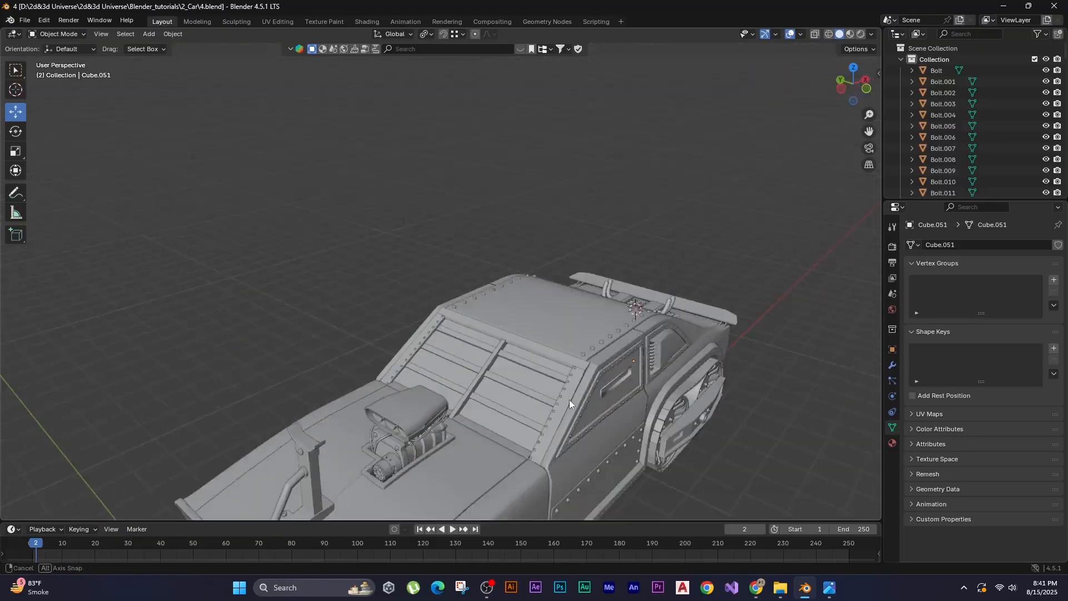
Add a cube, raise it about 2.58 m above the car's roof and flatten it along Z to a thin slab.
key("shift+a")
mouse_move(522, 346)
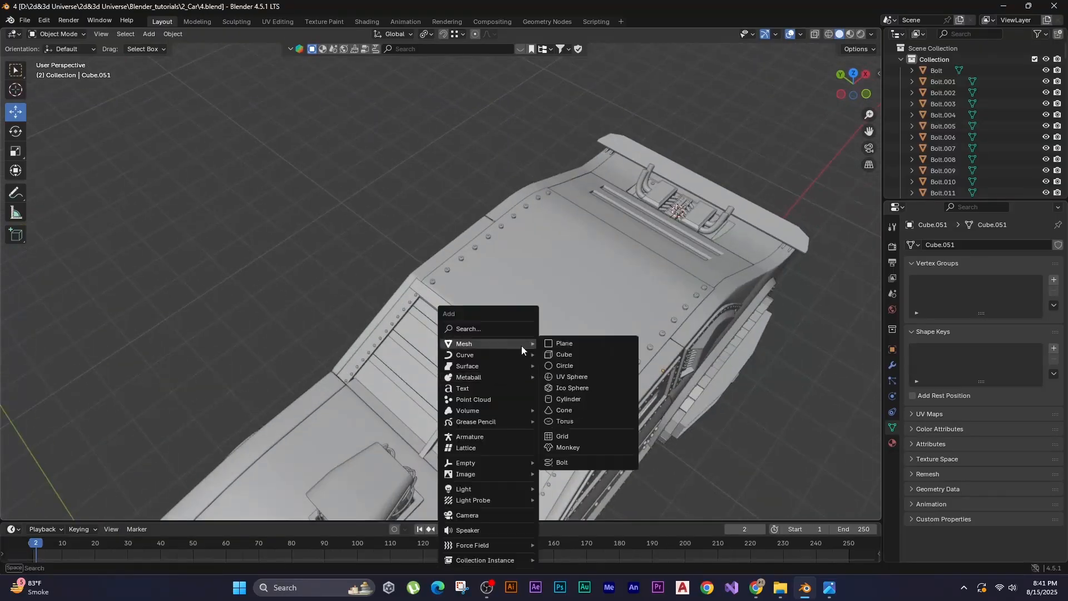
left_click(564, 354)
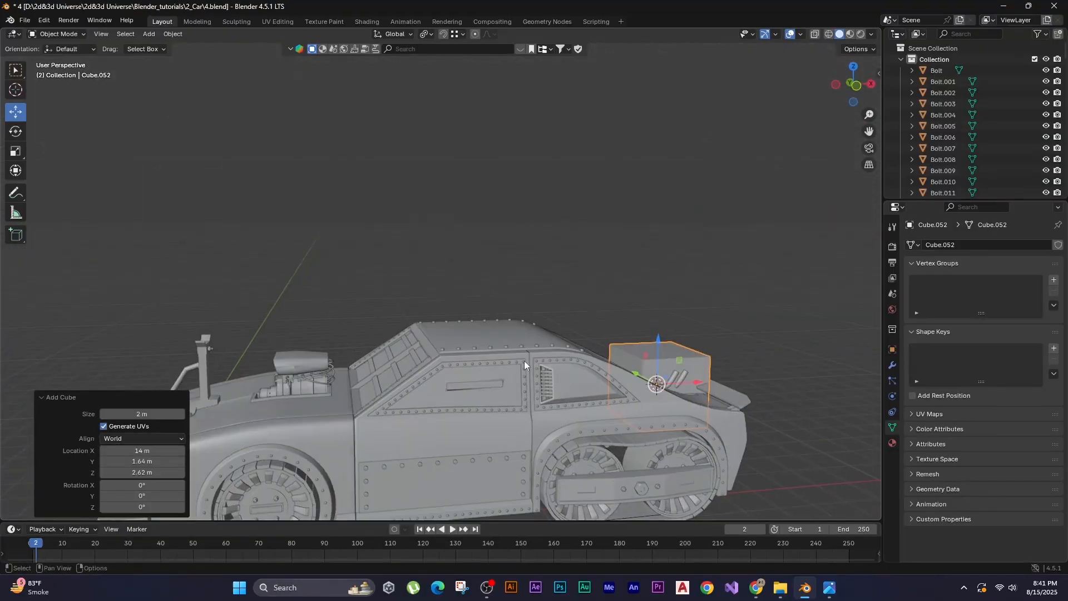
key("g")
key("z")
left_click(340, 359)
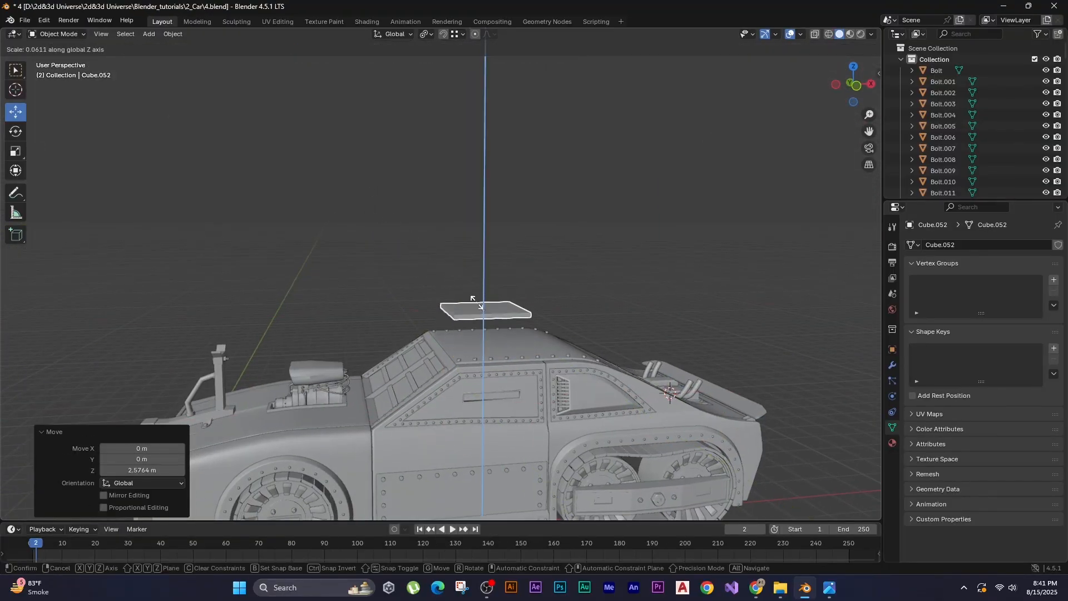
left_click(477, 303)
Lower the slab about 0.87 m onto the roof, scale its thickness to about 0.96 and adjust its position.
key("ctrl+KP_3")
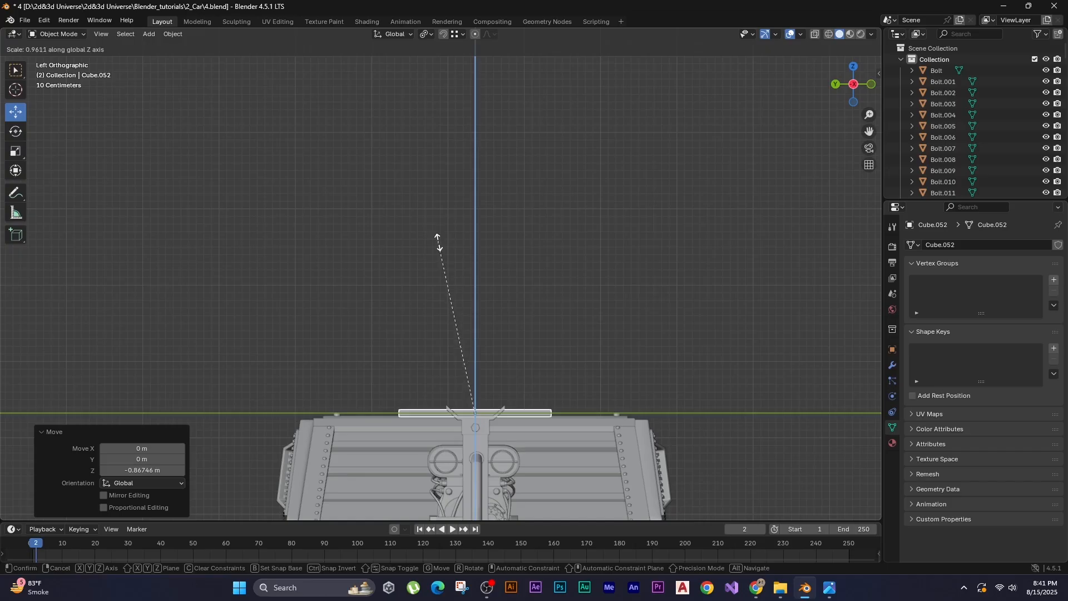
left_click(438, 243)
middle_click_drag(438, 242, 250, 301)
left_click_drag(515, 417, 503, 413)
middle_click_drag(322, 267, 311, 291)
left_click(369, 233)
left_click(526, 362)
left_click(257, 329)
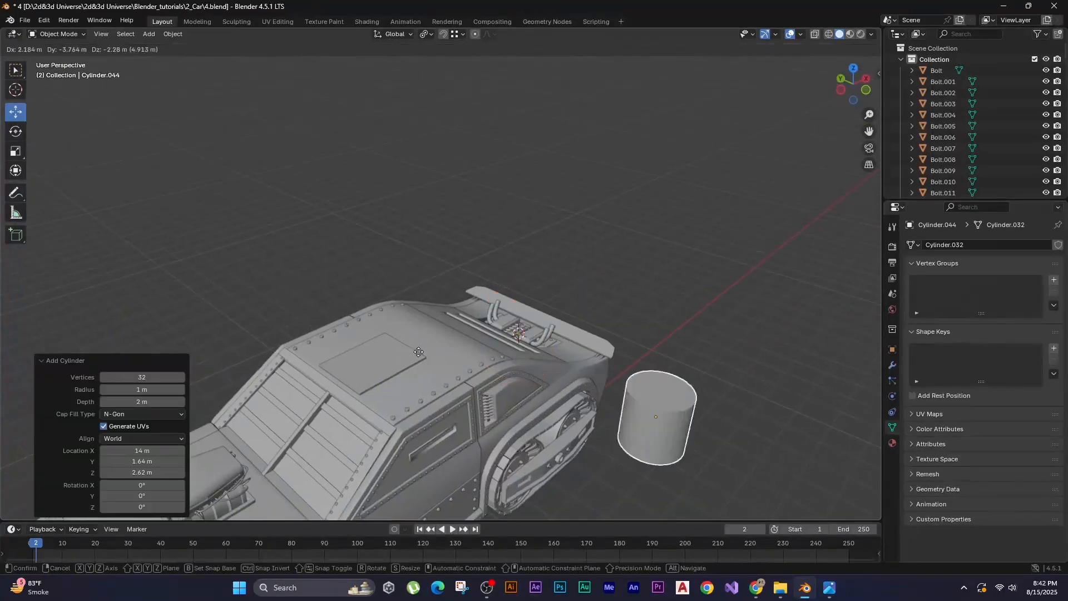
Flatten the new cylinder along Z to about 0.095 of its height and turn the resulting disc upright.
left_click(505, 382)
middle_click_drag(695, 278, 646, 246)
key("s")
key("z")
left_click(660, 398)
middle_click_drag(660, 398, 561, 312)
key("r")
key("x")
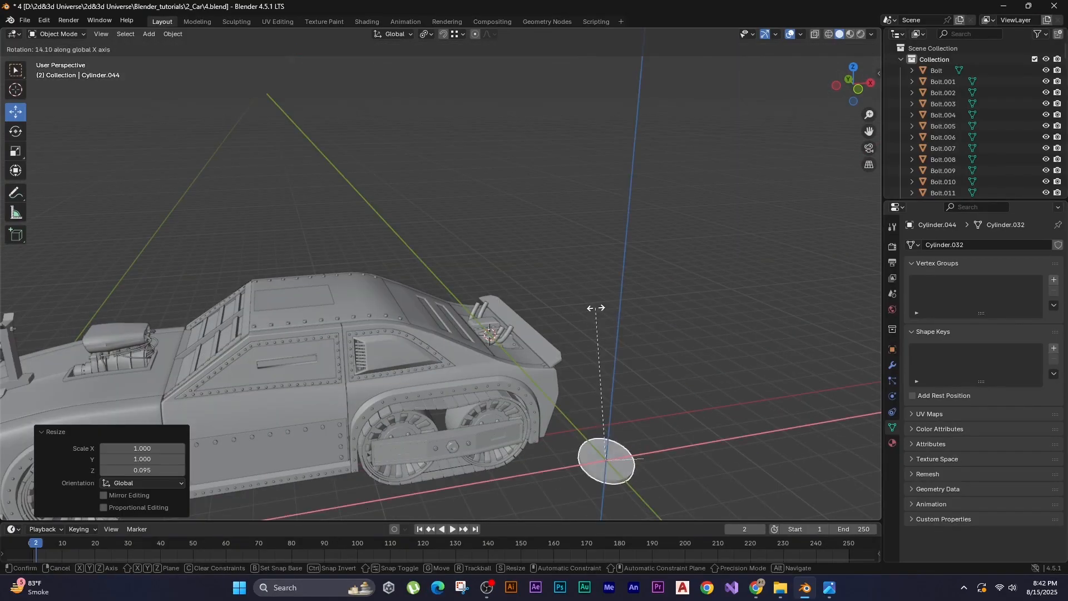
key("Return")
Raise the upright disc about 1.71 m on the car's centreline and set it on the roof slab.
key("ctrl+KP_3")
left_click_drag(548, 415, 250, 415)
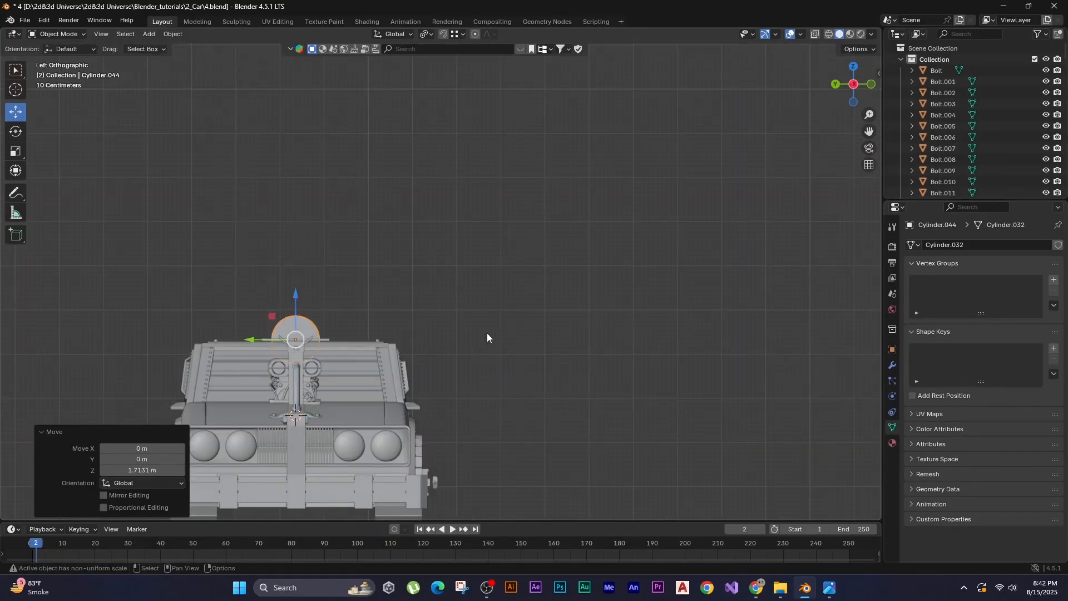
key("KP_1")
left_click_drag(573, 338, 347, 338)
middle_click_drag(206, 303, 386, 245)
scroll(446, 364, "up", 2)
key("g")
key("x")
left_click(398, 243)
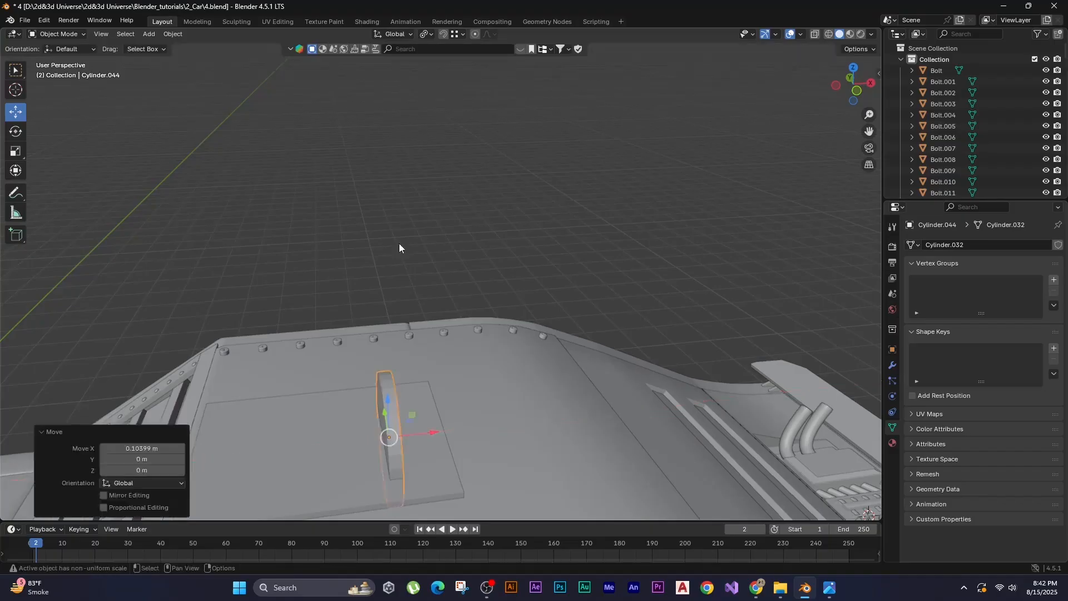
Duplicate the disc twice along X so three upright discs stand in a row on the roof slab.
middle_click_drag(394, 397, 463, 304)
key("shift+d")
key("shift+x")
right_click(445, 328)
key("g")
key("x")
left_click(315, 317)
middle_click_drag(316, 317, 312, 278)
key("shift+d")
key("x")
left_click(120, 246)
scroll(468, 281, "down", 4)
key("Delete")
Add a UV sphere and lower it about 1.43 m to the roof slab on the car's centreline.
key("shift+a")
left_click(522, 315)
middle_click_drag(525, 317, 554, 385, "shift")
key("g")
key("x")
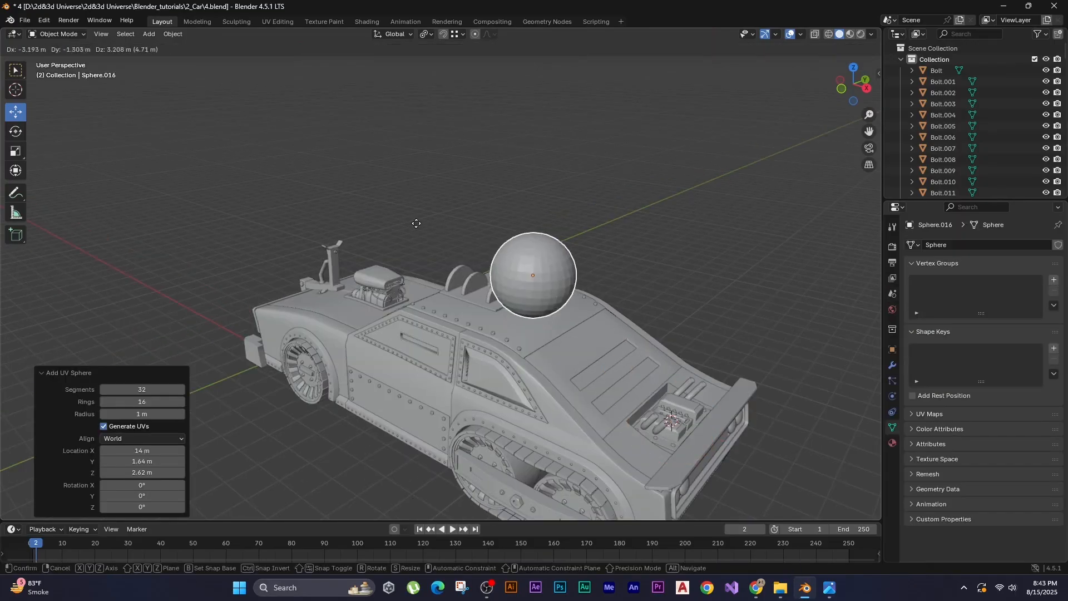
left_click(325, 302)
left_click(411, 203)
key("ctrl+KP_3")
scroll(356, 206, "up", 4)
left_click_drag(349, 192, 349, 220)
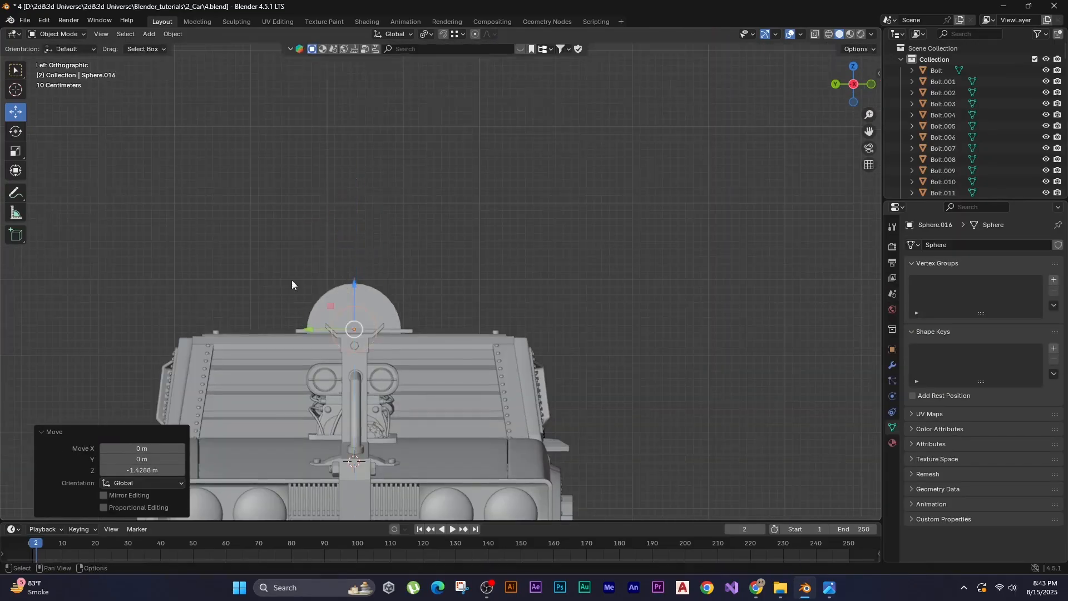
Slide the sphere along X to the rear disc and scale it up to about 1.3.
key("KP_1")
key("g")
key("x")
middle_click_drag(418, 320, 446, 324)
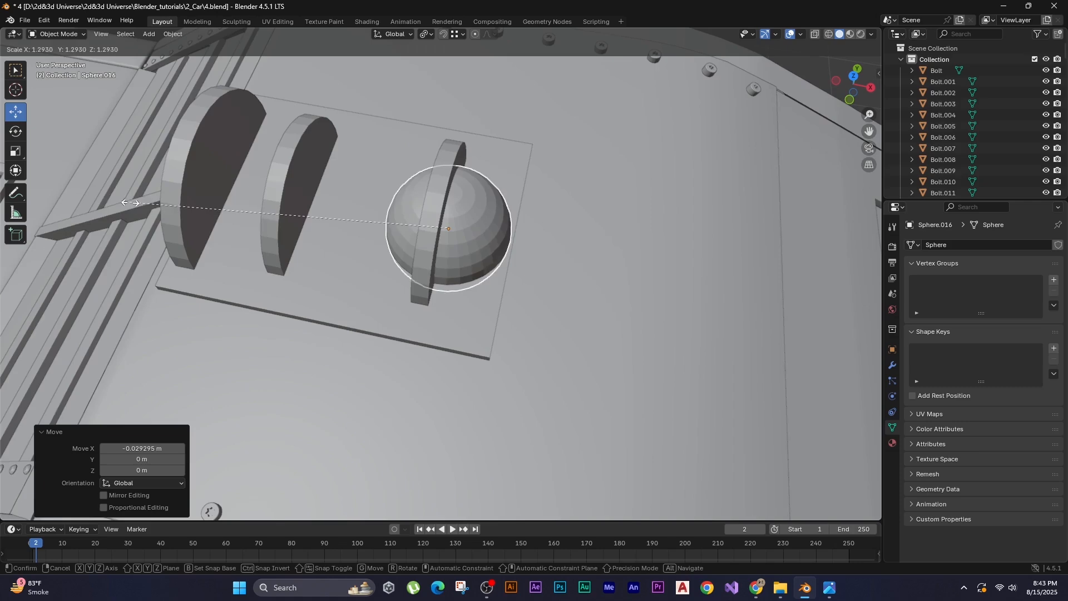
left_click(108, 204)
Isolate the sphere's mesh and delete the half that faces the front of the car.
middle_click_drag(337, 266, 356, 189)
key("Tab")
key("KP_1")
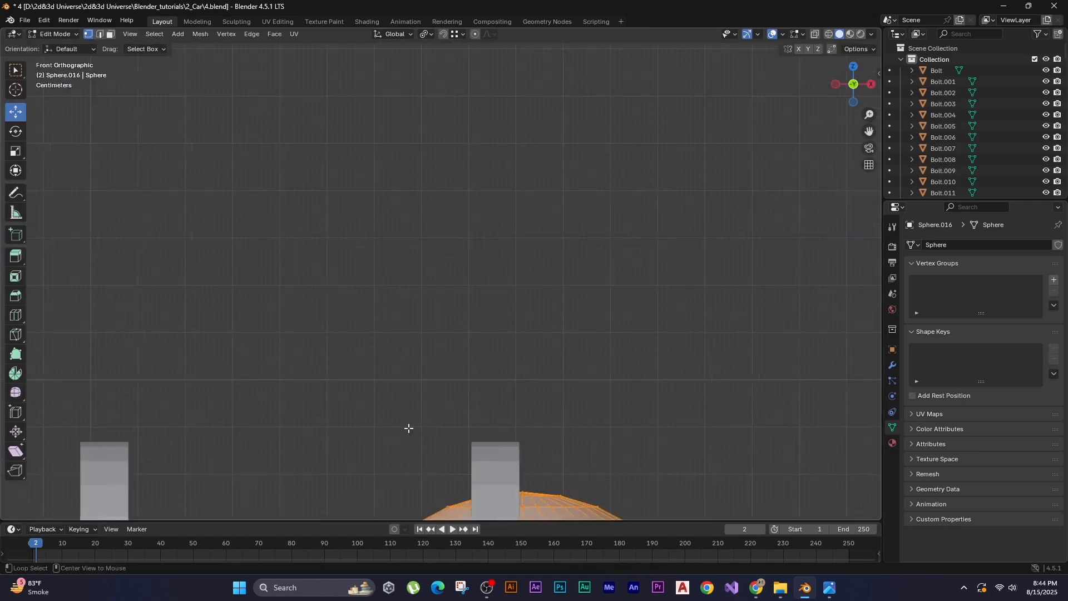
key("KP_Divide")
left_click(411, 84)
key("alt+z")
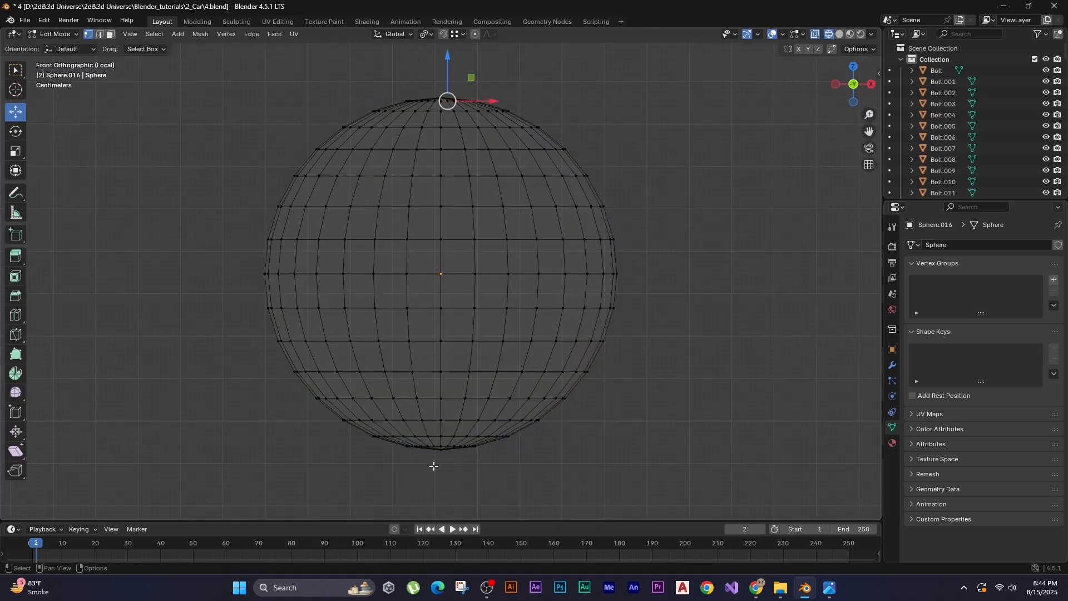
left_click_drag(432, 463, 203, 84)
key("x")
left_click(184, 123)
middle_click_drag(239, 184, 362, 265)
key("shift+z")
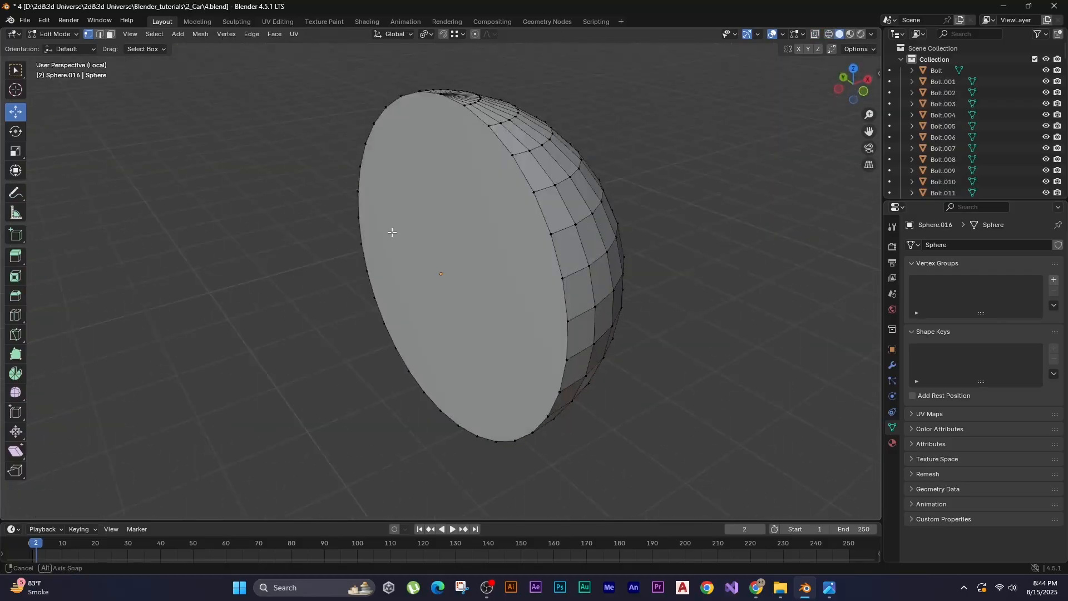
Return to the full scene, move the half dome against the rear face of the rear disc and adjust its height.
key("Tab")
key("KP_Divide")
key("g")
key("x")
left_click(355, 413)
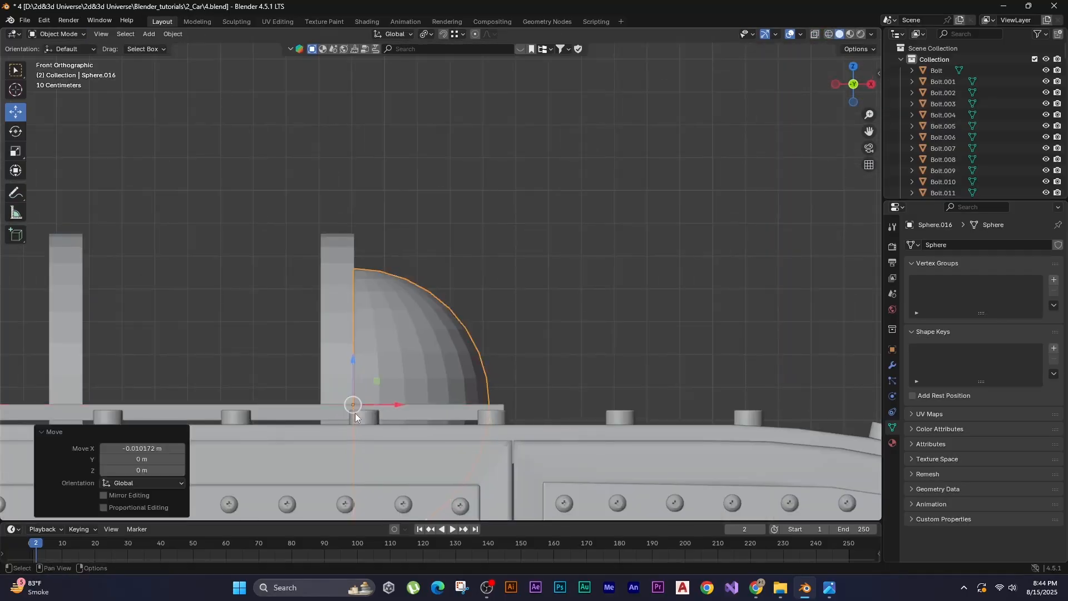
left_click(444, 389)
key("g")
key("z")
left_click(444, 395)
Apply smooth shading to the half dome and the three roof discs.
middle_click_drag(444, 284, 439, 334)
left_click(482, 259)
left_click(437, 225)
right_click(437, 228)
left_click(437, 233)
left_click(304, 236)
right_click(305, 236)
left_click(305, 236)
left_click(179, 238)
right_click(184, 242)
left_click(184, 241)
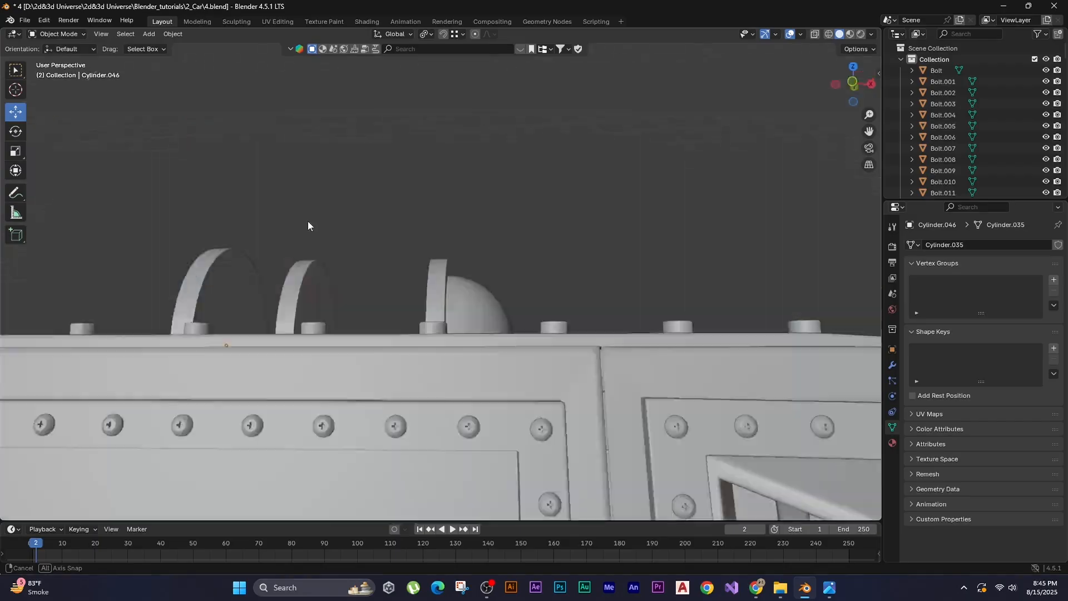
Bevel the rim edges of the rear disc with 3 segments.
key("Tab")
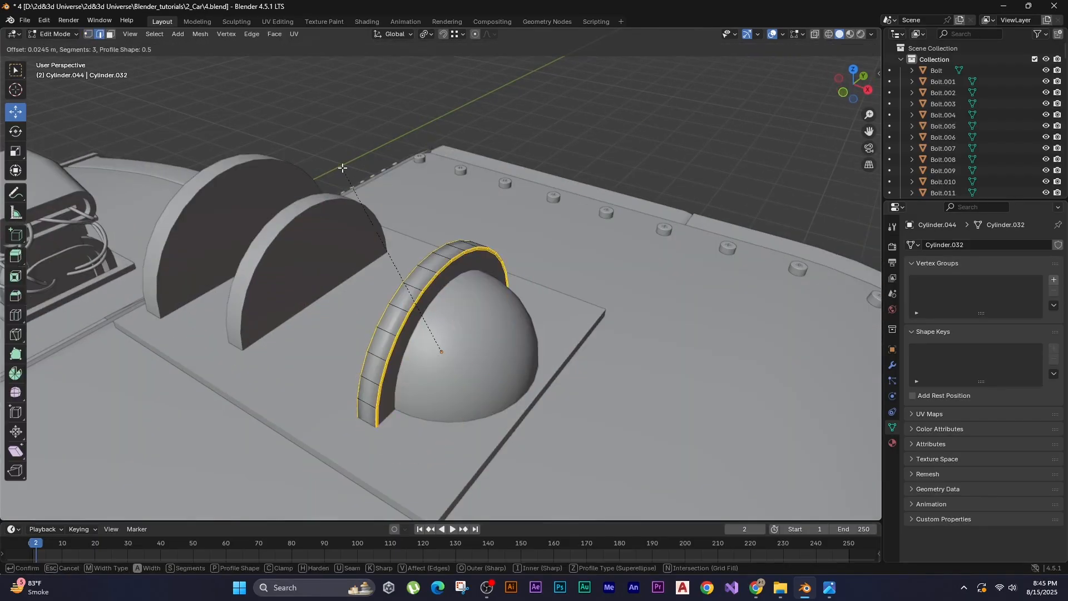
key("Tab")
key("ctrl+b")
left_click(334, 233)
middle_click_drag(334, 236, 391, 291, "shift")
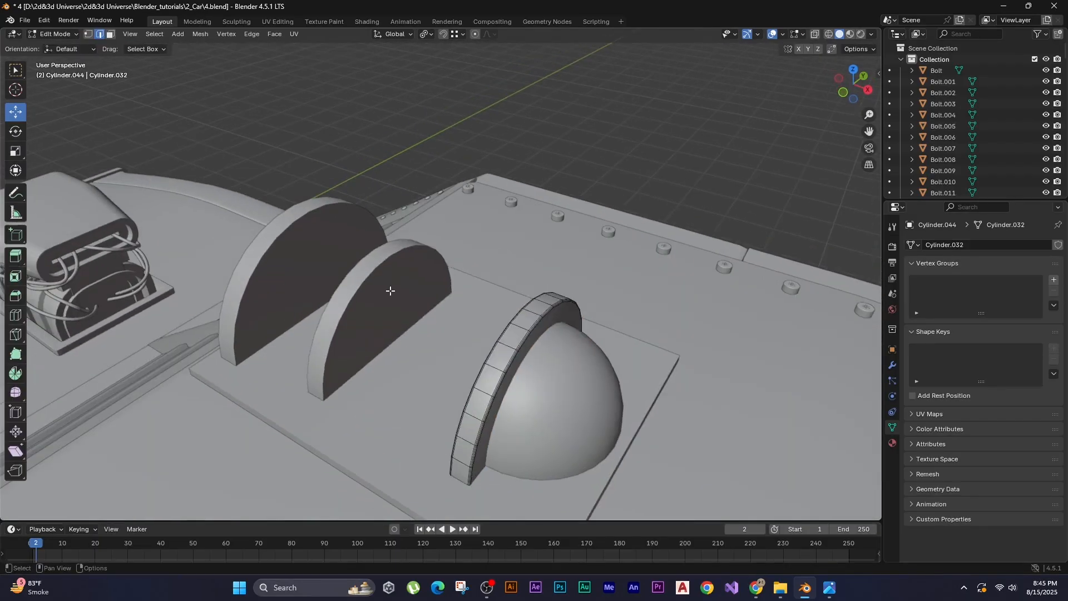
Select the middle disc and apply all its transforms.
key("Tab")
left_click(383, 291)
scroll(367, 291, "up", 1)
key("Tab")
key("Tab")
key("ctrl+a")
key("a")
Select both rim edge loops of the large front disc and bevel them.
left_click(275, 270)
key("Tab")
left_click(222, 247, "alt")
left_click(238, 258, "alt+shift")
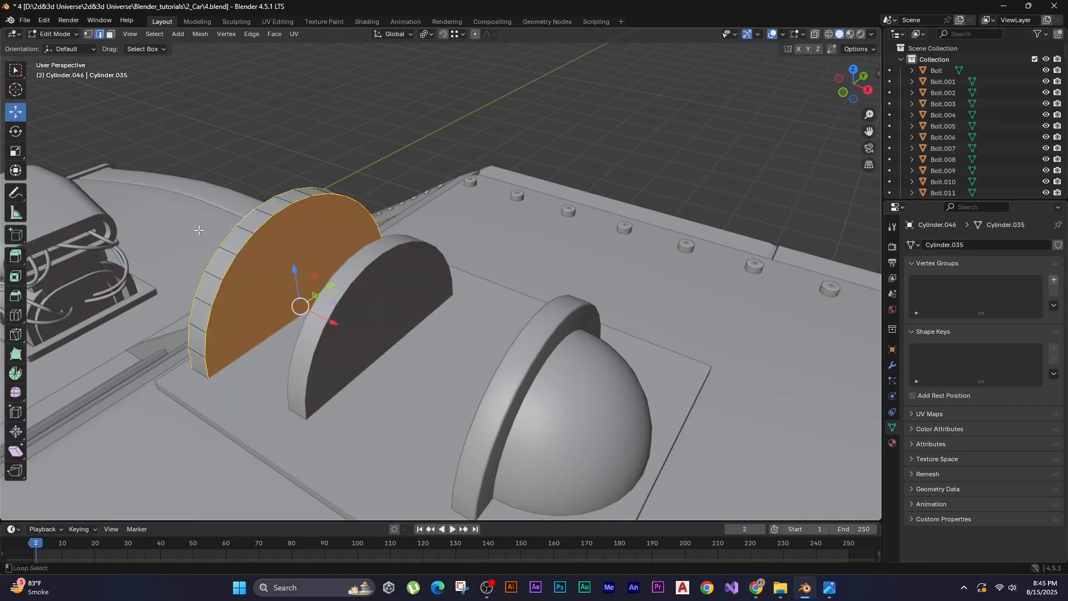
key("ctrl+b")
left_click(198, 231)
Select both rim edge loops of the middle disc and bevel them.
left_click(416, 171)
left_click(353, 280, "alt")
left_click(353, 280)
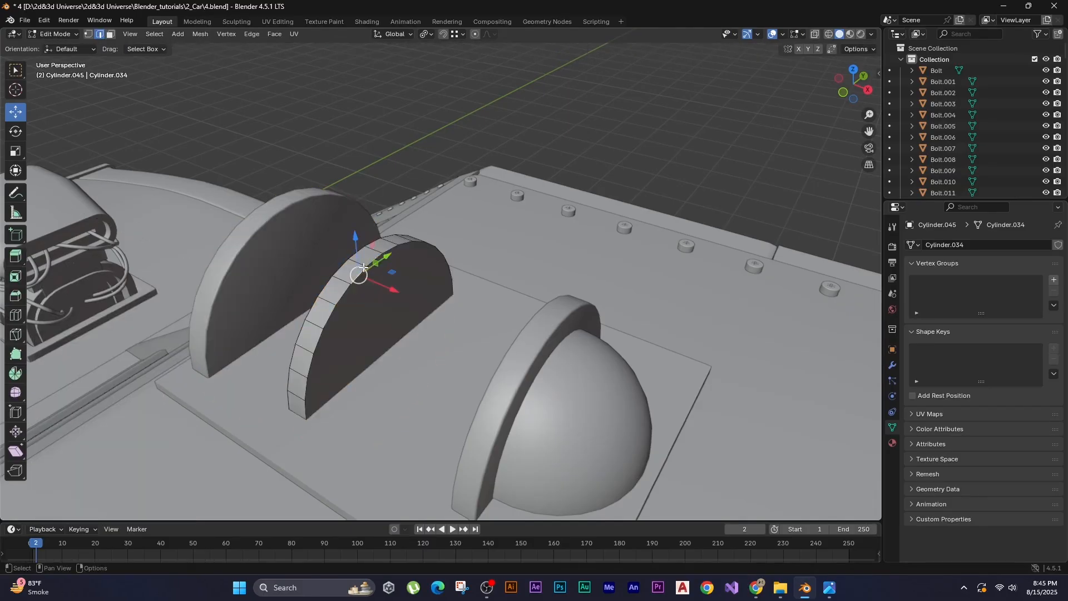
left_click(352, 281, "alt")
left_click(330, 280, "alt+shift")
key("ctrl+b")
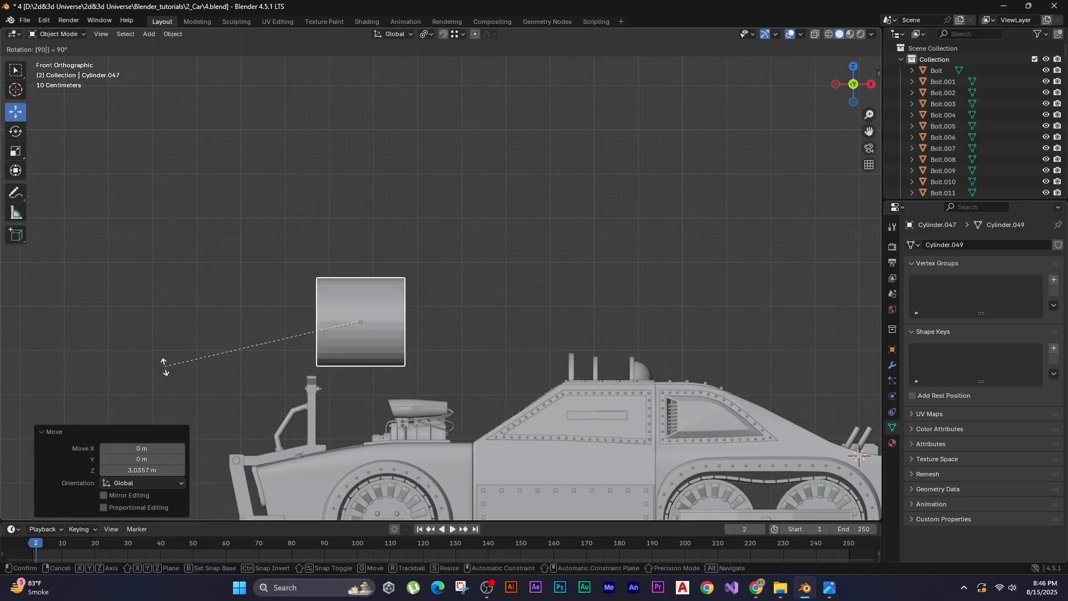
Rotate the new cylinder 90°, centre it at the front disc and scale it to about 1.227.
left_click(319, 331)
left_click(449, 336)
key("ctrl+KP_3")
scroll(457, 383, "up", 4)
middle_click_drag(457, 383, 457, 319, "shift")
left_click_drag(458, 317, 458, 328)
middle_click_drag(458, 329, 292, 230)
key("s")
left_click(243, 210)
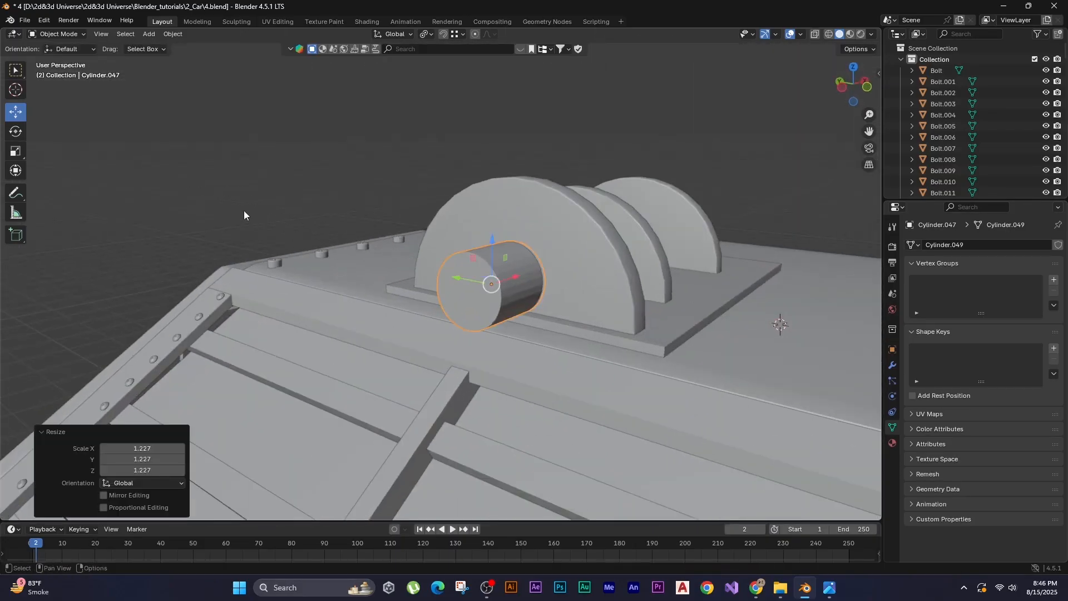
Adjust the cylinder's height at the front disc and shorten it by moving its front face about 0.28 m along X.
key("g")
key("z")
left_click(445, 281)
key("3")
left_click(449, 279)
key("g")
key("x")
left_click(156, 200)
Inset the cylinder's front face, extrude it forward into a barrel and inset the end by about 0.097 m.
key("i")
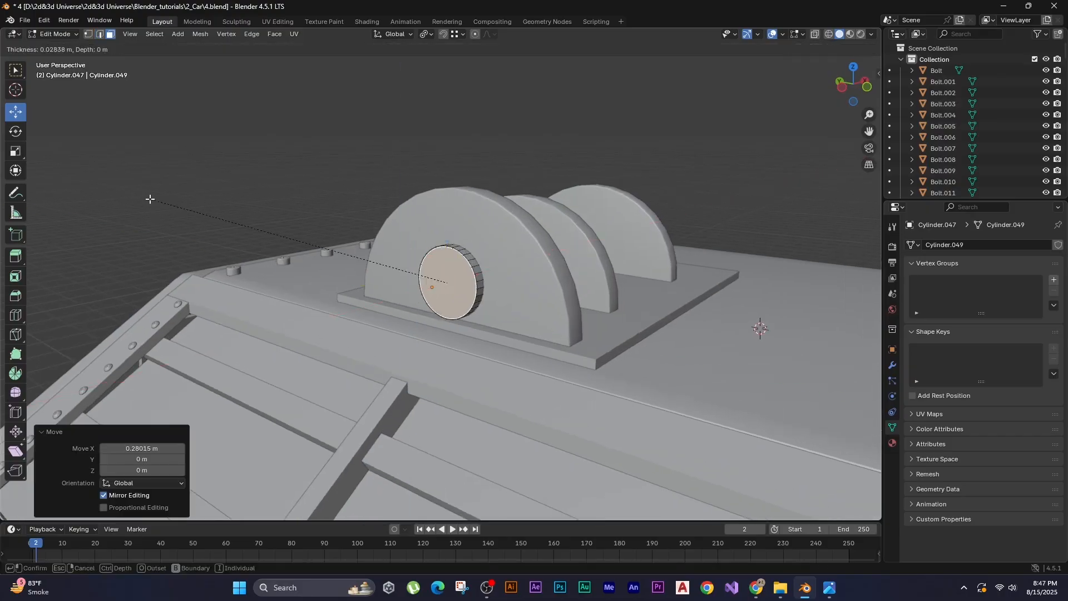
left_click(153, 199)
key("e")
left_click(177, 211)
key("u")
key("i")
left_click(200, 188)
scroll(193, 190, "down", 1)
middle_click_drag(170, 191, 215, 191, "shift")
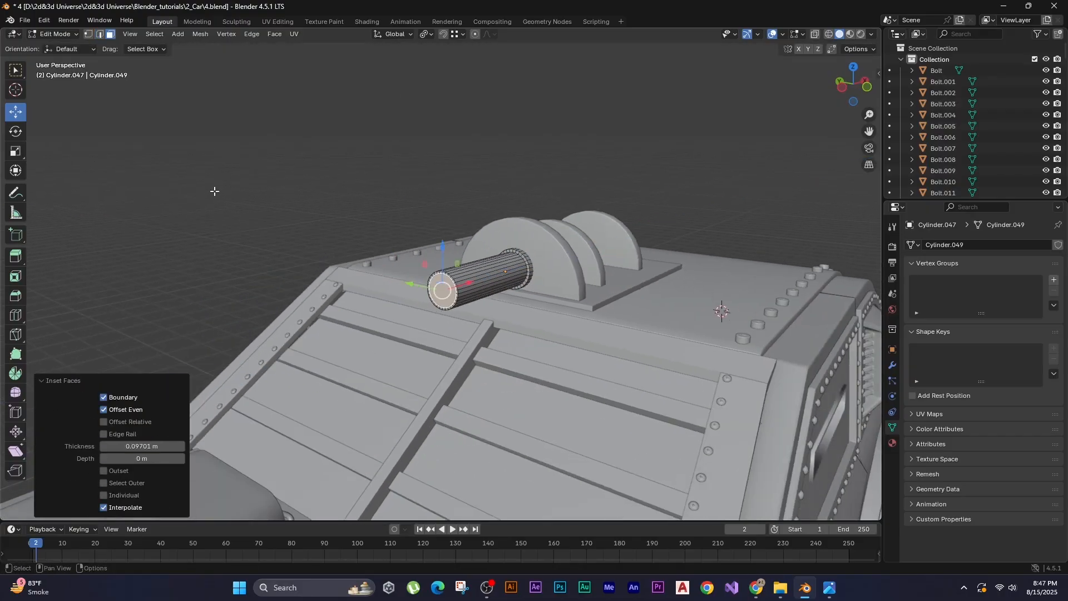
Extrude the barrel's end face forward over the hood and adjust its length along X.
scroll(174, 195, "down", 3)
key("e")
left_click(112, 305)
key("g")
key("x")
middle_click_drag(111, 305, 394, 280, "shift")
left_click(177, 275)
scroll(394, 281, "up", 2)
middle_click_drag(328, 239, 436, 248, "shift")
Extrude the barrel's end about 0.53 m and scale the end face to about 1.7 to form a flared muzzle.
key("e")
left_click(360, 255)
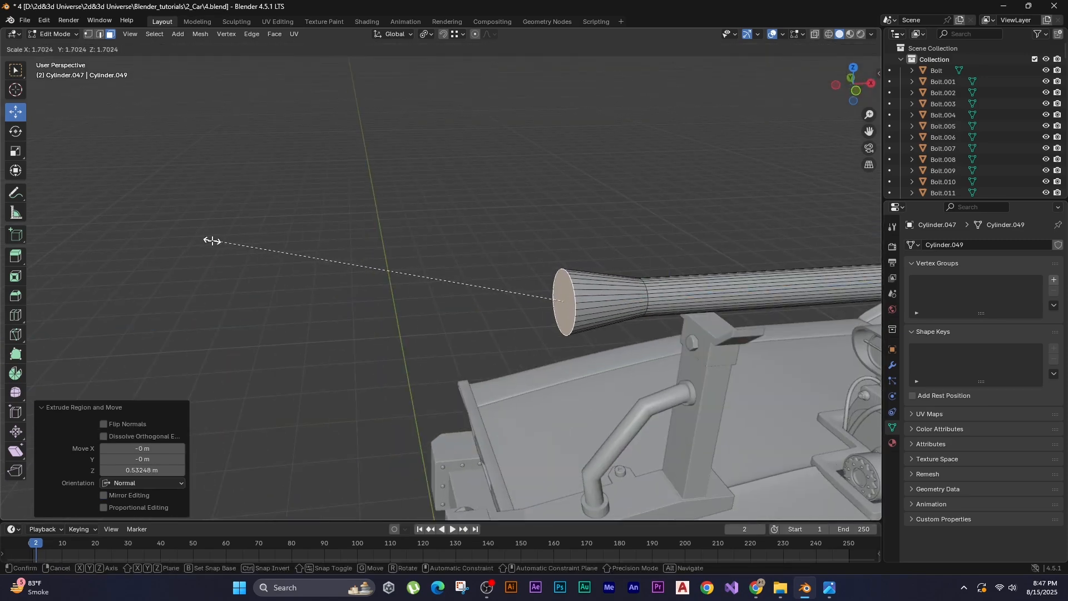
left_click(216, 229)
middle_click_drag(216, 229, 171, 247, "shift")
Inset the muzzle's end face about 0.33 m and extrude it inward to hollow the barrel.
key("e")
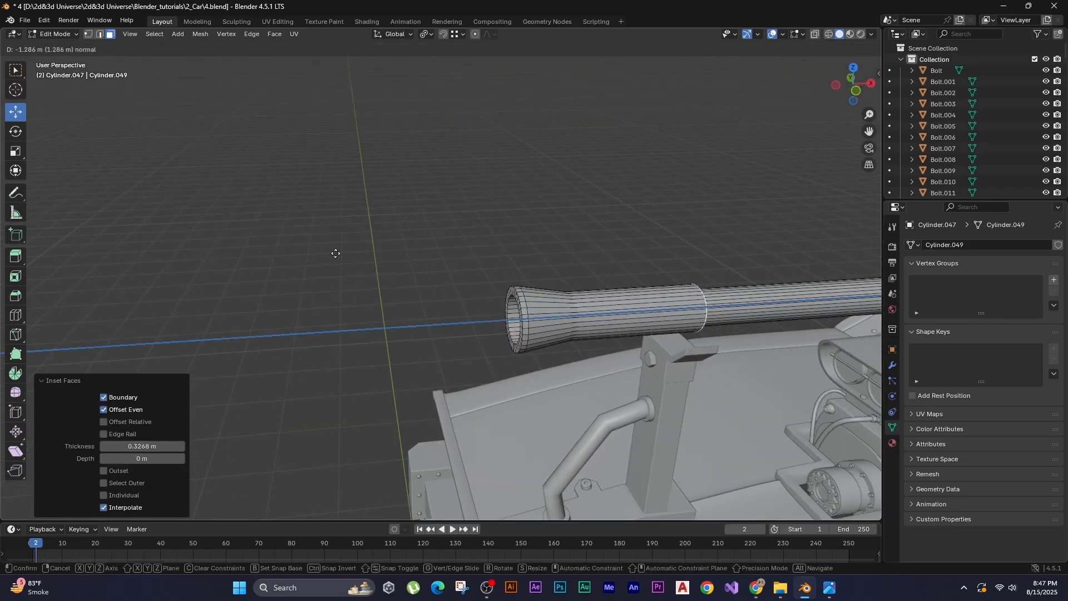
left_click(228, 259)
scroll(228, 259, "up", 2)
key("s")
Leave the barrel's mesh and apply smooth shading to it.
scroll(323, 189, "down", 5)
middle_click_drag(323, 189, 657, 305)
key("Tab")
right_click(489, 262)
left_click(488, 264)
Select the narrow ring of faces near the barrel's base and adjust it with Shrink/Fatten.
key("Tab")
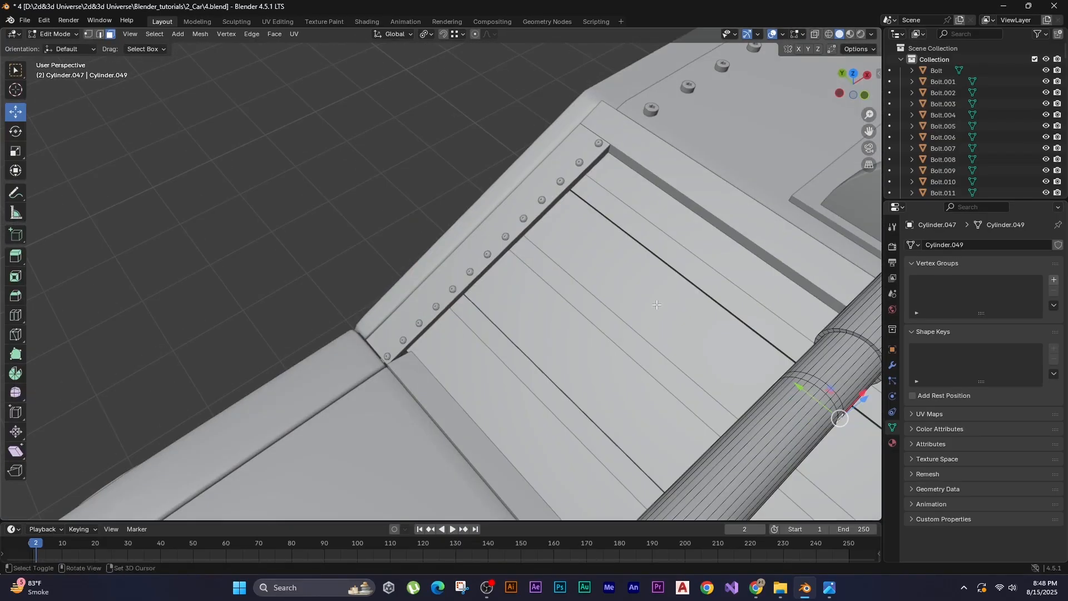
left_click(790, 383, "ctrl+shift")
middle_click_drag(790, 383, 593, 218)
key("alt+s")
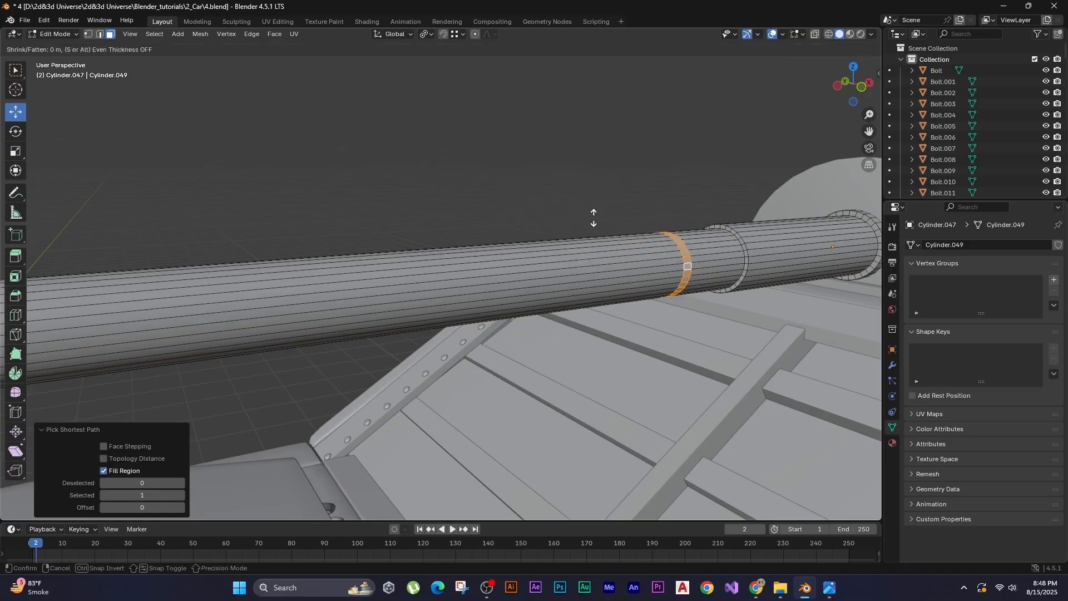
key("Tab")
Raise the top of the forked support post on the hood about 0.095 m along Z toward the barrel.
scroll(556, 176, "down", 6)
middle_click_drag(557, 176, 486, 283)
scroll(500, 295, "up", 4)
left_click(581, 342)
key("KP_3")
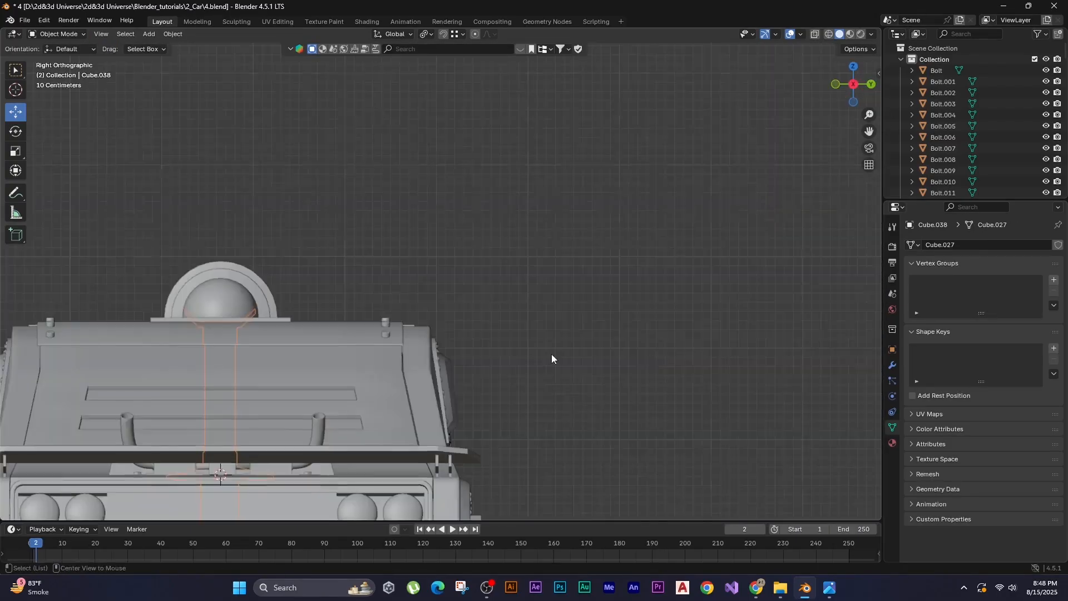
key("KP_1")
key("z")
left_click(504, 406)
key("Tab")
scroll(489, 361, "up", 3)
key("g")
key("z")
left_click(501, 331)
middle_click_drag(500, 330, 565, 352)
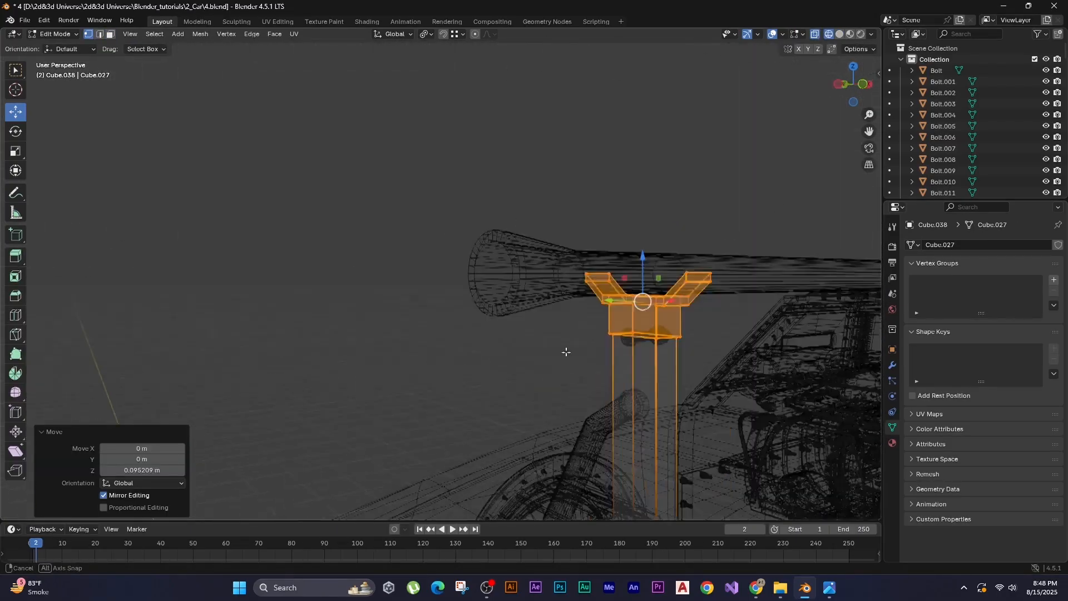
key("KP_1")
scroll(501, 344, "up", 4)
key("Tab")
key("shift+z")
Move the bolt through the support post upward along Z to match the raised fork block.
middle_click_drag(399, 415, 506, 392)
scroll(505, 393, "down", 4)
scroll(505, 393, "up", 5)
left_click(645, 378)
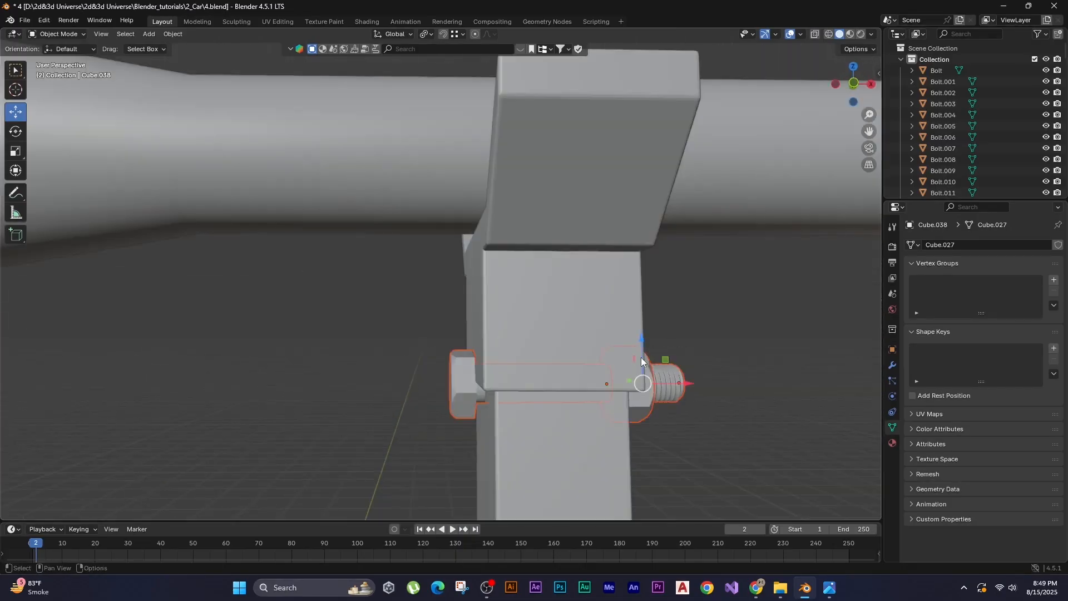
left_click_drag(641, 357, 641, 305)
mouse_move(641, 312)
middle_mouse_down()
mouse_move(582, 395)
mouse_move(356, 378)
middle_mouse_up()
Lengthen the barrel by shifting its muzzle end about 0.22 m outward along negative X.
left_click(445, 311)
key("Tab")
key("shift+z")
key("g")
key("x")
left_click(284, 371)
key("KP_1")
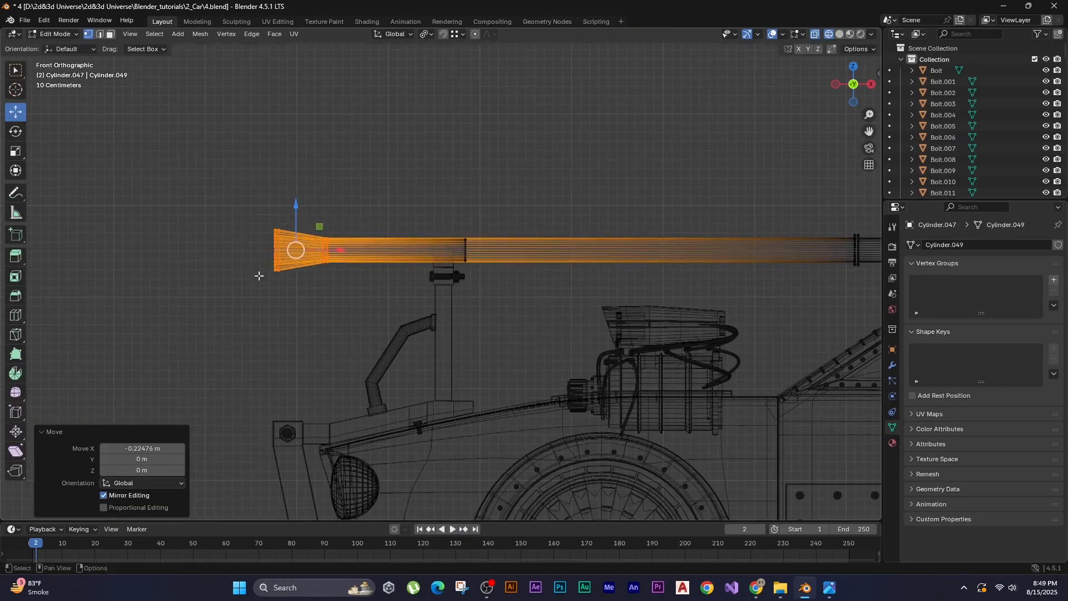
key("Tab")
left_click(319, 277)
key("shift+z")
mouse_move(420, 245)
middle_mouse_down()
mouse_move(496, 316)
mouse_move(506, 293)
mouse_move(445, 291)
middle_mouse_up()
Add a cube, shrink it and move it along X and Z to the barrel's support post.
key("shift+a")
left_click(432, 291)
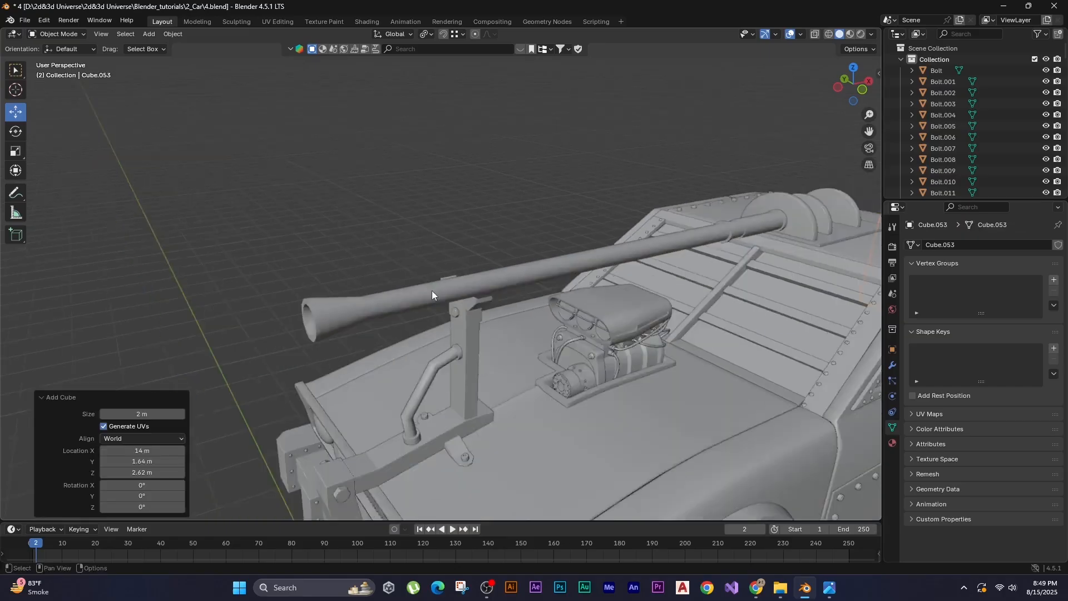
scroll(432, 291, "down", 6)
key("g")
key("x")
left_click(246, 358)
key("s")
left_click(359, 357)
key("g")
key("z")
left_click(250, 301)
Scale the cube to about 1.083 and widen it along Y so it surrounds the barrel.
key("KP_1")
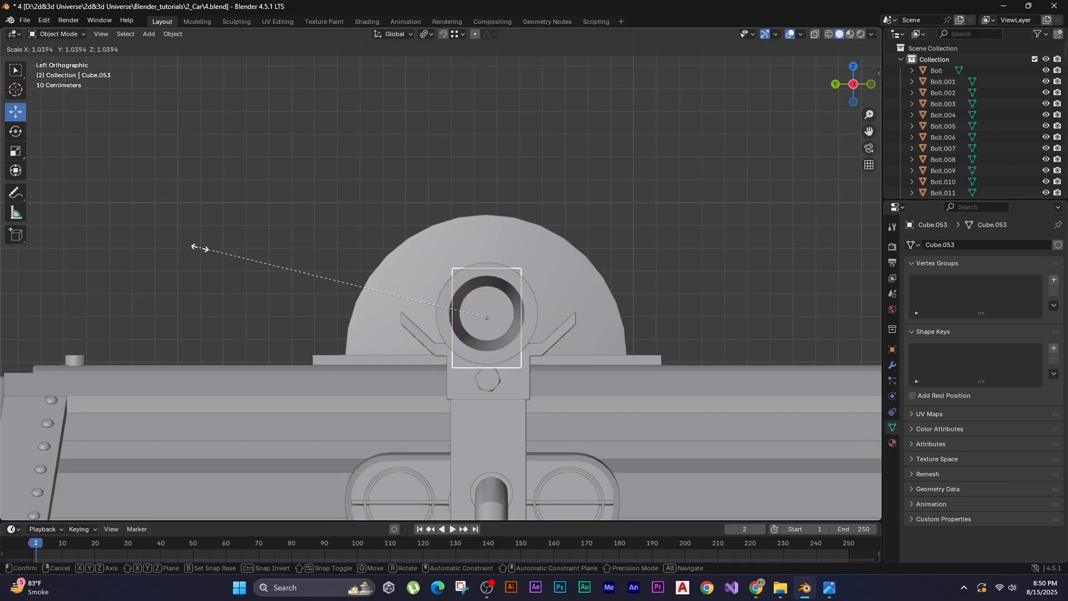
left_click(199, 248)
key("s")
key("y")
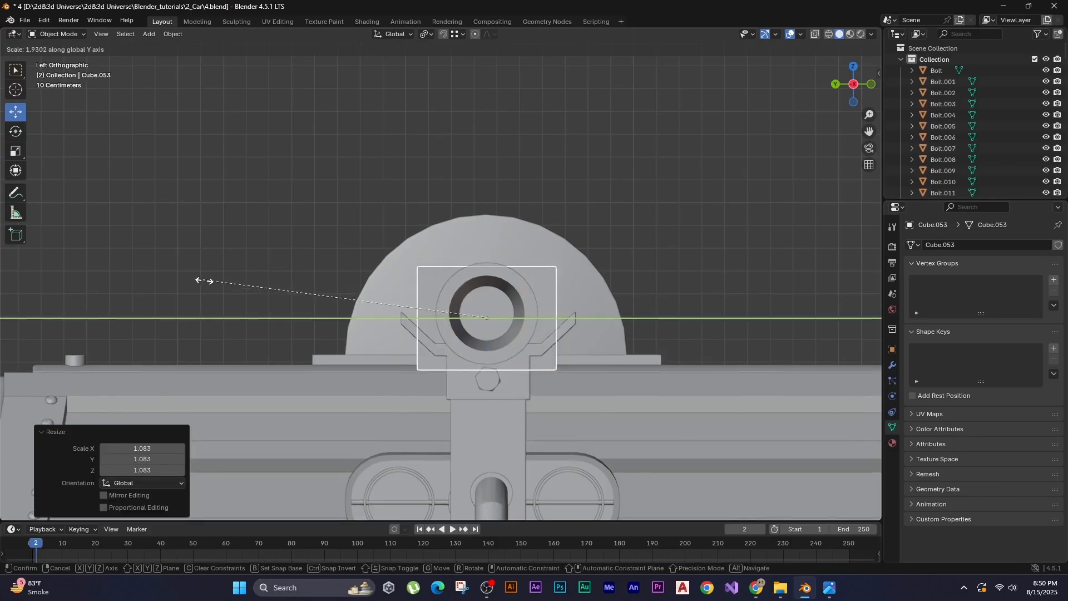
left_click(253, 301)
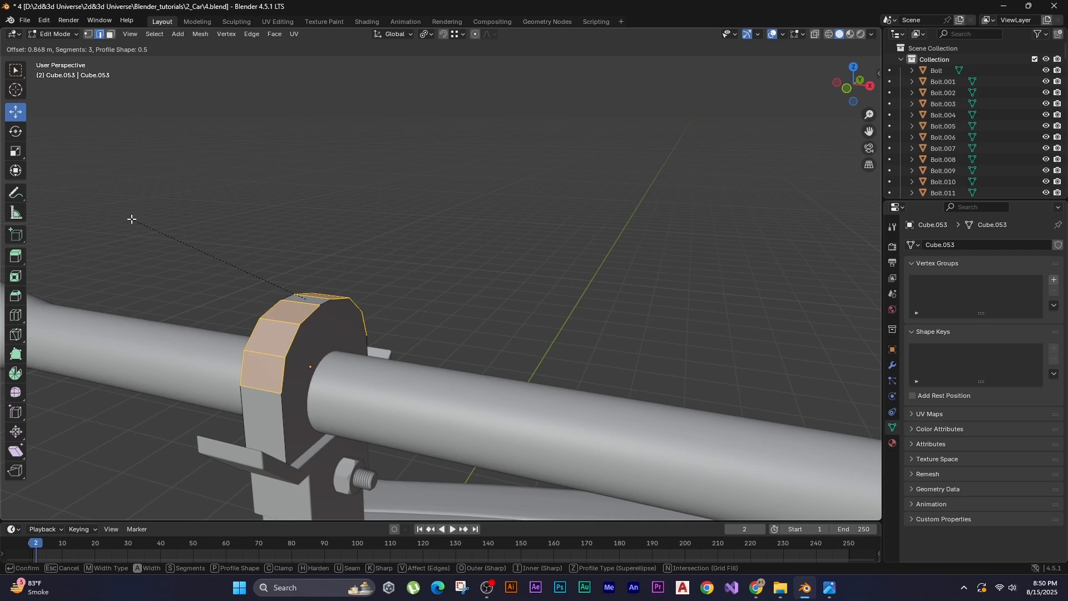
Bevel the clamp block's top edges with three segments and an offset of about 0.87 m to form an arch.
left_click(132, 219)
key("z")
left_click(195, 236)
Shift the clamp's rounded top vertices slightly along Z and leave the clamp's mesh.
key("1")
middle_click_drag(361, 317, 279, 289)
key("shift+z")
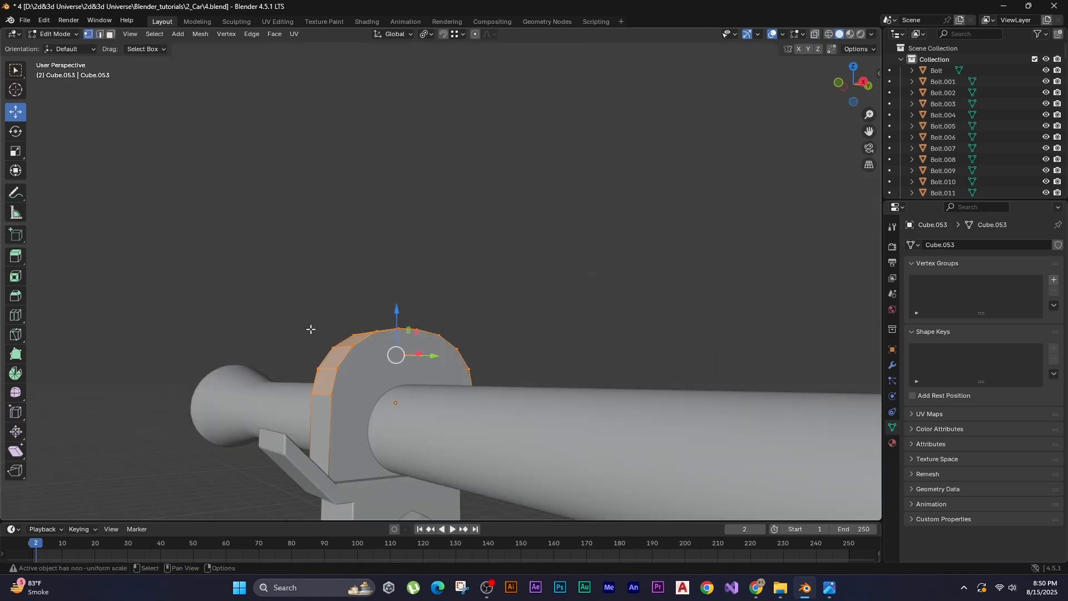
left_click_drag(392, 347, 392, 349)
key("alt+a")
middle_click_drag(392, 349, 209, 367)
scroll(392, 358, "up", 4)
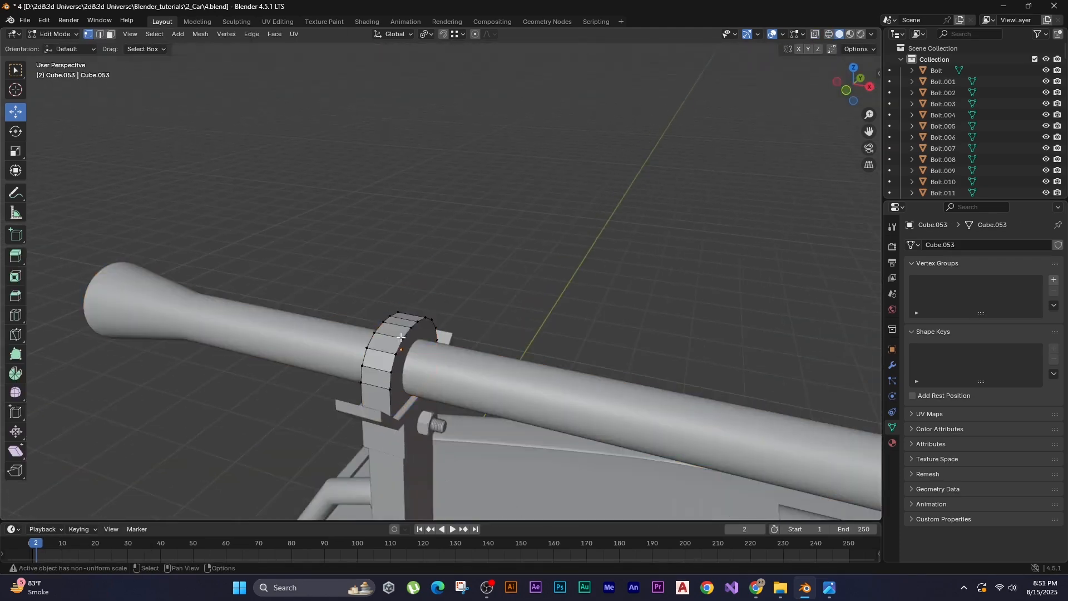
key("2")
key("Tab")
scroll(257, 272, "down", 5)
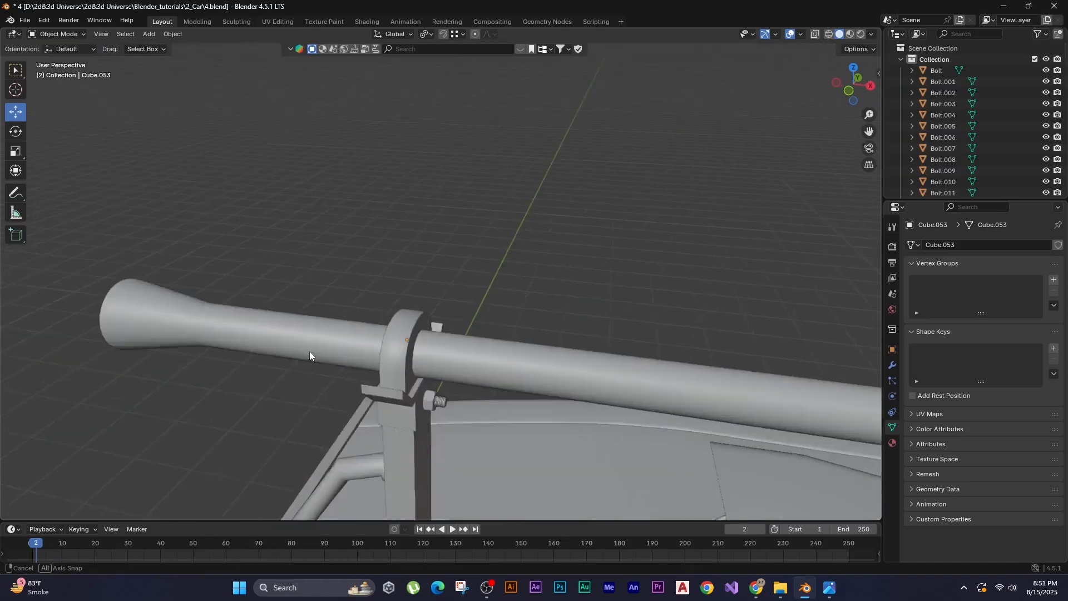
Apply the barrel's scale and bevel the edge loop where the muzzle flare begins.
middle_click_drag(310, 351, 258, 422)
scroll(258, 422, "up", 1)
left_click(273, 384)
key("Tab")
key("Tab")
key("ctrl+a")
left_click(194, 349)
key("Tab")
left_click(291, 359, "alt")
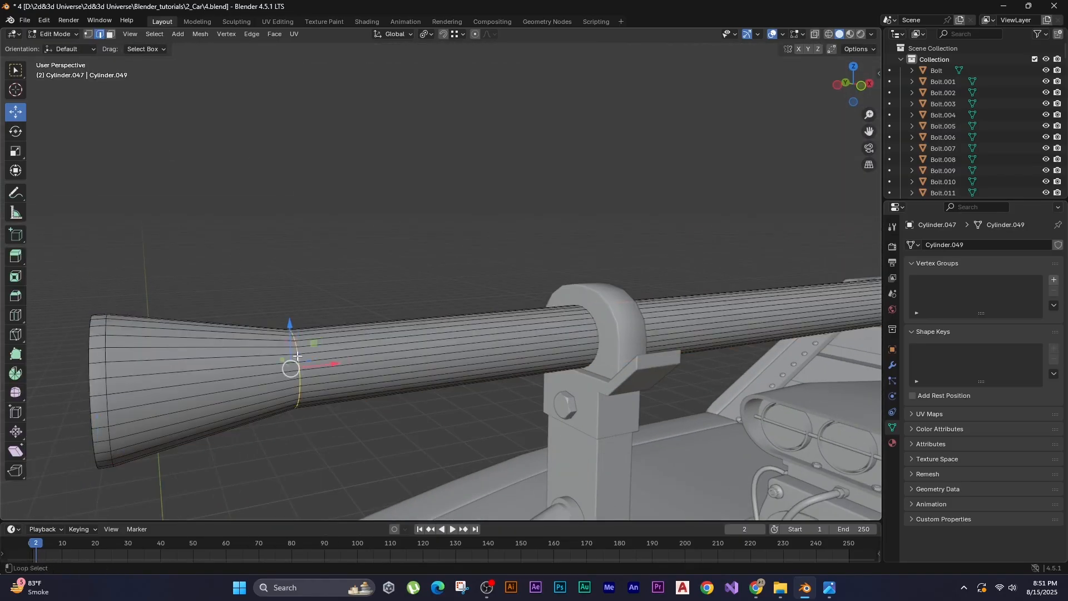
key("ctrl+b")
left_click(173, 403)
Bevel the edge loops around the muzzle rim with four segments and an offset of about 0.0035 m.
middle_click_drag(174, 402, 361, 356)
left_click(340, 354, "alt")
left_click(328, 348, "alt+shift")
key("ctrl+b")
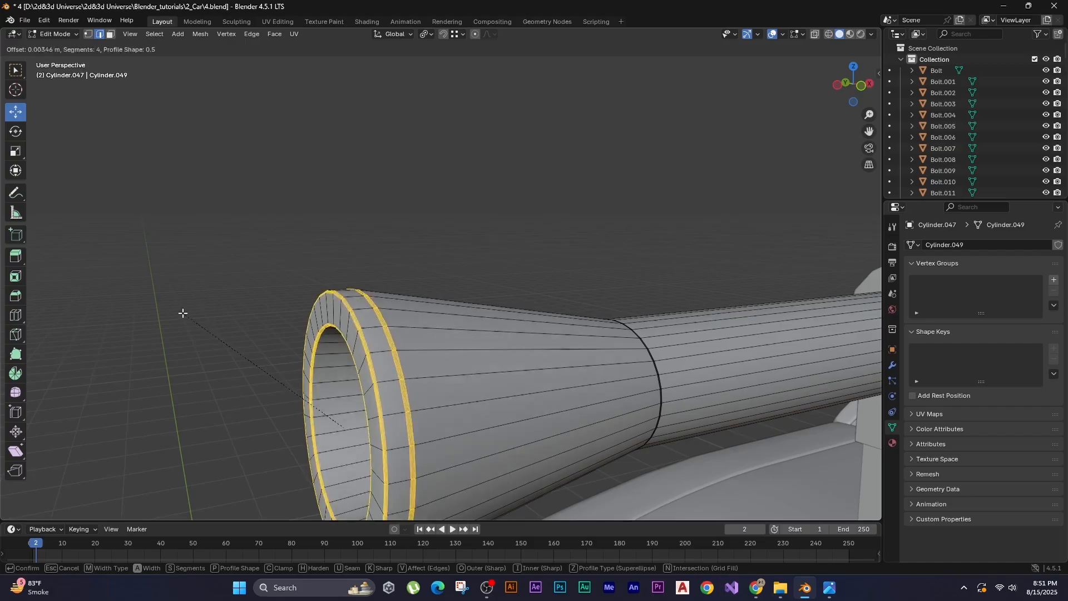
left_click(181, 313)
key("Tab")
scroll(308, 331, "down", 4)
Select the edge loops of the barrel's raised collar, its diameter step and its base flange.
left_click(376, 305)
middle_click_drag(309, 332, 735, 277)
key("Tab")
left_click(352, 293, "alt")
left_click(343, 315, "alt+shift")
middle_click_drag(842, 268, 834, 295)
middle_click_drag(834, 295, 523, 406, "shift")
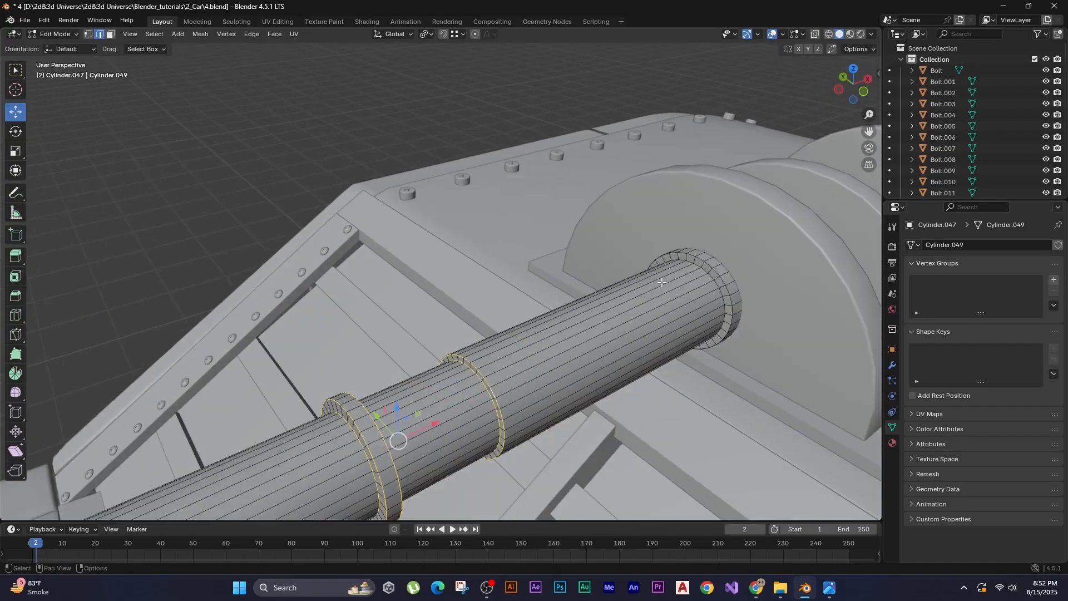
left_click(717, 280, "alt+shift")
middle_click_drag(385, 234, 413, 216, "shift")
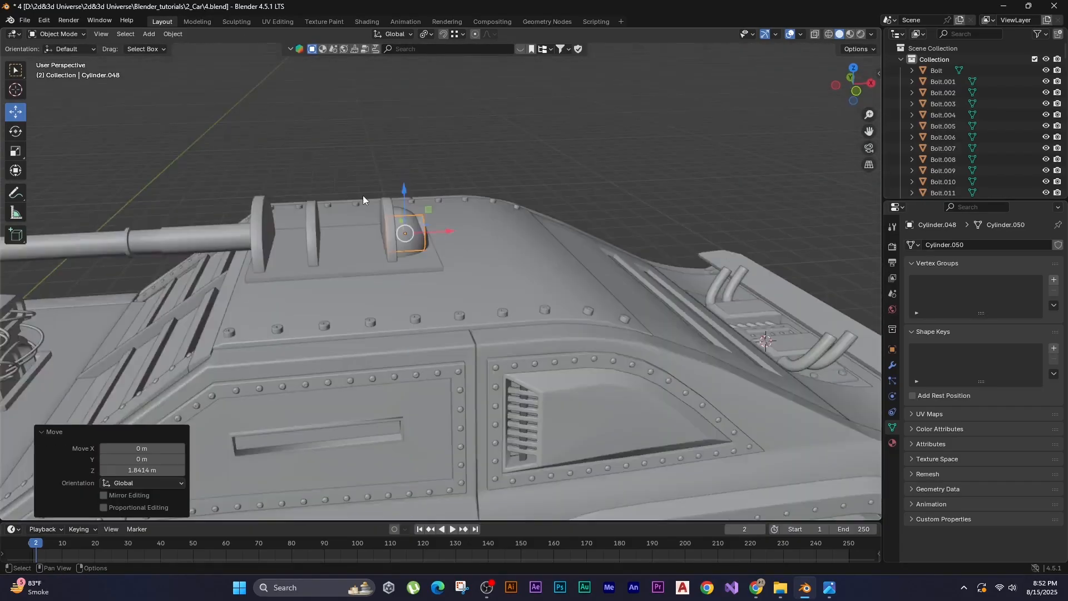
Move the new cylinder about 1.25 m along negative X between the front discs and raise it about 0.054 m.
middle_click_drag(363, 196, 369, 308)
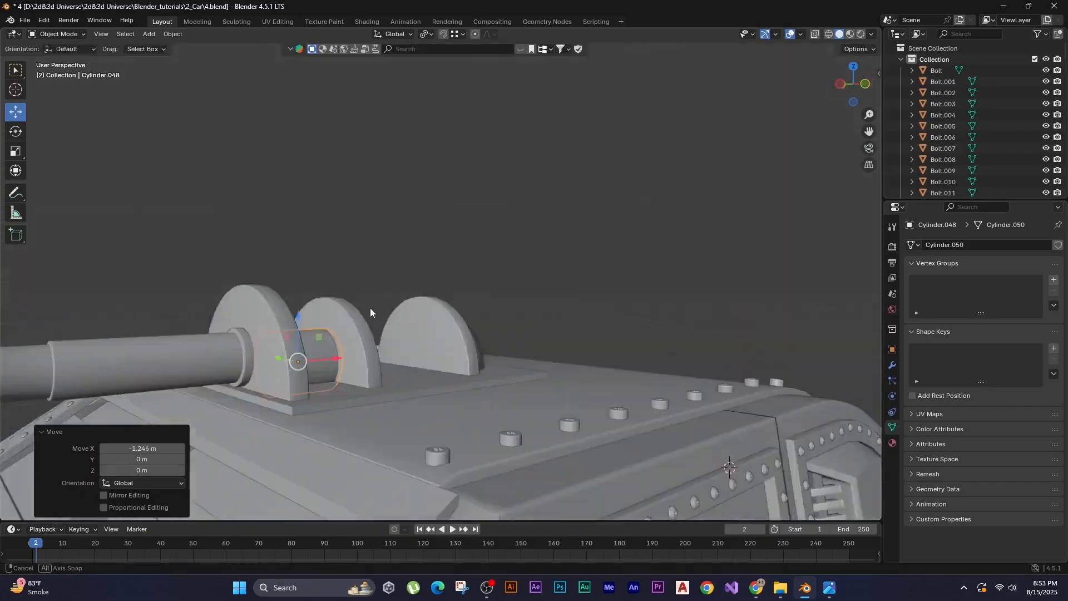
key("ctrl+KP_3")
left_click(315, 238)
middle_click_drag(315, 237, 532, 400)
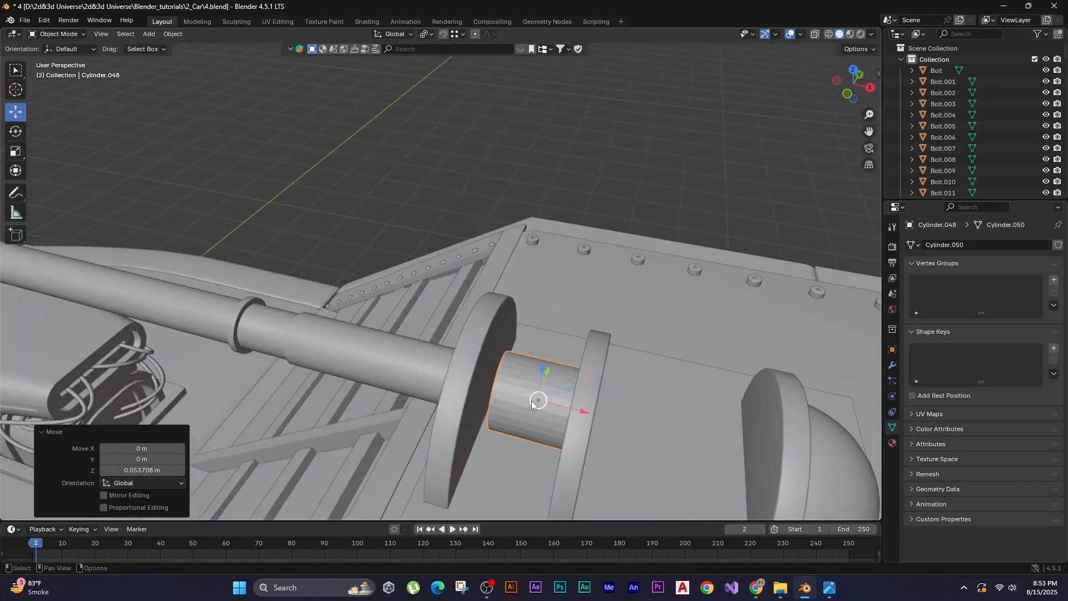
Reposition the cylinder and resize it along X to fit between the two front discs.
key("g")
key("x")
left_click(495, 386)
key("s")
key("x")
left_click(473, 375)
middle_click_drag(473, 376, 463, 365)
Cut two edge loops around the cylinder and push the band between them outward with Shrink/Fatten.
key("Tab")
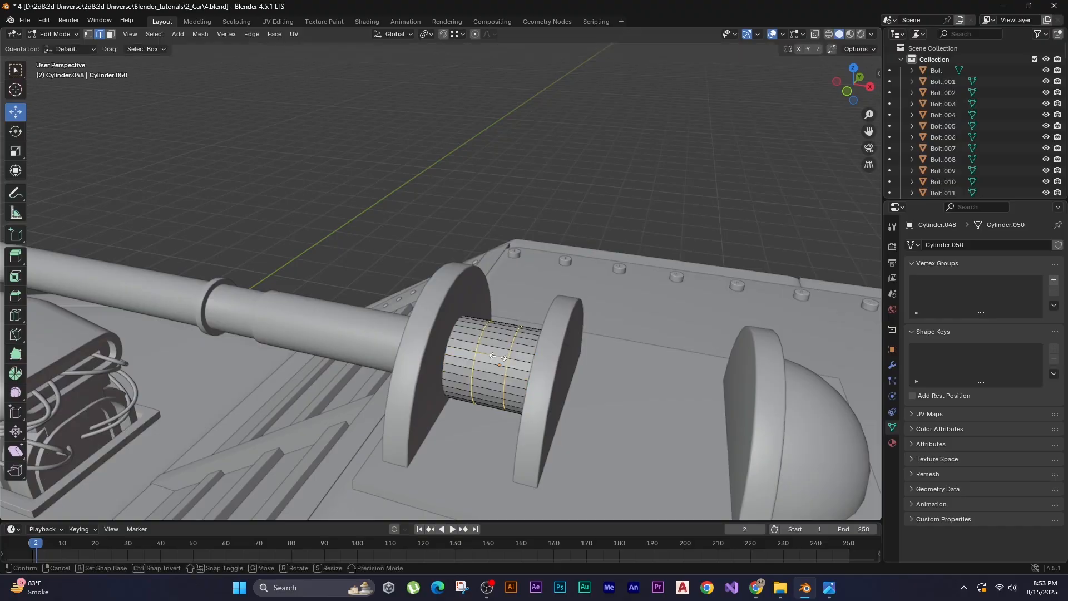
left_click(497, 356)
key("3")
right_click(414, 335)
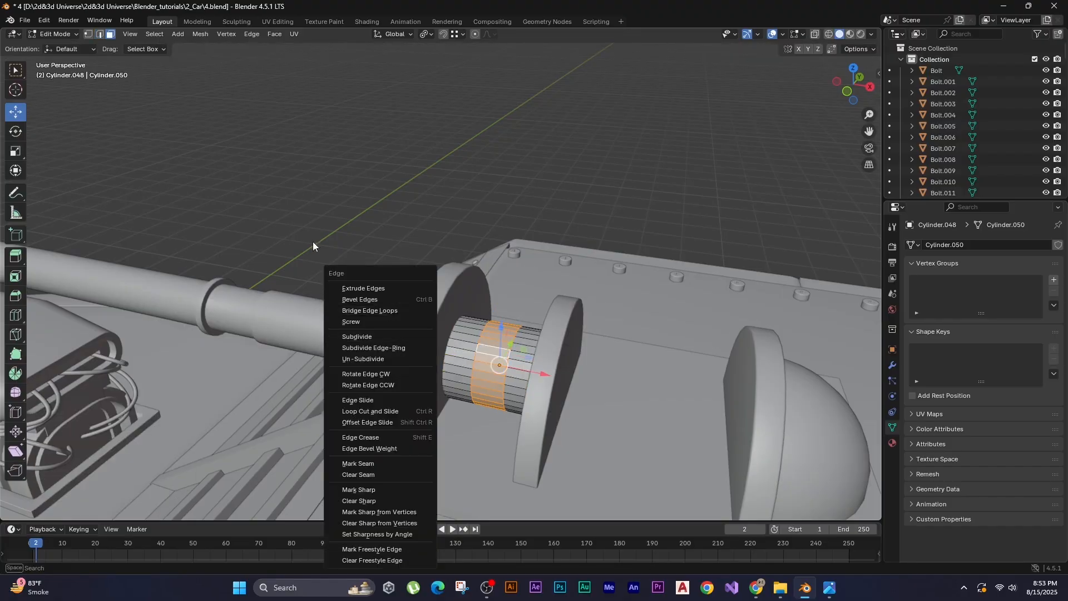
key("alt+s")
key("Tab")
Apply smooth shading to the banded cylinder between the discs.
scroll(310, 192, "down", 2)
middle_click_drag(310, 193, 339, 201)
right_click(467, 332)
left_click(466, 332)
middle_click_drag(346, 285, 233, 189)
left_click(460, 285)
Scale the banded cylinder down slightly and stretch it along X to bridge the two discs.
key("s")
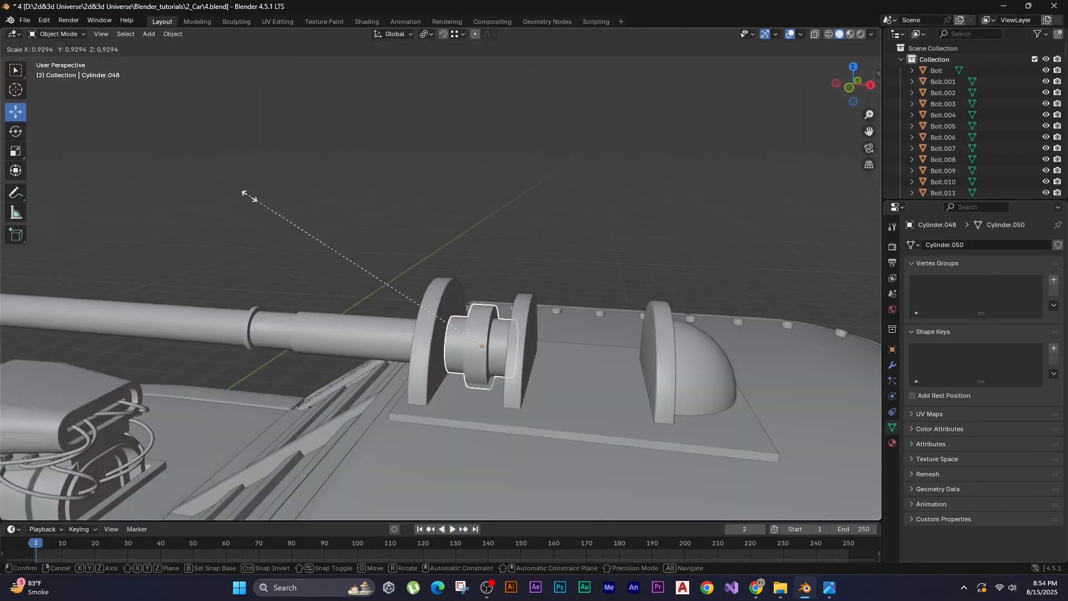
left_click(281, 217)
middle_click_drag(281, 217, 398, 304)
key("s")
key("x")
left_click(343, 290)
left_click(361, 267)
Duplicate the banded cylinder, shift the copy about 0.37 m along negative Y and scale it to about a third.
middle_click_drag(445, 211, 421, 315)
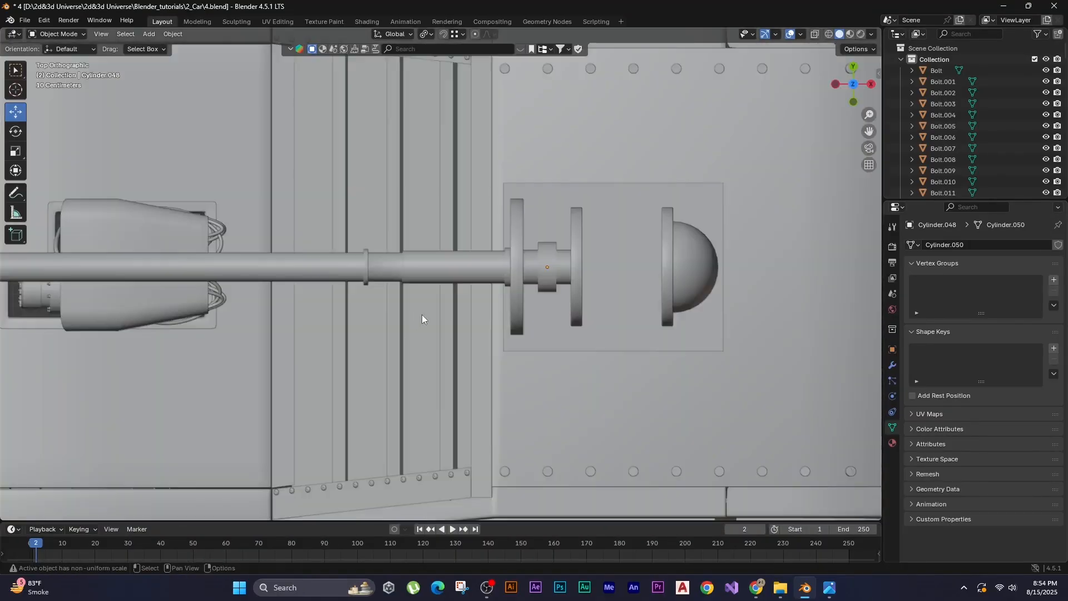
scroll(421, 315, "down", 2)
middle_click_drag(501, 320, 379, 222, "shift")
left_click(385, 188)
middle_click_drag(278, 351, 347, 267)
key("shift+d")
right_click(187, 216)
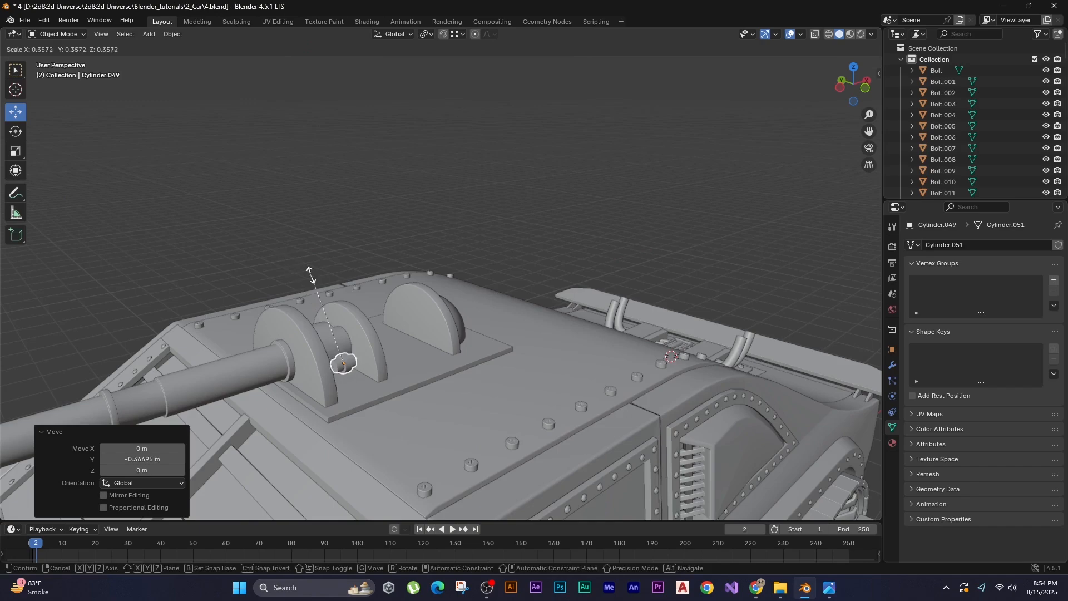
left_click(314, 283)
Place copies of the small banded cylinder above the barrel axis and on its opposite side.
key("ctrl+KP_3")
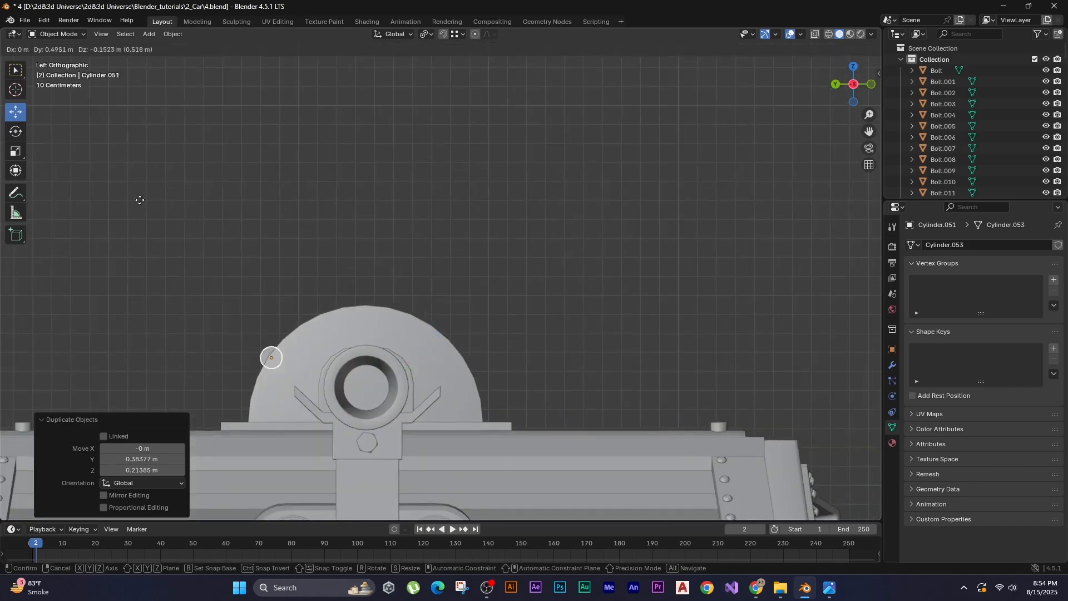
left_click(159, 212)
key("shift+z")
scroll(264, 292, "up", 7)
Nudge the two side cylinders along Y, moving the original small one about 0.013 m outward.
left_click(301, 314)
left_click_drag(273, 308, 279, 308)
middle_click_drag(612, 303, 329, 311, "shift")
left_click(559, 312)
left_click_drag(524, 310, 533, 309)
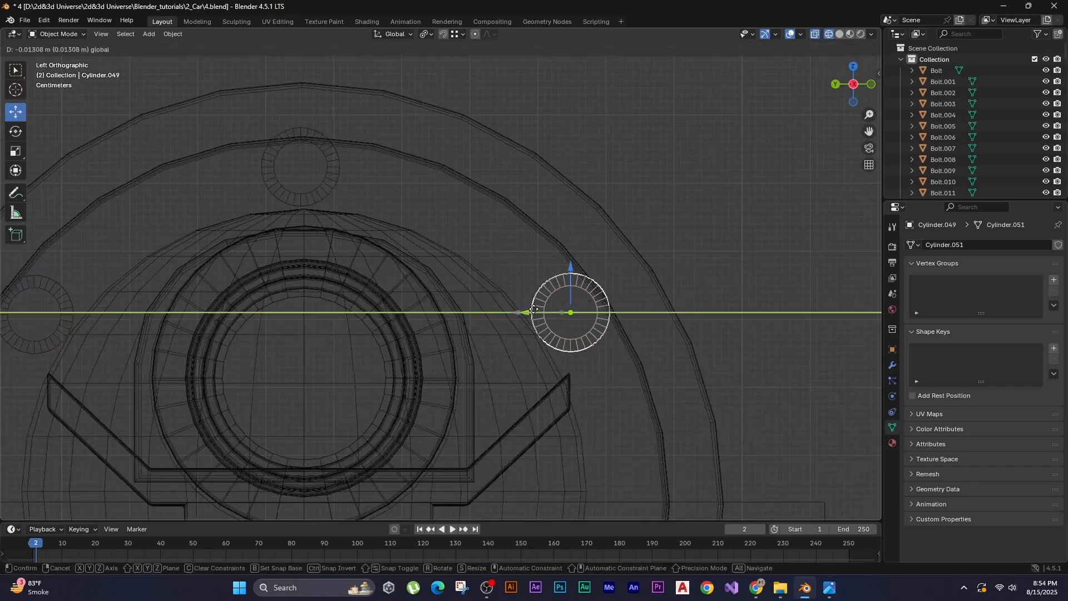
middle_click_drag(535, 307, 643, 303, "shift")
Replace the opposite side cylinder with a copy of the original small one offset about 0.79 m along Y.
left_click(176, 310)
key("Delete")
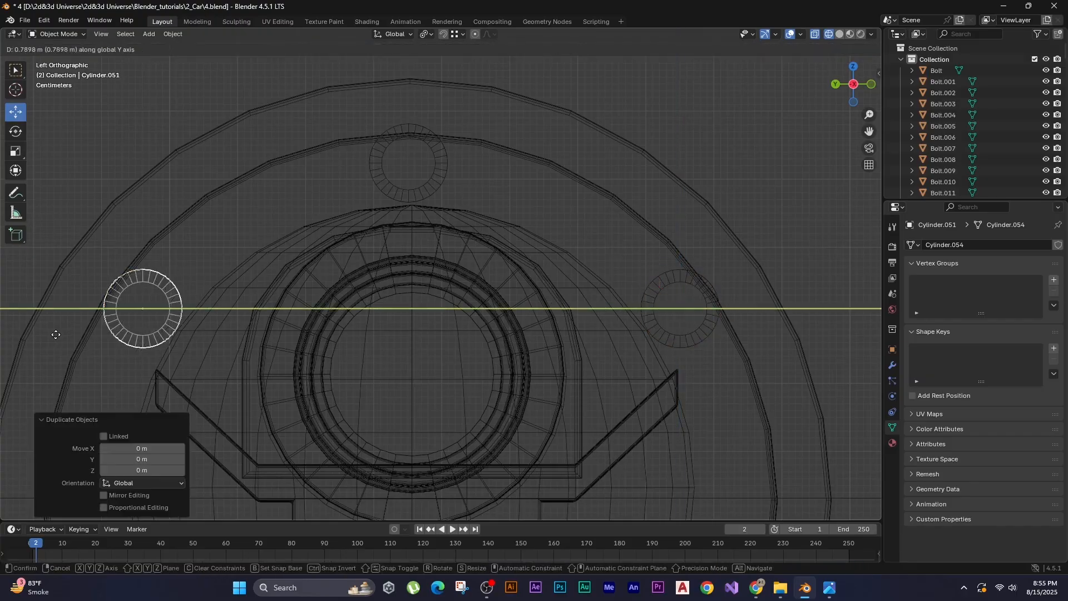
left_click(55, 335)
left_click_drag(361, 116, 456, 206)
scroll(389, 165, "up", 4)
middle_click_drag(390, 165, 372, 311, "shift")
middle_click_drag(420, 282, 300, 322)
scroll(484, 323, "down", 6)
key("z")
left_click(560, 331)
scroll(489, 334, "up", 6)
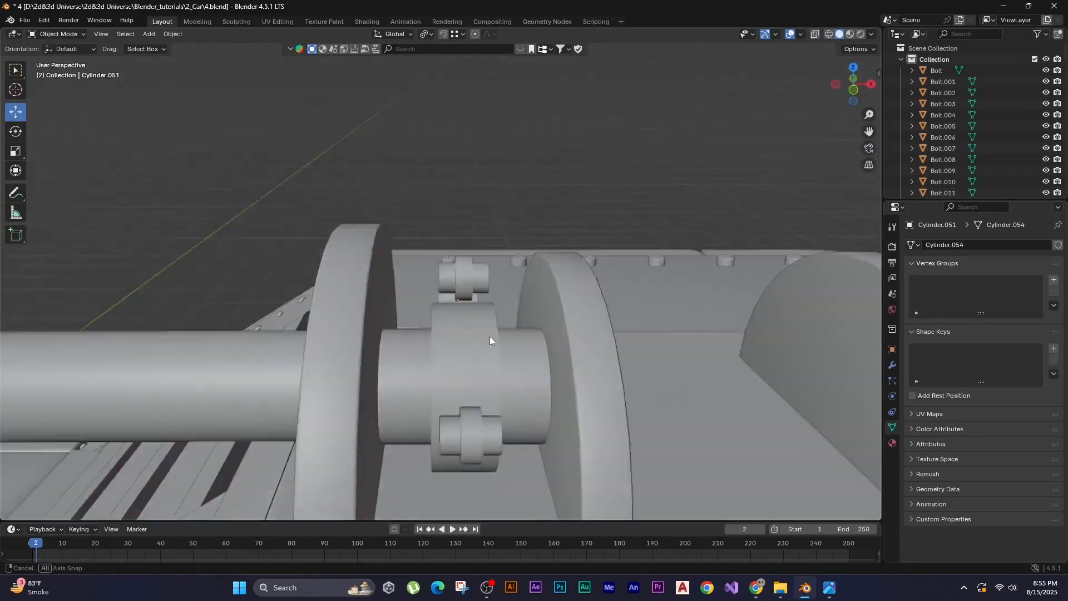
Extrude the front end faces of the small banded cylinders through the first half disc and along the barrel as rods about 0.9 m long.
middle_click_drag(489, 336, 528, 339)
left_click(533, 428)
key("Tab")
left_click(415, 259, "shift")
key("Tab")
middle_click_drag(415, 259, 398, 253)
scroll(398, 252, "down", 2)
middle_click_drag(320, 284, 378, 284, "shift")
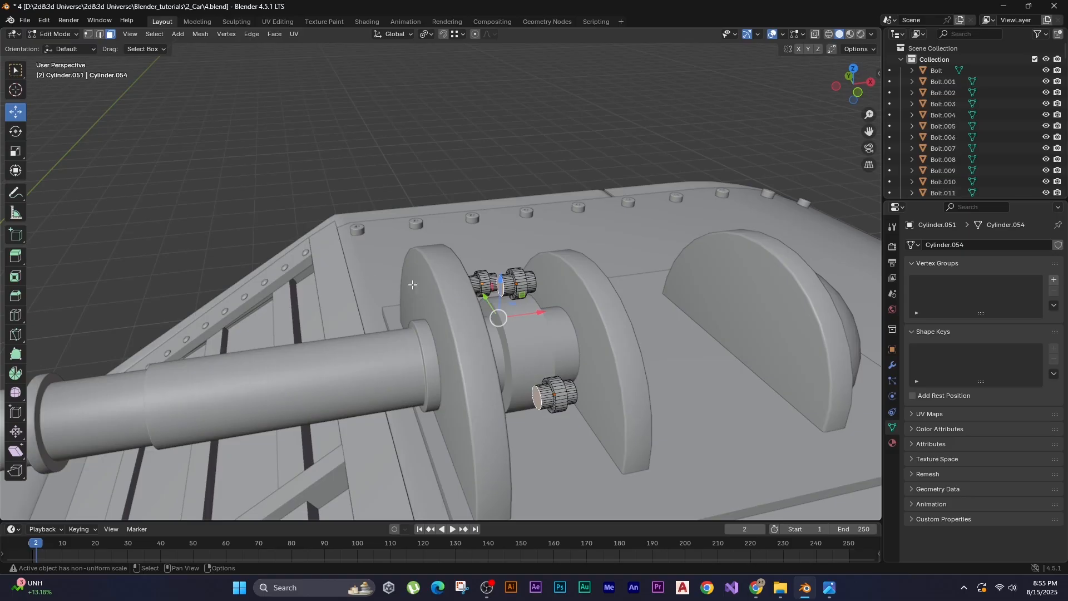
key("e")
left_click(299, 296)
mouse_move(299, 296)
middle_mouse_down()
mouse_move(343, 301)
mouse_move(300, 306)
middle_mouse_up()
key("z")
key("z")
left_click(289, 307)
key("e")
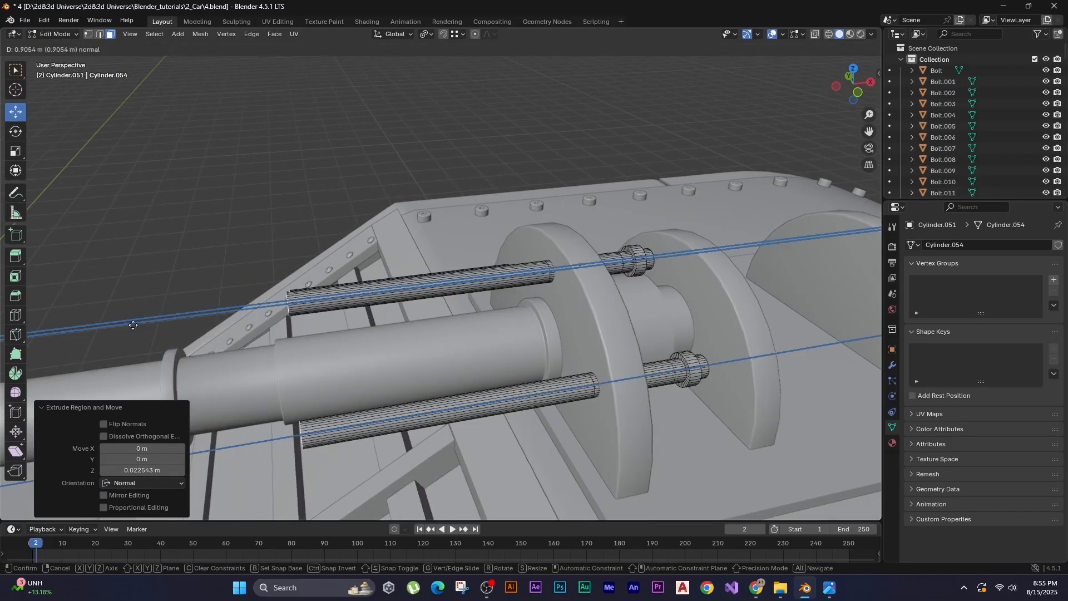
left_click(183, 294)
Inset the tip faces of the long rods by about 0.177 m and extrude the inner faces.
scroll(212, 283, "down", 5)
middle_click_drag(234, 262, 379, 258)
scroll(379, 258, "up", 1)
key("i")
left_click(329, 200)
middle_click_drag(329, 201, 278, 195)
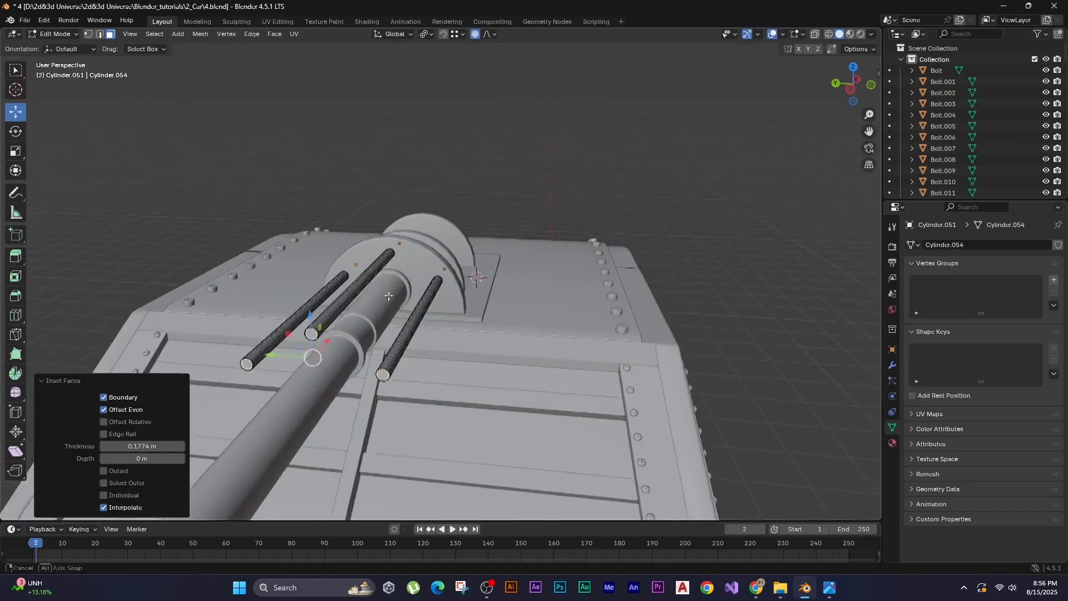
key("e")
left_click(227, 186)
key("Tab")
Extrude the face loop at the base of the near-side rod along its normals into a collar, with an offset of about 0.341 m.
middle_click_drag(467, 295, 392, 318)
scroll(392, 318, "up", 4)
middle_click_drag(484, 316, 482, 422)
left_click(438, 329)
scroll(438, 329, "up", 3)
key("Tab")
left_click(445, 338, "alt")
key("alt+e")
left_click(437, 338)
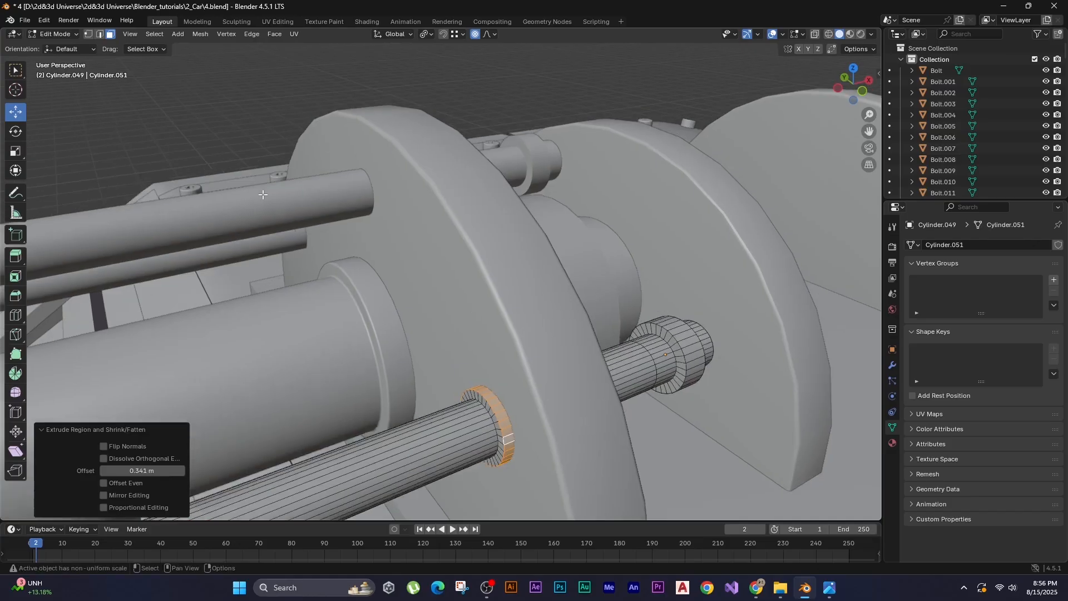
Raise matching collars from the face loops at the bases of the other two rods.
key("Tab")
left_click(277, 226)
key("Tab")
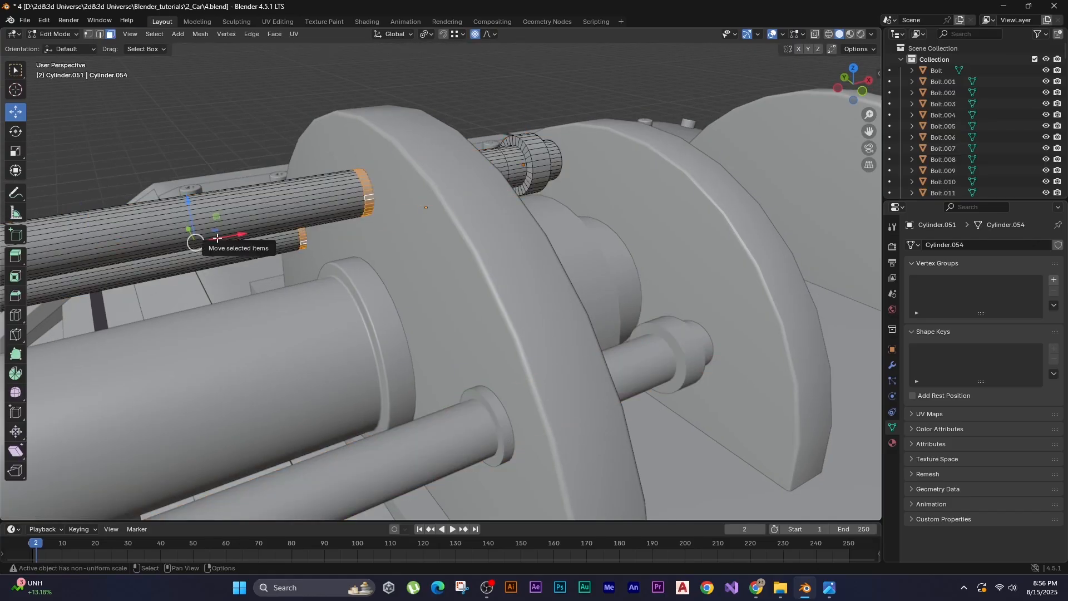
left_click(171, 165)
key("Tab")
middle_click_drag(184, 167, 282, 211)
scroll(283, 212, "down", 5)
left_click(282, 212)
middle_click_drag(283, 311, 217, 338)
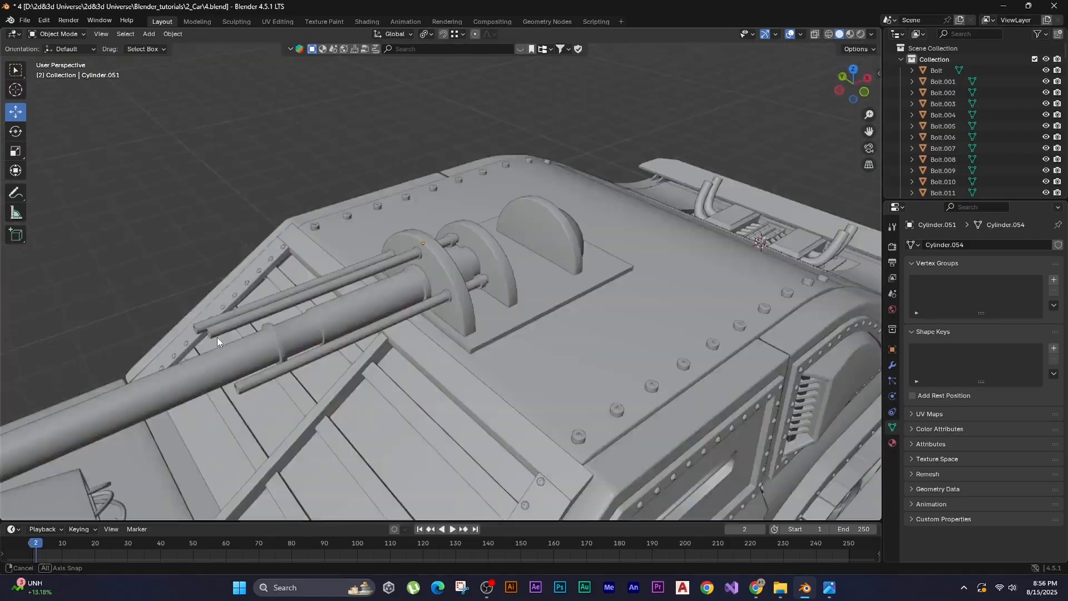
Extrude the rear end faces of the small banded cylinders back to the second half disc.
middle_click_drag(445, 331, 252, 342)
scroll(252, 342, "up", 4)
scroll(252, 343, "up", 1)
left_click(278, 326)
key("Tab")
middle_click_drag(415, 267, 385, 262)
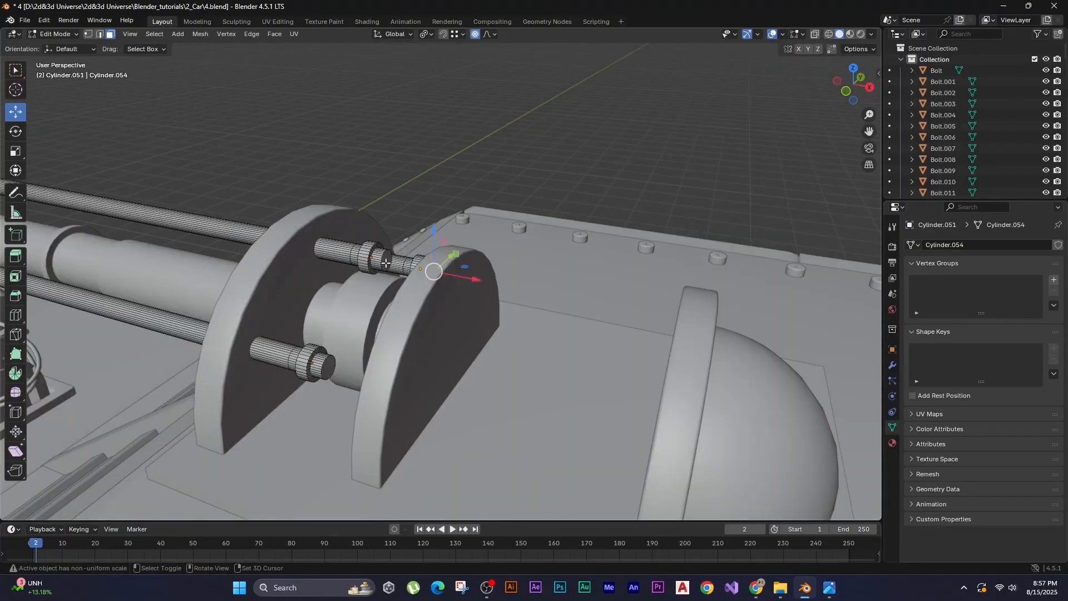
key("e")
left_click(362, 174)
key("Tab")
Extrude the rear face of the central banded cylinder about 0.78 m back to the domed half disc.
mouse_move(329, 208)
middle_mouse_down()
mouse_move(383, 166)
mouse_move(350, 223)
middle_mouse_up()
left_click(374, 320)
key("Tab")
key("z")
key("e")
left_click(478, 339)
key("shift+z")
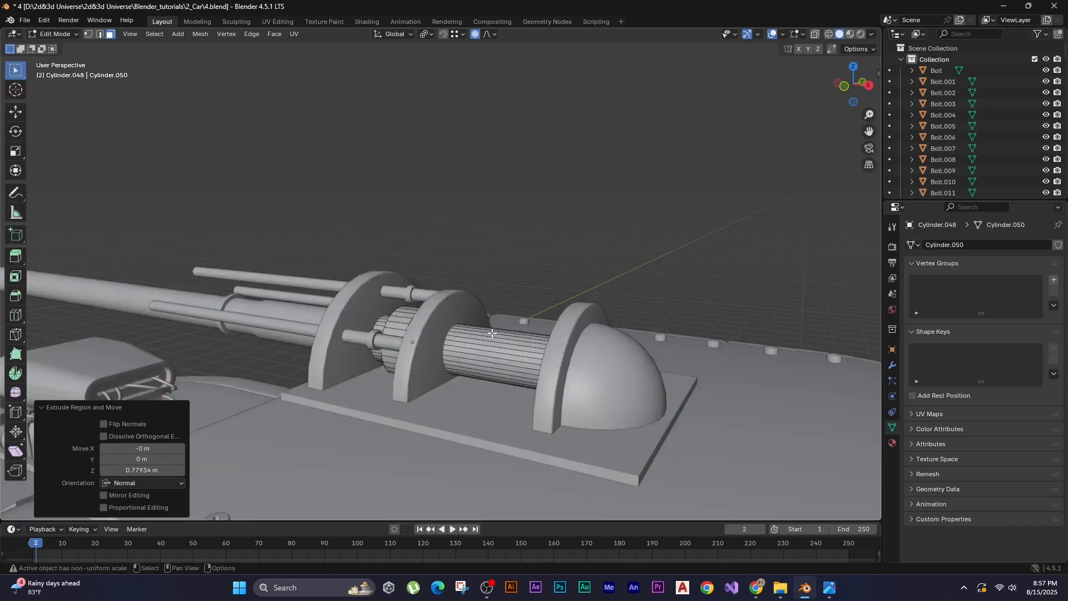
key("Tab")
left_click(240, 166)
middle_click_drag(239, 167, 318, 233)
scroll(318, 287, "down", 5)
mouse_move(319, 287)
middle_mouse_down()
mouse_move(395, 295)
mouse_move(459, 284)
middle_mouse_up()
Add a mesh circle shifted about 6.64 m along X and rotate it 90° upright.
key("shift+a")
mouse_move(458, 283)
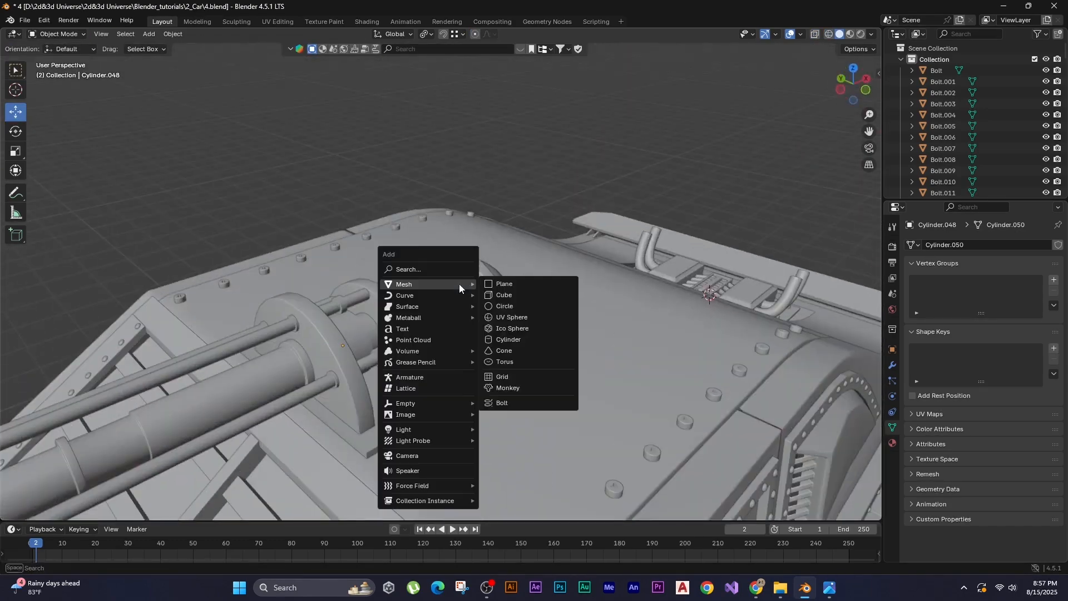
left_click(522, 306)
middle_click_drag(645, 272, 360, 348, "shift")
key("g")
key("x")
left_click(651, 218)
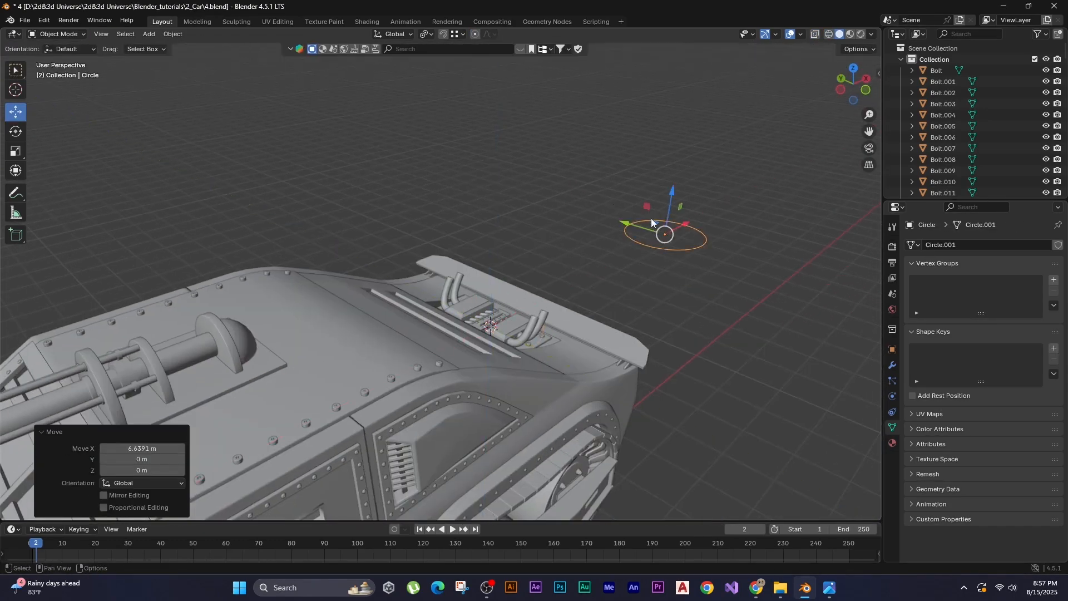
type("90")
key("Return")
Scale the circle to about half and position it against the front face of the domed half disc.
middle_click_drag(656, 209, 642, 158)
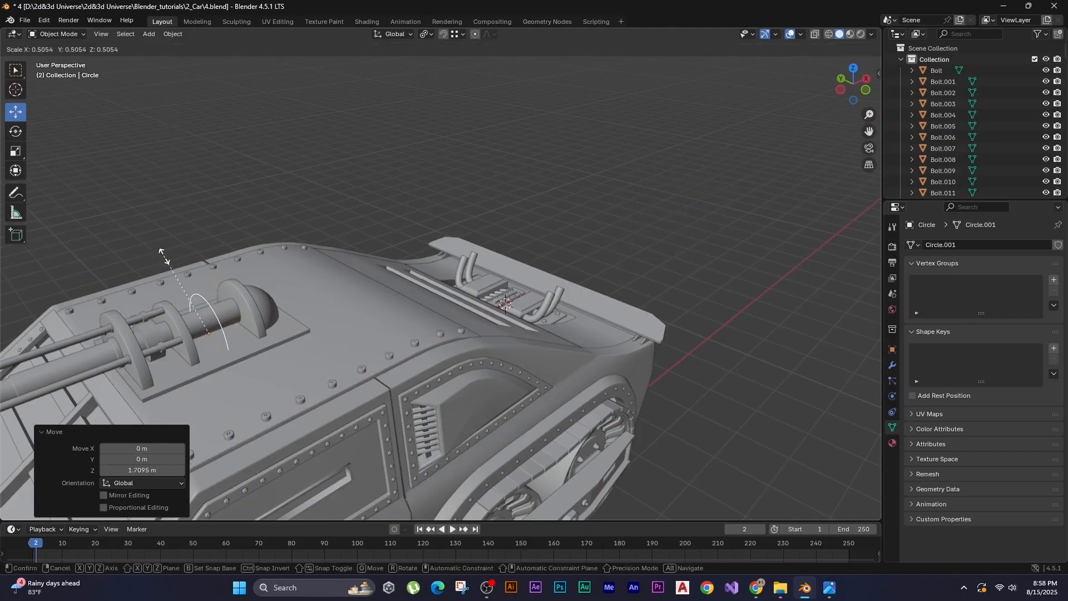
left_click(164, 257)
key("g")
key("x")
left_click(205, 261)
middle_click_drag(278, 295, 305, 319)
key("z")
left_click(233, 319)
scroll(323, 278, "up", 7)
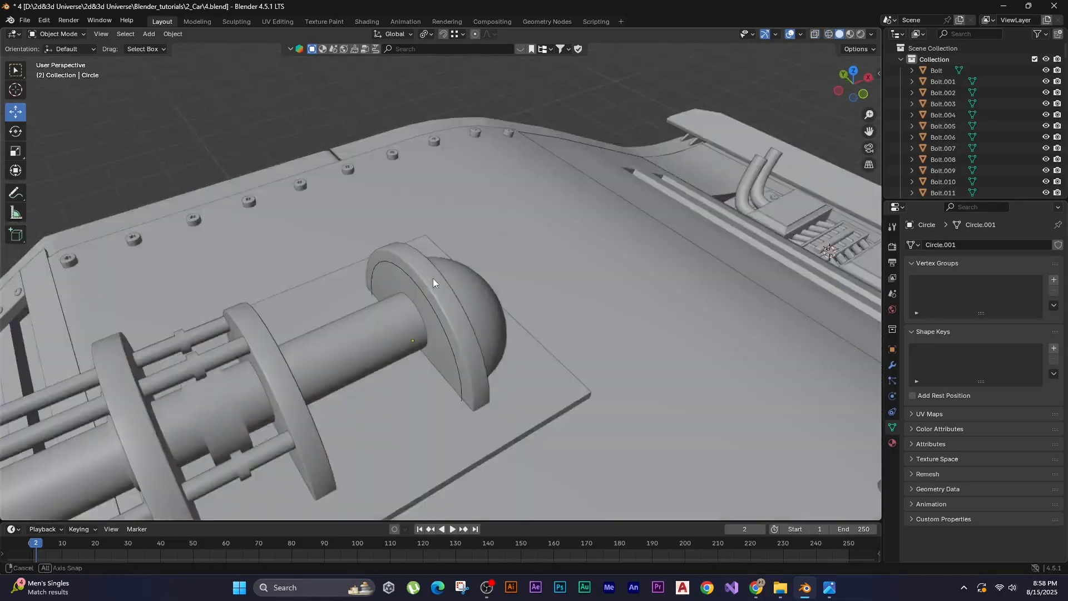
Add a thin cylinder rotated 90° about Y and place it between the second and domed half discs at their outer edge.
key("shift+a")
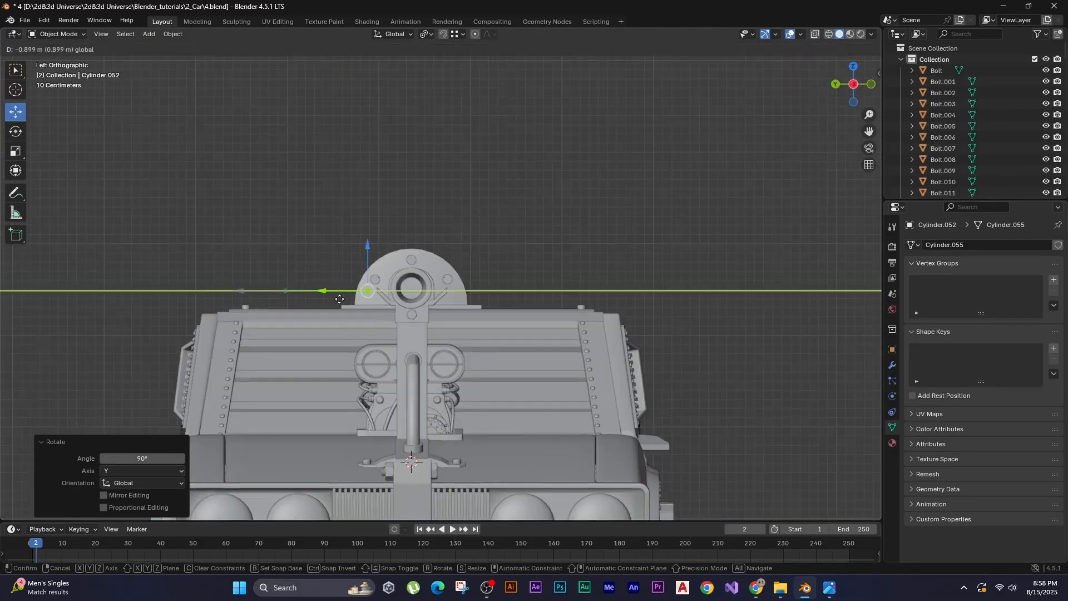
key("KP_7")
key("g")
key("x")
left_click(289, 364)
Resize the thin cylinder to span the gap between the half discs, shift it about 0.08 m along negative Y, and smooth its shading.
key("s")
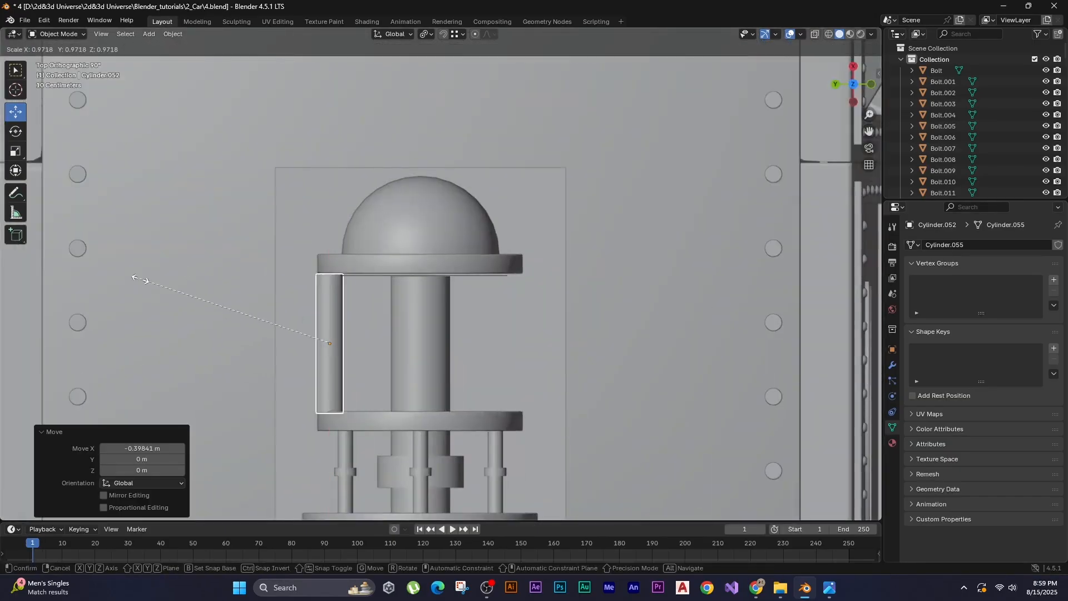
left_click(215, 295)
middle_click_drag(317, 262, 317, 238, "shift")
key("s")
key("x")
left_click(303, 181)
left_click_drag(292, 318, 300, 318)
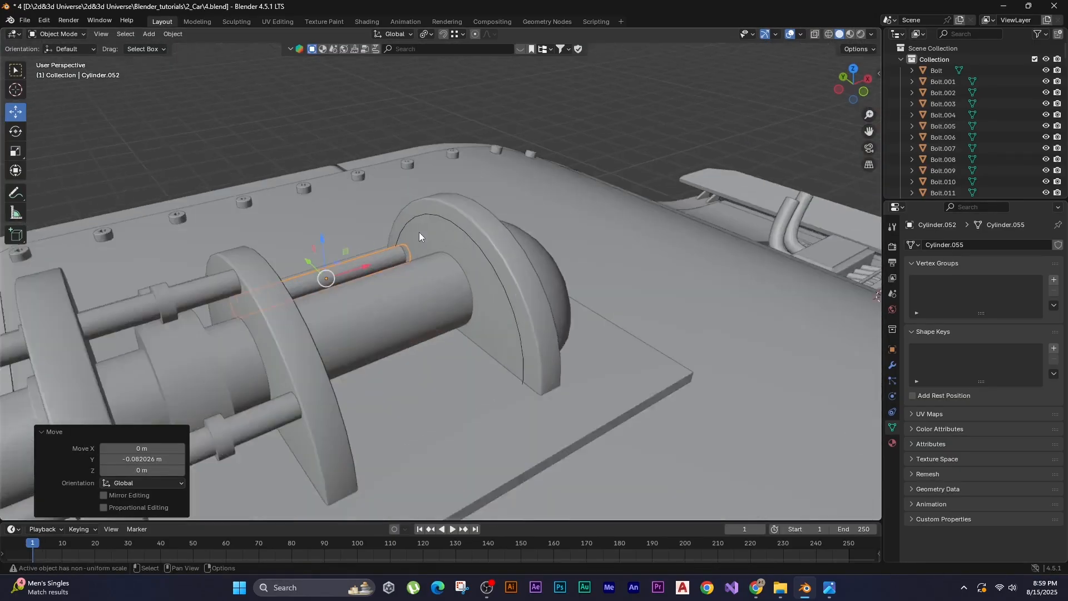
right_click(395, 205)
left_click(306, 271)
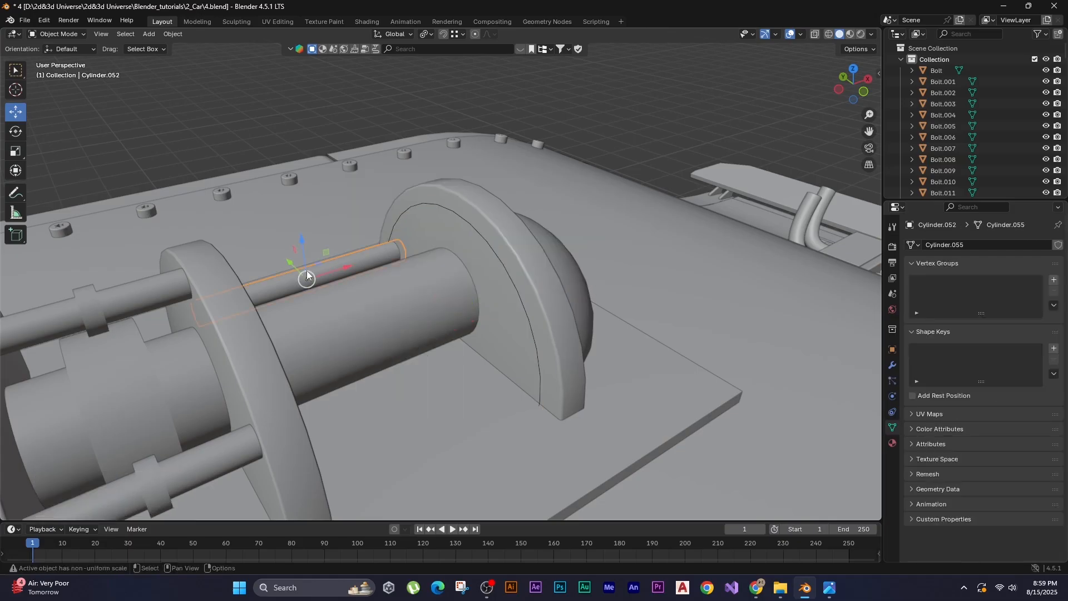
Array the cylinder 17 times with a relative X offset of 1.95 and bend it around the circle with a Curve modifier.
left_click(892, 365)
left_click(963, 248)
left_click(865, 289)
left_click(963, 246)
left_click(963, 246)
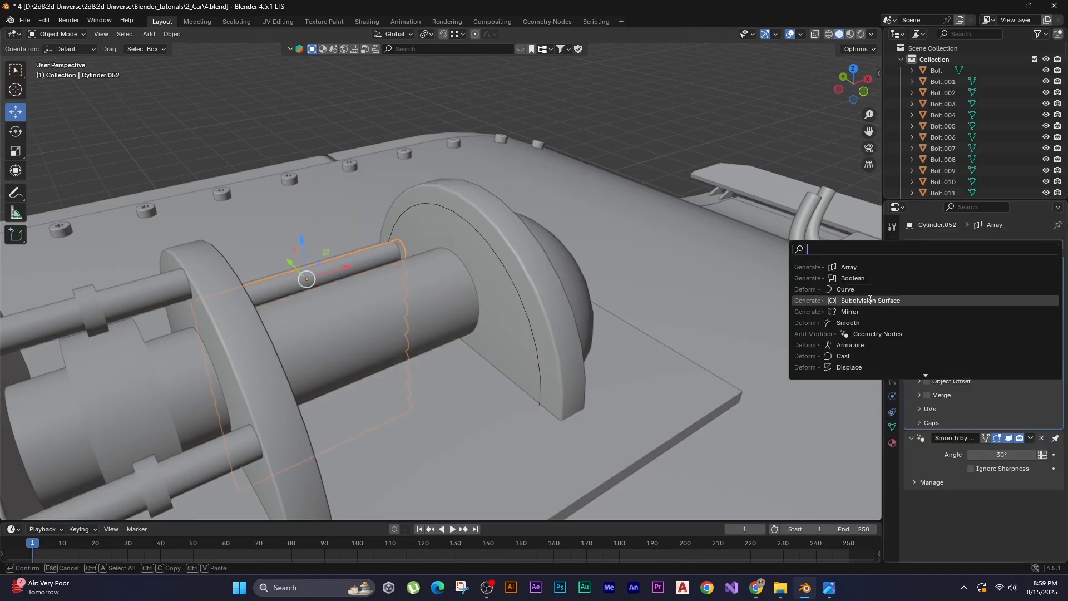
left_click(866, 289)
left_click(488, 240)
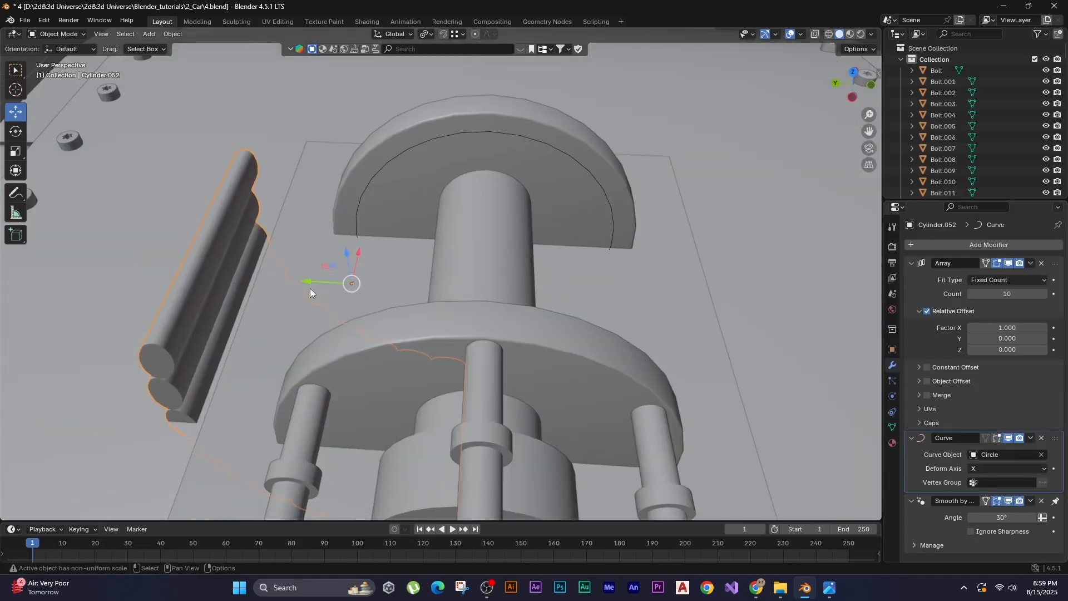
left_click_drag(996, 327, 1018, 328)
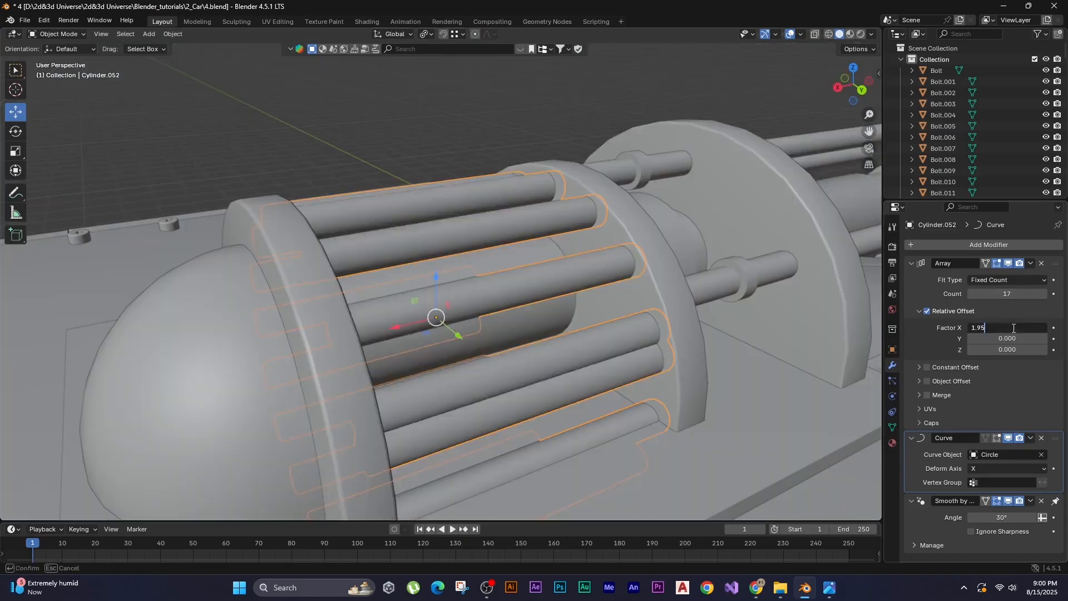
scroll(709, 207, "down", 3)
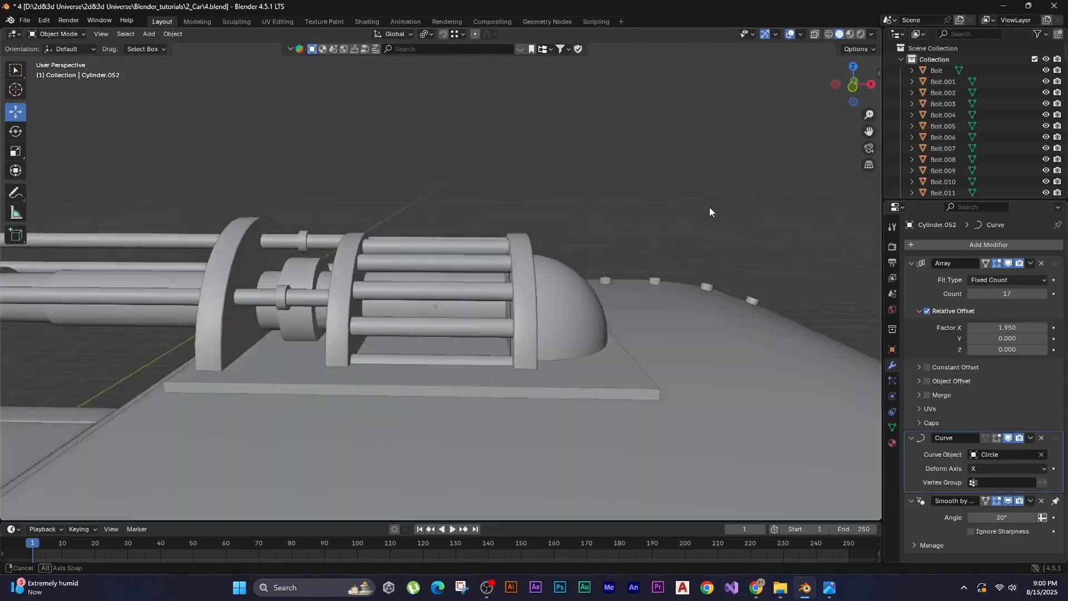
Cut edge loops around the rim of the second half disc and form a stepped band along it.
middle_click_drag(709, 207, 461, 252)
scroll(535, 327, "up", 3)
left_click(535, 327)
key("Tab")
key("ctrl+r")
left_click(535, 327)
right_click(535, 327)
key("ctrl+r")
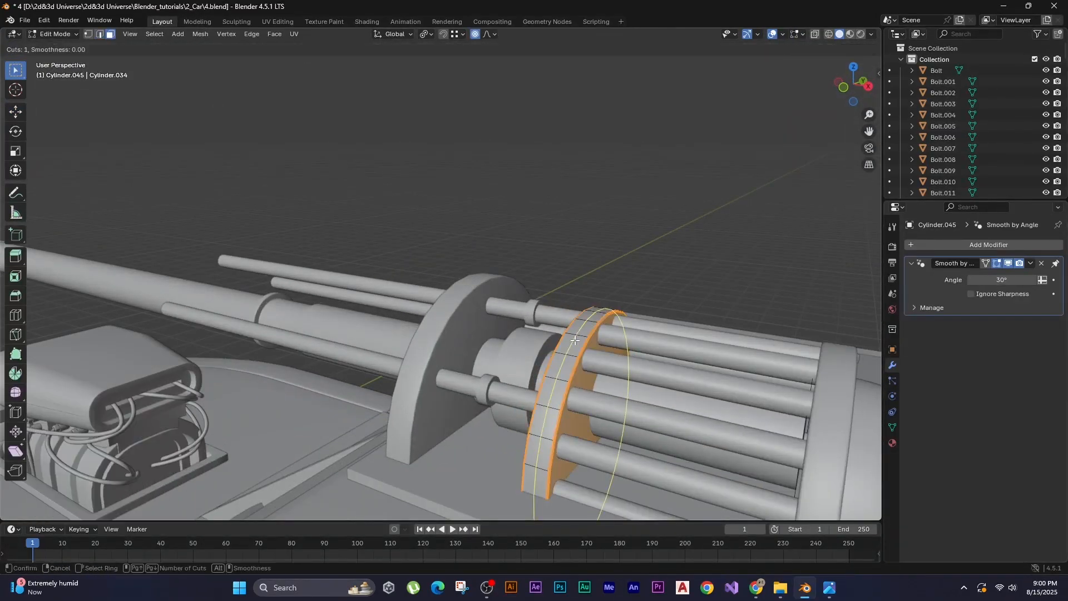
left_click(534, 312)
scroll(557, 329, "up", 3)
left_click(603, 359, "alt")
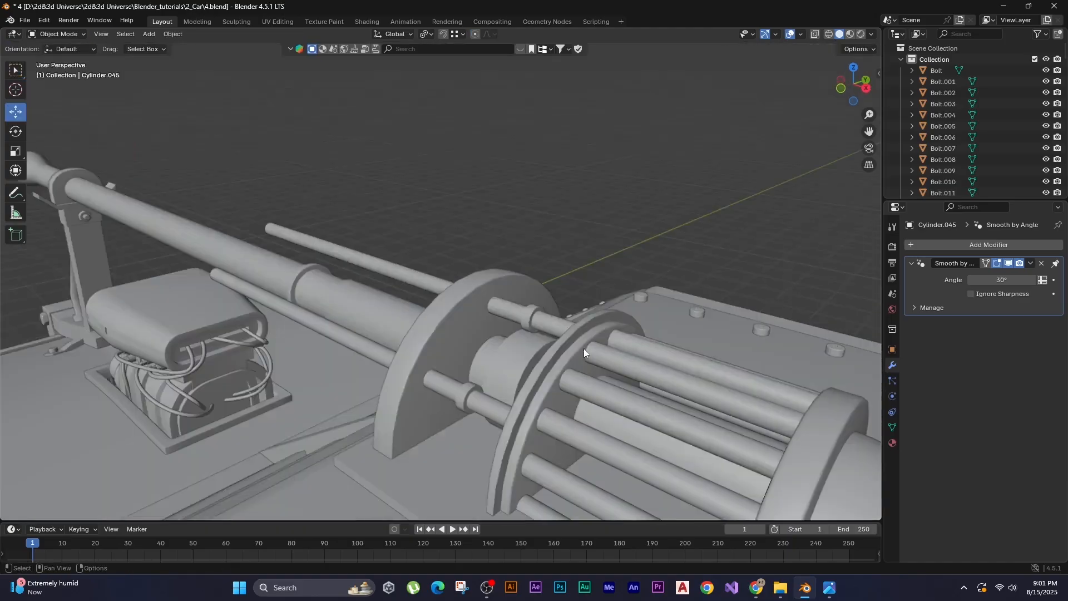
Bevel the edge loops of the second half disc's stepped band by about 0.004 m with 4 segments.
scroll(632, 307, "up", 3)
left_click(632, 307, "alt")
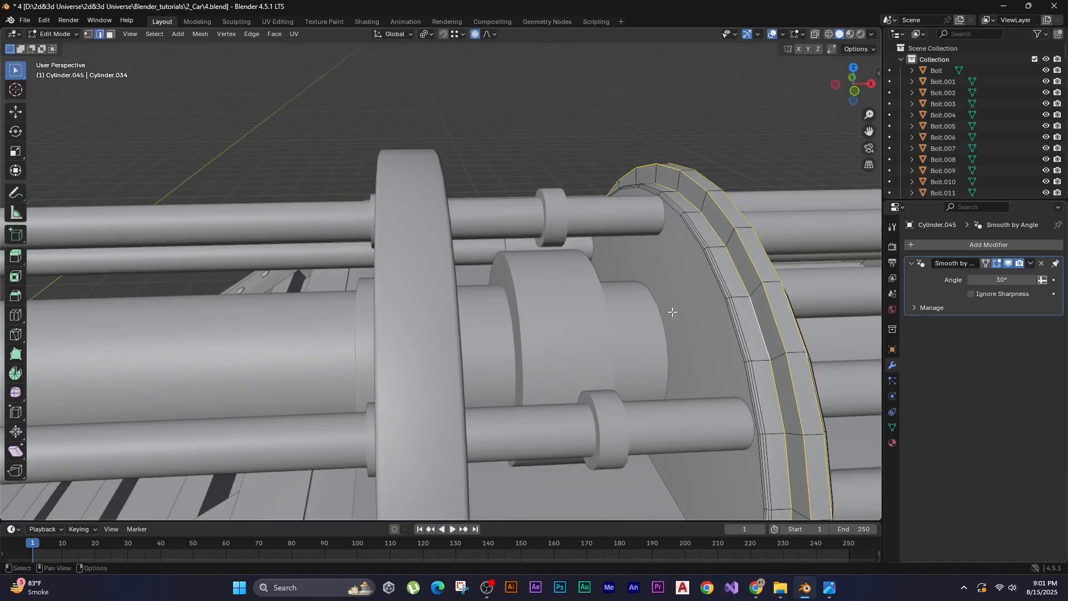
key("ctrl+r")
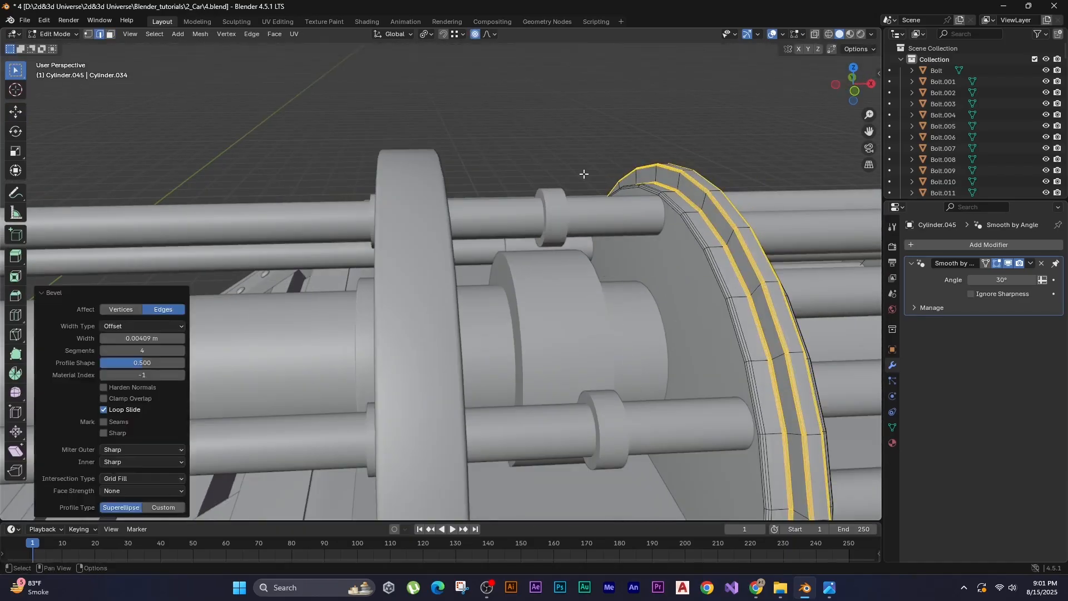
left_click(691, 312)
right_click(690, 312)
key("ctrl+z")
Add two edge loops around the rim of the domed half disc and adjust their spacing by scaling along X.
key("ctrl+r")
scroll(691, 312, "up", 1)
left_click(691, 312)
right_click(691, 312)
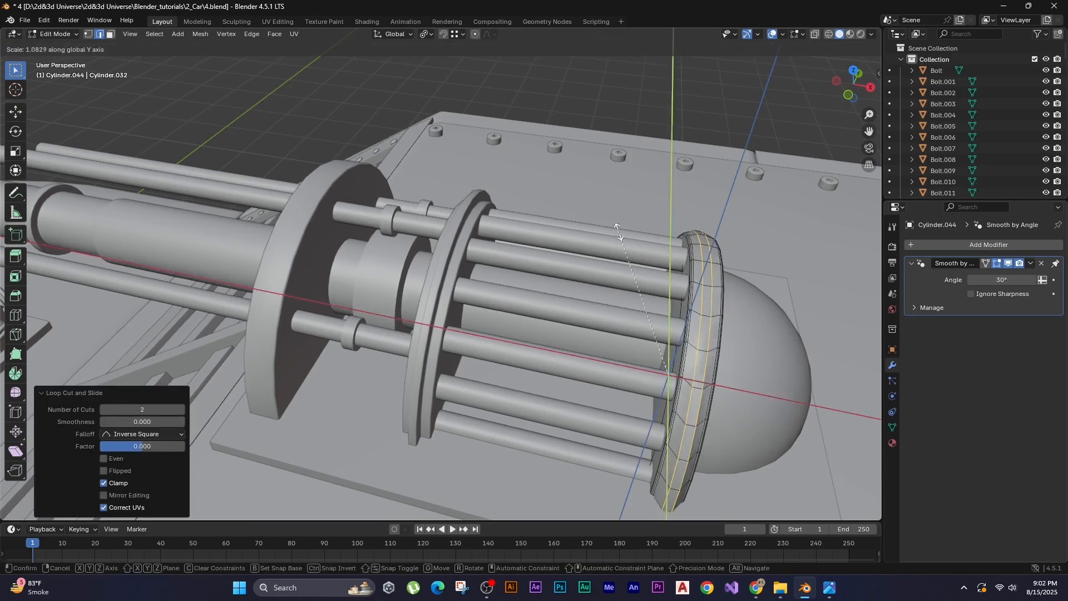
key("x")
left_click(590, 261)
left_click(713, 262)
right_click(712, 263)
key("s")
key("x")
right_click(610, 252)
middle_click_drag(625, 257, 630, 295)
Select the middle strip of faces running around the domed half disc's rim.
key("3")
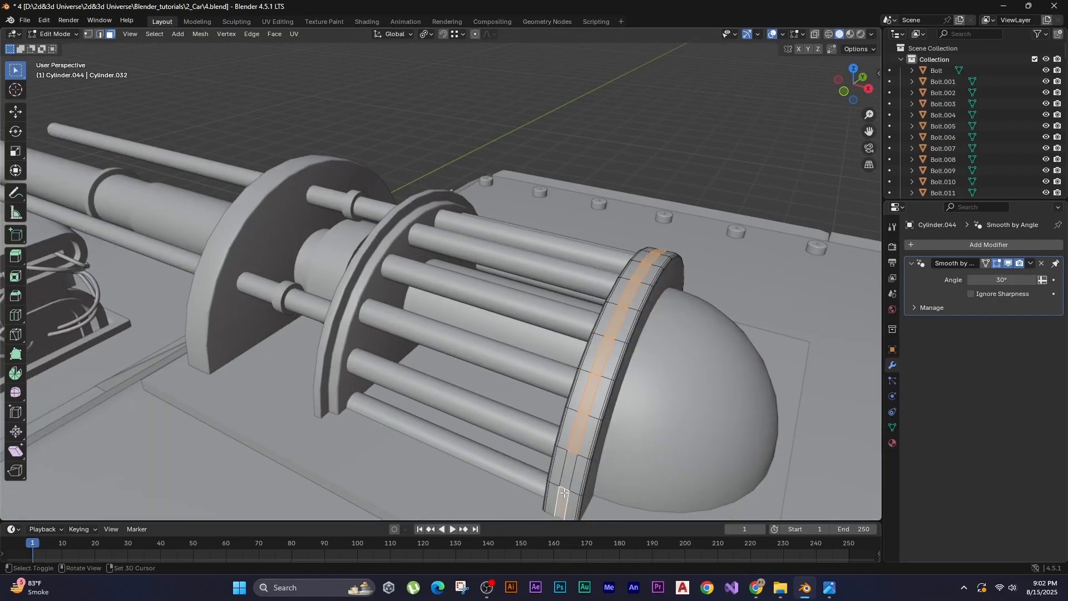
left_click(568, 471, "ctrl+shift")
middle_click_drag(569, 471, 428, 274)
left_click(310, 410, "ctrl+shift")
key("alt+e")
left_click(503, 245)
left_click(511, 220)
key("ctrl+z")
Extrude the selected face strip of the domed half disc's rim along its normals and finish editing the disc.
key("alt+e")
left_click(549, 236)
left_click(541, 224)
scroll(541, 226, "up", 3)
left_click(582, 215, "alt")
key("Tab")
scroll(450, 246, "down", 4)
scroll(531, 272, "down", 4)
scroll(532, 273, "down", 5)
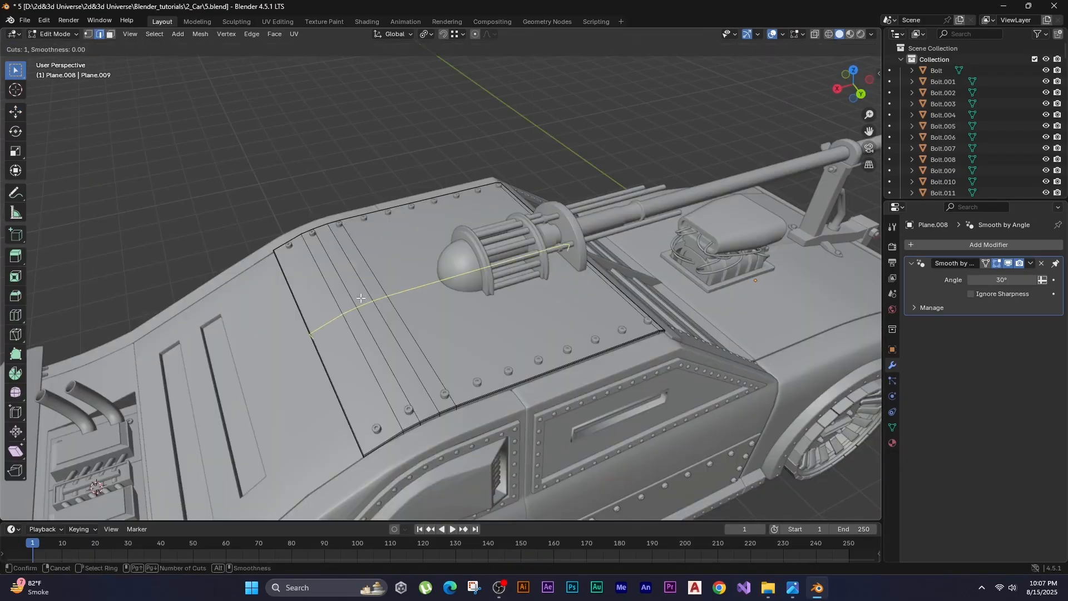
Cut a lengthwise edge loop in the roof panel beside the gun and shift it about 0.02 m along Y.
key("ctrl+r")
left_click(422, 312)
left_click(412, 300)
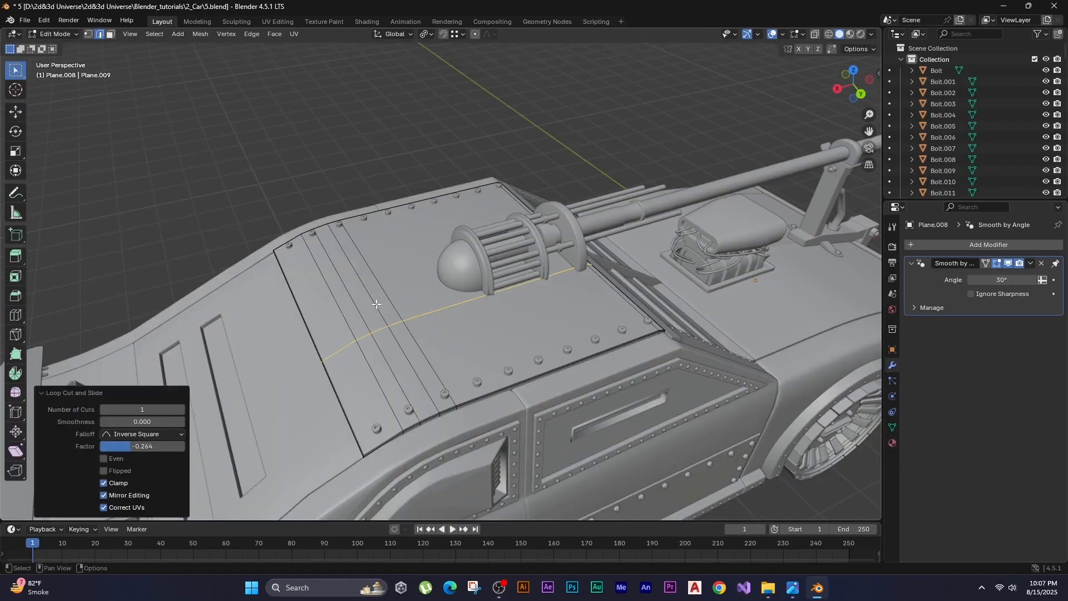
middle_click_drag(412, 300, 417, 328)
left_click(416, 287)
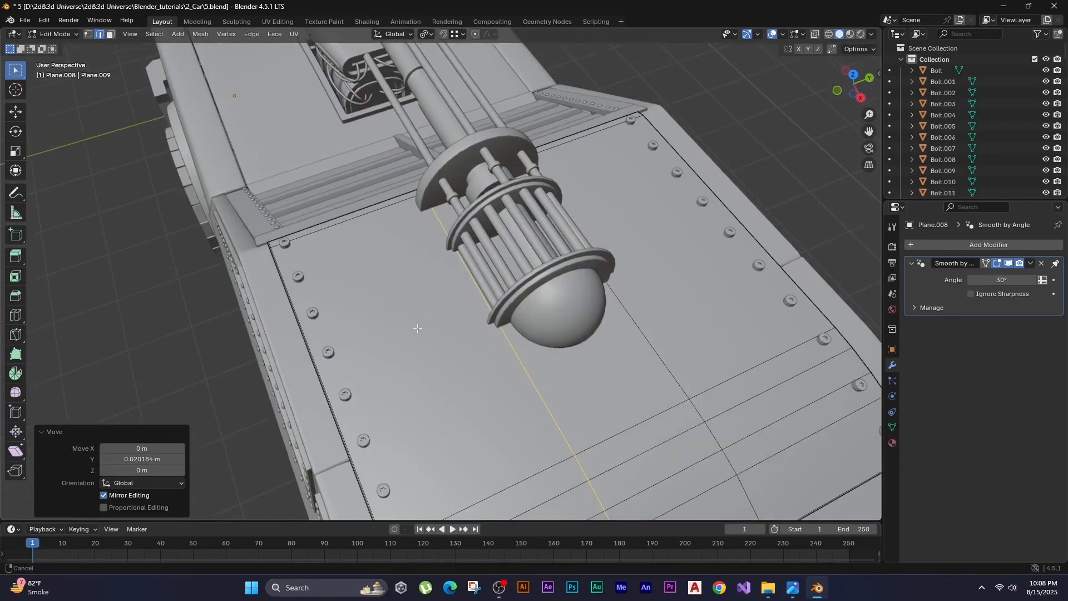
Cut a crosswise edge loop in the roof panel in line with the cage's barrel-side ring.
left_click(328, 390)
middle_click_drag(328, 390, 520, 305)
scroll(520, 295, "up", 4)
key("ctrl+r")
left_click(379, 325)
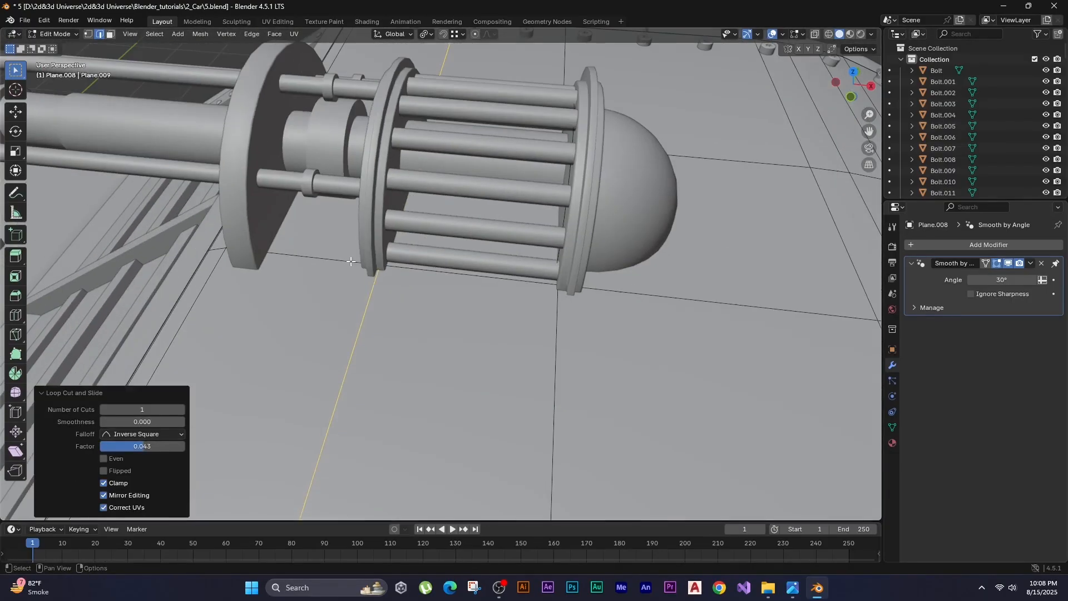
Delete the roof panel face directly beneath the gun's barred cage.
key("3")
left_click(432, 259)
key("x")
left_click(433, 270)
Isolate the roof panel, extrude the opening's border edges down along Z, and fill the bottom to form a recess.
scroll(472, 303, "down", 3)
key("Tab")
middle_click_drag(501, 356, 505, 338)
key("slash")
key("Tab")
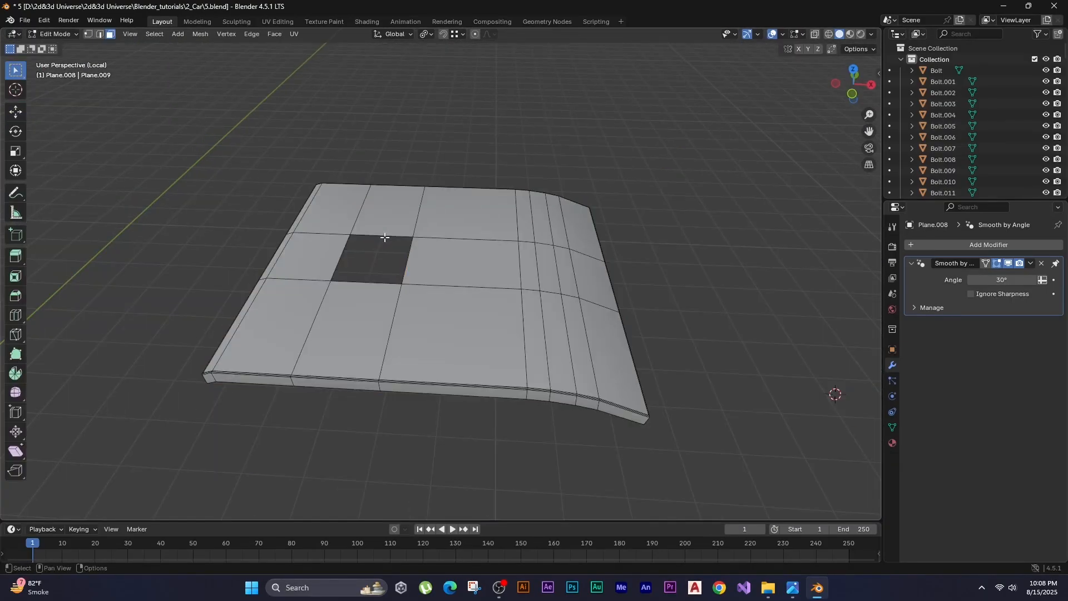
left_click(356, 284, "shift")
left_click(340, 259, "shift")
middle_click_drag(203, 196, 194, 179)
key("e")
key("z")
left_click(222, 272)
middle_click_drag(272, 406, 293, 314)
key("f")
key("slash")
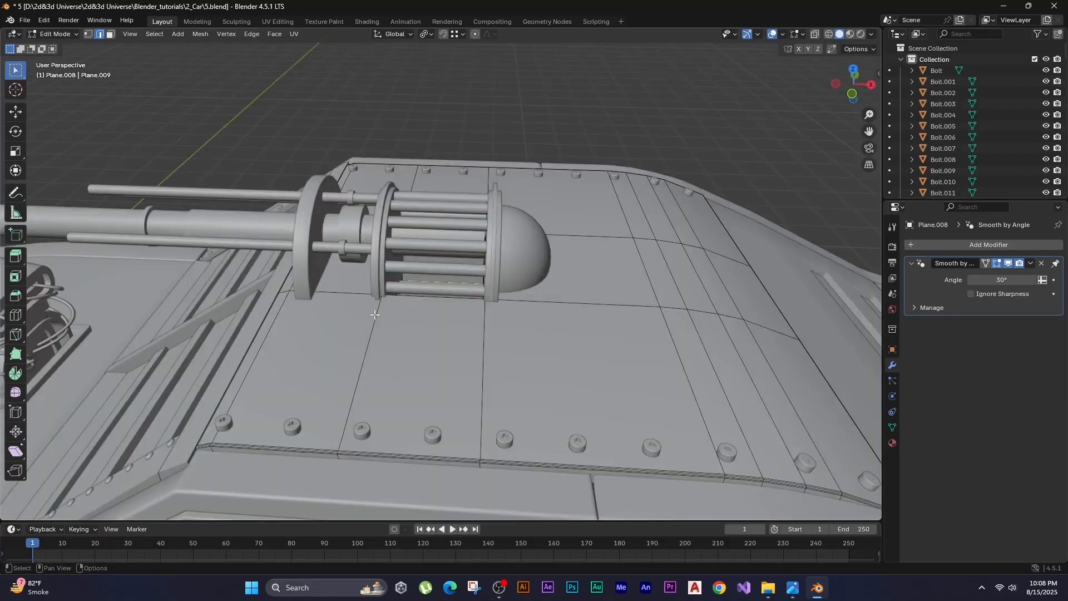
Bevel the recess edges under the cage by about 0.44 m with 3 segments, rounding it into a trough, and finish editing.
middle_click_drag(401, 356, 542, 344)
key("alt+a")
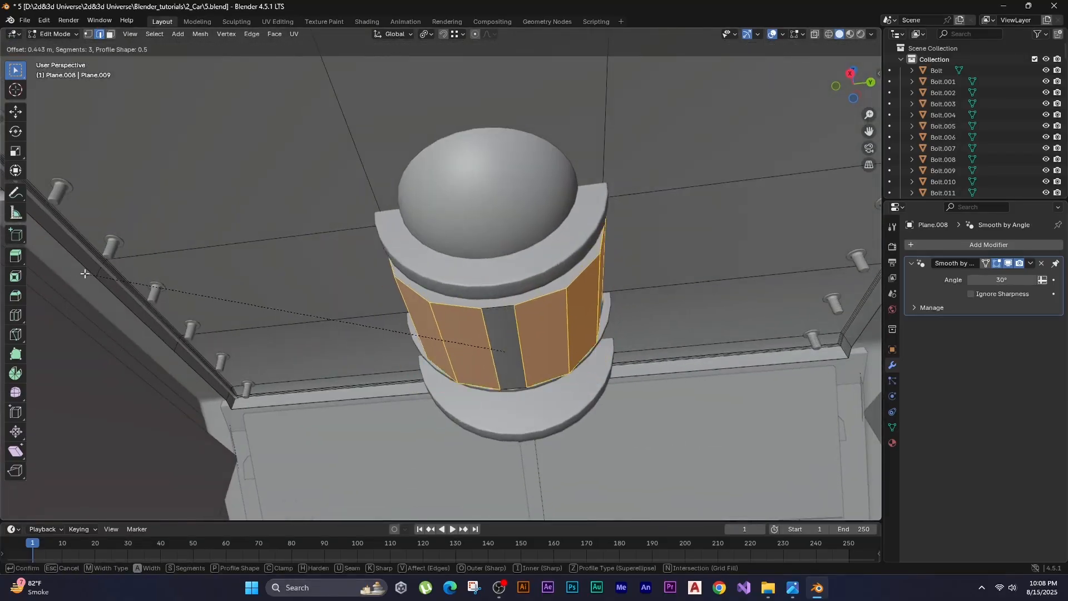
left_click(84, 274)
scroll(305, 310, "down", 4)
middle_click_drag(85, 273, 468, 310)
key("Tab")
key("alt+a")
scroll(469, 309, "up", 3)
Add a cube, raise it above the roof, and flatten it to about 0.06 of its height along Z.
key("shift+a")
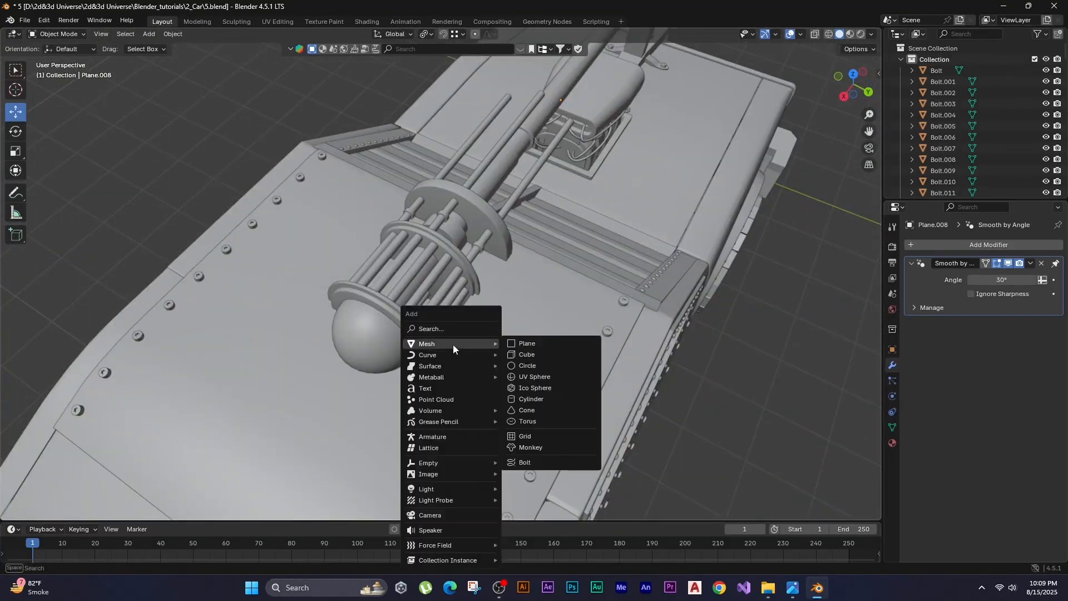
left_click(527, 354)
scroll(530, 343, "down", 4)
middle_click_drag(531, 342, 389, 331)
left_click_drag(231, 307, 408, 306)
middle_click_drag(360, 332, 400, 278)
key("g")
key("z")
left_click(408, 123)
key("s")
key("z")
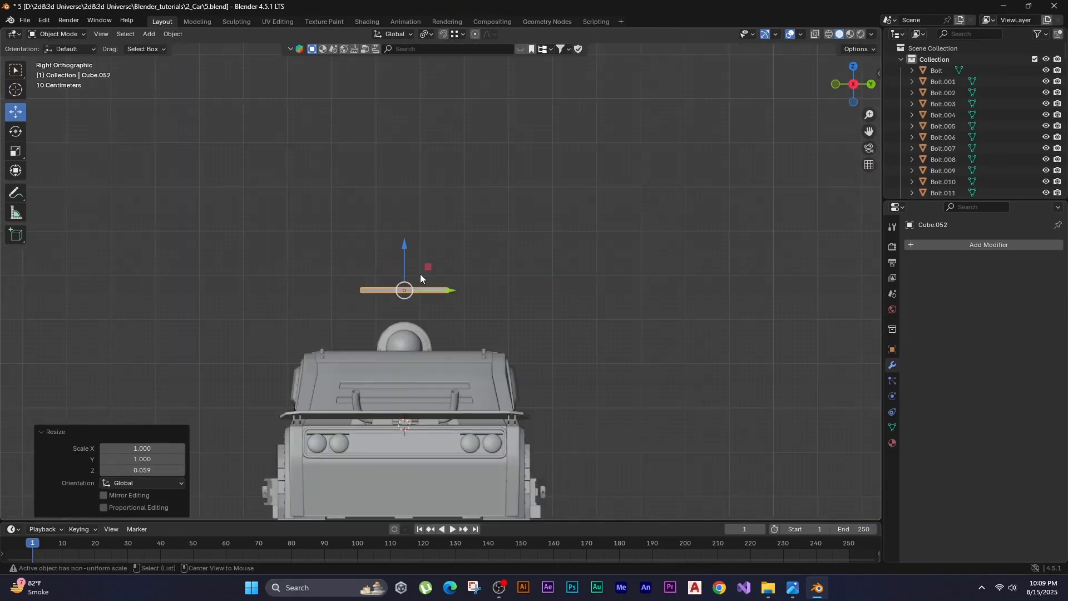
Lower the flattened cube onto the roof under the cage, adjust its thickness along Z, and align it lengthwise with the gun.
scroll(420, 273, "up", 3)
left_click_drag(377, 257, 376, 360)
key("s")
key("z")
left_click(388, 326)
key("KP_1")
scroll(389, 326, "up", 2)
left_click_drag(529, 376, 508, 377)
middle_click_drag(251, 328, 369, 321)
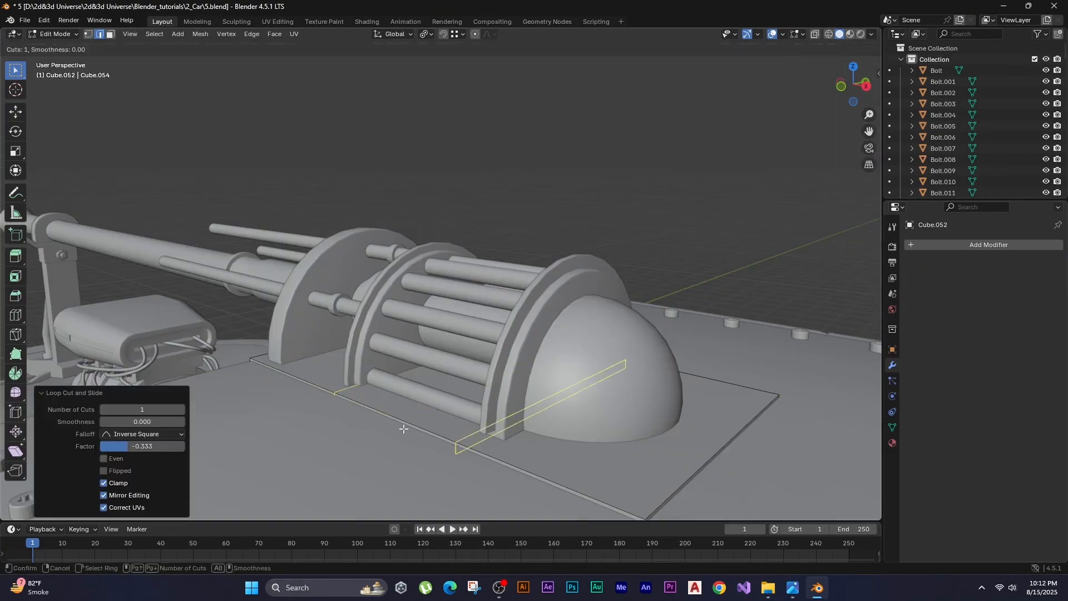
Cut crosswise and lengthwise edge loops in the gun's base plate around the cage and slide them into position.
left_click(404, 429)
left_click(431, 438)
middle_click_drag(431, 438, 470, 443)
key("ctrl+r")
left_click(638, 321)
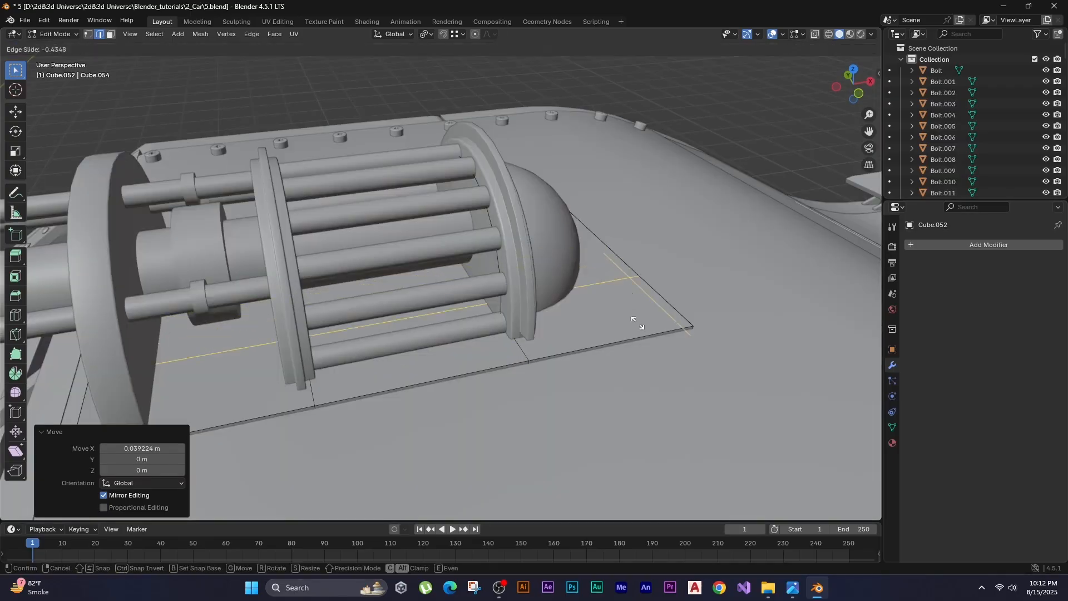
left_click(590, 296)
middle_click_drag(590, 295, 472, 334)
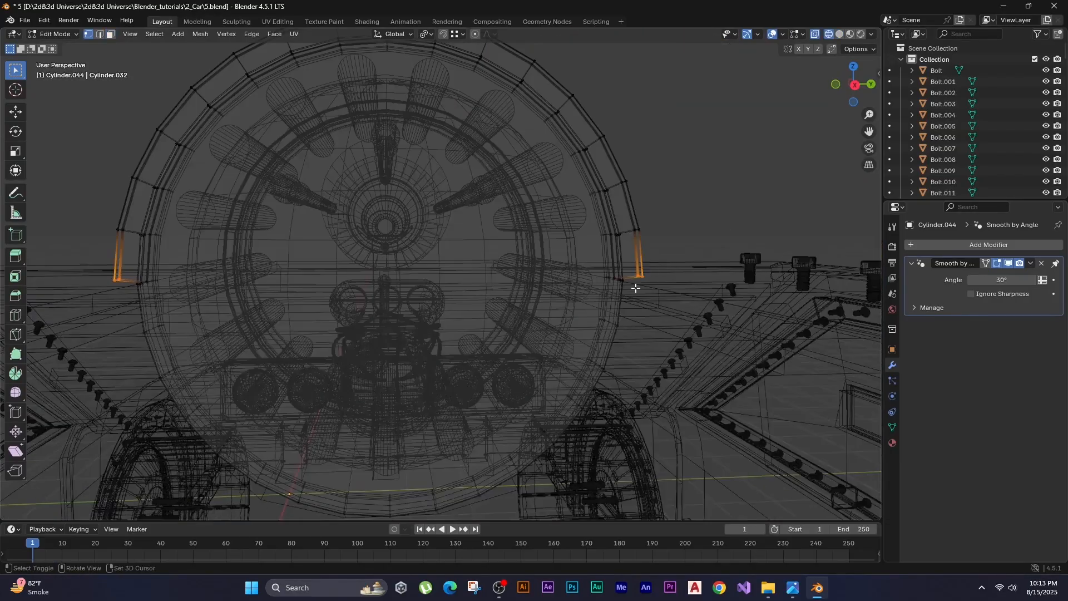
Apply Shade Auto Smooth to the gun's base plate.
key("KP_3")
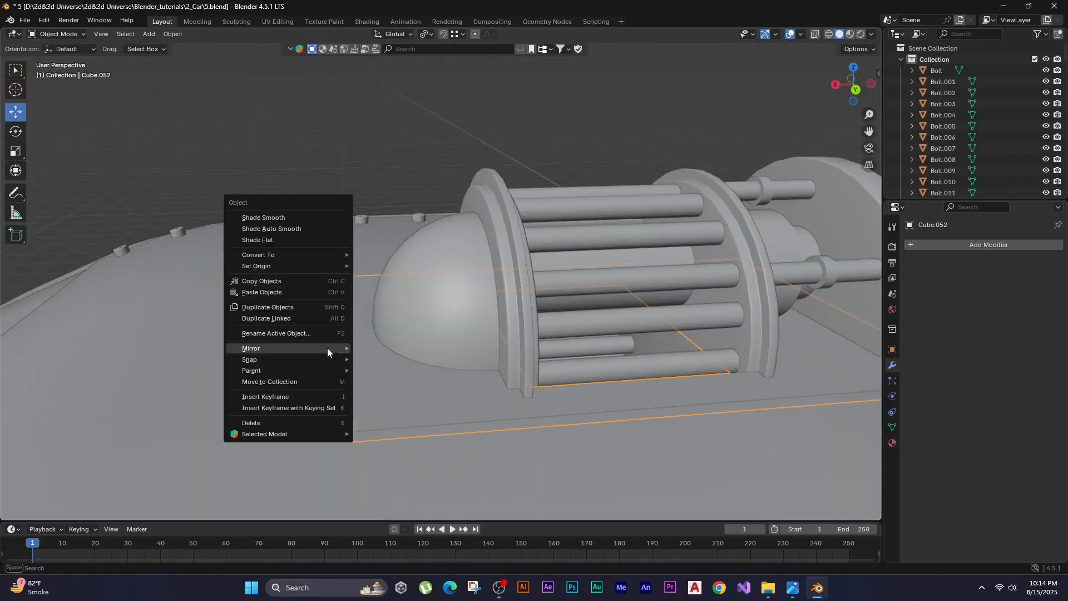
left_click(245, 228)
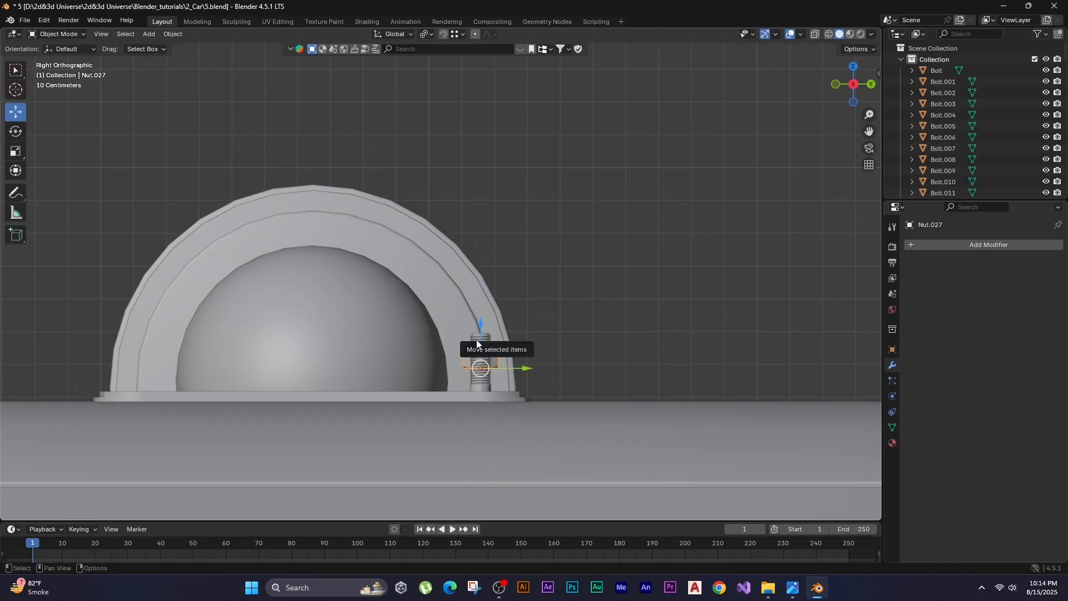
Lower the nut on the base plate bolt and duplicate it along Z on the same bolt.
left_click_drag(477, 343, 477, 366)
key("ctrl+KP_1")
scroll(375, 376, "down", 3)
middle_click_drag(128, 313, 248, 261)
scroll(248, 260, "up", 3)
key("shift+d")
key("z")
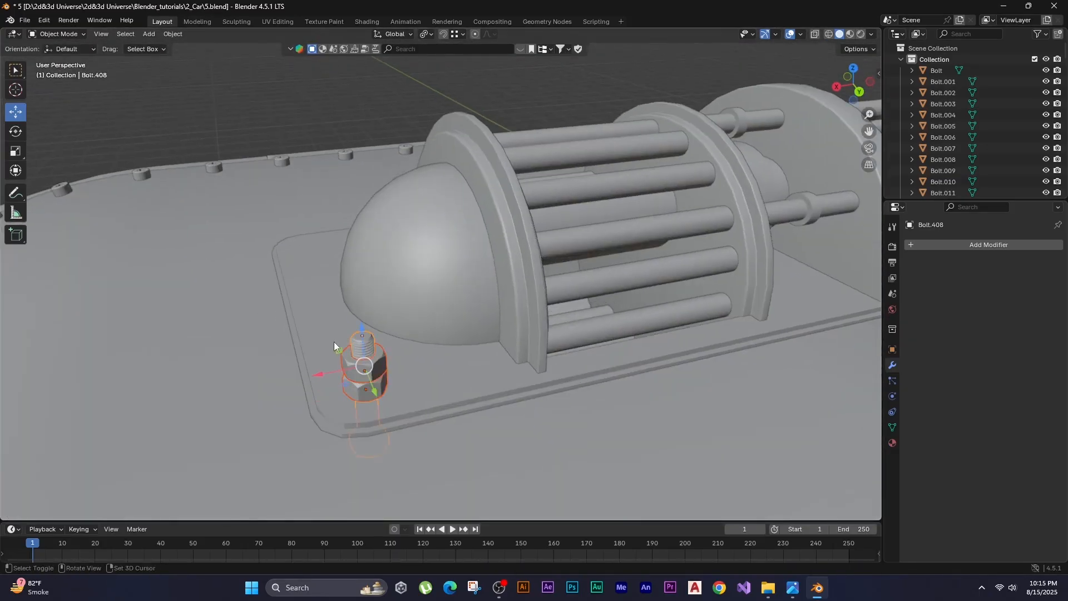
Duplicate the bolt with its nuts along X to place a second fastener on the base plate.
key("shift+d")
key("x")
left_click(439, 334)
Select both bolt-and-nut sets and duplicate them onto the opposite side of the base plate.
scroll(429, 339, "down", 2)
left_click(430, 339, "shift")
middle_click_drag(400, 367, 505, 386, "shift")
left_click(429, 323, "shift")
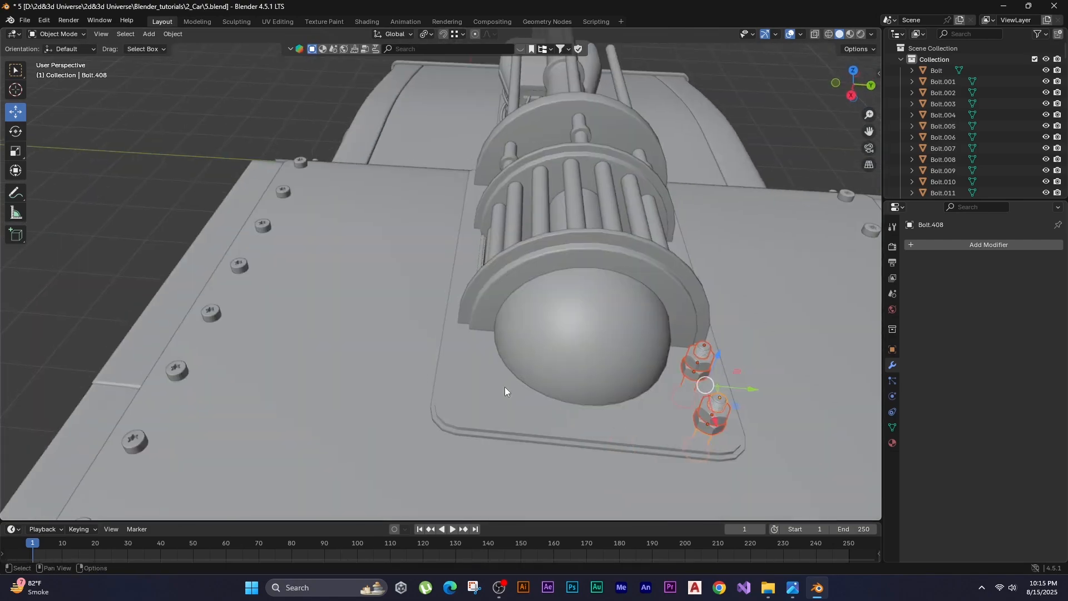
left_click(168, 378)
Select one bolt-and-nut set on each side of the base plate and duplicate both along X toward the barrel end.
middle_click_drag(582, 372, 417, 303)
left_click(612, 312)
left_click(608, 337, "shift")
left_click(618, 326, "shift")
left_click(417, 392, "shift")
left_click(416, 373, "shift")
left_click(417, 356, "shift")
middle_click_drag(417, 356, 465, 443, "alt")
key("shift+d")
key("x")
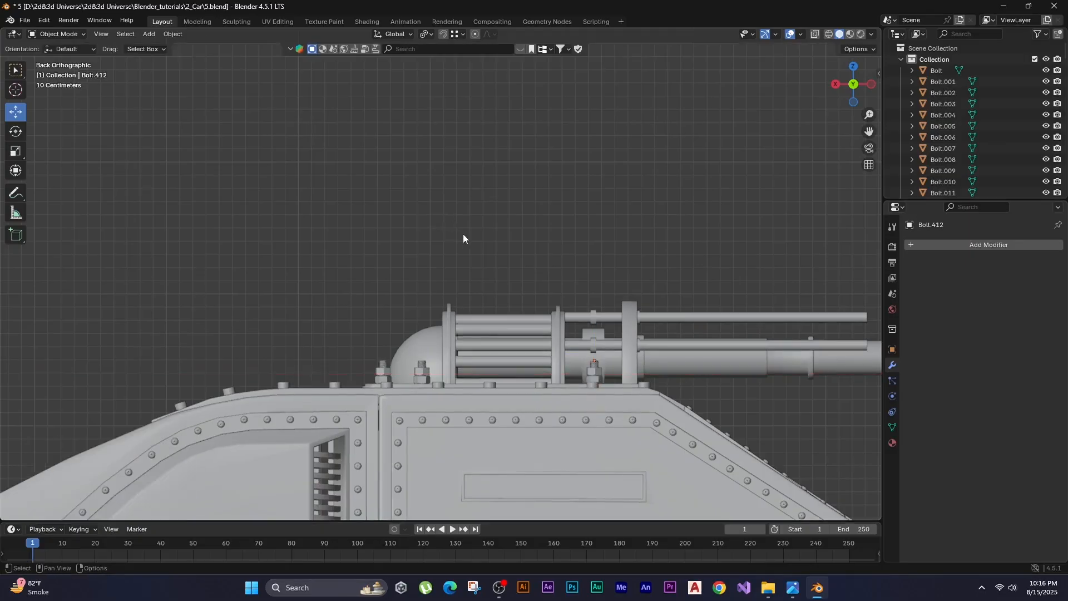
Edit the three thin rods around the barrel together and cut edge loops near their free tips.
middle_click_drag(464, 238, 548, 420)
left_click(463, 405)
left_click(461, 365, "shift")
left_click(461, 383, "shift")
key("Tab")
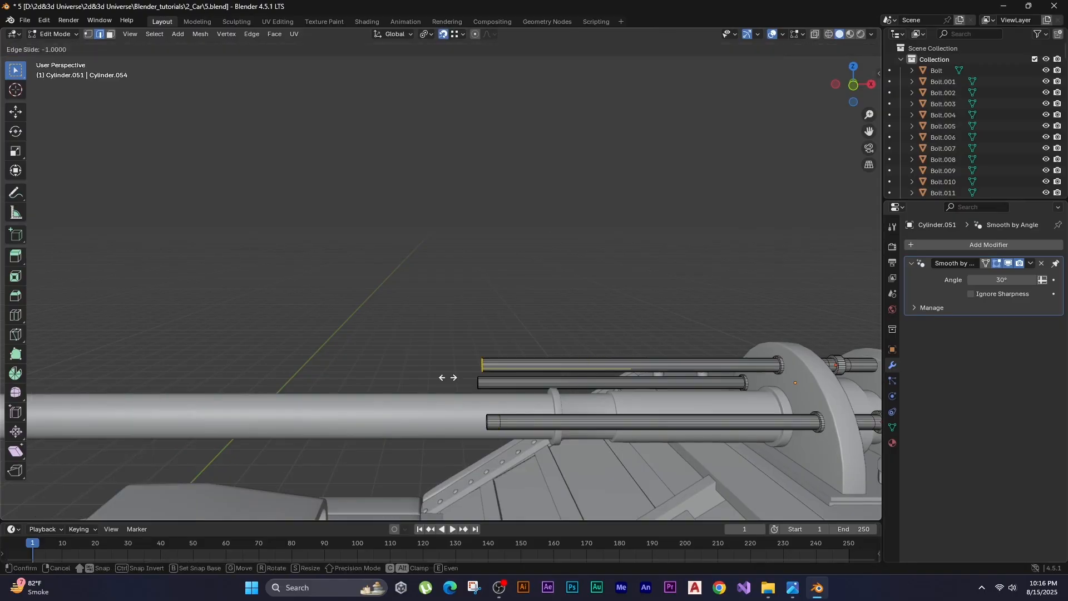
left_click(495, 412)
key("ctrl+r")
left_click(495, 383)
left_click(491, 376)
key("ctrl+r")
left_click(503, 422)
left_click(515, 432)
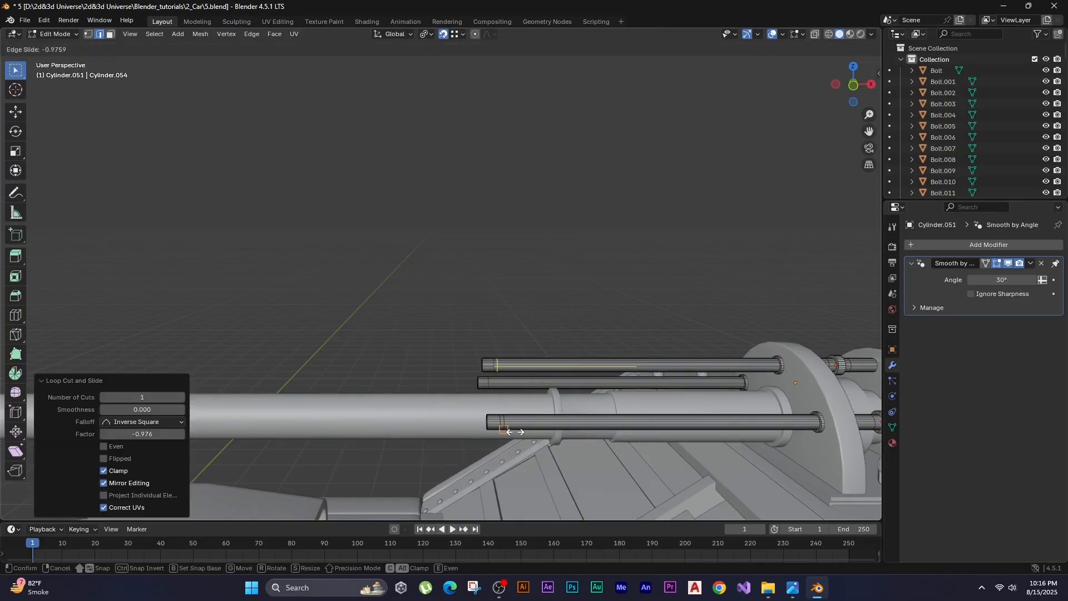
Extrude the narrow face bands between the edge loops near the thin rods' tips.
middle_click_drag(460, 338, 515, 378)
scroll(515, 378, "up", 5)
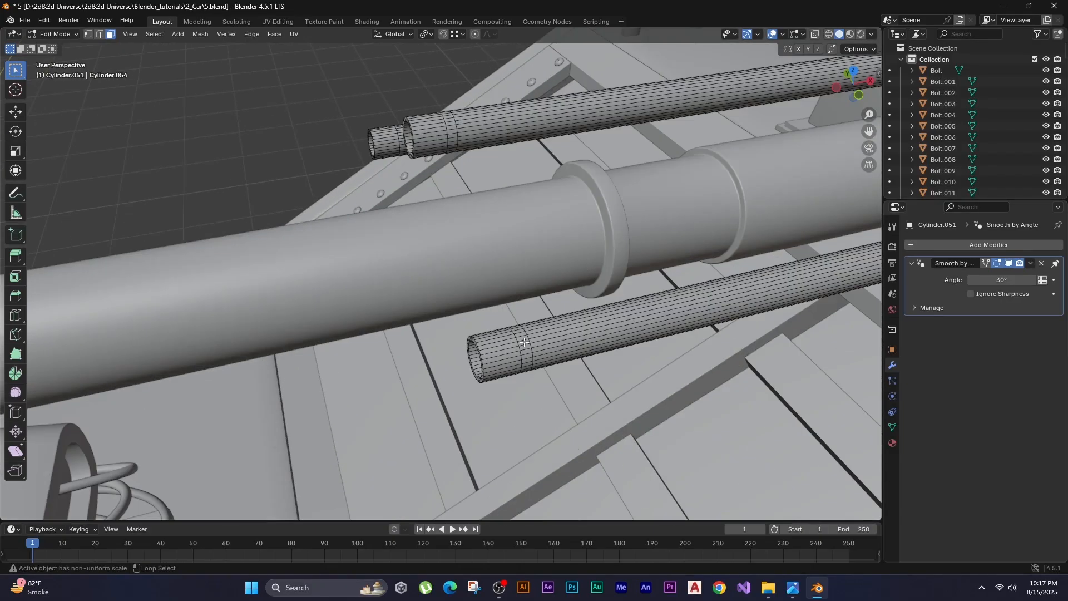
middle_click_drag(397, 127, 556, 206)
key("alt+e")
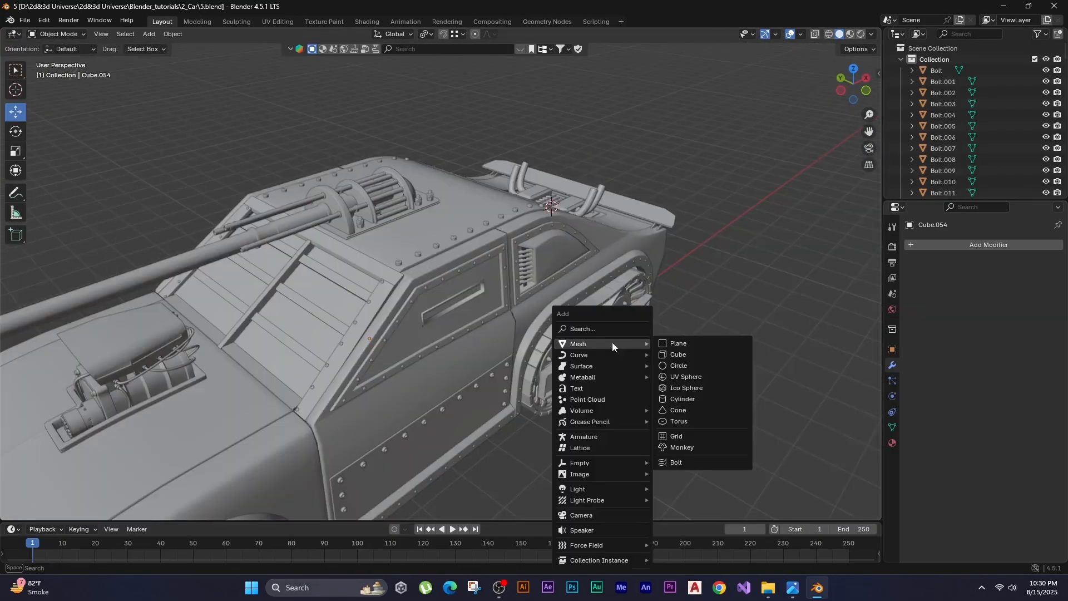
Add a cylinder and move it about -6.17 m along Y, clear of the car.
left_click(680, 376)
key("g")
key("y")
left_click(615, 384)
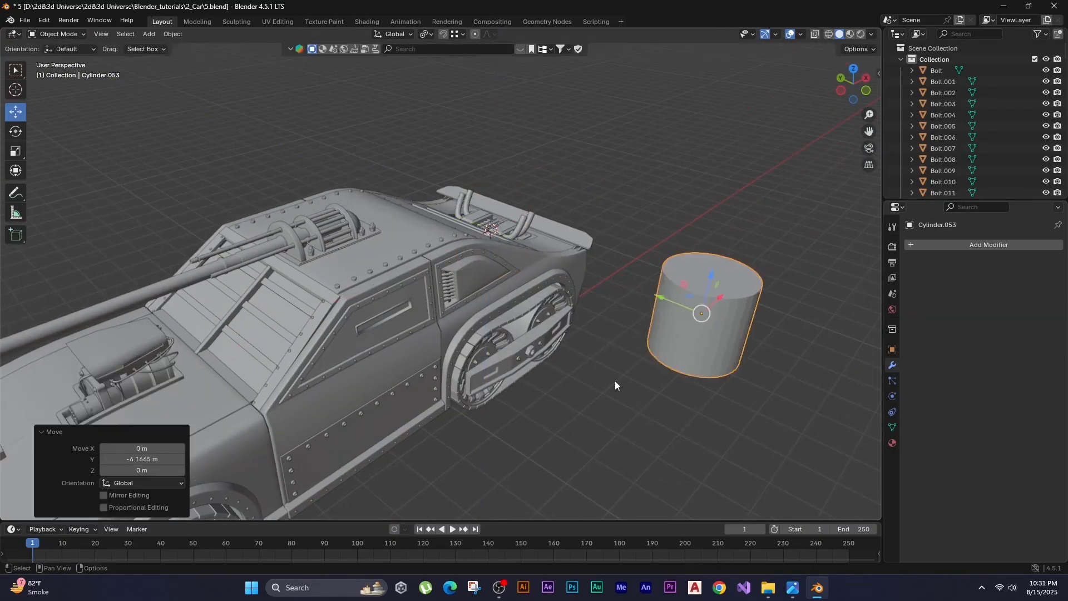
Scale down the new cylinder, rotate it to lie along the car's length, and place it beside the gun.
key("s")
left_click(720, 316)
middle_click_drag(720, 316, 678, 304, "shift")
key("r")
key("ctrl+KP_3")
key("g")
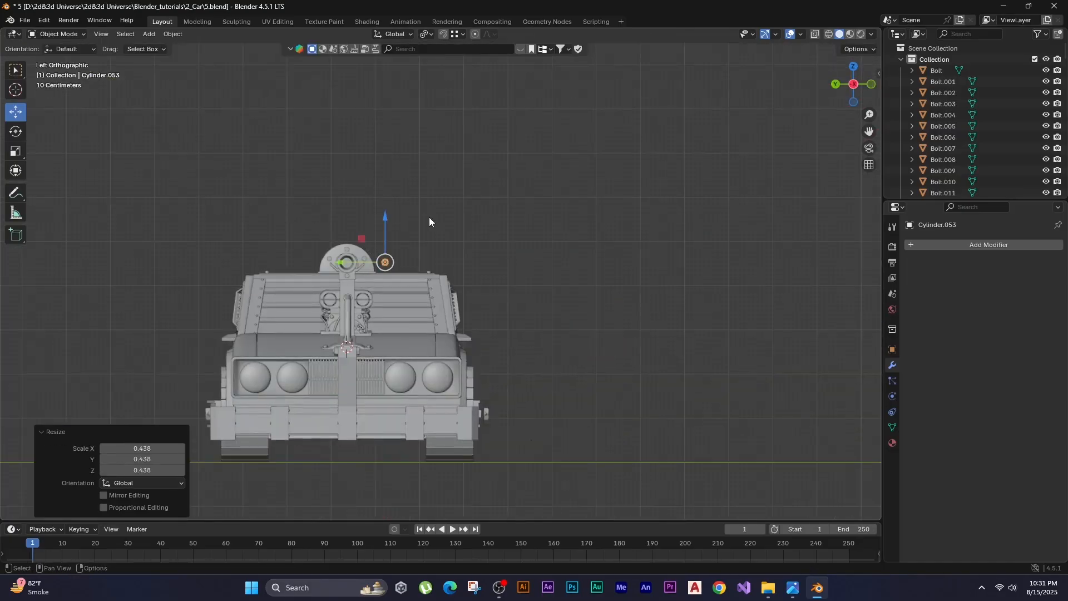
Enlarge the cylinder beside the gun by about 1.6 and adjust its length along X.
key("KP_1")
key("s")
key("x")
left_click(267, 262)
middle_click_drag(267, 262, 356, 319)
scroll(333, 306, "up", 3)
key("s")
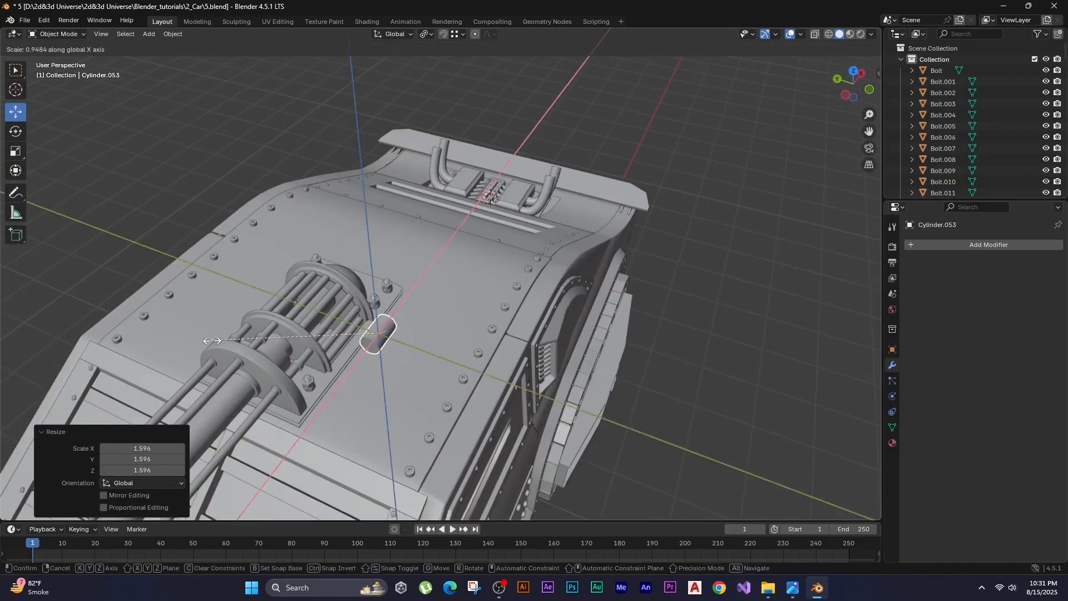
left_click(212, 341)
Extrude the cylinder's rear end face, scaling it outward, to build a stepped flange.
middle_click_drag(501, 328, 367, 300)
key("Tab")
left_click(376, 318)
left_click(253, 304)
key("s")
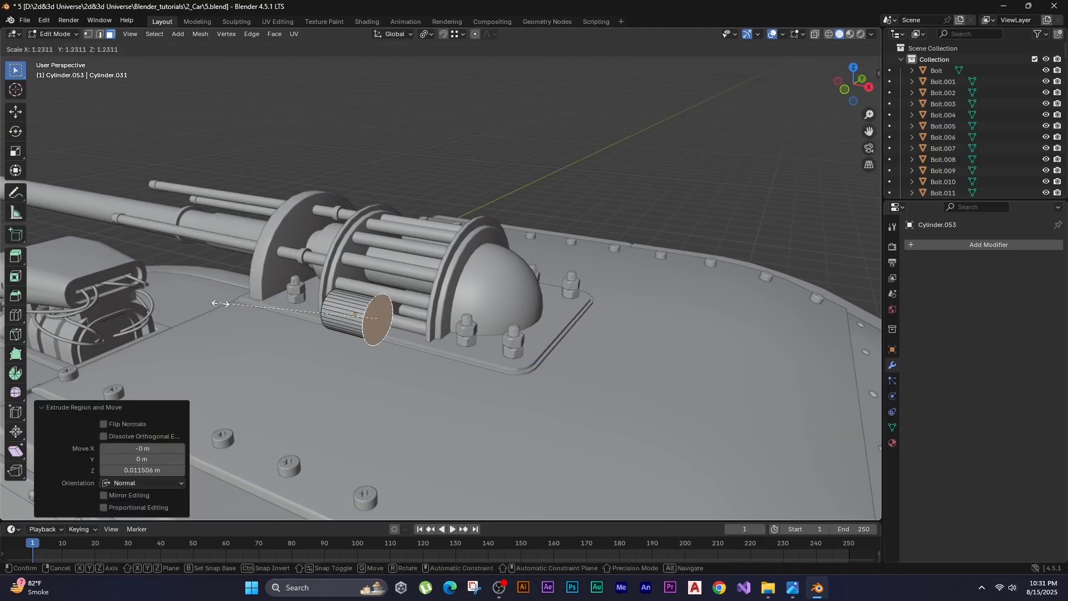
left_click(219, 303)
key("e")
mouse_move(111, 348)
middle_mouse_down()
mouse_move(149, 354)
mouse_move(120, 344)
middle_mouse_up()
left_click(140, 346)
key("e")
left_click(127, 342)
Extrude the cylinder's barrel-side end into a wider drum about 0.3 m long and inset its end face.
middle_click_drag(239, 328, 489, 228)
left_click(392, 311)
middle_click_drag(312, 307, 278, 332)
key("e")
left_click(248, 337)
middle_click_drag(201, 341, 255, 342, "shift")
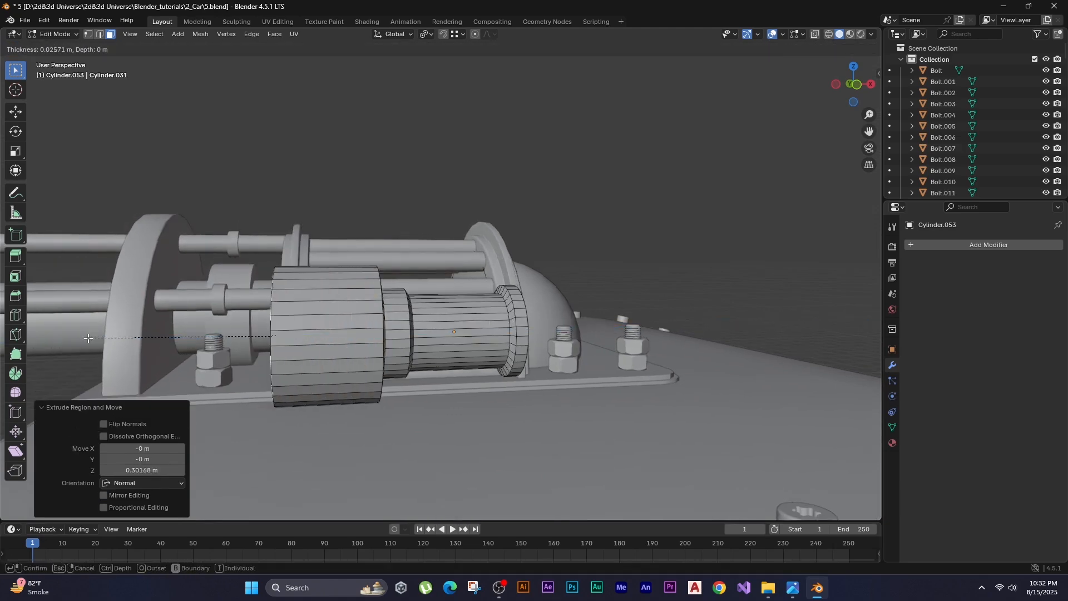
left_click(128, 341)
Duplicate the drum's inset end face about -0.33 m along X and hollow the drum by pushing the original face inward.
middle_click_drag(128, 342, 148, 345)
key("shift+d")
key("x")
left_click(234, 348)
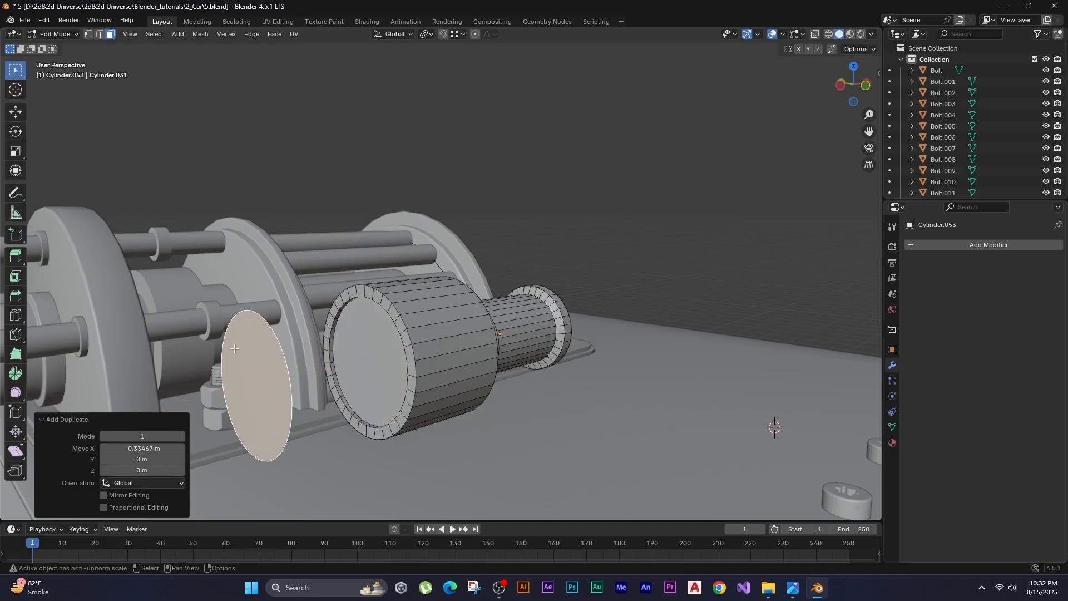
left_click(191, 402)
key("alt+a")
Separate the duplicated round face into its own object and leave editing.
left_click(246, 374)
key("F3")
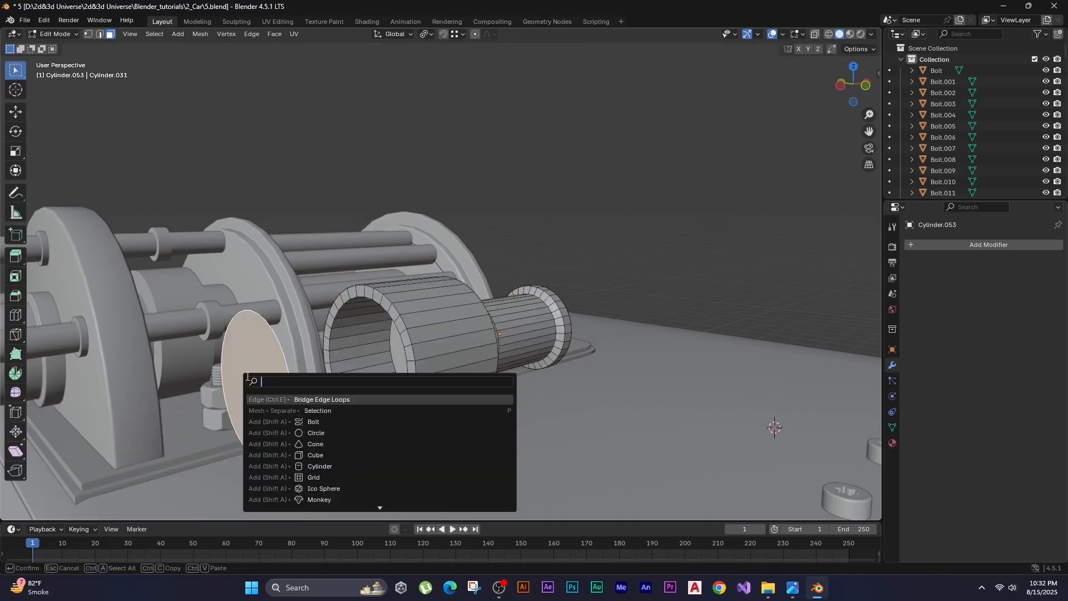
key("Down")
key("Return")
key("Tab")
Extrude the separated round face along X to turn it into a thin disc.
left_click(246, 376)
key("e")
key("x")
left_click(162, 281)
key("Tab")
Slide the thin disc along Y and X into the open end of the hollow drum.
key("g")
key("y")
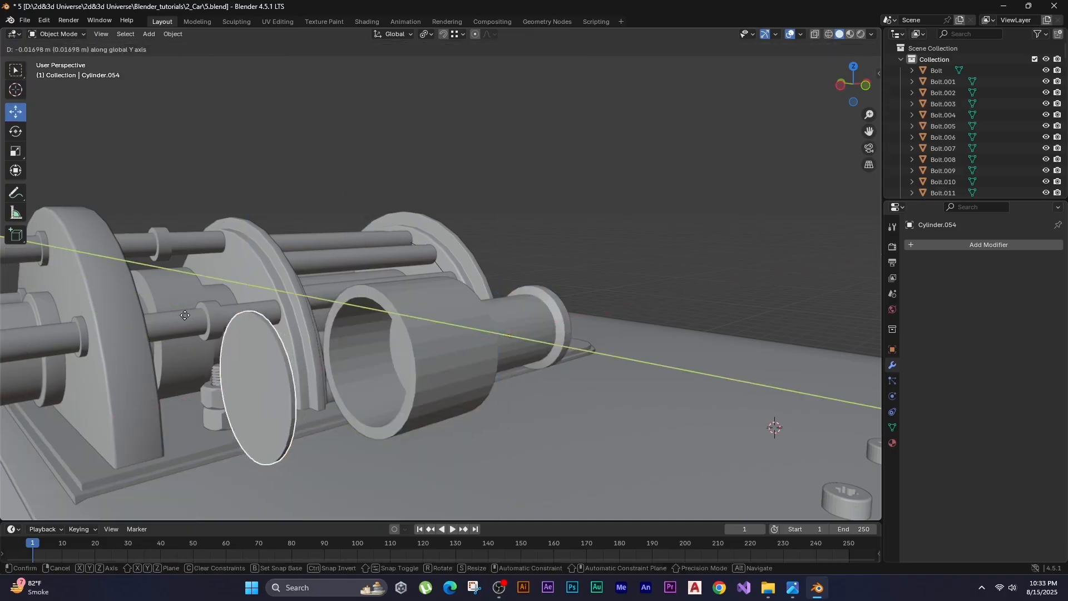
key("g")
key("x")
left_click(199, 383)
middle_click_drag(199, 382, 376, 365)
scroll(376, 365, "down", 3)
scroll(389, 350, "up", 3)
Isolate the side-mounted cylinder and cut two evenly spaced edge loops around its narrow neck.
left_click(389, 344)
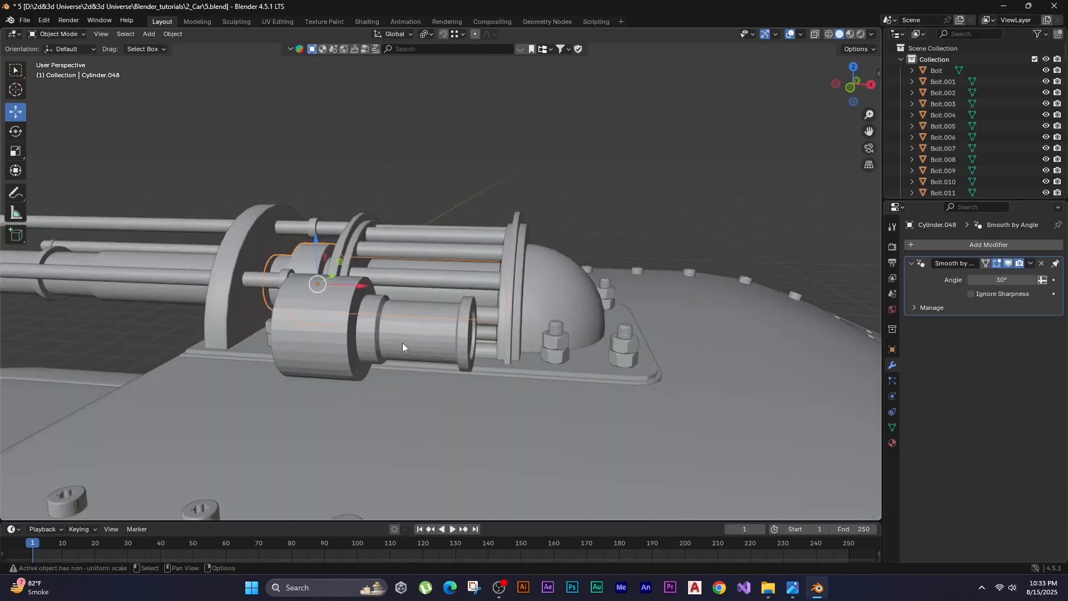
left_click(407, 344)
key("Tab")
key("ctrl+r")
scroll(434, 354, "up", 1)
left_click(434, 354)
right_click(434, 353)
key("slash")
key("KP_1")
middle_click_drag(584, 355, 474, 150, "alt")
scroll(473, 150, "up", 2)
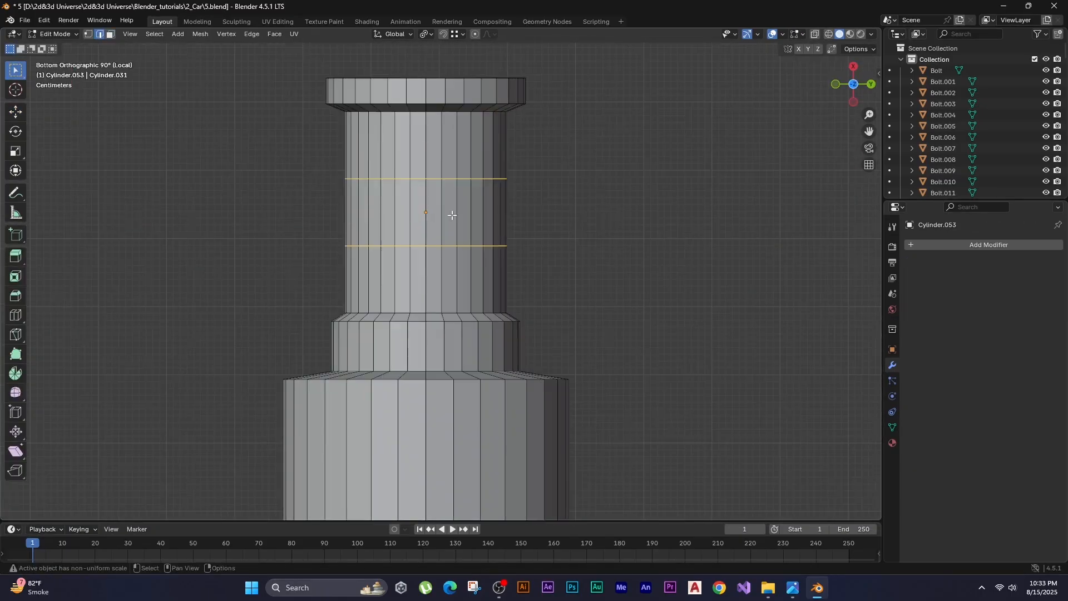
Extrude the ring of faces between the two new loops outward into a raised band.
left_click(487, 201, "alt")
key("alt+z")
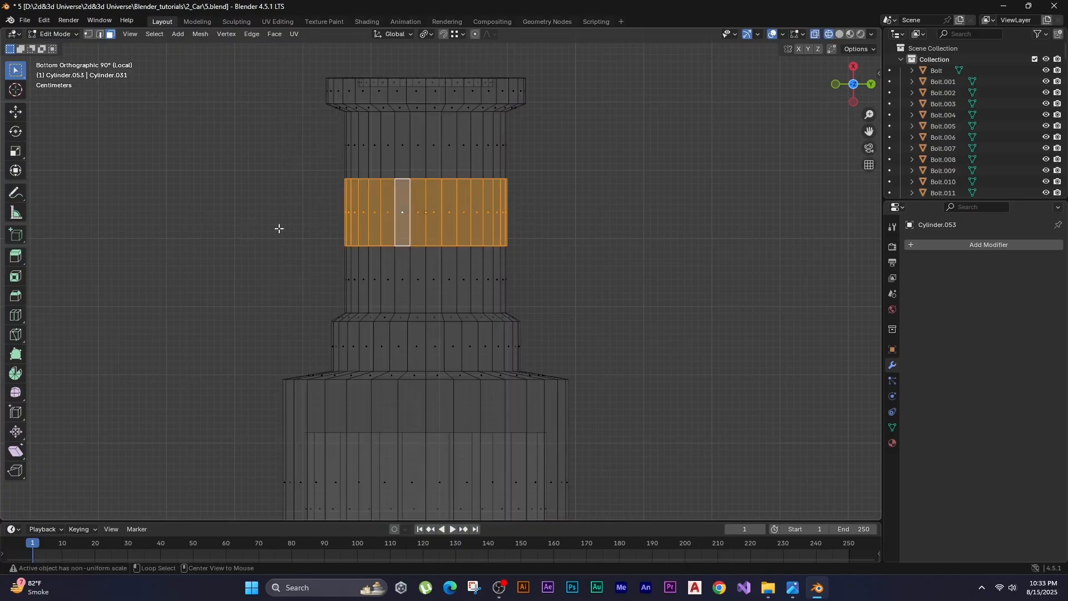
left_click(226, 200)
key("z")
left_click(311, 192)
Extrude the lowest faces of the raised band down along Z into a flat-bottomed support leg and return to the full scene.
left_click(433, 209)
left_click(466, 209, "ctrl")
left_click(385, 209, "ctrl")
middle_click_drag(379, 211, 314, 300)
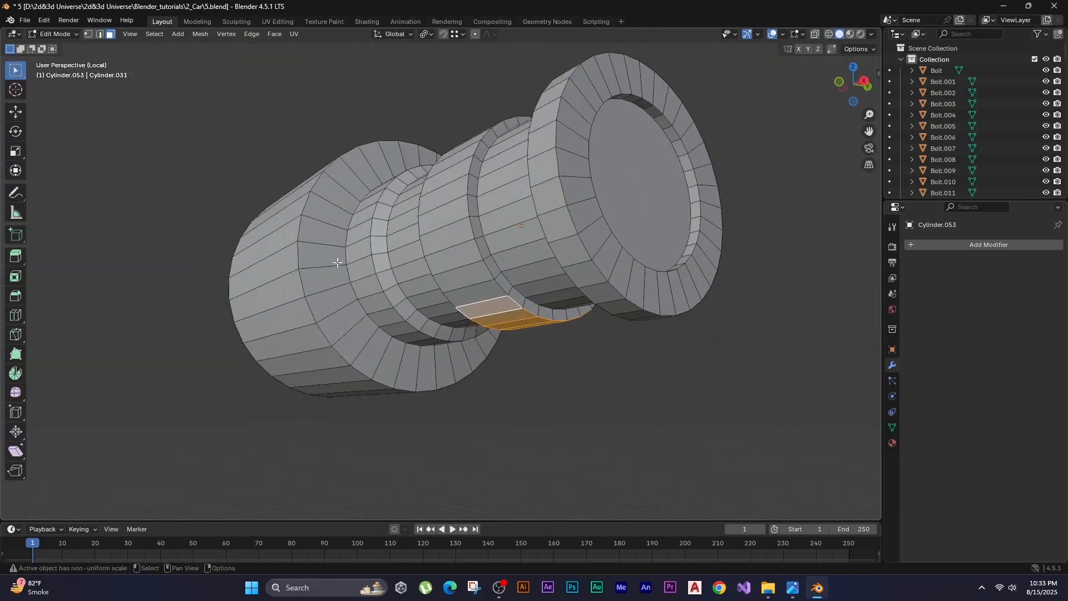
key("e")
key("z")
key("Return")
middle_click_drag(362, 381, 391, 429)
scroll(391, 428, "down", 2)
key("Tab")
key("slash")
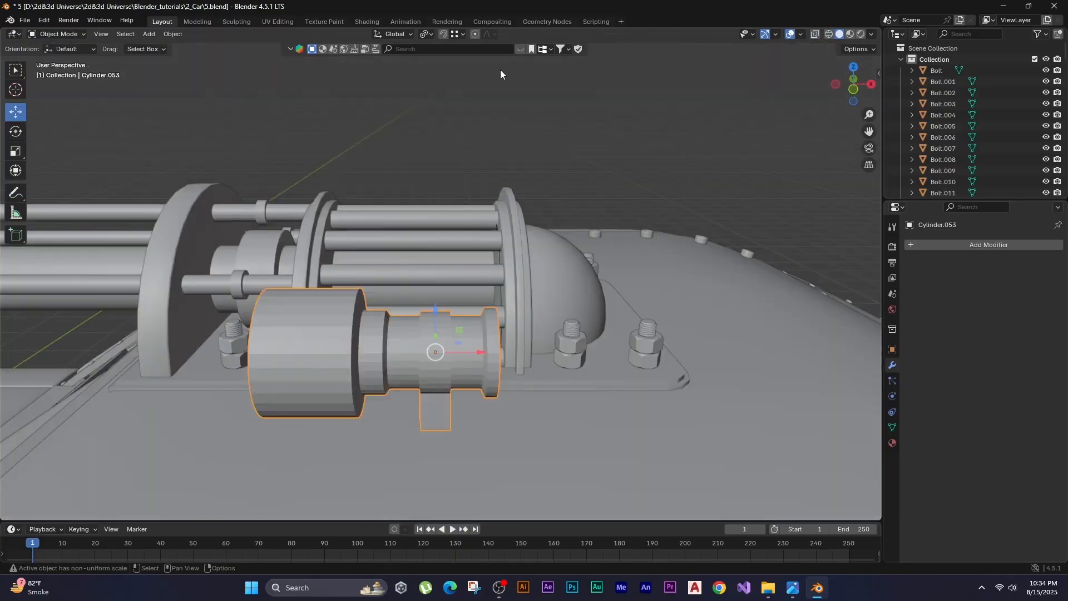
Extrude the lower side faces of the support leg outward along their normals to form a square foot plate.
left_click(499, 69)
middle_click_drag(495, 300, 356, 314)
left_click(372, 311)
key("Tab")
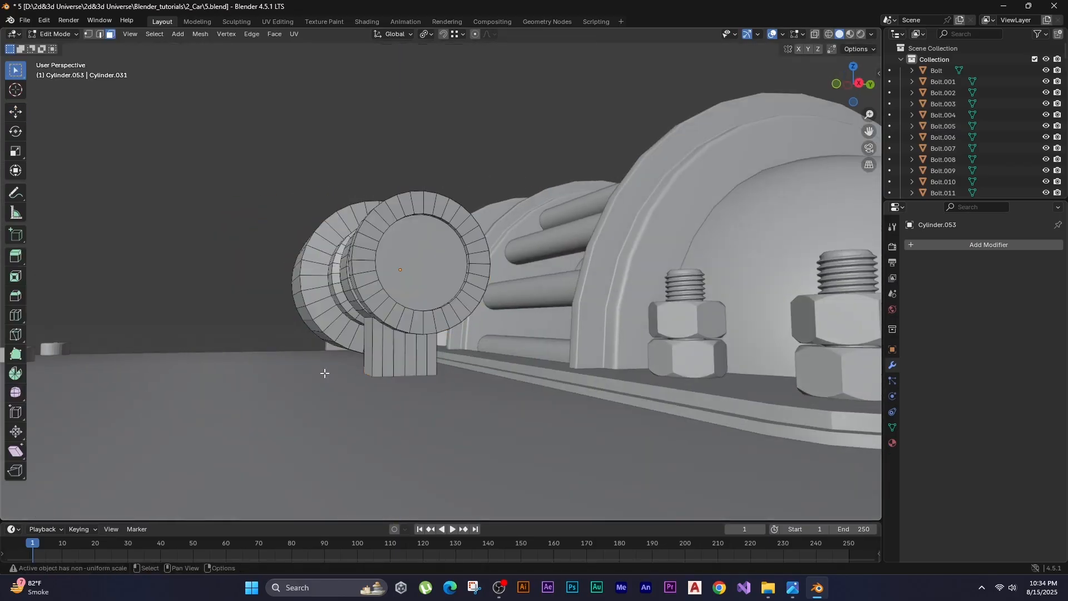
key("Tab")
middle_click_drag(398, 244, 393, 262)
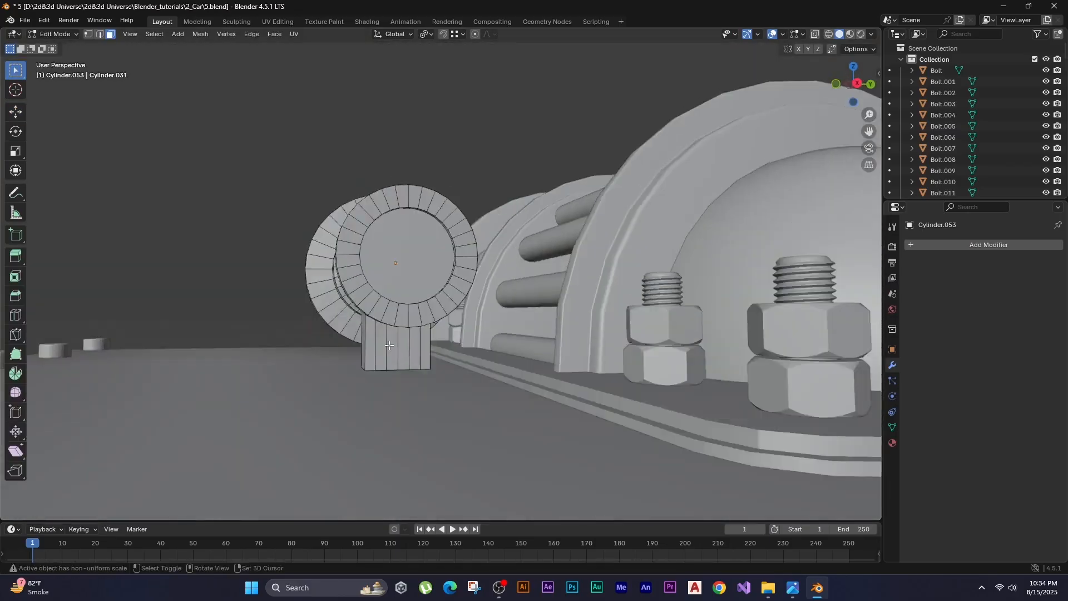
key("slash")
left_click(506, 292)
left_click(489, 290, "shift")
middle_click_drag(392, 356, 392, 410)
left_click(249, 189)
key("alt+e")
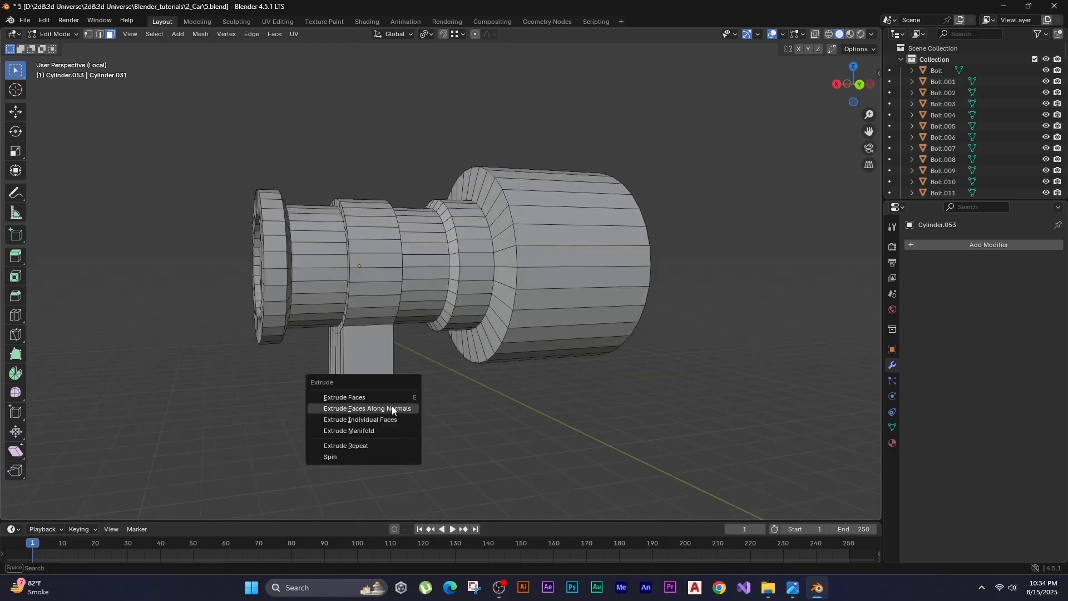
left_click(103, 482)
key("slash")
middle_click_drag(274, 341, 442, 241)
key("Tab")
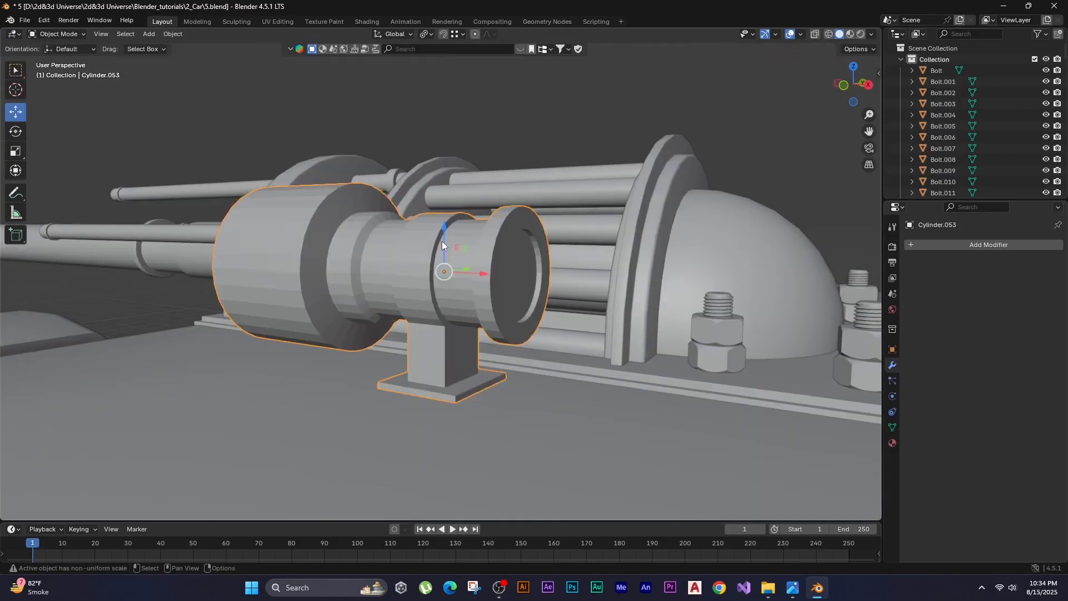
Shade the mounted cylinder smooth by angle at 30°.
right_click(246, 113)
left_click(246, 114)
left_click(246, 113)
middle_click_drag(534, 201, 399, 295)
Raise the thin disc along Z in the side view so it sits concentric with the hollow drum.
left_click(406, 233)
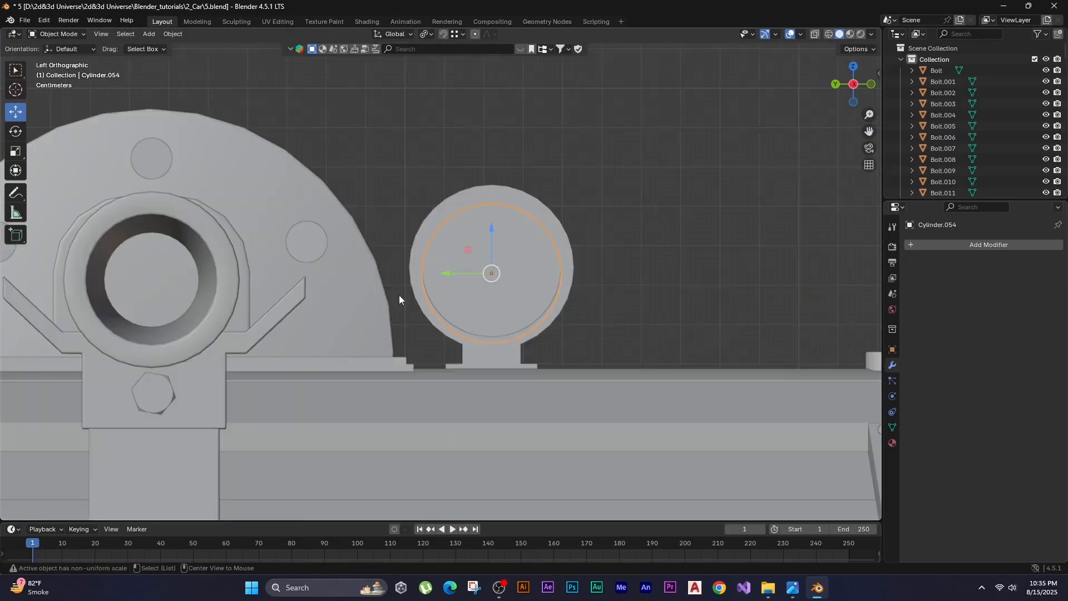
key("shift+z")
scroll(500, 236, "up", 4)
left_click_drag(479, 273, 479, 261)
middle_click_drag(479, 261, 411, 273)
key("z")
left_click(448, 273)
middle_click_drag(548, 300, 476, 323)
left_click(476, 323)
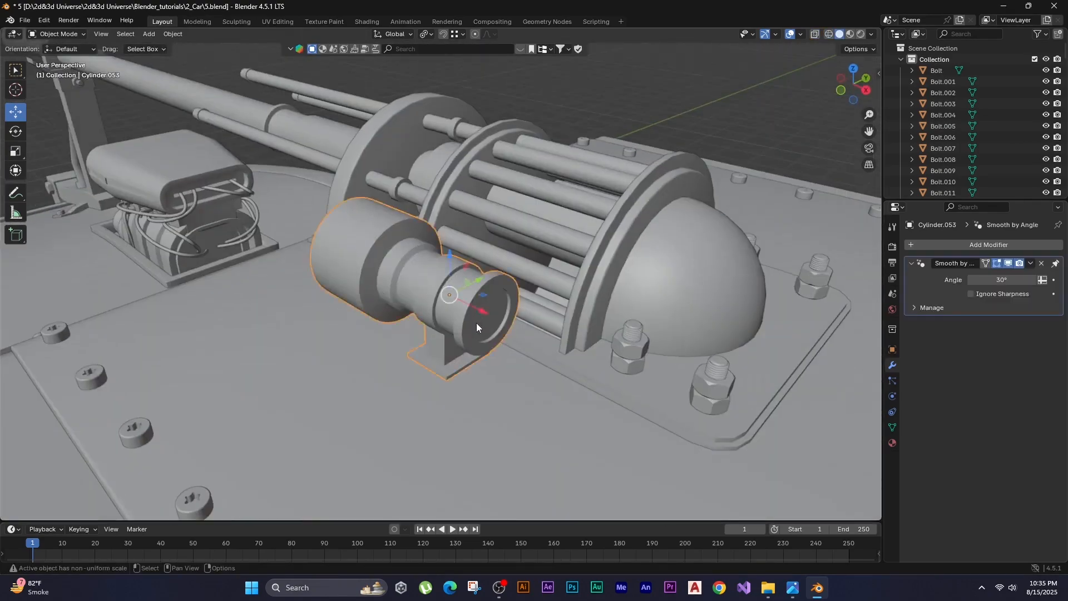
Add a cube, place it on the roof behind the gun's dome and scale it into a small flat block.
scroll(476, 323, "down", 3)
middle_click_drag(583, 348, 463, 369)
key("shift+a")
left_click(492, 355)
scroll(295, 303, "down", 4)
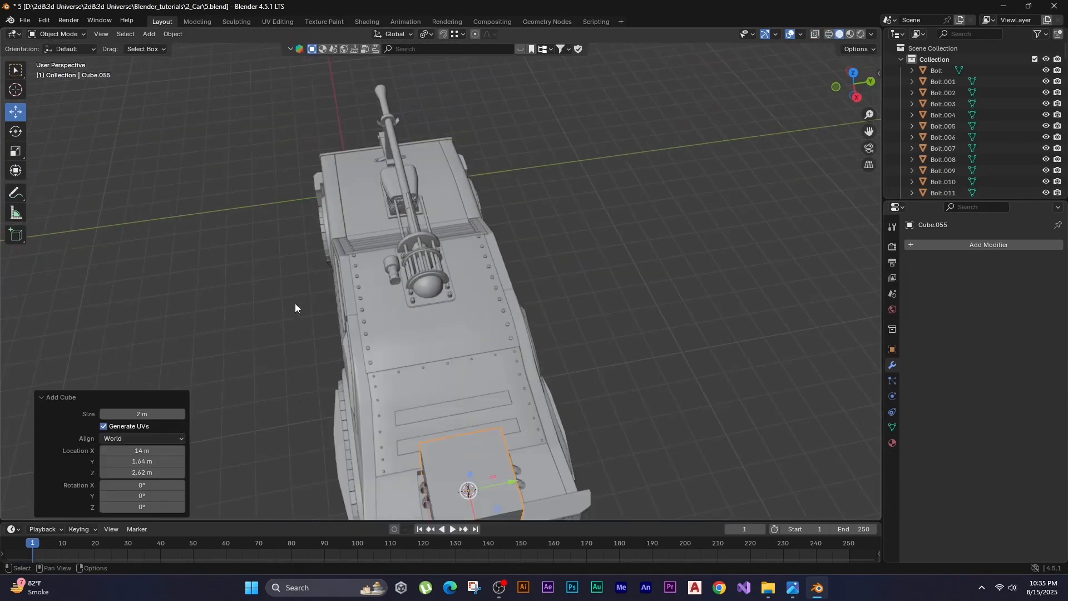
left_click(388, 339)
middle_click_drag(388, 338, 495, 300)
left_click_drag(478, 328, 478, 302)
key("s")
key("x")
left_click(489, 334)
scroll(489, 334, "up", 4)
left_click_drag(480, 426, 457, 426)
Recess the top face of the roof block into a rectangular socket.
key("Tab")
left_click(300, 326)
scroll(461, 422, "down", 4)
Add a NURBS path and move it to the rear end of the side-mounted cylinder.
middle_click_drag(518, 328, 582, 336)
key("shift+a")
mouse_move(462, 223)
left_click(532, 272)
scroll(532, 272, "down", 3)
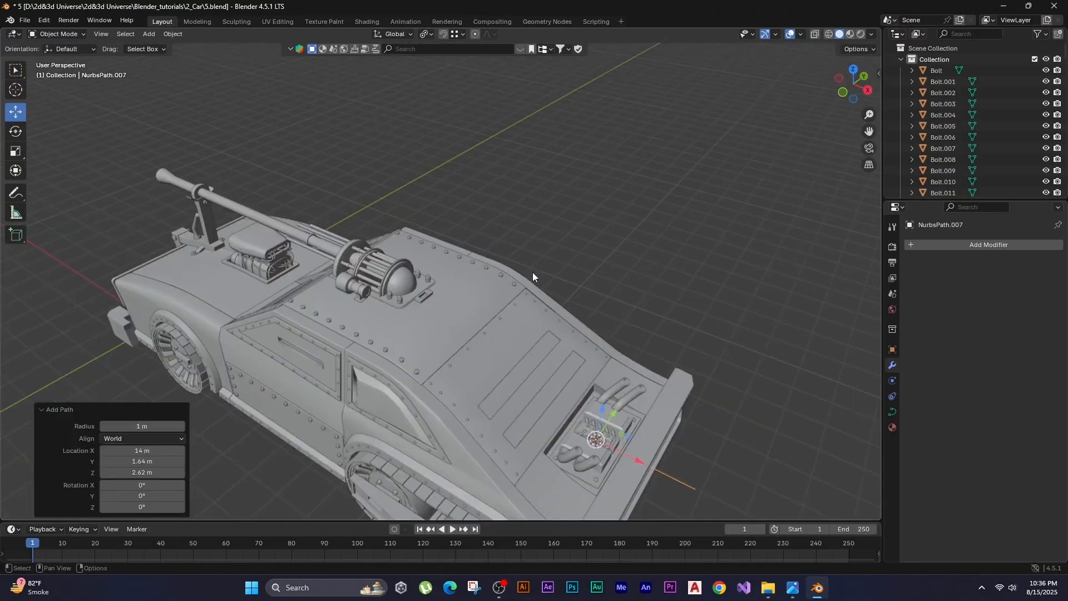
key("g")
left_click(353, 210)
Give the path a round bevel with a depth of 0.02 m.
left_click(892, 411)
scroll(990, 389, "down", 3)
double_click(1041, 451)
scroll(390, 343, "up", 3)
middle_click_drag(389, 344, 435, 337)
Move the path's first control point in the front view to the cylinder's rear face.
key("Tab")
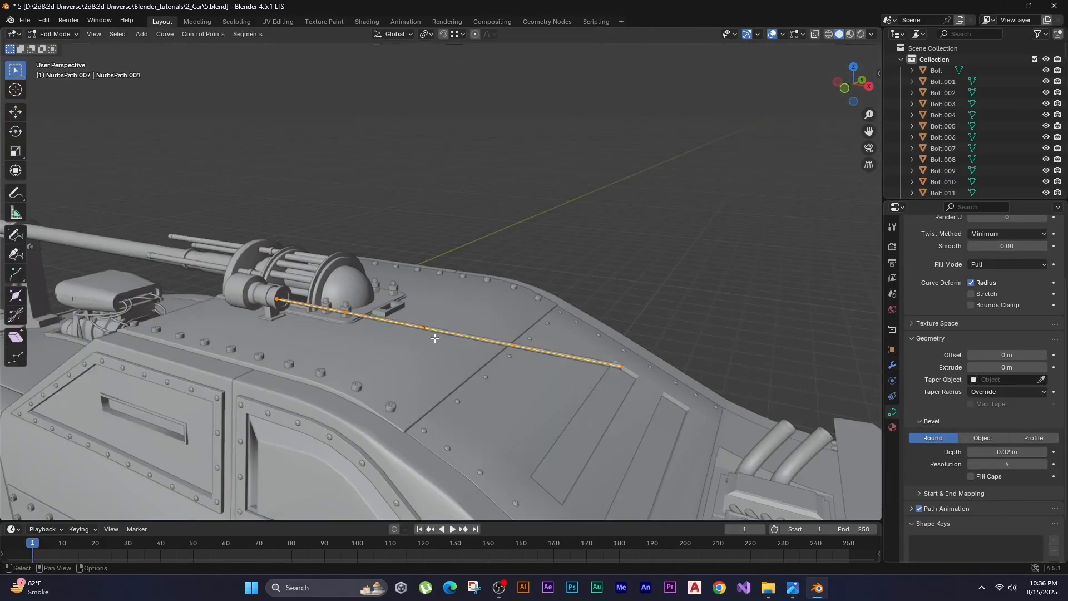
scroll(280, 278, "up", 7)
left_click(270, 355)
key("KP_1")
key("g")
left_click(303, 329)
middle_click_drag(303, 329, 441, 334)
Shorten the path by moving its rear control points about -2.58 m along X toward the cylinder.
scroll(413, 342, "down", 4)
left_click(512, 338)
key("g")
key("x")
left_click(547, 378)
middle_click_drag(547, 378, 526, 335, "shift")
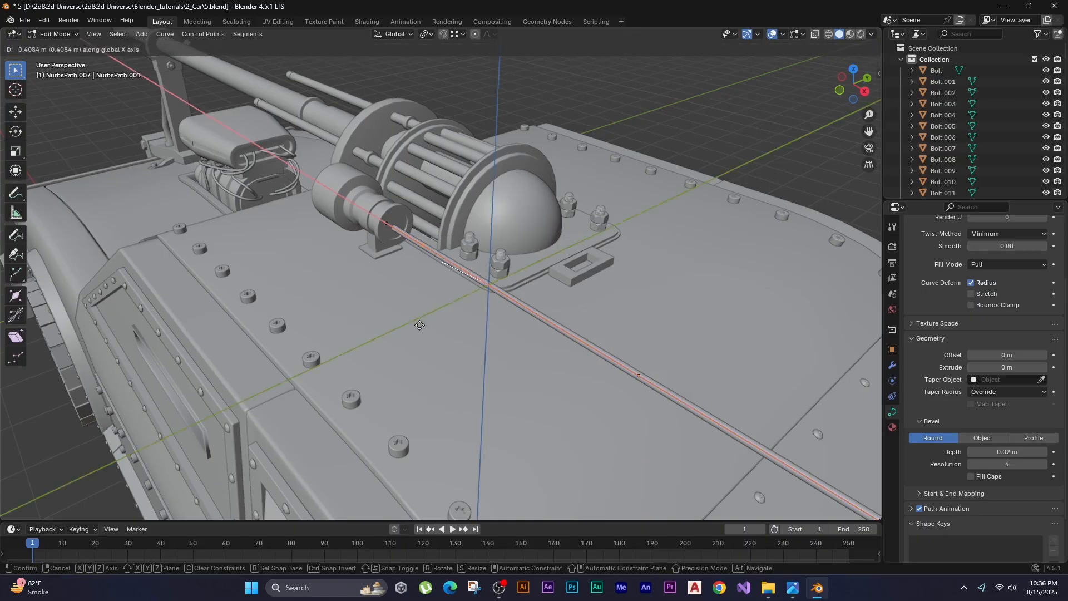
middle_click_drag(542, 406, 473, 367)
left_click(417, 334)
scroll(429, 311, "down", 3)
middle_click_drag(670, 383, 663, 367, "shift")
left_click(347, 290)
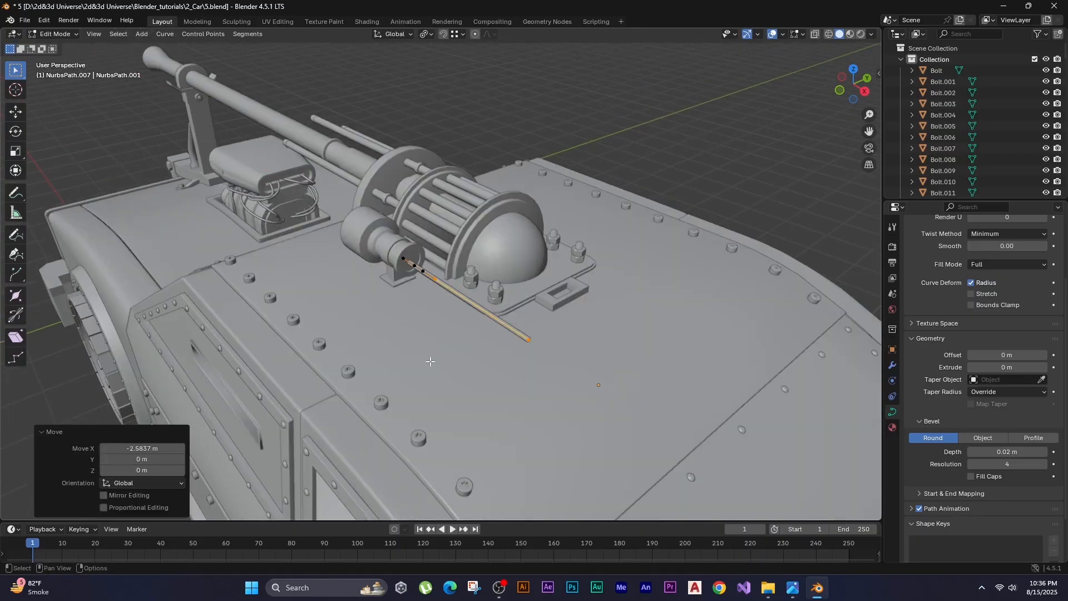
Centre the path on the cylinder's end face by moving it about 0.024 m up along Z and slightly along Y.
scroll(334, 290, "up", 6)
key("Tab")
key("KP_3")
key("shift+z")
scroll(337, 276, "up", 4)
middle_click_drag(336, 184, 395, 249, "shift")
key("g")
key("z")
left_click(395, 236)
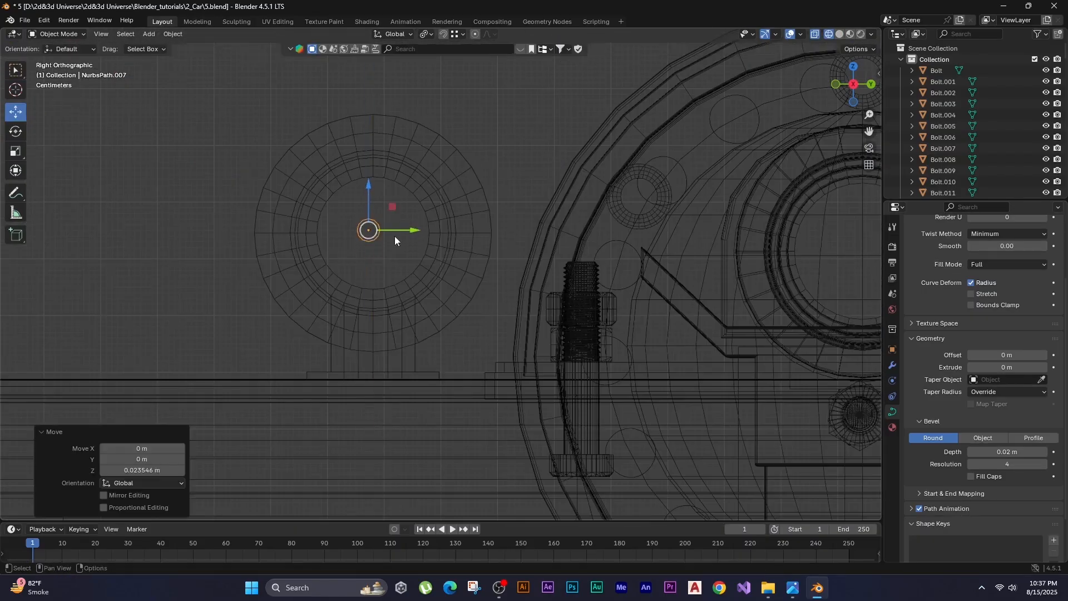
left_click_drag(402, 231, 406, 231)
scroll(417, 256, "down", 4)
left_click(205, 208)
middle_click_drag(205, 208, 285, 252)
key("shift+z")
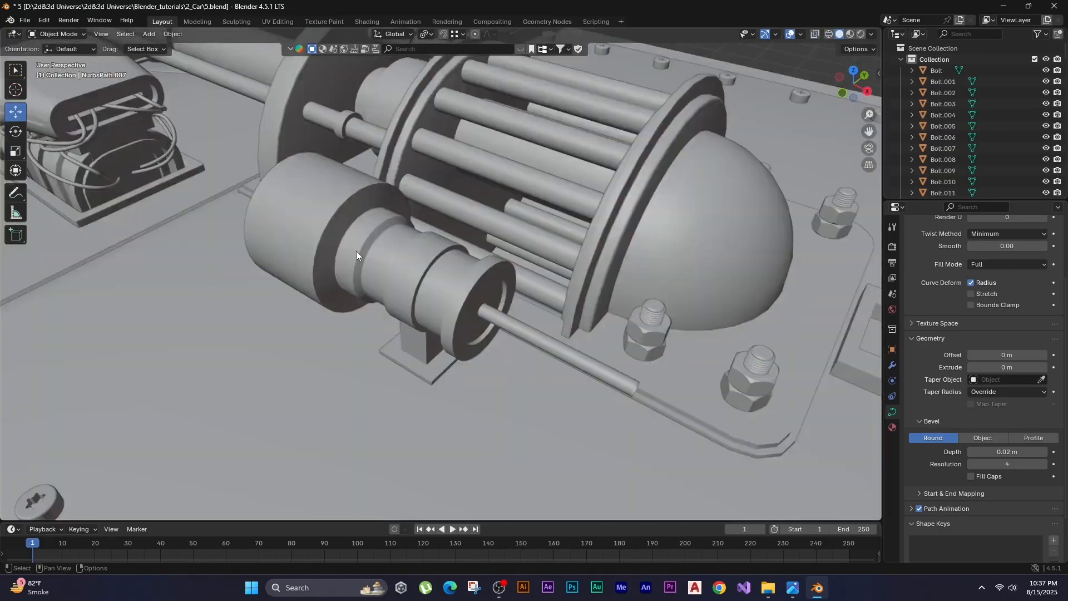
Turn on Fill Caps for the path and move its last control point to the socket behind the dome.
middle_click_drag(754, 488, 683, 415, "shift")
key("Tab")
left_click(973, 478)
middle_click_drag(495, 411, 453, 388)
key("g")
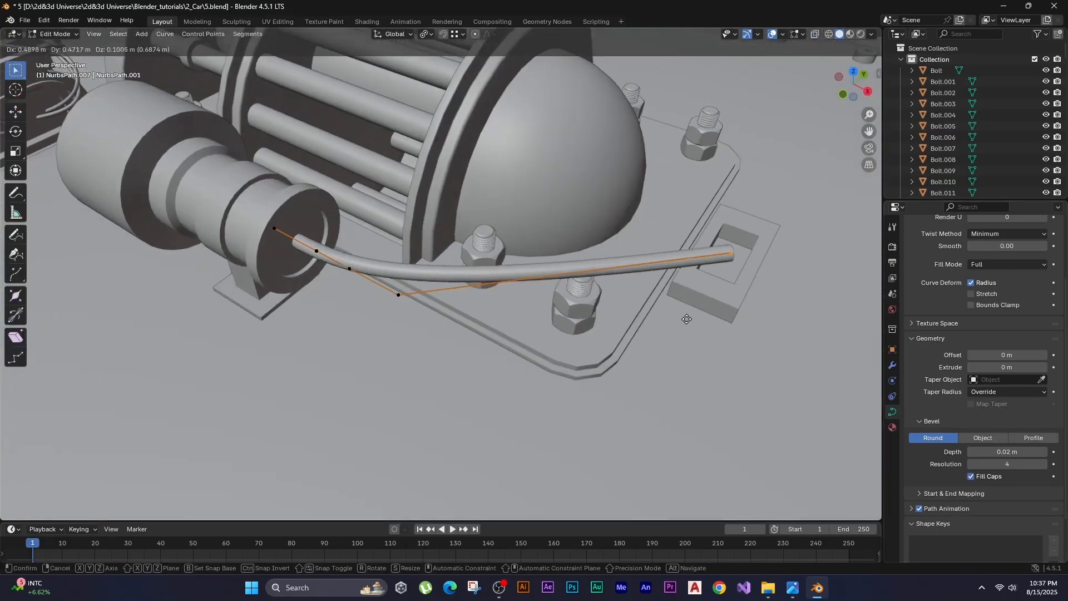
left_click(686, 317)
middle_click_drag(384, 342, 349, 321)
Shift the selected path point about -0.21 m along X and 0.11 m along Y to adjust the cable's end.
left_click(465, 292)
middle_click_drag(465, 292, 334, 361, "alt")
key("g")
left_click(345, 311)
middle_click_drag(345, 311, 410, 258, "alt")
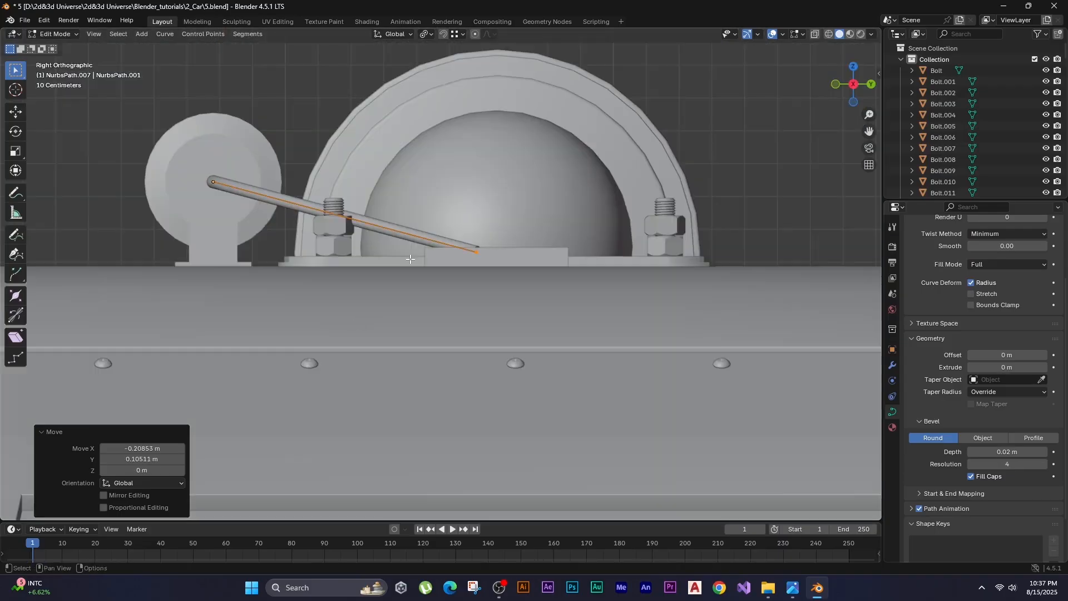
Move the second-to-last path point above the socket and raise it about 0.32 m so the cable arches down into it.
middle_click_drag(445, 151, 495, 200)
left_click(132, 222)
middle_click_drag(178, 231, 346, 281, "alt")
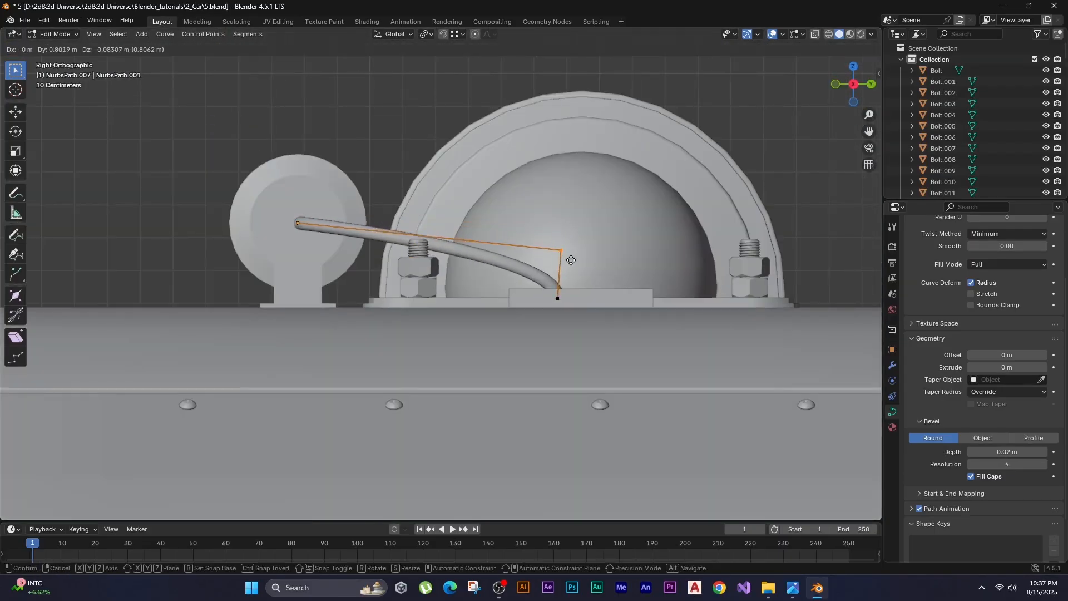
middle_click_drag(295, 243, 246, 266)
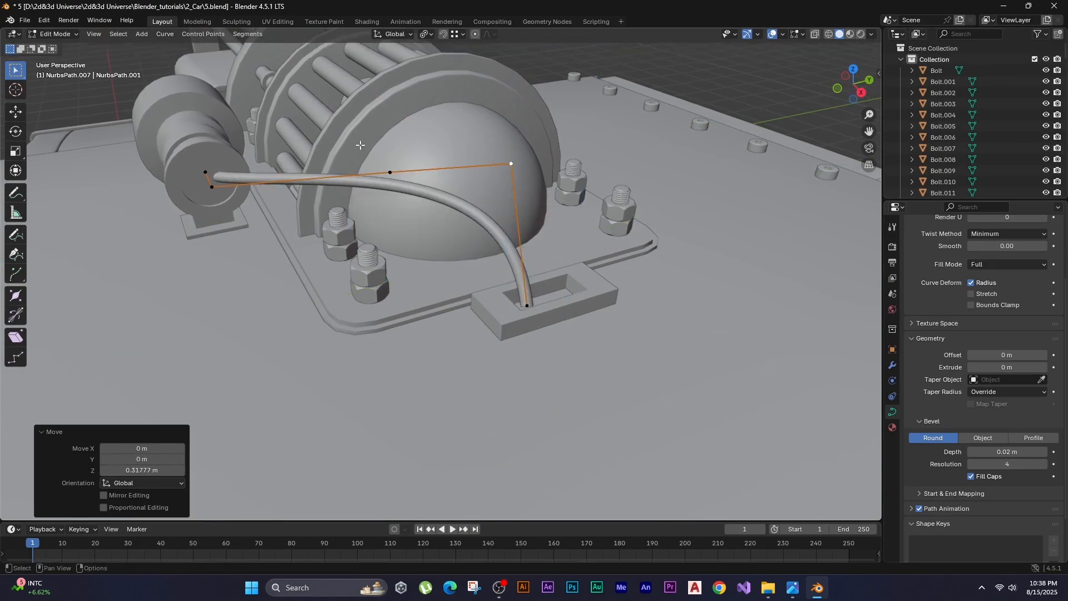
middle_click_drag(494, 290, 477, 325)
Move a control point near the cylinder along X to smooth the cable's curve.
left_click(245, 287)
key("g")
key("x")
left_click(356, 288)
middle_click_drag(423, 289, 187, 245)
Inset the end face of the side cylinder where the cable enters by about 0.54 m and extrude the inner face.
key("Tab")
left_click(466, 302)
scroll(466, 303, "up", 3)
key("Tab")
key("i")
key("e")
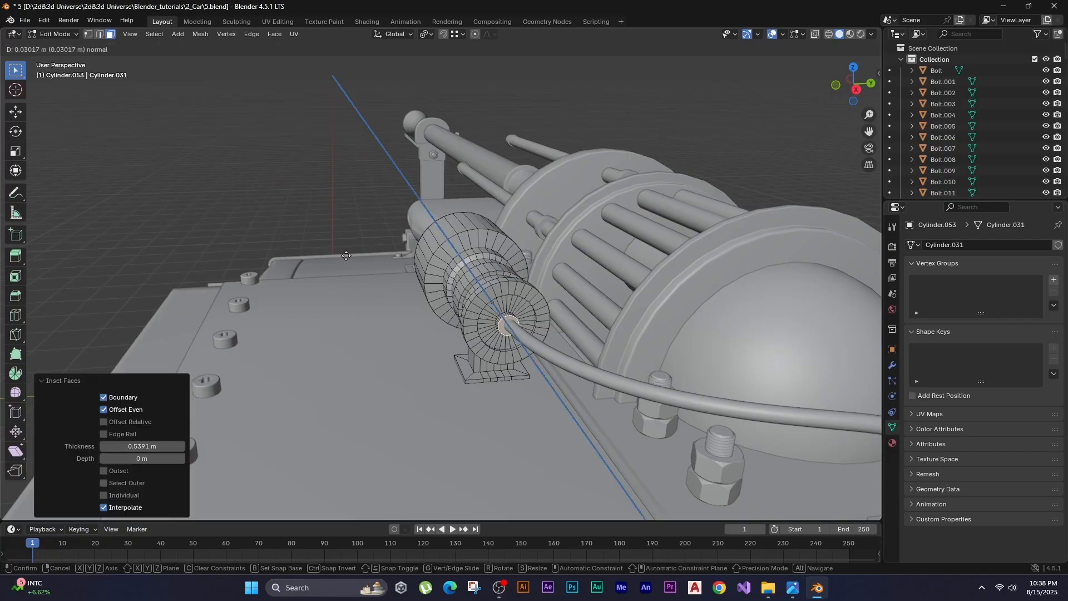
key("Tab")
Duplicate the side cylinder and cable to the gun's other side, offsetting the cable about 1.24 m along Y and mirroring it on global Y.
middle_click_drag(278, 233, 409, 350)
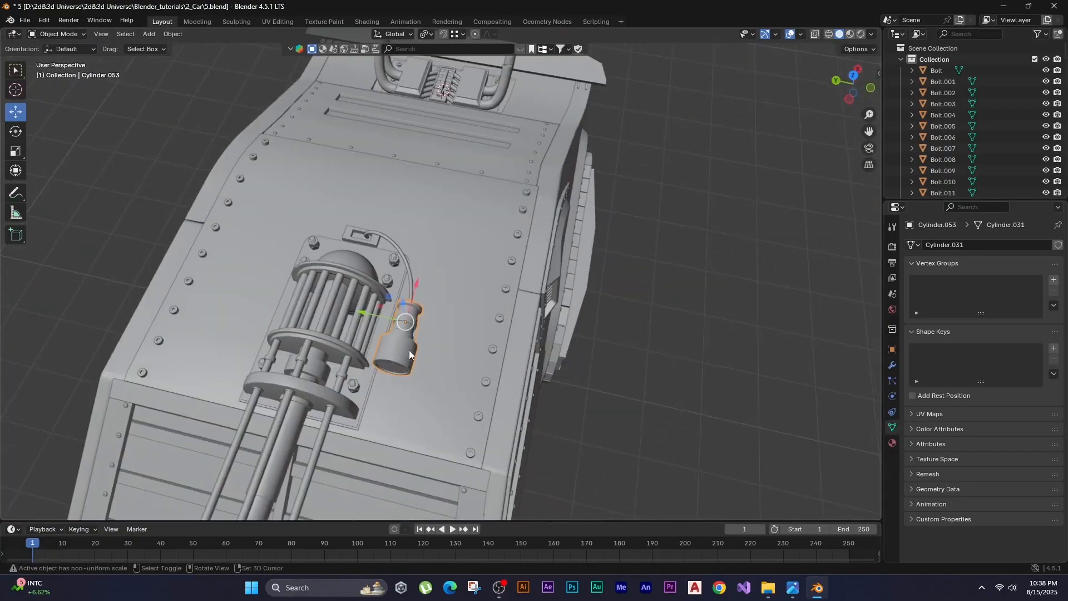
key("y")
left_click(105, 298)
left_click(127, 294)
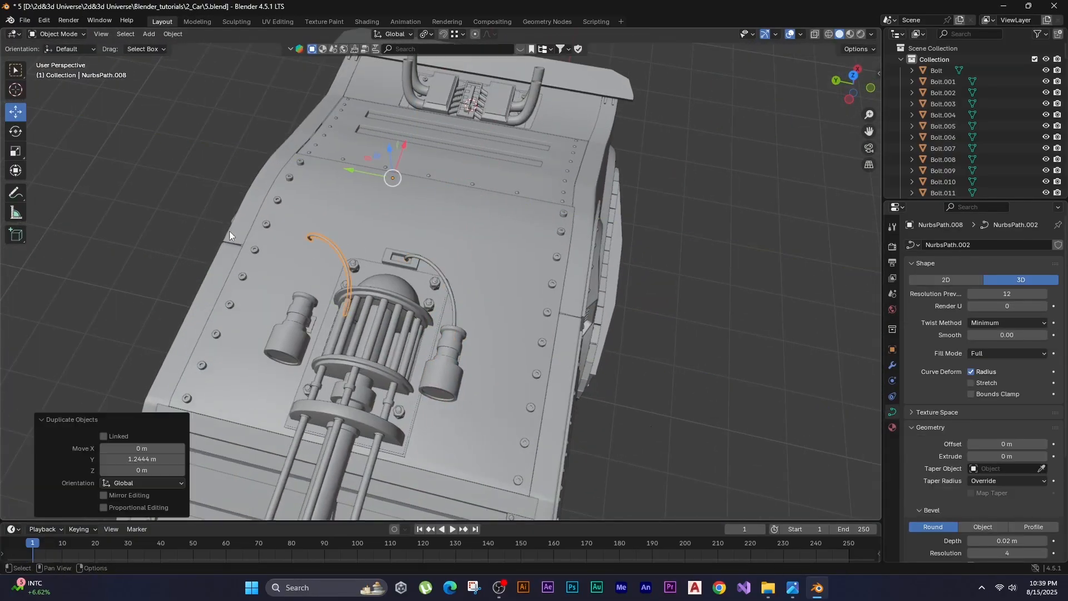
right_click(230, 232)
mouse_move(250, 353)
left_click(342, 378)
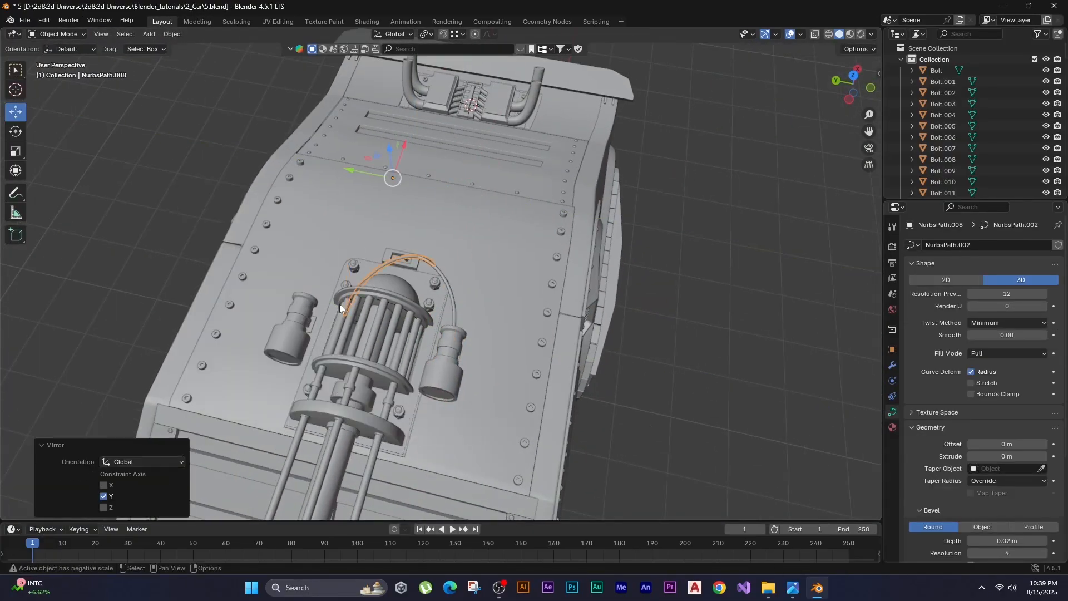
Shift the mirrored cable about 0.03 m along X and -0.05 m along Z to fit the second cylinder, and set its origin to its geometry.
middle_click_drag(340, 304, 343, 310)
key("g")
left_click(305, 301)
middle_click_drag(224, 286, 473, 297)
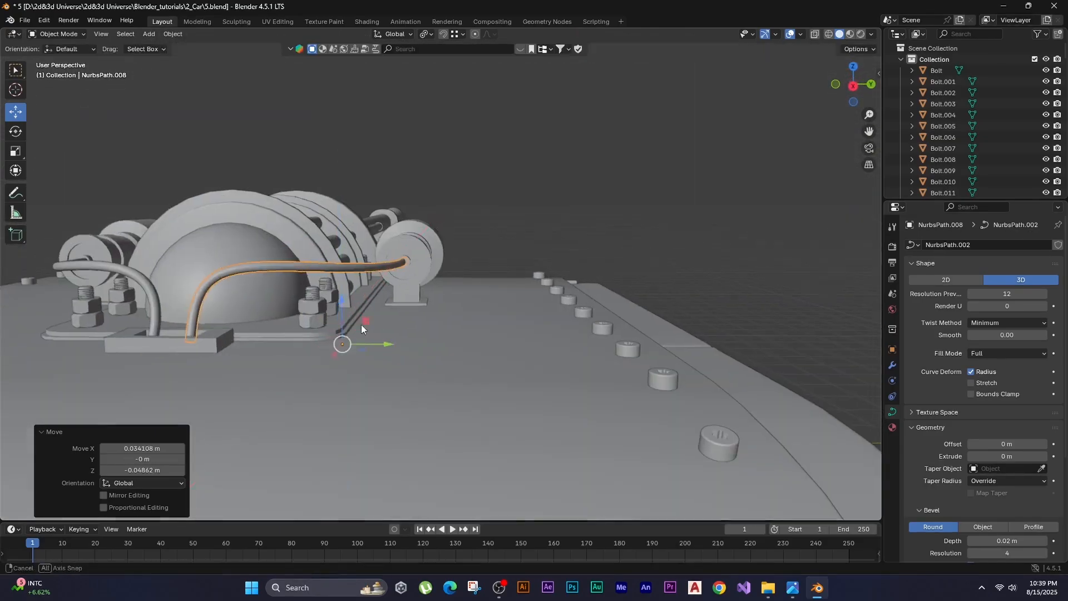
middle_click_drag(361, 325, 462, 176)
right_click(511, 266)
mouse_move(503, 184)
left_click(577, 198)
Reposition two control points of the mirrored cable near the second cylinder, shifting the last about -0.02 m in X, -0.04 m in Y and -0.01 m in Z.
key("Tab")
left_click(495, 267)
key("g")
left_click(502, 209)
left_click(596, 345)
key("g")
left_click(579, 350)
middle_click_drag(579, 350, 444, 284)
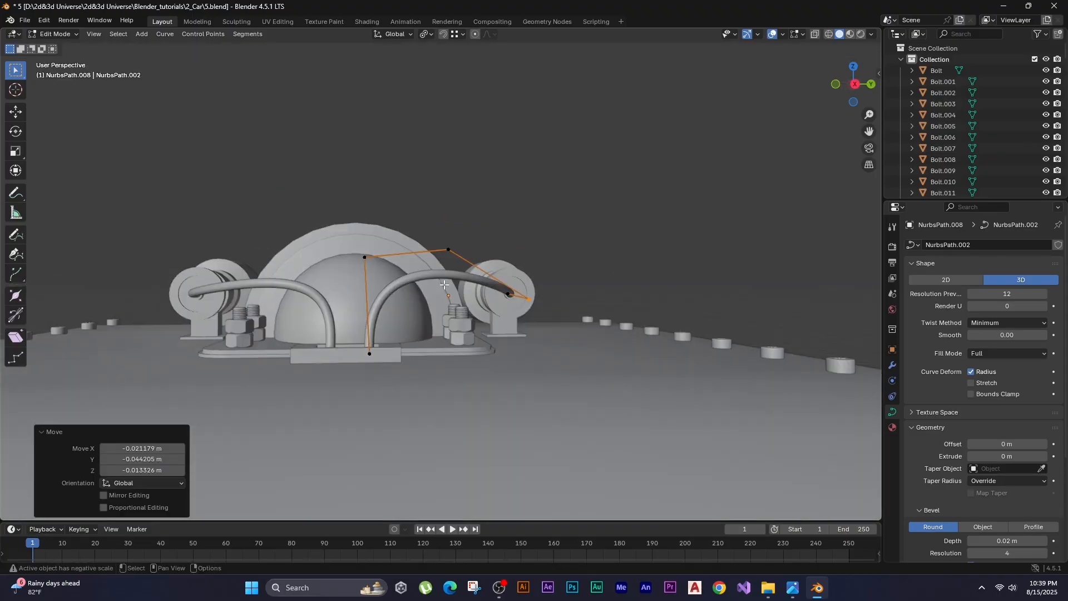
Extrude a new control point about -0.61 m along X on the mirrored cable near the second cylinder and leave curve editing.
mouse_move(436, 240)
middle_mouse_down()
mouse_move(469, 384)
mouse_move(434, 249)
middle_mouse_up()
key("e")
key("x")
left_click(446, 273)
left_click_drag(464, 276, 502, 312)
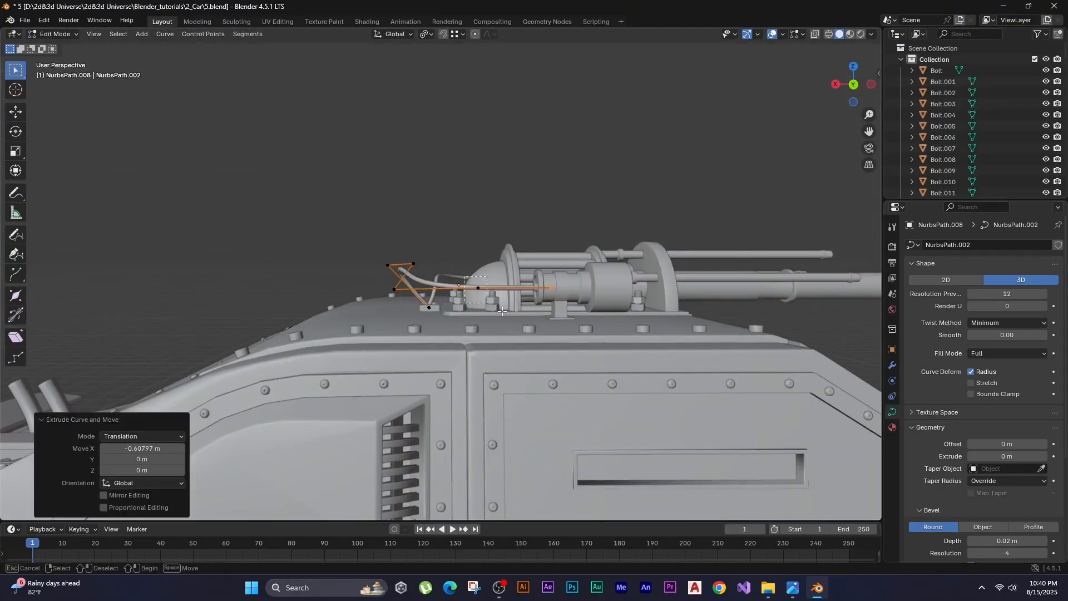
left_click(272, 238)
left_click(461, 248)
middle_click_drag(460, 248, 436, 272)
key("Tab")
left_click(436, 272)
key("Tab")
scroll(435, 271, "up", 2)
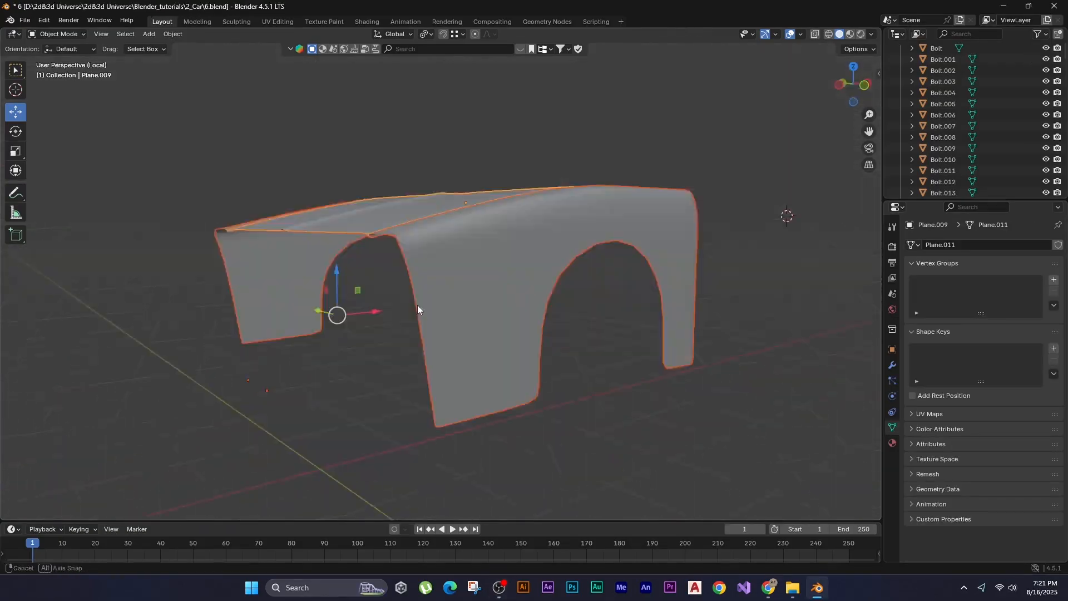
Move the front portion of the fender mesh forward along negative X, stretching the car's nose ahead of the front wheels.
key("Tab")
key("KP_1")
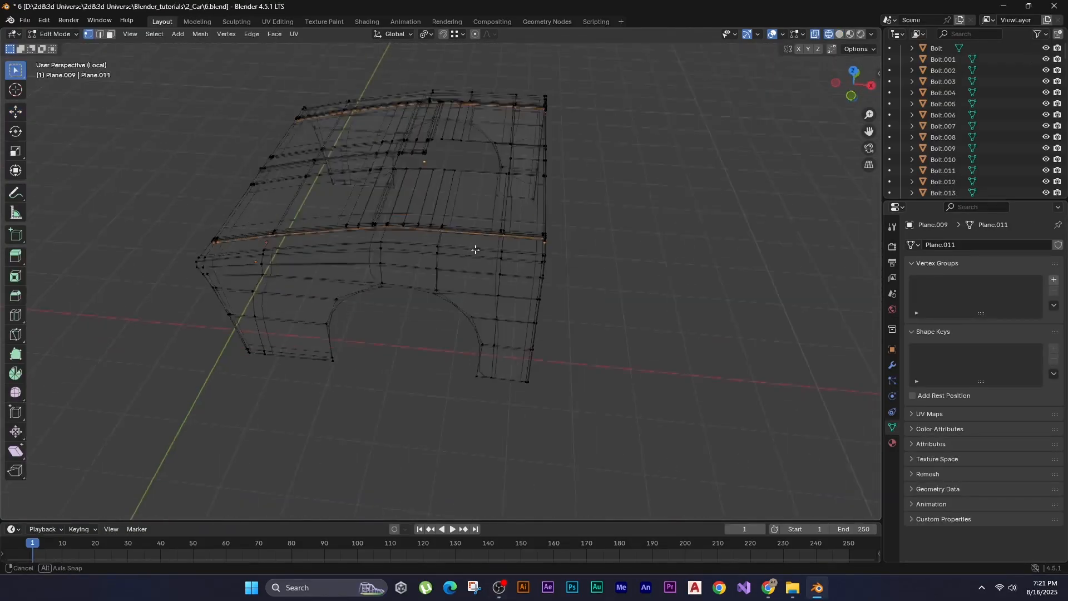
middle_click_drag(476, 249, 417, 274)
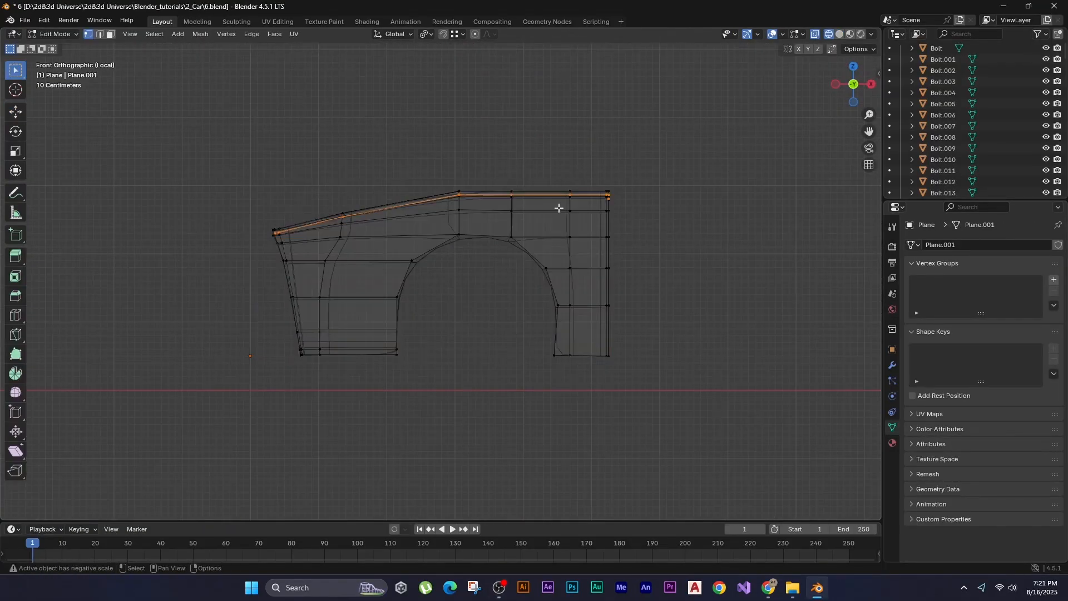
key("g")
key("x")
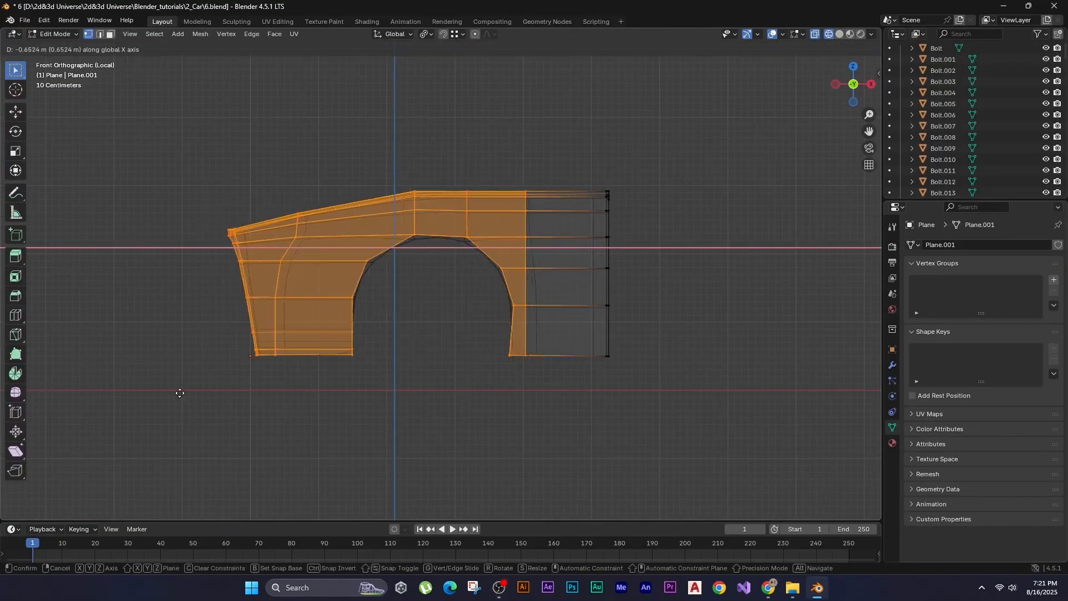
left_click(179, 393)
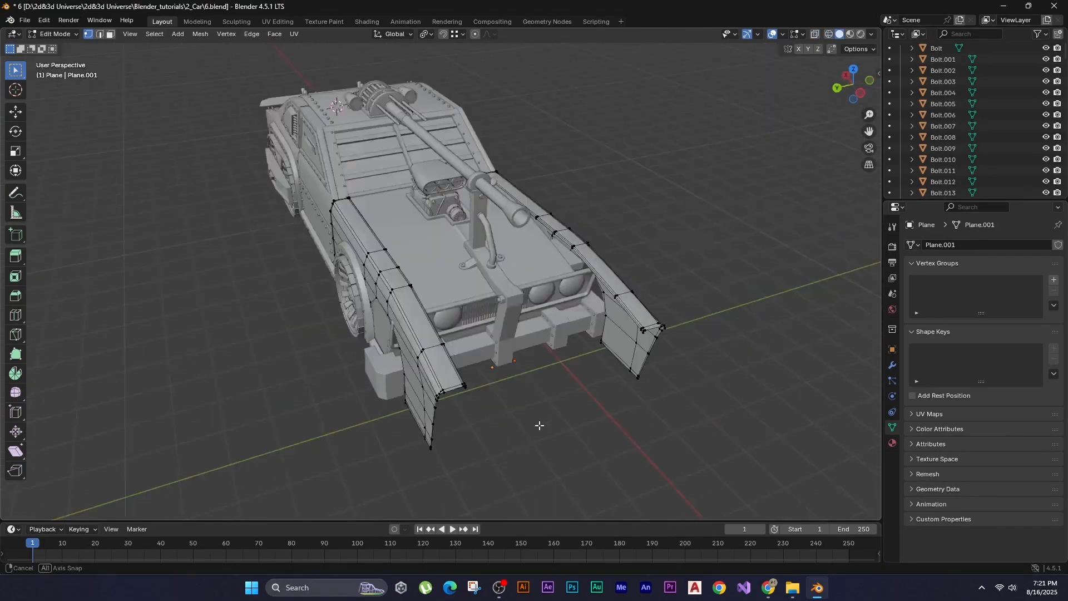
middle_click_drag(538, 425, 511, 373)
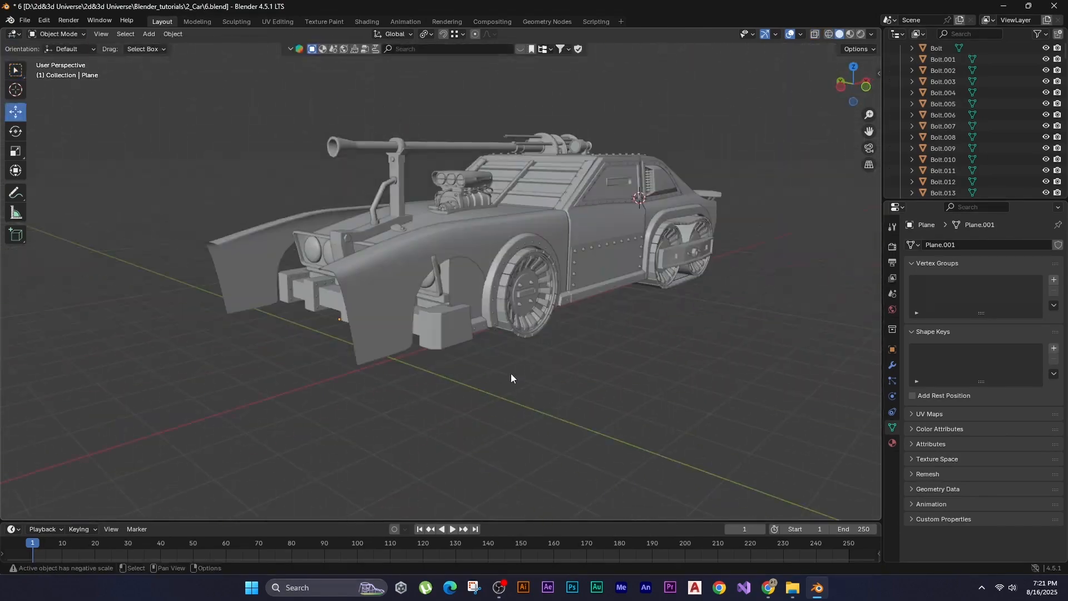
Select the front bumper, headlights, grille and gun-barrel support in wireframe and move them about -2.33 m along X to the fenders' new front end.
key("shift+z")
key("KP_1")
scroll(293, 244, "up", 4)
scroll(292, 244, "down", 1)
left_click_drag(274, 188, 255, 175)
scroll(255, 175, "up", 2)
left_click_drag(282, 306, 265, 292, "shift")
scroll(267, 294, "down", 1)
middle_click_drag(267, 294, 351, 317, "shift")
left_click(411, 372, "shift")
left_click_drag(405, 385, 509, 392, "shift")
scroll(434, 234, "down", 2)
middle_click_drag(431, 70, 417, 181, "shift")
left_click_drag(423, 246, 440, 322, "shift")
scroll(437, 272, "up", 5)
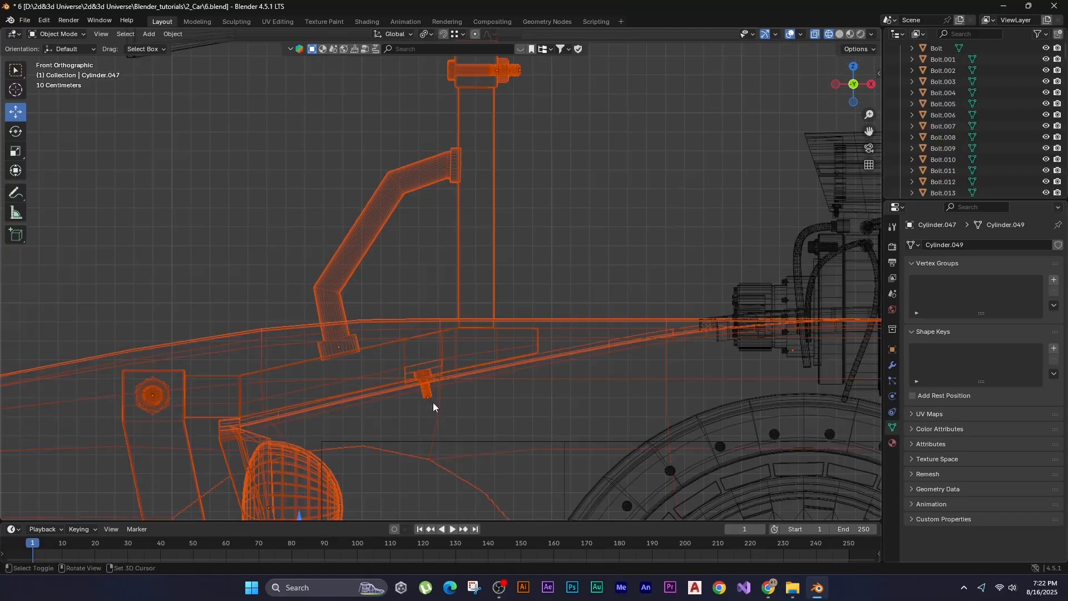
left_click(433, 402, "shift")
scroll(639, 255, "down", 5)
left_click(619, 291, "shift")
key("g")
key("x")
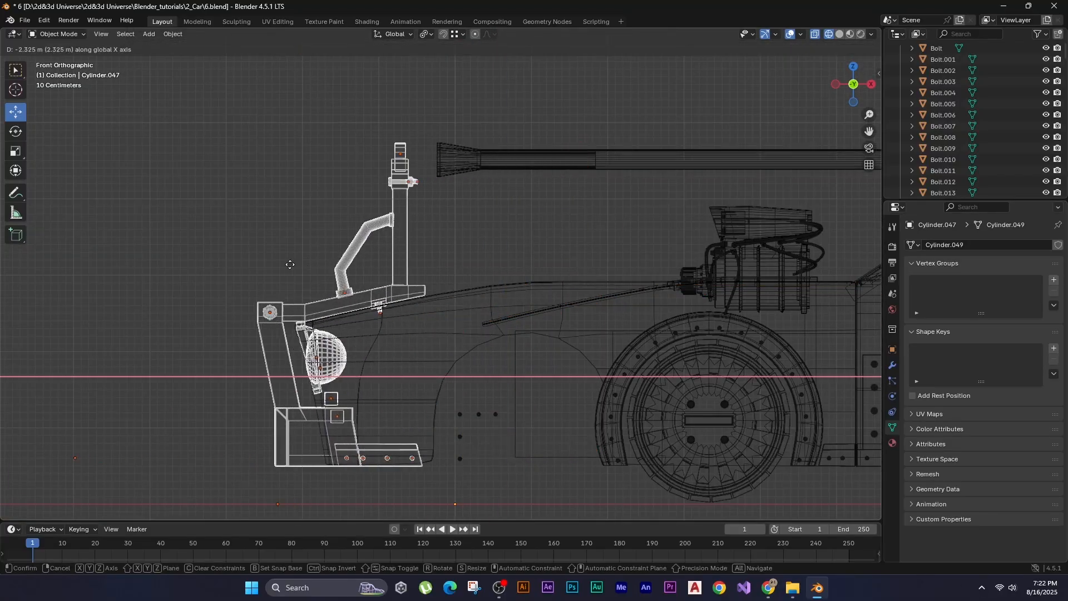
left_click(289, 262)
middle_click_drag(239, 261, 291, 283)
key("z")
left_click(367, 284)
scroll(482, 295, "down", 5)
Try to stretch the old hood panel forward by its front vertices in the front wireframe view.
left_click(482, 295)
key("Tab")
key("KP_1")
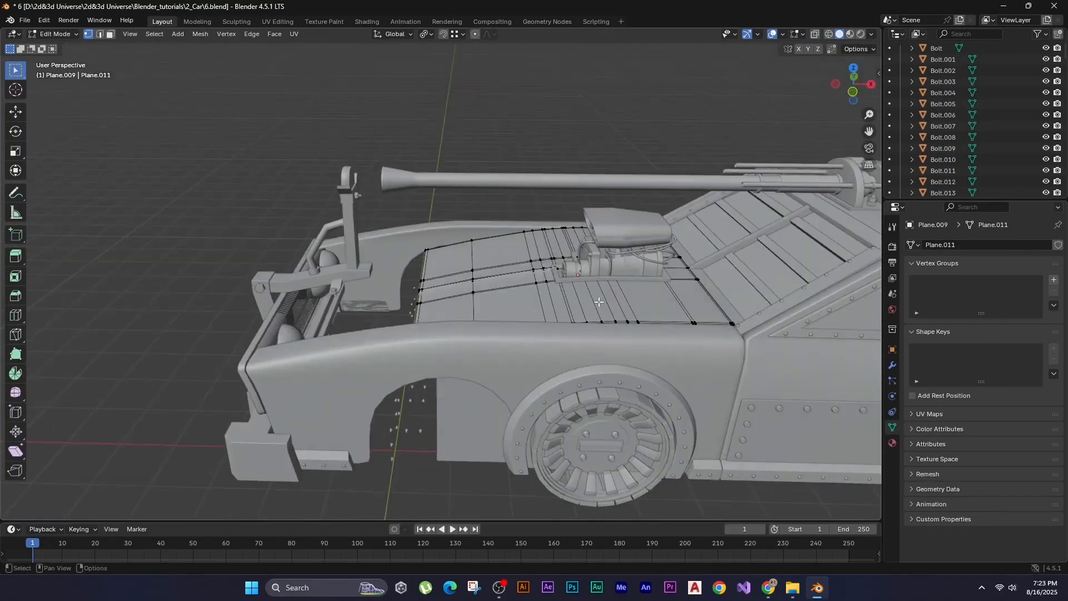
key("shift+z")
left_click_drag(393, 231, 687, 350)
left_click(396, 457)
key("z")
middle_click_drag(234, 220, 374, 264)
Delete the old hood panel between the fenders.
left_click(381, 248)
key("Tab")
key("Tab")
scroll(375, 265, "up", 4)
mouse_move(451, 239)
middle_mouse_down()
mouse_move(465, 270)
mouse_move(241, 300)
middle_mouse_up()
scroll(389, 278, "down", 5)
key("Tab")
key("Delete")
left_click(241, 301)
scroll(295, 312, "up", 2)
key("Tab")
key("Tab")
key("Tab")
key("Tab")
left_click(205, 223)
scroll(205, 223, "down", 5)
middle_click_drag(206, 223, 455, 290)
Move the group of small bolts behind the front wheel arch forward along X onto the fender's front section.
middle_click_drag(598, 317, 382, 329)
scroll(315, 346, "up", 4)
middle_click_drag(315, 346, 375, 356, "alt")
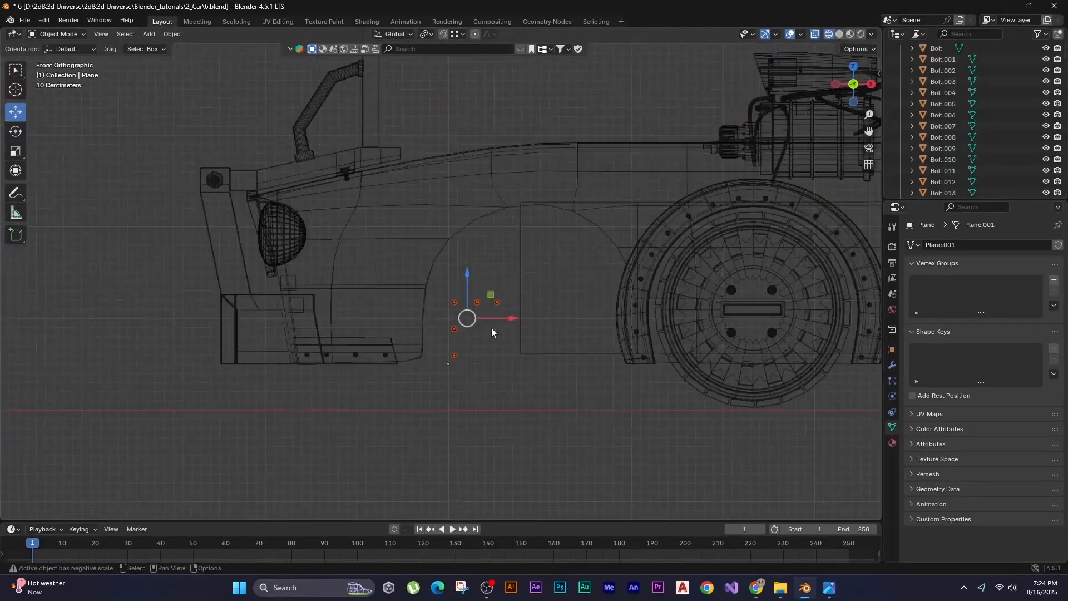
key("g")
key("x")
left_click(259, 401)
Isolate the fender and build a new hood panel from its inner edge, stretching it about -2.51 m along Y across the nose.
scroll(582, 264, "down", 1)
mouse_move(581, 264)
middle_mouse_down("shift")
mouse_move(424, 319)
mouse_move(523, 379)
middle_mouse_up("shift")
scroll(339, 259, "up", 4)
key("shift+z")
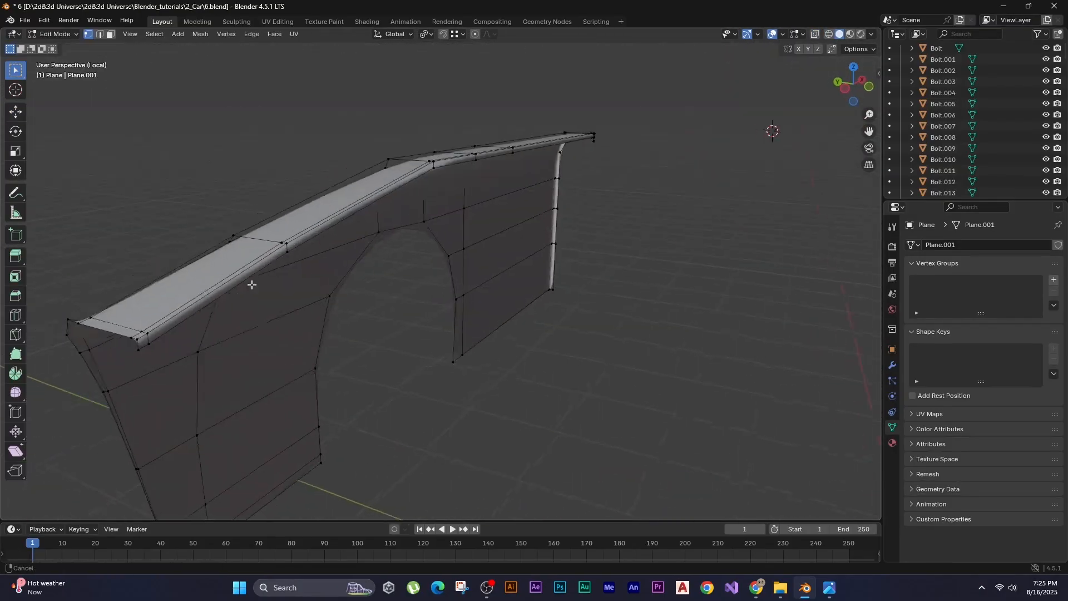
middle_click_drag(216, 223, 477, 276)
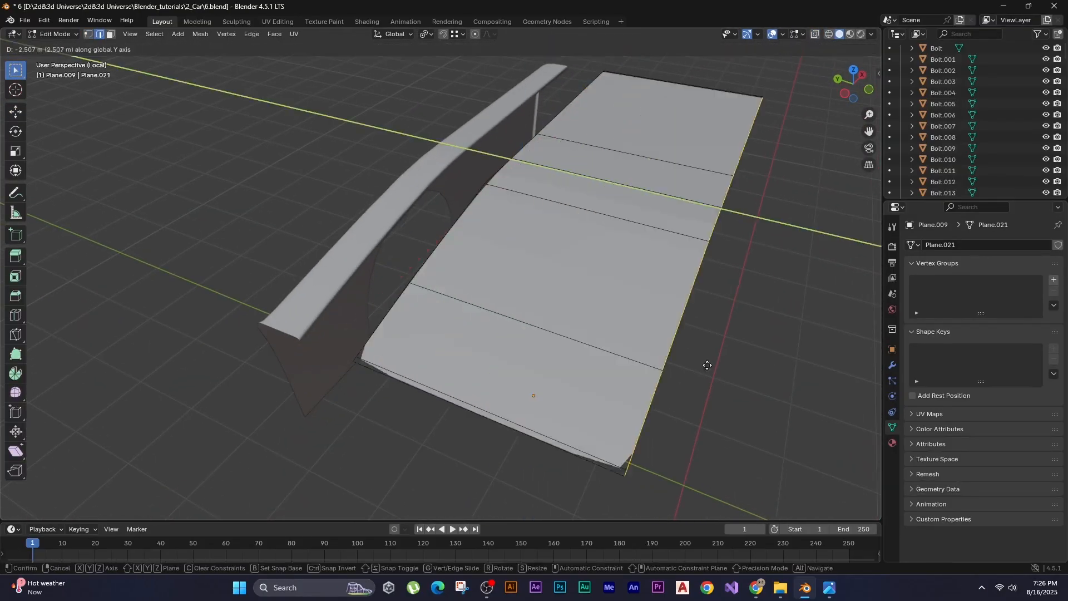
middle_click_drag(705, 362, 525, 241)
key("KP_7")
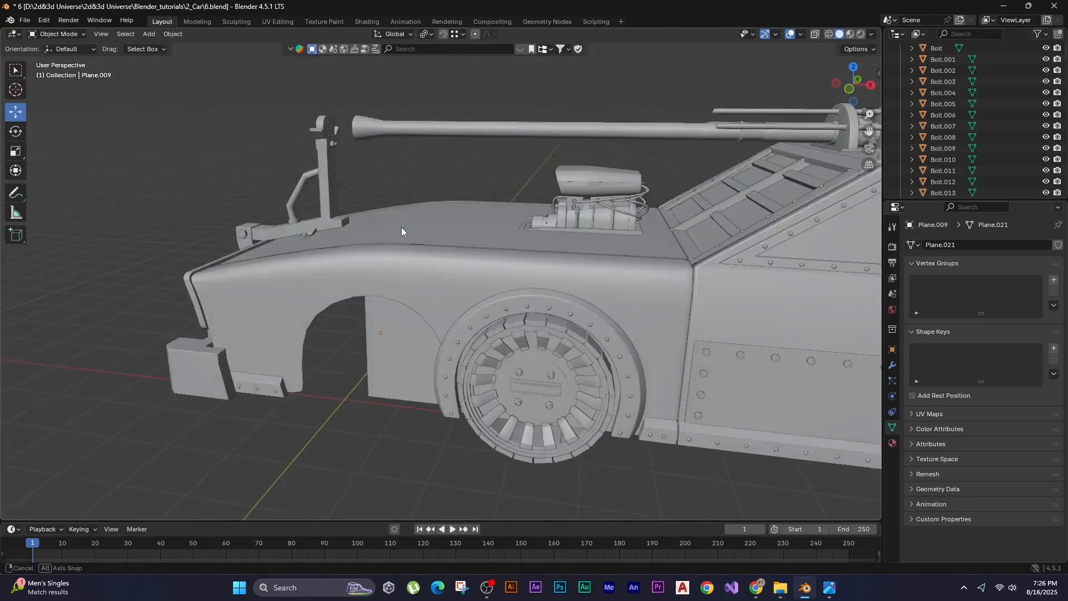
Isolate the grille frame together with the fender and edit the frame's mesh to fit the fender's front end.
middle_click_drag(402, 227, 413, 373)
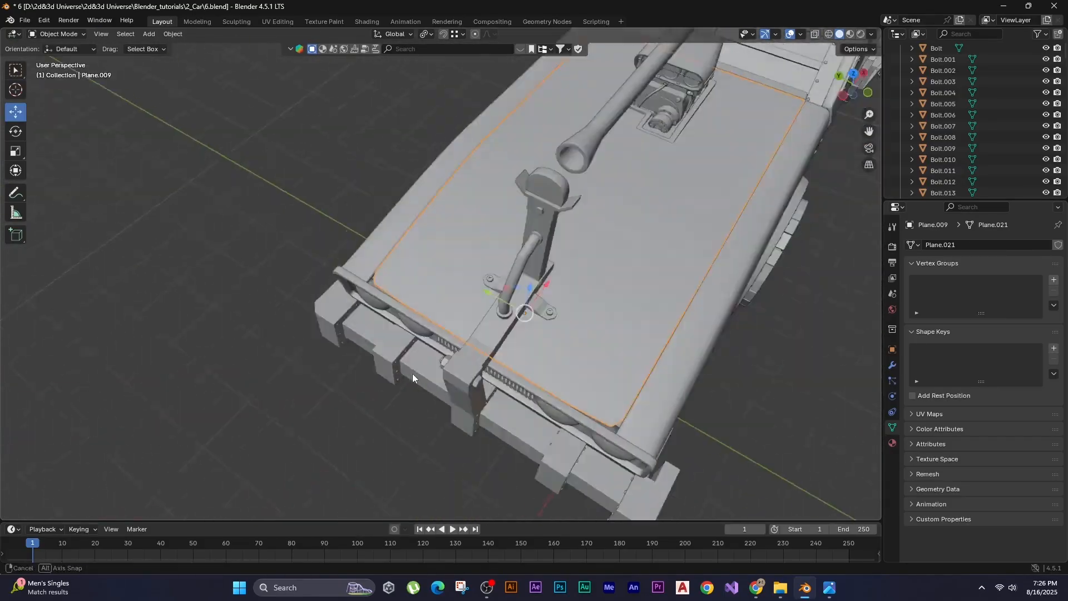
key("KP_Divide")
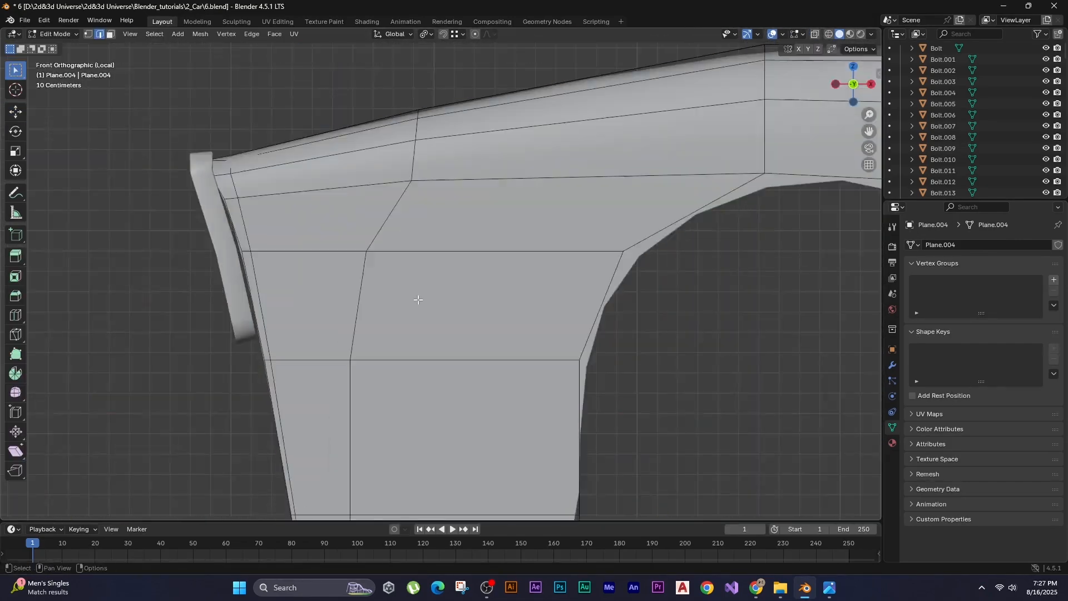
left_click_drag(302, 239, 440, 279)
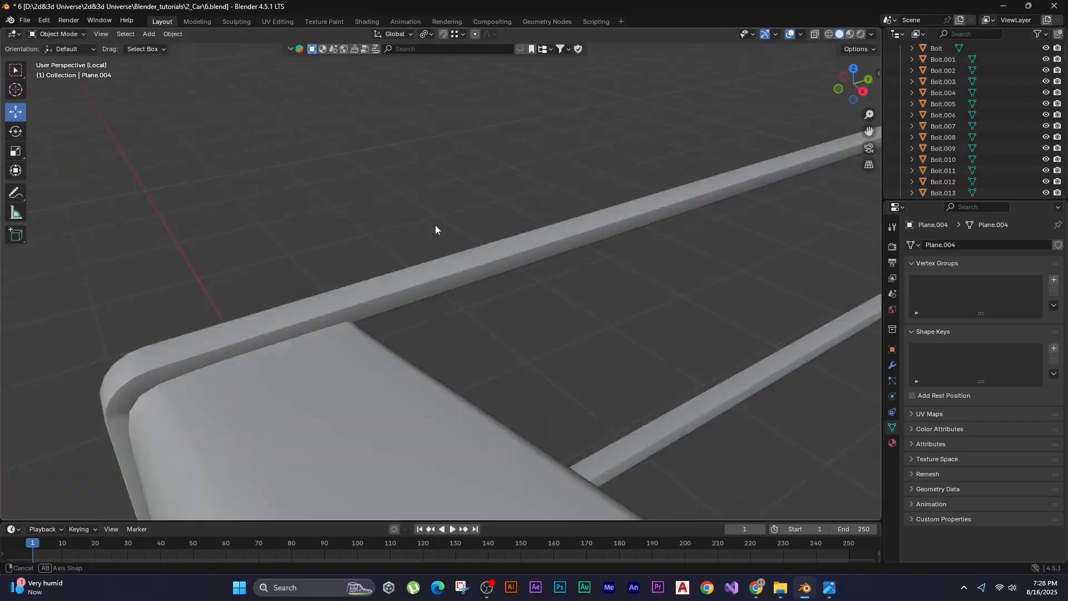
left_click_drag(419, 310, 507, 365)
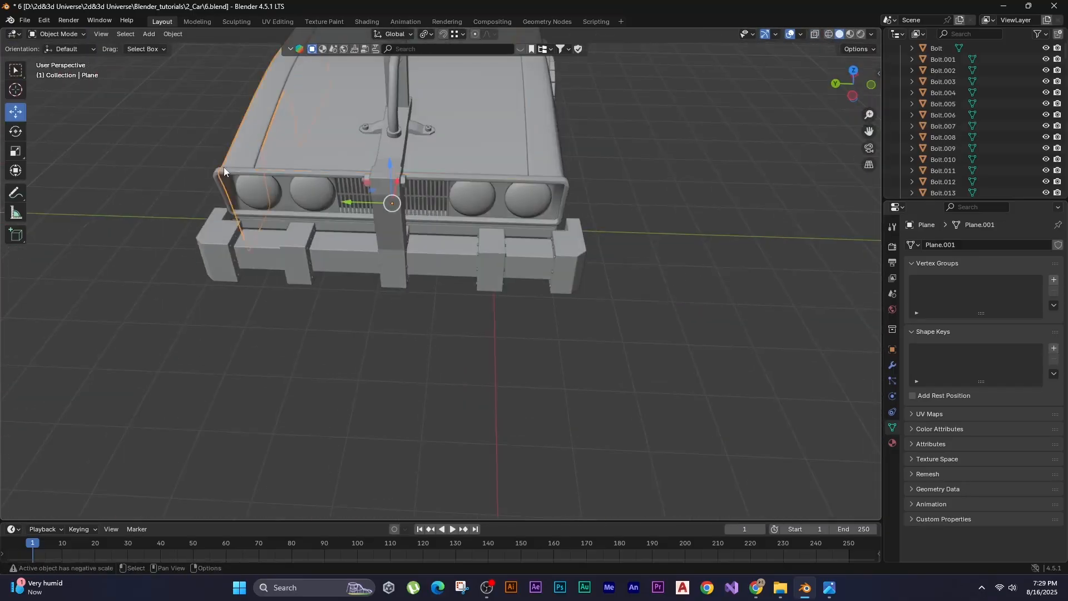
Move the fender's front-edge vertices toward the grille frame, and shift the front wheel assembly about -2.43 m along X.
left_click_drag(555, 334, 443, 155)
key("g")
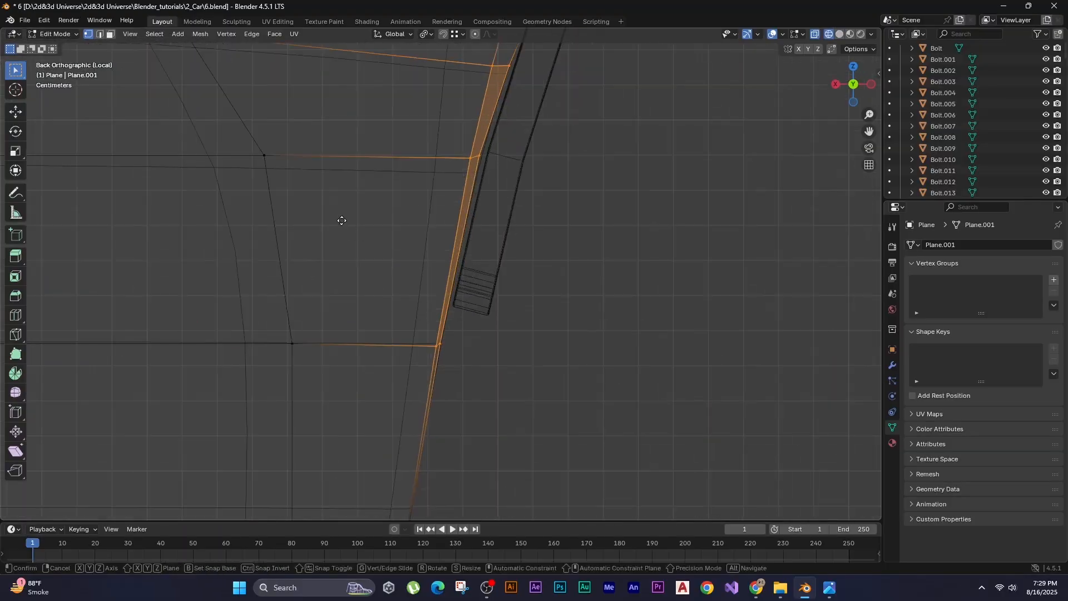
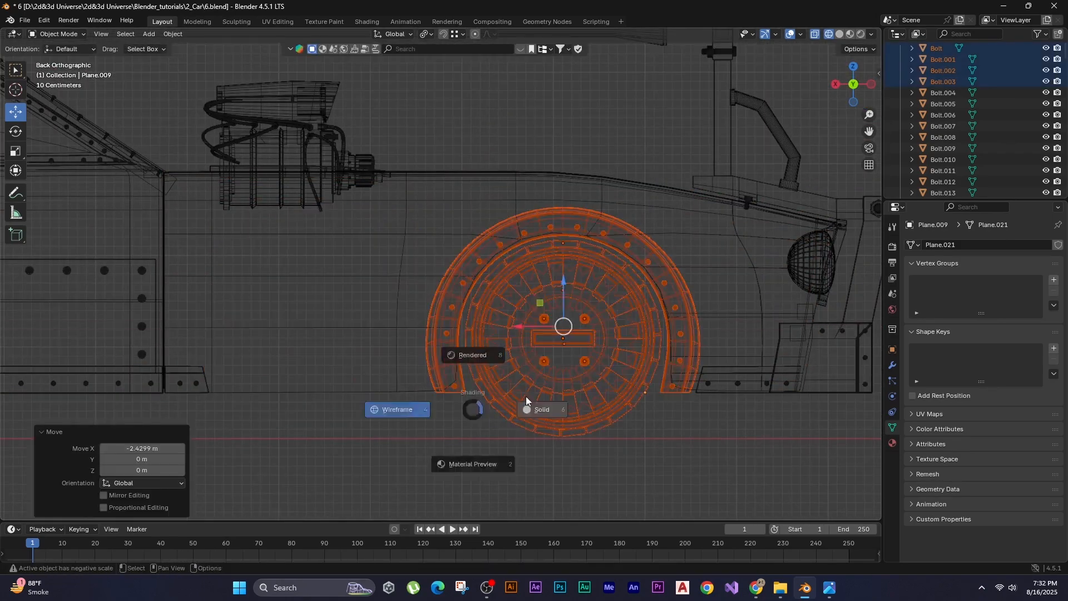
left_click(537, 408)
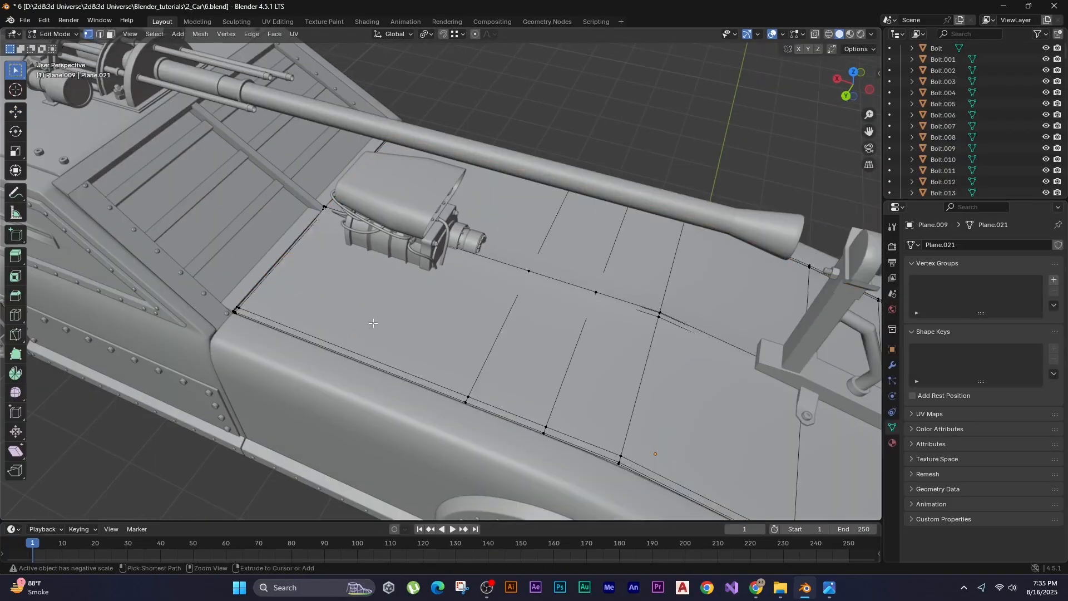
key("ctrl+r")
left_click(373, 323)
middle_click_drag(327, 264, 445, 333, "shift")
key("ctrl+r")
left_click(329, 298)
key("ctrl+r")
key("ctrl+r")
left_click(444, 335)
key("ctrl+z")
key("ctrl+z")
key("ctrl+z")
Add lengthwise loop cuts along the hood's centreline and scale them to 0.702 along Y into a narrow strip.
scroll(380, 330, "down", 3)
middle_click_drag(380, 329, 371, 287, "shift")
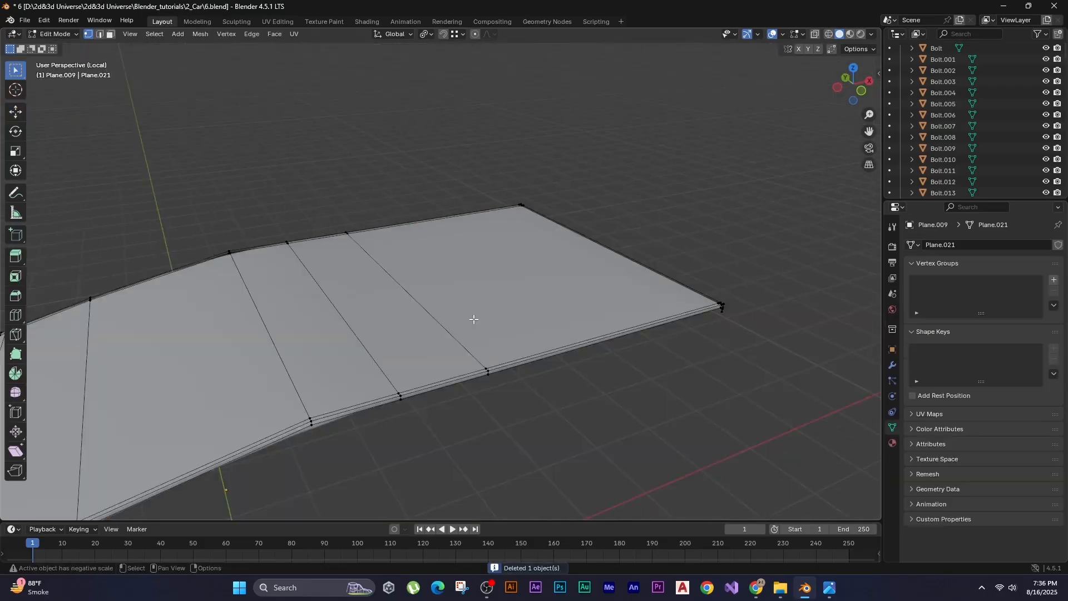
key("ctrl+r")
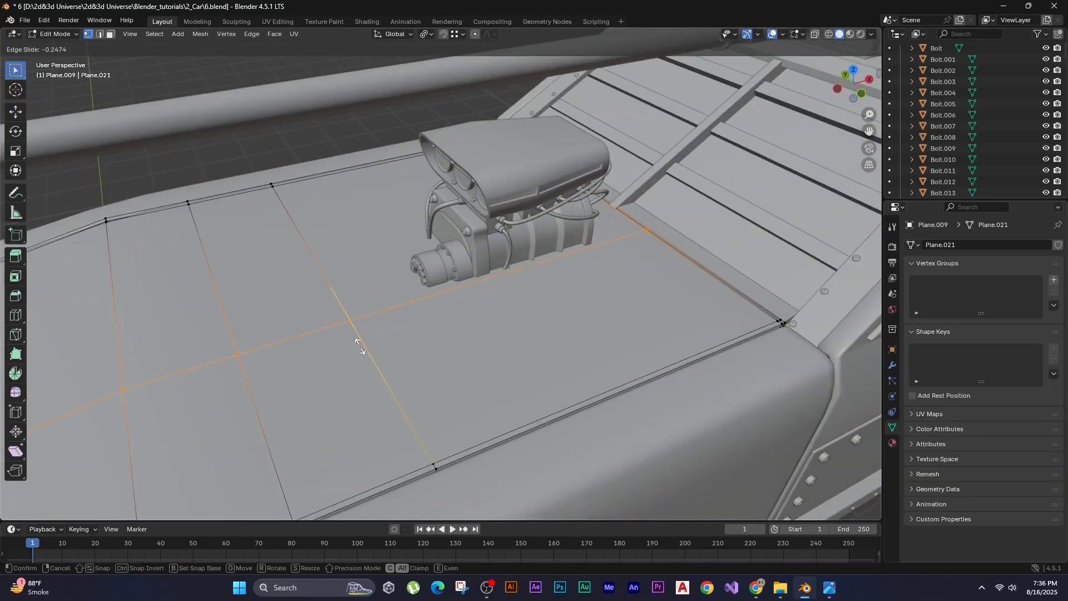
right_click(359, 346)
scroll(425, 298, "down", 3)
left_click(425, 298)
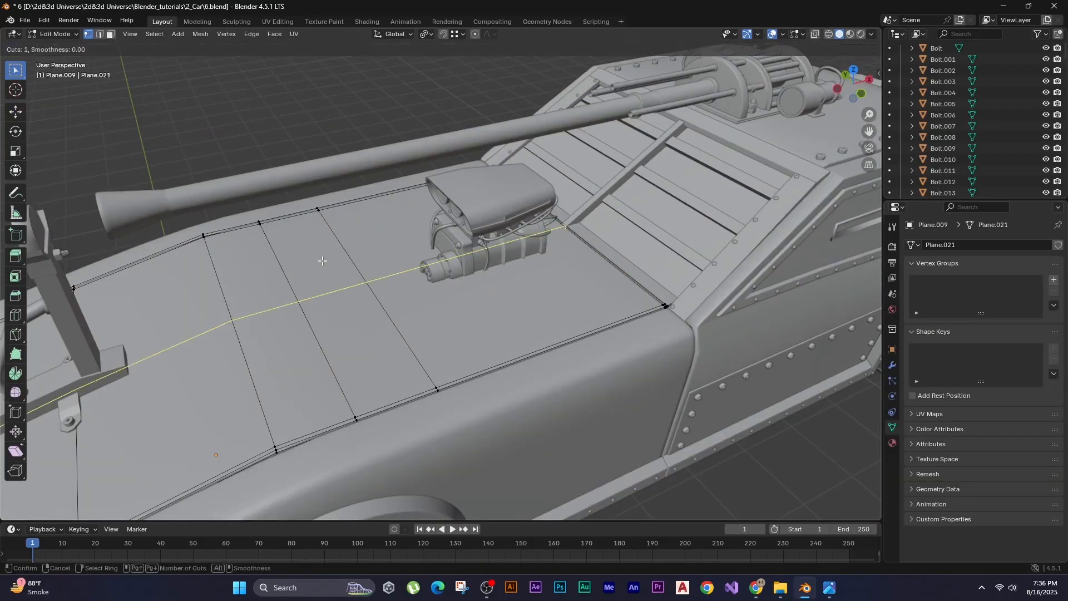
left_click(198, 231)
scroll(195, 239, "up", 5)
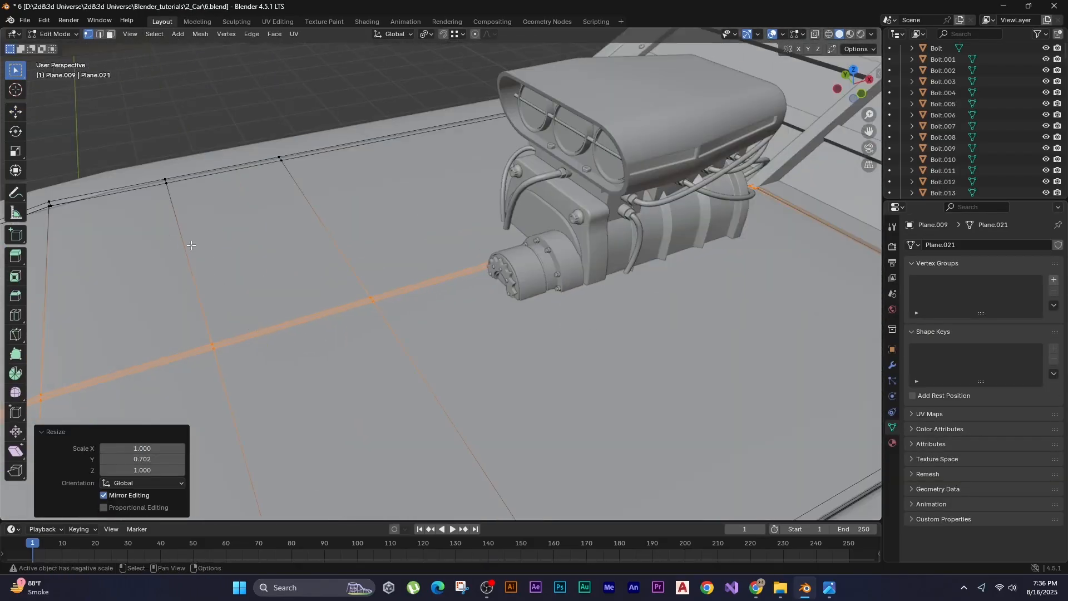
Add loop cuts lengthwise beside the engine and one across the hood at the engine's rear to outline its footprint.
middle_click_drag(392, 205, 325, 365)
key("ctrl+r")
left_click(400, 290)
middle_click_drag(399, 290, 357, 353)
key("ctrl+r")
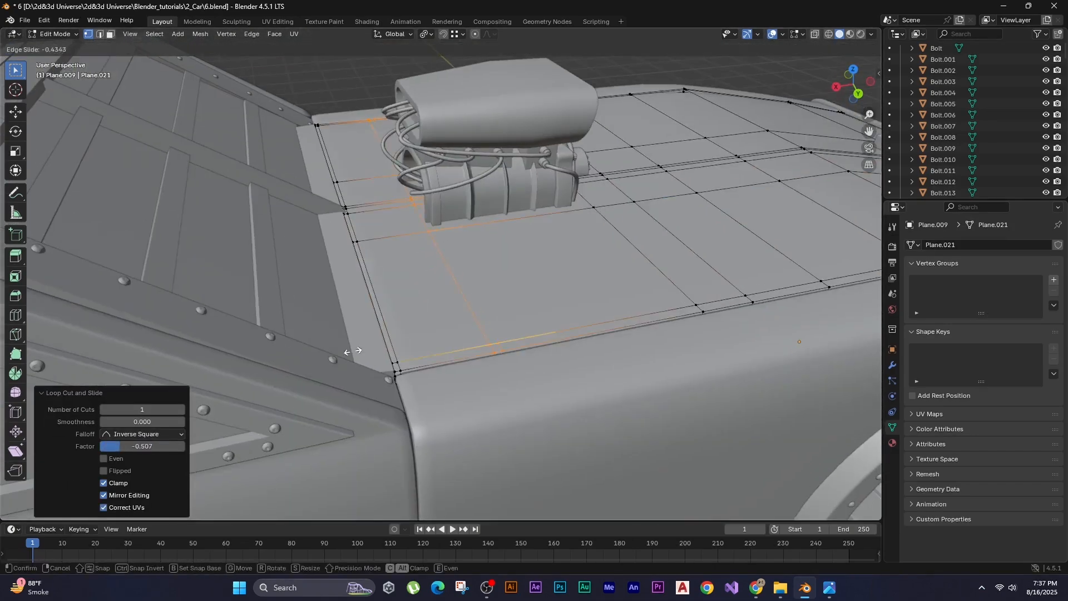
left_click(358, 352)
Delete the hood faces beneath the engine to open a hole for it.
key("slash")
key("slash")
middle_click_drag(391, 283, 552, 381)
key("x")
left_click(617, 334, "shift")
left_click(538, 310, "shift")
key("x")
key("slash")
middle_click_drag(552, 334, 501, 362)
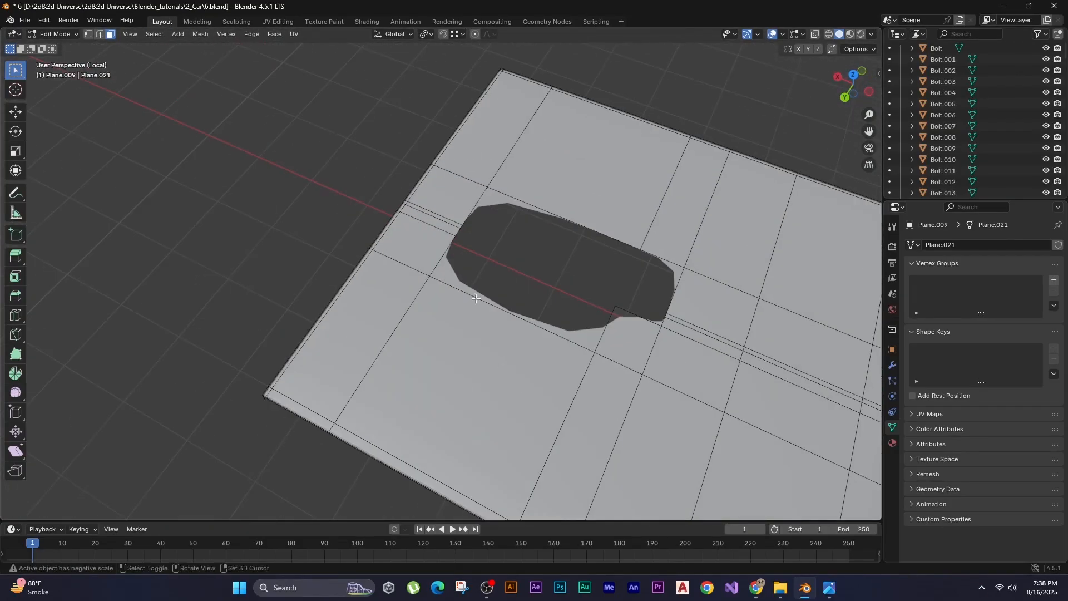
Add support loop cuts across the hood close to the engine opening's edges to sharpen its corners.
key("2")
left_click(476, 298, "alt")
middle_click_drag(475, 299, 414, 292)
left_click(365, 237)
left_click(364, 237)
middle_click_drag(365, 237, 467, 356)
key("ctrl+r")
left_click(468, 356)
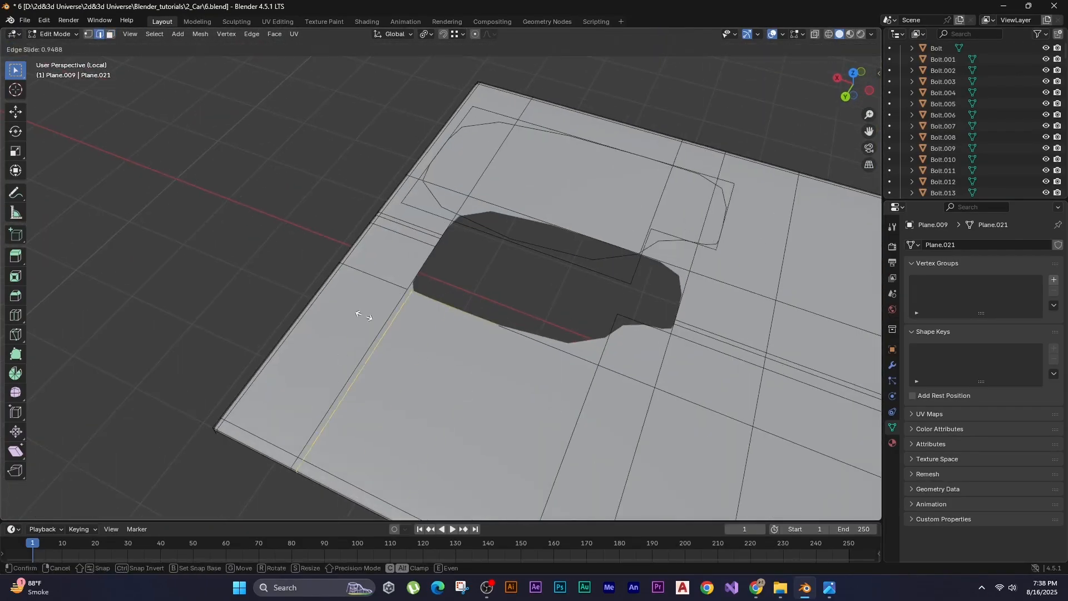
left_click(660, 376)
middle_click_drag(609, 267, 563, 344, "shift")
key("ctrl+r")
left_click(332, 239)
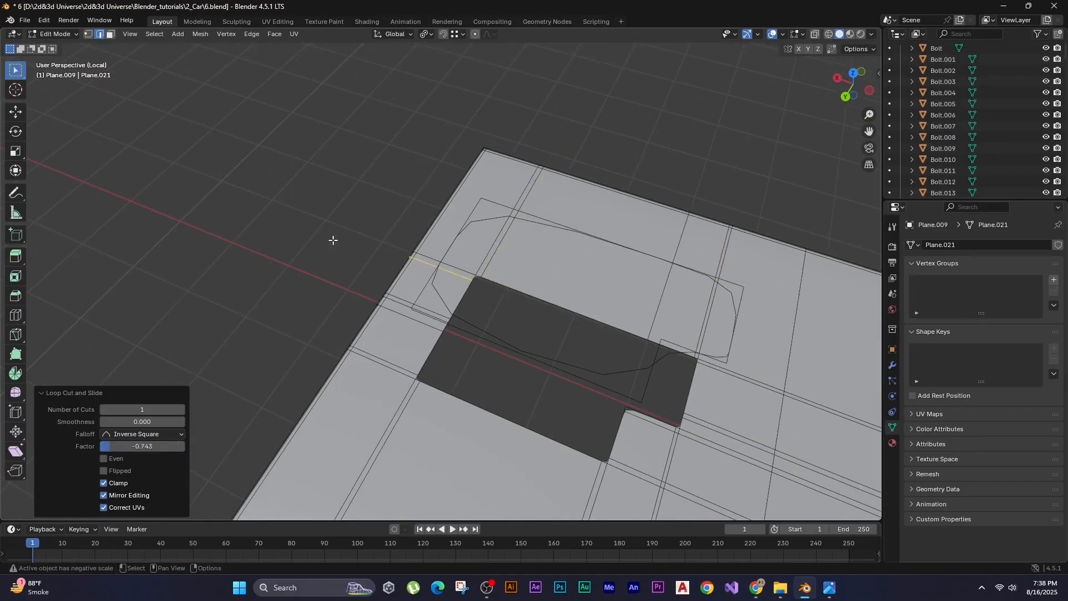
Copy the edge loop around the hood's engine opening into a separate outline object.
key("a")
middle_click_drag(332, 239, 384, 299)
left_click(690, 384, "alt")
key("F3")
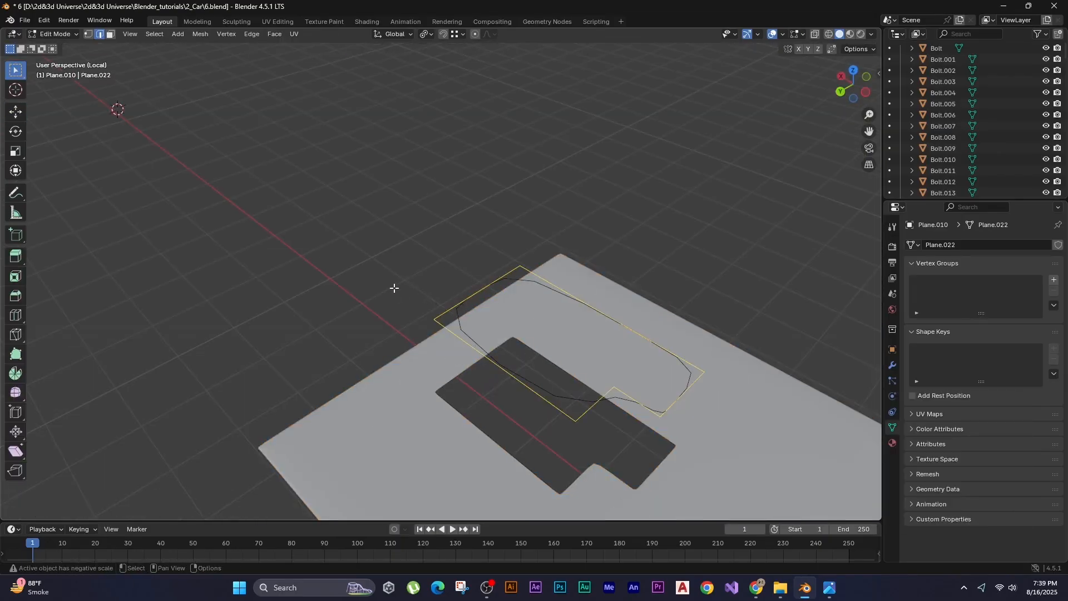
right_click(363, 304)
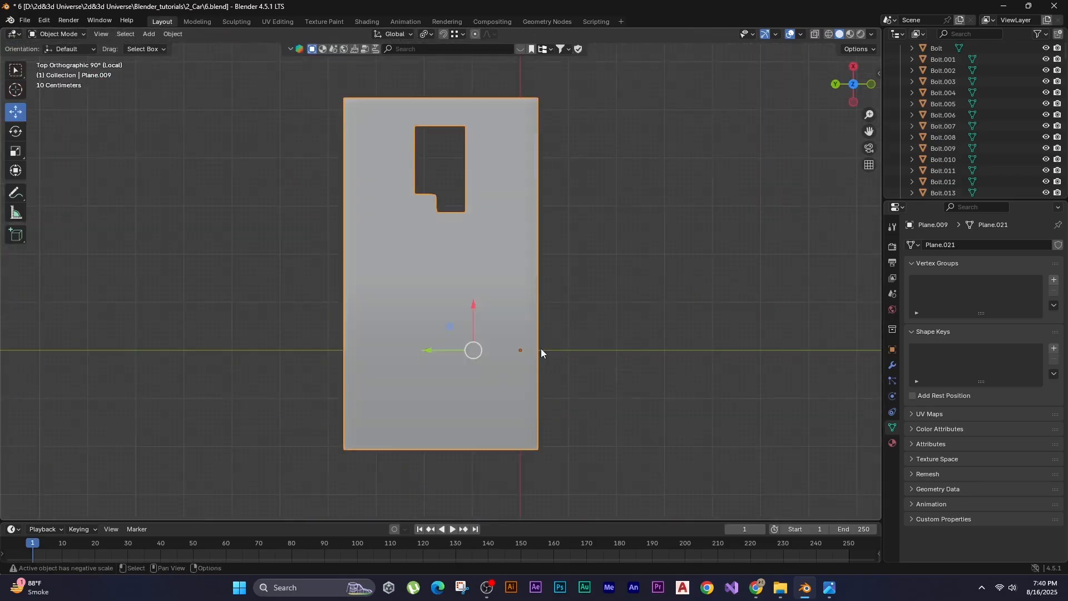
Move the separated outline's edges along X and Y in top view to fit the hood opening.
middle_click_drag(540, 349, 682, 196)
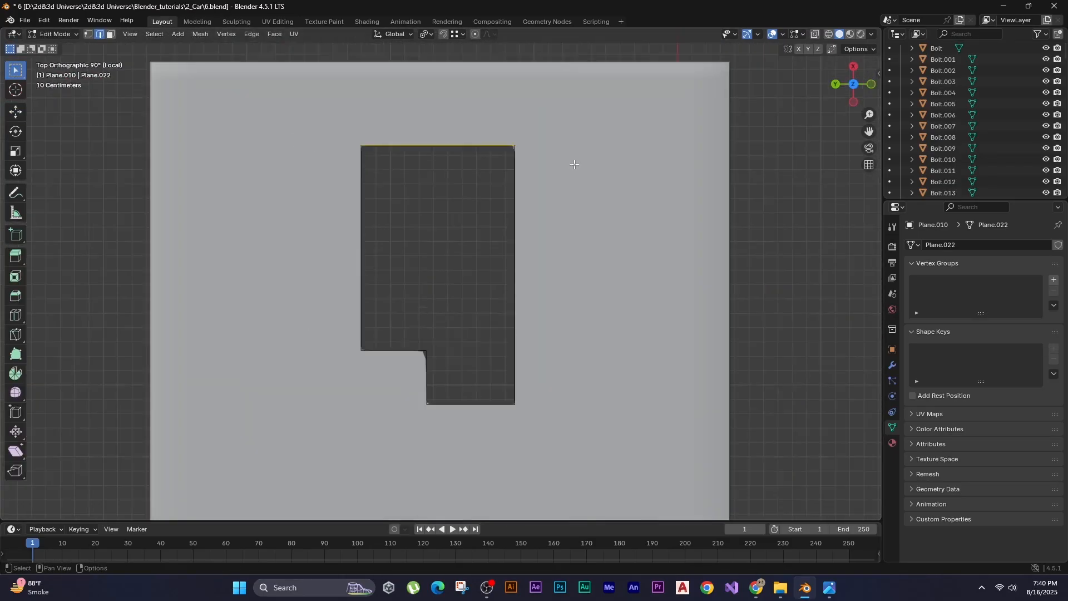
key("g")
key("x")
left_click(569, 226)
key("g")
key("y")
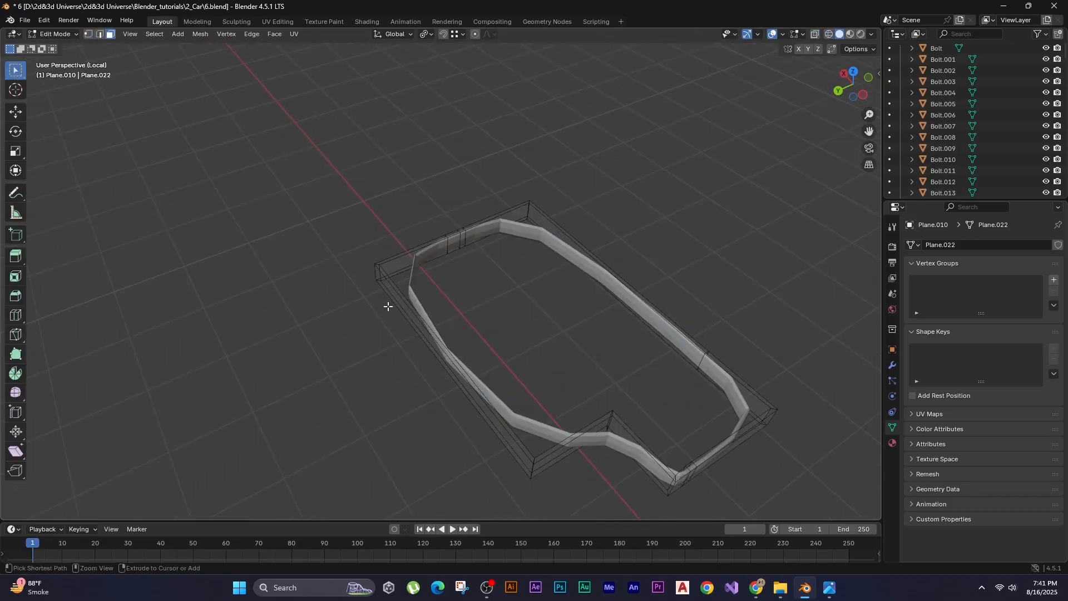
Thicken the outline wall by extruding its faces along their normals with a -0.0651 m offset and Offset Even enabled.
left_click(392, 271)
scroll(389, 272, "up", 2)
key("slash")
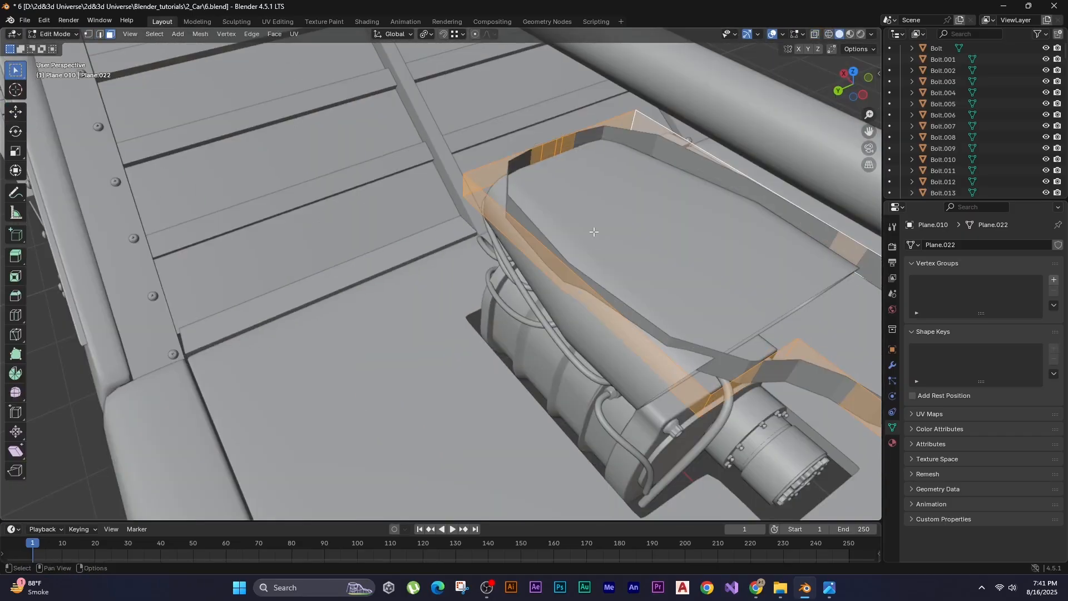
key("slash")
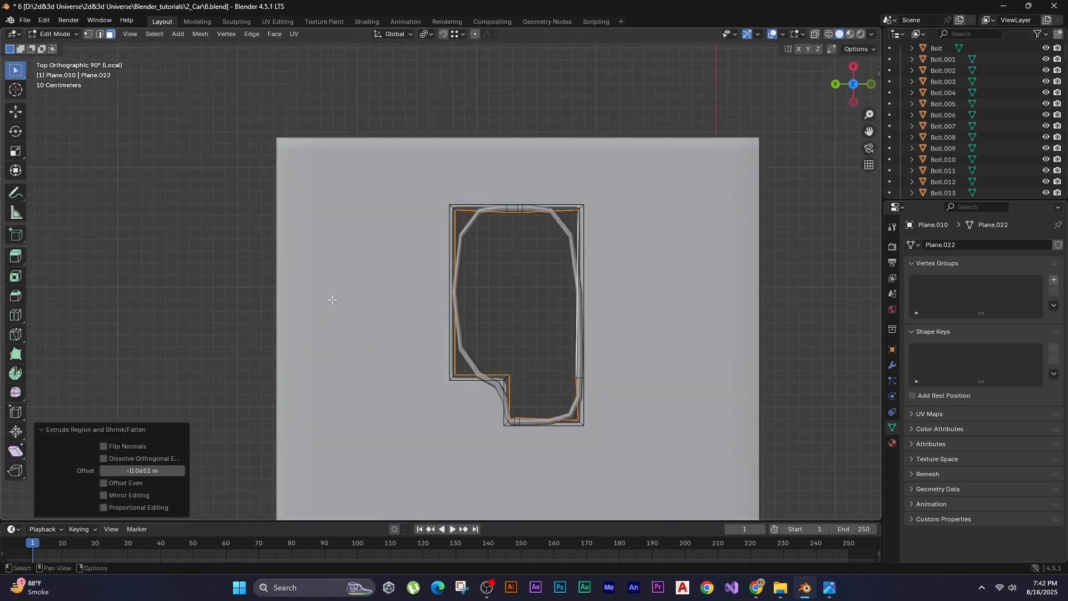
scroll(464, 315, "up", 2)
left_click(103, 482)
Bevel the engine-opening frame's lengthwise edge loops together with its corner edges.
key("ctrl+r")
left_click(465, 174)
middle_click_drag(500, 311, 589, 220)
key("2")
left_click(445, 227, "alt")
left_click(422, 261, "alt+shift")
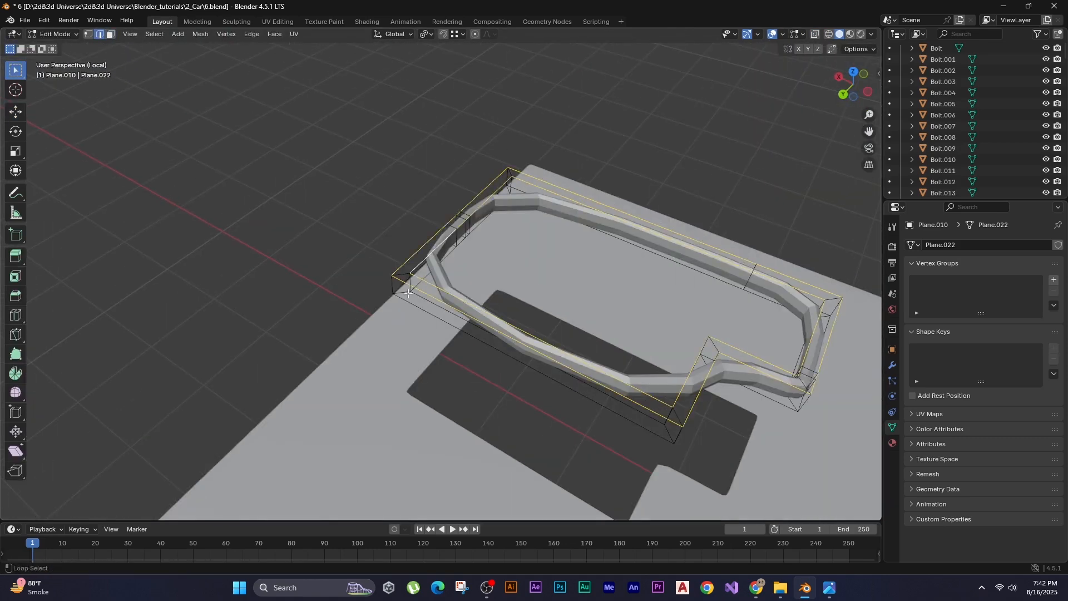
middle_click_drag(584, 294, 522, 282)
scroll(432, 278, "up", 4)
scroll(404, 284, "down", 2)
middle_click_drag(404, 283, 362, 275)
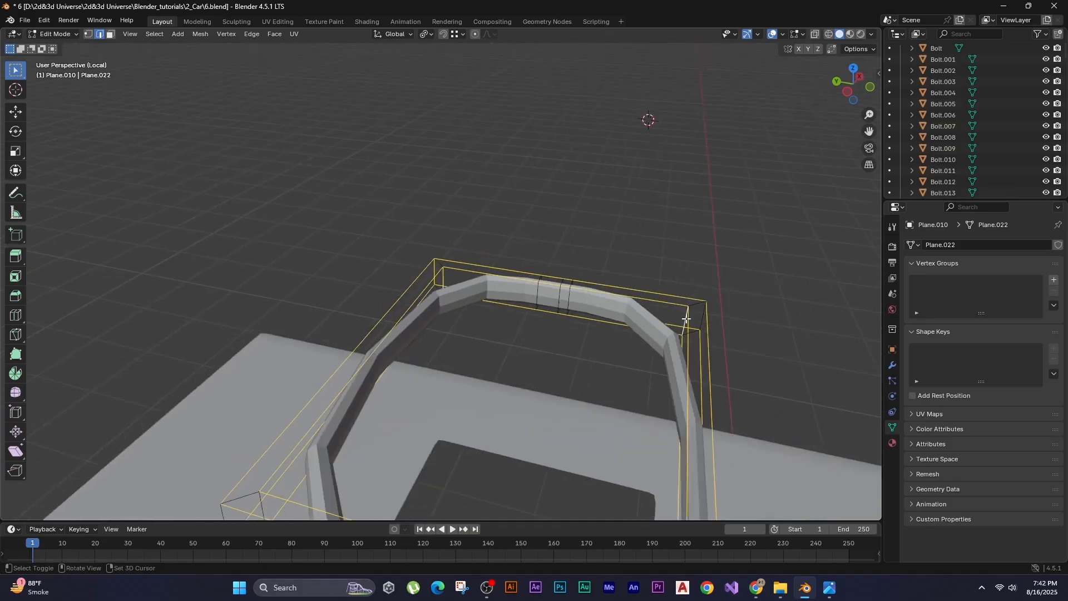
middle_click_drag(687, 317, 645, 306)
left_click(684, 446, "shift")
left_click(472, 344, "shift")
left_click(464, 262, "shift")
middle_click_drag(464, 262, 372, 279)
left_click(257, 328, "shift")
middle_click_drag(257, 330, 167, 300)
middle_click_drag(451, 195, 644, 215)
left_click(504, 227, "shift")
key("ctrl+b")
left_click(432, 150)
left_click(182, 349)
Add support loop cuts close to the frame's notch corner and along its adjoining long side and far corner.
scroll(453, 351, "up", 3)
key("ctrl+r")
left_click(467, 351)
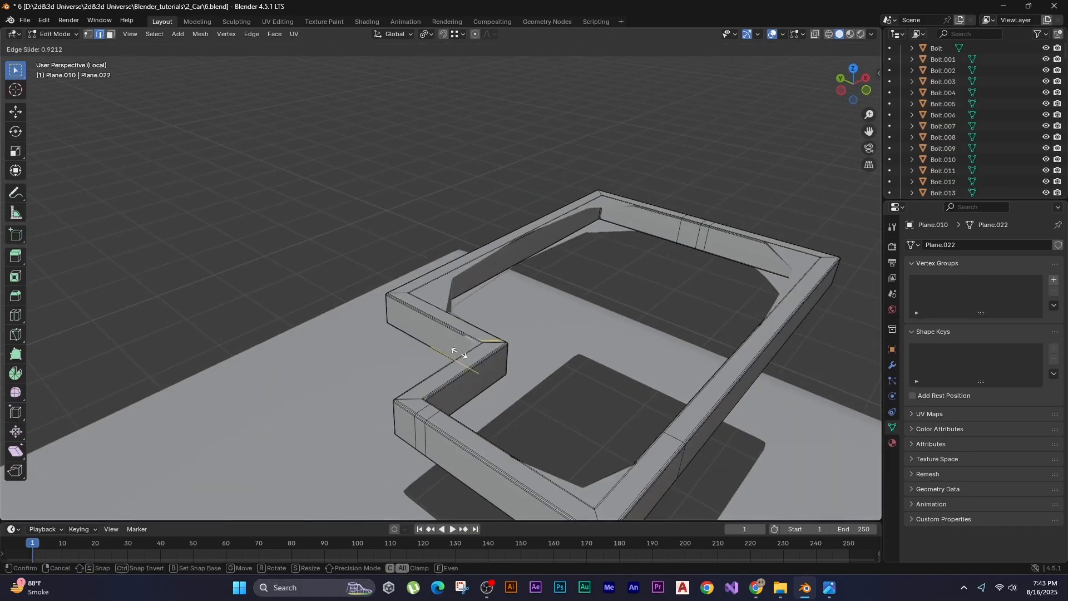
left_click(452, 351)
left_click(362, 303)
key("ctrl+r")
left_click(610, 222)
left_click(610, 221)
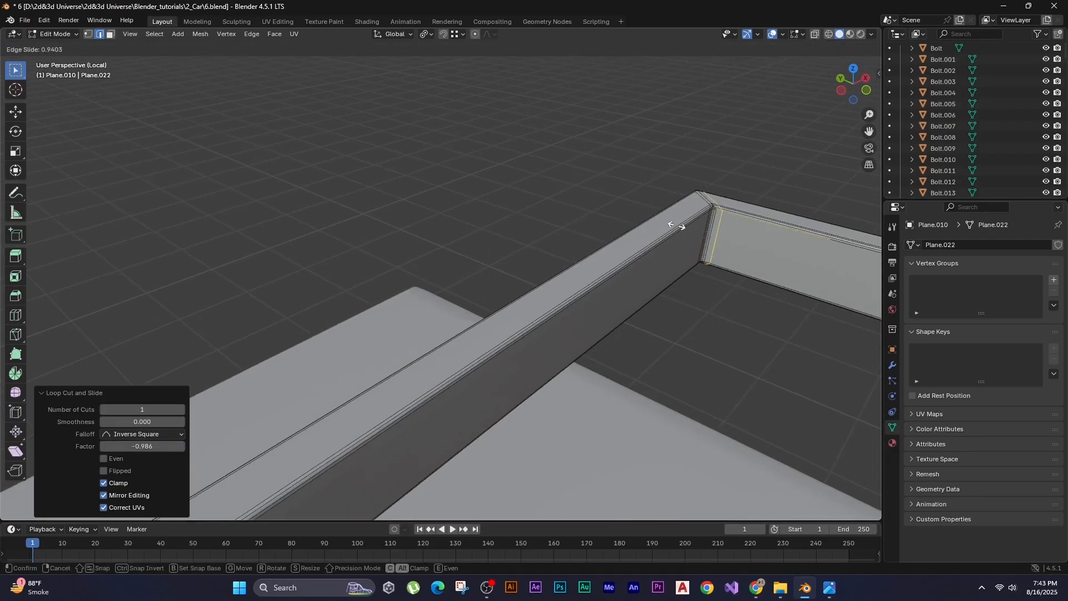
middle_click_drag(675, 234, 584, 234)
left_click(686, 279)
key("ctrl+r")
left_click(728, 432)
left_click(729, 432)
Add the remaining support loop cuts near the corners at the frame's notched end.
scroll(679, 371, "down", 3)
middle_click_drag(445, 162, 712, 33, "shift")
key("ctrl+r")
left_click(462, 312)
left_click(197, 185)
middle_click_drag(198, 185, 286, 252)
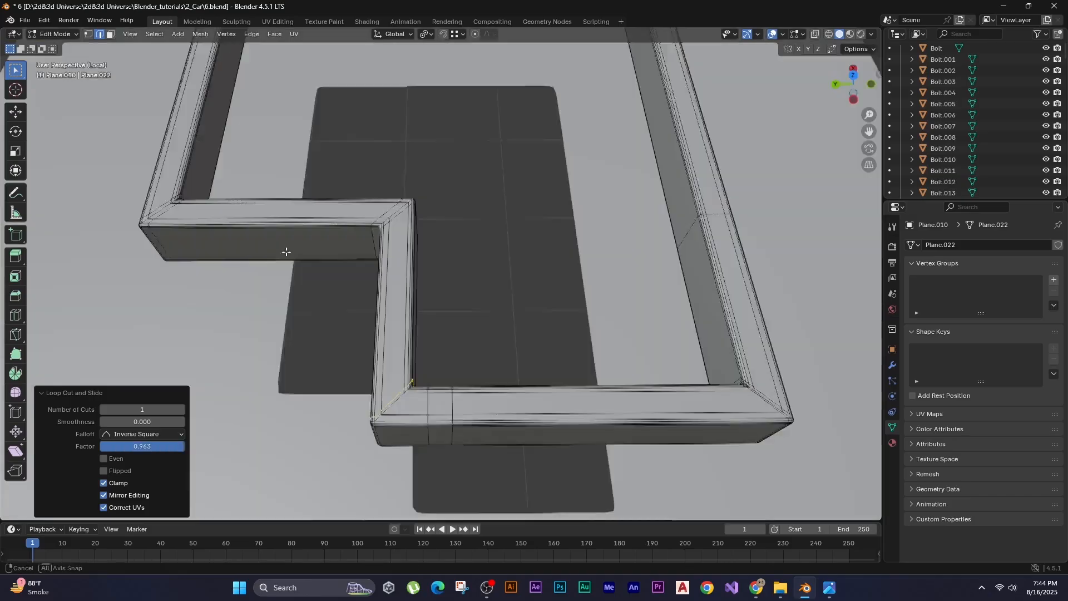
scroll(383, 389, "up", 4)
key("ctrl+r")
left_click(353, 349)
left_click(353, 348)
Return to the full car and move the engine-opening frame along Z to seat it on the hood.
key("Tab")
key("slash")
key("g")
key("z")
left_click(531, 313)
Extend the roof gun's barrel forward by moving its muzzle-end vertices along X.
middle_click_drag(531, 312, 529, 218)
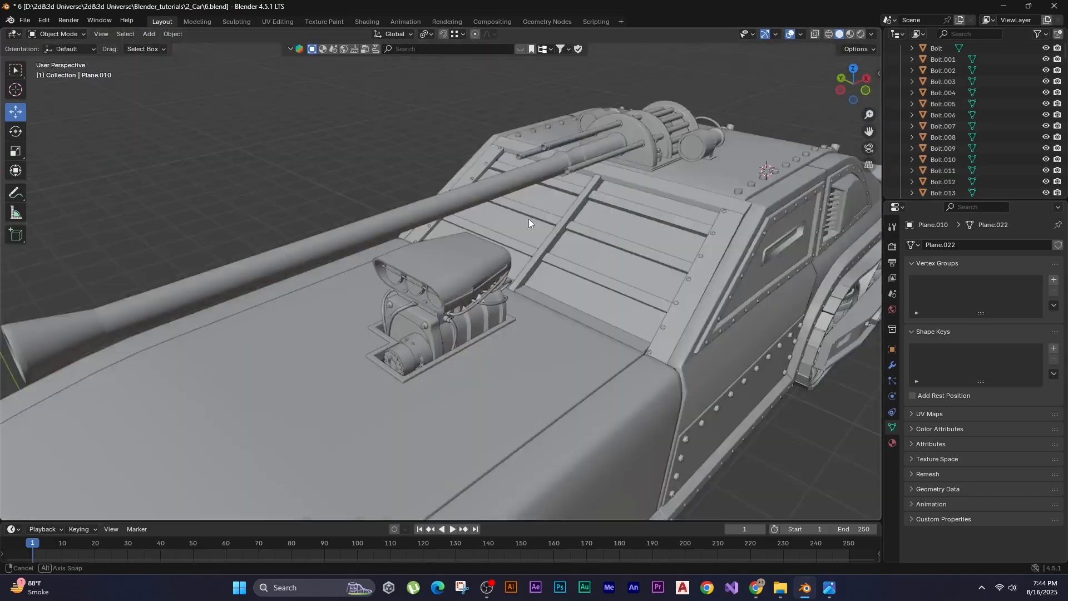
left_click(529, 201)
key("Tab")
key("shift+z")
key("KP_1")
left_click_drag(518, 244, 418, 167)
key("g")
key("x")
left_click(282, 135)
key("Tab")
Isolate the barrel support part at the nose and move the vertices of both its sides along Y.
middle_click_drag(278, 160, 442, 369)
left_click(511, 308)
key("slash")
key("Tab")
key("shift+z")
key("1")
left_click_drag(429, 140, 361, 406)
key("g")
key("y")
left_click_drag(519, 145, 451, 490)
key("g")
key("y")
key("Tab")
key("shift+z")
key("slash")
Move the fastener beside the nose support post along Y to fit the adjusted post.
left_click(805, 331)
middle_click_drag(805, 331, 462, 349)
scroll(462, 349, "up", 3)
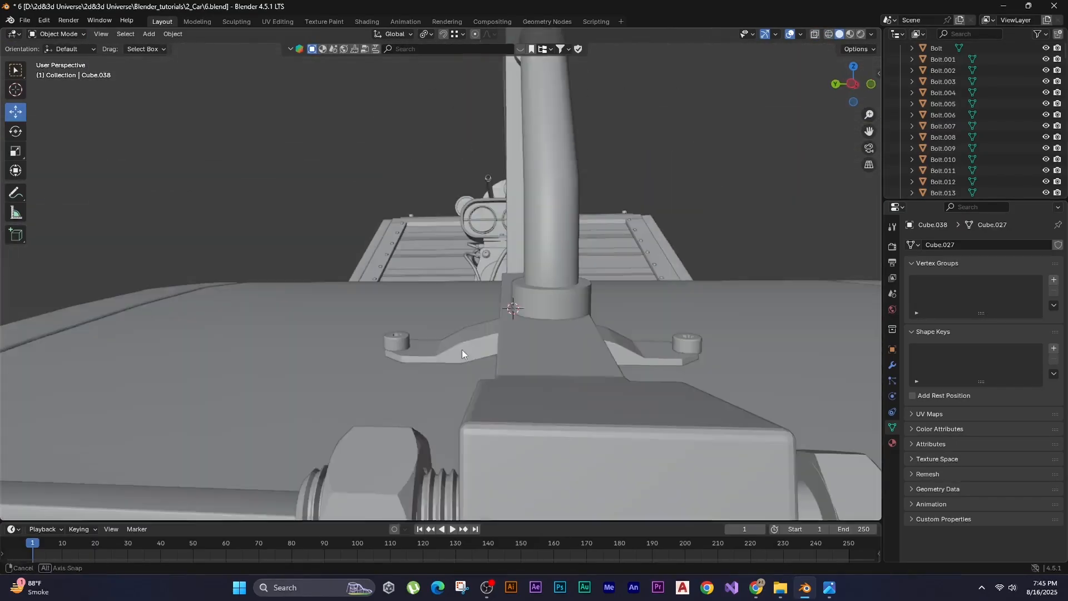
left_click(394, 384)
key("g")
key("y")
left_click(203, 201)
Duplicate the nut on the nose support, scale it with its neighbouring part, and position the nut along Y against the post.
left_click(258, 194)
key("shift+d")
key("g")
key("y")
middle_click_drag(102, 180, 356, 310)
left_click(356, 310, "shift")
key("s")
left_click(154, 205)
middle_click_drag(154, 206, 336, 341)
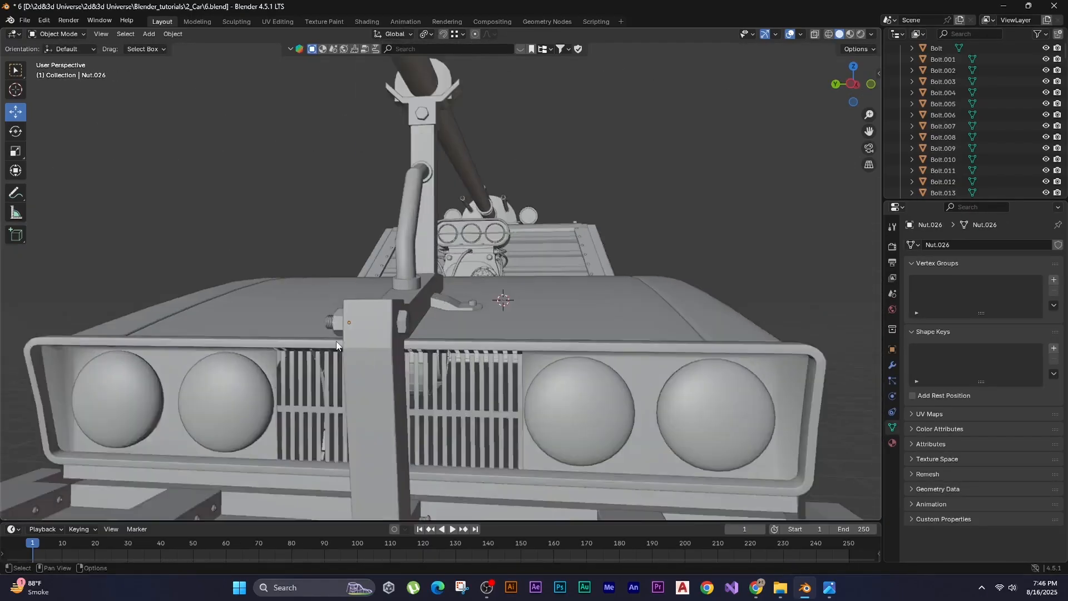
scroll(336, 341, "up", 3)
key("g")
key("y")
left_click(181, 160)
Examine the inner body block's front section against the front wheel in a wireframe side view.
middle_click_drag(181, 160, 323, 228)
left_click(448, 266)
key("shift+z")
key("z")
key("Tab")
key("KP_1")
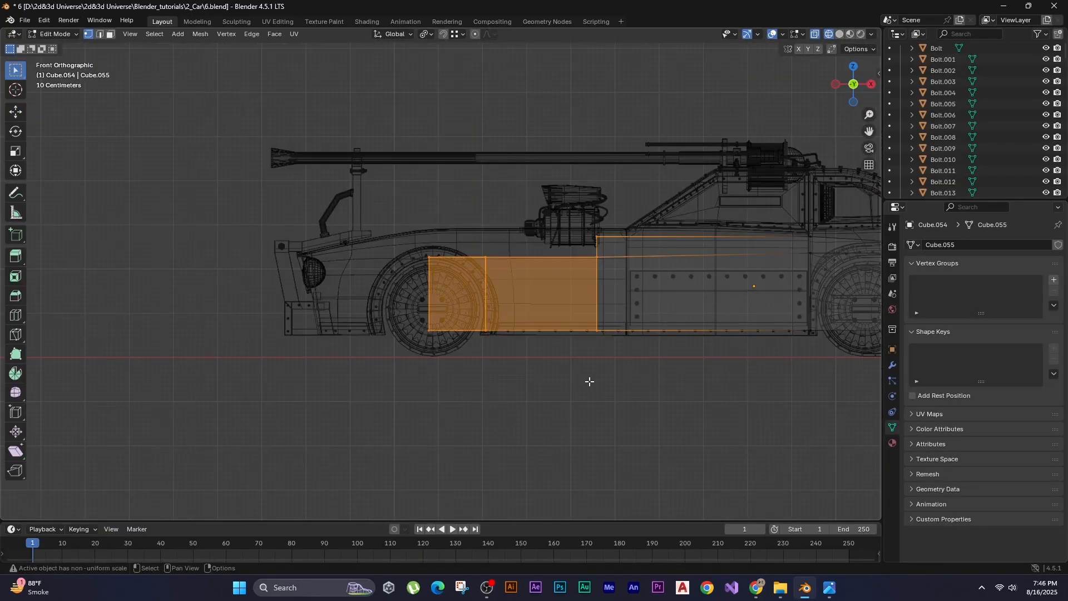
left_click(183, 258)
key("Tab")
left_click(219, 290)
key("shift+z")
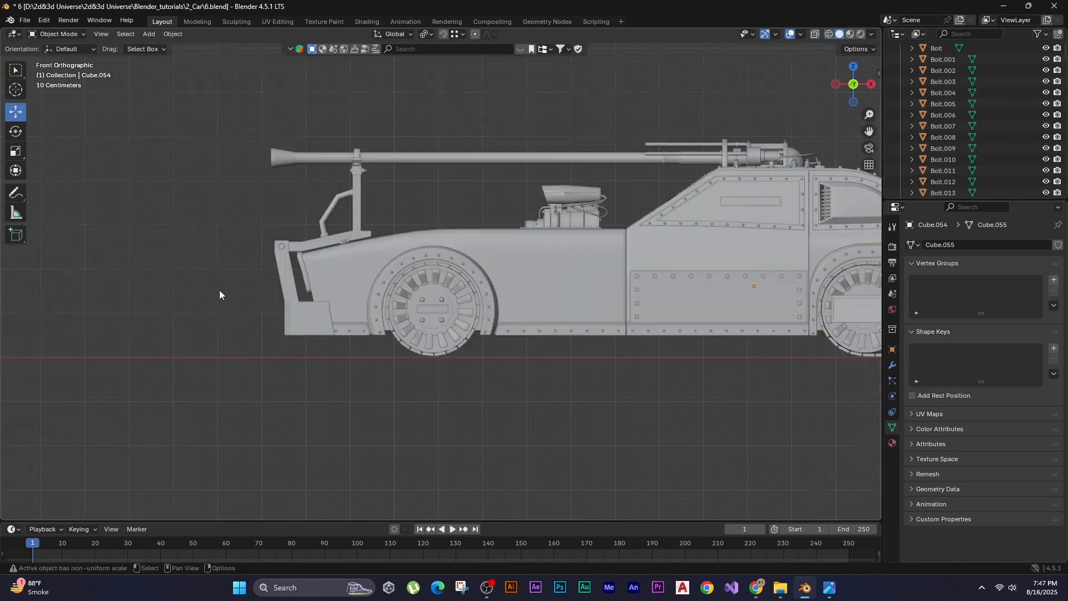
Isolate the box-shaped housing with its curved panel and move the housing's selected faces along X.
middle_click_drag(219, 289, 471, 316)
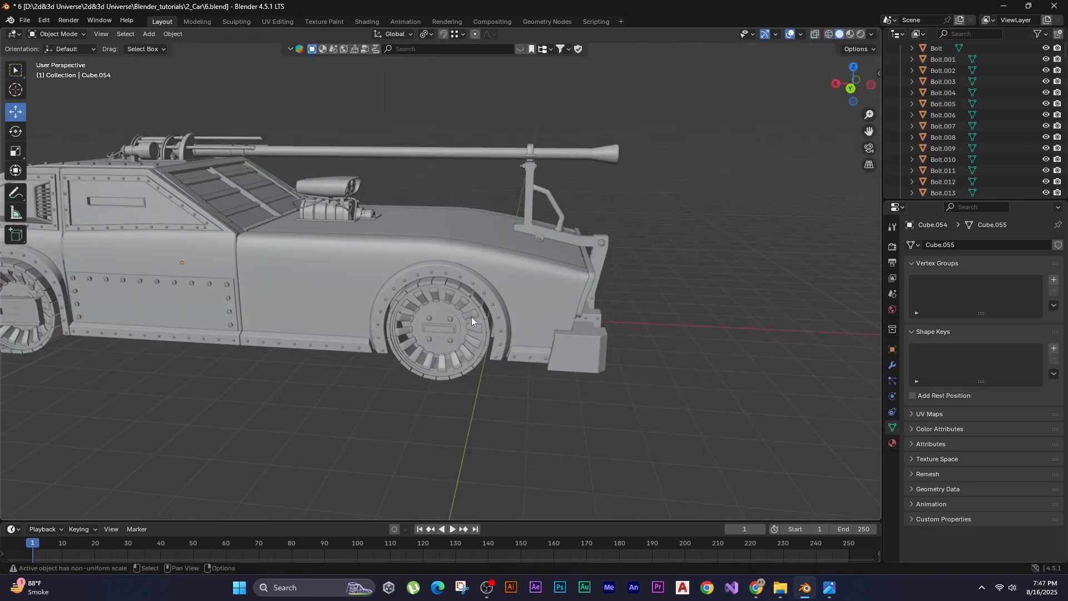
scroll(471, 316, "down", 1)
scroll(619, 298, "up", 3)
middle_click_drag(483, 271, 533, 185)
scroll(502, 328, "up", 3)
left_click(533, 185)
left_click(511, 362, "shift")
key("KP_Divide")
left_click(477, 282)
key("Tab")
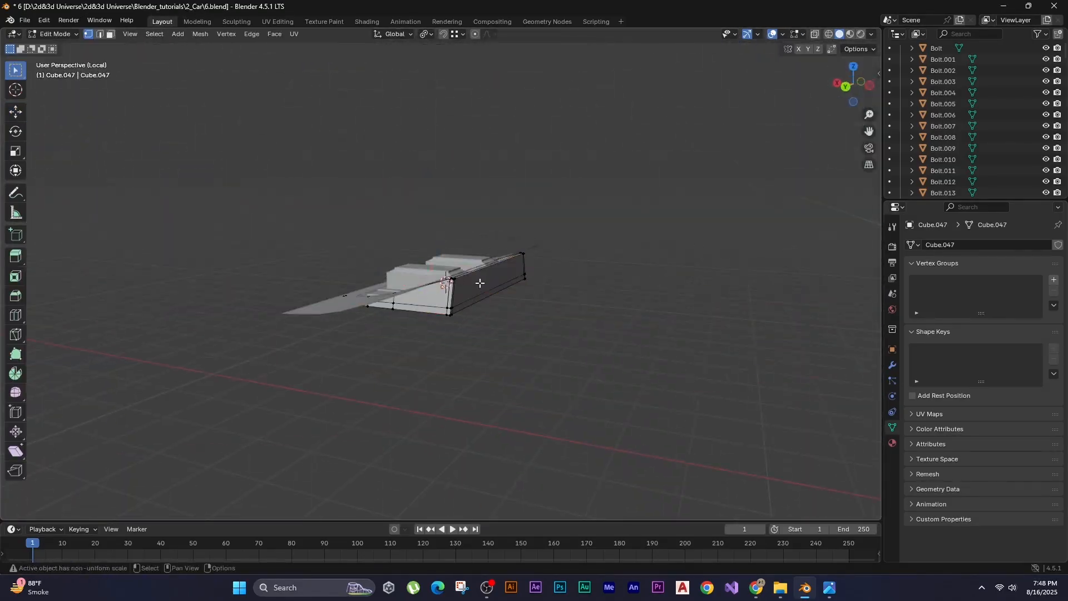
key("3")
left_click(321, 338, "shift")
middle_click_drag(321, 339, 383, 296)
key("g")
key("x")
left_click(183, 289)
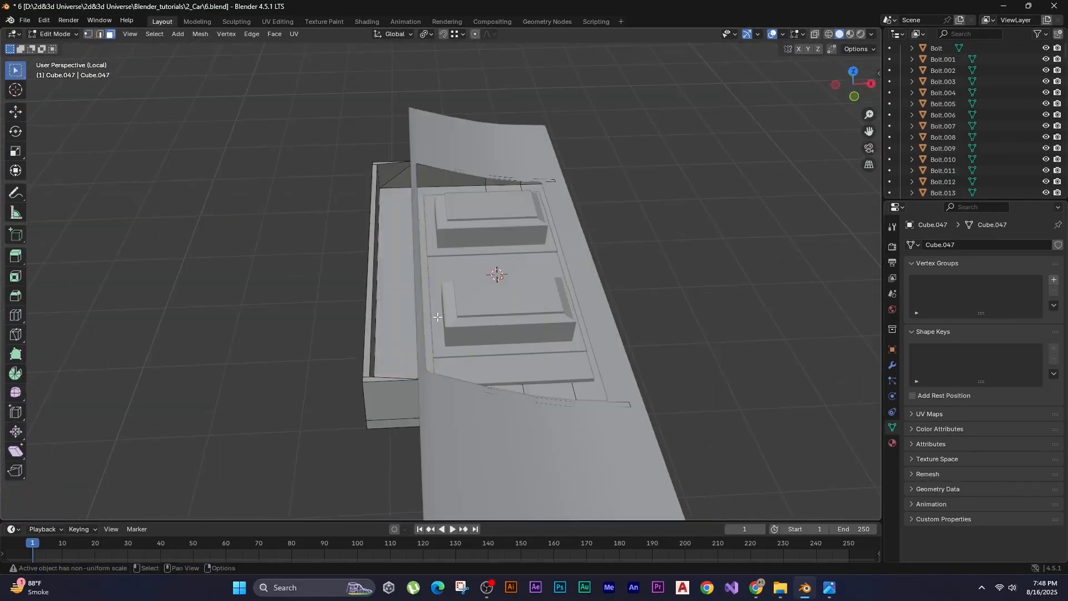
key("Tab")
key("KP_Divide")
Isolate the engine base with its surrounding parts and move the front half of the base's geometry along X.
middle_click_drag(496, 274, 442, 284)
left_click(442, 284)
left_click(421, 239, "shift")
key("KP_Divide")
left_click(411, 289)
key("Tab")
key("shift+z")
middle_click_drag(244, 291, 395, 360, "alt")
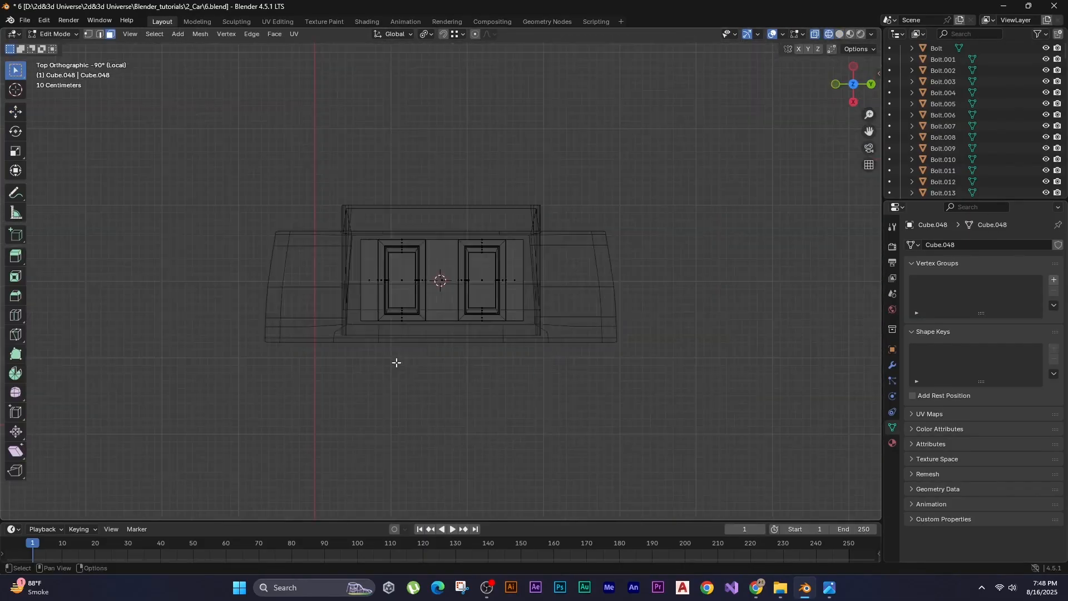
left_click_drag(628, 345, 233, 275)
key("g")
key("x")
left_click(210, 215)
key("Tab")
key("shift+z")
key("KP_Divide")
Examine the engine parts between the exhaust pipes, in isolated wireframe and up close around the central manifold box.
middle_click_drag(463, 235, 320, 215)
scroll(320, 215, "up", 4)
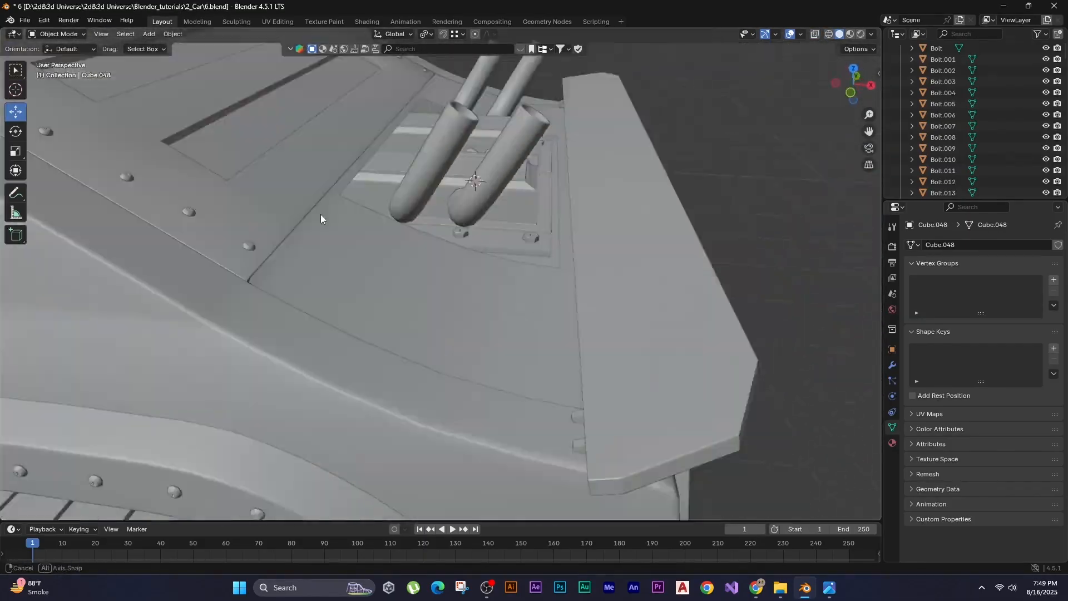
left_click(381, 219)
key("KP_Divide")
middle_click_drag(423, 220, 623, 194, "alt")
key("shift+z")
left_click(263, 239)
key("Tab")
key("shift+z")
key("KP_Divide")
scroll(475, 255, "up", 5)
left_click(491, 281)
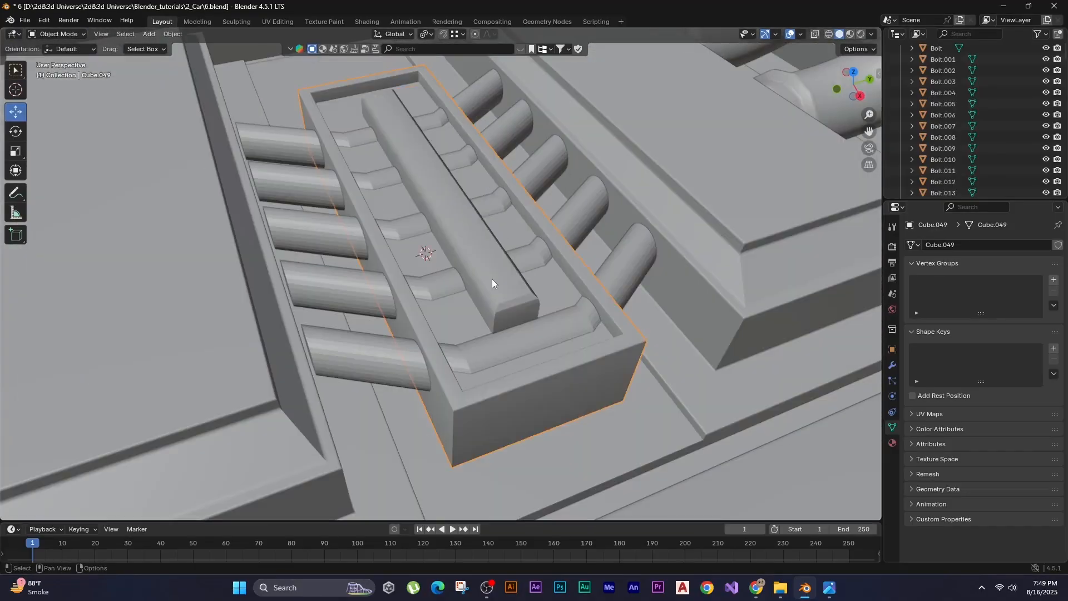
Undo the last edits to the manifold box between the two engine blocks.
left_click(314, 175)
key("Tab")
scroll(599, 231, "down", 8)
middle_click_drag(617, 234, 569, 223)
key("ctrl+z")
key("ctrl+z")
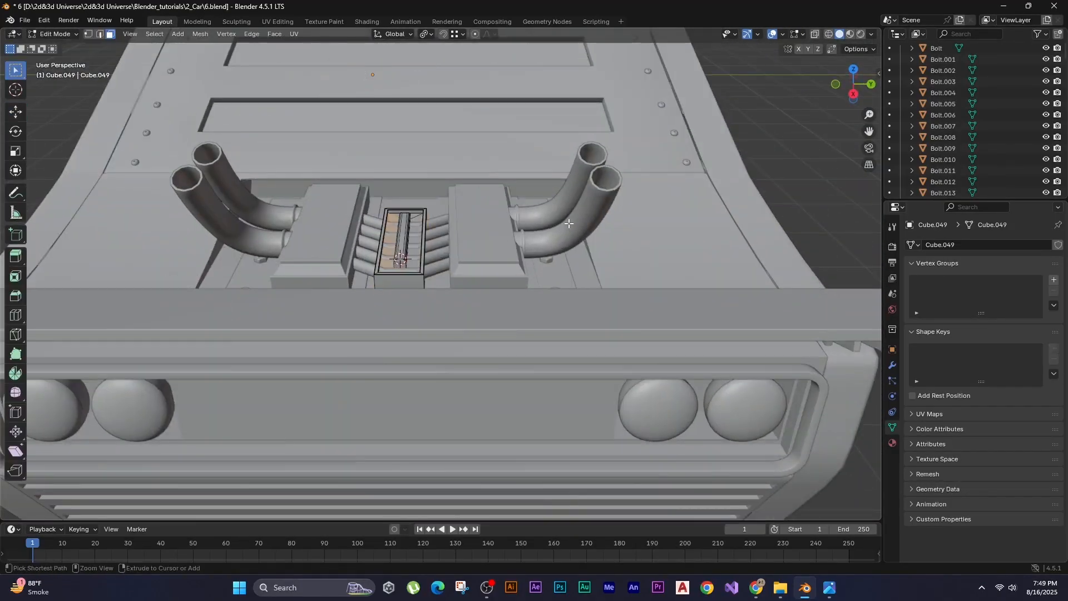
Inspect the exhaust and connecting pipes against the engine blocks in isolated side, front and wireframe views.
left_click_drag(511, 210, 405, 261)
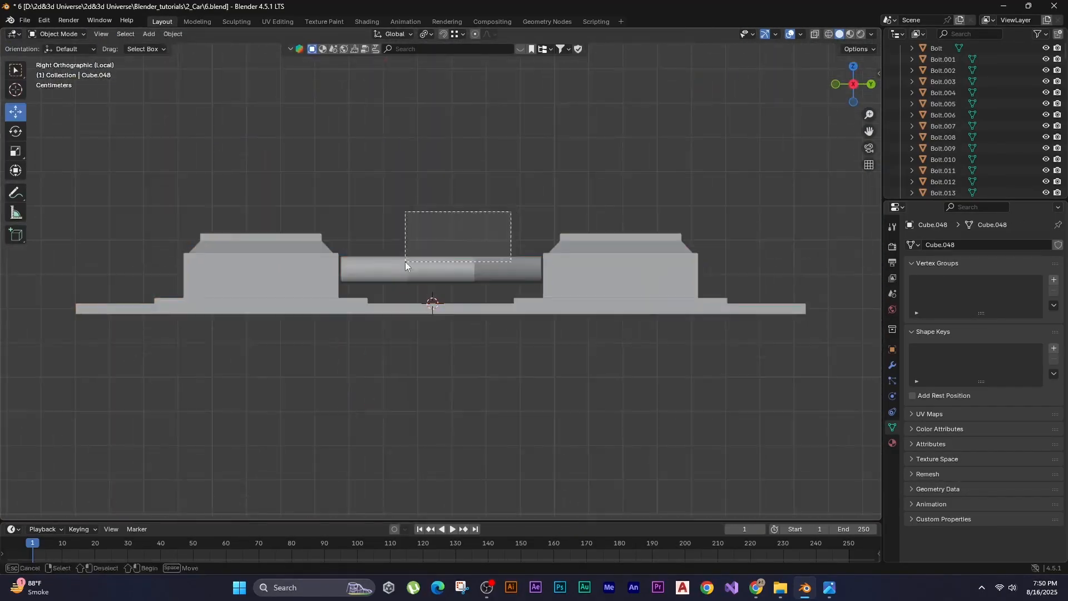
key("KP_Divide")
left_click(418, 272)
middle_click_drag(502, 222, 261, 231)
key("alt+a")
scroll(423, 299, "down", 2)
left_click(354, 208)
key("KP_3")
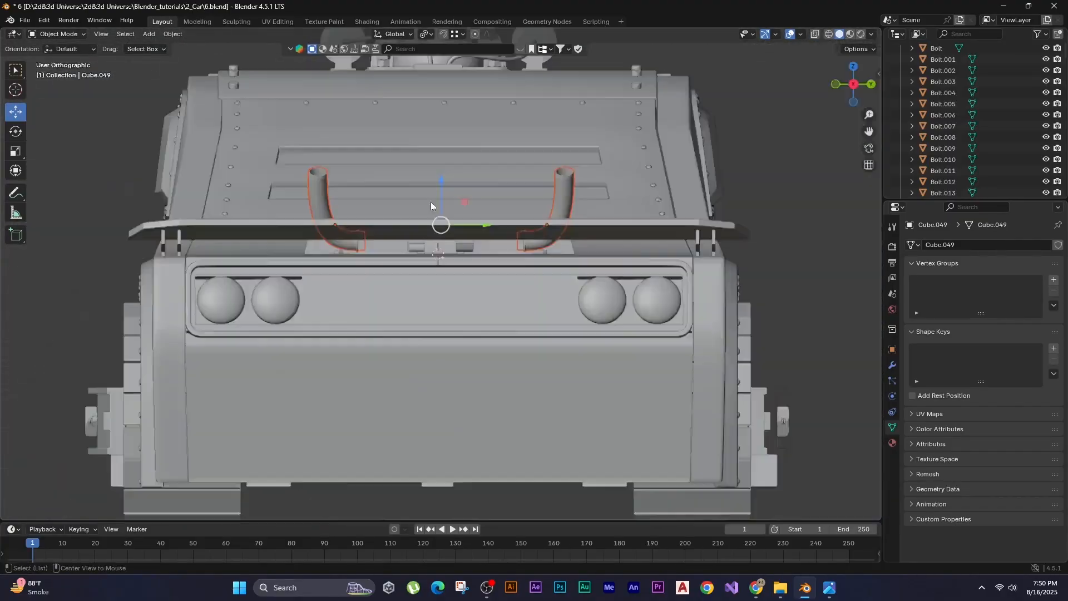
key("ctrl+KP_1")
key("shift+z")
scroll(389, 184, "up", 4)
left_click_drag(306, 134, 305, 141)
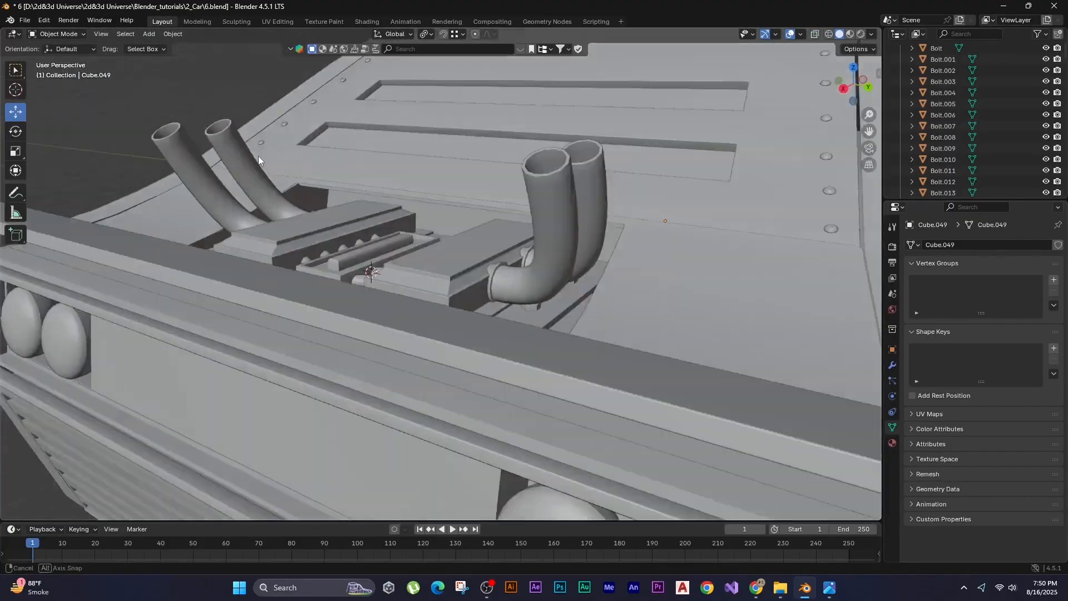
Isolate one exhaust pipe together with the engine base and scale the pipe in the side view.
left_click(559, 287)
key("KP_Divide")
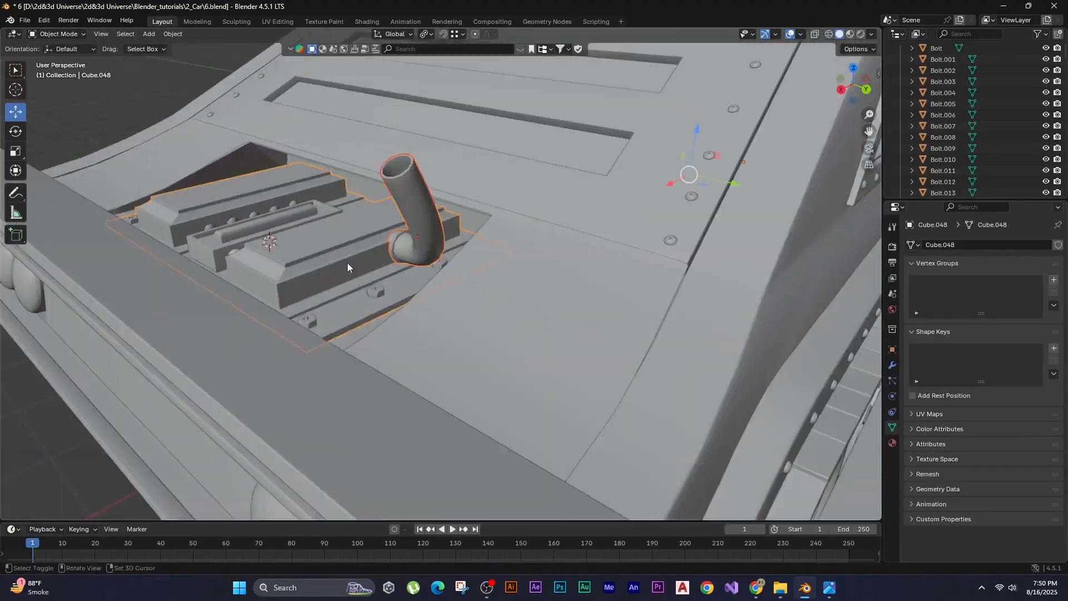
key("KP_3")
key("s")
left_click(456, 207)
Rework the exhaust pipe's upper end vertices in a wireframe back view to reshape the pipe.
key("Tab")
key("ctrl+KP_1")
scroll(396, 225, "up", 8)
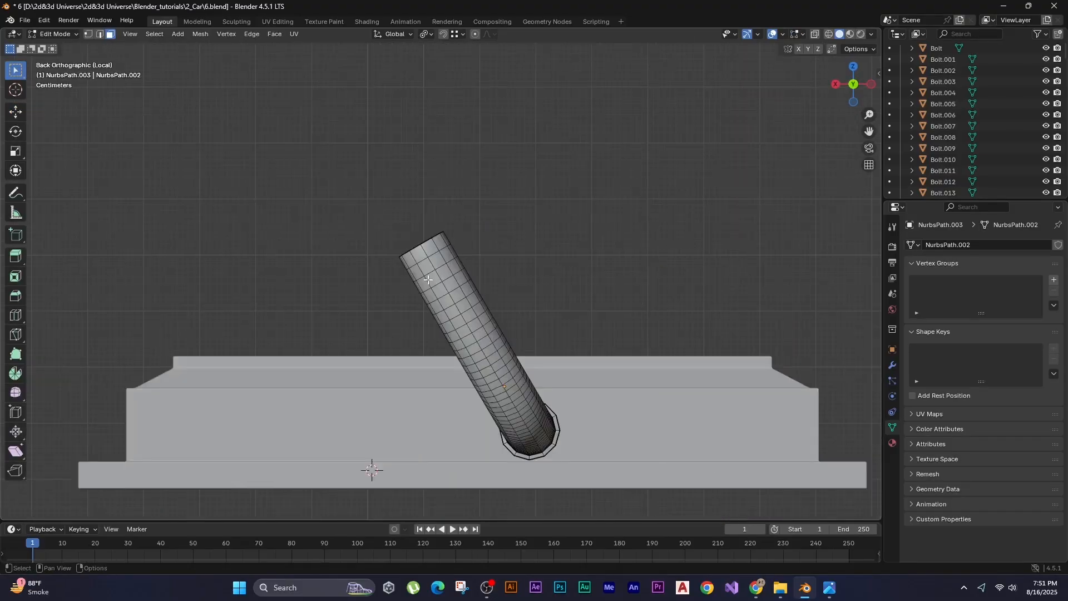
key("shift+z")
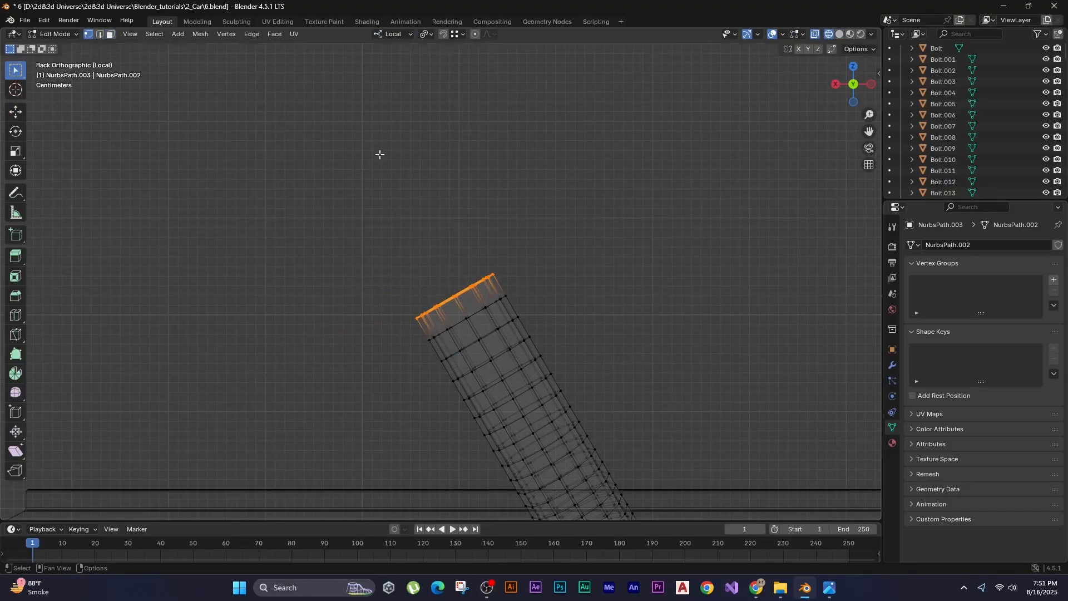
left_click_drag(281, 170, 518, 334)
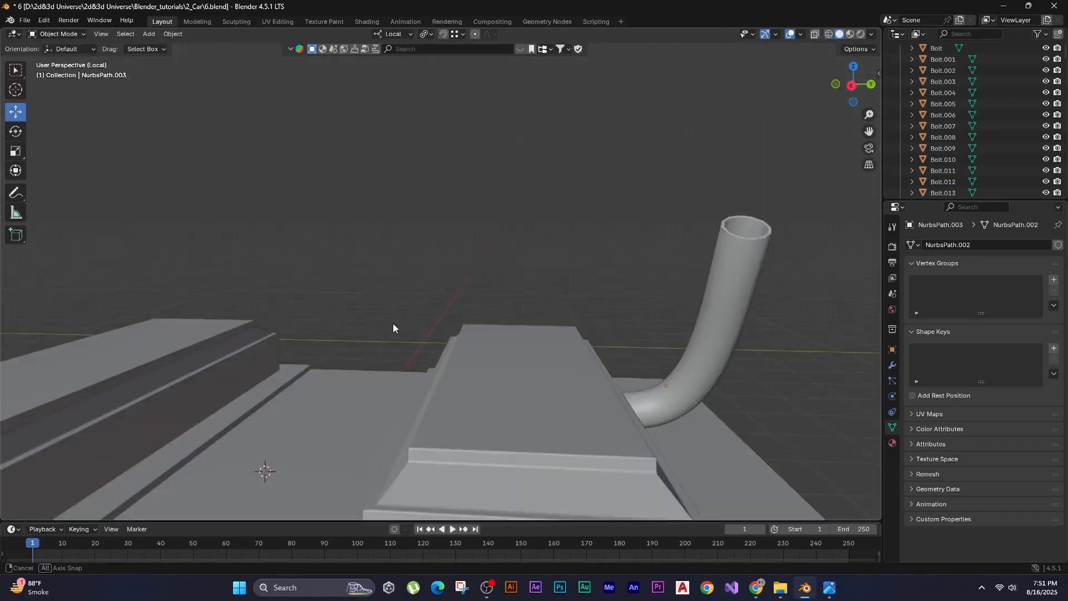
middle_click_drag(393, 323, 660, 379)
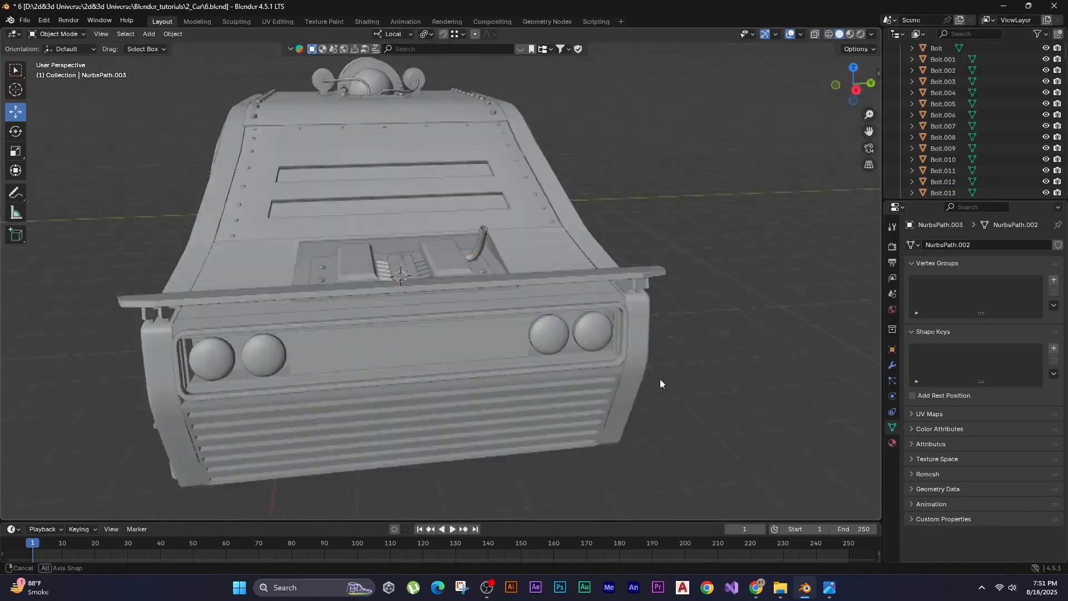
scroll(352, 222, "up", 5)
key("z")
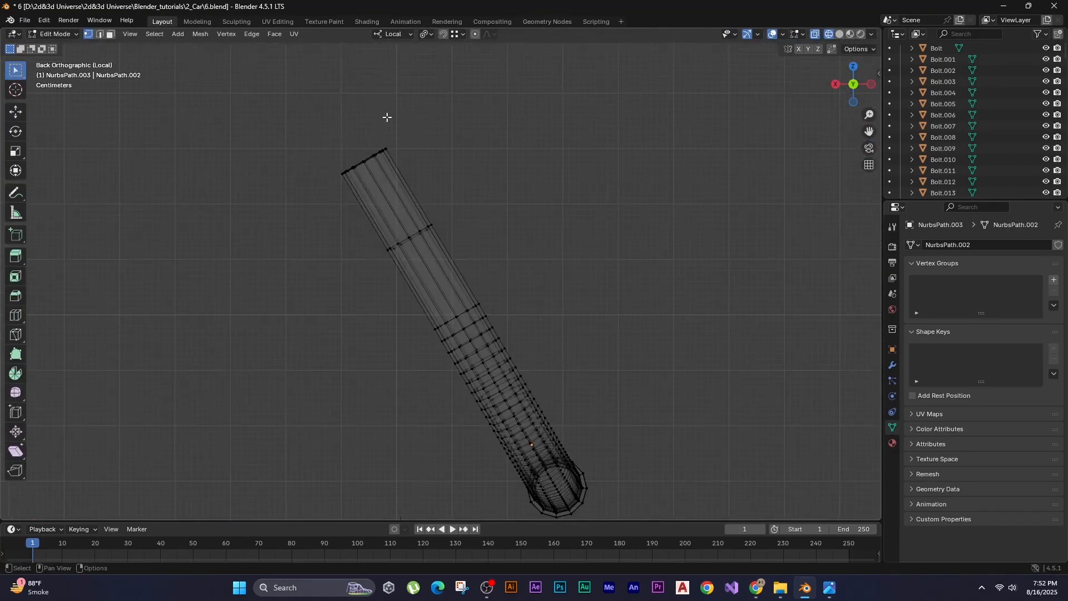
scroll(386, 117, "up", 3)
key("s")
left_click(399, 251)
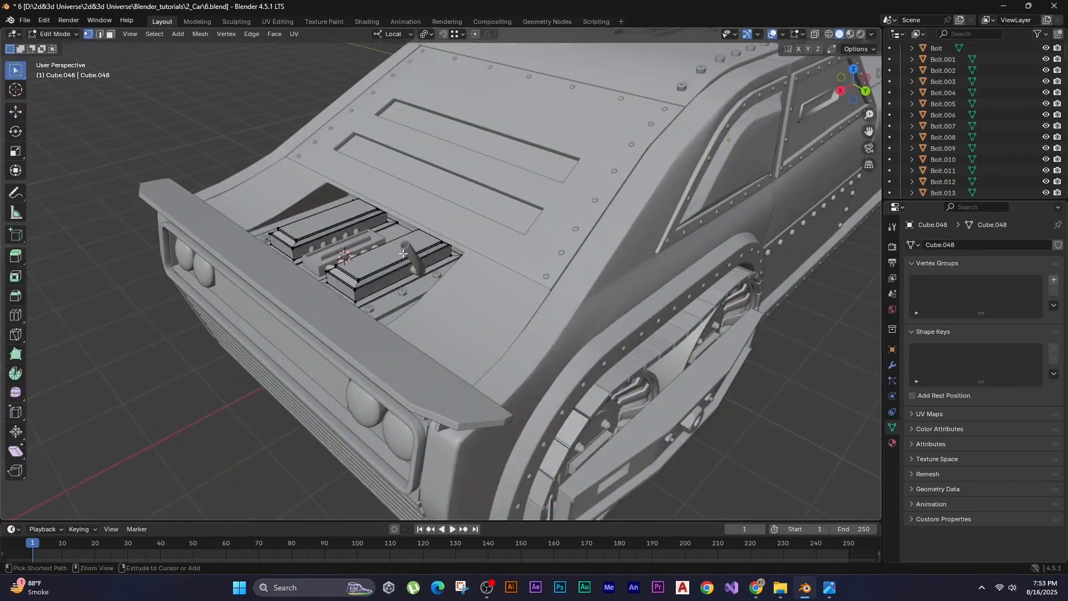
Isolate the engine base with the hood panel and examine their fit in a wireframe side view.
key("slash")
key("slash")
left_click(267, 209, "shift")
key("slash")
scroll(440, 284, "up", 3)
left_click(613, 305)
key("KP_3")
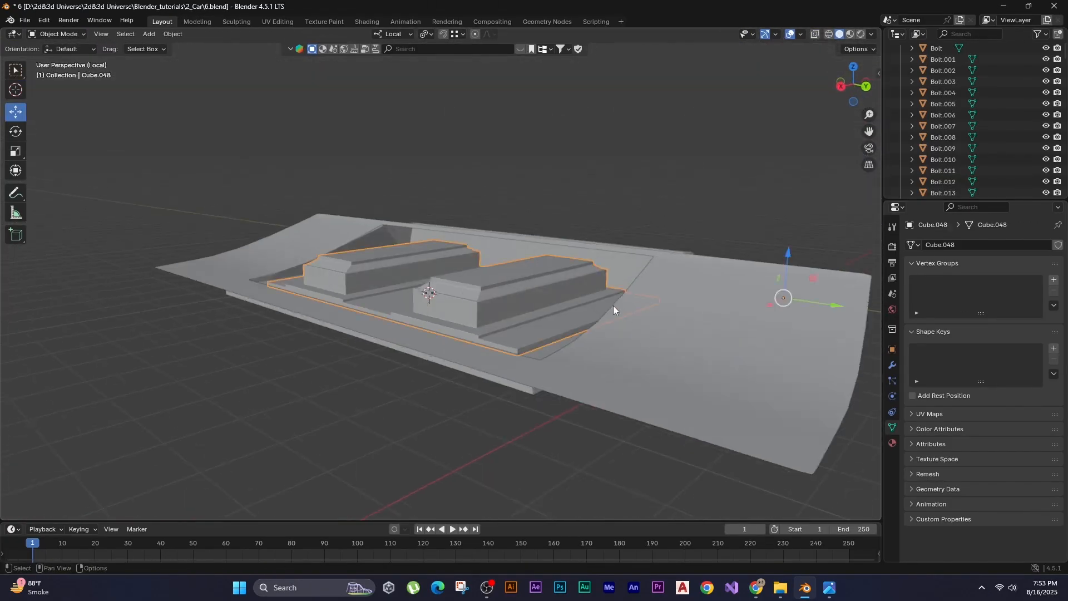
key("shift+z")
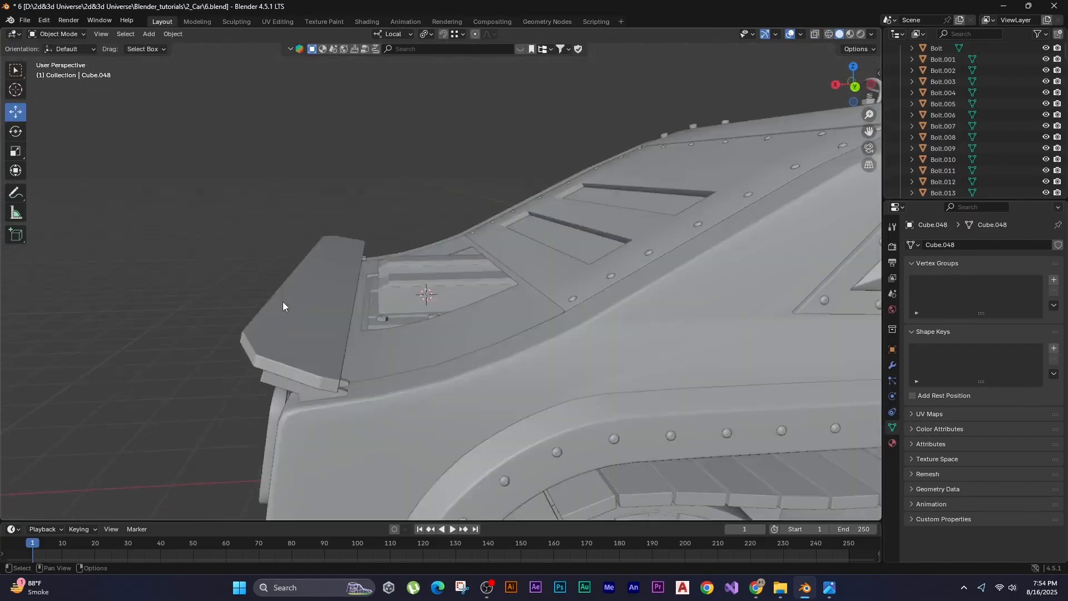
Give a new path a round bevel depth of 0.16 m and position it at the engine block.
middle_click_drag(284, 303, 349, 314)
scroll(294, 348, "down", 5)
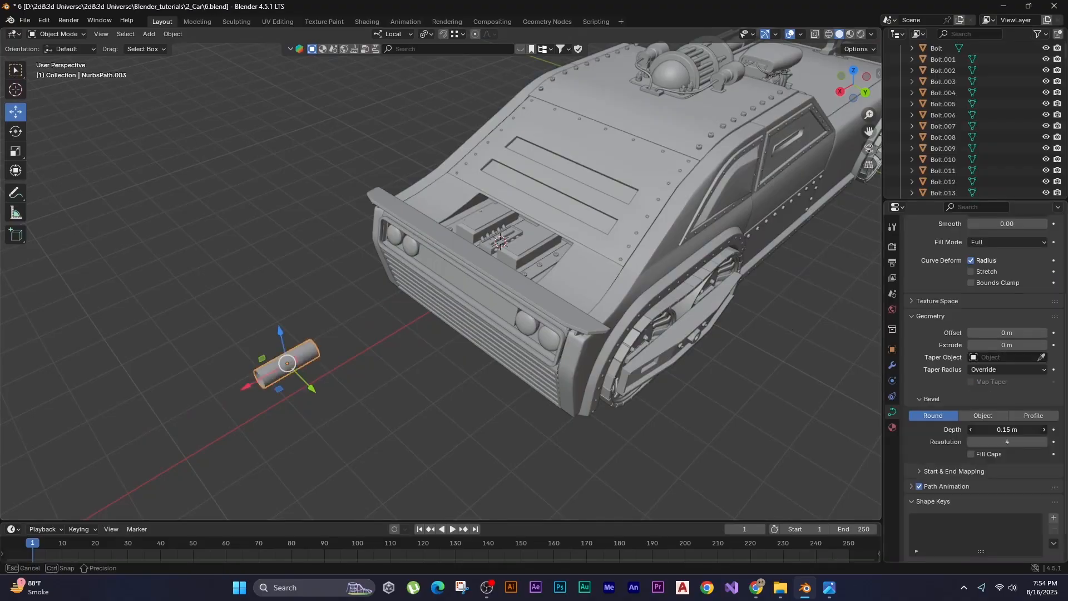
key("KP_3")
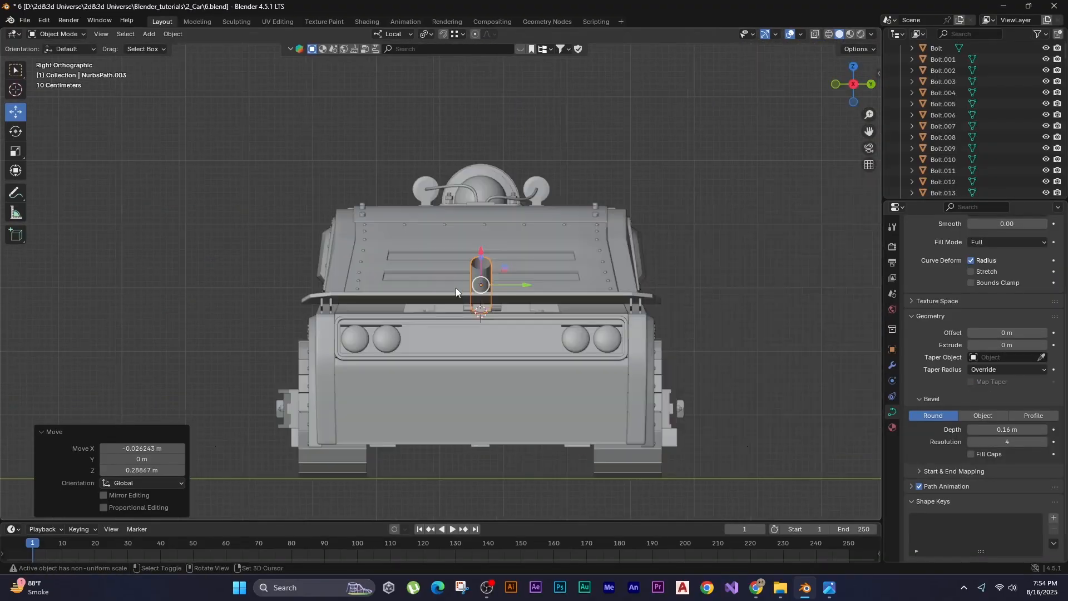
key("KP_Divide")
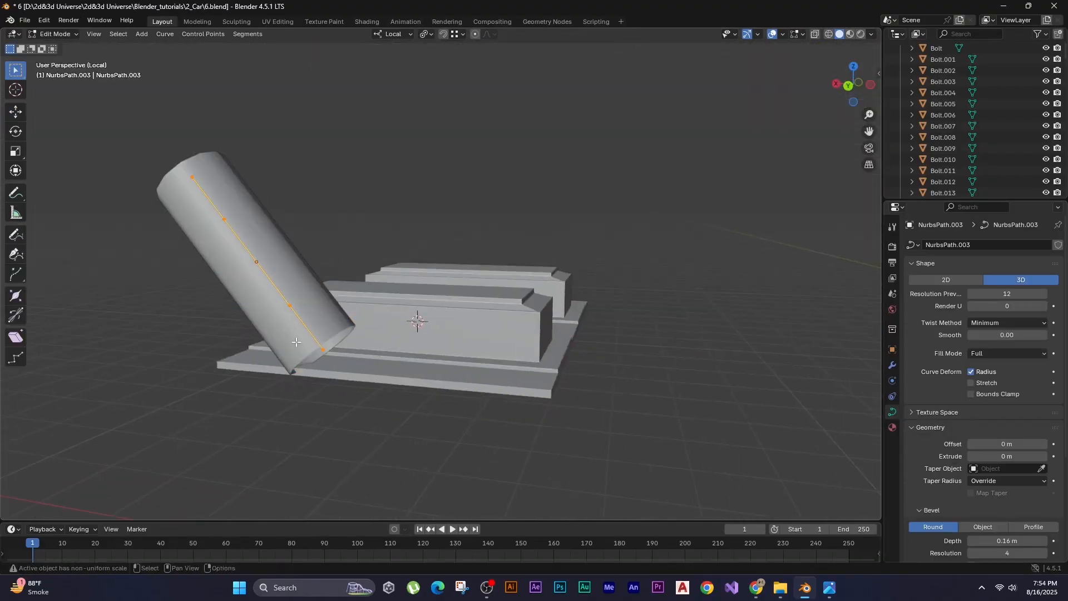
Bend the tube toward the engine block by moving its lower control points, undoing a misplaced end point.
key("ctrl+KP_1")
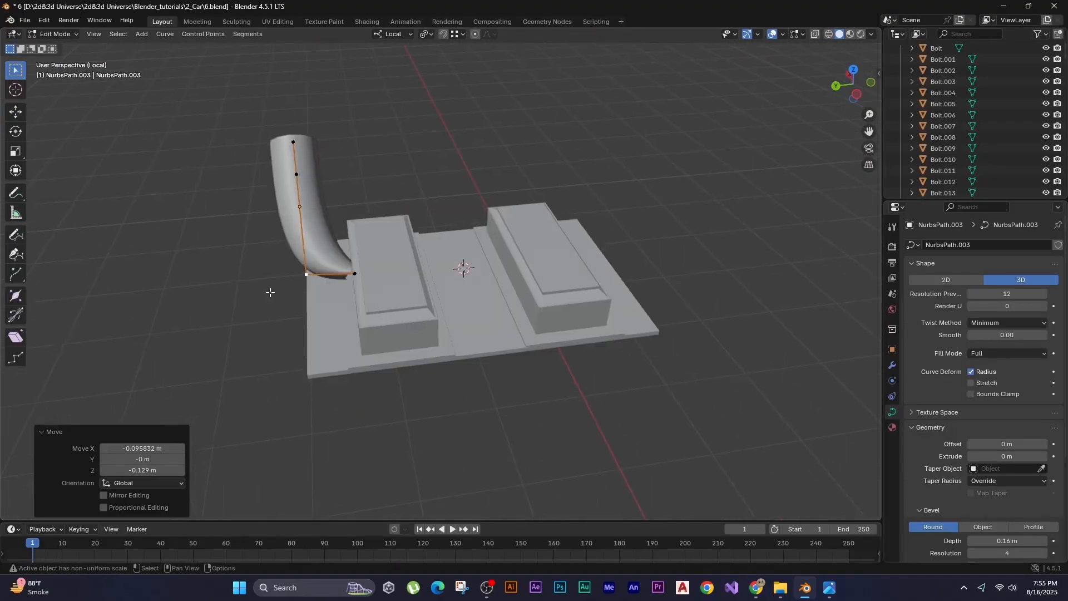
key("g")
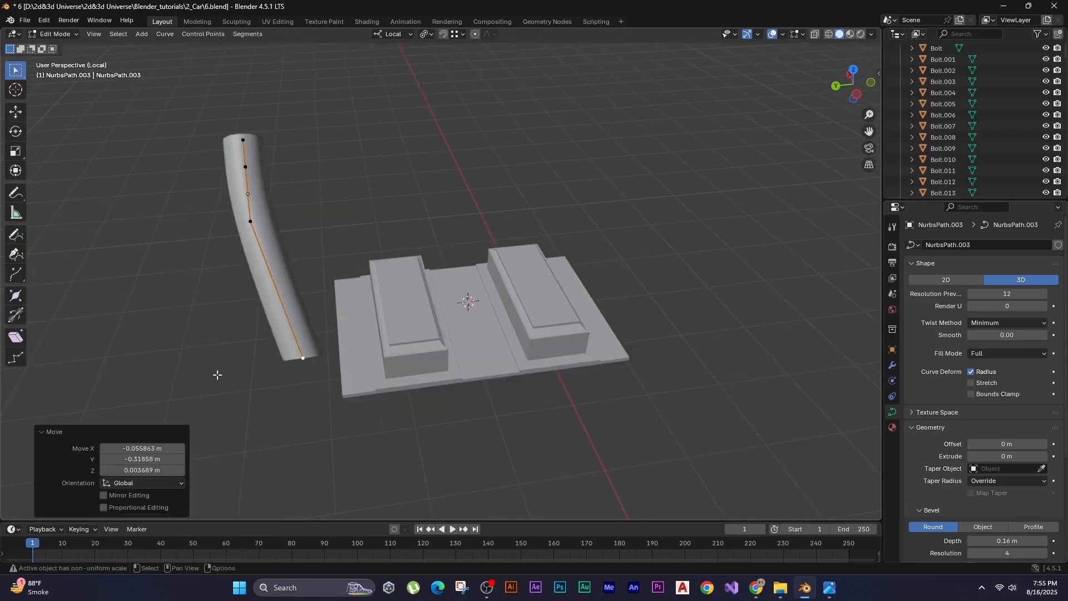
key("ctrl+z")
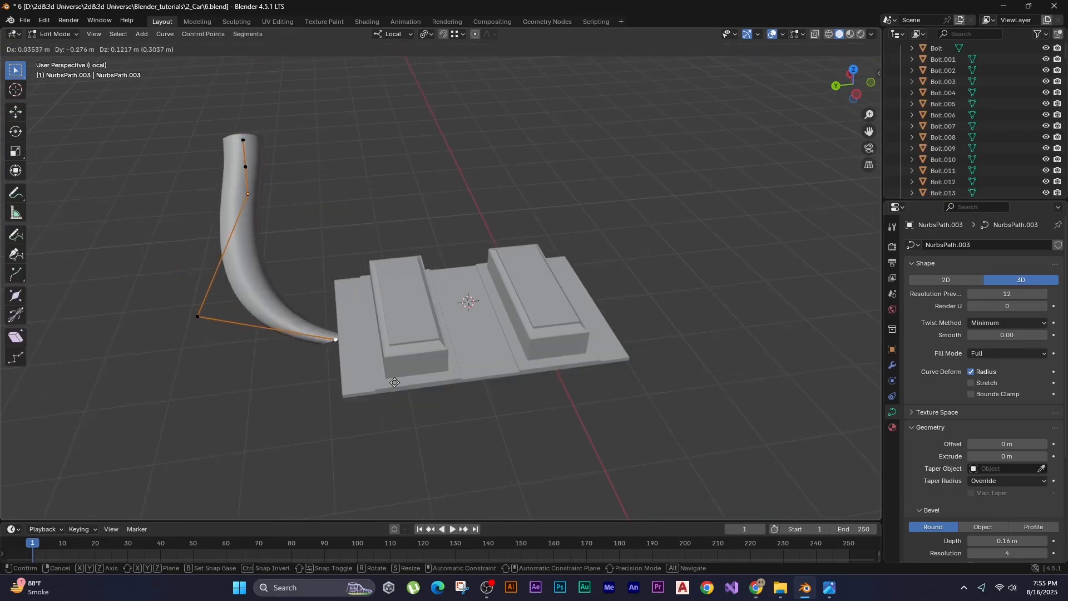
key("ctrl+KP_1")
Rotate the tube about its local X axis in the side view.
left_click(489, 194)
key("KP_3")
key("r")
key("x")
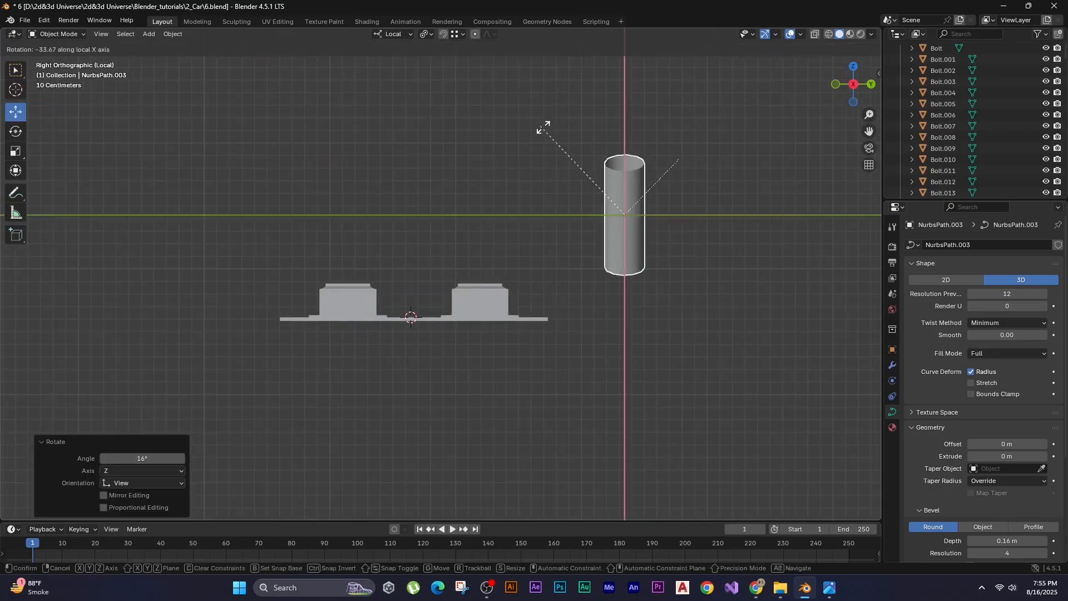
Try to curve the tube in the top view by moving its control points, and delete the tube.
key("KP_7")
key("Tab")
scroll(628, 427, "up", 2)
key("g")
middle_click_drag(591, 503, 593, 425, "shift")
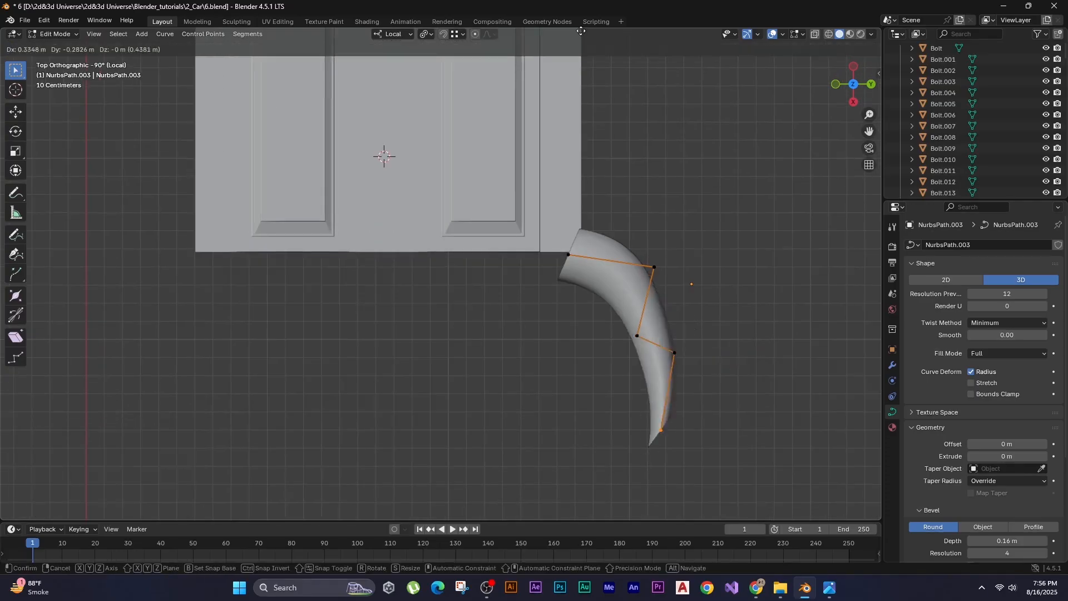
key("Tab")
scroll(558, 393, "down", 2)
key("Delete")
Add a new path with a bevel depth of 0.14 m and move it beside the engine block.
mouse_move(450, 355)
left_click(535, 403)
left_click_drag(1006, 540, 1029, 541)
key("g")
left_click(496, 370)
middle_click_drag(496, 423, 496, 371, "alt")
scroll(496, 370, "down", 5)
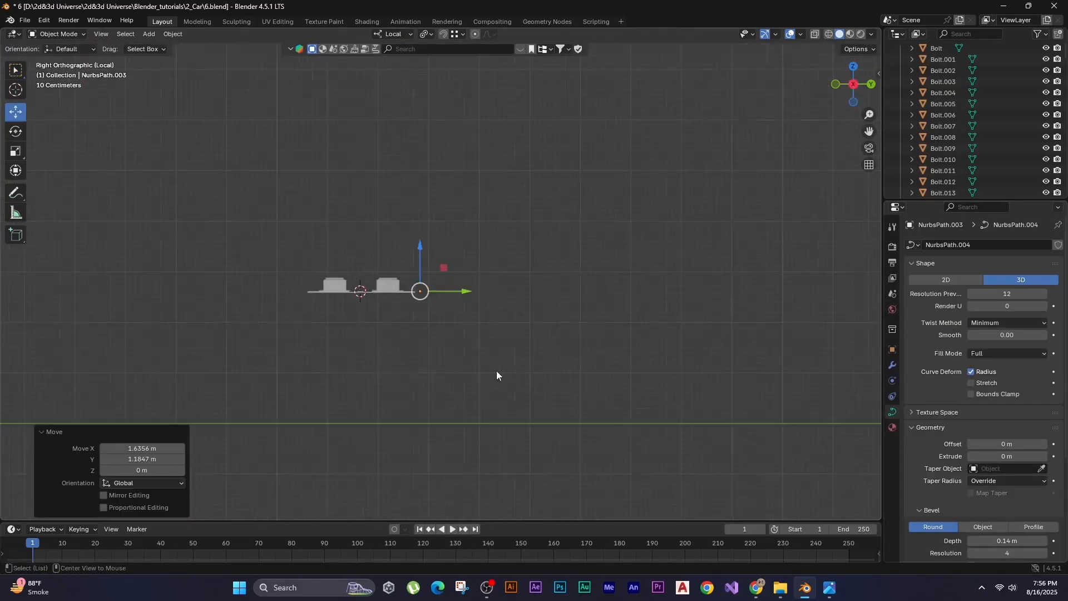
key("KP_7")
key("g")
left_click(443, 289)
middle_click_drag(443, 400, 452, 348)
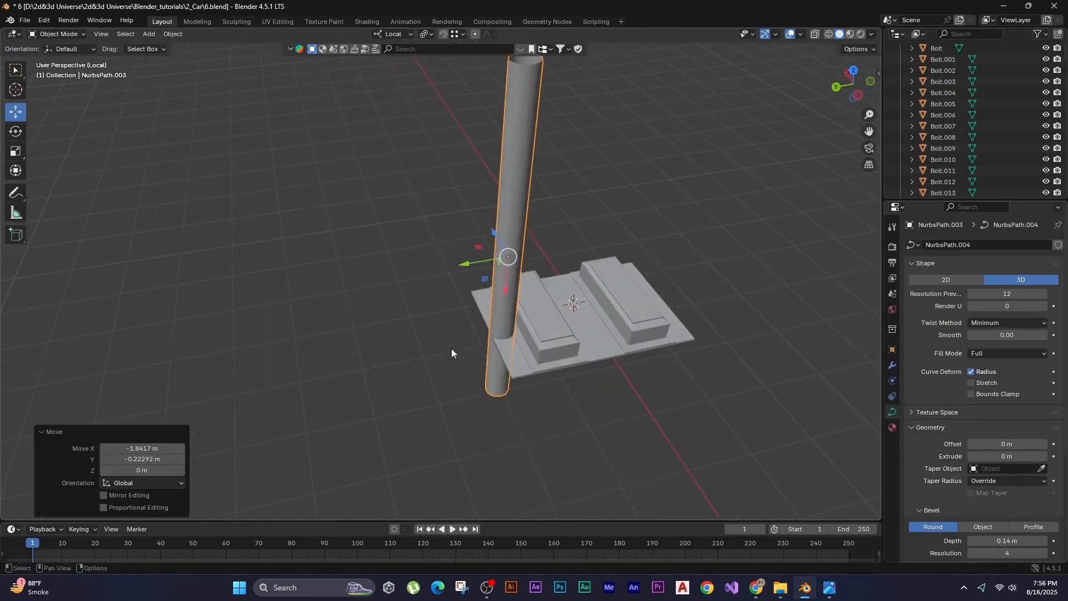
Rotate the tube 90 degrees about X and move it outward from the engine block.
key("r")
key("x")
key("9")
key("0")
key("Return")
key("g")
left_click(335, 384)
Reduce the tube's bevel depth to 0.09 m.
key("ctrl+KP_3")
middle_click_drag(546, 241, 569, 372, "shift")
scroll(996, 519, "down", 1)
left_click_drag(1007, 519, 970, 518)
left_click(422, 267)
middle_click_drag(423, 267, 529, 277)
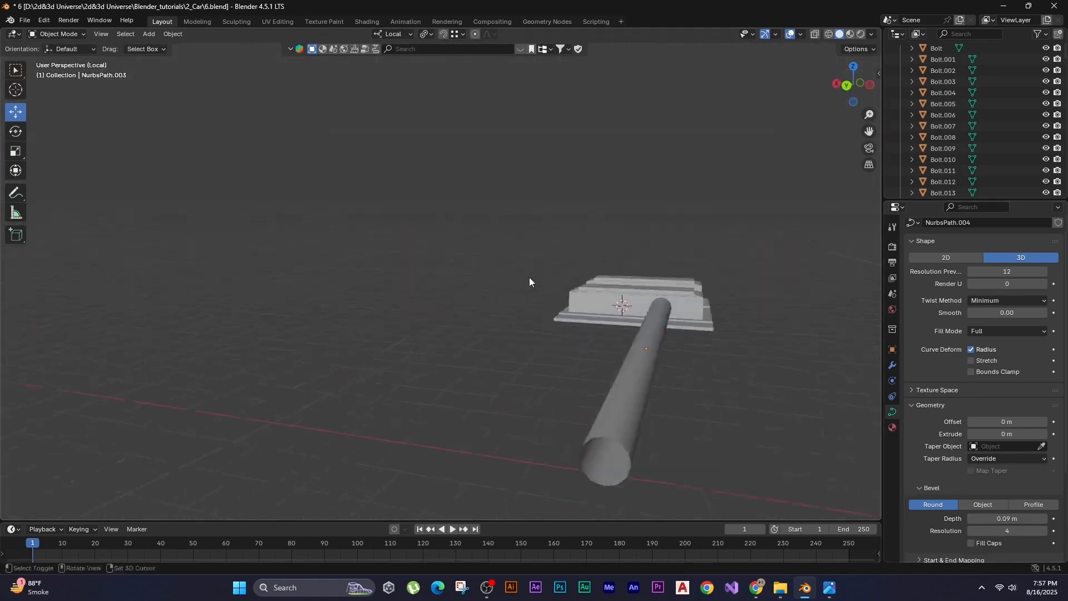
Move the tube against the engine block and isolate it together with the engine base and hood panel.
key("g")
key("KP_Divide")
key("Tab")
left_click(555, 326, "shift")
key("KP_Divide")
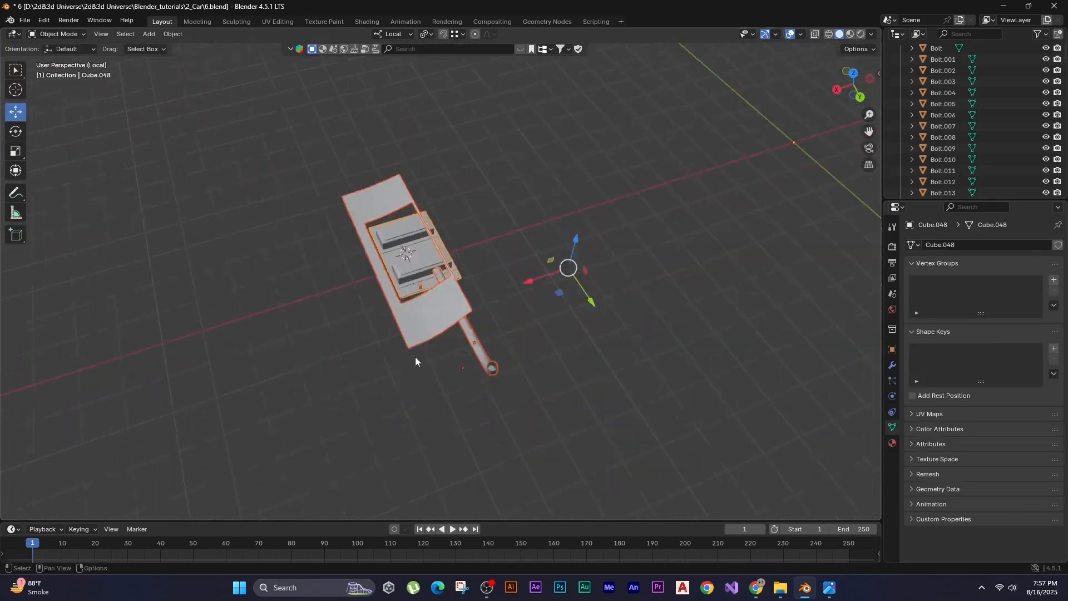
Move the tube's control points to bend it into an upright exhaust pipe.
middle_click_drag(415, 356, 312, 289)
key("Tab")
left_click_drag(209, 226, 434, 375)
key("g")
left_click(451, 372)
scroll(451, 371, "up", 3)
middle_click_drag(390, 356, 594, 362)
key("KP_3")
key("g")
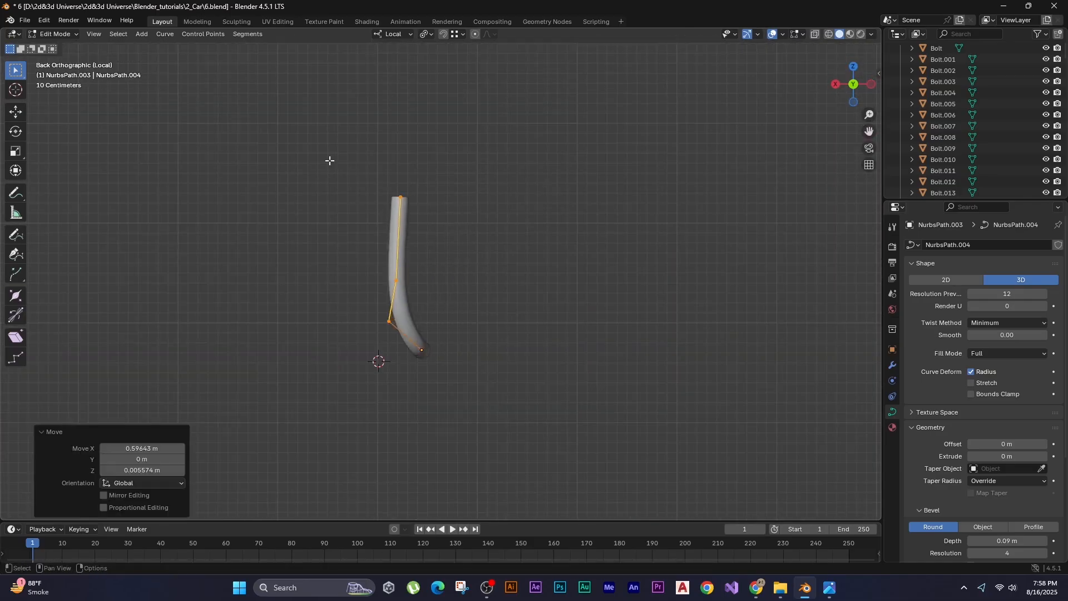
Show the whole car and refine the exhaust pipe's control points so it slants upward above the hood.
key("KP_Divide")
middle_click_drag(317, 298, 464, 330)
middle_click_drag(299, 316, 245, 267)
scroll(245, 267, "up", 2)
key("Tab")
key("g")
scroll(506, 221, "up", 4)
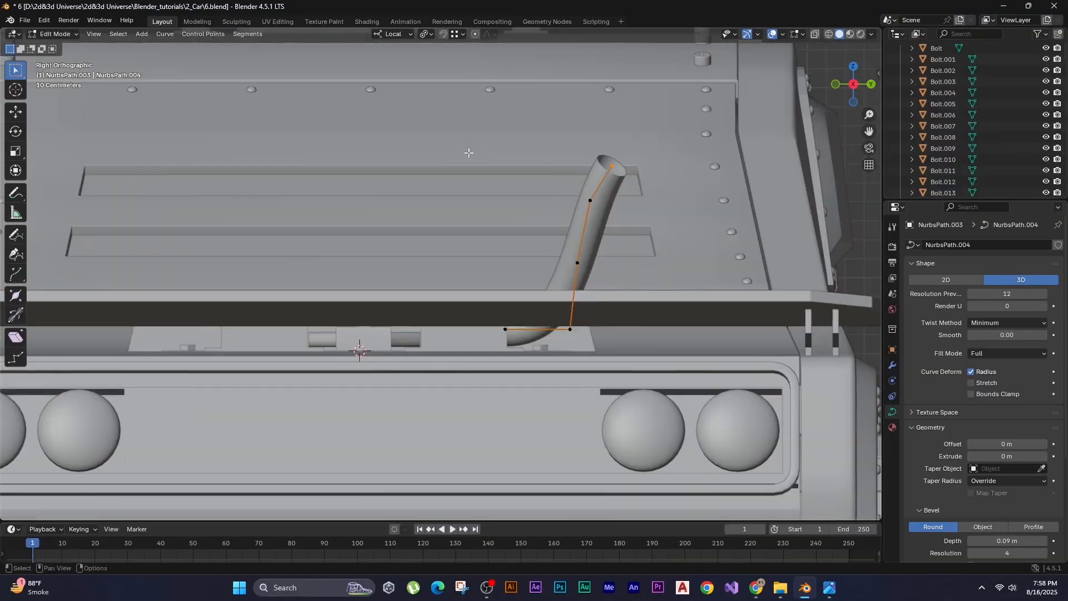
middle_click_drag(467, 153, 460, 272)
key("Tab")
scroll(459, 272, "down", 4)
scroll(460, 272, "up", 5)
left_click_drag(1004, 447, 1024, 447)
key("ctrl+z")
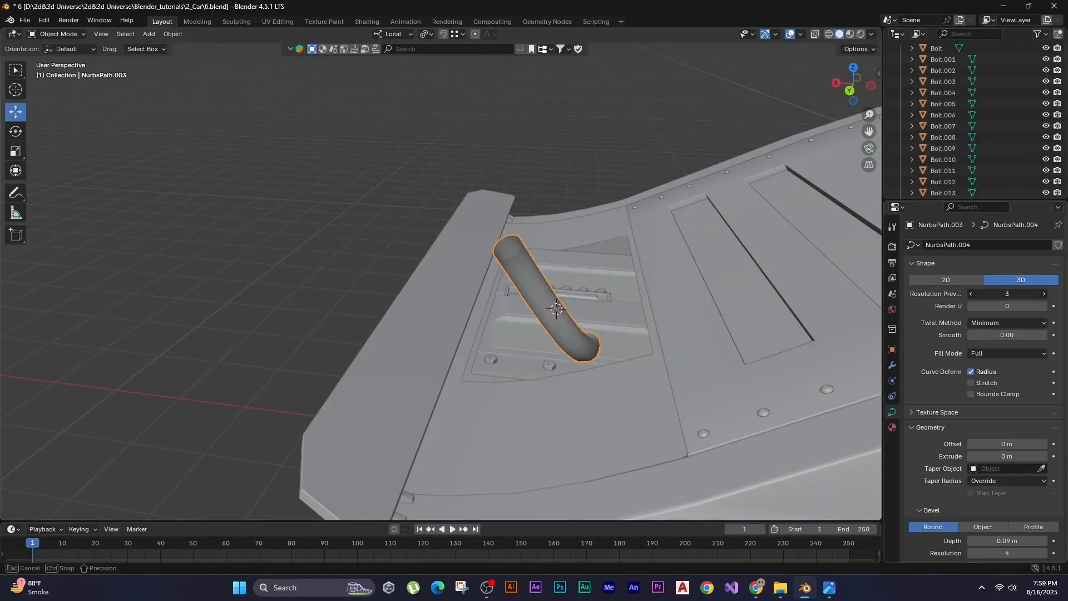
Adjust the exhaust pipe's preview resolution and set its bevel resolution to 5, checking the mesh density in wireframe.
left_click_drag(1007, 294, 1029, 294)
middle_click_drag(790, 389, 722, 348, "shift")
scroll(945, 390, "down", 2)
key("z")
left_click(603, 372)
left_click(1043, 485)
scroll(1017, 356, "up", 2)
left_click(1006, 294)
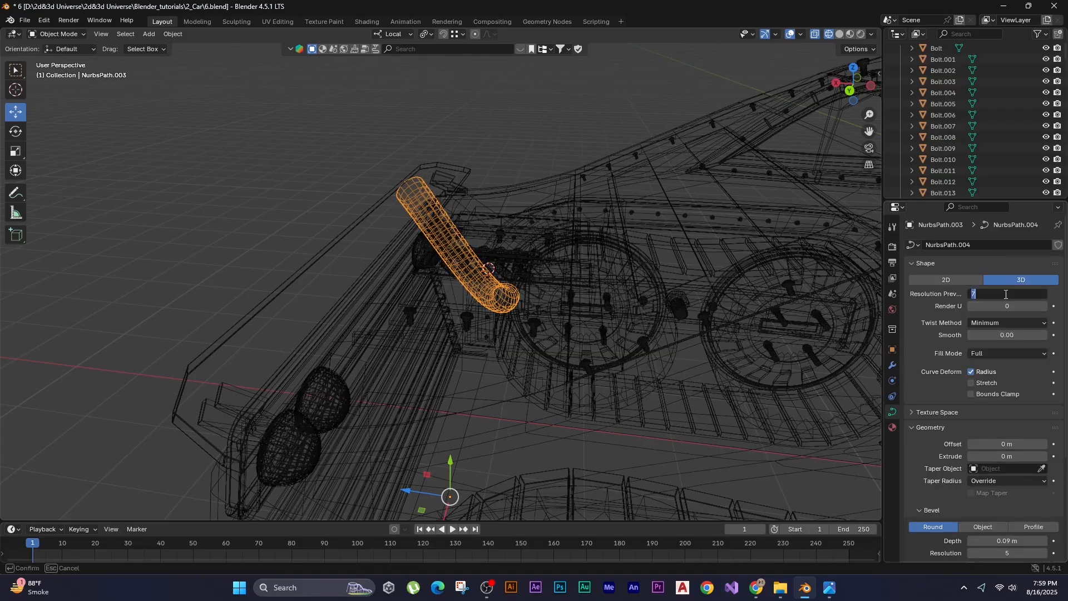
left_click(823, 296)
scroll(929, 390, "down", 4)
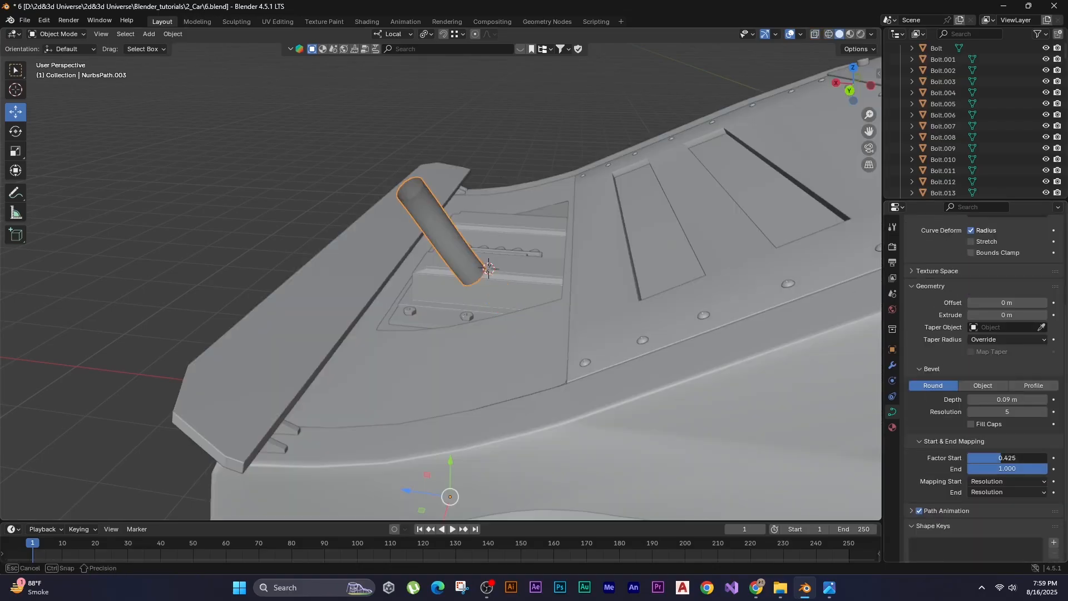
Try a bevel start mapping factor of 0.425 on the exhaust pipe and inspect the shortened tube.
left_click_drag(1000, 458, 967, 458)
scroll(1023, 505, "down", 2)
scroll(1024, 505, "up", 6)
left_click(401, 158)
scroll(414, 272, "down", 4)
middle_click_drag(414, 281, 489, 276)
scroll(372, 241, "up", 4)
Examine the exhaust pipe's control points and the joint where the tube meets the engine block.
key("Tab")
left_click(645, 140)
middle_click_drag(645, 139, 432, 245)
key("Tab")
scroll(560, 236, "down", 6)
scroll(479, 295, "up", 8)
scroll(432, 244, "up", 3)
Try scaling the whole exhaust pipe up slightly and shifting it along X, and undo the change.
left_click(517, 183)
key("s")
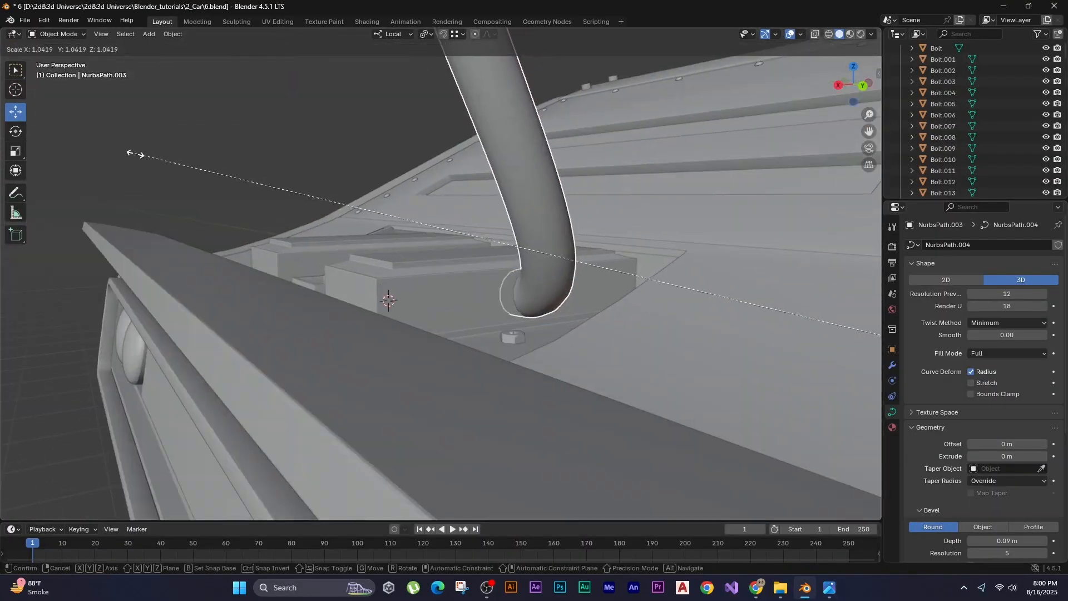
left_click(139, 153)
key("g")
key("x")
key("Escape")
key("ctrl+z")
Set the exhaust pipe's bevel depth to 0.11 m.
scroll(1024, 473, "down", 3)
left_click(1044, 474)
scroll(423, 234, "down", 5)
middle_click_drag(423, 189, 538, 309)
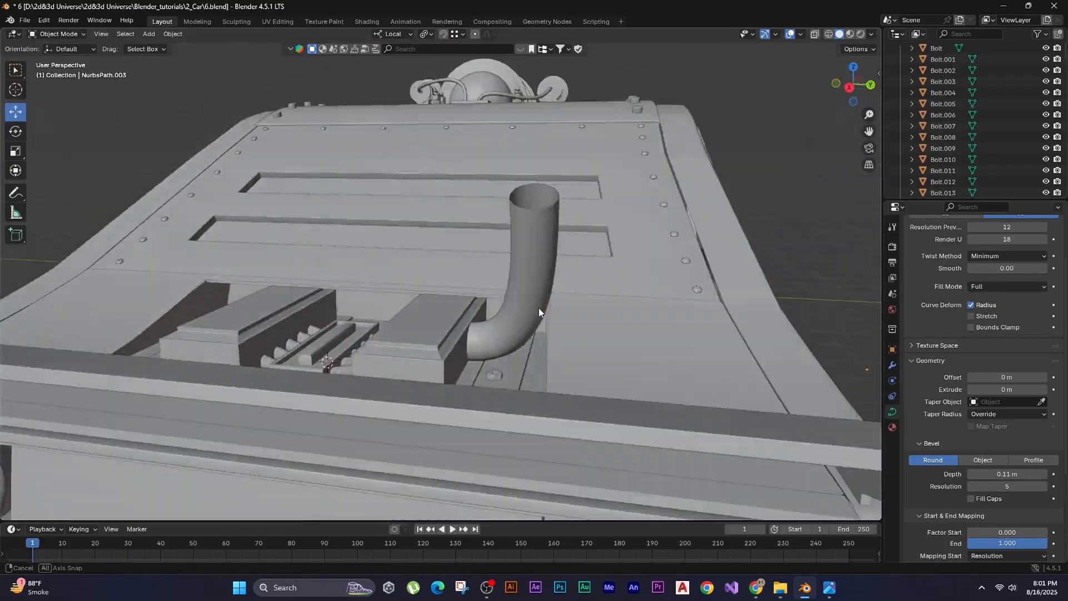
Isolate the part beside the pipe's base, inspect its mesh and return to the full car.
left_click(498, 377)
key("slash")
key("Tab")
middle_click_drag(498, 376, 469, 412)
key("Tab")
key("slash")
Check the exhaust pipe's path and convert the curve to a mesh.
left_click(459, 290)
middle_click_drag(460, 290, 532, 340)
scroll(532, 341, "up", 3)
key("Tab")
key("Tab")
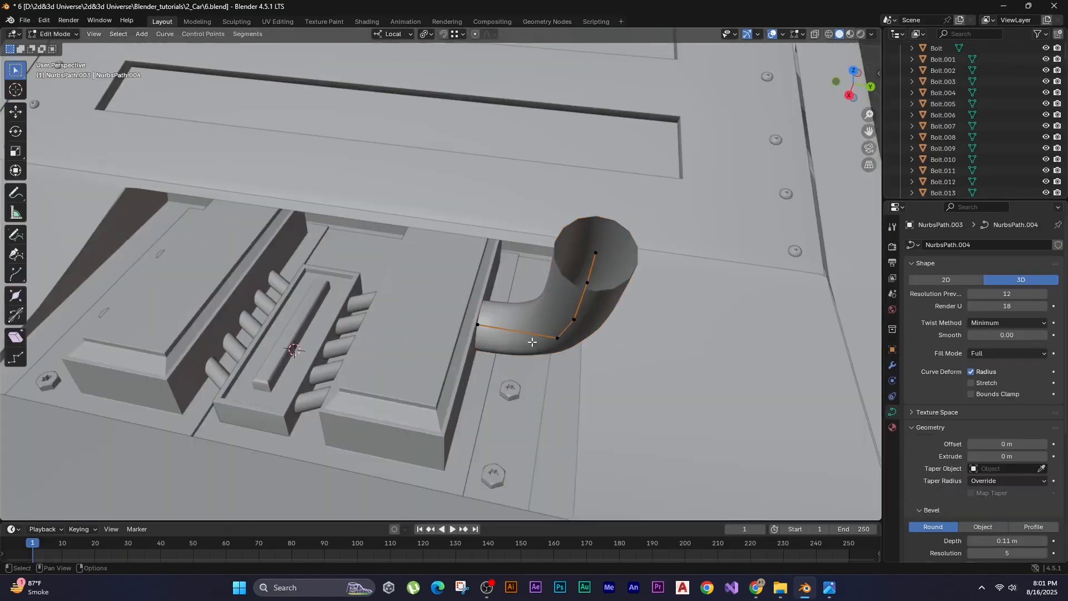
right_click(519, 328)
left_click(556, 392)
Thicken the pipe's wall with an extrude offset of -0.0118 m and bevel an added edge loop around its rim.
key("Tab")
key("3")
left_click(352, 268)
key("ctrl+r")
left_click(422, 281)
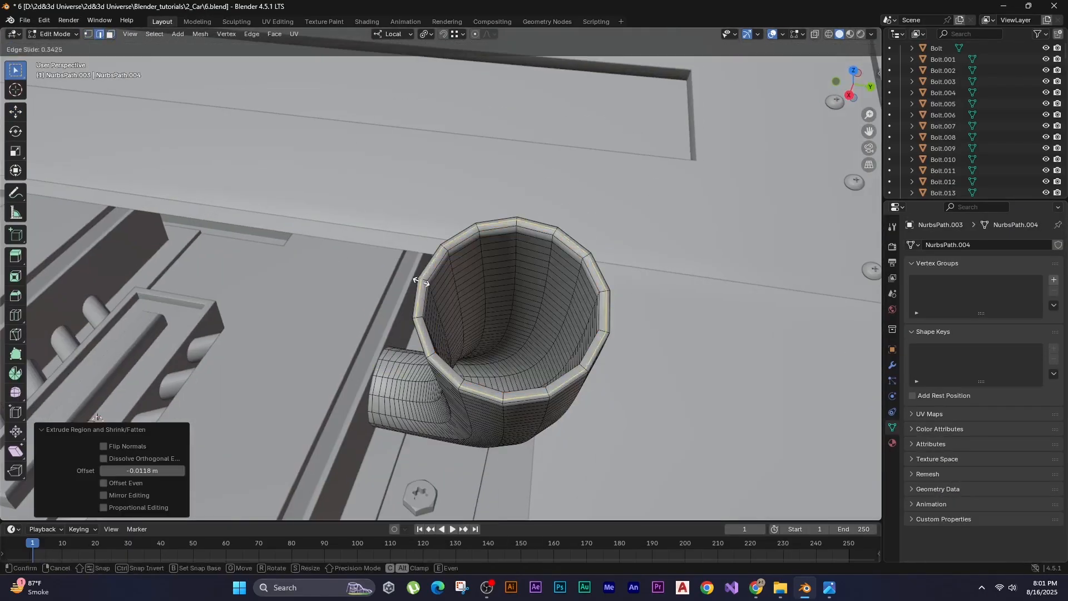
middle_click_drag(422, 282, 389, 233)
key("ctrl+b")
left_click(389, 234)
key("Tab")
Examine the finished pipe's mesh density in wireframe against the rest of the car.
middle_click_drag(423, 344, 434, 267)
left_click(434, 267)
key("shift+z")
key("alt+a")
key("shift+z")
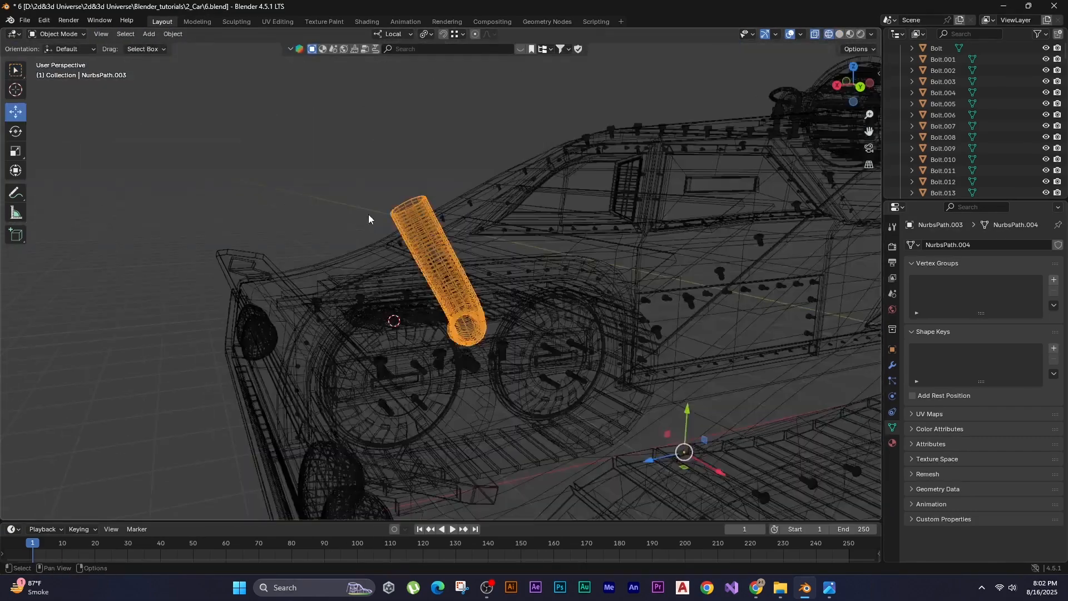
Duplicate the exhaust pipe along its local Z and space the two pipes along the engine block's side.
middle_click_drag(368, 215, 509, 322)
left_click(423, 278)
key("shift+d")
key("Return")
key("g")
key("z")
left_click(414, 251)
scroll(509, 225, "up", 4)
left_click(429, 310)
key("g")
key("z")
left_click(239, 305)
Duplicate both exhaust pipes, mirror the copies and move them to the opposite side of the engine.
left_click(467, 268, "shift")
key("shift+d")
key("Return")
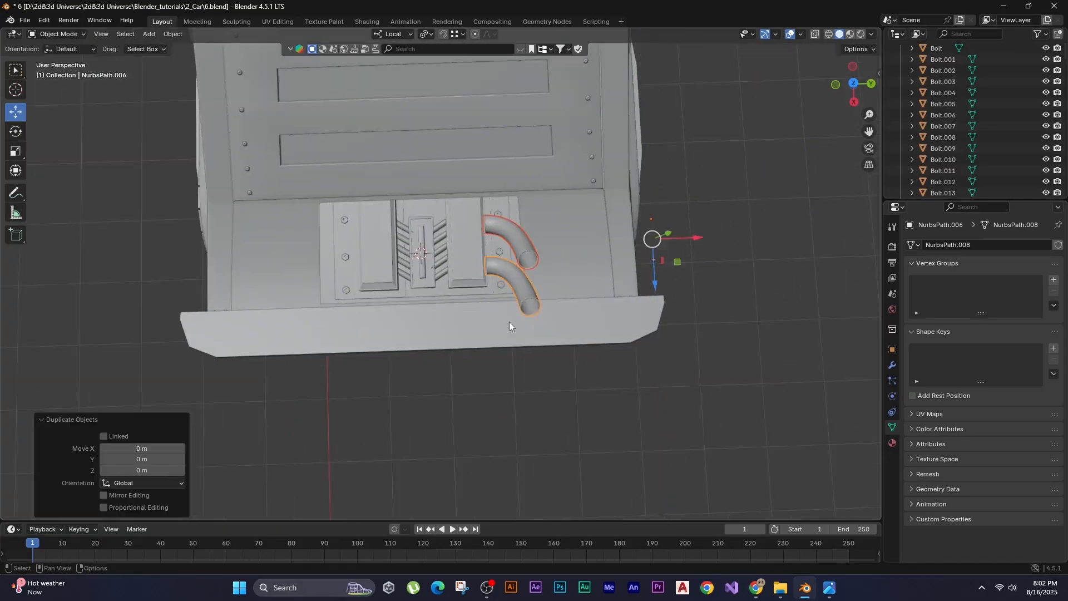
left_click_drag(698, 236, 525, 242)
right_click(329, 333)
left_click(362, 396)
left_click_drag(428, 253, 142, 256)
In front view, move the spoiler plate about 0.58 m in X and 0.55 m in Z, up and away from the body.
key("alt+a")
key("KP_1")
middle_click_drag(445, 342, 434, 304, "shift")
scroll(435, 304, "up", 4)
left_click(441, 331)
key("g")
left_click(495, 280)
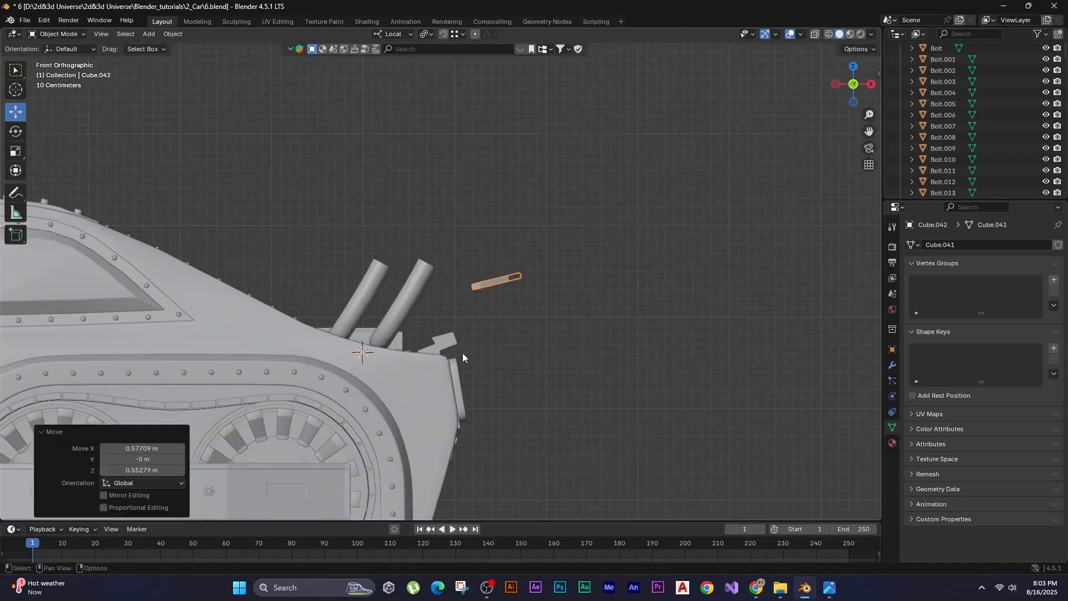
Reshape the spoiler's angled support in wireframe so its bent upper end meets the raised plate.
scroll(462, 353, "up", 3)
key("shift+z")
left_click_drag(471, 356, 436, 387)
key("g")
left_click(494, 336)
left_click_drag(560, 309, 493, 334)
key("g")
scroll(550, 296, "up", 4)
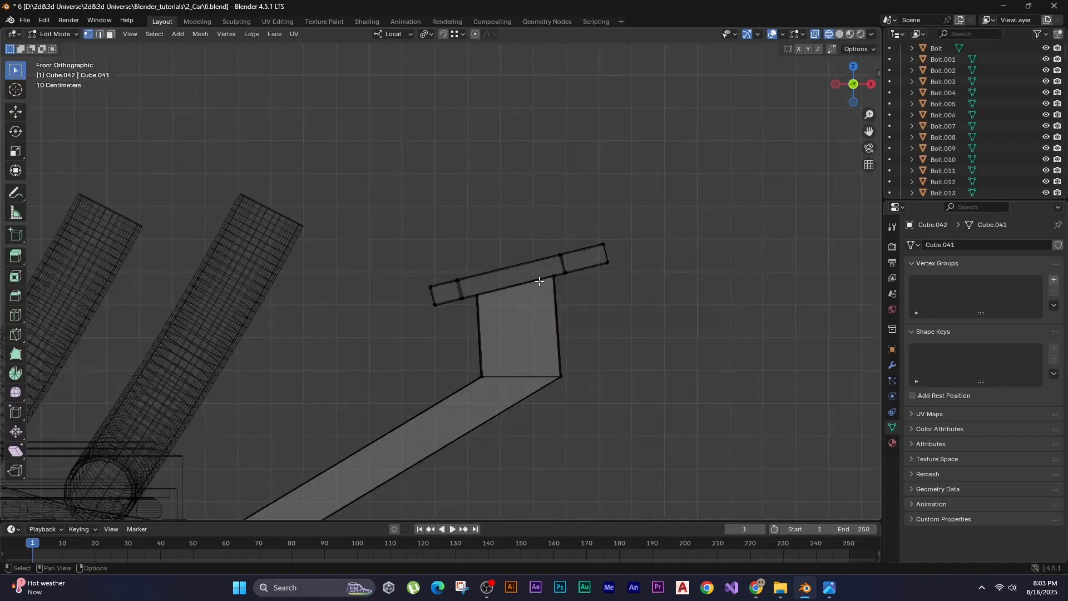
scroll(557, 334, "down", 3)
mouse_move(598, 462)
middle_mouse_down("shift")
mouse_move(629, 329)
mouse_move(502, 367)
mouse_move(490, 325)
mouse_move(299, 122)
mouse_move(522, 256)
middle_mouse_up("shift")
key("Tab")
key("shift+z")
key("alt+a")
scroll(620, 309, "down", 5)
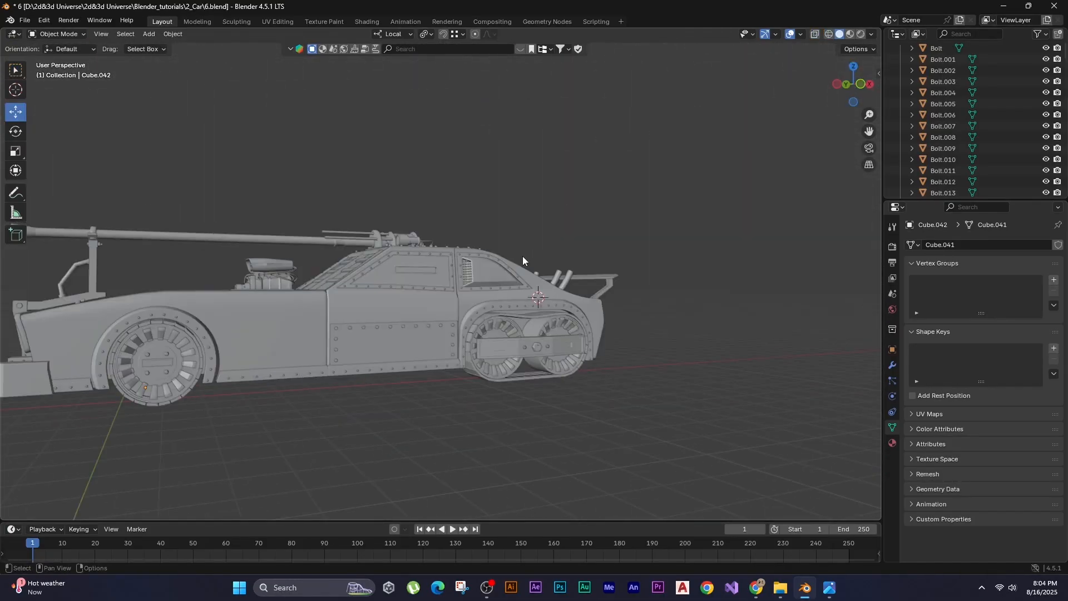
Delete an old bolt from the lower panel of the car's side door.
scroll(522, 255, "down", 4)
middle_click_drag(254, 266, 425, 266)
scroll(425, 266, "up", 4)
scroll(425, 266, "up", 3)
key("Delete")
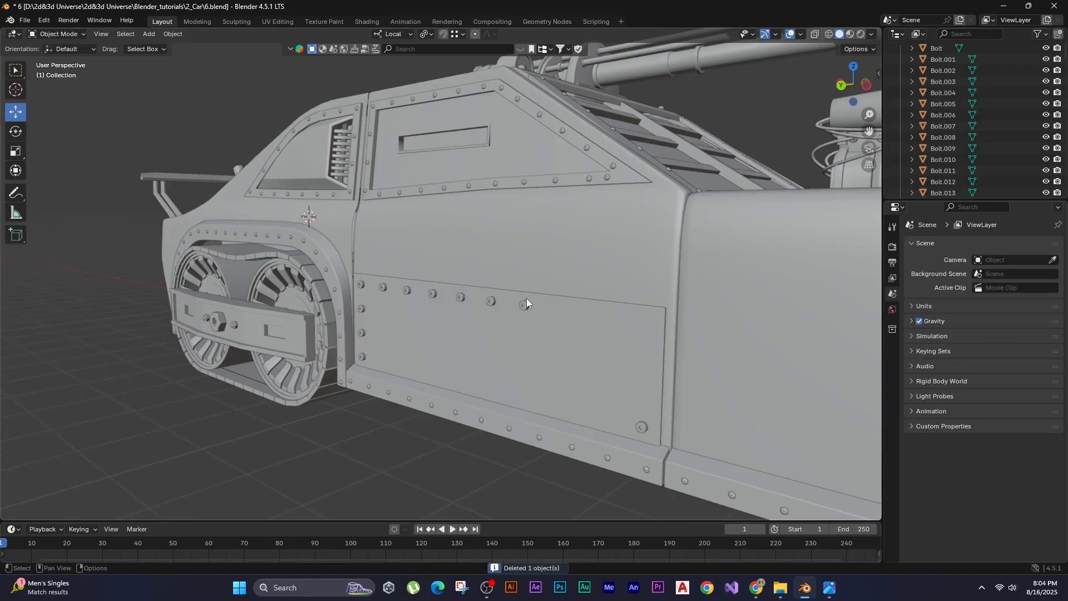
Scale the door panel's lower corner bolt to 0.786 and move it into place near the corner.
left_click(641, 427)
scroll(645, 434, "up", 3)
key("s")
left_click(560, 385)
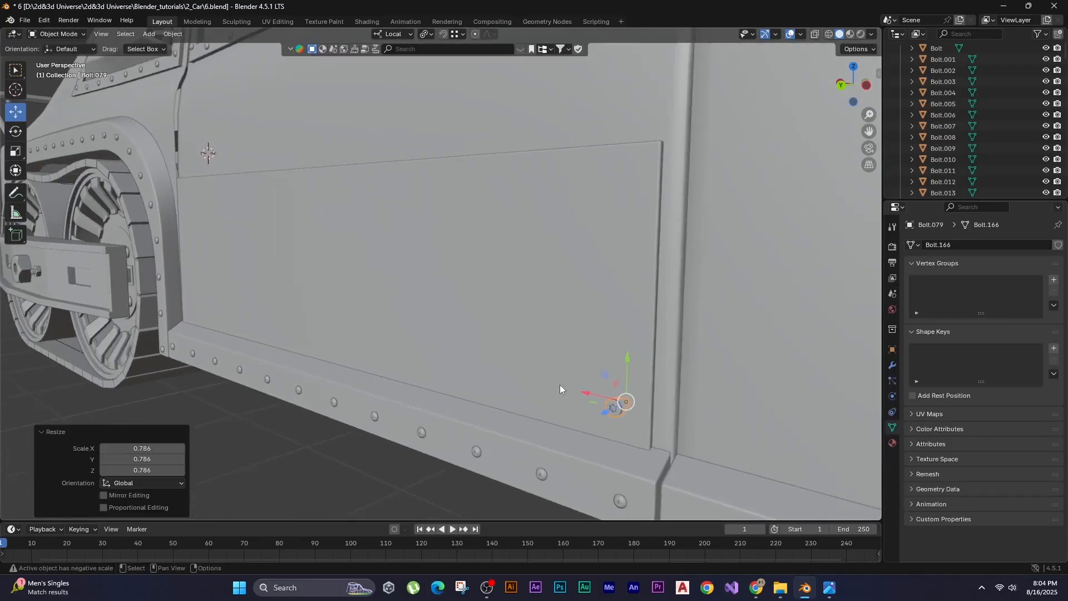
middle_click_drag(560, 385, 495, 378)
left_click_drag(594, 351, 582, 364)
In back view, duplicate the corner bolt upward 0.26366 m in local Y and repeat to form a column of four.
key("KP_3")
key("ctrl+KP_1")
key("Delete")
left_click(498, 417)
key("shift+d")
key("y")
left_click(445, 362)
key("shift+r")
key("shift+r")
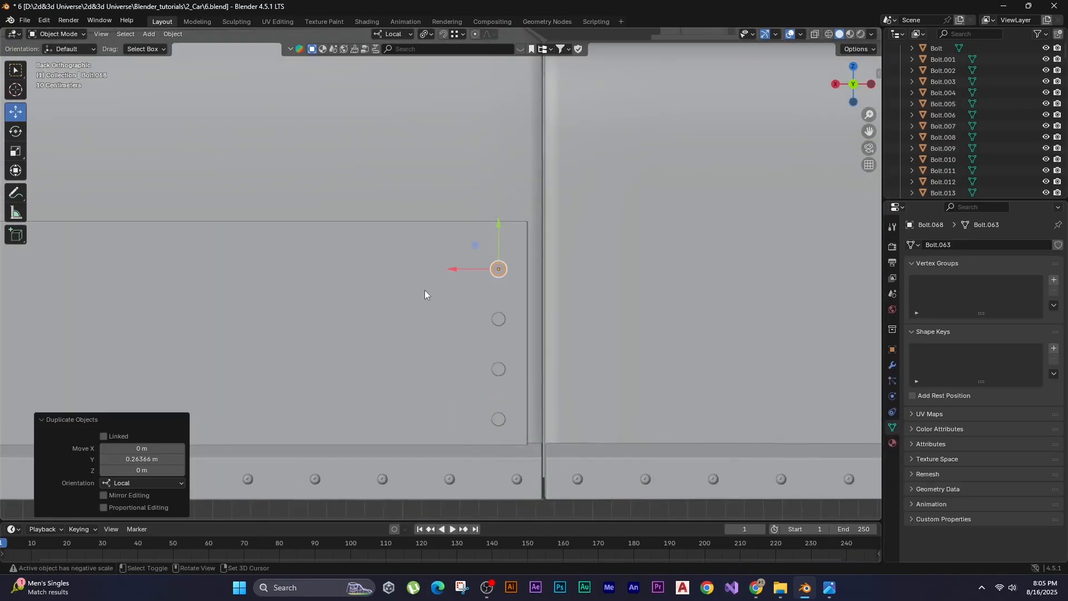
Try shifting the bolt column 0.10253 m along local Y, and undo it together with the duplicates.
left_click_drag(495, 299, 498, 312)
left_click(499, 437, "shift")
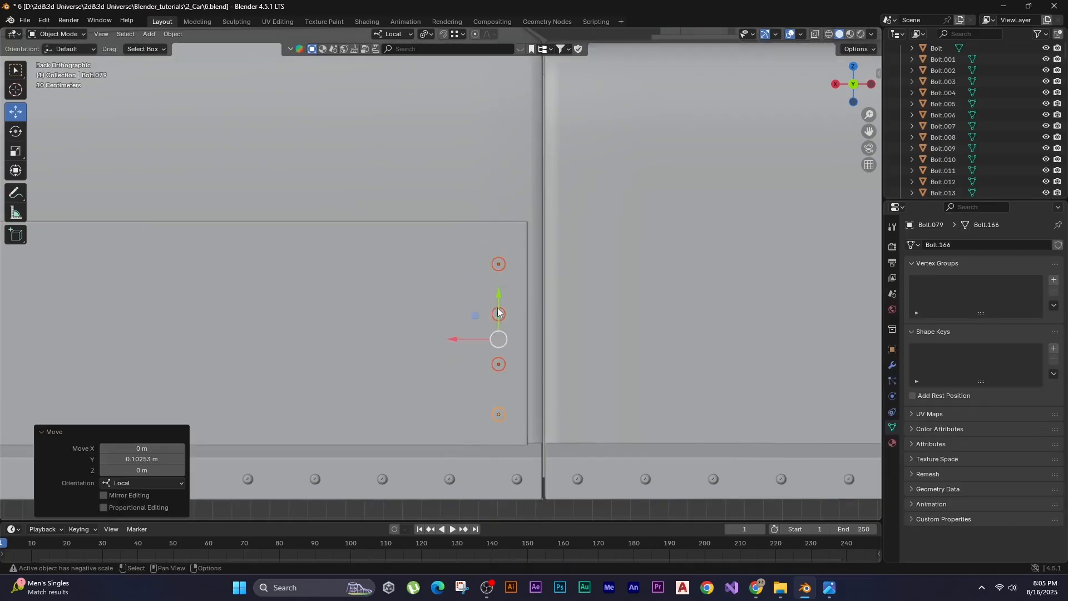
key("ctrl+z")
key("ctrl+z")
key("ctrl+z")
key("ctrl+z")
key("ctrl+z")
key("ctrl+z")
Try another repeated duplication of the corner bolt up the panel edge and delete the extra bolts.
key("shift+d")
middle_click_drag(392, 363, 391, 344, "shift")
key("shift+r")
key("shift+r")
key("shift+r")
key("Delete")
left_click(499, 364)
key("Delete")
left_click(499, 315)
key("Delete")
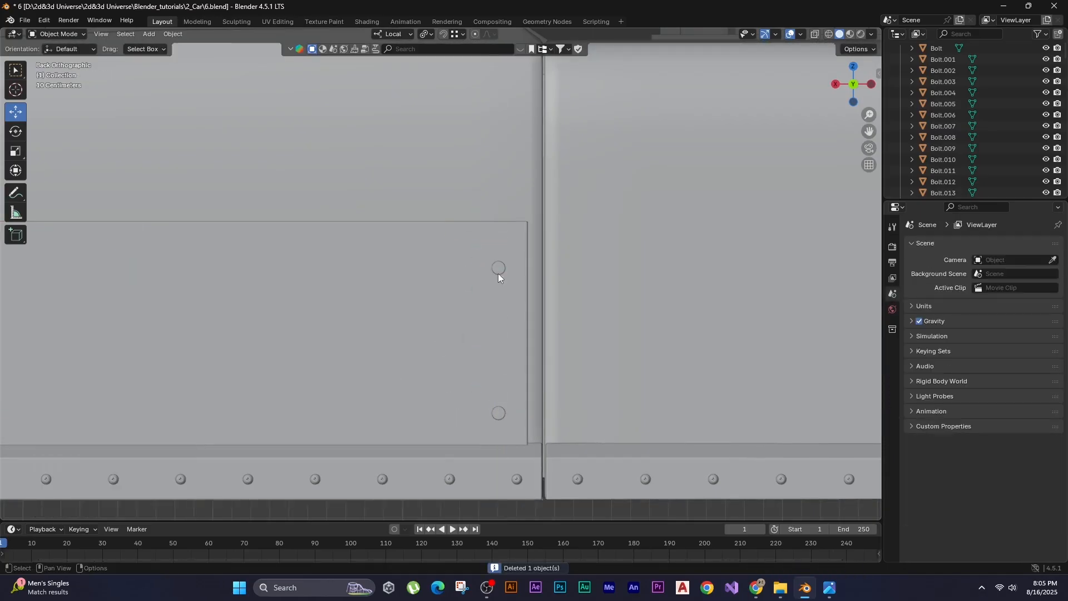
left_click(498, 270)
key("Delete")
Repeat the bolt duplication along the door panel's upper edge to form an evenly spaced row of 13.
left_click(360, 325)
key("shift+r")
key("shift+r")
key("shift+r")
key("shift+r")
key("shift+r")
key("shift+r")
key("shift+r")
key("shift+r")
key("shift+r")
key("shift+r")
key("shift+r")
scroll(458, 362, "down", 2)
Duplicate the column of three side bolts along local X to the panel's opposite end.
left_click_drag(723, 306, 773, 420)
key("shift+d")
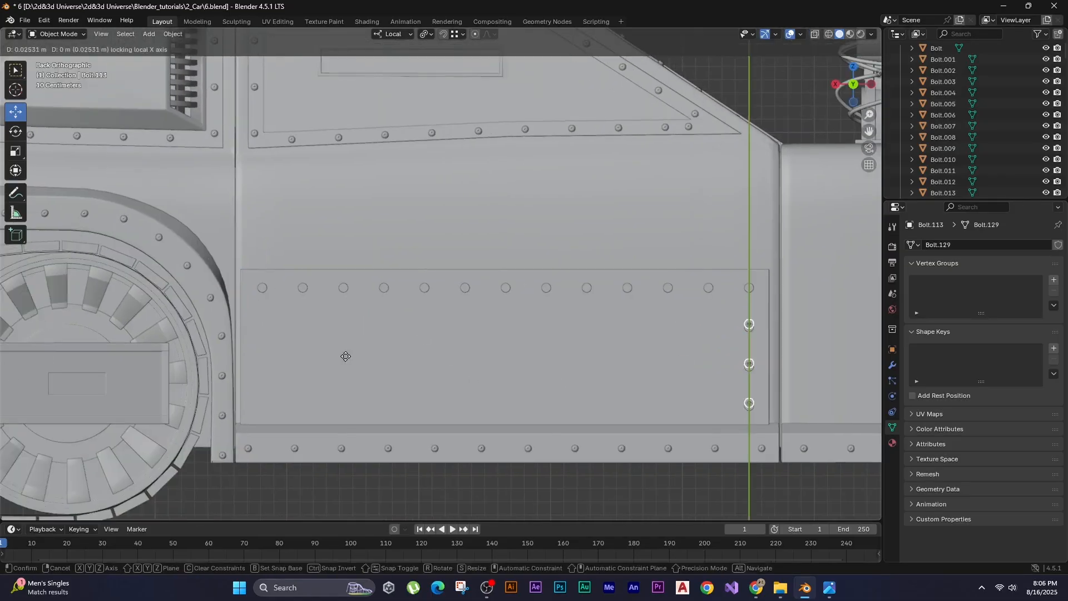
key("x")
left_click(261, 356)
Delete the old bolts from the lower door panel on the car's other side.
middle_click_drag(607, 369, 586, 369)
scroll(559, 307, "up", 3)
scroll(559, 307, "down", 5)
middle_click_drag(559, 308, 356, 278)
scroll(373, 394, "up", 6)
middle_click_drag(372, 394, 323, 390)
key("Delete")
left_click(322, 344)
key("Delete")
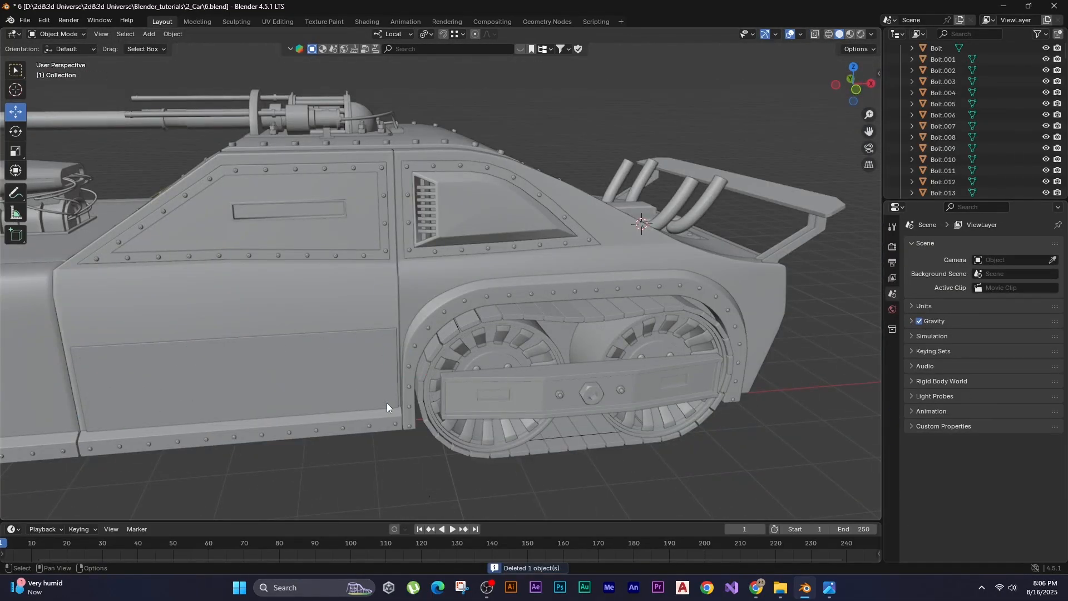
Switch the transform orientation to Global and move the column of three bolts beside the bumper's vertical bracket along Y into its side.
key("ctrl+KP_3")
scroll(428, 335, "up", 4)
key("shift+z")
scroll(438, 351, "up", 4)
left_click(464, 367)
middle_click_drag(451, 465, 438, 261, "shift")
left_click_drag(431, 256, 495, 412, "shift")
left_click_drag(419, 232, 440, 234)
key("ctrl+z")
left_click(394, 34)
left_click(382, 69)
left_click_drag(544, 112, 615, 411)
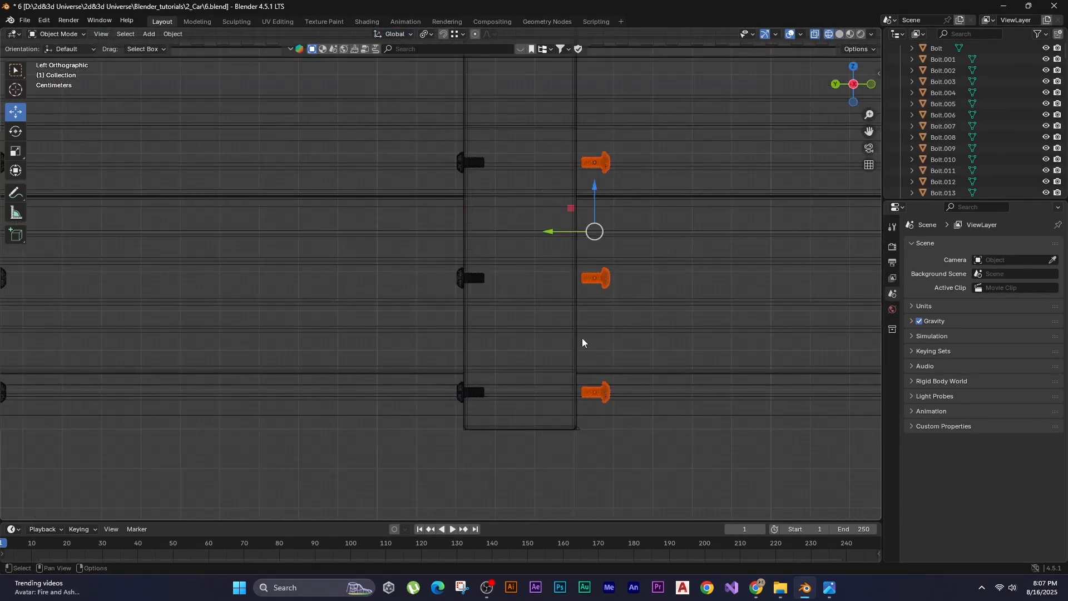
left_click_drag(566, 235, 540, 243)
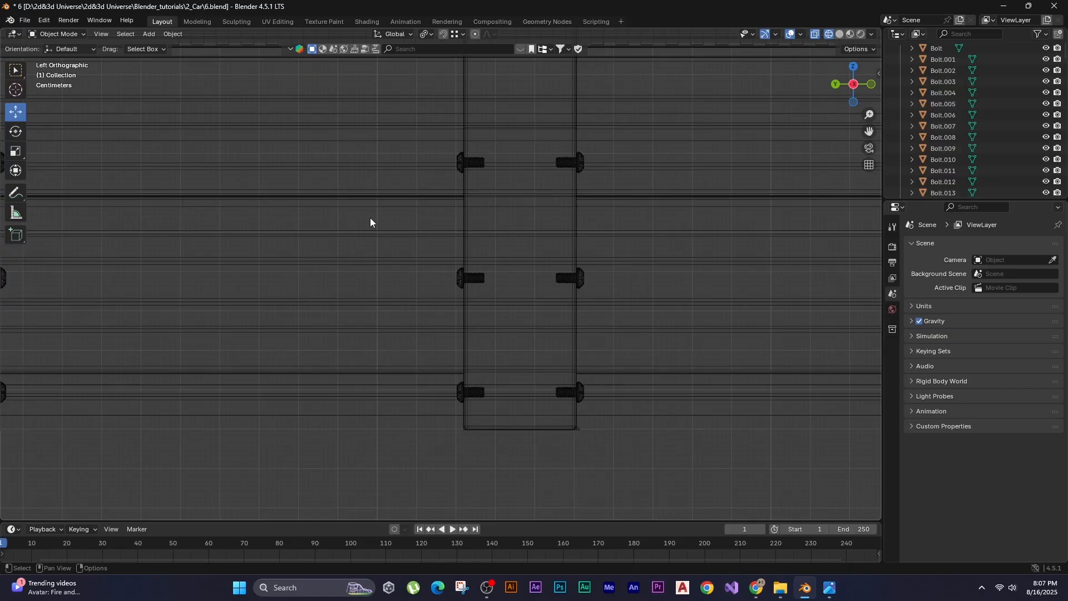
Move the protruding vertex at the bumper bracket's lower corner along Y in the bumper mesh.
scroll(439, 267, "down", 2)
left_click(481, 377)
scroll(509, 398, "up", 6)
key("z")
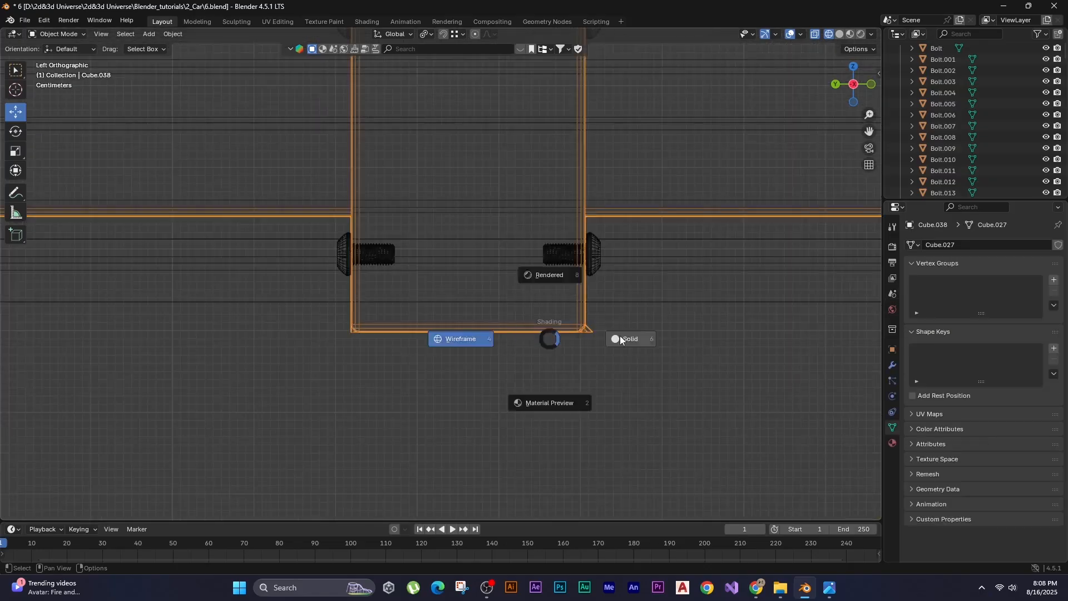
left_click(618, 339)
scroll(578, 337, "up", 12)
key("Tab")
key("z")
left_click(659, 285)
left_click(718, 280)
key("g")
key("y")
left_click(667, 281)
Reposition the adjoining vertex of that lower bracket corner to follow the bevel, and return to object mode.
scroll(723, 286, "up", 3)
middle_click_drag(786, 295, 660, 317, "shift")
key("g")
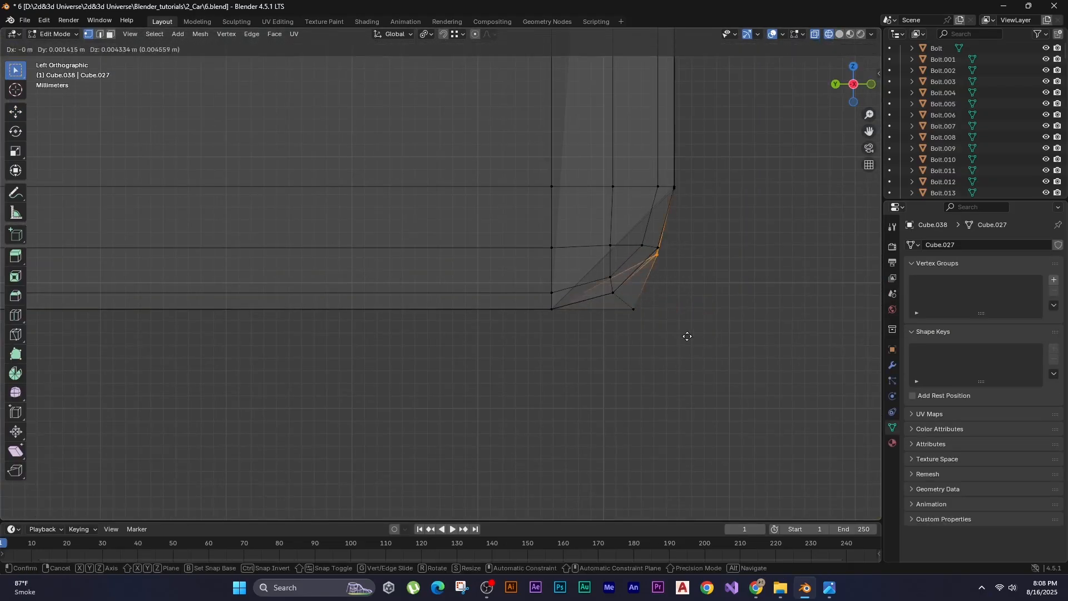
scroll(606, 391, "down", 17)
key("Tab")
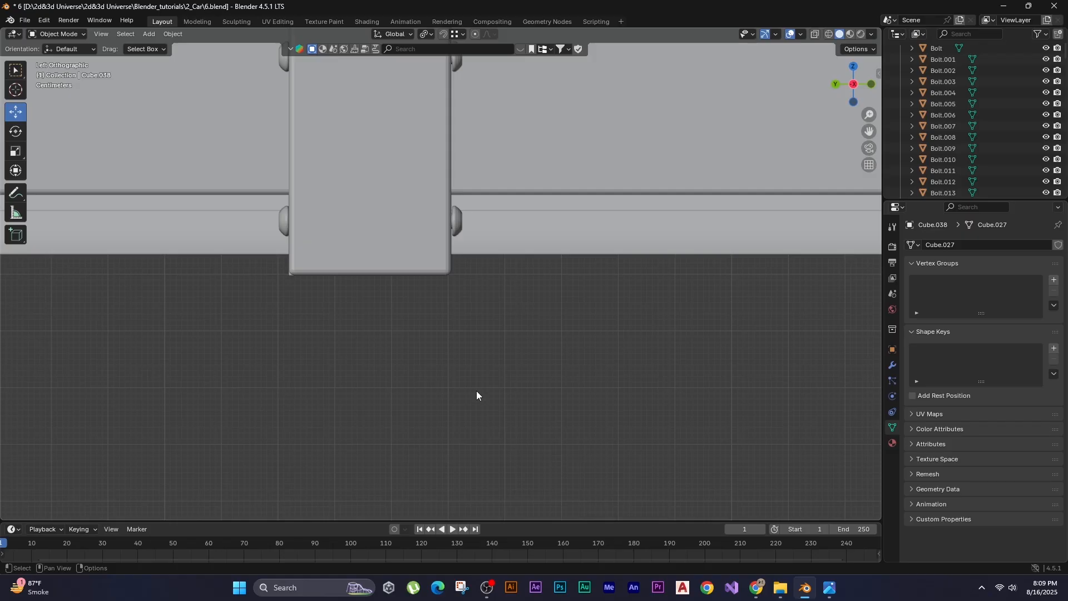
Move the stray vertices at the bracket's opposite lower corner in line with its rounded bevel.
middle_click_drag(477, 391, 309, 360)
left_click(339, 252)
scroll(337, 261, "down", 6)
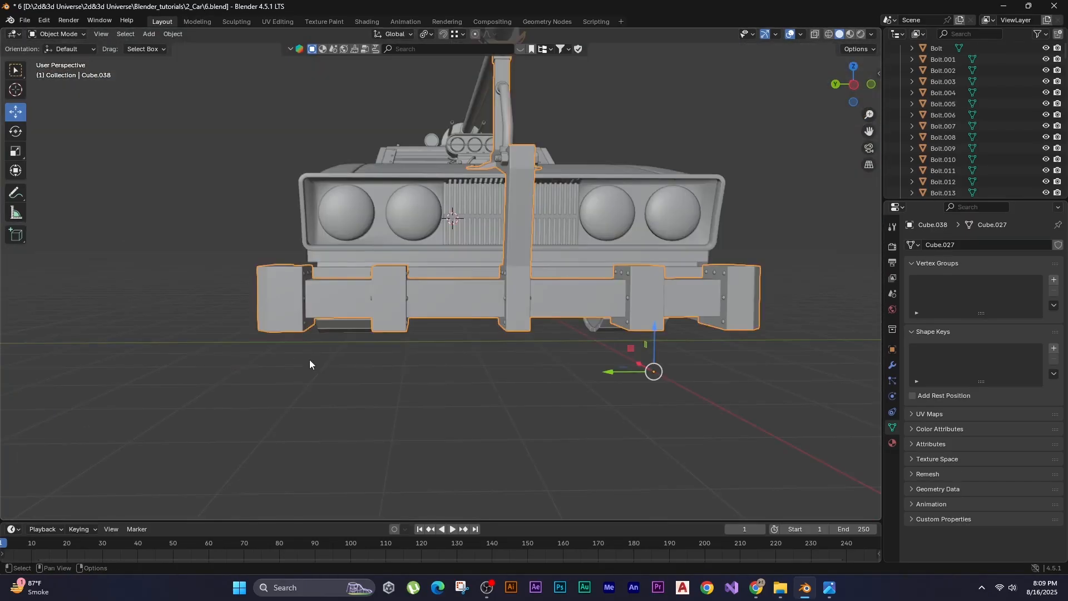
key("shift+z")
key("ctrl+KP_3")
scroll(329, 328, "up", 8)
key("Tab")
scroll(538, 364, "up", 10)
left_click_drag(413, 394, 340, 440)
key("g")
left_click(360, 427)
key("Tab")
scroll(389, 412, "down", 12)
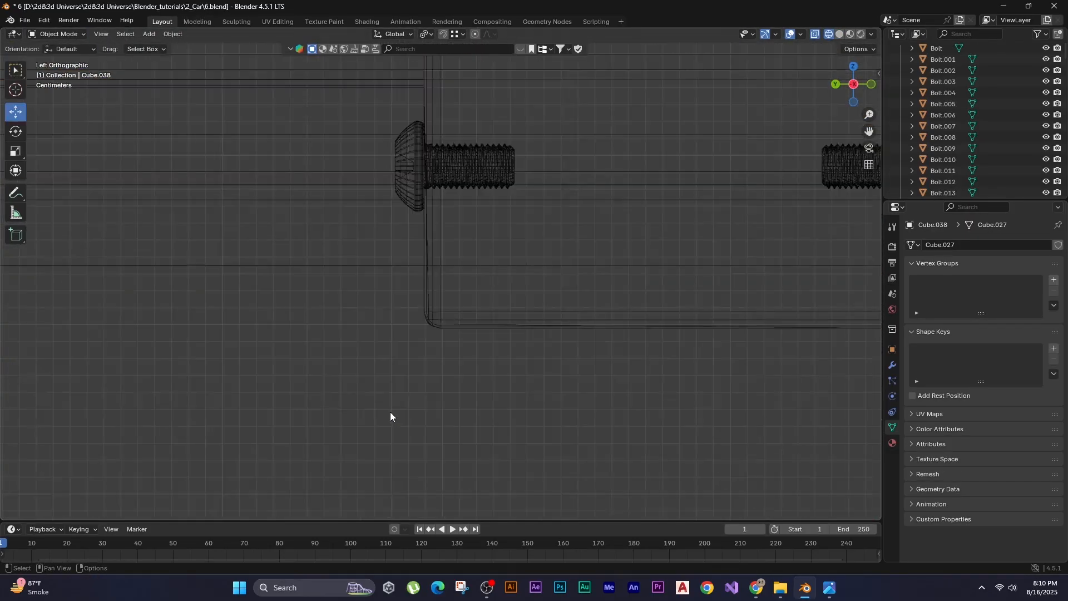
Isolate the front bumper in local view with solid shading.
key("shift+z")
mouse_move(389, 411)
middle_mouse_down()
mouse_move(280, 392)
mouse_move(288, 396)
mouse_move(415, 242)
mouse_move(489, 346)
mouse_move(459, 348)
mouse_move(292, 242)
mouse_move(338, 336)
mouse_move(492, 400)
middle_mouse_up()
scroll(279, 392, "up", 6)
scroll(415, 242, "down", 5)
scroll(460, 348, "down", 4)
key("KP_Divide")
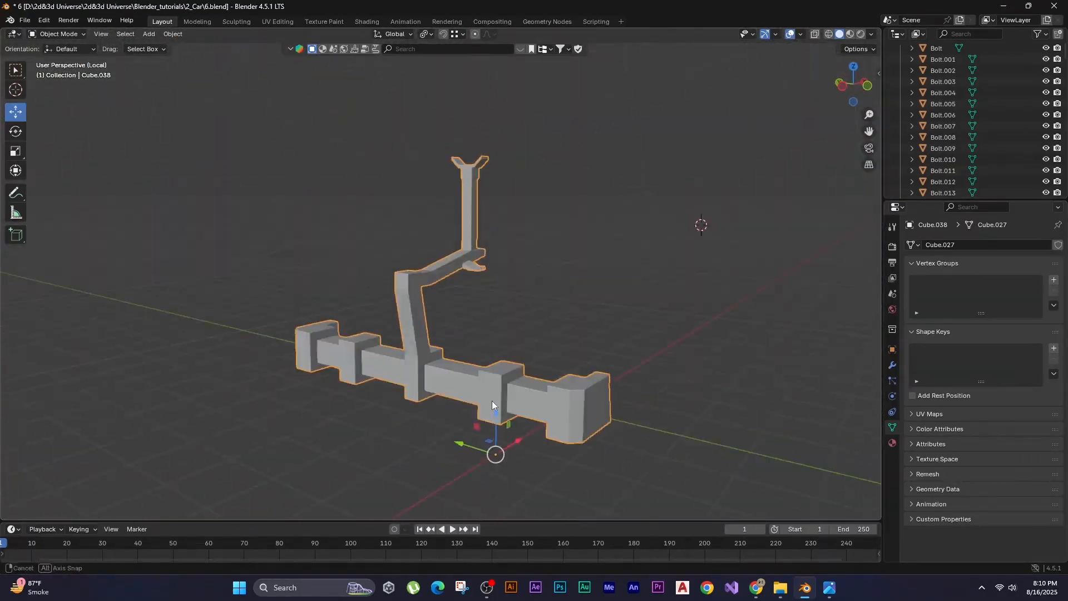
Reposition the misplaced vertices on the lower corners of the isolated bumper's bracket.
scroll(492, 400, "up", 8)
key("Tab")
middle_click_drag(617, 413, 511, 300)
left_click(434, 422)
key("g")
left_click(396, 409)
middle_click_drag(397, 409, 179, 402)
key("g")
left_click(167, 412)
Run Merge by Distance on the bracket's lower corner vertices and move the corner vertex closer to the bevelled edge.
scroll(250, 400, "down", 5)
scroll(367, 389, "up", 5)
left_click_drag(367, 295, 396, 304)
key("m")
key("b")
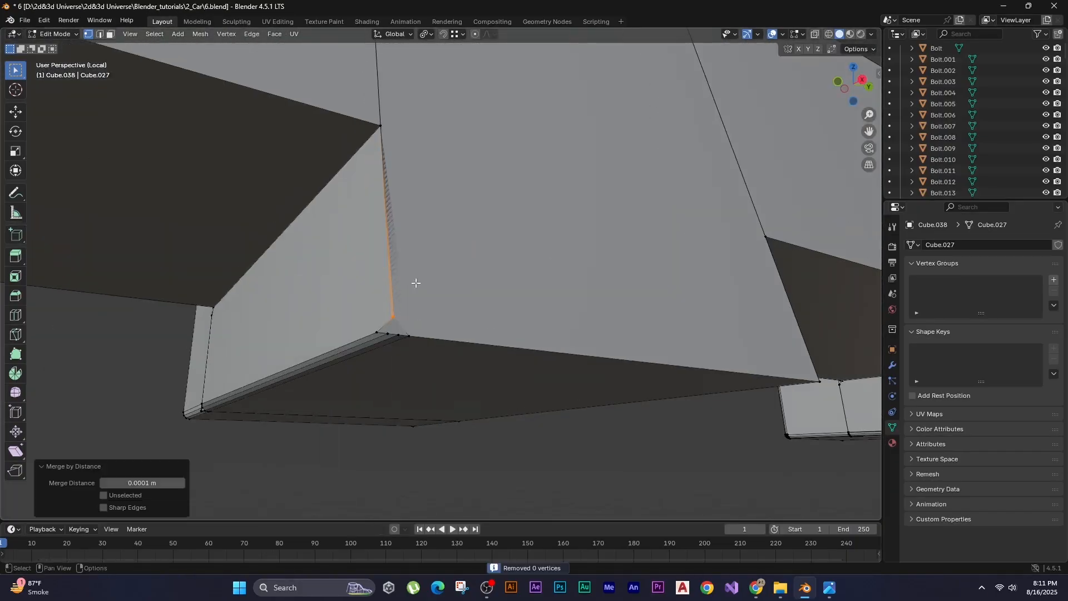
scroll(314, 291, "down", 3)
scroll(367, 309, "up", 3)
key("g")
left_click(406, 323)
key("Tab")
mouse_move(423, 334)
middle_mouse_down()
mouse_move(386, 352)
mouse_move(429, 328)
middle_mouse_up()
key("Tab")
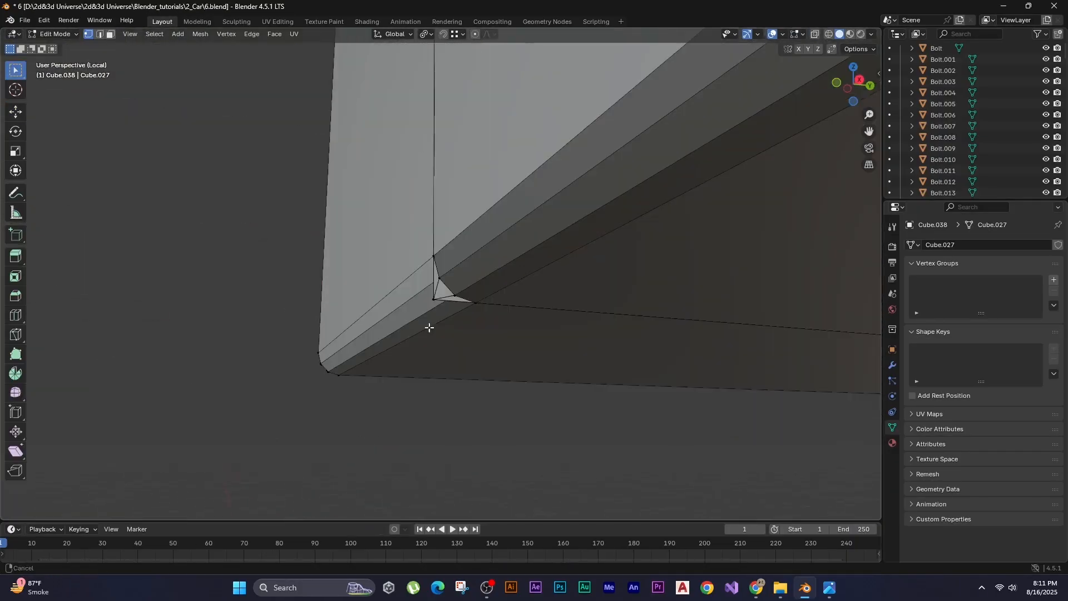
Delete the stray geometry at the bumper's lower bevelled corner.
key("shift+z")
key("x")
left_click(410, 339)
key("z")
left_click(484, 344)
key("Tab")
scroll(630, 305, "down", 4)
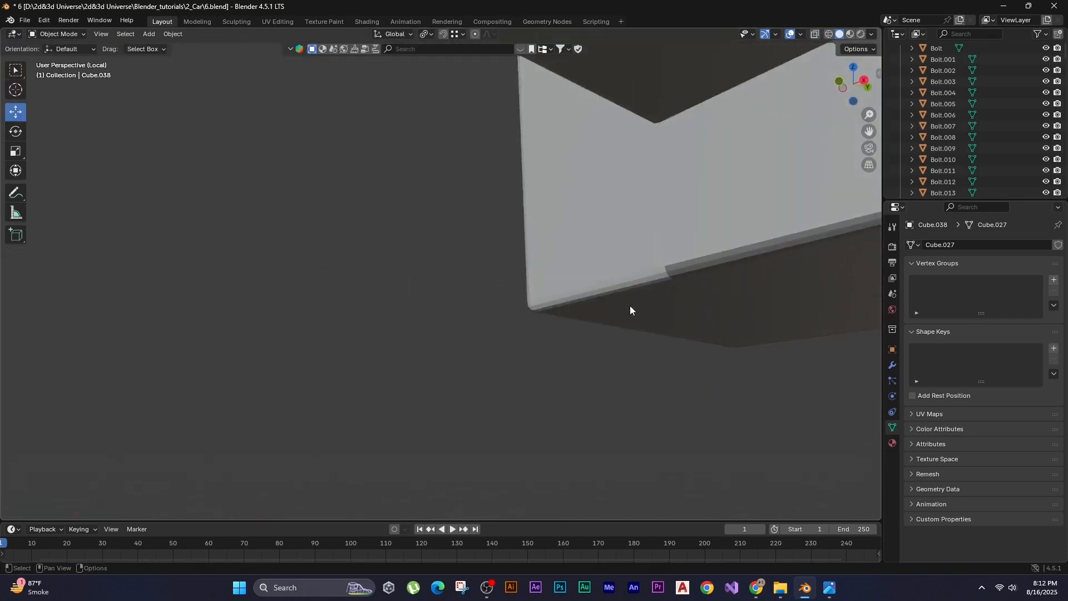
Apply Merge by Distance at 1.16 m on the bumper's lower corner and select its neighbouring bevel vertices.
key("Tab")
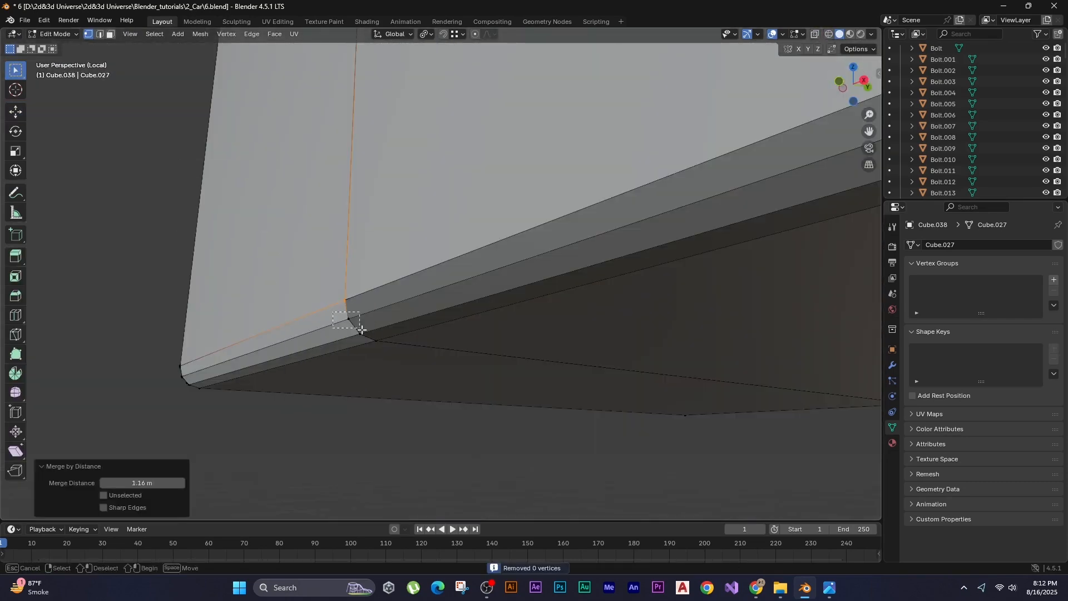
key("shift+z")
key("m")
left_click_drag(332, 312, 388, 337)
key("shift+z")
key("Tab")
Exit local view to bring back the rest of the car around the bumper.
scroll(268, 282, "down", 5)
middle_click_drag(269, 282, 402, 266)
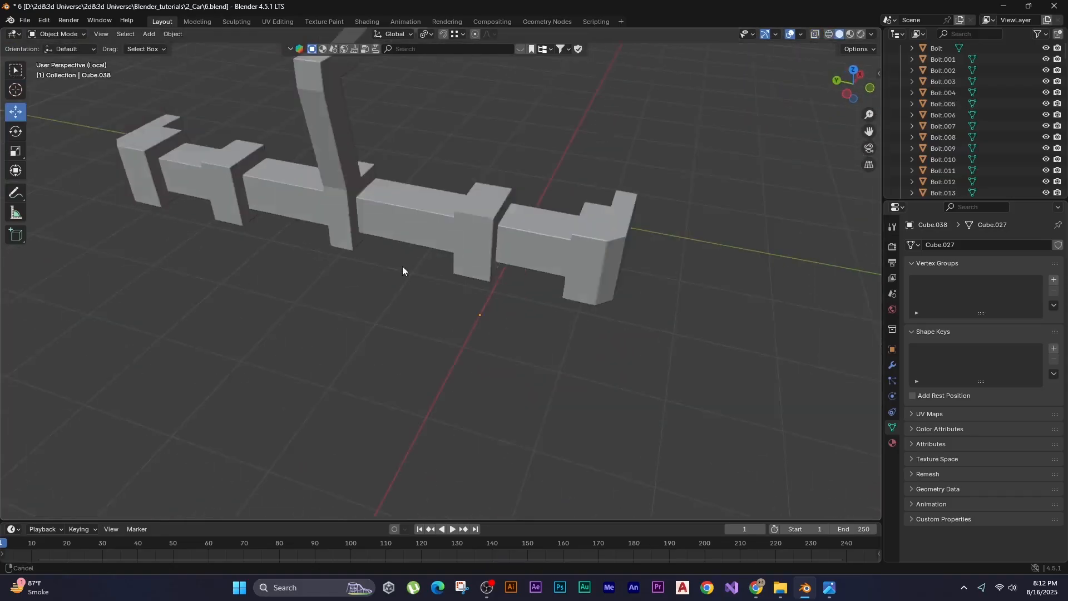
key("slash")
mouse_move(361, 330)
middle_mouse_down()
mouse_move(306, 238)
mouse_move(309, 305)
mouse_move(477, 306)
middle_mouse_up()
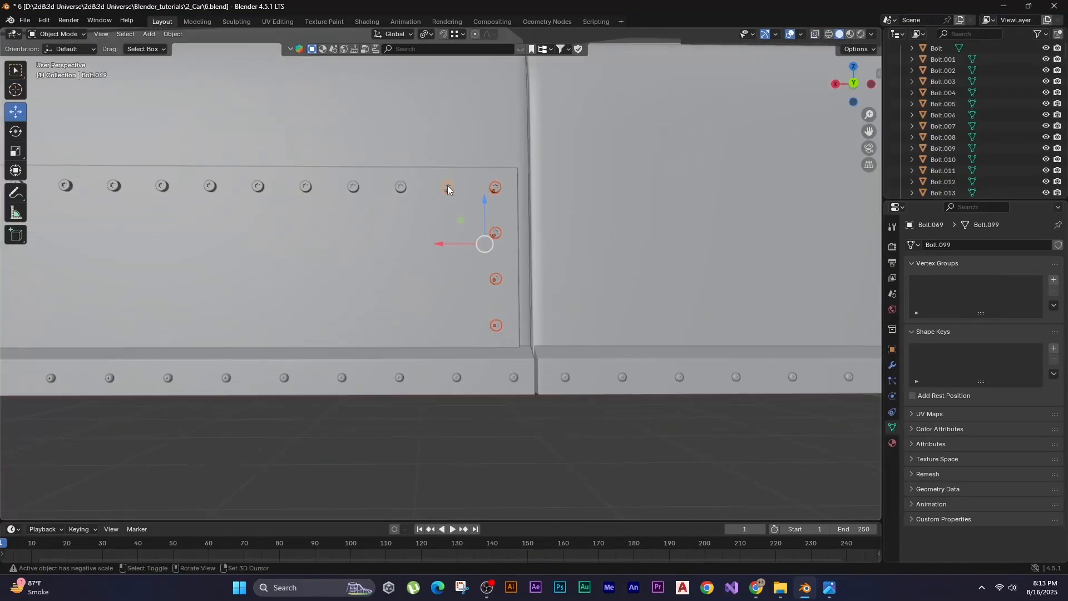
Duplicate the lower door panel's bolts, mirror the copies, and move them along Y toward the car's opposite side.
key("shift+z")
scroll(408, 308, "down", 2)
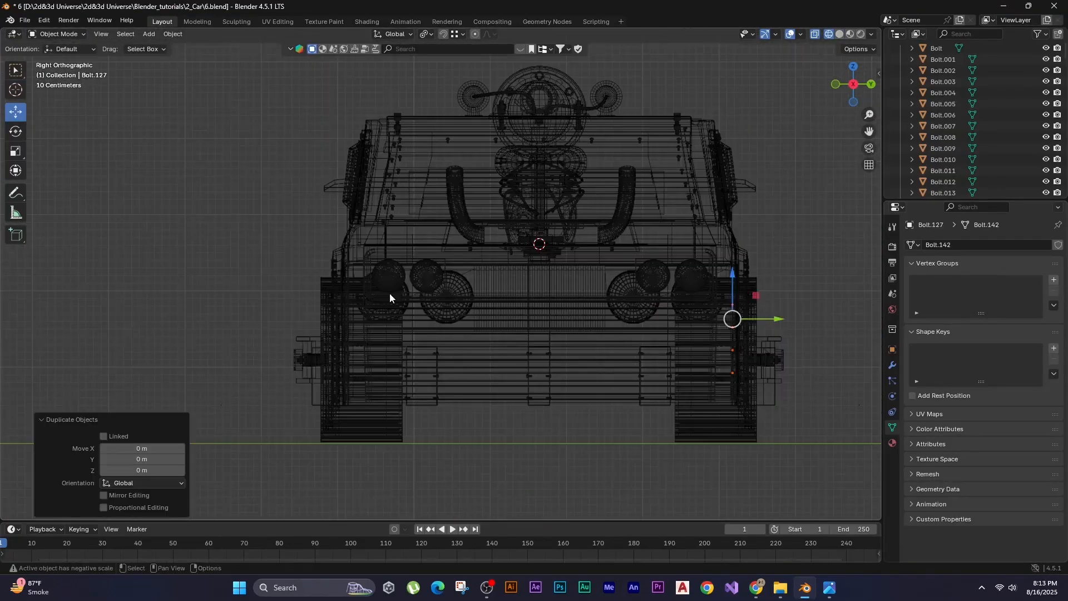
right_click(251, 239)
key("Escape")
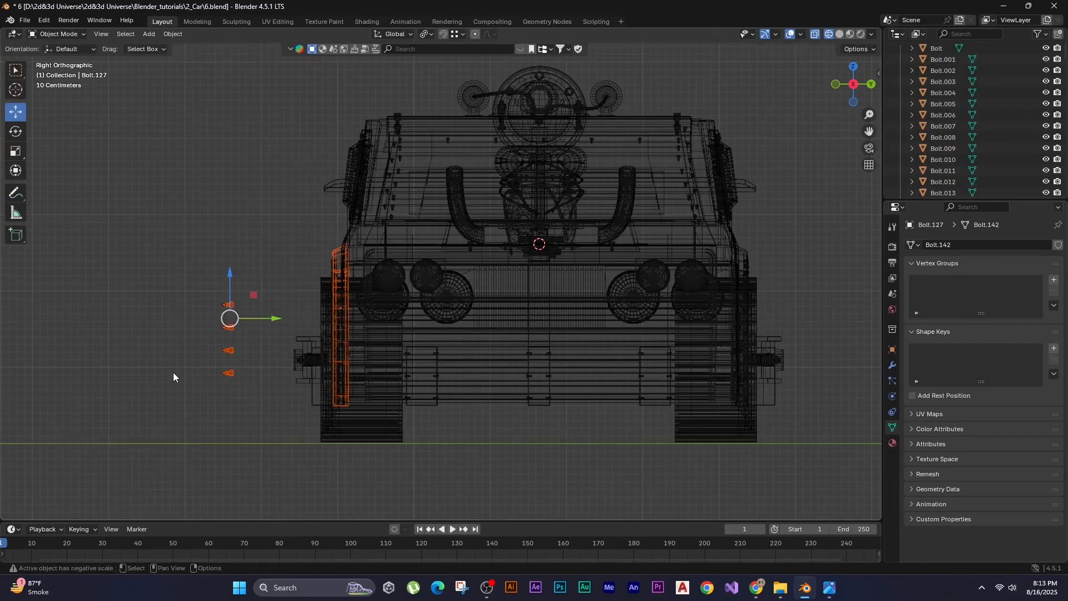
right_click(172, 232)
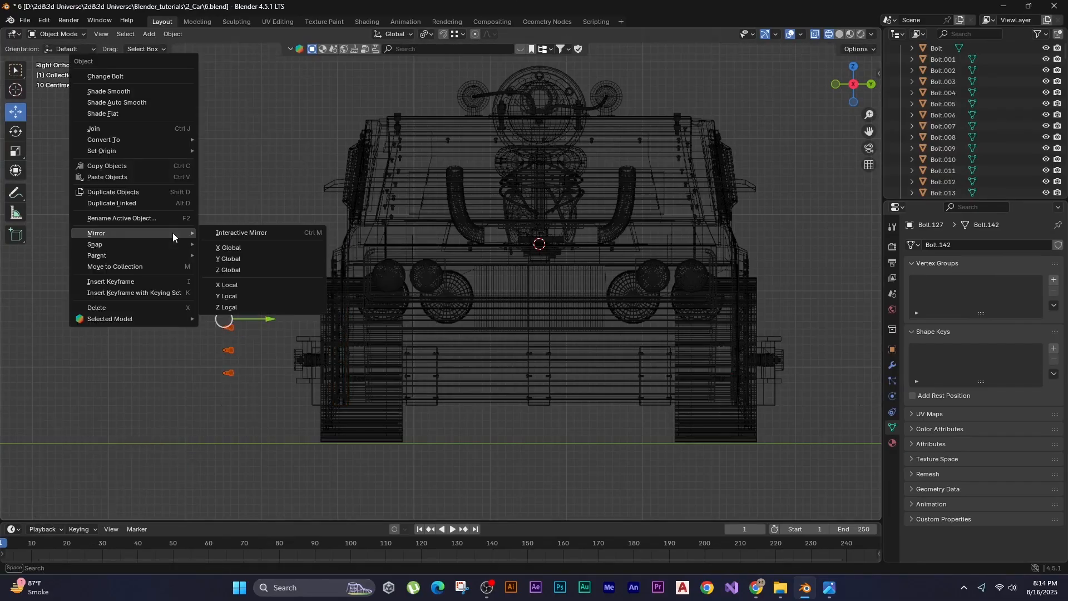
left_click(287, 233)
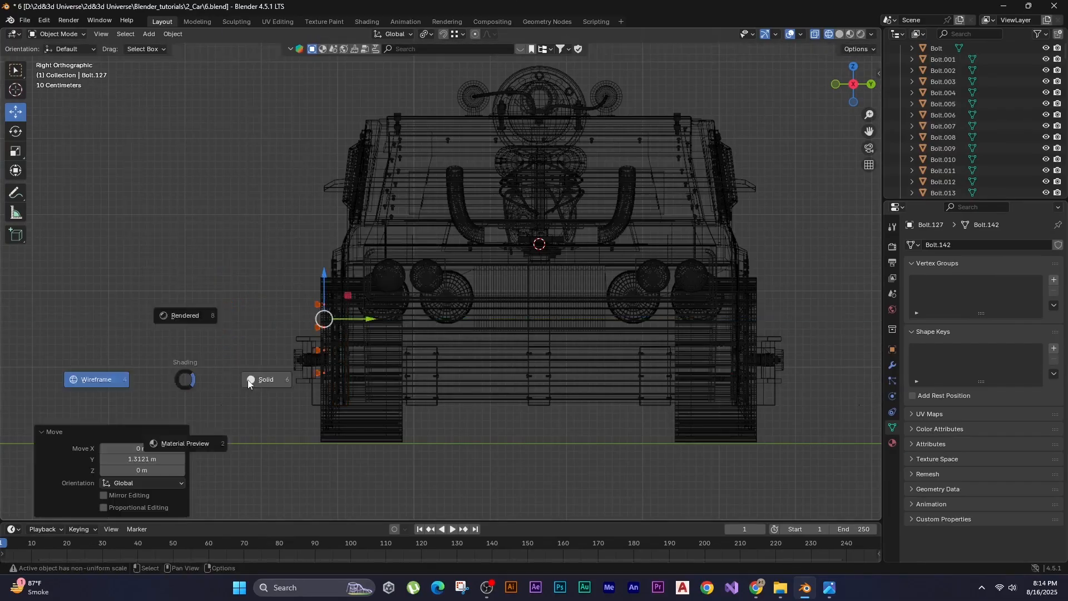
left_click(266, 379)
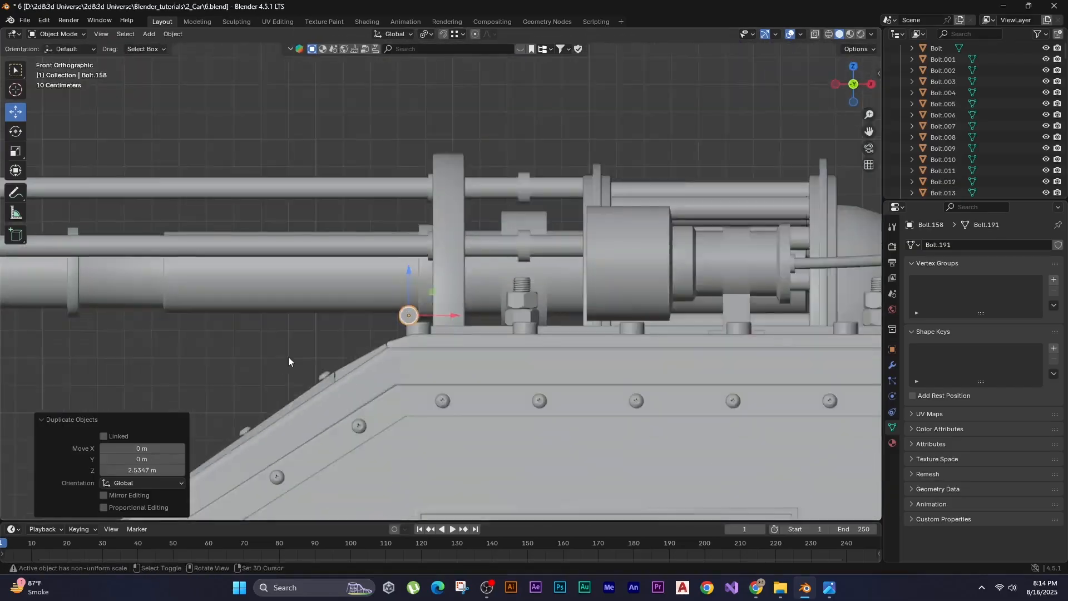
Delete the unwanted bolt on the roof and select the end bolt of the roof-edge row.
key("Delete")
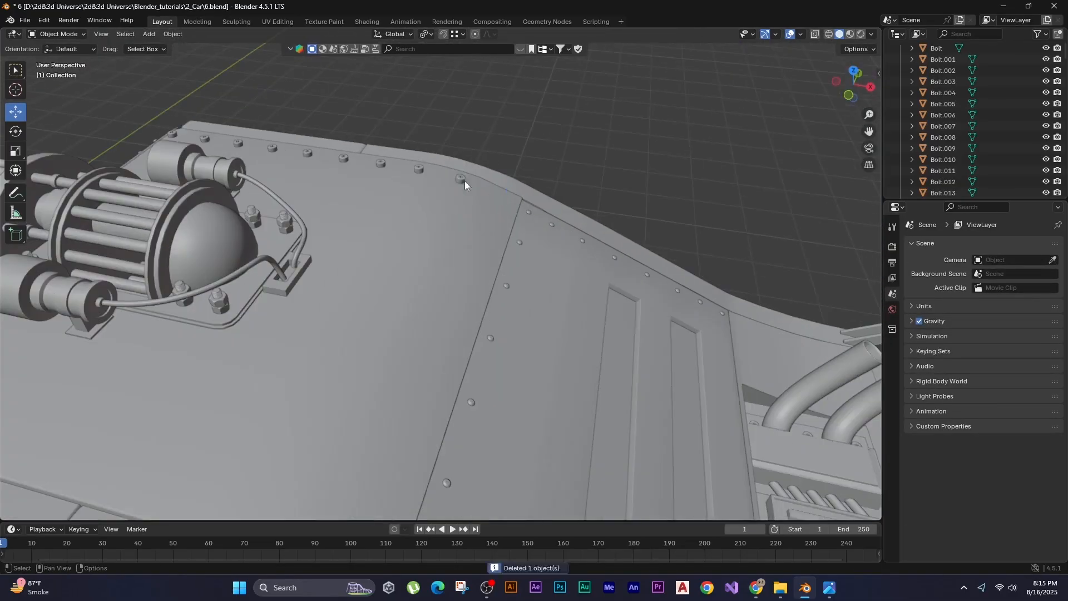
left_click(465, 181)
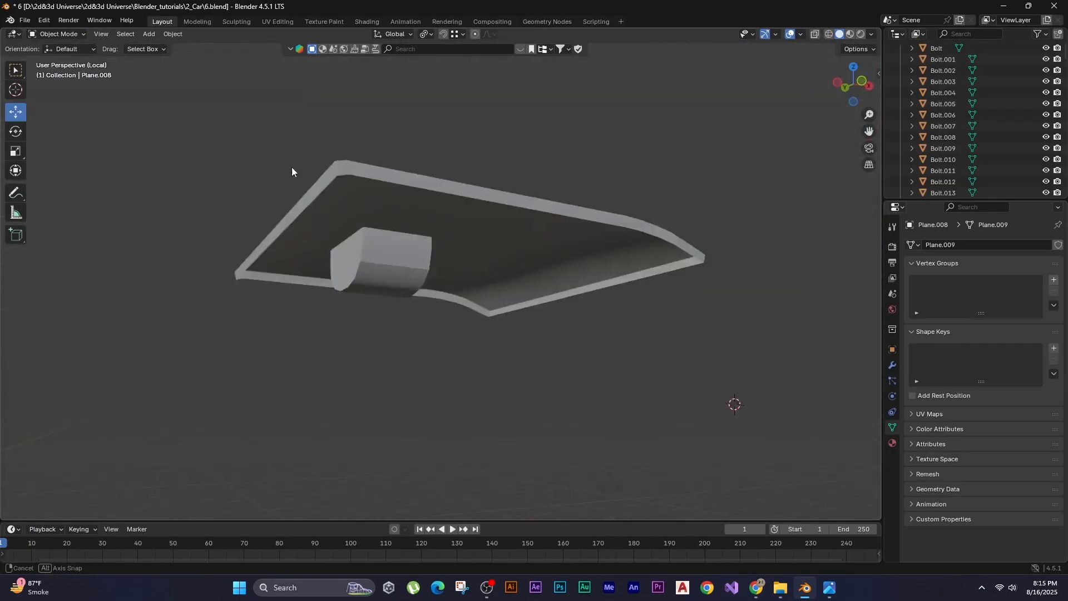
key("KP_1")
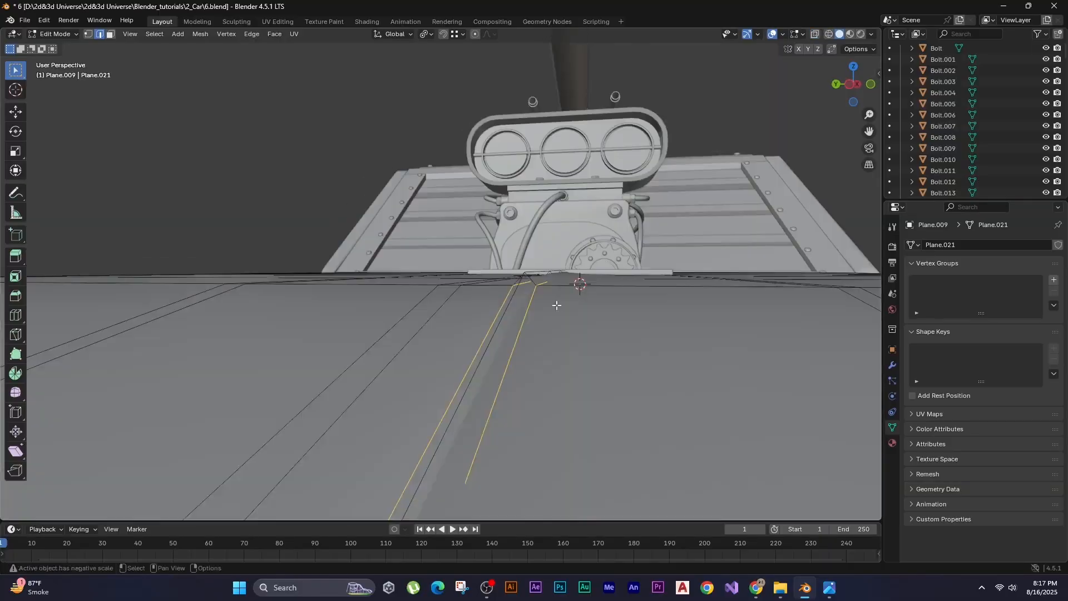
middle_click_drag(556, 306, 523, 274)
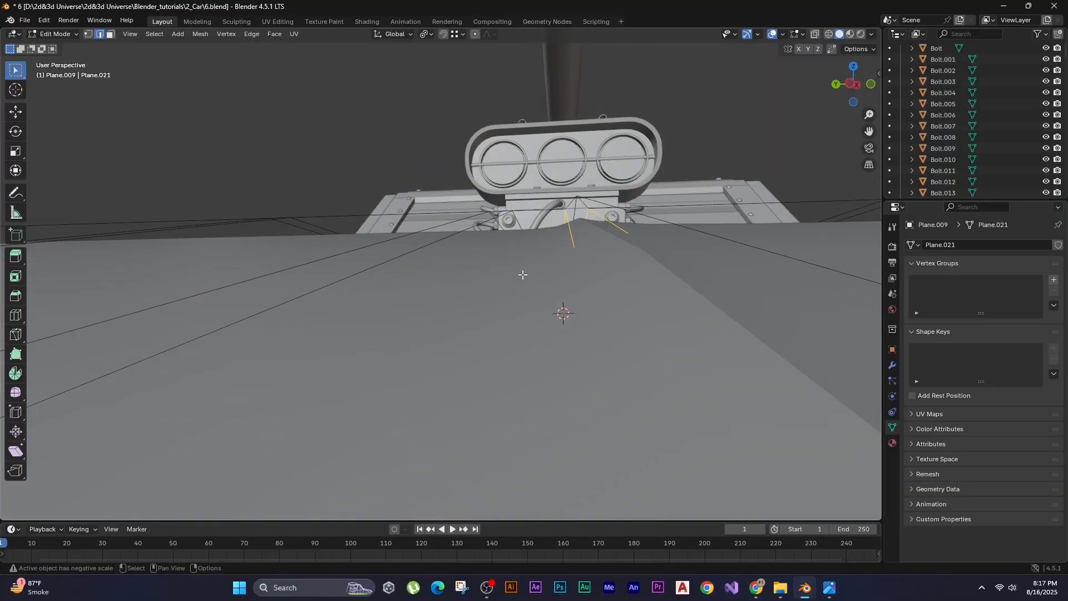